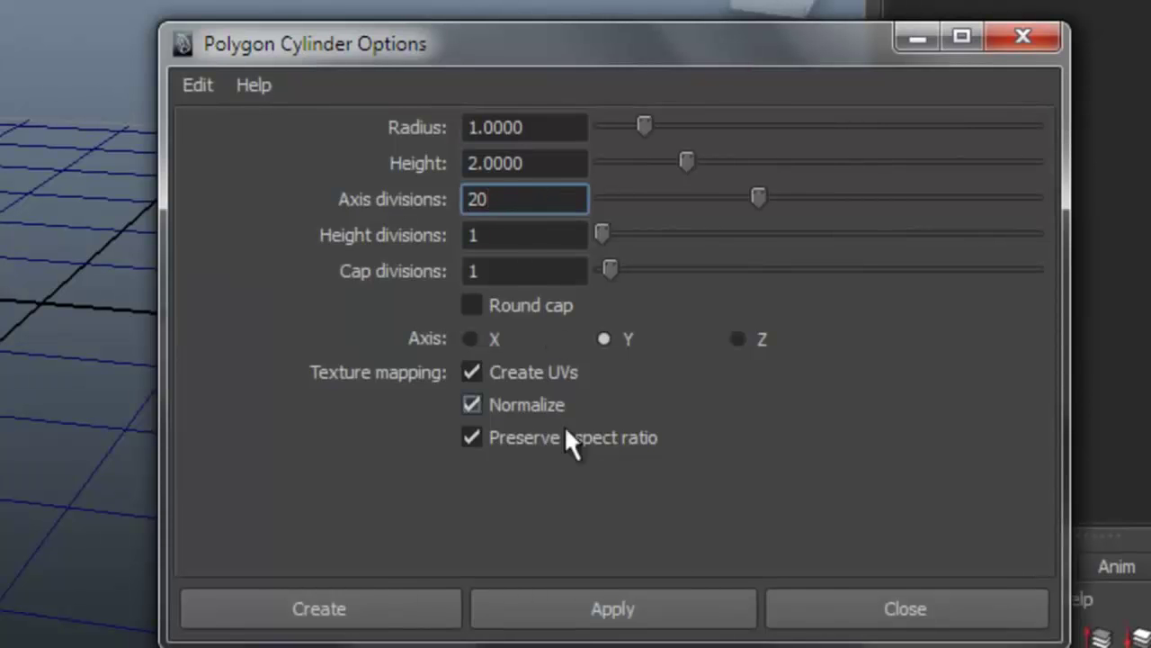
# Create a polygon cylinder with 20 axis divisions and scale it uniformly to about 211 in shaded display
pyautogui.click(345, 613)
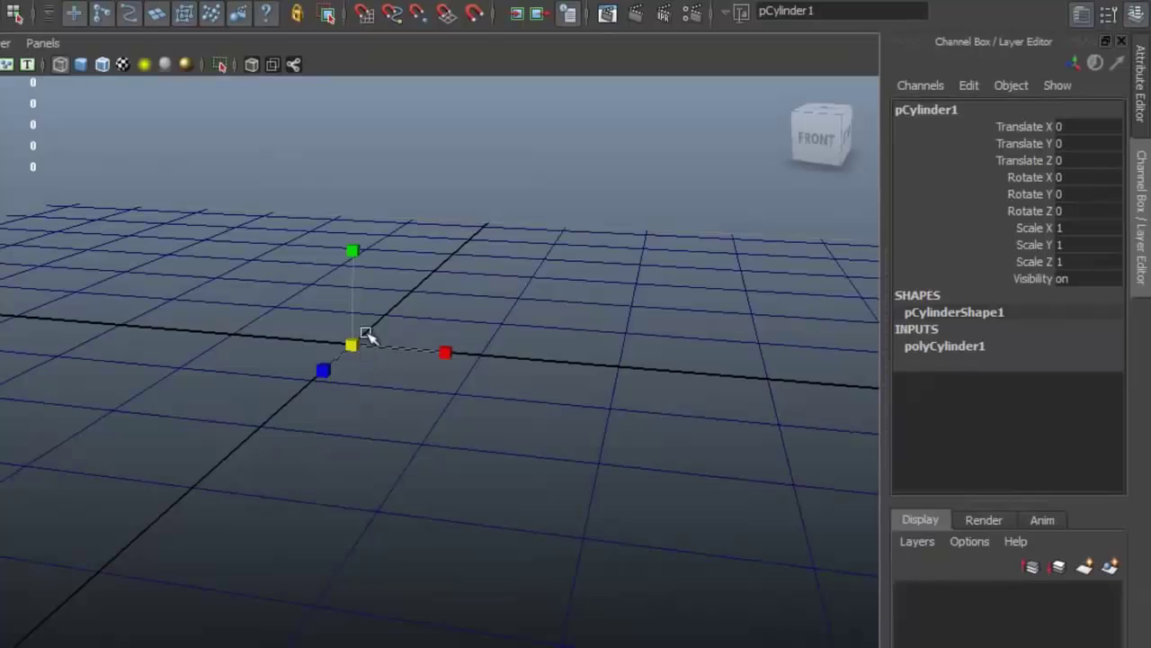
pyautogui.click(390, 311)
pyautogui.moveTo(348, 340); pyautogui.dragTo(493, 360)
pyautogui.press('r')
pyautogui.moveTo(496, 290)
pyautogui.keyDown('alt'); pyautogui.mouseDown()
pyautogui.moveTo(410, 299)
pyautogui.moveTo(432, 345)
pyautogui.moveTo(369, 337)
pyautogui.mouseUp(); pyautogui.keyUp('alt')
pyautogui.press('5')
# Lay the cylinder on its side by setting its Rotate Z to 90
pyautogui.press('e')
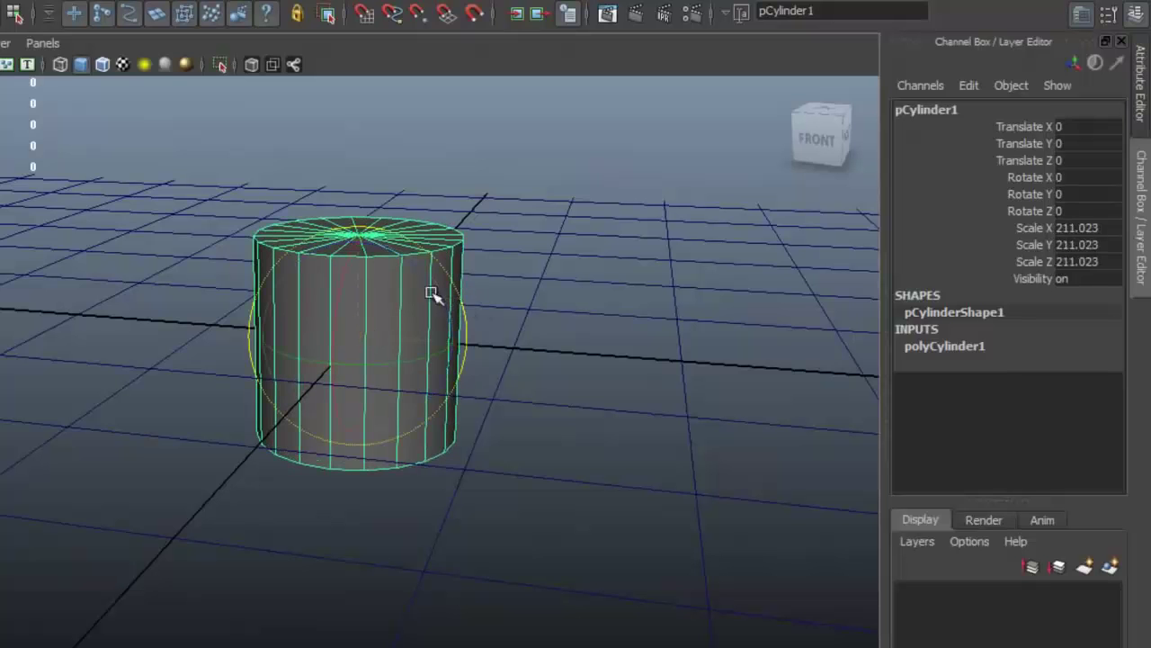
pyautogui.moveTo(416, 261); pyautogui.dragTo(445, 324)
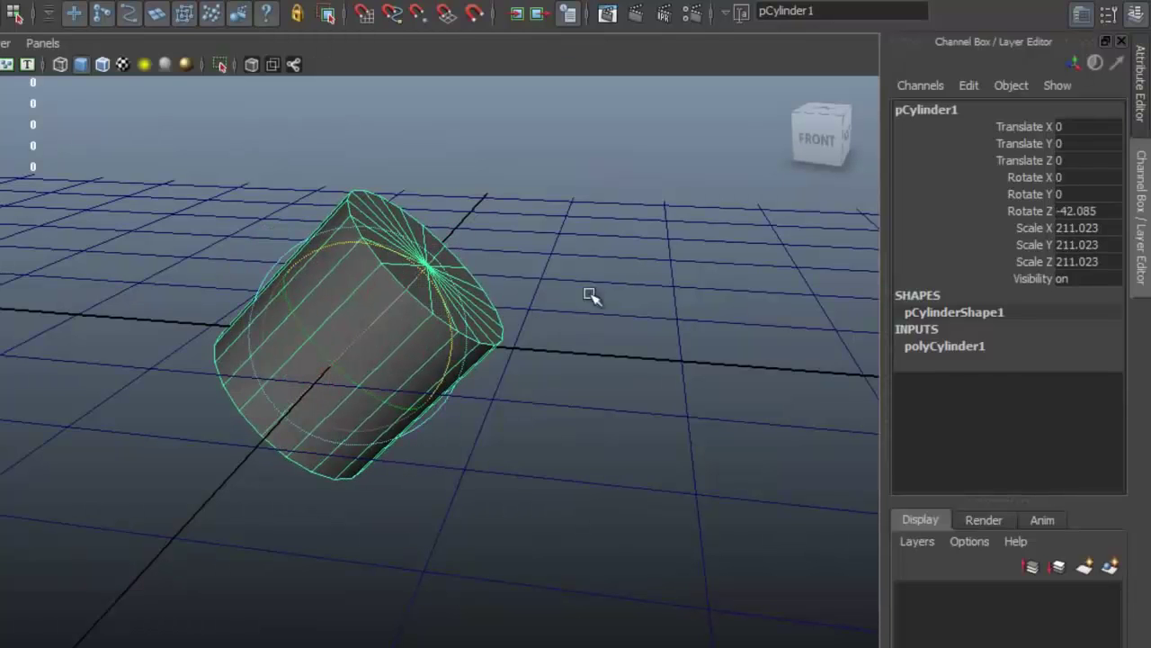
pyautogui.hotkey('ctrl', 'z')
pyautogui.moveTo(430, 285); pyautogui.dragTo(482, 371)
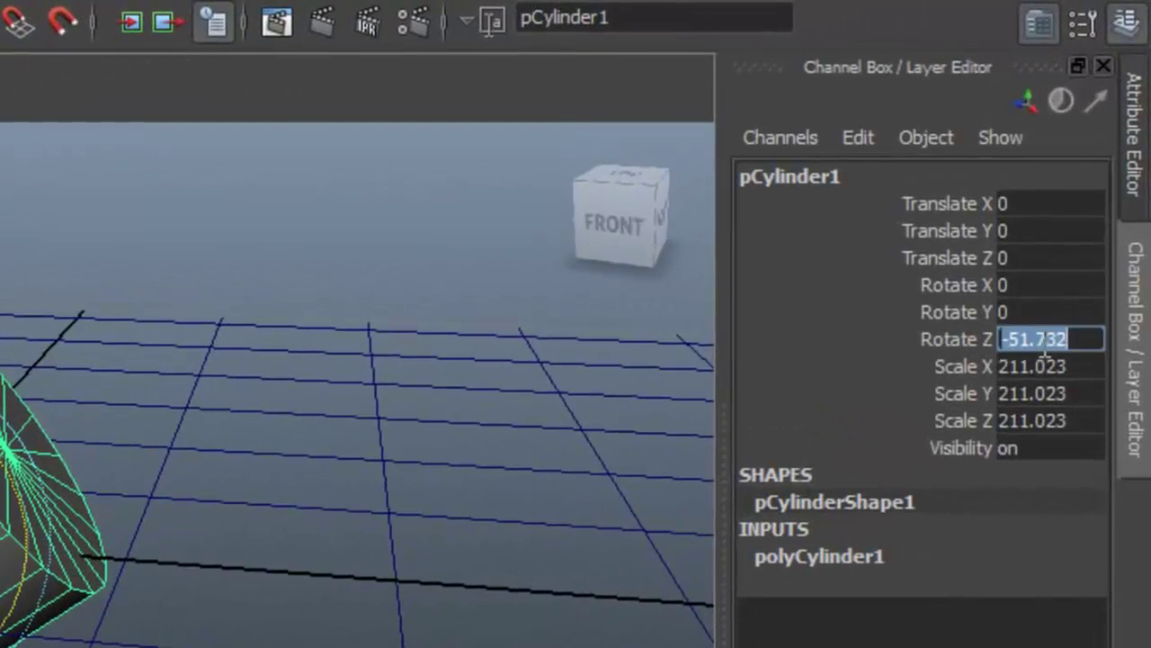
pyautogui.write('90')
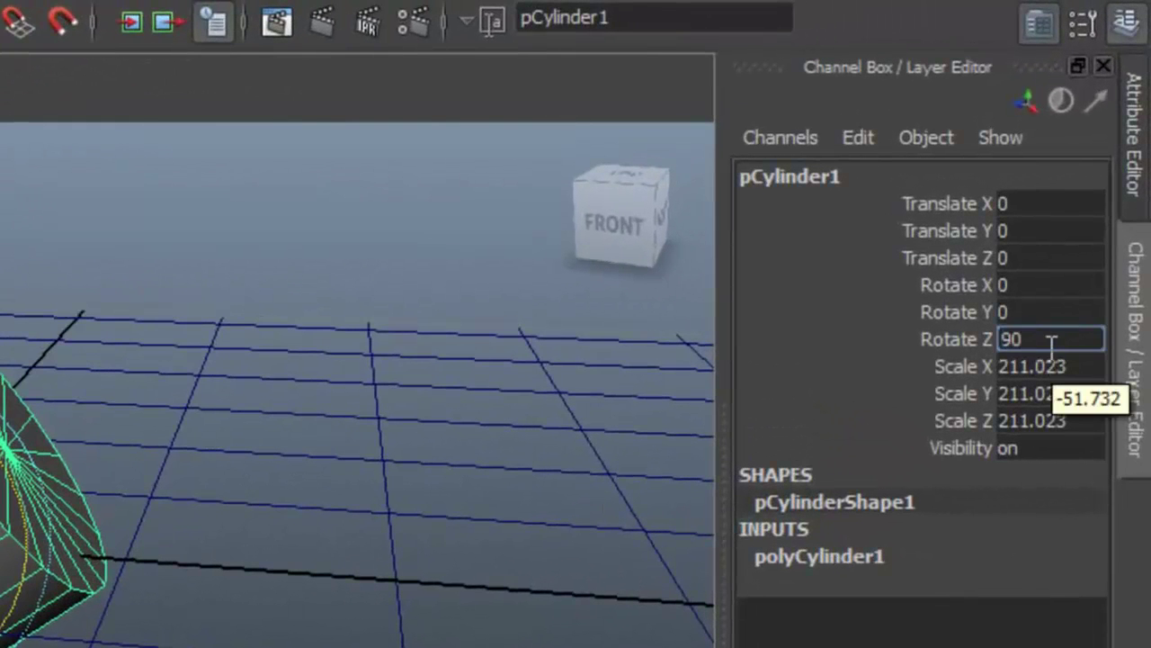
pyautogui.press('Return')
# Select the faces of the cylinder's lower half and delete them, keeping the upper half
pyautogui.keyDown('alt'); pyautogui.moveTo(682, 284); pyautogui.dragTo(618, 330); pyautogui.keyUp('alt')
pyautogui.keyDown('alt'); pyautogui.moveTo(617, 330); pyautogui.dragTo(848, 296, button='right'); pyautogui.keyUp('alt')
pyautogui.click(746, 326)
pyautogui.keyDown('alt'); pyautogui.moveTo(747, 326); pyautogui.dragTo(576, 276); pyautogui.keyUp('alt')
pyautogui.click(594, 386)
pyautogui.keyDown('alt'); pyautogui.moveTo(594, 386); pyautogui.dragTo(600, 376); pyautogui.keyUp('alt')
pyautogui.press('q')
pyautogui.moveTo(573, 264); pyautogui.dragTo(577, 310, button='right')
pyautogui.moveTo(691, 518); pyautogui.dragTo(360, 348)
pyautogui.keyDown('alt'); pyautogui.moveTo(419, 385); pyautogui.dragTo(470, 391); pyautogui.keyUp('alt')
pyautogui.press('BackSpace')
# Return to object mode and scale the half-cylinder slightly longer along its length
pyautogui.keyDown('alt'); pyautogui.moveTo(470, 326); pyautogui.dragTo(511, 231); pyautogui.keyUp('alt')
pyautogui.press('F8')
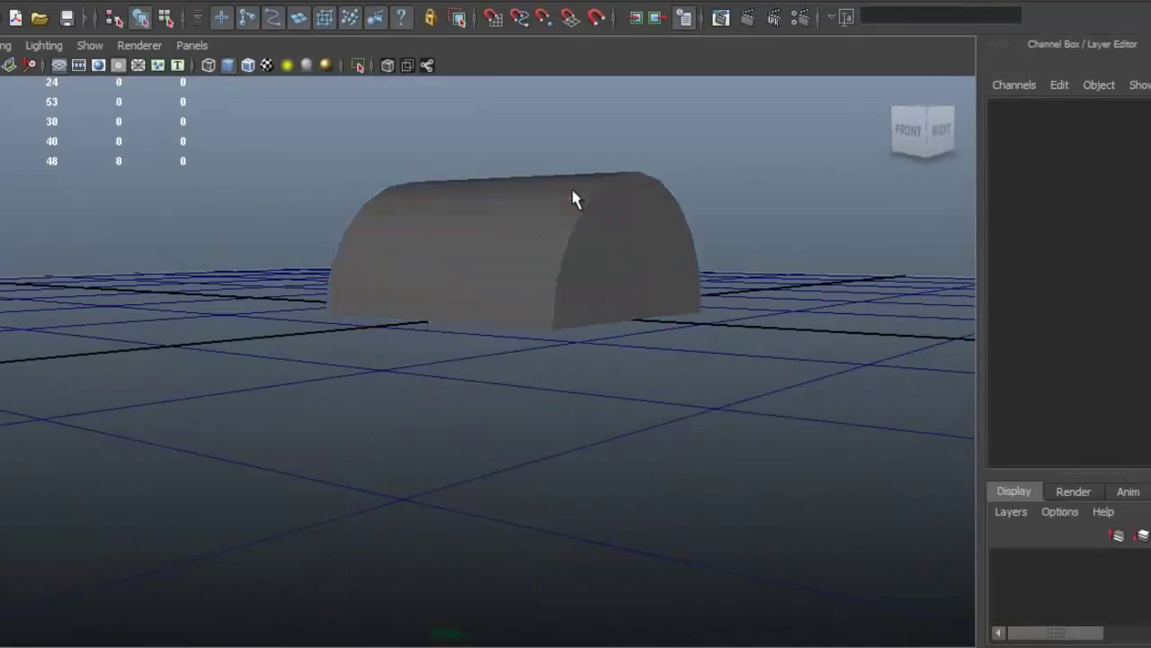
pyautogui.click(576, 200)
pyautogui.keyDown('alt'); pyautogui.moveTo(586, 242); pyautogui.dragTo(640, 249); pyautogui.keyUp('alt')
pyautogui.press('r')
pyautogui.keyDown('alt'); pyautogui.moveTo(424, 298); pyautogui.dragTo(373, 308); pyautogui.keyUp('alt')
pyautogui.keyDown('alt'); pyautogui.moveTo(609, 282); pyautogui.dragTo(489, 306); pyautogui.keyUp('alt')
pyautogui.moveTo(488, 306)
pyautogui.keyDown('alt'); pyautogui.mouseDown(button='right')
pyautogui.moveTo(486, 290)
pyautogui.moveTo(477, 313)
pyautogui.mouseUp(button='right'); pyautogui.keyUp('alt')
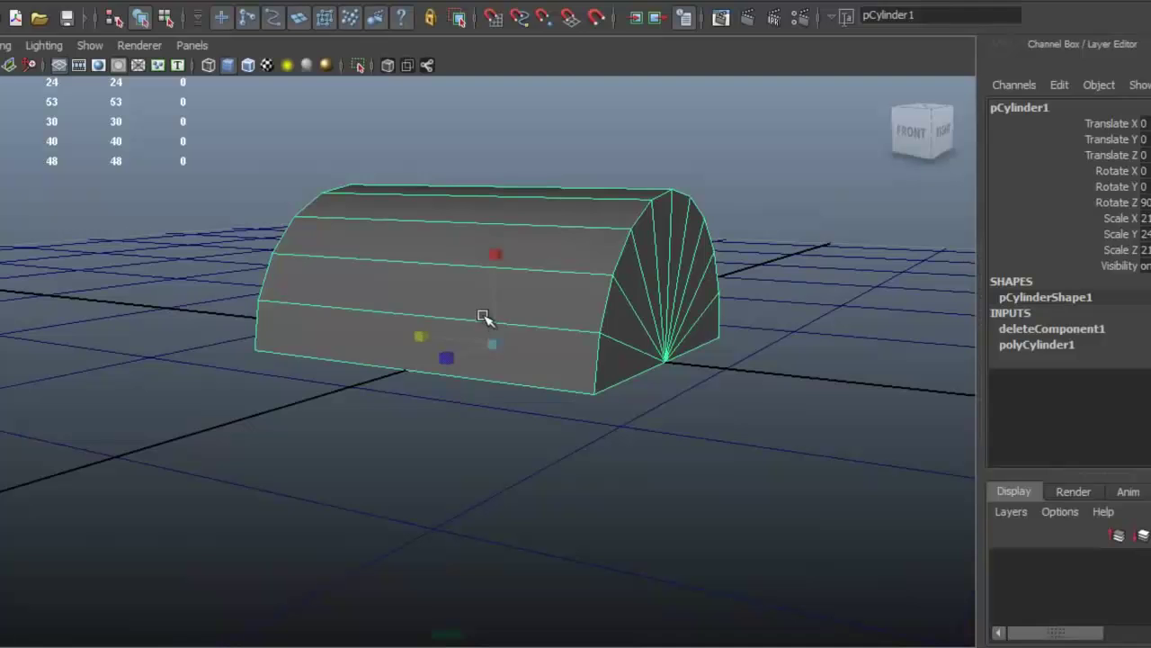
pyautogui.keyDown('alt'); pyautogui.moveTo(474, 324); pyautogui.dragTo(575, 288); pyautogui.keyUp('alt')
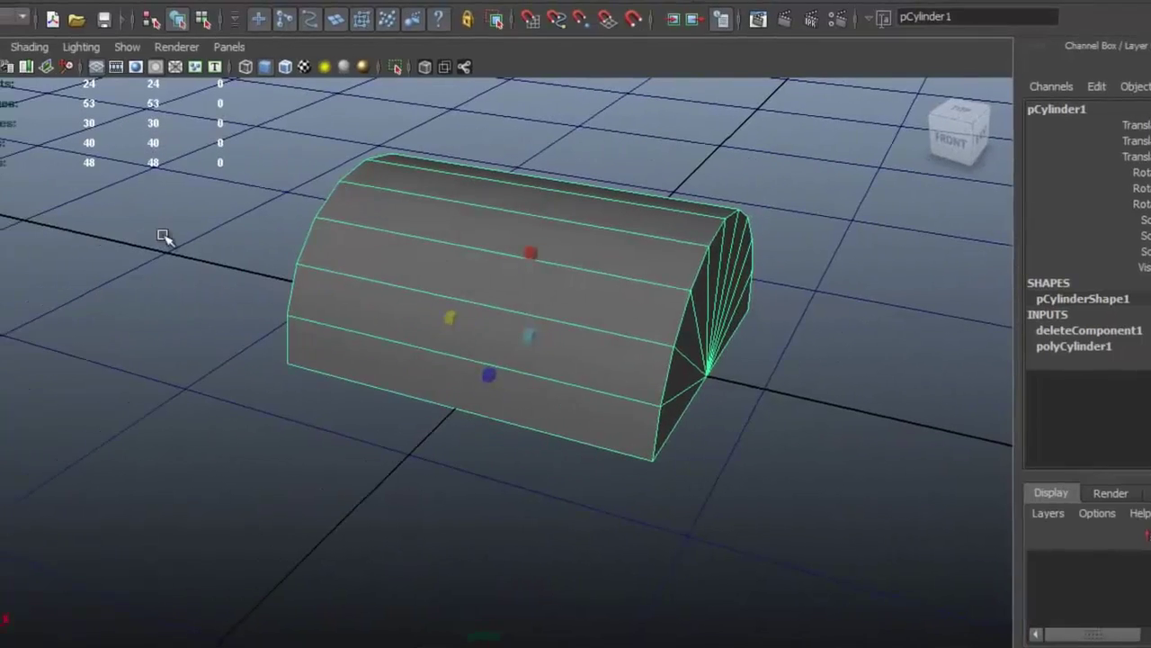
# Change the Move Tool's selection style to Drag
pyautogui.doubleClick(22, 183)
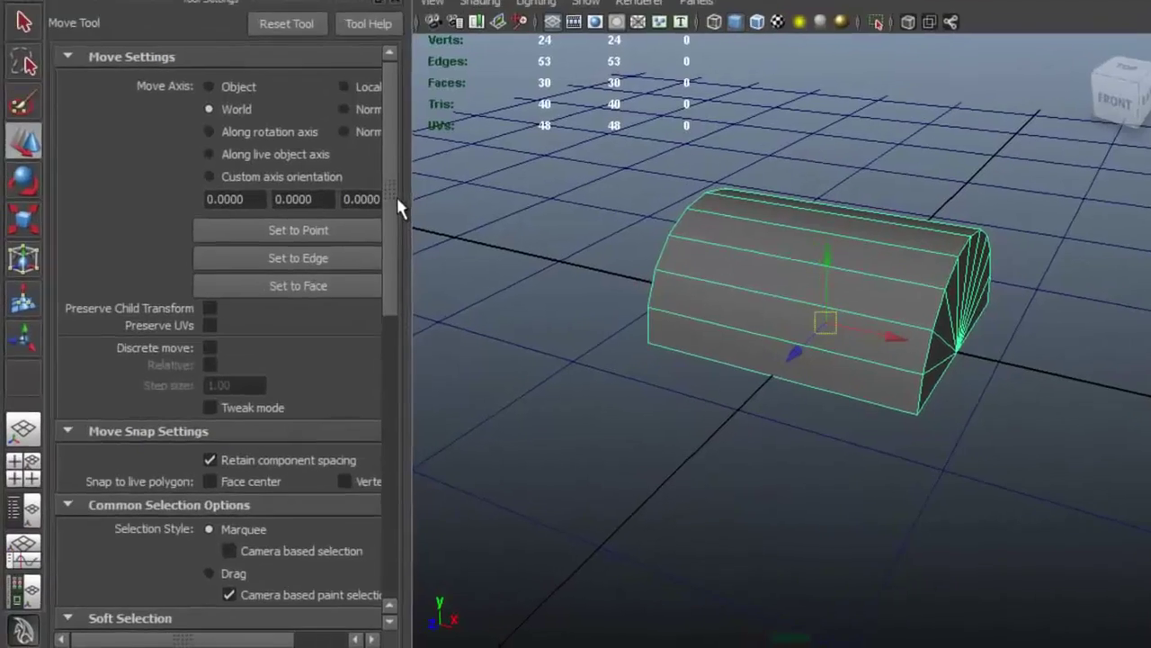
pyautogui.moveTo(363, 235); pyautogui.dragTo(363, 305)
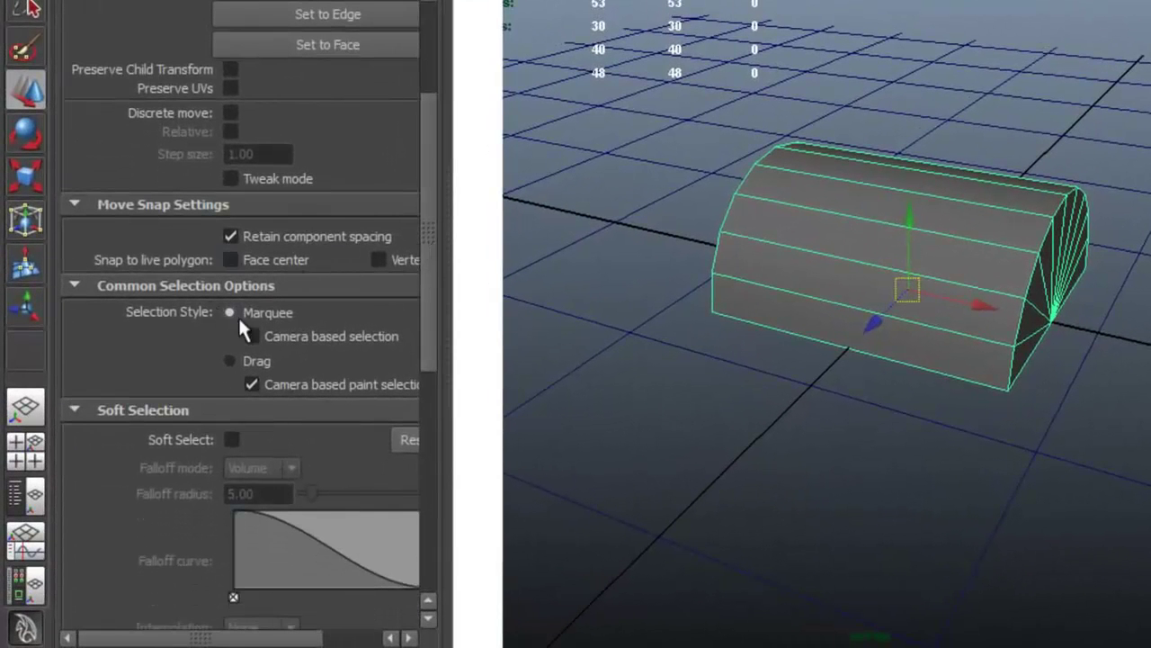
pyautogui.click(230, 360)
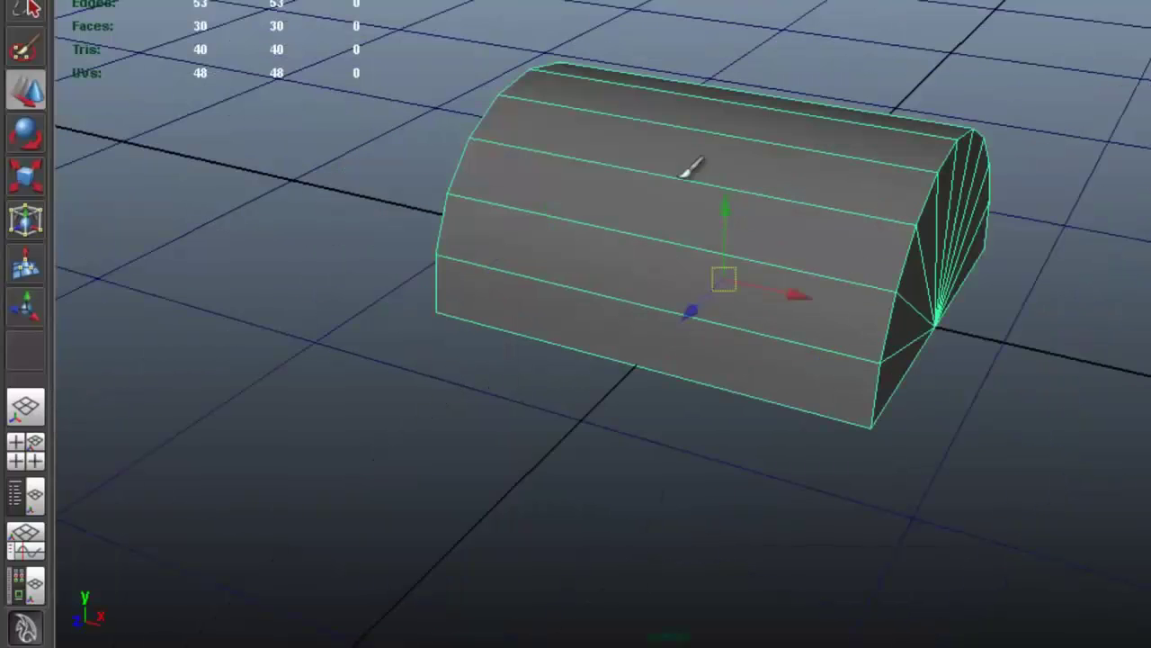
pyautogui.keyDown('alt'); pyautogui.moveTo(689, 167); pyautogui.dragTo(591, 267); pyautogui.keyUp('alt')
# Insert an edge loop across the half-cylinder near the middle of its length
pyautogui.click(520, 236)
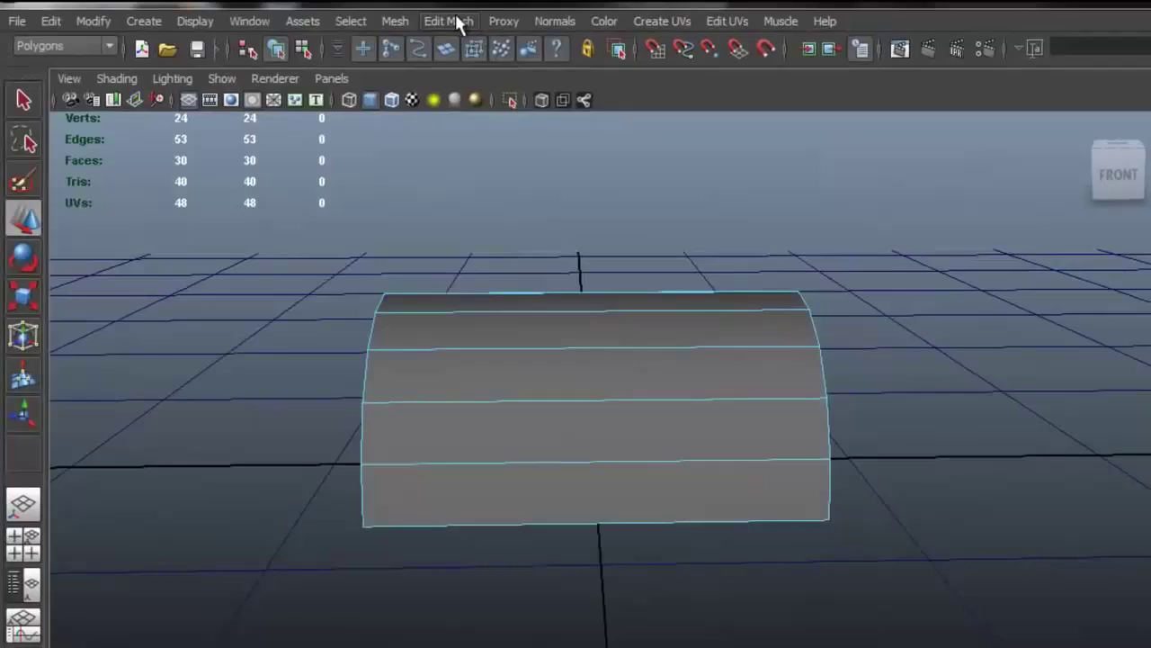
pyautogui.click(402, 18)
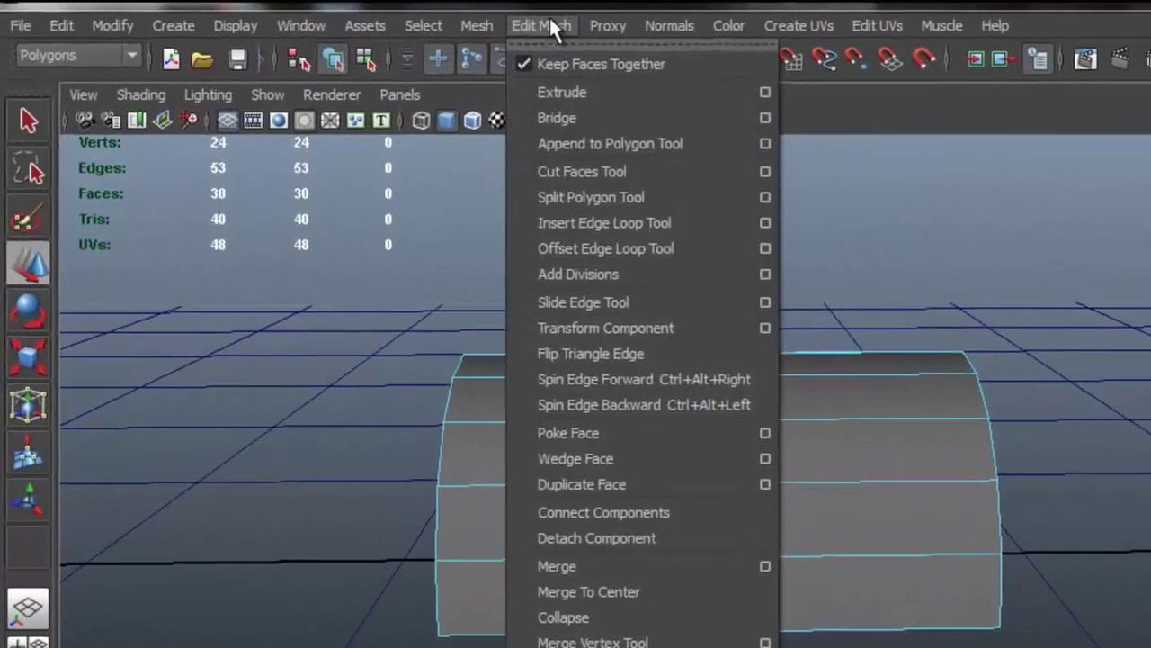
pyautogui.click(729, 230)
pyautogui.scroll(5, 779, 368)
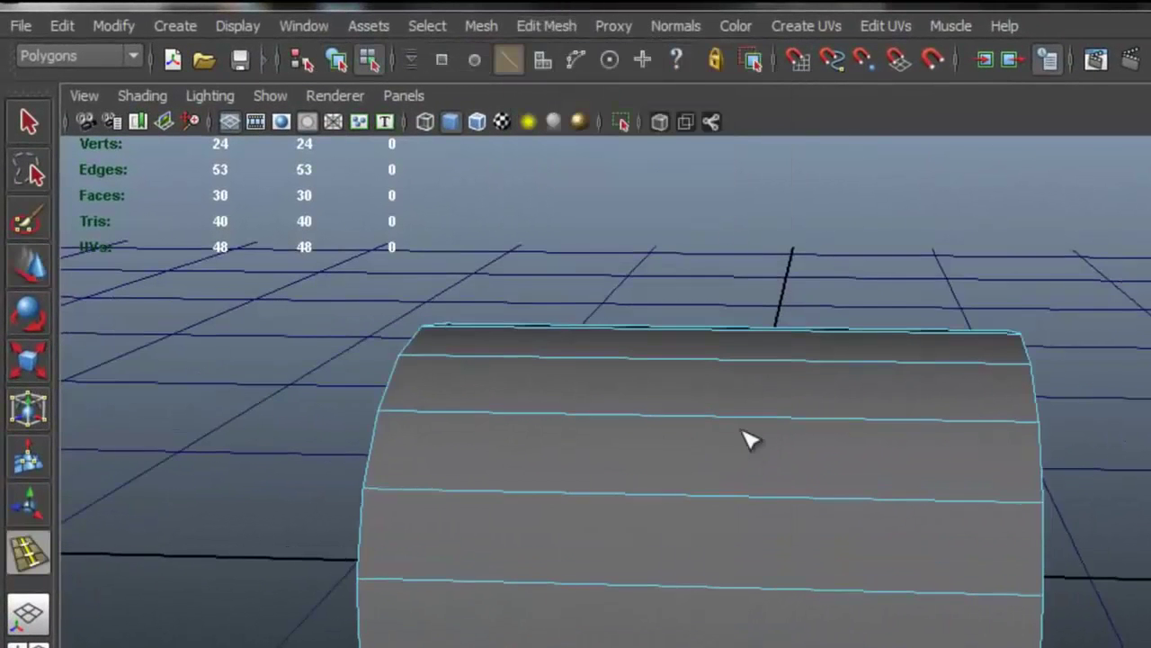
pyautogui.moveTo(707, 416); pyautogui.dragTo(714, 428)
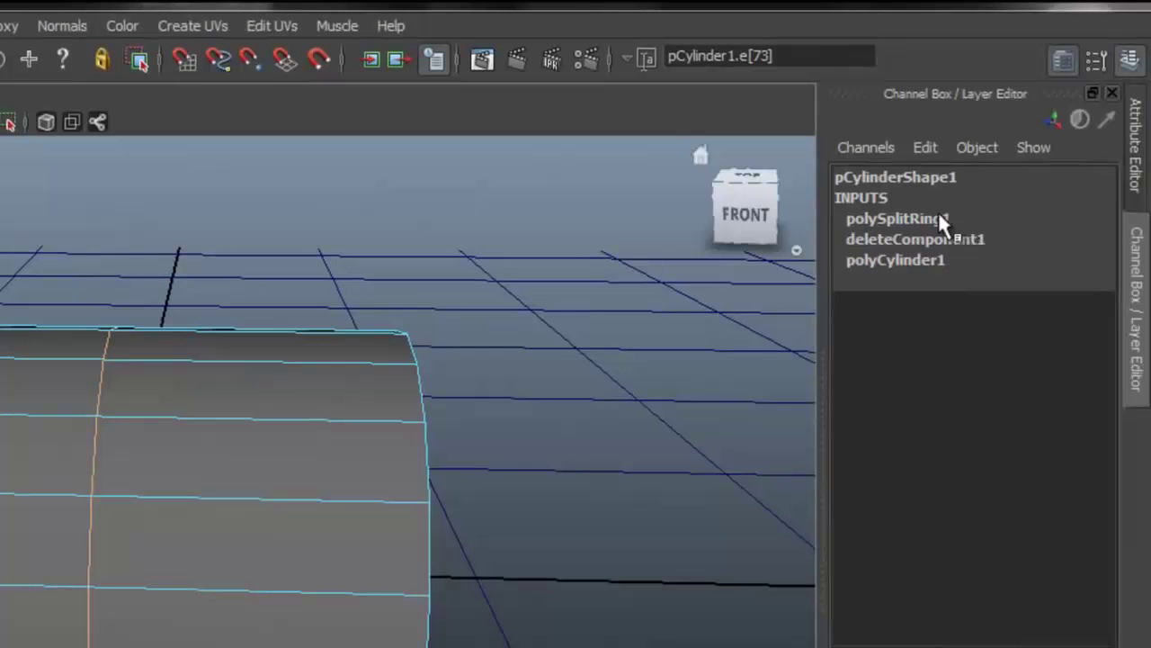
# Center the new edge loop by setting its split ring weight to 0.5
pyautogui.click(939, 216)
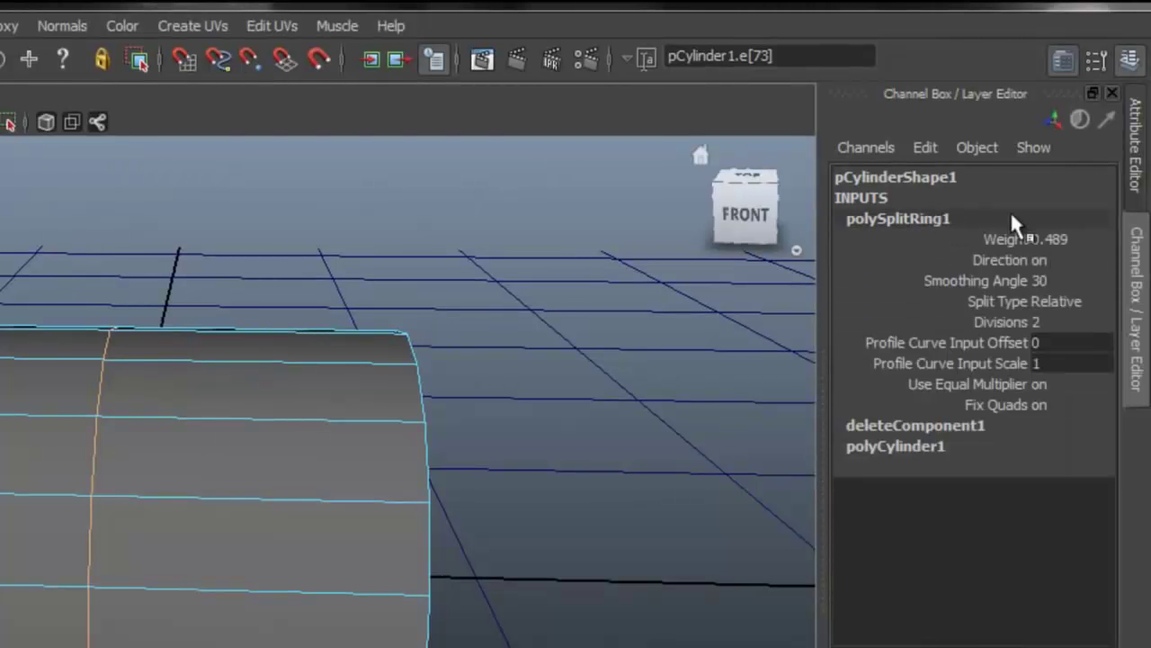
pyautogui.doubleClick(1064, 239)
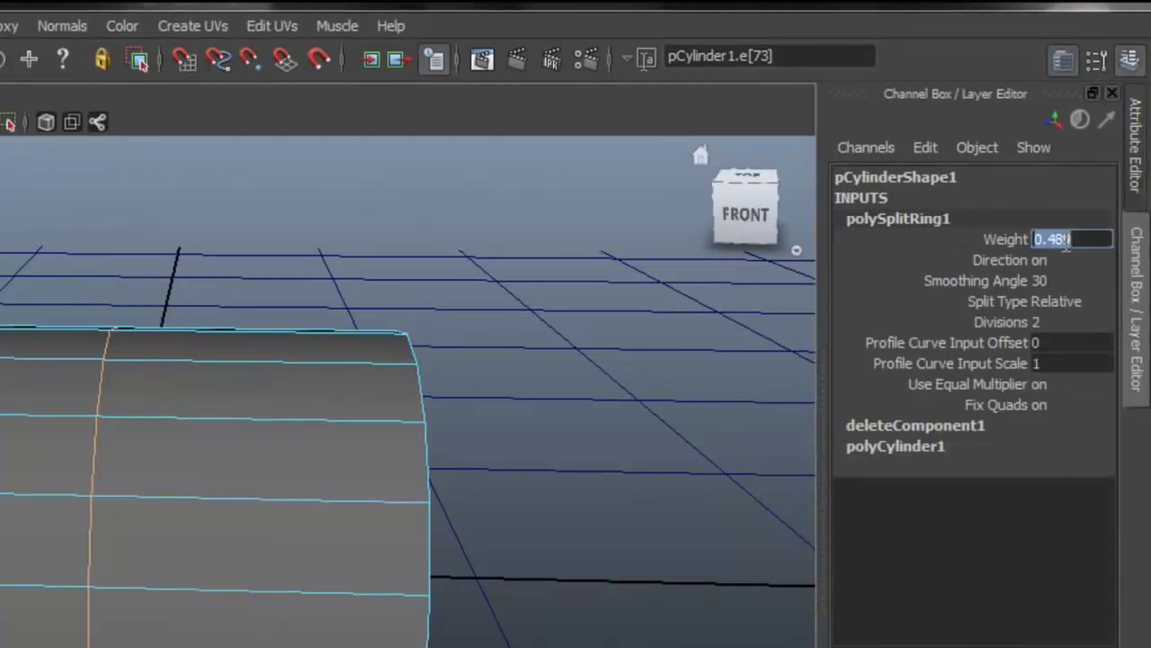
pyautogui.write('0.5')
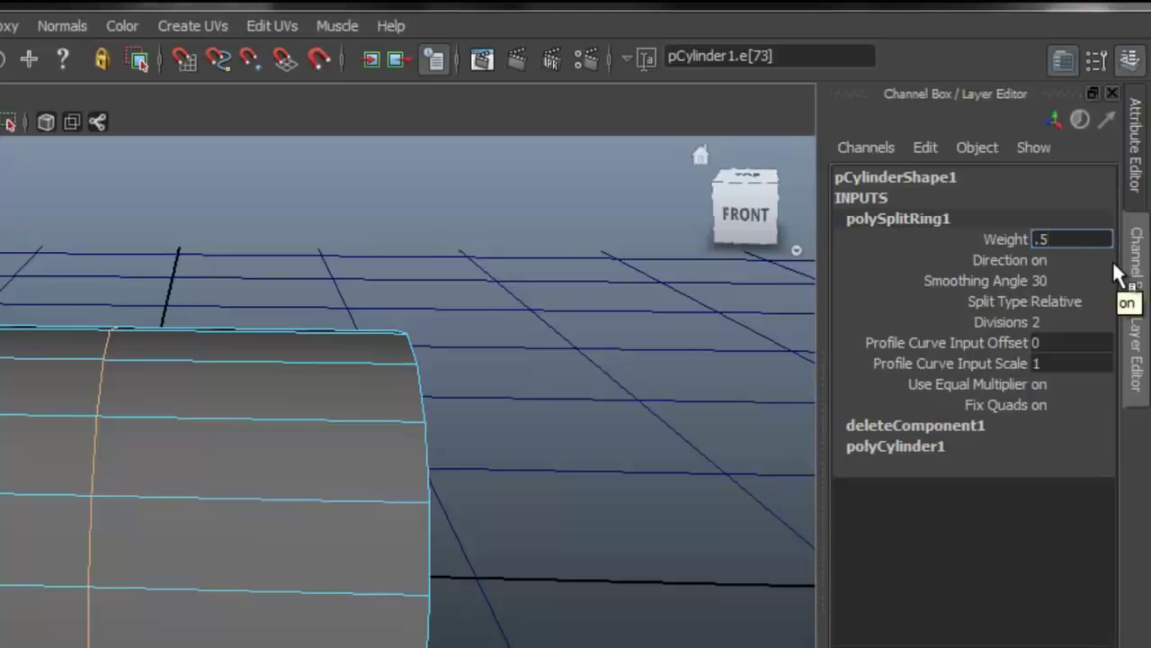
pyautogui.press('Return')
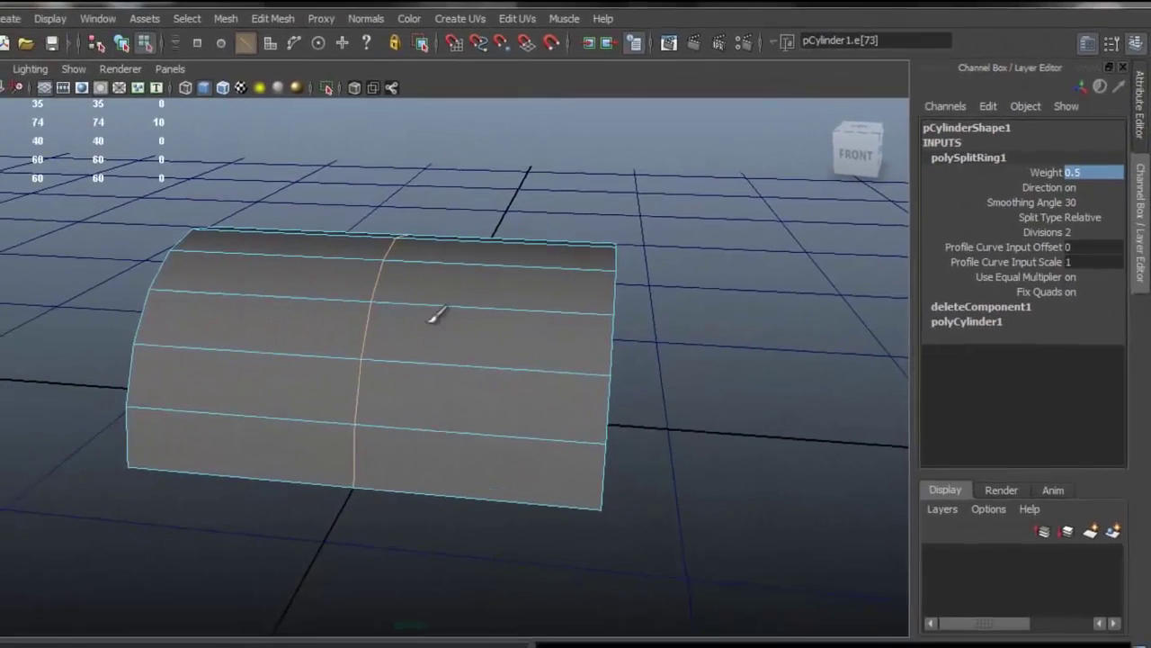
# Select the entire middle edge loop and open the Bevel options for it
pyautogui.click(111, 382)
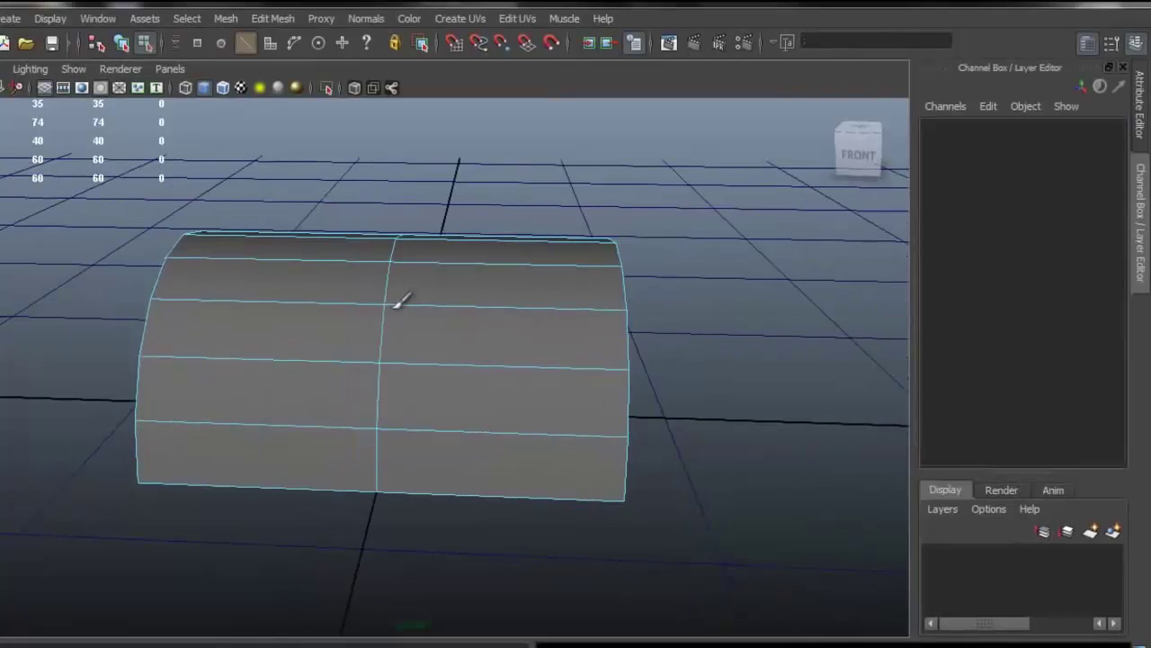
pyautogui.doubleClick(393, 321)
pyautogui.keyDown('alt'); pyautogui.moveTo(393, 323); pyautogui.dragTo(434, 313); pyautogui.keyUp('alt')
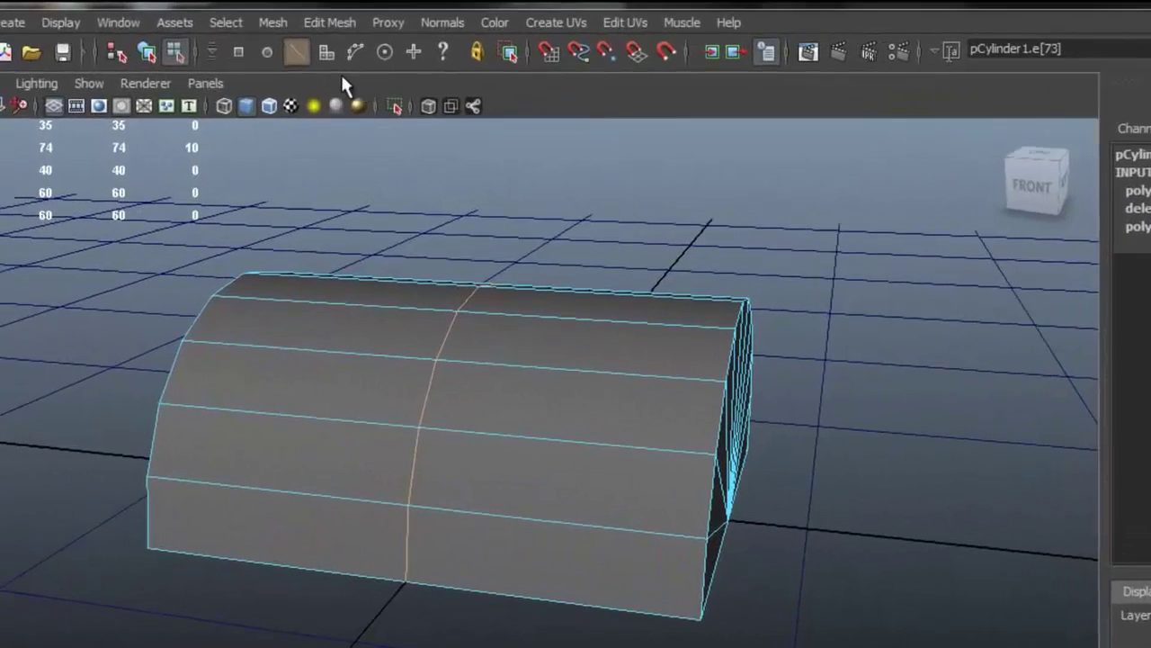
pyautogui.click(265, 19)
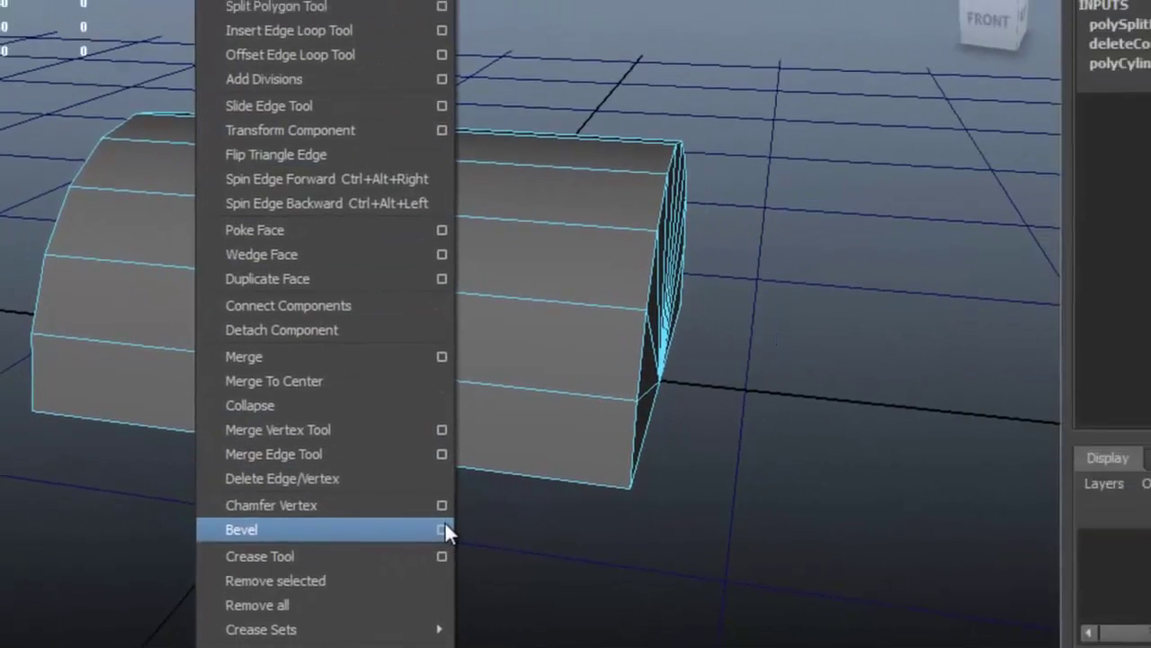
pyautogui.click(545, 509)
pyautogui.keyDown('alt'); pyautogui.moveTo(225, 324); pyautogui.dragTo(181, 320); pyautogui.keyUp('alt')
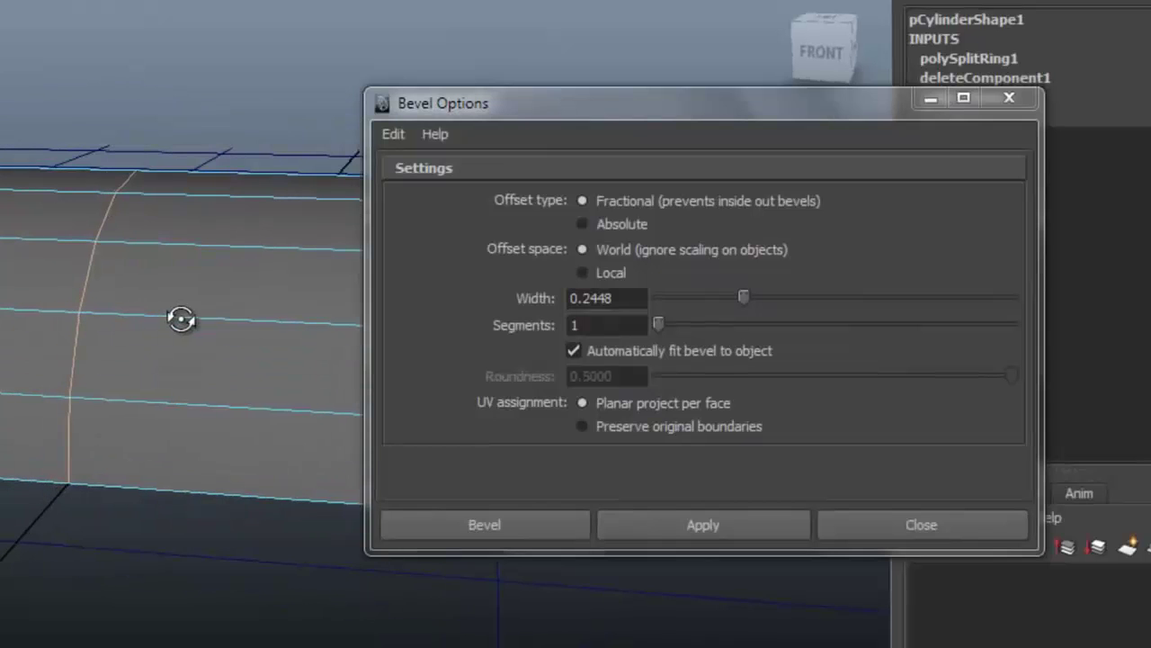
pyautogui.moveTo(462, 103); pyautogui.dragTo(549, 58)
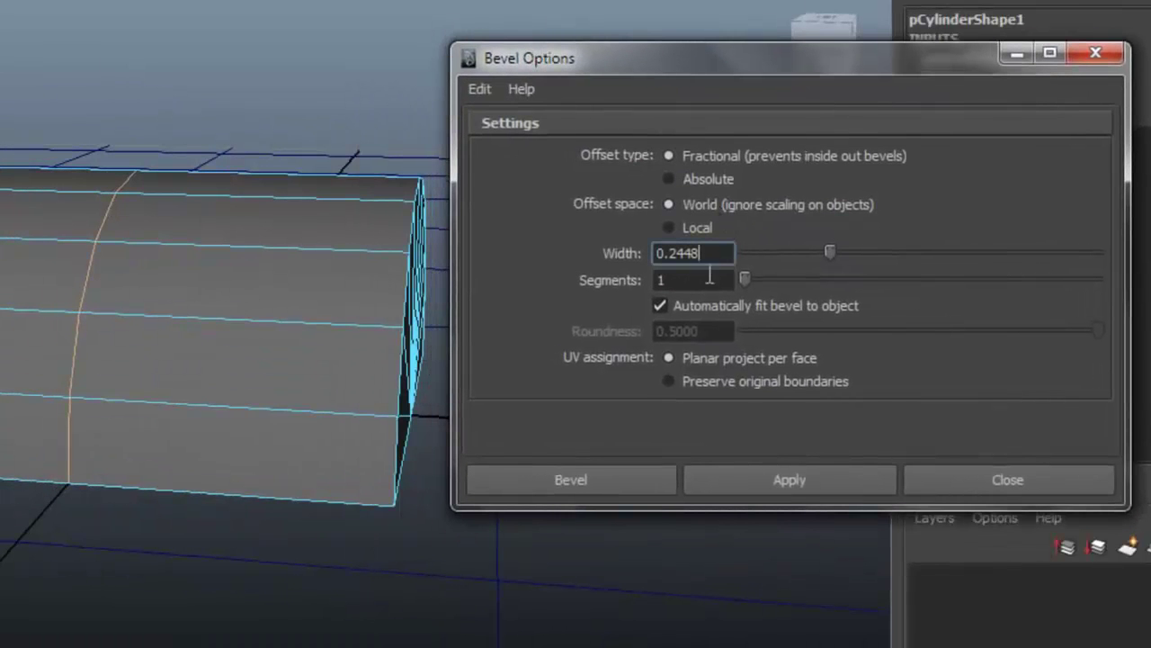
# Try to bevel the middle edge loop with a width of 0.5
pyautogui.moveTo(710, 258); pyautogui.dragTo(628, 256)
pyautogui.write('.5')
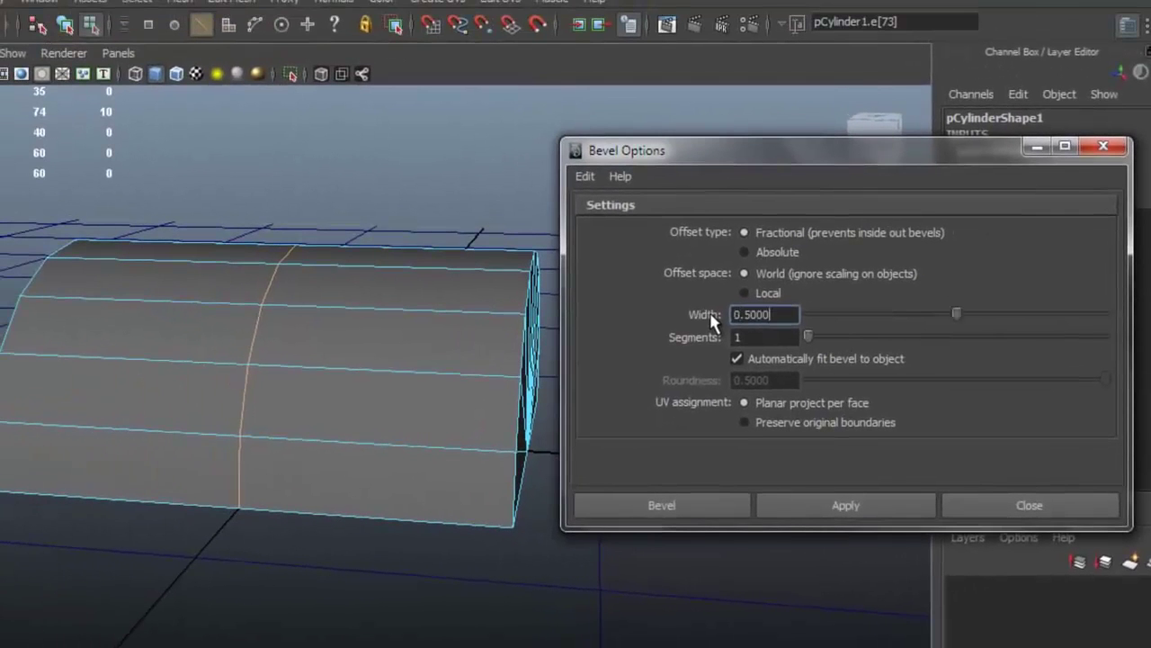
pyautogui.click(825, 507)
pyautogui.keyDown('alt'); pyautogui.moveTo(360, 388); pyautogui.dragTo(385, 386); pyautogui.keyUp('alt')
# Bevel the middle edge loop with a width of 0.1 and one segment, and close the Bevel options
pyautogui.moveTo(788, 314); pyautogui.dragTo(718, 306)
pyautogui.write('.15')
pyautogui.press('Return')
pyautogui.write('.')
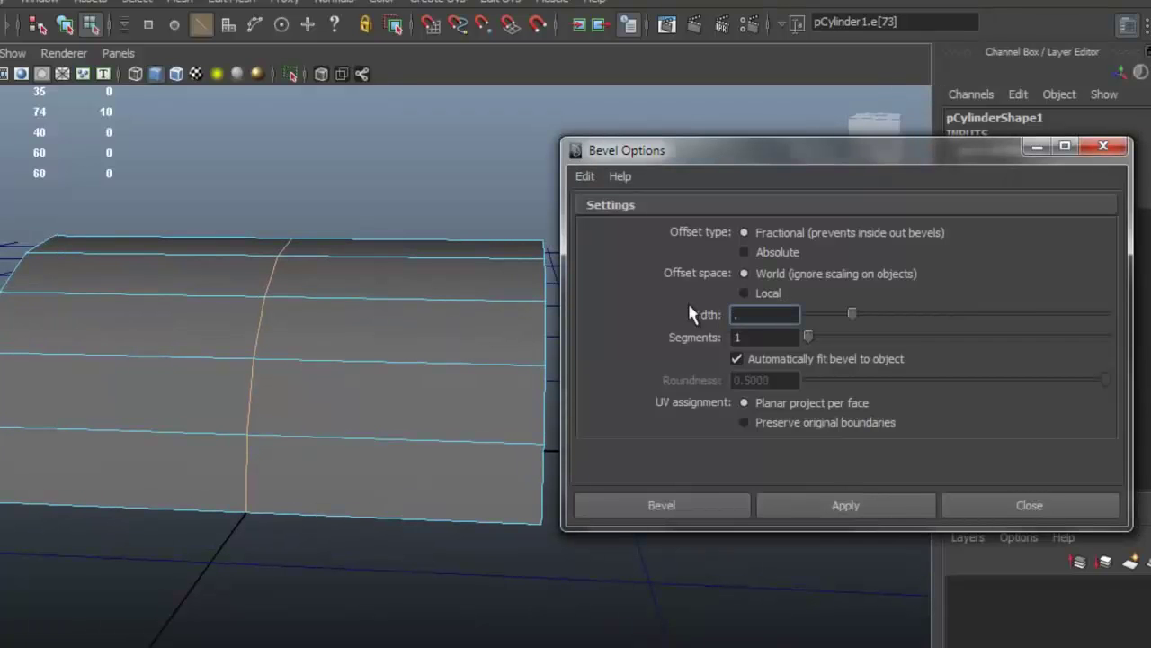
pyautogui.write('1')
pyautogui.press('Return')
pyautogui.click(803, 505)
pyautogui.keyDown('alt'); pyautogui.moveTo(522, 404); pyautogui.dragTo(414, 381); pyautogui.keyUp('alt')
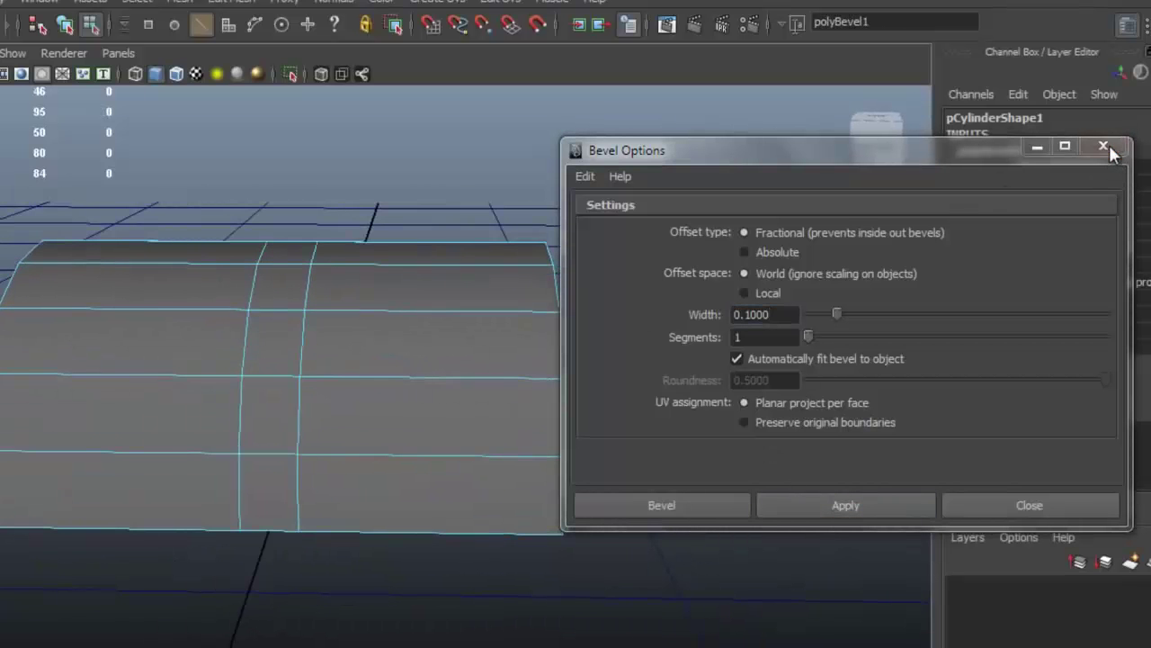
pyautogui.click(1104, 146)
# Insert another edge loop near the right end of the half-cylinder
pyautogui.keyDown('alt'); pyautogui.moveTo(480, 311); pyautogui.dragTo(412, 318); pyautogui.keyUp('alt')
pyautogui.click(405, 293)
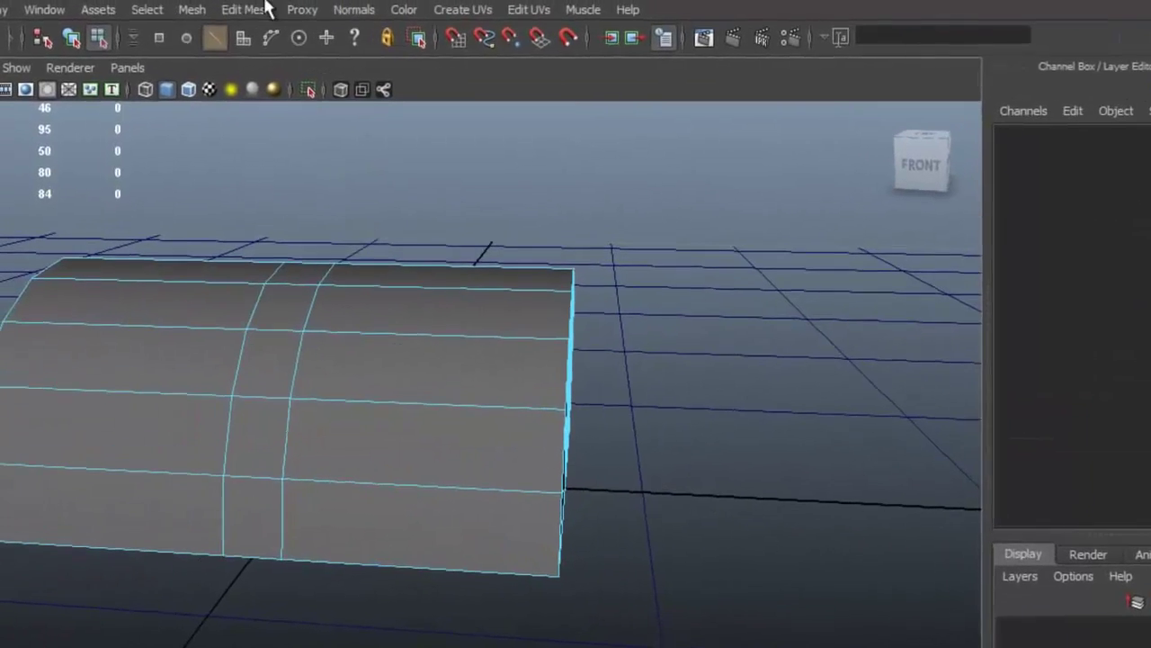
pyautogui.click(234, 8)
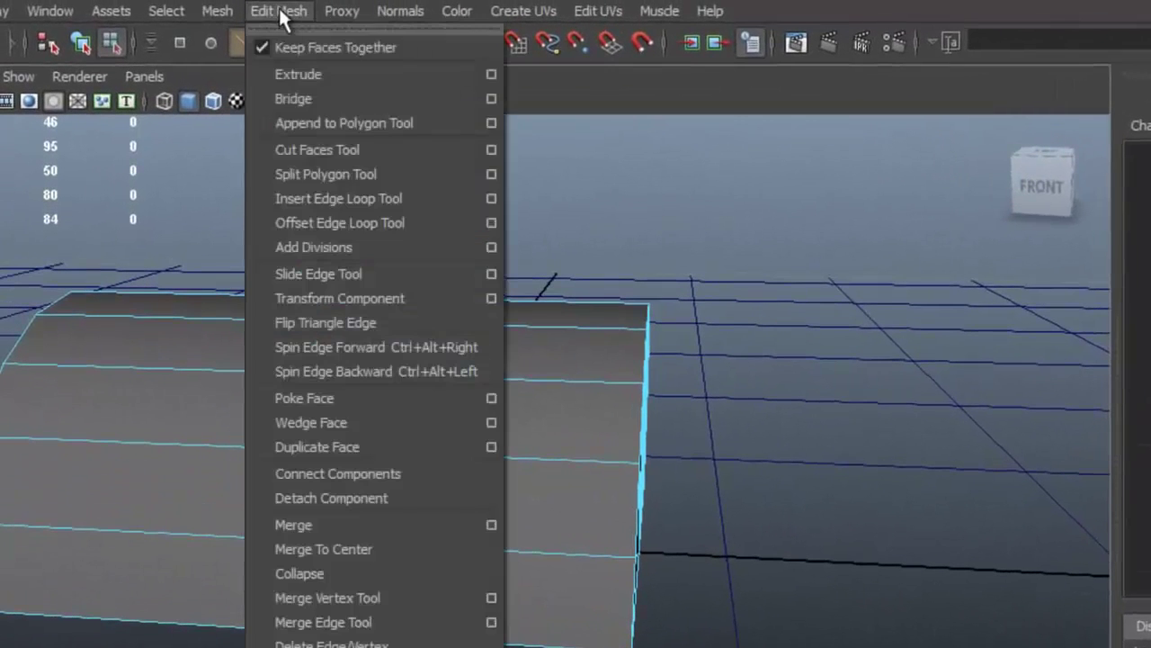
pyautogui.click(446, 199)
pyautogui.keyDown('alt'); pyautogui.moveTo(601, 387); pyautogui.dragTo(606, 391); pyautogui.keyUp('alt')
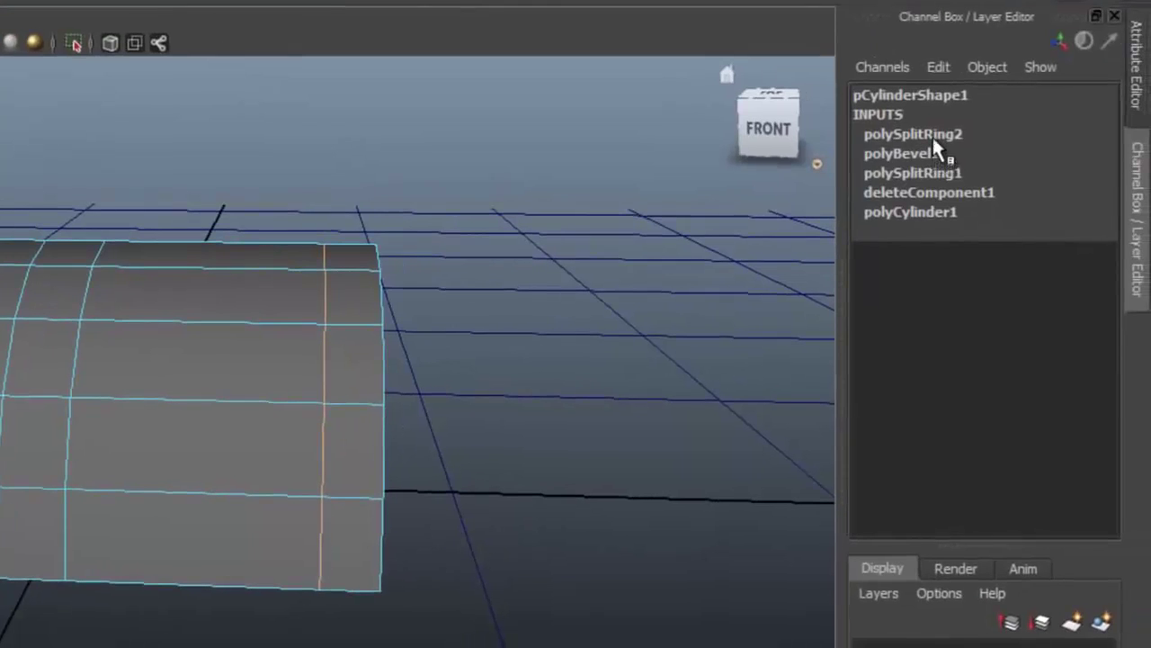
# Set the split ring weight of the edge loop near the right end to 0.2
pyautogui.click(958, 134)
pyautogui.doubleClick(1077, 151)
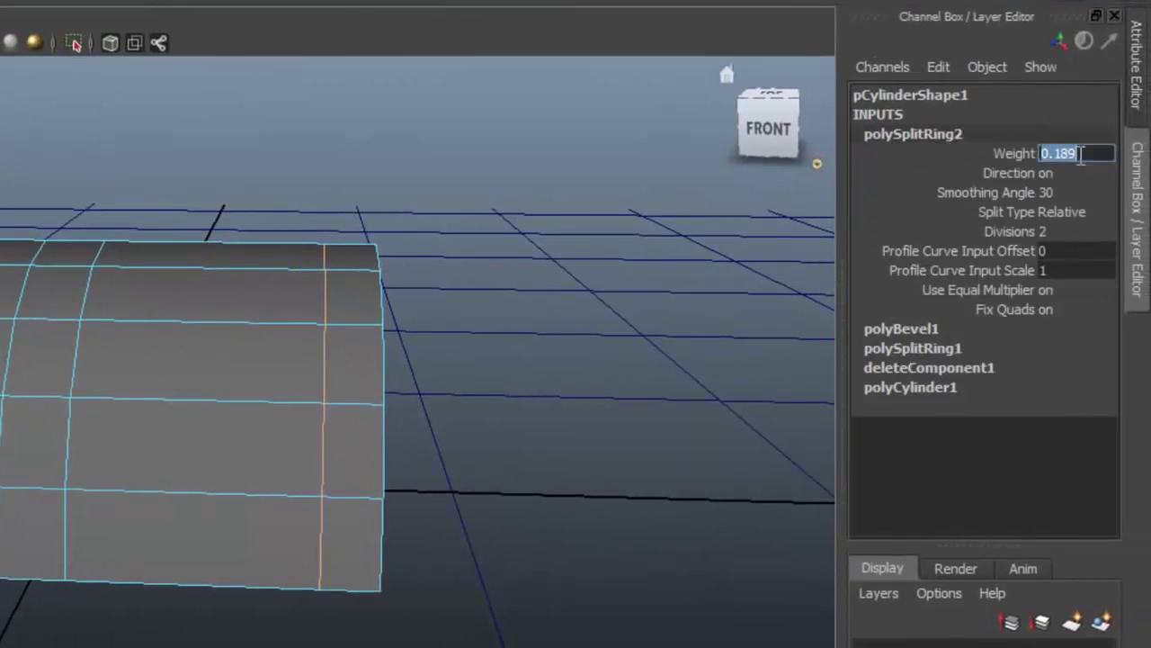
pyautogui.write('0.15')
pyautogui.press('Return')
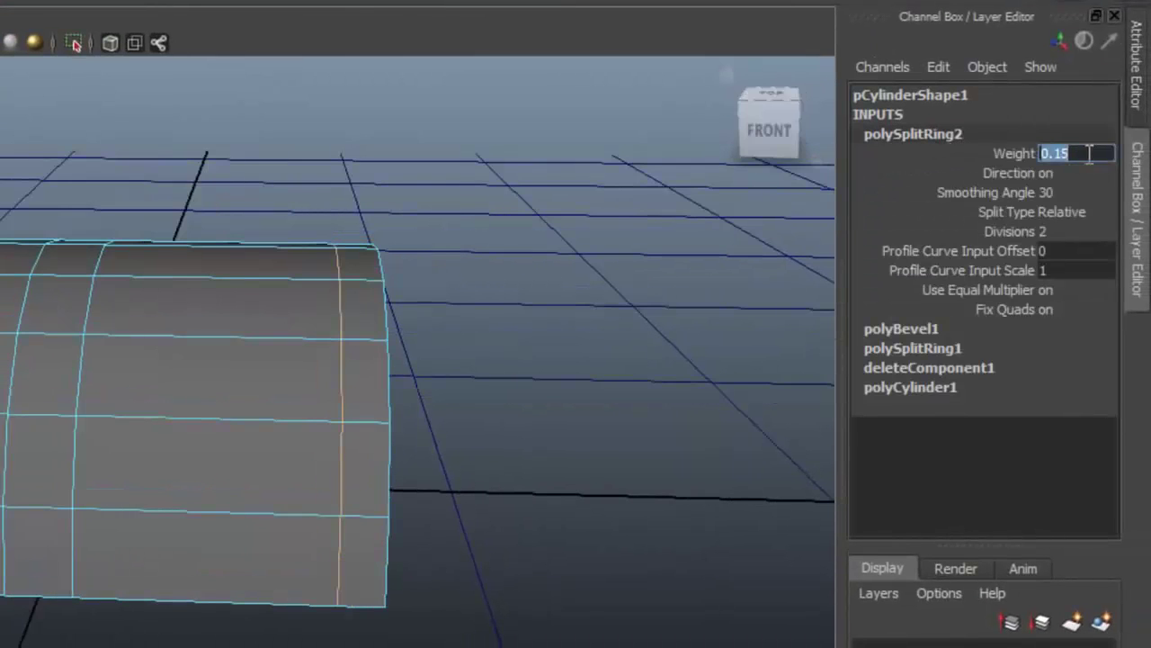
pyautogui.write('.20')
pyautogui.press('Return')
# Insert an edge loop around the half-cylinder near its left end
pyautogui.keyDown('alt'); pyautogui.moveTo(342, 352); pyautogui.dragTo(140, 396); pyautogui.keyUp('alt')
pyautogui.keyDown('alt'); pyautogui.moveTo(139, 396); pyautogui.dragTo(172, 365, button='middle'); pyautogui.keyUp('alt')
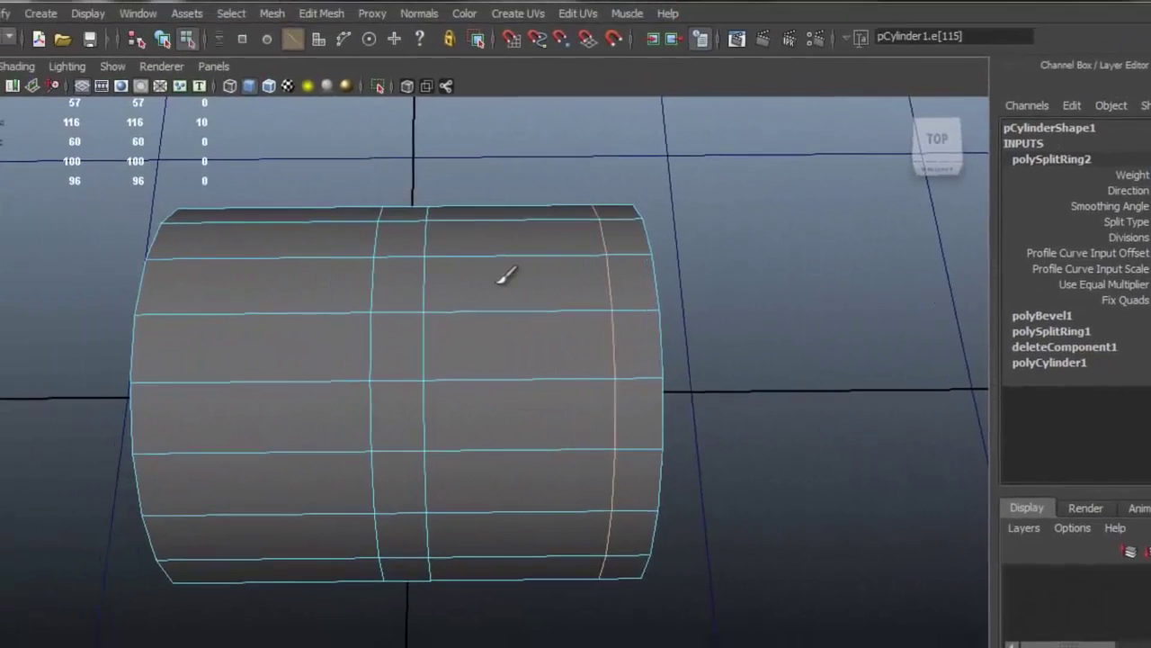
pyautogui.click(221, 291)
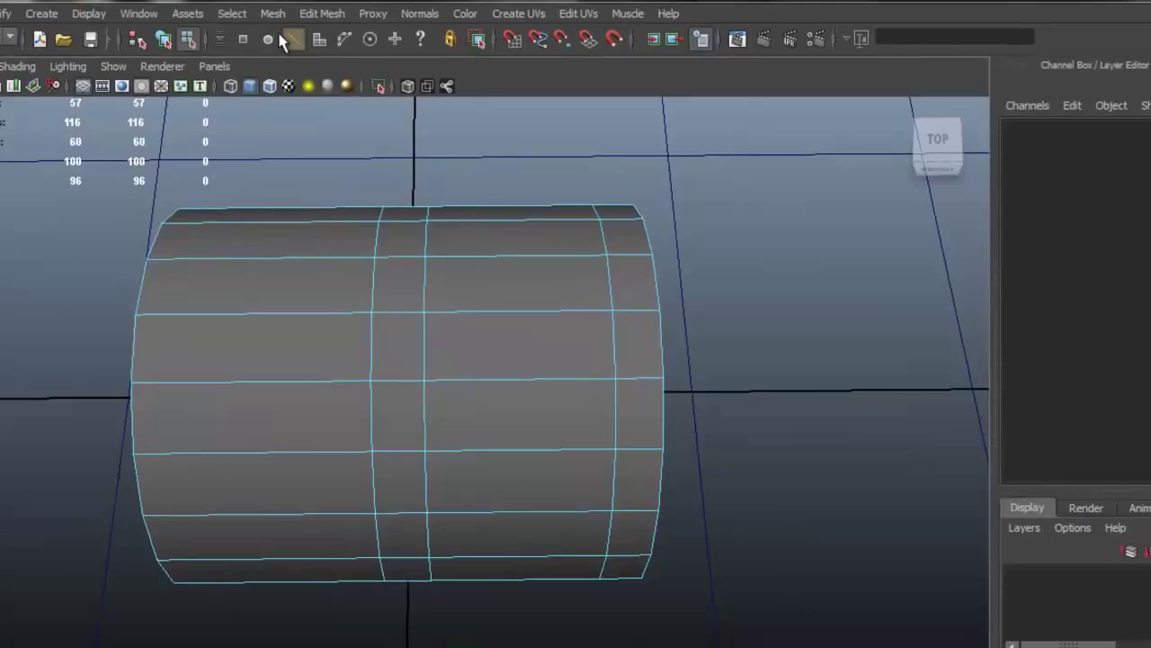
pyautogui.click(322, 13)
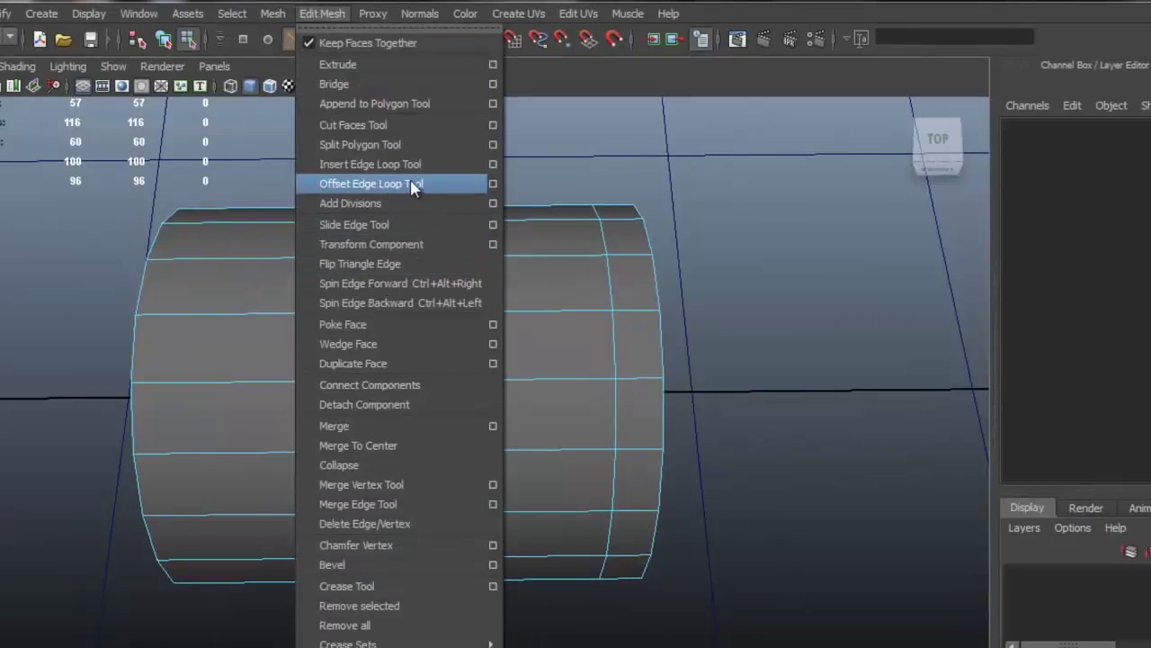
pyautogui.click(437, 167)
pyautogui.keyDown('alt'); pyautogui.moveTo(391, 216); pyautogui.dragTo(404, 291, button='middle'); pyautogui.keyUp('alt')
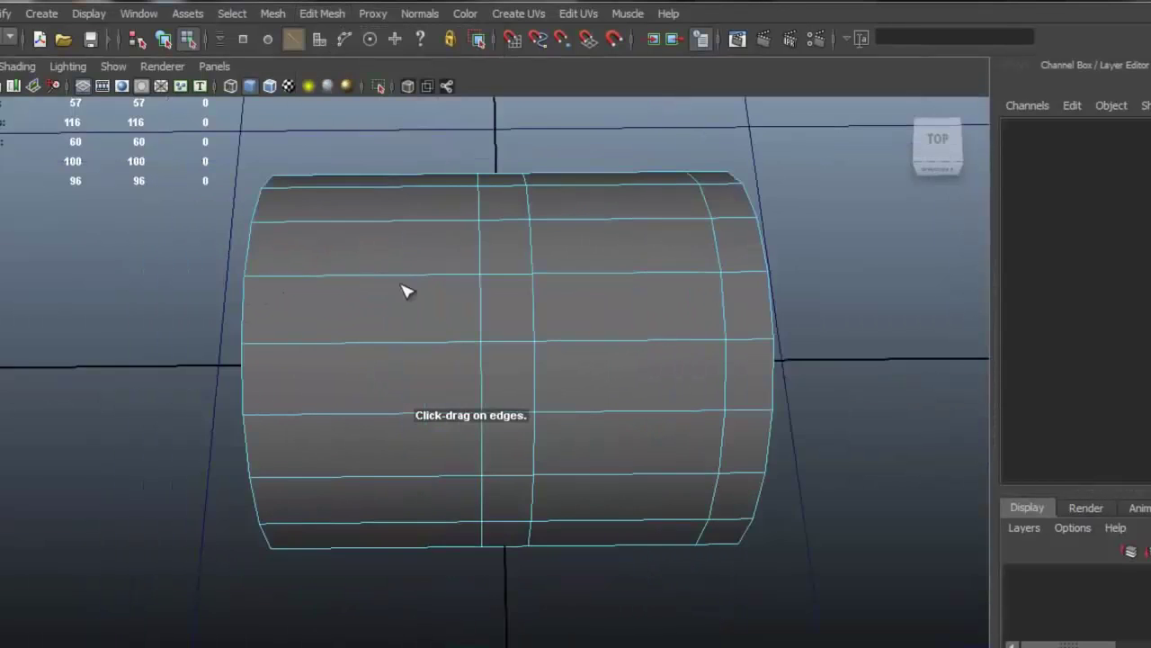
pyautogui.moveTo(338, 279); pyautogui.dragTo(481, 286)
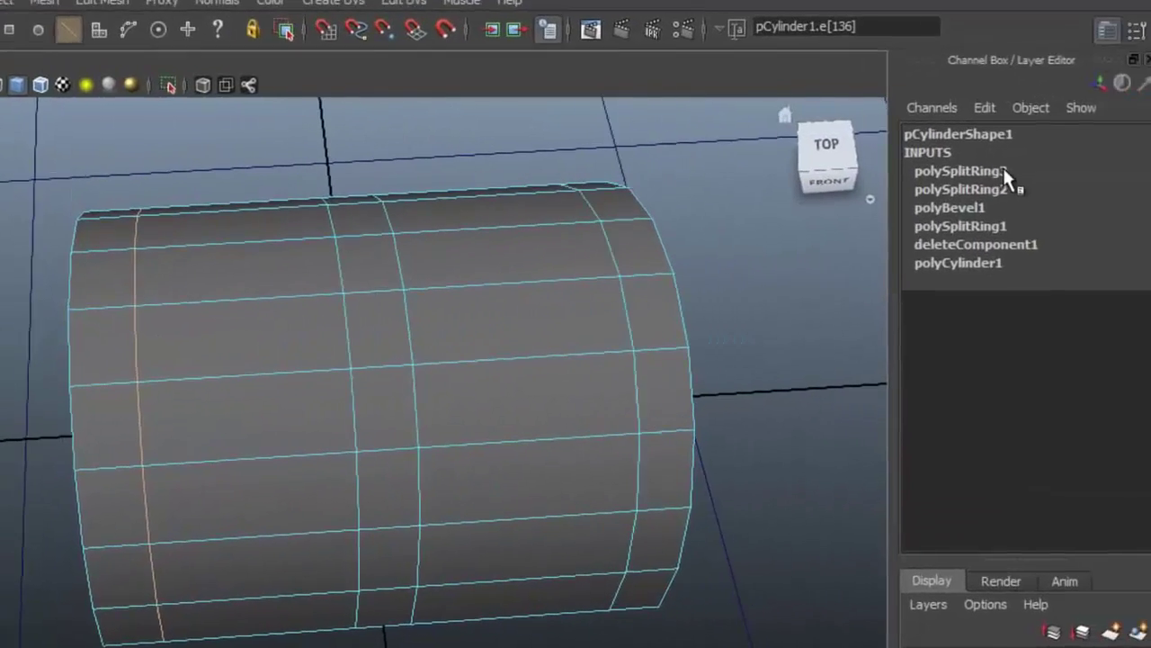
# Set the split ring weight of the edge loop near the left end to 0.8
pyautogui.click(1084, 159)
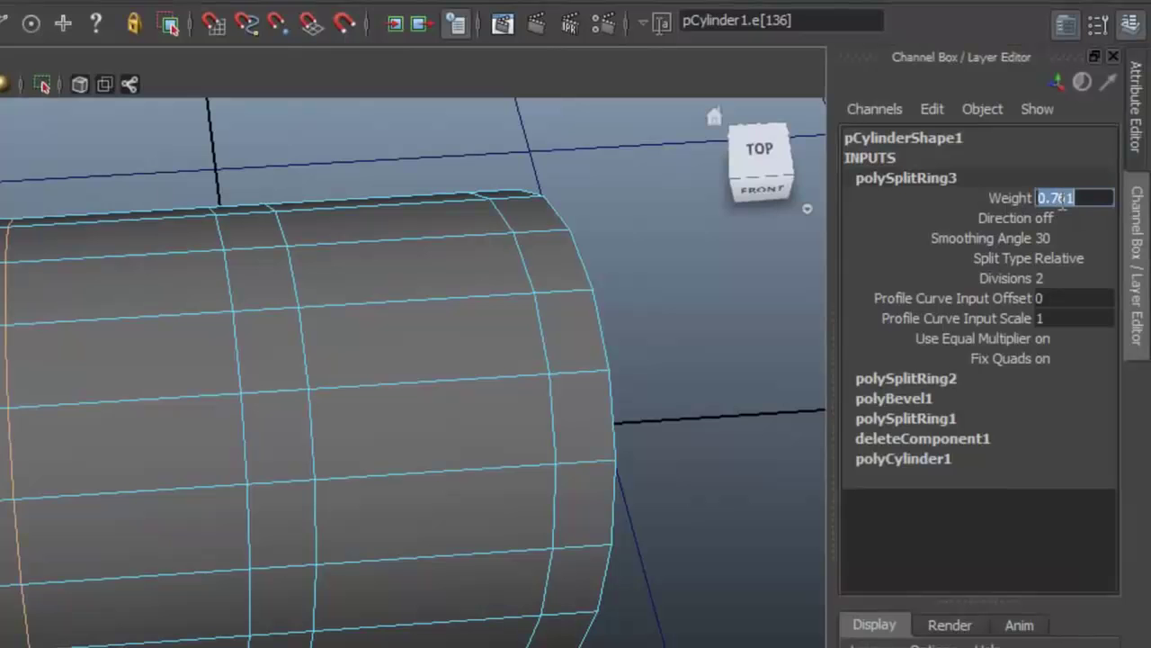
pyautogui.write('0.7')
pyautogui.press('Return')
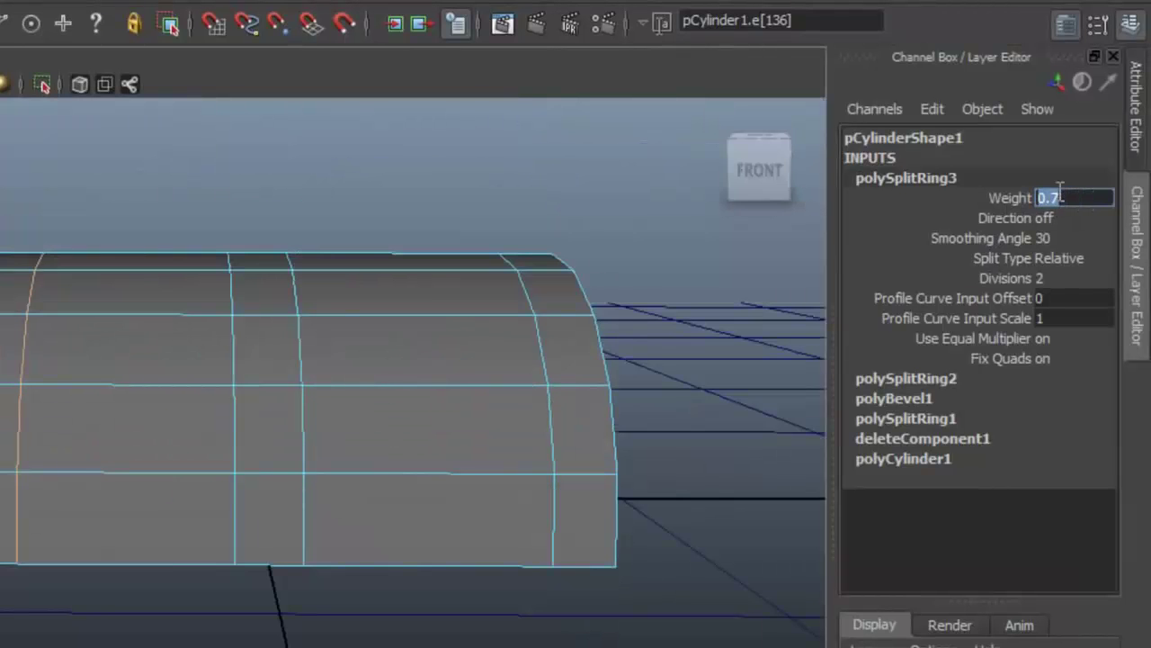
pyautogui.press('Return')
# Examine the spacing of the edge loops in the front view, and return to the perspective view
pyautogui.keyDown('alt'); pyautogui.moveTo(414, 326); pyautogui.dragTo(378, 382); pyautogui.keyUp('alt')
pyautogui.press('space')
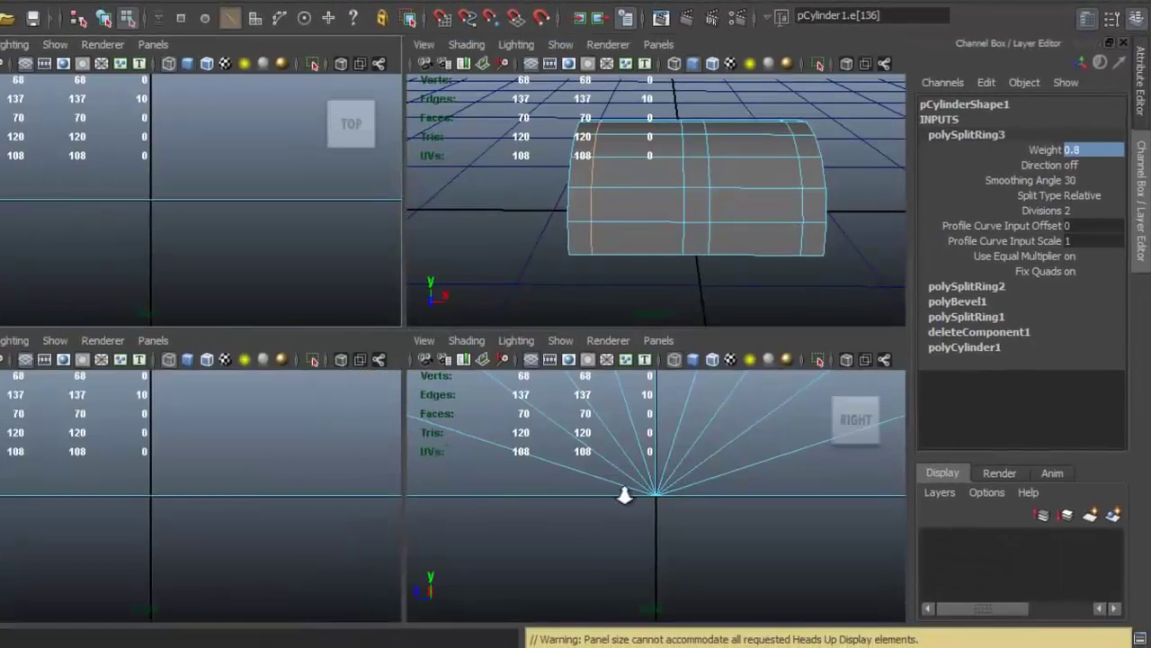
pyautogui.click(304, 455)
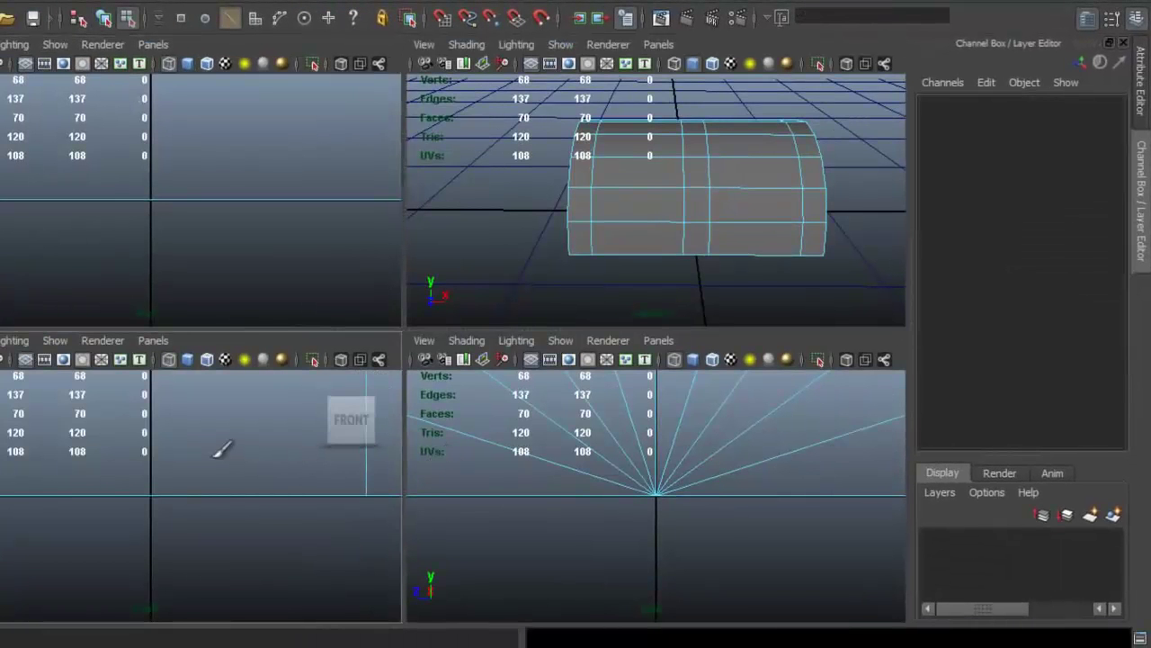
pyautogui.keyDown('alt'); pyautogui.moveTo(221, 442); pyautogui.dragTo(241, 517, button='middle'); pyautogui.keyUp('alt')
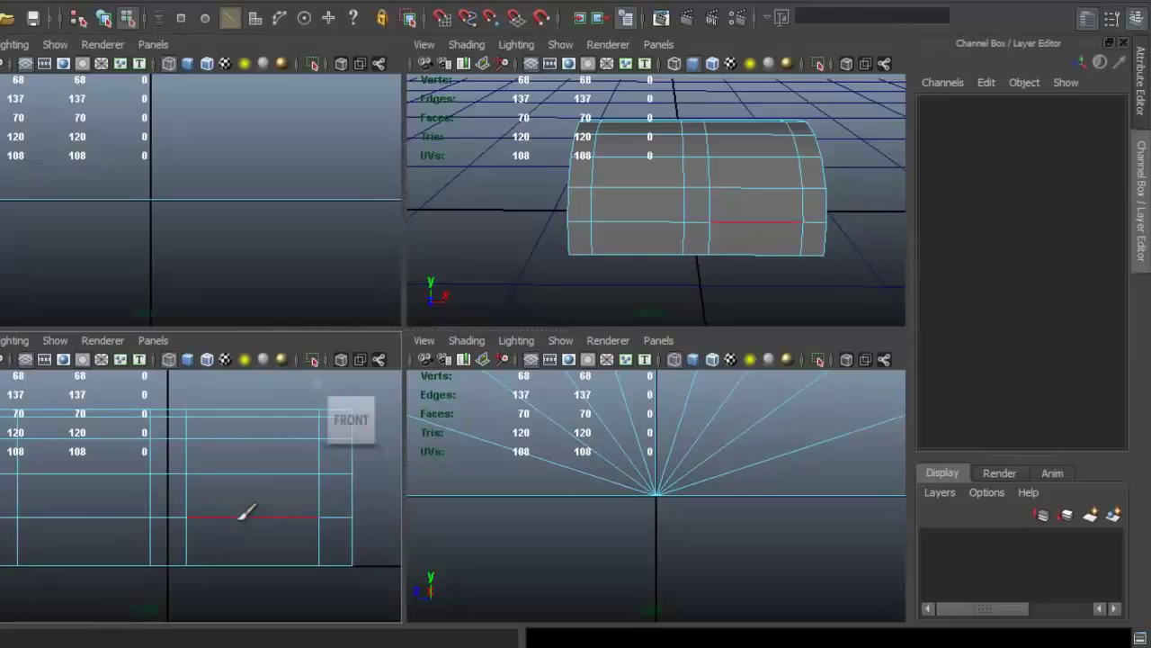
pyautogui.press('space')
pyautogui.keyDown('alt'); pyautogui.moveTo(413, 361); pyautogui.dragTo(402, 373, button='middle'); pyautogui.keyUp('alt')
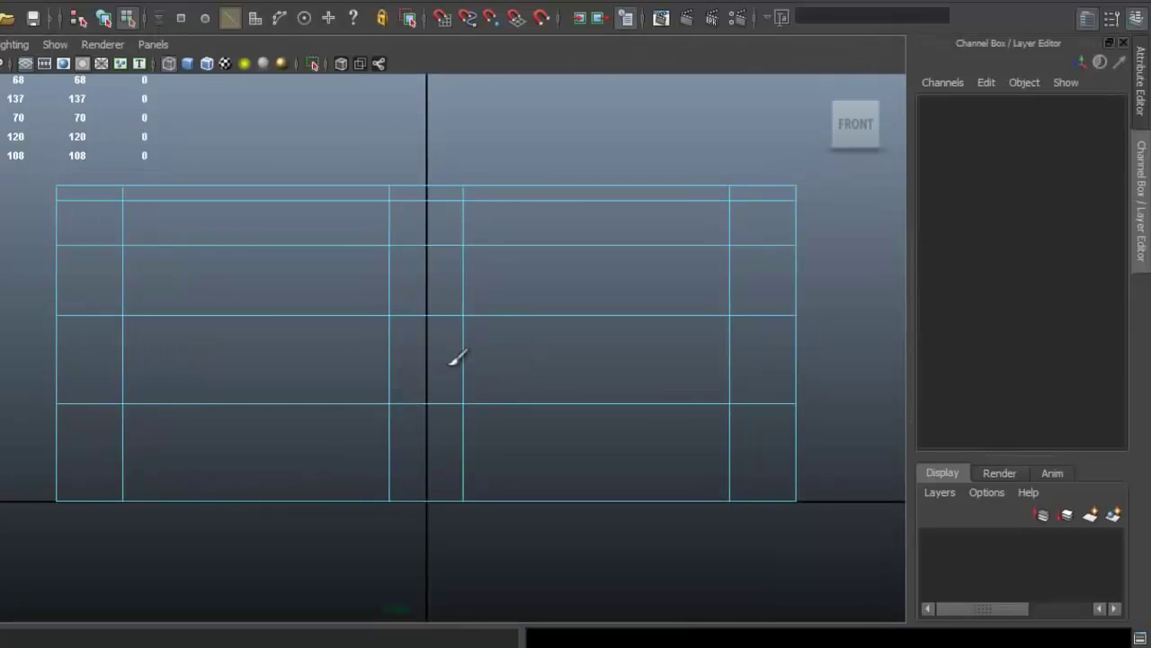
pyautogui.press('space')
pyautogui.press('space')
pyautogui.keyDown('alt'); pyautogui.moveTo(547, 314); pyautogui.dragTo(483, 310); pyautogui.keyUp('alt')
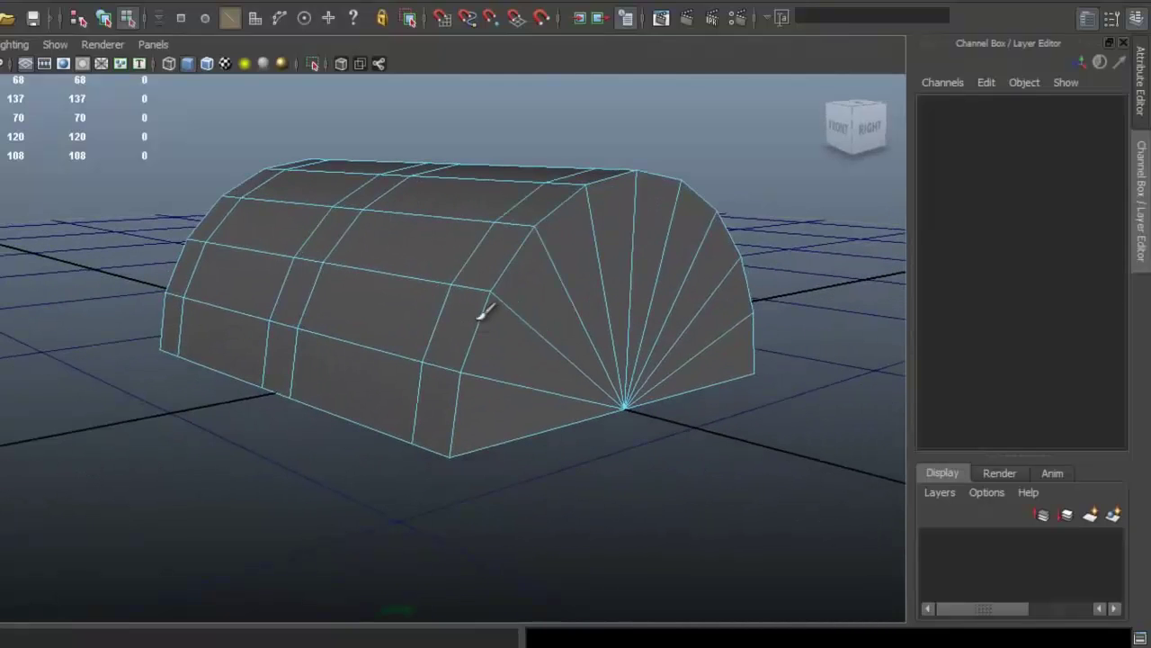
# Extrude the fan-shaped faces on both ends of the half-cylinder and scale them uniformly inward
pyautogui.moveTo(553, 282)
pyautogui.keyDown('alt'); pyautogui.mouseDown()
pyautogui.moveTo(655, 282)
pyautogui.moveTo(570, 275)
pyautogui.moveTo(609, 278)
pyautogui.moveTo(613, 307)
pyautogui.moveTo(650, 303)
pyautogui.moveTo(534, 300)
pyautogui.moveTo(542, 309)
pyautogui.mouseUp(); pyautogui.keyUp('alt')
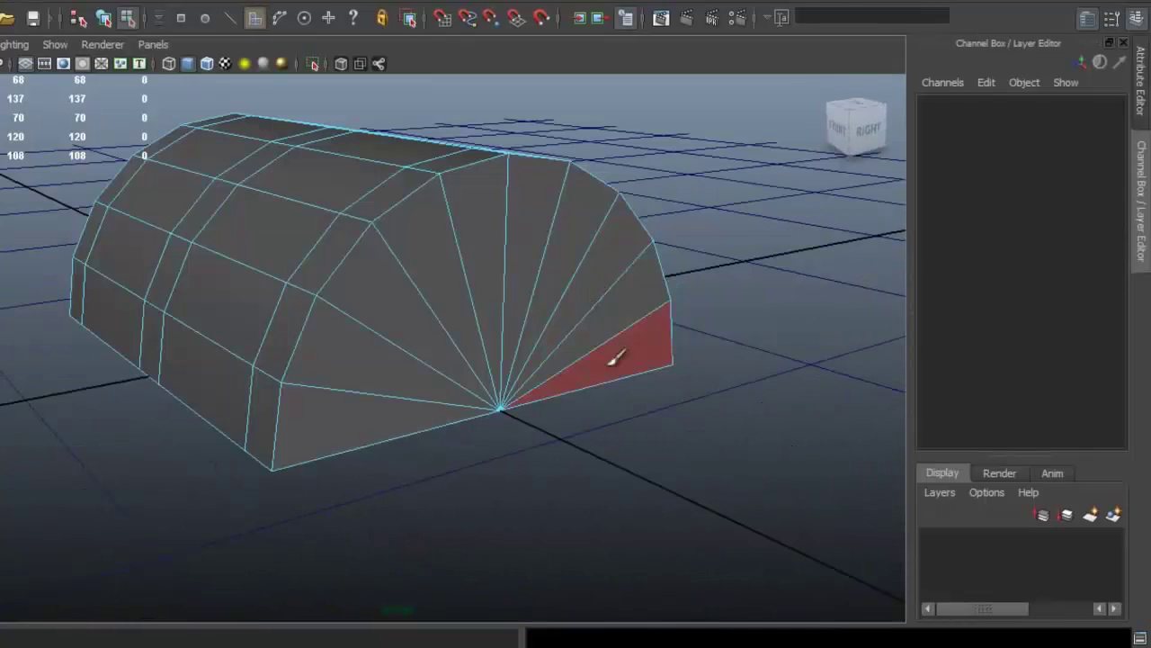
pyautogui.moveTo(610, 365)
pyautogui.mouseDown()
pyautogui.moveTo(468, 298)
pyautogui.moveTo(386, 347)
pyautogui.mouseUp()
pyautogui.moveTo(369, 418)
pyautogui.mouseDown()
pyautogui.moveTo(399, 378)
pyautogui.moveTo(571, 347)
pyautogui.moveTo(605, 352)
pyautogui.mouseUp()
pyautogui.moveTo(474, 309); pyautogui.dragTo(303, 359)
pyautogui.moveTo(612, 353)
pyautogui.keyDown('alt'); pyautogui.mouseDown()
pyautogui.moveTo(635, 354)
pyautogui.moveTo(404, 368)
pyautogui.moveTo(481, 369)
pyautogui.mouseUp(); pyautogui.keyUp('alt')
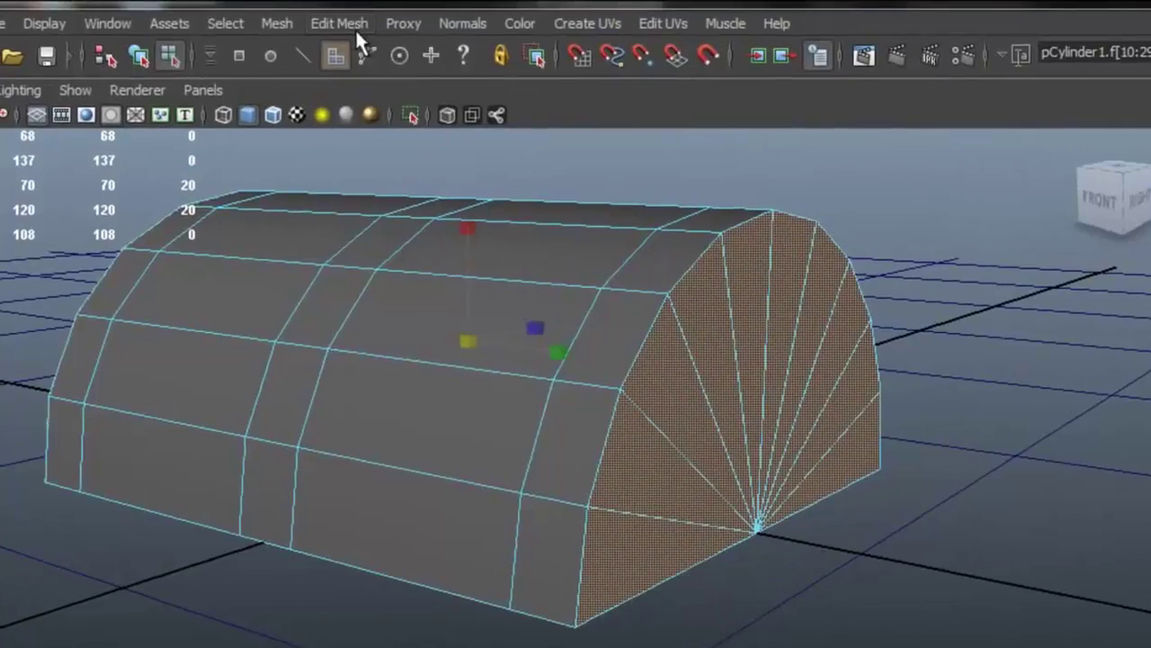
pyautogui.click(351, 26)
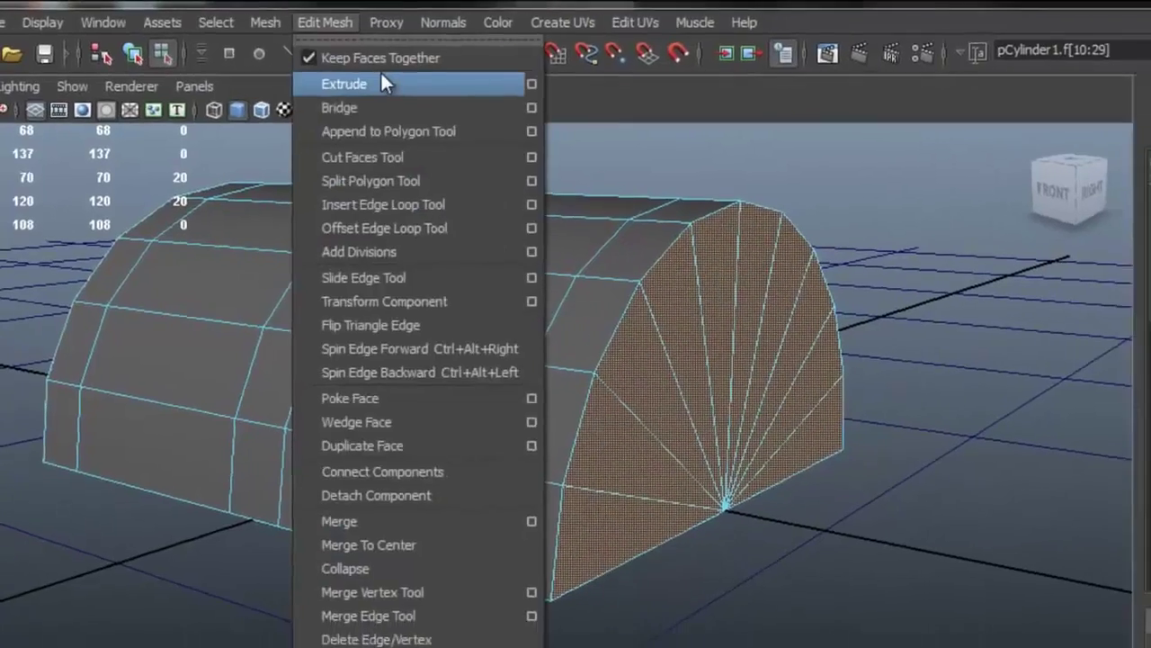
pyautogui.click(382, 83)
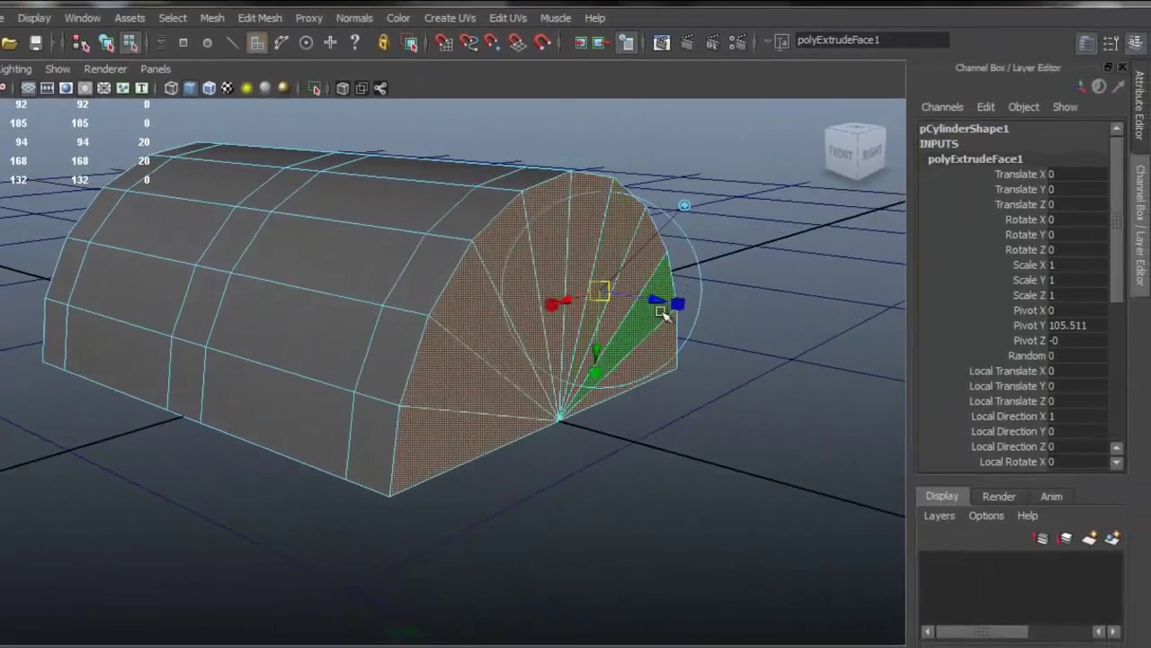
pyautogui.moveTo(600, 289); pyautogui.dragTo(480, 281)
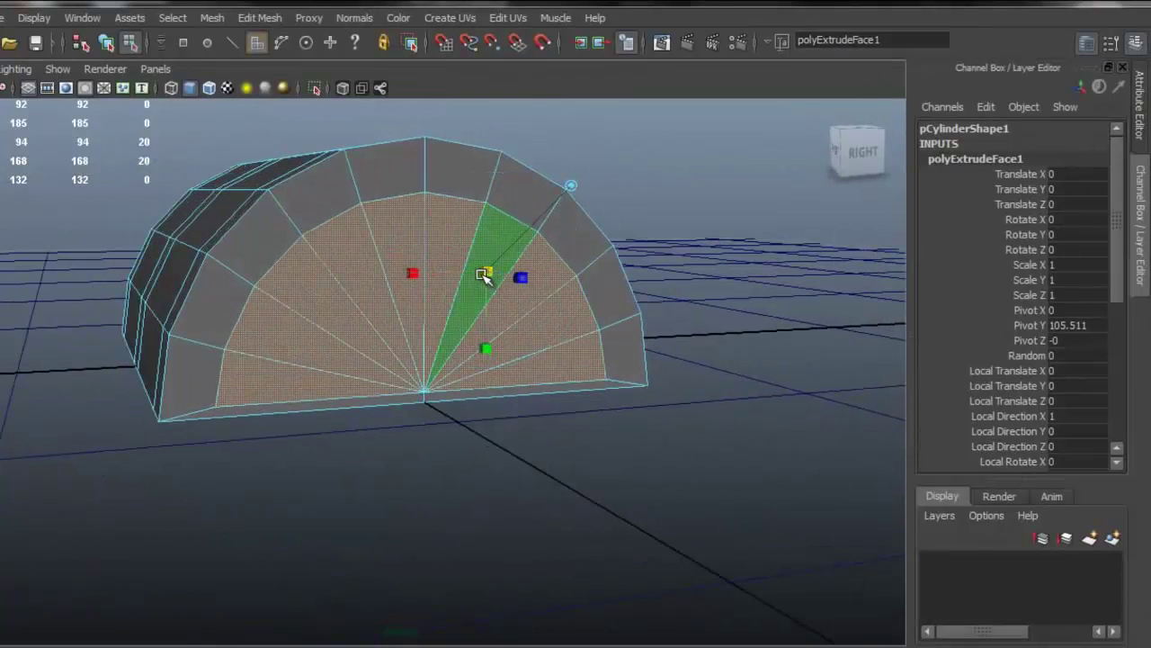
# Insert a lengthwise edge loop through the lowest row of faces on the front side of the half-cylinder
pyautogui.keyDown('alt'); pyautogui.moveTo(510, 331); pyautogui.dragTo(482, 288); pyautogui.keyUp('alt')
pyautogui.keyDown('alt'); pyautogui.moveTo(412, 292); pyautogui.dragTo(722, 302); pyautogui.keyUp('alt')
pyautogui.keyDown('alt'); pyautogui.moveTo(711, 295); pyautogui.dragTo(401, 393); pyautogui.keyUp('alt')
pyautogui.scroll(4, 367, 418)
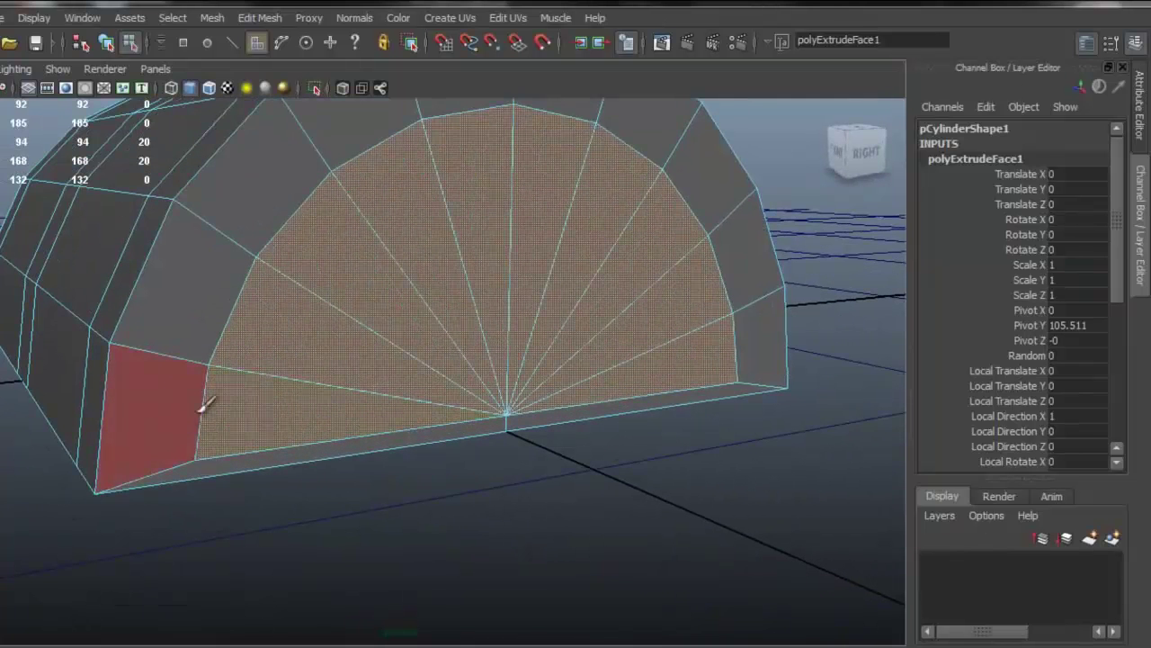
pyautogui.rightClick(196, 352)
pyautogui.click(199, 308)
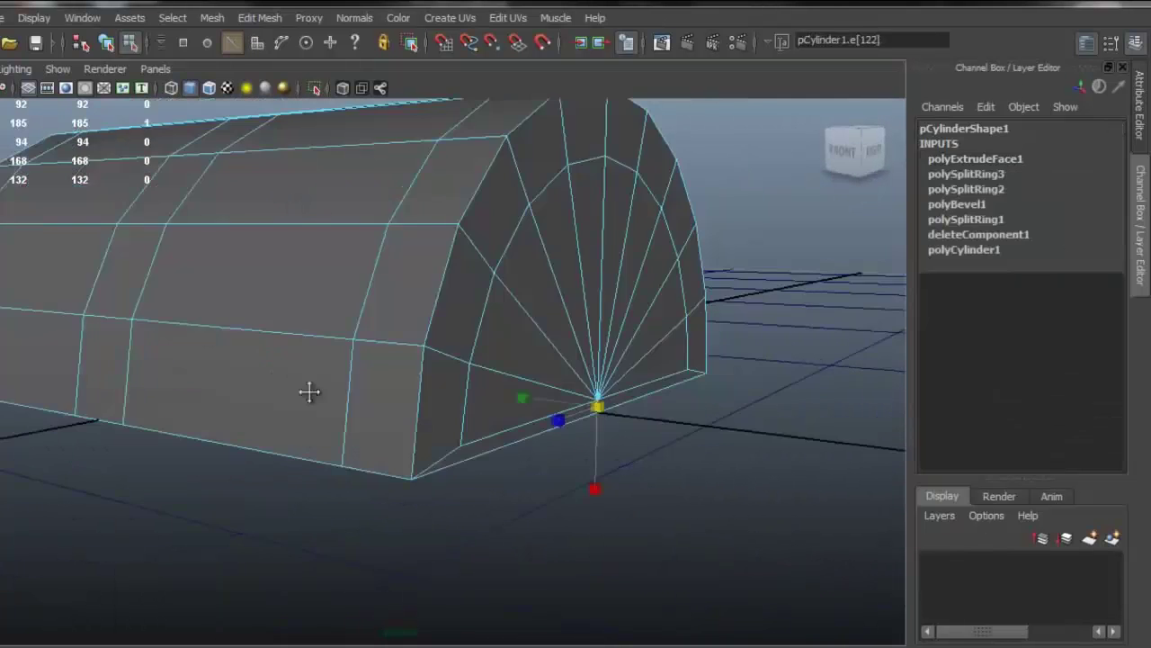
pyautogui.click(270, 16)
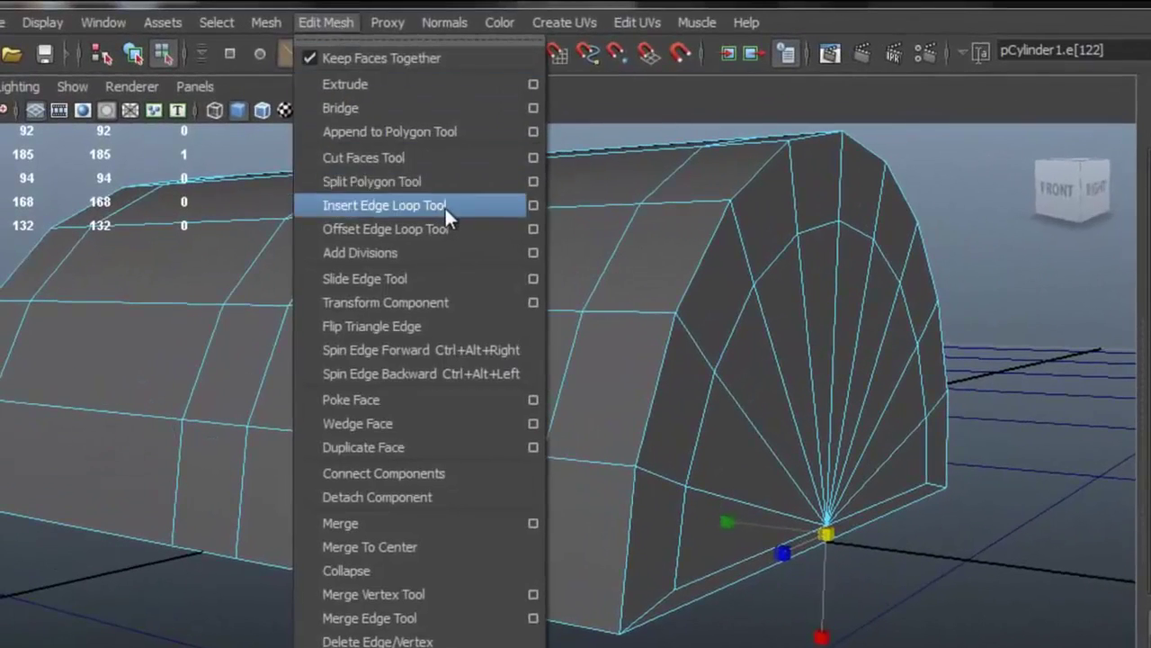
pyautogui.click(409, 194)
pyautogui.moveTo(535, 536); pyautogui.dragTo(532, 537)
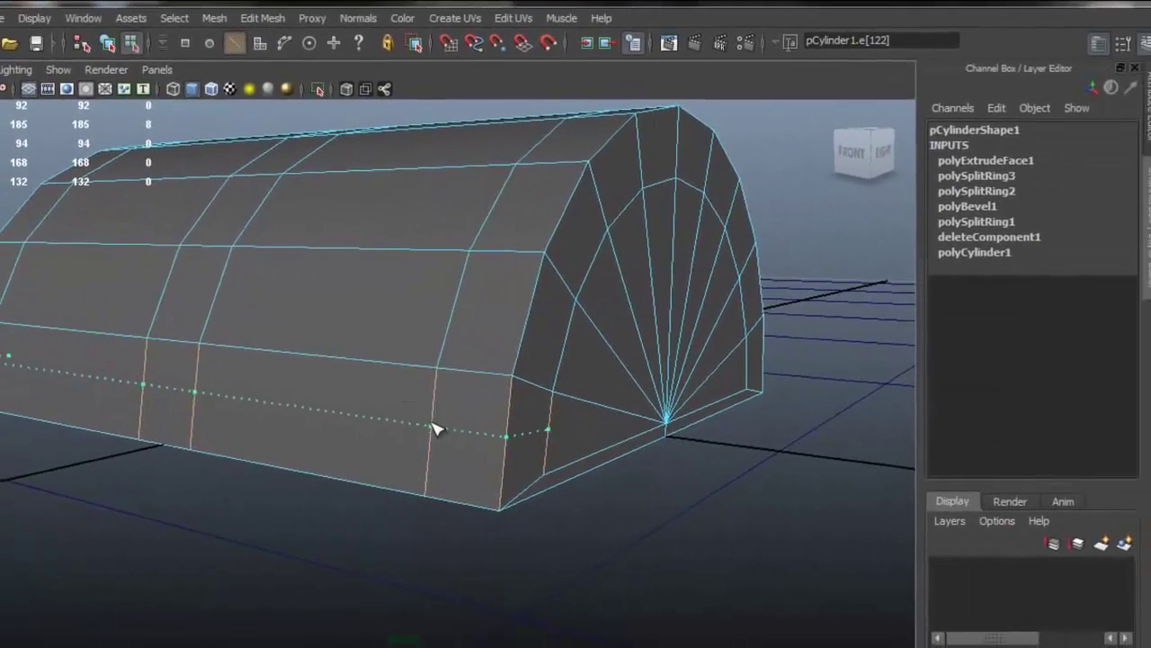
pyautogui.moveTo(436, 428); pyautogui.dragTo(488, 451)
# Set the split ring weight of the front side's lengthwise edge loop to 0.5
pyautogui.click(977, 160)
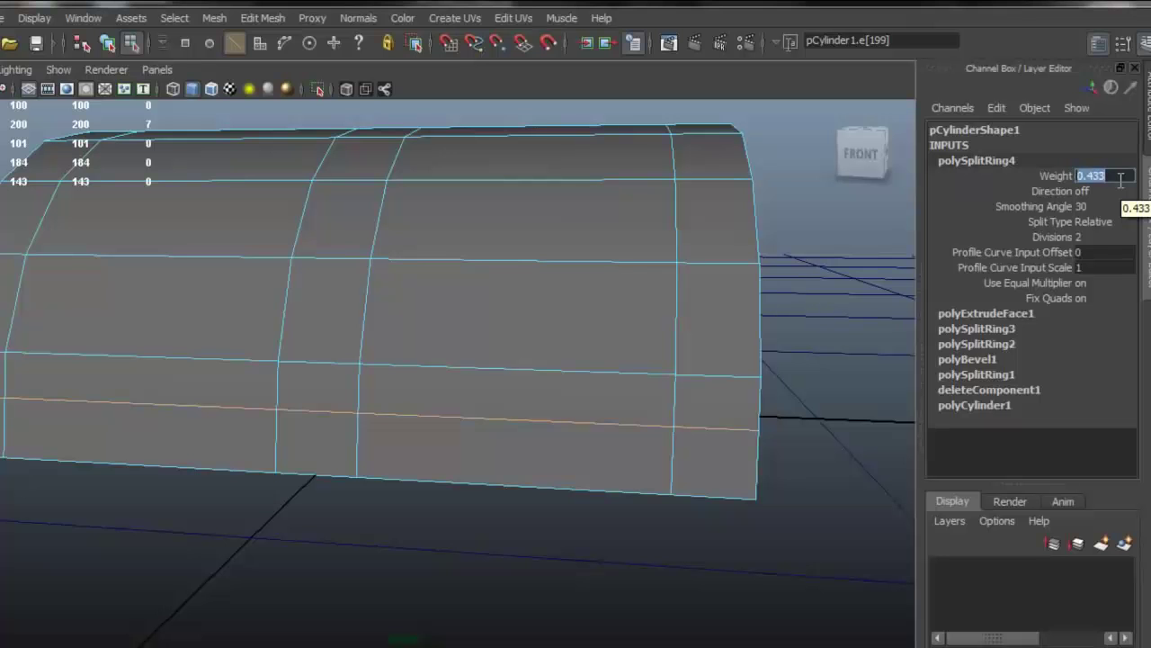
pyautogui.write('0.5')
pyautogui.press('Return')
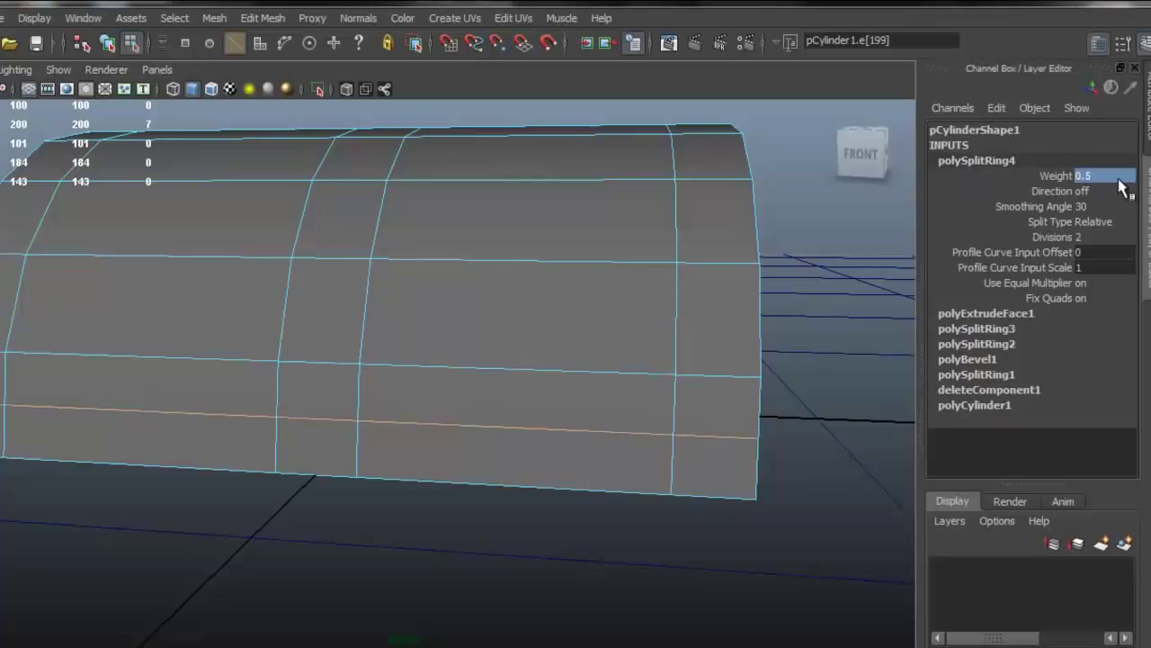
# Insert a matching lengthwise edge loop through the lowest row on the back side and set its weight to 0.5
pyautogui.keyDown('alt'); pyautogui.moveTo(751, 385); pyautogui.dragTo(341, 427); pyautogui.keyUp('alt')
pyautogui.keyDown('shift'); pyautogui.moveTo(342, 426); pyautogui.dragTo(294, 415, button='right'); pyautogui.keyUp('shift')
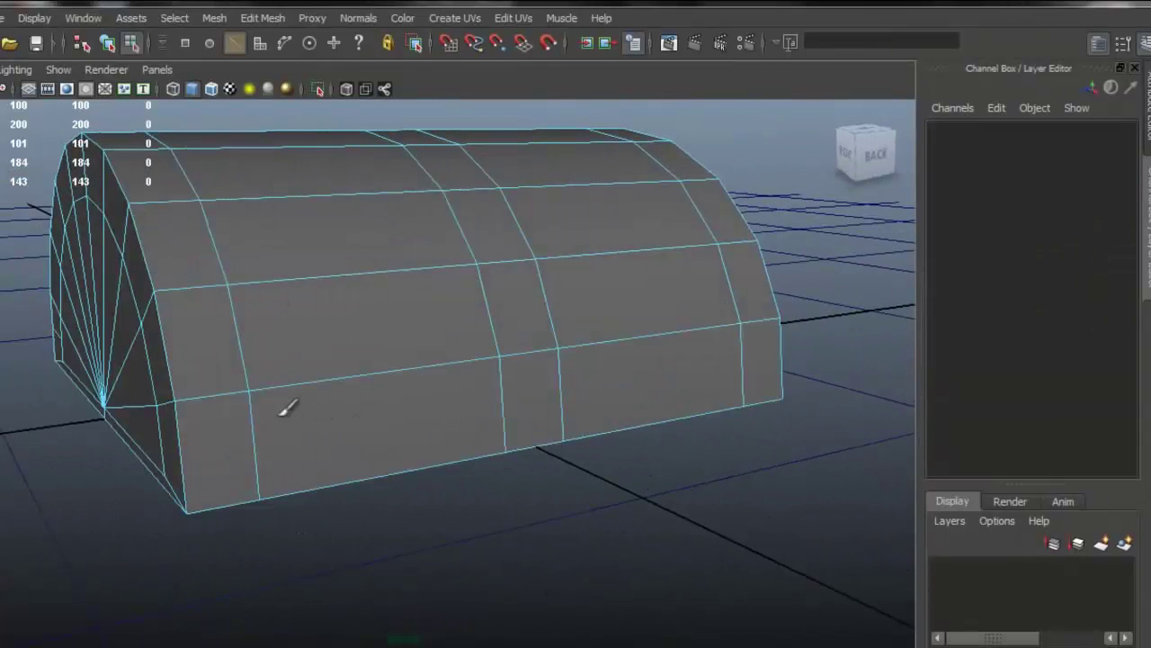
pyautogui.moveTo(257, 438); pyautogui.dragTo(260, 447)
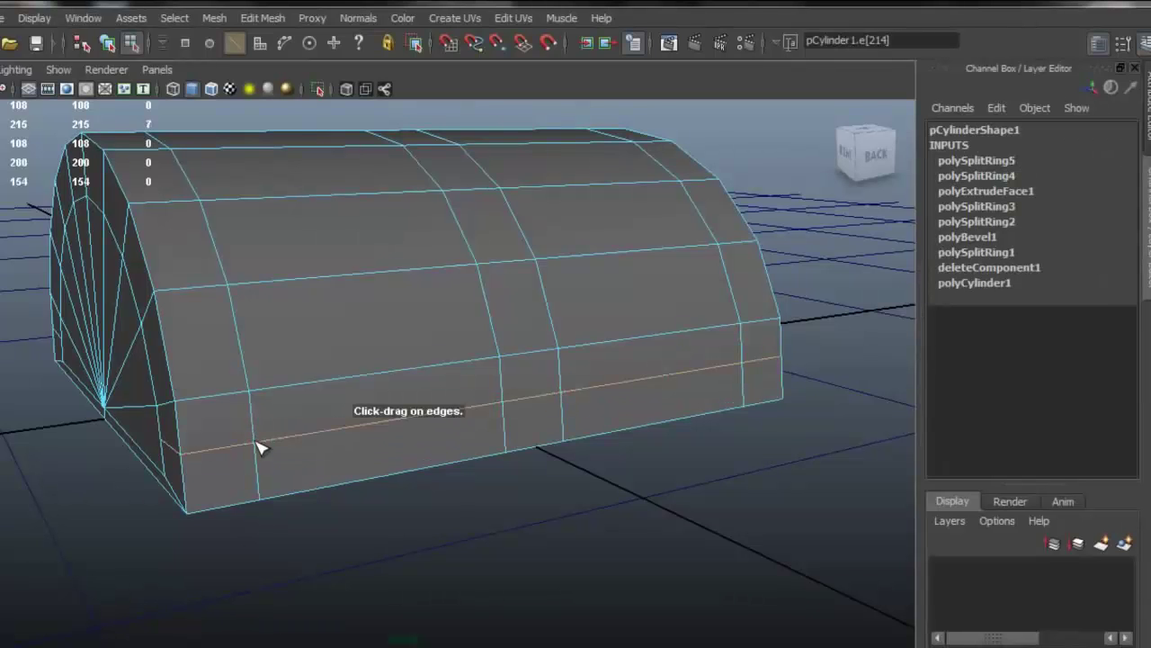
pyautogui.click(996, 164)
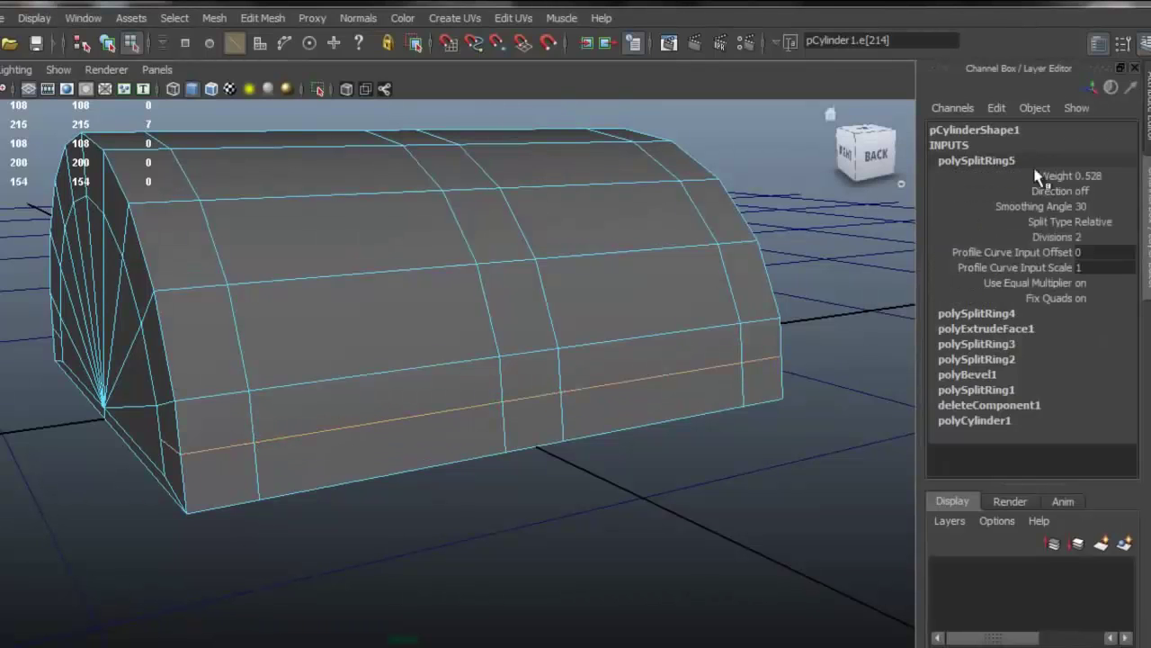
pyautogui.click(1113, 175)
pyautogui.write('.5')
pyautogui.press('Return')
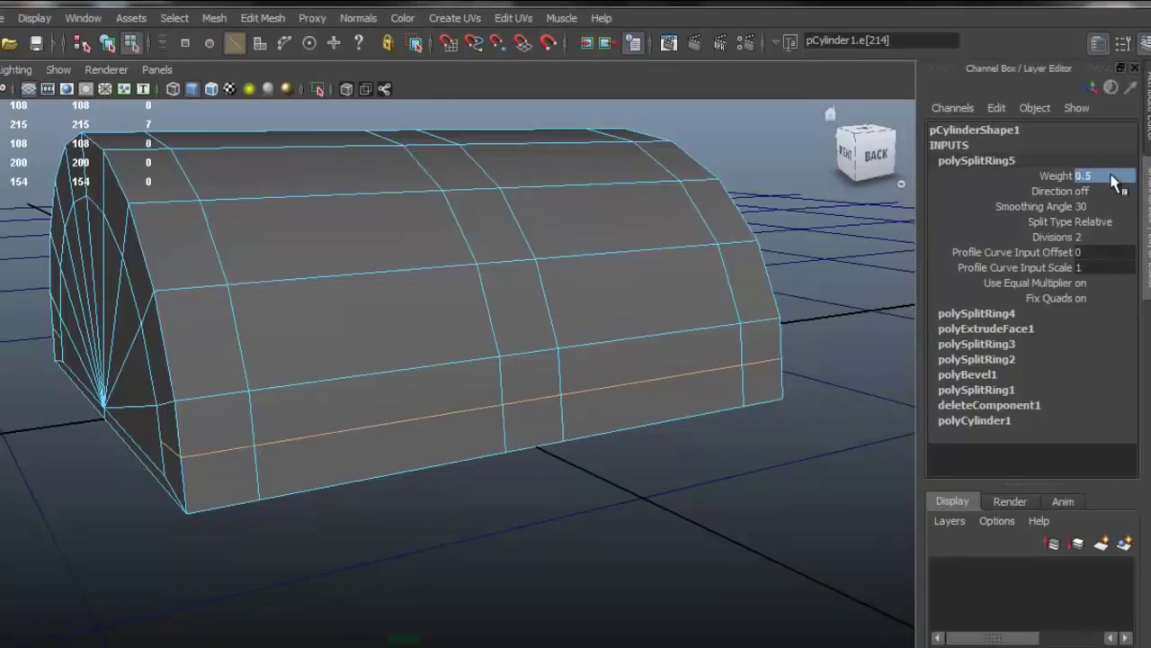
# Extrude all faces of the half-cylinder and scale them uniformly inward to create an inner shell
pyautogui.keyDown('alt'); pyautogui.moveTo(330, 355); pyautogui.dragTo(450, 283); pyautogui.keyUp('alt')
pyautogui.moveTo(450, 283); pyautogui.dragTo(520, 252, button='right')
pyautogui.keyDown('alt'); pyautogui.moveTo(576, 323); pyautogui.dragTo(319, 77); pyautogui.keyUp('alt')
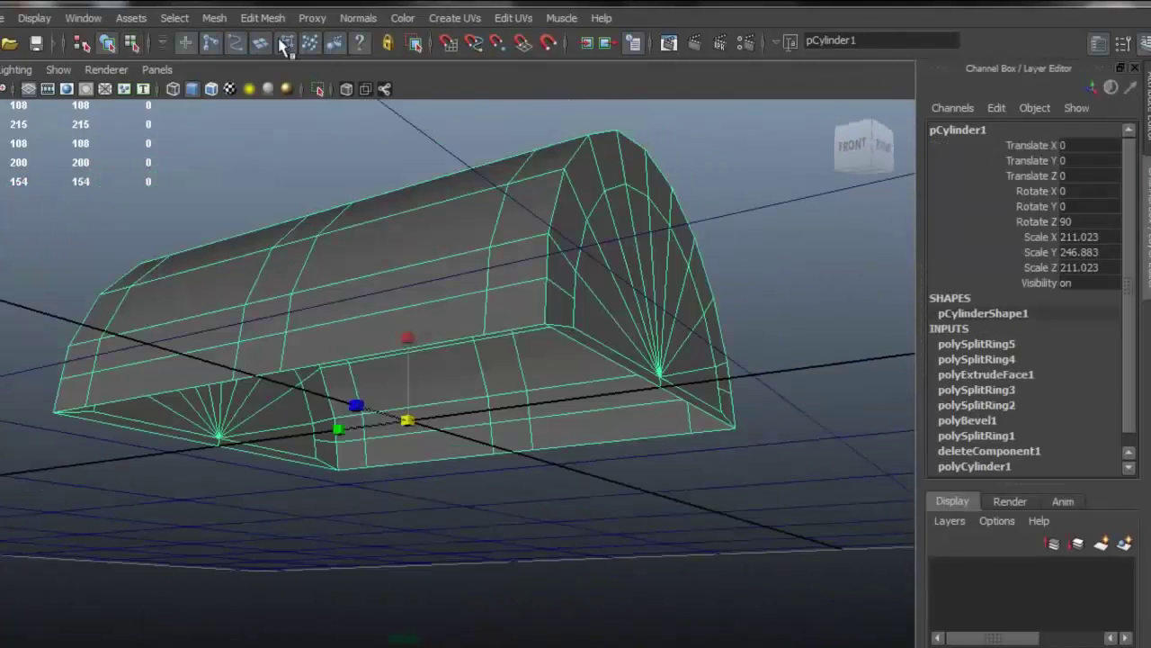
pyautogui.click(262, 20)
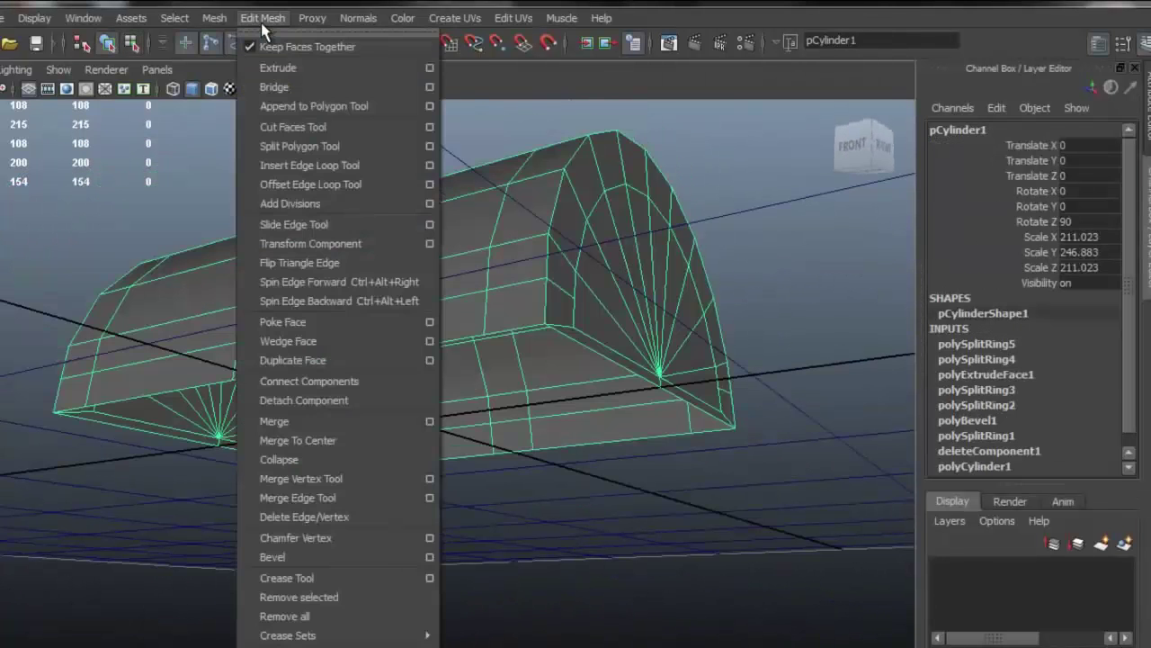
pyautogui.click(381, 68)
pyautogui.keyDown('alt'); pyautogui.moveTo(527, 261); pyautogui.dragTo(532, 260); pyautogui.keyUp('alt')
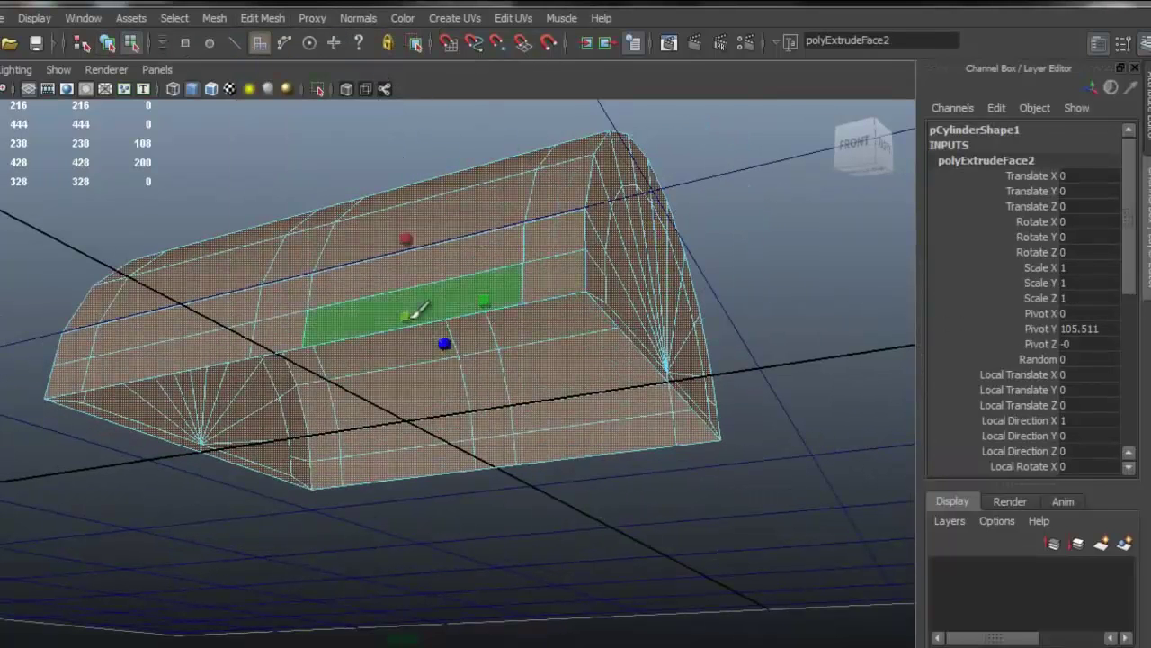
pyautogui.moveTo(415, 309); pyautogui.dragTo(490, 331)
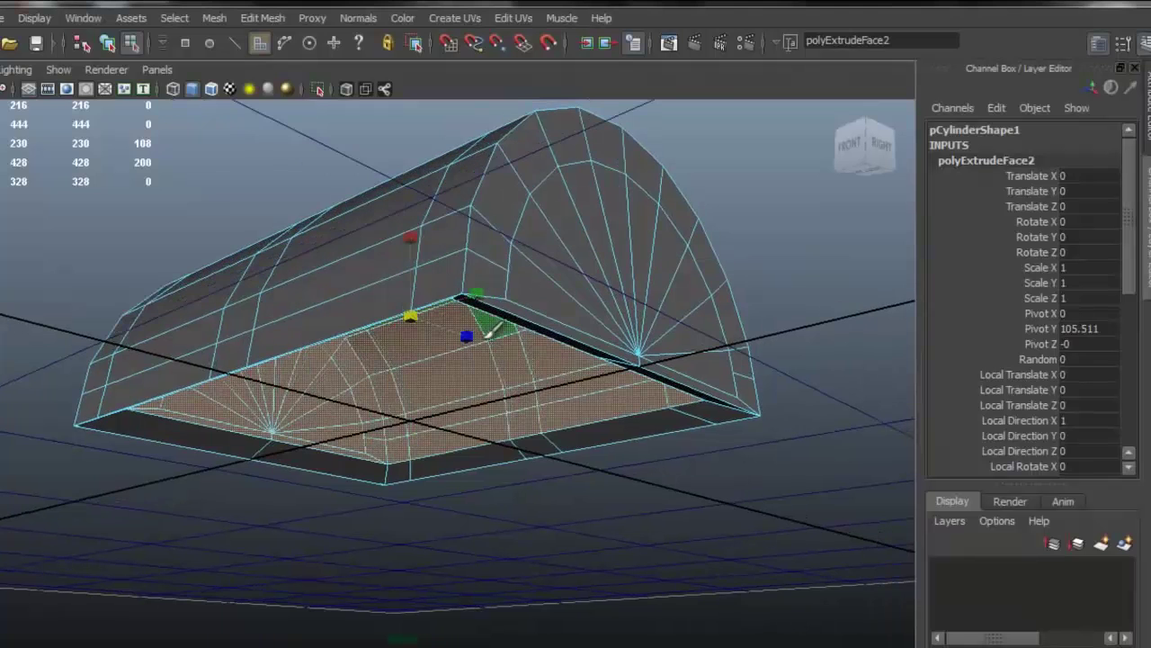
# Move the extruded inner shell vertically in the right view with point snapping, aligning its open bottom with the outer base
pyautogui.press('space')
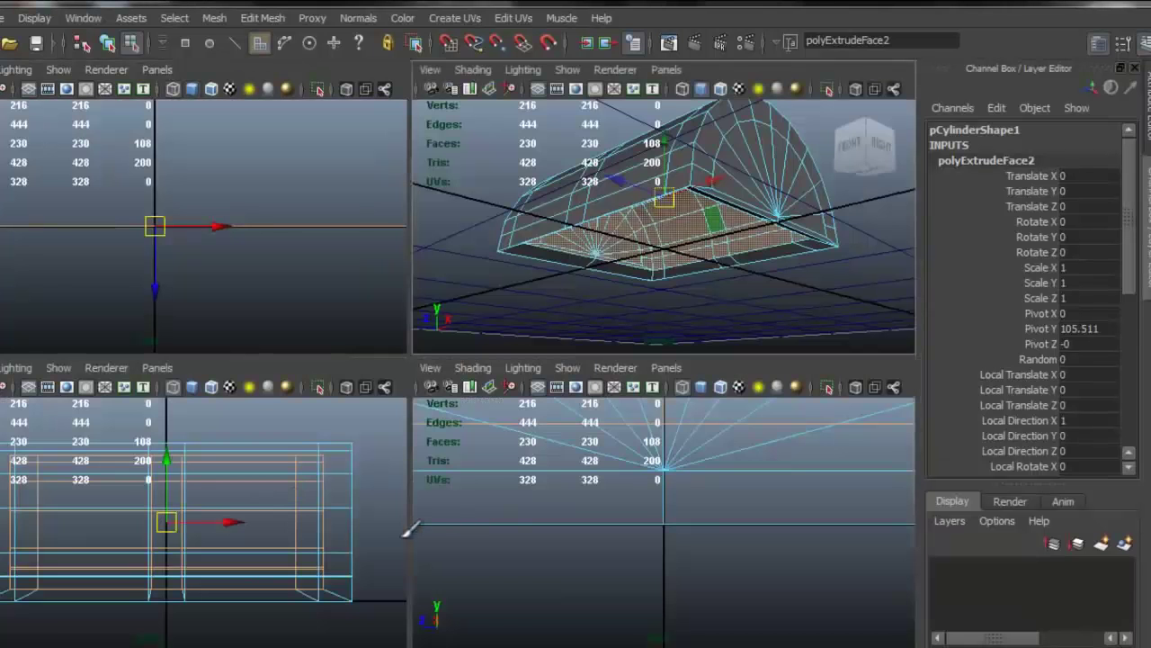
pyautogui.scroll(-5, 665, 494)
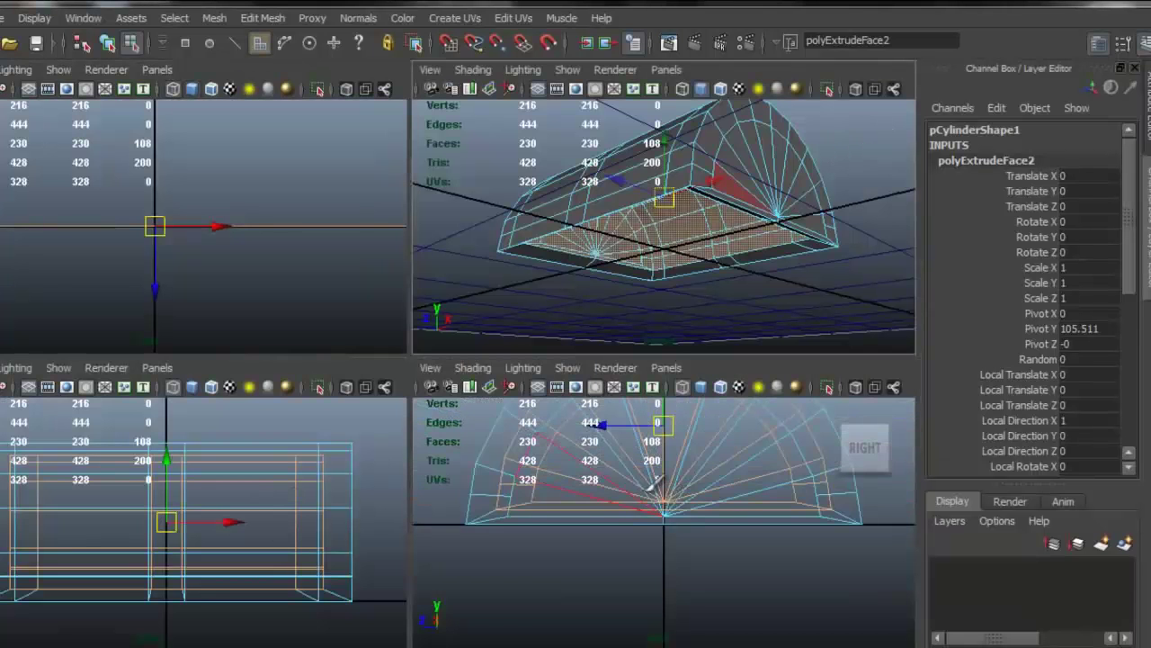
pyautogui.press('space')
pyautogui.keyDown('alt'); pyautogui.moveTo(455, 311); pyautogui.dragTo(509, 369, button='middle'); pyautogui.keyUp('alt')
pyautogui.moveTo(487, 272); pyautogui.dragTo(490, 281)
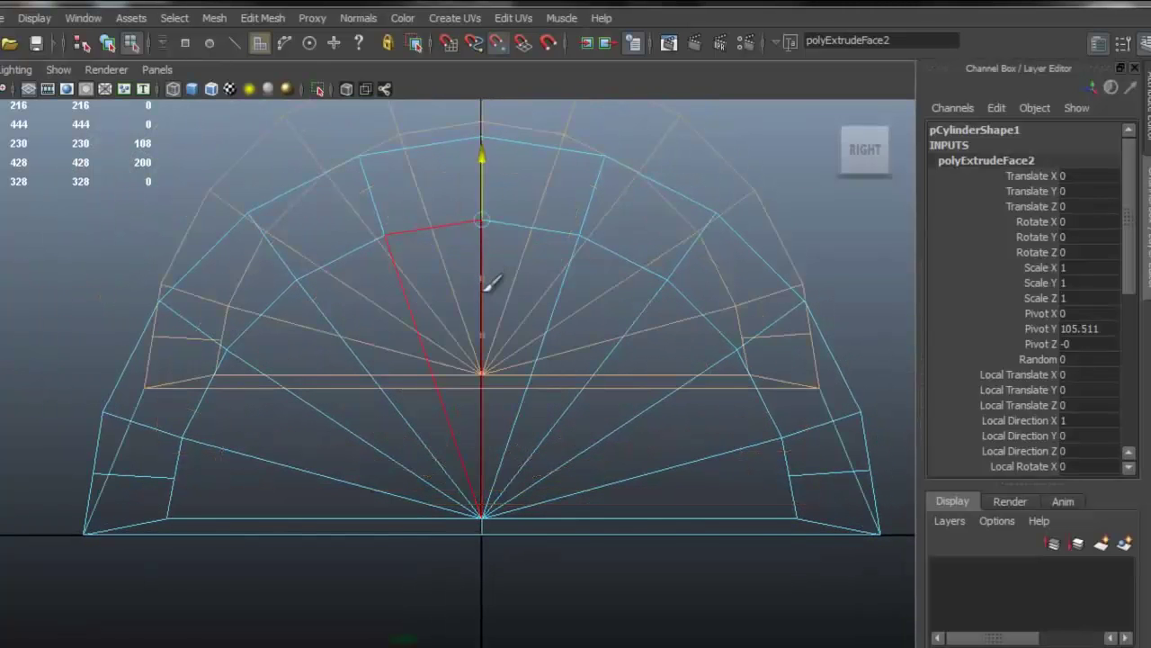
pyautogui.moveTo(498, 334)
pyautogui.mouseDown()
pyautogui.moveTo(502, 398)
pyautogui.moveTo(501, 354)
pyautogui.mouseUp()
pyautogui.moveTo(489, 151); pyautogui.dragTo(585, 308)
# Return to object selection in the perspective view and examine the hollow underside and rim of the mesh
pyautogui.press('space')
pyautogui.rightClick(614, 235)
pyautogui.click(694, 213)
pyautogui.keyDown('alt'); pyautogui.moveTo(694, 214); pyautogui.dragTo(771, 175); pyautogui.keyUp('alt')
pyautogui.click(699, 278)
pyautogui.keyDown('alt'); pyautogui.moveTo(699, 278); pyautogui.dragTo(621, 243); pyautogui.keyUp('alt')
pyautogui.click(570, 247)
pyautogui.moveTo(620, 241); pyautogui.dragTo(632, 170, button='right')
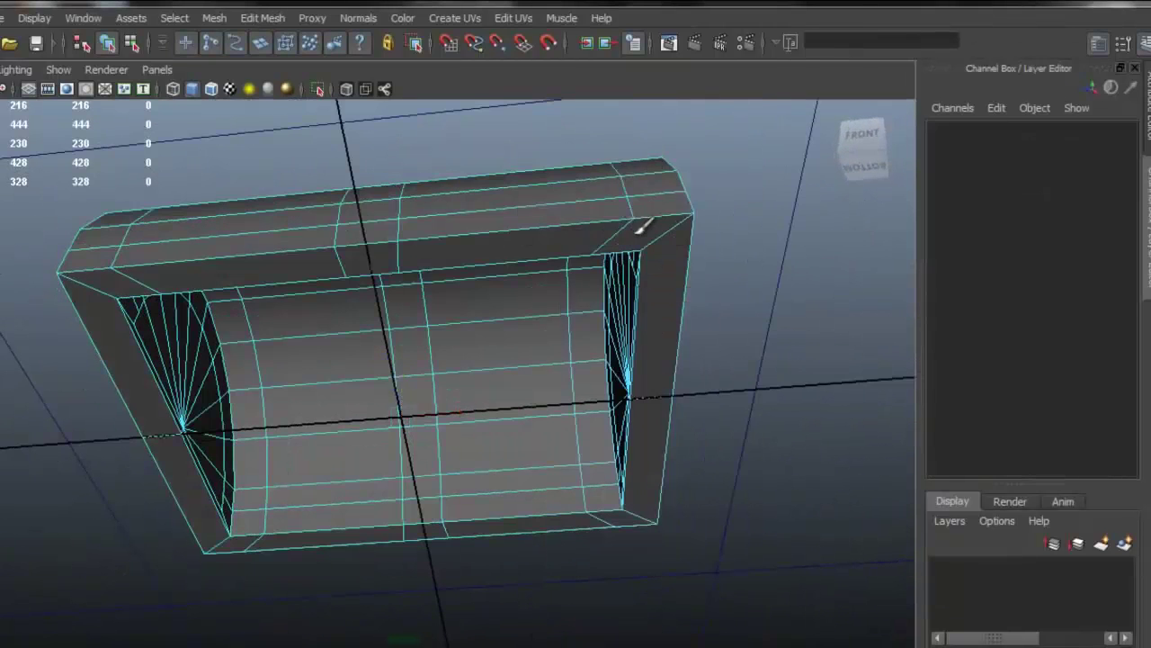
pyautogui.doubleClick(664, 271)
pyautogui.keyDown('alt'); pyautogui.moveTo(556, 306); pyautogui.dragTo(550, 316); pyautogui.keyUp('alt')
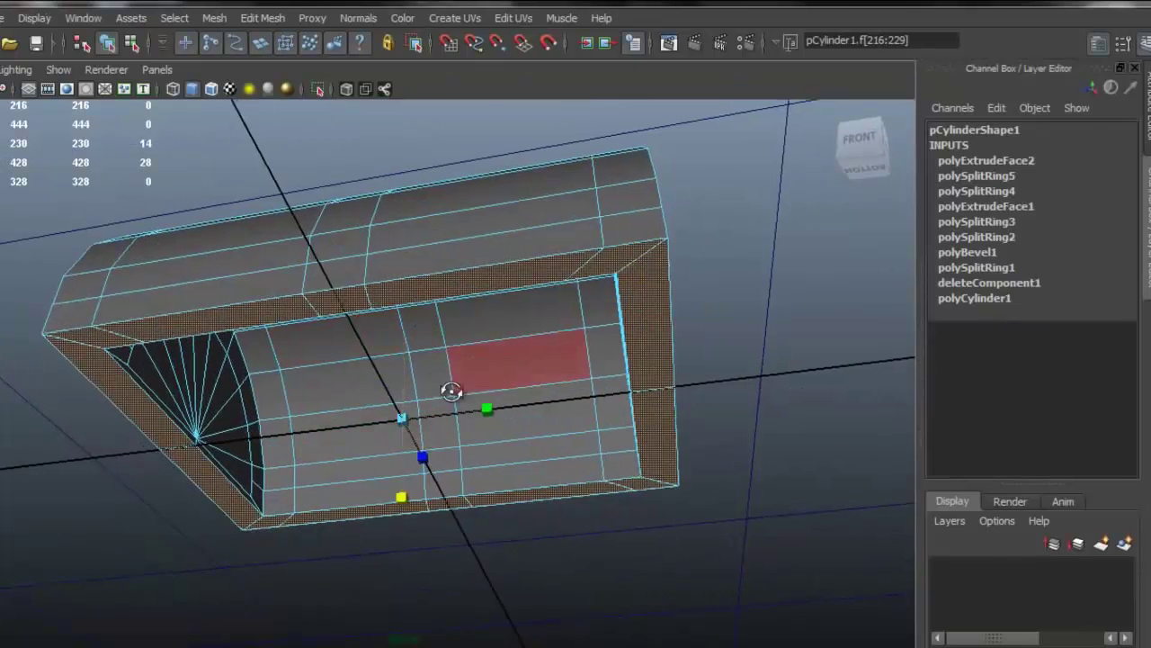
pyautogui.keyDown('alt'); pyautogui.moveTo(482, 374); pyautogui.dragTo(362, 419); pyautogui.keyUp('alt')
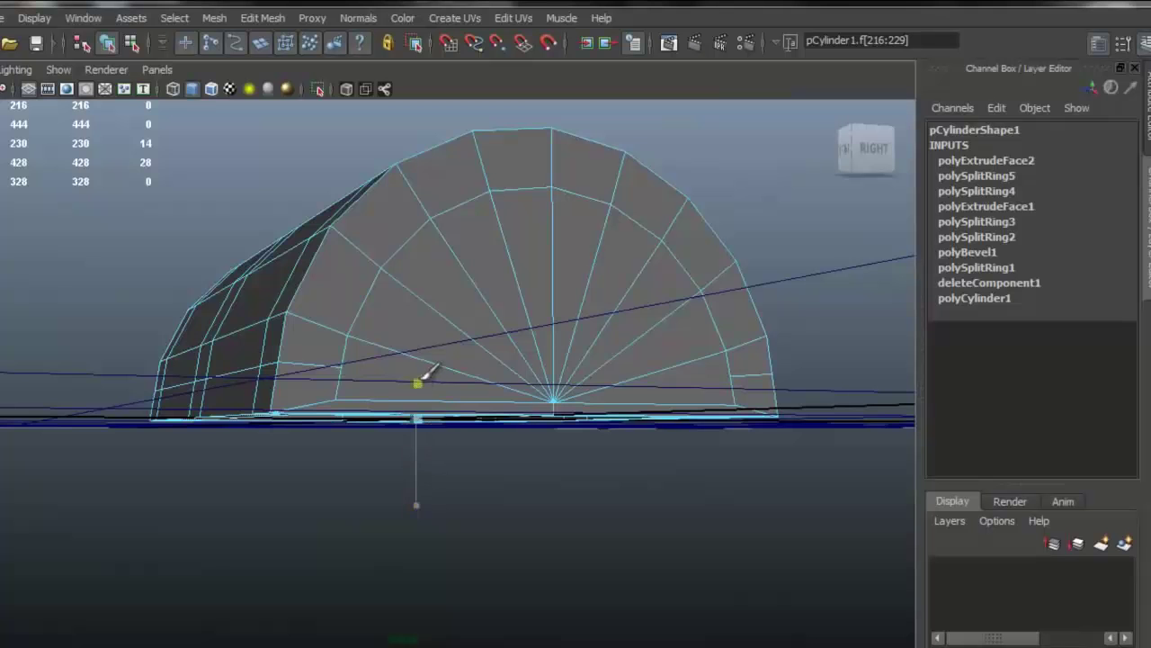
pyautogui.keyDown('alt'); pyautogui.moveTo(435, 425); pyautogui.dragTo(640, 272); pyautogui.keyUp('alt')
pyautogui.click(717, 190)
pyautogui.click(640, 272)
# Extrude the ring of faces around the open bottom rim and move it straight down to form the lower body
pyautogui.keyDown('alt'); pyautogui.moveTo(491, 338); pyautogui.dragTo(557, 270); pyautogui.keyUp('alt')
pyautogui.rightClick(567, 252)
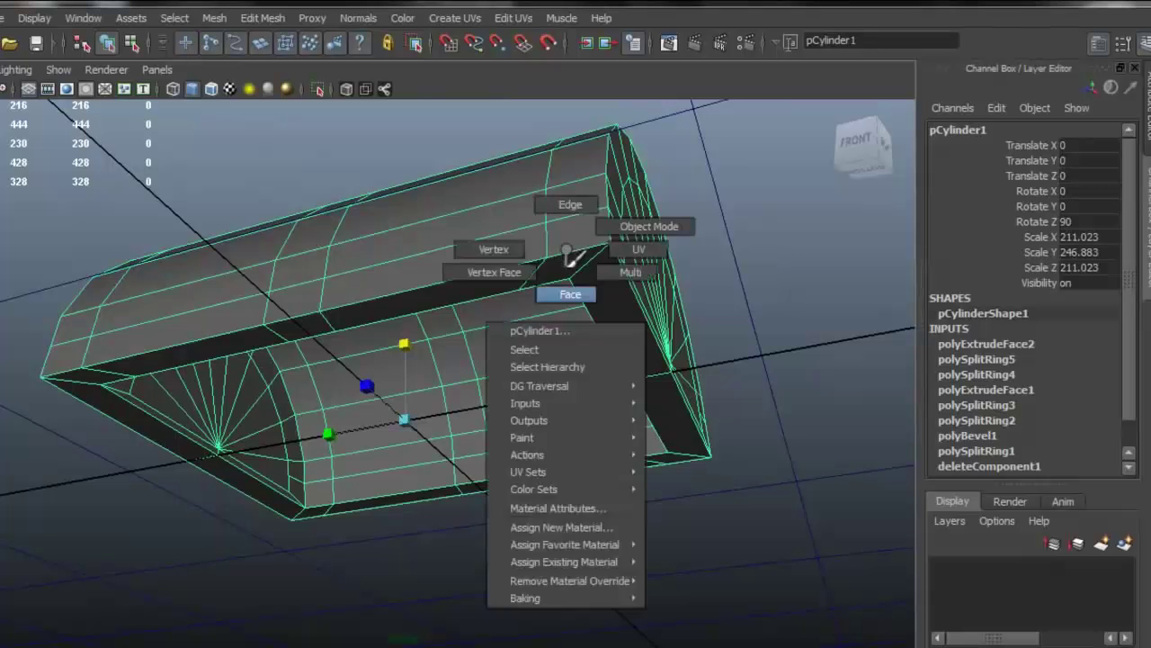
pyautogui.moveTo(573, 259); pyautogui.dragTo(573, 263, button='right')
pyautogui.click(550, 266)
pyautogui.keyDown('shift'); pyautogui.doubleClick(629, 324); pyautogui.keyUp('shift')
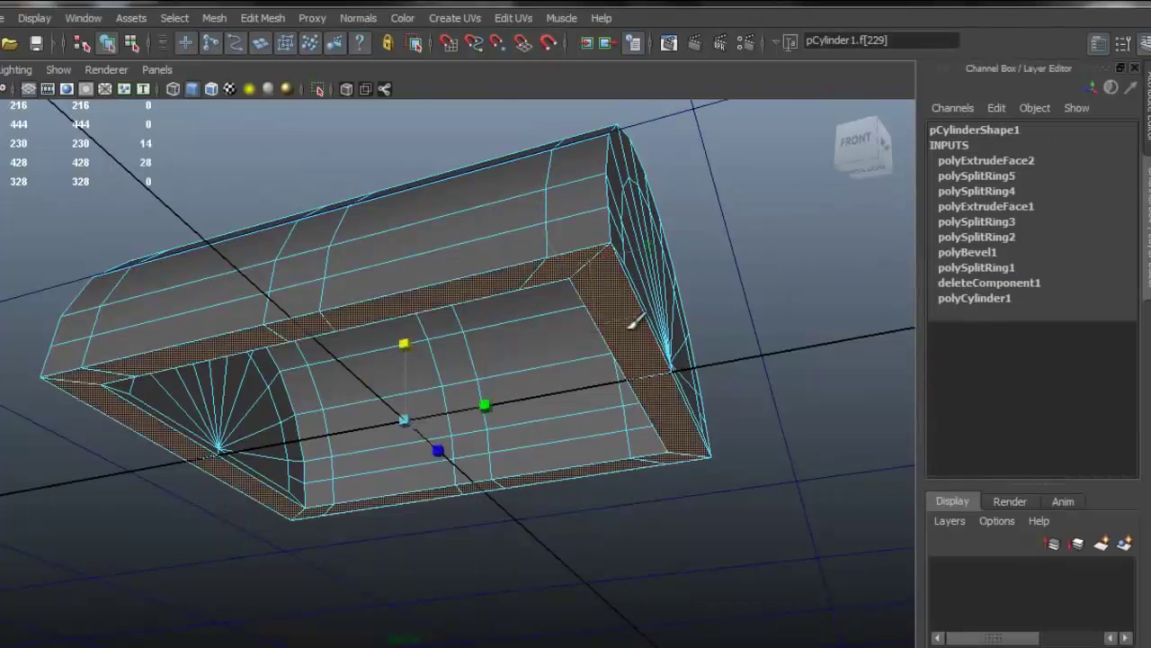
pyautogui.keyDown('alt'); pyautogui.moveTo(625, 324); pyautogui.dragTo(648, 362); pyautogui.keyUp('alt')
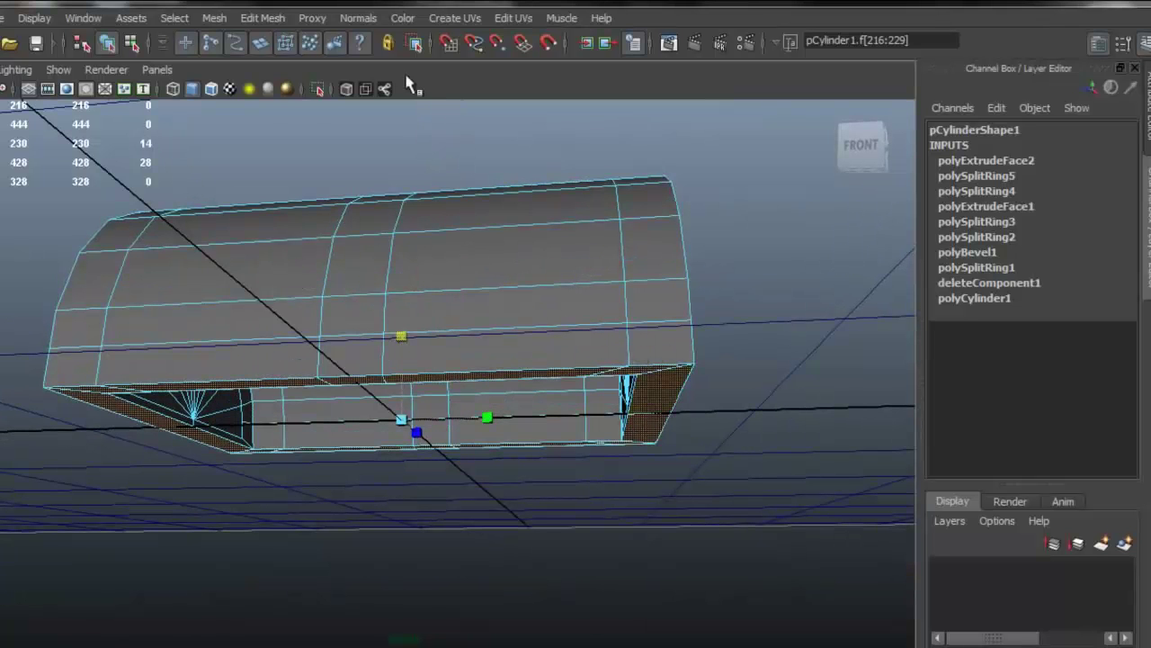
pyautogui.click(264, 18)
pyautogui.click(281, 46)
pyautogui.keyDown('alt'); pyautogui.moveTo(437, 318); pyautogui.dragTo(507, 342); pyautogui.keyUp('alt')
pyautogui.press('w')
pyautogui.moveTo(402, 351); pyautogui.dragTo(463, 480)
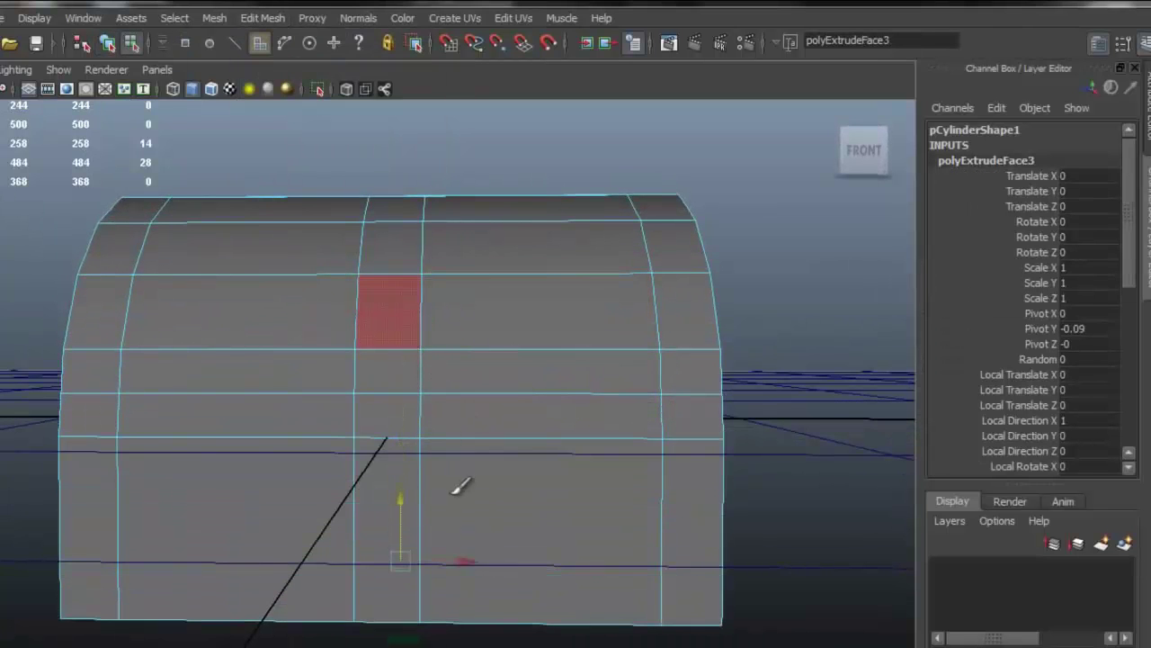
pyautogui.click(462, 481)
# Scale the extruded bottom ring inward along its length and depth to taper the lower body
pyautogui.keyDown('alt'); pyautogui.moveTo(462, 481); pyautogui.dragTo(470, 413, button='right'); pyautogui.keyUp('alt')
pyautogui.keyDown('alt'); pyautogui.moveTo(469, 413); pyautogui.dragTo(322, 420); pyautogui.keyUp('alt')
pyautogui.keyDown('alt'); pyautogui.moveTo(322, 420); pyautogui.dragTo(362, 423, button='right'); pyautogui.keyUp('alt')
pyautogui.moveTo(429, 431); pyautogui.dragTo(781, 376)
pyautogui.moveTo(324, 495); pyautogui.dragTo(491, 463)
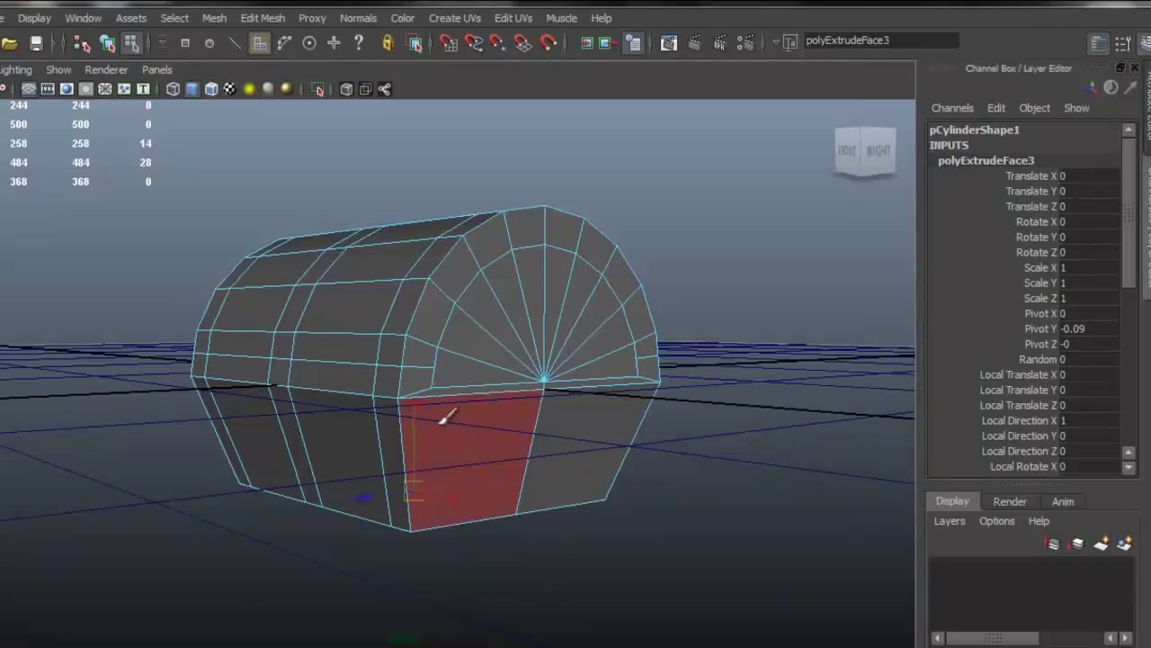
pyautogui.keyDown('alt'); pyautogui.moveTo(412, 429); pyautogui.dragTo(527, 435); pyautogui.keyUp('alt')
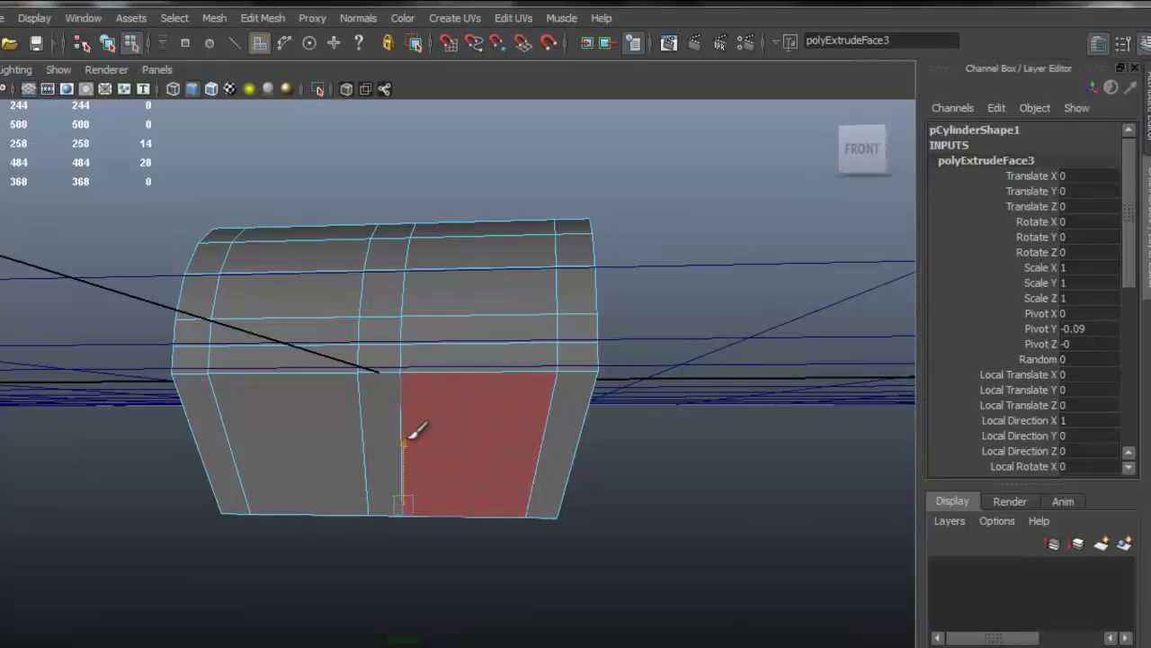
# Extrude the bottom rim faces again and move them down to form a short vertical base band
pyautogui.keyDown('alt'); pyautogui.moveTo(485, 437); pyautogui.dragTo(437, 432); pyautogui.keyUp('alt')
pyautogui.hotkey('ctrl', 'e')
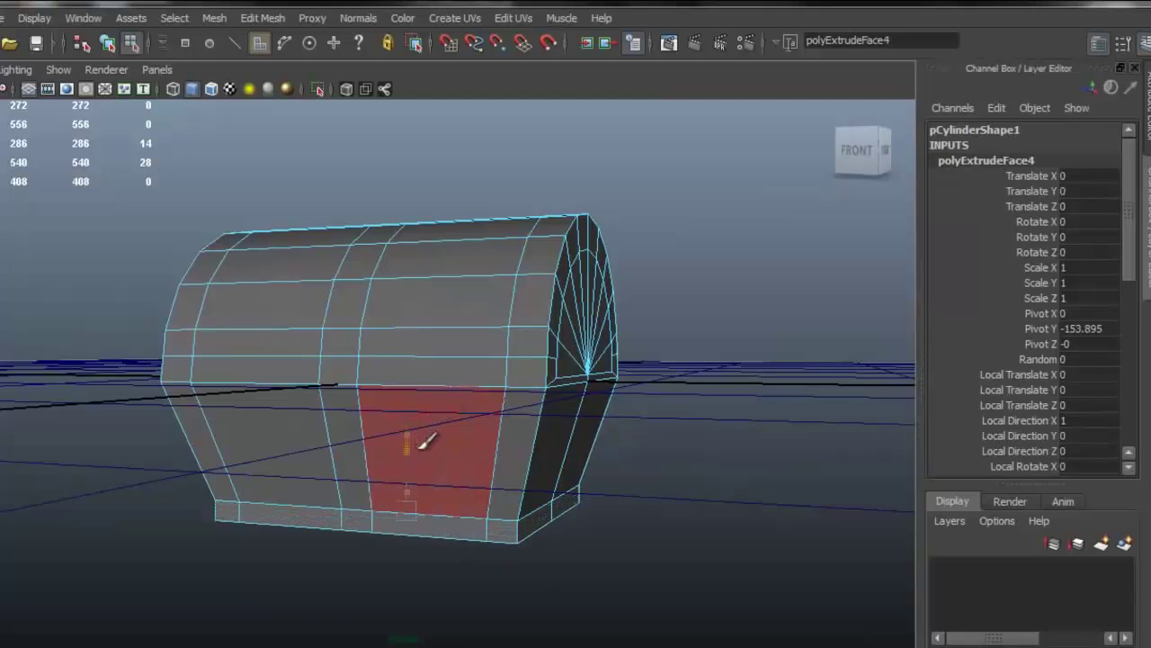
pyautogui.moveTo(428, 452); pyautogui.dragTo(432, 465, button='middle')
pyautogui.keyDown('alt'); pyautogui.moveTo(584, 396); pyautogui.dragTo(469, 397); pyautogui.keyUp('alt')
pyautogui.keyDown('alt'); pyautogui.moveTo(520, 506); pyautogui.dragTo(428, 436); pyautogui.keyUp('alt')
pyautogui.keyDown('alt'); pyautogui.moveTo(395, 420); pyautogui.dragTo(428, 436, button='right'); pyautogui.keyUp('alt')
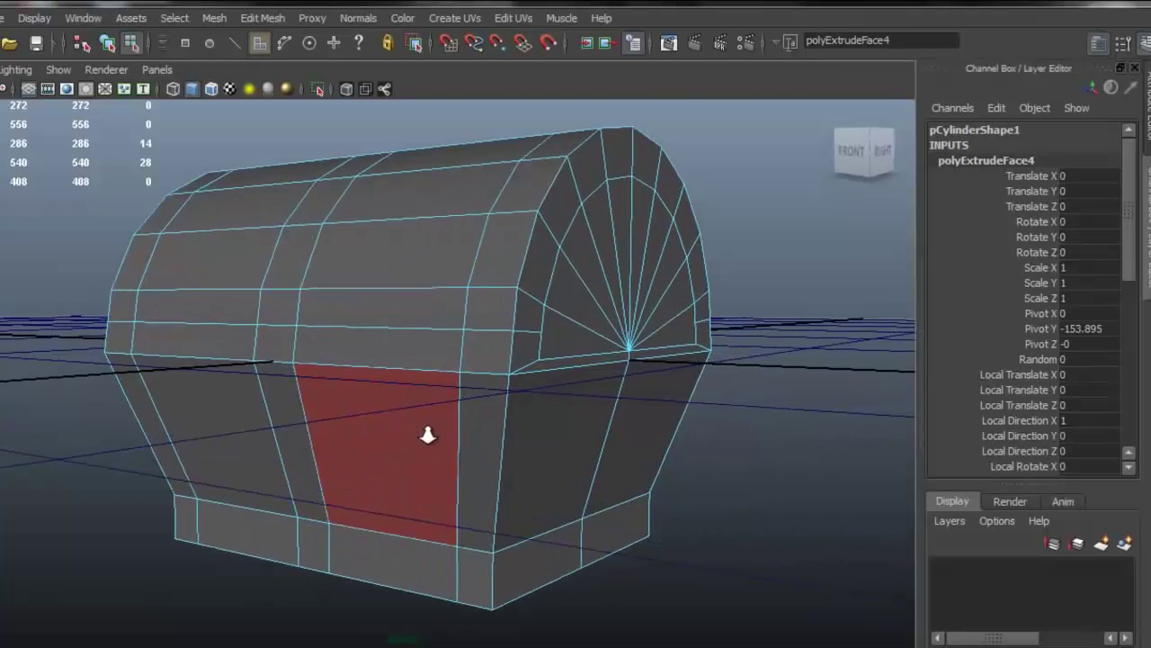
pyautogui.moveTo(438, 430)
pyautogui.keyDown('alt'); pyautogui.mouseDown()
pyautogui.moveTo(424, 426)
pyautogui.moveTo(468, 377)
pyautogui.mouseUp(); pyautogui.keyUp('alt')
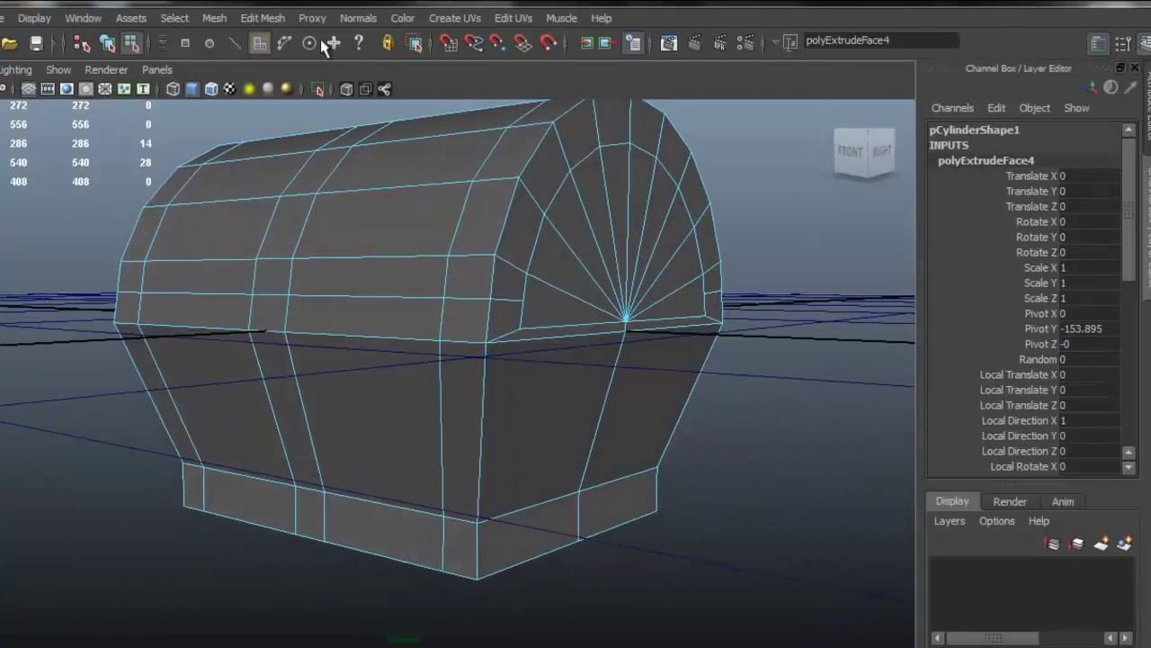
# Insert a horizontal edge loop around the tapered body, close below its widest edge
pyautogui.click(259, 19)
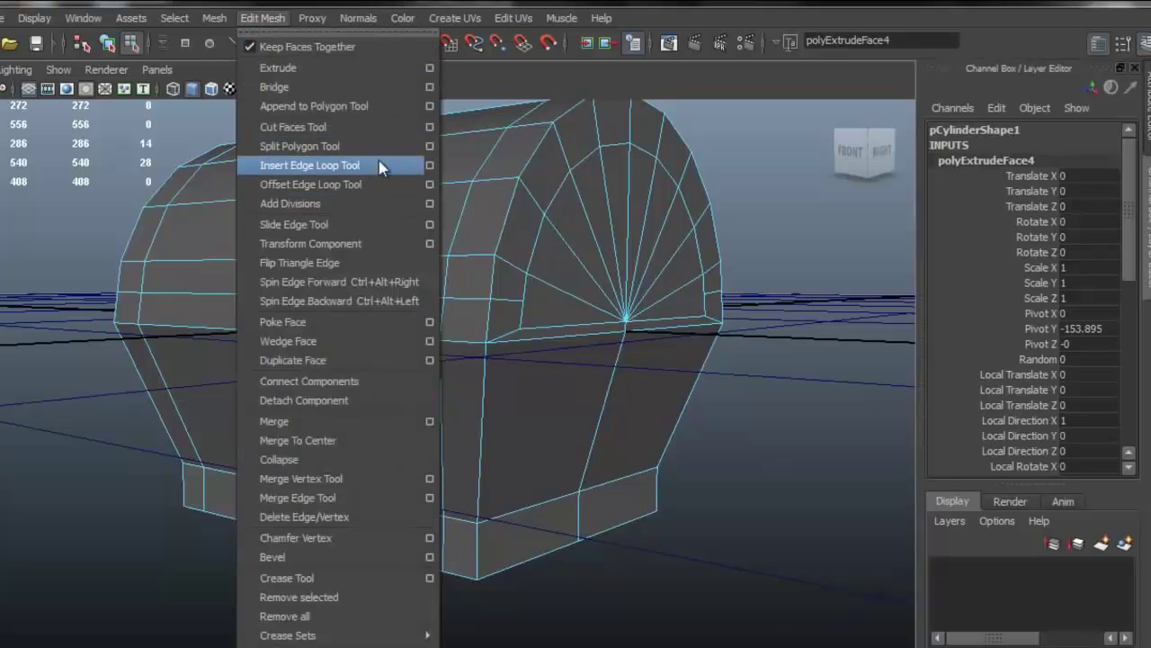
pyautogui.click(346, 166)
pyautogui.moveTo(486, 370); pyautogui.dragTo(529, 384)
pyautogui.hotkey('ctrl', 'z')
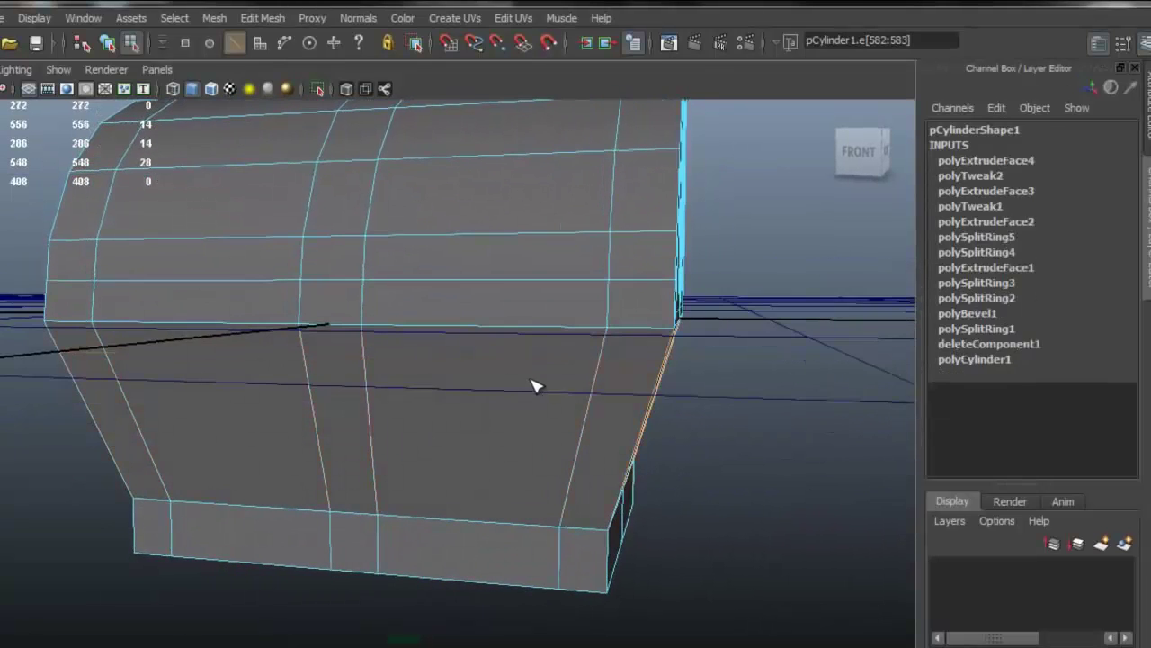
pyautogui.click(604, 377)
pyautogui.keyDown('alt'); pyautogui.moveTo(566, 380); pyautogui.dragTo(580, 374); pyautogui.keyUp('alt')
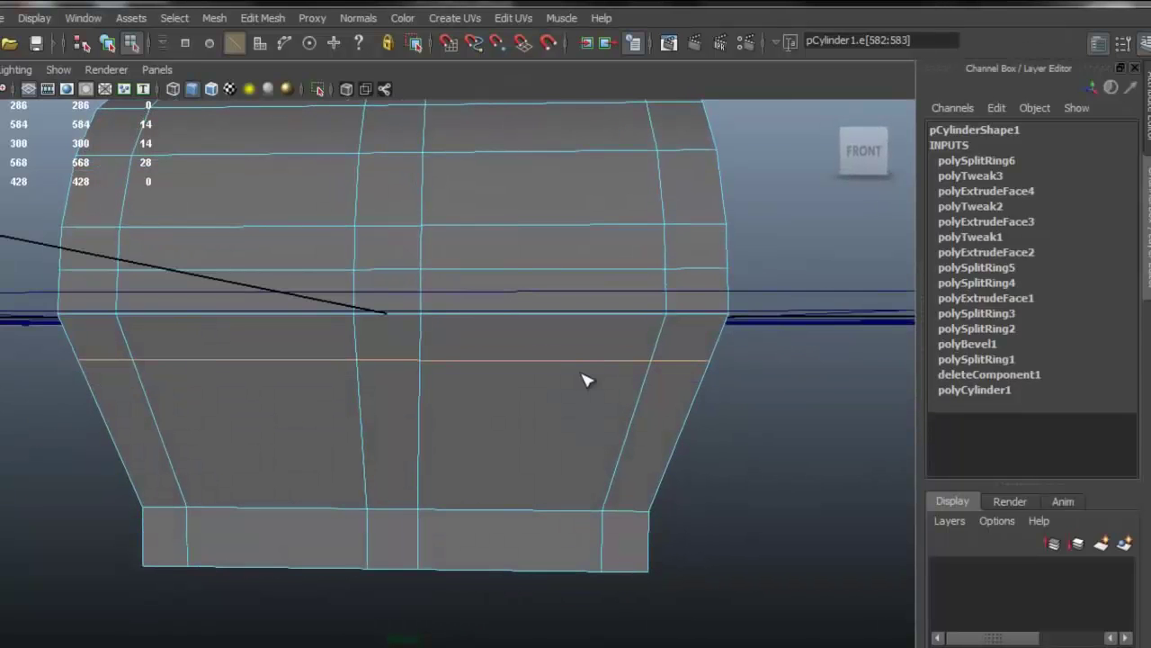
# Examine the new edge loop and the body's proportions in the orthographic views and around the end in perspective
pyautogui.press('space')
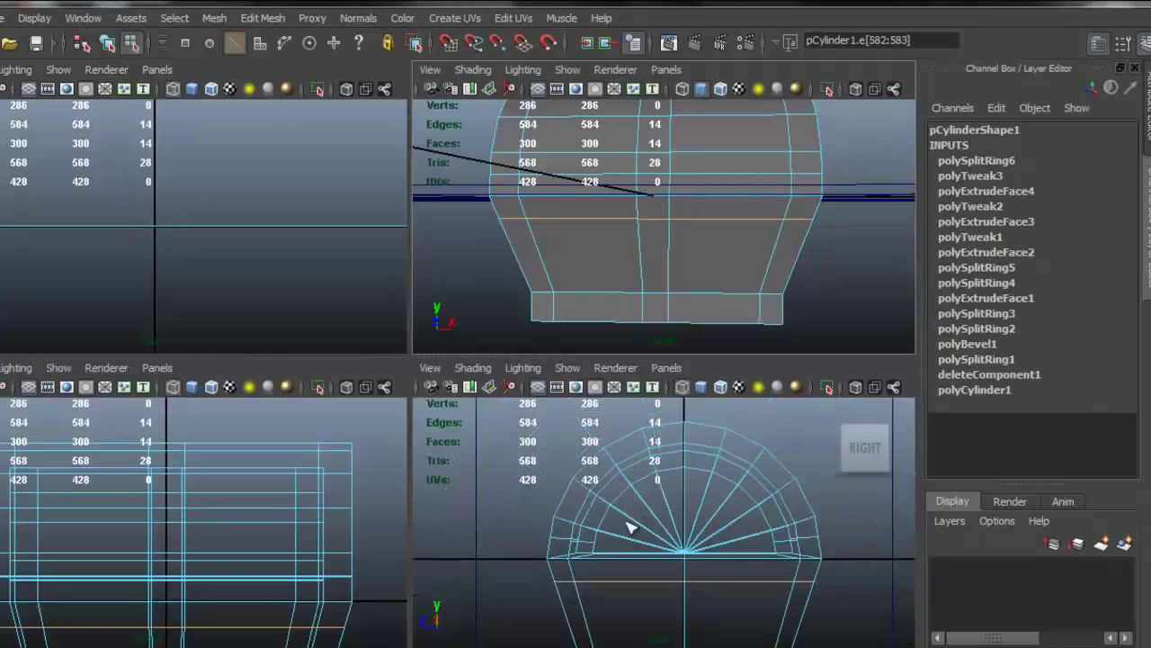
pyautogui.keyDown('alt'); pyautogui.moveTo(308, 540); pyautogui.dragTo(288, 560, button='right'); pyautogui.keyUp('alt')
pyautogui.keyDown('alt'); pyautogui.moveTo(288, 561); pyautogui.dragTo(296, 483, button='middle'); pyautogui.keyUp('alt')
pyautogui.keyDown('alt'); pyautogui.moveTo(255, 529); pyautogui.dragTo(300, 548, button='right'); pyautogui.keyUp('alt')
pyautogui.press('space')
pyautogui.keyDown('alt'); pyautogui.moveTo(478, 311); pyautogui.dragTo(305, 358); pyautogui.keyUp('alt')
pyautogui.keyDown('alt'); pyautogui.moveTo(406, 349); pyautogui.dragTo(484, 357); pyautogui.keyUp('alt')
pyautogui.click(426, 358)
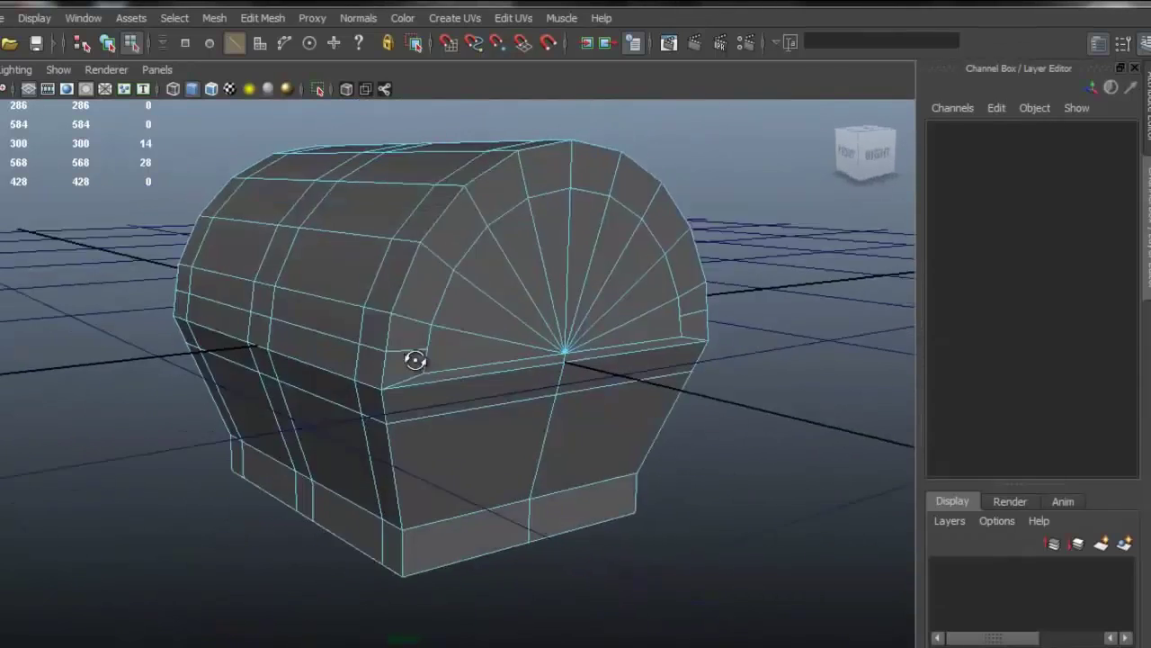
# Scale the whole object lengthwise to a Scale Y of 291.073
pyautogui.moveTo(438, 337)
pyautogui.keyDown('alt'); pyautogui.mouseDown()
pyautogui.moveTo(542, 337)
pyautogui.moveTo(451, 340)
pyautogui.mouseUp(); pyautogui.keyUp('alt')
pyautogui.moveTo(451, 340); pyautogui.dragTo(477, 250, button='right')
pyautogui.keyDown('alt'); pyautogui.moveTo(477, 249); pyautogui.dragTo(461, 329); pyautogui.keyUp('alt')
pyautogui.moveTo(320, 334); pyautogui.dragTo(412, 284)
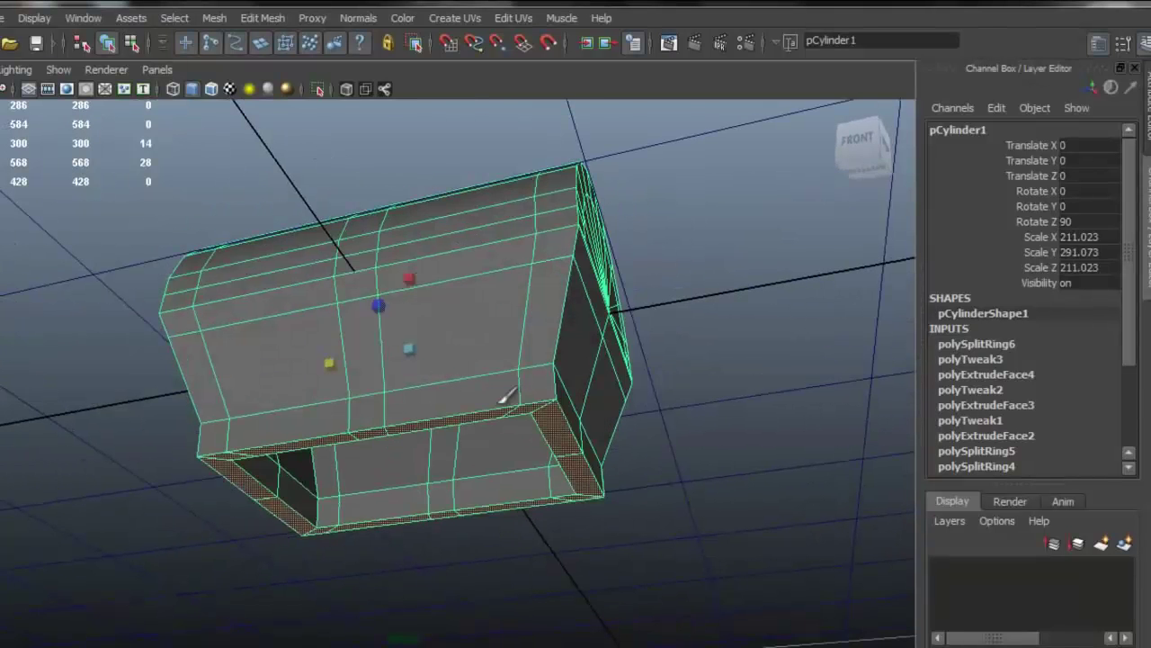
# Select the bottom rim face ring, grow the selection over the base band, and move it down slightly
pyautogui.keyDown('alt'); pyautogui.moveTo(520, 364); pyautogui.dragTo(529, 340); pyautogui.keyUp('alt')
pyautogui.moveTo(529, 340); pyautogui.dragTo(532, 291, button='right')
pyautogui.click(581, 387)
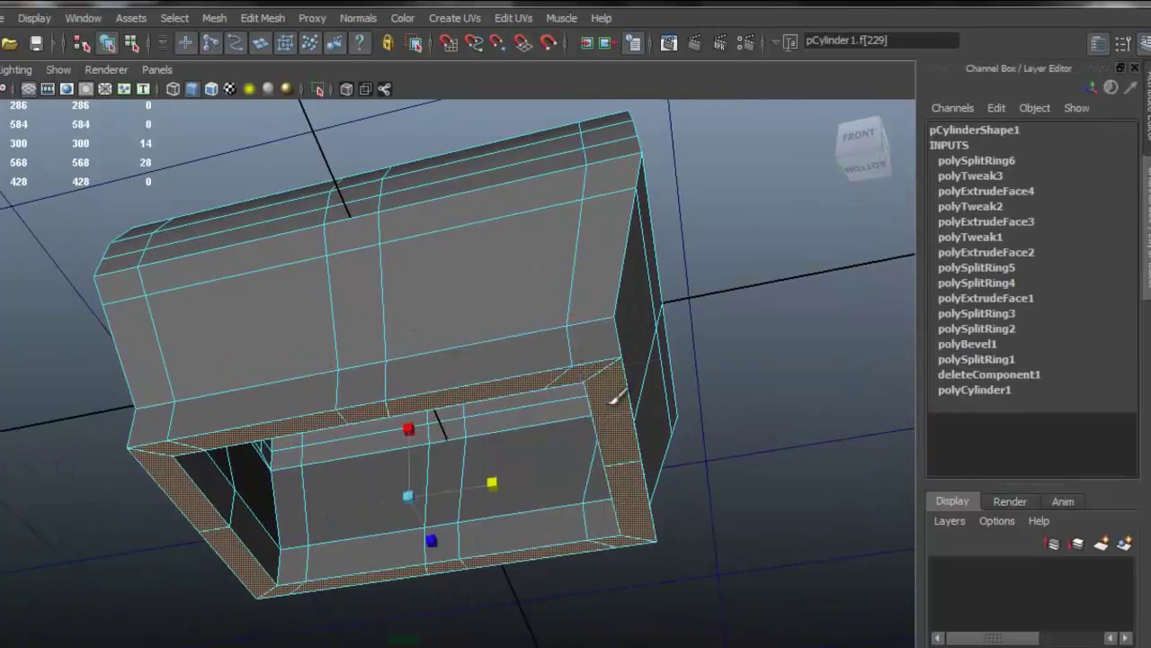
pyautogui.click(580, 331)
pyautogui.doubleClick(601, 410)
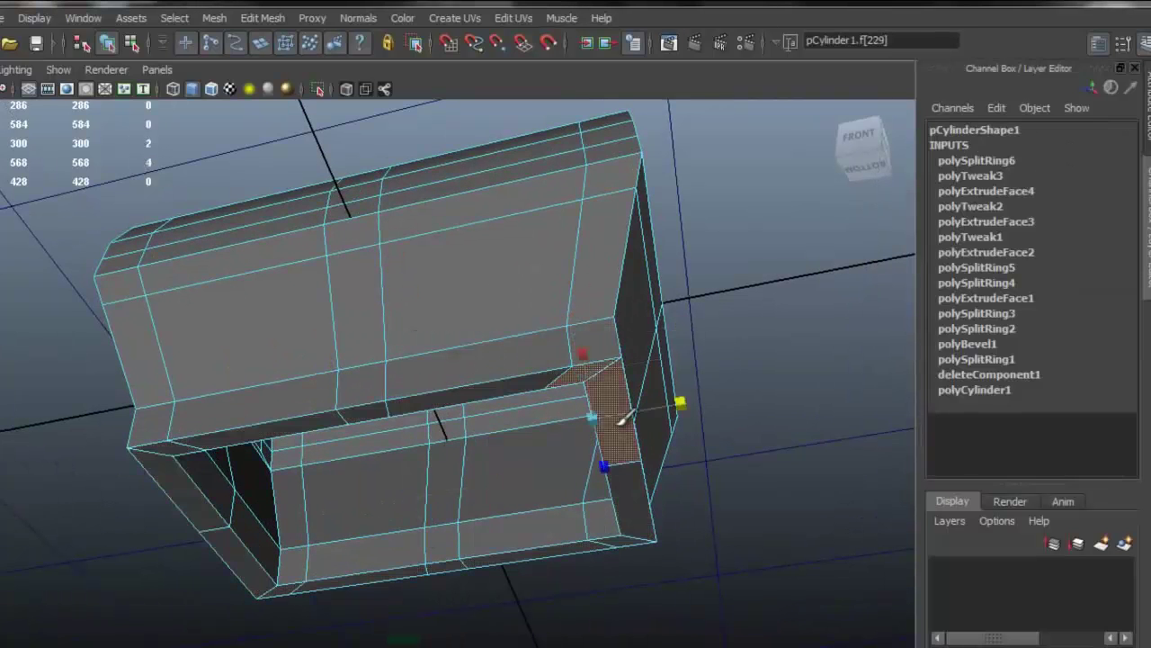
pyautogui.keyDown('alt'); pyautogui.moveTo(586, 345); pyautogui.dragTo(555, 398); pyautogui.keyUp('alt')
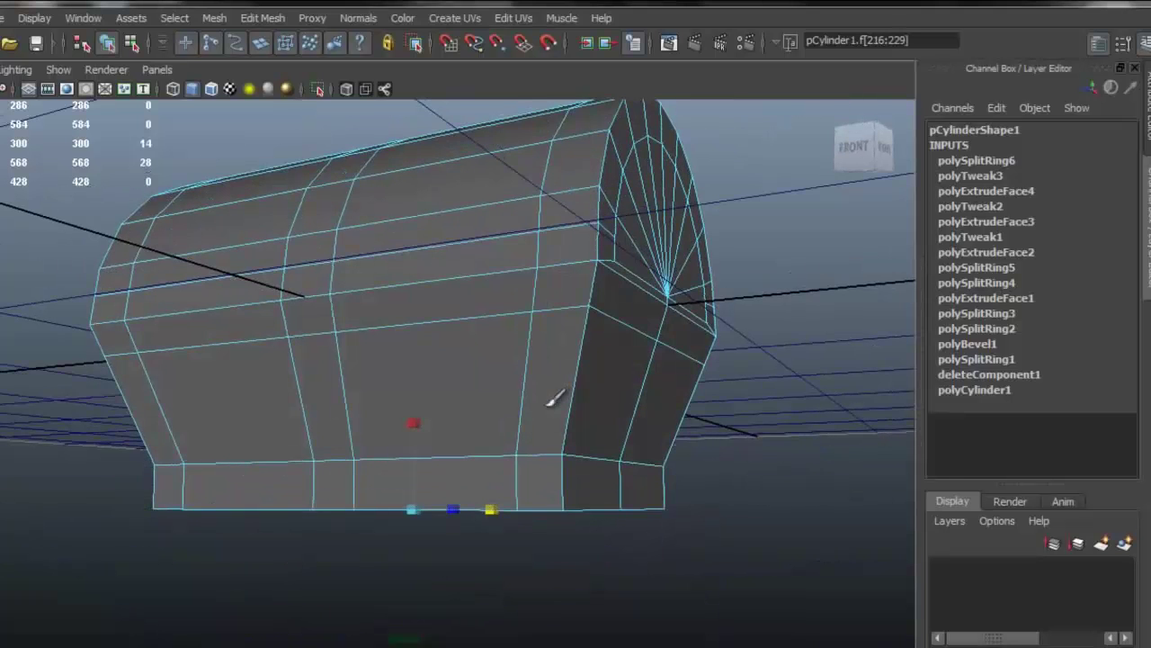
pyautogui.hotkey('shift', '.')
pyautogui.keyDown('alt'); pyautogui.moveTo(439, 426); pyautogui.dragTo(432, 403); pyautogui.keyUp('alt')
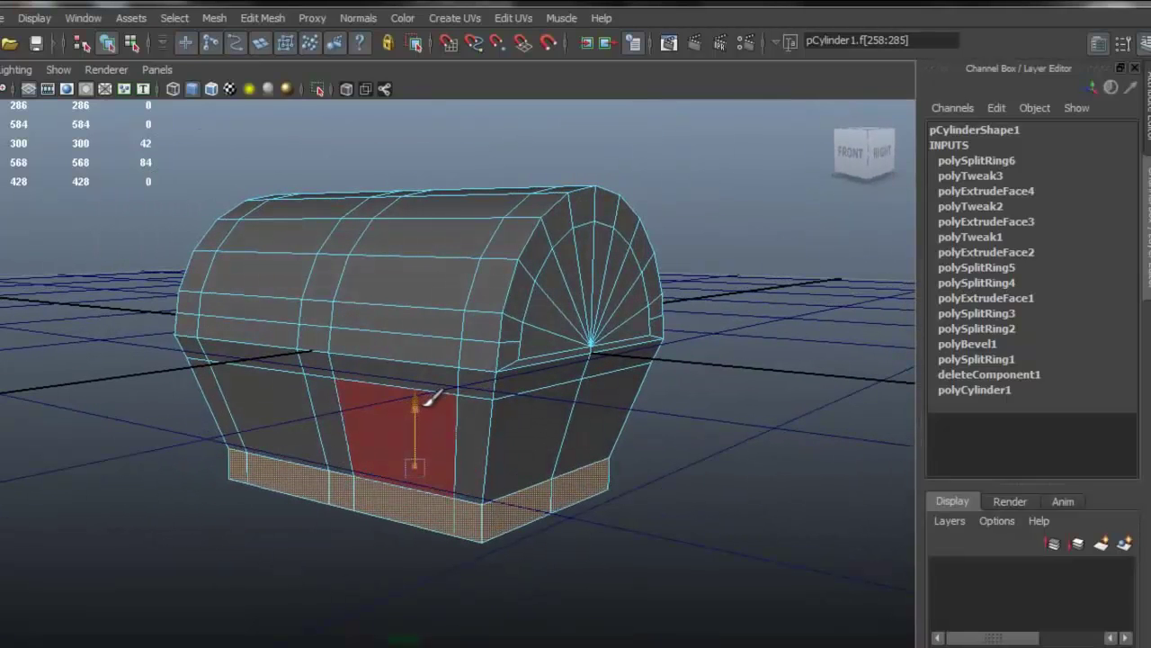
pyautogui.moveTo(430, 397); pyautogui.dragTo(437, 404, button='middle')
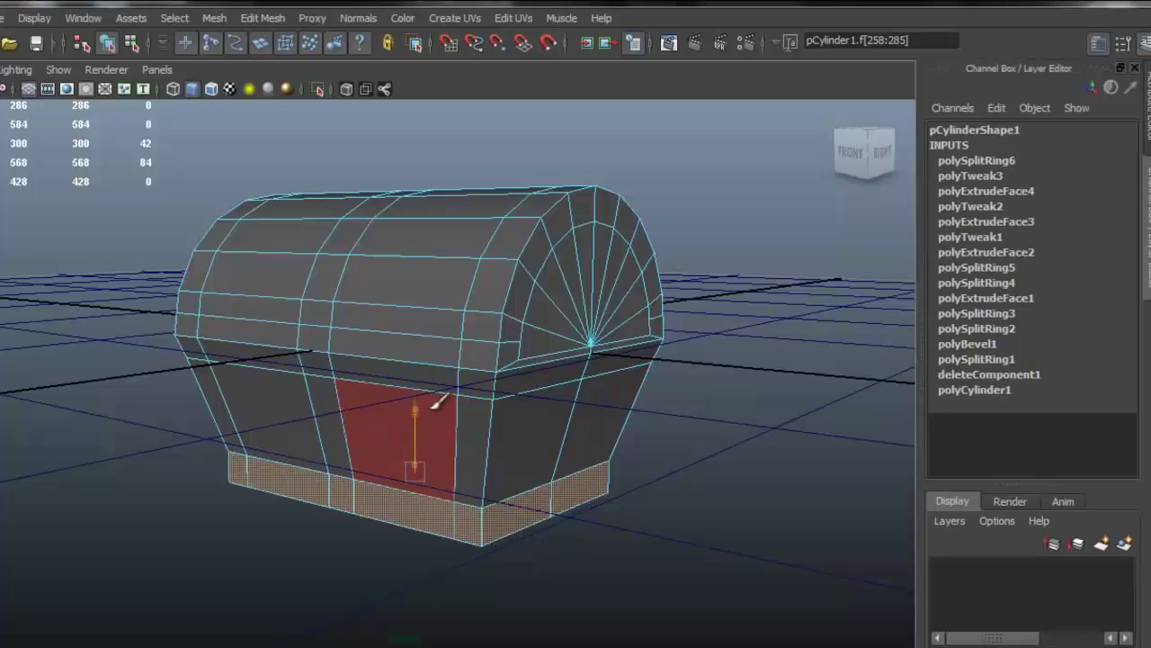
pyautogui.click(744, 375)
pyautogui.scroll(4, 411, 404)
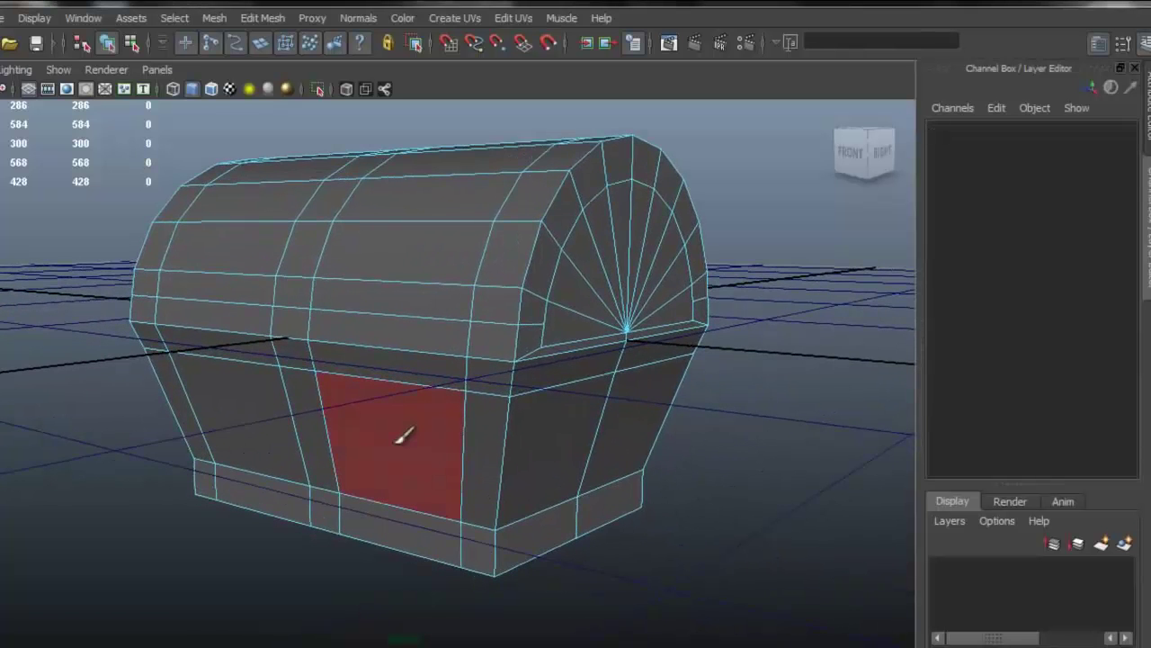
# Extrude the two large tapered faces on the right end and scale them inward to form an inset panel
pyautogui.keyDown('alt'); pyautogui.moveTo(526, 427); pyautogui.dragTo(489, 324); pyautogui.keyUp('alt')
pyautogui.press('F11')
pyautogui.click(554, 387)
pyautogui.keyDown('shift'); pyautogui.click(535, 360); pyautogui.keyUp('shift')
pyautogui.click(262, 17)
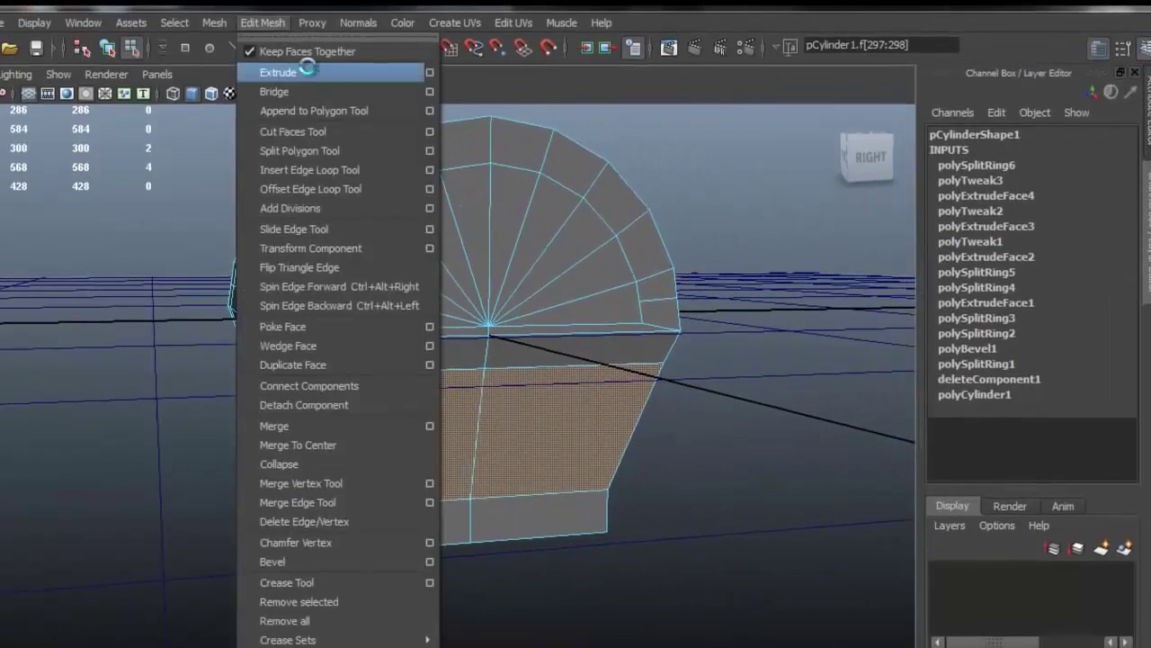
pyautogui.click(278, 71)
pyautogui.keyDown('alt'); pyautogui.moveTo(494, 438); pyautogui.dragTo(641, 433); pyautogui.keyUp('alt')
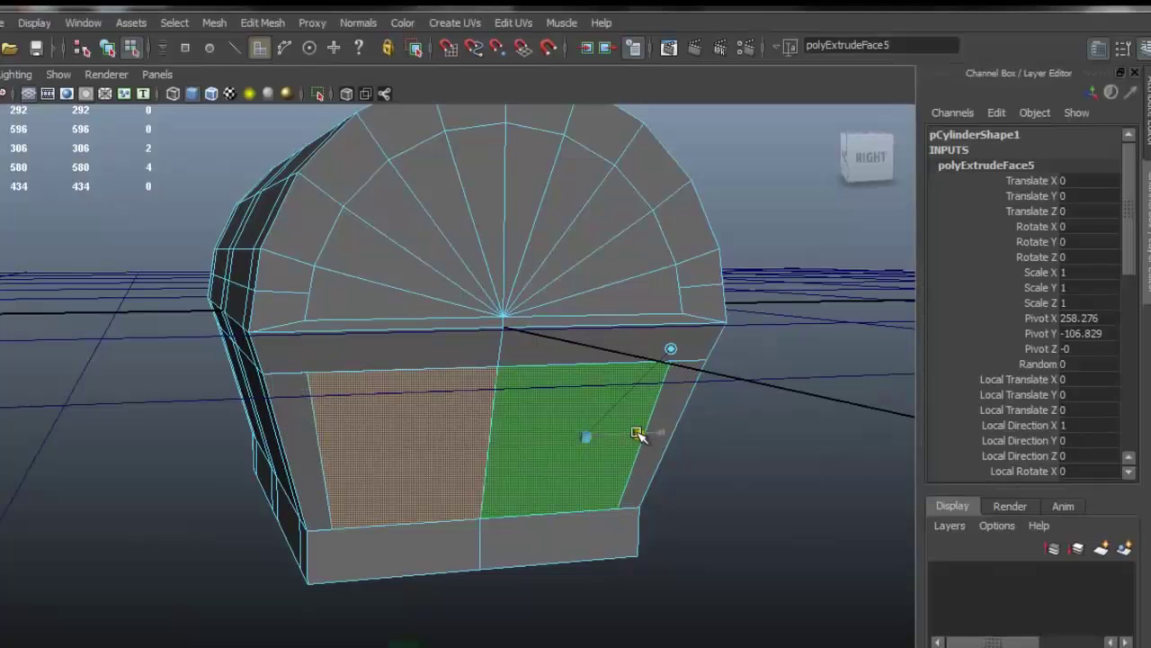
pyautogui.keyDown('alt'); pyautogui.moveTo(549, 419); pyautogui.dragTo(555, 406); pyautogui.keyUp('alt')
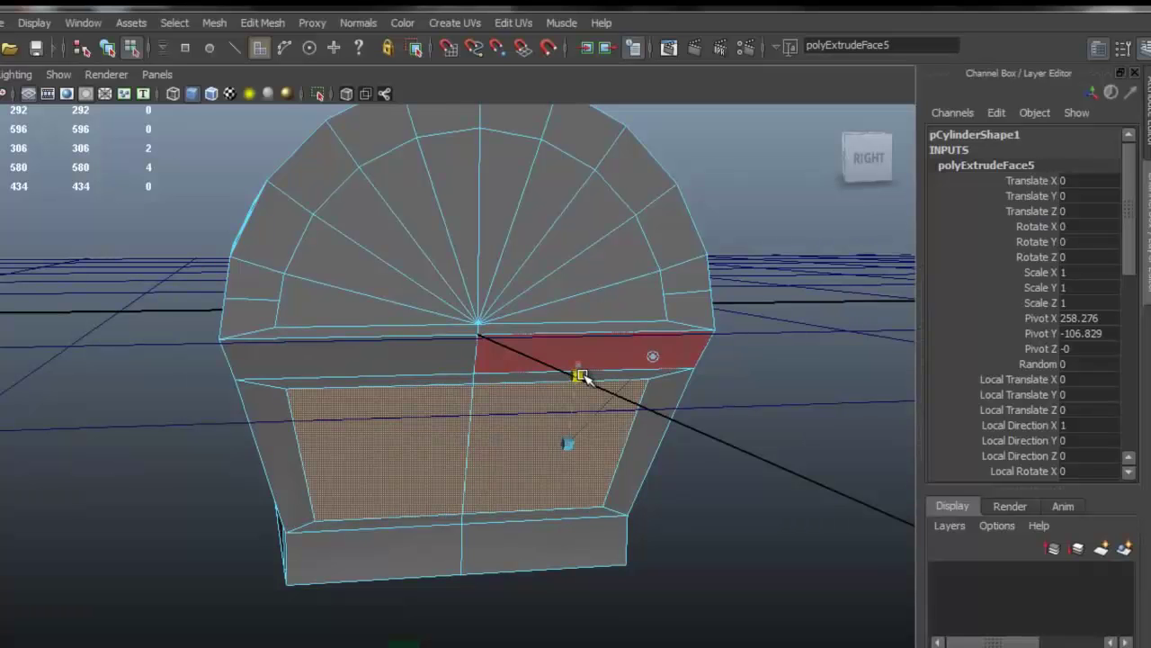
# Extrude the matching two tapered faces on the left end and scale them inward as an inset panel
pyautogui.keyDown('alt'); pyautogui.moveTo(580, 376); pyautogui.dragTo(789, 351); pyautogui.keyUp('alt')
pyautogui.click(399, 378)
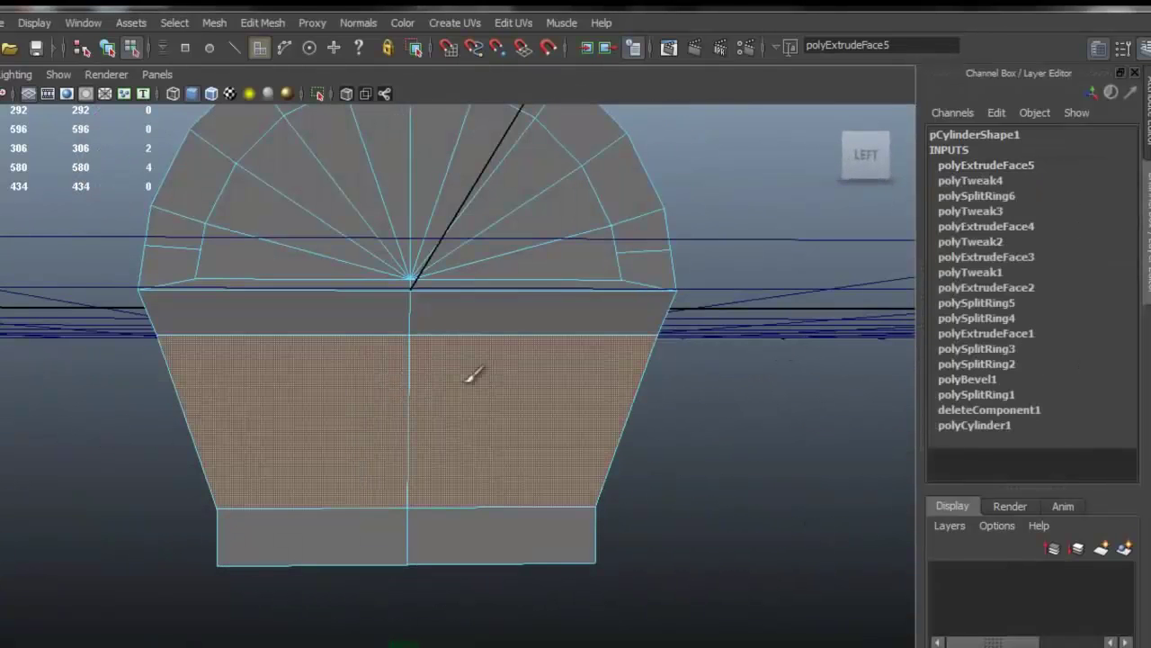
pyautogui.hotkey('ctrl', 'e')
pyautogui.keyDown('alt'); pyautogui.moveTo(445, 424); pyautogui.dragTo(495, 435); pyautogui.keyUp('alt')
pyautogui.moveTo(543, 510); pyautogui.dragTo(537, 500)
# Delete the outer horizontal edges directly above and below the inset panel on the left end
pyautogui.moveTo(521, 360)
pyautogui.mouseDown(button='right')
pyautogui.moveTo(514, 335)
pyautogui.moveTo(529, 349)
pyautogui.mouseUp(button='right')
pyautogui.keyDown('alt'); pyautogui.moveTo(522, 342); pyautogui.dragTo(454, 370); pyautogui.keyUp('alt')
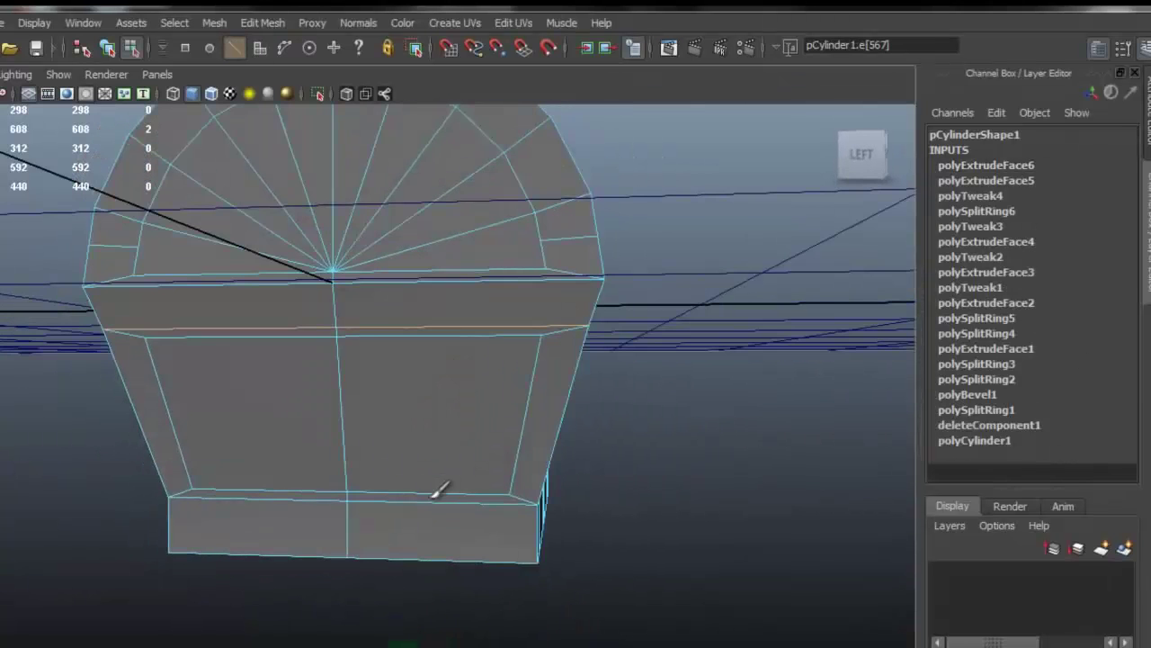
pyautogui.keyDown('alt'); pyautogui.moveTo(502, 431); pyautogui.dragTo(443, 436); pyautogui.keyUp('alt')
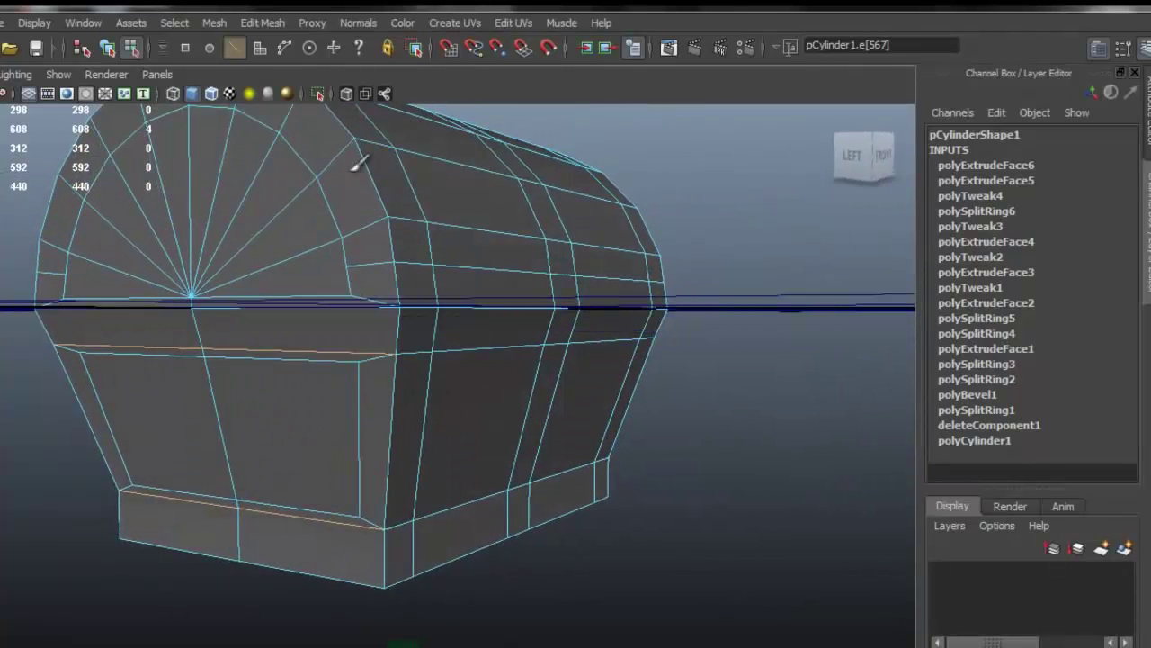
pyautogui.click(277, 27)
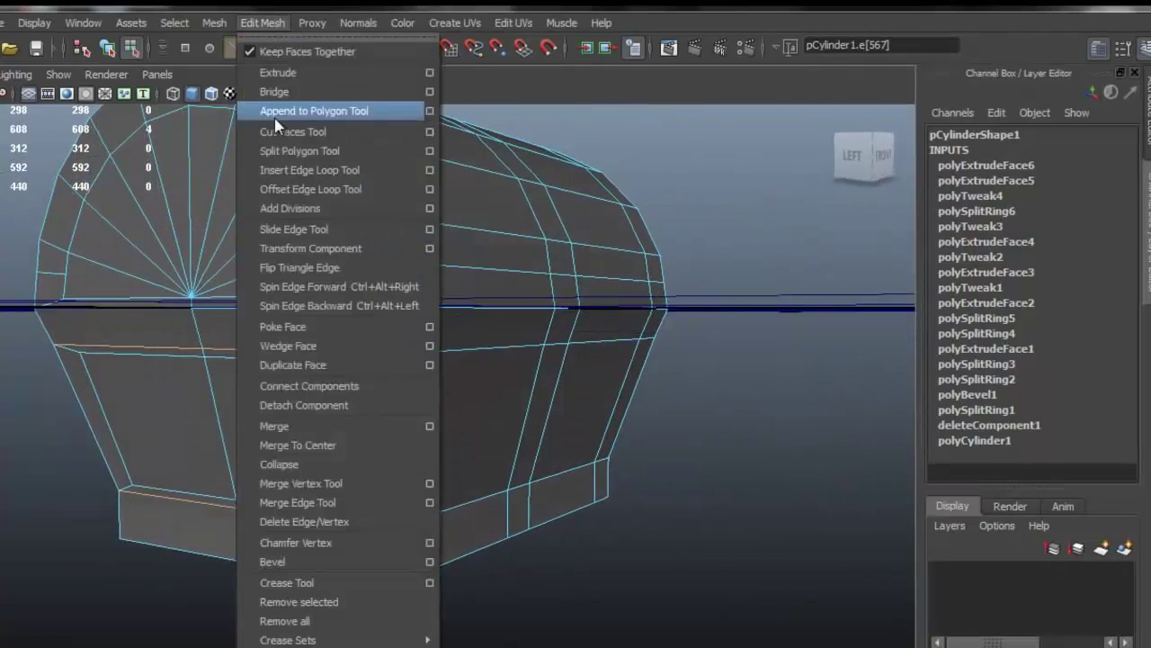
pyautogui.click(393, 521)
# Delete the corresponding outer horizontal edges above and below the inset panel on the right end
pyautogui.keyDown('alt'); pyautogui.moveTo(555, 398); pyautogui.dragTo(159, 403); pyautogui.keyUp('alt')
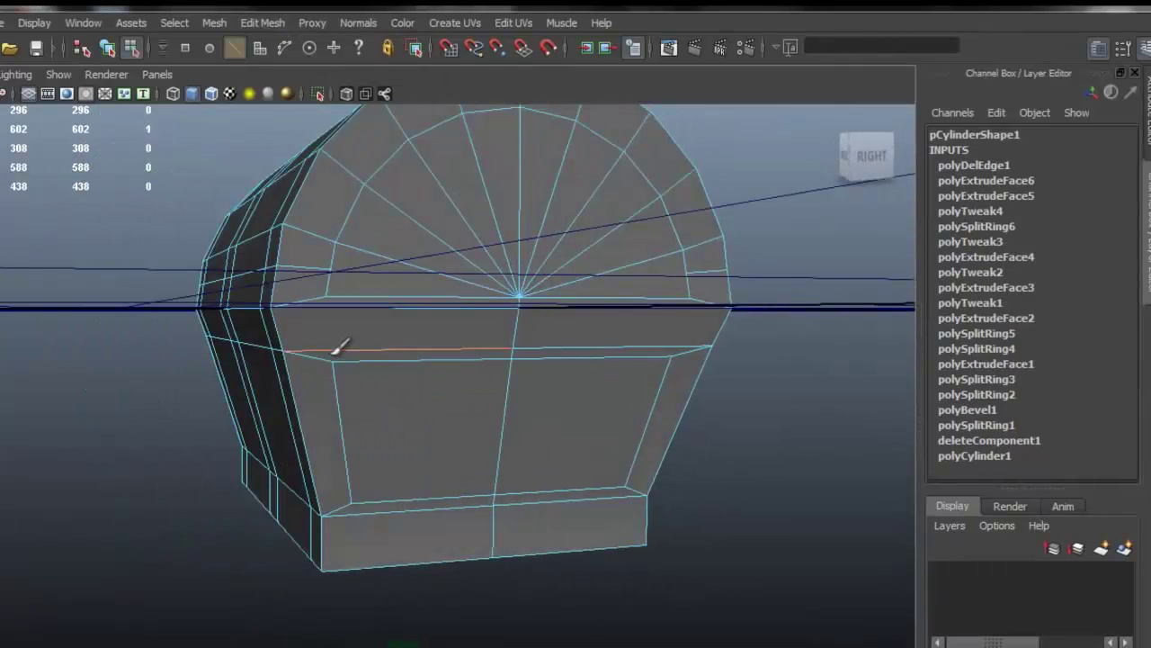
pyautogui.keyDown('shift'); pyautogui.click(338, 350); pyautogui.keyUp('shift')
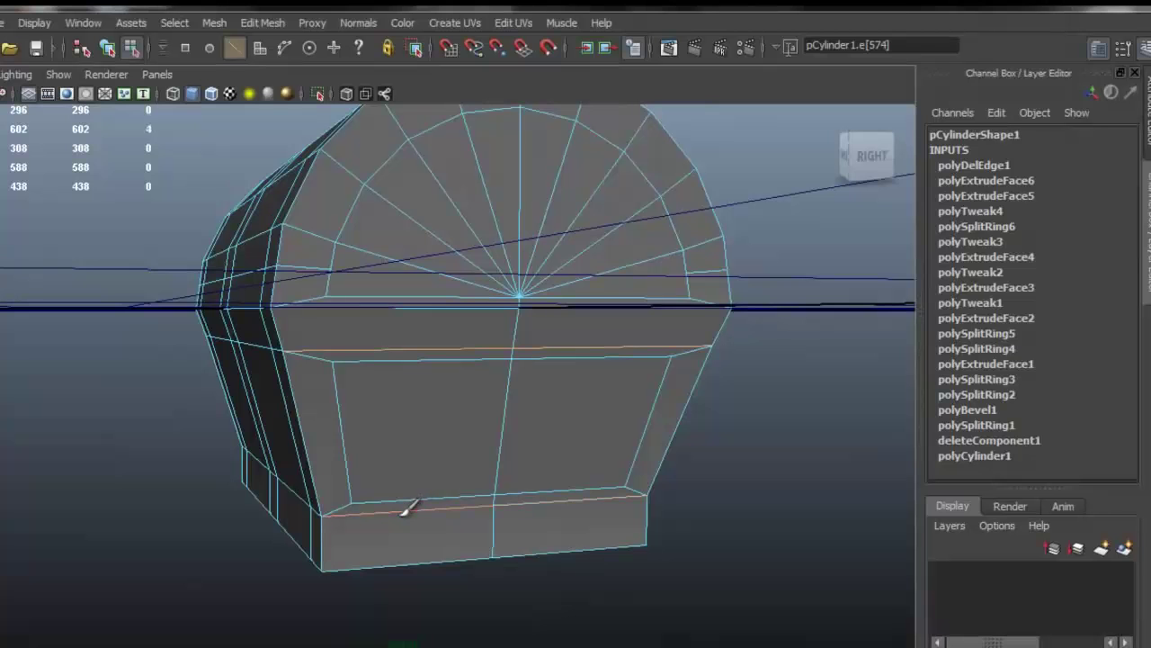
pyautogui.hotkey('ctrl', 'Delete')
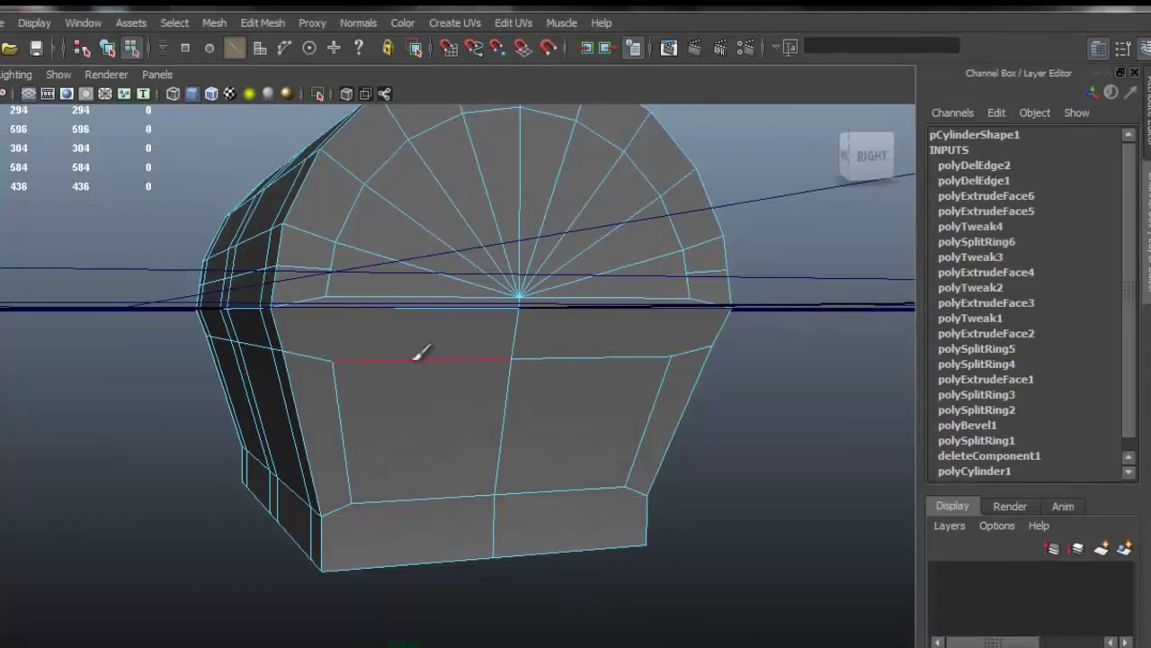
# Select the two inset panel faces on the right end and try the Scale tool's Normals average axis on them
pyautogui.moveTo(428, 374); pyautogui.dragTo(424, 405, button='right')
pyautogui.click(467, 391)
pyautogui.keyDown('shift'); pyautogui.click(578, 391); pyautogui.keyUp('shift')
pyautogui.press('w')
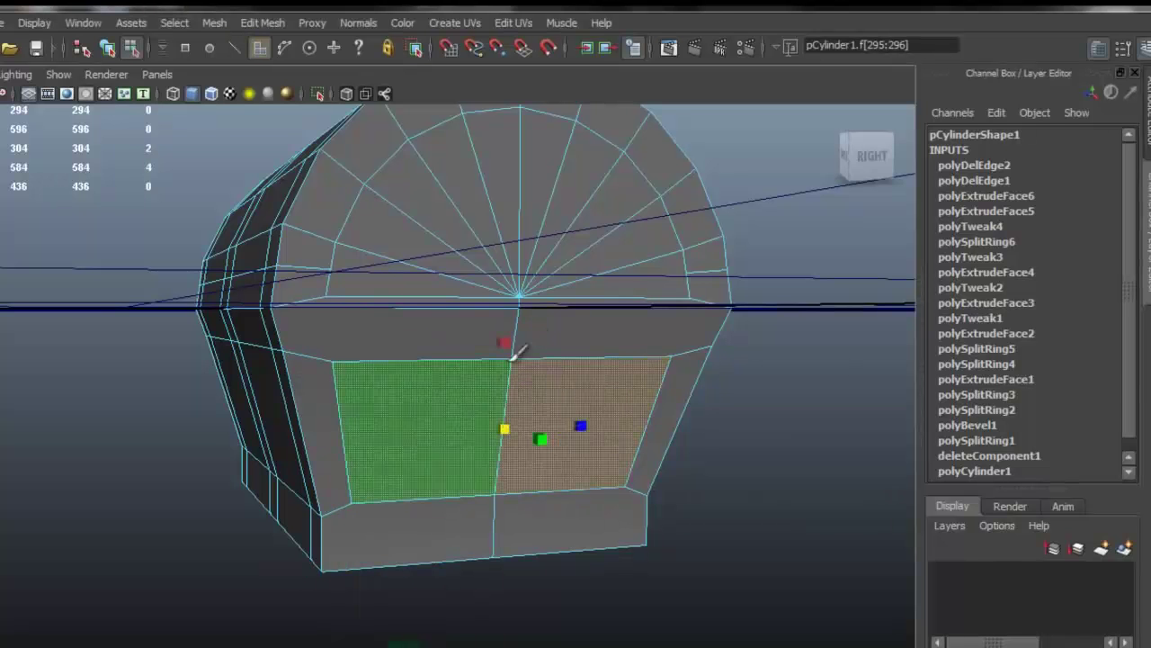
pyautogui.keyDown('alt'); pyautogui.moveTo(509, 329); pyautogui.dragTo(620, 350); pyautogui.keyUp('alt')
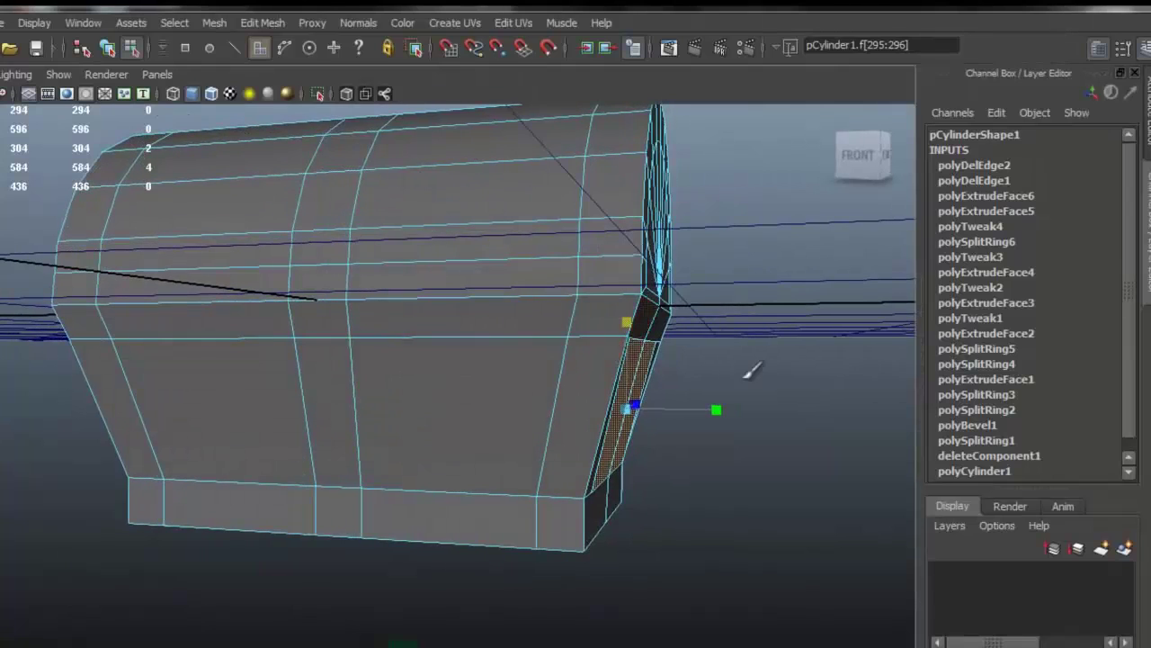
pyautogui.keyDown('alt'); pyautogui.moveTo(689, 378); pyautogui.dragTo(512, 407); pyautogui.keyUp('alt')
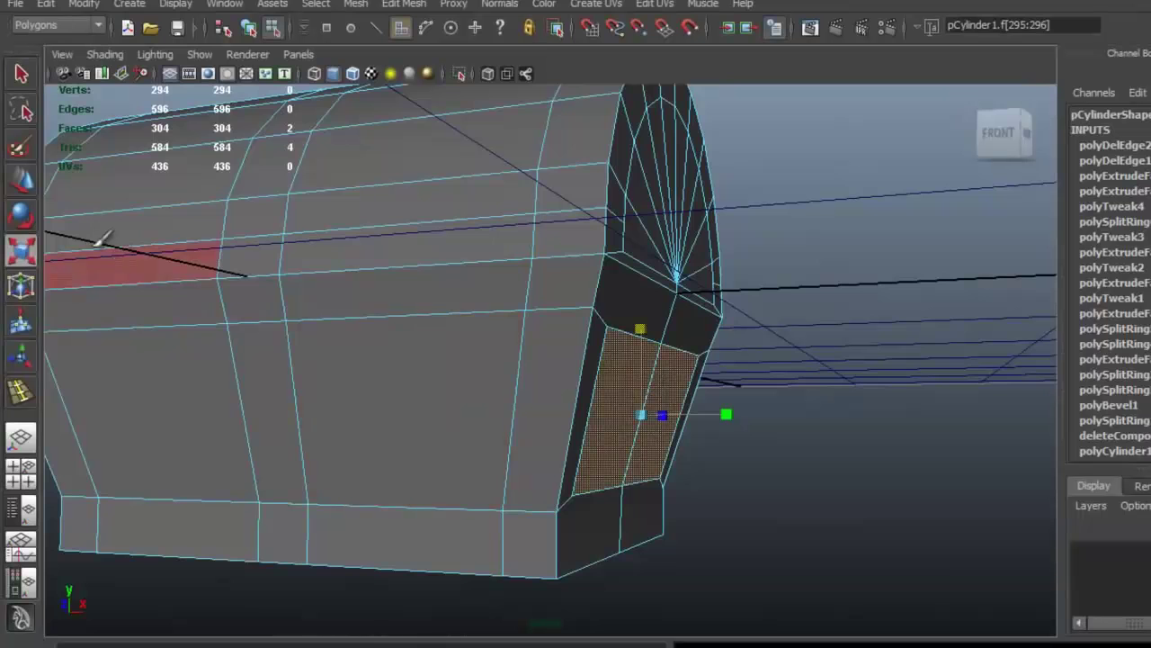
pyautogui.doubleClick(21, 250)
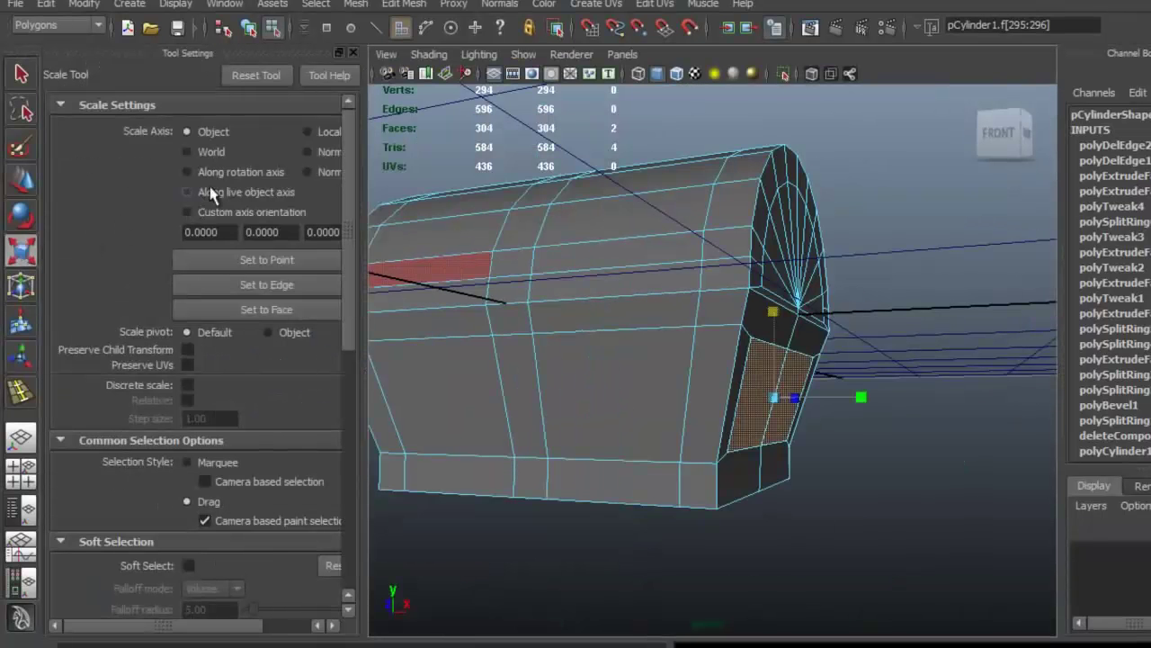
pyautogui.moveTo(365, 351); pyautogui.dragTo(399, 355)
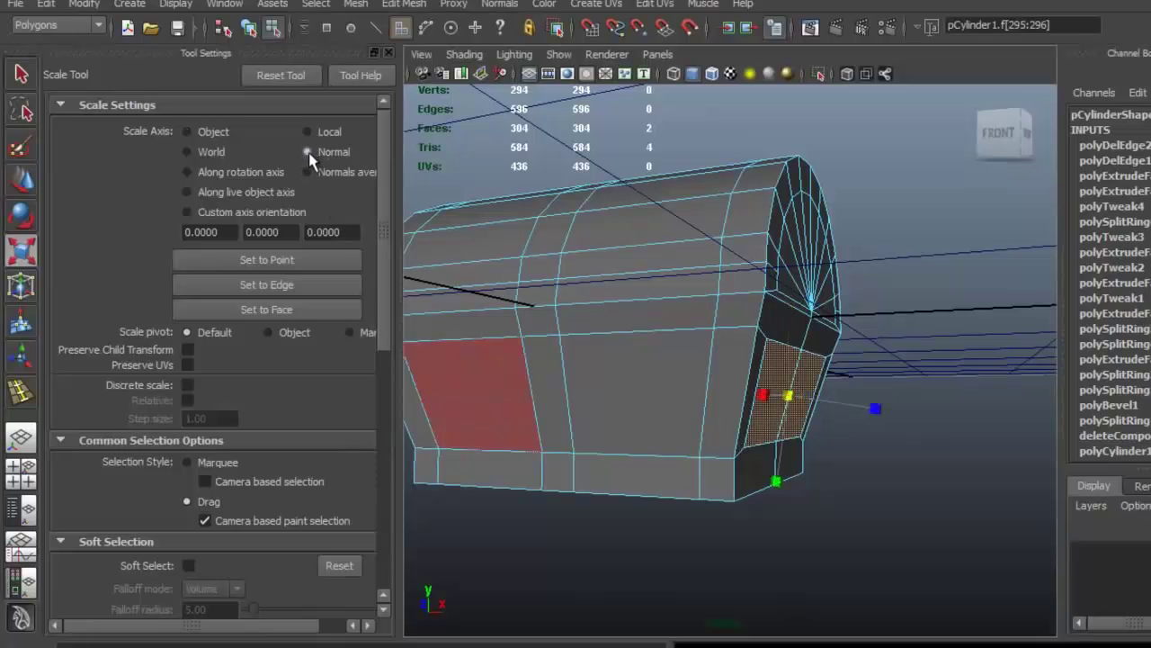
pyautogui.keyDown('alt'); pyautogui.moveTo(791, 378); pyautogui.dragTo(688, 385); pyautogui.keyUp('alt')
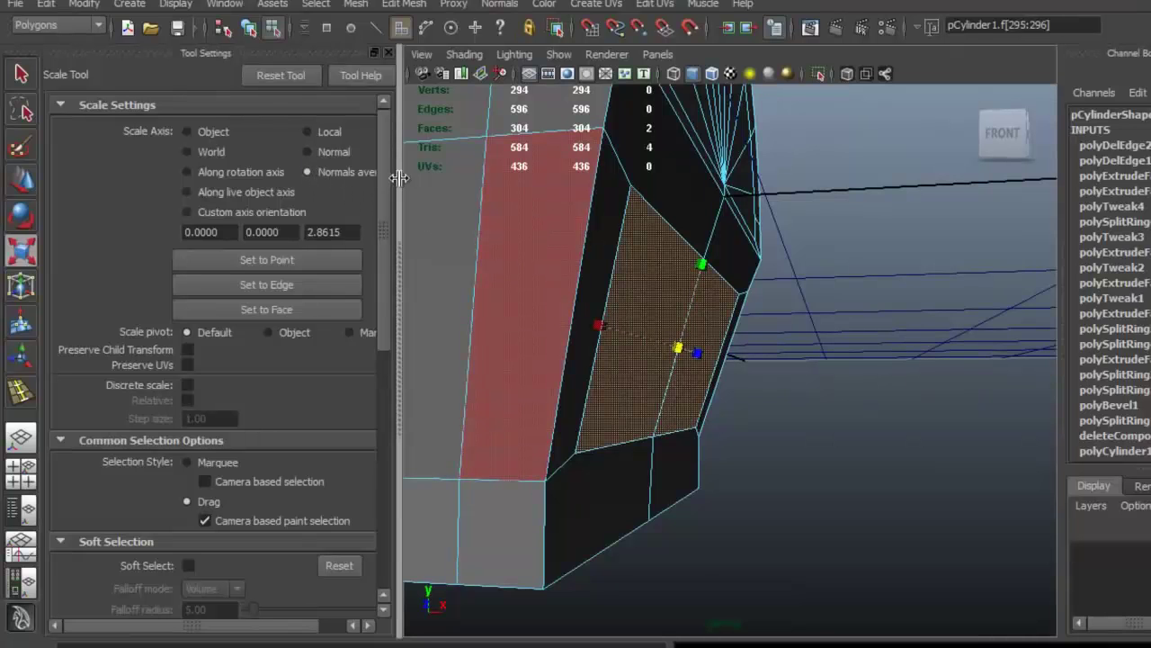
pyautogui.moveTo(398, 186); pyautogui.dragTo(430, 187)
pyautogui.keyDown('alt'); pyautogui.moveTo(748, 320); pyautogui.dragTo(773, 337); pyautogui.keyUp('alt')
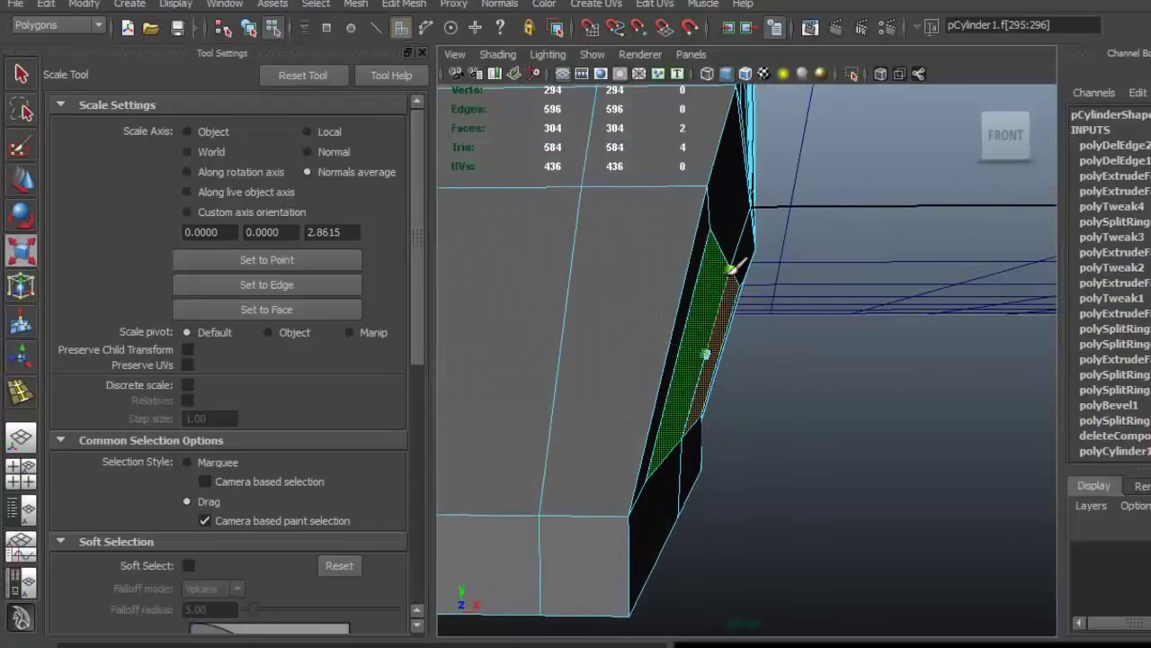
pyautogui.keyDown('alt'); pyautogui.moveTo(746, 261); pyautogui.dragTo(789, 342); pyautogui.keyUp('alt')
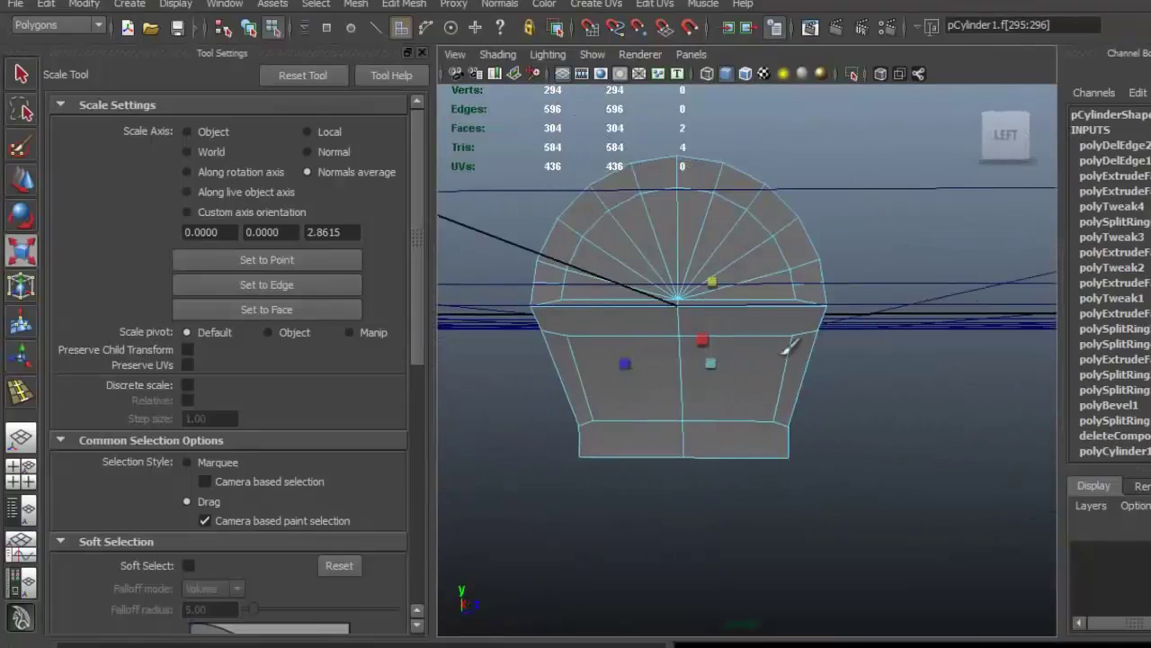
# Select the two inset panel faces on the left end to try the Normals average scale axis there
pyautogui.scroll(5, 668, 404)
pyautogui.press('f')
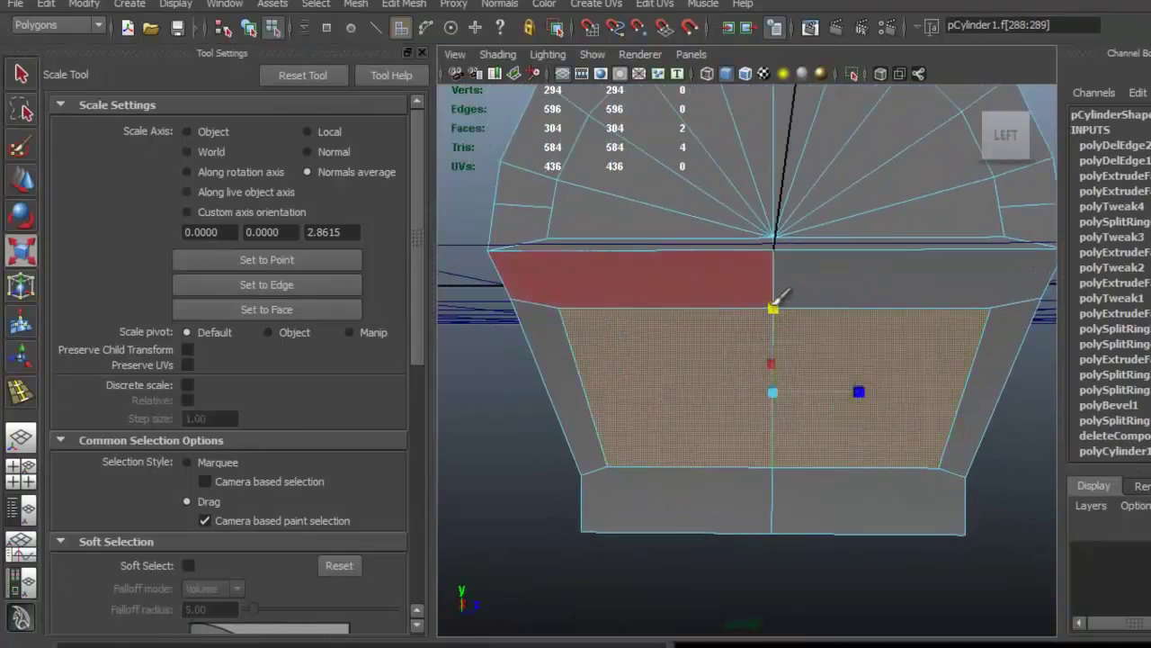
pyautogui.keyDown('alt'); pyautogui.moveTo(779, 290); pyautogui.dragTo(685, 310); pyautogui.keyUp('alt')
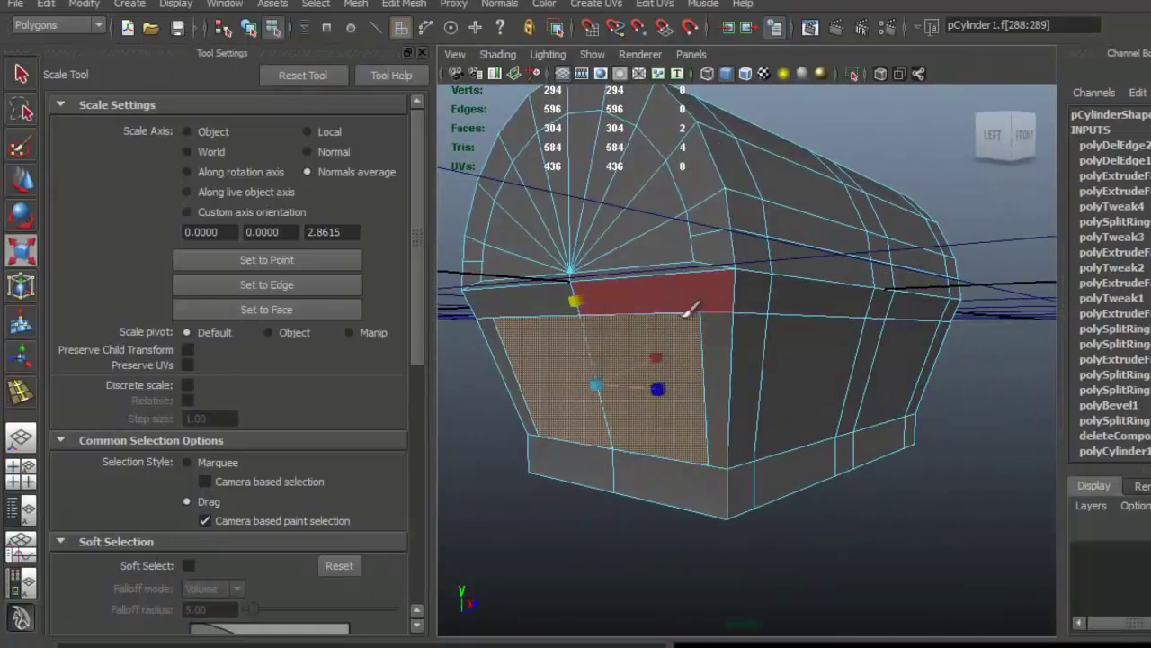
# Try the normals-aligned scaling on the front edge loop below the rim, then return the scale axis to Object and close the tool settings
pyautogui.moveTo(685, 301); pyautogui.dragTo(682, 261, button='right')
pyautogui.doubleClick(755, 308)
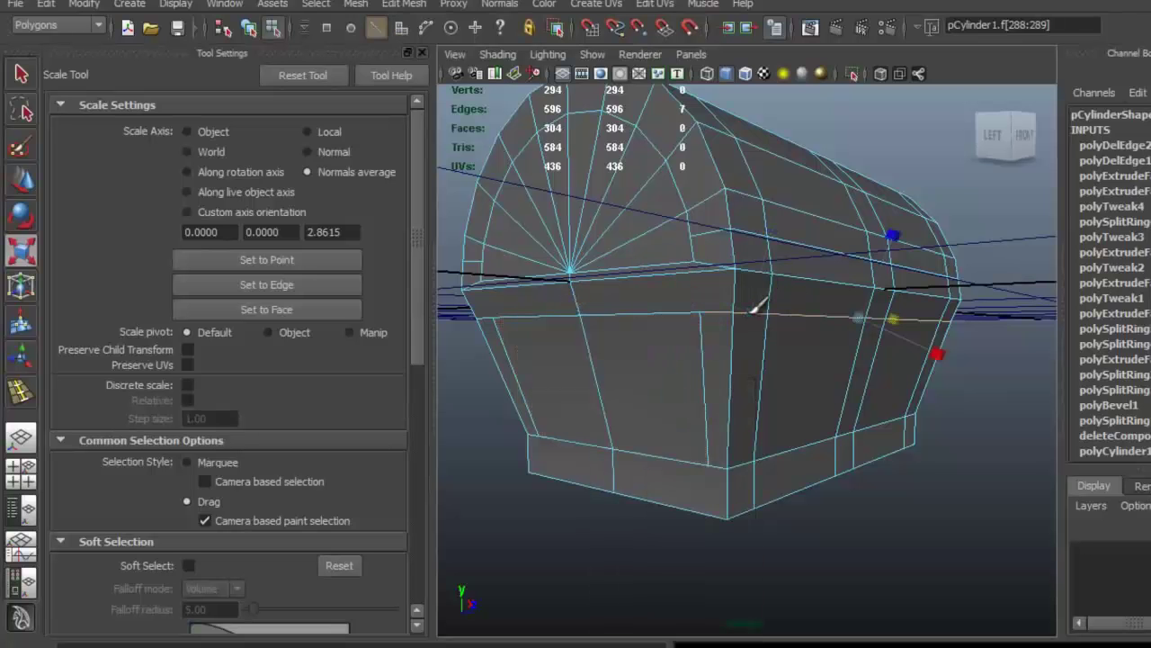
pyautogui.keyDown('alt'); pyautogui.moveTo(756, 332); pyautogui.dragTo(689, 312); pyautogui.keyUp('alt')
pyautogui.scroll(2, 795, 340)
pyautogui.click(781, 322)
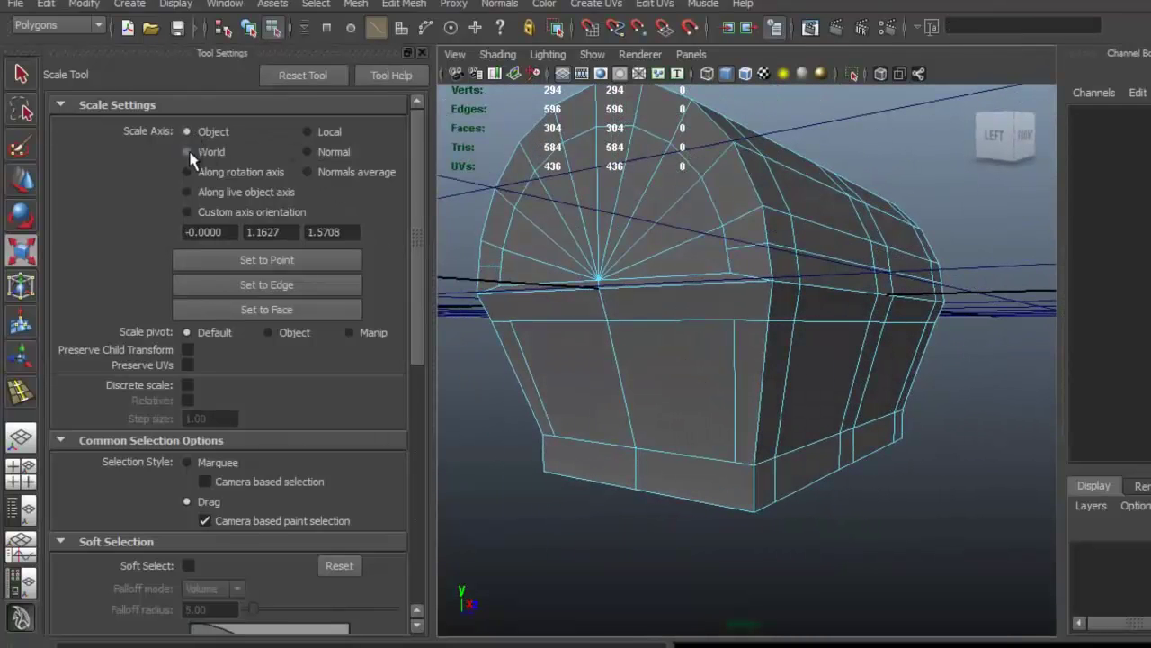
pyautogui.click(421, 52)
# Select the full horizontal edge loop around the chest where the rounded lid meets the tapered body
pyautogui.keyDown('alt'); pyautogui.moveTo(567, 260); pyautogui.dragTo(532, 304); pyautogui.keyUp('alt')
pyautogui.click(561, 307)
pyautogui.doubleClick(562, 306)
pyautogui.keyDown('alt'); pyautogui.moveTo(533, 304); pyautogui.dragTo(508, 322, button='right'); pyautogui.keyUp('alt')
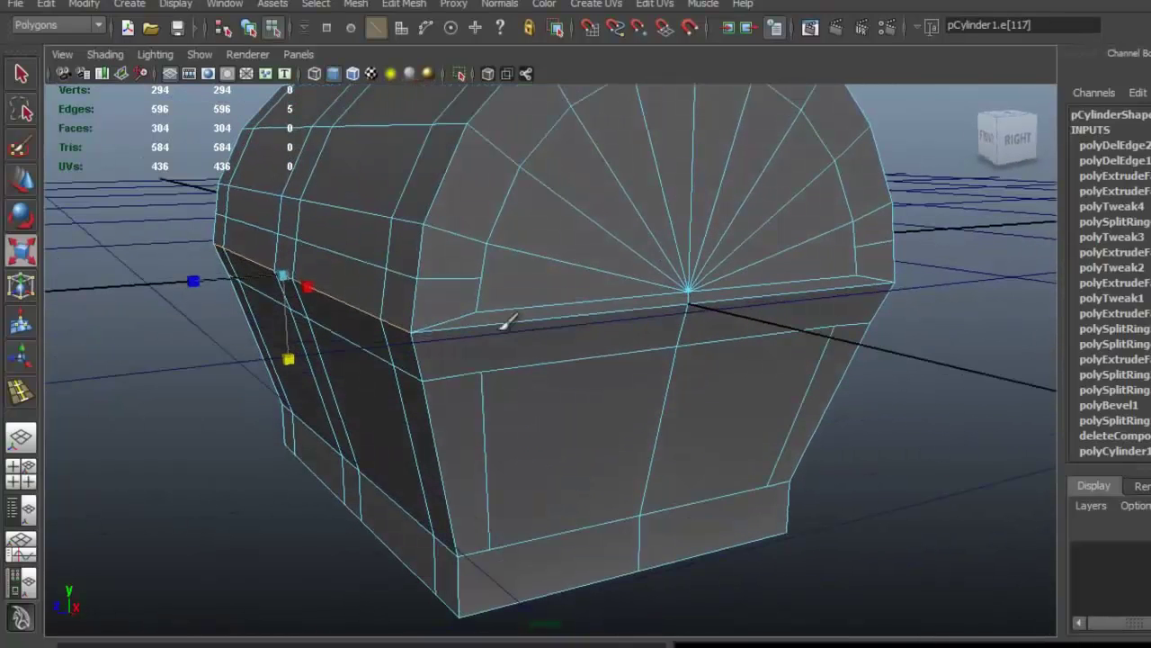
pyautogui.keyDown('shift'); pyautogui.click(526, 317); pyautogui.keyUp('shift')
pyautogui.keyDown('alt'); pyautogui.moveTo(527, 314); pyautogui.dragTo(490, 324); pyautogui.keyUp('alt')
pyautogui.press('q')
pyautogui.keyDown('shift'); pyautogui.click(495, 324); pyautogui.keyUp('shift')
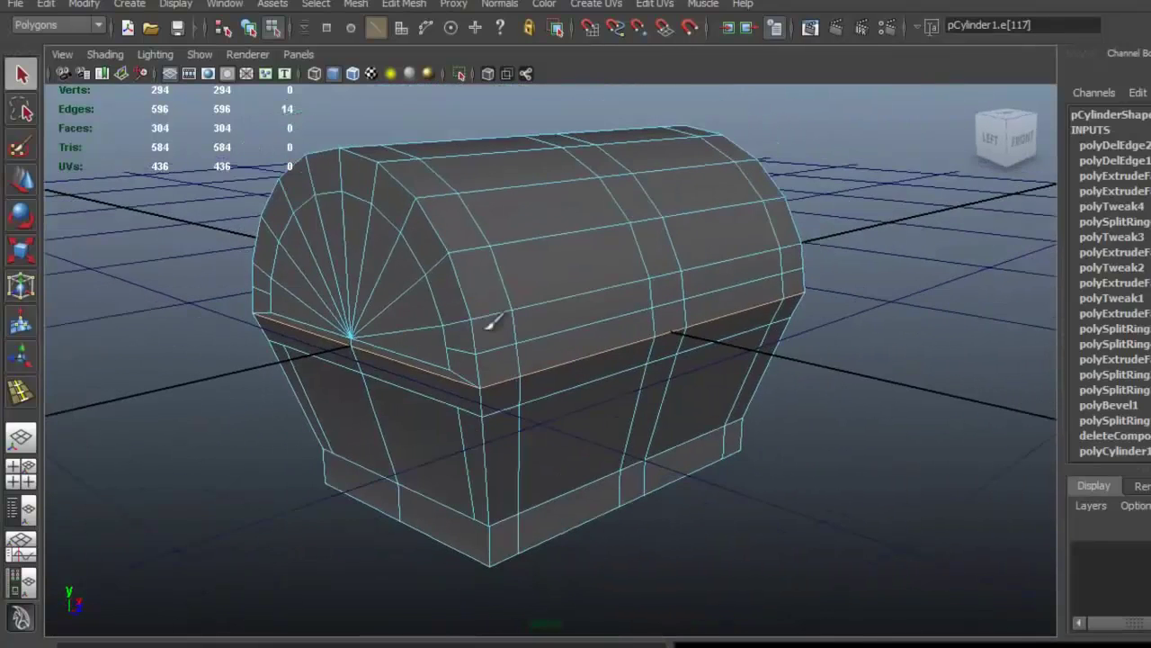
# Hide the grid in the perspective viewport
pyautogui.keyDown('alt'); pyautogui.moveTo(565, 435); pyautogui.dragTo(703, 399); pyautogui.keyUp('alt')
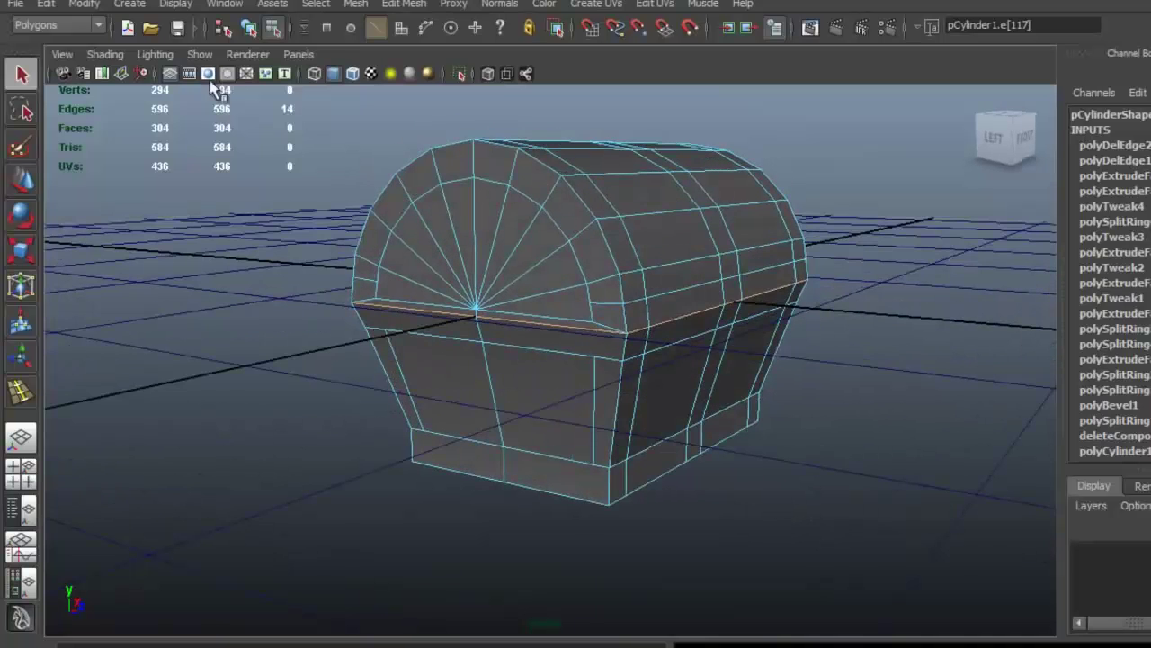
pyautogui.click(199, 55)
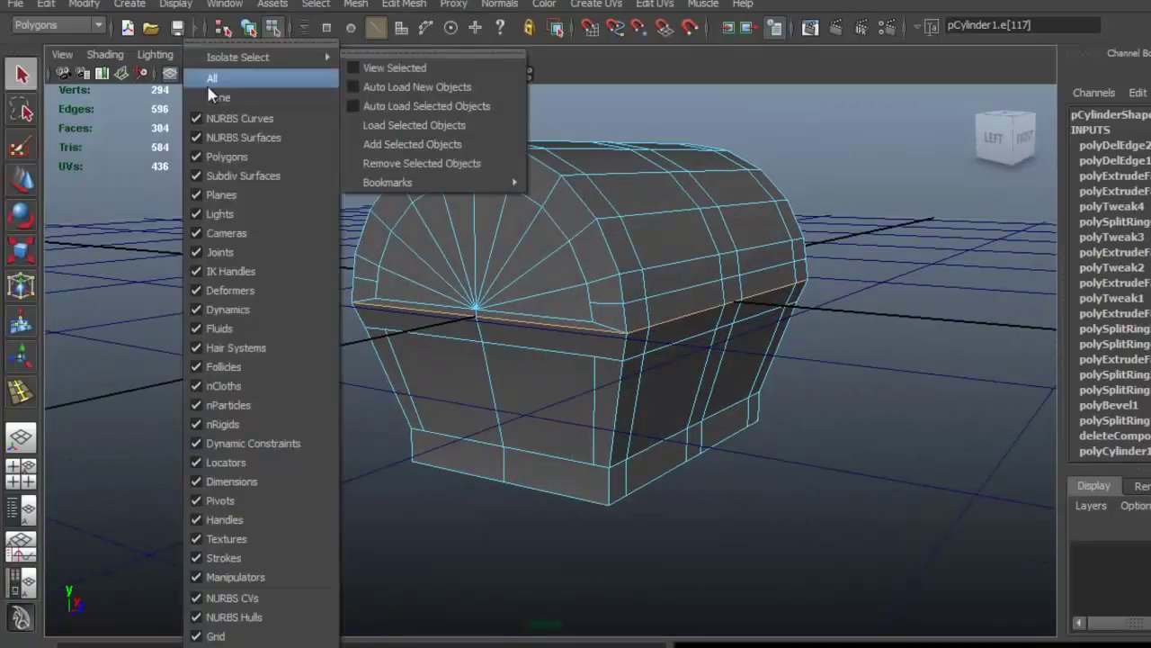
pyautogui.click(216, 636)
pyautogui.keyDown('alt'); pyautogui.moveTo(633, 377); pyautogui.dragTo(637, 331); pyautogui.keyUp('alt')
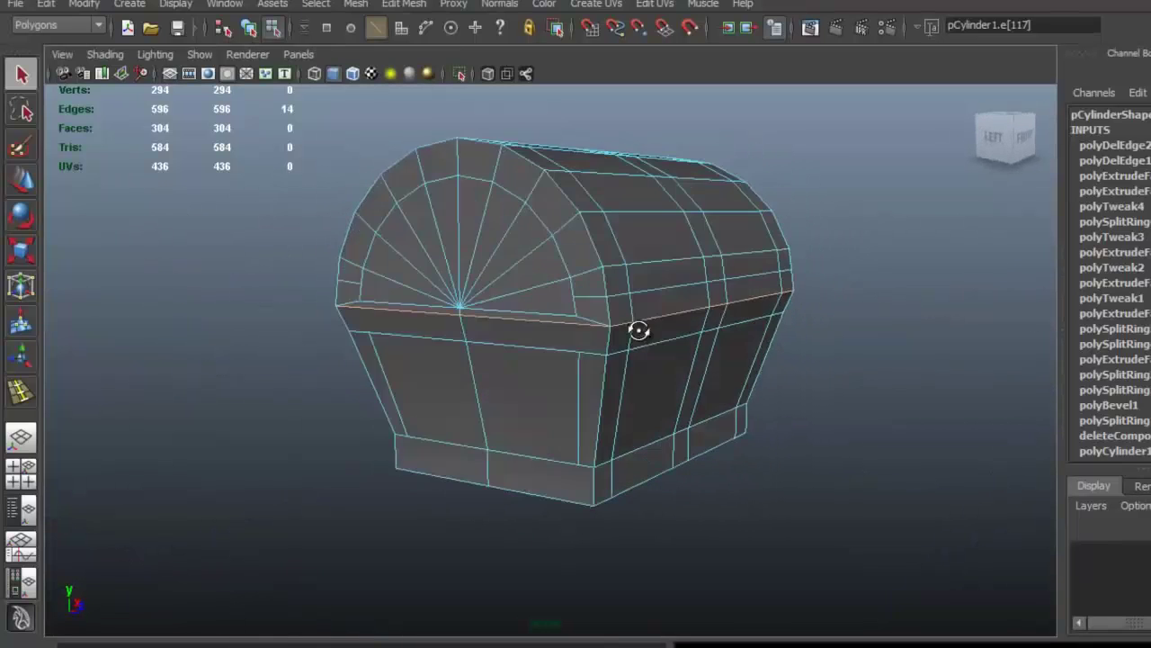
pyautogui.keyDown('alt'); pyautogui.moveTo(602, 289); pyautogui.dragTo(457, 313); pyautogui.keyUp('alt')
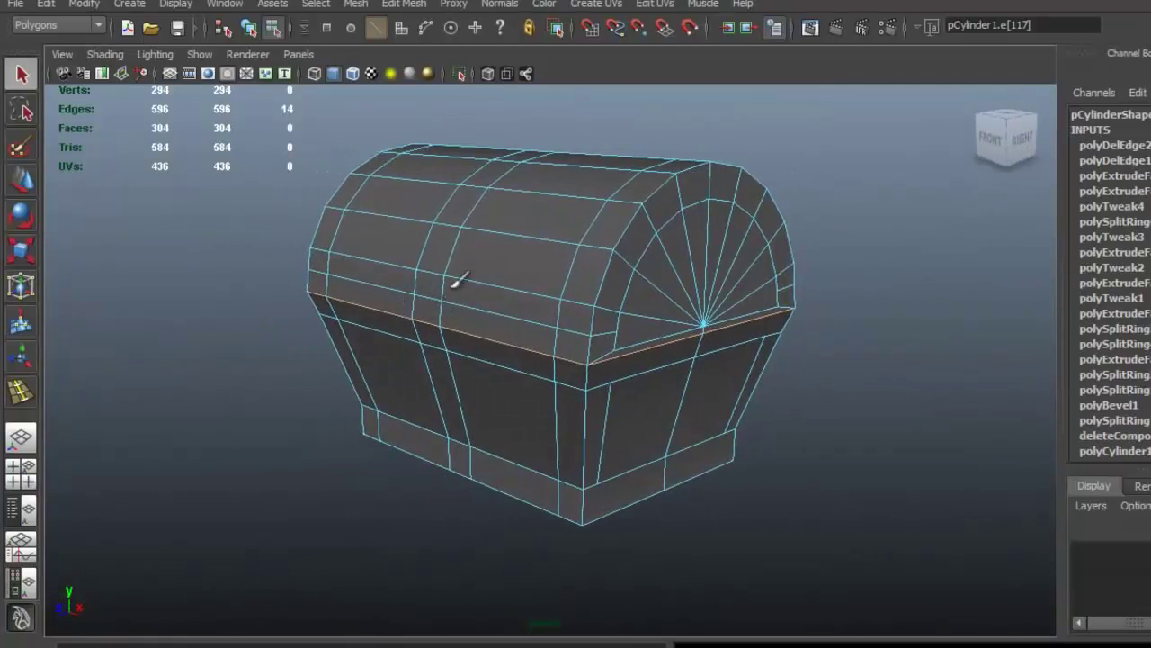
# Detach the mesh along the selected seam edges between the lid and the body
pyautogui.click(393, 5)
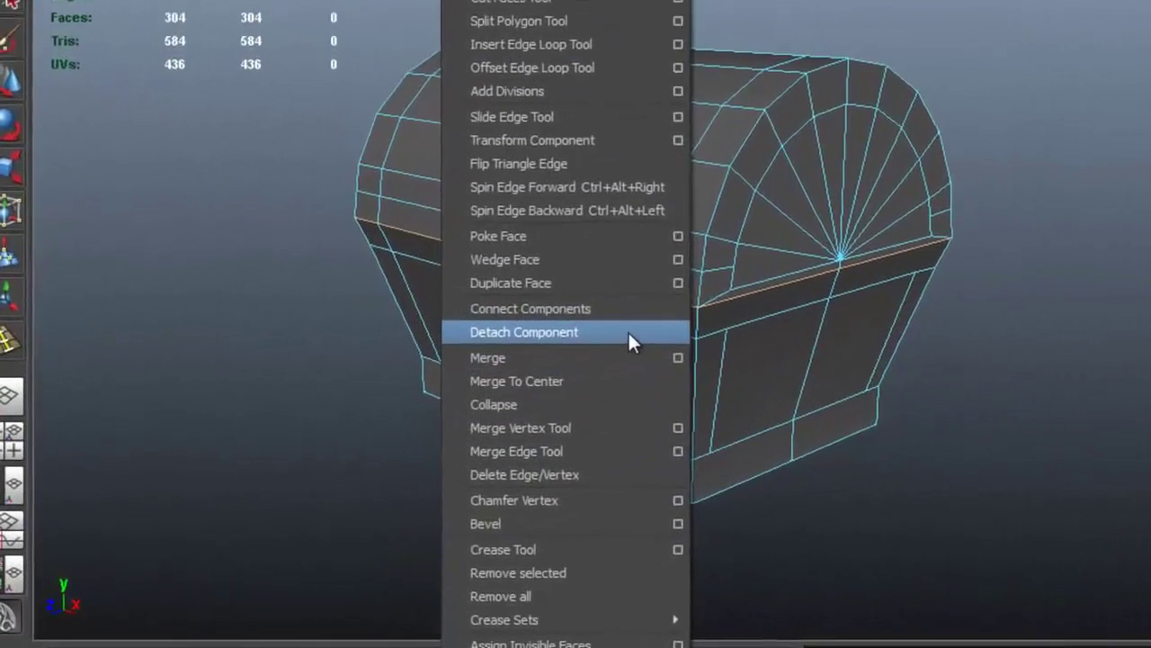
pyautogui.click(521, 386)
pyautogui.keyDown('alt'); pyautogui.moveTo(635, 299); pyautogui.dragTo(681, 288); pyautogui.keyUp('alt')
pyautogui.keyDown('alt'); pyautogui.moveTo(615, 195); pyautogui.dragTo(637, 185); pyautogui.keyUp('alt')
# Select the two front panel faces of the body and the two inset panel faces on the right end
pyautogui.rightClick(670, 120)
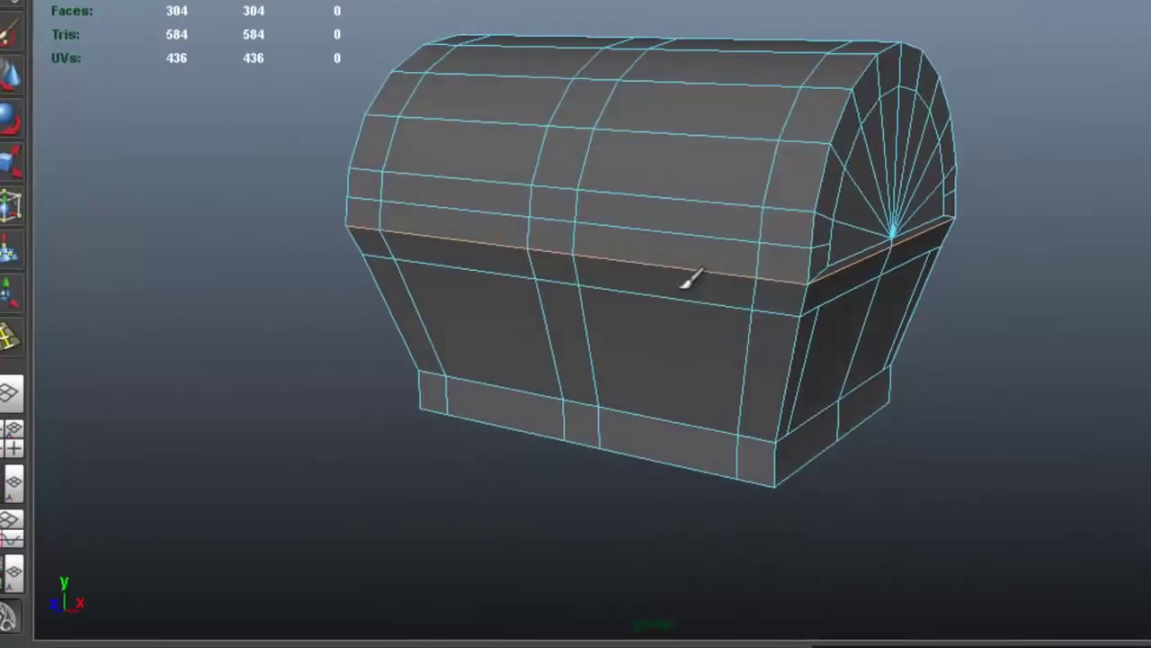
pyautogui.click(639, 200)
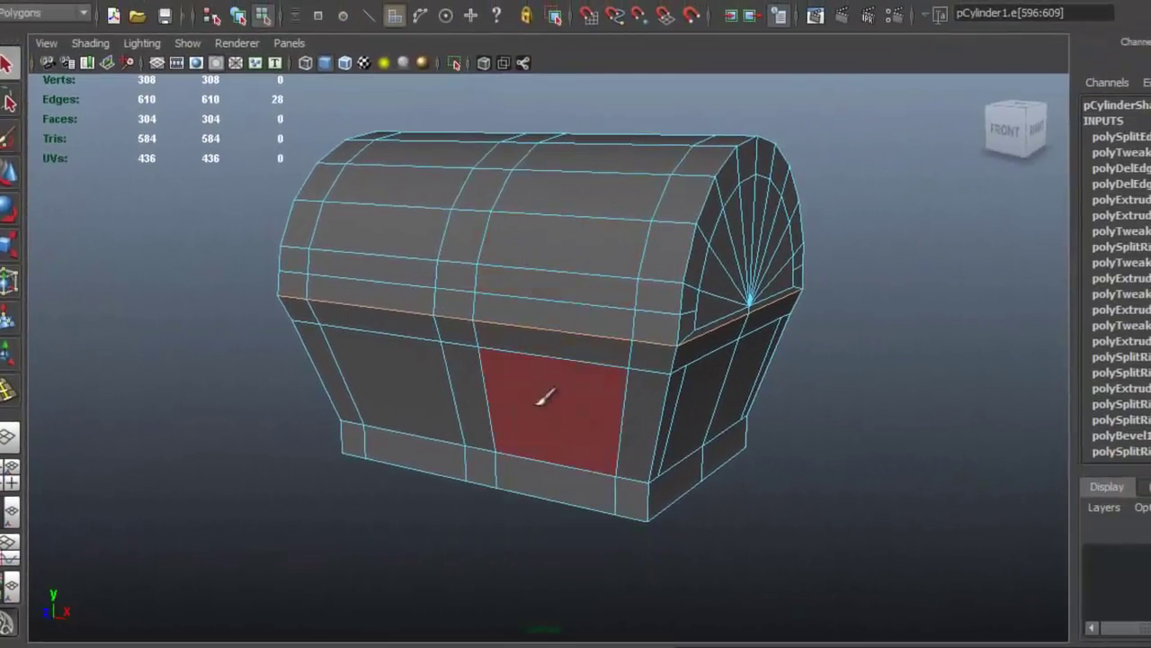
pyautogui.click(696, 360)
pyautogui.keyDown('shift'); pyautogui.click(491, 351); pyautogui.keyUp('shift')
pyautogui.keyDown('alt'); pyautogui.moveTo(681, 381); pyautogui.dragTo(660, 386); pyautogui.keyUp('alt')
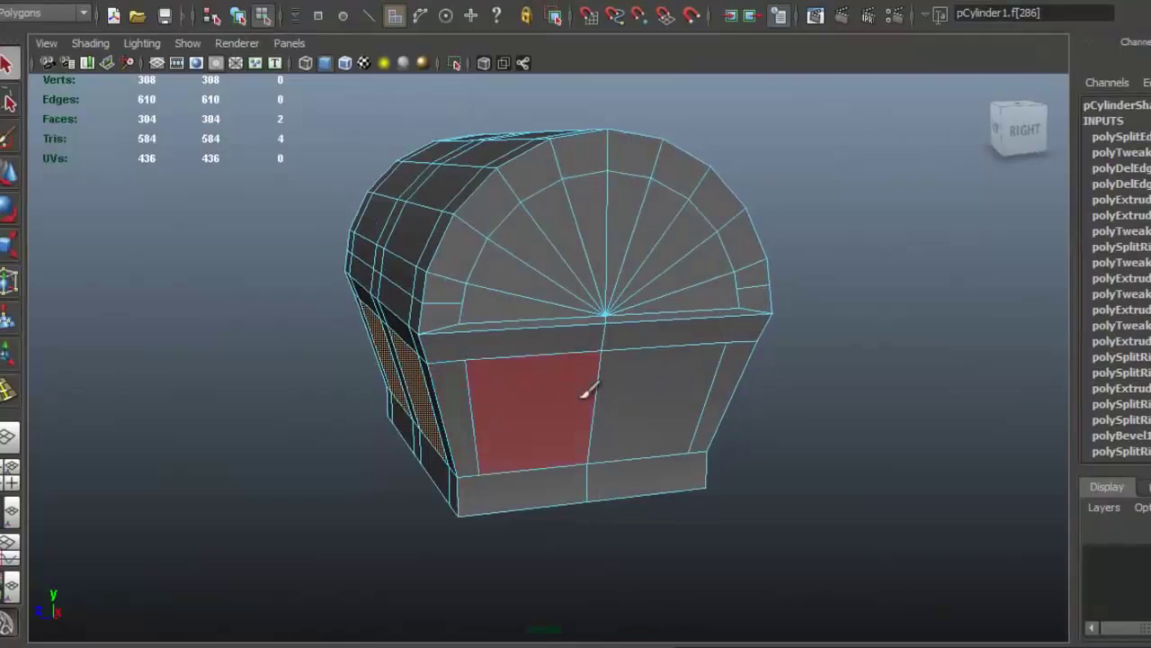
pyautogui.keyDown('shift'); pyautogui.click(540, 405); pyautogui.keyUp('shift')
pyautogui.keyDown('shift'); pyautogui.click(634, 389); pyautogui.keyUp('shift')
# Add the fan-shaped inset faces on the lid's ends and the lid's left section between the bands to the selection
pyautogui.moveTo(645, 321)
pyautogui.keyDown('alt'); pyautogui.mouseDown()
pyautogui.moveTo(560, 337)
pyautogui.moveTo(558, 351)
pyautogui.moveTo(546, 298)
pyautogui.moveTo(694, 317)
pyautogui.moveTo(711, 333)
pyautogui.mouseUp(); pyautogui.keyUp('alt')
pyautogui.keyDown('alt'); pyautogui.moveTo(615, 326); pyautogui.dragTo(789, 290); pyautogui.keyUp('alt')
pyautogui.moveTo(695, 340)
pyautogui.keyDown('shift'); pyautogui.mouseDown()
pyautogui.moveTo(639, 275)
pyautogui.moveTo(473, 324)
pyautogui.moveTo(611, 296)
pyautogui.moveTo(548, 337)
pyautogui.moveTo(555, 326)
pyautogui.mouseUp(); pyautogui.keyUp('shift')
pyautogui.keyDown('alt'); pyautogui.moveTo(575, 322); pyautogui.dragTo(539, 162); pyautogui.keyUp('alt')
pyautogui.keyDown('shift'); pyautogui.click(538, 309); pyautogui.keyUp('shift')
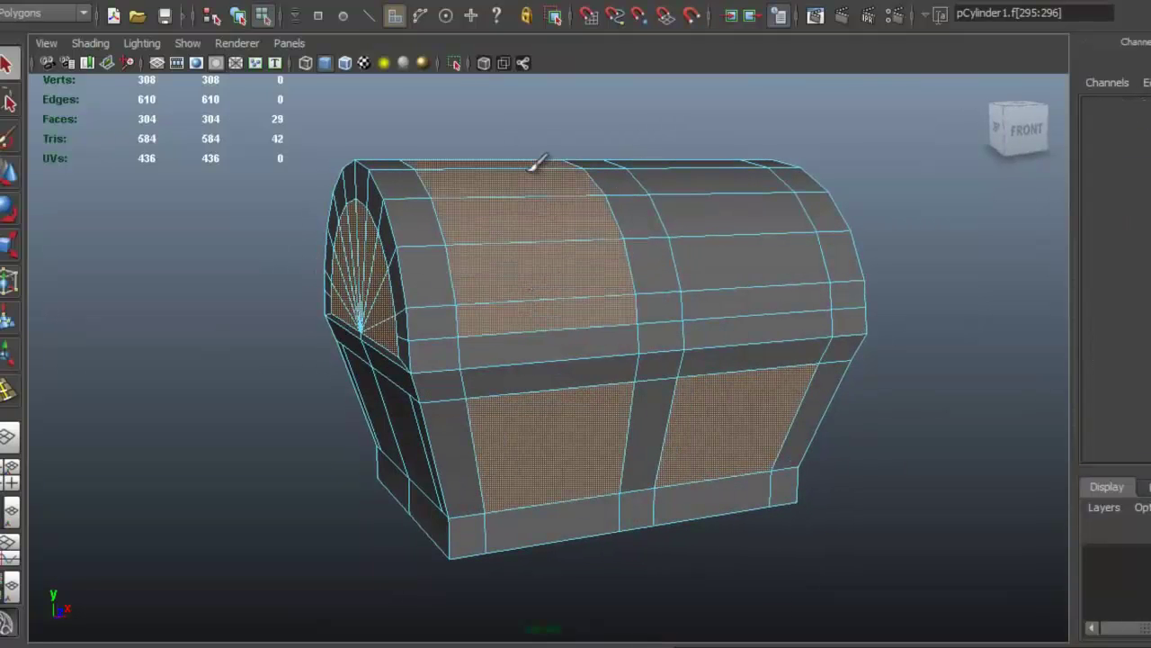
# Add the remaining curved lid panel faces between the bands, over the top to the back, to the selection
pyautogui.moveTo(727, 290)
pyautogui.keyDown('shift'); pyautogui.mouseDown()
pyautogui.moveTo(728, 195)
pyautogui.moveTo(610, 163)
pyautogui.moveTo(732, 260)
pyautogui.moveTo(861, 219)
pyautogui.mouseUp(); pyautogui.keyUp('shift')
pyautogui.keyDown('shift'); pyautogui.moveTo(448, 165); pyautogui.dragTo(444, 324); pyautogui.keyUp('shift')
pyautogui.keyDown('shift'); pyautogui.moveTo(612, 169); pyautogui.dragTo(641, 342); pyautogui.keyUp('shift')
pyautogui.keyDown('alt'); pyautogui.moveTo(761, 301); pyautogui.dragTo(733, 263); pyautogui.keyUp('alt')
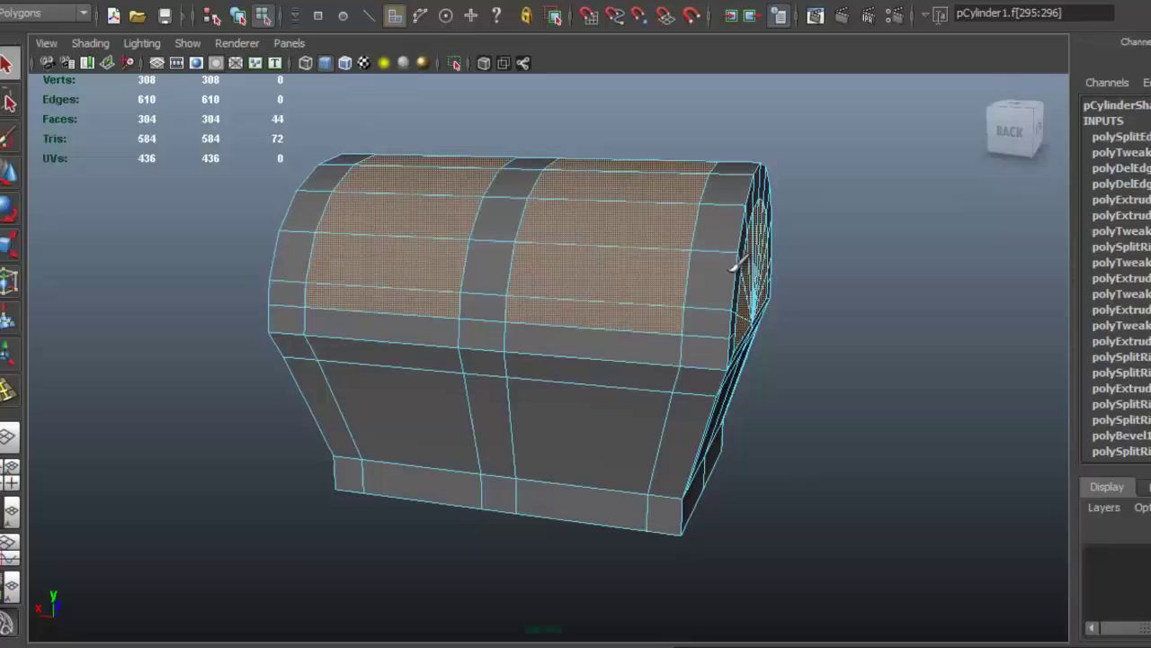
# Add the two back panel faces of the body and the two inset faces on the left end to the selection
pyautogui.keyDown('shift'); pyautogui.click(603, 410); pyautogui.keyUp('shift')
pyautogui.keyDown('shift'); pyautogui.click(444, 407); pyautogui.keyUp('shift')
pyautogui.keyDown('alt'); pyautogui.moveTo(720, 390); pyautogui.dragTo(385, 380); pyautogui.keyUp('alt')
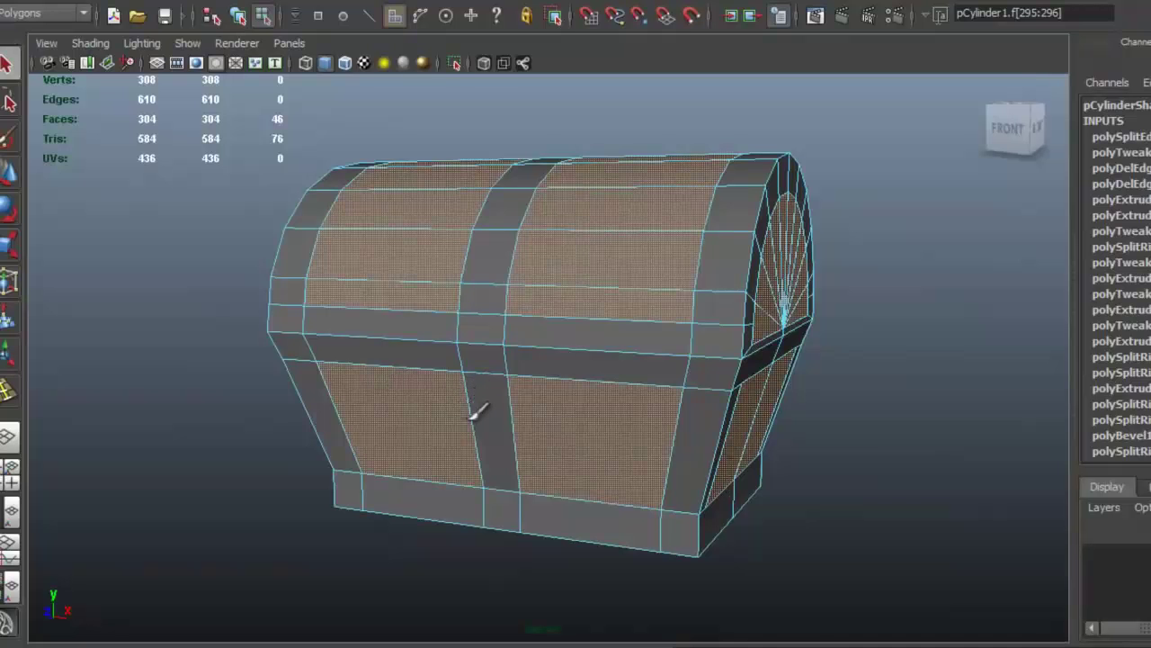
pyautogui.keyDown('alt'); pyautogui.moveTo(449, 407); pyautogui.dragTo(740, 403); pyautogui.keyUp('alt')
pyautogui.keyDown('shift'); pyautogui.click(723, 411); pyautogui.keyUp('shift')
pyautogui.keyDown('shift'); pyautogui.click(604, 404); pyautogui.keyUp('shift')
# Extrude all selected panel faces inward to recess them behind the surrounding bands and end rims
pyautogui.keyDown('alt'); pyautogui.moveTo(604, 404); pyautogui.dragTo(914, 347); pyautogui.keyUp('alt')
pyautogui.keyDown('alt'); pyautogui.moveTo(585, 321); pyautogui.dragTo(591, 201); pyautogui.keyUp('alt')
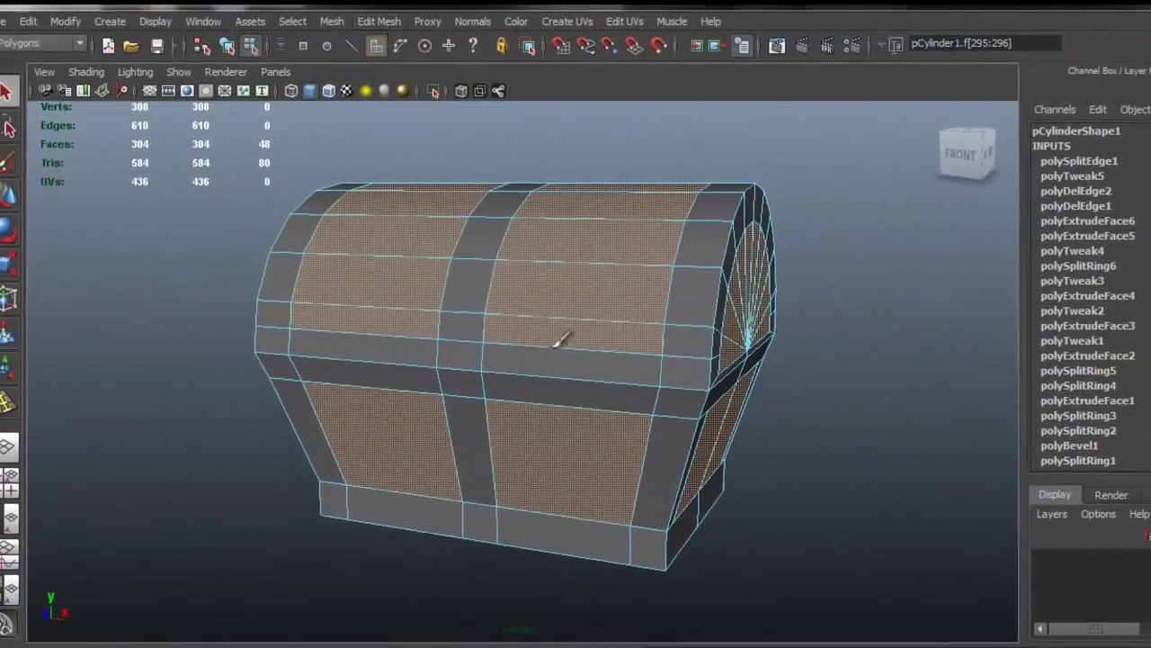
pyautogui.keyDown('alt'); pyautogui.moveTo(574, 263); pyautogui.dragTo(538, 361); pyautogui.keyUp('alt')
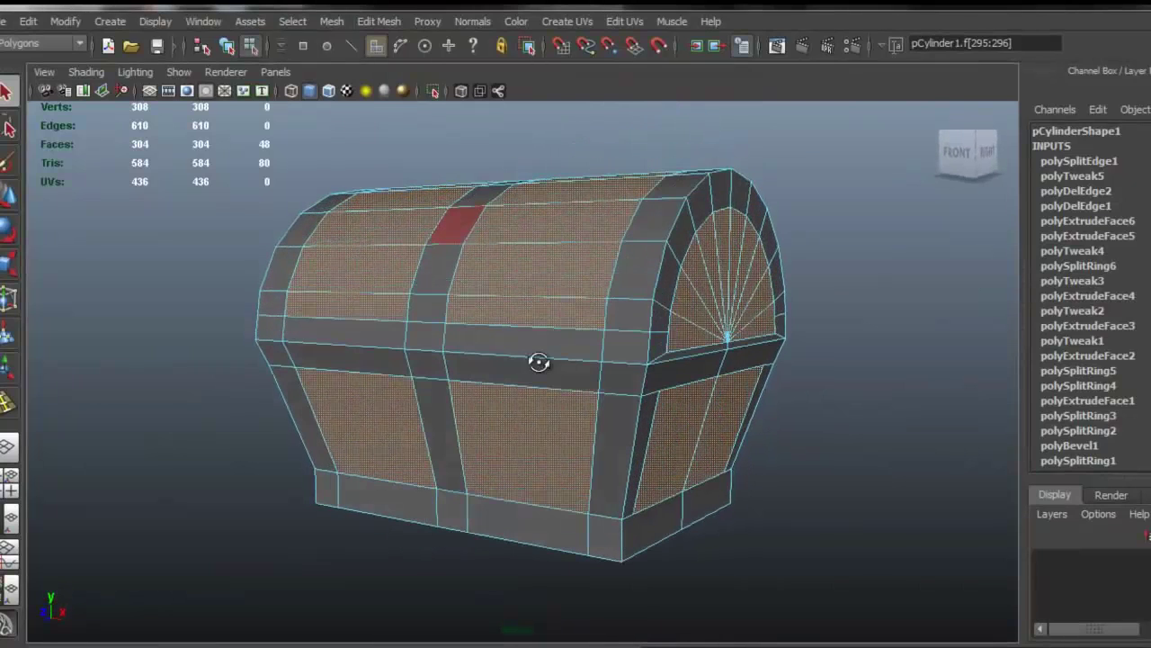
pyautogui.moveTo(663, 412)
pyautogui.keyDown('alt'); pyautogui.mouseDown()
pyautogui.moveTo(678, 261)
pyautogui.moveTo(766, 354)
pyautogui.moveTo(663, 411)
pyautogui.mouseUp(); pyautogui.keyUp('alt')
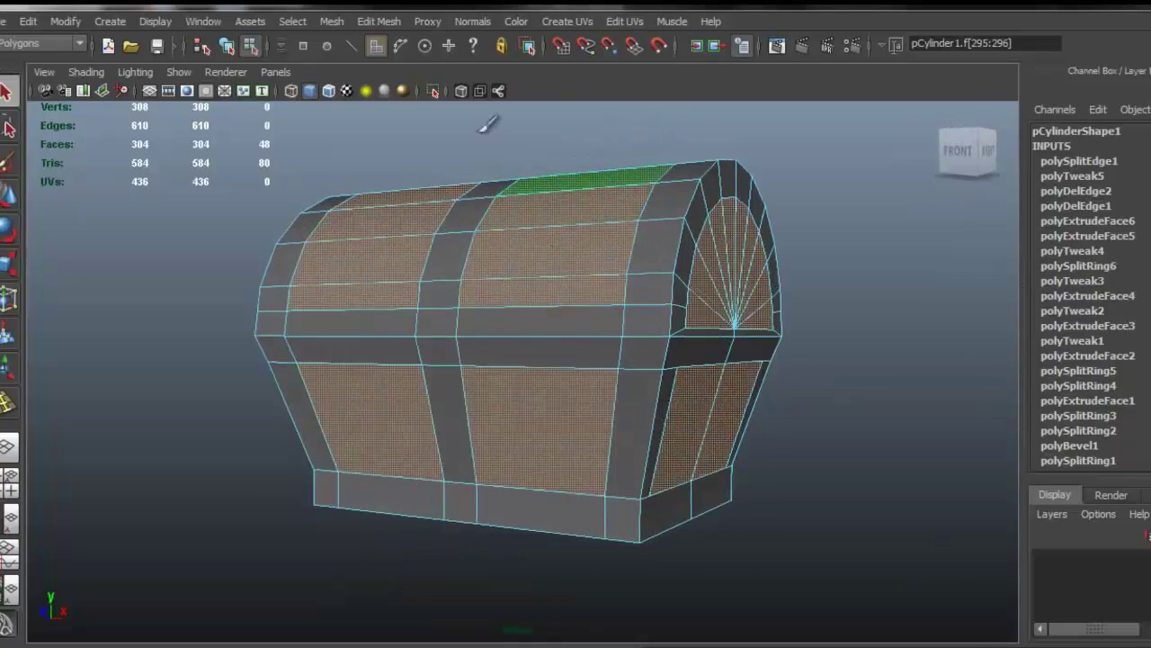
pyautogui.click(379, 24)
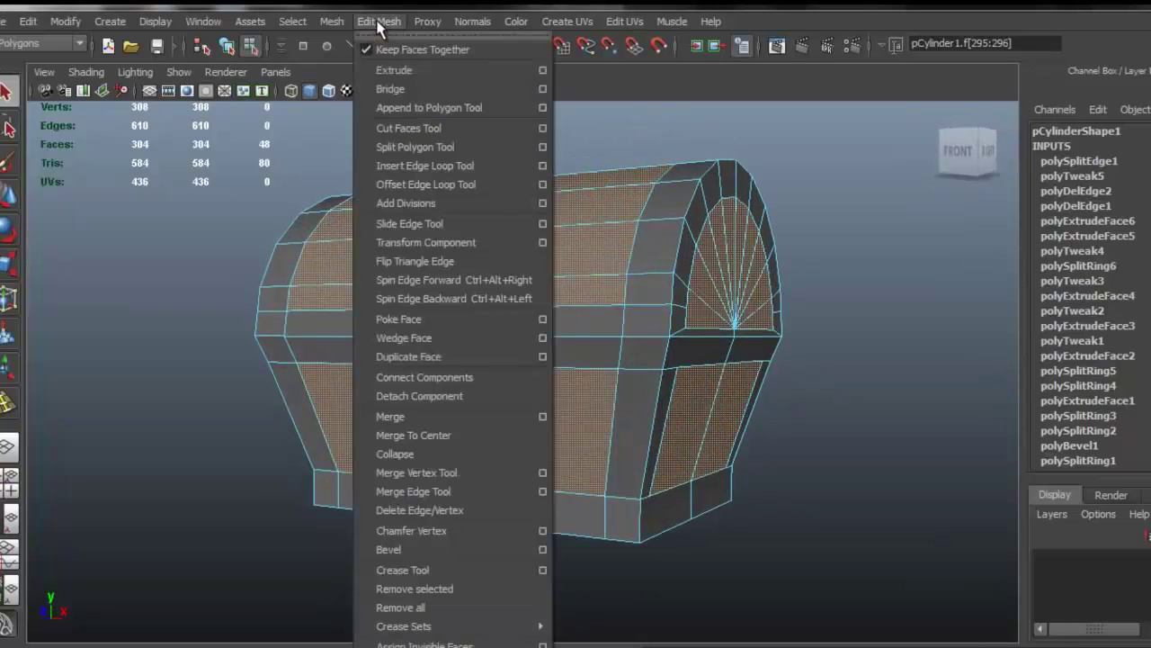
pyautogui.click(412, 66)
pyautogui.keyDown('alt'); pyautogui.moveTo(685, 248); pyautogui.dragTo(688, 281, button='right'); pyautogui.keyUp('alt')
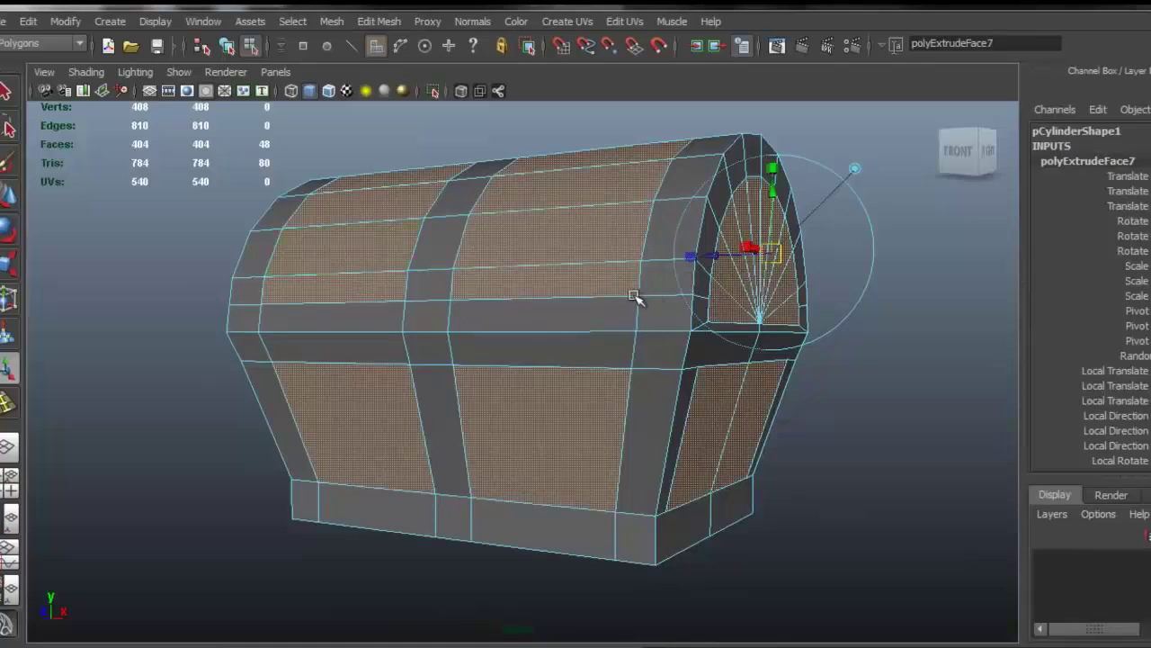
pyautogui.keyDown('alt'); pyautogui.moveTo(708, 252); pyautogui.dragTo(662, 332); pyautogui.keyUp('alt')
pyautogui.keyDown('alt'); pyautogui.moveTo(631, 399); pyautogui.dragTo(628, 257); pyautogui.keyUp('alt')
# Return to object selection, select the whole chest and separate its mesh into individual lid and body objects
pyautogui.moveTo(602, 214); pyautogui.dragTo(676, 188, button='right')
pyautogui.click(869, 221)
pyautogui.keyDown('alt'); pyautogui.moveTo(869, 221); pyautogui.dragTo(656, 303); pyautogui.keyUp('alt')
pyautogui.click(723, 314)
pyautogui.keyDown('alt'); pyautogui.moveTo(723, 314); pyautogui.dragTo(558, 361); pyautogui.keyUp('alt')
pyautogui.moveTo(547, 390)
pyautogui.keyDown('alt'); pyautogui.mouseDown(button='right')
pyautogui.moveTo(547, 420)
pyautogui.moveTo(558, 393)
pyautogui.mouseUp(button='right'); pyautogui.keyUp('alt')
pyautogui.keyDown('alt'); pyautogui.moveTo(558, 331); pyautogui.dragTo(581, 350); pyautogui.keyUp('alt')
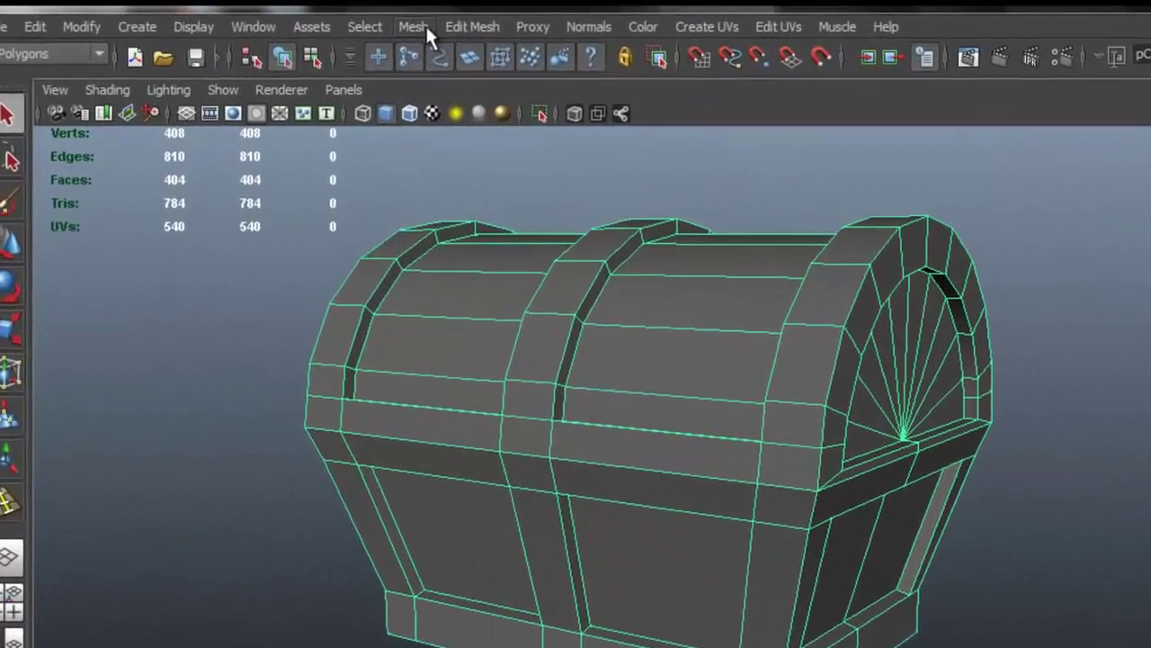
pyautogui.click(426, 25)
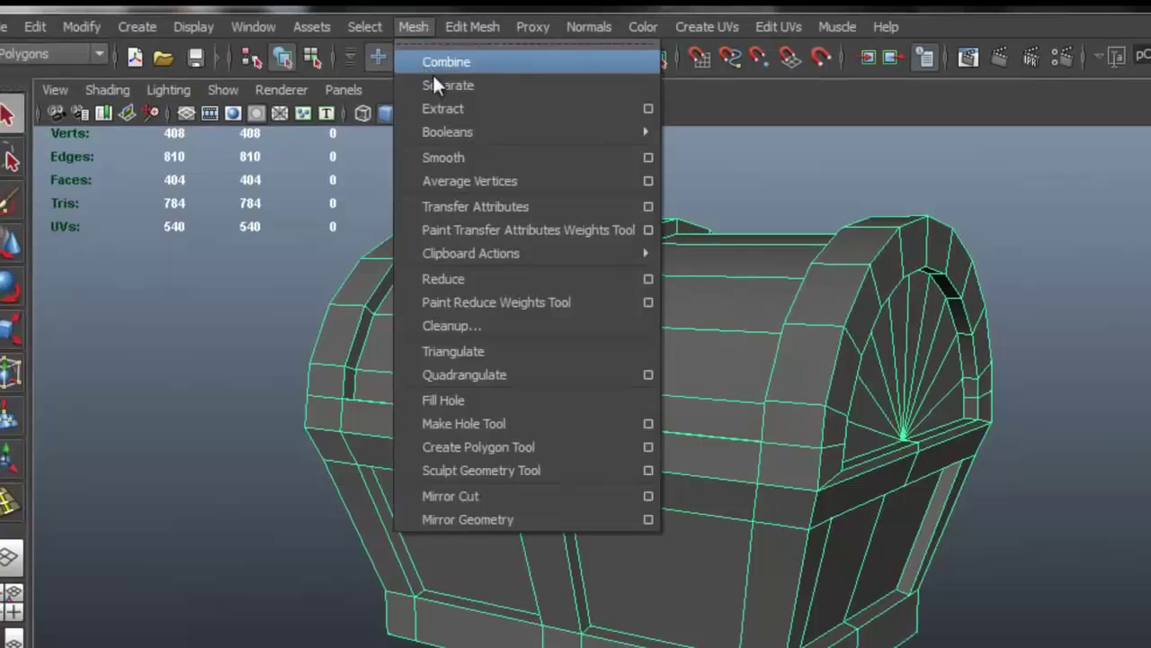
pyautogui.click(518, 85)
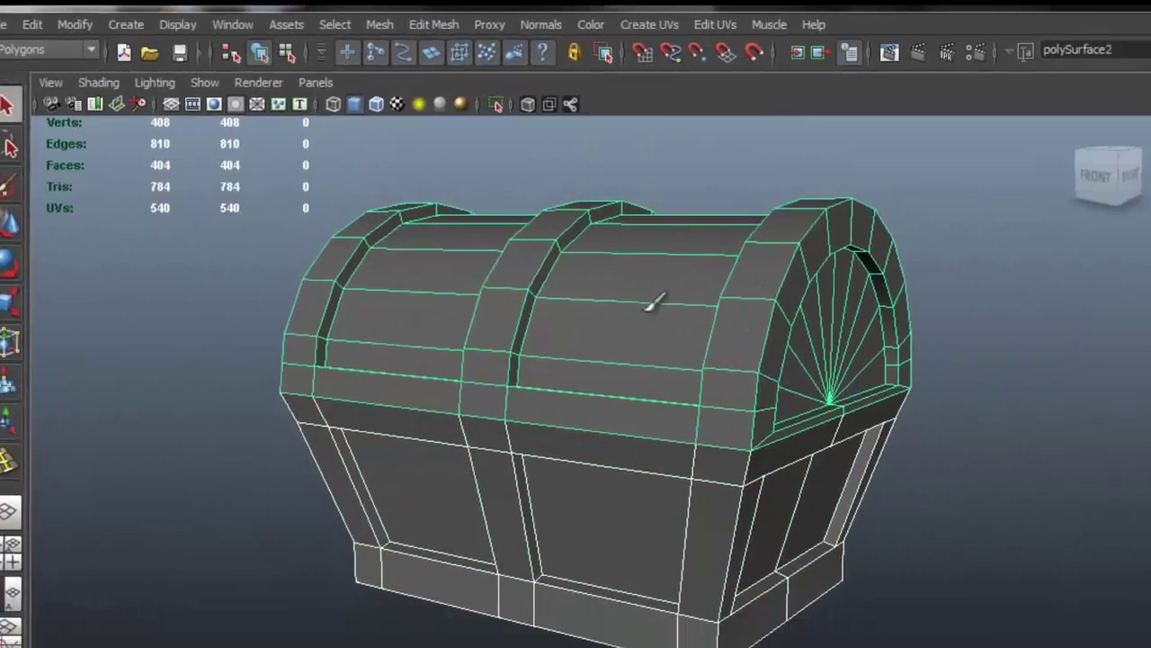
# Check the separated body piece by selecting it, then select the lid piece with the Move tool
pyautogui.click(609, 538)
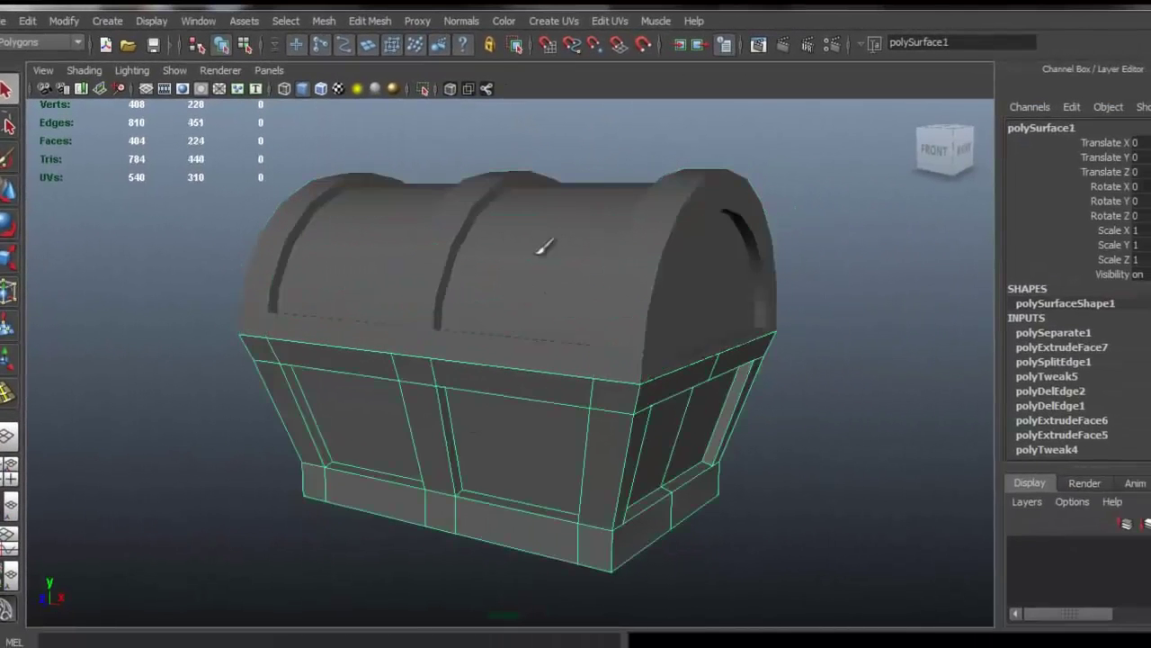
pyautogui.click(543, 247)
pyautogui.keyDown('alt'); pyautogui.moveTo(548, 244); pyautogui.dragTo(571, 334); pyautogui.keyUp('alt')
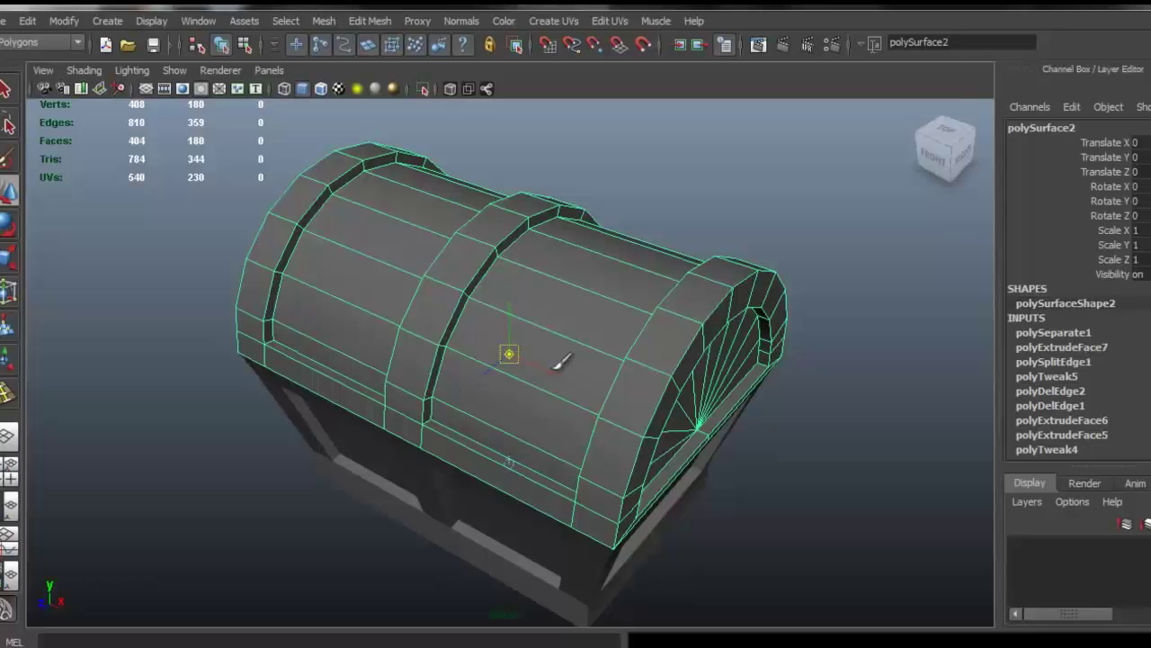
# Place the lid's pivot on one long lower edge and rotate the lid open around it
pyautogui.keyDown('alt'); pyautogui.moveTo(490, 371); pyautogui.dragTo(477, 324); pyautogui.keyUp('alt')
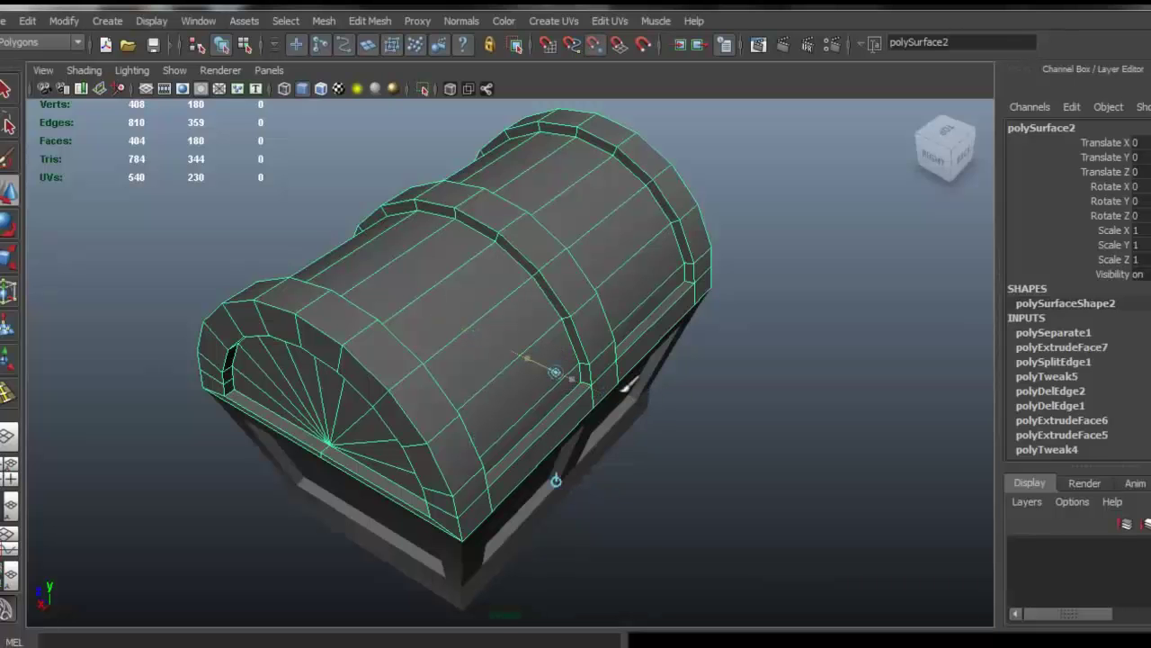
pyautogui.keyDown('alt'); pyautogui.moveTo(624, 387); pyautogui.dragTo(468, 335); pyautogui.keyUp('alt')
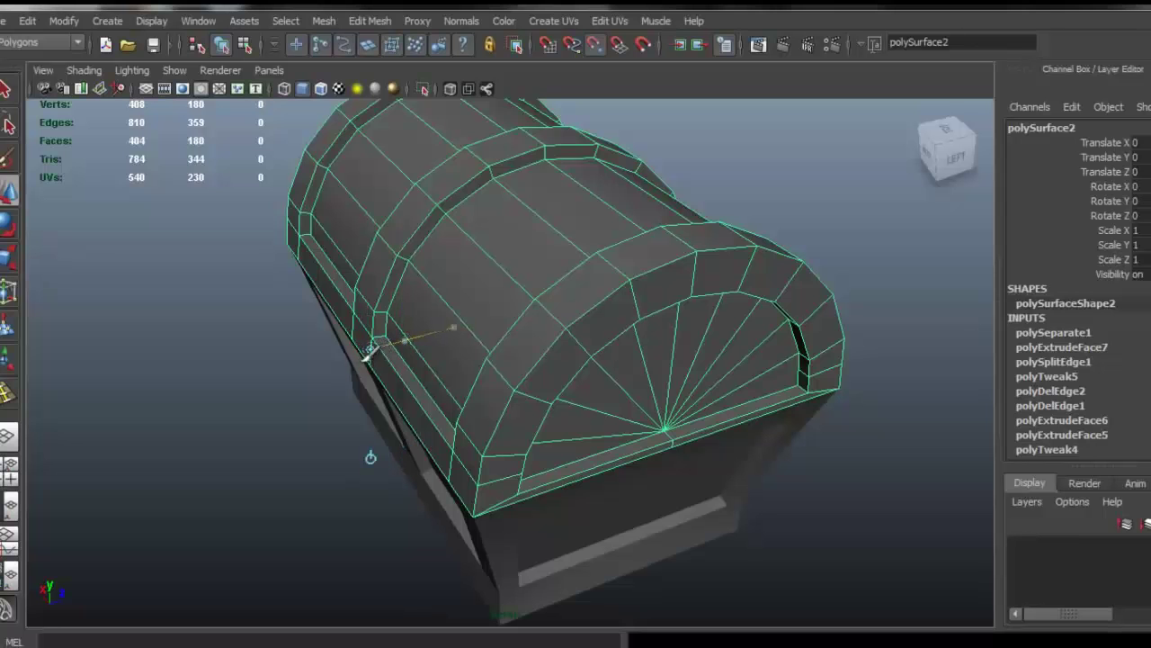
pyautogui.keyDown('alt'); pyautogui.moveTo(373, 353); pyautogui.dragTo(720, 333); pyautogui.keyUp('alt')
pyautogui.press('e')
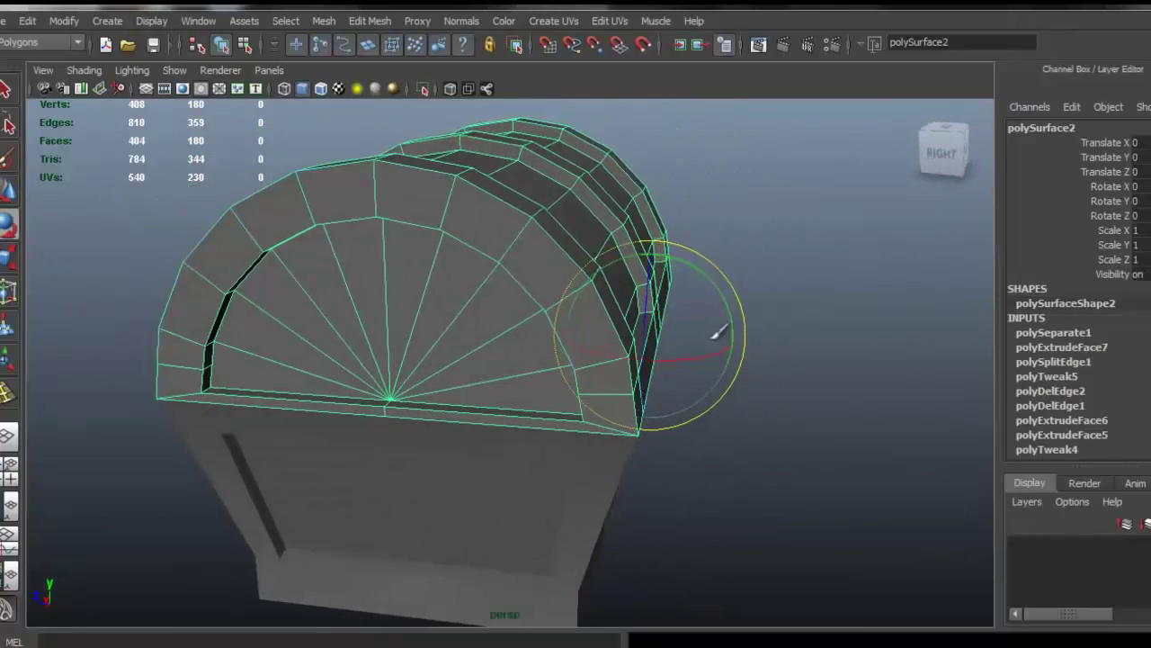
pyautogui.moveTo(717, 272); pyautogui.dragTo(797, 296)
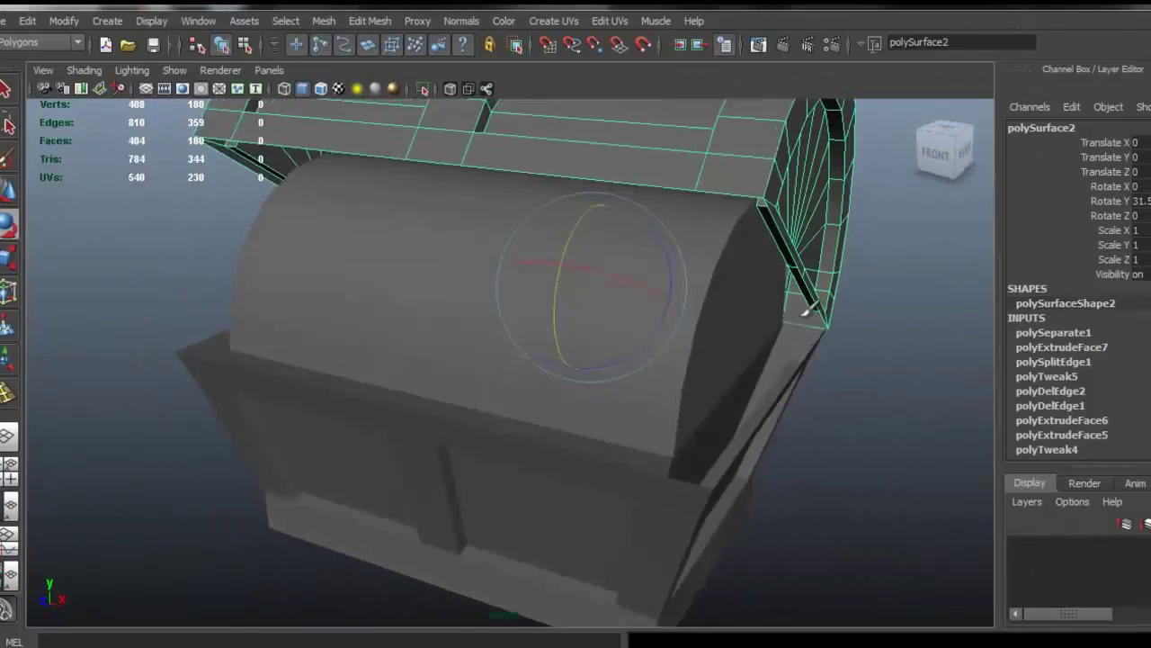
# Select the chest body and examine the half-cylinder shell inside it from the front, the end and underneath
pyautogui.click(420, 272)
pyautogui.keyDown('alt'); pyautogui.moveTo(528, 326); pyautogui.dragTo(637, 288); pyautogui.keyUp('alt')
pyautogui.keyDown('alt'); pyautogui.moveTo(640, 279); pyautogui.dragTo(516, 246, button='right'); pyautogui.keyUp('alt')
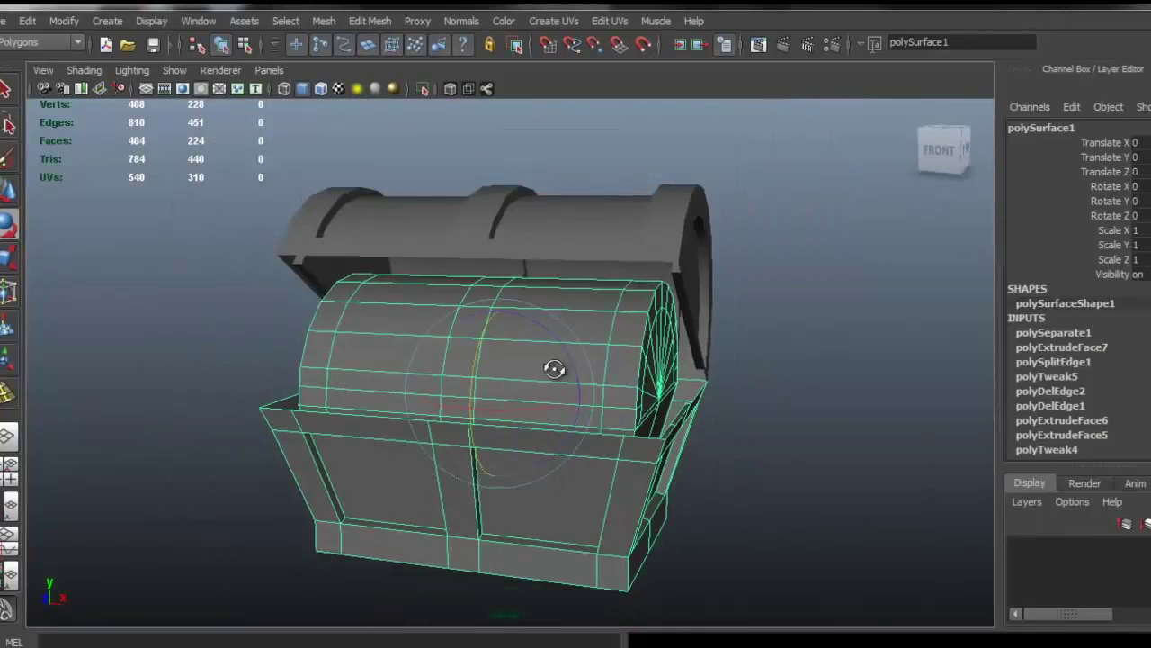
pyautogui.keyDown('alt'); pyautogui.moveTo(554, 369); pyautogui.dragTo(532, 393); pyautogui.keyUp('alt')
pyautogui.keyDown('alt'); pyautogui.moveTo(532, 393); pyautogui.dragTo(610, 438, button='right'); pyautogui.keyUp('alt')
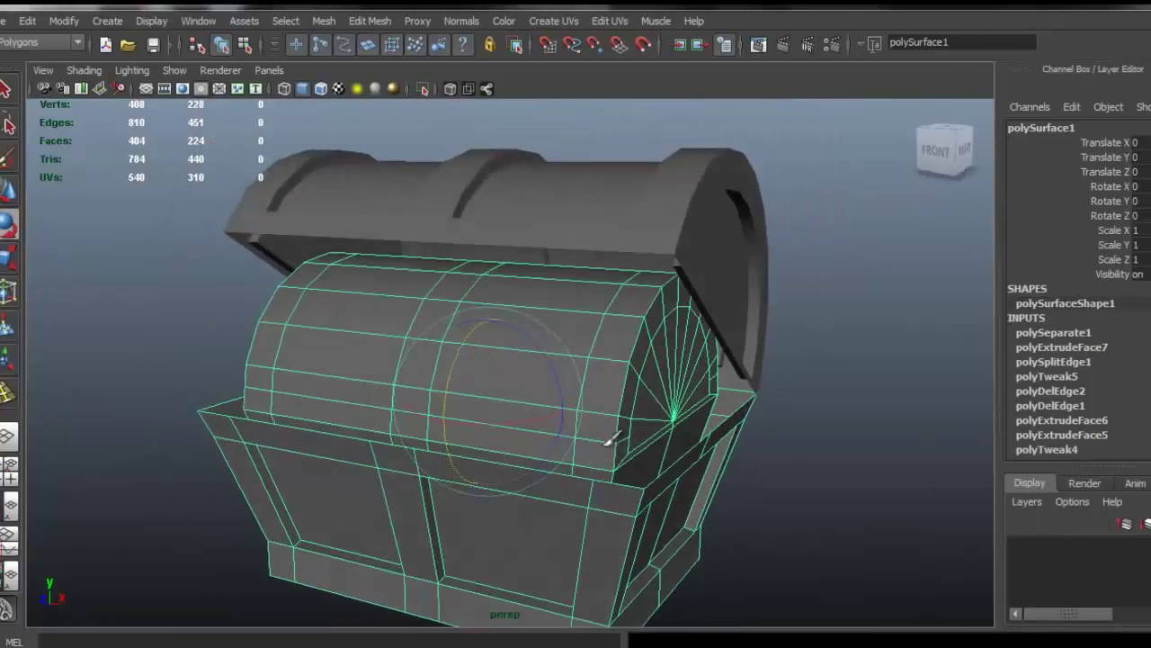
pyautogui.click(693, 466)
pyautogui.keyDown('alt'); pyautogui.moveTo(689, 457); pyautogui.dragTo(811, 397); pyautogui.keyUp('alt')
pyautogui.click(658, 258)
pyautogui.keyDown('alt'); pyautogui.moveTo(589, 488); pyautogui.dragTo(575, 368); pyautogui.keyUp('alt')
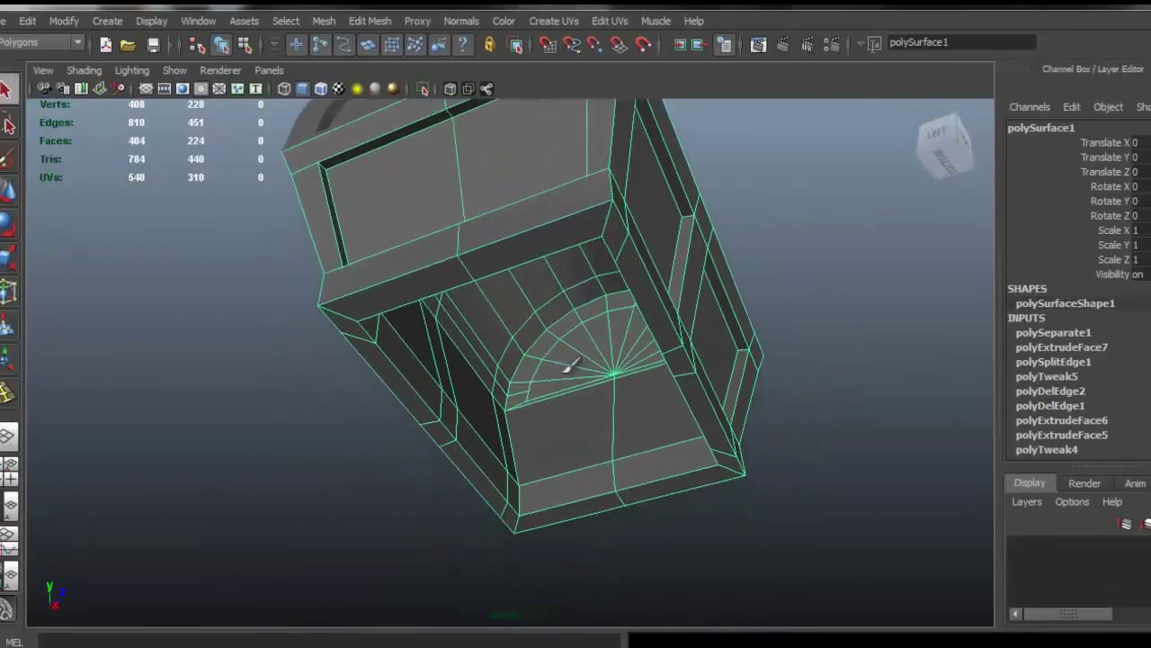
# Switch the body to edge selection and select the edge loop where the inner half-cylinder meets the straight inner walls
pyautogui.scroll(5, 684, 437)
pyautogui.rightClick(518, 340)
pyautogui.click(520, 300)
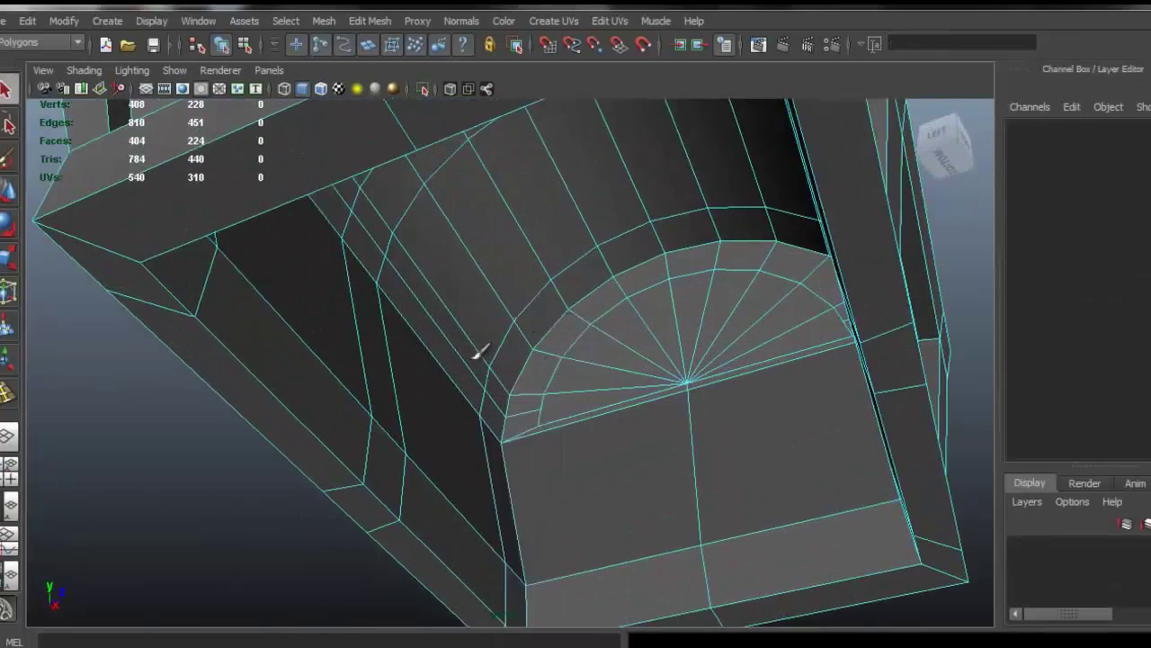
pyautogui.keyDown('alt'); pyautogui.moveTo(476, 351); pyautogui.dragTo(415, 333); pyautogui.keyUp('alt')
pyautogui.doubleClick(453, 374)
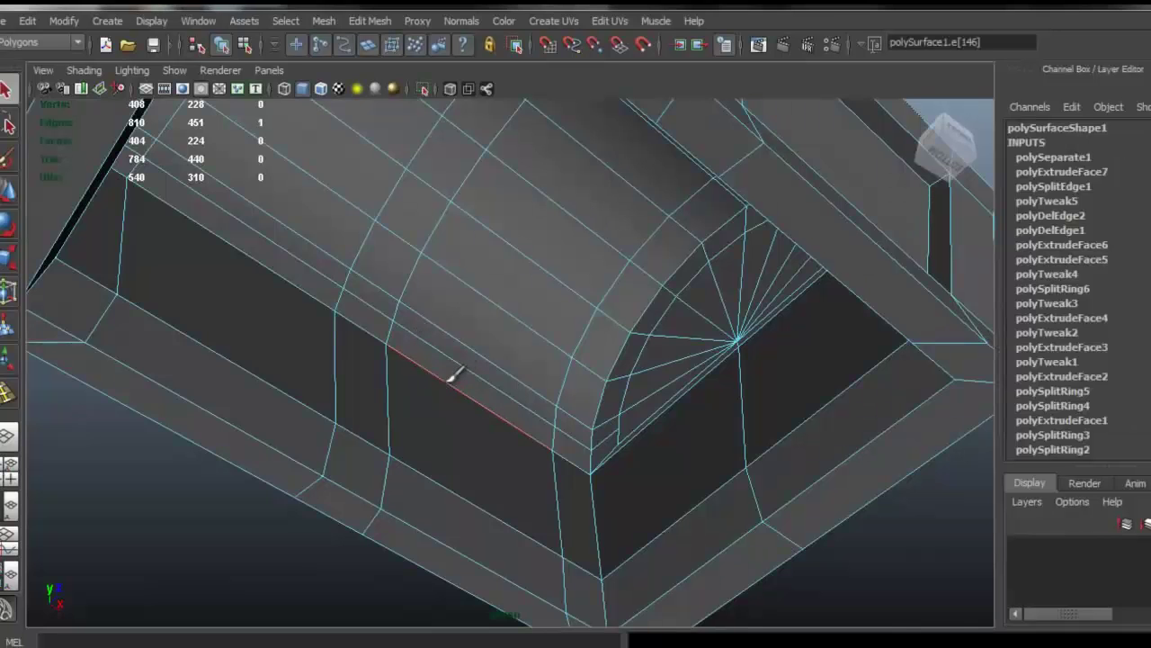
pyautogui.keyDown('alt'); pyautogui.moveTo(673, 483); pyautogui.dragTo(561, 438); pyautogui.keyUp('alt')
pyautogui.keyDown('shift'); pyautogui.doubleClick(781, 441); pyautogui.keyUp('shift')
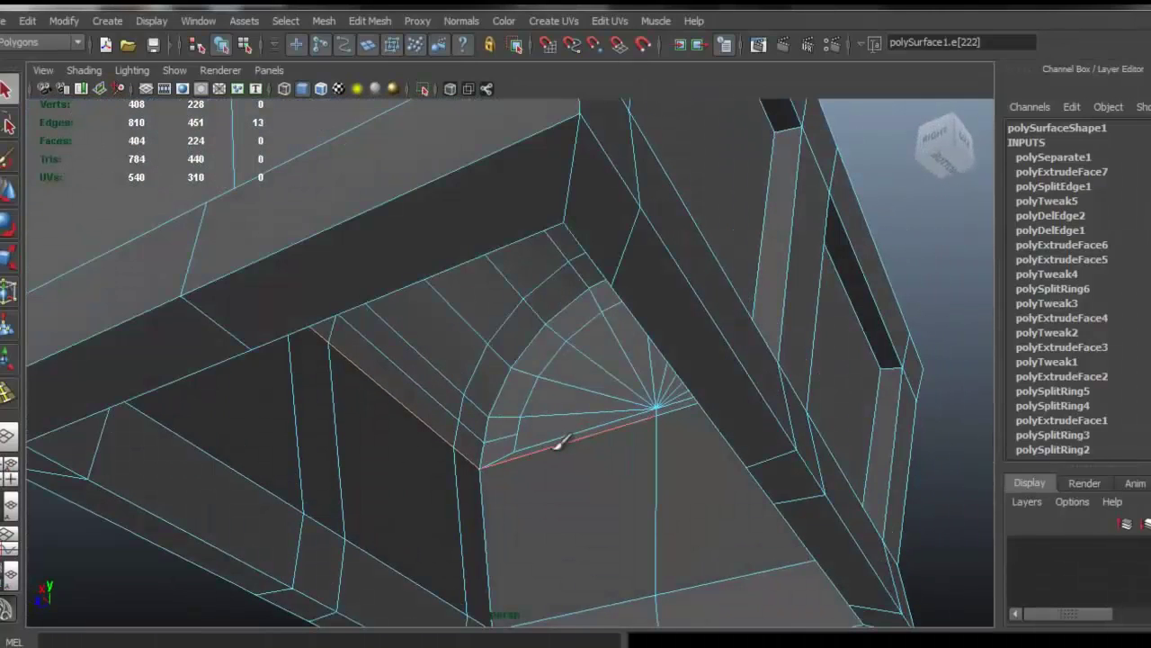
pyautogui.keyDown('alt'); pyautogui.moveTo(695, 423); pyautogui.dragTo(810, 397); pyautogui.keyUp('alt')
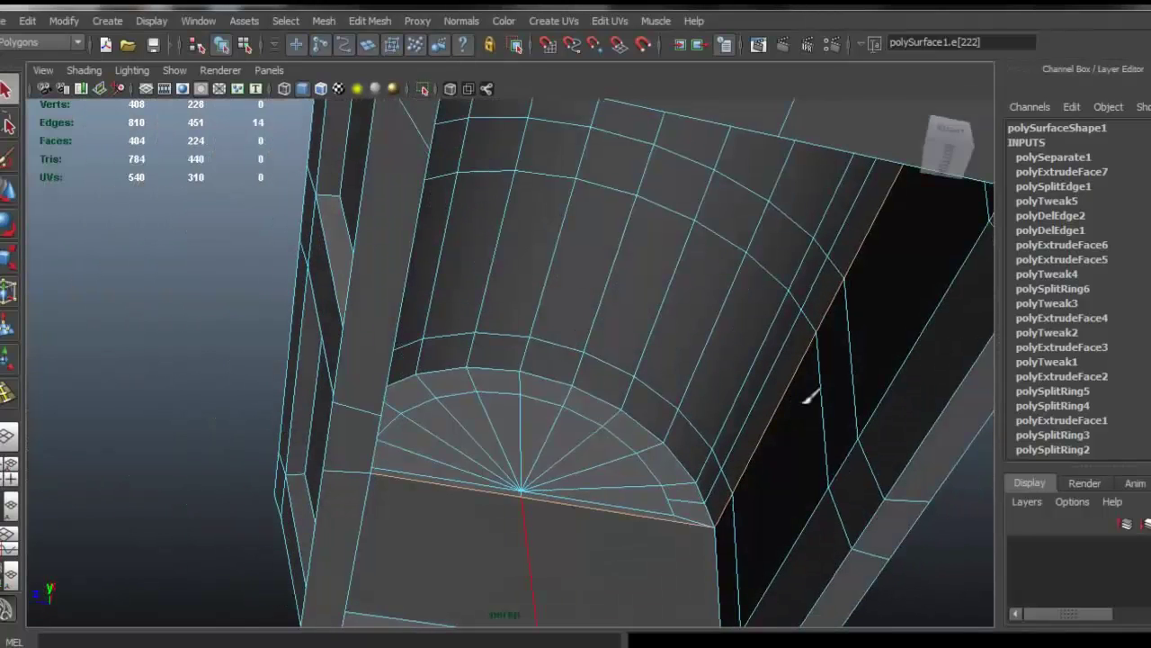
# Detach the body mesh along the selected edge loop and separate it into individual objects
pyautogui.click(324, 21)
pyautogui.moveTo(386, 25)
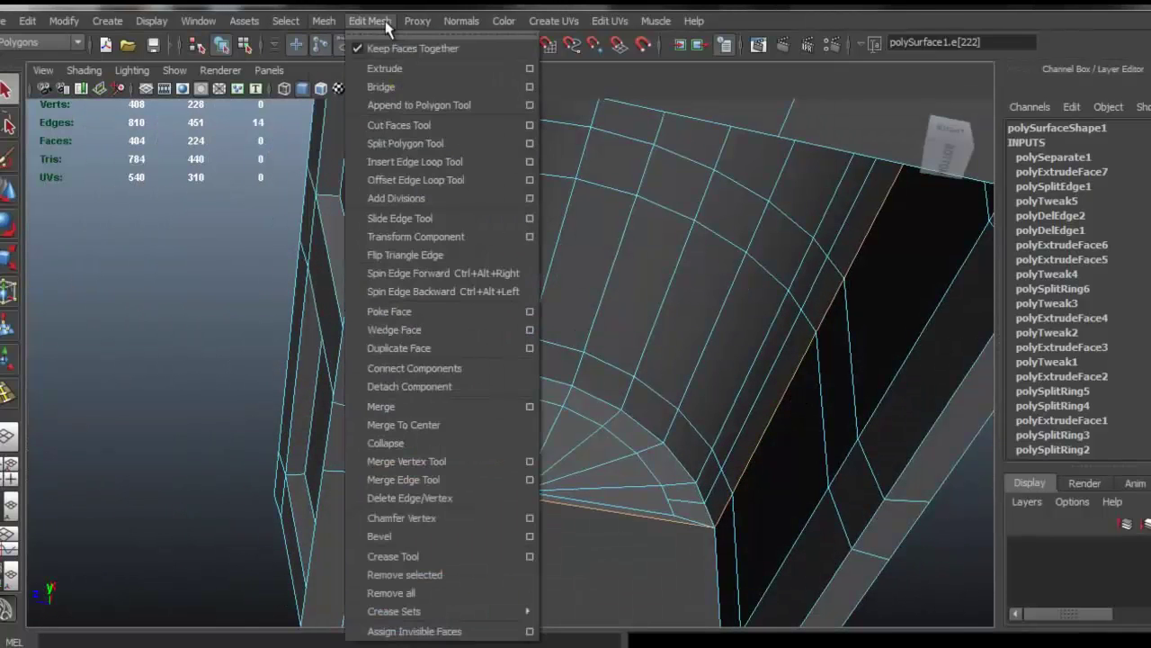
pyautogui.click(479, 389)
pyautogui.keyDown('alt'); pyautogui.moveTo(481, 378); pyautogui.dragTo(476, 296); pyautogui.keyUp('alt')
pyautogui.press('F8')
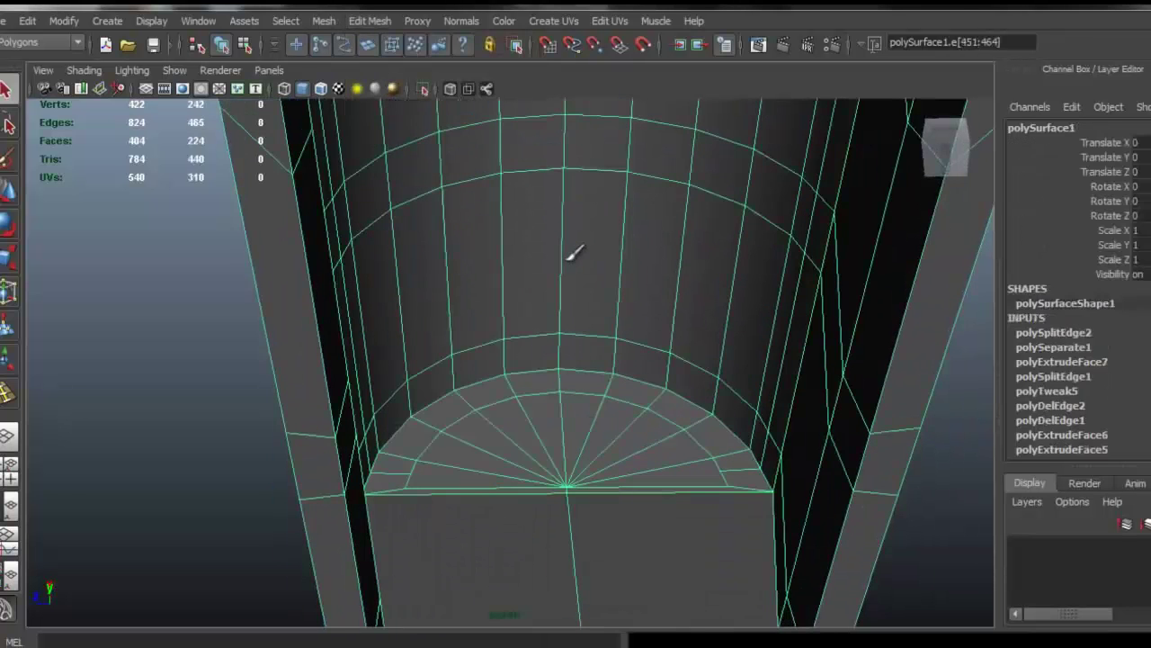
pyautogui.click(333, 27)
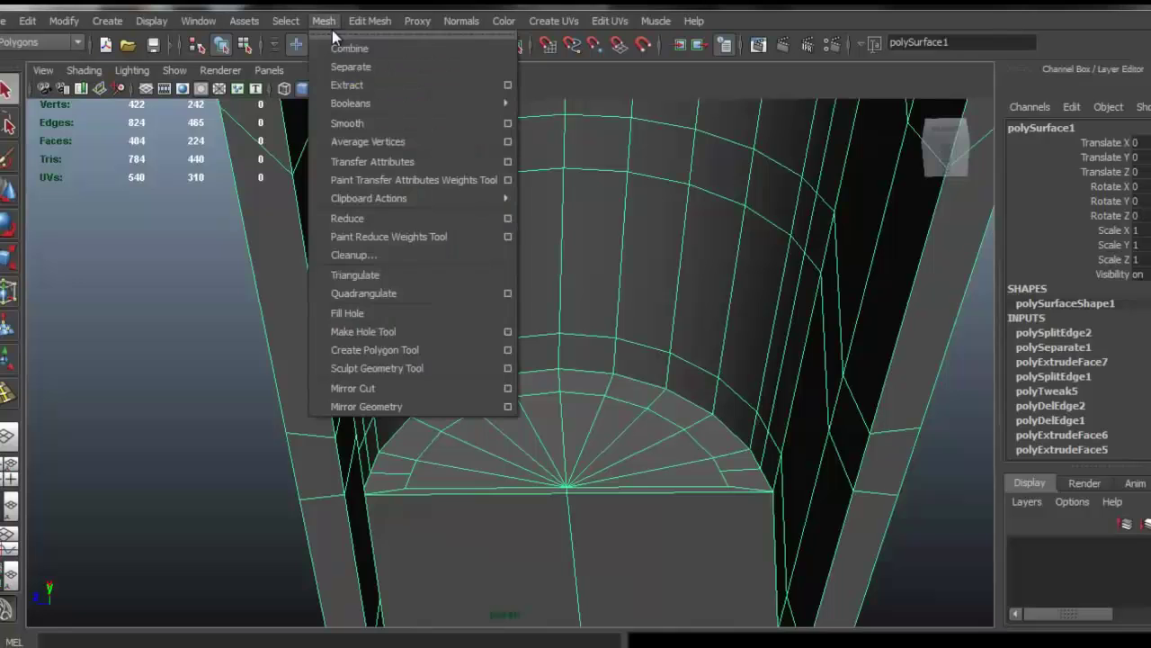
pyautogui.click(365, 68)
# Select the lid together with the separated inner half-cylinder, try rotating both, and undo the rotation
pyautogui.click(657, 210)
pyautogui.keyDown('alt'); pyautogui.moveTo(727, 208); pyautogui.dragTo(514, 264); pyautogui.keyUp('alt')
pyautogui.click(531, 330)
pyautogui.keyDown('alt'); pyautogui.moveTo(534, 334); pyautogui.dragTo(596, 224); pyautogui.keyUp('alt')
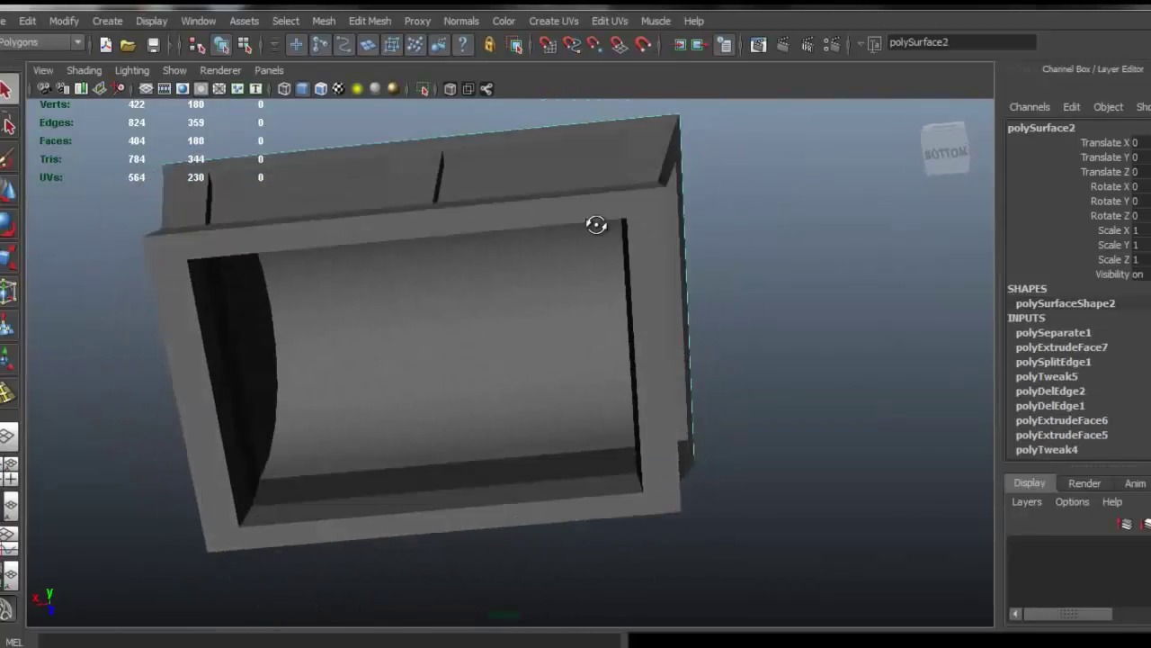
pyautogui.click(551, 309)
pyautogui.keyDown('alt'); pyautogui.moveTo(575, 286); pyautogui.dragTo(454, 316); pyautogui.keyUp('alt')
pyautogui.moveTo(405, 262); pyautogui.dragTo(437, 236)
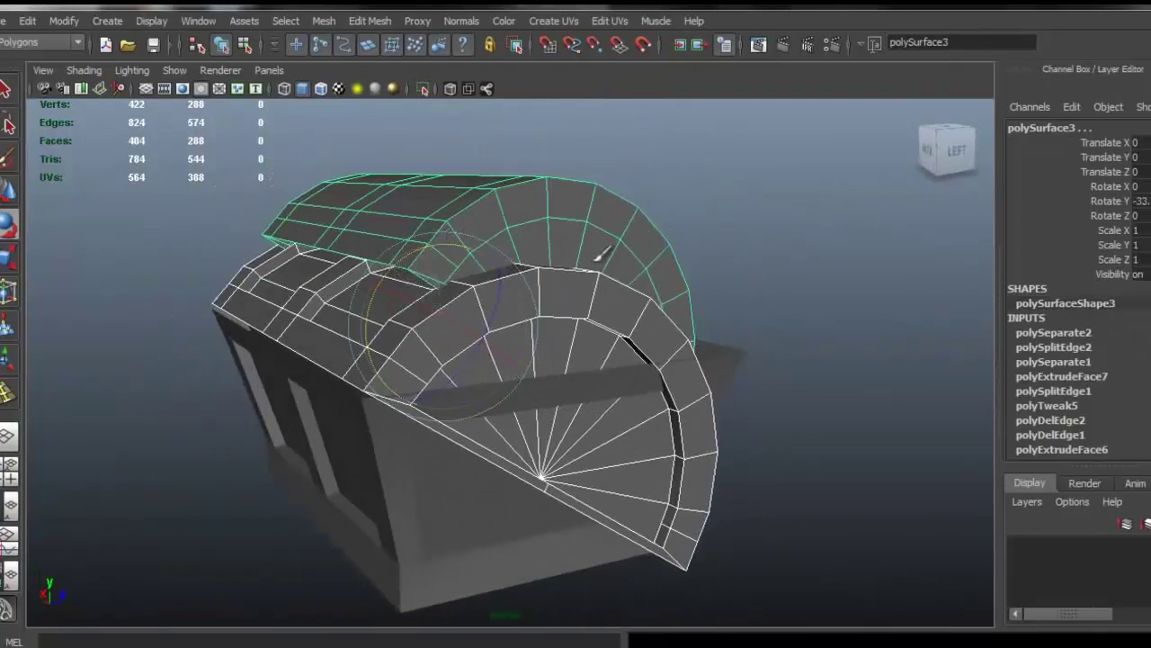
pyautogui.hotkey('ctrl', 'z')
# Combine the lid and the inner half-cylinder into one mesh
pyautogui.keyDown('alt'); pyautogui.moveTo(483, 298); pyautogui.dragTo(542, 286); pyautogui.keyUp('alt')
pyautogui.click(333, 23)
pyautogui.click(344, 45)
# Move the combined lid's pivot to the middle of its long lower hinge edge, rotate the lid open and deselect it
pyautogui.keyDown('alt'); pyautogui.moveTo(454, 217); pyautogui.dragTo(536, 351); pyautogui.keyUp('alt')
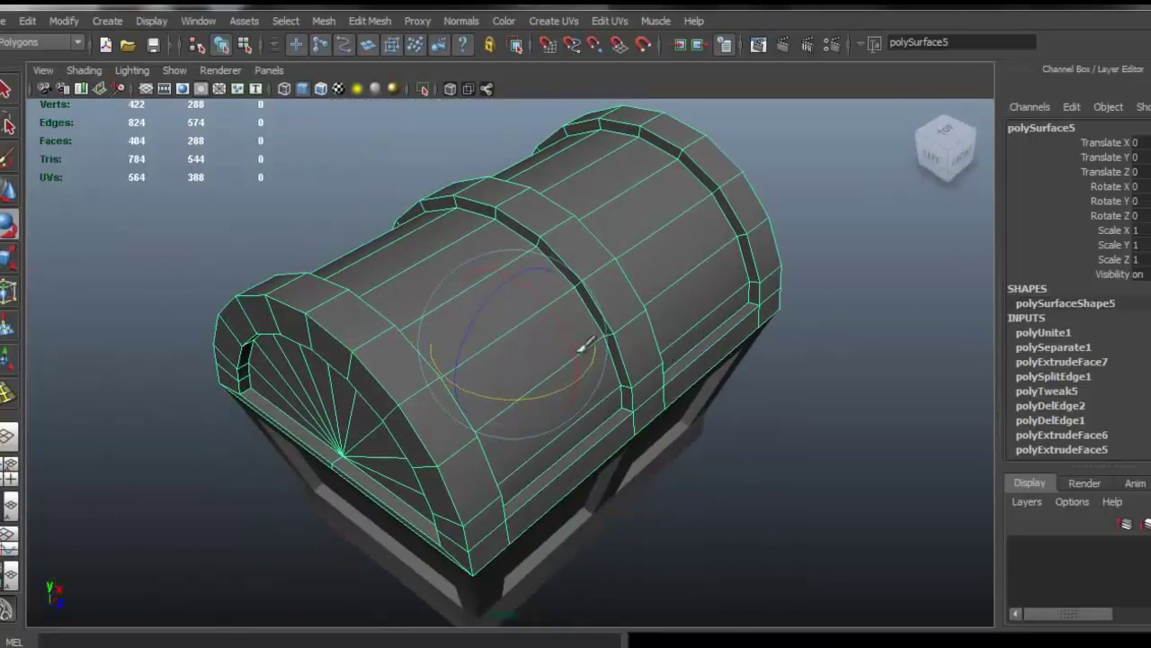
pyautogui.press('Insert')
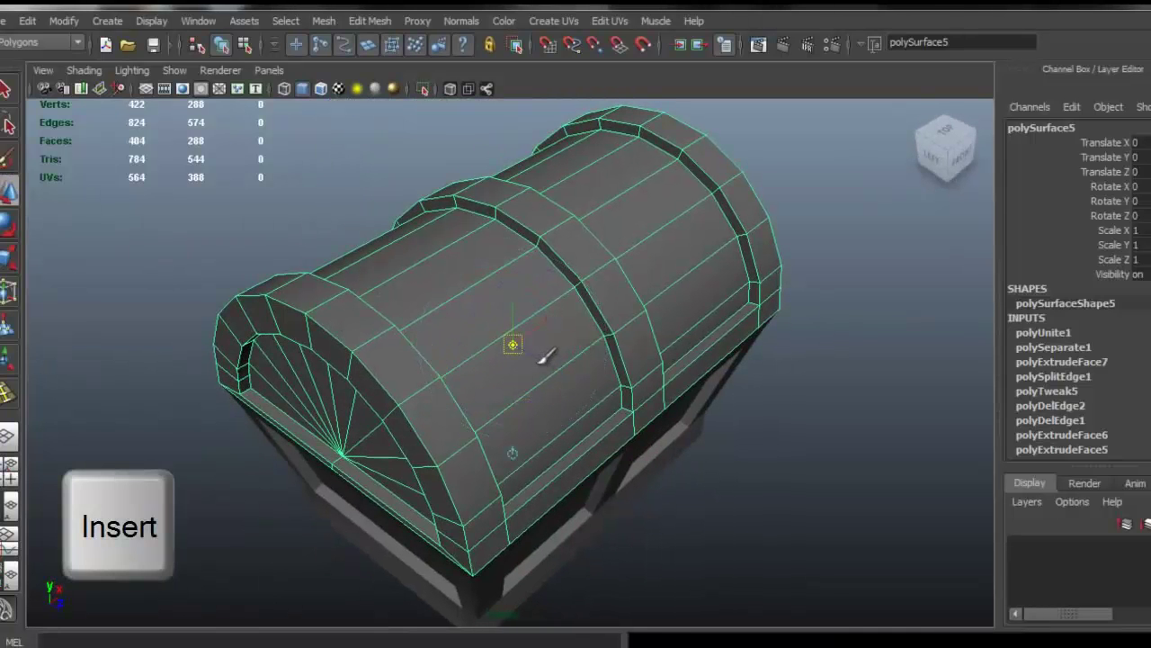
pyautogui.keyDown('alt'); pyautogui.moveTo(650, 530); pyautogui.dragTo(674, 518); pyautogui.keyUp('alt')
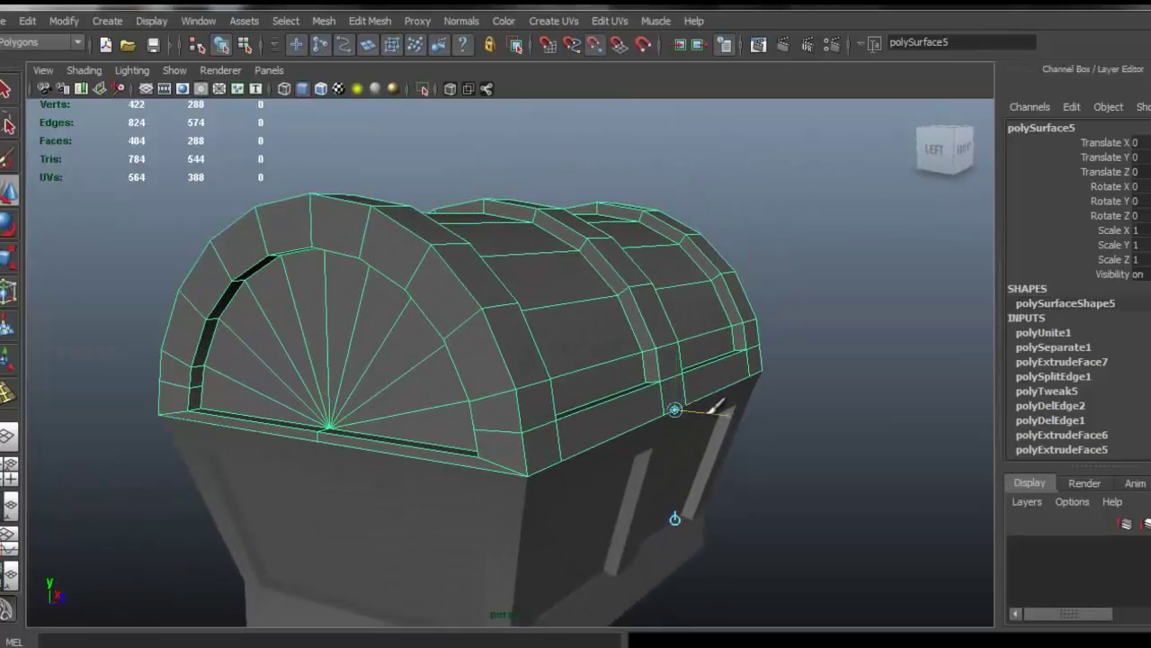
pyautogui.keyDown('alt'); pyautogui.moveTo(709, 395); pyautogui.dragTo(687, 415); pyautogui.keyUp('alt')
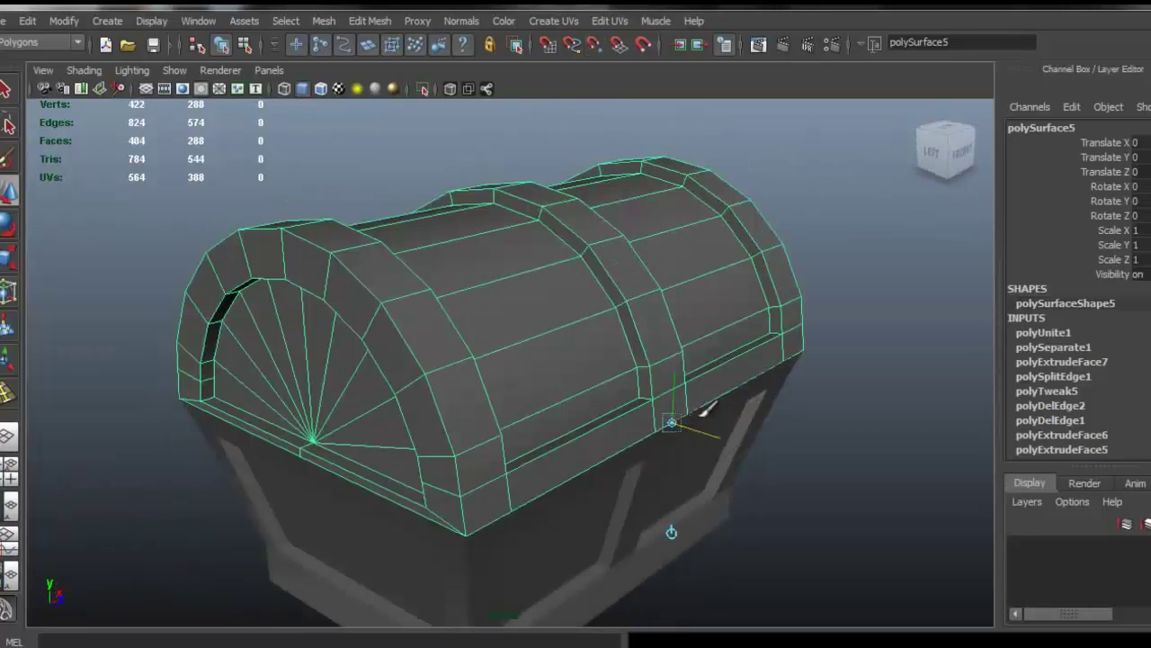
pyautogui.press('e')
pyautogui.moveTo(711, 349); pyautogui.dragTo(795, 346)
pyautogui.click(738, 318)
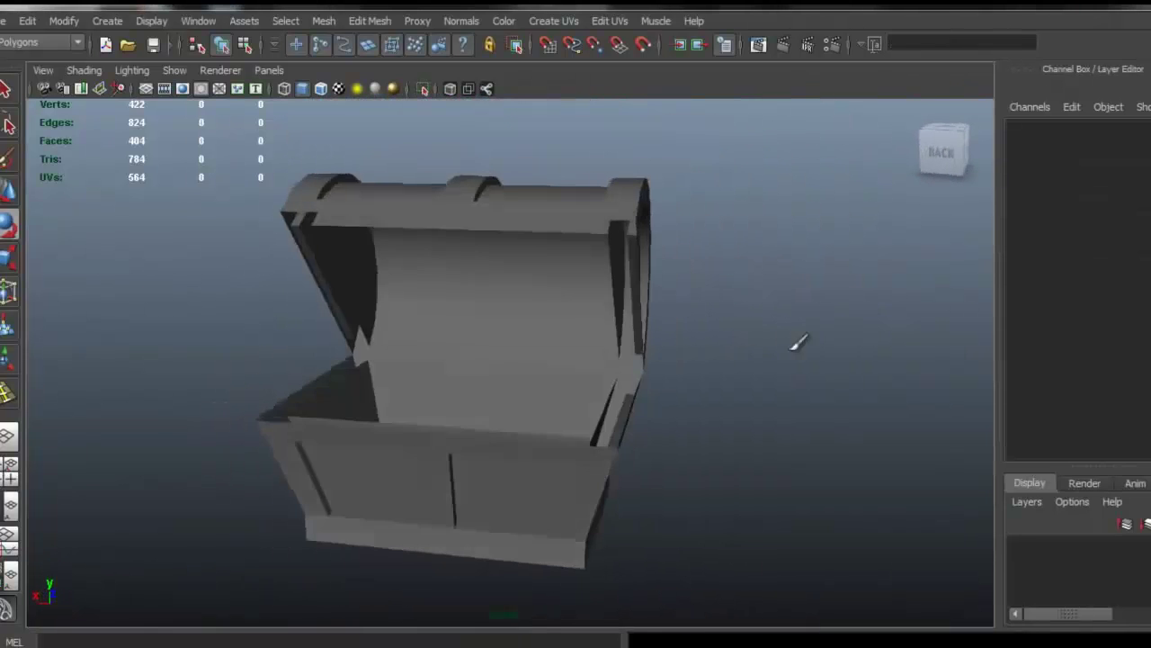
# Select the chest body and switch it to component selection at the open gap between its inner and outer rims
pyautogui.scroll(5, 675, 448)
pyautogui.click(631, 493)
pyautogui.keyDown('alt'); pyautogui.moveTo(646, 490); pyautogui.dragTo(657, 398, button='middle'); pyautogui.keyUp('alt')
pyautogui.keyDown('alt'); pyautogui.moveTo(657, 399); pyautogui.dragTo(661, 324); pyautogui.keyUp('alt')
pyautogui.keyDown('alt'); pyautogui.moveTo(617, 273); pyautogui.dragTo(615, 298); pyautogui.keyUp('alt')
pyautogui.keyDown('alt'); pyautogui.moveTo(537, 379); pyautogui.dragTo(632, 422, button='right'); pyautogui.keyUp('alt')
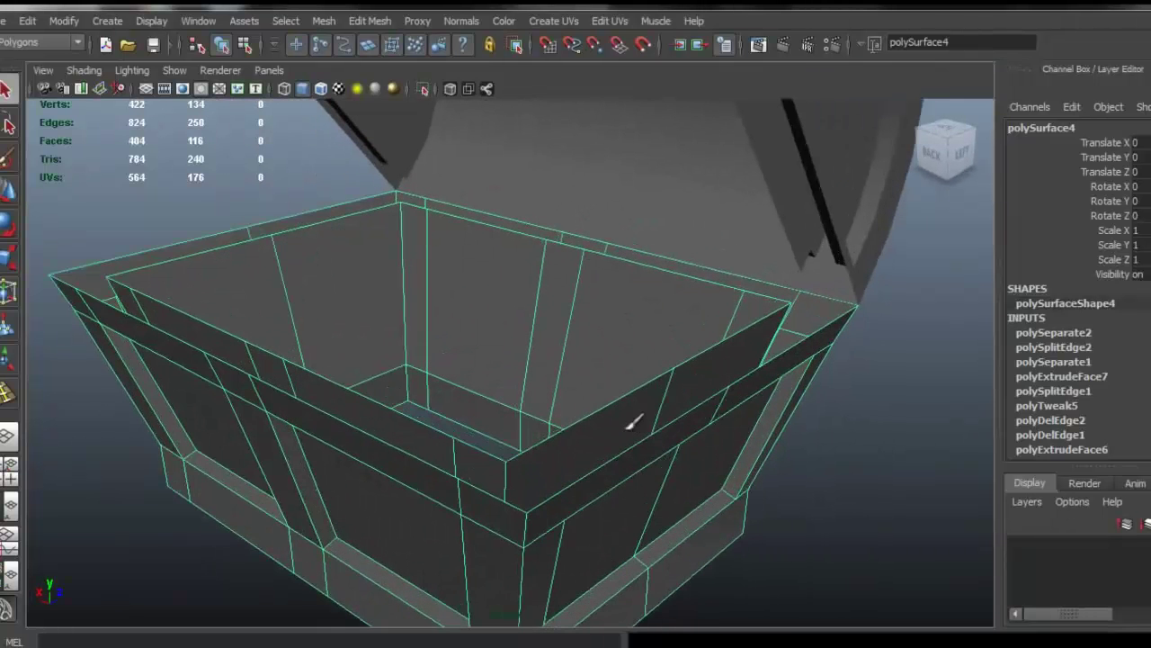
pyautogui.rightClick(604, 345)
pyautogui.moveTo(587, 286); pyautogui.dragTo(589, 289, button='right')
pyautogui.keyDown('alt'); pyautogui.moveTo(637, 381); pyautogui.dragTo(585, 355); pyautogui.keyUp('alt')
pyautogui.click(612, 375)
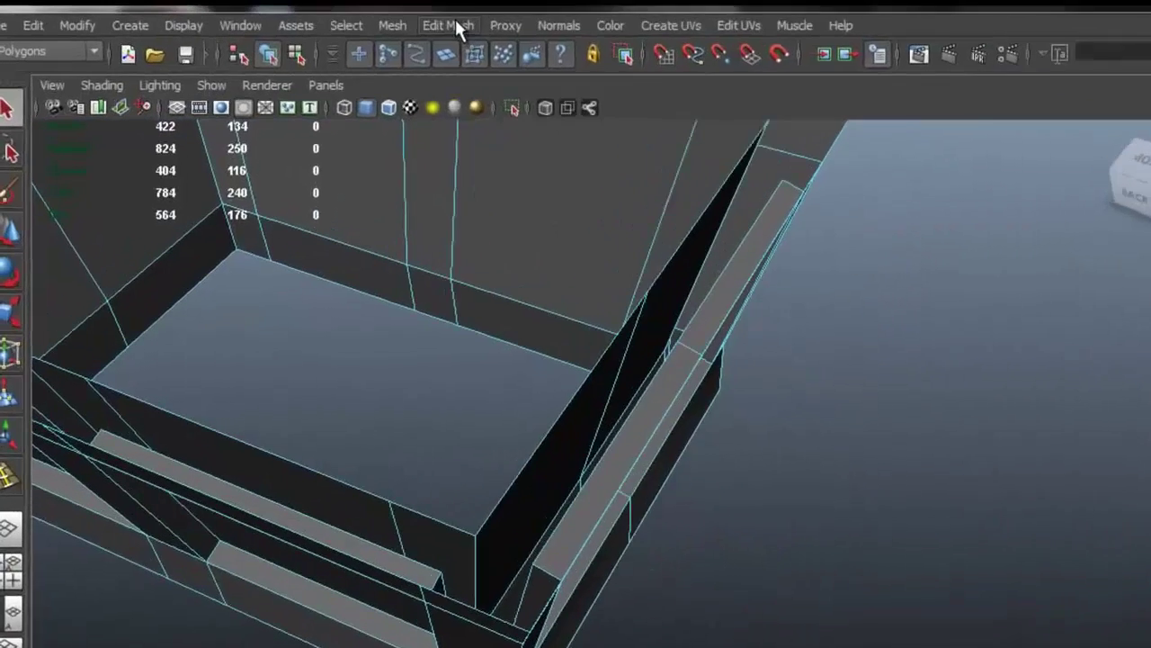
# Use the Append to Polygon Tool to fill the short side's rim gap nearest the corner, from inner to outer edge
pyautogui.click(376, 20)
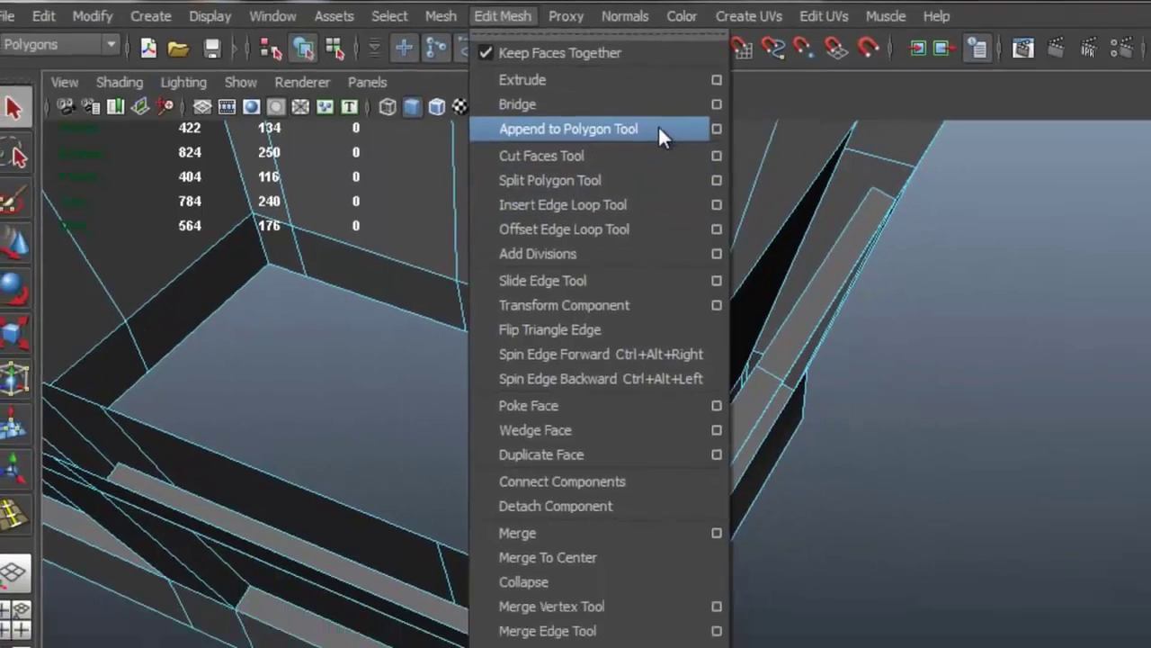
pyautogui.click(719, 156)
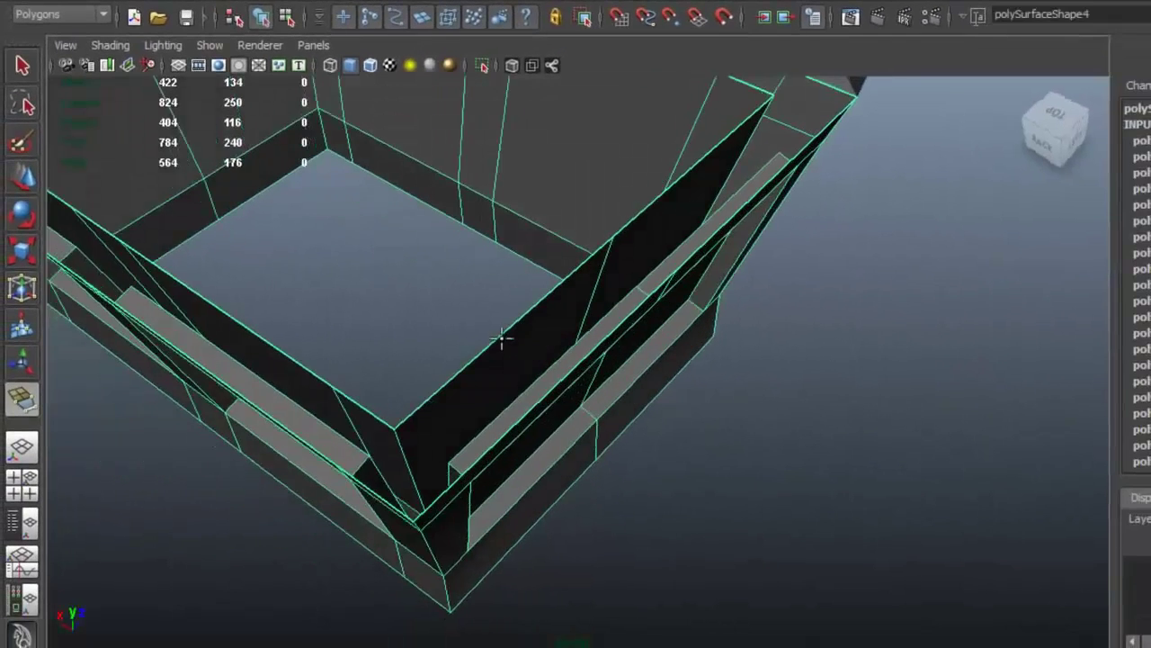
pyautogui.scroll(2, 498, 321)
pyautogui.keyDown('alt'); pyautogui.moveTo(475, 350); pyautogui.dragTo(676, 277); pyautogui.keyUp('alt')
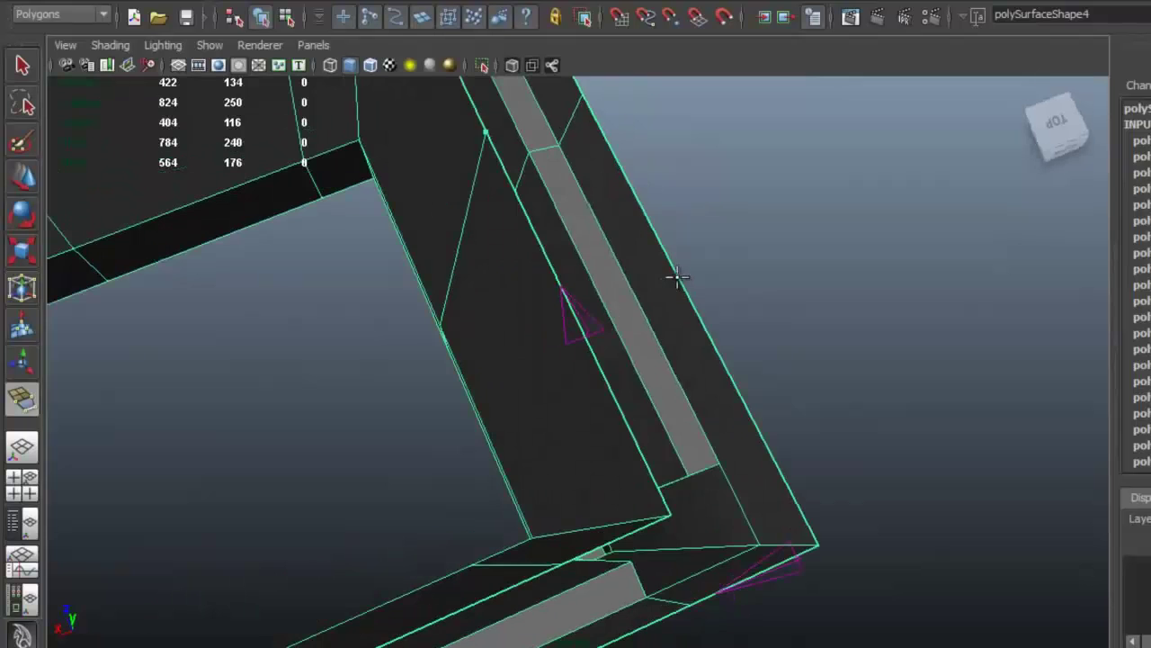
pyautogui.click(677, 277)
pyautogui.keyDown('alt'); pyautogui.moveTo(680, 363); pyautogui.dragTo(639, 328); pyautogui.keyUp('alt')
pyautogui.press('y')
pyautogui.press('Return')
# Append another face between the inner and outer rim edges, continuing along the same short side
pyautogui.keyDown('alt'); pyautogui.moveTo(625, 243); pyautogui.dragTo(601, 363); pyautogui.keyUp('alt')
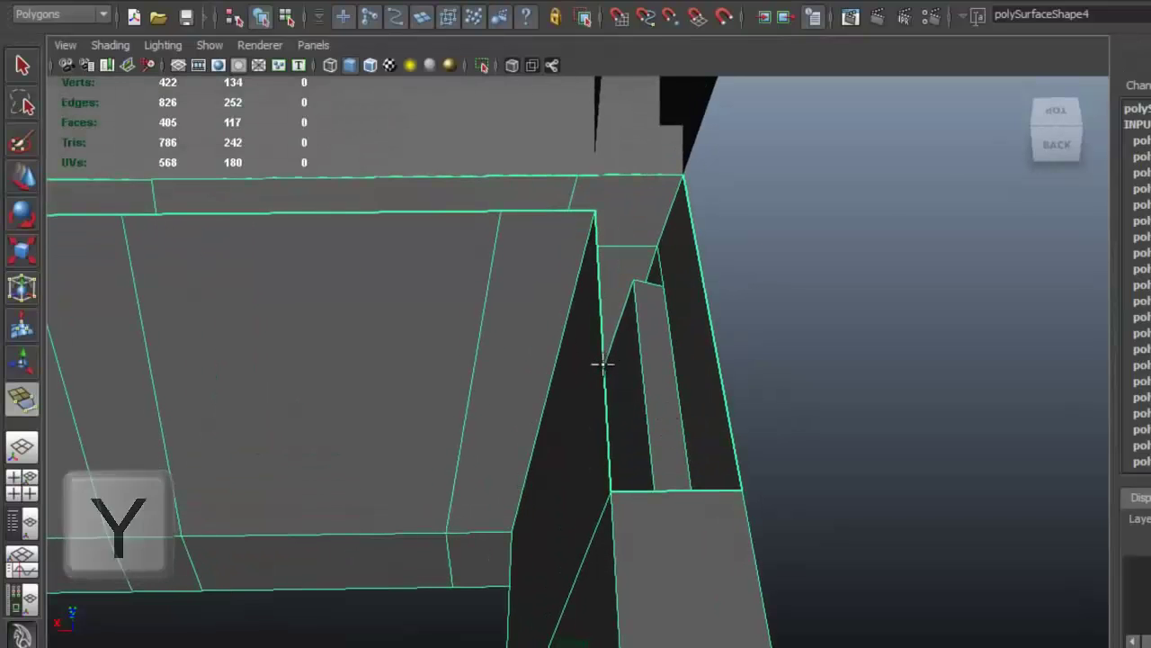
pyautogui.click(709, 313)
pyautogui.click(709, 302)
pyautogui.keyDown('alt'); pyautogui.moveTo(710, 304); pyautogui.dragTo(716, 364); pyautogui.keyUp('alt')
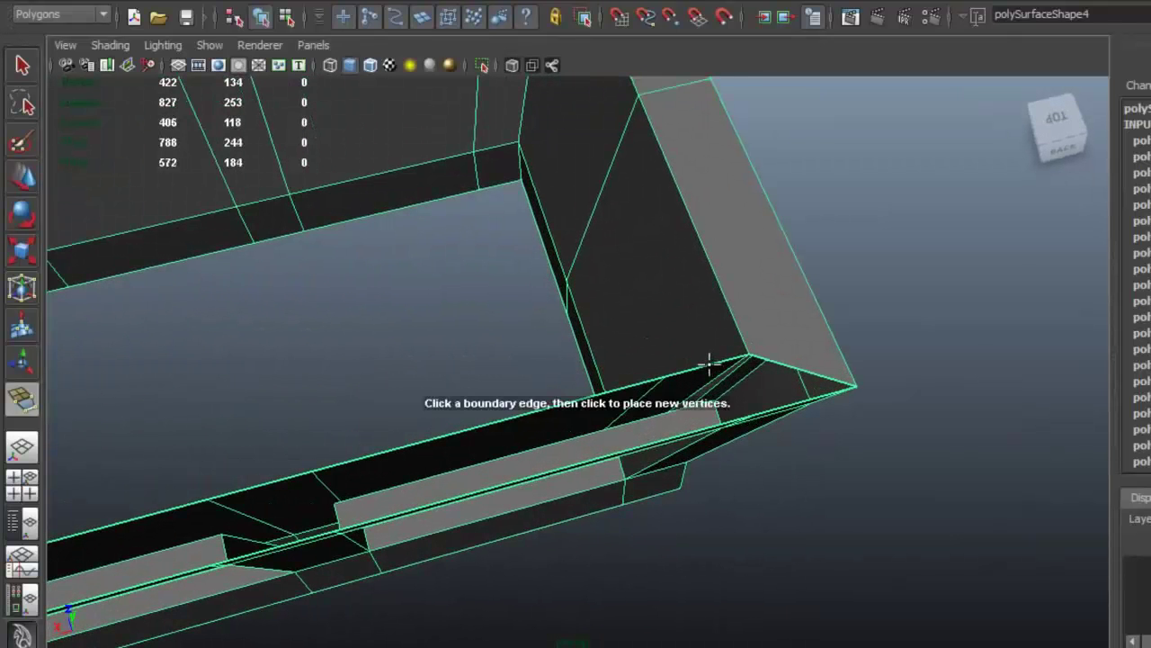
# Try to append a face across the corner segment of the adjoining long rim, undo it and retry from the inner edge
pyautogui.keyDown('alt'); pyautogui.moveTo(740, 381); pyautogui.dragTo(771, 391); pyautogui.keyUp('alt')
pyautogui.click(775, 360)
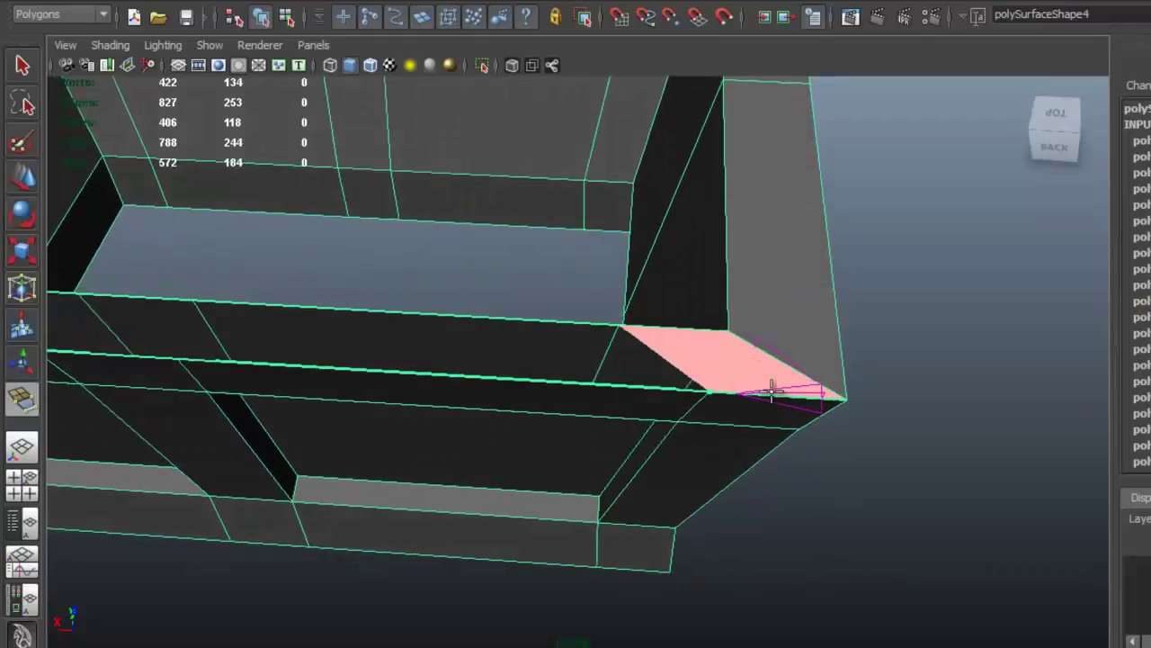
pyautogui.press('Return')
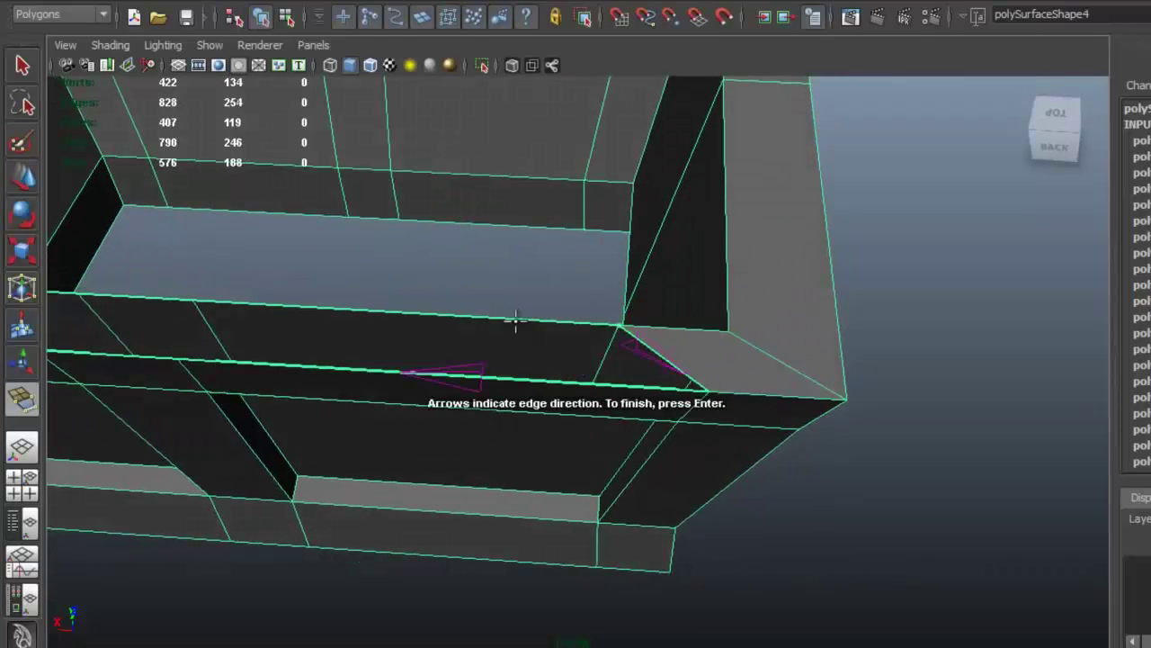
pyautogui.click(460, 376)
pyautogui.hotkey('ctrl', 'z')
pyautogui.keyDown('alt'); pyautogui.moveTo(515, 401); pyautogui.dragTo(558, 342); pyautogui.keyUp('alt')
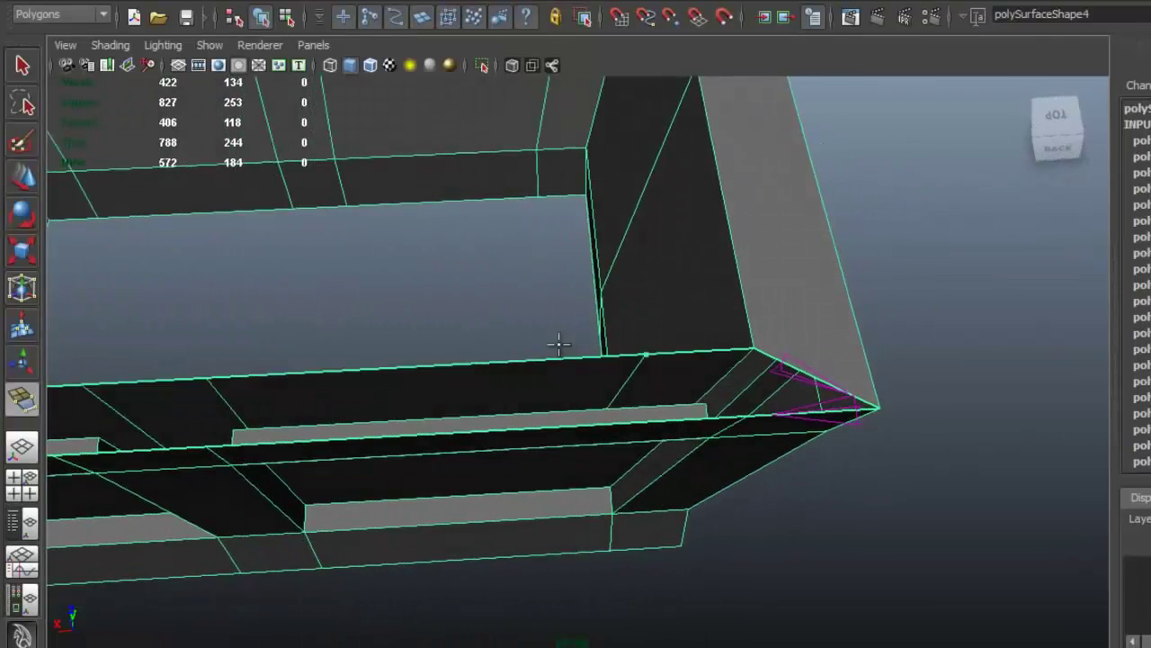
pyautogui.click(806, 406)
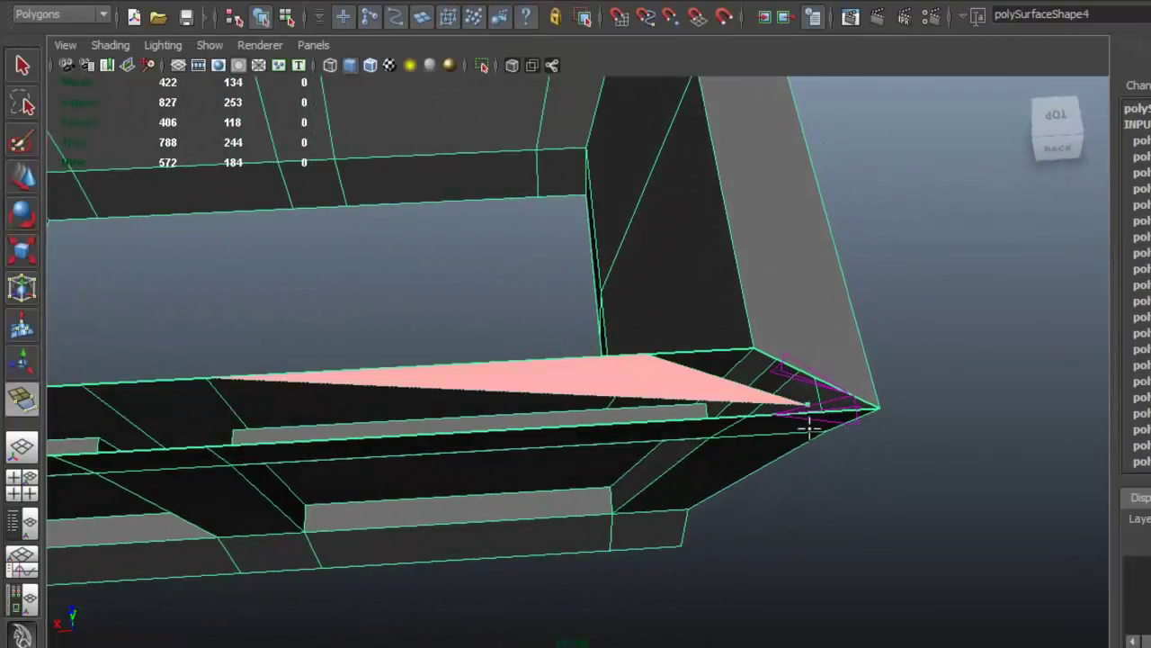
pyautogui.press('Return')
pyautogui.keyDown('alt'); pyautogui.moveTo(836, 423); pyautogui.dragTo(574, 317); pyautogui.keyUp('alt')
# Append a face between the inner and outer edges of the long rim's first segment beside the corner
pyautogui.press('y')
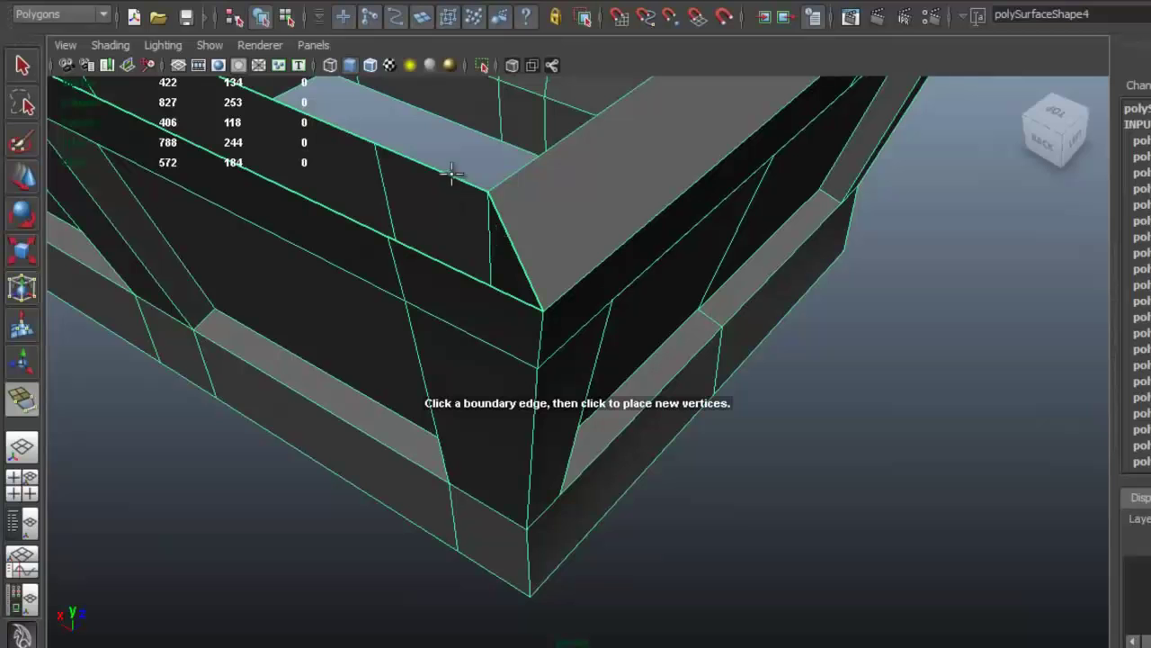
pyautogui.click(479, 285)
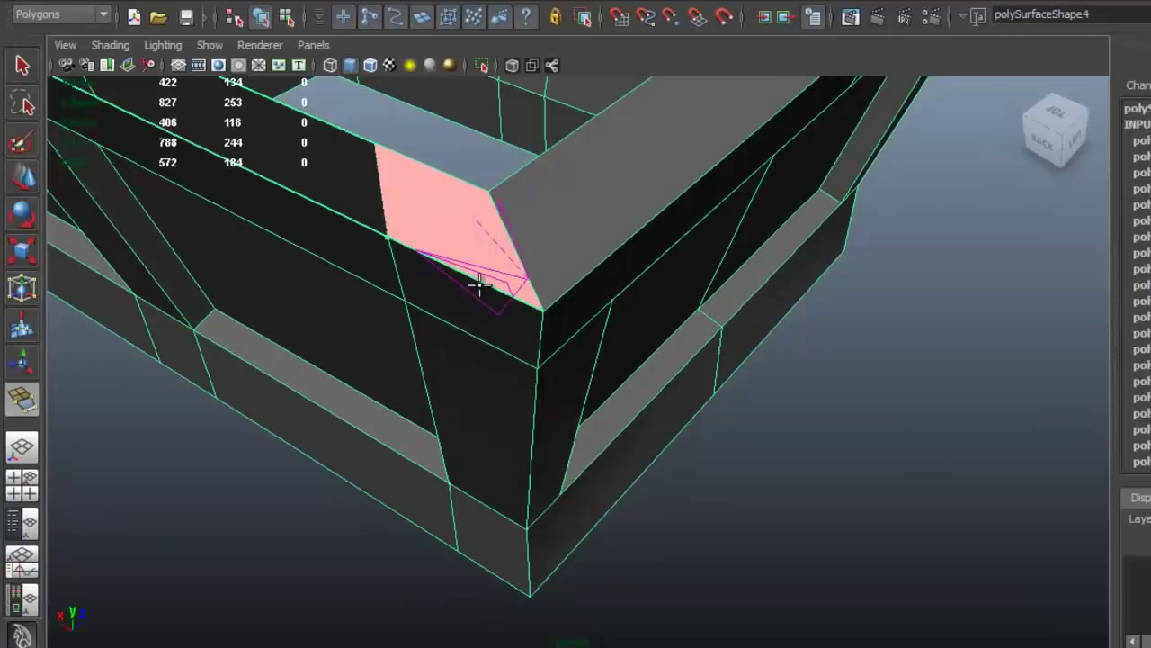
pyautogui.press('Return')
pyautogui.keyDown('alt'); pyautogui.moveTo(373, 201); pyautogui.dragTo(555, 291); pyautogui.keyUp('alt')
pyautogui.scroll(-4, 555, 290)
pyautogui.scroll(4, 558, 281)
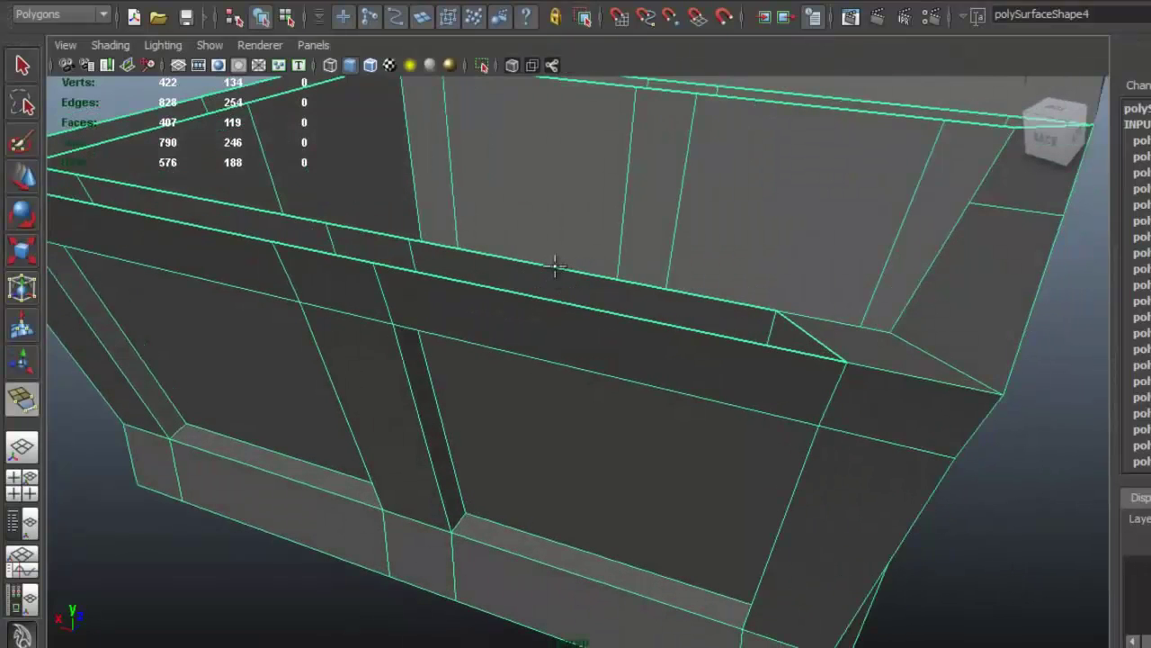
# Append faces across the first wide segment and the narrow middle segment of the long rim's gap
pyautogui.click(612, 307)
pyautogui.keyDown('alt'); pyautogui.moveTo(561, 309); pyautogui.dragTo(582, 344); pyautogui.keyUp('alt')
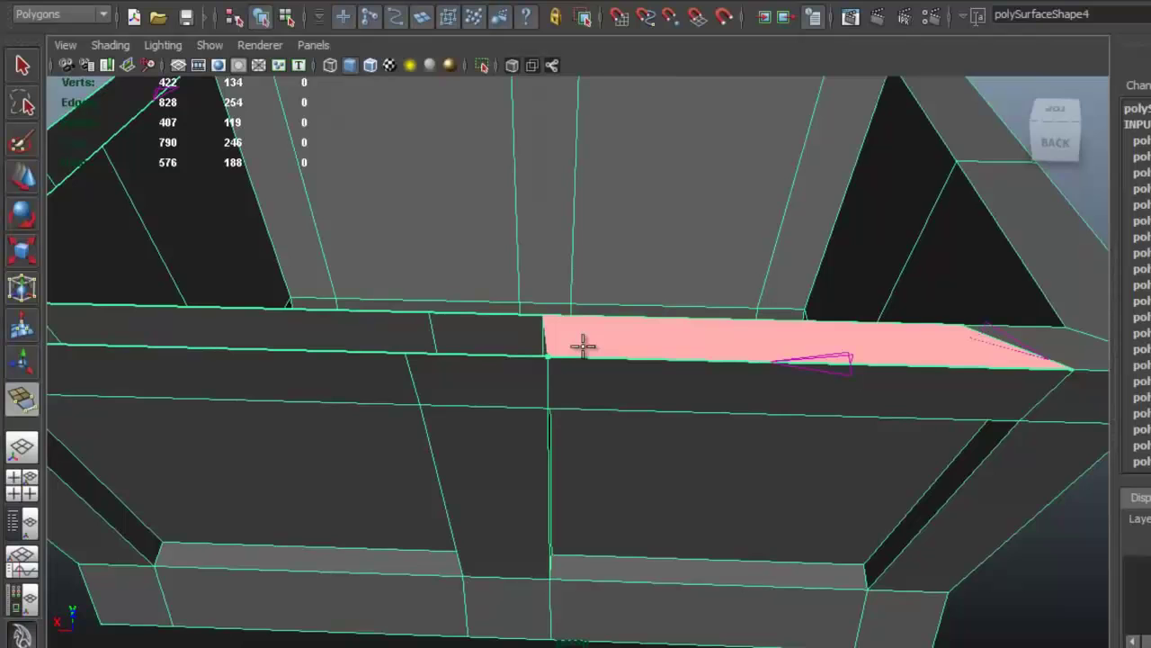
pyautogui.press('Return')
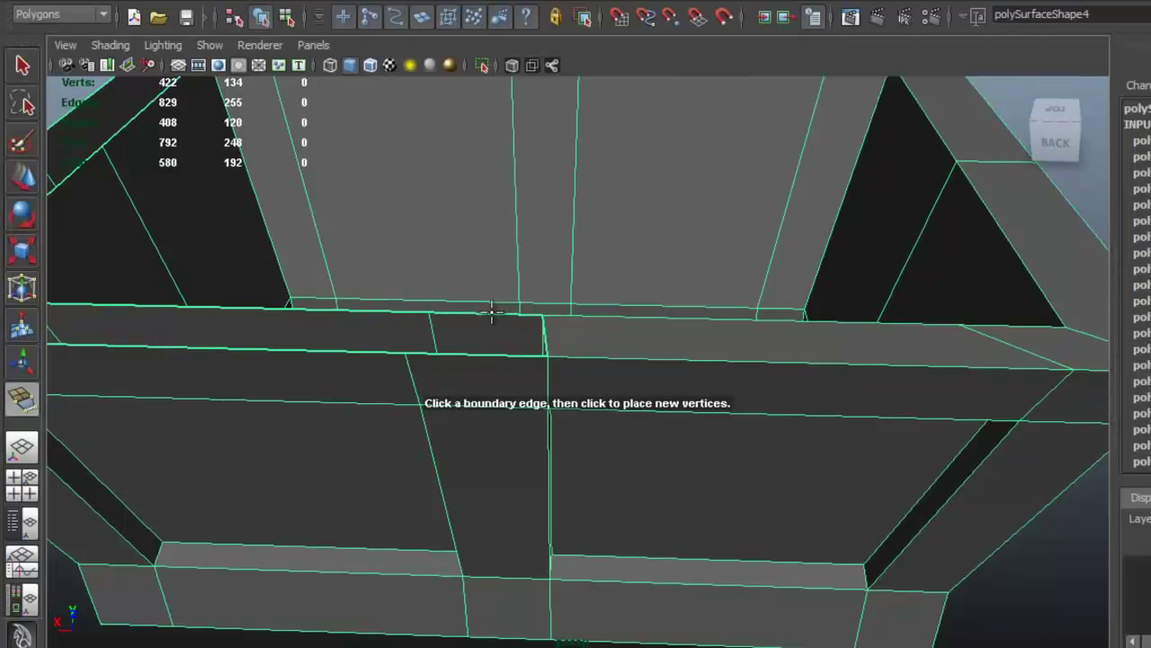
pyautogui.click(499, 350)
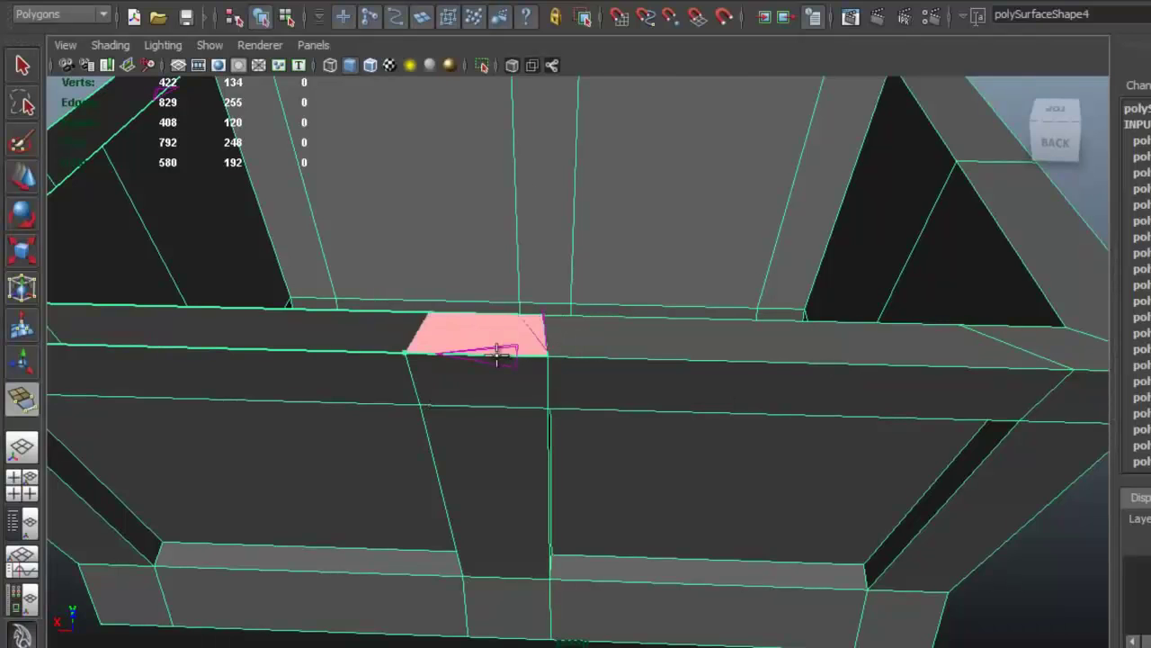
pyautogui.keyDown('alt'); pyautogui.moveTo(489, 365); pyautogui.dragTo(645, 387); pyautogui.keyUp('alt')
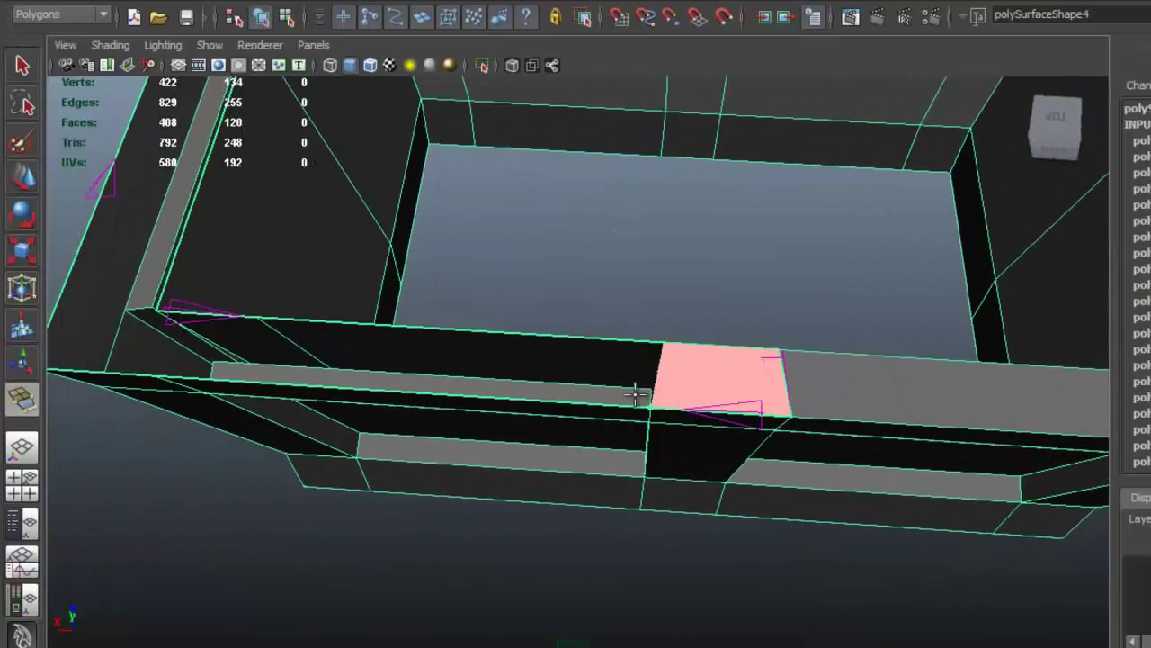
pyautogui.press('Return')
# Append faces across the long rim's second wide segment and the remaining corner segment at its far end
pyautogui.keyDown('alt'); pyautogui.moveTo(502, 331); pyautogui.dragTo(429, 362); pyautogui.keyUp('alt')
pyautogui.click(429, 362)
pyautogui.keyDown('alt'); pyautogui.moveTo(344, 364); pyautogui.dragTo(537, 392); pyautogui.keyUp('alt')
pyautogui.press('Return')
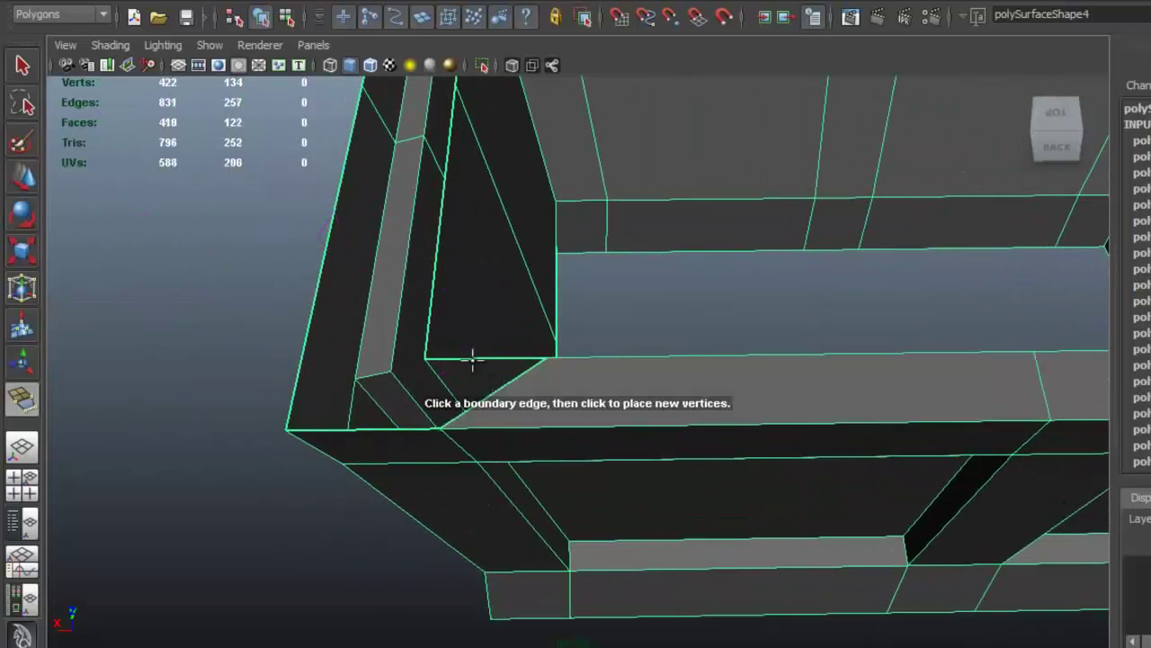
pyautogui.click(379, 426)
pyautogui.keyDown('alt'); pyautogui.moveTo(391, 423); pyautogui.dragTo(449, 333); pyautogui.keyUp('alt')
pyautogui.press('Return')
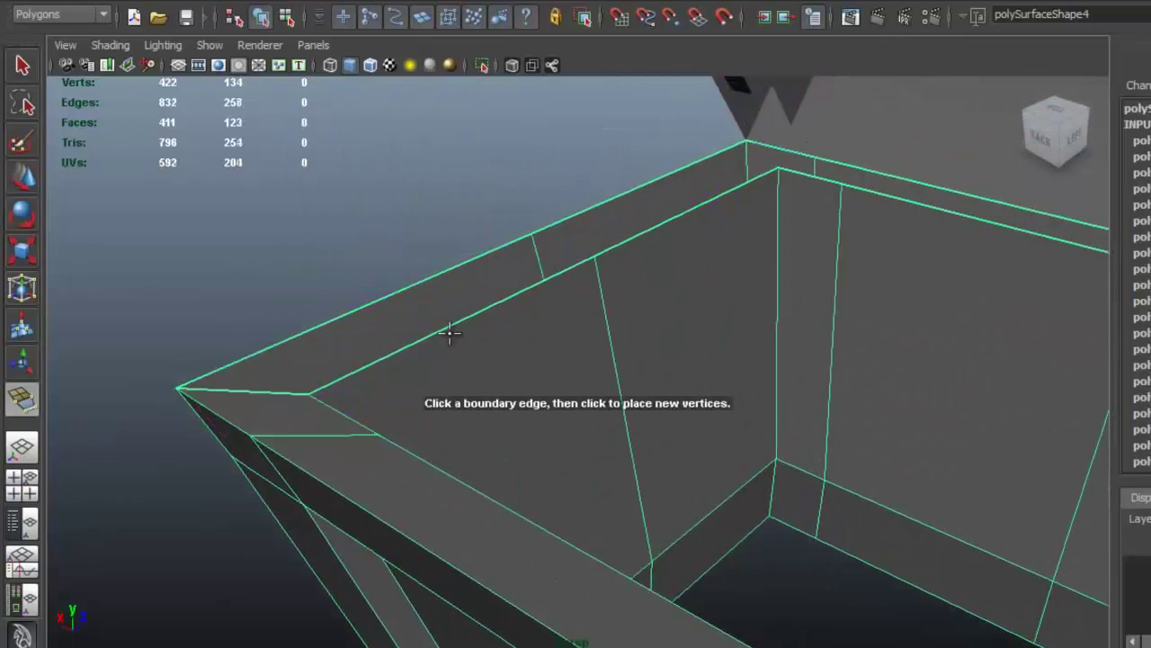
# Append two faces between the inner and outer rim edges to close the opposite short side's gap
pyautogui.click(370, 297)
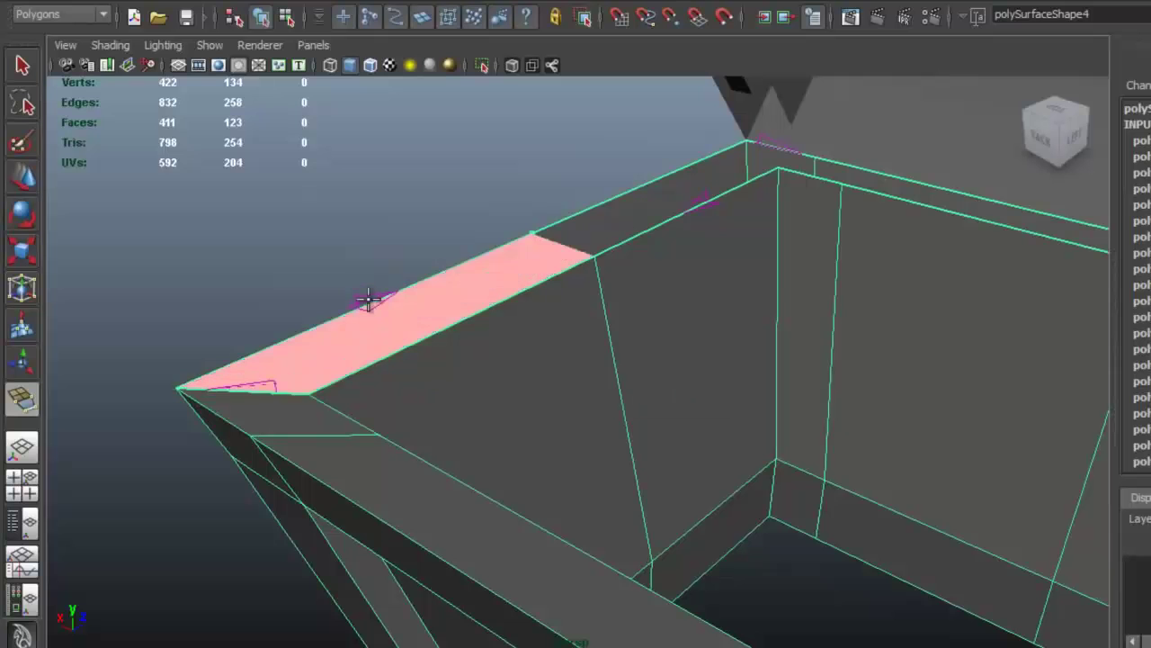
pyautogui.press('Return')
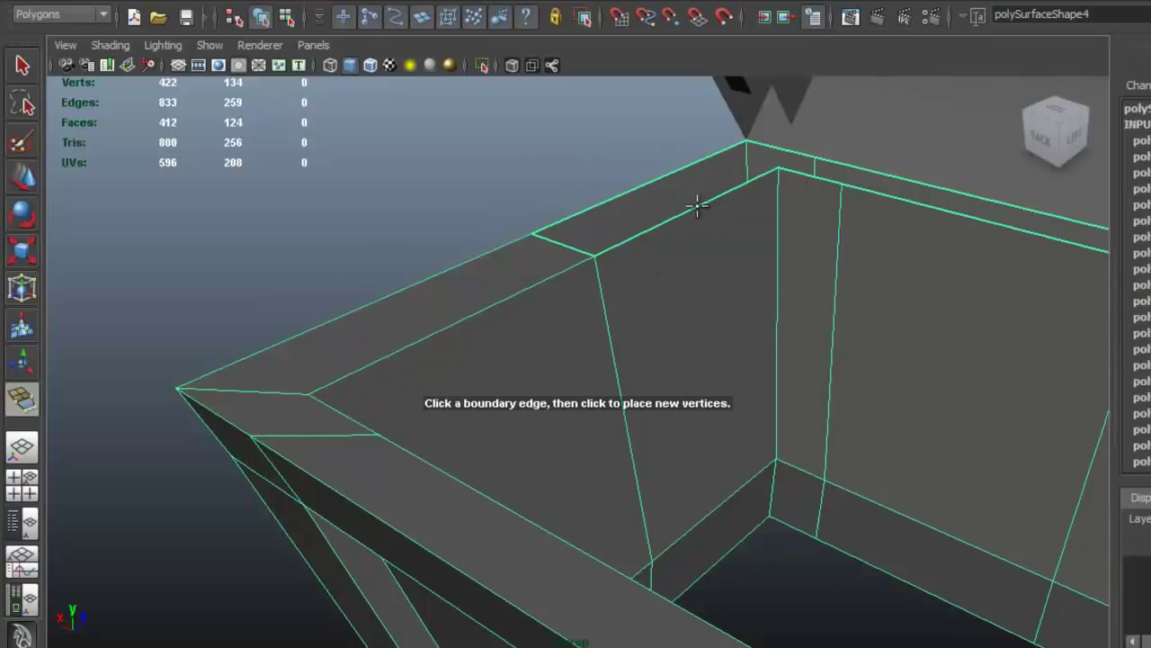
pyautogui.click(648, 185)
pyautogui.press('Return')
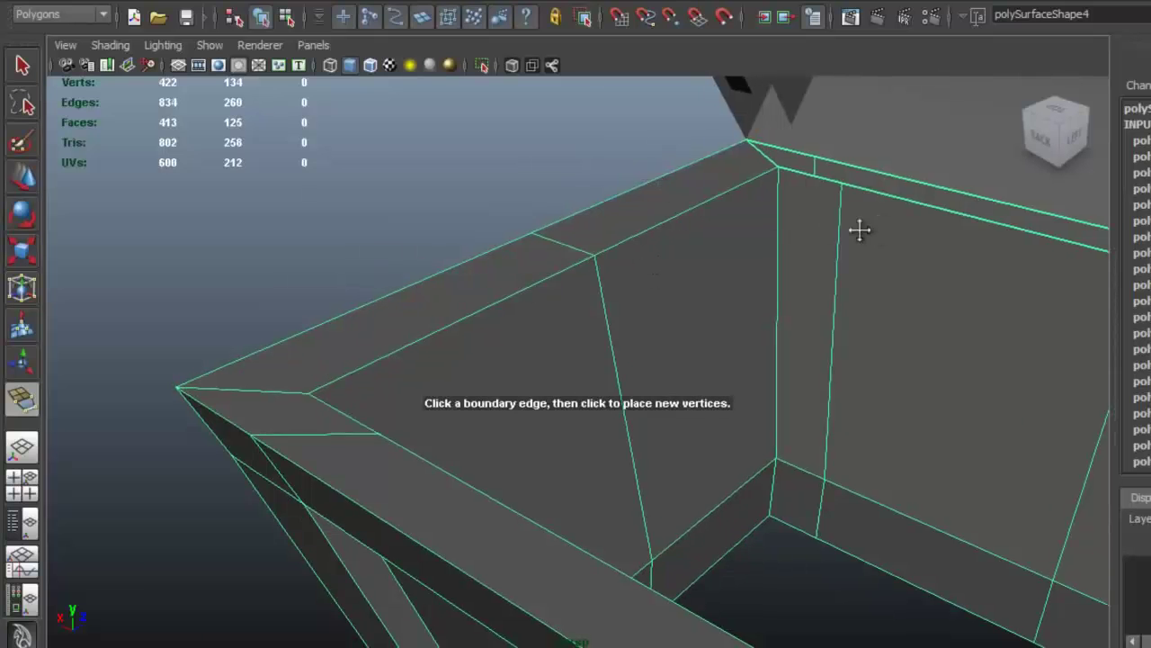
# Append faces across the corner segment and the first wide segment of the remaining long rim
pyautogui.keyDown('alt'); pyautogui.moveTo(861, 231); pyautogui.dragTo(664, 282); pyautogui.keyUp('alt')
pyautogui.keyDown('alt'); pyautogui.moveTo(664, 282); pyautogui.dragTo(716, 218, button='right'); pyautogui.keyUp('alt')
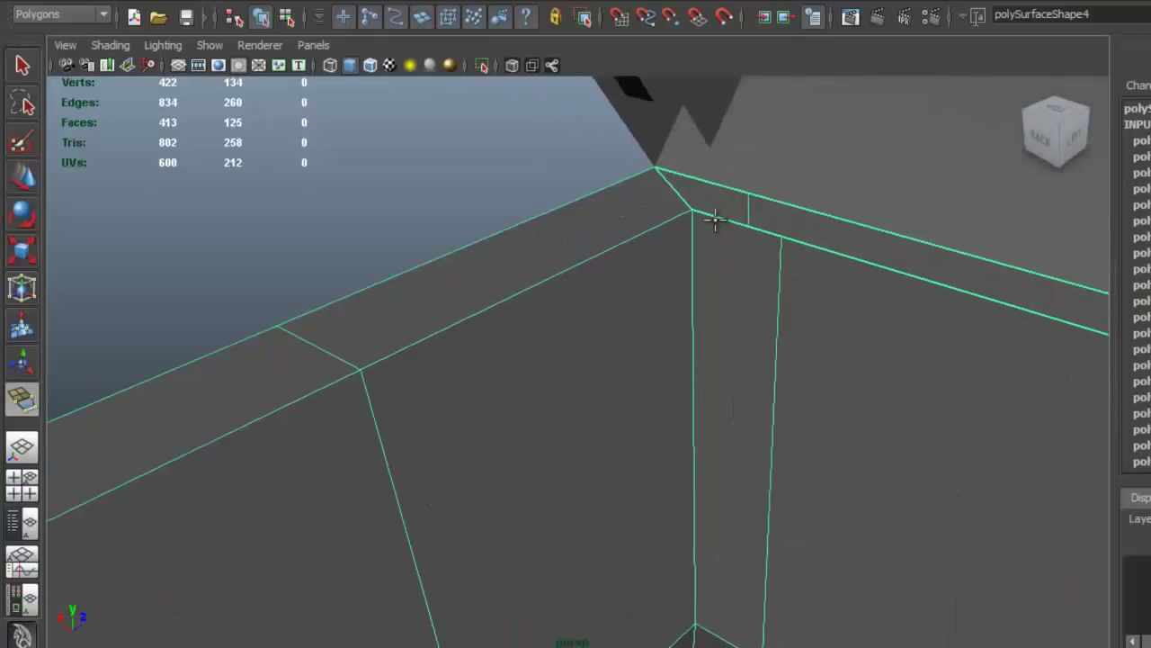
pyautogui.click(695, 176)
pyautogui.keyDown('alt'); pyautogui.moveTo(797, 257); pyautogui.dragTo(669, 305); pyautogui.keyUp('alt')
pyautogui.click(699, 261)
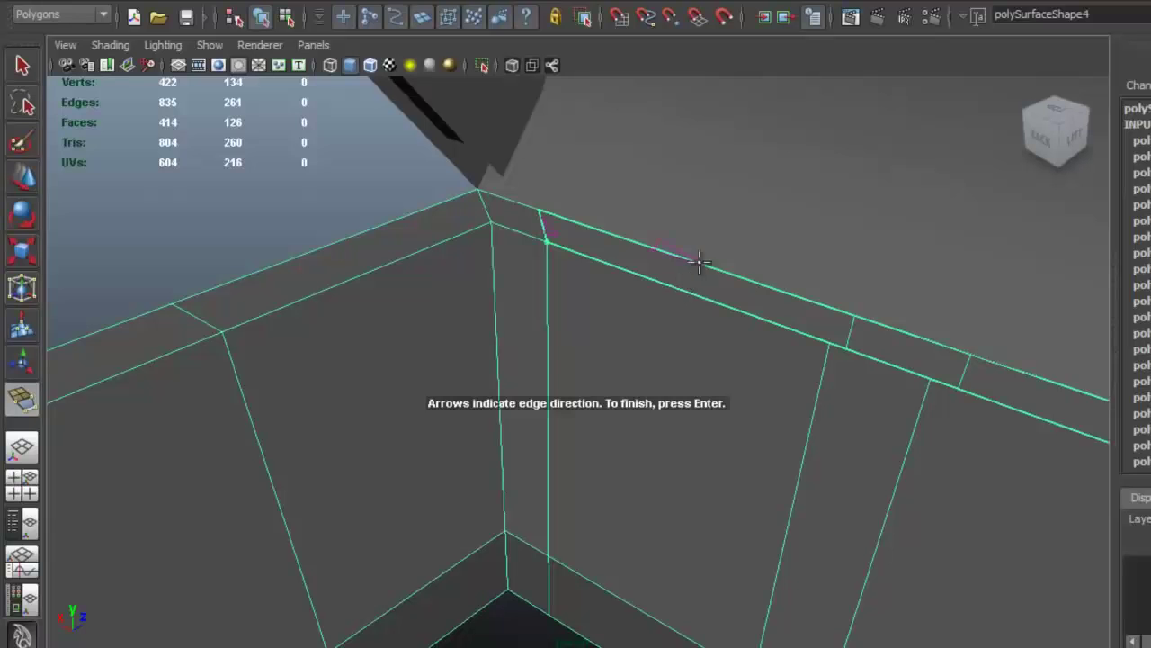
pyautogui.click(673, 250)
pyautogui.press('Return')
# Append faces across the narrow middle segment and the second wide segment of the same long rim
pyautogui.keyDown('alt'); pyautogui.moveTo(681, 249); pyautogui.dragTo(610, 289); pyautogui.keyUp('alt')
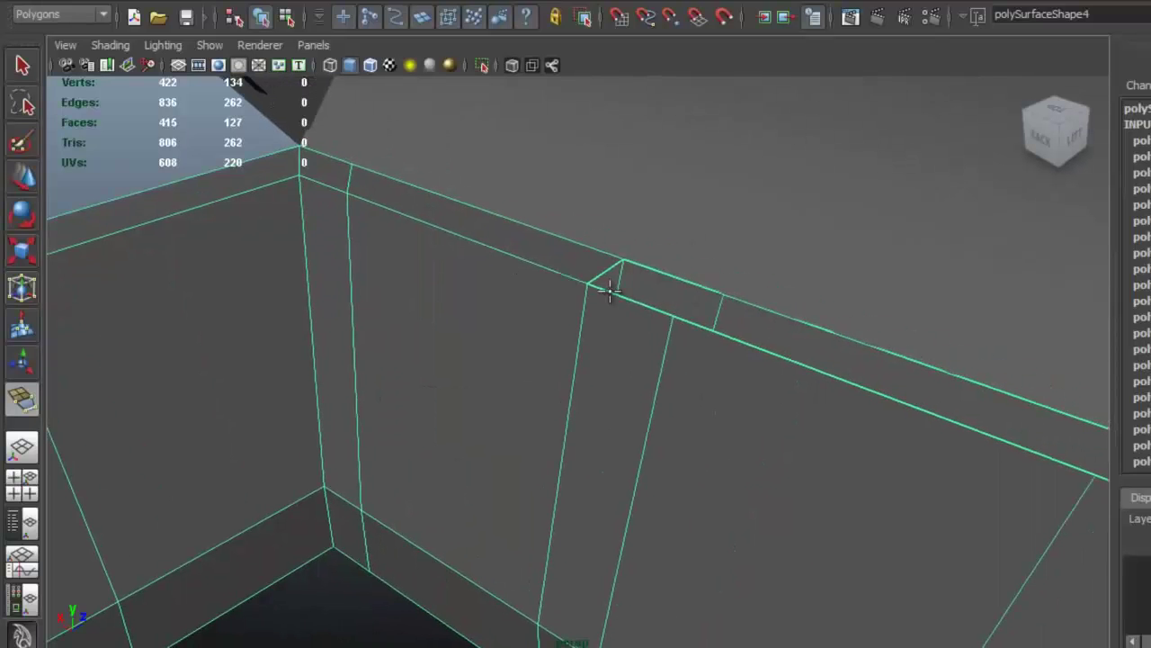
pyautogui.click(662, 266)
pyautogui.press('Return')
pyautogui.keyDown('alt'); pyautogui.moveTo(855, 359); pyautogui.dragTo(685, 317); pyautogui.keyUp('alt')
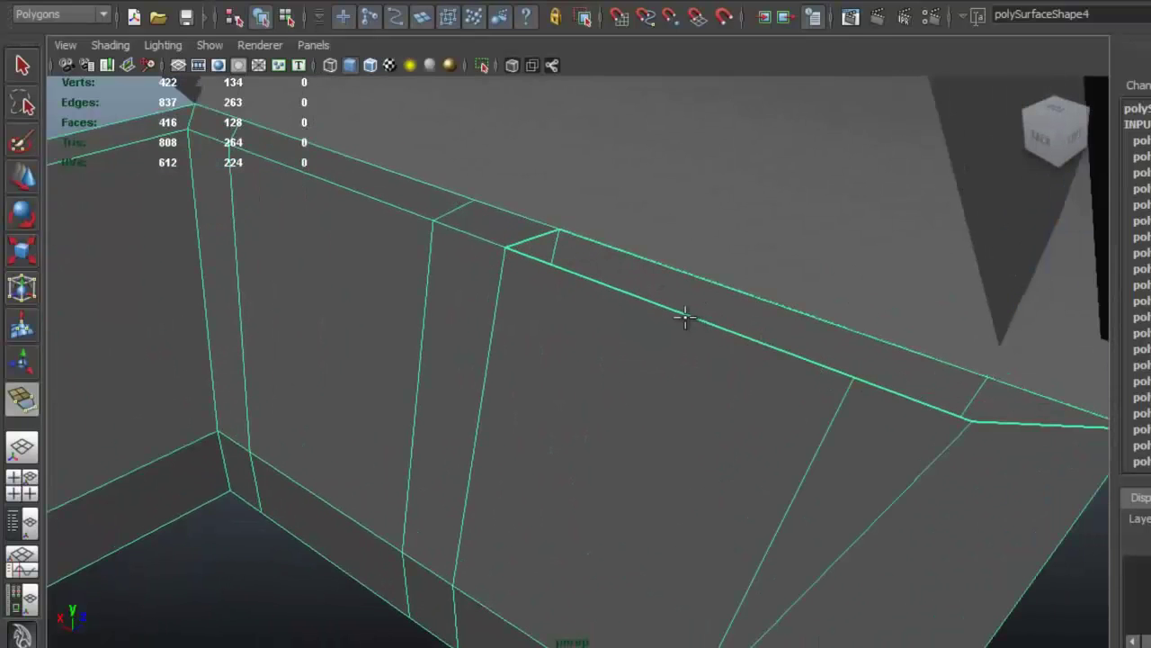
pyautogui.click(684, 312)
pyautogui.click(734, 289)
pyautogui.press('Return')
# Append the last face at the far corner of the long rim and leave the Append to Polygon Tool
pyautogui.keyDown('alt'); pyautogui.moveTo(733, 289); pyautogui.dragTo(891, 221); pyautogui.keyUp('alt')
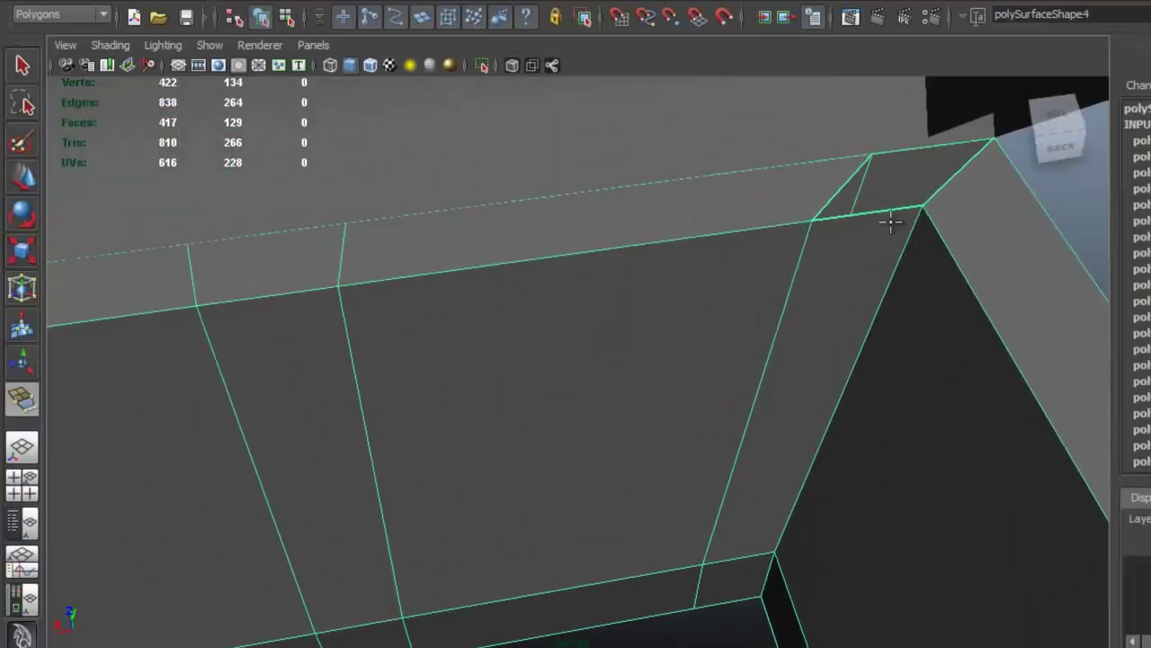
pyautogui.click(861, 212)
pyautogui.click(922, 158)
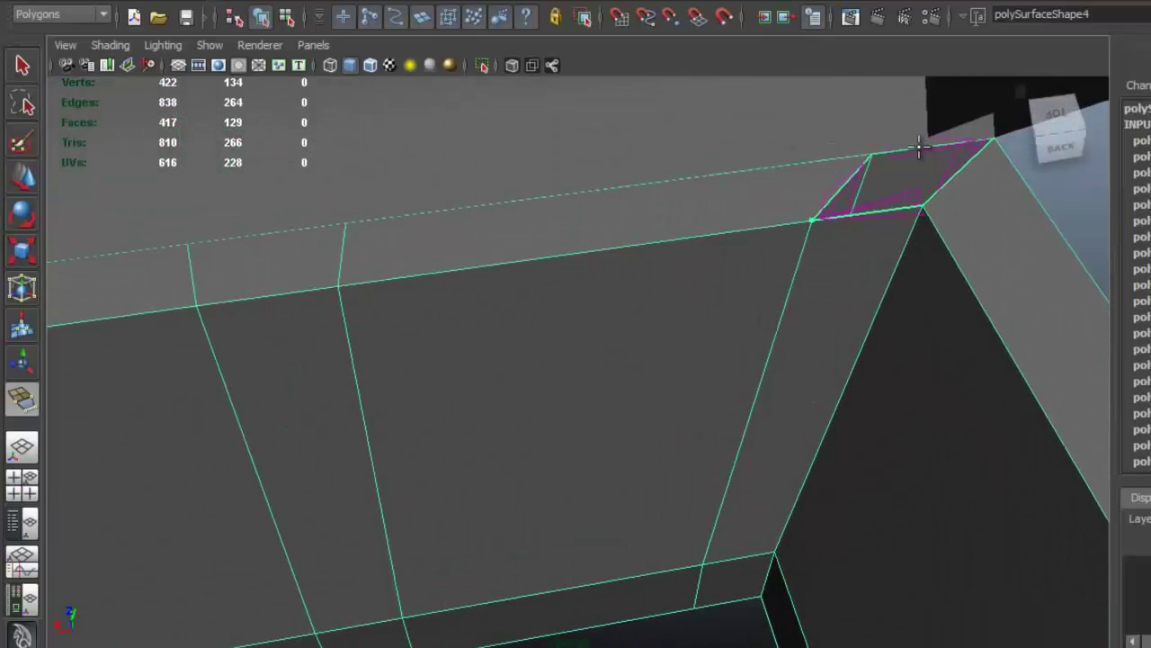
pyautogui.press('q')
# Select the vertical edge loops through the middle of both short walls and remove them with Delete Edge/Vertex
pyautogui.keyDown('alt'); pyautogui.moveTo(894, 159); pyautogui.dragTo(644, 397); pyautogui.keyUp('alt')
pyautogui.keyDown('alt'); pyautogui.moveTo(531, 358); pyautogui.dragTo(648, 387); pyautogui.keyUp('alt')
pyautogui.moveTo(599, 345); pyautogui.dragTo(602, 393, button='right')
pyautogui.moveTo(598, 313); pyautogui.dragTo(600, 306, button='right')
pyautogui.click(621, 369)
pyautogui.keyDown('alt'); pyautogui.moveTo(620, 369); pyautogui.dragTo(520, 286); pyautogui.keyUp('alt')
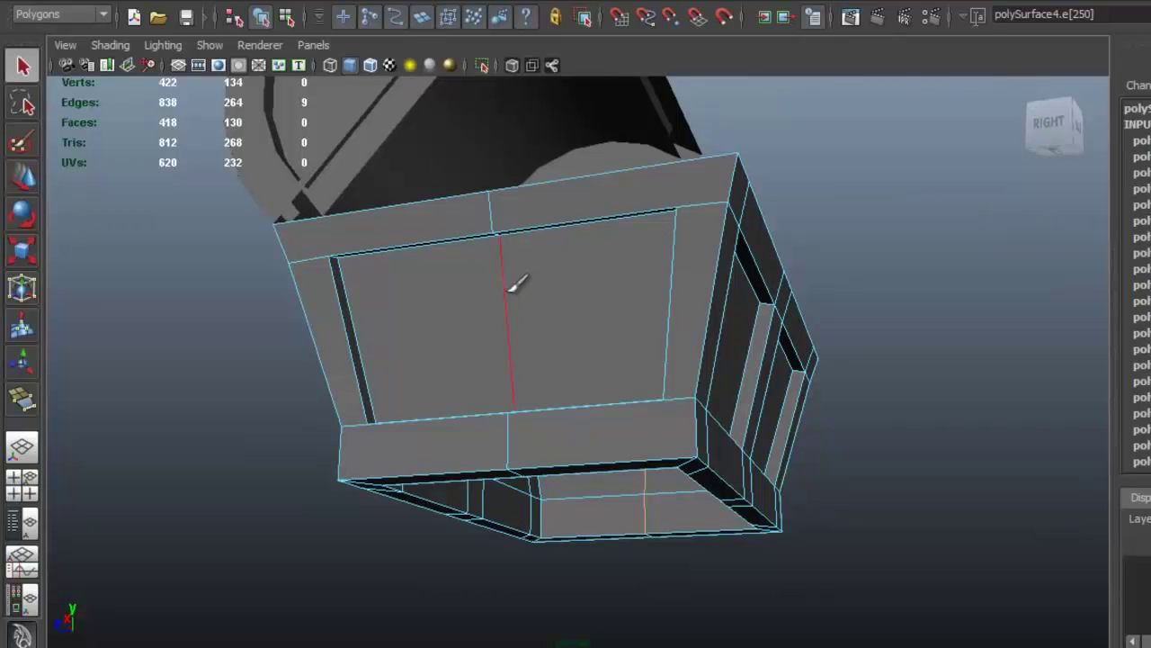
pyautogui.keyDown('alt'); pyautogui.moveTo(672, 306); pyautogui.dragTo(566, 372); pyautogui.keyUp('alt')
pyautogui.click(433, 4)
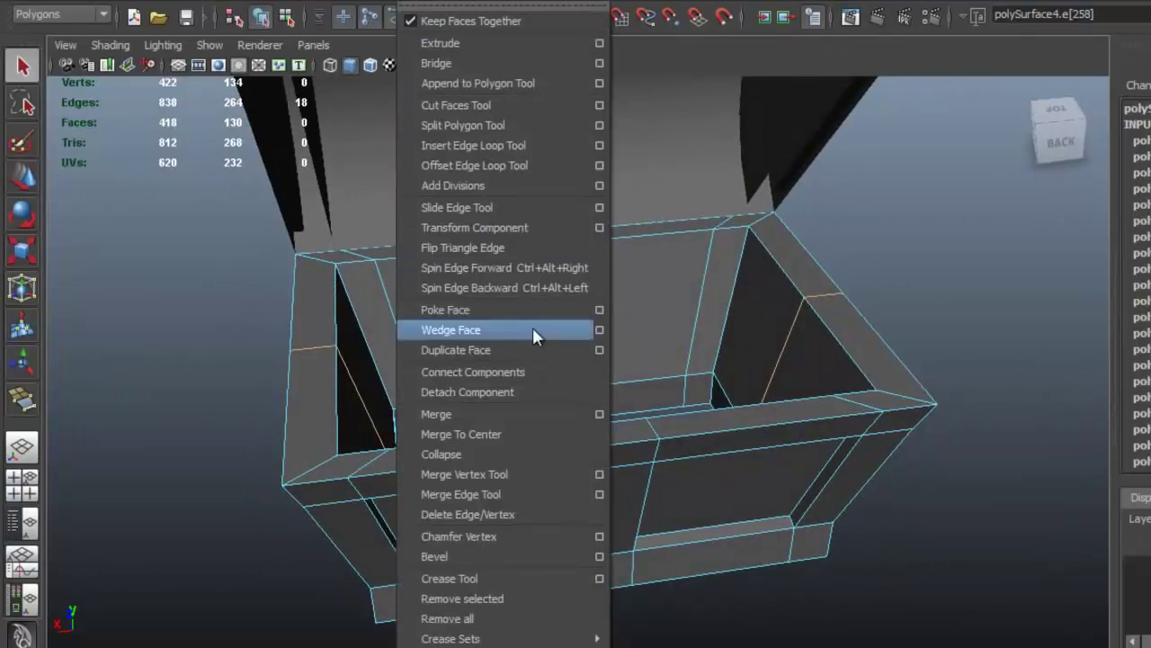
pyautogui.click(552, 517)
# Select the band of faces around the bottom of the inner walls and delete it
pyautogui.keyDown('alt'); pyautogui.moveTo(558, 510); pyautogui.dragTo(581, 334); pyautogui.keyUp('alt')
pyautogui.scroll(3, 581, 334)
pyautogui.rightClick(550, 227)
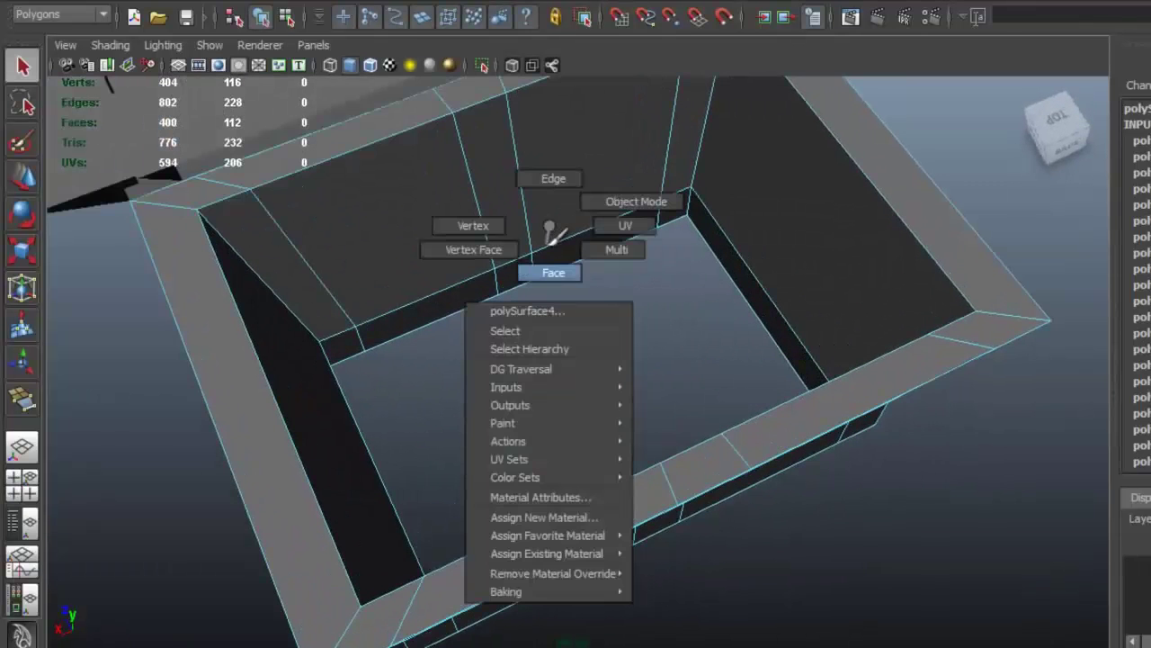
pyautogui.click(553, 193)
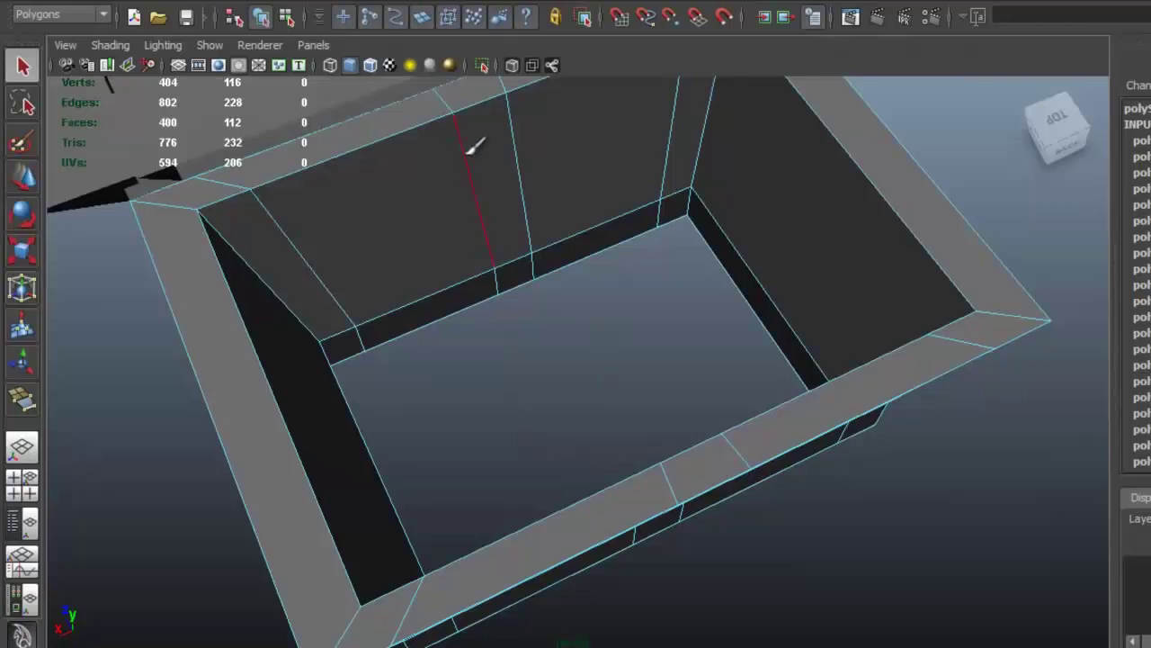
pyautogui.keyDown('alt'); pyautogui.moveTo(736, 221); pyautogui.dragTo(693, 290); pyautogui.keyUp('alt')
pyautogui.keyDown('alt'); pyautogui.moveTo(699, 337); pyautogui.dragTo(644, 253); pyautogui.keyUp('alt')
pyautogui.moveTo(549, 262); pyautogui.dragTo(545, 311, button='right')
pyautogui.click(551, 284)
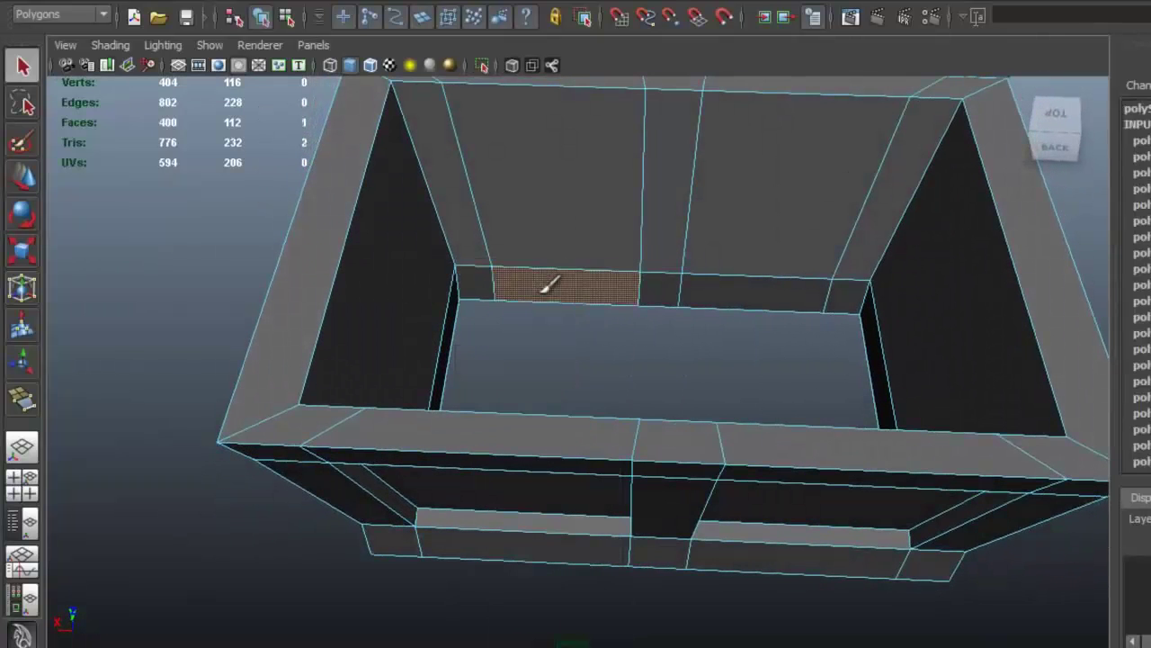
pyautogui.keyDown('alt'); pyautogui.moveTo(653, 287); pyautogui.dragTo(796, 382); pyautogui.keyUp('alt')
pyautogui.press('BackSpace')
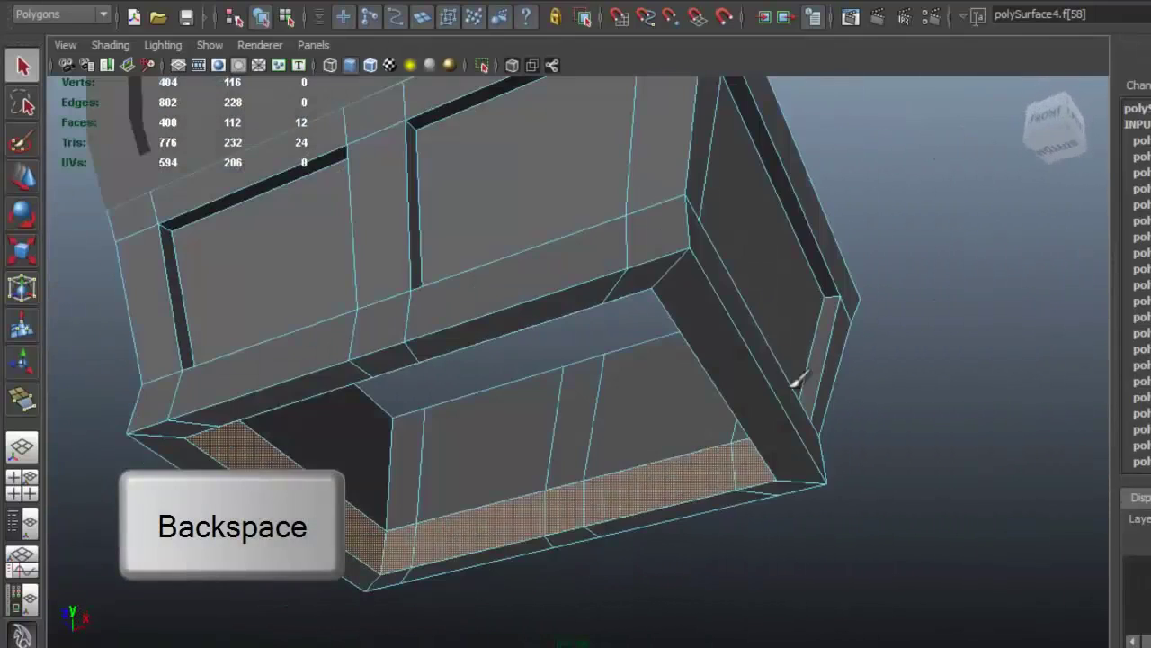
pyautogui.press('BackSpace')
# Collapse the short top and bottom edges of the narrow centre strip on one inner long wall
pyautogui.keyDown('alt'); pyautogui.moveTo(749, 446); pyautogui.dragTo(475, 307); pyautogui.keyUp('alt')
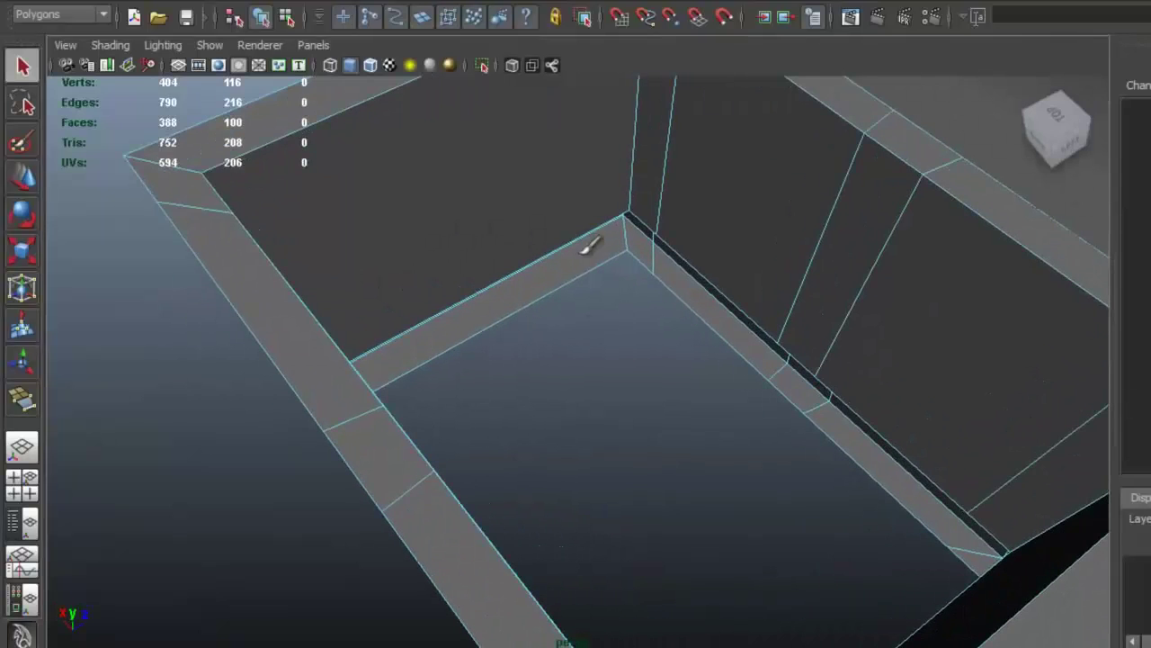
pyautogui.keyDown('alt'); pyautogui.moveTo(694, 326); pyautogui.dragTo(360, 261); pyautogui.keyUp('alt')
pyautogui.moveTo(386, 270); pyautogui.dragTo(404, 258, button='right')
pyautogui.keyDown('alt'); pyautogui.moveTo(404, 257); pyautogui.dragTo(406, 308); pyautogui.keyUp('alt')
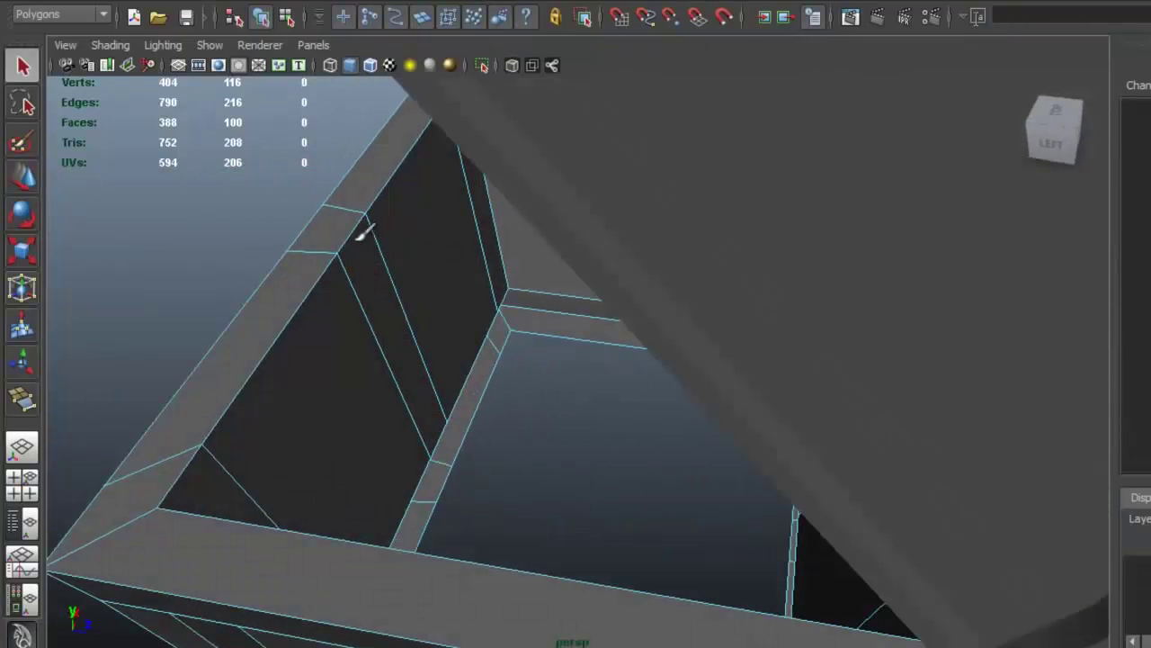
pyautogui.click(406, 322)
pyautogui.keyDown('alt'); pyautogui.moveTo(474, 333); pyautogui.dragTo(510, 510); pyautogui.keyUp('alt')
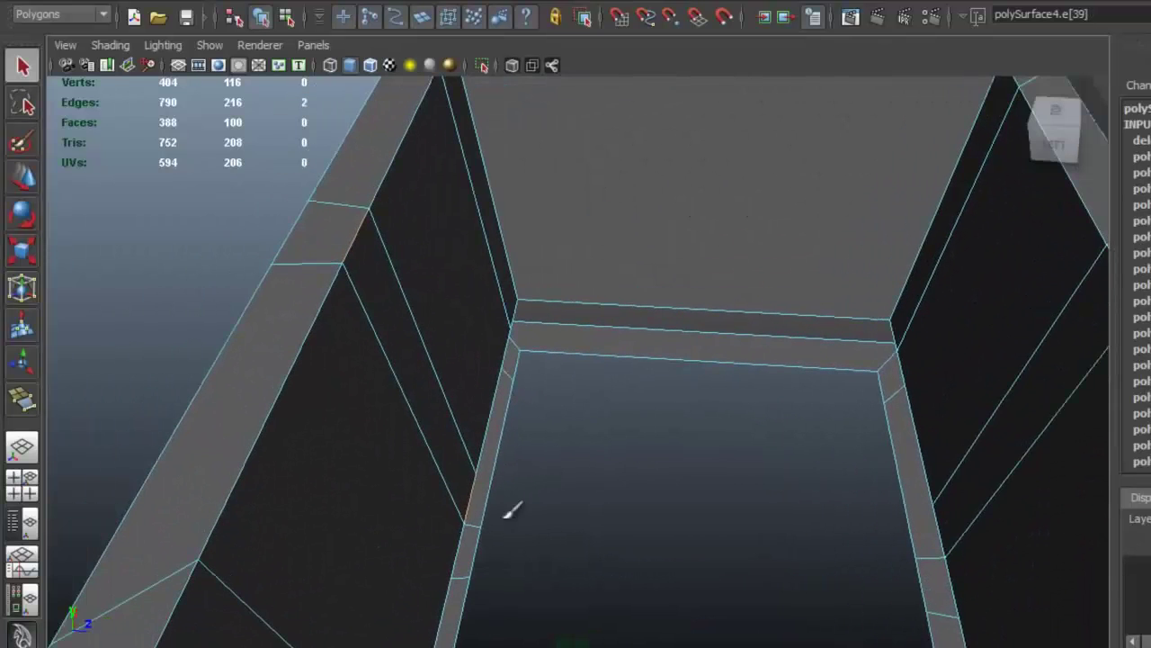
pyautogui.click(425, 1)
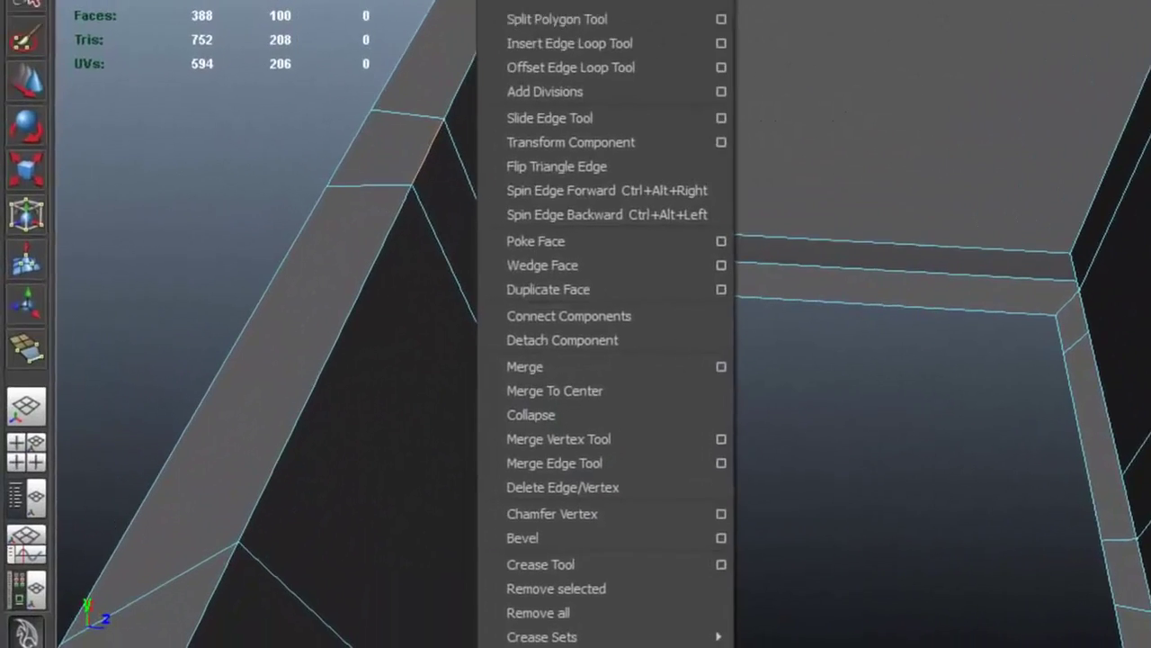
pyautogui.click(683, 412)
# Collapse the short top and bottom edges of the centre strip on the opposite inner long wall
pyautogui.keyDown('alt'); pyautogui.moveTo(681, 404); pyautogui.dragTo(520, 215); pyautogui.keyUp('alt')
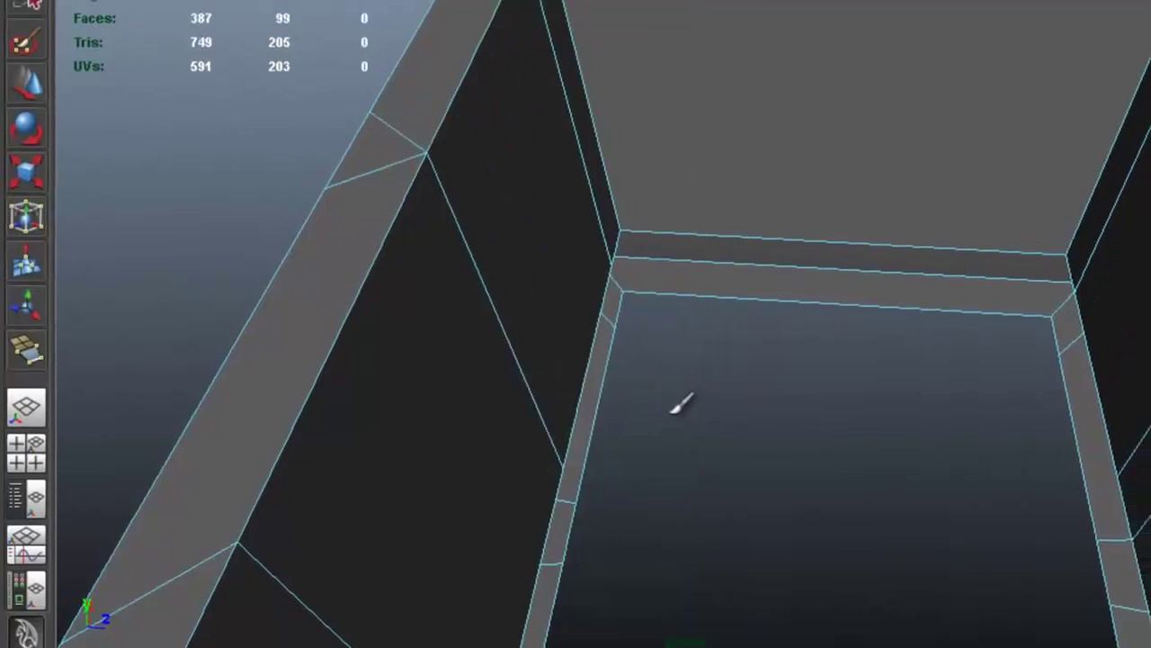
pyautogui.keyDown('alt'); pyautogui.moveTo(452, 273); pyautogui.dragTo(762, 352); pyautogui.keyUp('alt')
pyautogui.keyDown('alt'); pyautogui.moveTo(765, 351); pyautogui.dragTo(1038, 335); pyautogui.keyUp('alt')
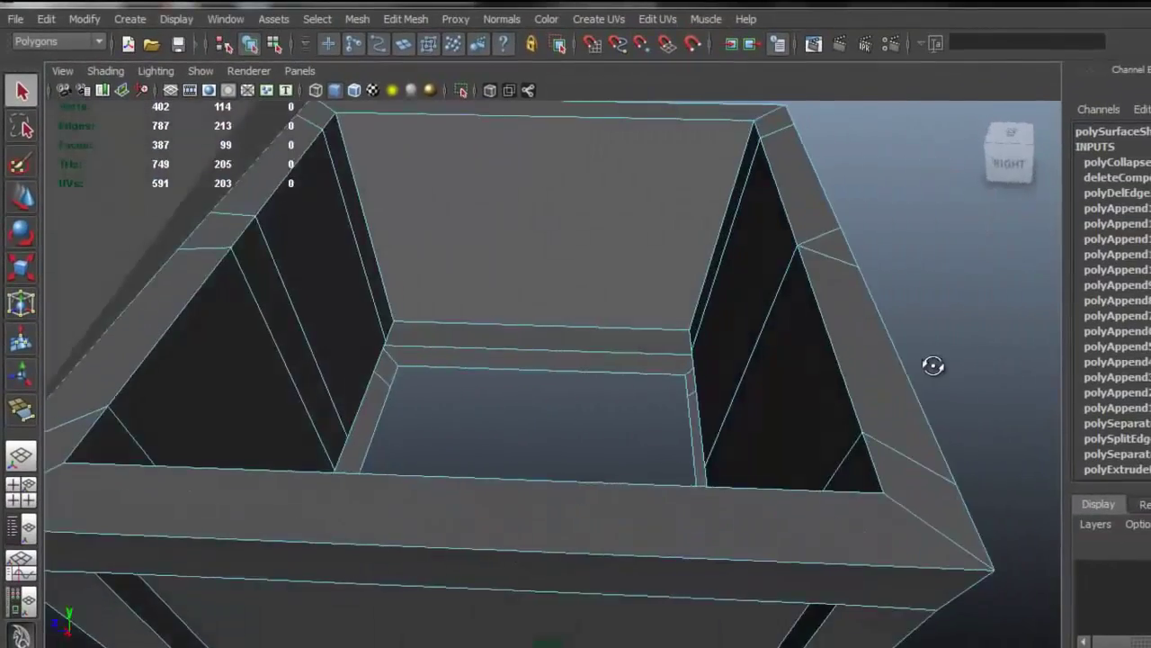
pyautogui.keyDown('alt'); pyautogui.moveTo(933, 365); pyautogui.dragTo(561, 311); pyautogui.keyUp('alt')
pyautogui.scroll(2, 517, 358)
pyautogui.scroll(1, 517, 358)
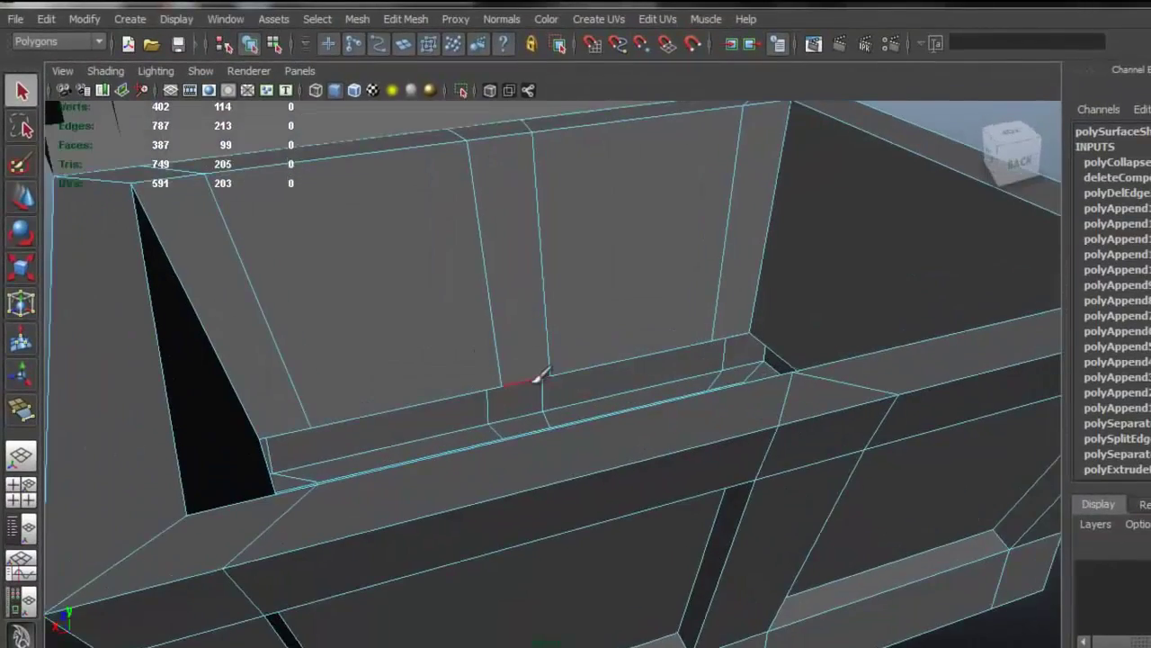
pyautogui.click(536, 379)
pyautogui.keyDown('alt'); pyautogui.moveTo(536, 379); pyautogui.dragTo(554, 250); pyautogui.keyUp('alt')
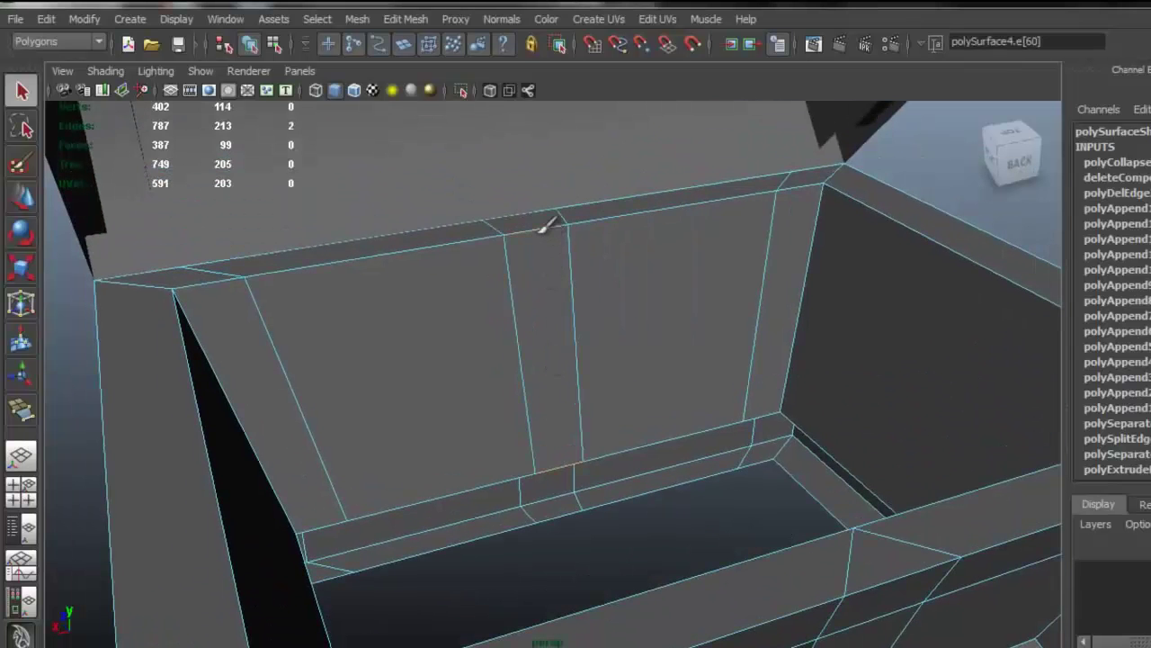
pyautogui.keyDown('alt'); pyautogui.moveTo(568, 280); pyautogui.dragTo(465, 260); pyautogui.keyUp('alt')
# Try to collapse the short top and bottom edges of the narrow corner strip on the inner long wall, and undo it
pyautogui.scroll(3, 548, 341)
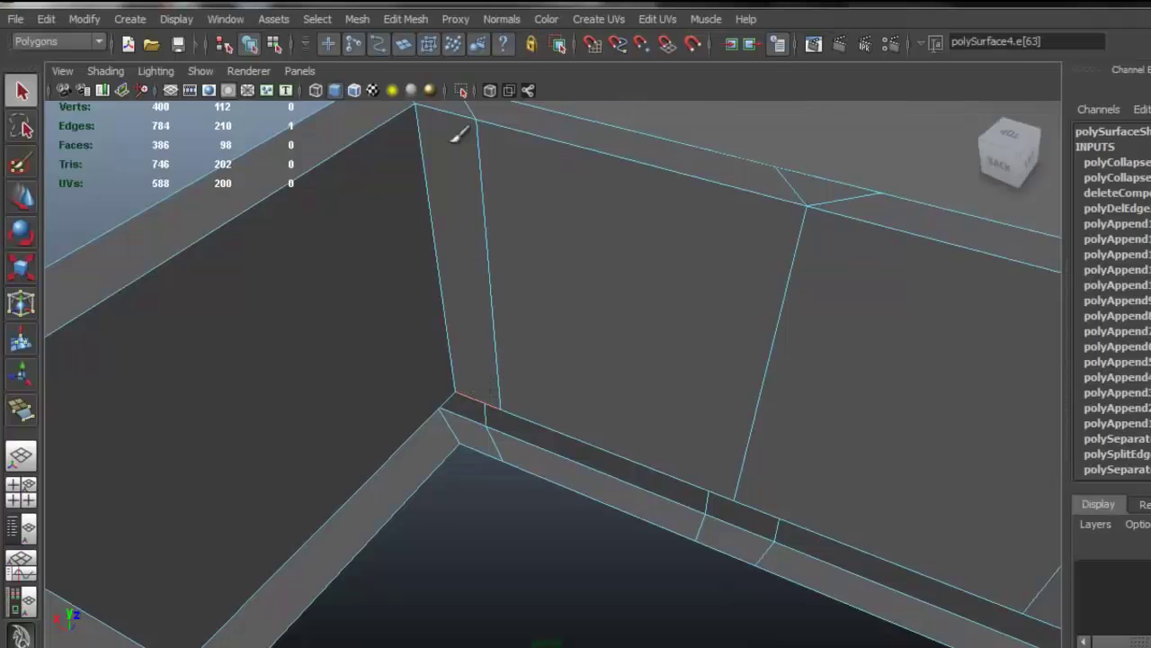
pyautogui.press('Delete')
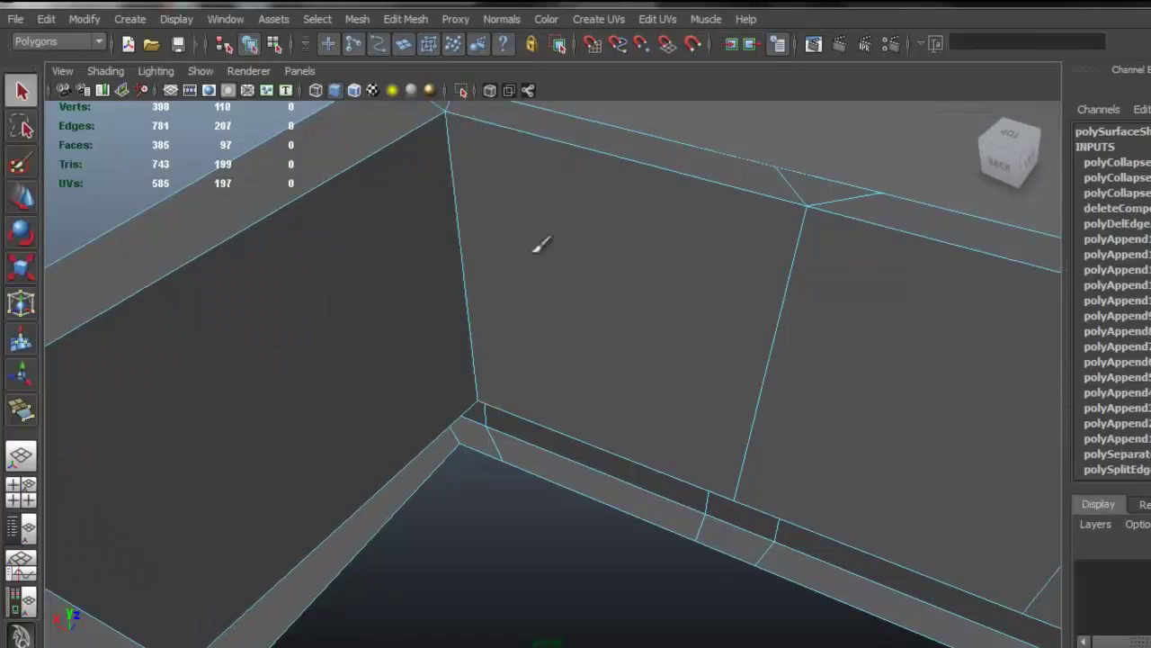
pyautogui.scroll(-3, 540, 244)
pyautogui.hotkey('ctrl', 'z')
# Merge the bottom and top vertices of the narrow corner strip on the inner long wall into the corner with the Merge Vertex Tool
pyautogui.keyDown('alt'); pyautogui.moveTo(612, 329); pyautogui.dragTo(435, 297); pyautogui.keyUp('alt')
pyautogui.keyDown('alt'); pyautogui.moveTo(435, 297); pyautogui.dragTo(468, 416, button='right'); pyautogui.keyUp('alt')
pyautogui.keyDown('alt'); pyautogui.moveTo(473, 388); pyautogui.dragTo(476, 356); pyautogui.keyUp('alt')
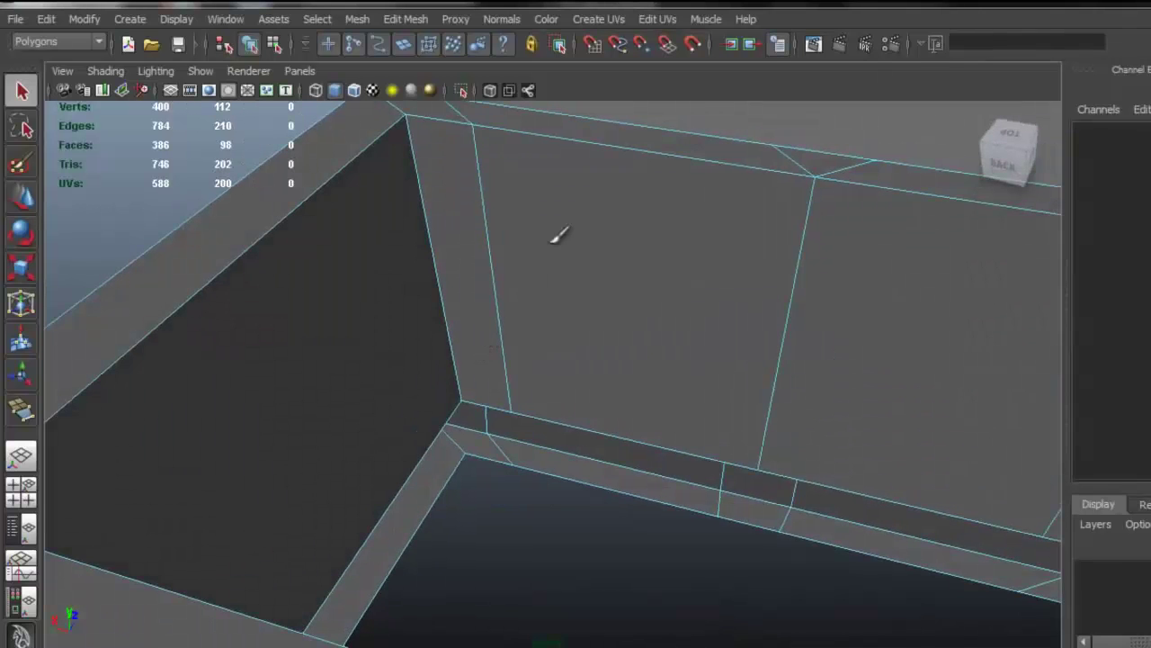
pyautogui.keyDown('alt'); pyautogui.moveTo(559, 235); pyautogui.dragTo(559, 294, button='middle'); pyautogui.keyUp('alt')
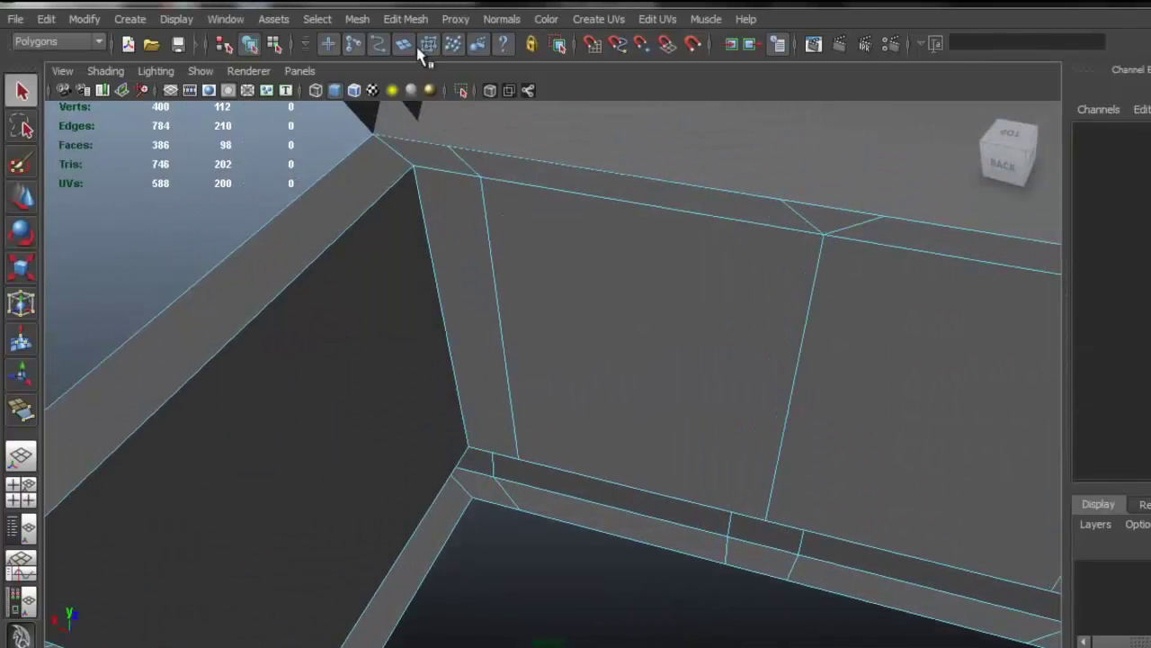
pyautogui.click(408, 20)
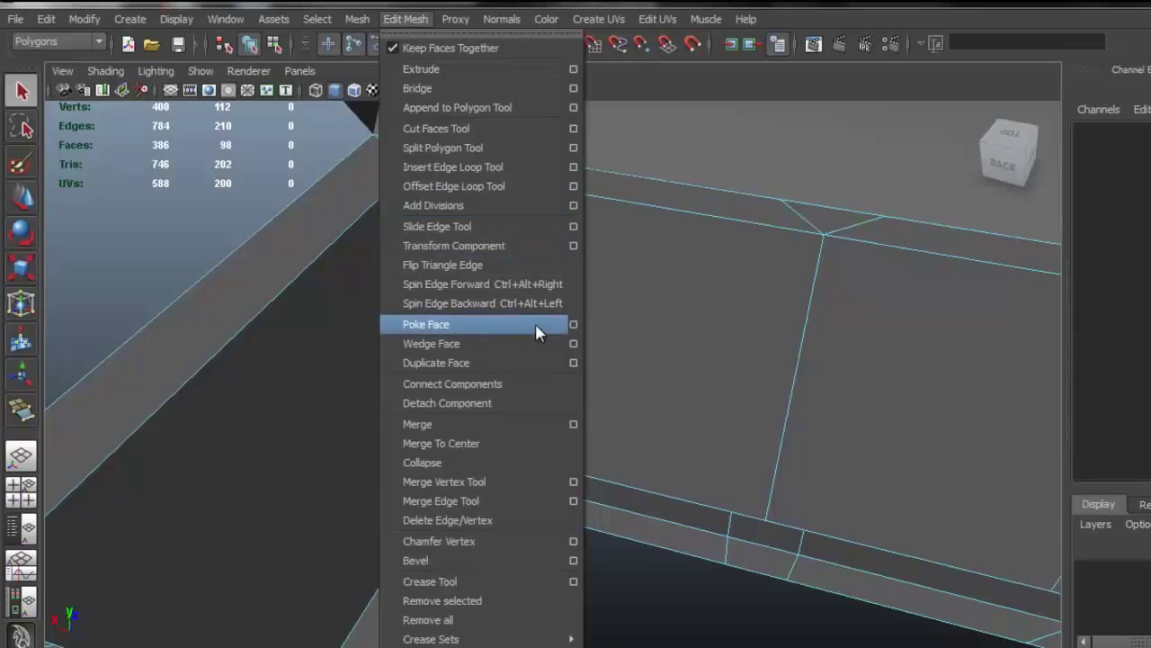
pyautogui.click(513, 486)
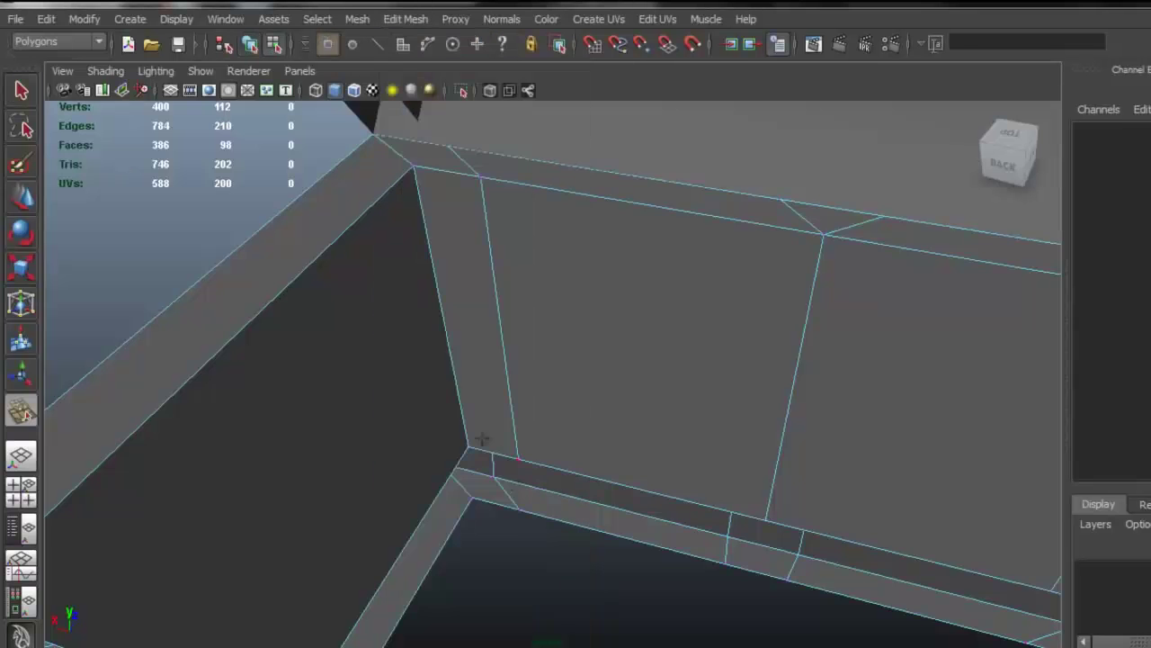
pyautogui.scroll(2, 513, 477)
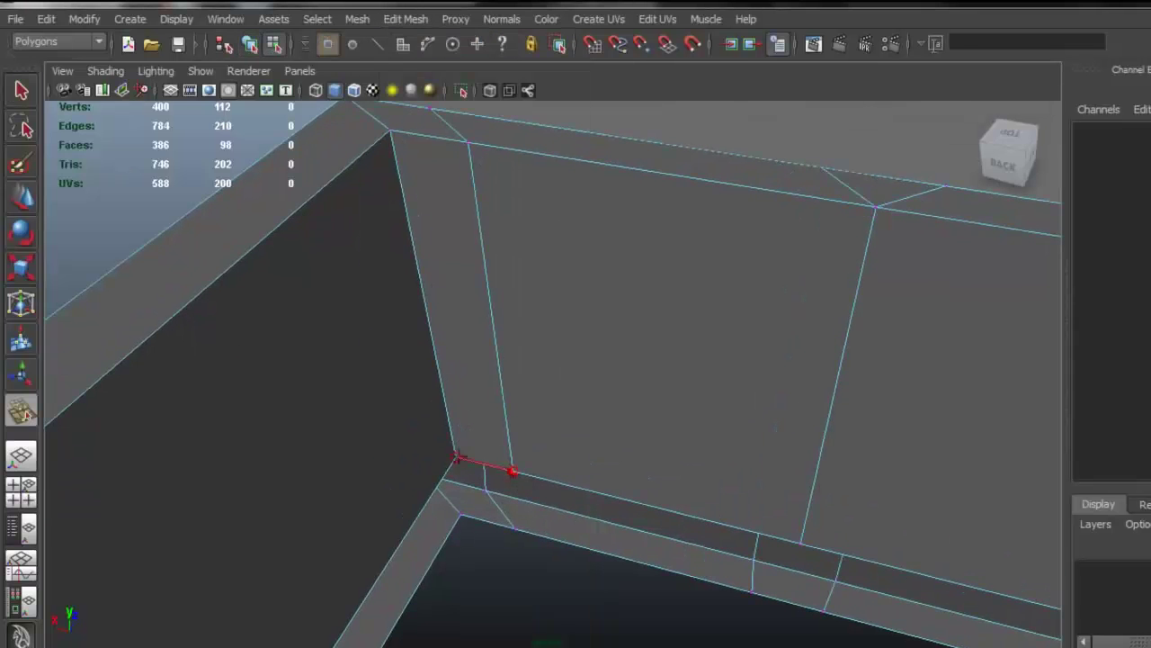
pyautogui.moveTo(457, 459); pyautogui.dragTo(456, 458)
pyautogui.keyDown('alt'); pyautogui.moveTo(473, 275); pyautogui.dragTo(527, 345, button='middle'); pyautogui.keyUp('alt')
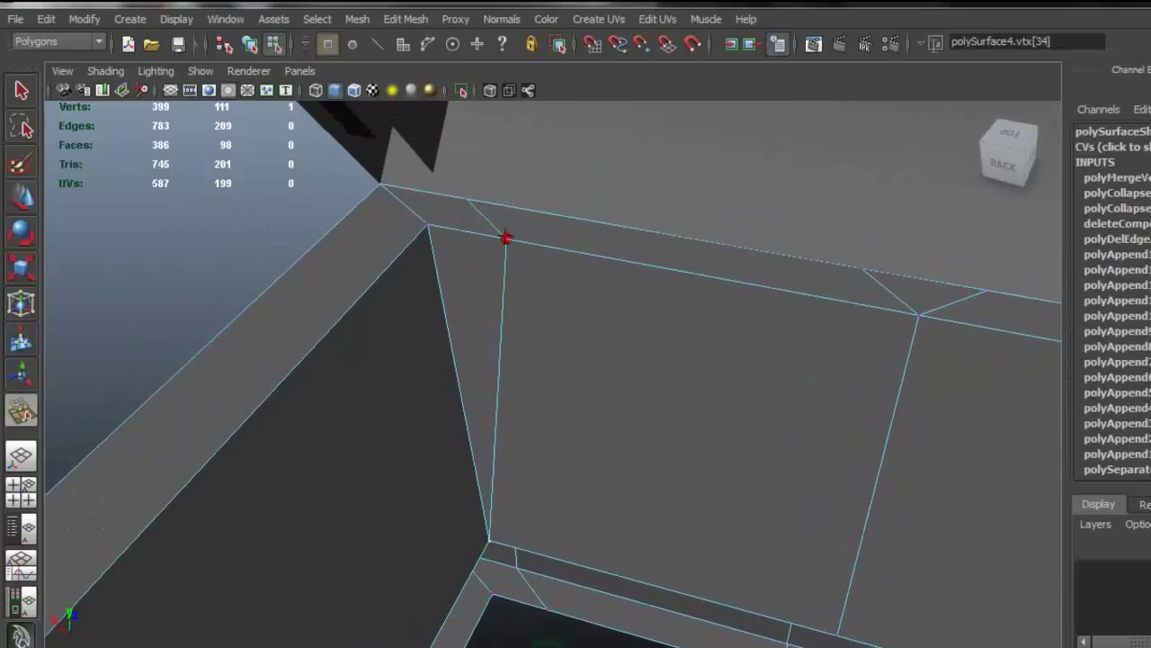
pyautogui.keyDown('alt'); pyautogui.moveTo(433, 232); pyautogui.dragTo(504, 387); pyautogui.keyUp('alt')
# Merge the top and bottom strip vertices at the next inner corner of the chest into that corner's vertices
pyautogui.keyDown('alt'); pyautogui.moveTo(263, 364); pyautogui.dragTo(653, 317); pyautogui.keyUp('alt')
pyautogui.keyDown('alt'); pyautogui.moveTo(654, 317); pyautogui.dragTo(522, 381, button='middle'); pyautogui.keyUp('alt')
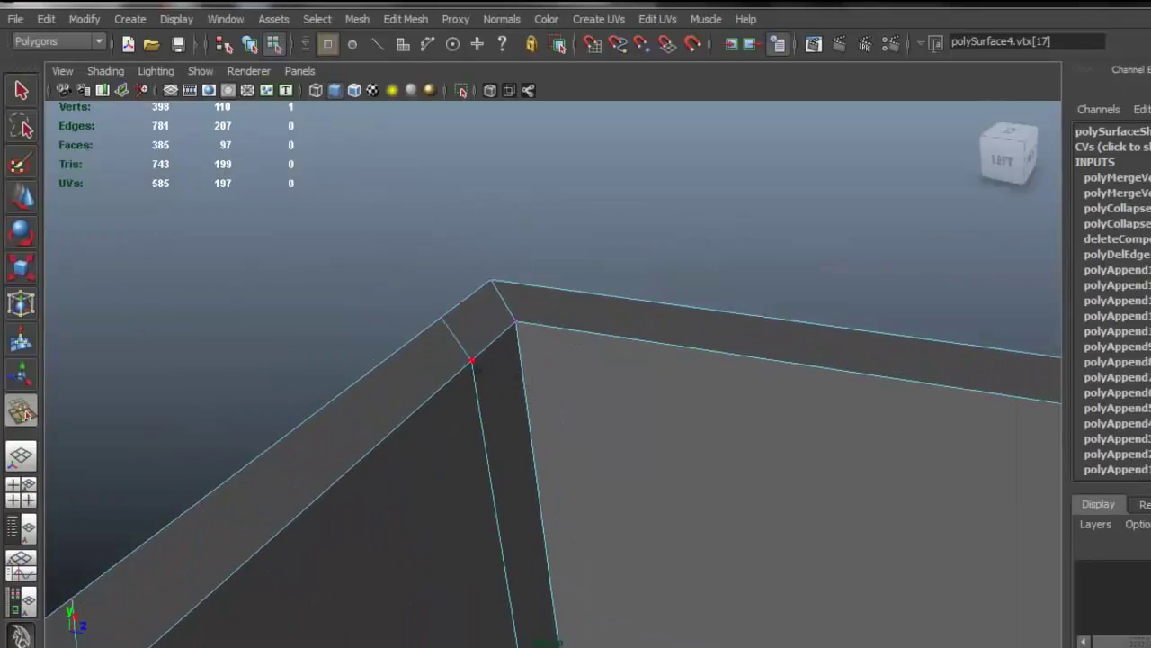
pyautogui.keyDown('alt'); pyautogui.moveTo(578, 459); pyautogui.dragTo(547, 283); pyautogui.keyUp('alt')
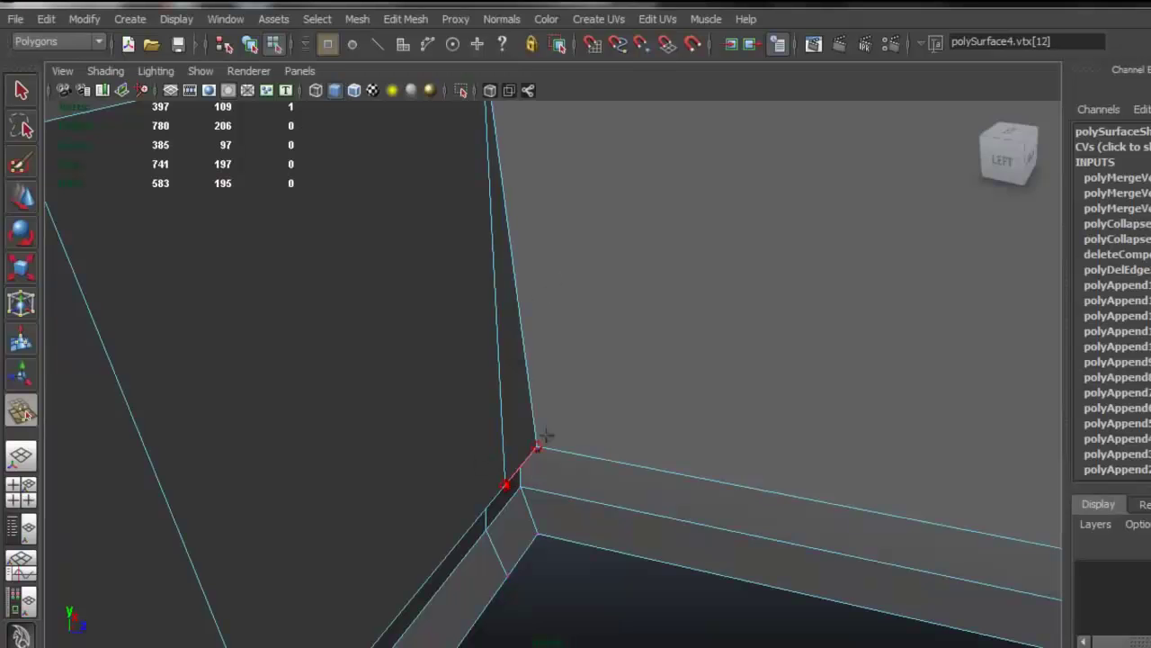
pyautogui.moveTo(608, 390)
pyautogui.keyDown('alt'); pyautogui.mouseDown()
pyautogui.moveTo(360, 329)
pyautogui.moveTo(578, 365)
pyautogui.moveTo(630, 411)
pyautogui.moveTo(504, 275)
pyautogui.moveTo(617, 409)
pyautogui.mouseUp(); pyautogui.keyUp('alt')
pyautogui.click(630, 411)
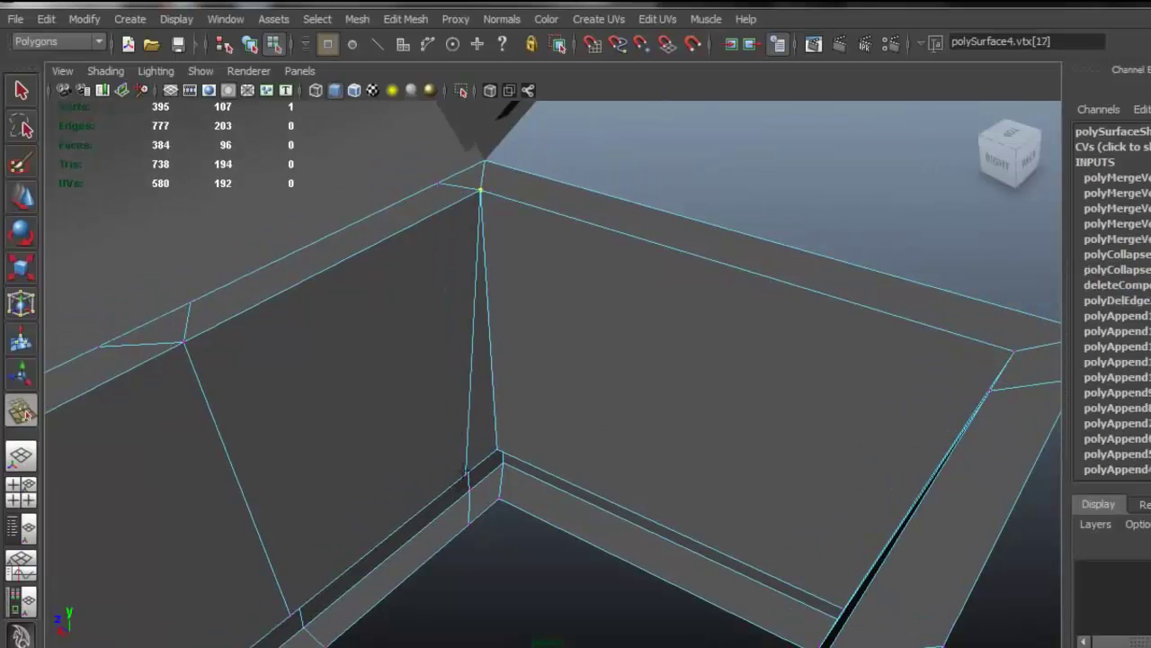
# Merge the narrow strip vertices on the opposite inner long wall into its corner vertices
pyautogui.click(502, 441)
pyautogui.keyDown('alt'); pyautogui.moveTo(502, 441); pyautogui.dragTo(657, 330); pyautogui.keyUp('alt')
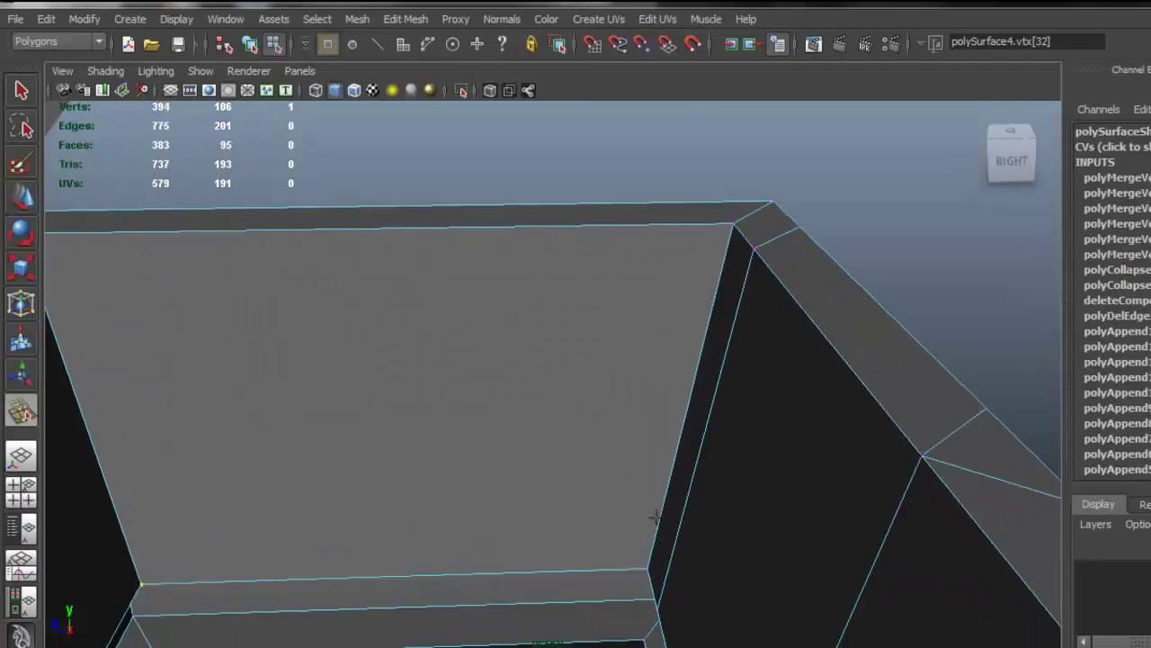
pyautogui.keyDown('alt'); pyautogui.moveTo(655, 516); pyautogui.dragTo(611, 468); pyautogui.keyUp('alt')
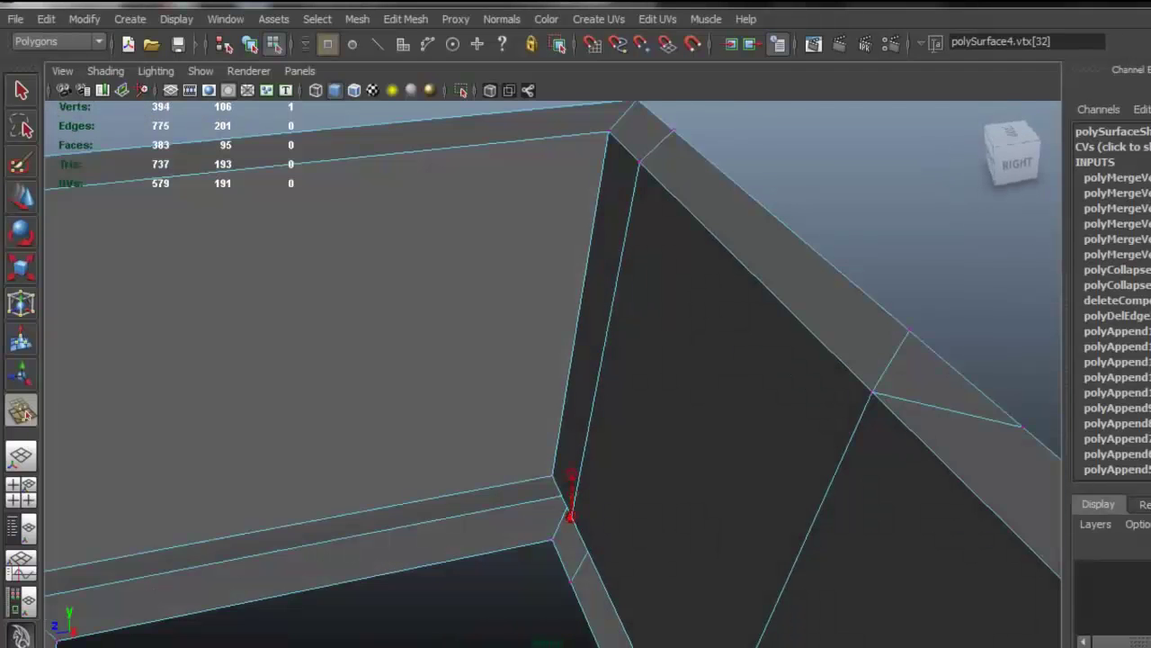
pyautogui.keyDown('alt'); pyautogui.moveTo(639, 159); pyautogui.dragTo(621, 249); pyautogui.keyUp('alt')
pyautogui.click(621, 250)
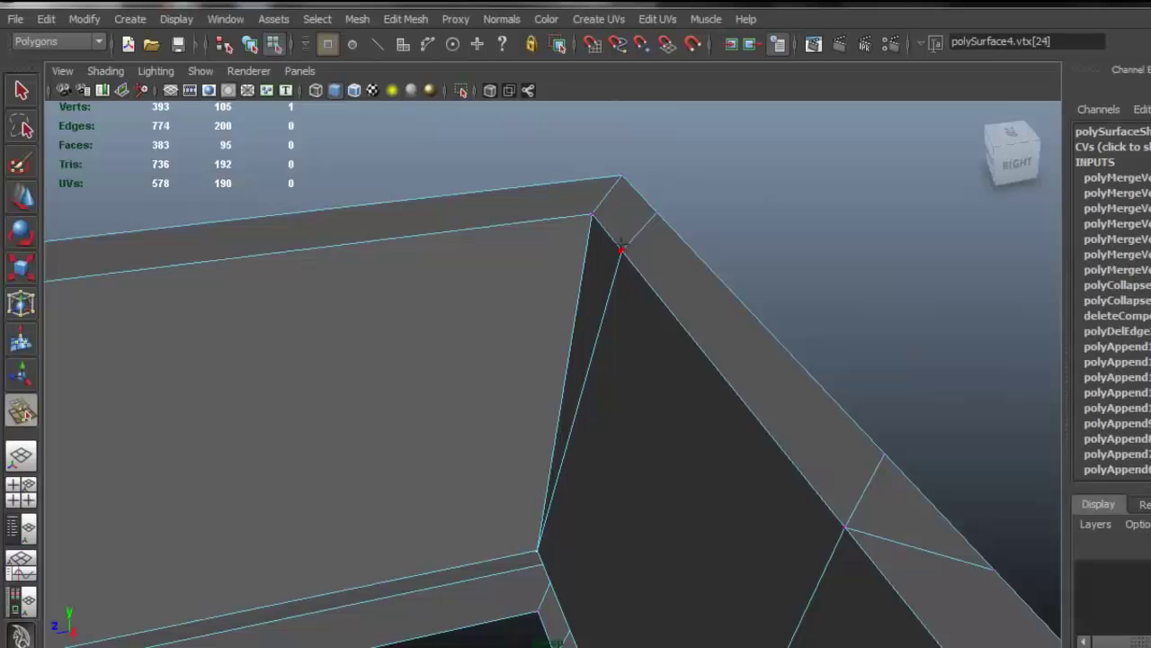
pyautogui.keyDown('alt'); pyautogui.moveTo(710, 310); pyautogui.dragTo(419, 344); pyautogui.keyUp('alt')
# Finish merging the remaining inner corner strip vertices and return to object selection with the chest body selected
pyautogui.moveTo(527, 360); pyautogui.dragTo(602, 332, button='right')
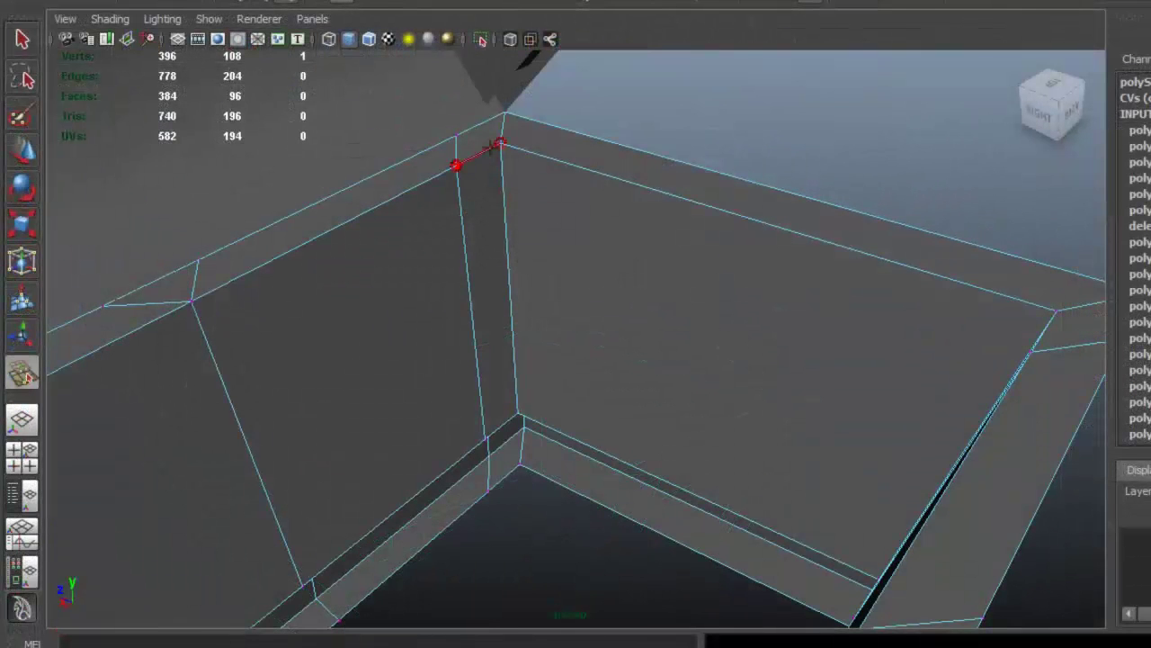
pyautogui.keyDown('alt'); pyautogui.moveTo(712, 379); pyautogui.dragTo(711, 503); pyautogui.keyUp('alt')
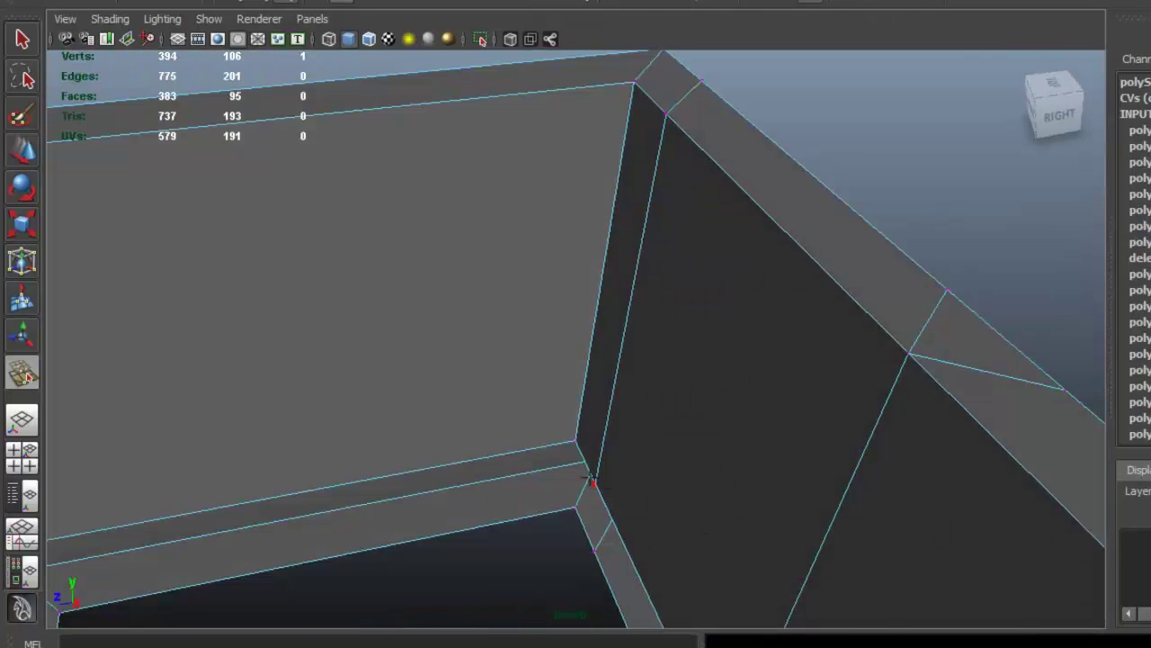
pyautogui.keyDown('alt'); pyautogui.moveTo(581, 392); pyautogui.dragTo(707, 340); pyautogui.keyUp('alt')
pyautogui.keyDown('alt'); pyautogui.moveTo(707, 340); pyautogui.dragTo(605, 297, button='right'); pyautogui.keyUp('alt')
pyautogui.click(588, 301)
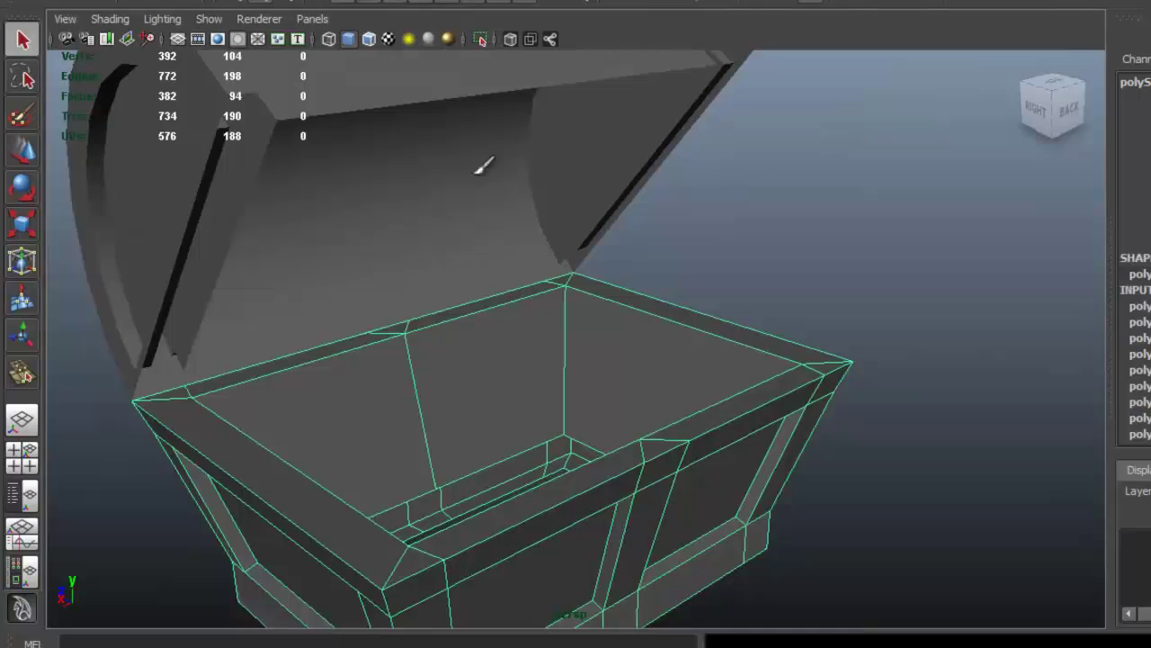
# Isolate the chest body and collapse the two short centre-strip edges on one long side of the bottom rim
pyautogui.click(484, 40)
pyautogui.keyDown('alt'); pyautogui.moveTo(691, 349); pyautogui.dragTo(923, 320); pyautogui.keyUp('alt')
pyautogui.moveTo(571, 318); pyautogui.dragTo(561, 270, button='right')
pyautogui.moveTo(570, 352)
pyautogui.keyDown('alt'); pyautogui.mouseDown()
pyautogui.moveTo(522, 327)
pyautogui.moveTo(608, 270)
pyautogui.moveTo(438, 314)
pyautogui.moveTo(459, 309)
pyautogui.mouseUp(); pyautogui.keyUp('alt')
pyautogui.click(577, 282)
pyautogui.keyDown('alt'); pyautogui.moveTo(608, 244); pyautogui.dragTo(617, 214); pyautogui.keyUp('alt')
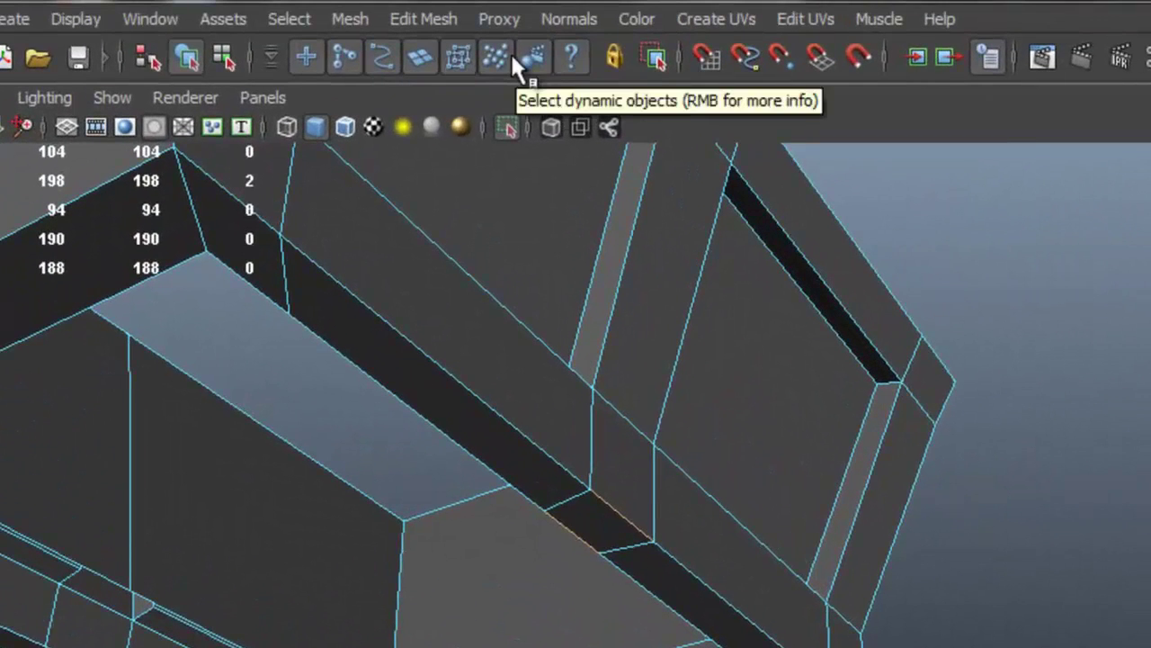
pyautogui.click(425, 20)
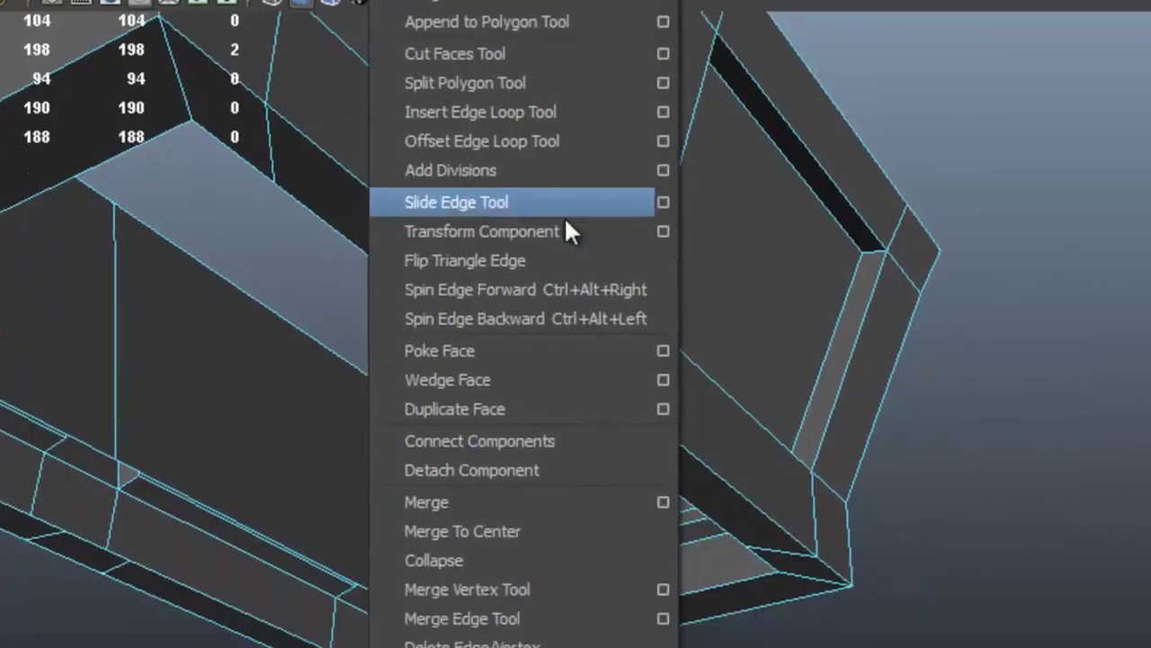
pyautogui.click(594, 560)
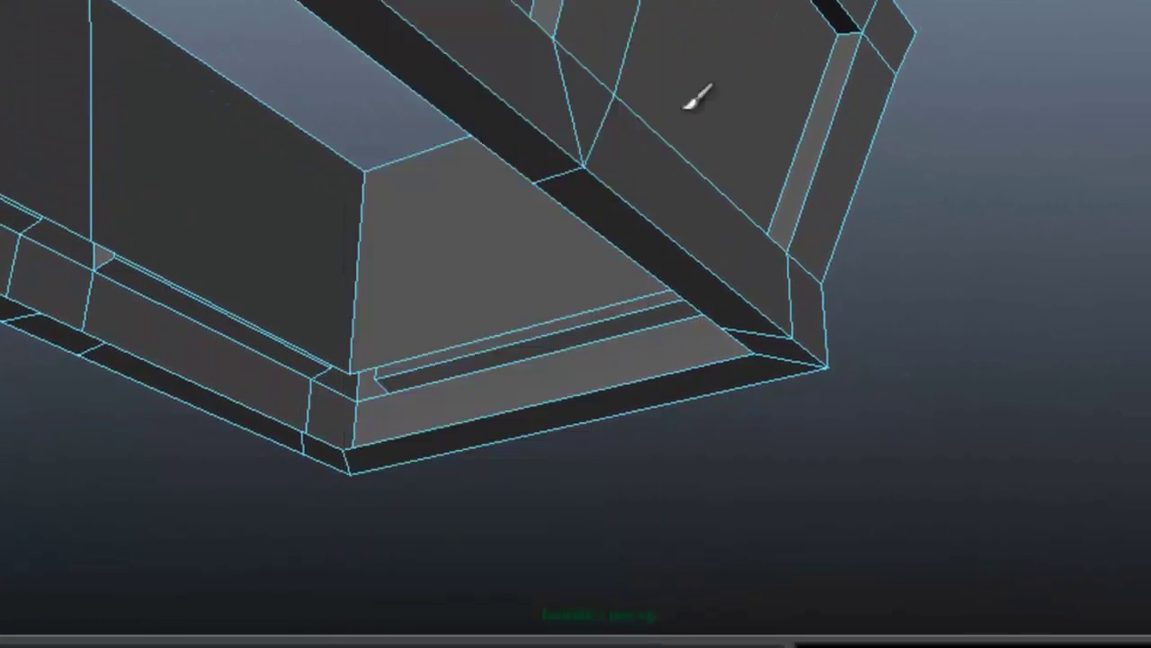
# Collapse the two short centre-strip edges on the opposite long side of the bottom rim
pyautogui.keyDown('alt'); pyautogui.moveTo(697, 97); pyautogui.dragTo(746, 314); pyautogui.keyUp('alt')
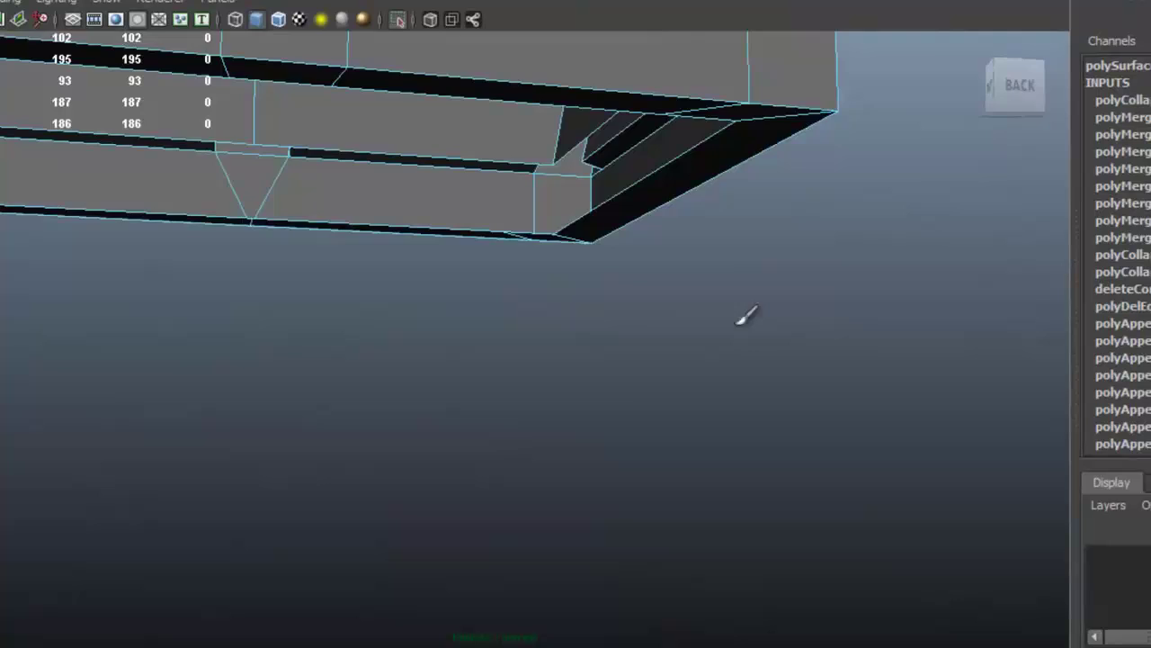
pyautogui.scroll(3, 681, 404)
pyautogui.keyDown('alt'); pyautogui.moveTo(681, 403); pyautogui.dragTo(559, 183); pyautogui.keyUp('alt')
pyautogui.click(562, 180)
pyautogui.keyDown('alt'); pyautogui.moveTo(644, 169); pyautogui.dragTo(732, 249, button='middle'); pyautogui.keyUp('alt')
pyautogui.keyDown('alt'); pyautogui.moveTo(732, 249); pyautogui.dragTo(416, 188); pyautogui.keyUp('alt')
pyautogui.keyDown('alt'); pyautogui.moveTo(417, 188); pyautogui.dragTo(425, 254, button='middle'); pyautogui.keyUp('alt')
pyautogui.keyDown('alt'); pyautogui.moveTo(426, 255); pyautogui.dragTo(527, 256); pyautogui.keyUp('alt')
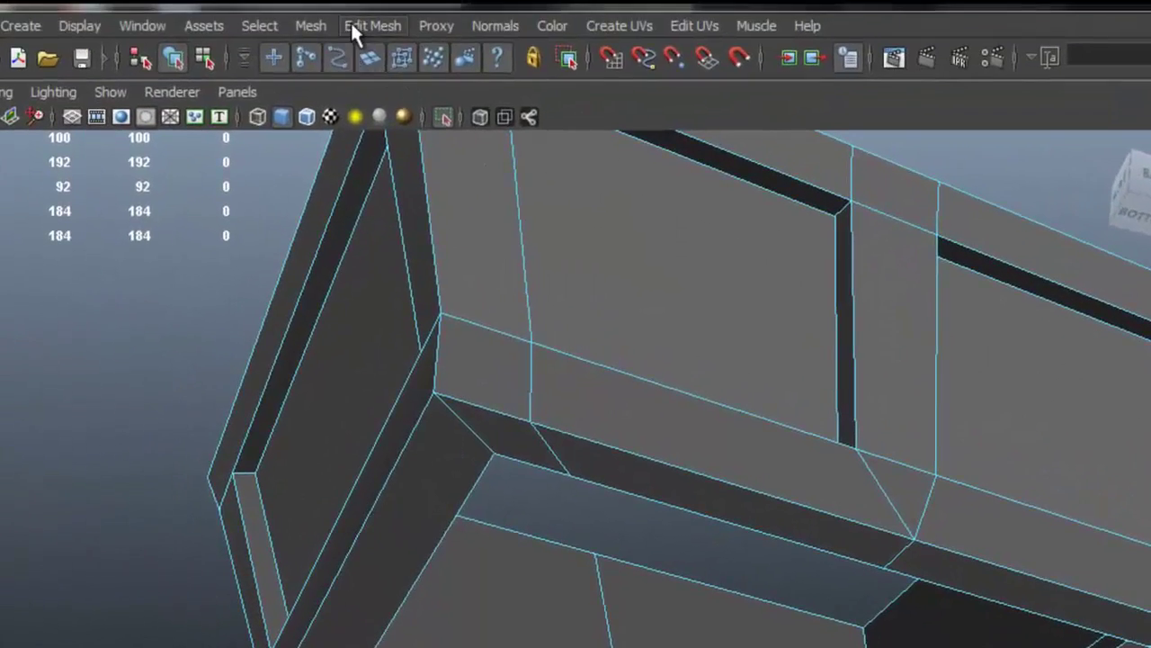
# Merge the extra bottom rim vertices into the outer and inner corners at both ends of the back long side with the Merge Vertex Tool
pyautogui.click(350, 21)
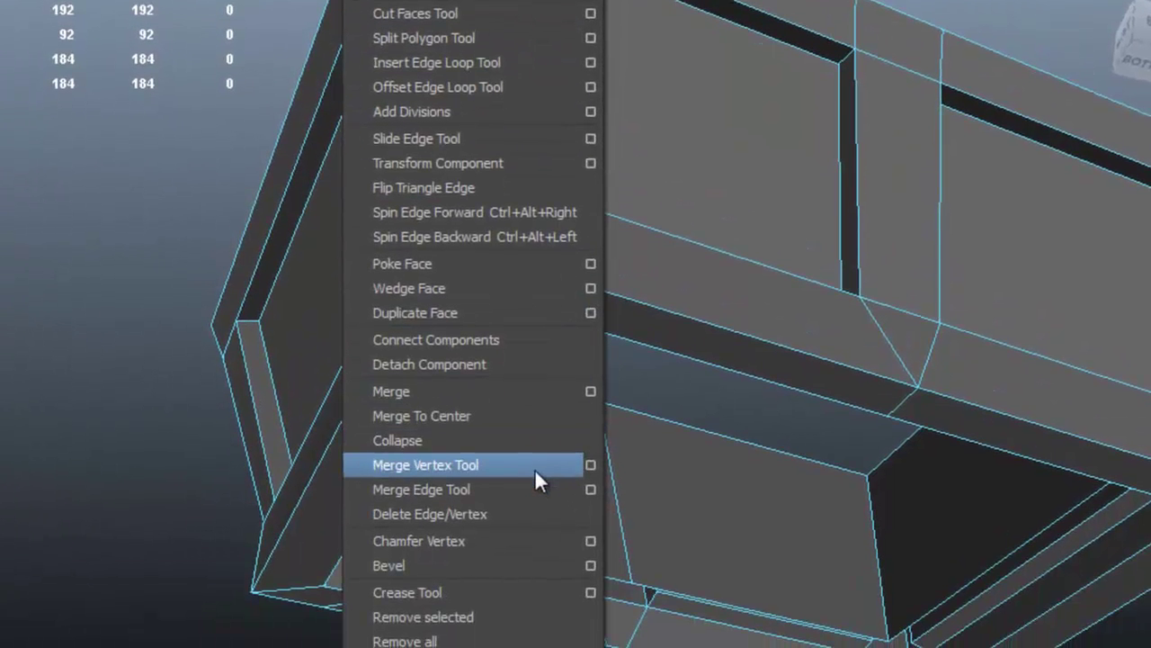
pyautogui.click(536, 469)
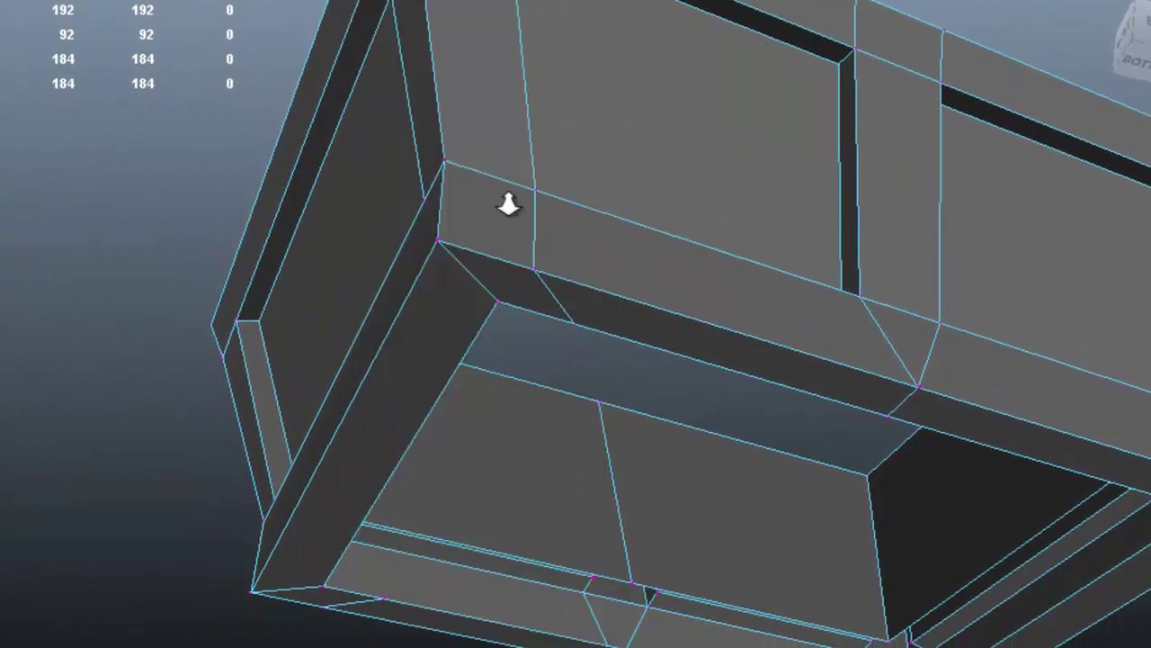
pyautogui.scroll(2, 517, 215)
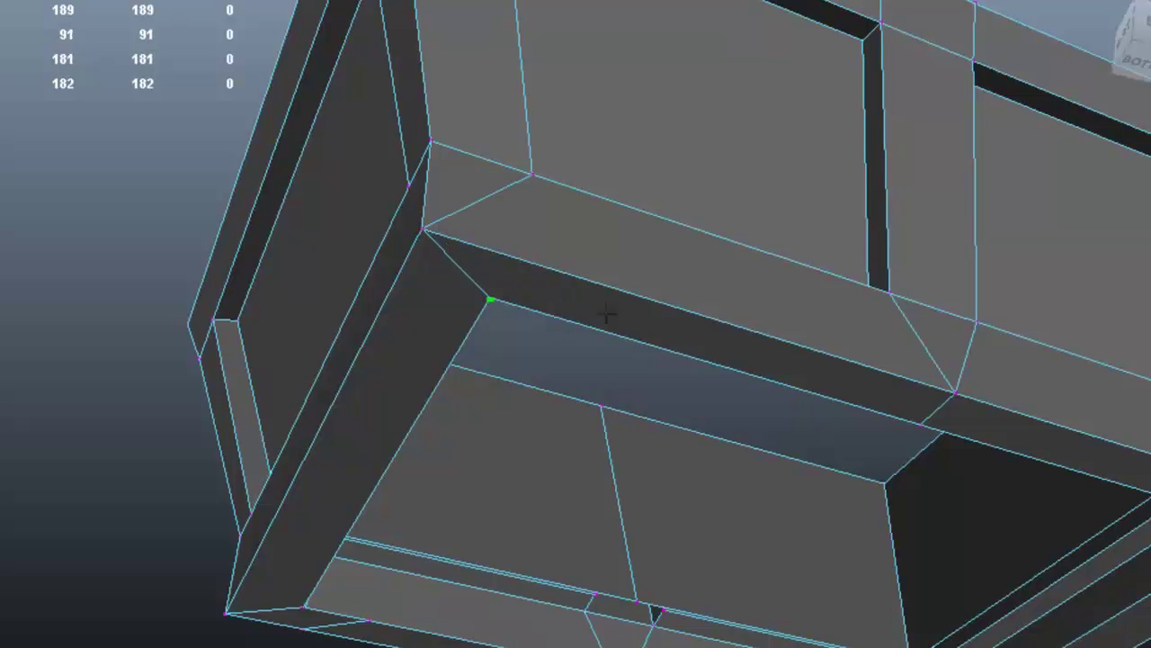
pyautogui.scroll(-3, 608, 313)
pyautogui.keyDown('alt'); pyautogui.moveTo(635, 316); pyautogui.dragTo(414, 315); pyautogui.keyUp('alt')
pyautogui.scroll(4, 414, 315)
pyautogui.moveTo(619, 331)
pyautogui.keyDown('alt'); pyautogui.mouseDown()
pyautogui.moveTo(560, 312)
pyautogui.moveTo(639, 328)
pyautogui.mouseUp(); pyautogui.keyUp('alt')
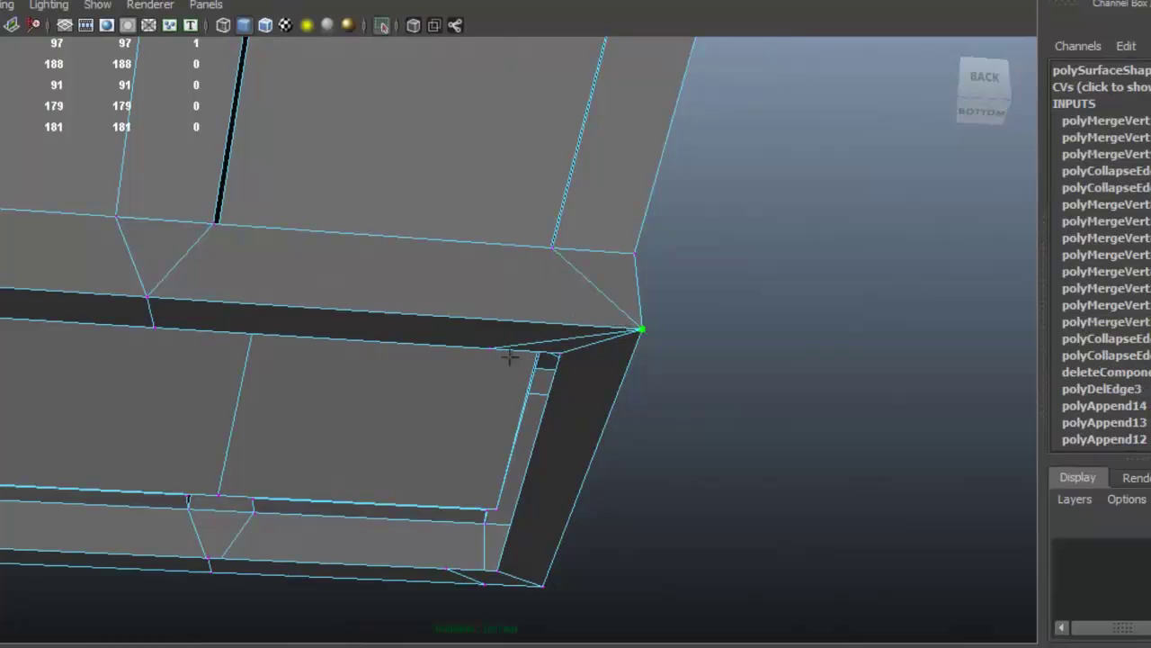
# Merge the extra bottom rim vertices into the outer and inner corners at both ends of the front long side
pyautogui.keyDown('alt'); pyautogui.moveTo(678, 365); pyautogui.dragTo(429, 334); pyautogui.keyUp('alt')
pyautogui.scroll(3, 498, 324)
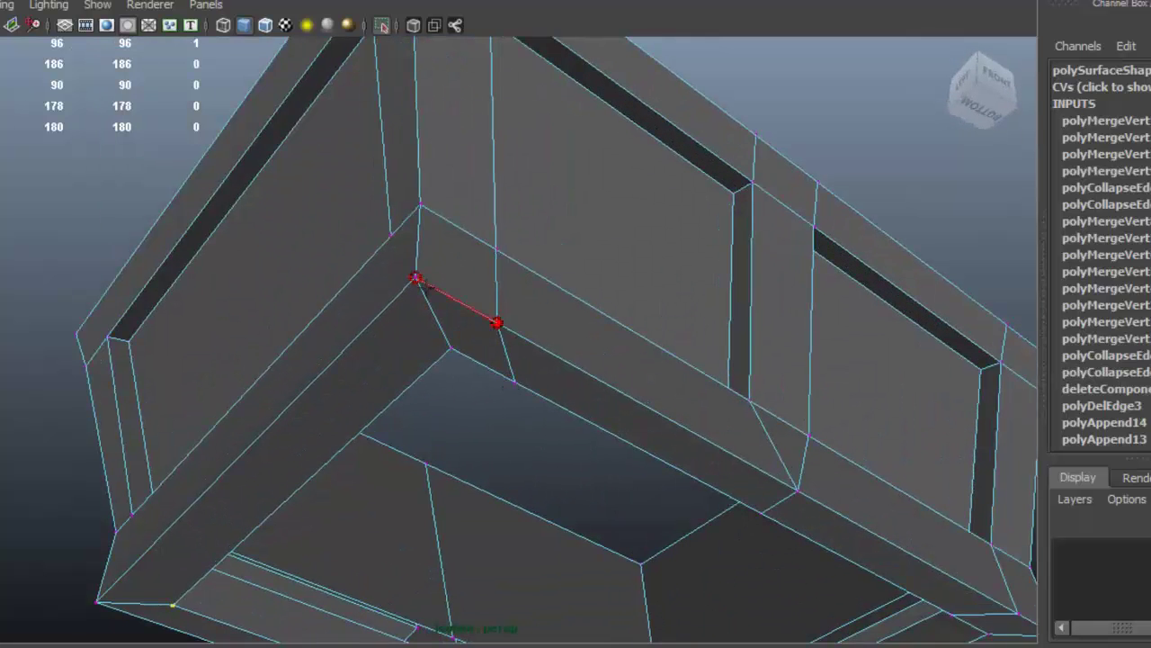
pyautogui.keyDown('alt'); pyautogui.moveTo(447, 351); pyautogui.dragTo(569, 350); pyautogui.keyUp('alt')
pyautogui.scroll(3, 674, 484)
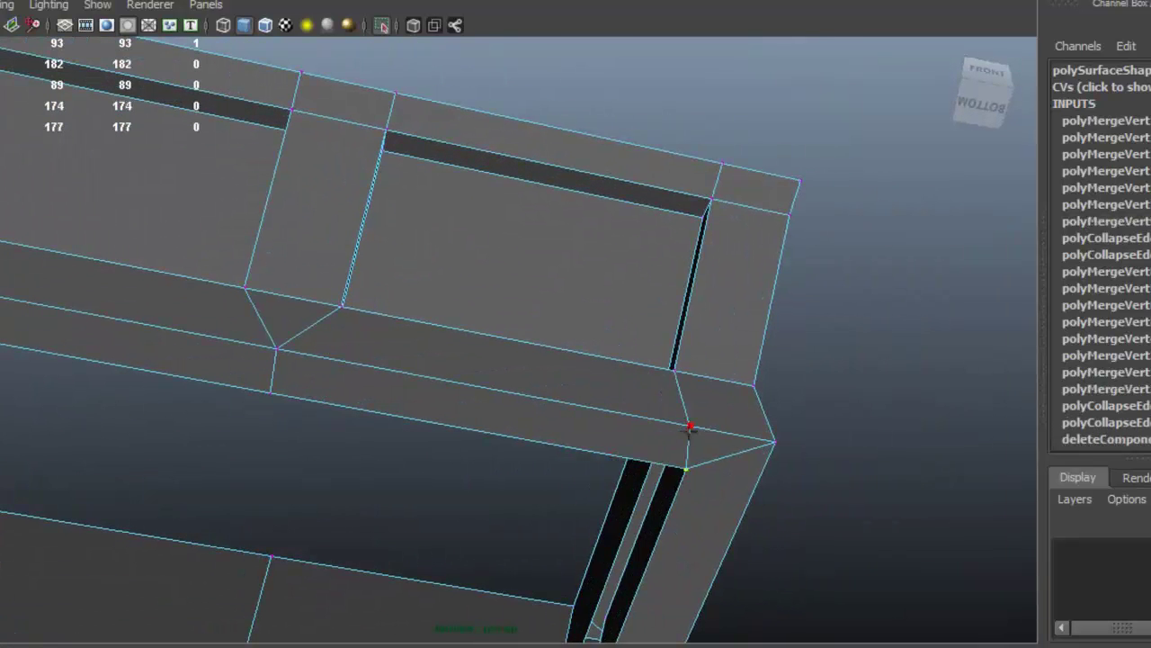
pyautogui.moveTo(763, 443); pyautogui.dragTo(775, 441)
pyautogui.scroll(-3, 629, 360)
# Try to append a face along the inner walls' bottom border with the Append to Polygon Tool, and undo it
pyautogui.keyDown('alt'); pyautogui.moveTo(630, 359); pyautogui.dragTo(443, 117); pyautogui.keyUp('alt')
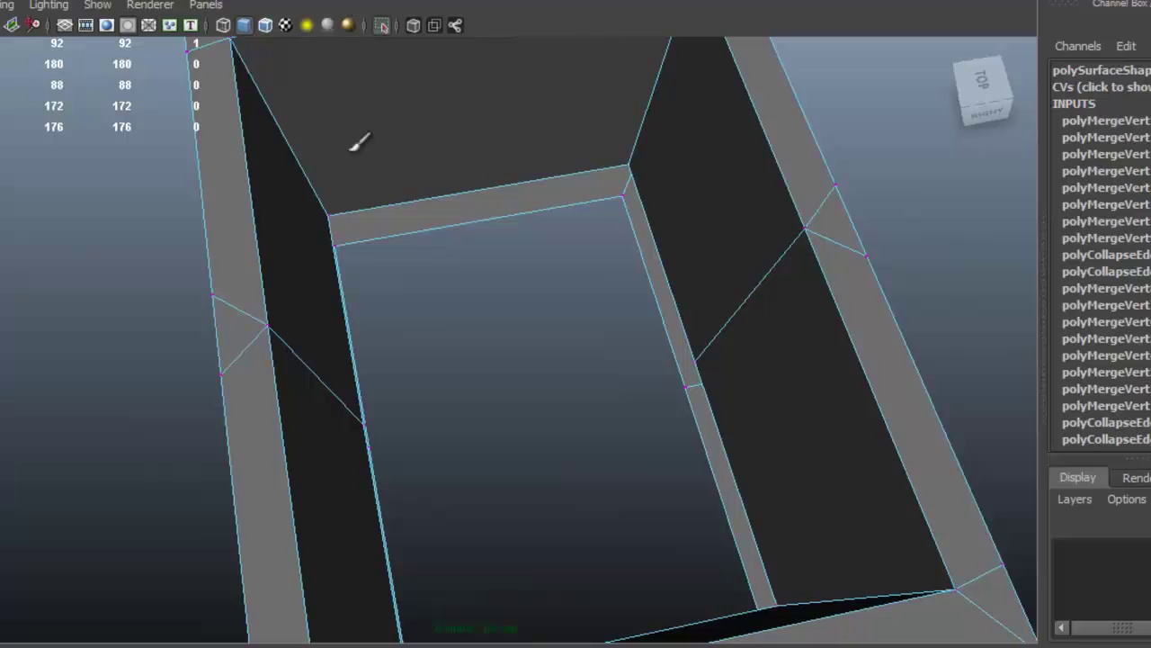
pyautogui.rightClick(358, 144)
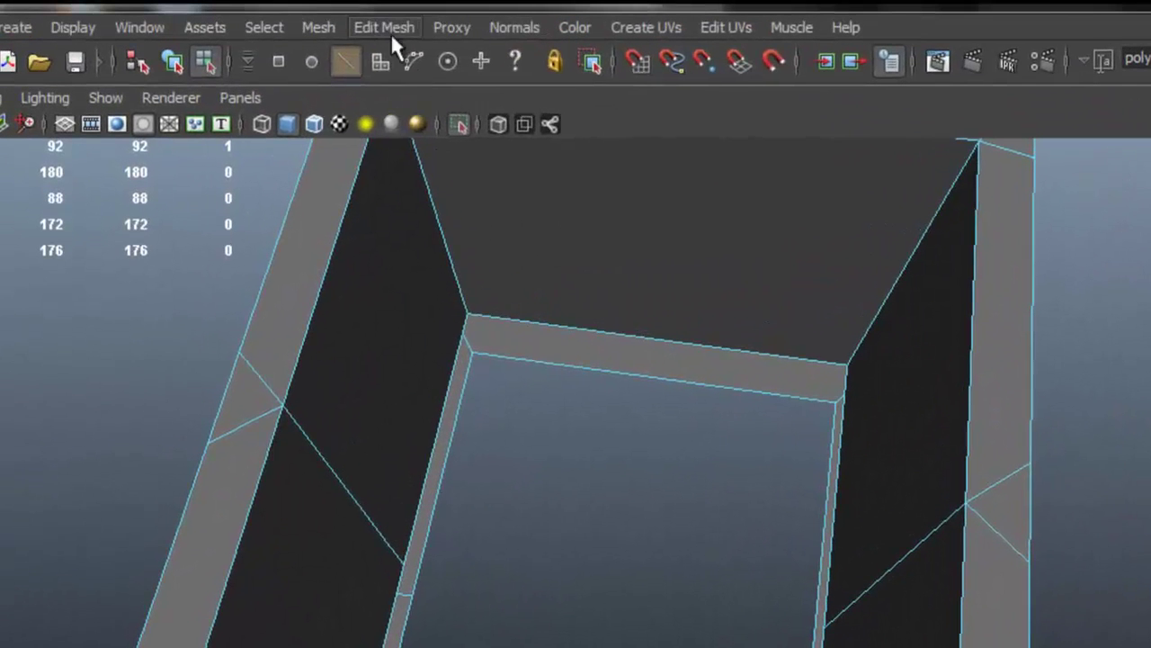
pyautogui.click(388, 25)
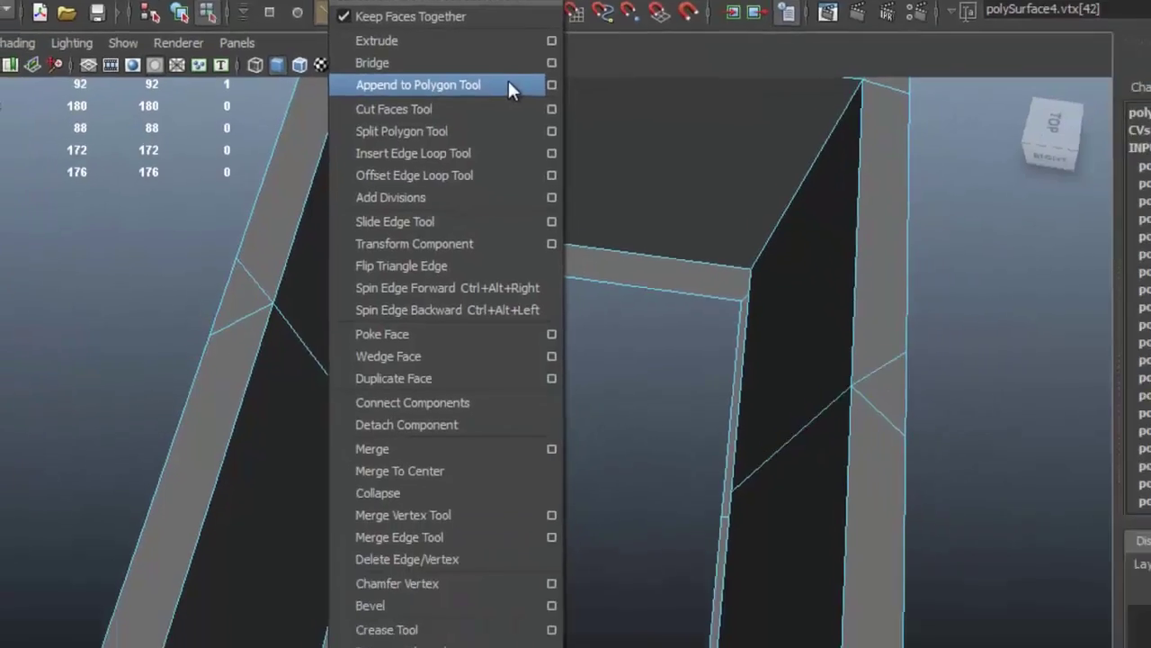
pyautogui.click(540, 148)
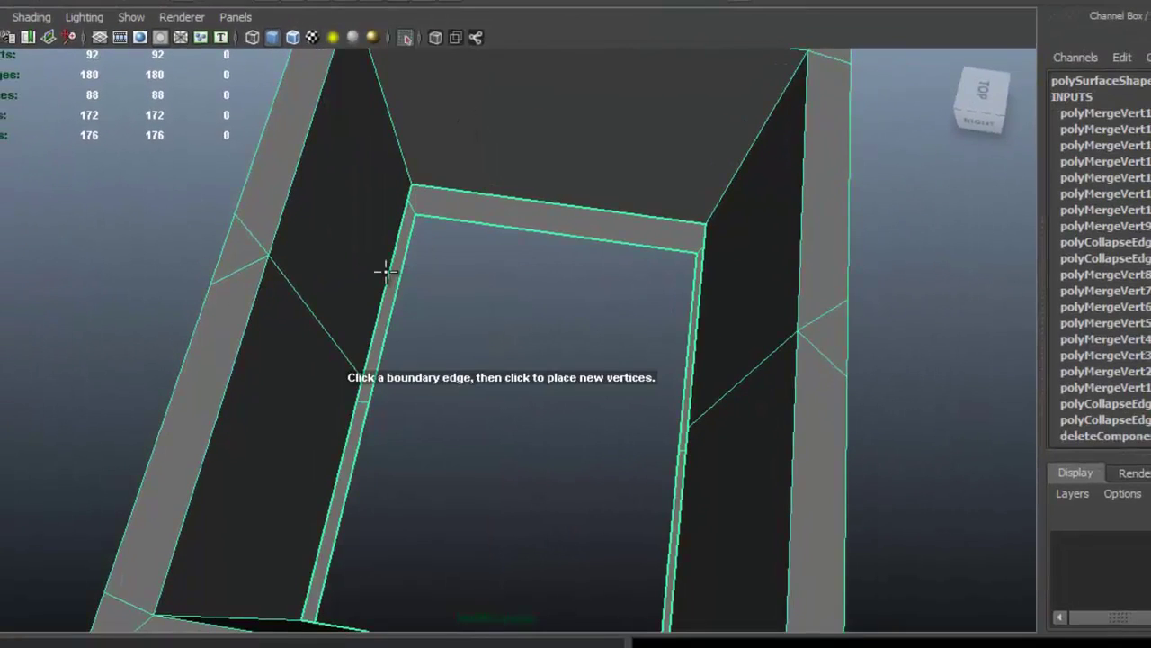
pyautogui.keyDown('alt'); pyautogui.moveTo(528, 276); pyautogui.dragTo(482, 304); pyautogui.keyUp('alt')
pyautogui.click(620, 206)
pyautogui.press('Return')
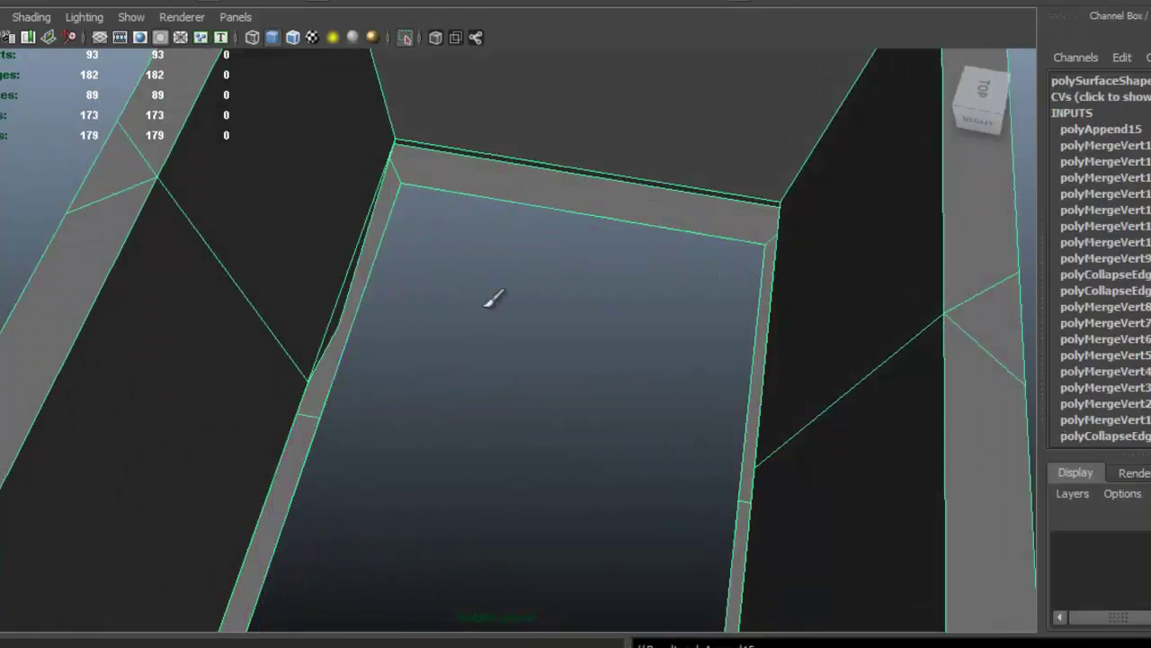
pyautogui.keyDown('alt'); pyautogui.moveTo(415, 255); pyautogui.dragTo(481, 329); pyautogui.keyUp('alt')
# Append two faces between the bottom edges of the inner long walls to close the chest's inner floor
pyautogui.press('g')
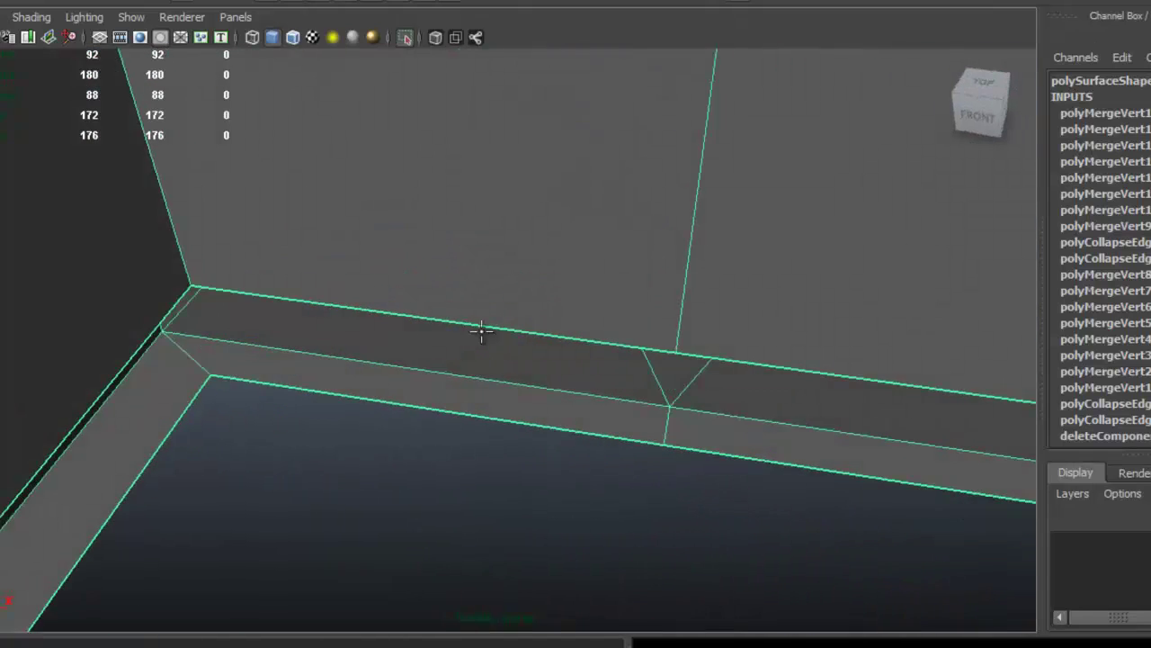
pyautogui.click(438, 319)
pyautogui.keyDown('alt'); pyautogui.moveTo(694, 347); pyautogui.dragTo(348, 355); pyautogui.keyUp('alt')
pyautogui.press('y')
pyautogui.keyDown('alt'); pyautogui.moveTo(372, 393); pyautogui.dragTo(521, 293); pyautogui.keyUp('alt')
pyautogui.scroll(3, 354, 299)
pyautogui.scroll(4, 521, 295)
pyautogui.keyDown('alt'); pyautogui.moveTo(682, 326); pyautogui.dragTo(714, 301); pyautogui.keyUp('alt')
pyautogui.click(631, 337)
pyautogui.keyDown('alt'); pyautogui.moveTo(635, 337); pyautogui.dragTo(478, 321); pyautogui.keyUp('alt')
pyautogui.press('Return')
# Append a face across one half of the outer bottom opening on the underside of the chest
pyautogui.keyDown('alt'); pyautogui.moveTo(645, 375); pyautogui.dragTo(808, 316); pyautogui.keyUp('alt')
pyautogui.keyDown('alt'); pyautogui.moveTo(586, 358); pyautogui.dragTo(582, 237, button='middle'); pyautogui.keyUp('alt')
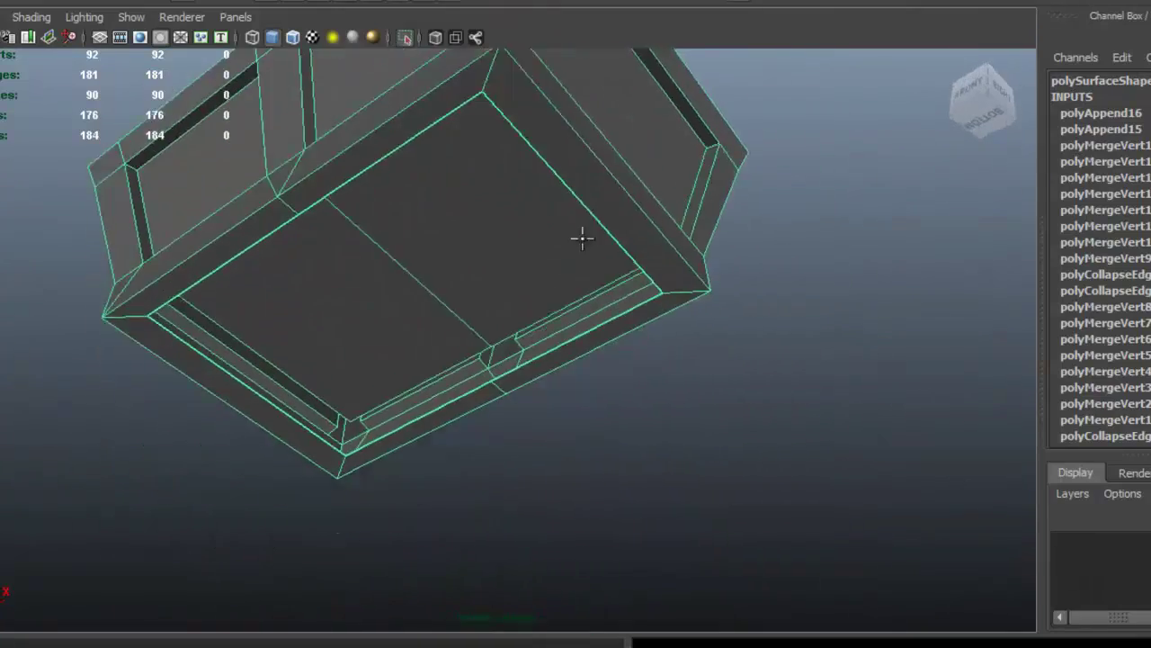
pyautogui.keyDown('alt'); pyautogui.moveTo(581, 236); pyautogui.dragTo(607, 272, button='right'); pyautogui.keyUp('alt')
pyautogui.keyDown('alt'); pyautogui.moveTo(606, 272); pyautogui.dragTo(482, 340); pyautogui.keyUp('alt')
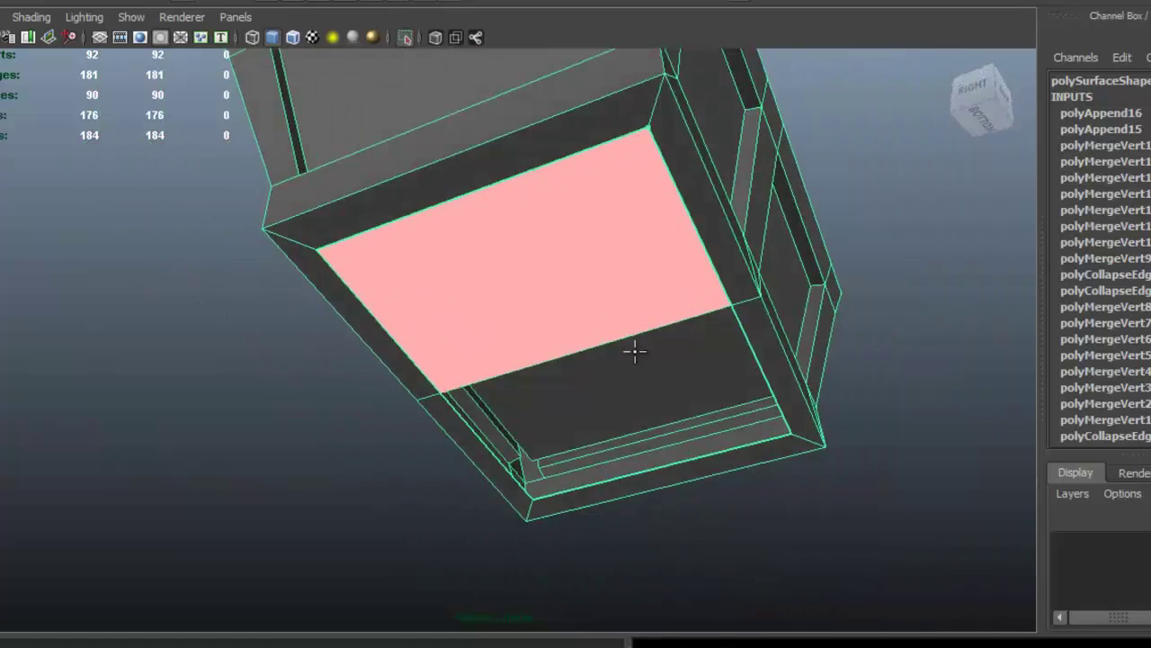
pyautogui.press('Return')
pyautogui.keyDown('alt'); pyautogui.moveTo(674, 393); pyautogui.dragTo(499, 447); pyautogui.keyUp('alt')
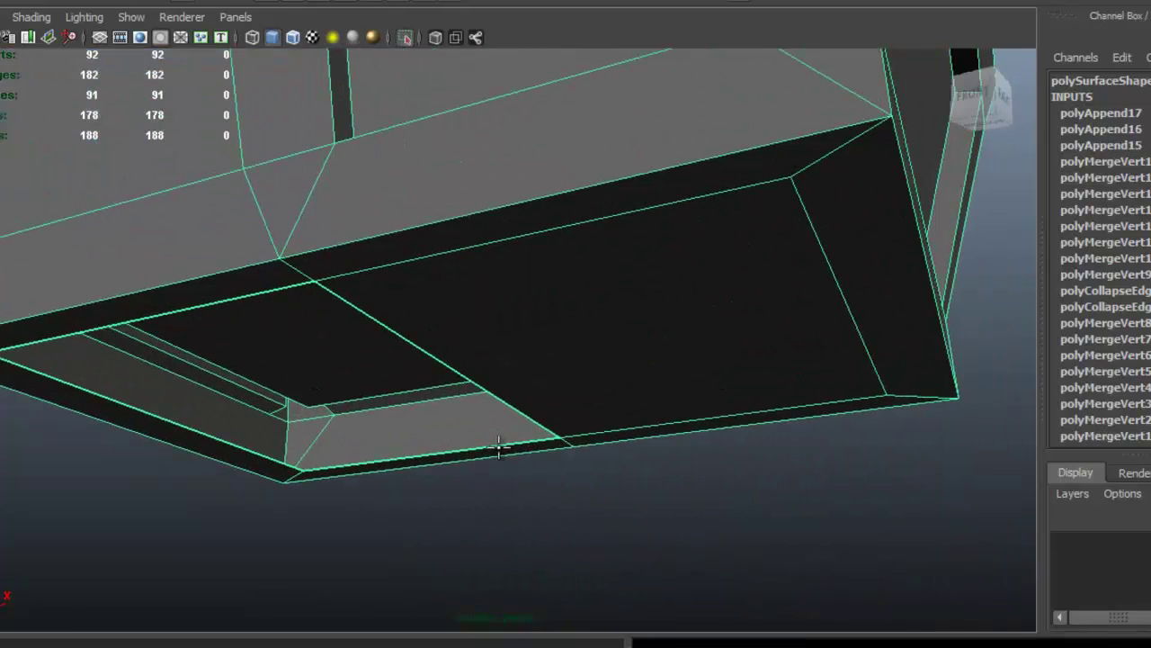
# Append a face across the remaining half of the outer bottom opening to close the chest's underside
pyautogui.keyDown('alt'); pyautogui.moveTo(362, 446); pyautogui.dragTo(488, 471); pyautogui.keyUp('alt')
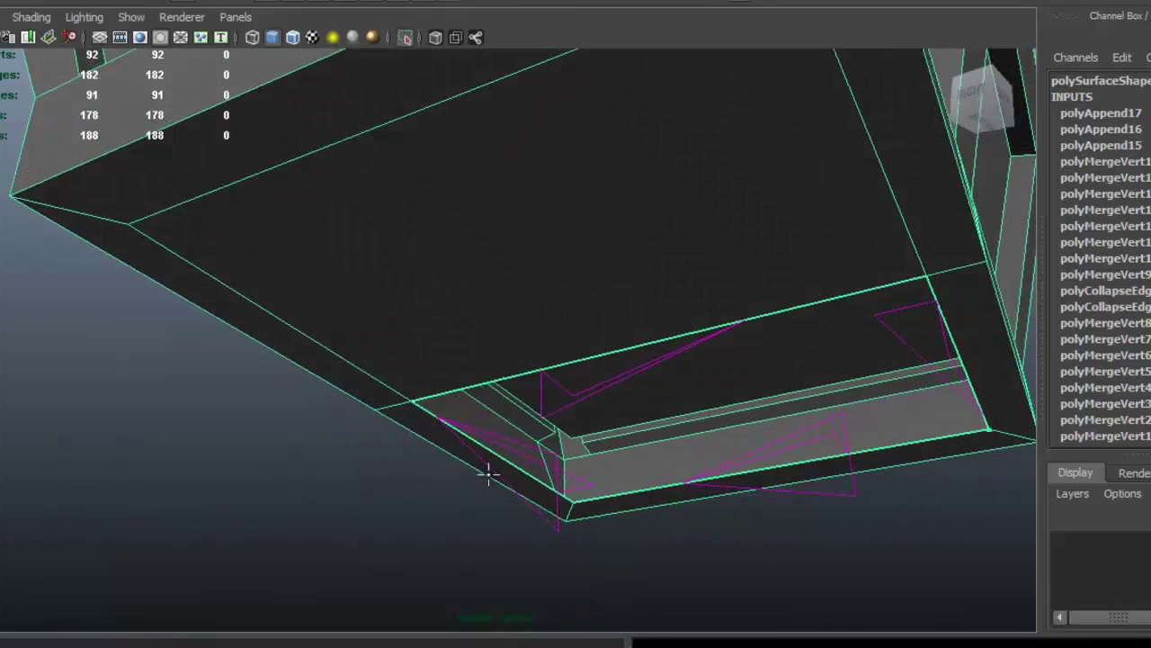
pyautogui.scroll(3, 538, 509)
pyautogui.scroll(-3, 630, 498)
pyautogui.keyDown('alt'); pyautogui.moveTo(630, 498); pyautogui.dragTo(497, 468); pyautogui.keyUp('alt')
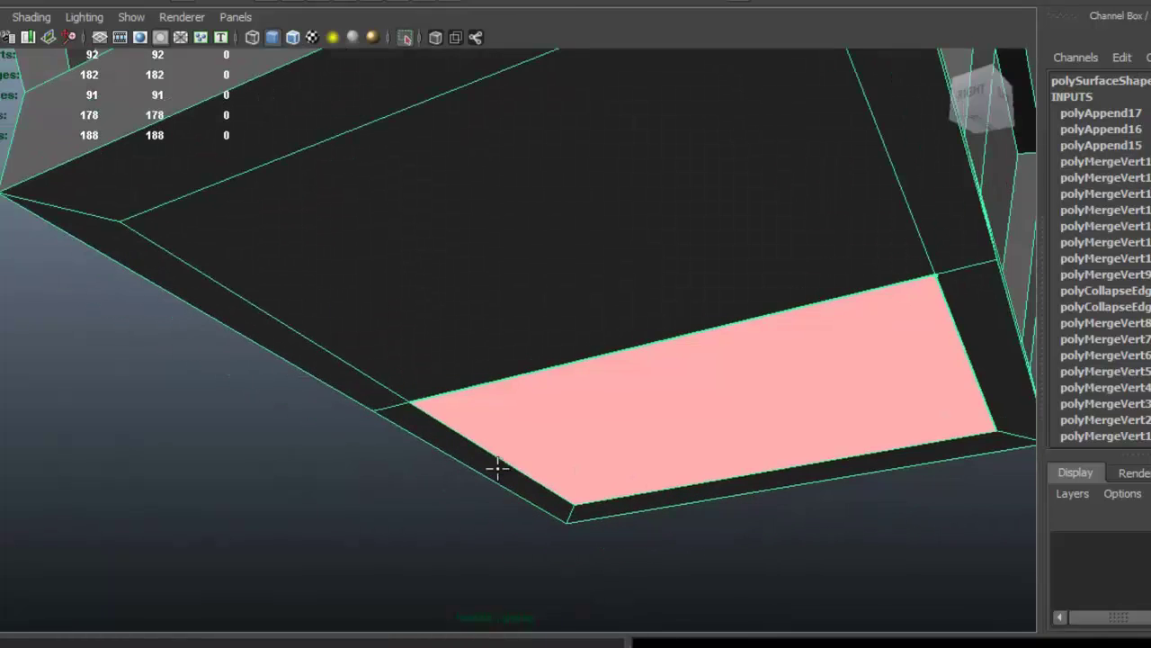
pyautogui.press('Return')
# Merge the middle vertex on one long side of the inner floor into the adjacent floor corner with the Merge Vertex Tool
pyautogui.scroll(-5, 514, 300)
pyautogui.keyDown('alt'); pyautogui.moveTo(513, 301); pyautogui.dragTo(551, 259); pyautogui.keyUp('alt')
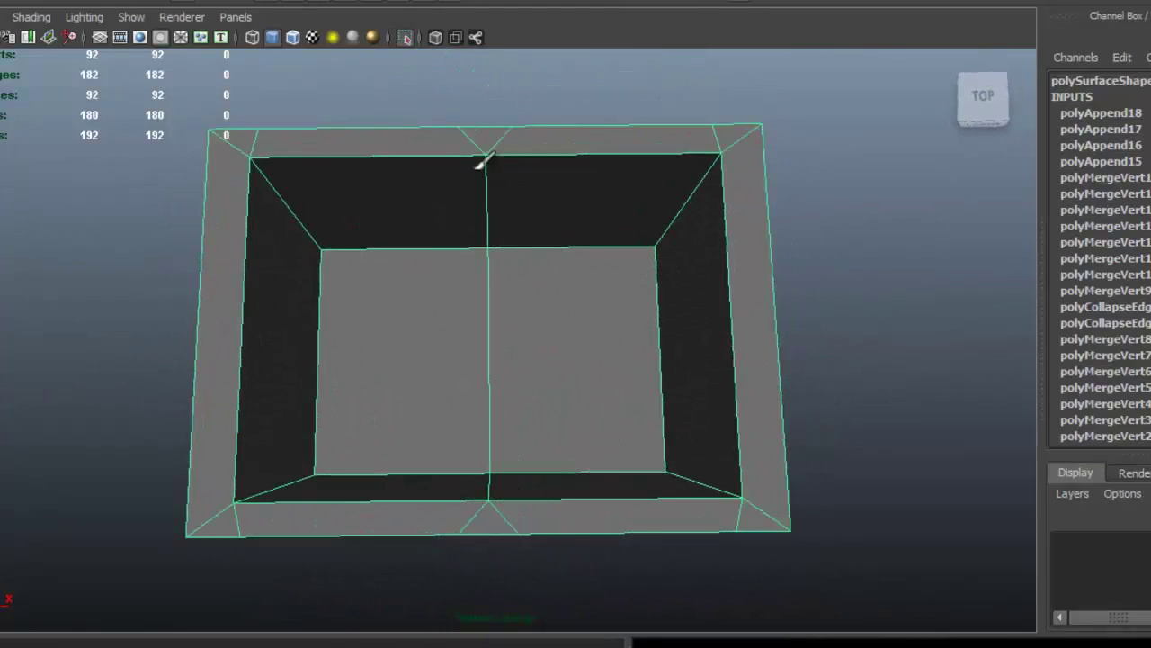
pyautogui.keyDown('alt'); pyautogui.moveTo(634, 274); pyautogui.dragTo(609, 264); pyautogui.keyUp('alt')
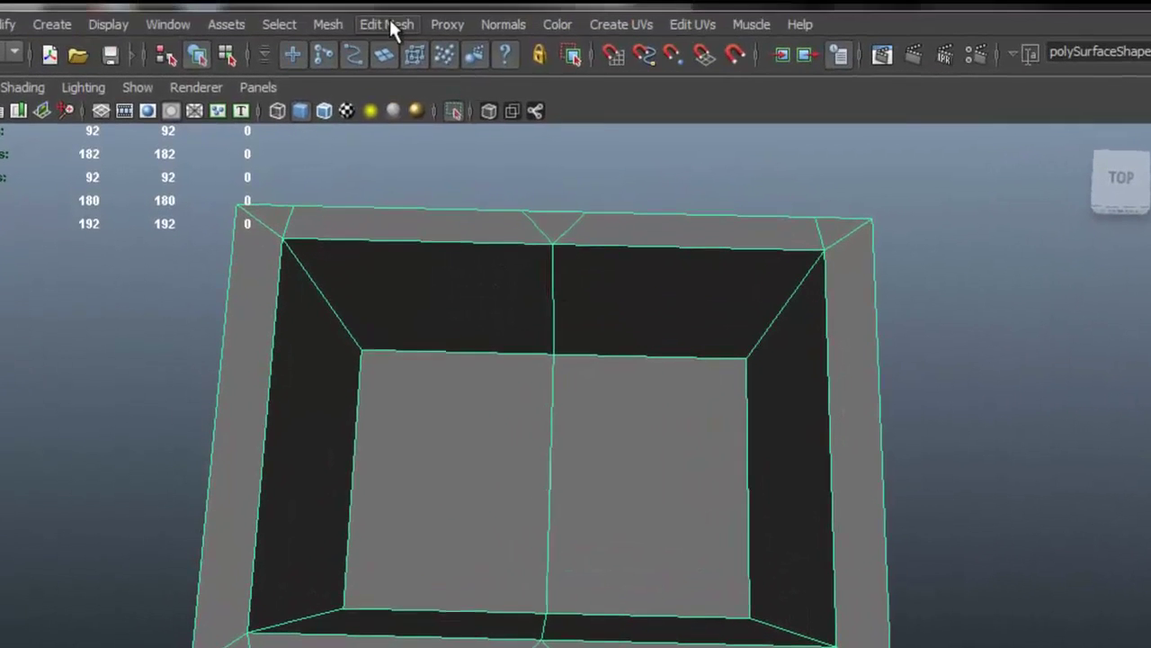
pyautogui.click(389, 24)
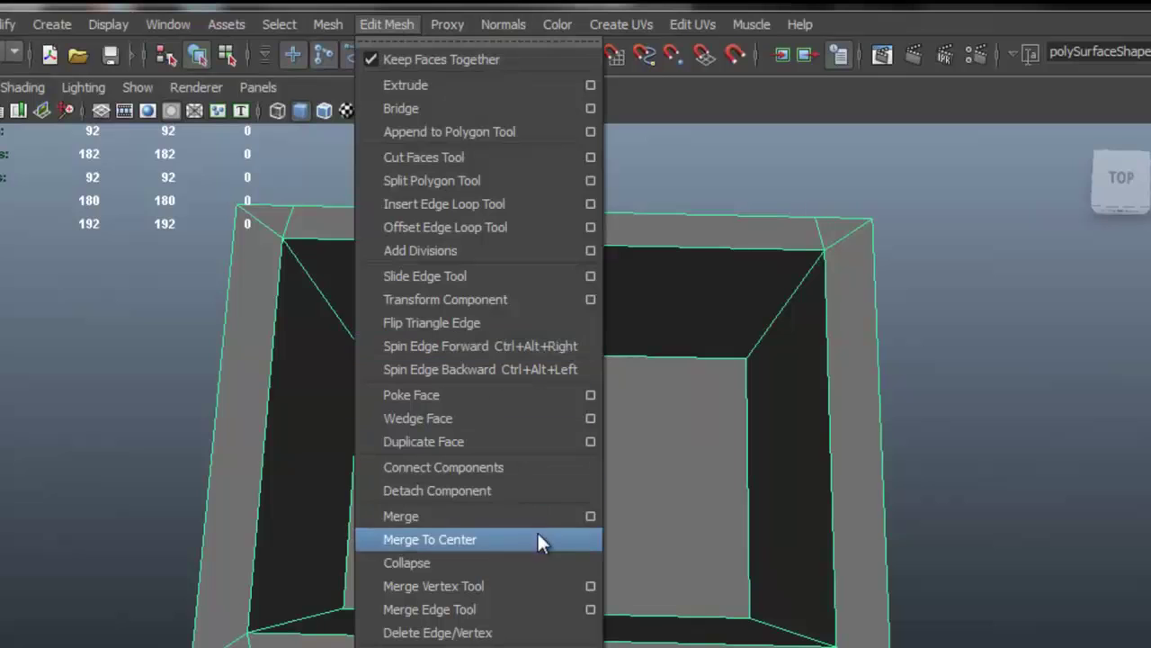
pyautogui.click(551, 585)
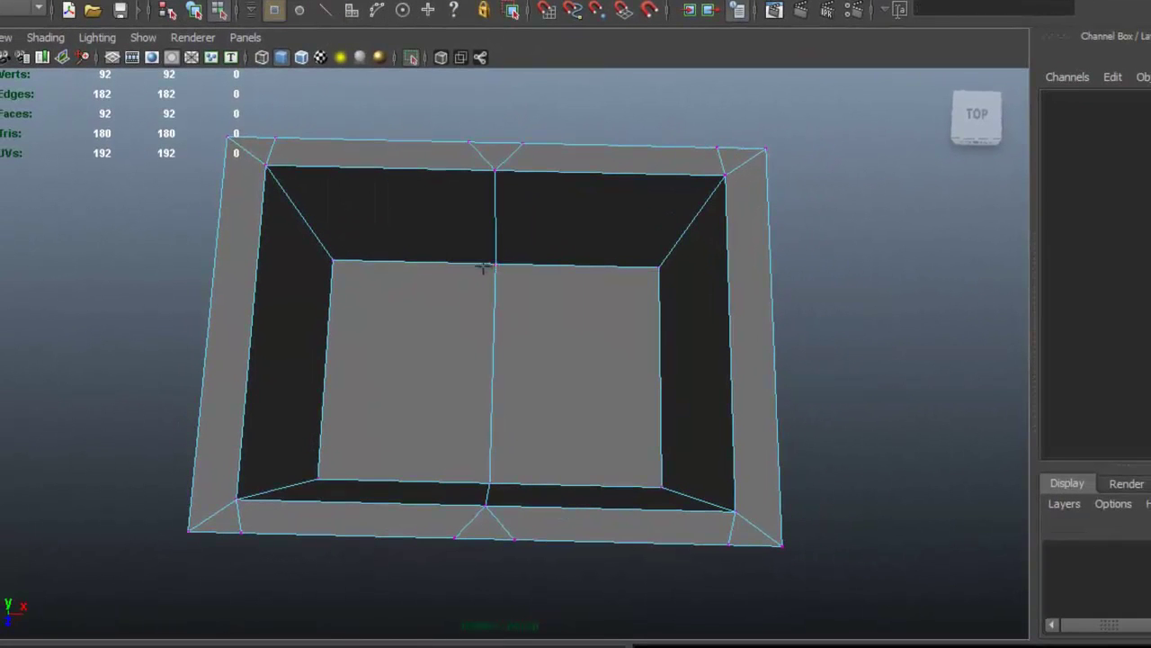
pyautogui.scroll(5, 576, 305)
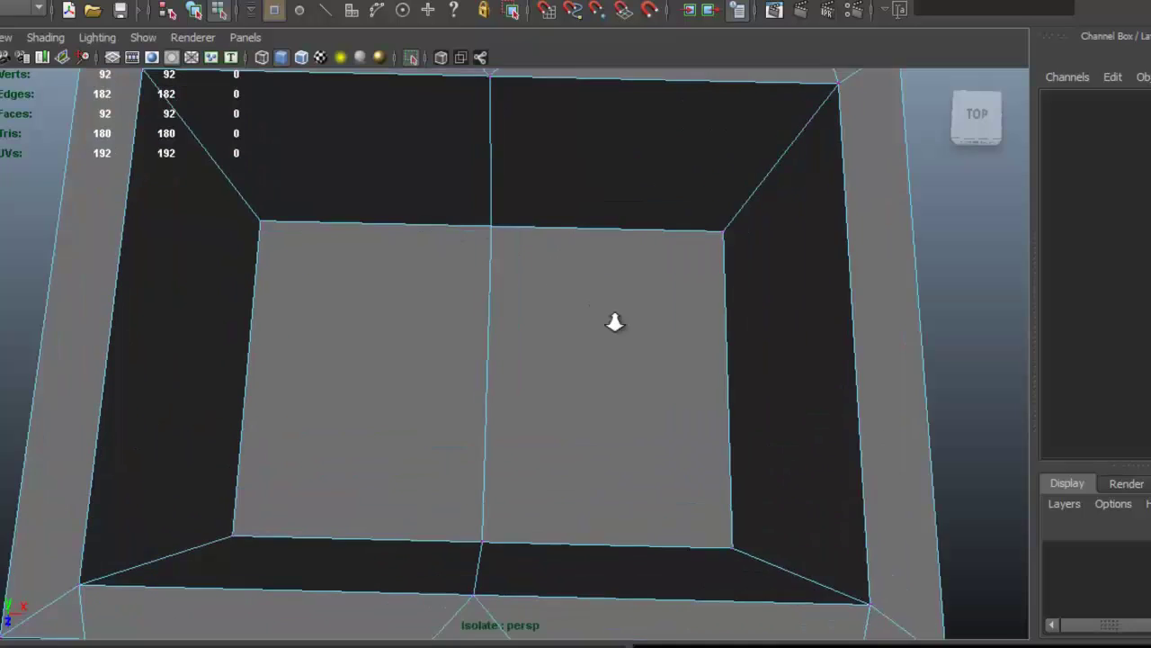
pyautogui.rightClick(478, 209)
pyautogui.click(502, 187)
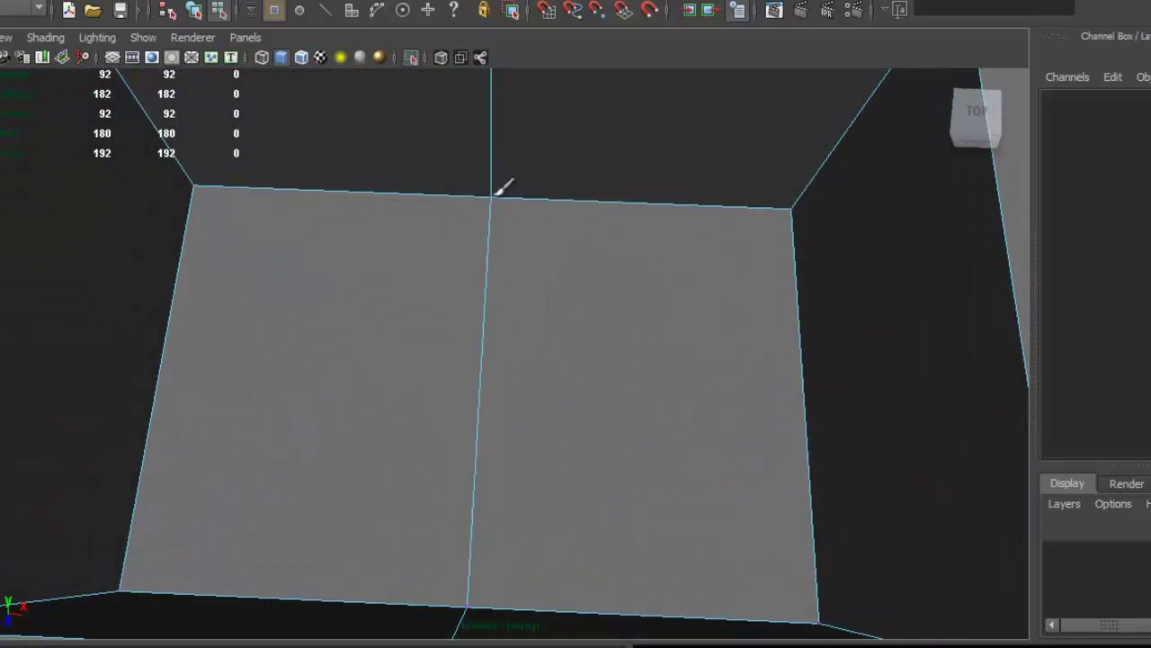
pyautogui.keyDown('alt'); pyautogui.moveTo(527, 164); pyautogui.dragTo(352, 254); pyautogui.keyUp('alt')
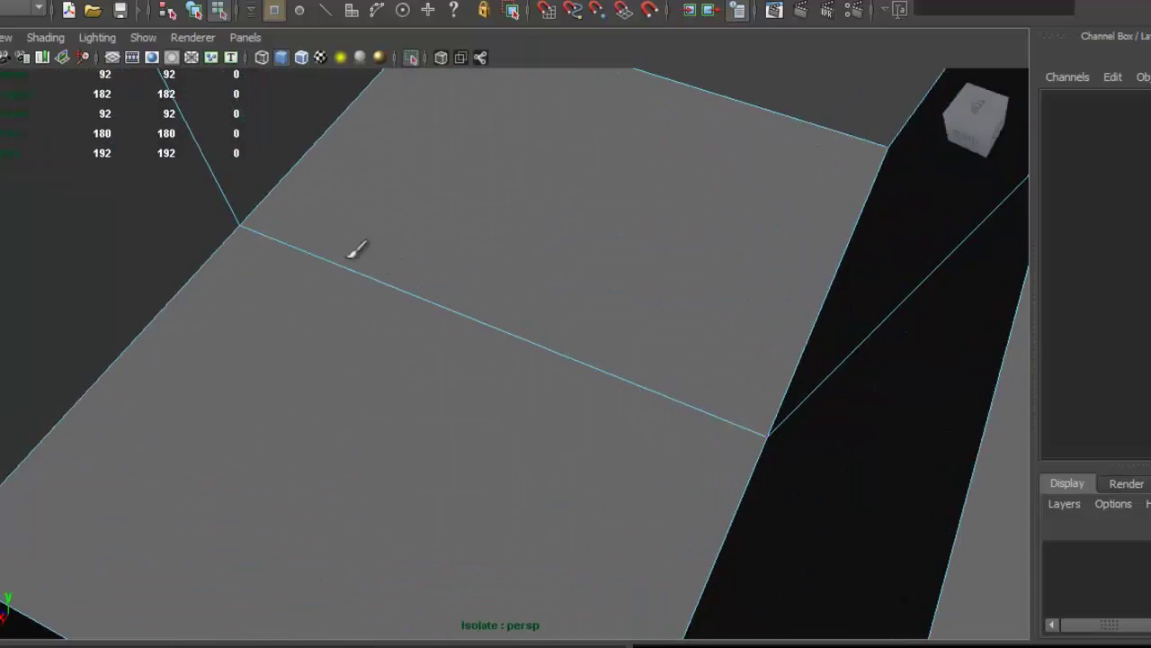
pyautogui.click(243, 225)
pyautogui.keyDown('alt'); pyautogui.moveTo(327, 216); pyautogui.dragTo(568, 429); pyautogui.keyUp('alt')
pyautogui.click(565, 430)
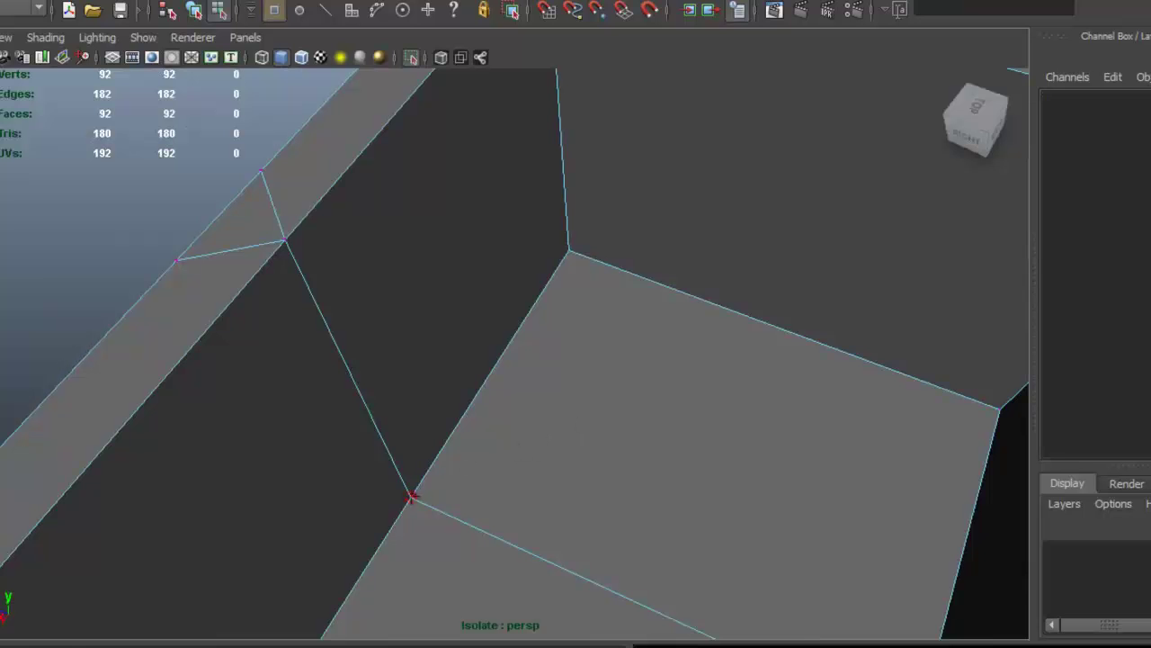
pyautogui.moveTo(568, 248); pyautogui.dragTo(568, 249)
pyautogui.keyDown('alt'); pyautogui.moveTo(671, 249); pyautogui.dragTo(514, 264); pyautogui.keyUp('alt')
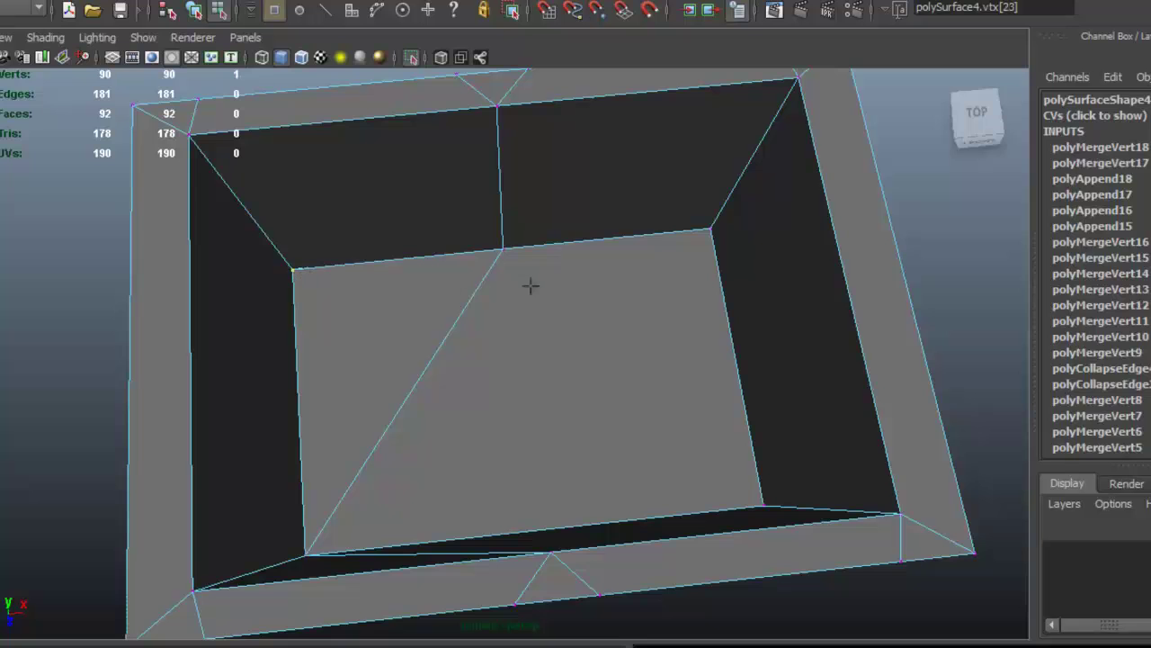
# Merge the middle vertex on the opposite long side of the inner floor into its corner at the same end
pyautogui.keyDown('alt'); pyautogui.moveTo(431, 224); pyautogui.dragTo(497, 221, button='right'); pyautogui.keyUp('alt')
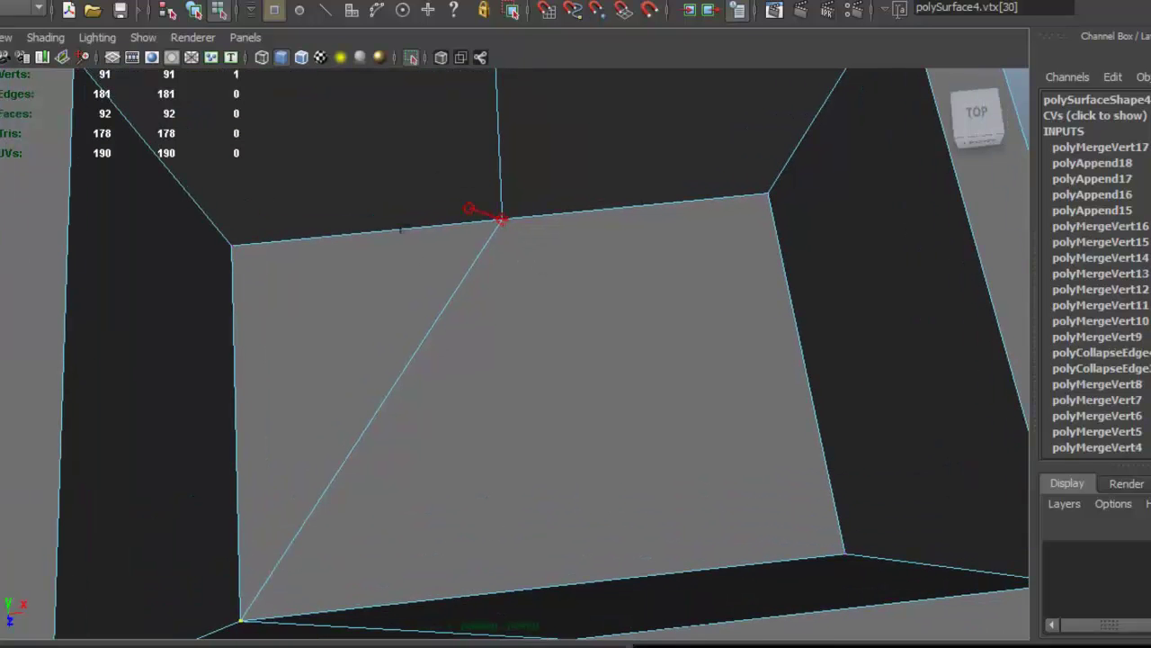
pyautogui.keyDown('alt'); pyautogui.moveTo(524, 265); pyautogui.dragTo(421, 233, button='right'); pyautogui.keyUp('alt')
pyautogui.keyDown('alt'); pyautogui.moveTo(421, 233); pyautogui.dragTo(432, 407); pyautogui.keyUp('alt')
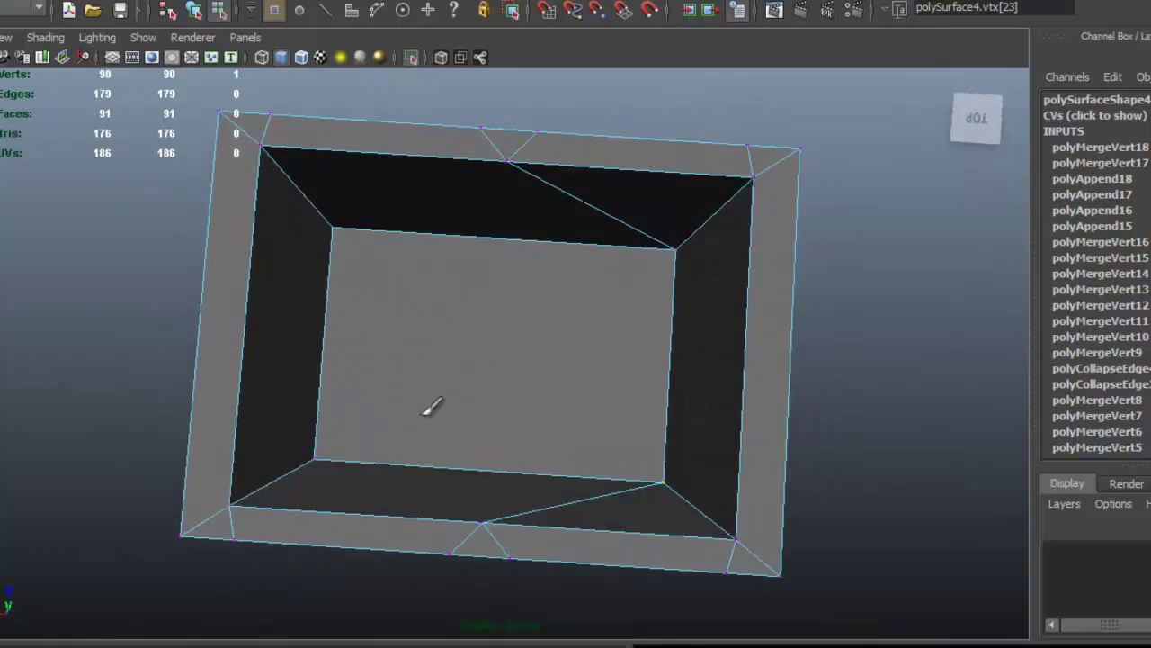
# Select the inset rectangle of edges on the chest's underside and remove it with Delete Edge/Vertex
pyautogui.keyDown('alt'); pyautogui.moveTo(566, 310); pyautogui.dragTo(661, 196); pyautogui.keyUp('alt')
pyautogui.keyDown('alt'); pyautogui.moveTo(502, 322); pyautogui.dragTo(460, 291); pyautogui.keyUp('alt')
pyautogui.moveTo(386, 258); pyautogui.dragTo(393, 201, button='right')
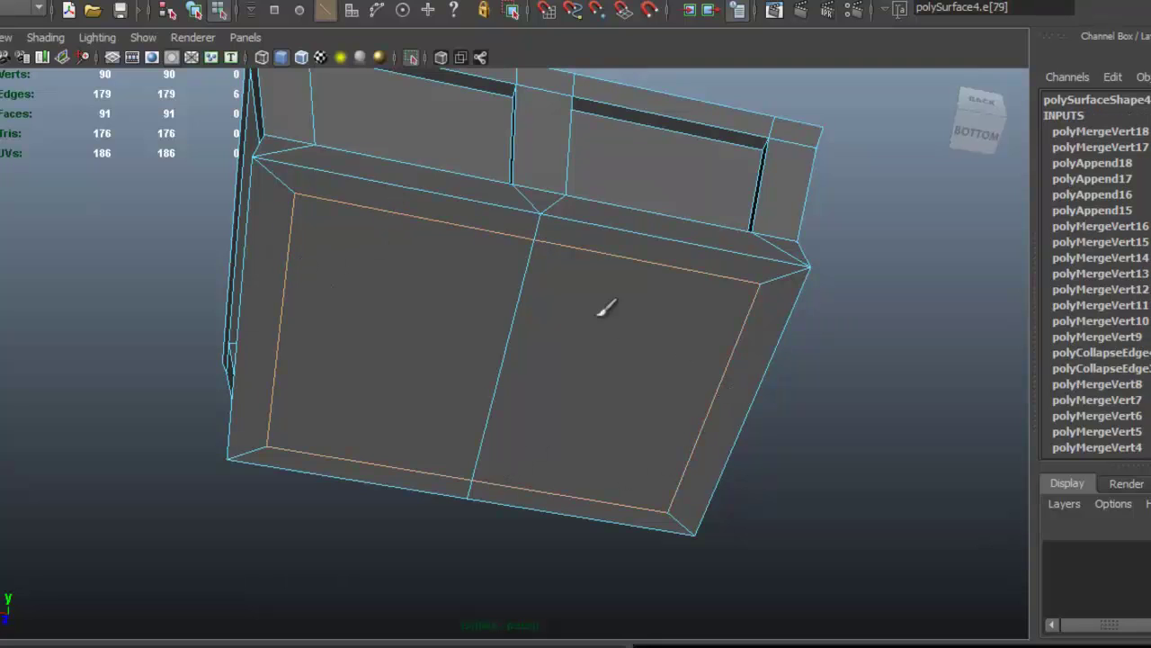
pyautogui.keyDown('alt'); pyautogui.moveTo(606, 308); pyautogui.dragTo(630, 264); pyautogui.keyUp('alt')
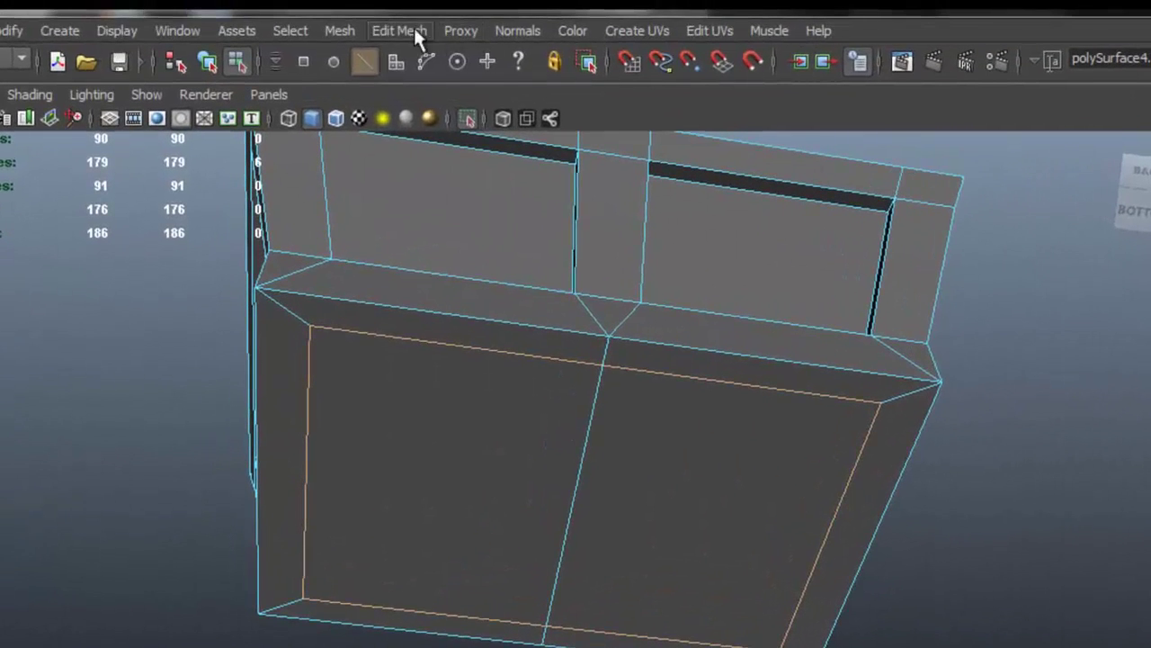
pyautogui.click(413, 29)
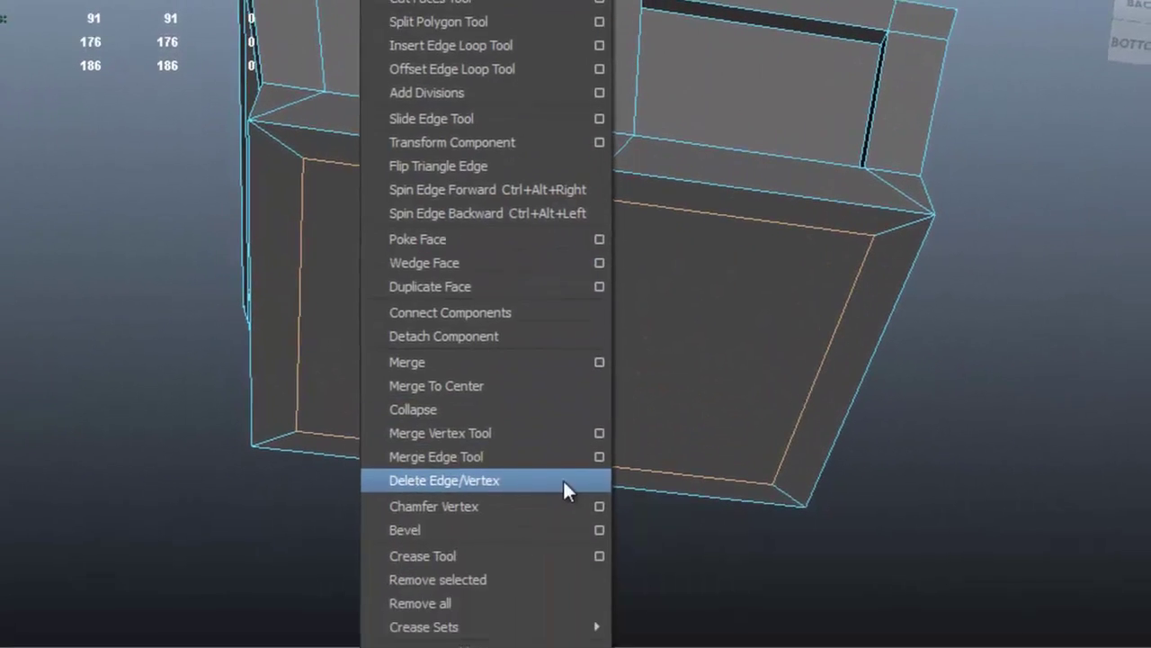
pyautogui.click(563, 480)
pyautogui.keyDown('alt'); pyautogui.moveTo(527, 259); pyautogui.dragTo(494, 235); pyautogui.keyUp('alt')
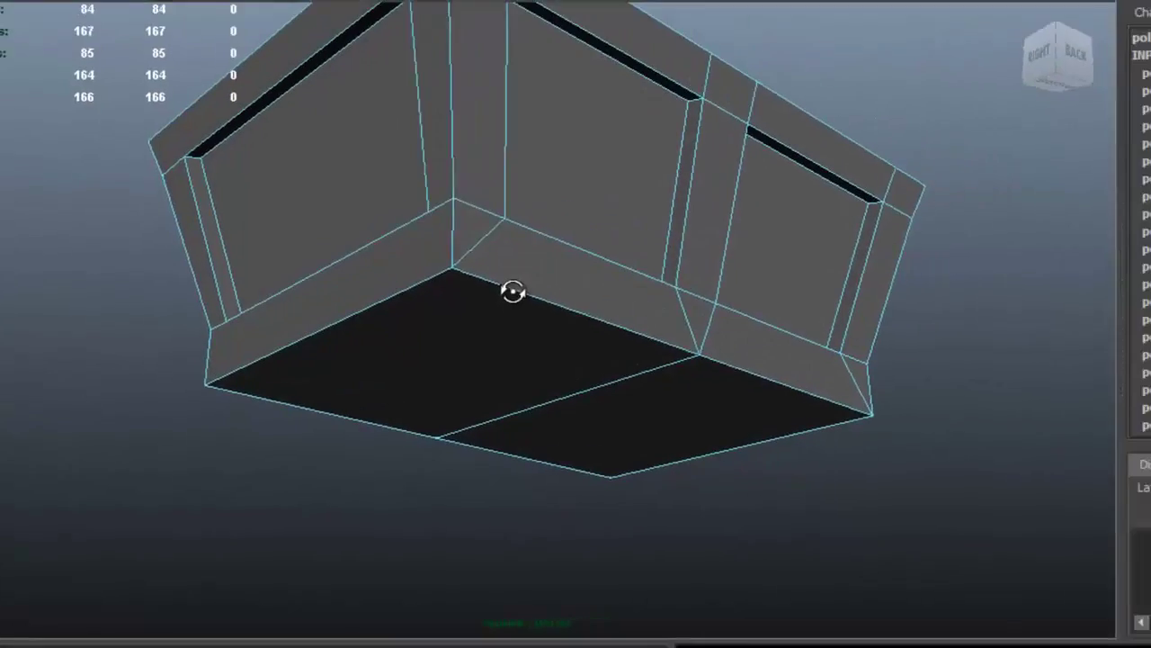
# Return to object selection, turn off isolation to show the whole chest, and close the lid by setting its Rotate X to 0
pyautogui.keyDown('alt'); pyautogui.moveTo(437, 282); pyautogui.dragTo(591, 214); pyautogui.keyUp('alt')
pyautogui.moveTo(511, 217); pyautogui.dragTo(604, 193, button='right')
pyautogui.keyDown('alt'); pyautogui.moveTo(603, 192); pyautogui.dragTo(580, 270); pyautogui.keyUp('alt')
pyautogui.click(538, 261)
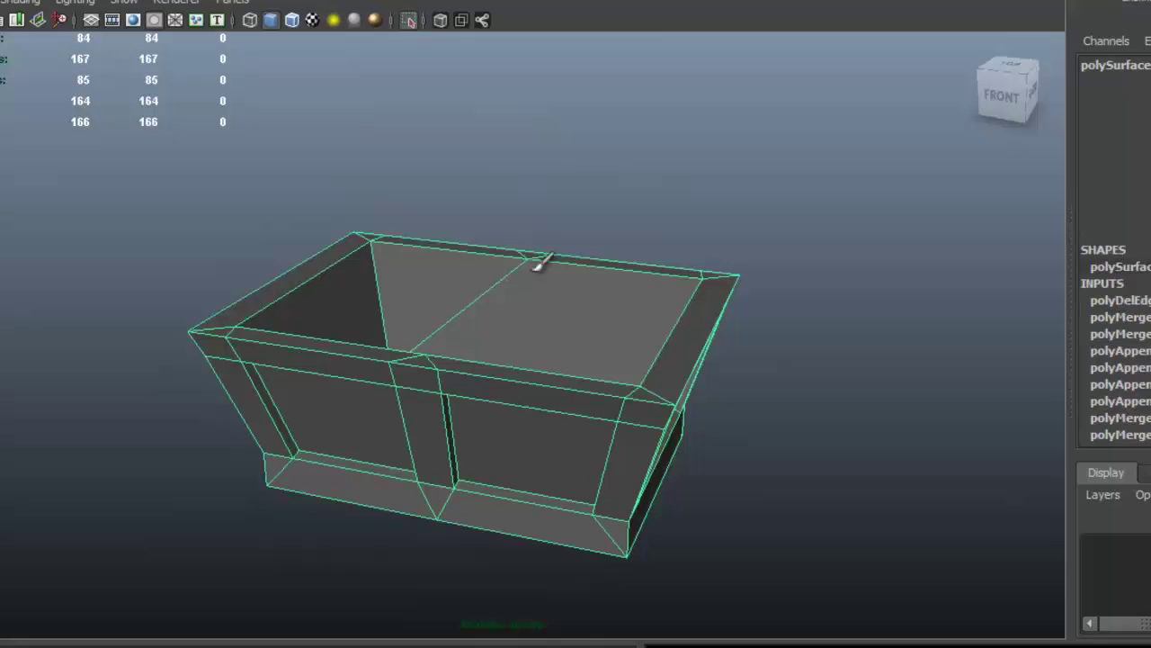
pyautogui.click(407, 22)
pyautogui.moveTo(509, 231)
pyautogui.keyDown('alt'); pyautogui.mouseDown()
pyautogui.moveTo(675, 278)
pyautogui.moveTo(542, 260)
pyautogui.moveTo(419, 300)
pyautogui.moveTo(567, 217)
pyautogui.moveTo(511, 240)
pyautogui.moveTo(526, 234)
pyautogui.mouseUp(); pyautogui.keyUp('alt')
pyautogui.click(561, 219)
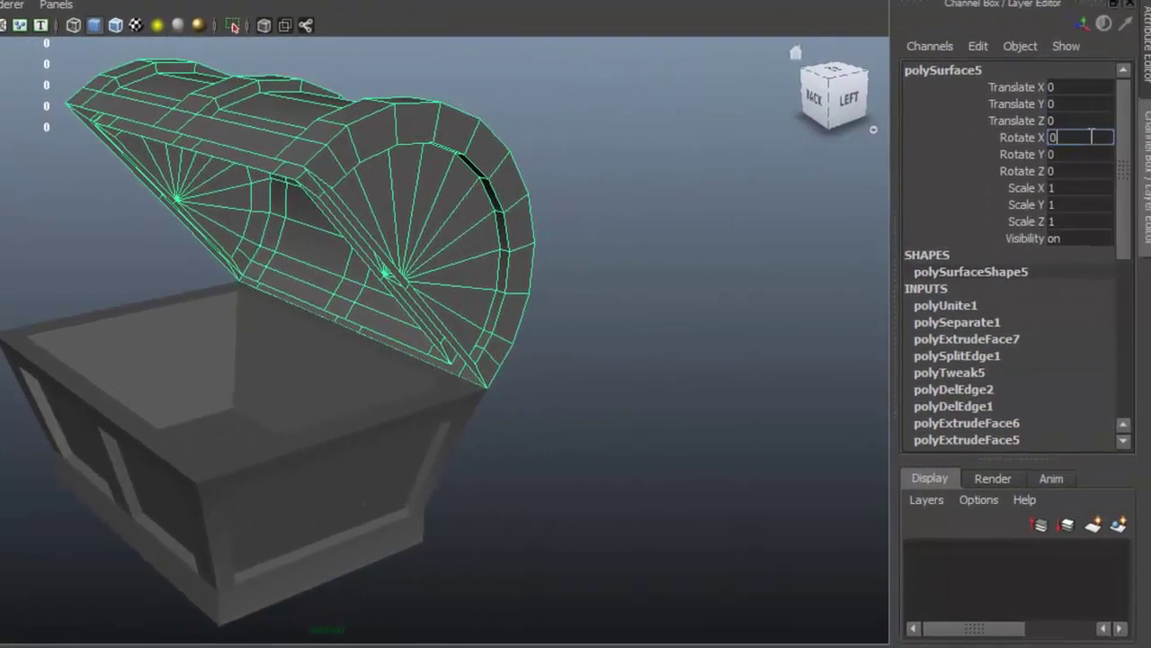
pyautogui.click(1150, 131)
pyautogui.write('0')
pyautogui.press('Return')
# Isolate the lid and switch it to edge selection, facing one of its semicircular ends
pyautogui.keyDown('alt'); pyautogui.moveTo(553, 216); pyautogui.dragTo(272, 105); pyautogui.keyUp('alt')
pyautogui.click(412, 41)
pyautogui.keyDown('alt'); pyautogui.moveTo(544, 277); pyautogui.dragTo(494, 299); pyautogui.keyUp('alt')
pyautogui.moveTo(495, 300); pyautogui.dragTo(482, 259, button='right')
pyautogui.keyDown('alt'); pyautogui.moveTo(674, 314); pyautogui.dragTo(663, 353); pyautogui.keyUp('alt')
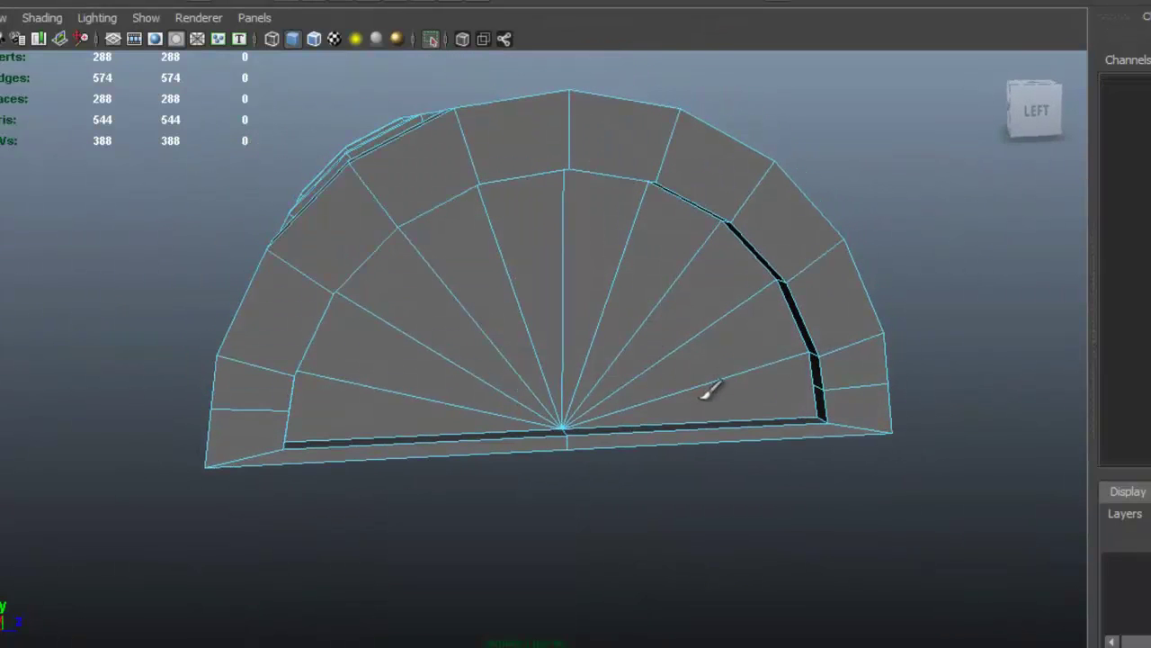
# Select the radiating edges on both semicircular end panels of the lid and remove them with Delete Edge/Vertex
pyautogui.moveTo(711, 389); pyautogui.dragTo(439, 338)
pyautogui.keyDown('alt'); pyautogui.moveTo(394, 388); pyautogui.dragTo(451, 223); pyautogui.keyUp('alt')
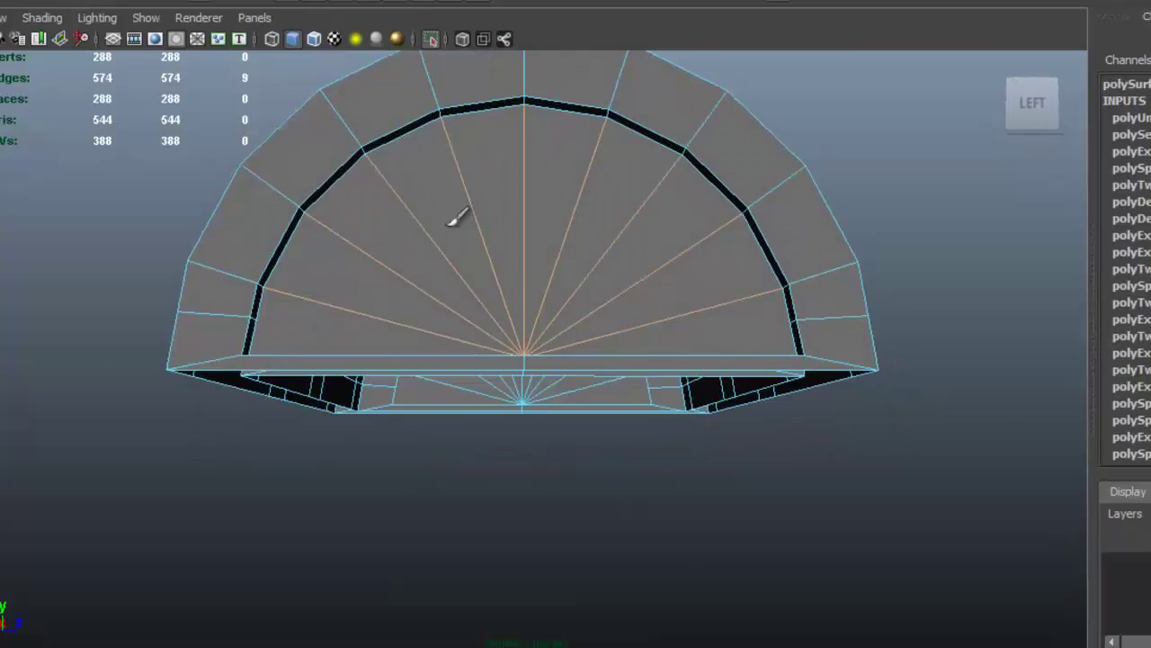
pyautogui.keyDown('alt'); pyautogui.moveTo(461, 138); pyautogui.dragTo(707, 317); pyautogui.keyUp('alt')
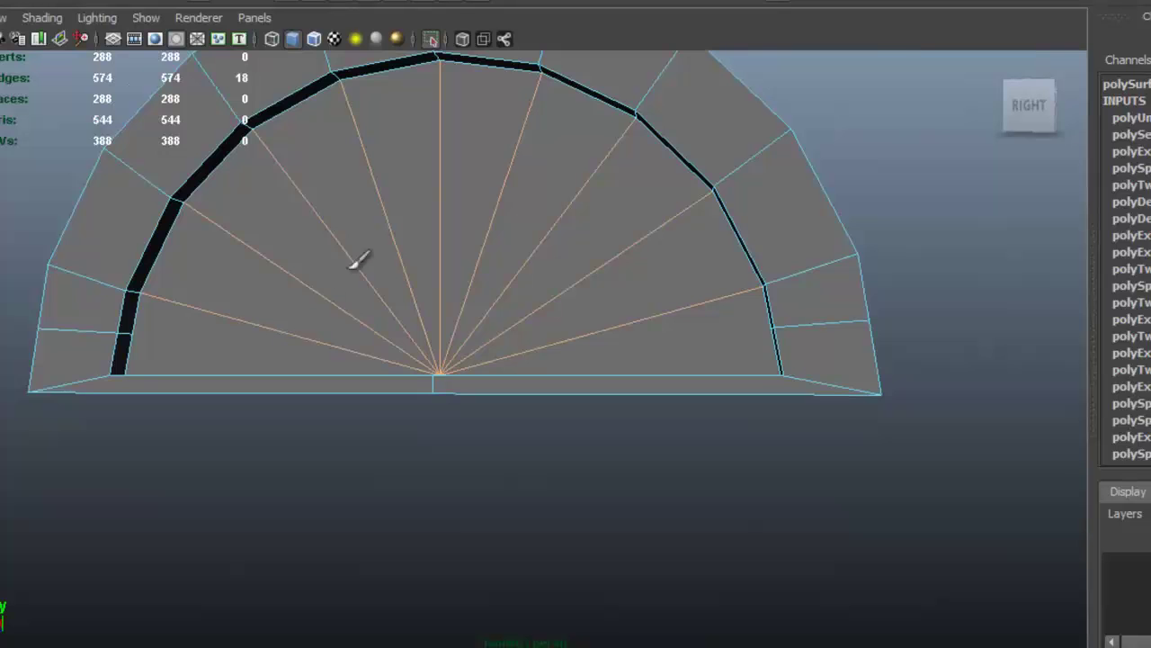
pyautogui.scroll(-3, 540, 298)
pyautogui.keyDown('alt'); pyautogui.moveTo(540, 298); pyautogui.dragTo(504, 241); pyautogui.keyUp('alt')
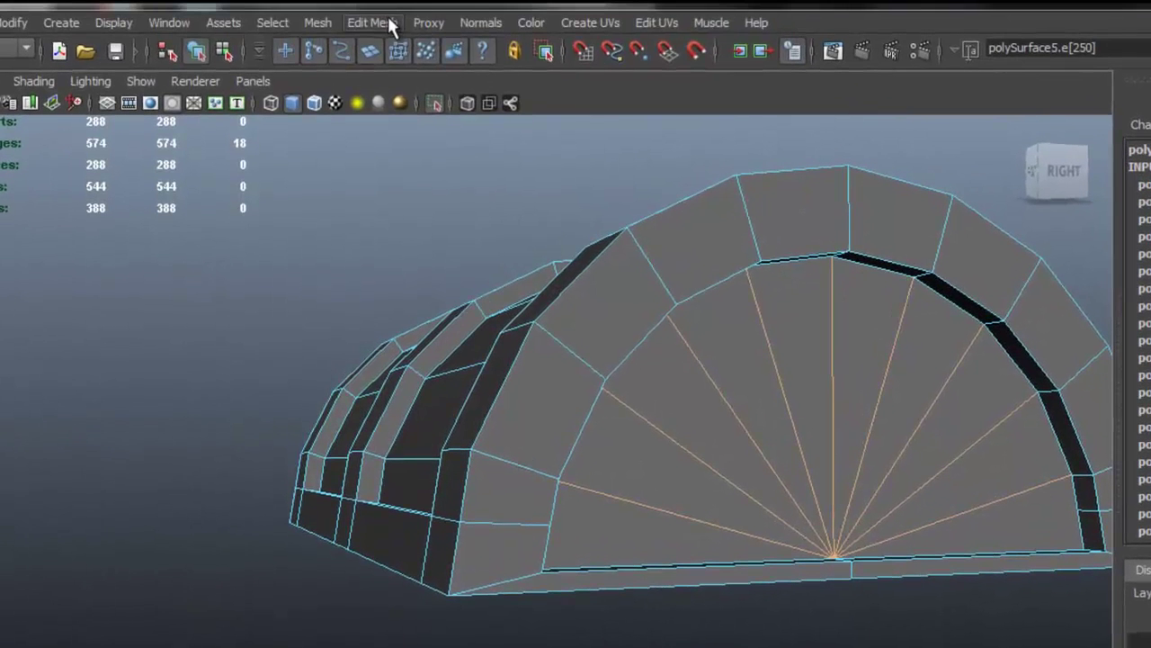
pyautogui.click(388, 16)
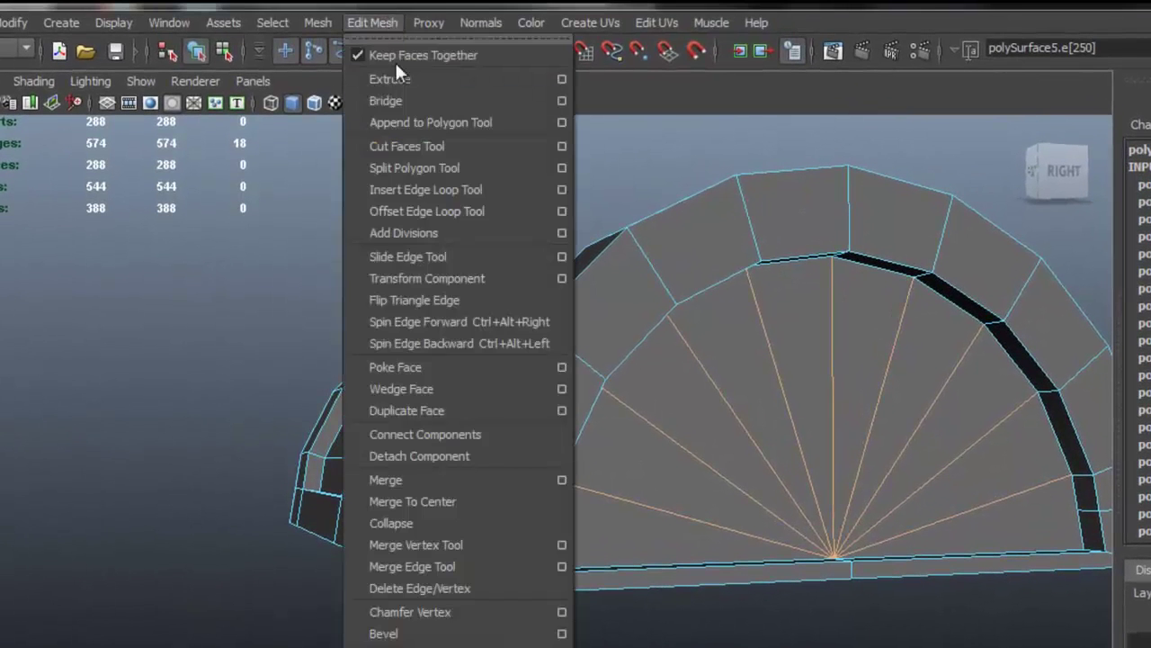
pyautogui.click(500, 587)
# Delete the edge loop just above the lowest one around the curved lid
pyautogui.keyDown('alt'); pyautogui.moveTo(500, 587); pyautogui.dragTo(581, 499); pyautogui.keyUp('alt')
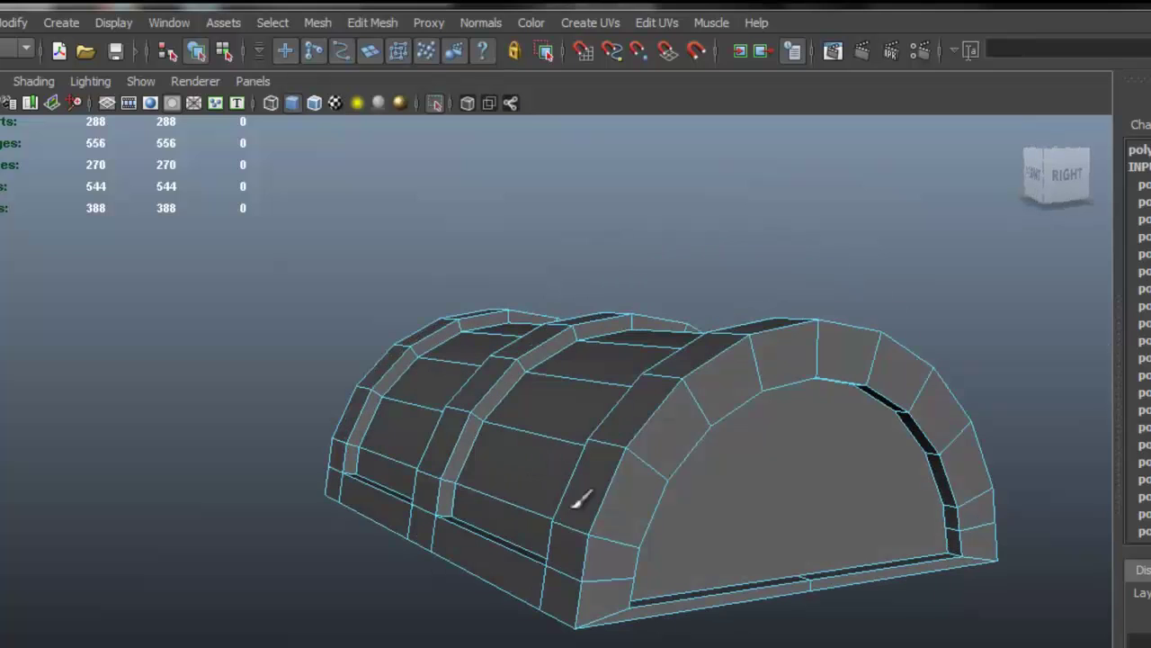
pyautogui.click(623, 531)
pyautogui.keyDown('alt'); pyautogui.moveTo(623, 530); pyautogui.dragTo(568, 390); pyautogui.keyUp('alt')
pyautogui.press('Delete')
# Connect the lowest pair of opposite arch vertices on the lid's recessed end panel with a horizontal edge using Connect Components
pyautogui.moveTo(505, 355); pyautogui.dragTo(475, 354, button='right')
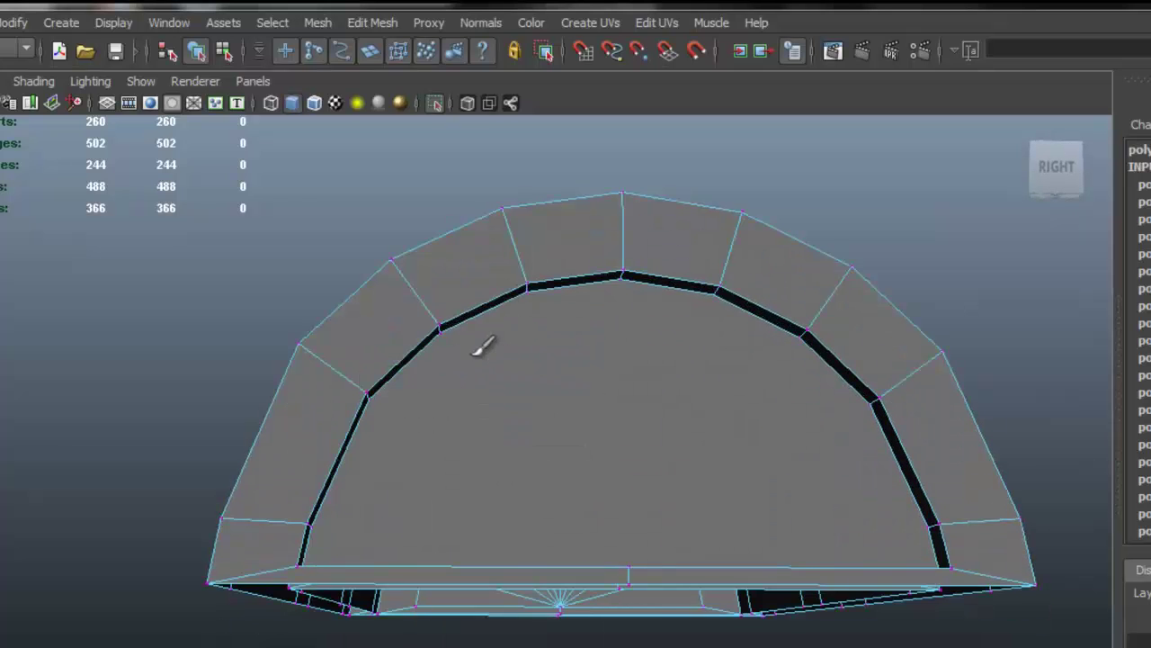
pyautogui.keyDown('alt'); pyautogui.moveTo(426, 461); pyautogui.dragTo(423, 468); pyautogui.keyUp('alt')
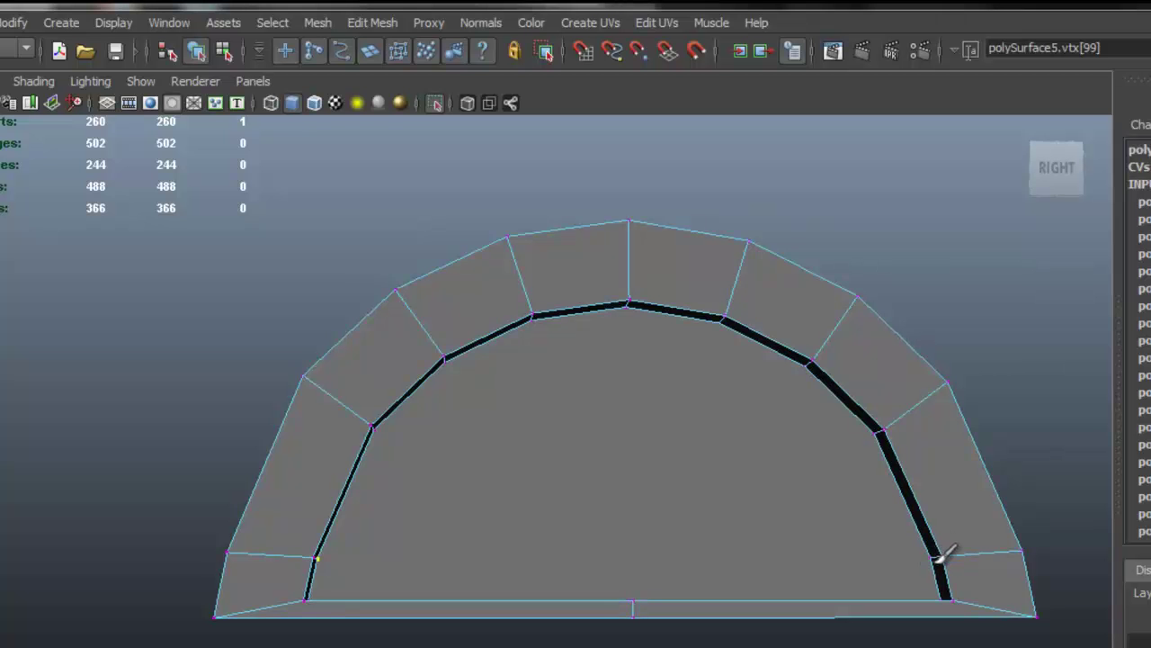
pyautogui.keyDown('alt'); pyautogui.moveTo(936, 544); pyautogui.dragTo(884, 525); pyautogui.keyUp('alt')
pyautogui.scroll(3, 884, 524)
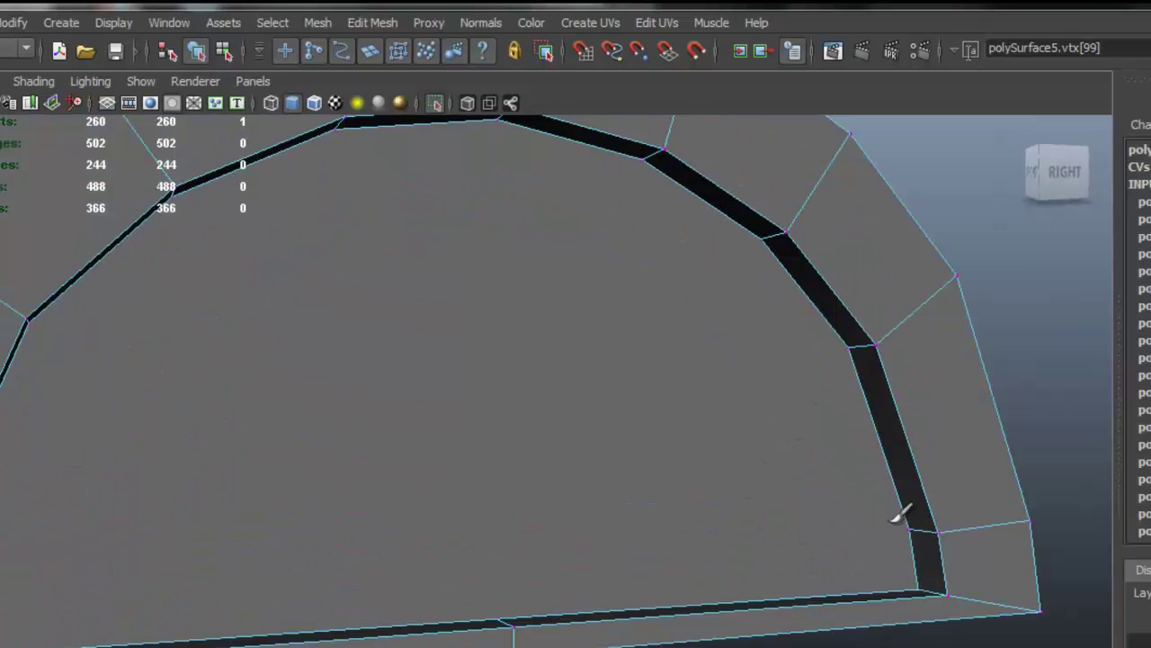
pyautogui.keyDown('alt'); pyautogui.moveTo(504, 493); pyautogui.dragTo(437, 498); pyautogui.keyUp('alt')
pyautogui.keyDown('alt'); pyautogui.moveTo(225, 481); pyautogui.dragTo(557, 416, button='middle'); pyautogui.keyUp('alt')
pyautogui.scroll(3, 284, 477)
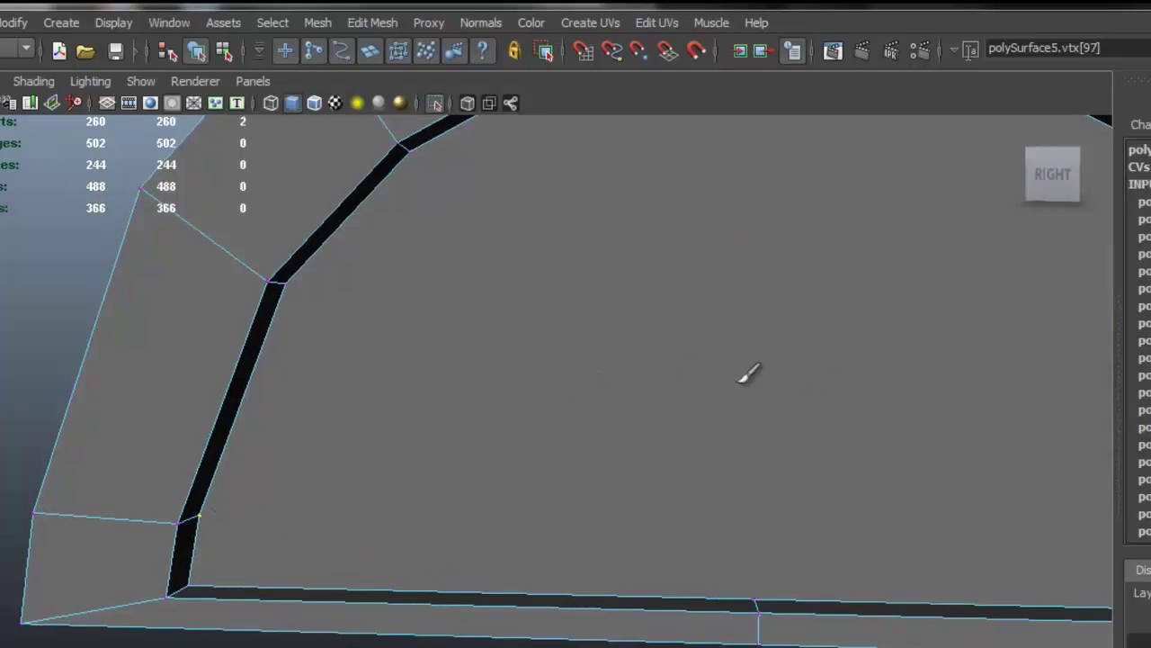
pyautogui.scroll(-5, 749, 375)
pyautogui.click(372, 23)
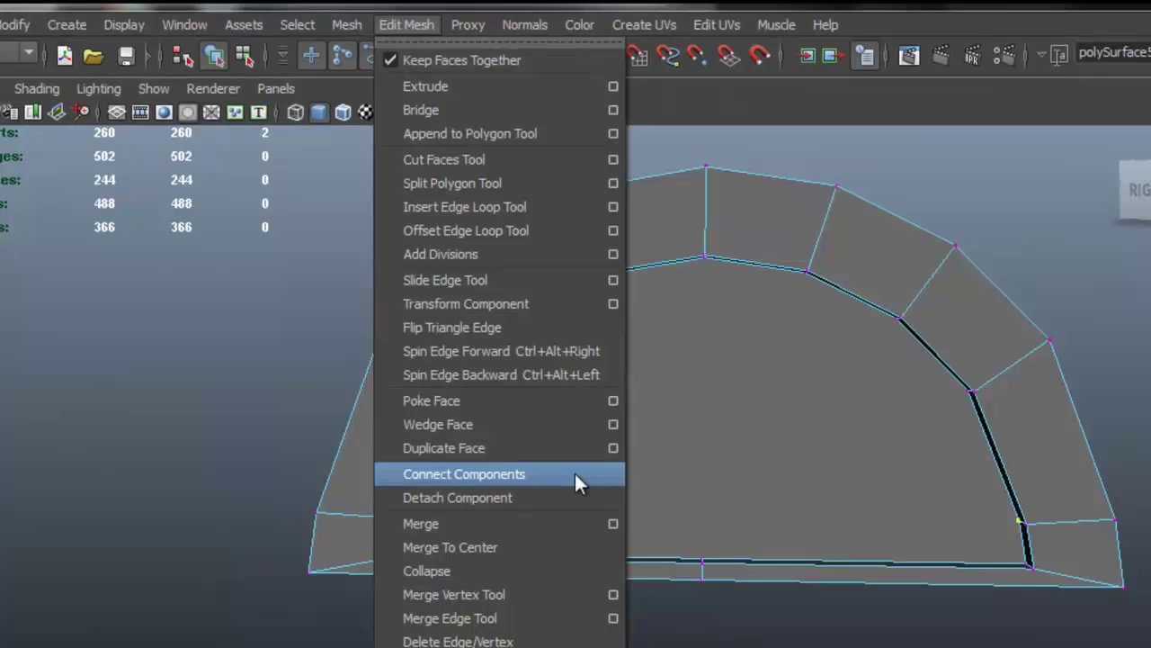
pyautogui.click(576, 474)
# Connect the next two pairs of opposite arch vertices higher up the same end panel with horizontal edges
pyautogui.scroll(5, 359, 340)
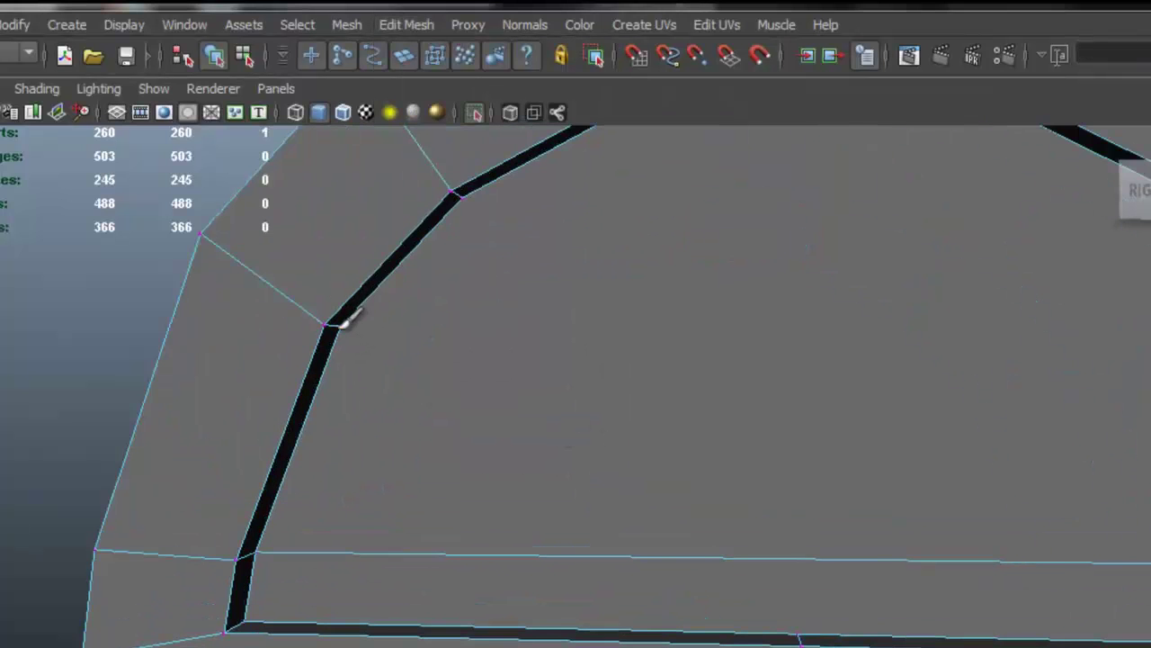
pyautogui.keyDown('alt'); pyautogui.moveTo(692, 378); pyautogui.dragTo(338, 490, button='middle'); pyautogui.keyUp('alt')
pyautogui.keyDown('alt'); pyautogui.moveTo(833, 457); pyautogui.dragTo(864, 455); pyautogui.keyUp('alt')
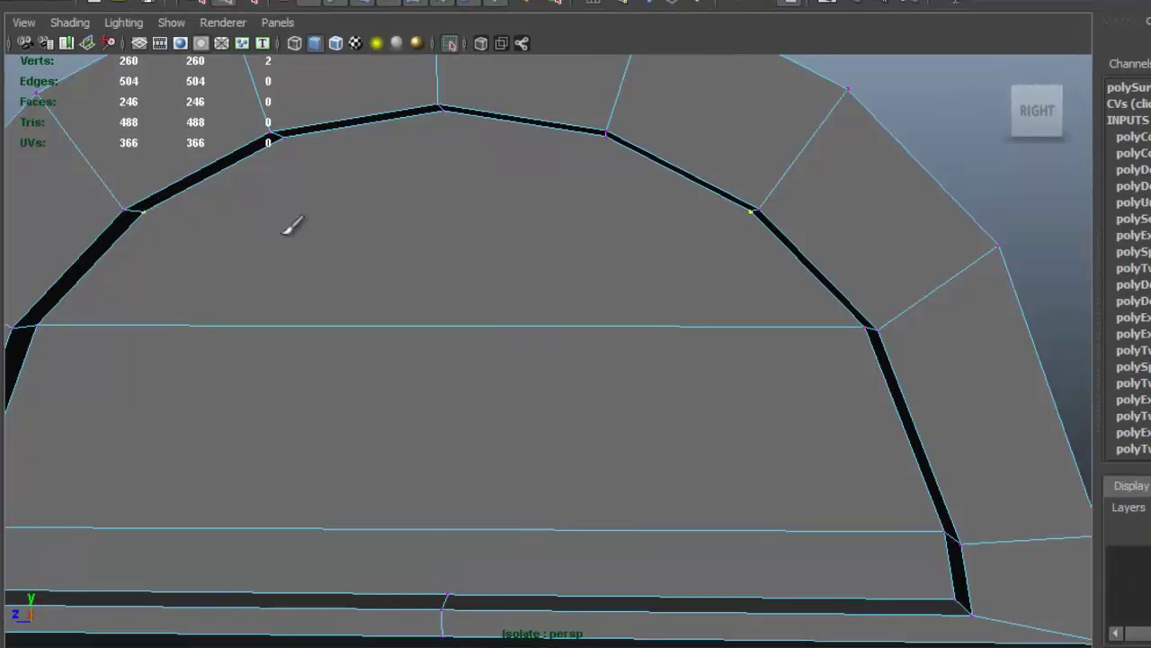
pyautogui.keyDown('alt'); pyautogui.moveTo(518, 245); pyautogui.dragTo(588, 320, button='middle'); pyautogui.keyUp('alt')
pyautogui.keyDown('alt'); pyautogui.moveTo(588, 320); pyautogui.dragTo(563, 169); pyautogui.keyUp('alt')
pyautogui.keyDown('alt'); pyautogui.moveTo(563, 169); pyautogui.dragTo(574, 248, button='middle'); pyautogui.keyUp('alt')
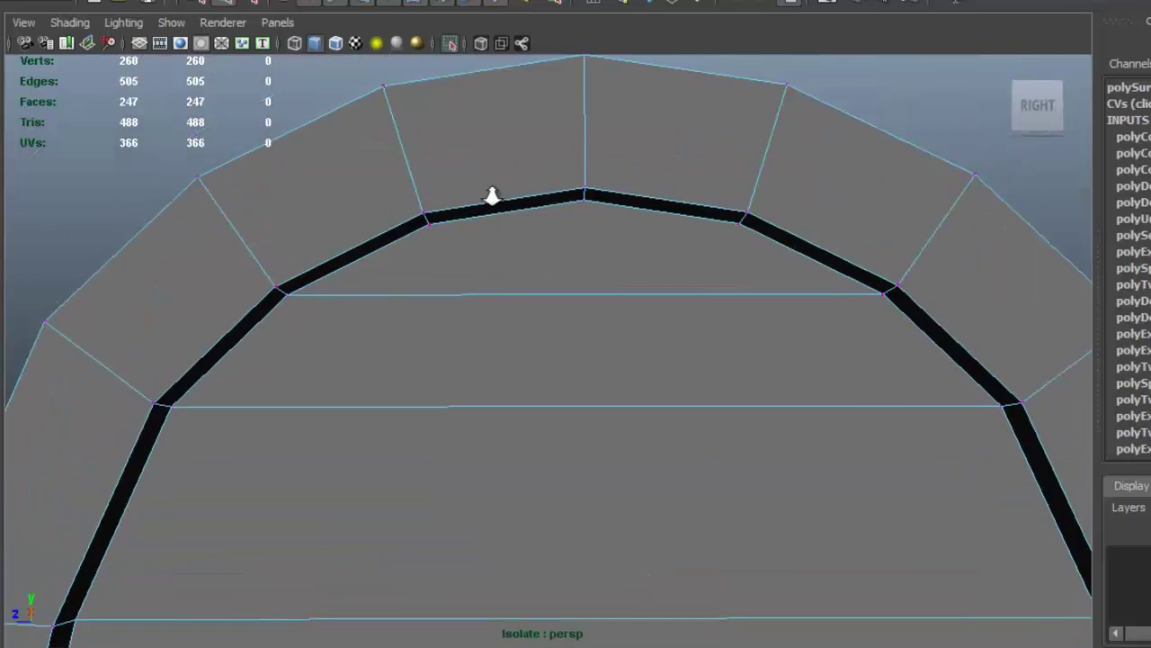
# Connect the top pair of vertices flanking the arch's peak on the same recessed end panel with a horizontal edge using Connect Components
pyautogui.scroll(2, 477, 205)
pyautogui.press('g')
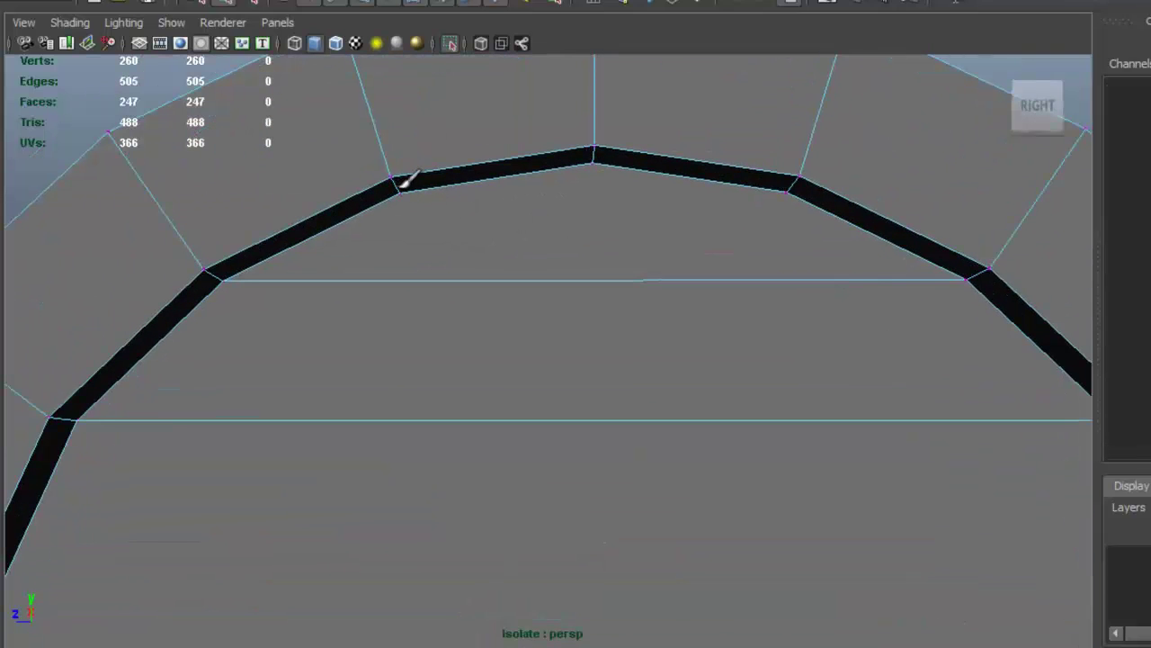
pyautogui.keyDown('alt'); pyautogui.moveTo(496, 200); pyautogui.dragTo(509, 261, button='middle'); pyautogui.keyUp('alt')
pyautogui.keyDown('alt'); pyautogui.moveTo(510, 261); pyautogui.dragTo(738, 252, button='right'); pyautogui.keyUp('alt')
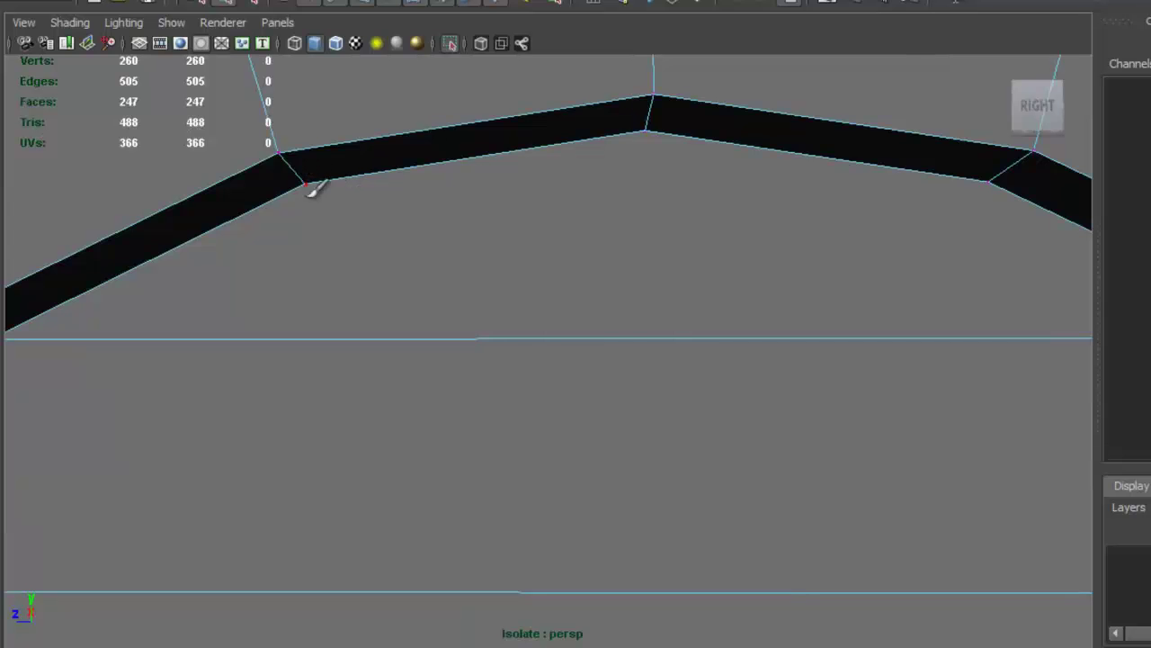
pyautogui.keyDown('alt'); pyautogui.moveTo(572, 210); pyautogui.dragTo(490, 224, button='middle'); pyautogui.keyUp('alt')
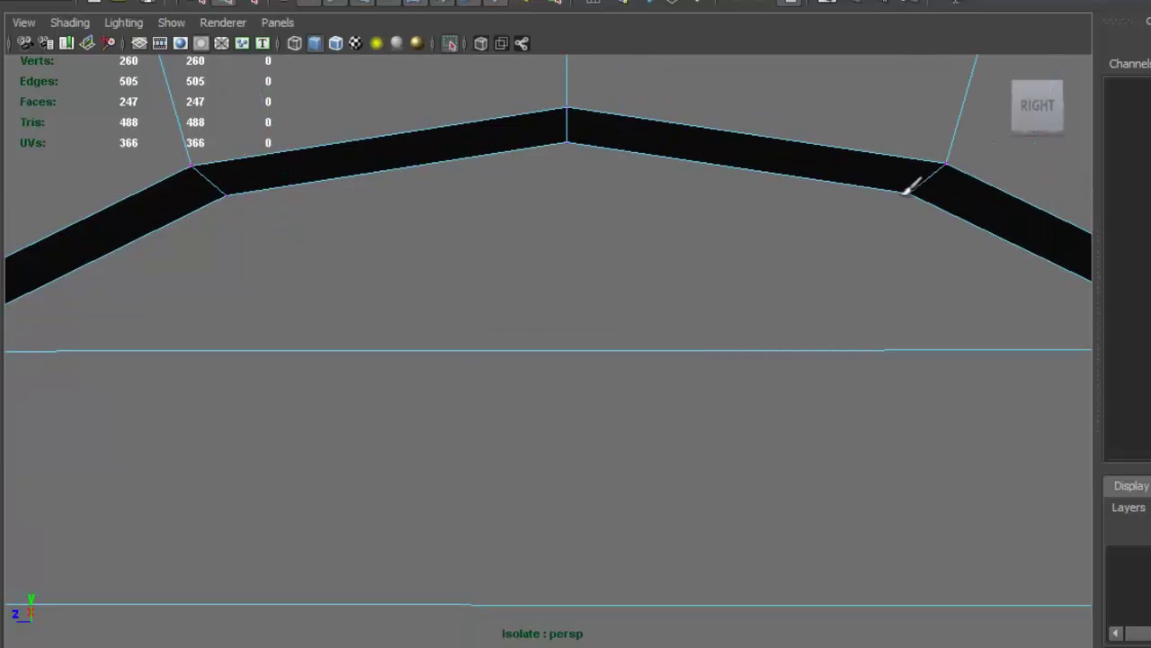
pyautogui.keyDown('alt'); pyautogui.moveTo(890, 229); pyautogui.dragTo(555, 419); pyautogui.keyUp('alt')
pyautogui.keyDown('alt'); pyautogui.moveTo(555, 419); pyautogui.dragTo(738, 491, button='right'); pyautogui.keyUp('alt')
pyautogui.click(725, 497)
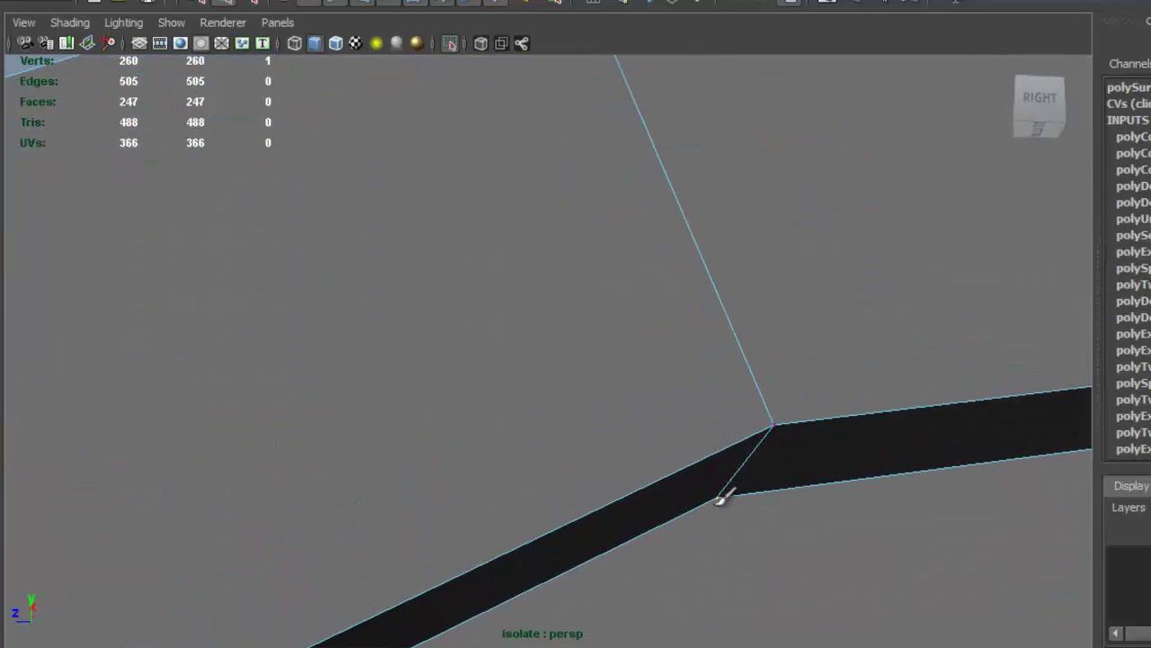
pyautogui.keyDown('alt'); pyautogui.moveTo(836, 471); pyautogui.dragTo(764, 454, button='right'); pyautogui.keyUp('alt')
pyautogui.keyDown('alt'); pyautogui.moveTo(764, 454); pyautogui.dragTo(607, 465, button='middle'); pyautogui.keyUp('alt')
pyautogui.keyDown('alt'); pyautogui.moveTo(607, 466); pyautogui.dragTo(706, 493, button='right'); pyautogui.keyUp('alt')
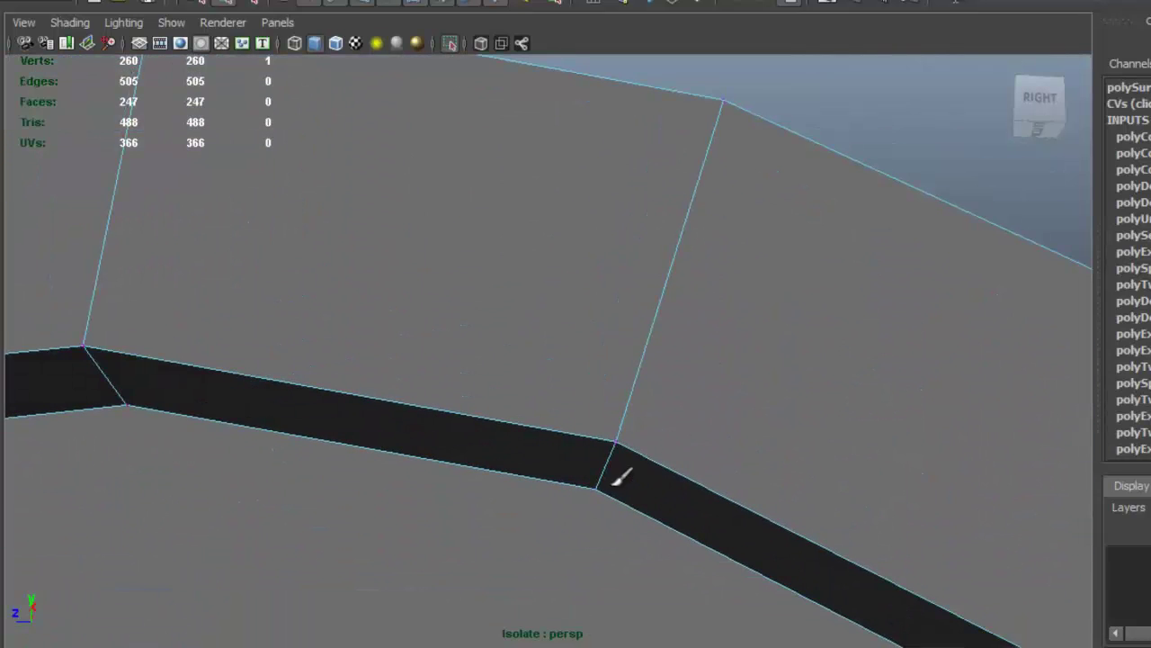
pyautogui.keyDown('alt'); pyautogui.moveTo(595, 454); pyautogui.dragTo(635, 498, button='middle'); pyautogui.keyUp('alt')
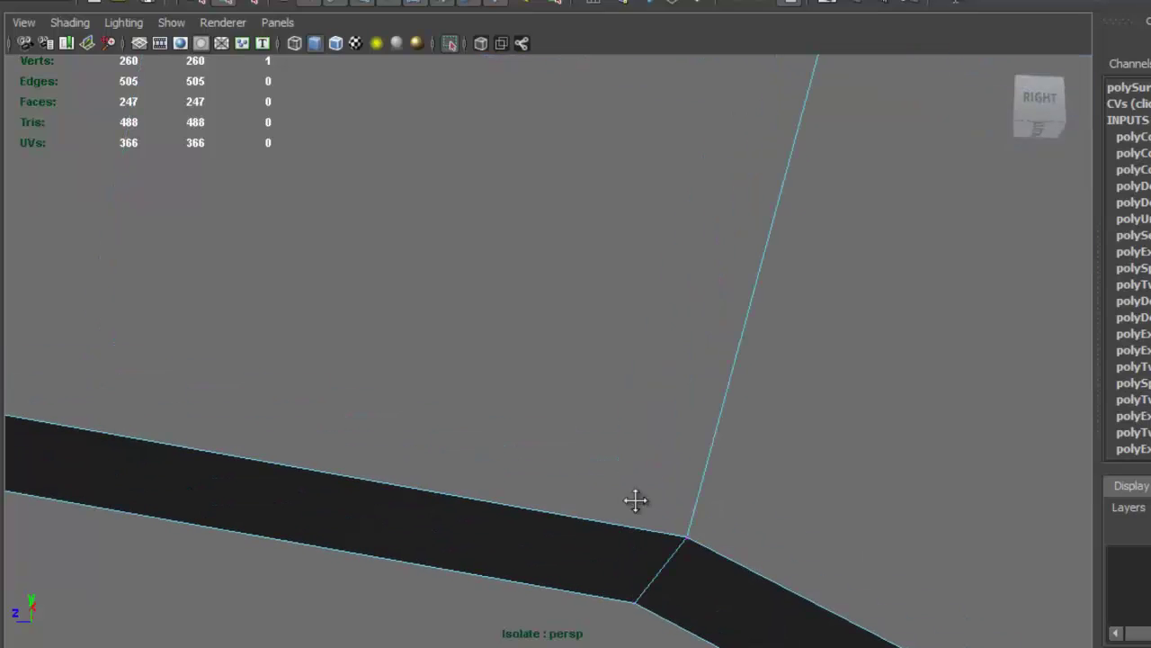
pyautogui.keyDown('alt'); pyautogui.moveTo(635, 498); pyautogui.dragTo(648, 466, button='right'); pyautogui.keyUp('alt')
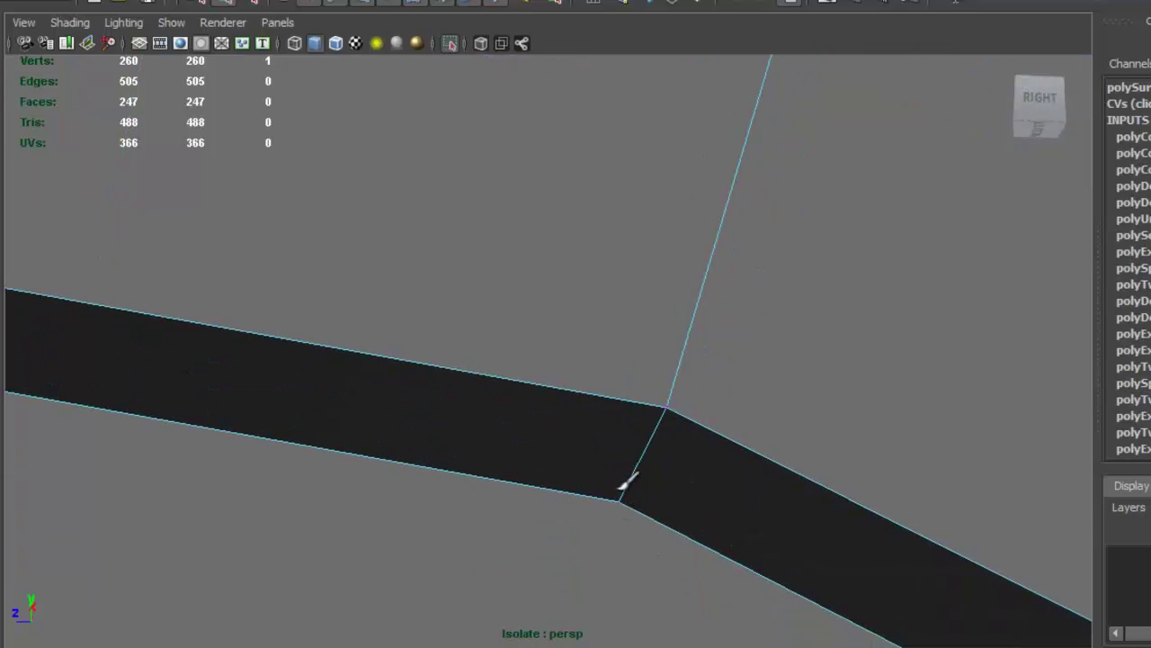
pyautogui.keyDown('alt'); pyautogui.moveTo(666, 472); pyautogui.dragTo(517, 416, button='right'); pyautogui.keyUp('alt')
pyautogui.keyDown('alt'); pyautogui.moveTo(620, 421); pyautogui.dragTo(450, 347, button='right'); pyautogui.keyUp('alt')
pyautogui.keyDown('alt'); pyautogui.moveTo(450, 346); pyautogui.dragTo(540, 439); pyautogui.keyUp('alt')
pyautogui.keyDown('alt'); pyautogui.moveTo(539, 439); pyautogui.dragTo(568, 247, button='middle'); pyautogui.keyUp('alt')
pyautogui.keyDown('alt'); pyautogui.moveTo(569, 247); pyautogui.dragTo(528, 437); pyautogui.keyUp('alt')
pyautogui.keyDown('alt'); pyautogui.moveTo(528, 438); pyautogui.dragTo(466, 519, button='right'); pyautogui.keyUp('alt')
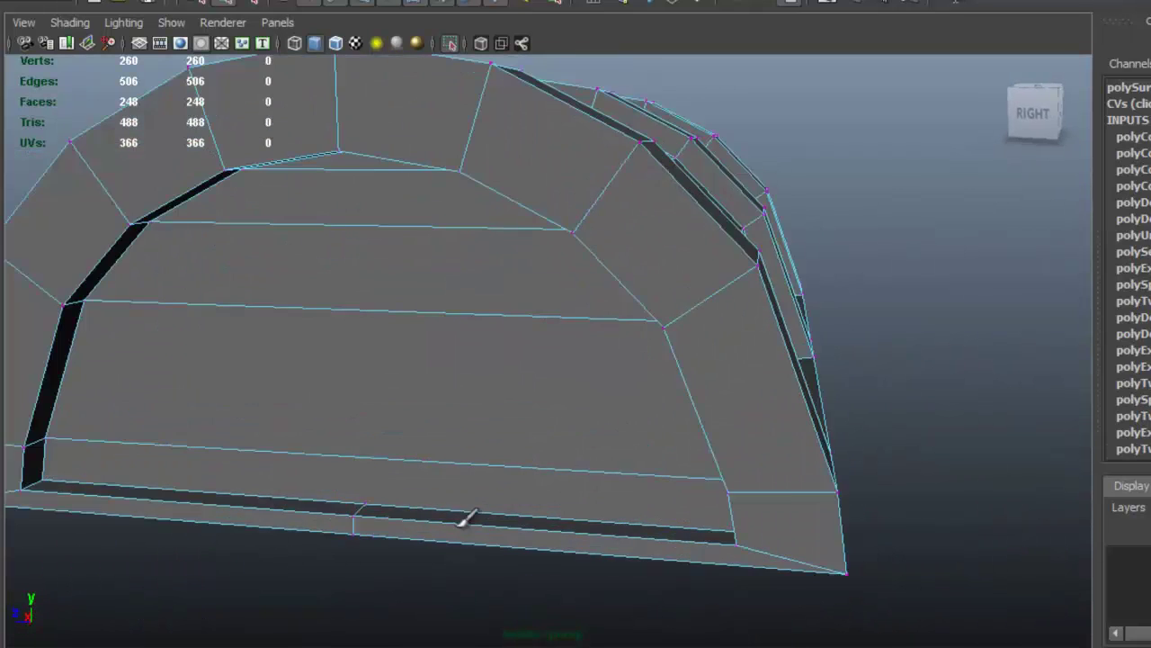
pyautogui.keyDown('alt'); pyautogui.moveTo(460, 525); pyautogui.dragTo(488, 495, button='middle'); pyautogui.keyUp('alt')
pyautogui.rightClick(385, 459)
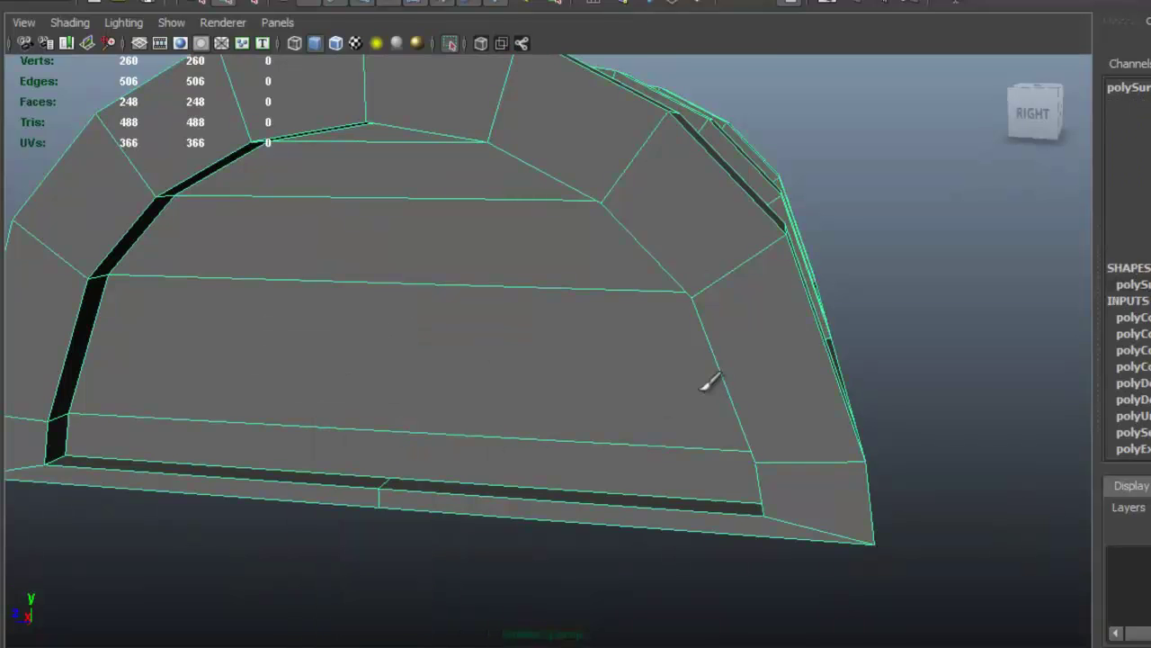
# Connect the lowest pair of opposite arch vertices on the lid's other recessed end panel with a horizontal edge using Connect Components
pyautogui.keyDown('alt'); pyautogui.moveTo(709, 382); pyautogui.dragTo(411, 342, button='right'); pyautogui.keyUp('alt')
pyautogui.keyDown('alt'); pyautogui.moveTo(411, 342); pyautogui.dragTo(442, 297); pyautogui.keyUp('alt')
pyautogui.keyDown('alt'); pyautogui.moveTo(442, 297); pyautogui.dragTo(452, 231, button='middle'); pyautogui.keyUp('alt')
pyautogui.keyDown('alt'); pyautogui.moveTo(452, 231); pyautogui.dragTo(327, 459); pyautogui.keyUp('alt')
pyautogui.moveTo(279, 438); pyautogui.dragTo(224, 326, button='right')
pyautogui.keyDown('alt'); pyautogui.moveTo(318, 429); pyautogui.dragTo(226, 430); pyautogui.keyUp('alt')
pyautogui.click(206, 444)
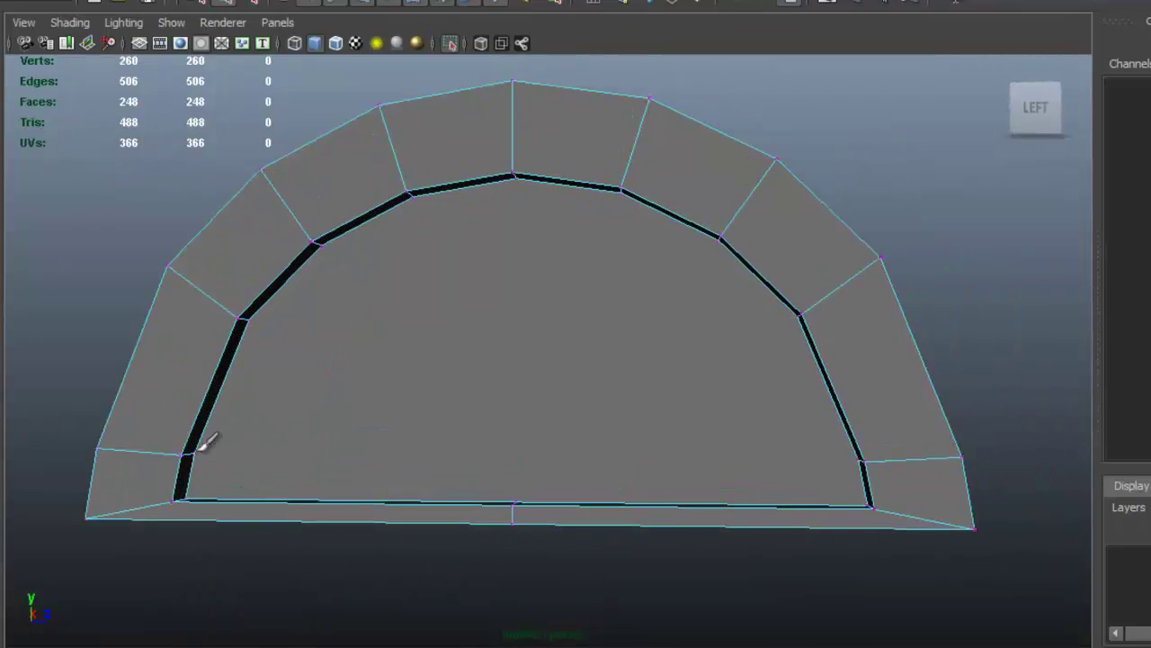
pyautogui.click(185, 448)
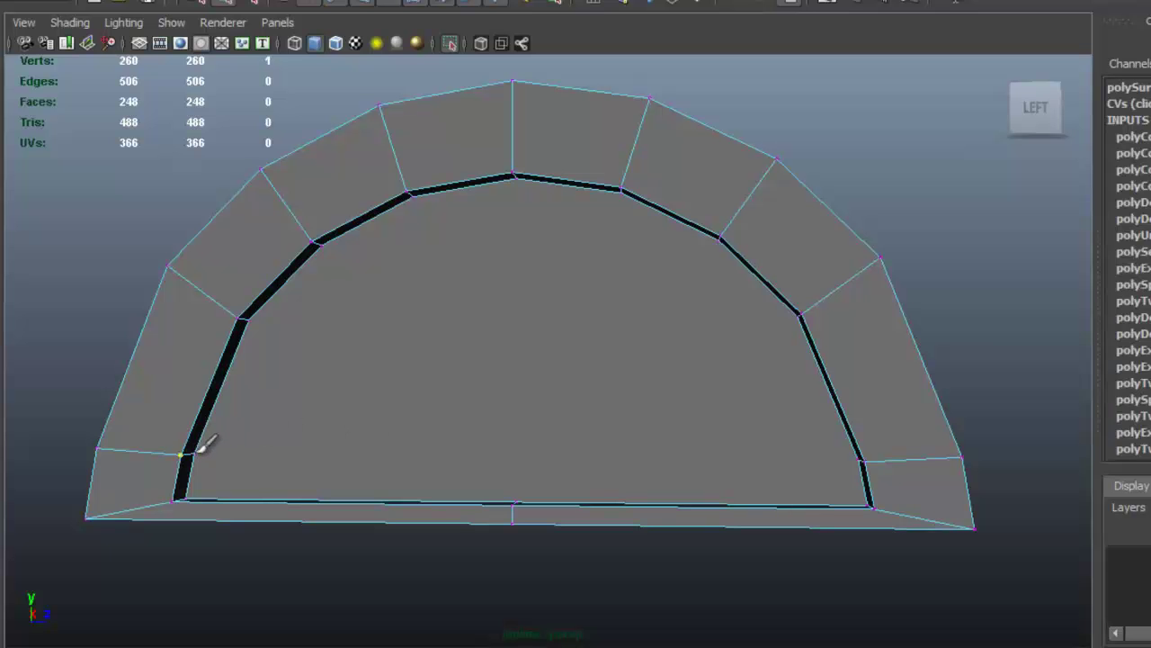
pyautogui.click(206, 444)
pyautogui.scroll(5, 308, 417)
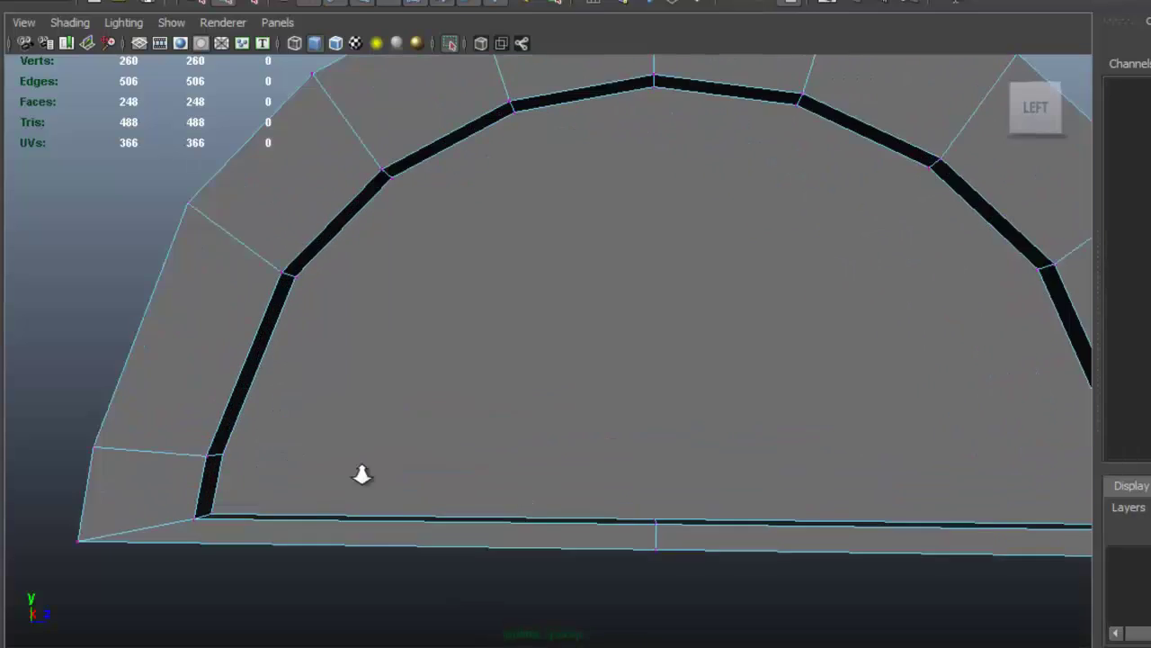
pyautogui.click(150, 479)
pyautogui.keyDown('alt'); pyautogui.moveTo(620, 414); pyautogui.dragTo(926, 489, button='middle'); pyautogui.keyUp('alt')
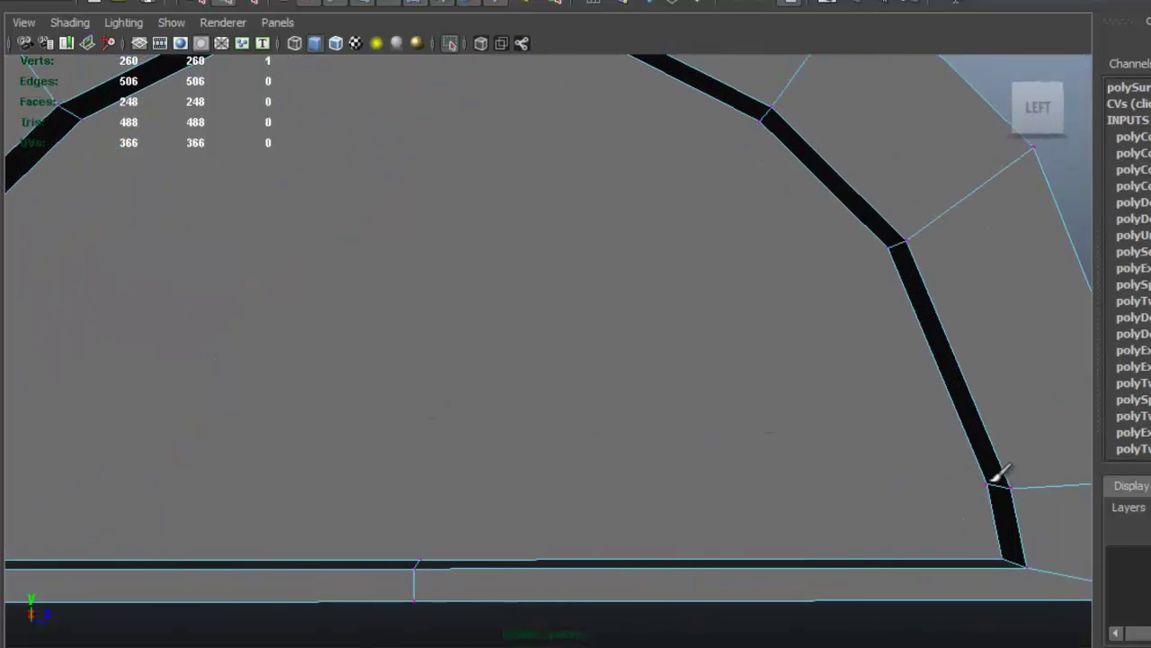
pyautogui.press('F8')
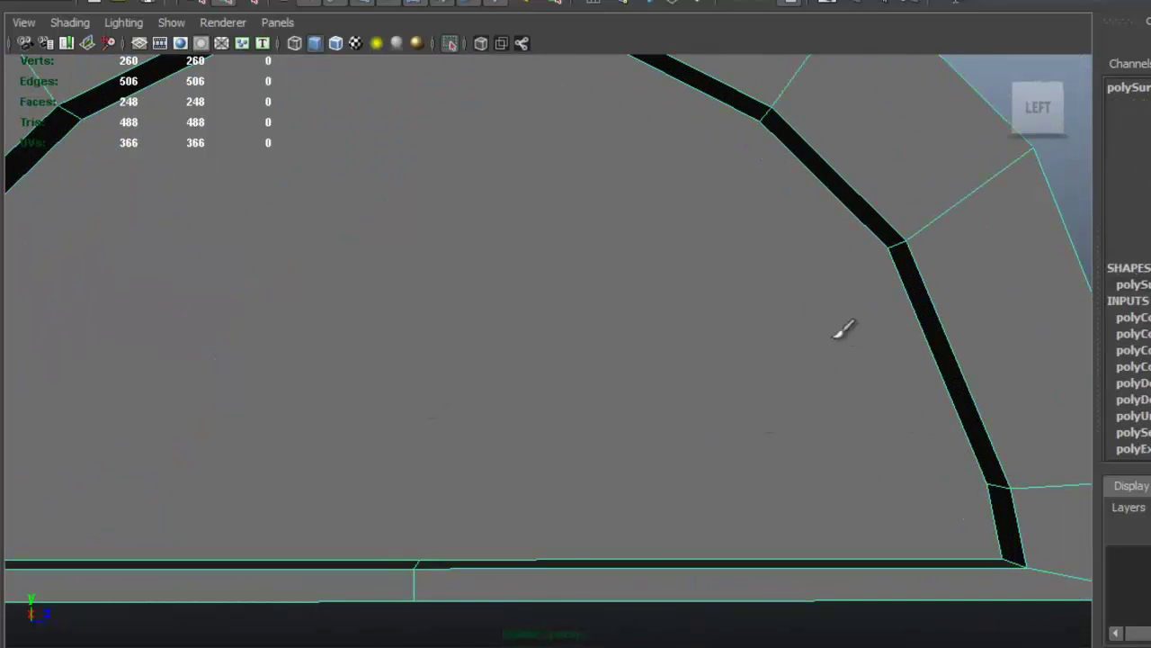
pyautogui.press('F8')
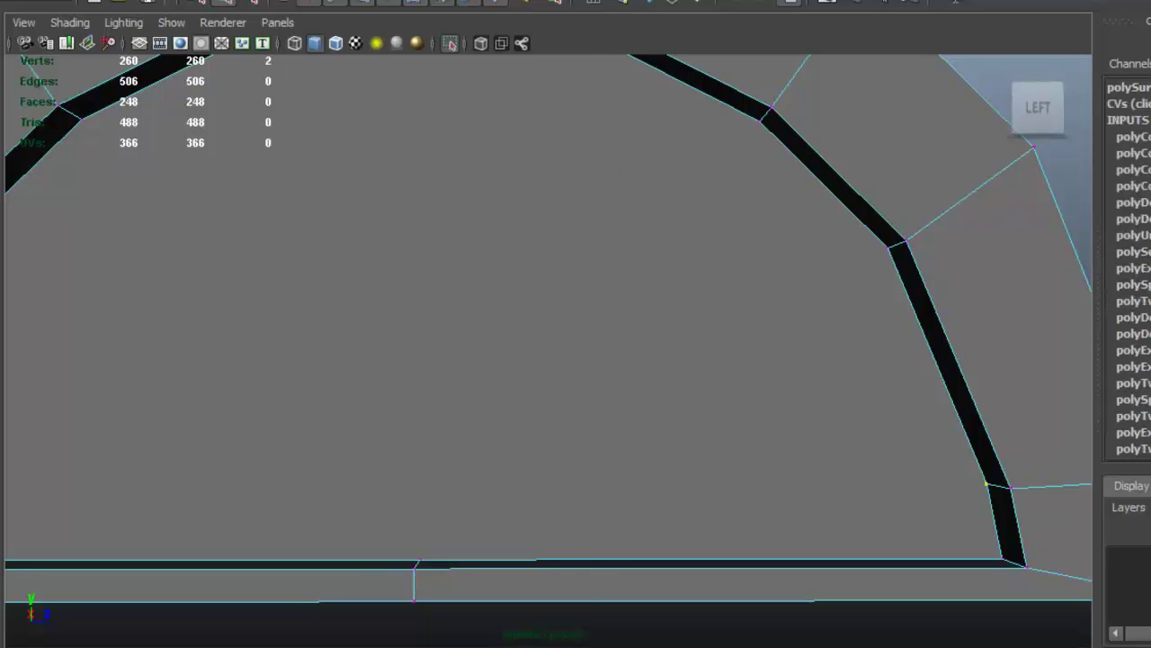
pyautogui.click(404, 4)
pyautogui.click(522, 354)
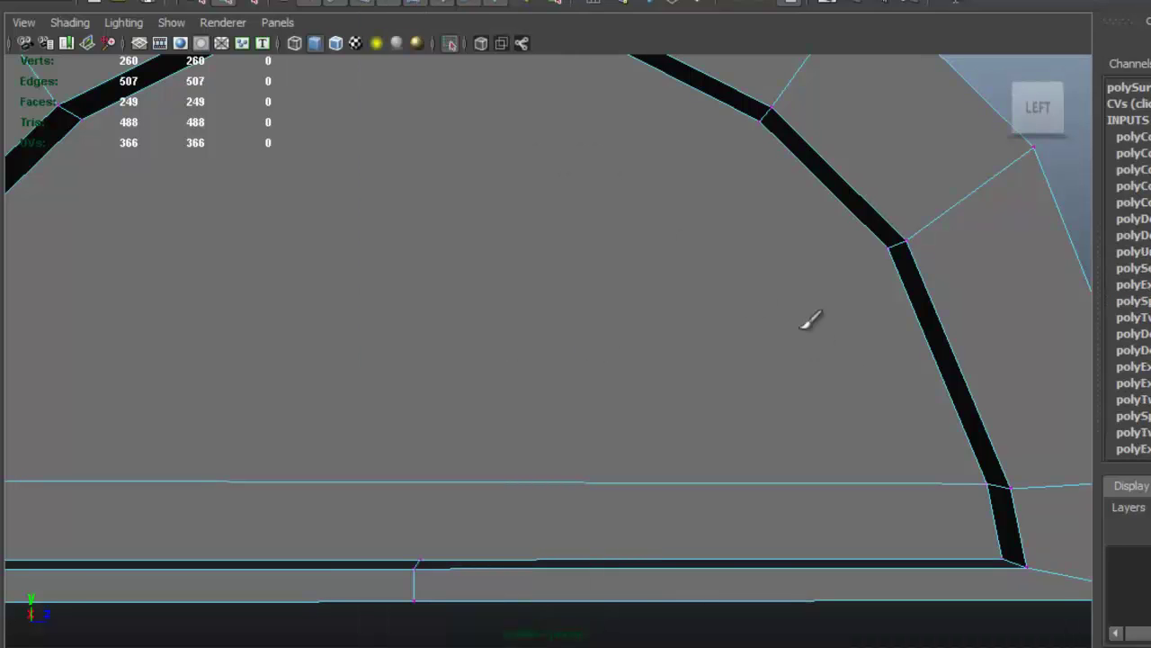
# Connect the second and third pairs of opposite arch vertices on this end panel with horizontal edges
pyautogui.click(895, 251)
pyautogui.keyDown('alt'); pyautogui.moveTo(597, 249); pyautogui.dragTo(662, 261, button='middle'); pyautogui.keyUp('alt')
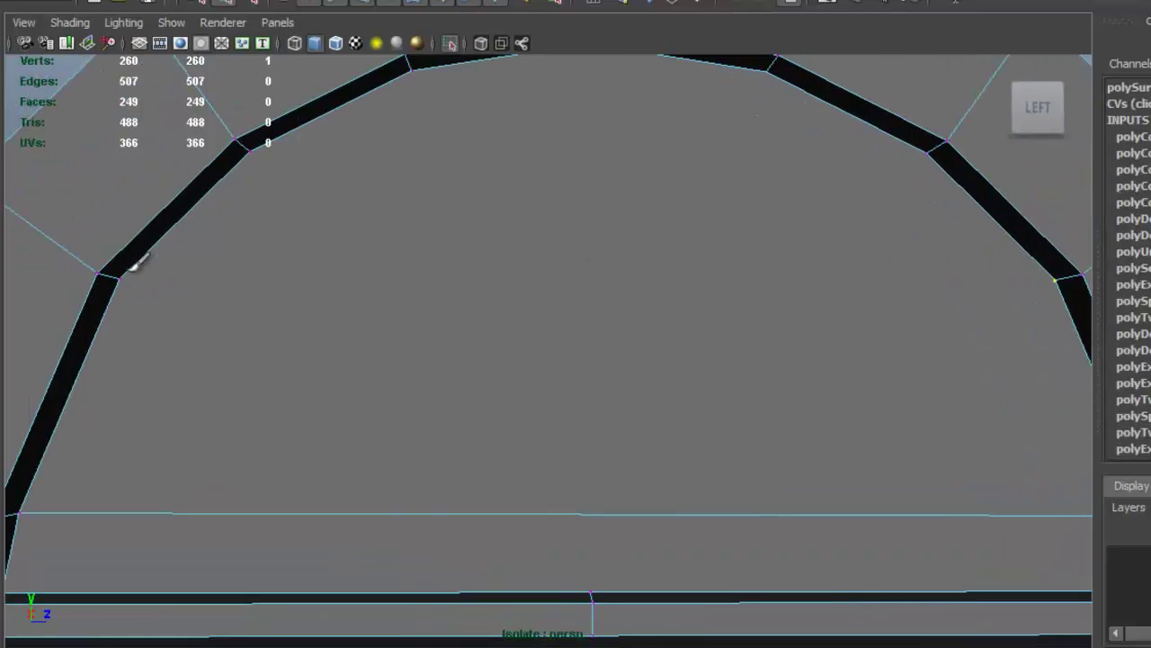
pyautogui.scroll(-5, 239, 288)
pyautogui.scroll(8, 303, 291)
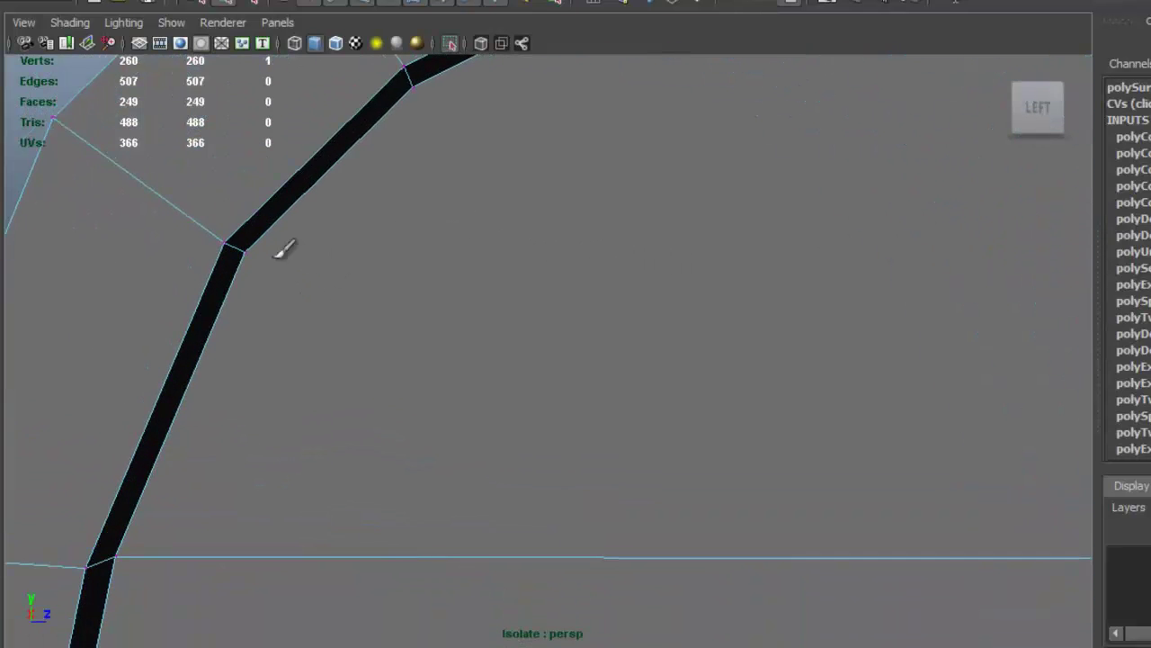
pyautogui.press('Return')
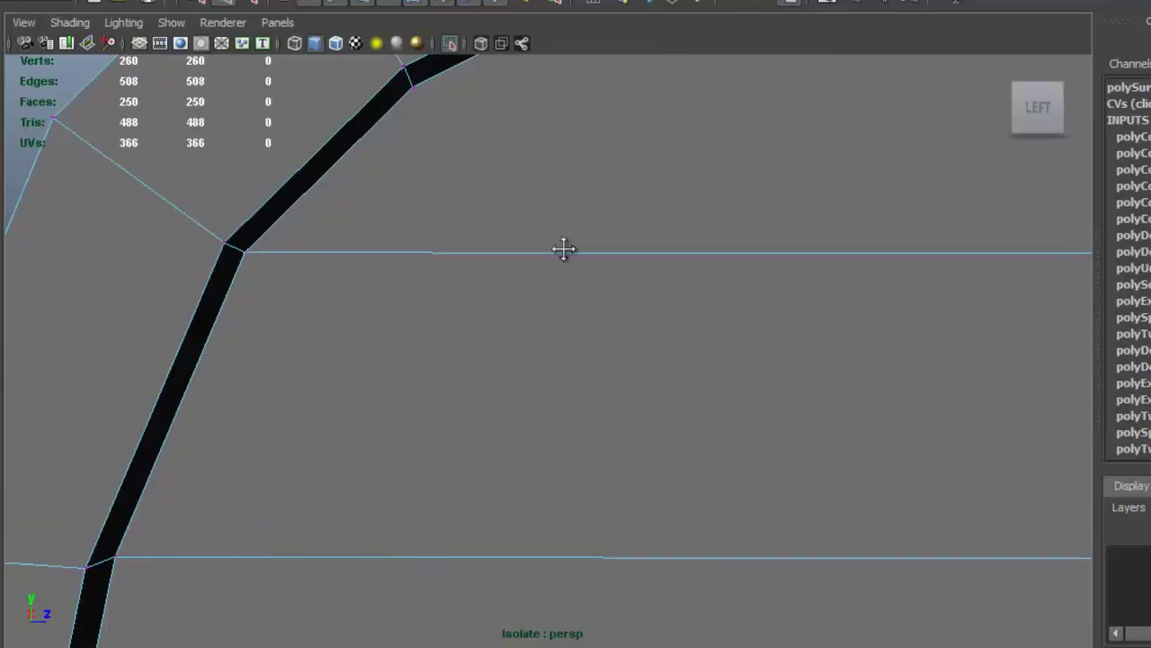
pyautogui.scroll(-4, 460, 375)
pyautogui.scroll(4, 460, 375)
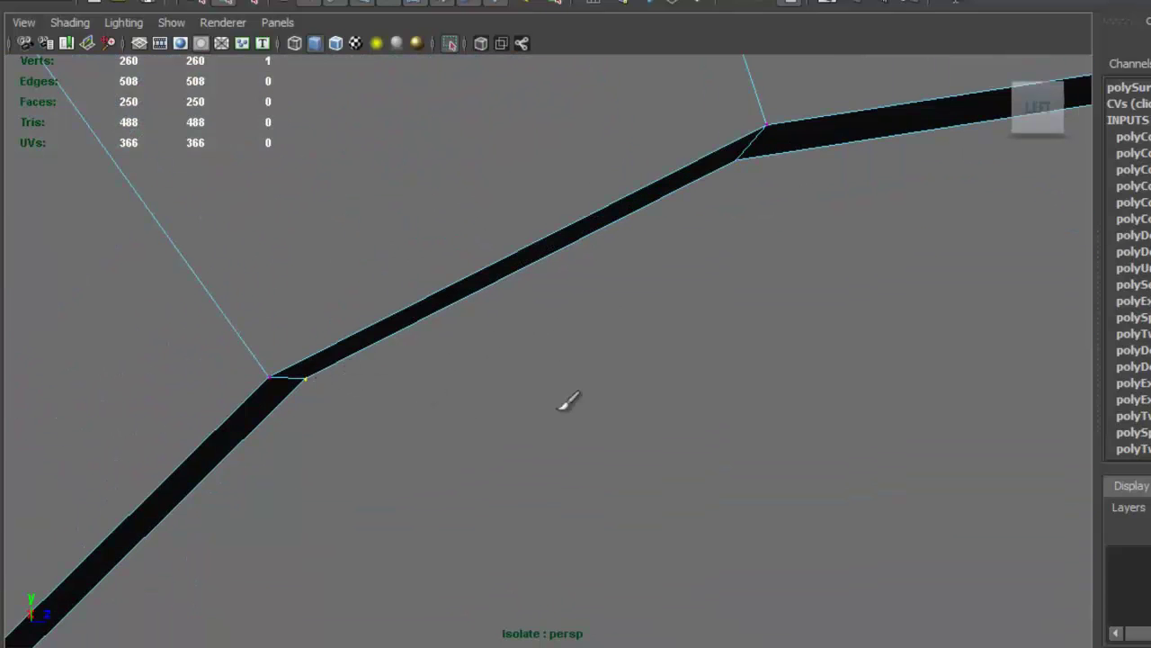
pyautogui.scroll(-4, 679, 352)
pyautogui.scroll(6, 535, 357)
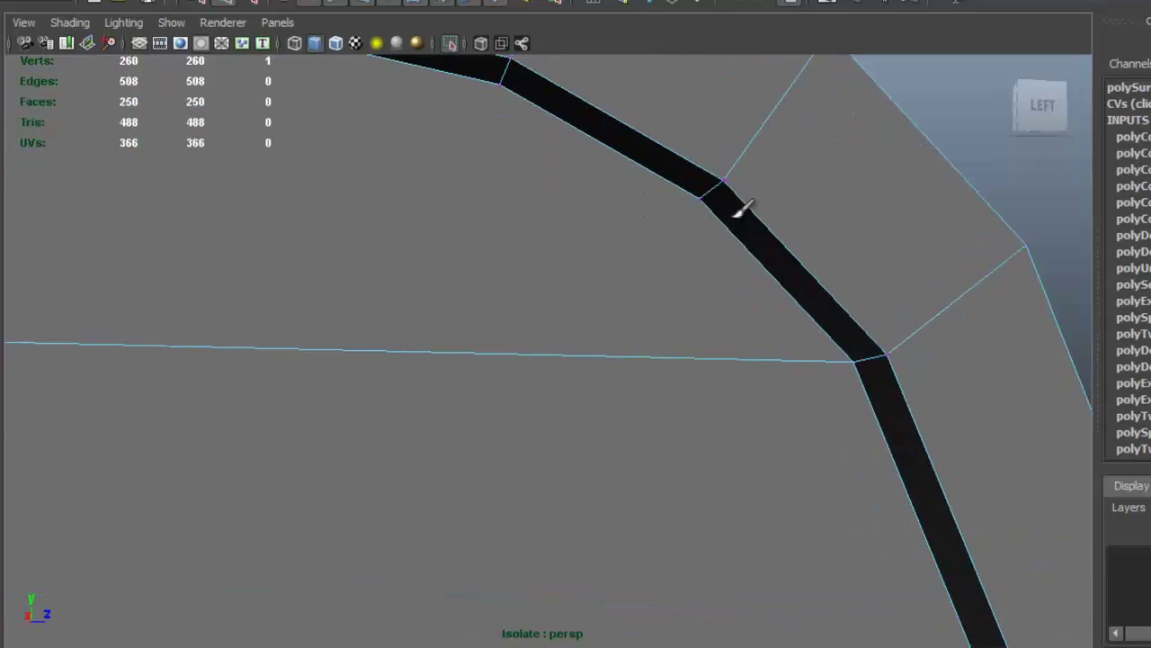
pyautogui.press('Return')
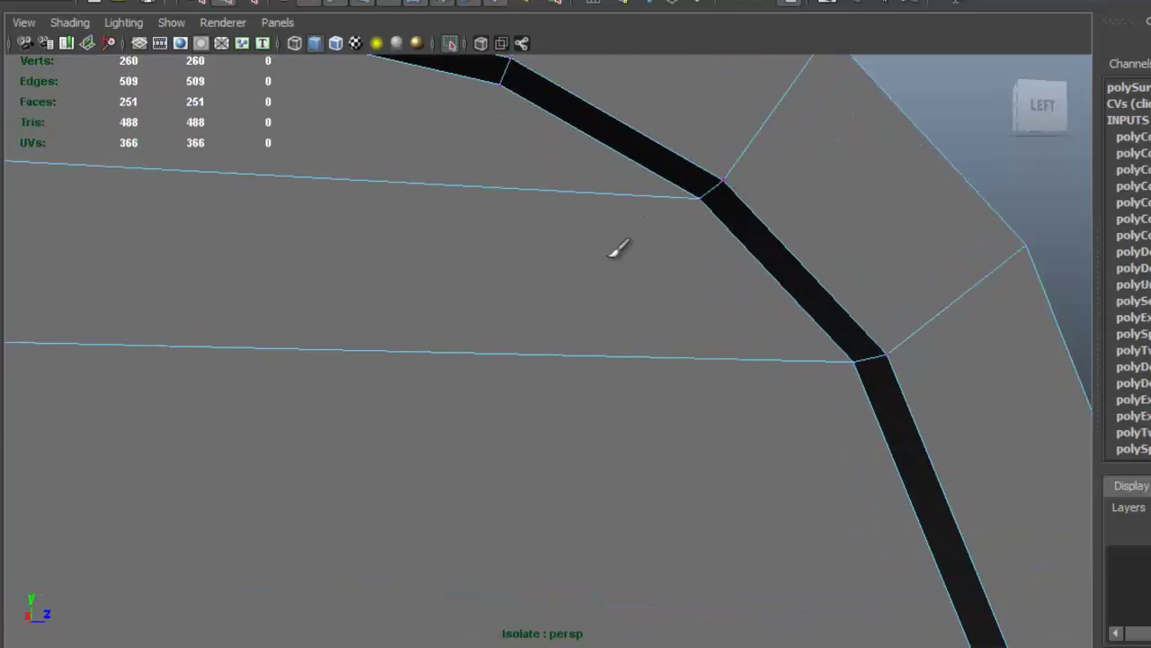
# Connect the top pair of vertices flanking the arch's peak on this end panel with a horizontal edge
pyautogui.scroll(-4, 507, 312)
pyautogui.scroll(5, 333, 270)
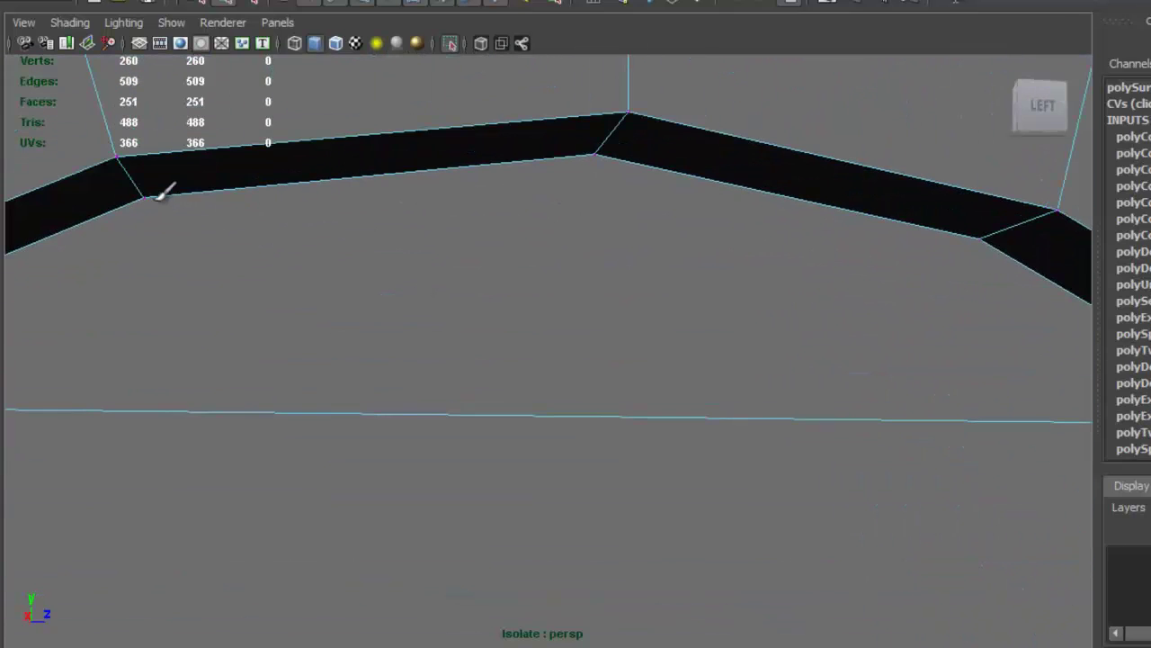
pyautogui.scroll(-4, 180, 220)
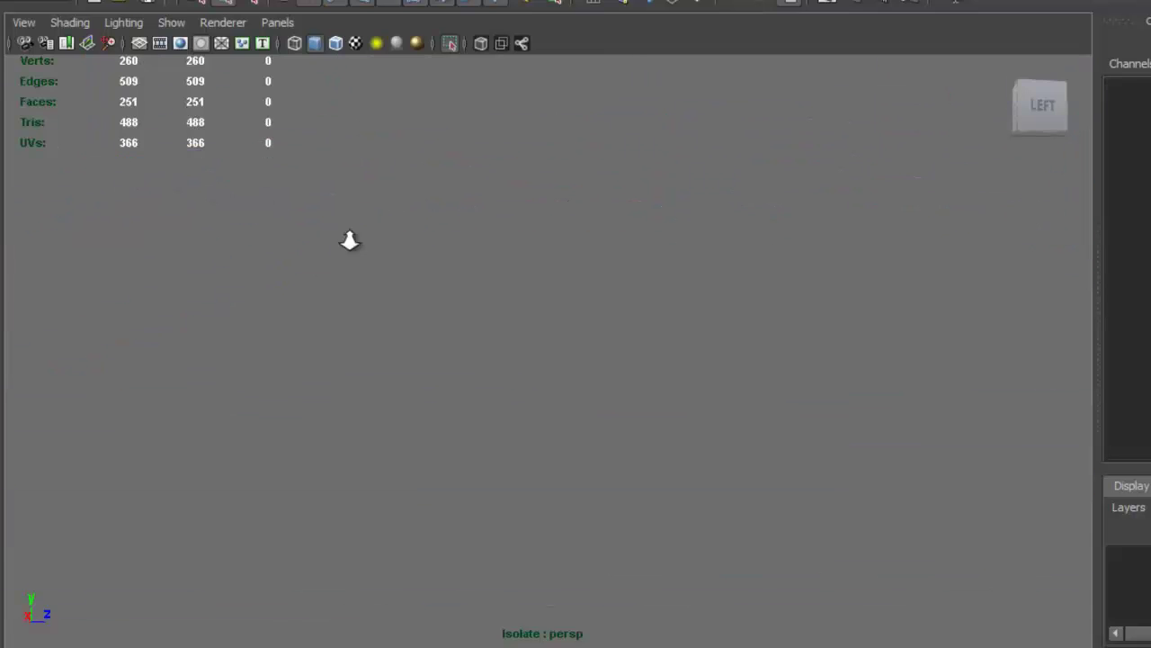
pyautogui.scroll(5, 350, 242)
pyautogui.keyDown('alt'); pyautogui.moveTo(585, 375); pyautogui.dragTo(557, 254); pyautogui.keyUp('alt')
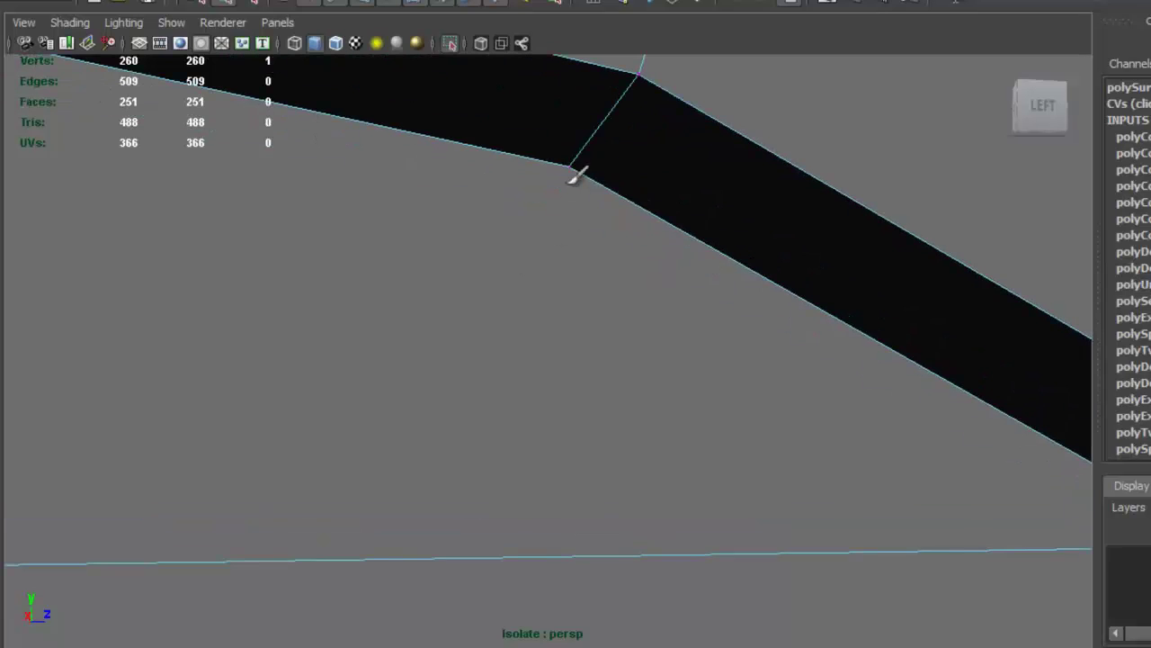
pyautogui.press('Return')
pyautogui.scroll(-5, 608, 270)
pyautogui.keyDown('alt'); pyautogui.moveTo(576, 283); pyautogui.dragTo(663, 264); pyautogui.keyUp('alt')
pyautogui.scroll(4, 661, 359)
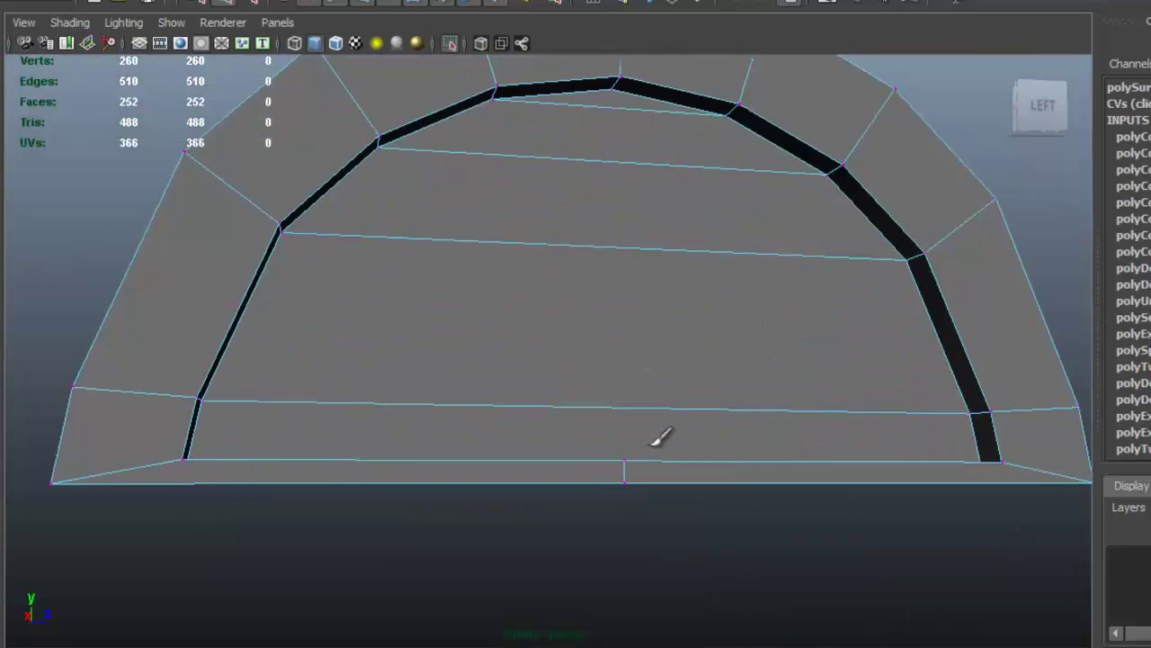
# Select the short middle edges across the lower rims of both recessed end panels and remove them with Delete Edge/Vertex
pyautogui.keyDown('alt'); pyautogui.moveTo(661, 436); pyautogui.dragTo(608, 454); pyautogui.keyUp('alt')
pyautogui.keyDown('alt'); pyautogui.moveTo(411, 513); pyautogui.dragTo(498, 458); pyautogui.keyUp('alt')
pyautogui.moveTo(414, 329); pyautogui.dragTo(441, 259, button='right')
pyautogui.click(393, 494)
pyautogui.keyDown('alt'); pyautogui.moveTo(629, 443); pyautogui.dragTo(531, 404); pyautogui.keyUp('alt')
pyautogui.keyDown('alt'); pyautogui.moveTo(660, 474); pyautogui.dragTo(636, 434); pyautogui.keyUp('alt')
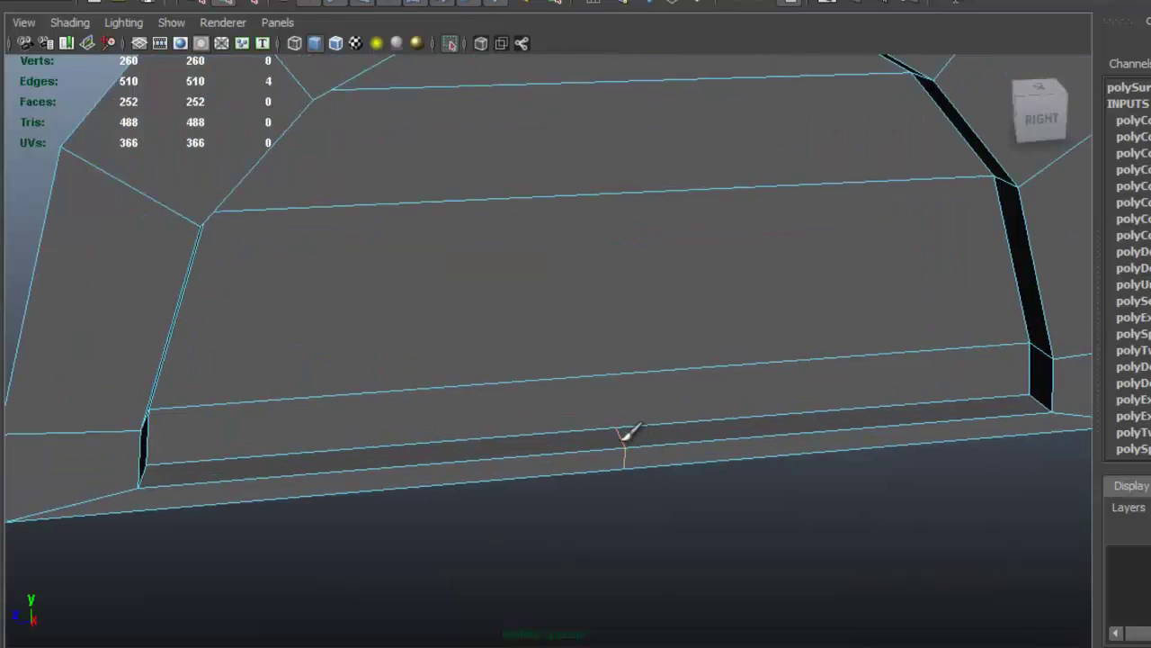
pyautogui.click(381, 21)
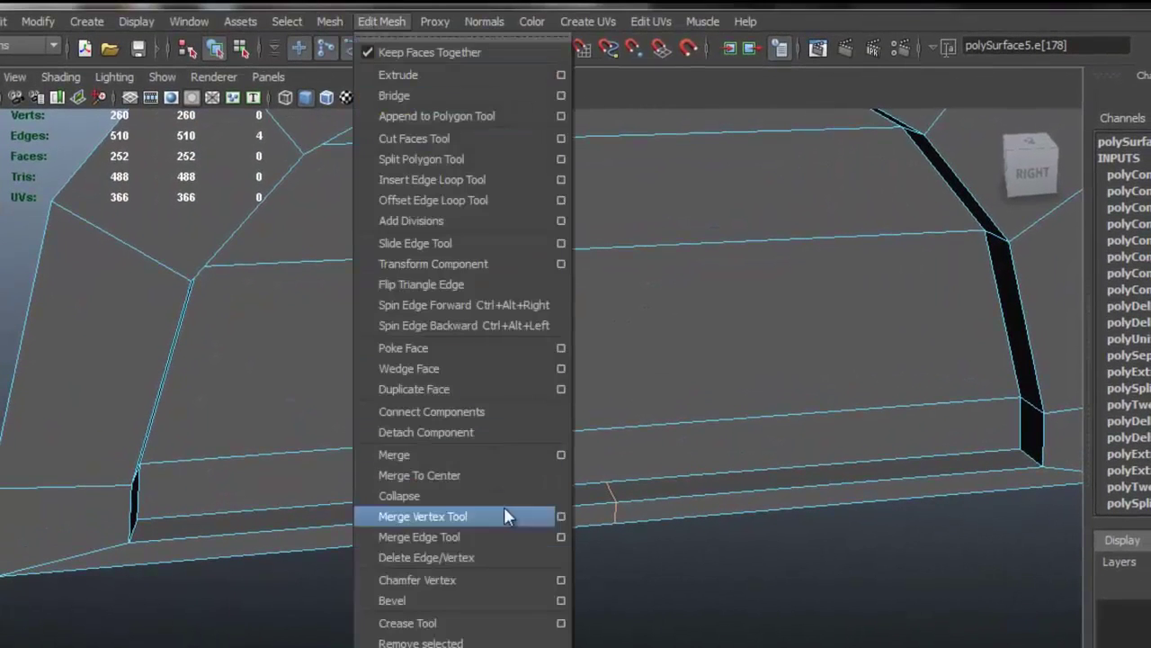
pyautogui.click(504, 557)
# Select the radial and inset arch edges on one of the lid's inner end panels and remove them with Delete Edge/Vertex
pyautogui.keyDown('alt'); pyautogui.moveTo(784, 496); pyautogui.dragTo(519, 361, button='right'); pyautogui.keyUp('alt')
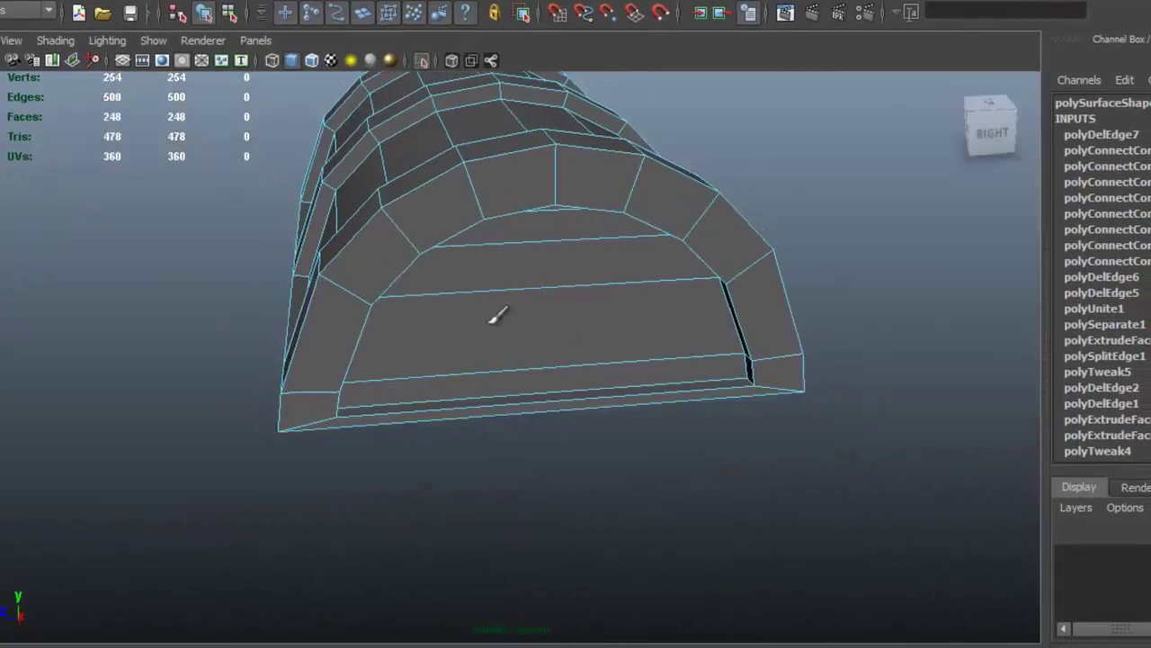
pyautogui.keyDown('alt'); pyautogui.moveTo(498, 315); pyautogui.dragTo(601, 331); pyautogui.keyUp('alt')
pyautogui.keyDown('alt'); pyautogui.moveTo(670, 308); pyautogui.dragTo(698, 270); pyautogui.keyUp('alt')
pyautogui.click(699, 312)
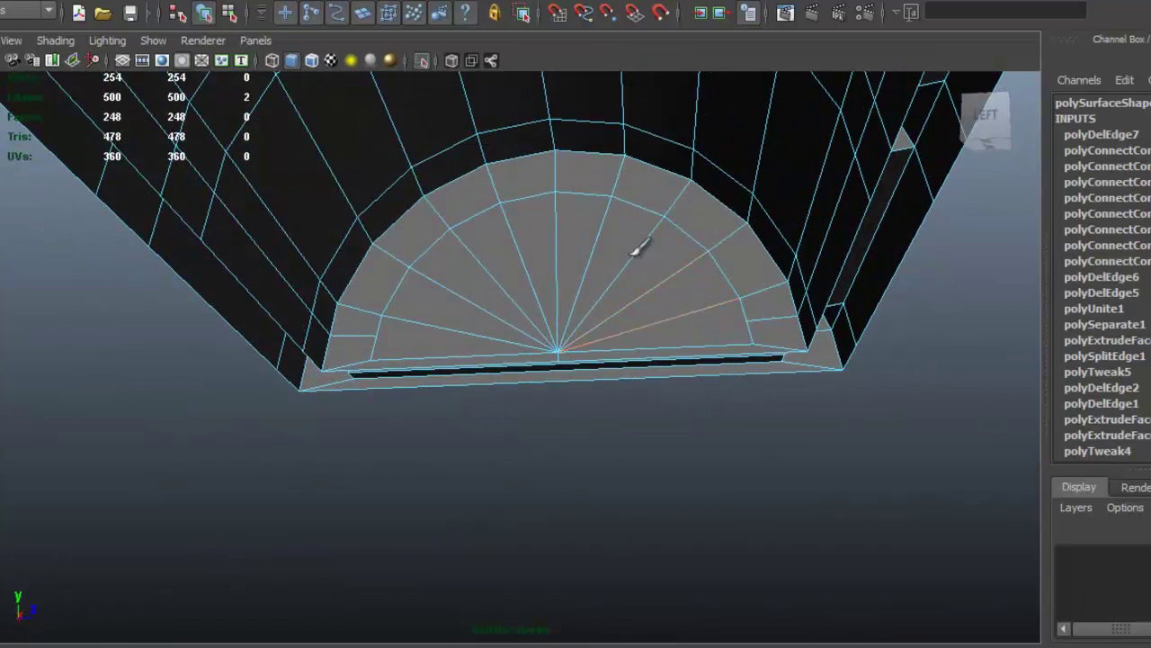
pyautogui.keyDown('shift'); pyautogui.click(412, 268); pyautogui.keyUp('shift')
pyautogui.keyDown('shift'); pyautogui.click(369, 332); pyautogui.keyUp('shift')
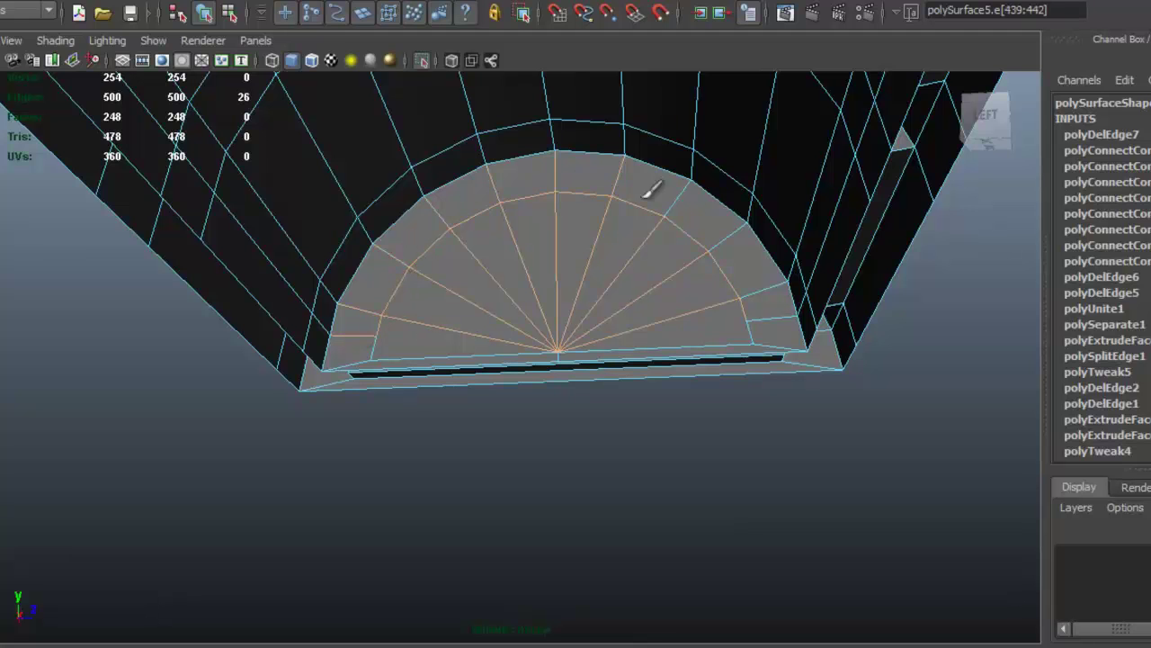
pyautogui.keyDown('alt'); pyautogui.moveTo(547, 334); pyautogui.dragTo(471, 296); pyautogui.keyUp('alt')
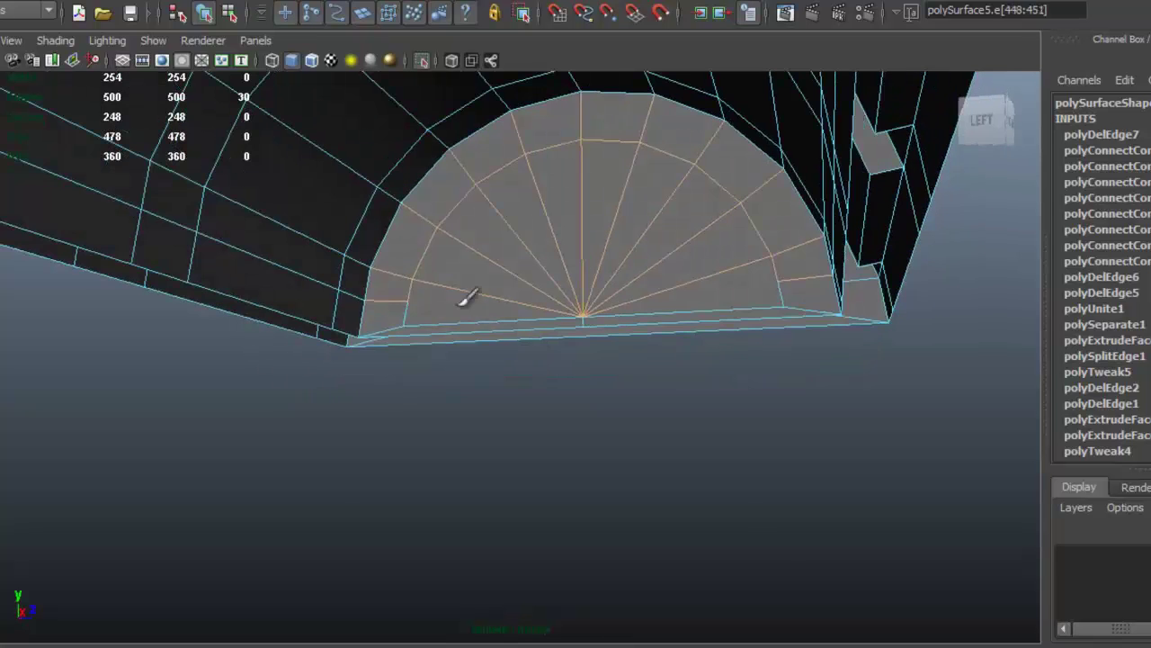
pyautogui.scroll(3, 425, 297)
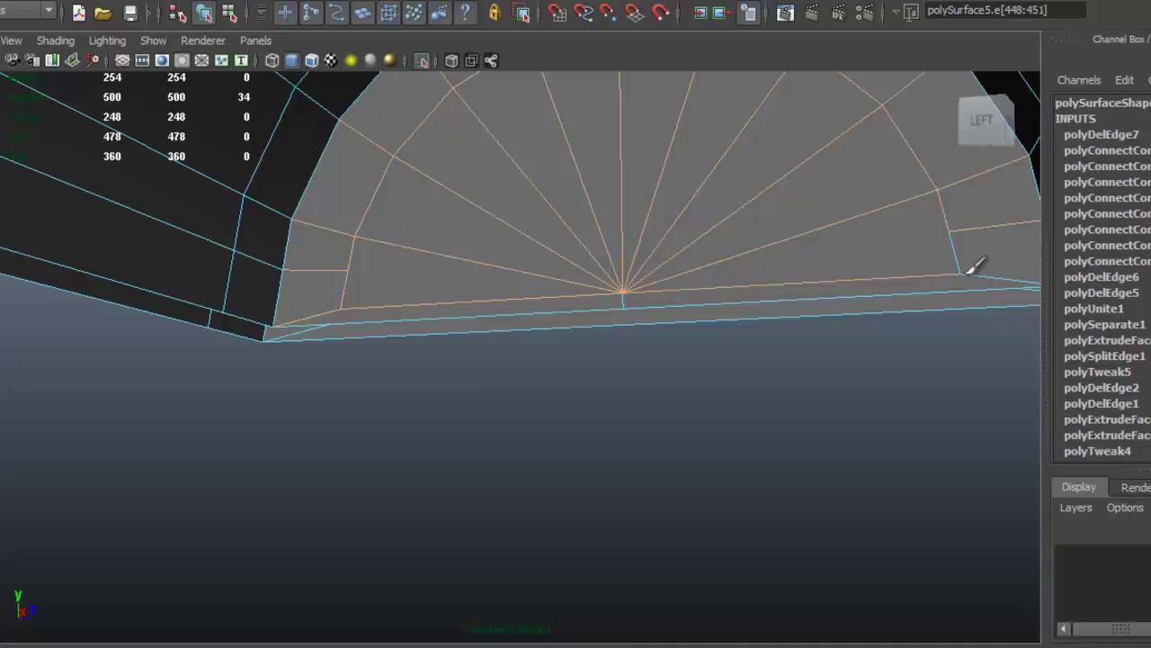
pyautogui.keyDown('shift'); pyautogui.click(797, 283); pyautogui.keyUp('shift')
pyautogui.keyDown('alt'); pyautogui.moveTo(797, 282); pyautogui.dragTo(709, 325); pyautogui.keyUp('alt')
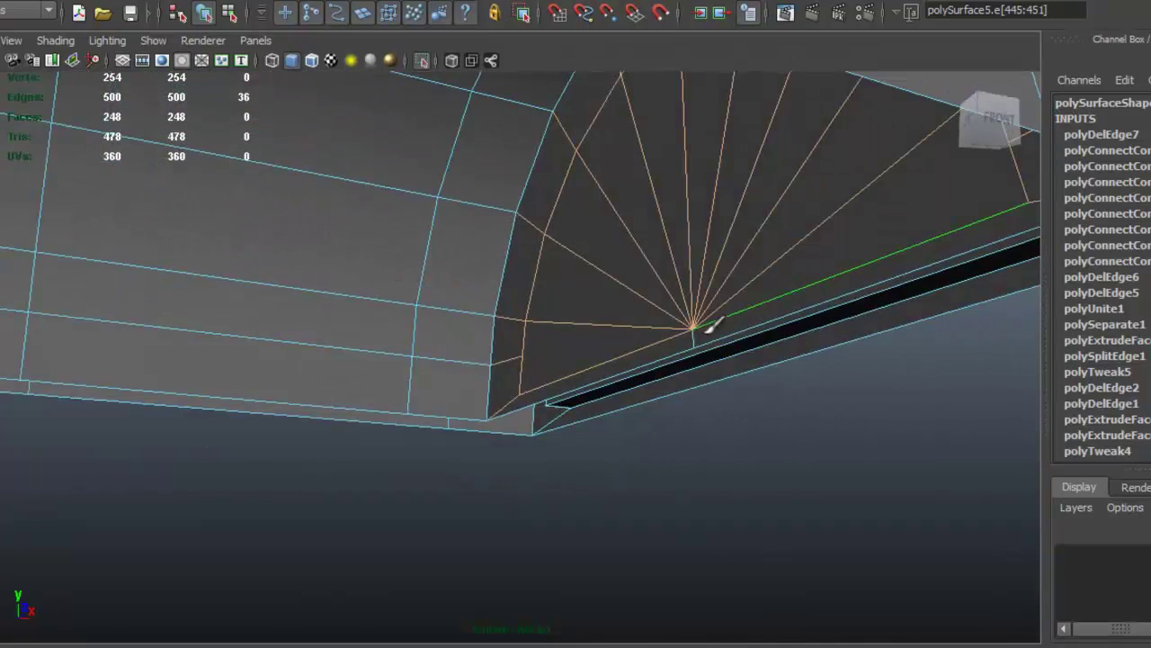
pyautogui.keyDown('shift'); pyautogui.click(817, 295); pyautogui.keyUp('shift')
pyautogui.keyDown('alt'); pyautogui.moveTo(817, 295); pyautogui.dragTo(596, 169); pyautogui.keyUp('alt')
pyautogui.click(360, 2)
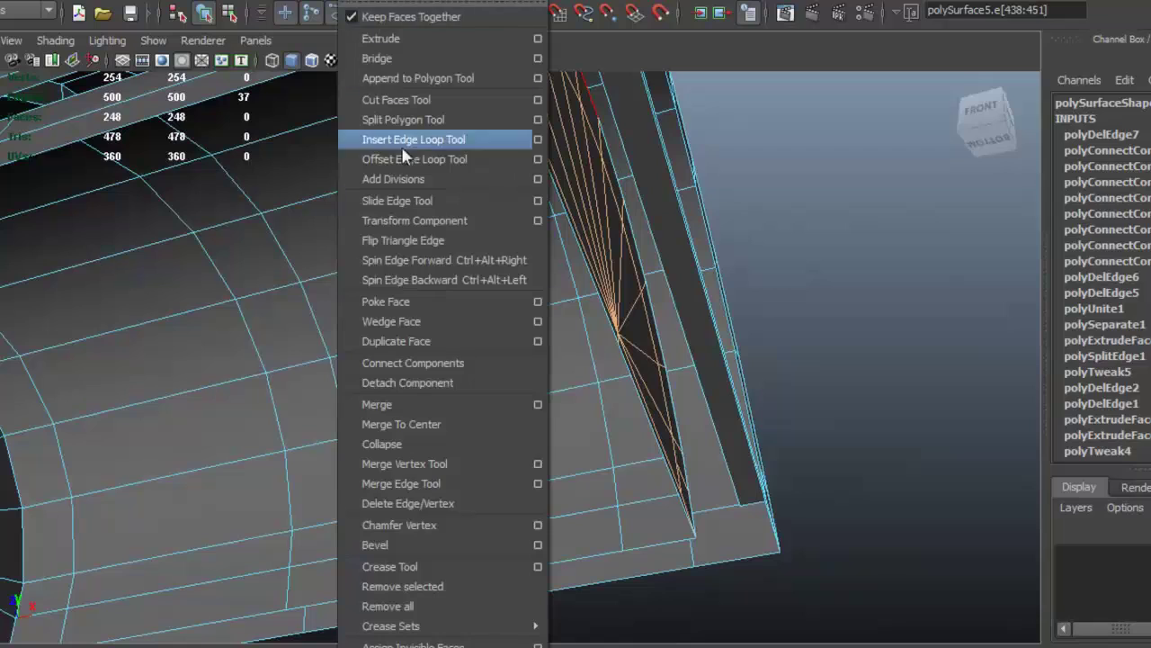
pyautogui.click(478, 503)
# Select the radial and inset arch edges on the lid's opposite inner end panel and delete them with their vertices
pyautogui.keyDown('alt'); pyautogui.moveTo(534, 416); pyautogui.dragTo(447, 319); pyautogui.keyUp('alt')
pyautogui.keyDown('alt'); pyautogui.moveTo(350, 443); pyautogui.dragTo(416, 281); pyautogui.keyUp('alt')
pyautogui.click(397, 293)
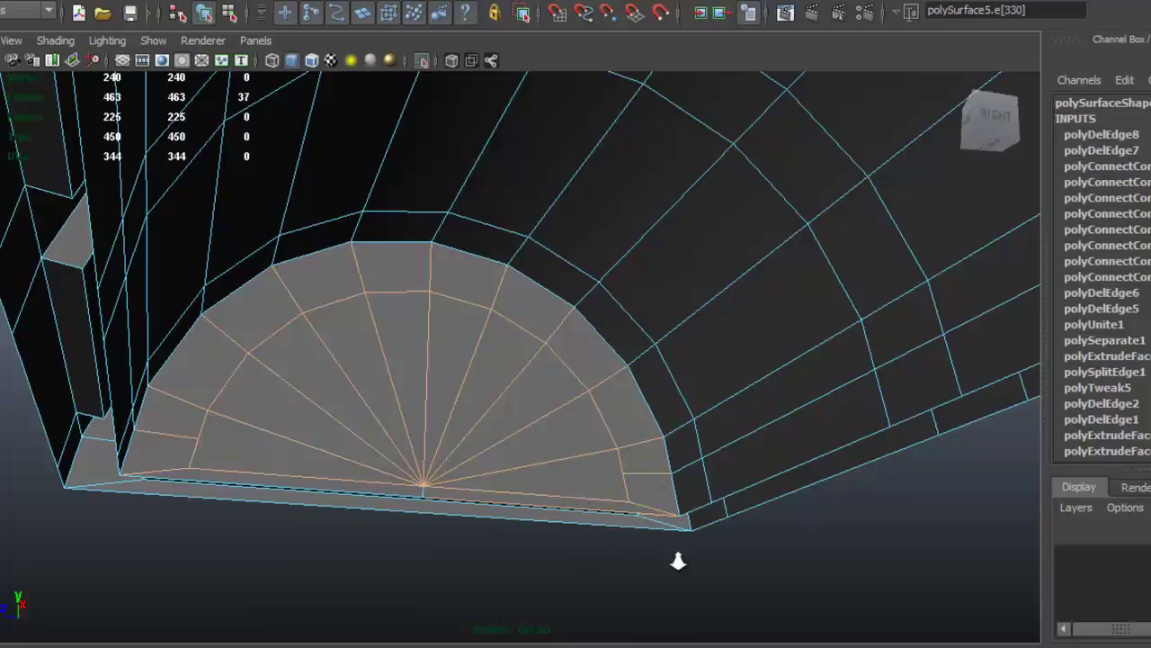
pyautogui.keyDown('alt'); pyautogui.moveTo(678, 561); pyautogui.dragTo(681, 456, button='right'); pyautogui.keyUp('alt')
pyautogui.click(552, 506)
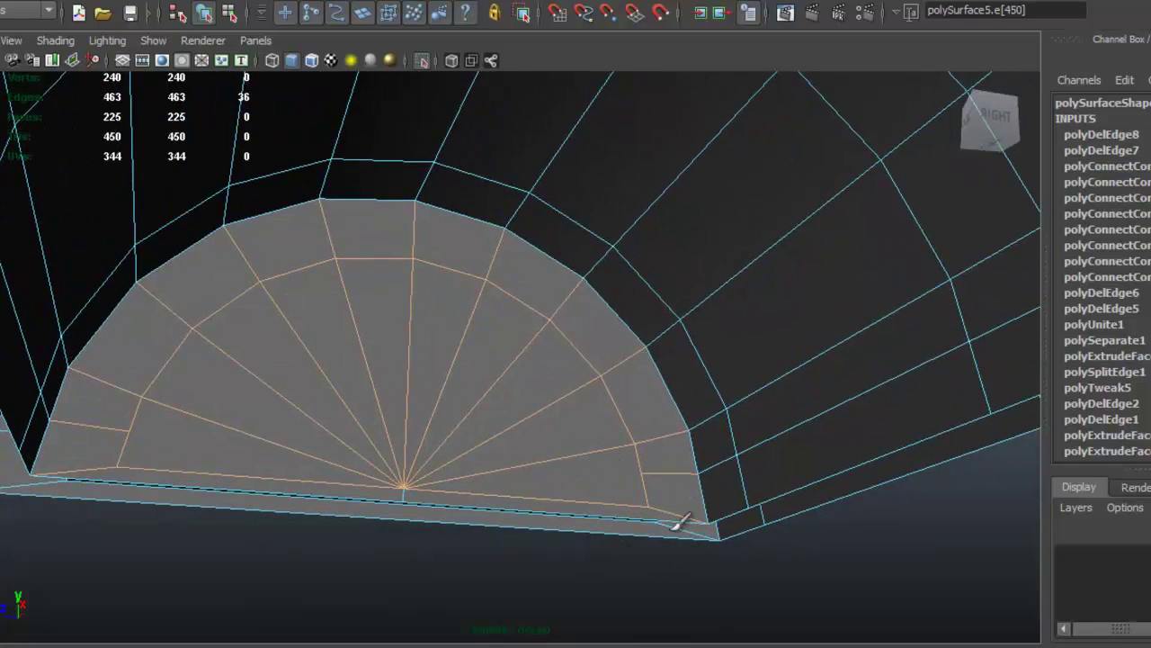
pyautogui.keyDown('alt'); pyautogui.moveTo(632, 539); pyautogui.dragTo(576, 465, button='right'); pyautogui.keyUp('alt')
pyautogui.keyDown('alt'); pyautogui.moveTo(576, 466); pyautogui.dragTo(613, 369); pyautogui.keyUp('alt')
pyautogui.doubleClick(557, 342)
pyautogui.press('Delete')
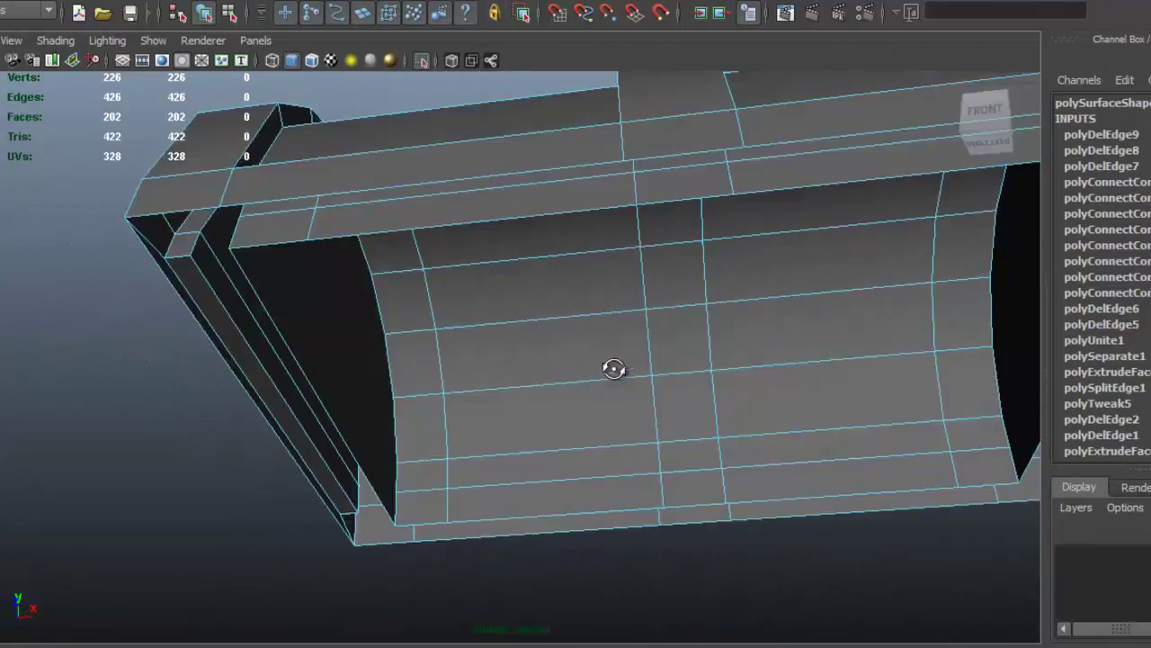
# Delete the extra lengthwise edge loops just above both lower rims of the lid's curved lining
pyautogui.doubleClick(503, 384)
pyautogui.keyDown('alt'); pyautogui.moveTo(507, 272); pyautogui.dragTo(324, 265); pyautogui.keyUp('alt')
pyautogui.keyDown('alt'); pyautogui.moveTo(225, 335); pyautogui.dragTo(160, 361); pyautogui.keyUp('alt')
pyautogui.click(180, 422)
pyautogui.doubleClick(220, 423)
pyautogui.keyDown('alt'); pyautogui.moveTo(220, 423); pyautogui.dragTo(753, 463); pyautogui.keyUp('alt')
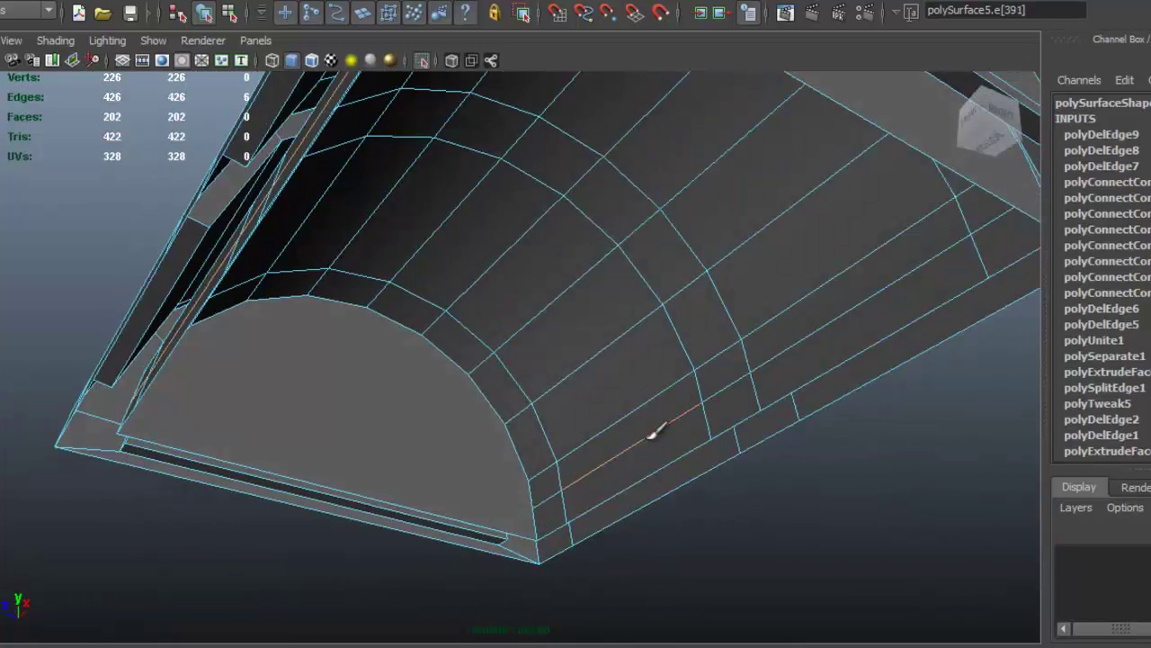
pyautogui.press('Delete')
# Select every other lengthwise edge loop across the lid's curved lining and delete them with their vertices
pyautogui.keyDown('alt'); pyautogui.moveTo(637, 336); pyautogui.dragTo(555, 281); pyautogui.keyUp('alt')
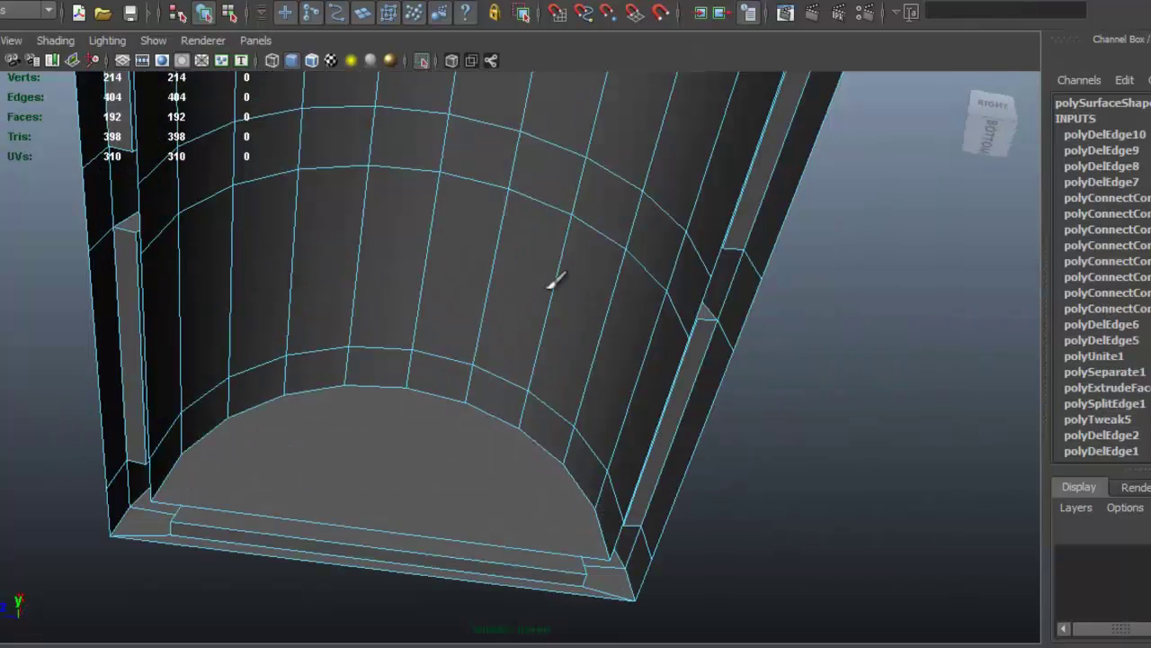
pyautogui.keyDown('shift'); pyautogui.doubleClick(359, 251); pyautogui.keyUp('shift')
pyautogui.keyDown('shift'); pyautogui.doubleClick(235, 306); pyautogui.keyUp('shift')
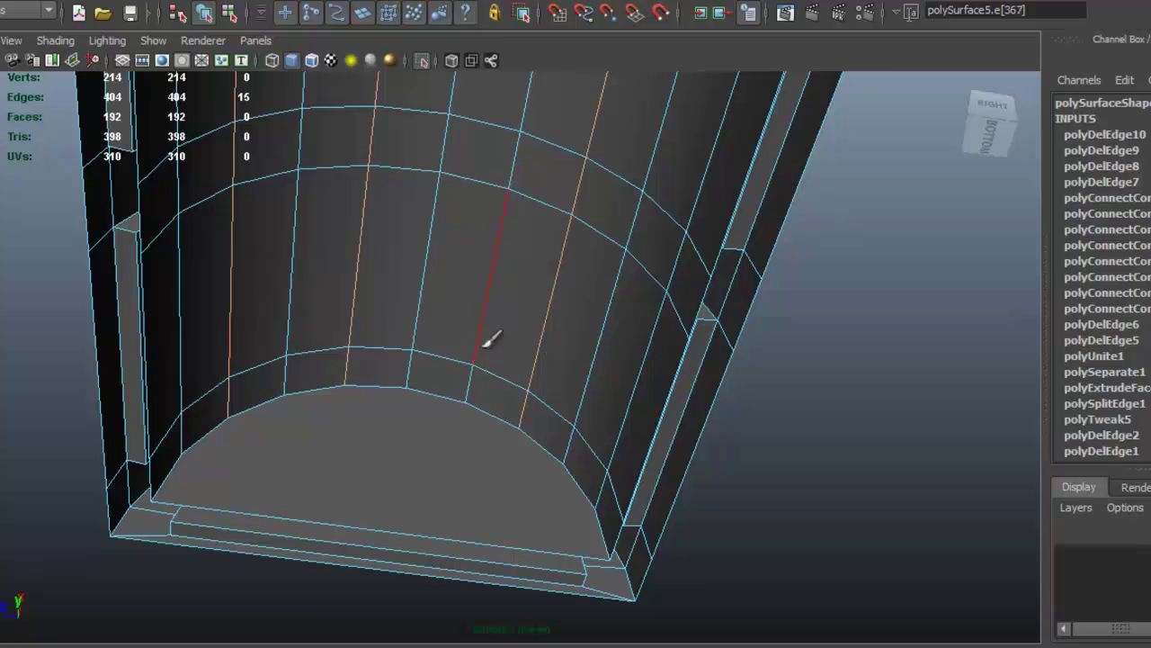
pyautogui.keyDown('alt'); pyautogui.moveTo(586, 363); pyautogui.dragTo(578, 406); pyautogui.keyUp('alt')
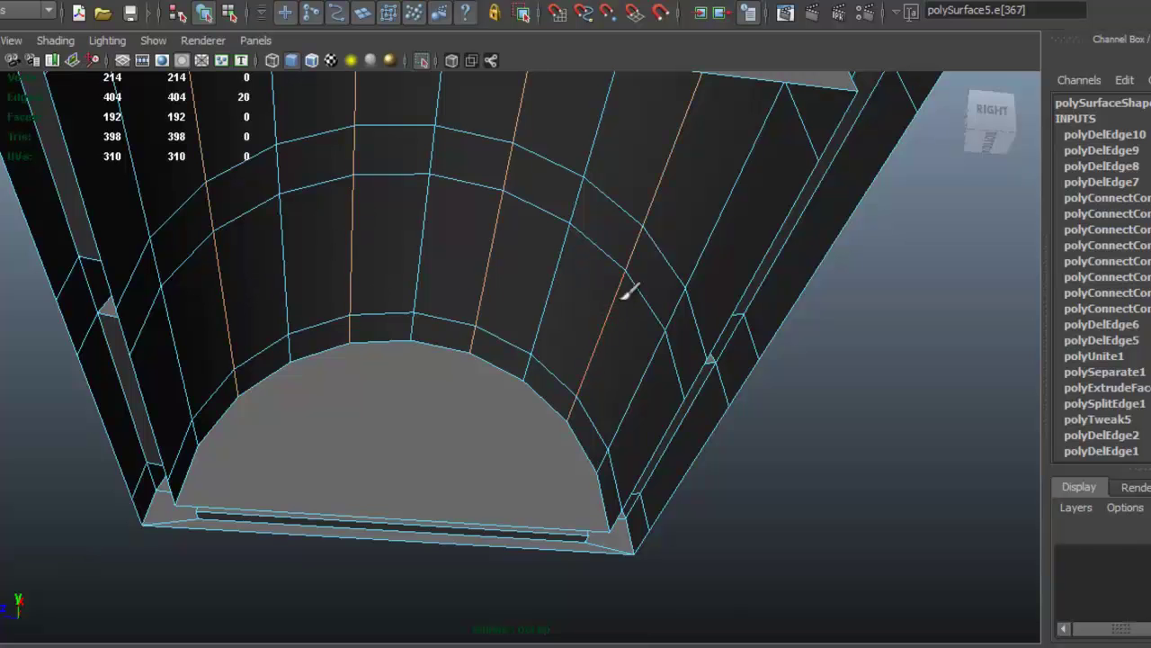
pyautogui.keyDown('alt'); pyautogui.moveTo(483, 249); pyautogui.dragTo(468, 406); pyautogui.keyUp('alt')
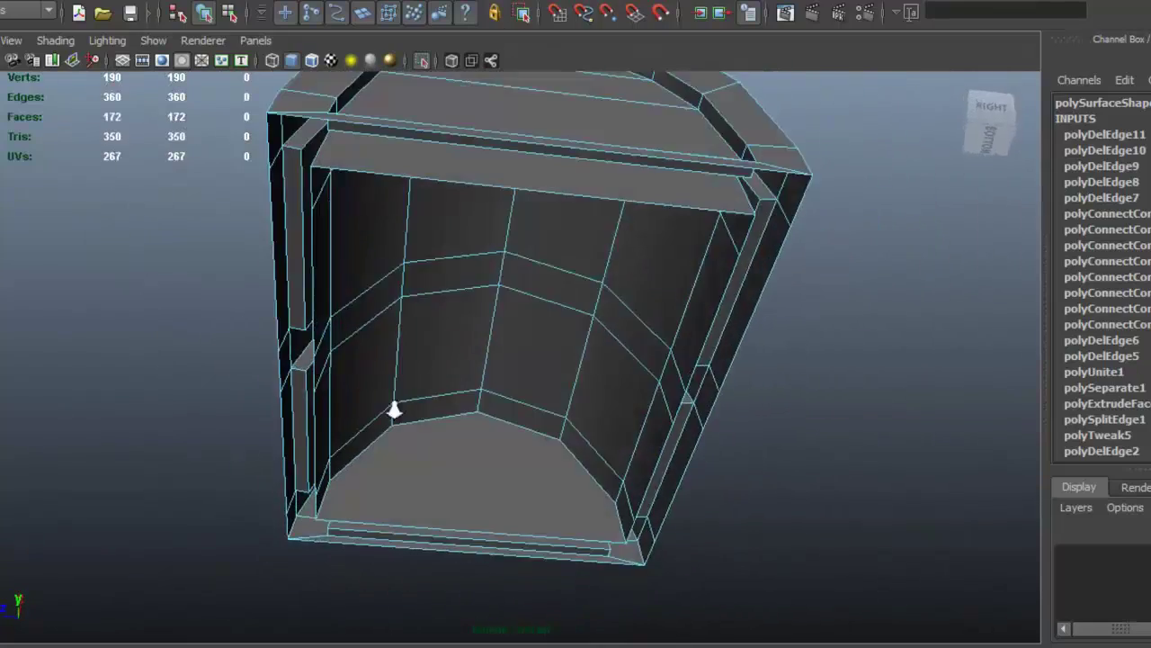
# Connect the lower pair of opposite arch vertices on one inner end panel with a horizontal edge using Connect Components
pyautogui.scroll(5, 468, 406)
pyautogui.keyDown('alt'); pyautogui.moveTo(567, 384); pyautogui.dragTo(594, 354, button='middle'); pyautogui.keyUp('alt')
pyautogui.keyDown('alt'); pyautogui.moveTo(537, 376); pyautogui.dragTo(447, 335); pyautogui.keyUp('alt')
pyautogui.moveTo(447, 336); pyautogui.dragTo(393, 249, button='right')
pyautogui.keyDown('alt'); pyautogui.moveTo(393, 250); pyautogui.dragTo(496, 360); pyautogui.keyUp('alt')
pyautogui.click(446, 280)
pyautogui.moveTo(485, 336); pyautogui.dragTo(409, 336, button='right')
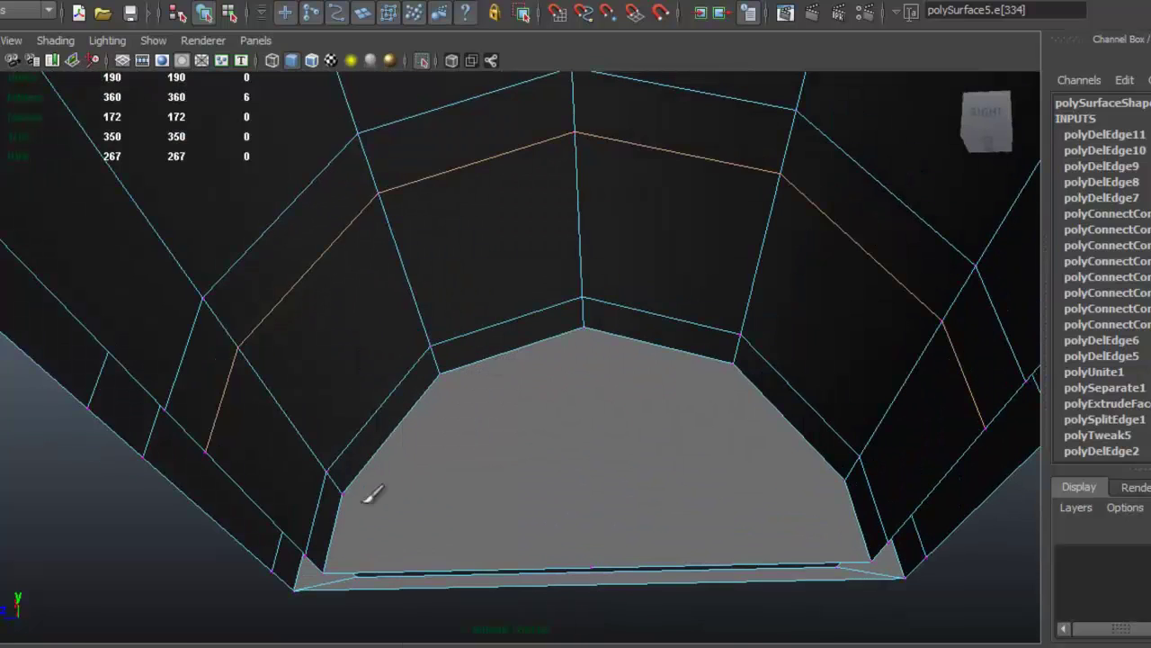
pyautogui.click(355, 490)
pyautogui.keyDown('shift'); pyautogui.click(844, 480); pyautogui.keyUp('shift')
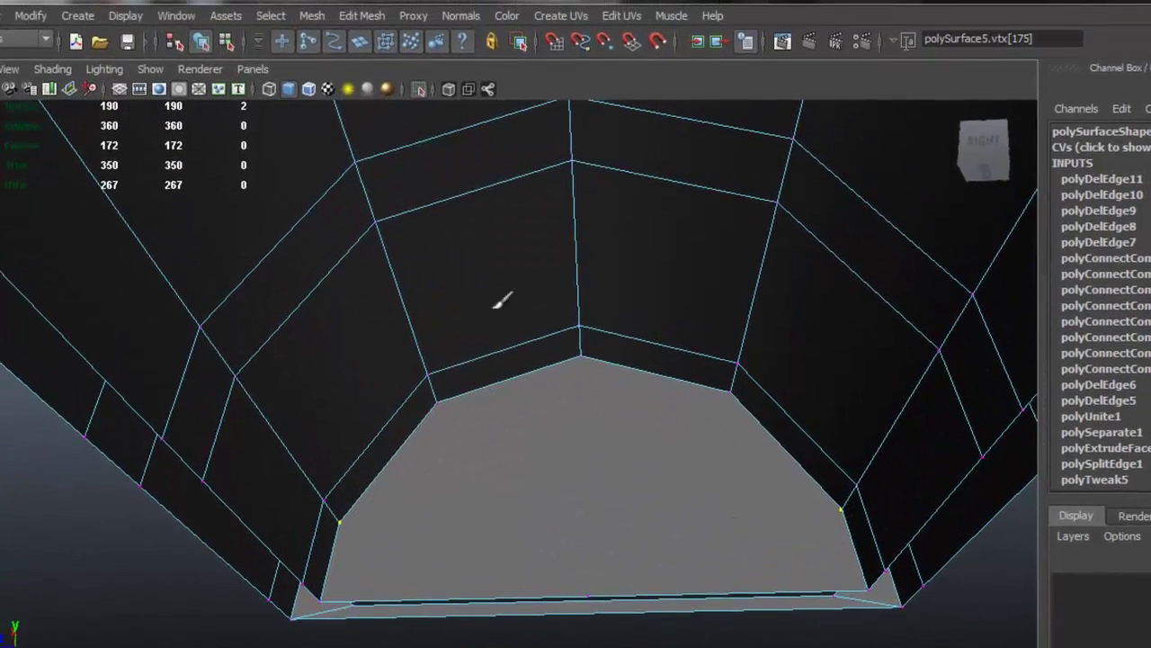
pyautogui.click(361, 15)
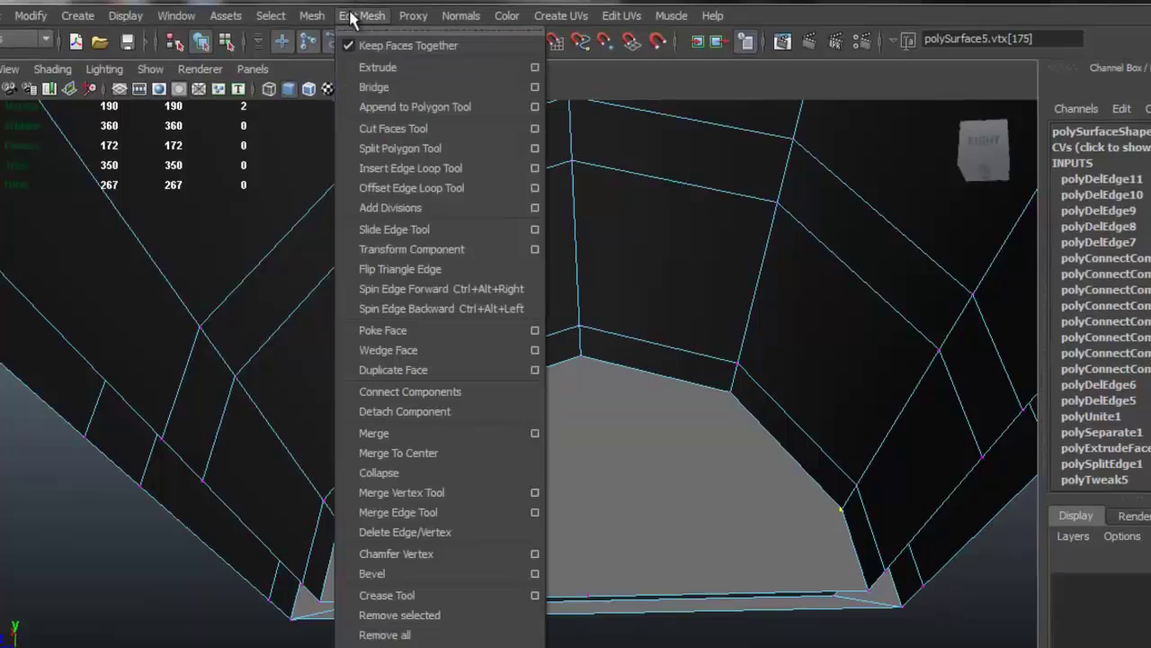
pyautogui.click(471, 392)
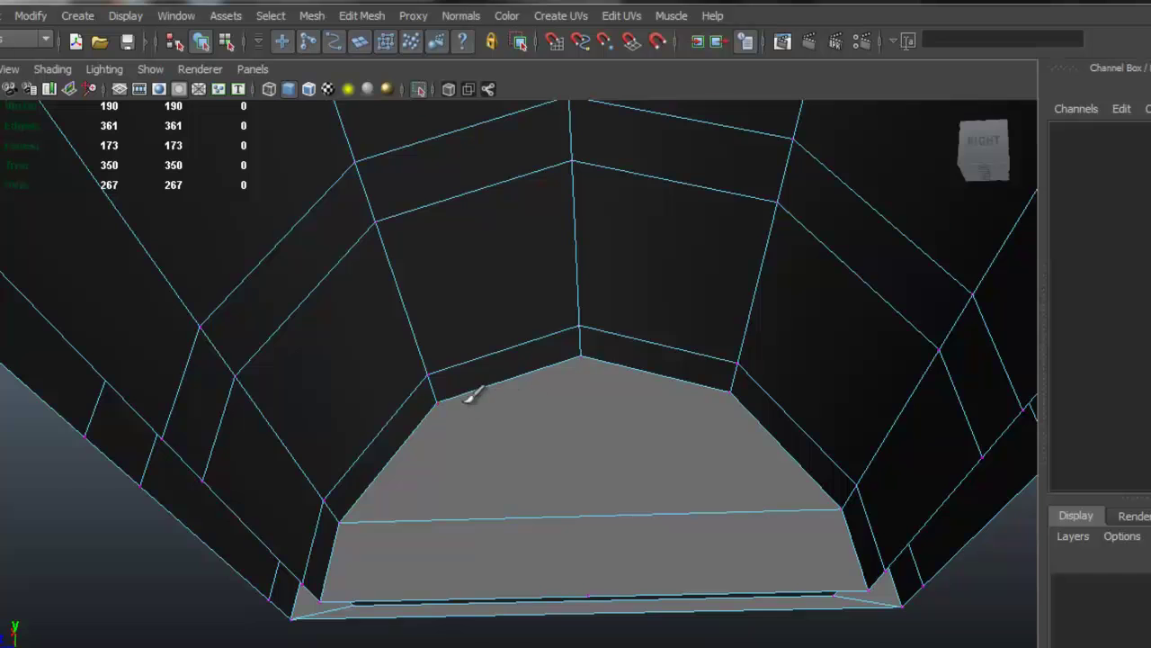
pyautogui.keyDown('alt'); pyautogui.moveTo(466, 400); pyautogui.dragTo(824, 439, button='right'); pyautogui.keyUp('alt')
pyautogui.keyDown('alt'); pyautogui.moveTo(454, 424); pyautogui.dragTo(576, 467, button='right'); pyautogui.keyUp('alt')
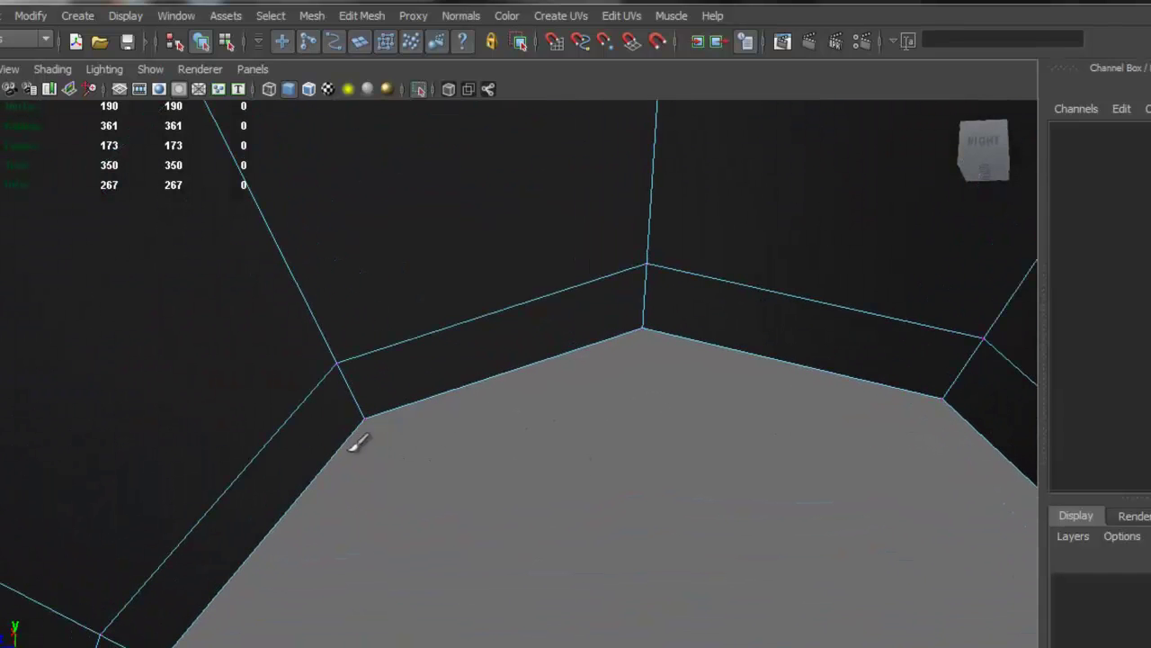
pyautogui.keyDown('alt'); pyautogui.moveTo(357, 441); pyautogui.dragTo(701, 495, button='right'); pyautogui.keyUp('alt')
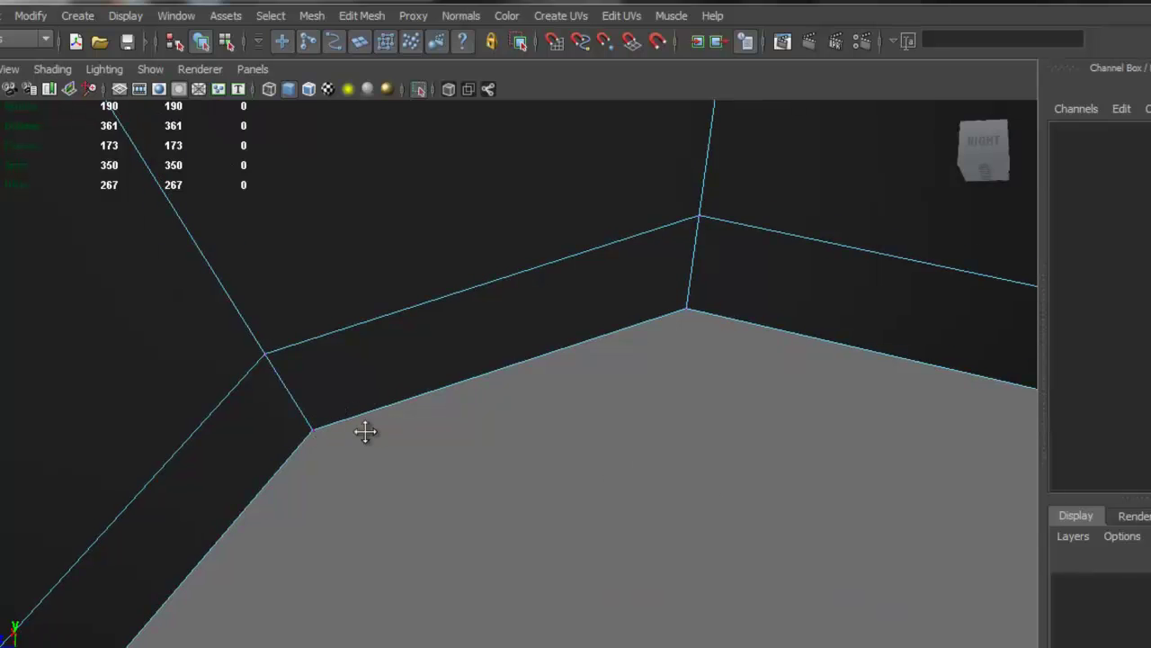
pyautogui.keyDown('alt'); pyautogui.moveTo(365, 432); pyautogui.dragTo(422, 402, button='middle'); pyautogui.keyUp('alt')
pyautogui.scroll(1, 386, 367)
pyautogui.click(323, 317)
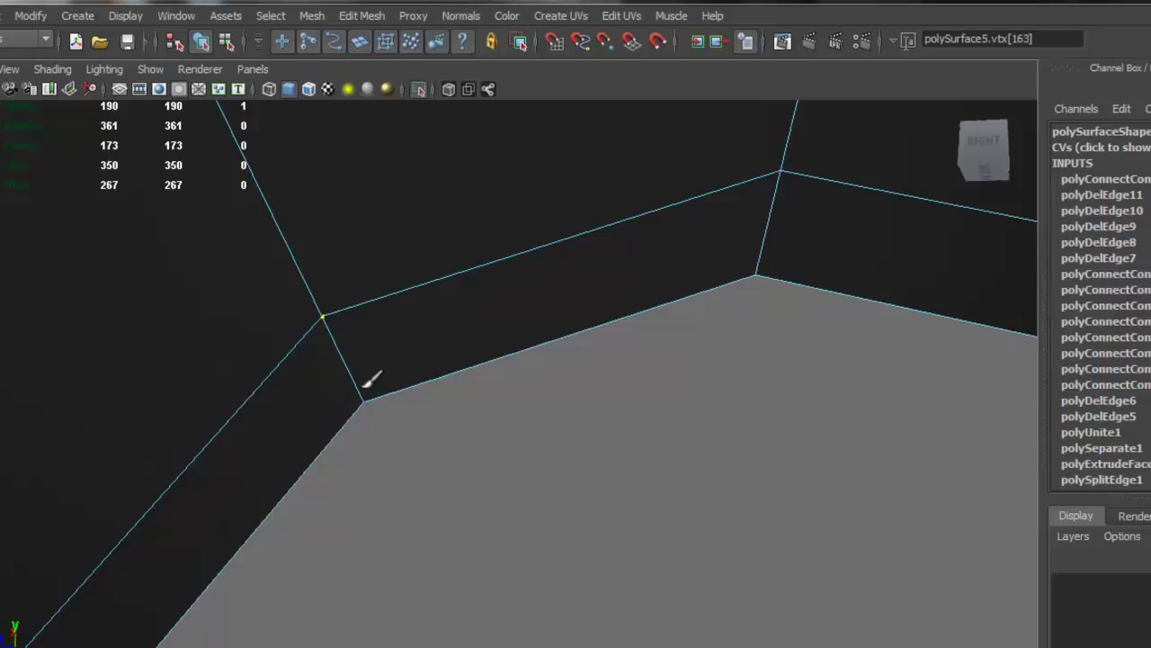
pyautogui.press('g')
pyautogui.hotkey('ctrl', 'z')
pyautogui.press('f')
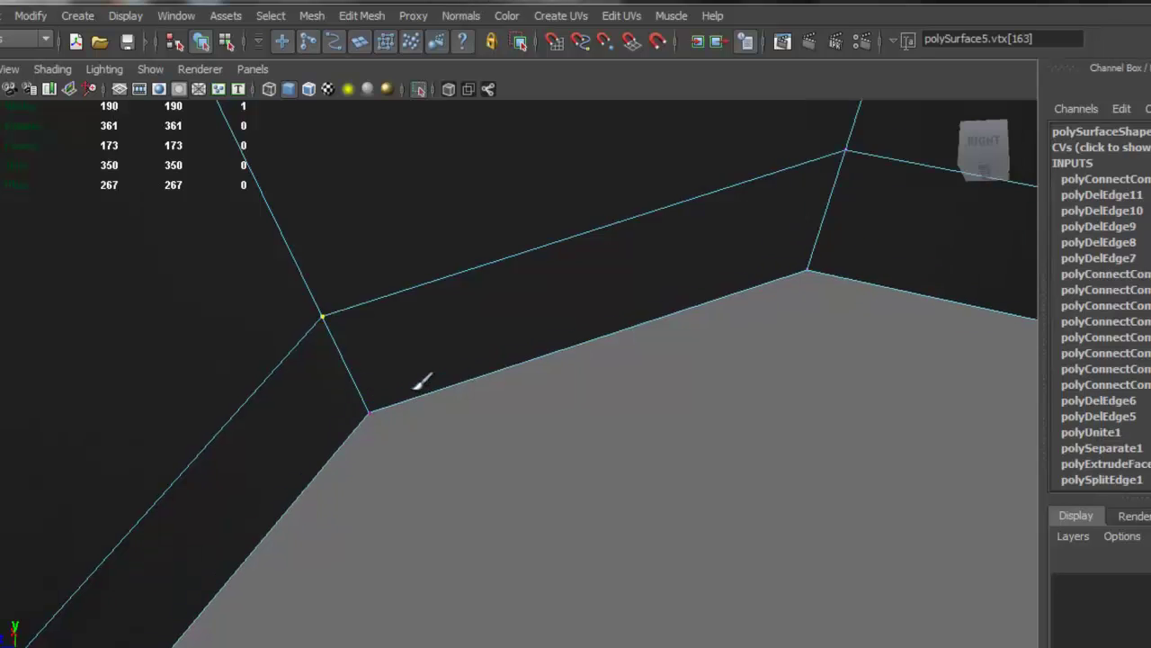
pyautogui.keyDown('alt'); pyautogui.moveTo(506, 483); pyautogui.dragTo(283, 133, button='middle'); pyautogui.keyUp('alt')
pyautogui.keyDown('alt'); pyautogui.moveTo(522, 367); pyautogui.dragTo(622, 519, button='middle'); pyautogui.keyUp('alt')
pyautogui.scroll(3, 611, 500)
pyautogui.keyDown('alt'); pyautogui.moveTo(459, 261); pyautogui.dragTo(642, 542, button='middle'); pyautogui.keyUp('alt')
pyautogui.keyDown('alt'); pyautogui.moveTo(642, 542); pyautogui.dragTo(661, 575); pyautogui.keyUp('alt')
pyautogui.keyDown('alt'); pyautogui.moveTo(546, 475); pyautogui.dragTo(656, 378); pyautogui.keyUp('alt')
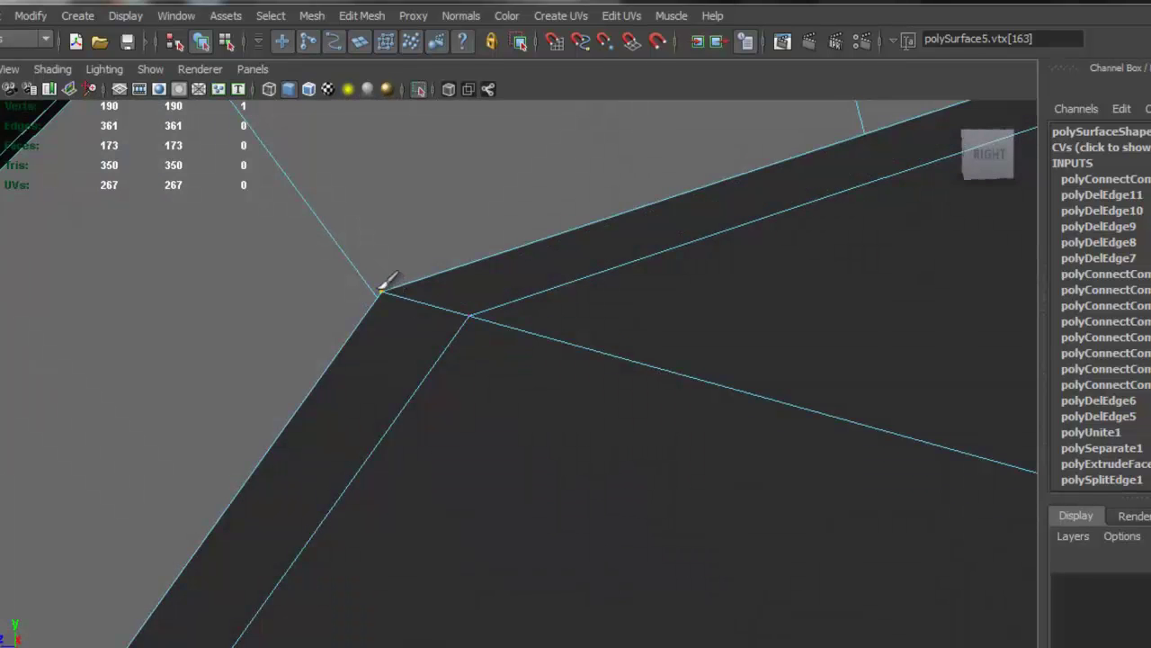
# Connect the pair of vertices flanking the arch's peak on this inner end panel with a horizontal edge
pyautogui.keyDown('alt'); pyautogui.moveTo(799, 315); pyautogui.dragTo(886, 342); pyautogui.keyUp('alt')
pyautogui.scroll(-6, 789, 364)
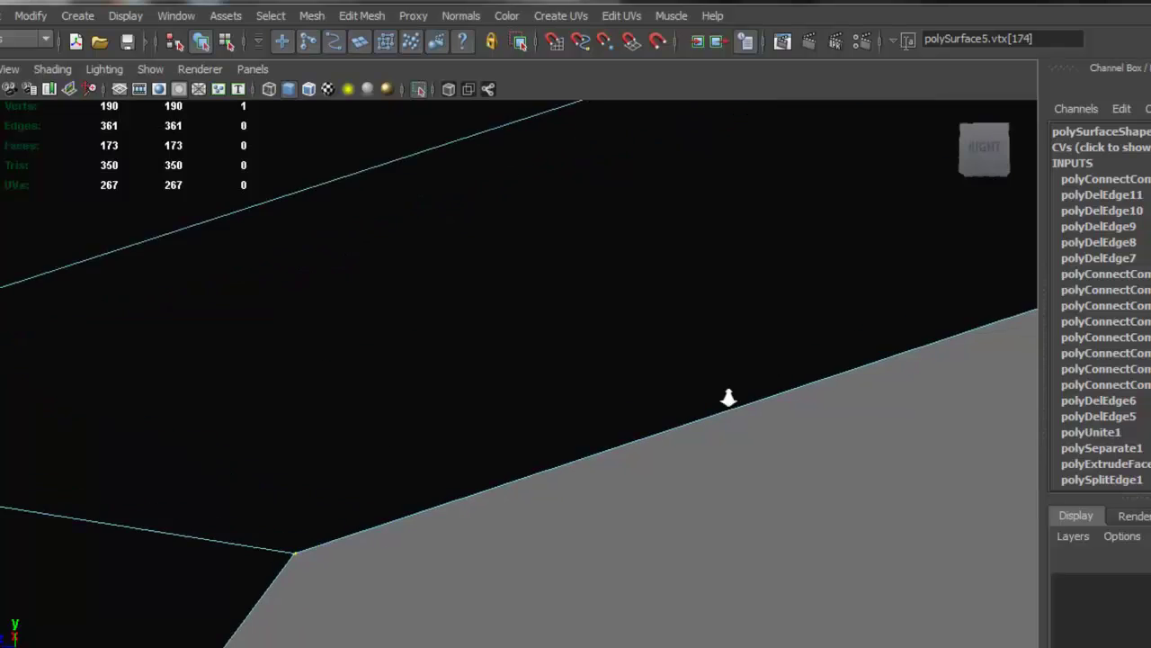
pyautogui.keyDown('alt'); pyautogui.moveTo(824, 399); pyautogui.dragTo(555, 360, button='middle'); pyautogui.keyUp('alt')
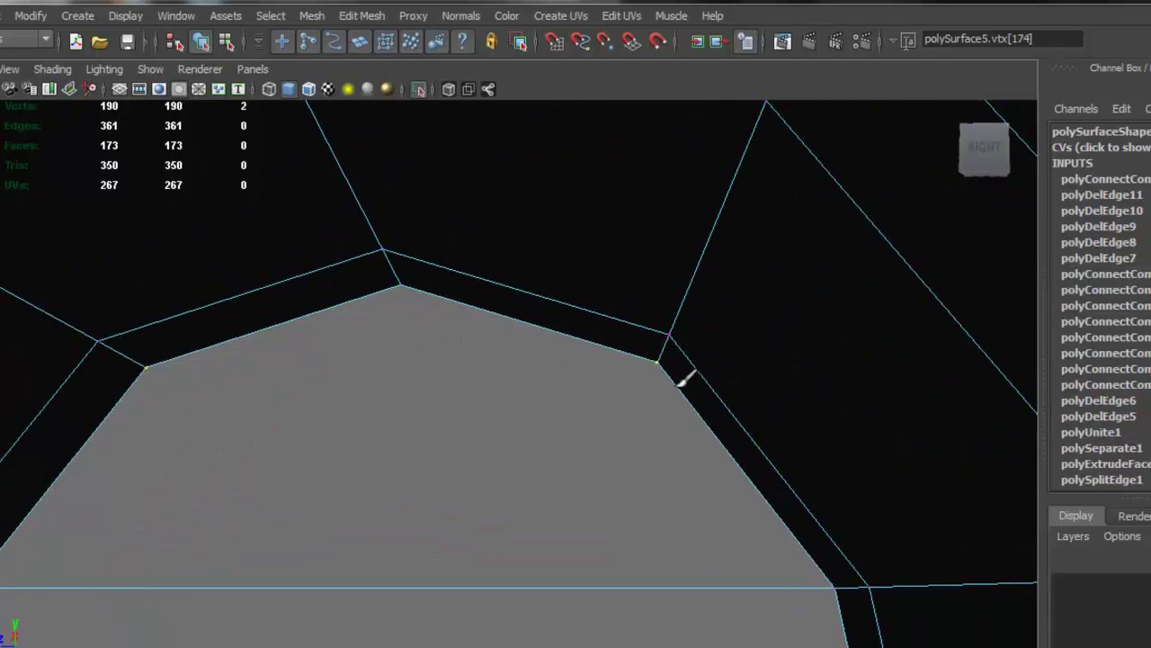
pyautogui.click(658, 362)
pyautogui.press('Return')
# Connect the lower pair of opposite arch vertices on the lid's other inner end panel with a horizontal edge
pyautogui.keyDown('alt'); pyautogui.moveTo(675, 393); pyautogui.dragTo(582, 392); pyautogui.keyUp('alt')
pyautogui.scroll(3, 422, 320)
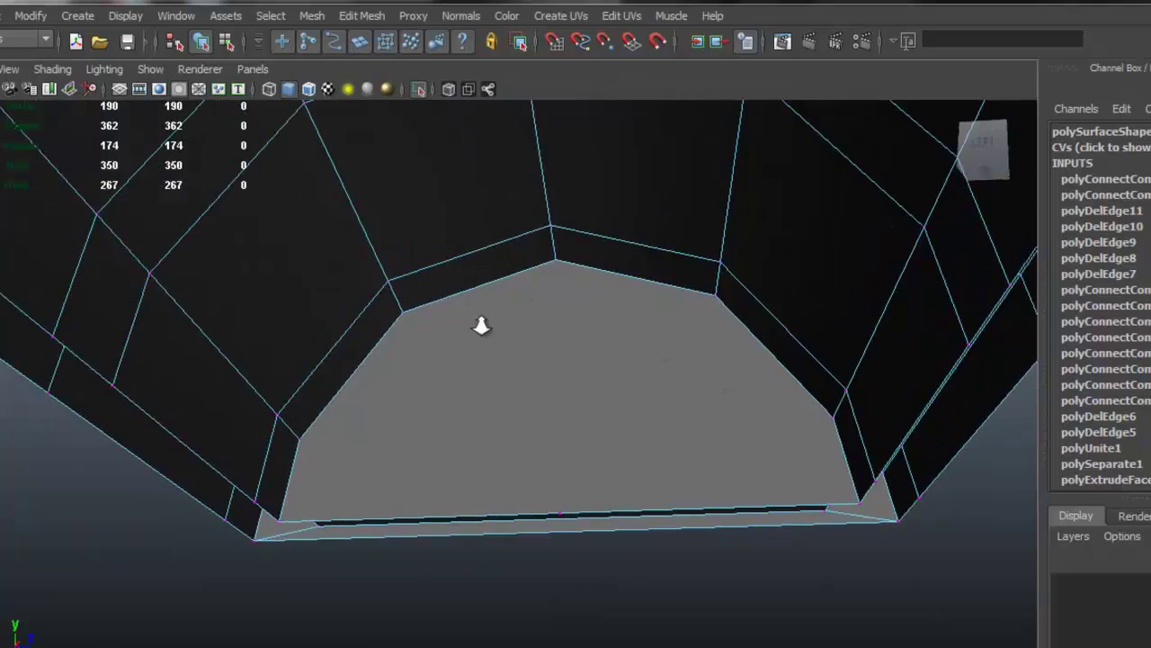
pyautogui.scroll(2, 482, 326)
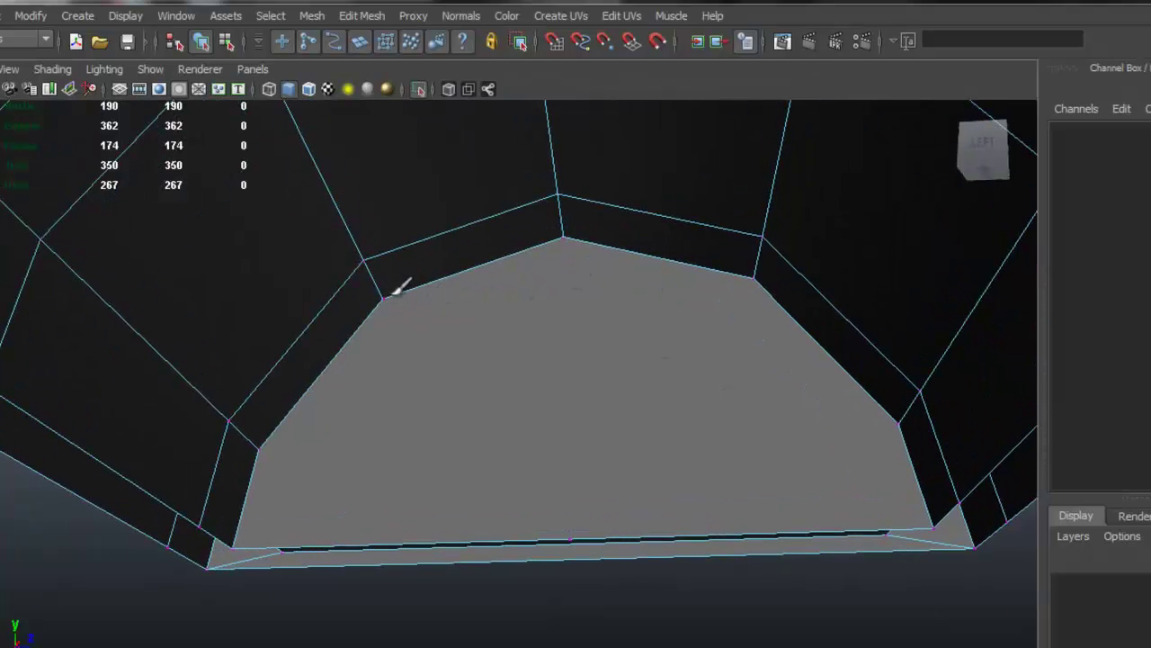
pyautogui.scroll(2, 238, 445)
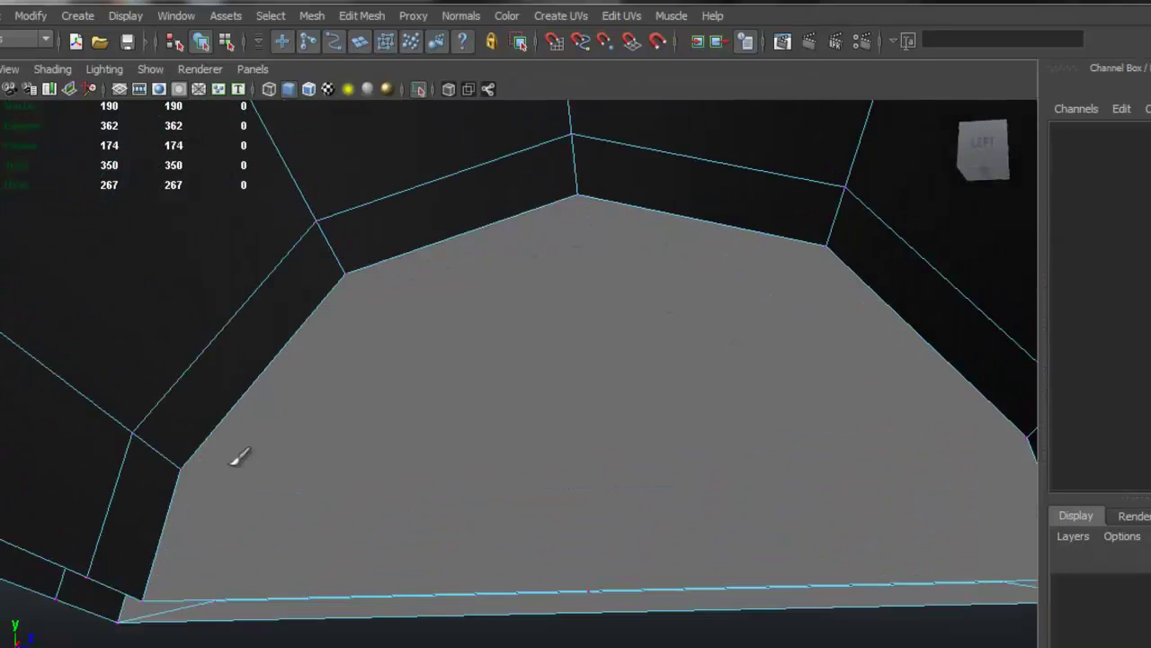
pyautogui.click(252, 430)
pyautogui.keyDown('alt'); pyautogui.moveTo(562, 457); pyautogui.dragTo(843, 457); pyautogui.keyUp('alt')
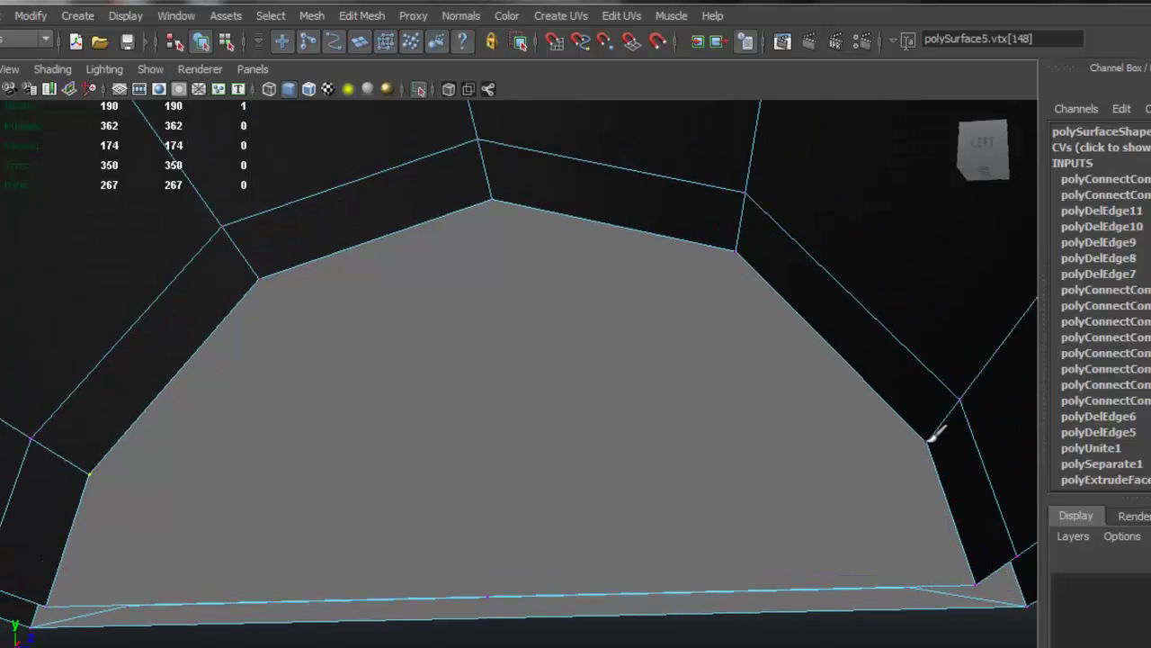
pyautogui.press('Return')
# Select the faces of the lid's inner lining and isolate them in the view
pyautogui.keyDown('alt'); pyautogui.moveTo(874, 463); pyautogui.dragTo(627, 456); pyautogui.keyUp('alt')
pyautogui.keyDown('alt'); pyautogui.moveTo(479, 483); pyautogui.dragTo(308, 429, button='right'); pyautogui.keyUp('alt')
pyautogui.moveTo(288, 363); pyautogui.dragTo(342, 333, button='right')
pyautogui.click(343, 337)
pyautogui.click(420, 90)
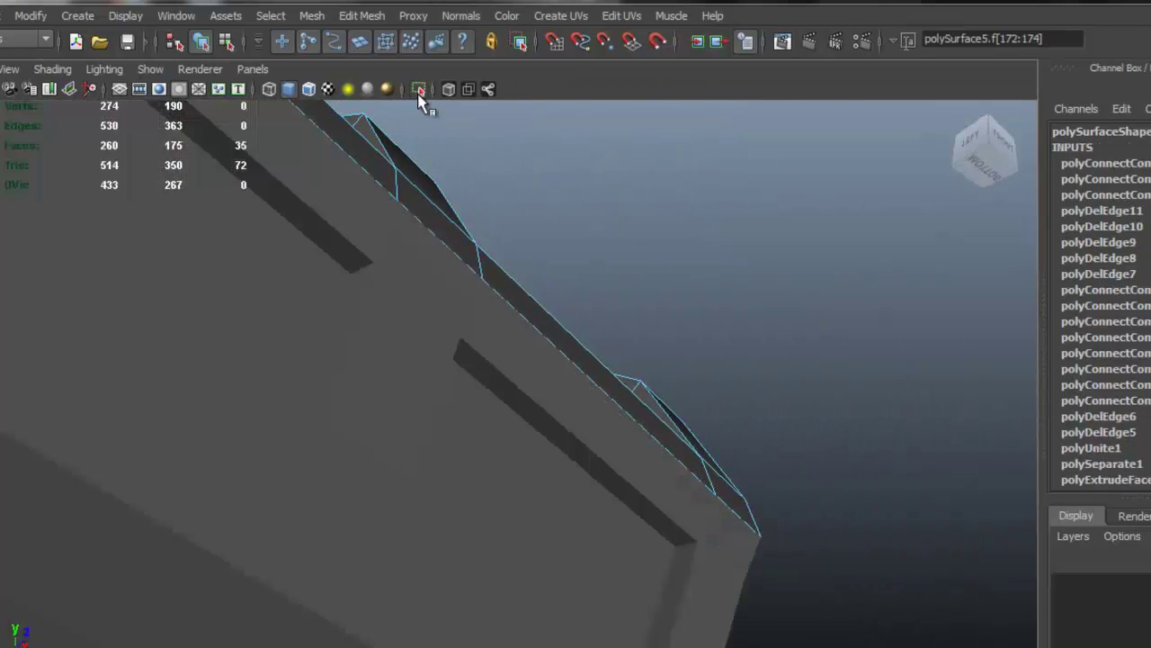
pyautogui.click(420, 90)
pyautogui.keyDown('alt'); pyautogui.moveTo(570, 355); pyautogui.dragTo(247, 444); pyautogui.keyUp('alt')
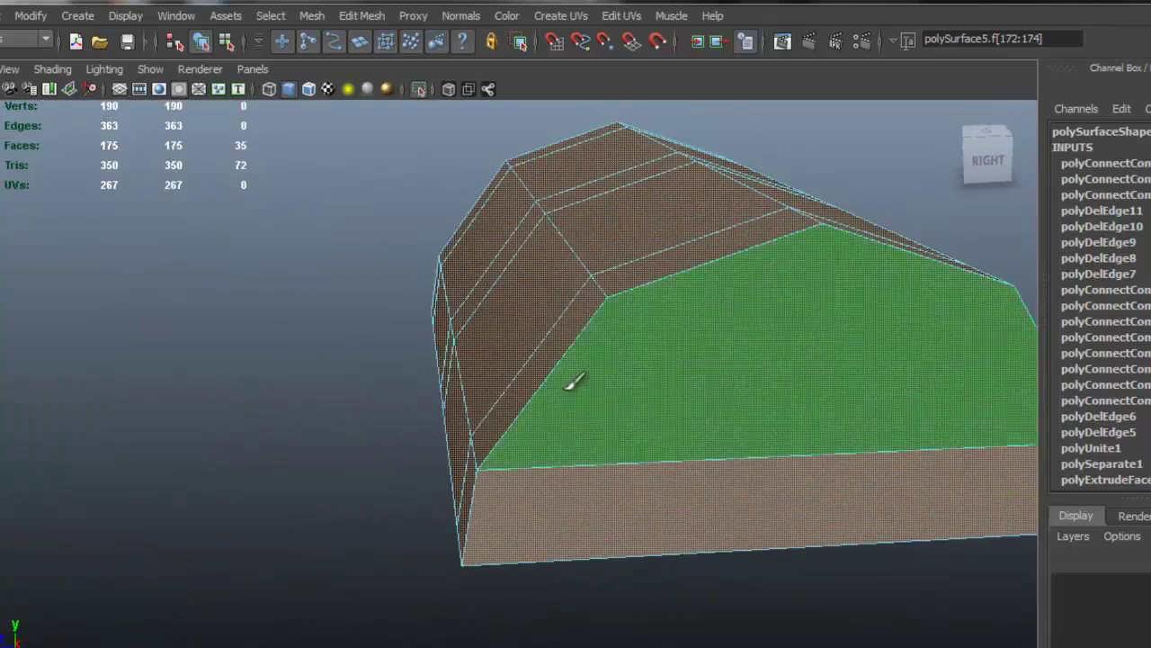
# Connect the two vertices flanking the arch's peak on the isolated end panel, return to object mode and show the whole chest
pyautogui.moveTo(545, 360); pyautogui.dragTo(655, 334)
pyautogui.hotkey('ctrl', 'z')
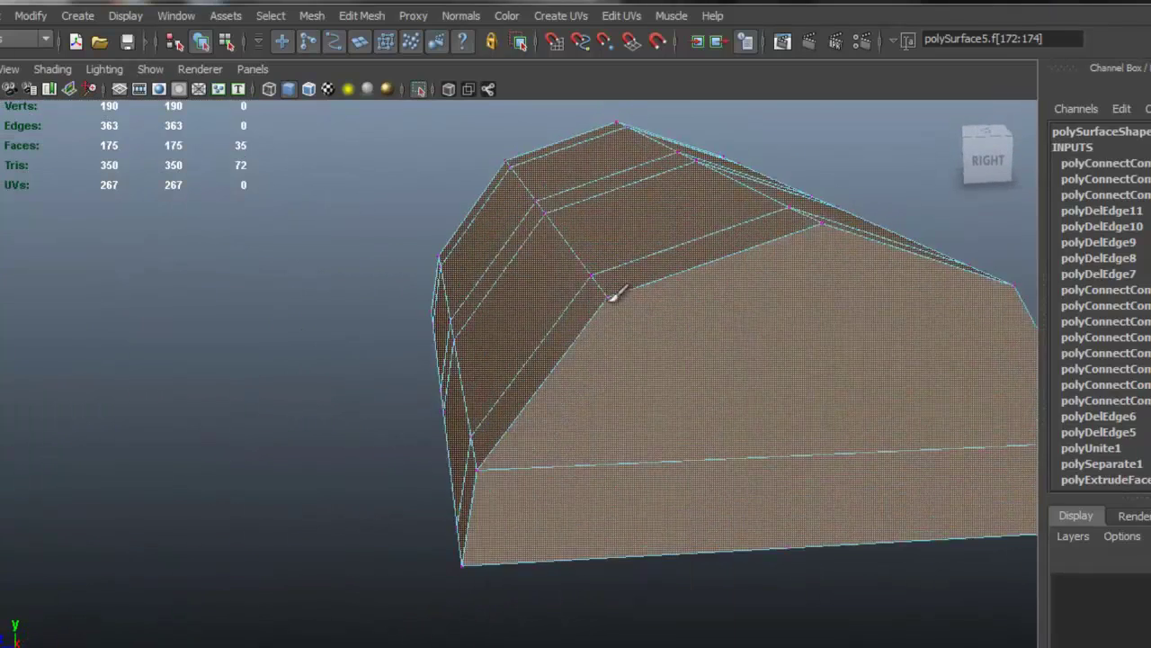
pyautogui.press('F9')
pyautogui.click(603, 303)
pyautogui.keyDown('alt'); pyautogui.moveTo(603, 303); pyautogui.dragTo(699, 345); pyautogui.keyUp('alt')
pyautogui.click(719, 326)
pyautogui.press('F8')
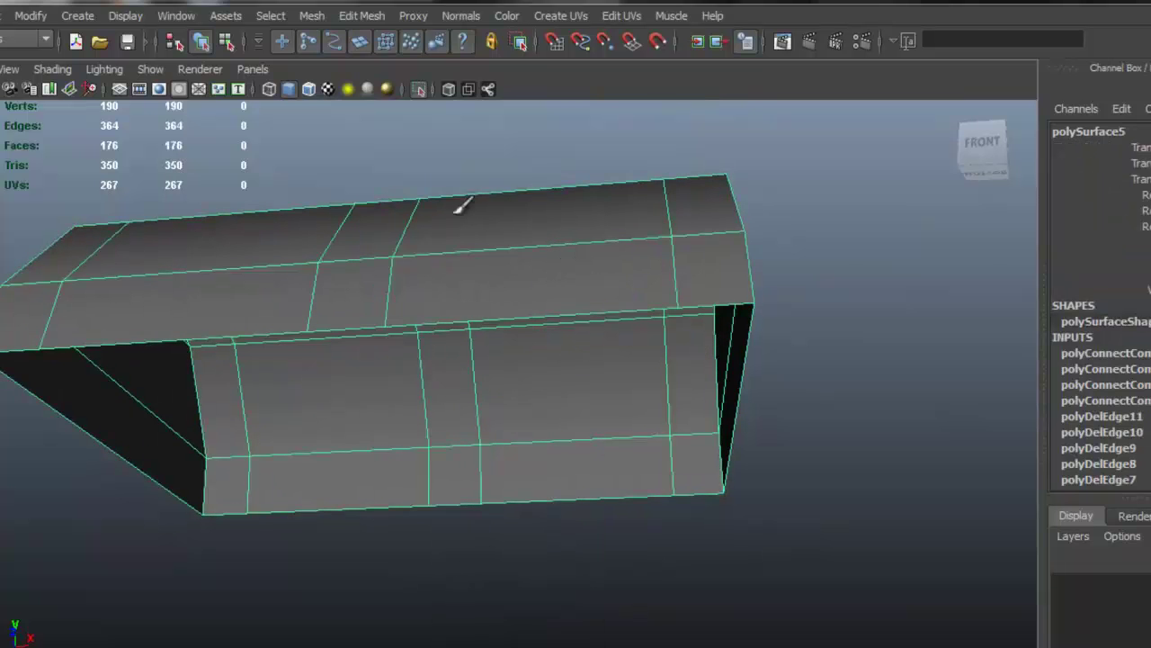
pyautogui.keyDown('alt'); pyautogui.moveTo(504, 359); pyautogui.dragTo(457, 220); pyautogui.keyUp('alt')
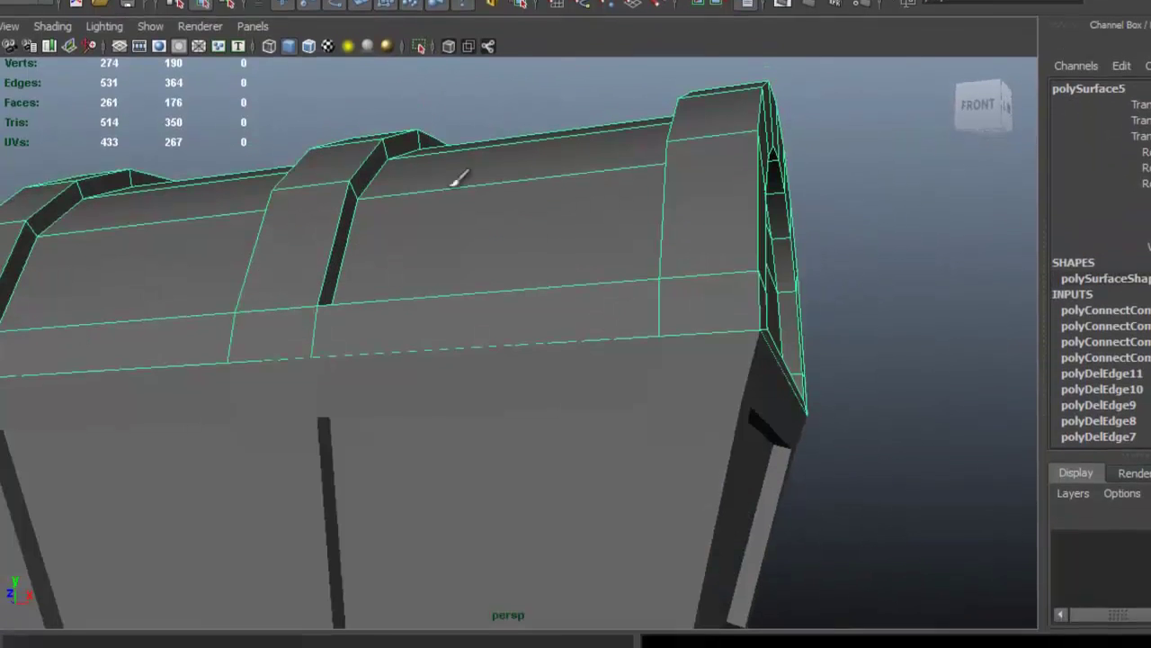
# Try to fill the underside rim gap at the lid's right end by appending a polygon from its inner boundary edge
pyautogui.keyDown('alt'); pyautogui.moveTo(697, 298); pyautogui.dragTo(585, 305); pyautogui.keyUp('alt')
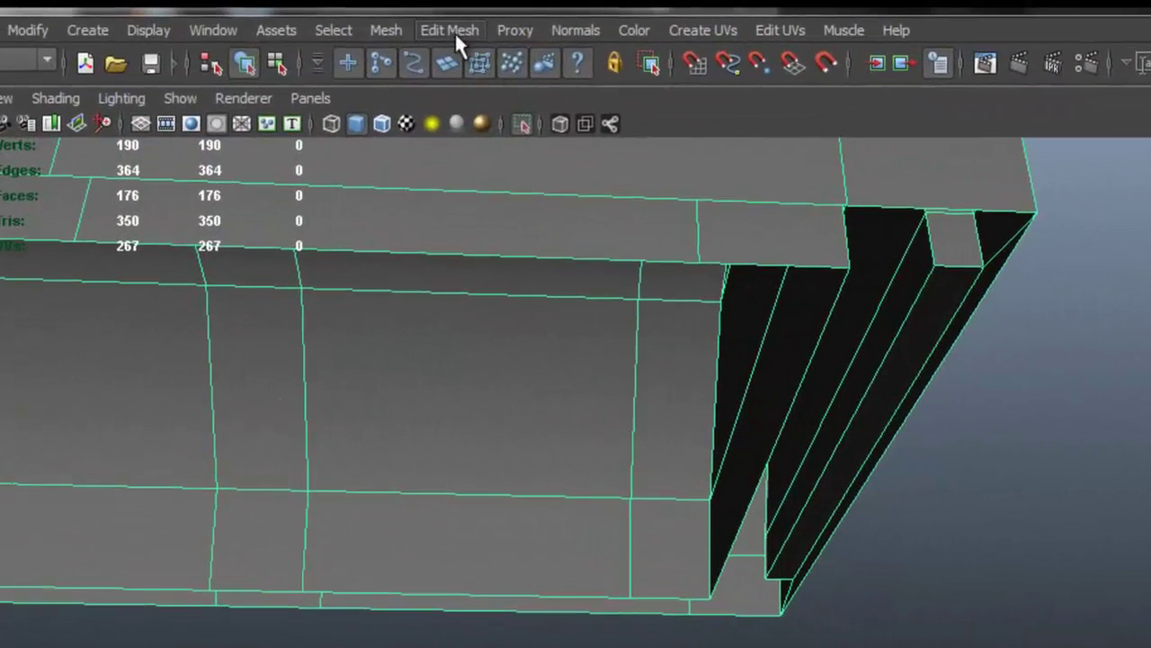
pyautogui.click(453, 29)
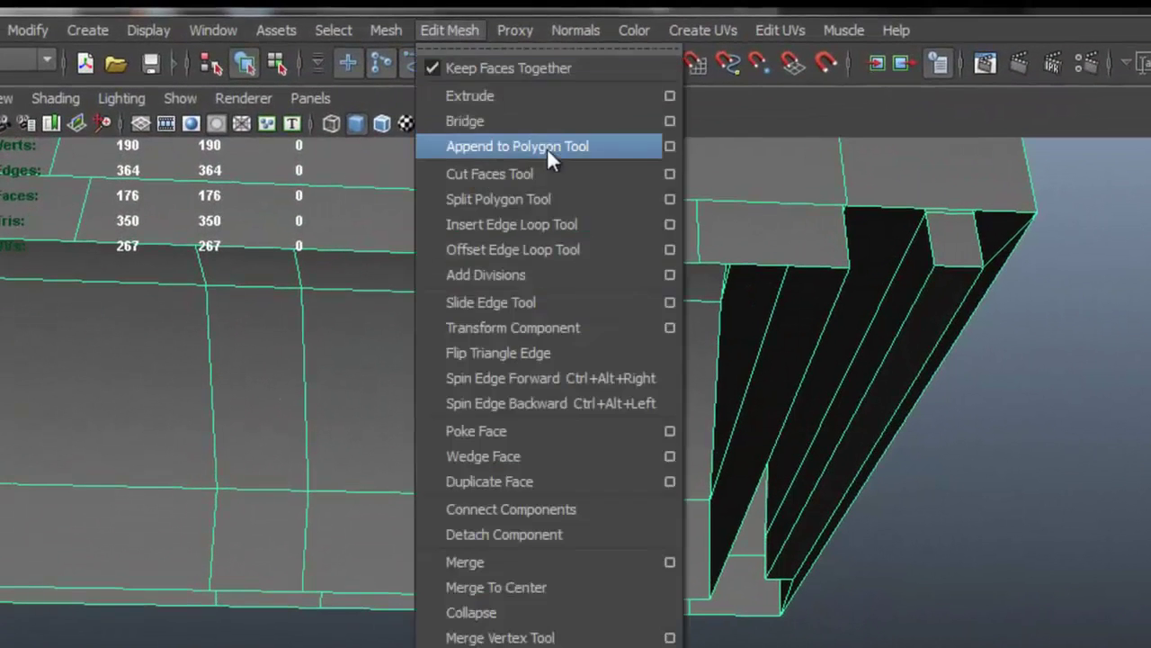
pyautogui.click(581, 147)
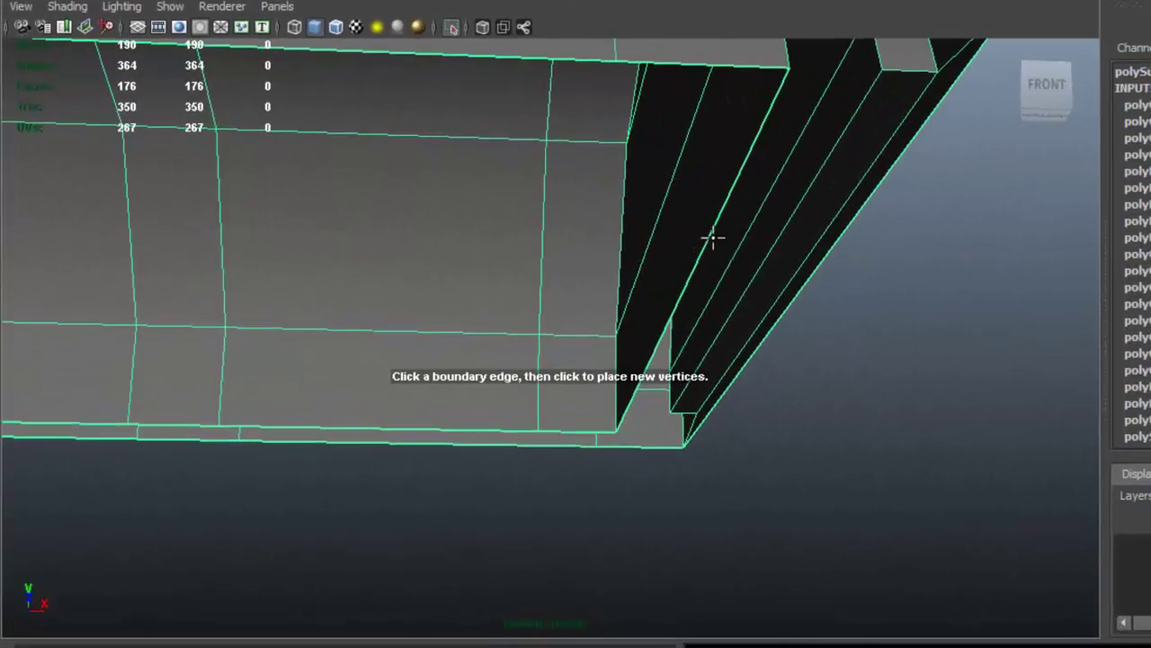
pyautogui.click(801, 286)
pyautogui.keyDown('alt'); pyautogui.moveTo(802, 288); pyautogui.dragTo(654, 319); pyautogui.keyUp('alt')
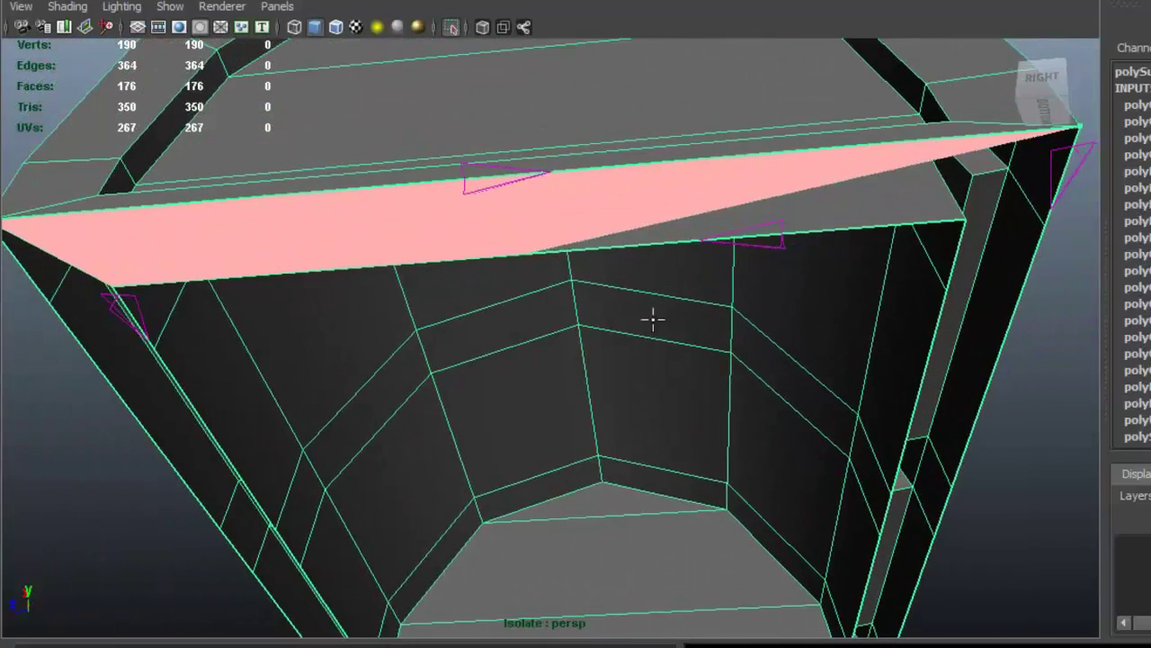
pyautogui.click(661, 300)
pyautogui.press('Return')
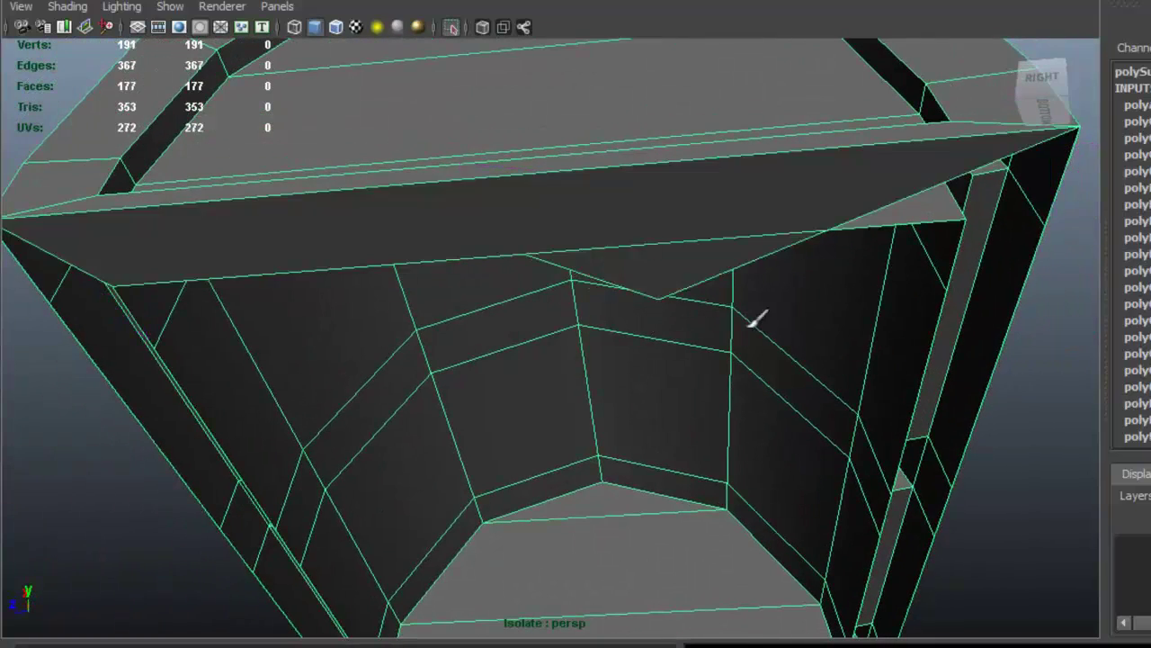
# Delete the stray midpoint vertices on the inner bottom edges of the lid's end panels
pyautogui.keyDown('alt'); pyautogui.moveTo(458, 255); pyautogui.dragTo(838, 260); pyautogui.keyUp('alt')
pyautogui.moveTo(693, 271); pyautogui.dragTo(676, 254, button='right')
pyautogui.keyDown('alt'); pyautogui.moveTo(723, 295); pyautogui.dragTo(634, 349); pyautogui.keyUp('alt')
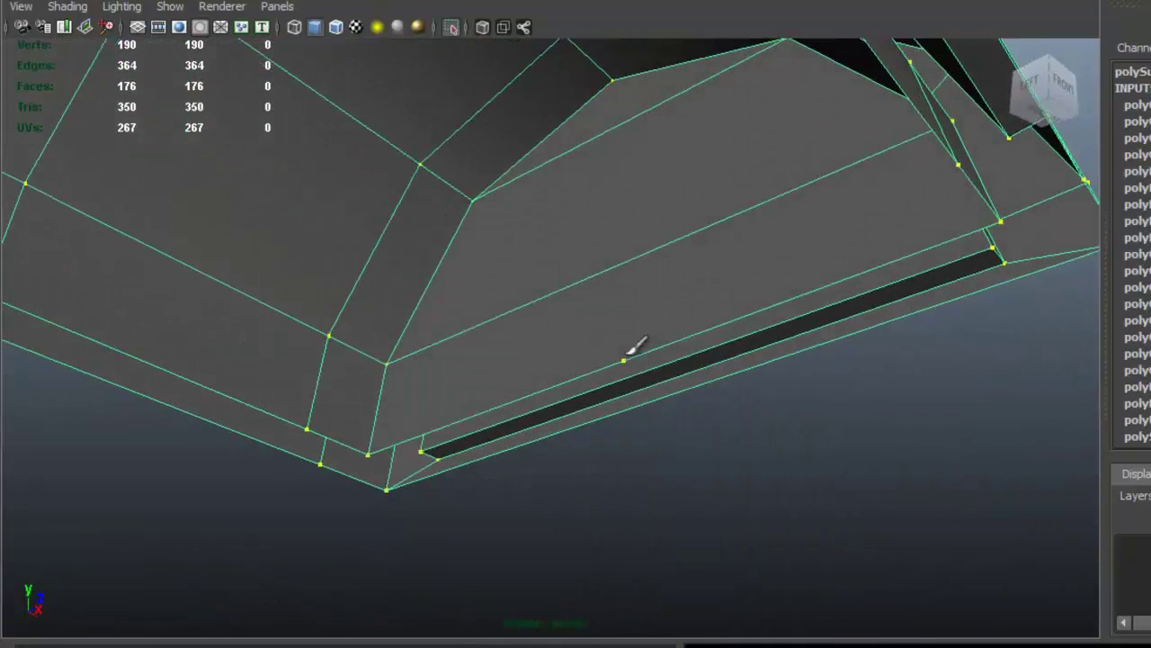
pyautogui.press('Delete')
pyautogui.keyDown('alt'); pyautogui.moveTo(714, 334); pyautogui.dragTo(548, 443); pyautogui.keyUp('alt')
pyautogui.click(258, 547)
pyautogui.press('Delete')
pyautogui.keyDown('alt'); pyautogui.moveTo(653, 269); pyautogui.dragTo(596, 369); pyautogui.keyUp('alt')
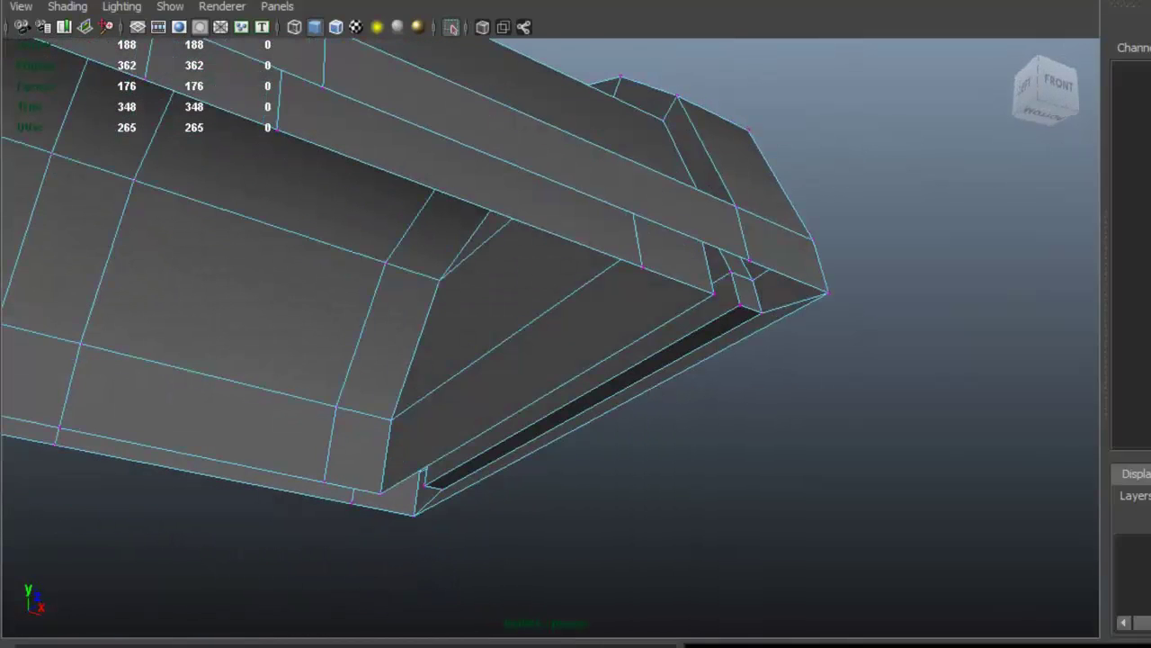
# Fill the underside rim gap at the lid's right end with an Append to Polygon face between its inner and outer edges
pyautogui.click(425, 2)
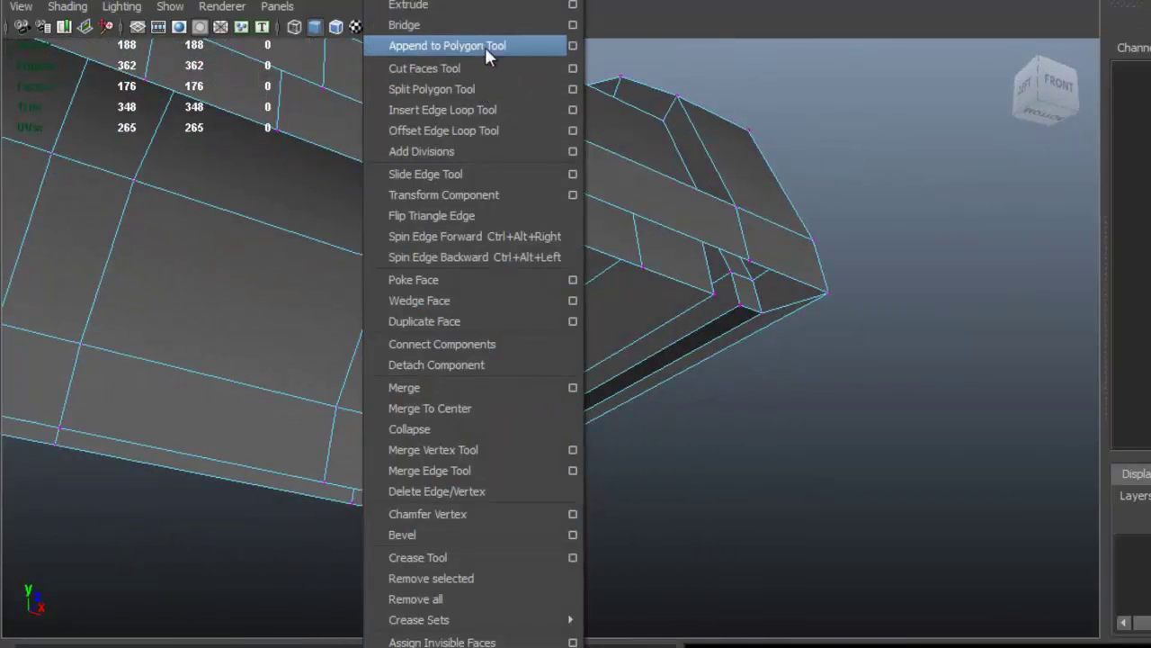
pyautogui.click(512, 45)
pyautogui.keyDown('alt'); pyautogui.moveTo(560, 345); pyautogui.dragTo(593, 394, button='right'); pyautogui.keyUp('alt')
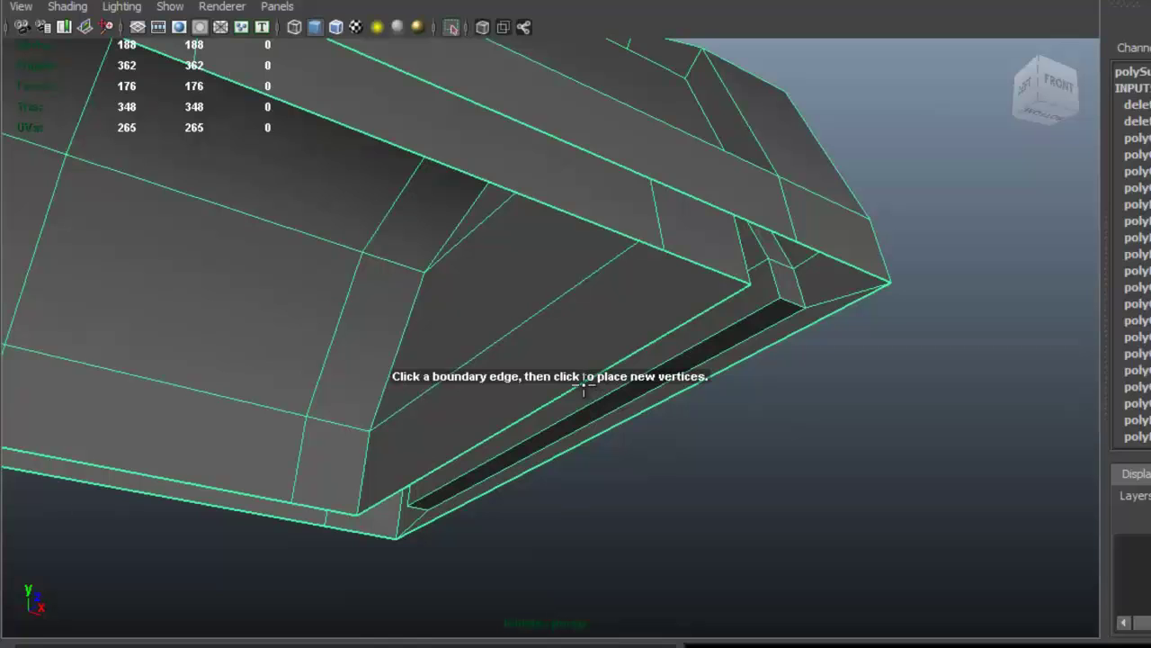
pyautogui.click(621, 420)
pyautogui.keyDown('alt'); pyautogui.moveTo(620, 419); pyautogui.dragTo(543, 422); pyautogui.keyUp('alt')
pyautogui.press('Return')
pyautogui.keyDown('alt'); pyautogui.moveTo(393, 357); pyautogui.dragTo(529, 335); pyautogui.keyUp('alt')
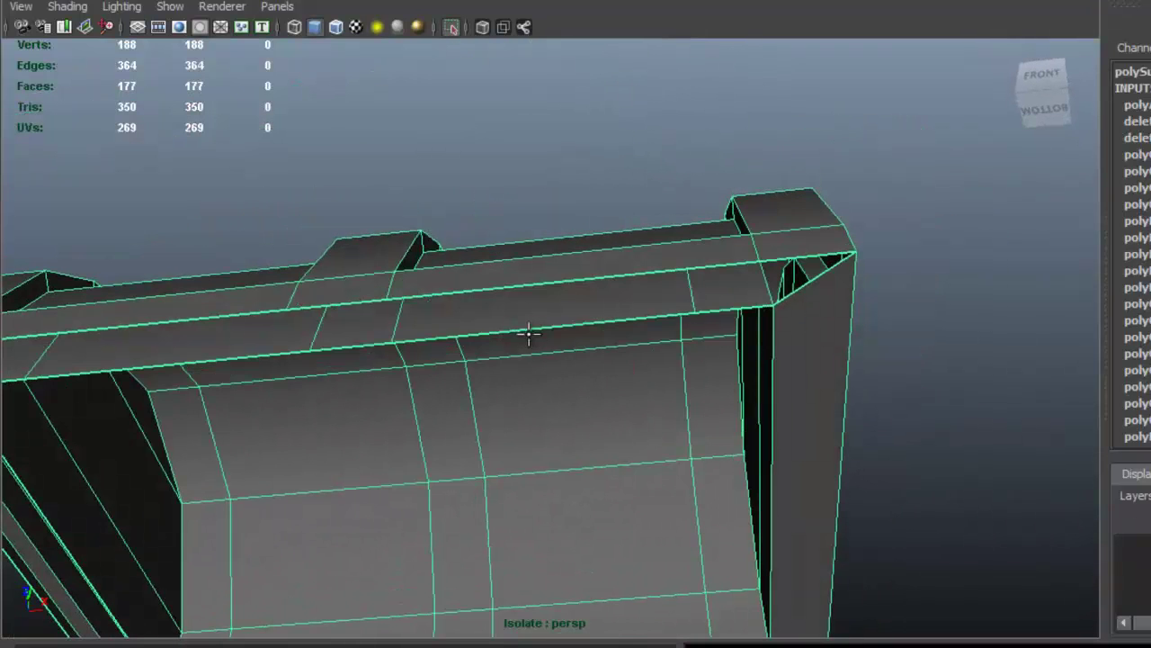
# Append faces across the front rim gap for the long segment right of the middle band and the right corner segment
pyautogui.click(559, 326)
pyautogui.click(583, 280)
pyautogui.keyDown('alt'); pyautogui.moveTo(586, 278); pyautogui.dragTo(632, 273); pyautogui.keyUp('alt')
pyautogui.press('Return')
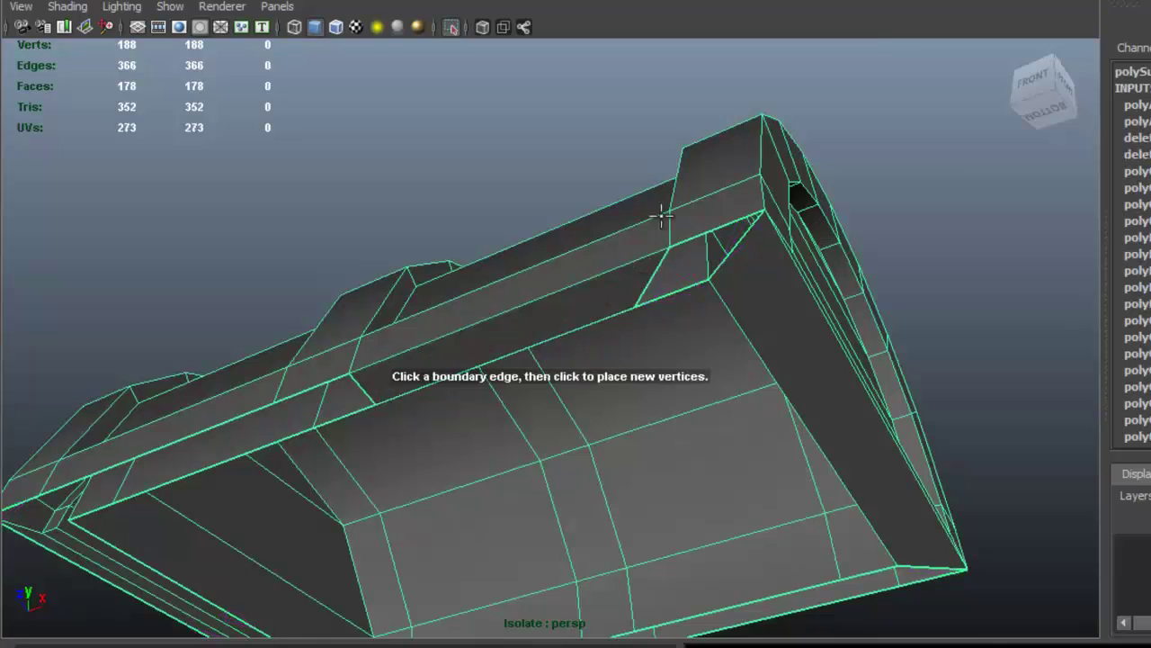
pyautogui.keyDown('alt'); pyautogui.moveTo(633, 272); pyautogui.dragTo(747, 298, button='right'); pyautogui.keyUp('alt')
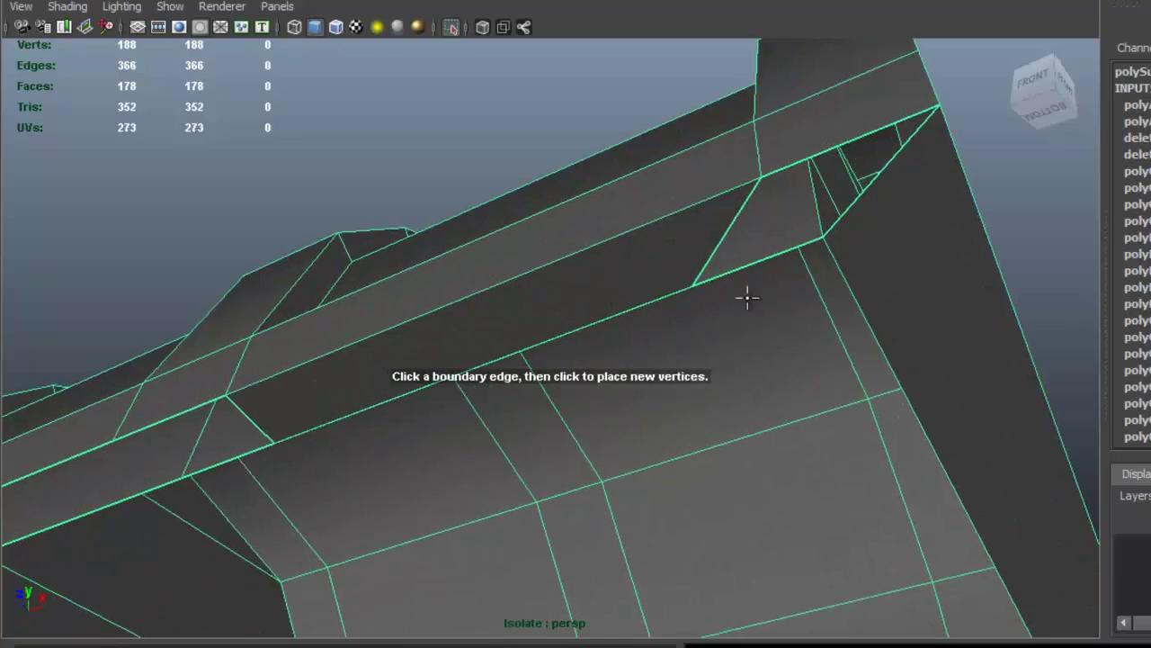
pyautogui.click(798, 163)
pyautogui.press('Return')
# Append faces across the front rim gap under the middle band and along the long segment to its left
pyautogui.keyDown('alt'); pyautogui.moveTo(743, 288); pyautogui.dragTo(757, 378); pyautogui.keyUp('alt')
pyautogui.click(691, 382)
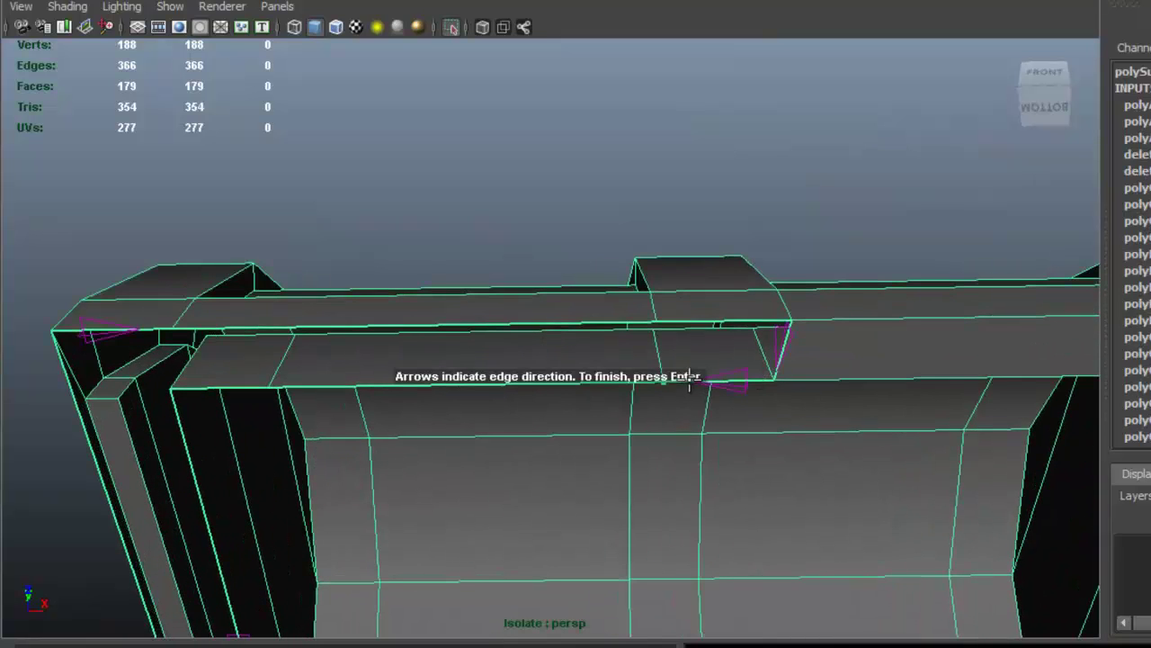
pyautogui.click(714, 318)
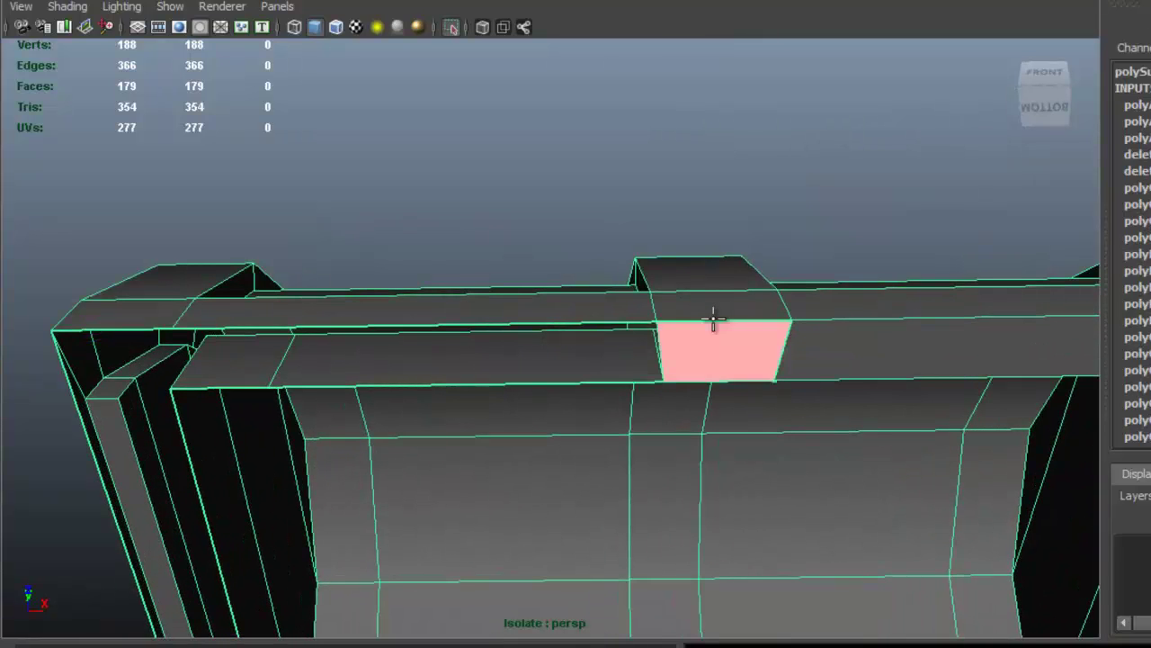
pyautogui.press('Return')
pyautogui.click(472, 319)
pyautogui.press('Return')
# Append faces to close the rim gap at the lid's left end and the front rim's left corner segment
pyautogui.keyDown('alt'); pyautogui.moveTo(296, 329); pyautogui.dragTo(544, 442); pyautogui.keyUp('alt')
pyautogui.click(545, 453)
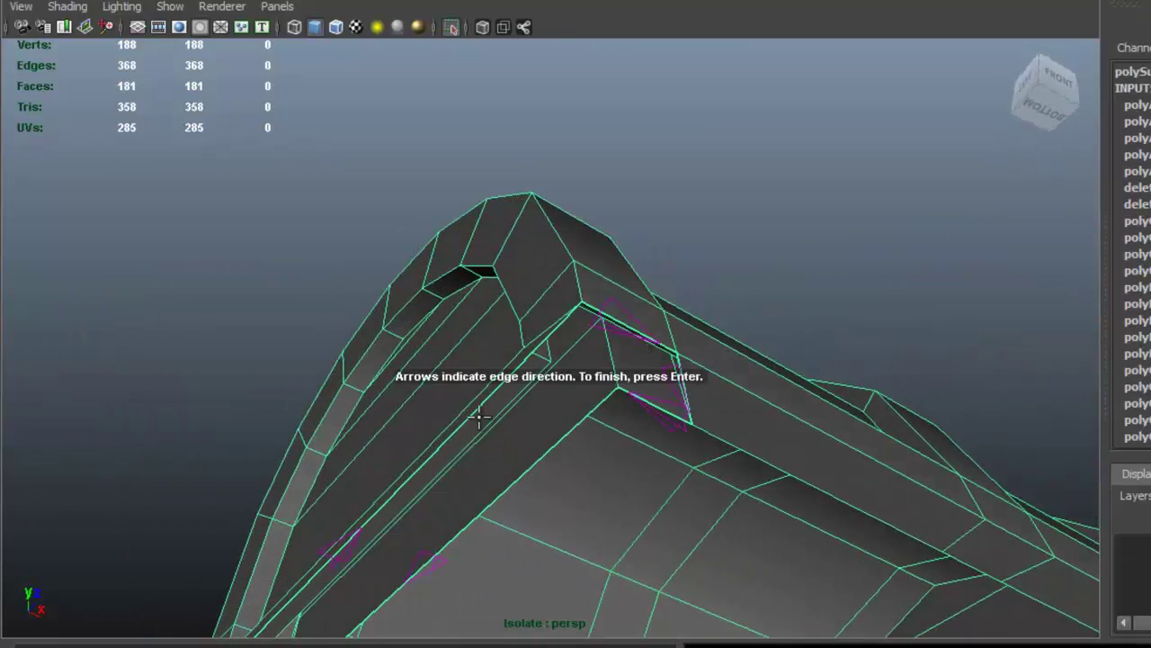
pyautogui.click(478, 414)
pyautogui.keyDown('alt'); pyautogui.moveTo(477, 413); pyautogui.dragTo(520, 436); pyautogui.keyUp('alt')
pyautogui.press('Return')
pyautogui.moveTo(594, 427)
pyautogui.keyDown('alt'); pyautogui.mouseDown()
pyautogui.moveTo(627, 416)
pyautogui.moveTo(612, 430)
pyautogui.mouseUp(); pyautogui.keyUp('alt')
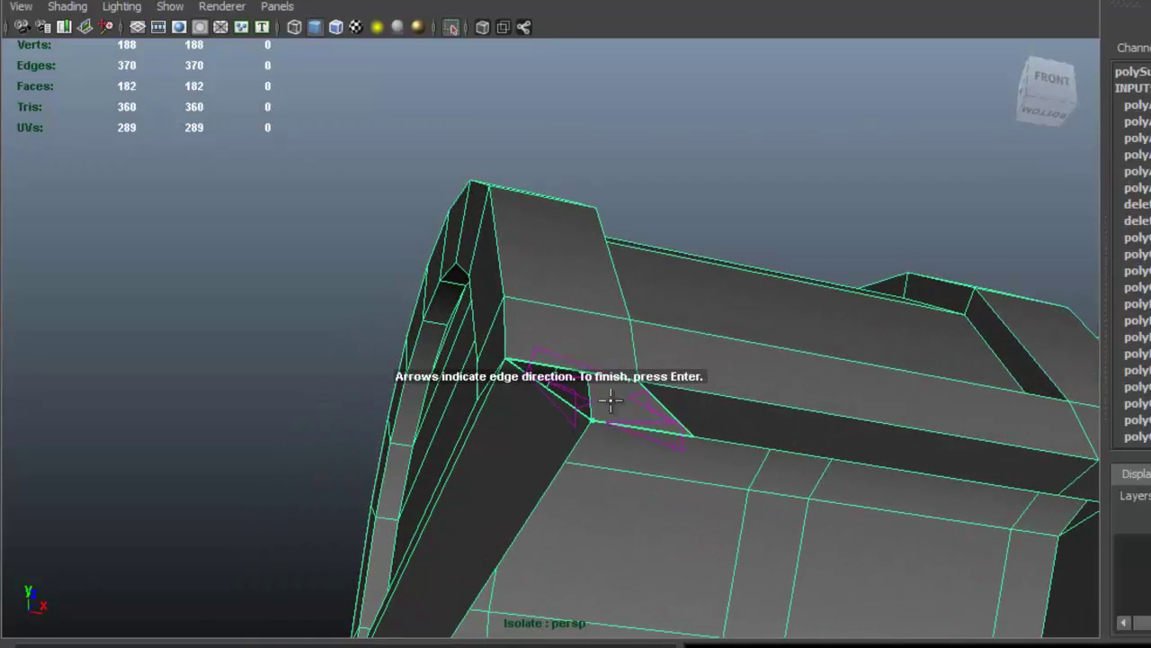
pyautogui.click(589, 370)
pyautogui.press('Return')
# Append faces across the back rim gap for the left-end corner segment and the adjoining long segment
pyautogui.keyDown('alt'); pyautogui.moveTo(704, 417); pyautogui.dragTo(409, 282); pyautogui.keyUp('alt')
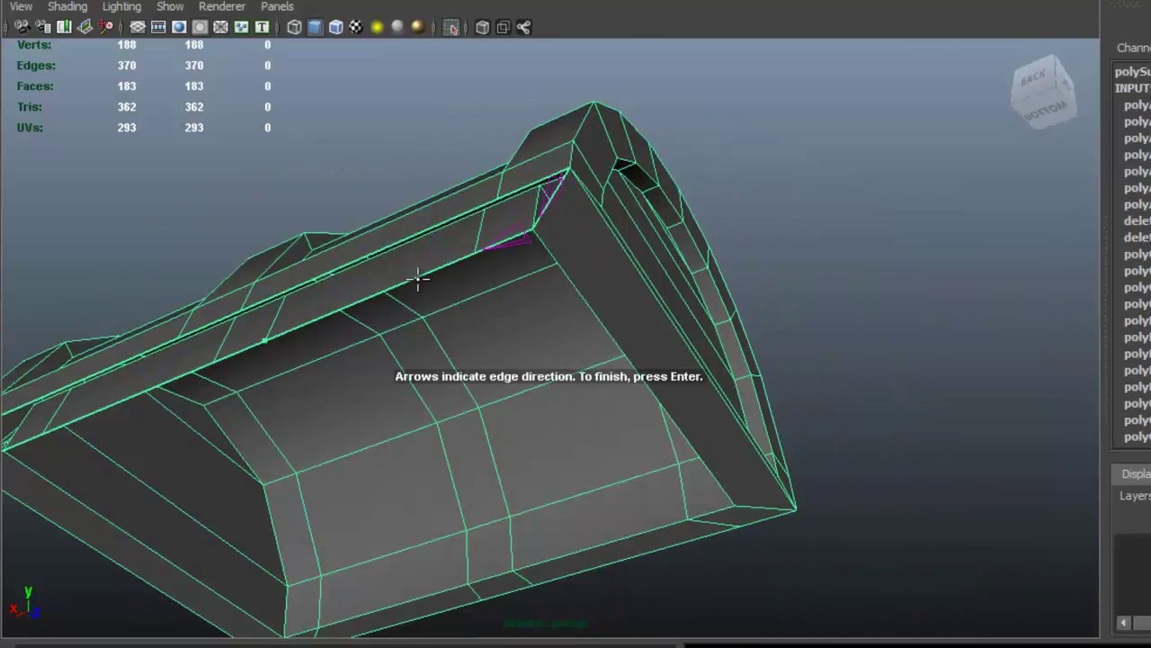
pyautogui.click(402, 238)
pyautogui.keyDown('alt'); pyautogui.moveTo(405, 249); pyautogui.dragTo(651, 216); pyautogui.keyUp('alt')
pyautogui.press('Return')
pyautogui.click(614, 135)
pyautogui.click(616, 176)
pyautogui.press('Return')
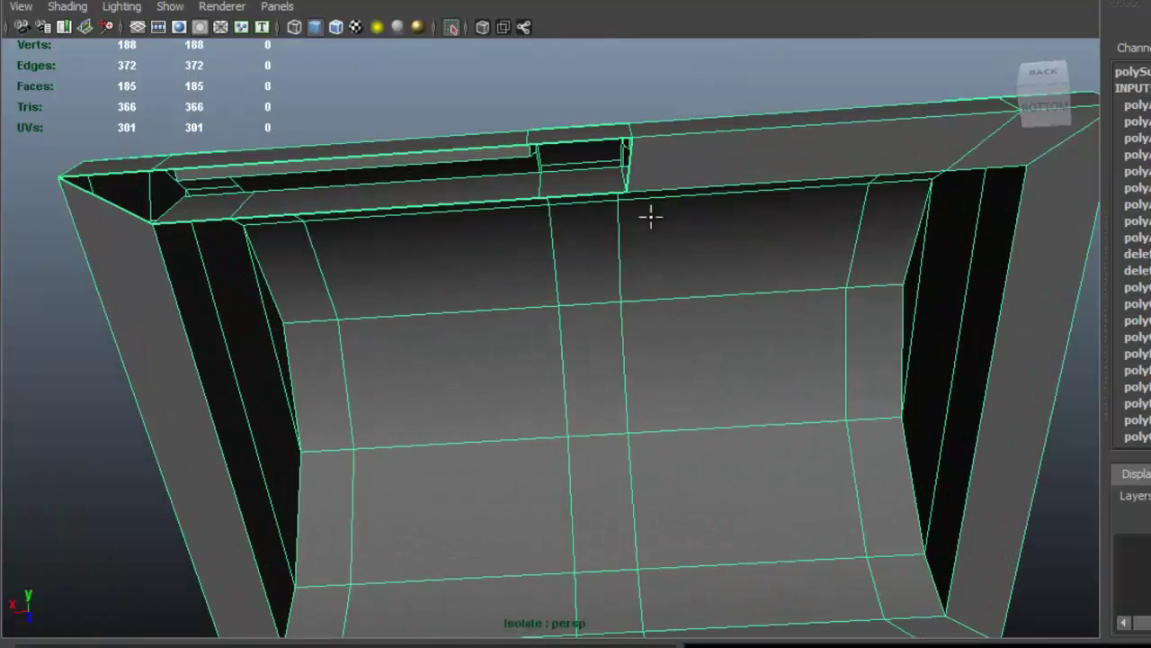
# Close the rest of the back rim gap with appended faces for the middle band, the other long segment and the right-end corner
pyautogui.click(577, 196)
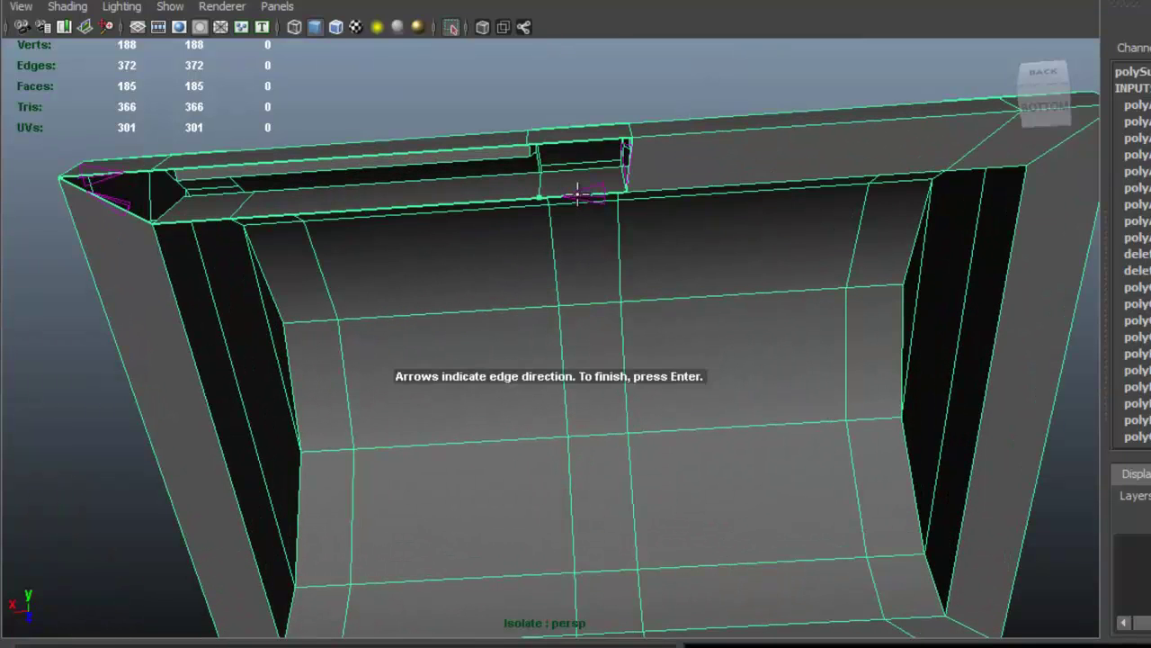
pyautogui.click(584, 137)
pyautogui.press('Return')
pyautogui.keyDown('alt'); pyautogui.moveTo(548, 154); pyautogui.dragTo(597, 280); pyautogui.keyUp('alt')
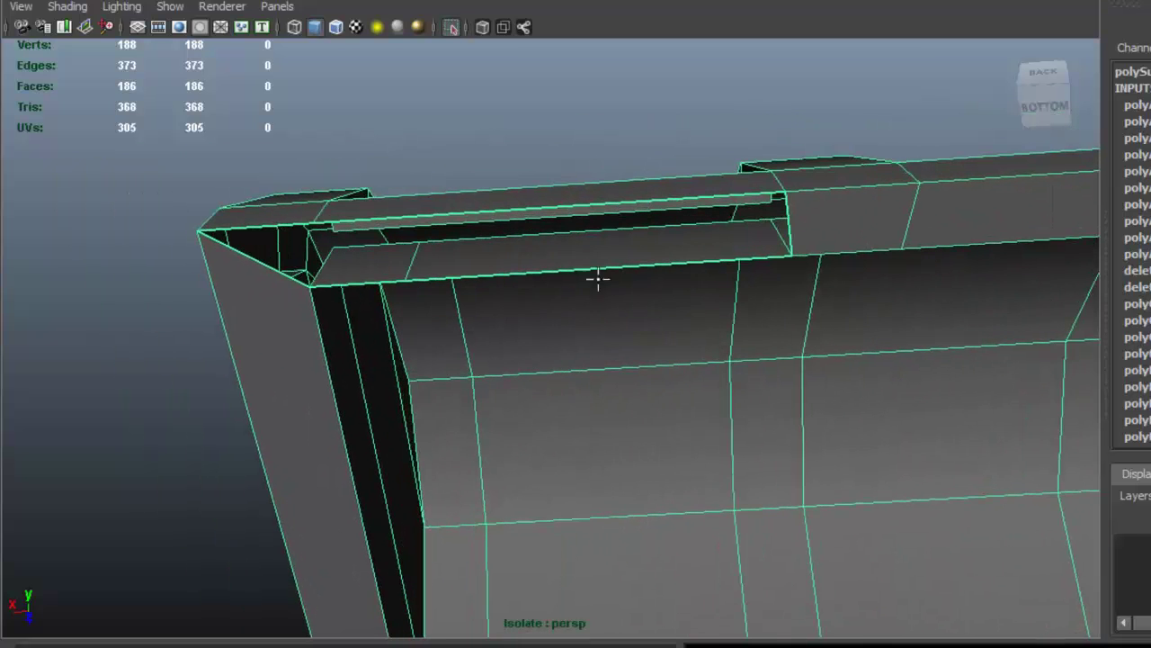
pyautogui.click(535, 272)
pyautogui.click(548, 207)
pyautogui.press('Return')
pyautogui.keyDown('alt'); pyautogui.moveTo(506, 226); pyautogui.dragTo(699, 281); pyautogui.keyUp('alt')
pyautogui.click(492, 137)
pyautogui.press('Return')
# Select the short edges that cross the narrow middle strip of the lid's inner lining, from the back rim to the front rim
pyautogui.moveTo(699, 281); pyautogui.dragTo(681, 193, button='right')
pyautogui.keyDown('alt'); pyautogui.moveTo(681, 192); pyautogui.dragTo(694, 219); pyautogui.keyUp('alt')
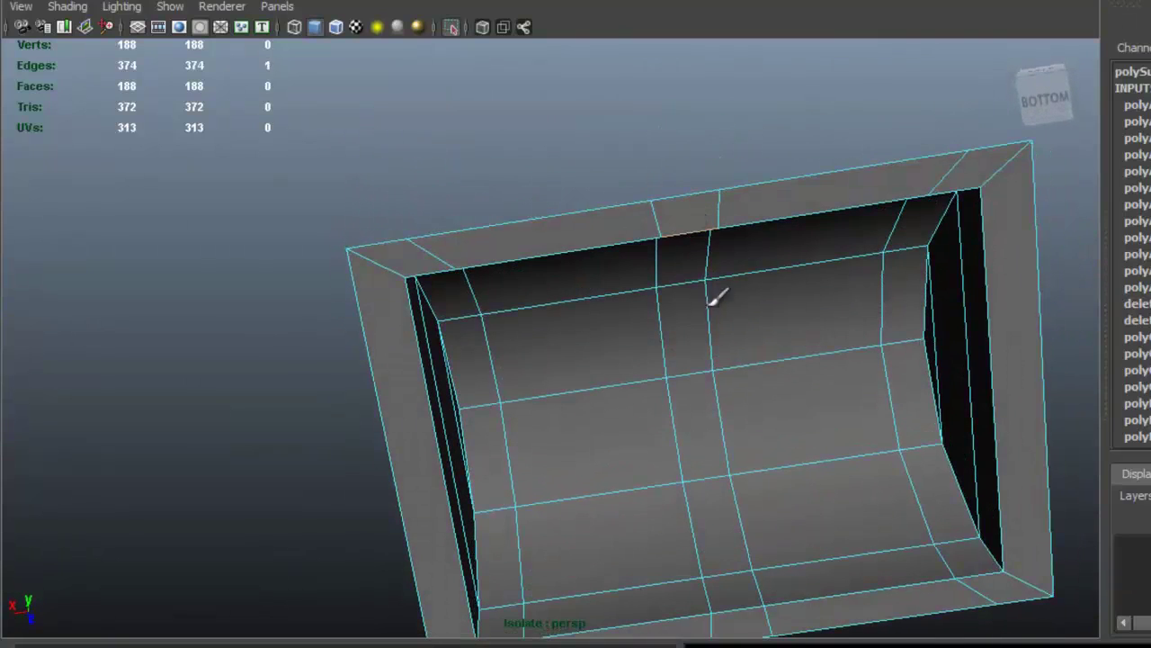
pyautogui.keyDown('alt'); pyautogui.moveTo(716, 299); pyautogui.dragTo(707, 239); pyautogui.keyUp('alt')
pyautogui.keyDown('alt'); pyautogui.moveTo(779, 518); pyautogui.dragTo(650, 328); pyautogui.keyUp('alt')
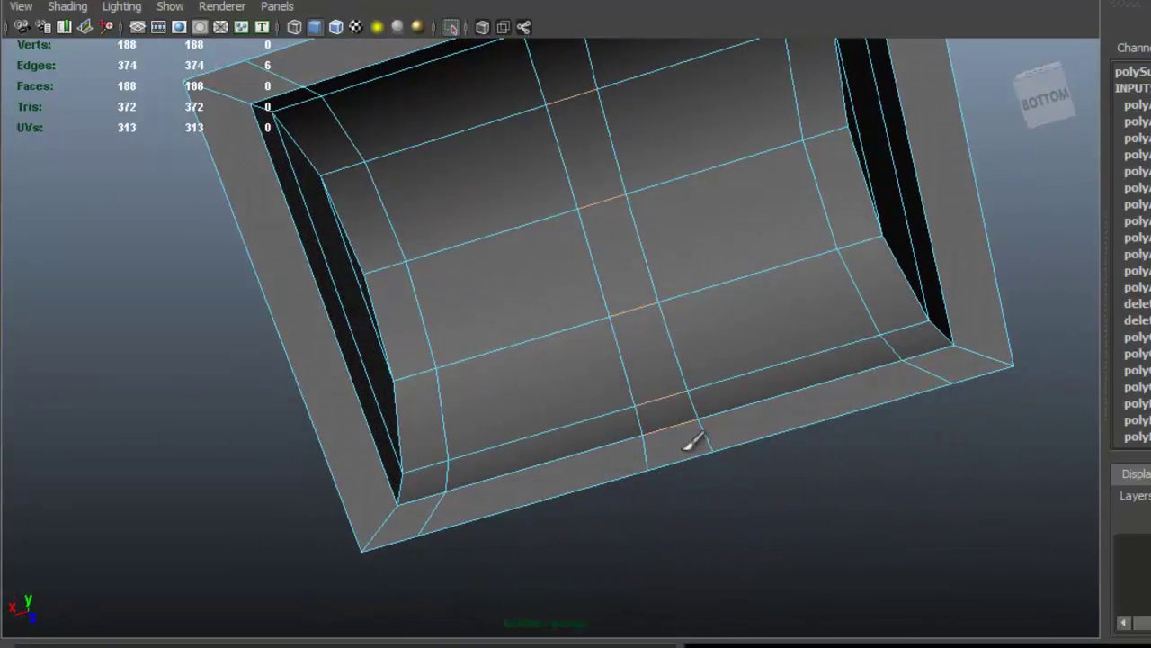
pyautogui.keyDown('alt'); pyautogui.moveTo(648, 439); pyautogui.dragTo(653, 393); pyautogui.keyUp('alt')
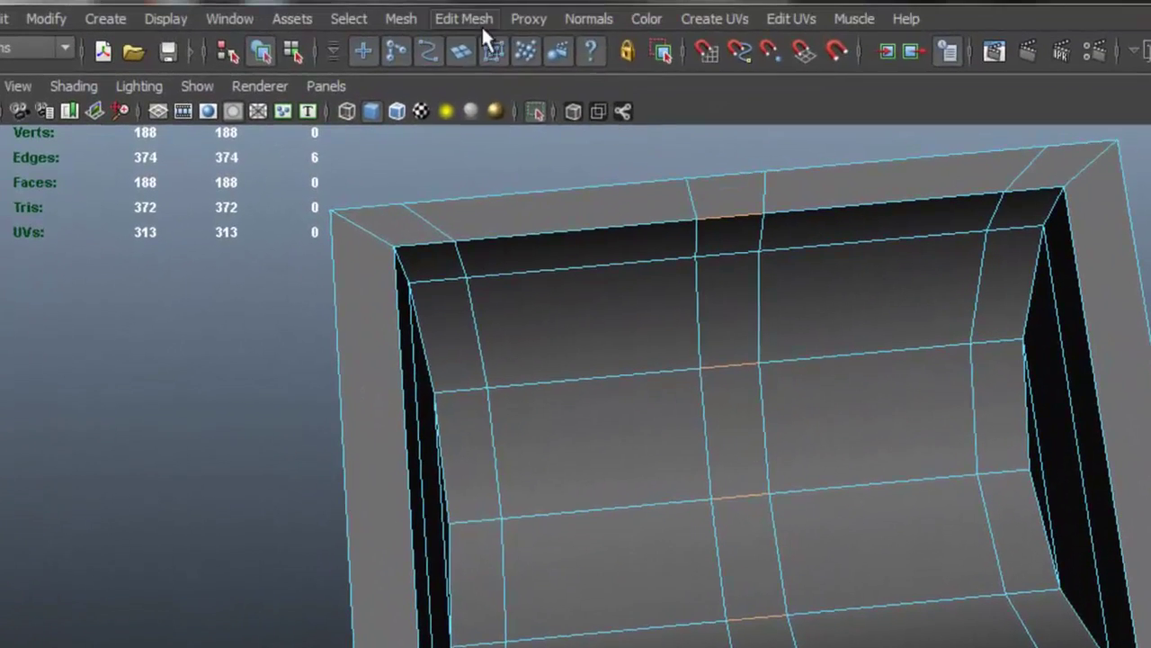
# Try to collapse the selected middle-strip edges, then undo the collapse
pyautogui.click(483, 27)
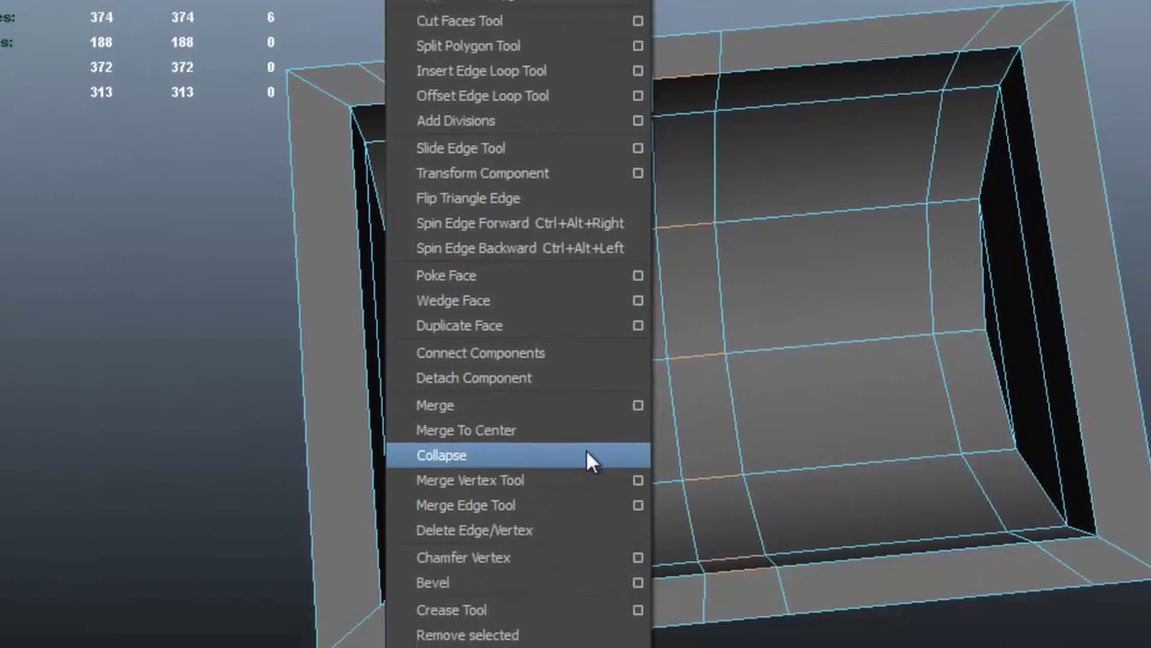
pyautogui.click(586, 455)
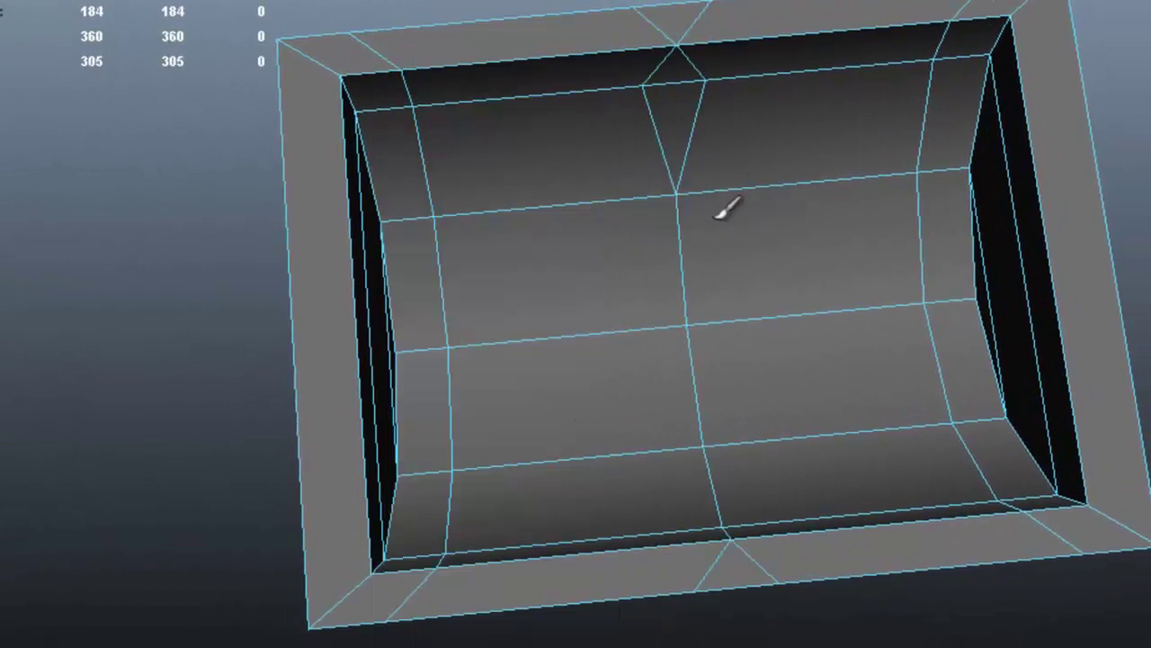
pyautogui.hotkey('ctrl', 'z')
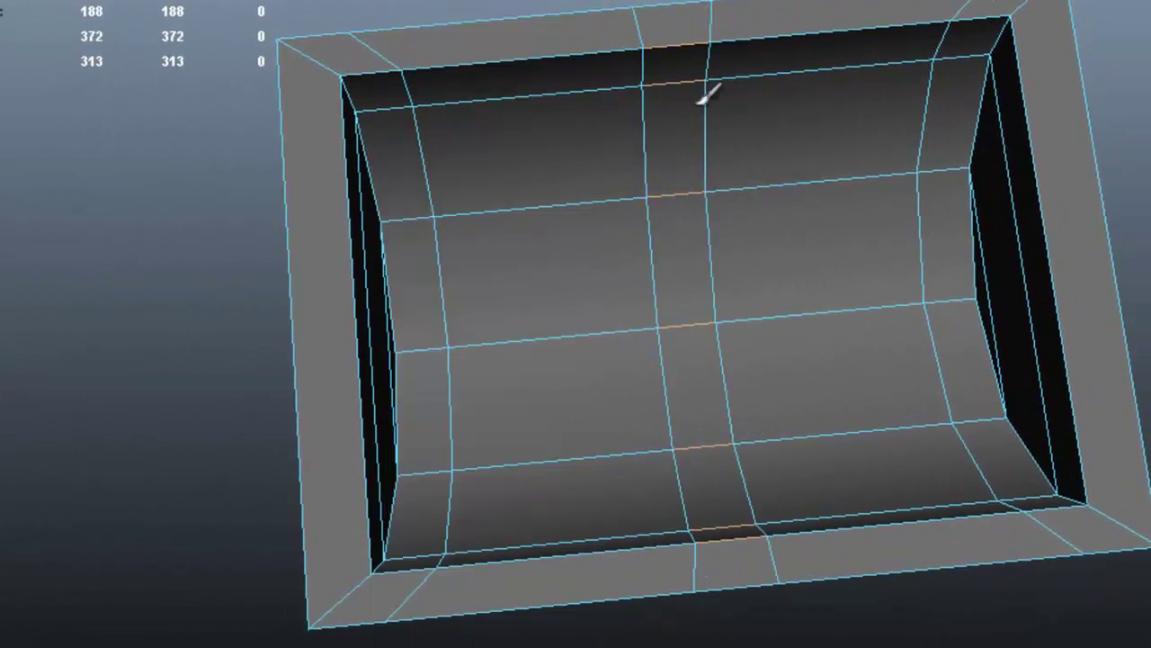
# Add the missed crossing edge to the selection and collapse the lining's narrow middle strip into a single edge line
pyautogui.click(409, 2)
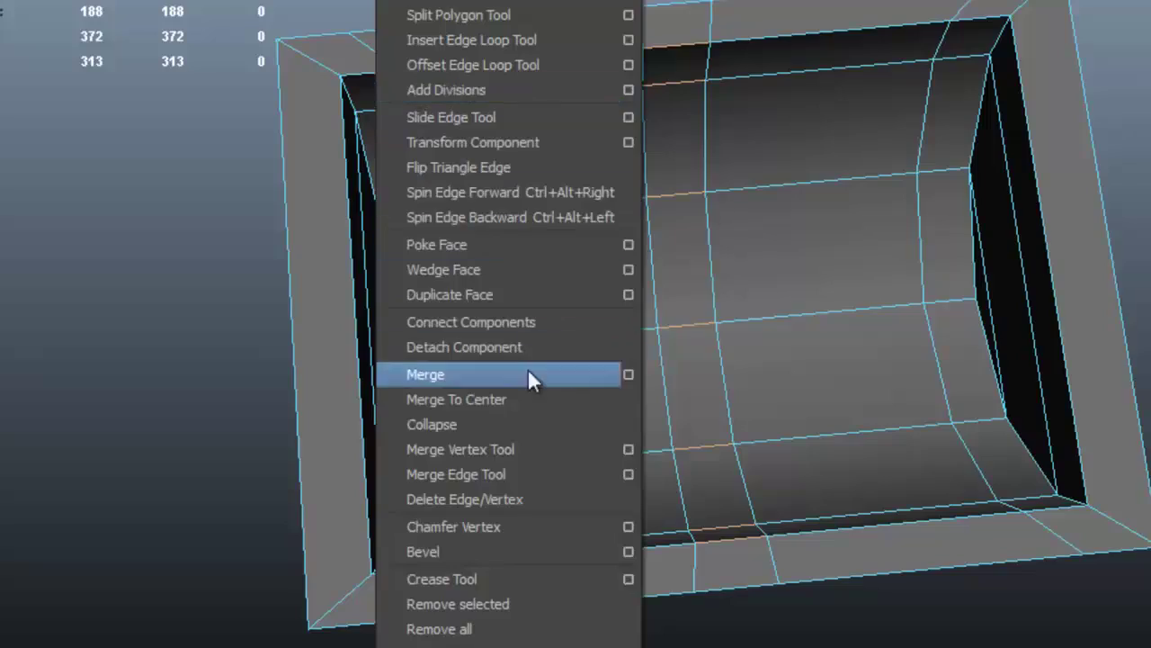
pyautogui.click(549, 424)
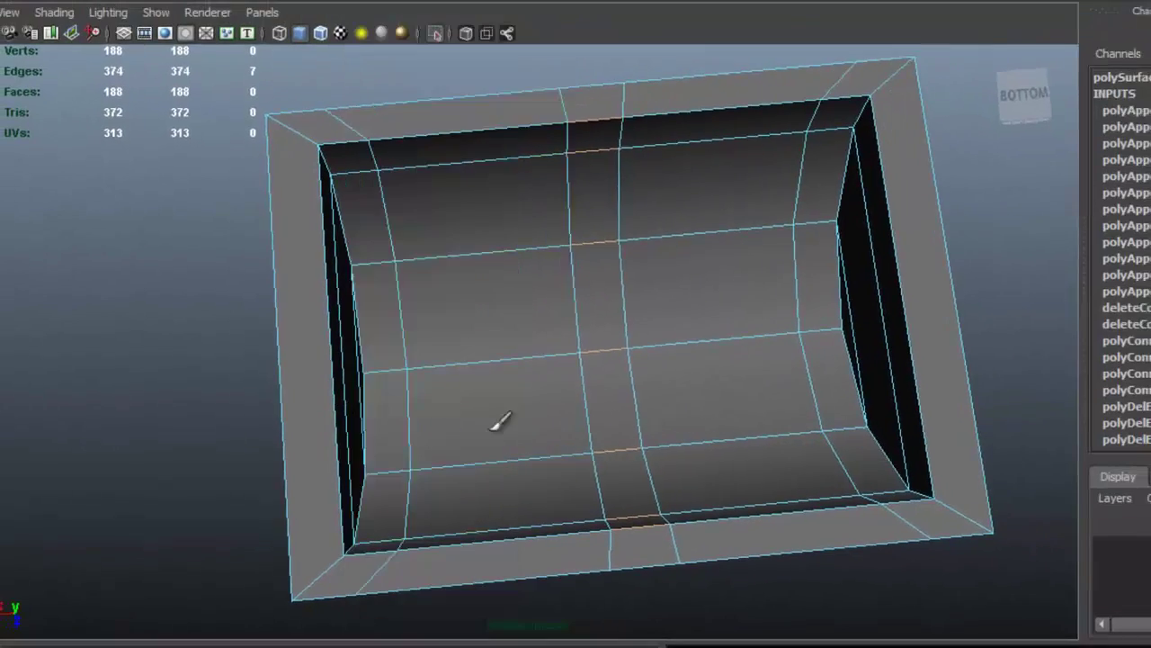
pyautogui.keyDown('alt'); pyautogui.moveTo(710, 206); pyautogui.dragTo(575, 276); pyautogui.keyUp('alt')
pyautogui.keyDown('alt'); pyautogui.moveTo(575, 276); pyautogui.dragTo(678, 339, button='middle'); pyautogui.keyUp('alt')
pyautogui.keyDown('alt'); pyautogui.moveTo(678, 339); pyautogui.dragTo(641, 186); pyautogui.keyUp('alt')
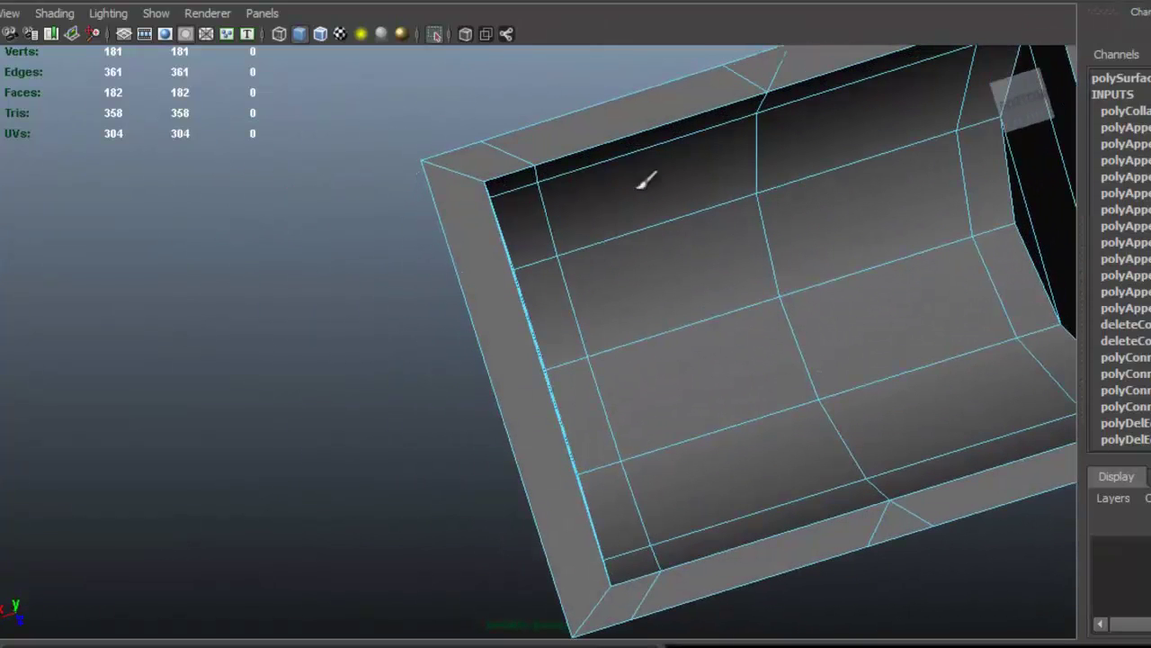
# Select the edge lines near both ends of the lining, including their rim segments, and remove them with Delete Edge/Vertex
pyautogui.keyDown('alt'); pyautogui.moveTo(550, 221); pyautogui.dragTo(565, 248); pyautogui.keyUp('alt')
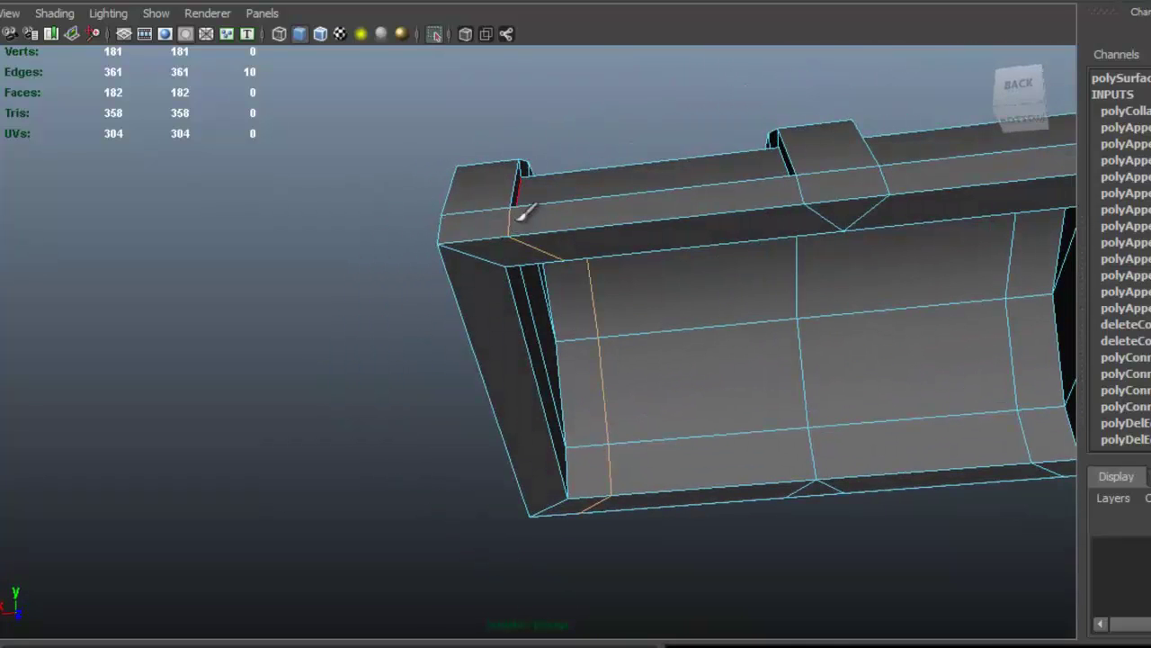
pyautogui.keyDown('alt'); pyautogui.moveTo(493, 415); pyautogui.dragTo(296, 226); pyautogui.keyUp('alt')
pyautogui.keyDown('alt'); pyautogui.moveTo(296, 225); pyautogui.dragTo(419, 268, button='middle'); pyautogui.keyUp('alt')
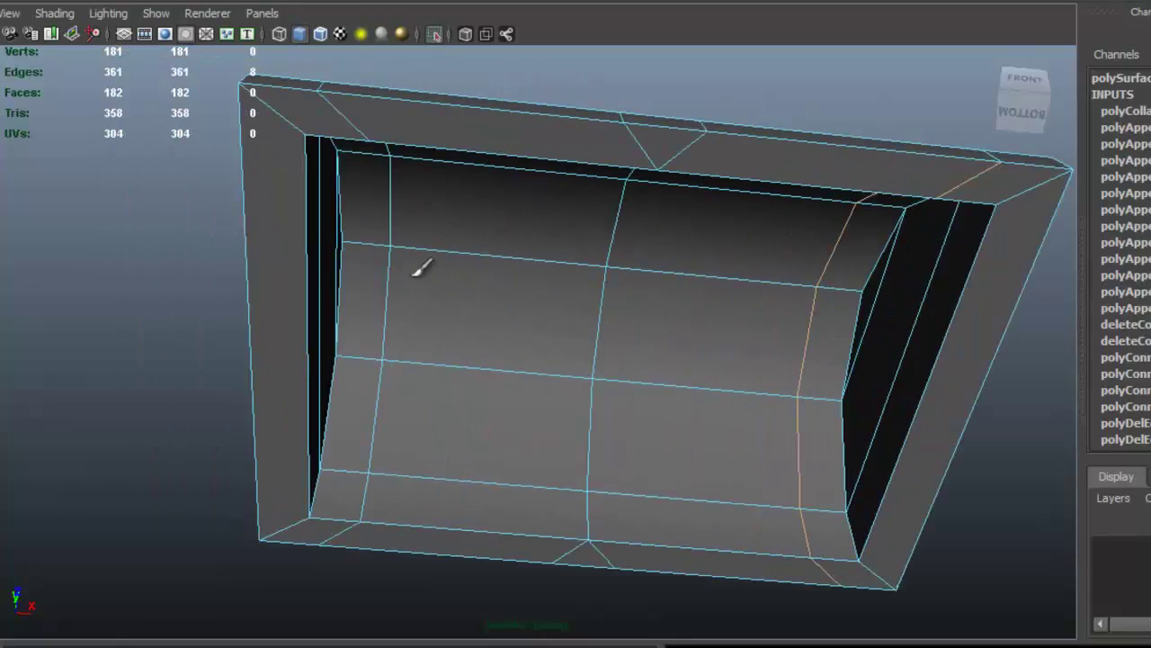
pyautogui.keyDown('alt'); pyautogui.moveTo(394, 202); pyautogui.dragTo(351, 261); pyautogui.keyUp('alt')
pyautogui.keyDown('alt'); pyautogui.moveTo(277, 259); pyautogui.dragTo(644, 286); pyautogui.keyUp('alt')
pyautogui.keyDown('alt'); pyautogui.moveTo(587, 354); pyautogui.dragTo(565, 339); pyautogui.keyUp('alt')
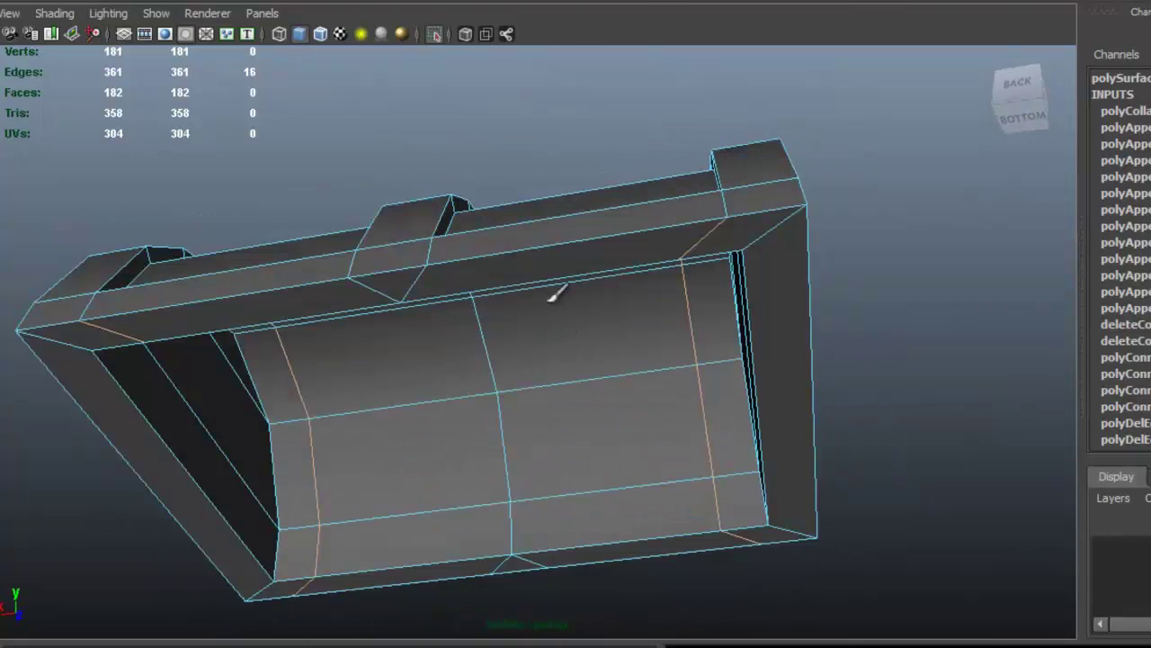
pyautogui.click(369, 17)
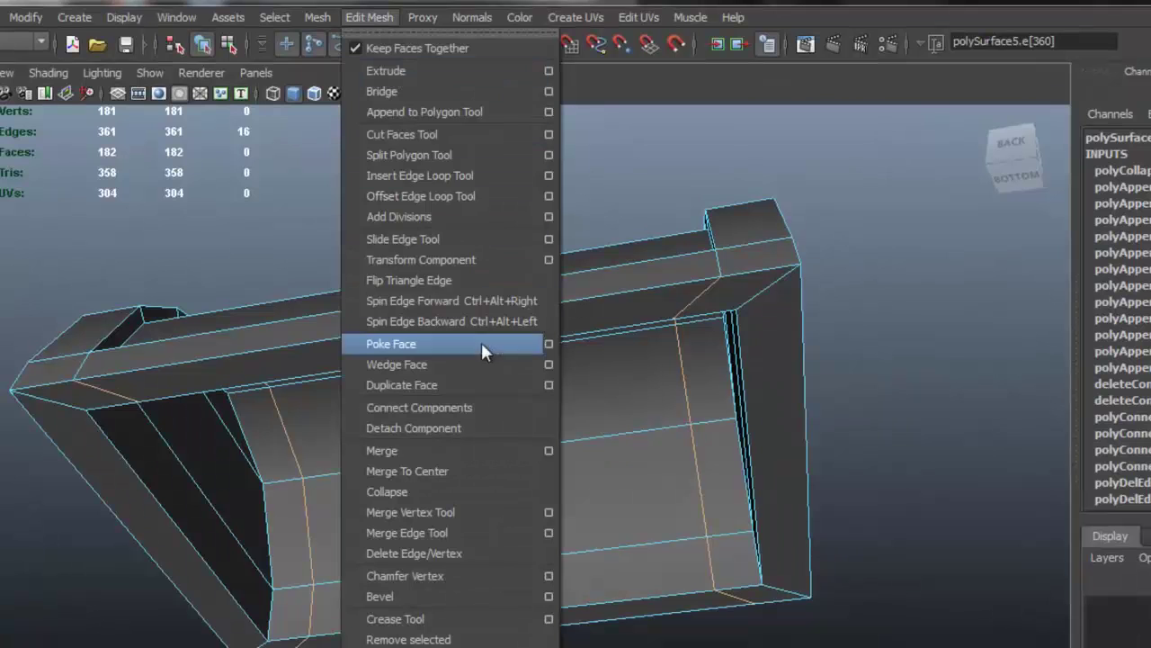
pyautogui.click(496, 553)
# Merge the extra outer rim vertex beside one of the lid's back corners into that corner with the Merge Vertex Tool
pyautogui.keyDown('alt'); pyautogui.moveTo(642, 457); pyautogui.dragTo(576, 394); pyautogui.keyUp('alt')
pyautogui.keyDown('alt'); pyautogui.moveTo(575, 393); pyautogui.dragTo(789, 376, button='right'); pyautogui.keyUp('alt')
pyautogui.keyDown('alt'); pyautogui.moveTo(789, 376); pyautogui.dragTo(468, 473); pyautogui.keyUp('alt')
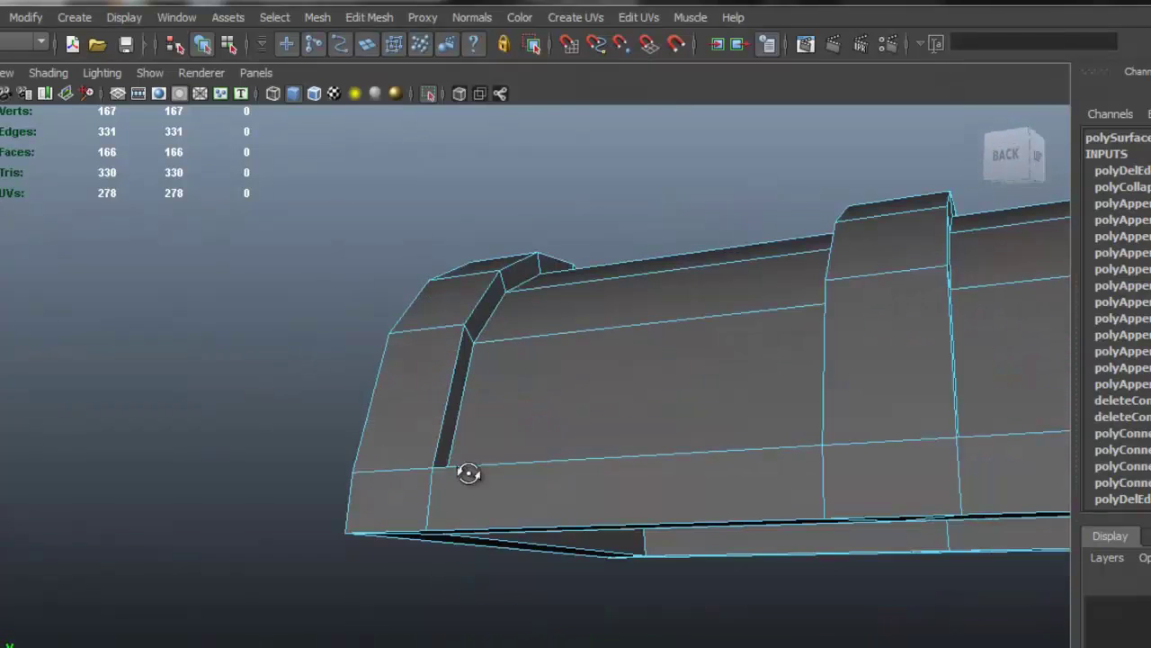
pyautogui.click(370, 15)
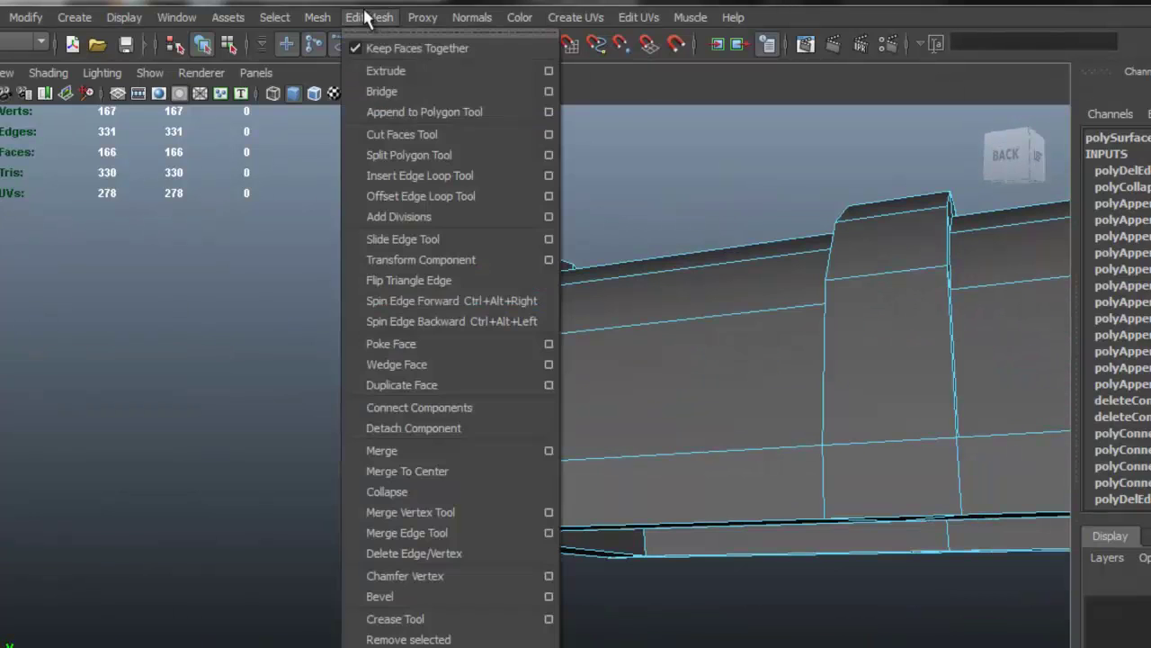
pyautogui.click(502, 514)
pyautogui.keyDown('alt'); pyautogui.moveTo(389, 456); pyautogui.dragTo(453, 416); pyautogui.keyUp('alt')
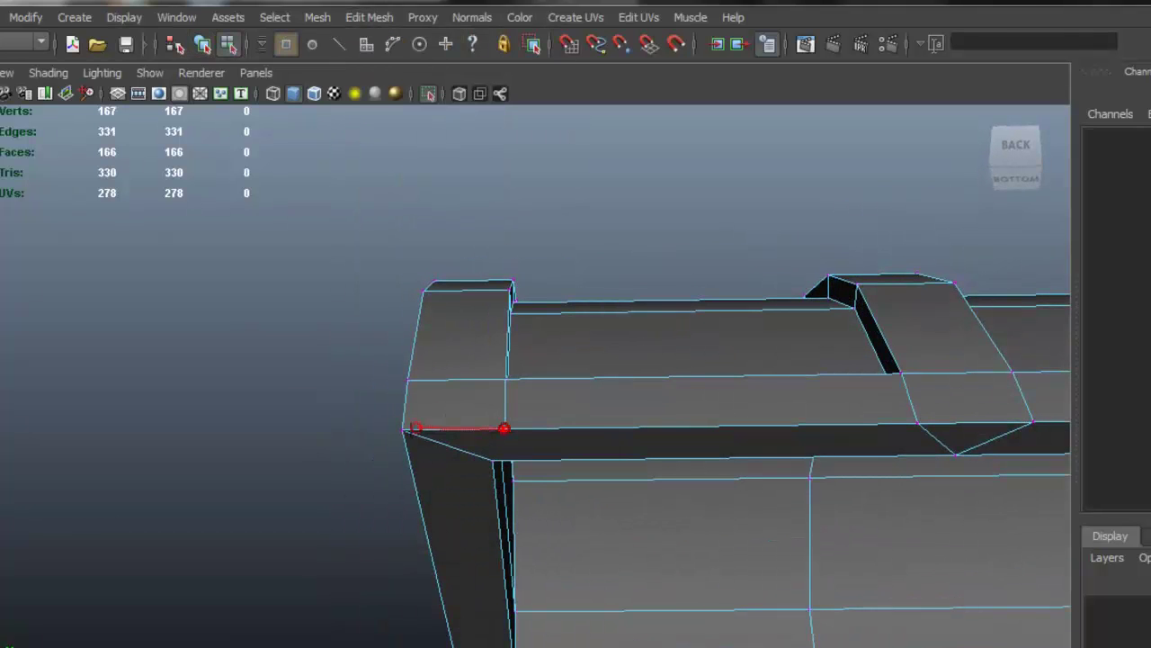
pyautogui.moveTo(504, 429); pyautogui.dragTo(401, 429)
# Merge the extra outer rim vertices beside the lid's other three corners into those corners, and return to object mode
pyautogui.keyDown('alt'); pyautogui.moveTo(589, 440); pyautogui.dragTo(760, 457); pyautogui.keyUp('alt')
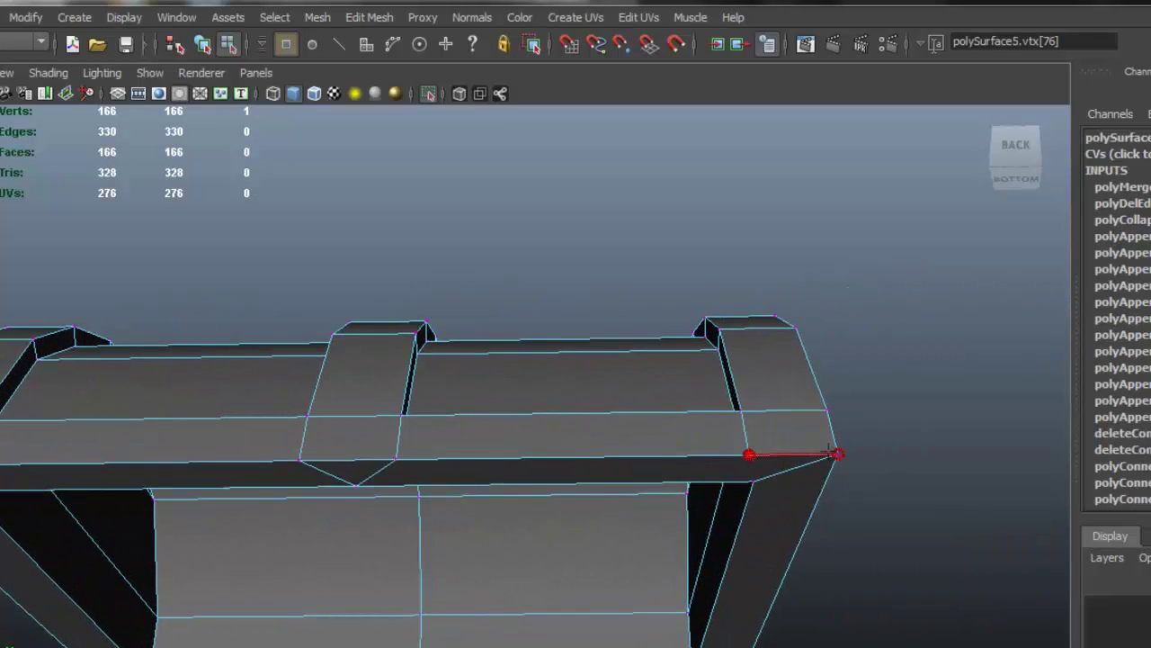
pyautogui.keyDown('alt'); pyautogui.moveTo(623, 494); pyautogui.dragTo(311, 497); pyautogui.keyUp('alt')
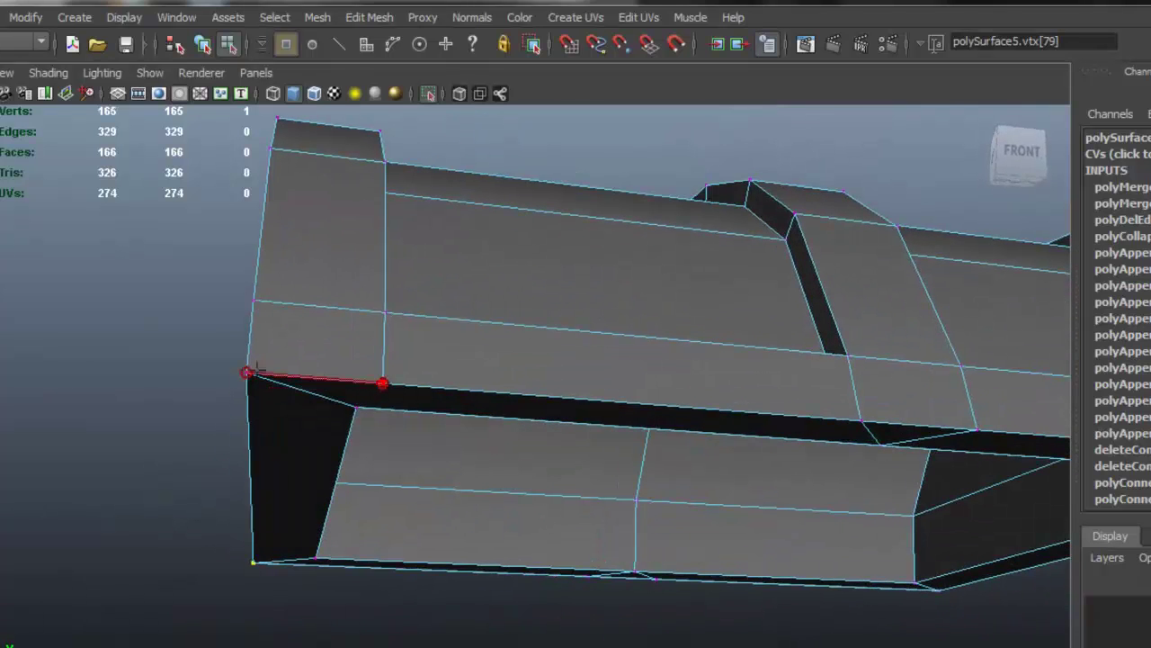
pyautogui.keyDown('alt'); pyautogui.moveTo(357, 364); pyautogui.dragTo(439, 425); pyautogui.keyUp('alt')
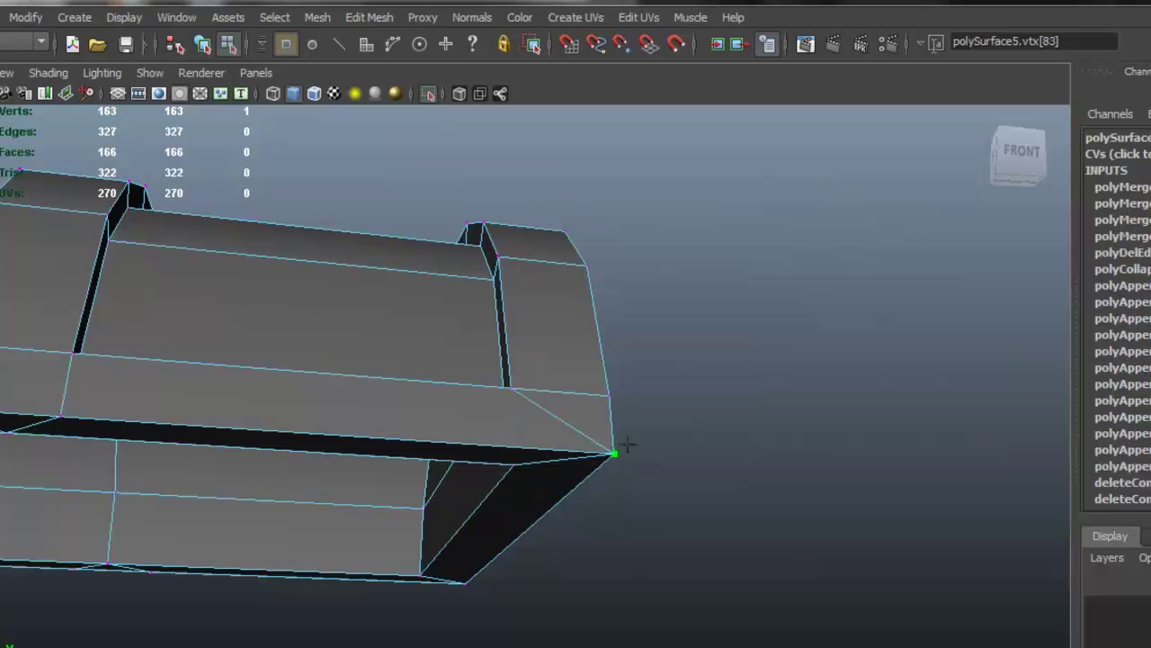
pyautogui.keyDown('alt'); pyautogui.moveTo(572, 459); pyautogui.dragTo(552, 333); pyautogui.keyUp('alt')
pyautogui.keyDown('alt'); pyautogui.moveTo(360, 348); pyautogui.dragTo(134, 414); pyautogui.keyUp('alt')
pyautogui.keyDown('alt'); pyautogui.moveTo(445, 520); pyautogui.dragTo(676, 407); pyautogui.keyUp('alt')
pyautogui.moveTo(589, 323); pyautogui.dragTo(657, 300, button='right')
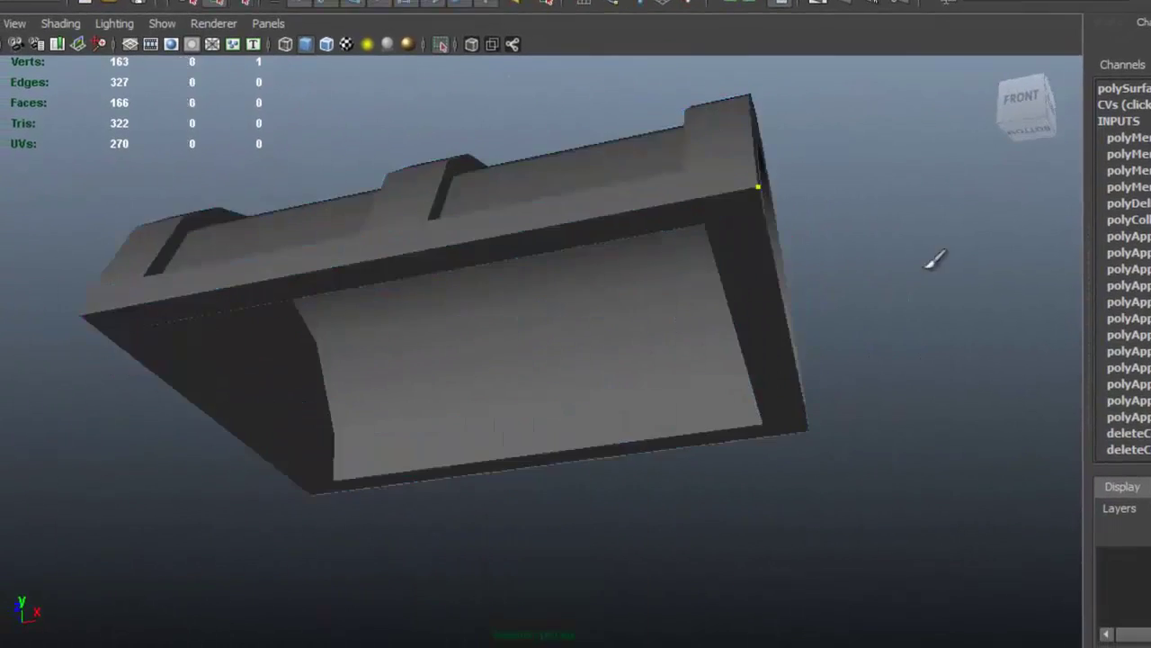
# Select the lid and start the Merge Vertex Tool for the vertices at the underside rim and inner lining
pyautogui.keyDown('alt'); pyautogui.moveTo(936, 257); pyautogui.dragTo(612, 360); pyautogui.keyUp('alt')
pyautogui.click(760, 363)
pyautogui.keyDown('alt'); pyautogui.moveTo(760, 362); pyautogui.dragTo(420, 353); pyautogui.keyUp('alt')
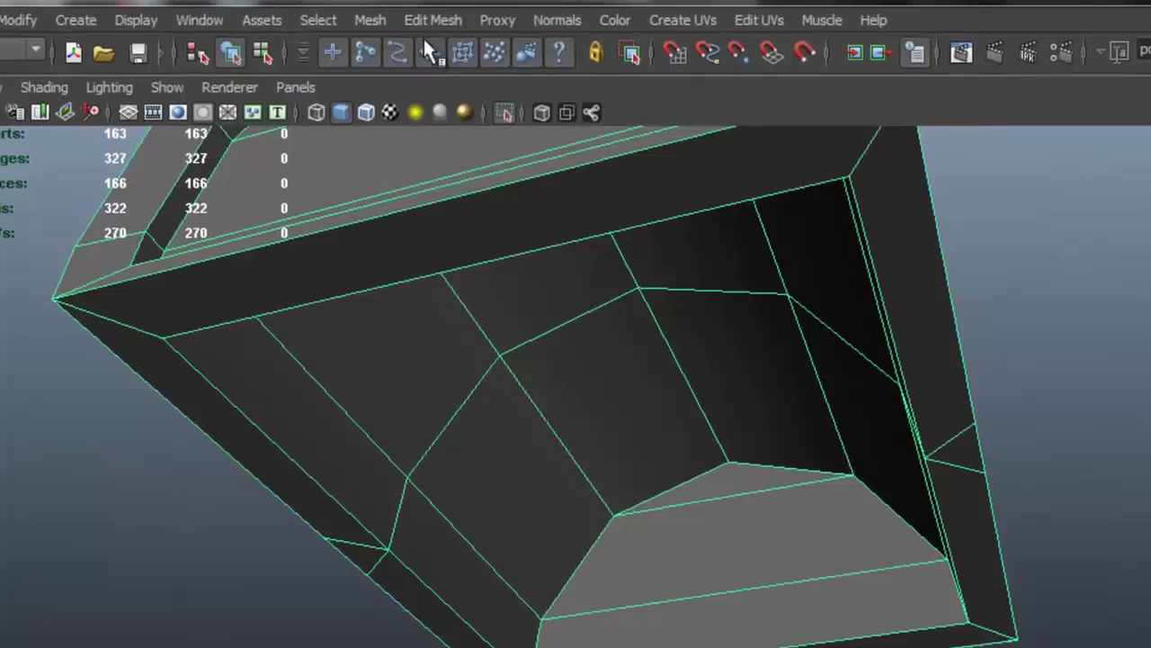
pyautogui.click(436, 13)
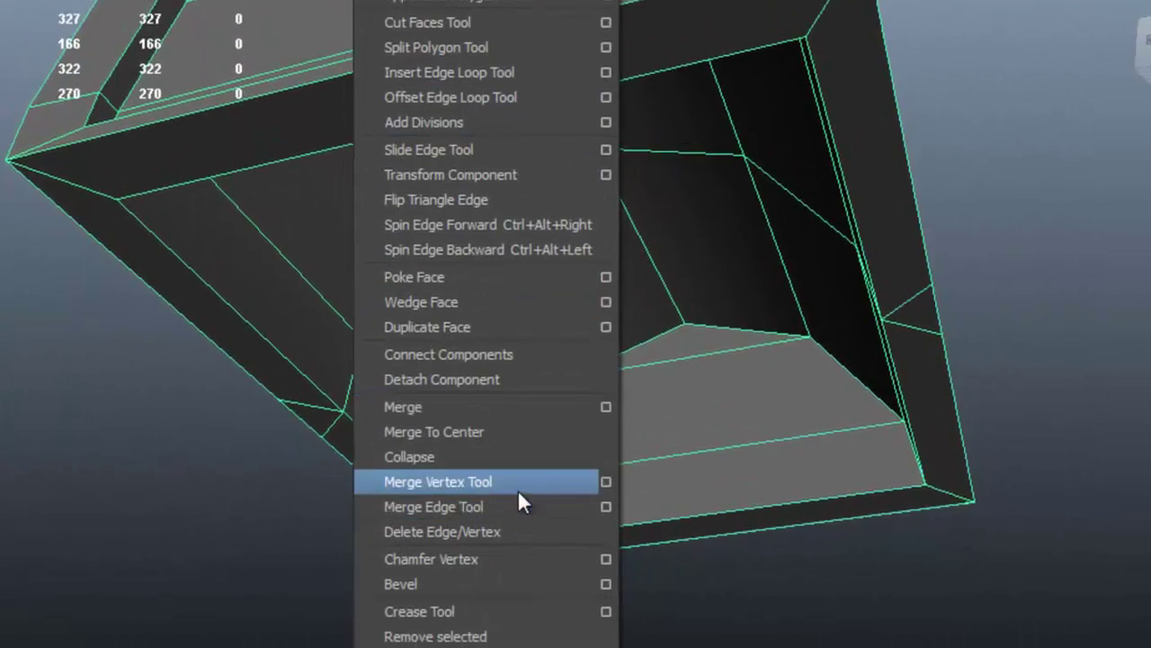
# Merge the stray vertices inside the chest lid's lower rim with the Merge Vertex Tool
pyautogui.click(517, 488)
pyautogui.keyDown('alt'); pyautogui.moveTo(494, 470); pyautogui.dragTo(566, 435); pyautogui.keyUp('alt')
pyautogui.keyDown('alt'); pyautogui.moveTo(641, 422); pyautogui.dragTo(650, 353); pyautogui.keyUp('alt')
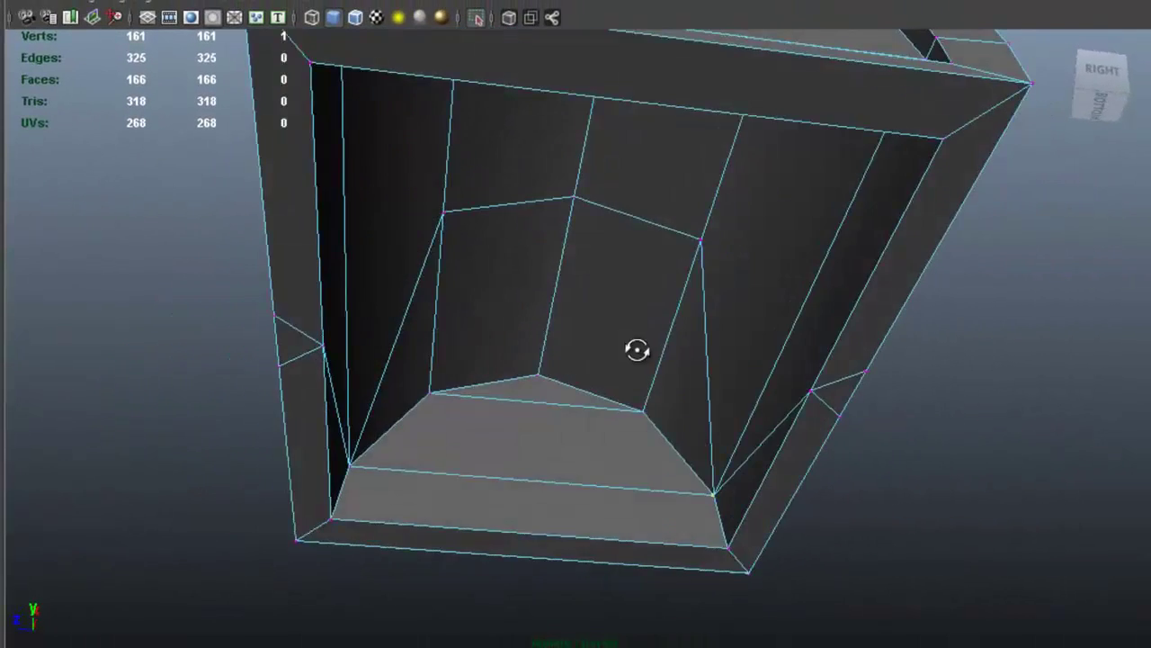
# Delete the surplus edge loop running across the inner faces of the lid with Delete Edge/Vertex
pyautogui.doubleClick(659, 200)
pyautogui.click(416, 9)
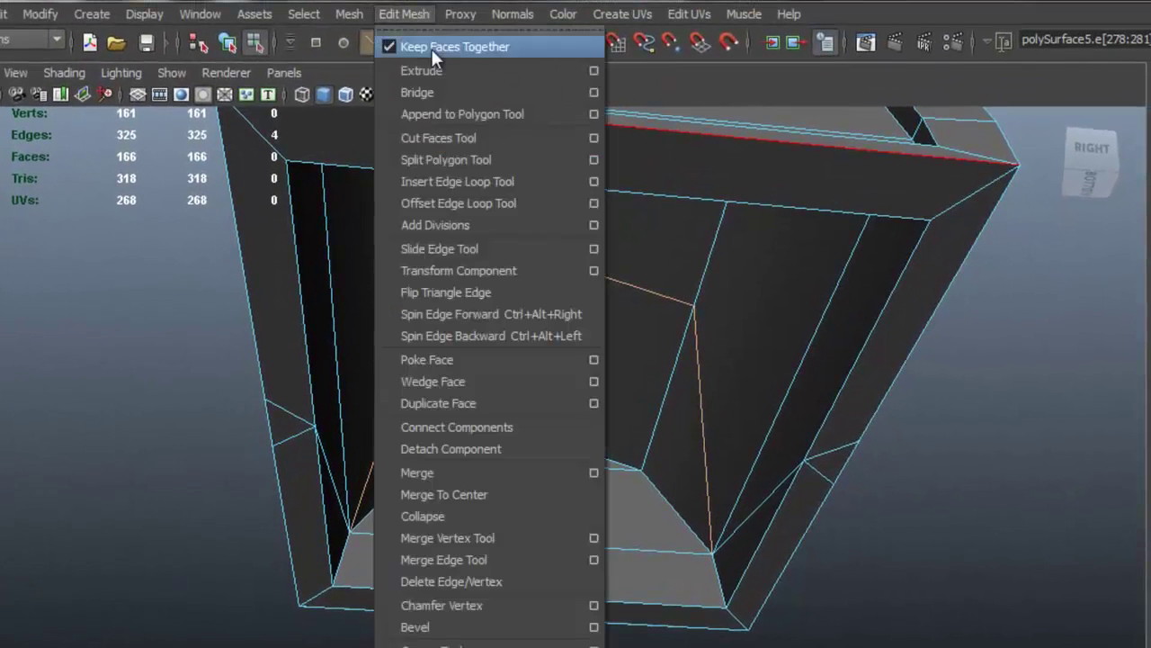
pyautogui.click(534, 582)
pyautogui.keyDown('alt'); pyautogui.moveTo(600, 497); pyautogui.dragTo(792, 432); pyautogui.keyUp('alt')
pyautogui.scroll(-3, 765, 483)
pyautogui.keyDown('alt'); pyautogui.moveTo(765, 483); pyautogui.dragTo(593, 426); pyautogui.keyUp('alt')
pyautogui.keyDown('alt'); pyautogui.moveTo(681, 444); pyautogui.dragTo(524, 502); pyautogui.keyUp('alt')
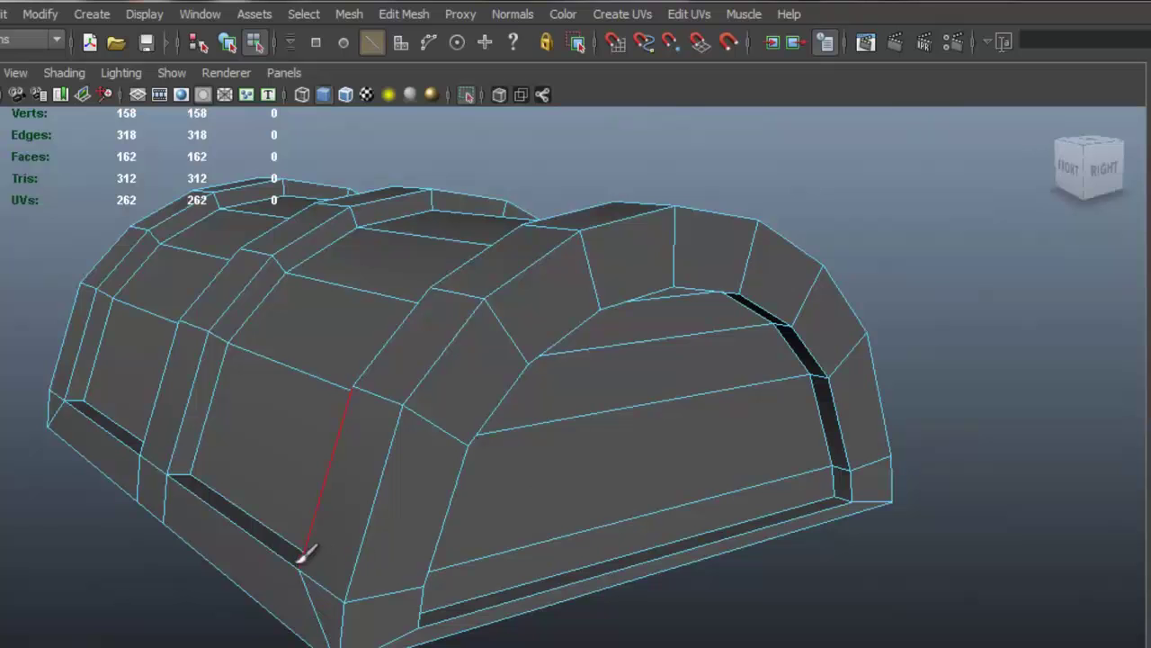
# Merge the recessed bottom corner vertices of the lid's right end panel into the adjacent frame vertices using the Merge Vertex Tool
pyautogui.click(418, 14)
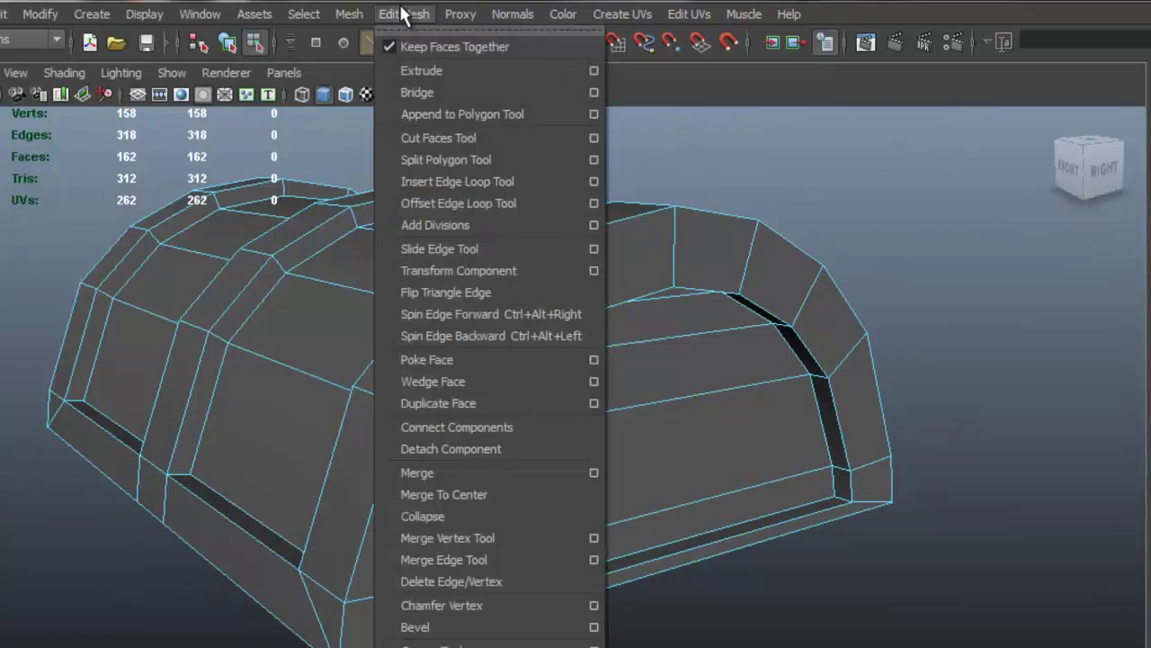
pyautogui.click(550, 537)
pyautogui.scroll(3, 917, 532)
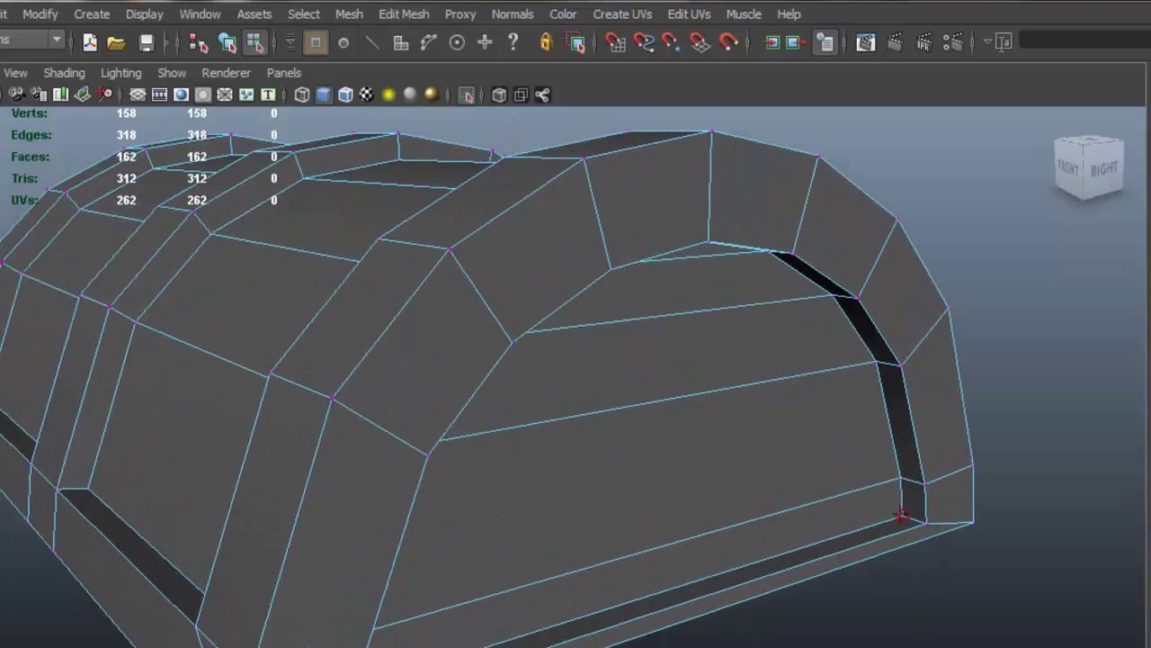
pyautogui.moveTo(902, 515); pyautogui.dragTo(320, 501)
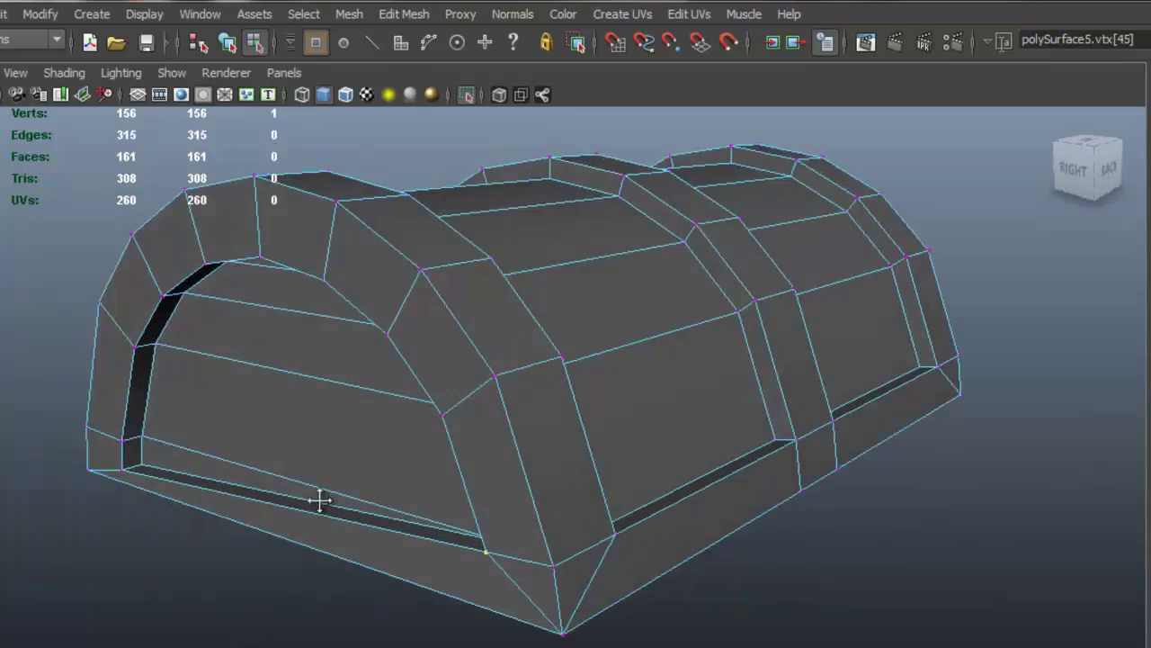
pyautogui.scroll(2, 342, 477)
pyautogui.scroll(2, 393, 477)
pyautogui.keyDown('alt'); pyautogui.moveTo(385, 481); pyautogui.dragTo(624, 514, button='right'); pyautogui.keyUp('alt')
pyautogui.moveTo(474, 458); pyautogui.dragTo(437, 470)
# Merge the recessed bottom corner vertices of the lid's left end panel into the neighbouring frame vertices
pyautogui.scroll(-3, 648, 462)
pyautogui.keyDown('alt'); pyautogui.moveTo(648, 463); pyautogui.dragTo(630, 401); pyautogui.keyUp('alt')
pyautogui.keyDown('alt'); pyautogui.moveTo(630, 401); pyautogui.dragTo(769, 428, button='middle'); pyautogui.keyUp('alt')
pyautogui.keyDown('alt'); pyautogui.moveTo(769, 428); pyautogui.dragTo(472, 432); pyautogui.keyUp('alt')
pyautogui.scroll(3, 788, 546)
pyautogui.scroll(3, 472, 431)
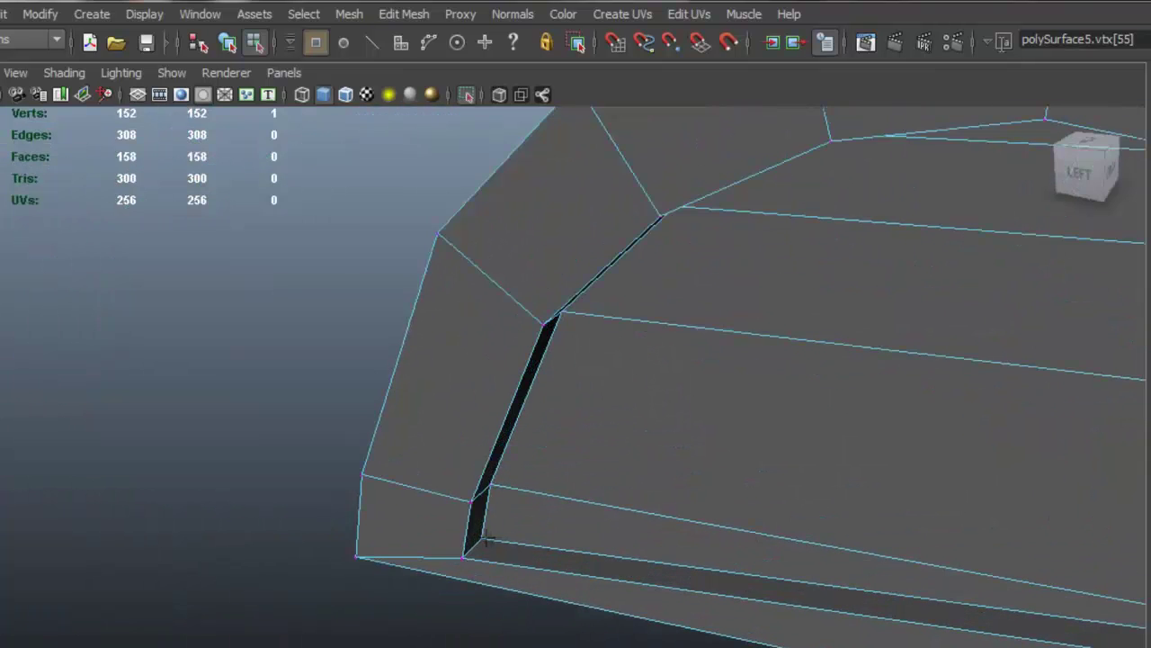
pyautogui.moveTo(491, 484); pyautogui.dragTo(459, 537)
pyautogui.moveTo(478, 497); pyautogui.dragTo(479, 497)
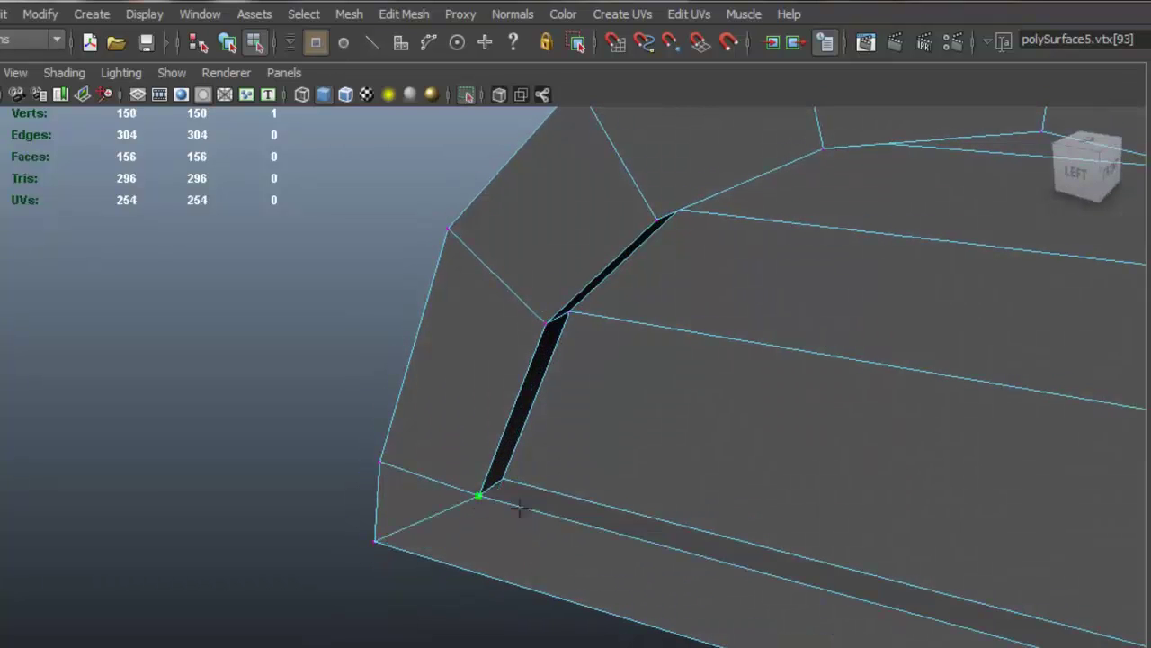
# Return the lid to object mode and turn off isolation to show the whole chest
pyautogui.scroll(-5, 532, 342)
pyautogui.keyDown('alt'); pyautogui.moveTo(532, 342); pyautogui.dragTo(692, 306); pyautogui.keyUp('alt')
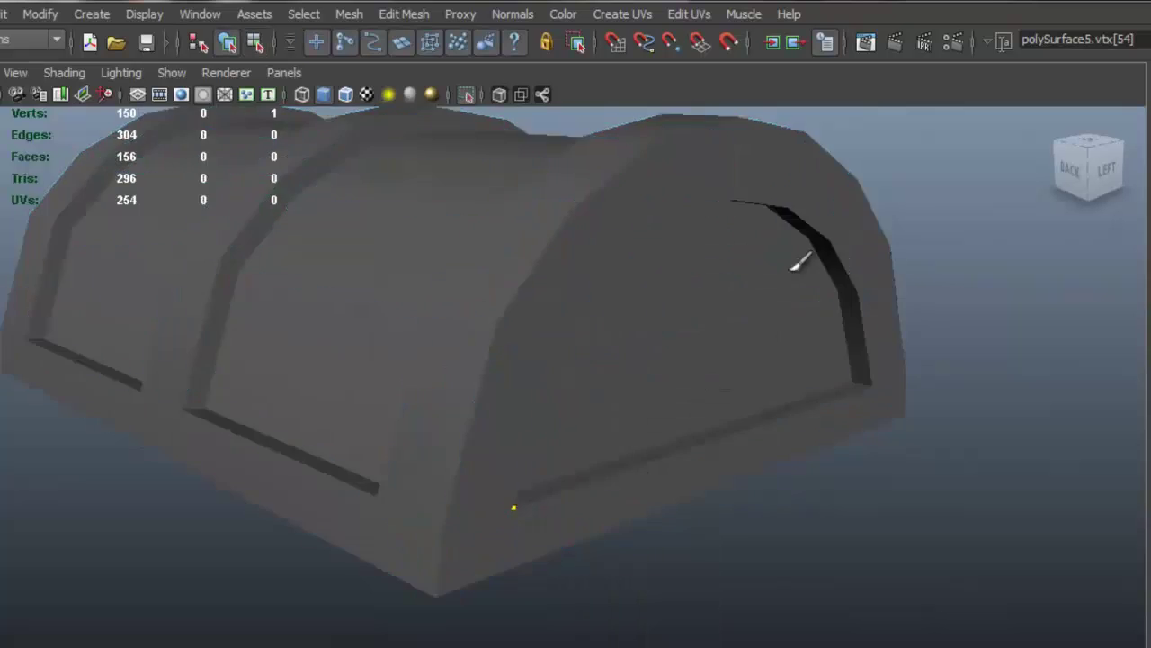
pyautogui.keyDown('alt'); pyautogui.moveTo(804, 258); pyautogui.dragTo(526, 544); pyautogui.keyUp('alt')
pyautogui.click(743, 334)
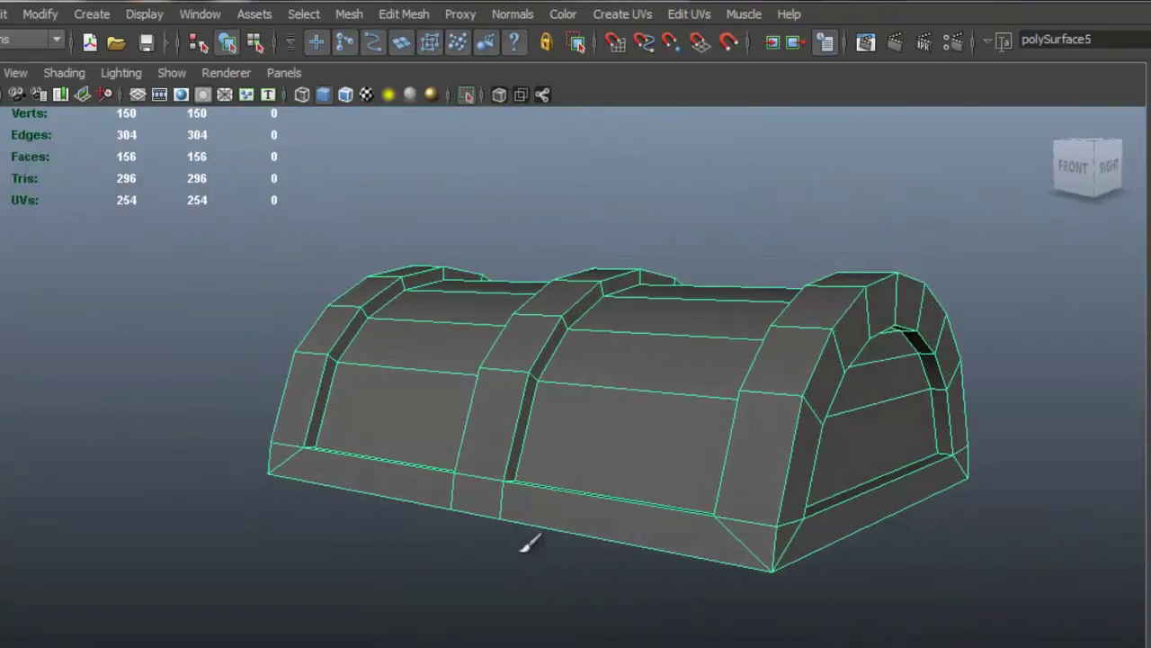
pyautogui.click(469, 97)
pyautogui.keyDown('alt'); pyautogui.moveTo(671, 321); pyautogui.dragTo(599, 250); pyautogui.keyUp('alt')
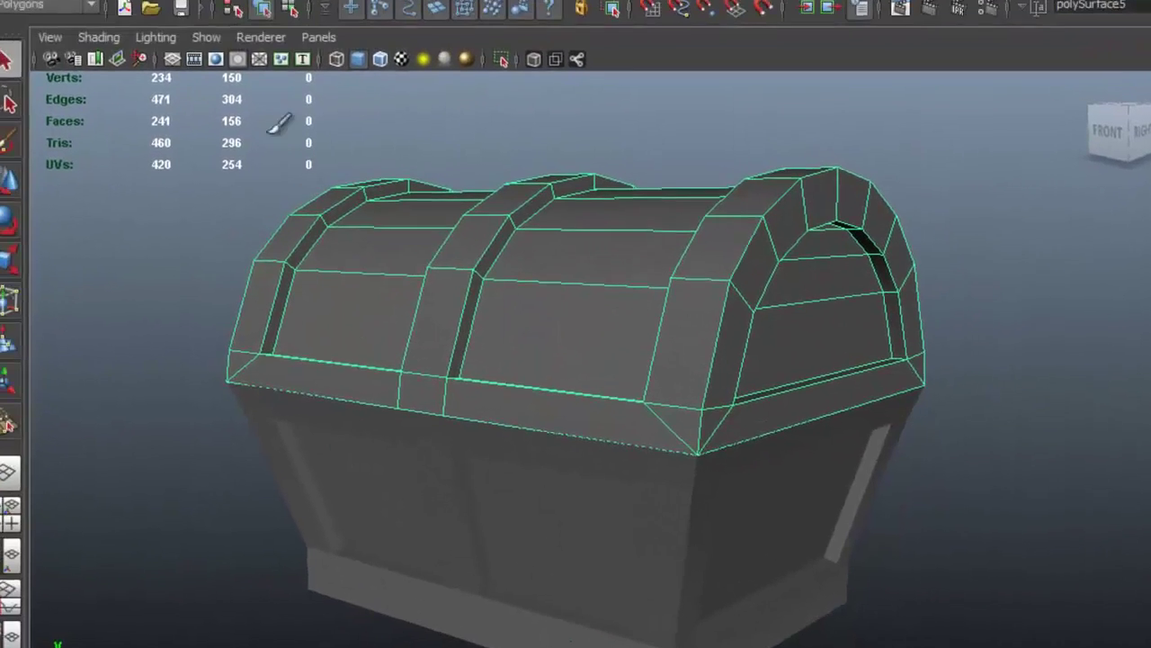
# Delete the construction history of the selected lid
pyautogui.click(52, 14)
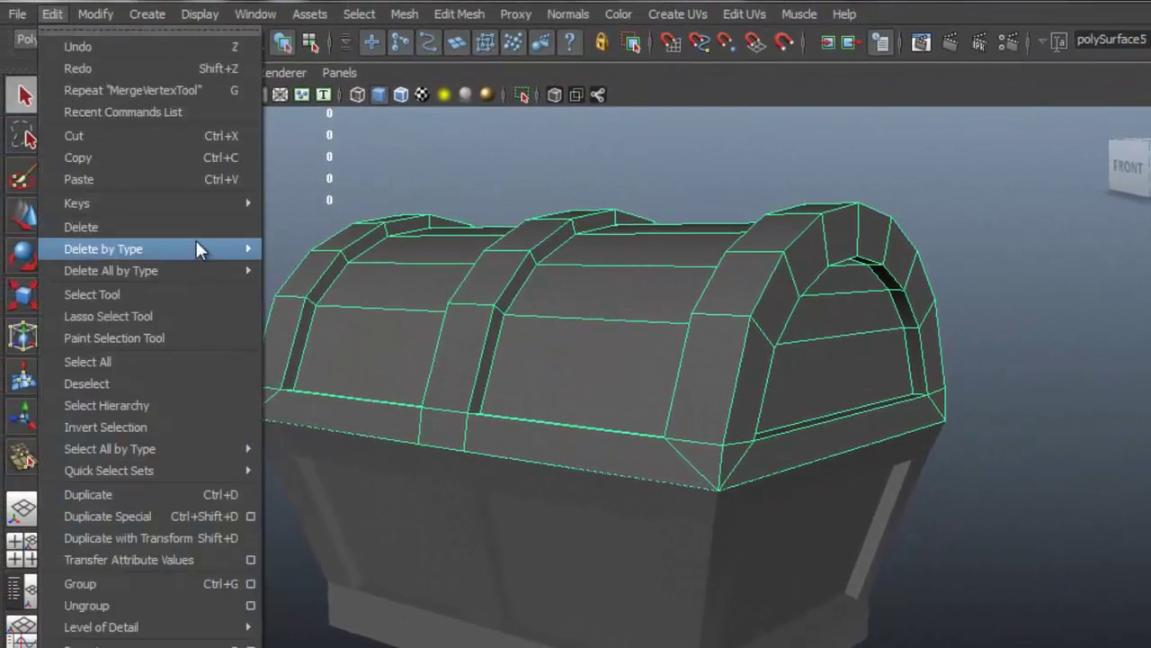
pyautogui.moveTo(200, 249)
pyautogui.click(306, 261)
pyautogui.keyDown('alt'); pyautogui.moveTo(711, 402); pyautogui.dragTo(538, 395); pyautogui.keyUp('alt')
pyautogui.press('f')
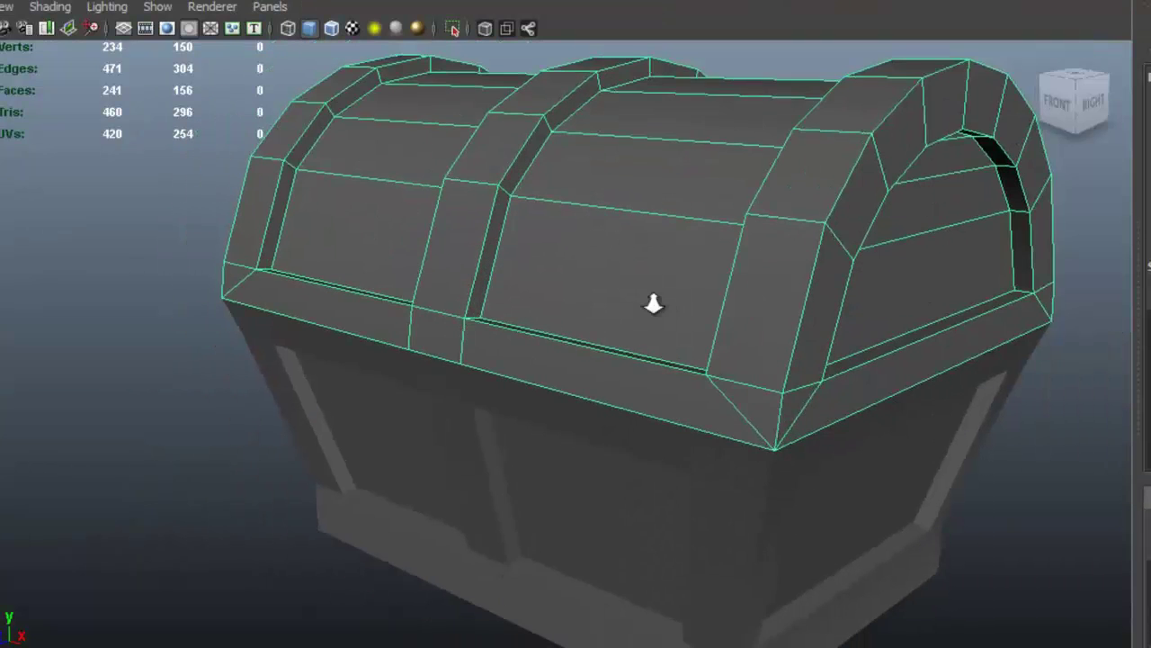
# Extrude the lid's rim face below the middle band outward on the back side of the chest
pyautogui.press('e')
pyautogui.keyDown('alt'); pyautogui.moveTo(625, 282); pyautogui.dragTo(519, 329); pyautogui.keyUp('alt')
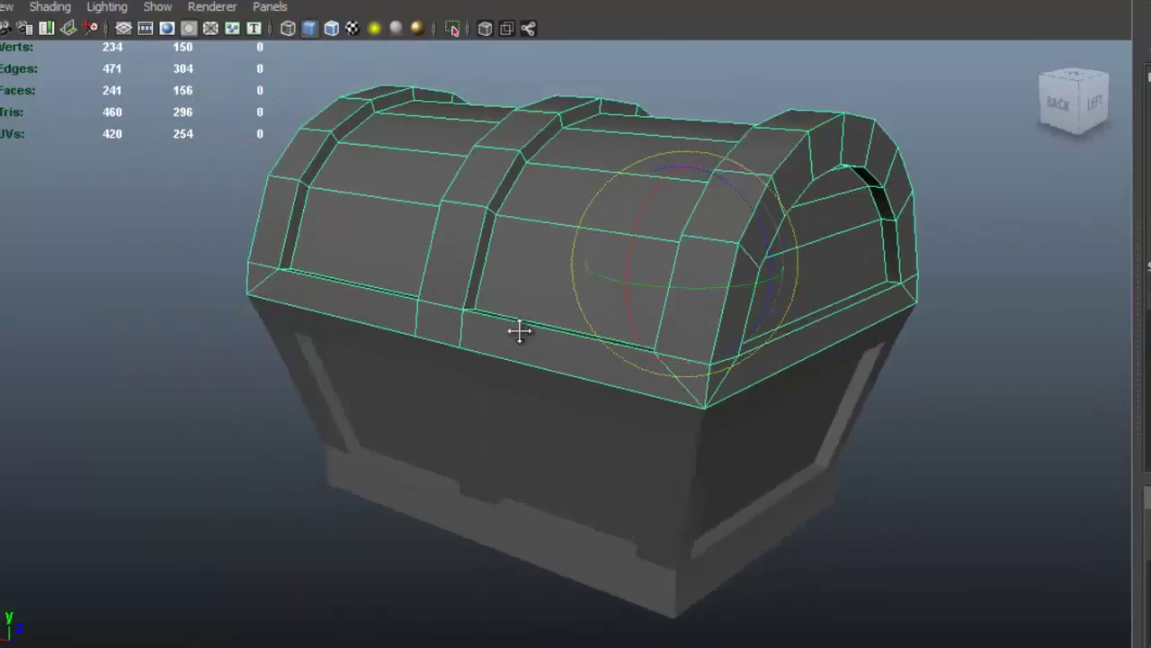
pyautogui.scroll(3, 531, 319)
pyautogui.moveTo(527, 327); pyautogui.dragTo(527, 367, button='right')
pyautogui.click(557, 353)
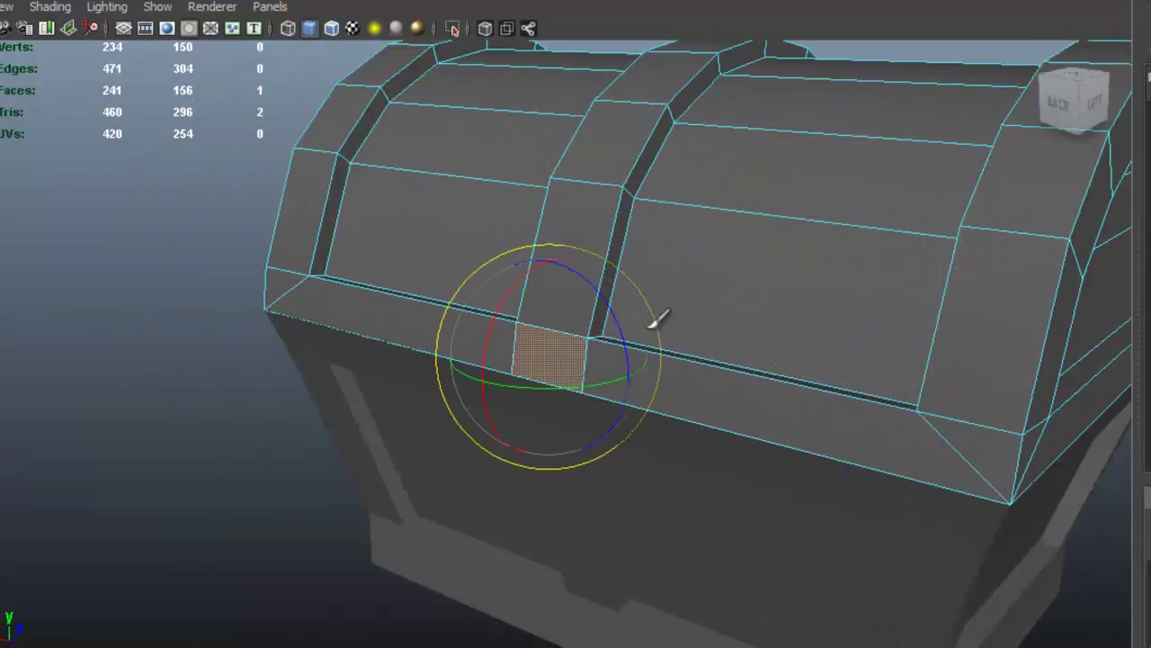
pyautogui.keyDown('alt'); pyautogui.moveTo(665, 295); pyautogui.dragTo(535, 283); pyautogui.keyUp('alt')
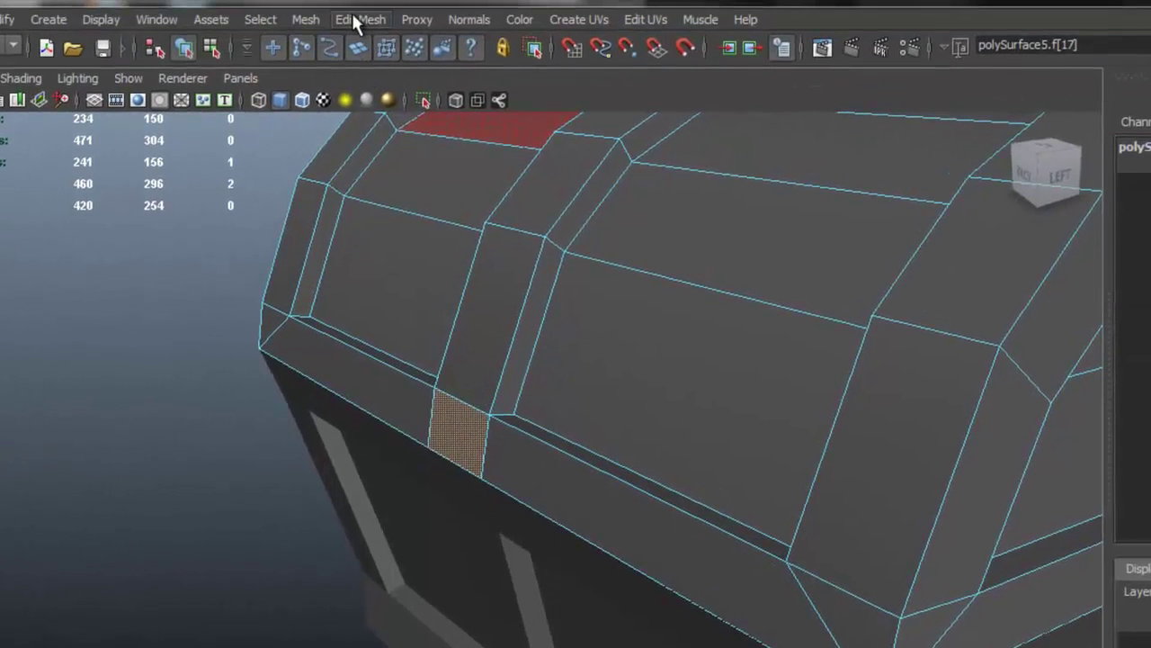
pyautogui.click(351, 13)
pyautogui.click(403, 78)
pyautogui.moveTo(470, 440)
pyautogui.keyDown('alt'); pyautogui.mouseDown()
pyautogui.moveTo(481, 432)
pyautogui.moveTo(436, 441)
pyautogui.moveTo(453, 432)
pyautogui.mouseUp(); pyautogui.keyUp('alt')
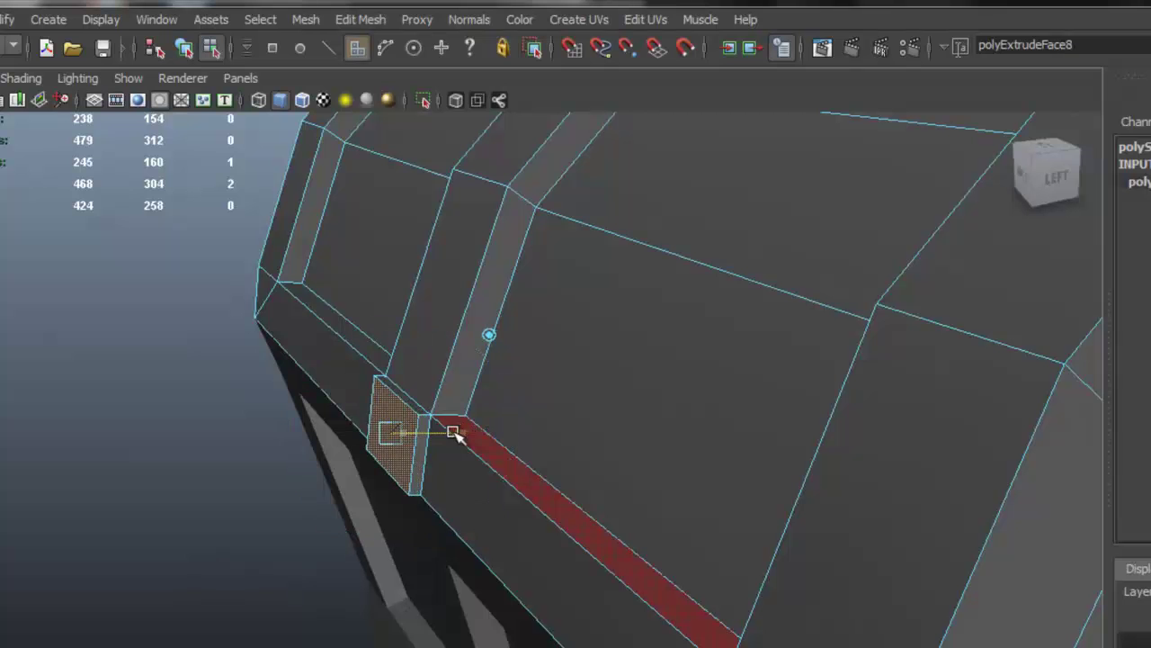
# Extrude the matching middle rim face of the chest base outward, directly below the lid's extruded block
pyautogui.keyDown('alt'); pyautogui.moveTo(601, 453); pyautogui.dragTo(715, 386); pyautogui.keyUp('alt')
pyautogui.keyDown('alt'); pyautogui.moveTo(707, 304); pyautogui.dragTo(540, 575, button='right'); pyautogui.keyUp('alt')
pyautogui.press('F8')
pyautogui.keyDown('alt'); pyautogui.moveTo(540, 576); pyautogui.dragTo(544, 451); pyautogui.keyUp('alt')
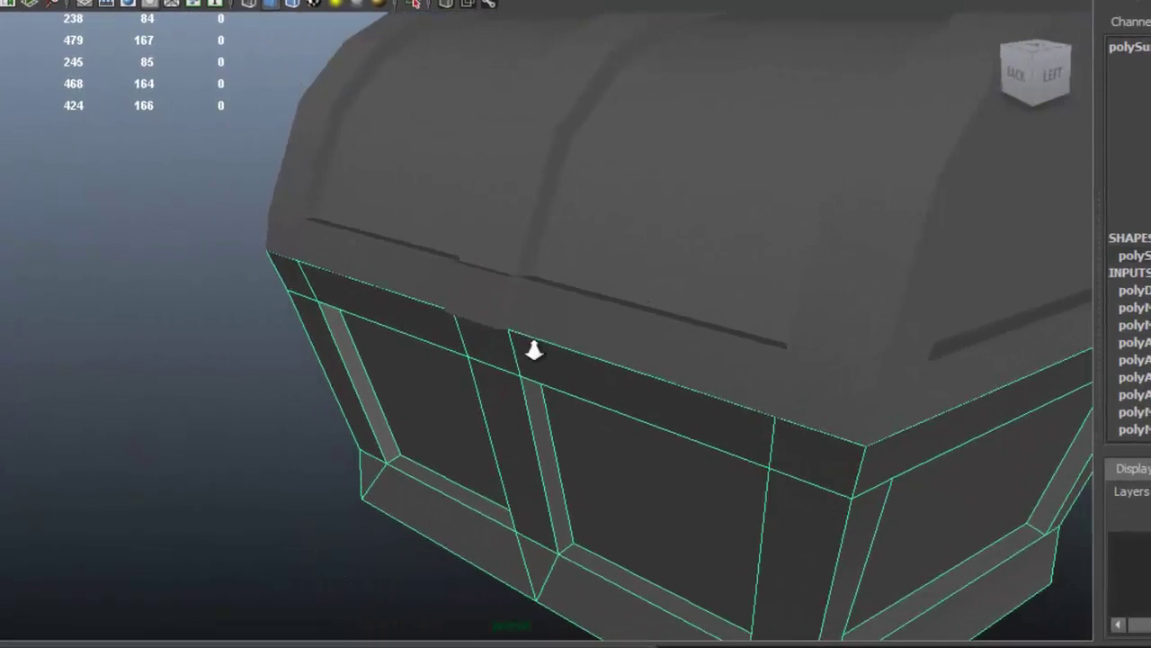
pyautogui.keyDown('alt'); pyautogui.moveTo(534, 351); pyautogui.dragTo(602, 304); pyautogui.keyUp('alt')
pyautogui.click(516, 308)
pyautogui.keyDown('alt'); pyautogui.moveTo(516, 308); pyautogui.dragTo(439, 349); pyautogui.keyUp('alt')
pyautogui.hotkey('ctrl', 'e')
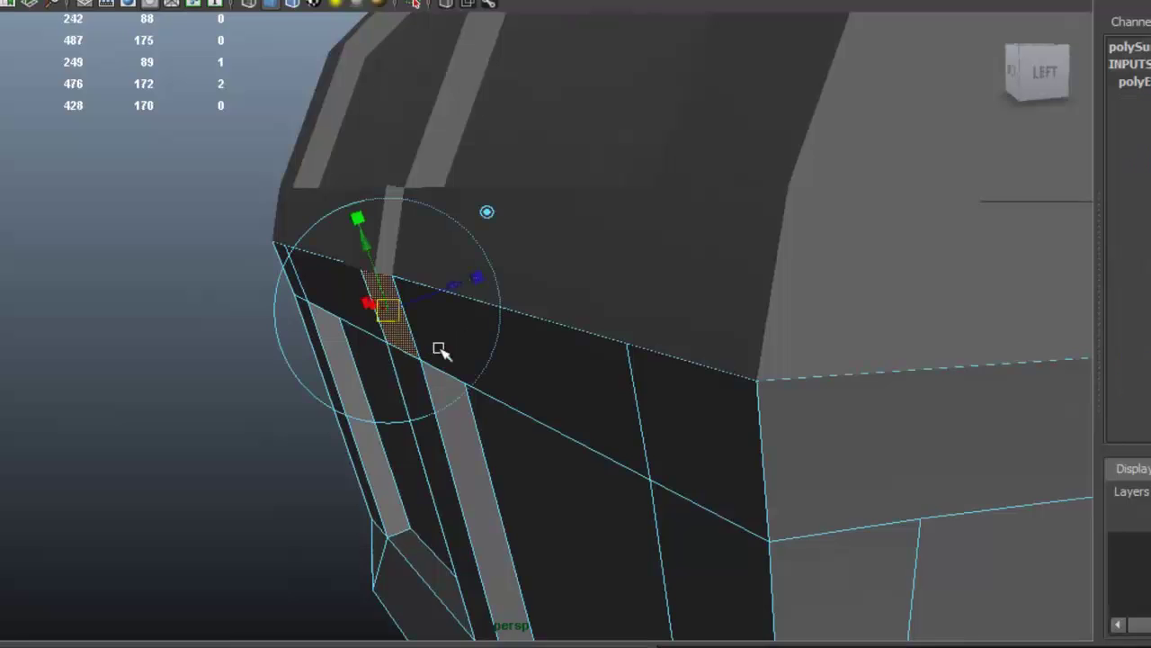
pyautogui.keyDown('alt'); pyautogui.moveTo(433, 292); pyautogui.dragTo(528, 303); pyautogui.keyUp('alt')
# Return to object mode and isolate the chest base in the view
pyautogui.press('q')
pyautogui.moveTo(578, 300)
pyautogui.mouseDown(button='right')
pyautogui.moveTo(722, 274)
pyautogui.moveTo(584, 308)
pyautogui.mouseUp(button='right')
pyautogui.keyDown('alt'); pyautogui.moveTo(584, 308); pyautogui.dragTo(957, 478); pyautogui.keyUp('alt')
pyautogui.click(956, 478)
pyautogui.keyDown('alt'); pyautogui.moveTo(758, 381); pyautogui.dragTo(519, 278); pyautogui.keyUp('alt')
pyautogui.click(522, 297)
pyautogui.click(408, 9)
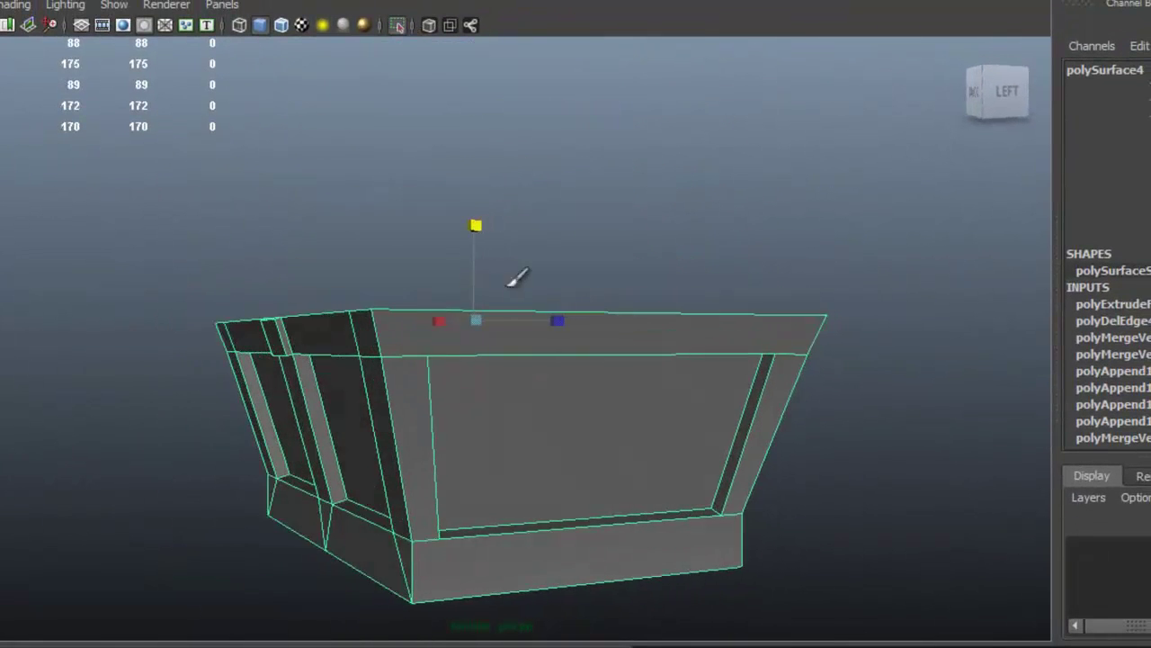
# Connect the recessed panel's upper corner vertex to the rim's outer corner vertex on the base's left end using Connect Components
pyautogui.scroll(4, 463, 363)
pyautogui.moveTo(353, 316); pyautogui.dragTo(365, 358, button='right')
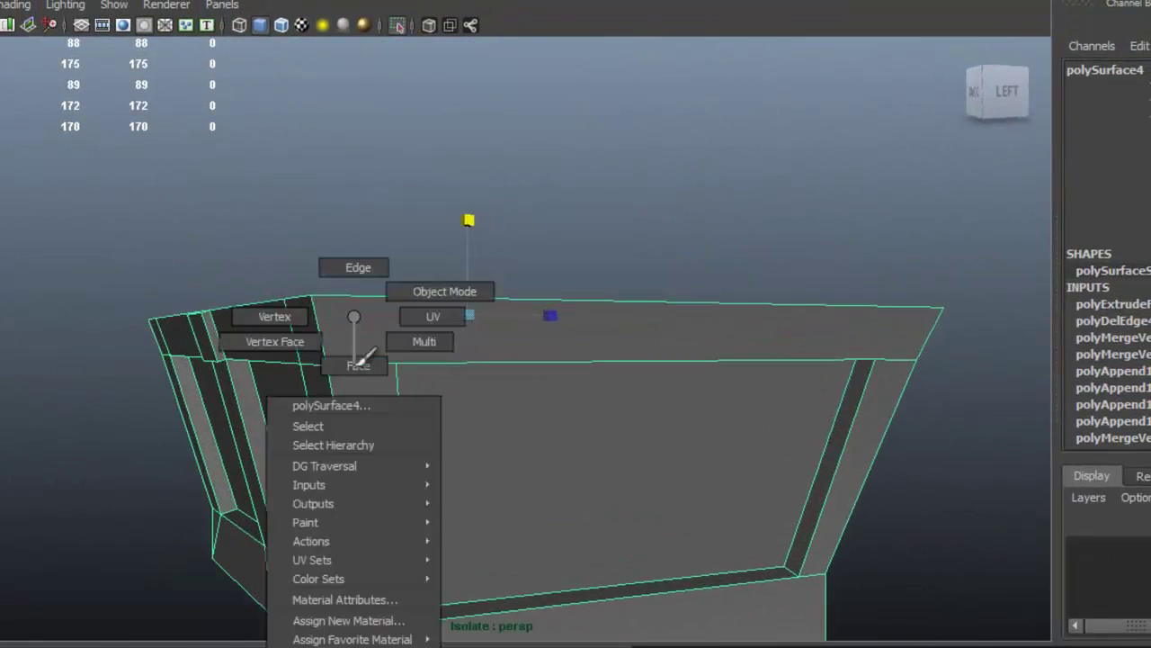
pyautogui.moveTo(315, 297); pyautogui.dragTo(313, 298, button='right')
pyautogui.scroll(3, 360, 347)
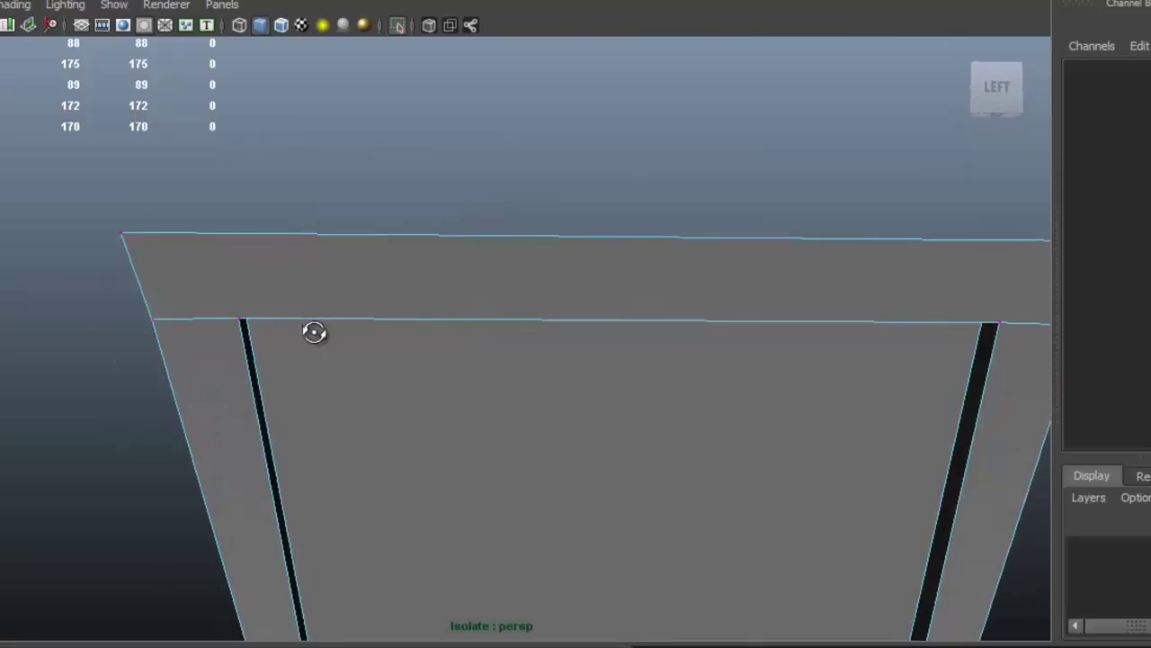
pyautogui.click(229, 319)
pyautogui.scroll(-3, 201, 282)
pyautogui.keyDown('alt'); pyautogui.moveTo(201, 282); pyautogui.dragTo(310, 416); pyautogui.keyUp('alt')
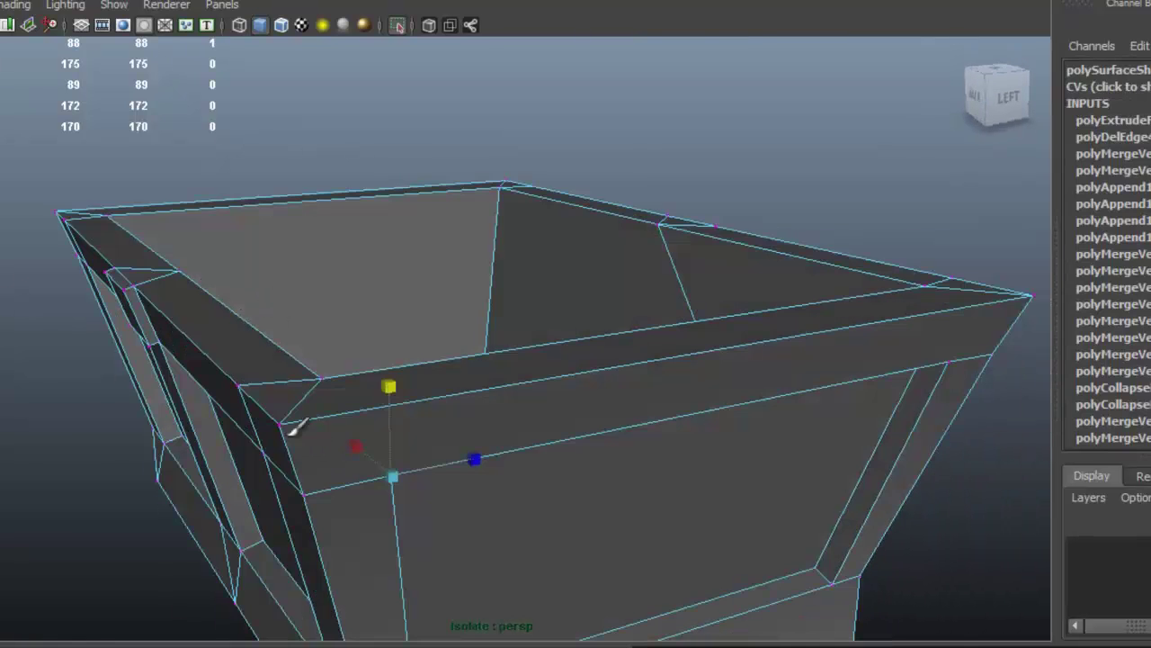
pyautogui.keyDown('shift'); pyautogui.click(288, 424); pyautogui.keyUp('shift')
pyautogui.click(347, 21)
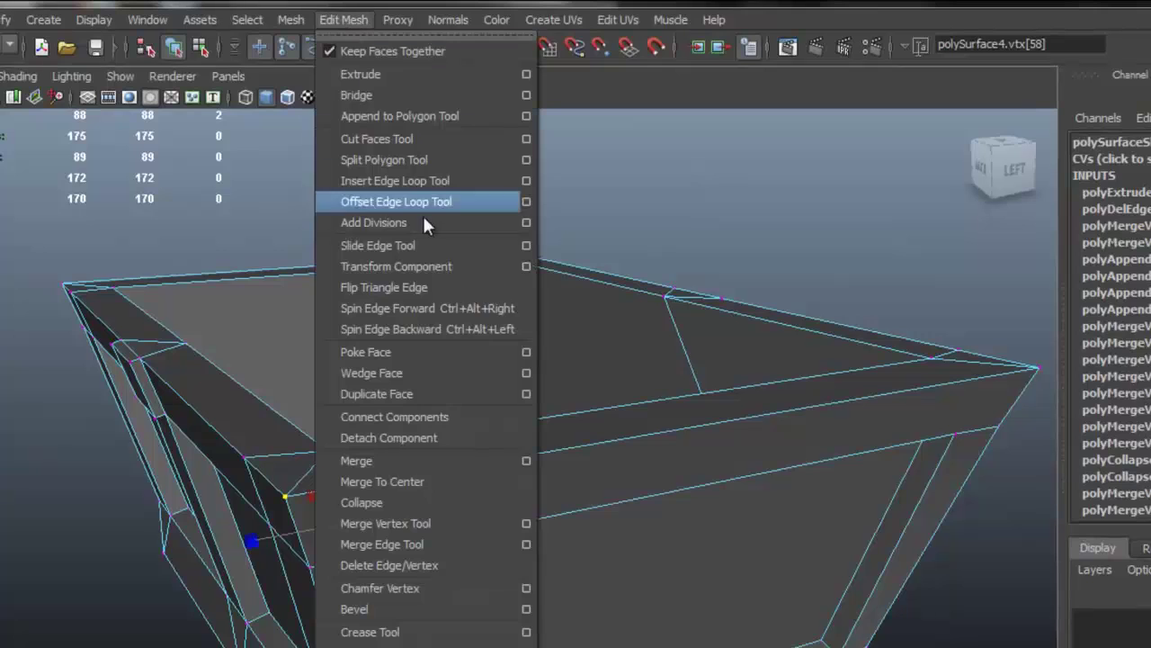
pyautogui.click(394, 416)
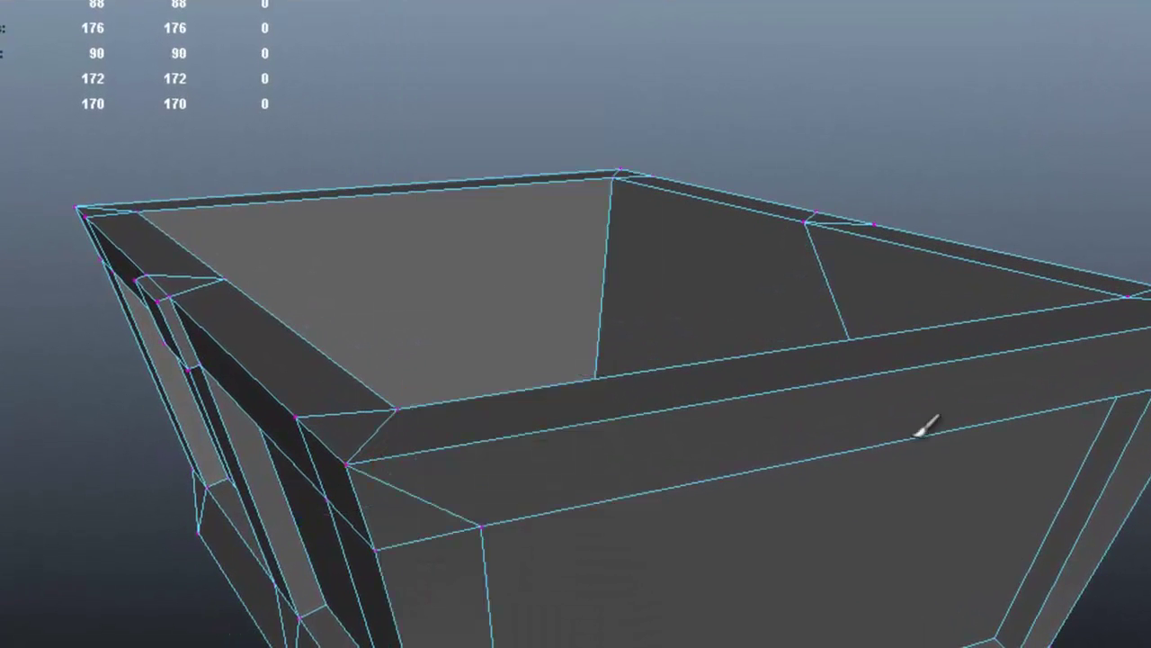
# Connect the remaining three upper panel corners to the rim's outer corners on both ends, then show the whole chest in object mode
pyautogui.keyDown('alt'); pyautogui.moveTo(916, 436); pyautogui.dragTo(912, 396); pyautogui.keyUp('alt')
pyautogui.keyDown('alt'); pyautogui.moveTo(912, 396); pyautogui.dragTo(671, 407, button='middle'); pyautogui.keyUp('alt')
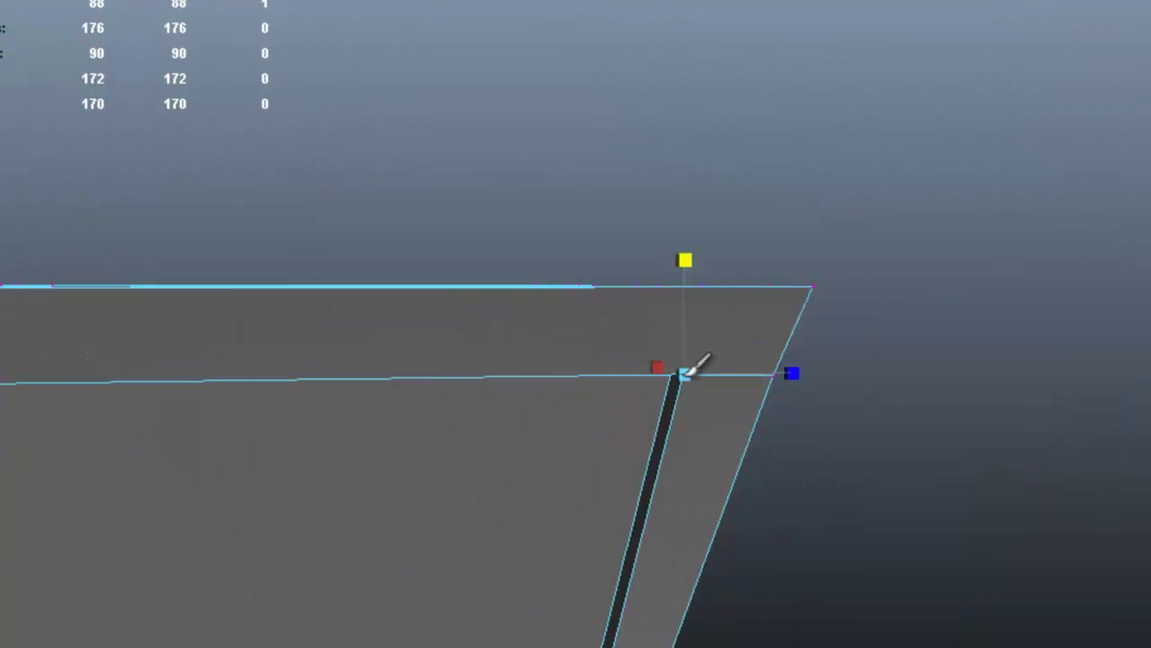
pyautogui.keyDown('alt'); pyautogui.moveTo(981, 337); pyautogui.dragTo(576, 255); pyautogui.keyUp('alt')
pyautogui.scroll(5, 670, 345)
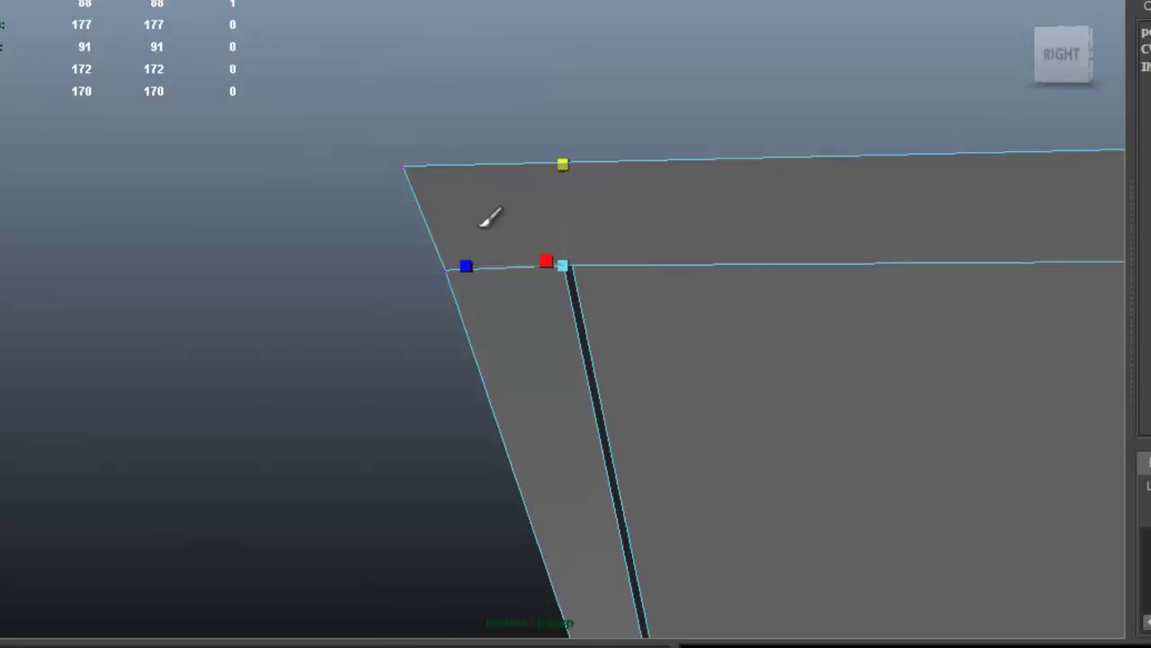
pyautogui.keyDown('alt'); pyautogui.moveTo(702, 250); pyautogui.dragTo(454, 261); pyautogui.keyUp('alt')
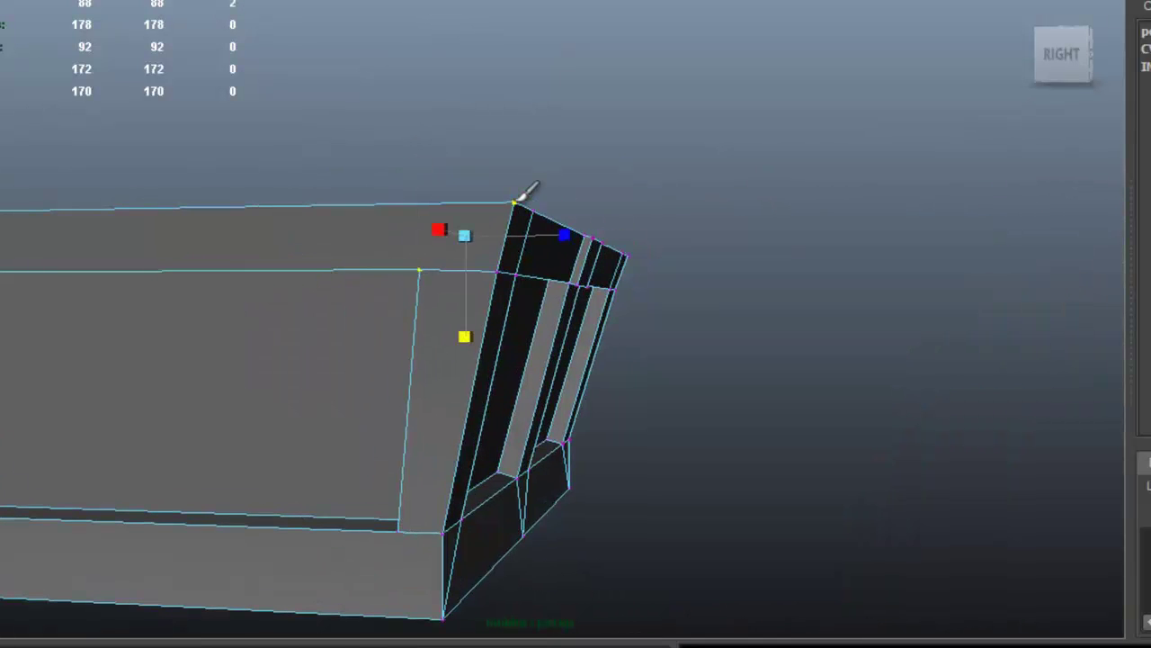
pyautogui.keyDown('alt'); pyautogui.moveTo(529, 191); pyautogui.dragTo(644, 385); pyautogui.keyUp('alt')
pyautogui.moveTo(625, 270); pyautogui.dragTo(773, 191, button='right')
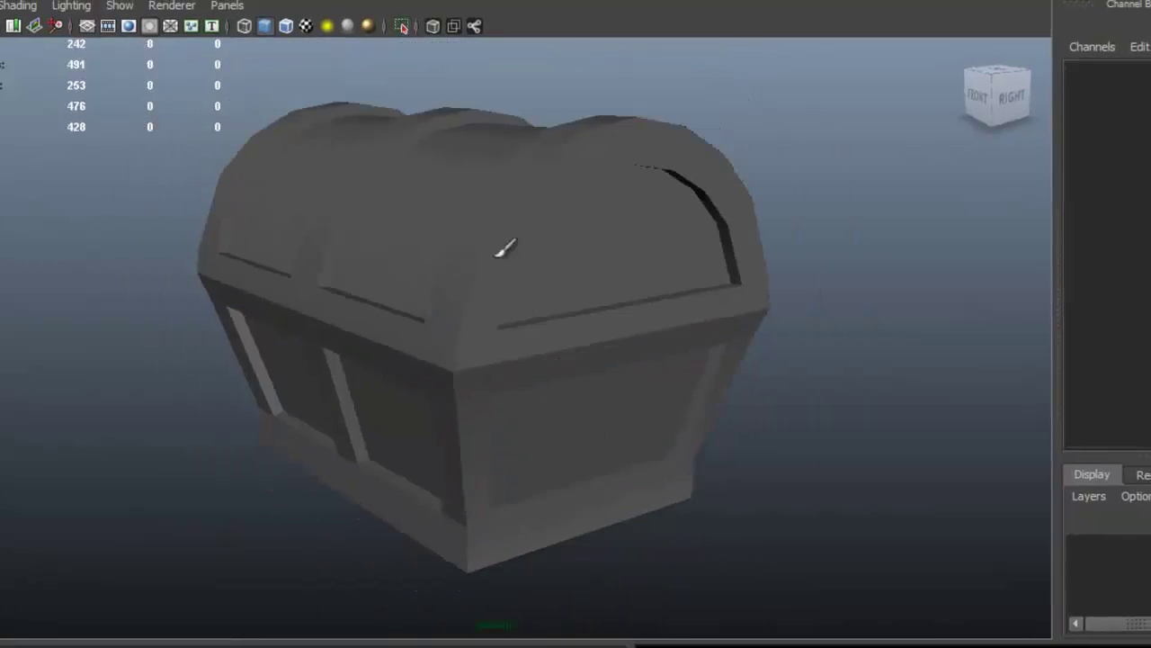
# Create a polygon torus primitive
pyautogui.keyDown('alt'); pyautogui.moveTo(507, 249); pyautogui.dragTo(648, 243); pyautogui.keyUp('alt')
pyautogui.click(131, 23)
pyautogui.moveTo(304, 86)
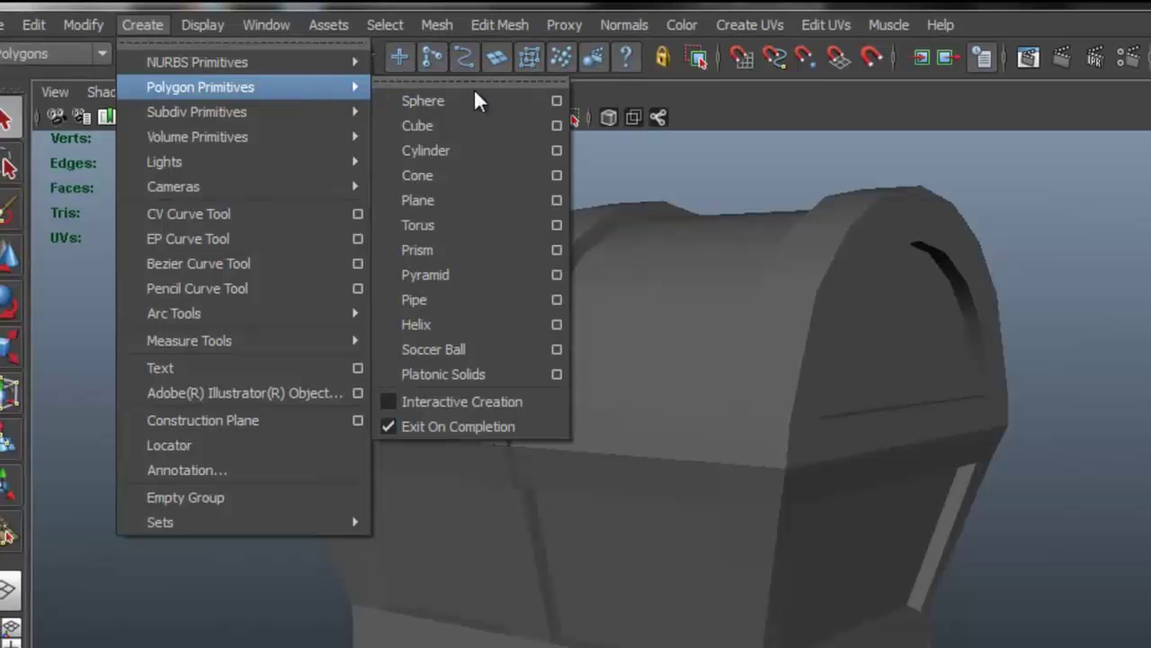
pyautogui.click(520, 232)
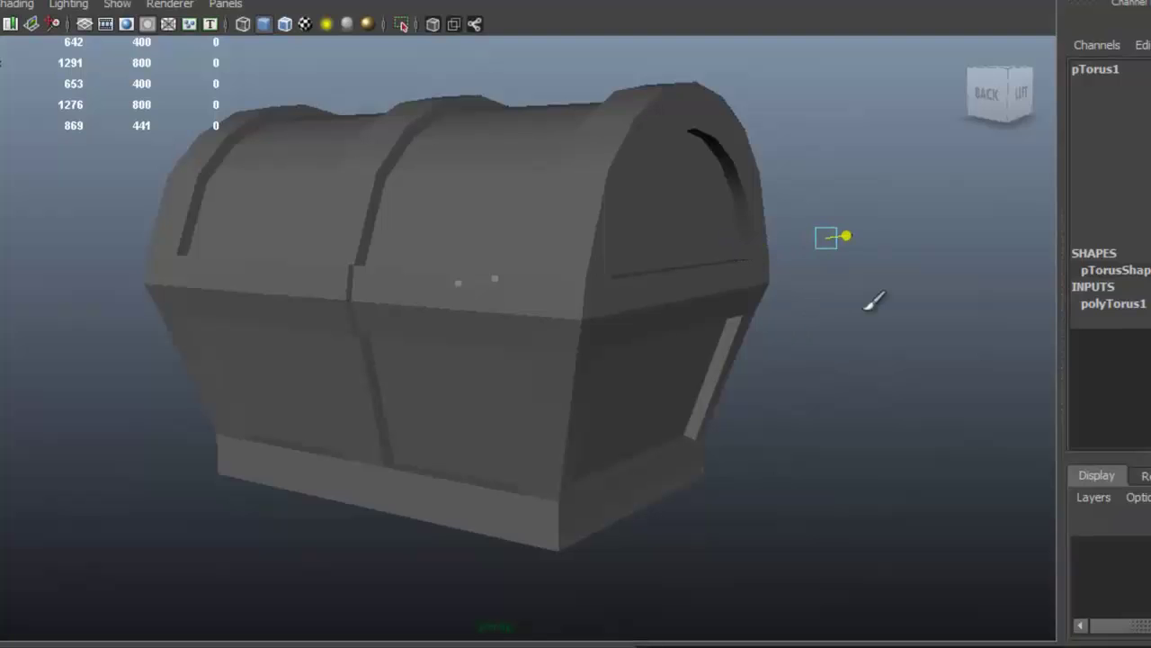
# Enlarge the torus to a uniform scale of about 122 and move it out beside the chest's left end
pyautogui.moveTo(832, 238); pyautogui.dragTo(868, 274)
pyautogui.scroll(-5, 869, 268)
pyautogui.keyDown('alt'); pyautogui.moveTo(814, 205); pyautogui.dragTo(655, 261, button='middle'); pyautogui.keyUp('alt')
pyautogui.moveTo(890, 105); pyautogui.dragTo(472, 331)
pyautogui.moveTo(407, 257); pyautogui.dragTo(575, 382)
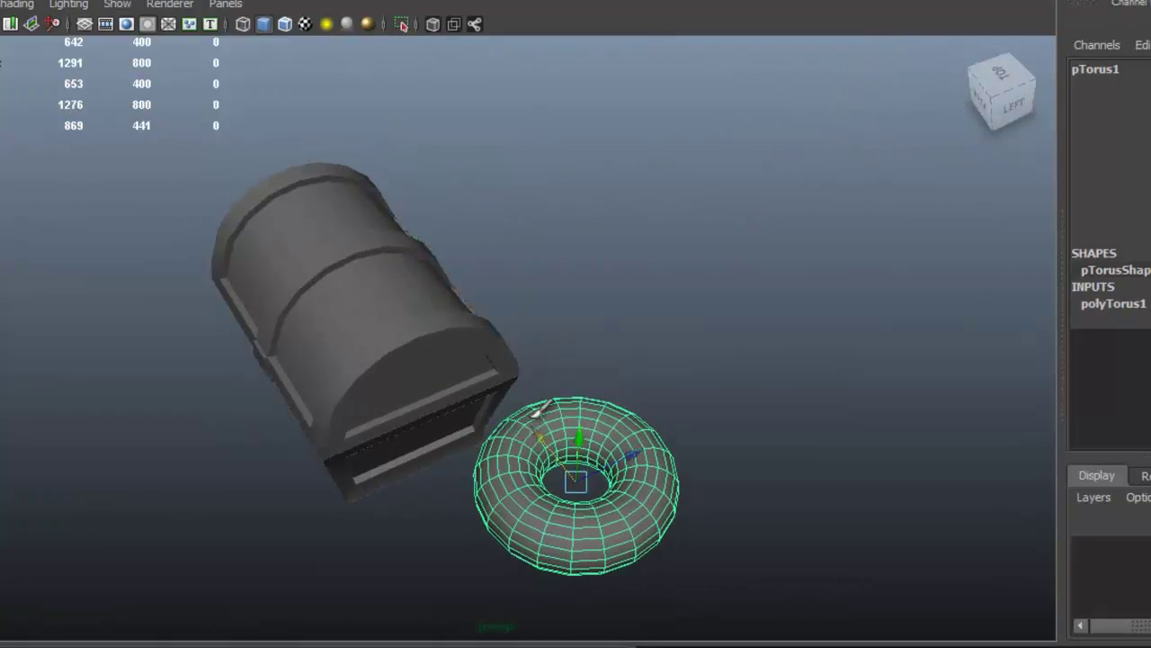
pyautogui.scroll(4, 612, 340)
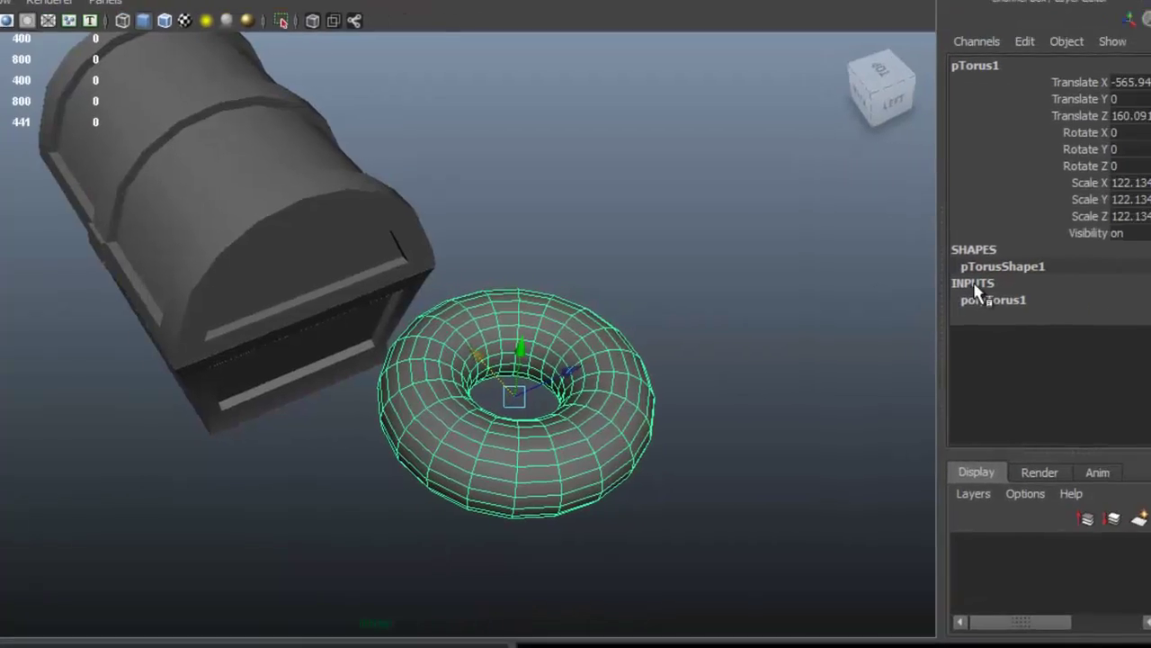
# Scale the torus down uniformly to about 40.45 and place it close to the chest's left end
pyautogui.moveTo(472, 387); pyautogui.dragTo(407, 263)
pyautogui.scroll(3, 408, 264)
pyautogui.moveTo(563, 275); pyautogui.dragTo(520, 322)
pyautogui.moveTo(590, 272); pyautogui.dragTo(393, 313)
# Set the torus's Subdivisions Axis and Subdivisions Height both to 8
pyautogui.click(940, 297)
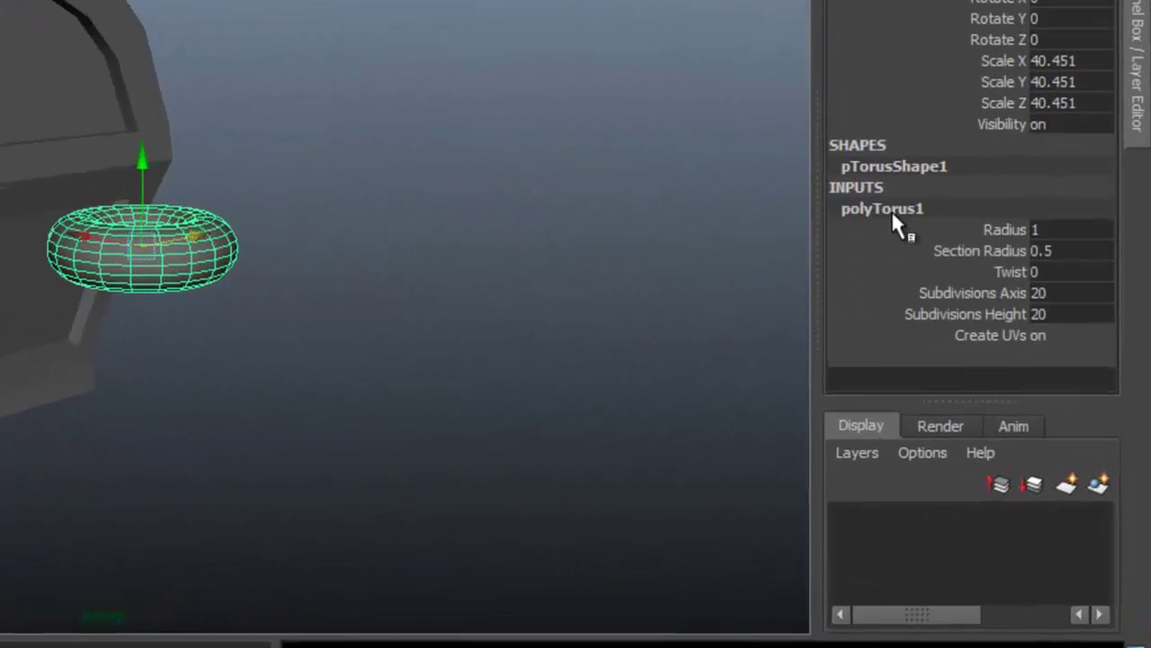
pyautogui.doubleClick(1048, 290)
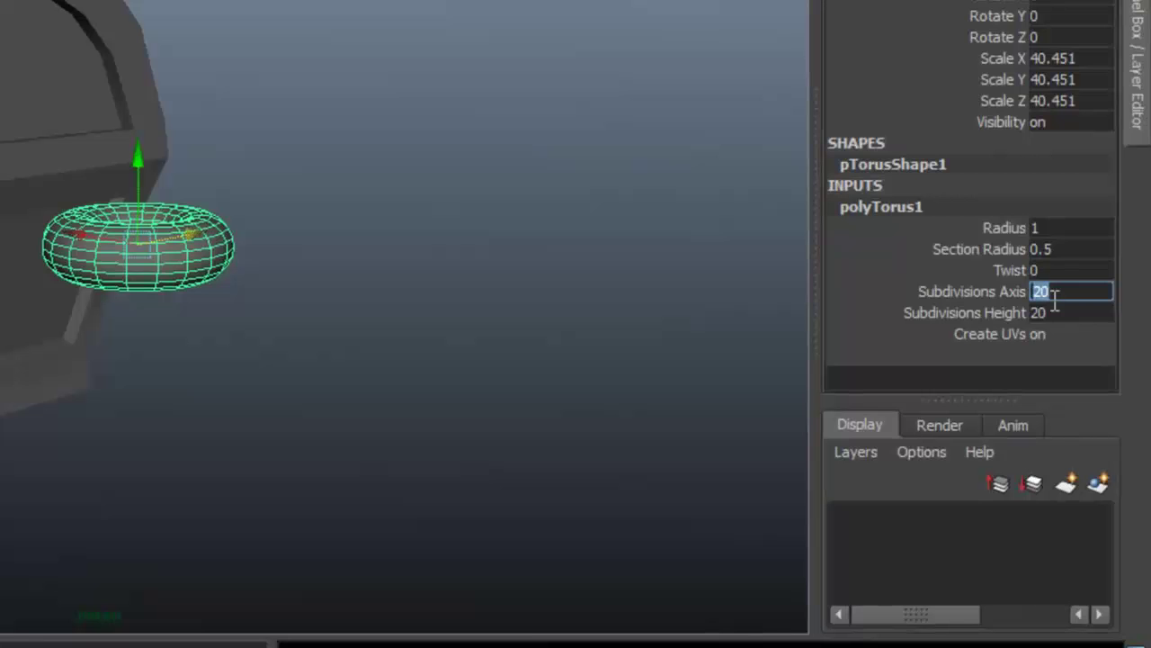
pyautogui.write('8')
pyautogui.press('Tab')
pyautogui.write('8')
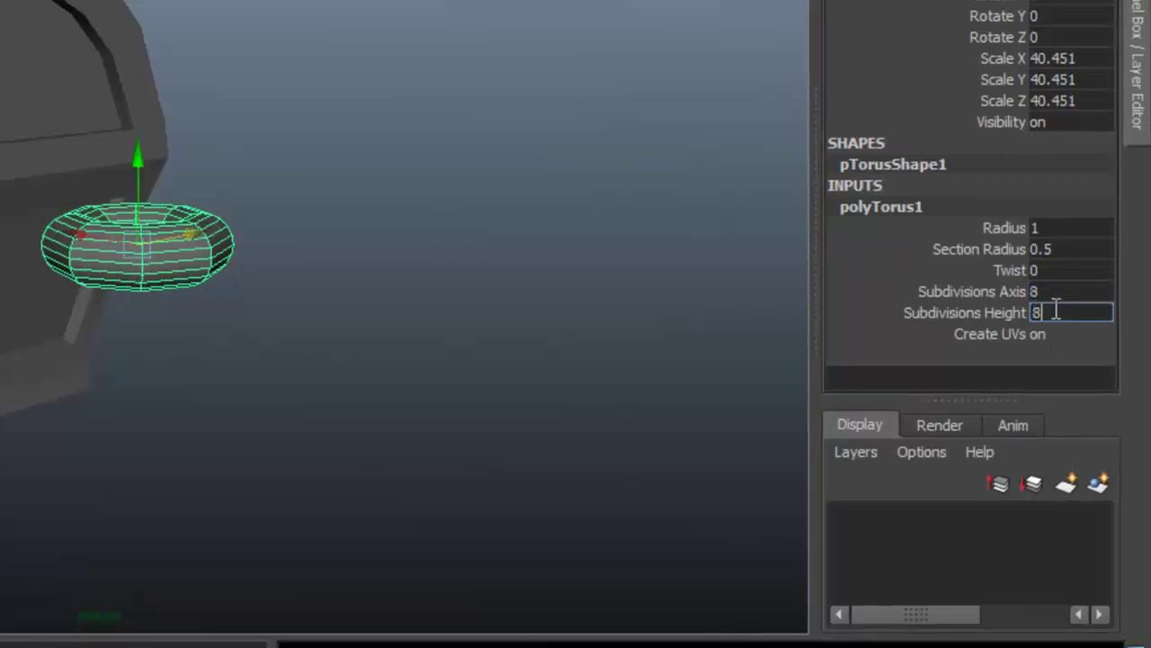
pyautogui.press('Return')
# Increase the torus's Radius to 2.4 to make a thinner, more open ring
pyautogui.moveTo(352, 232)
pyautogui.keyDown('alt'); pyautogui.mouseDown()
pyautogui.moveTo(334, 257)
pyautogui.moveTo(334, 241)
pyautogui.mouseUp(); pyautogui.keyUp('alt')
pyautogui.keyDown('alt'); pyautogui.moveTo(333, 241); pyautogui.dragTo(413, 324, button='right'); pyautogui.keyUp('alt')
pyautogui.keyDown('alt'); pyautogui.moveTo(414, 325); pyautogui.dragTo(418, 330, button='middle'); pyautogui.keyUp('alt')
pyautogui.keyDown('alt'); pyautogui.moveTo(417, 329); pyautogui.dragTo(334, 296); pyautogui.keyUp('alt')
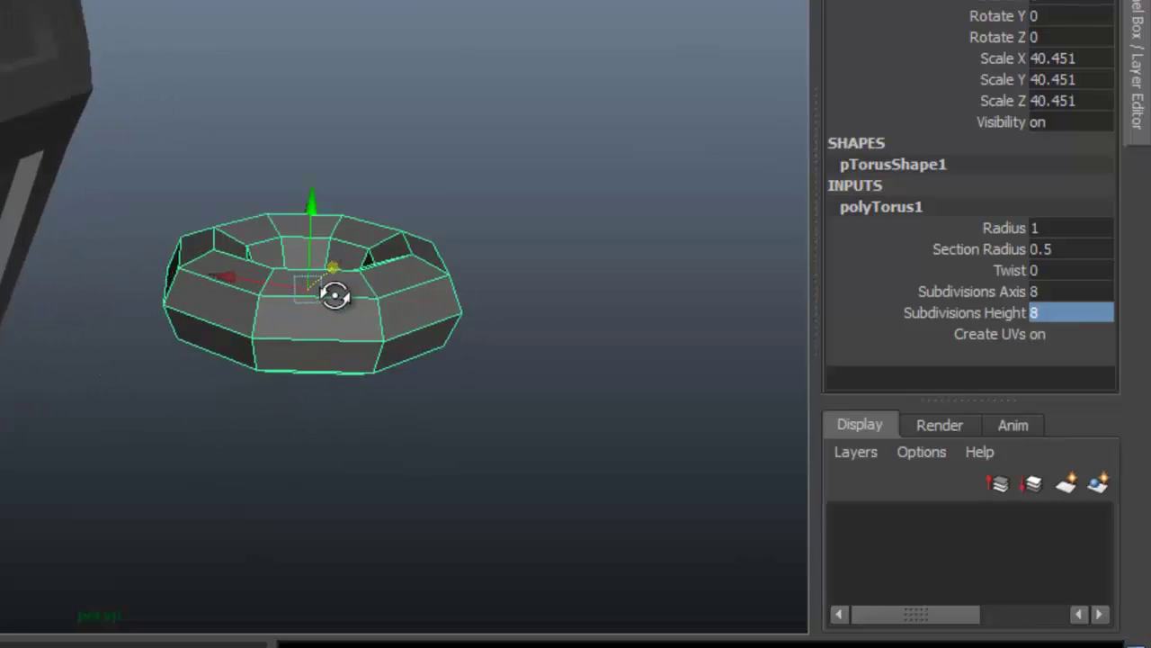
pyautogui.keyDown('alt'); pyautogui.moveTo(514, 320); pyautogui.dragTo(494, 406); pyautogui.keyUp('alt')
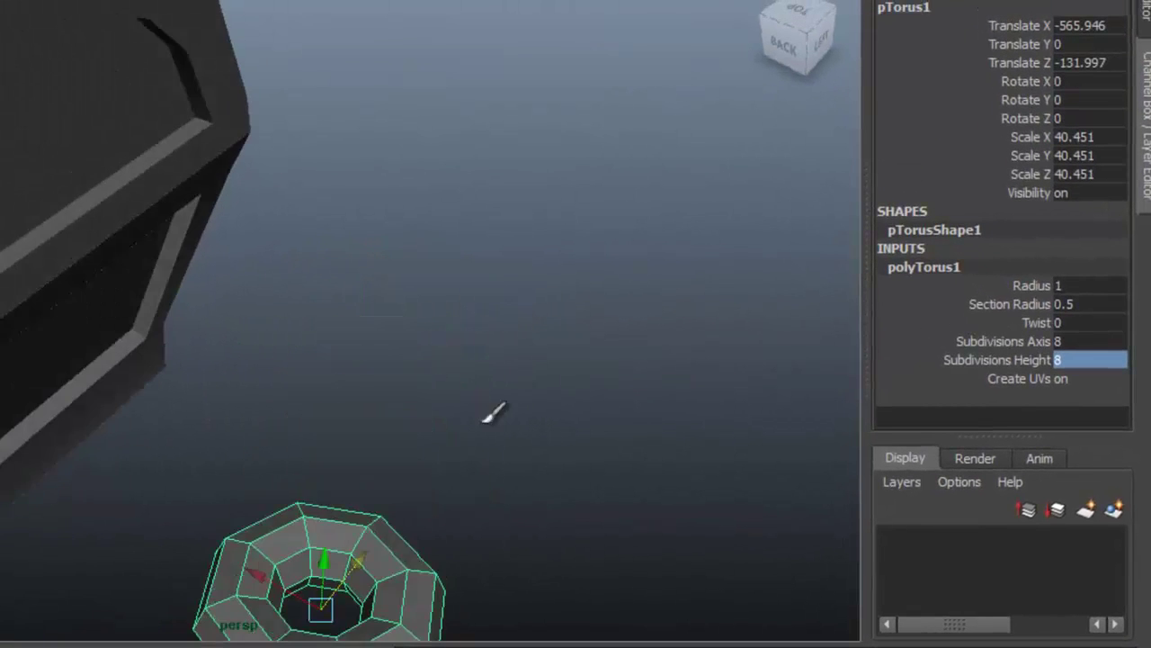
pyautogui.click(1025, 302)
pyautogui.click(1026, 285)
pyautogui.moveTo(477, 364); pyautogui.dragTo(488, 375, button='middle')
pyautogui.keyDown('alt'); pyautogui.moveTo(489, 375); pyautogui.dragTo(502, 250); pyautogui.keyUp('alt')
pyautogui.click(502, 250)
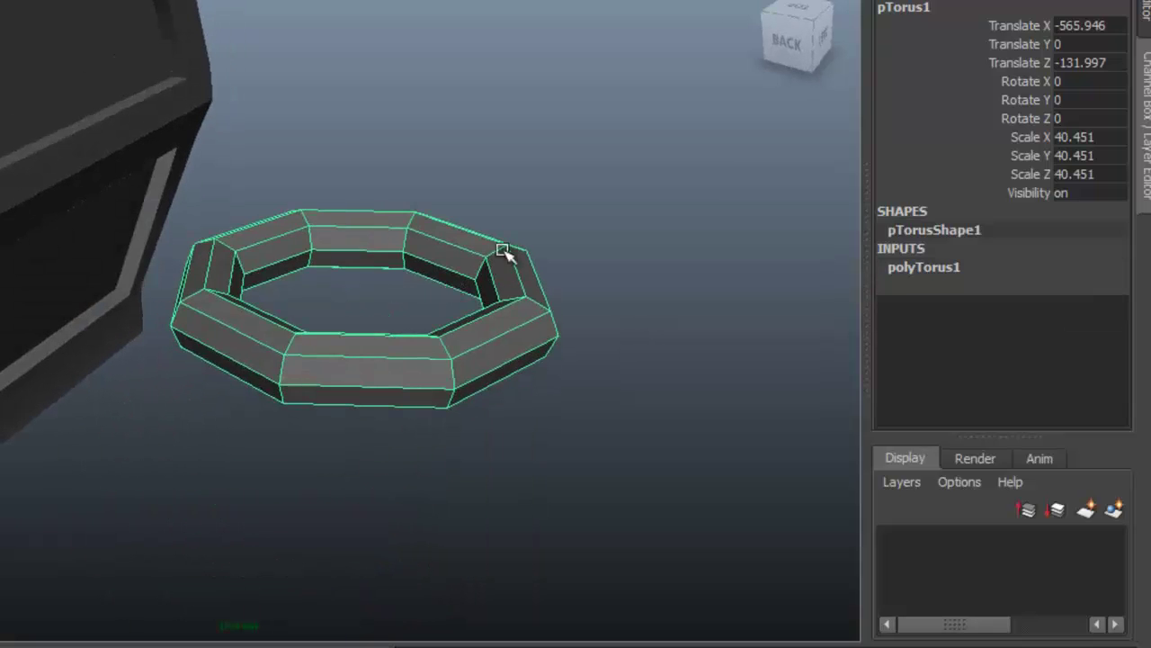
# Scale the ring down uniformly to about 13.36
pyautogui.moveTo(360, 289); pyautogui.dragTo(223, 273)
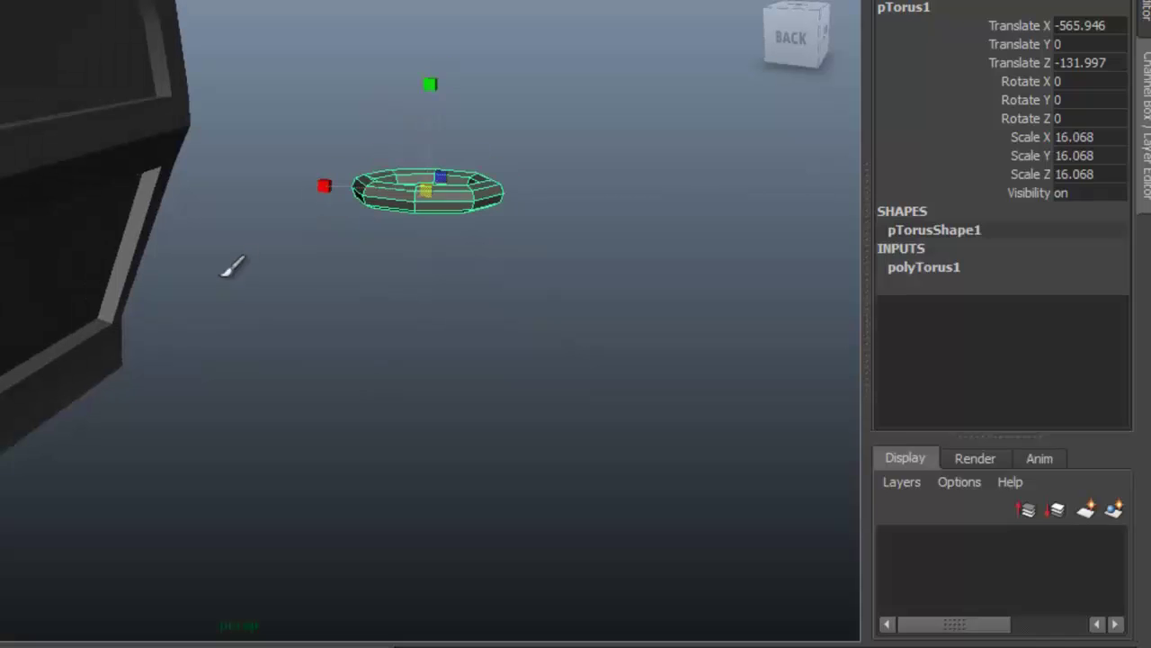
pyautogui.keyDown('alt'); pyautogui.moveTo(557, 164); pyautogui.dragTo(389, 191); pyautogui.keyUp('alt')
pyautogui.keyDown('alt'); pyautogui.moveTo(322, 239); pyautogui.dragTo(444, 260, button='right'); pyautogui.keyUp('alt')
pyautogui.moveTo(367, 283); pyautogui.dragTo(406, 286)
# Move the ring beside the chest's end panel, to about X -338.4, Y -47.6, Z -7.2
pyautogui.press('w')
pyautogui.keyDown('alt'); pyautogui.moveTo(311, 270); pyautogui.dragTo(171, 134); pyautogui.keyUp('alt')
pyautogui.moveTo(383, 176); pyautogui.dragTo(496, 232)
pyautogui.keyDown('alt'); pyautogui.moveTo(496, 232); pyautogui.dragTo(359, 313); pyautogui.keyUp('alt')
pyautogui.keyDown('alt'); pyautogui.moveTo(166, 310); pyautogui.dragTo(294, 338, button='right'); pyautogui.keyUp('alt')
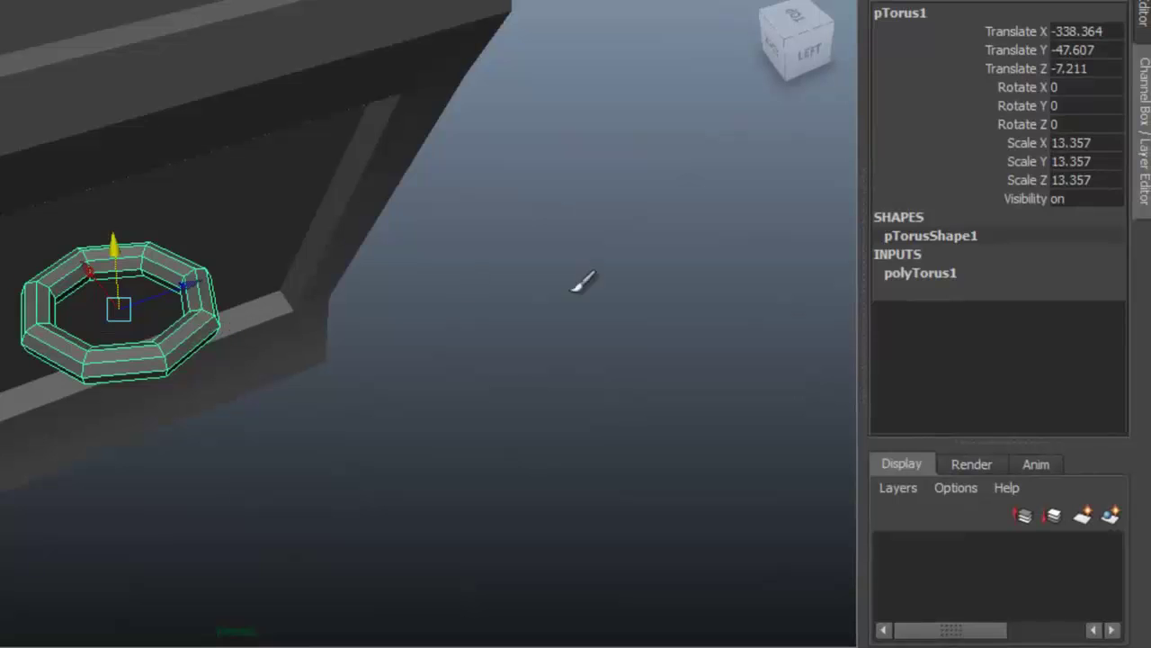
# Increase the torus's Radius further to widen the ring beside the chest's end
pyautogui.click(916, 273)
pyautogui.click(1026, 291)
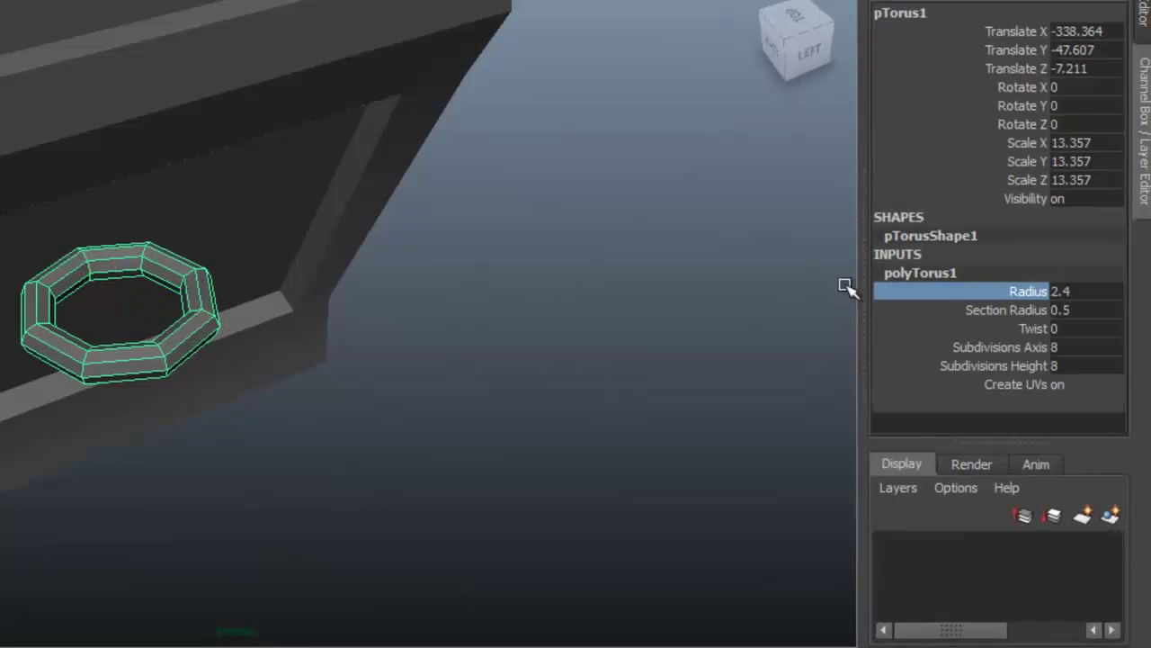
pyautogui.moveTo(338, 292); pyautogui.dragTo(350, 302, button='middle')
pyautogui.keyDown('alt'); pyautogui.moveTo(199, 302); pyautogui.dragTo(373, 257); pyautogui.keyUp('alt')
pyautogui.click(465, 218)
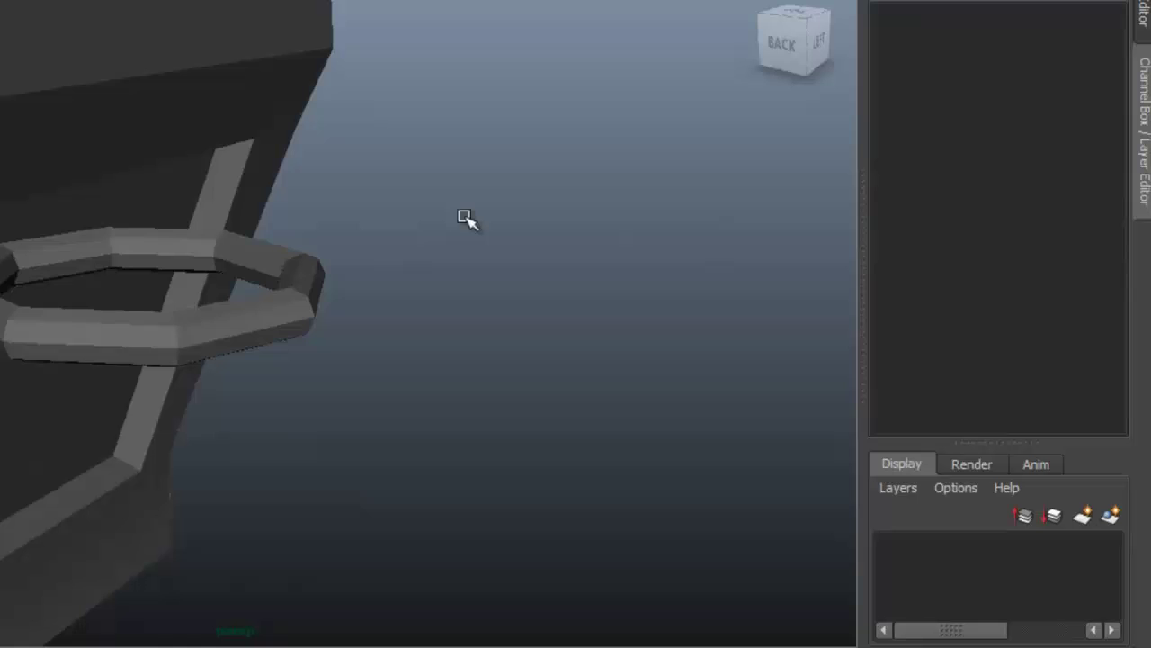
# Stand the ring upright by setting its Rotate Z to 90
pyautogui.click(224, 303)
pyautogui.keyDown('alt'); pyautogui.moveTo(281, 270); pyautogui.dragTo(418, 245); pyautogui.keyUp('alt')
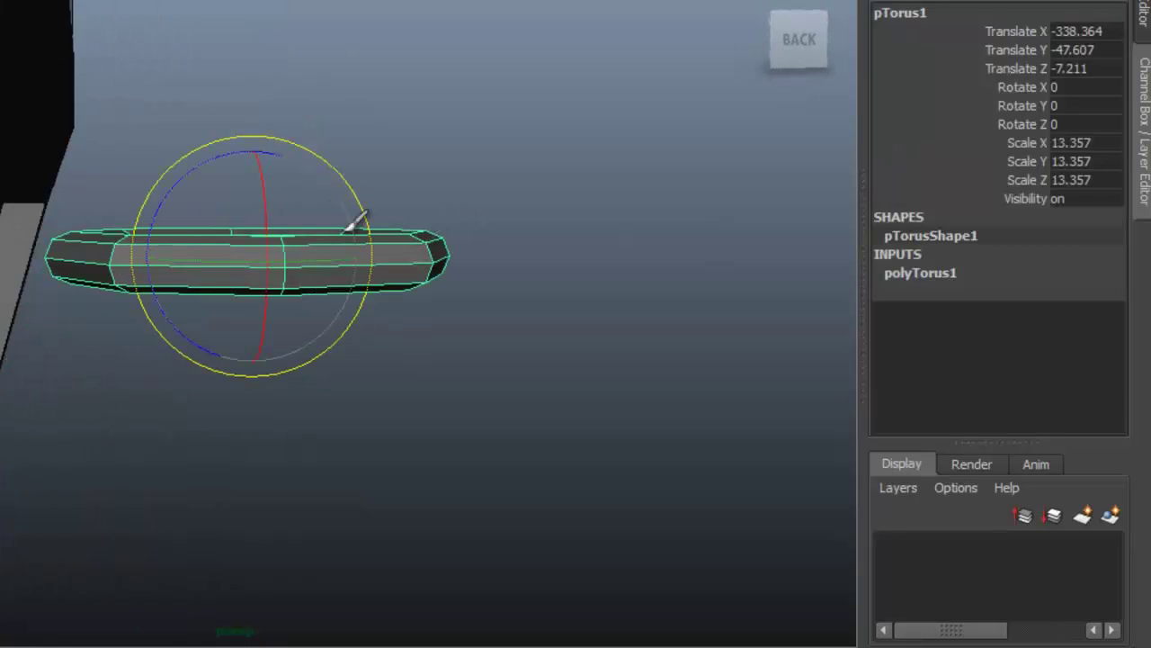
pyautogui.moveTo(278, 150); pyautogui.dragTo(571, 180)
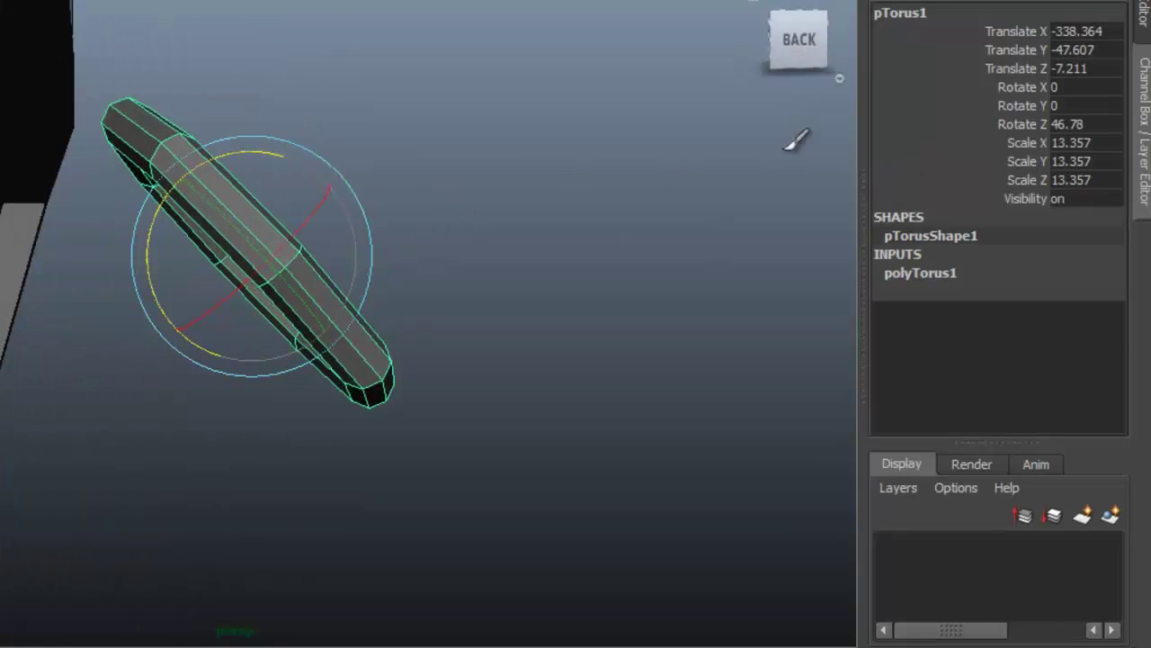
pyautogui.doubleClick(1073, 124)
pyautogui.write('90')
pyautogui.press('Return')
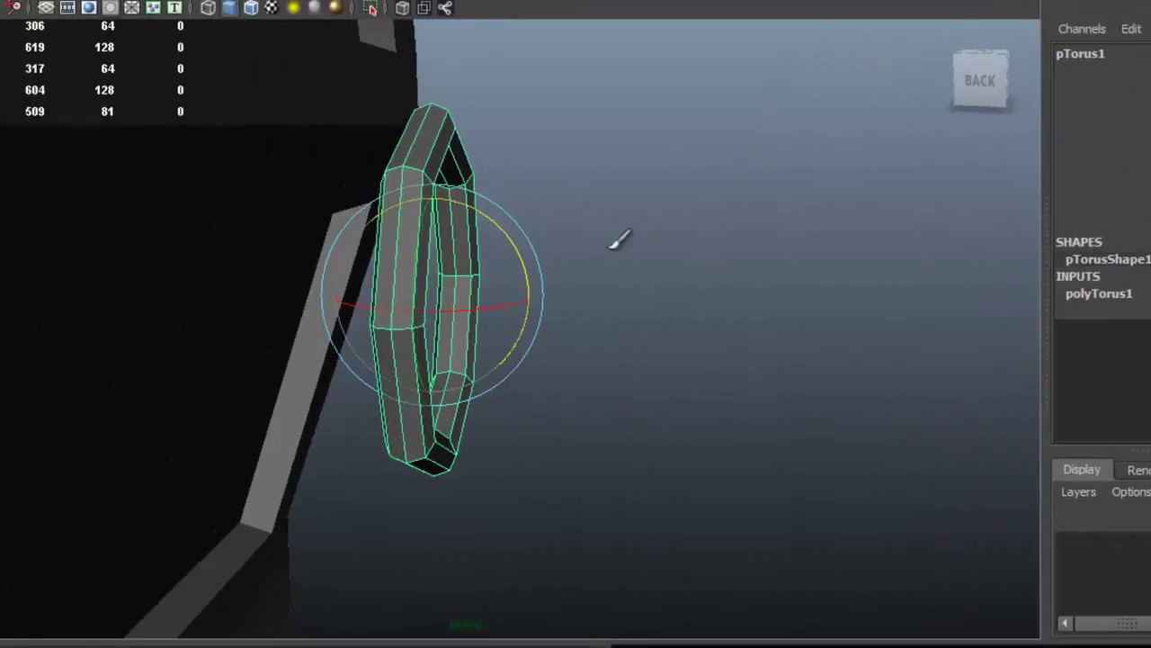
# Position the ring centrally against the chest's end and rotate it so a flat segment lies horizontally across the top
pyautogui.scroll(-3, 620, 239)
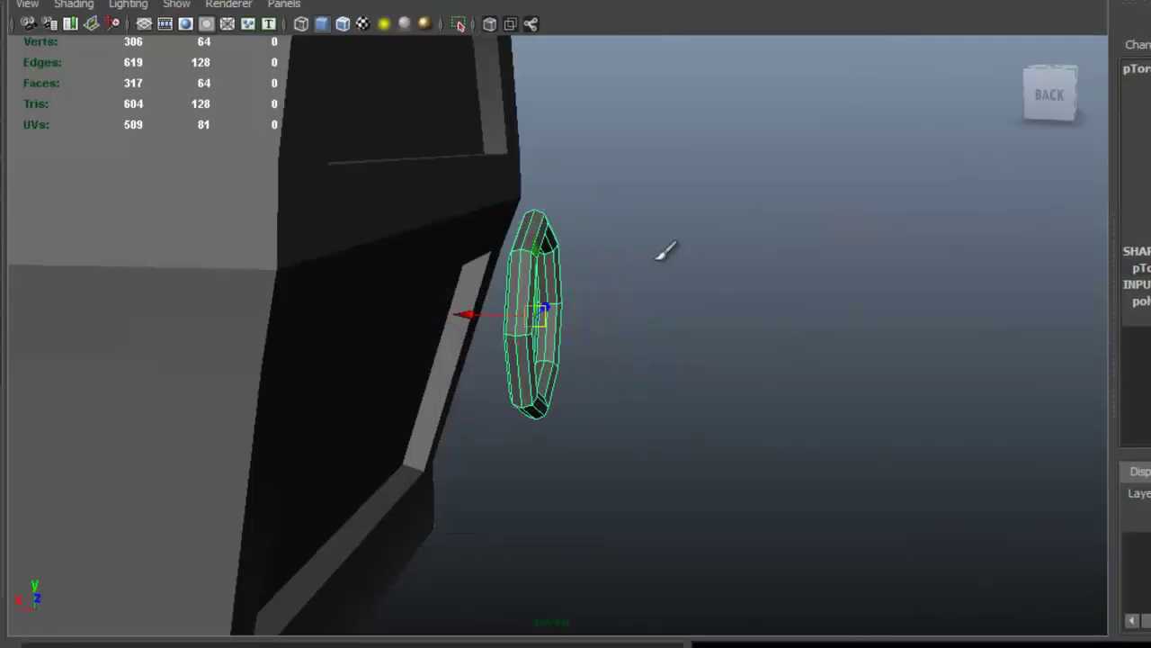
pyautogui.keyDown('alt'); pyautogui.moveTo(496, 312); pyautogui.dragTo(594, 282); pyautogui.keyUp('alt')
pyautogui.scroll(3, 638, 362)
pyautogui.moveTo(463, 257); pyautogui.dragTo(449, 288)
pyautogui.scroll(2, 557, 319)
pyautogui.keyDown('alt'); pyautogui.moveTo(559, 320); pyautogui.dragTo(542, 326); pyautogui.keyUp('alt')
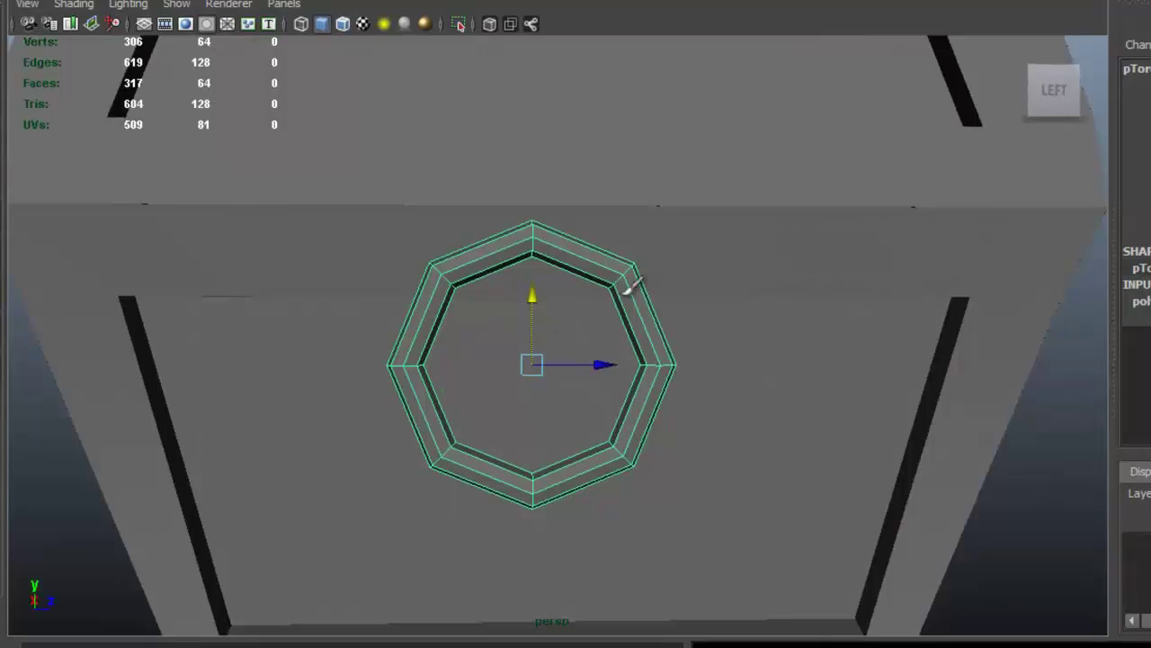
pyautogui.moveTo(590, 281); pyautogui.dragTo(611, 309)
pyautogui.keyDown('alt'); pyautogui.moveTo(549, 344); pyautogui.dragTo(462, 289); pyautogui.keyUp('alt')
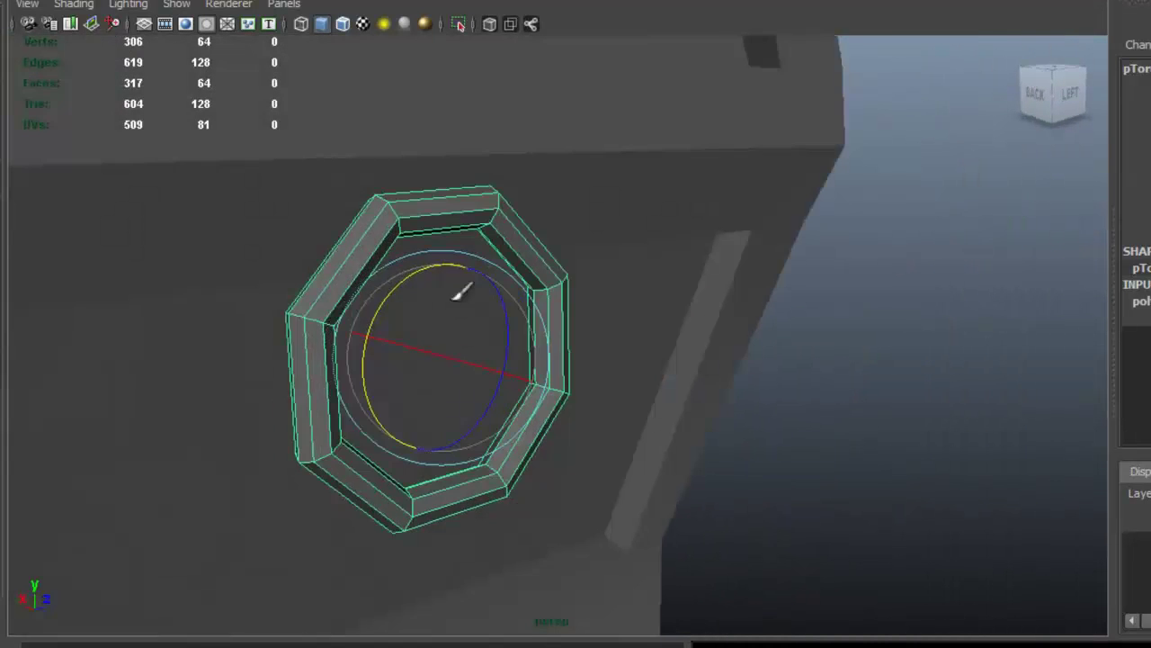
# Select all faces of the ring's top segment and scale them wider along the segment's length
pyautogui.keyDown('alt'); pyautogui.moveTo(458, 292); pyautogui.dragTo(484, 259, button='right'); pyautogui.keyUp('alt')
pyautogui.moveTo(430, 160); pyautogui.dragTo(424, 207, button='right')
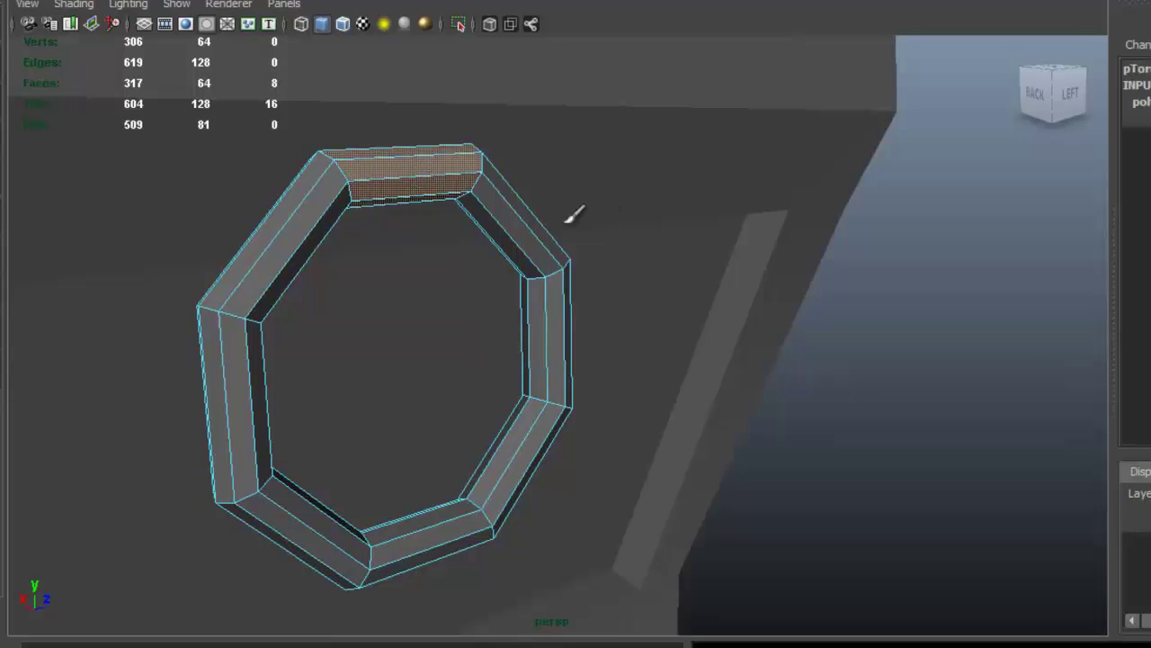
pyautogui.keyDown('alt'); pyautogui.moveTo(574, 215); pyautogui.dragTo(462, 216); pyautogui.keyUp('alt')
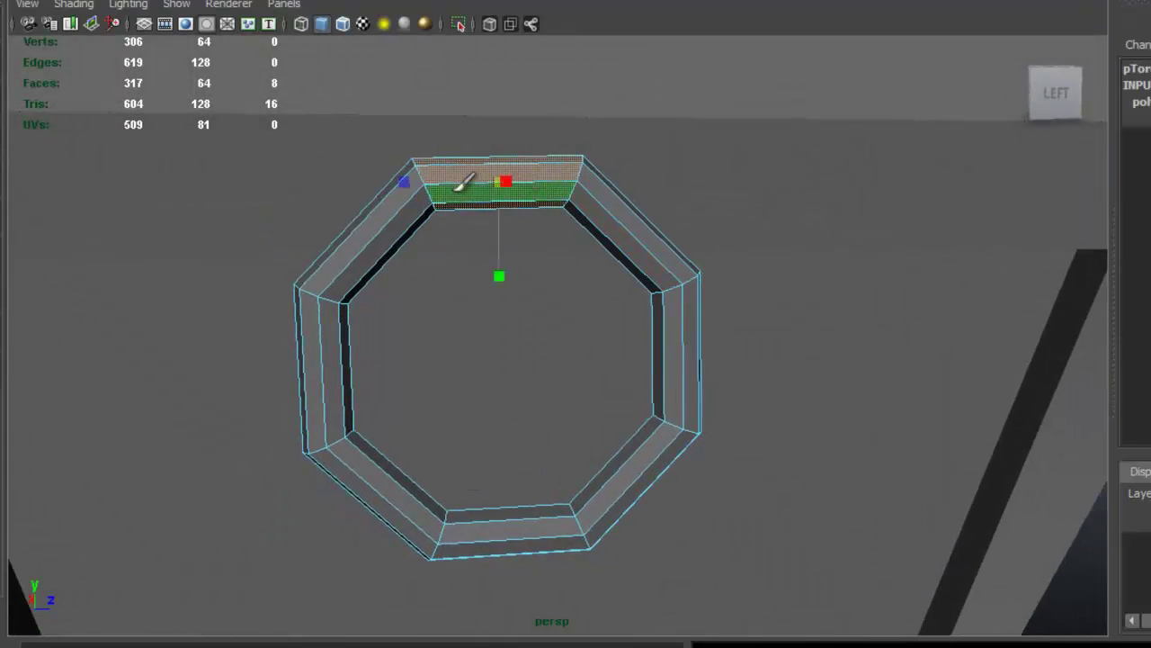
pyautogui.moveTo(387, 180); pyautogui.dragTo(355, 178)
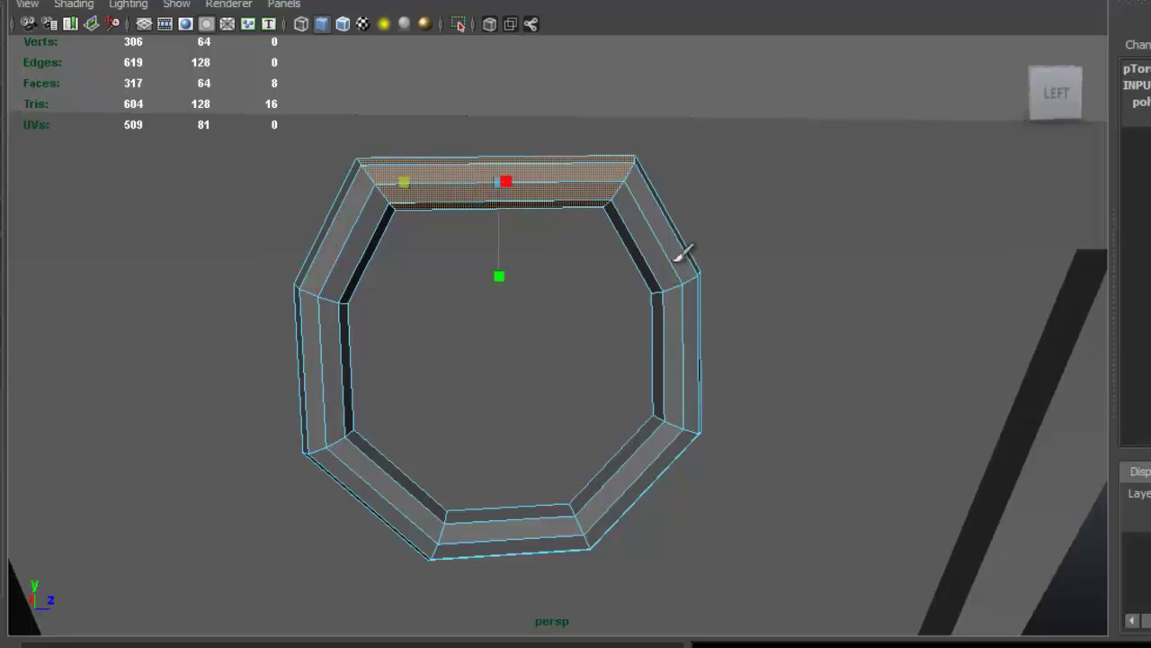
# Try to extrude the ring's widened top segment outward into a thicker block
pyautogui.scroll(-3, 686, 255)
pyautogui.keyDown('alt'); pyautogui.moveTo(686, 255); pyautogui.dragTo(622, 226); pyautogui.keyUp('alt')
pyautogui.keyDown('alt'); pyautogui.moveTo(504, 220); pyautogui.dragTo(400, 229); pyautogui.keyUp('alt')
pyautogui.scroll(2, 478, 243)
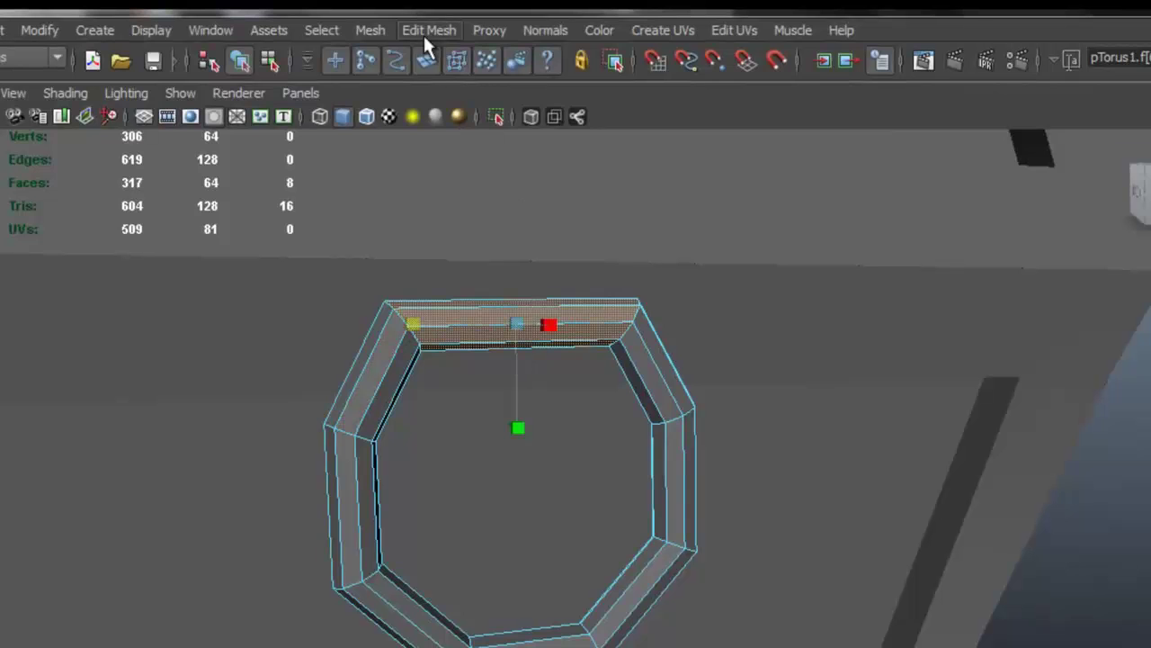
pyautogui.click(423, 32)
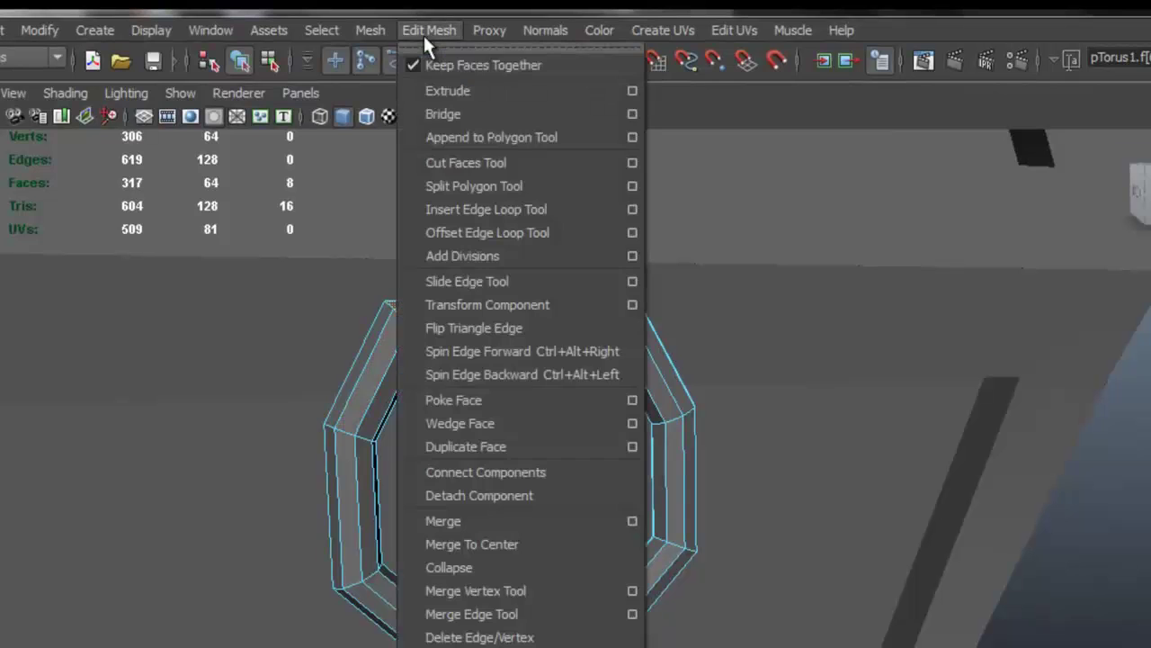
pyautogui.click(459, 90)
pyautogui.keyDown('alt'); pyautogui.moveTo(527, 288); pyautogui.dragTo(520, 428); pyautogui.keyUp('alt')
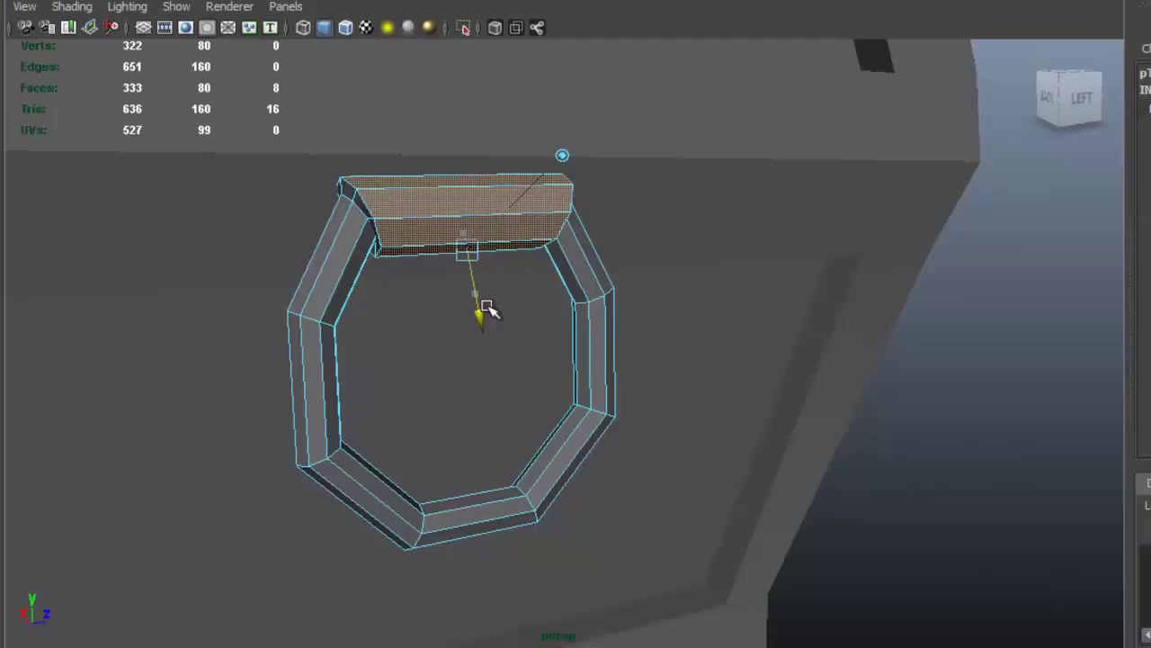
pyautogui.keyDown('alt'); pyautogui.moveTo(486, 308); pyautogui.dragTo(495, 274); pyautogui.keyUp('alt')
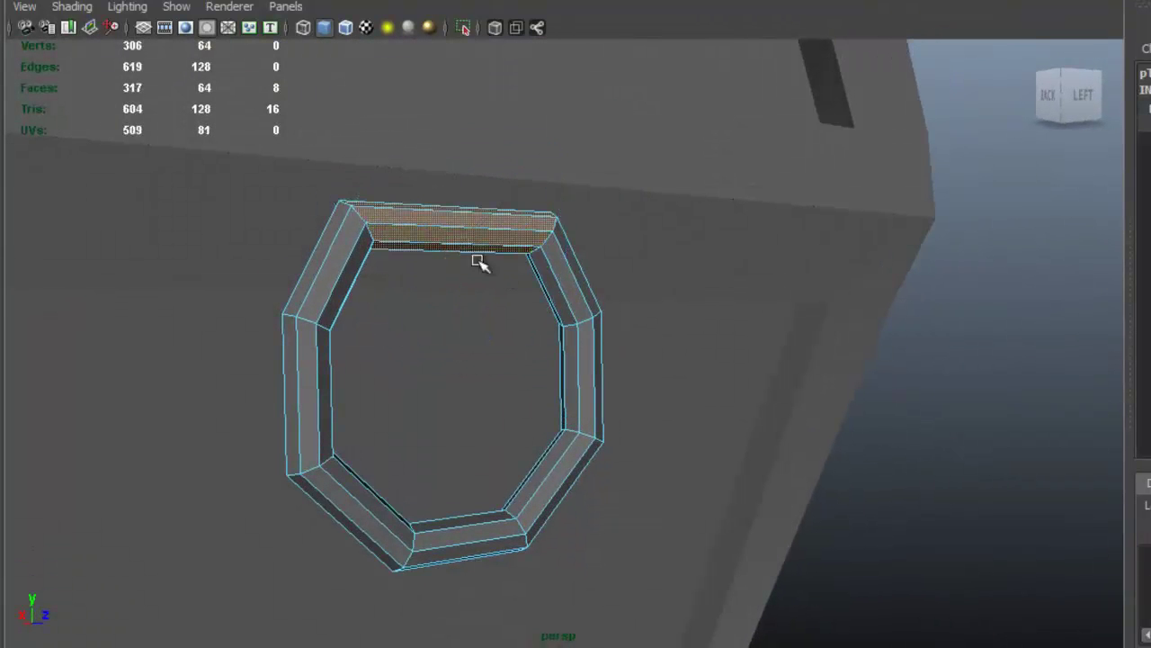
# Widen the ring's top segment slightly from its original shape and extrude its faces outward into a thicker block
pyautogui.moveTo(432, 227)
pyautogui.keyDown('alt'); pyautogui.mouseDown()
pyautogui.moveTo(393, 213)
pyautogui.moveTo(563, 195)
pyautogui.moveTo(517, 288)
pyautogui.moveTo(556, 287)
pyautogui.mouseUp(); pyautogui.keyUp('alt')
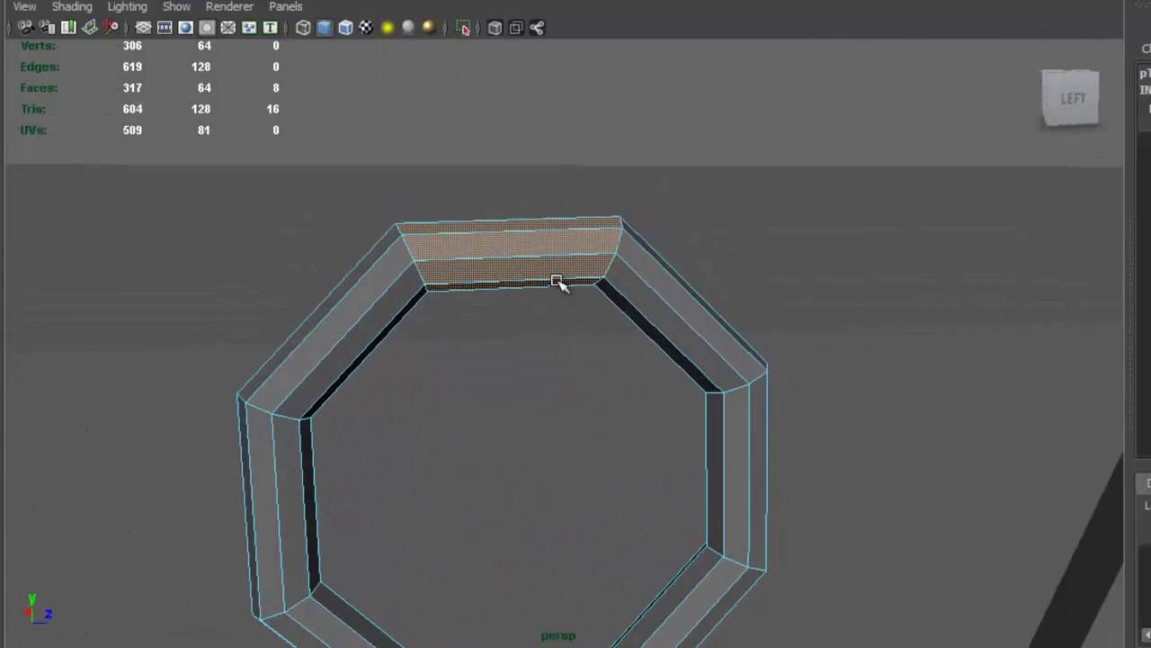
pyautogui.moveTo(416, 249)
pyautogui.mouseDown()
pyautogui.moveTo(381, 251)
pyautogui.moveTo(395, 258)
pyautogui.mouseUp()
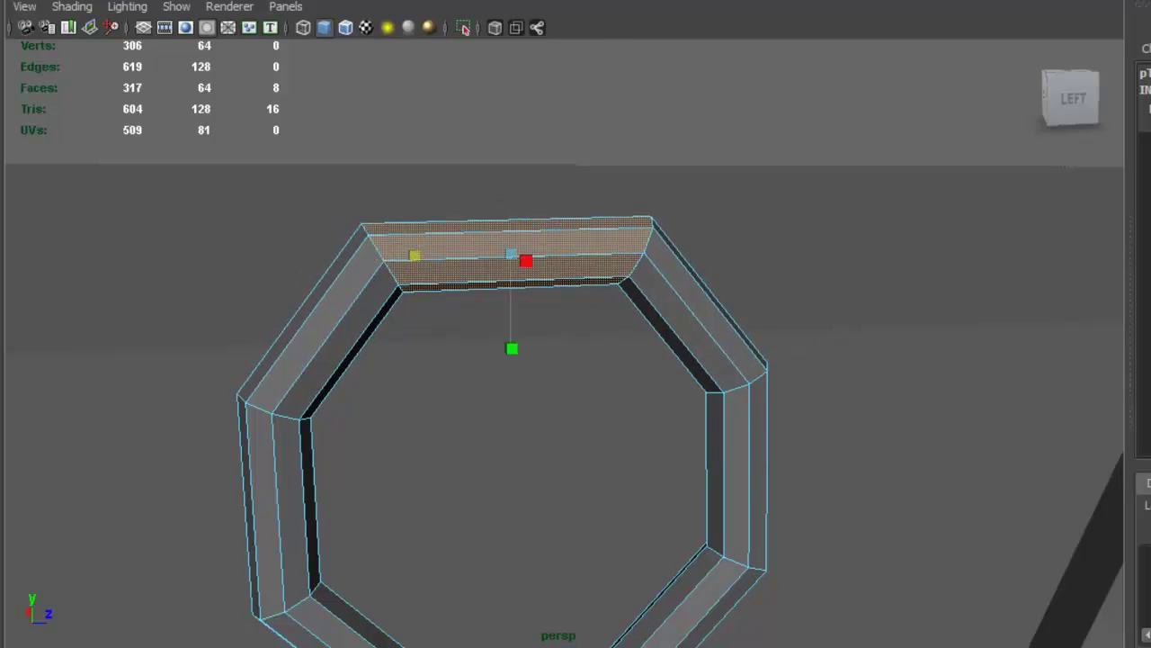
pyautogui.click(412, 8)
pyautogui.keyDown('alt'); pyautogui.moveTo(432, 159); pyautogui.dragTo(496, 293); pyautogui.keyUp('alt')
pyautogui.moveTo(411, 330); pyautogui.dragTo(711, 249)
# Select the edge loop along the ring's outer rim and remove it with Delete Edge/Vertex
pyautogui.moveTo(711, 250); pyautogui.dragTo(718, 199, button='right')
pyautogui.keyDown('alt'); pyautogui.moveTo(733, 230); pyautogui.dragTo(552, 249); pyautogui.keyUp('alt')
pyautogui.doubleClick(552, 274)
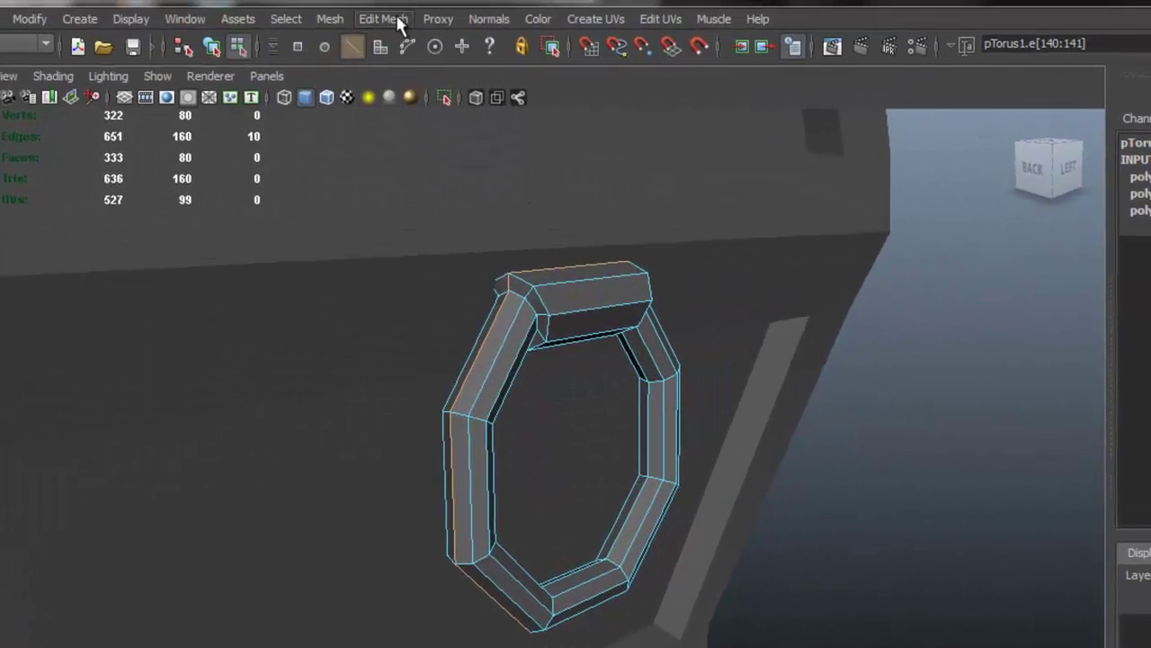
pyautogui.click(396, 16)
pyautogui.click(519, 569)
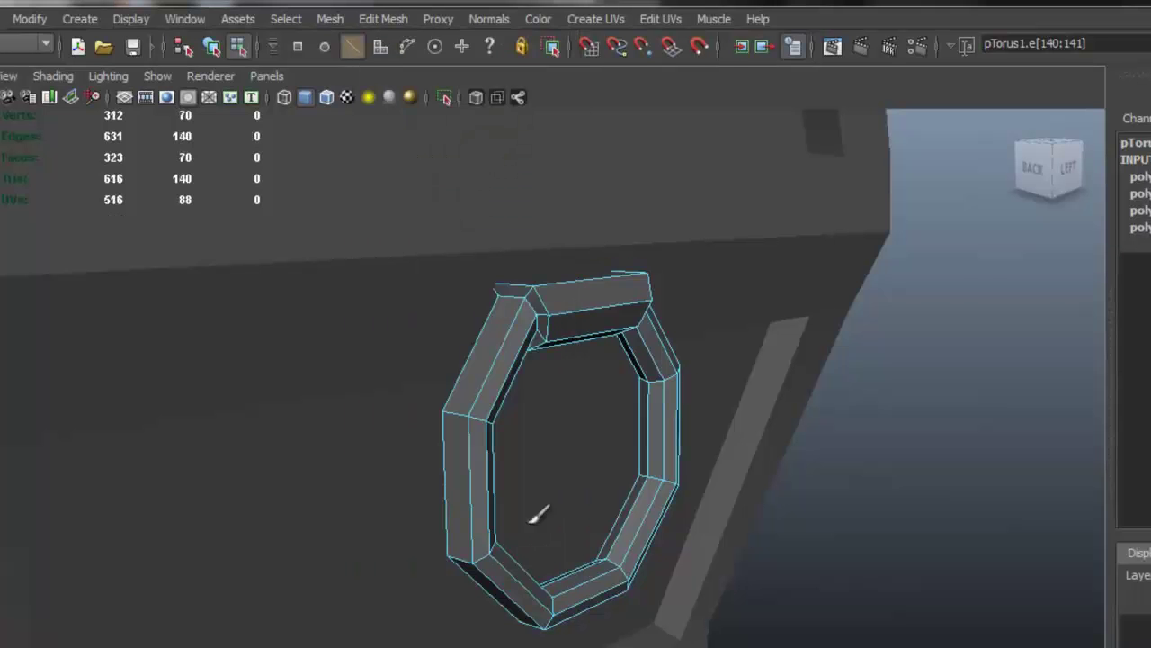
# Isolate the ring and delete the edge loop running around its back, the side facing the chest
pyautogui.keyDown('alt'); pyautogui.moveTo(597, 407); pyautogui.dragTo(518, 342); pyautogui.keyUp('alt')
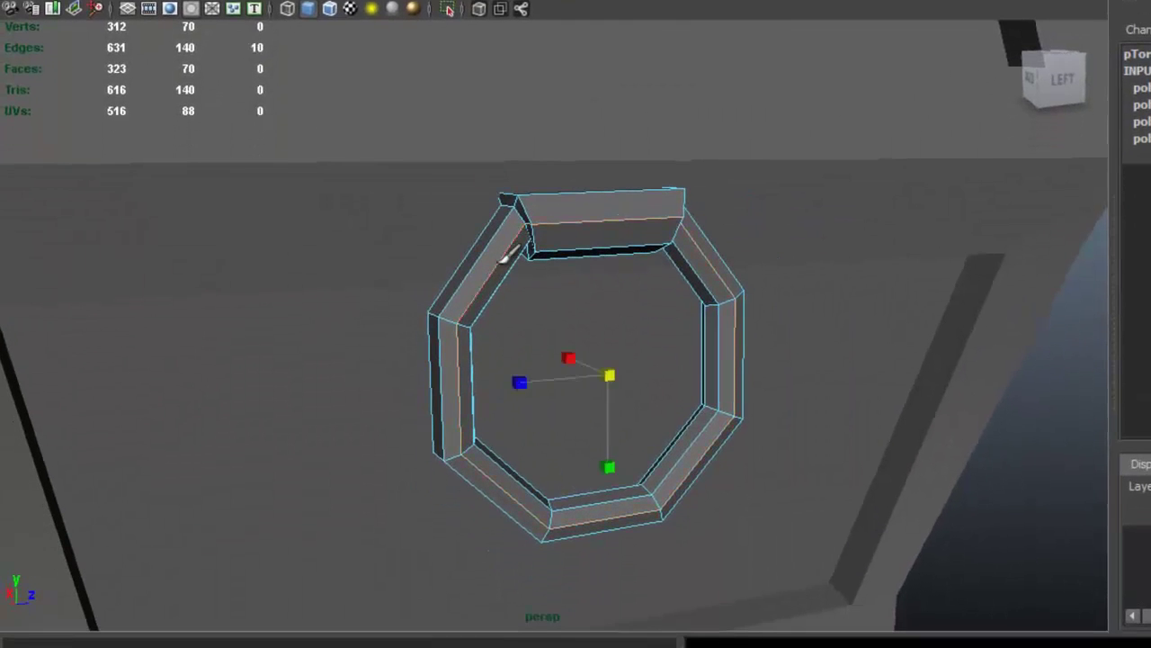
pyautogui.keyDown('alt'); pyautogui.moveTo(508, 254); pyautogui.dragTo(577, 291); pyautogui.keyUp('alt')
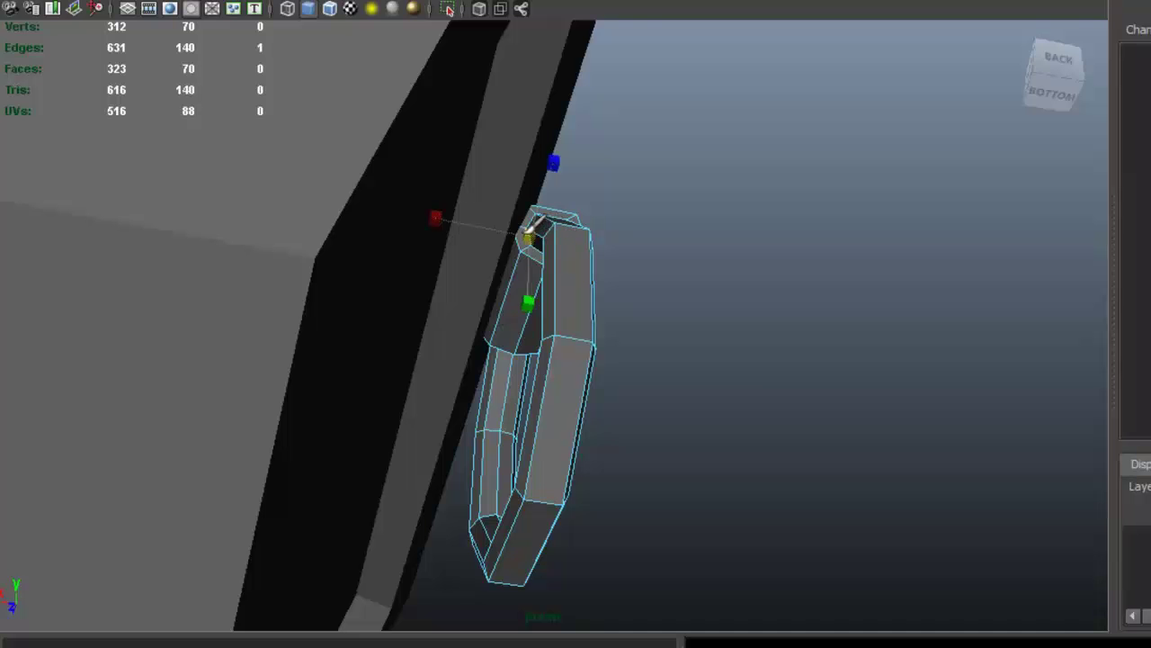
pyautogui.keyDown('alt'); pyautogui.moveTo(532, 225); pyautogui.dragTo(520, 292); pyautogui.keyUp('alt')
pyautogui.moveTo(520, 292); pyautogui.dragTo(545, 267, button='right')
pyautogui.click(447, 9)
pyautogui.keyDown('alt'); pyautogui.moveTo(416, 270); pyautogui.dragTo(619, 249); pyautogui.keyUp('alt')
pyautogui.moveTo(620, 249); pyautogui.dragTo(593, 239, button='right')
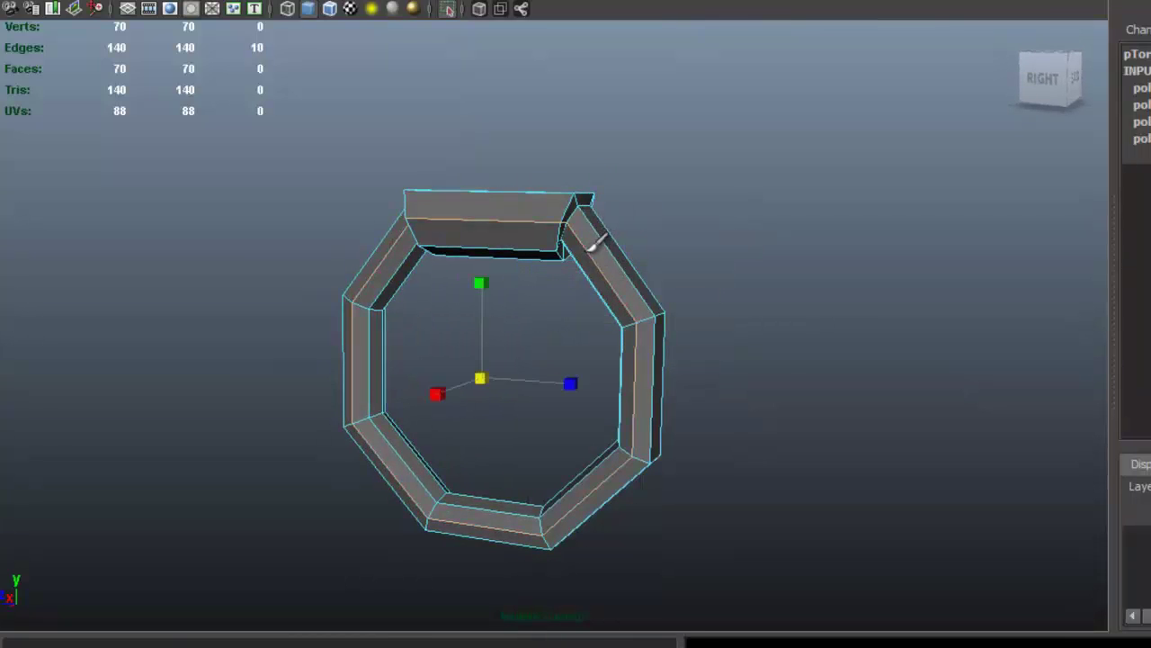
pyautogui.press('Delete')
# Delete the edge loop around the ring's front, return to object mode and show the whole chest again
pyautogui.keyDown('alt'); pyautogui.moveTo(714, 324); pyautogui.dragTo(602, 324); pyautogui.keyUp('alt')
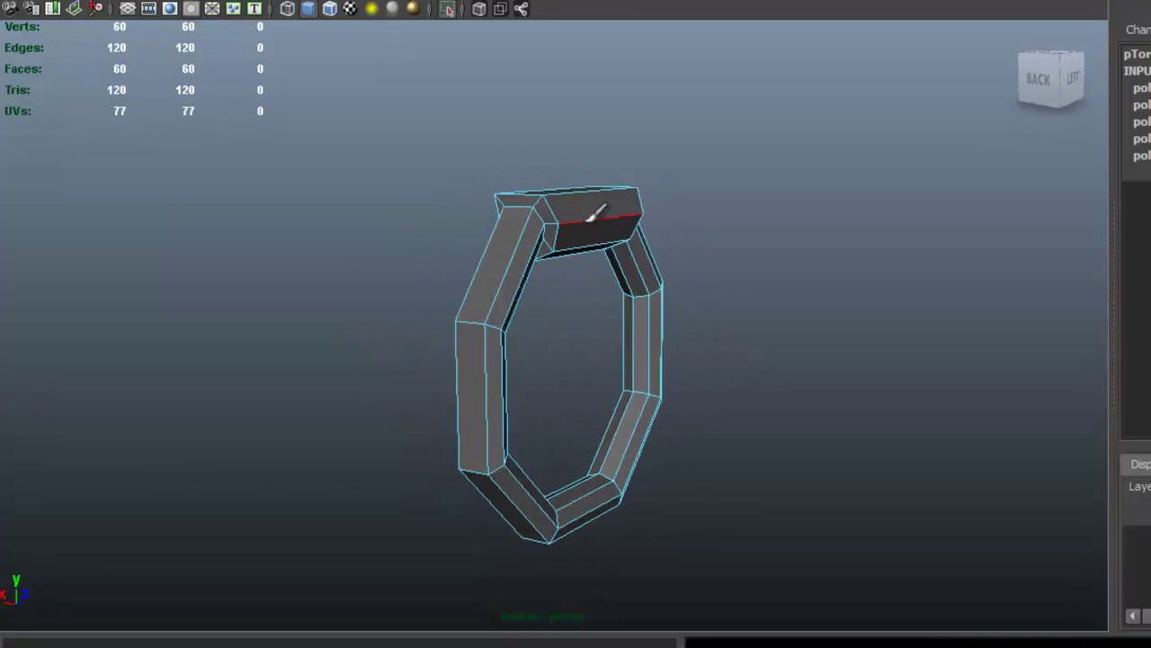
pyautogui.keyDown('alt'); pyautogui.moveTo(682, 289); pyautogui.dragTo(655, 249); pyautogui.keyUp('alt')
pyautogui.moveTo(585, 228); pyautogui.dragTo(675, 189, button='right')
pyautogui.click(537, 91)
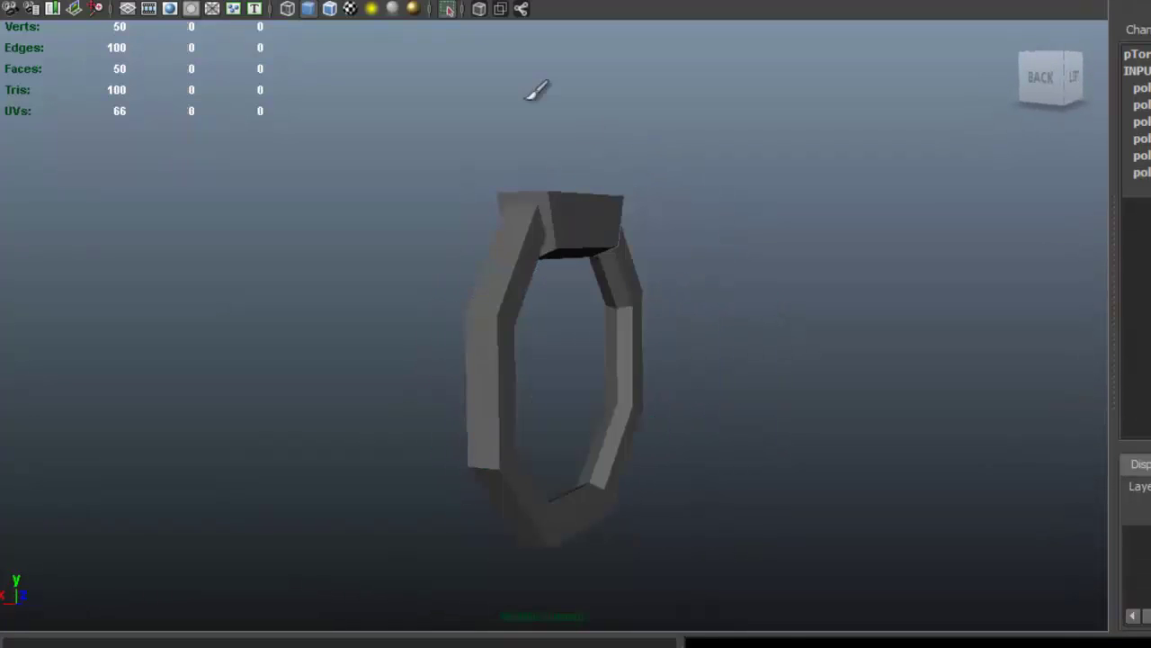
pyautogui.click(448, 9)
# Examine how the ring handle sits against the chest's end panel from several angles, and select the chest base
pyautogui.keyDown('alt'); pyautogui.moveTo(622, 249); pyautogui.dragTo(632, 300); pyautogui.keyUp('alt')
pyautogui.keyDown('alt'); pyautogui.moveTo(632, 300); pyautogui.dragTo(452, 288, button='right'); pyautogui.keyUp('alt')
pyautogui.keyDown('alt'); pyautogui.moveTo(453, 288); pyautogui.dragTo(560, 296); pyautogui.keyUp('alt')
pyautogui.keyDown('alt'); pyautogui.moveTo(561, 296); pyautogui.dragTo(736, 347, button='right'); pyautogui.keyUp('alt')
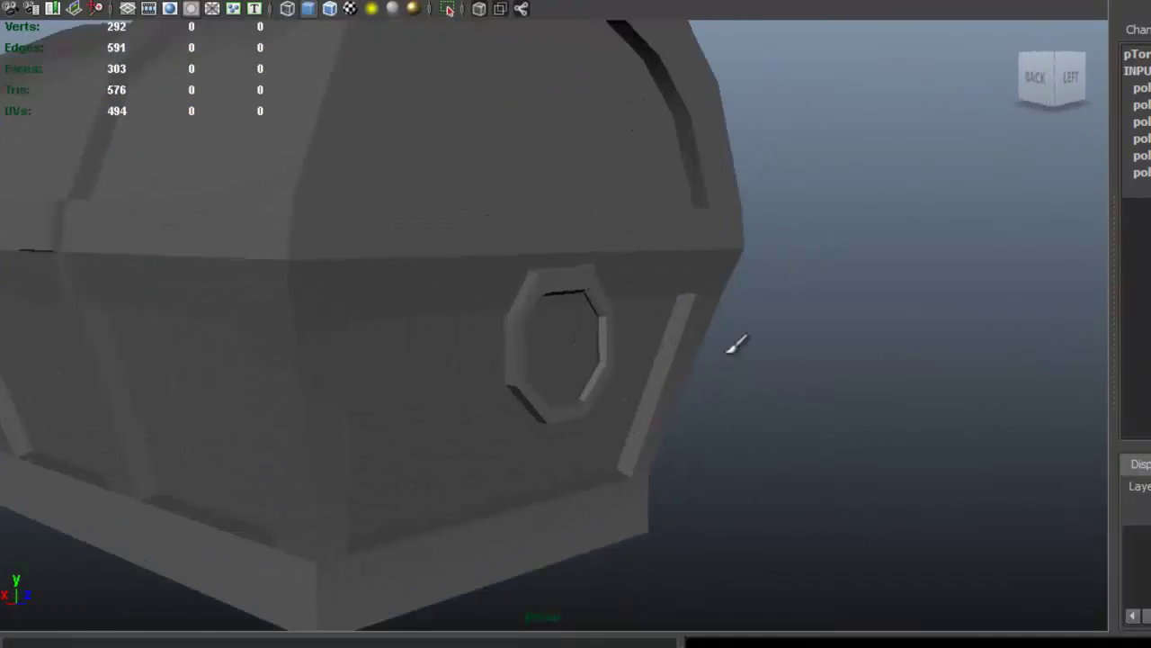
pyautogui.click(593, 280)
pyautogui.press('f')
pyautogui.keyDown('alt'); pyautogui.moveTo(567, 346); pyautogui.dragTo(648, 329); pyautogui.keyUp('alt')
pyautogui.keyDown('alt'); pyautogui.moveTo(648, 329); pyautogui.dragTo(539, 296, button='right'); pyautogui.keyUp('alt')
pyautogui.keyDown('alt'); pyautogui.moveTo(540, 296); pyautogui.dragTo(640, 331); pyautogui.keyUp('alt')
pyautogui.keyDown('alt'); pyautogui.moveTo(631, 392); pyautogui.dragTo(964, 464, button='right'); pyautogui.keyUp('alt')
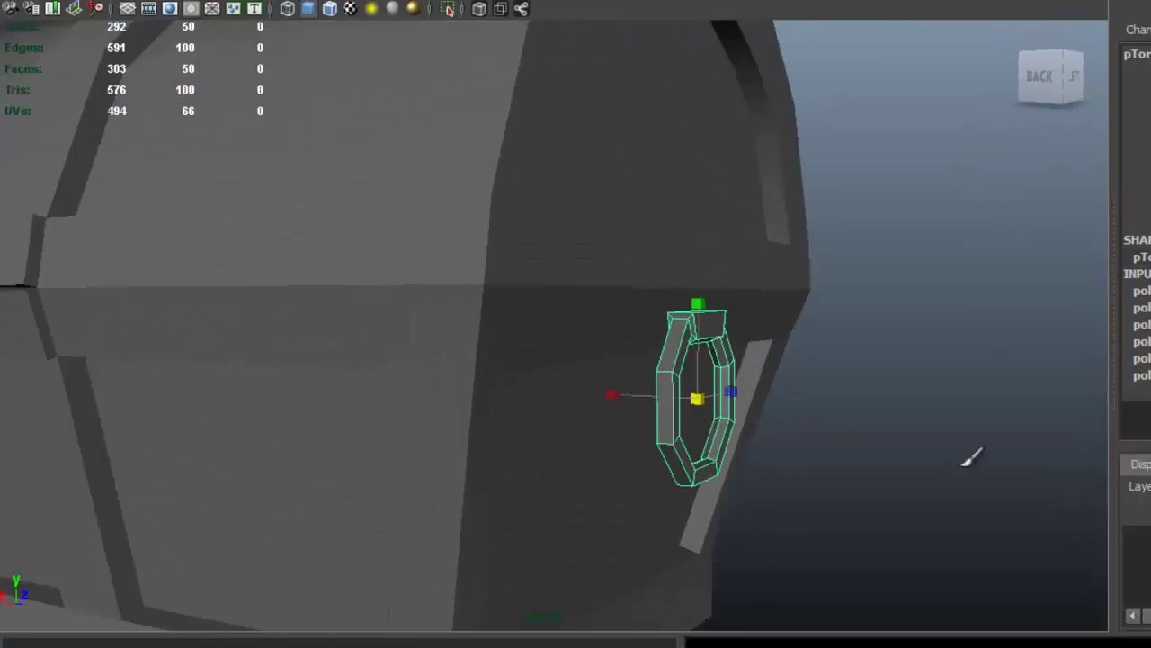
pyautogui.keyDown('alt'); pyautogui.moveTo(761, 353); pyautogui.dragTo(681, 317, button='middle'); pyautogui.keyUp('alt')
pyautogui.keyDown('alt'); pyautogui.moveTo(615, 363); pyautogui.dragTo(585, 349); pyautogui.keyUp('alt')
pyautogui.click(452, 265)
pyautogui.keyDown('alt'); pyautogui.moveTo(585, 349); pyautogui.dragTo(514, 339, button='right'); pyautogui.keyUp('alt')
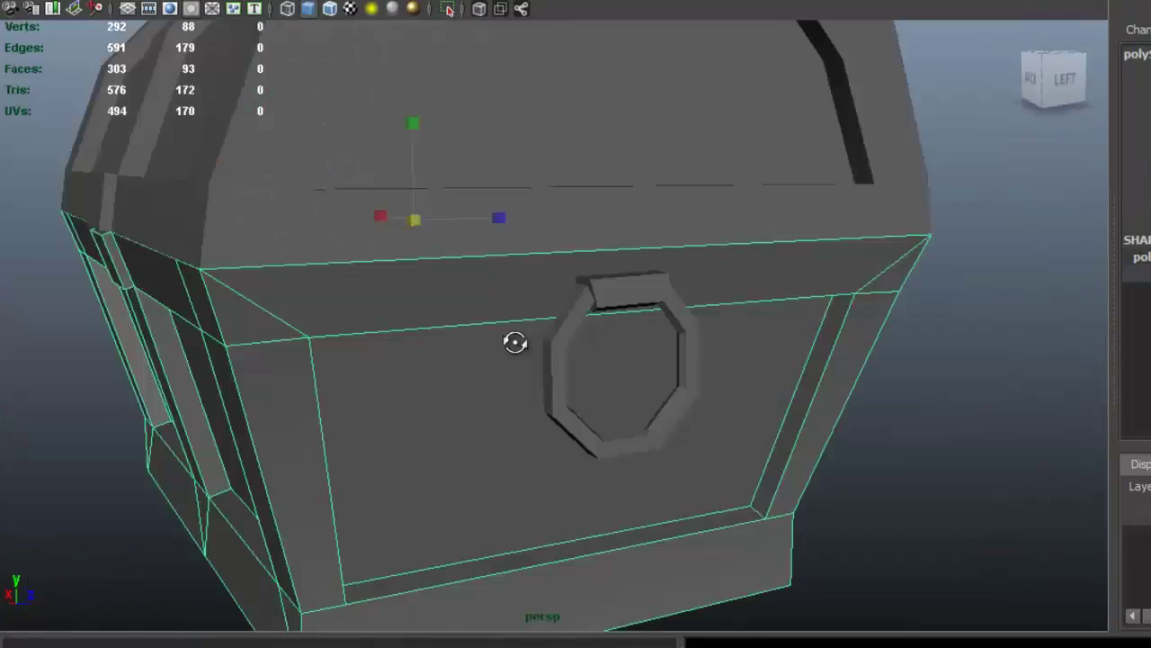
# Select the ring handle on the chest's end and delete its construction history
pyautogui.keyDown('alt'); pyautogui.moveTo(513, 339); pyautogui.dragTo(535, 329); pyautogui.keyUp('alt')
pyautogui.click(625, 271)
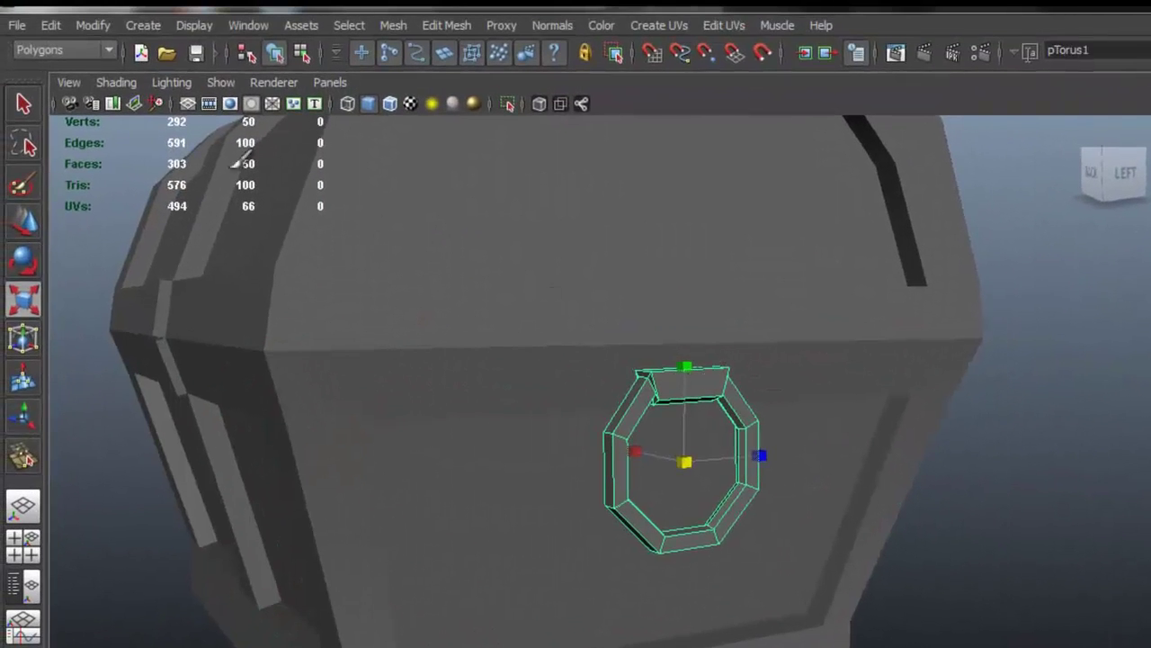
pyautogui.click(61, 25)
pyautogui.moveTo(236, 252)
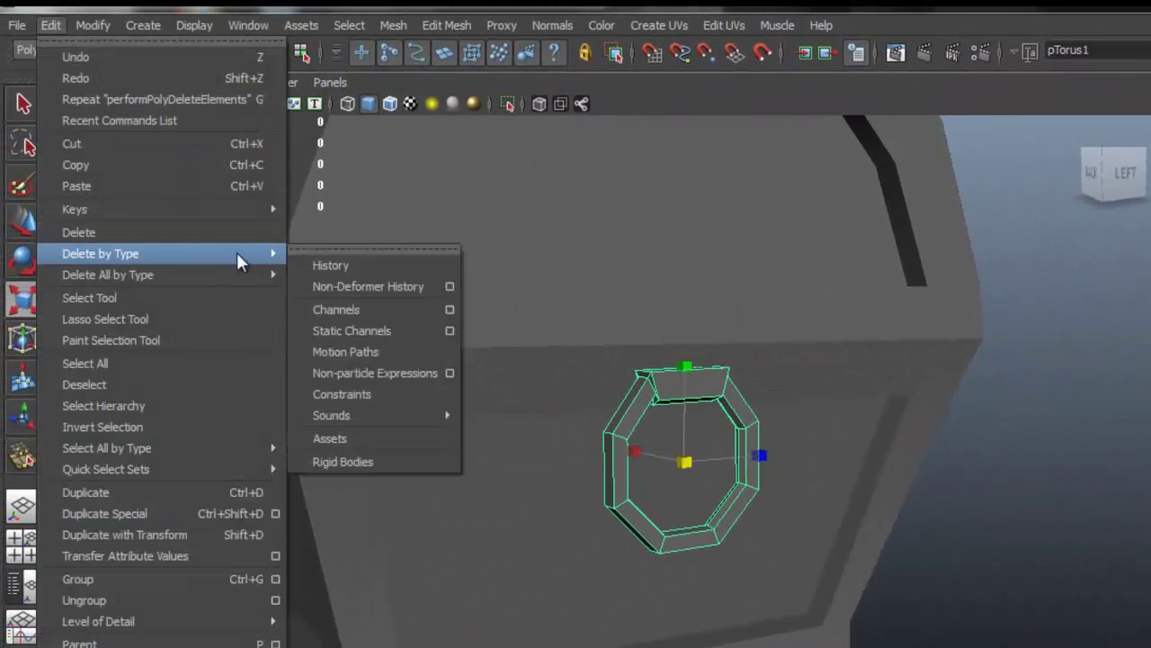
pyautogui.click(340, 255)
# Examine the whole chest and the ring handle's edges close up from both sides to judge the remaining detail
pyautogui.keyDown('alt'); pyautogui.moveTo(848, 401); pyautogui.dragTo(488, 352, button='right'); pyautogui.keyUp('alt')
pyautogui.keyDown('alt'); pyautogui.moveTo(488, 351); pyautogui.dragTo(549, 368); pyautogui.keyUp('alt')
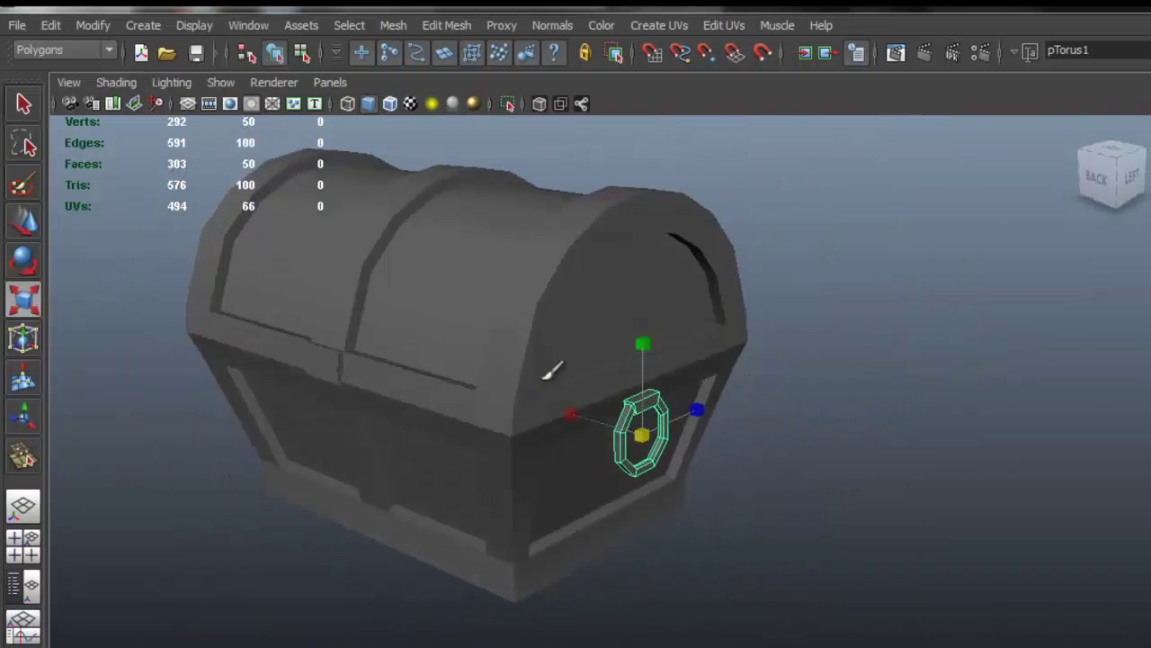
pyautogui.keyDown('alt'); pyautogui.moveTo(549, 368); pyautogui.dragTo(931, 402, button='right'); pyautogui.keyUp('alt')
pyautogui.click(857, 496)
pyautogui.click(729, 457)
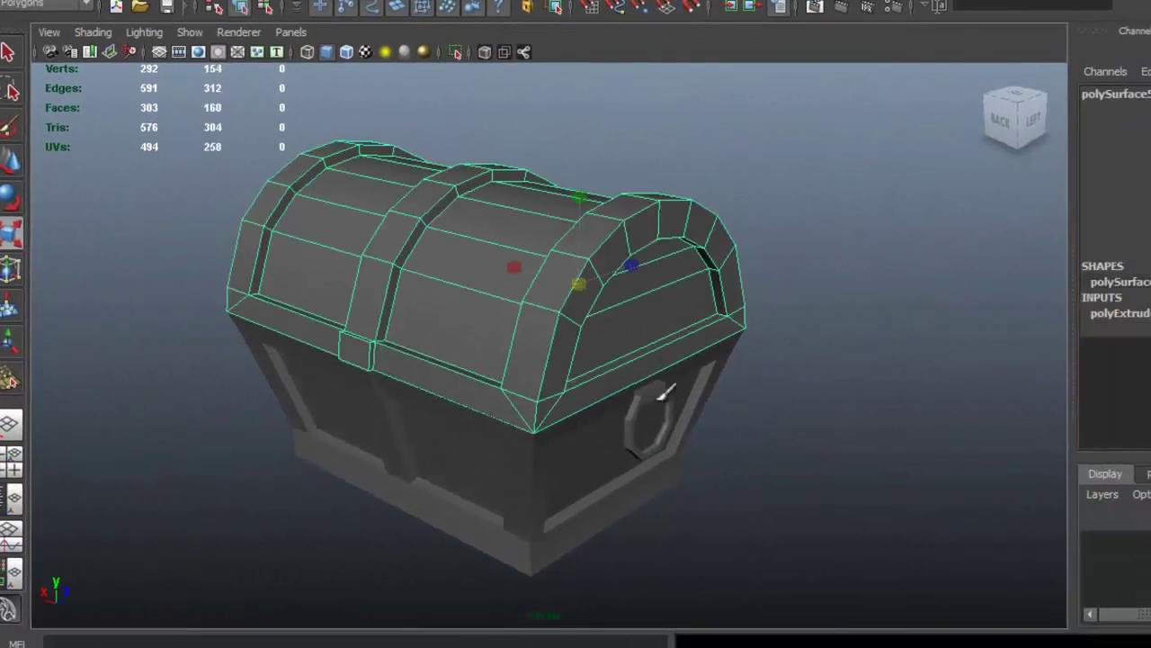
pyautogui.keyDown('alt'); pyautogui.moveTo(770, 430); pyautogui.dragTo(753, 458); pyautogui.keyUp('alt')
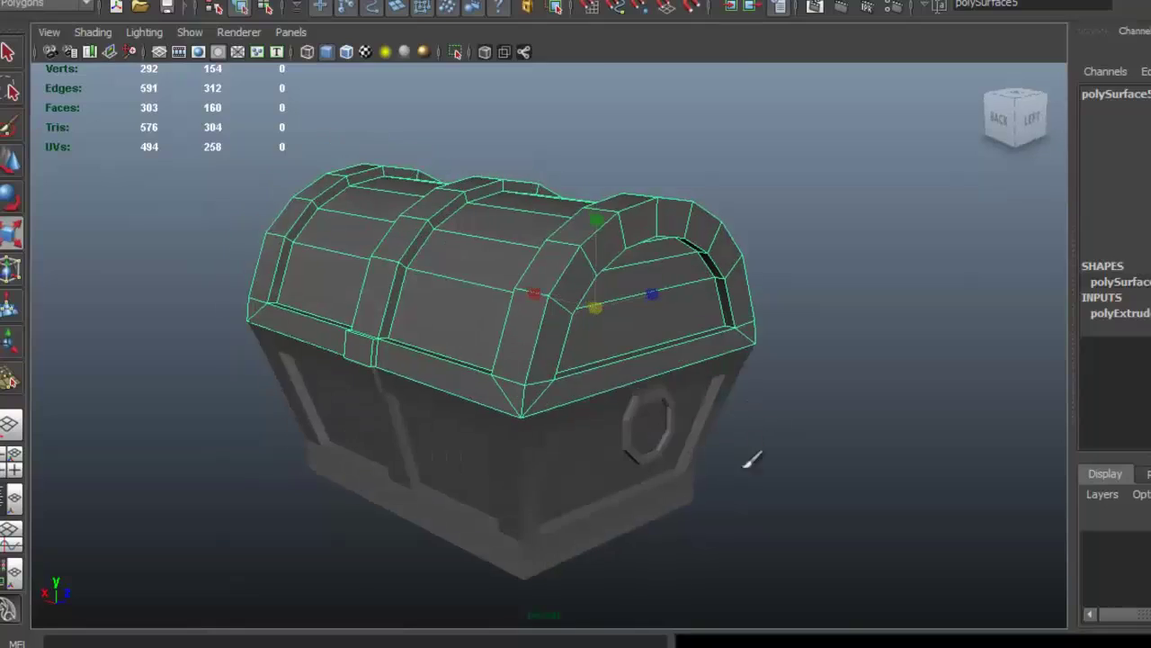
pyautogui.click(656, 410)
pyautogui.keyDown('alt'); pyautogui.moveTo(666, 405); pyautogui.dragTo(700, 353); pyautogui.keyUp('alt')
pyautogui.keyDown('alt'); pyautogui.moveTo(700, 352); pyautogui.dragTo(741, 406, button='right'); pyautogui.keyUp('alt')
pyautogui.keyDown('alt'); pyautogui.moveTo(740, 405); pyautogui.dragTo(812, 406); pyautogui.keyUp('alt')
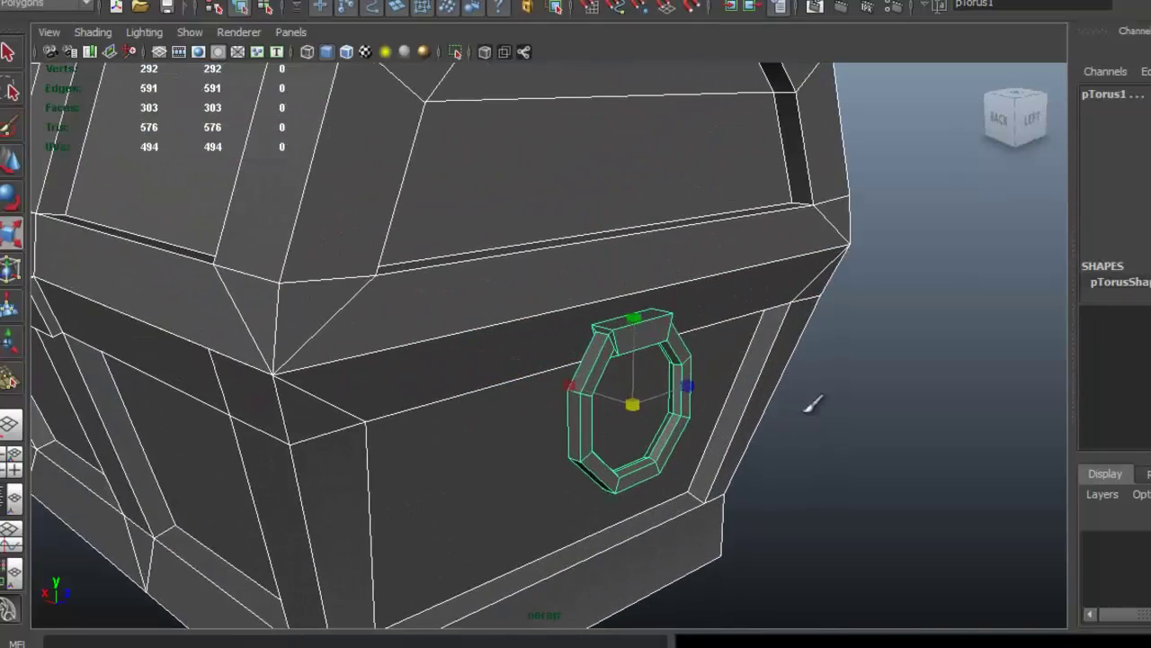
pyautogui.keyDown('alt'); pyautogui.moveTo(710, 400); pyautogui.dragTo(478, 401); pyautogui.keyUp('alt')
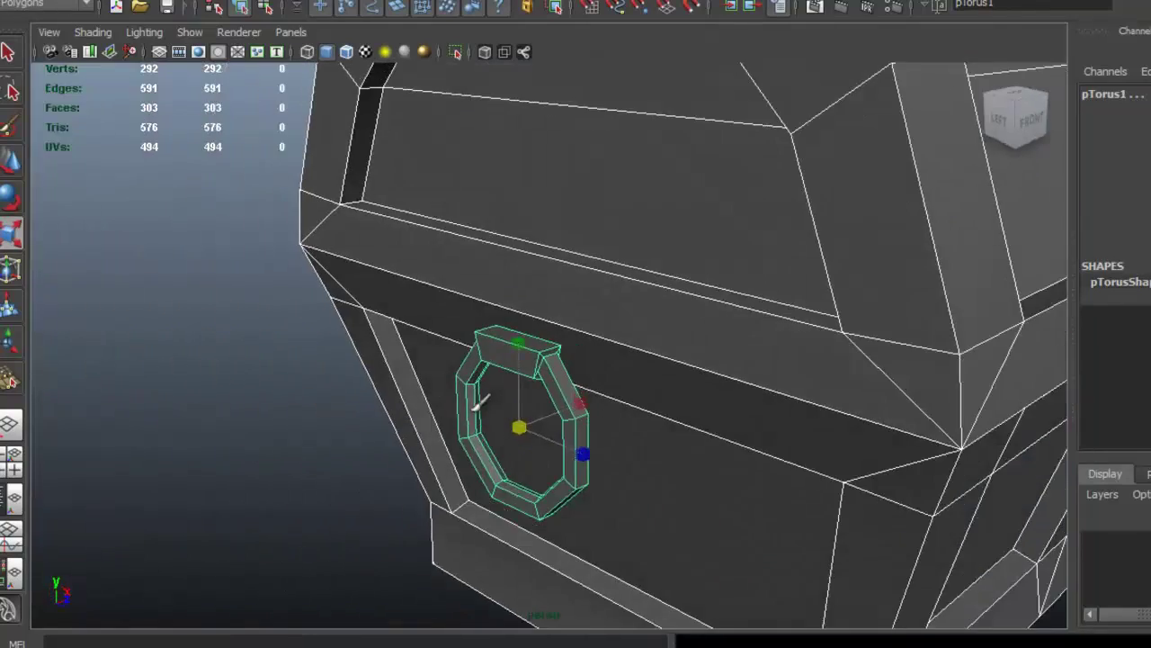
# Select the edge loop around the ring's inner side, remove it with Delete Edge/Vertex and return to object mode
pyautogui.scroll(4, 440, 389)
pyautogui.click(465, 354)
pyautogui.keyDown('alt'); pyautogui.moveTo(466, 354); pyautogui.dragTo(527, 257, button='middle'); pyautogui.keyUp('alt')
pyautogui.moveTo(491, 325); pyautogui.dragTo(488, 279, button='right')
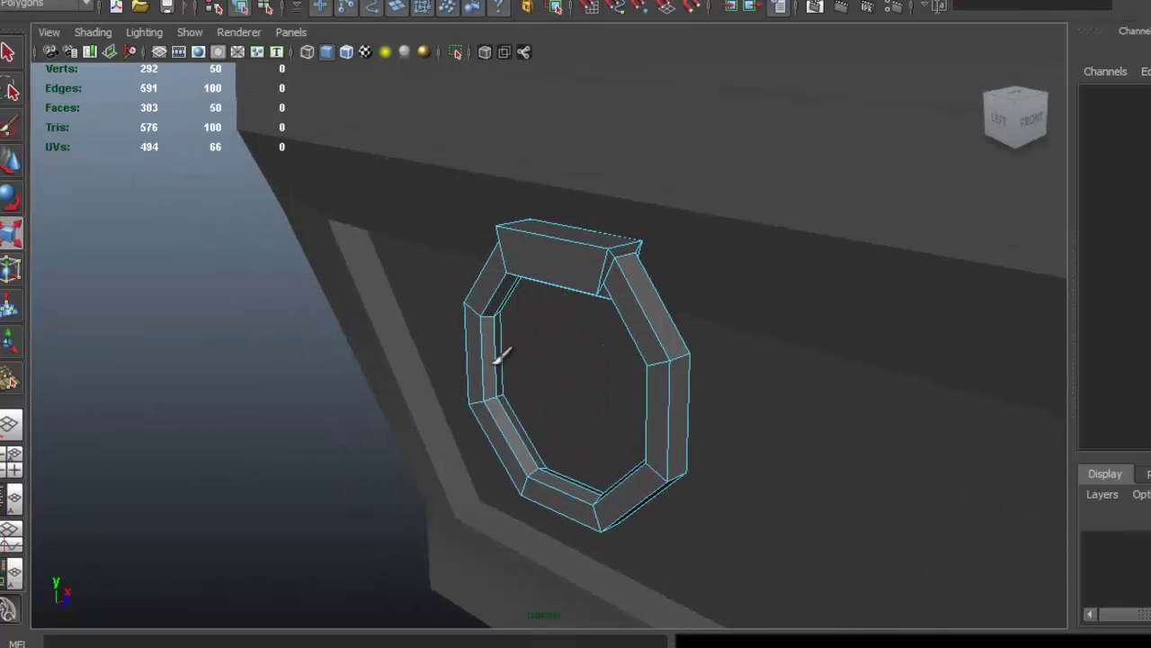
pyautogui.doubleClick(507, 352)
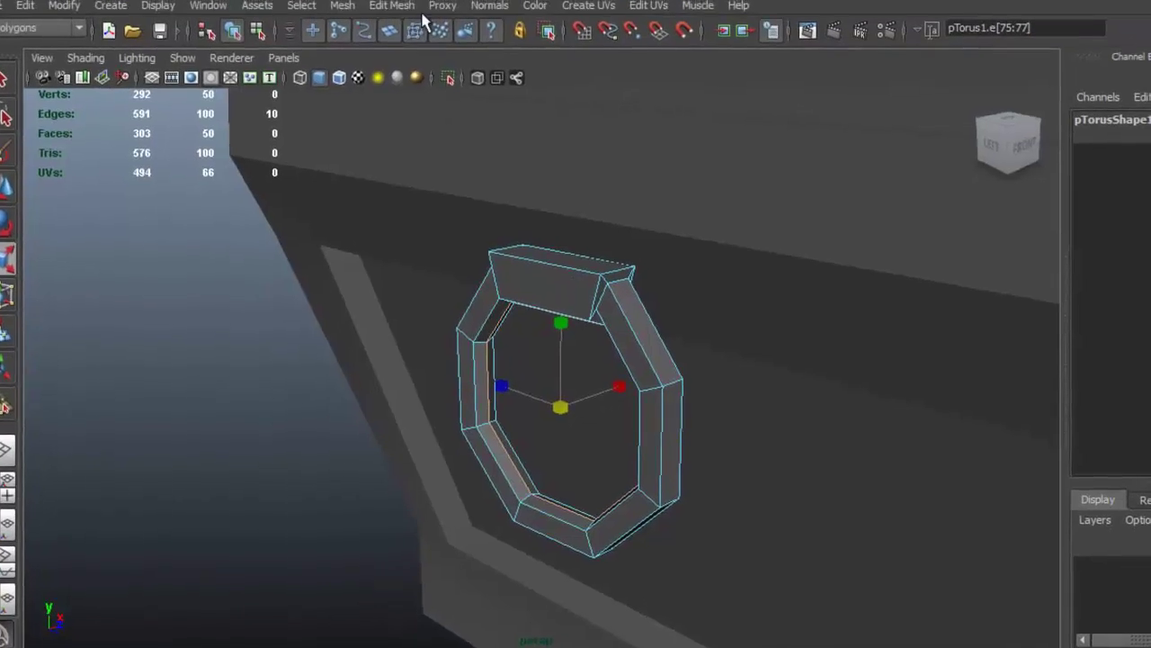
pyautogui.click(388, 11)
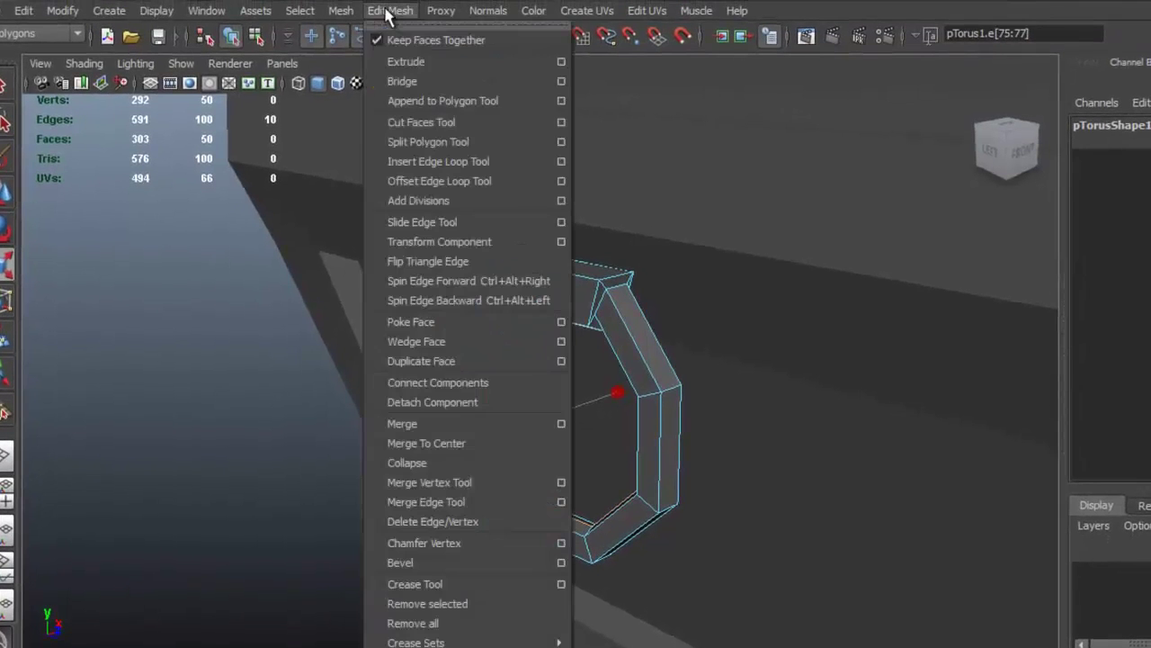
pyautogui.click(479, 522)
pyautogui.keyDown('alt'); pyautogui.moveTo(483, 501); pyautogui.dragTo(770, 333); pyautogui.keyUp('alt')
pyautogui.moveTo(684, 221); pyautogui.dragTo(820, 295, button='right')
pyautogui.click(688, 229)
# Select the chest lid and rotate it partly open about its rear hinge edge, redoing the first, wider rotation
pyautogui.keyDown('alt'); pyautogui.moveTo(704, 293); pyautogui.dragTo(445, 235, button='right'); pyautogui.keyUp('alt')
pyautogui.keyDown('alt'); pyautogui.moveTo(699, 247); pyautogui.dragTo(621, 264); pyautogui.keyUp('alt')
pyautogui.click(510, 259)
pyautogui.press('e')
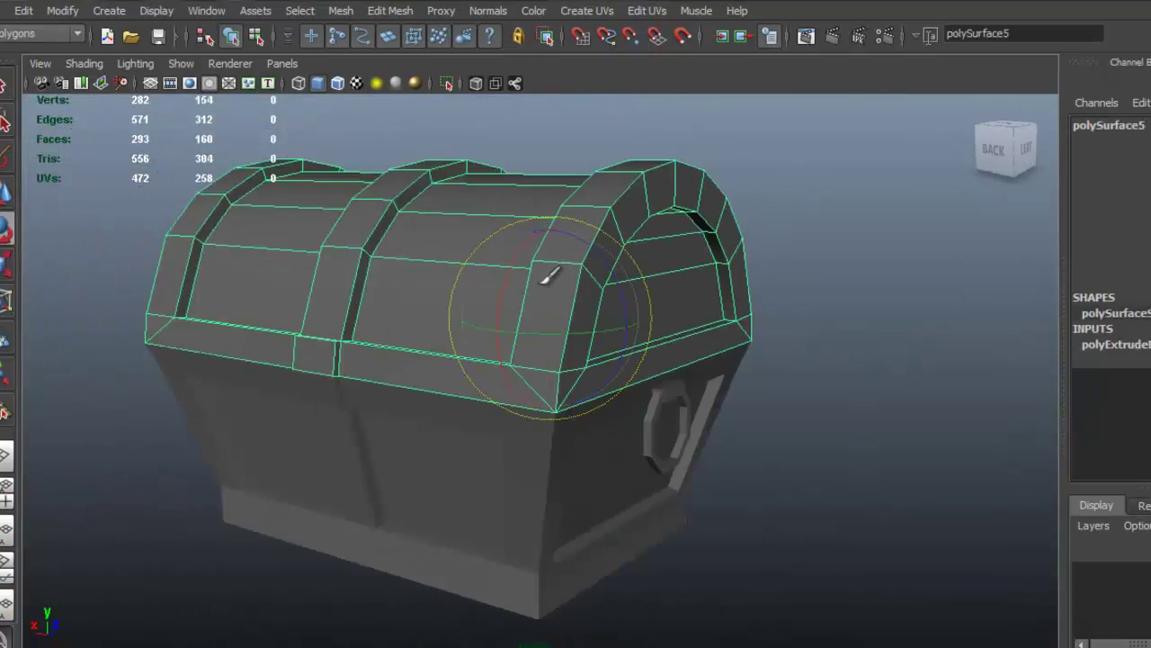
pyautogui.moveTo(515, 281); pyautogui.dragTo(547, 238)
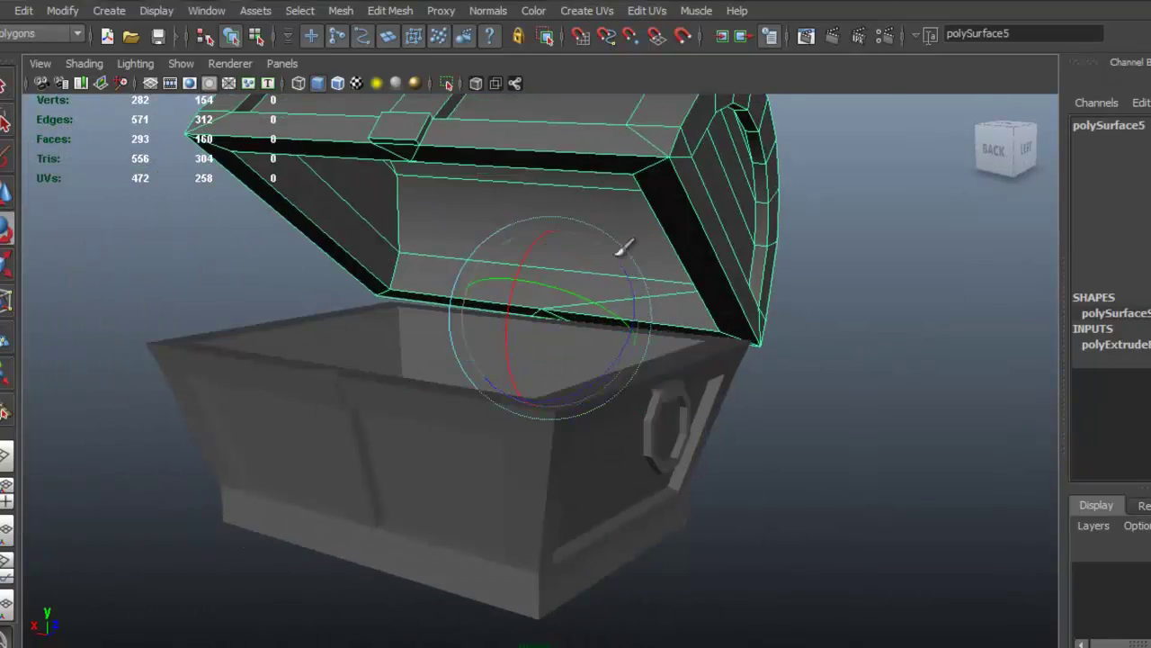
pyautogui.hotkey('ctrl', 'z')
pyautogui.keyDown('alt'); pyautogui.moveTo(625, 245); pyautogui.dragTo(564, 255, button='right'); pyautogui.keyUp('alt')
pyautogui.moveTo(519, 261); pyautogui.dragTo(545, 234)
pyautogui.click(807, 247)
pyautogui.keyDown('alt'); pyautogui.moveTo(635, 321); pyautogui.dragTo(584, 363); pyautogui.keyUp('alt')
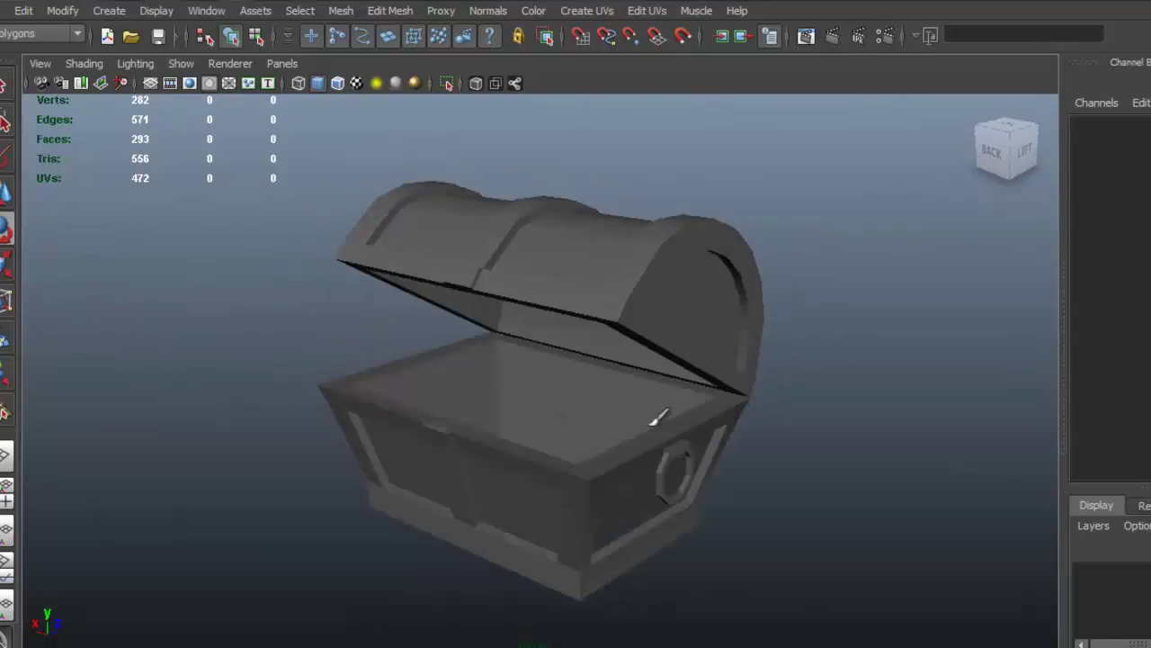
# Duplicate the ring handle and move the copy across to the opposite end of the chest
pyautogui.click(688, 441)
pyautogui.keyDown('alt'); pyautogui.moveTo(605, 444); pyautogui.dragTo(727, 450, button='right'); pyautogui.keyUp('alt')
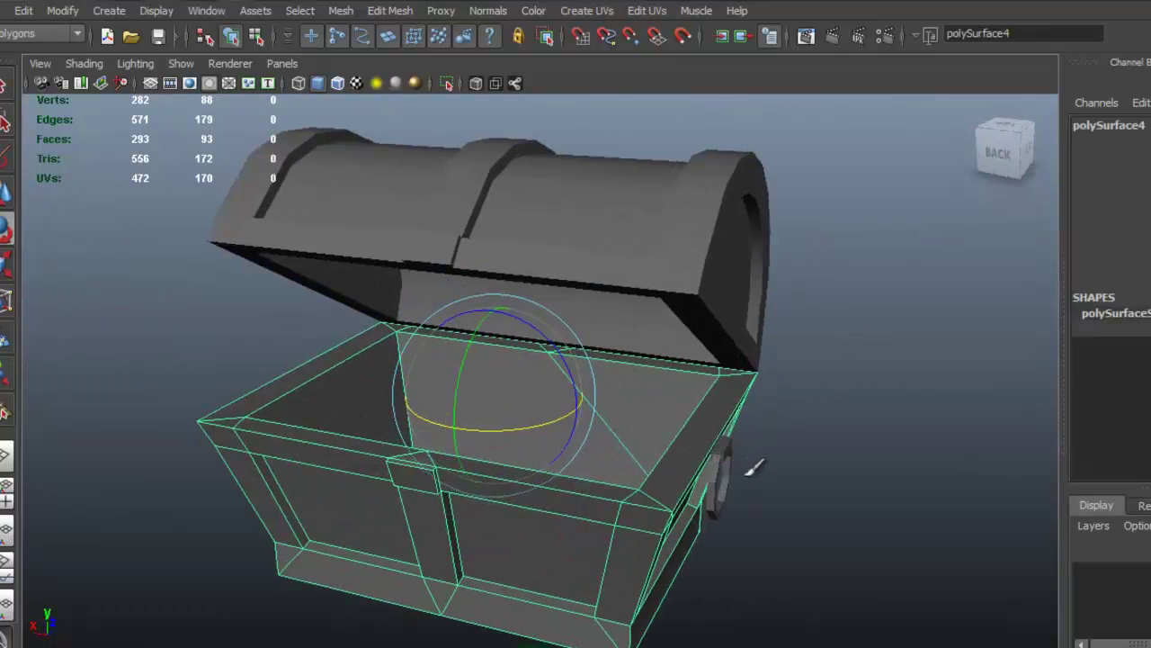
pyautogui.click(746, 483)
pyautogui.click(720, 476)
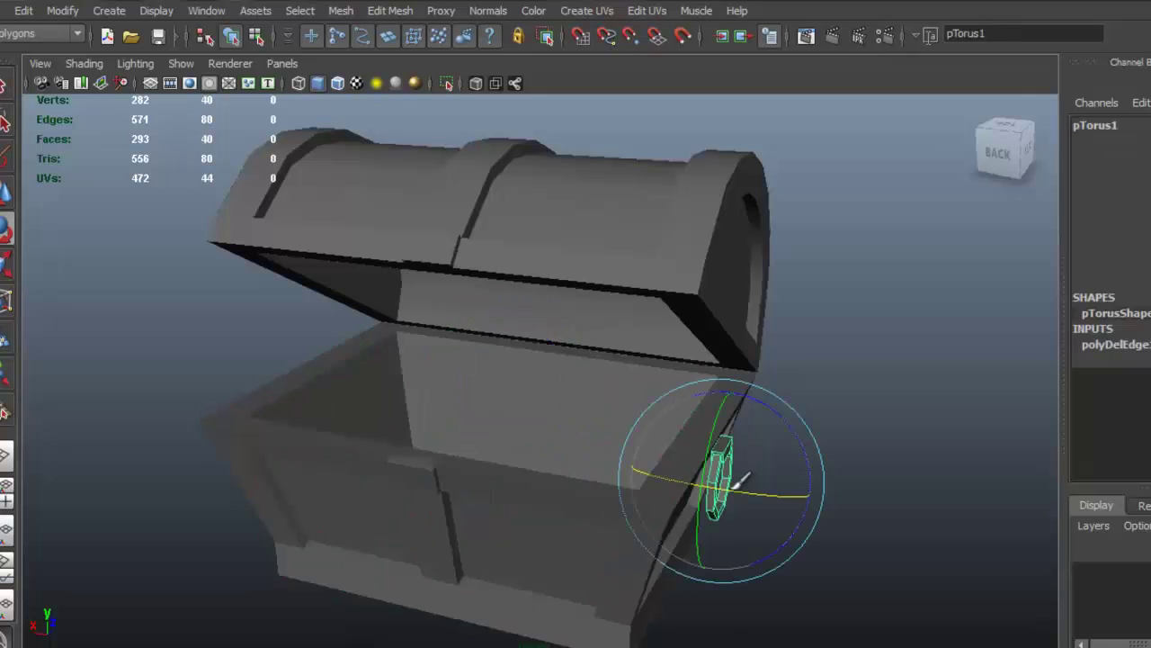
pyautogui.press('w')
pyautogui.hotkey('ctrl', 'd')
pyautogui.moveTo(663, 465); pyautogui.dragTo(248, 344)
pyautogui.keyDown('alt'); pyautogui.moveTo(241, 404); pyautogui.dragTo(356, 420); pyautogui.keyUp('alt')
pyautogui.keyDown('alt'); pyautogui.moveTo(494, 454); pyautogui.dragTo(484, 432); pyautogui.keyUp('alt')
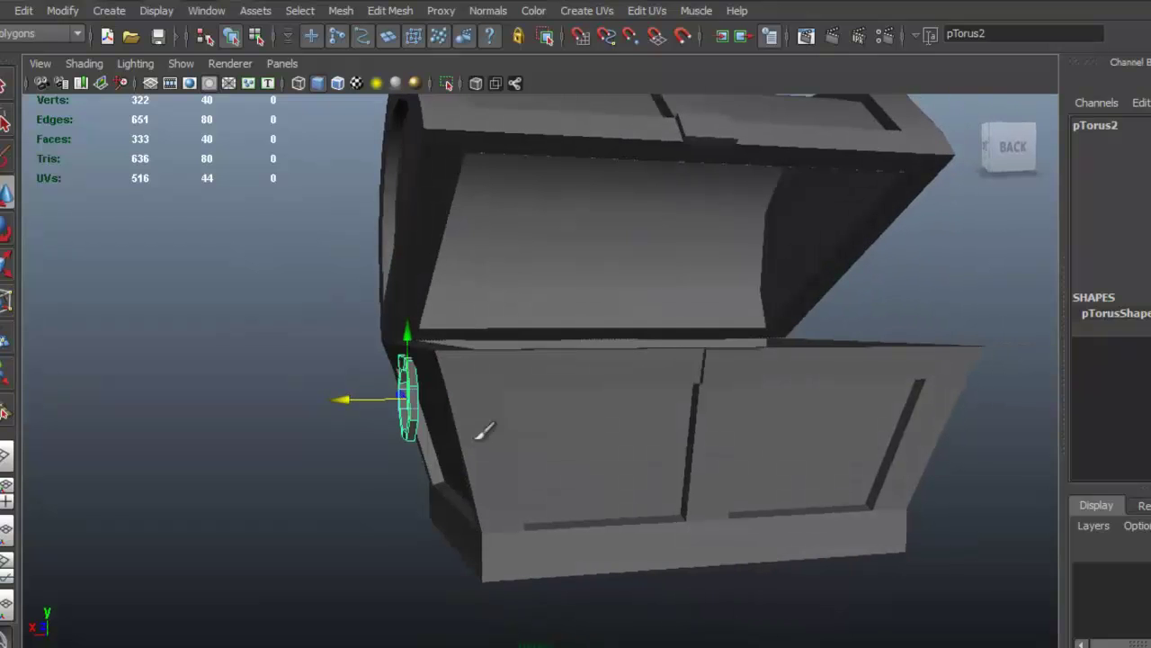
# Rotate the duplicated ring to match the slope of its end panel and move it in against the surface
pyautogui.press('e')
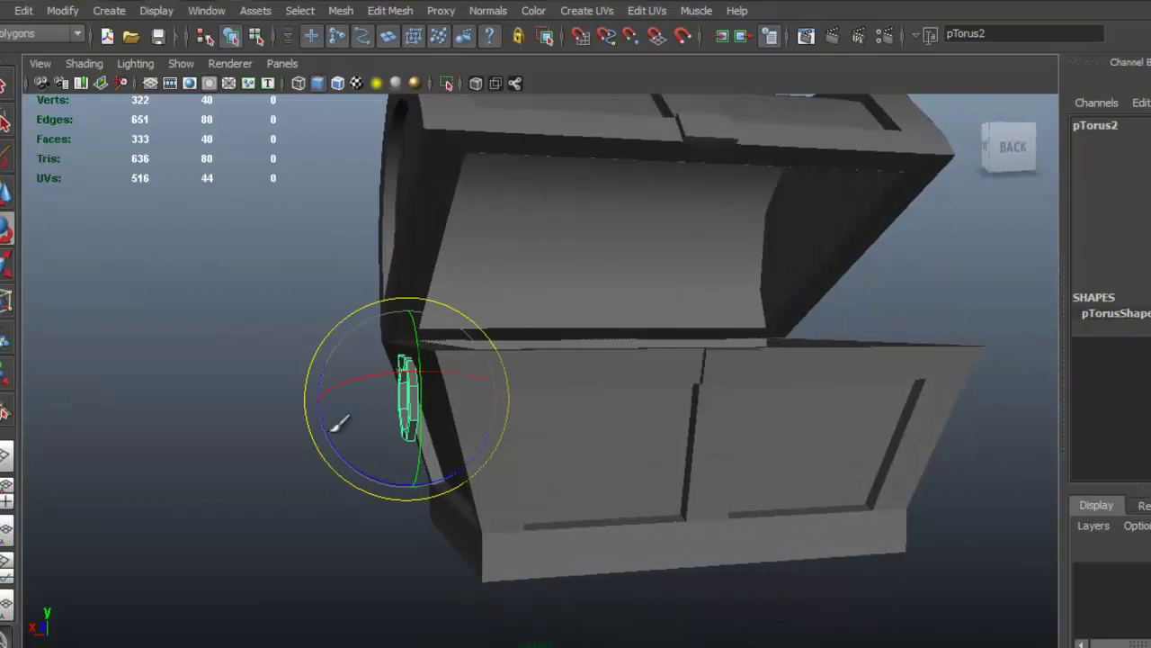
pyautogui.moveTo(334, 436); pyautogui.dragTo(351, 439)
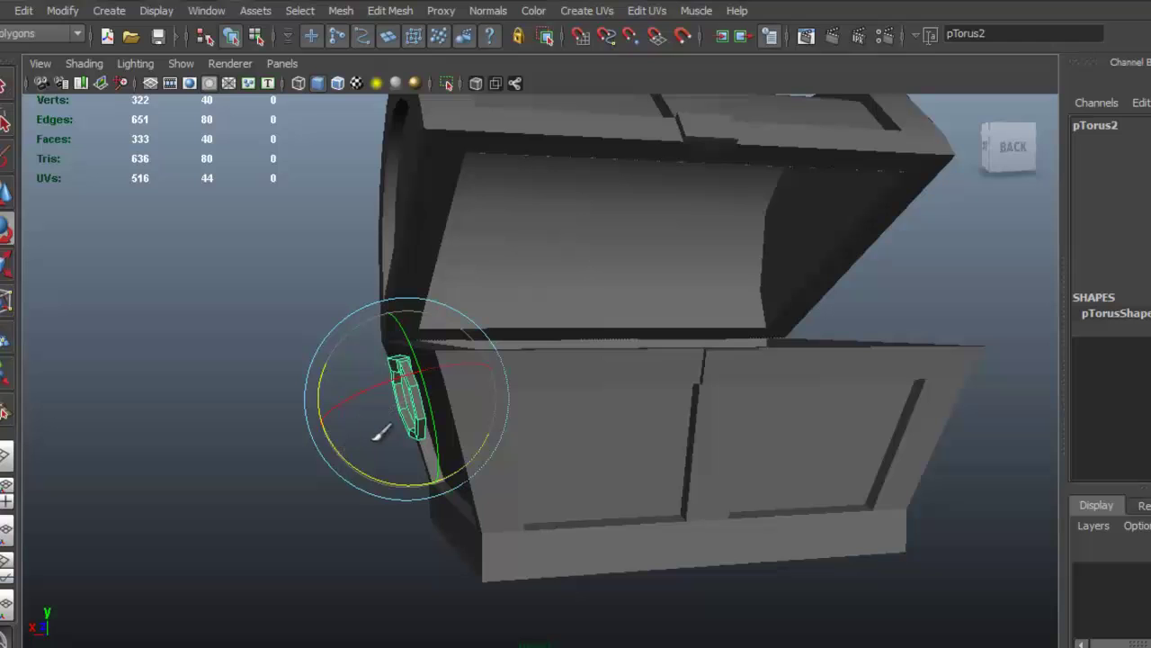
pyautogui.scroll(4, 360, 435)
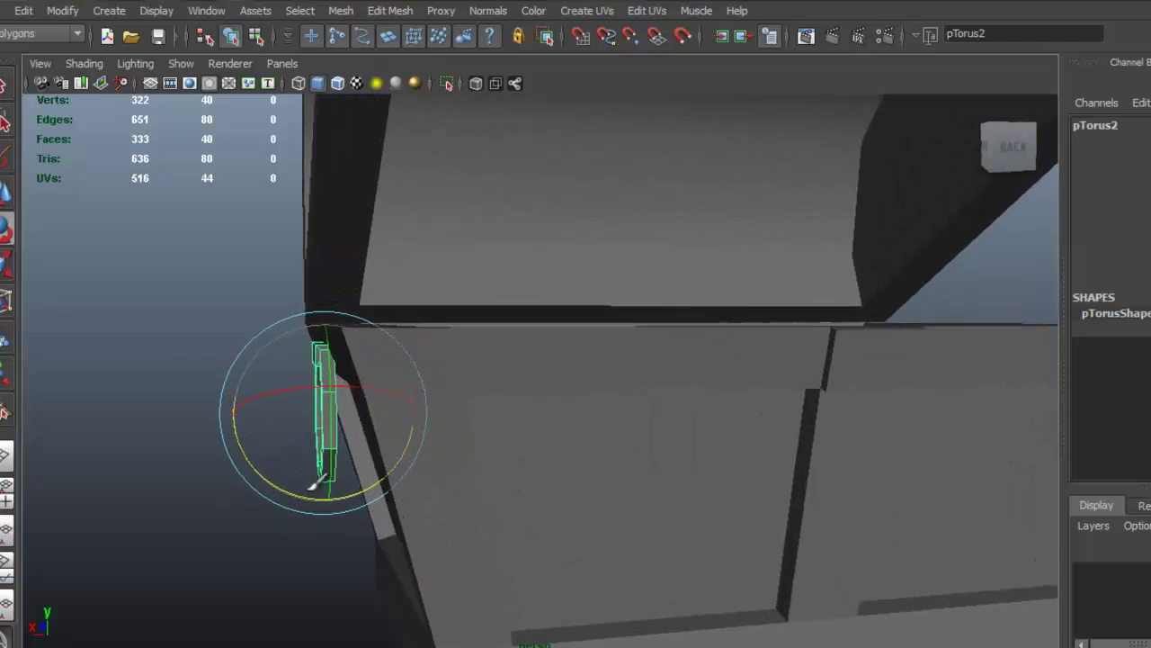
pyautogui.moveTo(302, 488); pyautogui.dragTo(375, 393)
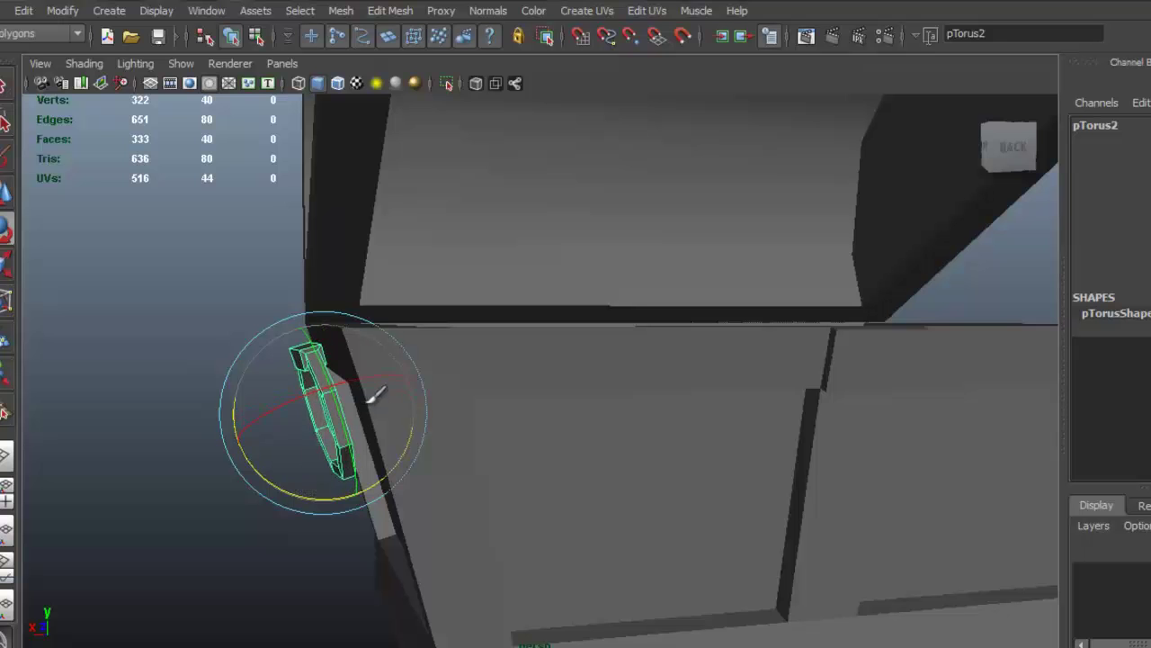
pyautogui.press('w')
pyautogui.moveTo(270, 409); pyautogui.dragTo(282, 412)
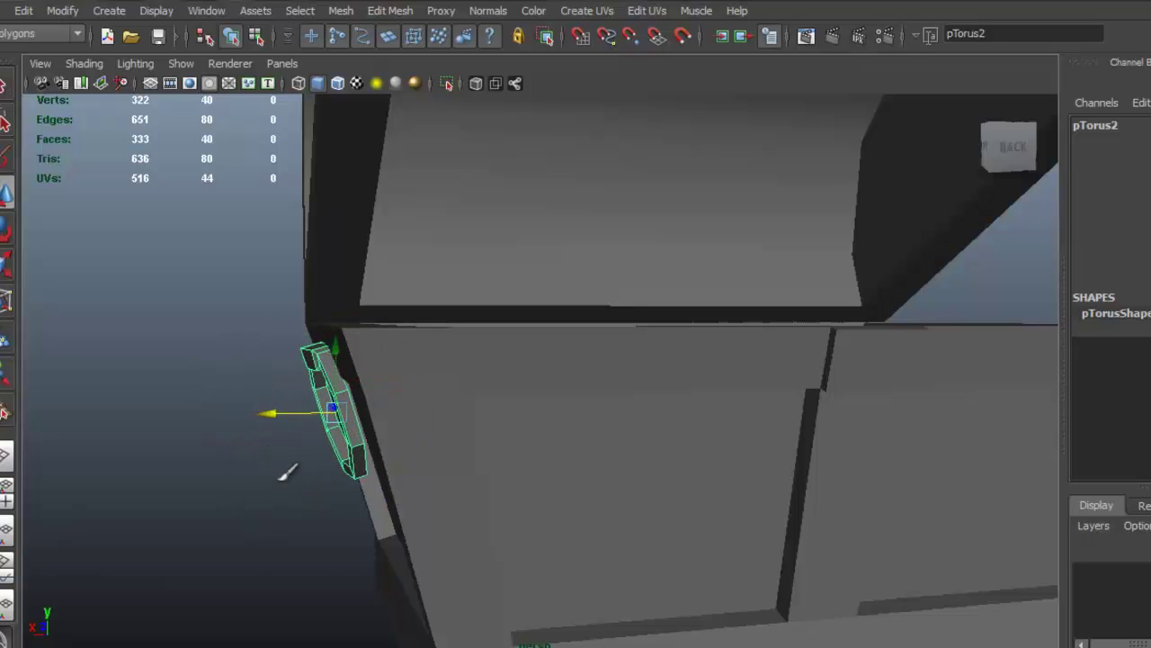
# Turn on the wireframe-on-shaded display and examine the open chest's edge layout from several angles
pyautogui.click(286, 473)
pyautogui.press('f')
pyautogui.keyDown('alt'); pyautogui.moveTo(398, 398); pyautogui.dragTo(430, 180); pyautogui.keyUp('alt')
pyautogui.click(538, 280)
pyautogui.click(338, 83)
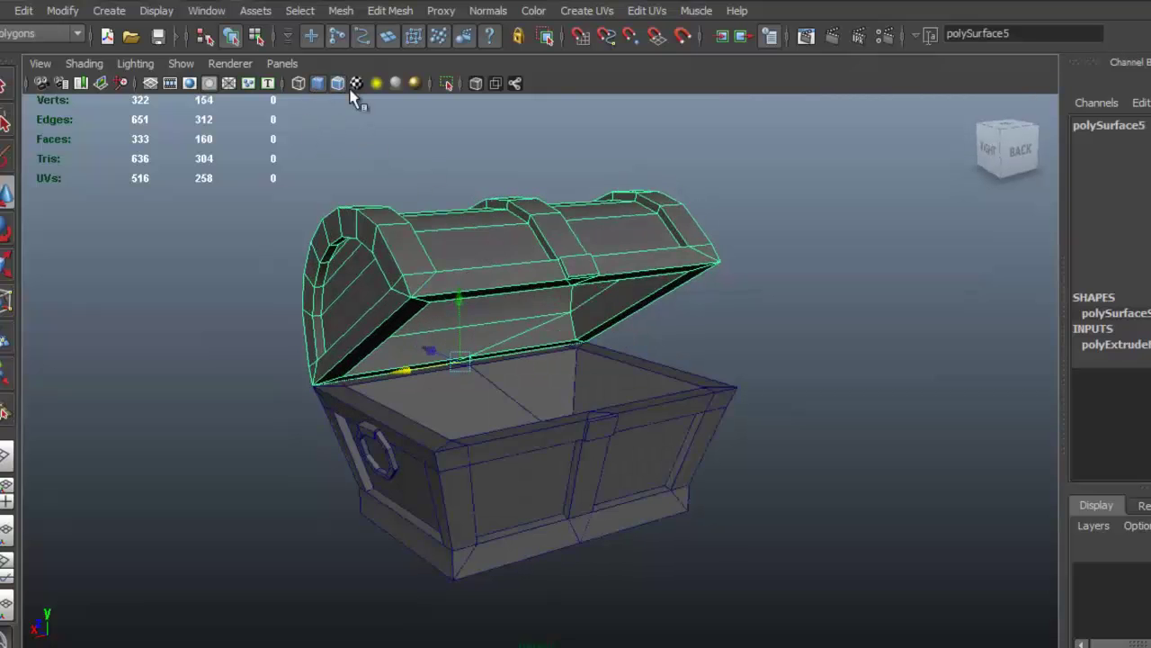
pyautogui.keyDown('alt'); pyautogui.moveTo(493, 224); pyautogui.dragTo(475, 219); pyautogui.keyUp('alt')
pyautogui.click(764, 278)
pyautogui.moveTo(764, 279)
pyautogui.keyDown('alt'); pyautogui.mouseDown()
pyautogui.moveTo(789, 385)
pyautogui.moveTo(758, 384)
pyautogui.moveTo(772, 378)
pyautogui.mouseUp(); pyautogui.keyUp('alt')
pyautogui.keyDown('alt'); pyautogui.moveTo(594, 292); pyautogui.dragTo(581, 298); pyautogui.keyUp('alt')
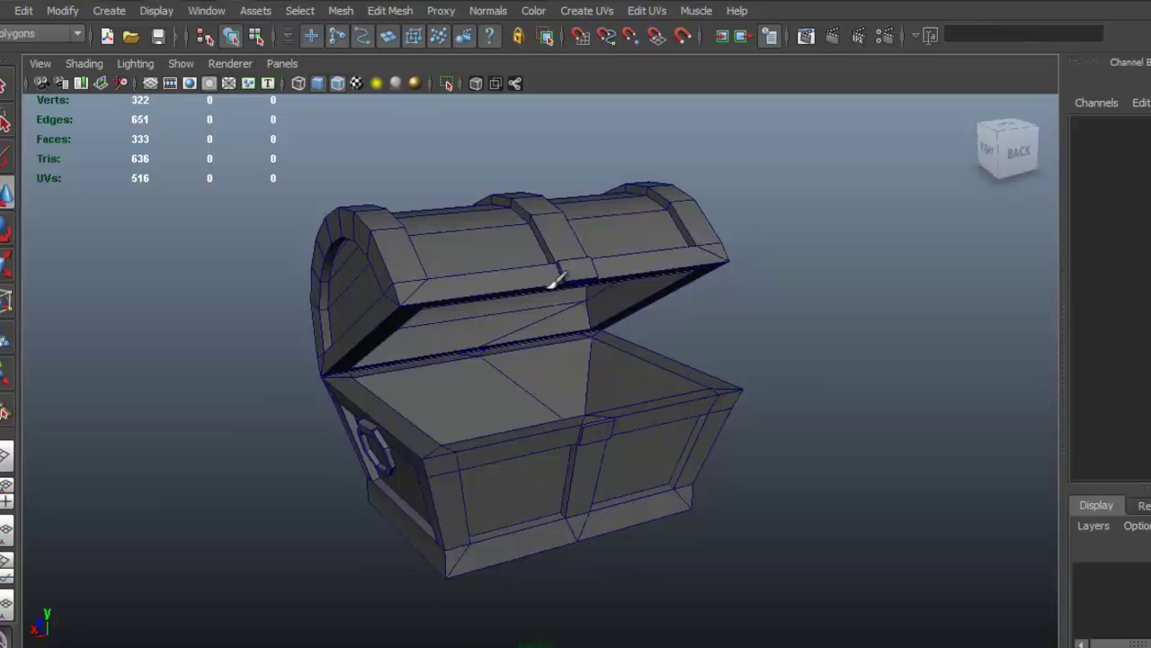
# Rotate the chest lid slightly further open and deselect it
pyautogui.click(558, 280)
pyautogui.press('e')
pyautogui.moveTo(509, 289)
pyautogui.mouseDown()
pyautogui.moveTo(514, 337)
pyautogui.moveTo(513, 286)
pyautogui.mouseUp()
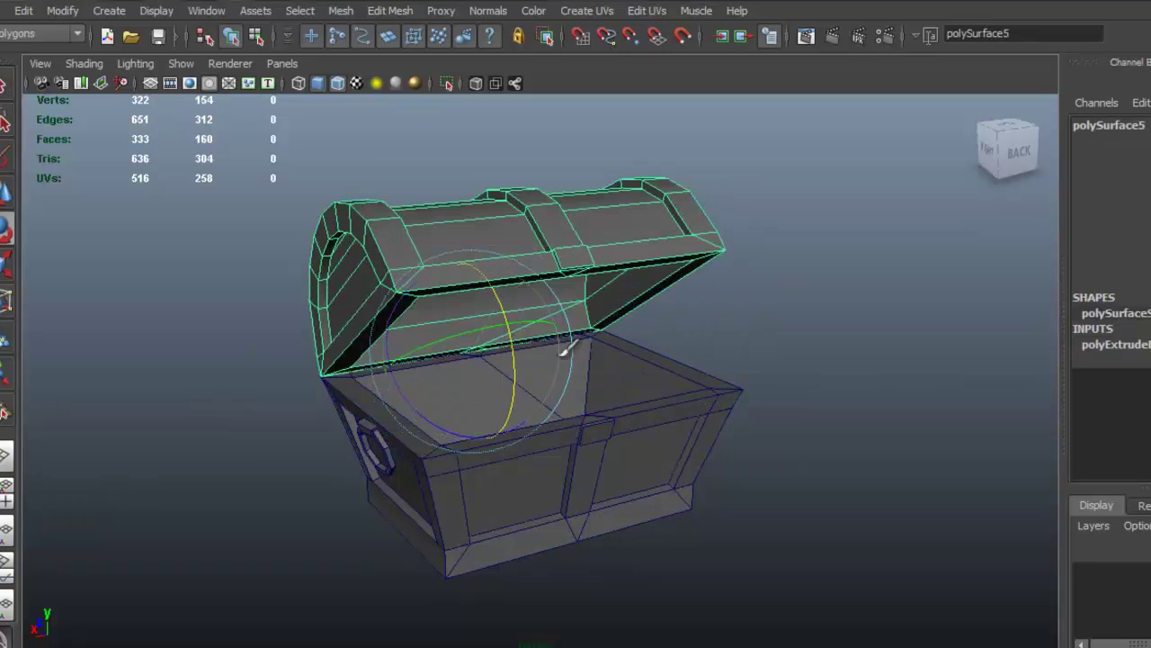
pyautogui.click(814, 376)
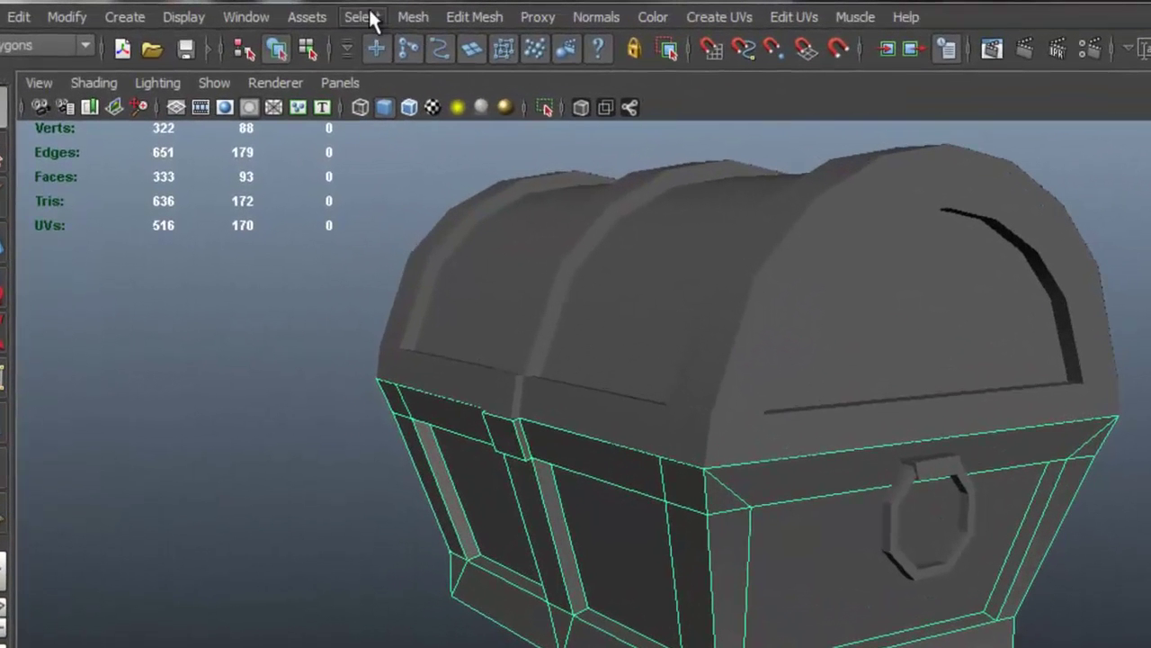
# Run Cleanup on the chest base with Select matching polygons to find faces with more than 4 sides
pyautogui.click(381, 15)
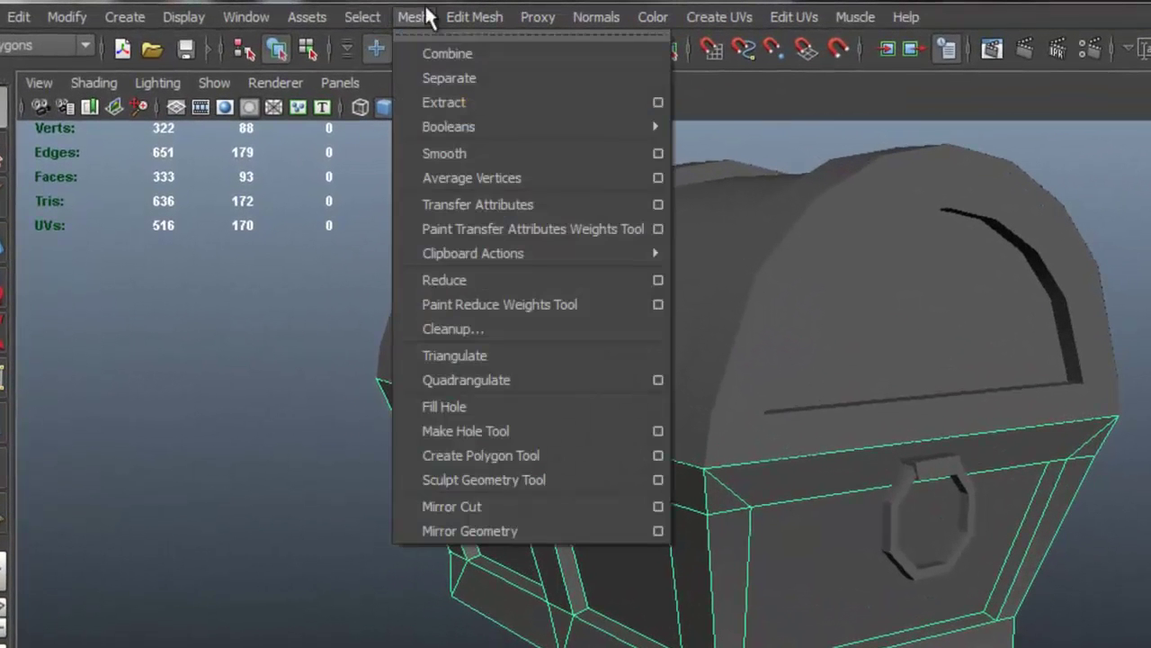
pyautogui.click(549, 329)
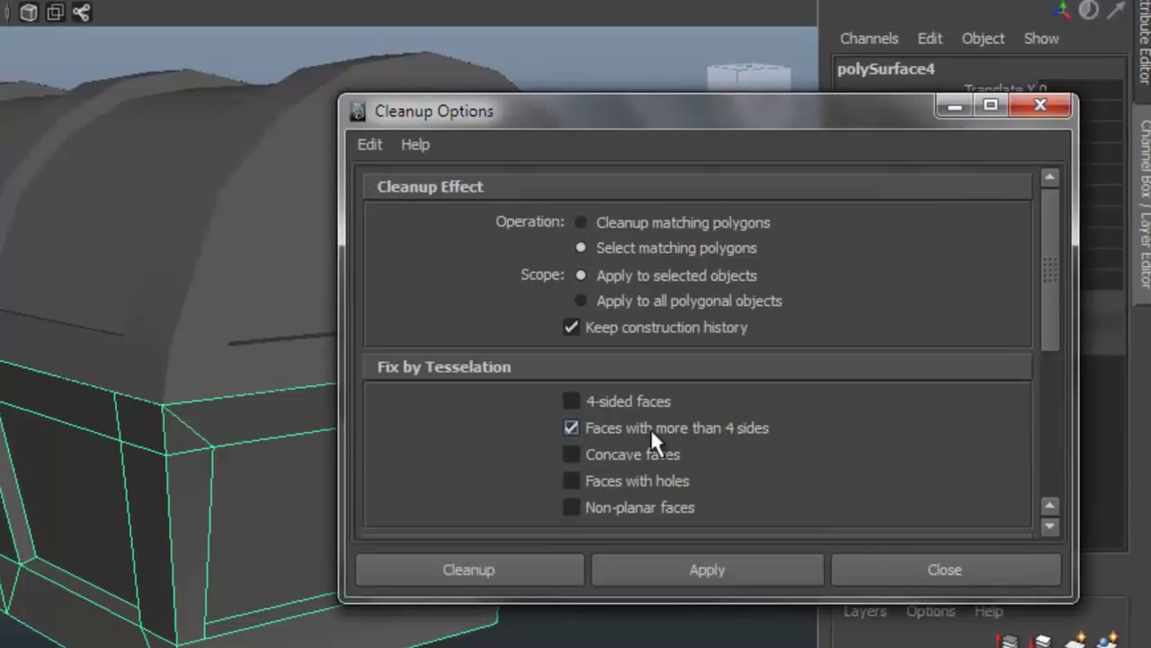
pyautogui.click(534, 558)
pyautogui.keyDown('alt'); pyautogui.moveTo(545, 545); pyautogui.dragTo(29, 573); pyautogui.keyUp('alt')
pyautogui.scroll(5, 30, 573)
pyautogui.keyDown('alt'); pyautogui.moveTo(30, 573); pyautogui.dragTo(180, 518, button='middle'); pyautogui.keyUp('alt')
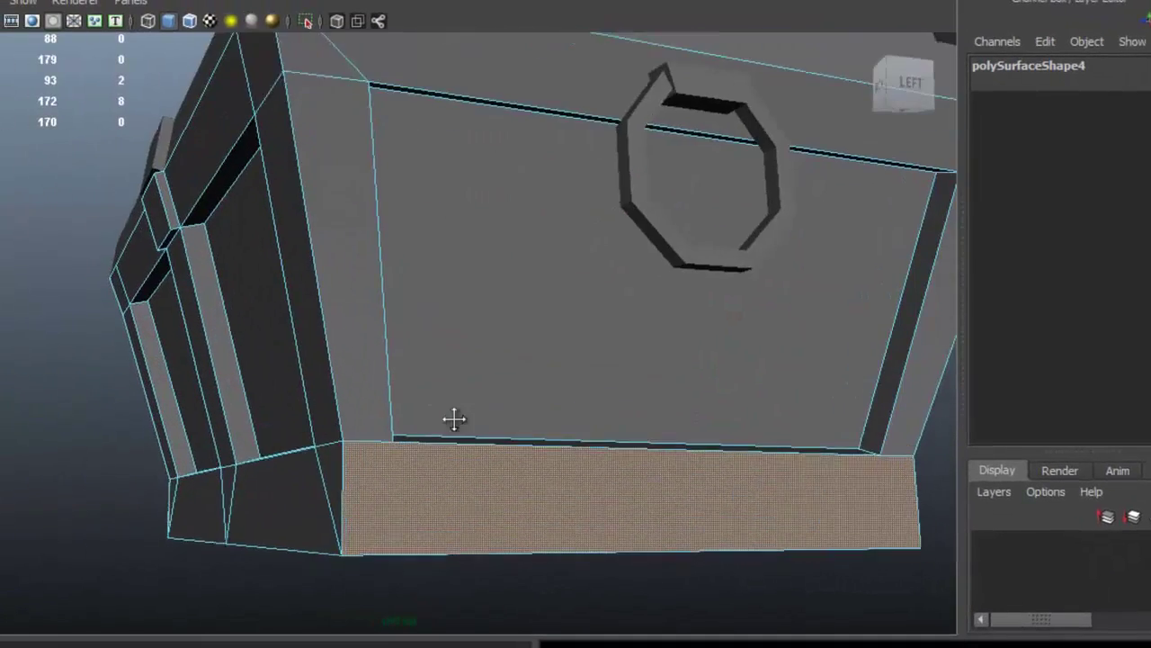
pyautogui.scroll(-3, 454, 418)
pyautogui.moveTo(398, 373)
pyautogui.keyDown('alt'); pyautogui.mouseDown()
pyautogui.moveTo(329, 380)
pyautogui.moveTo(411, 372)
pyautogui.mouseUp(); pyautogui.keyUp('alt')
# On the base's left end, connect one bottom corner vertex of the lower strip to the adjacent panel-frame corner vertex
pyautogui.moveTo(316, 311); pyautogui.dragTo(266, 325, button='right')
pyautogui.click(316, 471)
pyautogui.click(292, 495)
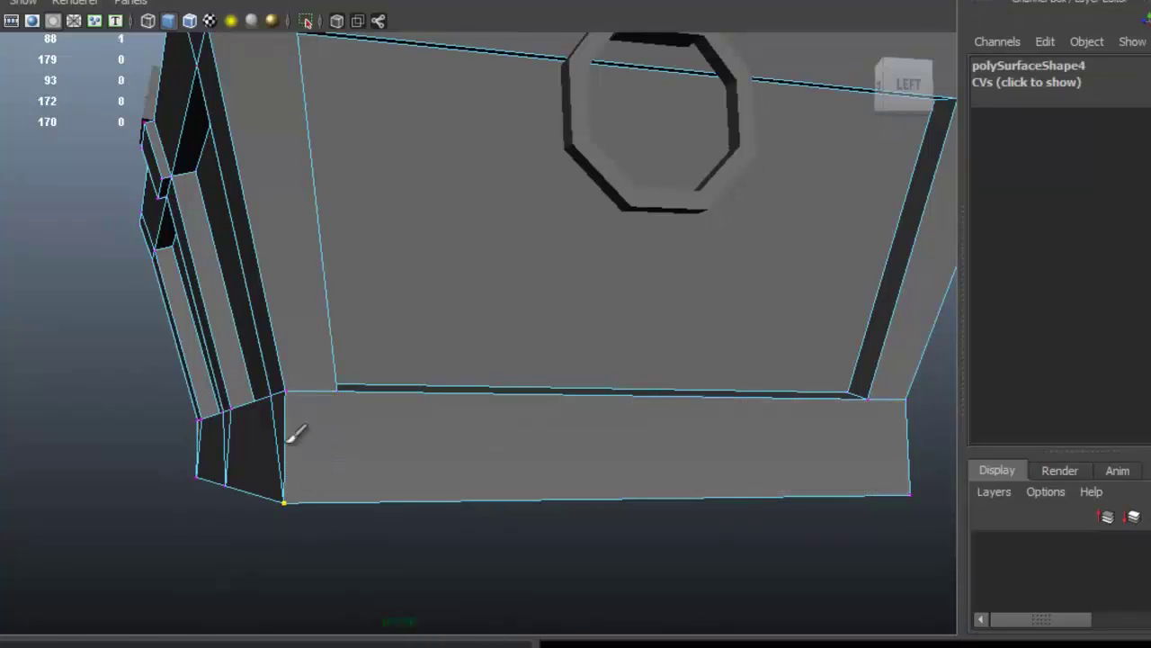
pyautogui.keyDown('alt'); pyautogui.moveTo(293, 437); pyautogui.dragTo(180, 480); pyautogui.keyUp('alt')
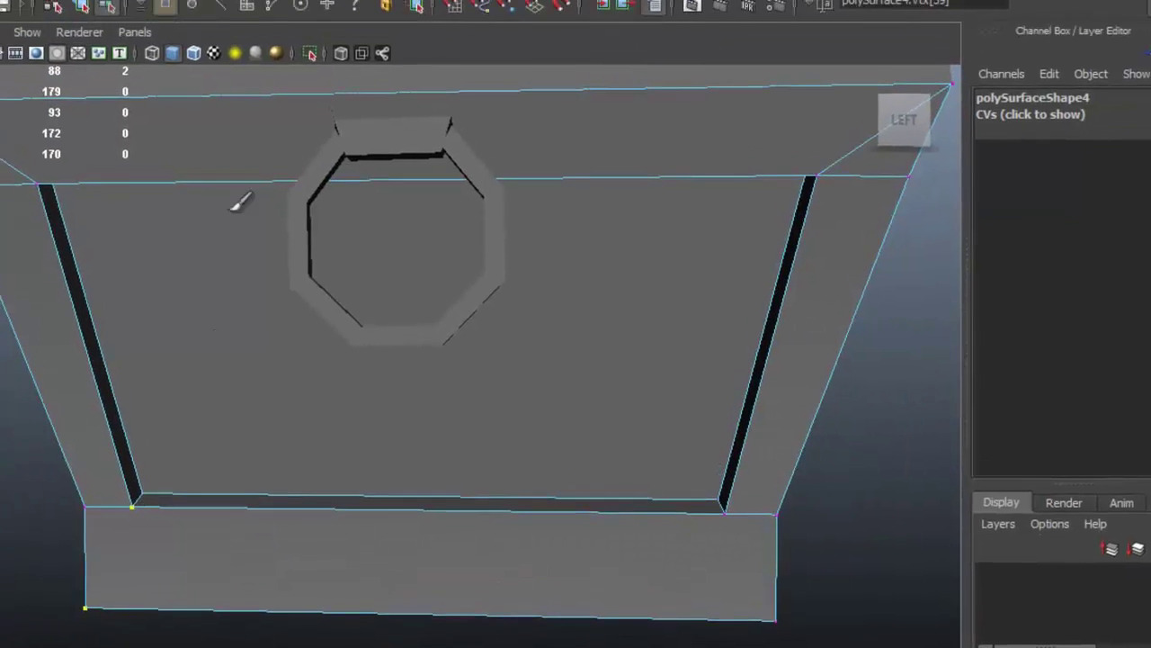
pyautogui.click(259, 17)
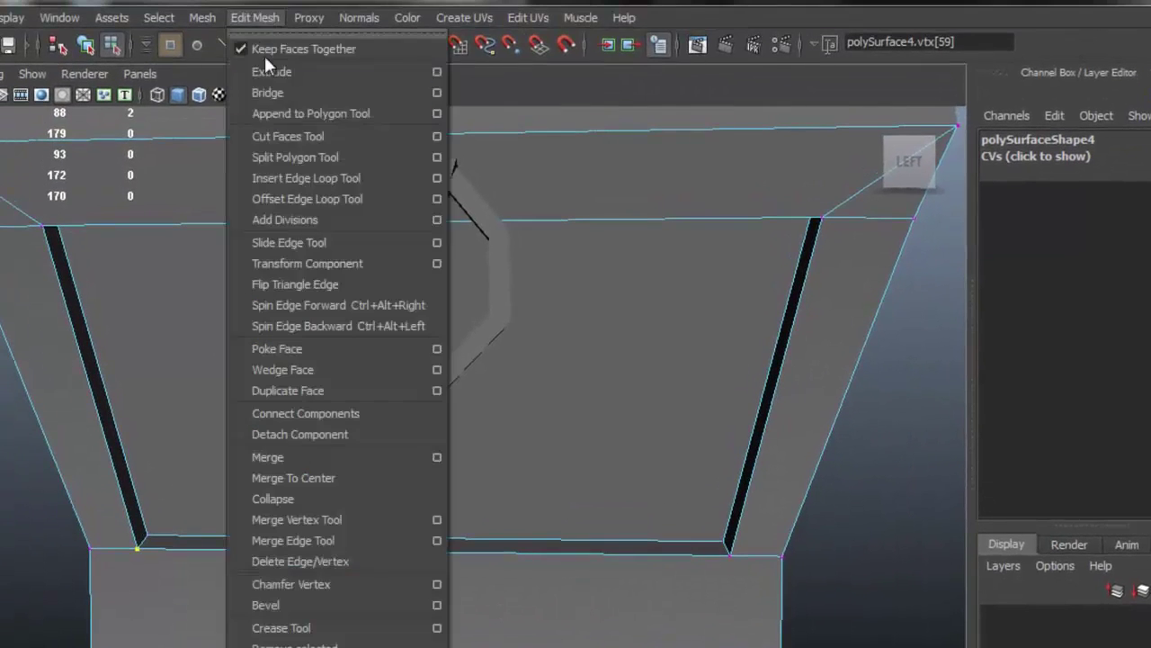
pyautogui.click(383, 414)
# Connect the matching pair of vertices at the other corner of the same lower strip
pyautogui.keyDown('alt'); pyautogui.moveTo(765, 491); pyautogui.dragTo(620, 472, button='middle'); pyautogui.keyUp('alt')
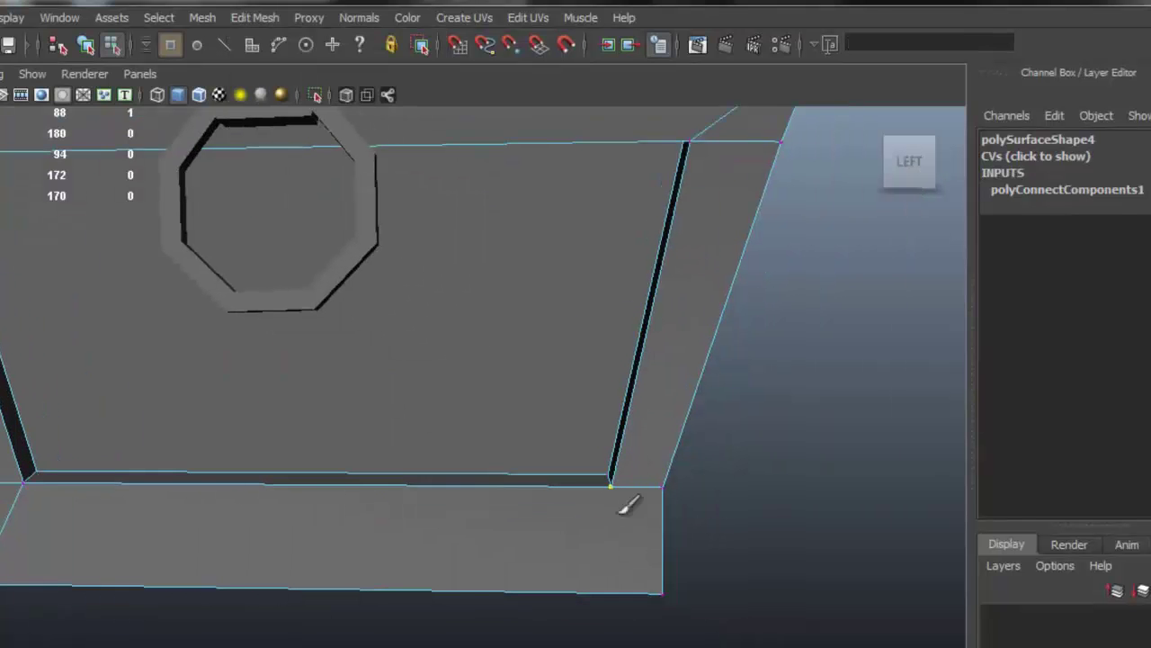
pyautogui.press('g')
pyautogui.keyDown('alt'); pyautogui.moveTo(689, 475); pyautogui.dragTo(770, 421); pyautogui.keyUp('alt')
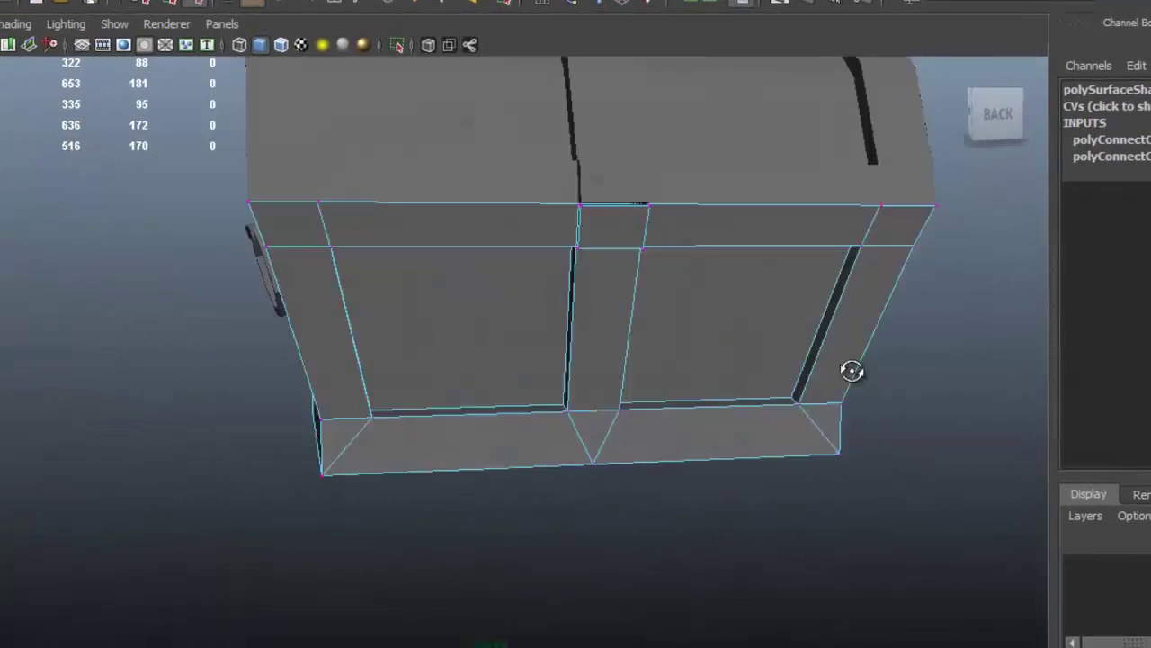
# On the base's right end, connect the lower strip's bottom corner vertex to the adjacent panel-frame corner vertex
pyautogui.keyDown('alt'); pyautogui.moveTo(851, 371); pyautogui.dragTo(665, 483); pyautogui.keyUp('alt')
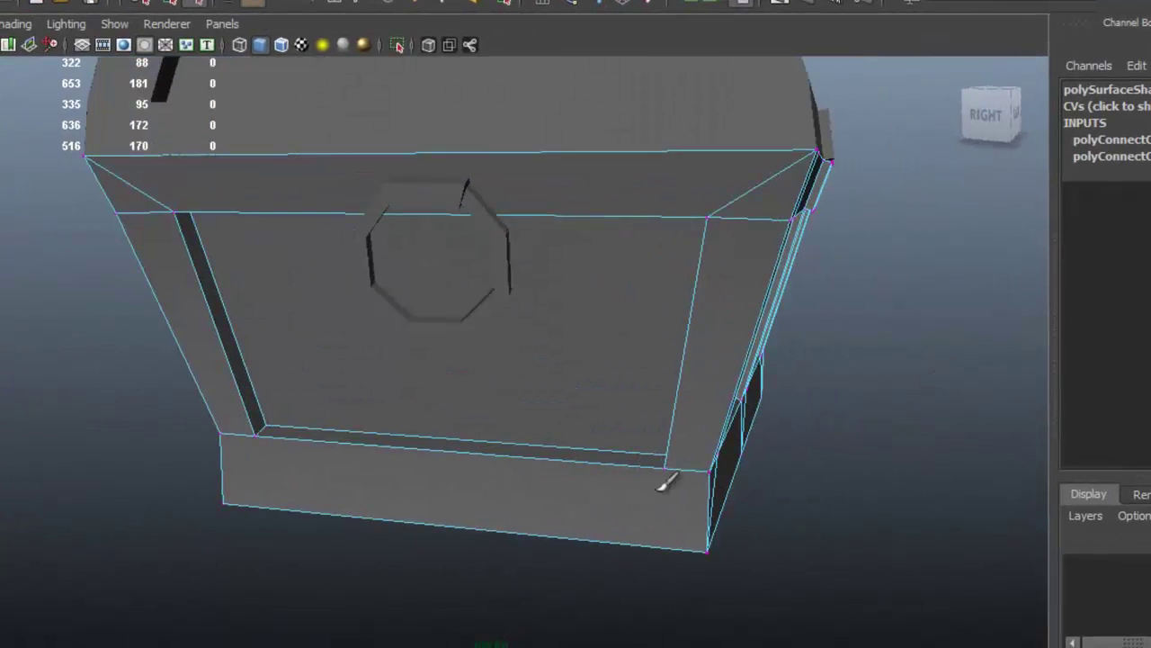
pyautogui.click(705, 551)
pyautogui.press('Return')
pyautogui.keyDown('alt'); pyautogui.moveTo(432, 458); pyautogui.dragTo(529, 447); pyautogui.keyUp('alt')
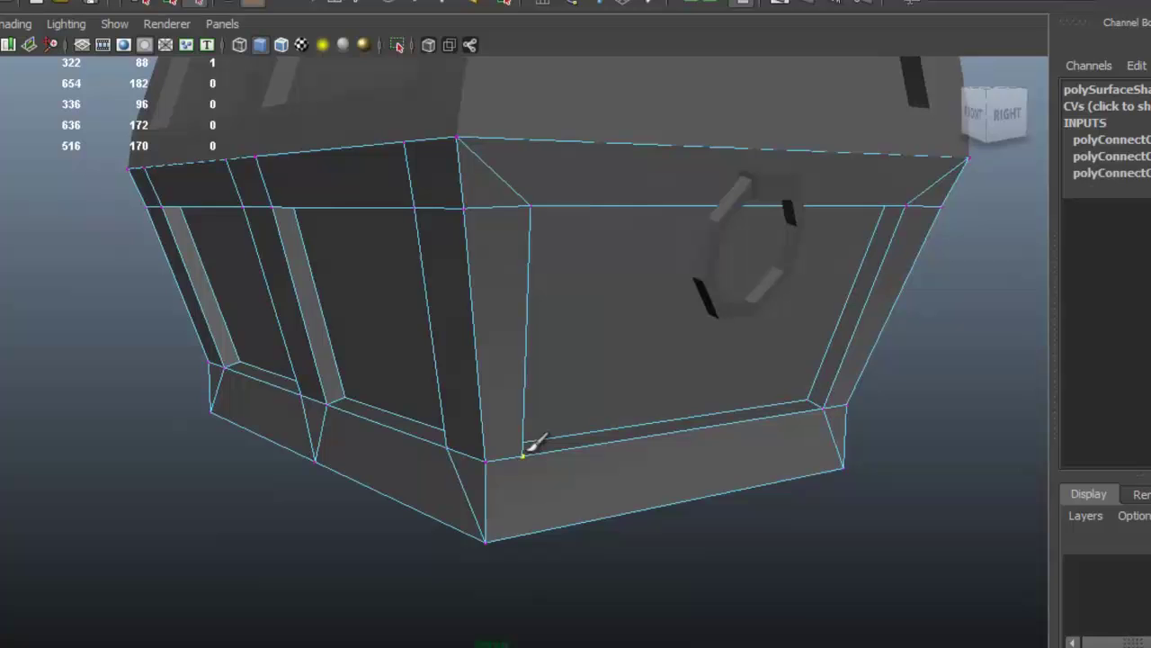
# Connect the matching vertex pair at the other corner of the right end's lower strip, and return the base to object selection
pyautogui.click(491, 539)
pyautogui.press('Return')
pyautogui.keyDown('alt'); pyautogui.moveTo(506, 530); pyautogui.dragTo(635, 406); pyautogui.keyUp('alt')
pyautogui.moveTo(482, 342); pyautogui.dragTo(567, 301, button='right')
pyautogui.keyDown('alt'); pyautogui.moveTo(576, 291); pyautogui.dragTo(581, 432); pyautogui.keyUp('alt')
pyautogui.click(666, 464)
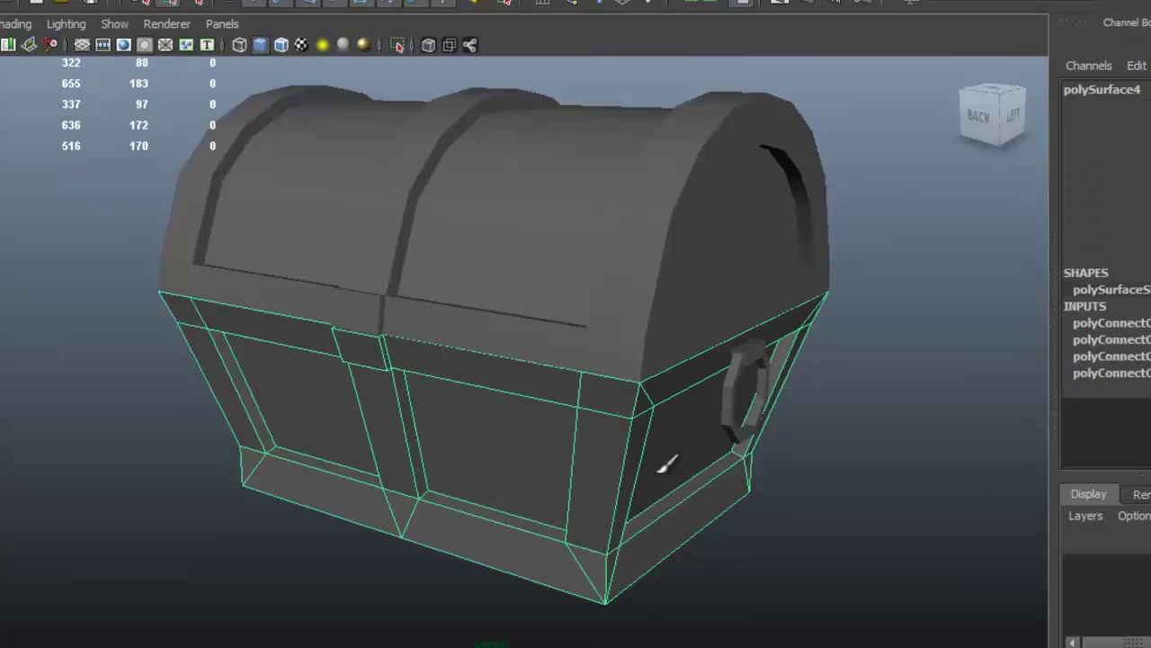
pyautogui.moveTo(640, 454)
pyautogui.keyDown('alt'); pyautogui.mouseDown()
pyautogui.moveTo(630, 380)
pyautogui.moveTo(640, 448)
pyautogui.mouseUp(); pyautogui.keyUp('alt')
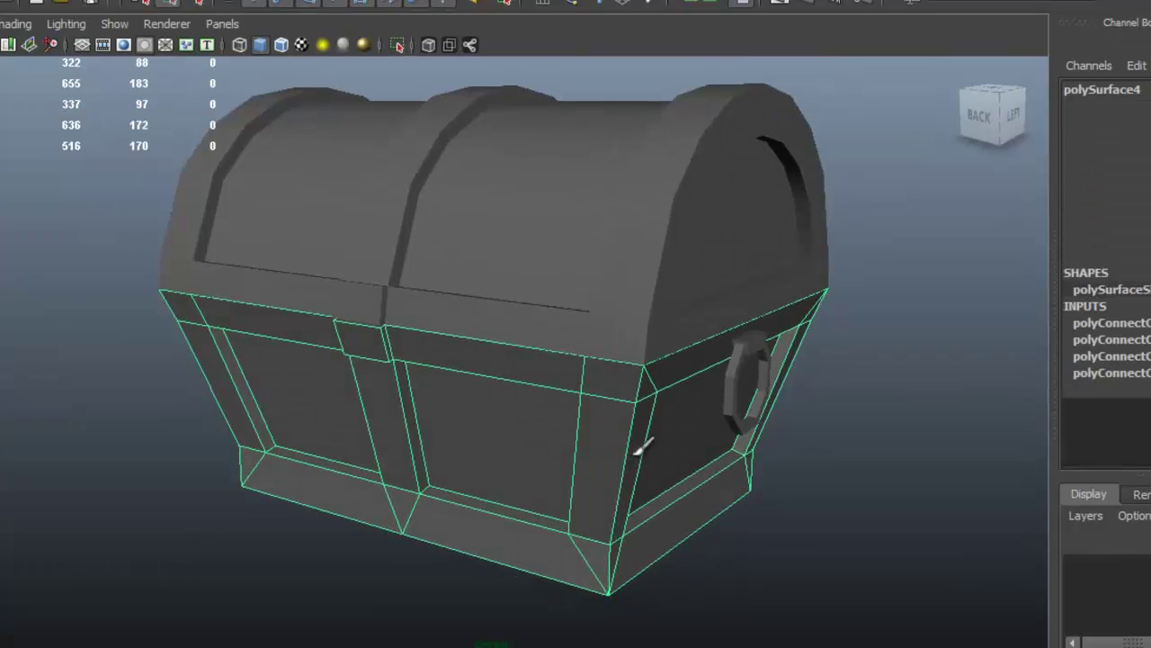
pyautogui.keyDown('alt'); pyautogui.moveTo(544, 459); pyautogui.dragTo(309, 352); pyautogui.keyUp('alt')
# Assign a new Lambert material to the chest lid
pyautogui.moveTo(308, 351); pyautogui.dragTo(1035, 486)
pyautogui.keyDown('alt'); pyautogui.moveTo(838, 391); pyautogui.dragTo(796, 405); pyautogui.keyUp('alt')
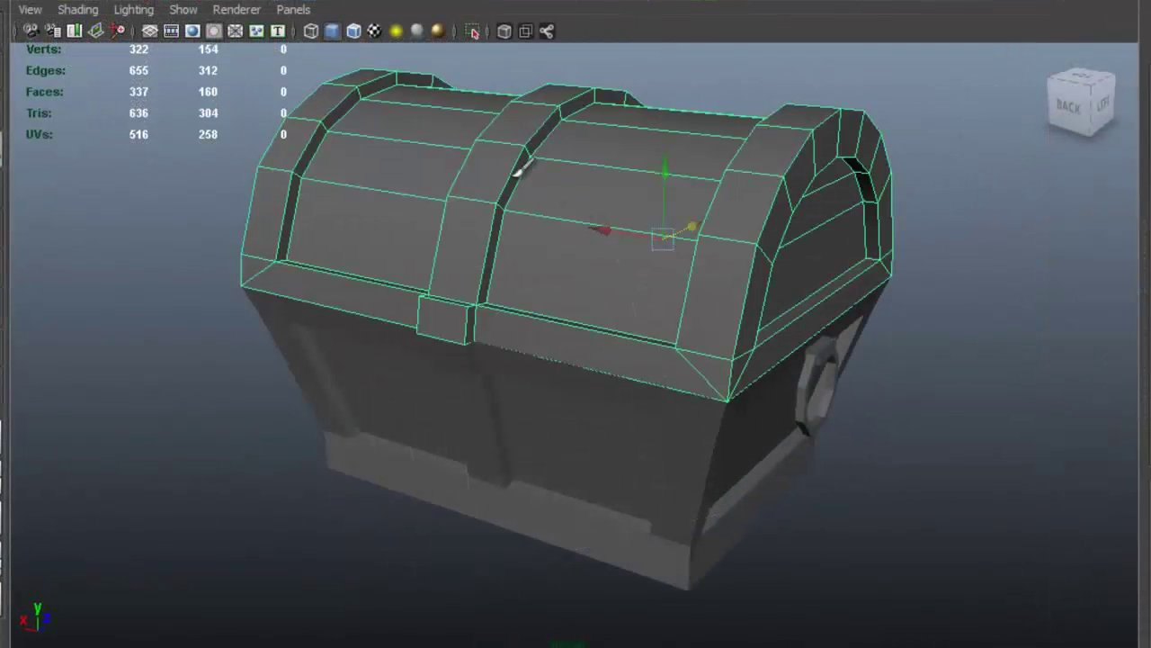
pyautogui.moveTo(511, 172); pyautogui.dragTo(544, 483, button='right')
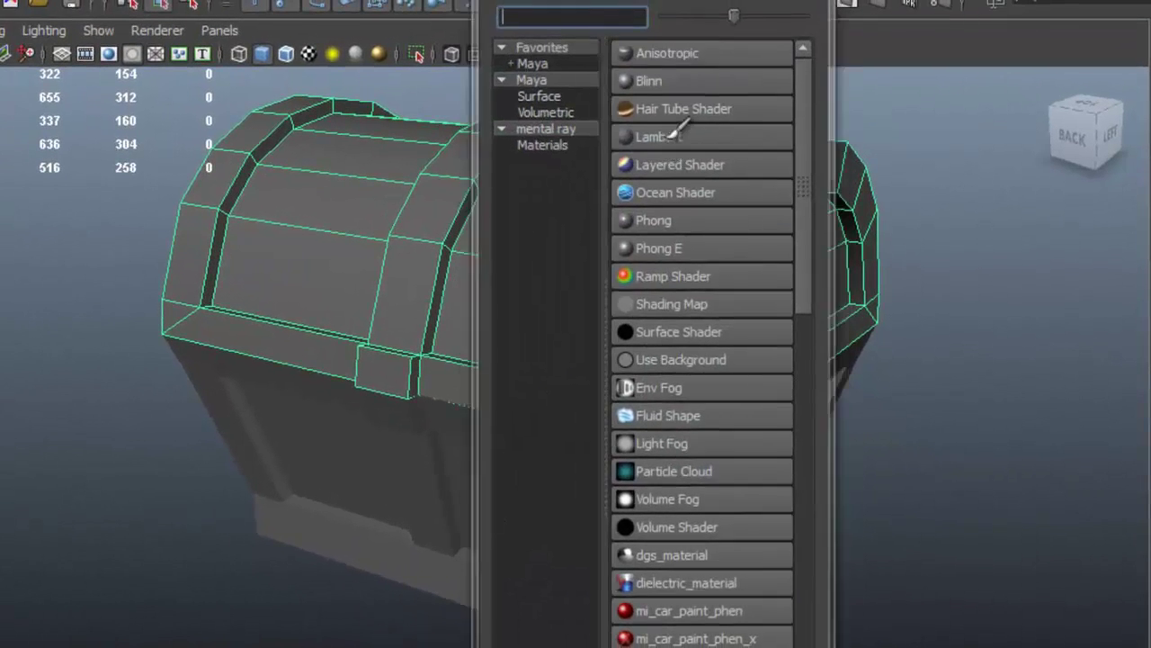
pyautogui.click(666, 134)
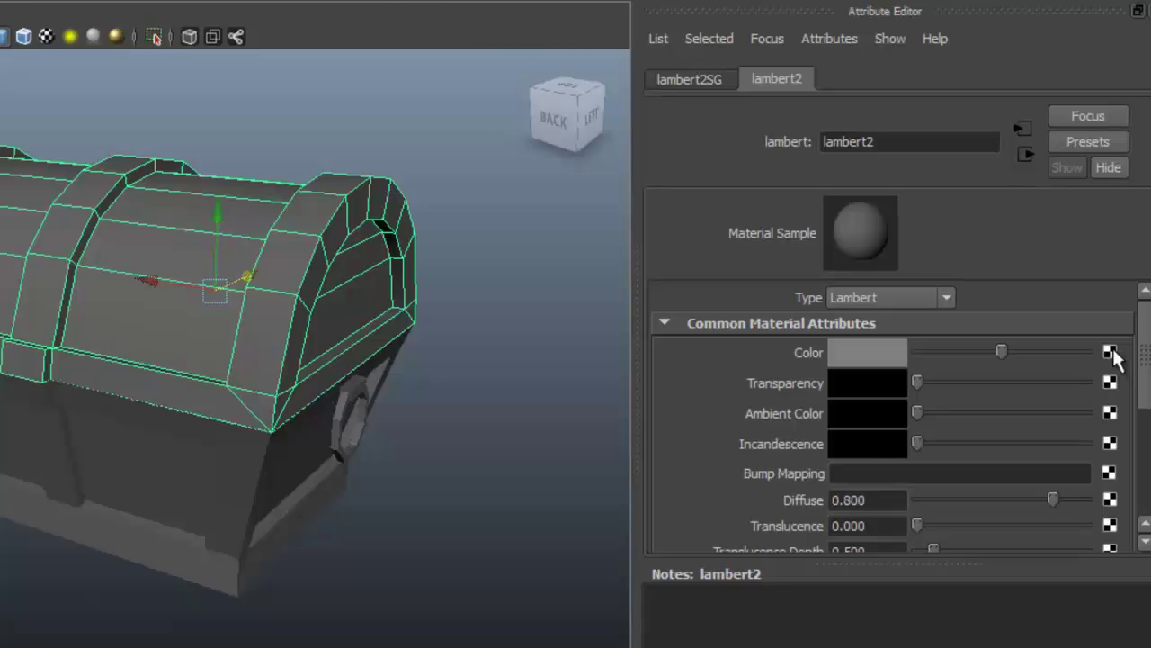
# Map a file texture to the new material's color and load UVW_texture1024x1024.jpg as its image
pyautogui.click(1111, 353)
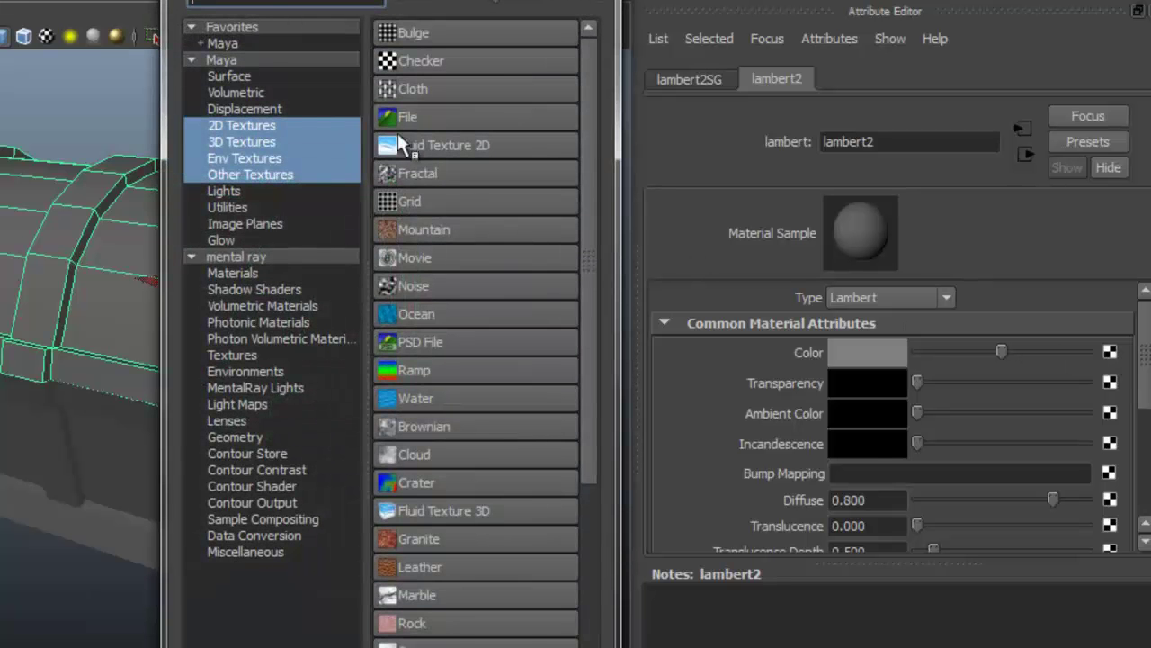
pyautogui.click(443, 117)
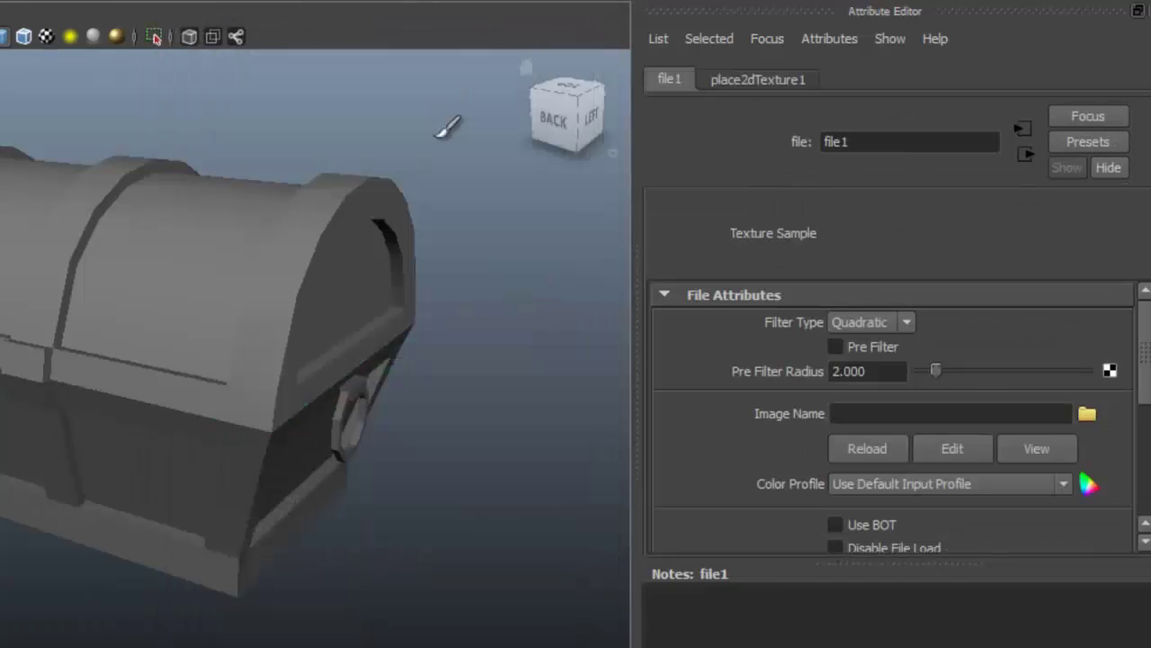
pyautogui.click(1087, 413)
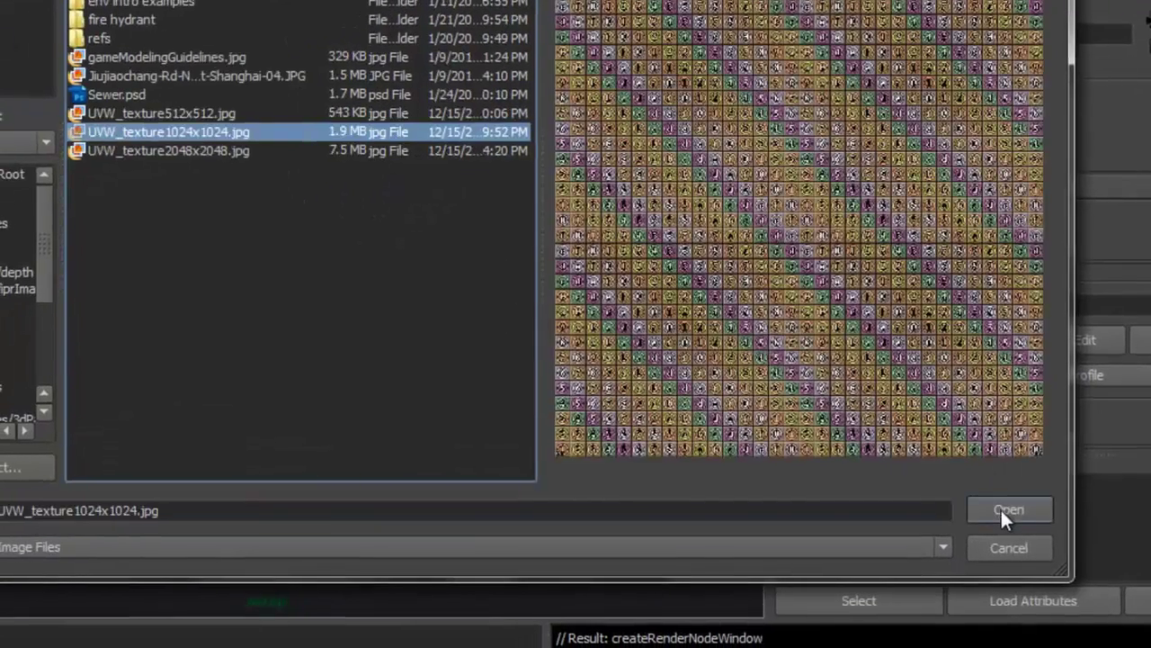
pyautogui.click(1009, 508)
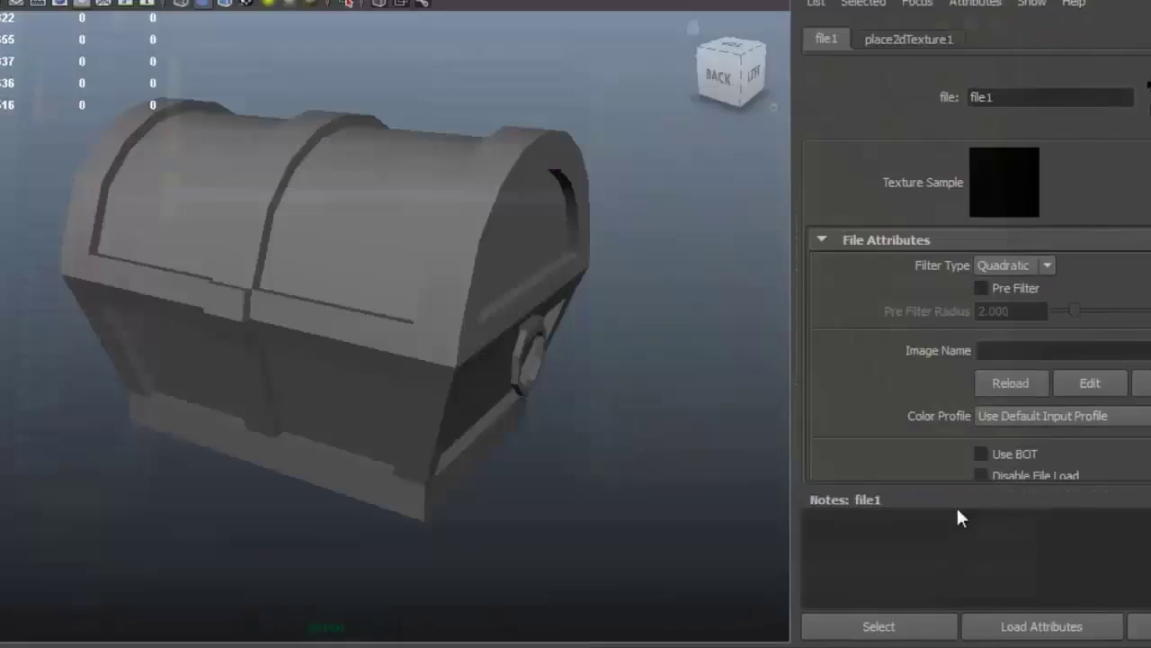
# Turn on textured display in the viewport and switch from the Attribute Editor to the Channel Box
pyautogui.keyDown('alt'); pyautogui.moveTo(540, 265); pyautogui.dragTo(333, 113); pyautogui.keyUp('alt')
pyautogui.press('6')
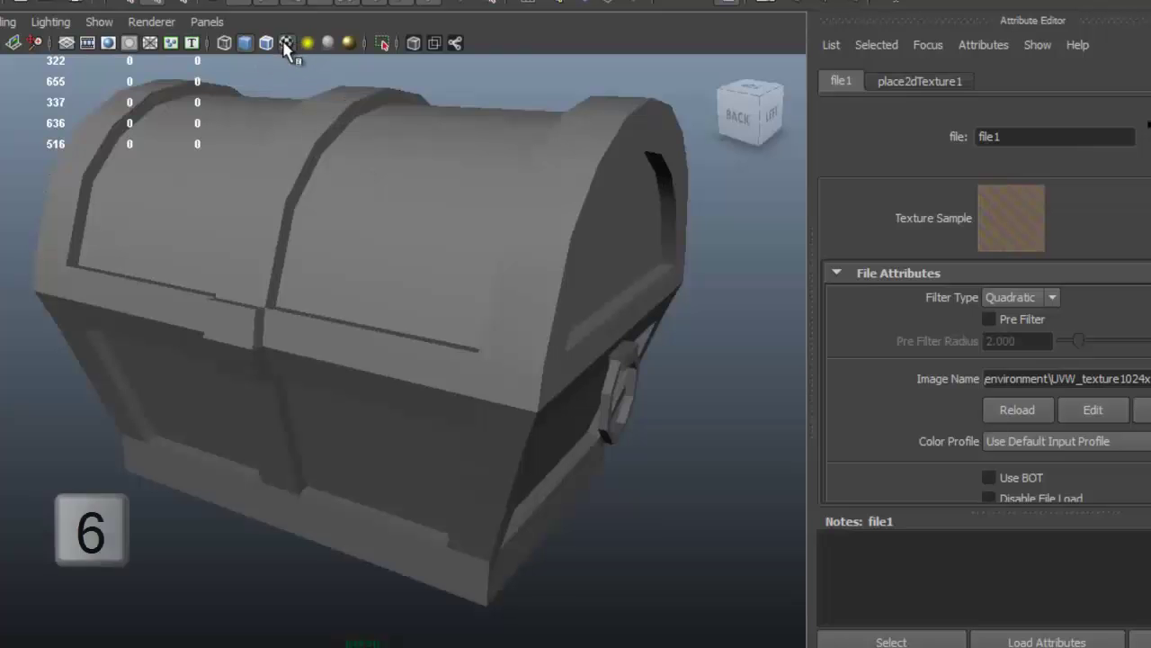
pyautogui.keyDown('alt'); pyautogui.moveTo(505, 290); pyautogui.dragTo(434, 260, button='middle'); pyautogui.keyUp('alt')
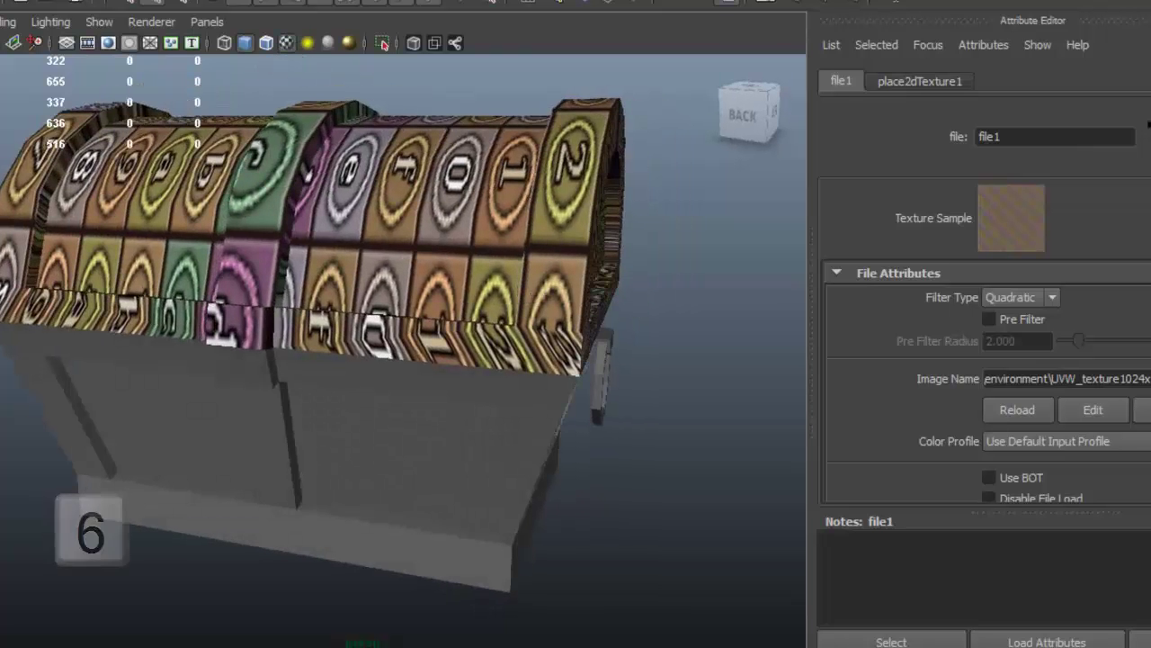
pyautogui.hotkey('ctrl', 'a')
pyautogui.keyDown('alt'); pyautogui.moveTo(706, 254); pyautogui.dragTo(725, 270); pyautogui.keyUp('alt')
pyautogui.scroll(-3, 725, 270)
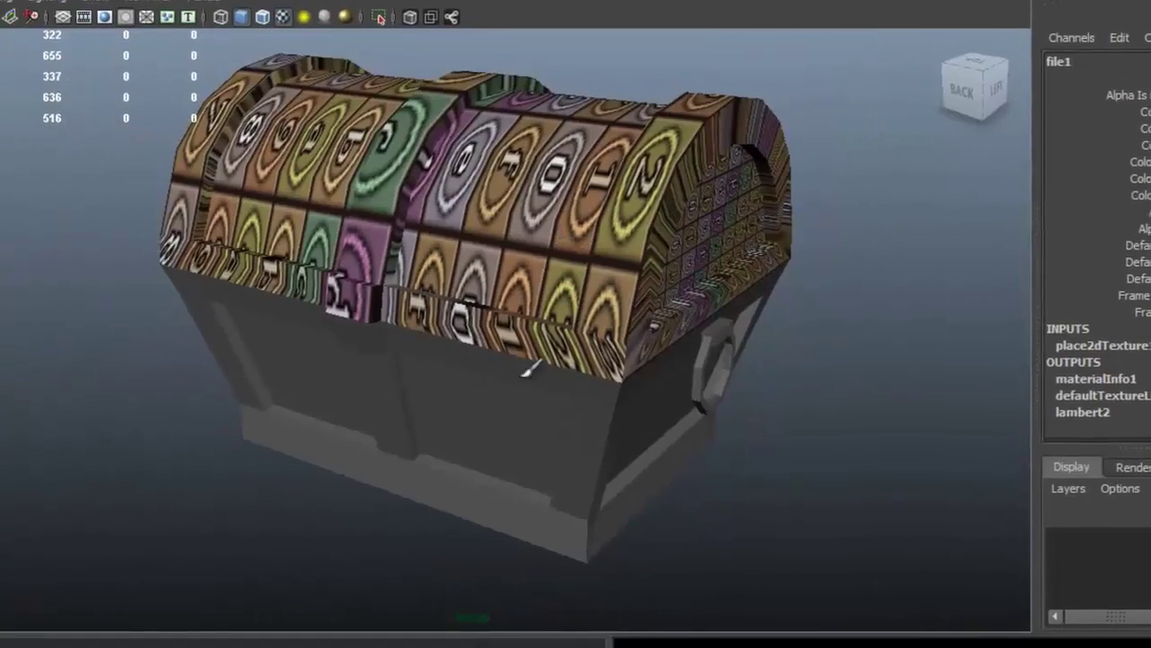
# Assign the existing lambert2 material to the chest base
pyautogui.click(503, 424)
pyautogui.keyDown('alt'); pyautogui.moveTo(503, 424); pyautogui.dragTo(524, 407); pyautogui.keyUp('alt')
pyautogui.keyDown('alt'); pyautogui.moveTo(518, 360); pyautogui.dragTo(437, 341); pyautogui.keyUp('alt')
pyautogui.moveTo(437, 341); pyautogui.dragTo(591, 636, button='right')
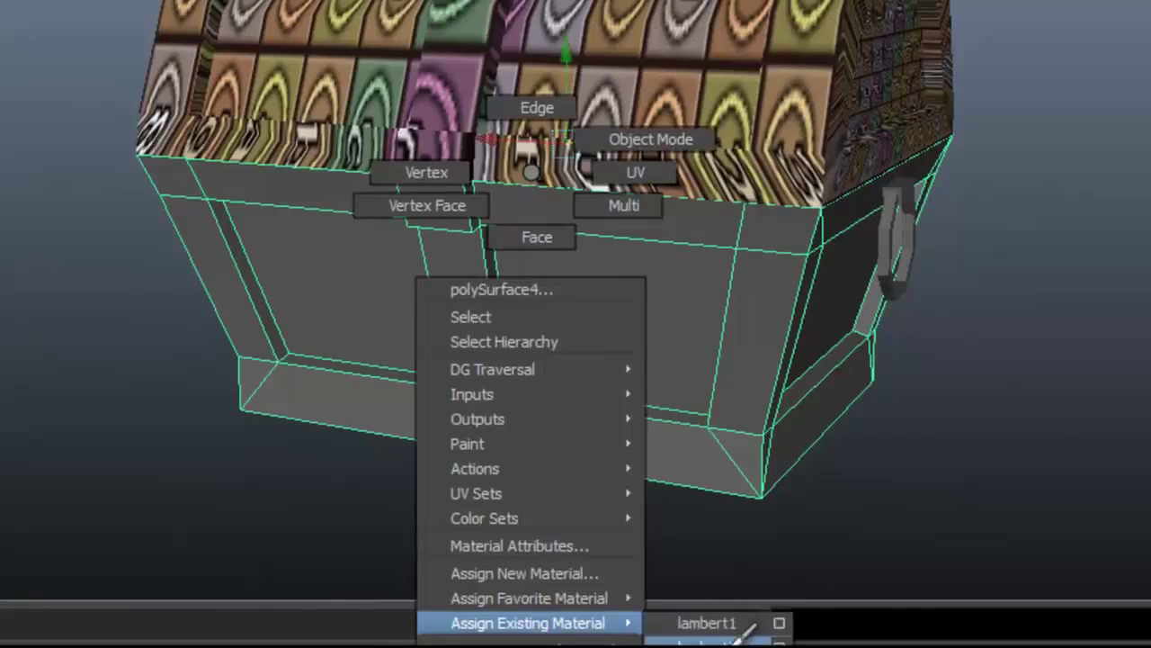
pyautogui.moveTo(740, 635); pyautogui.dragTo(740, 637, button='right')
pyautogui.keyDown('alt'); pyautogui.moveTo(809, 306); pyautogui.dragTo(629, 316); pyautogui.keyUp('alt')
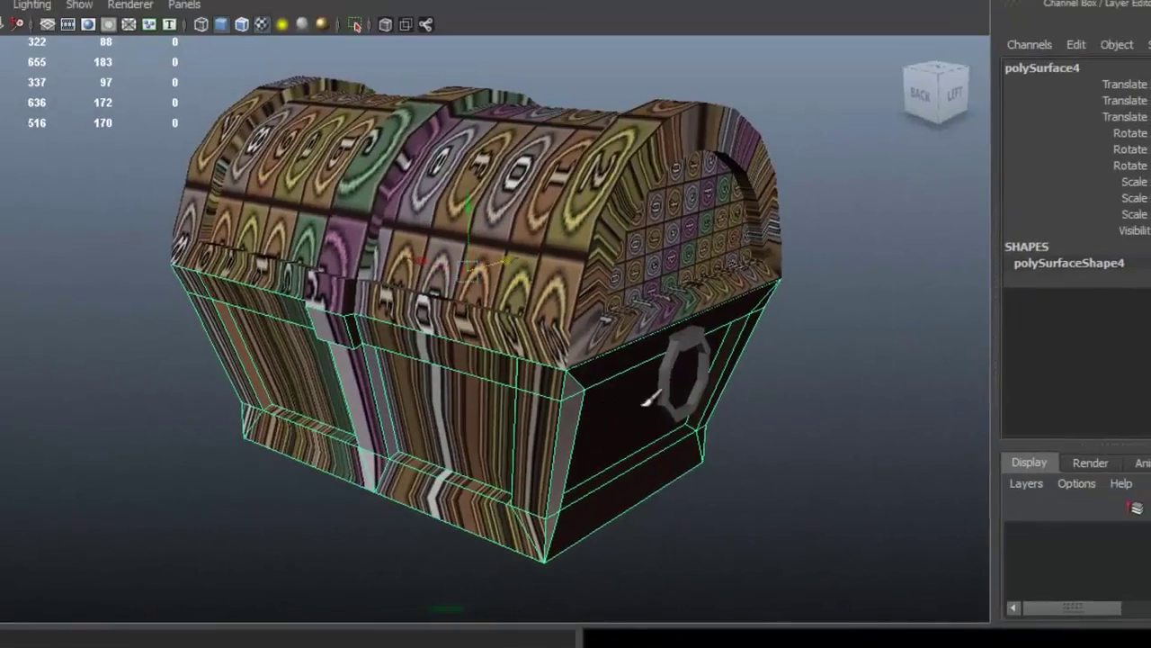
# Select the chest lid and turn off textured display
pyautogui.keyDown('alt'); pyautogui.moveTo(646, 400); pyautogui.dragTo(601, 368); pyautogui.keyUp('alt')
pyautogui.click(651, 194)
pyautogui.keyDown('alt'); pyautogui.moveTo(524, 193); pyautogui.dragTo(410, 218); pyautogui.keyUp('alt')
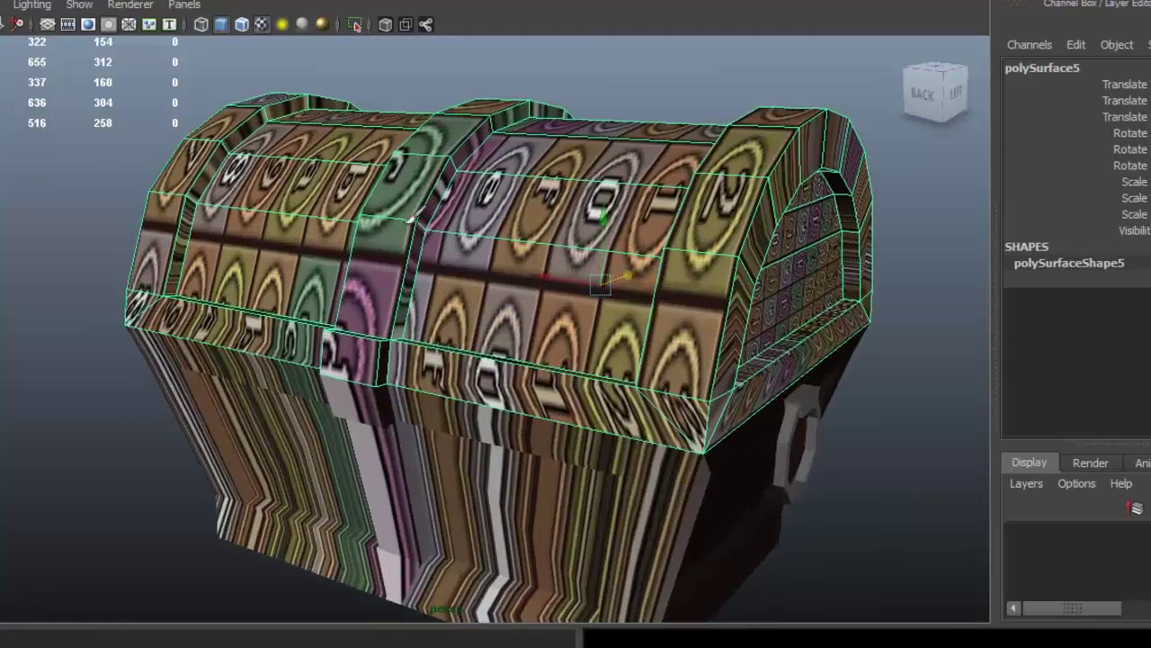
pyautogui.click(260, 26)
pyautogui.keyDown('alt'); pyautogui.moveTo(539, 197); pyautogui.dragTo(478, 185); pyautogui.keyUp('alt')
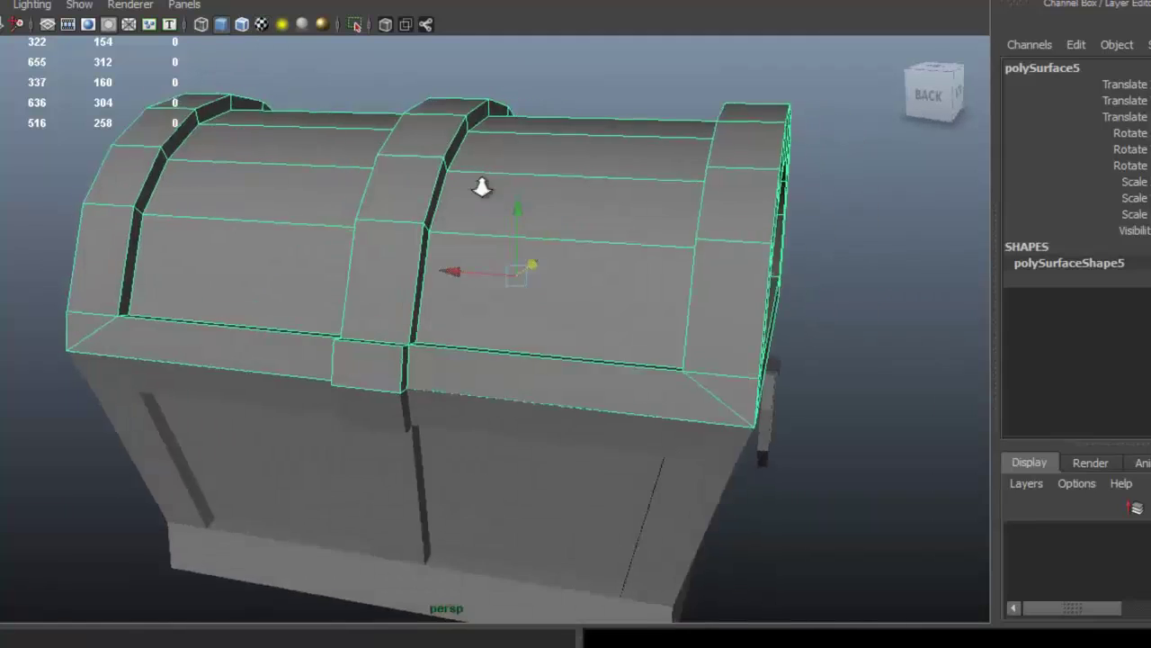
pyautogui.keyDown('alt'); pyautogui.moveTo(478, 186); pyautogui.dragTo(432, 166, button='right'); pyautogui.keyUp('alt')
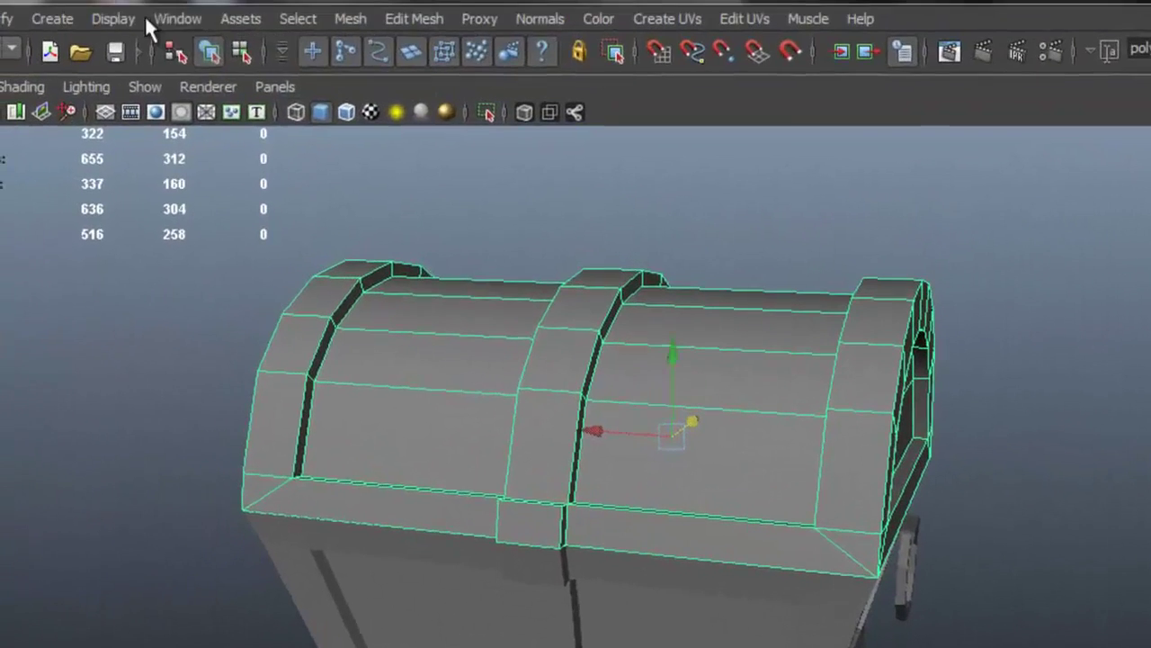
# Examine the lid's UV layout in the UV Texture Editor with shaded UVs and a dimmed image, and close the editor
pyautogui.click(198, 19)
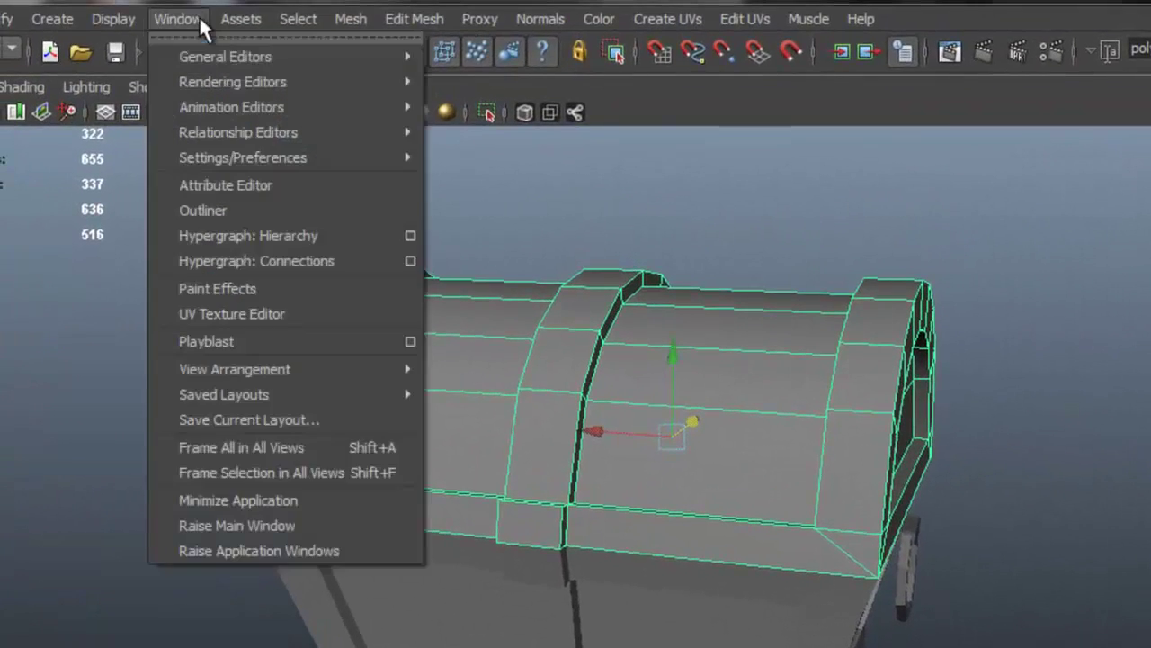
pyautogui.click(352, 314)
pyautogui.scroll(-5, 840, 365)
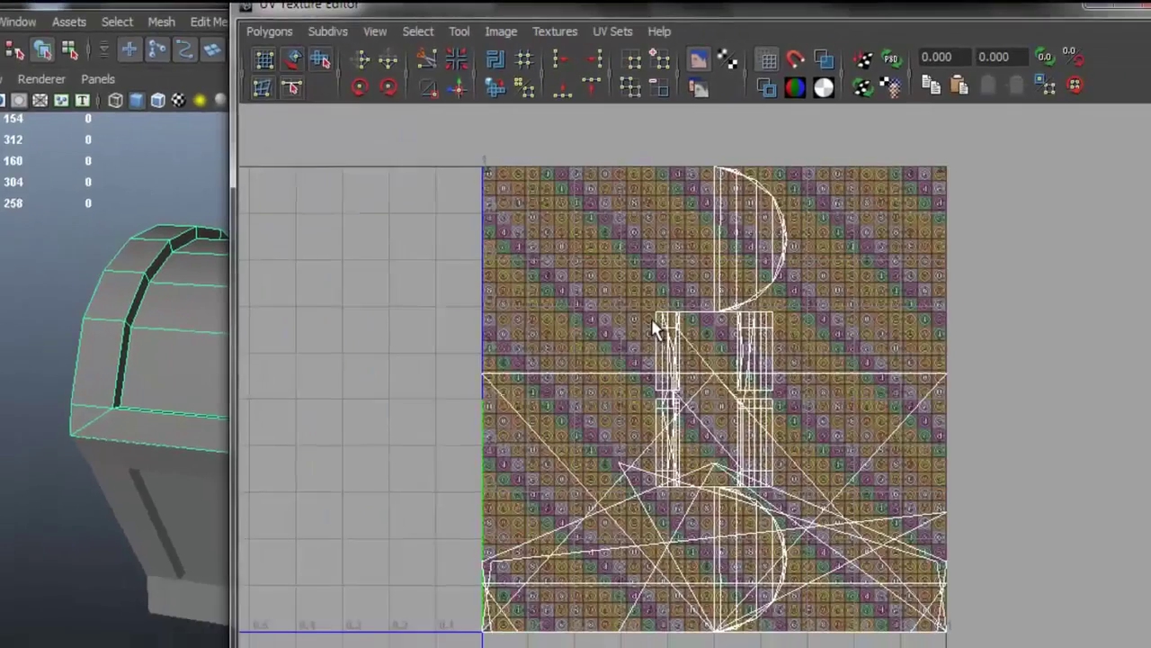
pyautogui.click(810, 58)
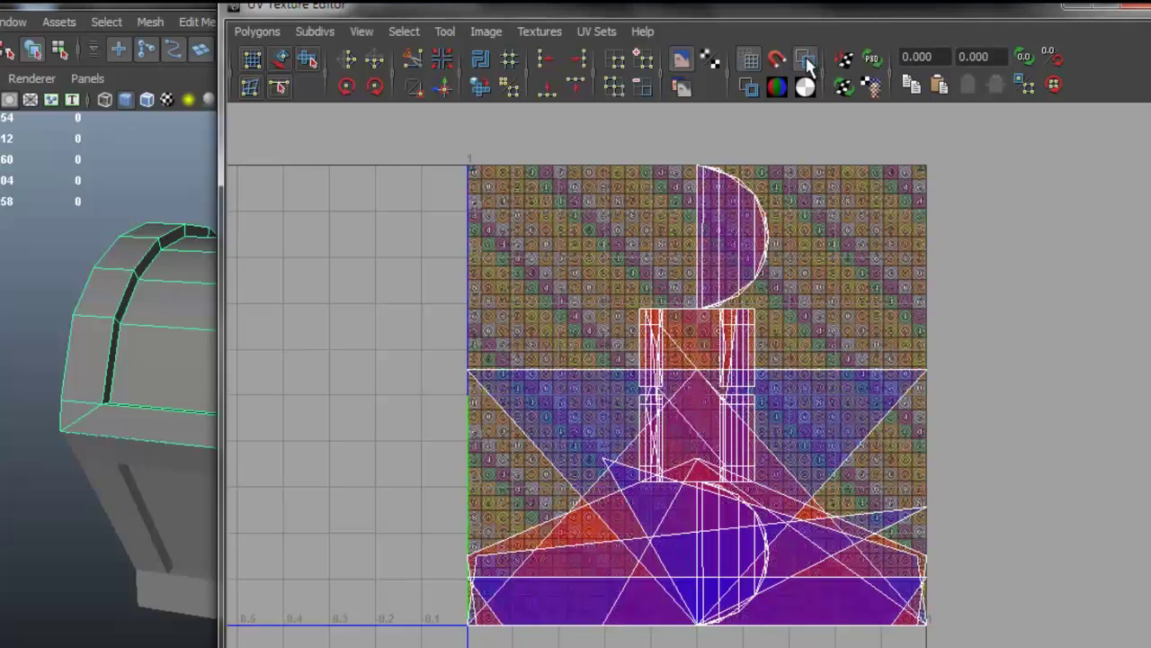
pyautogui.click(684, 87)
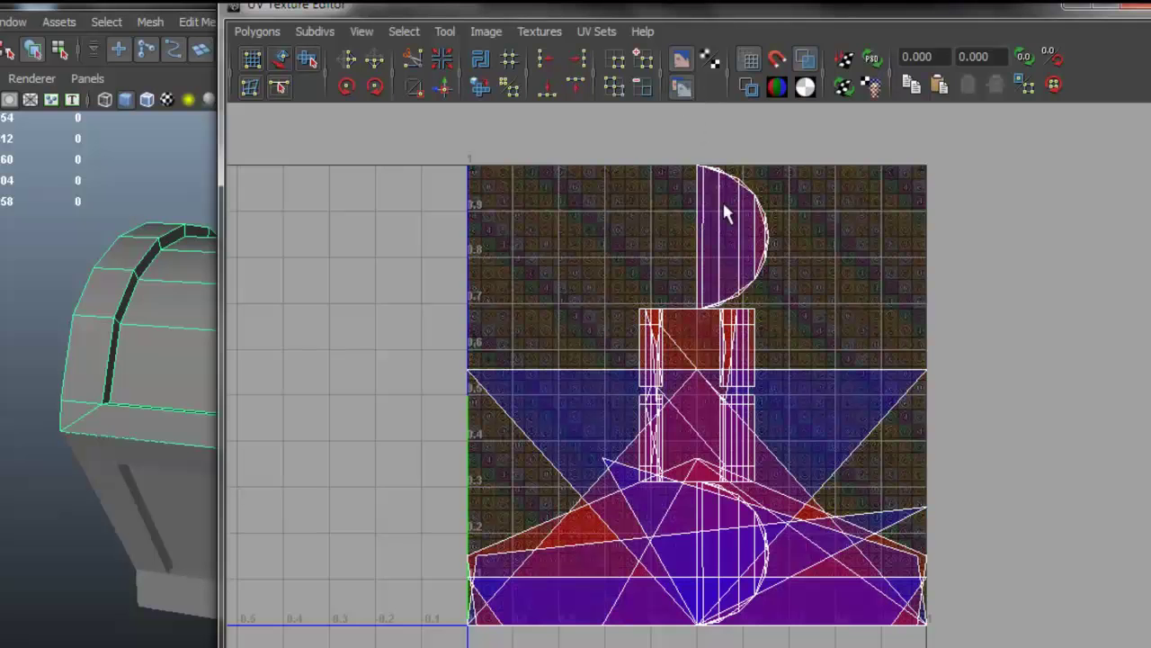
pyautogui.click(1079, 16)
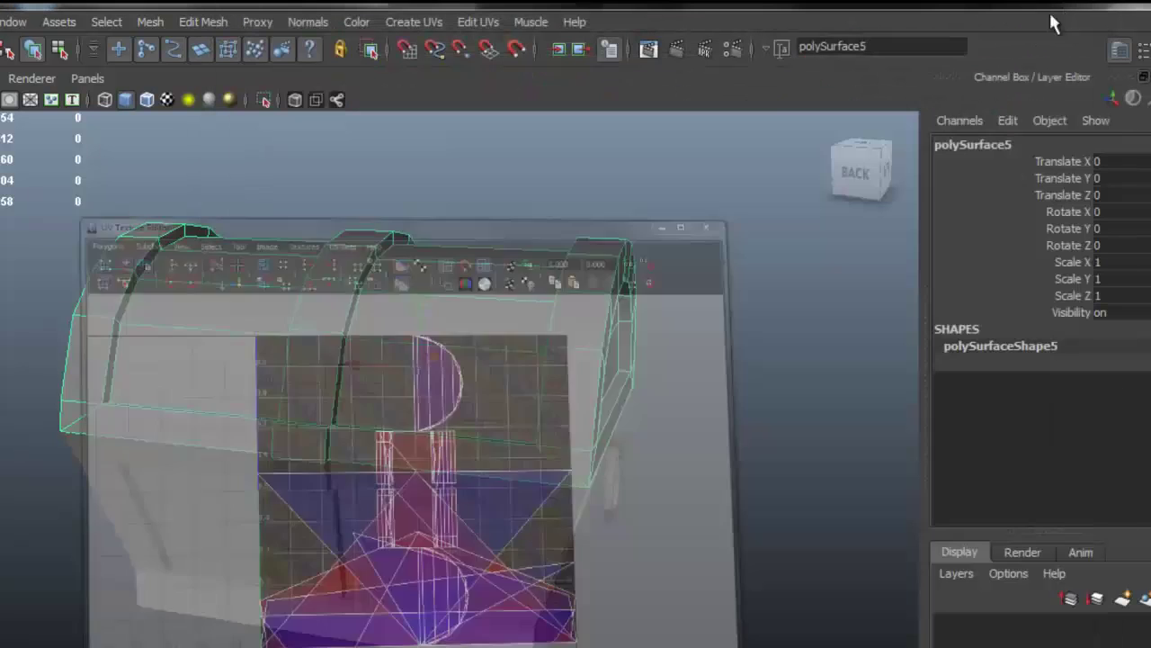
# Switch the lid to face selection and select the outer panel, band and lower rim faces across its back
pyautogui.keyDown('alt'); pyautogui.moveTo(547, 267); pyautogui.dragTo(338, 309); pyautogui.keyUp('alt')
pyautogui.keyDown('alt'); pyautogui.moveTo(337, 309); pyautogui.dragTo(409, 296, button='right'); pyautogui.keyUp('alt')
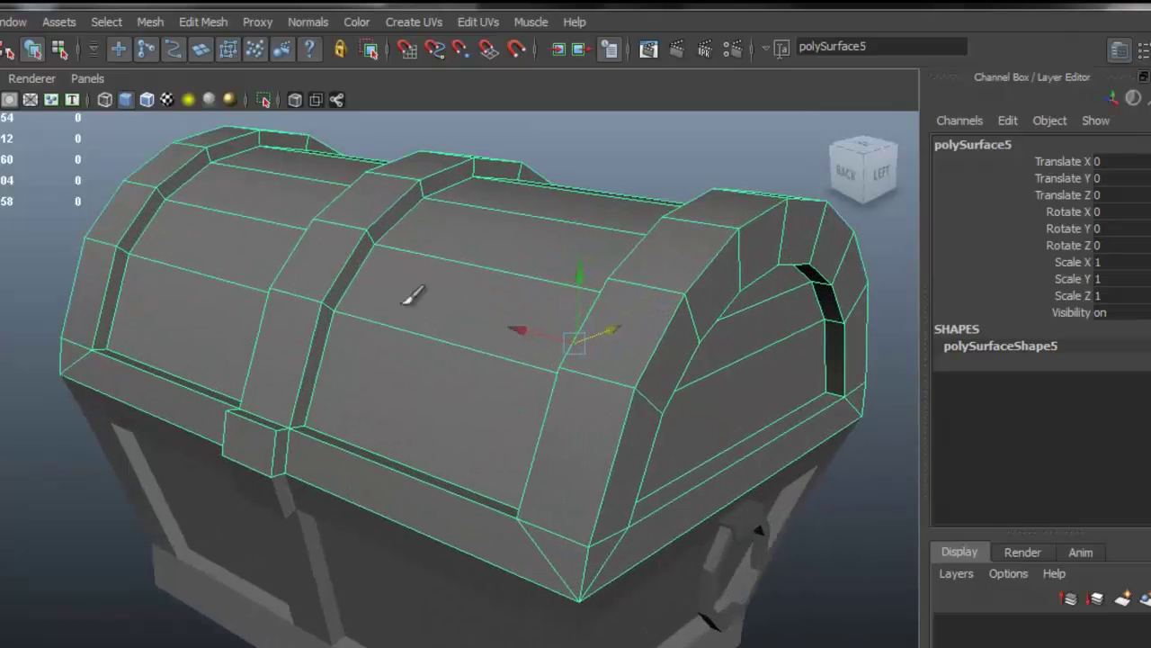
pyautogui.moveTo(418, 213); pyautogui.dragTo(406, 268, button='right')
pyautogui.keyDown('alt'); pyautogui.moveTo(424, 360); pyautogui.dragTo(494, 399); pyautogui.keyUp('alt')
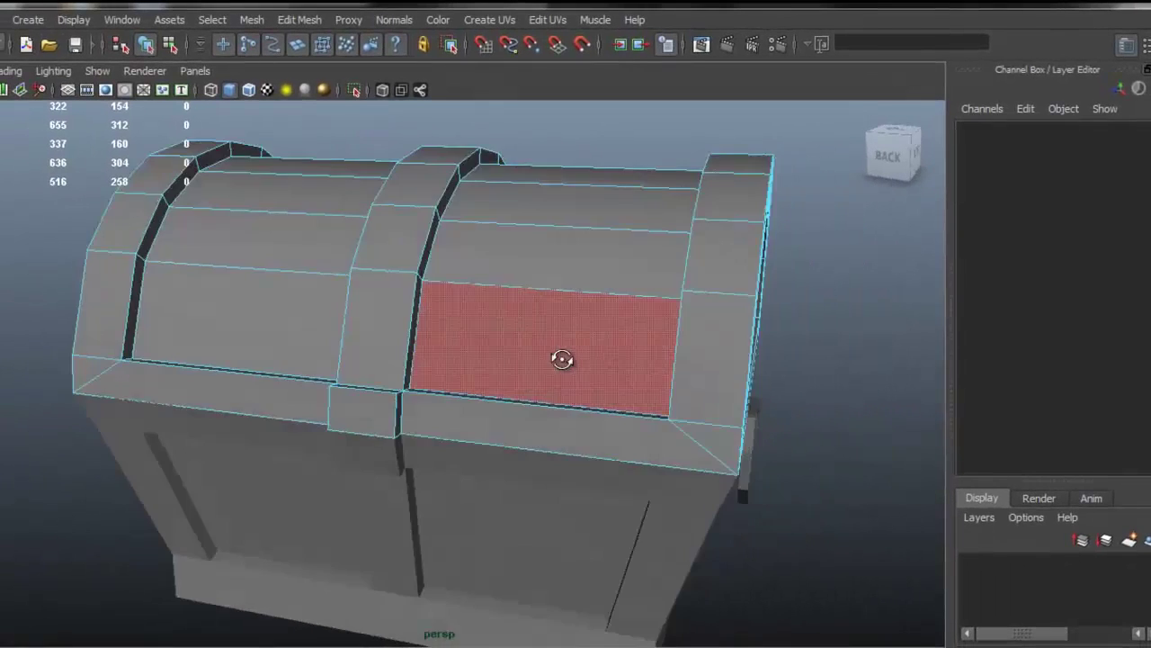
pyautogui.keyDown('alt'); pyautogui.moveTo(562, 359); pyautogui.dragTo(591, 420); pyautogui.keyUp('alt')
pyautogui.click(590, 419)
pyautogui.keyDown('shift'); pyautogui.click(421, 409); pyautogui.keyUp('shift')
pyautogui.moveTo(420, 413)
pyautogui.mouseDown()
pyautogui.moveTo(240, 400)
pyautogui.moveTo(86, 281)
pyautogui.moveTo(98, 348)
pyautogui.mouseUp()
pyautogui.moveTo(106, 260)
pyautogui.mouseDown()
pyautogui.moveTo(143, 216)
pyautogui.moveTo(420, 216)
pyautogui.moveTo(404, 380)
pyautogui.moveTo(580, 377)
pyautogui.moveTo(442, 209)
pyautogui.mouseUp()
pyautogui.moveTo(500, 148)
pyautogui.mouseDown()
pyautogui.moveTo(689, 185)
pyautogui.moveTo(744, 426)
pyautogui.mouseUp()
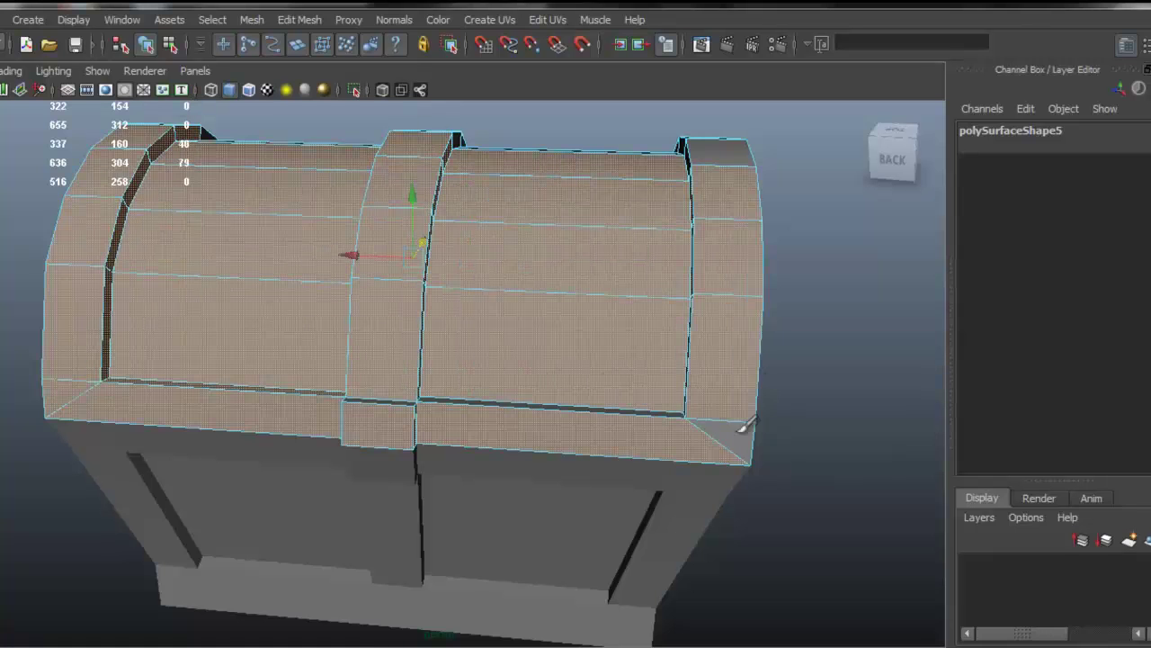
# Extend the face selection to the side faces of the raised bands and the panels over the lid's top
pyautogui.moveTo(452, 341)
pyautogui.keyDown('alt'); pyautogui.mouseDown()
pyautogui.moveTo(390, 362)
pyautogui.moveTo(358, 331)
pyautogui.mouseUp(); pyautogui.keyUp('alt')
pyautogui.moveTo(358, 331)
pyautogui.mouseDown()
pyautogui.moveTo(379, 384)
pyautogui.moveTo(366, 370)
pyautogui.mouseUp()
pyautogui.click(532, 218)
pyautogui.keyDown('alt'); pyautogui.moveTo(571, 291); pyautogui.dragTo(531, 378); pyautogui.keyUp('alt')
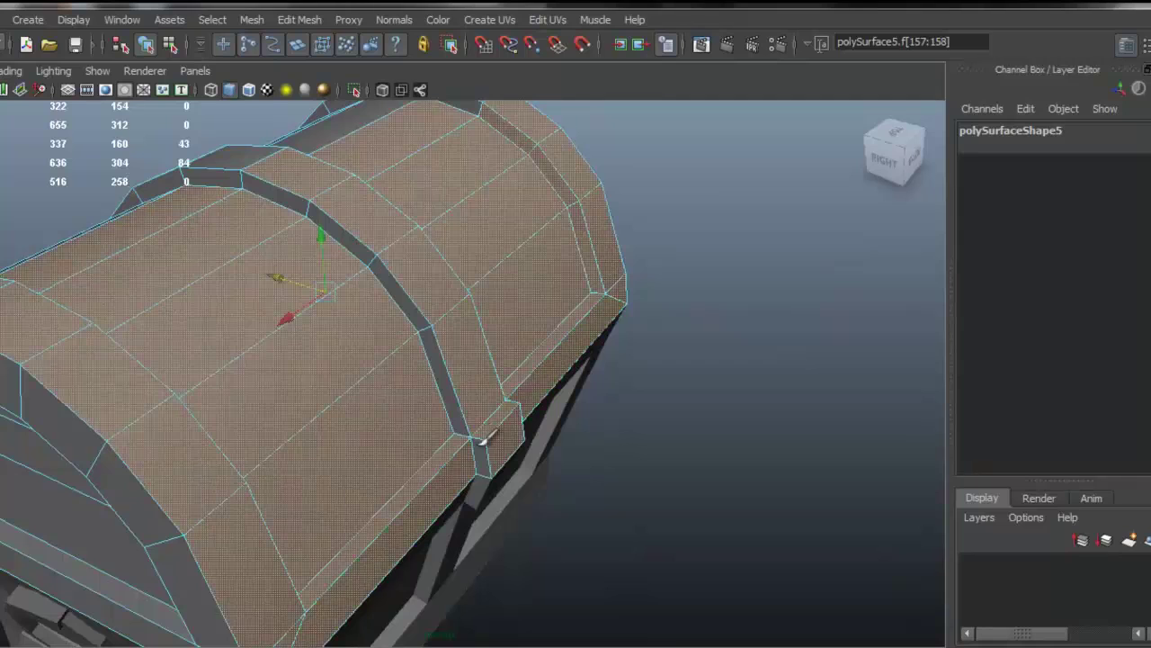
pyautogui.keyDown('alt'); pyautogui.moveTo(366, 226); pyautogui.dragTo(308, 293); pyautogui.keyUp('alt')
pyautogui.keyDown('shift'); pyautogui.click(432, 313); pyautogui.keyUp('shift')
pyautogui.keyDown('alt'); pyautogui.moveTo(431, 313); pyautogui.dragTo(465, 303); pyautogui.keyUp('alt')
pyautogui.keyDown('alt'); pyautogui.moveTo(548, 265); pyautogui.dragTo(382, 286); pyautogui.keyUp('alt')
pyautogui.moveTo(514, 290)
pyautogui.keyDown('alt'); pyautogui.mouseDown(button='middle')
pyautogui.moveTo(532, 306)
pyautogui.moveTo(433, 261)
pyautogui.mouseUp(button='middle'); pyautogui.keyUp('alt')
pyautogui.moveTo(469, 241)
pyautogui.keyDown('shift'); pyautogui.mouseDown()
pyautogui.moveTo(442, 271)
pyautogui.moveTo(638, 212)
pyautogui.moveTo(671, 224)
pyautogui.moveTo(620, 369)
pyautogui.moveTo(717, 303)
pyautogui.mouseUp(); pyautogui.keyUp('shift')
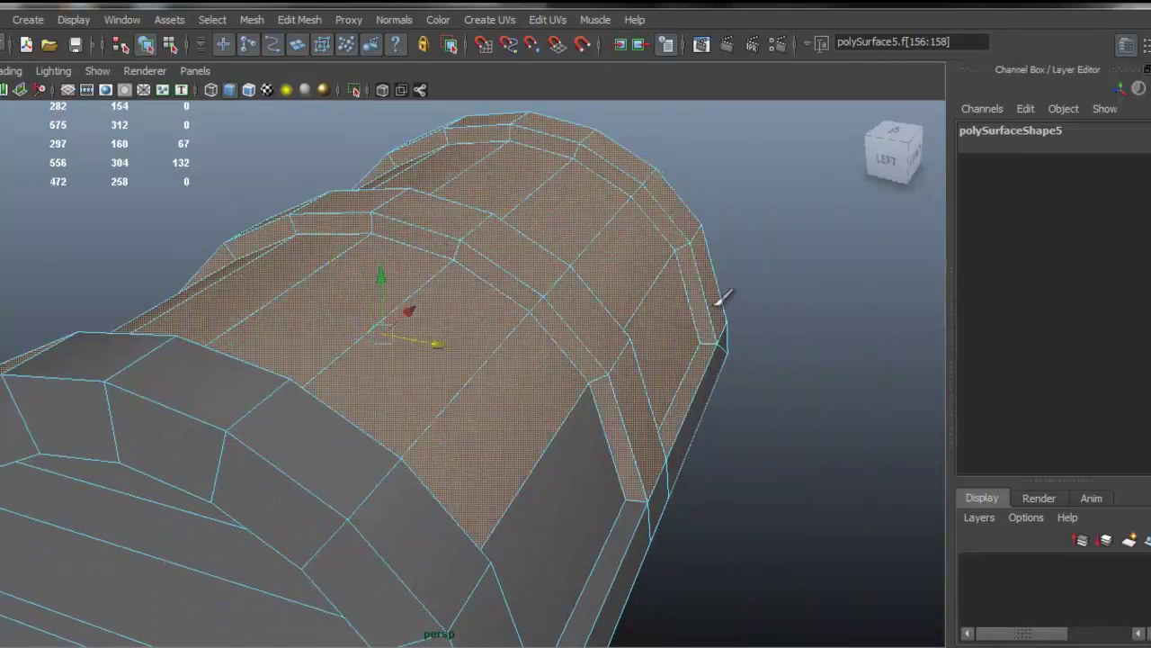
# Add the lid's front panels, front lower rim and remaining band faces to the selection, leaving out the flat ends
pyautogui.keyDown('alt'); pyautogui.moveTo(619, 393); pyautogui.dragTo(404, 373); pyautogui.keyUp('alt')
pyautogui.moveTo(232, 325)
pyautogui.mouseDown()
pyautogui.moveTo(141, 354)
pyautogui.moveTo(54, 352)
pyautogui.moveTo(179, 411)
pyautogui.mouseUp()
pyautogui.moveTo(368, 430); pyautogui.dragTo(589, 438)
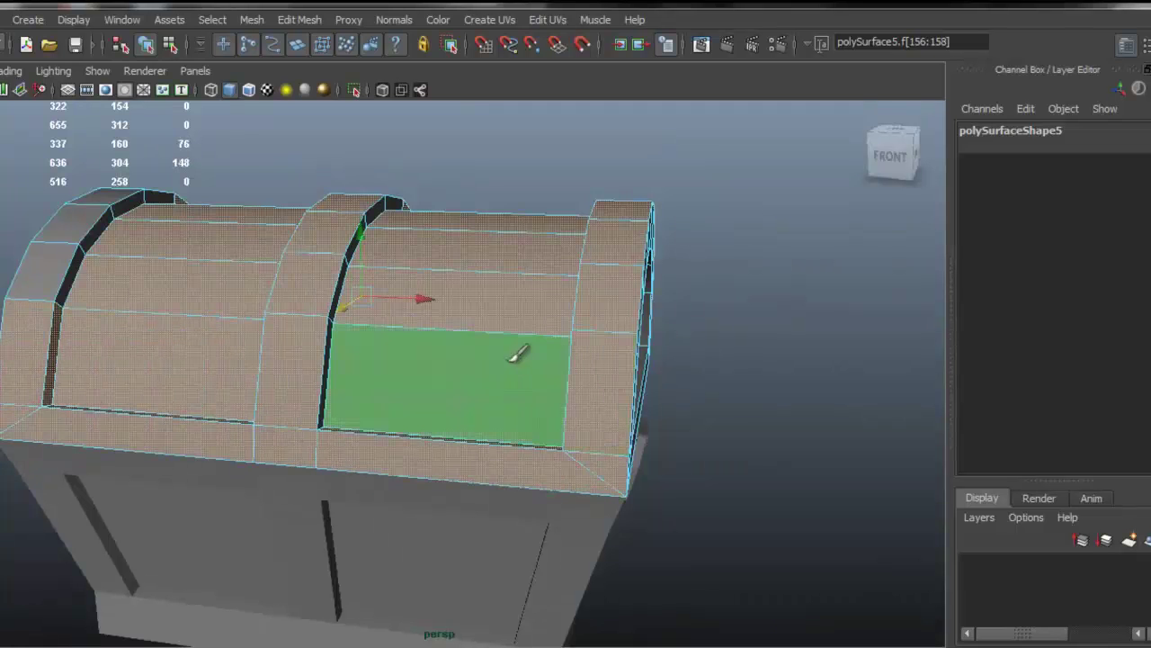
pyautogui.keyDown('alt'); pyautogui.moveTo(513, 358); pyautogui.dragTo(318, 420); pyautogui.keyUp('alt')
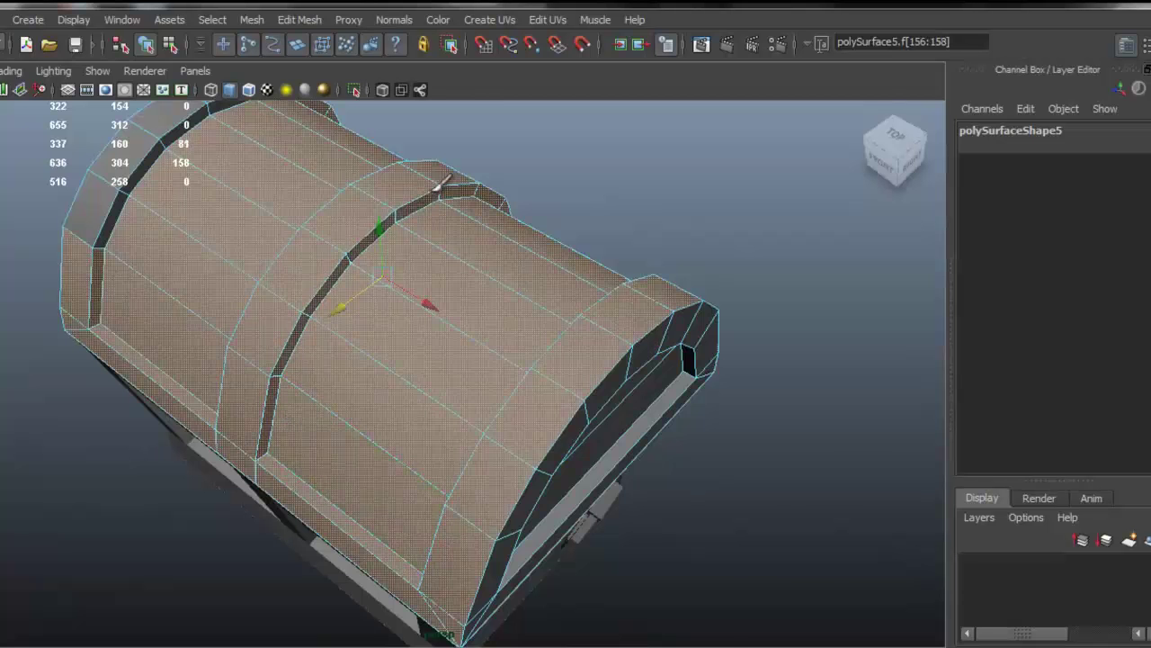
pyautogui.keyDown('alt'); pyautogui.moveTo(357, 273); pyautogui.dragTo(435, 335); pyautogui.keyUp('alt')
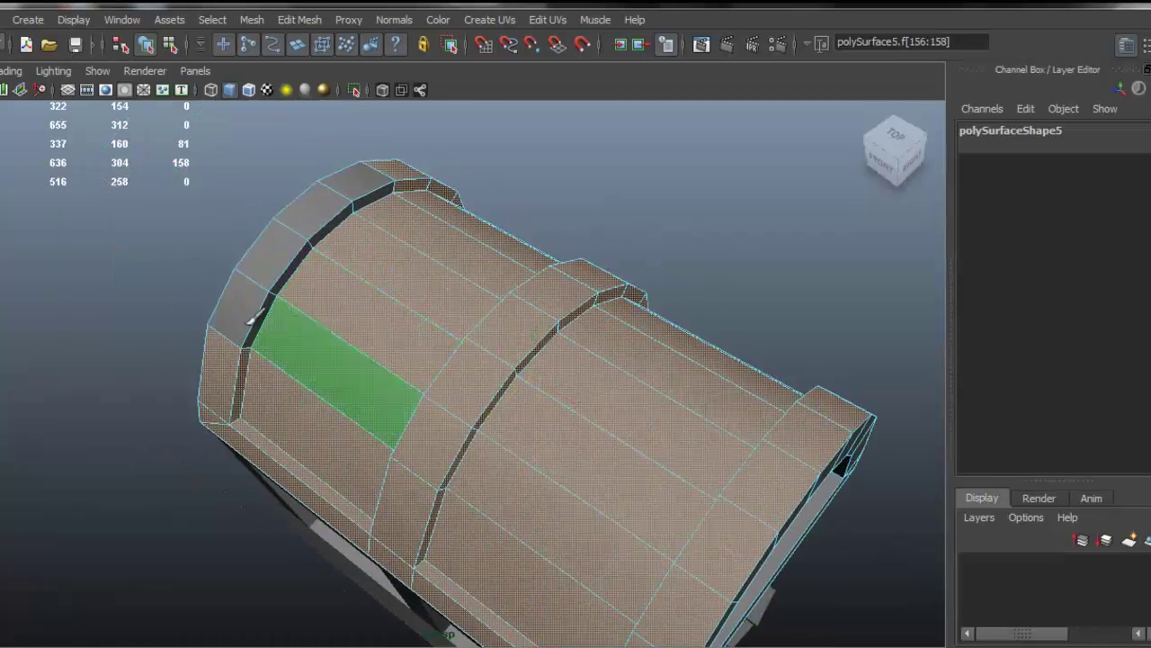
pyautogui.keyDown('alt'); pyautogui.moveTo(621, 316); pyautogui.dragTo(247, 264); pyautogui.keyUp('alt')
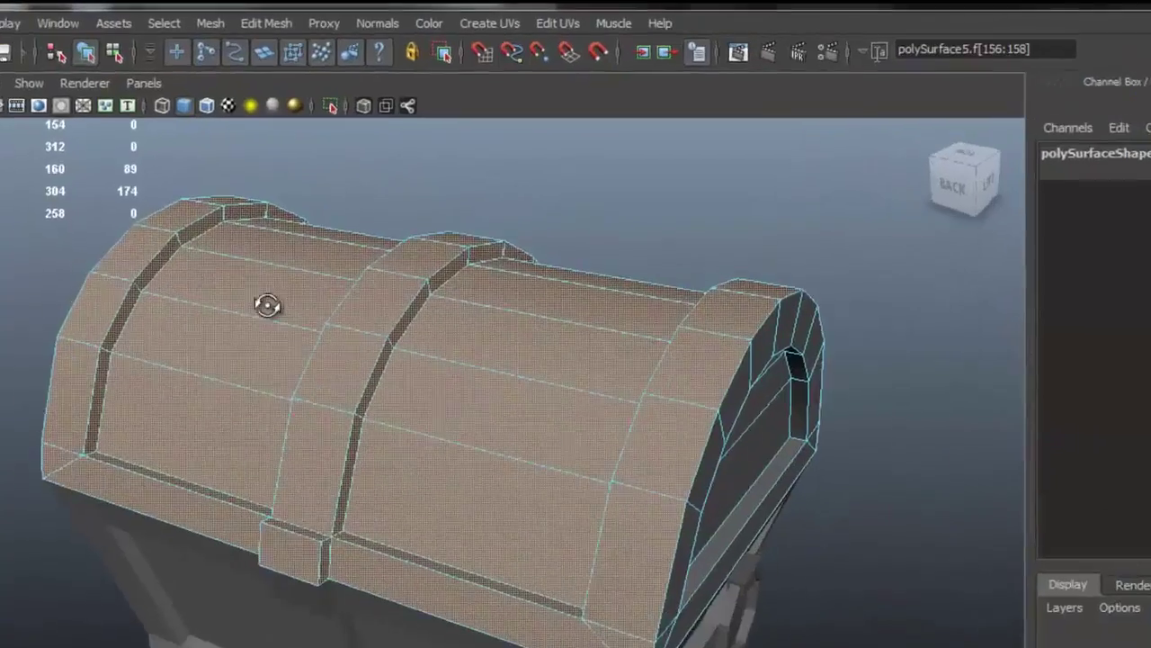
# Turn textured display back on and apply Cylindrical Mapping to the selected lid faces
pyautogui.keyDown('alt'); pyautogui.moveTo(268, 306); pyautogui.dragTo(427, 319); pyautogui.keyUp('alt')
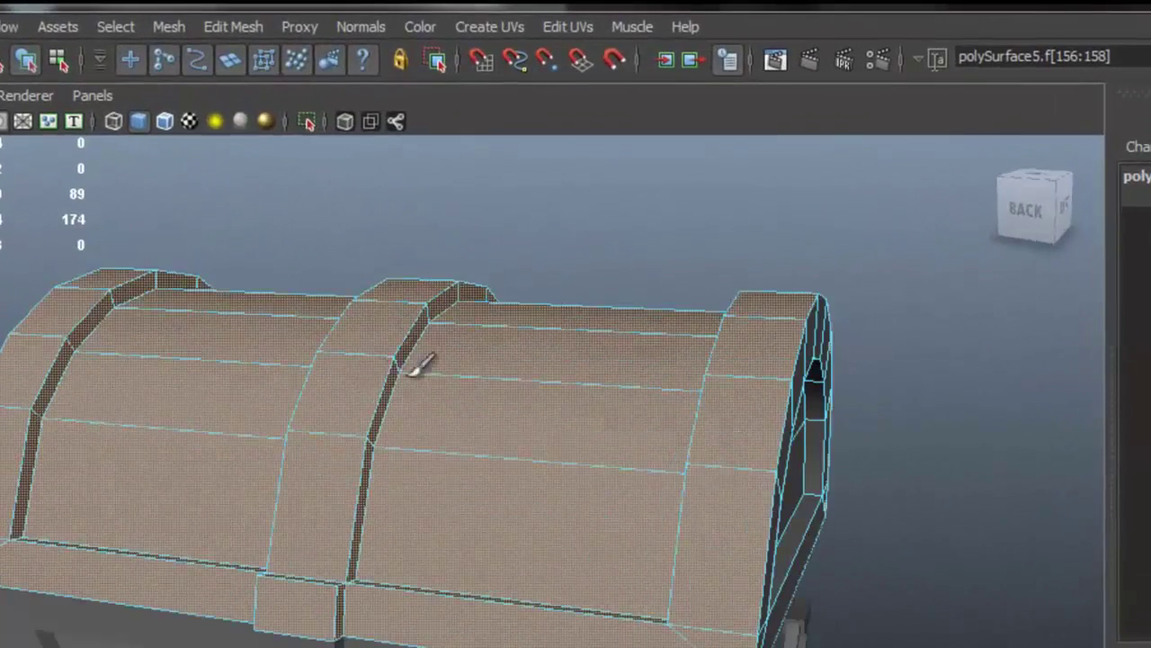
pyautogui.click(190, 121)
pyautogui.keyDown('alt'); pyautogui.moveTo(305, 313); pyautogui.dragTo(346, 352); pyautogui.keyUp('alt')
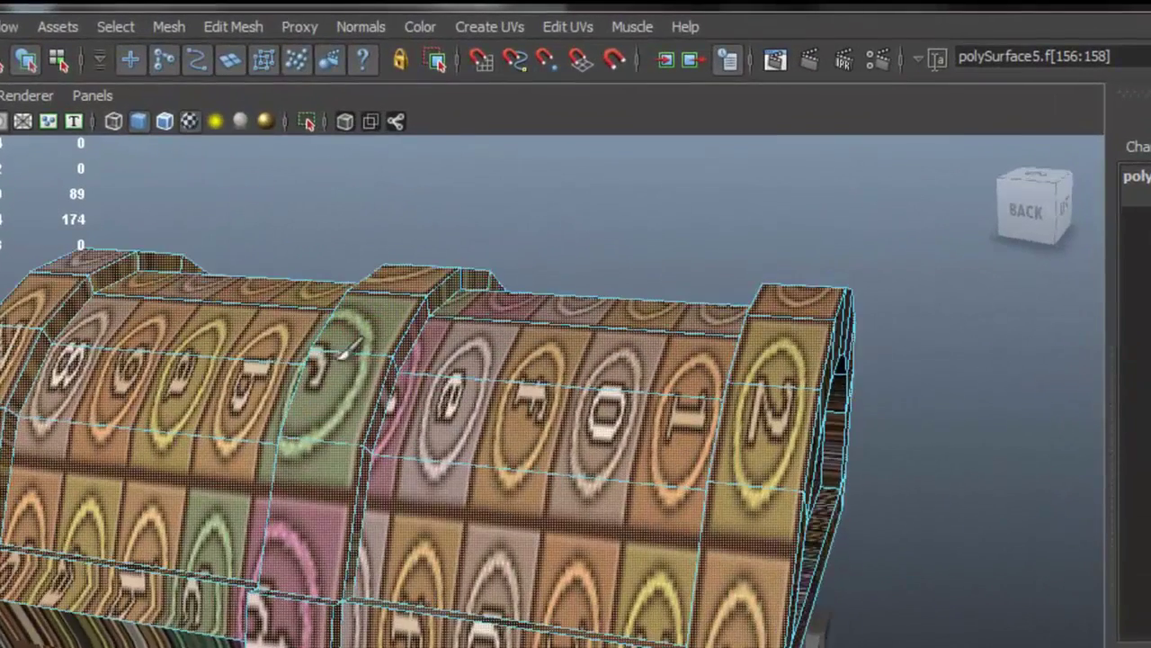
pyautogui.click(484, 23)
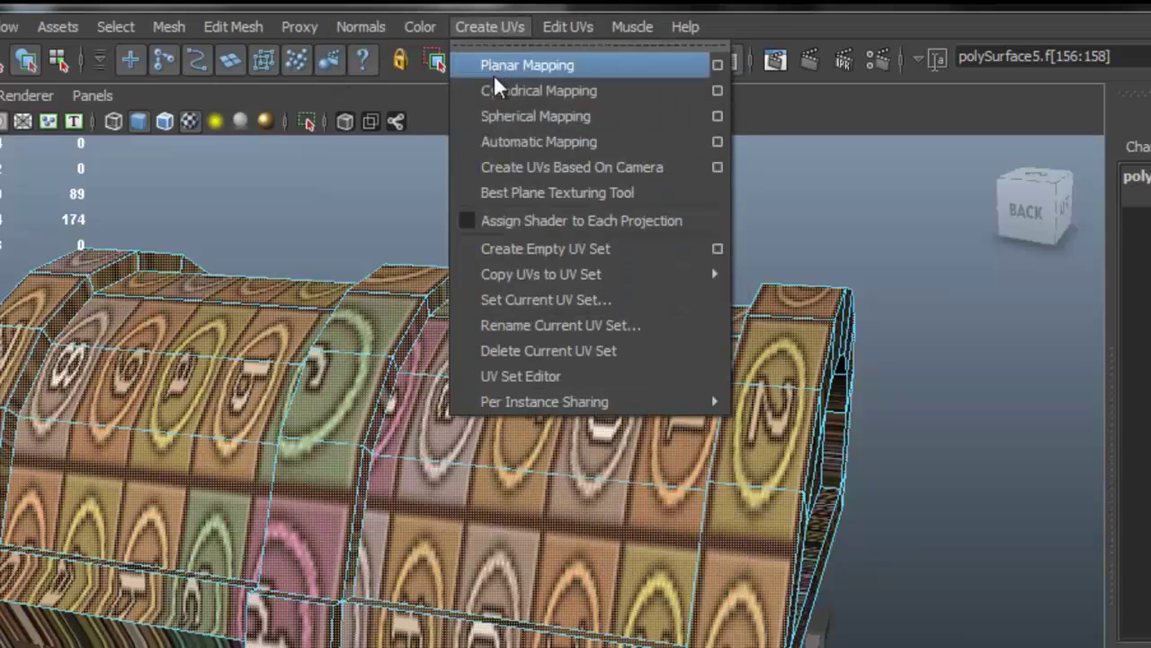
pyautogui.click(627, 91)
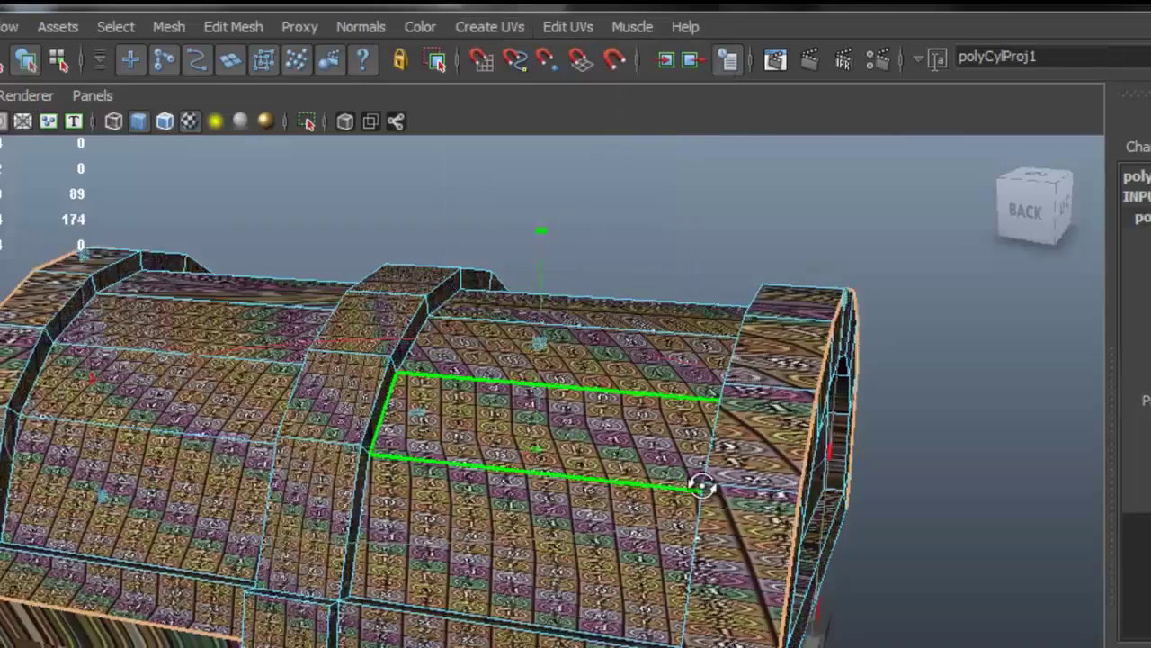
# Undo the cylindrical projection and reapply Cylindrical Mapping to the selected lid faces
pyautogui.keyDown('alt'); pyautogui.moveTo(702, 486); pyautogui.dragTo(540, 449); pyautogui.keyUp('alt')
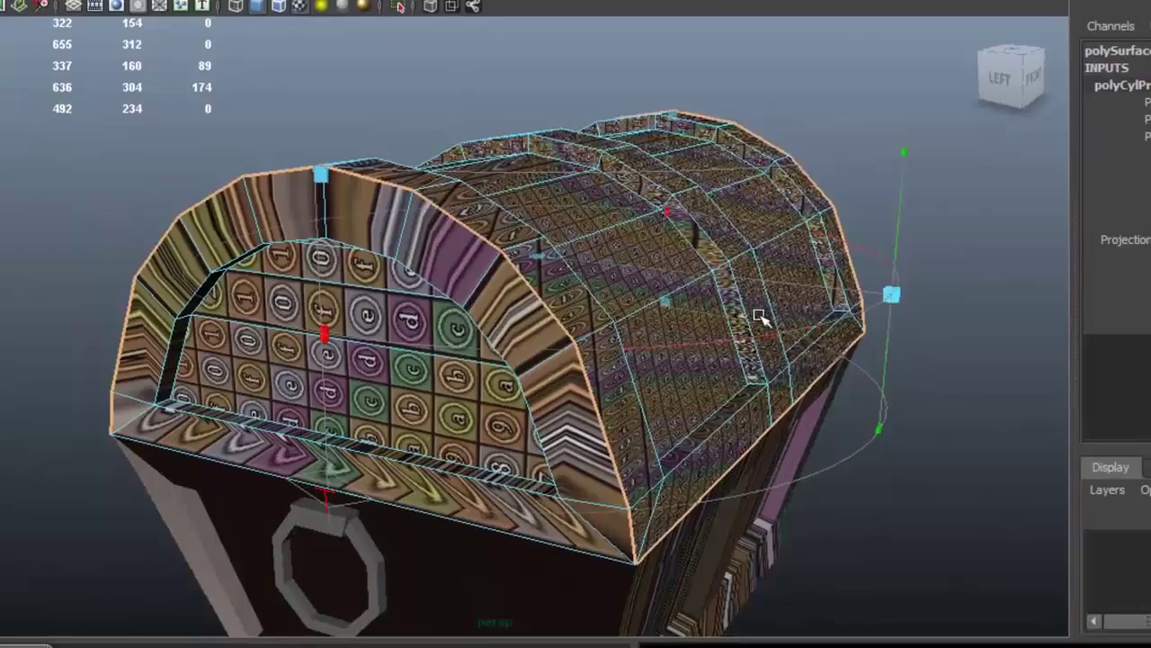
pyautogui.keyDown('alt'); pyautogui.moveTo(760, 316); pyautogui.dragTo(515, 169); pyautogui.keyUp('alt')
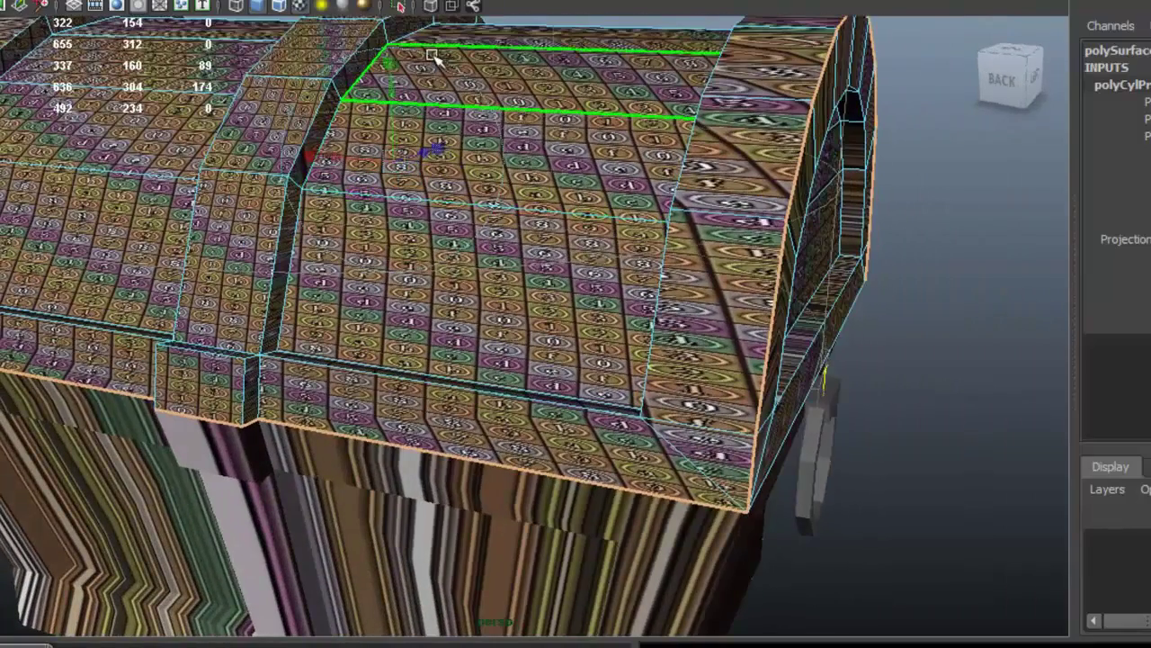
pyautogui.keyDown('alt'); pyautogui.moveTo(488, 77); pyautogui.dragTo(596, 184); pyautogui.keyUp('alt')
pyautogui.hotkey('ctrl', 'z')
pyautogui.keyDown('alt'); pyautogui.moveTo(702, 252); pyautogui.dragTo(612, 261); pyautogui.keyUp('alt')
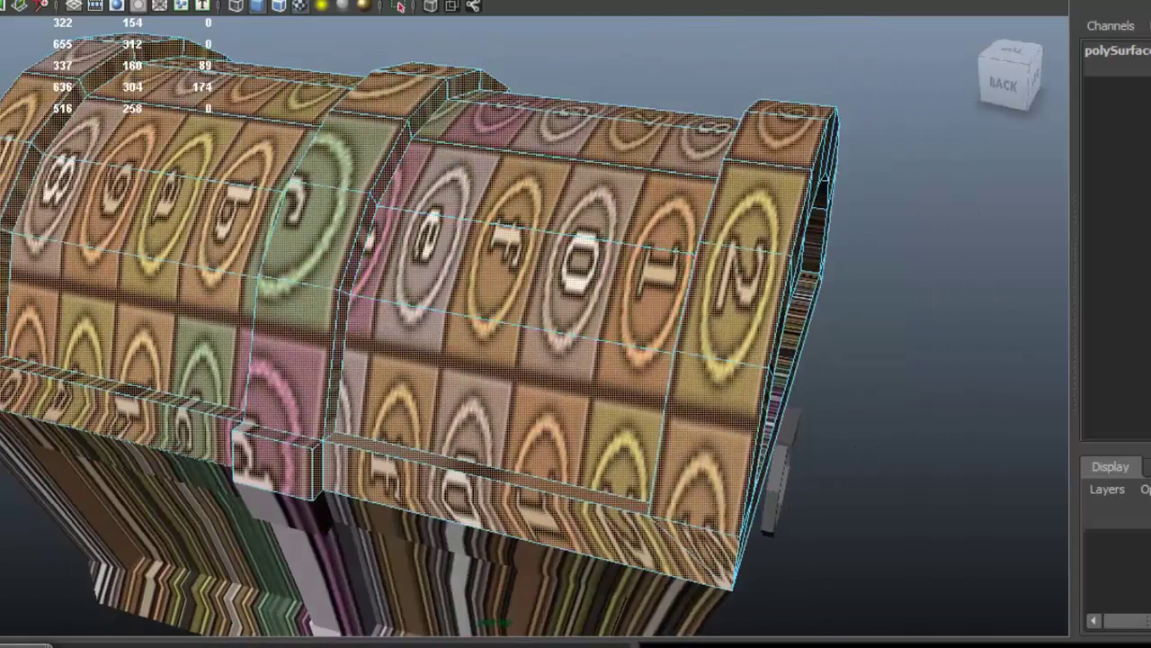
pyautogui.click(540, 1)
pyautogui.click(593, 1)
# Set the cylindrical projection's Rotate Z to 90 so its axis runs along the length of the lid
pyautogui.keyDown('alt'); pyautogui.moveTo(615, 286); pyautogui.dragTo(309, 404); pyautogui.keyUp('alt')
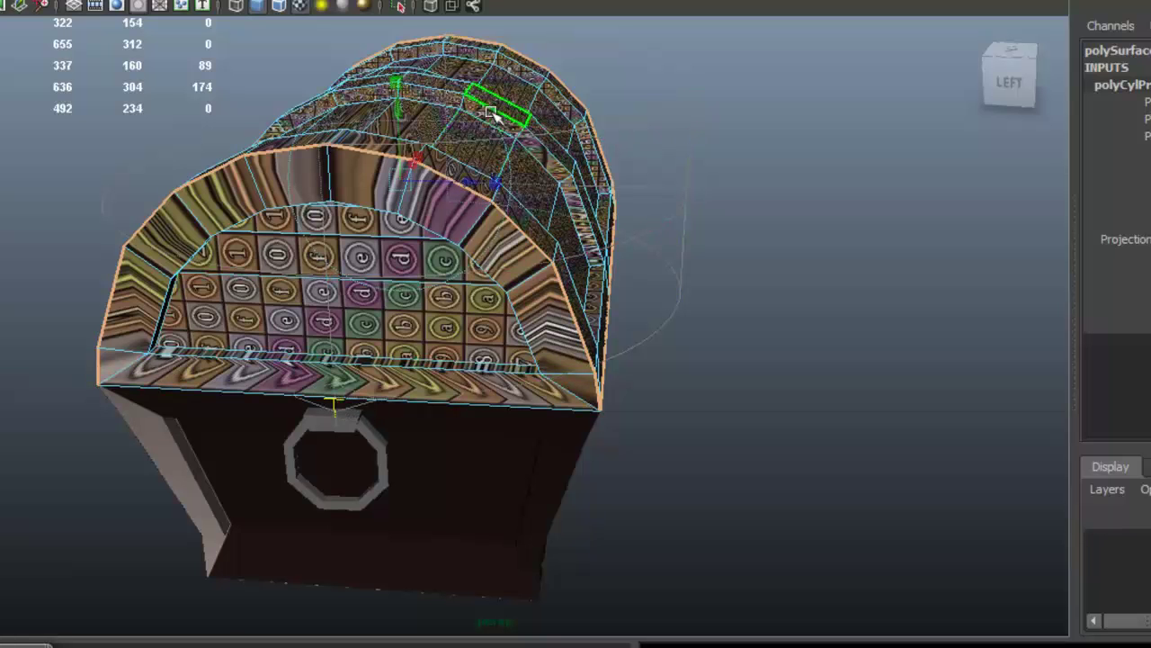
pyautogui.keyDown('alt'); pyautogui.moveTo(515, 144); pyautogui.dragTo(423, 116); pyautogui.keyUp('alt')
pyautogui.keyDown('alt'); pyautogui.moveTo(423, 116); pyautogui.dragTo(280, 101, button='right'); pyautogui.keyUp('alt')
pyautogui.moveTo(512, 161); pyautogui.dragTo(586, 257)
pyautogui.doubleClick(1129, 273)
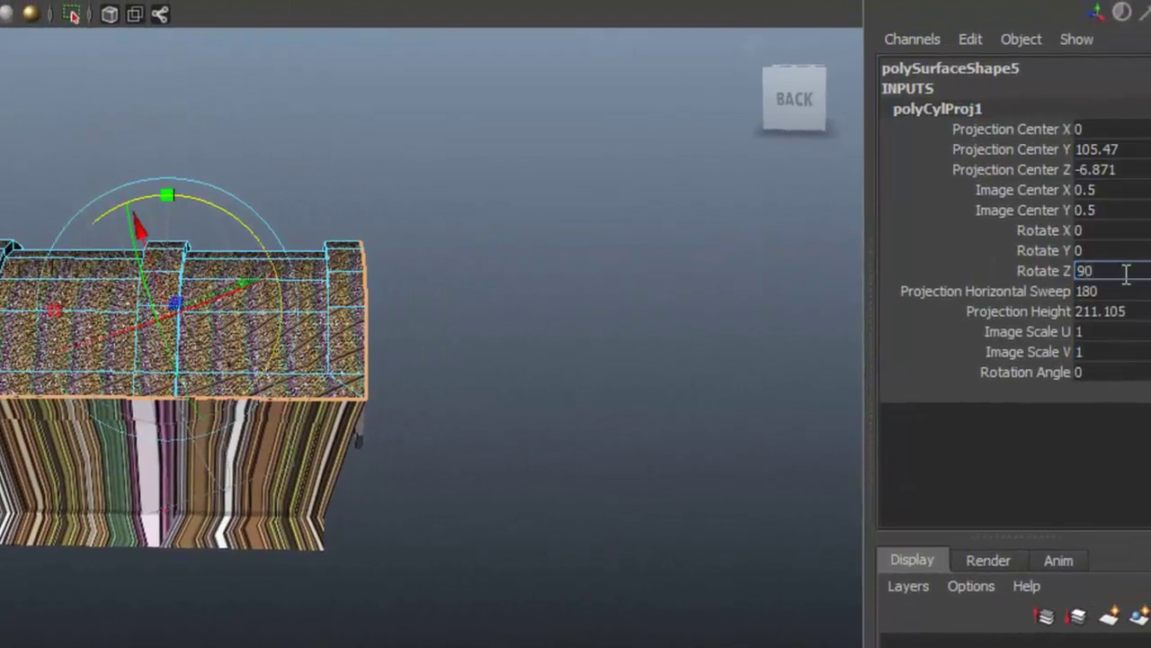
pyautogui.write('90')
pyautogui.press('Return')
# Open the lid's layout in the UV Texture Editor and resize its window so the 3D view stays usable beside it
pyautogui.keyDown('alt'); pyautogui.moveTo(364, 251); pyautogui.dragTo(92, 291); pyautogui.keyUp('alt')
pyautogui.keyDown('alt'); pyautogui.moveTo(93, 290); pyautogui.dragTo(271, 355, button='right'); pyautogui.keyUp('alt')
pyautogui.keyDown('alt'); pyautogui.moveTo(346, 326); pyautogui.dragTo(384, 320); pyautogui.keyUp('alt')
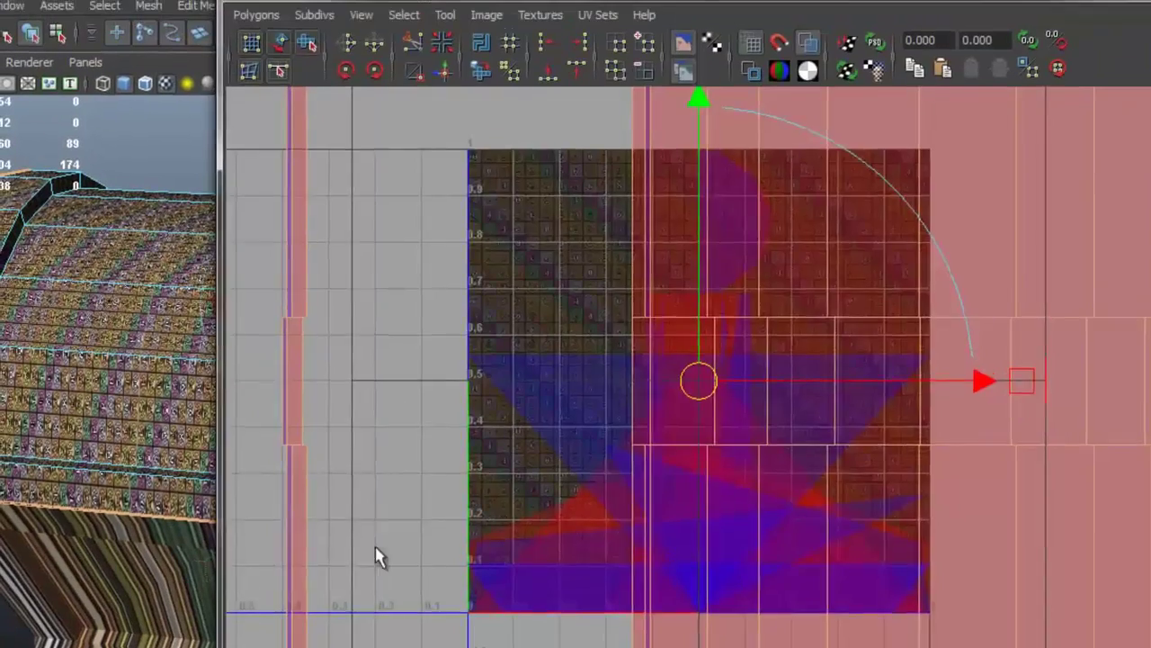
pyautogui.scroll(-5, 698, 444)
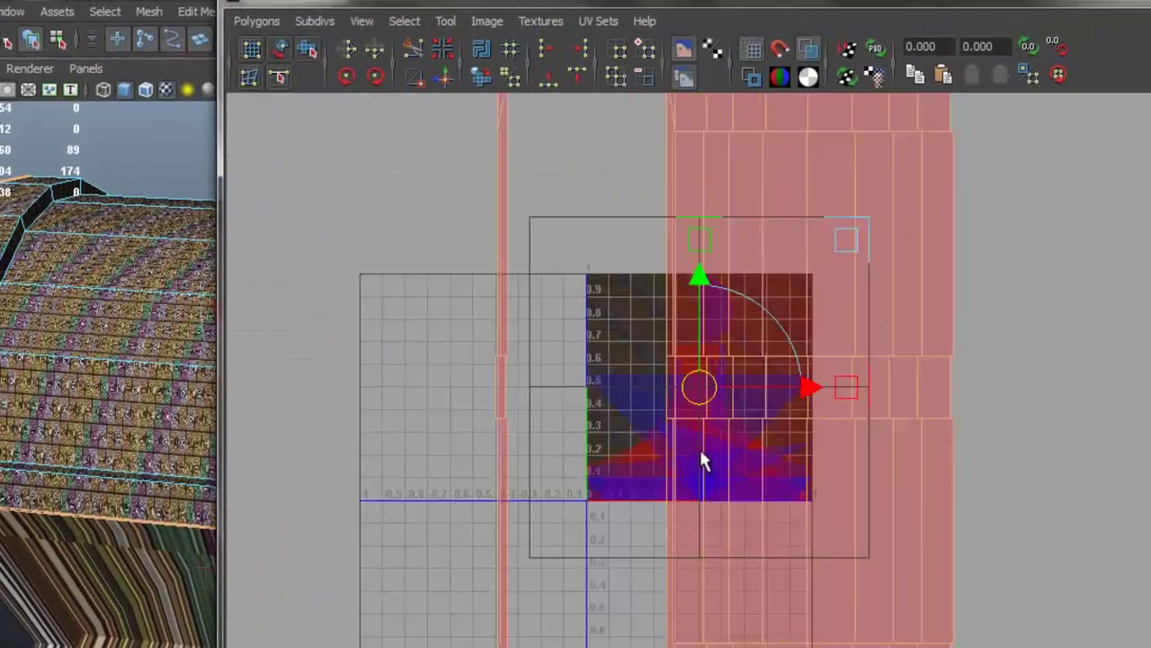
pyautogui.scroll(1, 699, 443)
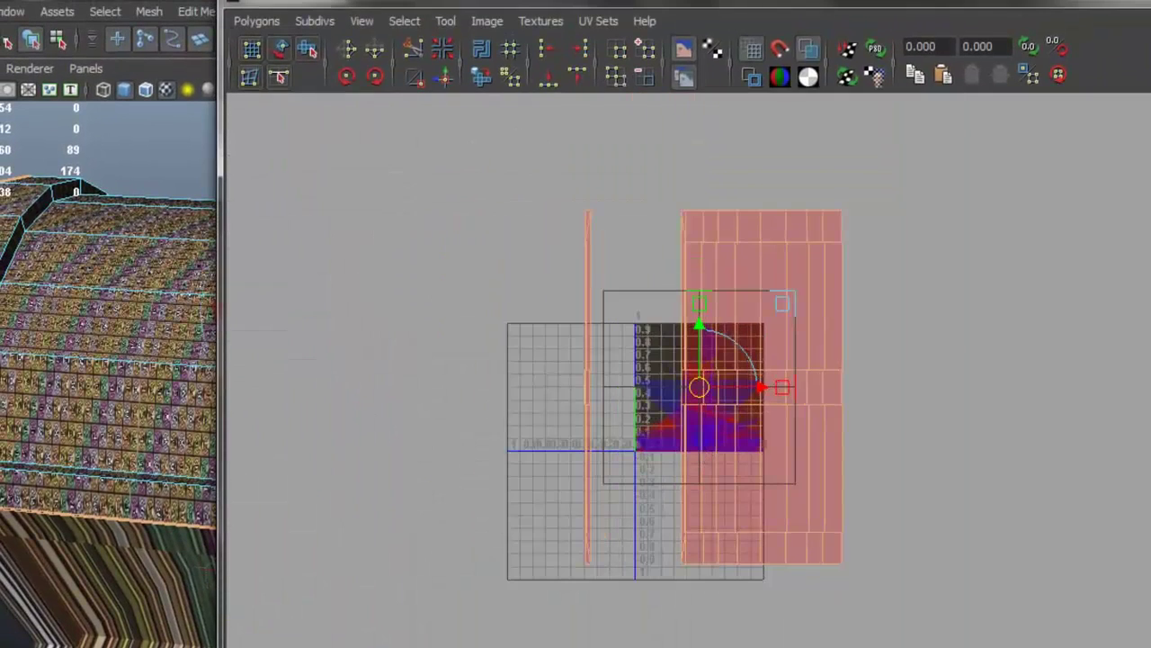
pyautogui.moveTo(220, 324); pyautogui.dragTo(484, 324)
# Rotate the cylindrical projection around the lid's long axis until the split UV strip joins the rest as one continuous shell
pyautogui.keyDown('alt'); pyautogui.moveTo(304, 322); pyautogui.dragTo(167, 264); pyautogui.keyUp('alt')
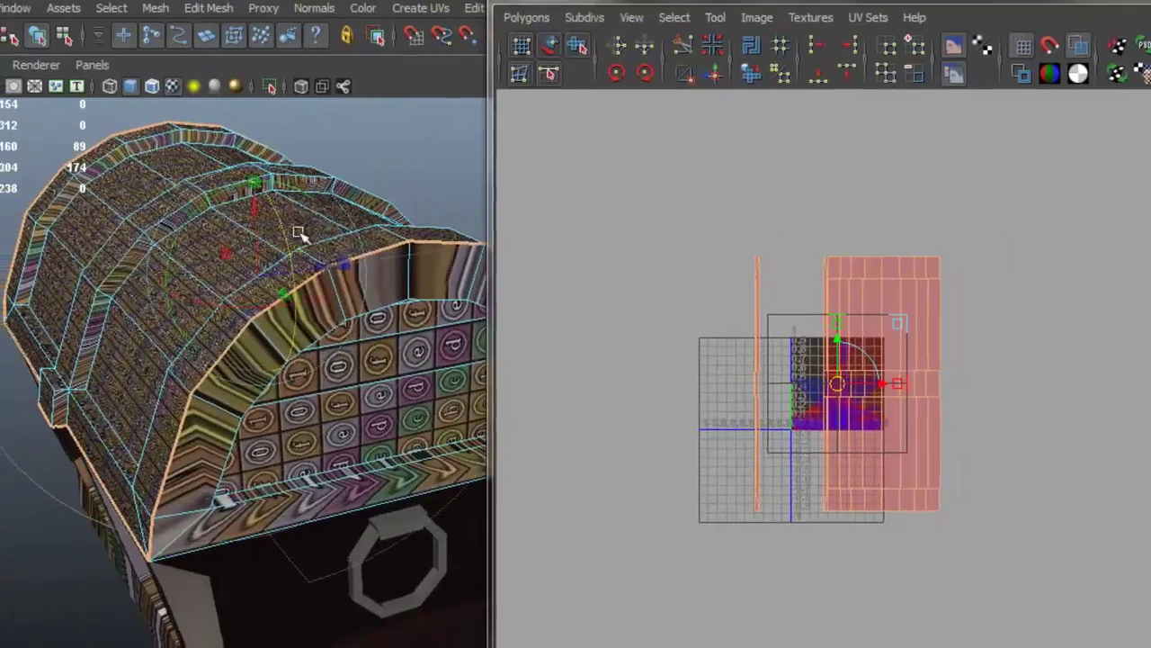
pyautogui.scroll(-4, 291, 234)
pyautogui.keyDown('alt'); pyautogui.moveTo(256, 103); pyautogui.dragTo(322, 346); pyautogui.keyUp('alt')
pyautogui.scroll(3, 932, 288)
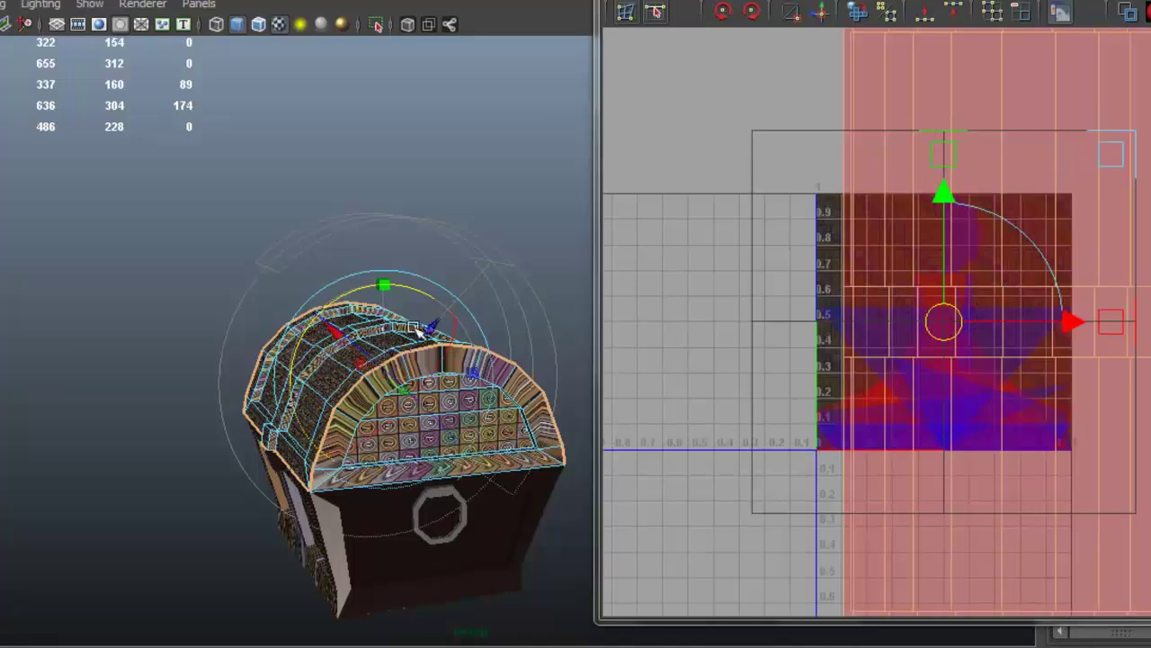
pyautogui.moveTo(343, 294); pyautogui.dragTo(311, 430)
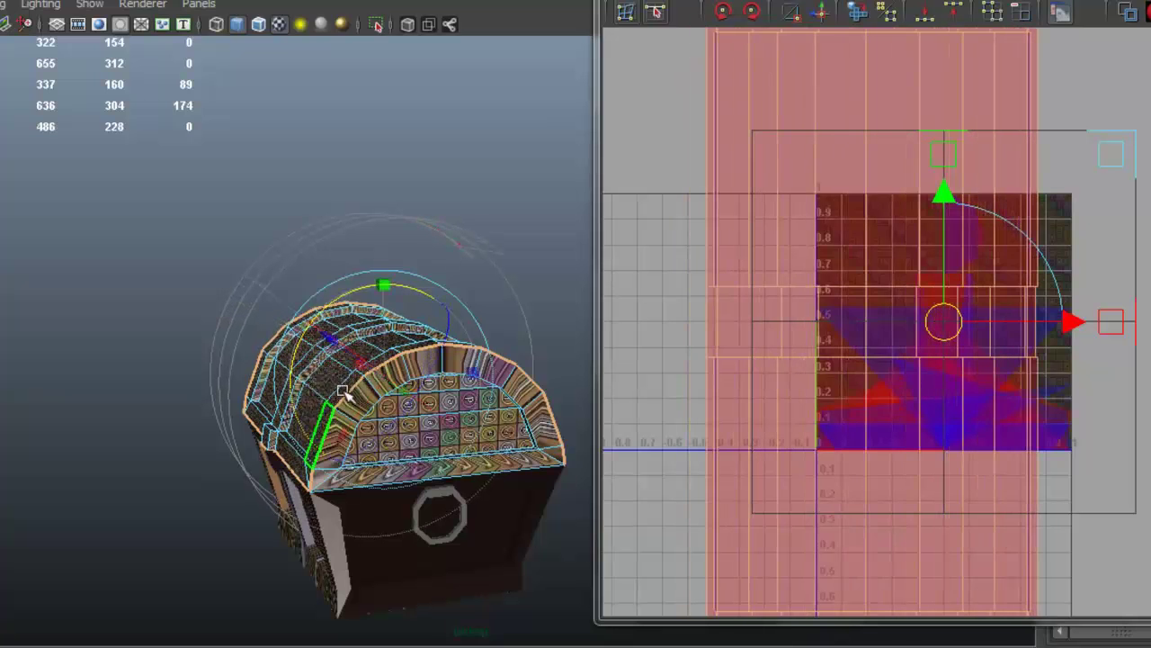
pyautogui.scroll(-3, 852, 269)
pyautogui.scroll(2, 1039, 349)
# Move the lid's projected UV shell along U, clear of the other UVs in the 0–1 texture square
pyautogui.moveTo(1036, 326); pyautogui.dragTo(753, 321)
pyautogui.keyDown('alt'); pyautogui.moveTo(753, 321); pyautogui.dragTo(941, 278, button='middle'); pyautogui.keyUp('alt')
pyautogui.keyDown('alt'); pyautogui.moveTo(941, 278); pyautogui.dragTo(801, 258, button='right'); pyautogui.keyUp('alt')
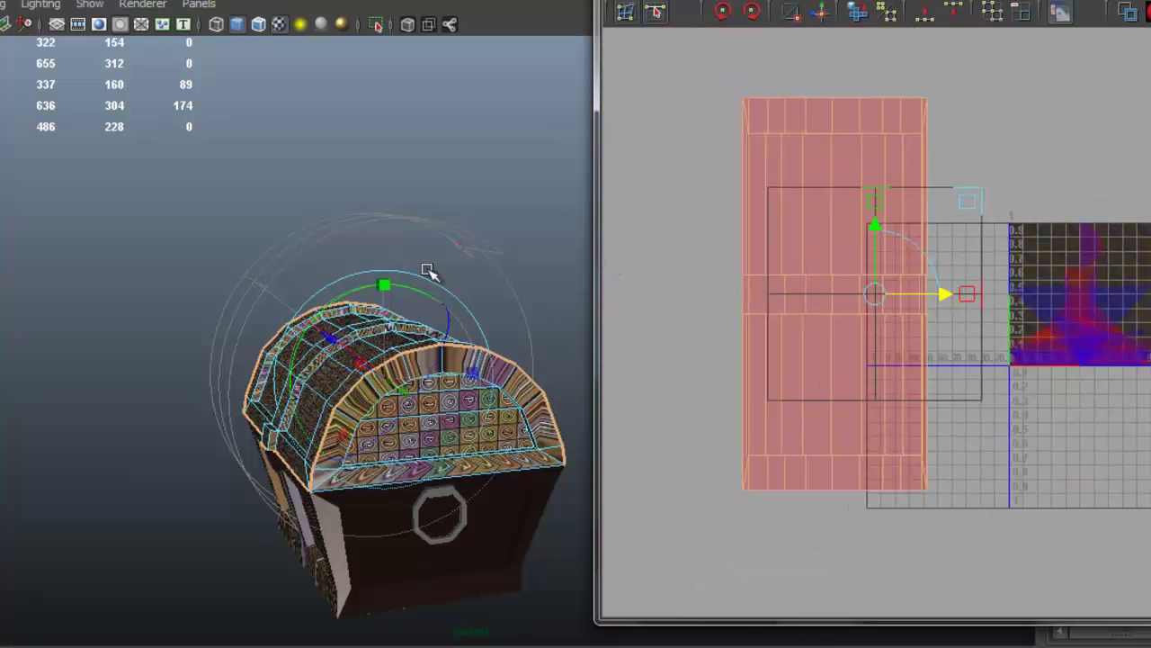
# Leave the projection, select all UVs of the lid's main shell and scale them down uniformly
pyautogui.keyDown('alt'); pyautogui.moveTo(404, 249); pyautogui.dragTo(432, 275); pyautogui.keyUp('alt')
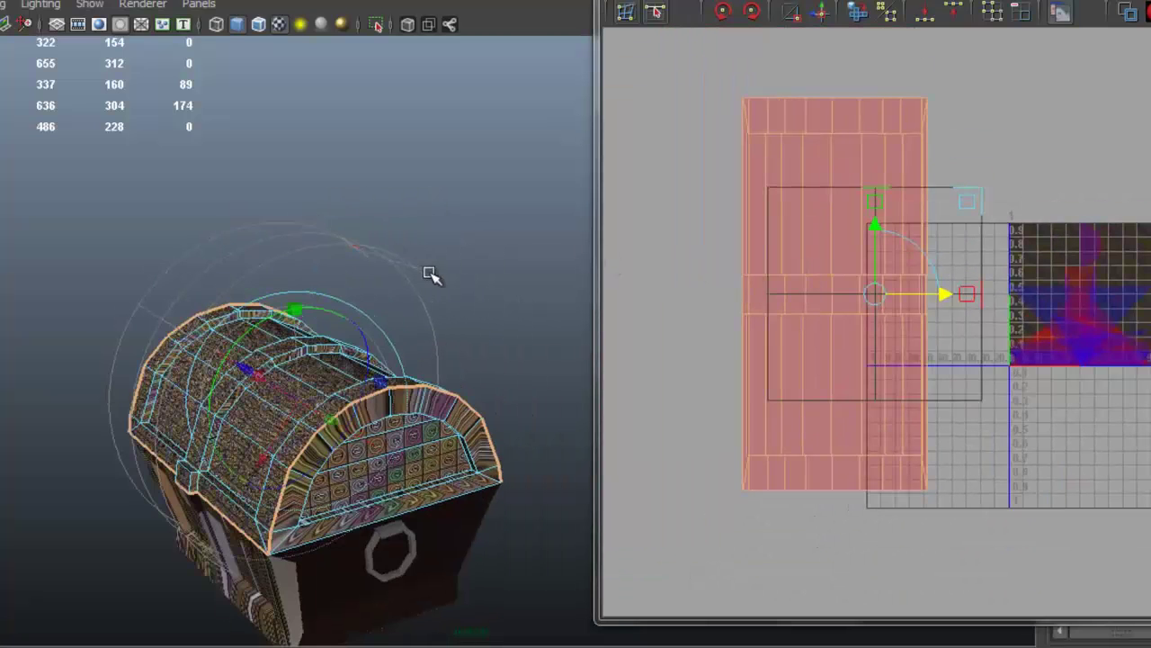
pyautogui.click(369, 313)
pyautogui.moveTo(261, 337); pyautogui.dragTo(358, 266, button='right')
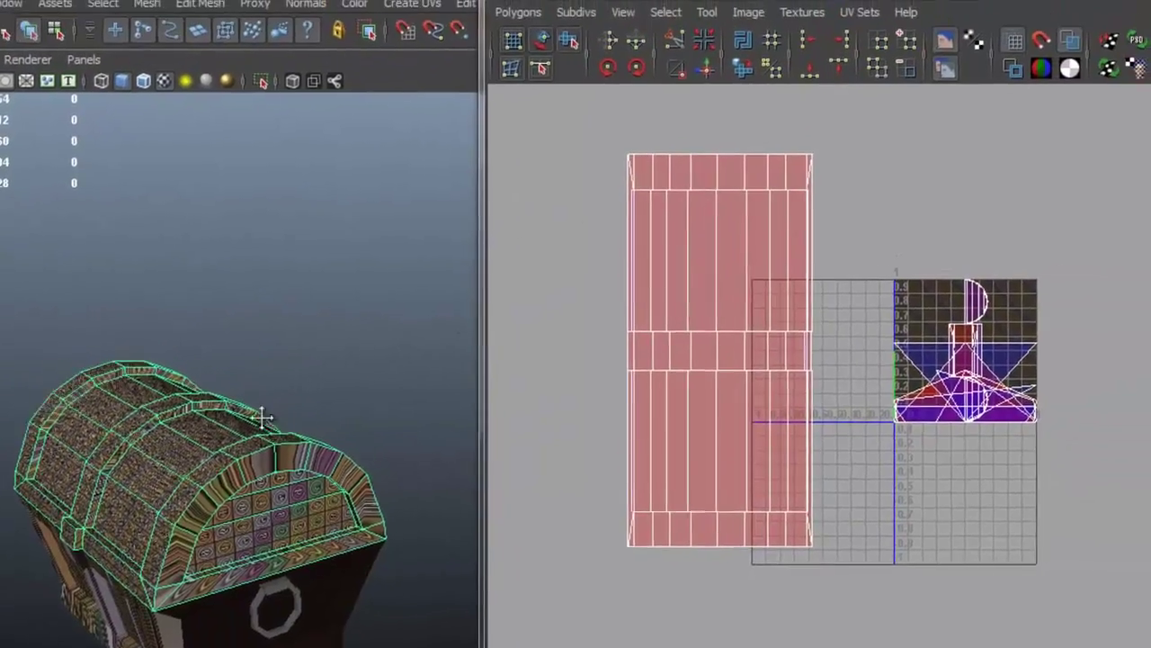
pyautogui.scroll(5, 243, 501)
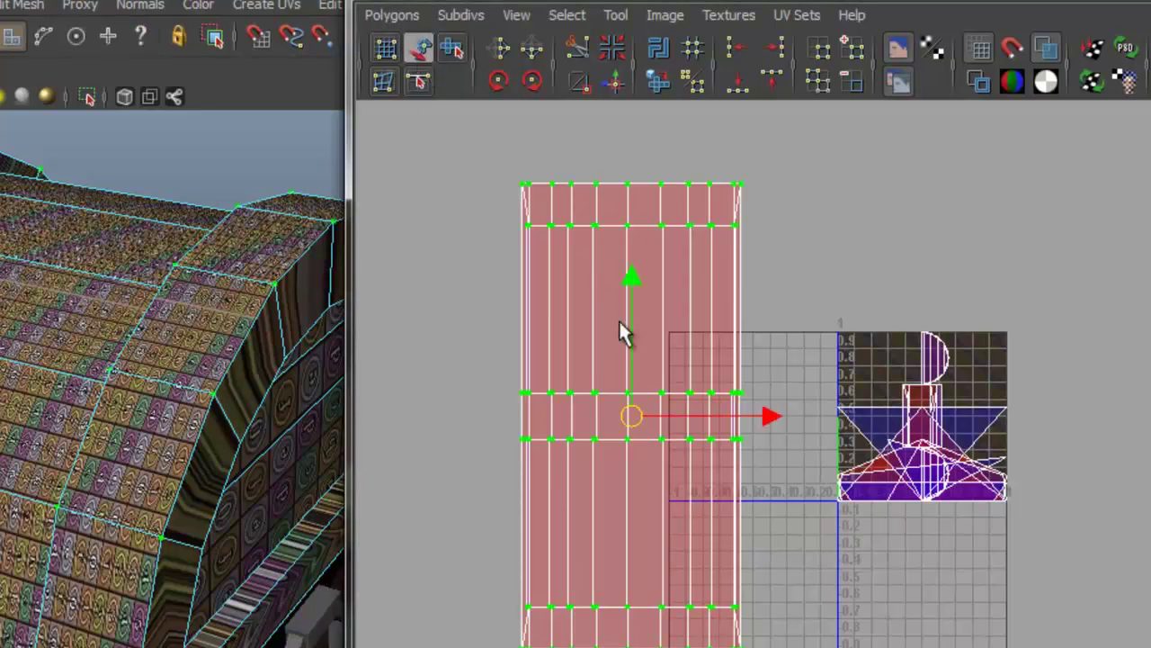
pyautogui.moveTo(630, 416); pyautogui.dragTo(536, 416)
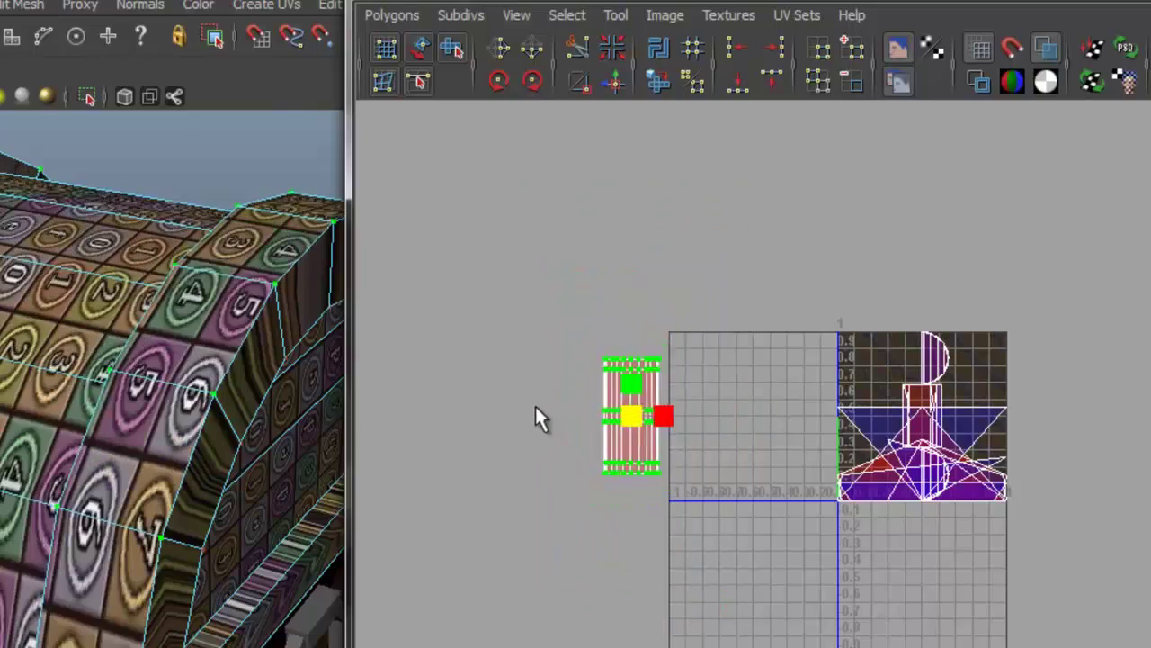
# Stretch the lid shell along U to even out the checker pattern, and shrink the shell uniformly
pyautogui.keyDown('alt'); pyautogui.moveTo(54, 387); pyautogui.dragTo(1, 414); pyautogui.keyUp('alt')
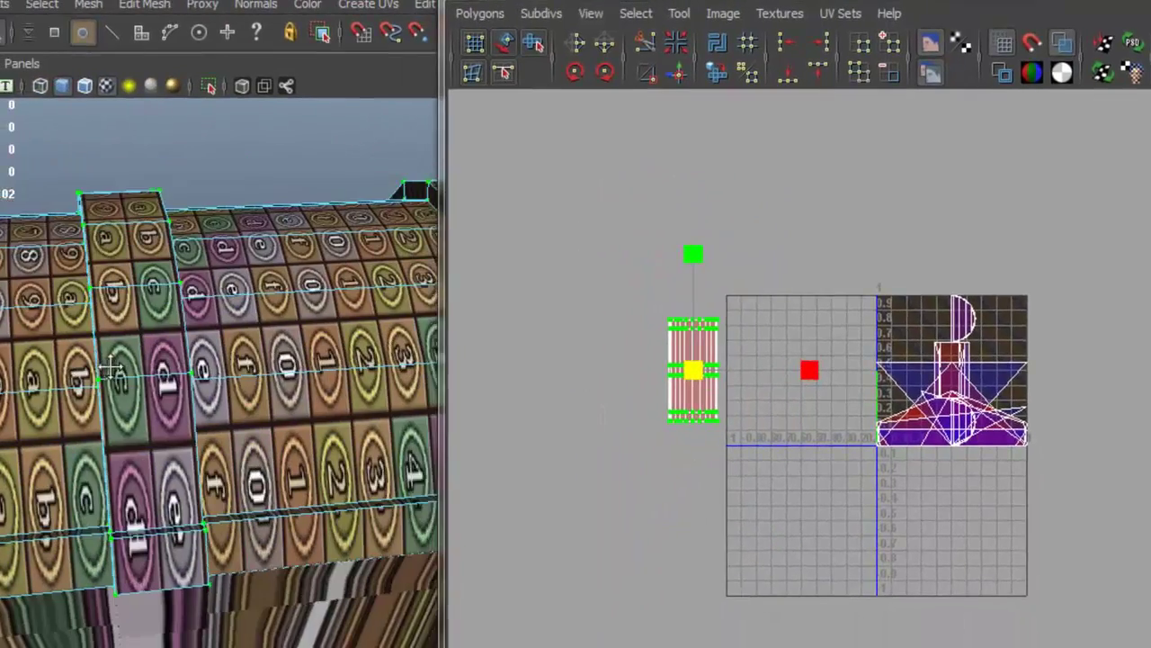
pyautogui.scroll(3, 681, 346)
pyautogui.keyDown('alt'); pyautogui.moveTo(606, 318); pyautogui.dragTo(785, 365, button='middle'); pyautogui.keyUp('alt')
pyautogui.moveTo(774, 365); pyautogui.dragTo(917, 366)
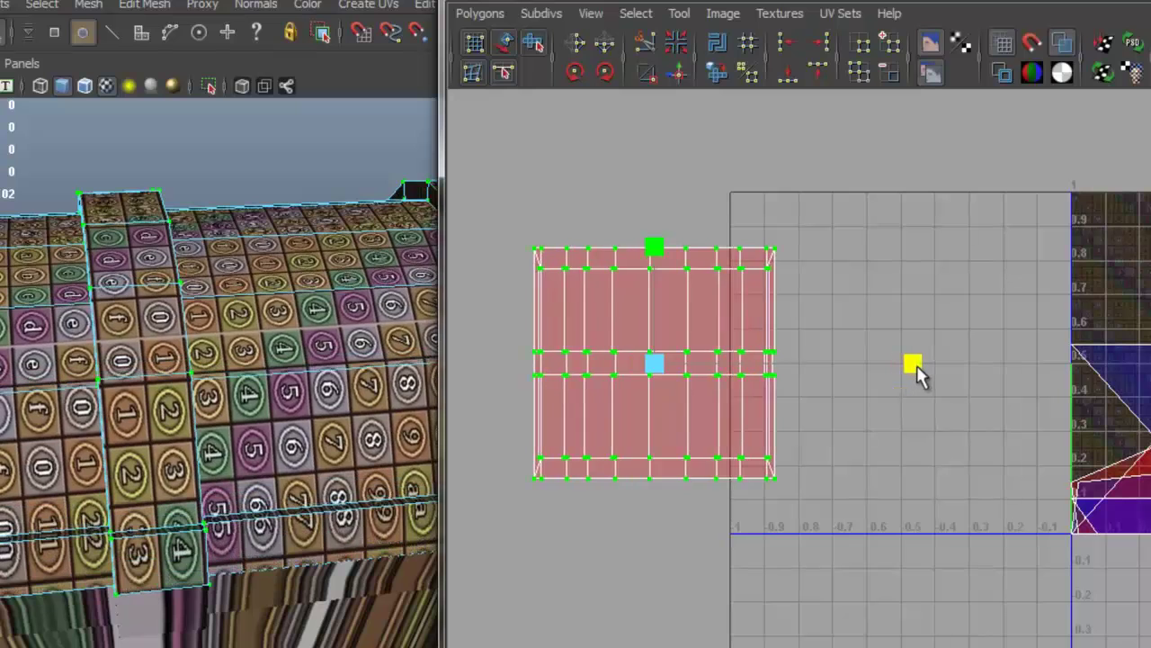
pyautogui.moveTo(779, 370); pyautogui.dragTo(817, 373)
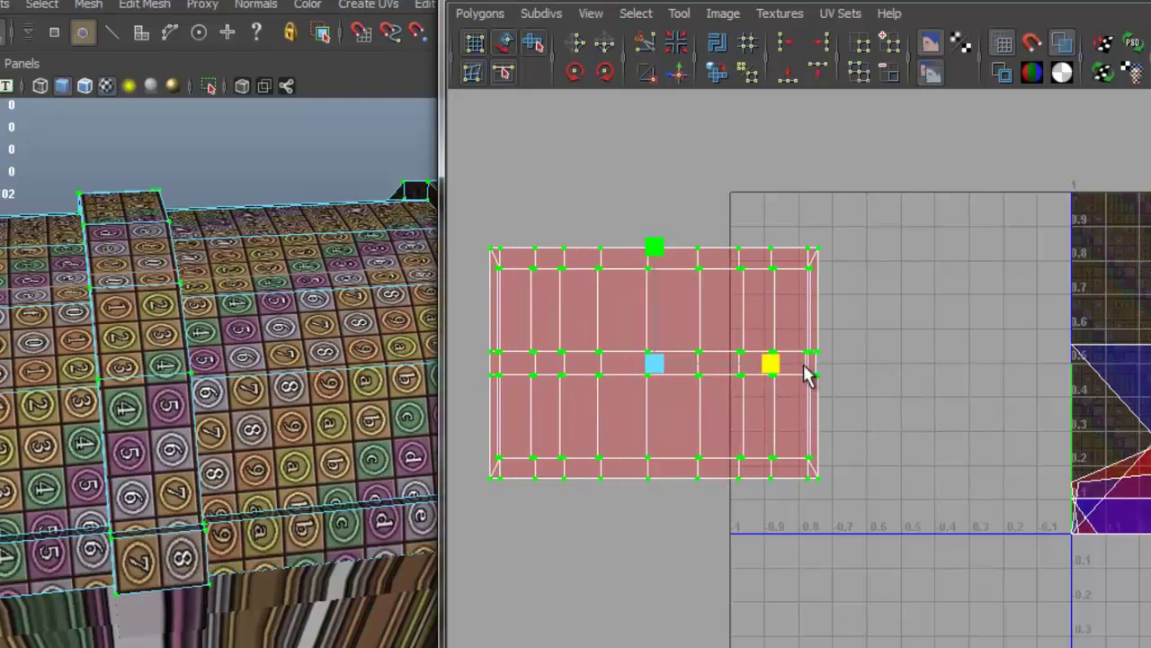
pyautogui.moveTo(652, 370); pyautogui.dragTo(628, 364)
# Fine-tune the shell's scale along U until the checker tiles look evenly proportioned across the lid's panels and bands
pyautogui.keyDown('alt'); pyautogui.moveTo(207, 396); pyautogui.dragTo(201, 359); pyautogui.keyUp('alt')
pyautogui.scroll(5, 230, 423)
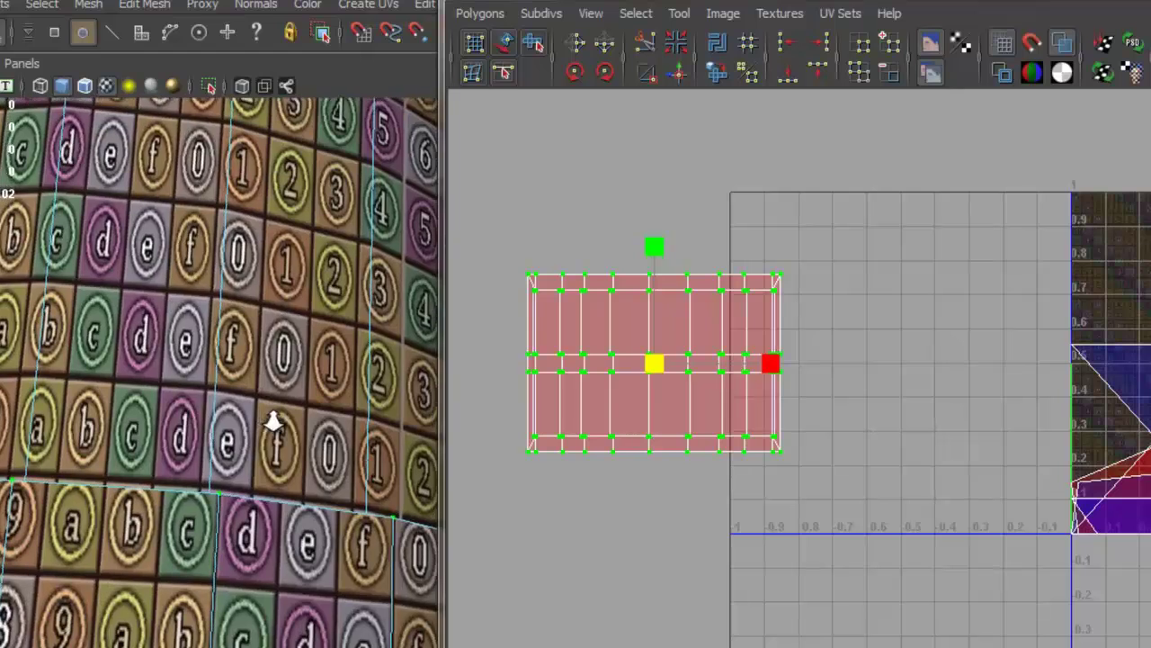
pyautogui.keyDown('alt'); pyautogui.moveTo(276, 421); pyautogui.dragTo(258, 401); pyautogui.keyUp('alt')
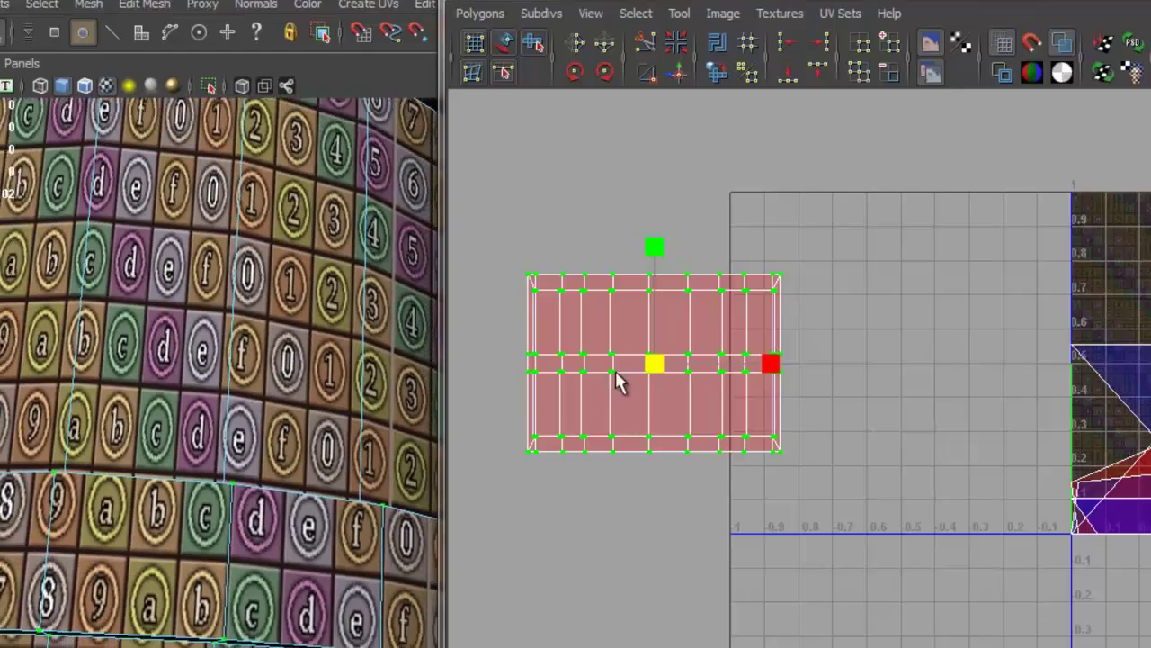
pyautogui.keyDown('alt'); pyautogui.moveTo(615, 382); pyautogui.dragTo(797, 399, button='middle'); pyautogui.keyUp('alt')
pyautogui.scroll(3, 797, 398)
pyautogui.moveTo(869, 371); pyautogui.dragTo(824, 387)
pyautogui.keyDown('alt'); pyautogui.moveTo(270, 386); pyautogui.dragTo(230, 277); pyautogui.keyUp('alt')
pyautogui.keyDown('alt'); pyautogui.moveTo(181, 314); pyautogui.dragTo(225, 297); pyautogui.keyUp('alt')
pyautogui.scroll(3, 719, 386)
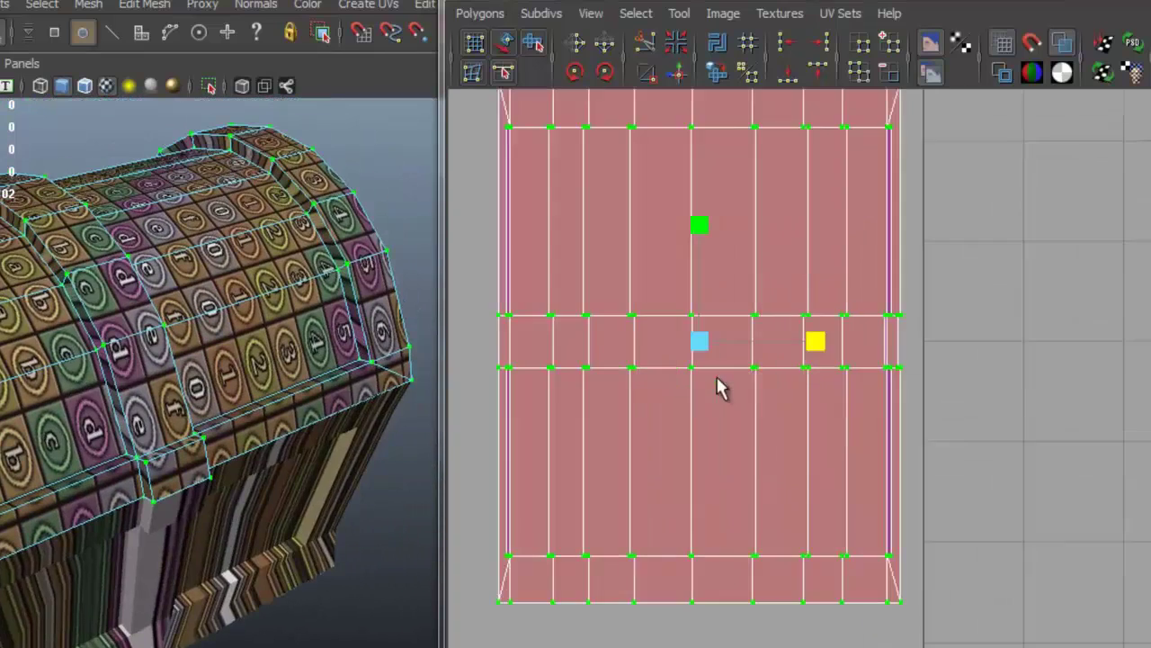
pyautogui.keyDown('alt'); pyautogui.moveTo(700, 342); pyautogui.dragTo(794, 412, button='middle'); pyautogui.keyUp('alt')
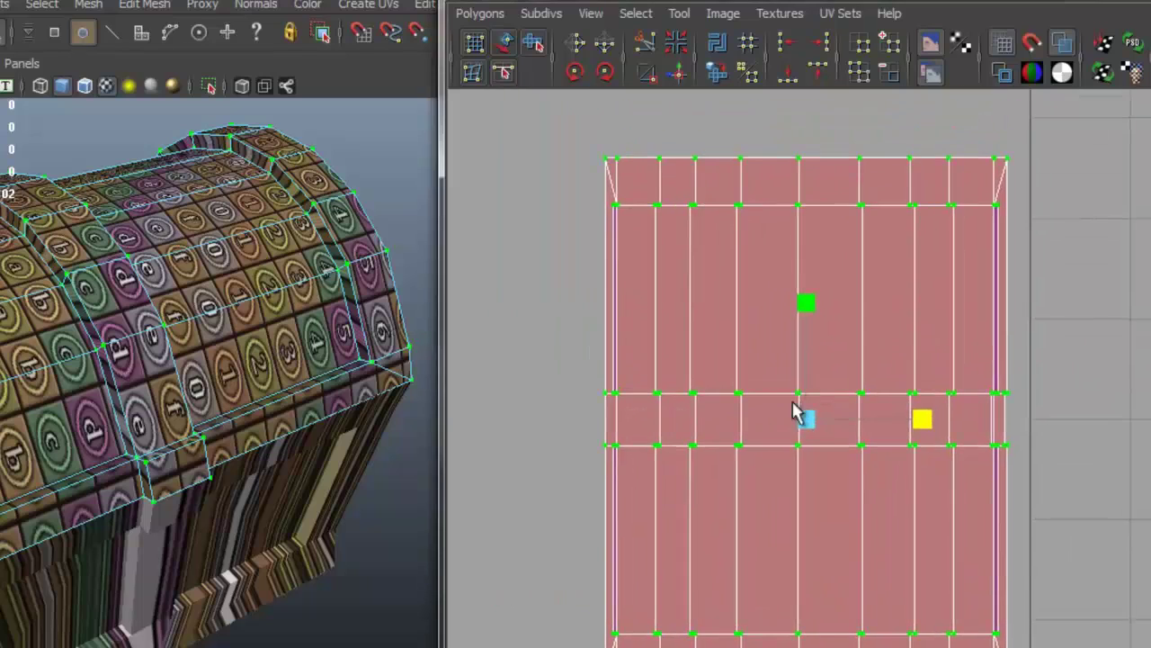
# Switch to face selection and select the eight recessed panel faces between the middle band and one end band
pyautogui.keyDown('alt'); pyautogui.moveTo(88, 333); pyautogui.dragTo(186, 307, button='middle'); pyautogui.keyUp('alt')
pyautogui.moveTo(19, 284); pyautogui.dragTo(22, 326, button='right')
pyautogui.moveTo(241, 345)
pyautogui.mouseDown()
pyautogui.moveTo(108, 149)
pyautogui.moveTo(199, 282)
pyautogui.moveTo(393, 290)
pyautogui.moveTo(288, 396)
pyautogui.moveTo(236, 486)
pyautogui.mouseUp()
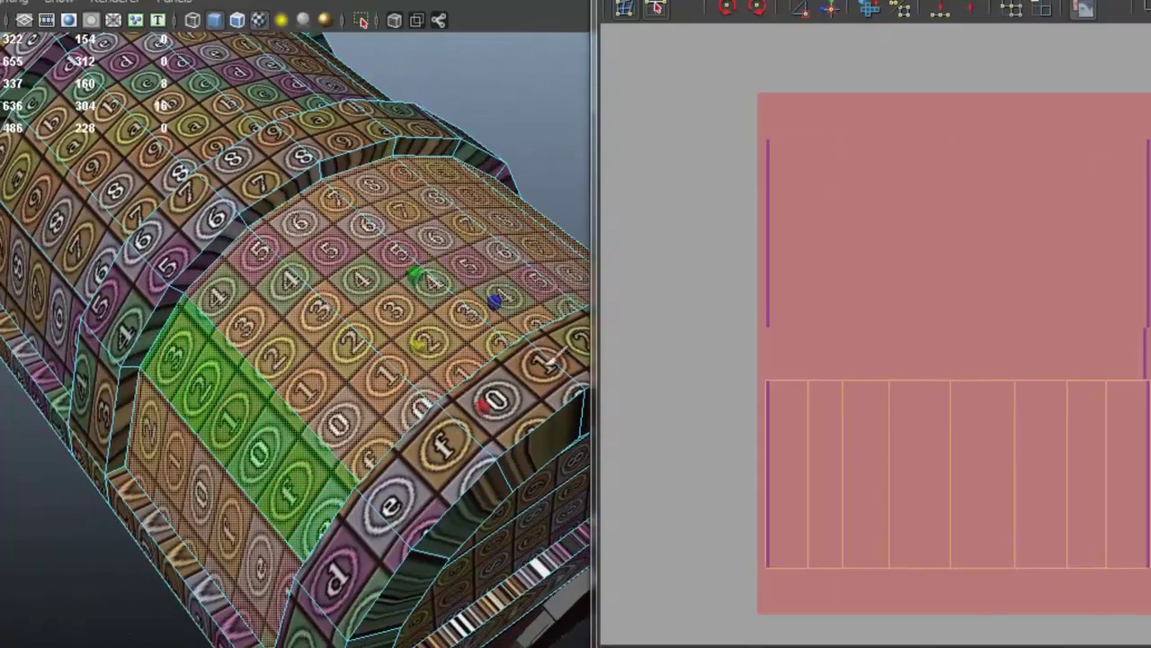
pyautogui.keyDown('alt'); pyautogui.moveTo(1057, 351); pyautogui.dragTo(966, 234, button='middle'); pyautogui.keyUp('alt')
pyautogui.keyDown('alt'); pyautogui.moveTo(966, 233); pyautogui.dragTo(979, 369, button='right'); pyautogui.keyUp('alt')
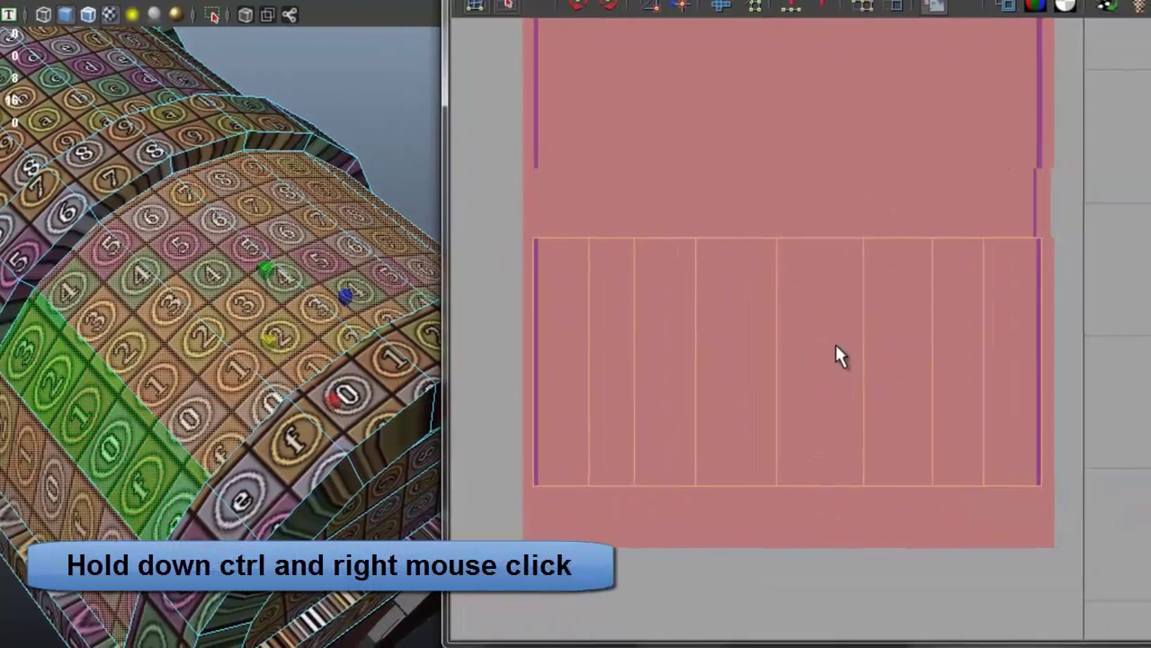
# Convert the panel face selection to UVs and scale them uniformly inward, leaving a narrow border to the surrounding bands
pyautogui.keyDown('ctrl'); pyautogui.rightClick(817, 321); pyautogui.keyUp('ctrl')
pyautogui.keyDown('ctrl'); pyautogui.moveTo(874, 325); pyautogui.dragTo(883, 318, button='right'); pyautogui.keyUp('ctrl')
pyautogui.moveTo(791, 367); pyautogui.dragTo(770, 366)
pyautogui.keyDown('alt'); pyautogui.moveTo(216, 356); pyautogui.dragTo(199, 320); pyautogui.keyUp('alt')
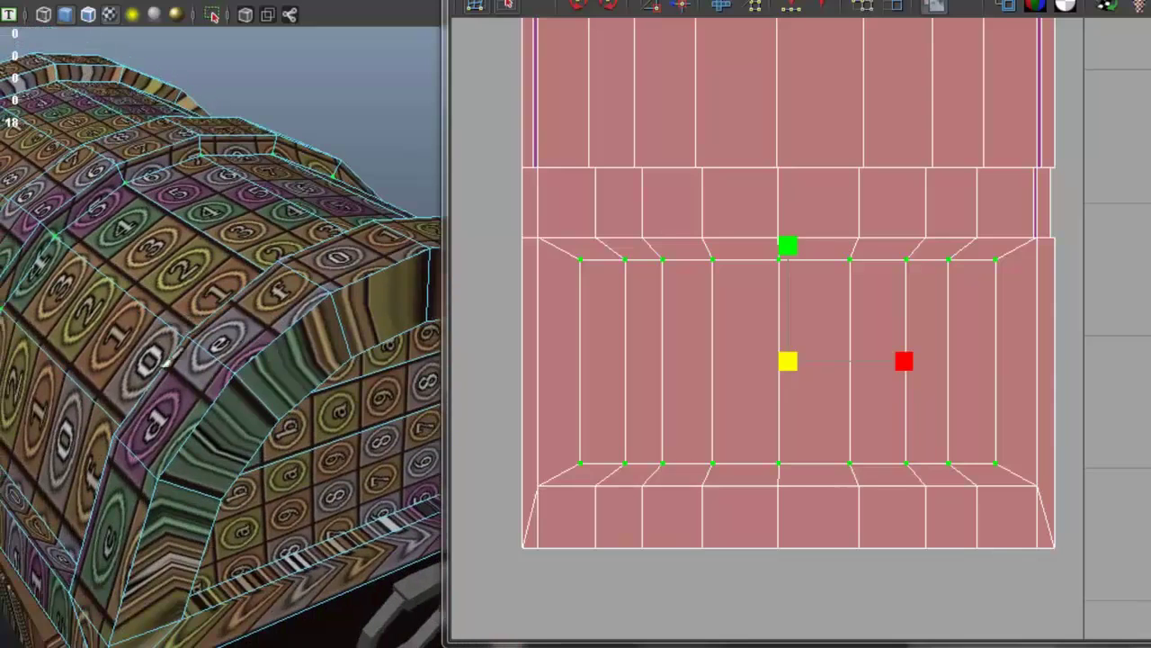
pyautogui.moveTo(788, 363); pyautogui.dragTo(785, 366)
pyautogui.keyDown('alt'); pyautogui.moveTo(268, 353); pyautogui.dragTo(72, 355); pyautogui.keyUp('alt')
pyautogui.keyDown('alt'); pyautogui.moveTo(81, 356); pyautogui.dragTo(130, 395, button='middle'); pyautogui.keyUp('alt')
pyautogui.keyDown('alt'); pyautogui.moveTo(135, 397); pyautogui.dragTo(245, 407, button='right'); pyautogui.keyUp('alt')
pyautogui.keyDown('alt'); pyautogui.moveTo(245, 407); pyautogui.dragTo(378, 404); pyautogui.keyUp('alt')
pyautogui.moveTo(784, 357)
pyautogui.mouseDown()
pyautogui.moveTo(773, 362)
pyautogui.moveTo(810, 376)
pyautogui.moveTo(789, 364)
pyautogui.mouseUp()
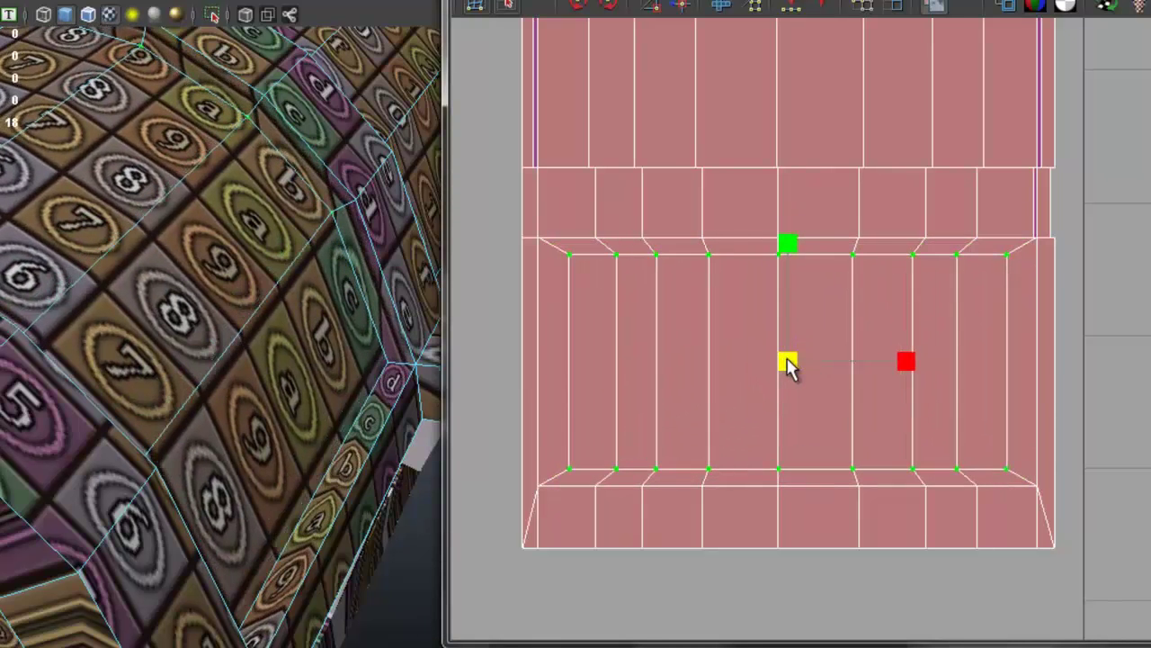
# Select the panel's lower edge beside the rim, convert it to UVs and move them outward along U
pyautogui.keyDown('alt'); pyautogui.moveTo(320, 385); pyautogui.dragTo(243, 360); pyautogui.keyUp('alt')
pyautogui.rightClick(241, 358)
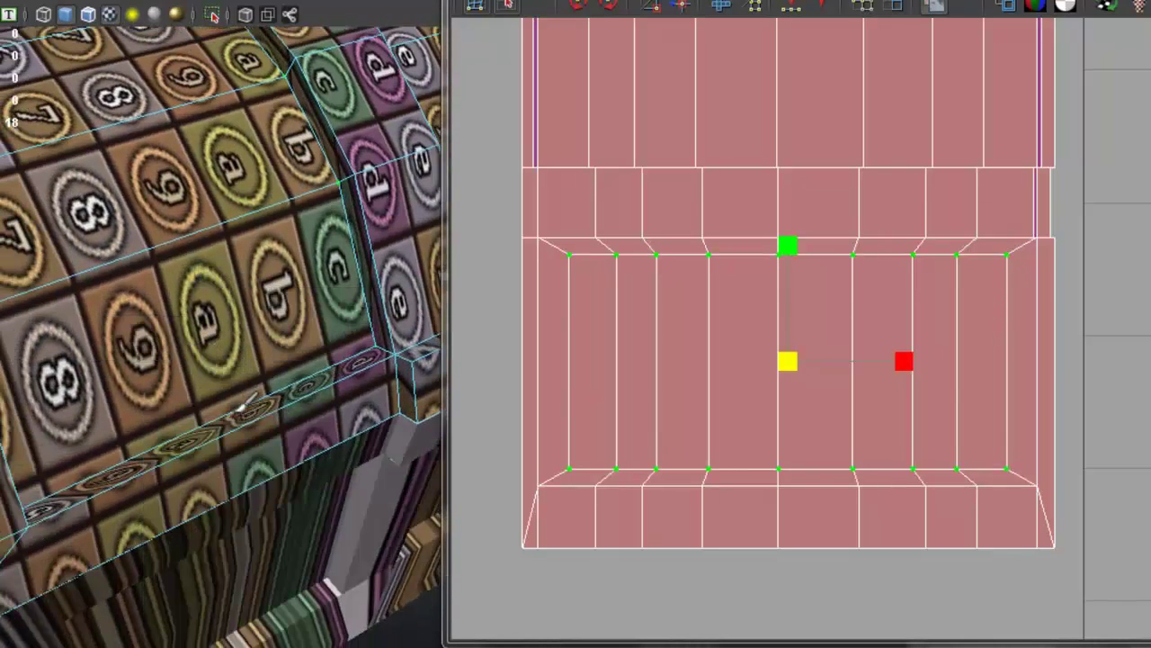
pyautogui.click(241, 406)
pyautogui.keyDown('ctrl'); pyautogui.moveTo(884, 330); pyautogui.dragTo(952, 330, button='right'); pyautogui.keyUp('ctrl')
pyautogui.moveTo(1135, 364)
pyautogui.mouseDown()
pyautogui.moveTo(1120, 366)
pyautogui.moveTo(1150, 363)
pyautogui.mouseUp()
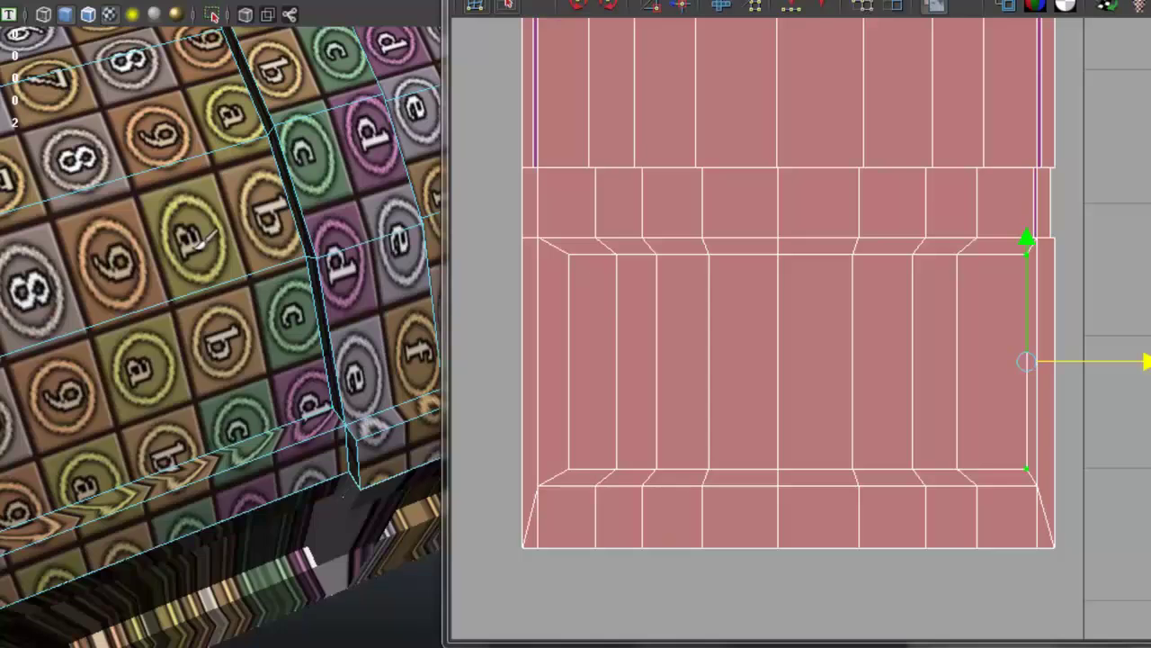
# Try shifting the UVs of the panel's neighbouring lengthwise edge outward along U
pyautogui.moveTo(201, 239); pyautogui.dragTo(192, 191, button='right')
pyautogui.click(191, 284)
pyautogui.keyDown('ctrl'); pyautogui.moveTo(927, 314); pyautogui.dragTo(994, 304, button='right'); pyautogui.keyUp('ctrl')
pyautogui.moveTo(1080, 364)
pyautogui.mouseDown()
pyautogui.moveTo(1101, 373)
pyautogui.moveTo(1087, 371)
pyautogui.mouseUp()
pyautogui.keyDown('alt'); pyautogui.moveTo(265, 360); pyautogui.dragTo(314, 347, button='right'); pyautogui.keyUp('alt')
pyautogui.keyDown('alt'); pyautogui.moveTo(315, 347); pyautogui.dragTo(365, 363); pyautogui.keyUp('alt')
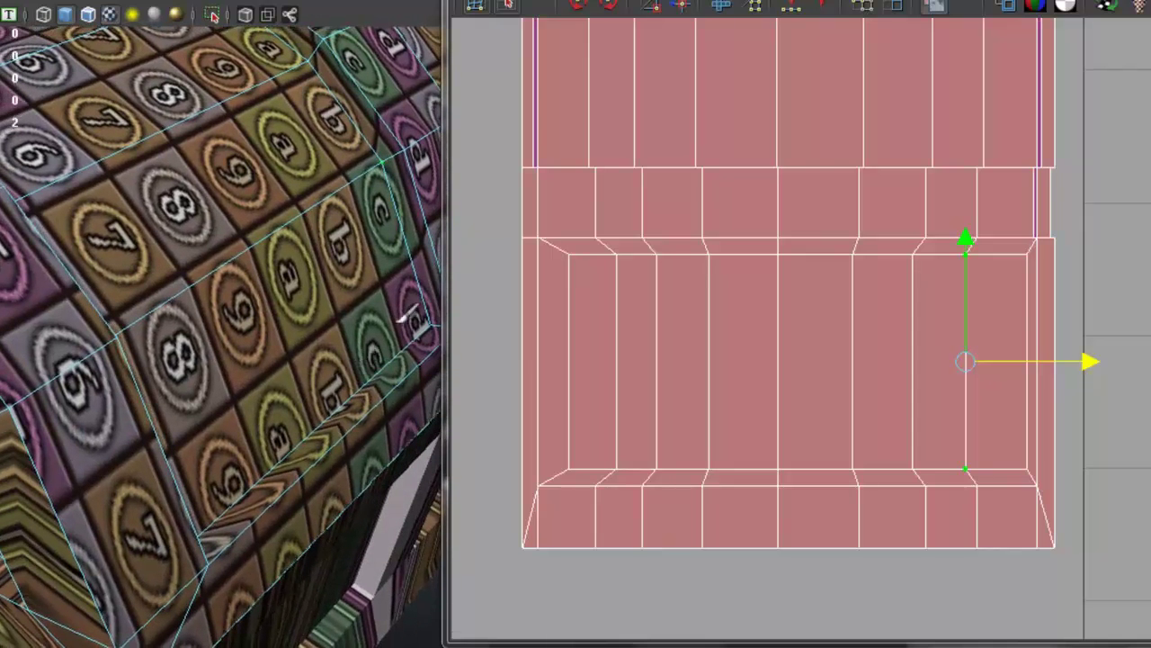
# Undo the edge UV moves and move the panel's outermost edge UVs outward along U, close to the rim
pyautogui.hotkey('ctrl', 'z')
pyautogui.hotkey('shift', 'z')
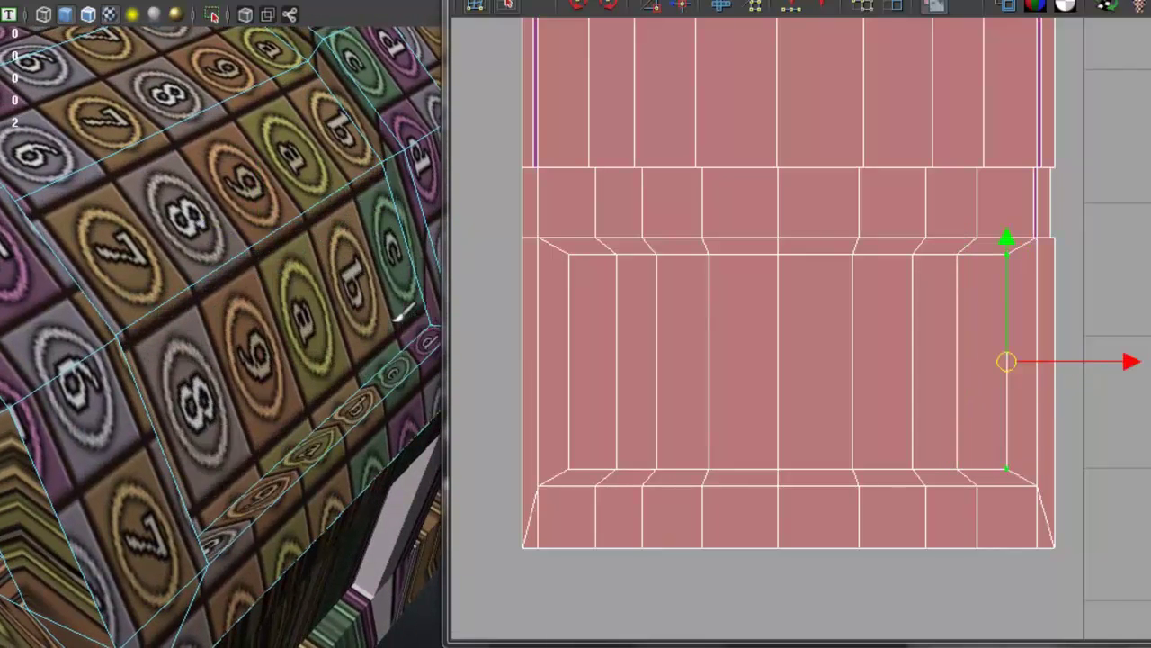
pyautogui.moveTo(1131, 365); pyautogui.dragTo(1149, 362)
# Select the UVs of the panel's opposite outermost edge and move them outward along U towards the other rim
pyautogui.keyDown('alt'); pyautogui.moveTo(261, 330); pyautogui.dragTo(115, 317, button='middle'); pyautogui.keyUp('alt')
pyautogui.keyDown('alt'); pyautogui.moveTo(255, 294); pyautogui.dragTo(117, 306, button='middle'); pyautogui.keyUp('alt')
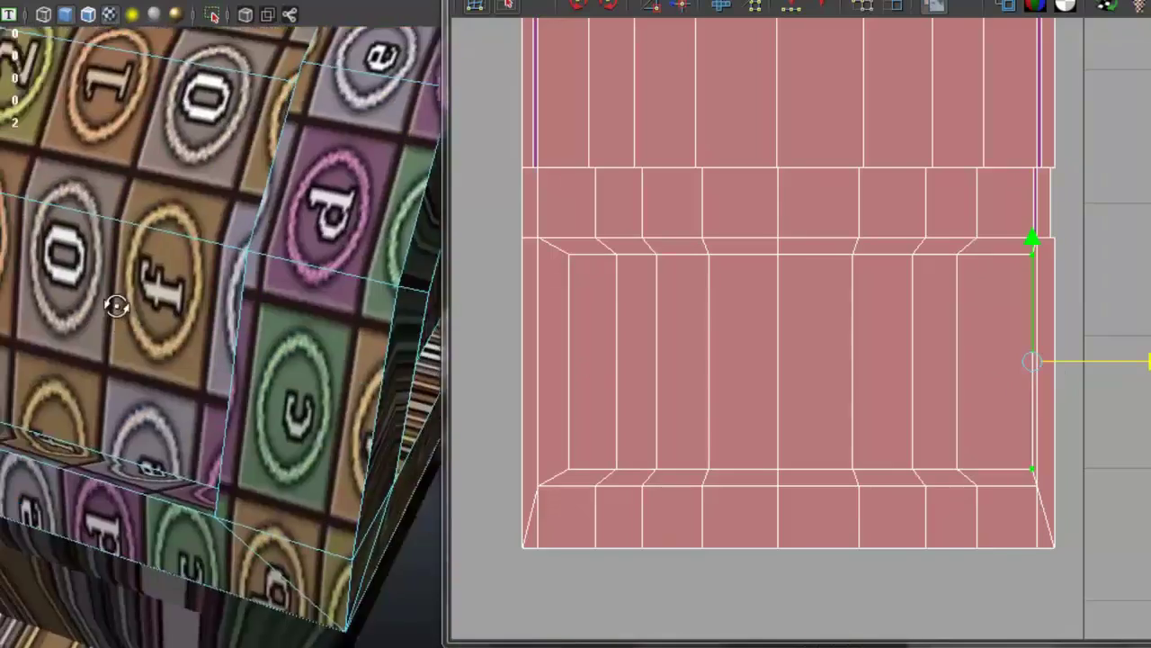
pyautogui.keyDown('alt'); pyautogui.moveTo(117, 306); pyautogui.dragTo(83, 301, button='right'); pyautogui.keyUp('alt')
pyautogui.keyDown('alt'); pyautogui.moveTo(83, 301); pyautogui.dragTo(126, 316, button='middle'); pyautogui.keyUp('alt')
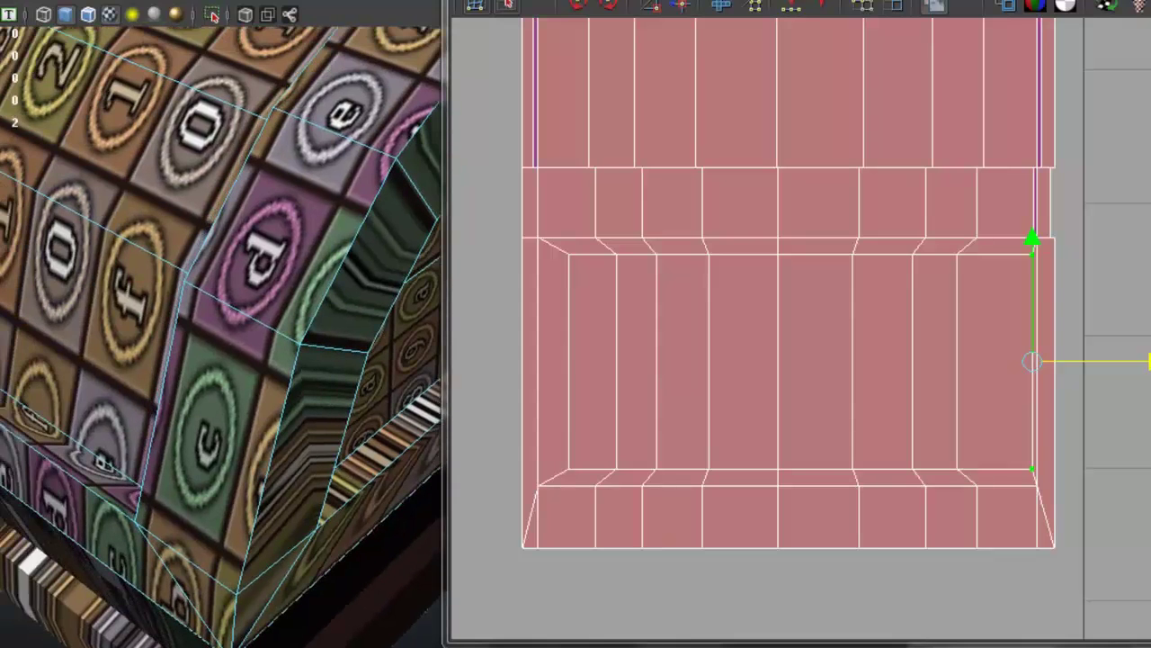
pyautogui.keyDown('ctrl'); pyautogui.moveTo(574, 356); pyautogui.dragTo(627, 372, button='right'); pyautogui.keyUp('ctrl')
pyautogui.moveTo(690, 364); pyautogui.dragTo(675, 367)
pyautogui.moveTo(785, 344); pyautogui.dragTo(785, 351)
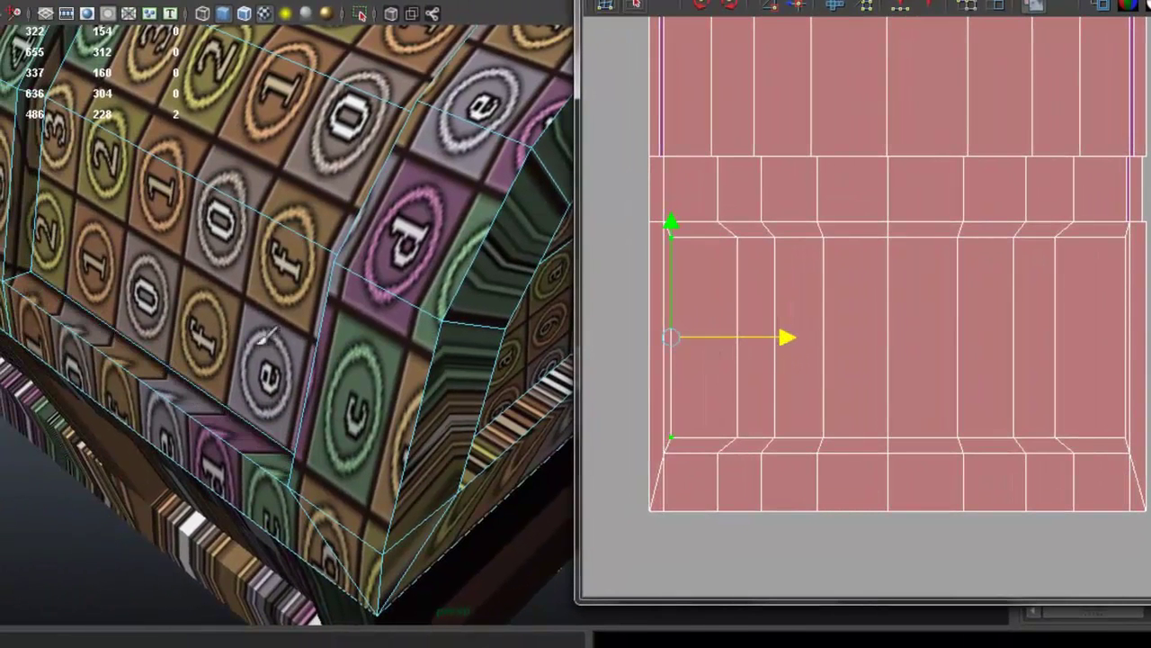
# Select the whole strip of recessed lid panel faces between the middle band and the end rim and convert it to UVs
pyautogui.keyDown('alt'); pyautogui.moveTo(396, 306); pyautogui.dragTo(270, 243); pyautogui.keyUp('alt')
pyautogui.moveTo(270, 243); pyautogui.dragTo(258, 265, button='right')
pyautogui.moveTo(382, 299); pyautogui.dragTo(342, 234)
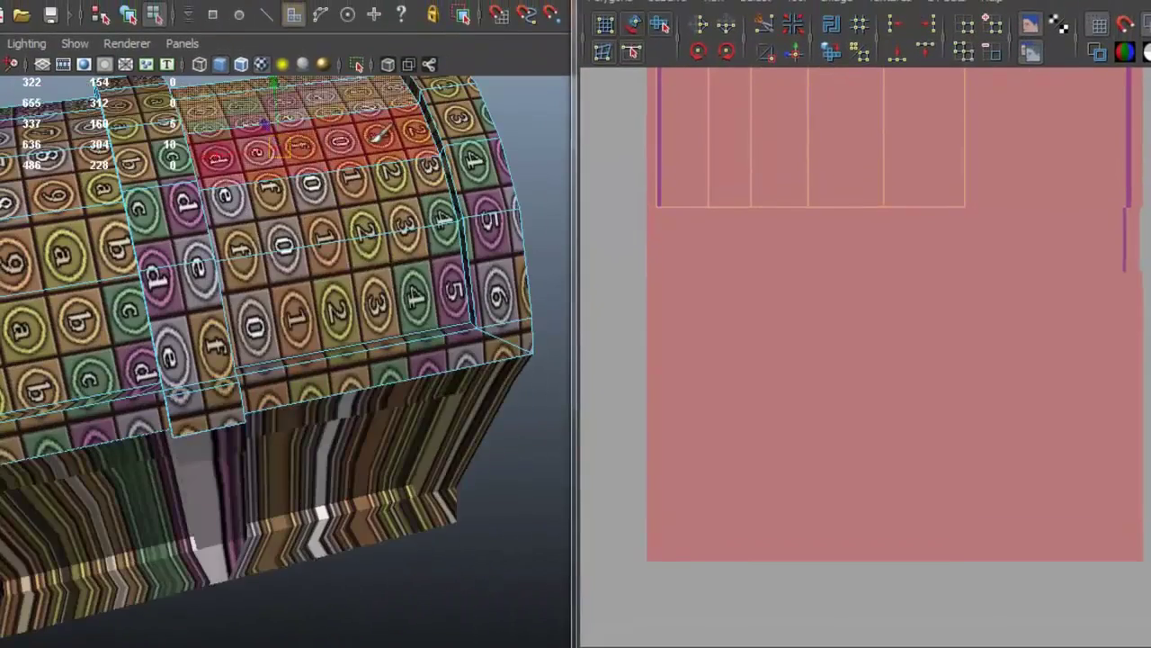
pyautogui.moveTo(193, 67); pyautogui.dragTo(387, 231)
pyautogui.keyDown('alt'); pyautogui.moveTo(891, 269); pyautogui.dragTo(855, 481, button='middle'); pyautogui.keyUp('alt')
pyautogui.keyDown('ctrl'); pyautogui.moveTo(787, 335); pyautogui.dragTo(880, 341, button='right'); pyautogui.keyUp('ctrl')
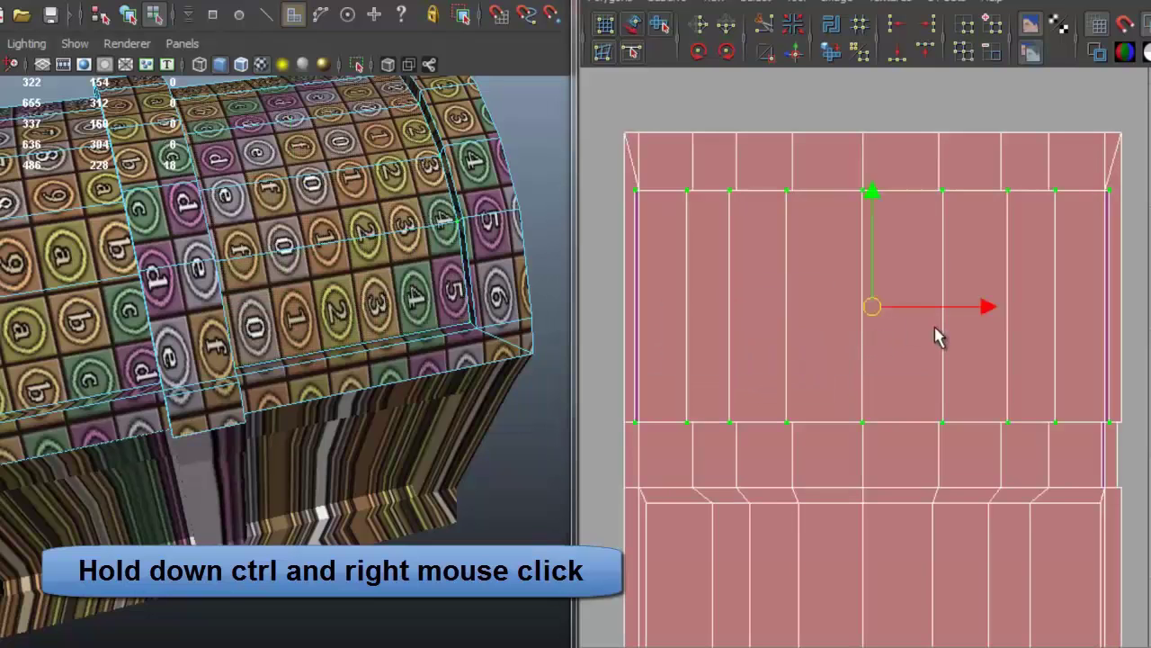
# Scale the panel's UVs down evenly, and widen them along U until the outer edges sit close to the rims
pyautogui.moveTo(874, 317); pyautogui.dragTo(861, 310)
pyautogui.keyDown('alt'); pyautogui.moveTo(392, 270); pyautogui.dragTo(423, 302); pyautogui.keyUp('alt')
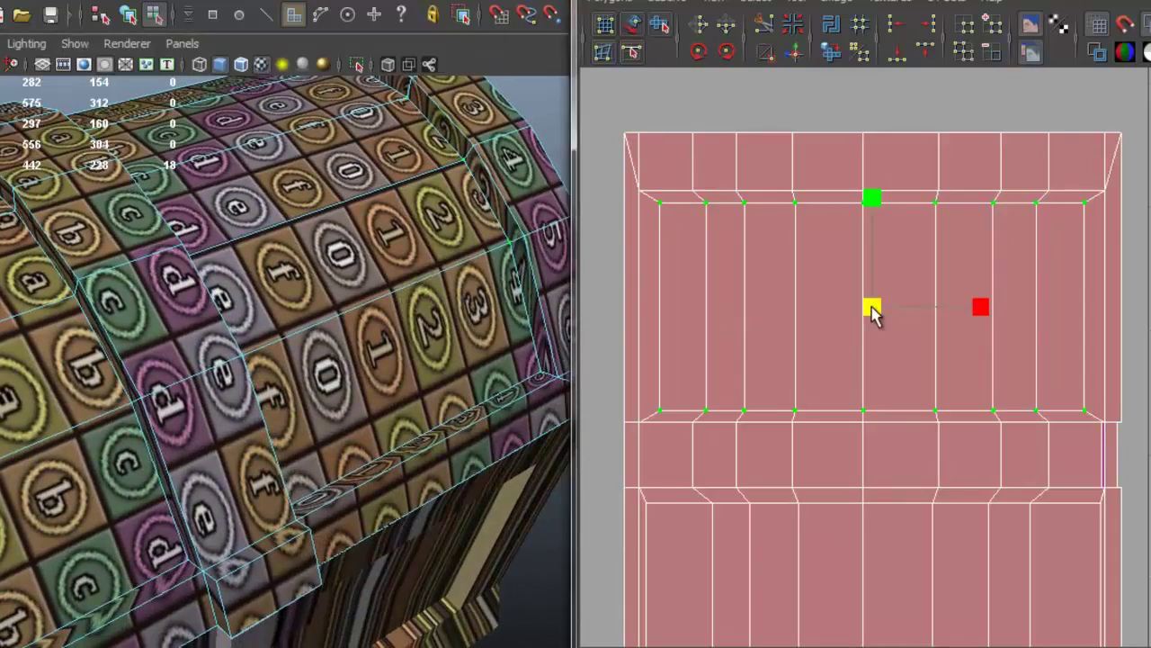
pyautogui.moveTo(872, 311); pyautogui.dragTo(872, 314)
pyautogui.moveTo(981, 311); pyautogui.dragTo(987, 312)
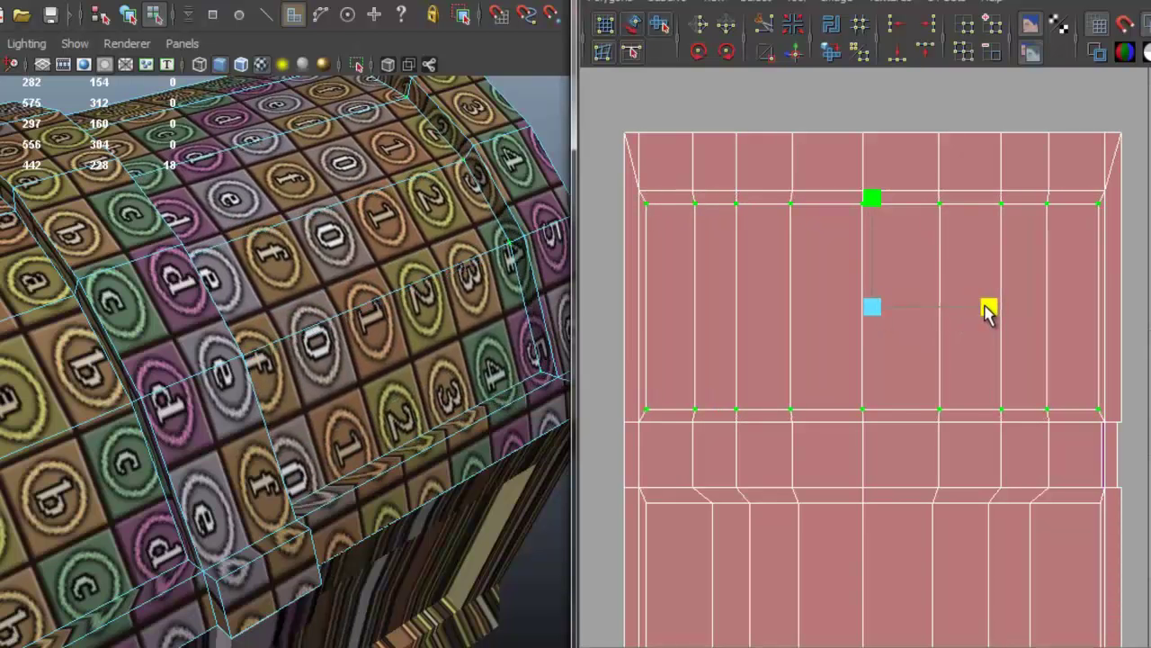
pyautogui.moveTo(443, 329)
pyautogui.keyDown('alt'); pyautogui.mouseDown()
pyautogui.moveTo(357, 328)
pyautogui.moveTo(366, 367)
pyautogui.moveTo(457, 406)
pyautogui.moveTo(424, 353)
pyautogui.moveTo(400, 340)
pyautogui.moveTo(453, 332)
pyautogui.mouseUp(); pyautogui.keyUp('alt')
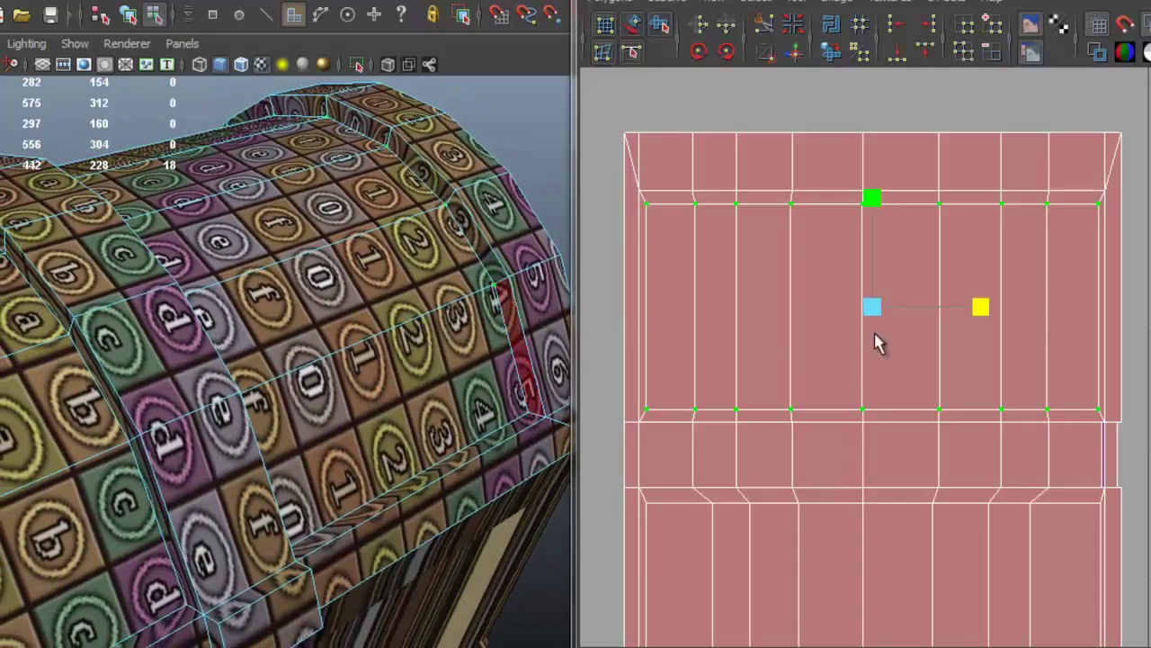
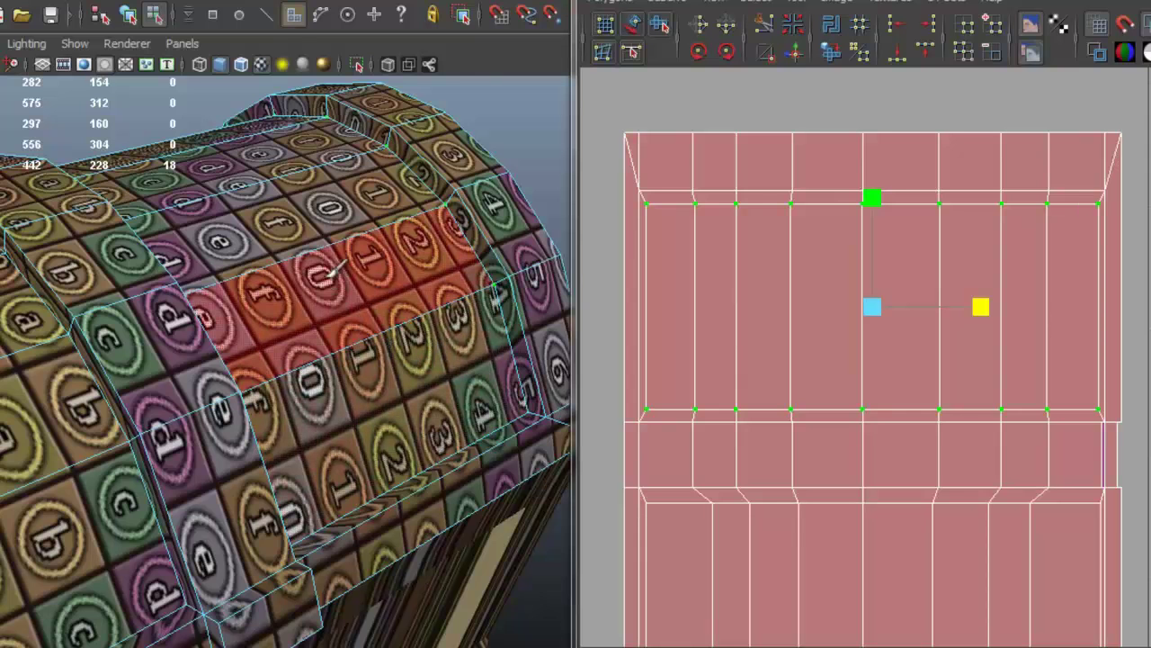
# Select the six inner faces of the panel strip, convert them to UVs and fine-tune their scale along U
pyautogui.click(364, 279)
pyautogui.keyDown('shift'); pyautogui.click(378, 274); pyautogui.keyUp('shift')
pyautogui.keyDown('alt'); pyautogui.moveTo(377, 274); pyautogui.dragTo(193, 411); pyautogui.keyUp('alt')
pyautogui.keyDown('shift'); pyautogui.click(194, 411); pyautogui.keyUp('shift')
pyautogui.keyDown('ctrl'); pyautogui.rightClick(771, 301); pyautogui.keyUp('ctrl')
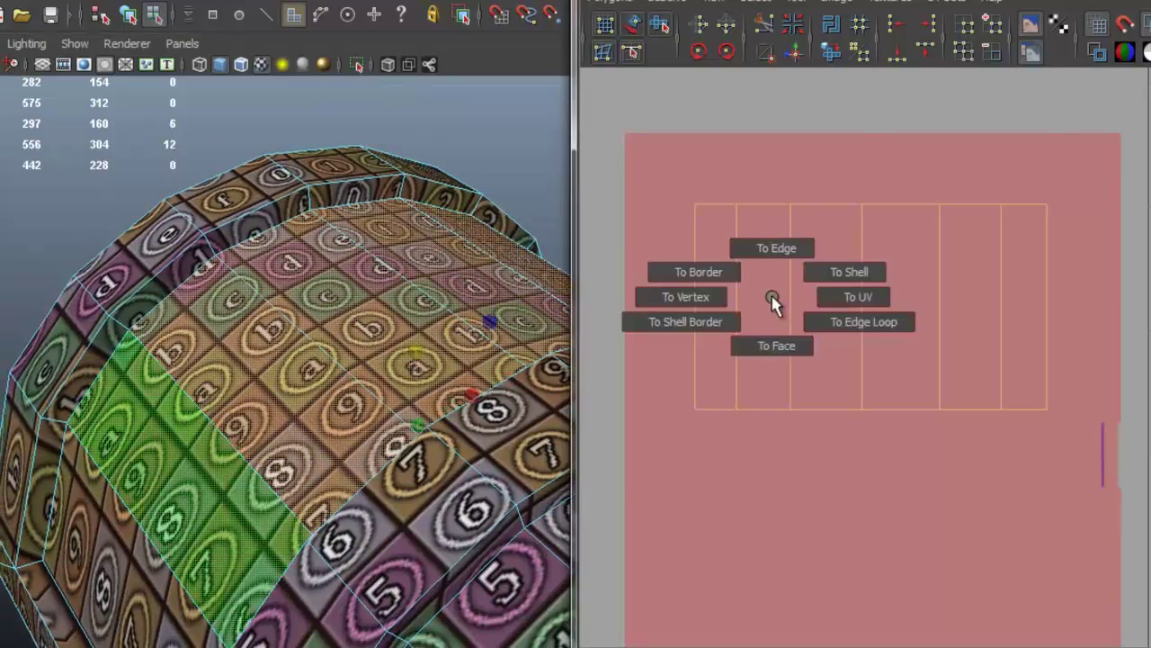
pyautogui.keyDown('ctrl'); pyautogui.moveTo(772, 300); pyautogui.dragTo(850, 300, button='right'); pyautogui.keyUp('ctrl')
pyautogui.moveTo(980, 319); pyautogui.dragTo(972, 319)
pyautogui.moveTo(360, 333)
pyautogui.keyDown('alt'); pyautogui.mouseDown()
pyautogui.moveTo(292, 337)
pyautogui.moveTo(360, 333)
pyautogui.mouseUp(); pyautogui.keyUp('alt')
pyautogui.moveTo(967, 304); pyautogui.dragTo(981, 315)
pyautogui.keyDown('alt'); pyautogui.moveTo(389, 290); pyautogui.dragTo(216, 248); pyautogui.keyUp('alt')
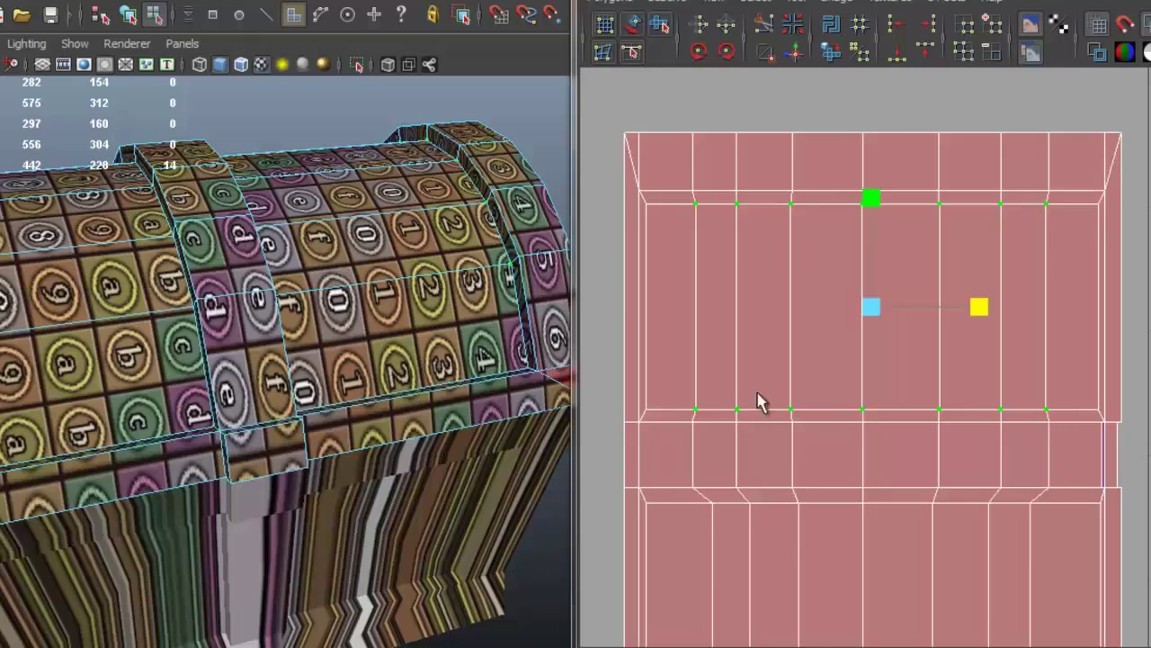
# Examine the checker pattern across the lid and the UV layout around the middle band
pyautogui.scroll(-4, 758, 402)
pyautogui.keyDown('alt'); pyautogui.moveTo(869, 316); pyautogui.dragTo(869, 272, button='middle'); pyautogui.keyUp('alt')
pyautogui.keyDown('alt'); pyautogui.moveTo(310, 306); pyautogui.dragTo(232, 317); pyautogui.keyUp('alt')
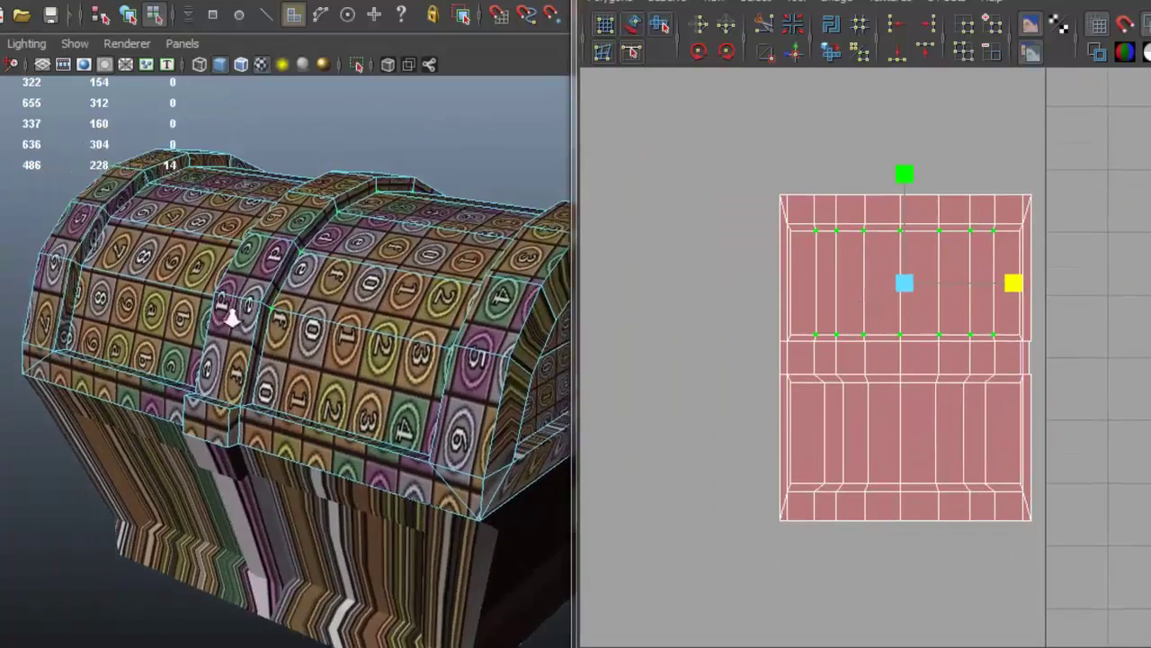
pyautogui.keyDown('alt'); pyautogui.moveTo(231, 317); pyautogui.dragTo(401, 336, button='right'); pyautogui.keyUp('alt')
pyautogui.keyDown('alt'); pyautogui.moveTo(338, 274); pyautogui.dragTo(546, 335); pyautogui.keyUp('alt')
pyautogui.keyDown('alt'); pyautogui.moveTo(954, 383); pyautogui.dragTo(1113, 365, button='right'); pyautogui.keyUp('alt')
pyautogui.keyDown('alt'); pyautogui.moveTo(1113, 365); pyautogui.dragTo(951, 393, button='middle'); pyautogui.keyUp('alt')
pyautogui.scroll(3, 951, 393)
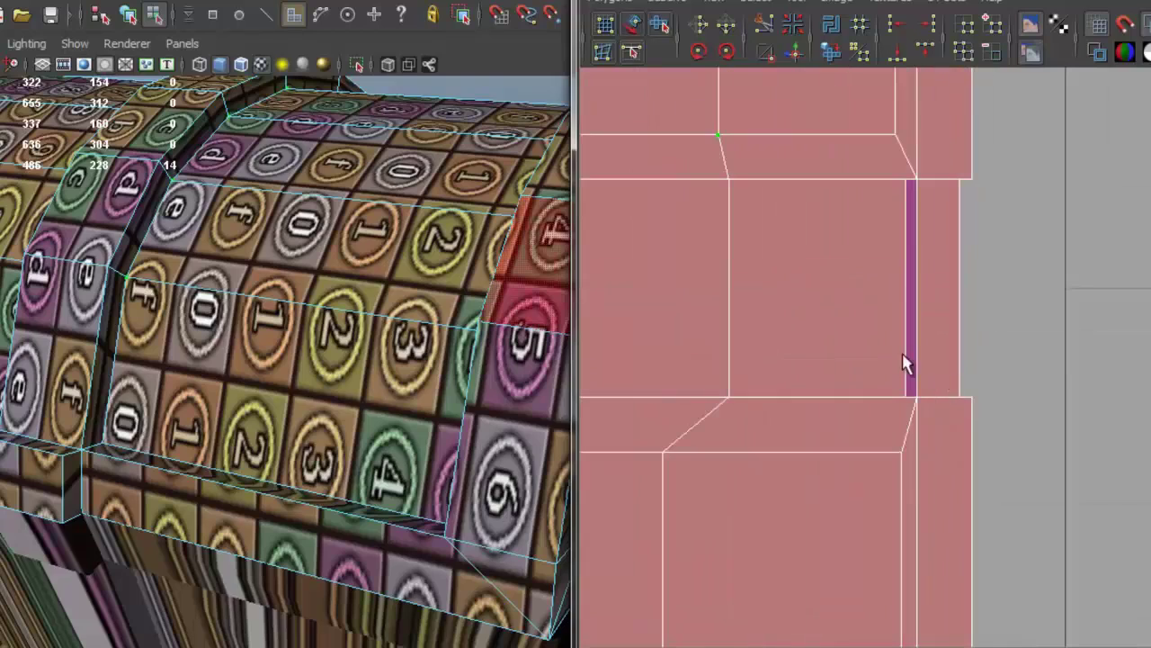
pyautogui.keyDown('alt'); pyautogui.moveTo(248, 334); pyautogui.dragTo(49, 355); pyautogui.keyUp('alt')
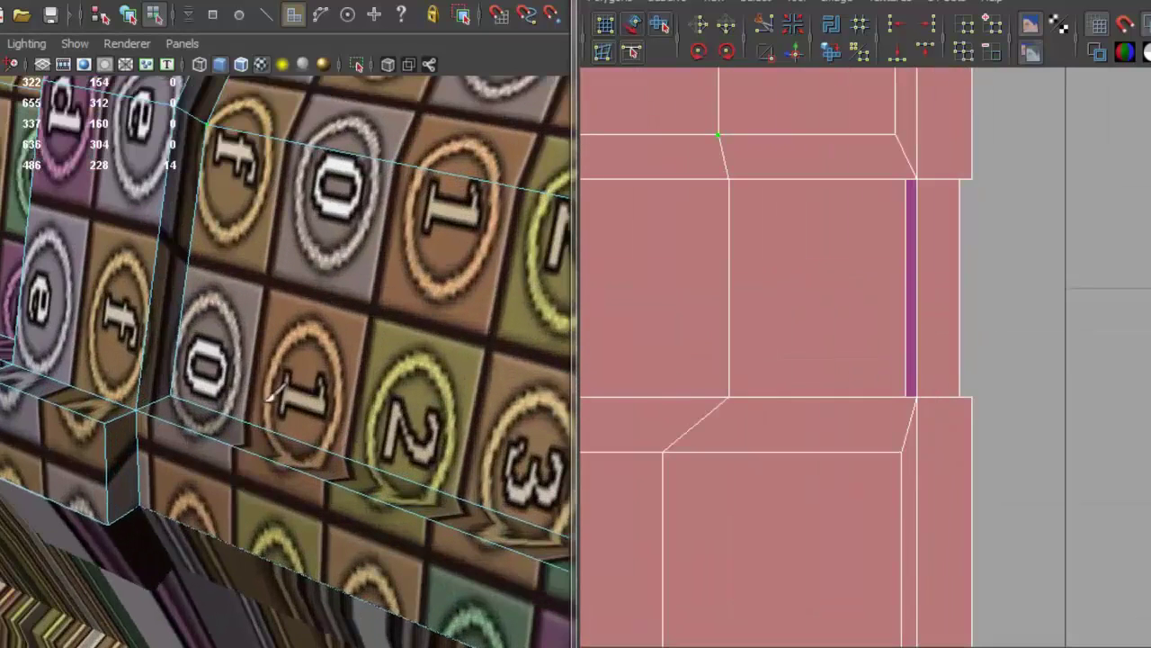
pyautogui.click(72, 379)
pyautogui.rightClick(88, 354)
pyautogui.click(177, 329)
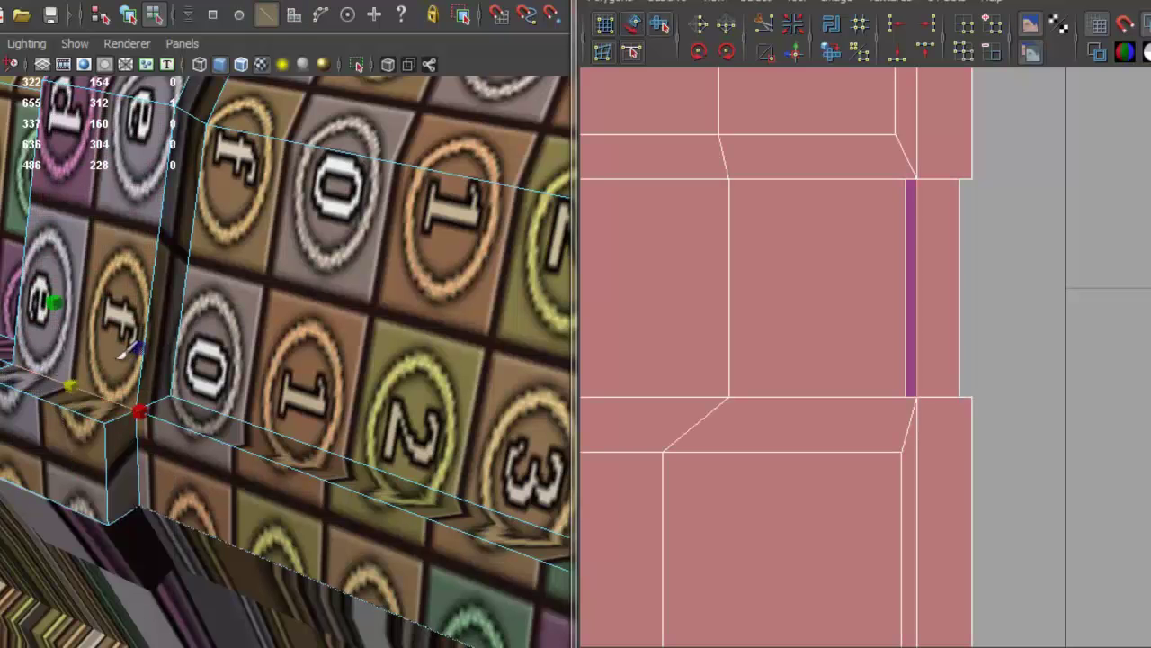
pyautogui.keyDown('ctrl'); pyautogui.moveTo(936, 288); pyautogui.dragTo(951, 310, button='right'); pyautogui.keyUp('ctrl')
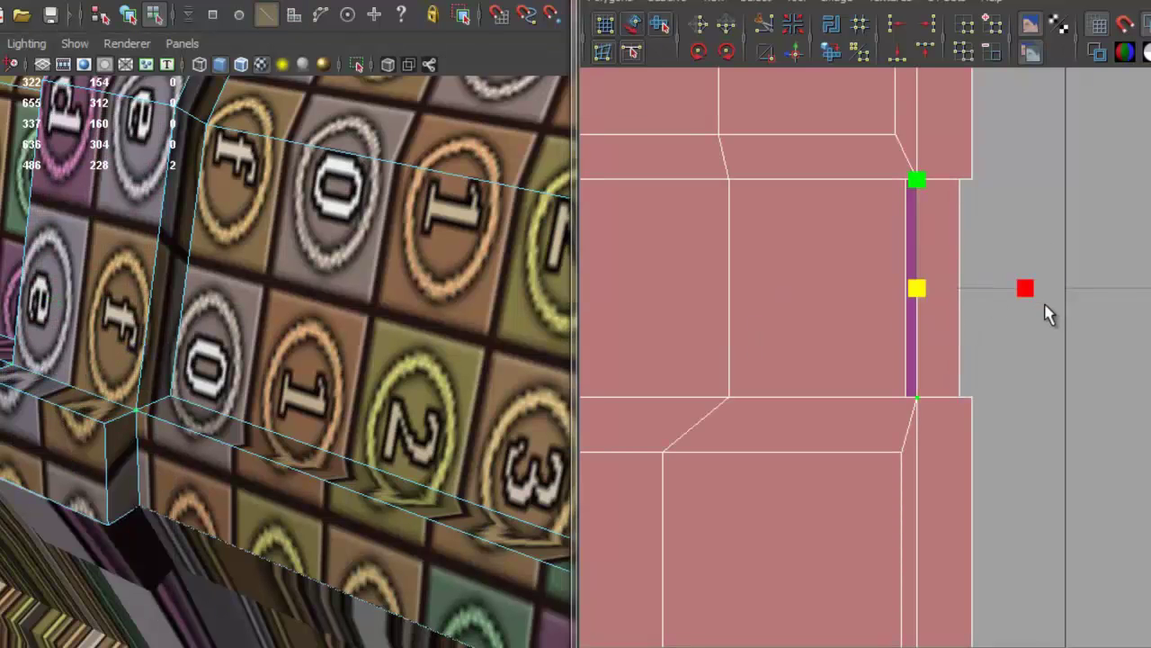
pyautogui.moveTo(1032, 292)
pyautogui.mouseDown()
pyautogui.moveTo(1044, 291)
pyautogui.moveTo(1013, 300)
pyautogui.moveTo(1033, 301)
pyautogui.mouseUp()
# Select the upper front edge of the middle band's protruding block, convert it to UVs and move them outward along U
pyautogui.moveTo(93, 362); pyautogui.dragTo(68, 391, button='right')
pyautogui.keyDown('ctrl'); pyautogui.moveTo(961, 270); pyautogui.dragTo(1033, 269, button='right'); pyautogui.keyUp('ctrl')
pyautogui.moveTo(1039, 302); pyautogui.dragTo(1064, 306)
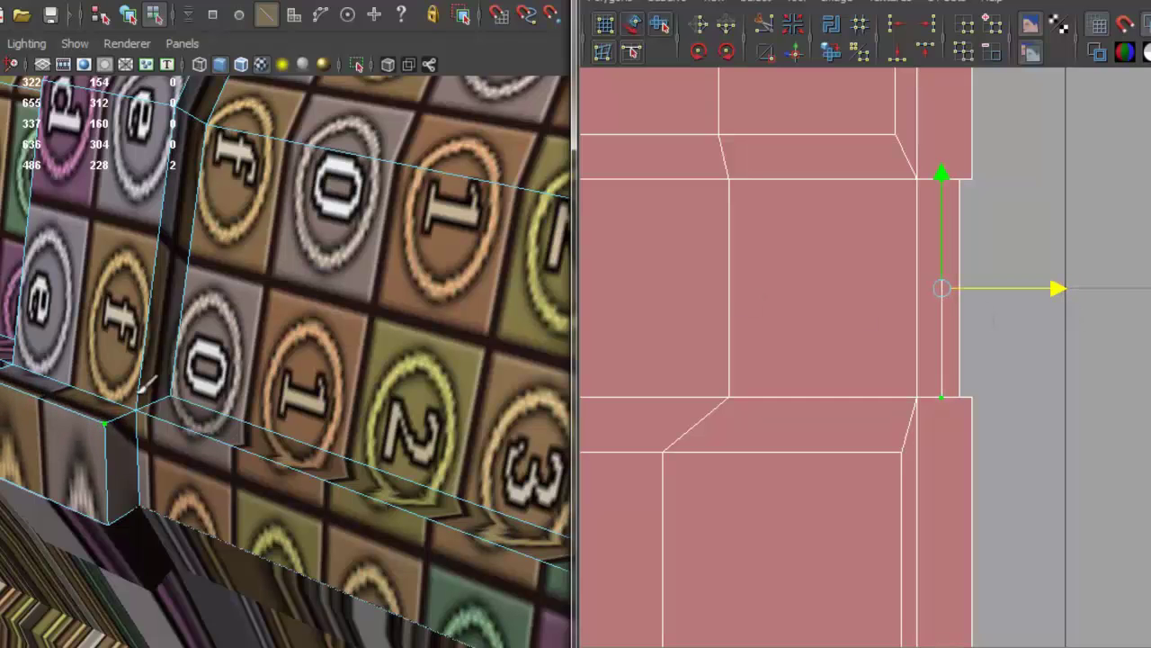
# Select the block's bottom front edge, convert it to UVs and keep only the two UVs on the lid shell selected
pyautogui.moveTo(77, 353); pyautogui.dragTo(88, 379, button='right')
pyautogui.moveTo(90, 306); pyautogui.dragTo(90, 305, button='right')
pyautogui.click(63, 493)
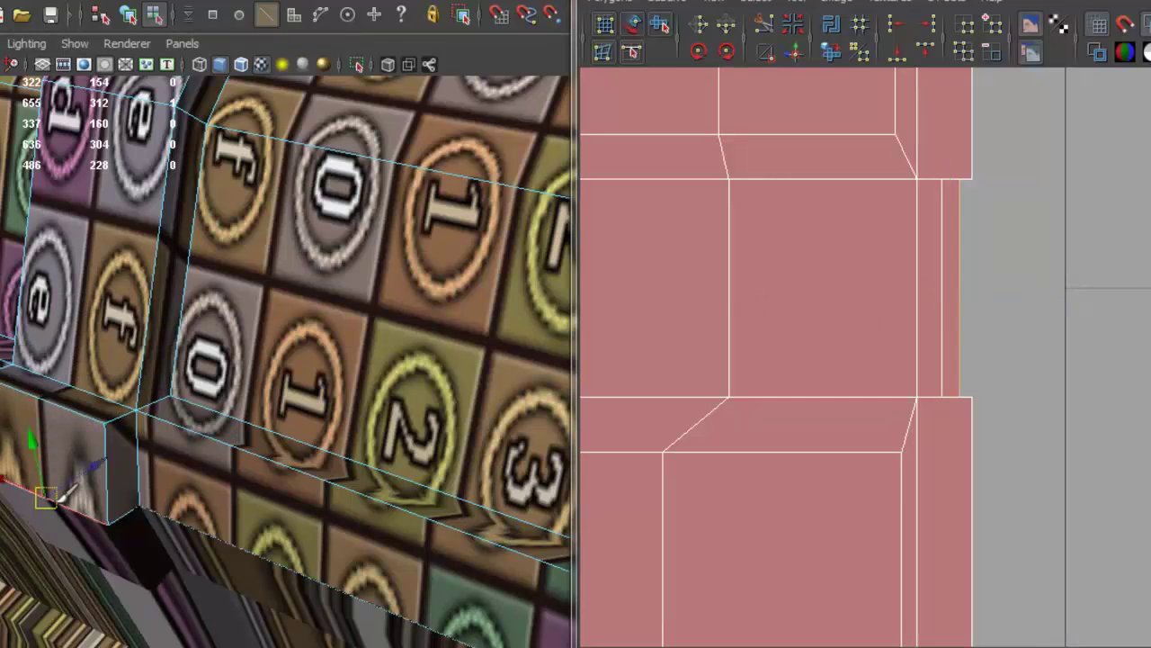
pyautogui.keyDown('ctrl'); pyautogui.moveTo(941, 272); pyautogui.dragTo(995, 274, button='right'); pyautogui.keyUp('ctrl')
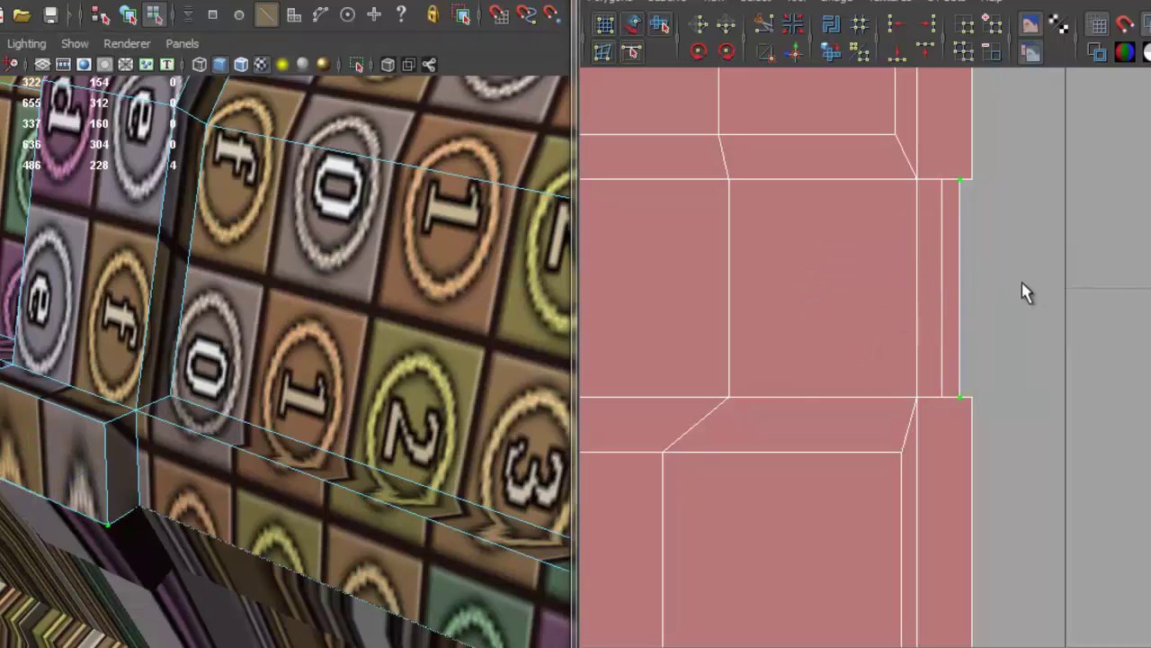
pyautogui.scroll(-6, 1019, 306)
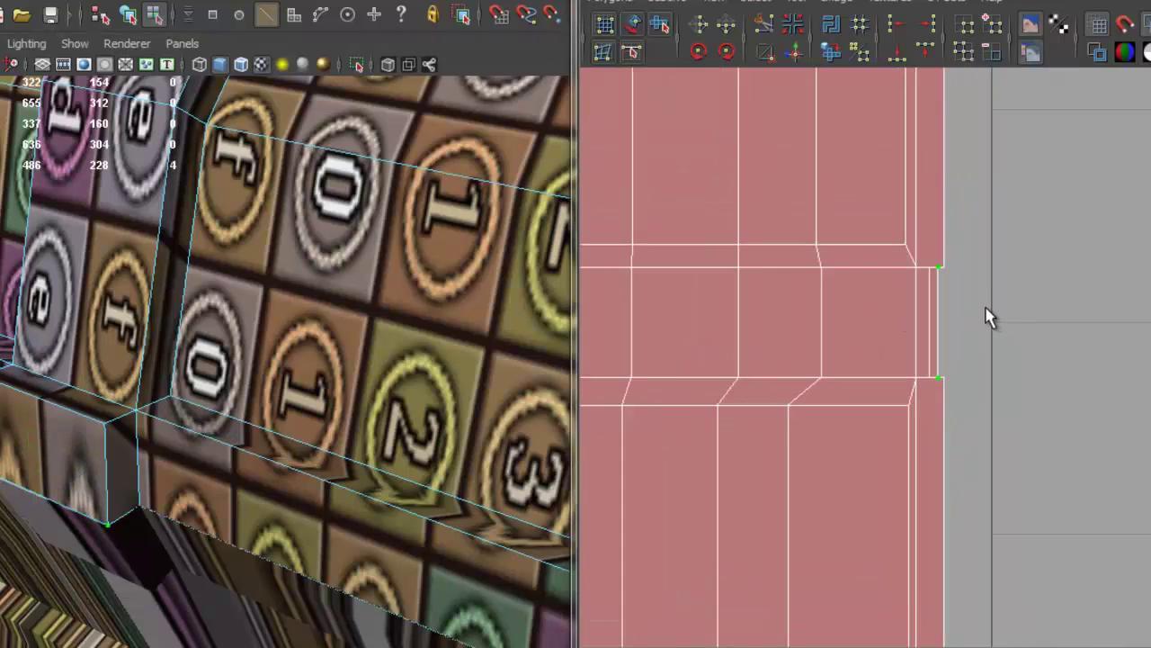
pyautogui.scroll(-2, 985, 314)
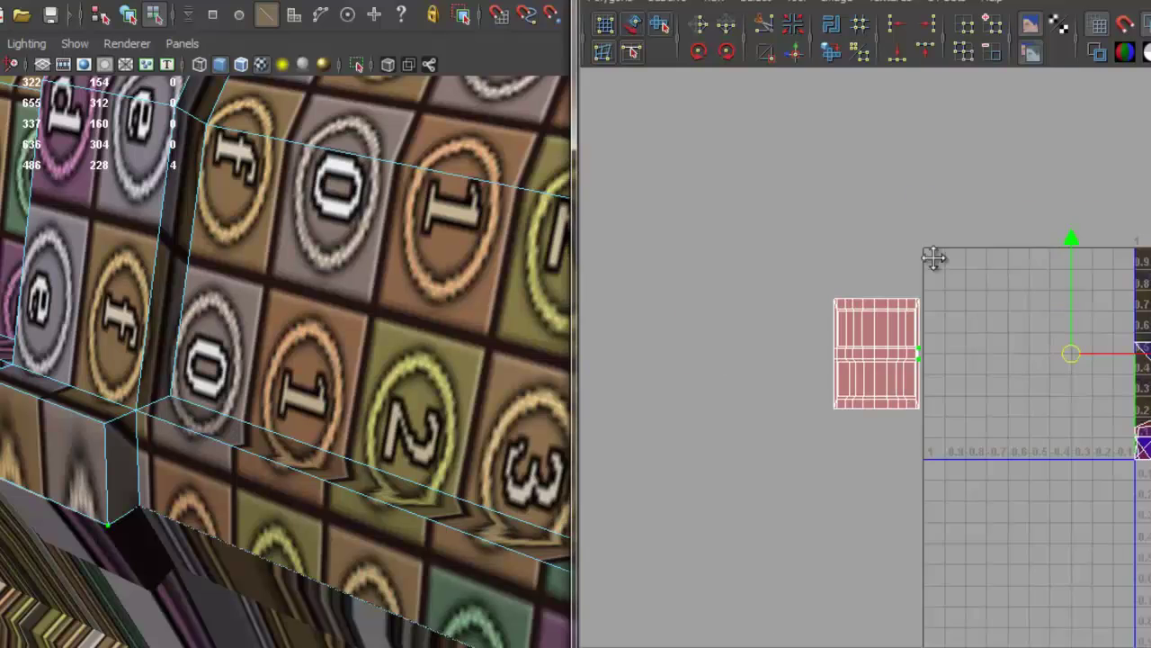
pyautogui.keyDown('alt'); pyautogui.moveTo(932, 258); pyautogui.dragTo(855, 265, button='middle'); pyautogui.keyUp('alt')
pyautogui.moveTo(922, 291); pyautogui.dragTo(991, 283, button='right')
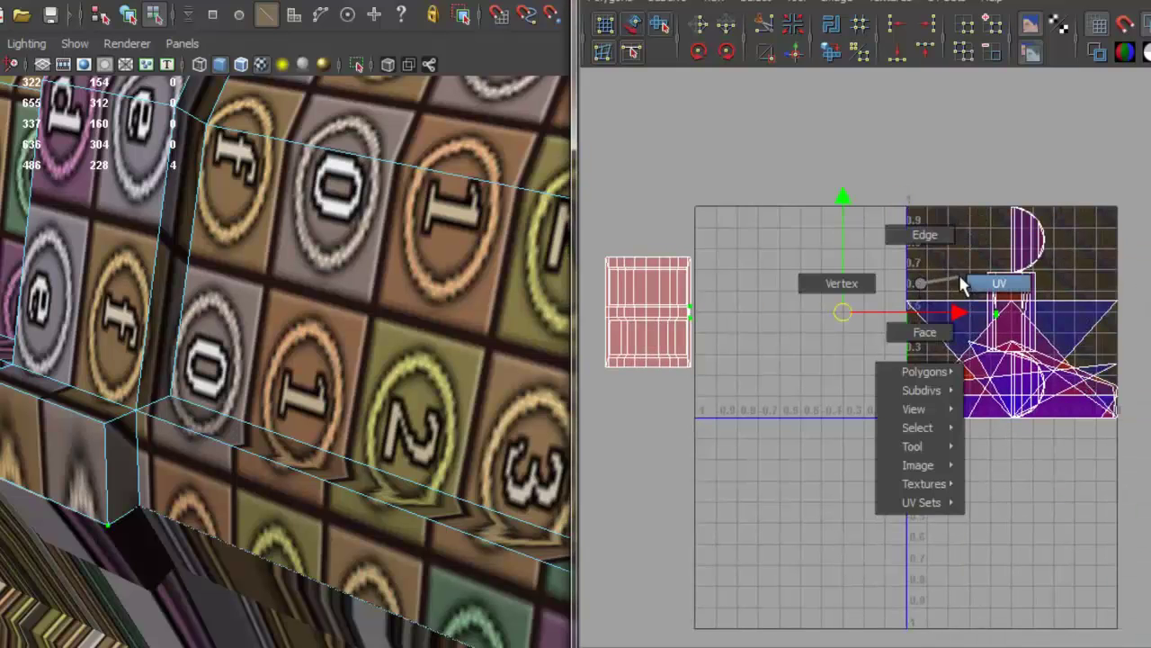
pyautogui.moveTo(675, 250); pyautogui.dragTo(720, 371)
pyautogui.keyDown('alt'); pyautogui.moveTo(773, 330); pyautogui.dragTo(925, 363, button='middle'); pyautogui.keyUp('alt')
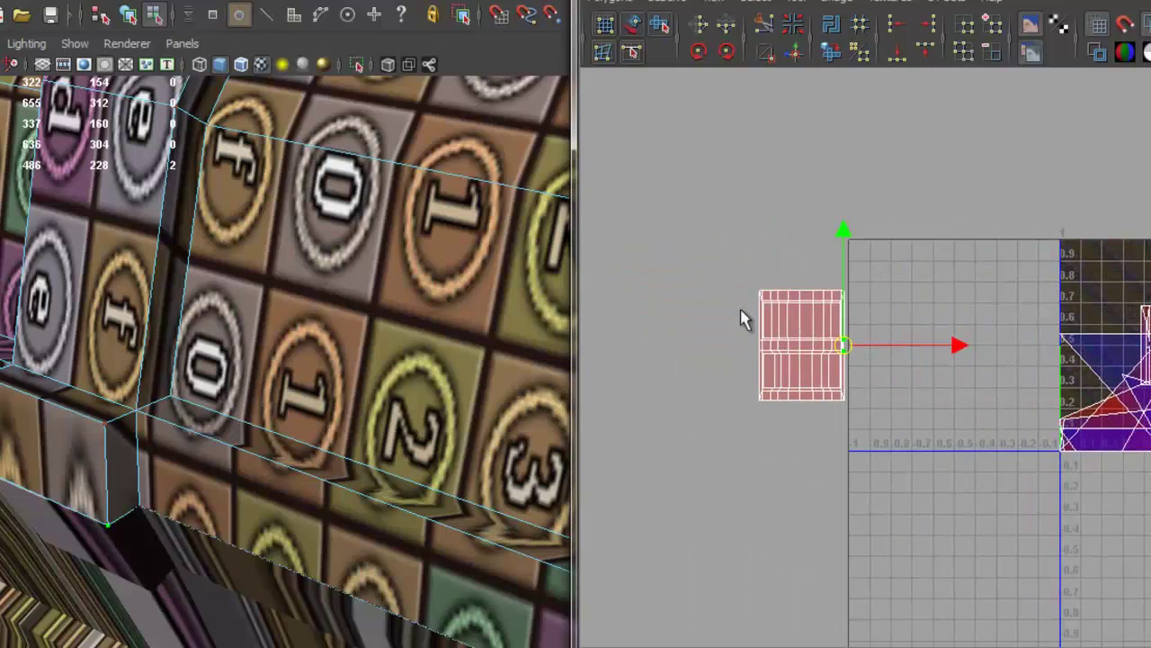
# Move the block's bottom edge UVs outward along U until its front face shows undistorted checkers
pyautogui.scroll(4, 741, 310)
pyautogui.keyDown('alt'); pyautogui.moveTo(727, 310); pyautogui.dragTo(818, 310, button='middle'); pyautogui.keyUp('alt')
pyautogui.scroll(4, 706, 284)
pyautogui.keyDown('alt'); pyautogui.moveTo(706, 293); pyautogui.dragTo(961, 337, button='middle'); pyautogui.keyUp('alt')
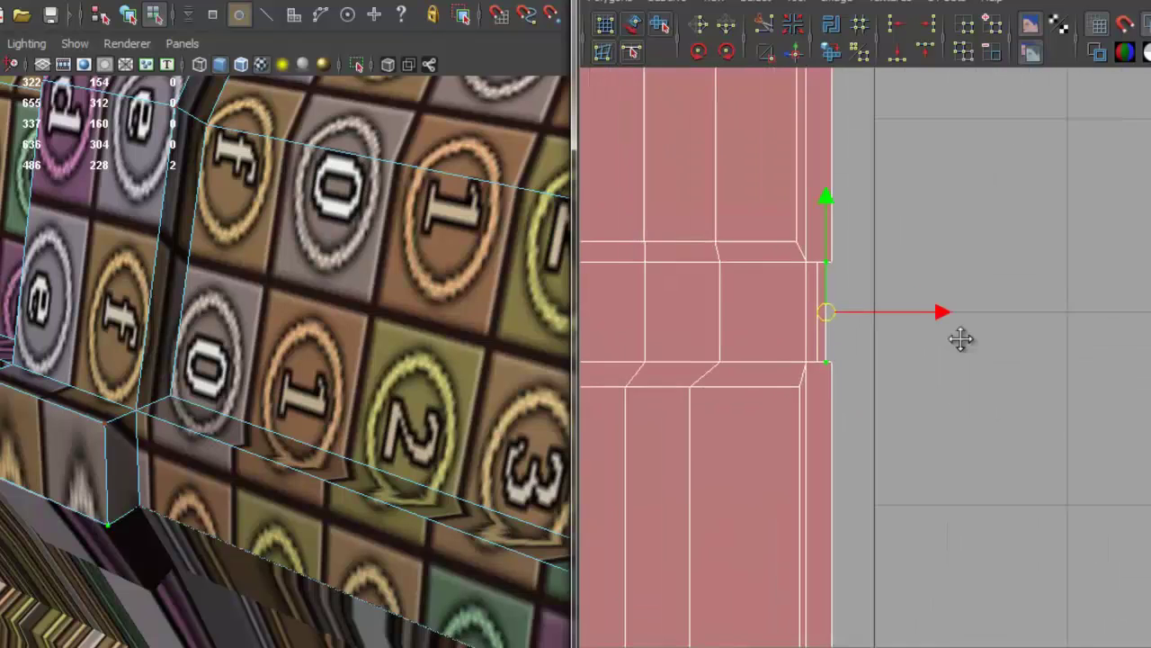
pyautogui.scroll(1, 954, 306)
pyautogui.moveTo(874, 281); pyautogui.dragTo(936, 284)
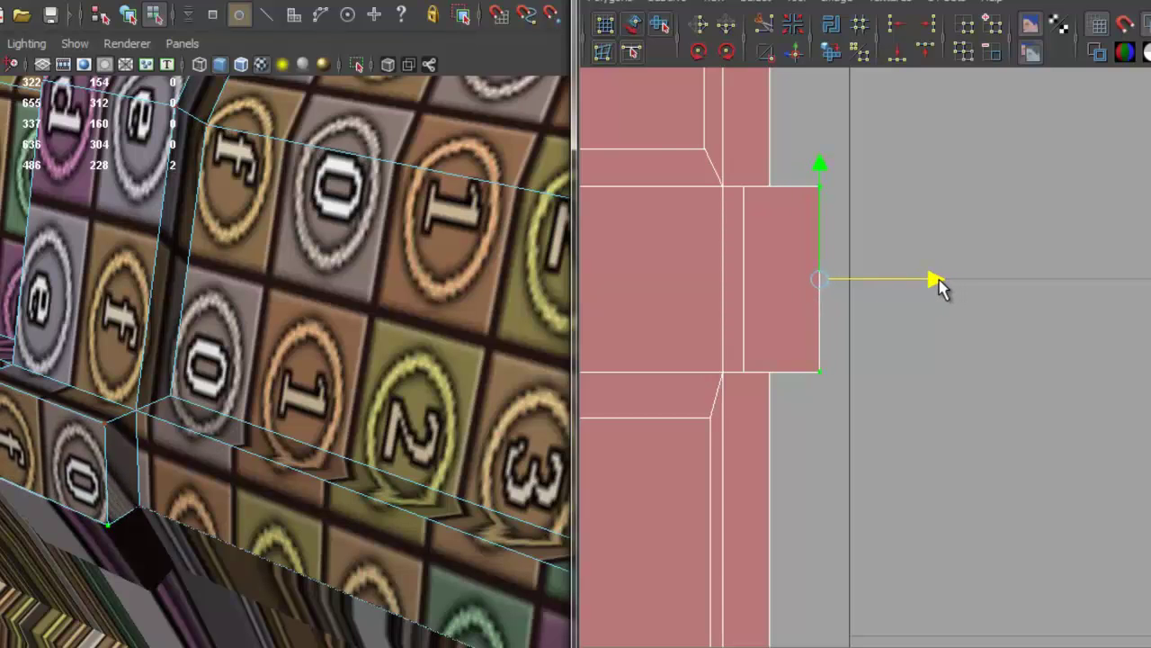
# Try moving the UVs of the block's rear vertical side edge outward along V, and undo the move
pyautogui.keyDown('alt'); pyautogui.moveTo(831, 319); pyautogui.dragTo(916, 295, button='middle'); pyautogui.keyUp('alt')
pyautogui.keyDown('alt'); pyautogui.moveTo(845, 273); pyautogui.dragTo(911, 288, button='right'); pyautogui.keyUp('alt')
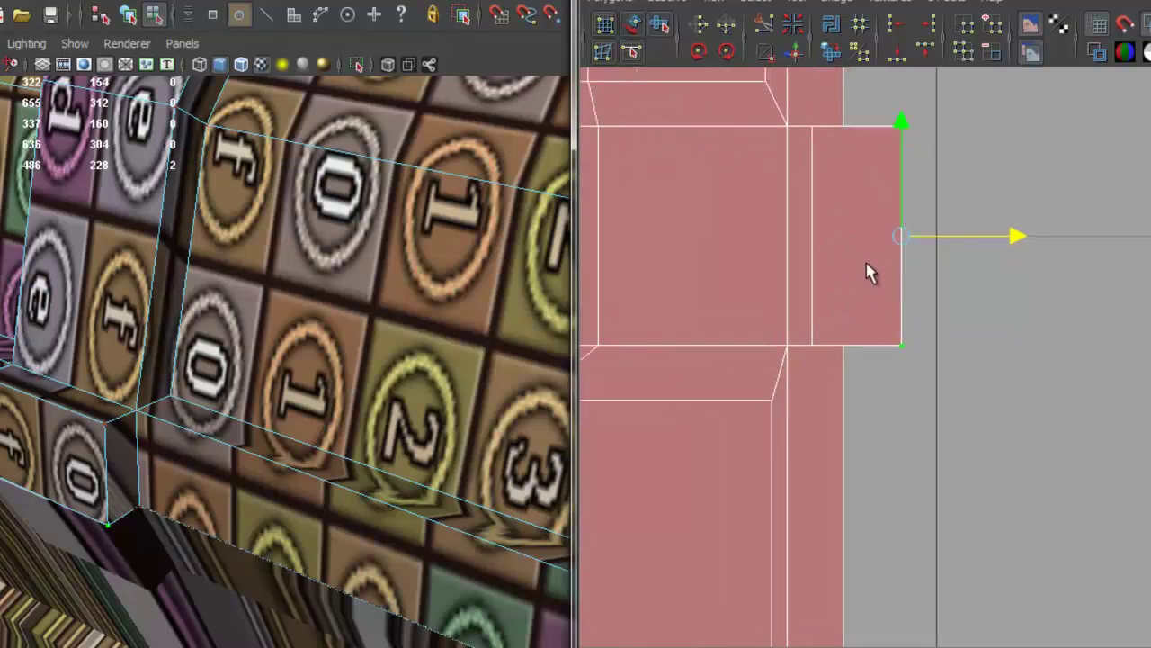
pyautogui.keyDown('alt'); pyautogui.moveTo(868, 263); pyautogui.dragTo(890, 321, button='middle'); pyautogui.keyUp('alt')
pyautogui.moveTo(167, 422); pyautogui.dragTo(141, 304, button='right')
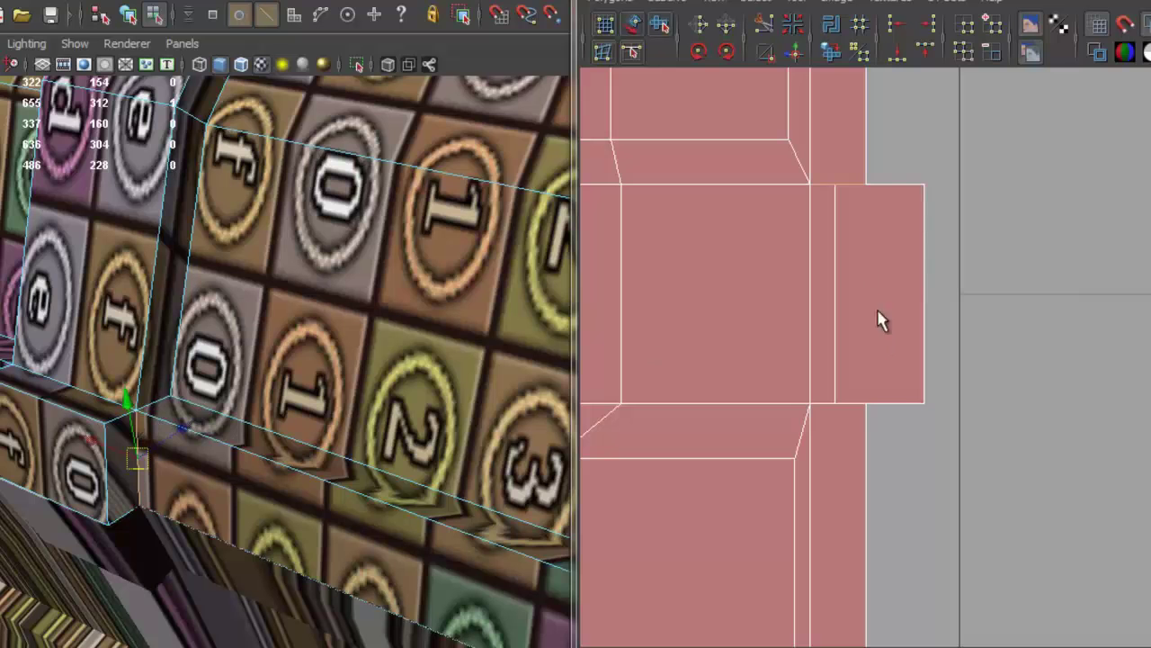
pyautogui.keyDown('ctrl'); pyautogui.moveTo(840, 192); pyautogui.dragTo(896, 192, button='right'); pyautogui.keyUp('ctrl')
pyautogui.moveTo(843, 83); pyautogui.dragTo(847, 55)
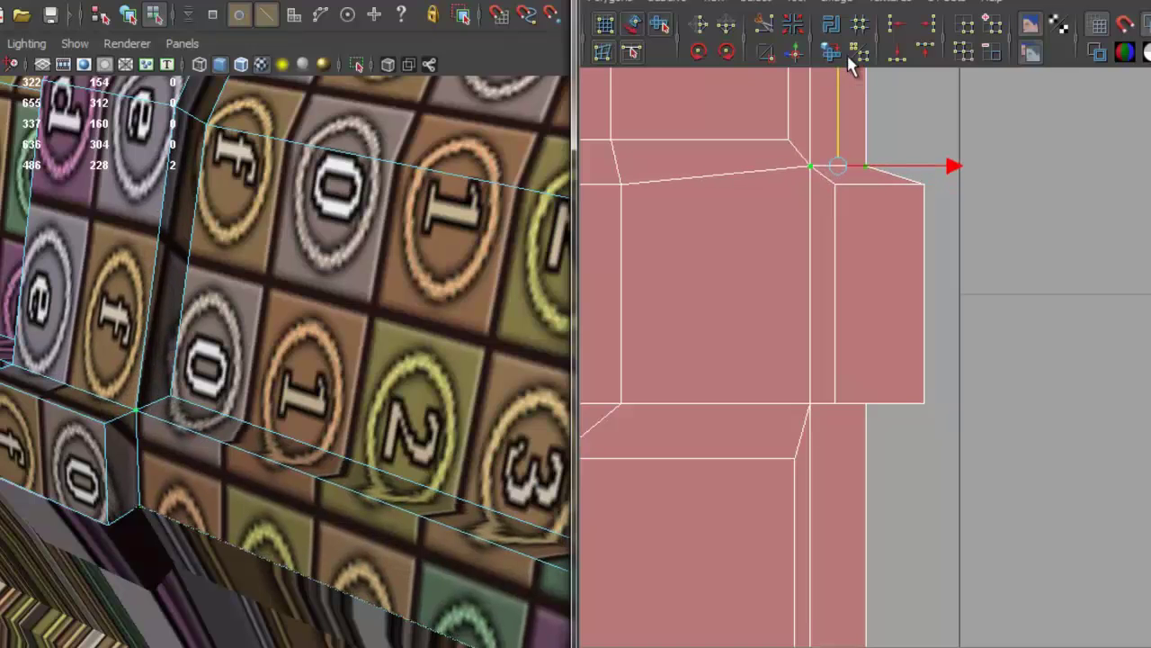
pyautogui.hotkey('ctrl', 'z')
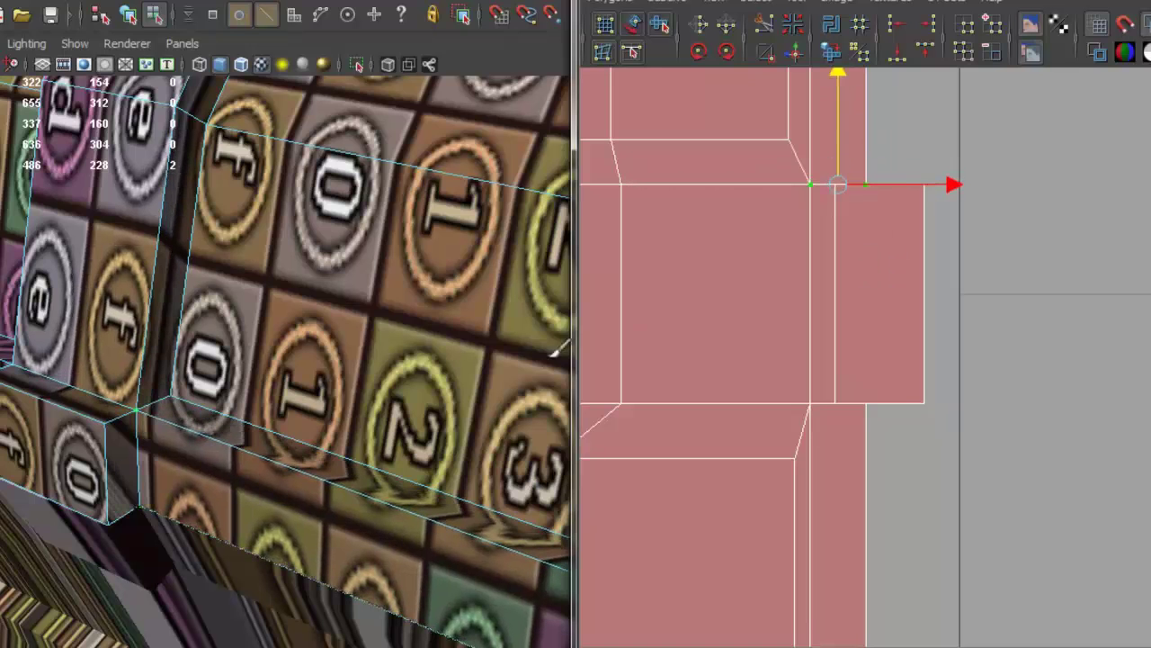
# Select the block's front vertical corner edge, convert it to UVs and move them inward along V
pyautogui.moveTo(136, 429); pyautogui.dragTo(130, 311, button='right')
pyautogui.click(111, 454)
pyautogui.keyDown('ctrl'); pyautogui.moveTo(823, 189); pyautogui.dragTo(918, 178, button='right'); pyautogui.keyUp('ctrl')
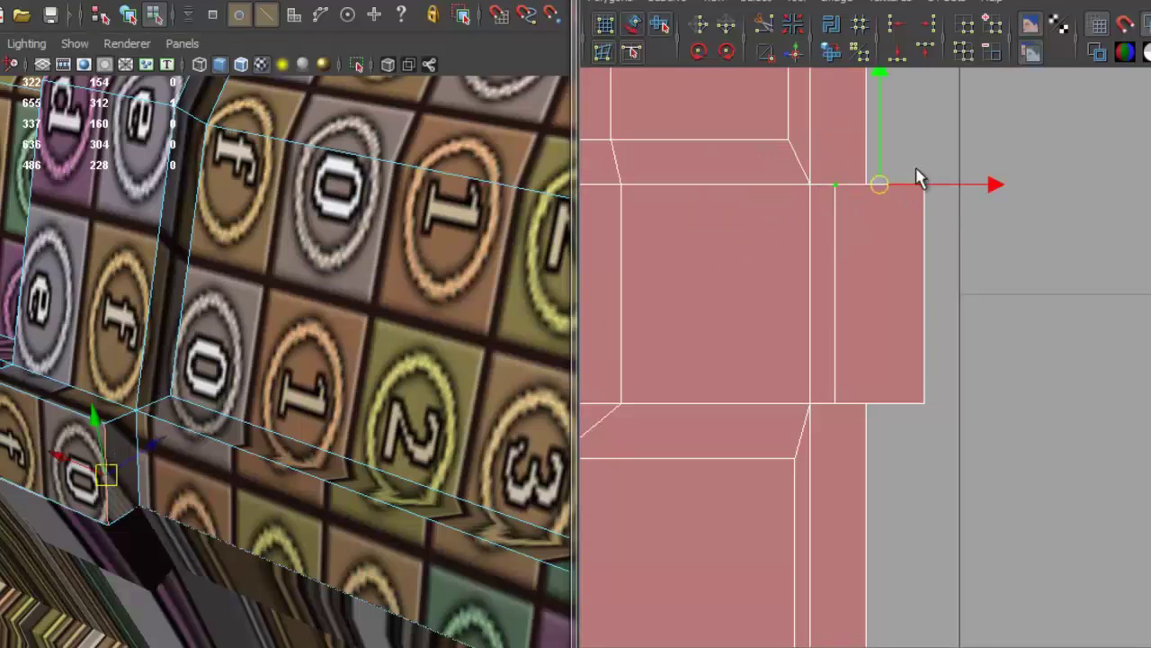
pyautogui.moveTo(882, 88)
pyautogui.mouseDown()
pyautogui.moveTo(897, 131)
pyautogui.moveTo(896, 97)
pyautogui.mouseUp()
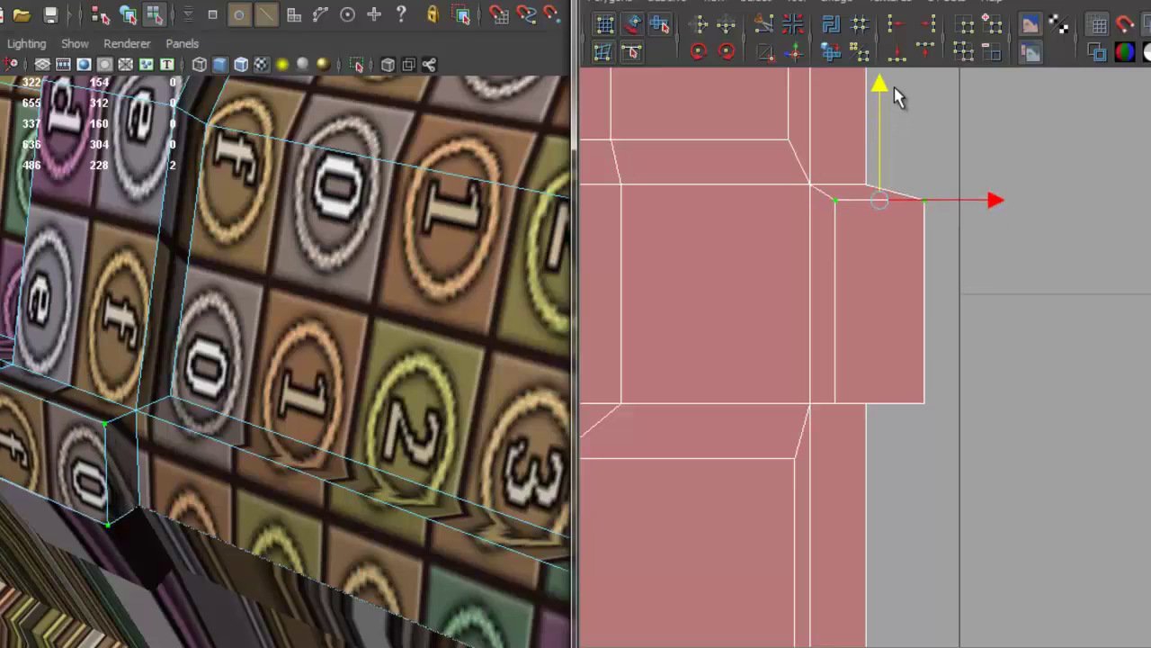
# Select the block's opposite front vertical edge, convert it to UVs and move them inward along V to match
pyautogui.keyDown('alt'); pyautogui.moveTo(341, 321); pyautogui.dragTo(348, 414); pyautogui.keyUp('alt')
pyautogui.moveTo(438, 376); pyautogui.dragTo(431, 306, button='right')
pyautogui.click(419, 410)
pyautogui.keyDown('ctrl'); pyautogui.moveTo(856, 302); pyautogui.dragTo(900, 314, button='right'); pyautogui.keyUp('ctrl')
pyautogui.moveTo(881, 288); pyautogui.dragTo(879, 254)
# Clear the UV selection, check the middle band's checker pattern and close the UV editor
pyautogui.keyDown('alt'); pyautogui.moveTo(967, 274); pyautogui.dragTo(876, 261, button='right'); pyautogui.keyUp('alt')
pyautogui.scroll(-2, 876, 262)
pyautogui.scroll(2, 872, 262)
pyautogui.keyDown('alt'); pyautogui.moveTo(871, 262); pyautogui.dragTo(903, 252, button='middle'); pyautogui.keyUp('alt')
pyautogui.click(1120, 173)
pyautogui.scroll(-2, 947, 294)
pyautogui.keyDown('alt'); pyautogui.moveTo(420, 269); pyautogui.dragTo(243, 239); pyautogui.keyUp('alt')
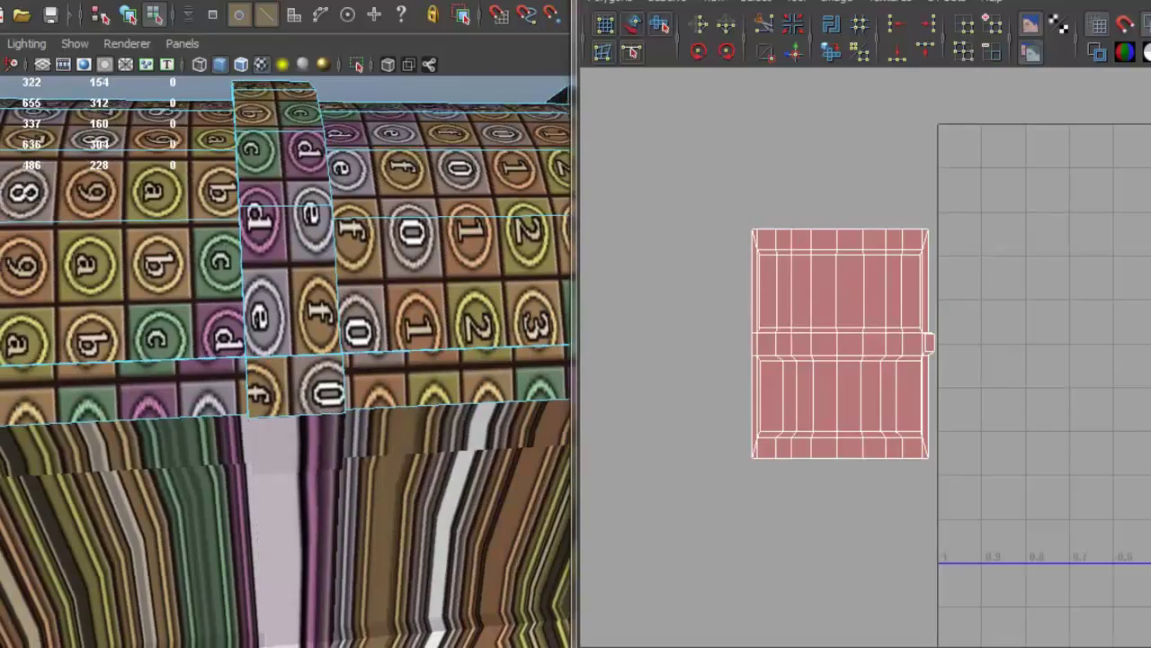
pyautogui.click(1104, 2)
# Turn off texture display, select the lid's recessed end faces and grow the selection twice to include the surrounding rim
pyautogui.keyDown('alt'); pyautogui.moveTo(660, 229); pyautogui.dragTo(508, 221); pyautogui.keyUp('alt')
pyautogui.moveTo(508, 220); pyautogui.dragTo(497, 268, button='right')
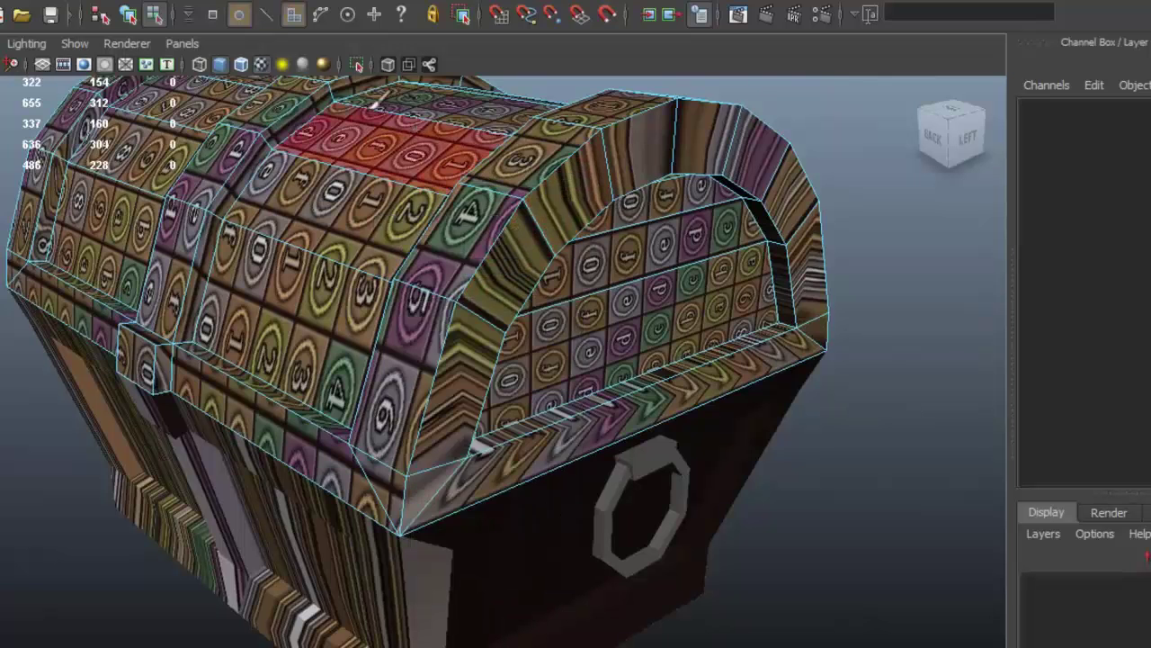
pyautogui.click(259, 65)
pyautogui.keyDown('alt'); pyautogui.moveTo(609, 216); pyautogui.dragTo(624, 260); pyautogui.keyUp('alt')
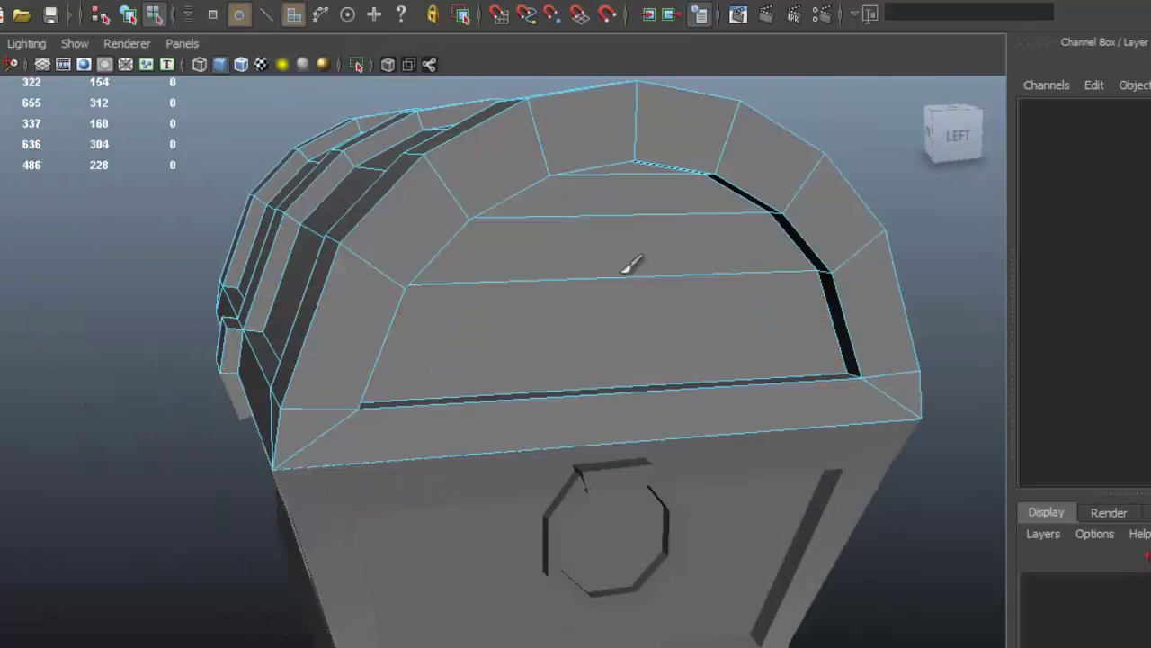
pyautogui.click(650, 222)
pyautogui.keyDown('shift'); pyautogui.moveTo(649, 219); pyautogui.dragTo(650, 170); pyautogui.keyUp('shift')
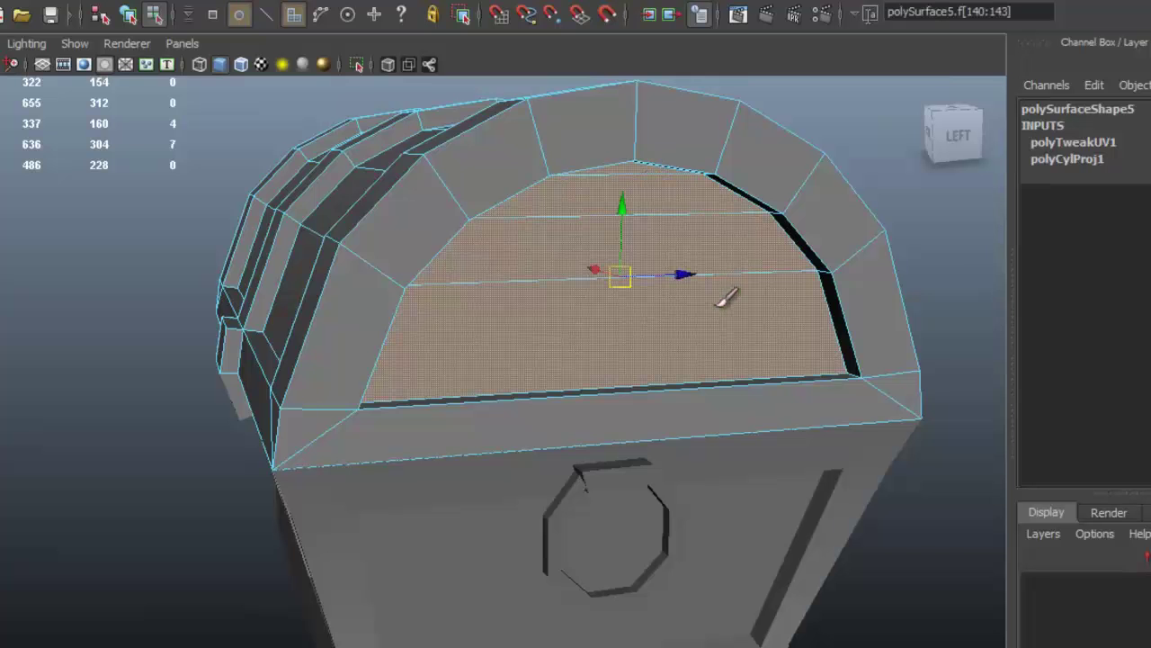
pyautogui.hotkey('shift', '.')
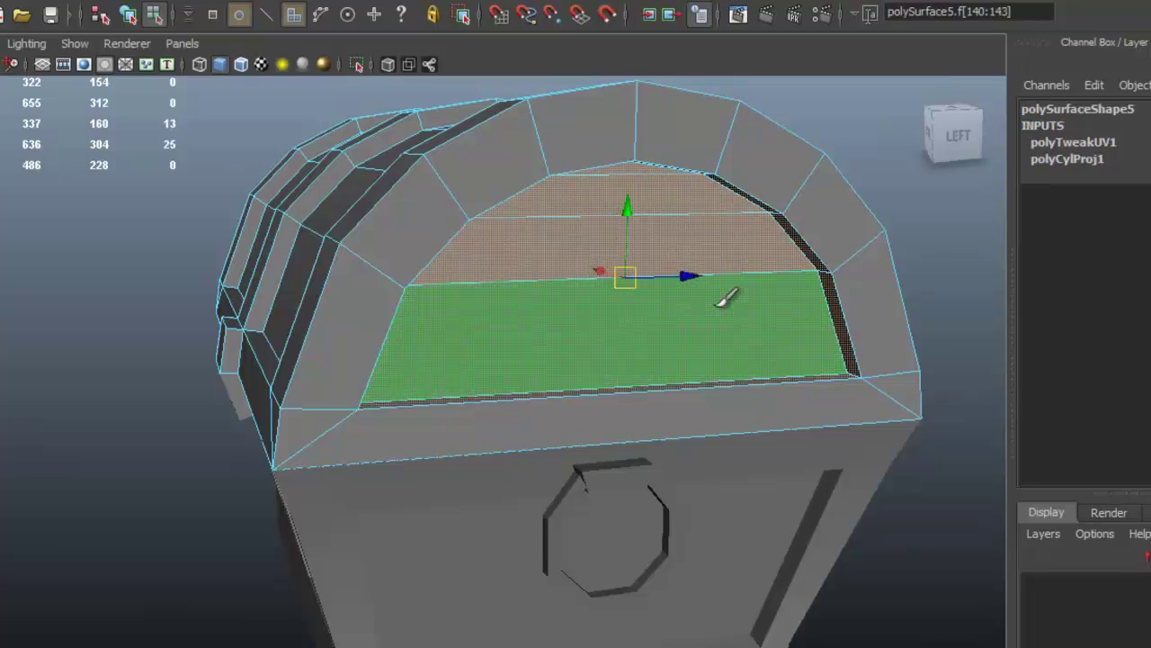
pyautogui.hotkey('shift', '.')
# Planar-map the selected lid end faces, fitting the projection to the best plane and keeping the image width/height ratio
pyautogui.keyDown('alt'); pyautogui.moveTo(659, 281); pyautogui.dragTo(773, 356); pyautogui.keyUp('alt')
pyautogui.click(583, 26)
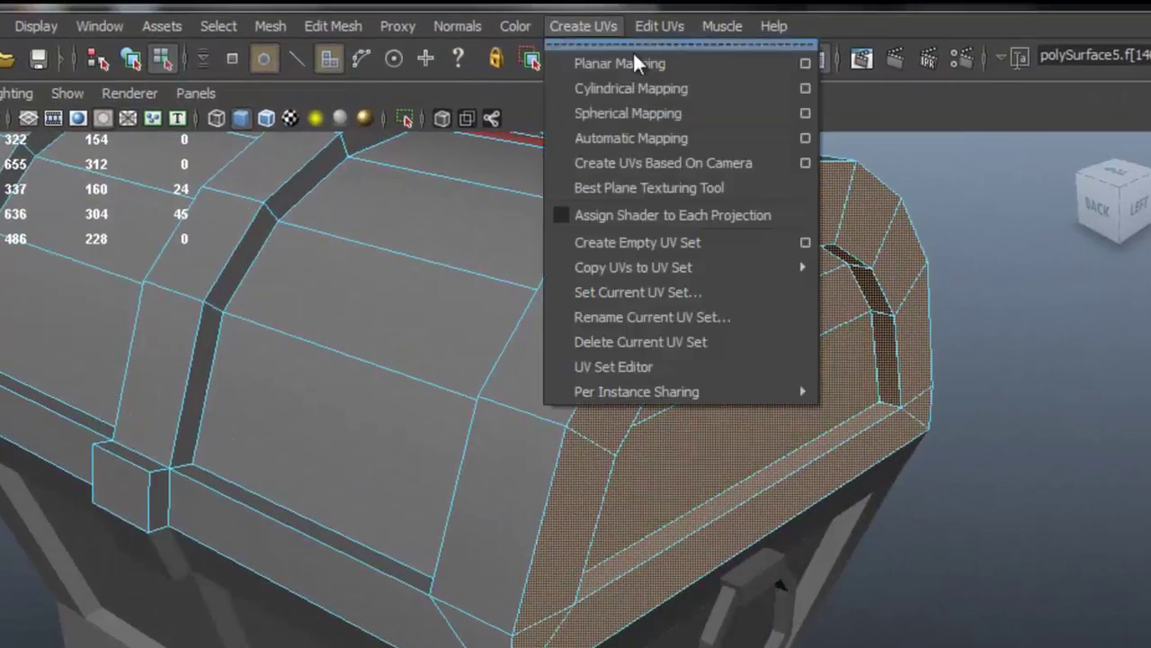
pyautogui.click(805, 63)
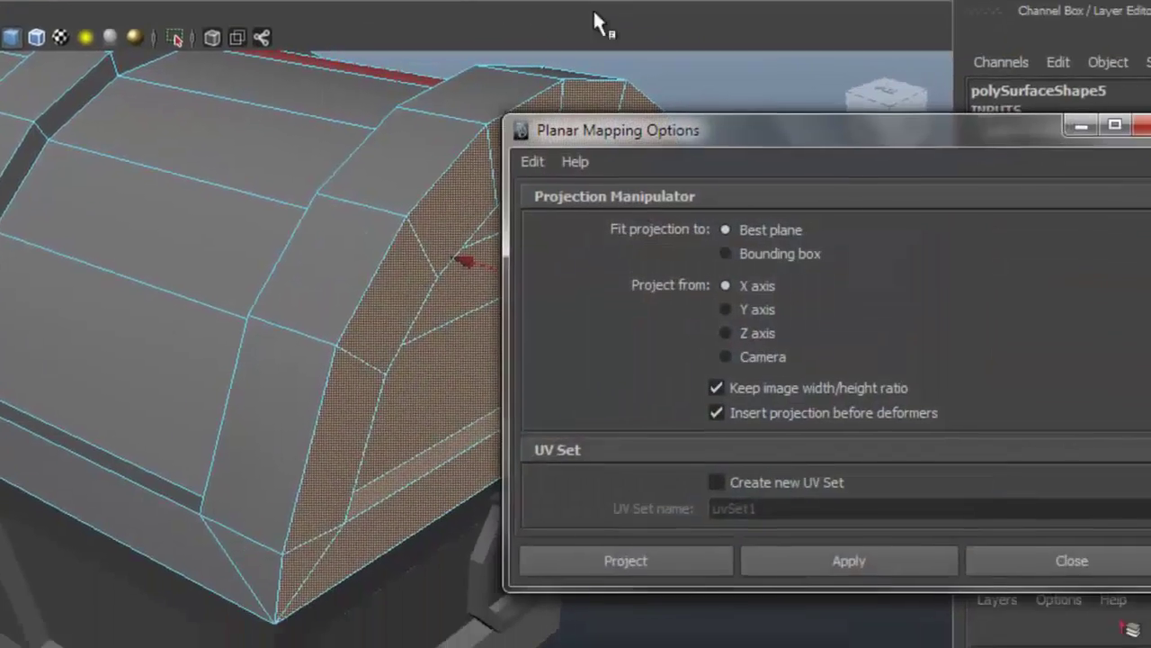
pyautogui.click(641, 199)
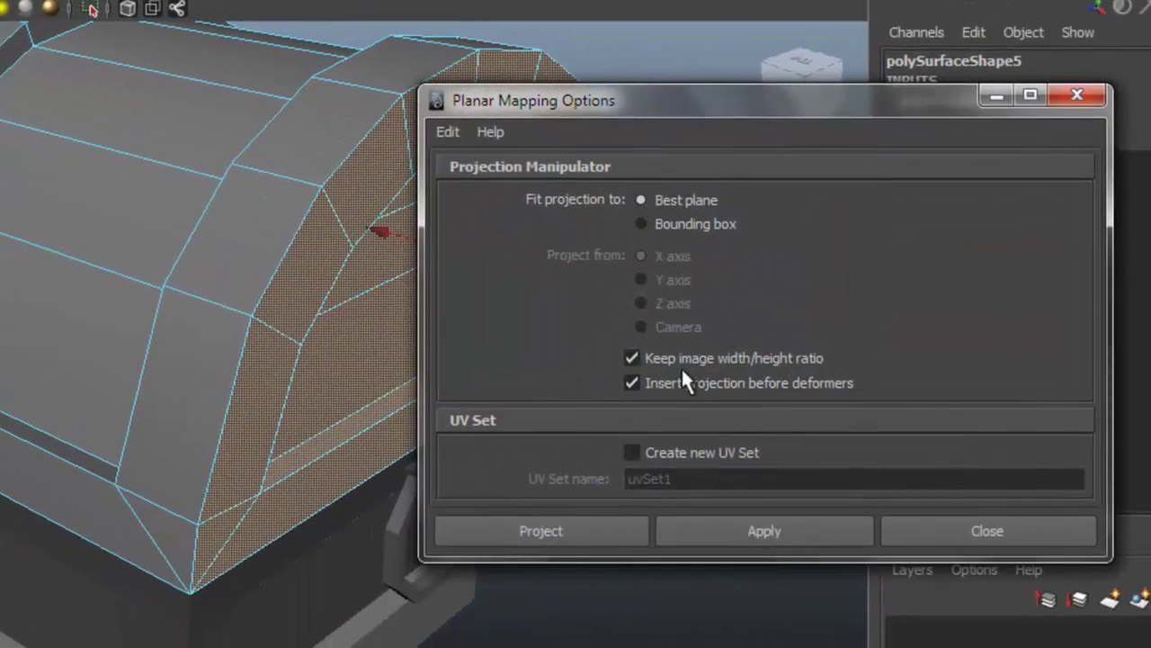
pyautogui.click(559, 530)
# Show the new projection in the UV editor and move the end shell along U into the empty space beside the textured area
pyautogui.keyDown('alt'); pyautogui.moveTo(480, 495); pyautogui.dragTo(538, 364); pyautogui.keyUp('alt')
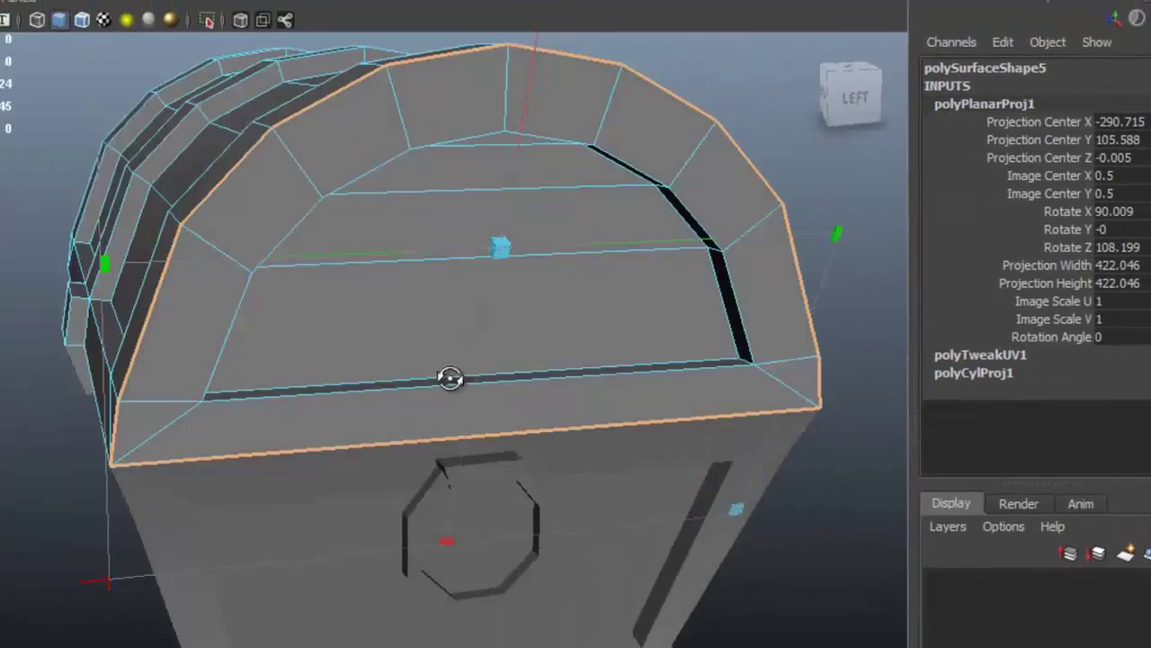
pyautogui.keyDown('alt'); pyautogui.moveTo(538, 365); pyautogui.dragTo(386, 339, button='right'); pyautogui.keyUp('alt')
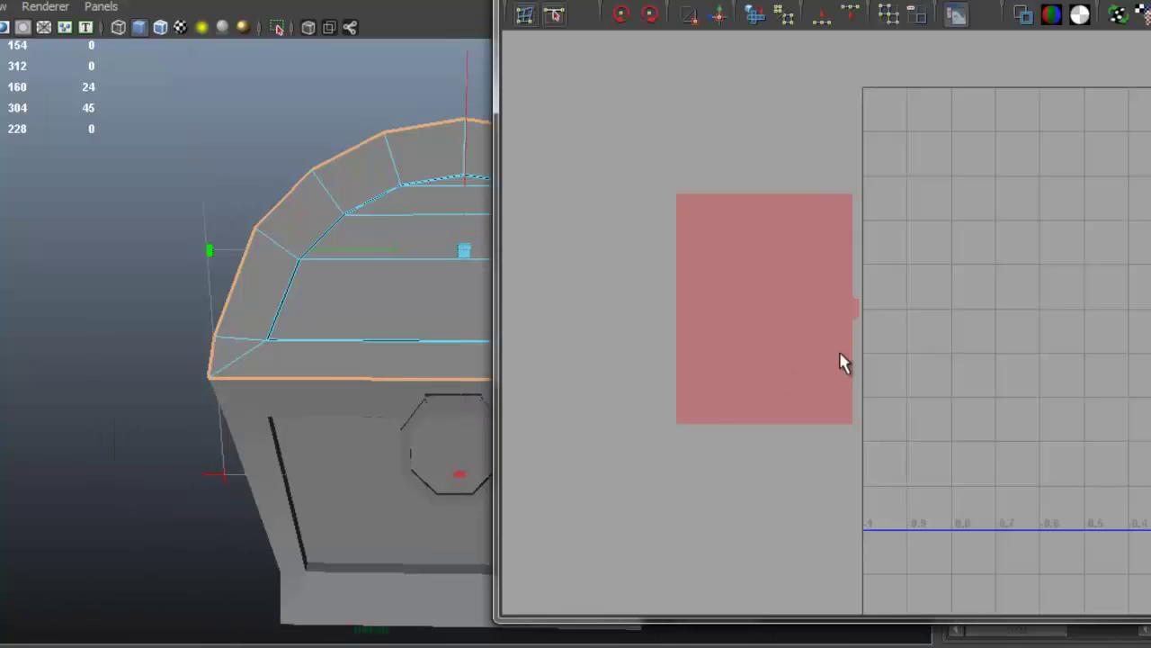
pyautogui.scroll(-3, 843, 363)
pyautogui.keyDown('alt'); pyautogui.moveTo(1017, 288); pyautogui.dragTo(816, 312, button='middle'); pyautogui.keyUp('alt')
pyautogui.keyDown('alt'); pyautogui.moveTo(411, 338); pyautogui.dragTo(342, 297); pyautogui.keyUp('alt')
pyautogui.moveTo(879, 327); pyautogui.dragTo(1100, 327)
pyautogui.keyDown('alt'); pyautogui.moveTo(1100, 327); pyautogui.dragTo(842, 314, button='middle'); pyautogui.keyUp('alt')
pyautogui.keyDown('alt'); pyautogui.moveTo(843, 314); pyautogui.dragTo(832, 340, button='right'); pyautogui.keyUp('alt')
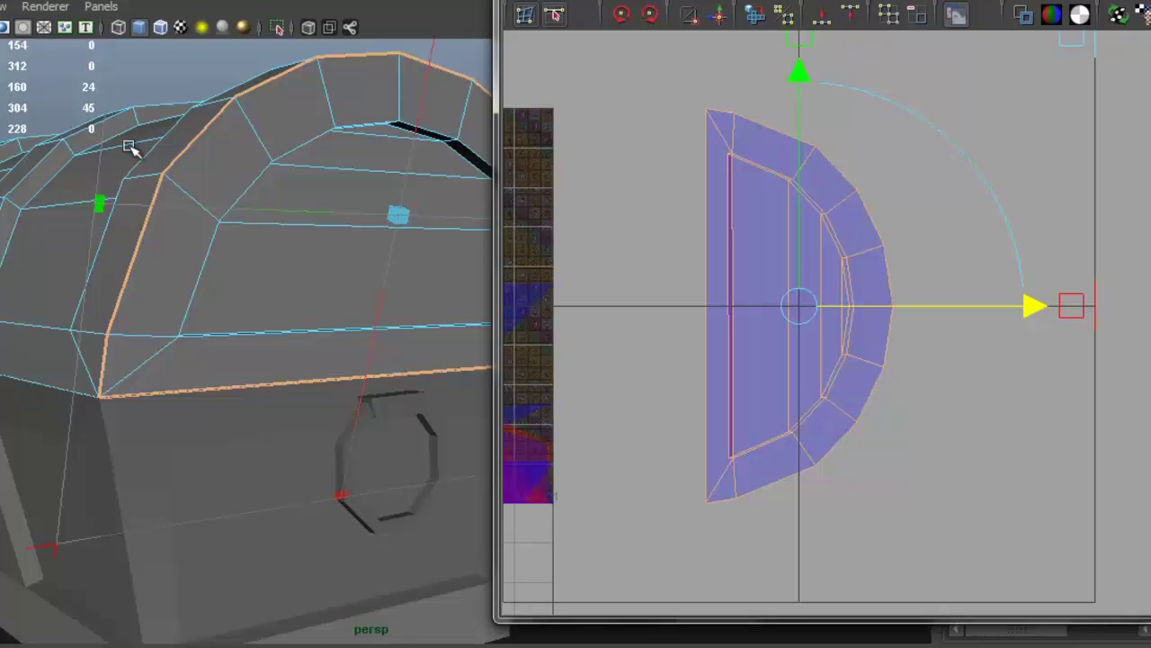
# Turn on the checker texture display, select the end shell's UVs and rotate them 90 degrees counterclockwise
pyautogui.click(181, 27)
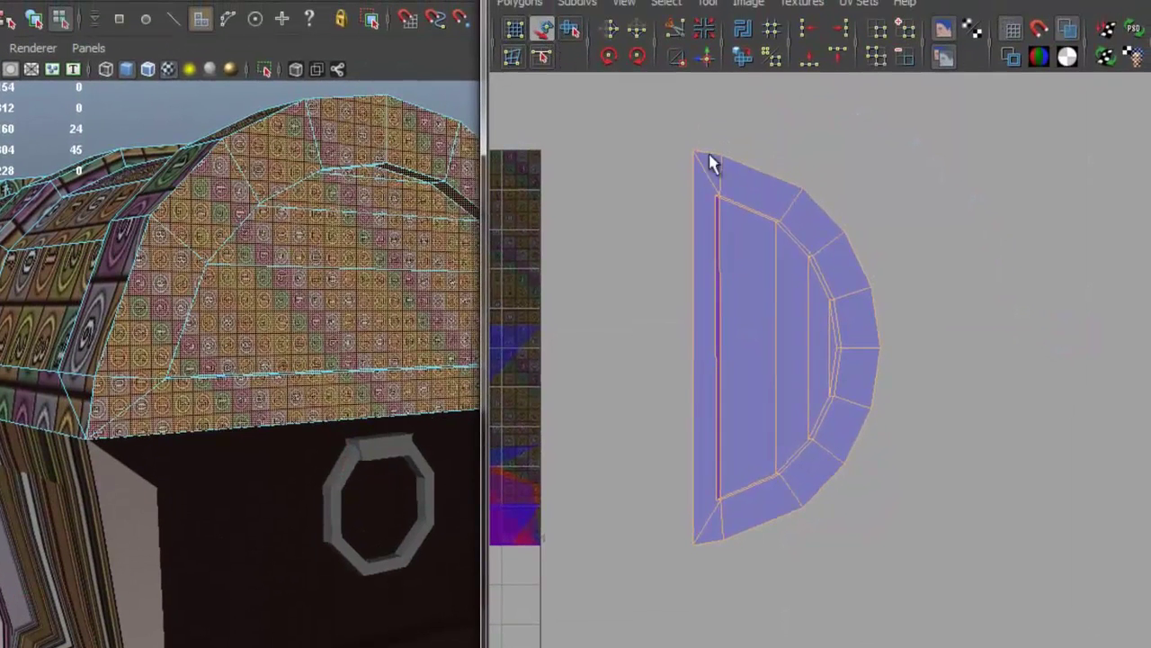
pyautogui.click(711, 163)
pyautogui.click(608, 58)
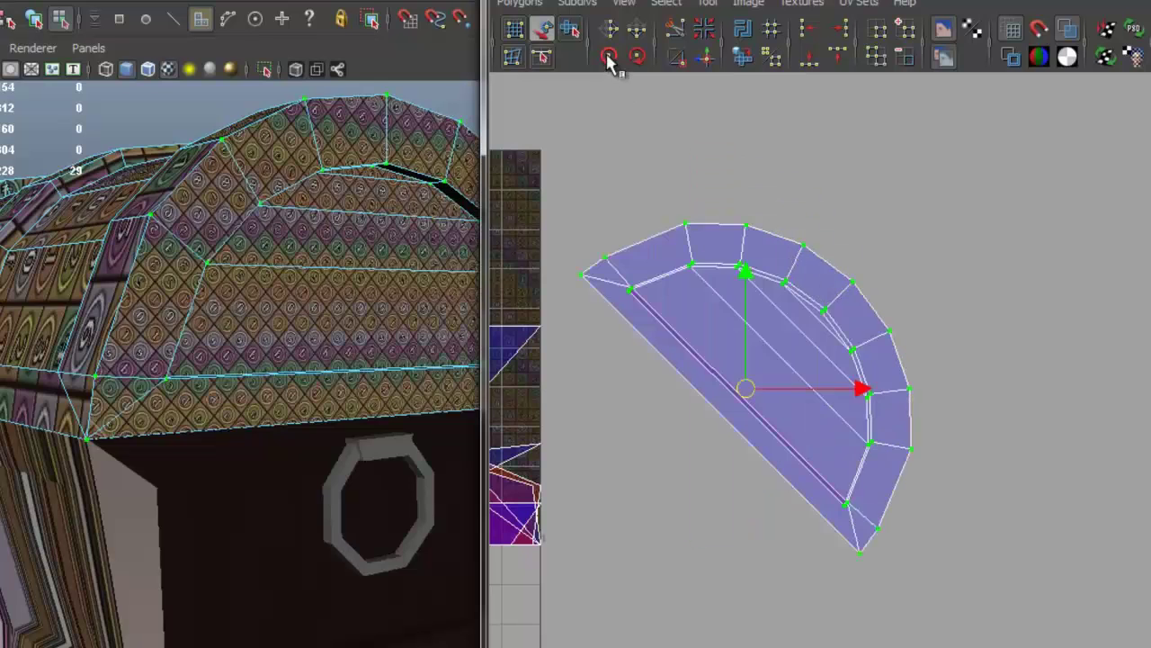
pyautogui.click(608, 58)
# Move the end shell farther along U and scale it down uniformly to match the lid's checker size
pyautogui.moveTo(862, 335); pyautogui.dragTo(1017, 340)
pyautogui.press('r')
pyautogui.moveTo(887, 334); pyautogui.dragTo(835, 329)
pyautogui.keyDown('alt'); pyautogui.moveTo(256, 355); pyautogui.dragTo(151, 380); pyautogui.keyUp('alt')
pyautogui.keyDown('alt'); pyautogui.moveTo(151, 380); pyautogui.dragTo(265, 396, button='right'); pyautogui.keyUp('alt')
pyautogui.moveTo(258, 435)
pyautogui.keyDown('alt'); pyautogui.mouseDown()
pyautogui.moveTo(360, 421)
pyautogui.moveTo(279, 441)
pyautogui.mouseUp(); pyautogui.keyUp('alt')
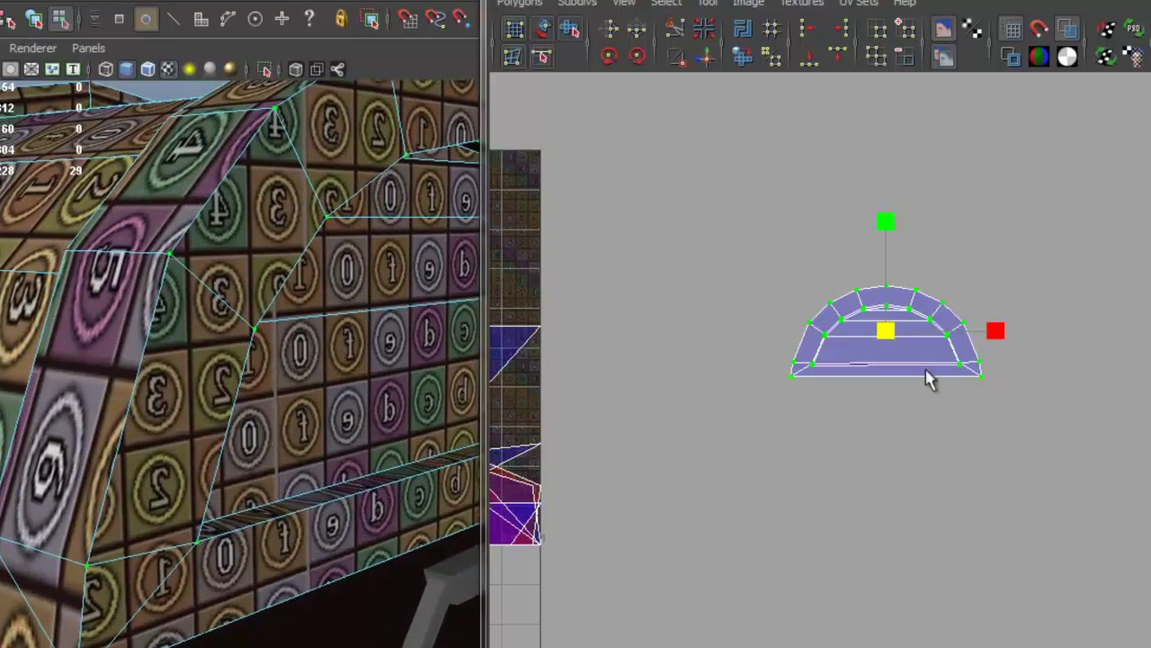
# Flip the end shell's UVs horizontally so the checker characters read the right way round
pyautogui.keyDown('alt'); pyautogui.moveTo(835, 358); pyautogui.dragTo(763, 381, button='middle'); pyautogui.keyUp('alt')
pyautogui.scroll(4, 733, 387)
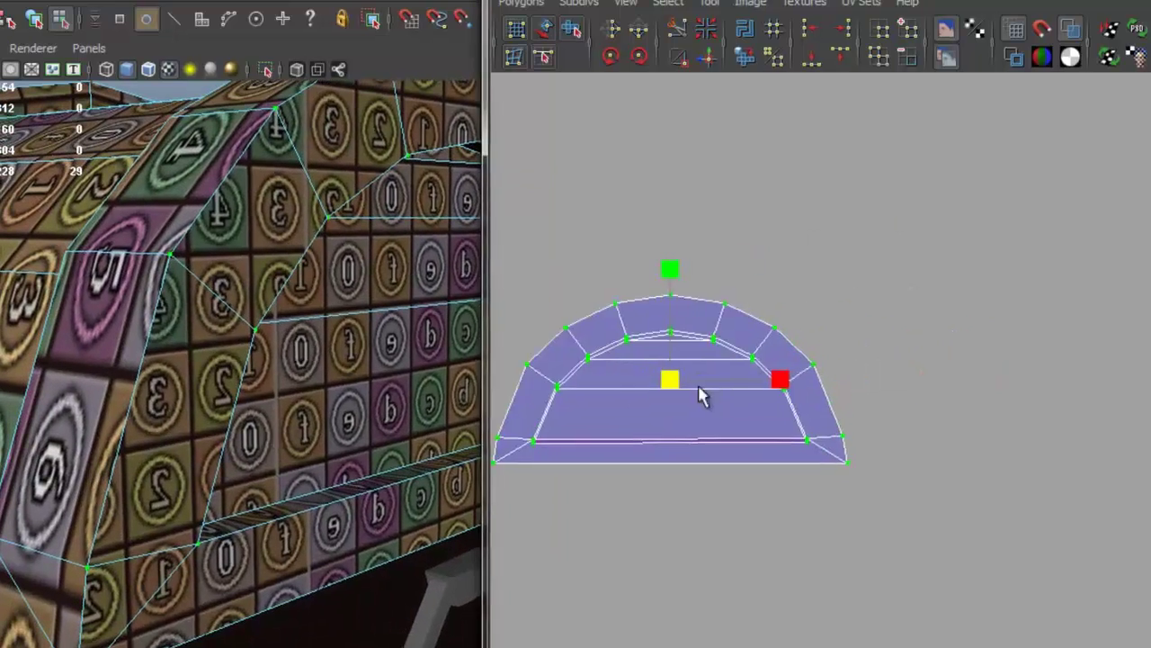
pyautogui.scroll(2, 801, 386)
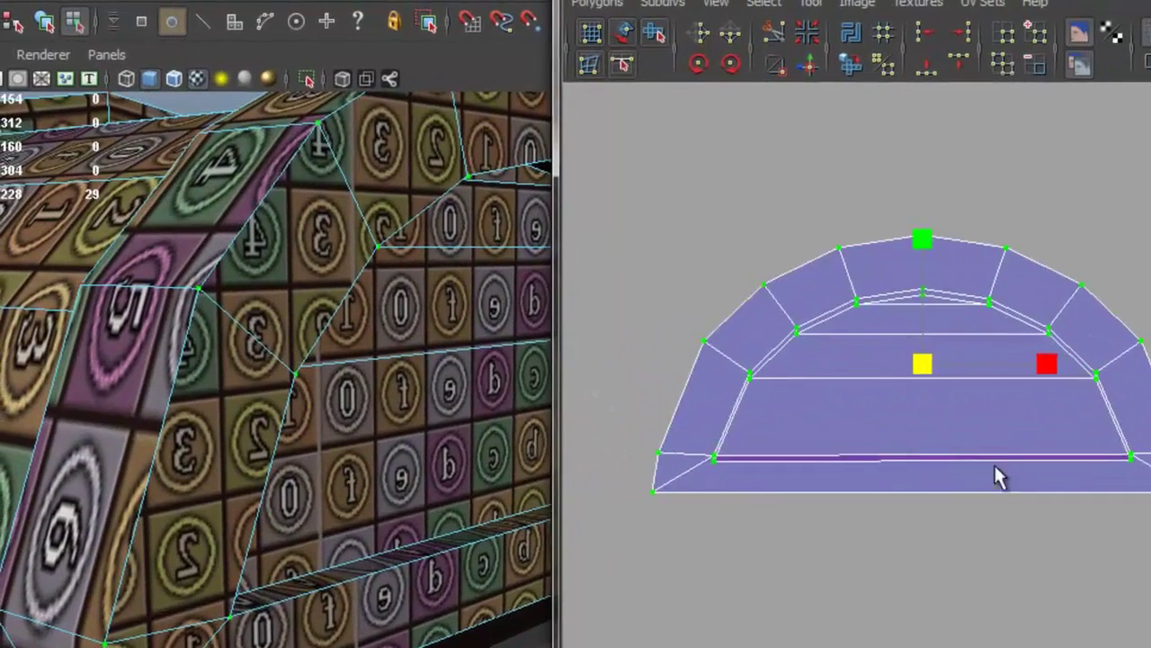
pyautogui.click(695, 34)
pyautogui.keyDown('alt'); pyautogui.moveTo(498, 243); pyautogui.dragTo(340, 330); pyautogui.keyUp('alt')
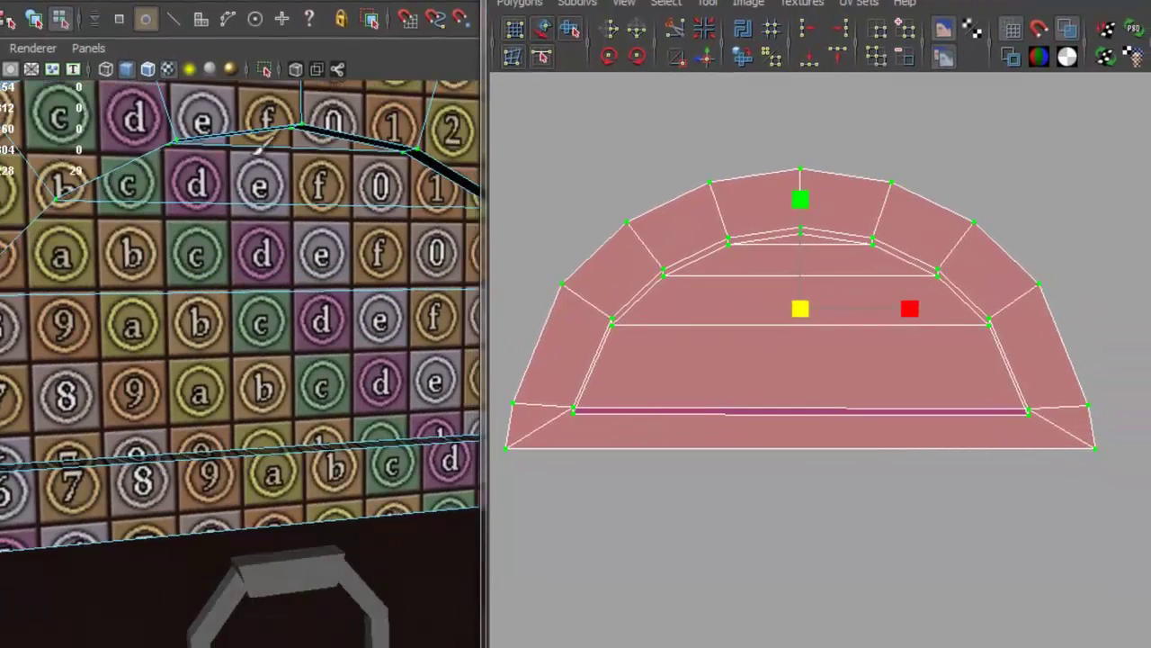
# Select the recessed end panel's faces, convert them to UVs and scale them inward uniformly to open up the ledge around the panel
pyautogui.moveTo(256, 149); pyautogui.dragTo(259, 203, button='right')
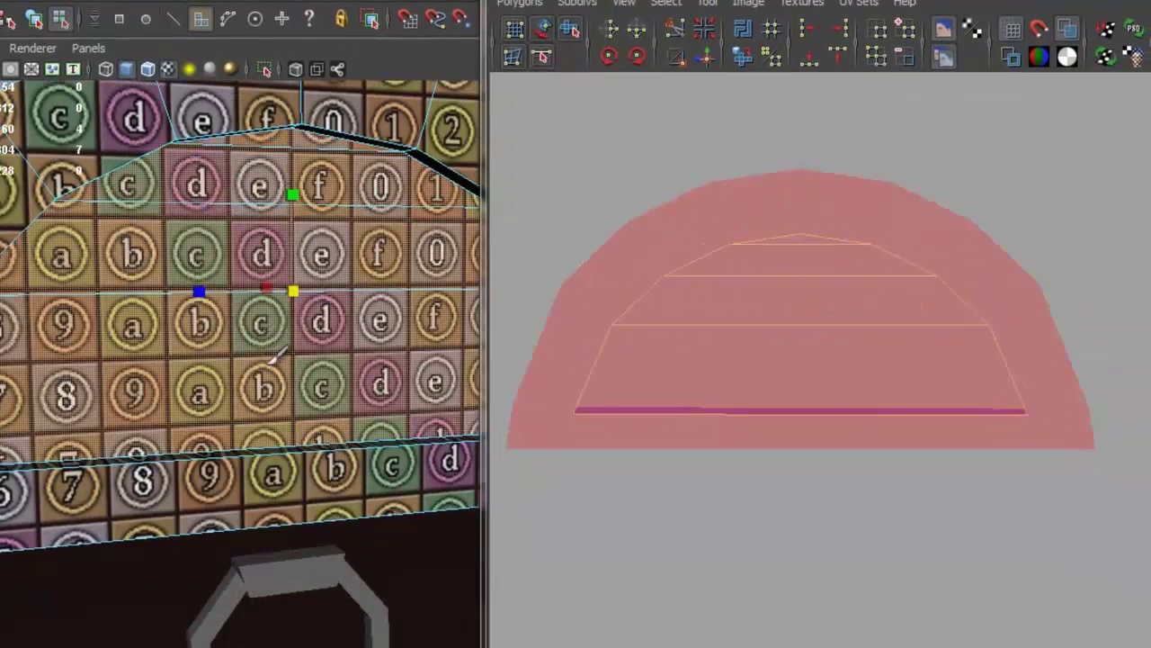
pyautogui.keyDown('ctrl'); pyautogui.moveTo(707, 321); pyautogui.dragTo(784, 331, button='right'); pyautogui.keyUp('ctrl')
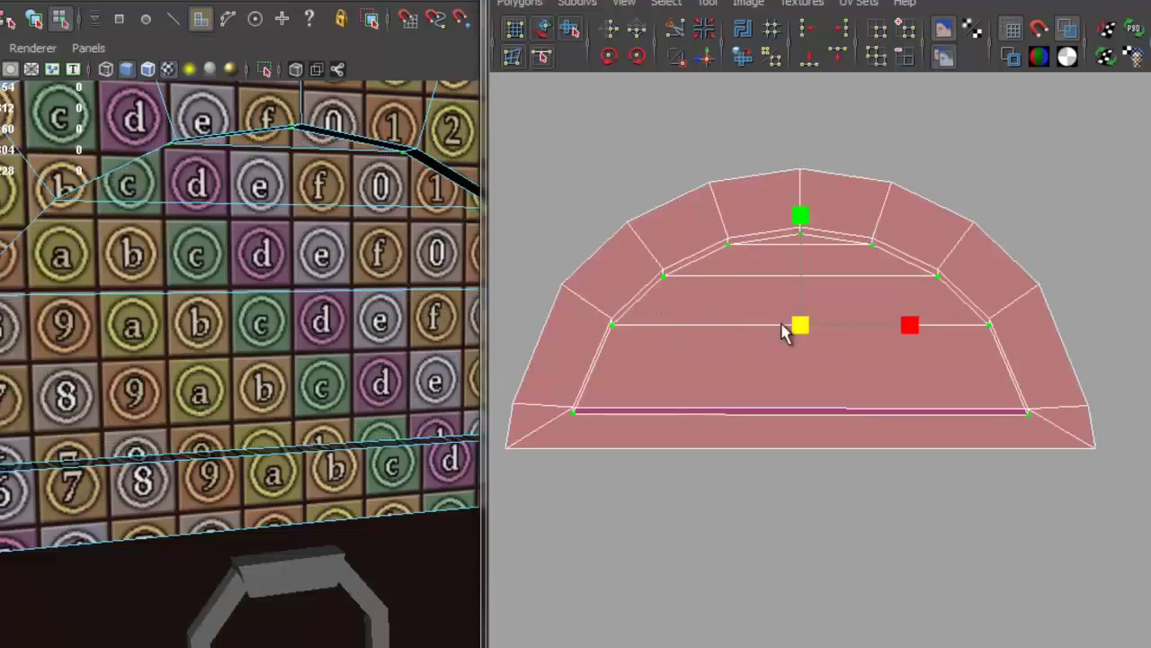
pyautogui.moveTo(800, 328); pyautogui.dragTo(784, 334)
pyautogui.keyDown('alt'); pyautogui.moveTo(467, 320); pyautogui.dragTo(225, 387); pyautogui.keyUp('alt')
pyautogui.scroll(1, 825, 361)
pyautogui.moveTo(796, 328); pyautogui.dragTo(791, 326)
pyautogui.keyDown('alt'); pyautogui.moveTo(135, 347); pyautogui.dragTo(56, 334); pyautogui.keyUp('alt')
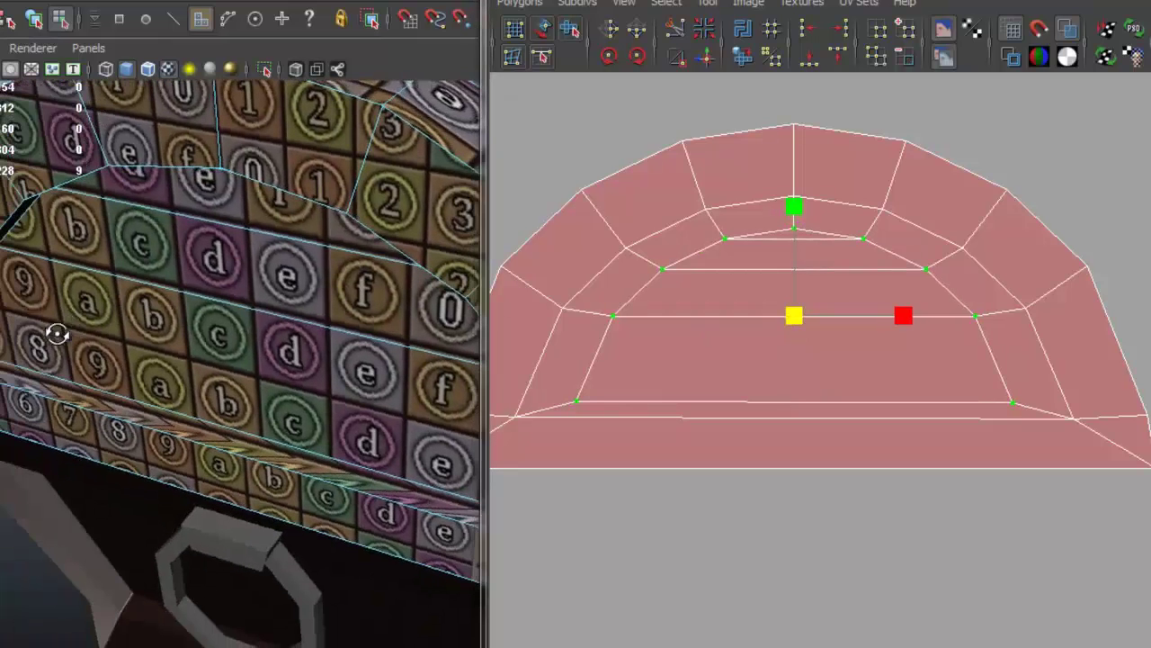
pyautogui.keyDown('alt'); pyautogui.moveTo(214, 333); pyautogui.dragTo(149, 315); pyautogui.keyUp('alt')
pyautogui.keyDown('alt'); pyautogui.moveTo(108, 367); pyautogui.dragTo(286, 276); pyautogui.keyUp('alt')
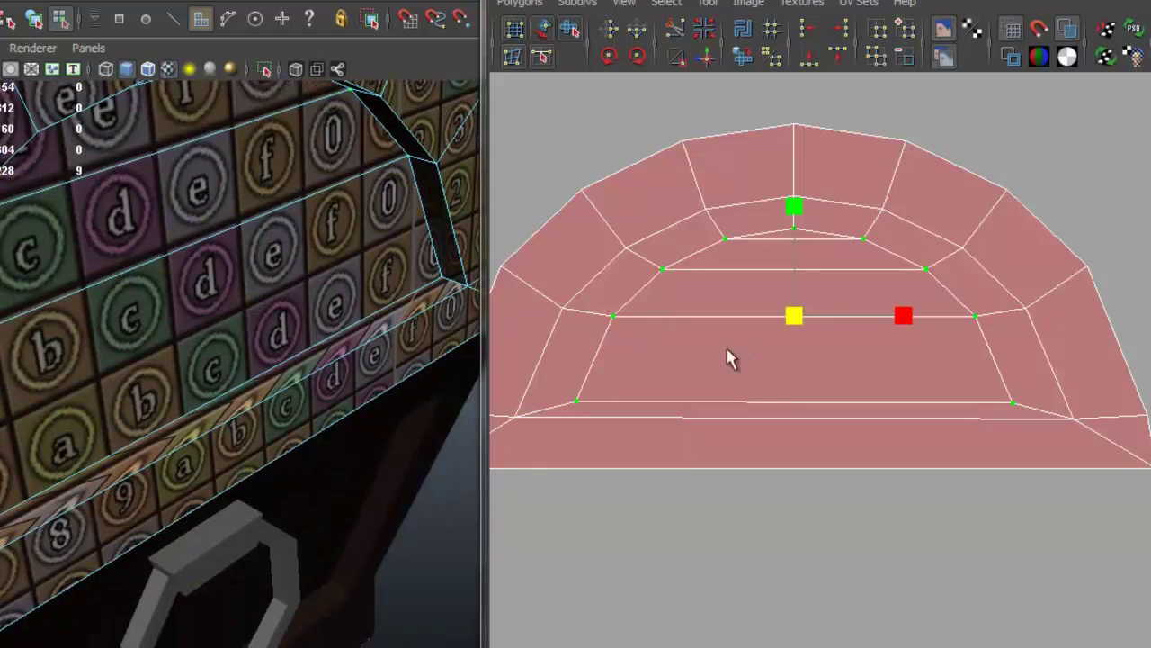
pyautogui.keyDown('alt'); pyautogui.moveTo(288, 316); pyautogui.dragTo(117, 317); pyautogui.keyUp('alt')
# Select the recessed panel's lower edge and the two short ledge corner edges, and cut the UVs along them
pyautogui.moveTo(117, 317); pyautogui.dragTo(70, 304, button='right')
pyautogui.click(71, 304)
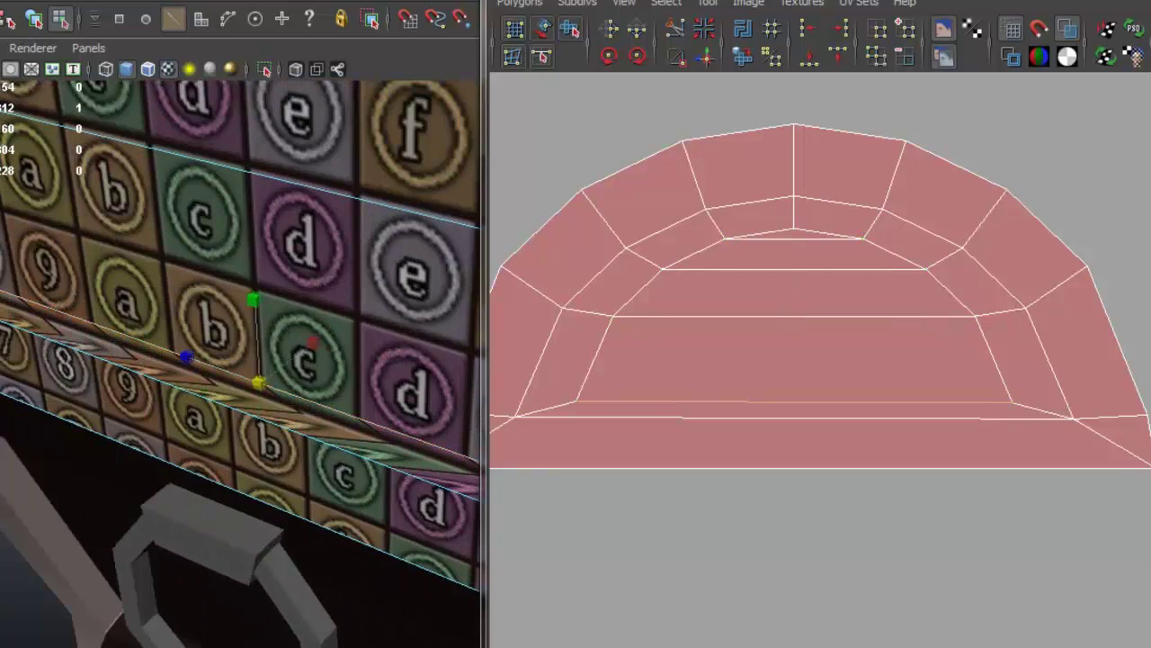
pyautogui.keyDown('alt'); pyautogui.moveTo(106, 311); pyautogui.dragTo(373, 335); pyautogui.keyUp('alt')
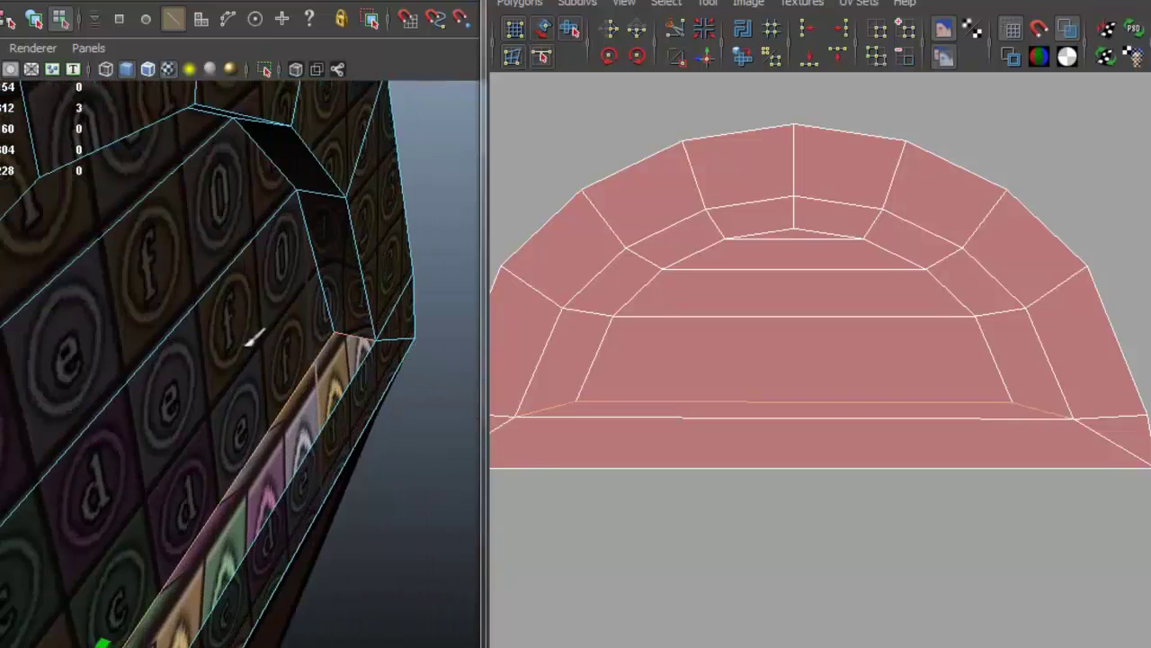
pyautogui.keyDown('alt'); pyautogui.moveTo(255, 338); pyautogui.dragTo(145, 349); pyautogui.keyUp('alt')
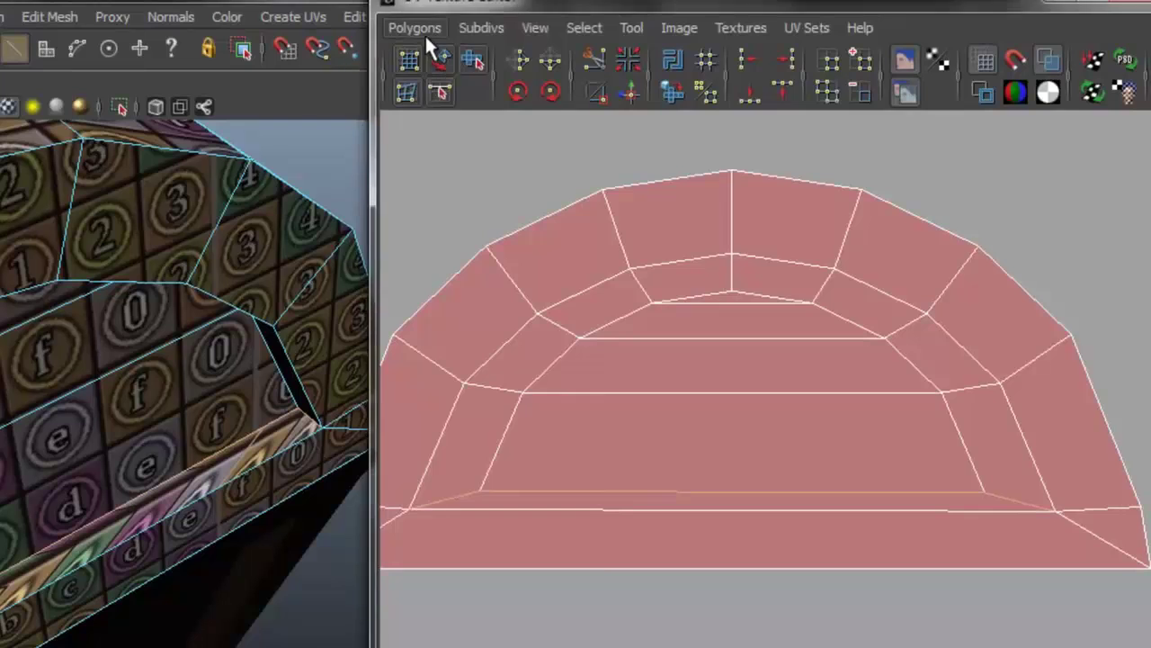
pyautogui.click(427, 38)
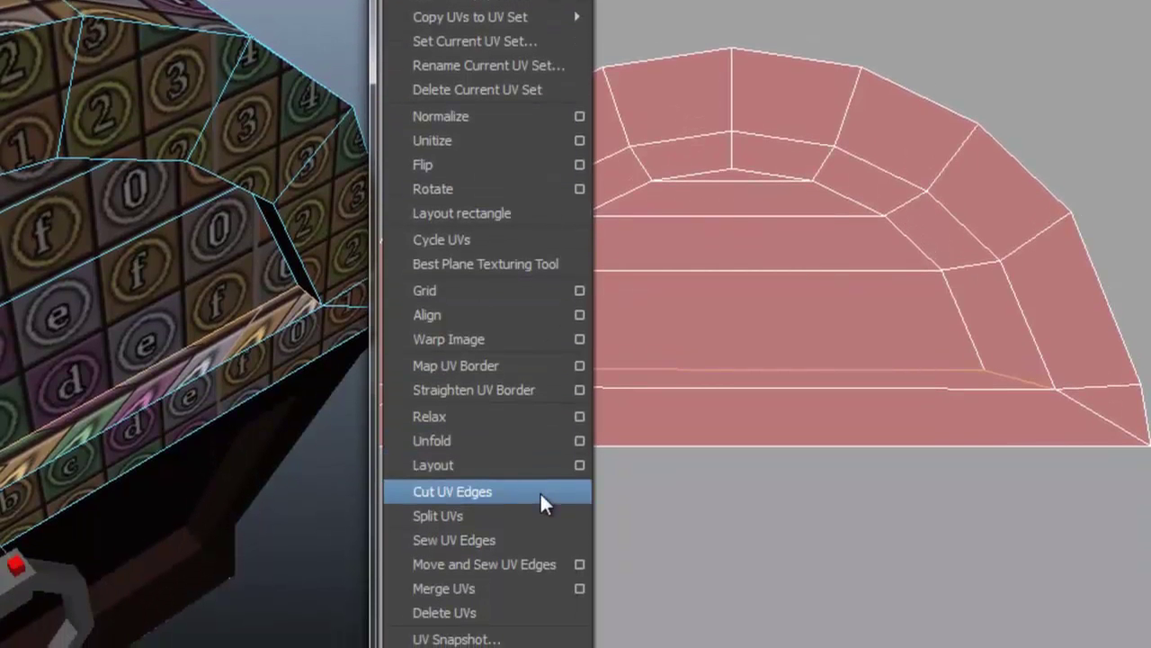
pyautogui.click(540, 491)
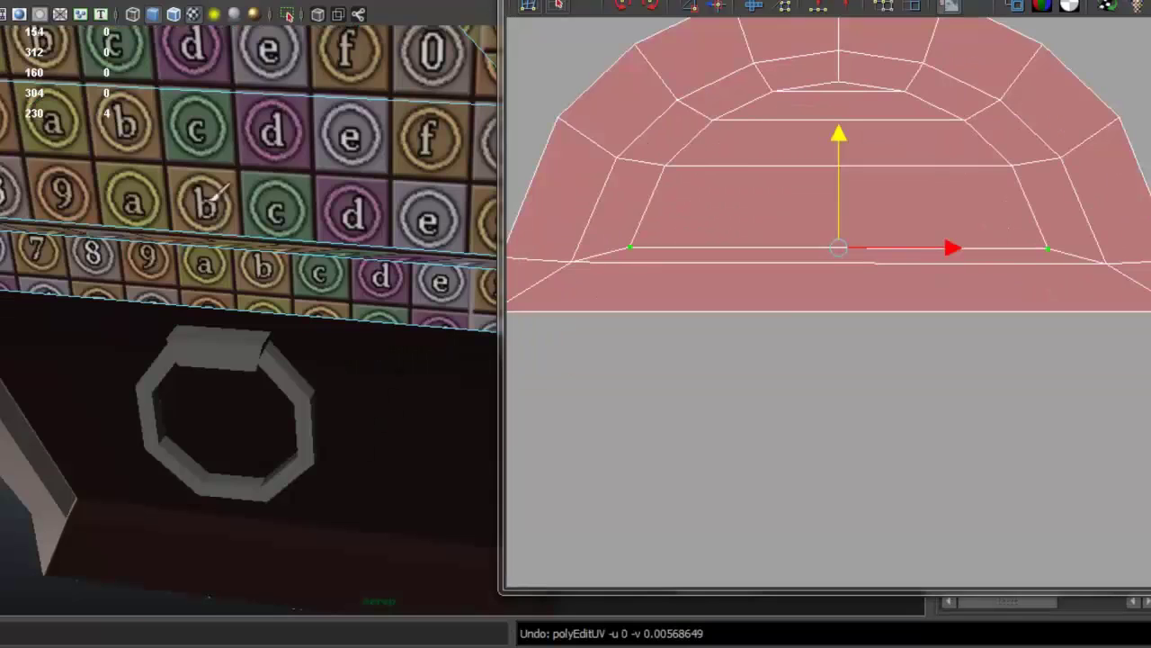
# Select the recess's lowest panel face, convert it to UVs and move them slightly up along V
pyautogui.moveTo(218, 130); pyautogui.dragTo(219, 159, button='right')
pyautogui.keyDown('ctrl'); pyautogui.moveTo(787, 198); pyautogui.dragTo(837, 198, button='right'); pyautogui.keyUp('ctrl')
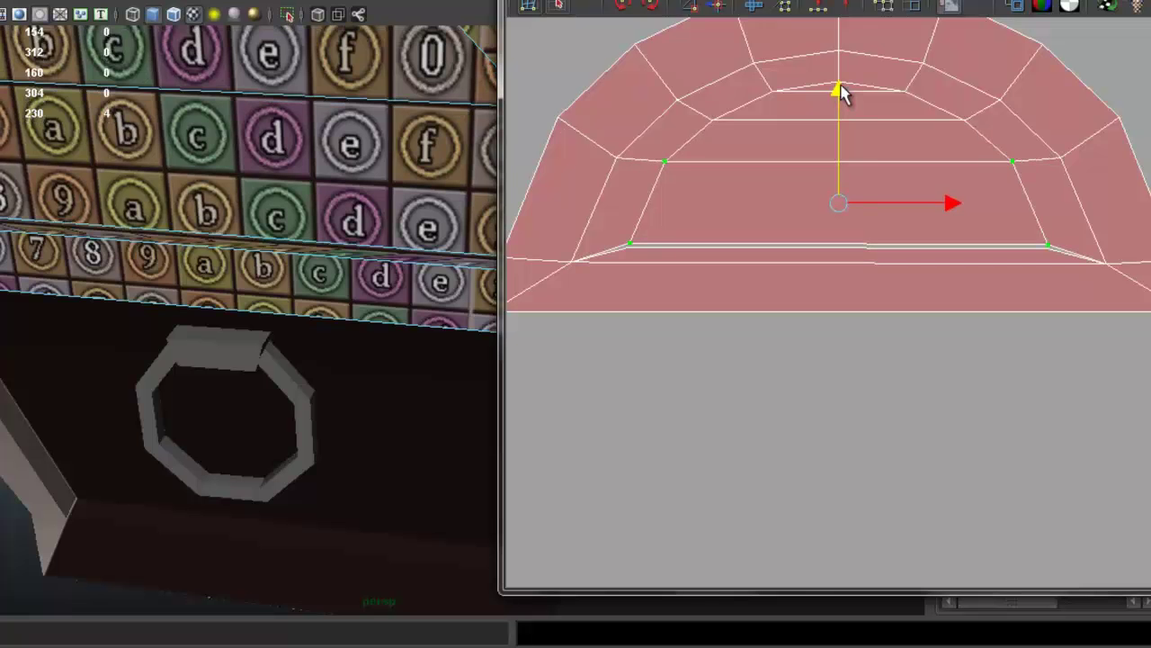
pyautogui.keyDown('alt'); pyautogui.moveTo(277, 204); pyautogui.dragTo(407, 239); pyautogui.keyUp('alt')
# Select the lower ledge strip's two detached corner UVs and move them down along V, folding the strip over the rim
pyautogui.keyDown('alt'); pyautogui.moveTo(886, 220); pyautogui.dragTo(848, 232, button='middle'); pyautogui.keyUp('alt')
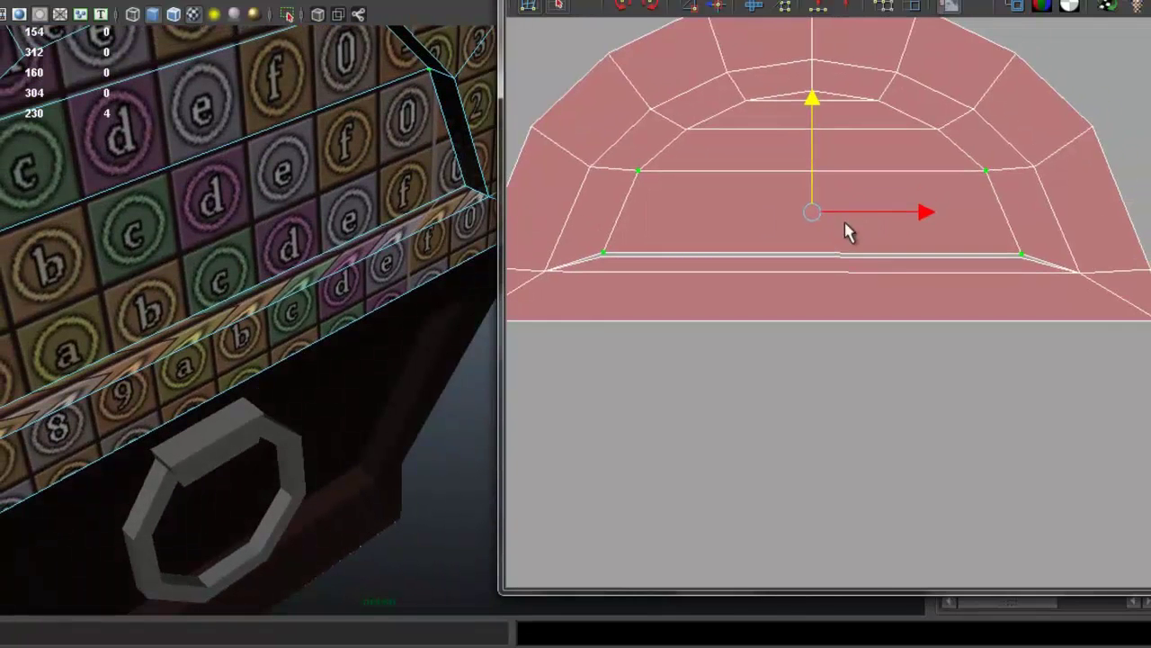
pyautogui.scroll(4, 761, 249)
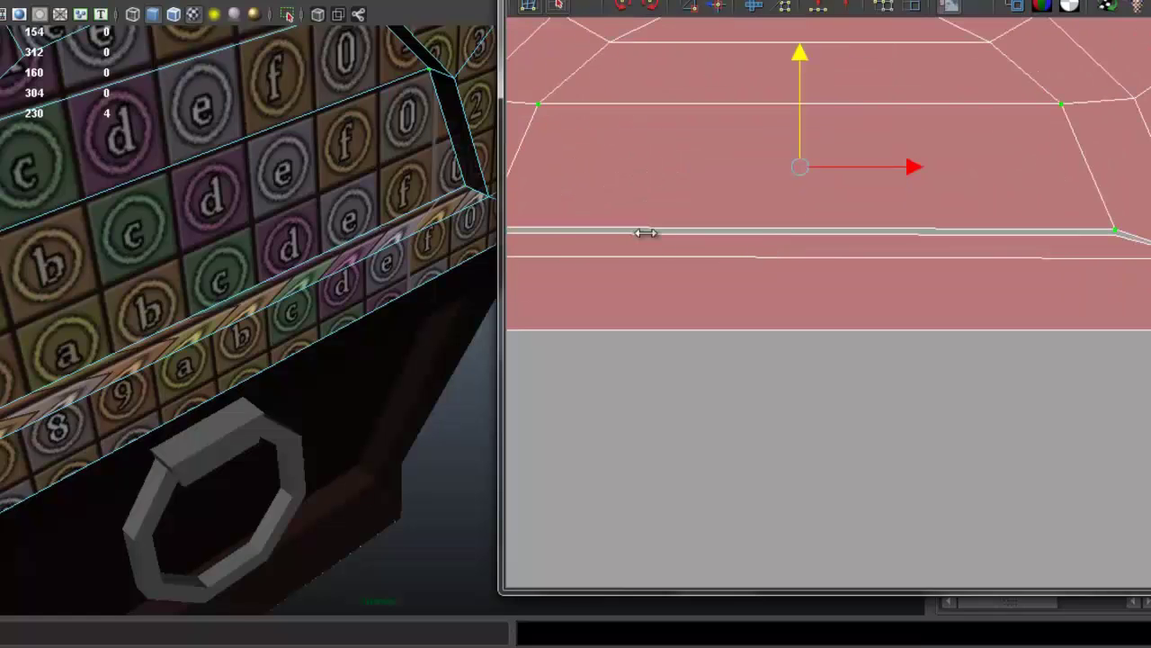
pyautogui.moveTo(501, 283); pyautogui.dragTo(444, 283)
pyautogui.scroll(-3, 655, 288)
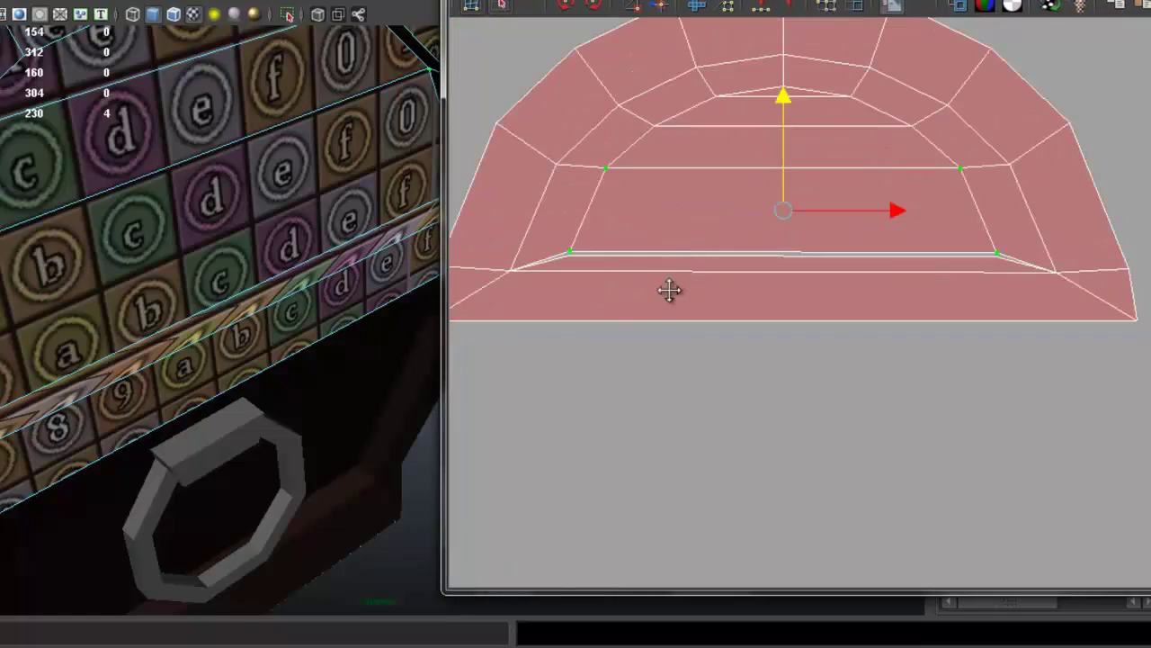
pyautogui.keyDown('alt'); pyautogui.moveTo(671, 290); pyautogui.dragTo(660, 320, button='middle'); pyautogui.keyUp('alt')
pyautogui.scroll(2, 659, 320)
pyautogui.scroll(2, 504, 312)
pyautogui.moveTo(502, 290); pyautogui.dragTo(422, 289, button='right')
pyautogui.keyDown('alt'); pyautogui.moveTo(545, 308); pyautogui.dragTo(599, 275, button='middle'); pyautogui.keyUp('alt')
pyautogui.press('w')
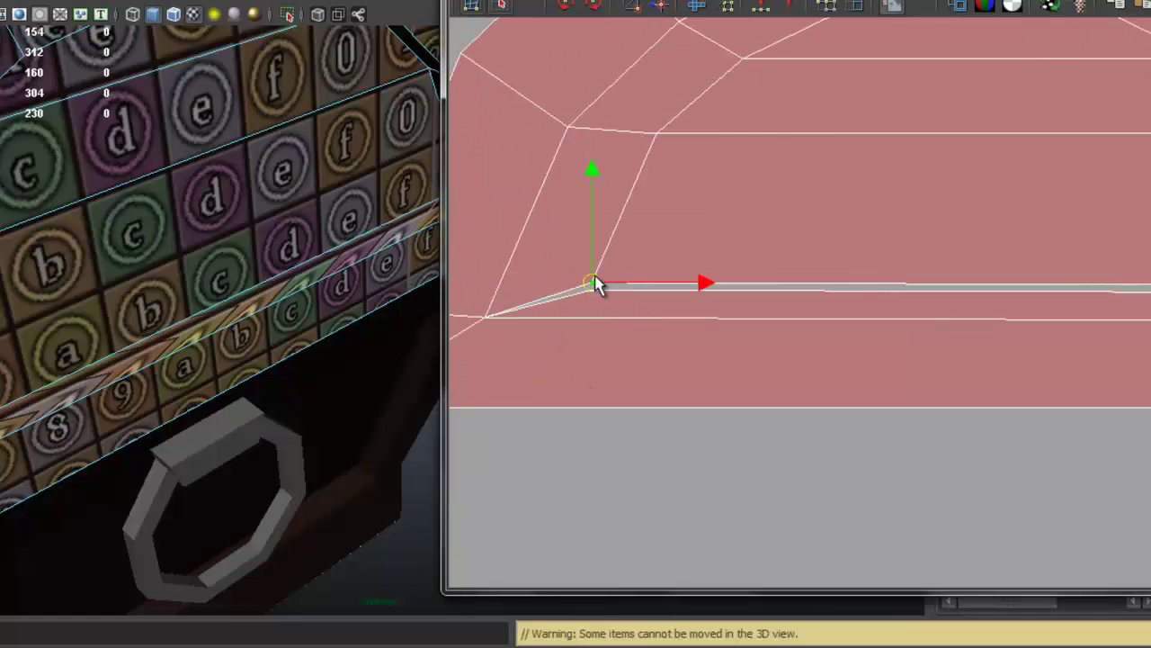
pyautogui.click(607, 306)
pyautogui.click(597, 298)
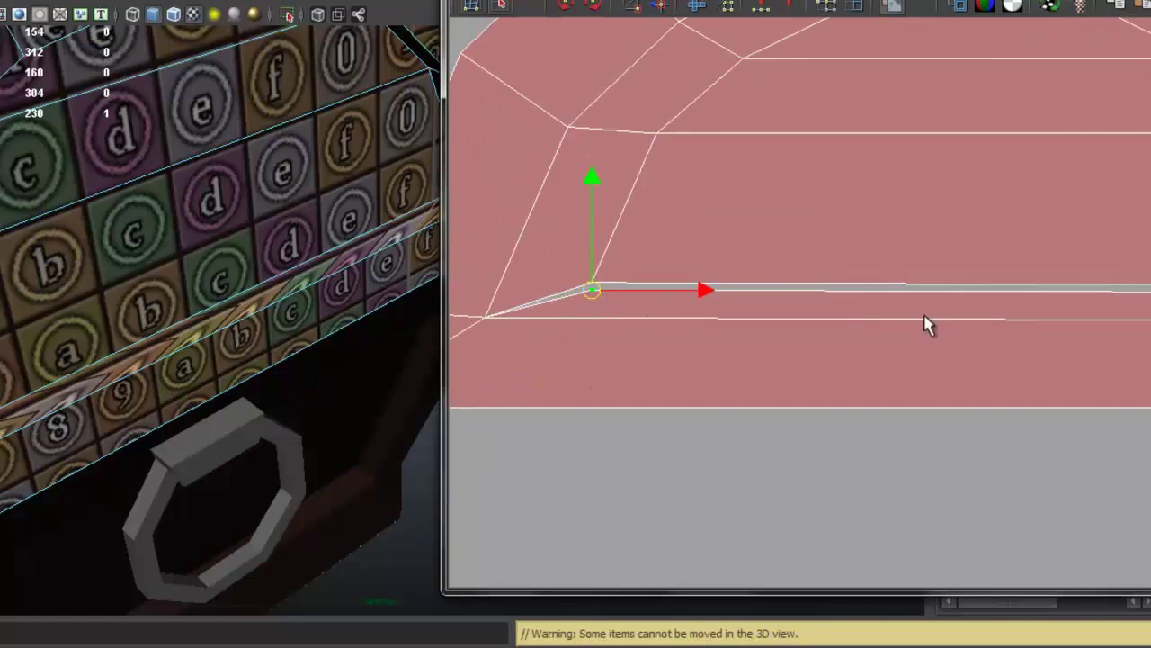
pyautogui.keyDown('alt'); pyautogui.moveTo(926, 322); pyautogui.dragTo(624, 332, button='middle'); pyautogui.keyUp('alt')
pyautogui.click(965, 304)
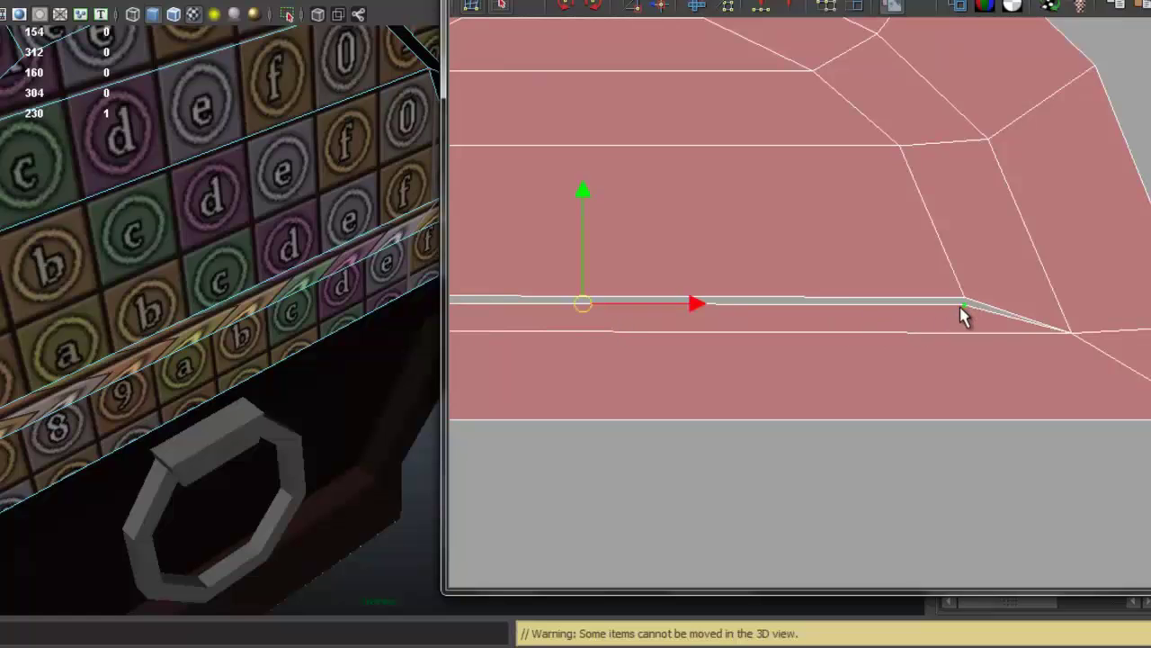
pyautogui.scroll(-2, 807, 294)
pyautogui.keyDown('alt'); pyautogui.moveTo(665, 283); pyautogui.dragTo(763, 251, button='middle'); pyautogui.keyUp('alt')
pyautogui.moveTo(755, 191); pyautogui.dragTo(765, 245)
# Scale the ledge strip's two corner UVs apart along U until its ends are square, and check the ledge's checker pattern
pyautogui.press('r')
pyautogui.moveTo(854, 347); pyautogui.dragTo(886, 349)
pyautogui.moveTo(355, 304)
pyautogui.keyDown('alt'); pyautogui.mouseDown()
pyautogui.moveTo(293, 352)
pyautogui.moveTo(343, 313)
pyautogui.mouseUp(); pyautogui.keyUp('alt')
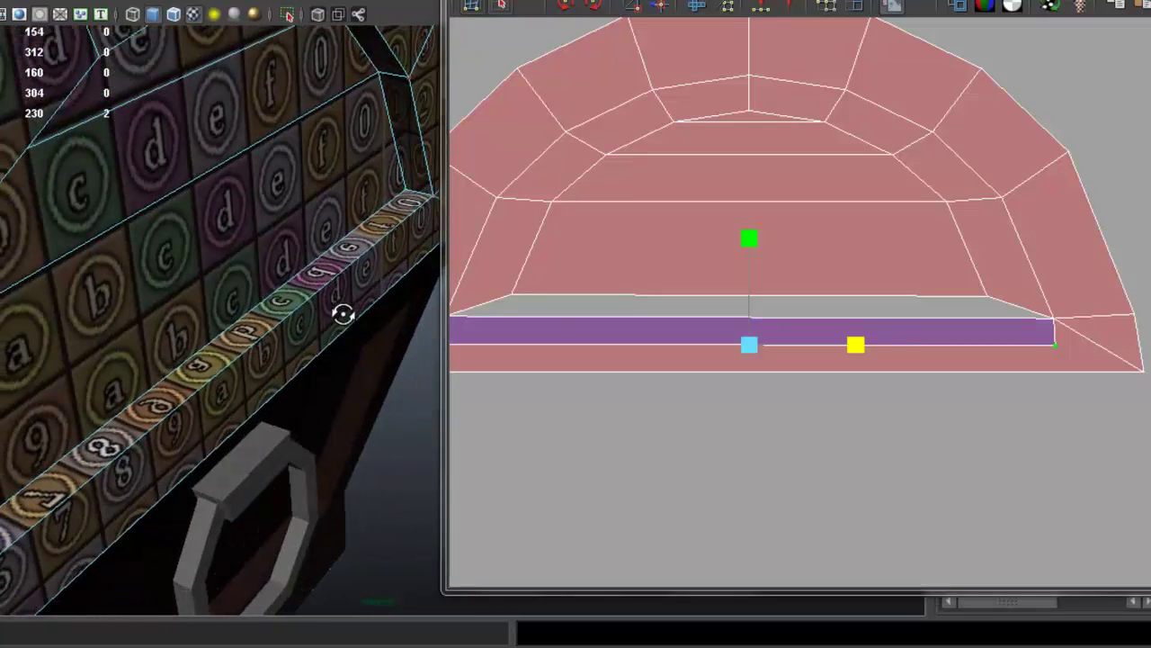
pyautogui.scroll(-2, 845, 295)
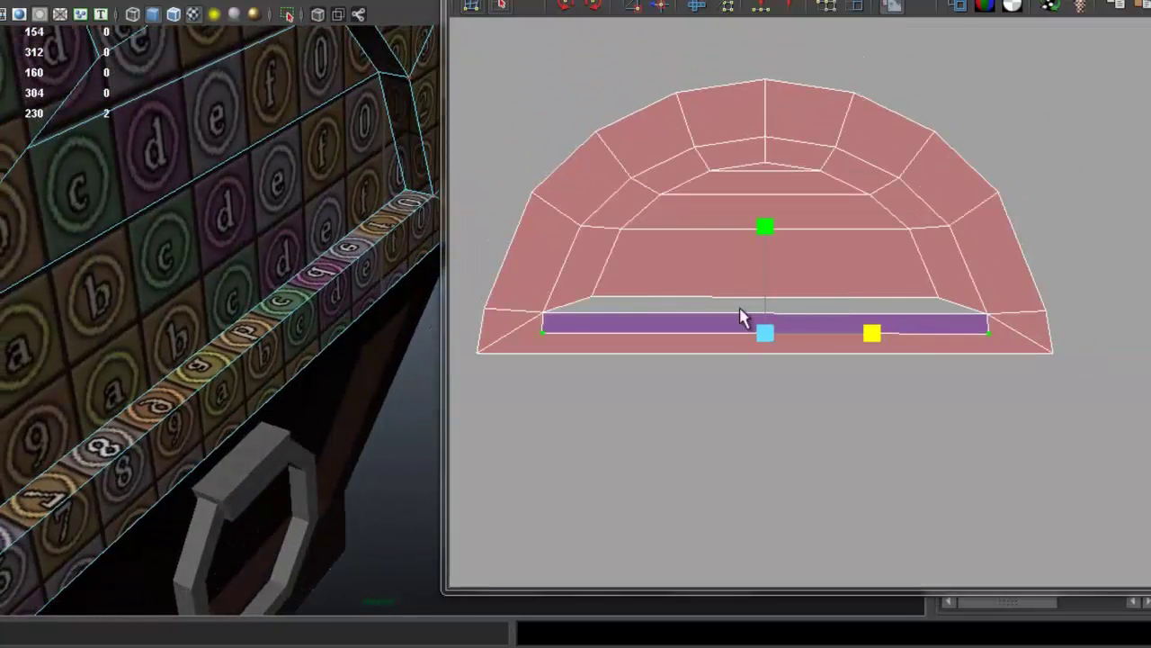
pyautogui.keyDown('alt'); pyautogui.moveTo(740, 309); pyautogui.dragTo(807, 328, button='middle'); pyautogui.keyUp('alt')
pyautogui.scroll(2, 837, 311)
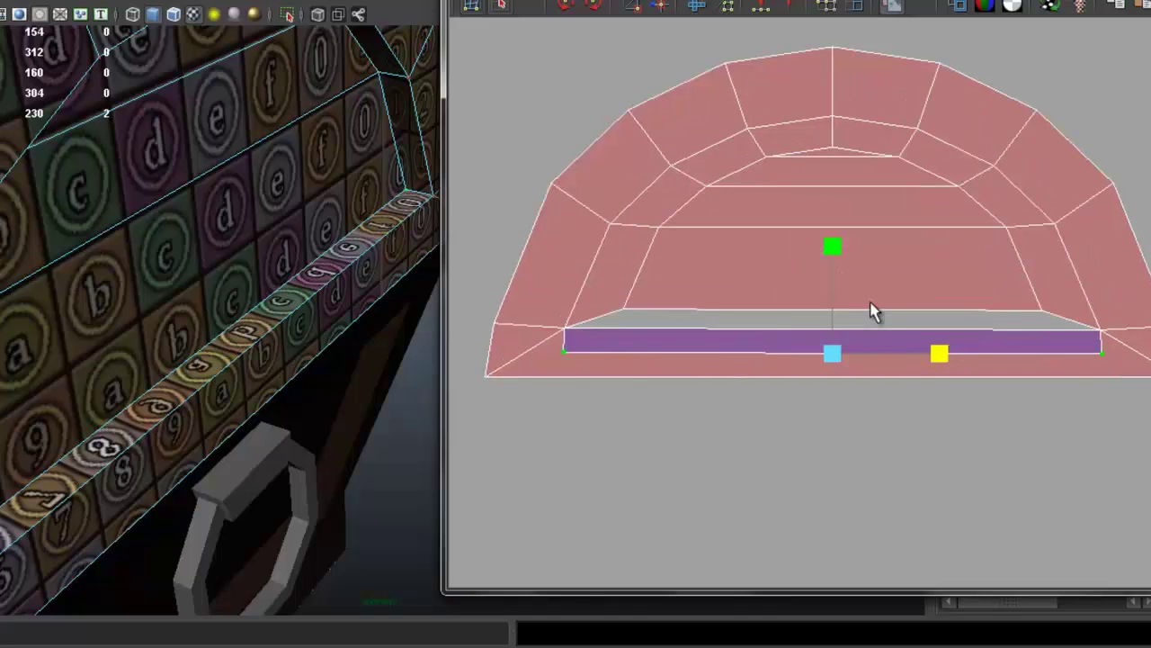
pyautogui.keyDown('alt'); pyautogui.moveTo(288, 305); pyautogui.dragTo(222, 302); pyautogui.keyUp('alt')
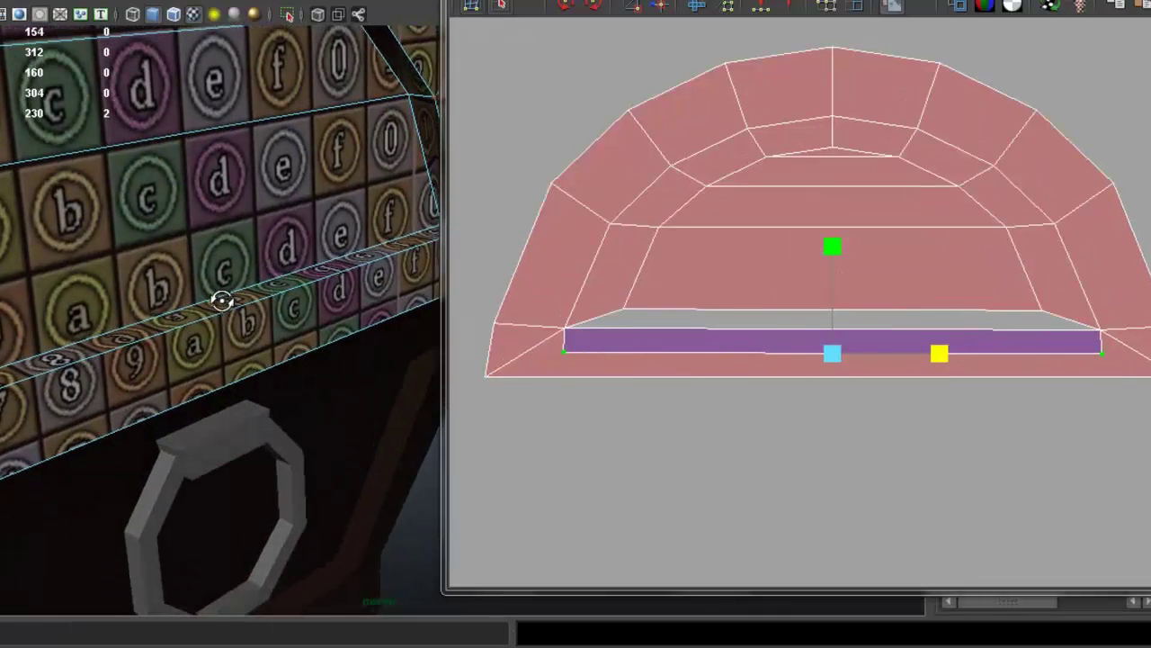
# Move the recessed panel's two lower corner UVs down along V close to the ledge strip, and minimize the UV editor
pyautogui.scroll(1, 675, 314)
pyautogui.moveTo(610, 300); pyautogui.dragTo(553, 290, button='right')
pyautogui.click(589, 315)
pyautogui.moveTo(627, 326); pyautogui.dragTo(698, 318, button='right')
pyautogui.click(585, 314)
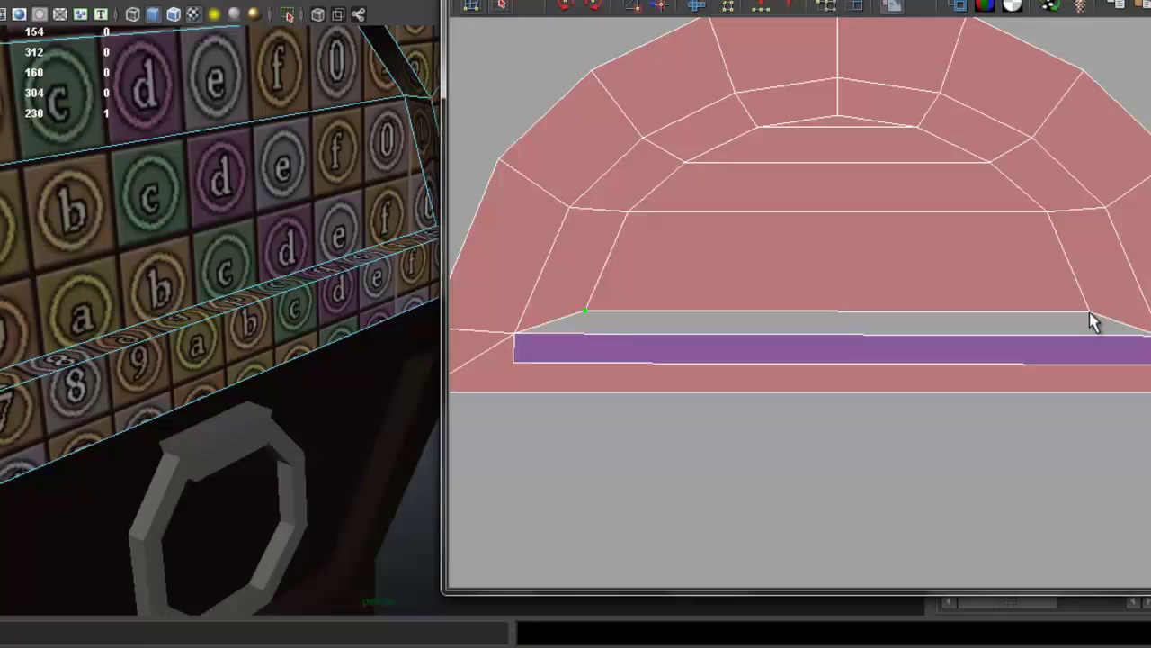
pyautogui.press('w')
pyautogui.moveTo(836, 199); pyautogui.dragTo(857, 229)
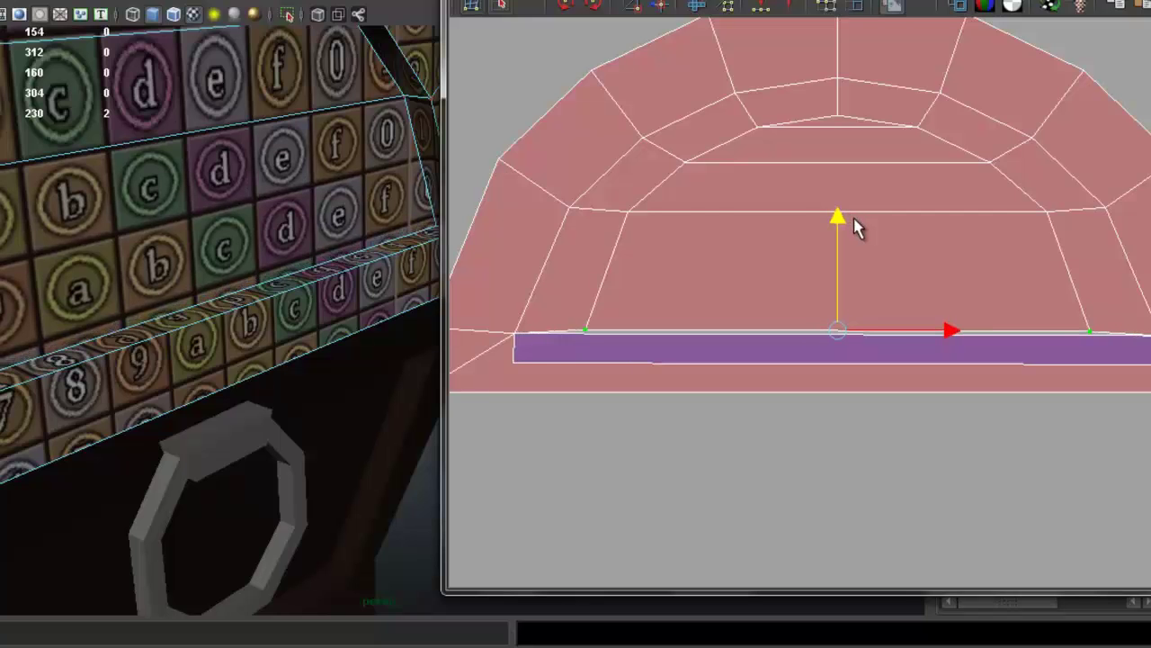
pyautogui.scroll(-3, 796, 256)
pyautogui.click(1032, 155)
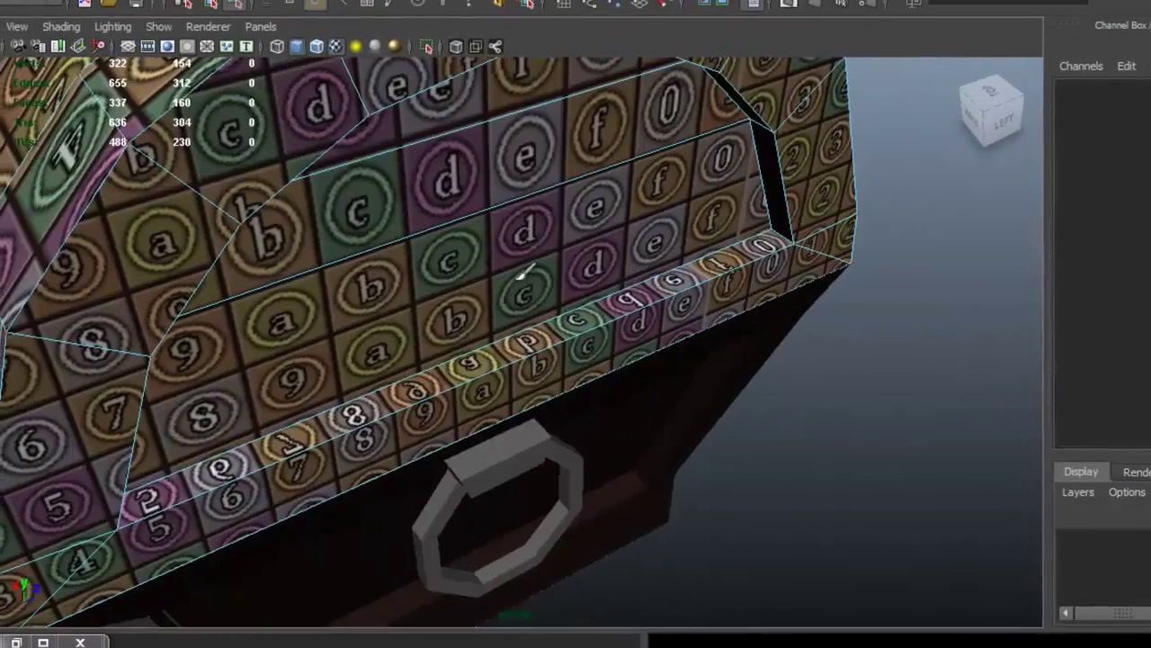
# Leave UV selection, clear the selection at the lid's opposite end, and turn off the texture display
pyautogui.moveTo(515, 279); pyautogui.dragTo(595, 236, button='right')
pyautogui.keyDown('alt'); pyautogui.moveTo(722, 239); pyautogui.dragTo(916, 250); pyautogui.keyUp('alt')
pyautogui.keyDown('alt'); pyautogui.moveTo(837, 271); pyautogui.dragTo(570, 249); pyautogui.keyUp('alt')
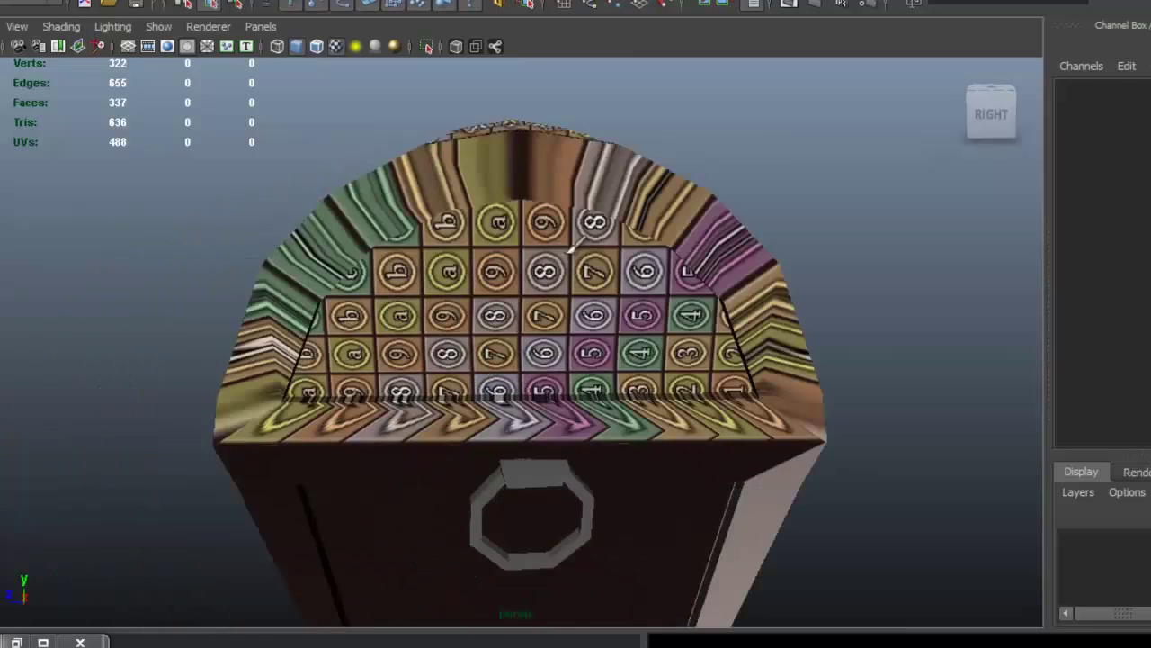
pyautogui.click(571, 249)
pyautogui.click(336, 47)
# Select the recessed panel faces on the lid's opposite end and grow the selection to include the ledges and surrounding rim
pyautogui.moveTo(575, 205); pyautogui.dragTo(562, 263, button='right')
pyautogui.click(532, 206)
pyautogui.keyDown('shift'); pyautogui.click(539, 230); pyautogui.keyUp('shift')
pyautogui.keyDown('shift'); pyautogui.click(543, 275); pyautogui.keyUp('shift')
pyautogui.keyDown('shift'); pyautogui.click(554, 319); pyautogui.keyUp('shift')
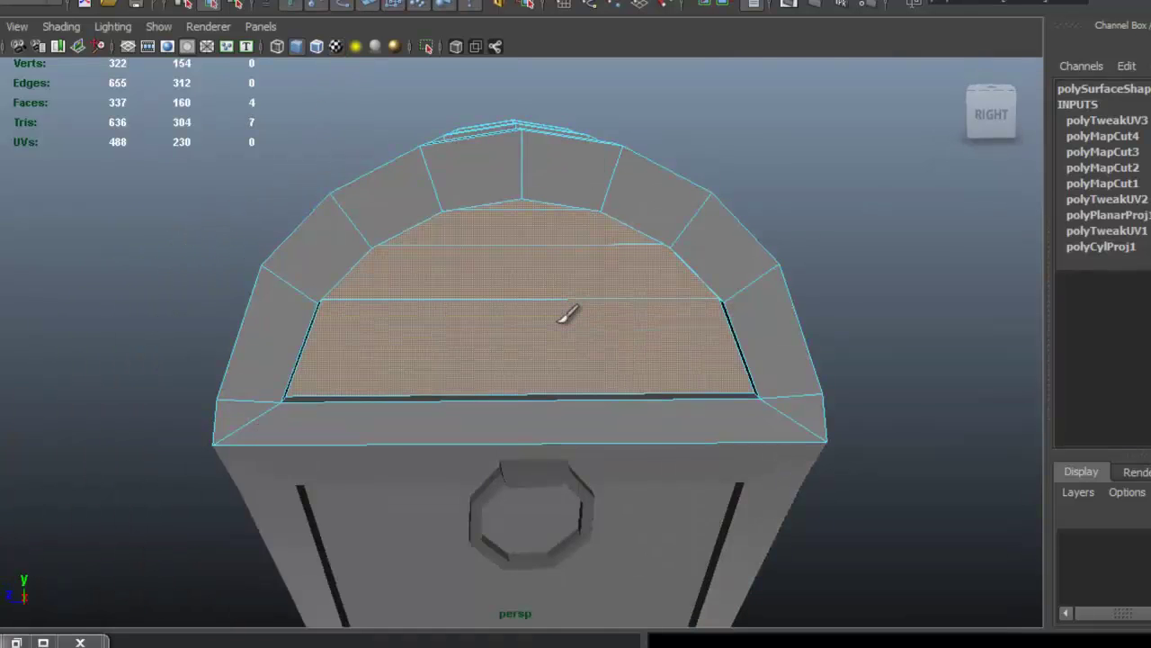
pyautogui.hotkey('shift', '.')
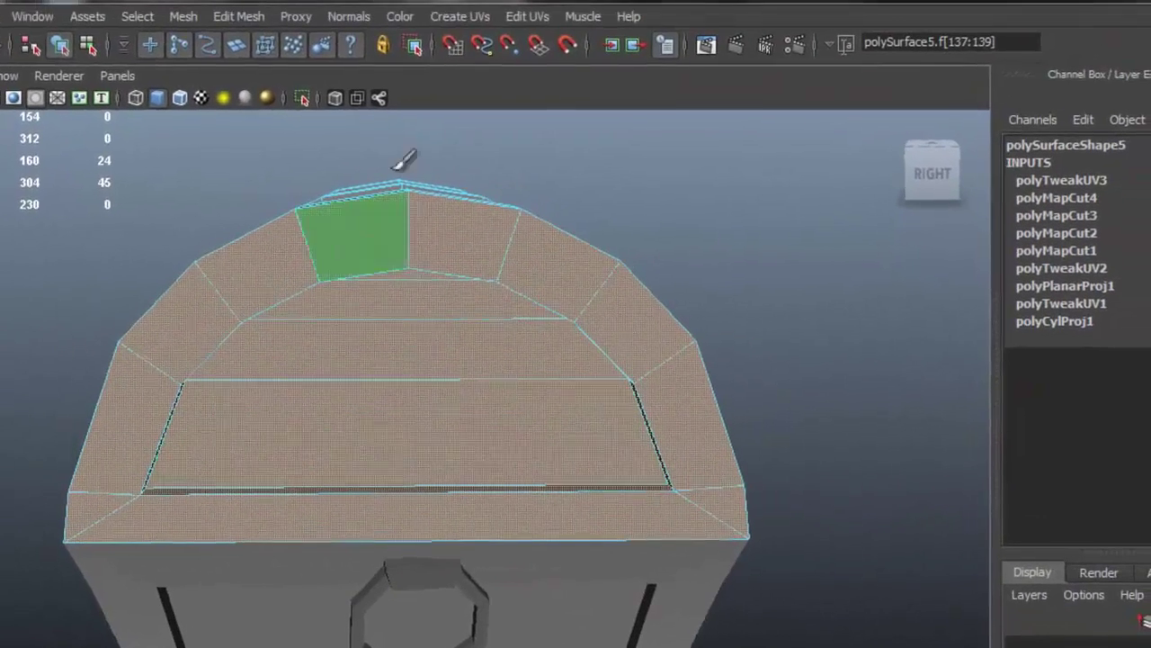
# Apply Planar Mapping to the selected end faces and move the new shell along U, clear of the other UV shells
pyautogui.click(457, 17)
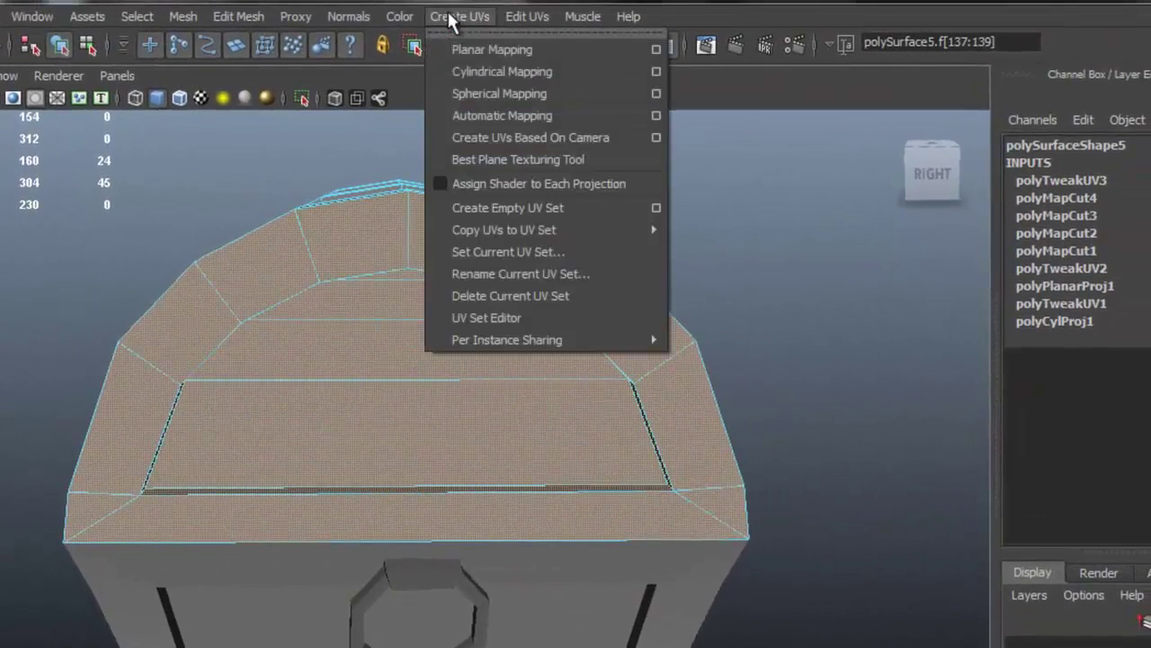
pyautogui.click(584, 50)
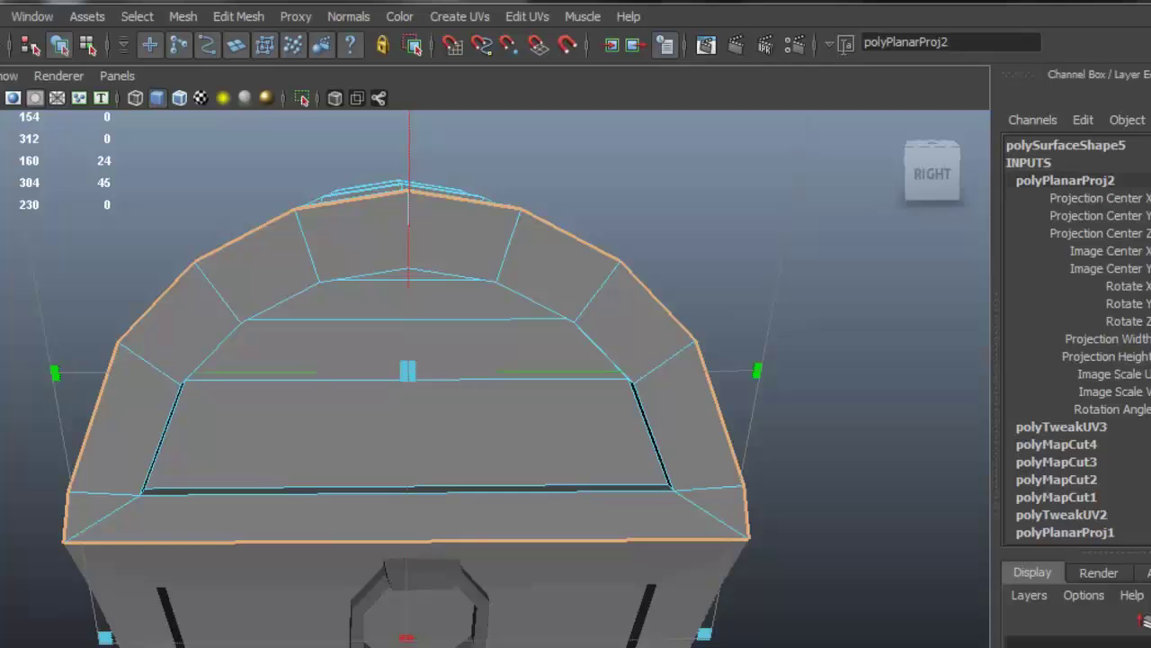
pyautogui.scroll(-5, 891, 423)
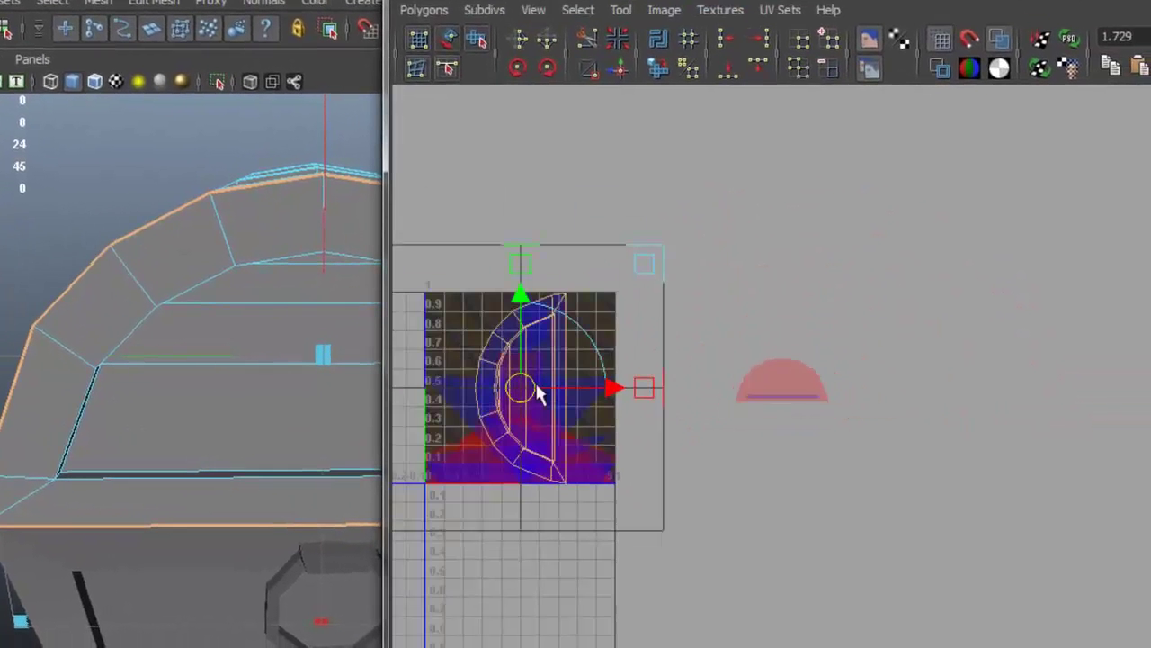
pyautogui.moveTo(612, 388); pyautogui.dragTo(1035, 414)
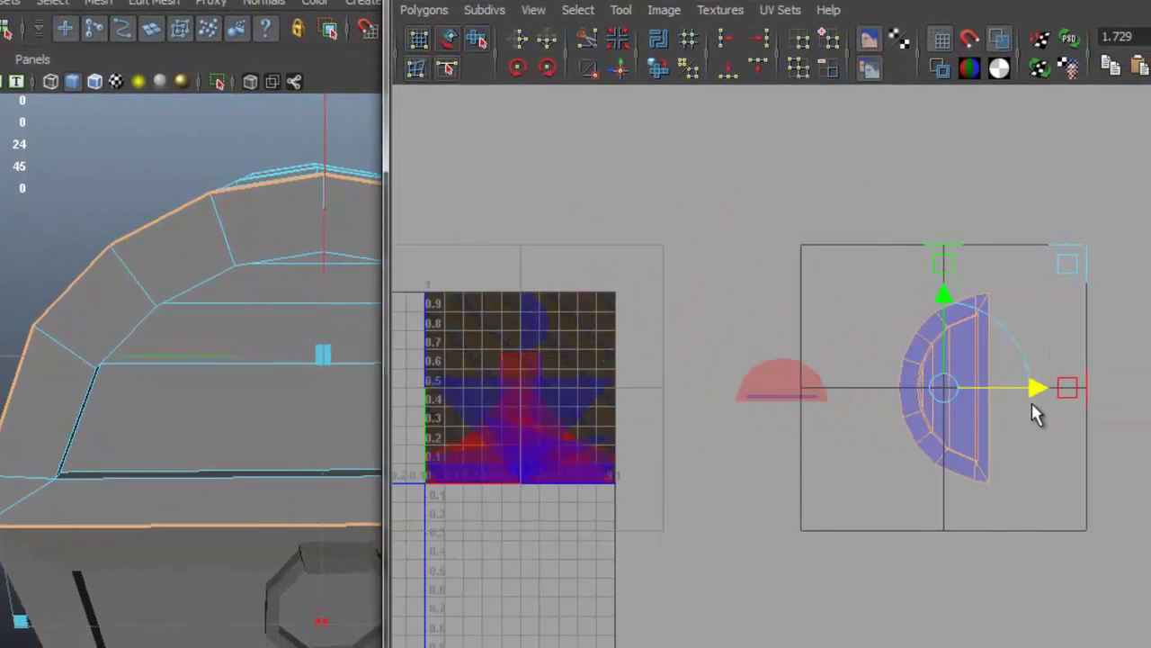
pyautogui.keyDown('alt'); pyautogui.moveTo(981, 391); pyautogui.dragTo(720, 383, button='middle'); pyautogui.keyUp('alt')
pyautogui.keyDown('alt'); pyautogui.moveTo(724, 385); pyautogui.dragTo(724, 331, button='right'); pyautogui.keyUp('alt')
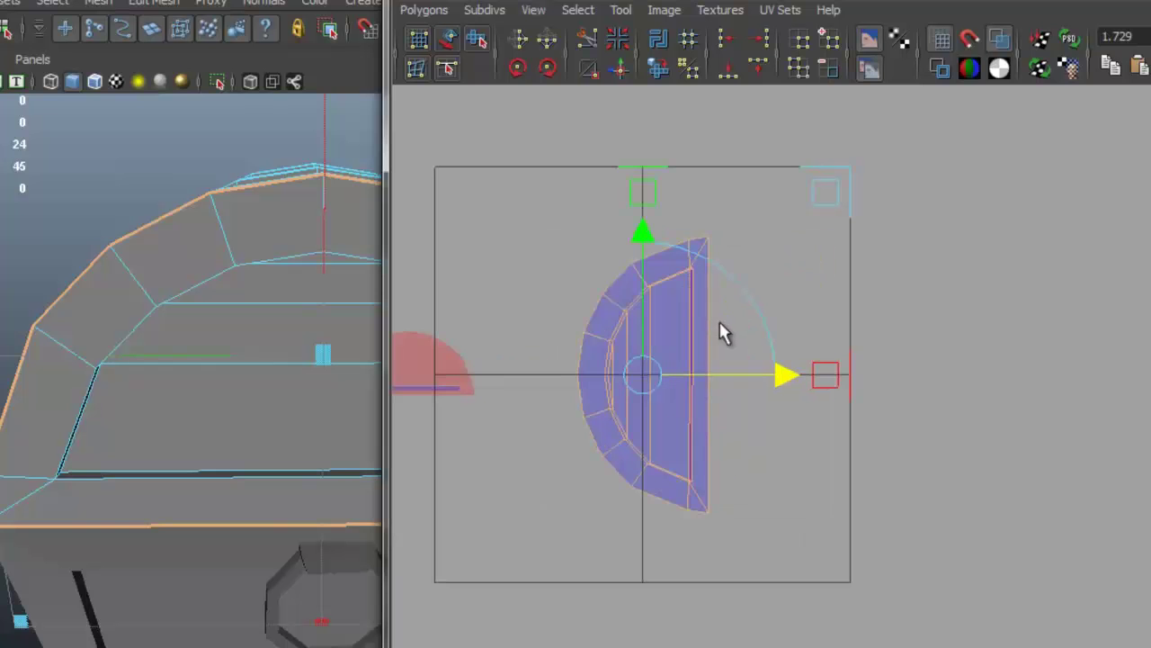
# Turn the checker texture display back on and rotate the new end shell 90 degrees clockwise so its flat edge lies at the base
pyautogui.click(116, 82)
pyautogui.click(450, 37)
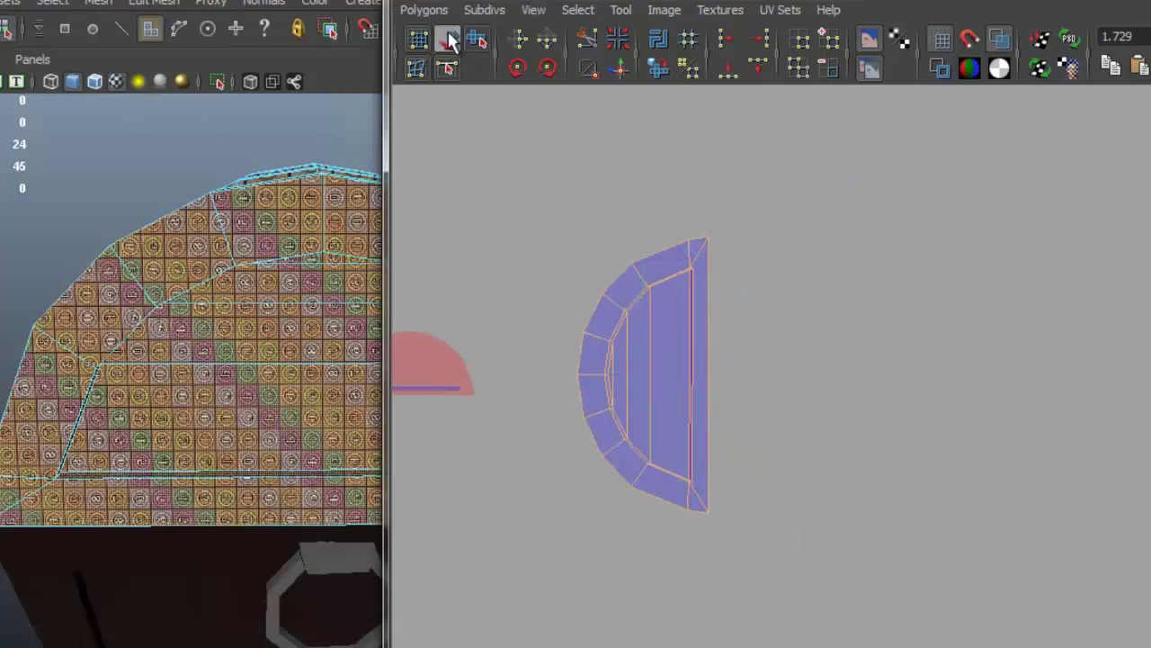
pyautogui.click(622, 279)
pyautogui.click(547, 69)
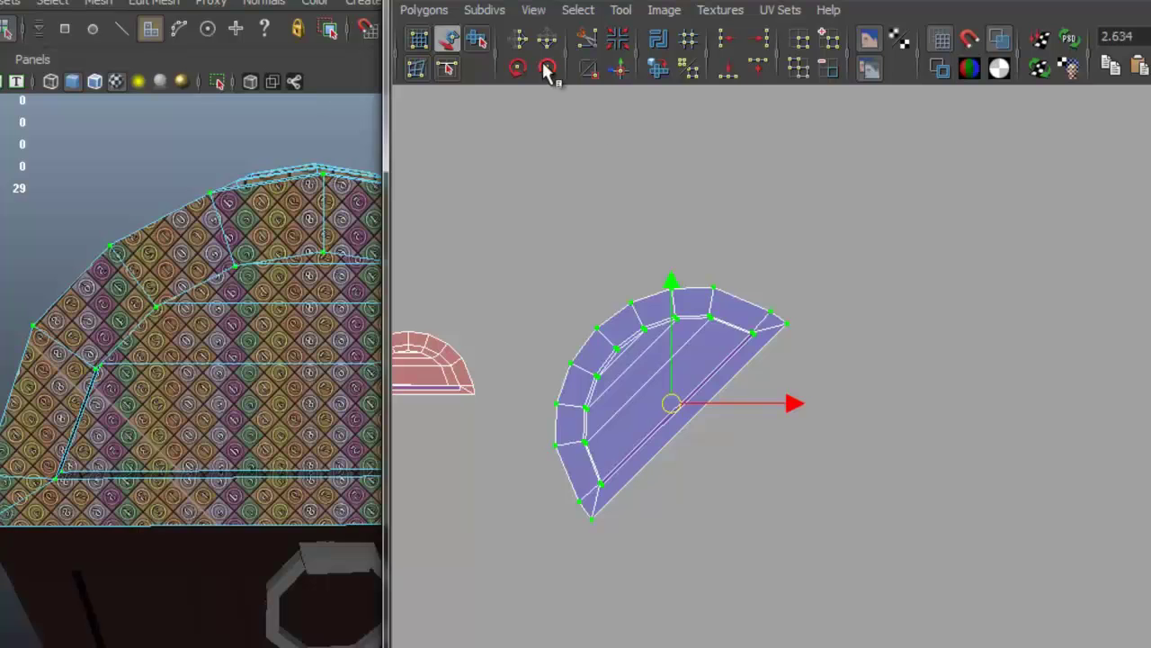
pyautogui.click(546, 69)
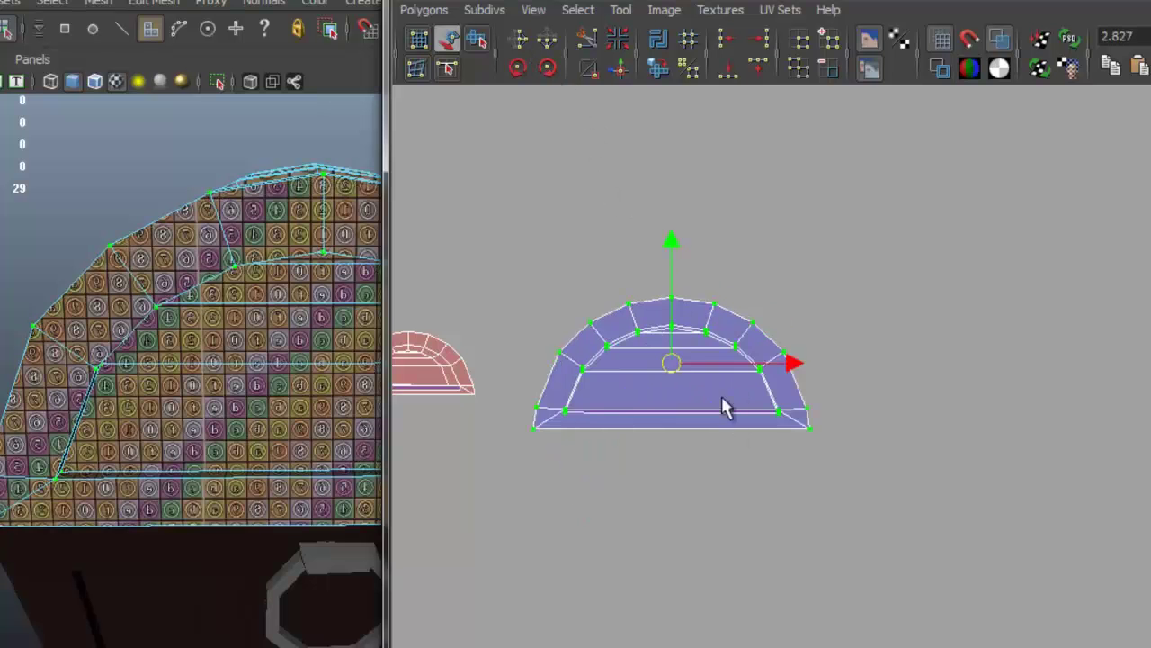
# Check the mirrored characters on the lid's end and flip the shell in U so they read correctly
pyautogui.keyDown('alt'); pyautogui.moveTo(725, 404); pyautogui.dragTo(818, 359, button='middle'); pyautogui.keyUp('alt')
pyautogui.scroll(2, 818, 360)
pyautogui.keyDown('alt'); pyautogui.moveTo(909, 349); pyautogui.dragTo(947, 349, button='middle'); pyautogui.keyUp('alt')
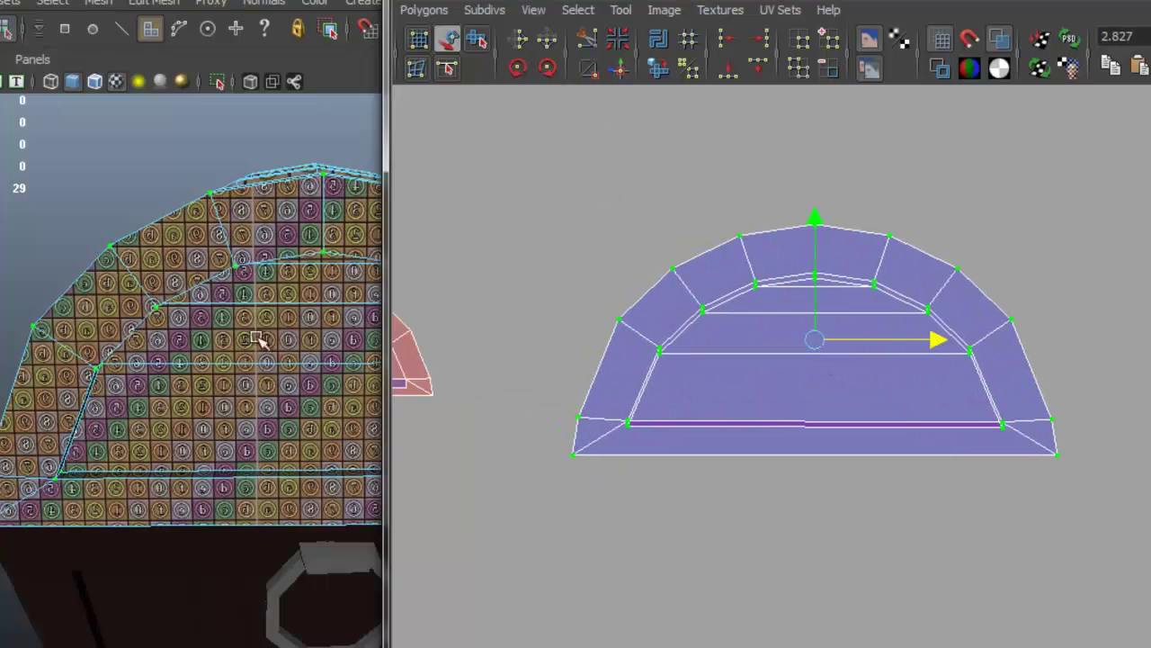
pyautogui.scroll(4, 247, 390)
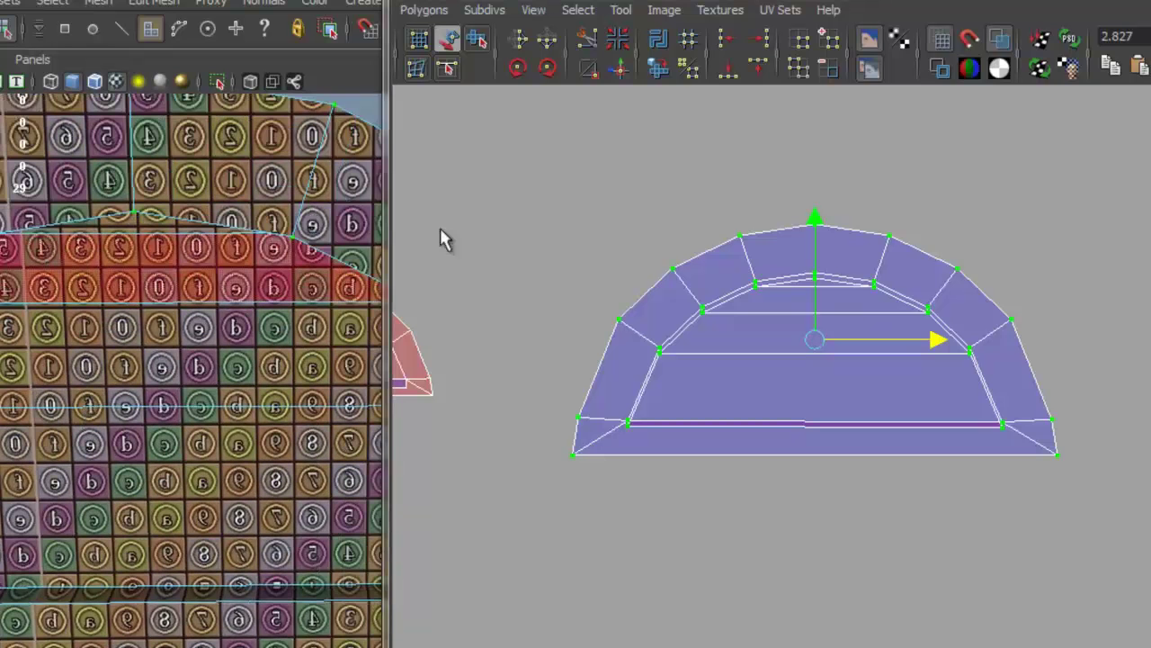
pyautogui.click(517, 36)
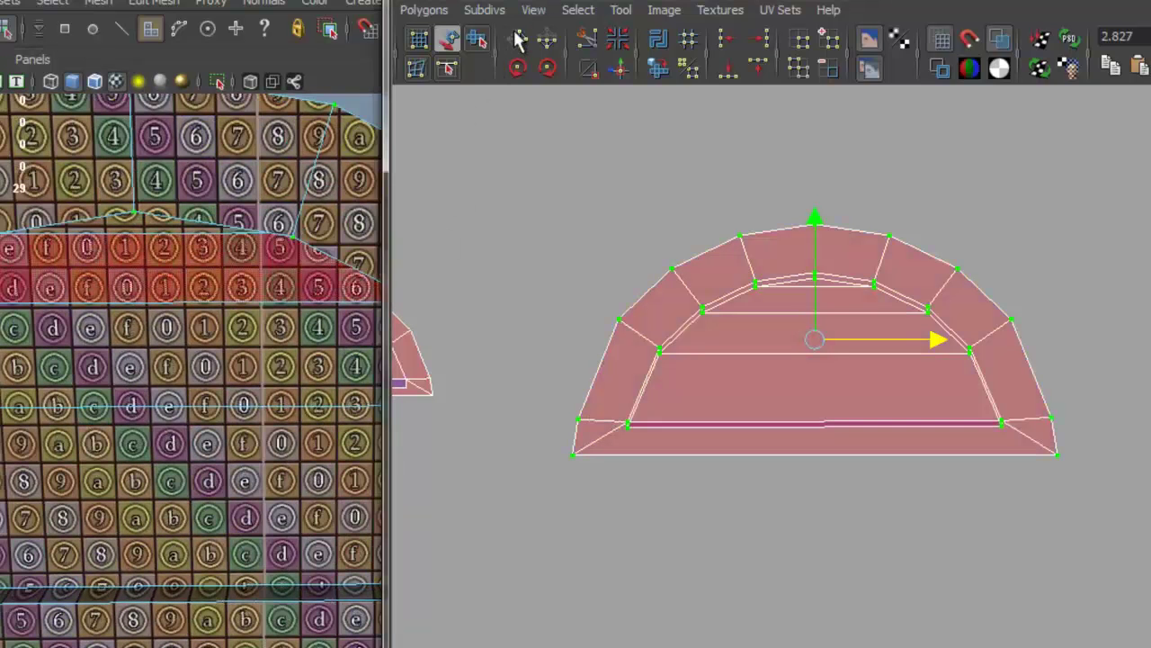
# Select the recessed panel's faces, convert them to UVs and scale them uniformly inward to open up the surrounding ledges
pyautogui.moveTo(116, 278); pyautogui.dragTo(116, 236, button='right')
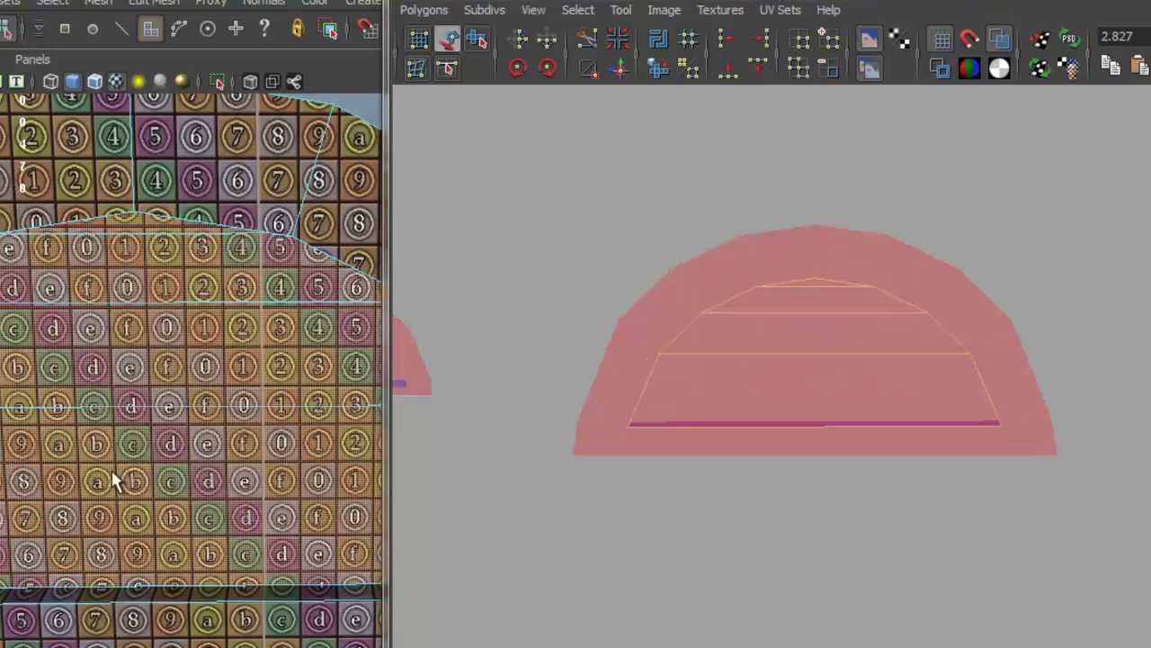
pyautogui.keyDown('ctrl'); pyautogui.moveTo(722, 320); pyautogui.dragTo(807, 321, button='right'); pyautogui.keyUp('ctrl')
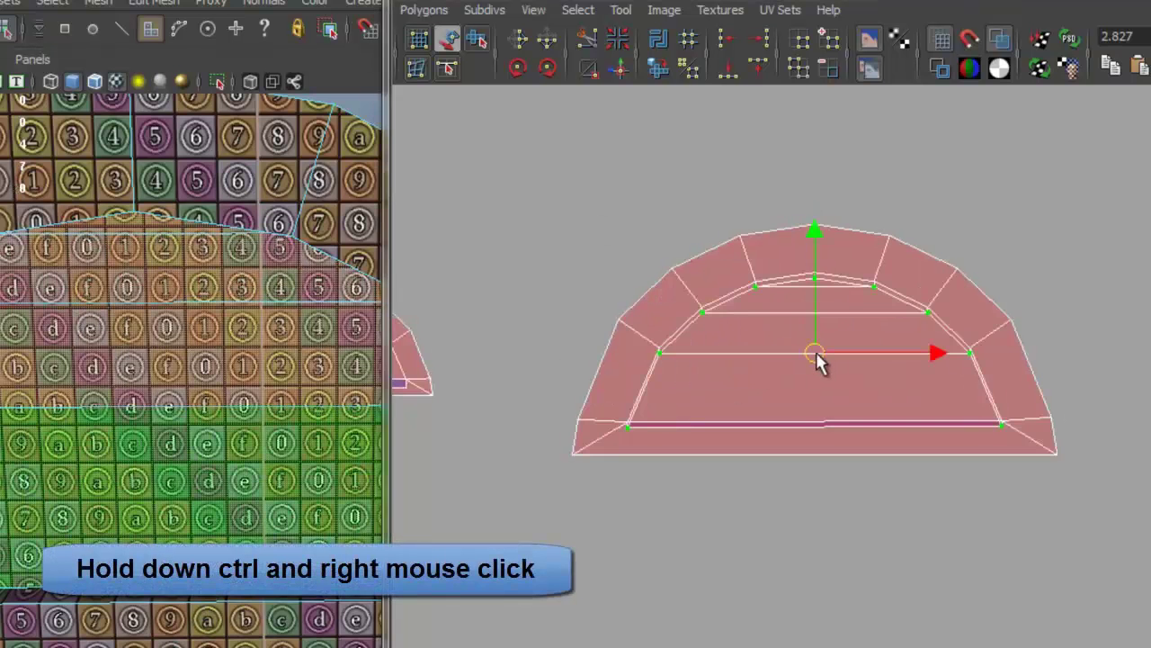
pyautogui.scroll(1, 819, 354)
pyautogui.press('e')
pyautogui.press('r')
pyautogui.moveTo(821, 343); pyautogui.dragTo(796, 346)
pyautogui.keyDown('alt'); pyautogui.moveTo(149, 425); pyautogui.dragTo(140, 367); pyautogui.keyUp('alt')
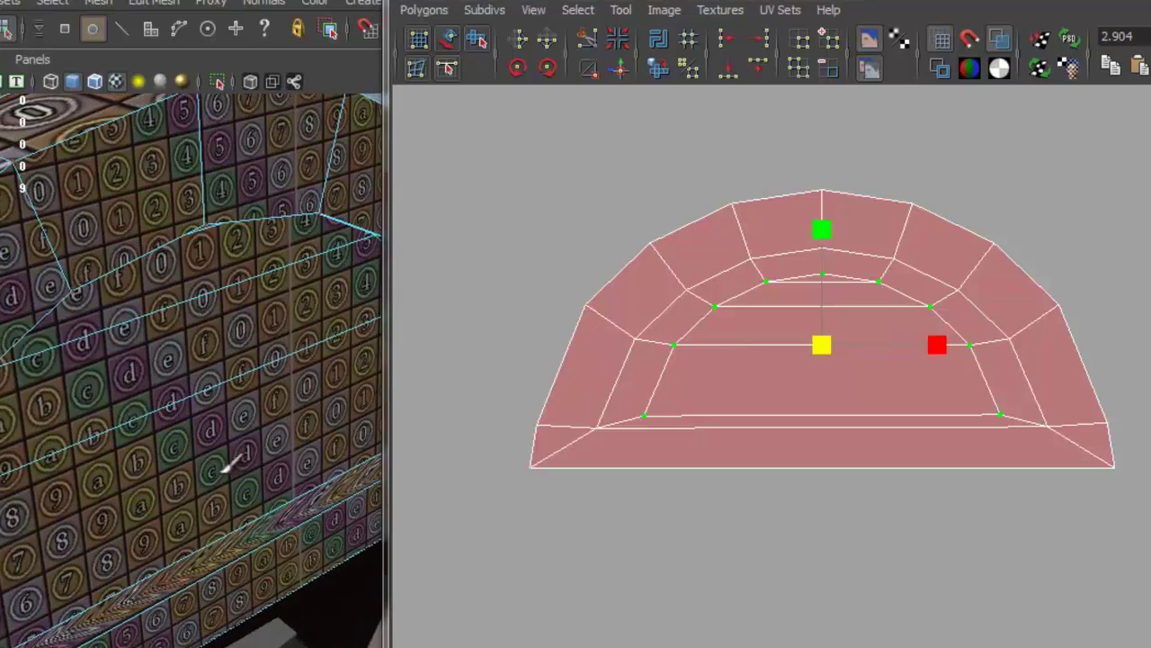
# Select the lower ledge's inner edge and its two corner edges, and cut the UVs along them
pyautogui.press('space')
pyautogui.keyDown('alt'); pyautogui.moveTo(468, 295); pyautogui.dragTo(339, 365); pyautogui.keyUp('alt')
pyautogui.moveTo(278, 372); pyautogui.dragTo(300, 362, button='right')
pyautogui.scroll(3, 300, 361)
pyautogui.click(431, 383)
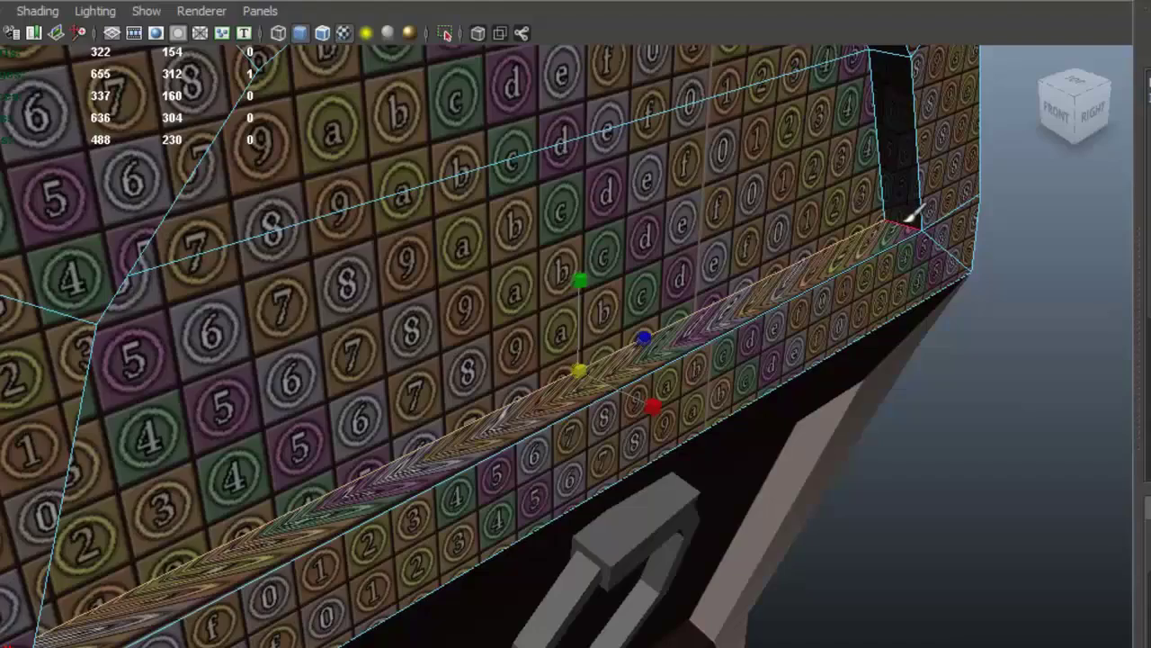
pyautogui.keyDown('alt'); pyautogui.moveTo(423, 264); pyautogui.dragTo(421, 293); pyautogui.keyUp('alt')
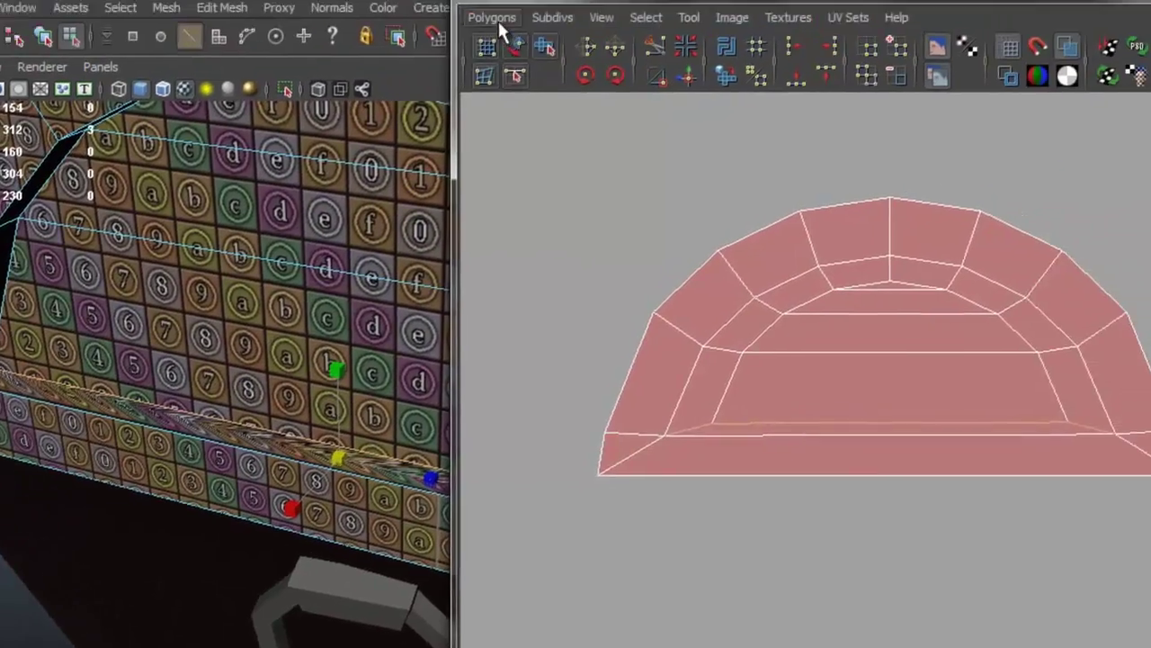
pyautogui.click(497, 19)
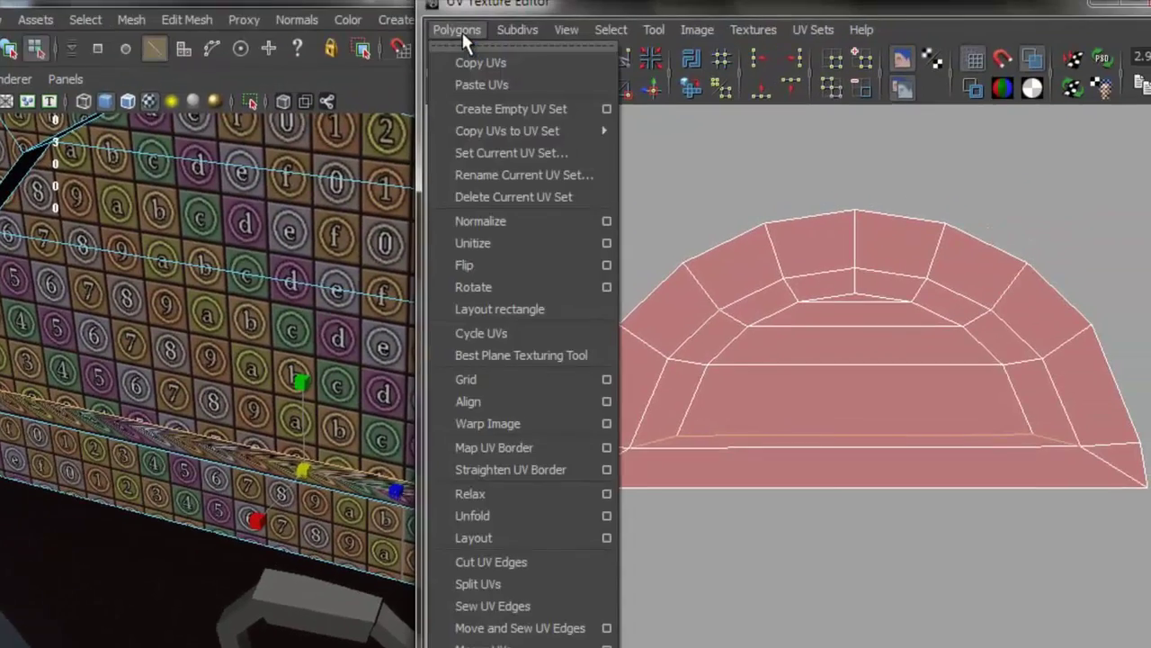
pyautogui.click(582, 561)
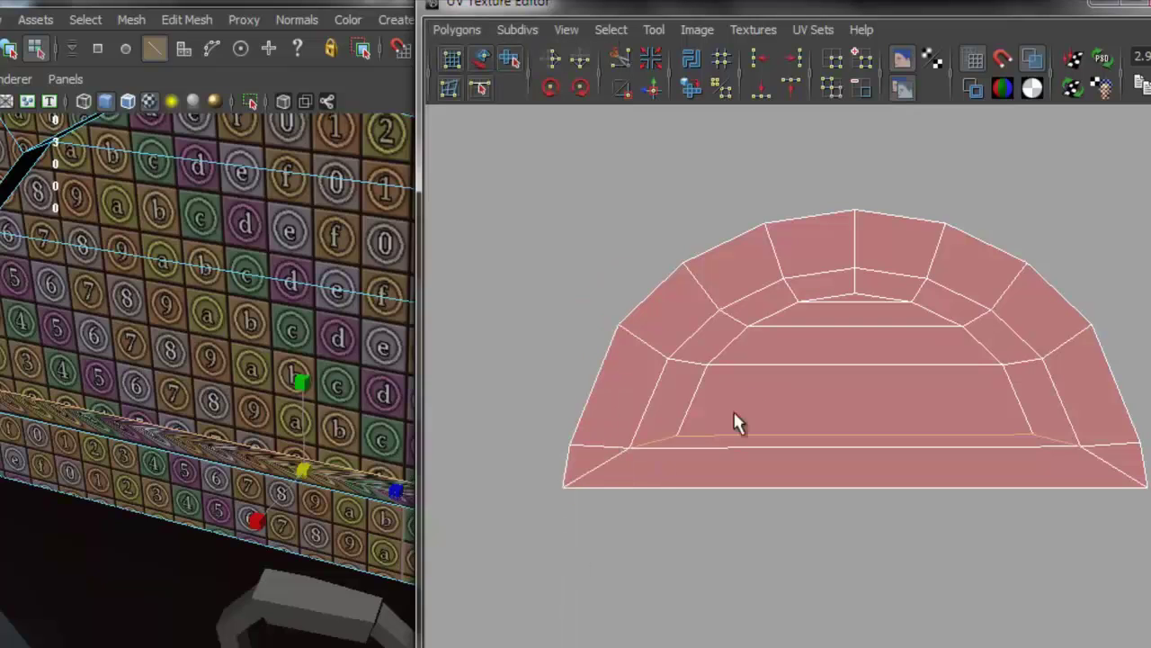
# Select the lower ledge face, convert it to UVs and deselect the two outer corners, keeping only the detached inner corner UVs
pyautogui.moveTo(70, 351); pyautogui.dragTo(65, 301, button='right')
pyautogui.doubleClick(73, 402)
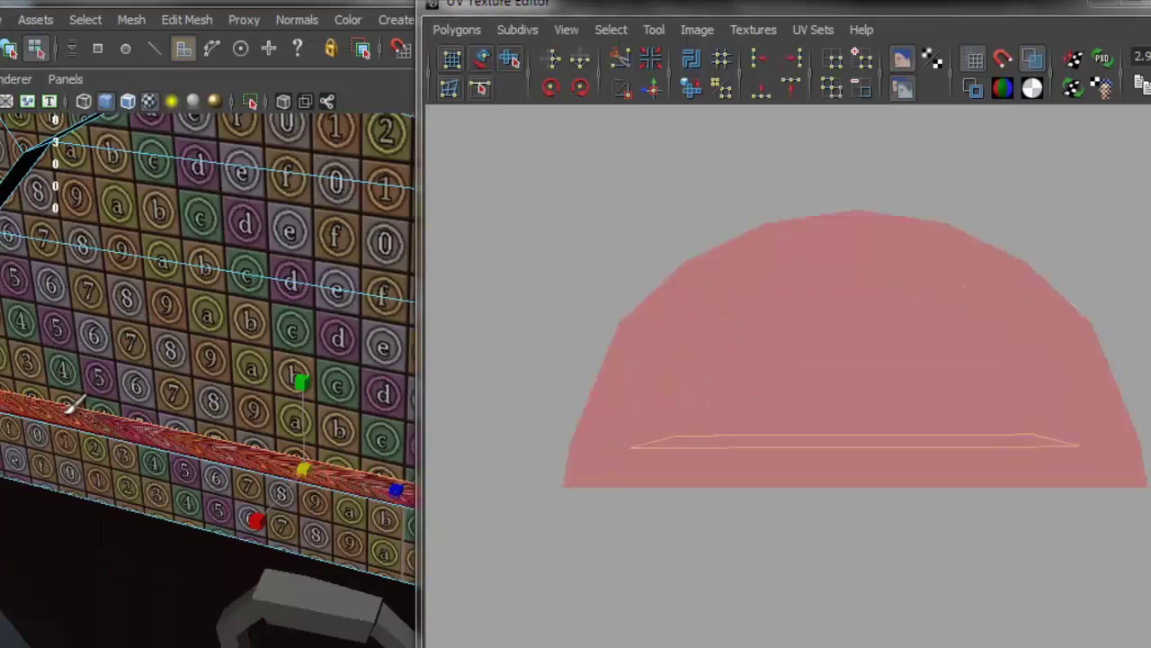
pyautogui.keyDown('ctrl'); pyautogui.moveTo(731, 444); pyautogui.dragTo(786, 457, button='right'); pyautogui.keyUp('ctrl')
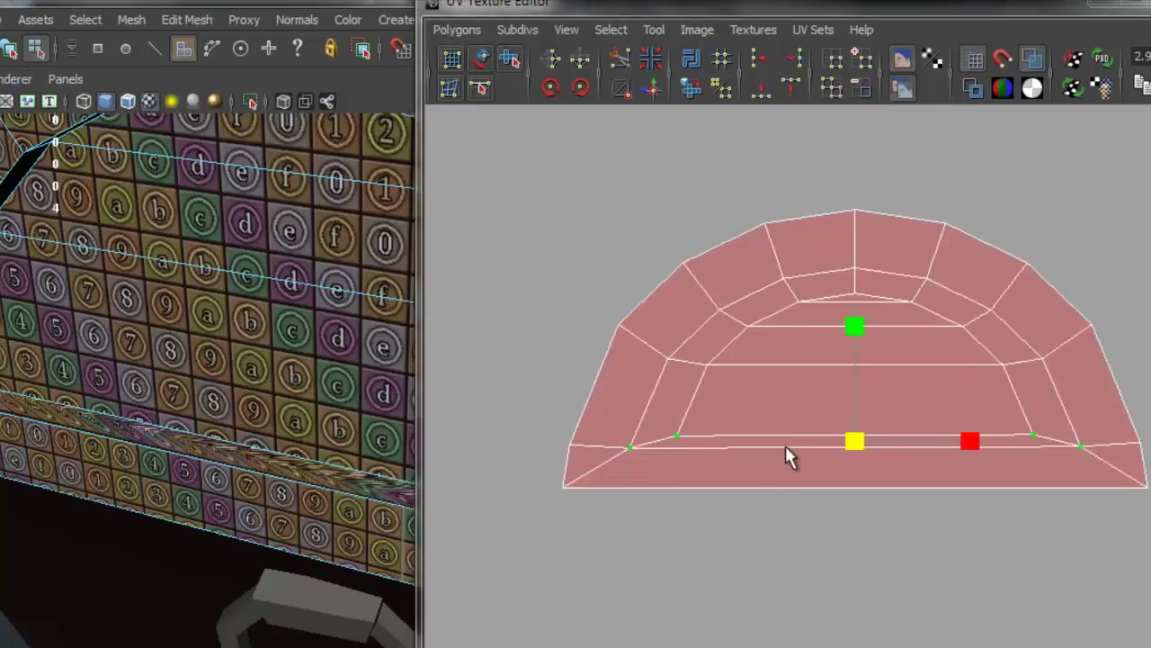
pyautogui.scroll(5, 720, 457)
pyautogui.keyDown('alt'); pyautogui.moveTo(606, 456); pyautogui.dragTo(641, 441, button='middle'); pyautogui.keyUp('alt')
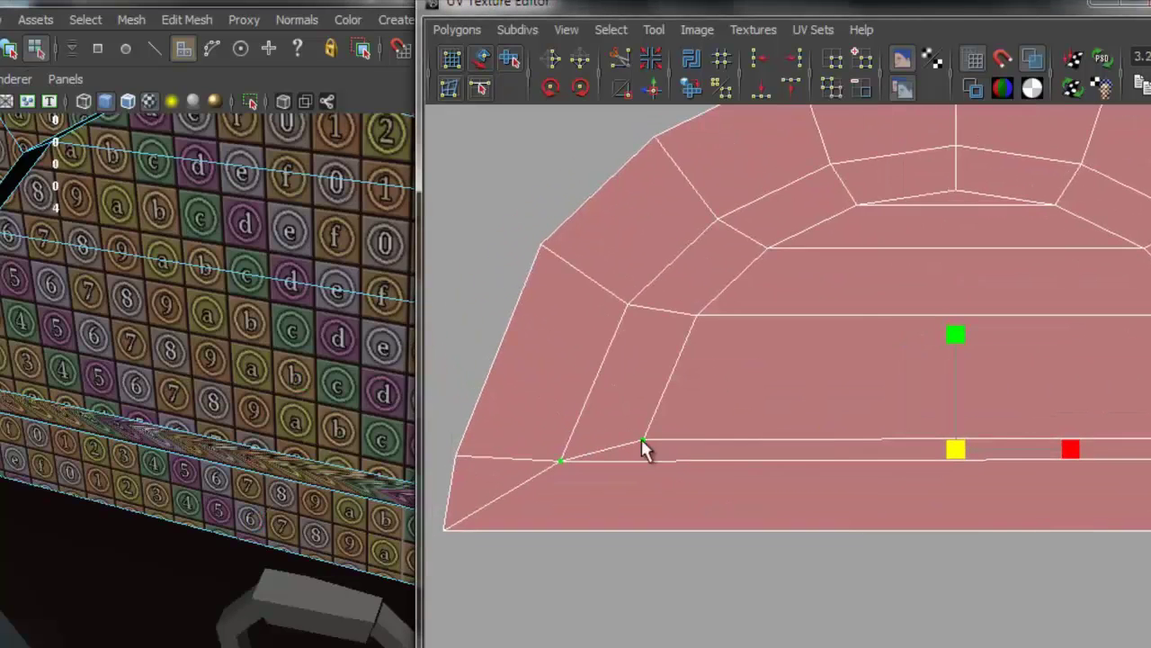
pyautogui.moveTo(607, 477); pyautogui.dragTo(666, 477, button='right')
pyautogui.keyDown('ctrl'); pyautogui.click(558, 457); pyautogui.keyUp('ctrl')
pyautogui.keyDown('alt'); pyautogui.moveTo(974, 488); pyautogui.dragTo(895, 521, button='middle'); pyautogui.keyUp('alt')
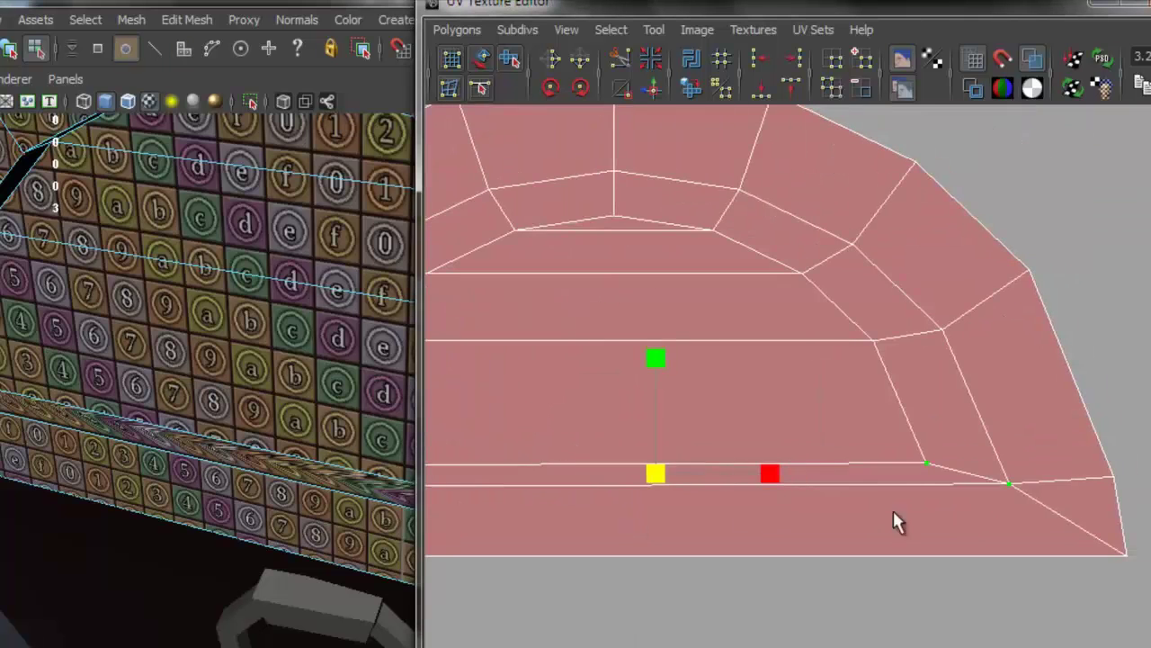
pyautogui.scroll(-2, 803, 458)
pyautogui.keyDown('alt'); pyautogui.moveTo(802, 458); pyautogui.dragTo(869, 444, button='middle'); pyautogui.keyUp('alt')
# Move the ledge strip's two detached corner UVs down along V, scale them apart along U until its ends are square, and check the pattern
pyautogui.moveTo(764, 330); pyautogui.dragTo(779, 370)
pyautogui.press('r')
pyautogui.moveTo(878, 495); pyautogui.dragTo(926, 470)
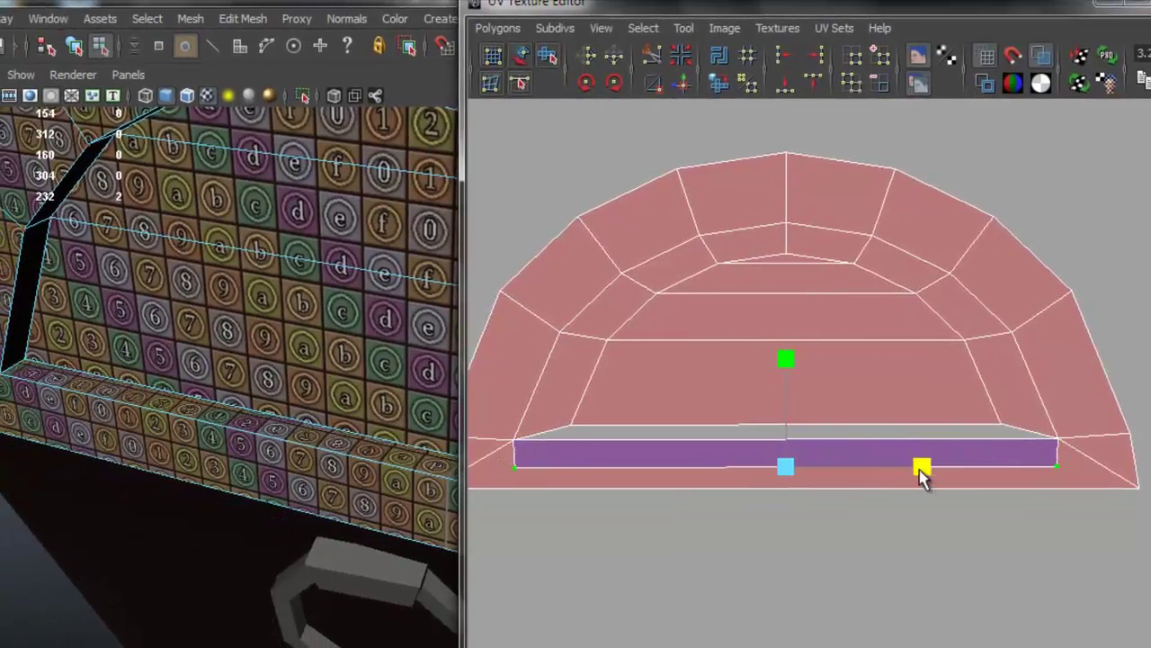
pyautogui.press('w')
pyautogui.click(792, 355)
pyautogui.keyDown('alt'); pyautogui.moveTo(359, 396); pyautogui.dragTo(102, 504); pyautogui.keyUp('alt')
pyautogui.keyDown('alt'); pyautogui.moveTo(103, 503); pyautogui.dragTo(256, 555, button='right'); pyautogui.keyUp('alt')
pyautogui.keyDown('alt'); pyautogui.moveTo(256, 555); pyautogui.dragTo(185, 506, button='middle'); pyautogui.keyUp('alt')
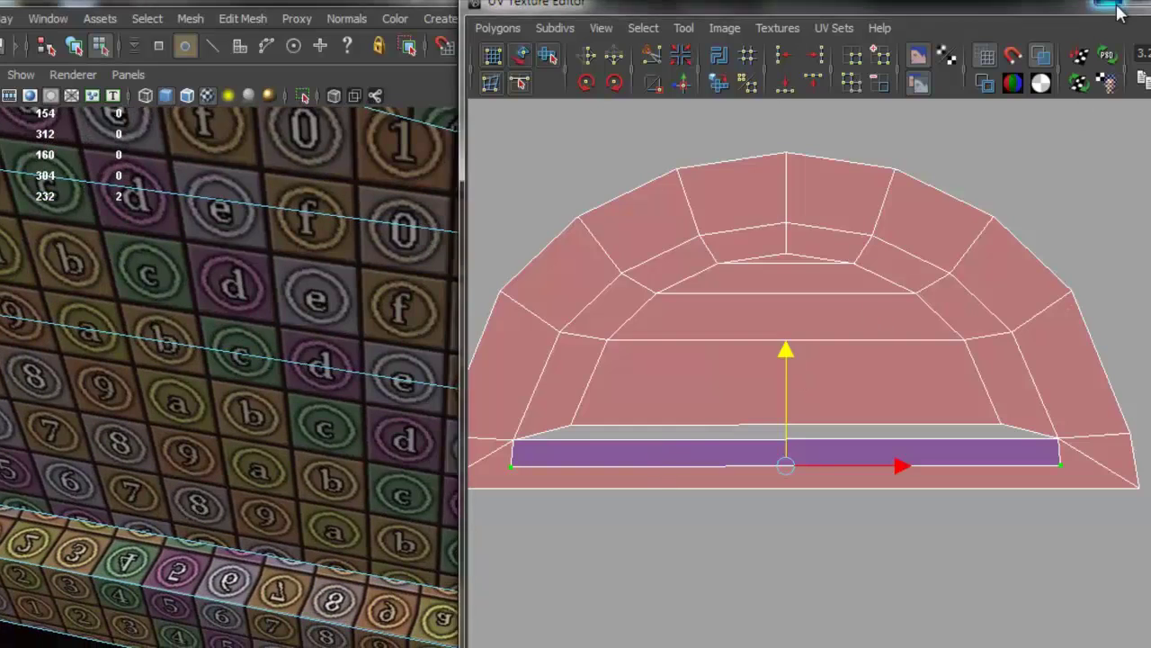
# Isolate the lid in the viewport and switch to face selection on its underside
pyautogui.click(389, 315)
pyautogui.moveTo(462, 275); pyautogui.dragTo(489, 321, button='right')
pyautogui.keyDown('alt'); pyautogui.moveTo(488, 321); pyautogui.dragTo(538, 314); pyautogui.keyUp('alt')
pyautogui.click(459, 281)
pyautogui.click(306, 96)
pyautogui.keyDown('alt'); pyautogui.moveTo(441, 328); pyautogui.dragTo(430, 187); pyautogui.keyUp('alt')
pyautogui.moveTo(430, 216); pyautogui.dragTo(432, 223, button='right')
# Select all the curved interior faces on the lid's underside and turn off the texture display
pyautogui.keyDown('alt'); pyautogui.moveTo(432, 222); pyautogui.dragTo(396, 179); pyautogui.keyUp('alt')
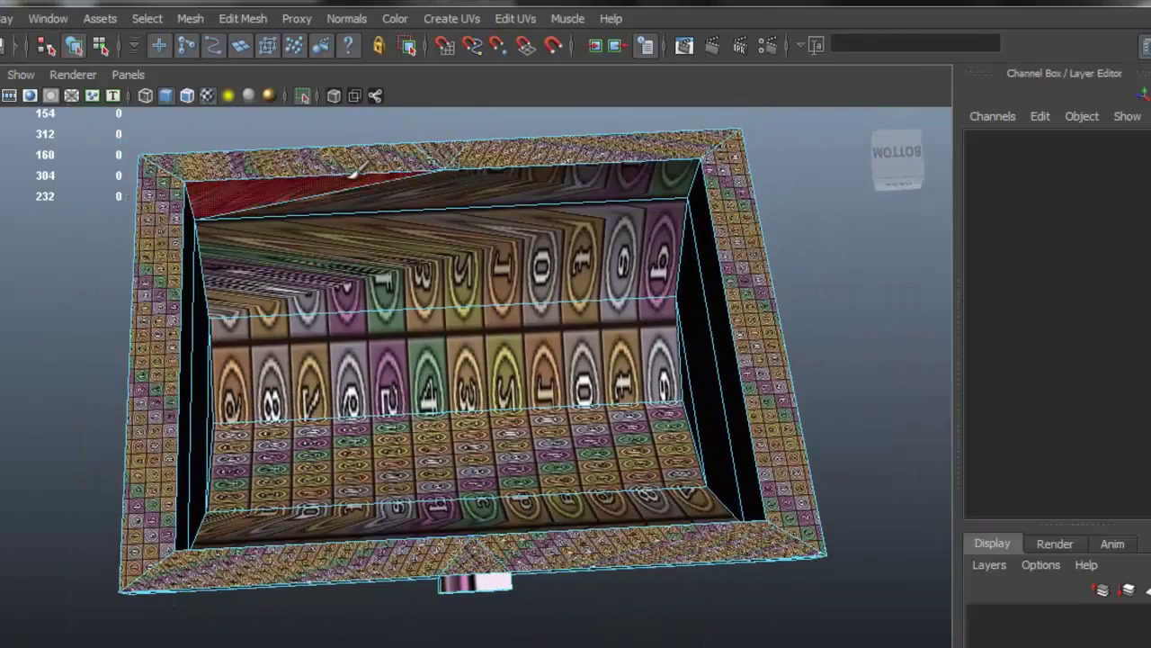
pyautogui.keyDown('shift'); pyautogui.click(463, 486); pyautogui.keyUp('shift')
pyautogui.keyDown('alt'); pyautogui.moveTo(533, 425); pyautogui.dragTo(437, 458); pyautogui.keyUp('alt')
pyautogui.scroll(3, 378, 500)
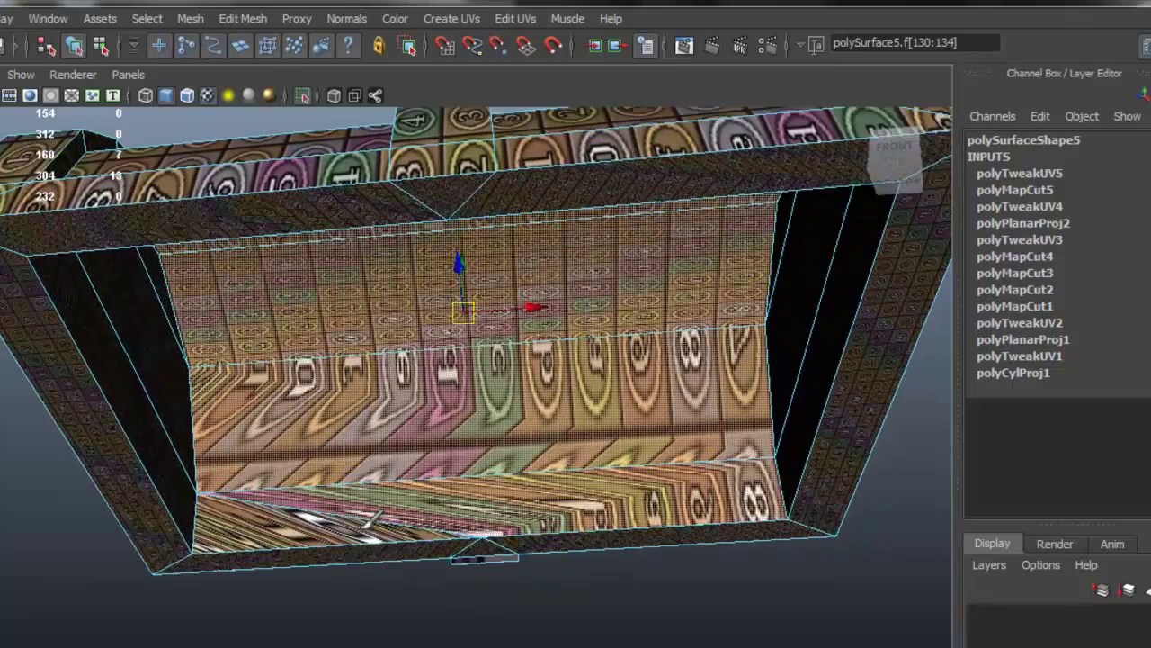
pyautogui.click(207, 96)
pyautogui.keyDown('alt'); pyautogui.moveTo(522, 347); pyautogui.dragTo(439, 270); pyautogui.keyUp('alt')
# Apply Cylindrical Mapping to the lid's interior faces and set the projection's Rotate Z to 90
pyautogui.click(450, 19)
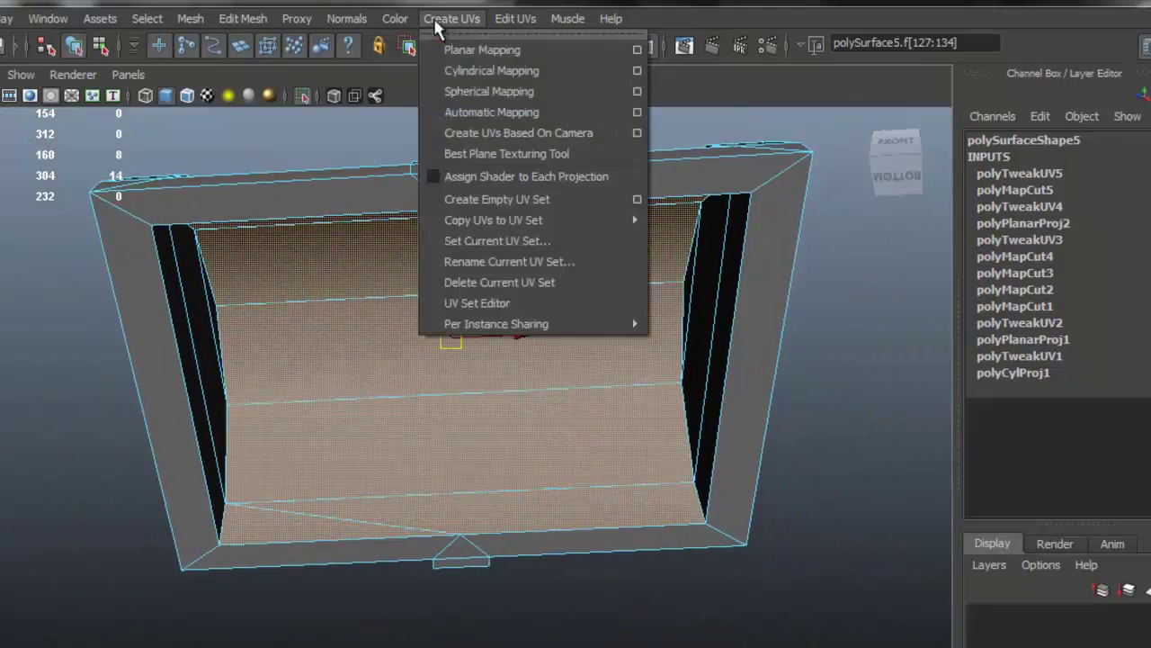
pyautogui.click(539, 70)
pyautogui.keyDown('alt'); pyautogui.moveTo(547, 206); pyautogui.dragTo(429, 514); pyautogui.keyUp('alt')
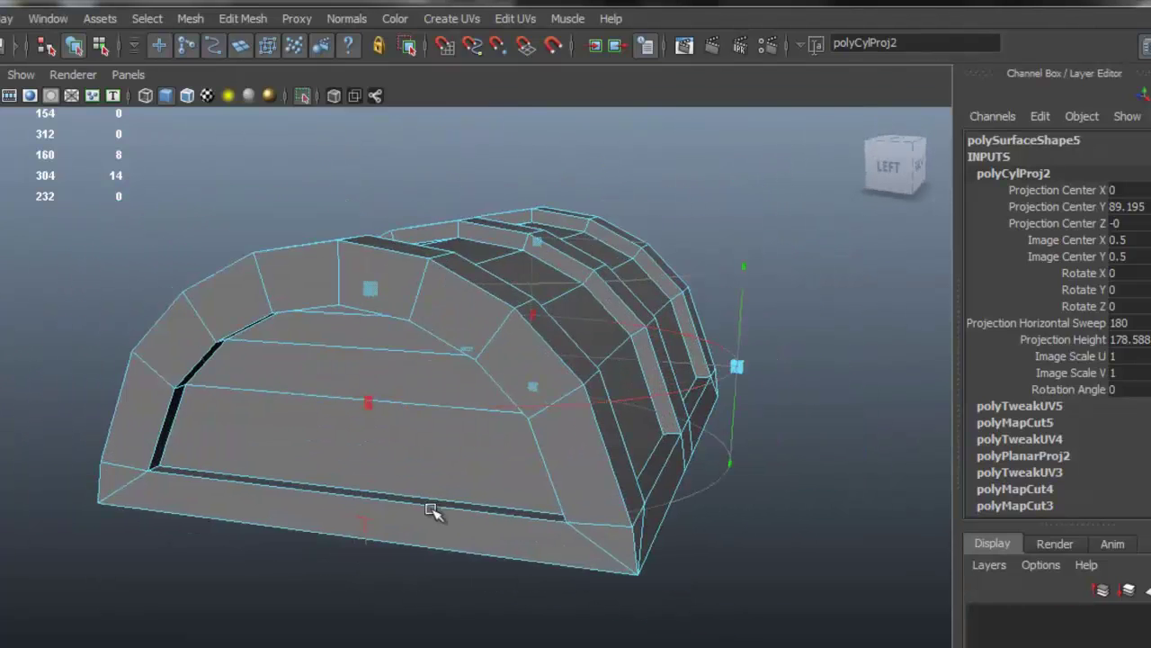
pyautogui.keyDown('alt'); pyautogui.moveTo(552, 426); pyautogui.dragTo(404, 281); pyautogui.keyUp('alt')
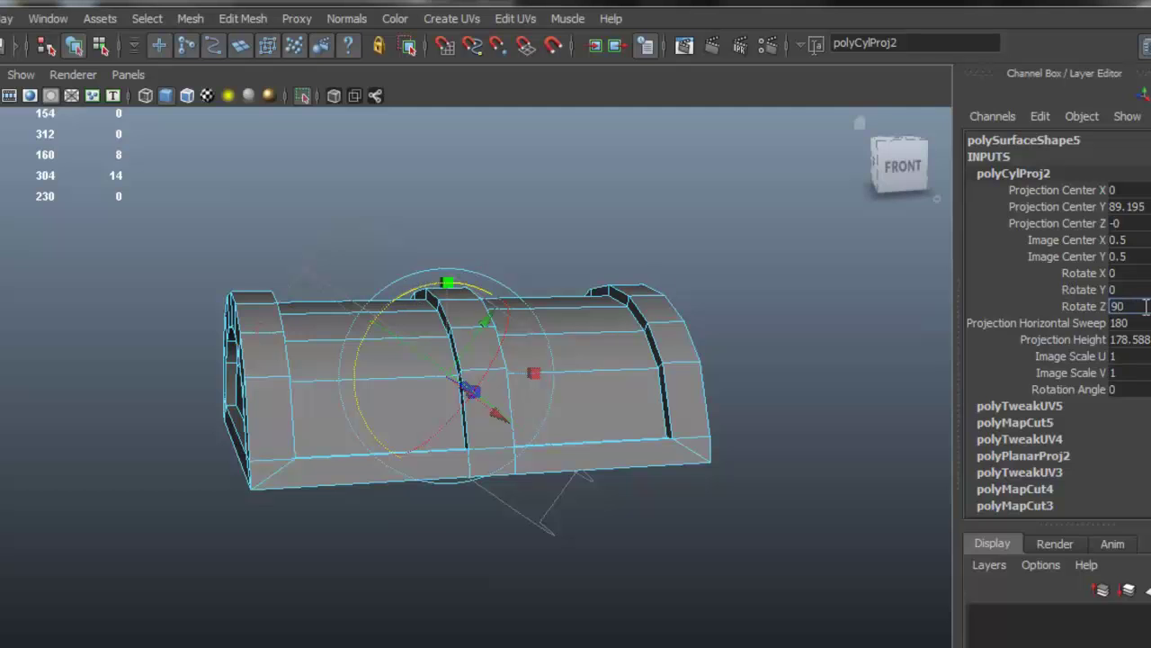
pyautogui.keyDown('alt'); pyautogui.moveTo(579, 342); pyautogui.dragTo(197, 466); pyautogui.keyUp('alt')
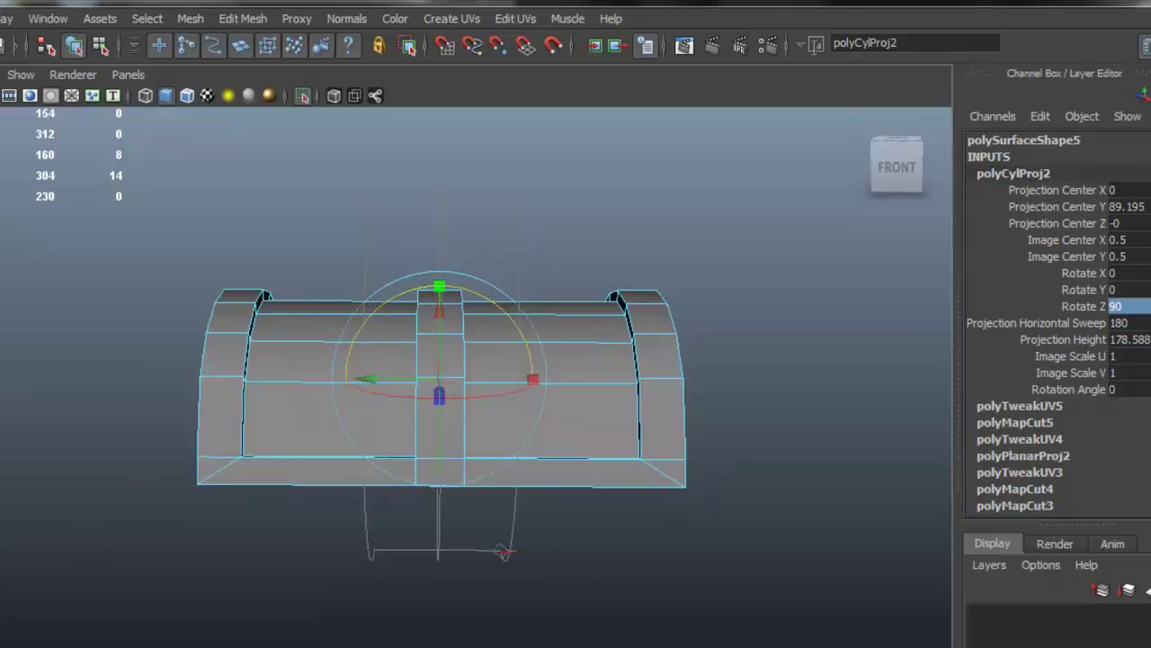
# Adjust the interior's cylindrical projection with its viewport manipulator while viewing the shell in the UV editor
pyautogui.scroll(-5, 686, 453)
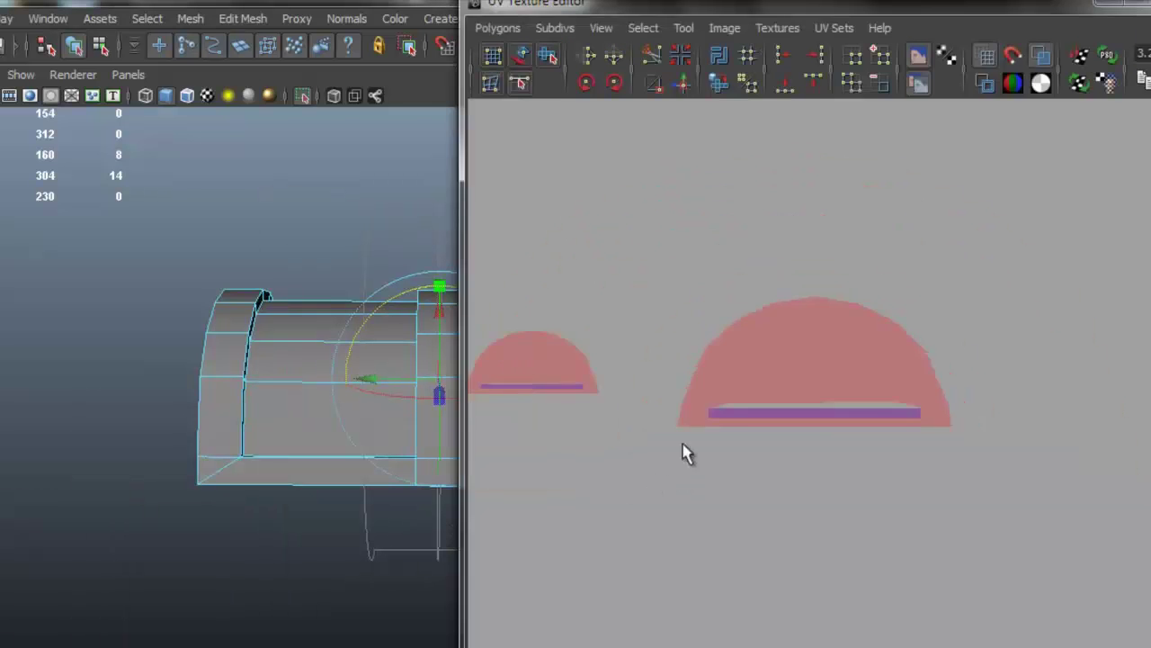
pyautogui.keyDown('alt'); pyautogui.moveTo(673, 367); pyautogui.dragTo(894, 383, button='middle'); pyautogui.keyUp('alt')
pyautogui.keyDown('alt'); pyautogui.moveTo(219, 367); pyautogui.dragTo(401, 499); pyautogui.keyUp('alt')
pyautogui.moveTo(301, 310); pyautogui.dragTo(220, 301)
# Move the interior's projected UV shell along U, clear of the two end shells
pyautogui.click(828, 402)
pyautogui.moveTo(1008, 437); pyautogui.dragTo(776, 429, button='middle')
pyautogui.moveTo(790, 418); pyautogui.dragTo(1038, 443)
pyautogui.keyDown('alt'); pyautogui.moveTo(884, 408); pyautogui.dragTo(730, 389, button='middle'); pyautogui.keyUp('alt')
pyautogui.keyDown('alt'); pyautogui.moveTo(676, 338); pyautogui.dragTo(835, 423, button='right'); pyautogui.keyUp('alt')
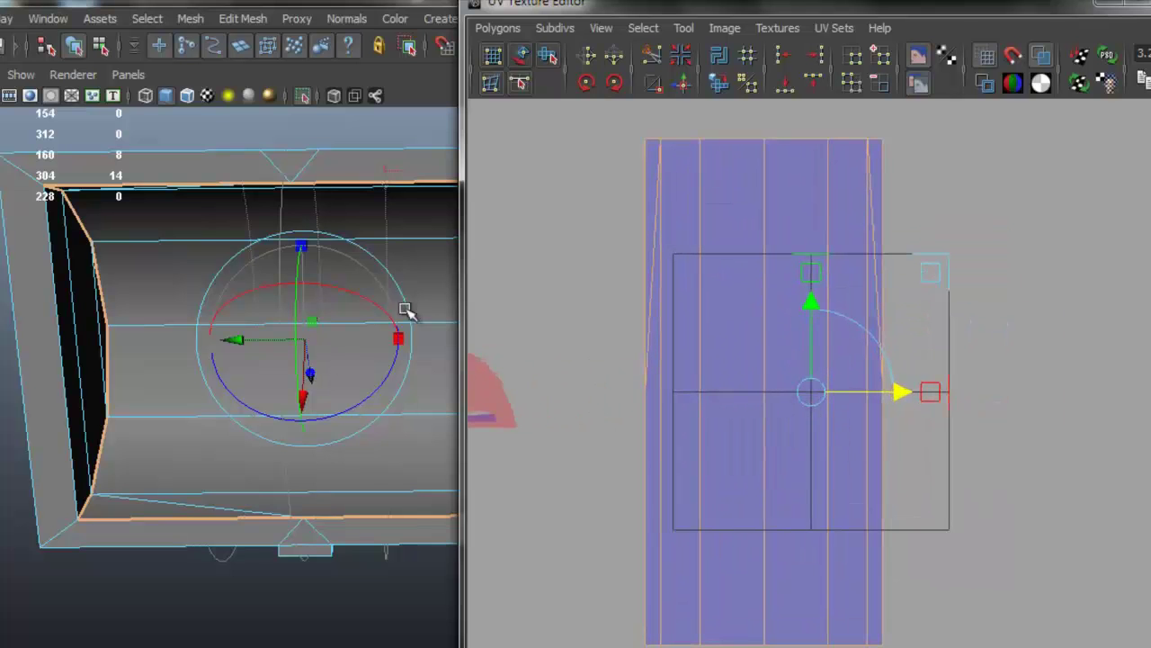
# Turn the texture display back on and uniformly scale down the UV shell of the lid's curved interior
pyautogui.press('6')
pyautogui.keyDown('alt'); pyautogui.moveTo(239, 330); pyautogui.dragTo(228, 340); pyautogui.keyUp('alt')
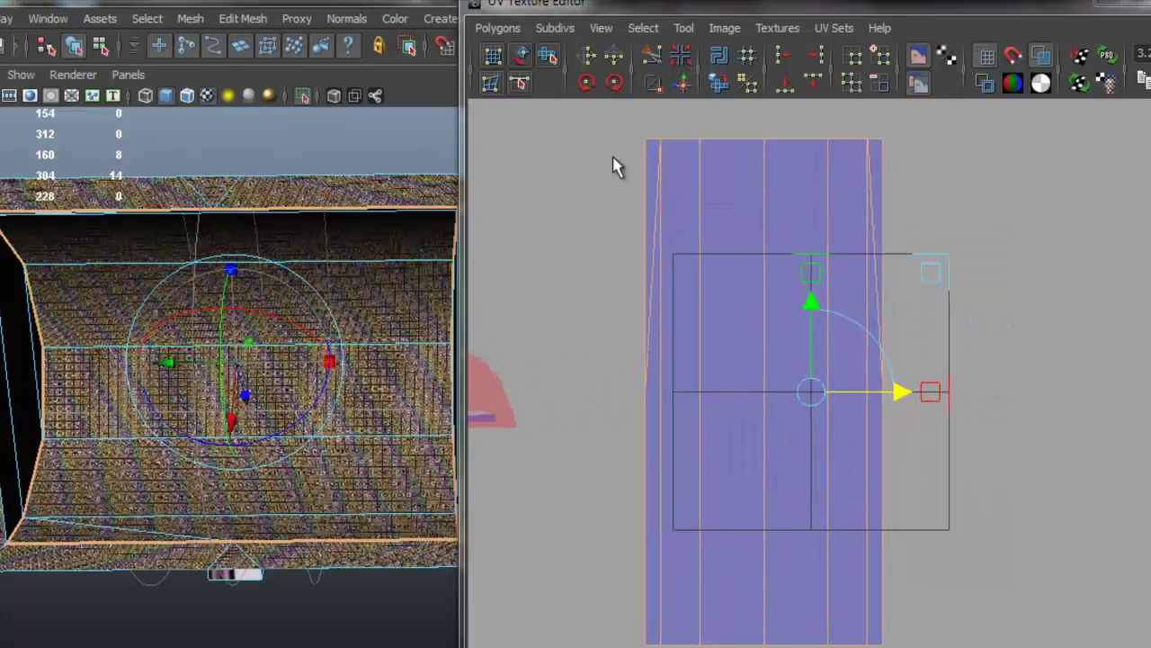
pyautogui.click(524, 60)
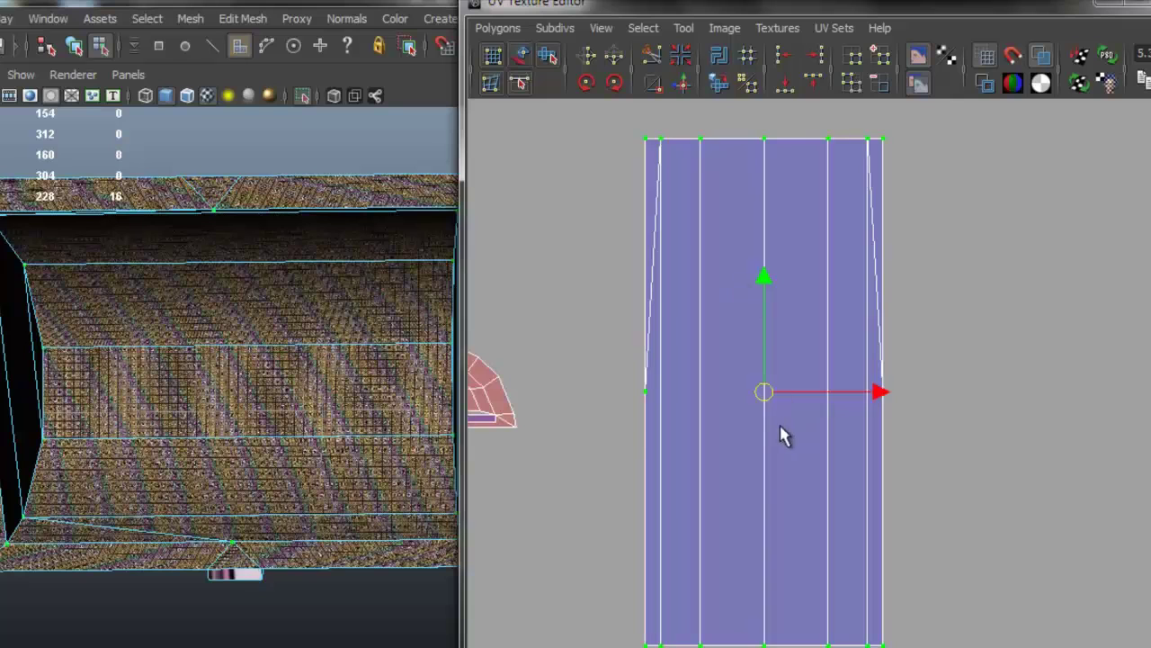
pyautogui.moveTo(763, 394); pyautogui.dragTo(676, 397)
pyautogui.scroll(5, 705, 388)
pyautogui.keyDown('alt'); pyautogui.moveTo(705, 387); pyautogui.dragTo(811, 370, button='middle'); pyautogui.keyUp('alt')
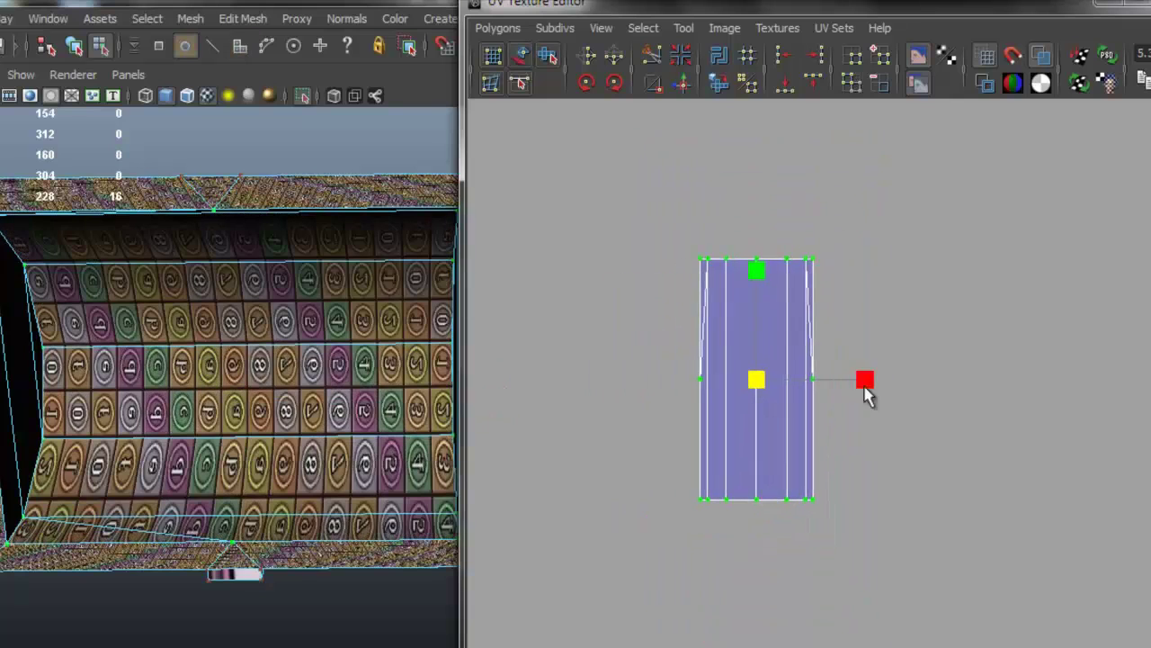
# Widen the interior's UV shell along U so the checker squares lose their stretch across the curved underside
pyautogui.moveTo(865, 384); pyautogui.dragTo(928, 392)
pyautogui.keyDown('alt'); pyautogui.moveTo(341, 411); pyautogui.dragTo(157, 387); pyautogui.keyUp('alt')
pyautogui.scroll(5, 895, 396)
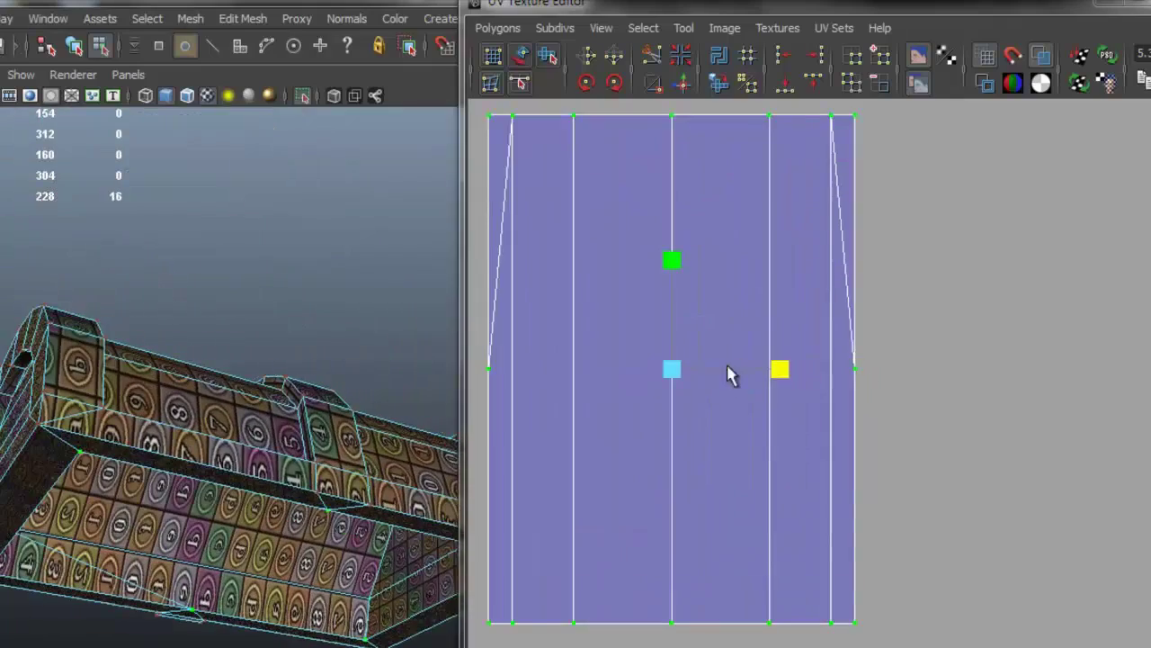
pyautogui.keyDown('alt'); pyautogui.moveTo(216, 508); pyautogui.dragTo(295, 512); pyautogui.keyUp('alt')
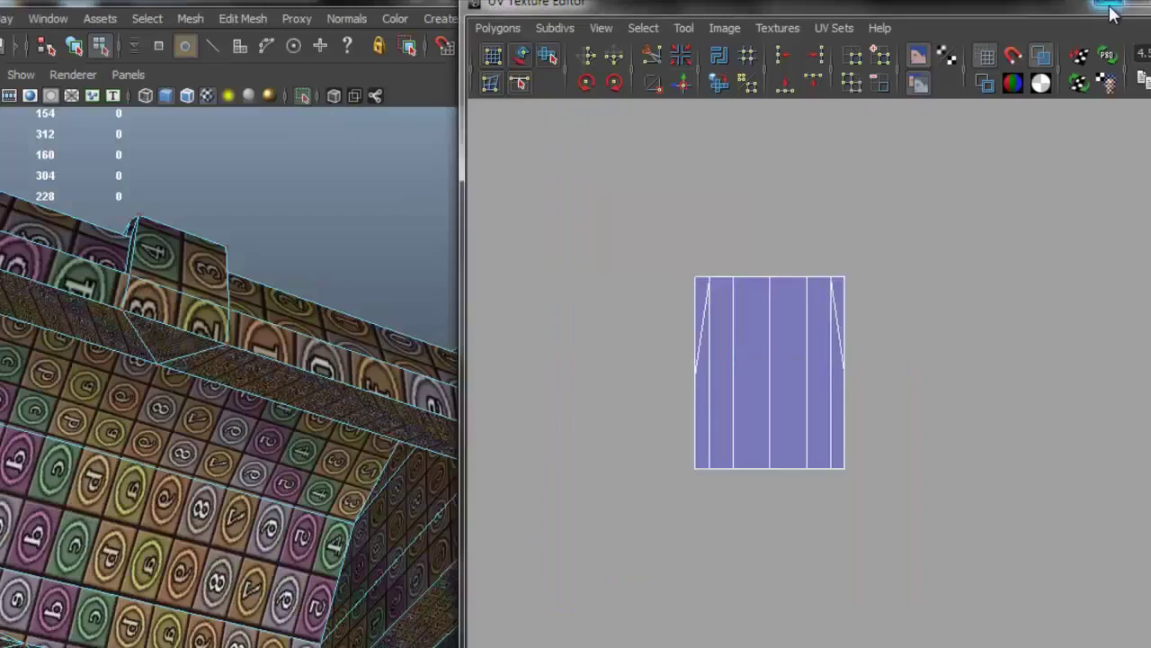
# Select the interior faces at one end of the lid and apply Planar Mapping to them
pyautogui.click(1112, 9)
pyautogui.keyDown('alt'); pyautogui.moveTo(827, 172); pyautogui.dragTo(442, 404); pyautogui.keyUp('alt')
pyautogui.moveTo(442, 404); pyautogui.dragTo(445, 433, button='right')
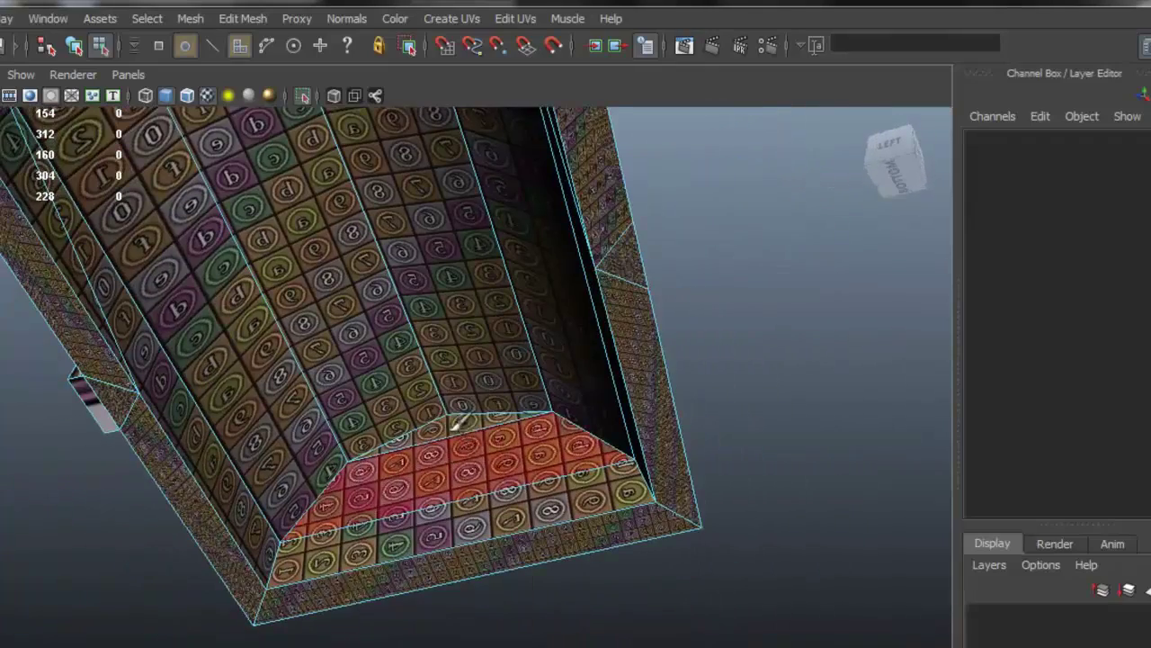
pyautogui.click(456, 423)
pyautogui.click(463, 19)
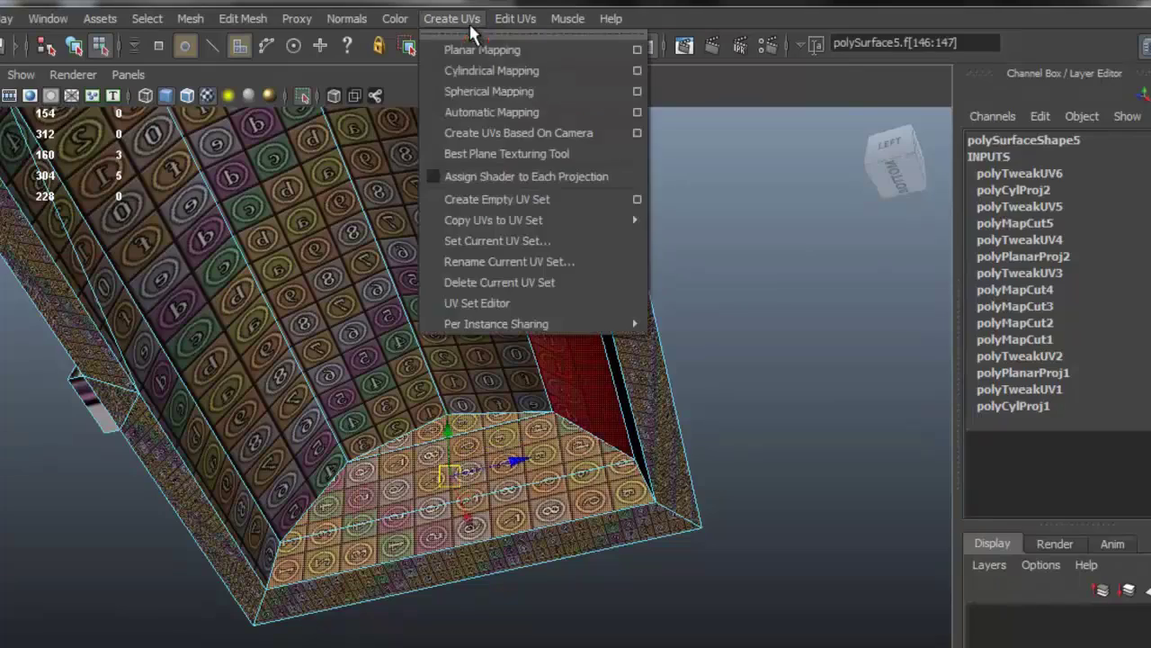
pyautogui.click(483, 50)
pyautogui.keyDown('alt'); pyautogui.moveTo(420, 405); pyautogui.dragTo(85, 583); pyautogui.keyUp('alt')
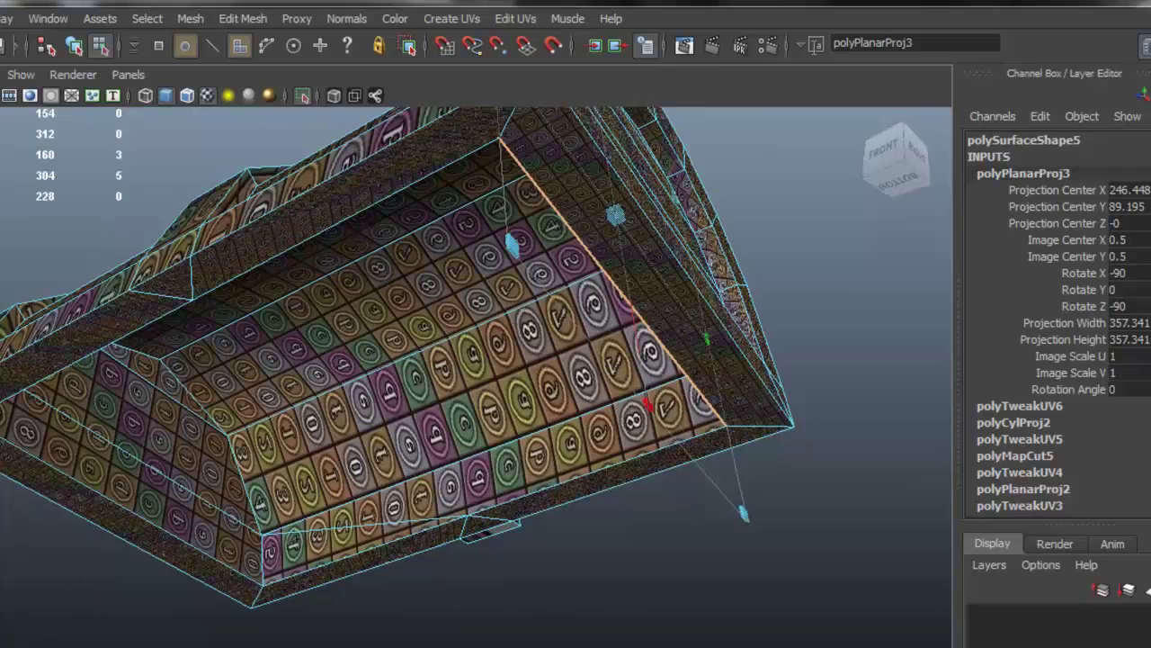
# Move the interior end's projected shell along U, away from the texture square, to an image centre X of about 6
pyautogui.hotkey('alt', 'Tab')
pyautogui.keyDown('alt'); pyautogui.moveTo(621, 408); pyautogui.dragTo(581, 365, button='right'); pyautogui.keyUp('alt')
pyautogui.moveTo(562, 391); pyautogui.dragTo(956, 396)
pyautogui.click(1107, 3)
# Select the interior faces at the lid's opposite end and apply Planar Mapping to them
pyautogui.keyDown('alt'); pyautogui.moveTo(791, 203); pyautogui.dragTo(397, 336); pyautogui.keyUp('alt')
pyautogui.click(397, 337)
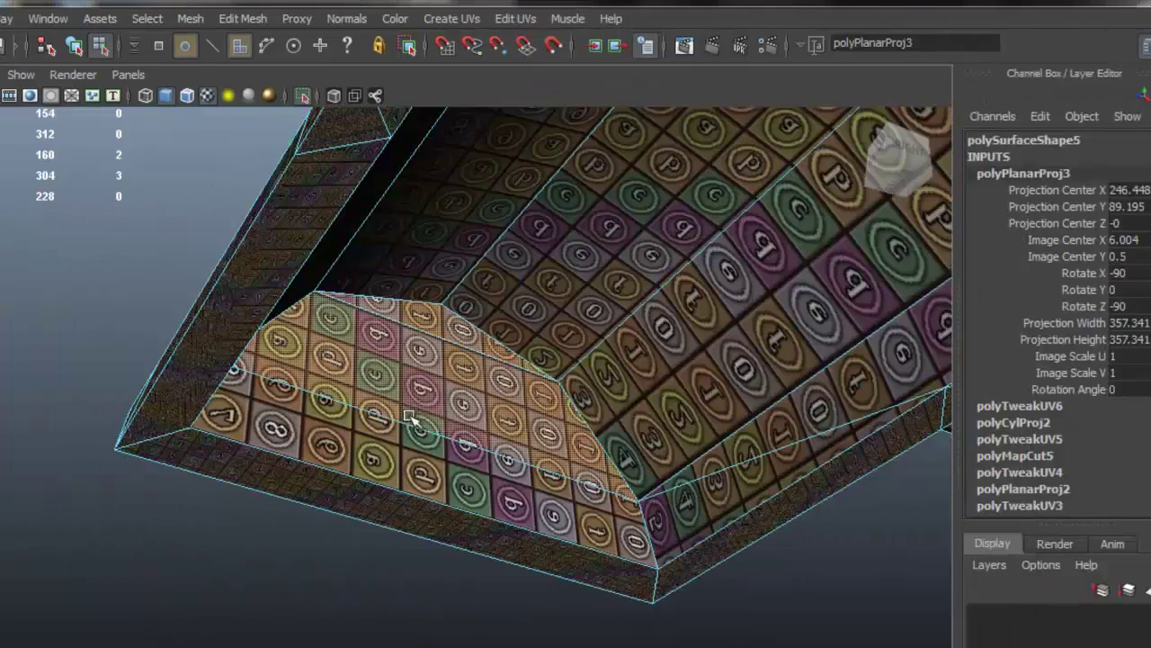
pyautogui.click(477, 50)
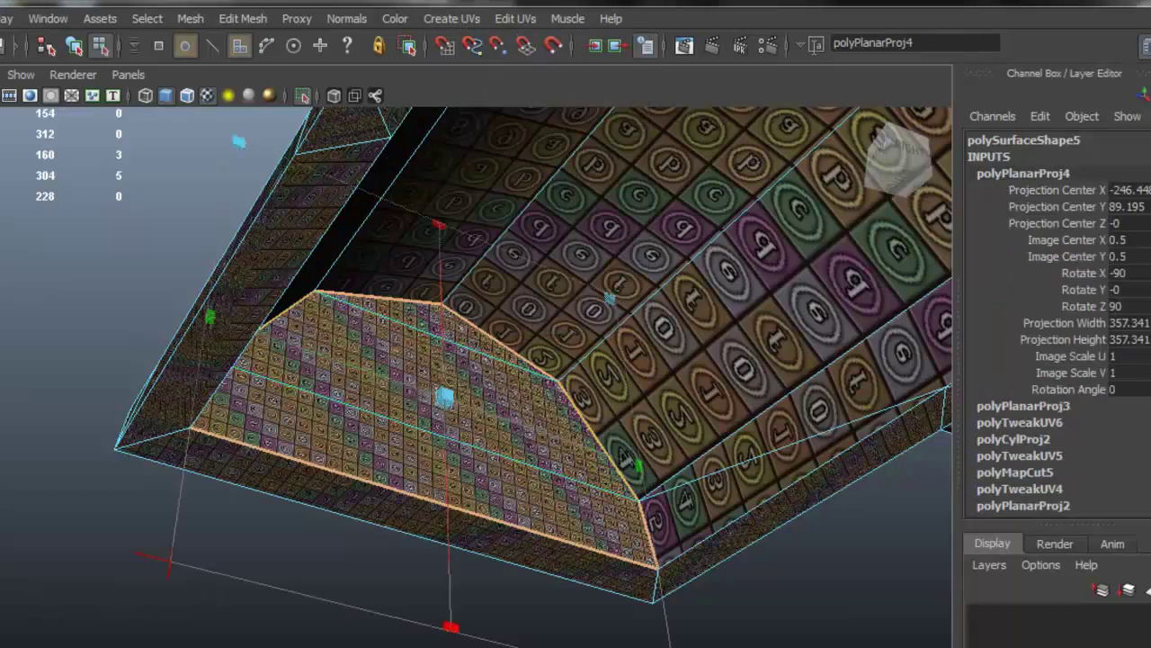
# Move the second interior end's projected shell in the negative U direction, clear of the texture square, and deselect it
pyautogui.click(539, 645)
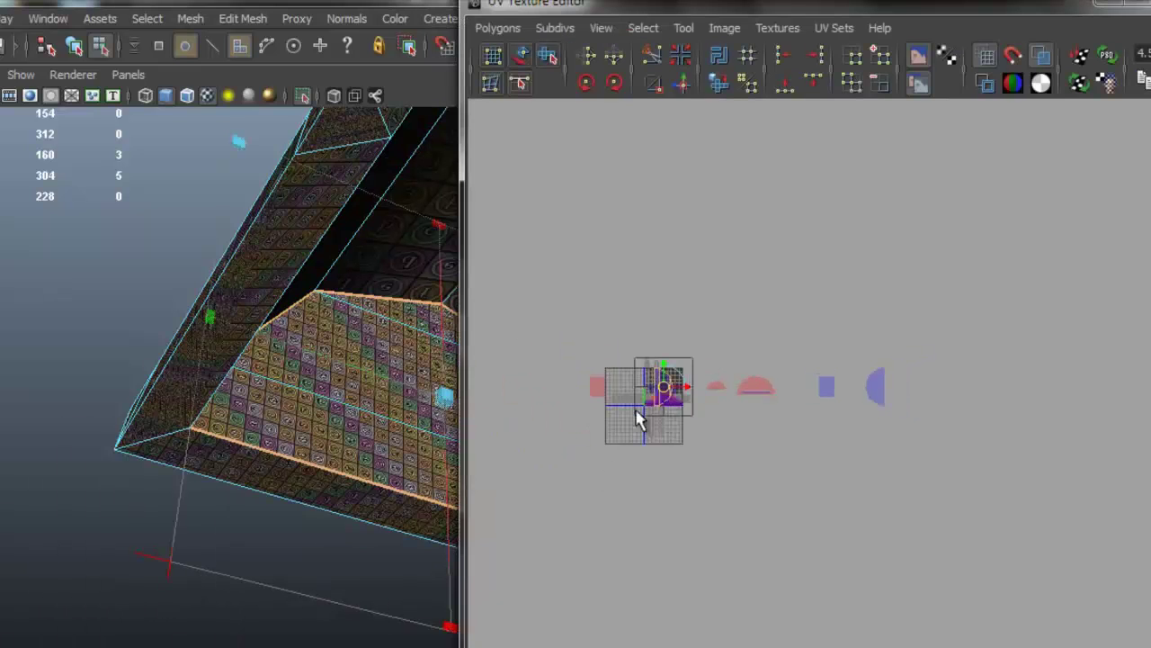
pyautogui.scroll(5, 637, 418)
pyautogui.moveTo(859, 409); pyautogui.dragTo(570, 404)
pyautogui.click(797, 259)
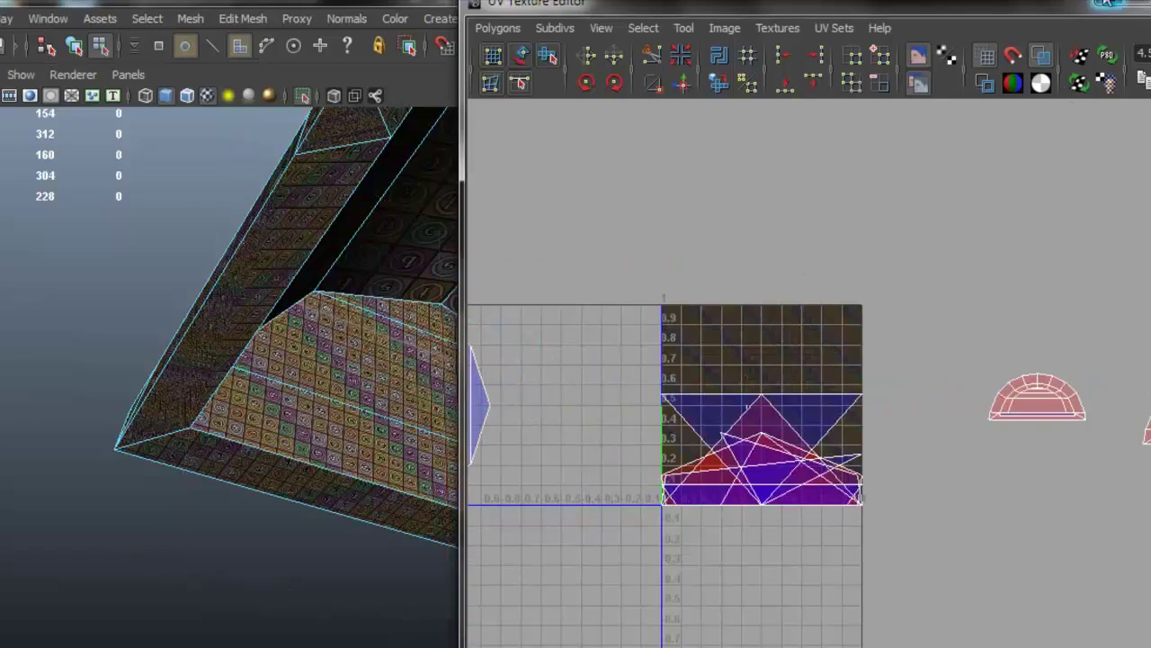
pyautogui.click(1108, 4)
# Select the flat bottom rim face at one end of the lid and apply Planar Mapping to it
pyautogui.keyDown('alt'); pyautogui.moveTo(746, 167); pyautogui.dragTo(548, 404); pyautogui.keyUp('alt')
pyautogui.click(491, 339)
pyautogui.keyDown('alt'); pyautogui.moveTo(493, 342); pyautogui.dragTo(540, 378); pyautogui.keyUp('alt')
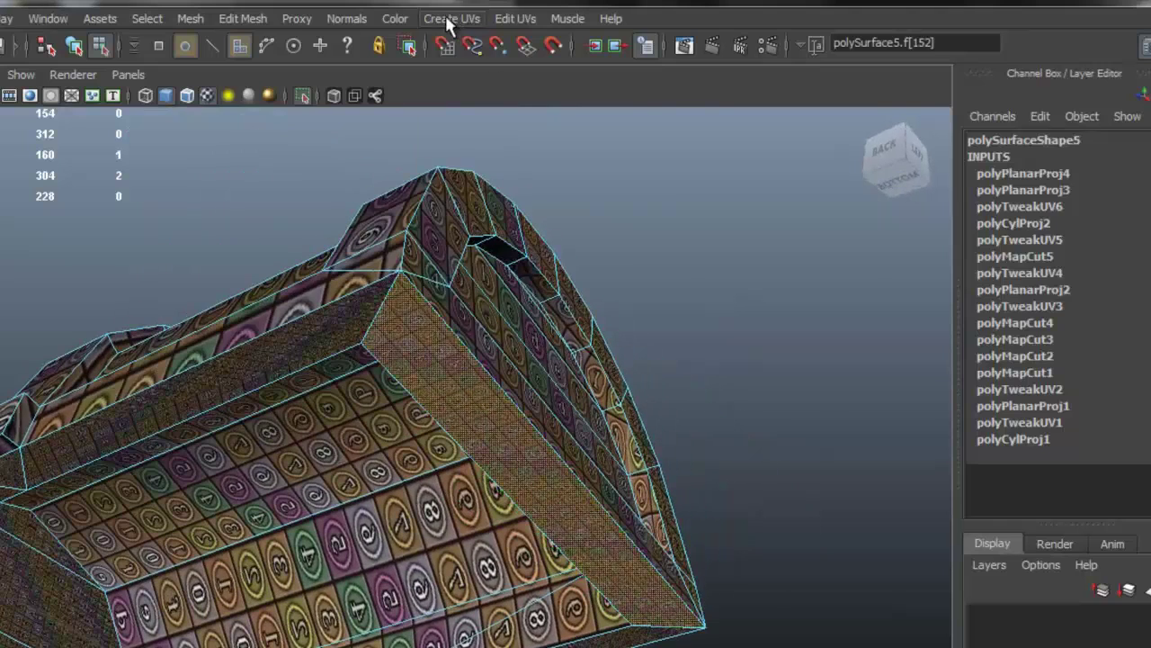
pyautogui.click(450, 18)
pyautogui.click(486, 45)
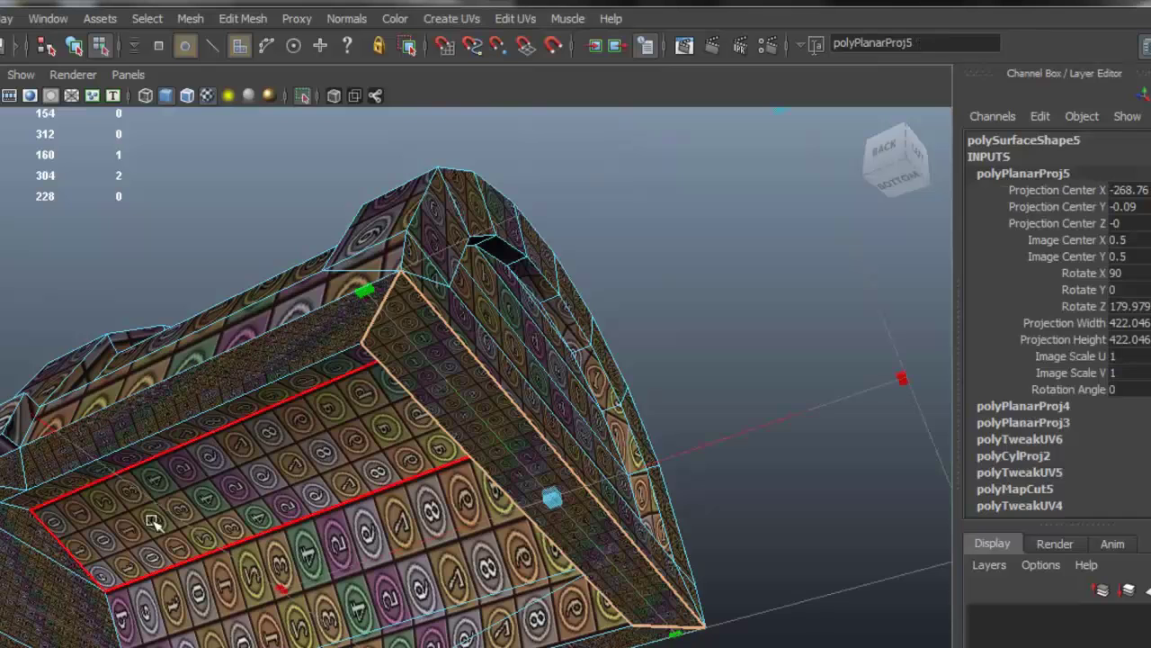
# Move the rim face's projected UV strip in the positive U direction onto the smaller outer end shell
pyautogui.scroll(-3, 586, 450)
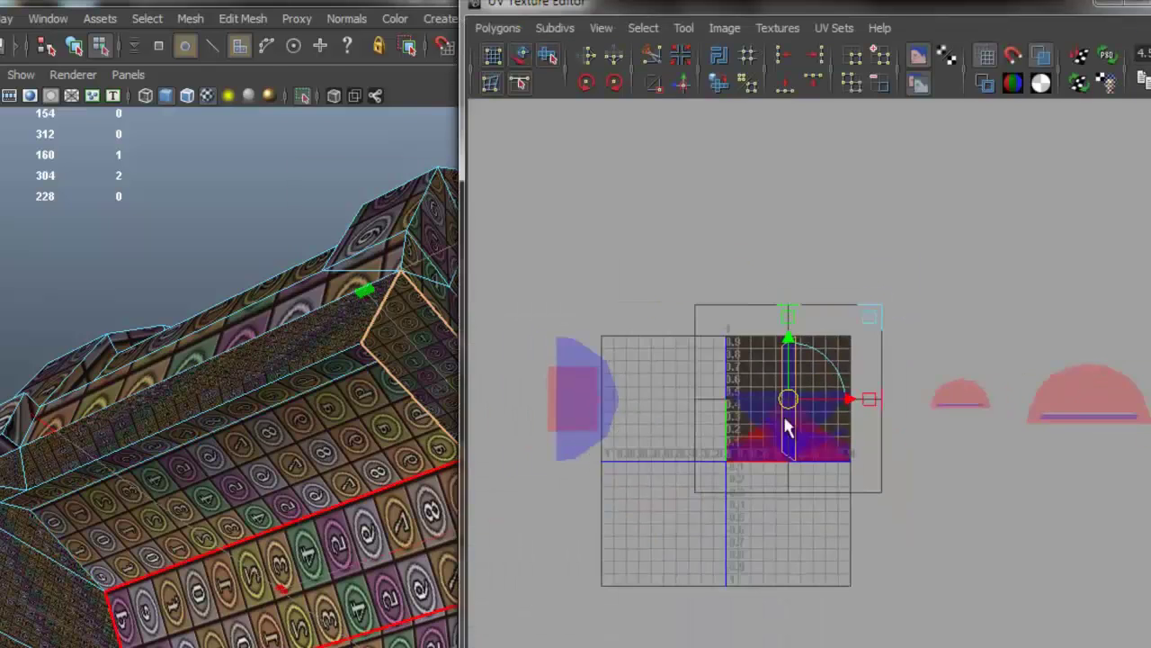
pyautogui.scroll(3, 789, 437)
pyautogui.moveTo(862, 409); pyautogui.dragTo(1131, 409)
pyautogui.press('f')
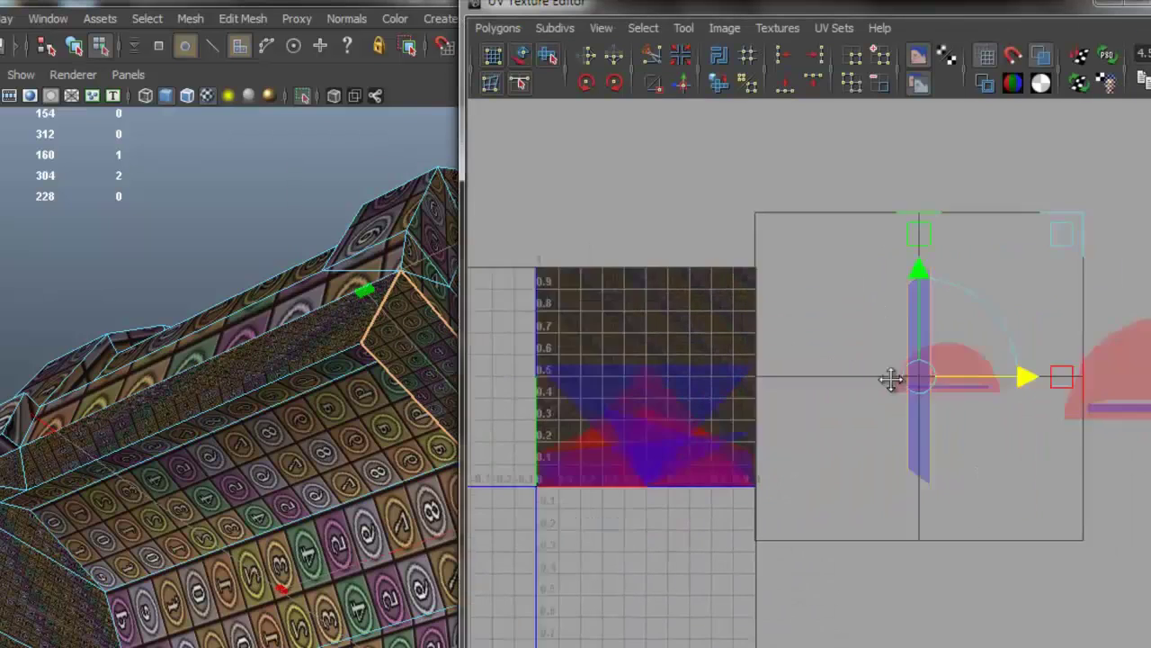
# Select the rim strip as a UV shell and rotate it 90 degrees counterclockwise so it lies horizontally
pyautogui.click(521, 57)
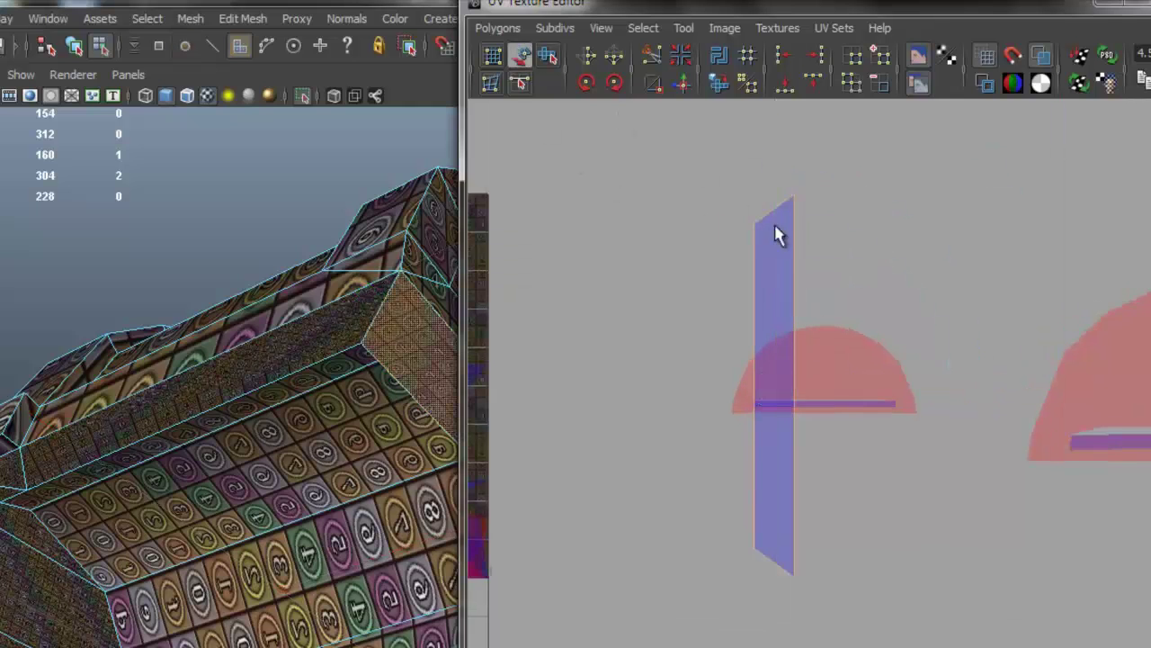
pyautogui.click(779, 229)
pyautogui.click(586, 82)
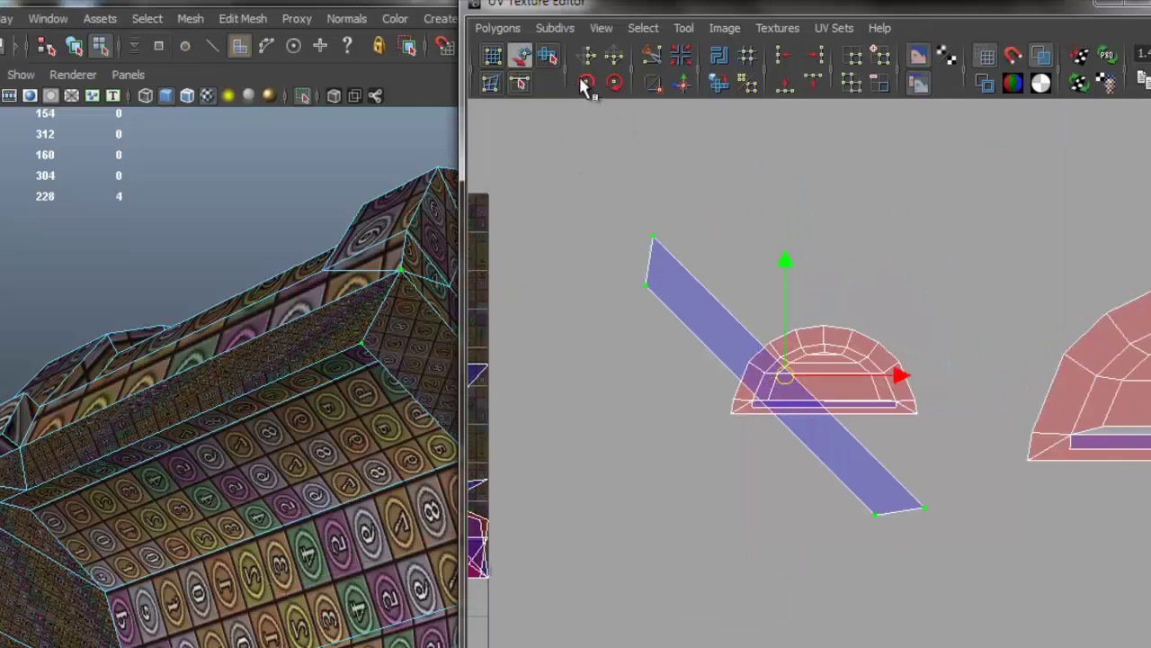
pyautogui.click(585, 82)
pyautogui.keyDown('alt'); pyautogui.moveTo(385, 319); pyautogui.dragTo(304, 307); pyautogui.keyUp('alt')
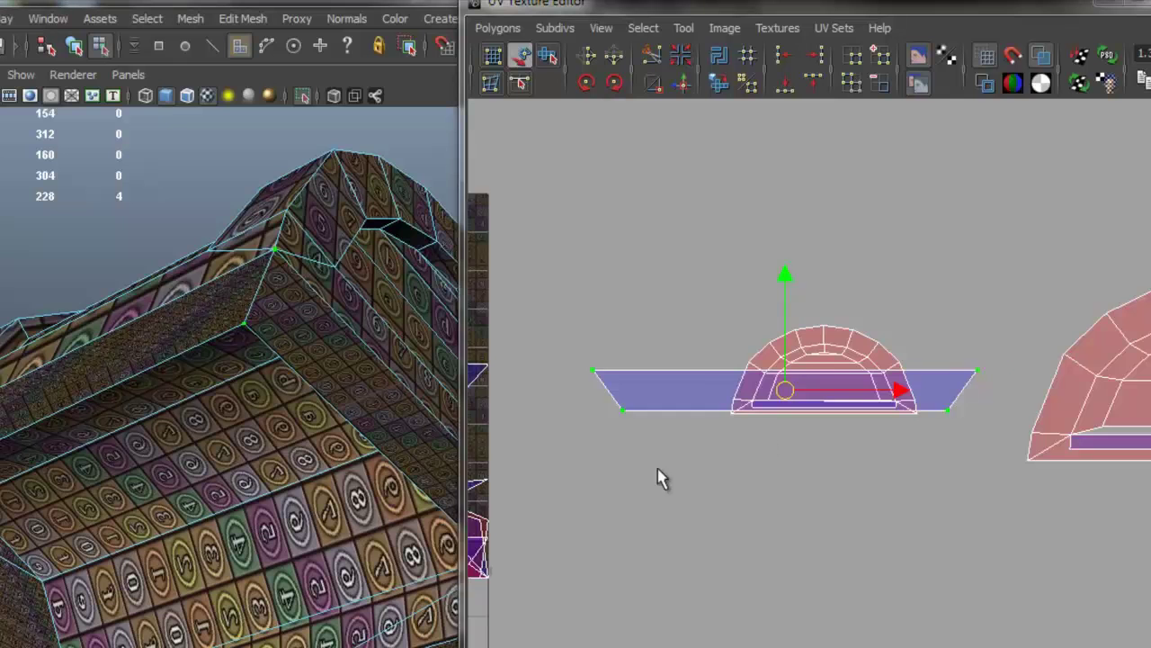
# Scale the rim strip down uniformly and move it just below the smaller outer end shell
pyautogui.keyDown('alt'); pyautogui.moveTo(659, 479); pyautogui.dragTo(711, 459, button='right'); pyautogui.keyUp('alt')
pyautogui.press('r')
pyautogui.moveTo(720, 393); pyautogui.dragTo(714, 391, button='middle')
pyautogui.press('w')
pyautogui.moveTo(756, 401); pyautogui.dragTo(822, 452)
pyautogui.keyDown('alt'); pyautogui.moveTo(410, 373); pyautogui.dragTo(243, 422); pyautogui.keyUp('alt')
# Fine-tune the rim strip's uniform scale so its long edge matches the width of the end shell's straight edge
pyautogui.keyDown('alt'); pyautogui.moveTo(783, 441); pyautogui.dragTo(796, 501, button='right'); pyautogui.keyUp('alt')
pyautogui.press('r')
pyautogui.moveTo(817, 503); pyautogui.dragTo(808, 498)
pyautogui.press('w')
pyautogui.scroll(3, 808, 497)
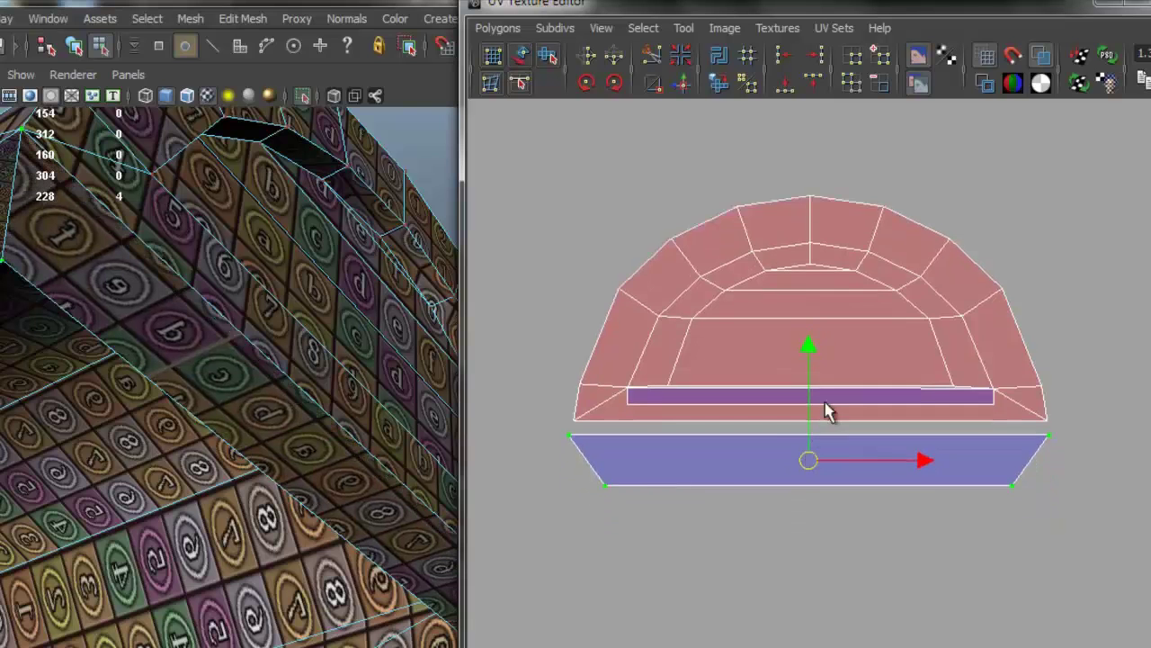
pyautogui.scroll(-1, 796, 491)
pyautogui.press('r')
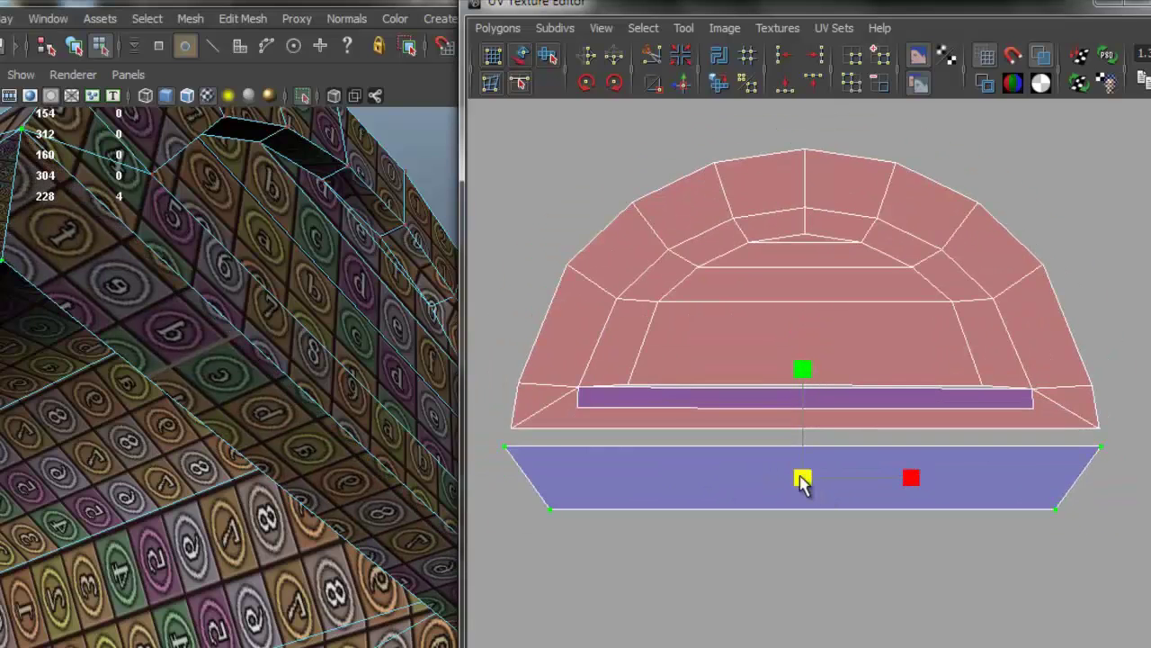
pyautogui.moveTo(799, 477); pyautogui.dragTo(800, 481)
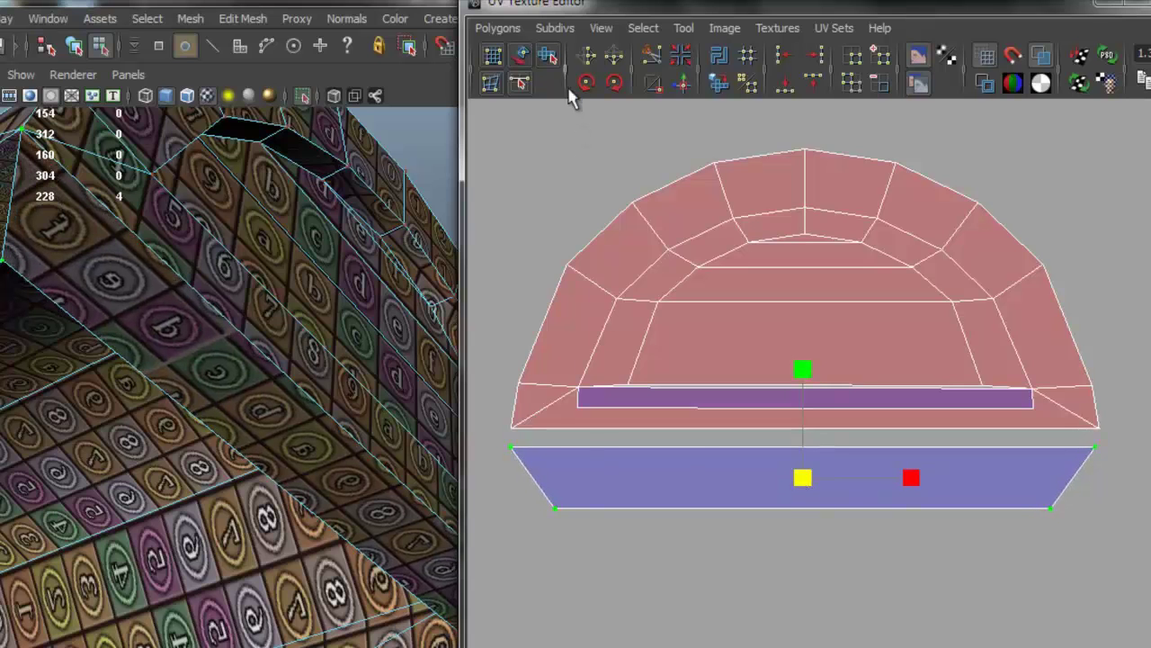
# Flip the rim strip in U and move it up along V against the end shell's straight edge
pyautogui.click(590, 60)
pyautogui.moveTo(307, 403); pyautogui.dragTo(300, 340, button='right')
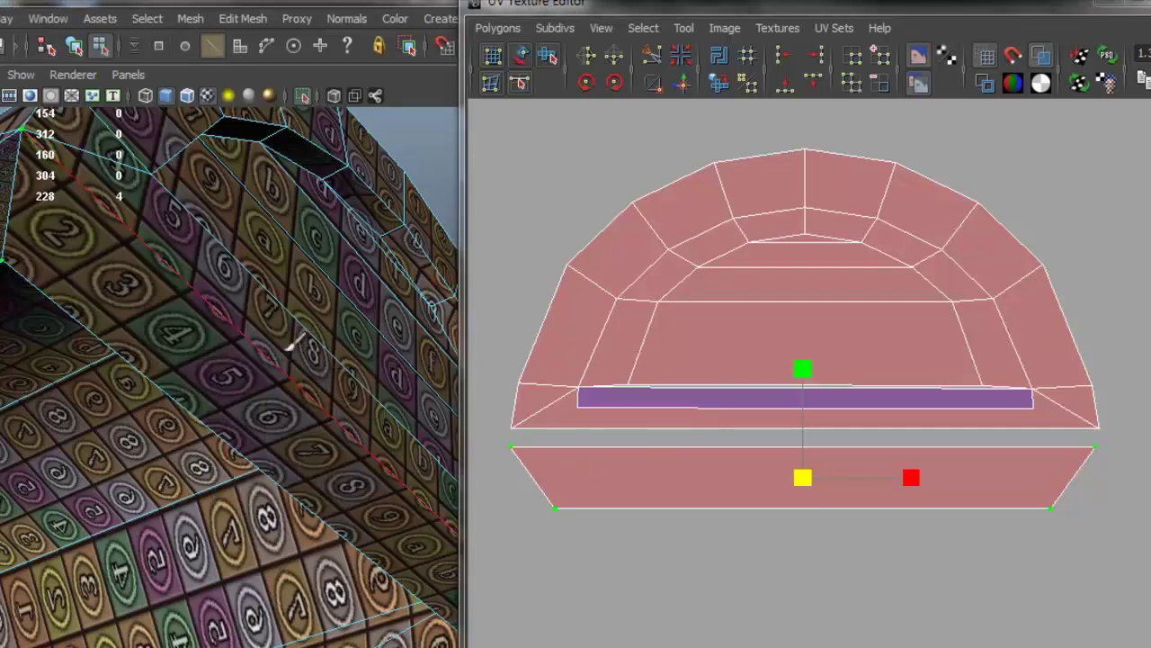
pyautogui.click(522, 58)
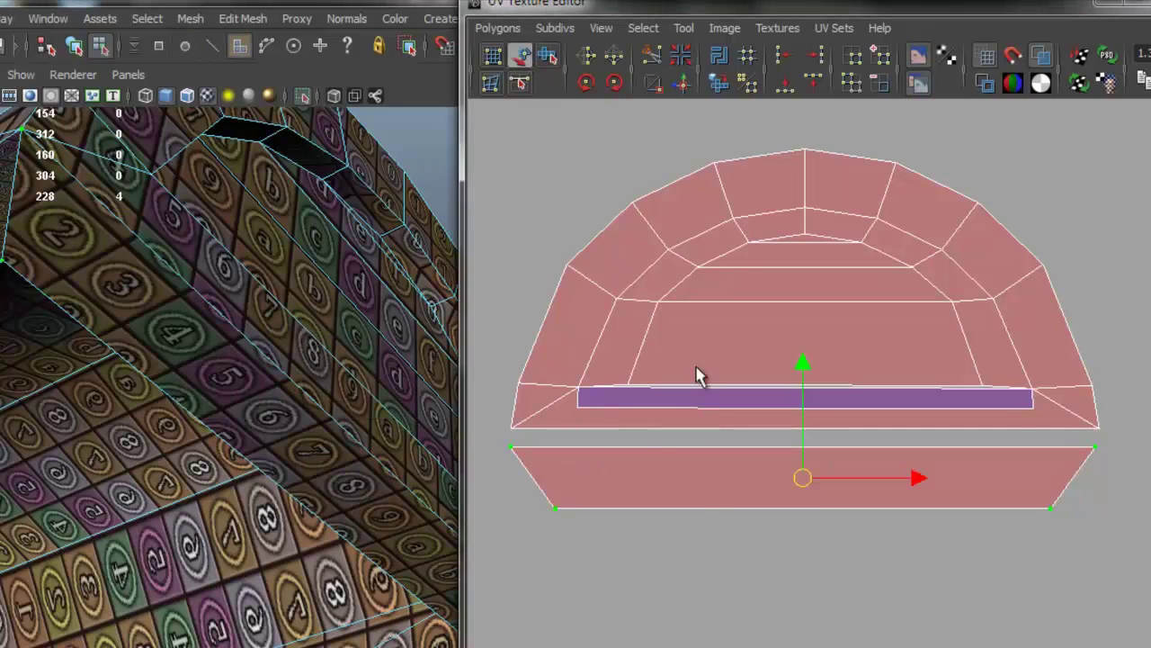
pyautogui.moveTo(799, 372); pyautogui.dragTo(803, 358)
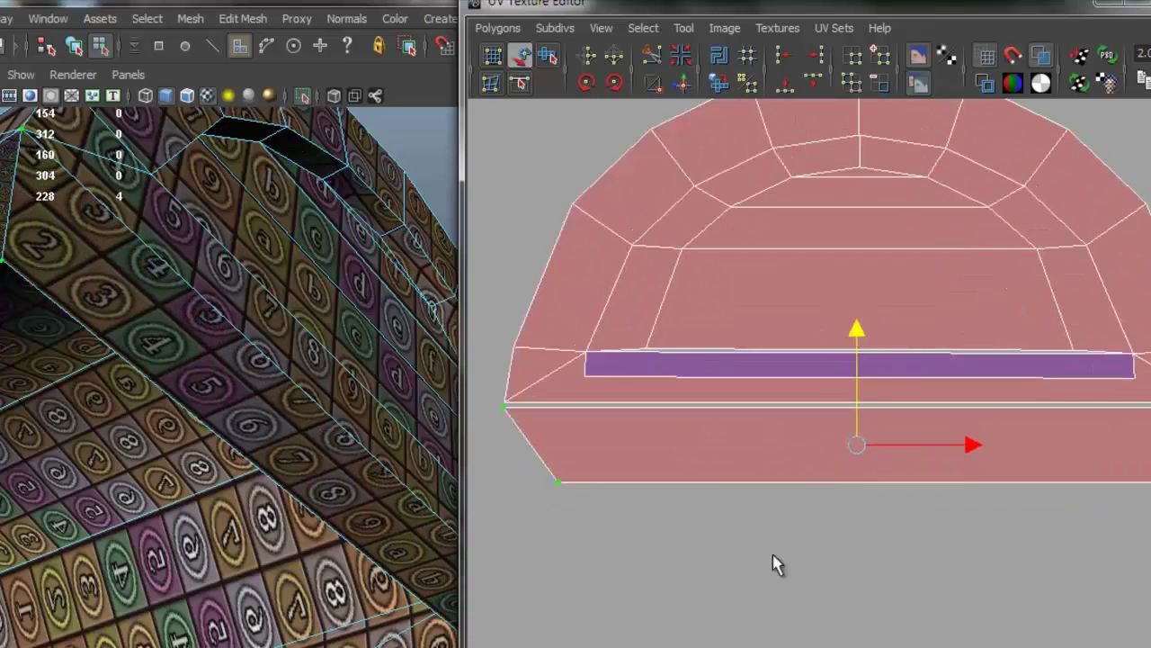
pyautogui.scroll(-6, 872, 393)
pyautogui.scroll(-2, 746, 390)
pyautogui.scroll(8, 745, 391)
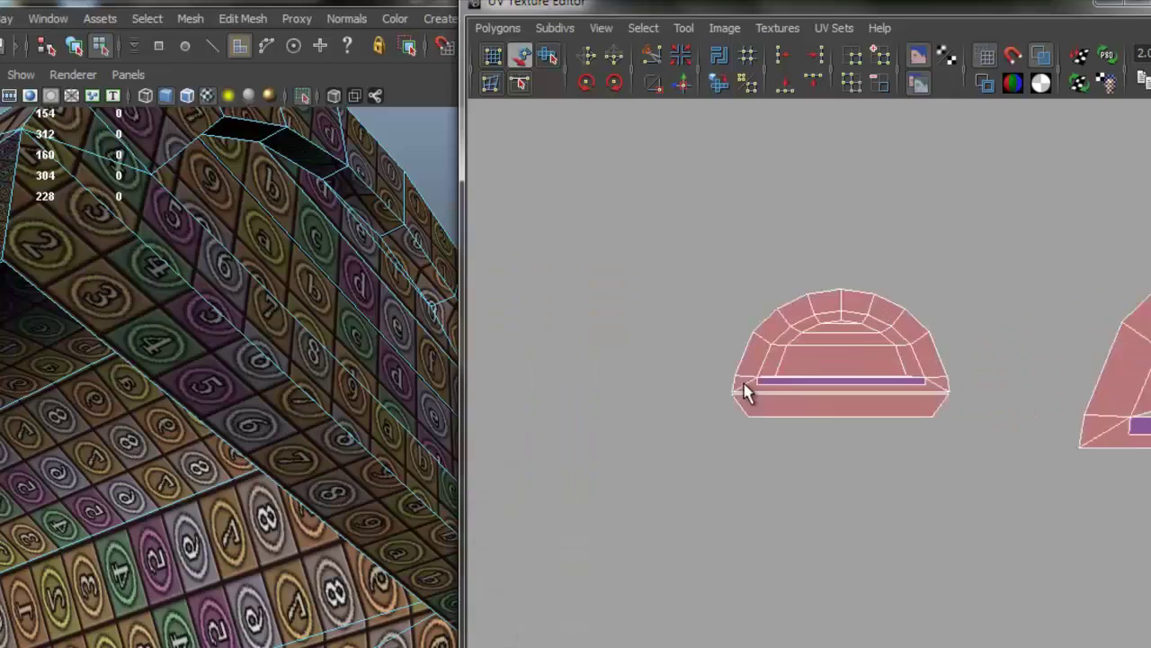
pyautogui.scroll(-4, 730, 398)
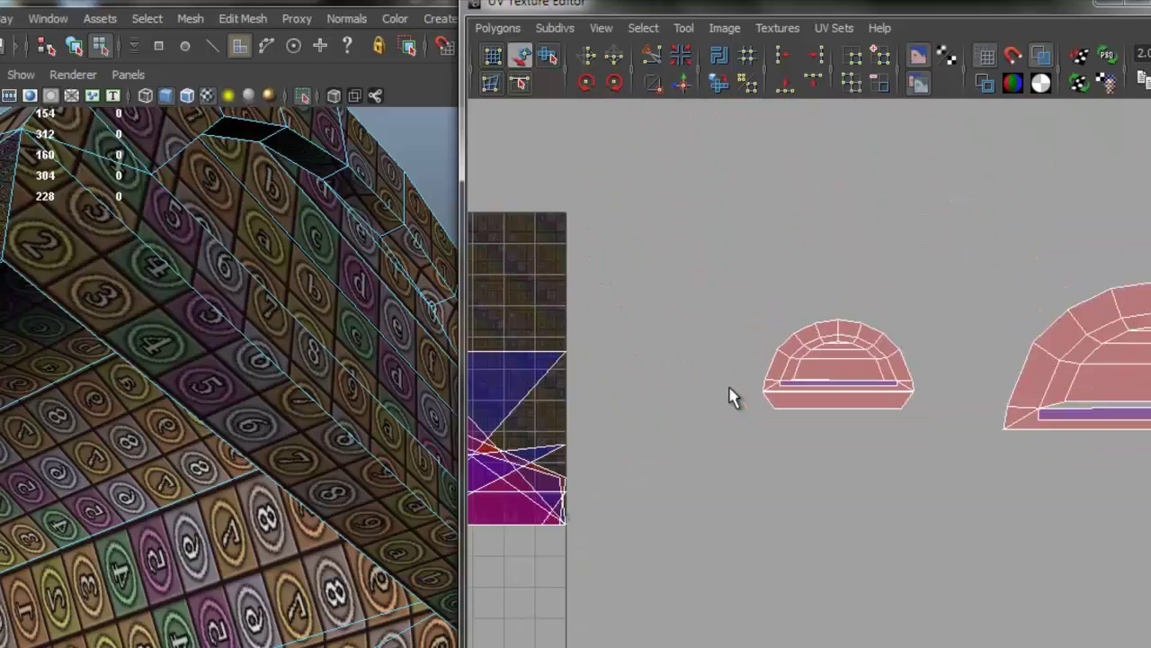
# Select the flat bottom rim face at the lid's opposite end and apply Planar Mapping to it
pyautogui.click(1105, 6)
pyautogui.keyDown('alt'); pyautogui.moveTo(317, 388); pyautogui.dragTo(373, 304); pyautogui.keyUp('alt')
pyautogui.moveTo(377, 250); pyautogui.dragTo(389, 265, button='right')
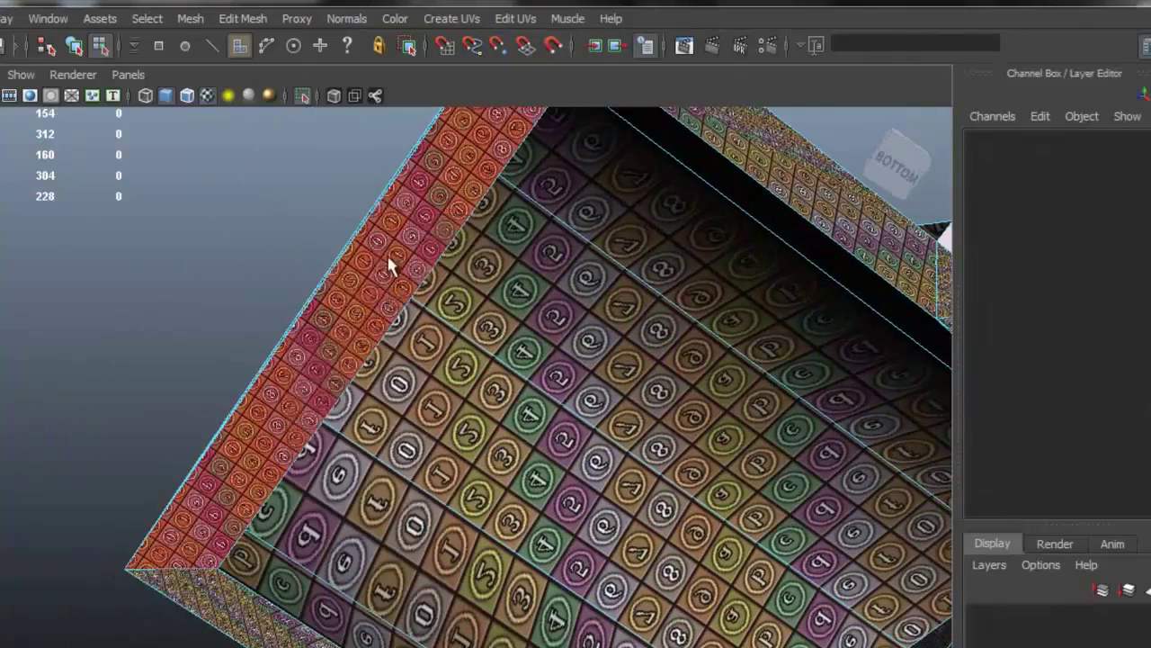
pyautogui.click(388, 266)
pyautogui.click(450, 19)
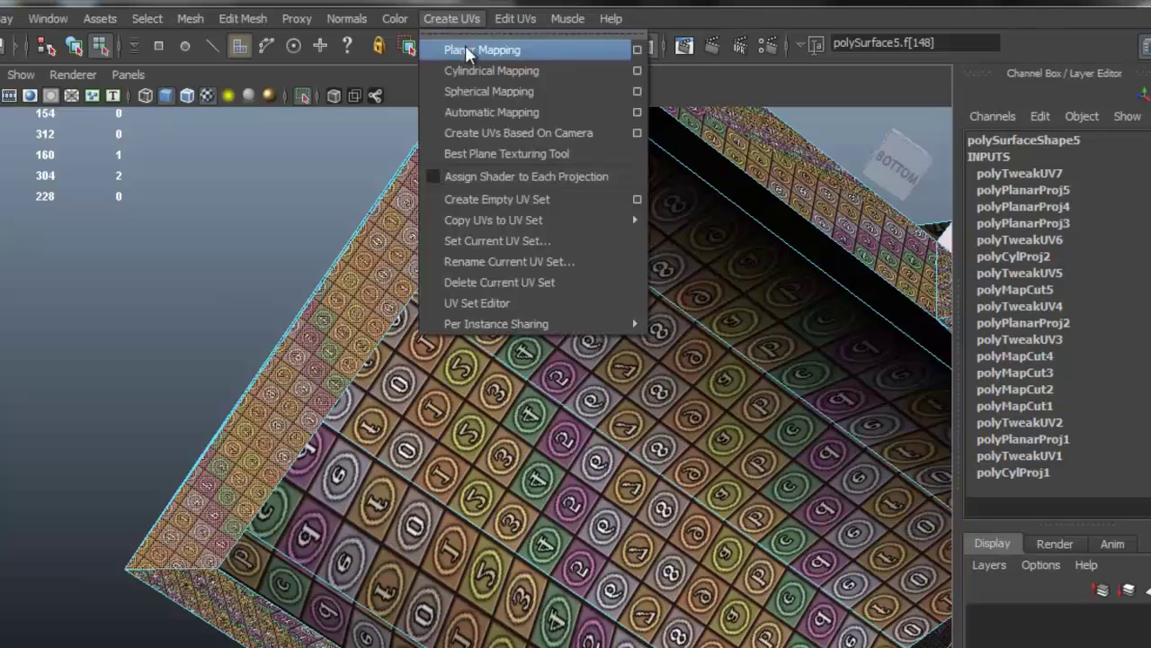
pyautogui.click(465, 49)
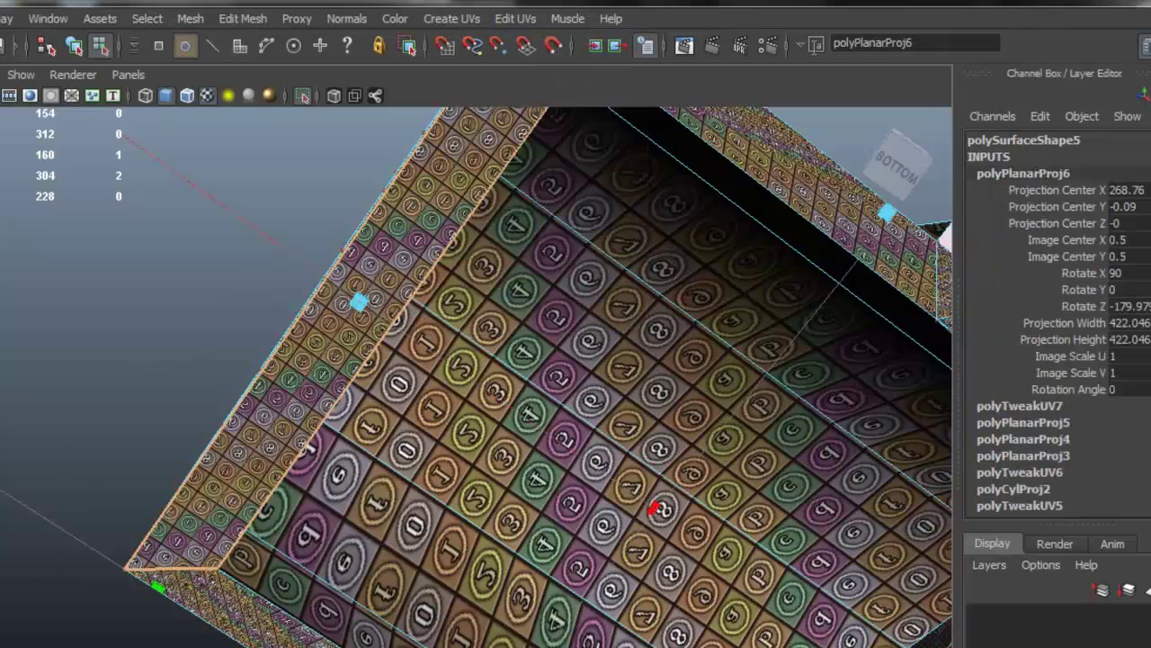
# Move the second rim face's projected UV strip along U onto the other outer end shell
pyautogui.hotkey('ctrl', 'u')
pyautogui.moveTo(693, 382); pyautogui.dragTo(1067, 419)
pyautogui.keyDown('alt'); pyautogui.moveTo(1067, 419); pyautogui.dragTo(828, 378, button='middle'); pyautogui.keyUp('alt')
pyautogui.scroll(3, 823, 359)
pyautogui.scroll(2, 791, 243)
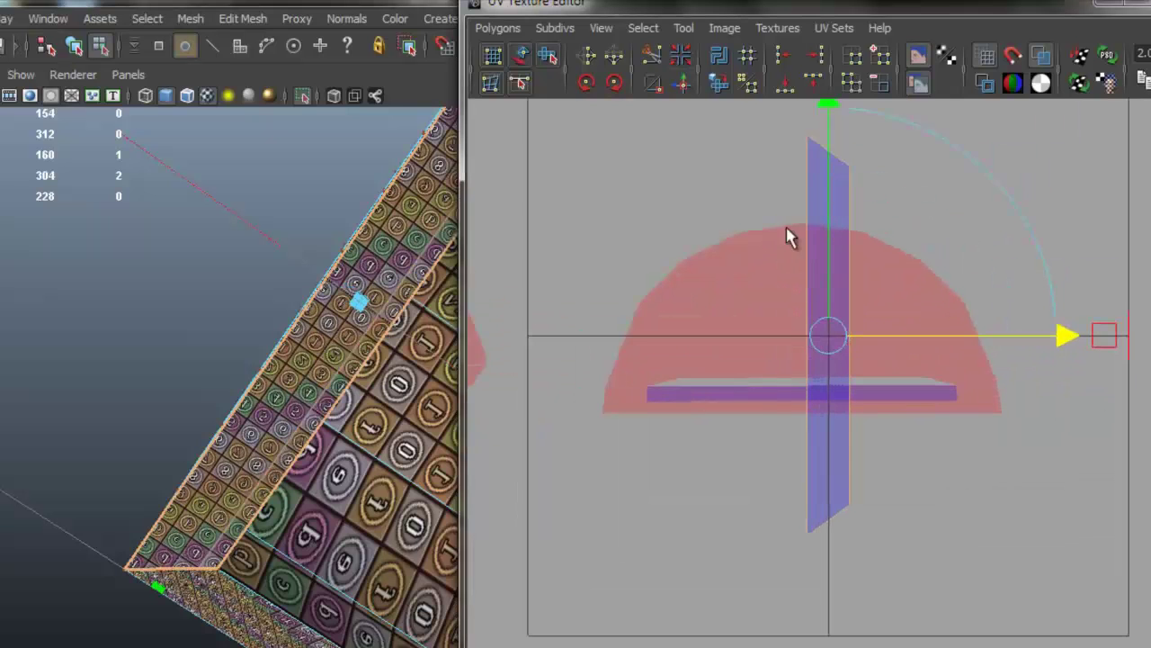
# Select the second rim strip as a UV shell and rotate it 90 degrees clockwise so it lies horizontally
pyautogui.click(521, 56)
pyautogui.hotkey('ctrl', 'F11')
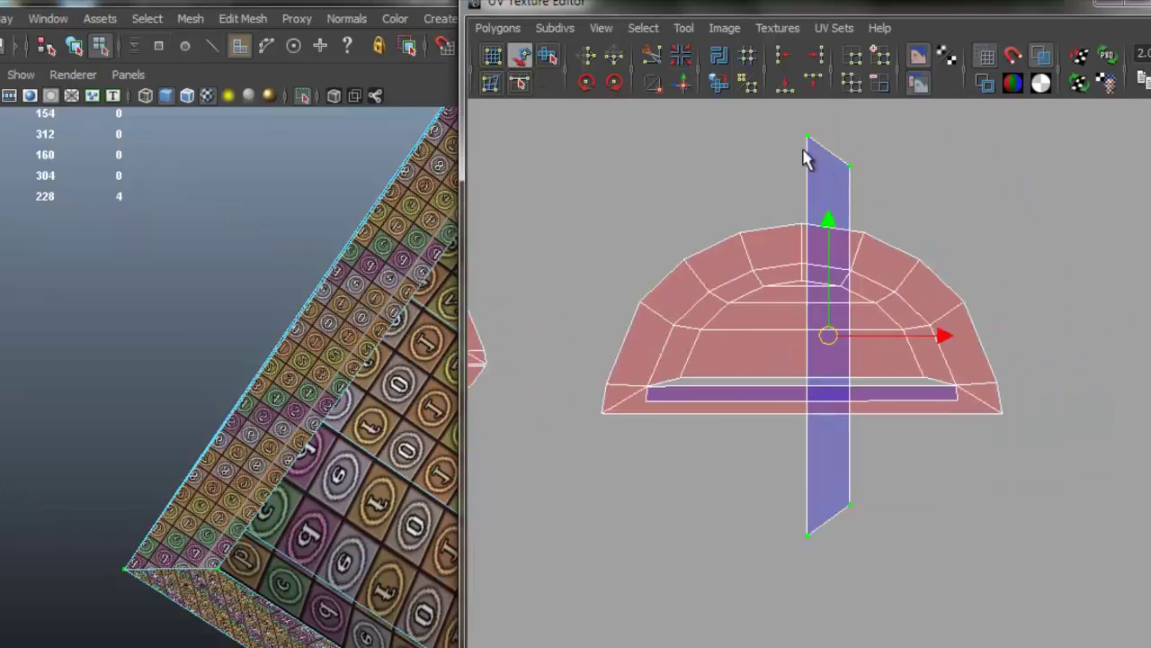
pyautogui.click(615, 84)
pyautogui.click(616, 84)
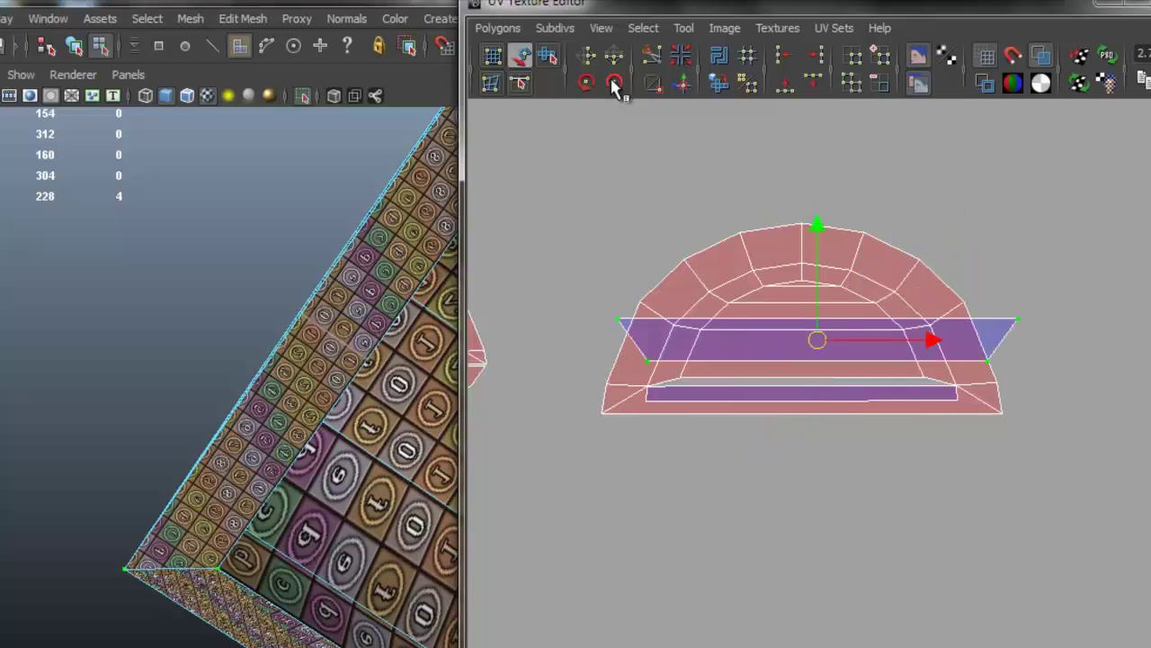
# Move the second rim strip just below its outer end shell and flip it in U
pyautogui.moveTo(817, 342); pyautogui.dragTo(803, 447)
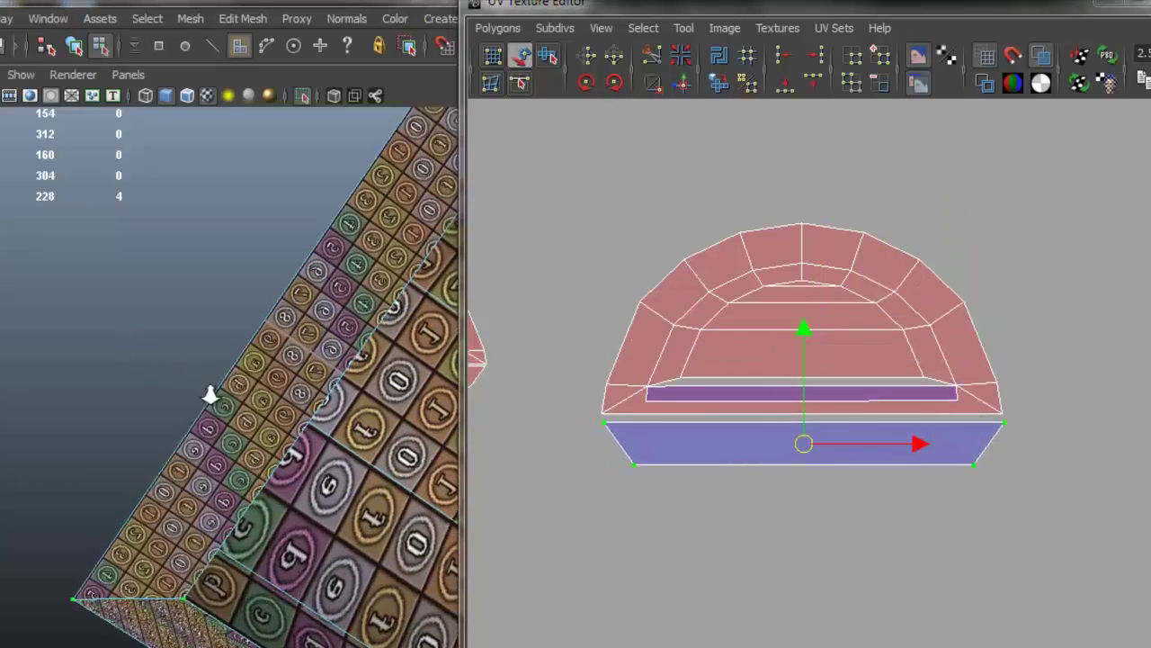
pyautogui.keyDown('alt'); pyautogui.moveTo(211, 390); pyautogui.dragTo(396, 431, button='right'); pyautogui.keyUp('alt')
pyautogui.click(586, 60)
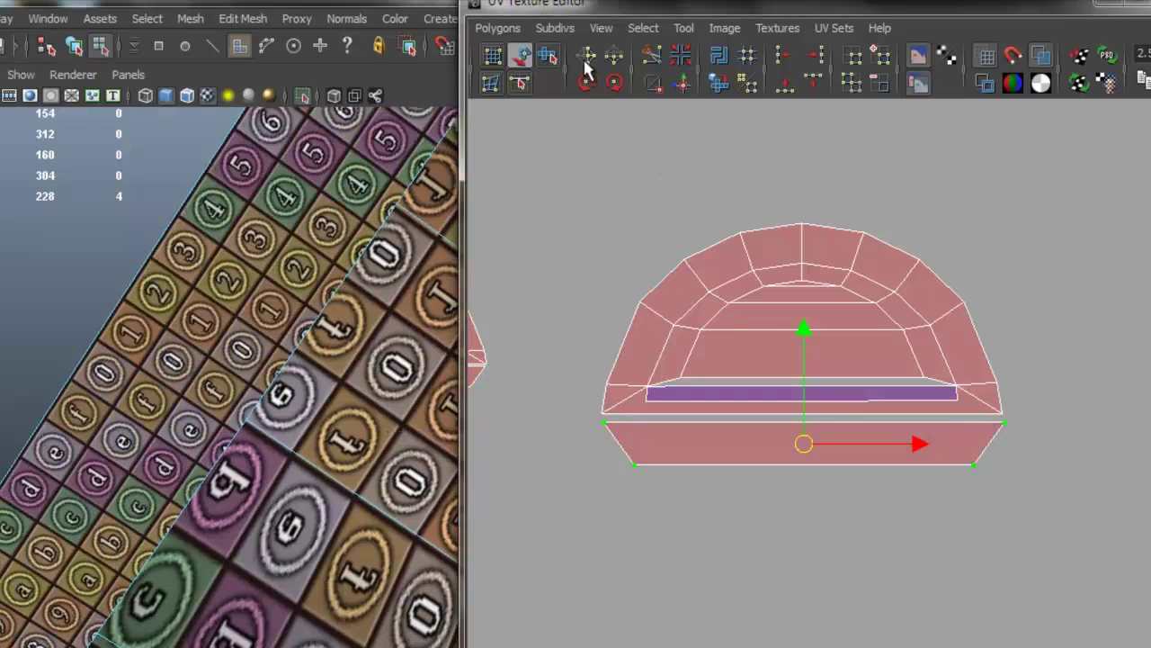
# Nudge the second rim strip up against the bottom edge of its outer end shell and deselect it
pyautogui.keyDown('alt'); pyautogui.moveTo(627, 159); pyautogui.dragTo(760, 466, button='right'); pyautogui.keyUp('alt')
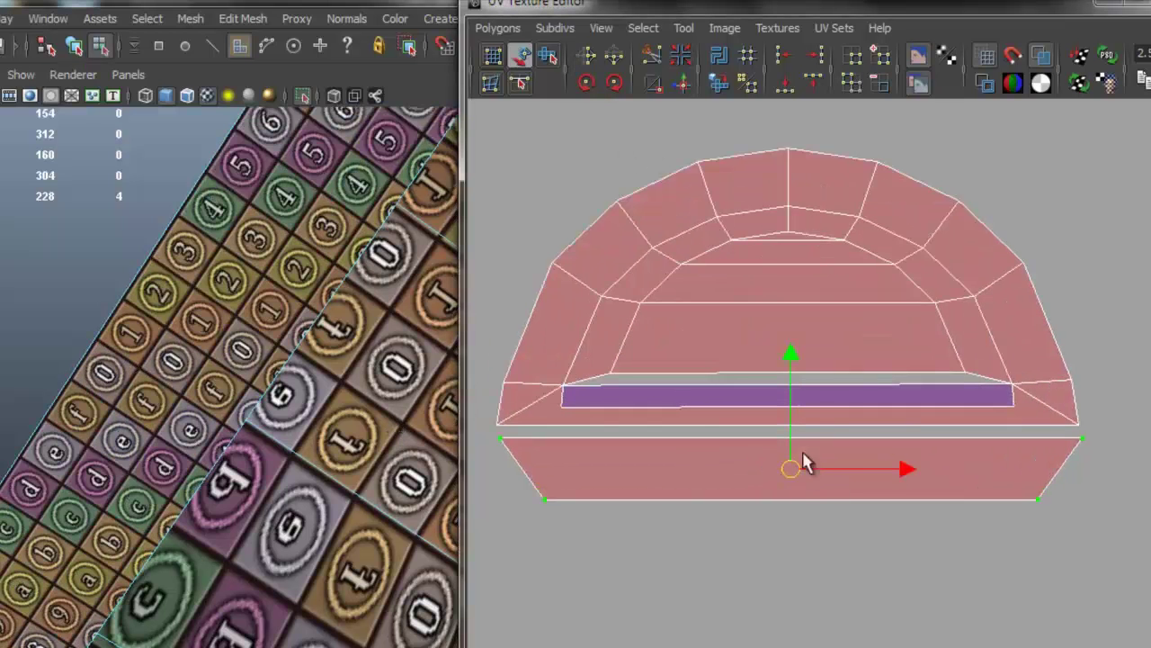
pyautogui.moveTo(790, 472); pyautogui.dragTo(787, 461)
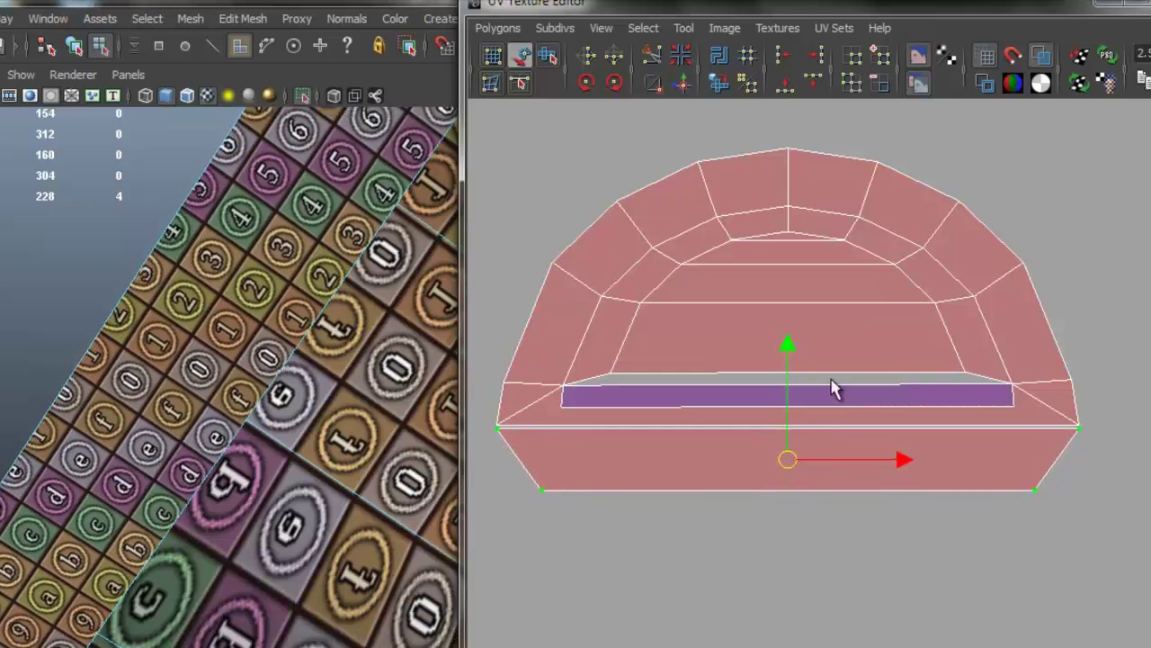
pyautogui.scroll(2, 833, 389)
pyautogui.moveTo(780, 375); pyautogui.dragTo(781, 377)
pyautogui.click(1106, 250)
pyautogui.scroll(-5, 963, 303)
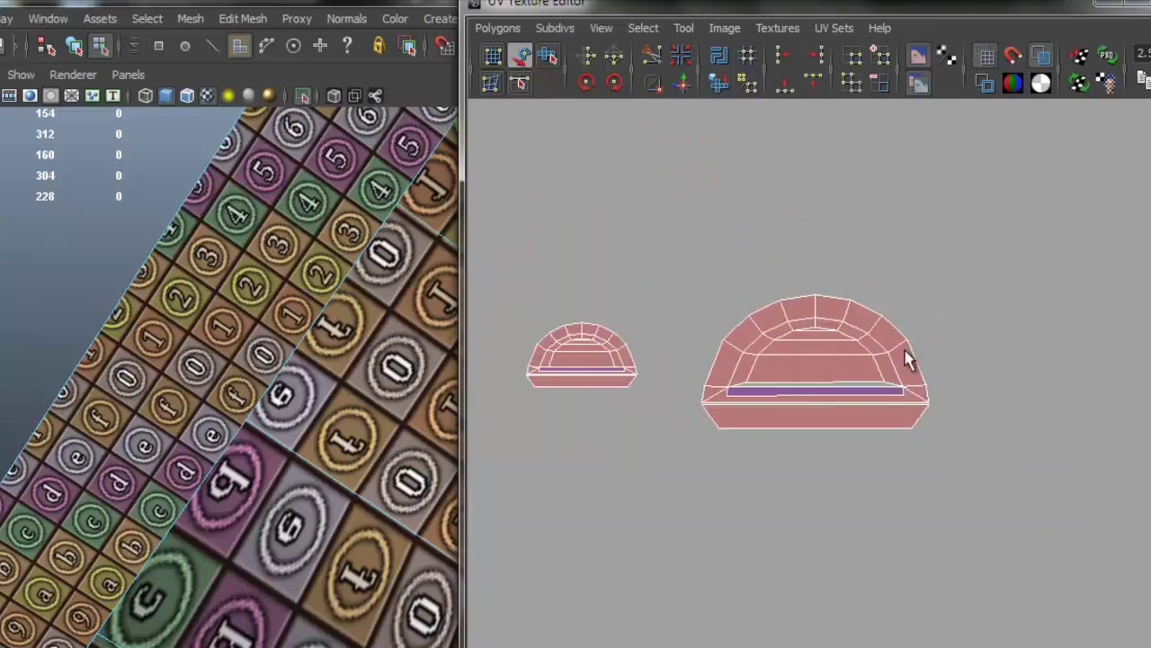
pyautogui.scroll(1, 823, 357)
# Select the long bottom rim faces on the lid's back side, including the middle band's small underside faces, and apply Planar Mapping
pyautogui.click(1105, 5)
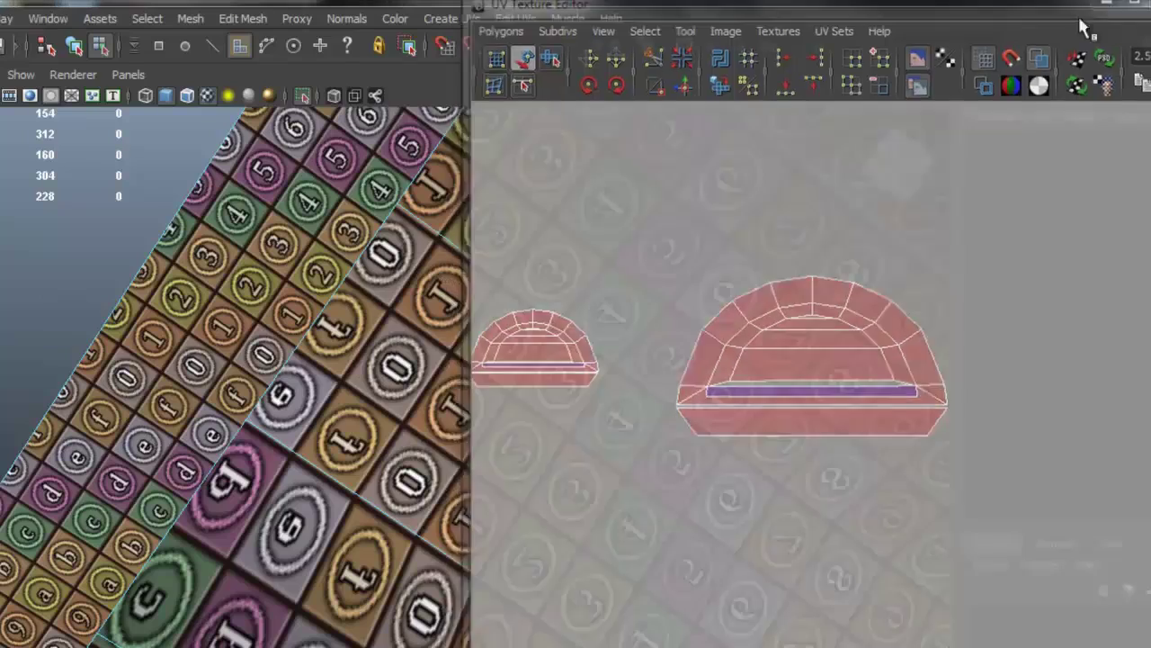
pyautogui.keyDown('alt'); pyautogui.moveTo(496, 301); pyautogui.dragTo(475, 277); pyautogui.keyUp('alt')
pyautogui.moveTo(475, 278); pyautogui.dragTo(486, 306, button='right')
pyautogui.click(470, 316)
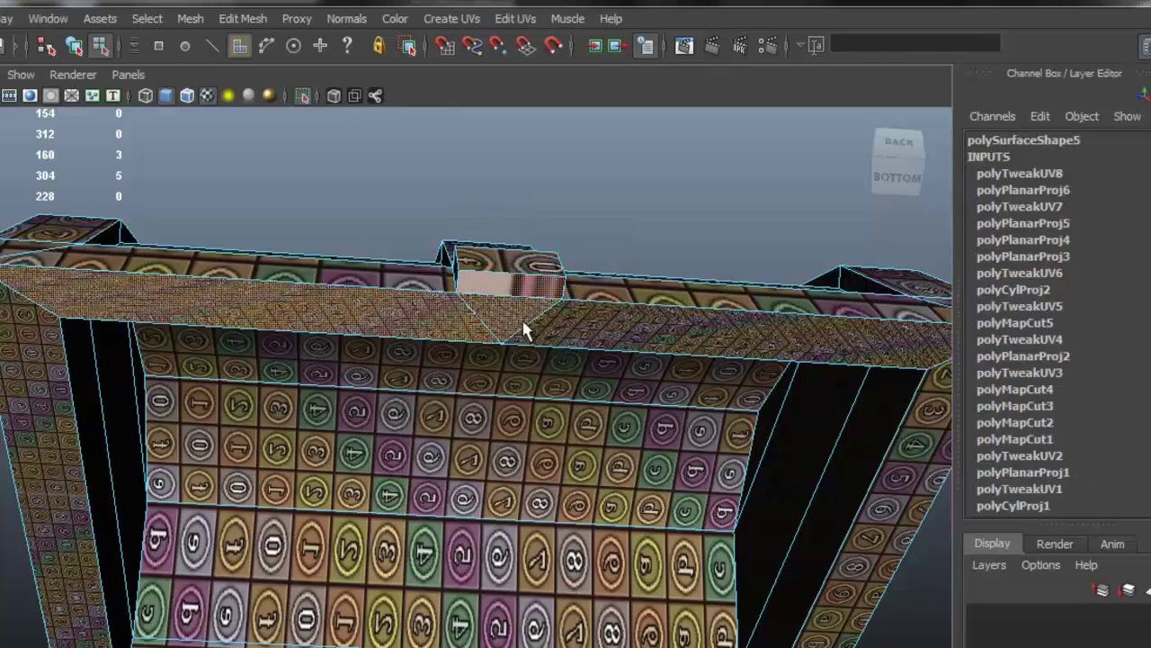
pyautogui.click(588, 322)
pyautogui.keyDown('alt'); pyautogui.moveTo(717, 324); pyautogui.dragTo(604, 334); pyautogui.keyUp('alt')
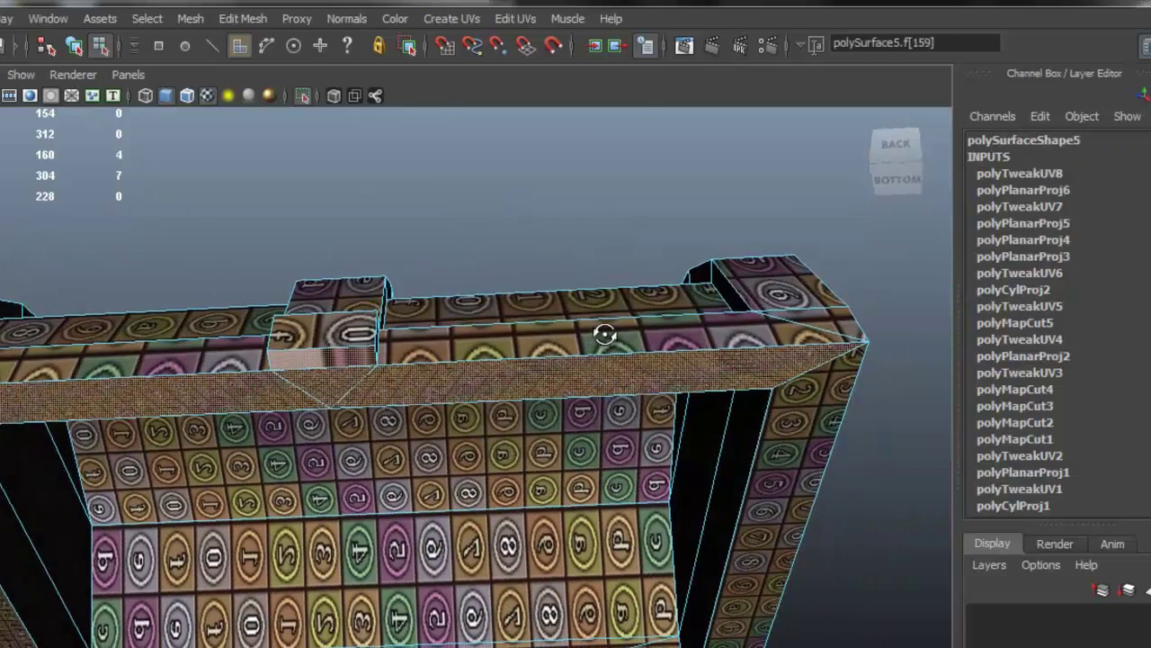
pyautogui.click(482, 20)
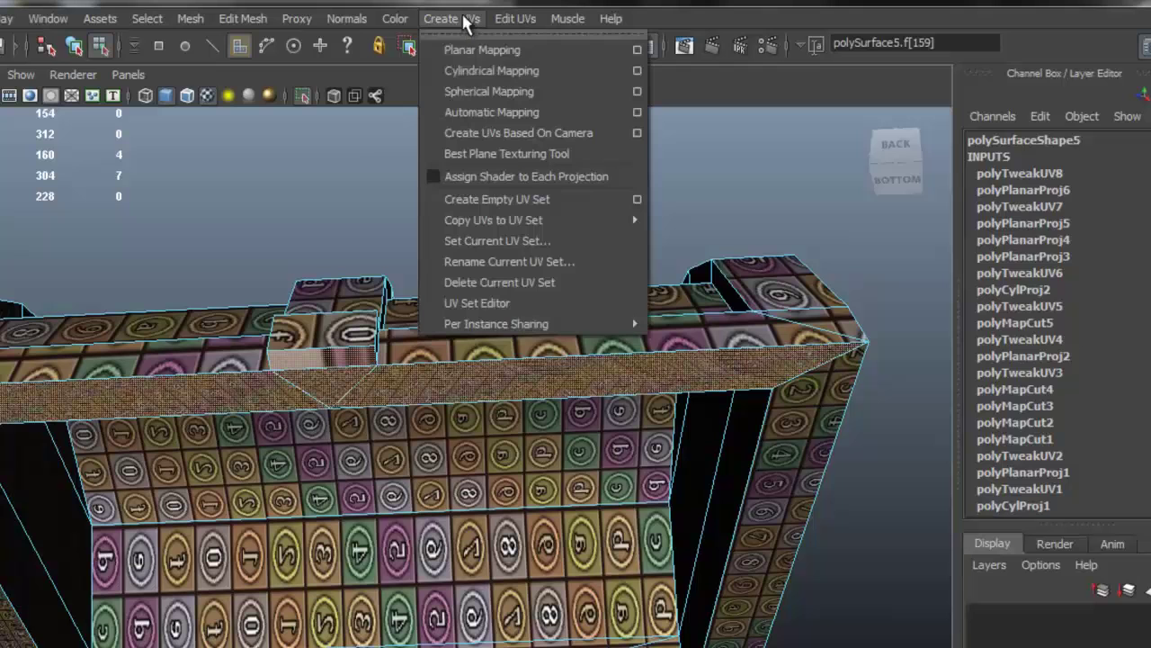
pyautogui.click(512, 48)
pyautogui.press('F12')
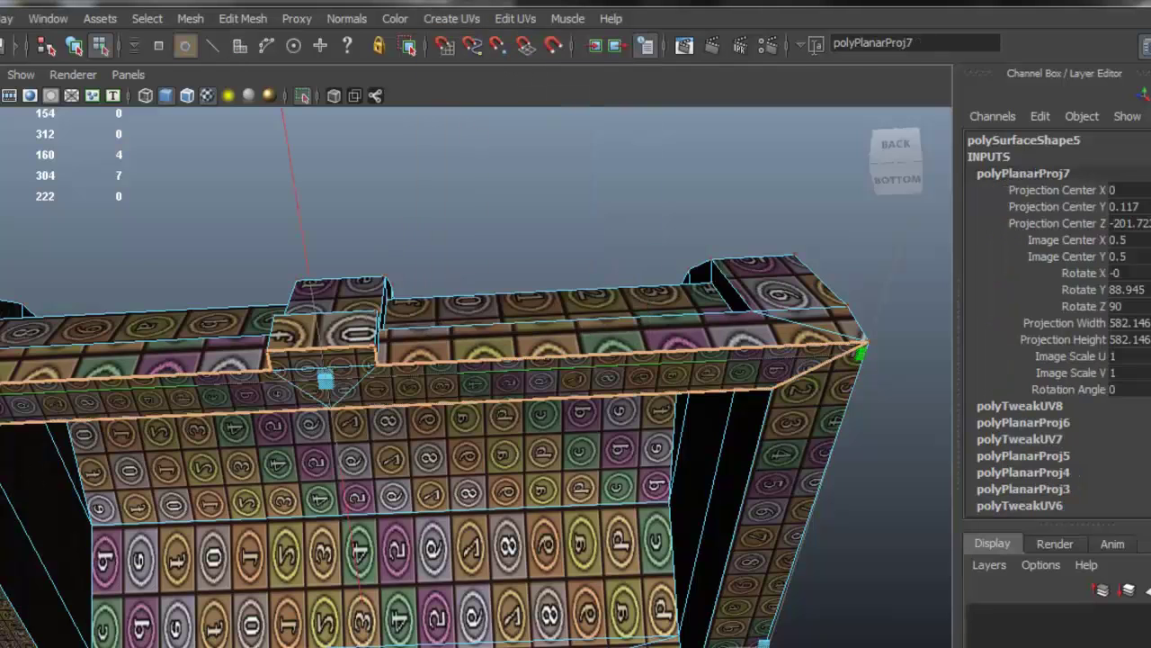
# Pick up the newly projected long rim strip as a UV shell and move it along U past the half-round end shells
pyautogui.click(140, 631)
pyautogui.scroll(-5, 770, 396)
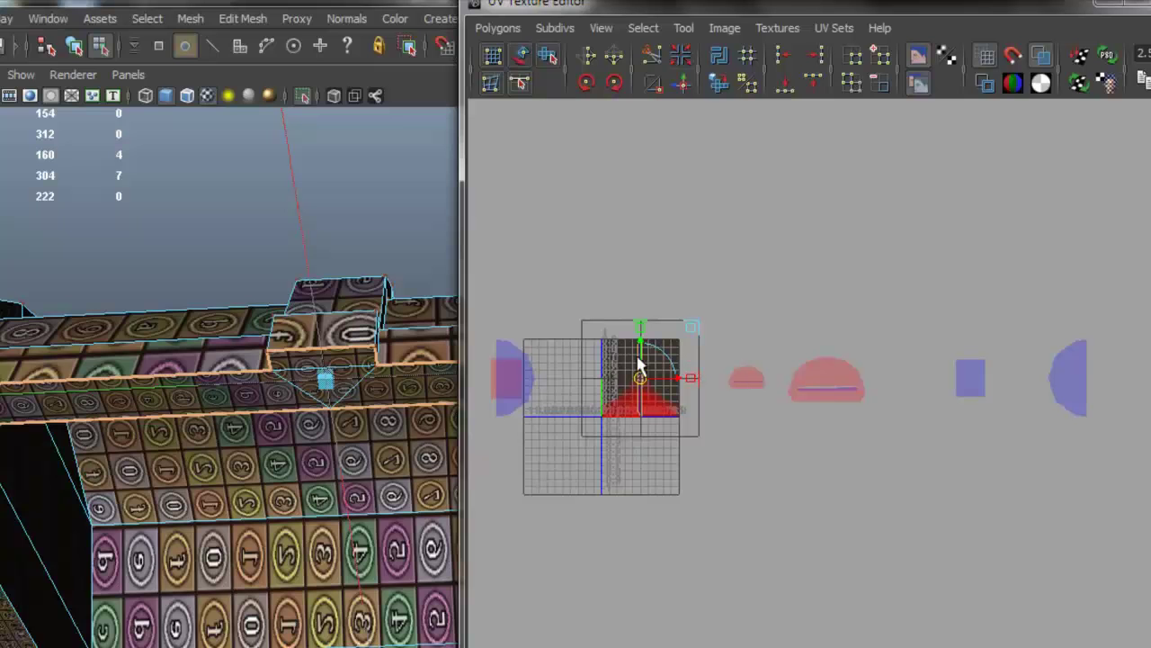
pyautogui.click(679, 383)
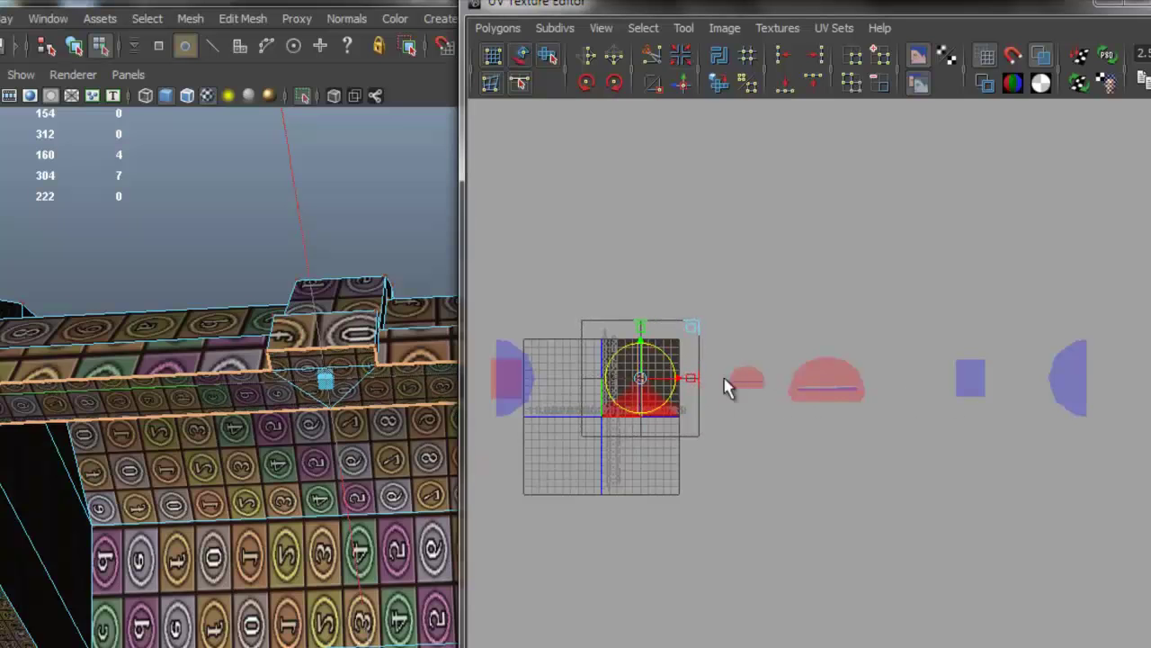
pyautogui.scroll(4, 684, 373)
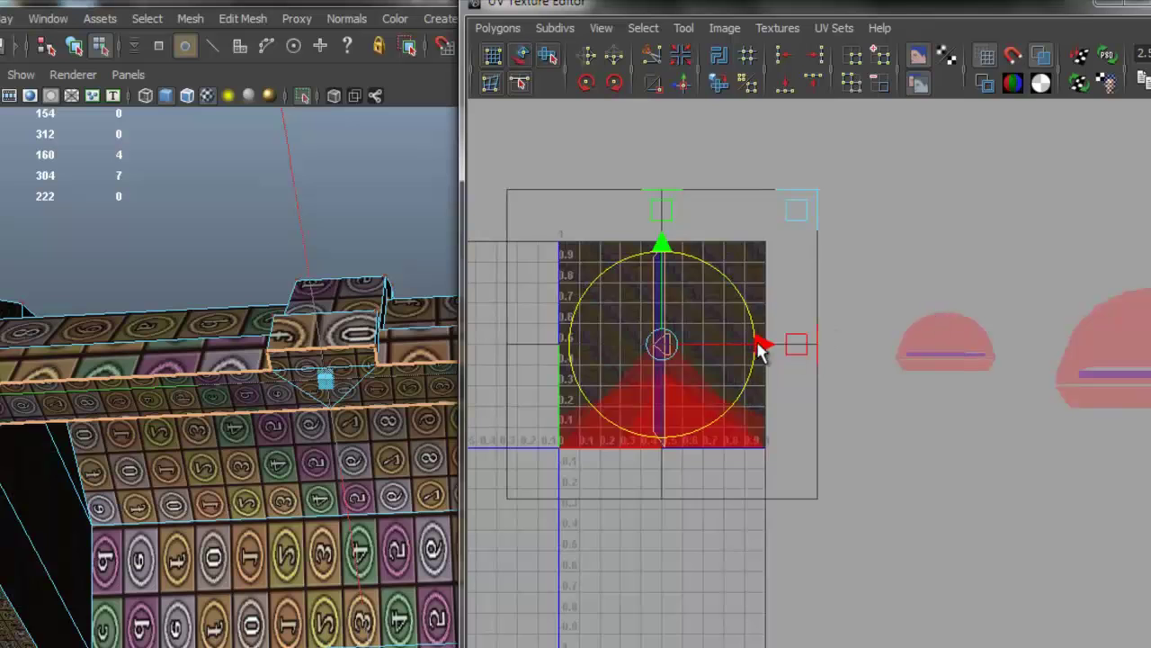
pyautogui.click(520, 55)
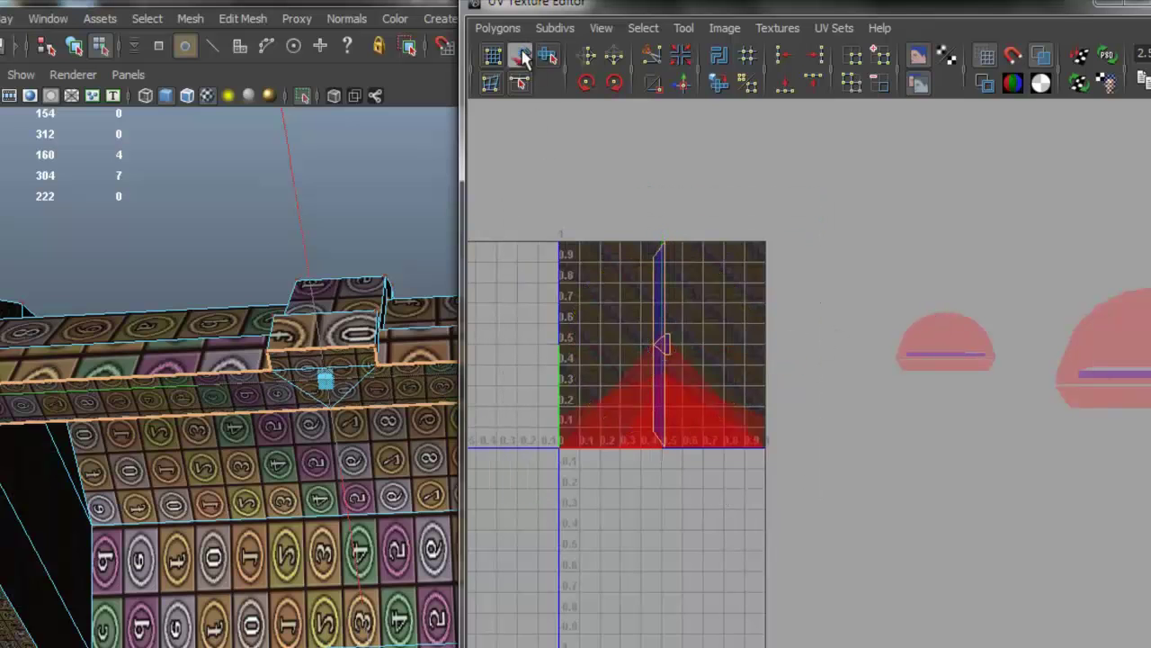
pyautogui.moveTo(779, 348); pyautogui.dragTo(1054, 381)
pyautogui.keyDown('alt'); pyautogui.moveTo(1053, 380); pyautogui.dragTo(601, 348, button='middle'); pyautogui.keyUp('alt')
pyautogui.moveTo(654, 347); pyautogui.dragTo(1150, 347)
pyautogui.keyDown('alt'); pyautogui.moveTo(1127, 360); pyautogui.dragTo(812, 399, button='middle'); pyautogui.keyUp('alt')
pyautogui.scroll(2, 954, 346)
pyautogui.scroll(1, 836, 391)
pyautogui.scroll(-4, 761, 360)
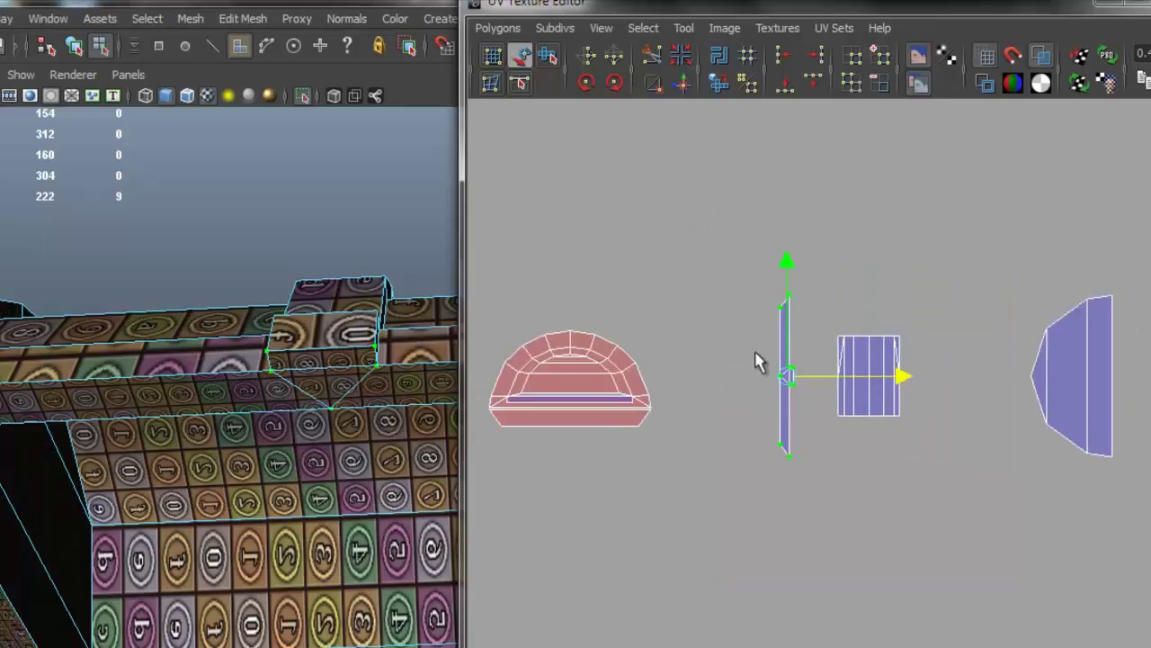
# Move the long rim strip back along U to the far side, beside the lid's banded outer shell
pyautogui.keyDown('alt'); pyautogui.moveTo(813, 352); pyautogui.dragTo(1010, 351, button='middle'); pyautogui.keyUp('alt')
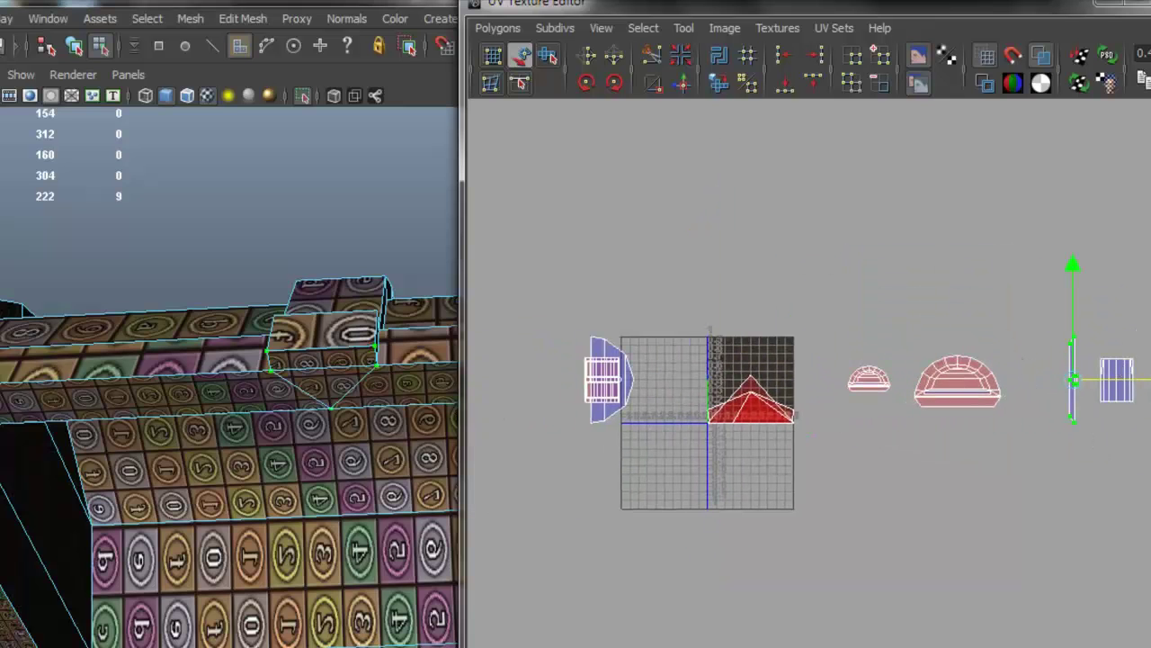
pyautogui.moveTo(1124, 378); pyautogui.dragTo(683, 373)
pyautogui.scroll(3, 864, 362)
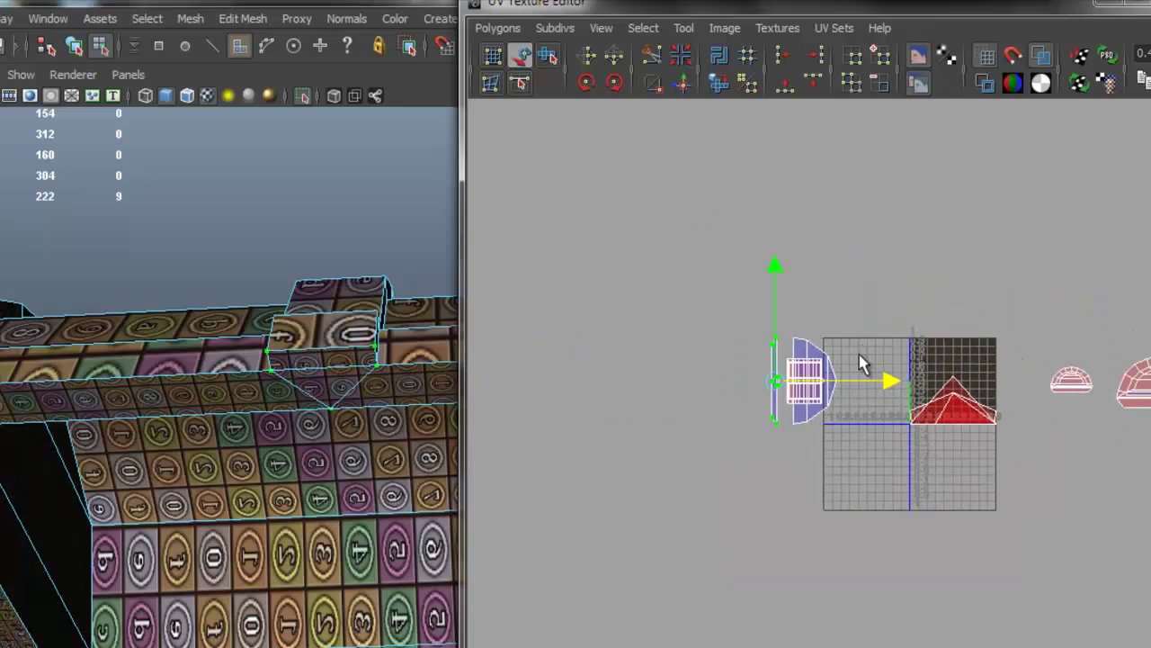
pyautogui.keyDown('alt'); pyautogui.moveTo(724, 371); pyautogui.dragTo(770, 362, button='middle'); pyautogui.keyUp('alt')
pyautogui.scroll(2, 654, 196)
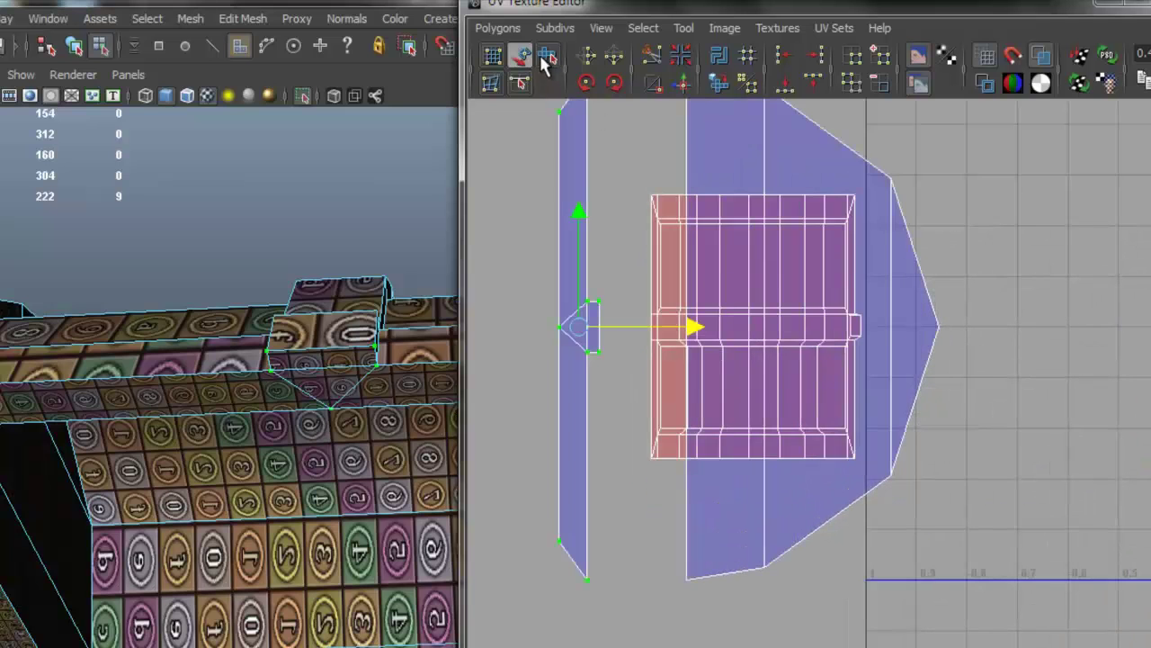
# Move the overlapping faceted half-round shell clear along U and place the long rim strip over the banded lid shell
pyautogui.click(814, 189)
pyautogui.moveTo(933, 329); pyautogui.dragTo(1150, 329)
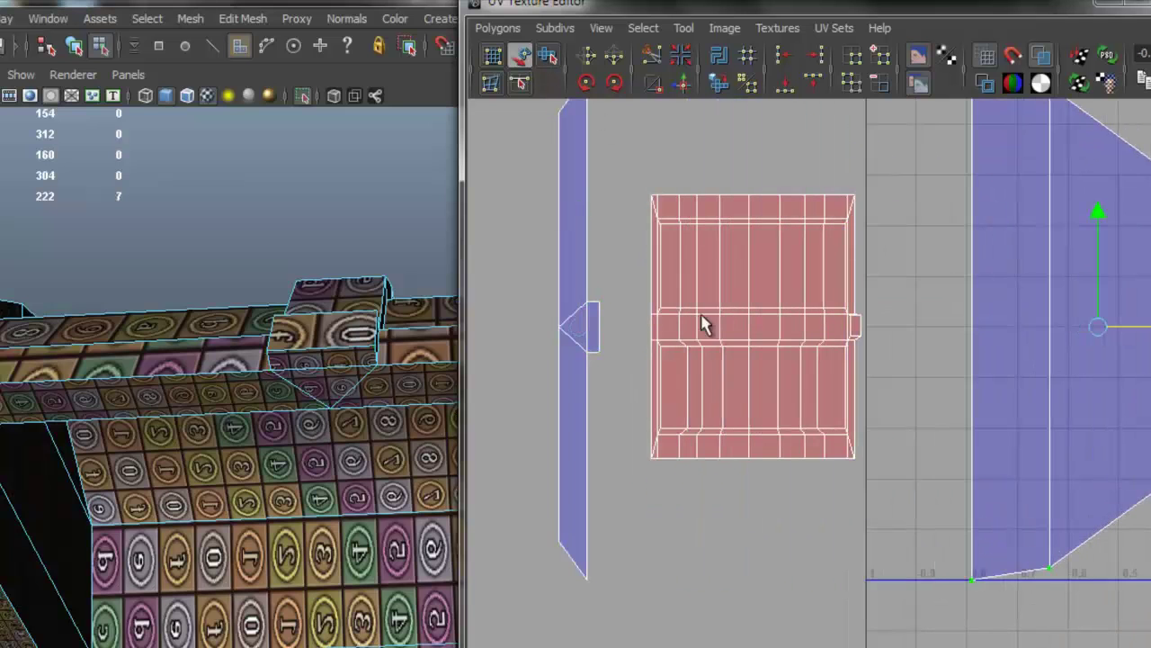
pyautogui.click(593, 333)
pyautogui.click(700, 327)
pyautogui.moveTo(761, 336); pyautogui.dragTo(930, 336, button='middle')
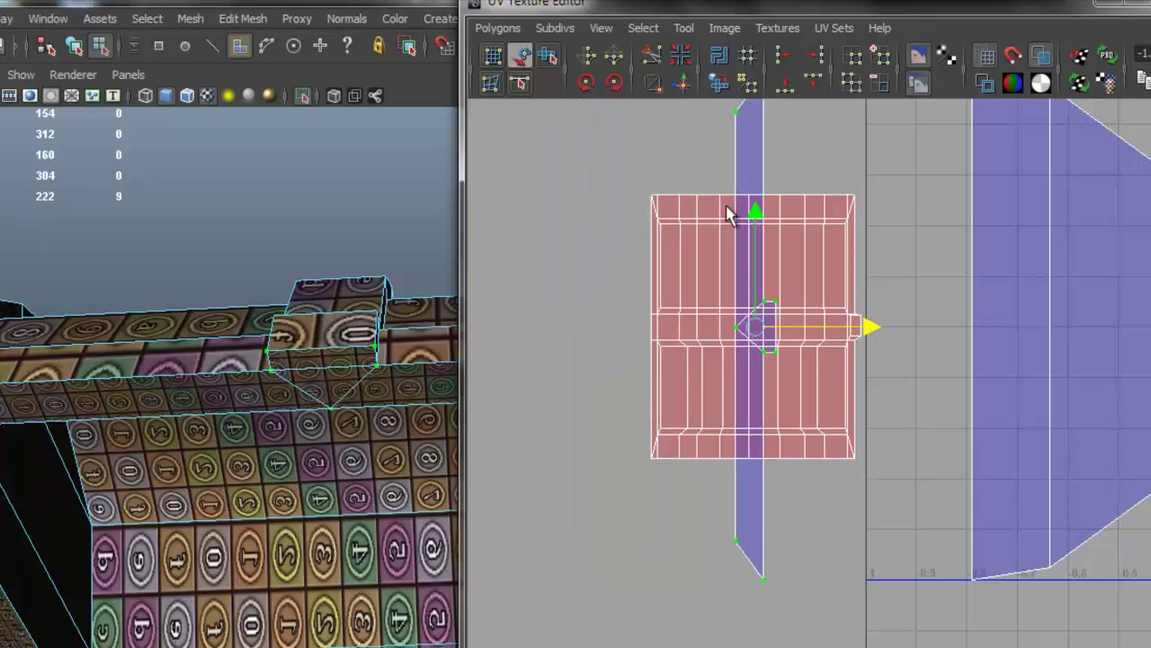
# Rotate the long rim strip's UV shell 180 degrees and flip it in U
pyautogui.click(614, 84)
pyautogui.click(614, 84)
pyautogui.click(615, 83)
pyautogui.click(615, 84)
pyautogui.keyDown('alt'); pyautogui.moveTo(250, 397); pyautogui.dragTo(274, 354); pyautogui.keyUp('alt')
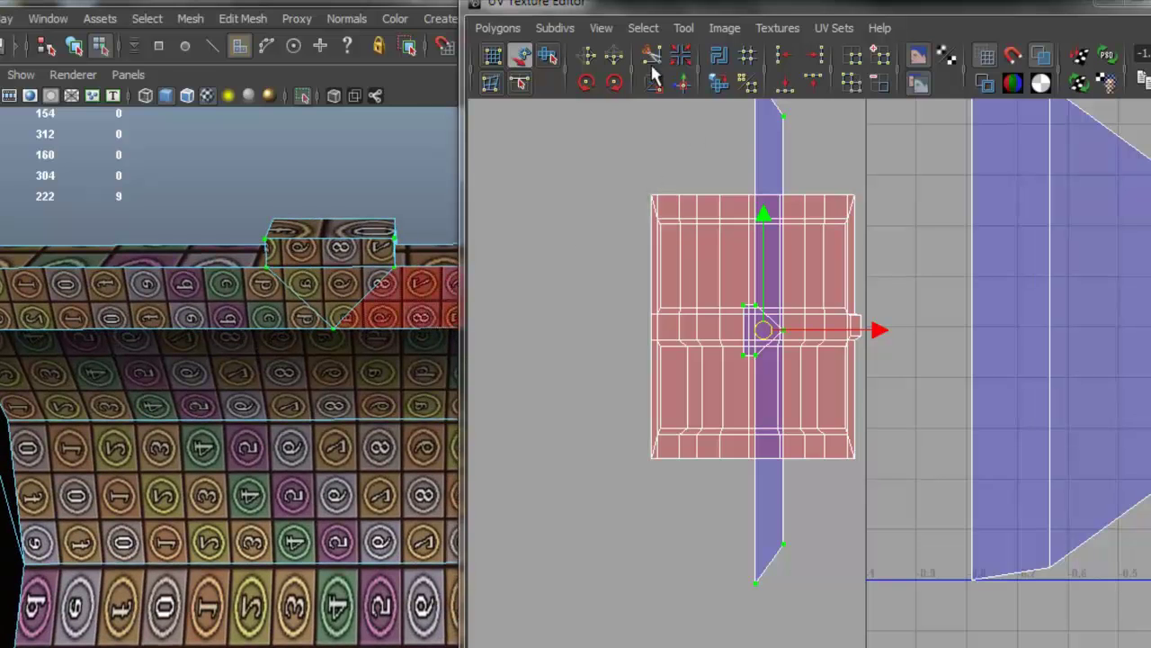
pyautogui.click(584, 61)
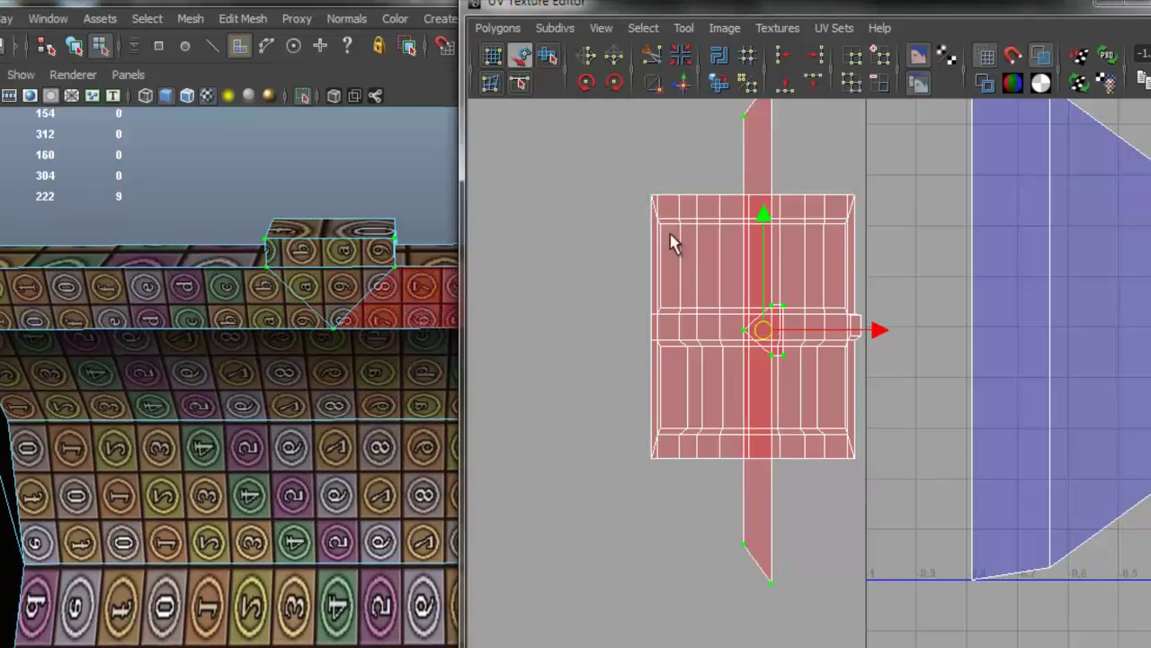
# Scale the long rim strip down to the banded lid shell's length and move it beside the shell's latch edge
pyautogui.keyDown('alt'); pyautogui.moveTo(699, 335); pyautogui.dragTo(646, 382, button='middle'); pyautogui.keyUp('alt')
pyautogui.press('r')
pyautogui.moveTo(717, 389); pyautogui.dragTo(665, 384)
pyautogui.press('w')
pyautogui.moveTo(826, 381); pyautogui.dragTo(936, 386)
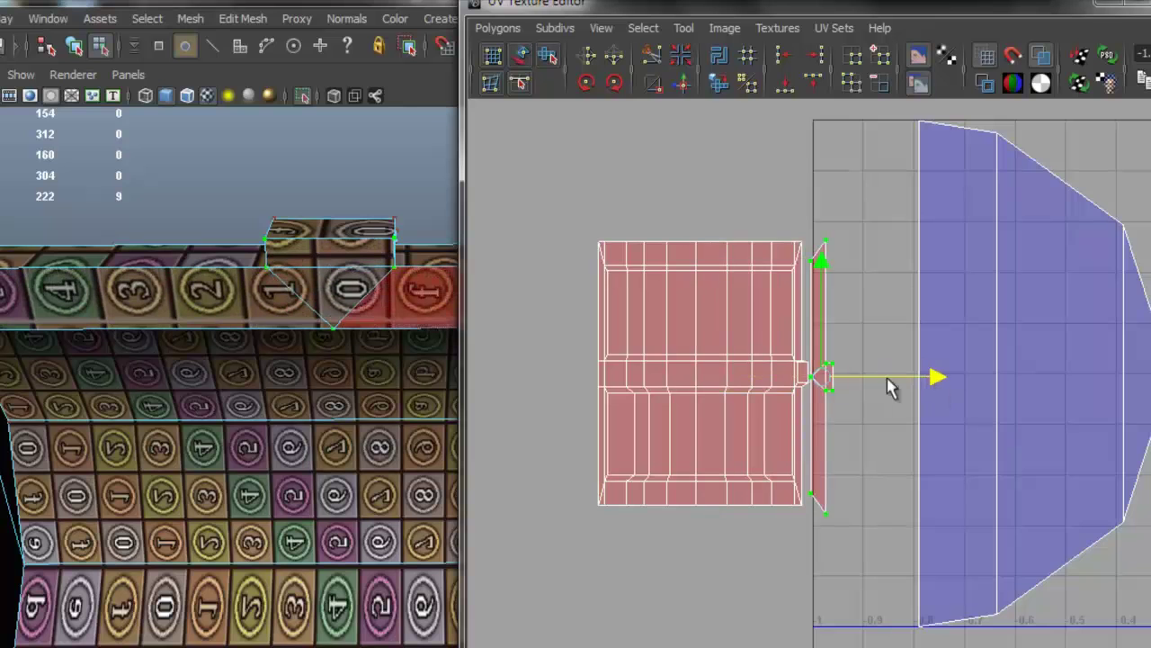
pyautogui.scroll(3, 836, 352)
pyautogui.keyDown('alt'); pyautogui.moveTo(791, 327); pyautogui.dragTo(759, 338, button='middle'); pyautogui.keyUp('alt')
pyautogui.moveTo(776, 260); pyautogui.dragTo(770, 256)
pyautogui.scroll(-2, 771, 261)
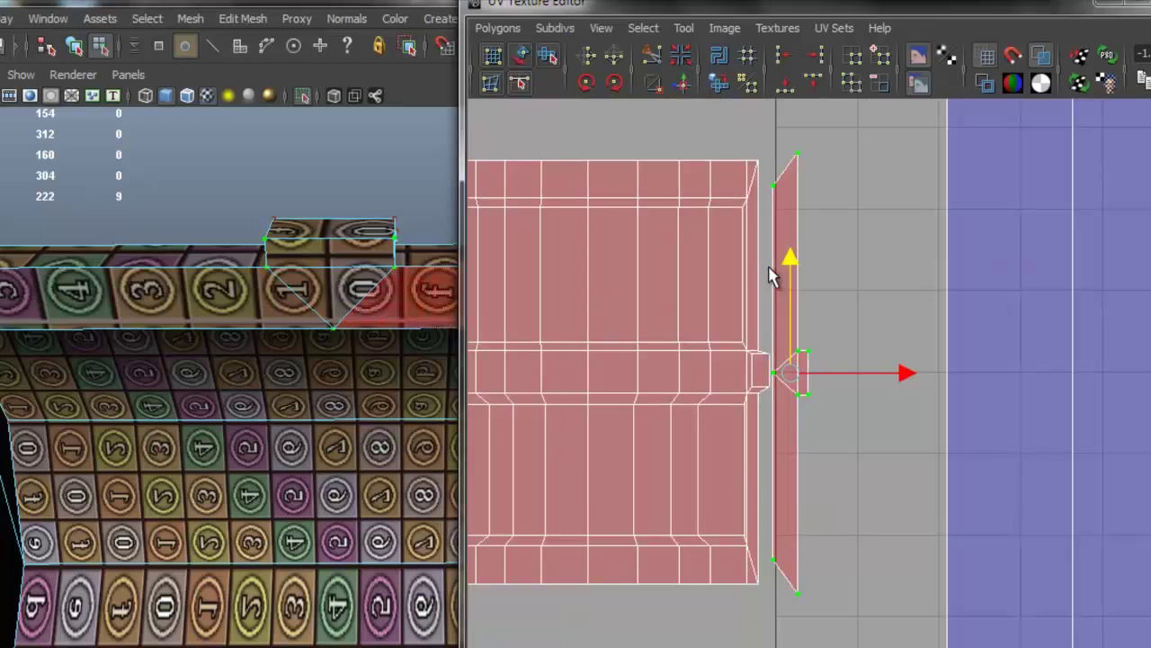
# Rotate the long rim strip 180 degrees and adjust its position and scale to match the banded lid shell's edge
pyautogui.click(619, 78)
pyautogui.click(620, 78)
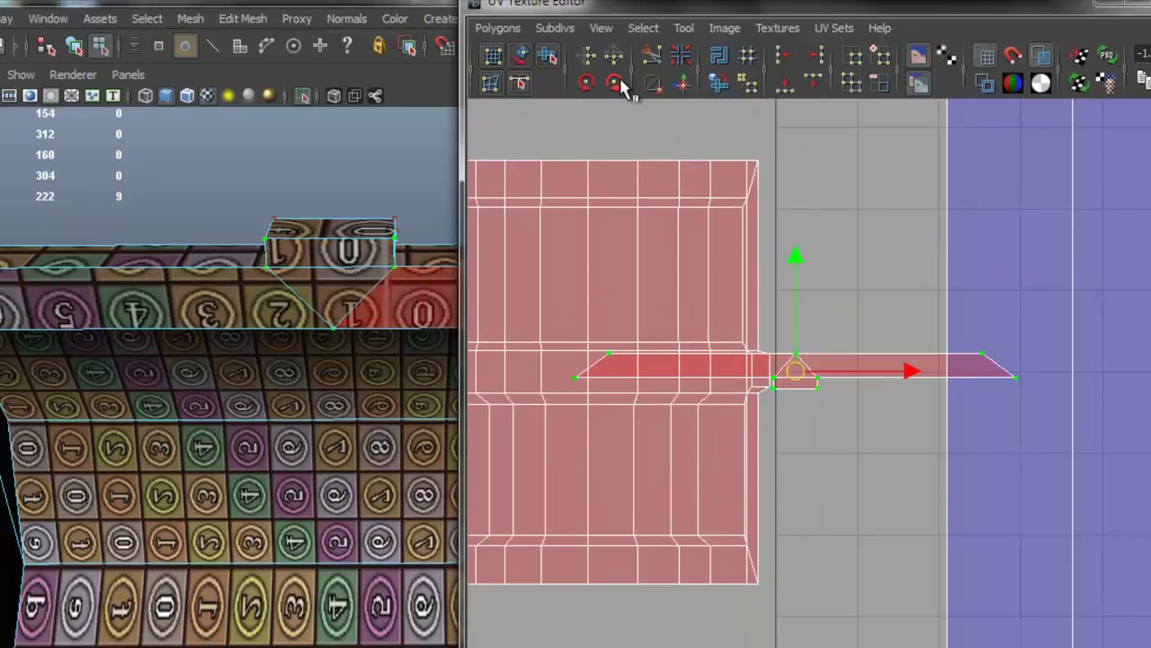
pyautogui.click(620, 79)
pyautogui.click(620, 78)
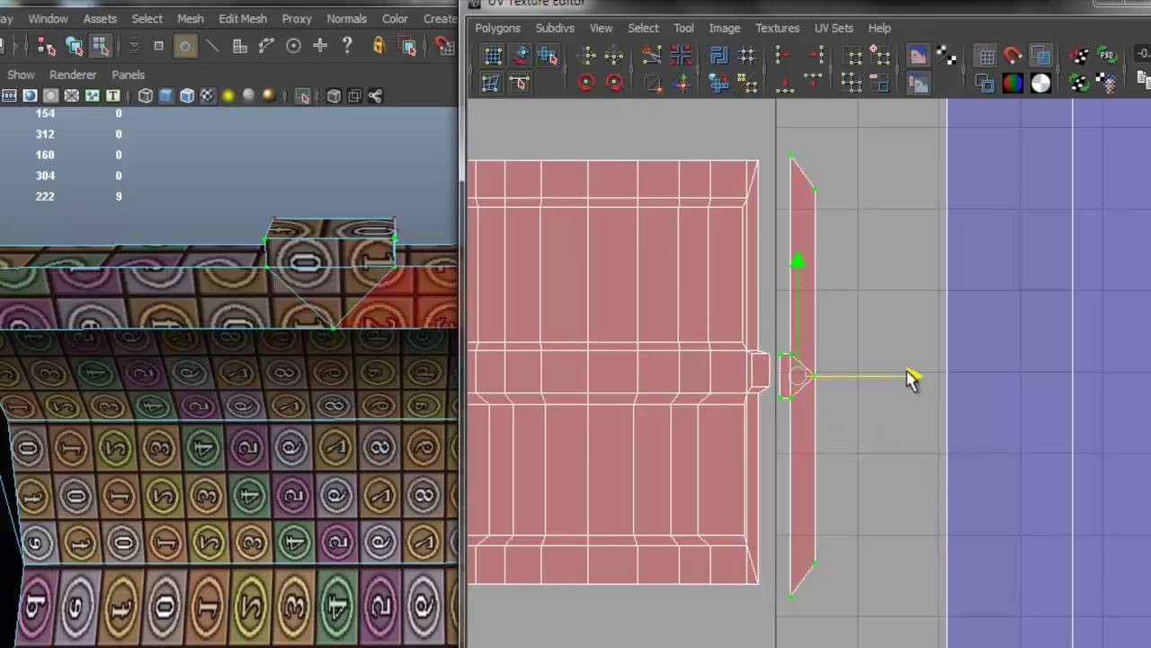
pyautogui.moveTo(910, 379); pyautogui.dragTo(906, 378)
pyautogui.press('r')
pyautogui.moveTo(796, 385); pyautogui.dragTo(797, 374)
pyautogui.press('w')
pyautogui.scroll(-1, 806, 390)
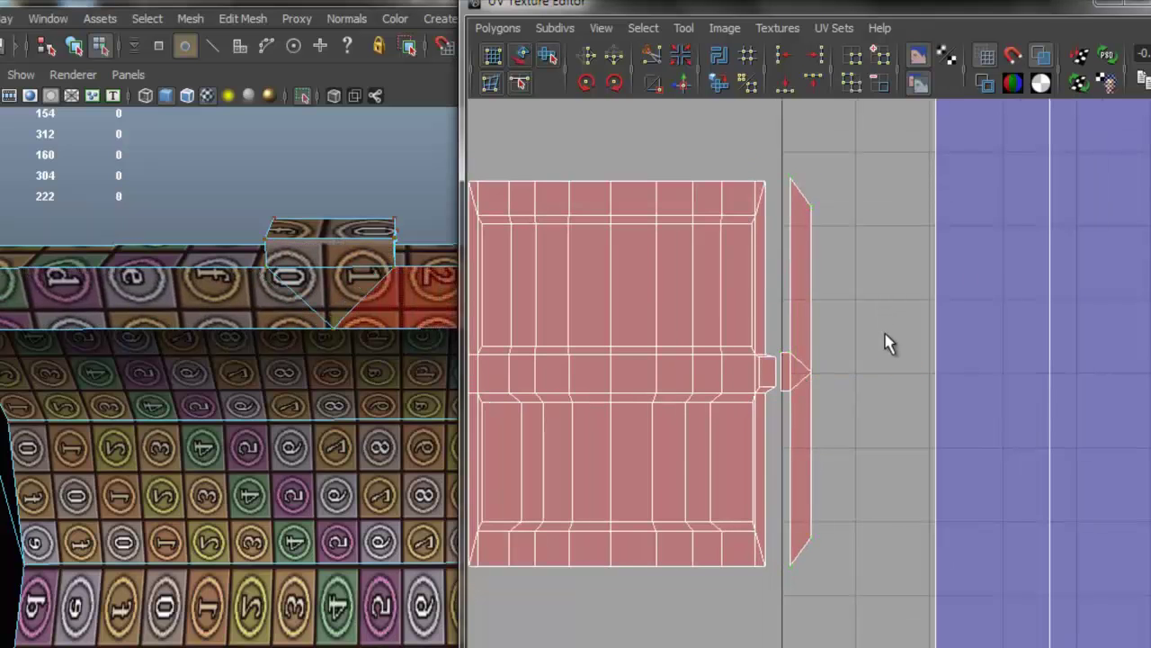
pyautogui.scroll(-6, 886, 334)
pyautogui.keyDown('alt'); pyautogui.moveTo(869, 343); pyautogui.dragTo(608, 358, button='middle'); pyautogui.keyUp('alt')
pyautogui.scroll(-2, 888, 342)
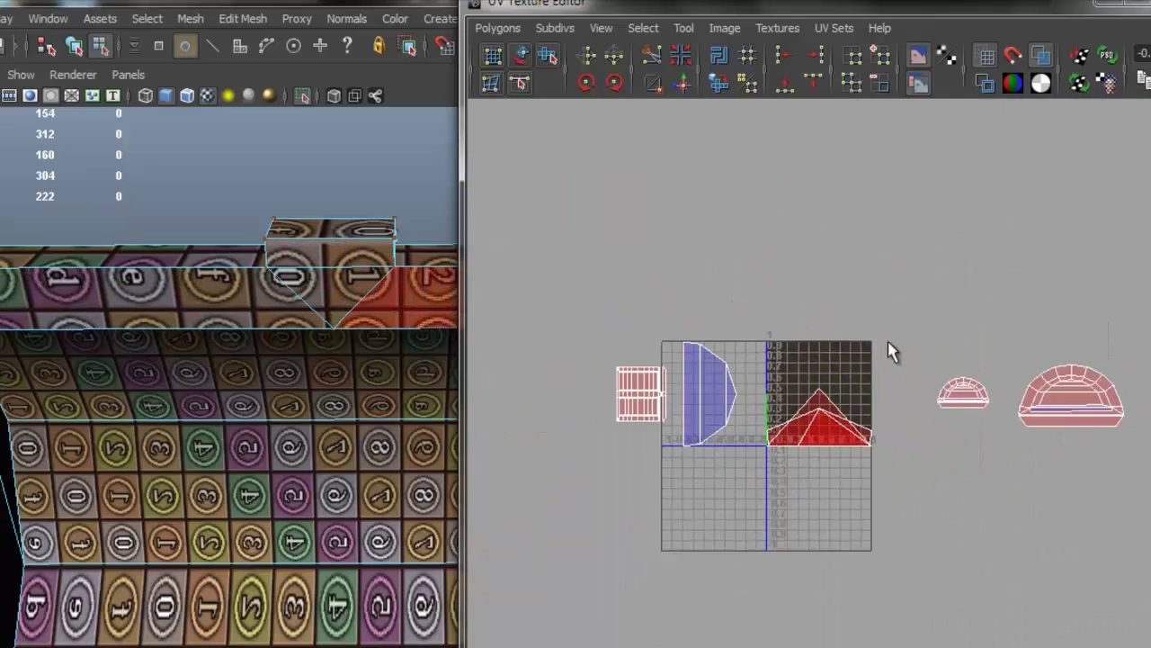
pyautogui.scroll(1, 888, 351)
# Select the flat bottom rim face at the lid's right end and apply Planar Mapping to it
pyautogui.click(1106, 9)
pyautogui.keyDown('alt'); pyautogui.moveTo(531, 314); pyautogui.dragTo(570, 294); pyautogui.keyUp('alt')
pyautogui.keyDown('alt'); pyautogui.moveTo(569, 294); pyautogui.dragTo(619, 344, button='right'); pyautogui.keyUp('alt')
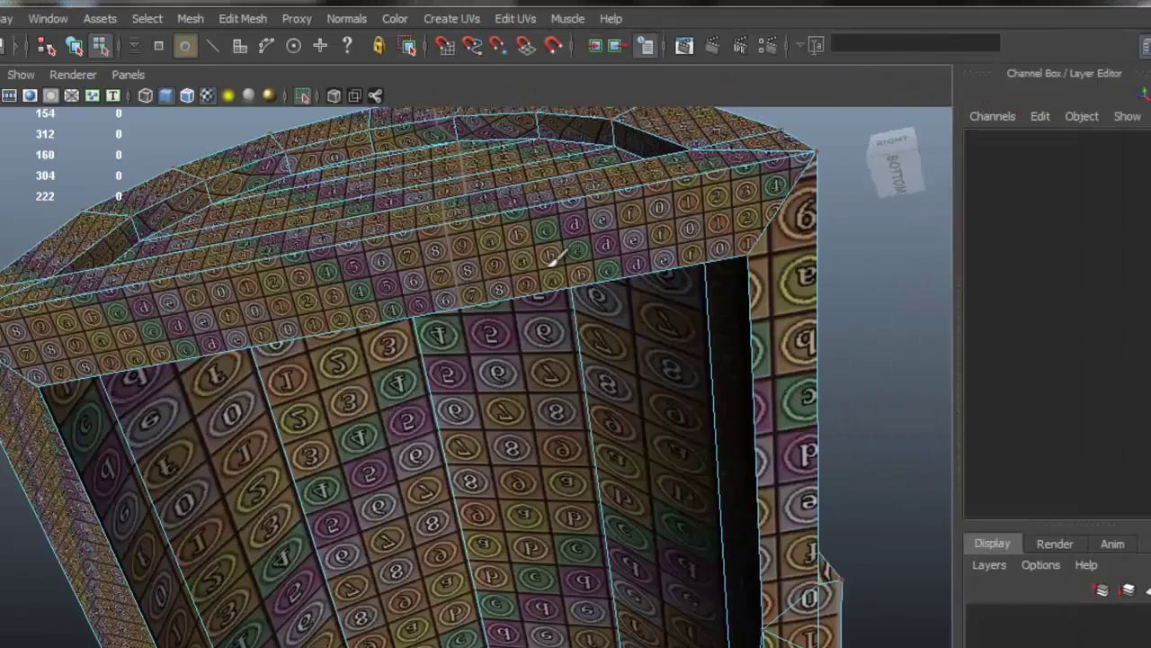
pyautogui.moveTo(401, 232); pyautogui.dragTo(389, 286, button='right')
pyautogui.click(373, 275)
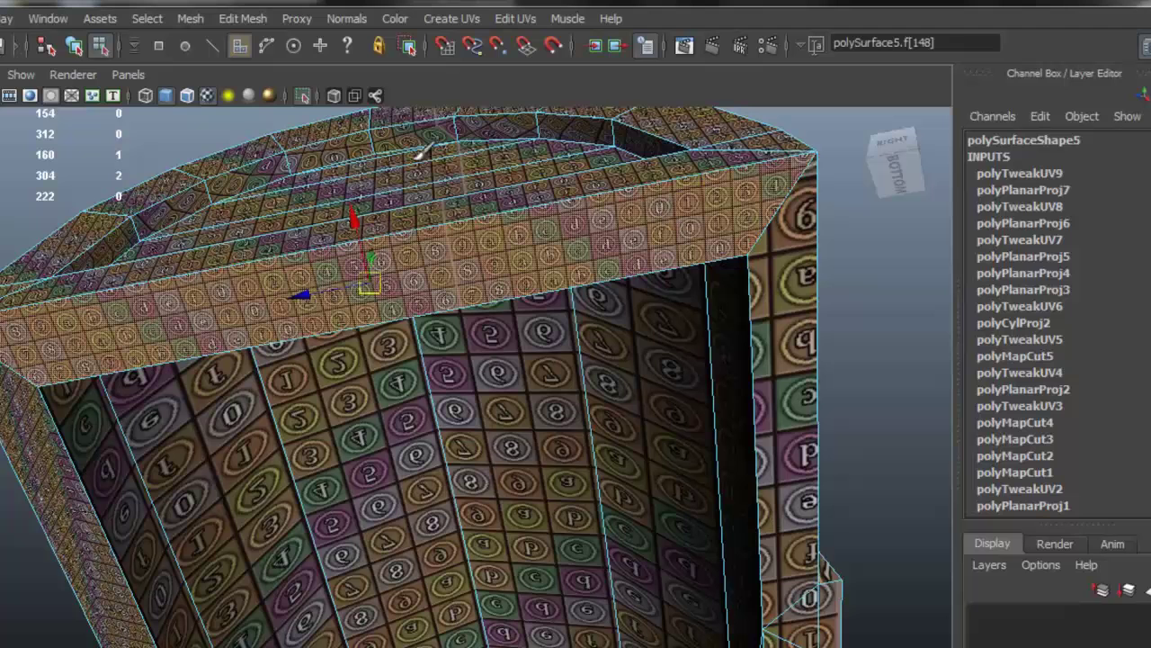
pyautogui.click(452, 18)
pyautogui.click(497, 50)
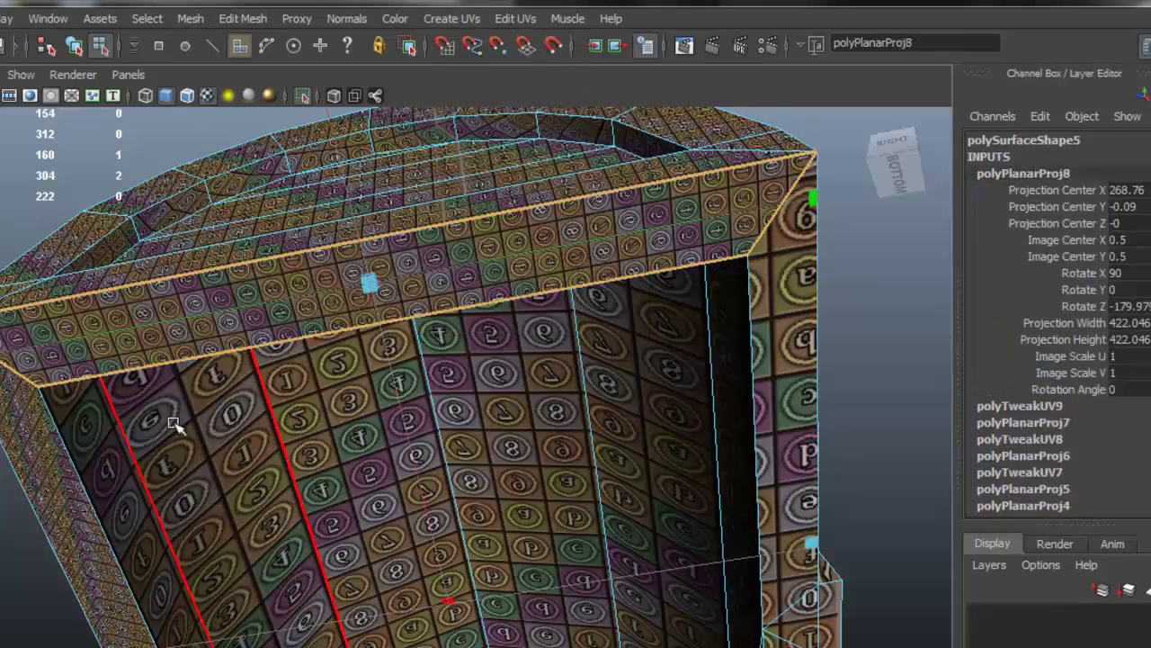
# Move the end rim face's new planar projection along U, out of the texture square toward the half-round end shells
pyautogui.click(153, 580)
pyautogui.scroll(-4, 650, 447)
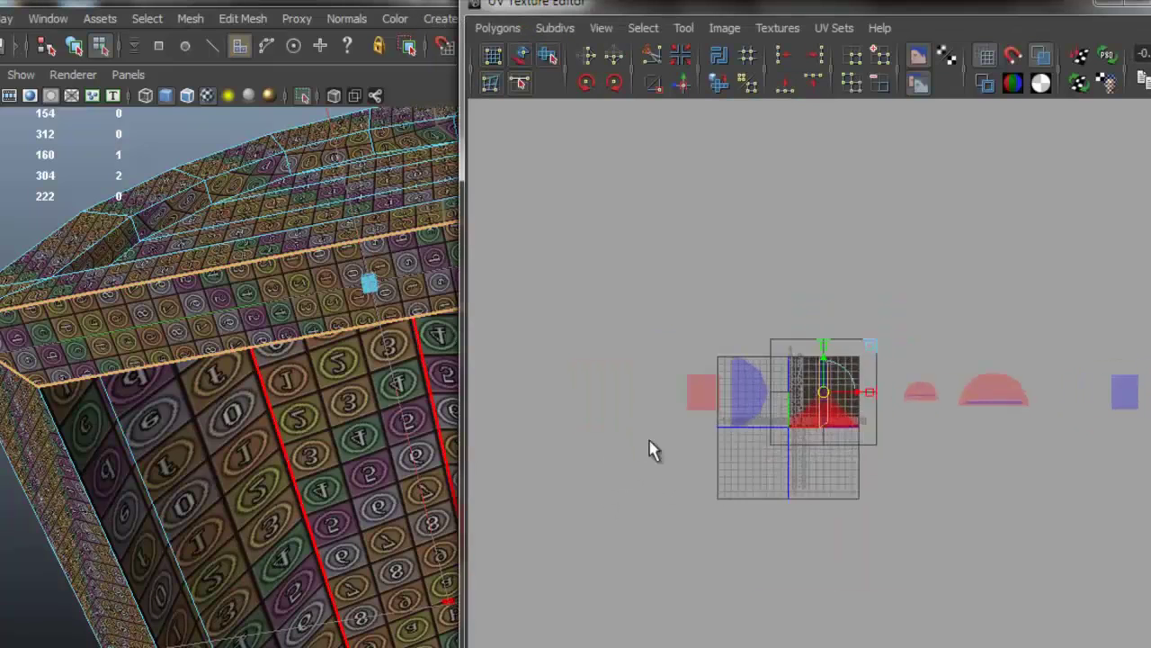
pyautogui.scroll(5, 650, 447)
pyautogui.moveTo(902, 404); pyautogui.dragTo(1150, 402)
# Select the edge loop where a band meets the lid's recessed curved panel and turn off the viewport's texture display
pyautogui.click(1121, 5)
pyautogui.keyDown('alt'); pyautogui.moveTo(758, 309); pyautogui.dragTo(617, 412); pyautogui.keyUp('alt')
pyautogui.keyDown('alt'); pyautogui.moveTo(590, 362); pyautogui.dragTo(540, 369); pyautogui.keyUp('alt')
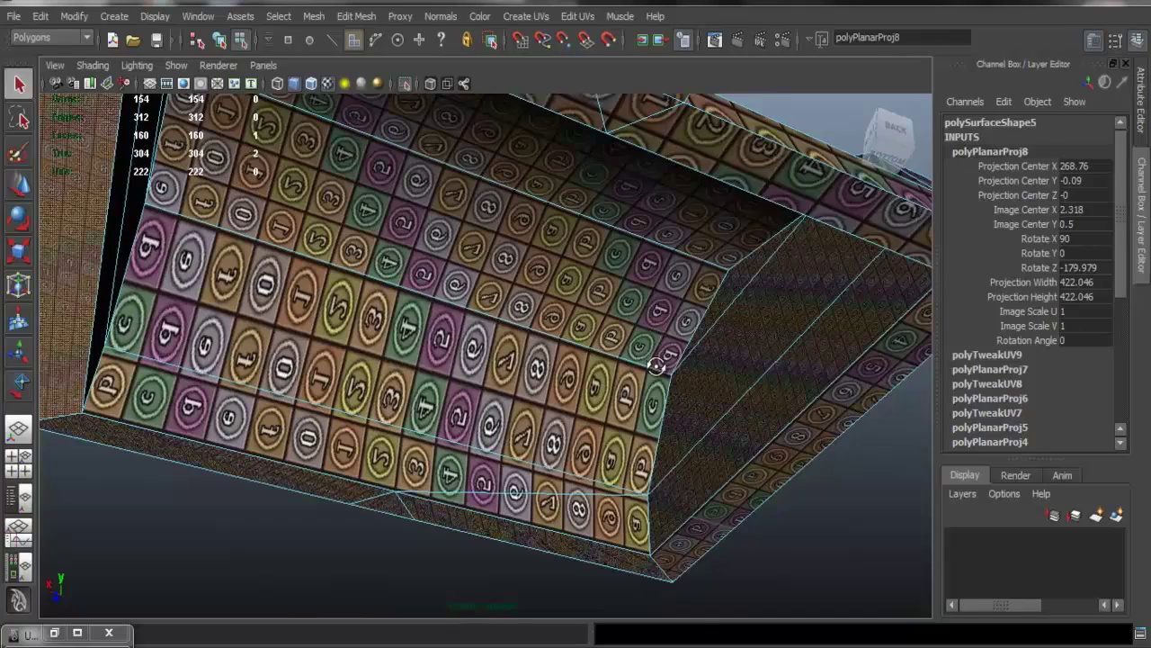
pyautogui.keyDown('alt'); pyautogui.moveTo(657, 366); pyautogui.dragTo(661, 360); pyautogui.keyUp('alt')
pyautogui.keyDown('alt'); pyautogui.moveTo(638, 317); pyautogui.dragTo(378, 273); pyautogui.keyUp('alt')
pyautogui.moveTo(378, 273); pyautogui.dragTo(351, 241, button='right')
pyautogui.click(347, 243)
pyautogui.doubleClick(369, 258)
pyautogui.keyDown('alt'); pyautogui.moveTo(369, 258); pyautogui.dragTo(381, 162); pyautogui.keyUp('alt')
pyautogui.click(328, 84)
pyautogui.moveTo(624, 314)
pyautogui.keyDown('alt'); pyautogui.mouseDown()
pyautogui.moveTo(655, 321)
pyautogui.moveTo(673, 270)
pyautogui.mouseUp(); pyautogui.keyUp('alt')
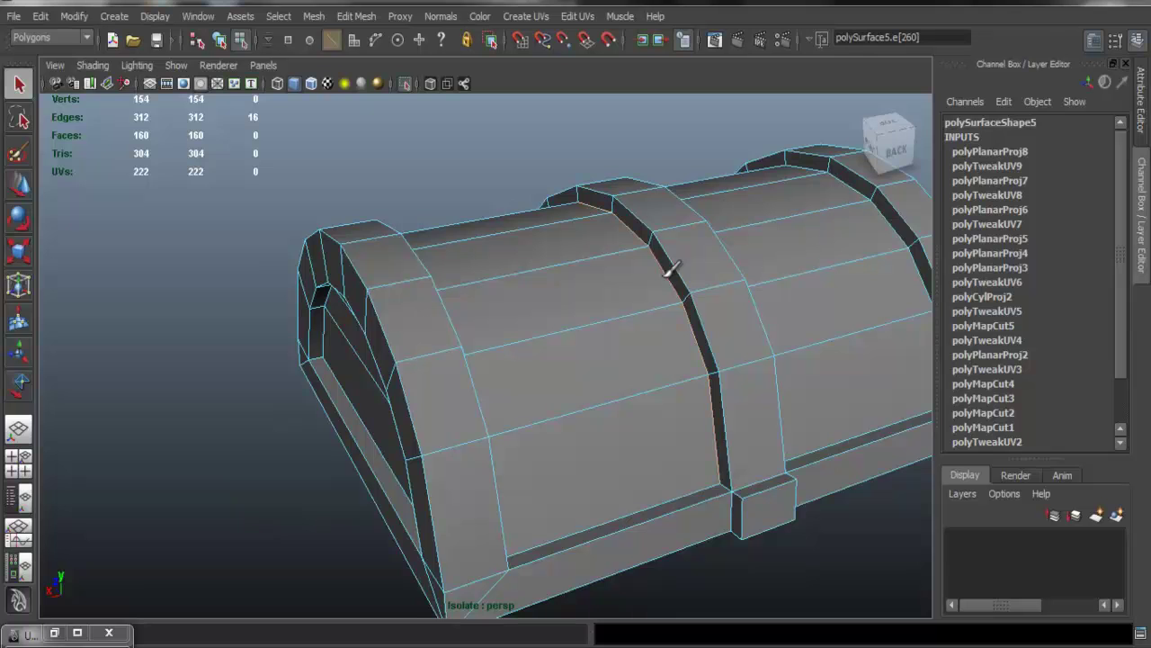
# Add the remaining edges bordering the recessed curved panels, along the bands and the bottom trim, to the edge selection
pyautogui.keyDown('shift'); pyautogui.click(702, 485); pyautogui.keyUp('shift')
pyautogui.keyDown('alt'); pyautogui.moveTo(617, 404); pyautogui.dragTo(463, 290); pyautogui.keyUp('alt')
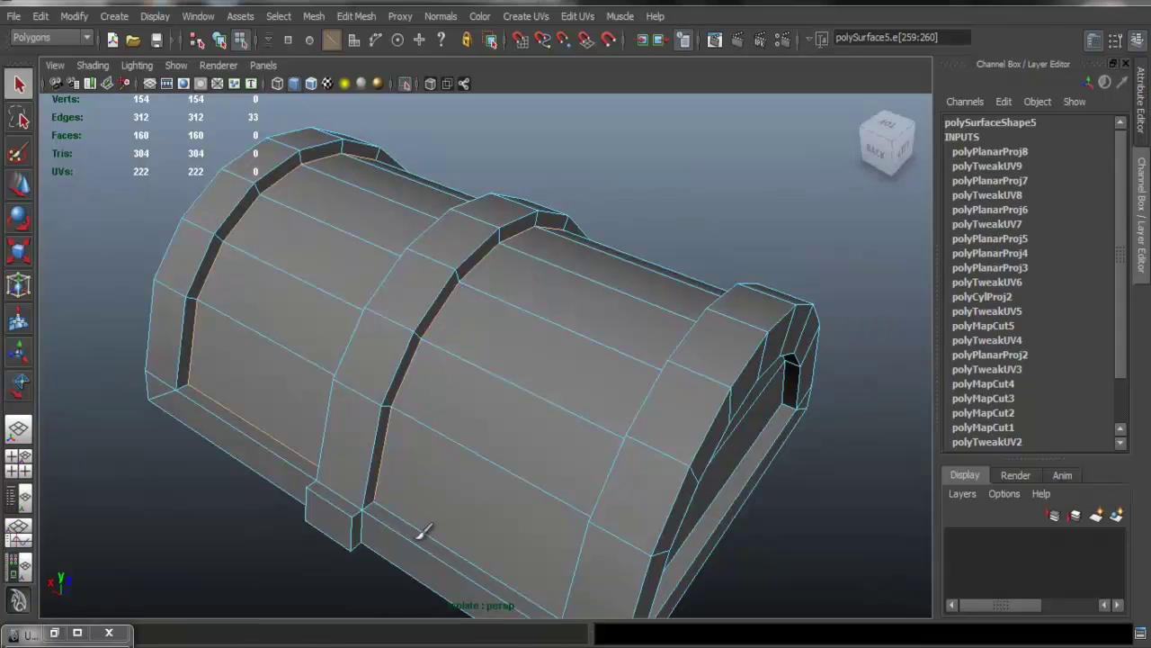
pyautogui.keyDown('alt'); pyautogui.moveTo(733, 432); pyautogui.dragTo(557, 514); pyautogui.keyUp('alt')
pyautogui.keyDown('shift'); pyautogui.click(619, 496); pyautogui.keyUp('shift')
pyautogui.keyDown('shift'); pyautogui.click(719, 459); pyautogui.keyUp('shift')
pyautogui.keyDown('alt'); pyautogui.moveTo(584, 385); pyautogui.dragTo(441, 403); pyautogui.keyUp('alt')
# Cut the UVs along the selected border edges of the lid's recessed curved panels
pyautogui.click(54, 632)
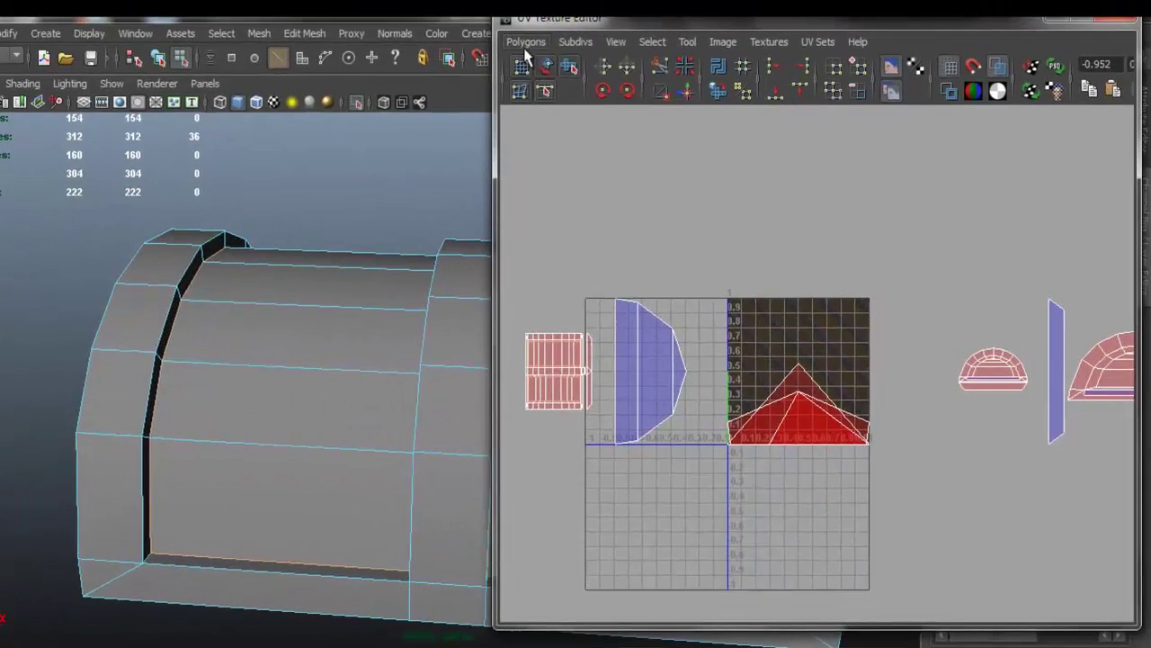
pyautogui.click(526, 43)
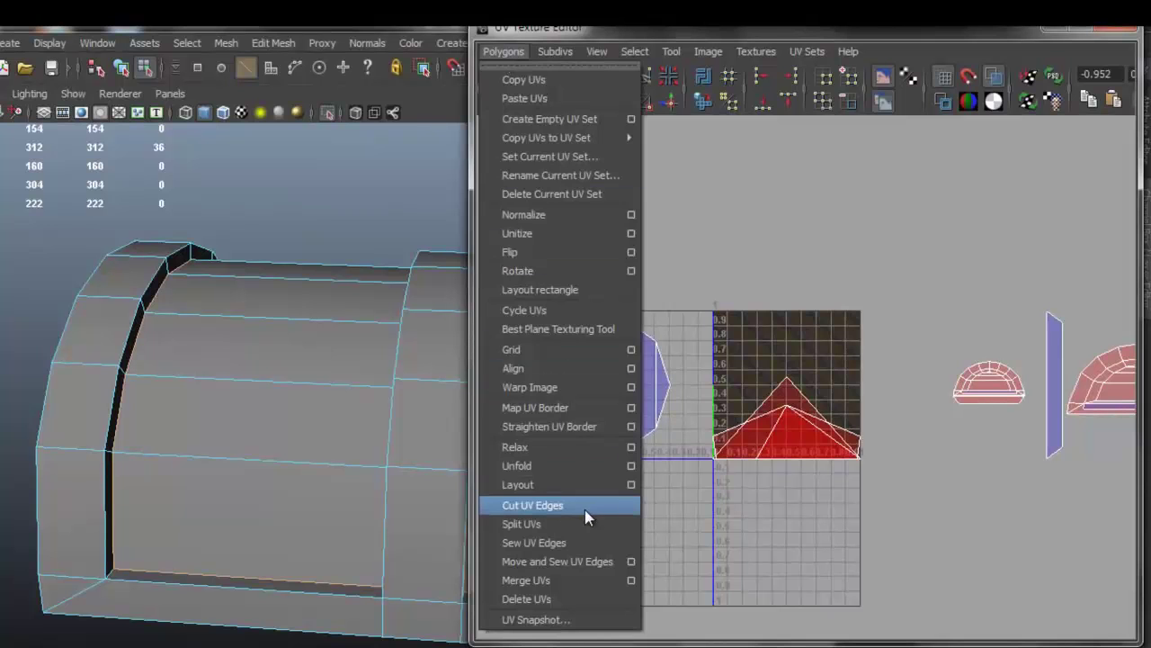
pyautogui.click(533, 505)
pyautogui.keyDown('alt'); pyautogui.moveTo(926, 396); pyautogui.dragTo(957, 393, button='middle'); pyautogui.keyUp('alt')
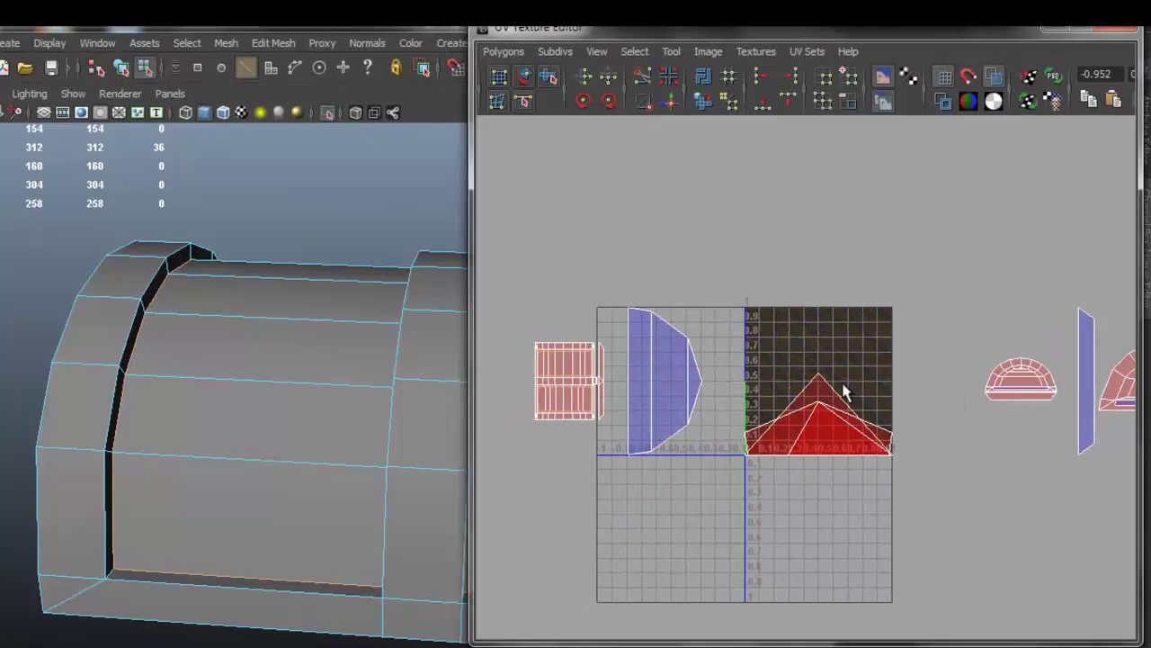
# Select the UV shell of one recessed curved panel and scale it down slightly to leave a gap inside its frame
pyautogui.moveTo(261, 338); pyautogui.dragTo(258, 378, button='right')
pyautogui.click(252, 355)
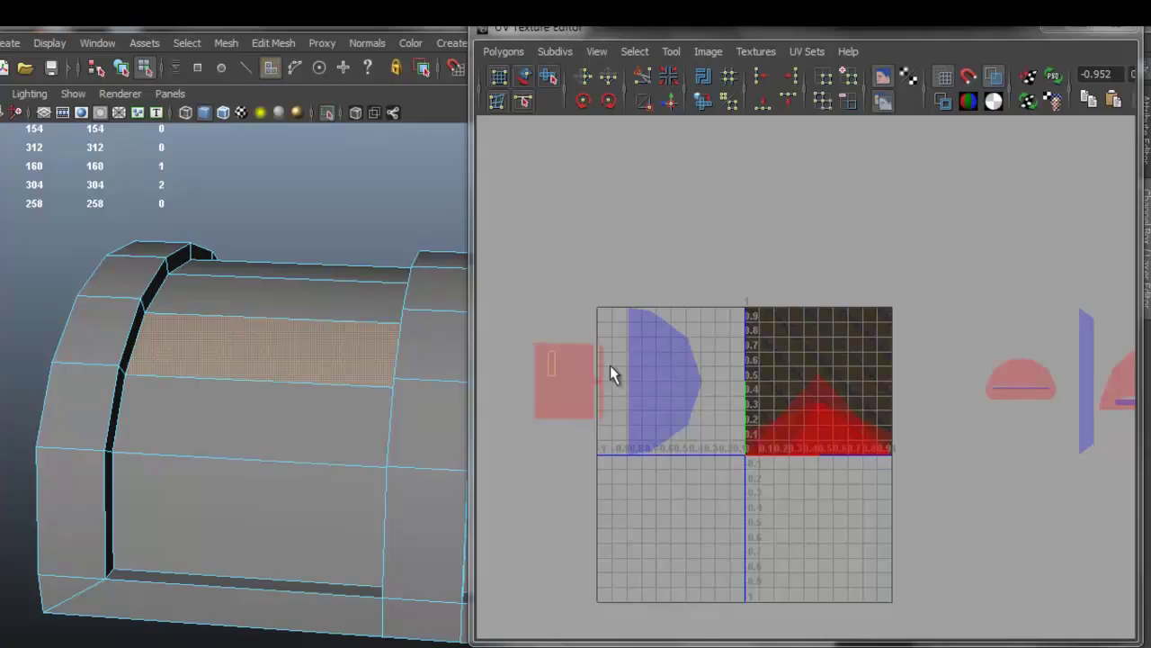
pyautogui.keyDown('alt'); pyautogui.moveTo(610, 373); pyautogui.dragTo(805, 386, button='middle'); pyautogui.keyUp('alt')
pyautogui.scroll(5, 792, 386)
pyautogui.keyDown('ctrl'); pyautogui.moveTo(671, 342); pyautogui.dragTo(724, 346, button='right'); pyautogui.keyUp('ctrl')
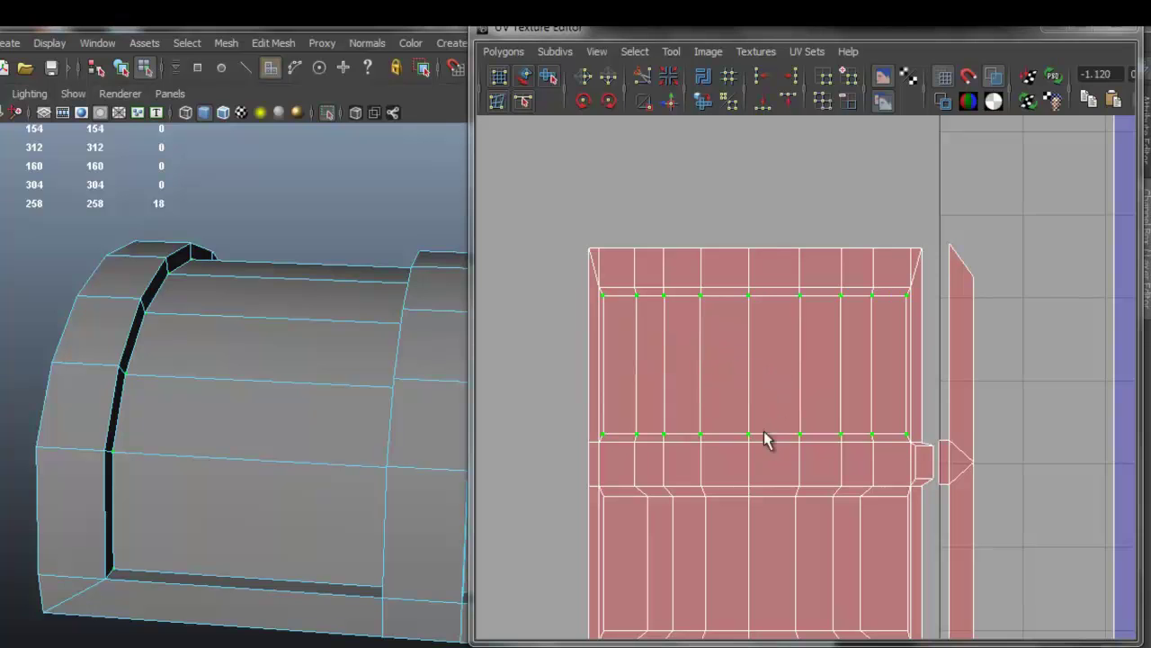
pyautogui.keyDown('alt'); pyautogui.moveTo(764, 439); pyautogui.dragTo(738, 395, button='middle'); pyautogui.keyUp('alt')
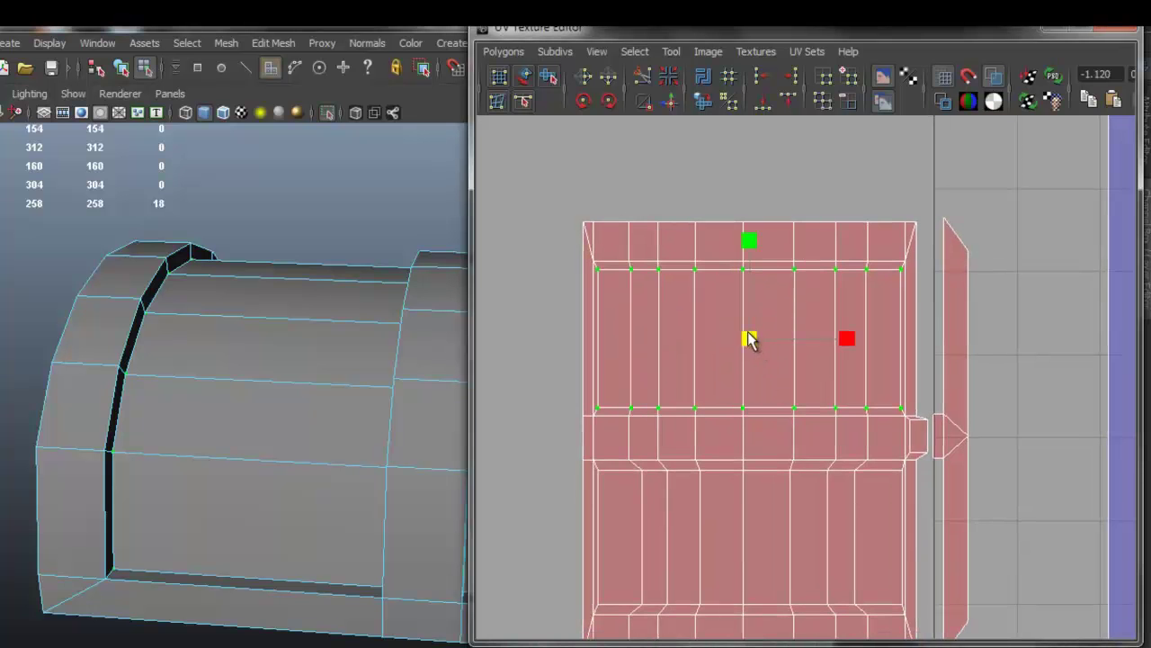
pyautogui.scroll(3, 749, 338)
pyautogui.moveTo(726, 326); pyautogui.dragTo(722, 324)
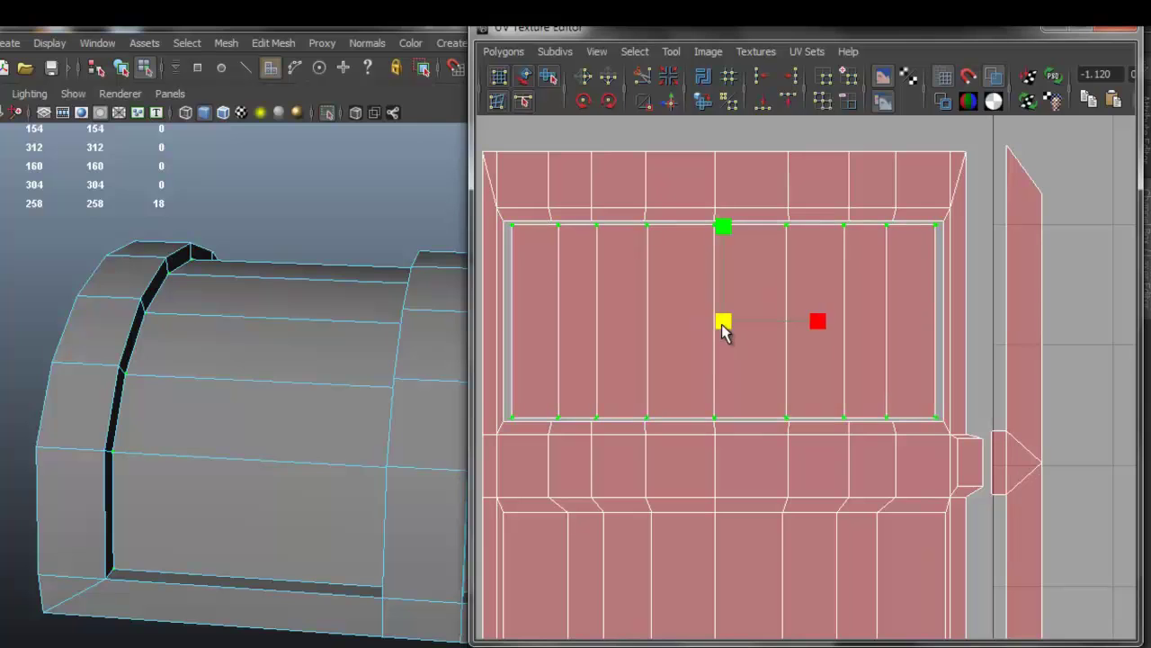
# Select the second recessed curved panel's UV shell, scale it down slightly inside its frame, and clear the selection
pyautogui.keyDown('alt'); pyautogui.moveTo(723, 323); pyautogui.dragTo(746, 335, button='middle'); pyautogui.keyUp('alt')
pyautogui.keyDown('alt'); pyautogui.moveTo(743, 444); pyautogui.dragTo(745, 269, button='middle'); pyautogui.keyUp('alt')
pyautogui.keyDown('alt'); pyautogui.moveTo(332, 317); pyautogui.dragTo(188, 315); pyautogui.keyUp('alt')
pyautogui.click(235, 338)
pyautogui.keyDown('ctrl'); pyautogui.moveTo(696, 390); pyautogui.dragTo(734, 399, button='right'); pyautogui.keyUp('ctrl')
pyautogui.keyDown('ctrl'); pyautogui.moveTo(643, 408); pyautogui.dragTo(697, 386, button='right'); pyautogui.keyUp('ctrl')
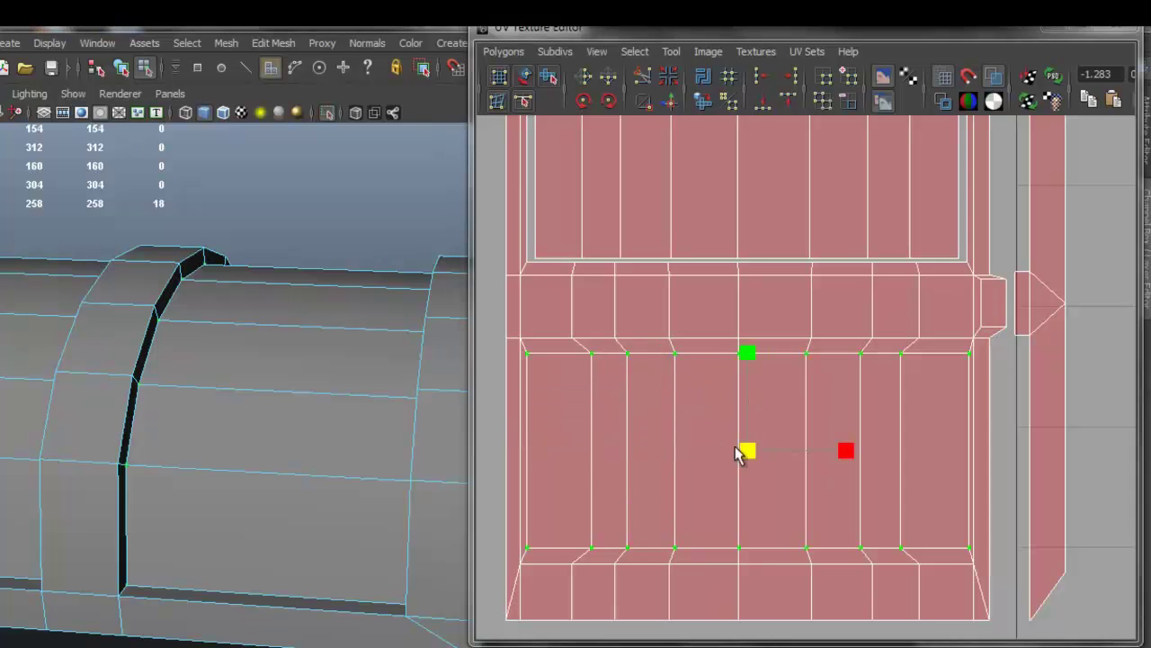
pyautogui.scroll(-3, 781, 402)
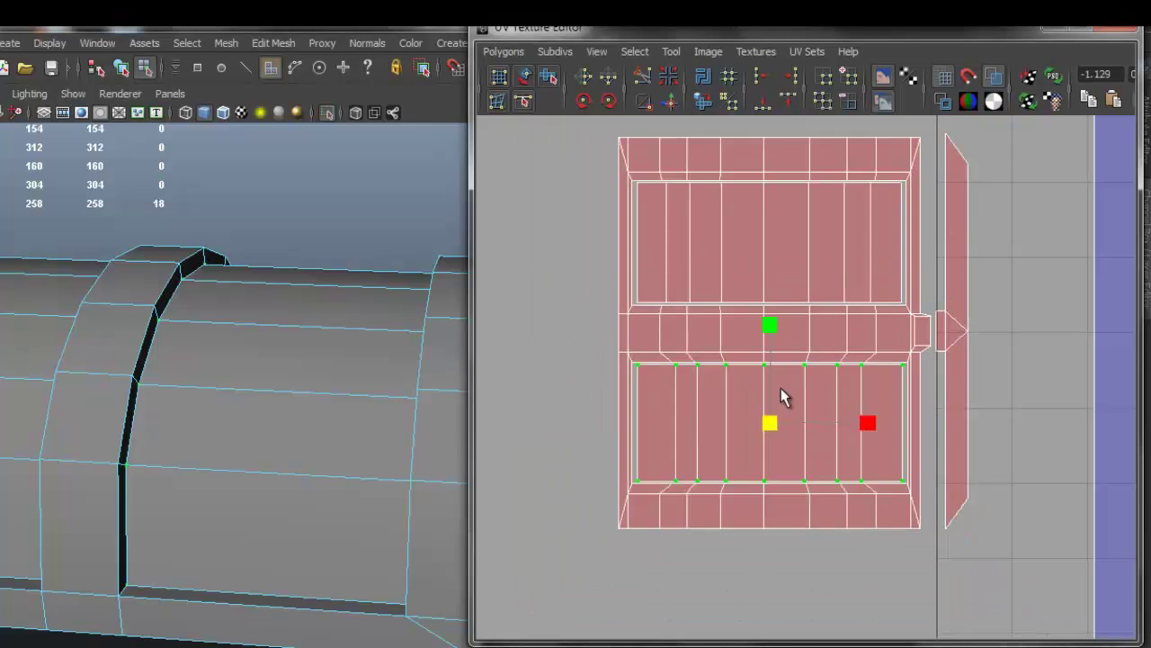
pyautogui.scroll(2, 779, 396)
pyautogui.click(1049, 345)
# Switch the lid to edge selection at its recessed half-round end
pyautogui.scroll(-3, 917, 351)
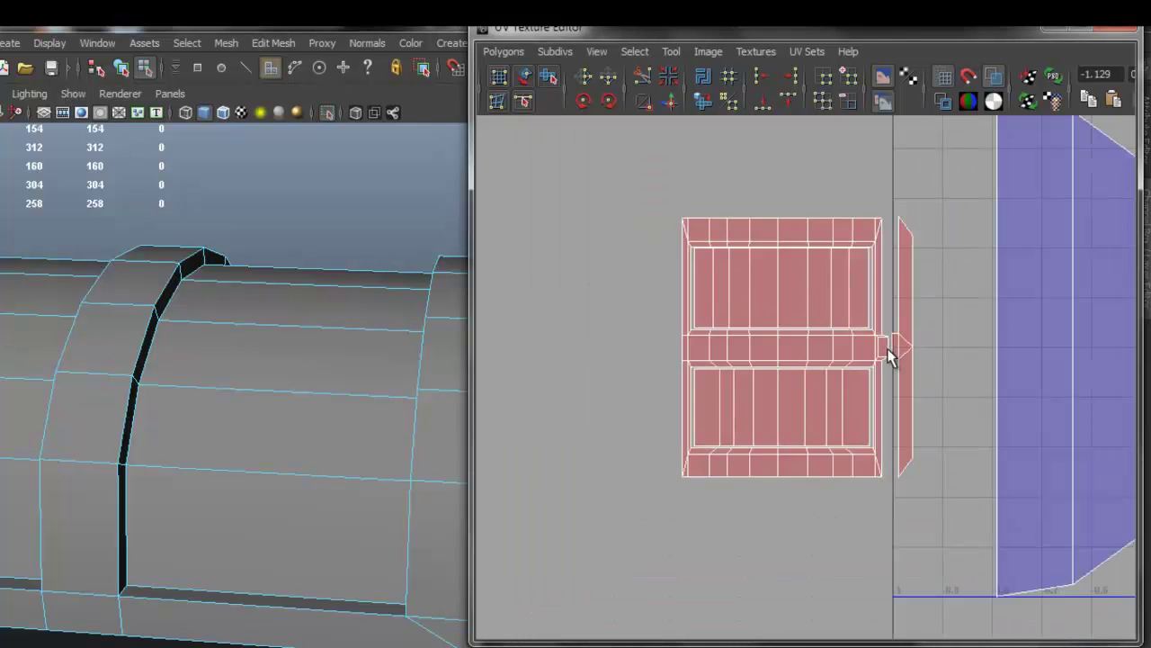
pyautogui.keyDown('alt'); pyautogui.moveTo(943, 338); pyautogui.dragTo(705, 388, button='middle'); pyautogui.keyUp('alt')
pyautogui.scroll(-2, 800, 369)
pyautogui.keyDown('alt'); pyautogui.moveTo(843, 365); pyautogui.dragTo(503, 342, button='middle'); pyautogui.keyUp('alt')
pyautogui.keyDown('alt'); pyautogui.moveTo(968, 386); pyautogui.dragTo(655, 390, button='middle'); pyautogui.keyUp('alt')
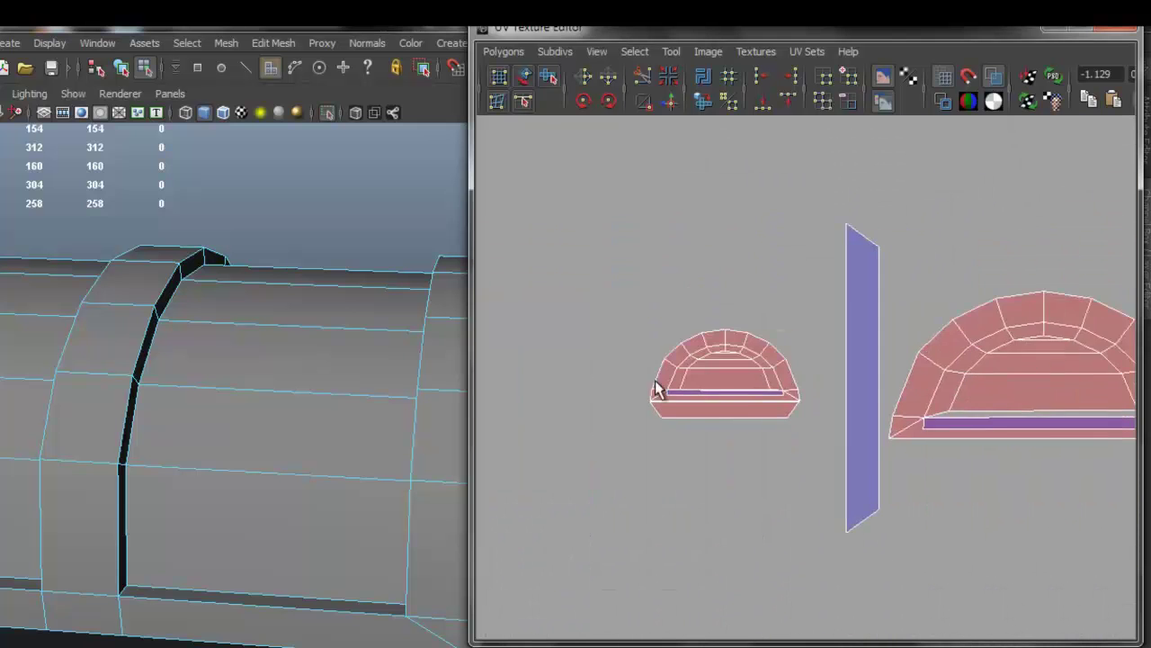
pyautogui.scroll(1, 691, 387)
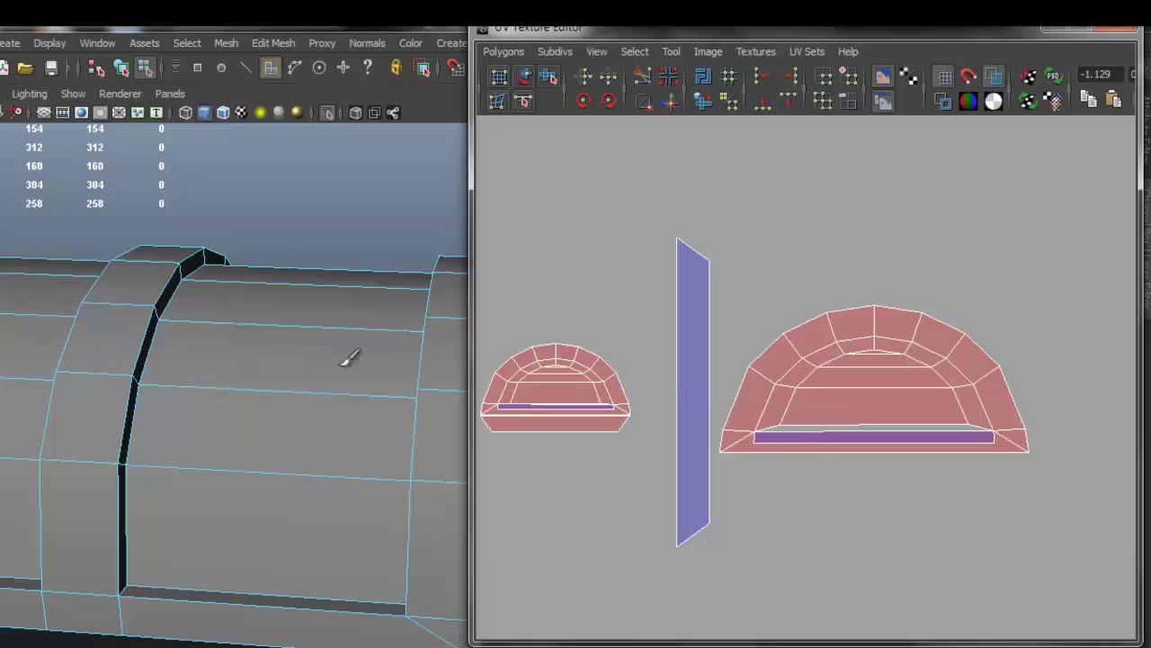
pyautogui.keyDown('alt'); pyautogui.moveTo(303, 337); pyautogui.dragTo(206, 257); pyautogui.keyUp('alt')
pyautogui.keyDown('alt'); pyautogui.moveTo(206, 257); pyautogui.dragTo(321, 354, button='right'); pyautogui.keyUp('alt')
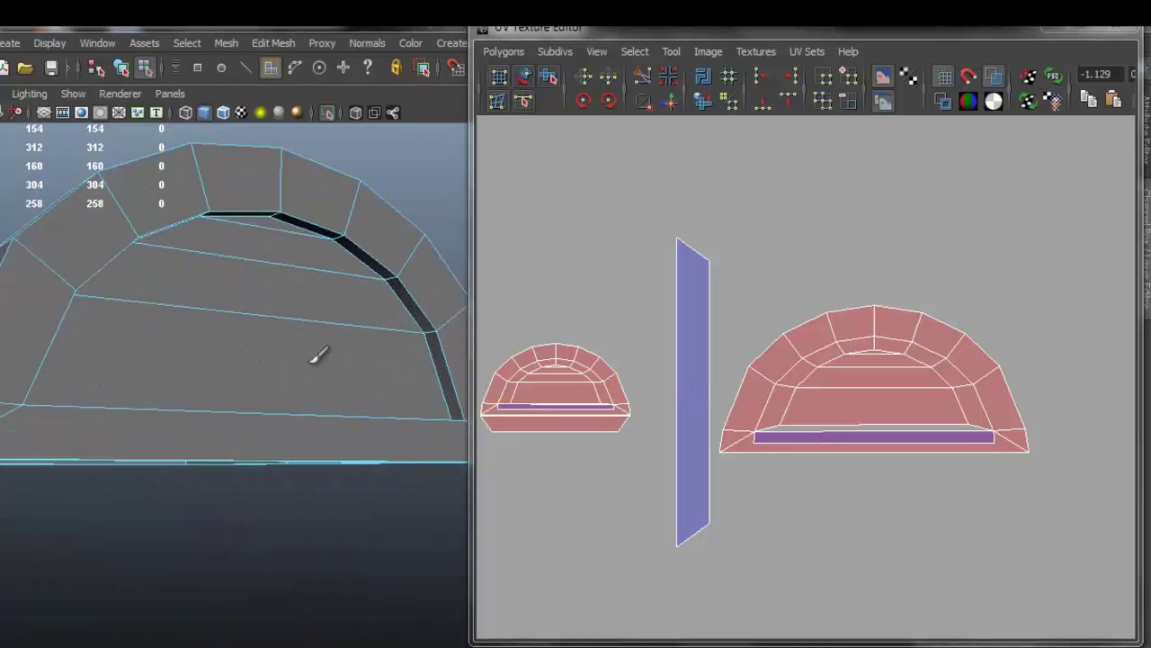
pyautogui.keyDown('alt'); pyautogui.moveTo(322, 354); pyautogui.dragTo(314, 336); pyautogui.keyUp('alt')
pyautogui.moveTo(281, 280); pyautogui.dragTo(286, 243, button='right')
pyautogui.click(348, 239)
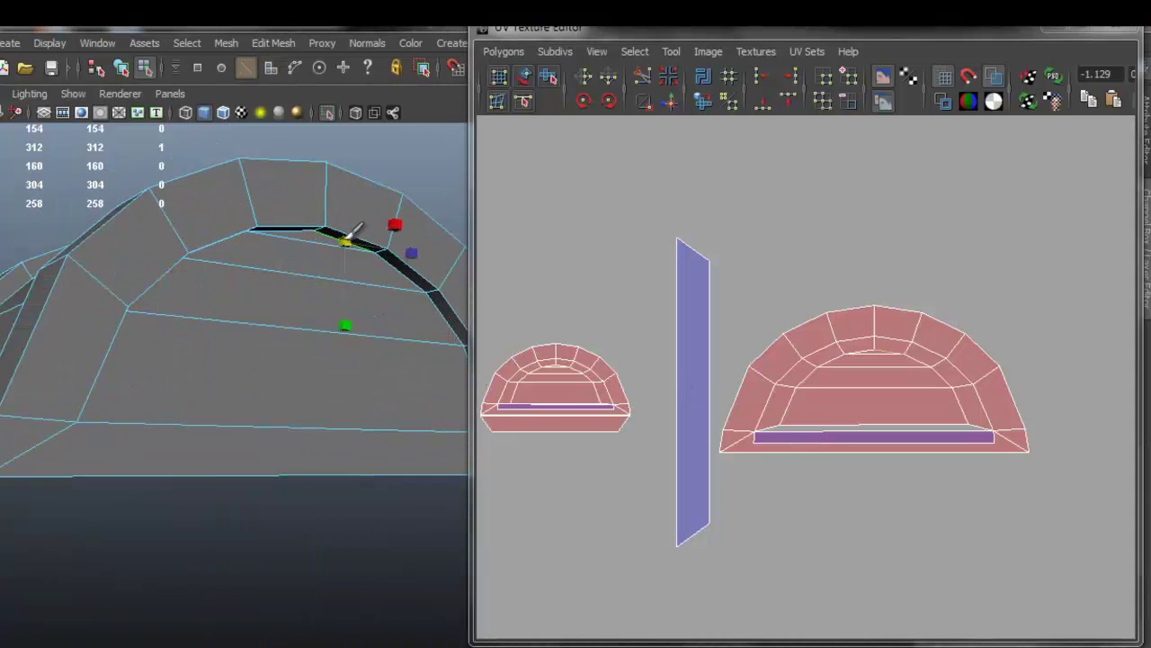
pyautogui.click(303, 224)
pyautogui.doubleClick(365, 236)
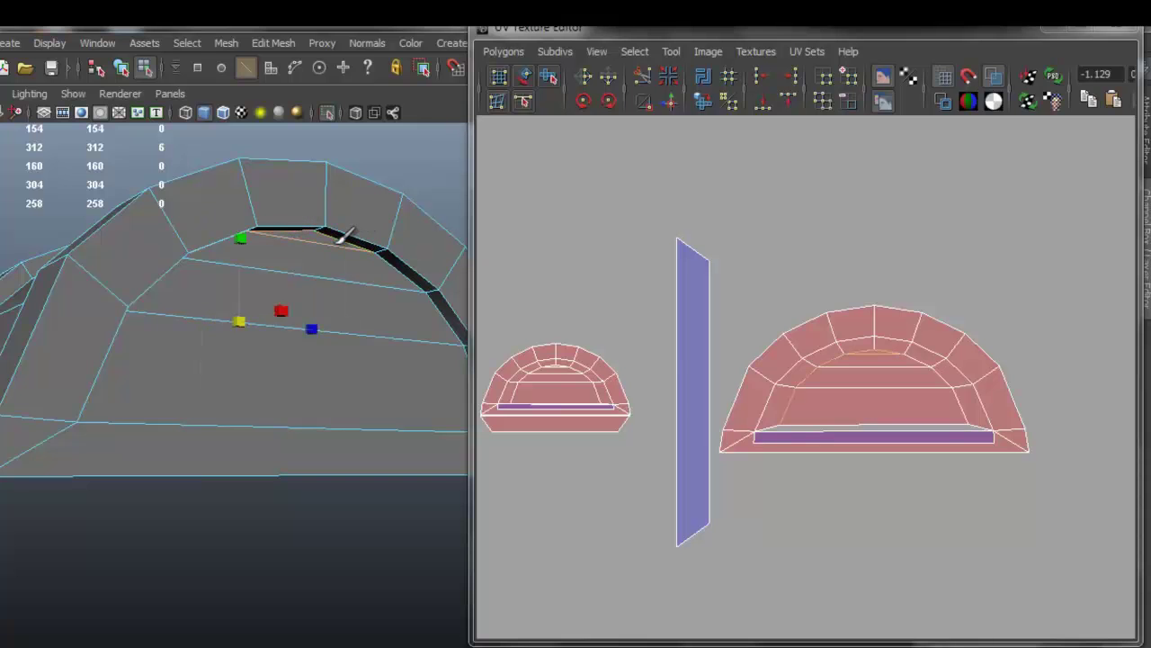
pyautogui.click(395, 248)
pyautogui.click(288, 268)
pyautogui.press('f')
# Select all border edges of the recessed half-round end panel, including its straight base, and cut the UVs along them
pyautogui.keyDown('alt'); pyautogui.moveTo(393, 252); pyautogui.dragTo(311, 313); pyautogui.keyUp('alt')
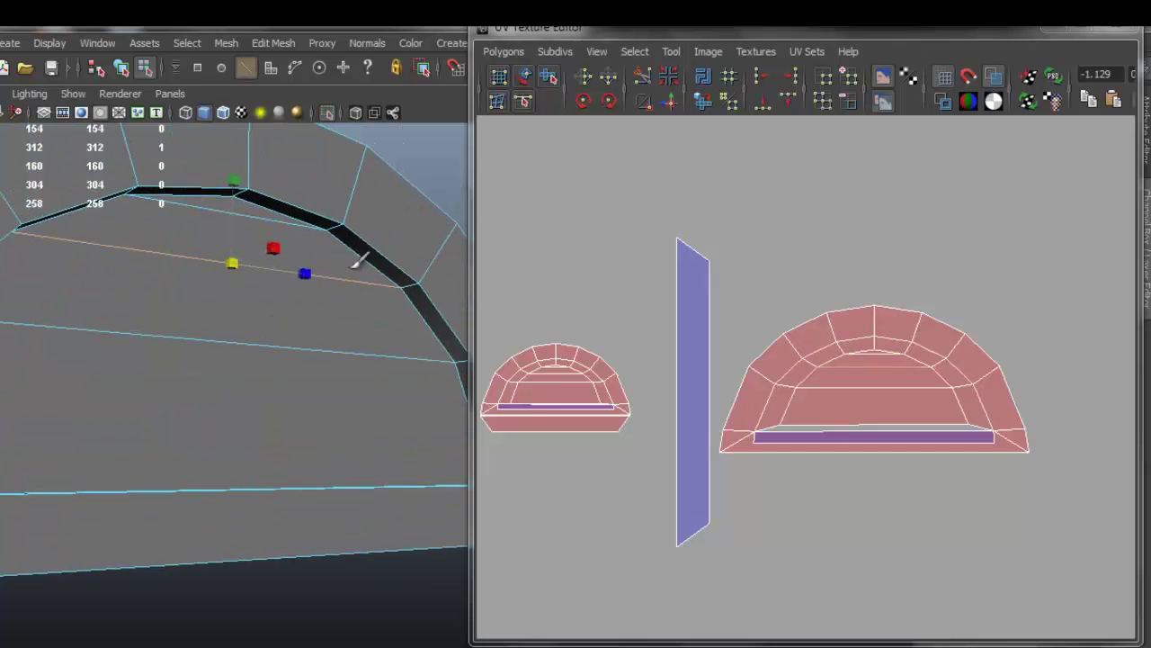
pyautogui.doubleClick(364, 245)
pyautogui.keyDown('shift'); pyautogui.click(249, 260); pyautogui.keyUp('shift')
pyautogui.press('f')
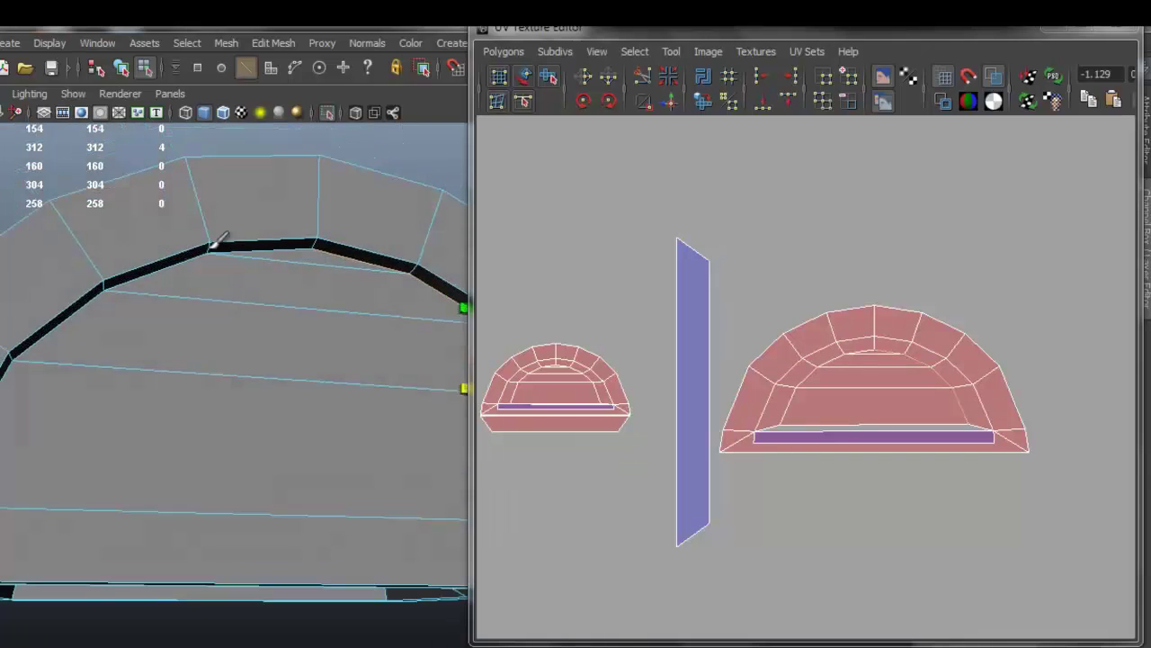
pyautogui.keyDown('shift'); pyautogui.doubleClick(261, 243); pyautogui.keyUp('shift')
pyautogui.press('f')
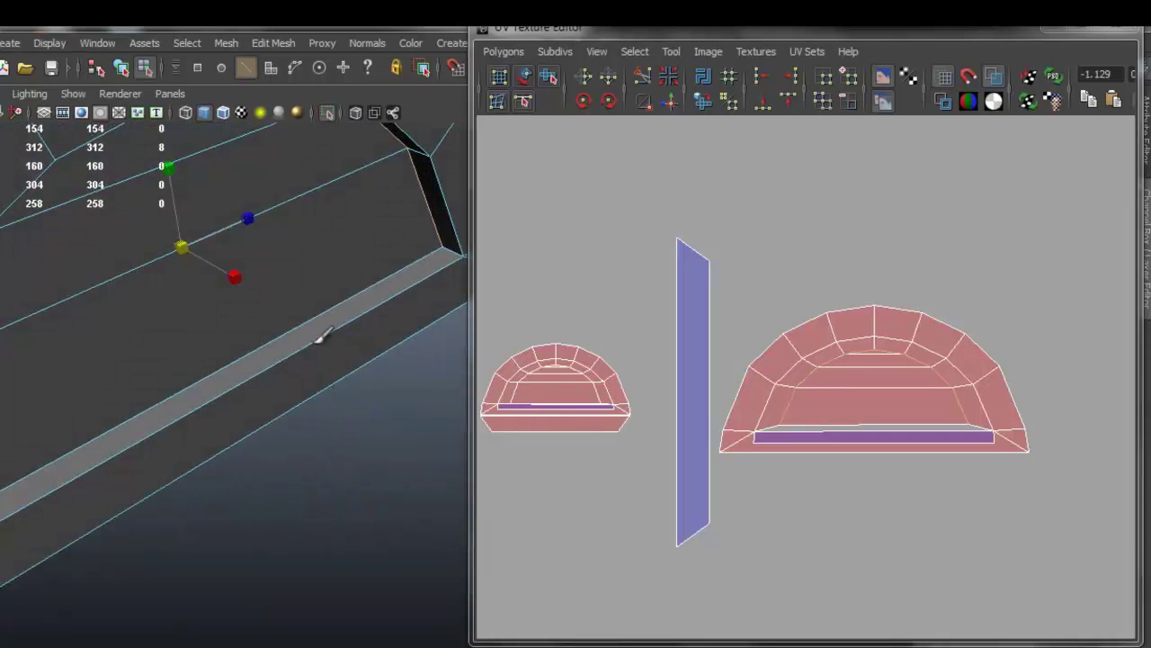
pyautogui.keyDown('shift'); pyautogui.click(334, 308); pyautogui.keyUp('shift')
pyautogui.click(503, 56)
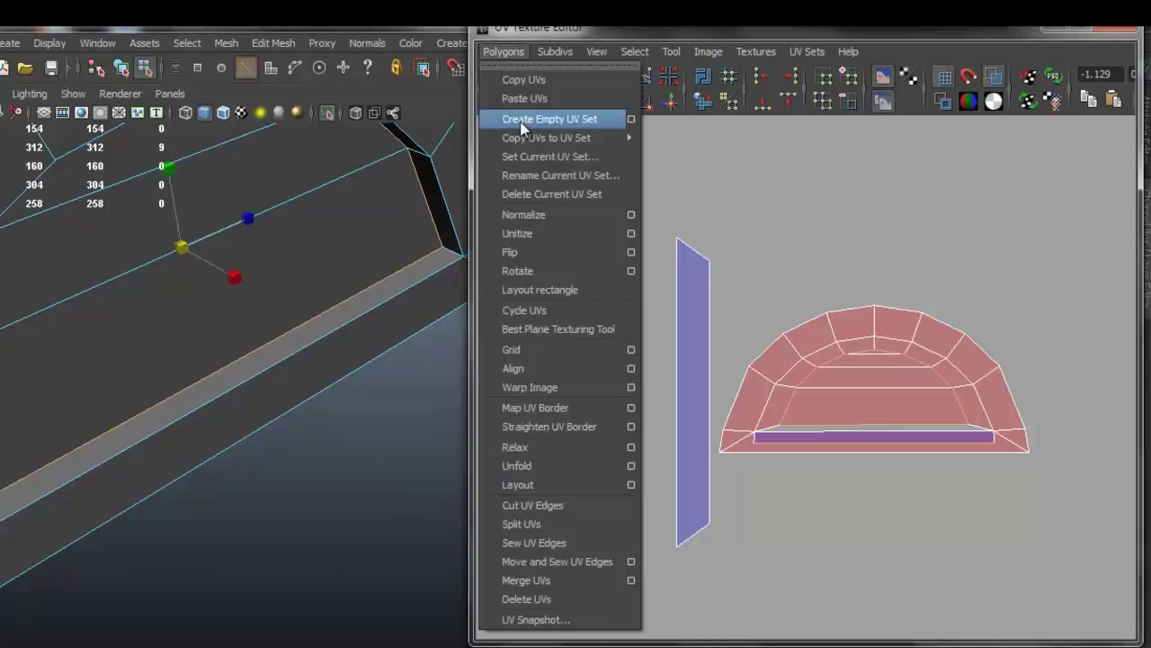
pyautogui.click(582, 499)
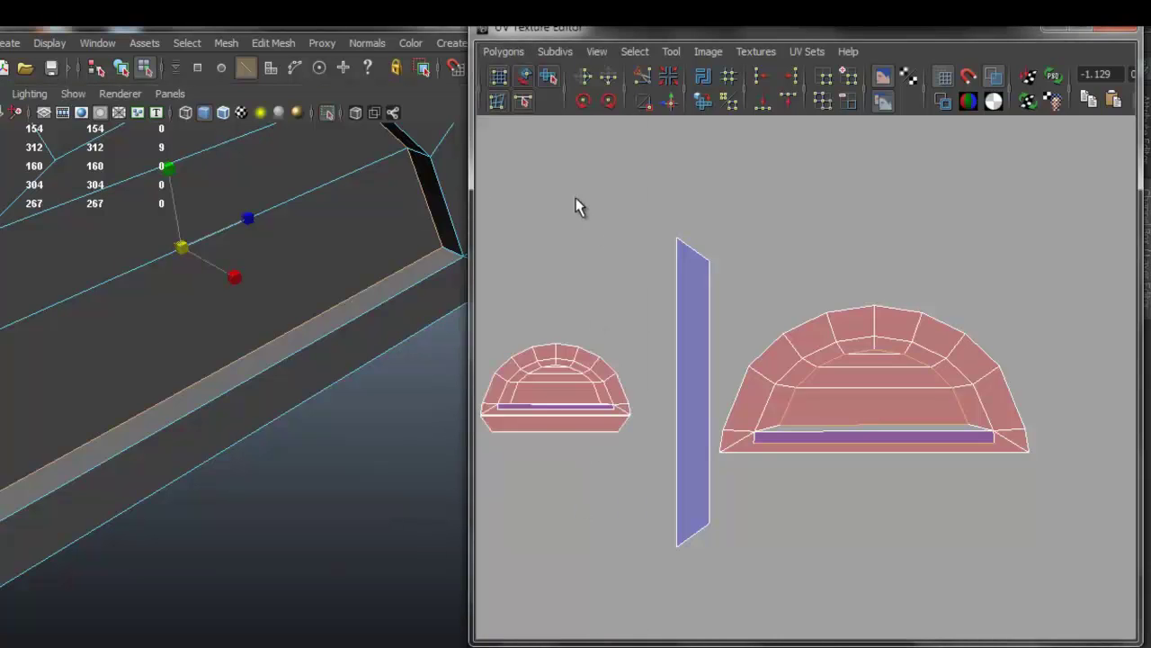
# Select a face of the cut end panel and convert it to the panel's complete UV shell selection
pyautogui.rightClick(381, 180)
pyautogui.click(379, 224)
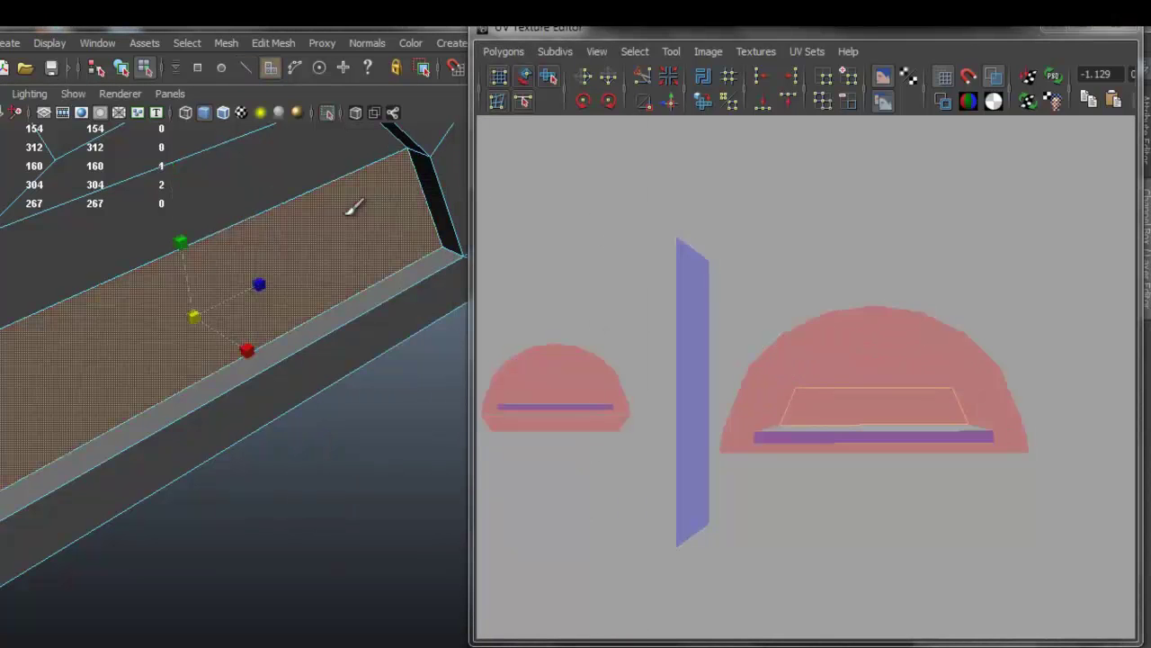
pyautogui.keyDown('ctrl'); pyautogui.moveTo(854, 381); pyautogui.dragTo(922, 381, button='right'); pyautogui.keyUp('ctrl')
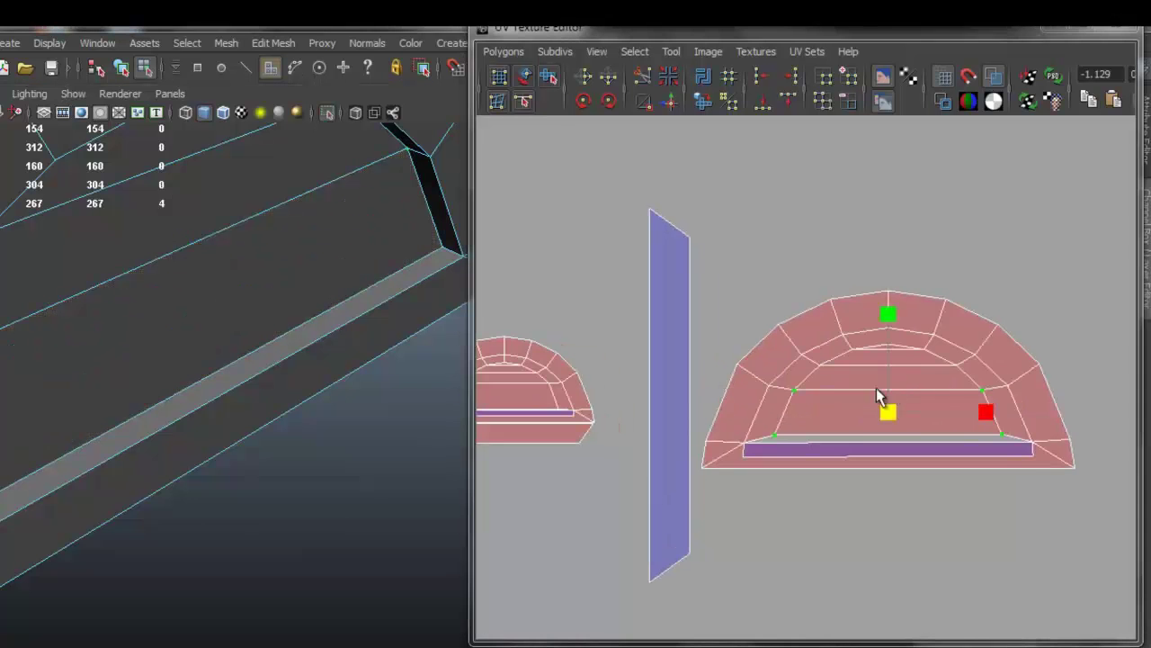
pyautogui.keyDown('ctrl'); pyautogui.moveTo(825, 386); pyautogui.dragTo(939, 384, button='right'); pyautogui.keyUp('ctrl')
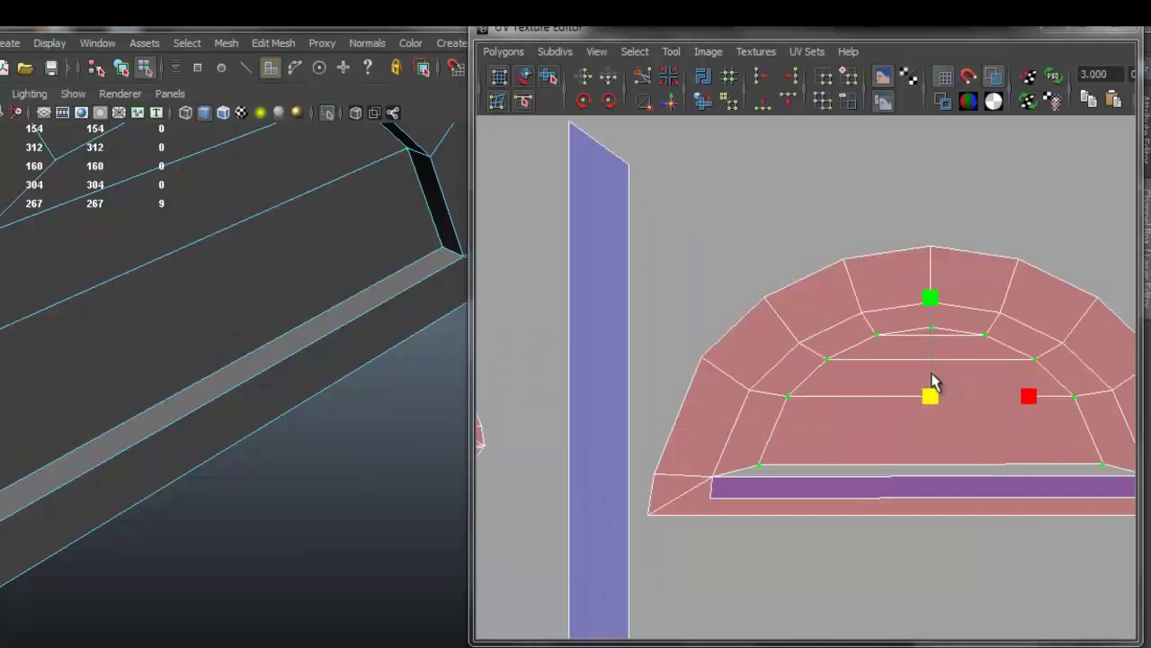
# Scale the half-round end panel's shell down slightly, adjust its vertical position inside the surrounding arch, and clear the selection
pyautogui.keyDown('alt'); pyautogui.moveTo(922, 371); pyautogui.dragTo(837, 367, button='middle'); pyautogui.keyUp('alt')
pyautogui.press('w')
pyautogui.moveTo(841, 301); pyautogui.dragTo(839, 303)
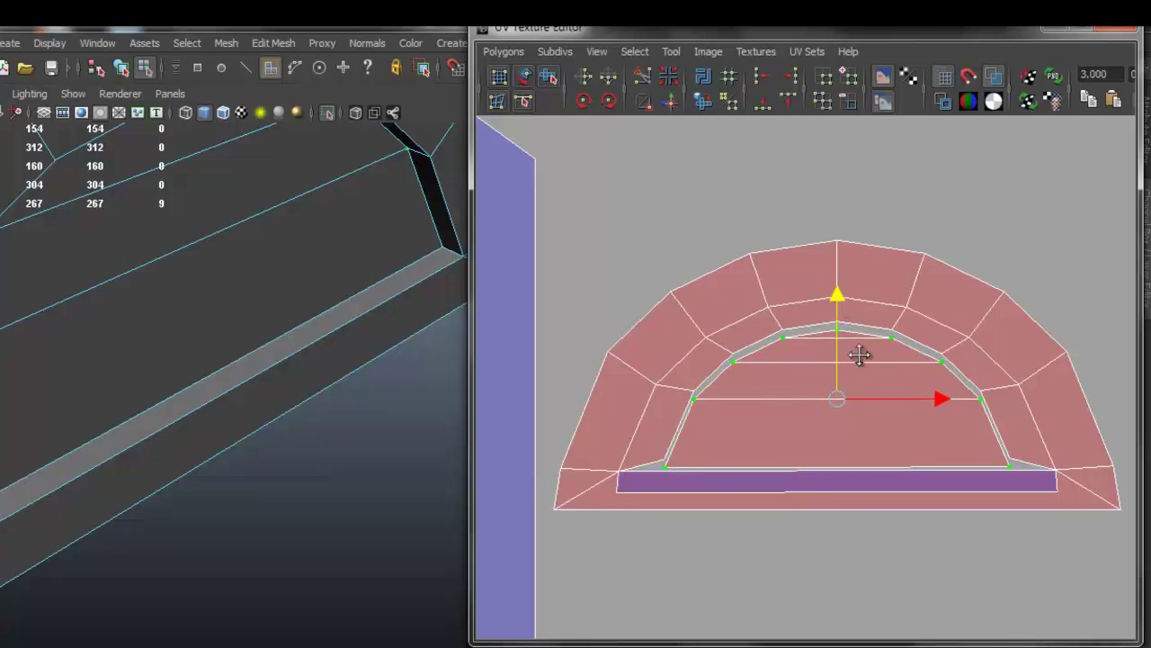
pyautogui.scroll(3, 851, 370)
pyautogui.press('r')
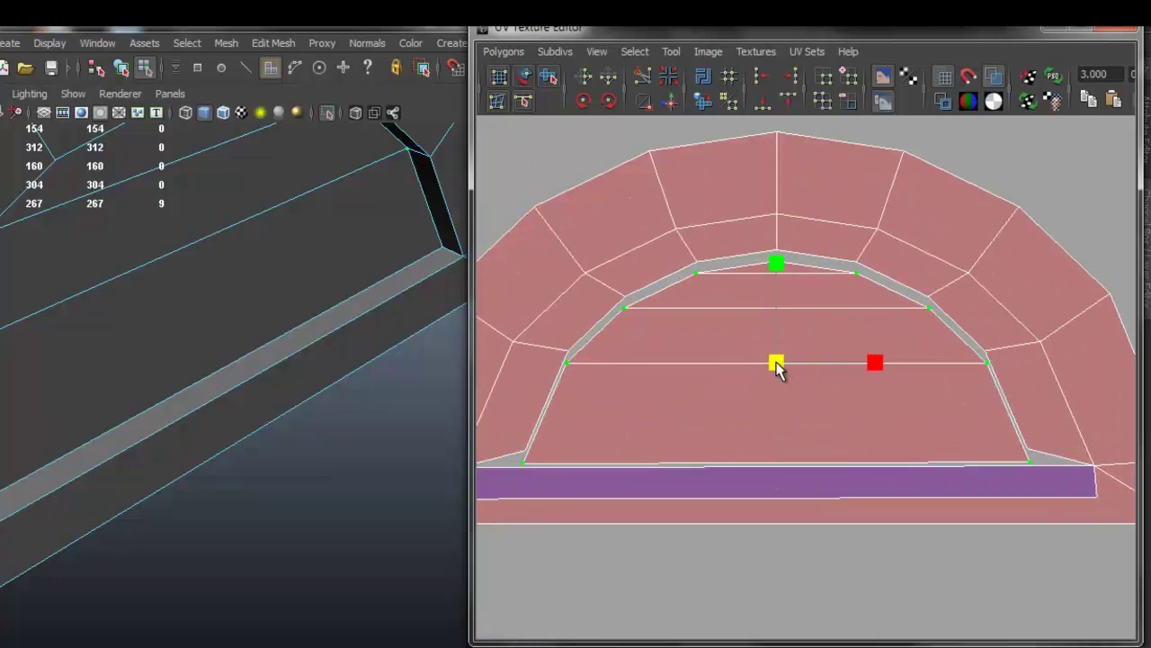
pyautogui.scroll(-3, 777, 365)
pyautogui.click(898, 239)
# Select all border edges of the recessed half-round panel at the lid's opposite end
pyautogui.scroll(-5, 727, 314)
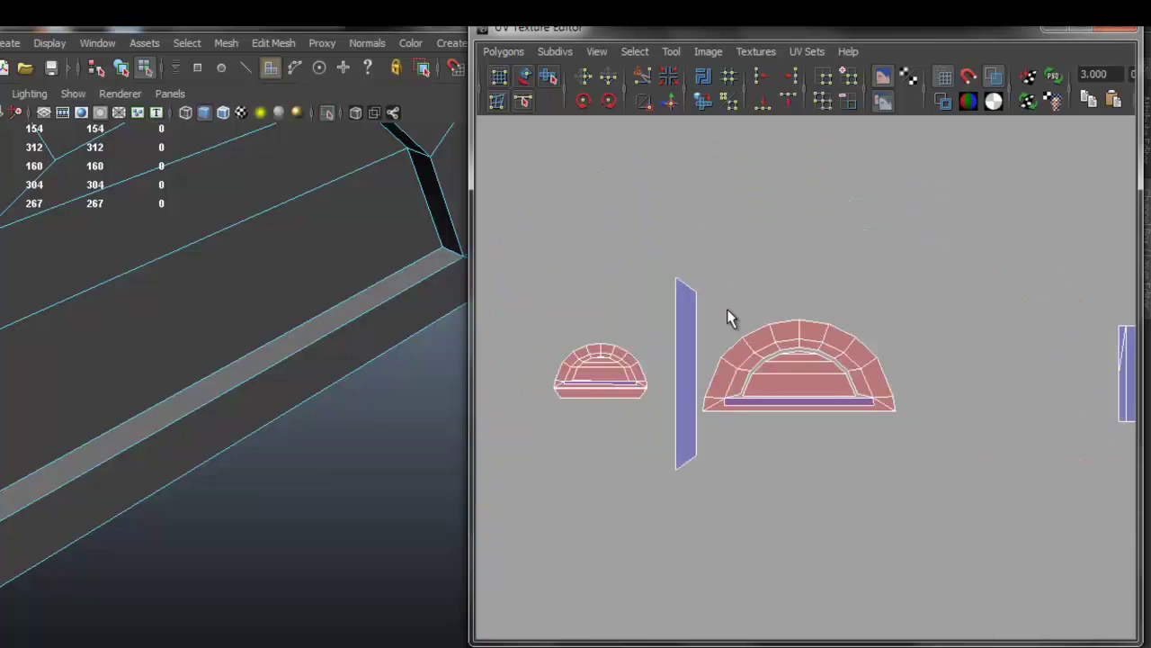
pyautogui.keyDown('alt'); pyautogui.moveTo(191, 353); pyautogui.dragTo(198, 283); pyautogui.keyUp('alt')
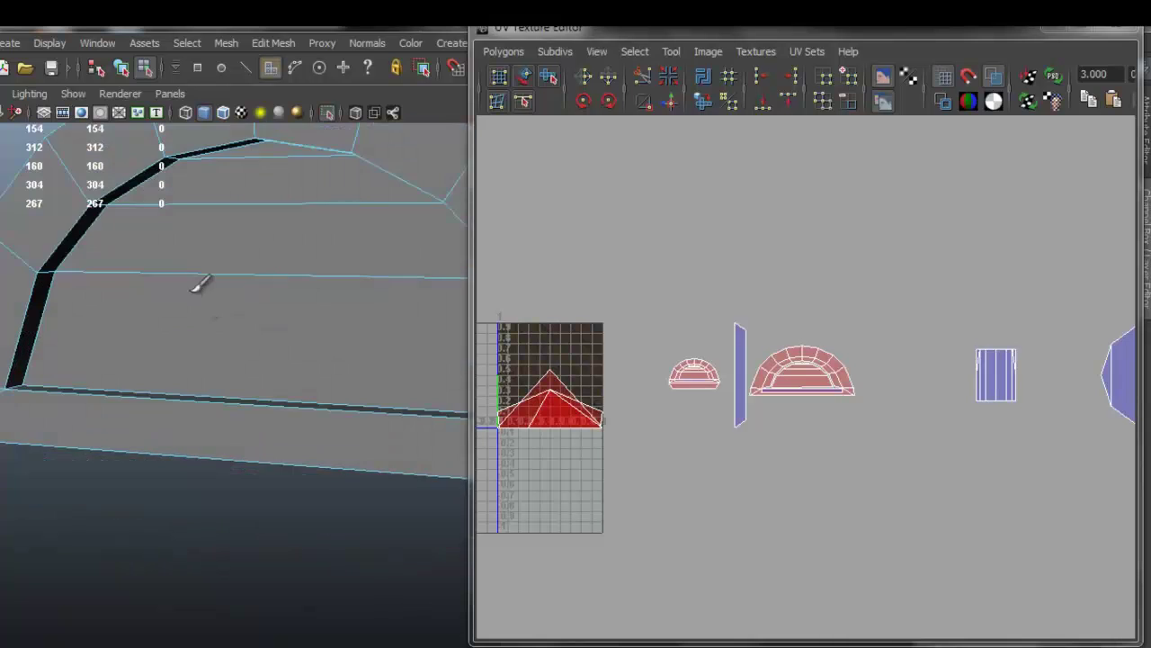
pyautogui.doubleClick(152, 301)
pyautogui.moveTo(143, 304); pyautogui.dragTo(145, 266, button='right')
pyautogui.hotkey('ctrl', 'shift', 'x')
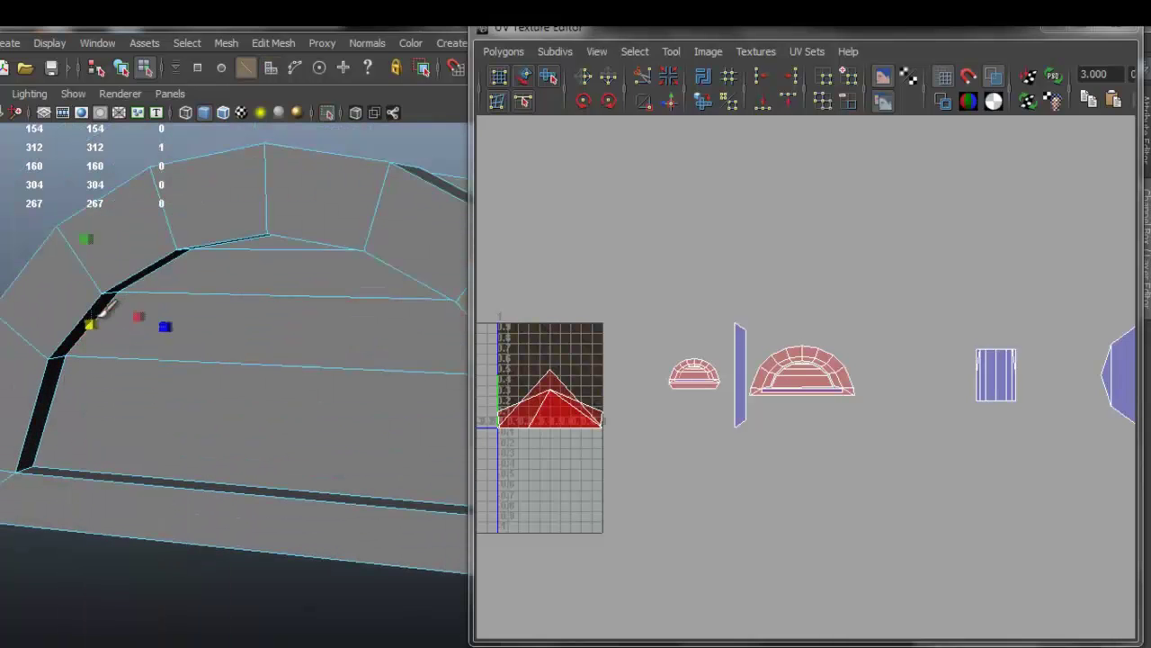
pyautogui.keyDown('alt'); pyautogui.moveTo(260, 411); pyautogui.dragTo(416, 257); pyautogui.keyUp('alt')
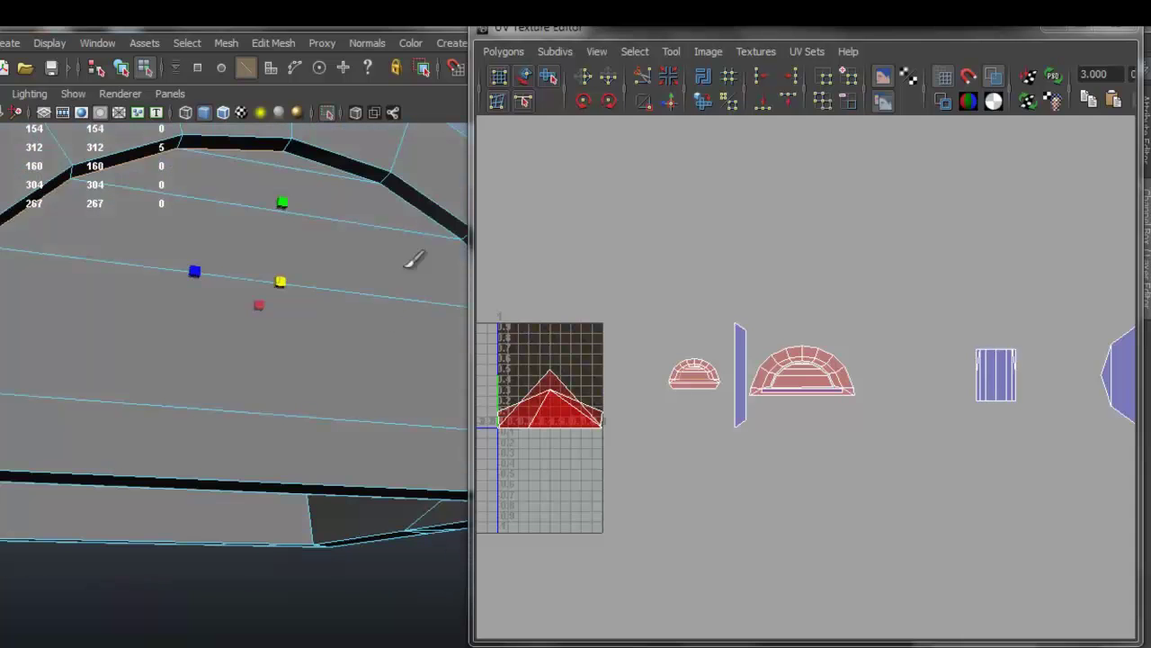
pyautogui.keyDown('alt'); pyautogui.moveTo(421, 196); pyautogui.dragTo(324, 308); pyautogui.keyUp('alt')
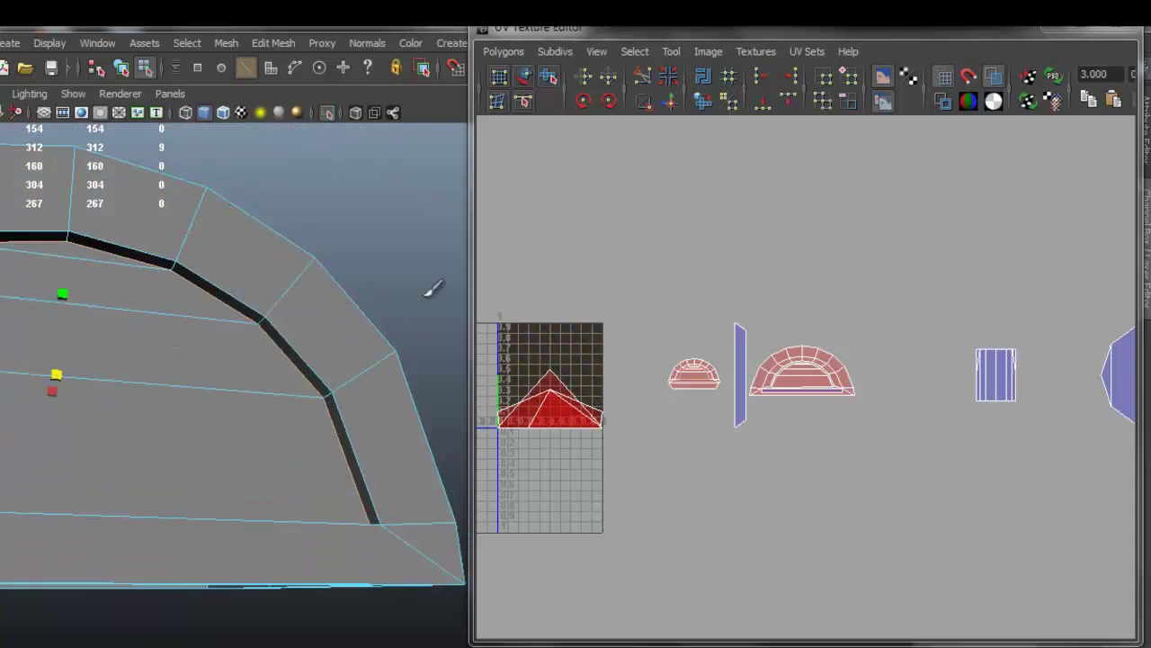
# Cut the UVs along the selected border edges of the opposite end's half-round panel
pyautogui.click(508, 52)
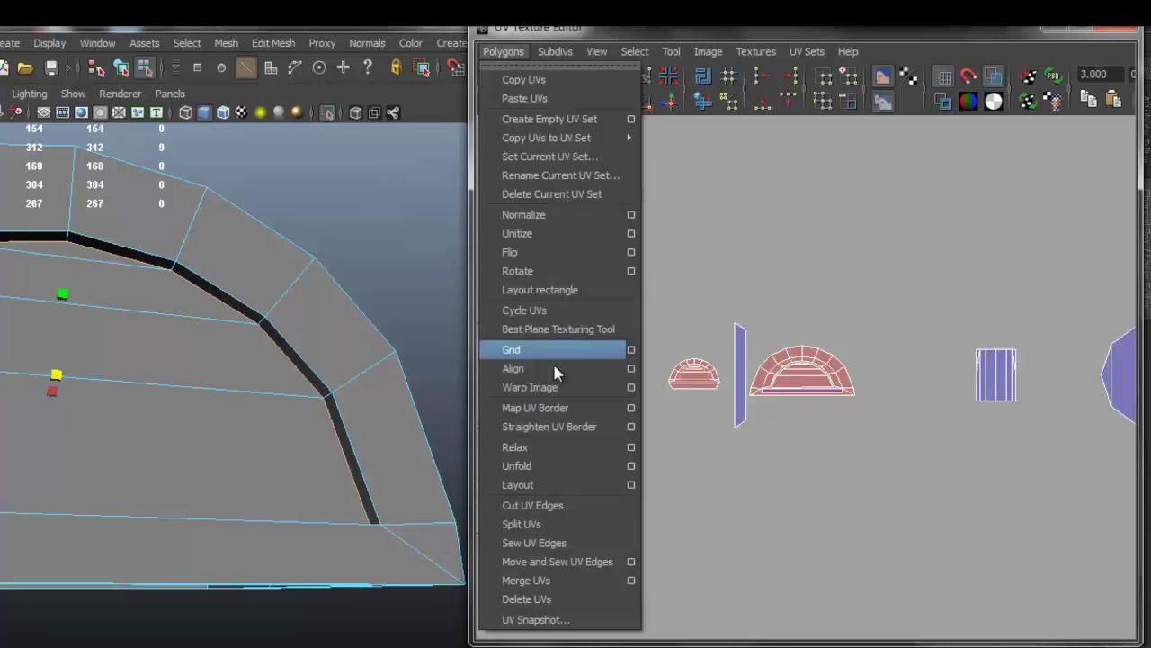
pyautogui.click(587, 505)
pyautogui.scroll(3, 622, 354)
pyautogui.keyDown('alt'); pyautogui.moveTo(622, 354); pyautogui.dragTo(804, 353, button='middle'); pyautogui.keyUp('alt')
pyautogui.scroll(3, 651, 353)
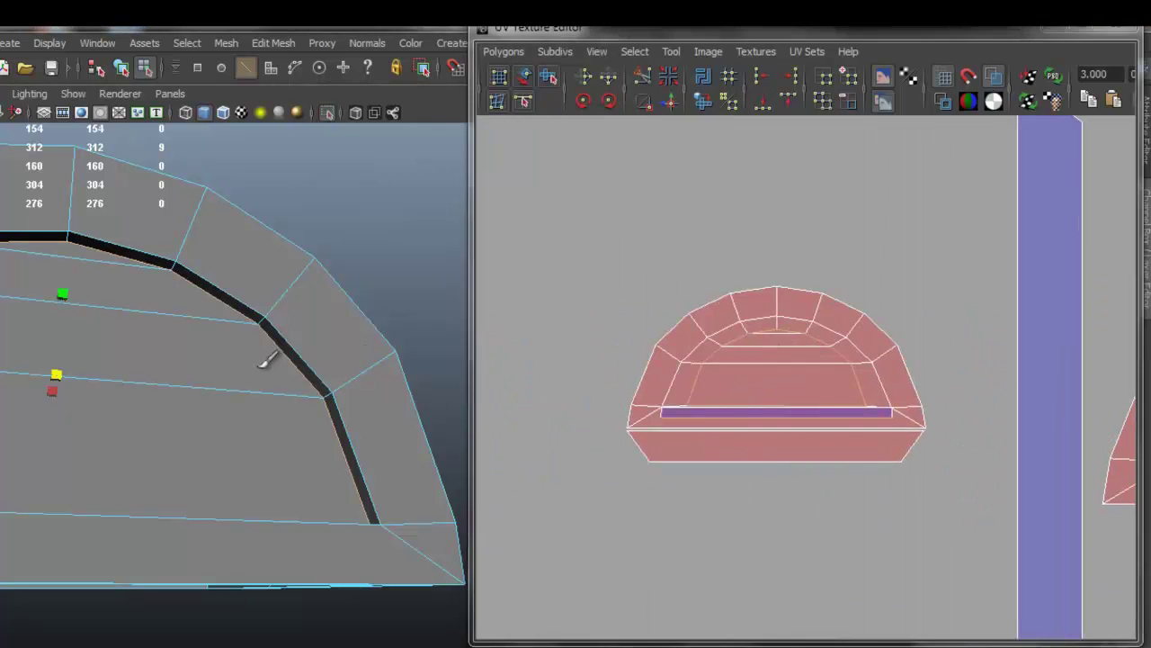
# Cut the UVs around the lid end's recessed arch panel and scale the inner panel's shell slightly down, separating it from the frame
pyautogui.moveTo(265, 360); pyautogui.dragTo(260, 432, button='right')
pyautogui.click(252, 393)
pyautogui.scroll(3, 747, 368)
pyautogui.keyDown('shift'); pyautogui.moveTo(747, 369); pyautogui.dragTo(811, 364, button='right'); pyautogui.keyUp('shift')
pyautogui.keyDown('ctrl'); pyautogui.moveTo(681, 356); pyautogui.dragTo(758, 369, button='right'); pyautogui.keyUp('ctrl')
pyautogui.moveTo(758, 377); pyautogui.dragTo(739, 357, button='middle')
pyautogui.press('w')
pyautogui.moveTo(747, 260); pyautogui.dragTo(747, 261)
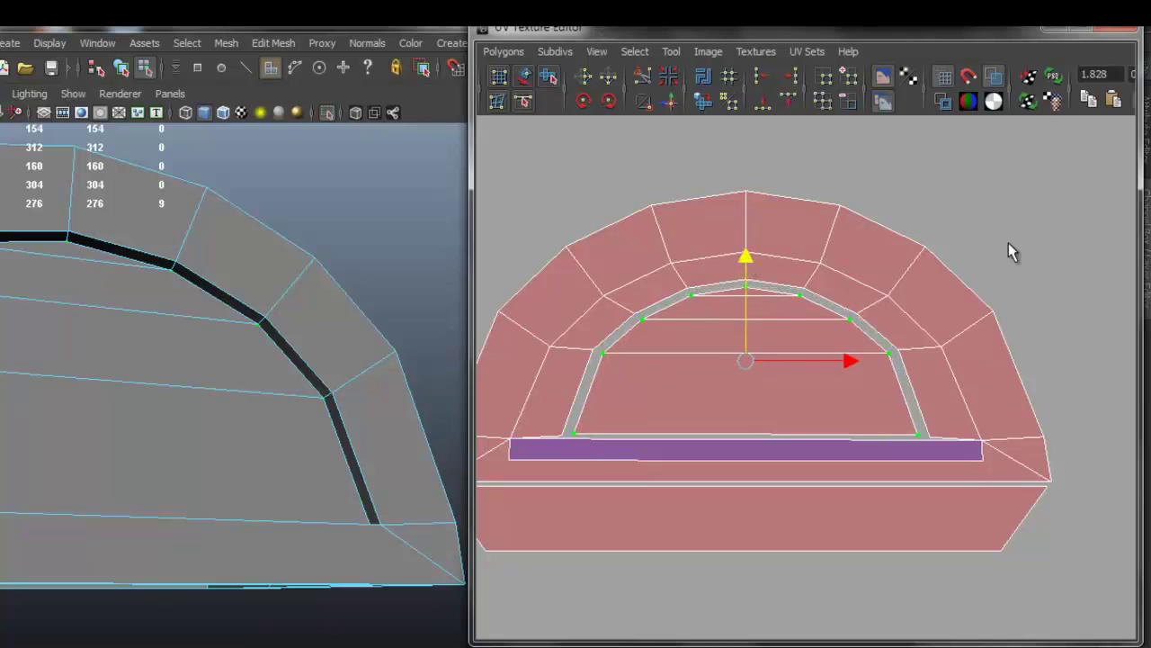
# Select the overlapping red shell's UVs in the 0–1 tile and convert the selection to its face on the lid
pyautogui.scroll(-10, 828, 337)
pyautogui.keyDown('alt'); pyautogui.moveTo(931, 366); pyautogui.dragTo(1029, 325, button='middle'); pyautogui.keyUp('alt')
pyautogui.scroll(2, 644, 258)
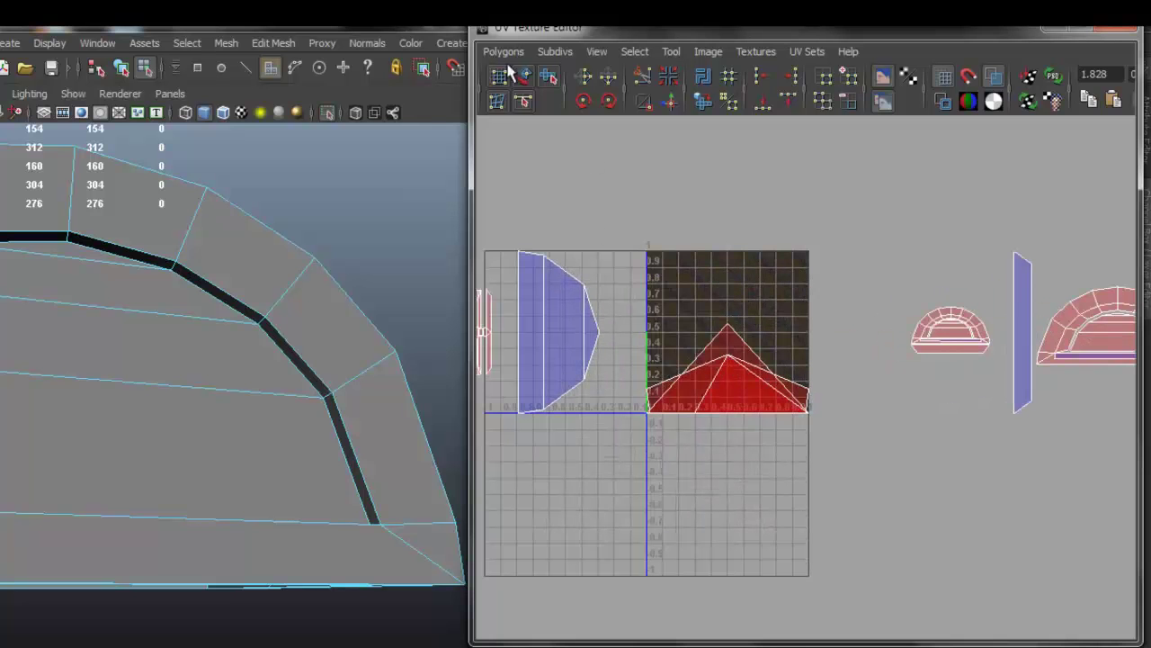
pyautogui.click(752, 378)
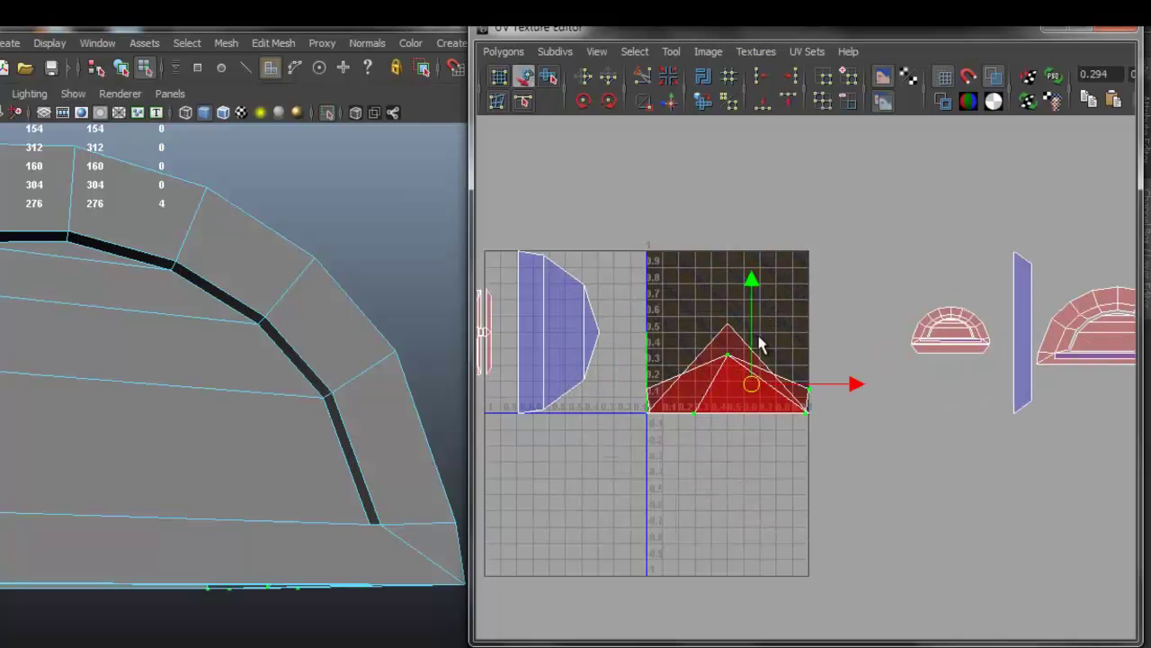
pyautogui.moveTo(348, 414)
pyautogui.keyDown('alt'); pyautogui.mouseDown()
pyautogui.moveTo(326, 378)
pyautogui.moveTo(362, 383)
pyautogui.moveTo(352, 412)
pyautogui.mouseUp(); pyautogui.keyUp('alt')
pyautogui.keyDown('ctrl'); pyautogui.moveTo(689, 360); pyautogui.dragTo(689, 393, button='right'); pyautogui.keyUp('ctrl')
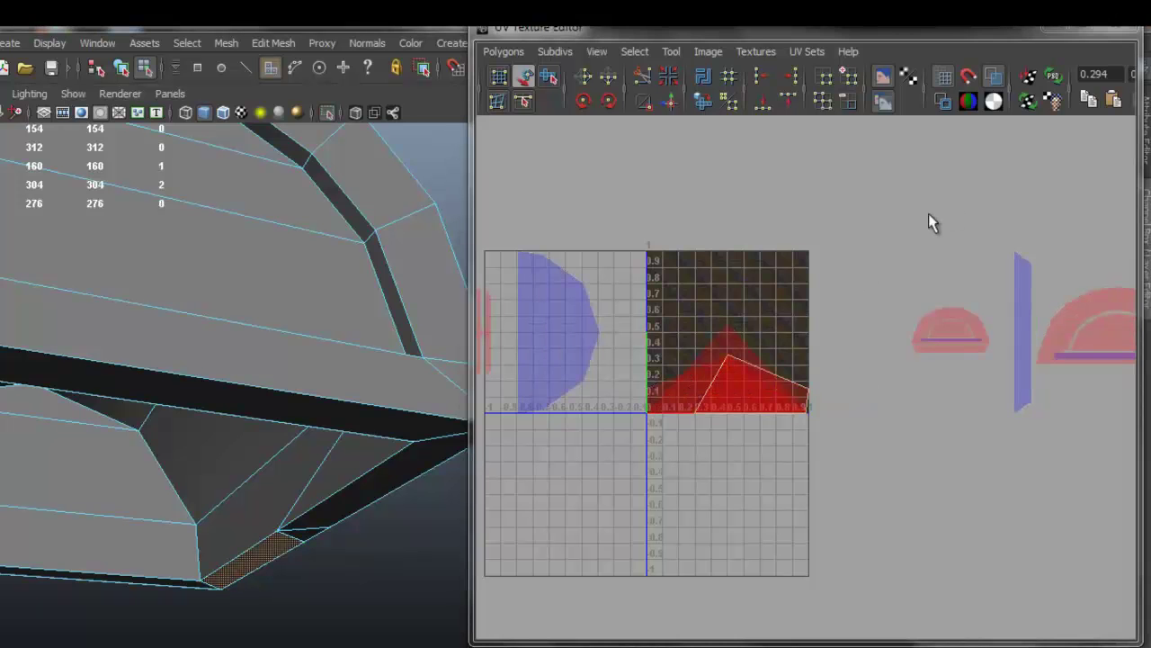
# Add the adjoining underside strip faces up to the lid corner to the selection and apply planar mapping
pyautogui.click(1075, 36)
pyautogui.scroll(3, 485, 351)
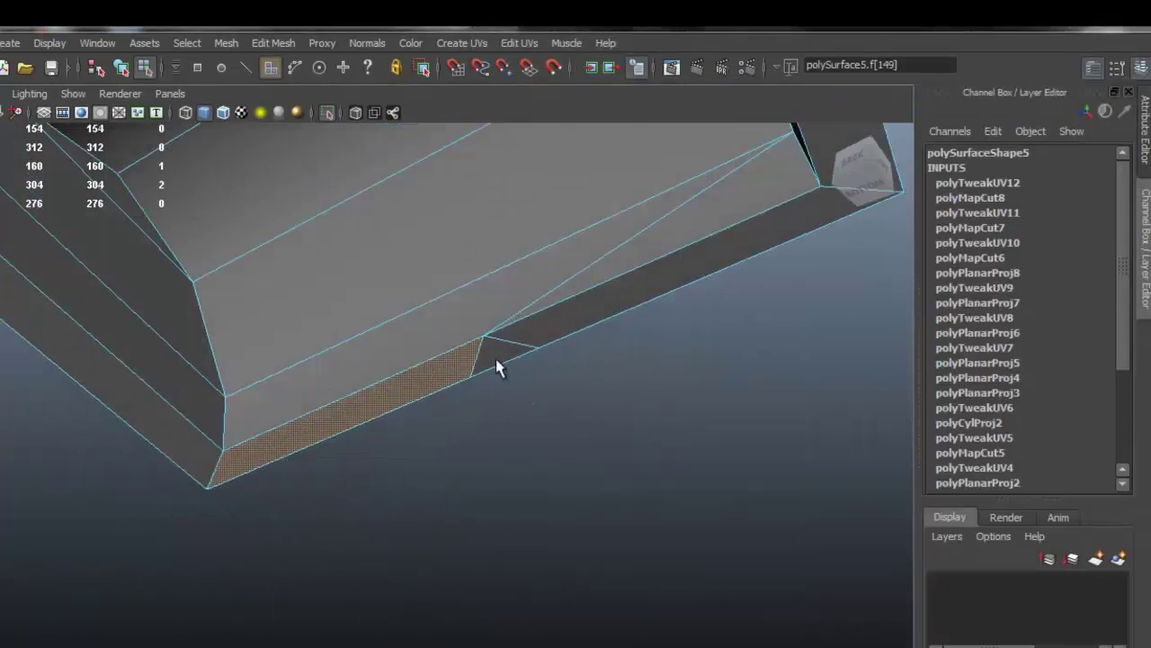
pyautogui.keyDown('shift'); pyautogui.click(529, 339); pyautogui.keyUp('shift')
pyautogui.keyDown('alt'); pyautogui.moveTo(553, 374); pyautogui.dragTo(490, 297); pyautogui.keyUp('alt')
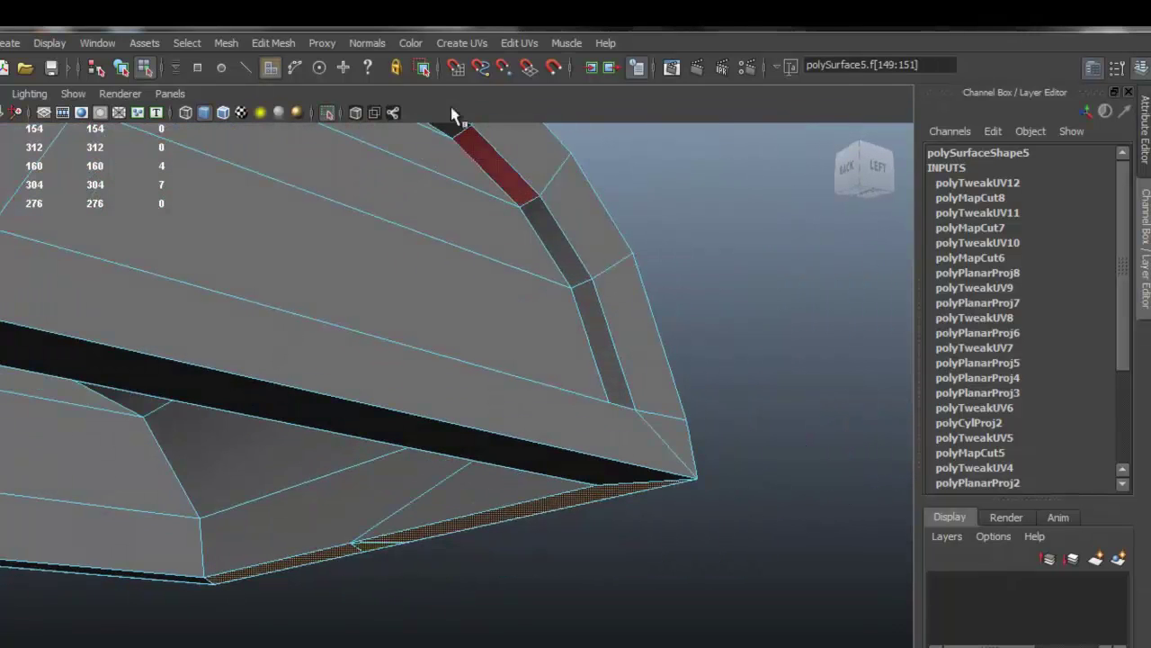
pyautogui.click(461, 42)
pyautogui.click(469, 68)
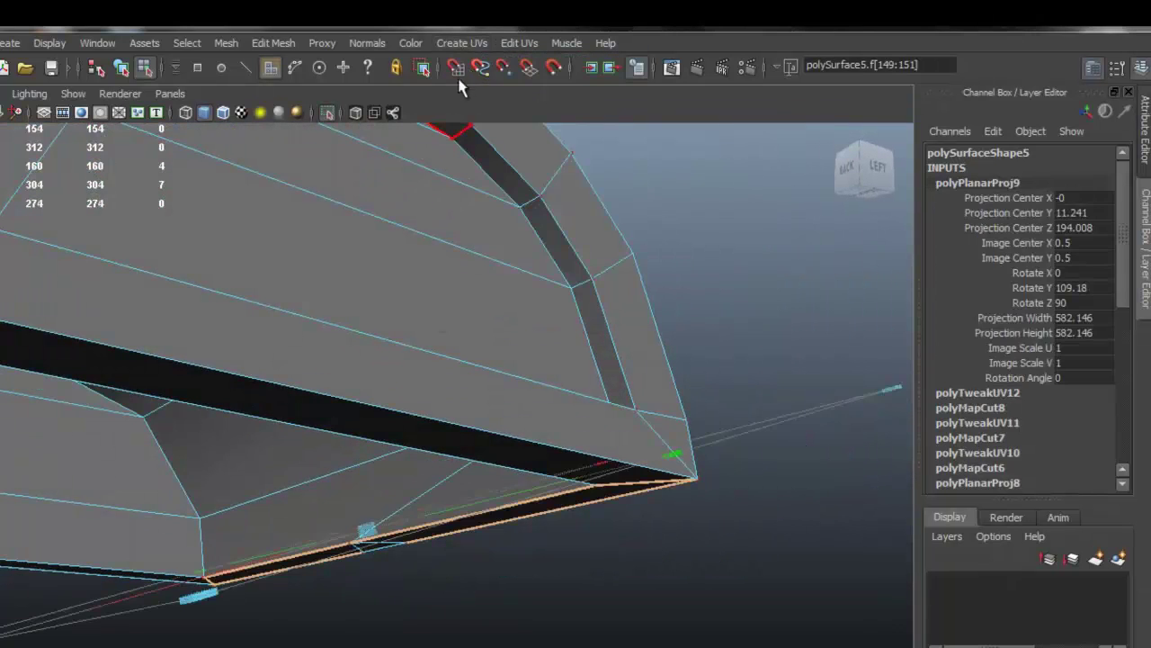
# Move the newly projected strip shell sideways in U to about 0.8 within the UV tile
pyautogui.click(184, 569)
pyautogui.scroll(3, 756, 315)
pyautogui.moveTo(821, 300); pyautogui.dragTo(915, 329)
pyautogui.keyDown('alt'); pyautogui.moveTo(1010, 207); pyautogui.dragTo(902, 265, button='middle'); pyautogui.keyUp('alt')
pyautogui.click(905, 252)
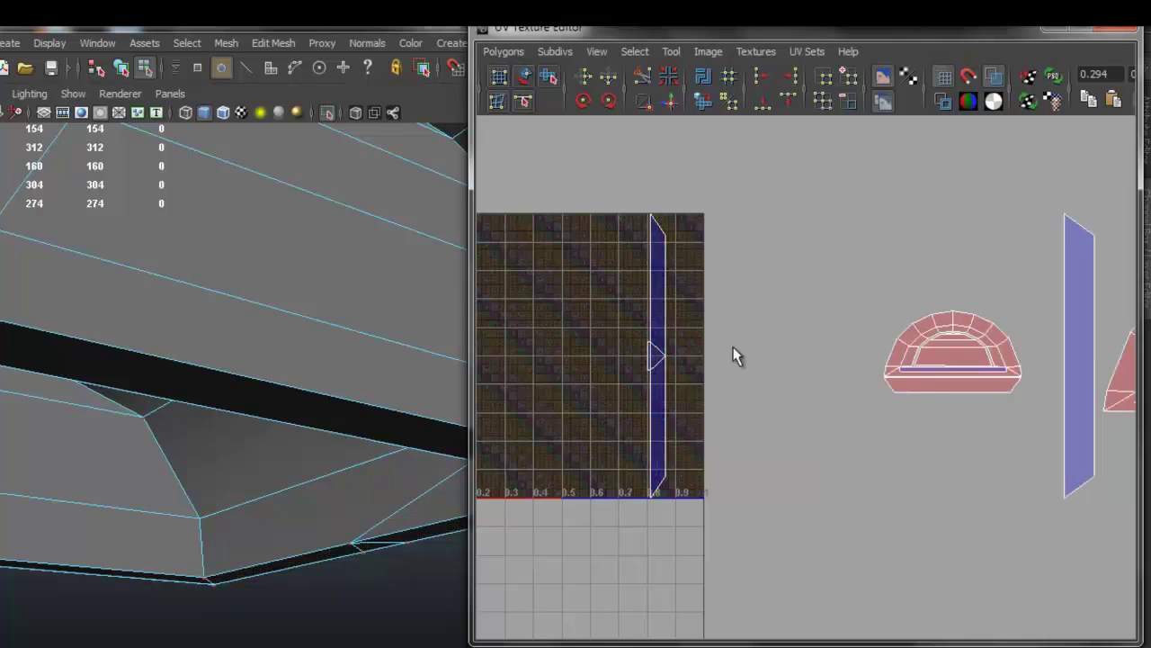
# Select all of the lid's UVs and lay them out non-overlapping into the region with World prescale and reversed shells flipped
pyautogui.scroll(-3, 733, 356)
pyautogui.scroll(1, 730, 360)
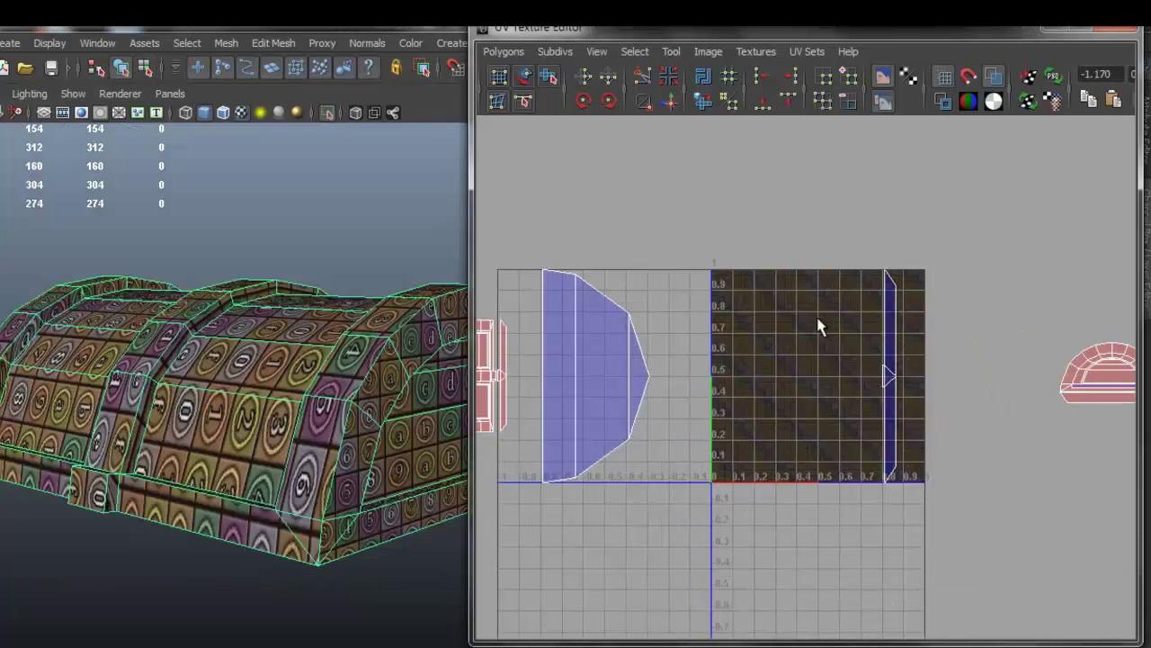
pyautogui.scroll(-5, 724, 349)
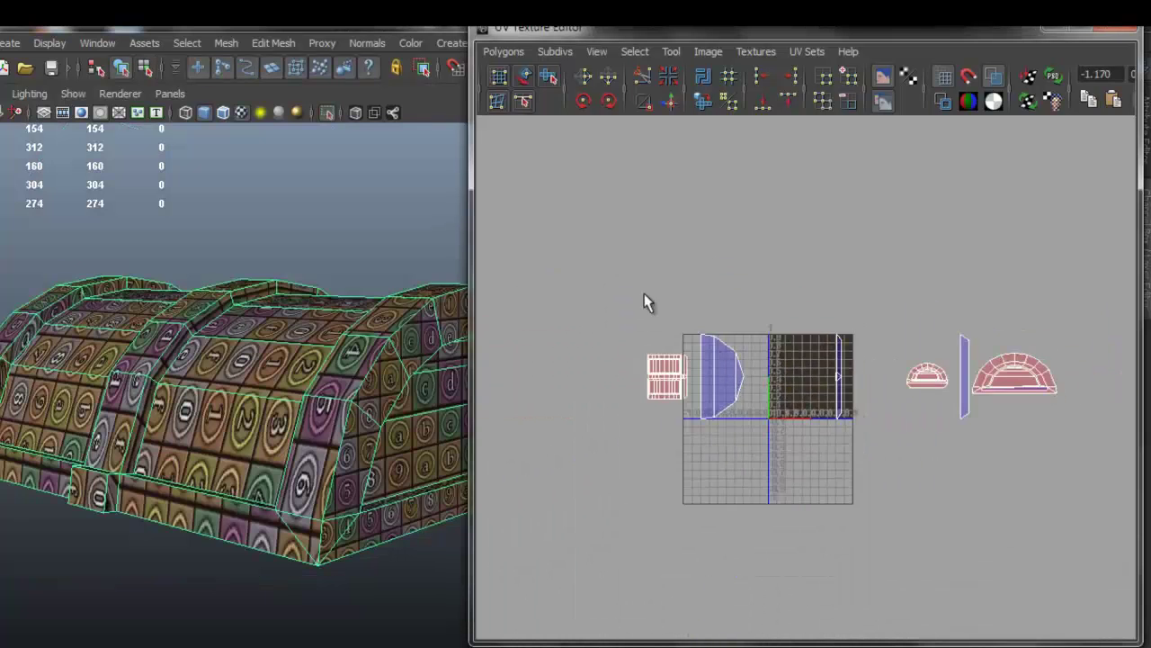
pyautogui.click(523, 76)
pyautogui.moveTo(655, 289); pyautogui.dragTo(1093, 461)
pyautogui.click(503, 52)
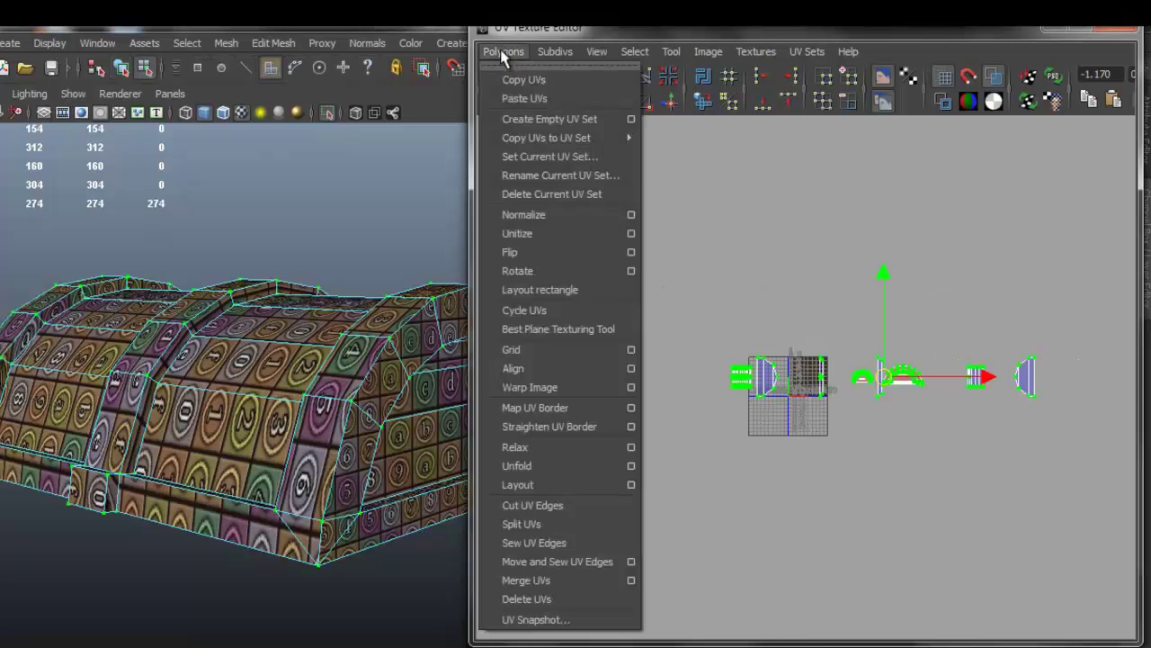
pyautogui.click(631, 485)
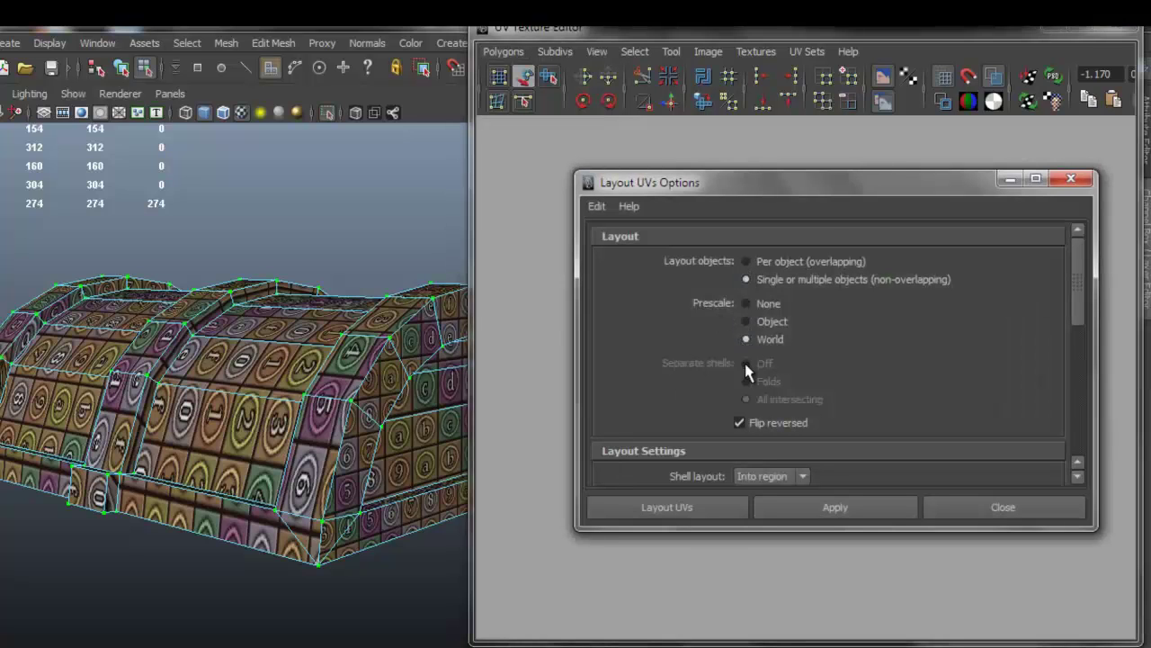
pyautogui.scroll(-3, 744, 378)
pyautogui.click(697, 508)
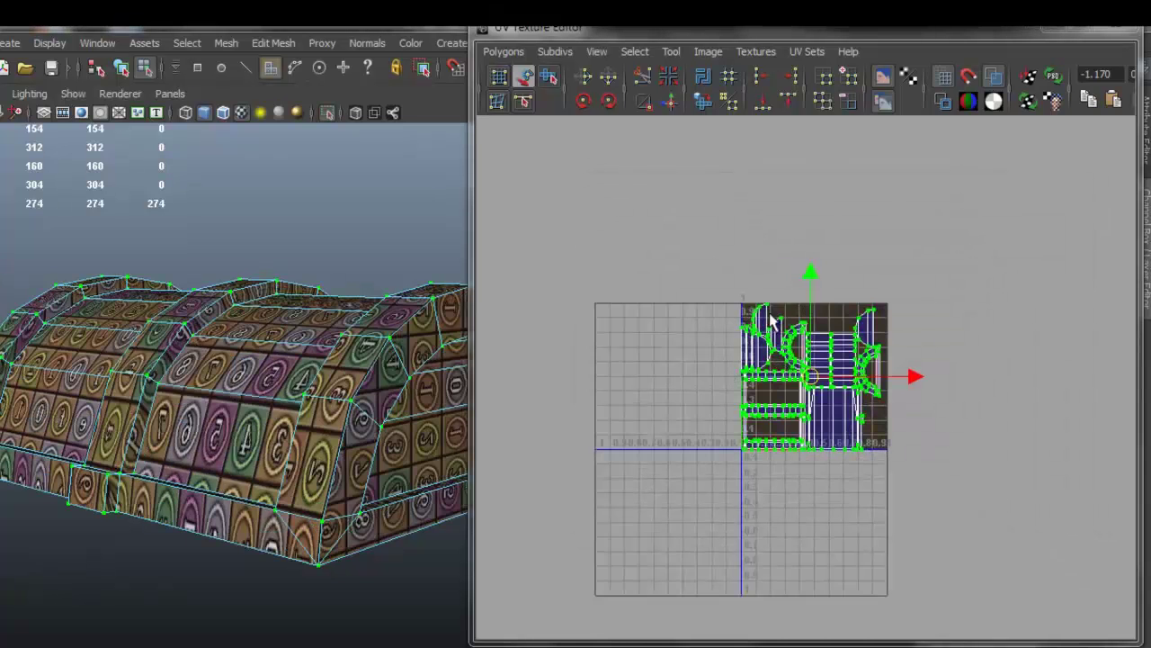
# Return to object mode, select the lid and turn off its isolation to show the whole chest
pyautogui.scroll(2, 768, 324)
pyautogui.click(1080, 32)
pyautogui.moveTo(450, 303); pyautogui.dragTo(471, 315, button='right')
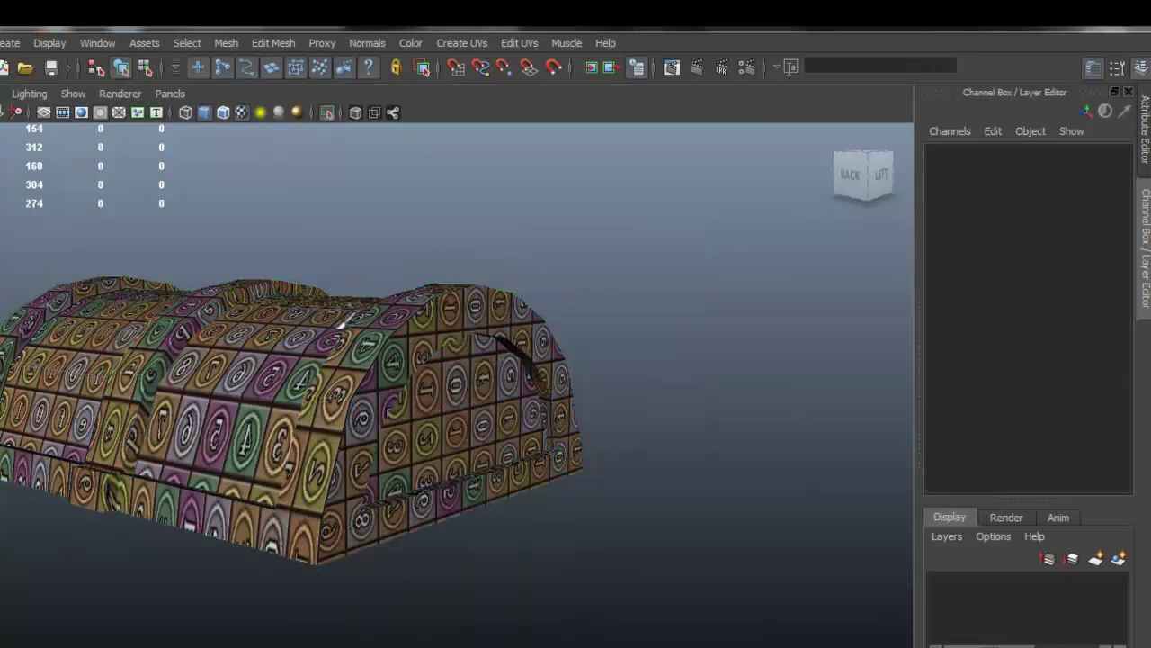
pyautogui.click(496, 303)
pyautogui.press('f')
pyautogui.click(327, 113)
pyautogui.keyDown('alt'); pyautogui.moveTo(513, 318); pyautogui.dragTo(530, 338); pyautogui.keyUp('alt')
# Delete the lid's construction history
pyautogui.click(2, 42)
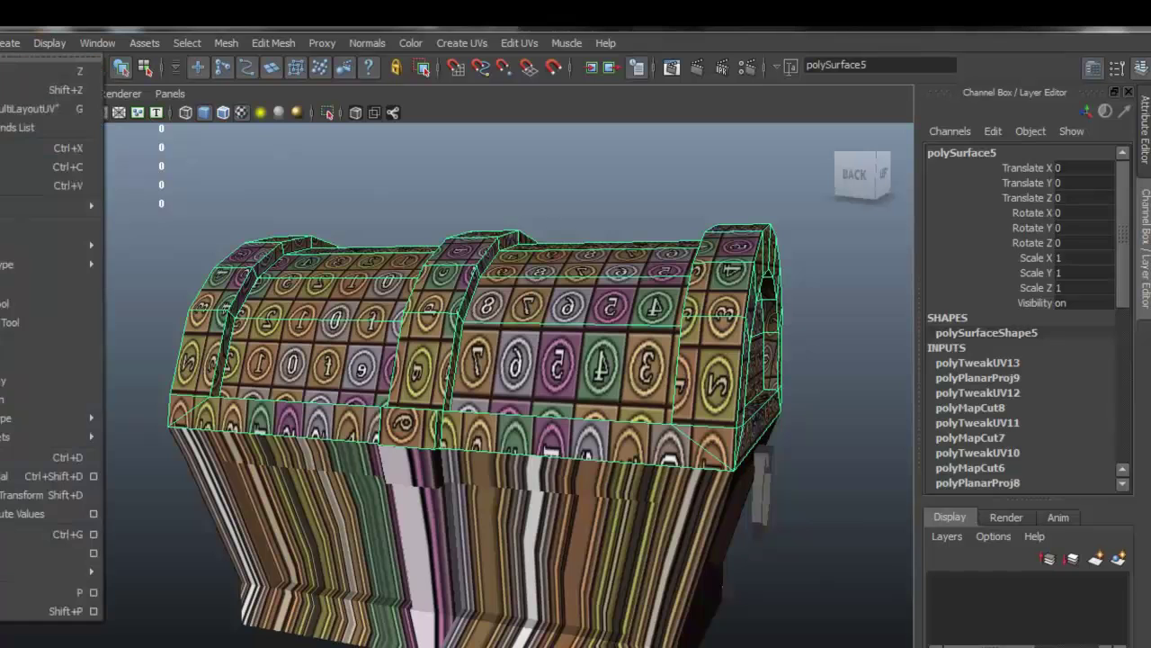
pyautogui.moveTo(54, 255)
pyautogui.click(139, 255)
# Isolate the chest's lower box in the viewport and turn off its texture display
pyautogui.keyDown('alt'); pyautogui.moveTo(522, 334); pyautogui.dragTo(447, 427); pyautogui.keyUp('alt')
pyautogui.click(379, 433)
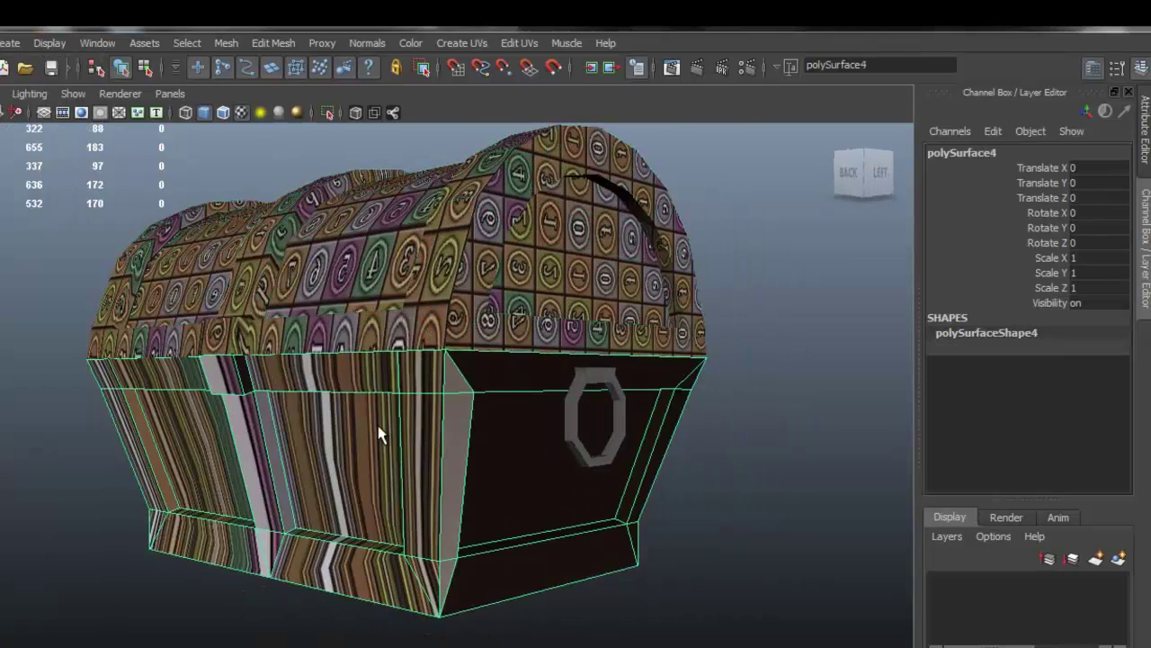
pyautogui.moveTo(562, 444)
pyautogui.keyDown('alt'); pyautogui.mouseDown()
pyautogui.moveTo(344, 441)
pyautogui.moveTo(534, 452)
pyautogui.moveTo(572, 439)
pyautogui.mouseUp(); pyautogui.keyUp('alt')
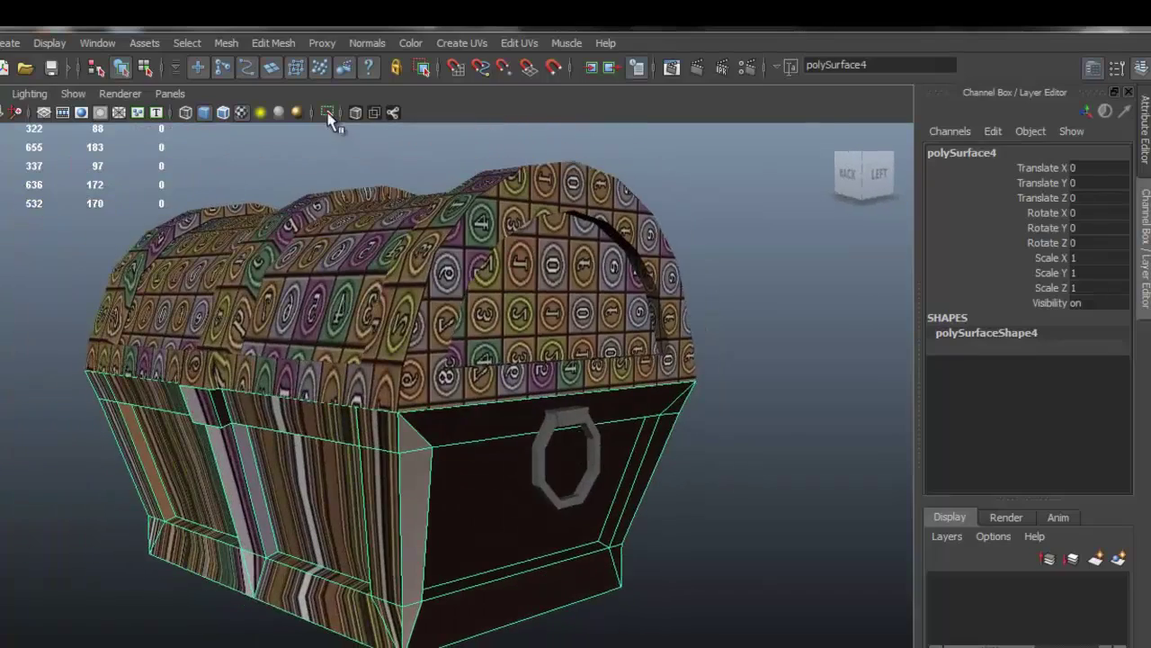
pyautogui.click(328, 113)
pyautogui.keyDown('alt'); pyautogui.moveTo(471, 381); pyautogui.dragTo(529, 328); pyautogui.keyUp('alt')
pyautogui.keyDown('alt'); pyautogui.moveTo(492, 430); pyautogui.dragTo(514, 333); pyautogui.keyUp('alt')
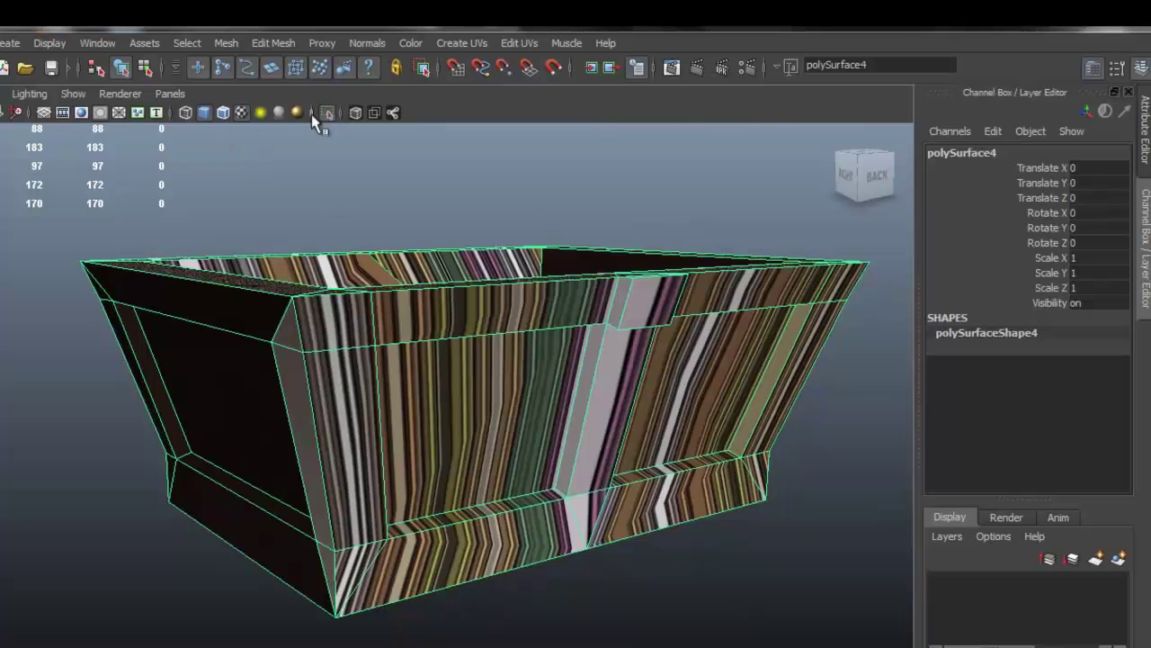
pyautogui.click(239, 114)
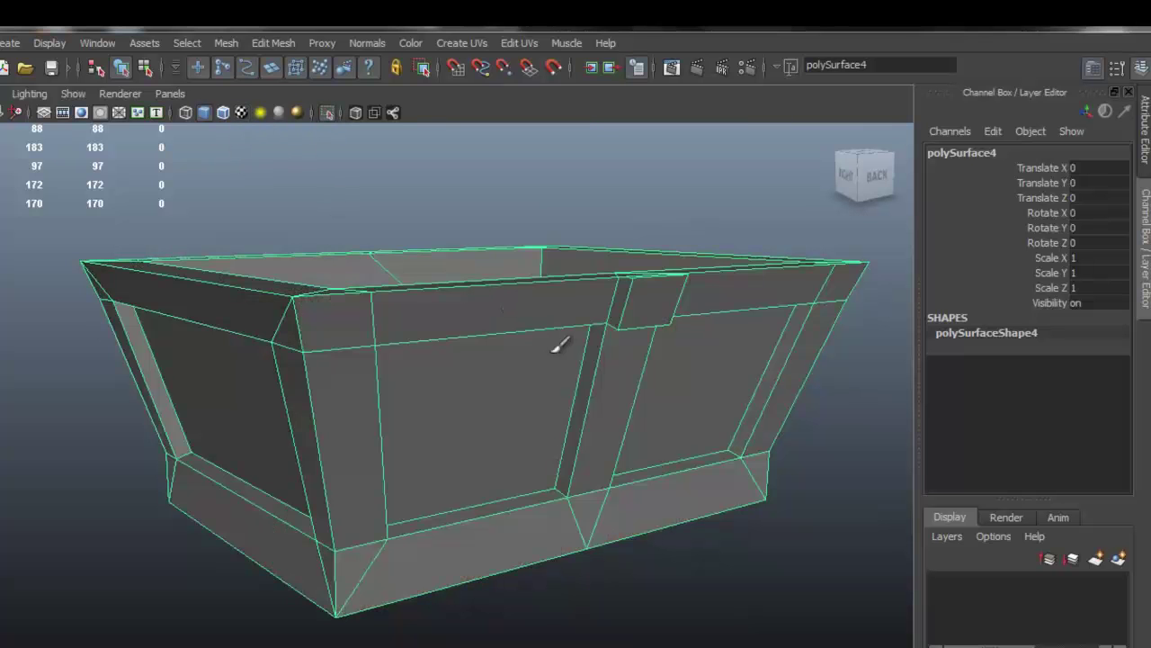
# Select all faces of the box's back side by growing the selection from its two recessed panels and adding the centre lock plate
pyautogui.keyDown('alt'); pyautogui.moveTo(556, 348); pyautogui.dragTo(421, 349); pyautogui.keyUp('alt')
pyautogui.press('F11')
pyautogui.moveTo(257, 278)
pyautogui.mouseDown()
pyautogui.moveTo(308, 509)
pyautogui.moveTo(398, 501)
pyautogui.moveTo(572, 442)
pyautogui.mouseUp()
pyautogui.moveTo(486, 382)
pyautogui.mouseDown()
pyautogui.moveTo(483, 372)
pyautogui.moveTo(504, 369)
pyautogui.mouseUp()
pyautogui.keyDown('shift'); pyautogui.moveTo(689, 354); pyautogui.dragTo(665, 367); pyautogui.keyUp('shift')
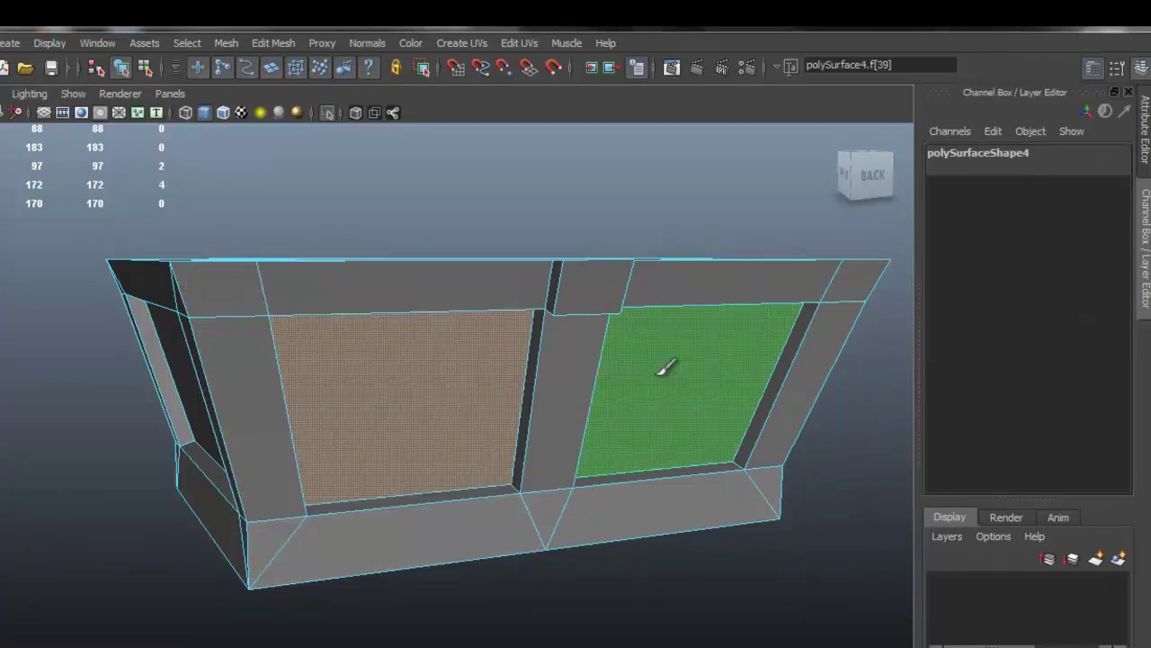
pyautogui.hotkey('shift', '.')
pyautogui.hotkey('shift', '.')
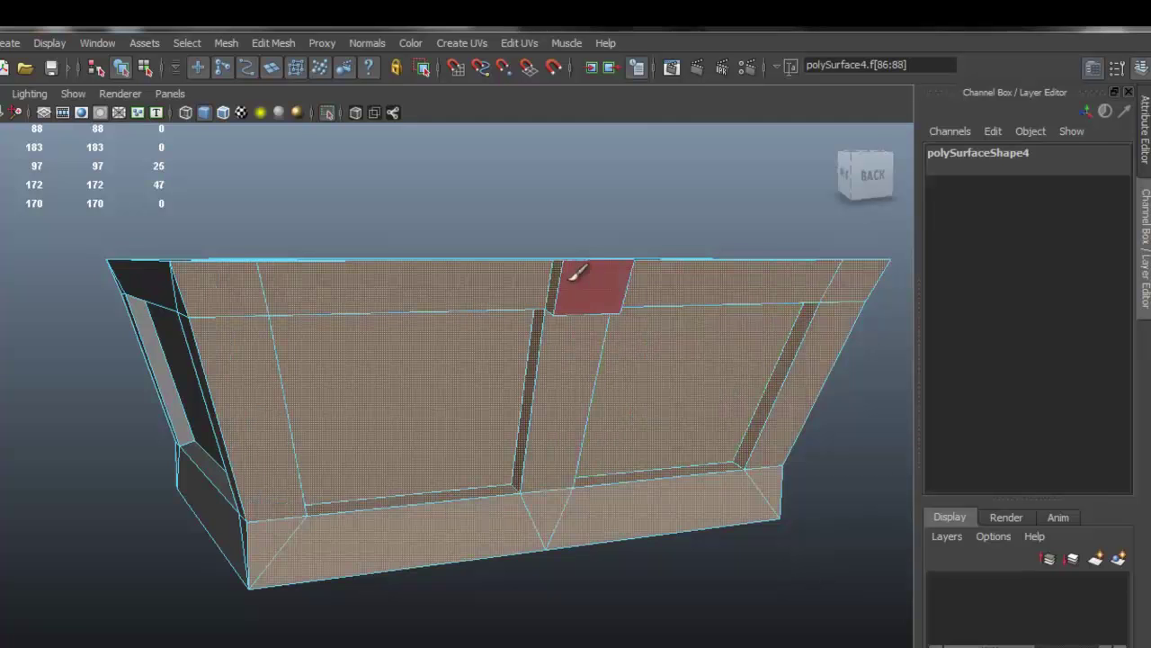
pyautogui.keyDown('shift'); pyautogui.click(593, 271); pyautogui.keyUp('shift')
# Planar-map the selected back faces and move their UV shell out to the empty space beside the UV tile
pyautogui.keyDown('alt'); pyautogui.moveTo(591, 321); pyautogui.dragTo(509, 324); pyautogui.keyUp('alt')
pyautogui.click(463, 44)
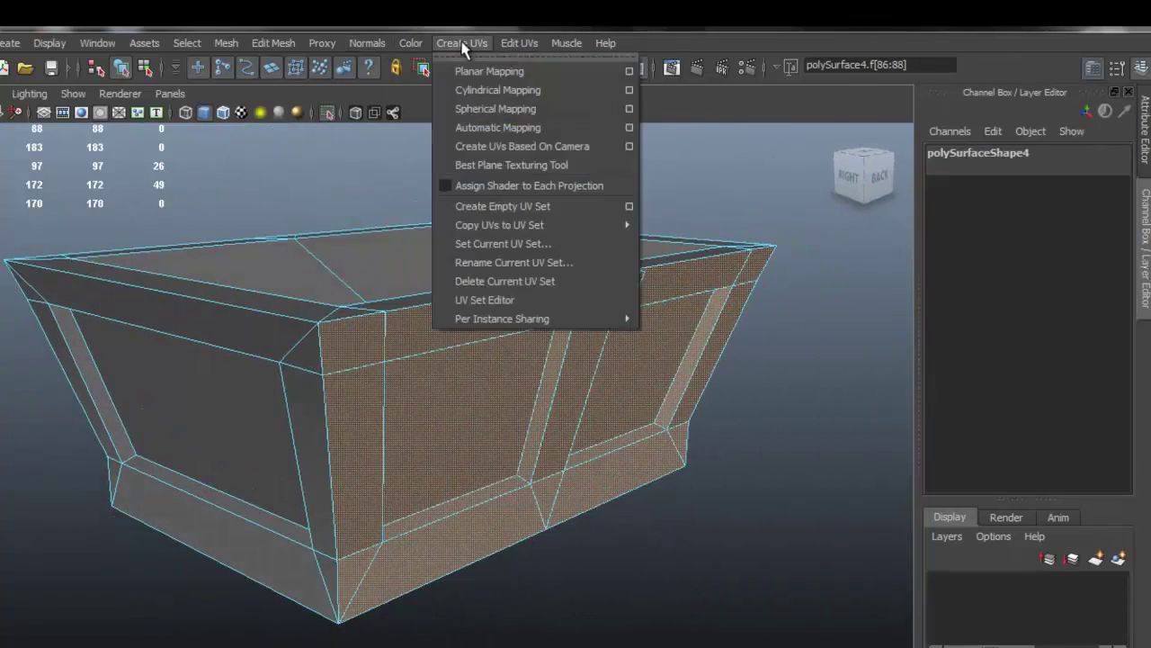
pyautogui.click(490, 71)
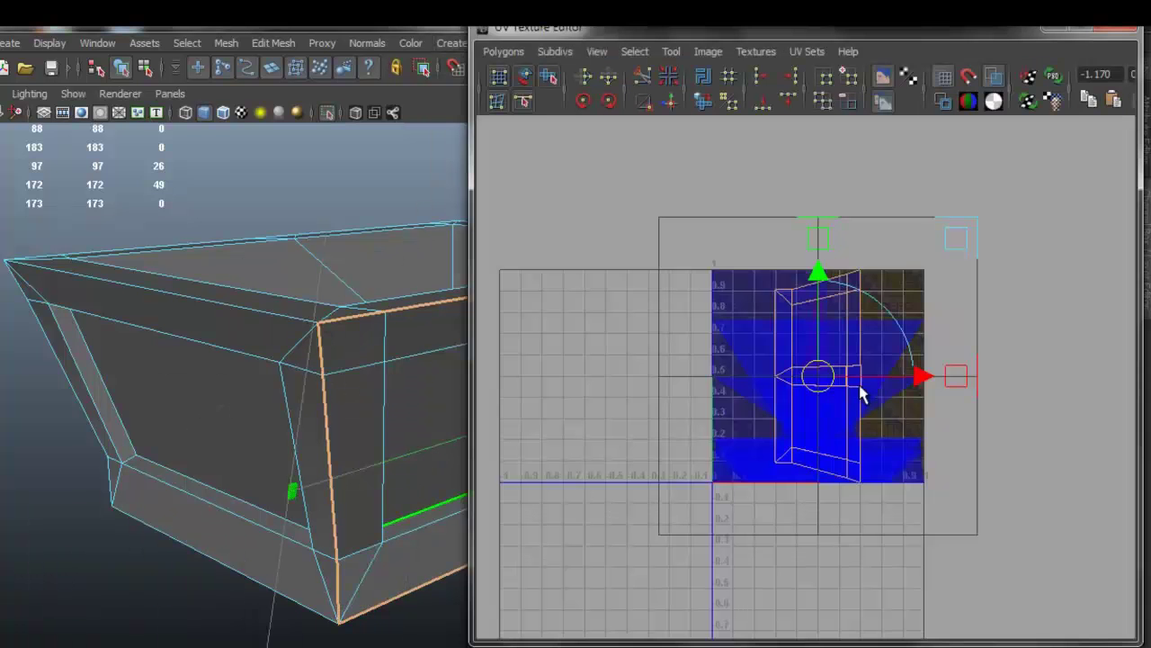
pyautogui.moveTo(921, 379); pyautogui.dragTo(1122, 397)
pyautogui.keyDown('alt'); pyautogui.moveTo(1057, 391); pyautogui.dragTo(797, 390, button='middle'); pyautogui.keyUp('alt')
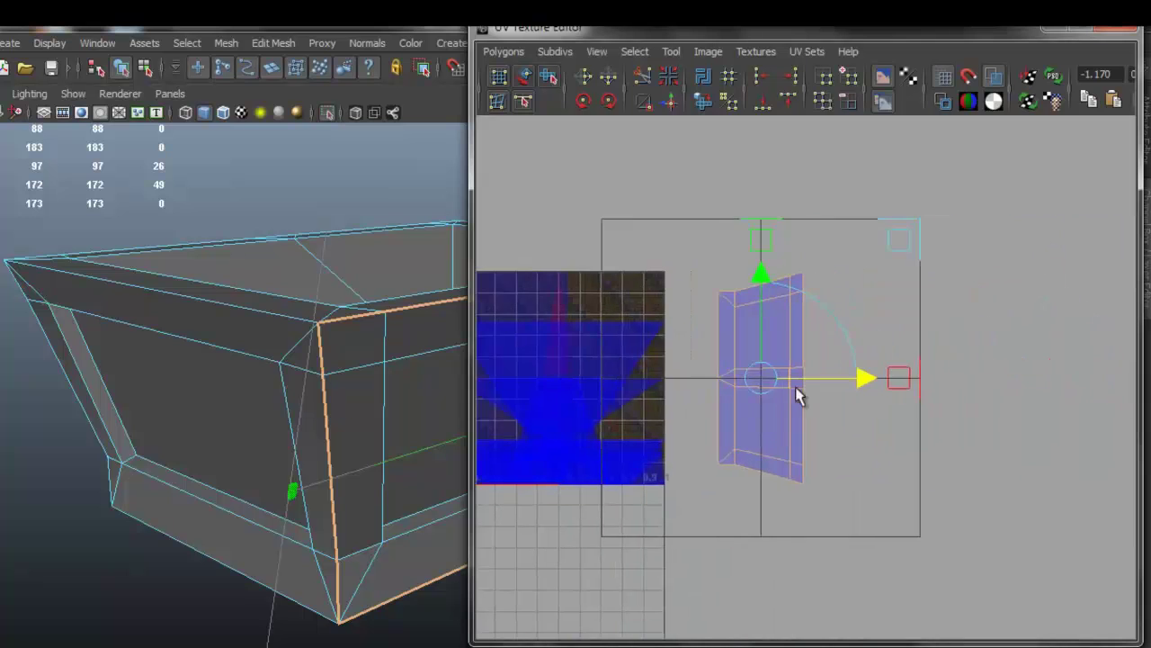
pyautogui.keyDown('alt'); pyautogui.moveTo(797, 390); pyautogui.dragTo(903, 395, button='right'); pyautogui.keyUp('alt')
pyautogui.moveTo(915, 387); pyautogui.dragTo(1051, 389)
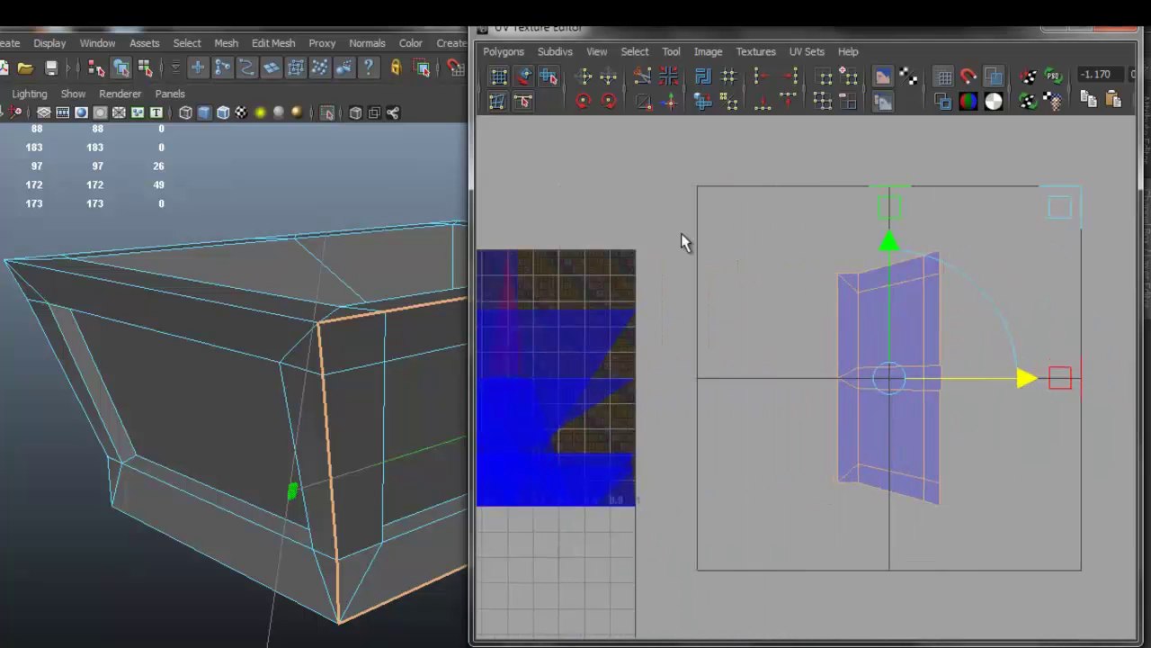
# Select all faces of the box's left end, growing the selection outward from its recessed panel
pyautogui.click(1043, 30)
pyautogui.keyDown('alt'); pyautogui.moveTo(576, 378); pyautogui.dragTo(303, 360); pyautogui.keyUp('alt')
pyautogui.press('F11')
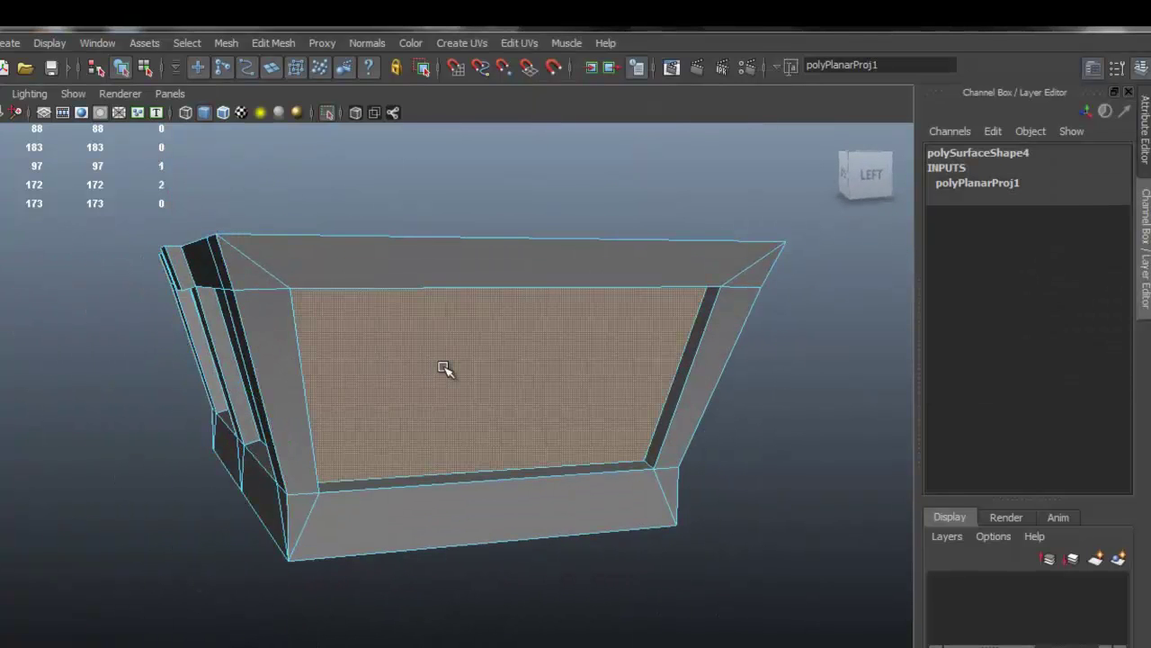
pyautogui.click(444, 368)
pyautogui.keyDown('alt'); pyautogui.moveTo(444, 369); pyautogui.dragTo(423, 132); pyautogui.keyUp('alt')
# Planar-map the selected left-end faces and move their UV shell beyond the back side's shell
pyautogui.click(461, 44)
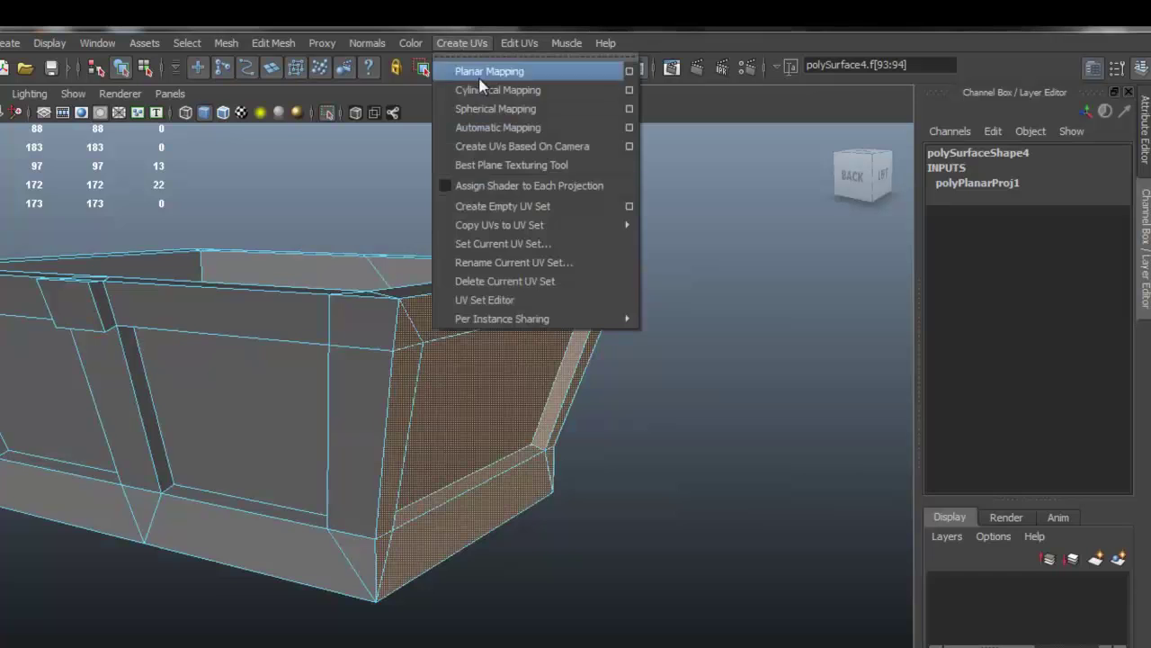
pyautogui.click(477, 72)
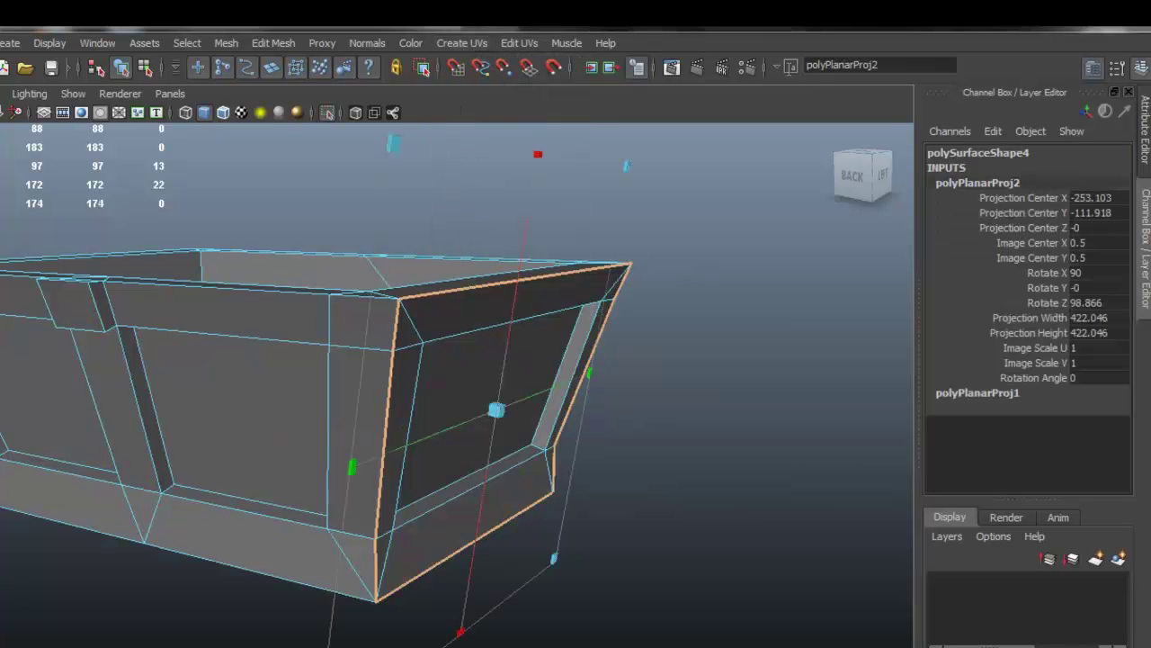
pyautogui.hotkey('ctrl', 'u')
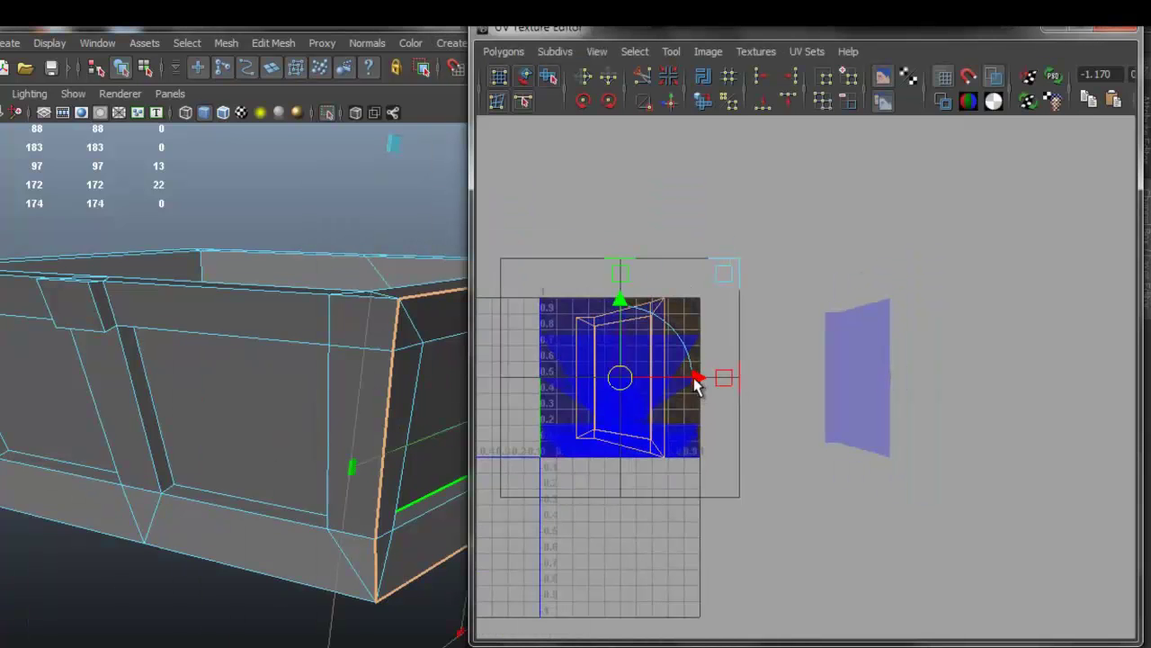
pyautogui.moveTo(697, 382); pyautogui.dragTo(1080, 410)
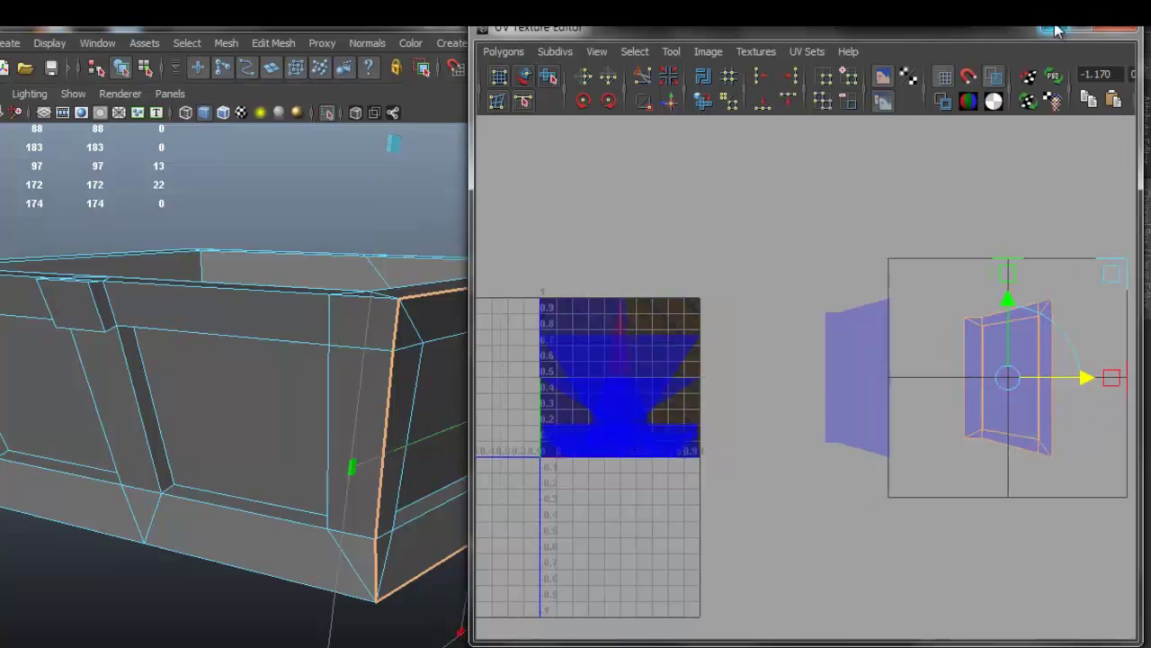
# Select all faces of the box's front side by growing the selection from its two recessed panels
pyautogui.click(1057, 31)
pyautogui.keyDown('alt'); pyautogui.moveTo(683, 416); pyautogui.dragTo(481, 378); pyautogui.keyUp('alt')
pyautogui.click(735, 368)
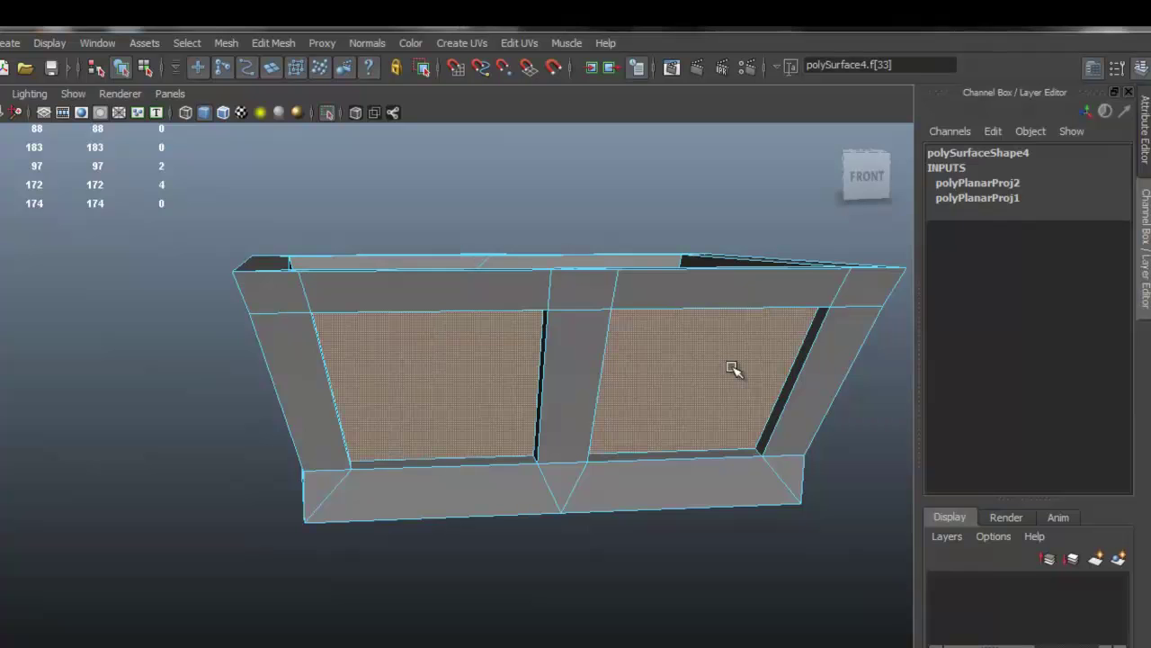
pyautogui.hotkey('ctrl', '>')
pyautogui.keyDown('alt'); pyautogui.moveTo(725, 368); pyautogui.dragTo(270, 480); pyautogui.keyUp('alt')
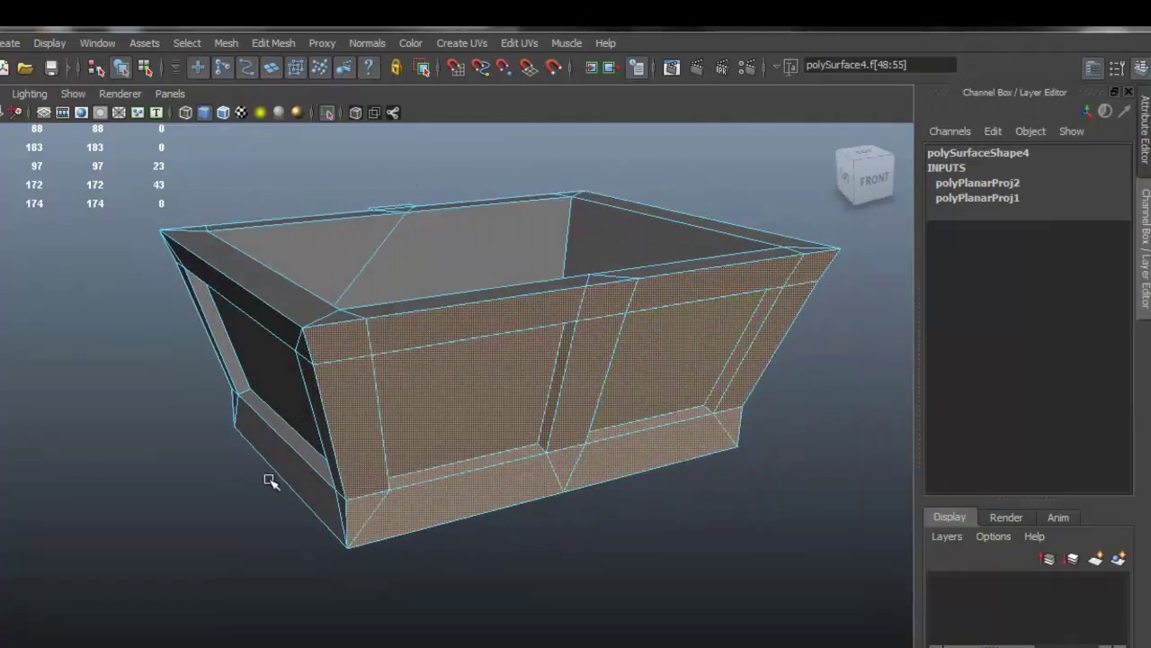
# Planar-map the selected front faces and move their UV shell past the two shells already set aside
pyautogui.click(475, 46)
pyautogui.click(509, 71)
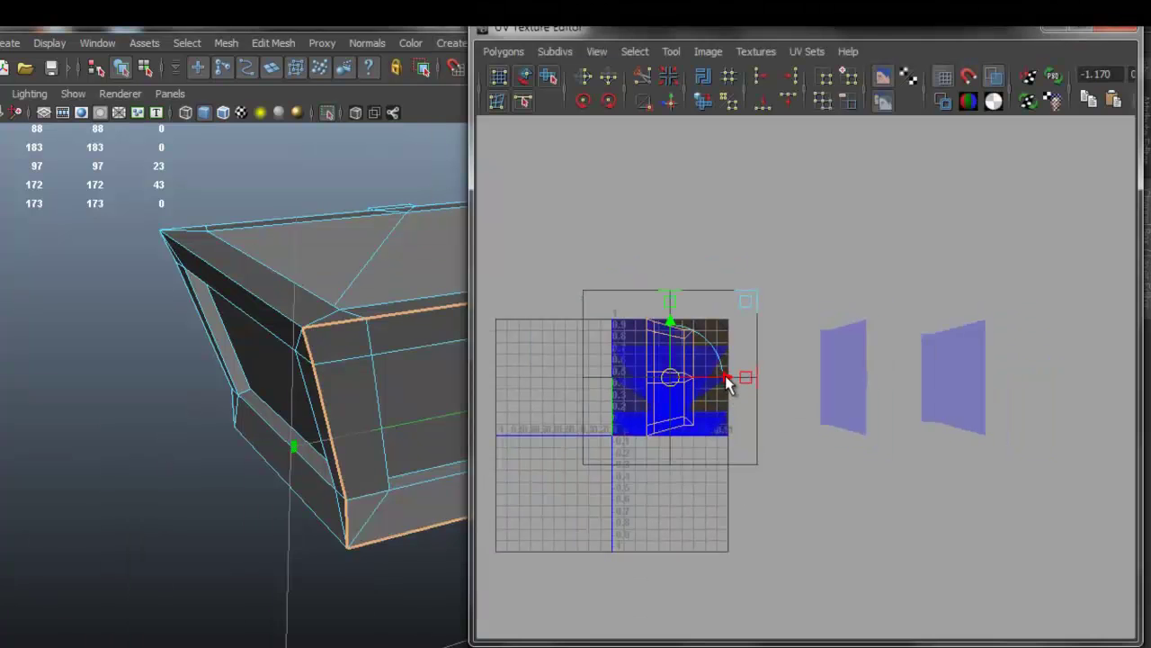
pyautogui.moveTo(729, 384); pyautogui.dragTo(1114, 396)
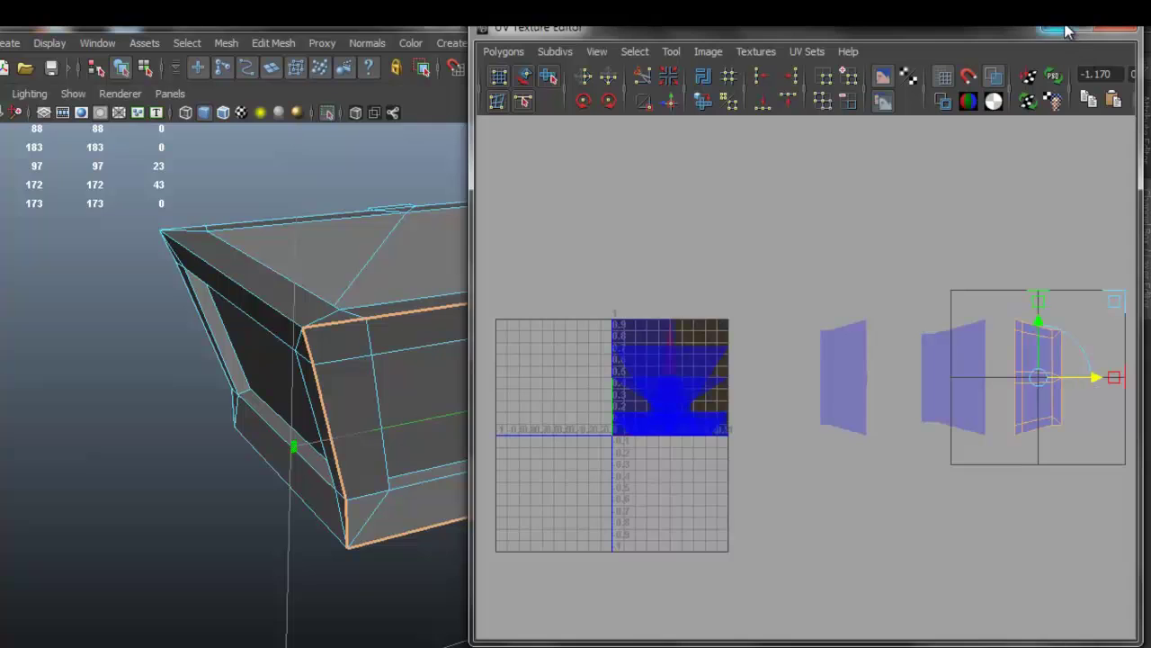
# Select all faces of the box's right end by growing the selection outward from its recessed panel
pyautogui.click(1064, 29)
pyautogui.keyDown('alt'); pyautogui.moveTo(720, 376); pyautogui.dragTo(531, 349); pyautogui.keyUp('alt')
pyautogui.click(544, 350)
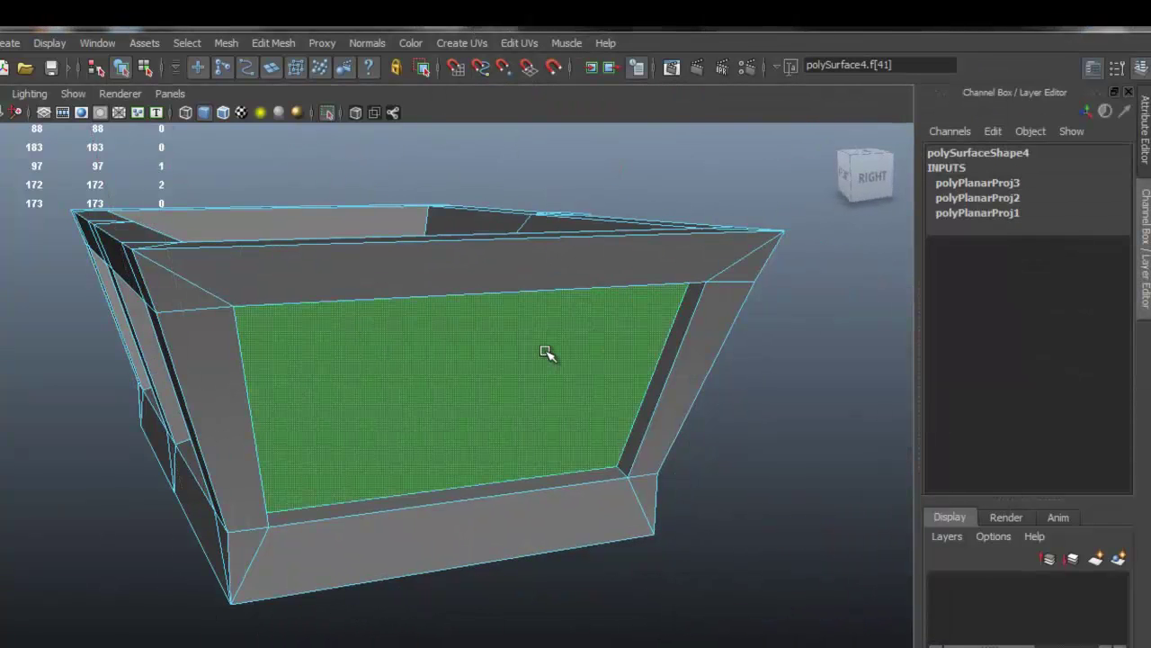
pyautogui.hotkey('shift', '.')
pyautogui.hotkey('shift', '.')
# Planar-map the selected right-end faces and move their UV shell out to the negative-U side of the texture area
pyautogui.click(462, 43)
pyautogui.click(481, 70)
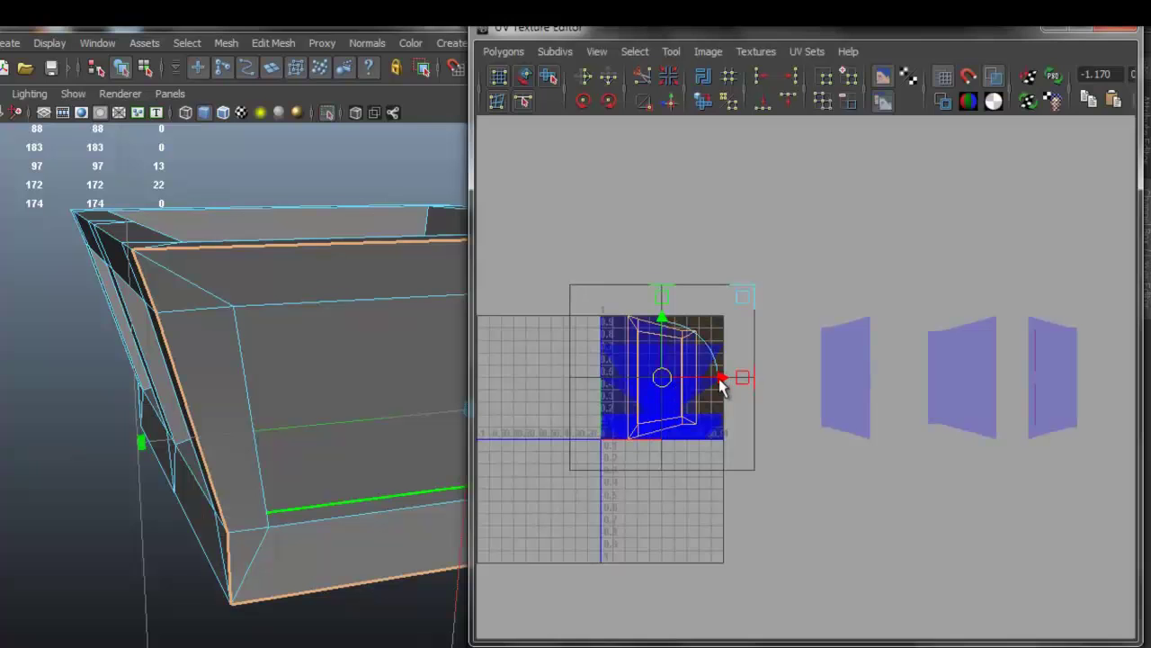
pyautogui.moveTo(720, 384); pyautogui.dragTo(553, 384)
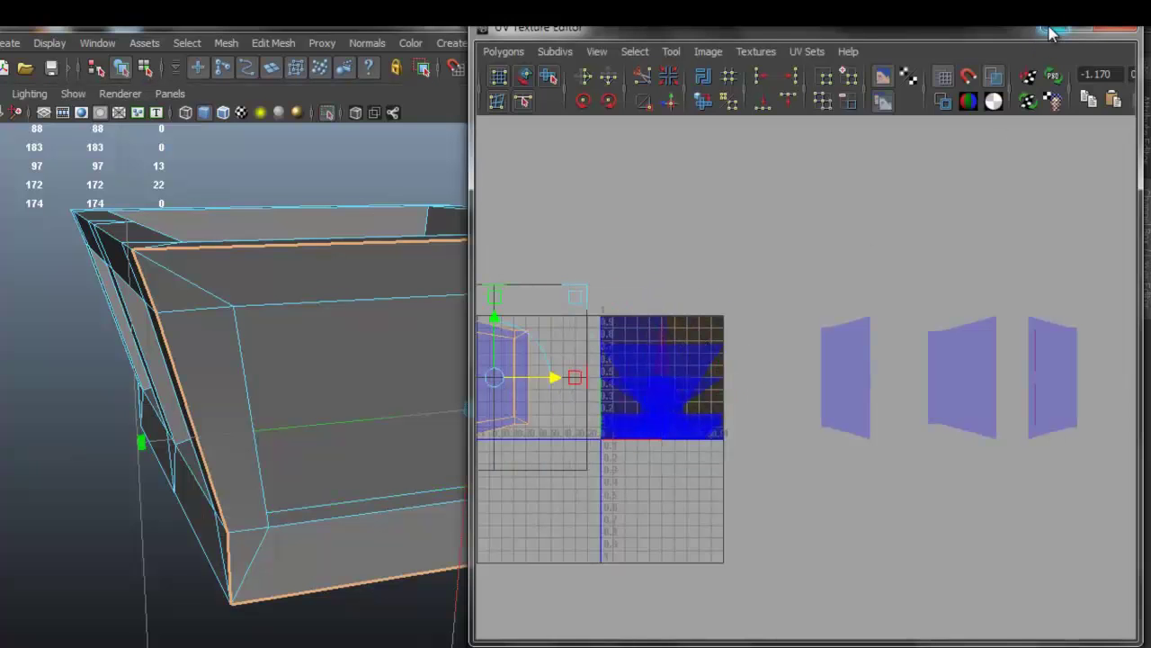
pyautogui.click(1052, 30)
# Select the two faces of the box's underside and planar-map them
pyautogui.keyDown('alt'); pyautogui.moveTo(358, 379); pyautogui.dragTo(453, 306); pyautogui.keyUp('alt')
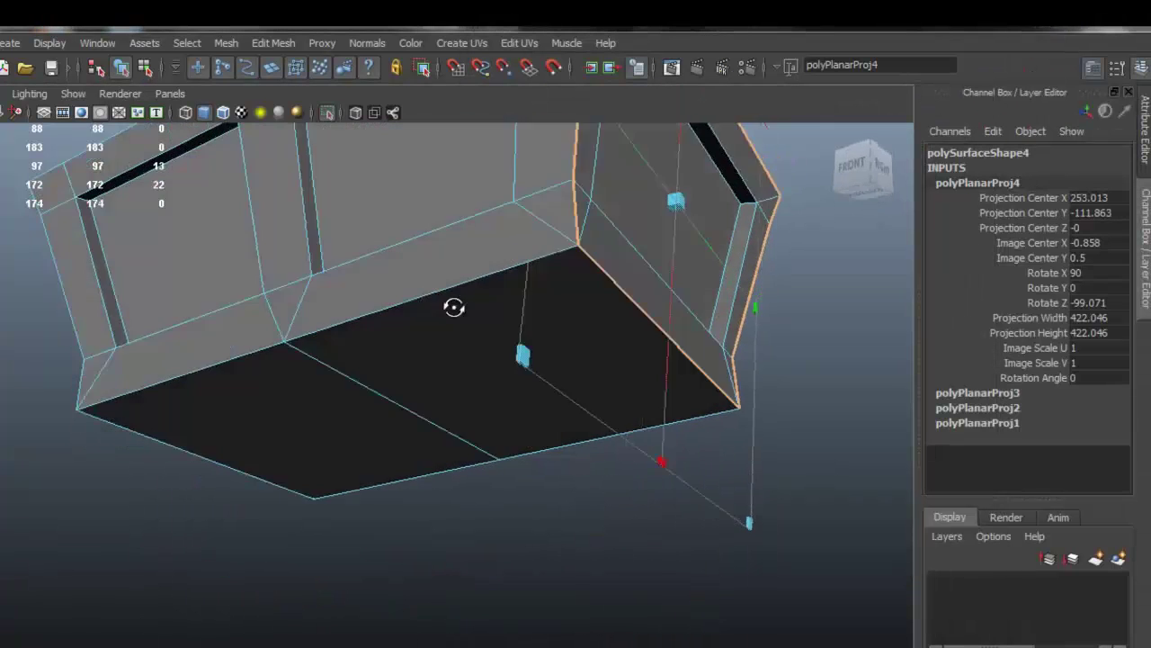
pyautogui.scroll(3, 452, 305)
pyautogui.click(450, 297)
pyautogui.keyDown('shift'); pyautogui.click(350, 321); pyautogui.keyUp('shift')
pyautogui.keyDown('alt'); pyautogui.moveTo(591, 330); pyautogui.dragTo(702, 315); pyautogui.keyUp('alt')
pyautogui.click(461, 45)
pyautogui.click(464, 72)
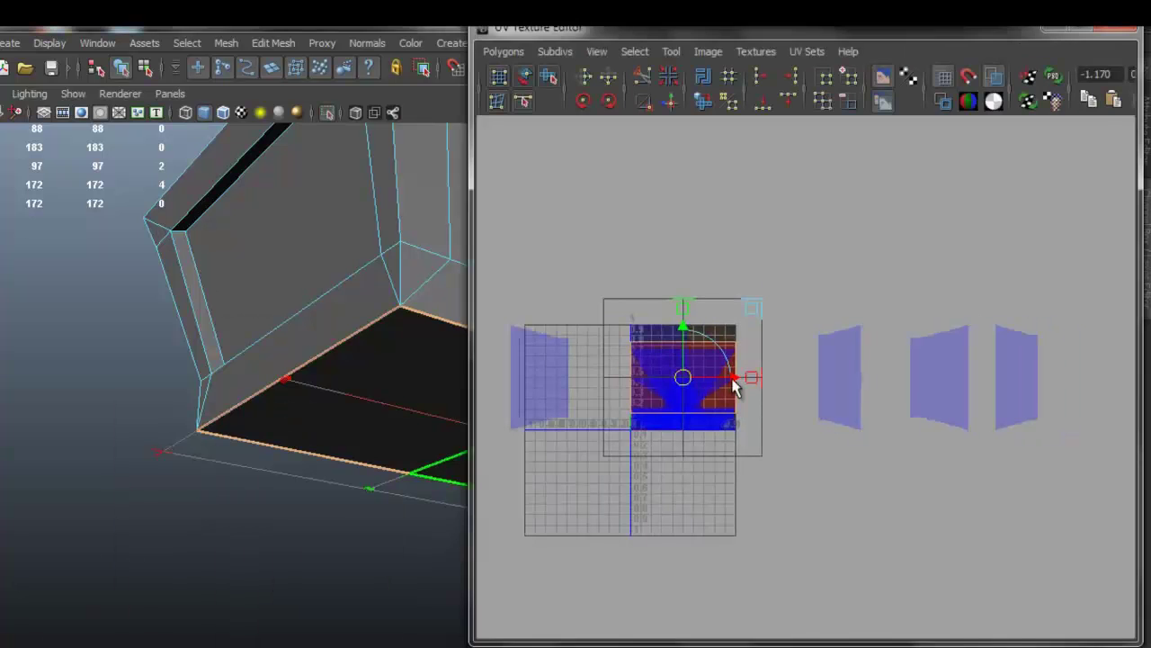
# Move the underside's UV shell toward negative U and up above the texture area
pyautogui.moveTo(733, 378); pyautogui.dragTo(685, 378)
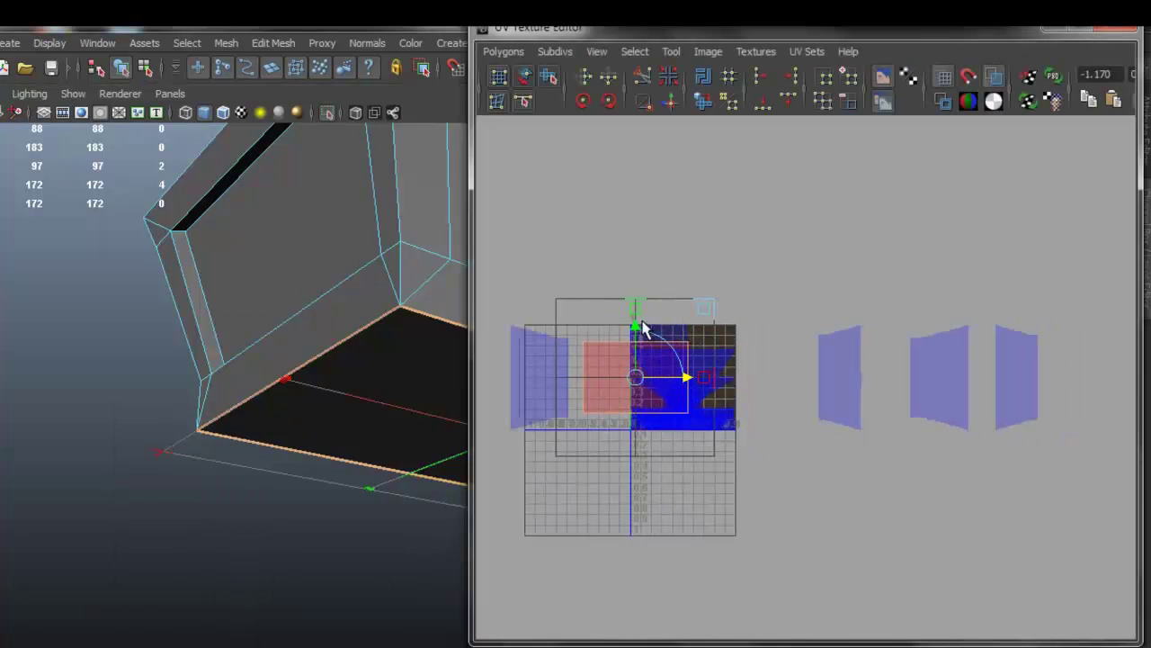
pyautogui.moveTo(641, 320); pyautogui.dragTo(631, 221)
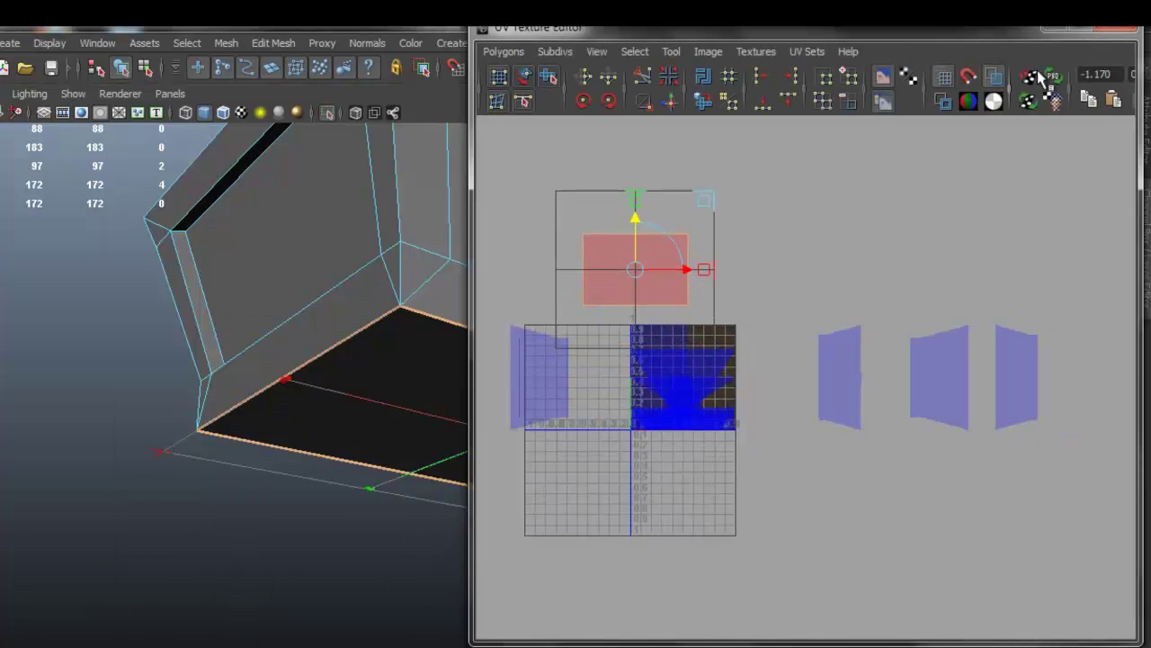
pyautogui.click(1055, 29)
# Planar-map the box's inside floor face and move its UV shell beyond the front, left and back side shells
pyautogui.keyDown('alt'); pyautogui.moveTo(687, 288); pyautogui.dragTo(573, 334); pyautogui.keyUp('alt')
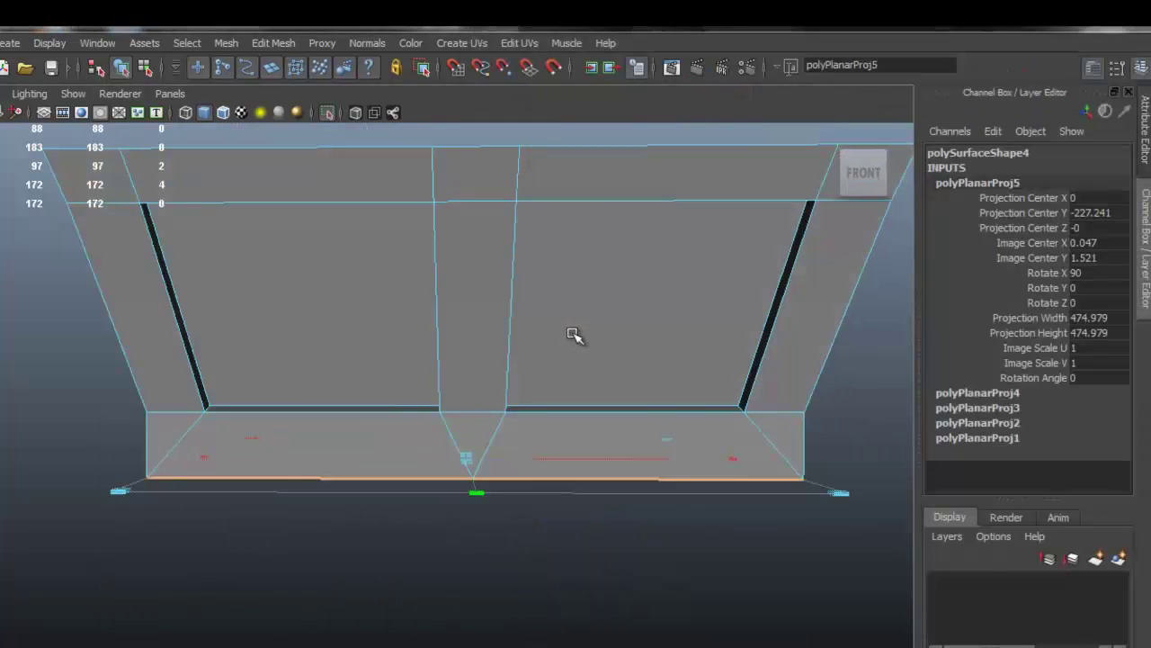
pyautogui.keyDown('alt'); pyautogui.moveTo(527, 285); pyautogui.dragTo(327, 388); pyautogui.keyUp('alt')
pyautogui.click(321, 372)
pyautogui.keyDown('alt'); pyautogui.moveTo(539, 352); pyautogui.dragTo(370, 349); pyautogui.keyUp('alt')
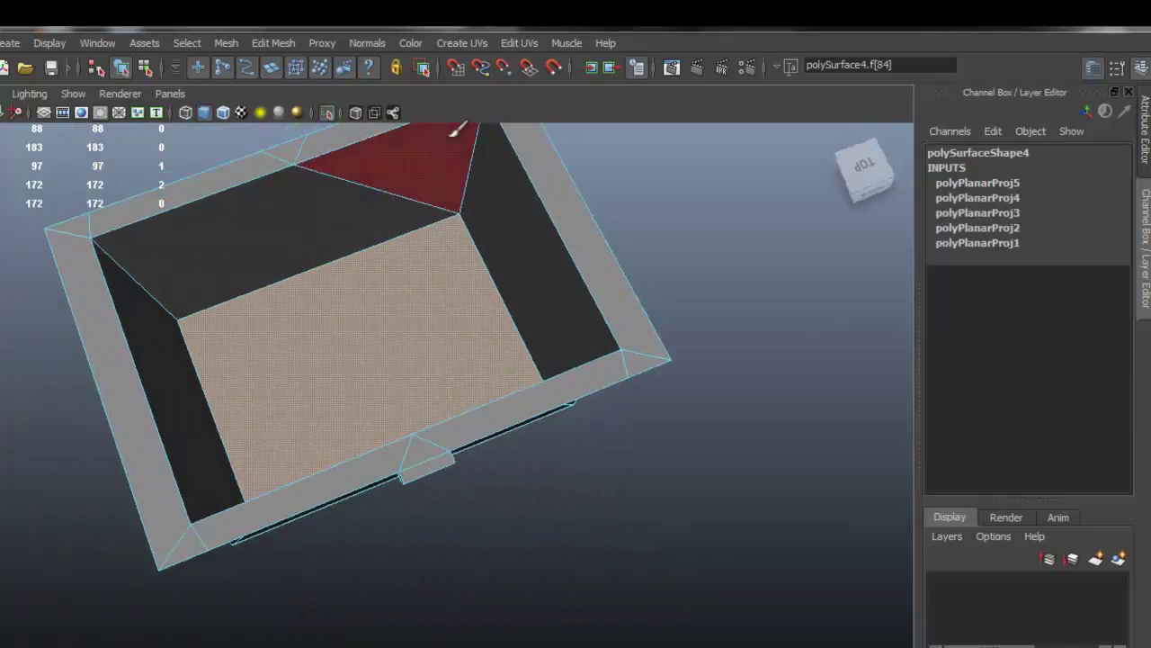
pyautogui.click(459, 44)
pyautogui.click(487, 71)
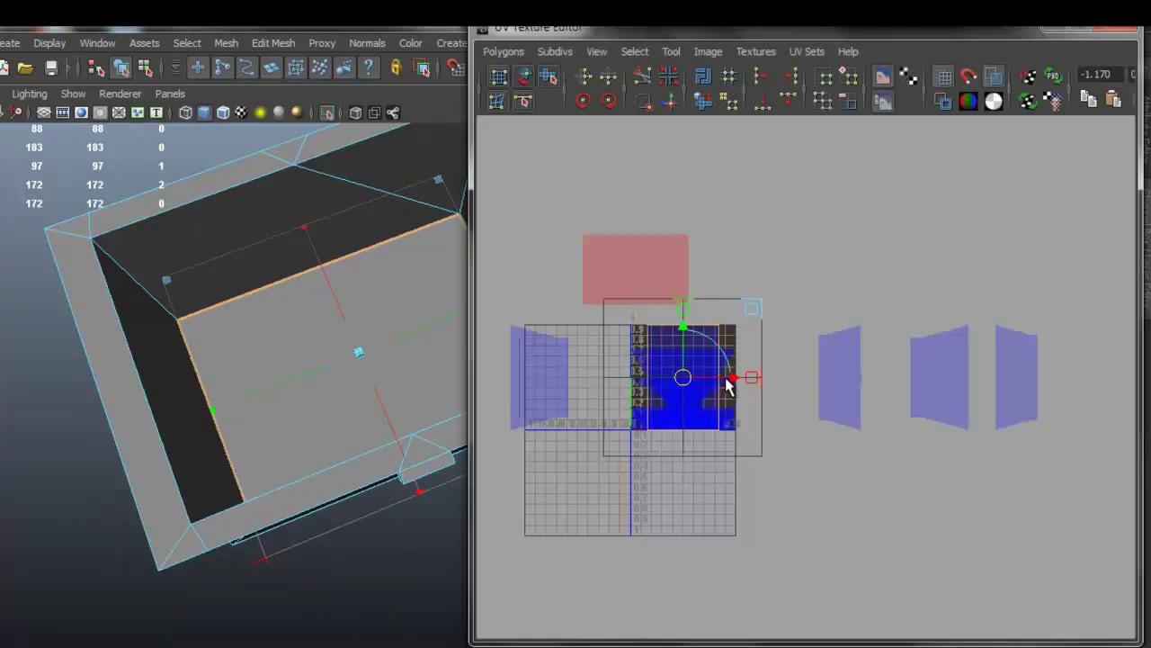
pyautogui.moveTo(729, 385); pyautogui.dragTo(1150, 407)
pyautogui.click(1066, 29)
# Planar-map the two faces of the inner front wall and move their UV shell past the right end's shell on the negative-U side
pyautogui.keyDown('alt'); pyautogui.moveTo(496, 232); pyautogui.dragTo(447, 251); pyautogui.keyUp('alt')
pyautogui.press('q')
pyautogui.click(507, 239)
pyautogui.keyDown('shift'); pyautogui.click(378, 355); pyautogui.keyUp('shift')
pyautogui.click(478, 45)
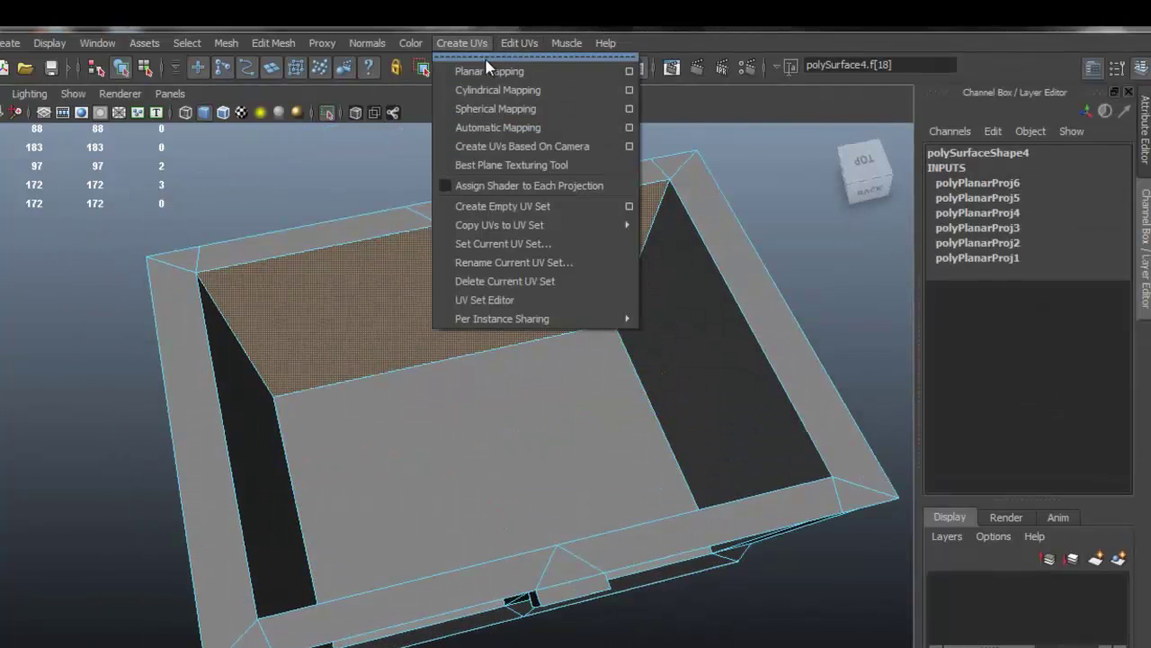
pyautogui.click(487, 71)
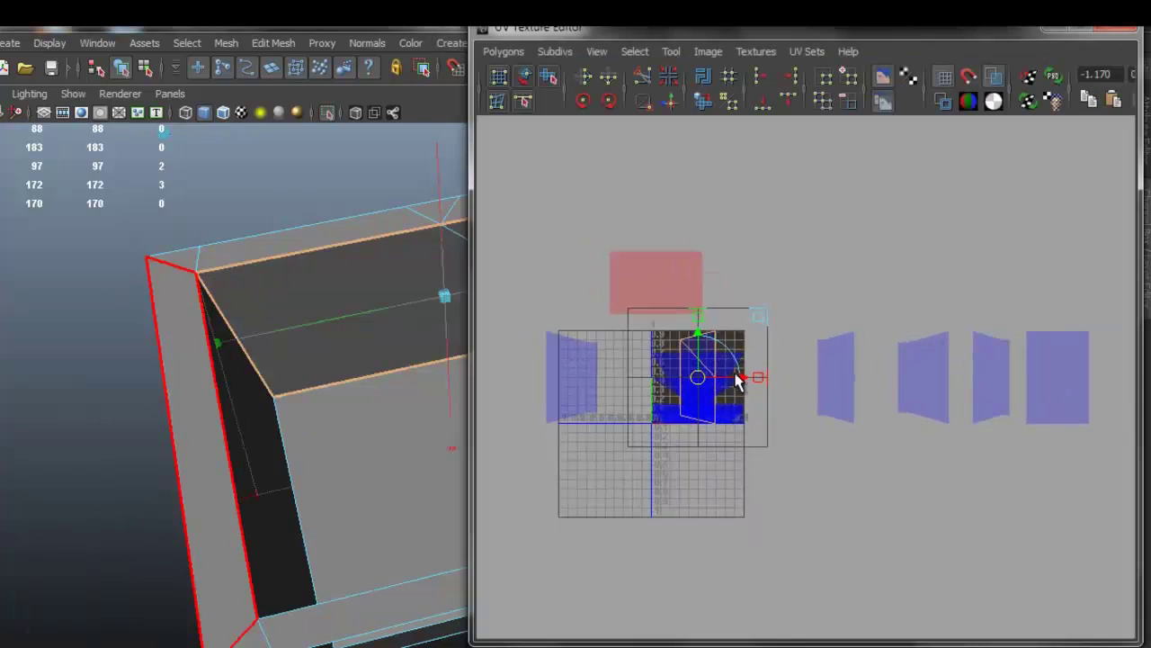
pyautogui.moveTo(737, 379); pyautogui.dragTo(351, 229)
pyautogui.click(1054, 28)
# Planar-map the inner wall face at the box's right end and bring its UVs up for editing
pyautogui.click(351, 230)
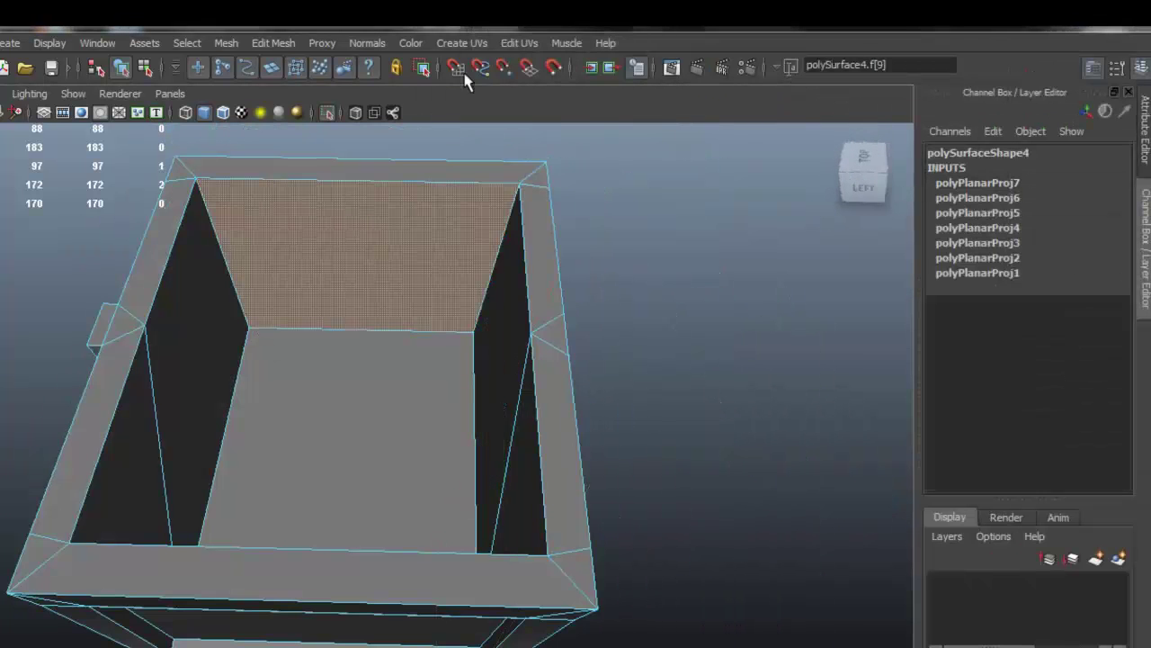
pyautogui.click(471, 41)
pyautogui.click(473, 66)
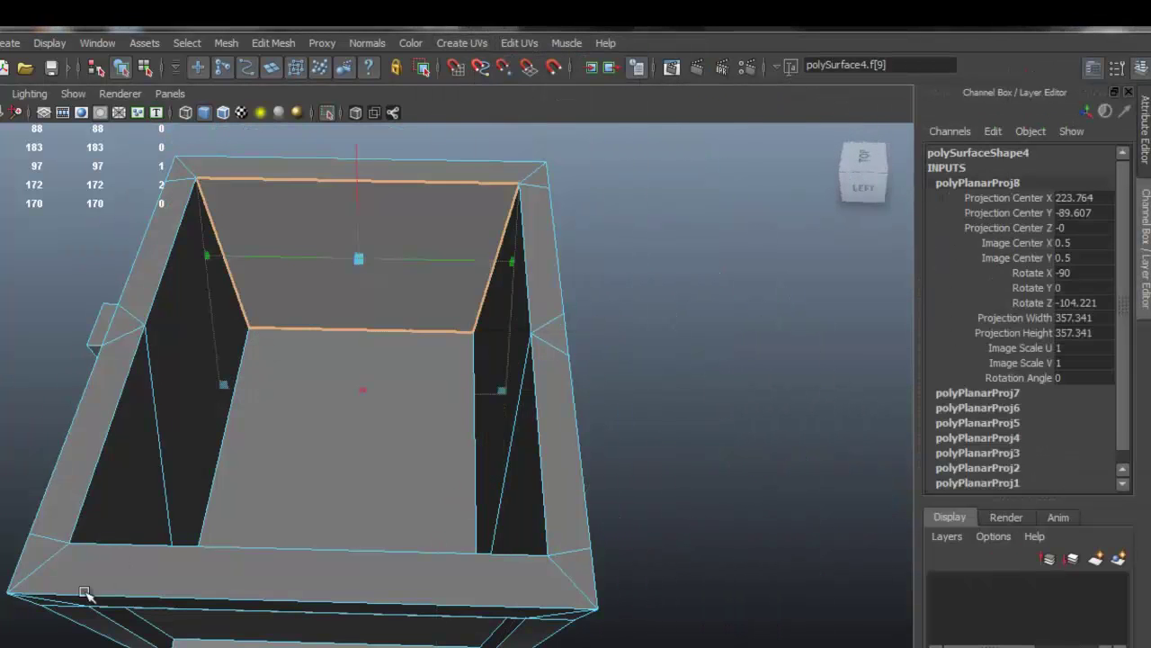
pyautogui.click(310, 645)
pyautogui.click(745, 376)
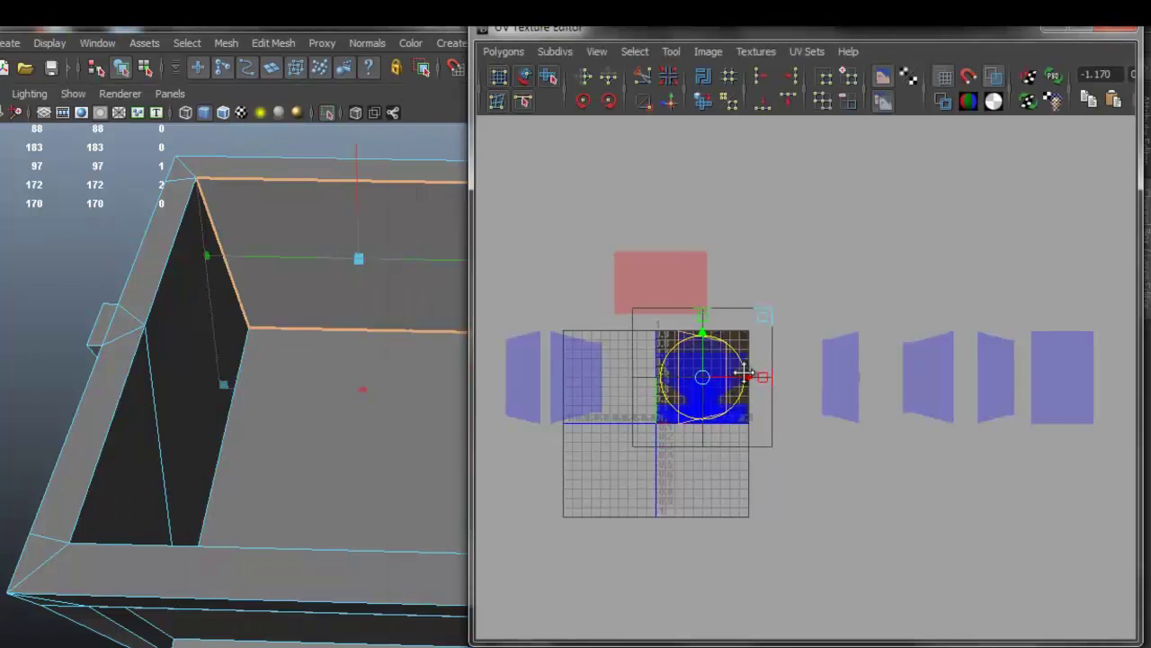
pyautogui.keyDown('alt'); pyautogui.moveTo(745, 373); pyautogui.dragTo(787, 388, button='middle'); pyautogui.keyUp('alt')
pyautogui.moveTo(786, 381)
pyautogui.mouseDown()
pyautogui.moveTo(741, 378)
pyautogui.moveTo(799, 375)
pyautogui.mouseUp()
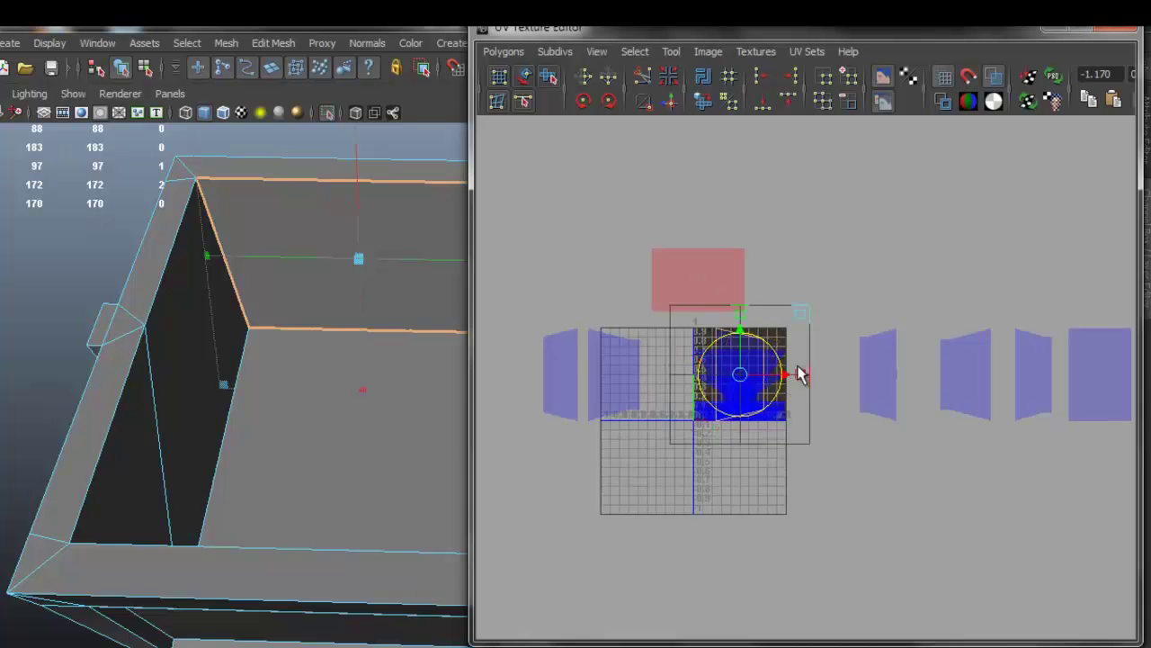
pyautogui.press('w')
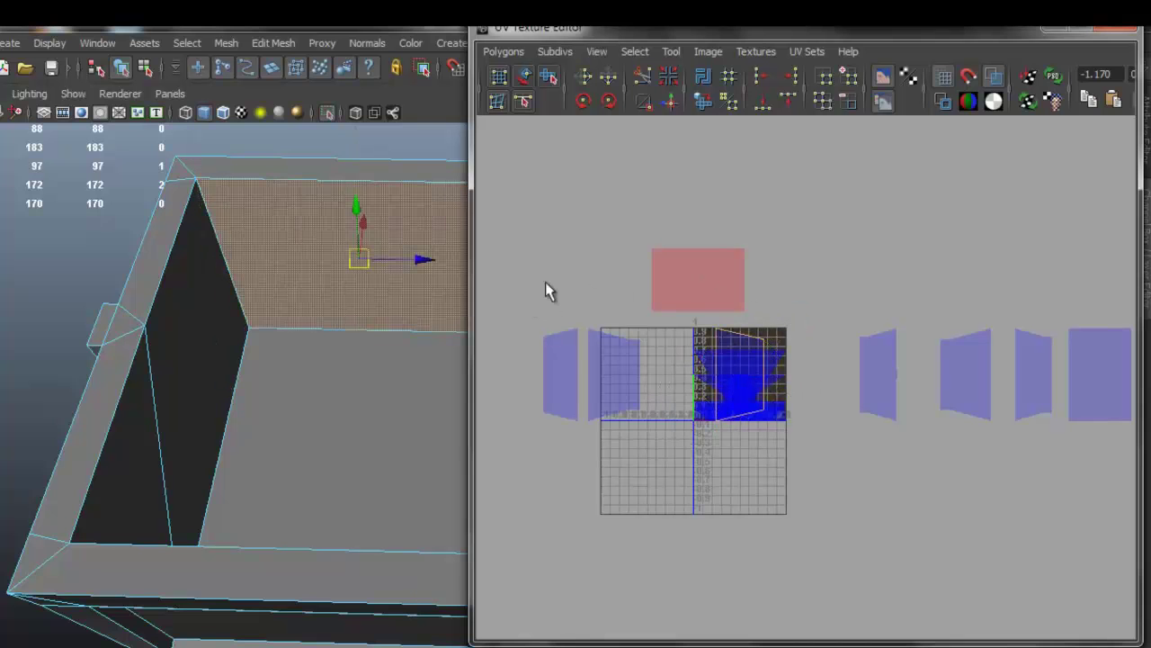
# Move the inner right wall's UV shell past the outermost shell on the negative-U side with the Move UV Shell tool
pyautogui.click(526, 79)
pyautogui.scroll(3, 684, 347)
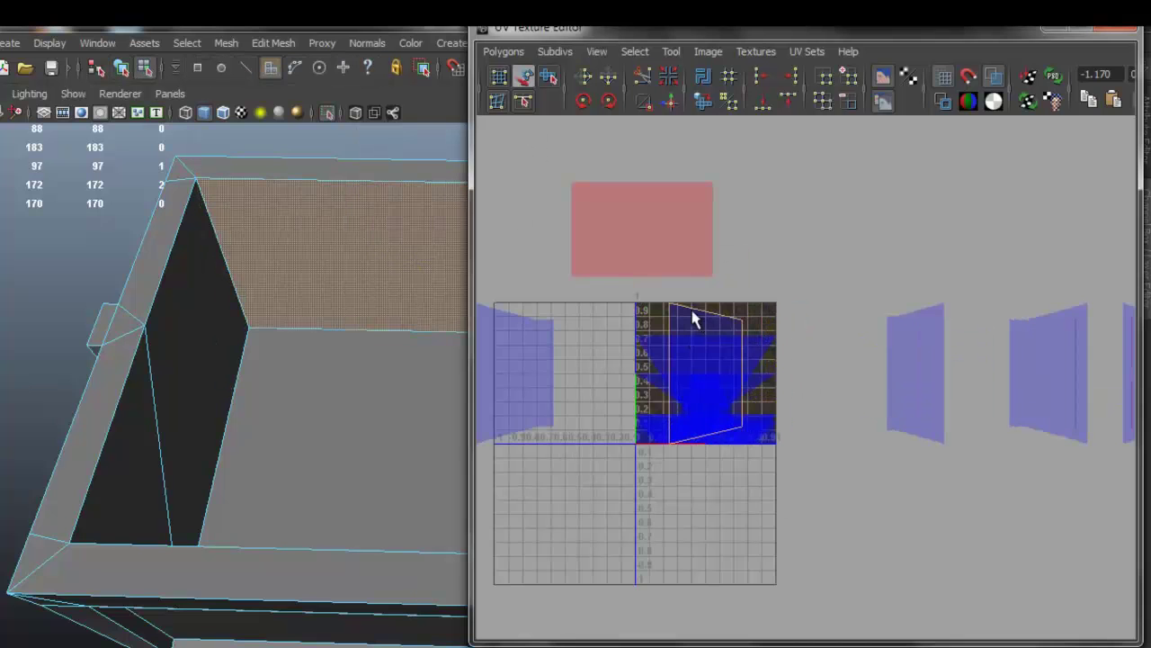
pyautogui.click(743, 349)
pyautogui.moveTo(807, 382); pyautogui.dragTo(674, 373)
pyautogui.scroll(-2, 713, 376)
pyautogui.moveTo(765, 378); pyautogui.dragTo(611, 378)
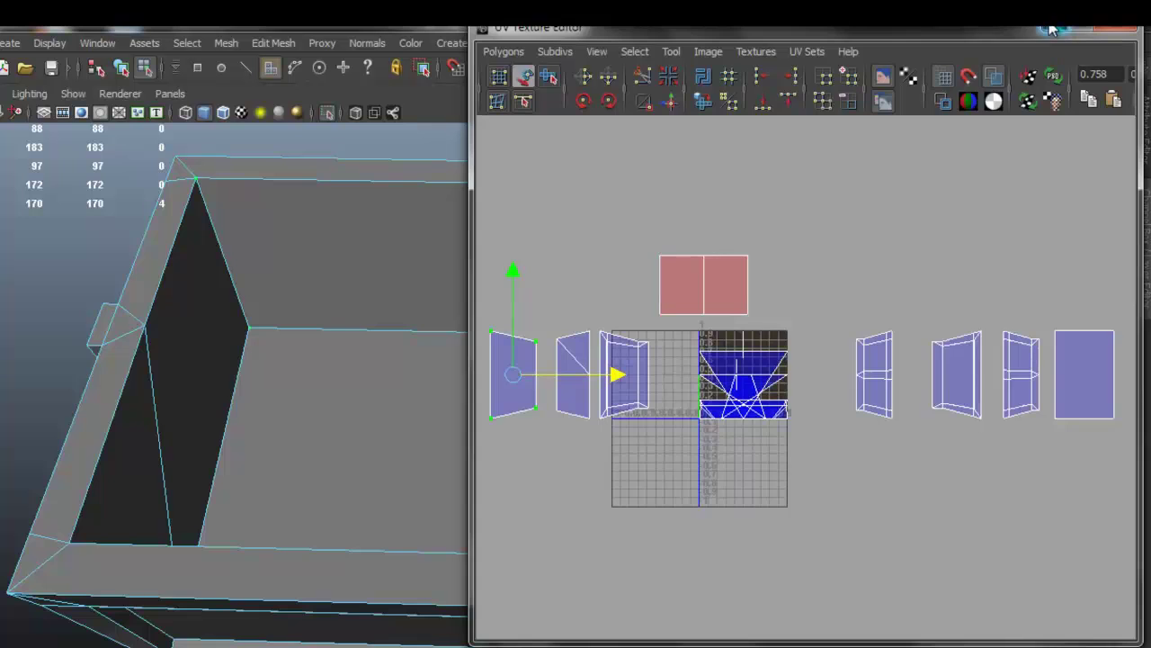
pyautogui.click(1051, 29)
# Planar-map the two faces of the inner back wall and move their UV shell beyond the outermost negative-U shell
pyautogui.keyDown('alt'); pyautogui.moveTo(367, 309); pyautogui.dragTo(272, 236); pyautogui.keyUp('alt')
pyautogui.click(240, 226)
pyautogui.keyDown('shift'); pyautogui.click(227, 225); pyautogui.keyUp('shift')
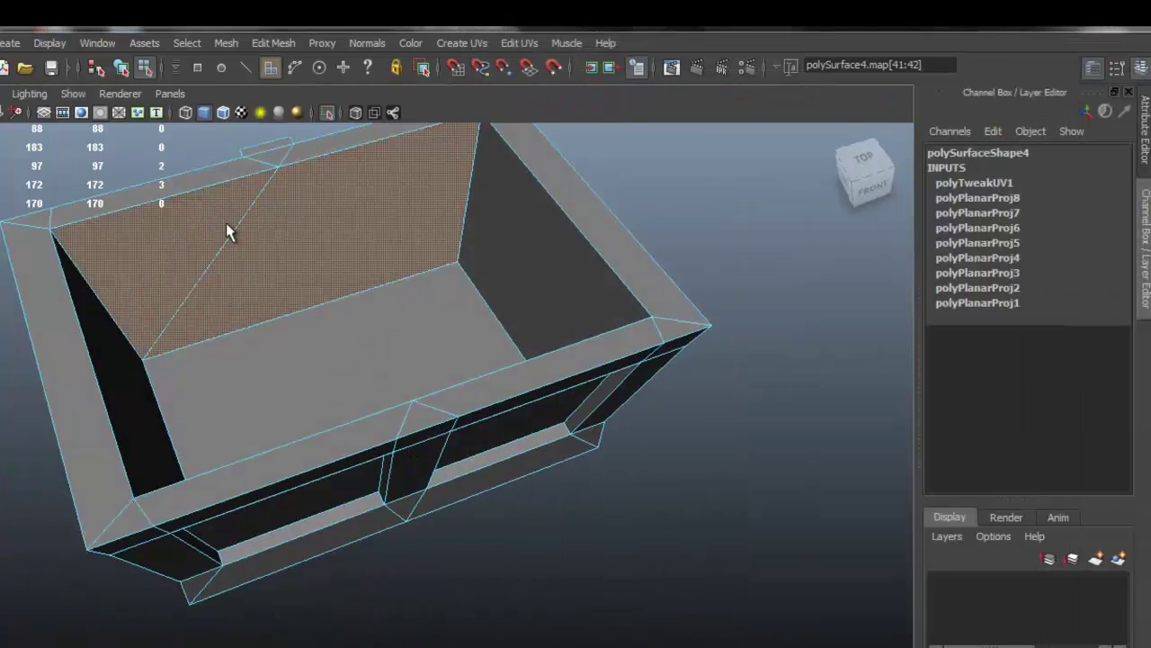
pyautogui.keyDown('alt'); pyautogui.moveTo(303, 224); pyautogui.dragTo(400, 158); pyautogui.keyUp('alt')
pyautogui.click(451, 41)
pyautogui.click(464, 72)
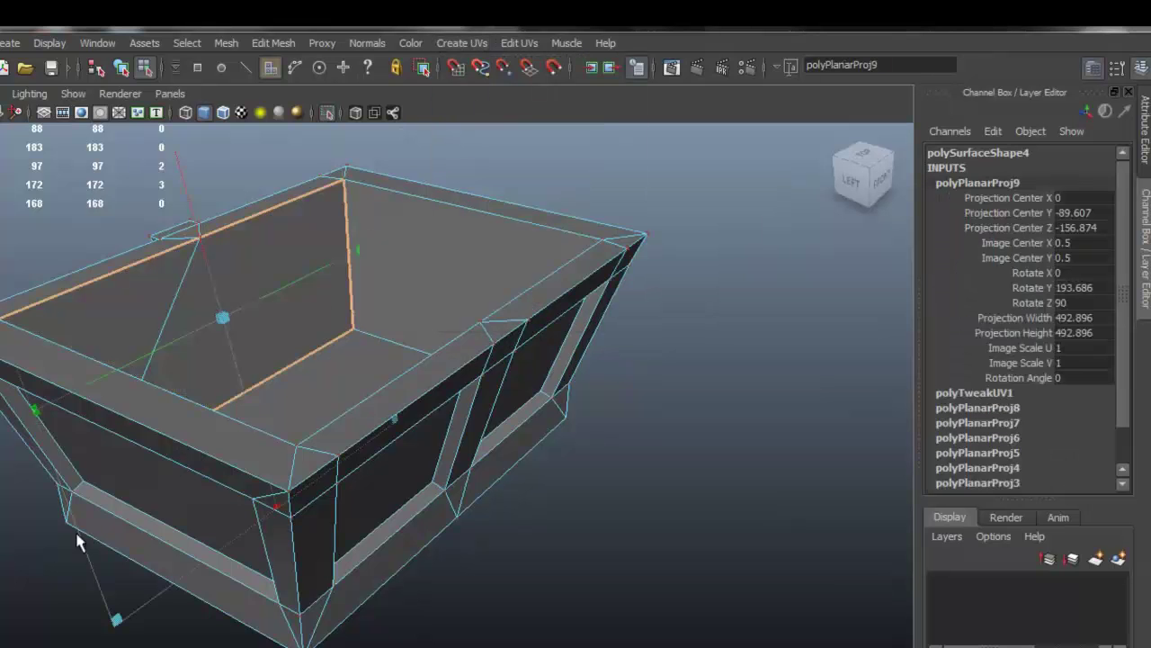
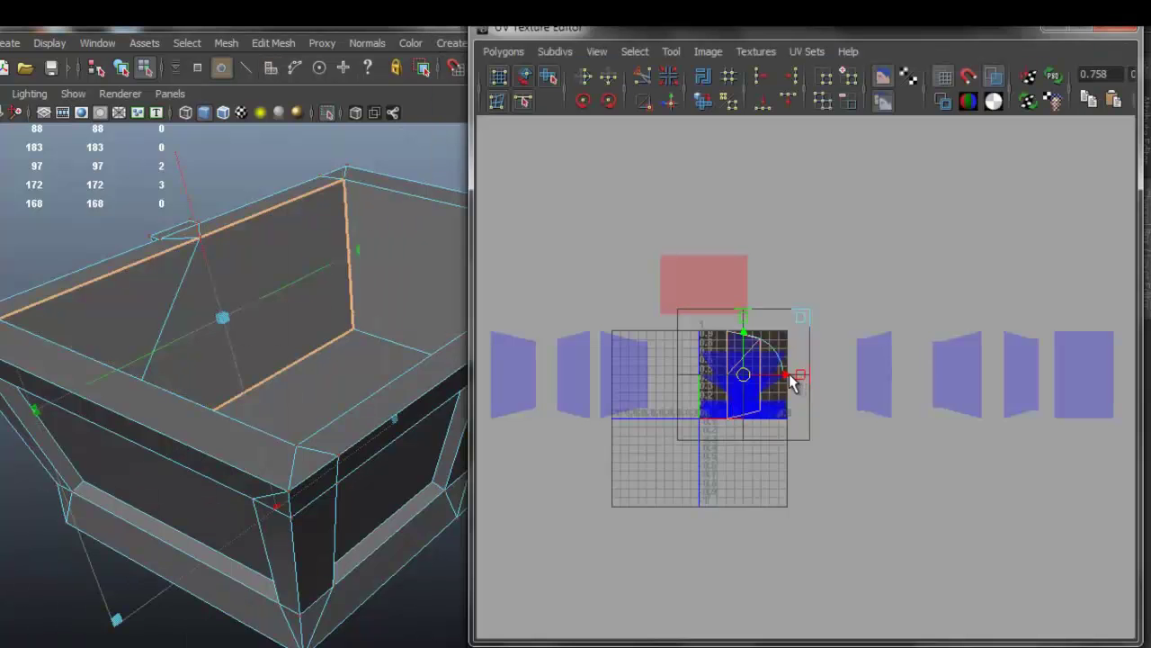
pyautogui.moveTo(789, 373); pyautogui.dragTo(509, 374)
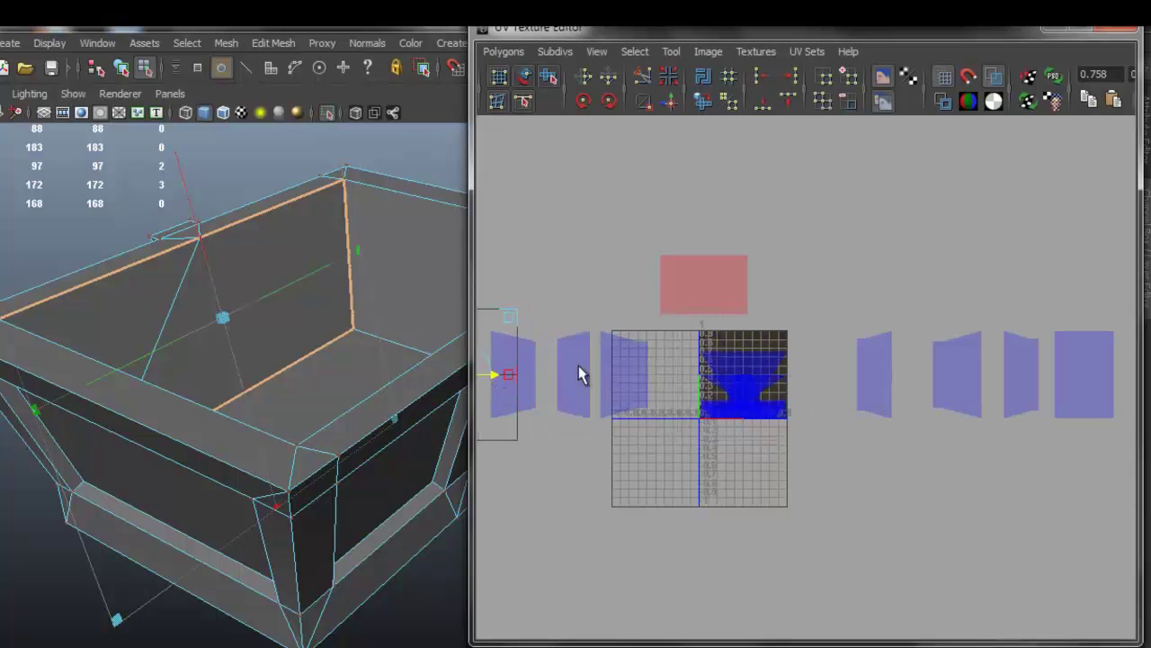
pyautogui.keyDown('alt'); pyautogui.moveTo(579, 374); pyautogui.dragTo(785, 297, button='middle'); pyautogui.keyUp('alt')
pyautogui.click(1061, 34)
# Select the inner wall face at the box's left end and planar-map it
pyautogui.keyDown('alt'); pyautogui.moveTo(342, 360); pyautogui.dragTo(327, 264); pyautogui.keyUp('alt')
pyautogui.click(322, 265)
pyautogui.keyDown('alt'); pyautogui.moveTo(407, 267); pyautogui.dragTo(387, 239); pyautogui.keyUp('alt')
pyautogui.moveTo(388, 239); pyautogui.dragTo(429, 285, button='right')
pyautogui.click(401, 236)
pyautogui.click(466, 45)
pyautogui.click(464, 70)
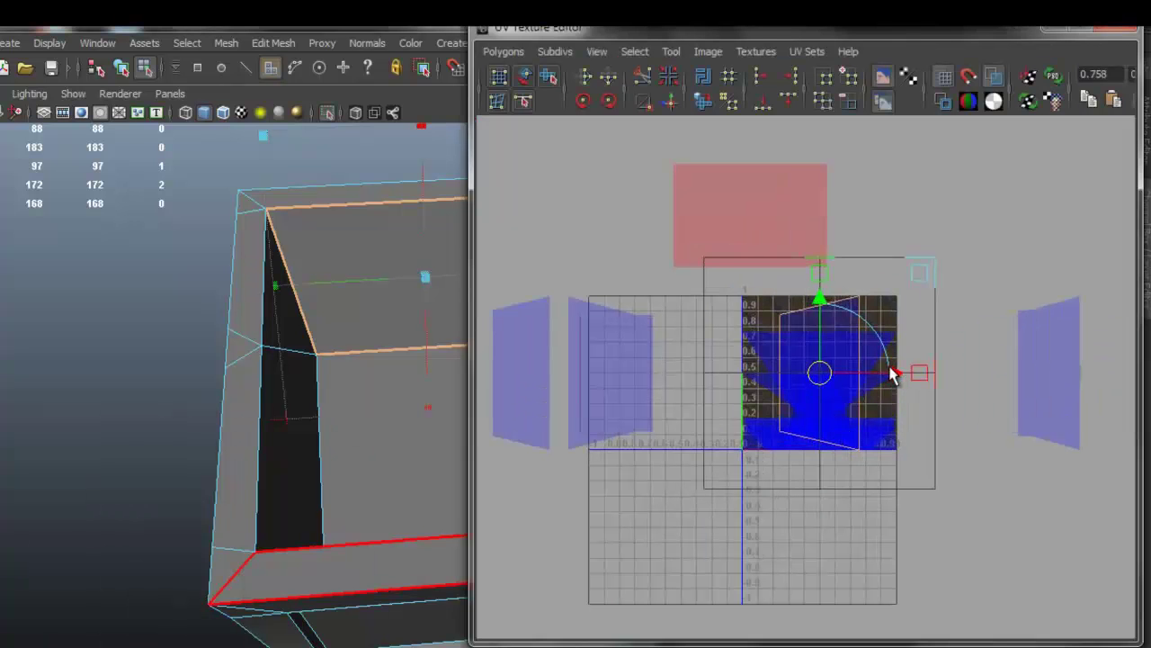
# Move the inner left wall's UV shell above the texture area and toward positive U with the Move UV Shell tool
pyautogui.moveTo(893, 373); pyautogui.dragTo(918, 376)
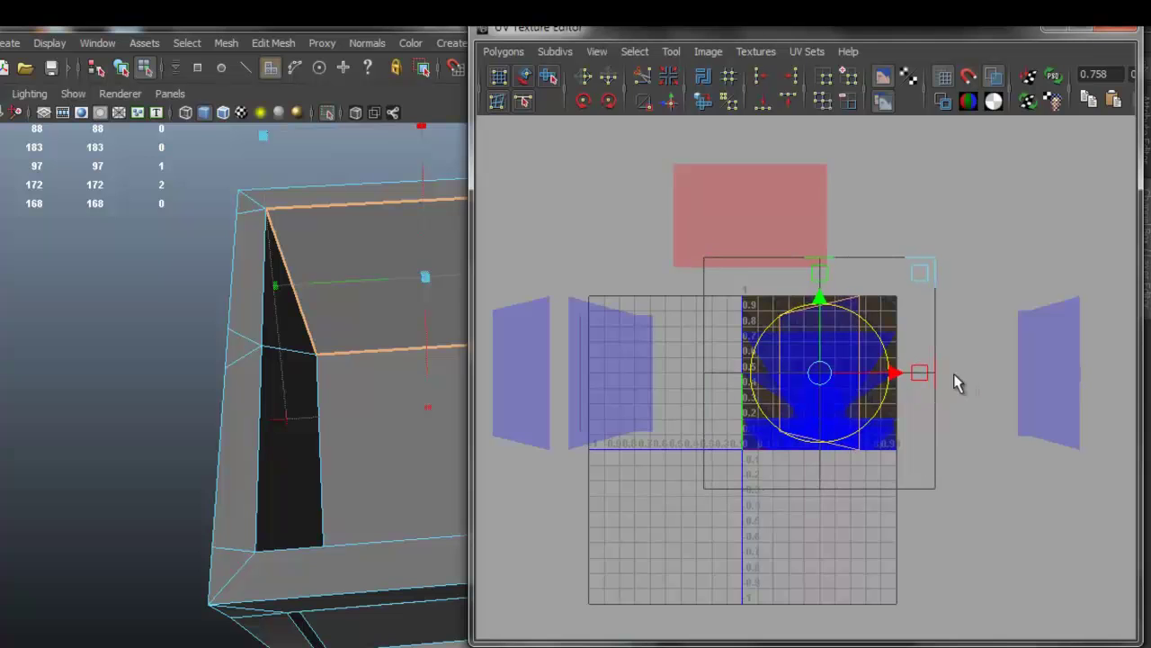
pyautogui.click(520, 75)
pyautogui.scroll(5, 841, 288)
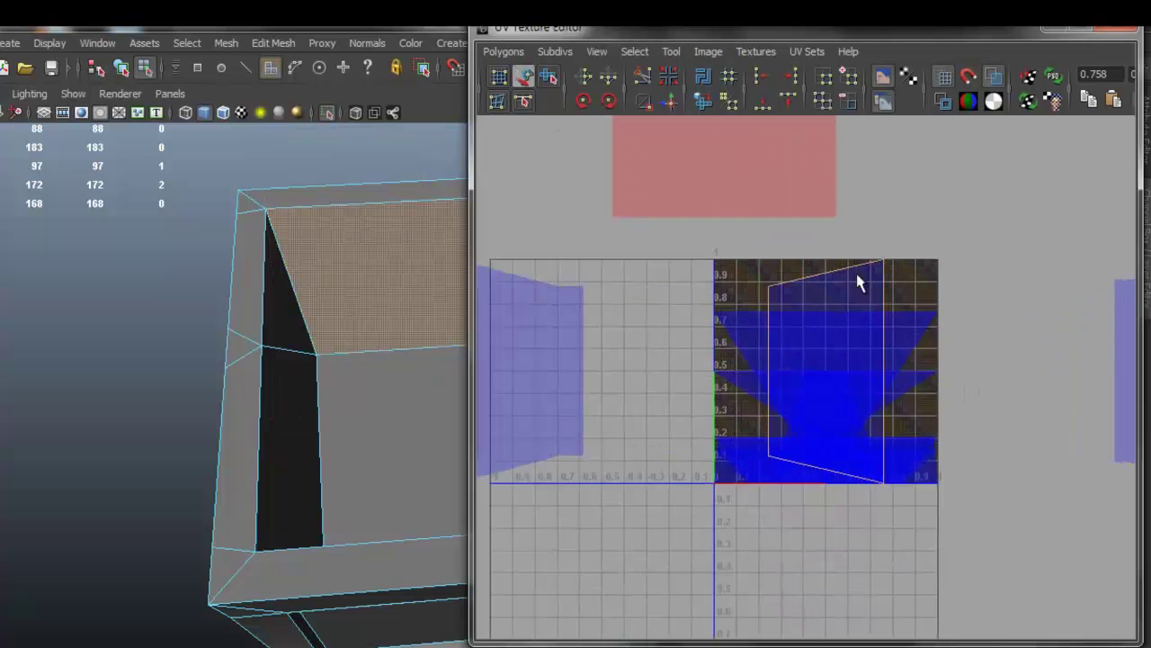
pyautogui.click(859, 275)
pyautogui.scroll(-4, 881, 333)
pyautogui.moveTo(904, 377); pyautogui.dragTo(1040, 378)
pyautogui.hotkey('ctrl', 'z')
pyautogui.moveTo(922, 381); pyautogui.dragTo(1058, 372)
pyautogui.moveTo(956, 274); pyautogui.dragTo(906, 96)
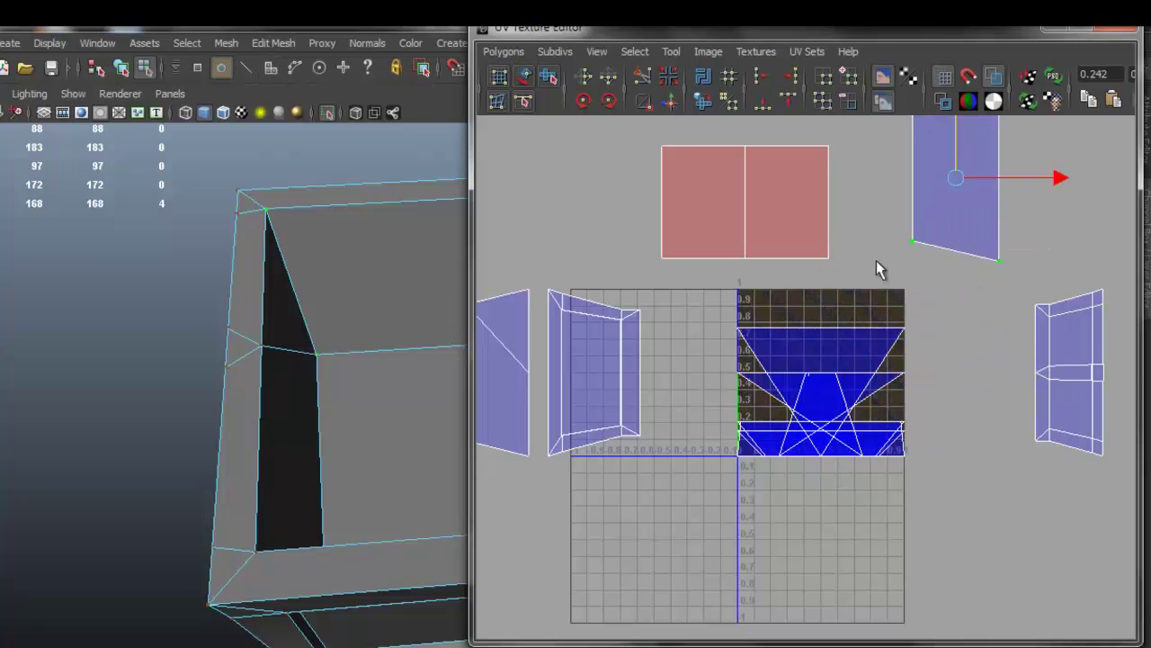
pyautogui.click(1050, 28)
# Select the top rim faces along the box's back side, including the corners, and planar-map them
pyautogui.keyDown('alt'); pyautogui.moveTo(633, 162); pyautogui.dragTo(511, 347); pyautogui.keyUp('alt')
pyautogui.moveTo(508, 351); pyautogui.dragTo(507, 396, button='right')
pyautogui.click(580, 395)
pyautogui.click(580, 396)
pyautogui.keyDown('shift'); pyautogui.click(480, 452); pyautogui.keyUp('shift')
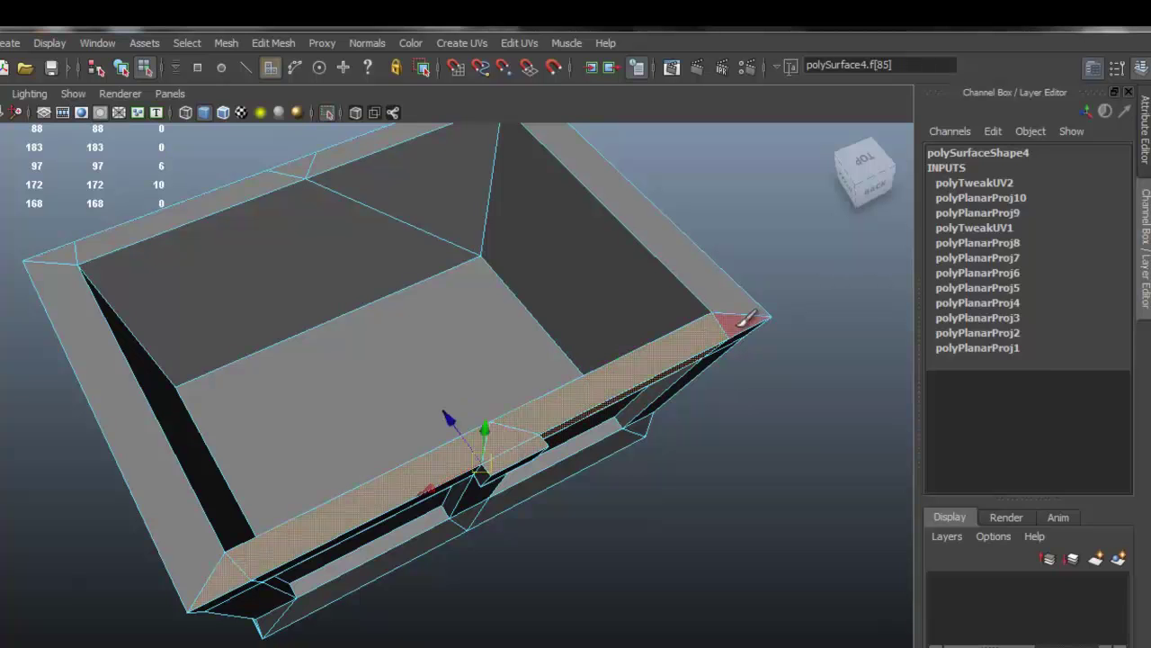
pyautogui.click(518, 42)
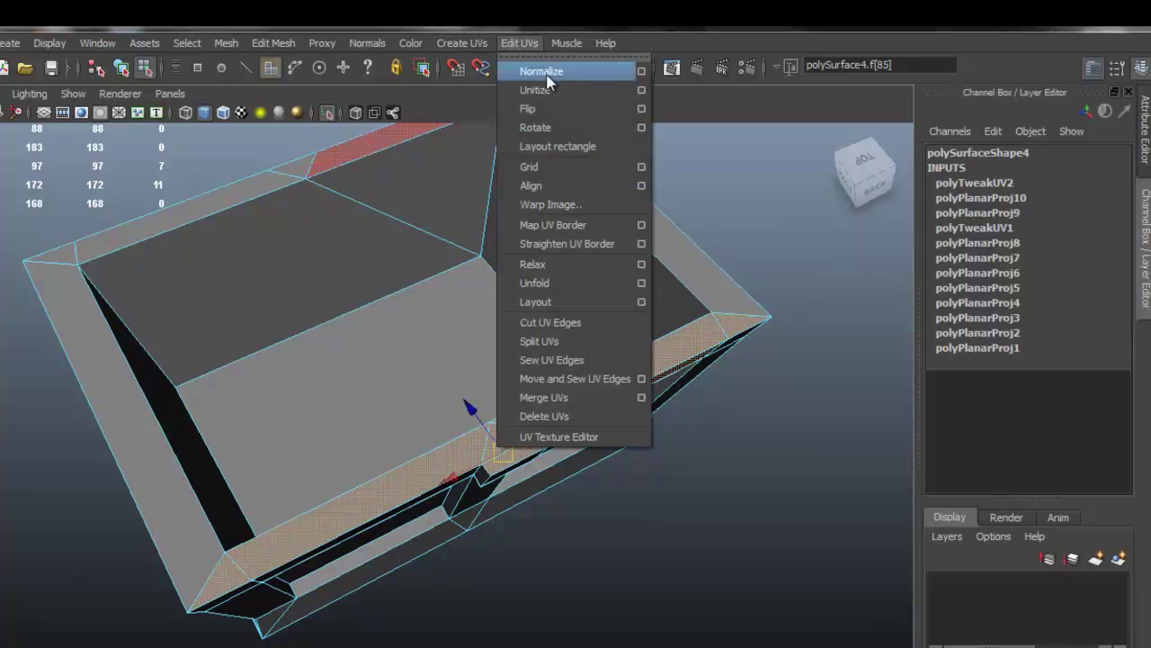
pyautogui.moveTo(461, 43)
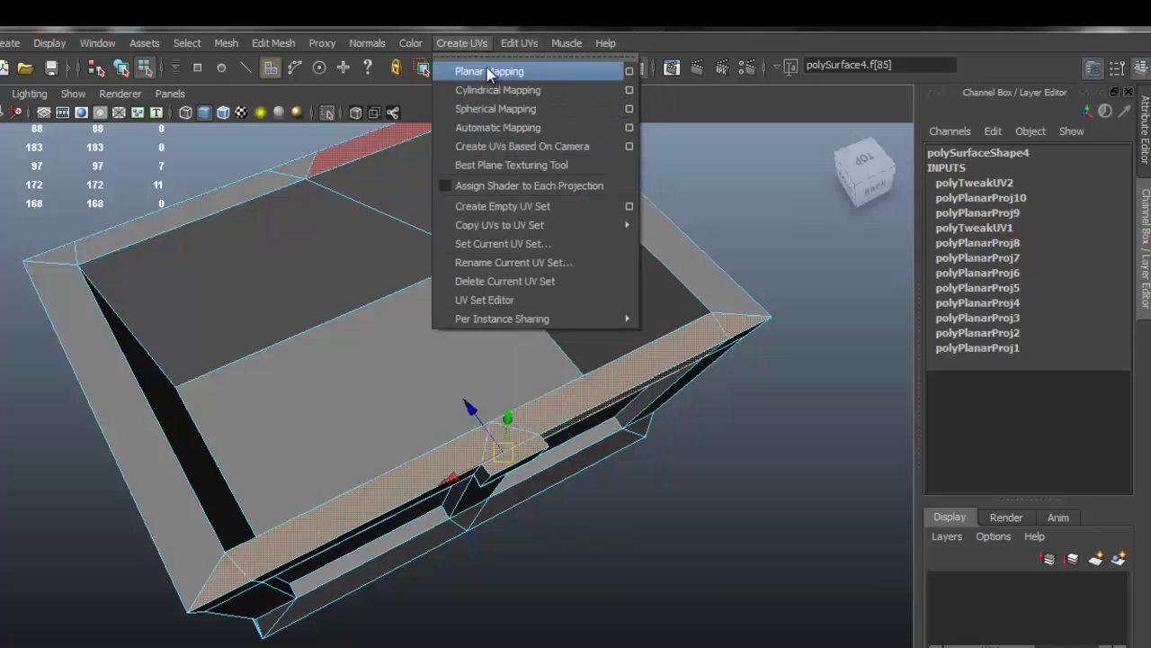
pyautogui.click(488, 72)
# Select the top rim face at the box's left end and repeat the planar mapping on it
pyautogui.keyDown('alt'); pyautogui.moveTo(630, 225); pyautogui.dragTo(362, 471); pyautogui.keyUp('alt')
pyautogui.click(363, 474)
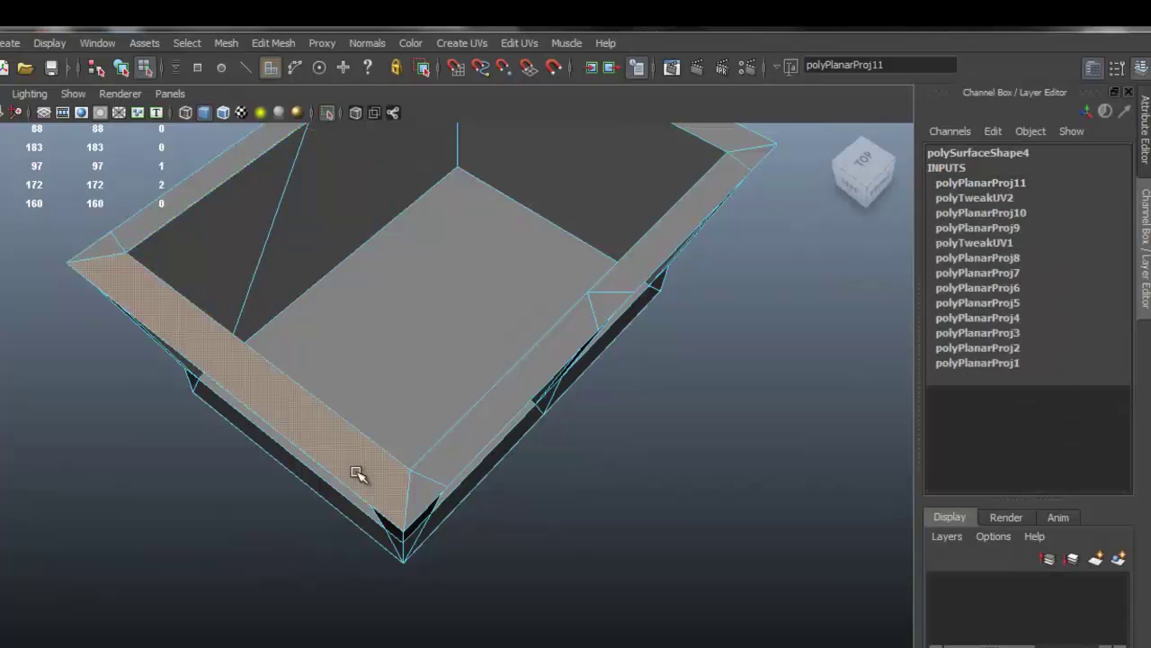
pyautogui.press('g')
pyautogui.keyDown('alt'); pyautogui.moveTo(558, 348); pyautogui.dragTo(658, 369); pyautogui.keyUp('alt')
pyautogui.click(657, 368)
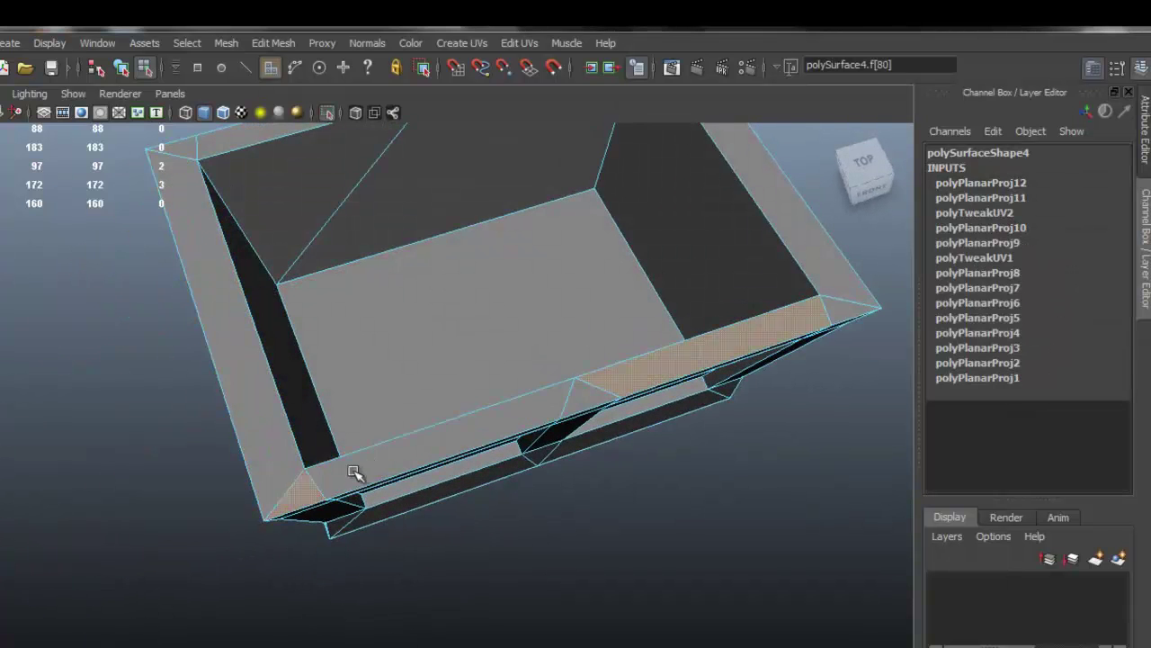
pyautogui.click(518, 408)
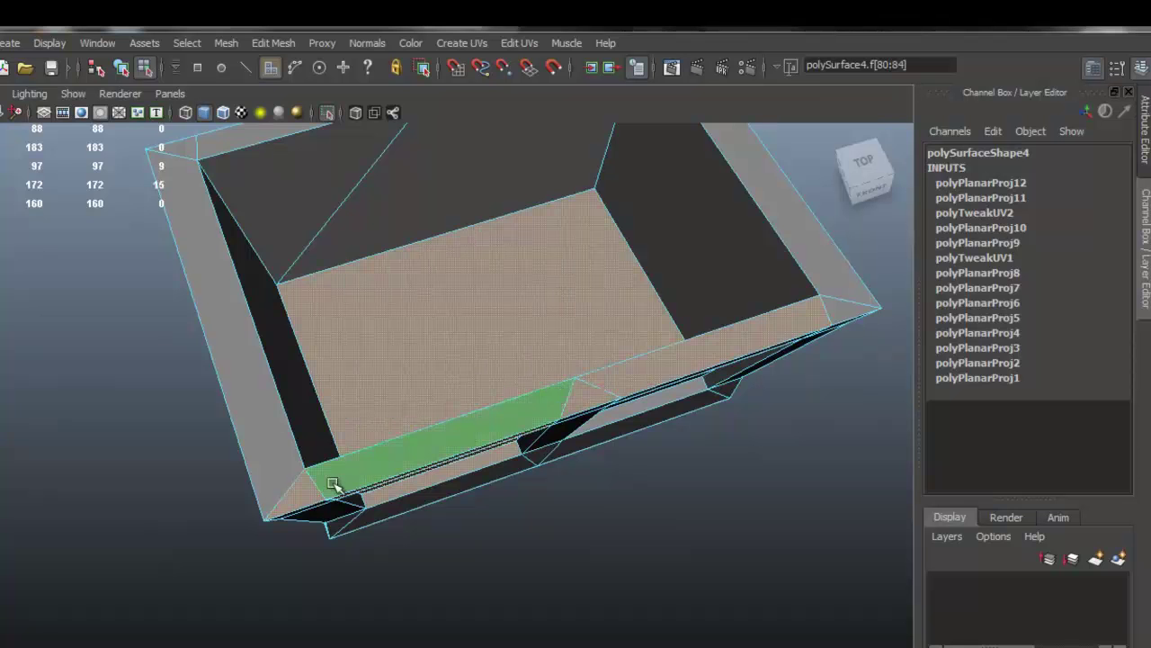
pyautogui.click(329, 483)
pyautogui.keyDown('shift'); pyautogui.doubleClick(732, 345); pyautogui.keyUp('shift')
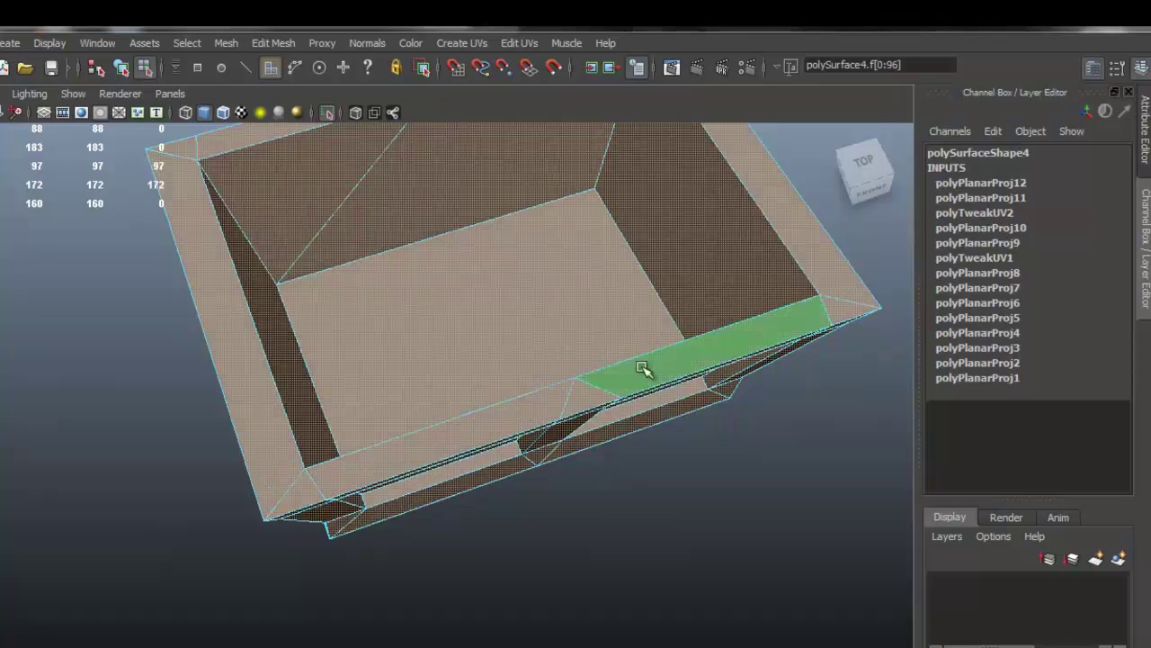
pyautogui.hotkey('ctrl', 'z')
pyautogui.hotkey('ctrl', 'z')
# Select the top rim faces along the box's front side, including the middle and corner faces, and planar-map them
pyautogui.keyDown('shift'); pyautogui.click(381, 457); pyautogui.keyUp('shift')
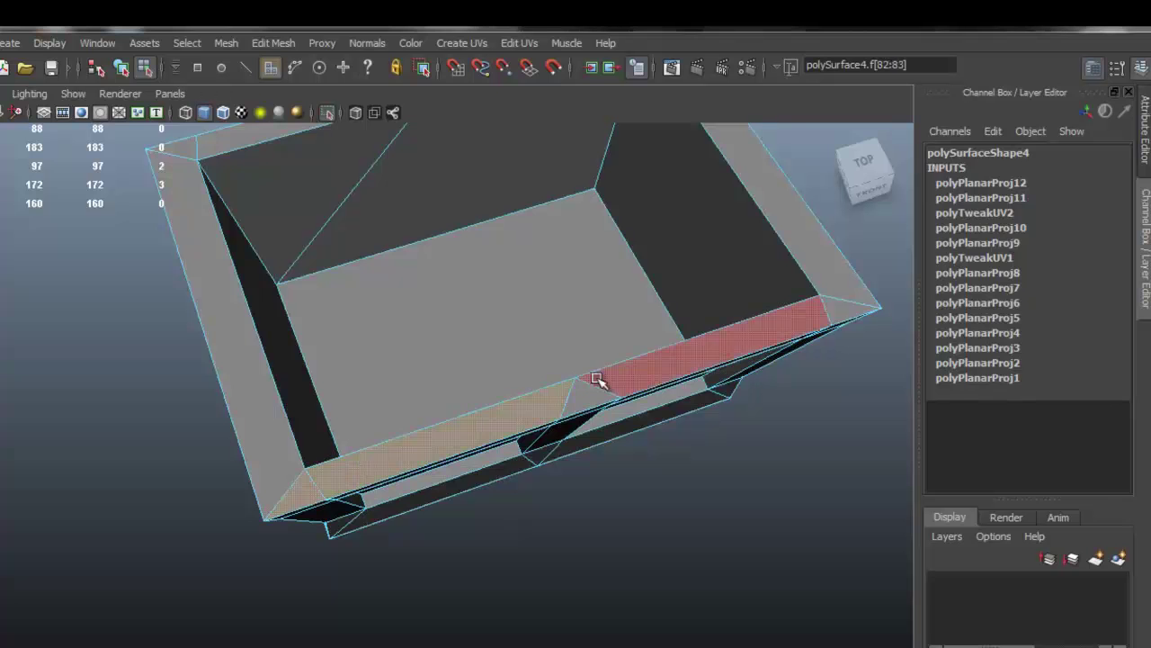
pyautogui.keyDown('shift'); pyautogui.click(593, 387); pyautogui.keyUp('shift')
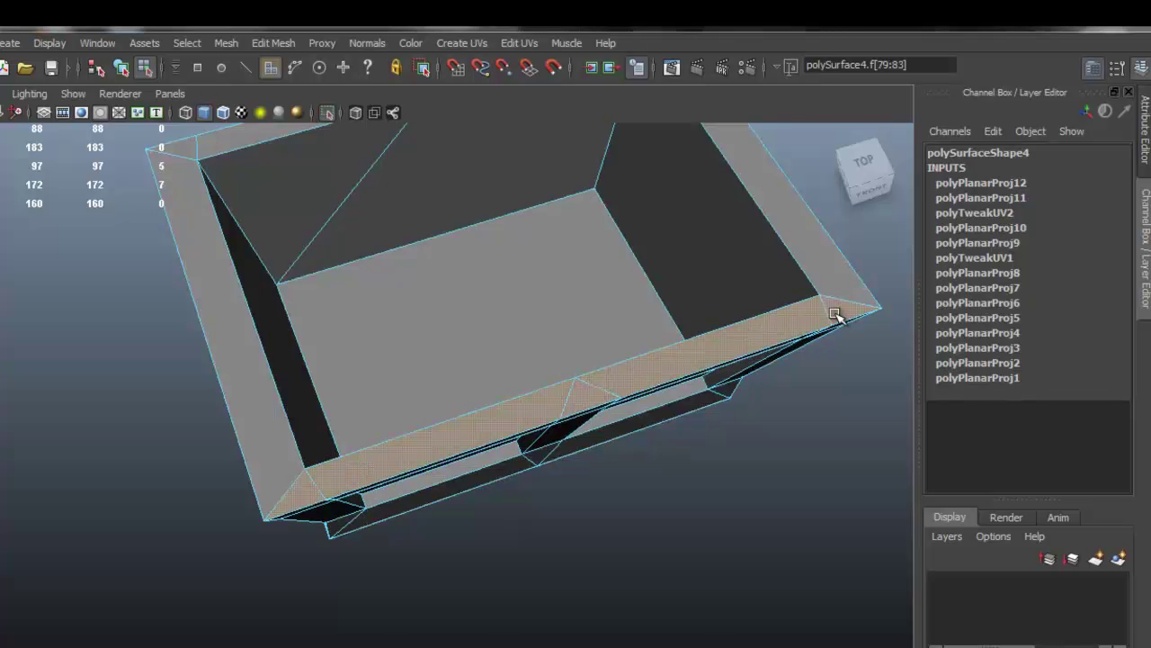
pyautogui.press('g')
# Select the top rim face at the box's right end and repeat the planar mapping on it
pyautogui.keyDown('alt'); pyautogui.moveTo(741, 313); pyautogui.dragTo(594, 365); pyautogui.keyUp('alt')
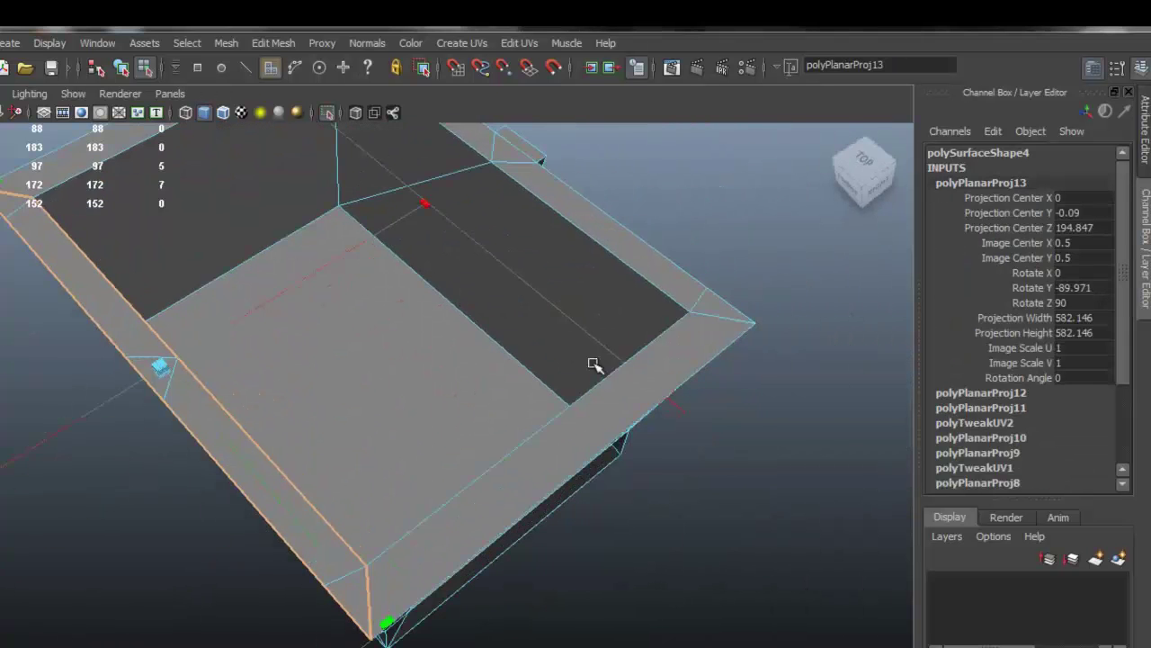
pyautogui.click(649, 397)
pyautogui.press('g')
# Switch to edge selection and select the inner border edges of the front's right recessed panel, starting with its side and upper edges
pyautogui.keyDown('alt'); pyautogui.moveTo(661, 431); pyautogui.dragTo(379, 362); pyautogui.keyUp('alt')
pyautogui.keyDown('alt'); pyautogui.moveTo(347, 424); pyautogui.dragTo(505, 381); pyautogui.keyUp('alt')
pyautogui.keyDown('alt'); pyautogui.moveTo(468, 337); pyautogui.dragTo(571, 300, button='right'); pyautogui.keyUp('alt')
pyautogui.keyDown('alt'); pyautogui.moveTo(571, 301); pyautogui.dragTo(532, 272); pyautogui.keyUp('alt')
pyautogui.keyDown('alt'); pyautogui.moveTo(540, 282); pyautogui.dragTo(531, 358, button='middle'); pyautogui.keyUp('alt')
pyautogui.moveTo(452, 287); pyautogui.dragTo(450, 236, button='right')
pyautogui.keyDown('alt'); pyautogui.moveTo(373, 270); pyautogui.dragTo(403, 270, button='right'); pyautogui.keyUp('alt')
pyautogui.keyDown('alt'); pyautogui.moveTo(404, 270); pyautogui.dragTo(330, 270); pyautogui.keyUp('alt')
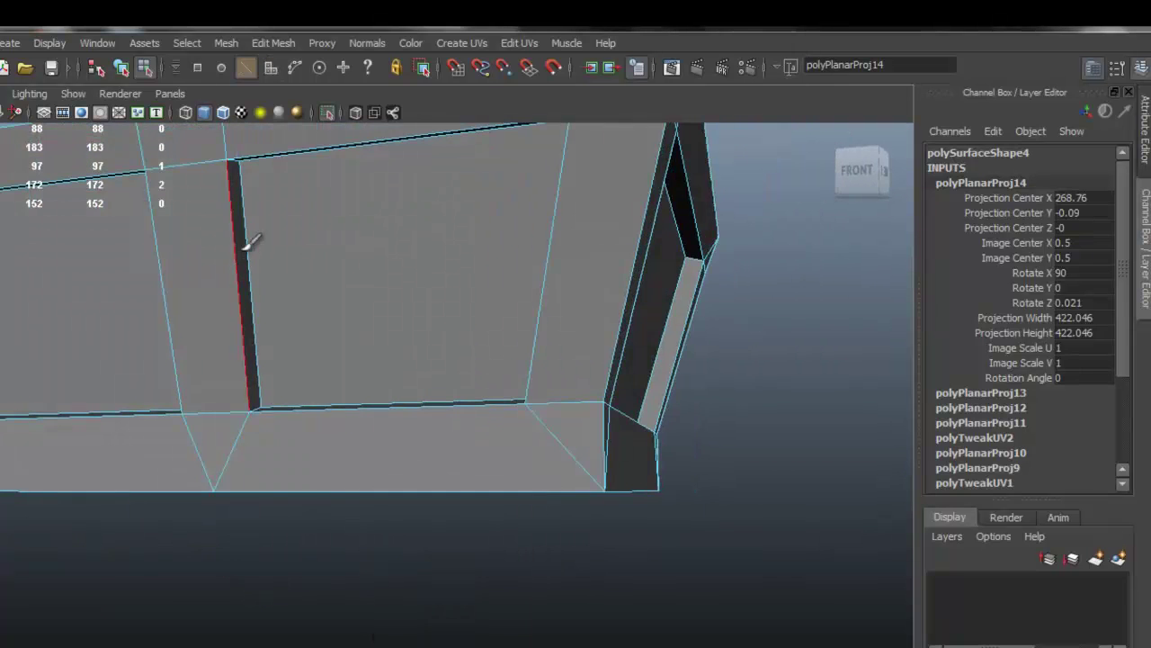
pyautogui.click(254, 224)
pyautogui.keyDown('alt'); pyautogui.moveTo(564, 208); pyautogui.dragTo(568, 246); pyautogui.keyUp('alt')
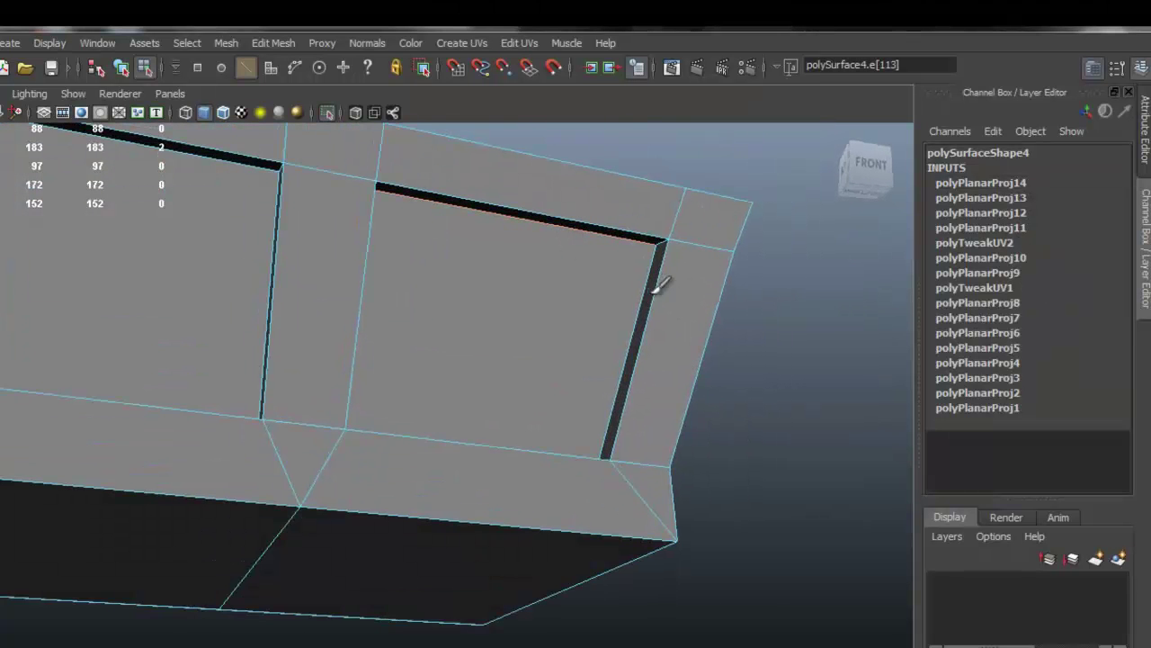
pyautogui.scroll(-5, 558, 436)
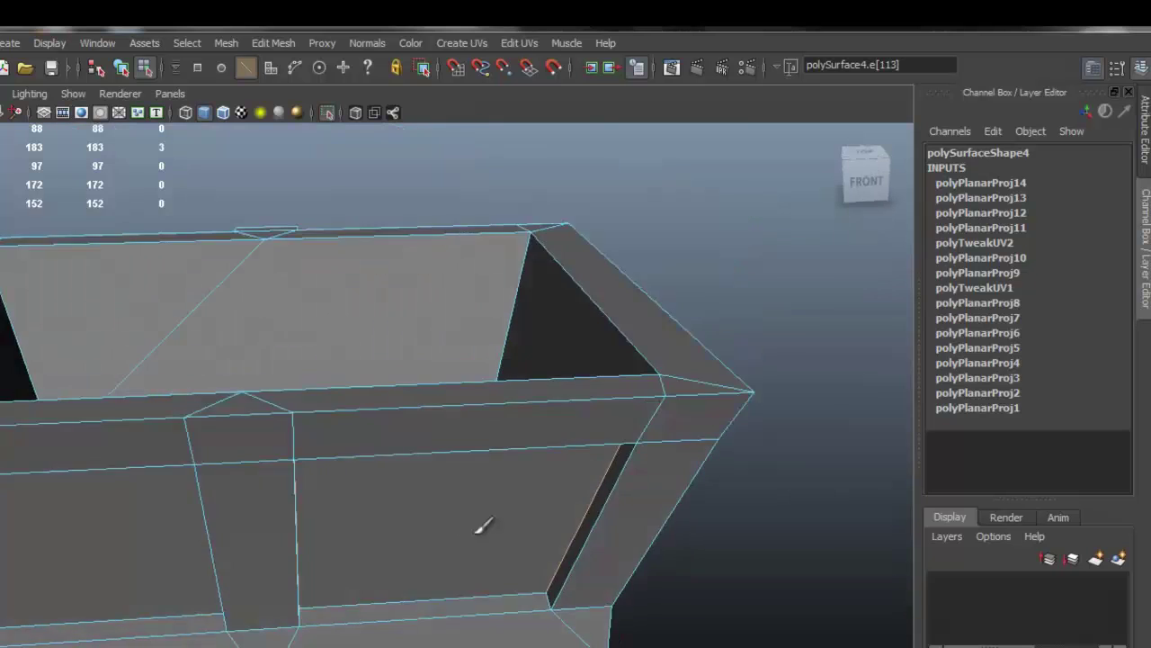
# Add the remaining inner border edges of both recessed front panels to the edge selection
pyautogui.keyDown('alt'); pyautogui.moveTo(244, 442); pyautogui.dragTo(185, 429); pyautogui.keyUp('alt')
pyautogui.keyDown('shift'); pyautogui.click(178, 430); pyautogui.keyUp('shift')
pyautogui.click(279, 515)
pyautogui.keyDown('shift'); pyautogui.click(280, 518); pyautogui.keyUp('shift')
pyautogui.keyDown('alt'); pyautogui.moveTo(437, 439); pyautogui.dragTo(554, 331); pyautogui.keyUp('alt')
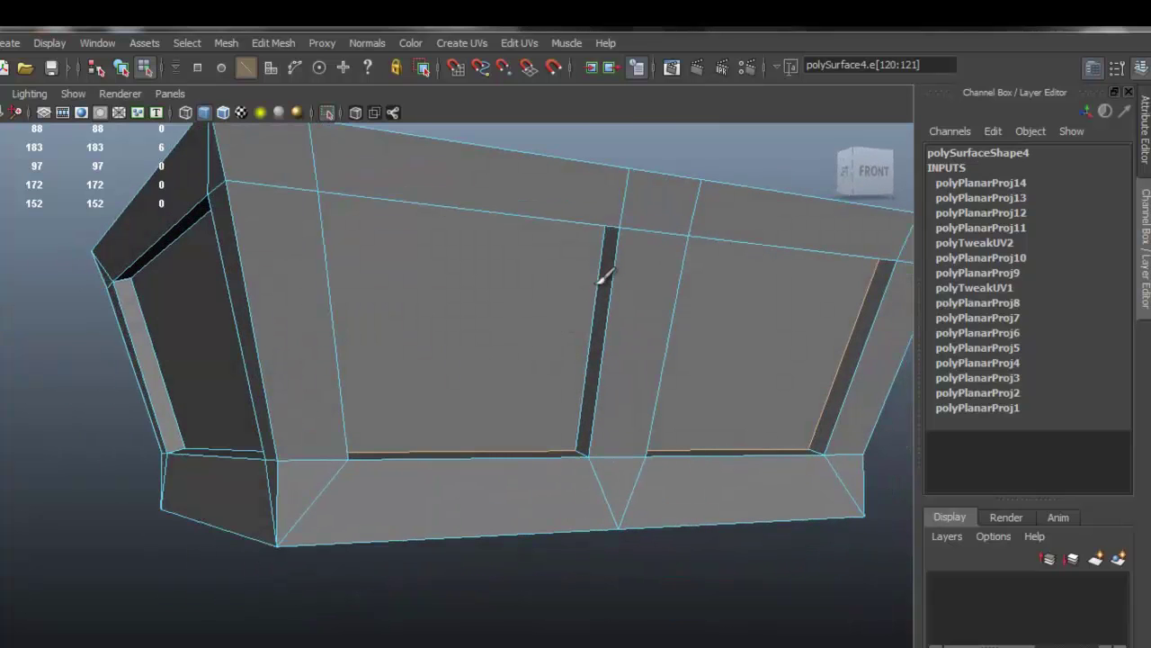
pyautogui.keyDown('alt'); pyautogui.moveTo(571, 237); pyautogui.dragTo(550, 191); pyautogui.keyUp('alt')
pyautogui.keyDown('shift'); pyautogui.click(529, 167); pyautogui.keyUp('shift')
# Add the four inner border edges of the recessed panel on the box's left end to the selection
pyautogui.keyDown('alt'); pyautogui.moveTo(363, 279); pyautogui.dragTo(452, 303); pyautogui.keyUp('alt')
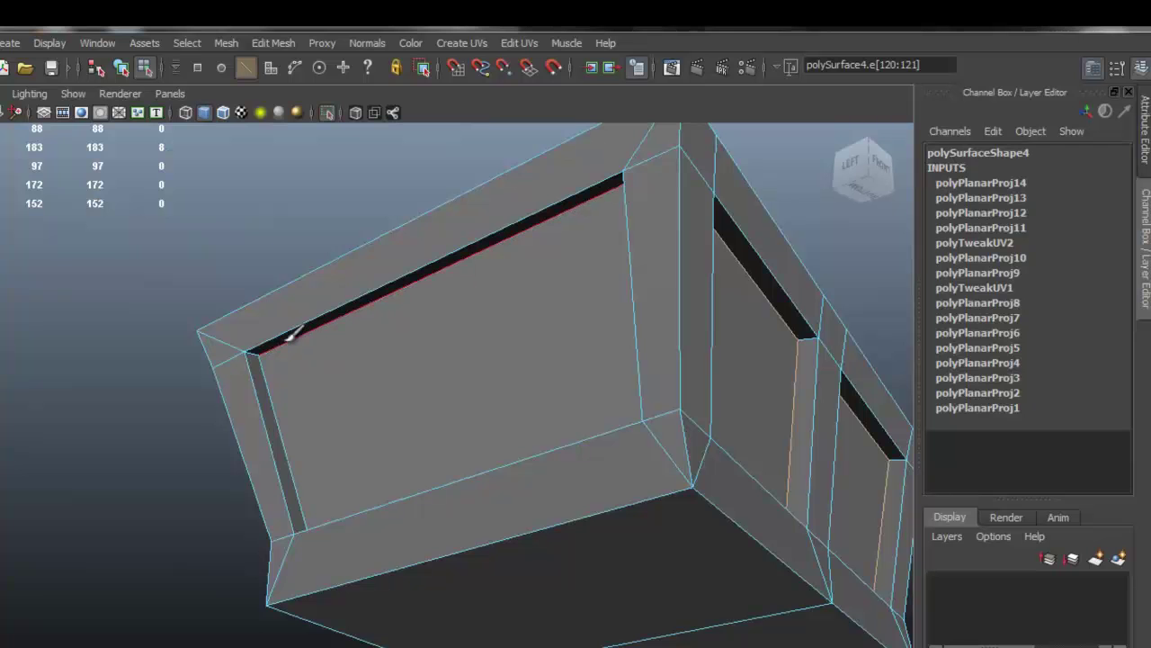
pyautogui.click(265, 362)
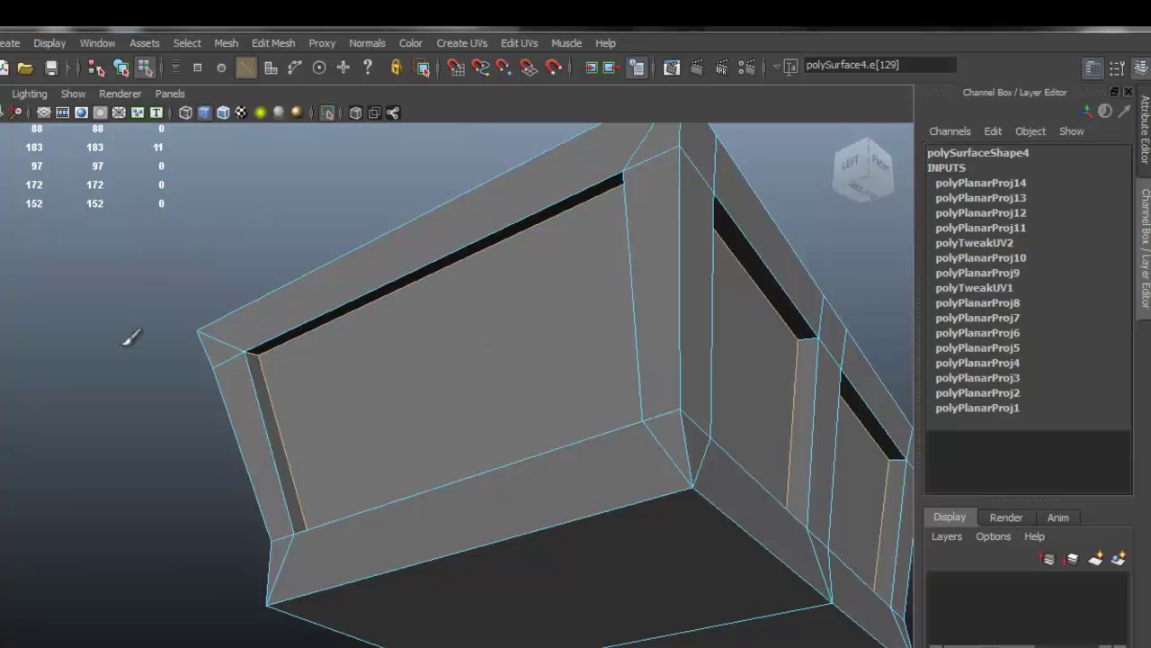
pyautogui.keyDown('alt'); pyautogui.moveTo(131, 336); pyautogui.dragTo(197, 339, button='right'); pyautogui.keyUp('alt')
pyautogui.keyDown('ctrl'); pyautogui.click(214, 333); pyautogui.keyUp('ctrl')
pyautogui.keyDown('alt'); pyautogui.moveTo(580, 389); pyautogui.dragTo(794, 402); pyautogui.keyUp('alt')
pyautogui.keyDown('shift'); pyautogui.click(806, 389); pyautogui.keyUp('shift')
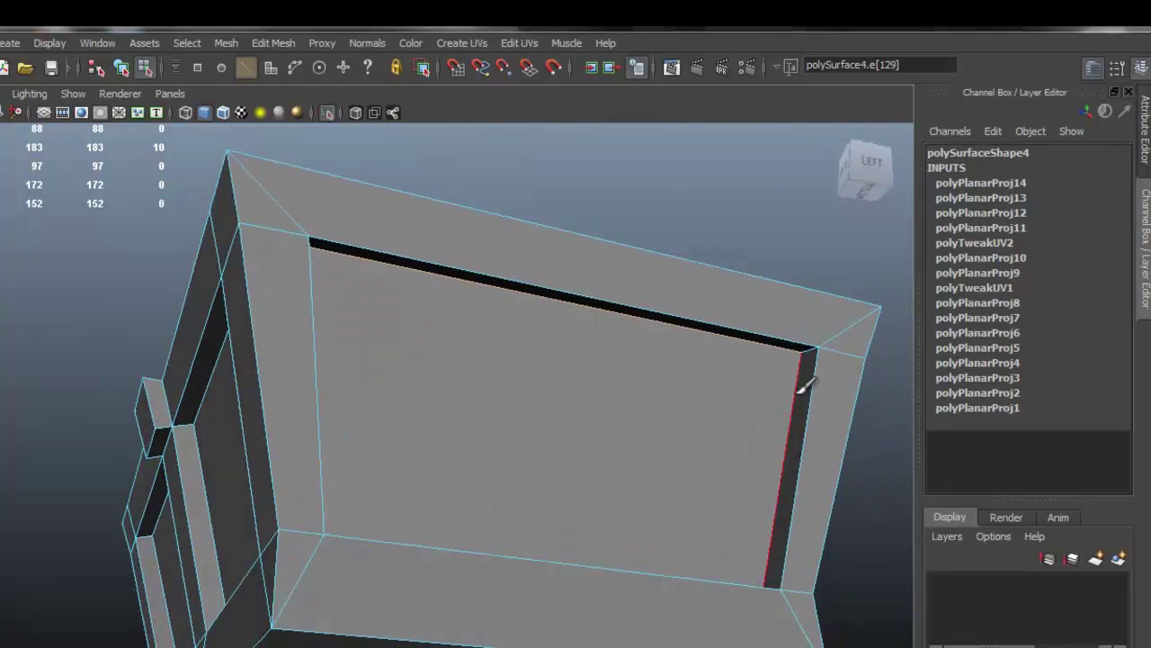
pyautogui.keyDown('alt'); pyautogui.moveTo(643, 385); pyautogui.dragTo(543, 515); pyautogui.keyUp('alt')
pyautogui.keyDown('shift'); pyautogui.click(544, 512); pyautogui.keyUp('shift')
# Add the inner border edges of both recessed panels on the box's back side to the selection
pyautogui.keyDown('alt'); pyautogui.moveTo(602, 411); pyautogui.dragTo(745, 219); pyautogui.keyUp('alt')
pyautogui.keyDown('shift'); pyautogui.click(738, 222); pyautogui.keyUp('shift')
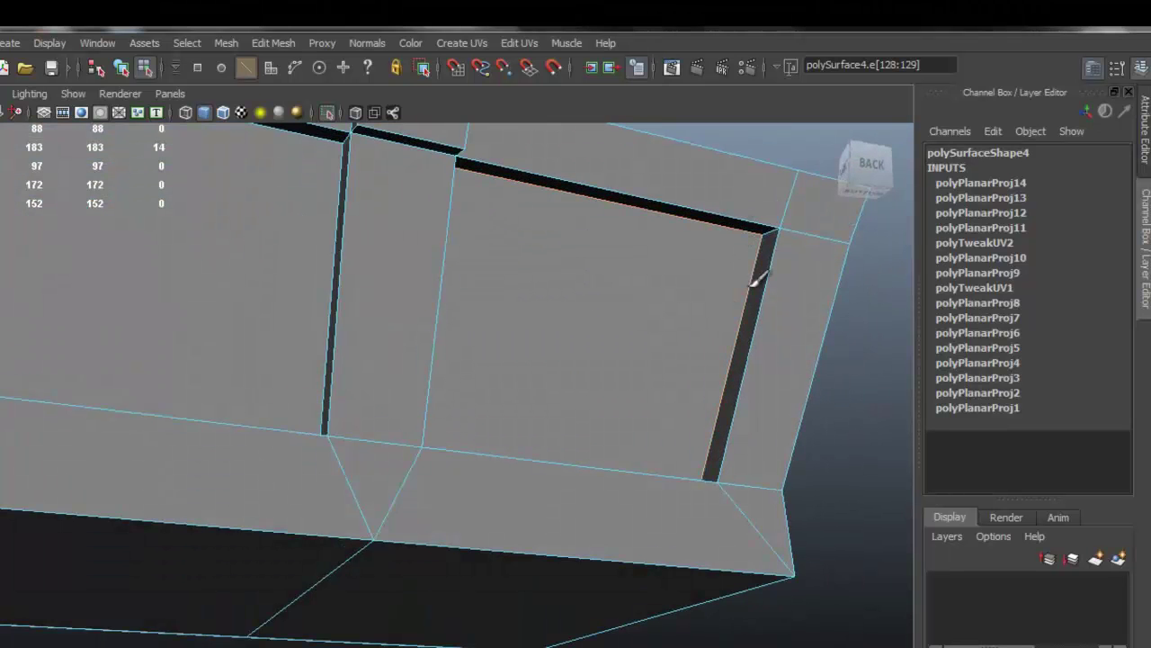
pyautogui.keyDown('alt'); pyautogui.moveTo(383, 314); pyautogui.dragTo(252, 321); pyautogui.keyUp('alt')
pyautogui.keyDown('alt'); pyautogui.moveTo(365, 484); pyautogui.dragTo(447, 257); pyautogui.keyUp('alt')
pyautogui.keyDown('shift'); pyautogui.click(324, 540); pyautogui.keyUp('shift')
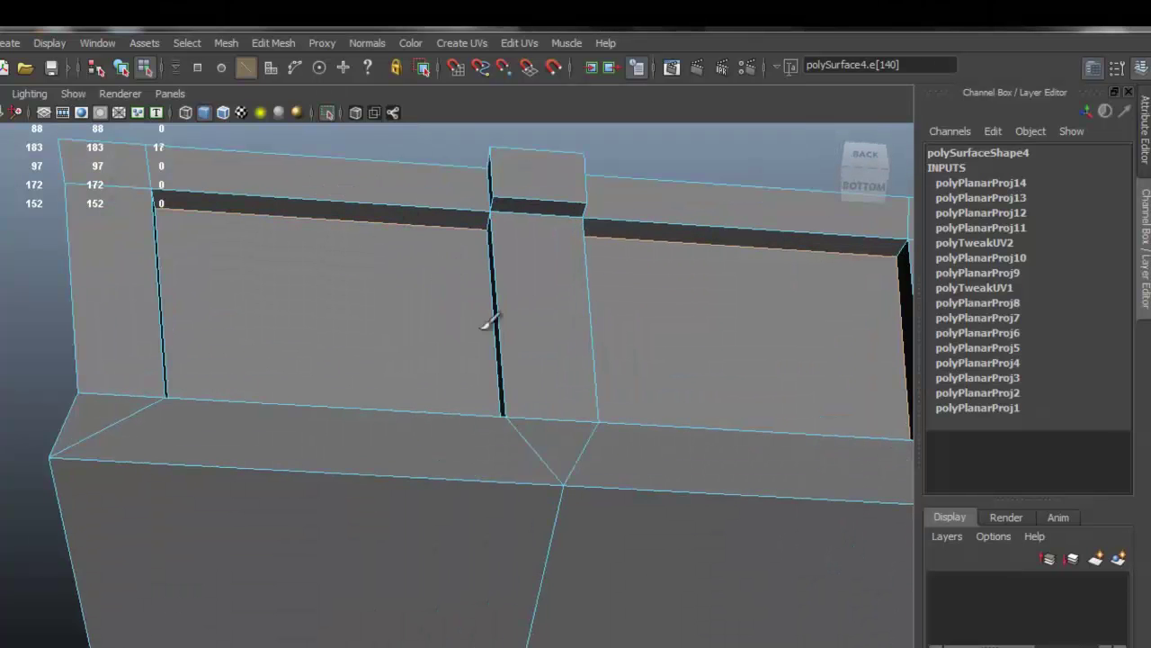
pyautogui.keyDown('alt'); pyautogui.moveTo(488, 322); pyautogui.dragTo(527, 342); pyautogui.keyUp('alt')
pyautogui.keyDown('shift'); pyautogui.click(521, 337); pyautogui.keyUp('shift')
pyautogui.keyDown('alt'); pyautogui.moveTo(261, 339); pyautogui.dragTo(216, 351); pyautogui.keyUp('alt')
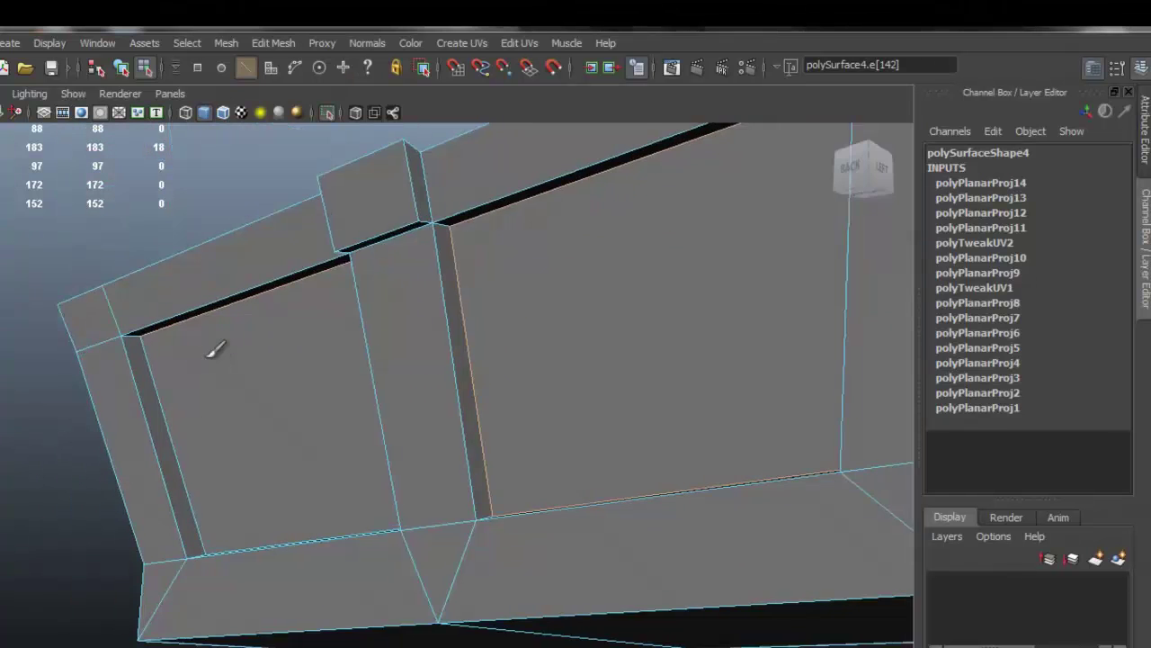
pyautogui.keyDown('alt'); pyautogui.moveTo(294, 427); pyautogui.dragTo(339, 539); pyautogui.keyUp('alt')
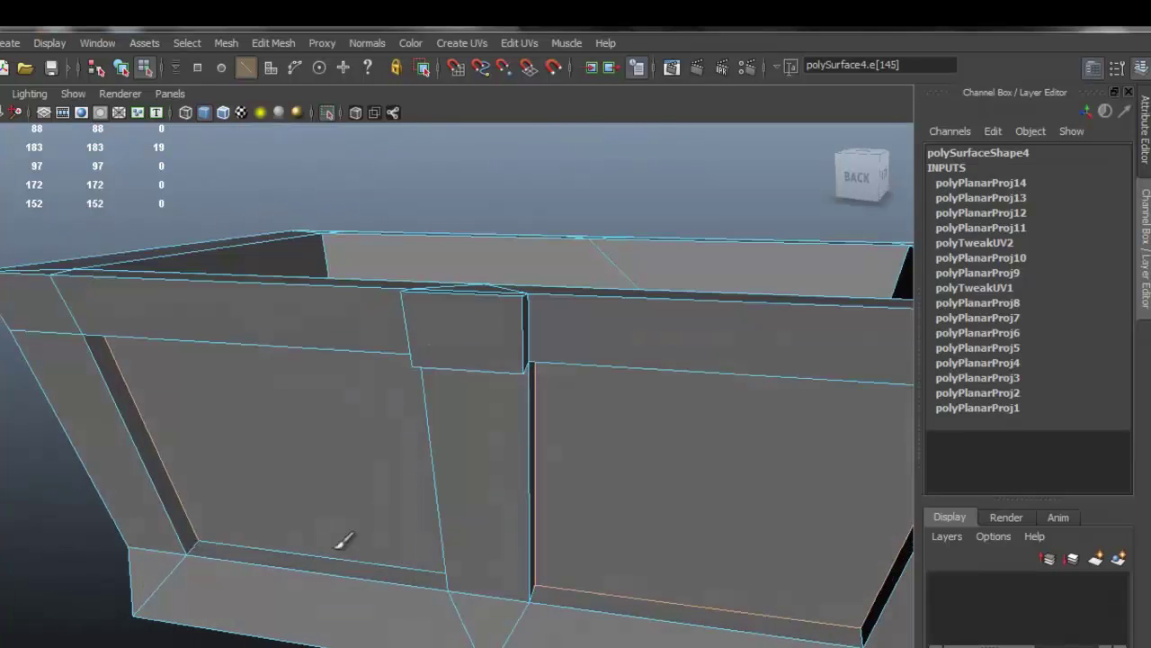
pyautogui.keyDown('shift'); pyautogui.click(339, 552); pyautogui.keyUp('shift')
# Add the four inner border edges of the recessed panel on the box's right end to the selection
pyautogui.keyDown('alt'); pyautogui.moveTo(496, 489); pyautogui.dragTo(604, 387); pyautogui.keyUp('alt')
pyautogui.keyDown('shift'); pyautogui.click(442, 269); pyautogui.keyUp('shift')
pyautogui.press('f')
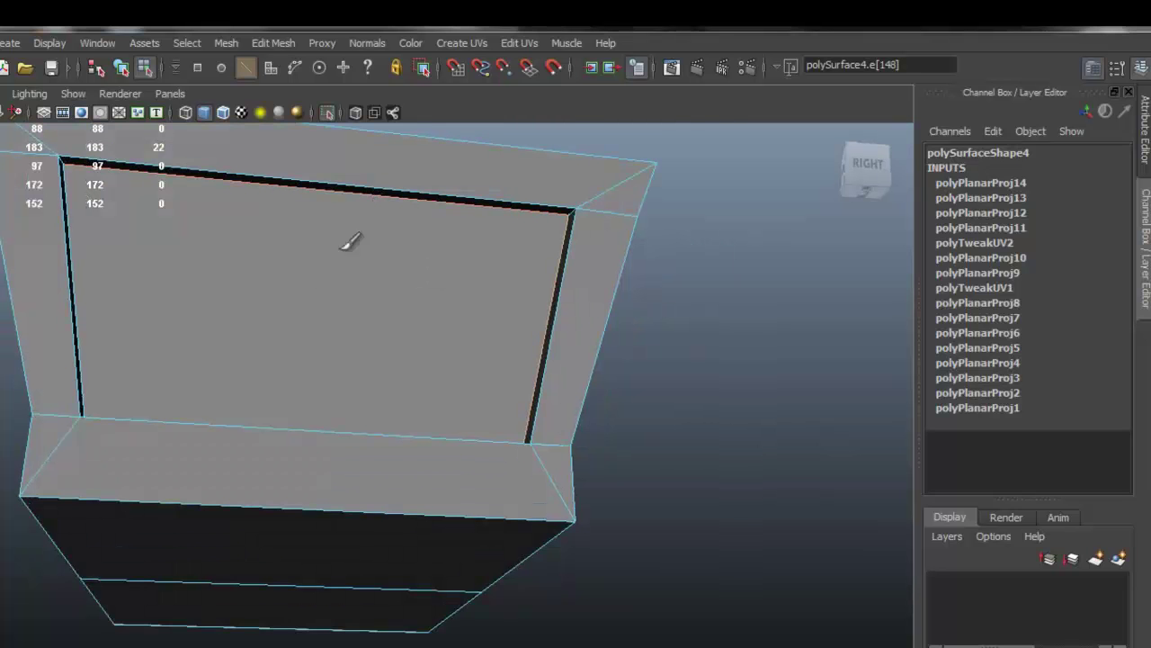
pyautogui.keyDown('alt'); pyautogui.moveTo(352, 240); pyautogui.dragTo(157, 329); pyautogui.keyUp('alt')
pyautogui.keyDown('shift'); pyautogui.click(25, 396); pyautogui.keyUp('shift')
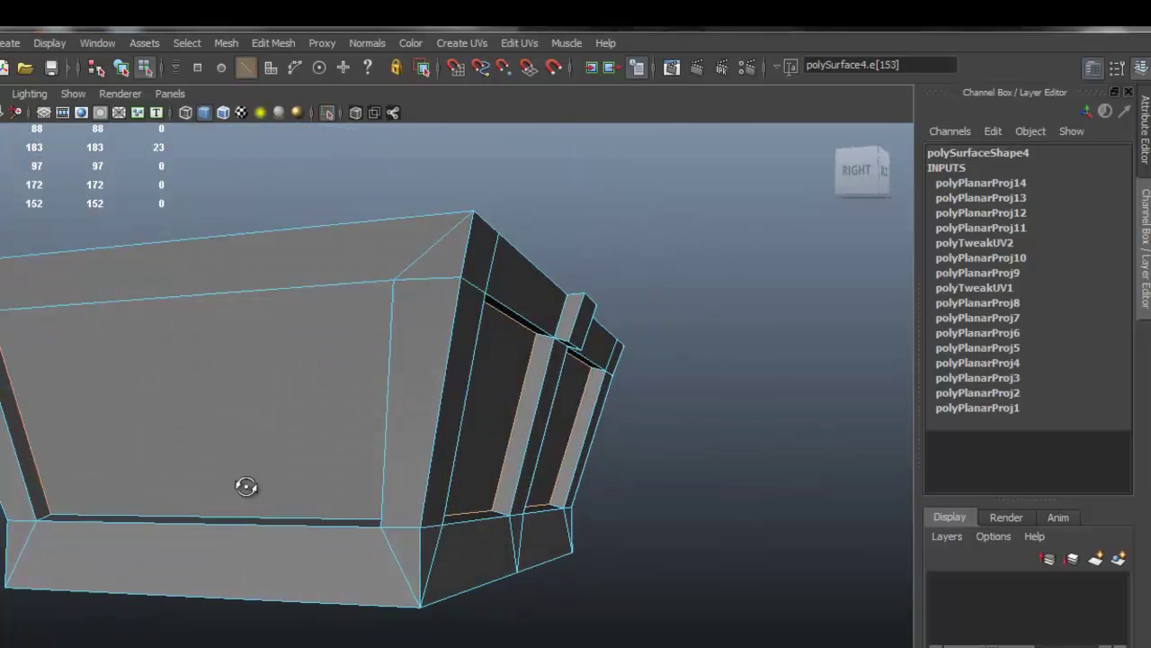
pyautogui.keyDown('alt'); pyautogui.moveTo(244, 486); pyautogui.dragTo(358, 570); pyautogui.keyUp('alt')
pyautogui.keyDown('shift'); pyautogui.click(355, 588); pyautogui.keyUp('shift')
# Cut the UVs along all selected recessed panel border edges
pyautogui.keyDown('alt'); pyautogui.moveTo(219, 478); pyautogui.dragTo(355, 452); pyautogui.keyUp('alt')
pyautogui.press('f')
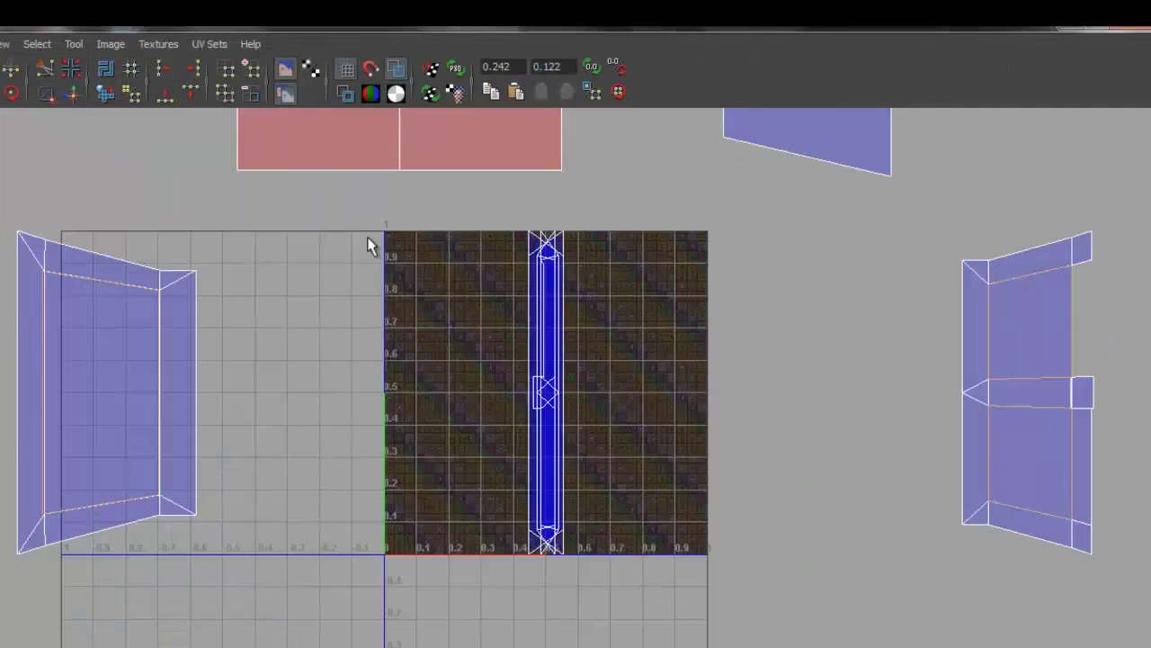
pyautogui.keyDown('alt'); pyautogui.moveTo(368, 247); pyautogui.dragTo(291, 296, button='right'); pyautogui.keyUp('alt')
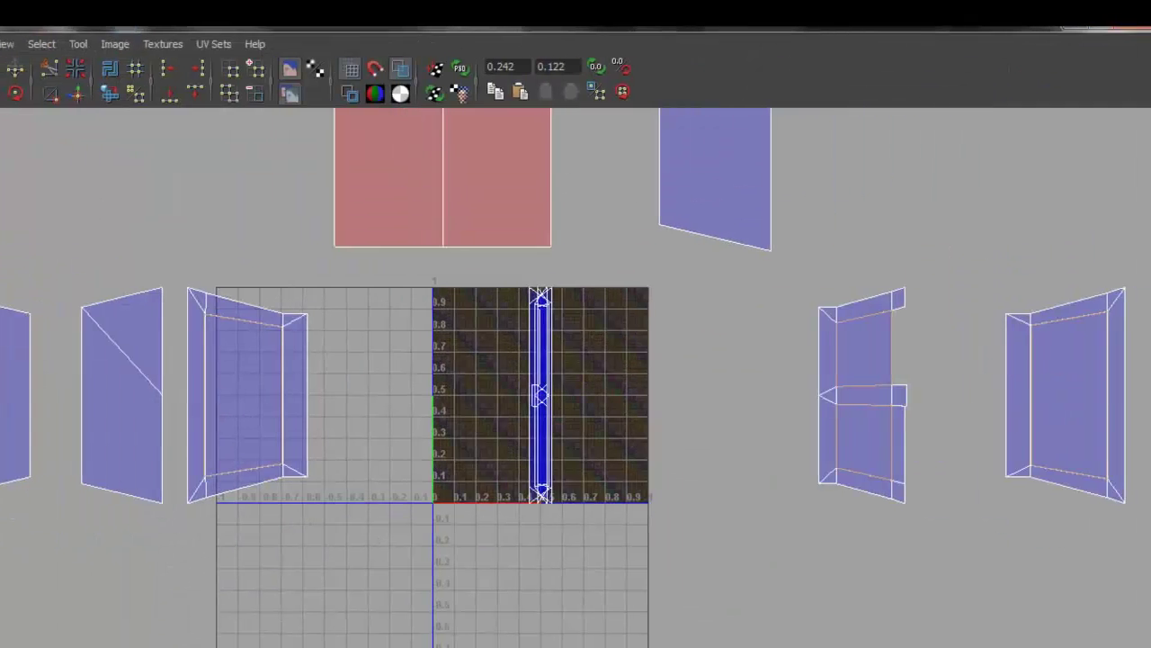
pyautogui.click(29, 44)
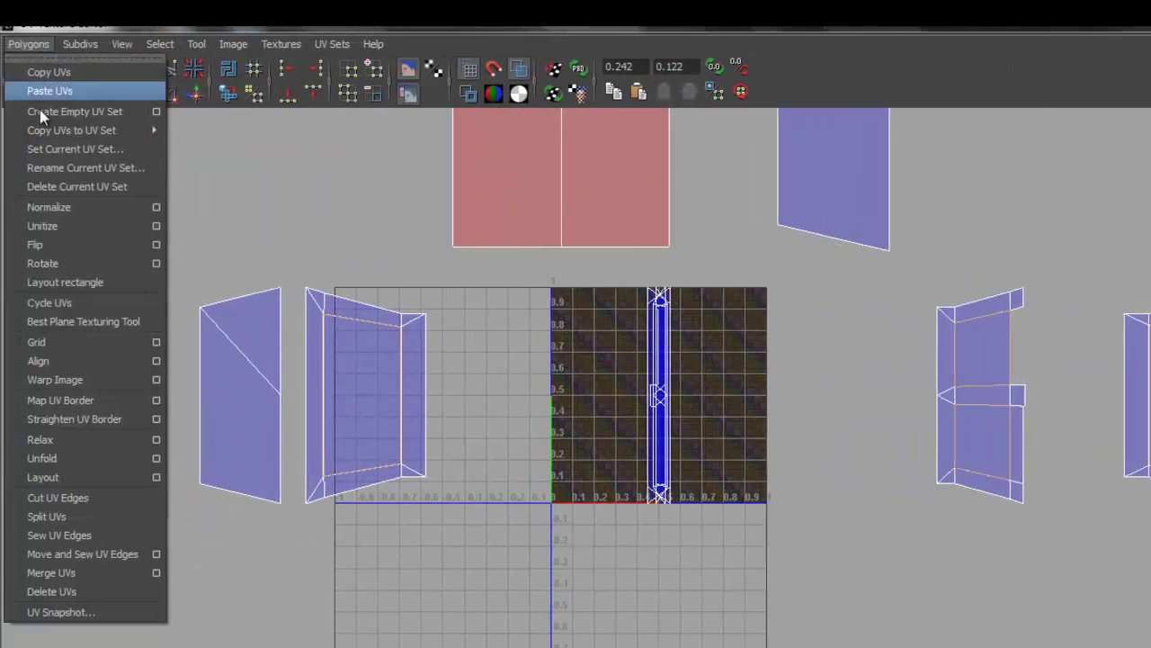
pyautogui.click(117, 499)
# Select the face of the front's right recessed panel and convert the selection to its UVs
pyautogui.scroll(-5, 540, 394)
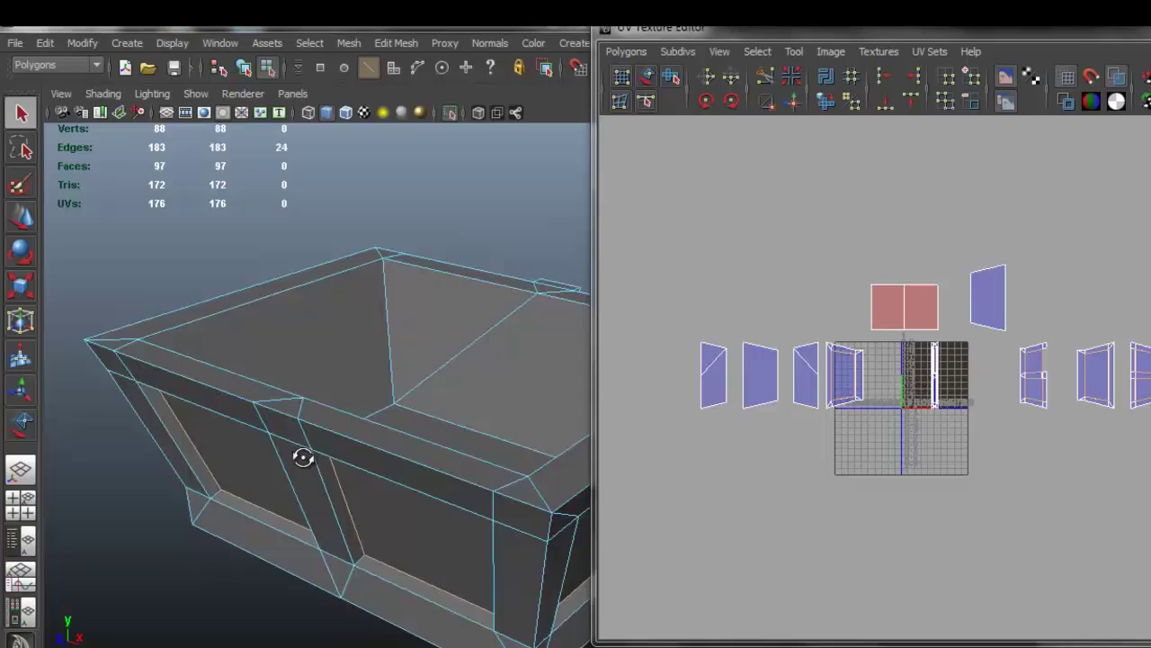
pyautogui.scroll(4, 457, 401)
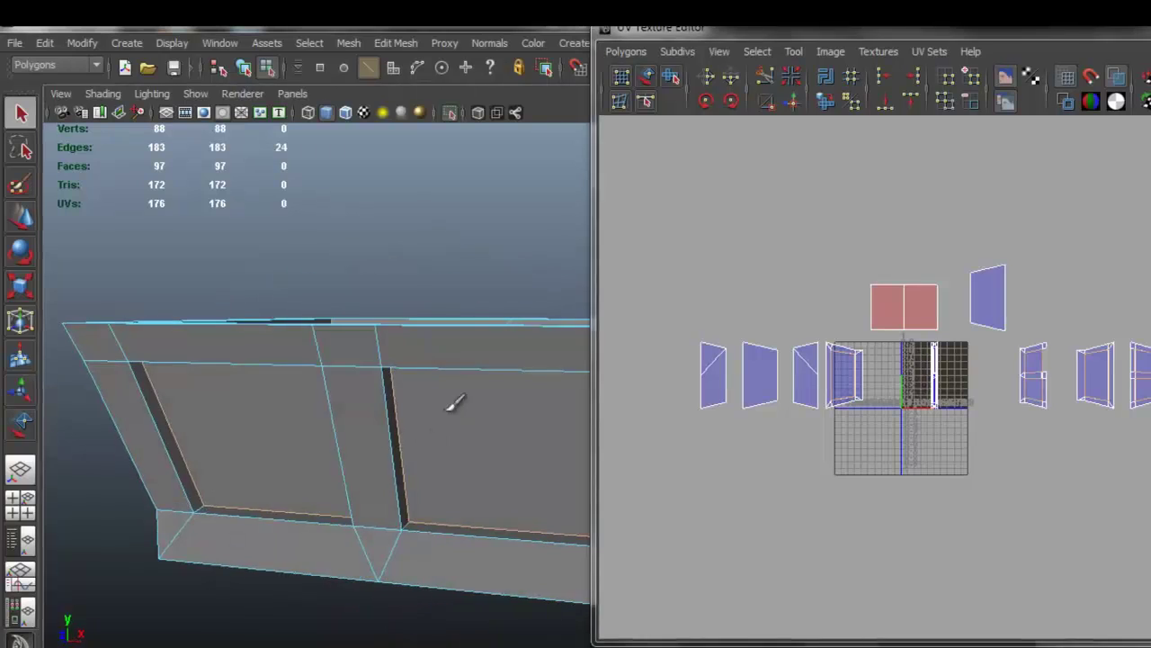
pyautogui.rightClick(457, 401)
pyautogui.click(392, 410)
pyautogui.click(397, 402)
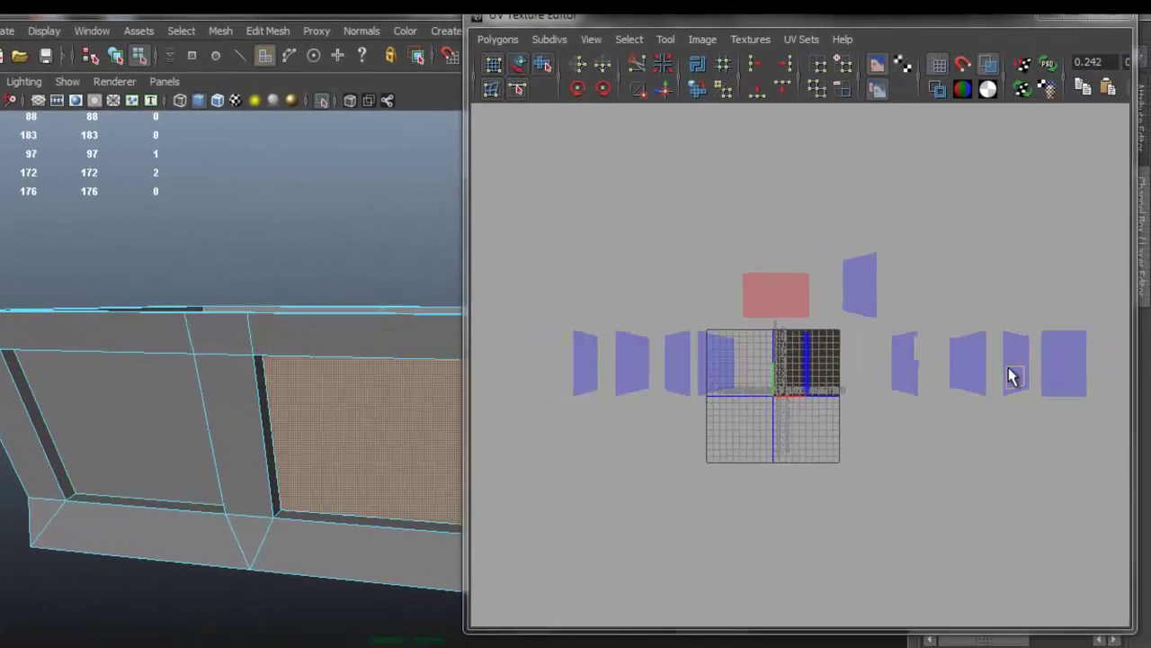
pyautogui.scroll(6, 869, 352)
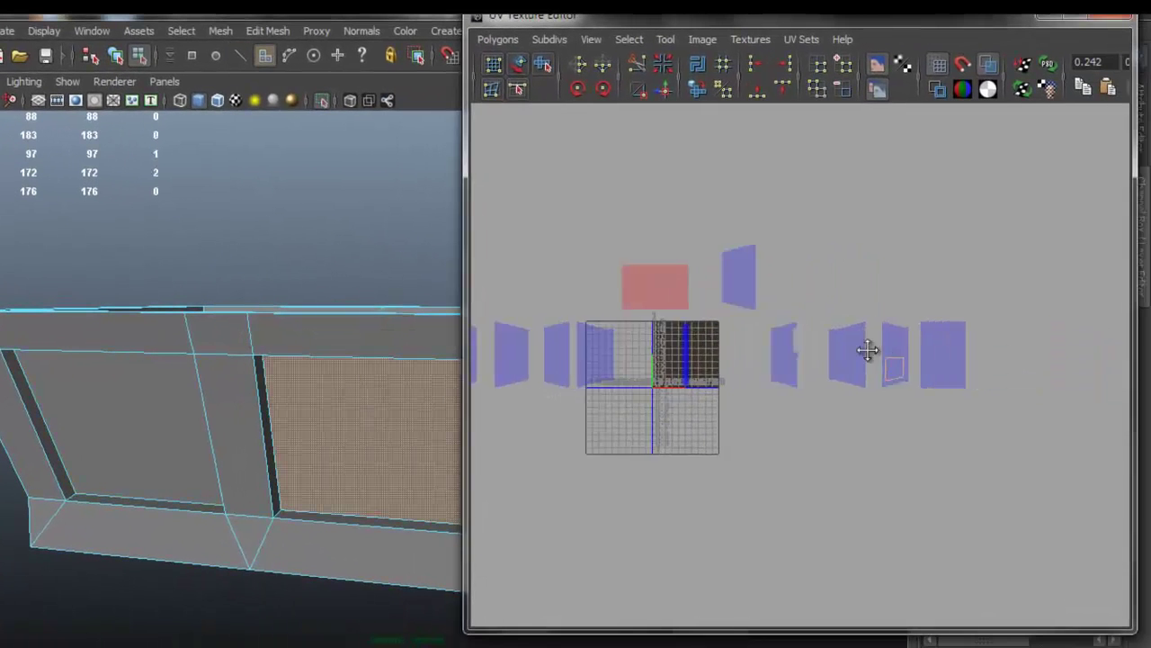
pyautogui.keyDown('alt'); pyautogui.moveTo(886, 413); pyautogui.dragTo(707, 384, button='middle'); pyautogui.keyUp('alt')
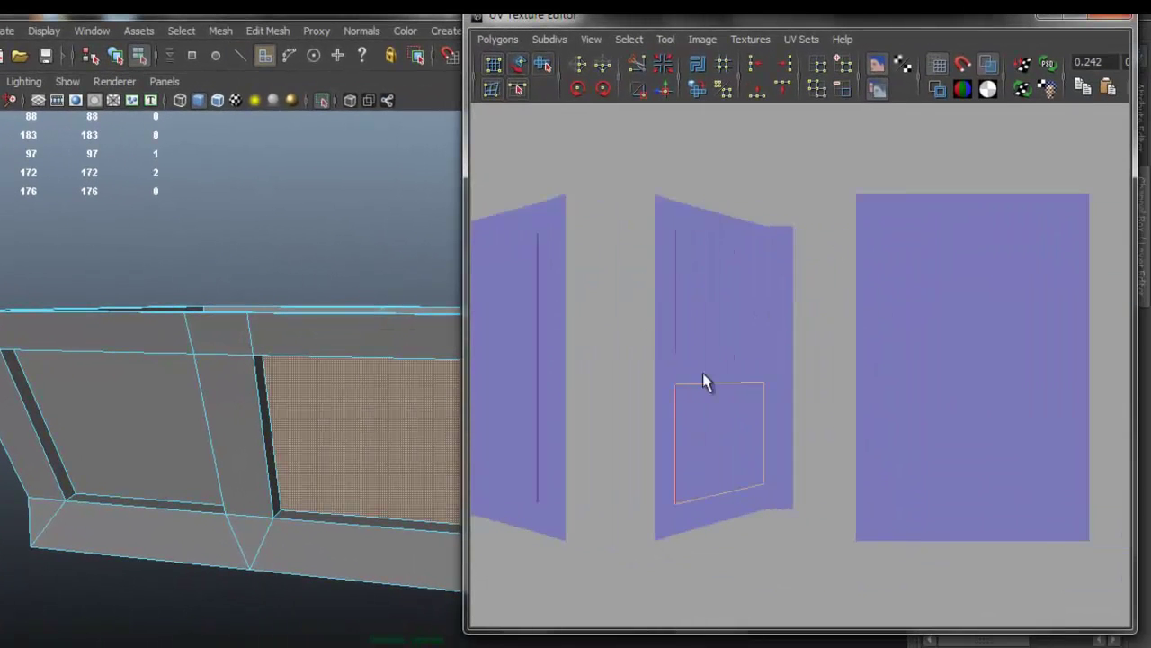
pyautogui.scroll(3, 746, 459)
pyautogui.keyDown('ctrl'); pyautogui.moveTo(740, 448); pyautogui.dragTo(789, 453, button='right'); pyautogui.keyUp('ctrl')
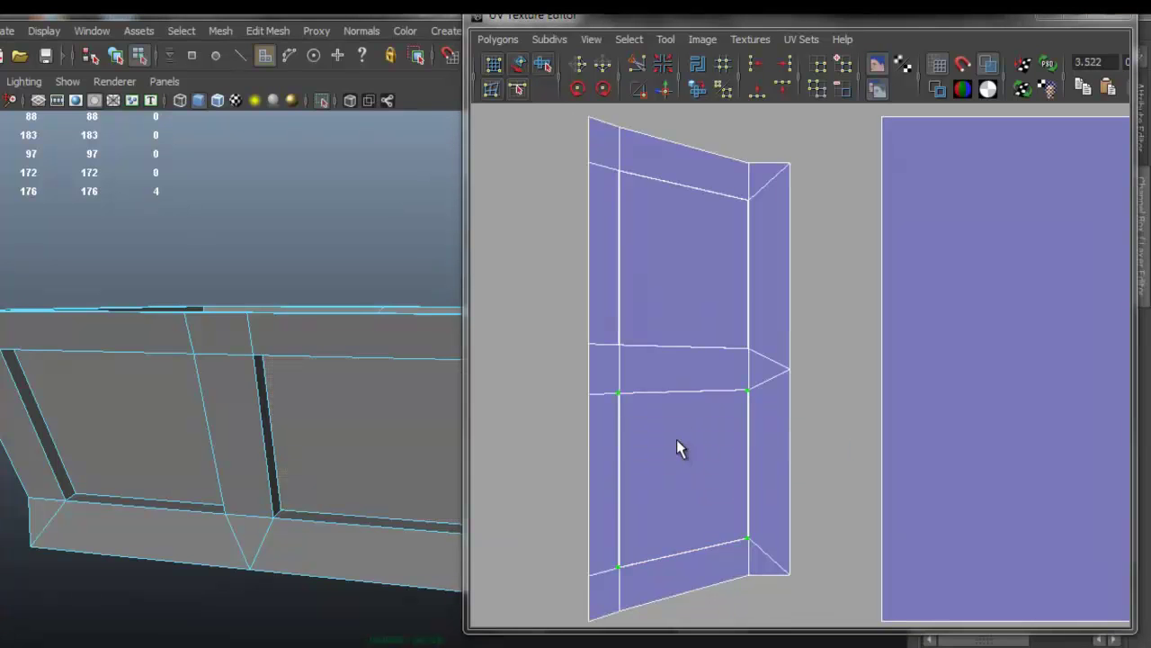
# Scale the front right panel's UVs down uniformly to leave a narrow gap around them inside the front shell
pyautogui.scroll(3, 725, 378)
pyautogui.press('w')
pyautogui.moveTo(700, 440); pyautogui.dragTo(693, 440)
pyautogui.keyDown('alt'); pyautogui.moveTo(331, 432); pyautogui.dragTo(217, 402); pyautogui.keyUp('alt')
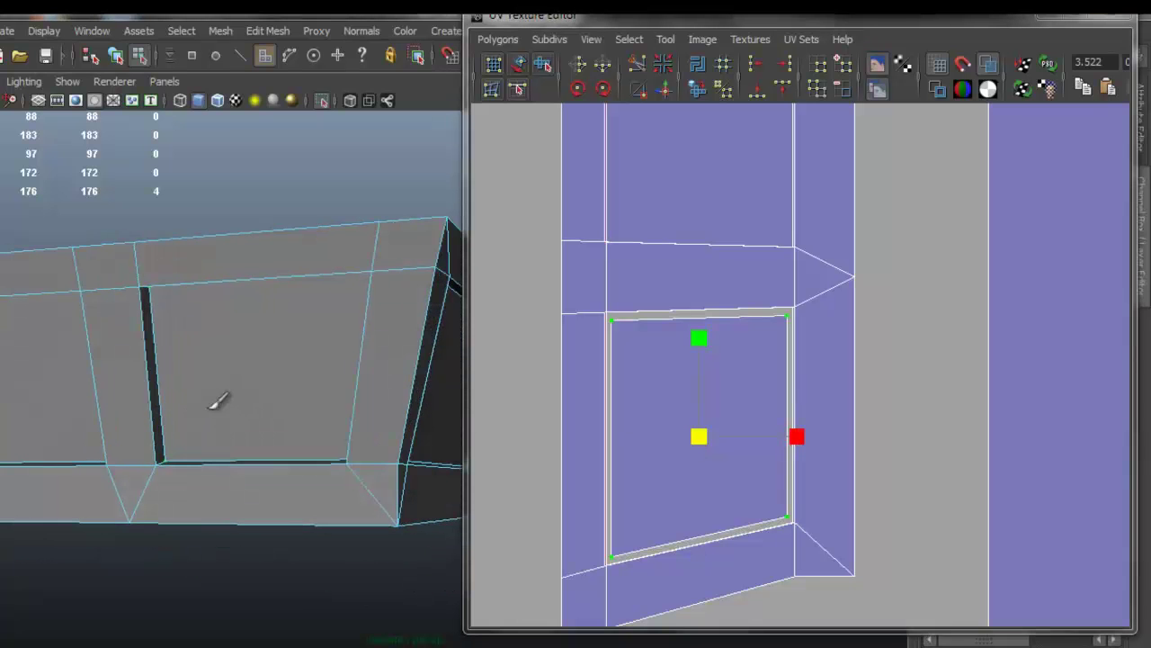
pyautogui.keyDown('alt'); pyautogui.moveTo(146, 352); pyautogui.dragTo(279, 378); pyautogui.keyUp('alt')
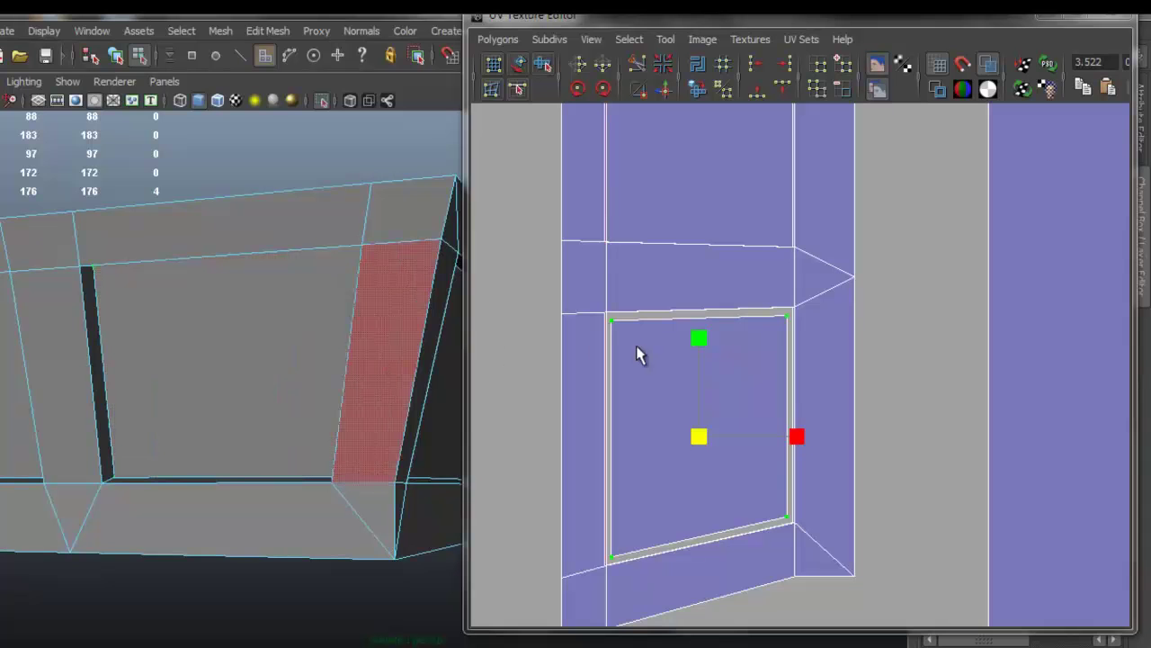
pyautogui.moveTo(701, 437); pyautogui.dragTo(697, 421)
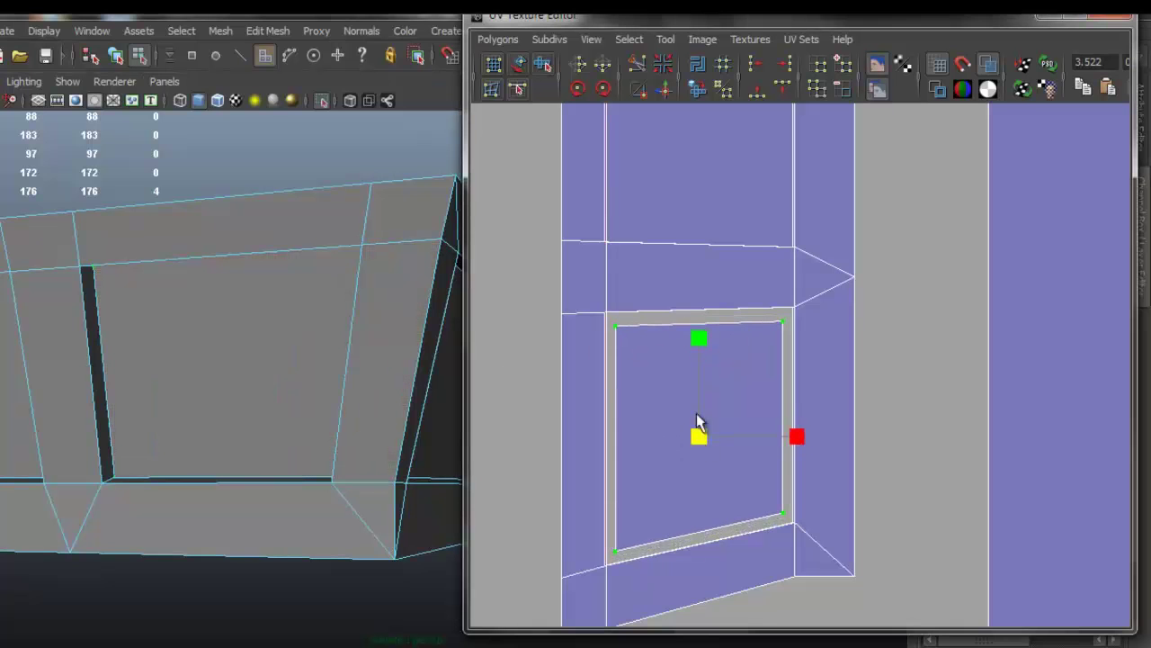
# Select the front's left recessed panel face, convert it to UVs and scale them down uniformly to leave a matching gap
pyautogui.keyDown('alt'); pyautogui.moveTo(150, 357); pyautogui.dragTo(62, 330); pyautogui.keyUp('alt')
pyautogui.click(62, 329)
pyautogui.keyDown('alt'); pyautogui.moveTo(576, 260); pyautogui.dragTo(681, 404, button='middle'); pyautogui.keyUp('alt')
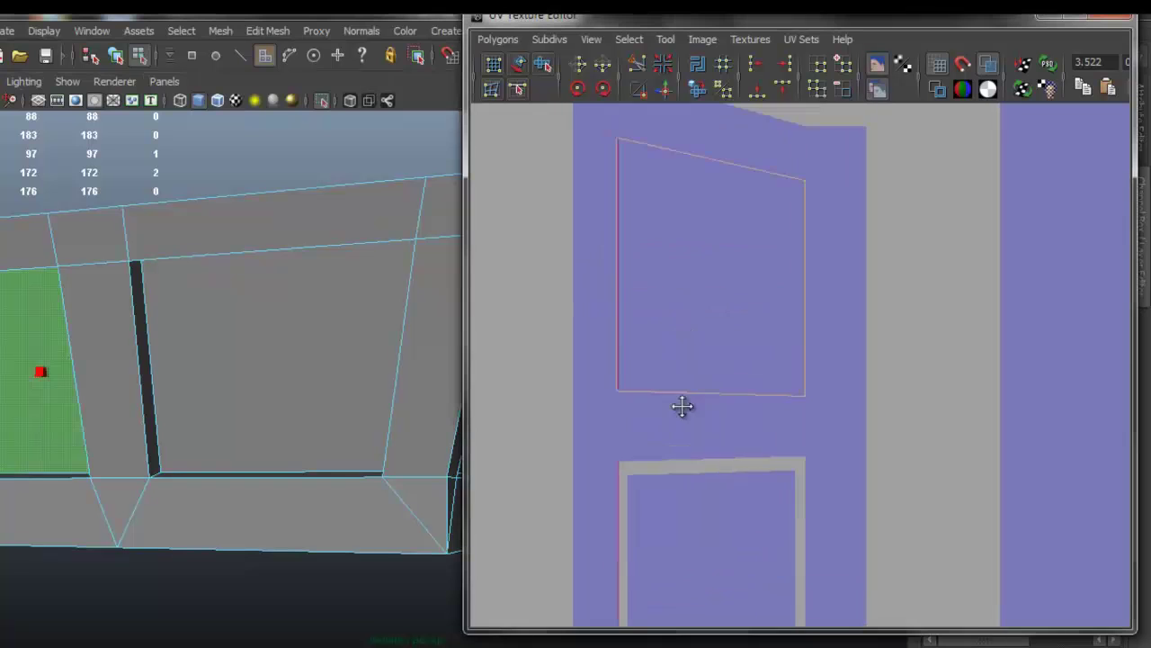
pyautogui.keyDown('ctrl'); pyautogui.moveTo(696, 286); pyautogui.dragTo(745, 298, button='right'); pyautogui.keyUp('ctrl')
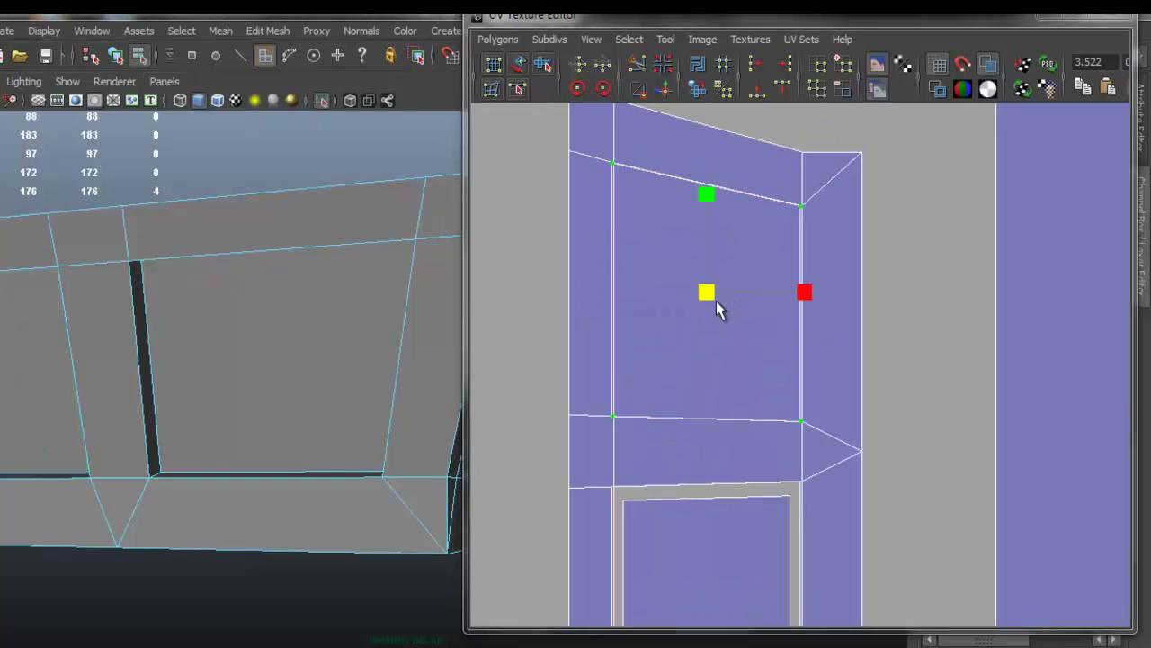
pyautogui.moveTo(706, 295); pyautogui.dragTo(706, 297)
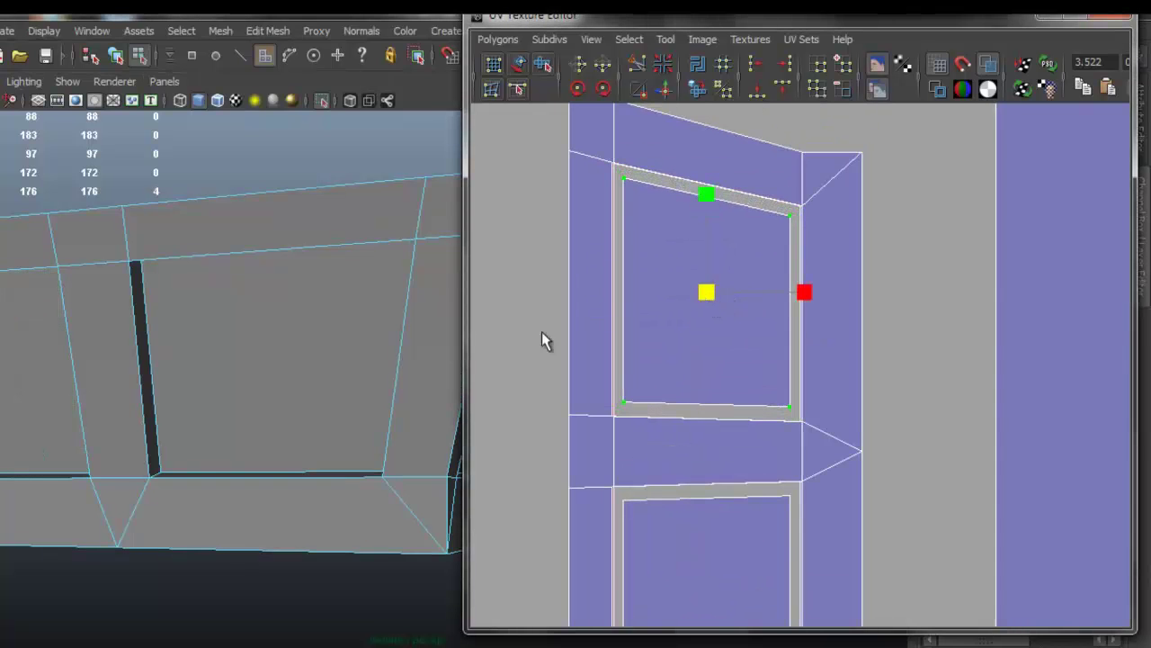
# Select the four outer border edges around the front's right recess
pyautogui.keyDown('alt'); pyautogui.moveTo(144, 292); pyautogui.dragTo(147, 224); pyautogui.keyUp('alt')
pyautogui.moveTo(147, 223); pyautogui.dragTo(151, 180, button='right')
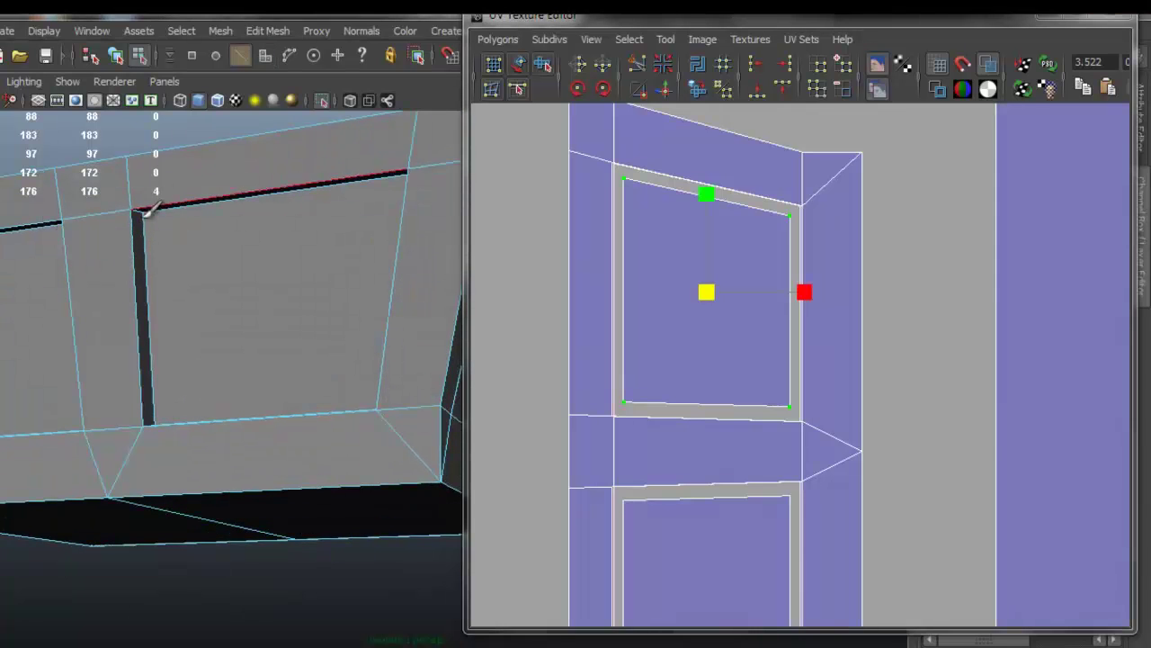
pyautogui.click(148, 204)
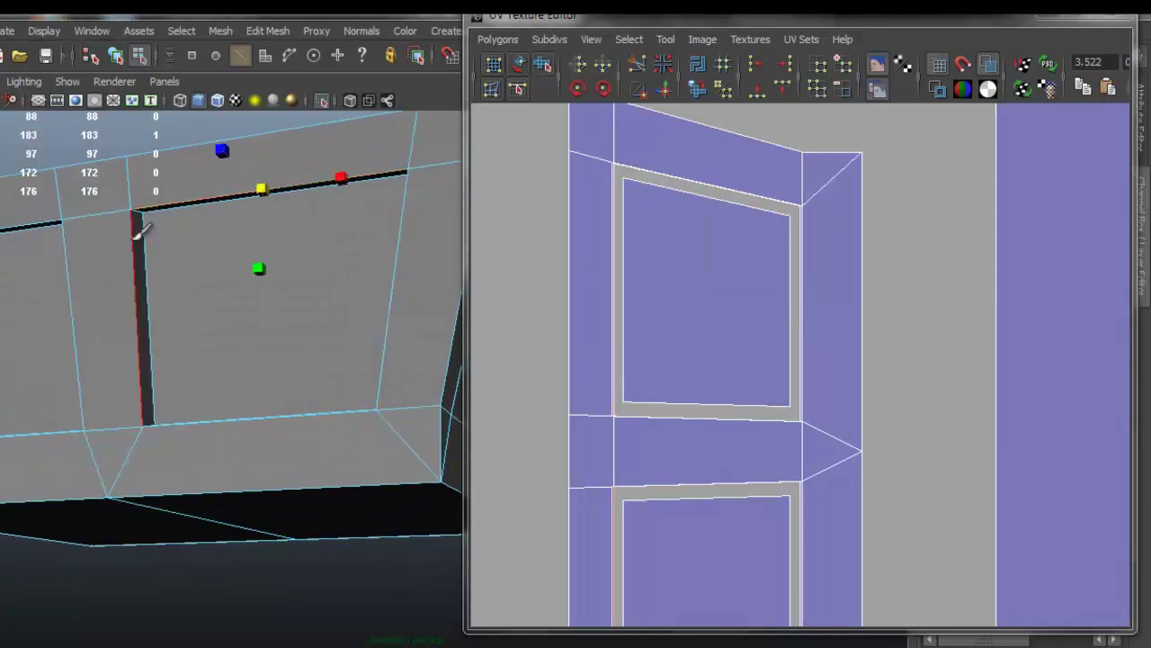
pyautogui.keyDown('shift'); pyautogui.click(141, 226); pyautogui.keyUp('shift')
pyautogui.keyDown('shift'); pyautogui.click(407, 236); pyautogui.keyUp('shift')
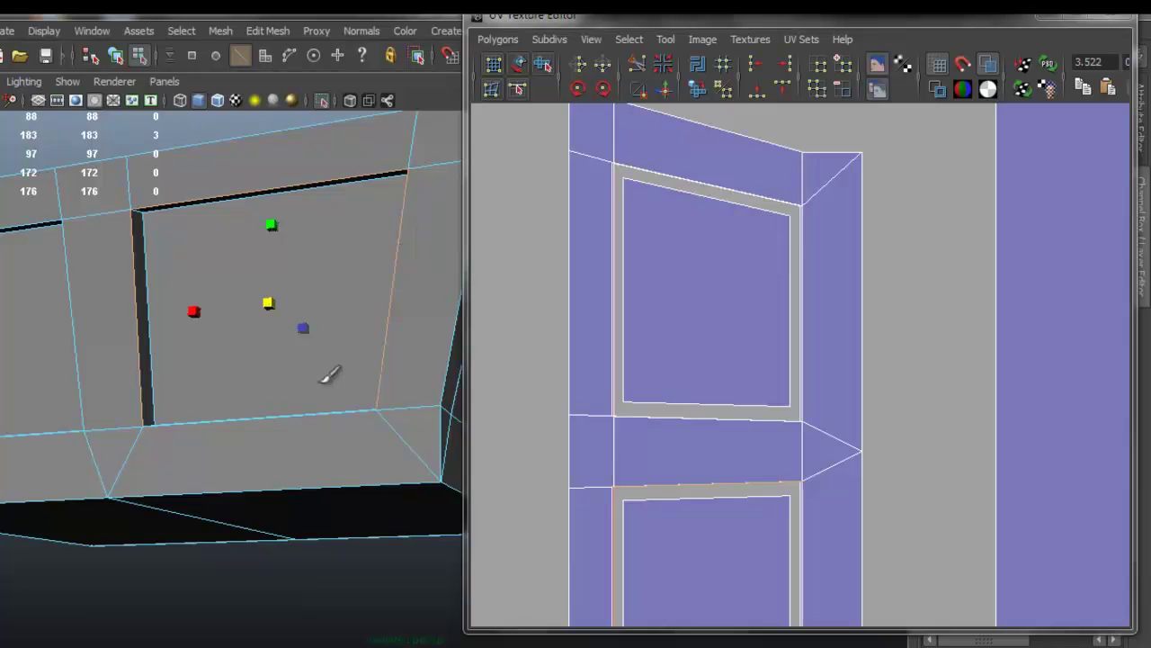
pyautogui.keyDown('shift'); pyautogui.click(291, 416); pyautogui.keyUp('shift')
# Show the checker texture, convert the right recess's outer edges to UVs and try to scale them
pyautogui.keyDown('alt'); pyautogui.moveTo(239, 378); pyautogui.dragTo(180, 470); pyautogui.keyUp('alt')
pyautogui.press('6')
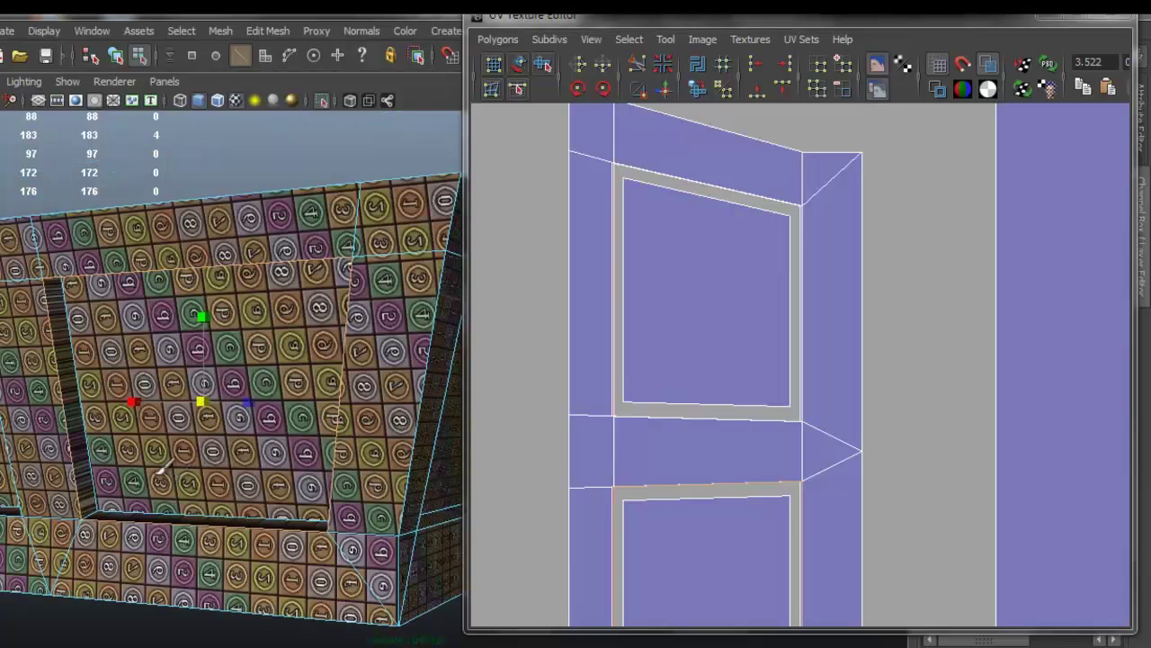
pyautogui.keyDown('alt'); pyautogui.moveTo(712, 388); pyautogui.dragTo(711, 281, button='middle'); pyautogui.keyUp('alt')
pyautogui.keyDown('ctrl'); pyautogui.moveTo(740, 352); pyautogui.dragTo(775, 351, button='right'); pyautogui.keyUp('ctrl')
pyautogui.keyDown('alt'); pyautogui.moveTo(690, 436); pyautogui.dragTo(727, 363, button='middle'); pyautogui.keyUp('alt')
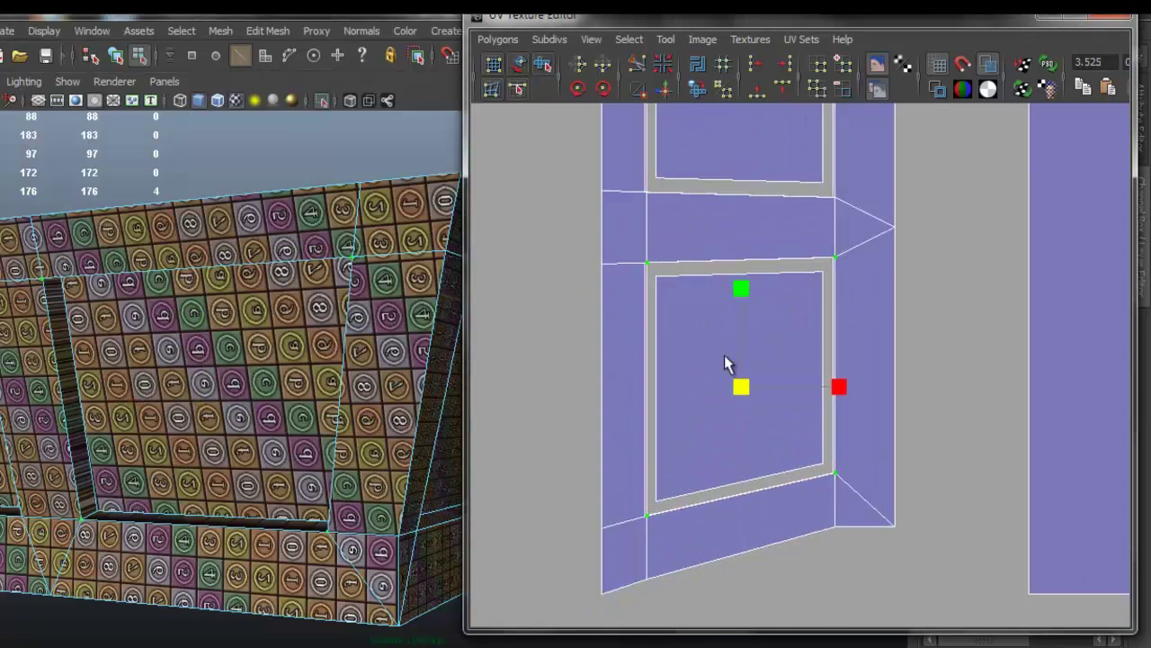
pyautogui.keyDown('alt'); pyautogui.moveTo(727, 363); pyautogui.dragTo(714, 401, button='right'); pyautogui.keyUp('alt')
pyautogui.moveTo(708, 394); pyautogui.dragTo(638, 396)
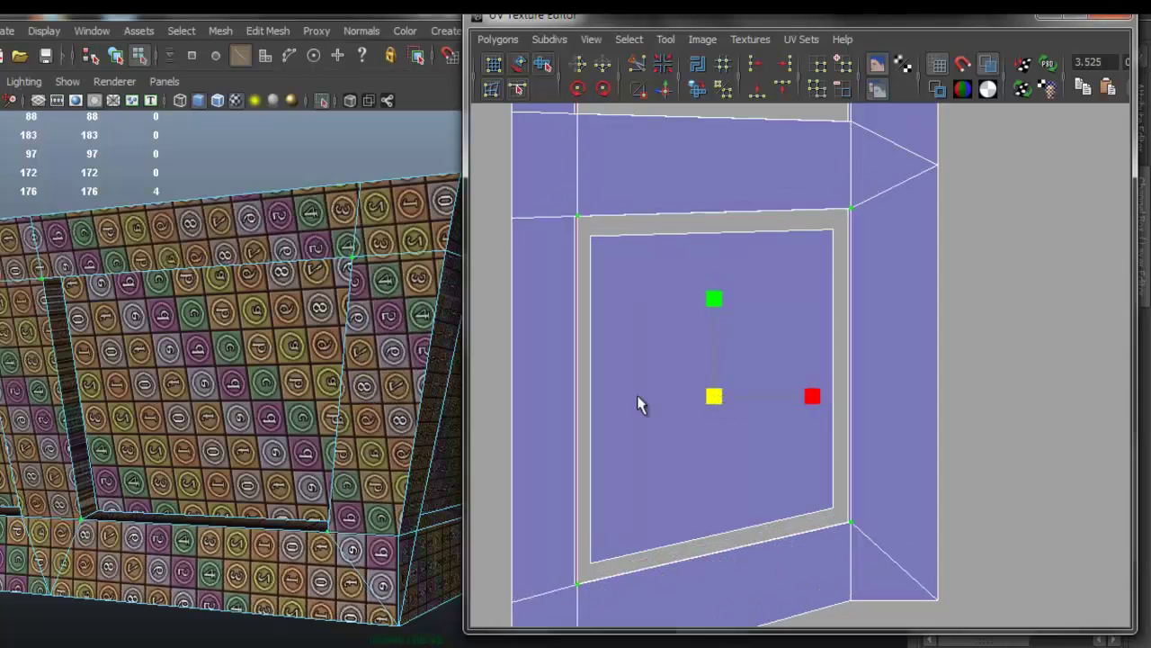
# Select the inner edges where the right recess's side walls meet the recessed panel face
pyautogui.click(77, 395)
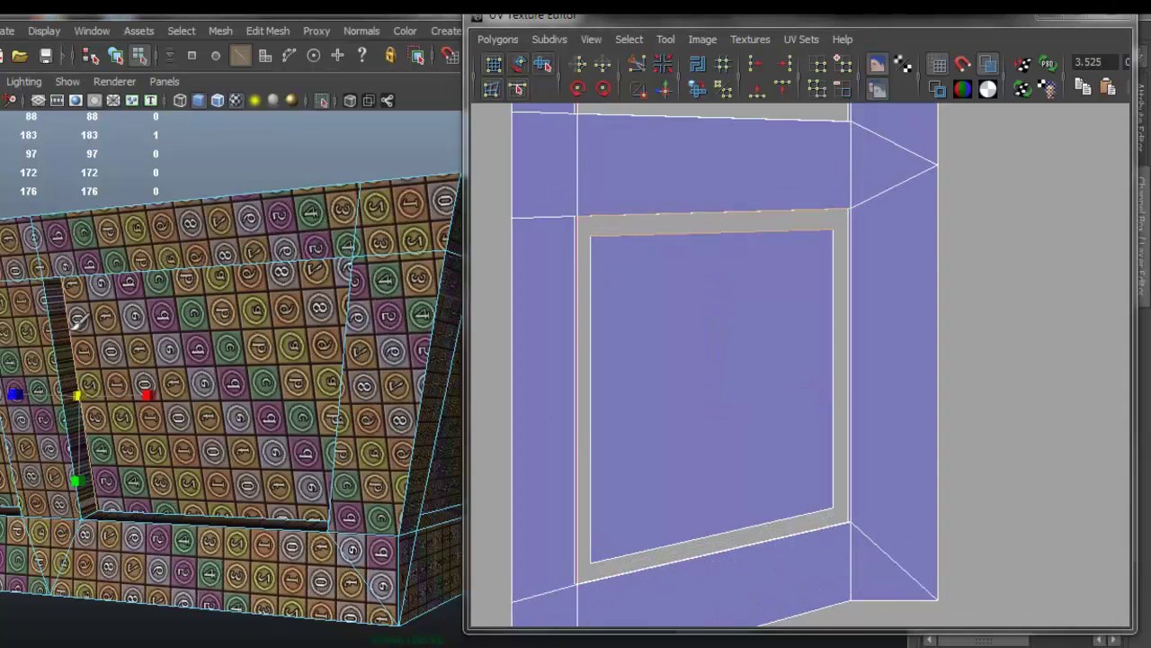
pyautogui.keyDown('alt'); pyautogui.moveTo(223, 312); pyautogui.dragTo(263, 204); pyautogui.keyUp('alt')
pyautogui.scroll(2, 254, 283)
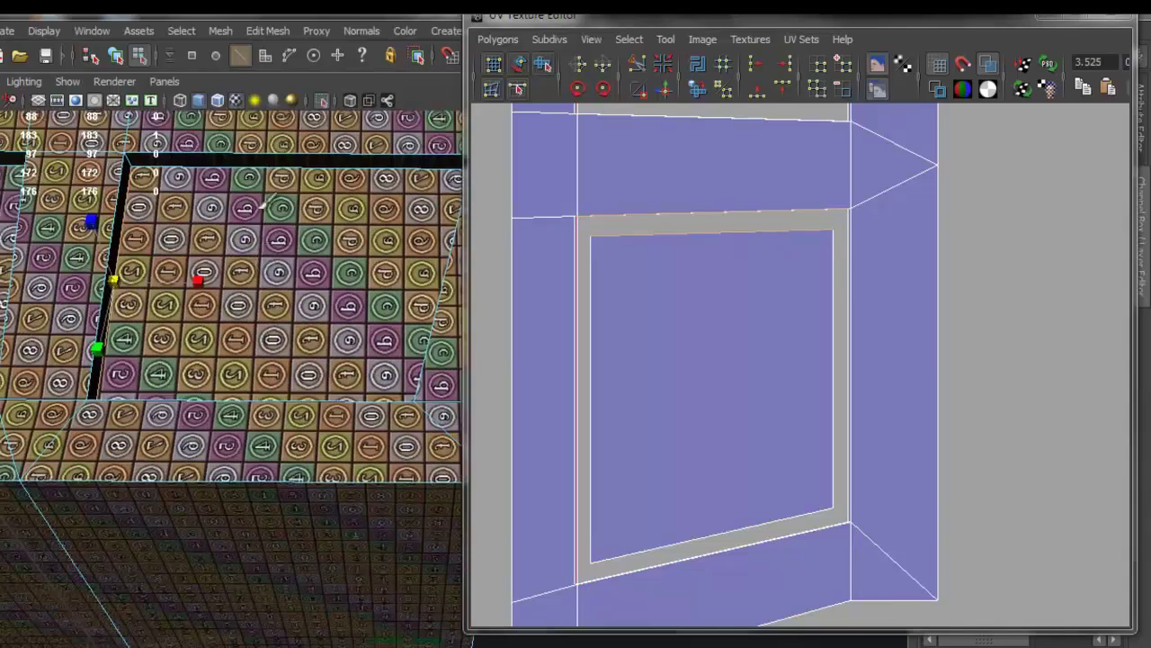
pyautogui.click(223, 161)
pyautogui.keyDown('alt'); pyautogui.moveTo(223, 161); pyautogui.dragTo(350, 472); pyautogui.keyUp('alt')
pyautogui.keyDown('shift'); pyautogui.click(299, 520); pyautogui.keyUp('shift')
# Convert those edges to UVs, deselect the panel's own UVs and scale the wall UVs inward until they sit just outside the panel
pyautogui.keyDown('ctrl'); pyautogui.moveTo(695, 358); pyautogui.dragTo(742, 364, button='right'); pyautogui.keyUp('ctrl')
pyautogui.moveTo(643, 248); pyautogui.dragTo(676, 238, button='right')
pyautogui.keyDown('ctrl'); pyautogui.click(586, 228); pyautogui.keyUp('ctrl')
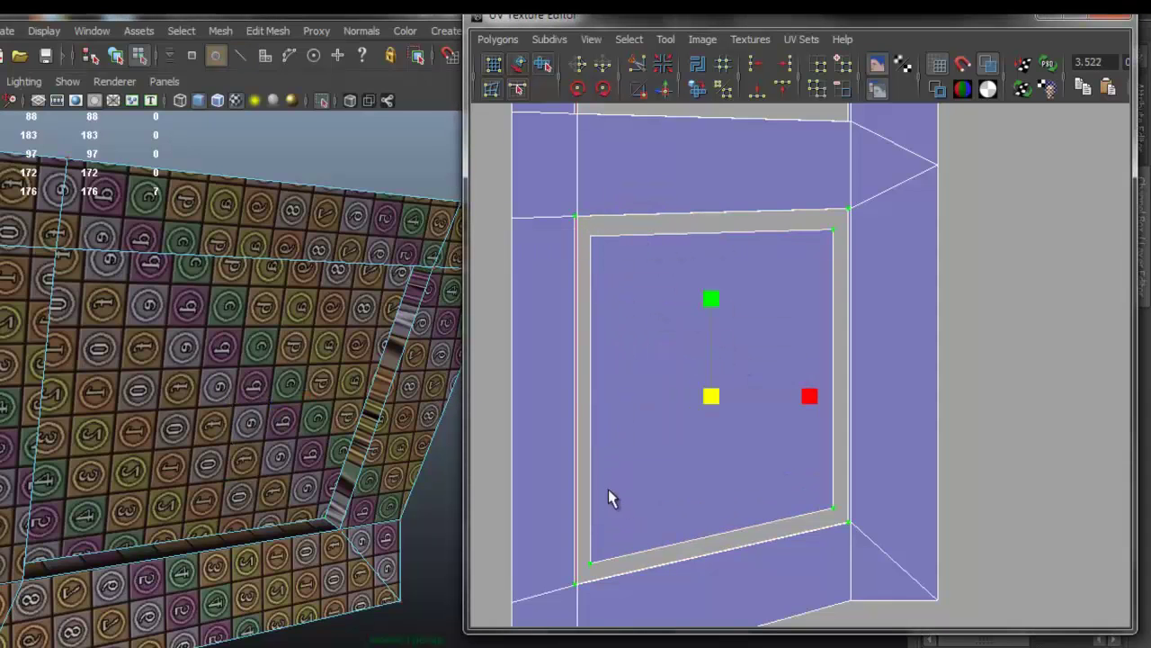
pyautogui.keyDown('ctrl'); pyautogui.click(835, 509); pyautogui.keyUp('ctrl')
pyautogui.moveTo(712, 404); pyautogui.dragTo(716, 402)
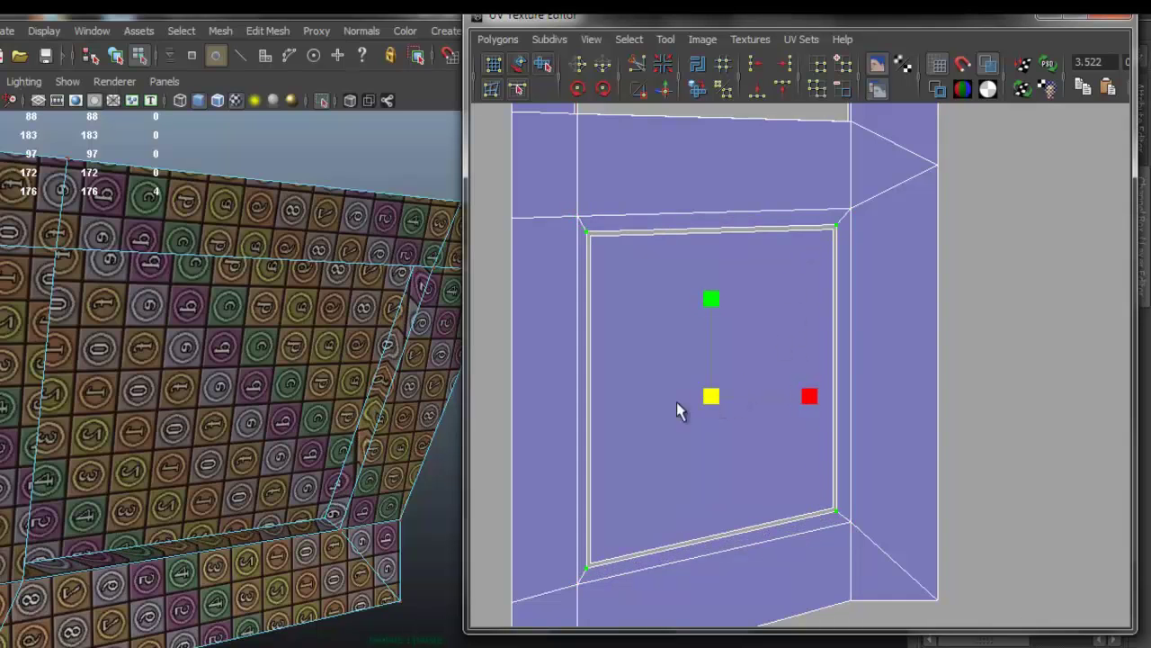
# Select the four inner edges where the front's left recess walls meet its panel face
pyautogui.keyDown('alt'); pyautogui.moveTo(225, 444); pyautogui.dragTo(54, 374); pyautogui.keyUp('alt')
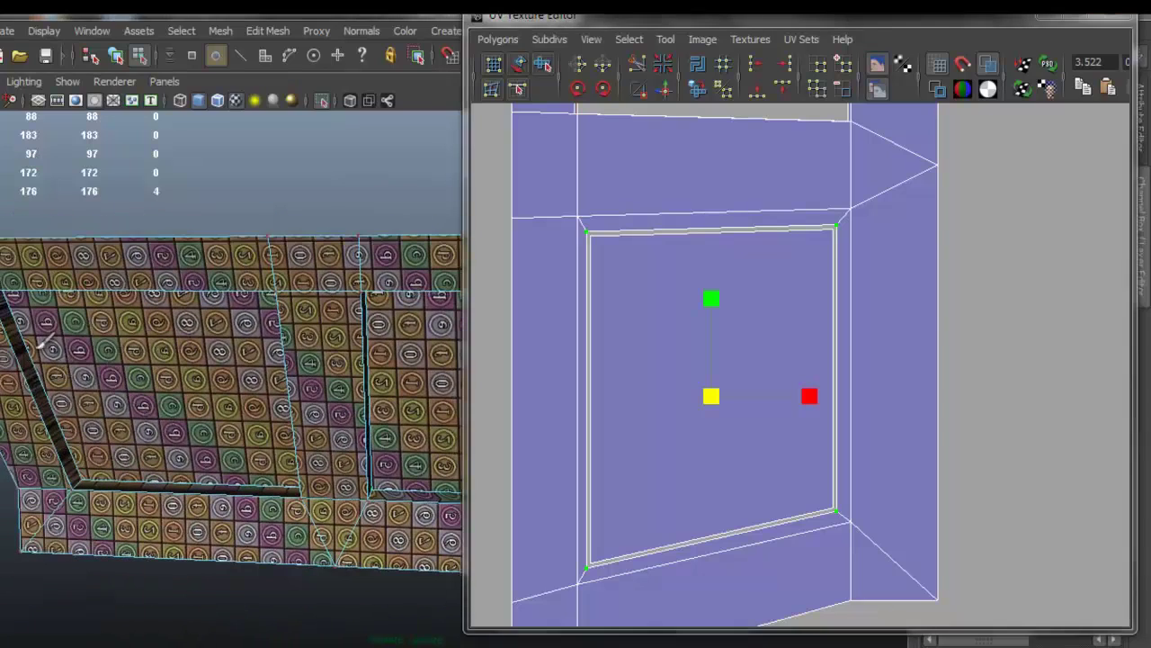
pyautogui.press('F10')
pyautogui.click(36, 347)
pyautogui.keyDown('shift'); pyautogui.click(127, 476); pyautogui.keyUp('shift')
pyautogui.keyDown('alt'); pyautogui.moveTo(259, 374); pyautogui.dragTo(349, 404); pyautogui.keyUp('alt')
pyautogui.keyDown('alt'); pyautogui.moveTo(323, 317); pyautogui.dragTo(295, 243); pyautogui.keyUp('alt')
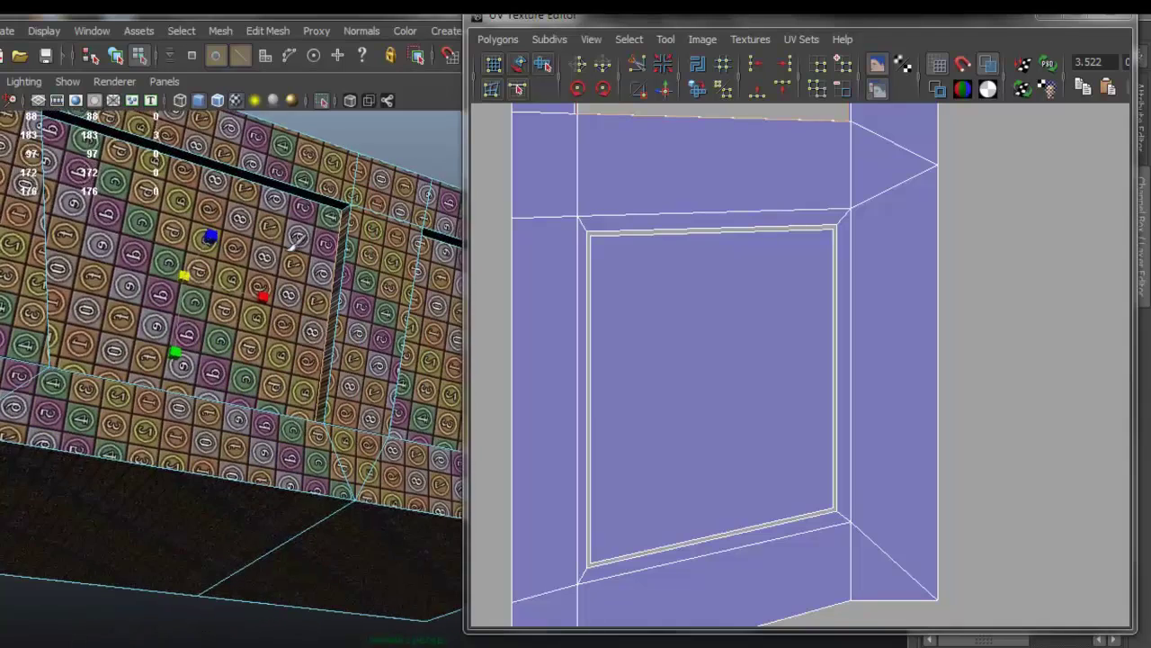
pyautogui.keyDown('shift'); pyautogui.click(289, 189); pyautogui.keyUp('shift')
# Convert the left recess's inner edges to UVs, exclude the panel's UVs and scale the wall UVs inward to surround the panel closely
pyautogui.keyDown('alt'); pyautogui.moveTo(741, 245); pyautogui.dragTo(806, 470, button='middle'); pyautogui.keyUp('alt')
pyautogui.keyDown('ctrl'); pyautogui.moveTo(769, 389); pyautogui.dragTo(803, 389, button='right'); pyautogui.keyUp('ctrl')
pyautogui.keyDown('ctrl'); pyautogui.moveTo(720, 331); pyautogui.dragTo(650, 273, button='right'); pyautogui.keyUp('ctrl')
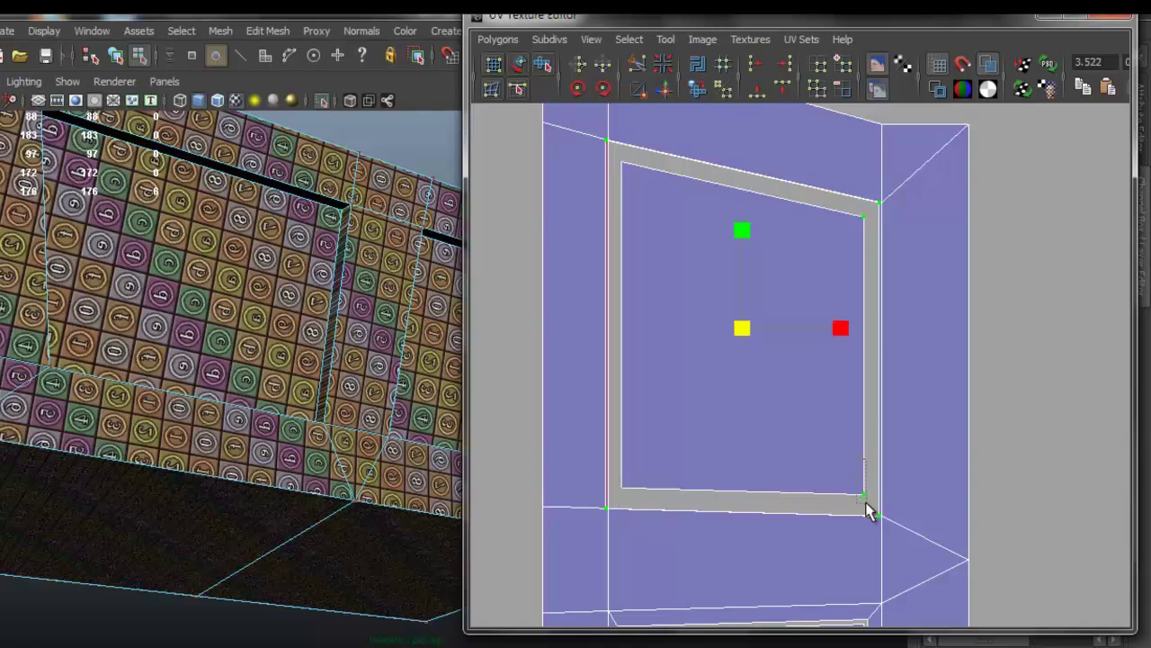
pyautogui.moveTo(742, 338); pyautogui.dragTo(730, 324)
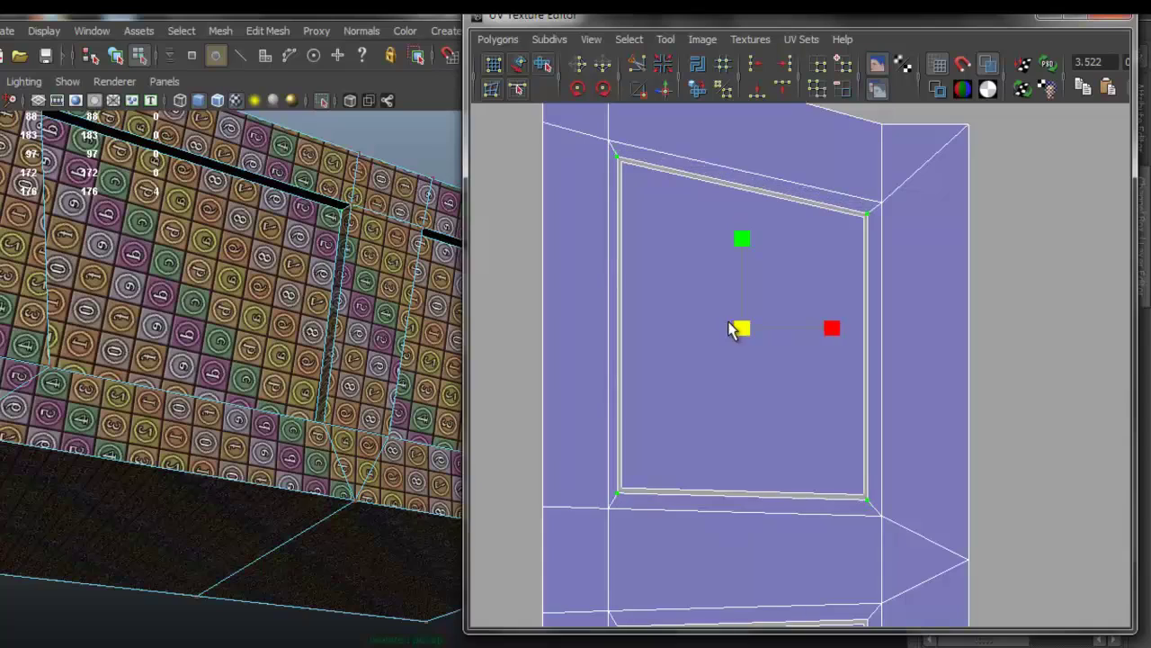
# Select the UVs of all the box's shells and automatically lay them out within the 0 to 1 texture square
pyautogui.keyDown('alt'); pyautogui.moveTo(252, 391); pyautogui.dragTo(423, 428); pyautogui.keyUp('alt')
pyautogui.scroll(-5, 827, 437)
pyautogui.keyDown('alt'); pyautogui.moveTo(726, 408); pyautogui.dragTo(860, 392, button='middle'); pyautogui.keyUp('alt')
pyautogui.keyDown('alt'); pyautogui.moveTo(663, 386); pyautogui.dragTo(748, 379, button='middle'); pyautogui.keyUp('alt')
pyautogui.scroll(-3, 751, 379)
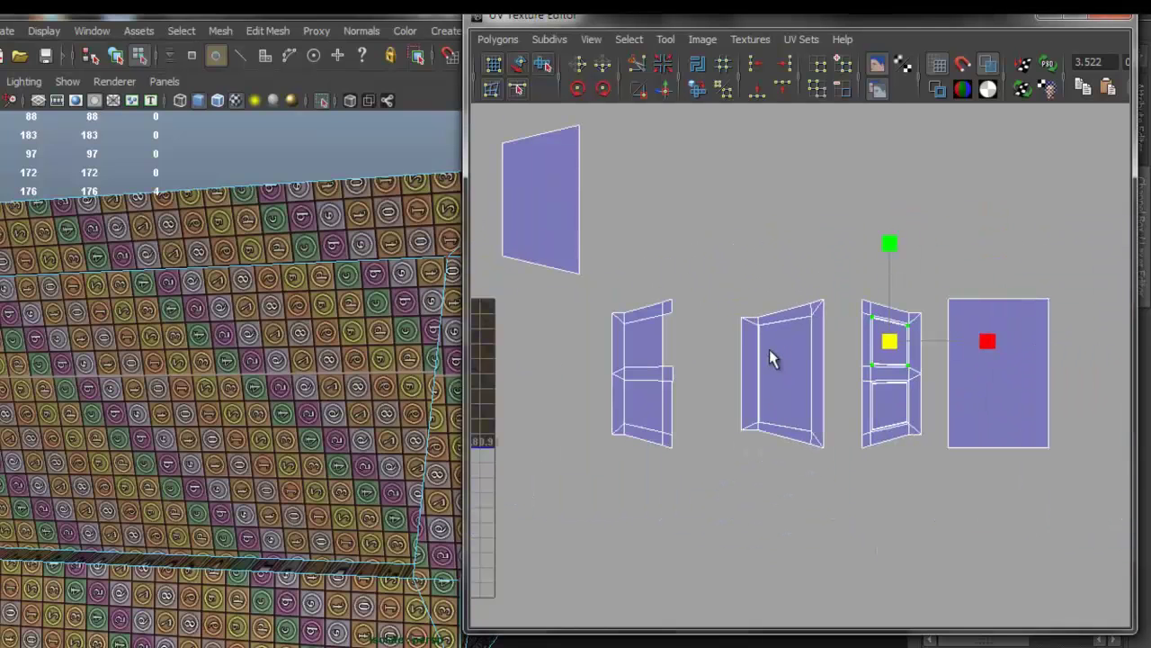
pyautogui.scroll(-2, 761, 352)
pyautogui.scroll(2, 756, 354)
pyautogui.keyDown('alt'); pyautogui.moveTo(637, 354); pyautogui.dragTo(844, 367, button='middle'); pyautogui.keyUp('alt')
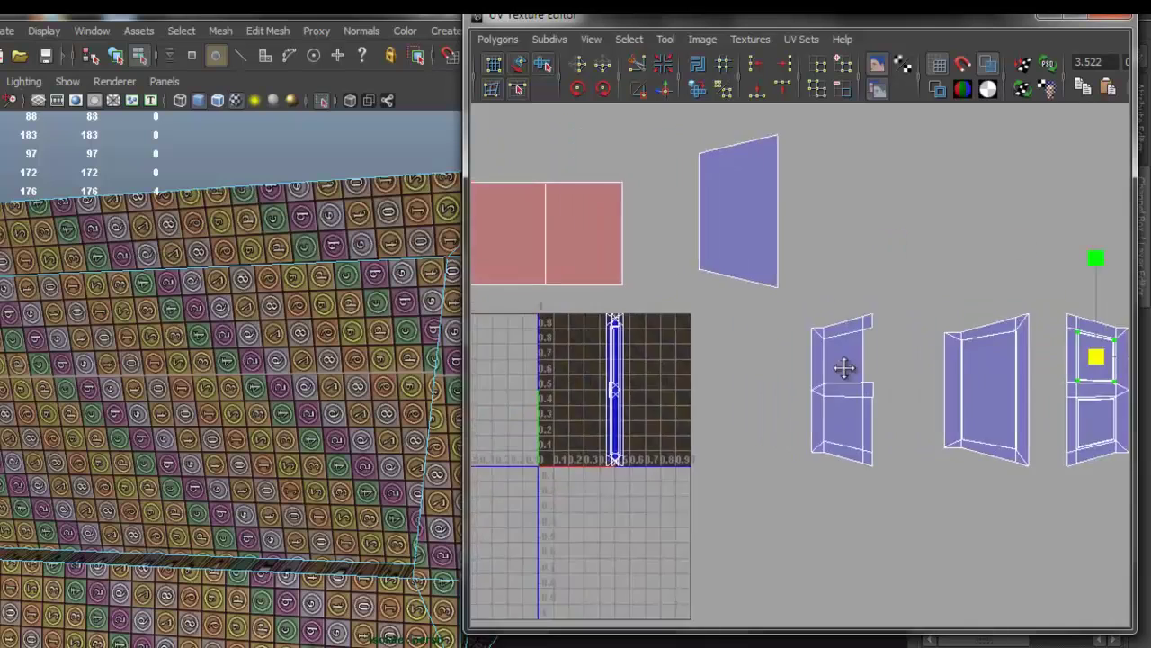
pyautogui.scroll(-2, 843, 367)
pyautogui.scroll(2, 702, 377)
pyautogui.scroll(-3, 694, 374)
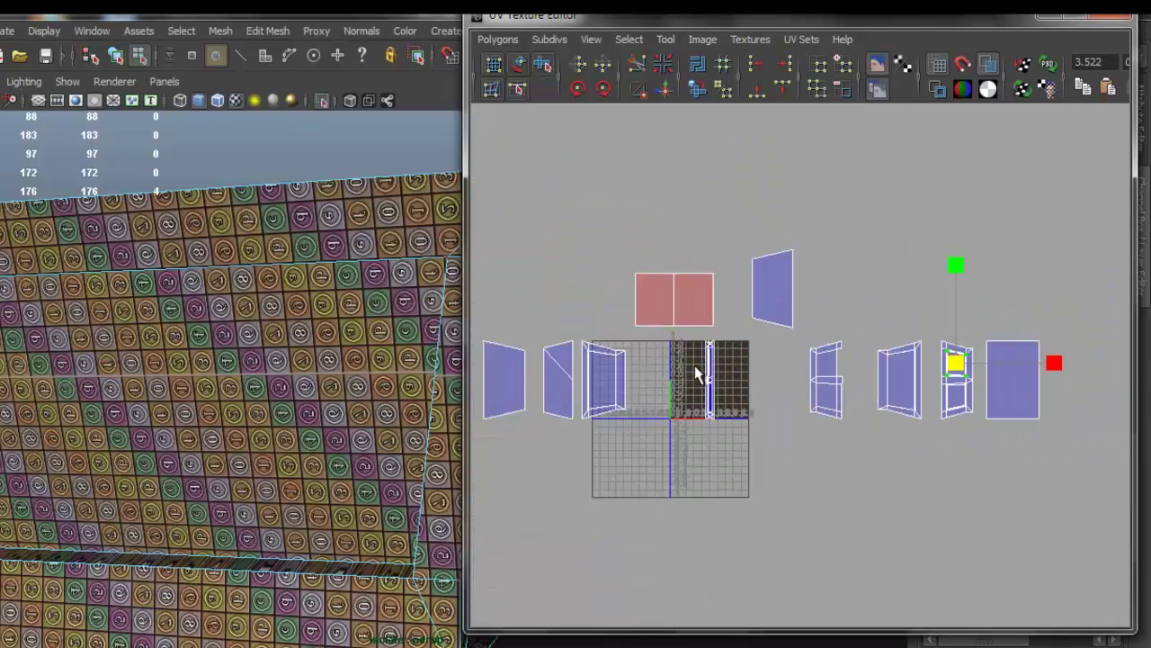
pyautogui.scroll(-2, 724, 378)
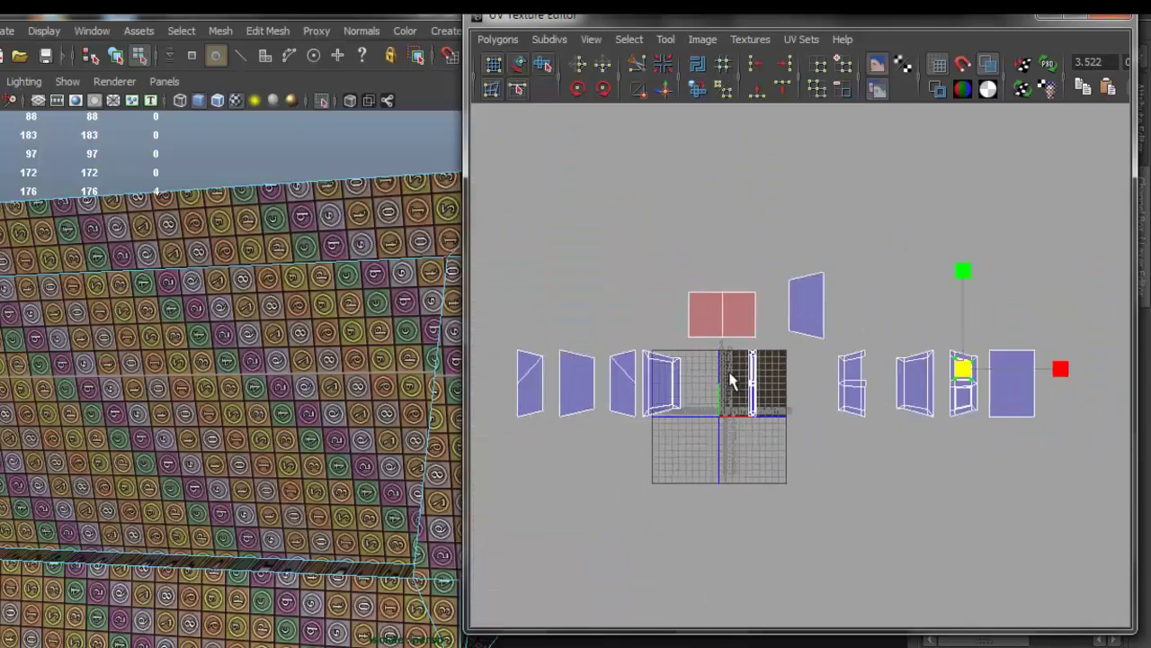
pyautogui.click(519, 67)
pyautogui.moveTo(509, 222); pyautogui.dragTo(957, 423)
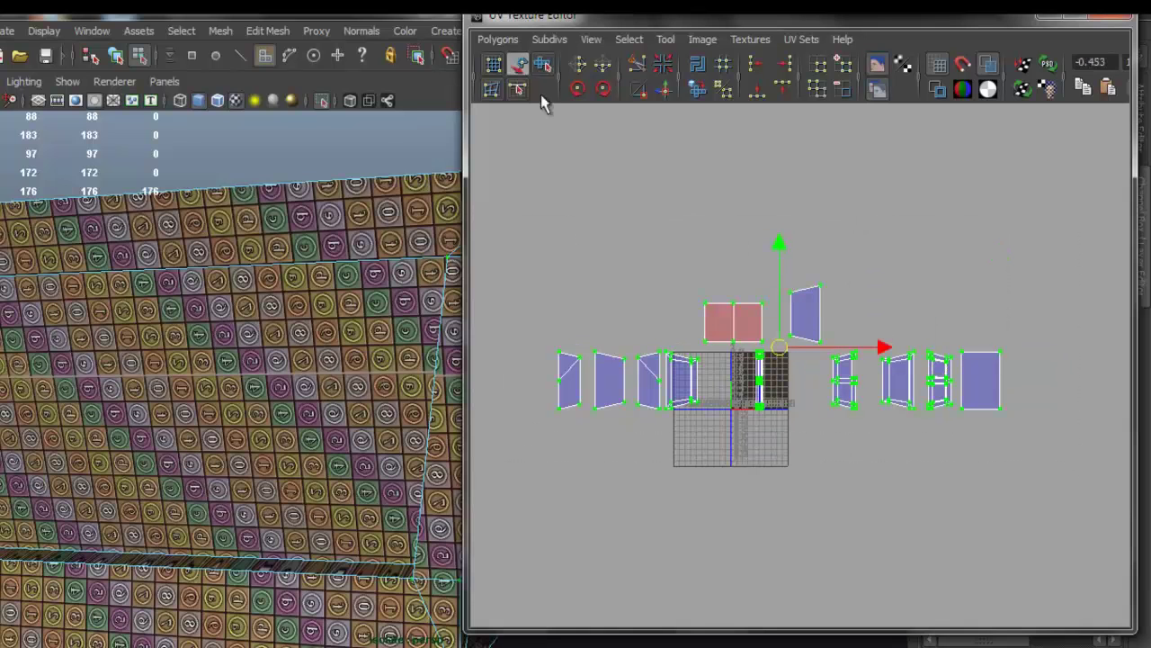
pyautogui.click(497, 40)
pyautogui.click(578, 467)
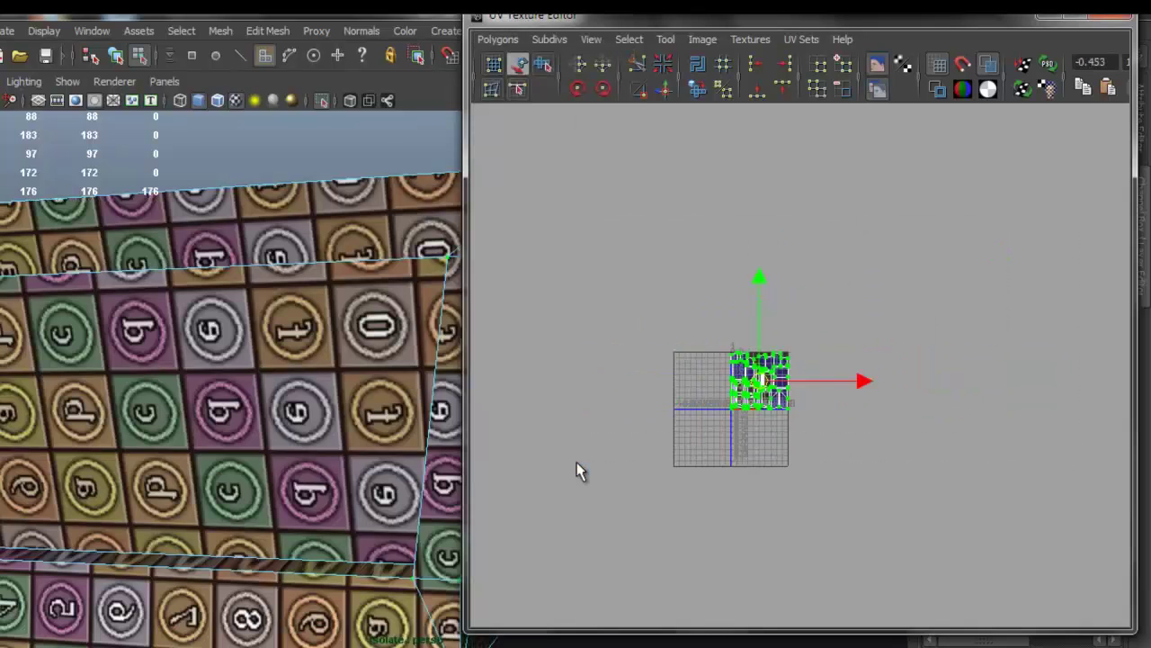
# Examine the packed UV layout for shell spacing and for recesses whose side walls still need unfolding
pyautogui.scroll(2, 802, 432)
pyautogui.keyDown('alt'); pyautogui.moveTo(680, 368); pyautogui.dragTo(748, 329, button='middle'); pyautogui.keyUp('alt')
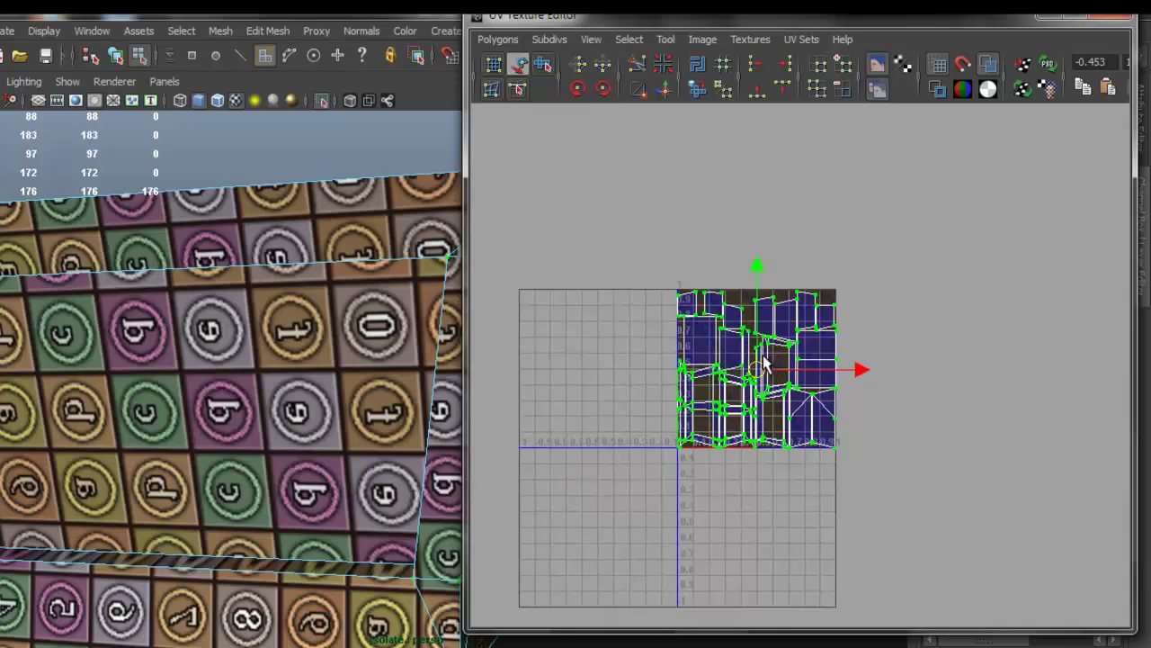
pyautogui.scroll(4, 803, 407)
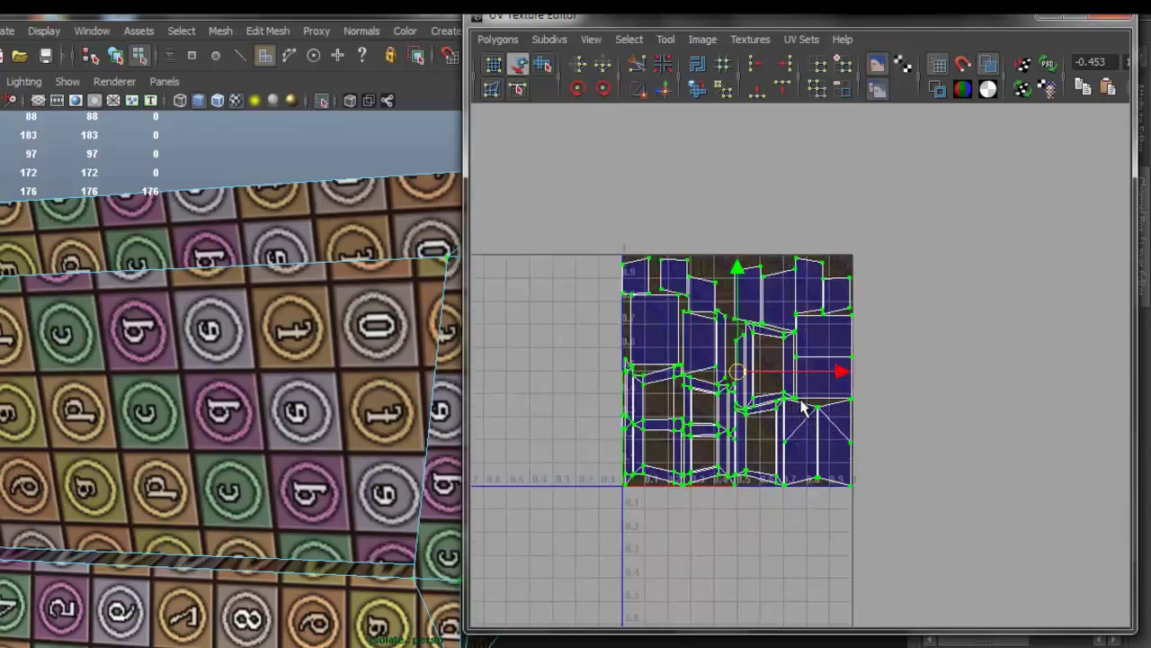
pyautogui.keyDown('alt'); pyautogui.moveTo(788, 396); pyautogui.dragTo(831, 367, button='middle'); pyautogui.keyUp('alt')
pyautogui.press('q')
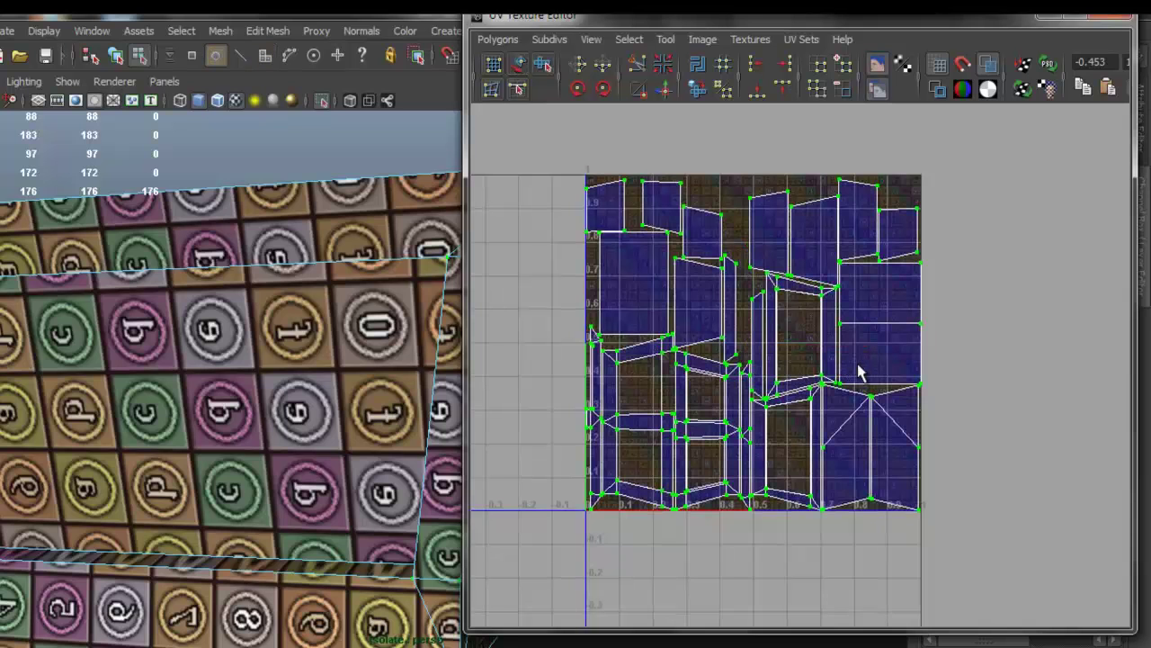
pyautogui.scroll(2, 853, 376)
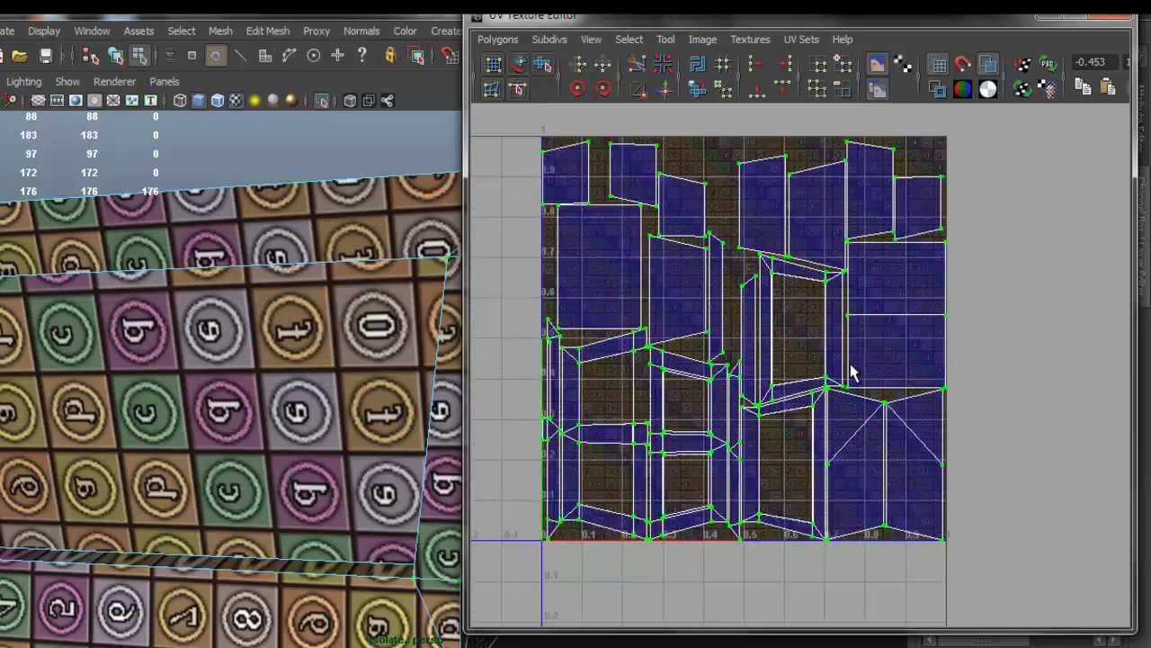
pyautogui.keyDown('alt'); pyautogui.moveTo(820, 380); pyautogui.dragTo(771, 334, button='middle'); pyautogui.keyUp('alt')
pyautogui.scroll(2, 775, 340)
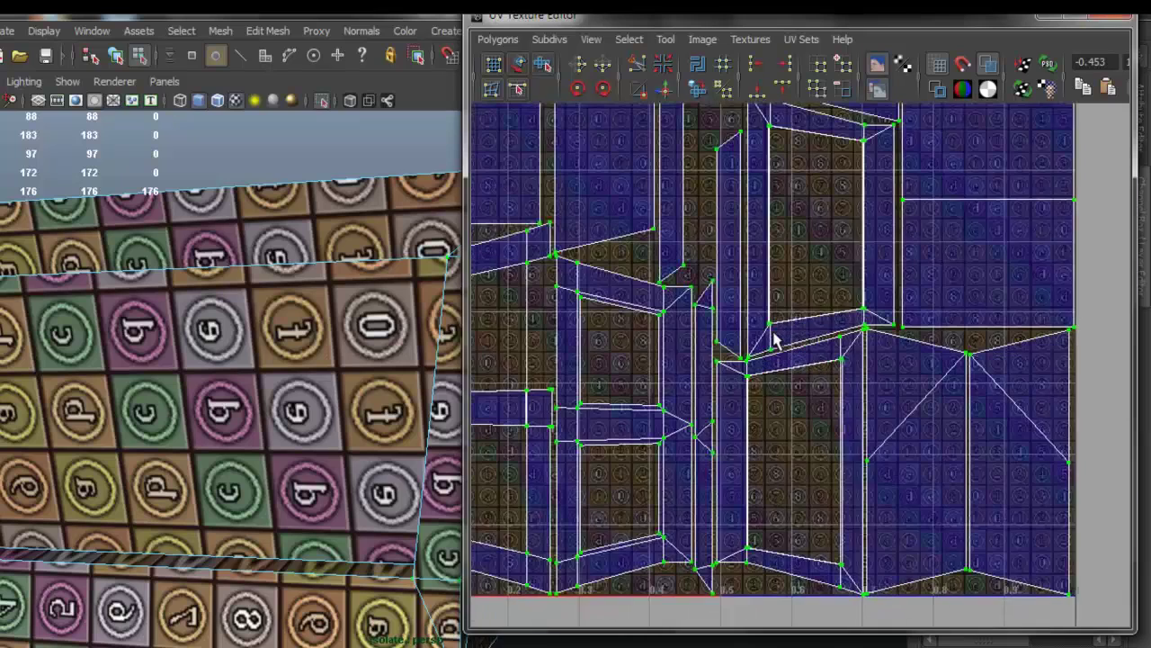
pyautogui.scroll(-2, 769, 326)
pyautogui.keyDown('alt'); pyautogui.moveTo(751, 241); pyautogui.dragTo(750, 313, button='middle'); pyautogui.keyUp('alt')
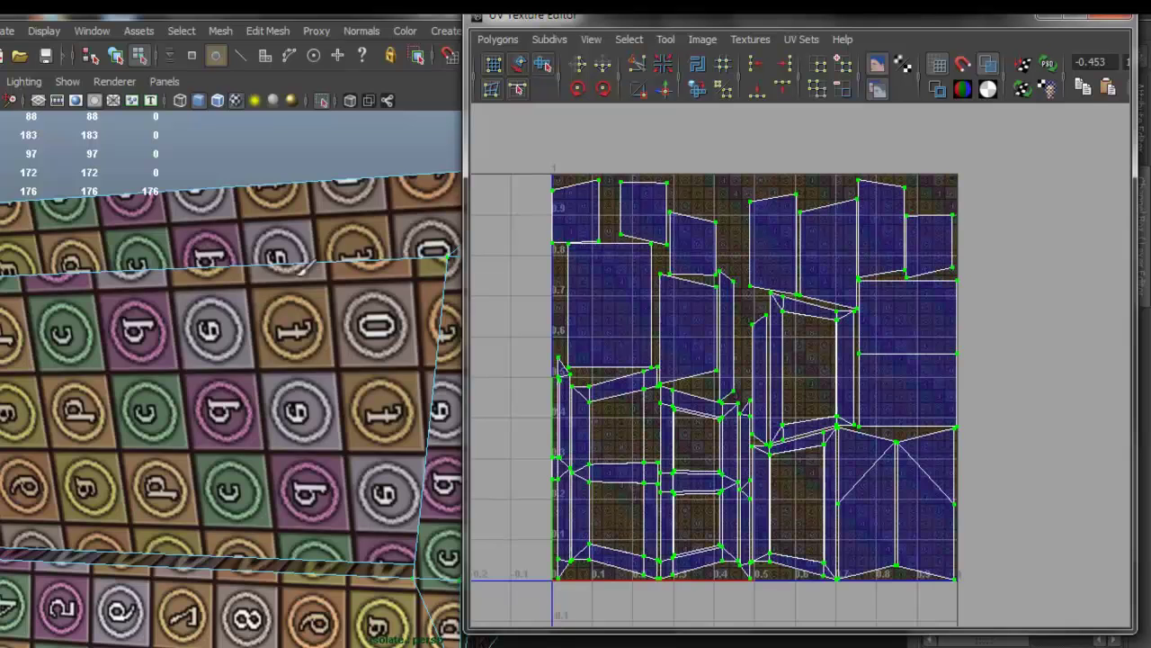
pyautogui.scroll(3, 728, 327)
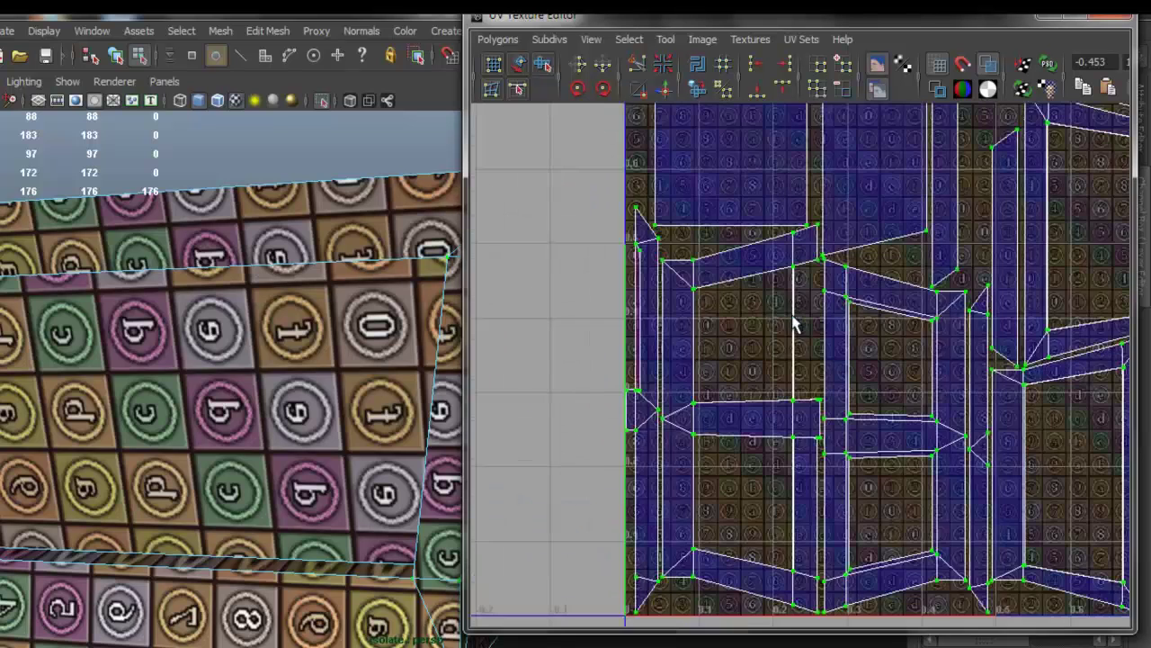
pyautogui.keyDown('alt'); pyautogui.moveTo(762, 311); pyautogui.dragTo(718, 259, button='middle'); pyautogui.keyUp('alt')
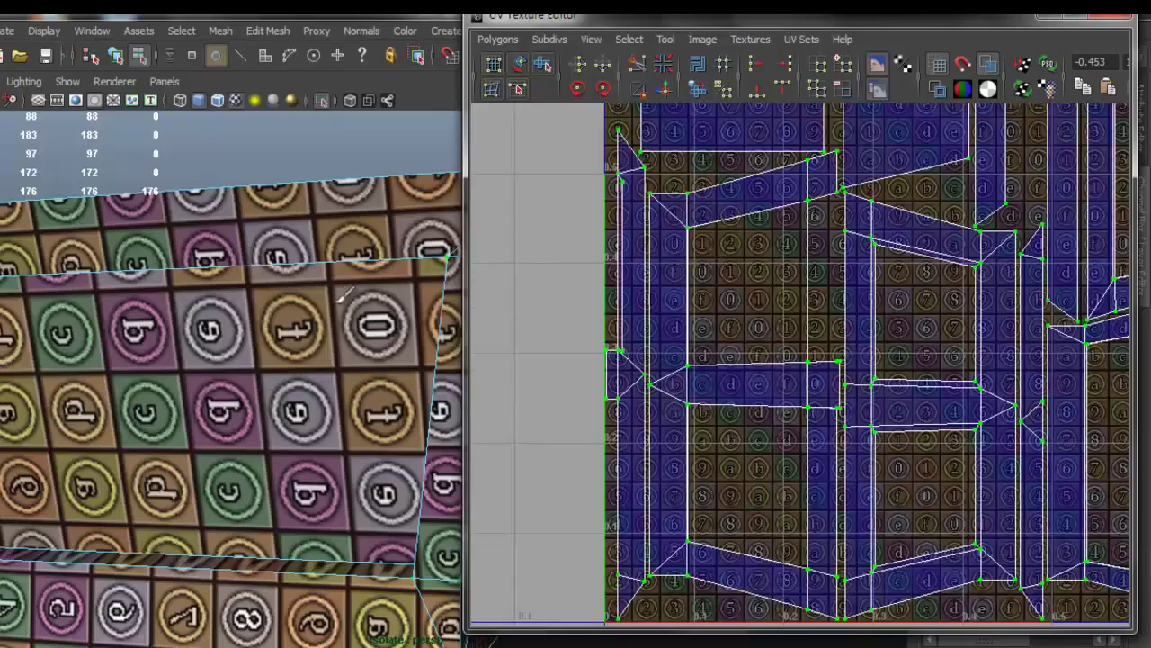
# Select the four inner edges where the walls of the chest end's large recess meet its panel face
pyautogui.scroll(-4, 339, 300)
pyautogui.keyDown('alt'); pyautogui.moveTo(115, 304); pyautogui.dragTo(178, 353); pyautogui.keyUp('alt')
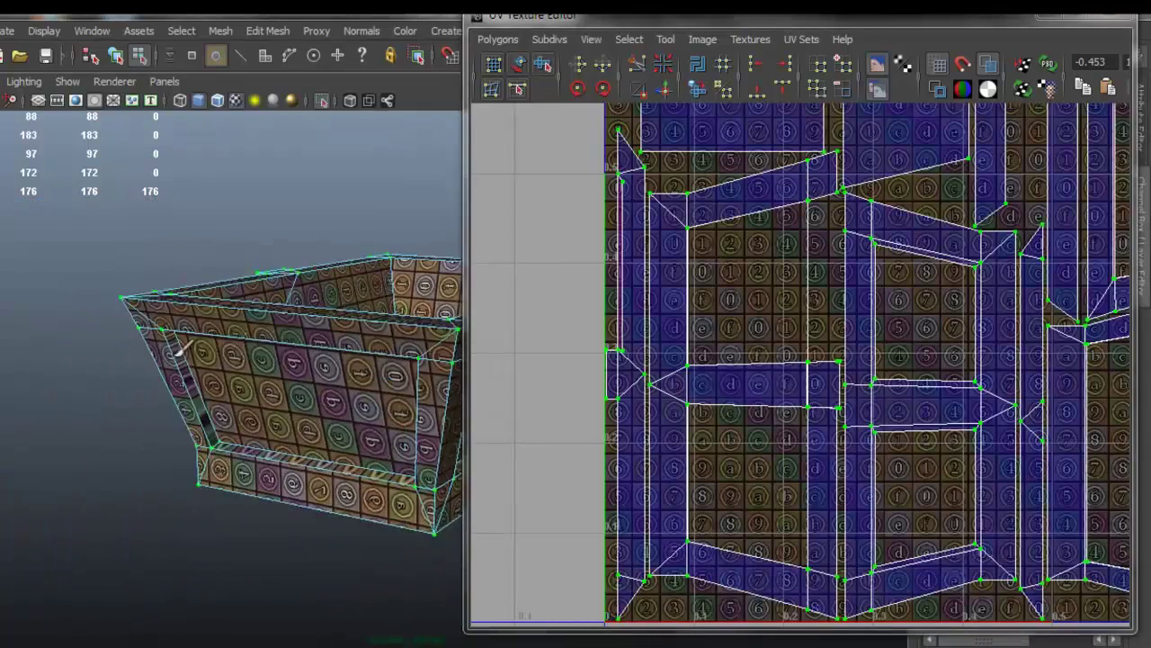
pyautogui.scroll(3, 180, 344)
pyautogui.moveTo(247, 450); pyautogui.dragTo(236, 333, button='right')
pyautogui.click(191, 484)
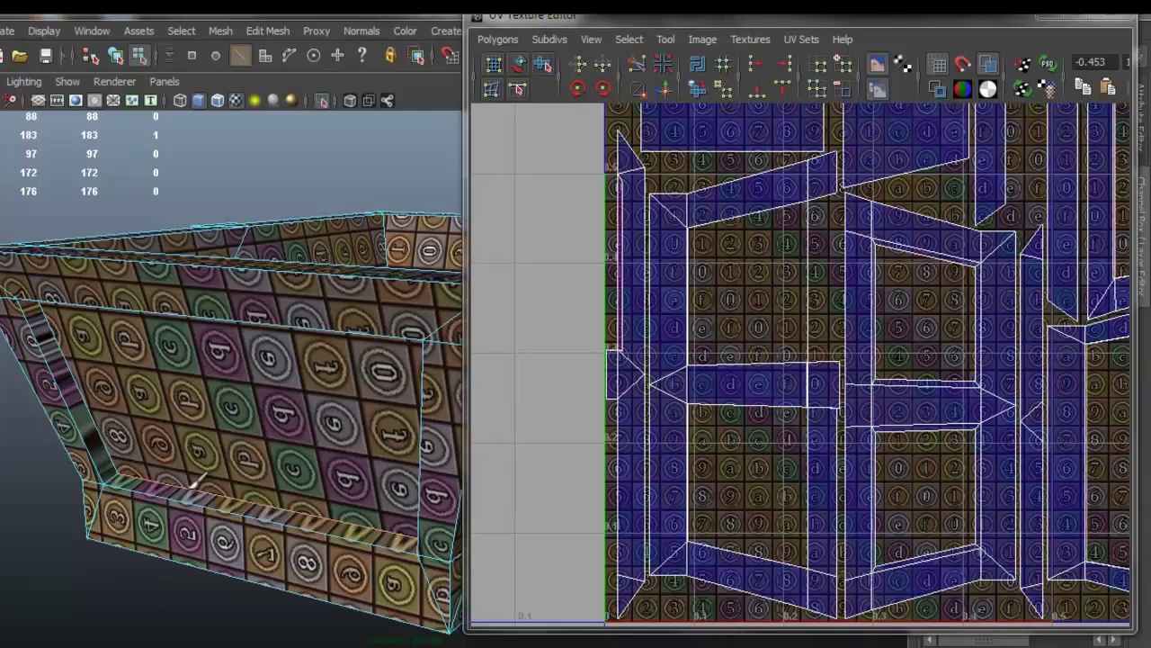
pyautogui.keyDown('shift'); pyautogui.click(104, 396); pyautogui.keyUp('shift')
pyautogui.keyDown('alt'); pyautogui.moveTo(286, 350); pyautogui.dragTo(253, 341); pyautogui.keyUp('alt')
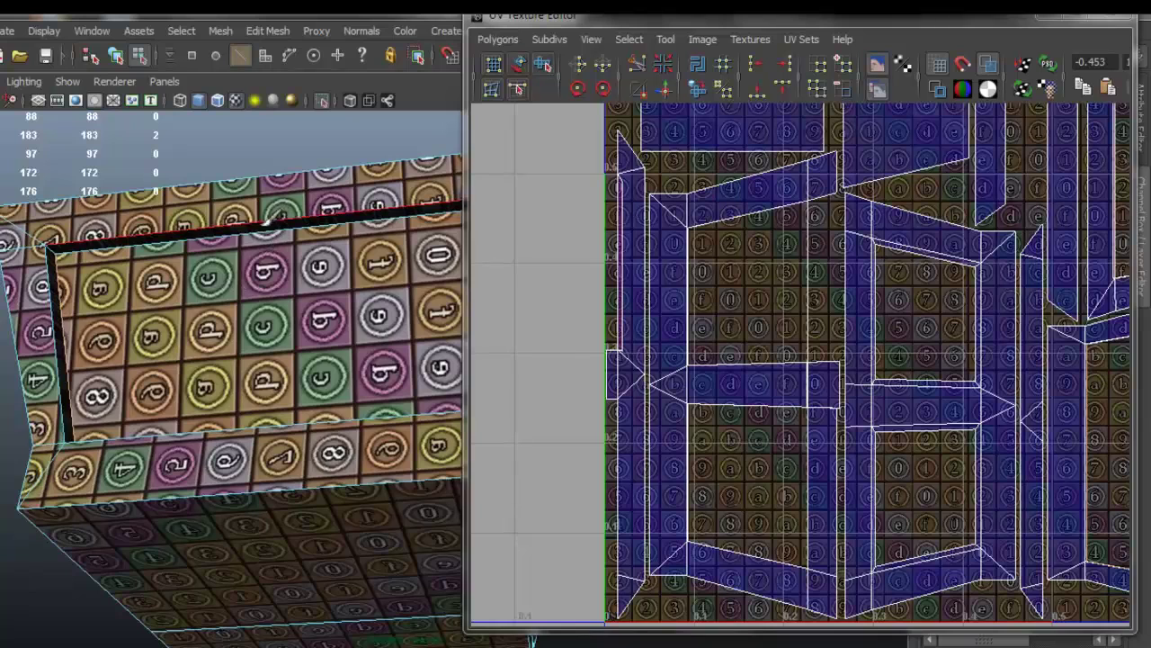
pyautogui.keyDown('alt'); pyautogui.moveTo(297, 283); pyautogui.dragTo(354, 402); pyautogui.keyUp('alt')
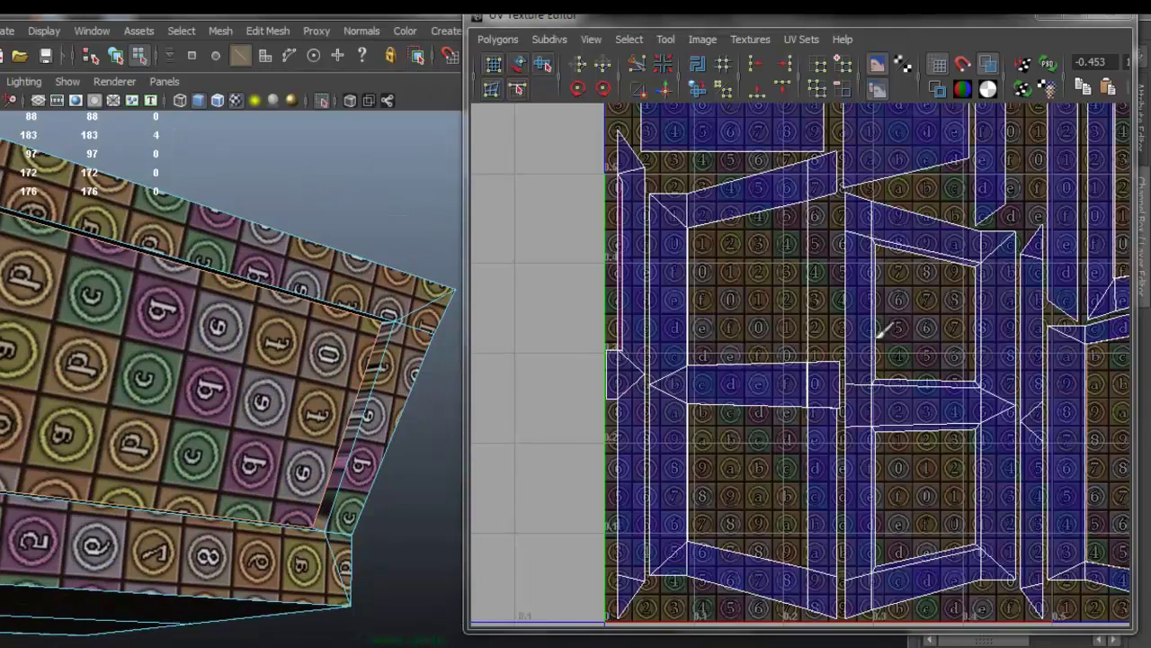
# Convert the chest end's selected recess edges to UVs and exclude the UVs of the separated panel from the selection
pyautogui.scroll(-1, 880, 328)
pyautogui.keyDown('ctrl'); pyautogui.moveTo(869, 269); pyautogui.dragTo(910, 294, button='right'); pyautogui.keyUp('ctrl')
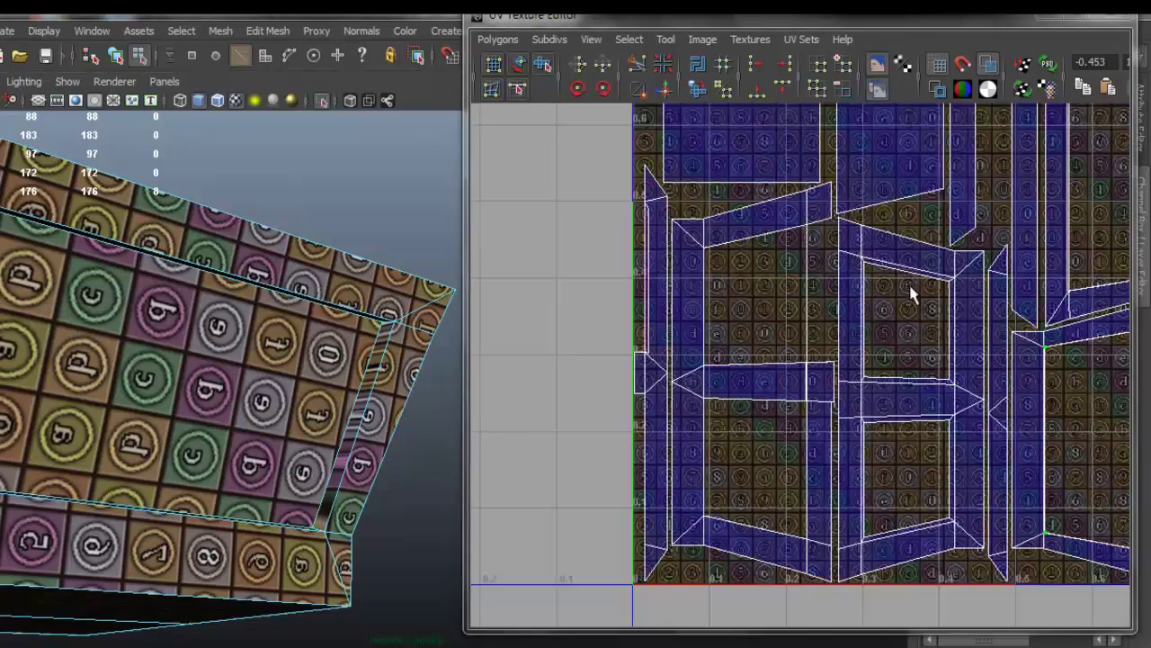
pyautogui.scroll(-4, 910, 294)
pyautogui.keyDown('alt'); pyautogui.moveTo(819, 227); pyautogui.dragTo(797, 400, button='middle'); pyautogui.keyUp('alt')
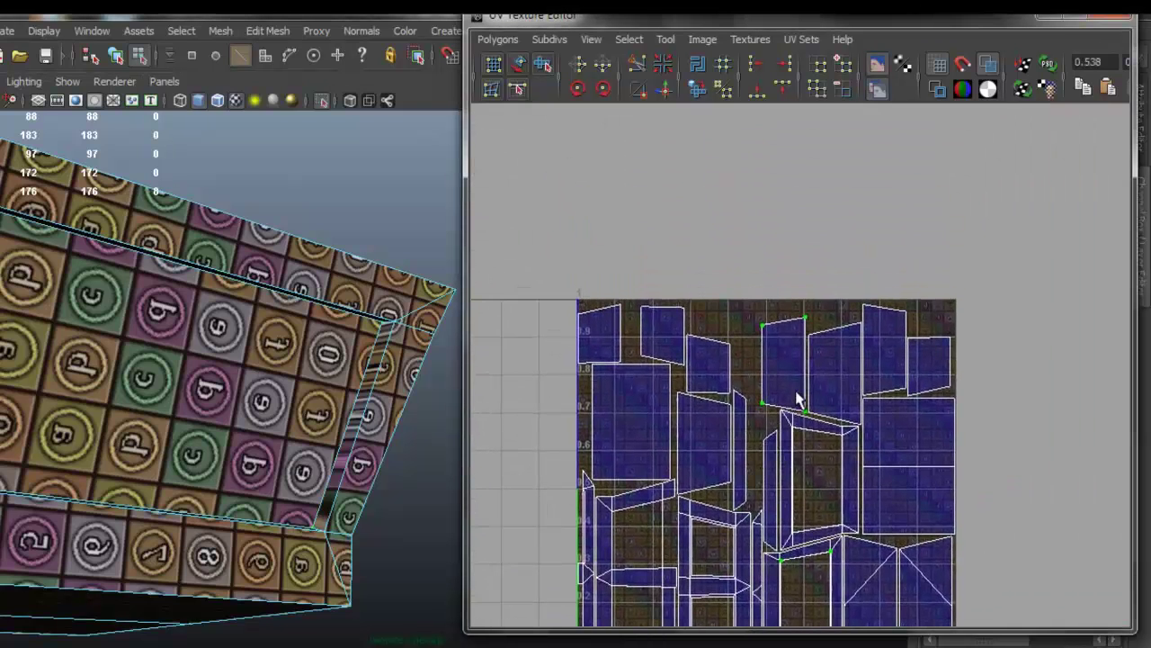
pyautogui.scroll(4, 797, 399)
pyautogui.keyDown('ctrl'); pyautogui.moveTo(686, 232); pyautogui.dragTo(771, 327); pyautogui.keyUp('ctrl')
pyautogui.moveTo(694, 380); pyautogui.dragTo(843, 481)
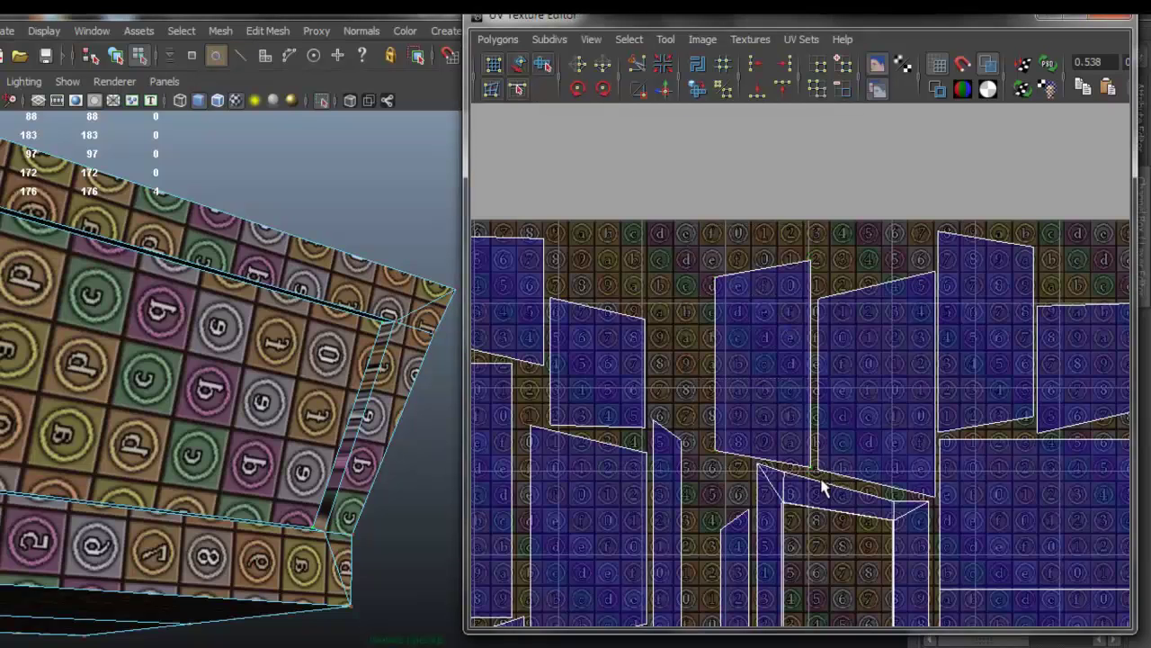
# Scale the end recess's inner wall UVs inward to unfold its four side walls into the empty frame
pyautogui.scroll(-3, 814, 470)
pyautogui.keyDown('alt'); pyautogui.moveTo(766, 329); pyautogui.dragTo(770, 283, button='middle'); pyautogui.keyUp('alt')
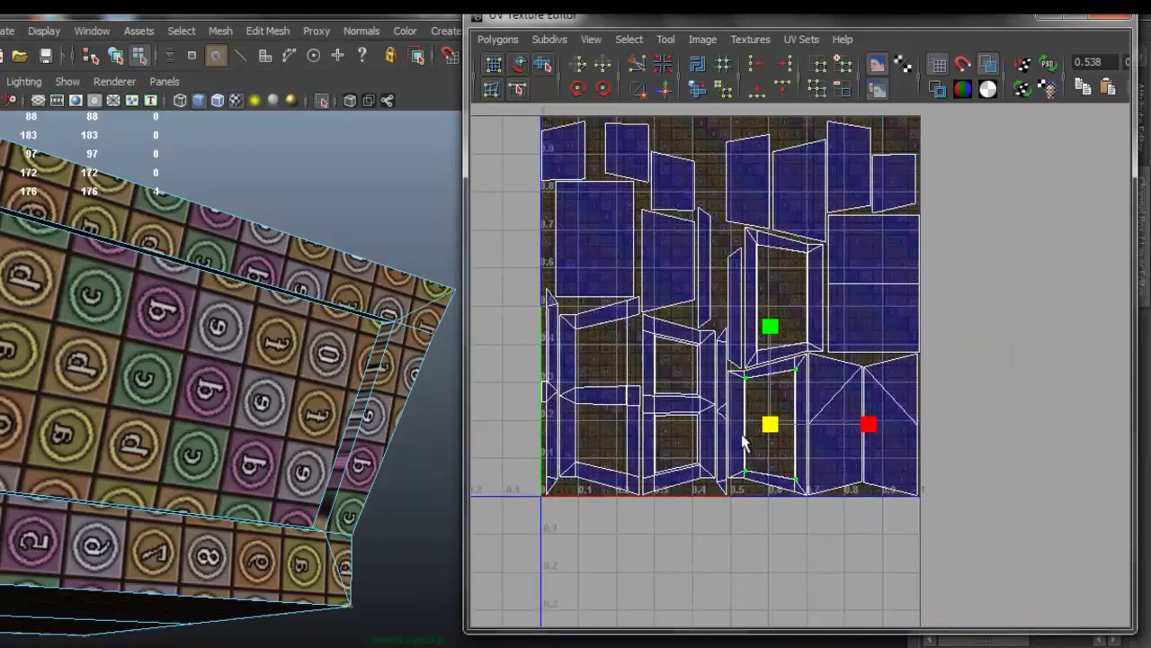
pyautogui.scroll(3, 747, 444)
pyautogui.scroll(3, 753, 432)
pyautogui.scroll(2, 794, 373)
pyautogui.moveTo(786, 338); pyautogui.dragTo(777, 342)
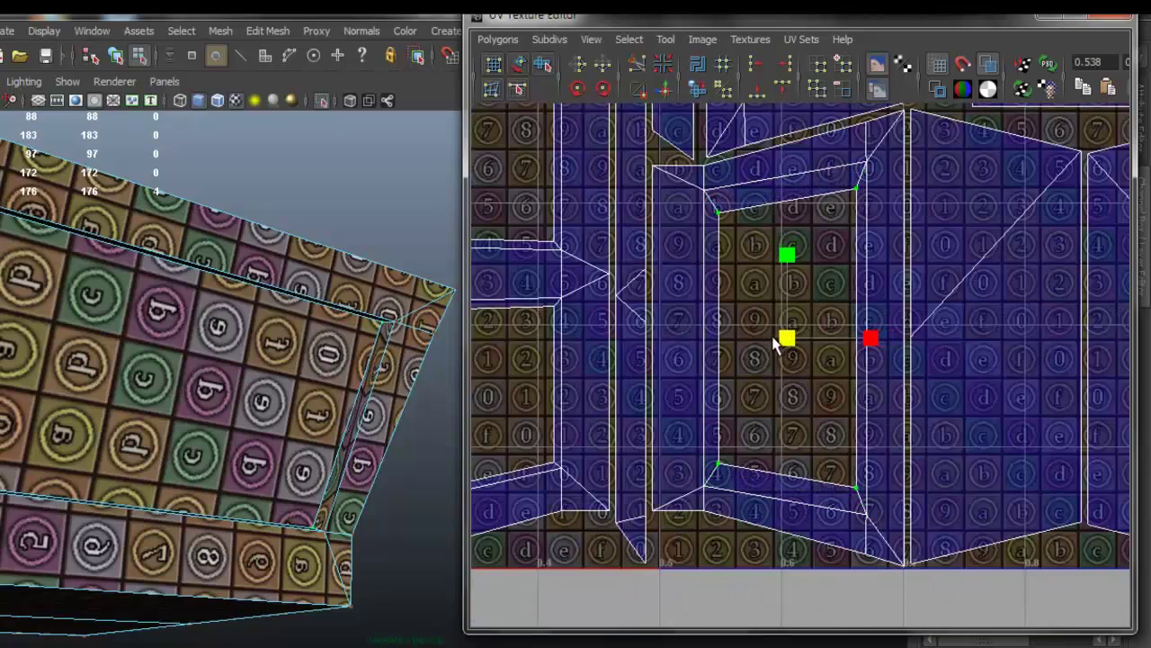
# Select the four inner panel edges of the long side's recess to the left of the middle divider
pyautogui.scroll(-6, 822, 329)
pyautogui.moveTo(250, 348)
pyautogui.keyDown('alt'); pyautogui.mouseDown()
pyautogui.moveTo(291, 371)
pyautogui.moveTo(236, 347)
pyautogui.mouseUp(); pyautogui.keyUp('alt')
pyautogui.keyDown('alt'); pyautogui.moveTo(235, 347); pyautogui.dragTo(184, 329, button='middle'); pyautogui.keyUp('alt')
pyautogui.keyDown('alt'); pyautogui.moveTo(184, 329); pyautogui.dragTo(282, 326); pyautogui.keyUp('alt')
pyautogui.keyDown('alt'); pyautogui.moveTo(210, 398); pyautogui.dragTo(246, 258); pyautogui.keyUp('alt')
pyautogui.moveTo(214, 227); pyautogui.dragTo(209, 191, button='right')
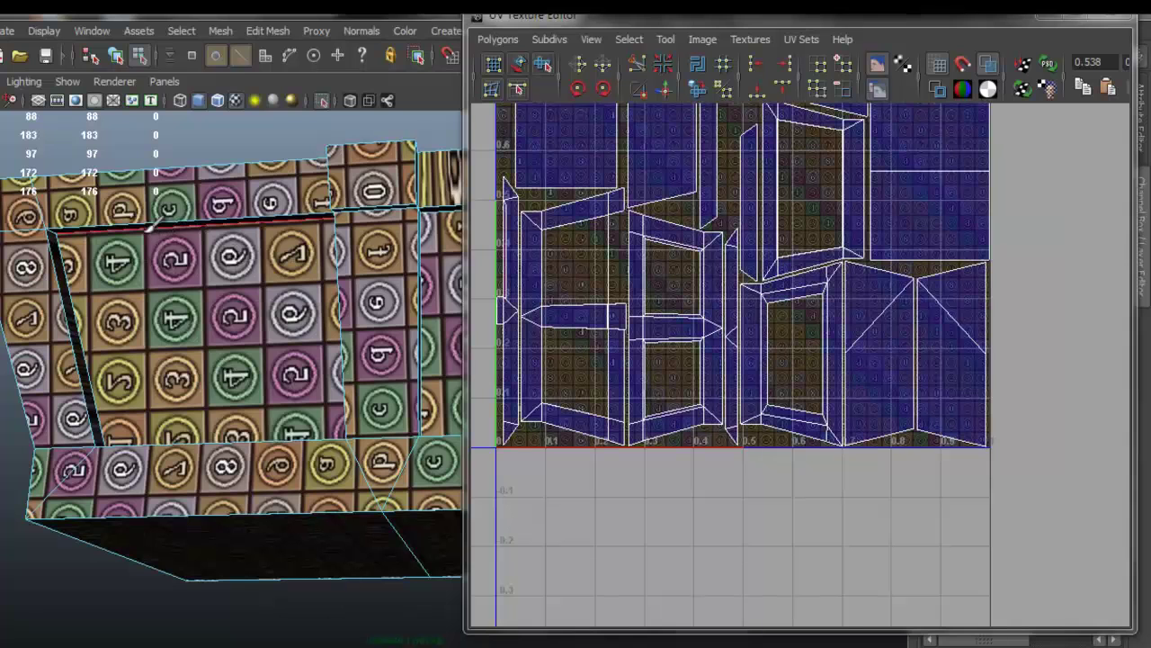
pyautogui.keyDown('shift'); pyautogui.click(87, 296); pyautogui.keyUp('shift')
pyautogui.keyDown('alt'); pyautogui.moveTo(322, 343); pyautogui.dragTo(350, 333); pyautogui.keyUp('alt')
pyautogui.keyDown('shift'); pyautogui.click(318, 339); pyautogui.keyUp('shift')
# Convert the left recess's edges to UVs, exclude the panel's UVs and scale the wall UVs inward inside their frame
pyautogui.keyDown('ctrl'); pyautogui.moveTo(694, 326); pyautogui.dragTo(763, 310, button='right'); pyautogui.keyUp('ctrl')
pyautogui.scroll(-3, 688, 306)
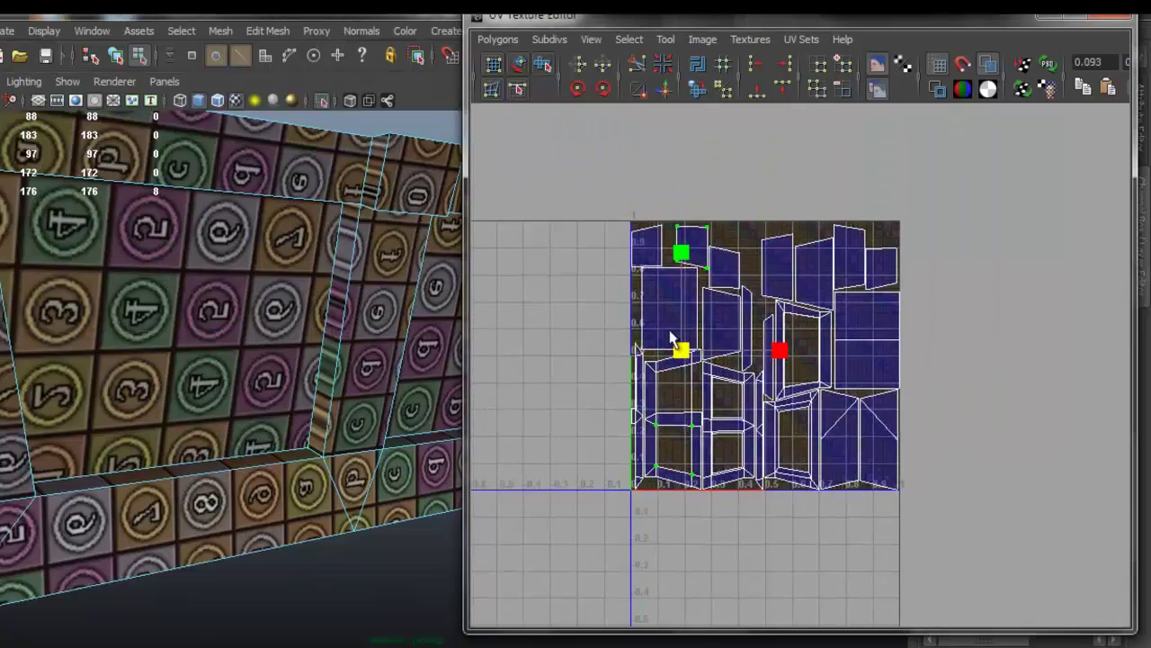
pyautogui.scroll(2, 670, 270)
pyautogui.moveTo(677, 191); pyautogui.dragTo(646, 183, button='right')
pyautogui.keyDown('ctrl'); pyautogui.moveTo(647, 184); pyautogui.dragTo(689, 257); pyautogui.keyUp('ctrl')
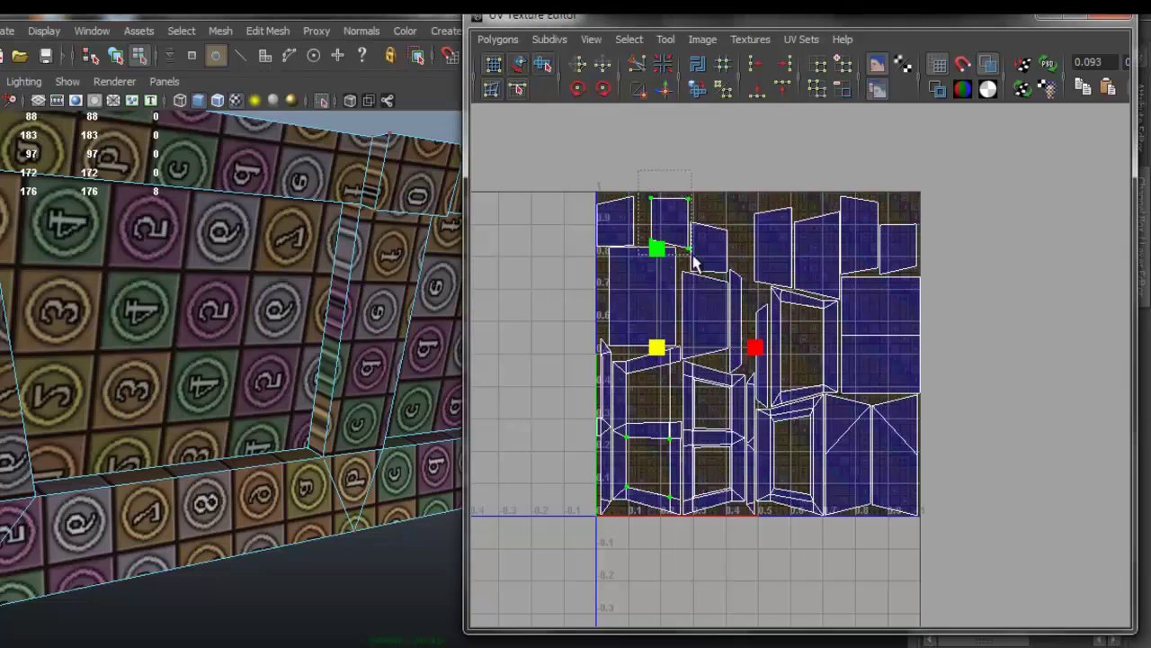
pyautogui.keyDown('alt'); pyautogui.moveTo(723, 341); pyautogui.dragTo(792, 303, button='middle'); pyautogui.keyUp('alt')
pyautogui.scroll(4, 722, 368)
pyautogui.moveTo(665, 369); pyautogui.dragTo(651, 358)
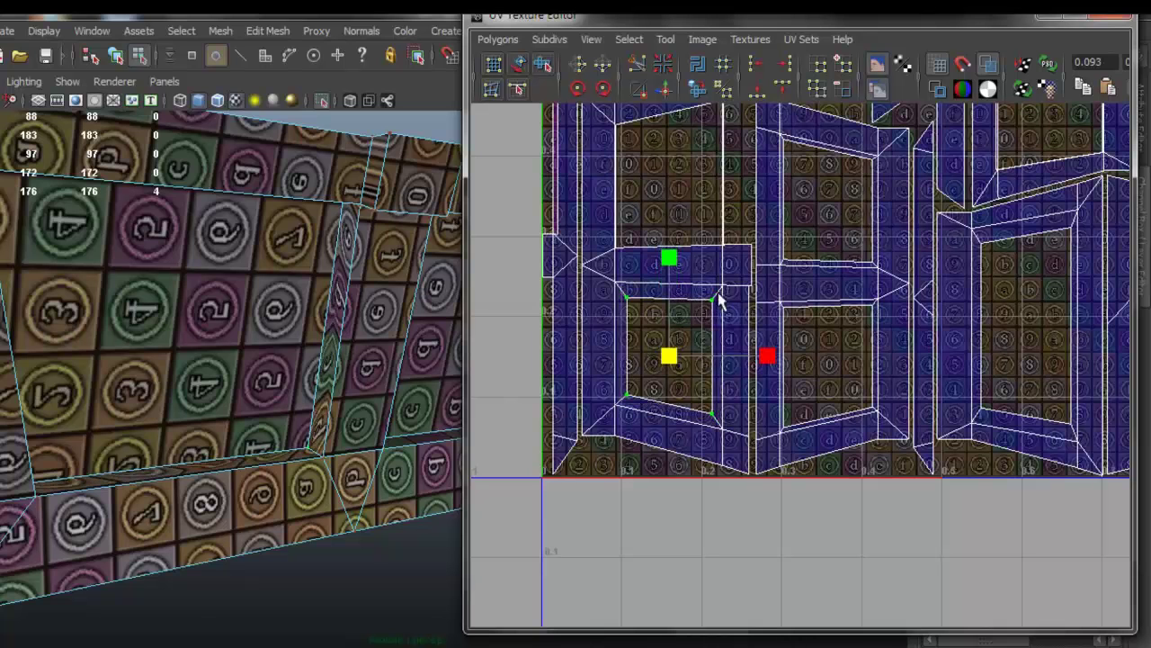
# Select the four inner panel edges of the neighbouring recess on the right of the middle divider
pyautogui.keyDown('alt'); pyautogui.moveTo(237, 354); pyautogui.dragTo(297, 320); pyautogui.keyUp('alt')
pyautogui.moveTo(297, 320); pyautogui.dragTo(299, 279, button='right')
pyautogui.click(399, 351)
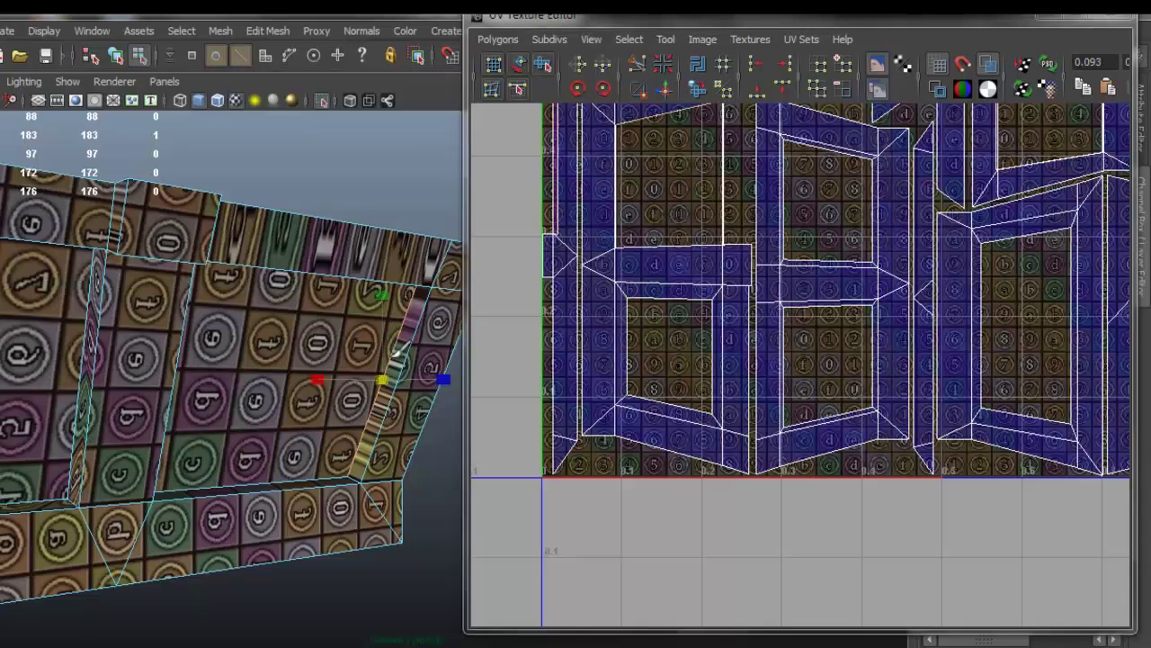
pyautogui.keyDown('shift'); pyautogui.click(297, 473); pyautogui.keyUp('shift')
pyautogui.keyDown('alt'); pyautogui.moveTo(137, 369); pyautogui.dragTo(135, 335); pyautogui.keyUp('alt')
pyautogui.keyDown('alt'); pyautogui.moveTo(321, 238); pyautogui.dragTo(316, 209); pyautogui.keyUp('alt')
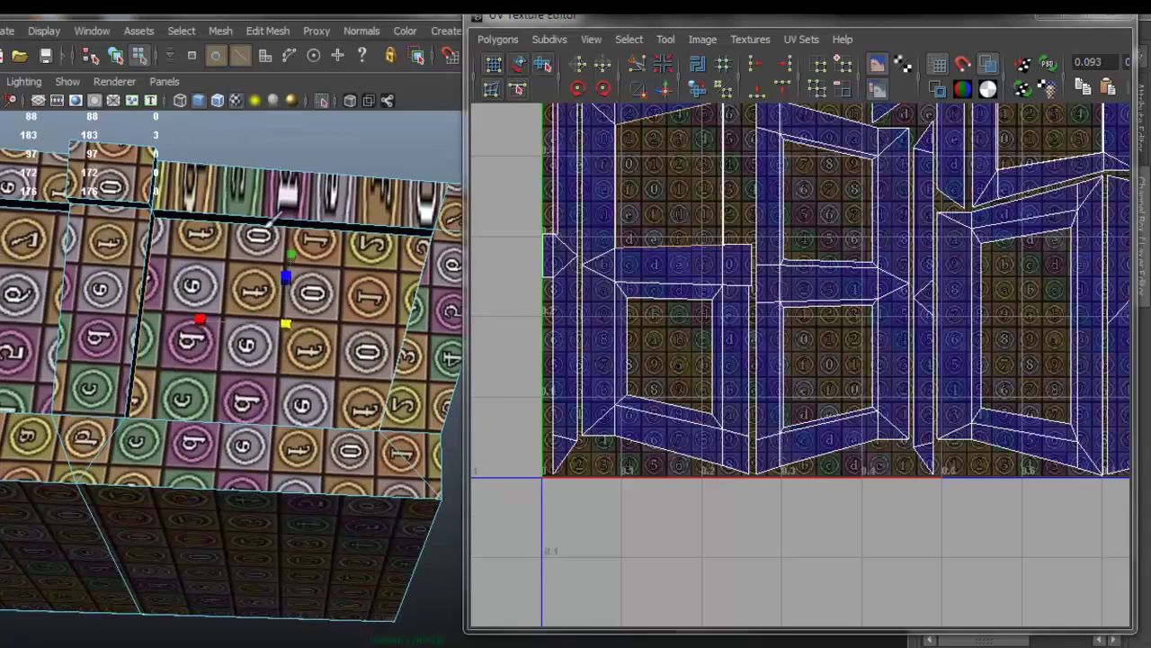
# Convert the right recess's edges to UVs, keep only those on the wall frame and scale them inward
pyautogui.keyDown('ctrl'); pyautogui.moveTo(797, 315); pyautogui.dragTo(822, 290, button='right'); pyautogui.keyUp('ctrl')
pyautogui.scroll(-3, 822, 291)
pyautogui.keyDown('alt'); pyautogui.moveTo(797, 207); pyautogui.dragTo(788, 323, button='middle'); pyautogui.keyUp('alt')
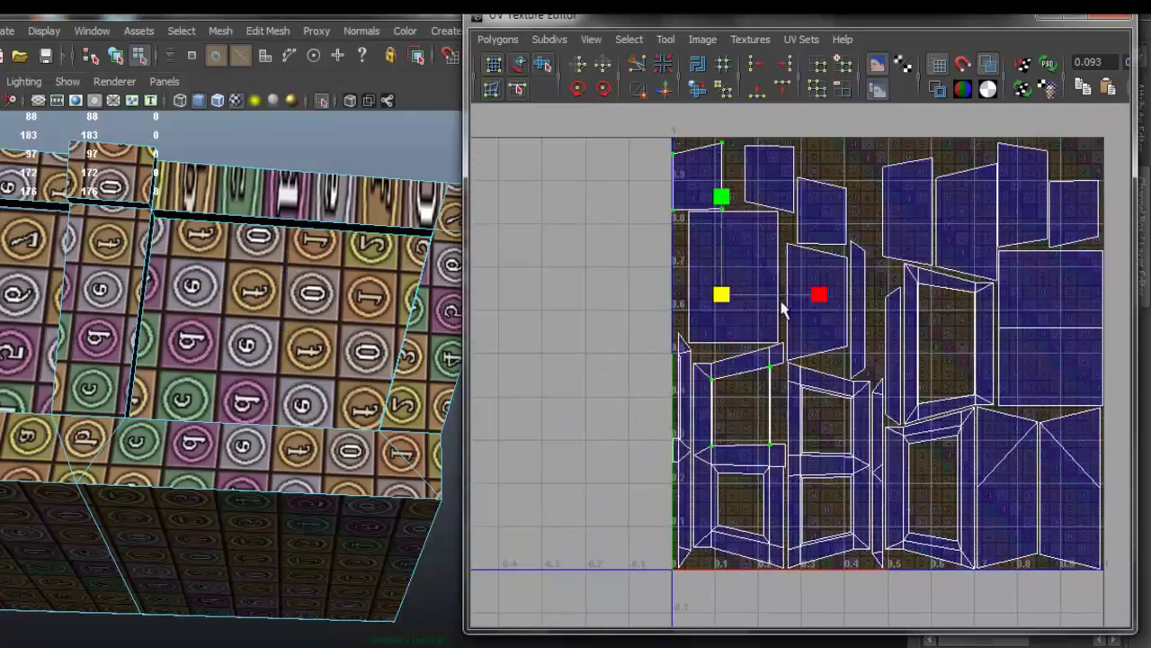
pyautogui.click(763, 435)
pyautogui.scroll(2, 694, 393)
pyautogui.scroll(2, 760, 346)
pyautogui.scroll(2, 760, 347)
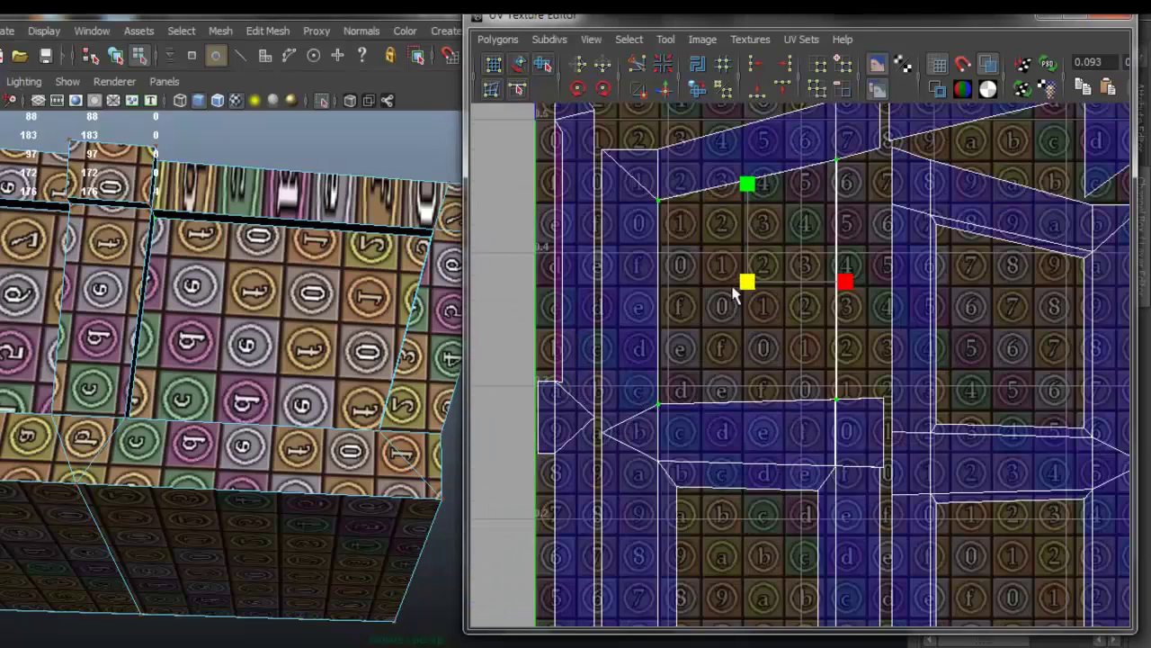
pyautogui.moveTo(747, 284); pyautogui.dragTo(735, 297)
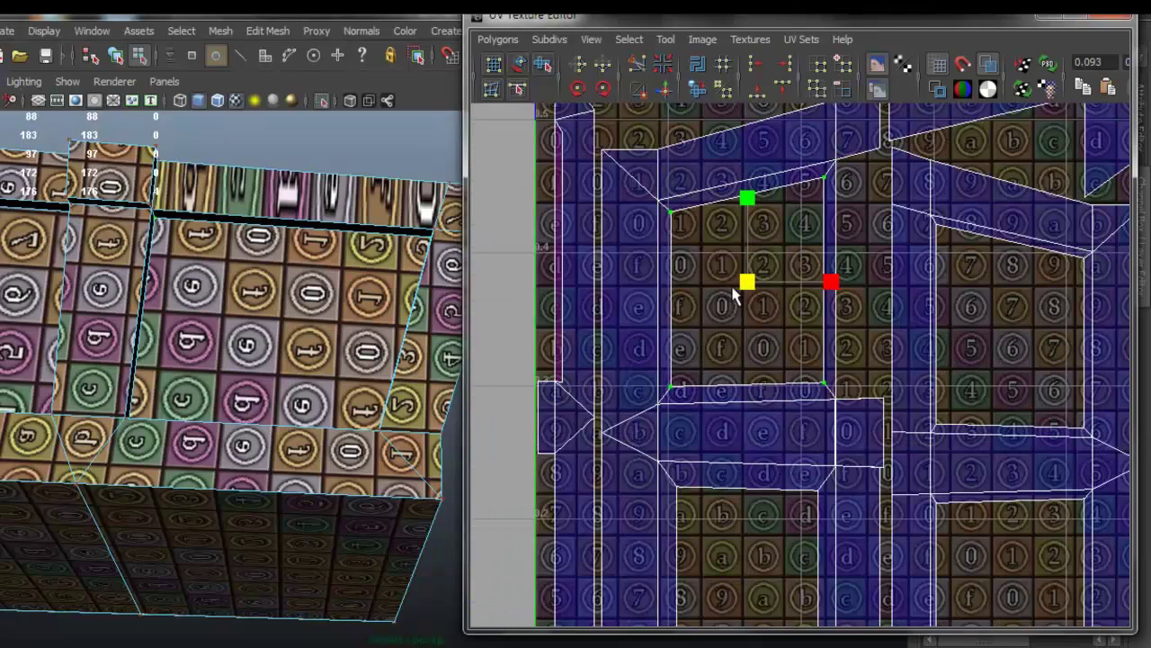
pyautogui.scroll(-3, 746, 330)
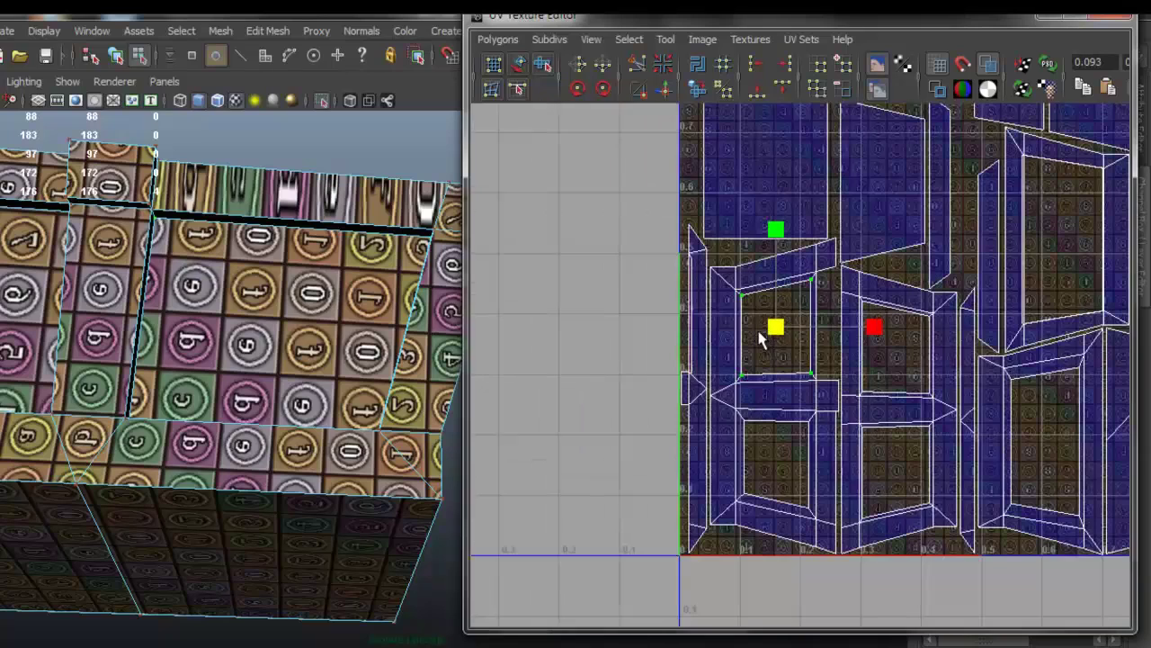
# Select the four inner edges around the panel of the remaining large recess on the chest's other end
pyautogui.keyDown('alt'); pyautogui.moveTo(311, 342); pyautogui.dragTo(312, 400); pyautogui.keyUp('alt')
pyautogui.moveTo(123, 354); pyautogui.dragTo(34, 354, button='right')
pyautogui.click(15, 377)
pyautogui.keyDown('alt'); pyautogui.moveTo(265, 353); pyautogui.dragTo(219, 255); pyautogui.keyUp('alt')
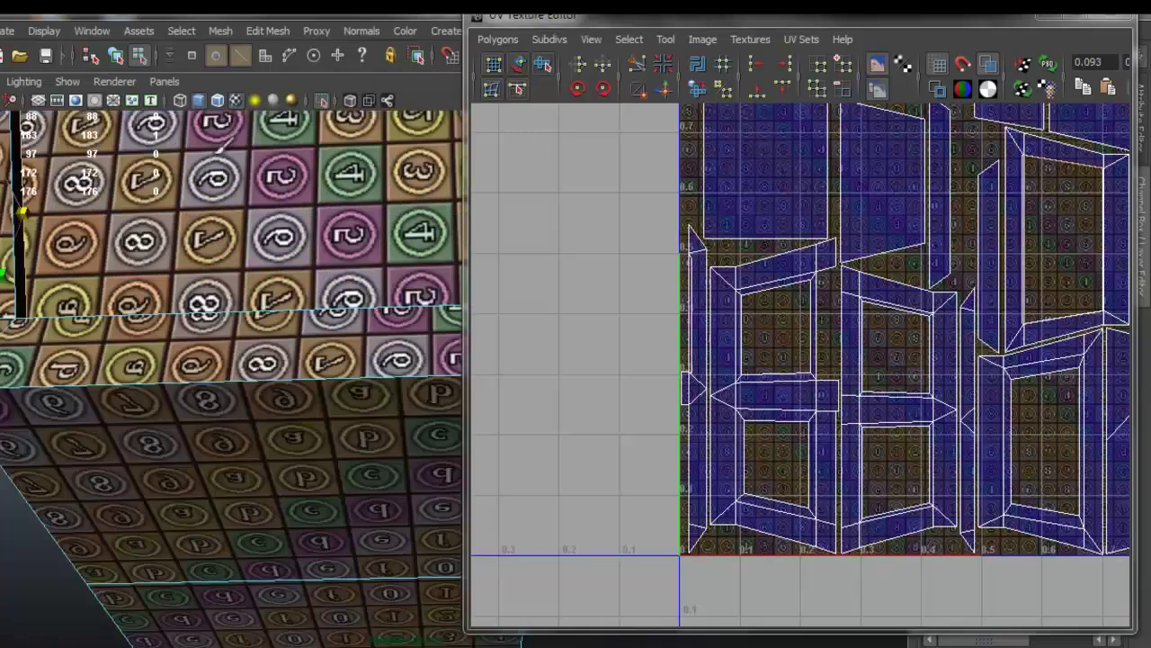
pyautogui.keyDown('alt'); pyautogui.moveTo(220, 144); pyautogui.dragTo(164, 235); pyautogui.keyUp('alt')
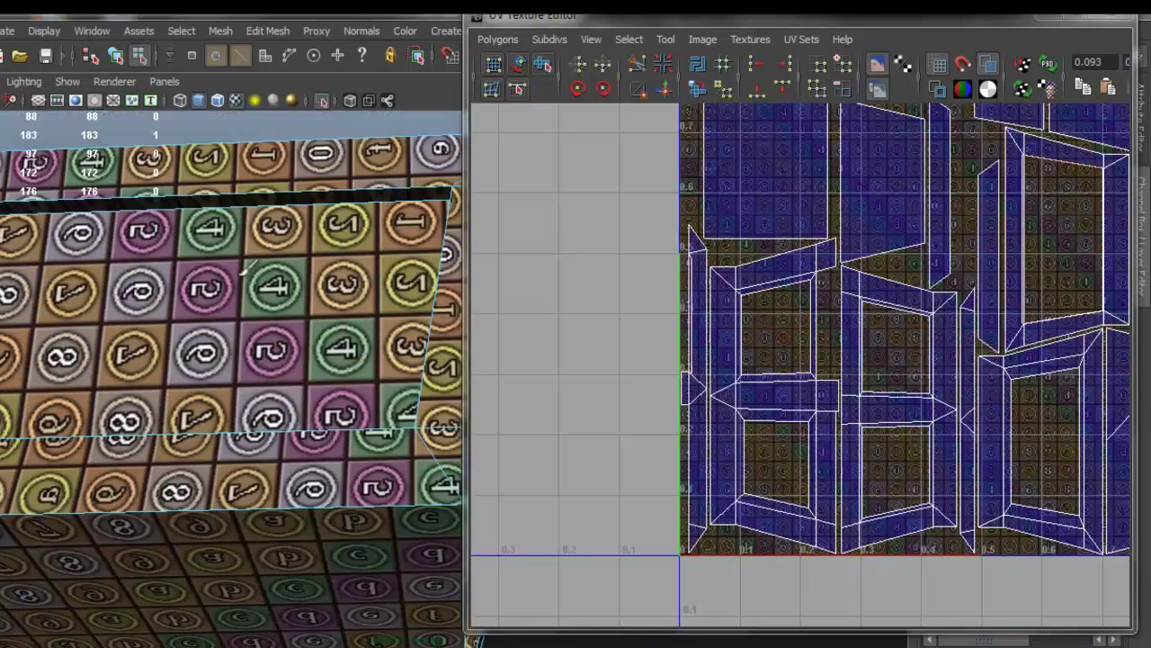
pyautogui.click(148, 200)
pyautogui.keyDown('alt'); pyautogui.moveTo(194, 277); pyautogui.dragTo(338, 409); pyautogui.keyUp('alt')
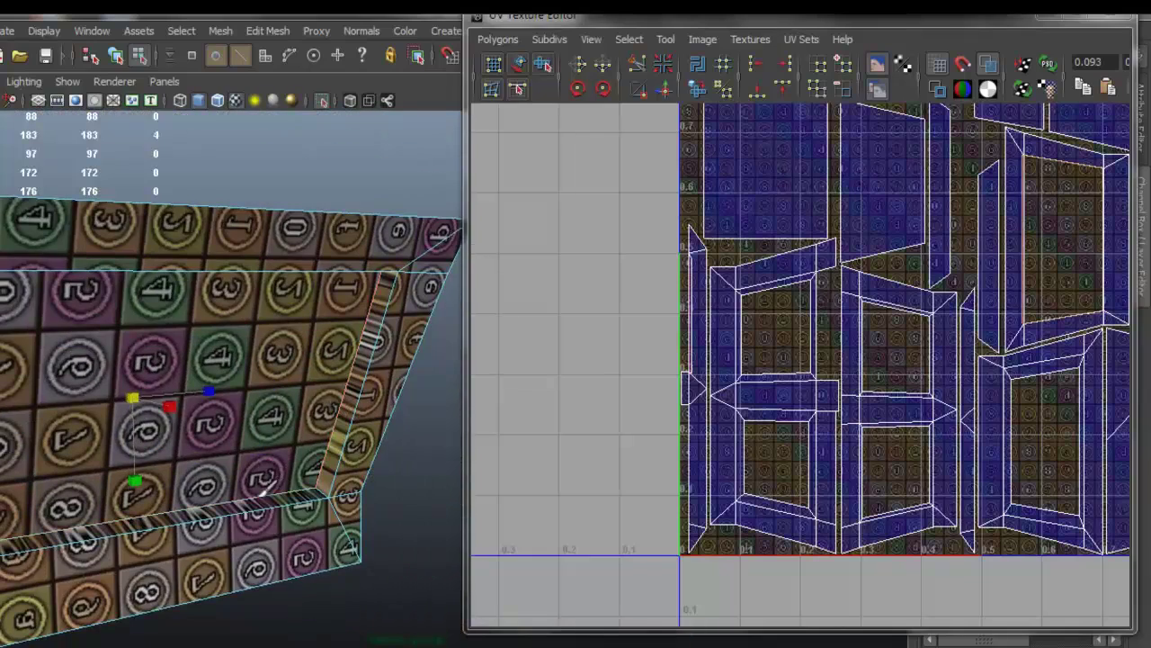
# Convert the remaining end recess's edges to UVs, exclude the panel's UVs and scale the wall UVs inward
pyautogui.keyDown('ctrl'); pyautogui.moveTo(861, 315); pyautogui.dragTo(920, 321, button='right'); pyautogui.keyUp('ctrl')
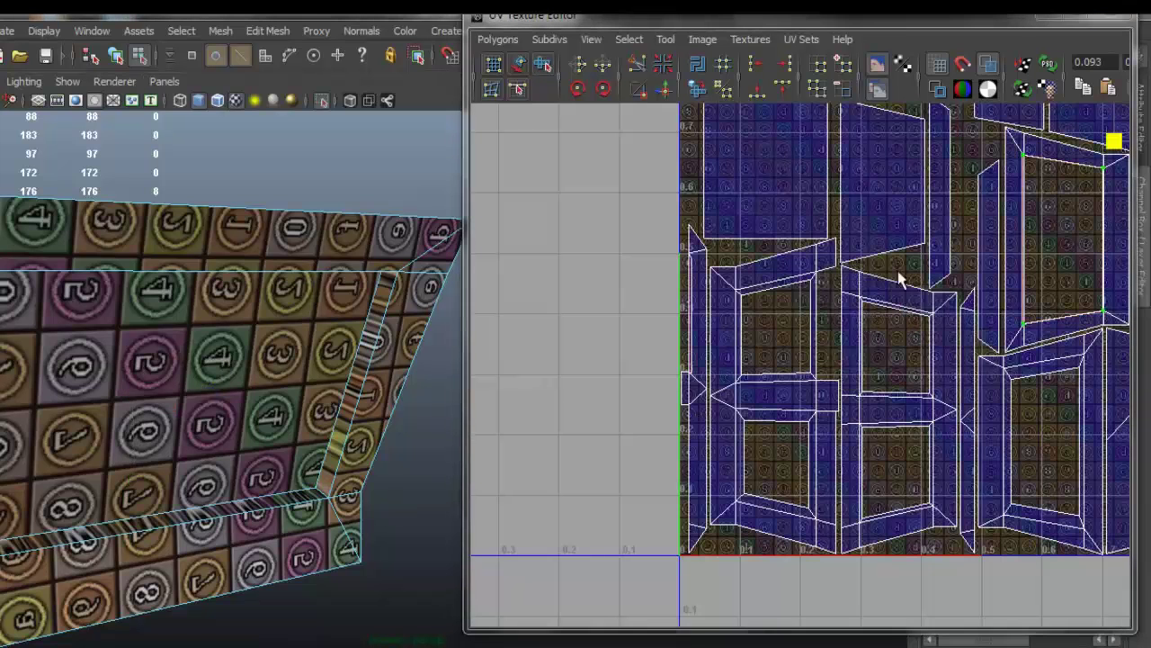
pyautogui.press('a')
pyautogui.moveTo(716, 259); pyautogui.dragTo(750, 257, button='right')
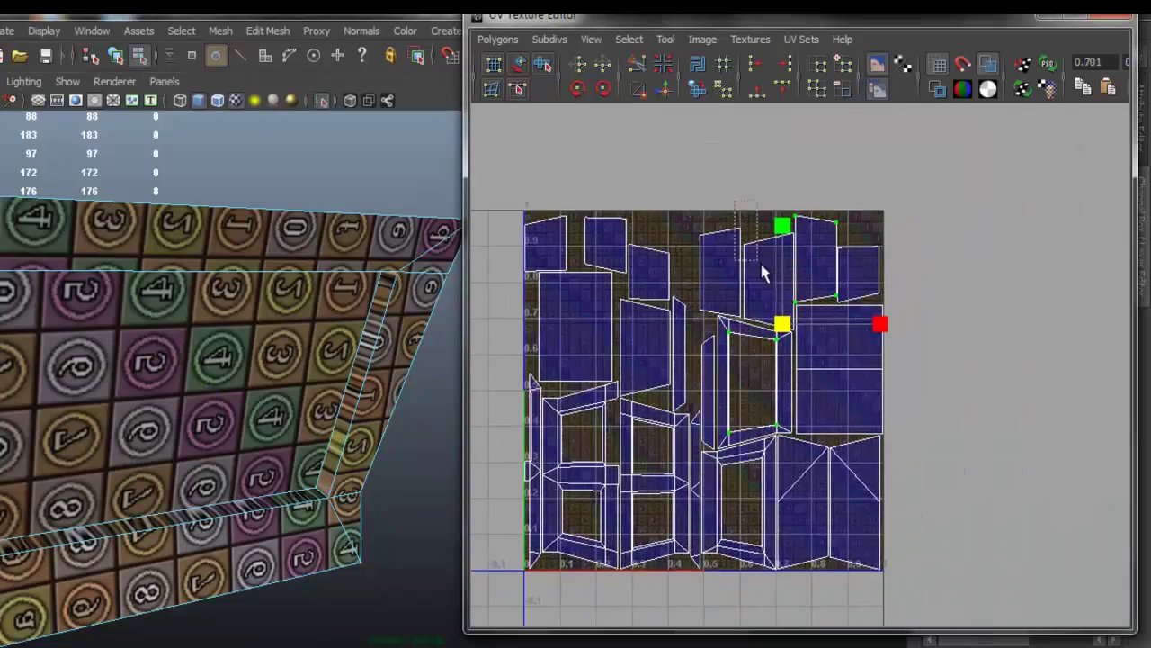
pyautogui.keyDown('ctrl'); pyautogui.moveTo(859, 300); pyautogui.dragTo(861, 301); pyautogui.keyUp('ctrl')
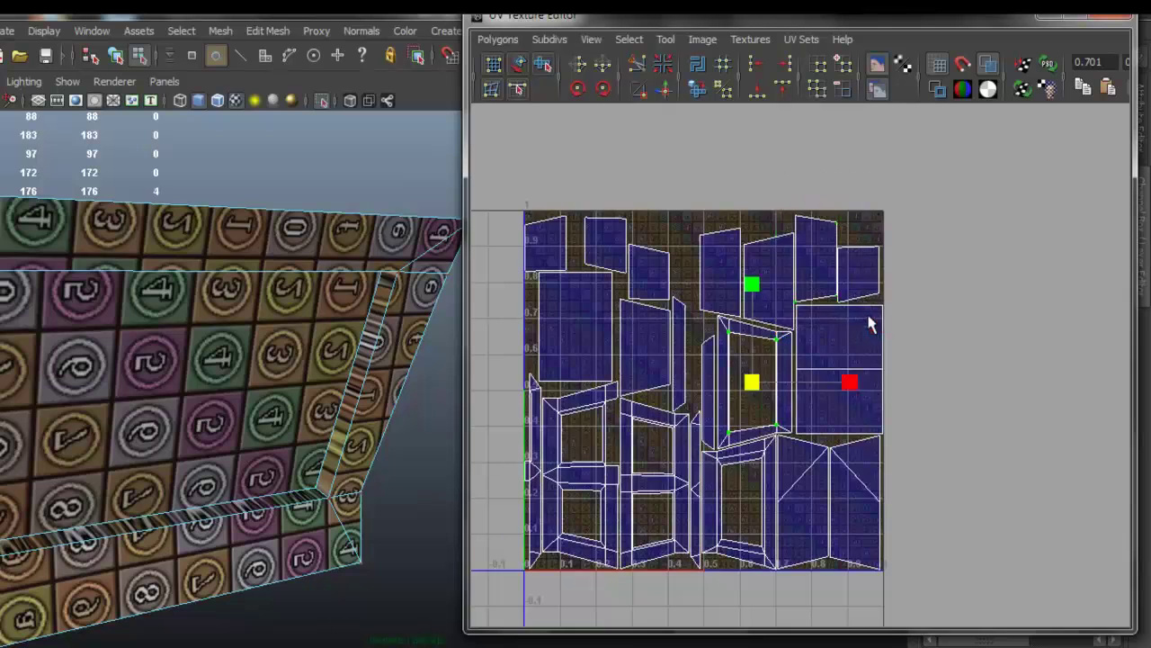
pyautogui.scroll(3, 693, 382)
pyautogui.keyDown('alt'); pyautogui.moveTo(689, 380); pyautogui.dragTo(754, 335, button='middle'); pyautogui.keyUp('alt')
pyautogui.moveTo(729, 353); pyautogui.dragTo(721, 353)
# Select the stretched rim face above the long side's right recess and inspect its UVs in the layout
pyautogui.keyDown('alt'); pyautogui.moveTo(220, 391); pyautogui.dragTo(232, 370); pyautogui.keyUp('alt')
pyautogui.keyDown('alt'); pyautogui.moveTo(234, 370); pyautogui.dragTo(478, 376, button='right'); pyautogui.keyUp('alt')
pyautogui.keyDown('alt'); pyautogui.moveTo(478, 375); pyautogui.dragTo(91, 362); pyautogui.keyUp('alt')
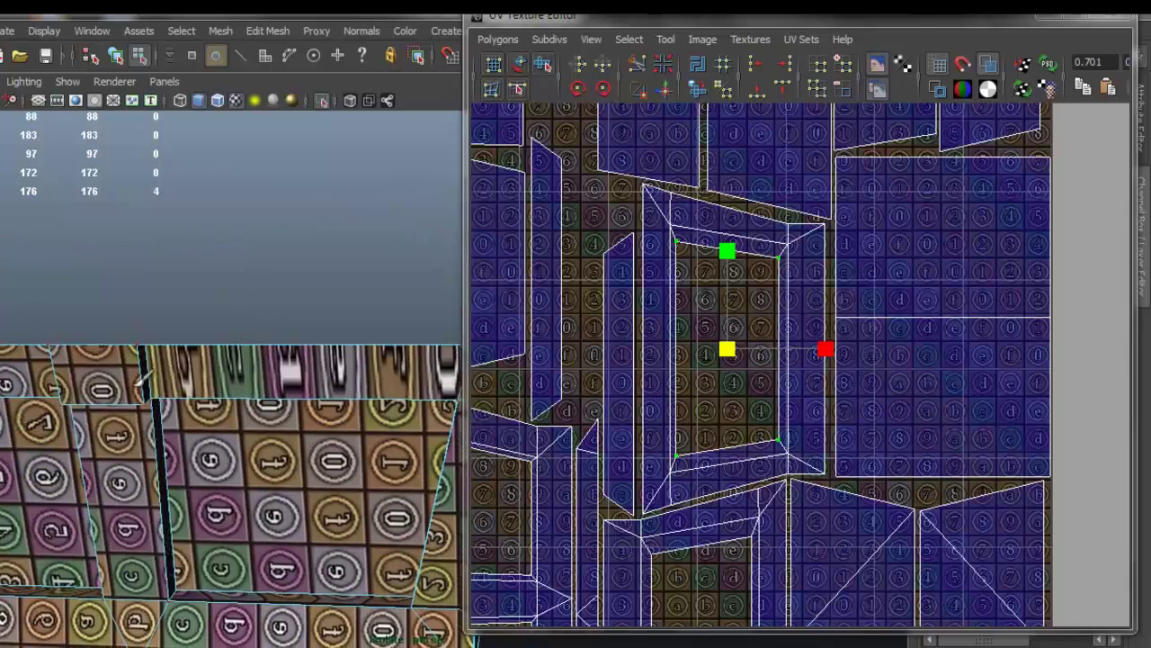
pyautogui.moveTo(180, 360); pyautogui.dragTo(249, 337, button='right')
pyautogui.press('a')
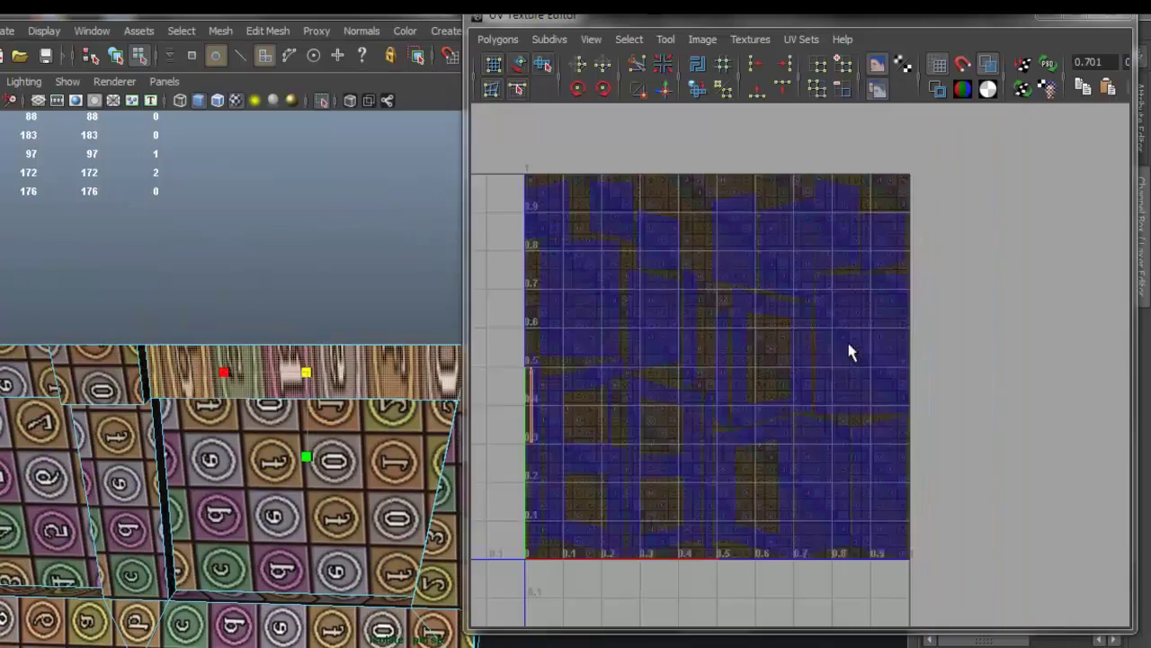
pyautogui.scroll(8, 770, 315)
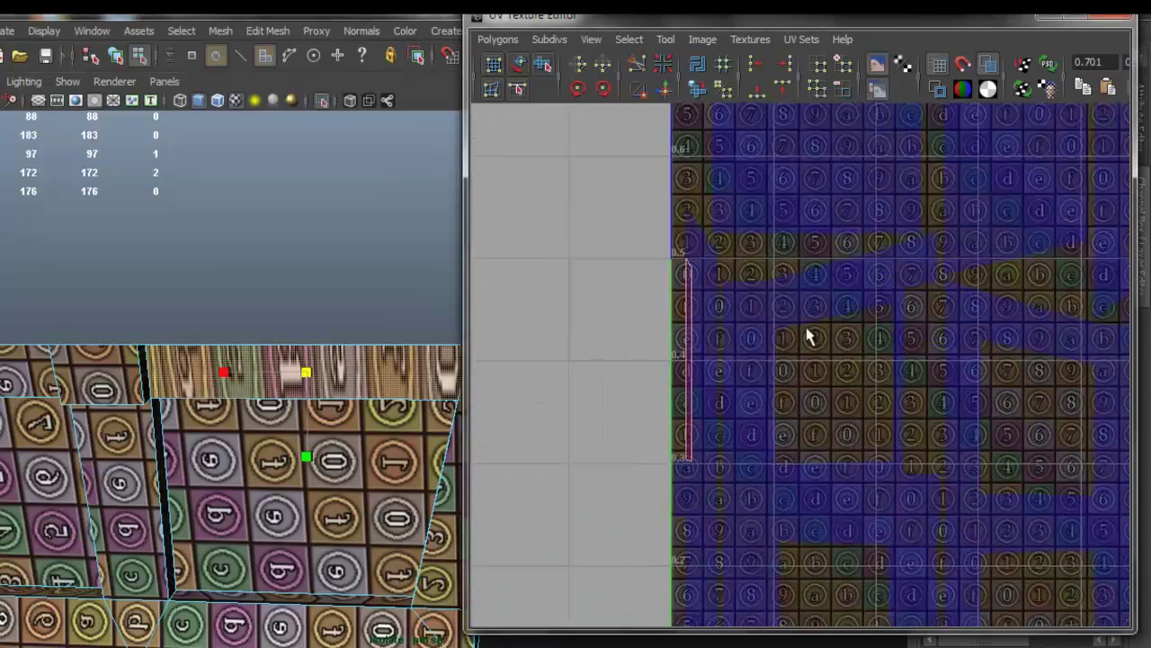
pyautogui.keyDown('ctrl'); pyautogui.moveTo(715, 273); pyautogui.dragTo(751, 270, button='right'); pyautogui.keyUp('ctrl')
pyautogui.scroll(2, 715, 256)
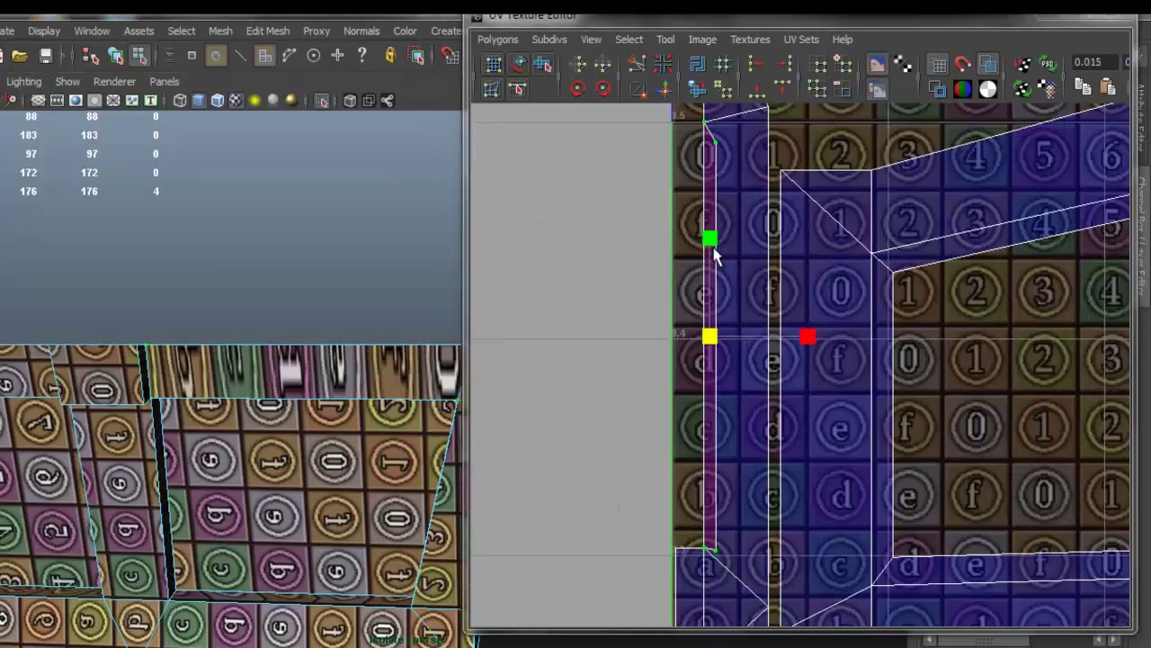
pyautogui.keyDown('alt'); pyautogui.moveTo(378, 341); pyautogui.dragTo(332, 293); pyautogui.keyUp('alt')
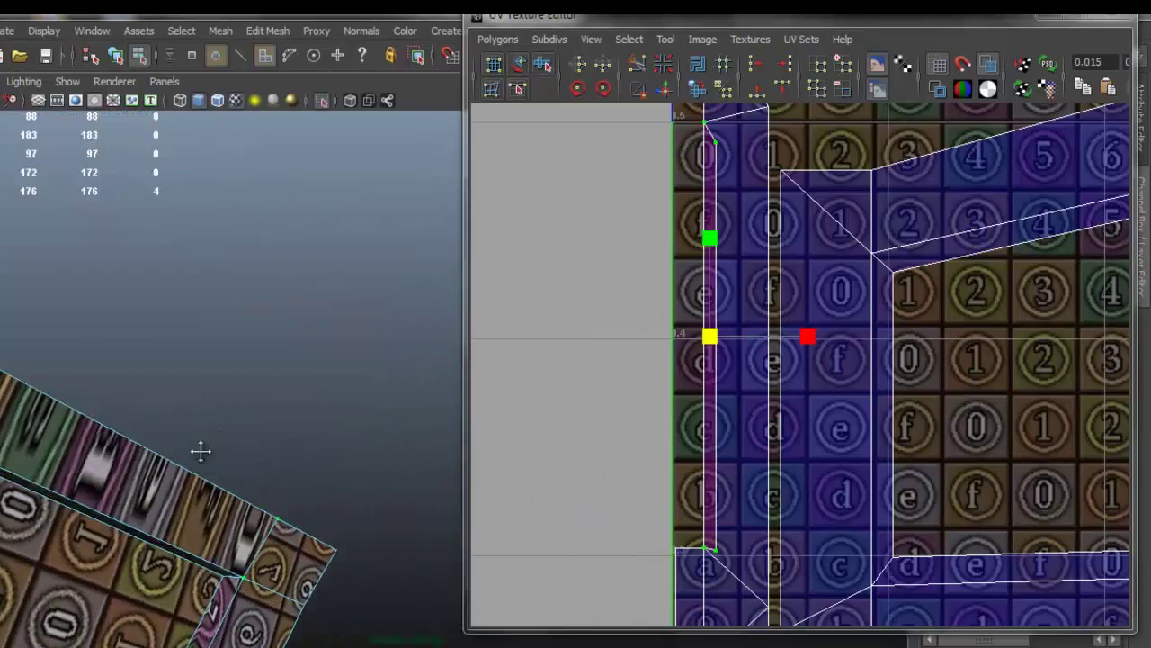
pyautogui.keyDown('alt'); pyautogui.moveTo(210, 440); pyautogui.dragTo(342, 328); pyautogui.keyUp('alt')
pyautogui.keyDown('alt'); pyautogui.moveTo(205, 360); pyautogui.dragTo(168, 340); pyautogui.keyUp('alt')
# Apply a planar mapping to the stretched rim face and move its projection to the right of the texture square
pyautogui.moveTo(168, 340); pyautogui.dragTo(182, 365, button='right')
pyautogui.scroll(-4, 767, 335)
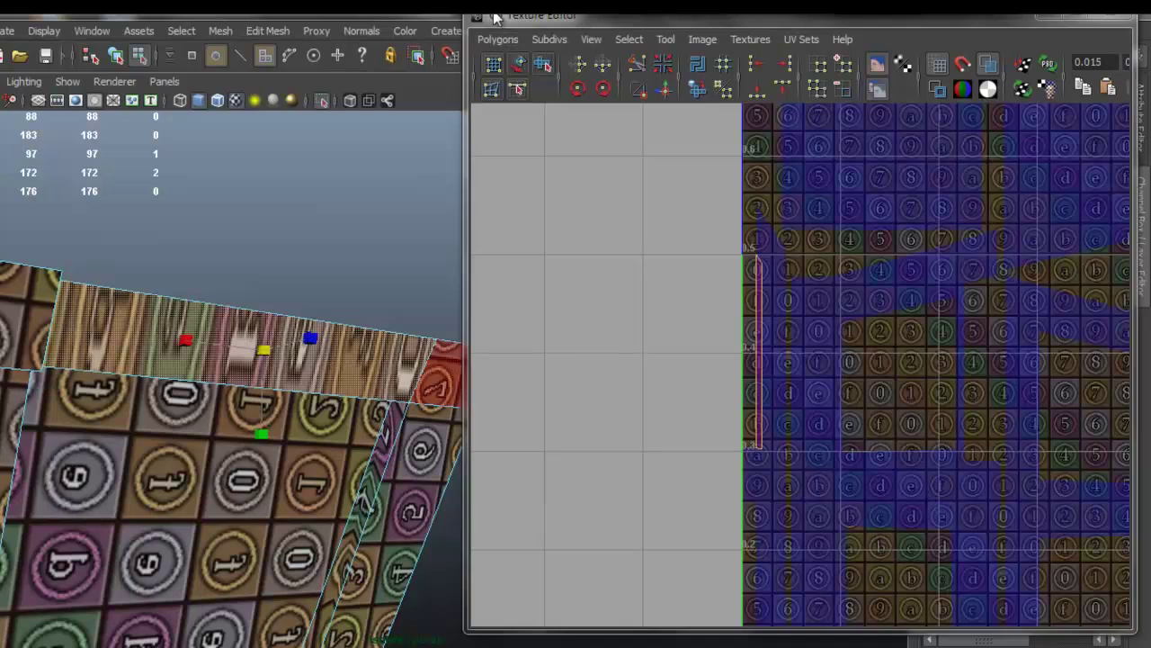
pyautogui.moveTo(481, 20); pyautogui.dragTo(482, 79)
pyautogui.click(467, 31)
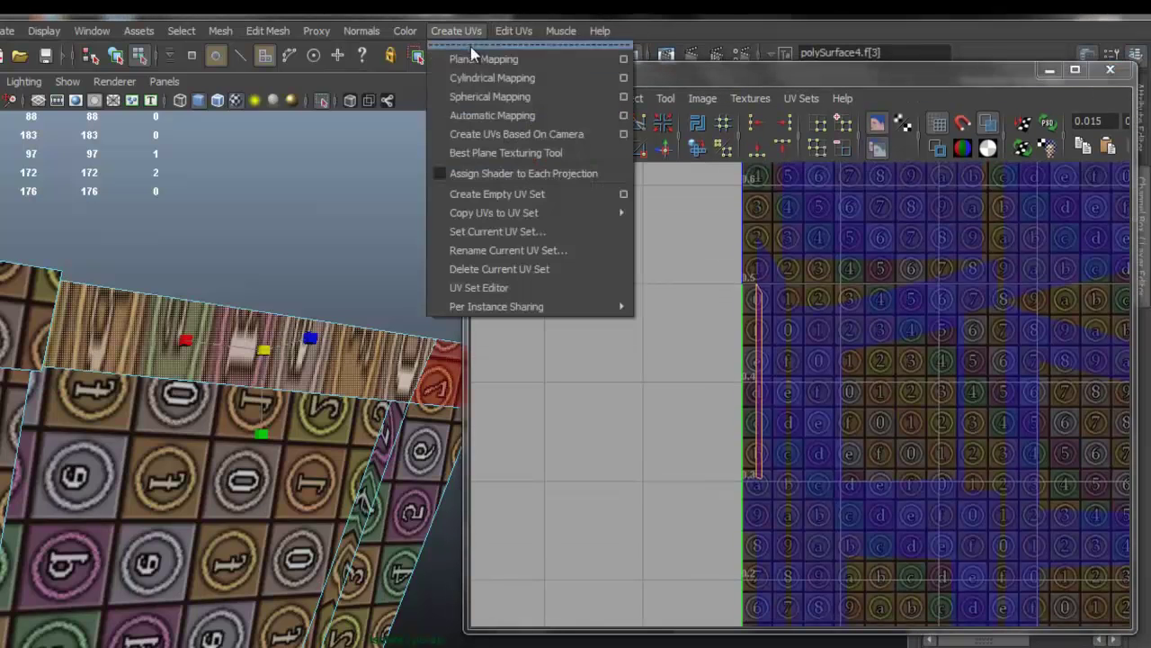
pyautogui.click(475, 56)
pyautogui.scroll(-4, 981, 339)
pyautogui.keyDown('alt'); pyautogui.moveTo(990, 343); pyautogui.dragTo(771, 343, button='middle'); pyautogui.keyUp('alt')
pyautogui.moveTo(798, 360); pyautogui.dragTo(1043, 391)
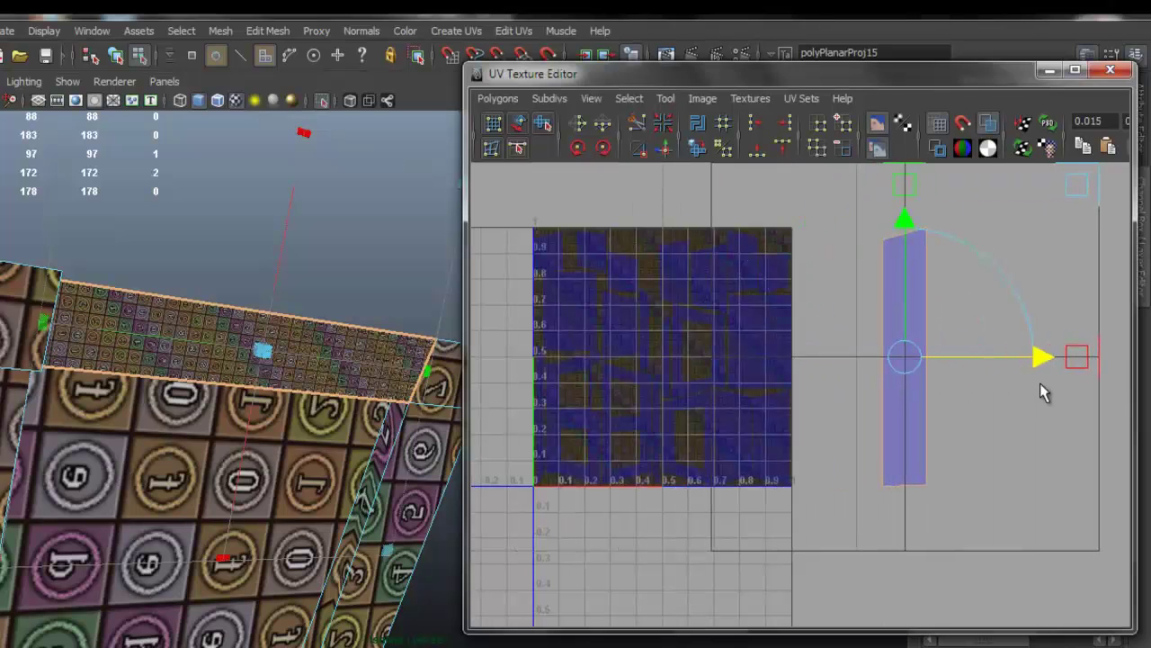
# Scale the rim strip's UVs down to match the surrounding checker size and place them left of the texture square
pyautogui.keyDown('alt'); pyautogui.moveTo(270, 351); pyautogui.dragTo(216, 359); pyautogui.keyUp('alt')
pyautogui.keyDown('ctrl'); pyautogui.moveTo(866, 311); pyautogui.dragTo(918, 312, button='right'); pyautogui.keyUp('ctrl')
pyautogui.keyDown('alt'); pyautogui.moveTo(671, 320); pyautogui.dragTo(663, 325, button='right'); pyautogui.keyUp('alt')
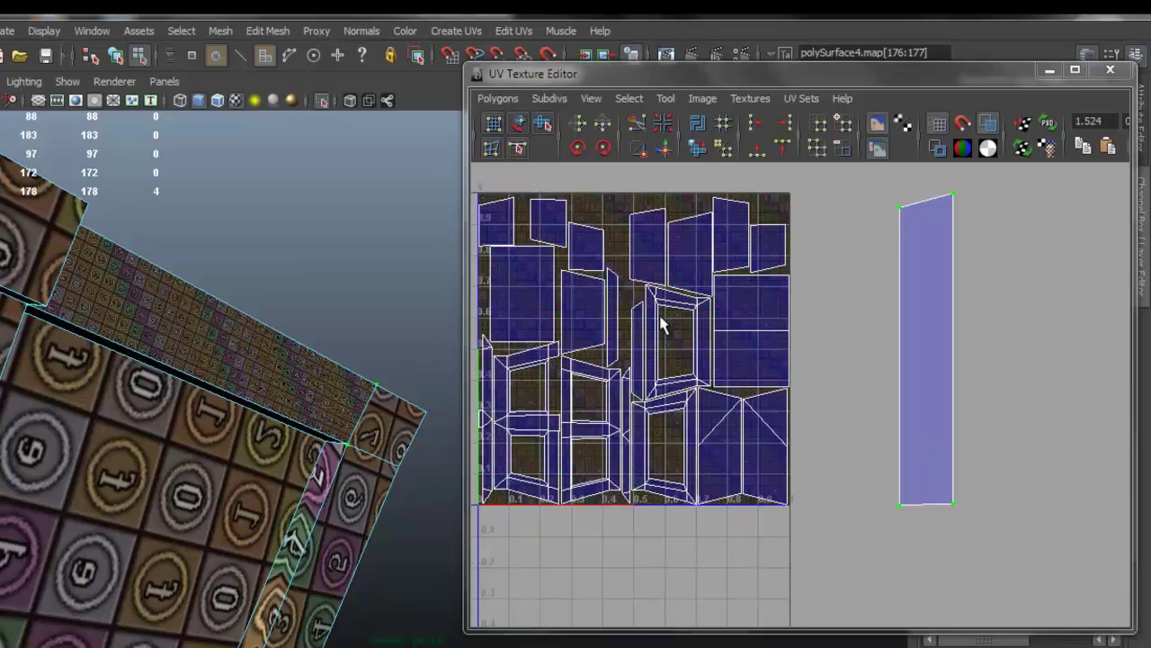
pyautogui.keyDown('alt'); pyautogui.moveTo(792, 335); pyautogui.dragTo(826, 328, button='middle'); pyautogui.keyUp('alt')
pyautogui.keyDown('alt'); pyautogui.moveTo(826, 328); pyautogui.dragTo(820, 325, button='right'); pyautogui.keyUp('alt')
pyautogui.moveTo(1053, 381); pyautogui.dragTo(487, 376)
pyautogui.press('w')
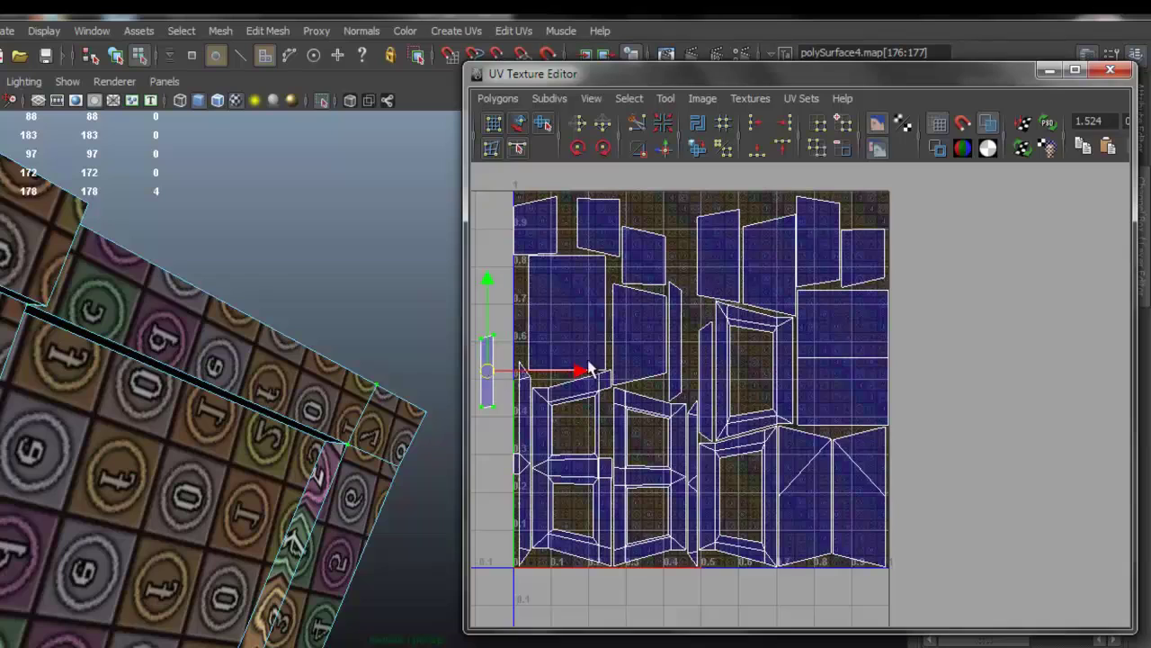
# Move the rim strip's UVs against the adjoining rim shell at the texture square's left edge
pyautogui.keyDown('alt'); pyautogui.moveTo(569, 369); pyautogui.dragTo(745, 360, button='middle'); pyautogui.keyUp('alt')
pyautogui.keyDown('alt'); pyautogui.moveTo(232, 355); pyautogui.dragTo(155, 369); pyautogui.keyUp('alt')
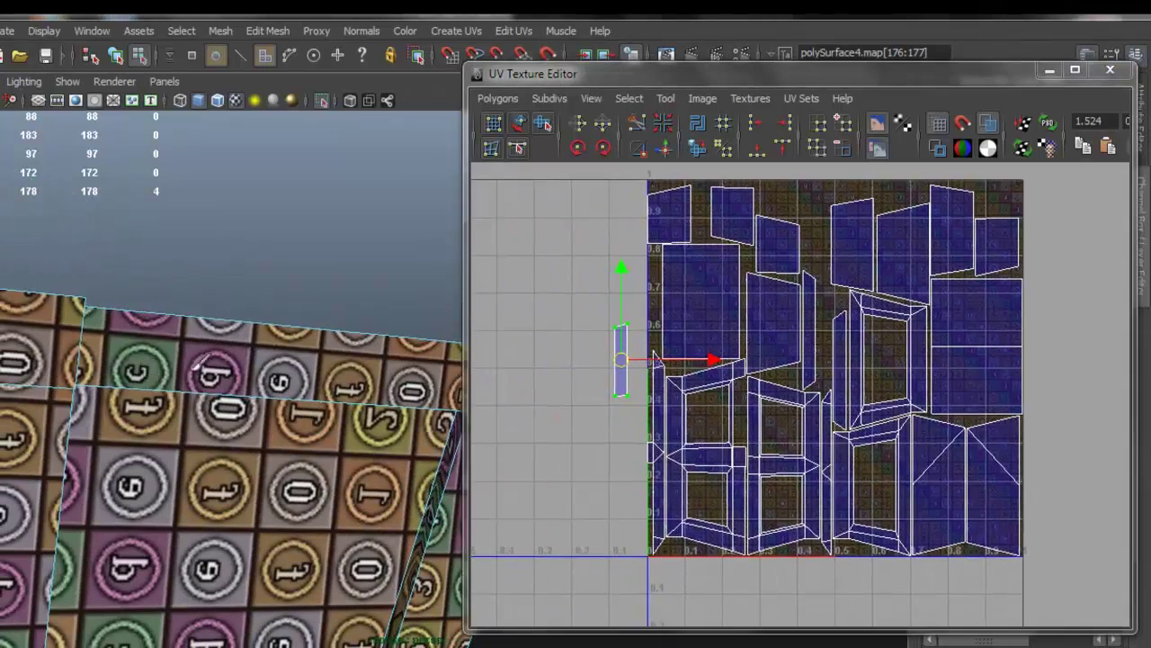
pyautogui.scroll(4, 655, 372)
pyautogui.keyDown('alt'); pyautogui.moveTo(557, 354); pyautogui.dragTo(707, 404, button='middle'); pyautogui.keyUp('alt')
pyautogui.scroll(2, 674, 321)
pyautogui.moveTo(666, 338); pyautogui.dragTo(722, 427)
pyautogui.keyDown('alt'); pyautogui.moveTo(270, 423); pyautogui.dragTo(72, 416); pyautogui.keyUp('alt')
pyautogui.scroll(-3, 864, 385)
pyautogui.keyDown('alt'); pyautogui.moveTo(864, 385); pyautogui.dragTo(746, 342, button='middle'); pyautogui.keyUp('alt')
pyautogui.scroll(-2, 814, 342)
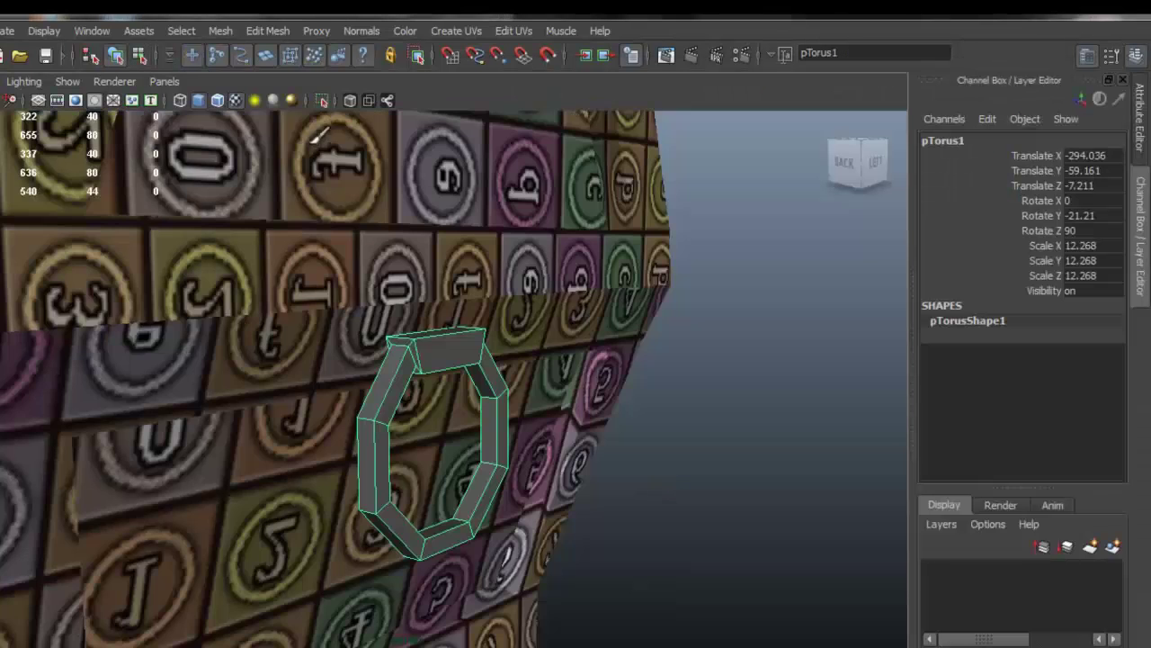
# Isolate the chest's handle ring in the viewport and switch it to face selection
pyautogui.click(323, 99)
pyautogui.keyDown('alt'); pyautogui.moveTo(447, 350); pyautogui.dragTo(391, 244); pyautogui.keyUp('alt')
pyautogui.moveTo(387, 256); pyautogui.dragTo(389, 256, button='right')
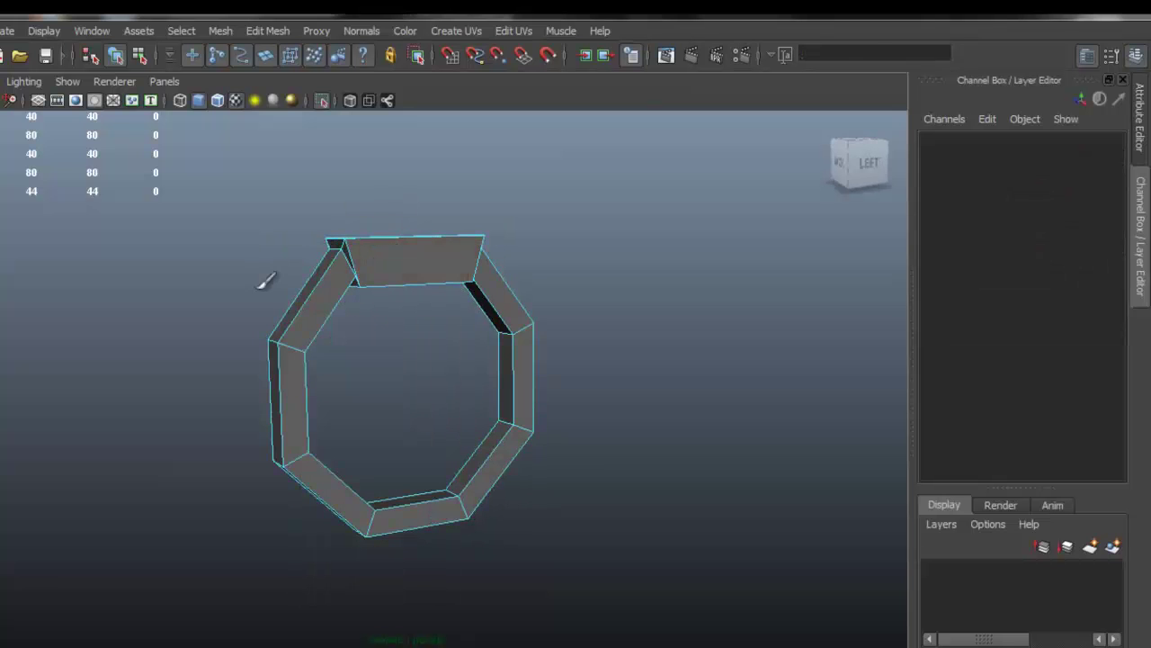
# Select the face loop around one flat side of the handle ring and apply a planar mapping to it
pyautogui.click(302, 334)
pyautogui.doubleClick(304, 389)
pyautogui.keyDown('alt'); pyautogui.moveTo(304, 380); pyautogui.dragTo(506, 126); pyautogui.keyUp('alt')
pyautogui.click(450, 32)
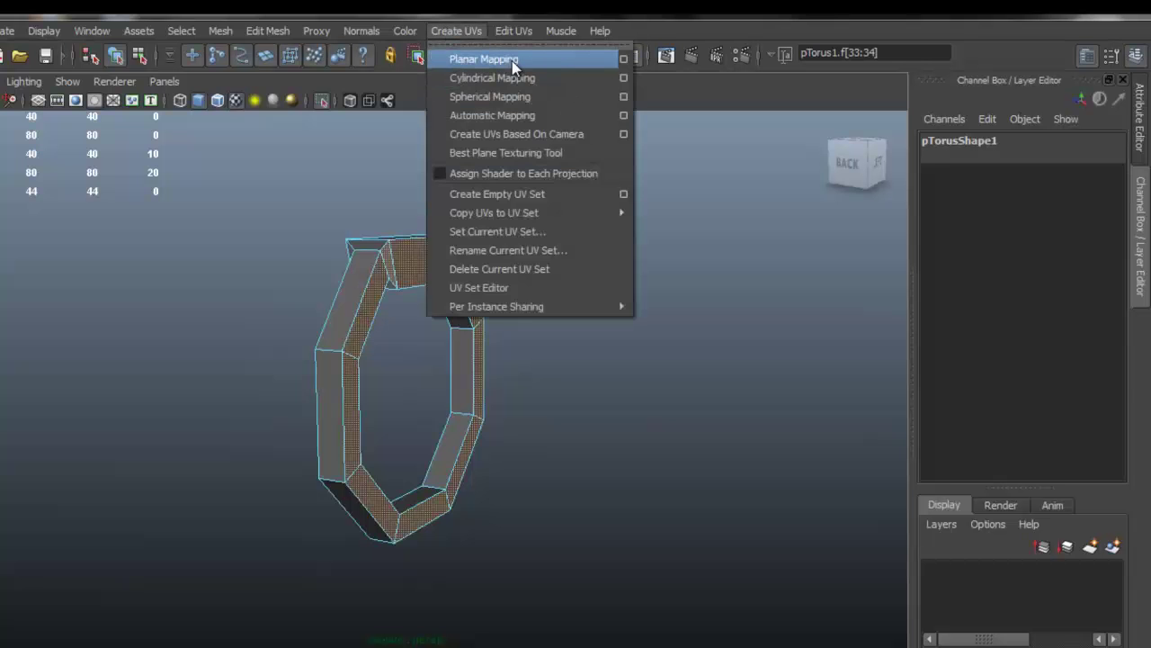
pyautogui.click(514, 60)
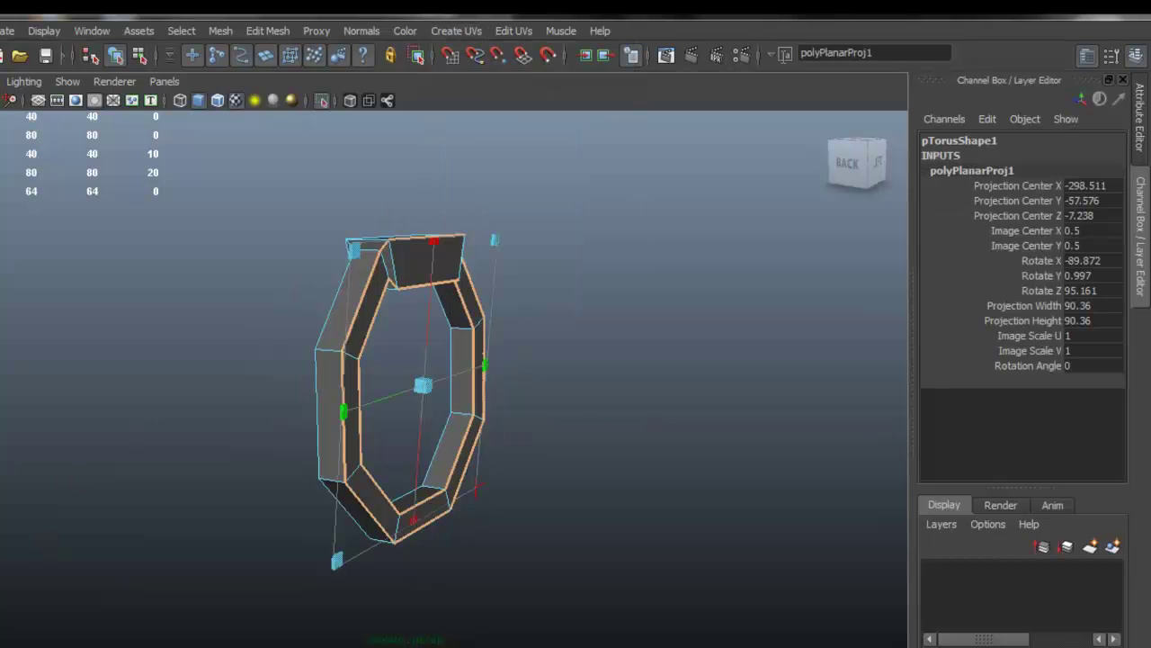
# Move the planar-mapped ring side's UVs well clear of the texture square, to its right
pyautogui.click(108, 599)
pyautogui.scroll(-2, 859, 452)
pyautogui.moveTo(830, 419); pyautogui.dragTo(1138, 426)
pyautogui.keyDown('alt'); pyautogui.moveTo(873, 373); pyautogui.dragTo(629, 310, button='middle'); pyautogui.keyUp('alt')
pyautogui.click(1015, 69)
# Select the face loop around the ring's opposite flat side and apply a planar mapping to it
pyautogui.scroll(3, 344, 281)
pyautogui.keyDown('alt'); pyautogui.moveTo(341, 282); pyautogui.dragTo(550, 306); pyautogui.keyUp('alt')
pyautogui.click(480, 212)
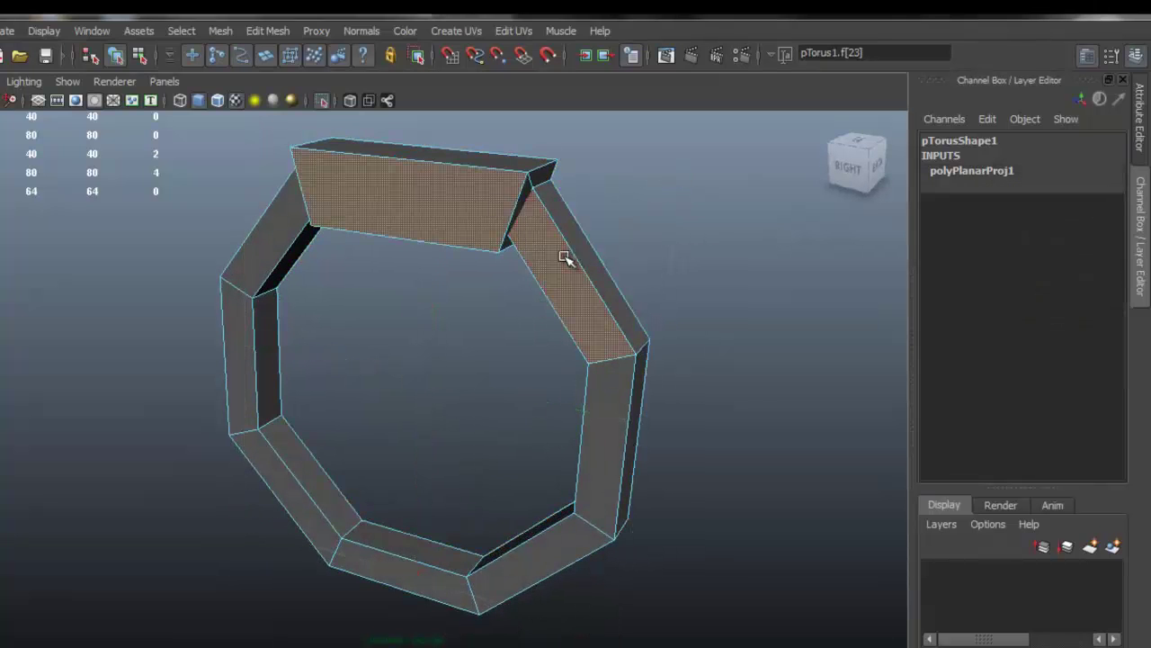
pyautogui.click(599, 340)
pyautogui.keyDown('shift'); pyautogui.doubleClick(601, 336); pyautogui.keyUp('shift')
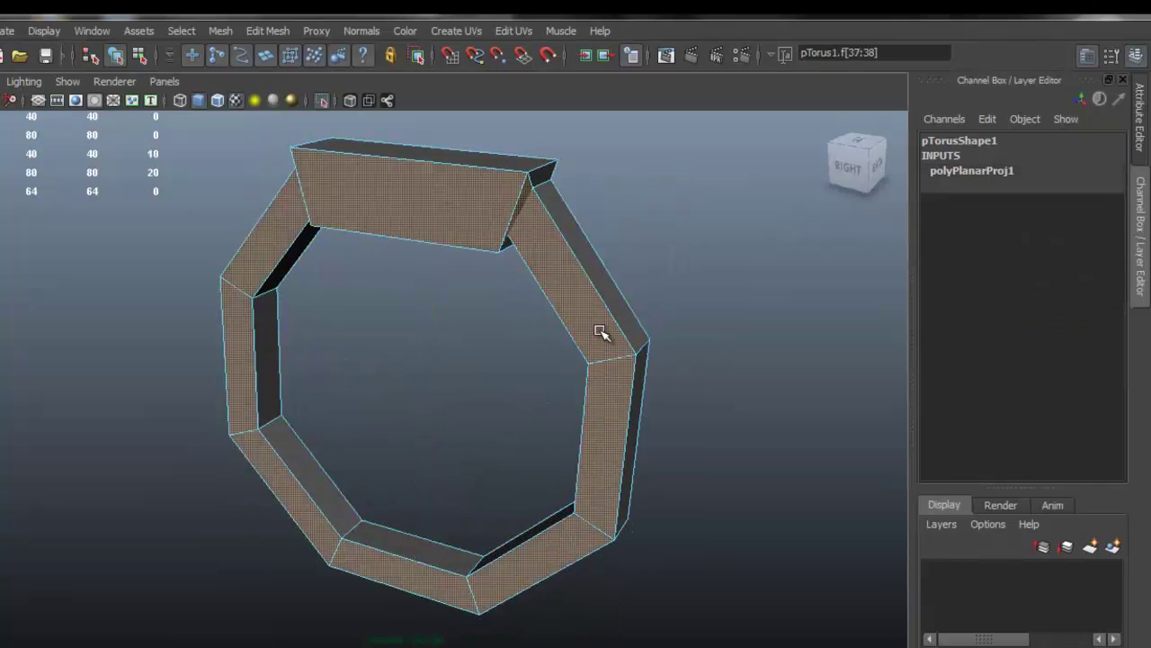
pyautogui.click(456, 30)
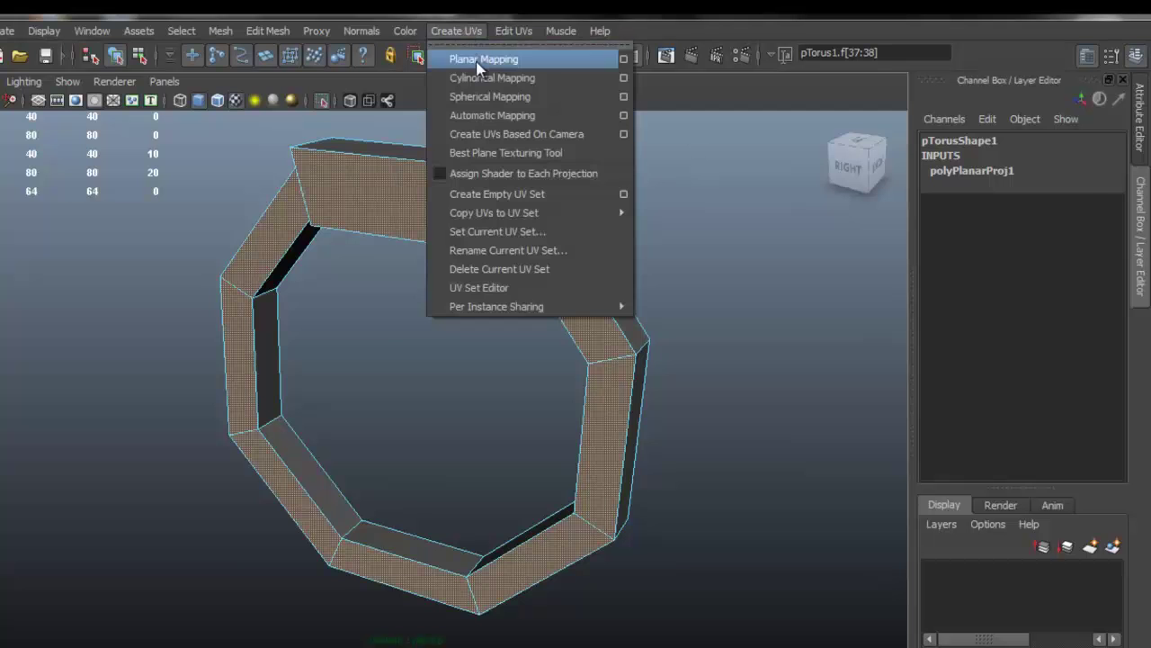
pyautogui.click(477, 54)
# Move the second ring side's UVs to the right of the texture square, beside the first octagonal shell
pyautogui.click(29, 639)
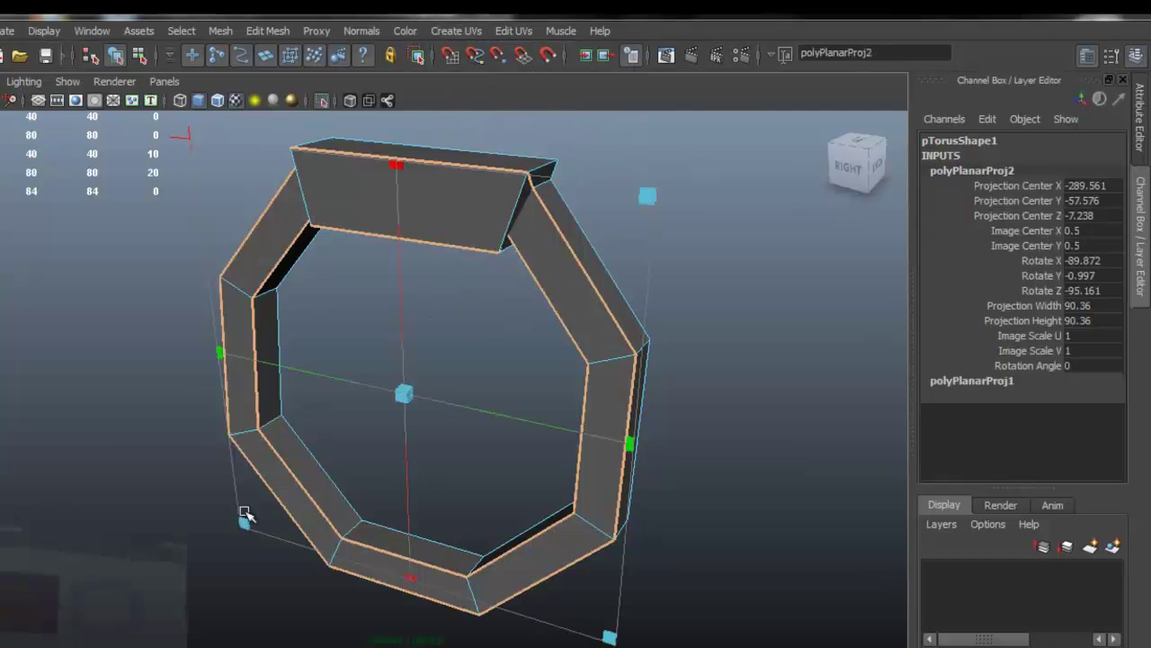
pyautogui.scroll(-2, 714, 396)
pyautogui.moveTo(642, 423); pyautogui.dragTo(1070, 386)
pyautogui.click(1014, 67)
# Select the face loop around the ring's outer rim and apply a cylindrical mapping to it
pyautogui.keyDown('alt'); pyautogui.moveTo(561, 334); pyautogui.dragTo(490, 270); pyautogui.keyUp('alt')
pyautogui.click(468, 198)
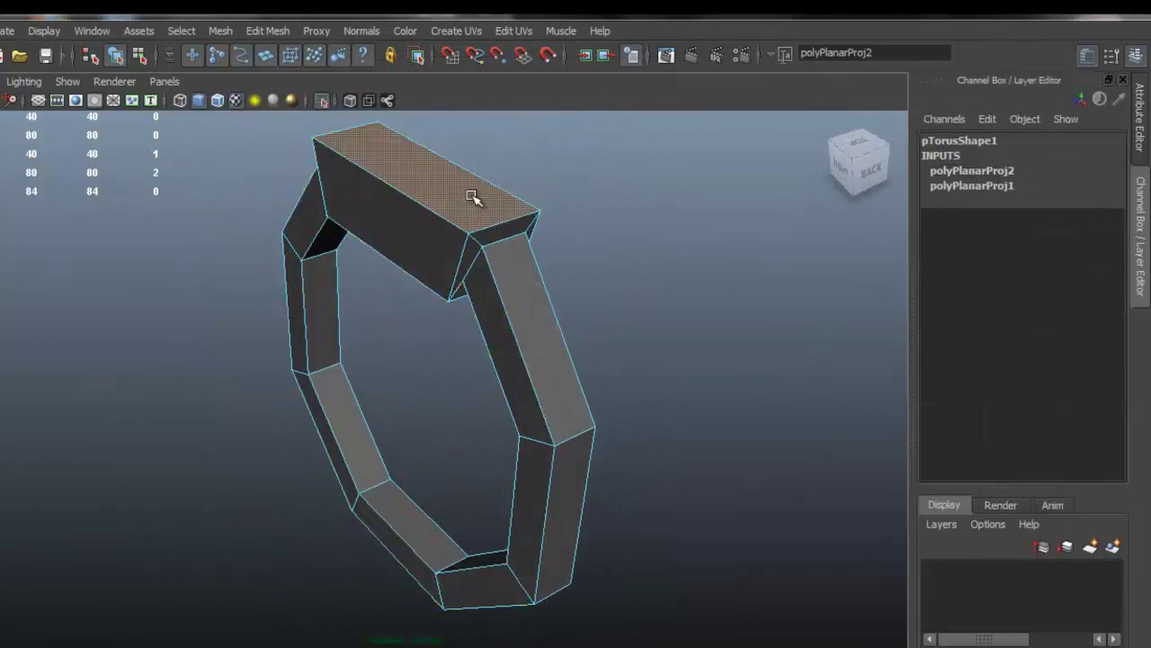
pyautogui.keyDown('shift'); pyautogui.doubleClick(499, 232); pyautogui.keyUp('shift')
pyautogui.moveTo(481, 391)
pyautogui.keyDown('alt'); pyautogui.mouseDown()
pyautogui.moveTo(470, 286)
pyautogui.moveTo(534, 256)
pyautogui.moveTo(723, 391)
pyautogui.moveTo(471, 378)
pyautogui.mouseUp(); pyautogui.keyUp('alt')
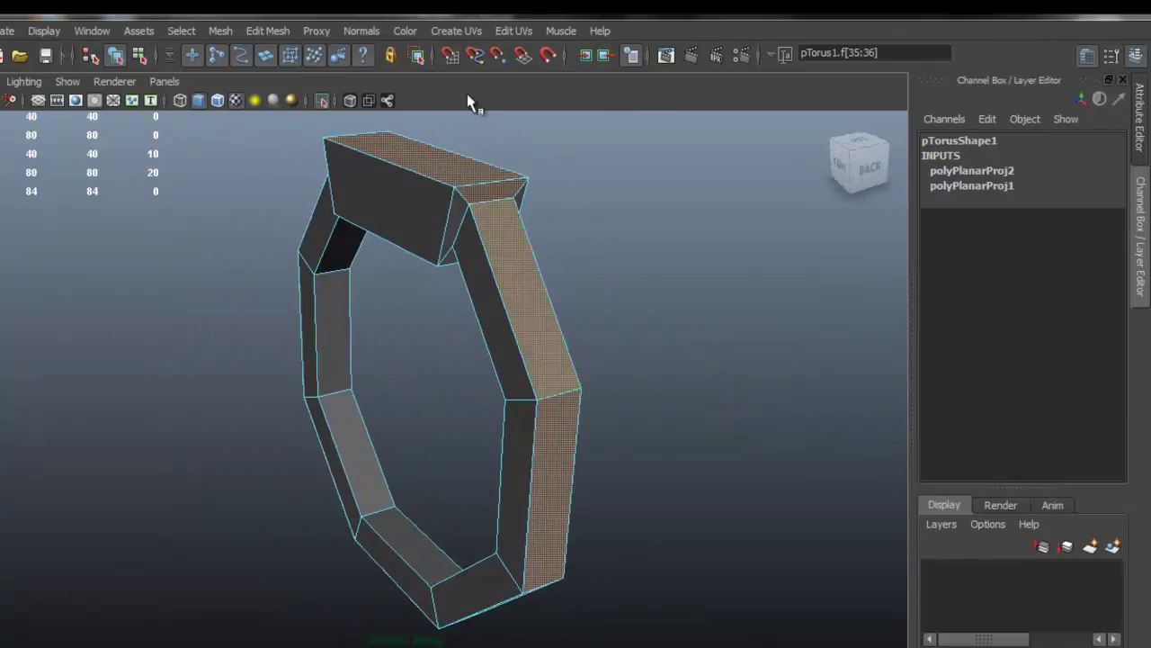
pyautogui.click(446, 31)
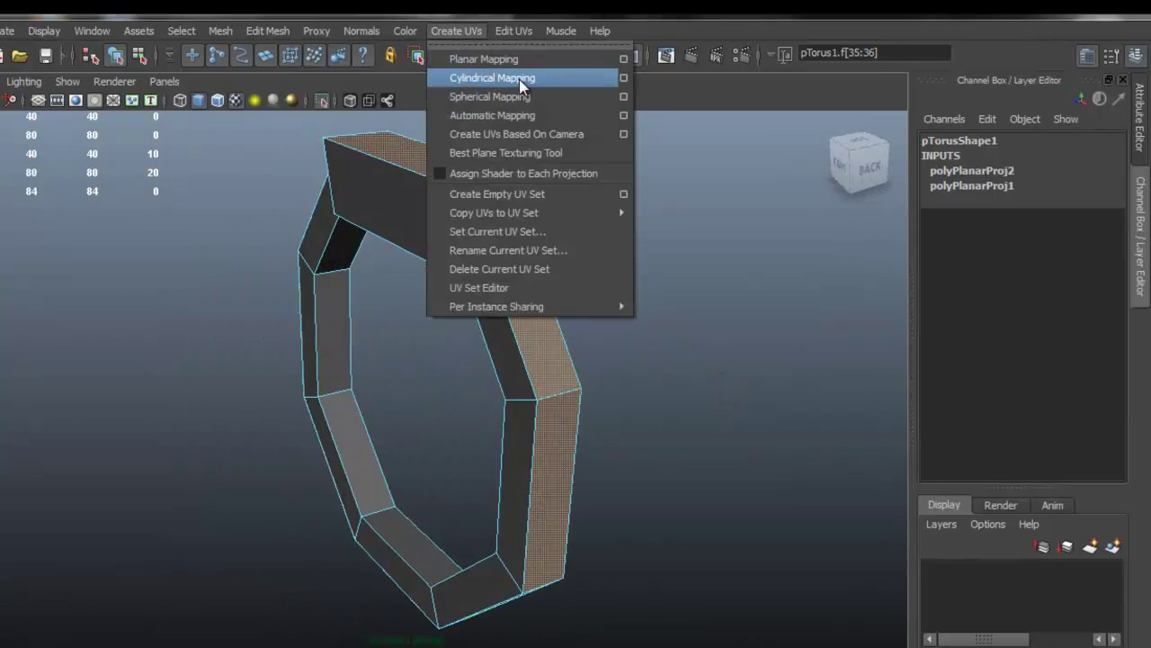
pyautogui.click(519, 79)
# Rotate the outer rim's cylindrical projection to 90 in Z
pyautogui.keyDown('alt'); pyautogui.moveTo(509, 329); pyautogui.dragTo(606, 586); pyautogui.keyUp('alt')
pyautogui.click(600, 576)
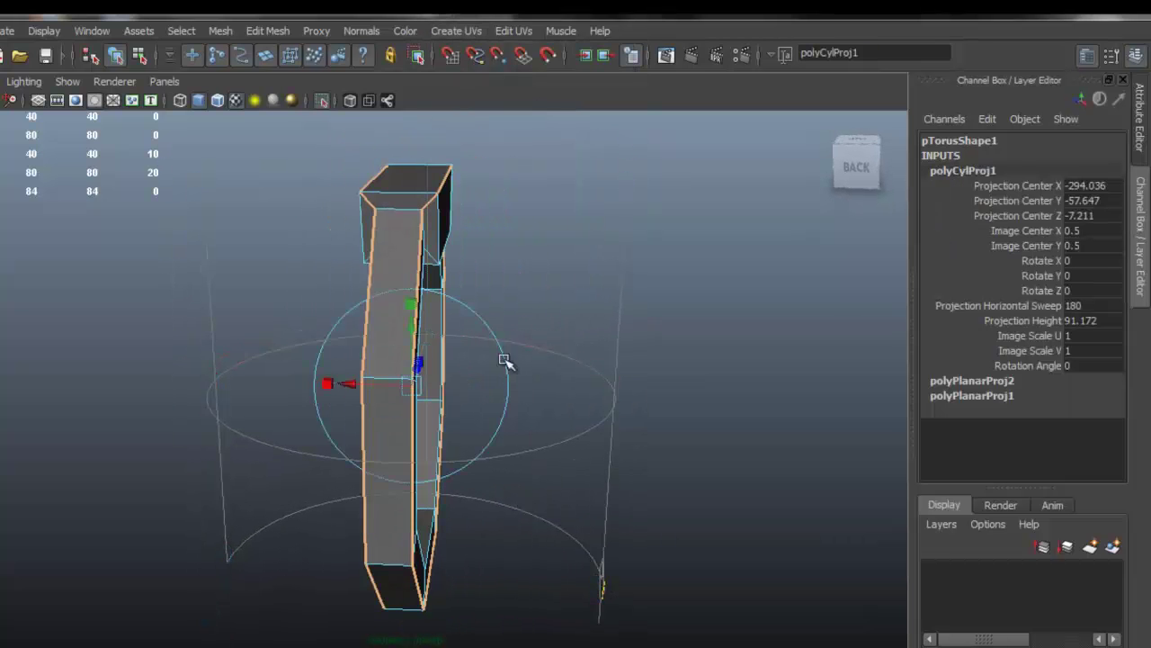
pyautogui.moveTo(459, 327); pyautogui.dragTo(567, 395)
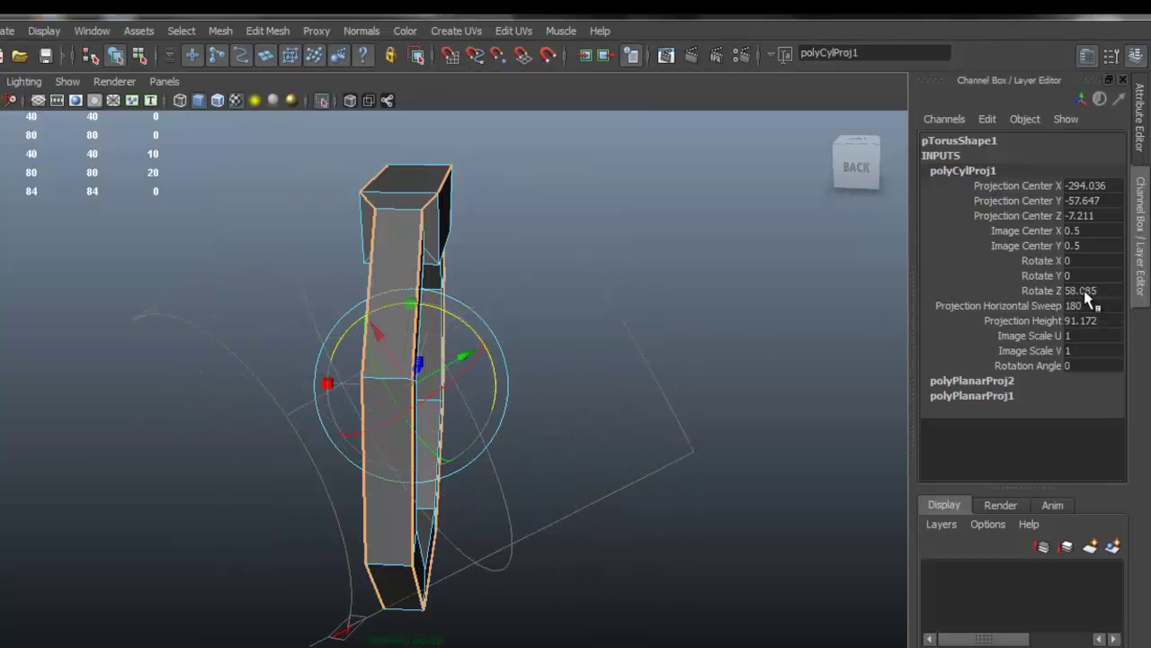
pyautogui.write('90')
pyautogui.press('Return')
# Move the outer rim's UV strip above the texture square
pyautogui.keyDown('alt'); pyautogui.moveTo(661, 346); pyautogui.dragTo(531, 371); pyautogui.keyUp('alt')
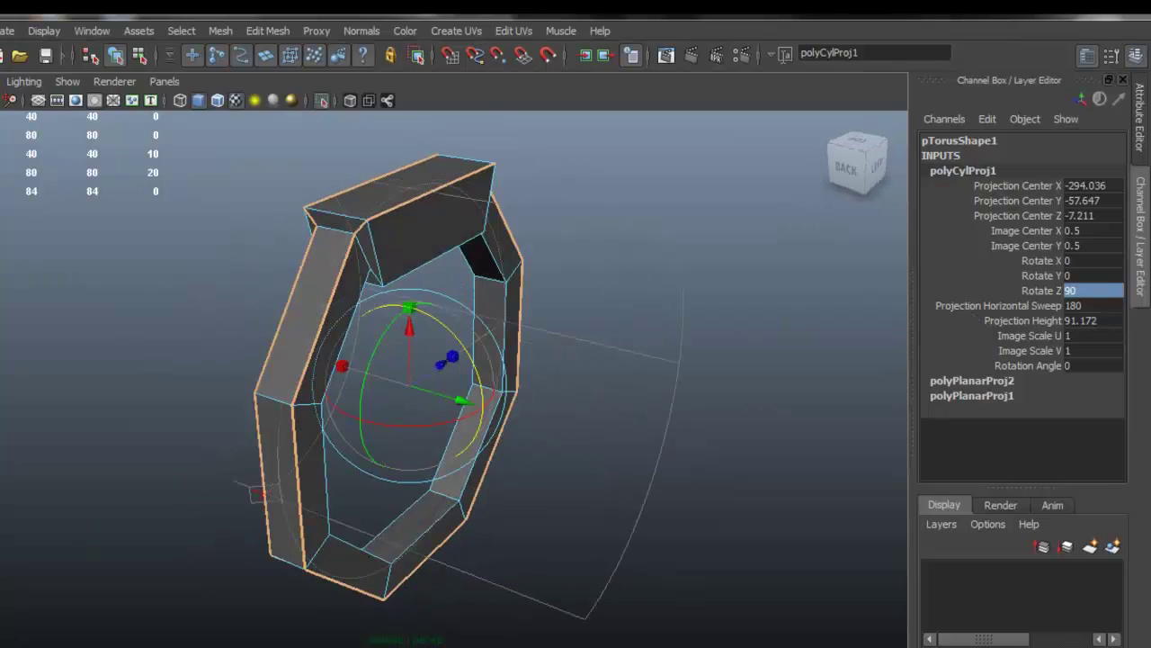
pyautogui.click(103, 595)
pyautogui.scroll(-3, 570, 468)
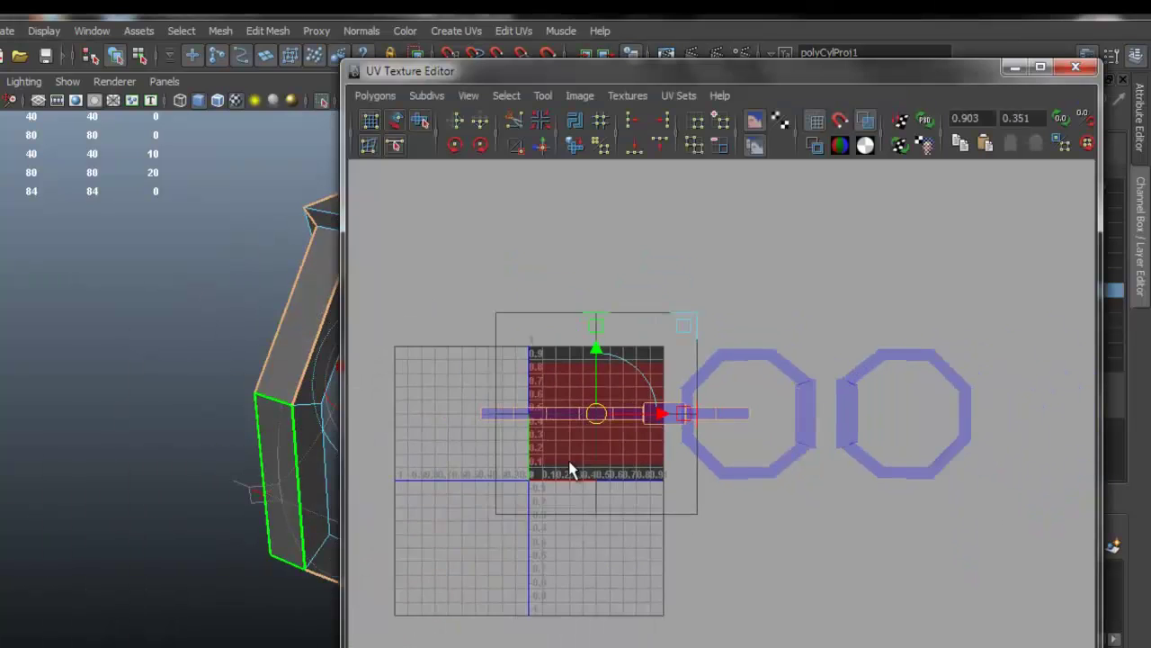
pyautogui.scroll(1, 575, 451)
pyautogui.moveTo(573, 338); pyautogui.dragTo(567, 228)
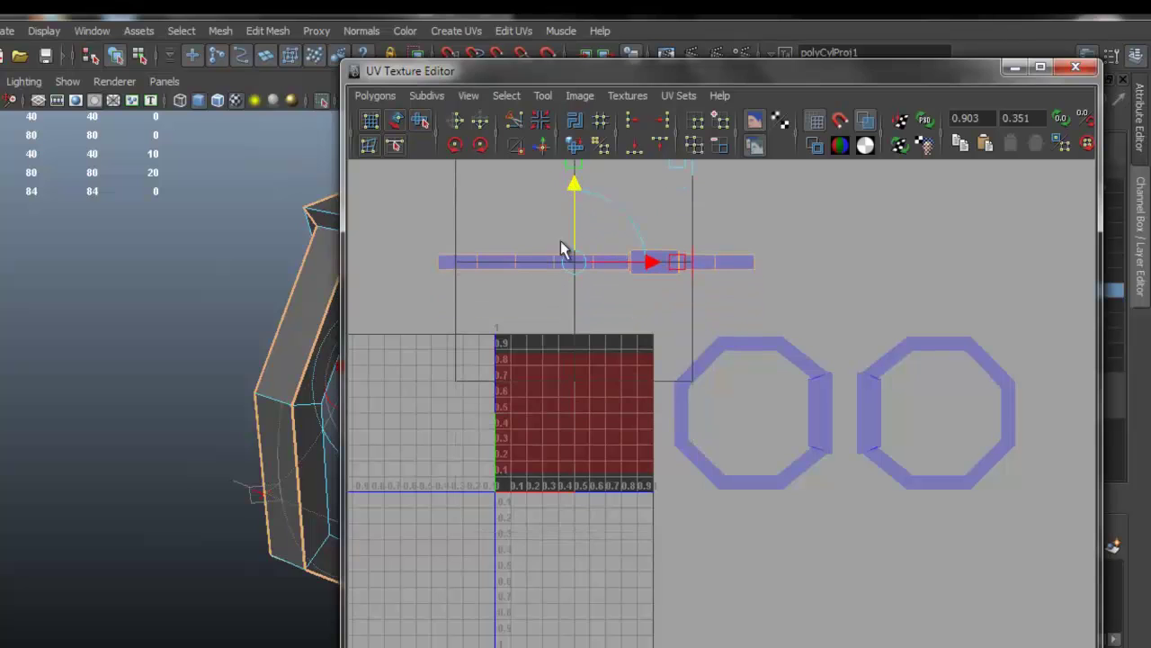
pyautogui.click(1014, 68)
# Select the face loop around the ring's inner surface and apply a cylindrical mapping to it
pyautogui.keyDown('alt'); pyautogui.moveTo(438, 386); pyautogui.dragTo(483, 240); pyautogui.keyUp('alt')
pyautogui.press('F11')
pyautogui.click(533, 332)
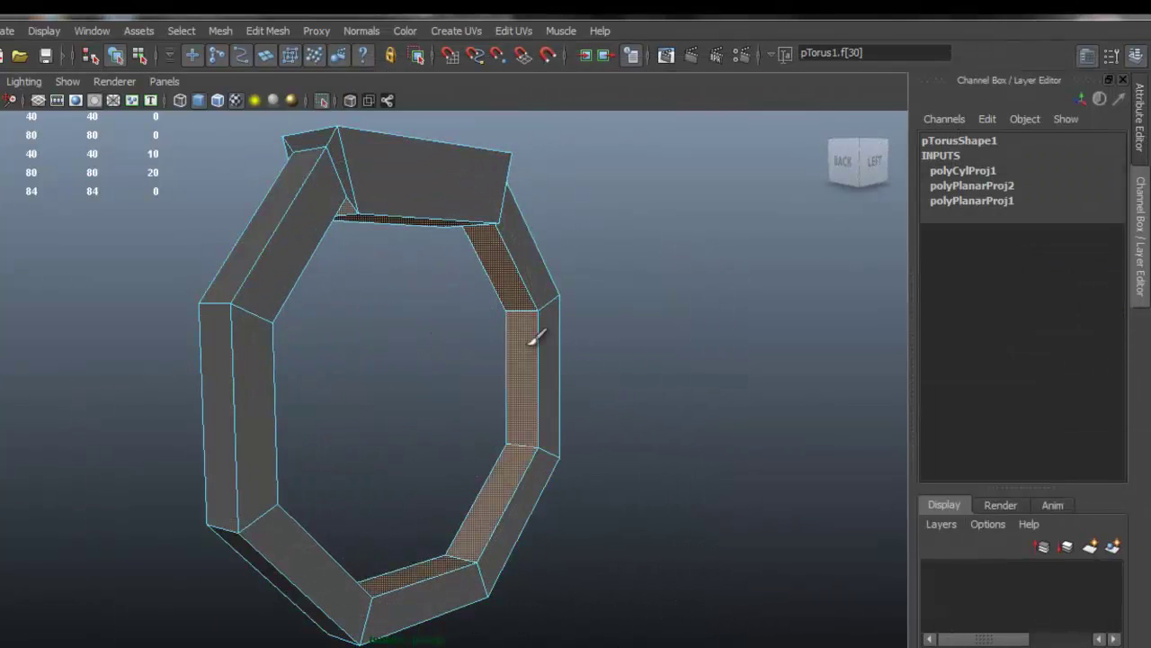
pyautogui.keyDown('alt'); pyautogui.moveTo(535, 351); pyautogui.dragTo(434, 319); pyautogui.keyUp('alt')
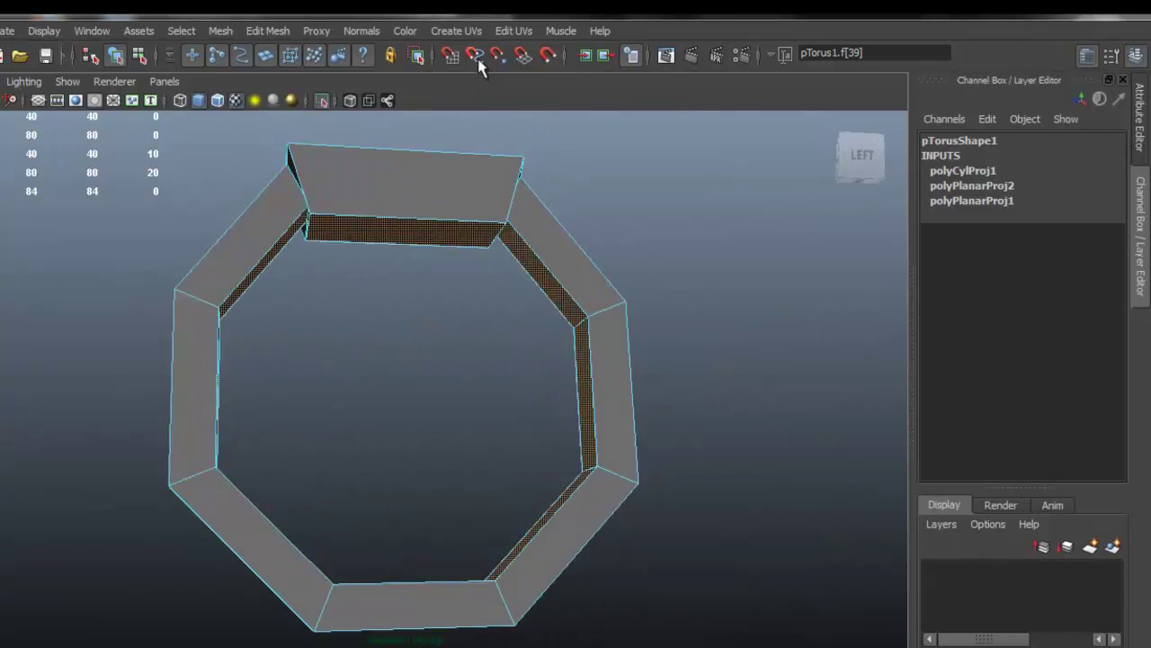
pyautogui.click(470, 30)
pyautogui.press('Escape')
pyautogui.keyDown('alt'); pyautogui.moveTo(521, 387); pyautogui.dragTo(551, 454); pyautogui.keyUp('alt')
pyautogui.keyDown('alt'); pyautogui.moveTo(557, 537); pyautogui.dragTo(499, 557); pyautogui.keyUp('alt')
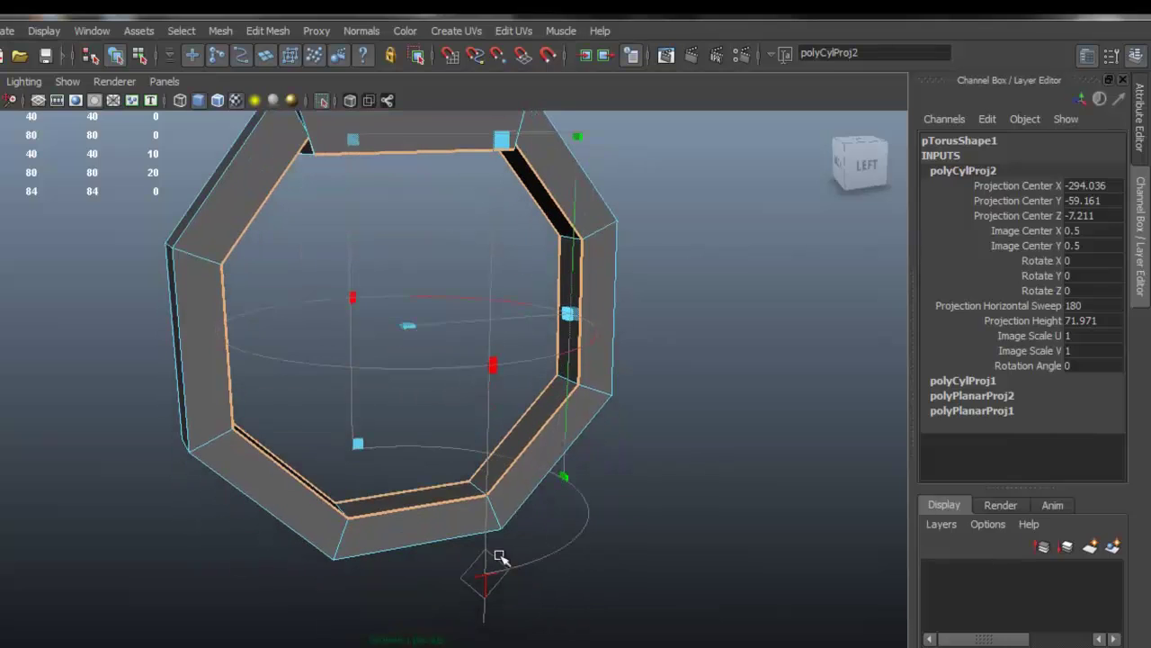
# Set the inner surface's cylindrical projection rotation to 90 in Z
pyautogui.click(485, 574)
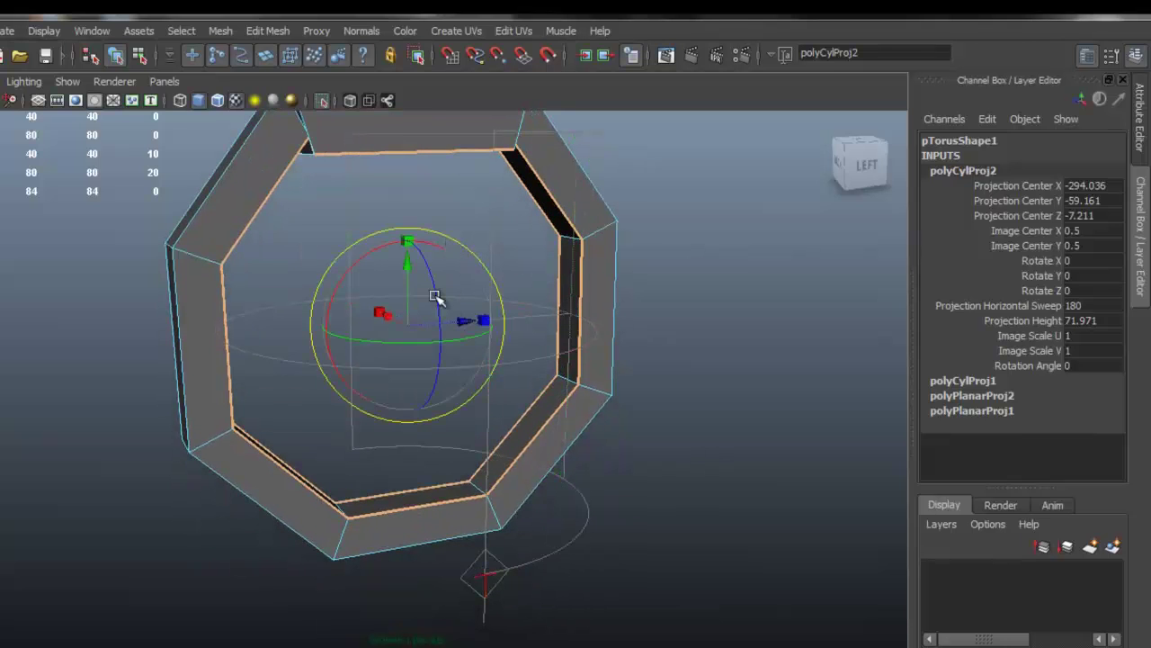
pyautogui.moveTo(436, 291); pyautogui.dragTo(545, 300)
pyautogui.click(1104, 290)
pyautogui.press('Return')
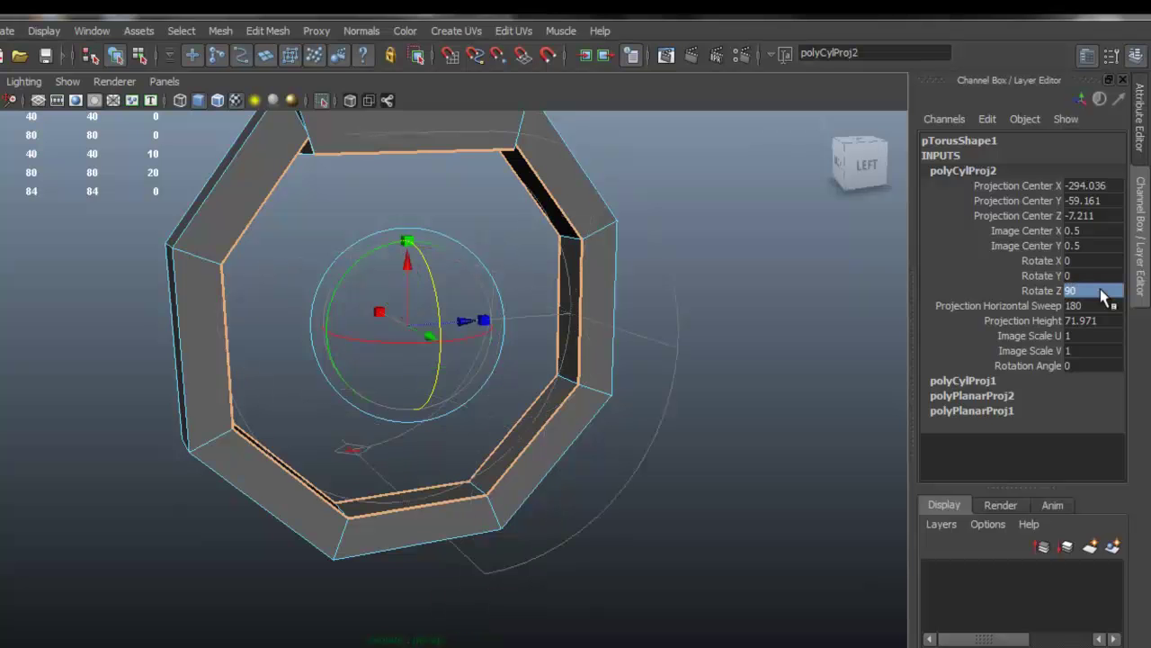
# Move the inner surface's UV strip up between the texture square and the outer rim strip
pyautogui.keyDown('alt'); pyautogui.moveTo(509, 353); pyautogui.dragTo(320, 428); pyautogui.keyUp('alt')
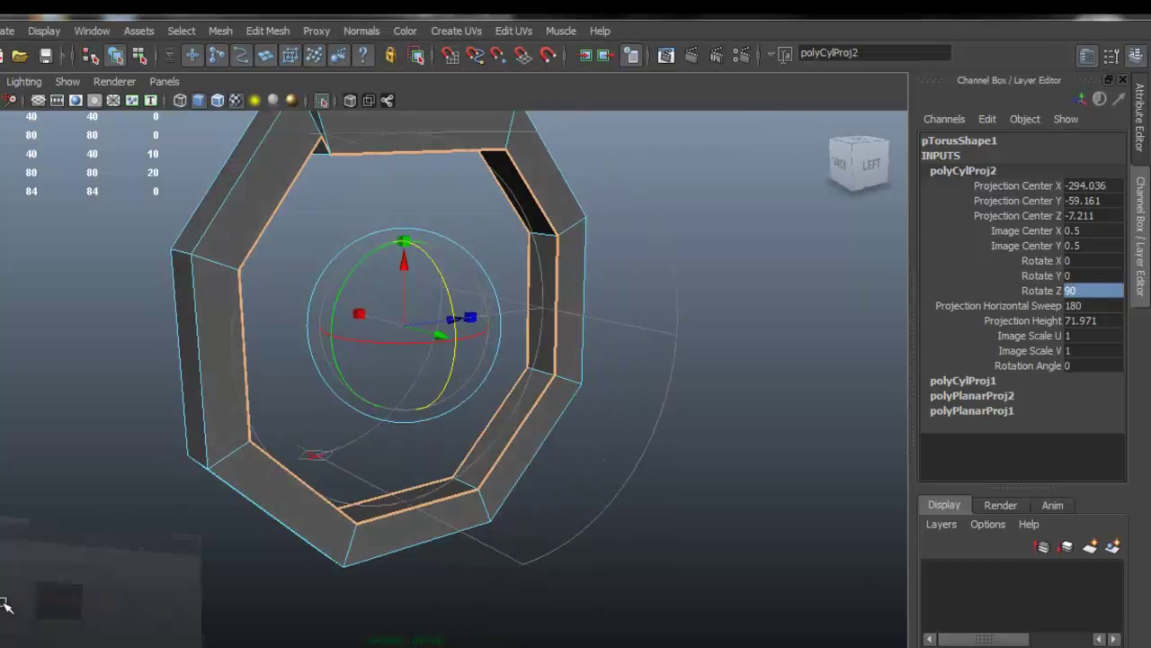
pyautogui.hotkey('ctrl', 'u')
pyautogui.moveTo(576, 342); pyautogui.dragTo(573, 241)
pyautogui.click(1014, 68)
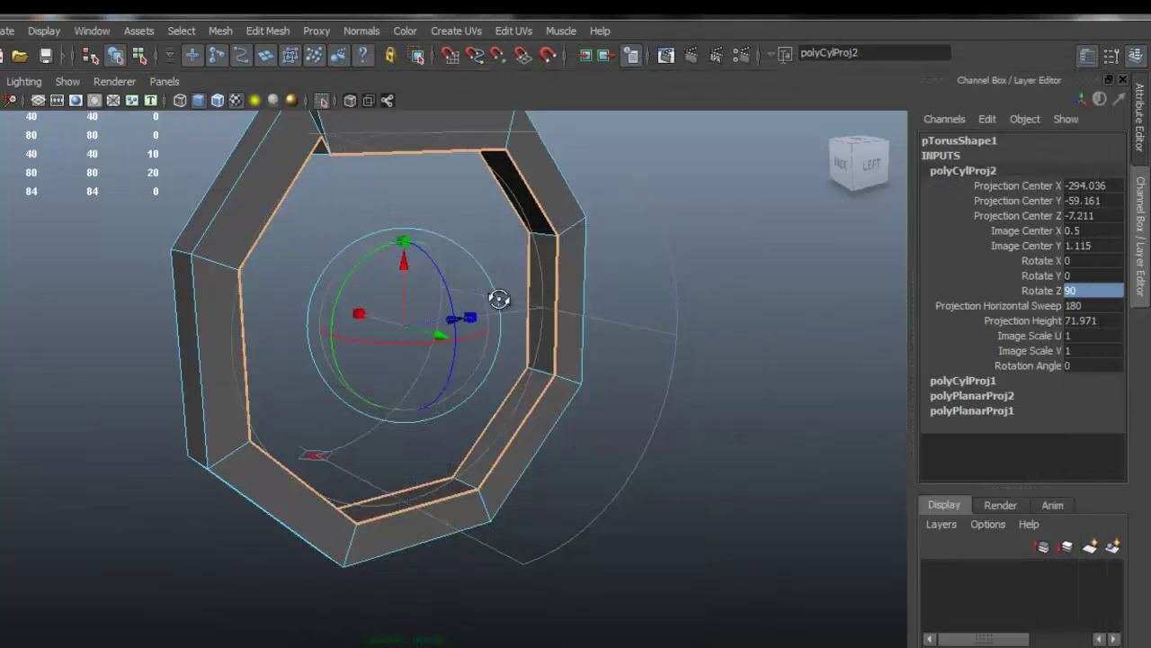
# Switch the ring from face selection to object selection and check its checker texture
pyautogui.scroll(3, 419, 291)
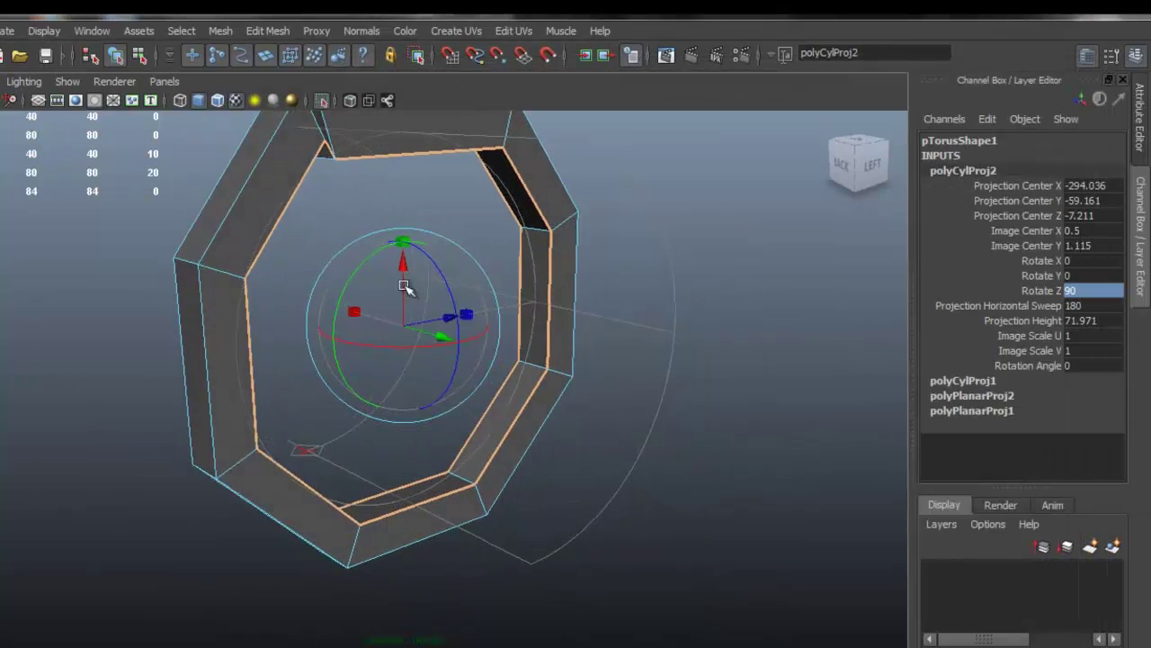
pyautogui.press('q')
pyautogui.moveTo(247, 171); pyautogui.dragTo(378, 469, button='right')
pyautogui.keyDown('alt'); pyautogui.moveTo(500, 396); pyautogui.dragTo(520, 388); pyautogui.keyUp('alt')
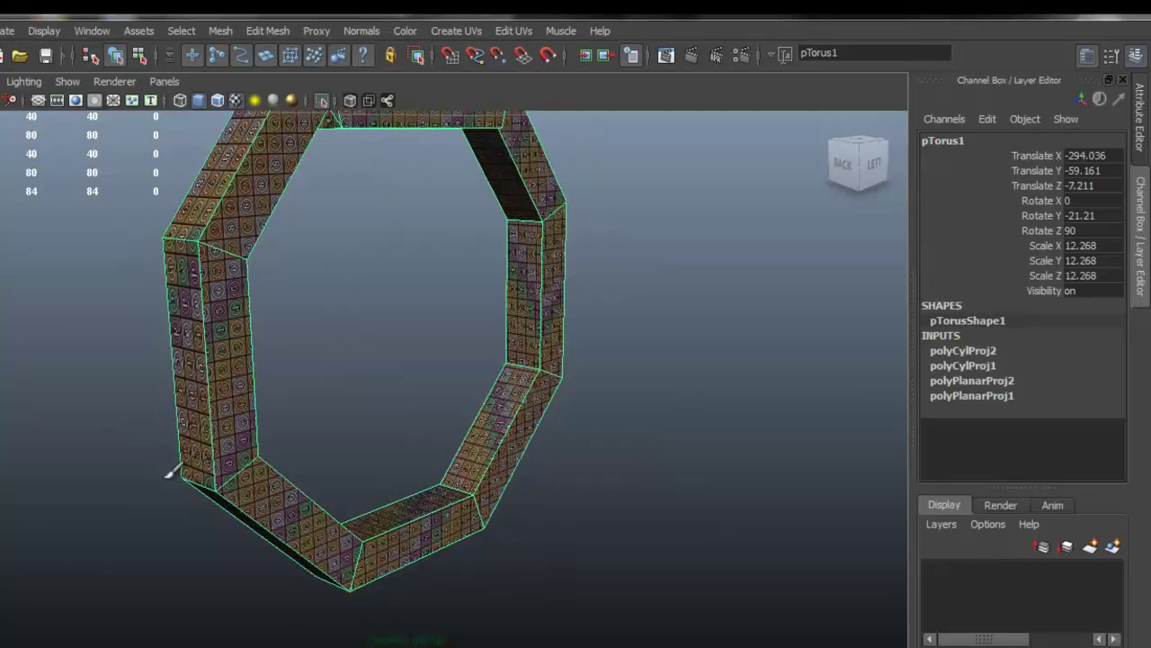
# Select all UVs of the first octagonal shell and unfold its overlapping corners with the smooth UV tool
pyautogui.hotkey('alt', 'Tab')
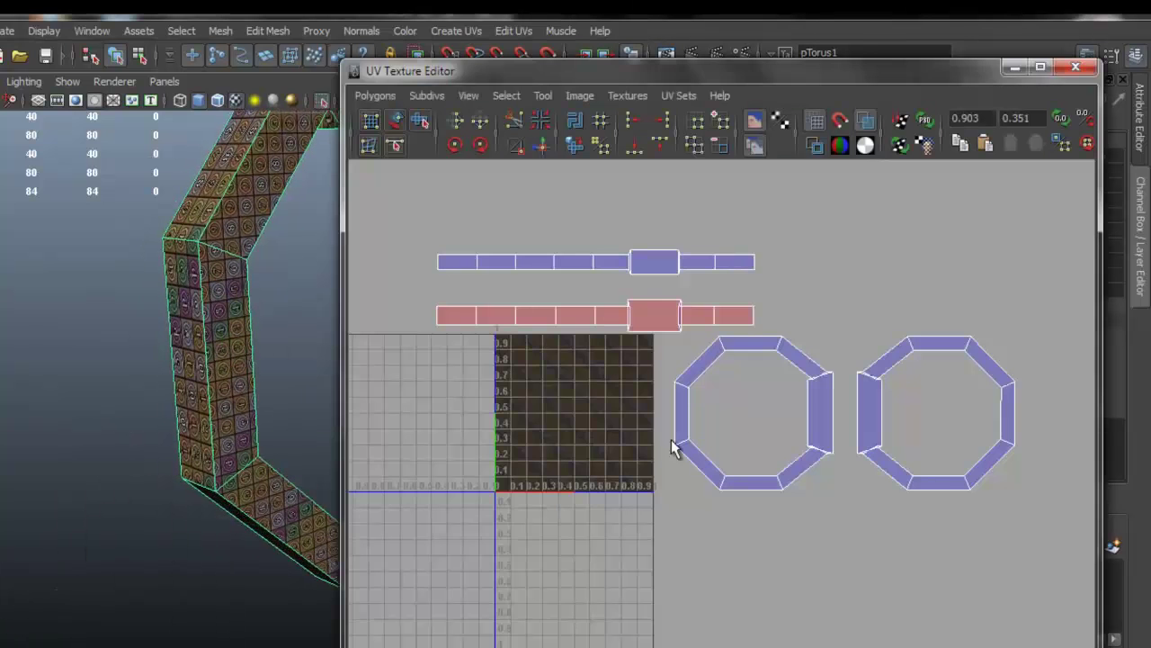
pyautogui.keyDown('alt'); pyautogui.moveTo(866, 367); pyautogui.dragTo(777, 381, button='middle'); pyautogui.keyUp('alt')
pyautogui.scroll(8, 787, 382)
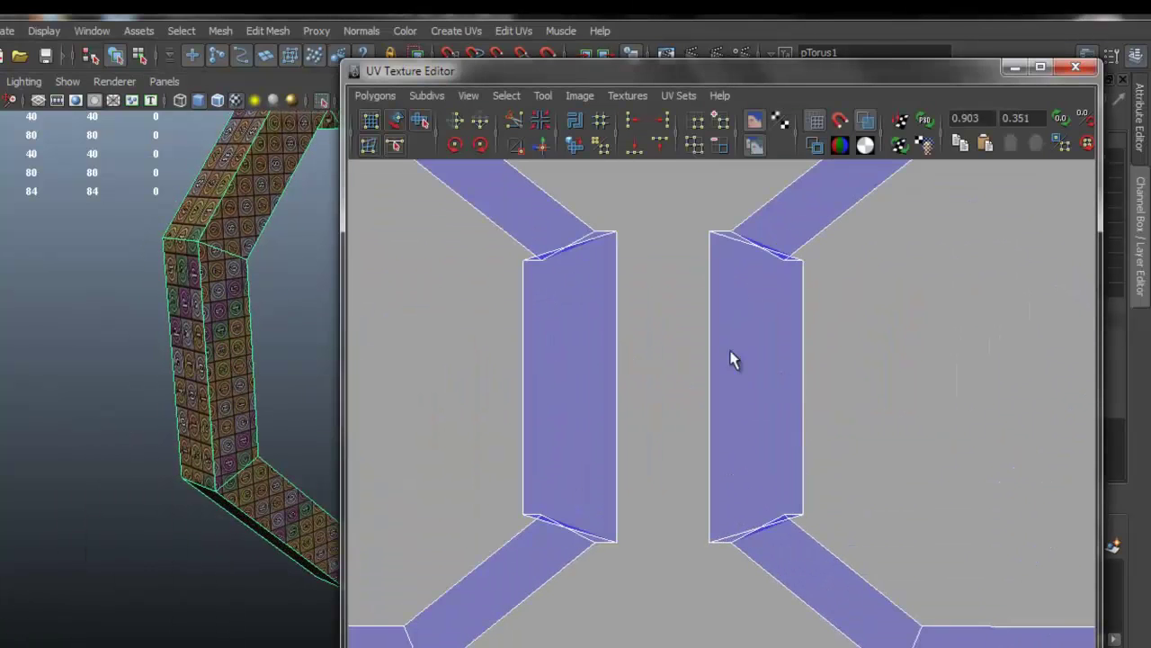
pyautogui.scroll(-3, 534, 328)
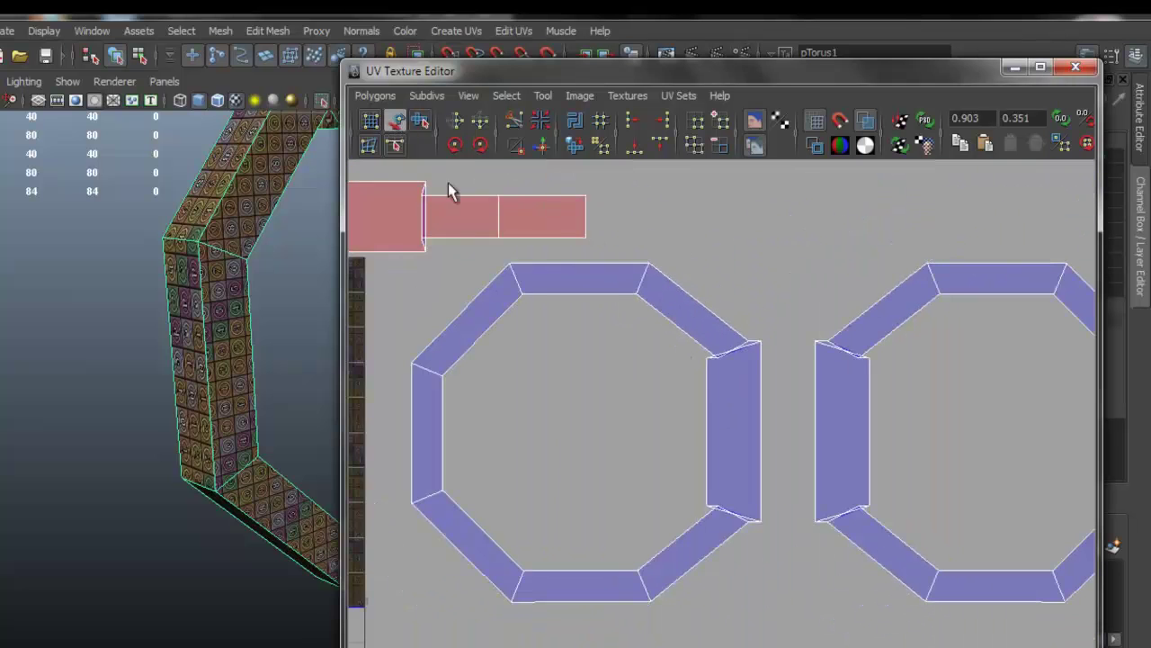
pyautogui.hotkey('ctrl', 'F12')
pyautogui.click(420, 121)
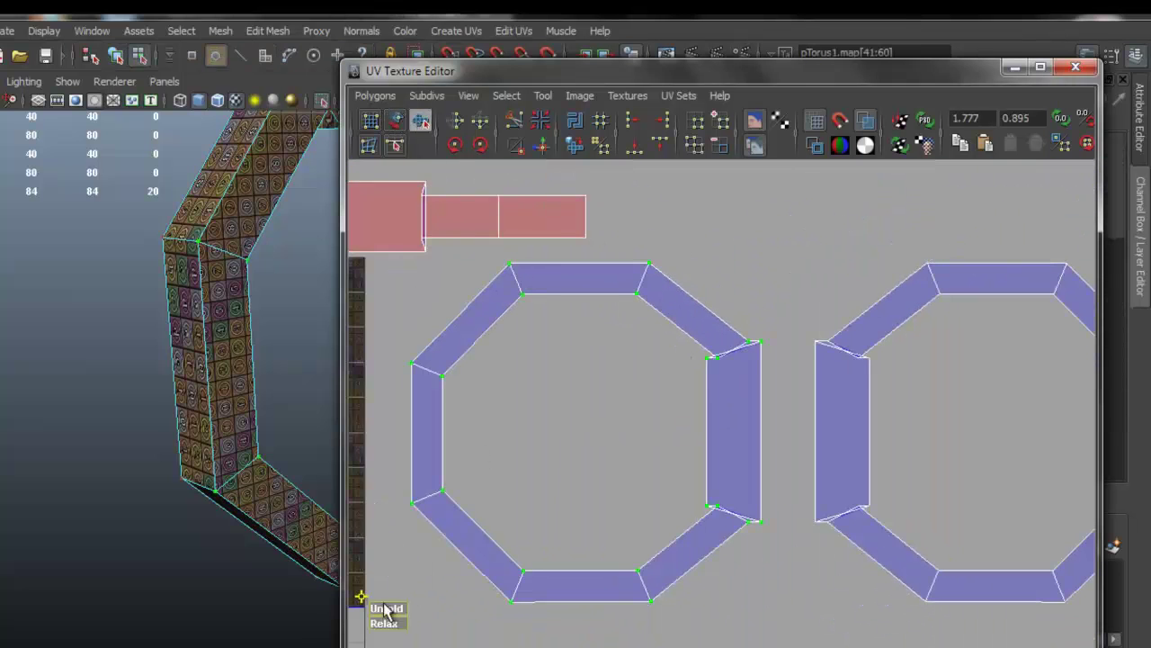
pyautogui.moveTo(385, 610); pyautogui.dragTo(446, 615)
# Select the second octagonal shell's UVs and unfold its overlapping corners with the smooth UV tool
pyautogui.keyDown('alt'); pyautogui.moveTo(815, 416); pyautogui.dragTo(542, 416, button='middle'); pyautogui.keyUp('alt')
pyautogui.click(399, 121)
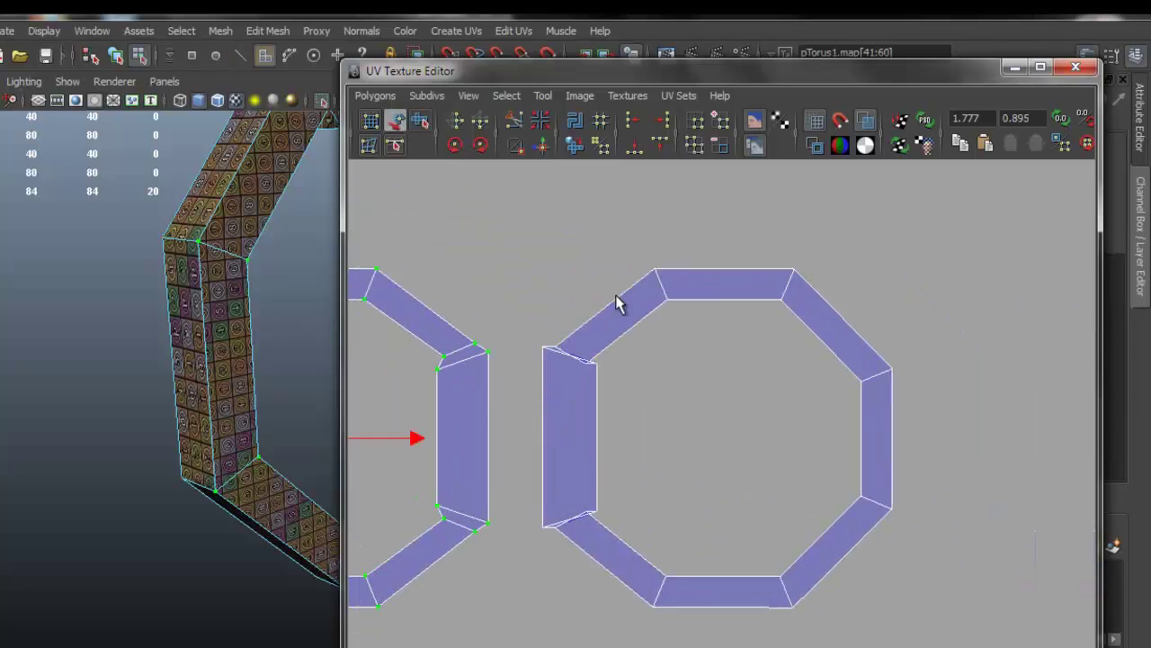
pyautogui.click(421, 121)
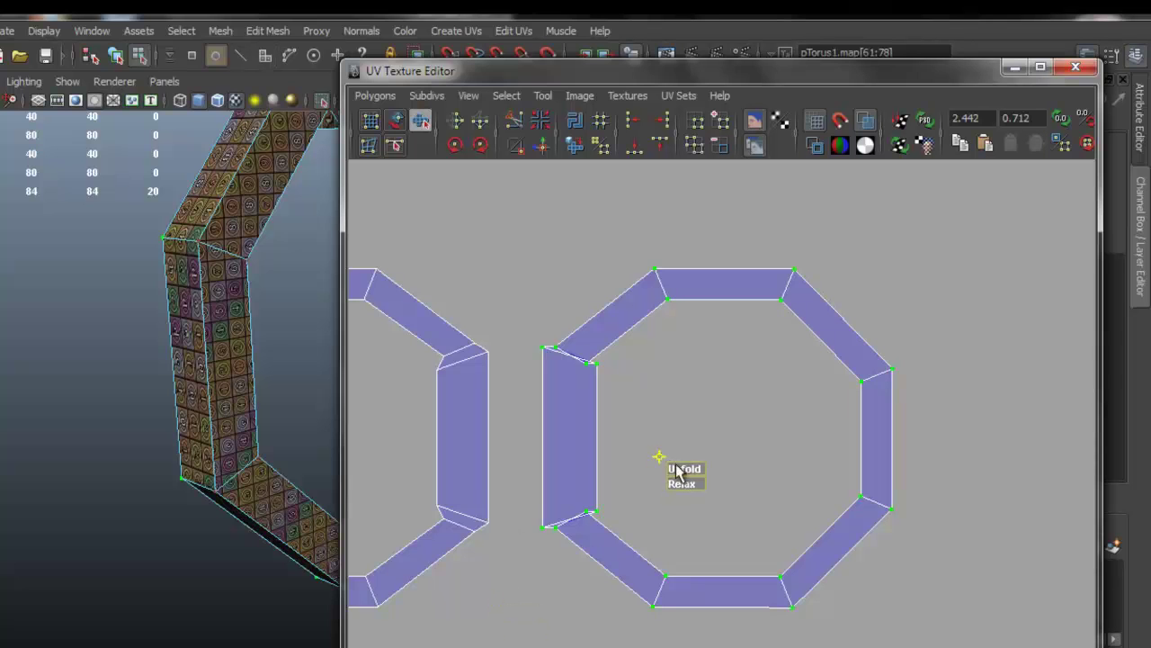
pyautogui.moveTo(688, 471); pyautogui.dragTo(720, 468)
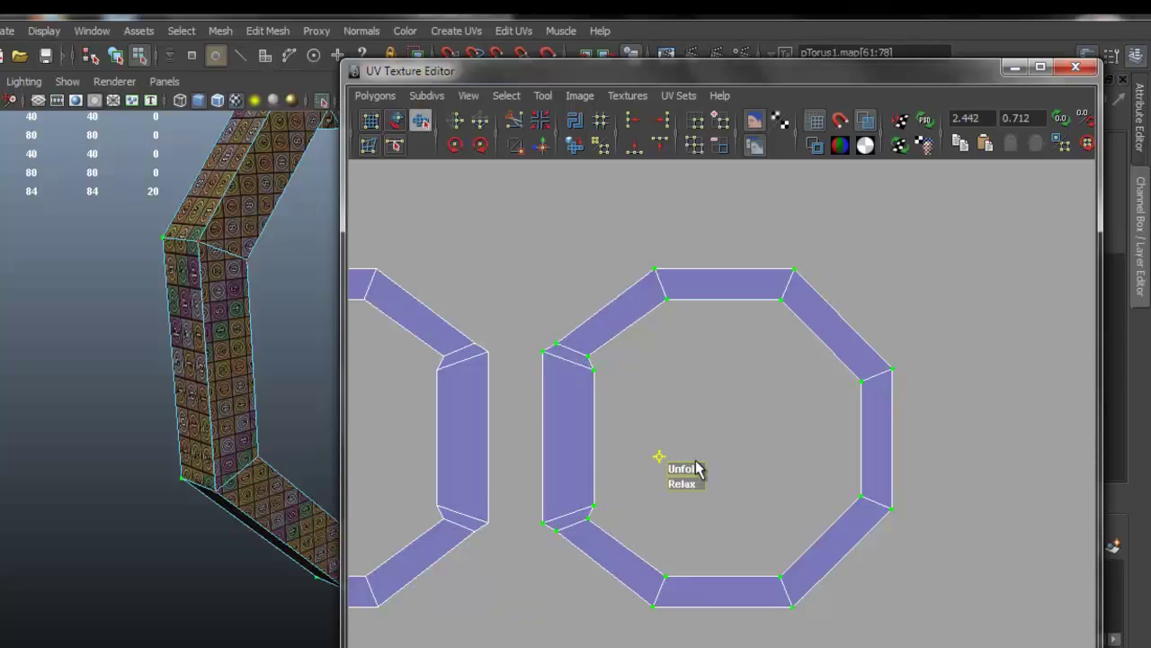
# Compare the wide segments of both UV strips with the ring's thick bar by selecting an edge at its corner
pyautogui.scroll(-3, 496, 365)
pyautogui.keyDown('alt'); pyautogui.moveTo(495, 365); pyautogui.dragTo(696, 424, button='middle'); pyautogui.keyUp('alt')
pyautogui.scroll(5, 591, 381)
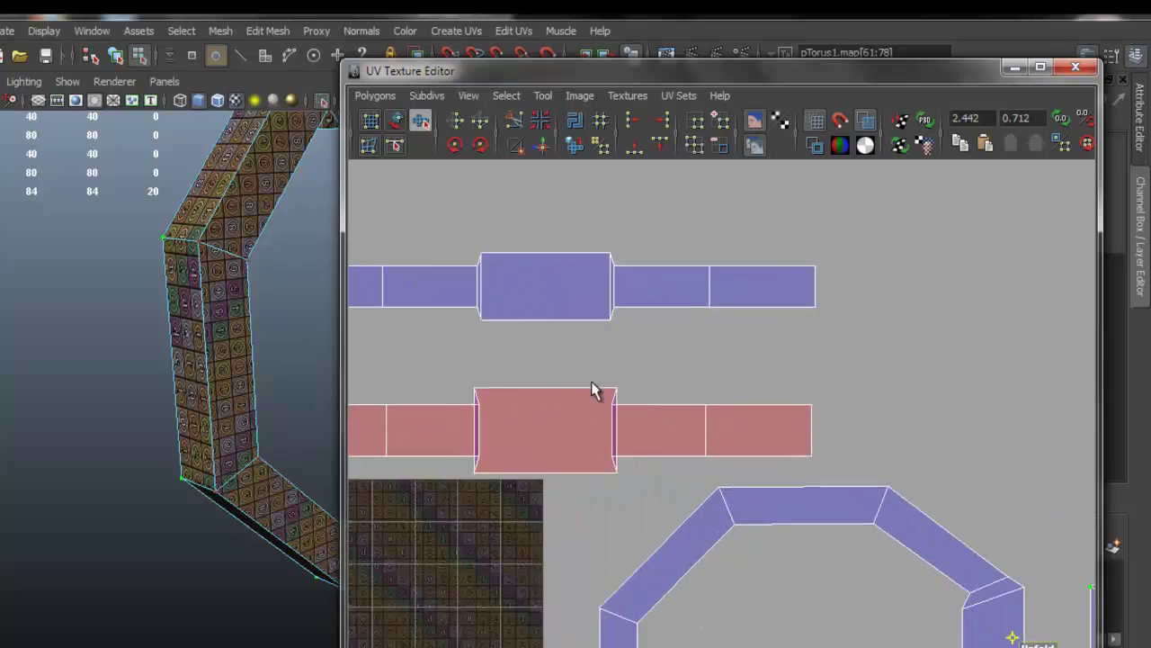
pyautogui.keyDown('alt'); pyautogui.moveTo(532, 371); pyautogui.dragTo(583, 376, button='middle'); pyautogui.keyUp('alt')
pyautogui.keyDown('alt'); pyautogui.moveTo(164, 277); pyautogui.dragTo(126, 321); pyautogui.keyUp('alt')
pyautogui.moveTo(126, 321); pyautogui.dragTo(125, 266, button='right')
pyautogui.click(156, 322)
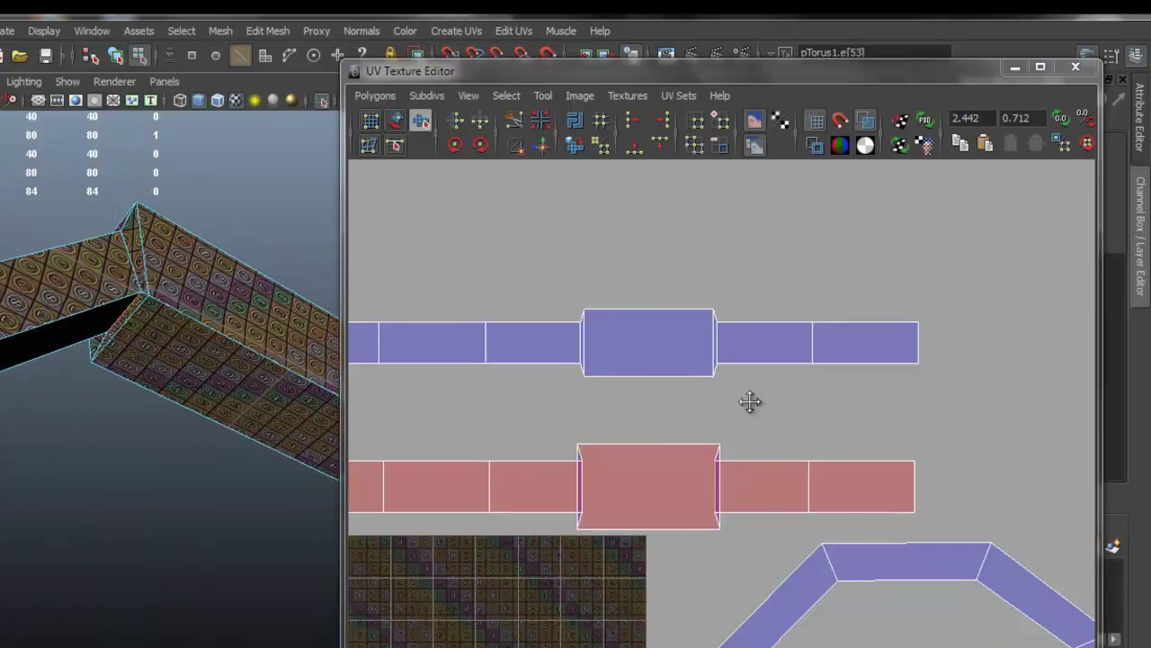
# Move the overlapping UV pair at the right end of the inner strip's wide segment outward to the right
pyautogui.keyDown('alt'); pyautogui.moveTo(744, 425); pyautogui.dragTo(746, 371, button='middle'); pyautogui.keyUp('alt')
pyautogui.moveTo(698, 392); pyautogui.dragTo(763, 387, button='right')
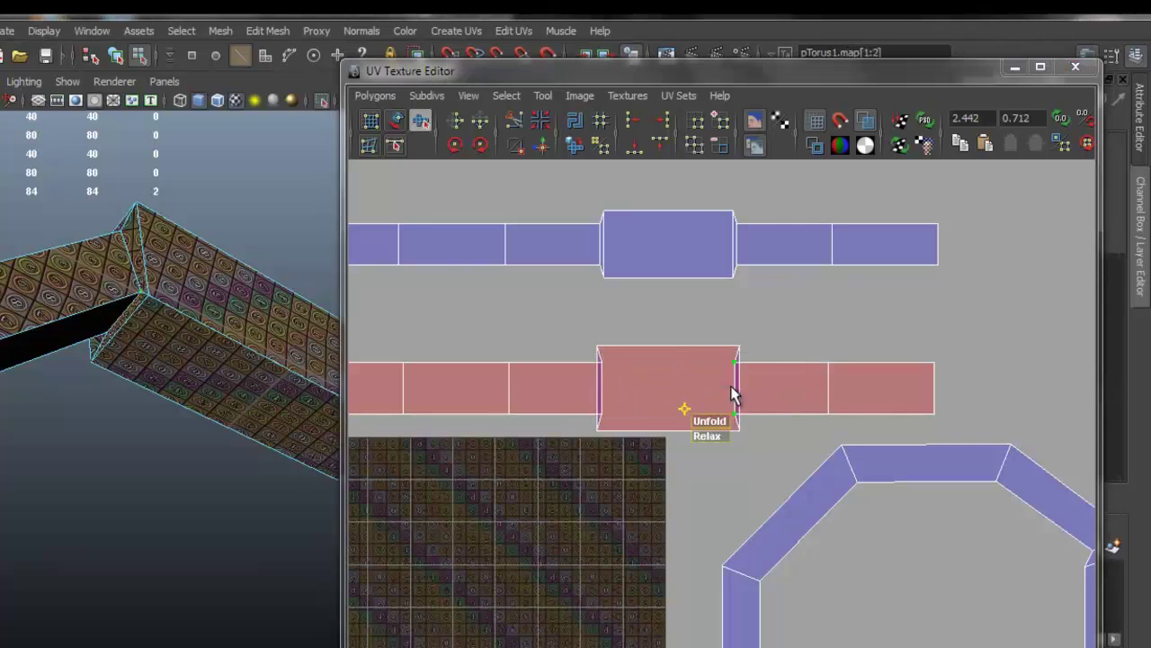
pyautogui.scroll(5, 769, 393)
pyautogui.press('w')
pyautogui.moveTo(862, 350); pyautogui.dragTo(897, 352)
# Move the overlapping UV pair at the left end of the inner strip's wide segment outward to the left
pyautogui.keyDown('alt'); pyautogui.moveTo(509, 355); pyautogui.dragTo(625, 355, button='middle'); pyautogui.keyUp('alt')
pyautogui.moveTo(611, 327); pyautogui.dragTo(604, 321, button='right')
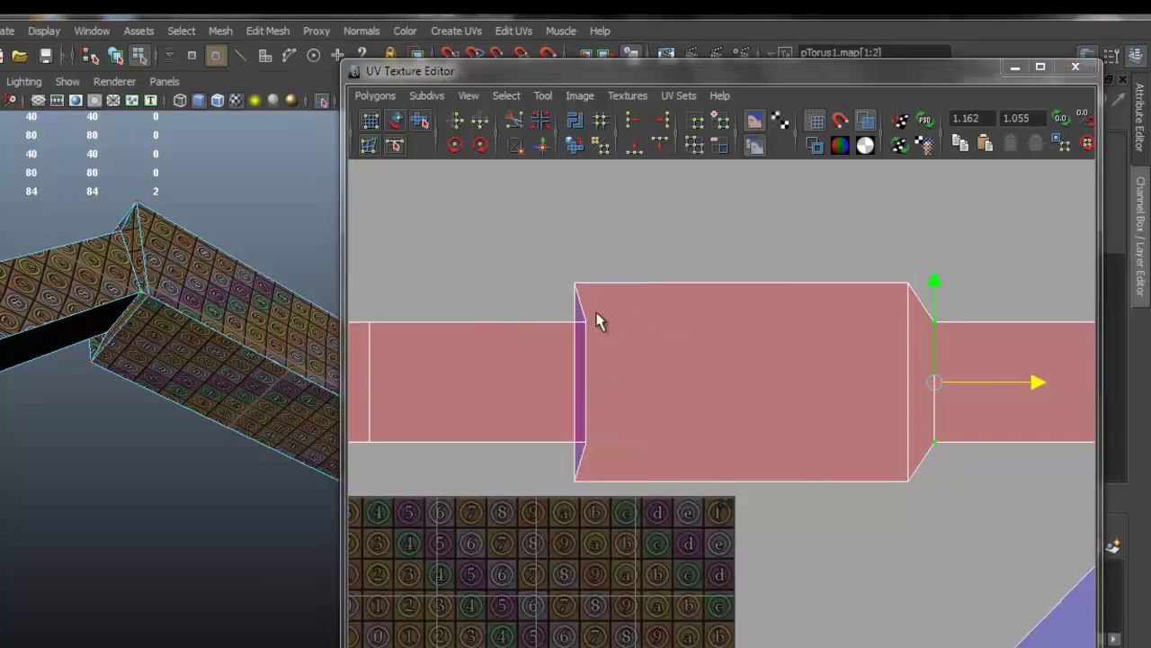
pyautogui.click(609, 440)
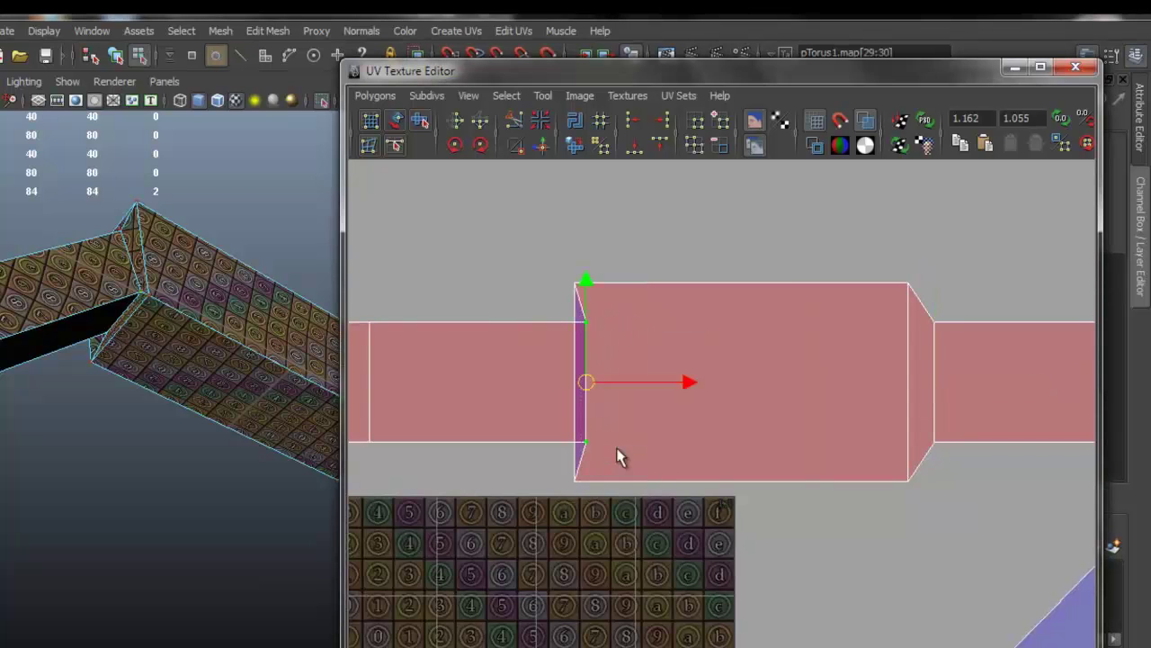
pyautogui.moveTo(681, 385); pyautogui.dragTo(641, 385)
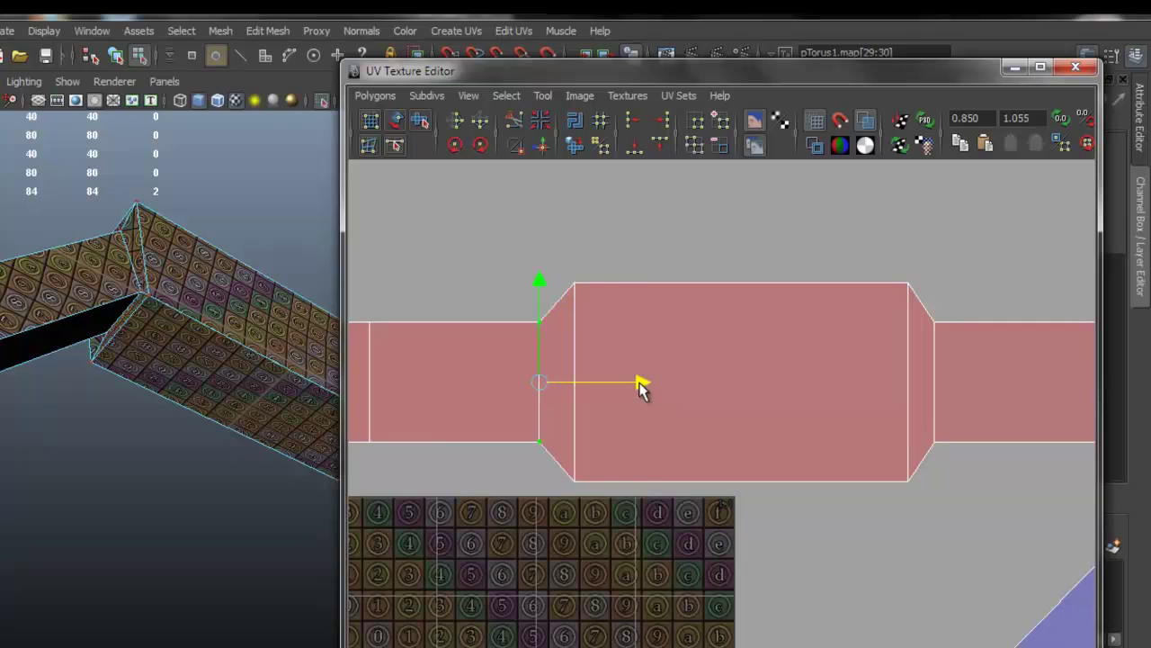
# Move the UV pair at the left end of the upper strip's wide segment slightly outward to the left
pyautogui.scroll(-2, 757, 325)
pyautogui.keyDown('alt'); pyautogui.moveTo(759, 234); pyautogui.dragTo(733, 368, button='middle'); pyautogui.keyUp('alt')
pyautogui.scroll(2, 717, 326)
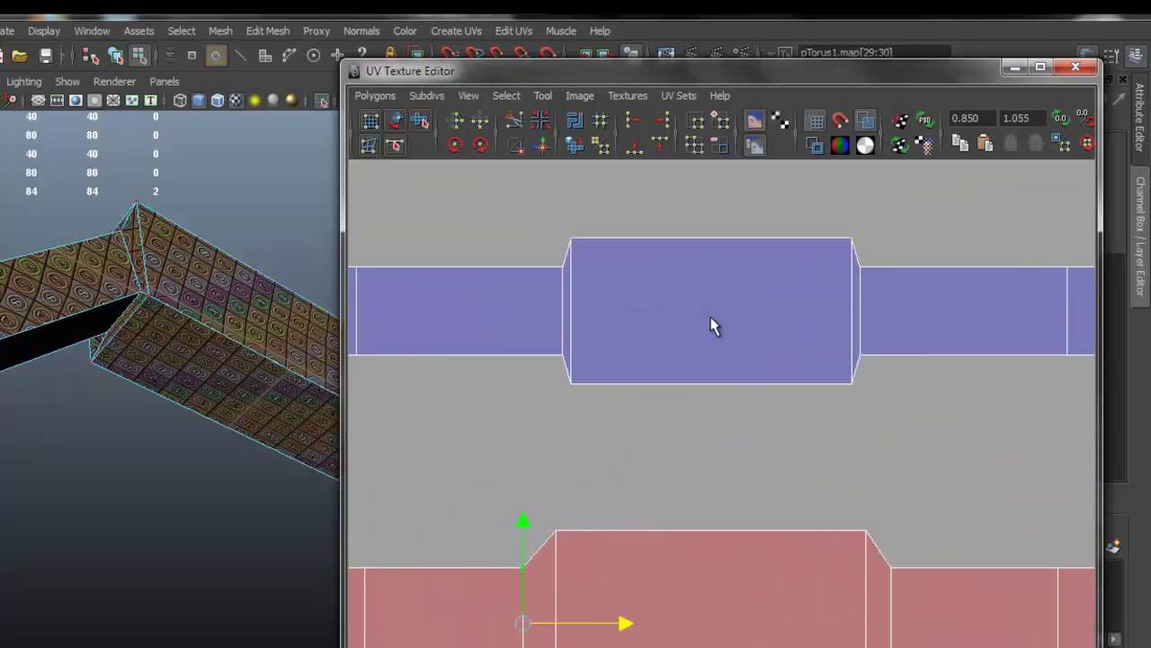
pyautogui.keyDown('alt'); pyautogui.moveTo(123, 327); pyautogui.dragTo(179, 437); pyautogui.keyUp('alt')
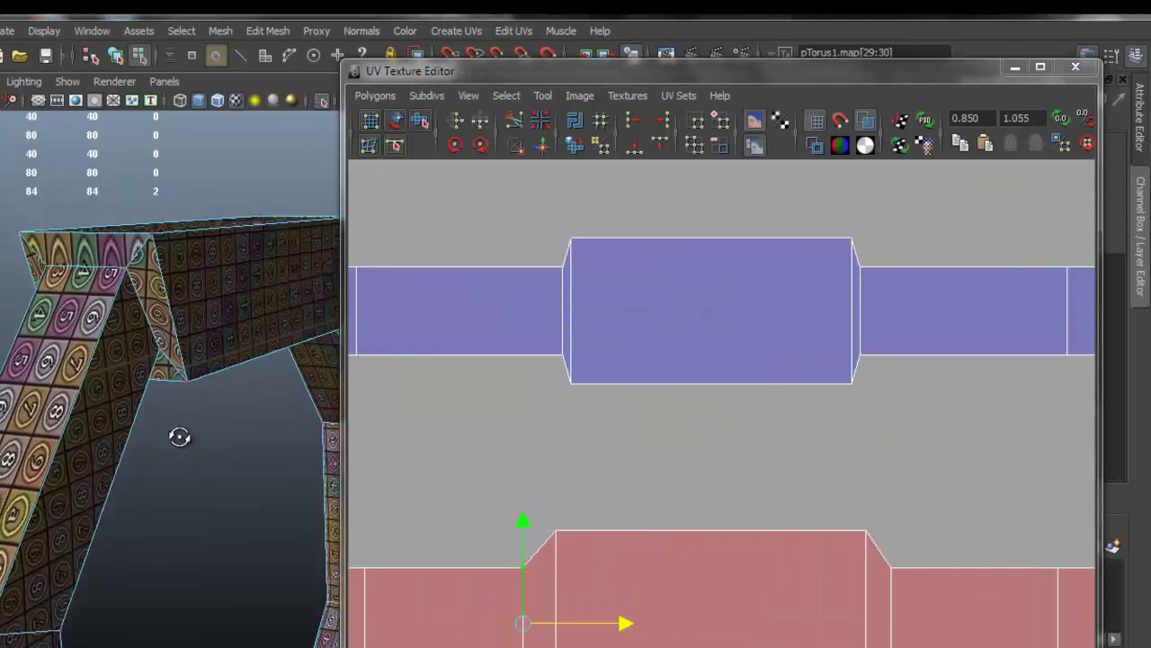
pyautogui.keyDown('alt'); pyautogui.moveTo(621, 313); pyautogui.dragTo(665, 385, button='middle'); pyautogui.keyUp('alt')
pyautogui.scroll(1, 666, 385)
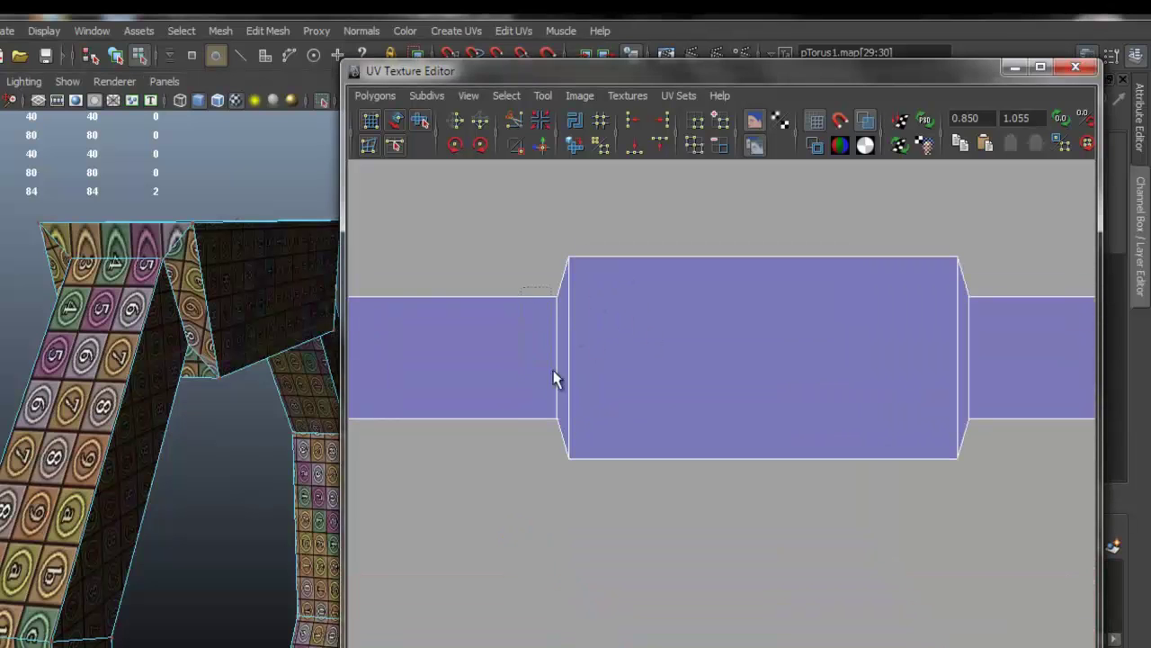
pyautogui.click(563, 420)
pyautogui.moveTo(658, 360); pyautogui.dragTo(648, 359)
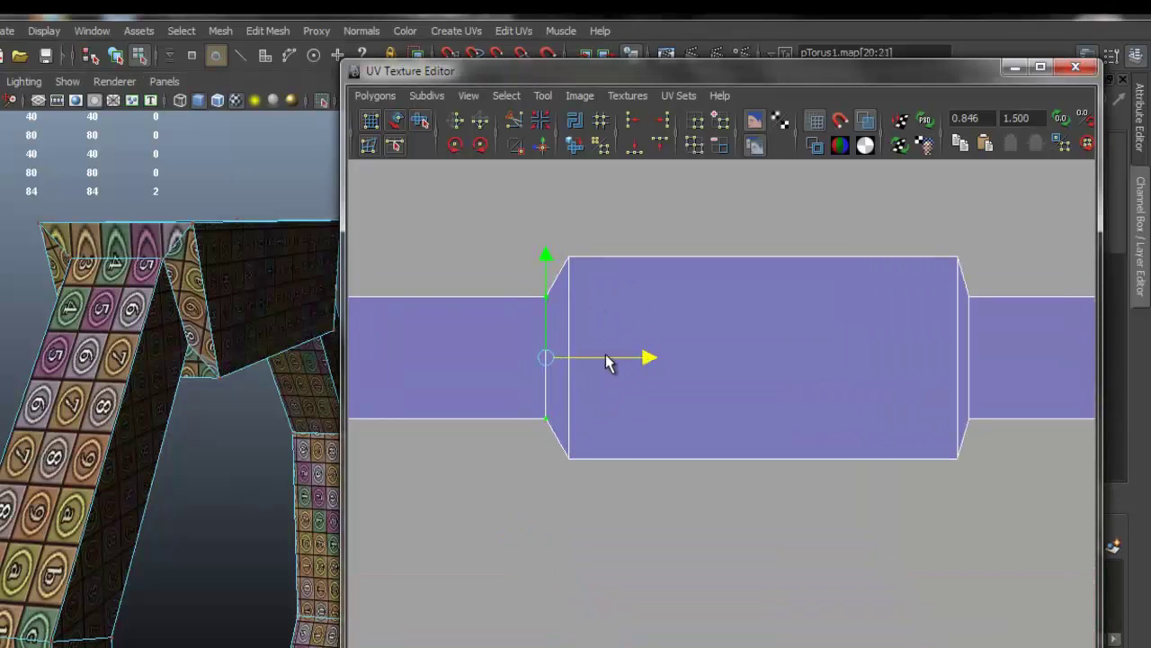
# Move the UV pair at the right end of the upper strip's wide segment outward to the right
pyautogui.keyDown('alt'); pyautogui.moveTo(234, 297); pyautogui.dragTo(254, 402); pyautogui.keyUp('alt')
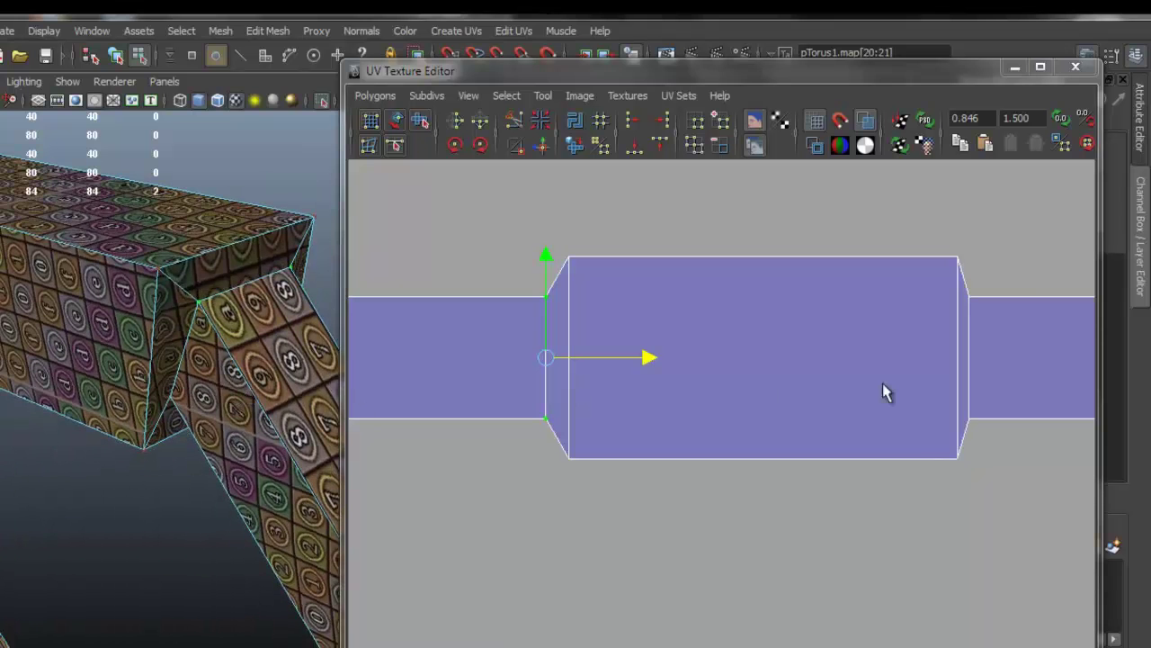
pyautogui.moveTo(1006, 441); pyautogui.dragTo(1008, 443)
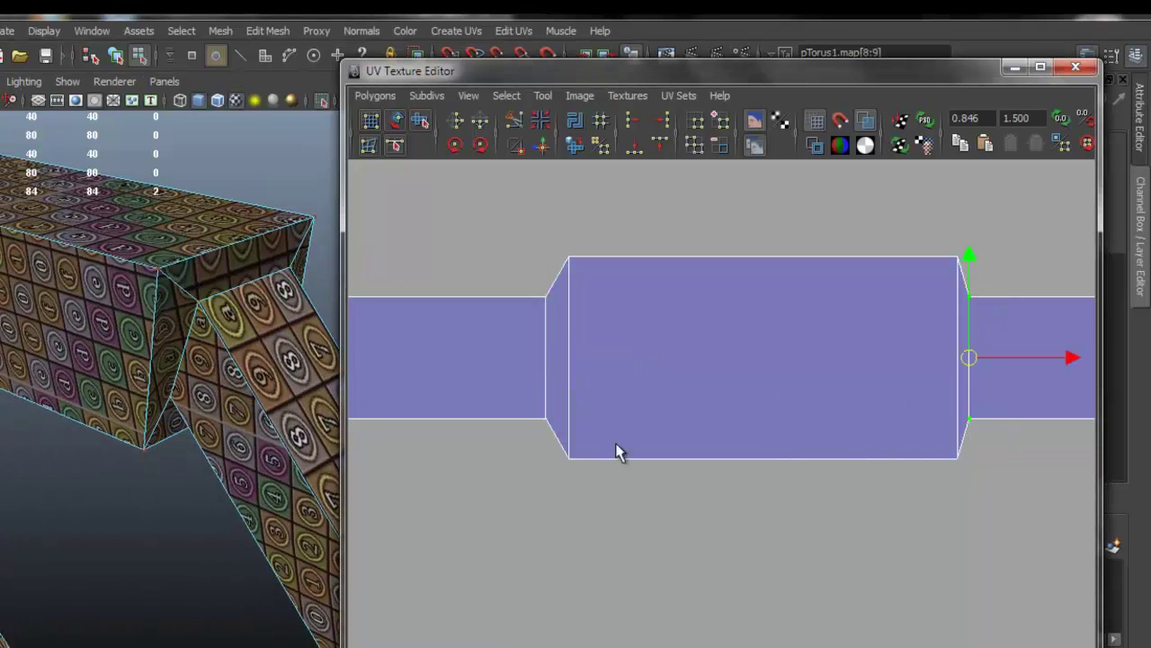
pyautogui.scroll(8, 211, 372)
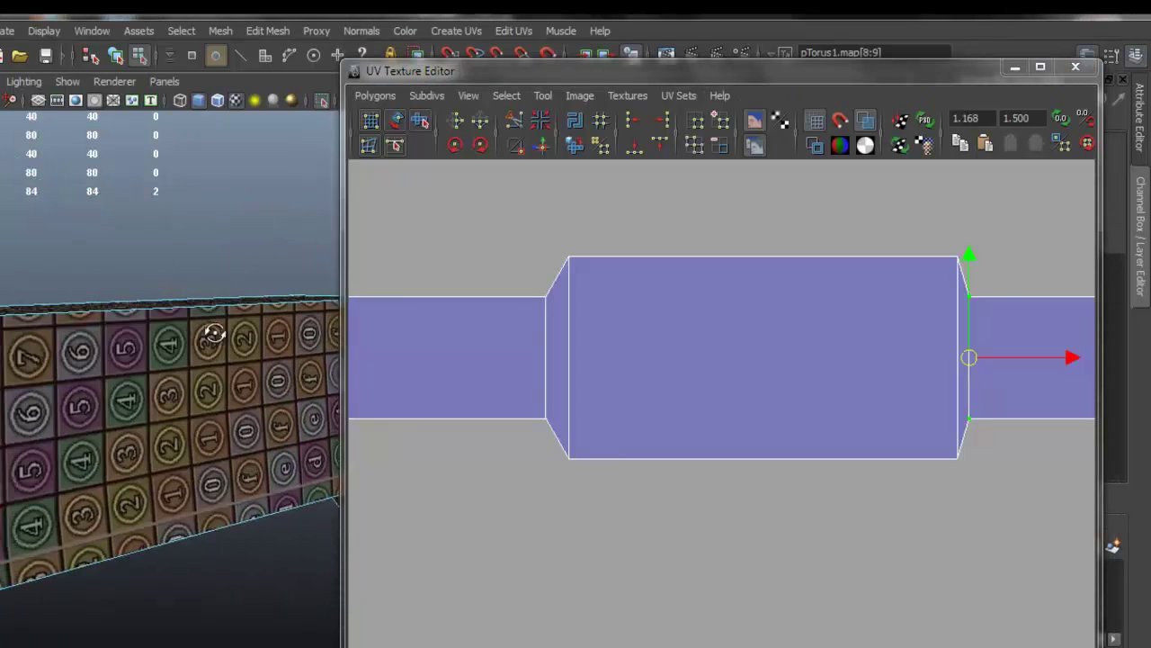
pyautogui.moveTo(1057, 365); pyautogui.dragTo(1088, 364)
# Select all of the ring's UV shells and lay them out automatically within the 0 to 1 space
pyautogui.scroll(-6, 916, 385)
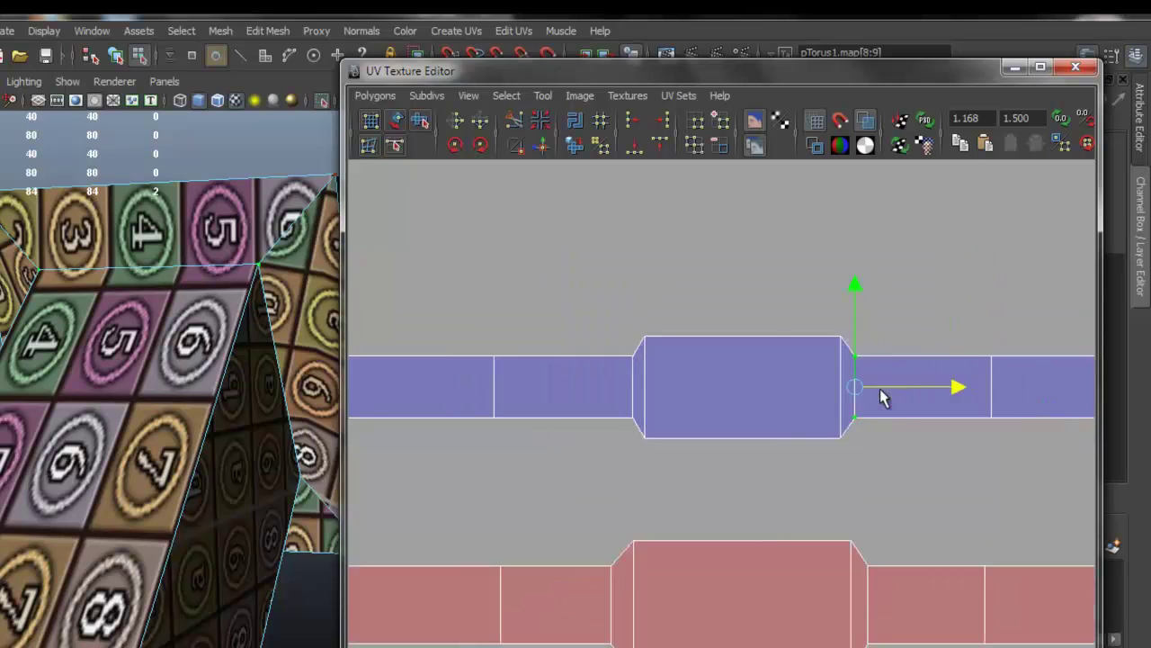
pyautogui.click(396, 120)
pyautogui.moveTo(553, 346); pyautogui.dragTo(988, 556)
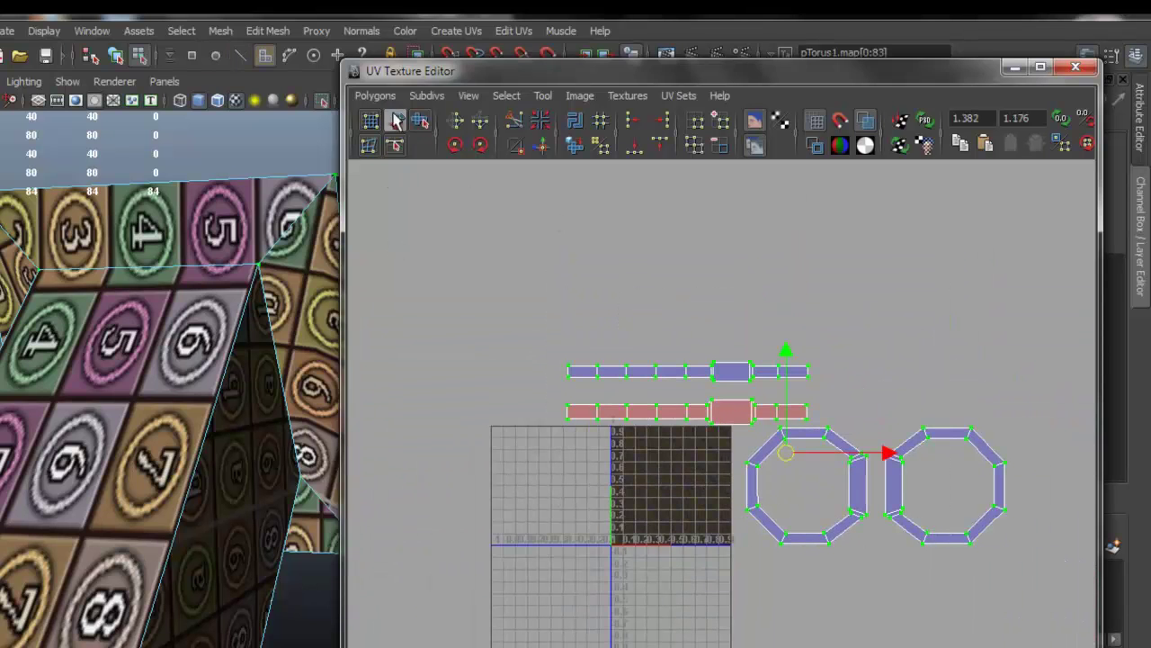
pyautogui.click(374, 95)
pyautogui.click(458, 529)
# Move all of the ring's UV shells out of the texture square to its left side
pyautogui.scroll(3, 689, 483)
pyautogui.keyDown('alt'); pyautogui.moveTo(557, 460); pyautogui.dragTo(689, 270, button='middle'); pyautogui.keyUp('alt')
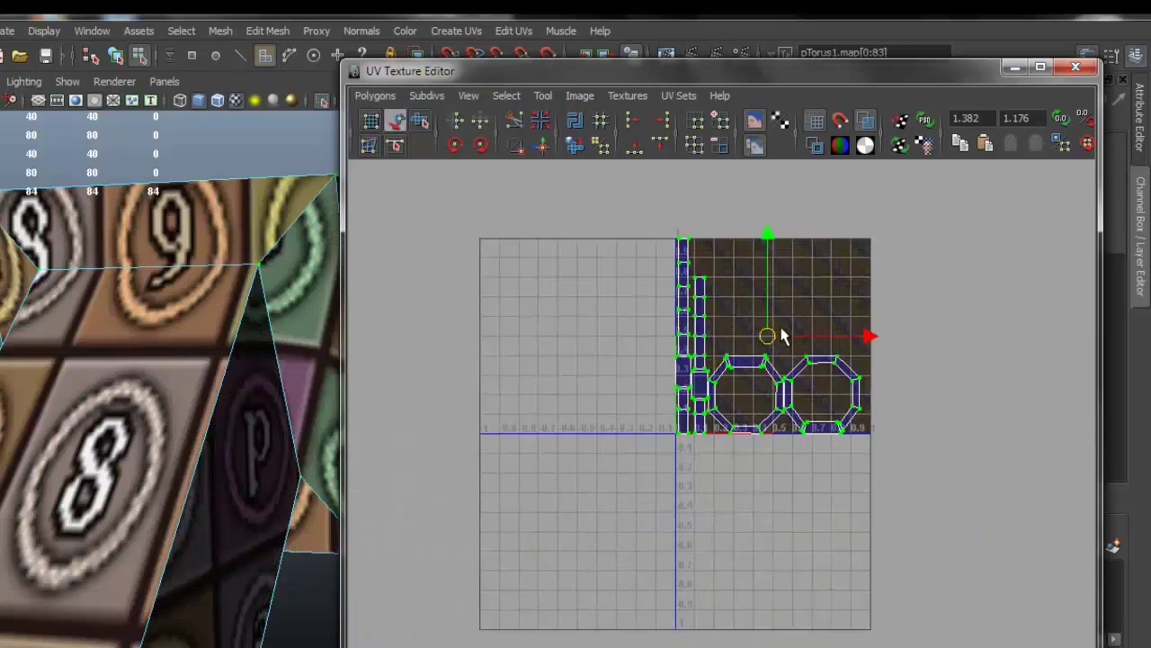
pyautogui.moveTo(766, 338); pyautogui.dragTo(573, 353)
# Return the ring to object mode and select it together with the chest to show both UV layouts
pyautogui.scroll(-5, 173, 409)
pyautogui.keyDown('alt'); pyautogui.moveTo(173, 409); pyautogui.dragTo(115, 382); pyautogui.keyUp('alt')
pyautogui.moveTo(115, 383); pyautogui.dragTo(200, 414, button='right')
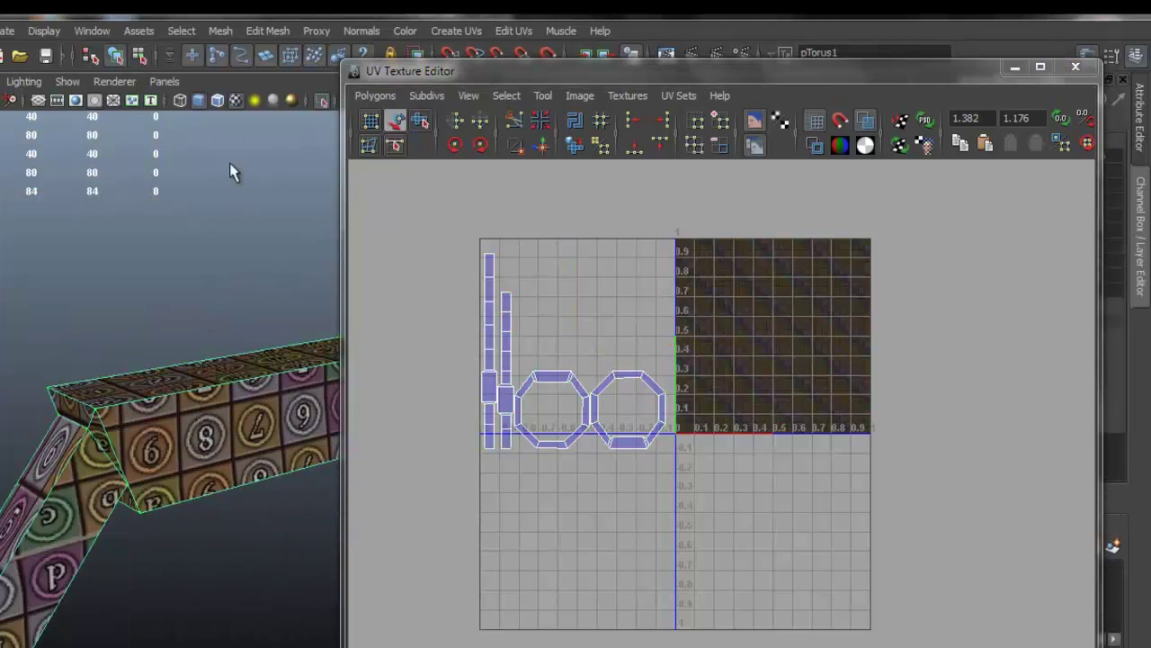
pyautogui.scroll(3, 311, 112)
pyautogui.keyDown('alt'); pyautogui.moveTo(310, 122); pyautogui.dragTo(160, 301); pyautogui.keyUp('alt')
pyautogui.scroll(-5, 162, 400)
pyautogui.click(150, 309)
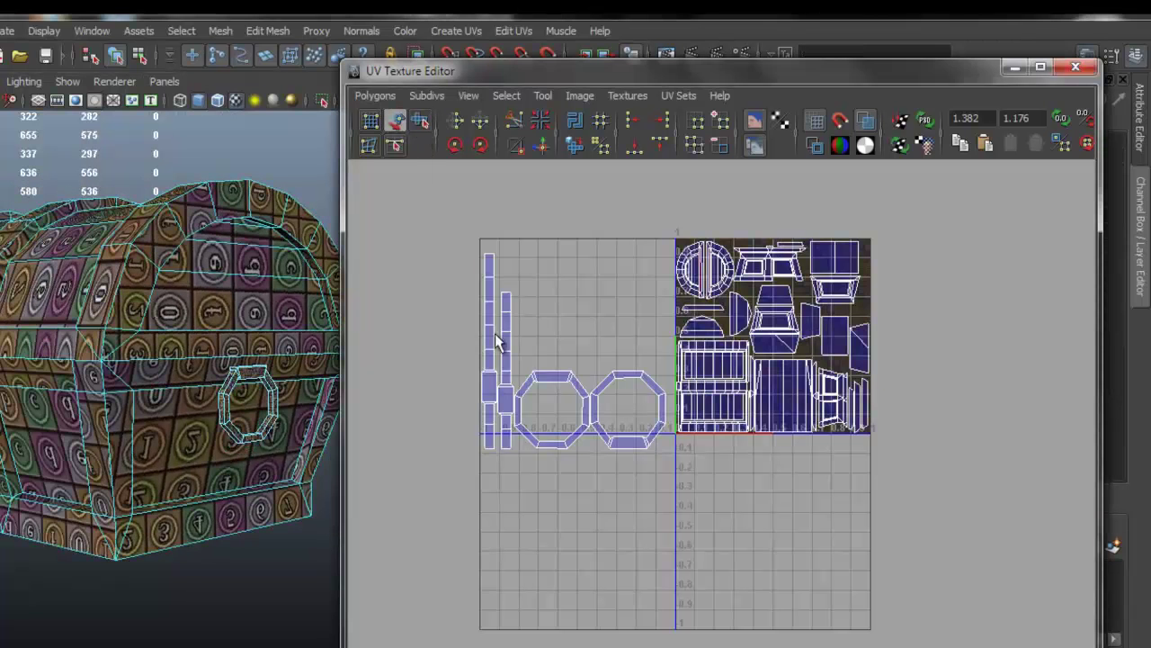
# Select all of the ring's UVs, scale them down and place them just right of the texture square
pyautogui.moveTo(545, 327); pyautogui.dragTo(427, 366, button='right')
pyautogui.click(632, 457)
pyautogui.scroll(1, 722, 418)
pyautogui.press('r')
pyautogui.moveTo(547, 337); pyautogui.dragTo(470, 339)
pyautogui.press('w')
pyautogui.moveTo(576, 351); pyautogui.dragTo(932, 300)
# Move the longer ring strip into the narrow gap at the upper right corner of the texture square
pyautogui.keyDown('alt'); pyautogui.moveTo(895, 322); pyautogui.dragTo(850, 339, button='middle'); pyautogui.keyUp('alt')
pyautogui.scroll(3, 894, 333)
pyautogui.keyDown('alt'); pyautogui.moveTo(910, 300); pyautogui.dragTo(797, 391, button='middle'); pyautogui.keyUp('alt')
pyautogui.scroll(2, 646, 322)
pyautogui.keyDown('alt'); pyautogui.moveTo(605, 199); pyautogui.dragTo(646, 267, button='middle'); pyautogui.keyUp('alt')
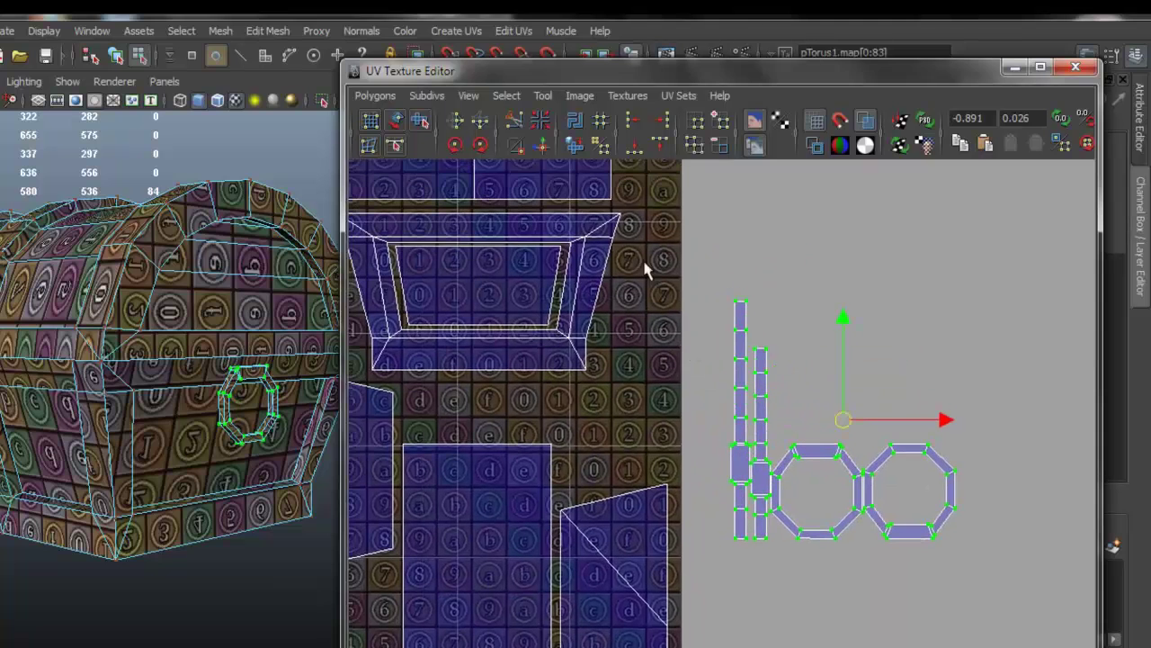
pyautogui.click(397, 121)
pyautogui.click(740, 382)
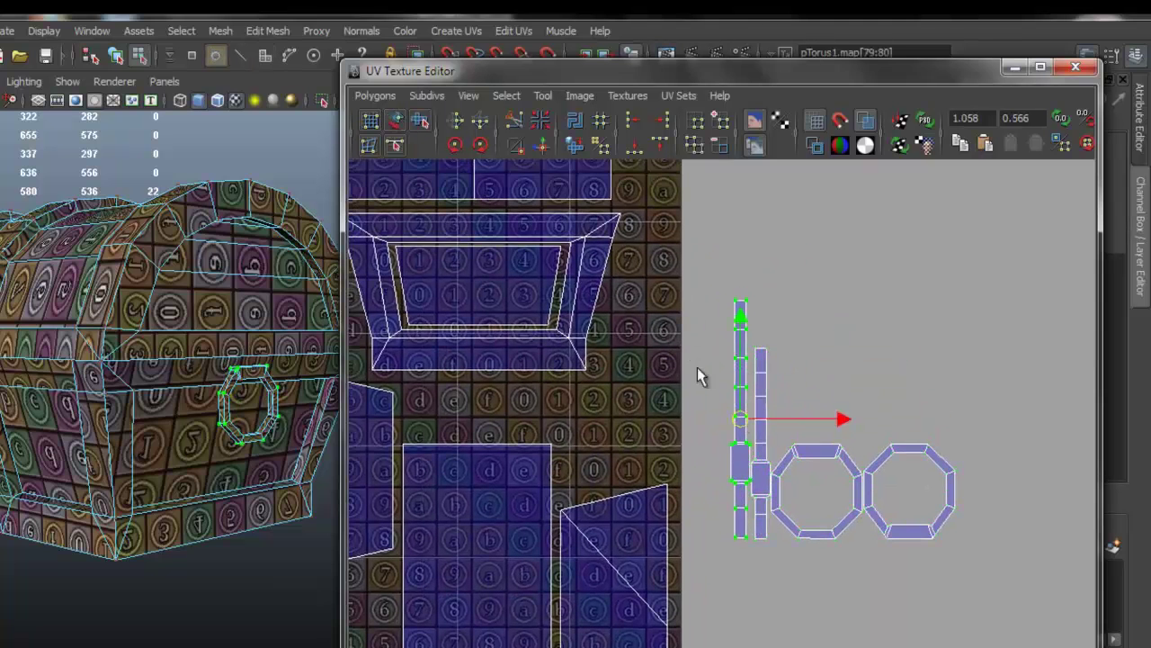
pyautogui.moveTo(740, 420); pyautogui.dragTo(642, 293)
pyautogui.keyDown('alt'); pyautogui.moveTo(679, 276); pyautogui.dragTo(668, 429, button='middle'); pyautogui.keyUp('alt')
pyautogui.scroll(-2, 708, 398)
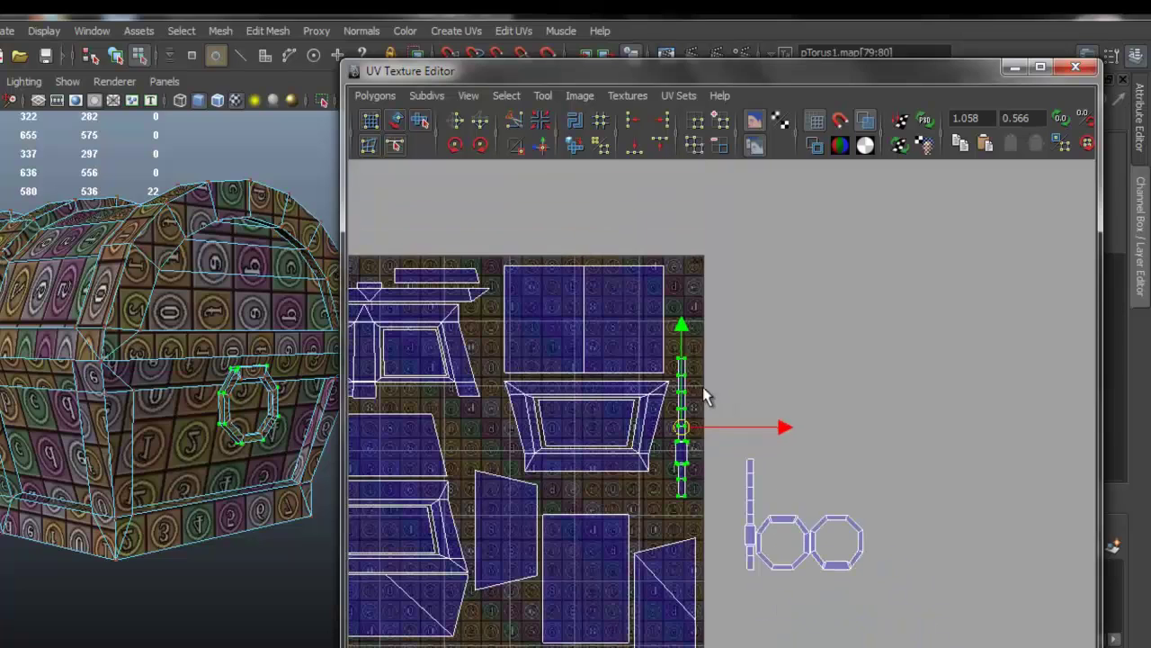
pyautogui.moveTo(682, 426); pyautogui.dragTo(688, 345)
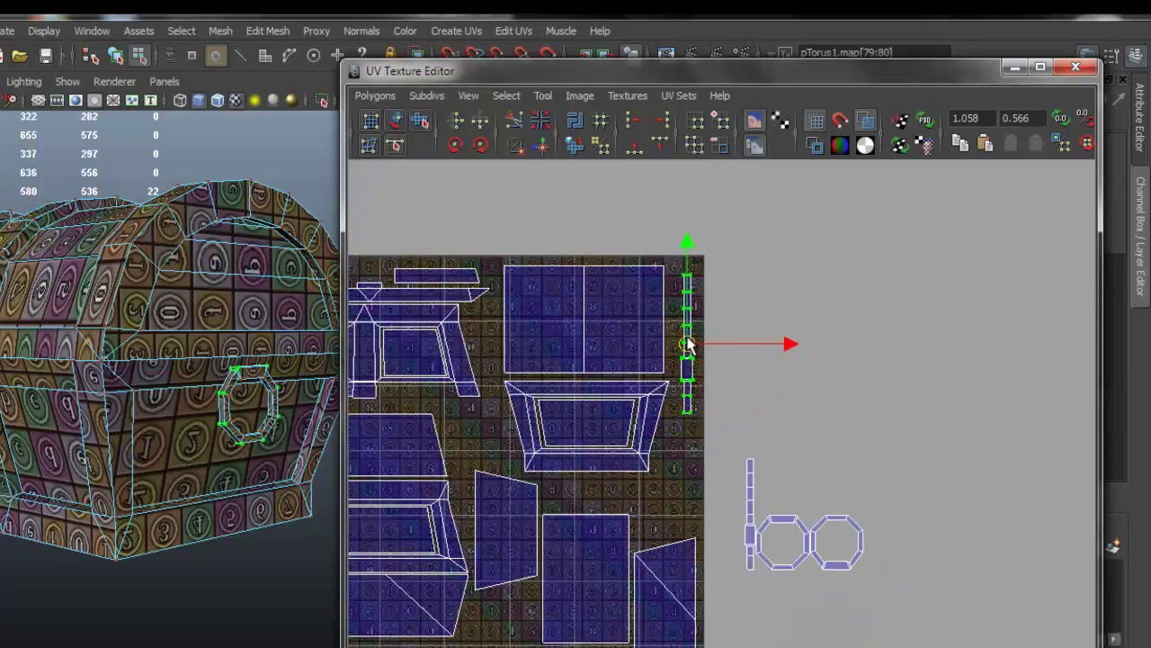
# Move the nearer octagonal shell into the gap below the framed trapezoid shell at the texture square's right edge
pyautogui.click(399, 120)
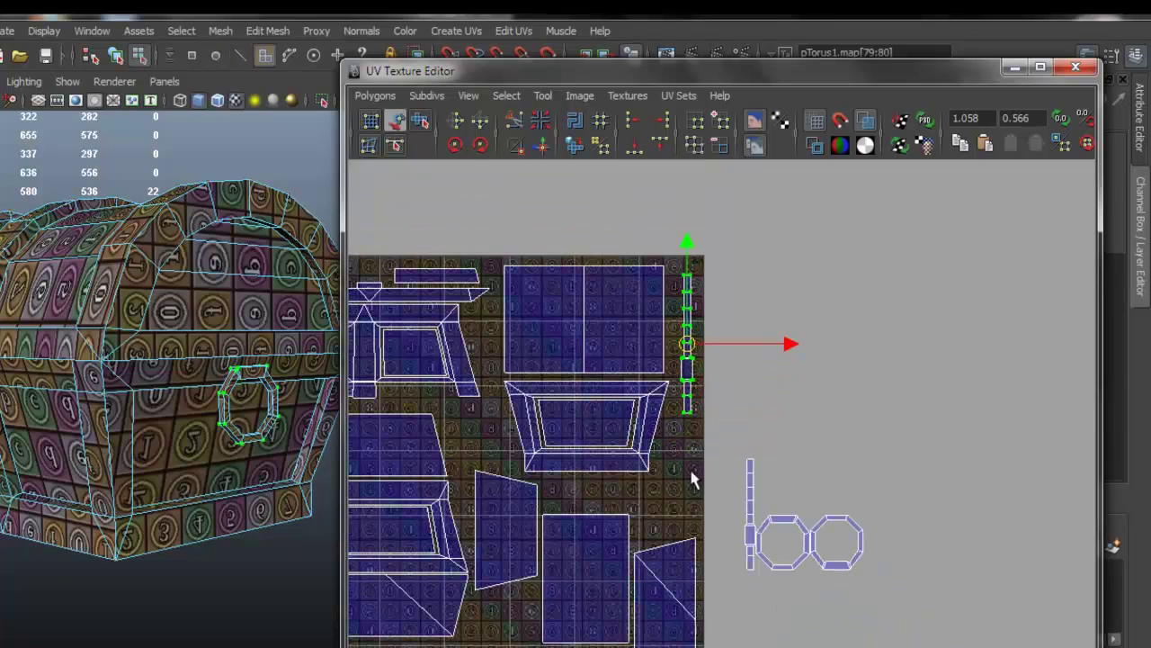
pyautogui.click(751, 506)
pyautogui.keyDown('alt'); pyautogui.moveTo(776, 476); pyautogui.dragTo(729, 381, button='middle'); pyautogui.keyUp('alt')
pyautogui.click(396, 125)
pyautogui.click(732, 448)
pyautogui.moveTo(743, 450); pyautogui.dragTo(626, 410)
# Move the other octagonal shell into the gap to the left of the framed trapezoid shell
pyautogui.click(400, 127)
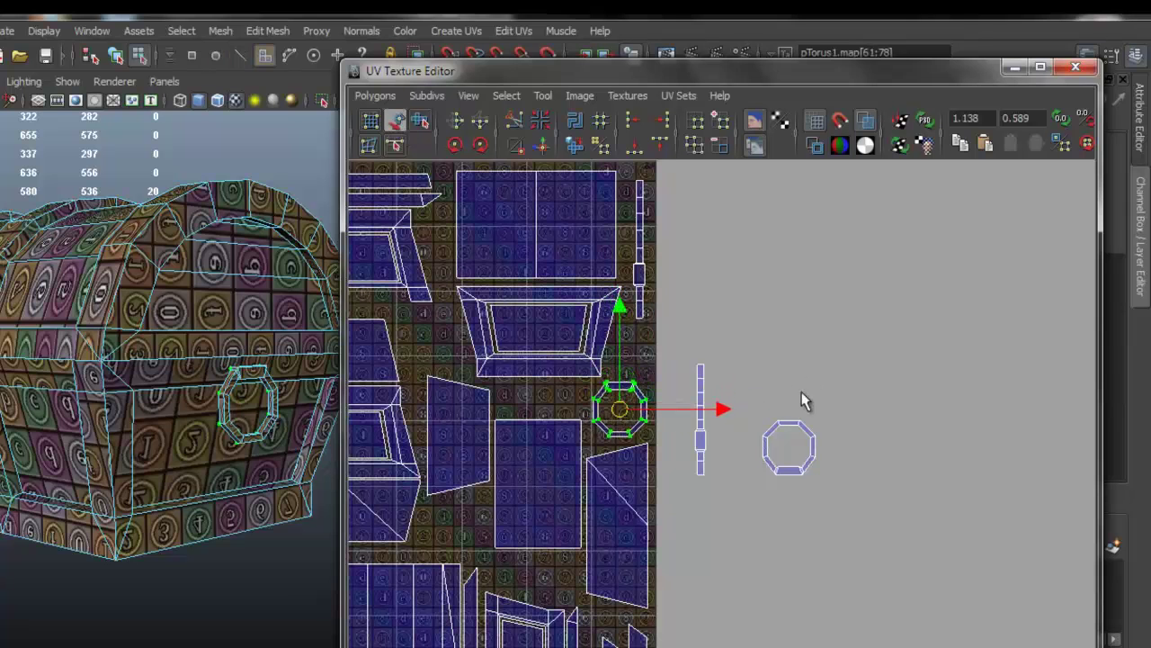
pyautogui.click(792, 428)
pyautogui.scroll(-4, 729, 429)
pyautogui.keyDown('alt'); pyautogui.moveTo(837, 393); pyautogui.dragTo(891, 389, button='middle'); pyautogui.keyUp('alt')
pyautogui.moveTo(909, 393); pyautogui.dragTo(656, 324)
# Move the remaining shorter ring strip across the layout to the upper edge of the texture square
pyautogui.scroll(3, 738, 287)
pyautogui.keyDown('alt'); pyautogui.moveTo(737, 288); pyautogui.dragTo(666, 382, button='middle'); pyautogui.keyUp('alt')
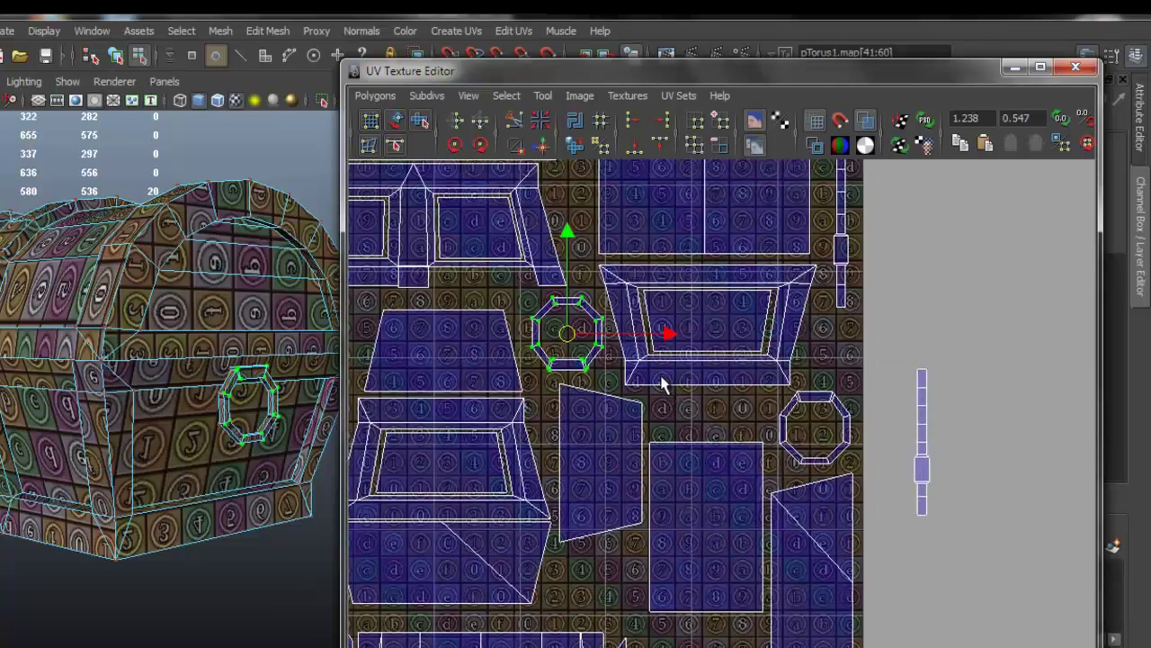
pyautogui.click(929, 382)
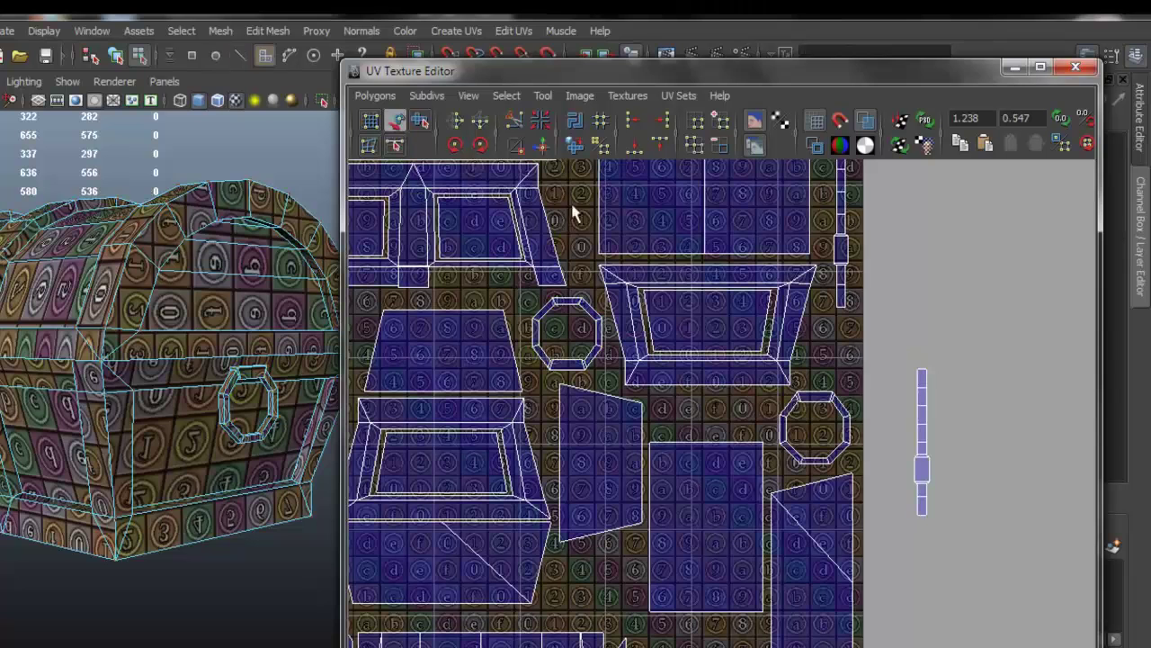
pyautogui.click(917, 404)
pyautogui.keyDown('alt'); pyautogui.moveTo(909, 481); pyautogui.dragTo(882, 385, button='middle'); pyautogui.keyUp('alt')
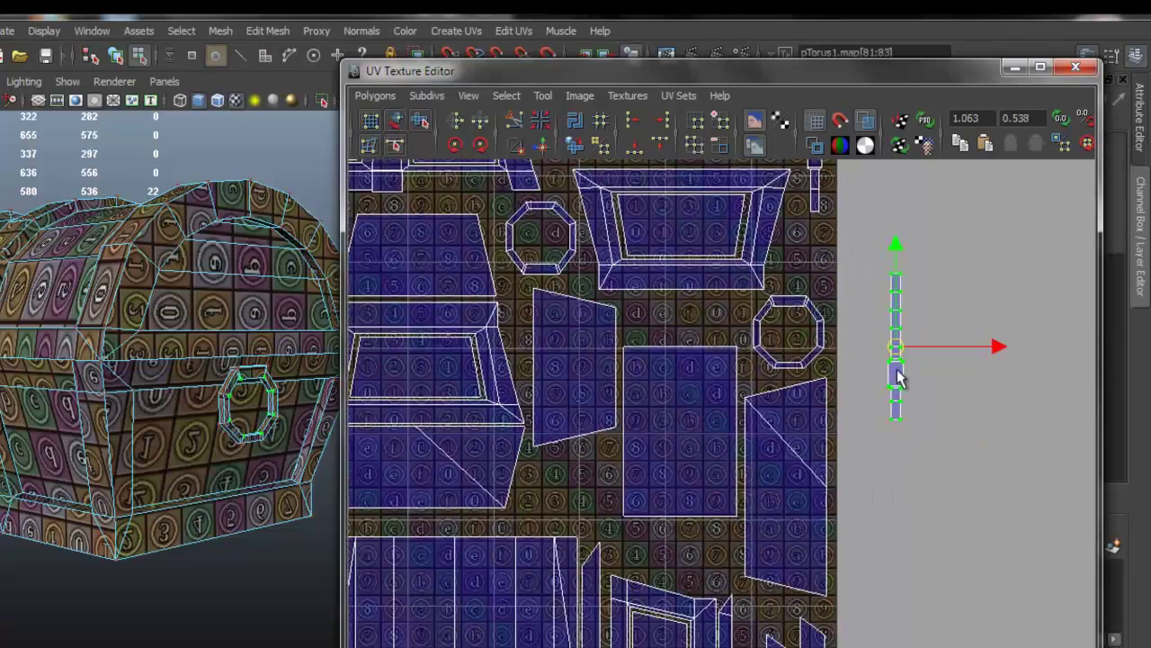
pyautogui.moveTo(902, 346); pyautogui.dragTo(585, 486)
pyautogui.keyDown('alt'); pyautogui.moveTo(606, 436); pyautogui.dragTo(832, 496, button='middle'); pyautogui.keyUp('alt')
pyautogui.keyDown('alt'); pyautogui.moveTo(832, 496); pyautogui.dragTo(783, 475, button='right'); pyautogui.keyUp('alt')
pyautogui.keyDown('alt'); pyautogui.moveTo(779, 415); pyautogui.dragTo(724, 442, button='middle'); pyautogui.keyUp('alt')
pyautogui.moveTo(694, 528); pyautogui.dragTo(501, 232, button='middle')
# Rotate the shorter strip to horizontal and fit it into the gap above the twin framed shells
pyautogui.click(480, 146)
pyautogui.click(479, 145)
pyautogui.scroll(3, 654, 367)
pyautogui.moveTo(552, 352); pyautogui.dragTo(537, 338, button='middle')
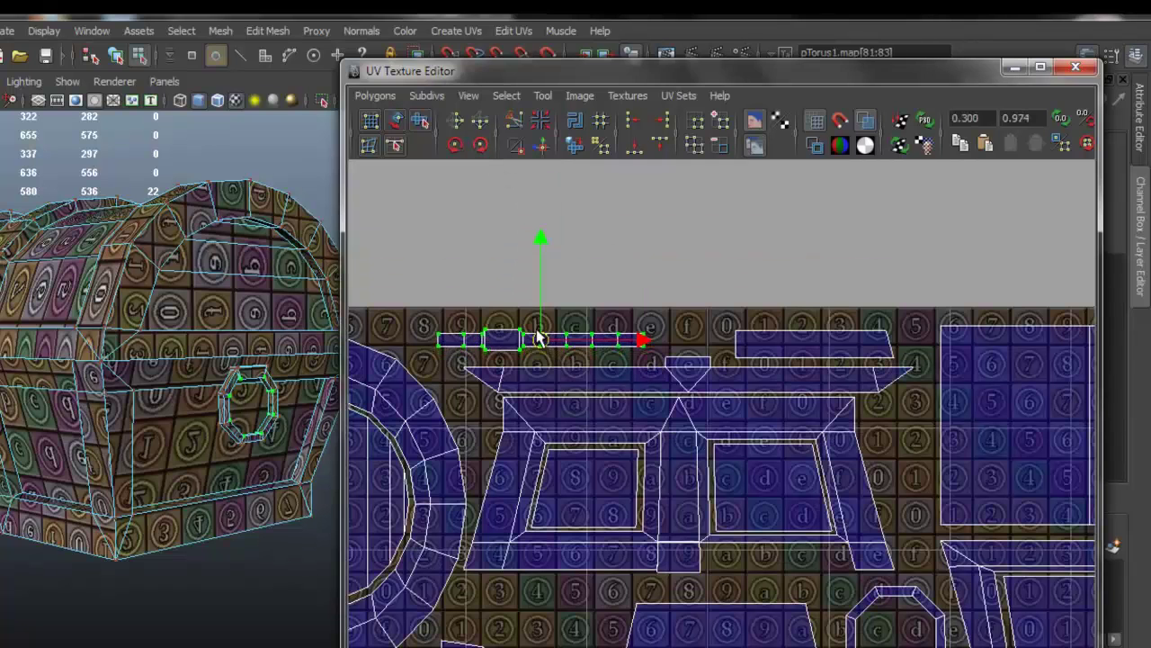
pyautogui.click(699, 273)
# Review the packed layout, close the UV editor and return to object mode to view the whole chest
pyautogui.scroll(-5, 739, 423)
pyautogui.keyDown('alt'); pyautogui.moveTo(762, 451); pyautogui.dragTo(756, 279, button='middle'); pyautogui.keyUp('alt')
pyautogui.scroll(-1, 746, 268)
pyautogui.click(1076, 68)
pyautogui.moveTo(246, 262); pyautogui.dragTo(267, 261, button='right')
pyautogui.keyDown('alt'); pyautogui.moveTo(267, 261); pyautogui.dragTo(469, 349); pyautogui.keyUp('alt')
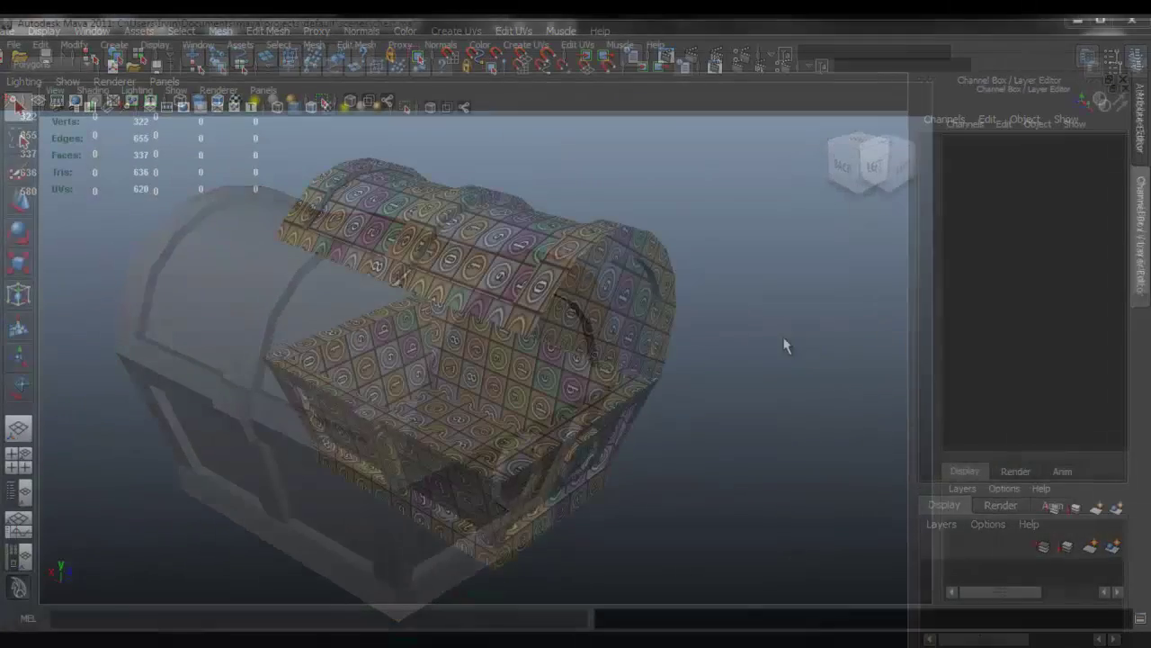
# Select all parts of the chest and show their combined layout in the UV Texture Editor
pyautogui.moveTo(681, 511); pyautogui.dragTo(159, 185)
pyautogui.keyDown('alt'); pyautogui.moveTo(405, 296); pyautogui.dragTo(371, 346); pyautogui.keyUp('alt')
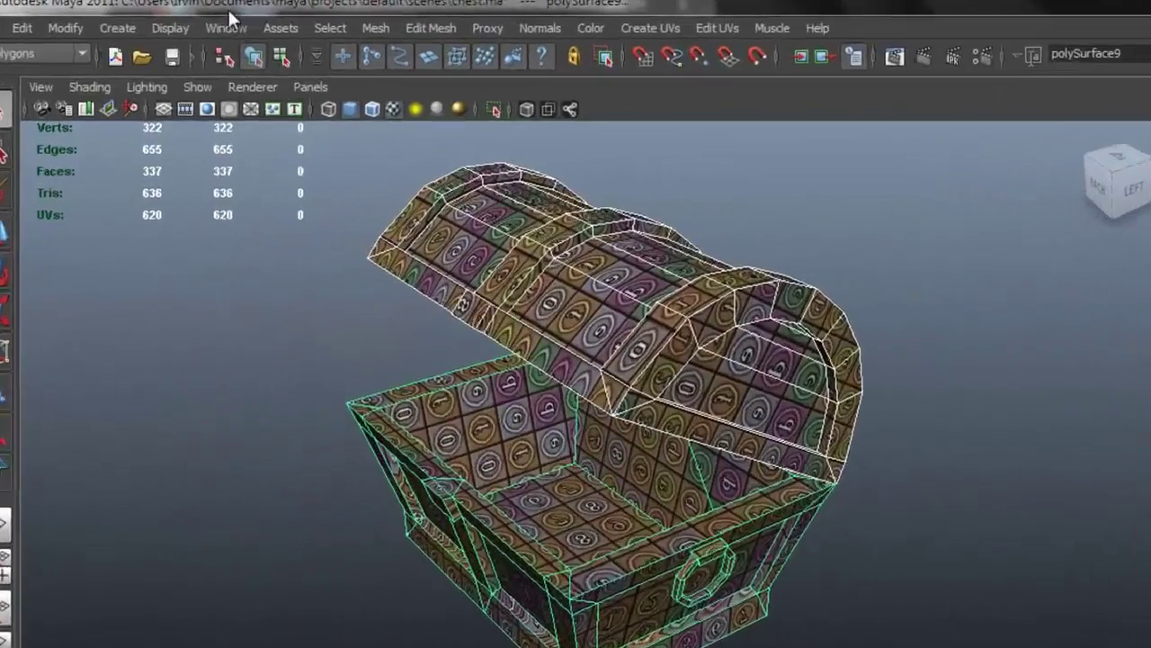
pyautogui.click(198, 44)
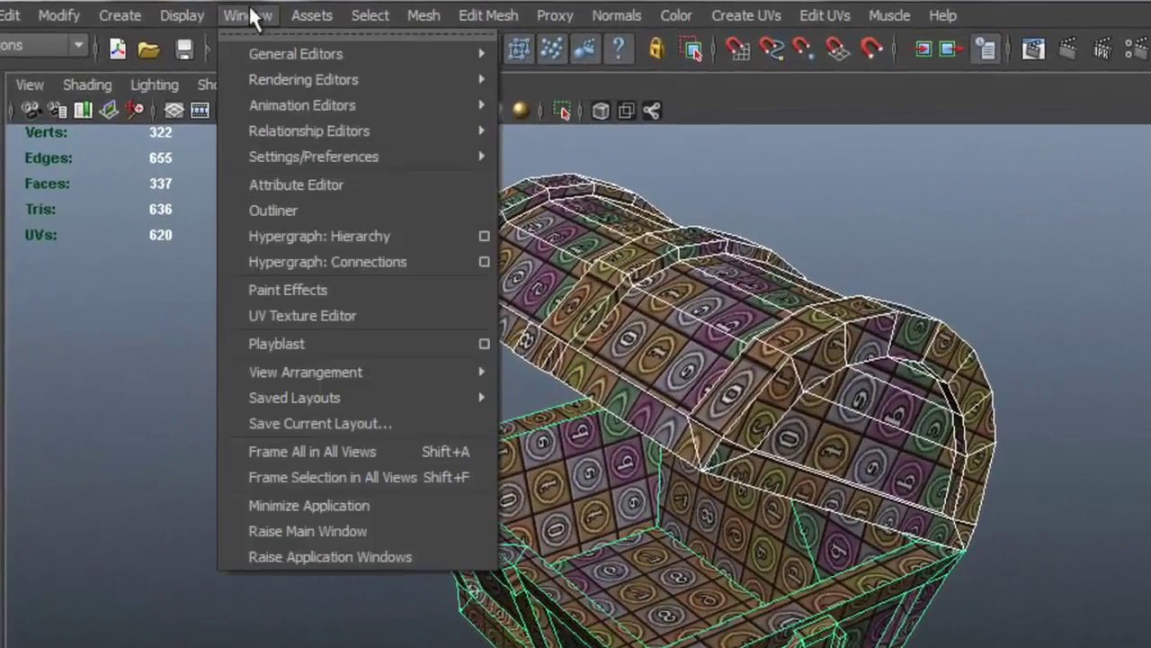
pyautogui.click(401, 315)
pyautogui.keyDown('alt'); pyautogui.moveTo(1135, 437); pyautogui.dragTo(1047, 429, button='middle'); pyautogui.keyUp('alt')
pyautogui.scroll(-1, 1047, 429)
pyautogui.scroll(1, 1047, 426)
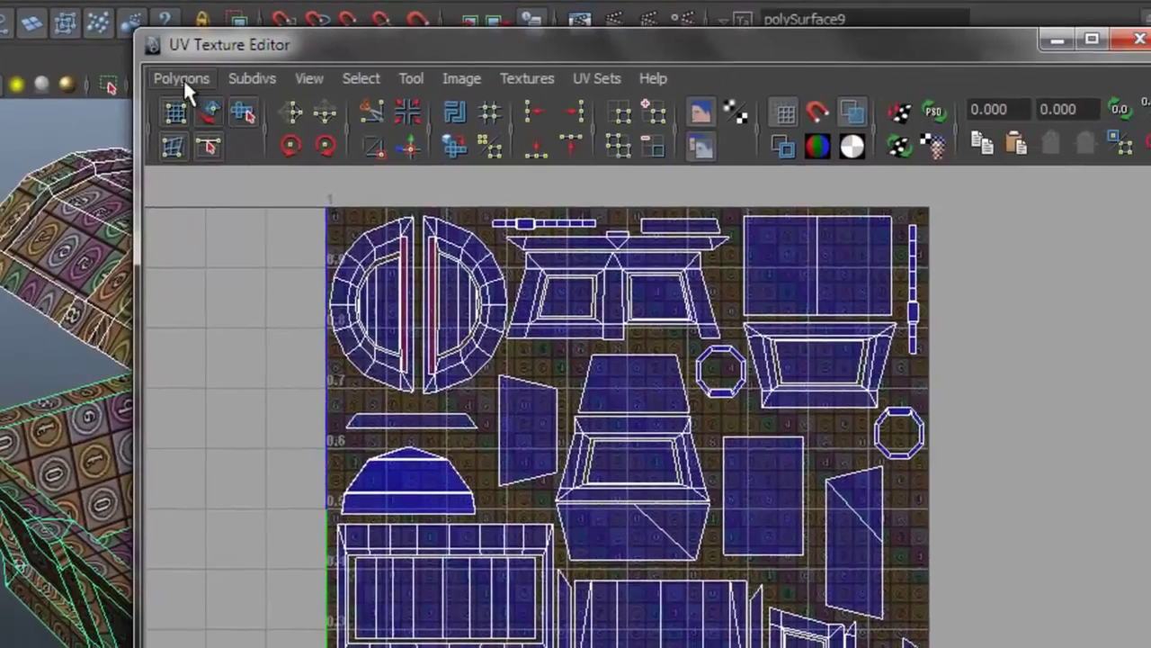
# Start a UV snapshot and browse to the folder holding the chest reference images as its save location
pyautogui.click(626, 103)
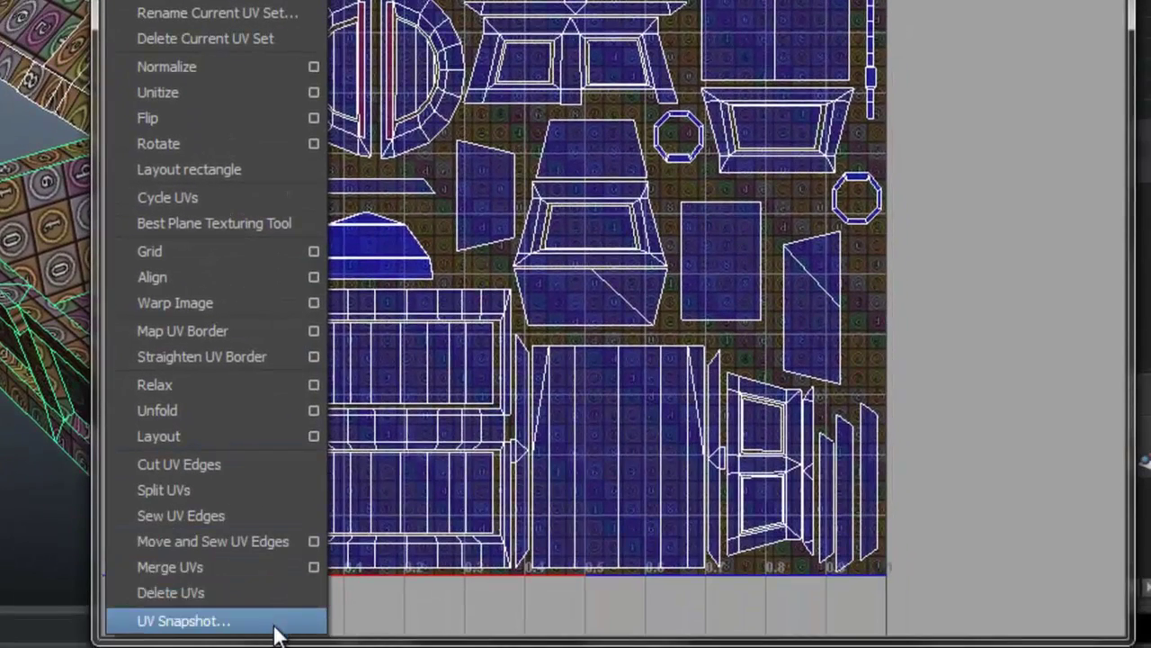
pyautogui.click(276, 630)
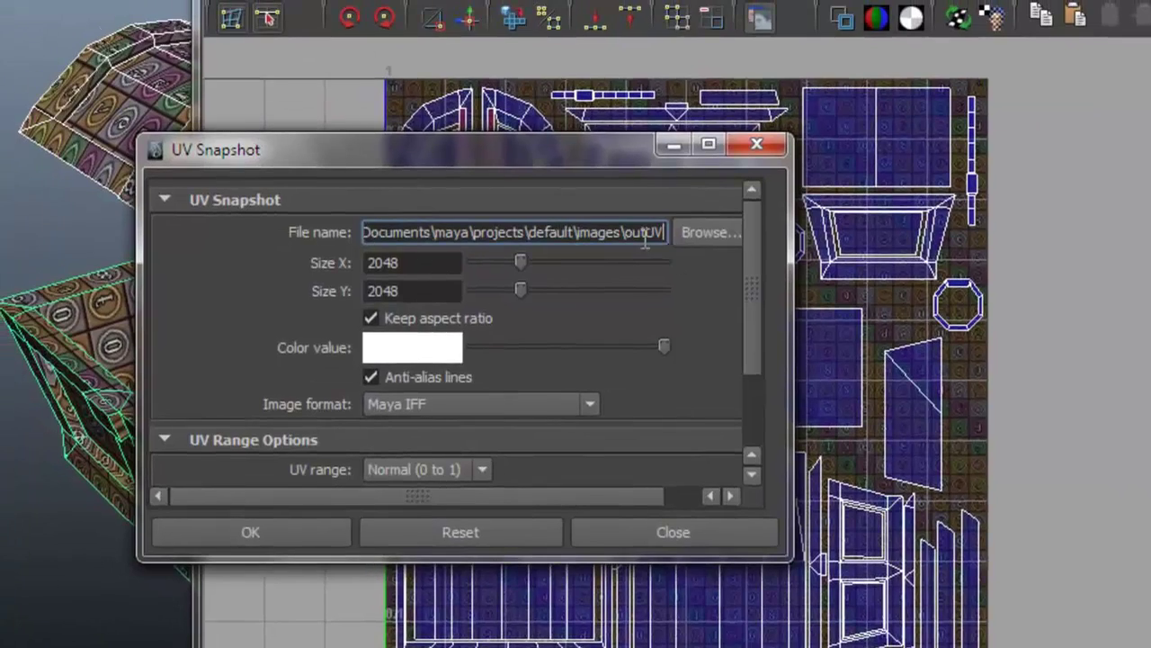
pyautogui.click(687, 234)
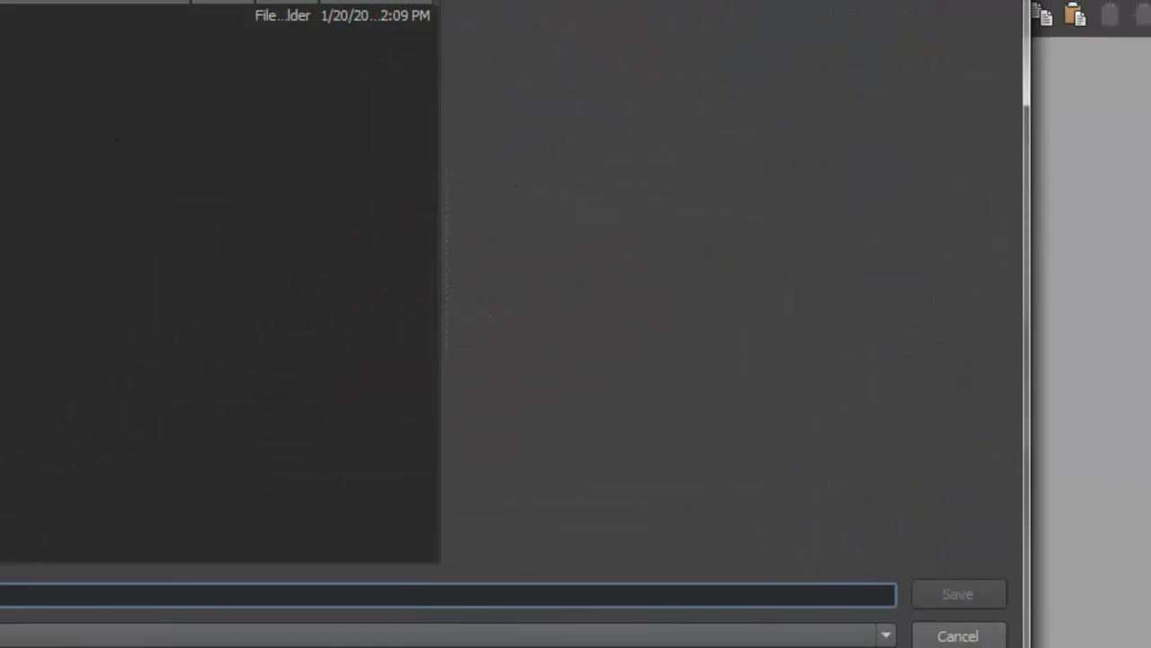
pyautogui.click(0, 36)
pyautogui.doubleClick(12, 308)
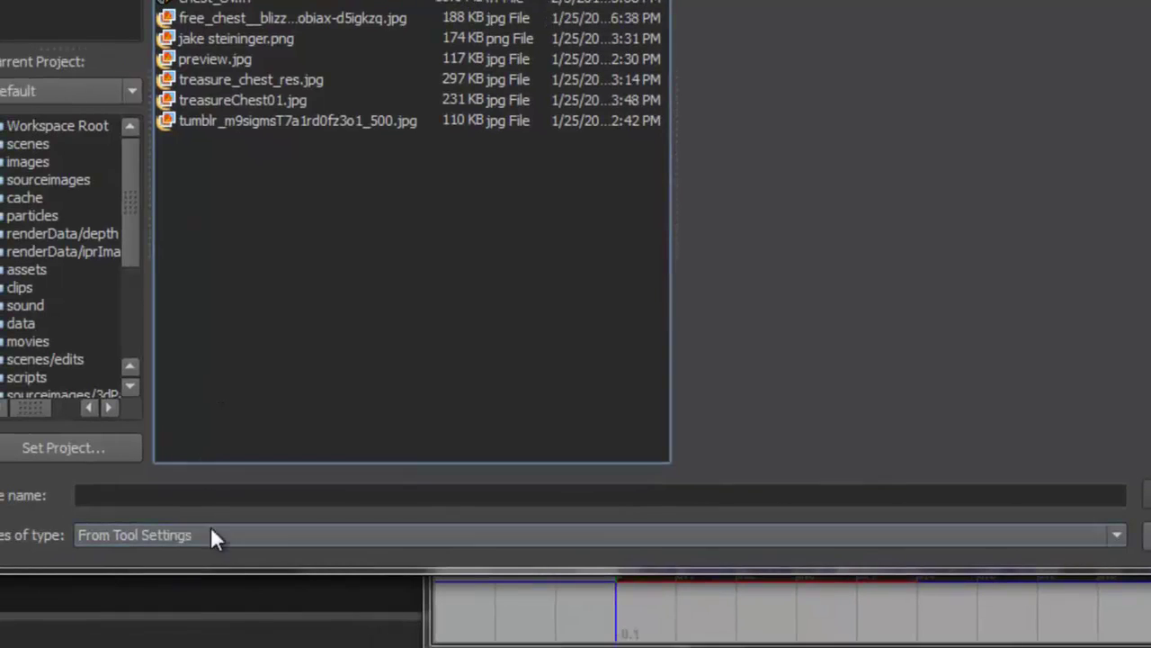
# Name the UV snapshot file chest_UV_grid
pyautogui.click(173, 509)
pyautogui.write('chest_U')
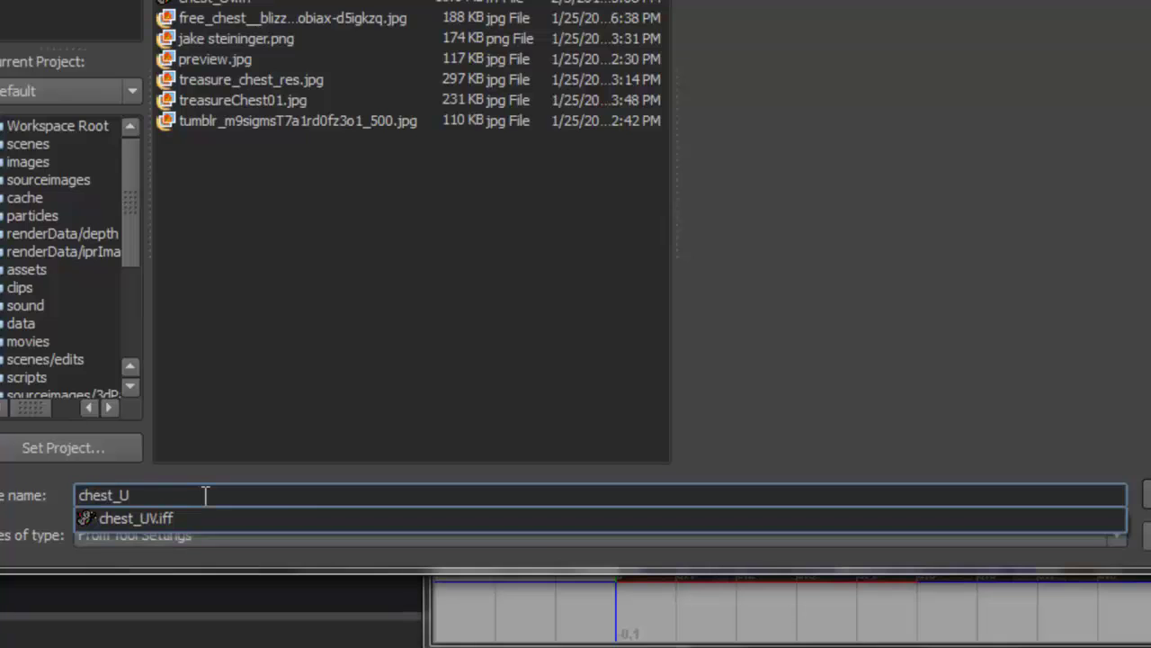
pyautogui.write('_')
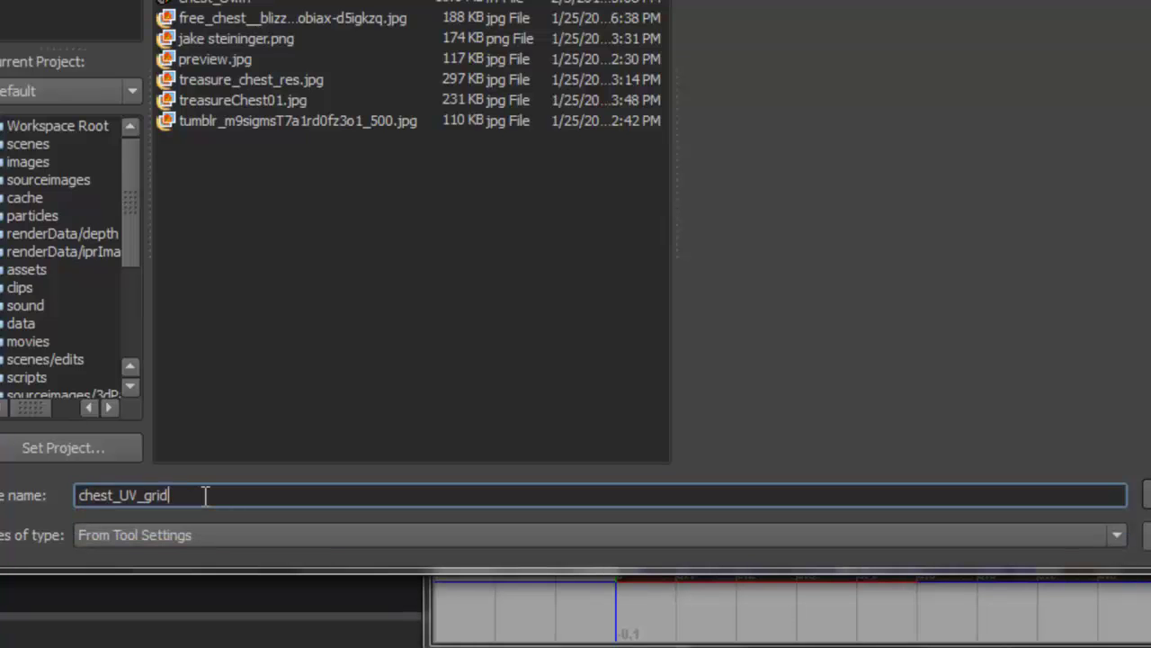
# Finish naming the snapshot chest_UV_grid and export it at 2048 by 2048 in Maya IFF format
pyautogui.write('grid')
pyautogui.press('Return')
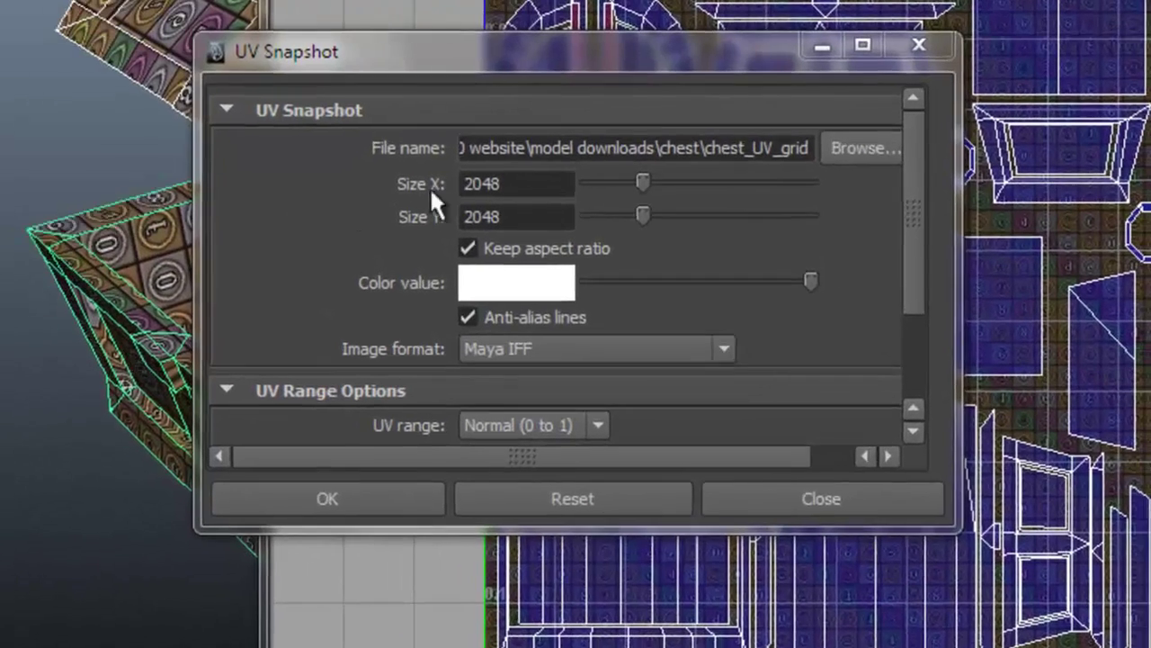
pyautogui.doubleClick(505, 184)
pyautogui.doubleClick(509, 222)
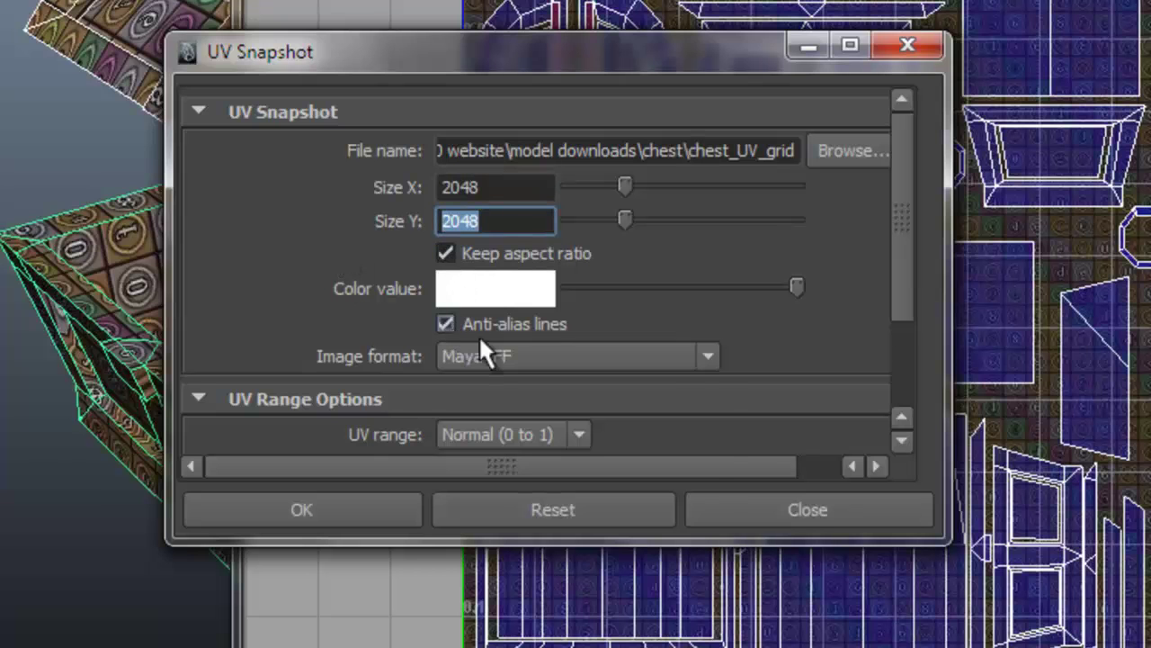
pyautogui.click(708, 357)
pyautogui.click(533, 385)
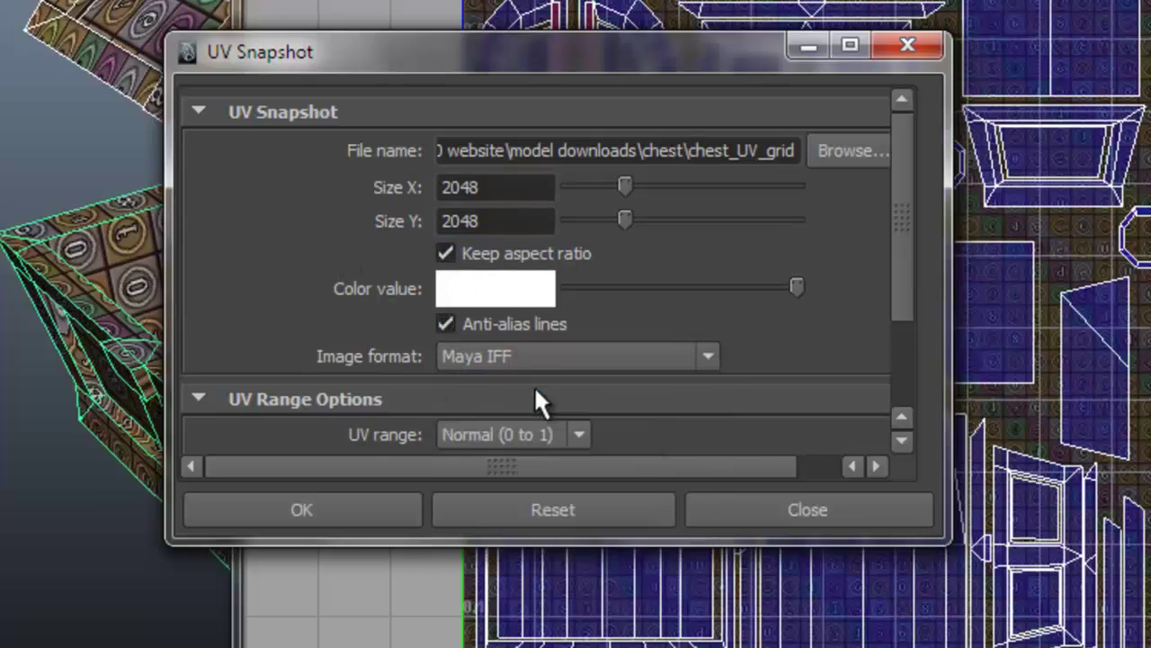
pyautogui.click(302, 506)
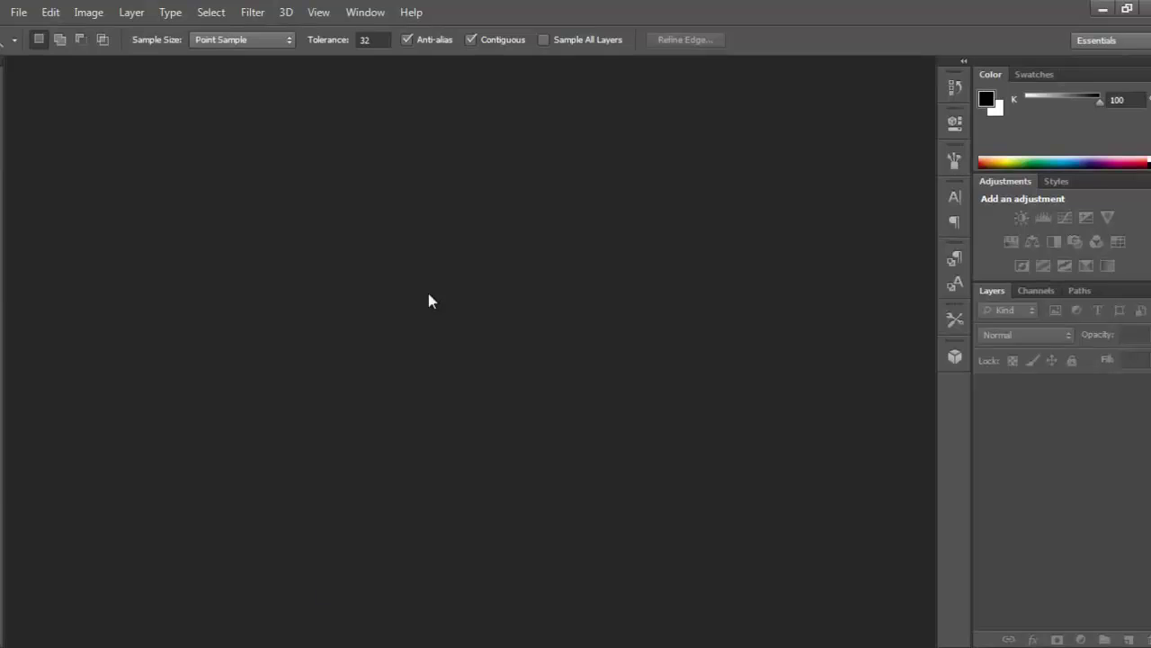
# Switch to Photoshop and open the exported chest_UV_grid.iff image
pyautogui.click(18, 12)
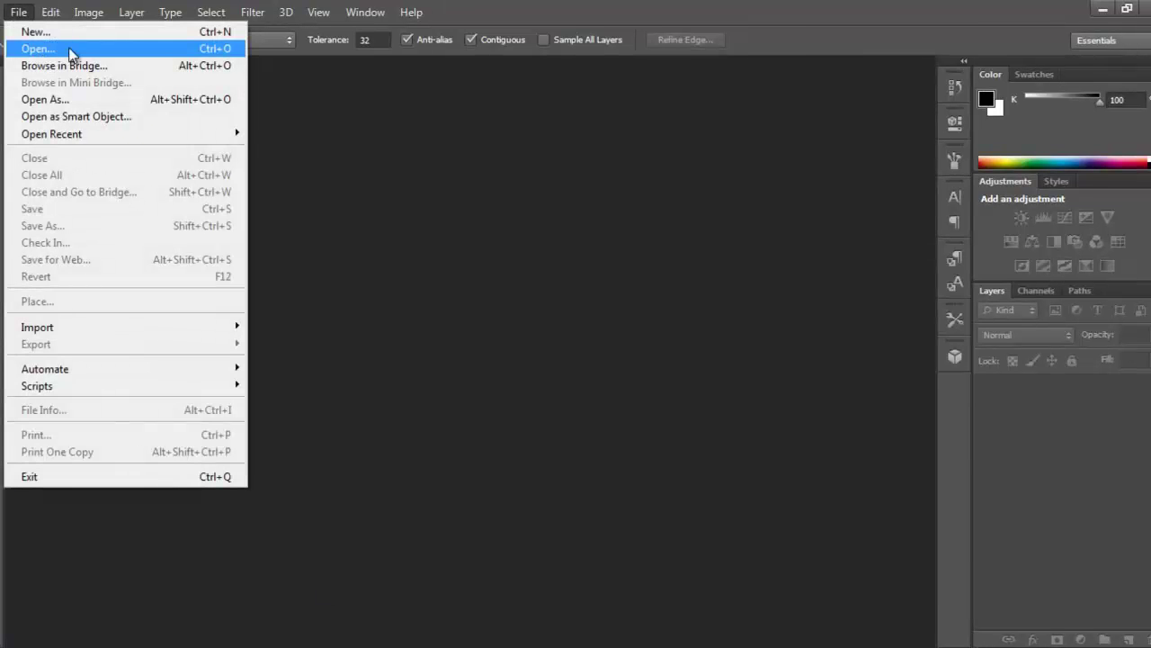
pyautogui.click(70, 52)
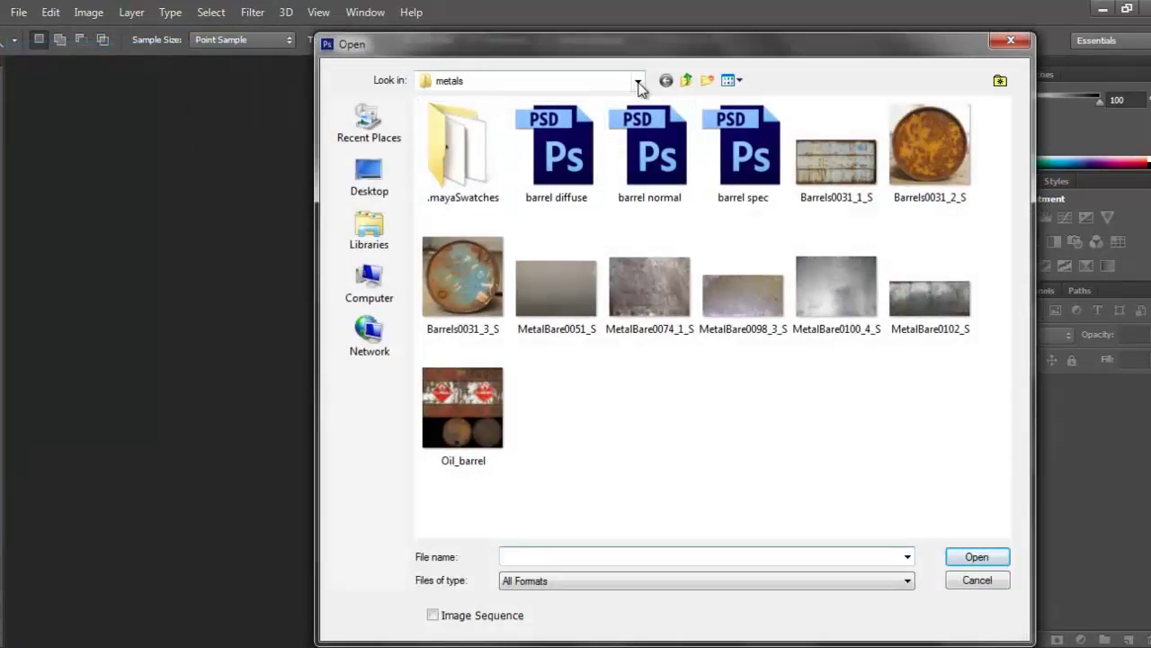
pyautogui.click(637, 83)
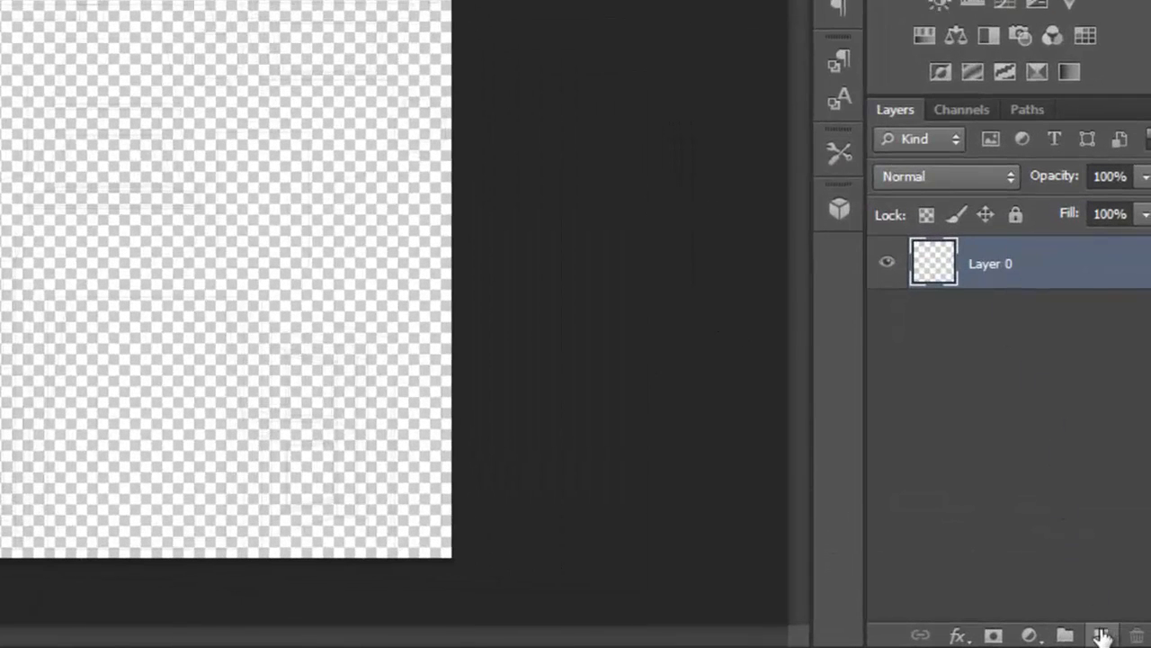
# Add a new layer named background and place it beneath Layer 0
pyautogui.click(1102, 636)
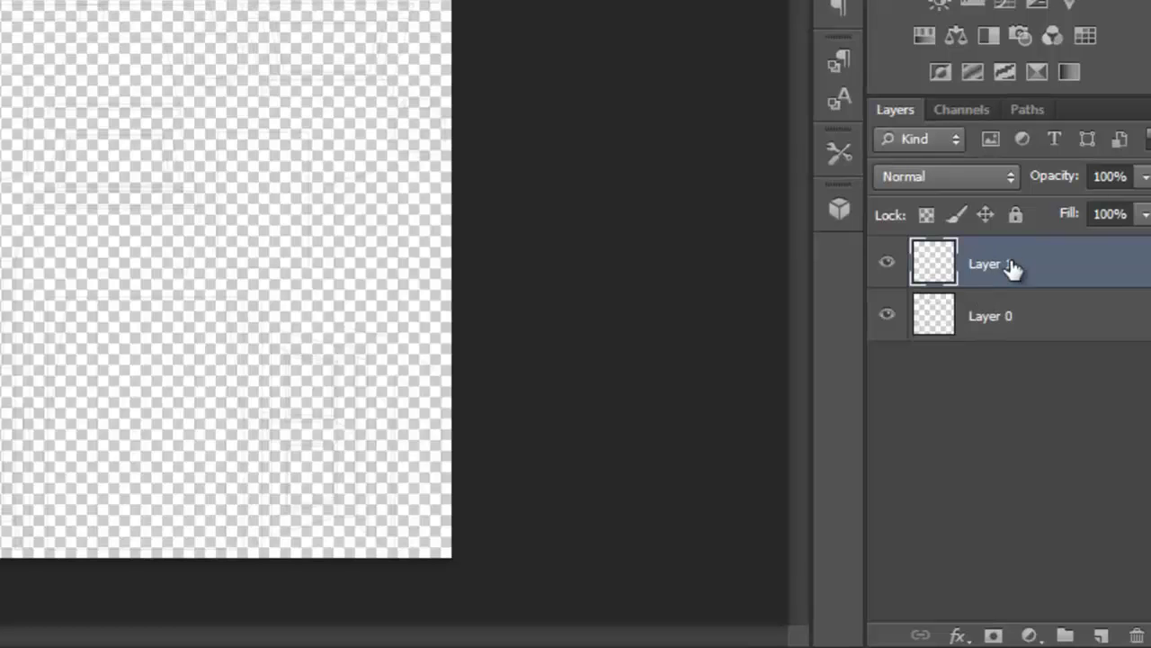
pyautogui.doubleClick(987, 263)
pyautogui.write('b')
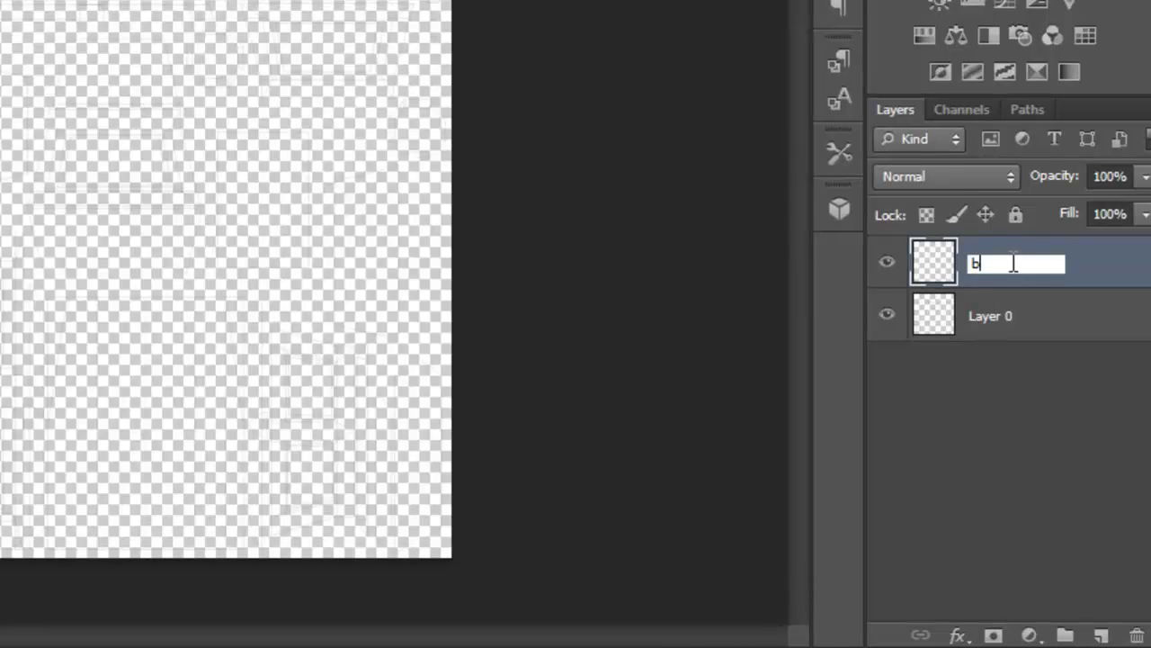
pyautogui.write('ackground')
pyautogui.press('Return')
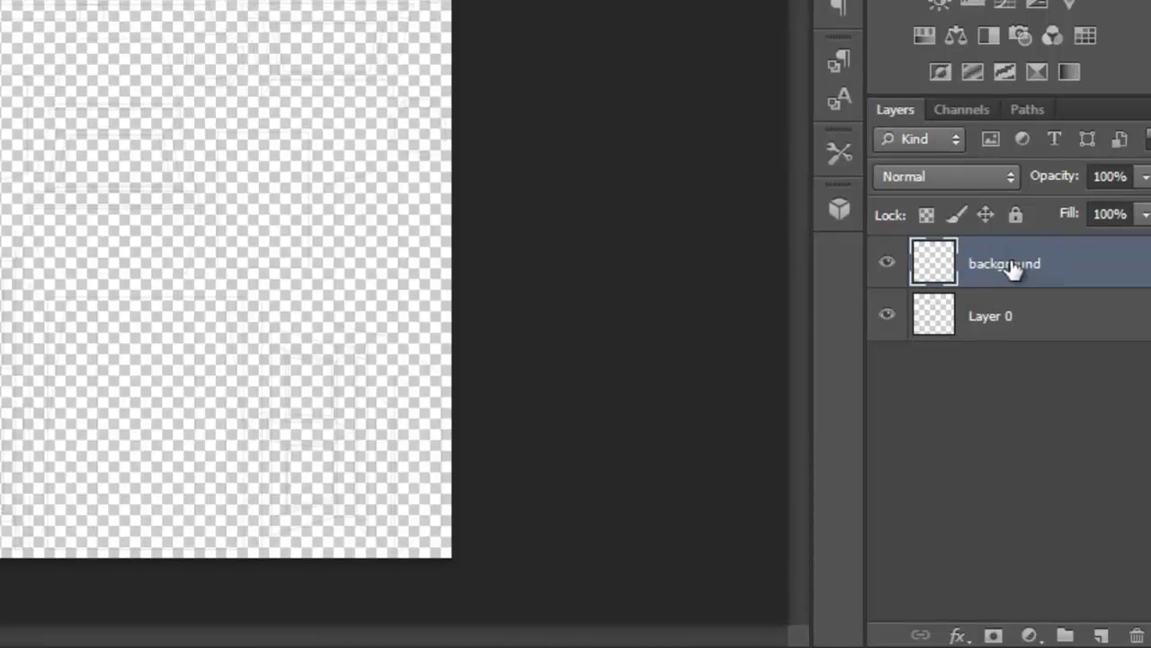
pyautogui.moveTo(1012, 270); pyautogui.dragTo(1021, 334)
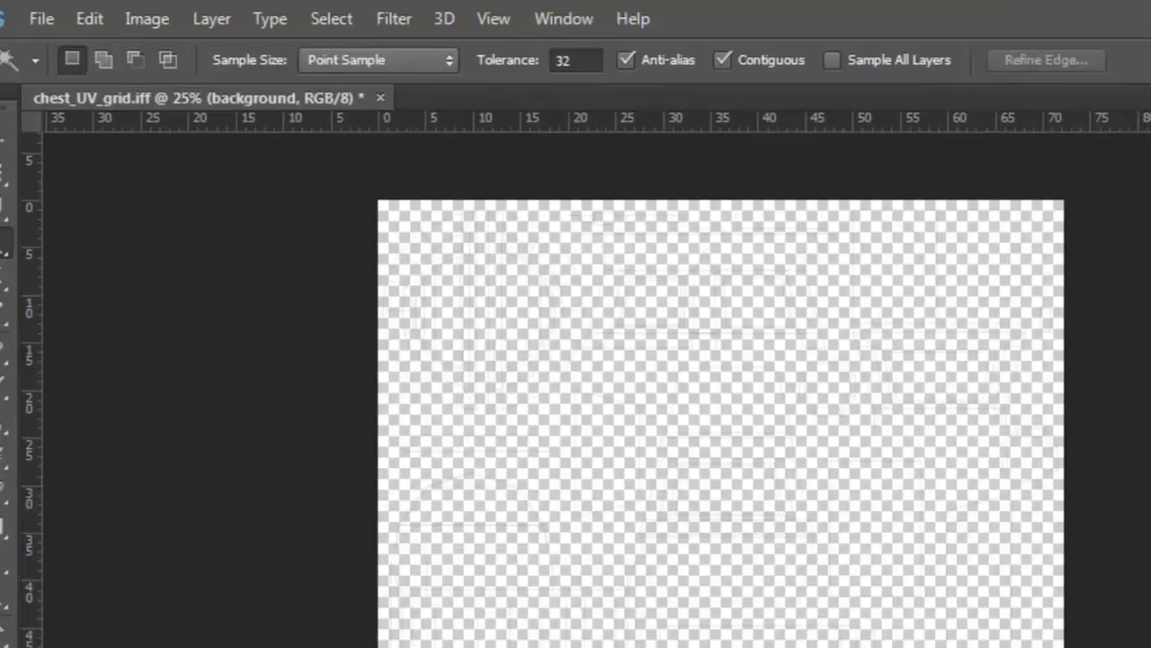
# Fill the background layer with the black foreground color at 100% opacity
pyautogui.click(147, 20)
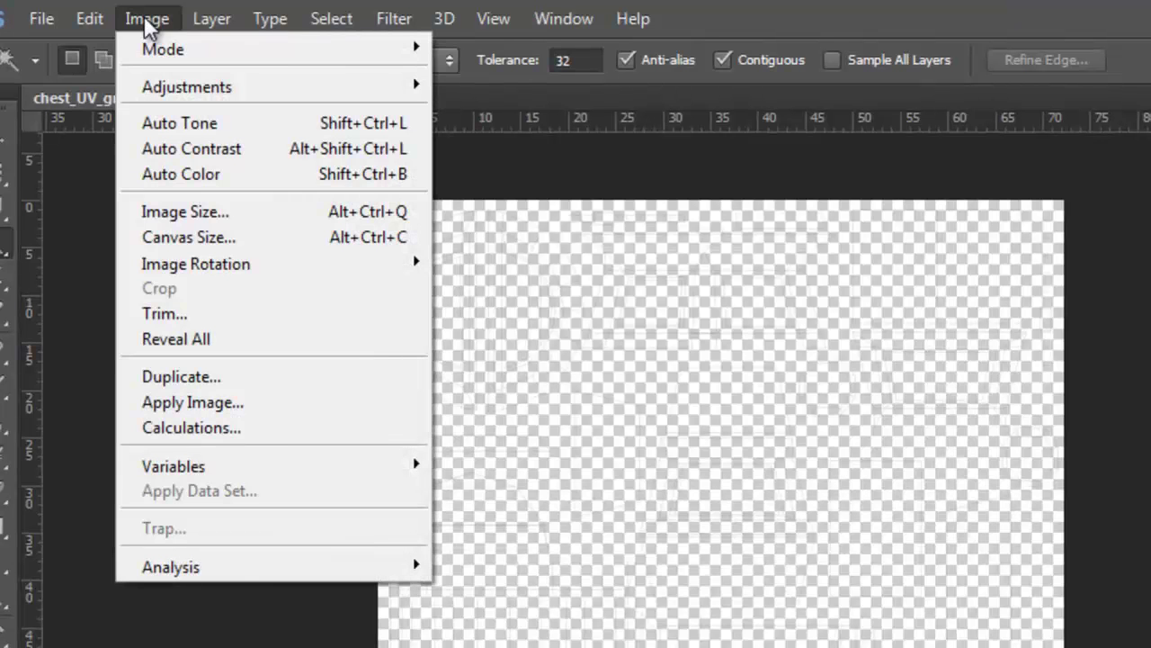
pyautogui.moveTo(90, 22)
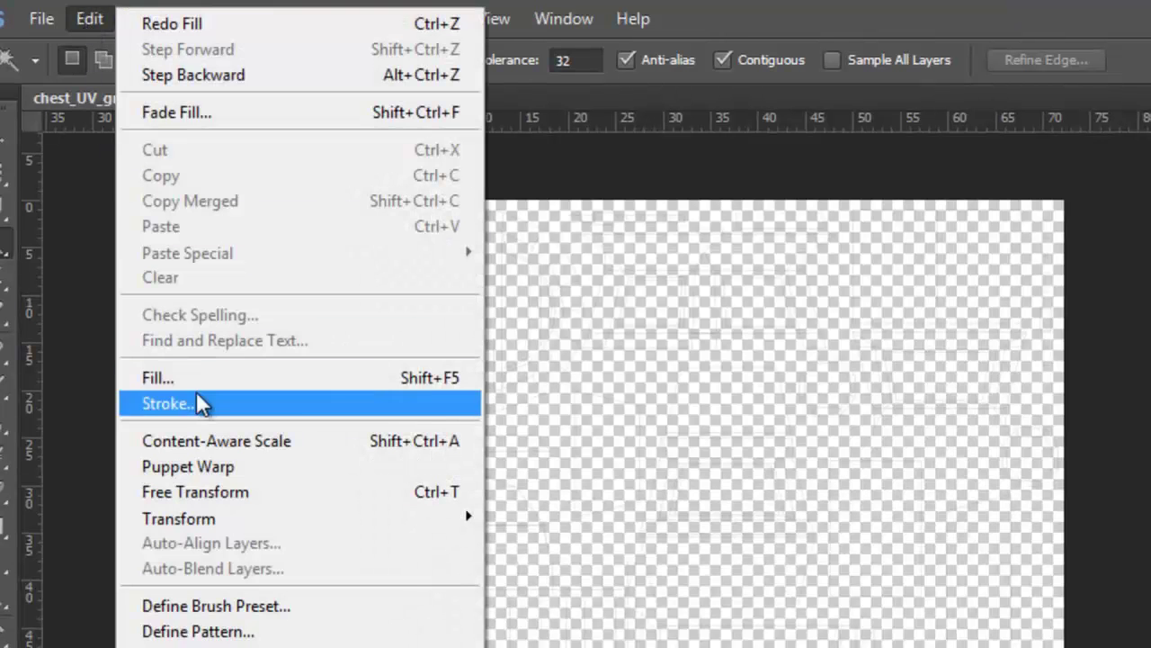
pyautogui.click(306, 379)
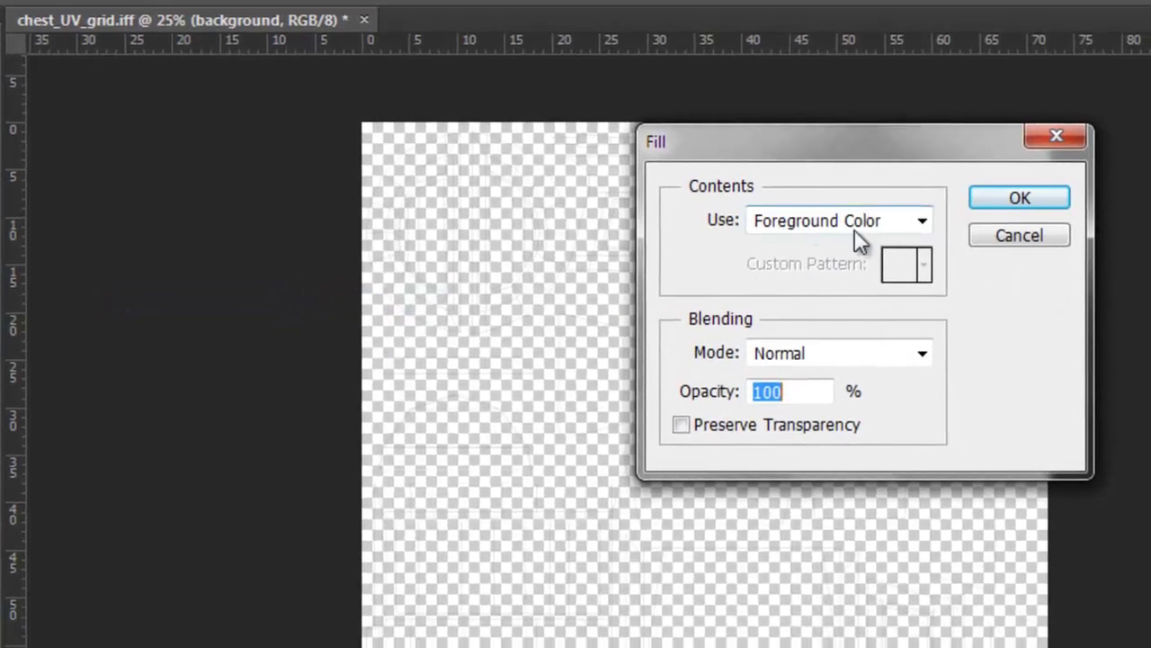
pyautogui.click(1001, 196)
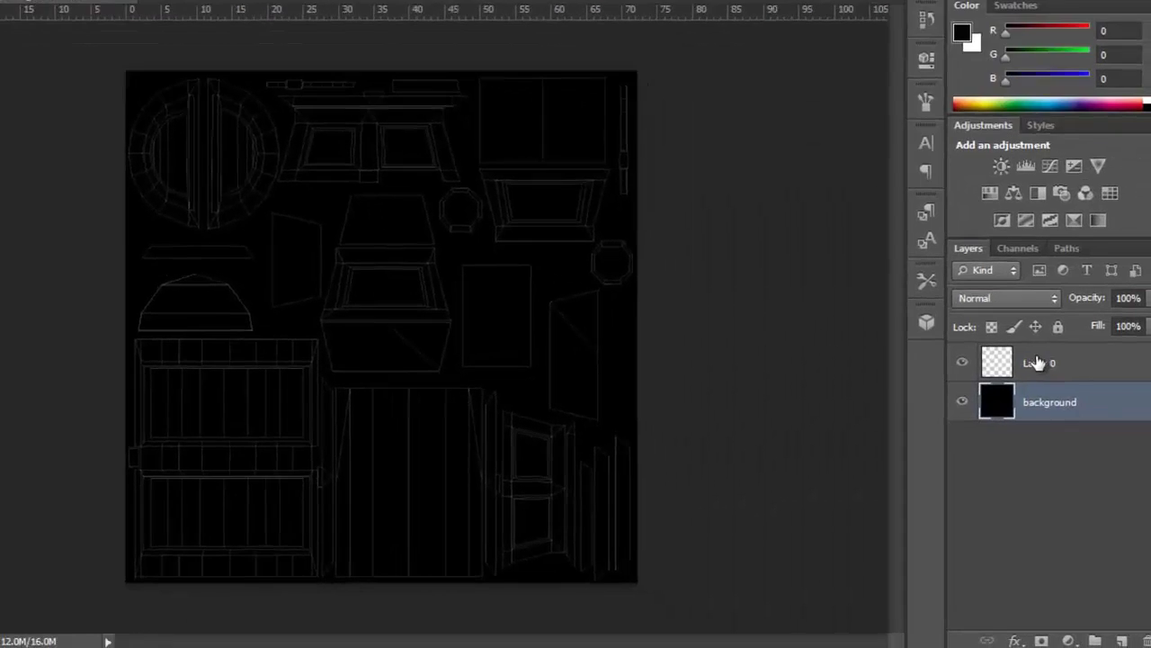
# Lock the transparent pixels of Layer 0 and rename the layer uv grid
pyautogui.click(1039, 372)
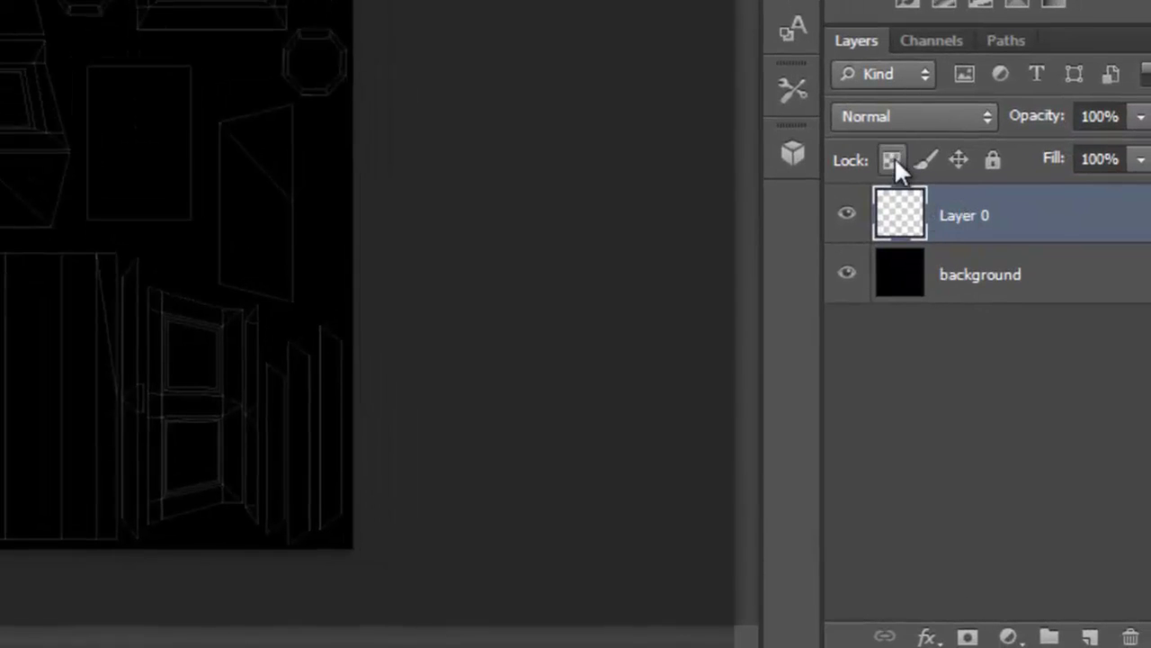
pyautogui.click(892, 160)
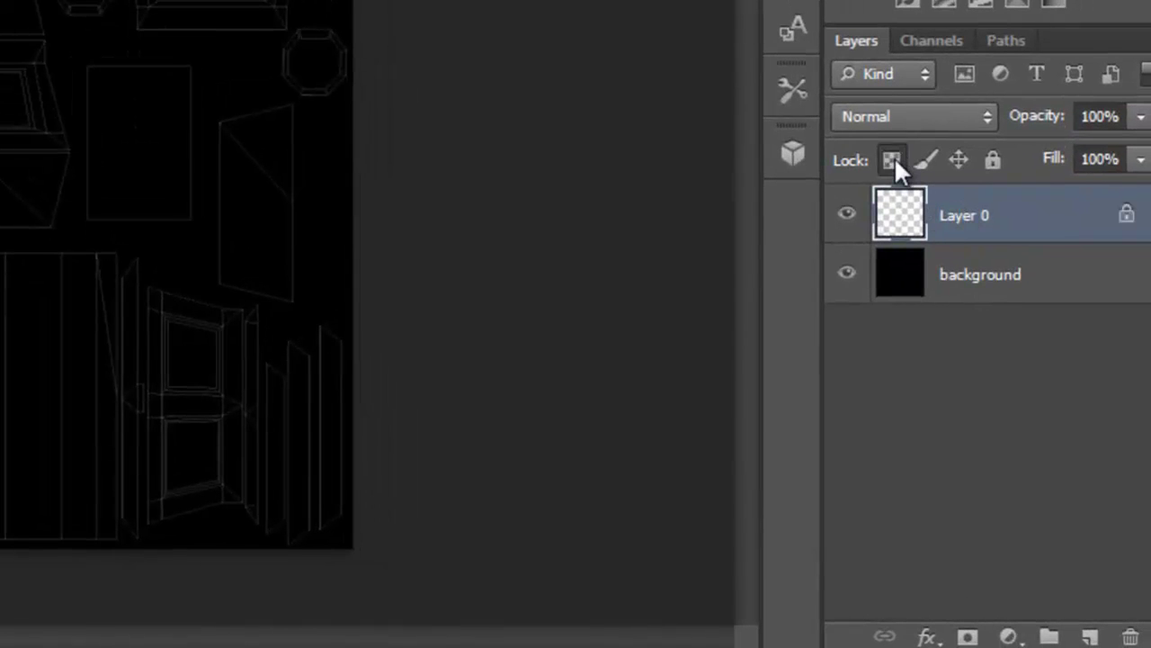
pyautogui.doubleClick(982, 217)
pyautogui.write('uv')
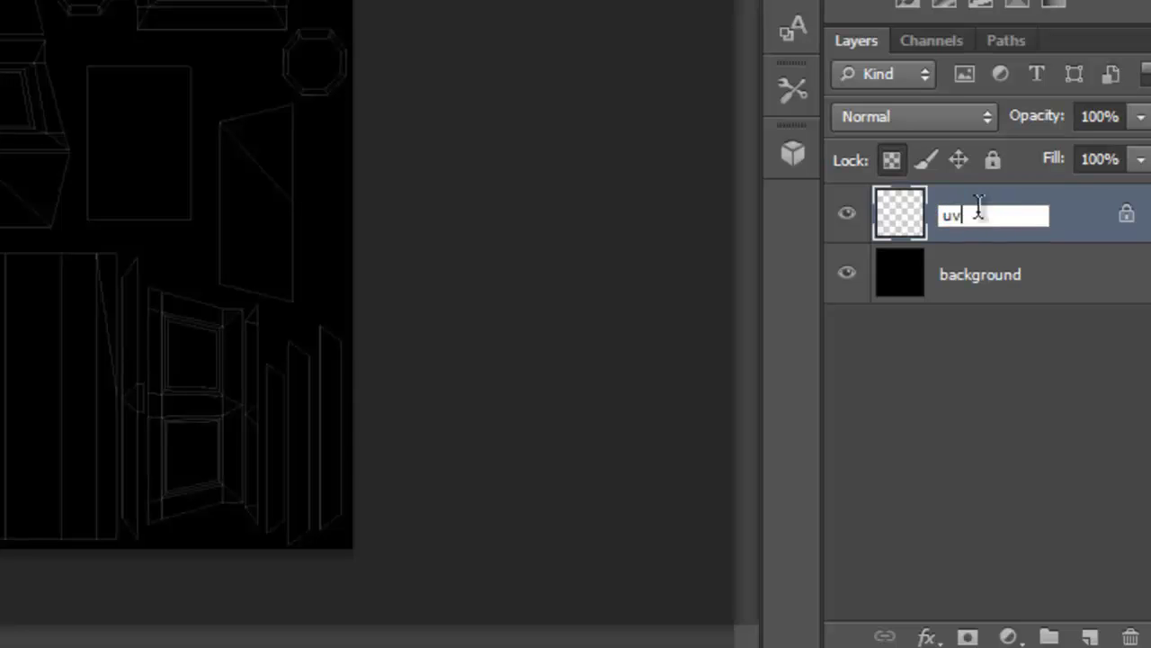
pyautogui.write(' grid')
pyautogui.press('Return')
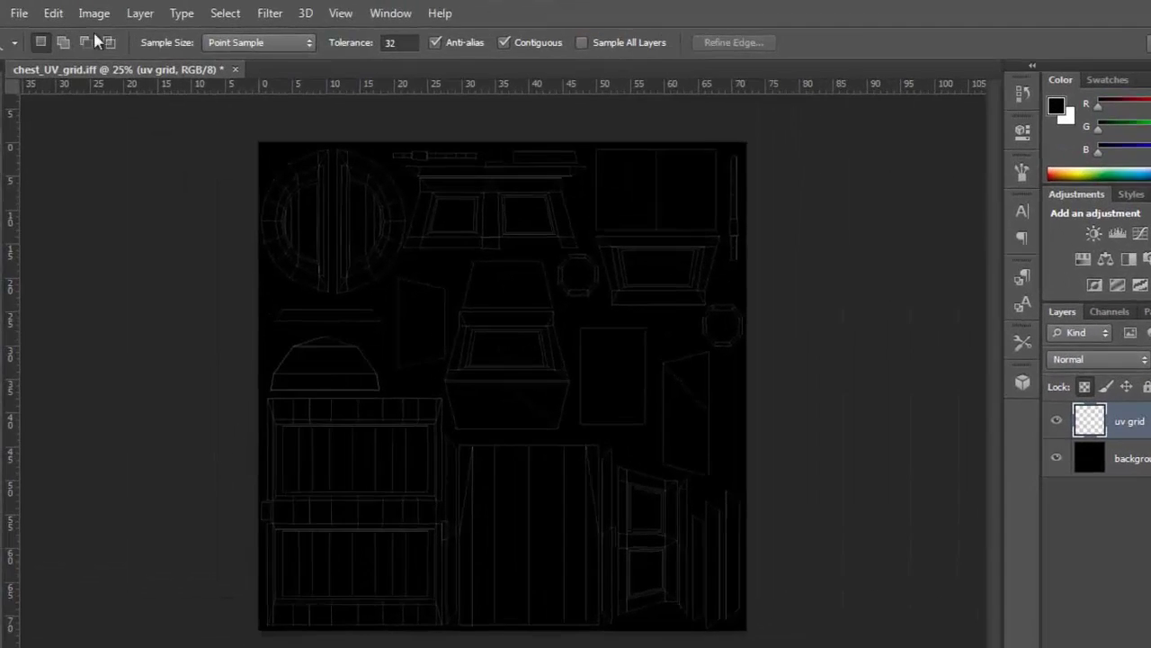
# Fill the uv grid layer's wireframe lines with the white background color in Normal mode at 100% opacity
pyautogui.click(86, 12)
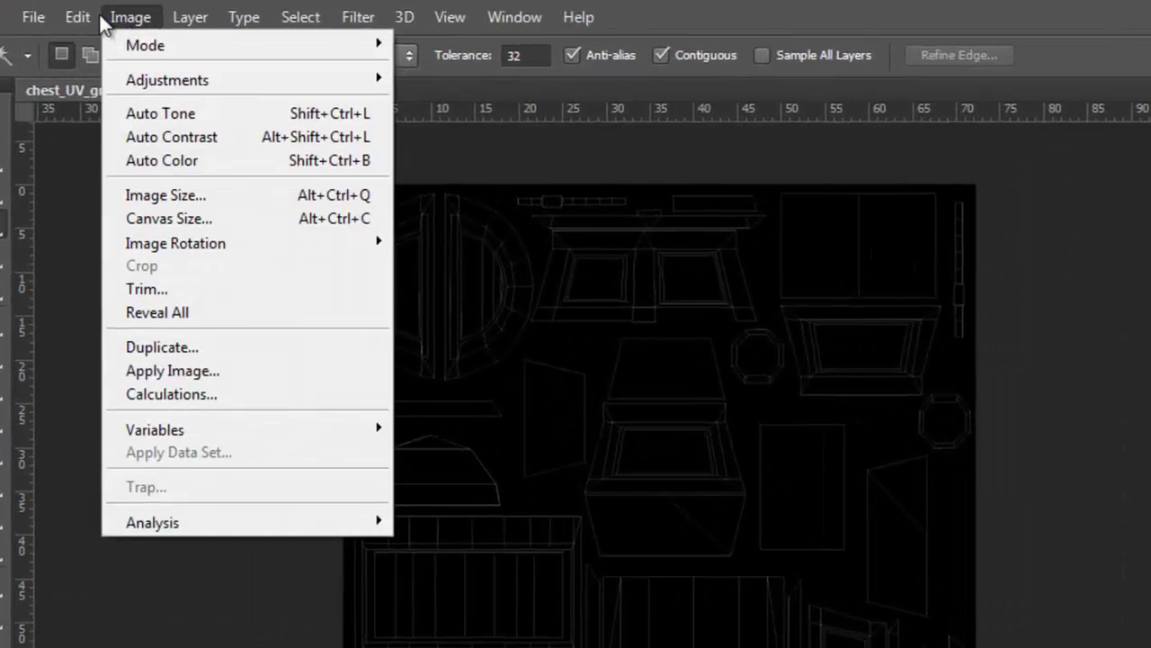
pyautogui.moveTo(79, 17)
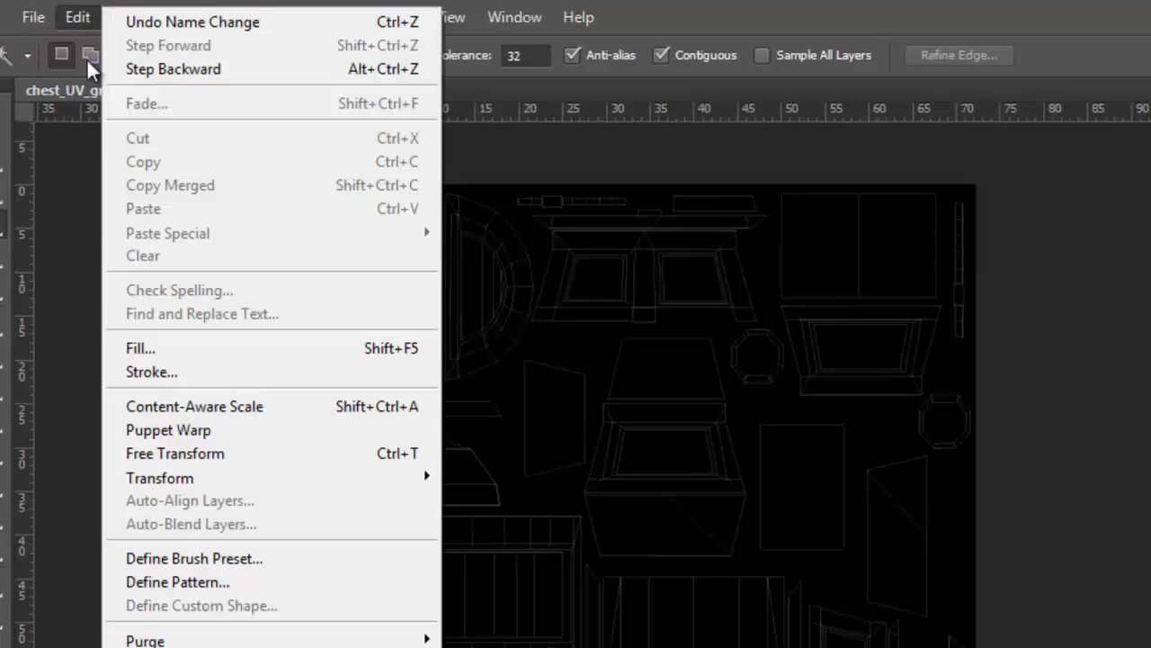
pyautogui.click(177, 350)
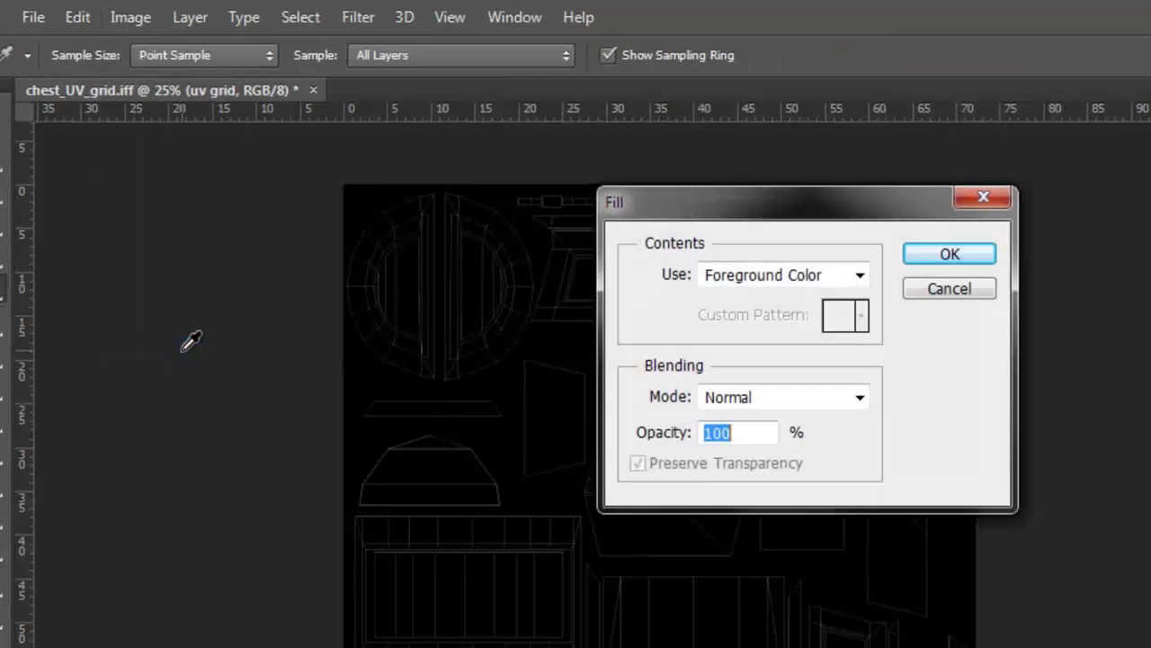
pyautogui.click(796, 273)
pyautogui.click(762, 318)
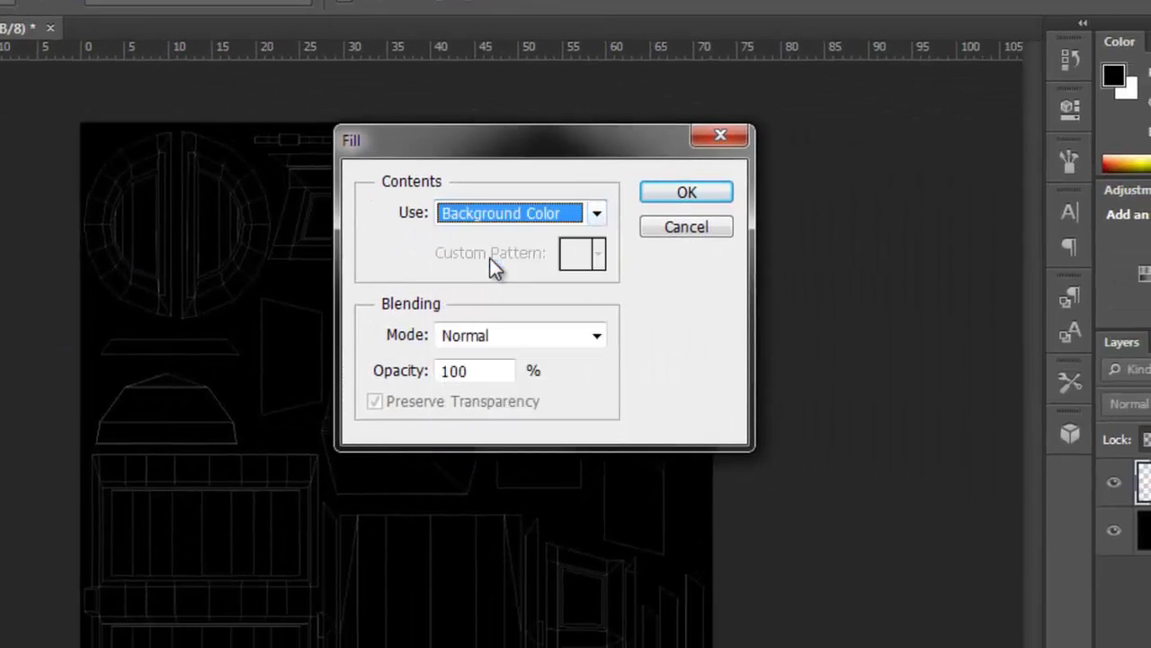
pyautogui.click(687, 191)
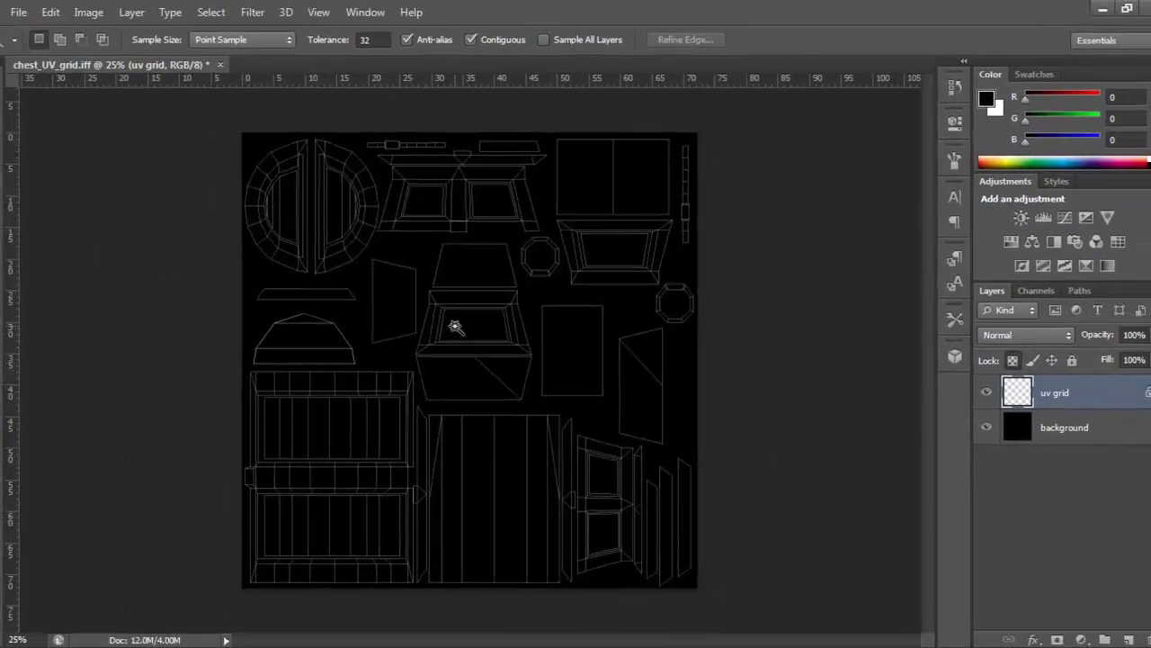
# Hide the rulers and inspect the UV wireframe lines across the whole layout
pyautogui.keyDown('alt'); pyautogui.scroll(1, 456, 327); pyautogui.keyUp('alt')
pyautogui.keyDown('alt'); pyautogui.scroll(1, 424, 256); pyautogui.keyUp('alt')
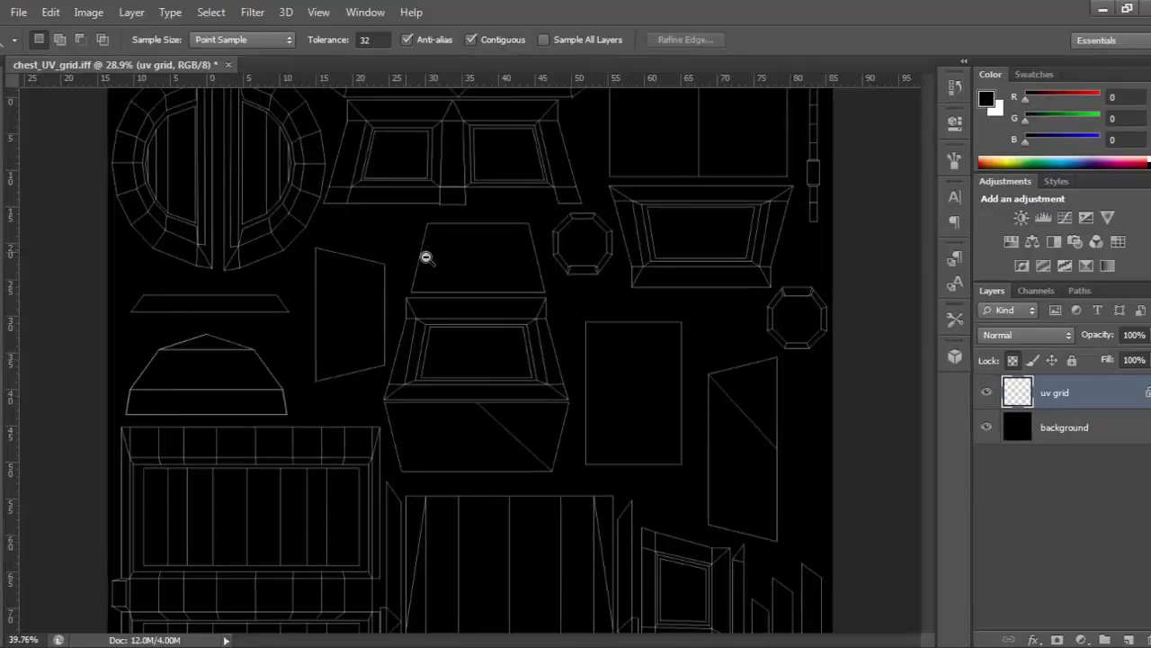
pyautogui.keyDown('alt'); pyautogui.scroll(1, 427, 258); pyautogui.keyUp('alt')
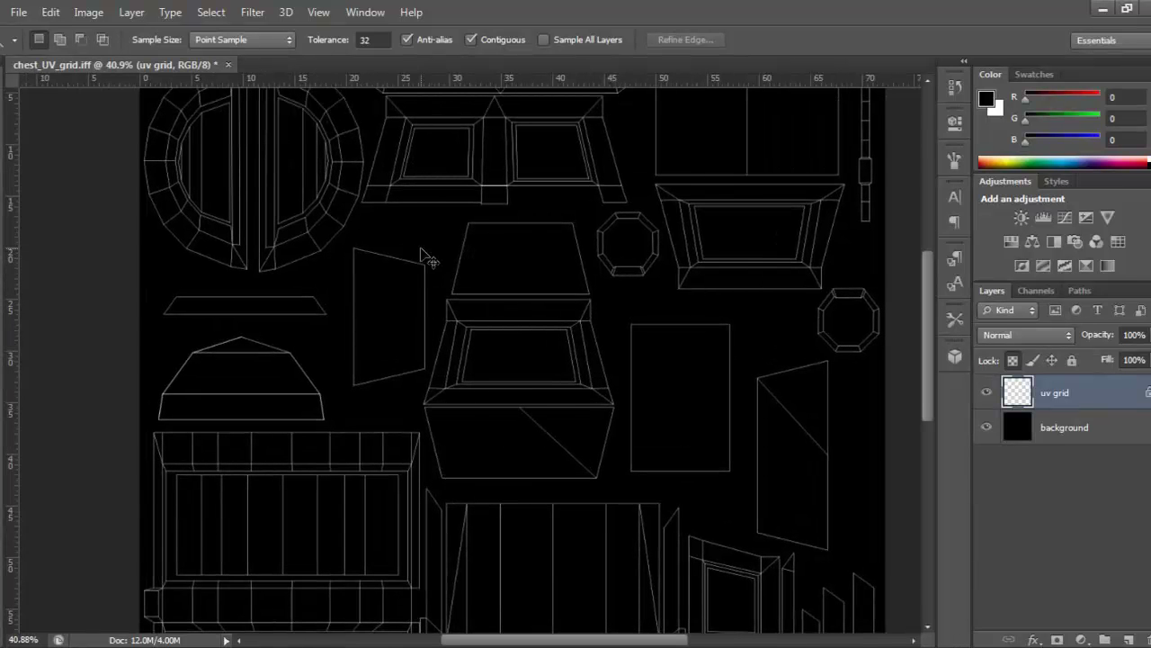
pyautogui.hotkey('ctrl', 'r')
pyautogui.moveTo(420, 247); pyautogui.dragTo(537, 378)
pyautogui.scroll(-3, 492, 440)
pyautogui.moveTo(492, 439); pyautogui.dragTo(492, 358)
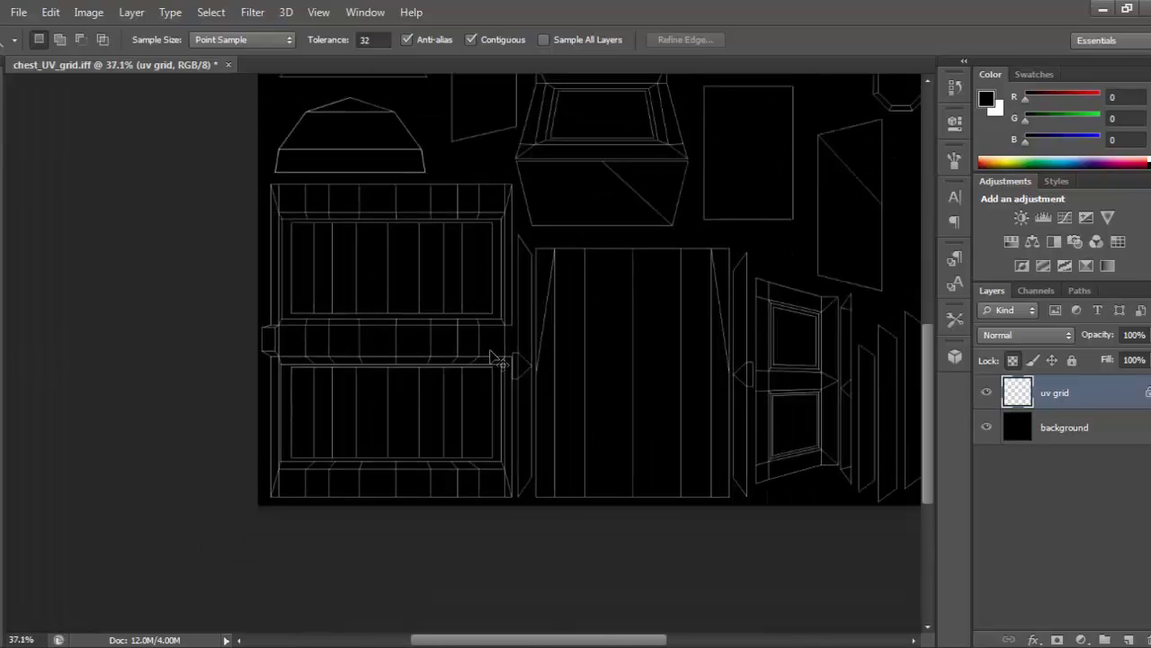
pyautogui.keyDown('alt'); pyautogui.scroll(-1, 491, 354); pyautogui.keyUp('alt')
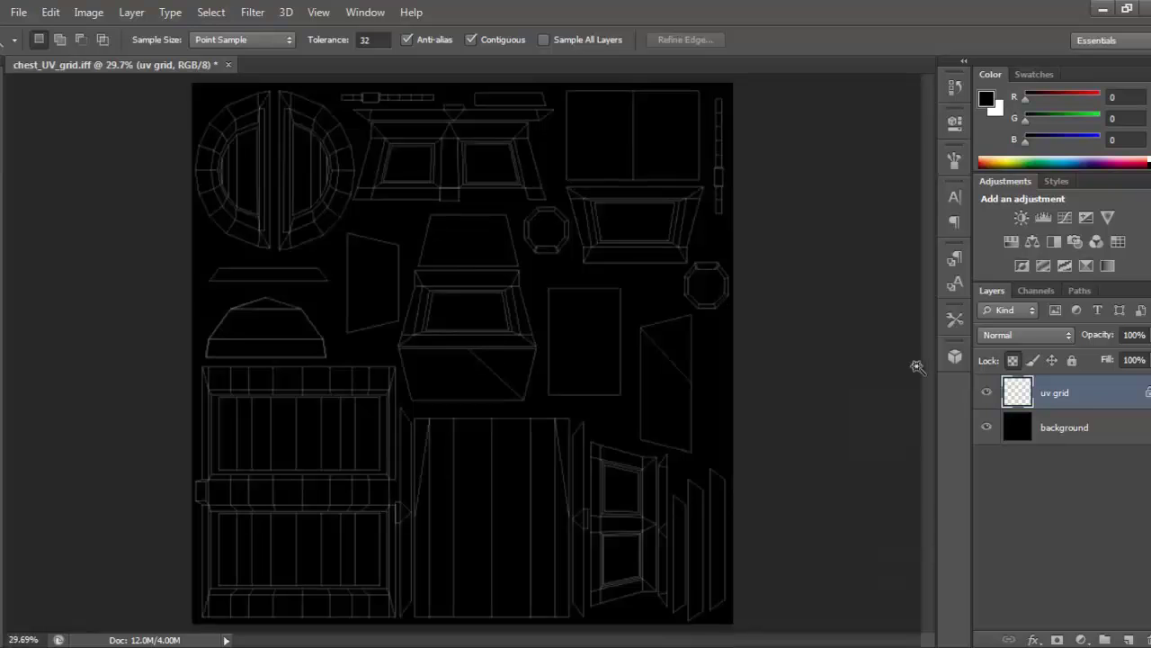
# Place the WoodPlanksBare0054_1_S image from the wood folder into the document at its original size
pyautogui.click(27, 12)
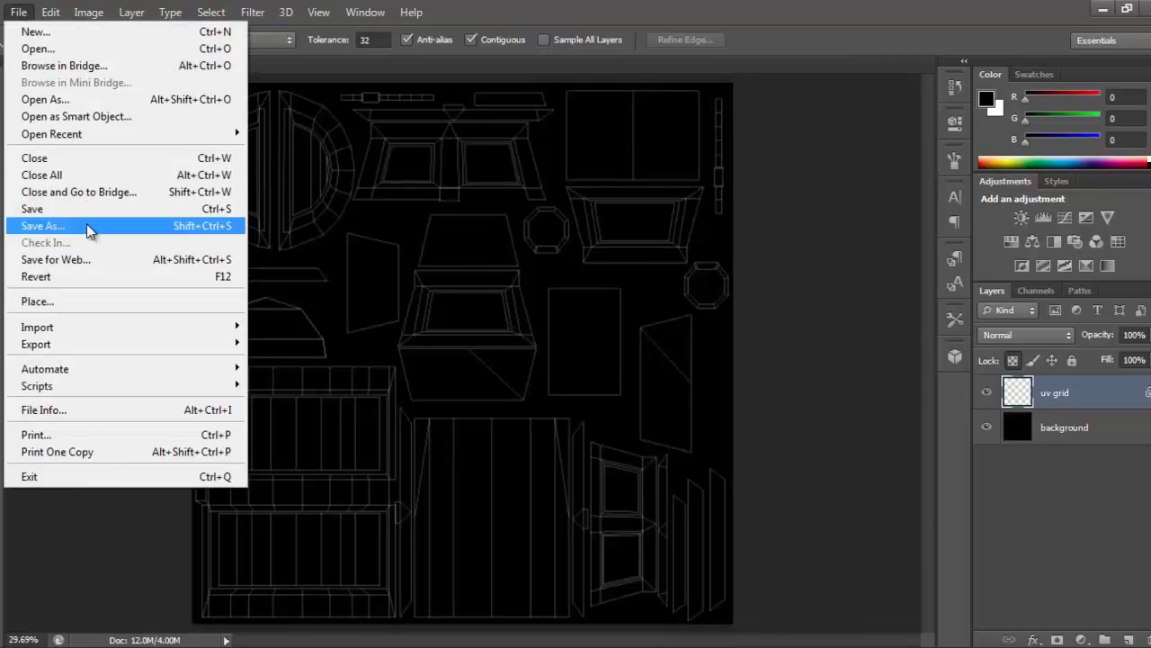
pyautogui.click(118, 303)
pyautogui.click(758, 149)
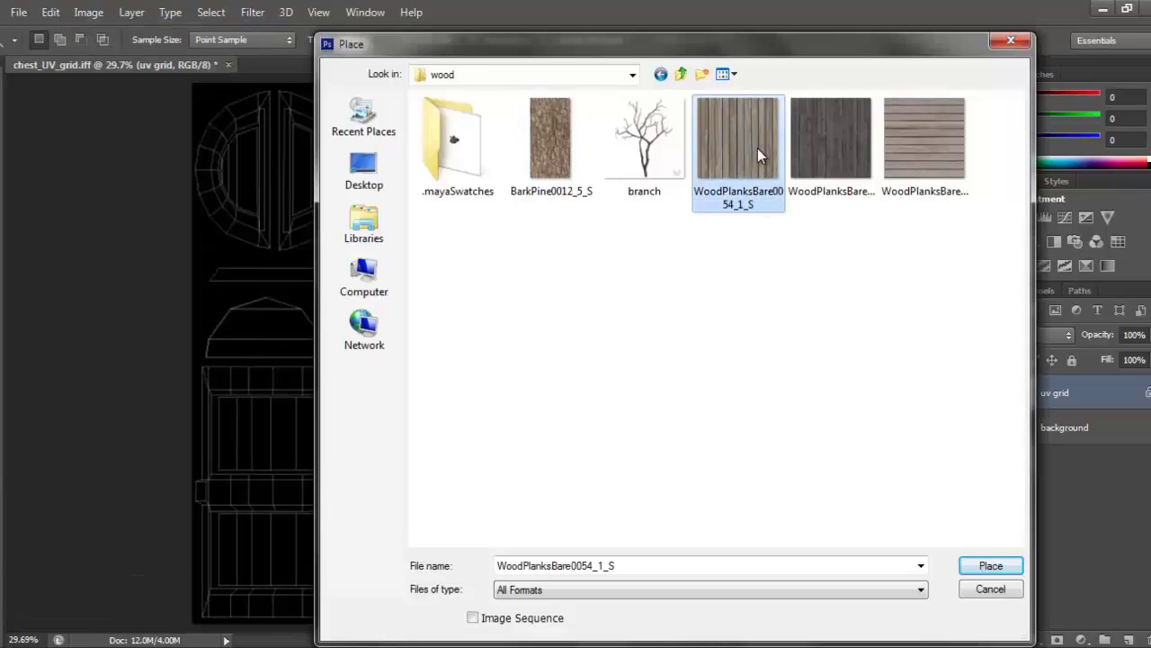
pyautogui.click(987, 567)
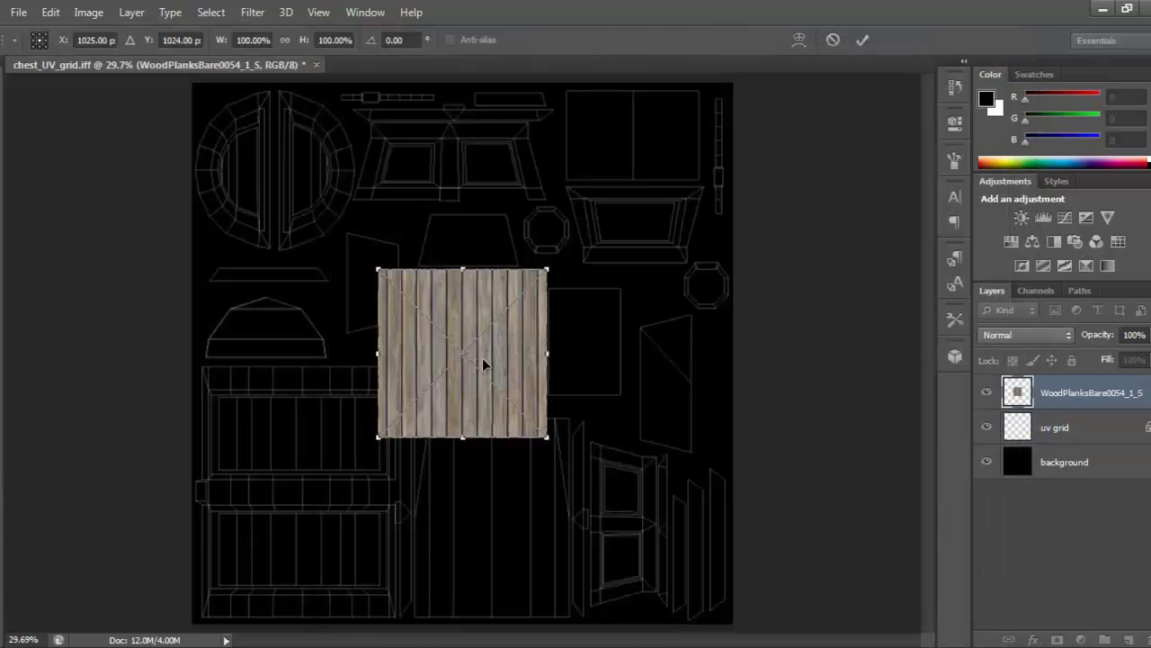
pyautogui.press('Return')
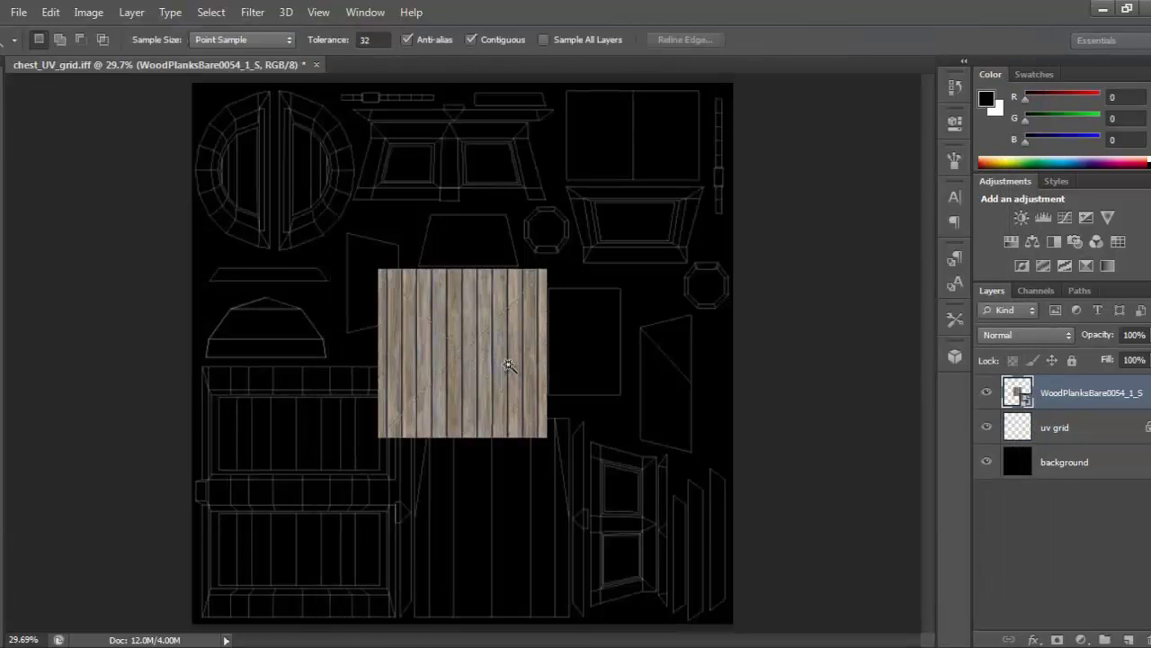
# Move the placed wood planks image down over the lower plank shells of the UV layout and duplicate its layer
pyautogui.keyDown('alt'); pyautogui.scroll(5, 437, 368); pyautogui.keyUp('alt')
pyautogui.moveTo(451, 401); pyautogui.dragTo(505, 323)
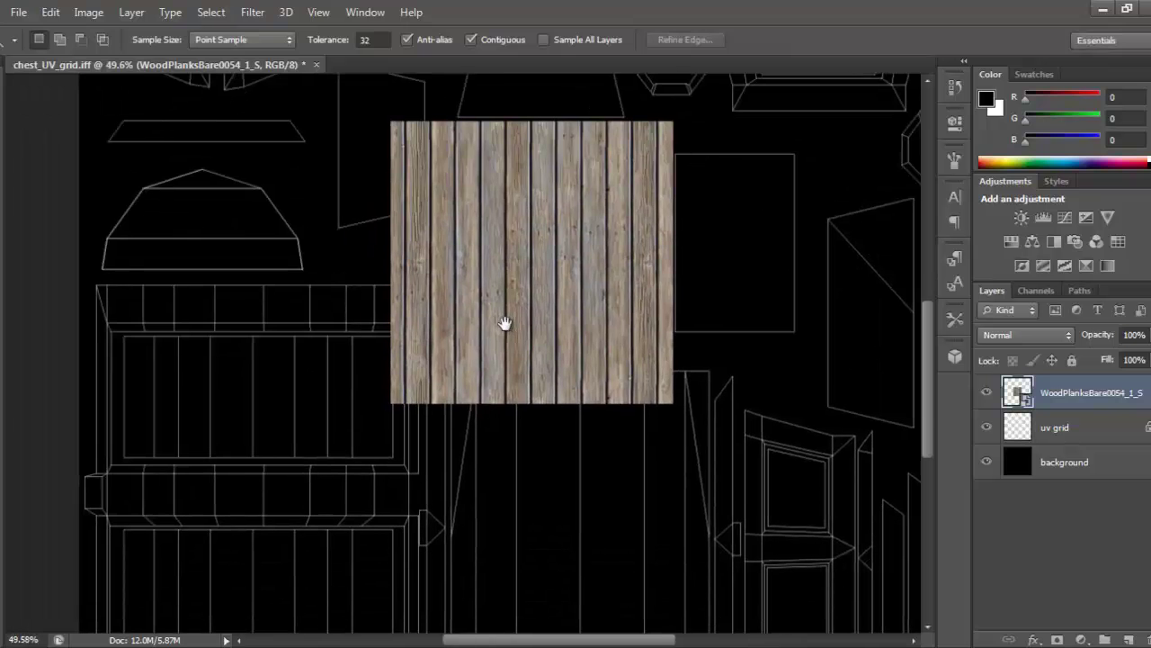
pyautogui.press('v')
pyautogui.moveTo(568, 236); pyautogui.dragTo(309, 432)
pyautogui.moveTo(537, 434); pyautogui.dragTo(637, 380)
pyautogui.moveTo(391, 368); pyautogui.dragTo(570, 368)
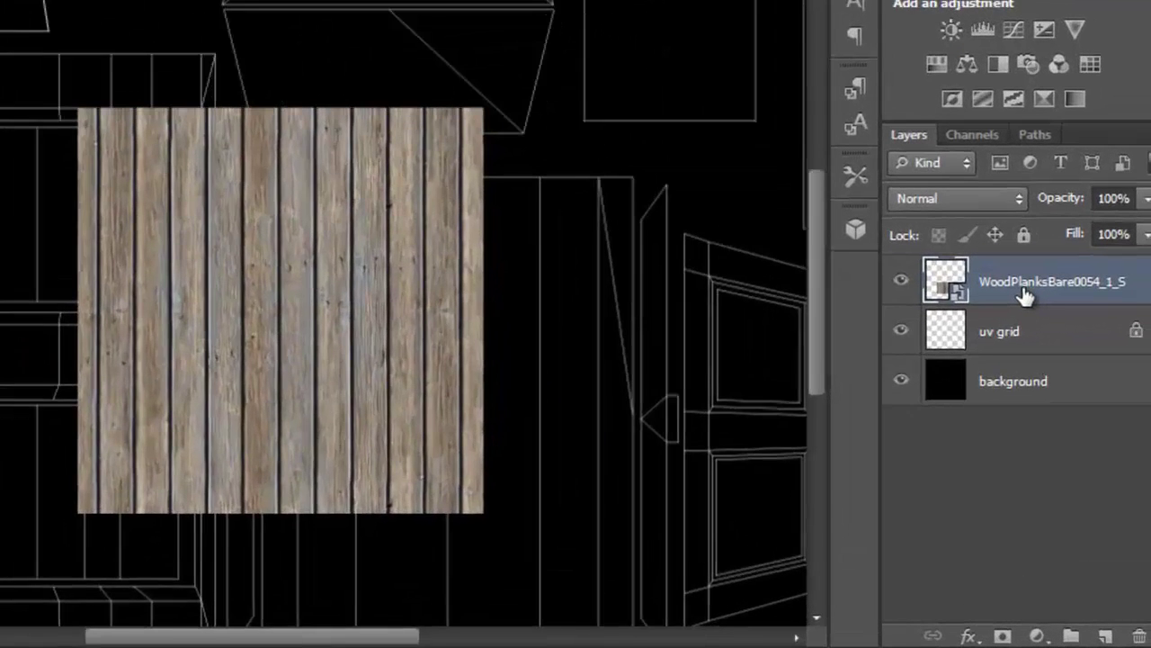
pyautogui.hotkey('ctrl', 'j')
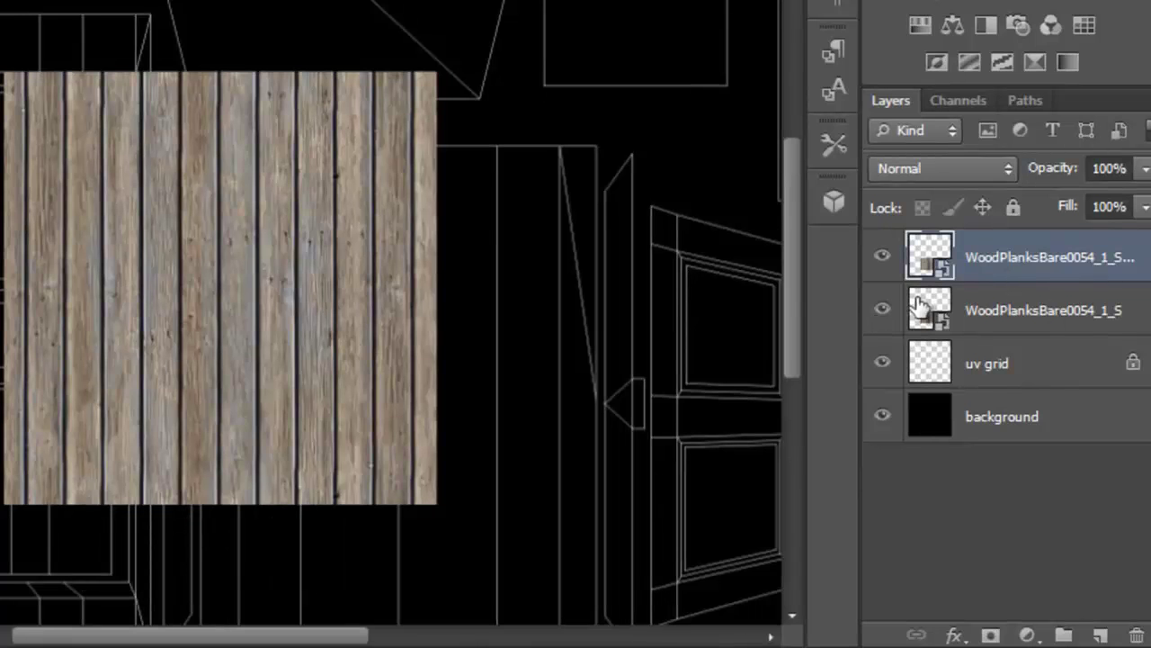
# Create a layer group above the original WoodPlanksBare0054_1_S layer and name it "original images"
pyautogui.click(1006, 315)
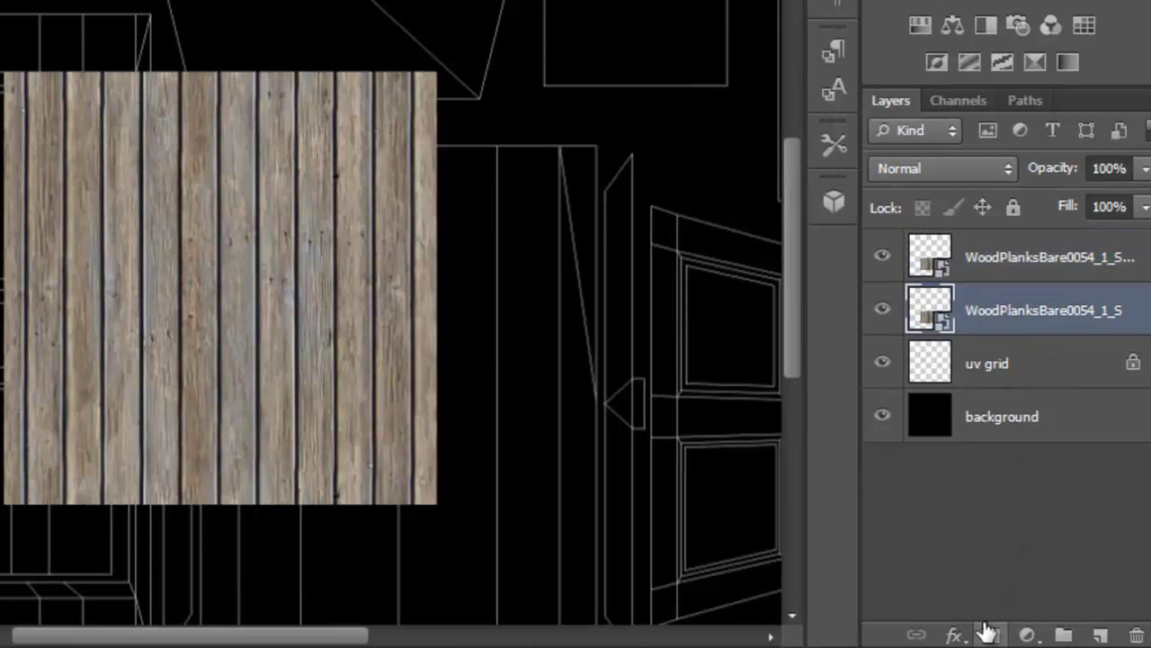
pyautogui.click(1065, 637)
pyautogui.doubleClick(1002, 301)
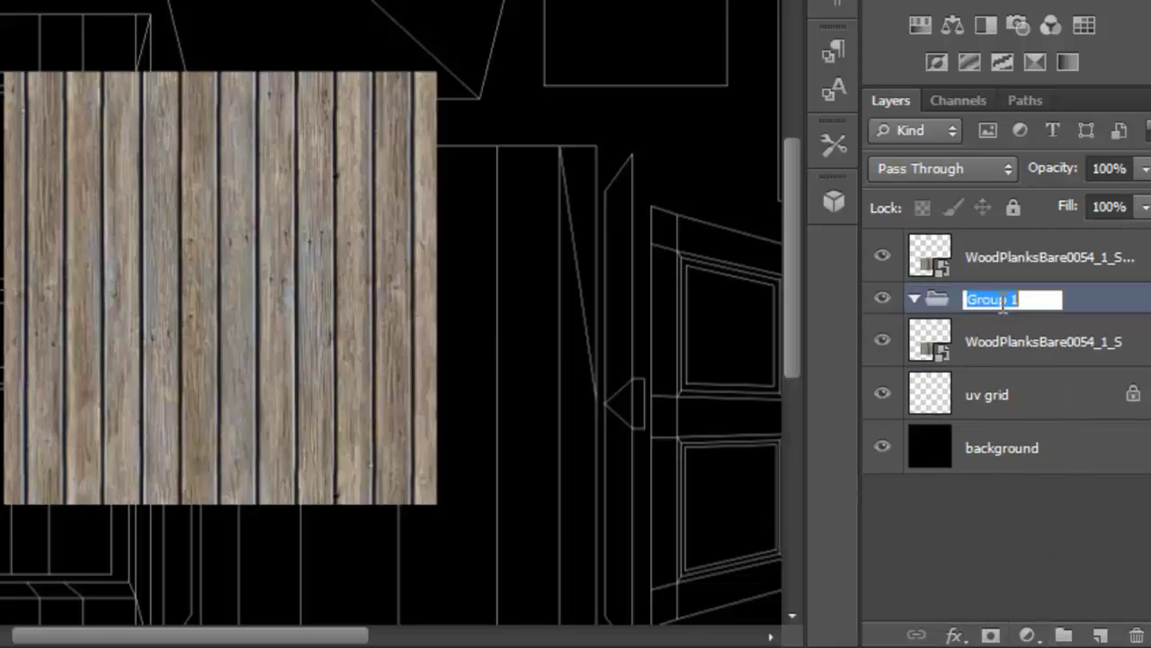
pyautogui.write('original')
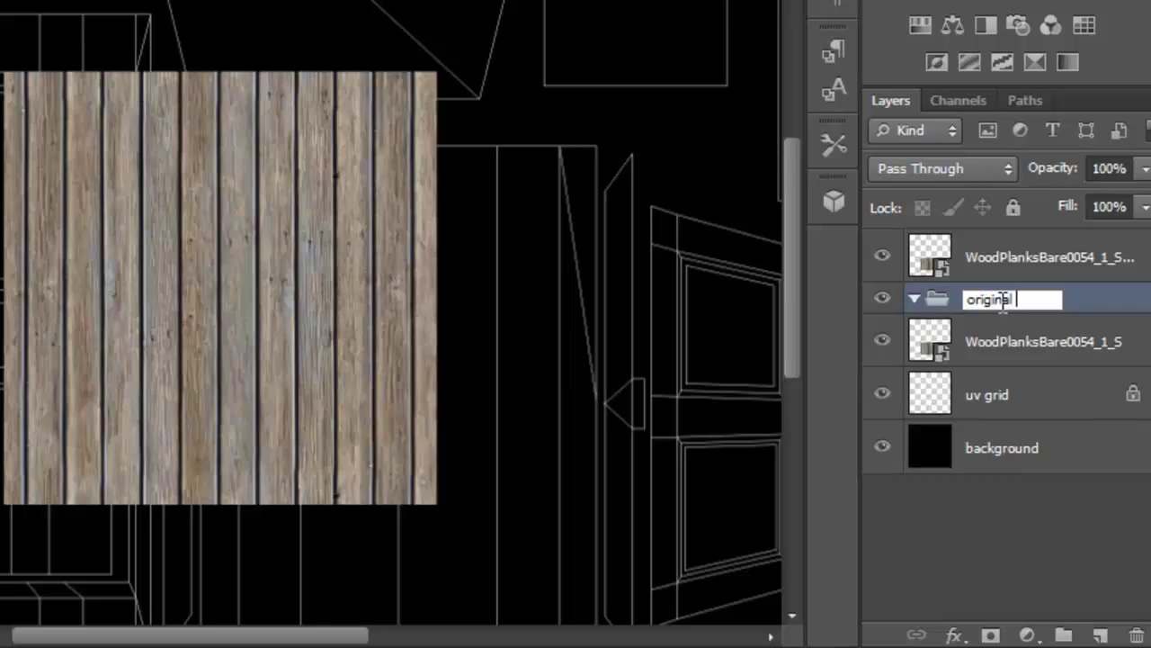
pyautogui.write(' images')
pyautogui.press('Return')
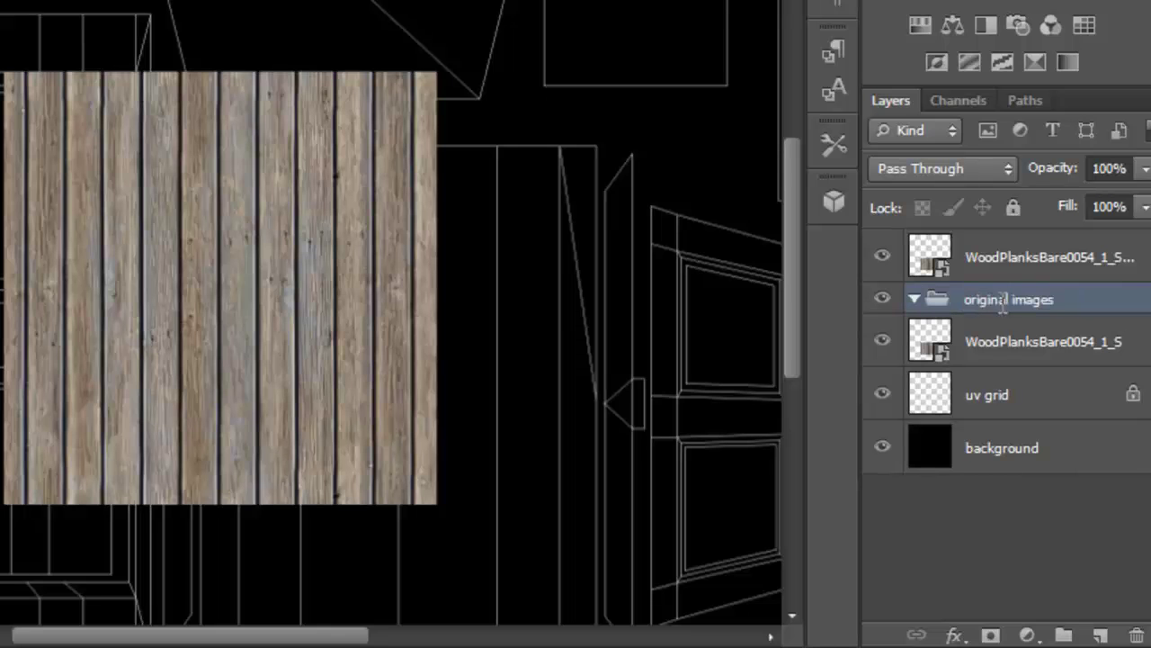
# Move the original wood planks layer into the original images group, collapse and hide the group, and select the copied planks layer
pyautogui.moveTo(1021, 335); pyautogui.dragTo(1033, 298)
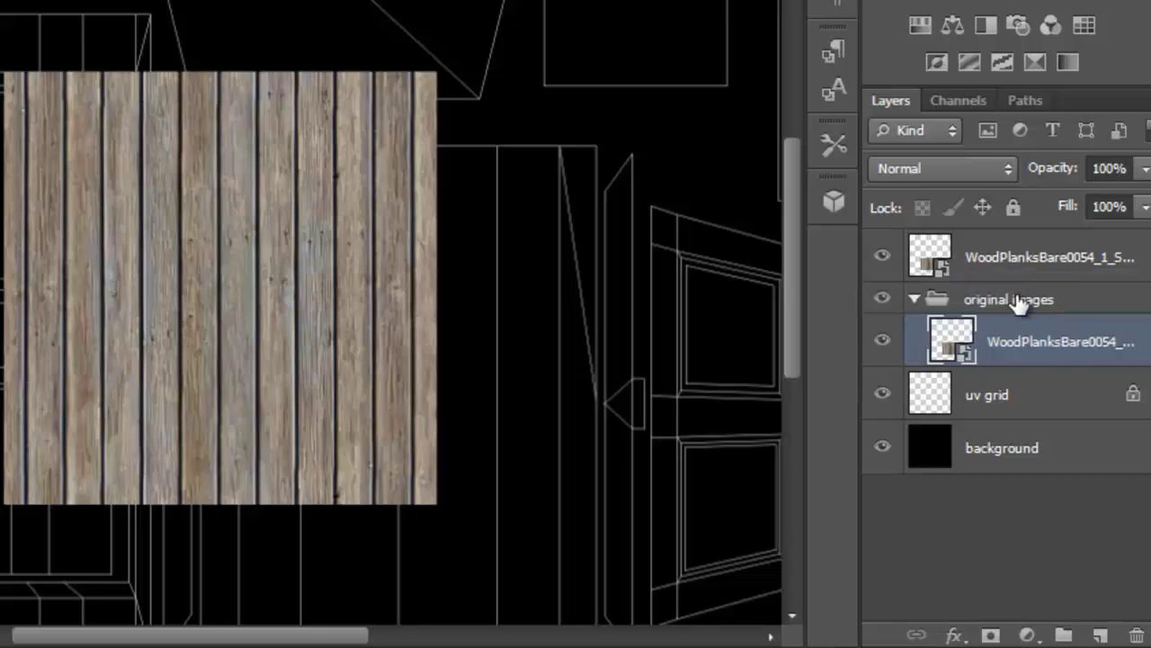
pyautogui.click(917, 302)
pyautogui.click(881, 298)
pyautogui.click(981, 259)
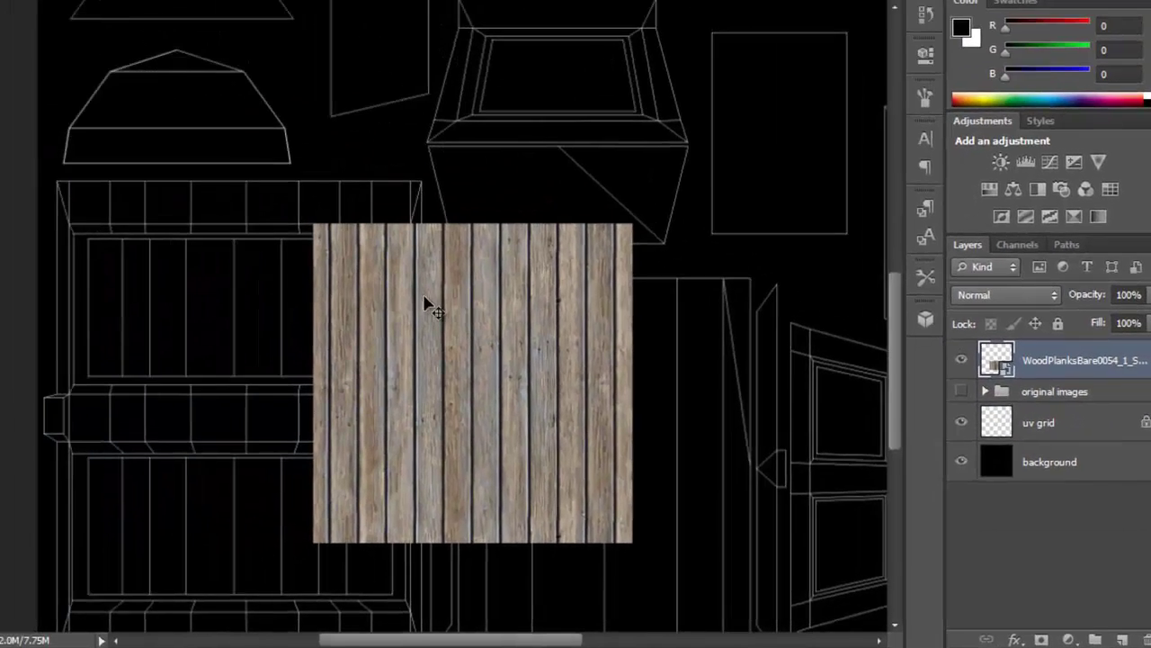
# Duplicate the wood planks image side by side to widen the plank area and merge the two plank layers
pyautogui.moveTo(140, 172); pyautogui.dragTo(0, 247)
pyautogui.moveTo(239, 357); pyautogui.dragTo(504, 307)
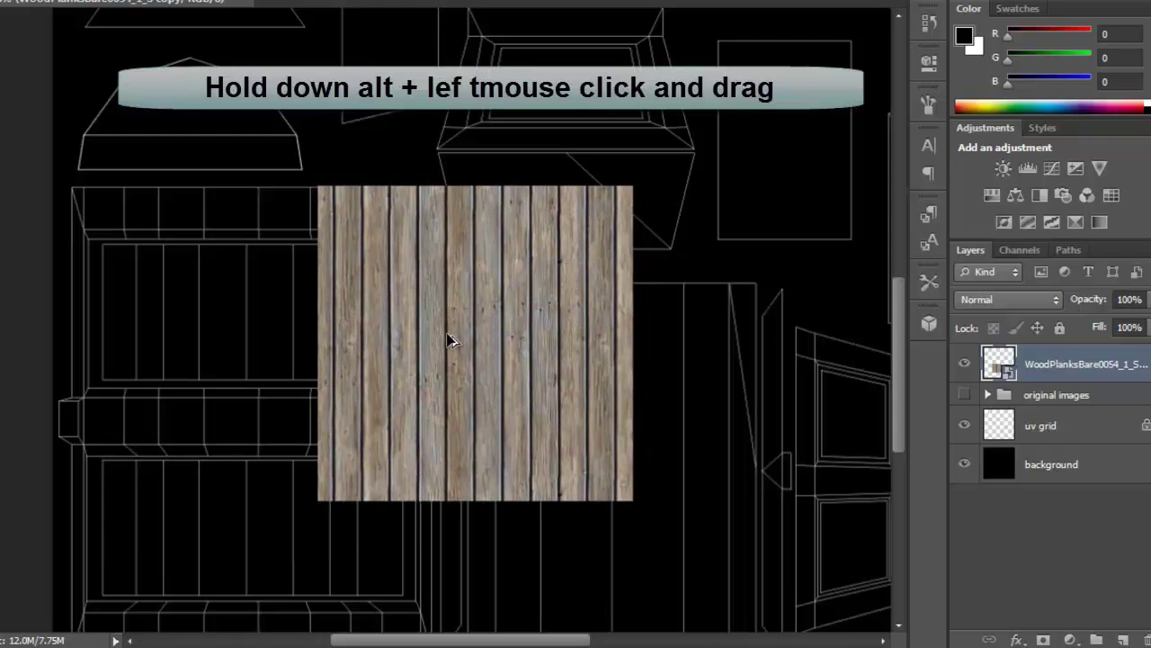
pyautogui.keyDown('alt'); pyautogui.moveTo(457, 347); pyautogui.dragTo(141, 352); pyautogui.keyUp('alt')
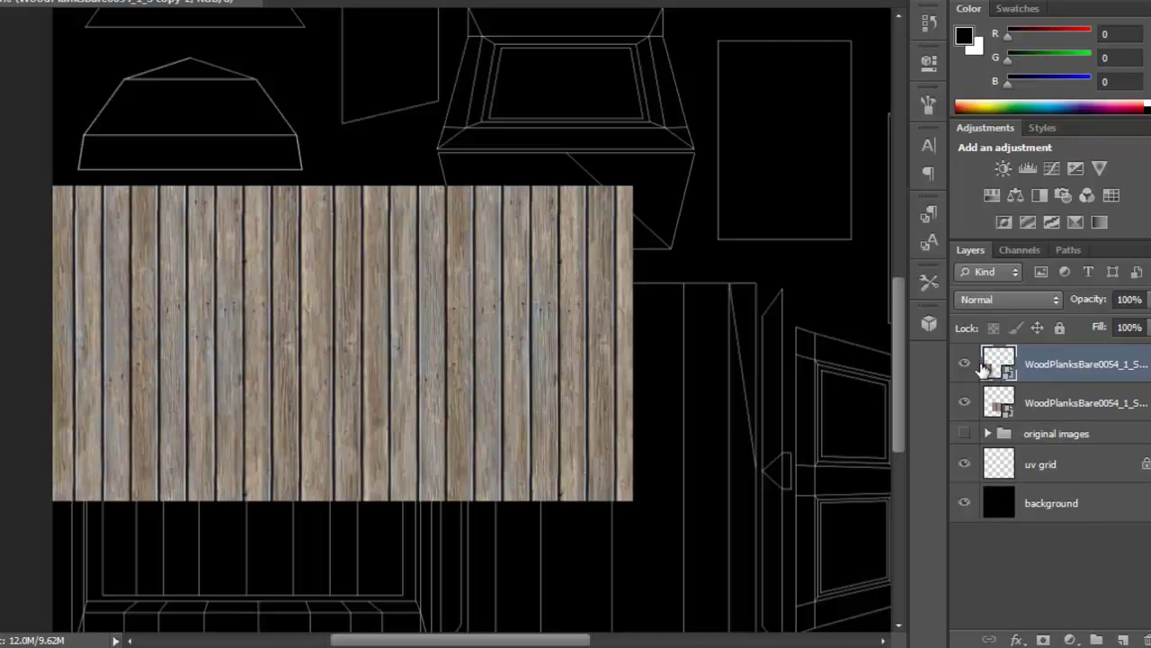
pyautogui.keyDown('shift'); pyautogui.click(1041, 406); pyautogui.keyUp('shift')
pyautogui.rightClick(1049, 385)
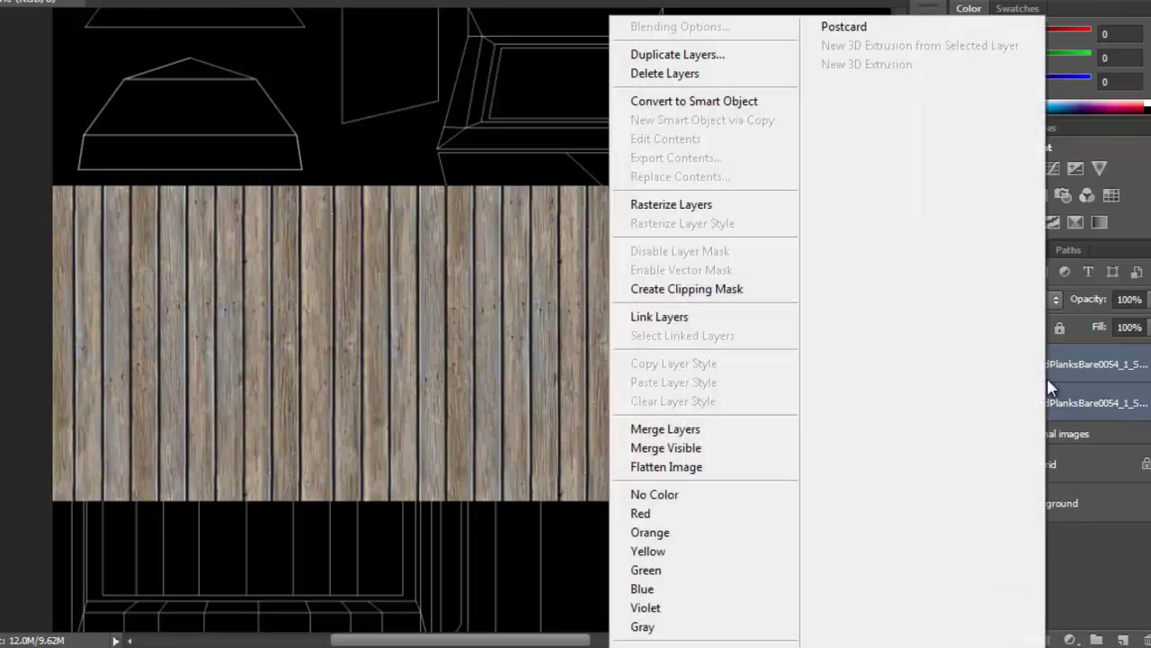
pyautogui.click(706, 432)
# Duplicate the widened planks directly below, merge both layers, and position the result over the lower plank shells of the UV layout
pyautogui.moveTo(322, 366); pyautogui.dragTo(384, 419)
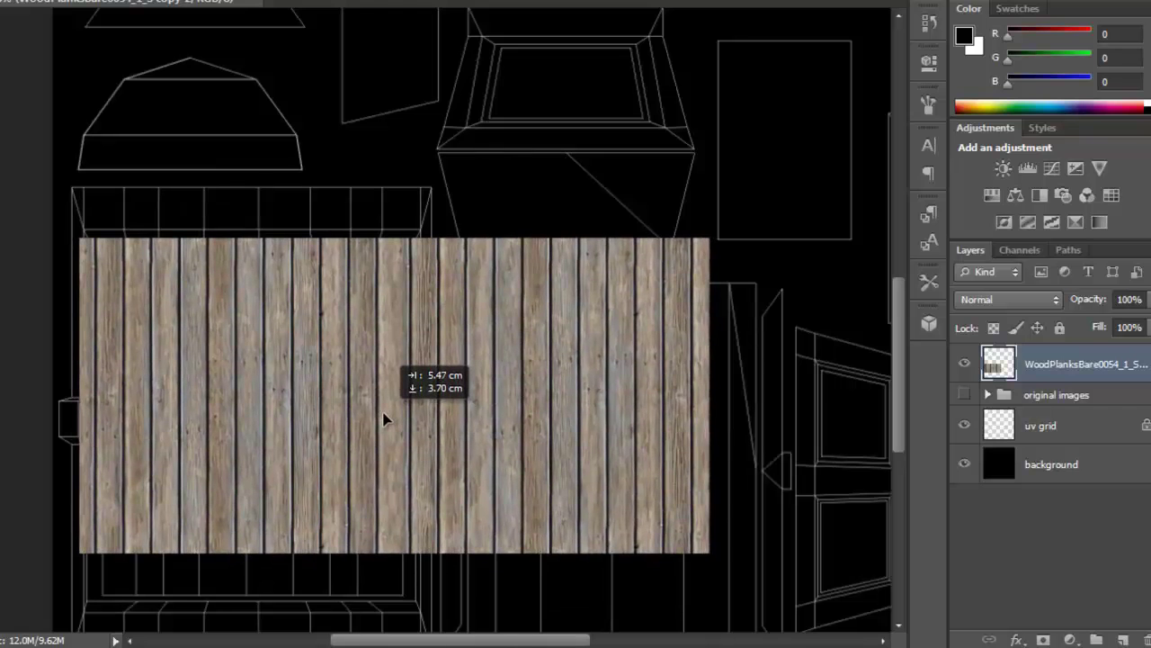
pyautogui.moveTo(462, 393); pyautogui.dragTo(479, 533)
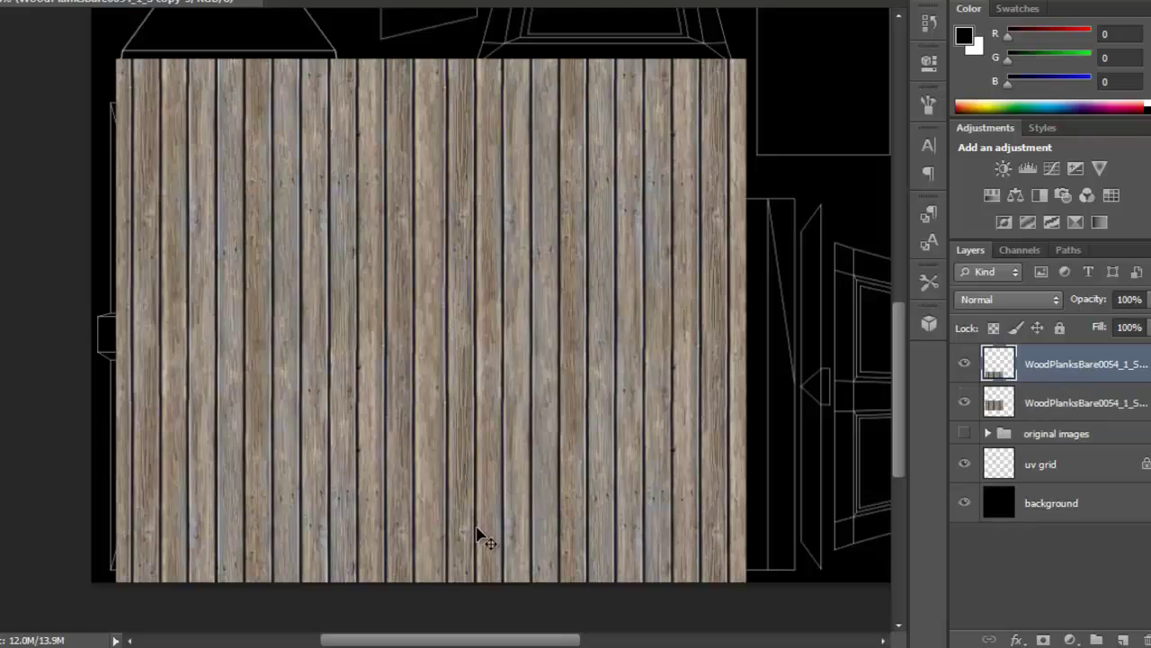
pyautogui.keyDown('alt'); pyautogui.scroll(1, 477, 473); pyautogui.keyUp('alt')
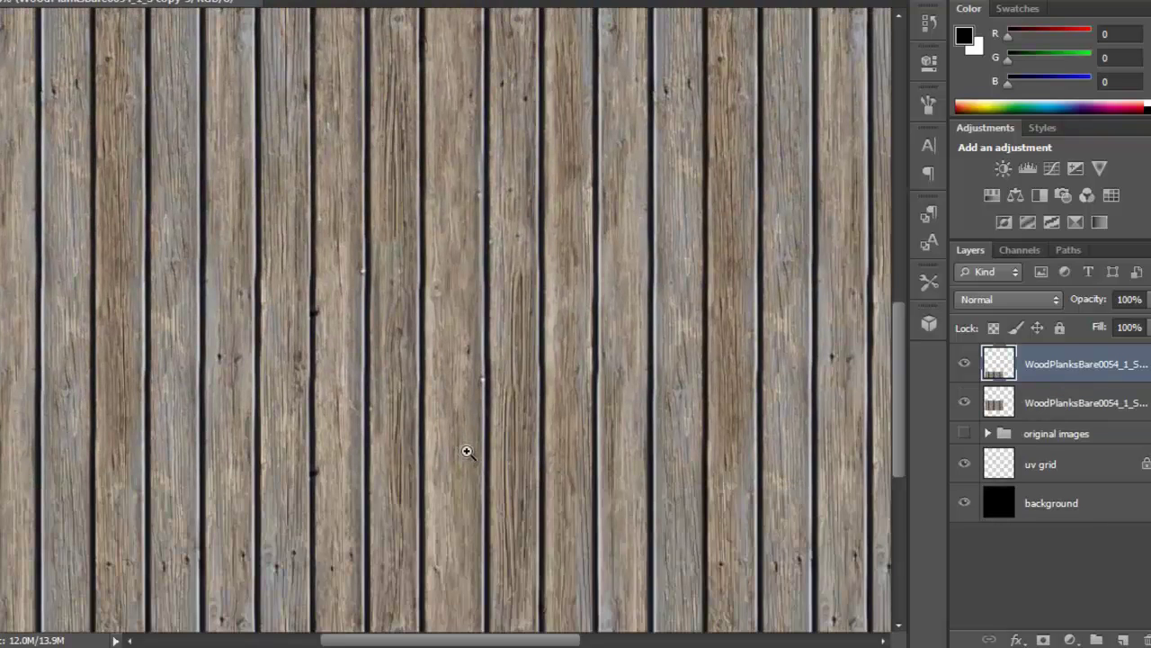
pyautogui.keyDown('alt'); pyautogui.scroll(-2, 544, 332); pyautogui.keyUp('alt')
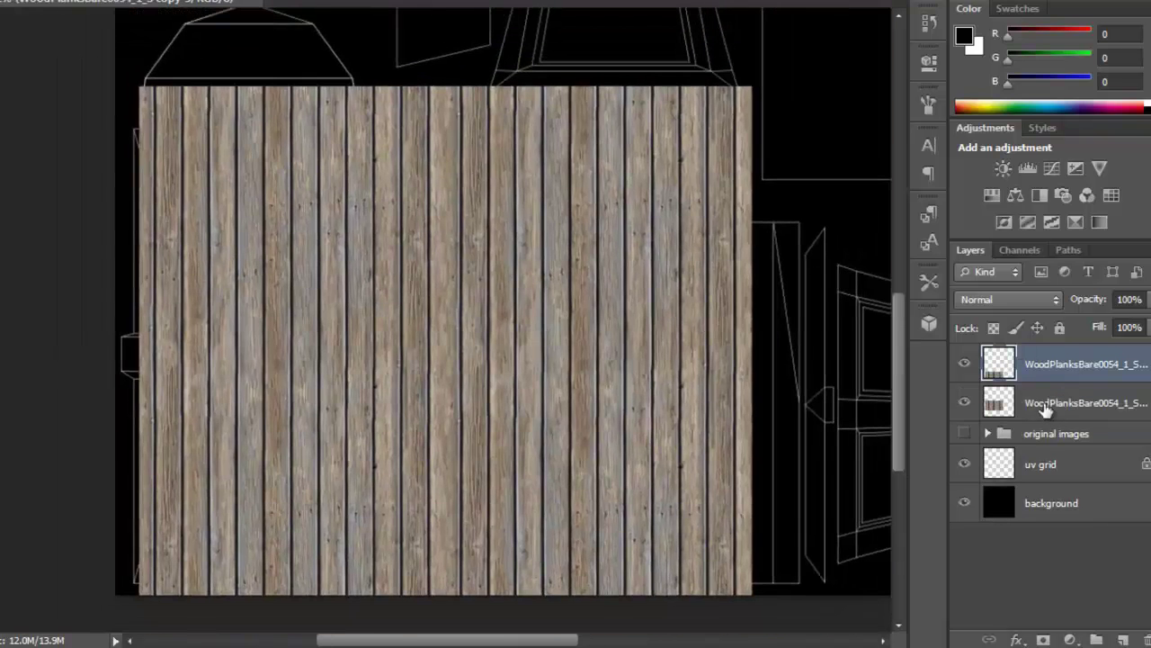
pyautogui.keyDown('shift'); pyautogui.click(1048, 407); pyautogui.keyUp('shift')
pyautogui.rightClick(1046, 393)
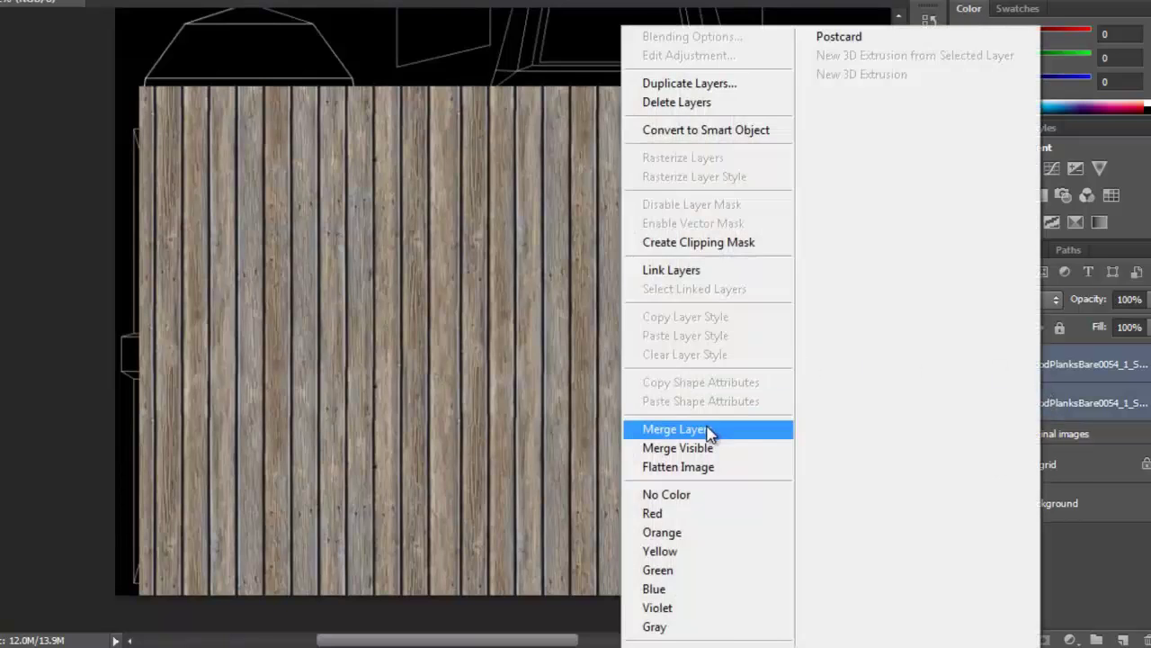
pyautogui.click(674, 426)
pyautogui.moveTo(443, 346); pyautogui.dragTo(426, 333)
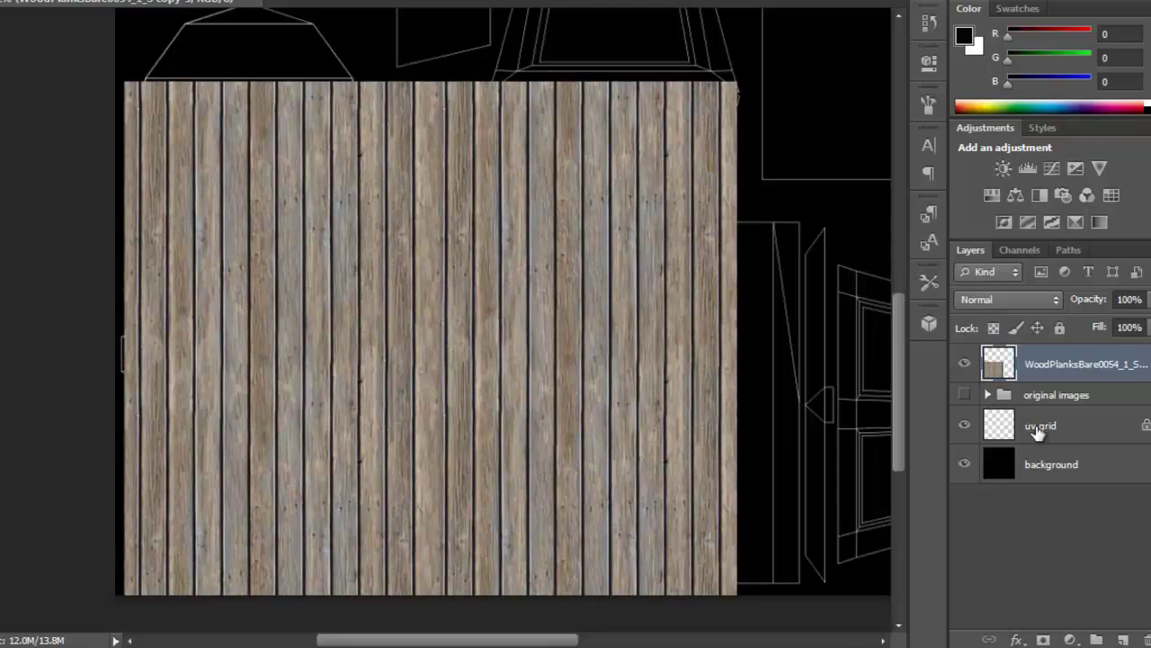
# Hide the wood layer and select the frame borders around both plank panels on the uv grid layer with the Magic Wand tool
pyautogui.click(963, 362)
pyautogui.click(1041, 425)
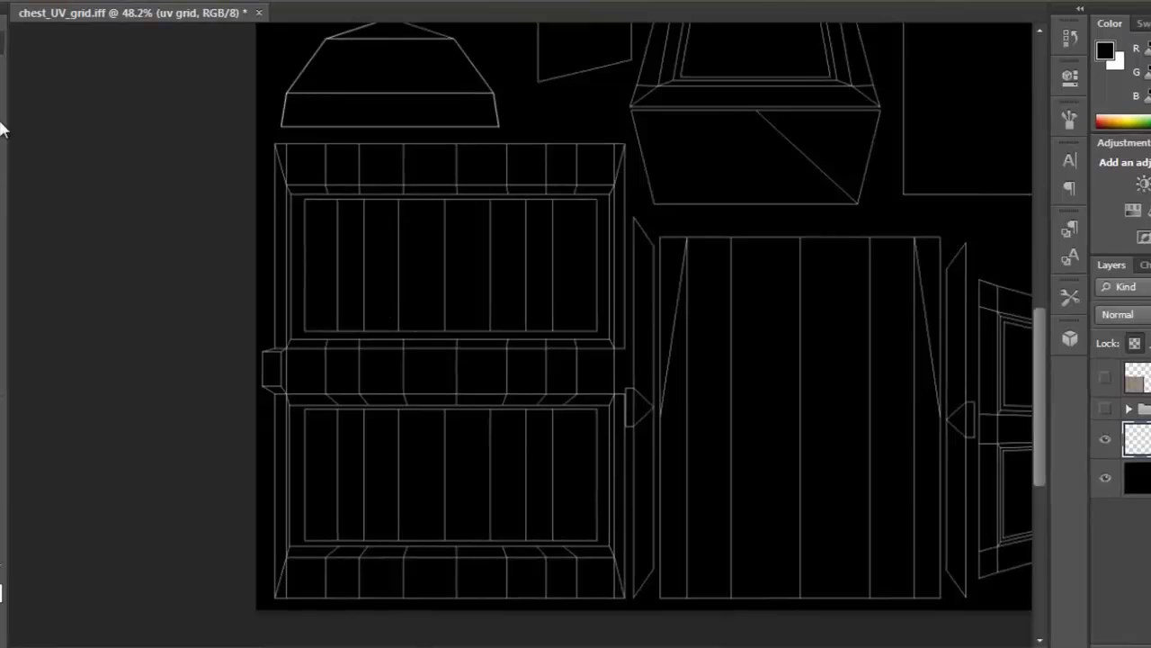
pyautogui.click(18, 133)
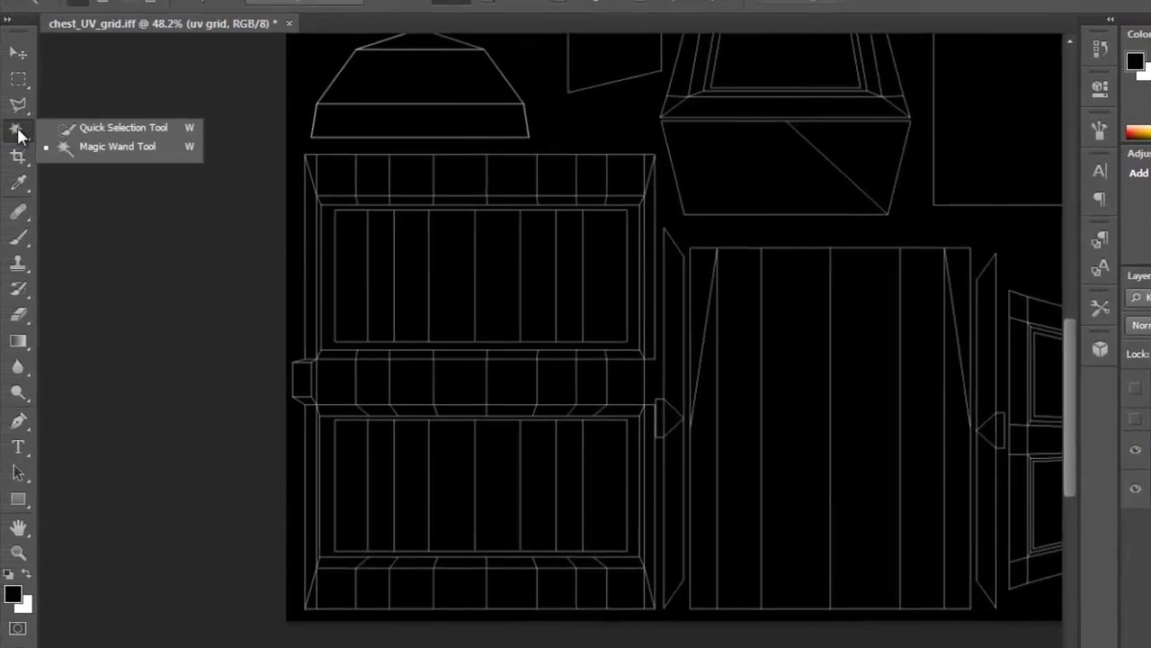
pyautogui.click(92, 153)
pyautogui.keyDown('alt'); pyautogui.scroll(4, 332, 245); pyautogui.keyUp('alt')
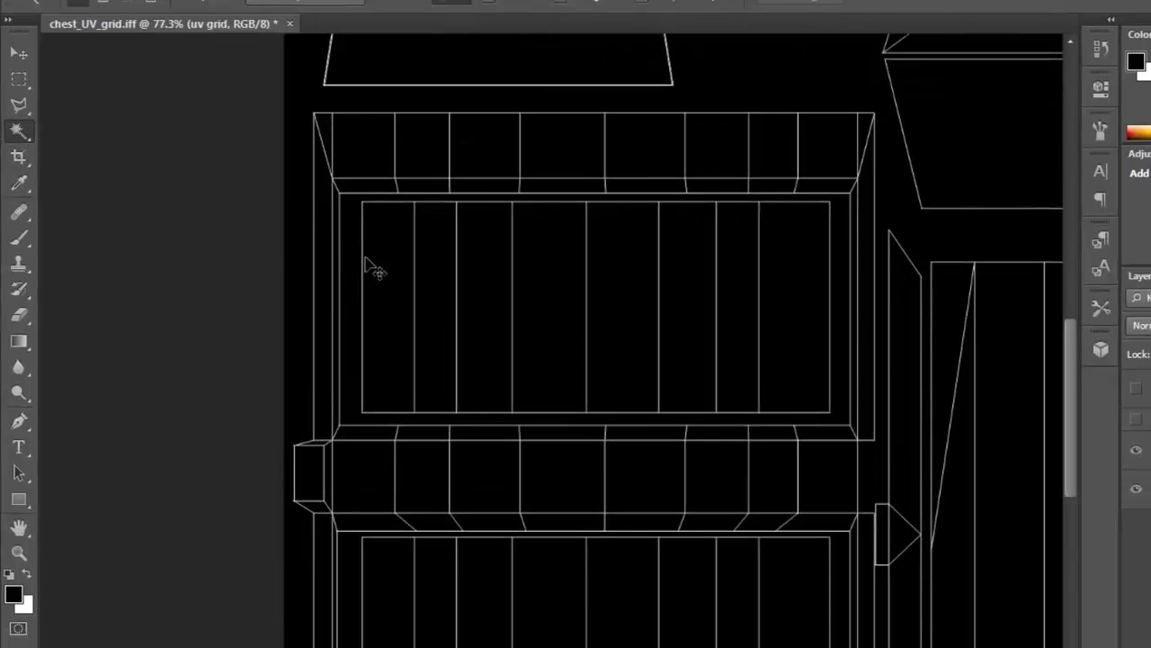
pyautogui.click(353, 243)
pyautogui.moveTo(419, 375); pyautogui.dragTo(393, 239)
pyautogui.keyDown('shift'); pyautogui.click(326, 441); pyautogui.keyUp('shift')
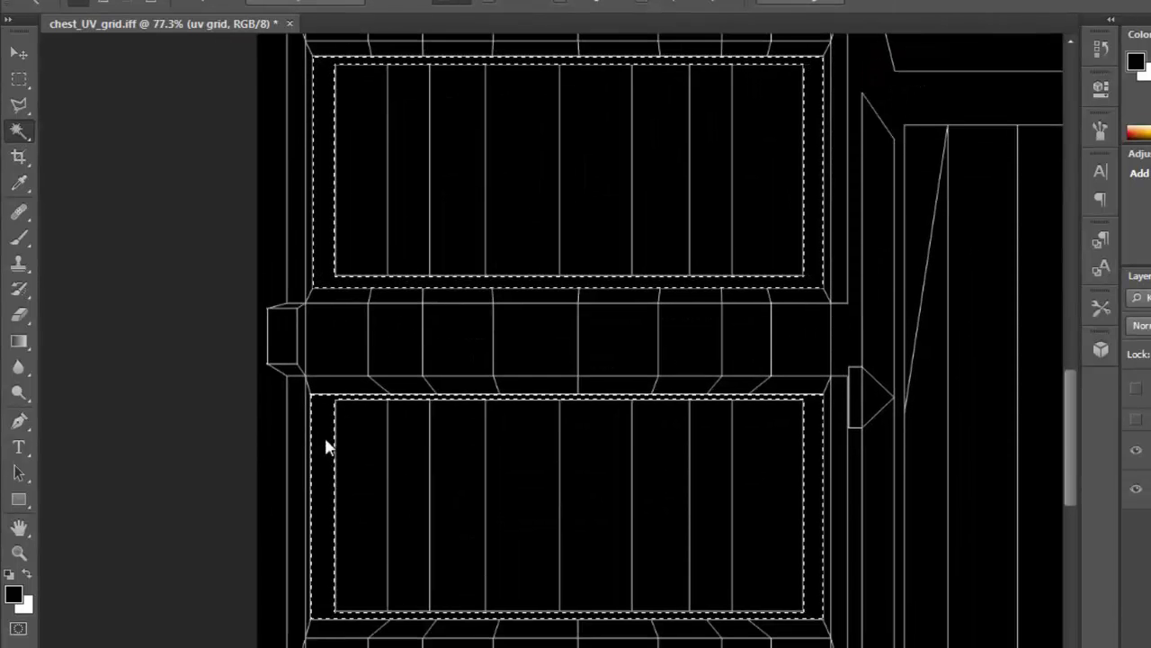
pyautogui.moveTo(579, 306); pyautogui.dragTo(530, 340)
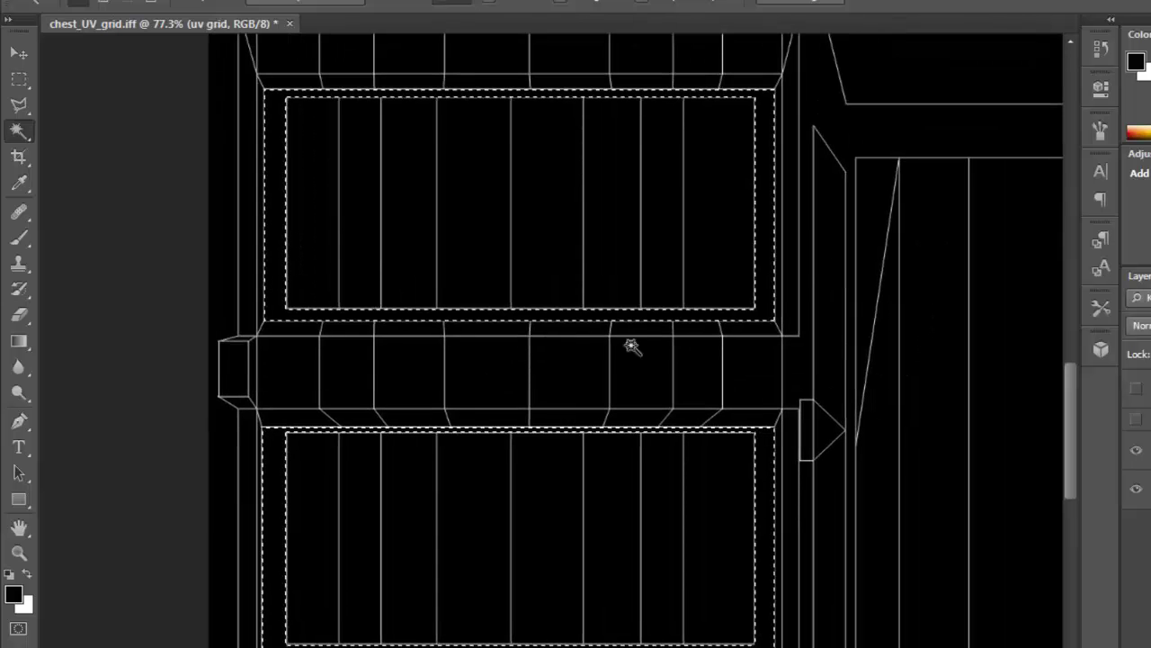
# Show the wood planks layer, fill the selected frame borders on it with the black foreground color, and deselect
pyautogui.click(1138, 390)
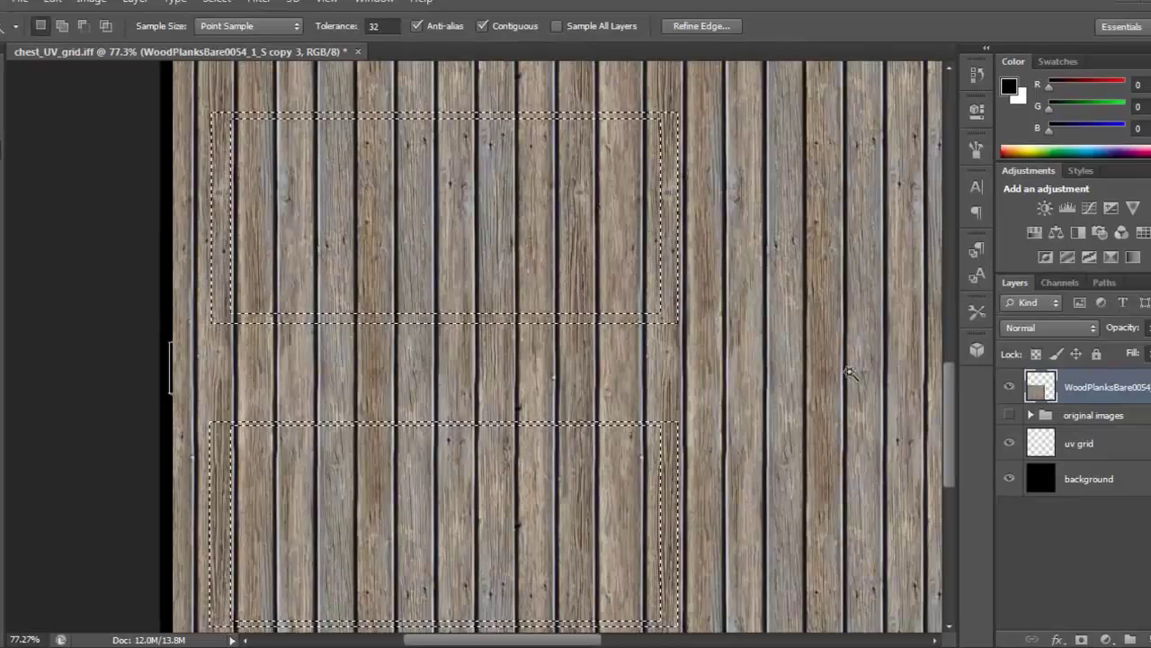
pyautogui.hotkey('alt', 'BackSpace')
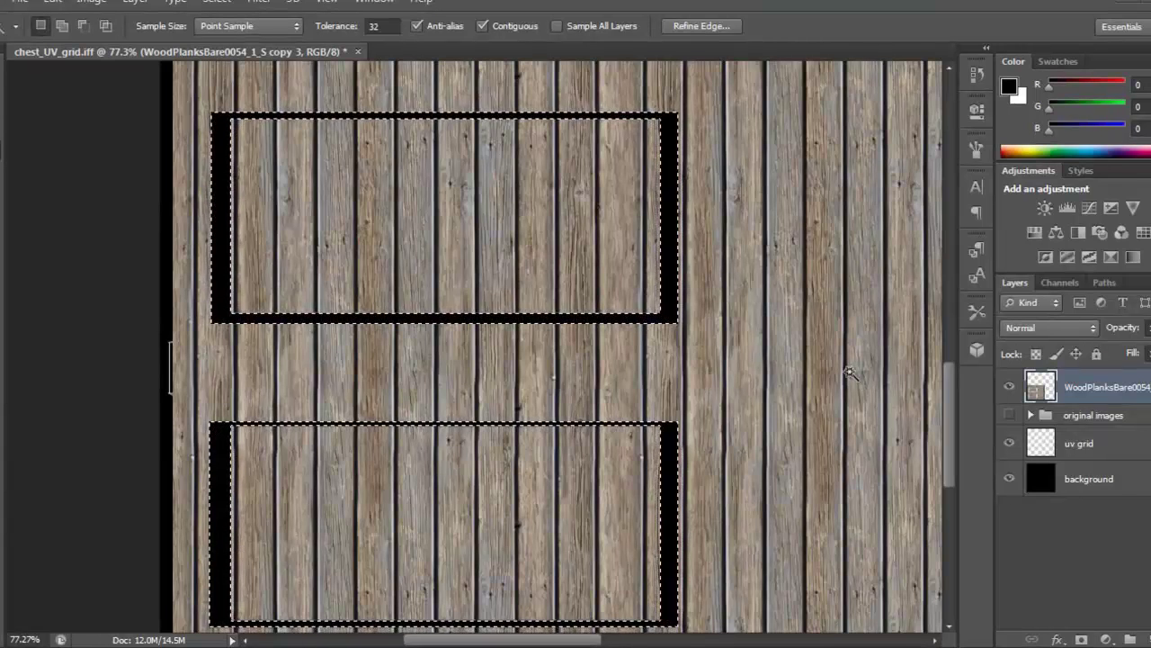
pyautogui.keyDown('alt'); pyautogui.scroll(-2, 770, 334); pyautogui.keyUp('alt')
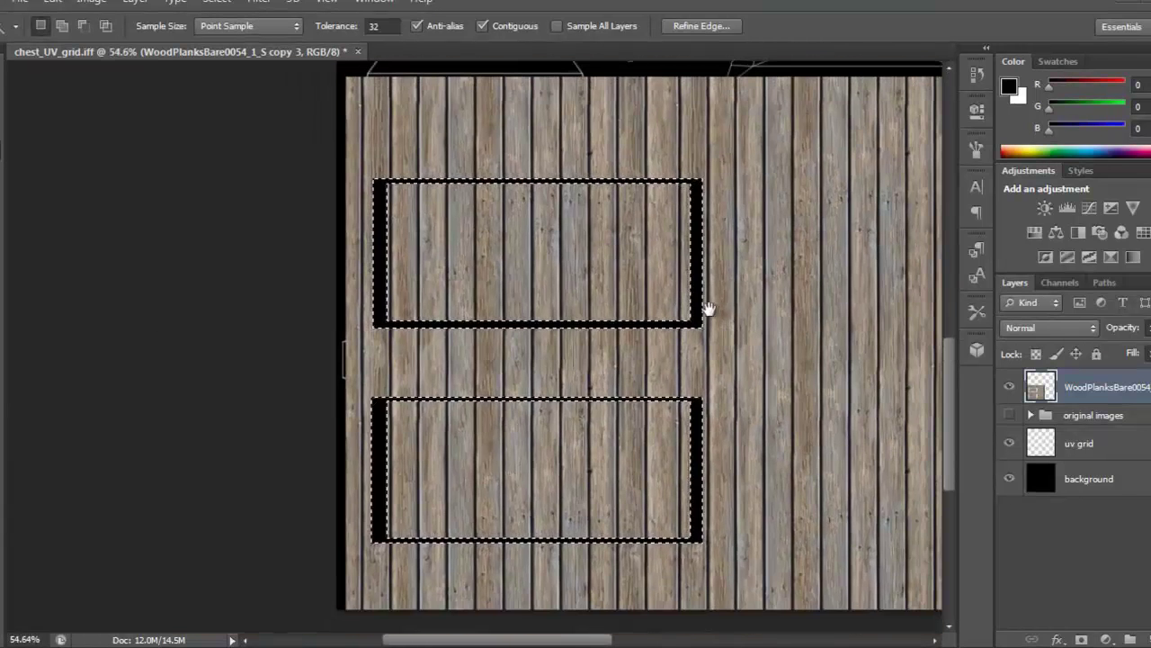
pyautogui.moveTo(681, 303); pyautogui.dragTo(548, 294)
pyautogui.hotkey('ctrl', 'd')
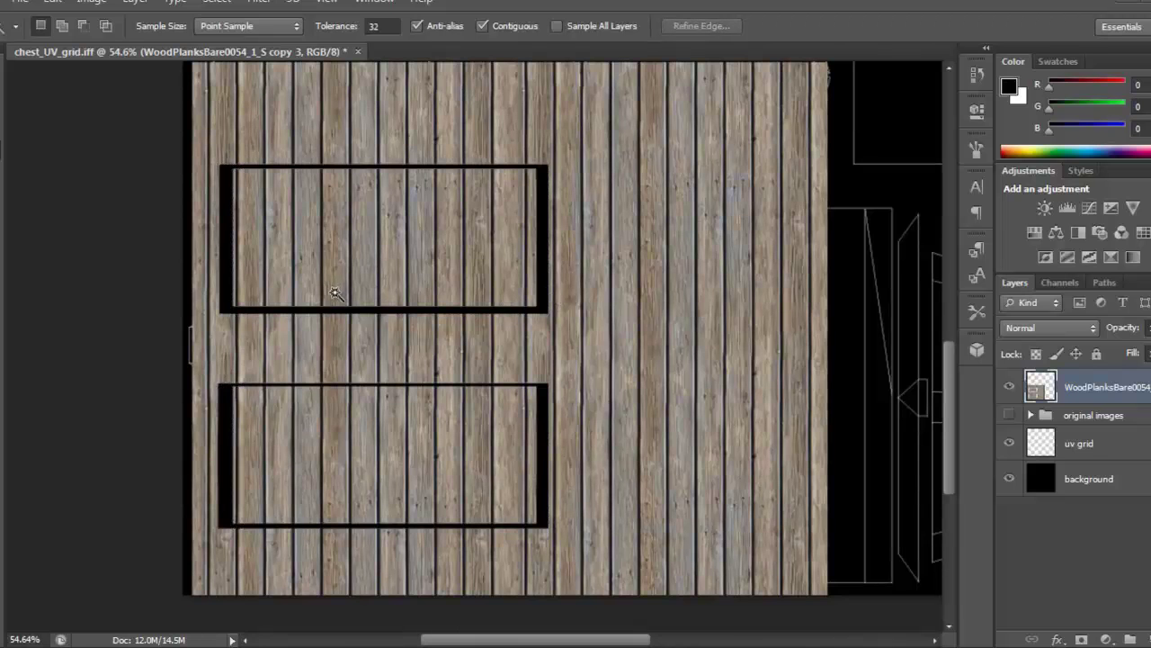
pyautogui.moveTo(408, 314); pyautogui.dragTo(440, 336)
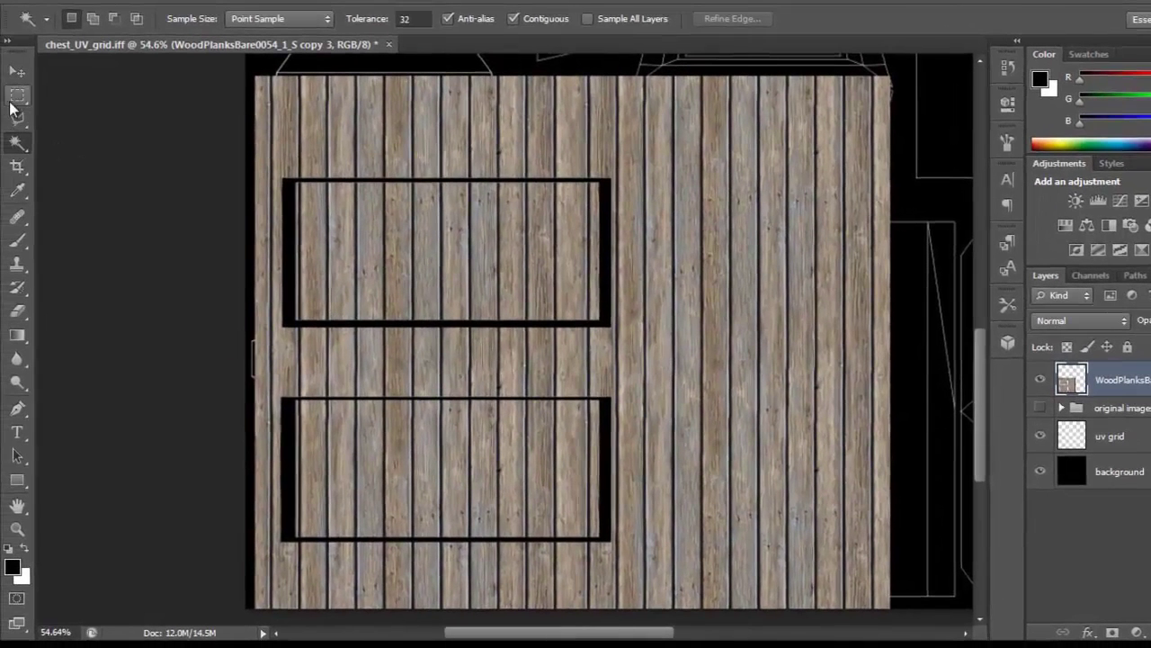
# Delete the wood between the two framed panels and along their left side using Rectangular Marquee selections
pyautogui.click(12, 107)
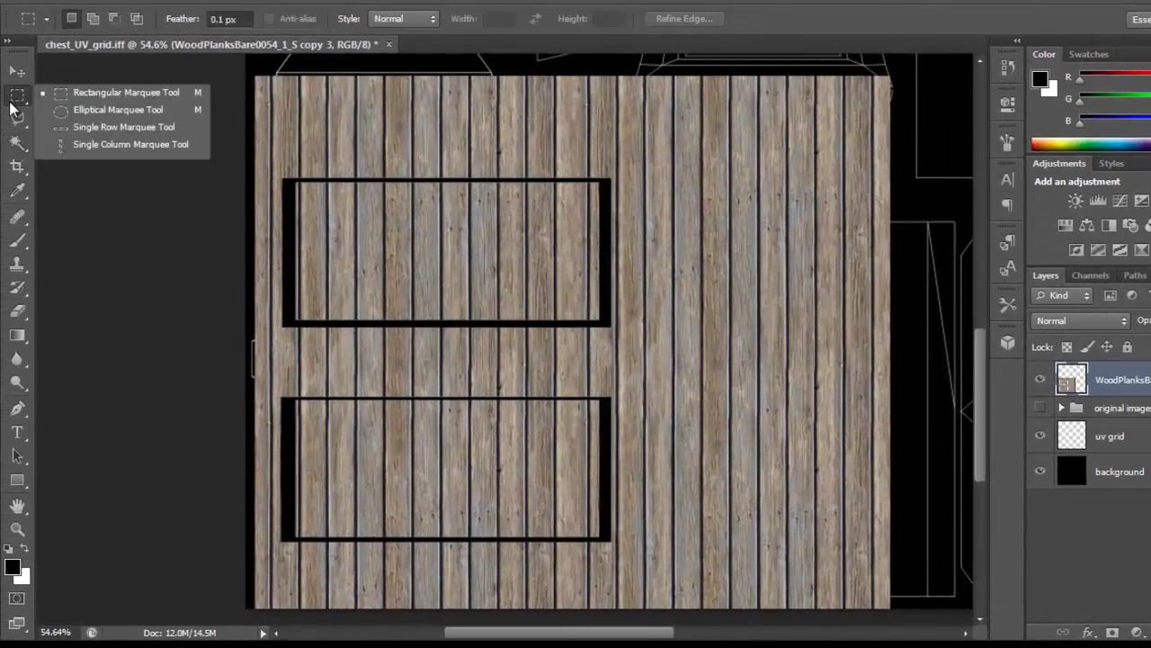
pyautogui.click(83, 93)
pyautogui.moveTo(247, 321); pyautogui.dragTo(654, 396)
pyautogui.press('Delete')
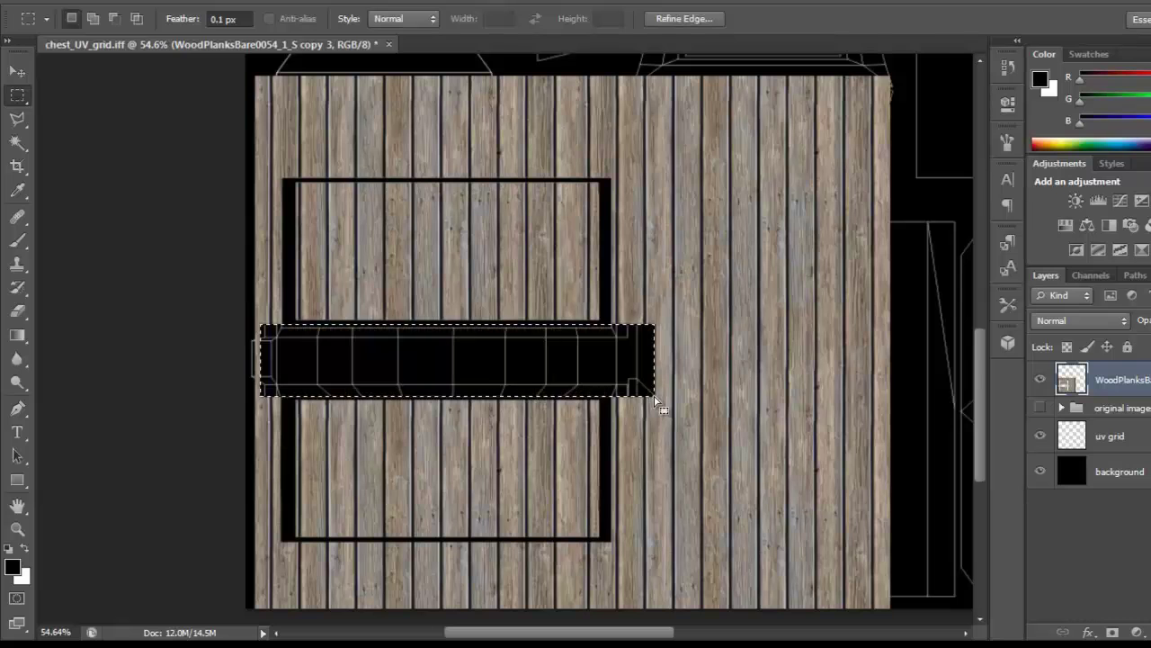
pyautogui.moveTo(210, 64); pyautogui.dragTo(287, 620)
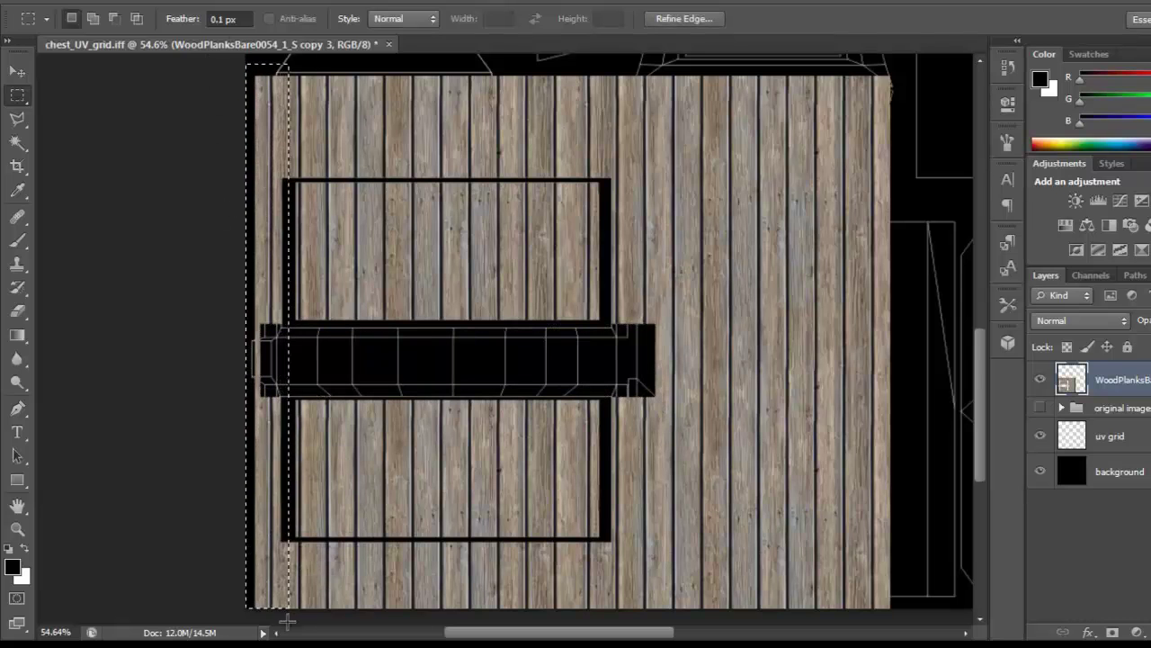
pyautogui.press('Delete')
pyautogui.hotkey('ctrl', 'd')
pyautogui.moveTo(491, 246); pyautogui.dragTo(441, 248)
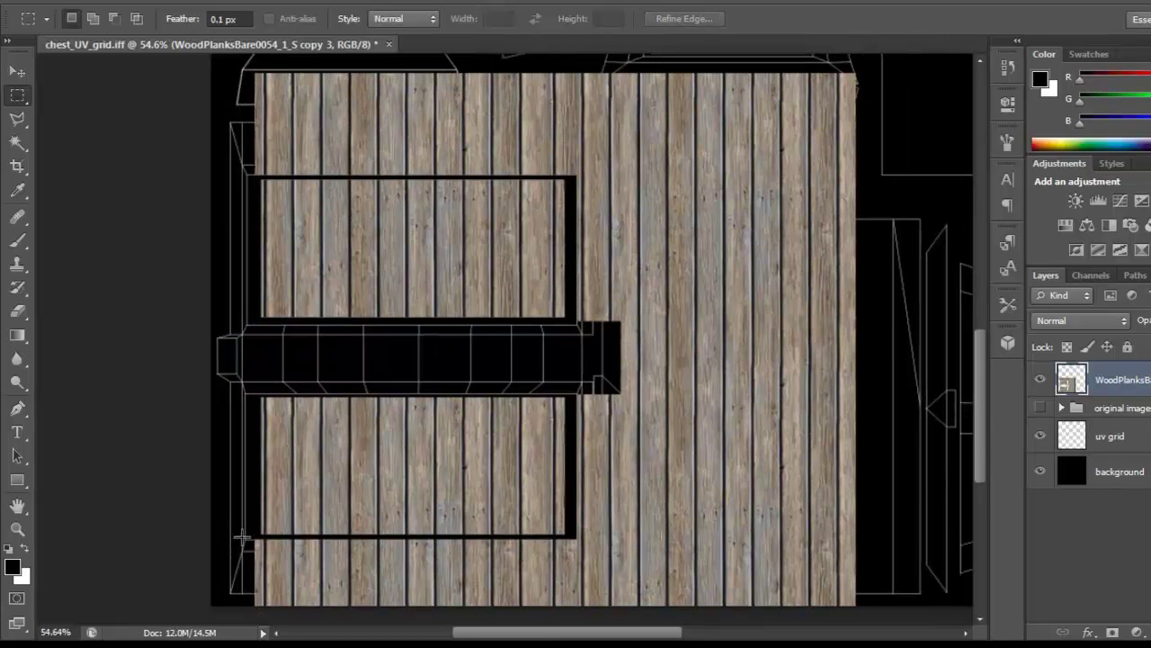
# Delete the wood strips below the lower framed panel and above the upper one
pyautogui.moveTo(241, 540); pyautogui.dragTo(581, 604)
pyautogui.press('Delete')
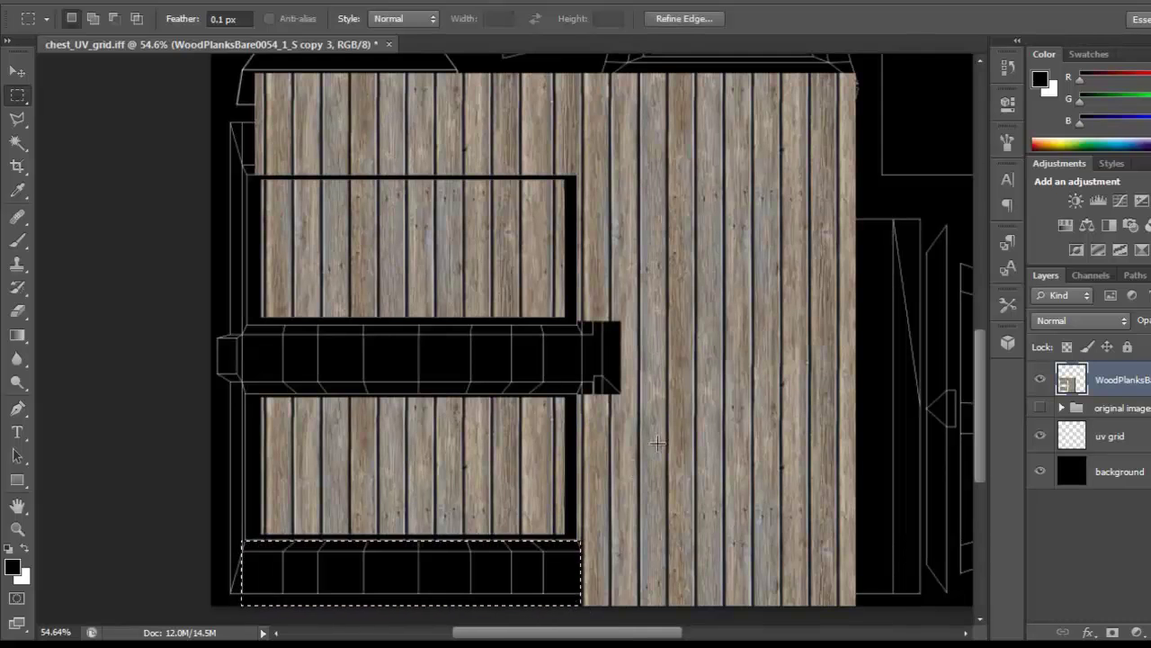
pyautogui.moveTo(218, 65); pyautogui.dragTo(577, 177)
pyautogui.press('Delete')
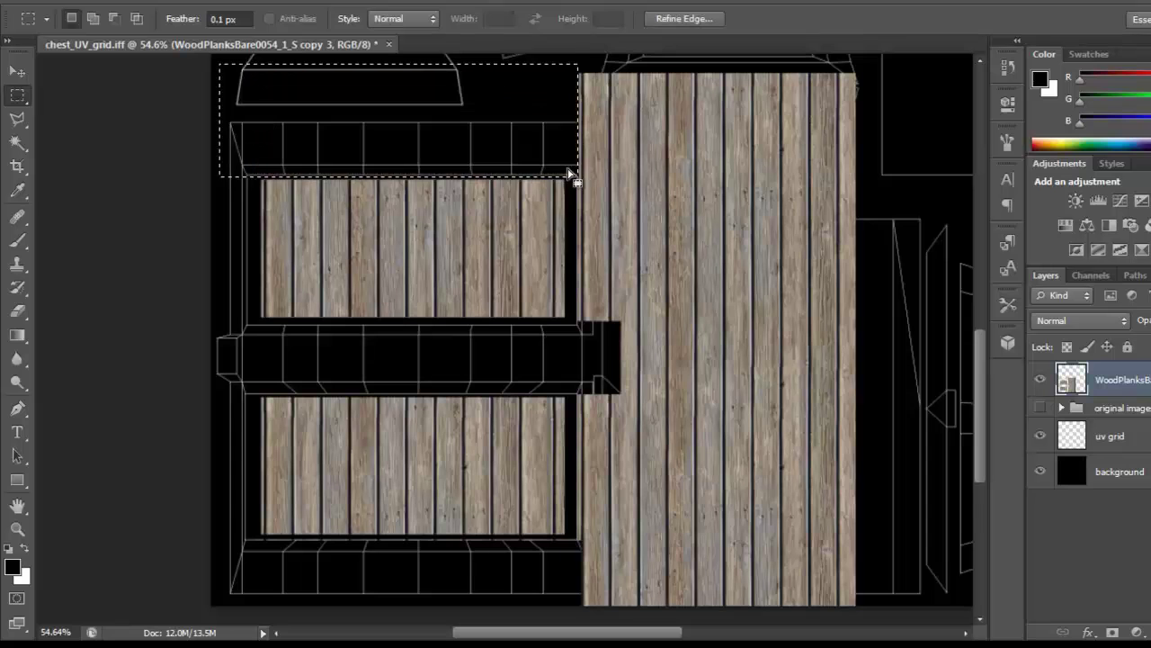
# Delete the large remaining block of wood to the right of the two framed panels
pyautogui.keyDown('alt'); pyautogui.scroll(-2, 576, 229); pyautogui.keyUp('alt')
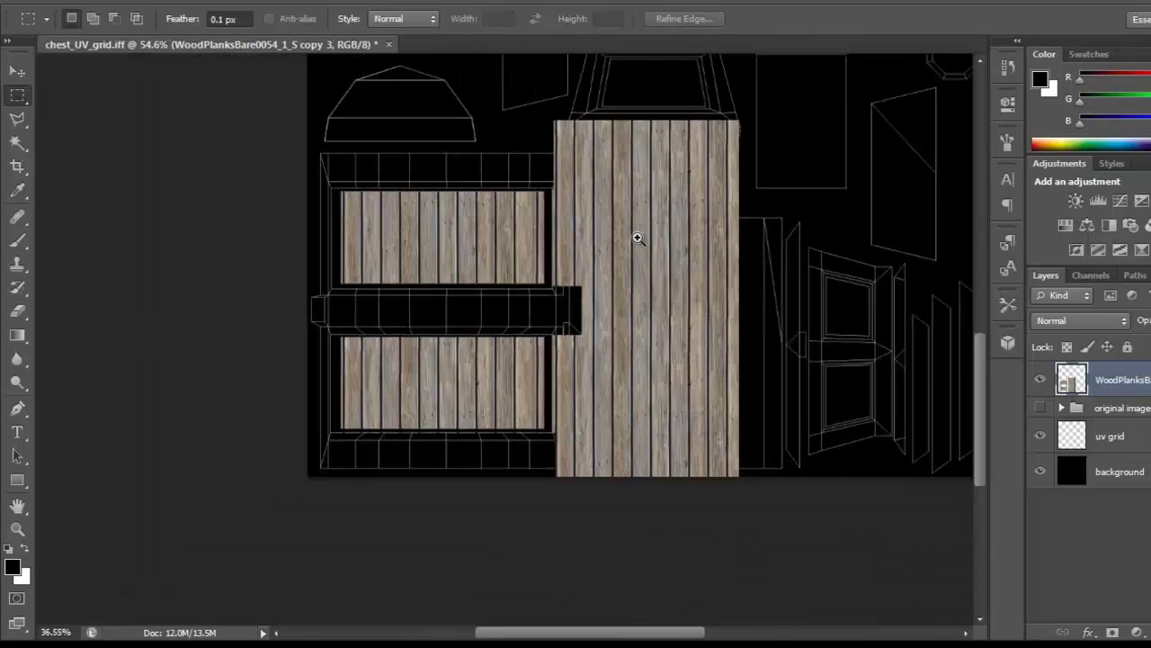
pyautogui.moveTo(555, 80); pyautogui.dragTo(776, 491)
pyautogui.press('Delete')
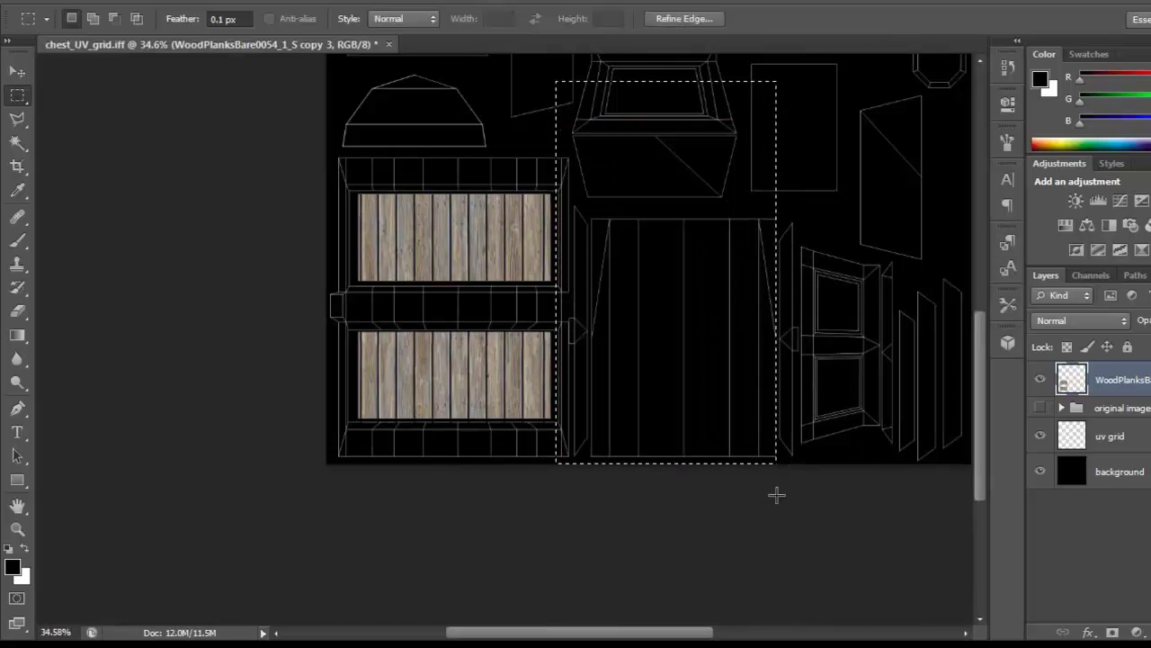
# Delete the leftover line of wood below the lower framed panel using a Rectangular Marquee selection
pyautogui.keyDown('alt'); pyautogui.scroll(5, 415, 448); pyautogui.keyUp('alt')
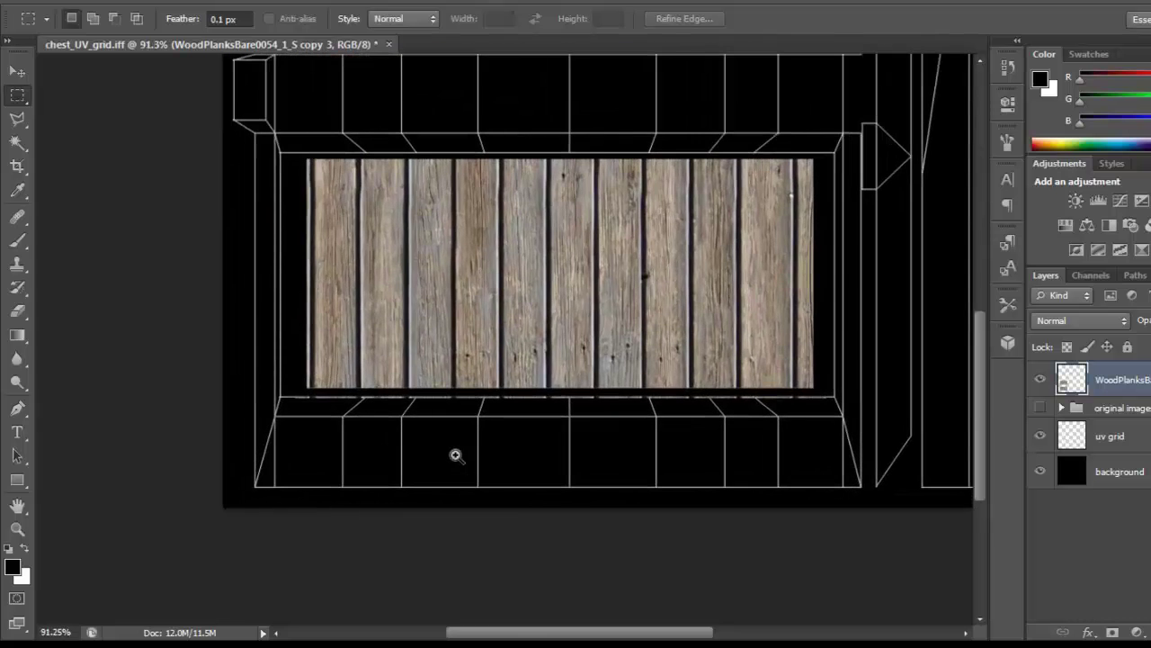
pyautogui.moveTo(268, 393); pyautogui.dragTo(855, 484)
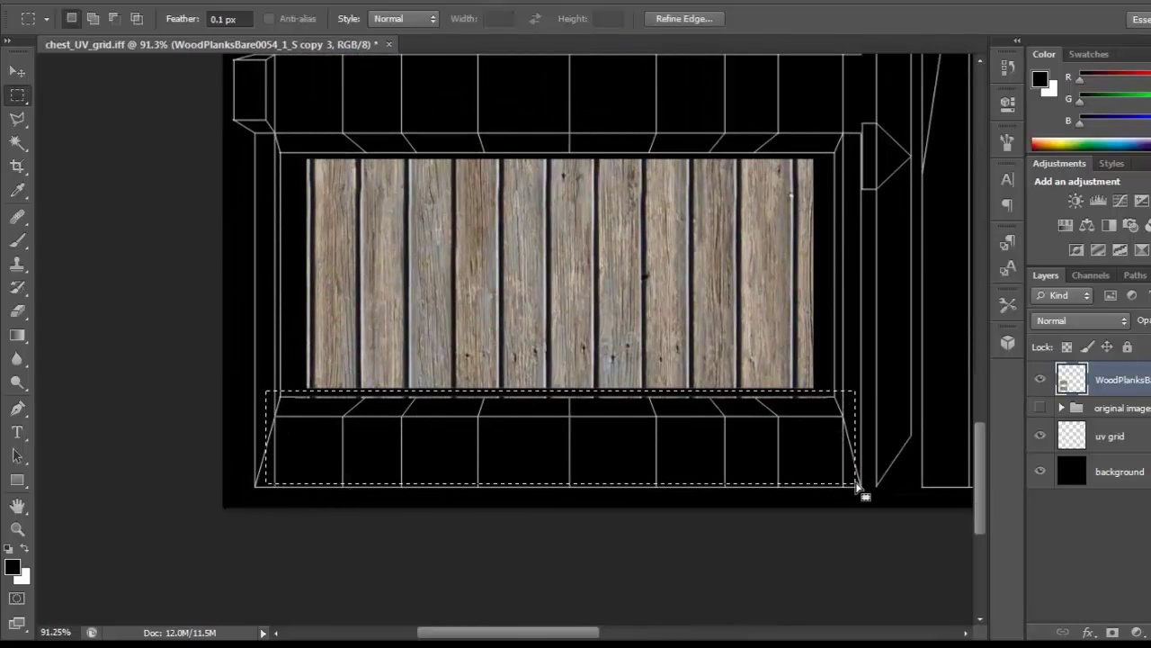
pyautogui.scroll(5, 657, 351)
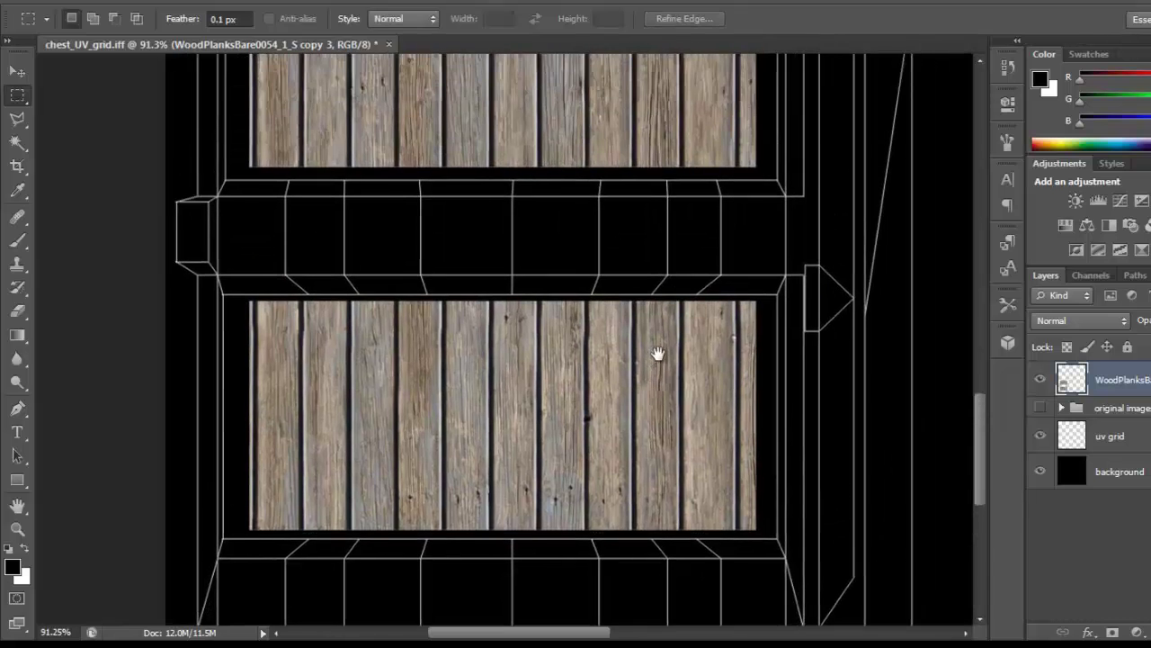
pyautogui.keyDown('alt'); pyautogui.scroll(-2, 647, 419); pyautogui.keyUp('alt')
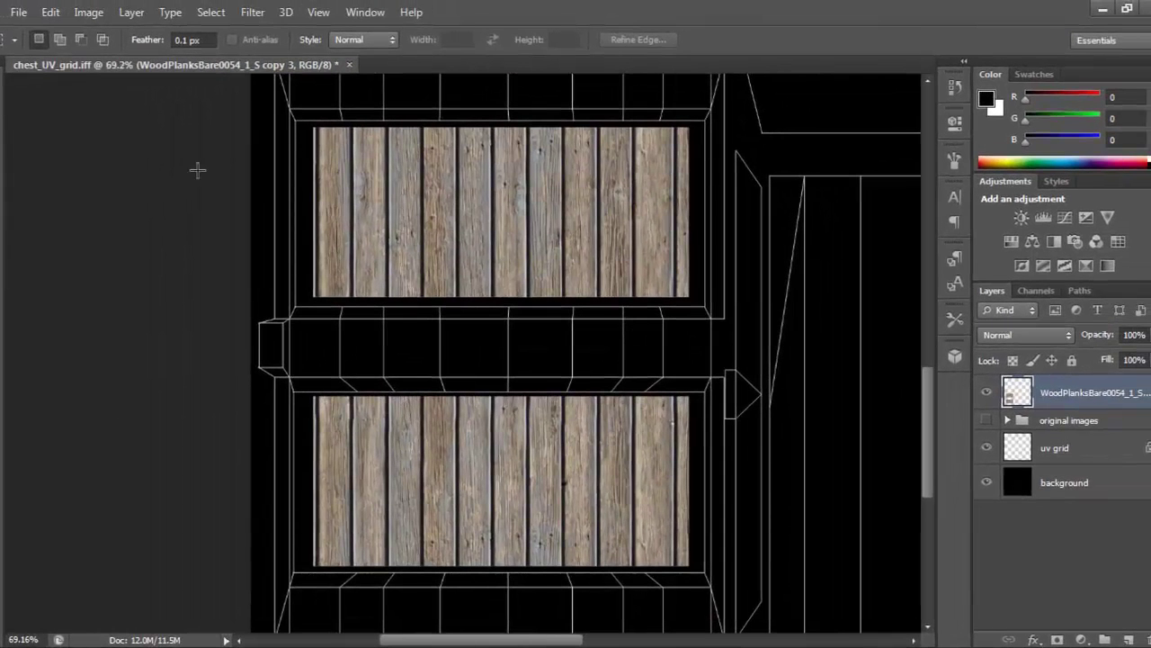
# Save the document as the Photoshop file chest_diffuse.psd in the chest folder, replacing the existing file
pyautogui.click(18, 12)
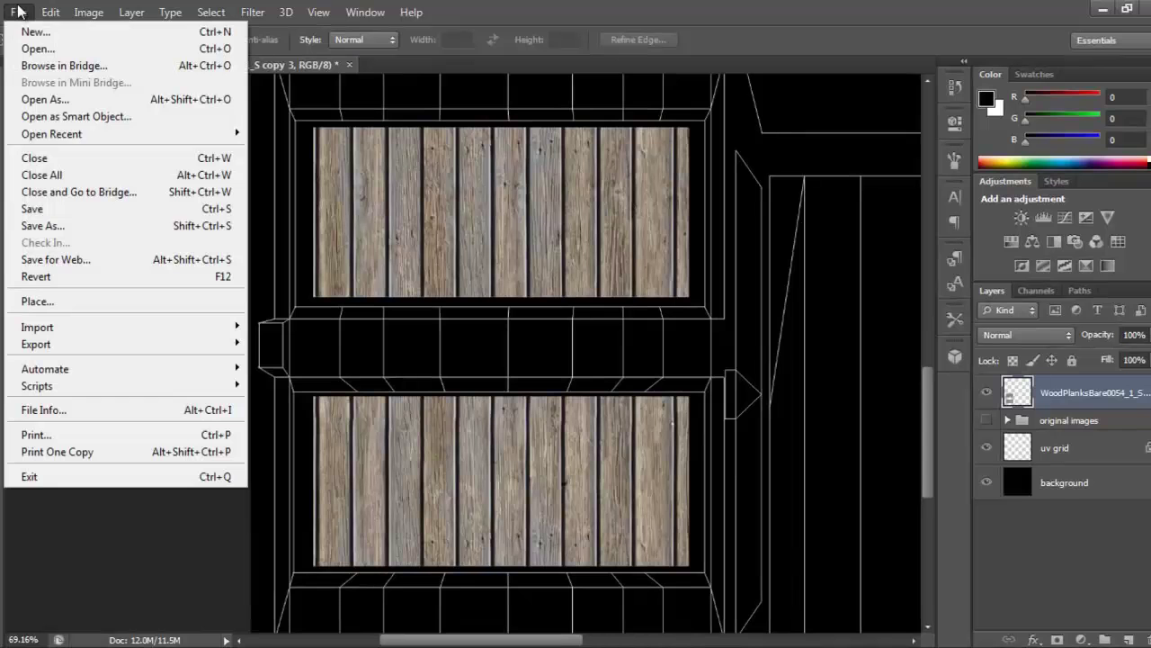
pyautogui.click(105, 226)
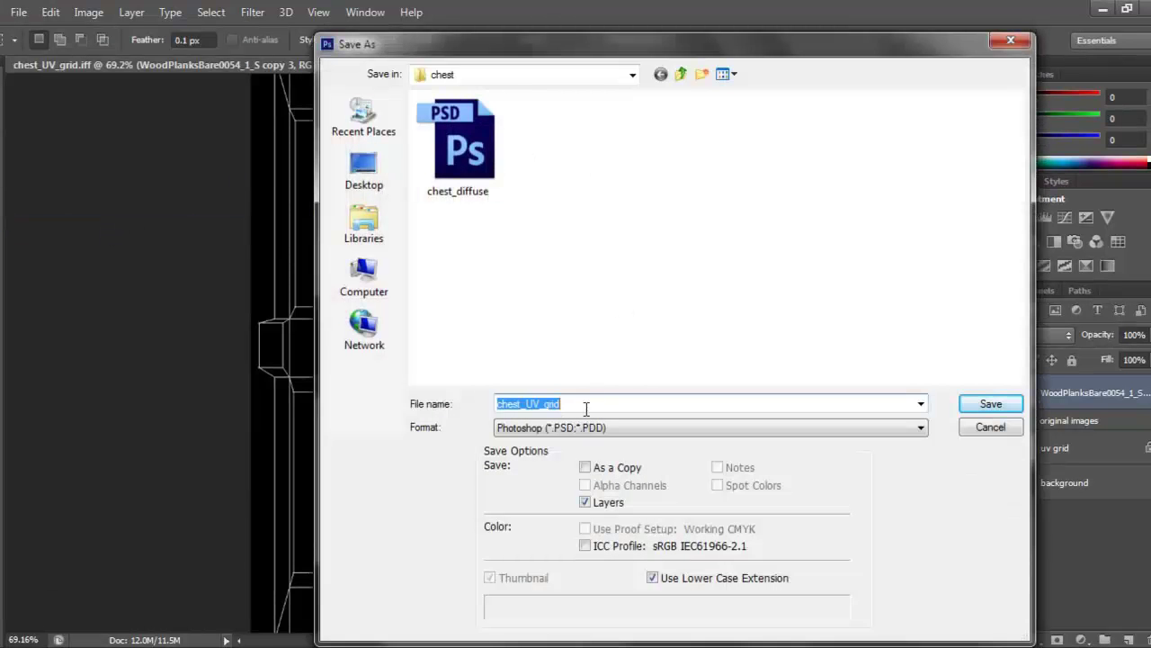
pyautogui.write('chest_')
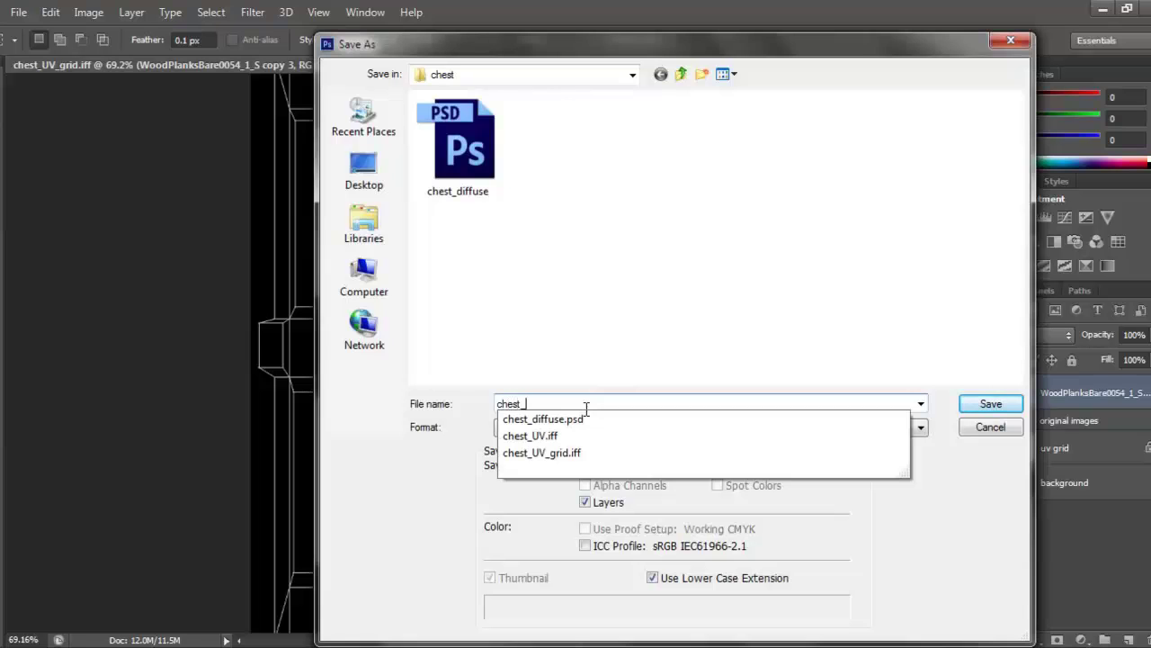
pyautogui.write('diffuse')
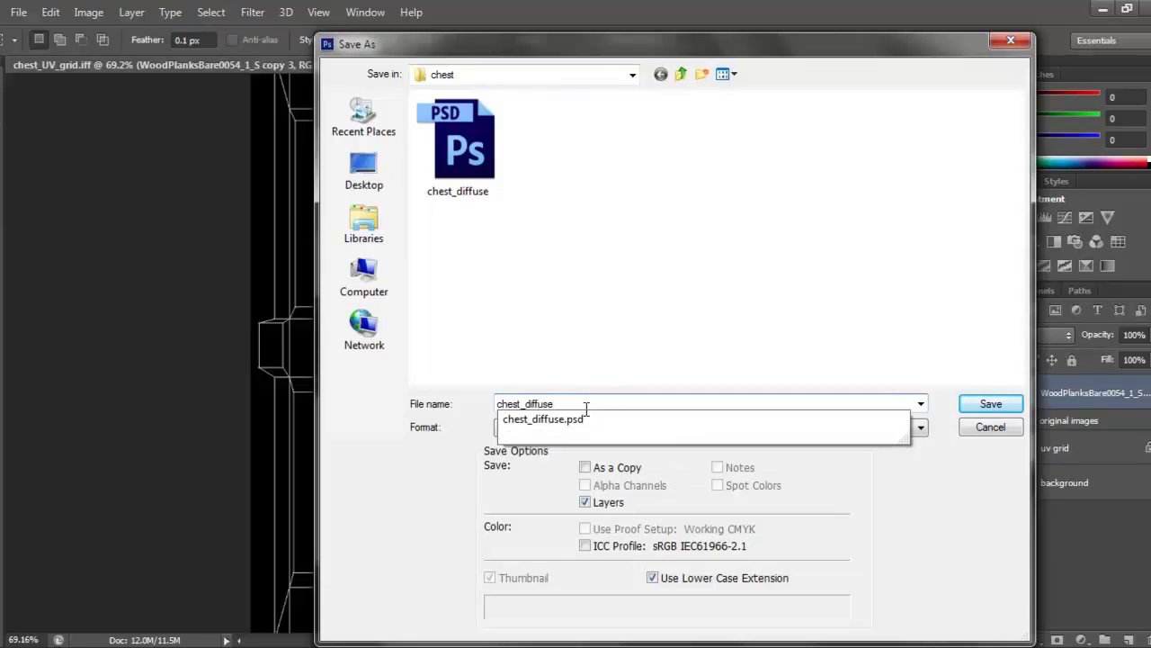
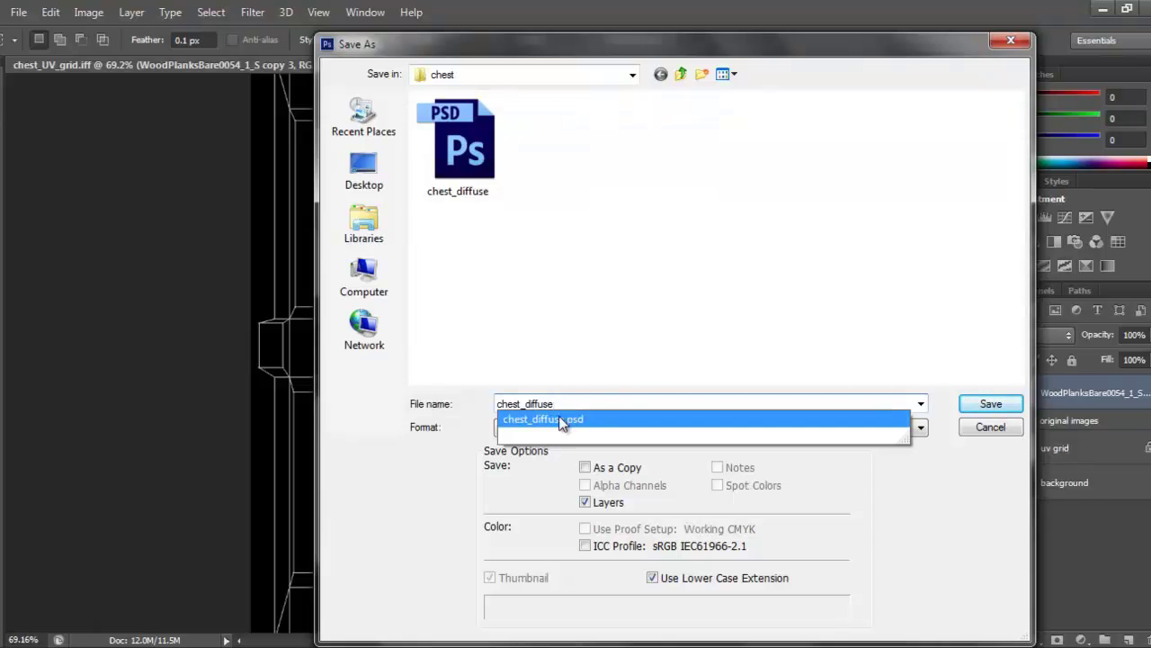
pyautogui.click(561, 421)
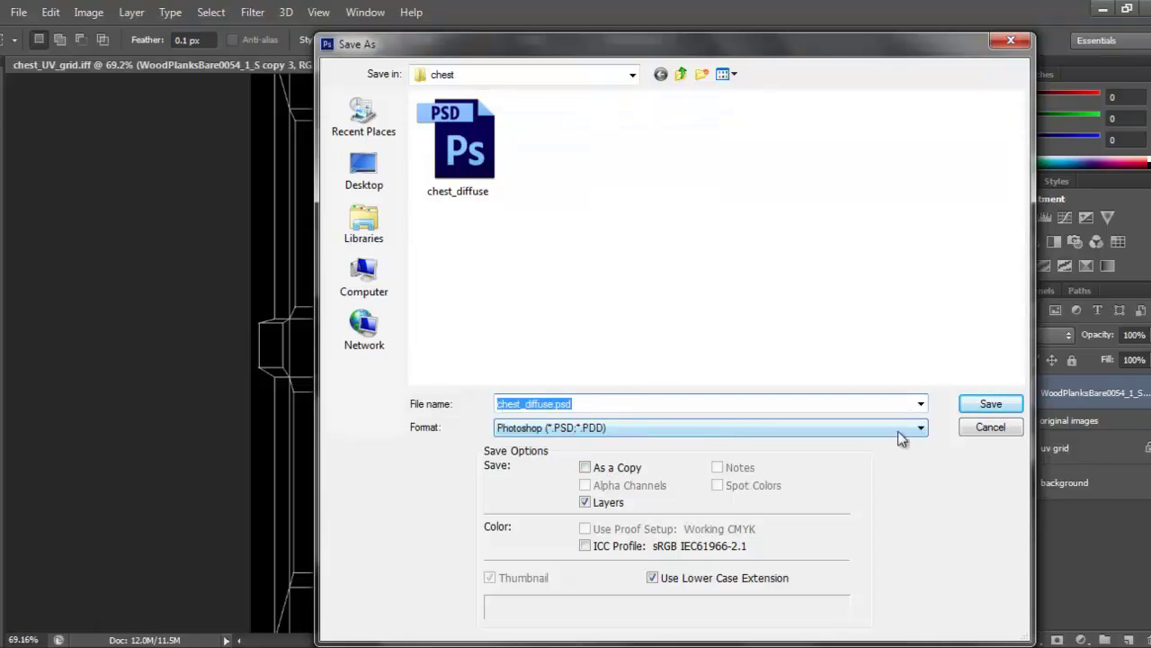
pyautogui.click(969, 407)
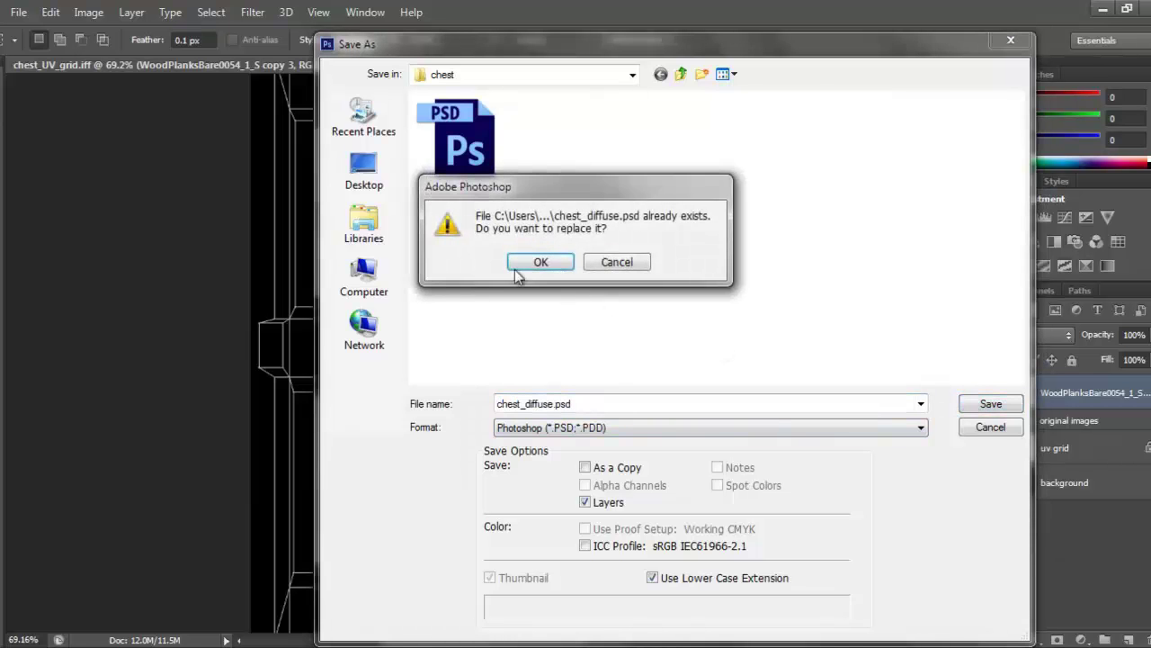
pyautogui.click(532, 261)
pyautogui.click(775, 197)
# Switch to Maya, close the UV Texture Editor, and assign a new Lambert material to the chest lid and body
pyautogui.moveTo(610, 309); pyautogui.dragTo(562, 308)
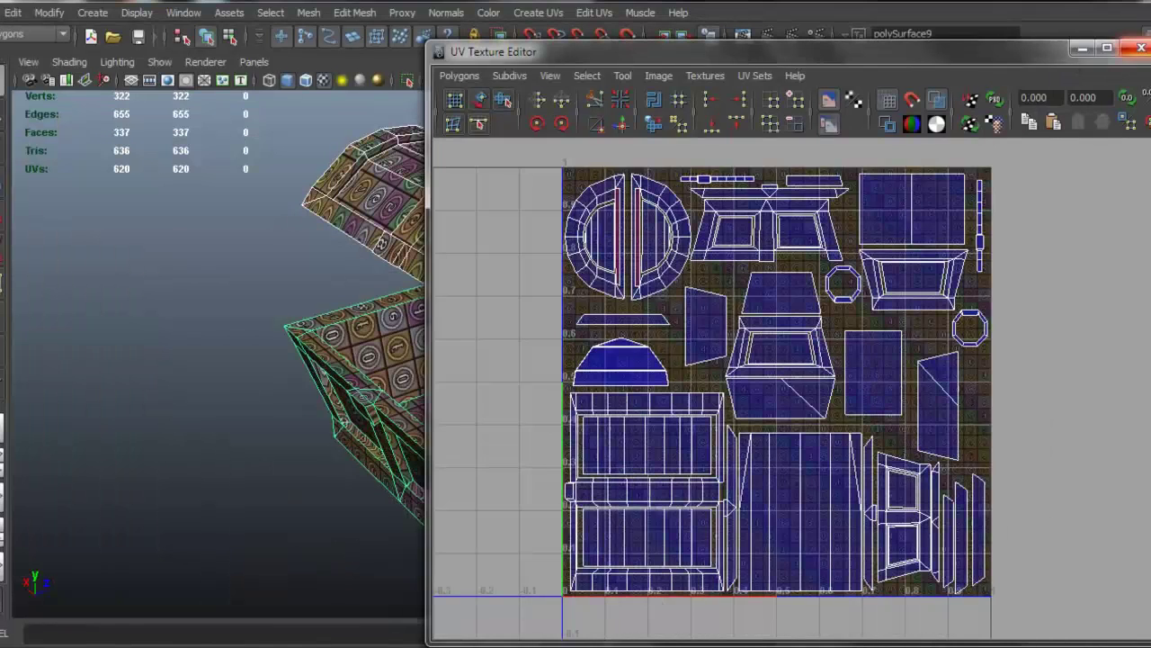
pyautogui.click(1140, 47)
pyautogui.keyDown('alt'); pyautogui.moveTo(557, 297); pyautogui.dragTo(509, 283); pyautogui.keyUp('alt')
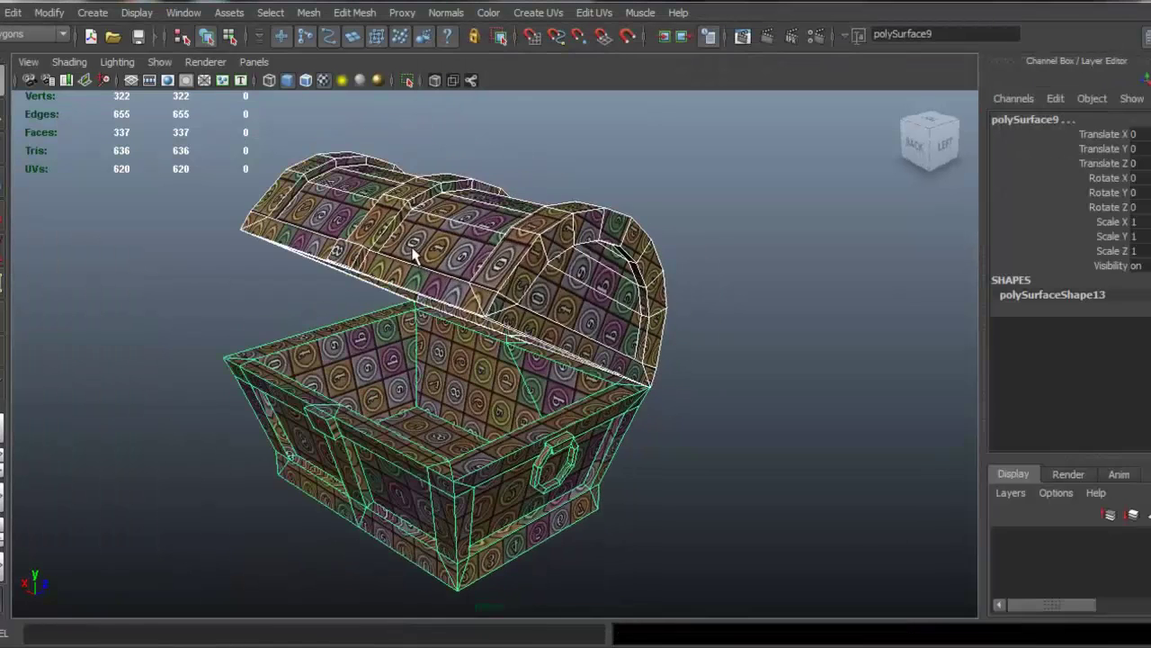
pyautogui.rightClick(413, 255)
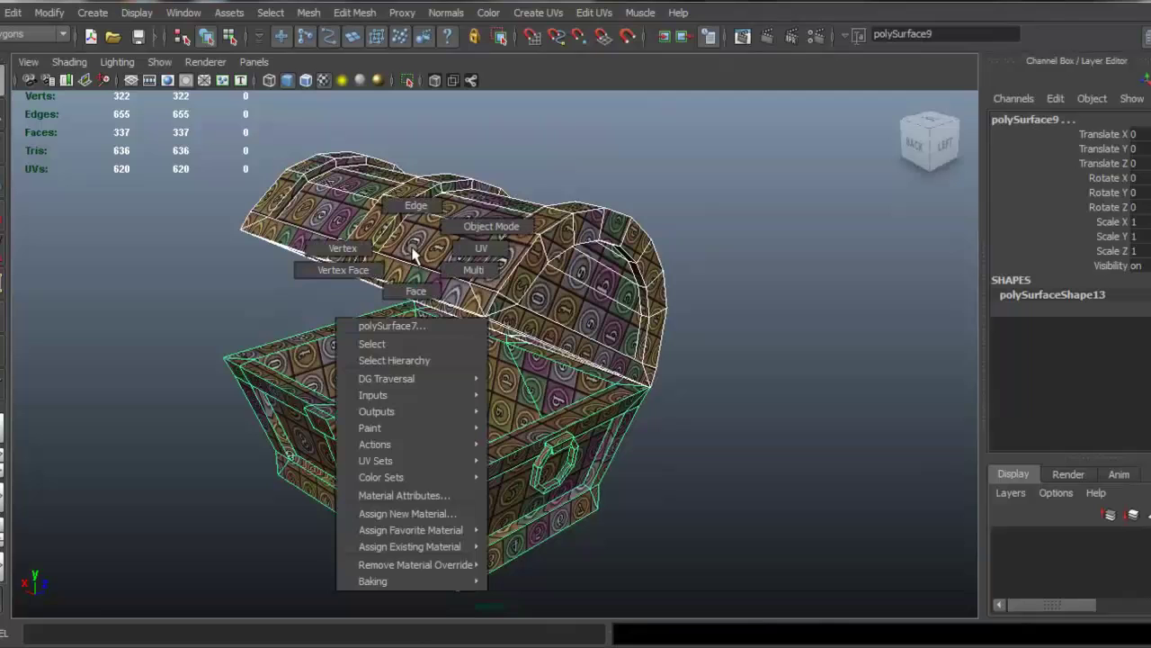
pyautogui.click(454, 514)
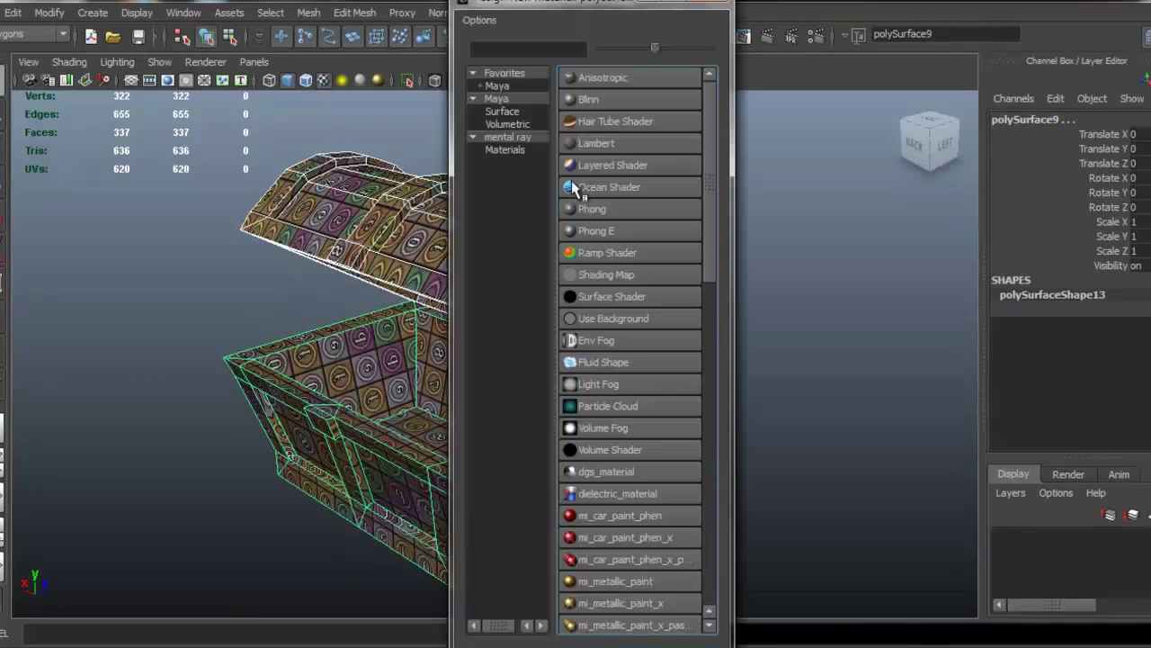
pyautogui.click(598, 145)
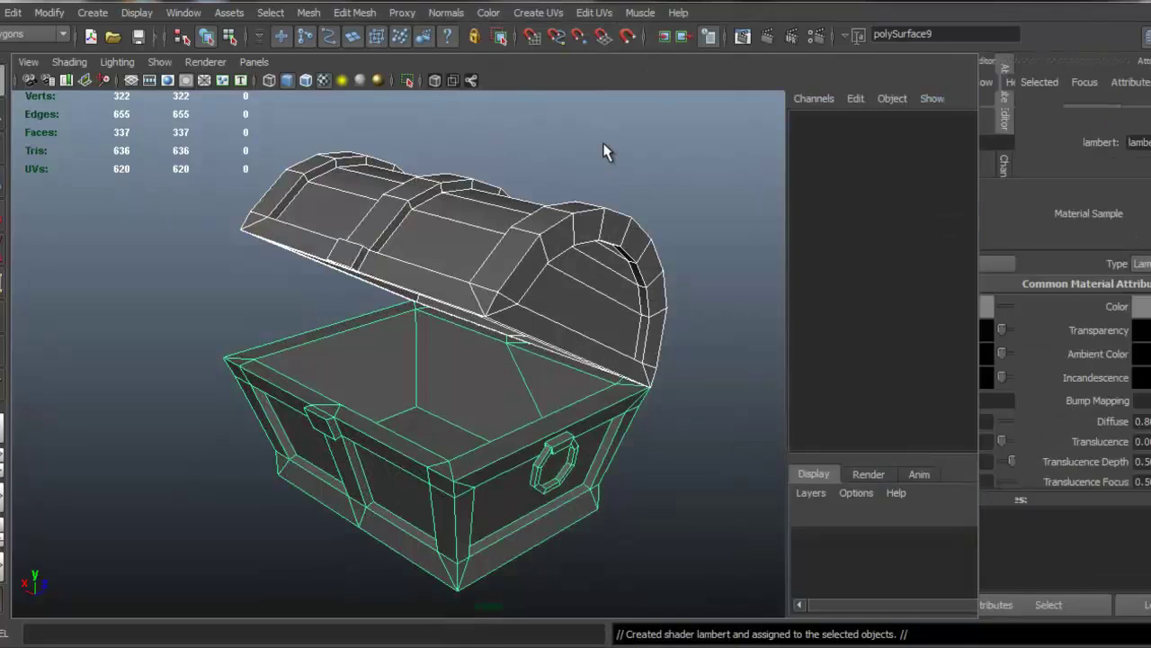
# Rename the new Lambert material as chestMat1
pyautogui.moveTo(951, 162); pyautogui.dragTo(869, 162)
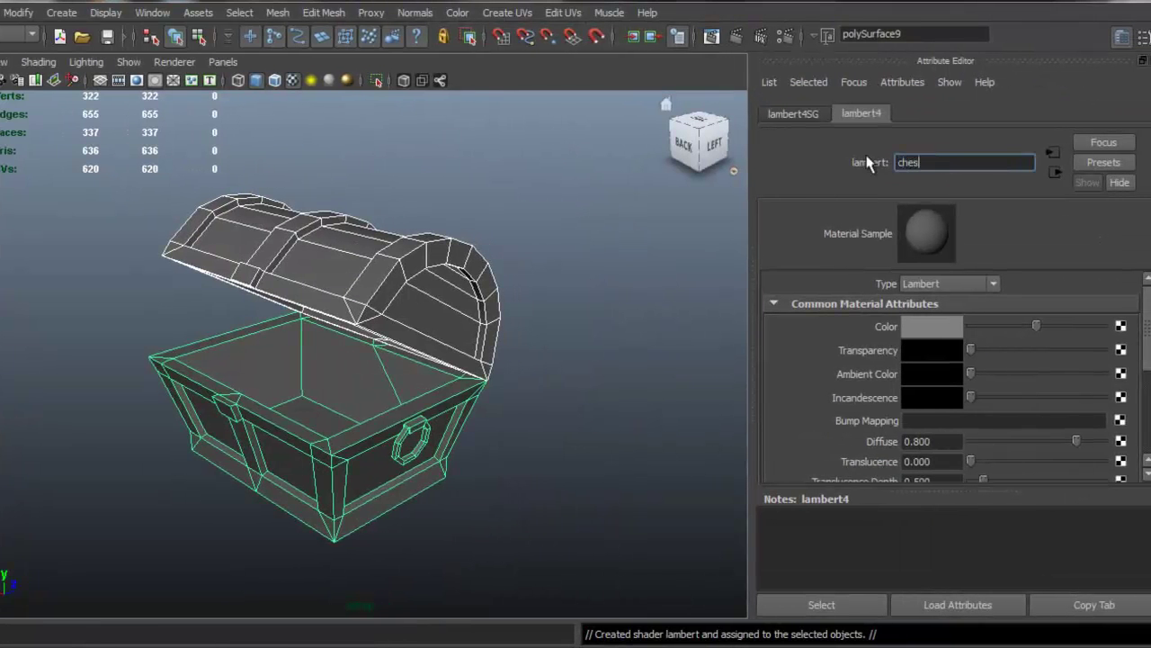
pyautogui.write('chestMat1')
pyautogui.press('Return')
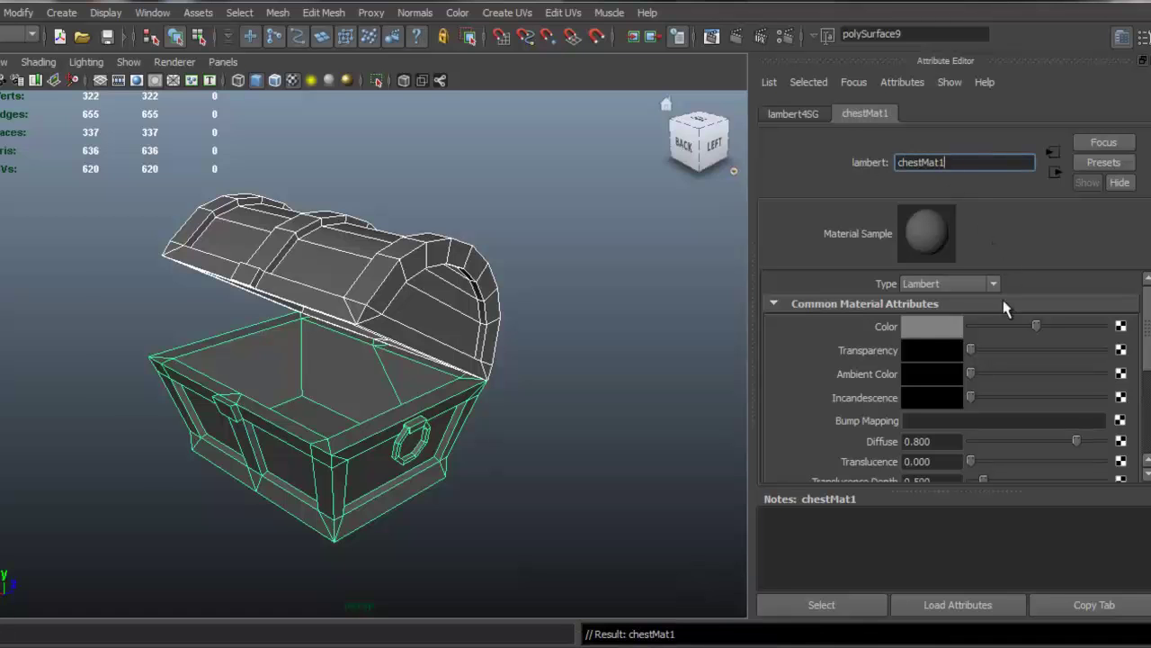
# Map the material's color to a PSD File texture and load chest_diffuse.psd as its image
pyautogui.click(1121, 327)
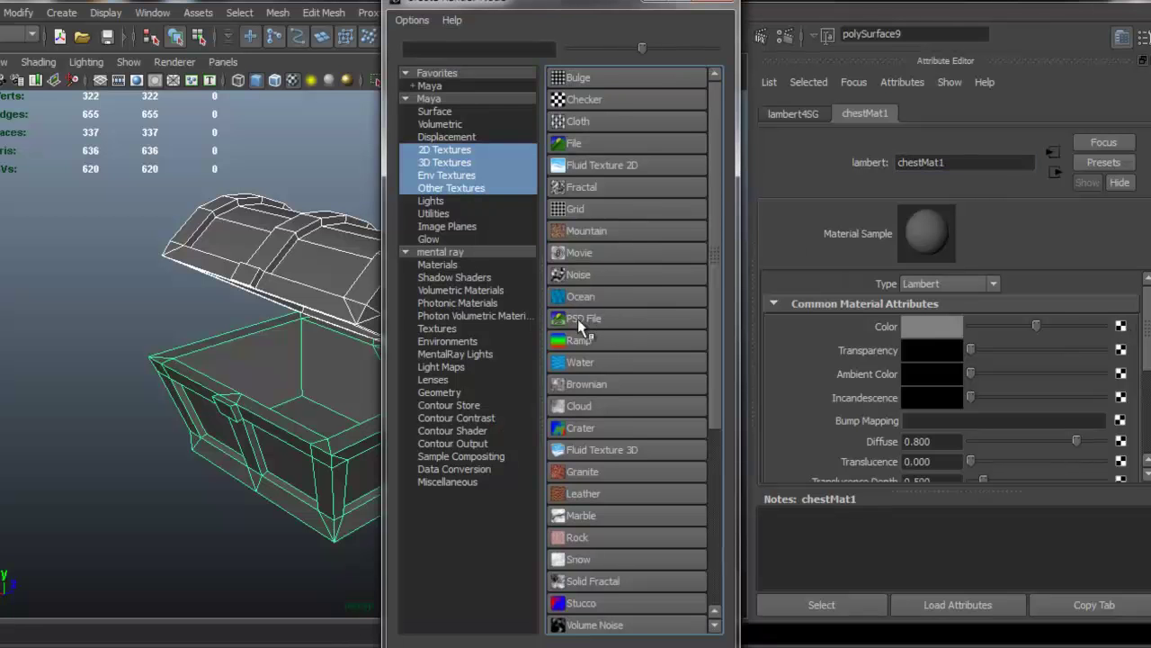
pyautogui.click(634, 317)
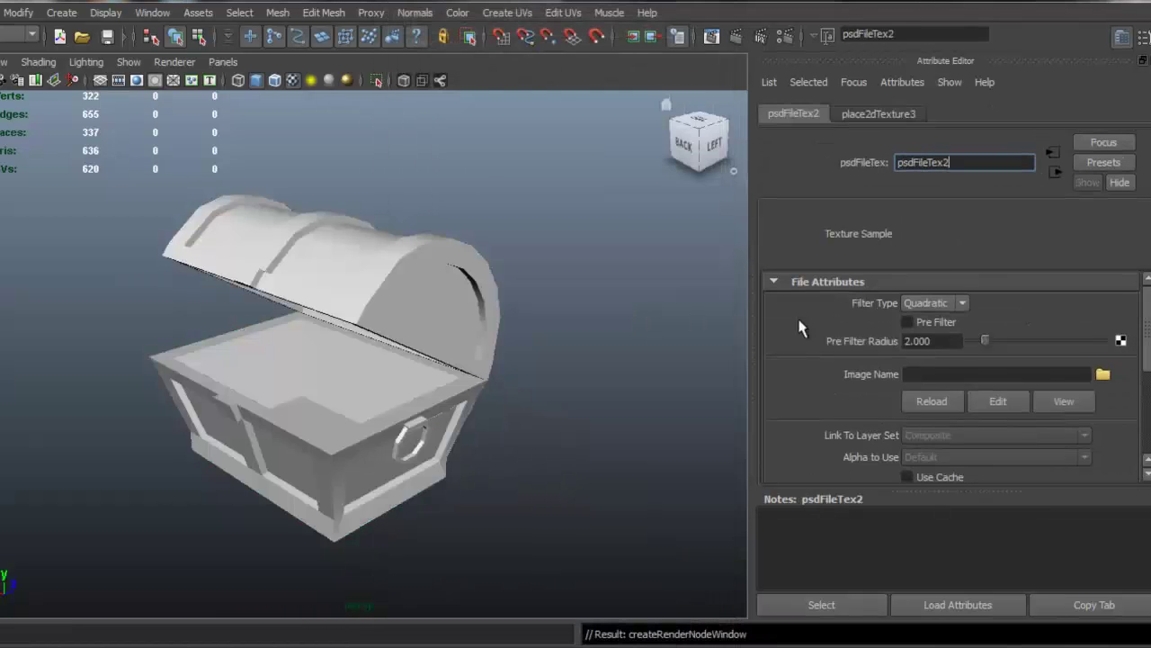
pyautogui.click(1103, 375)
pyautogui.click(250, 126)
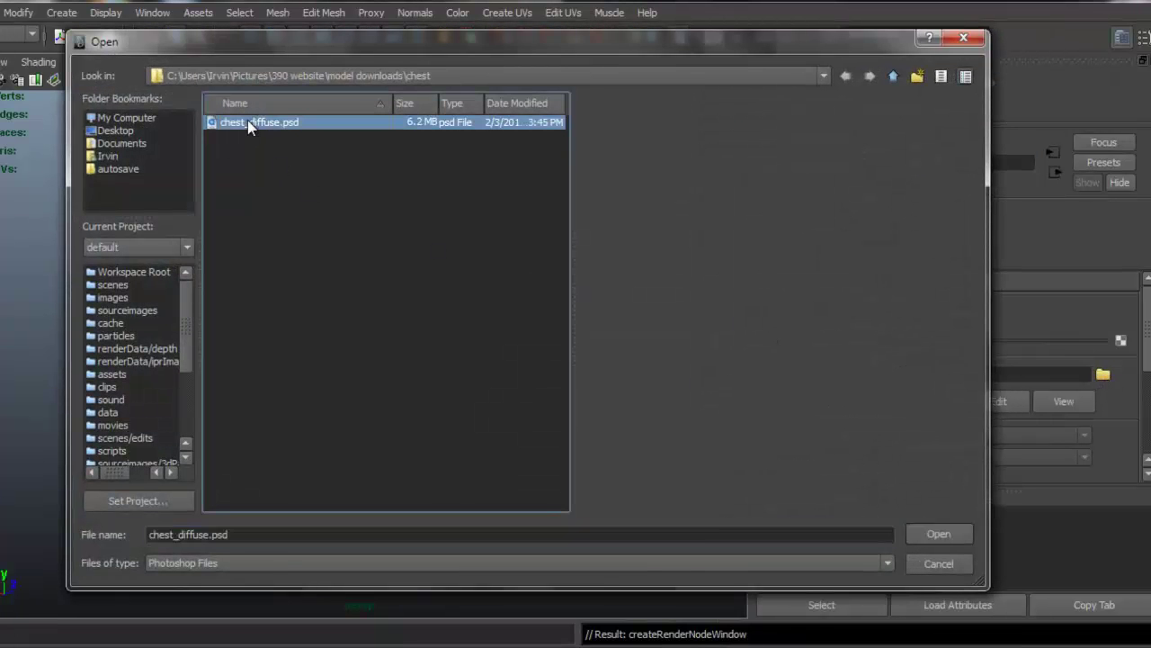
pyautogui.click(938, 534)
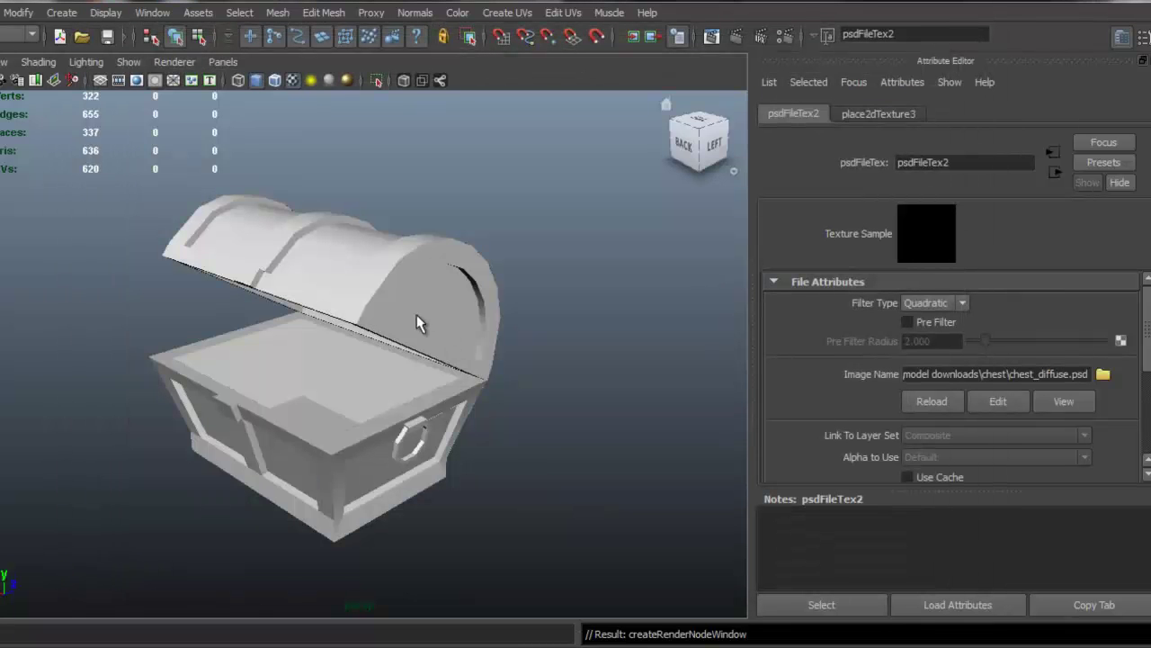
# Show textures in the viewport and inspect the wood planks on the chest from several angles
pyautogui.press('6')
pyautogui.keyDown('alt'); pyautogui.moveTo(324, 296); pyautogui.dragTo(471, 236); pyautogui.keyUp('alt')
pyautogui.click(472, 236)
pyautogui.keyDown('alt'); pyautogui.moveTo(559, 199); pyautogui.dragTo(476, 364); pyautogui.keyUp('alt')
pyautogui.click(559, 212)
pyautogui.scroll(-3, 450, 360)
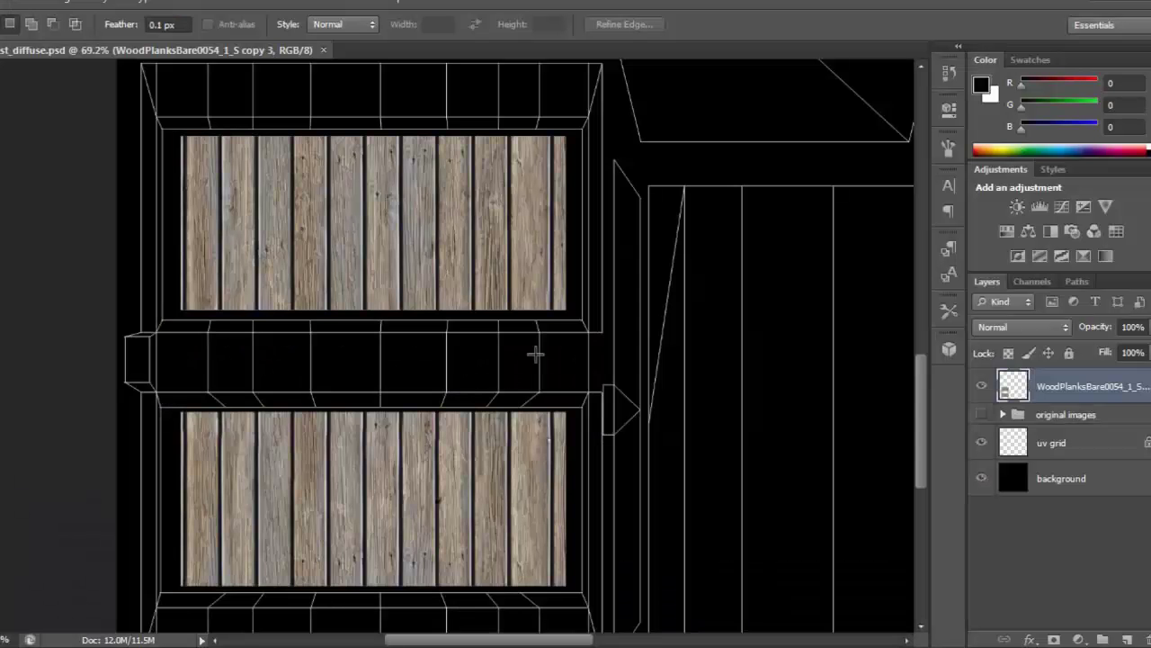
# In Photoshop, show the original images group, duplicate its wood planks layer, and move the copy out above the group
pyautogui.keyDown('alt'); pyautogui.scroll(-5, 535, 355); pyautogui.keyUp('alt')
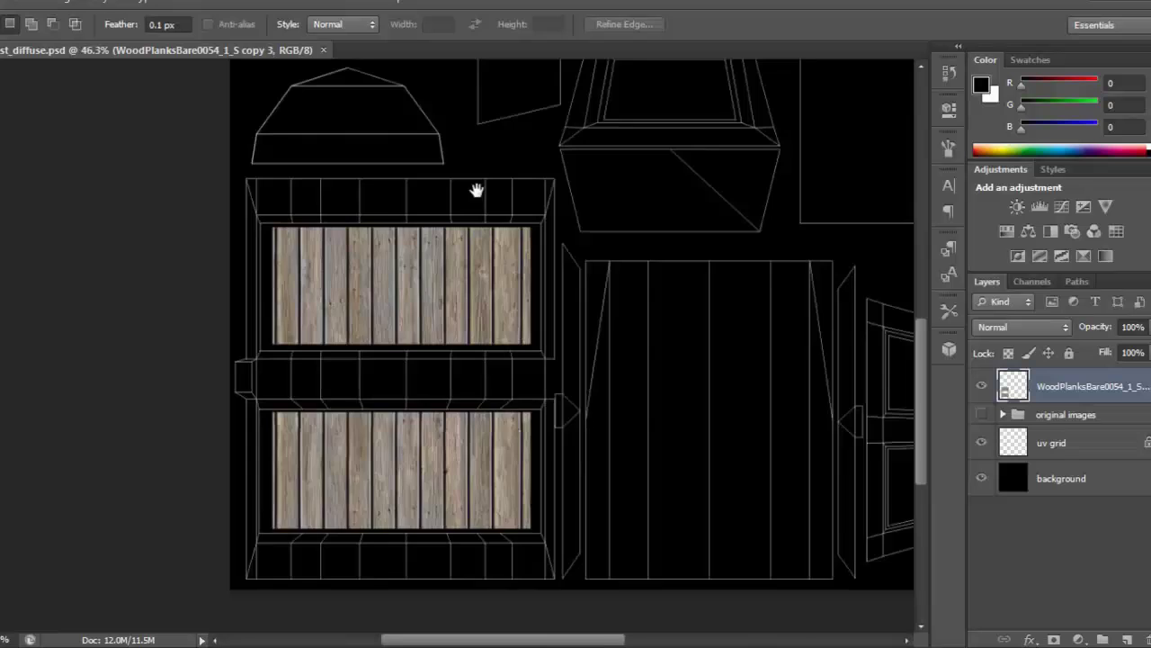
pyautogui.moveTo(477, 190); pyautogui.dragTo(534, 364)
pyautogui.click(1034, 415)
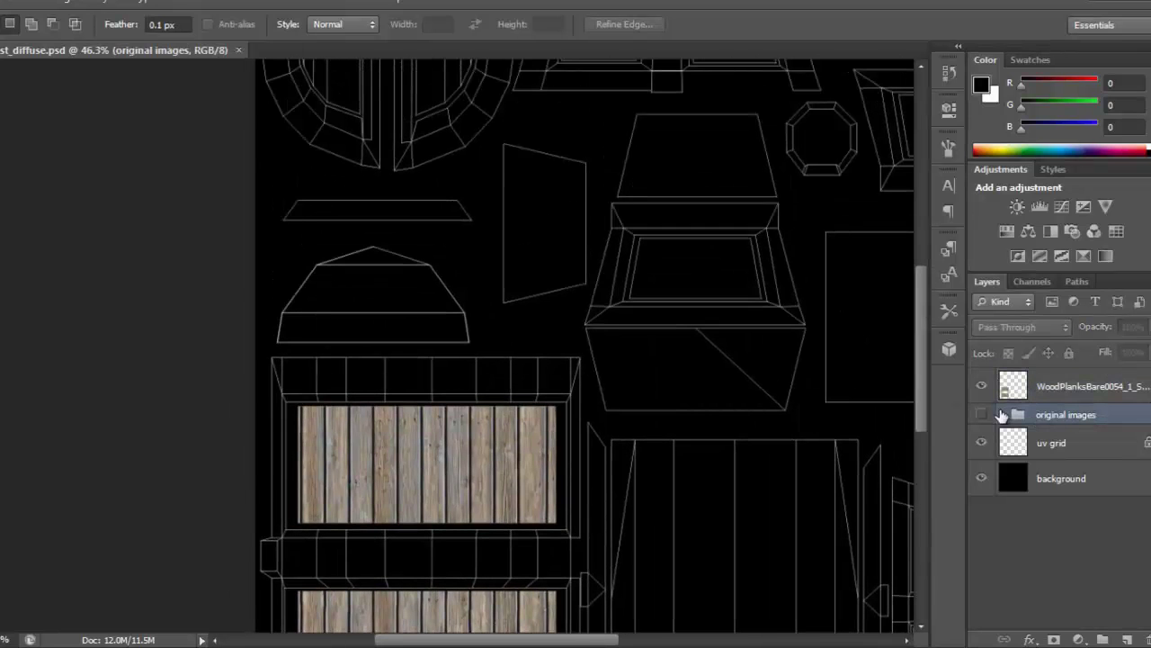
pyautogui.click(985, 415)
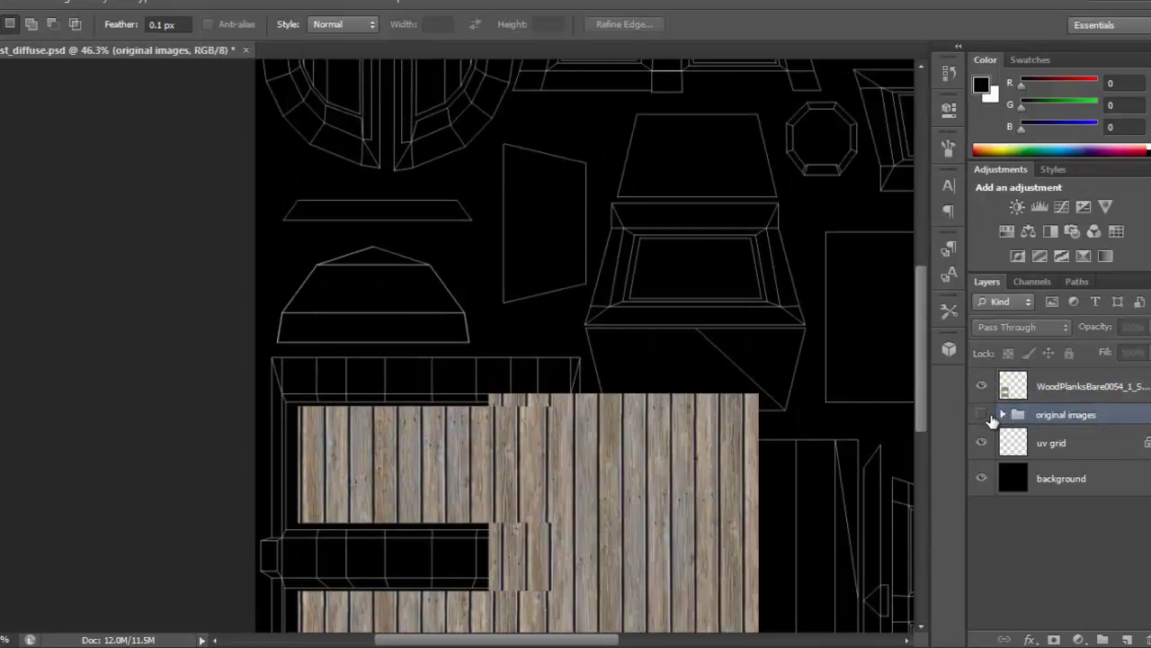
pyautogui.click(988, 417)
pyautogui.click(985, 415)
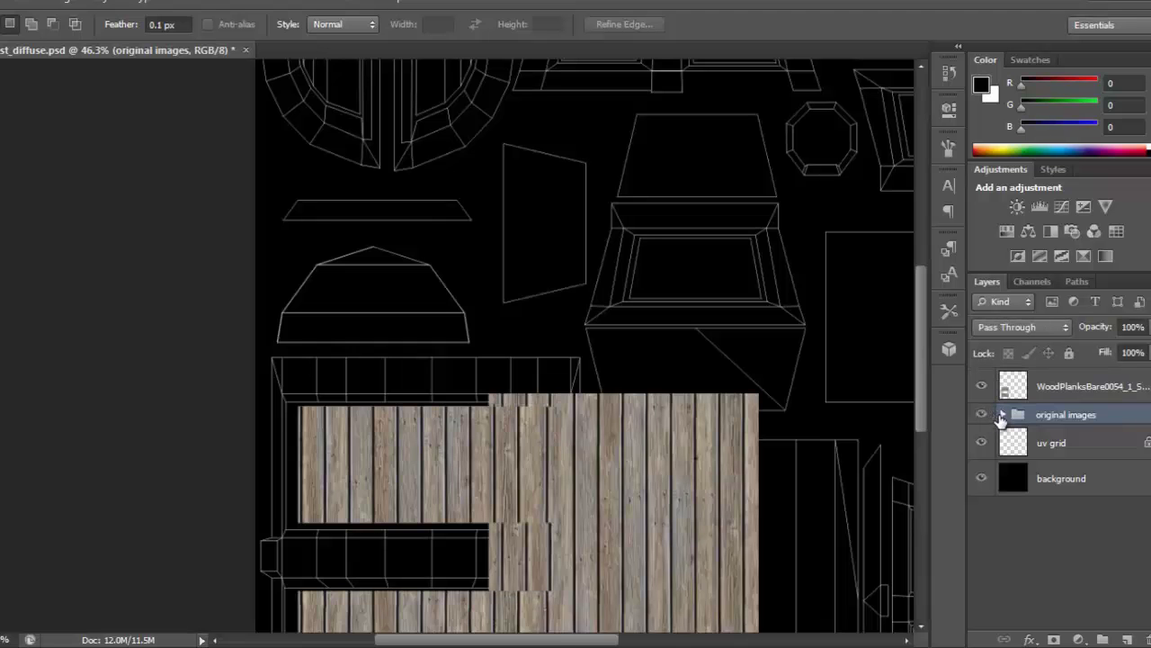
pyautogui.click(1002, 414)
pyautogui.click(1092, 452)
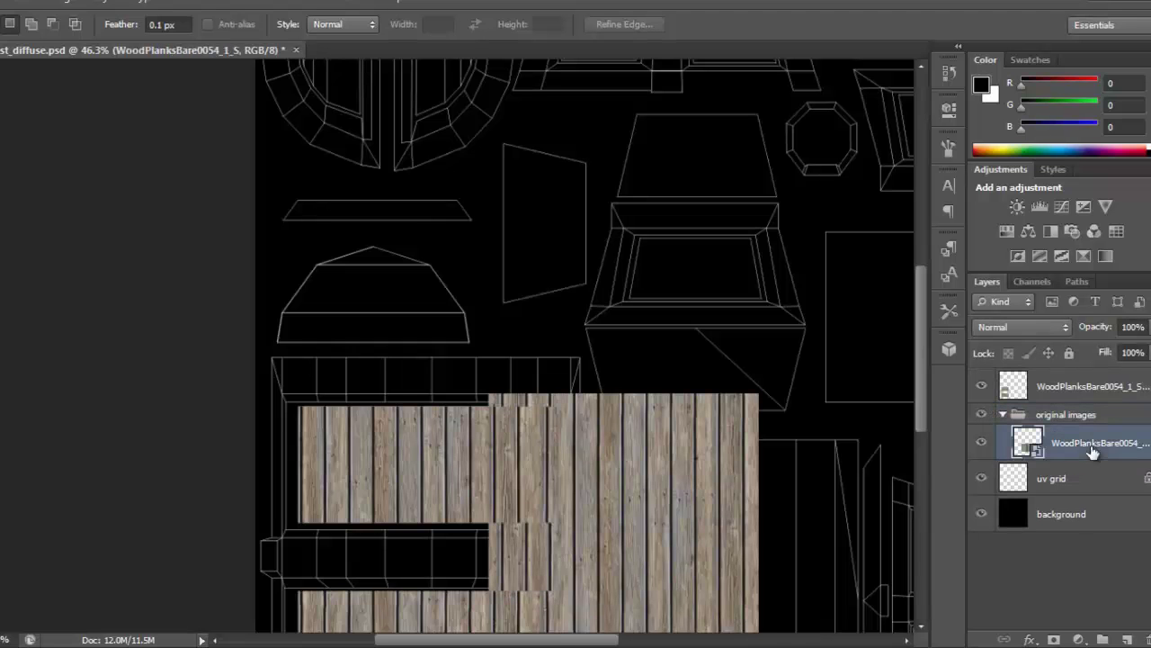
pyautogui.hotkey('ctrl', 'j')
pyautogui.moveTo(1064, 449); pyautogui.dragTo(1075, 408)
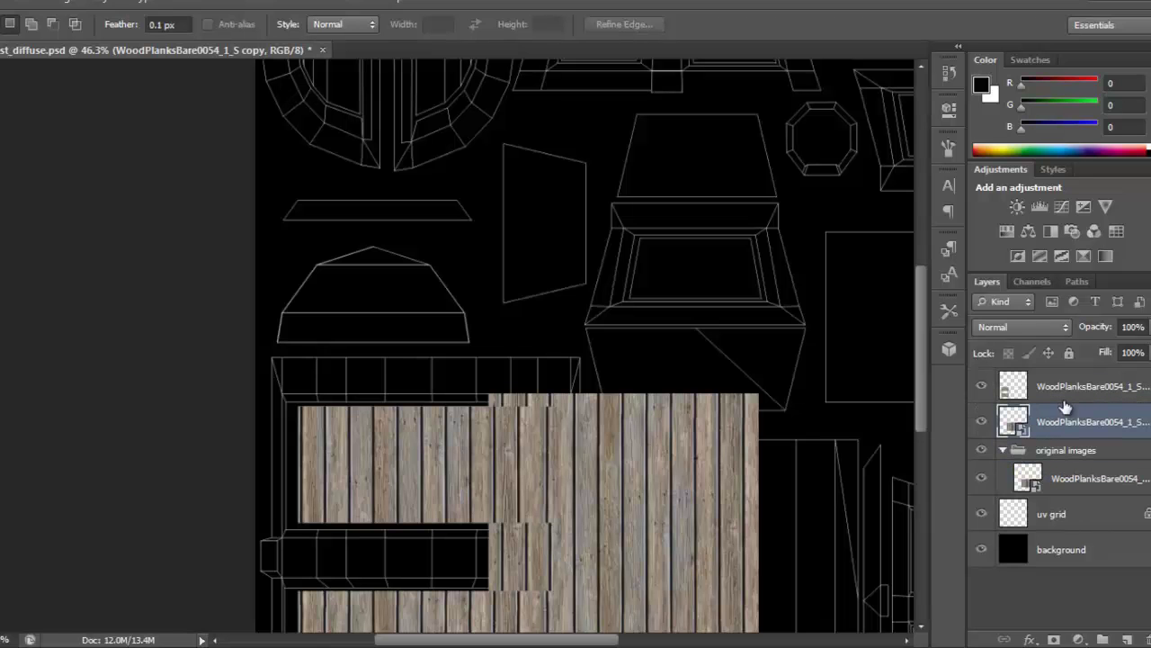
# Hide and collapse the original images group
pyautogui.click(996, 447)
pyautogui.click(984, 451)
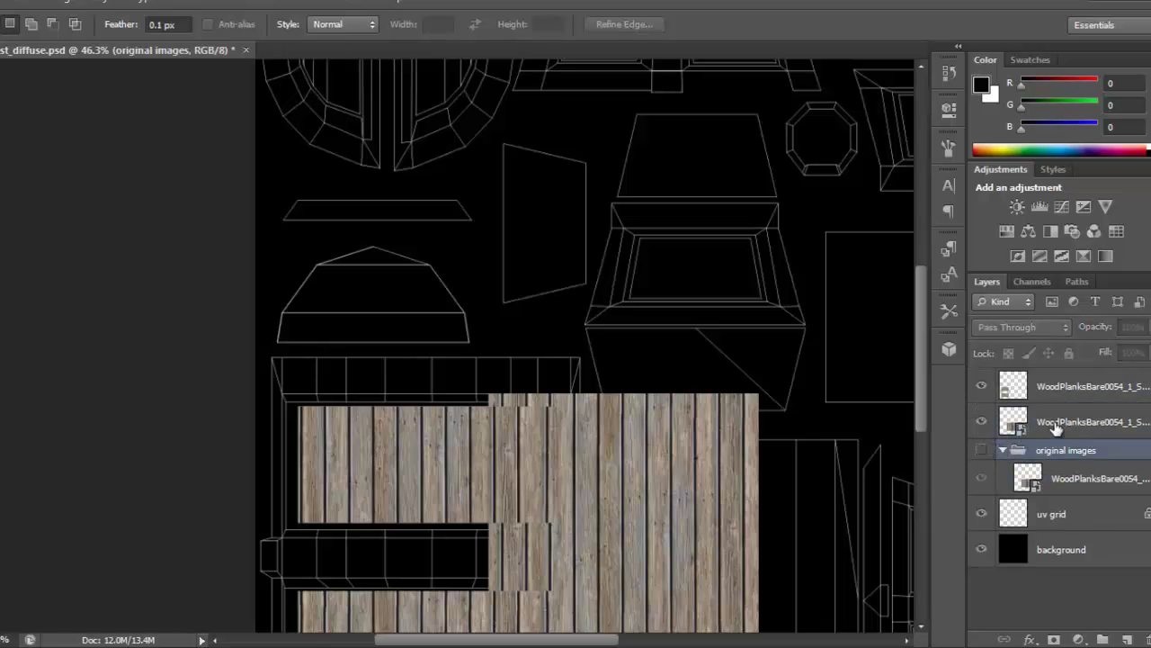
pyautogui.click(1004, 449)
# Move the copied wood planks over the lid-end shell above the framed panels and rotate them 90° so the boards run horizontally
pyautogui.click(1053, 422)
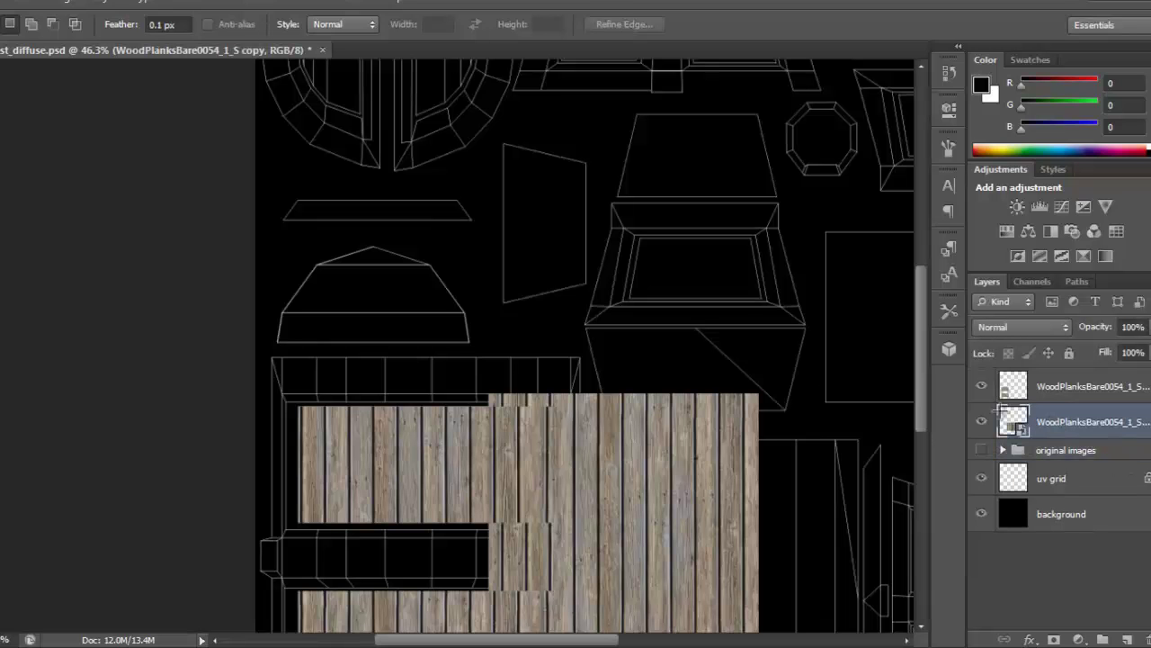
pyautogui.press('v')
pyautogui.moveTo(636, 422); pyautogui.dragTo(447, 178)
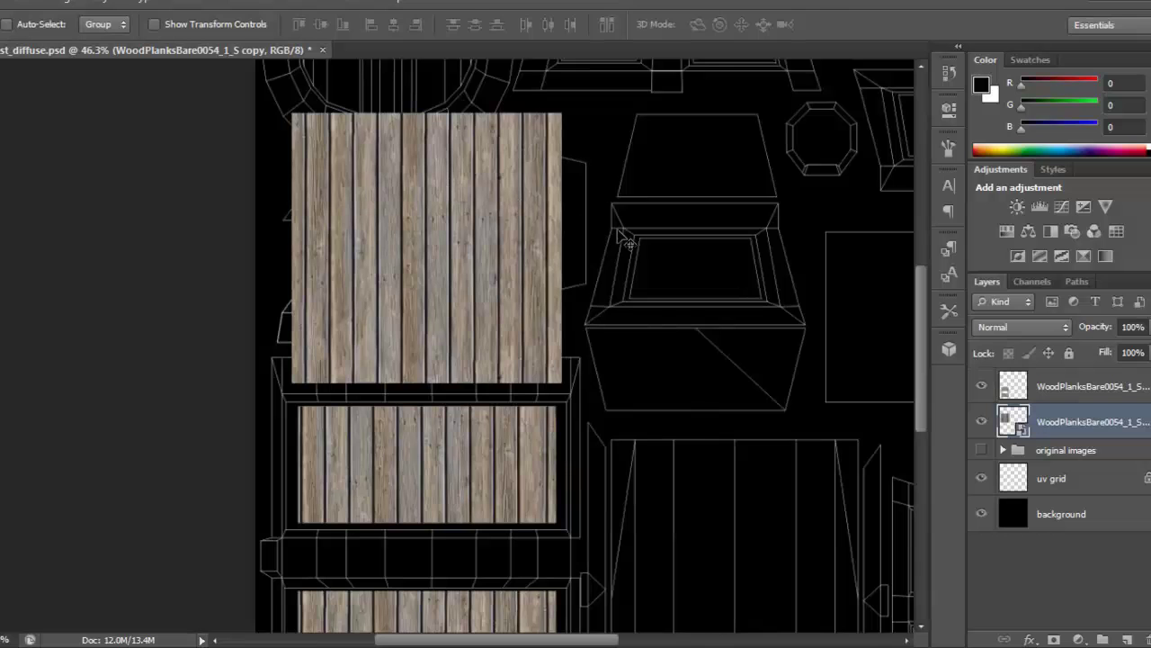
pyautogui.hotkey('ctrl', 't')
pyautogui.keyDown('shift'); pyautogui.moveTo(617, 334); pyautogui.dragTo(556, 347); pyautogui.keyUp('shift')
pyautogui.press('Return')
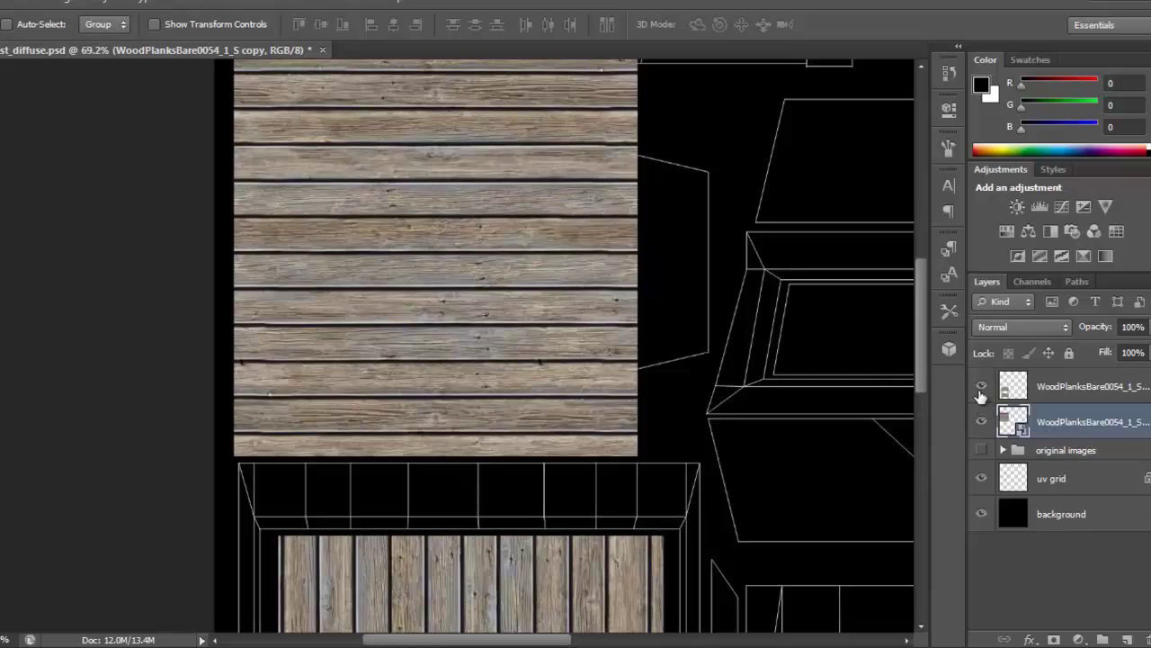
# Hide the copied planks and select the empty area outside the shells on the uv grid layer with the Magic Wand
pyautogui.click(979, 420)
pyautogui.click(1053, 480)
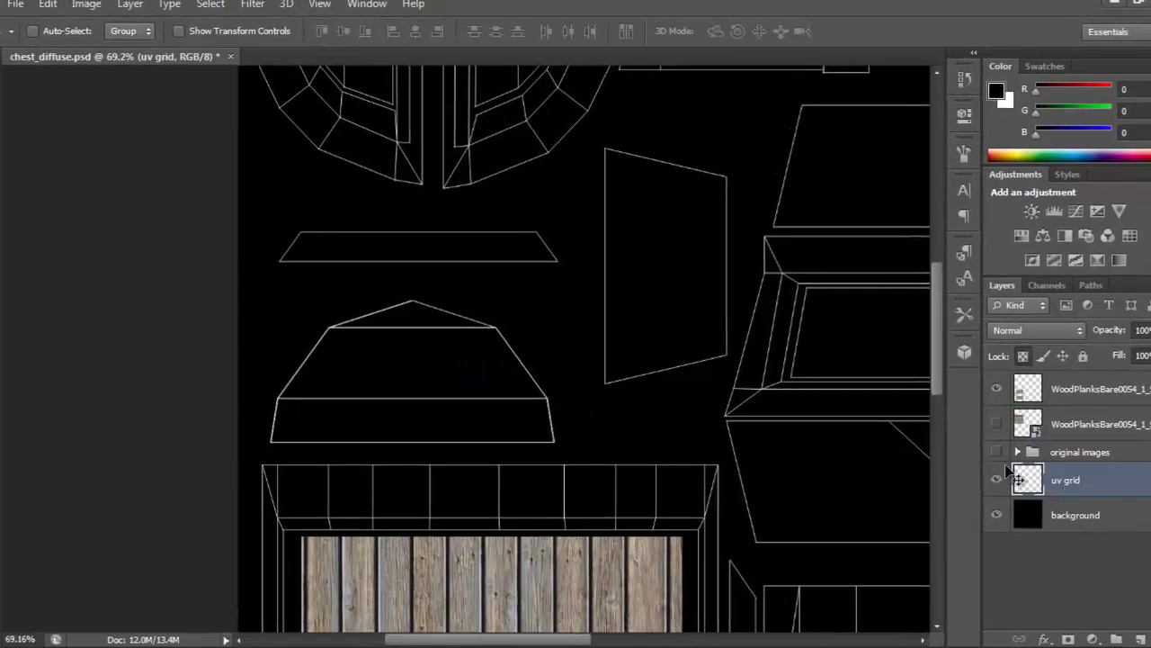
pyautogui.click(0, 148)
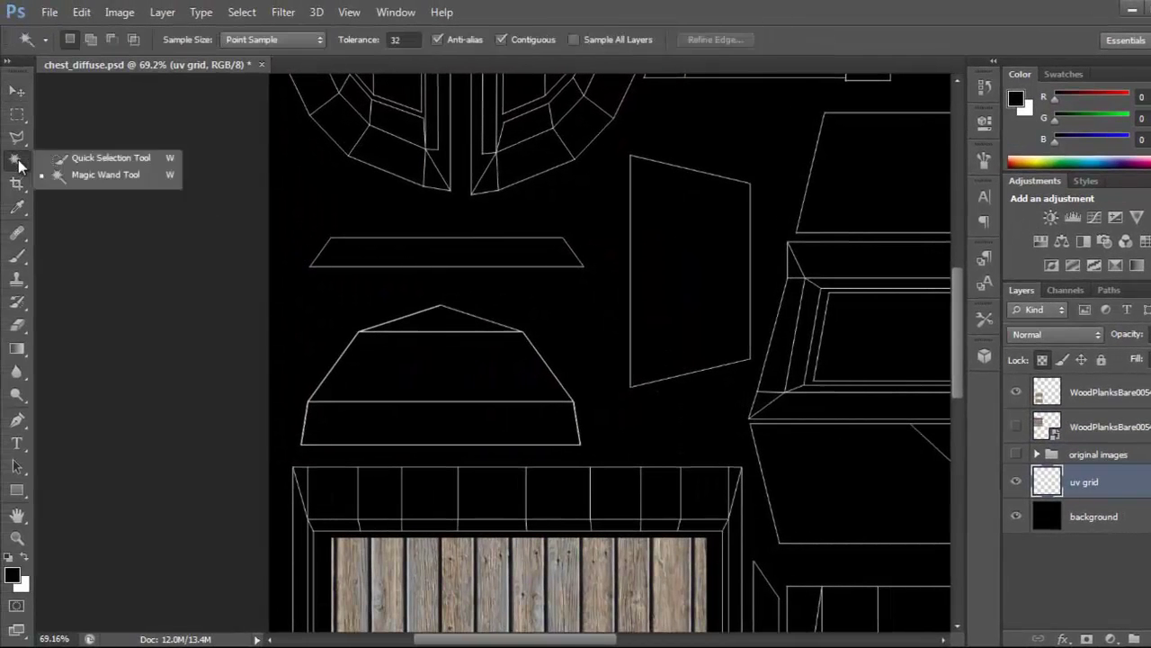
pyautogui.click(64, 177)
pyautogui.click(367, 304)
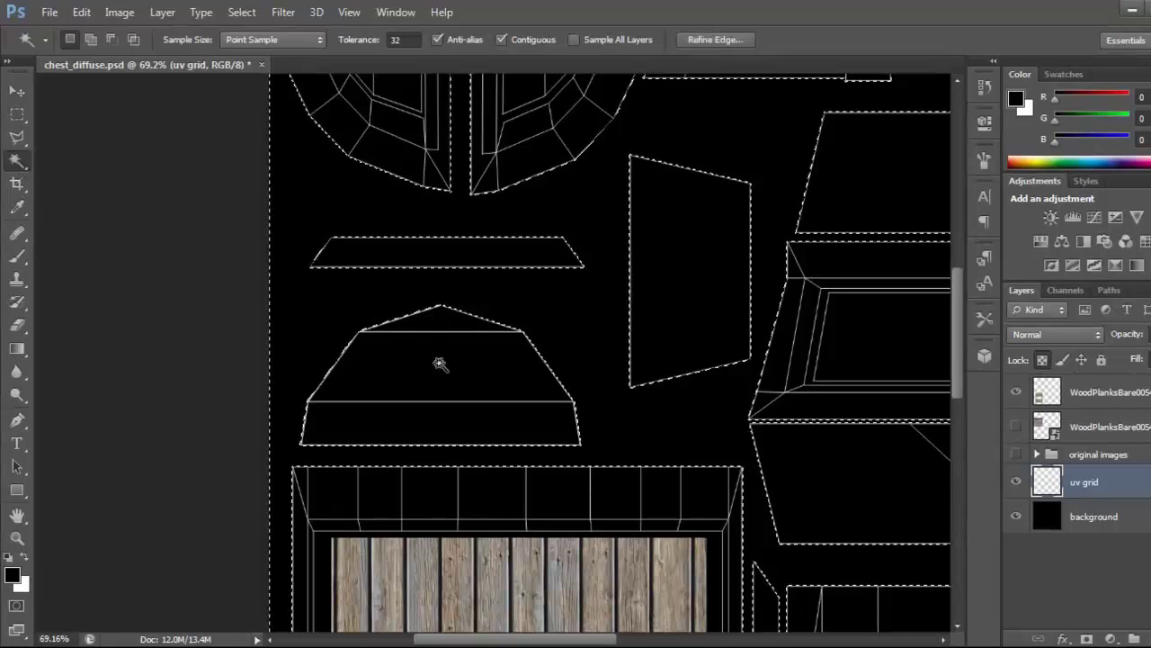
# Show the copied planks layer and try to delete the selected area from it
pyautogui.click(1024, 427)
pyautogui.click(1048, 427)
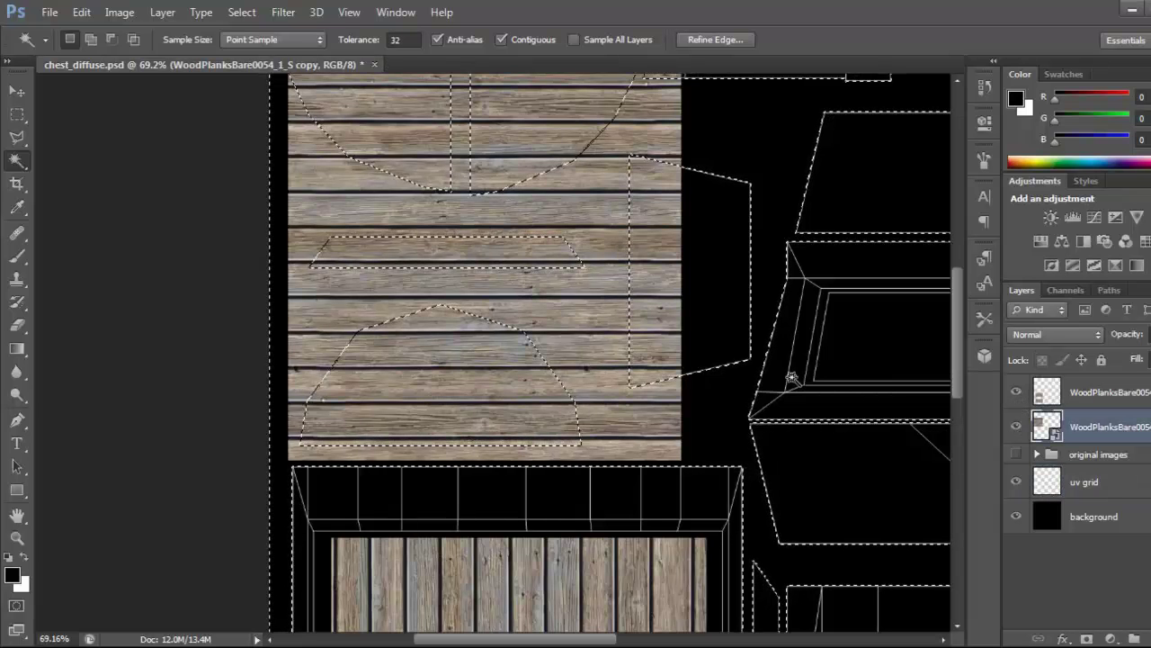
pyautogui.press('Delete')
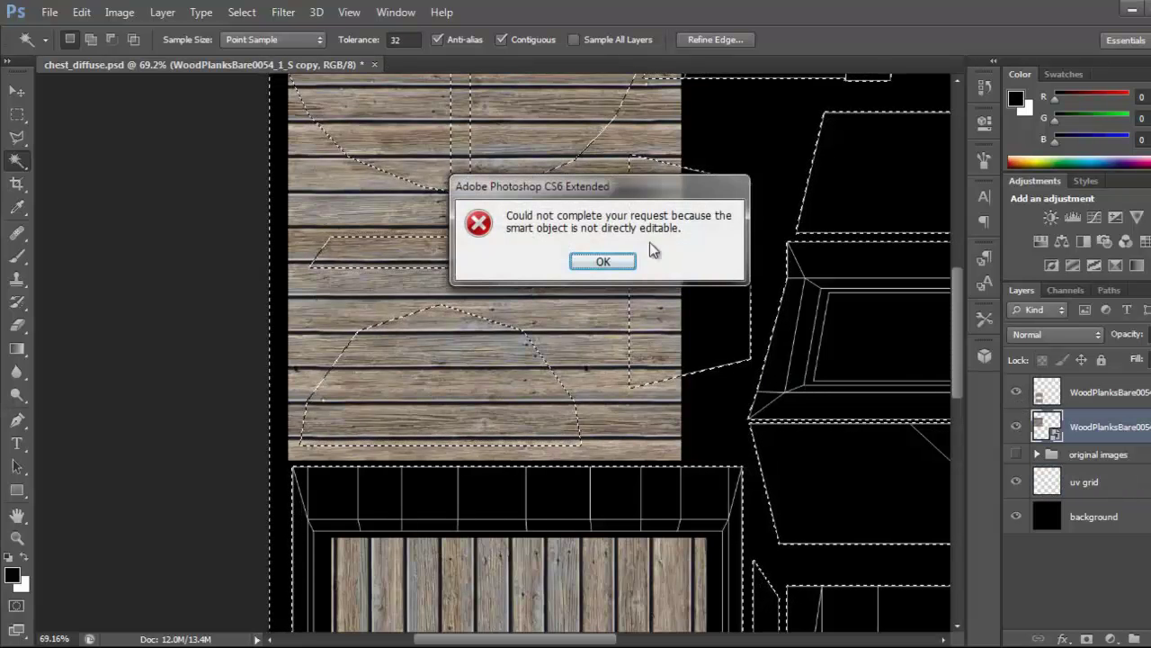
pyautogui.click(603, 262)
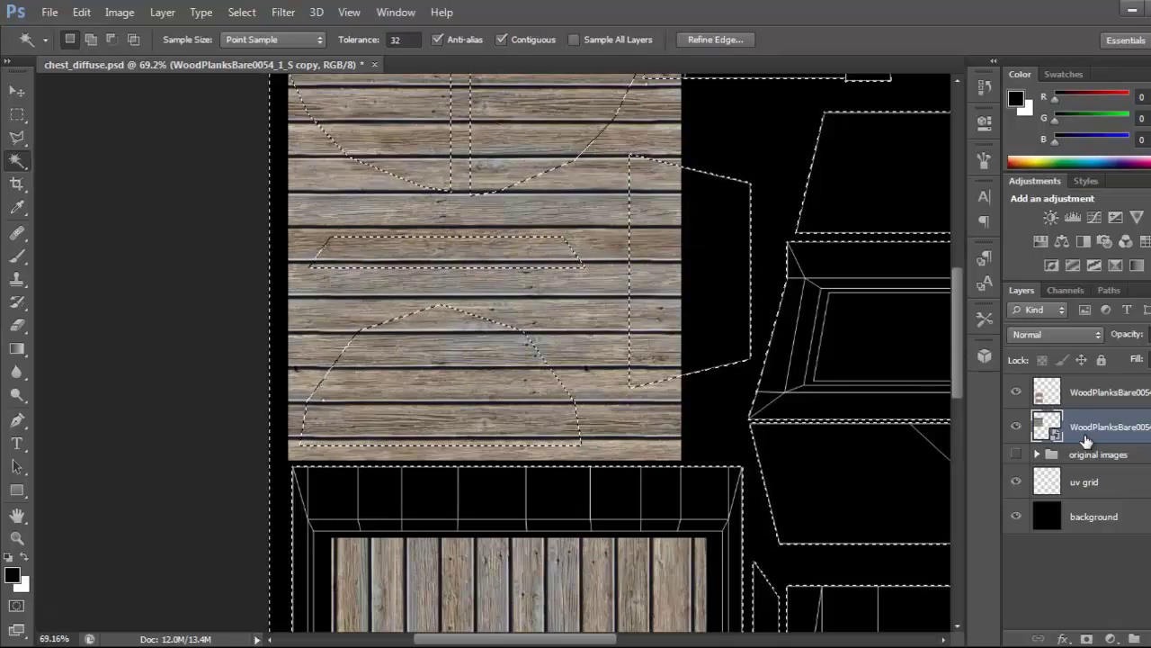
# Rasterize the copied planks layer and delete its wood outside the UV shells, clearing the selection
pyautogui.rightClick(1083, 428)
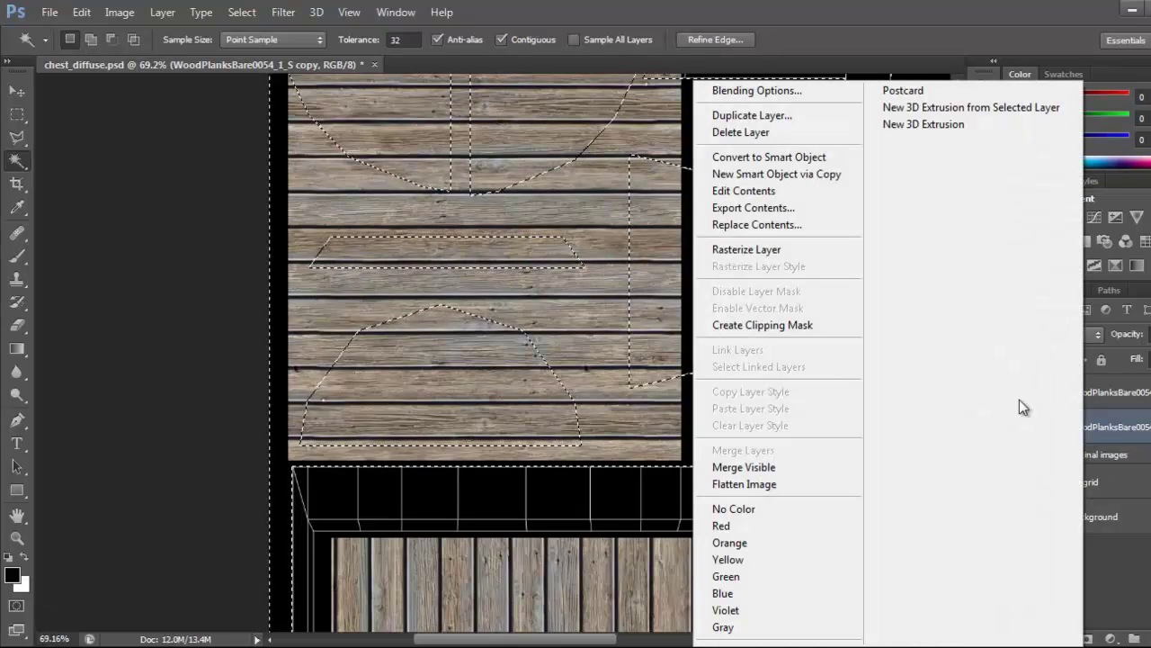
pyautogui.click(786, 251)
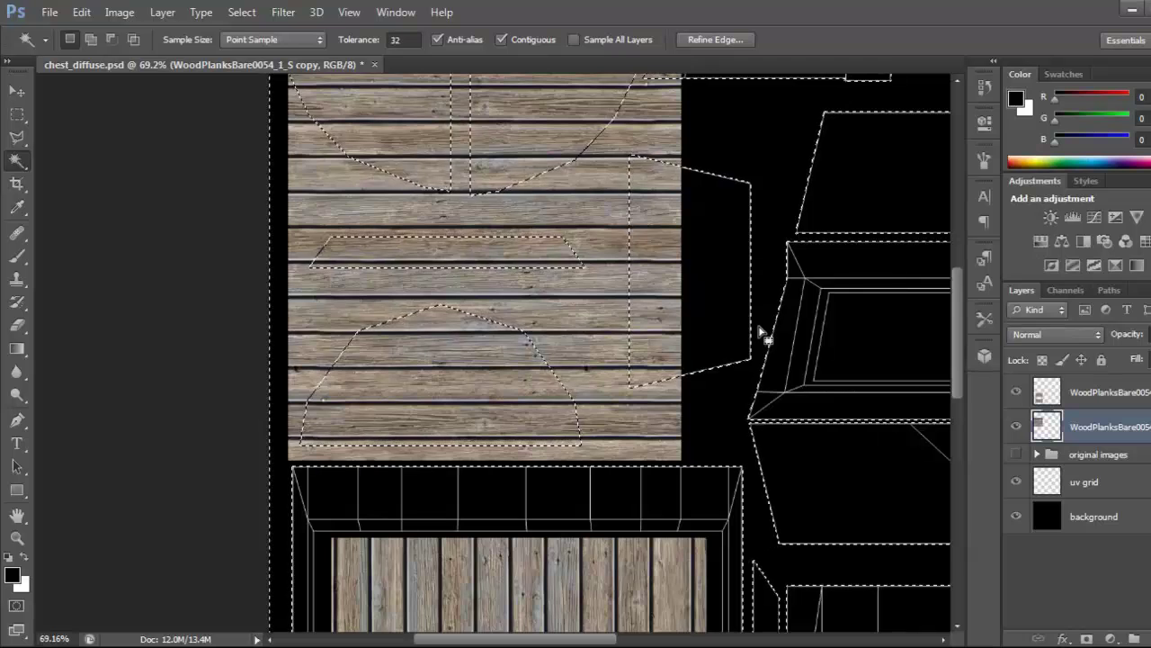
pyautogui.press('Delete')
pyautogui.moveTo(695, 213); pyautogui.dragTo(662, 319)
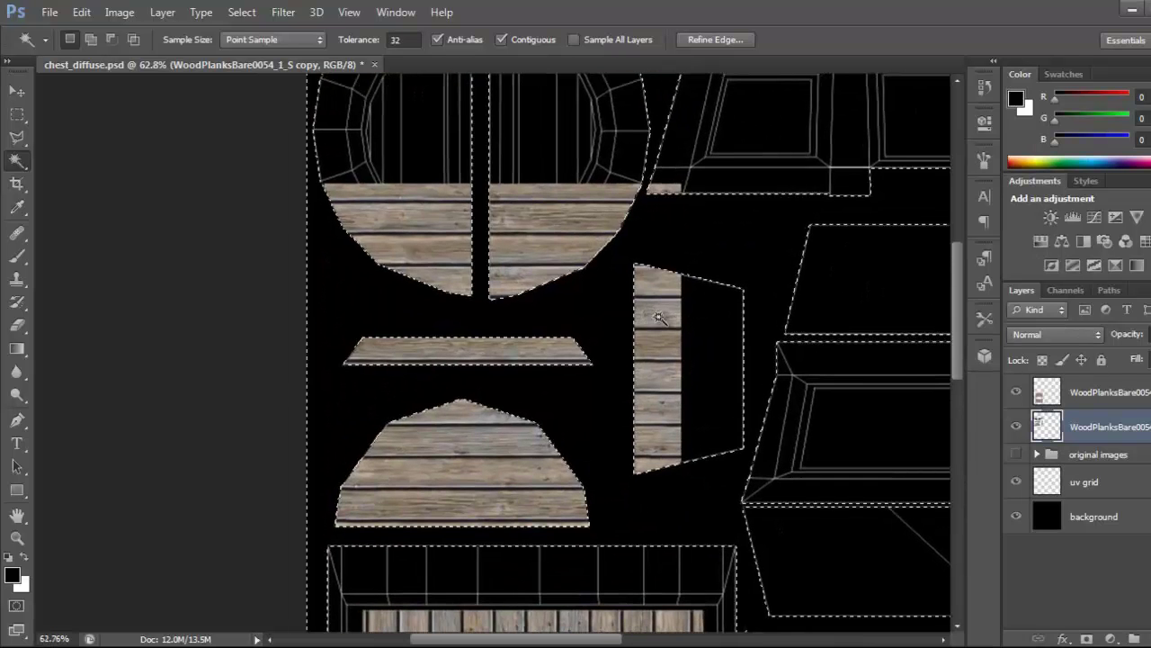
pyautogui.hotkey('ctrl', 'd')
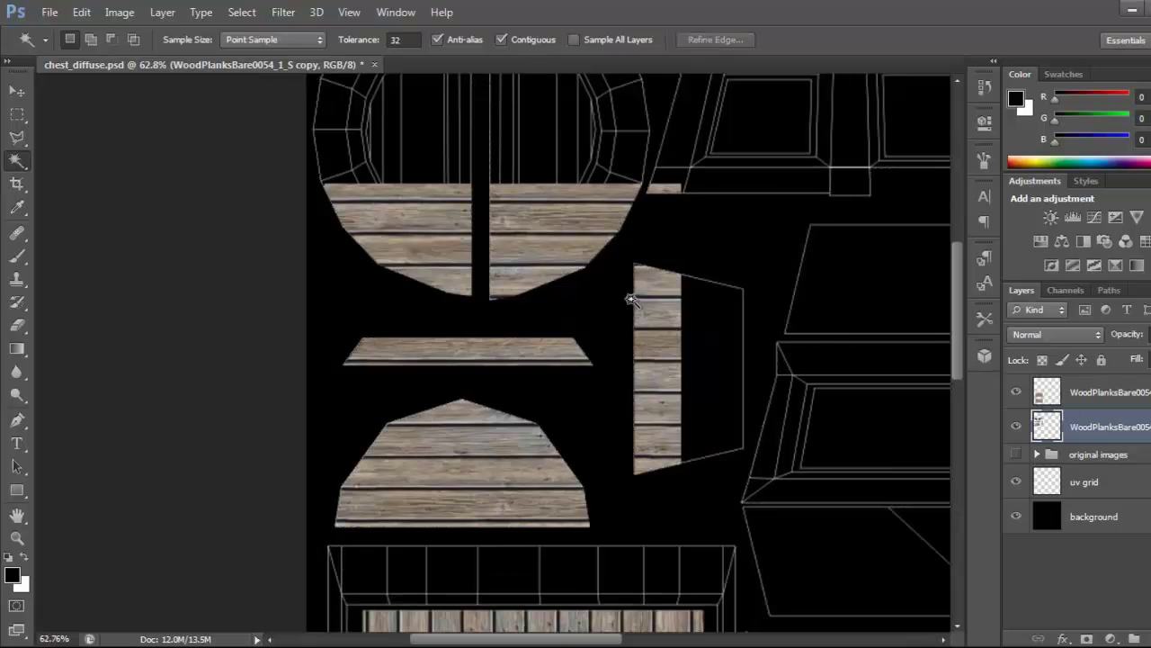
# Delete the leftover wood from the neighbouring shells with rectangular selections, keeping only the lid-end piece, and save the file
pyautogui.click(19, 117)
pyautogui.moveTo(307, 130); pyautogui.dragTo(789, 385)
pyautogui.press('Delete')
pyautogui.moveTo(897, 403); pyautogui.dragTo(874, 404)
pyautogui.press('Delete')
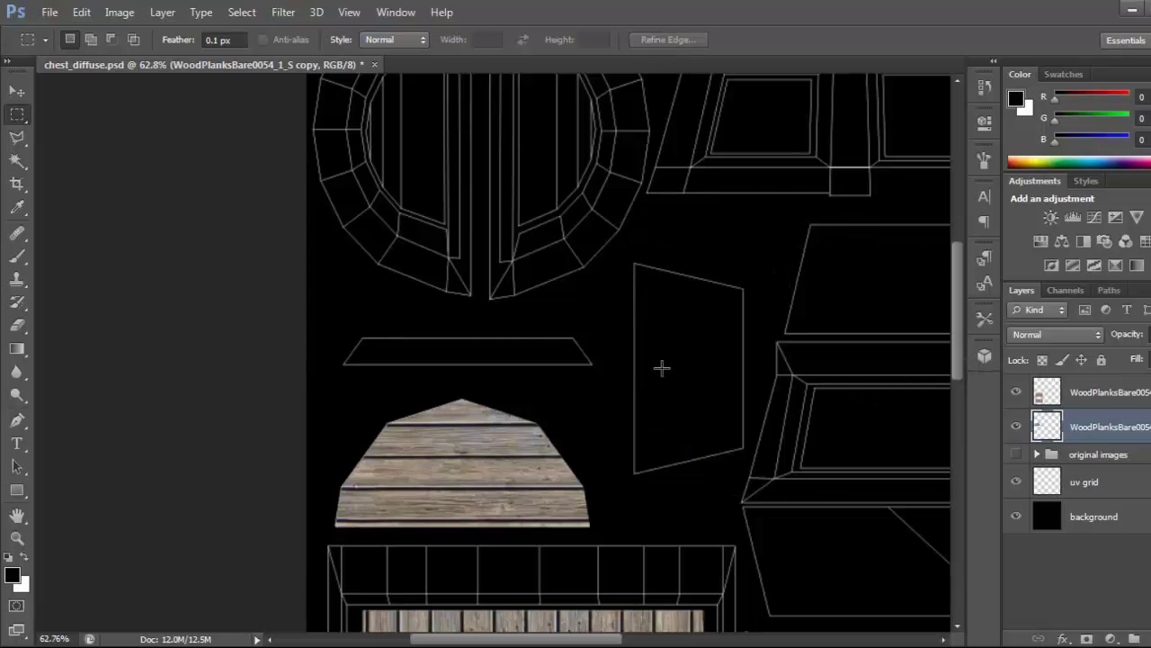
pyautogui.keyDown('alt'); pyautogui.scroll(-3, 709, 352); pyautogui.keyUp('alt')
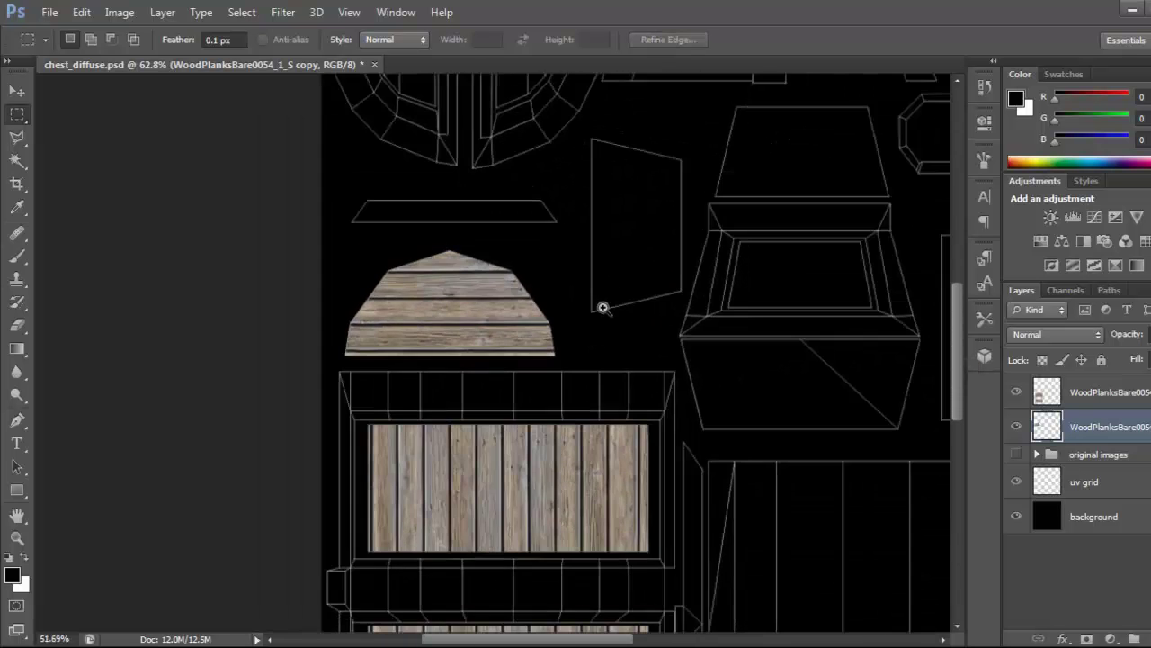
pyautogui.keyDown('alt'); pyautogui.scroll(1, 603, 307); pyautogui.keyUp('alt')
pyautogui.hotkey('ctrl', 's')
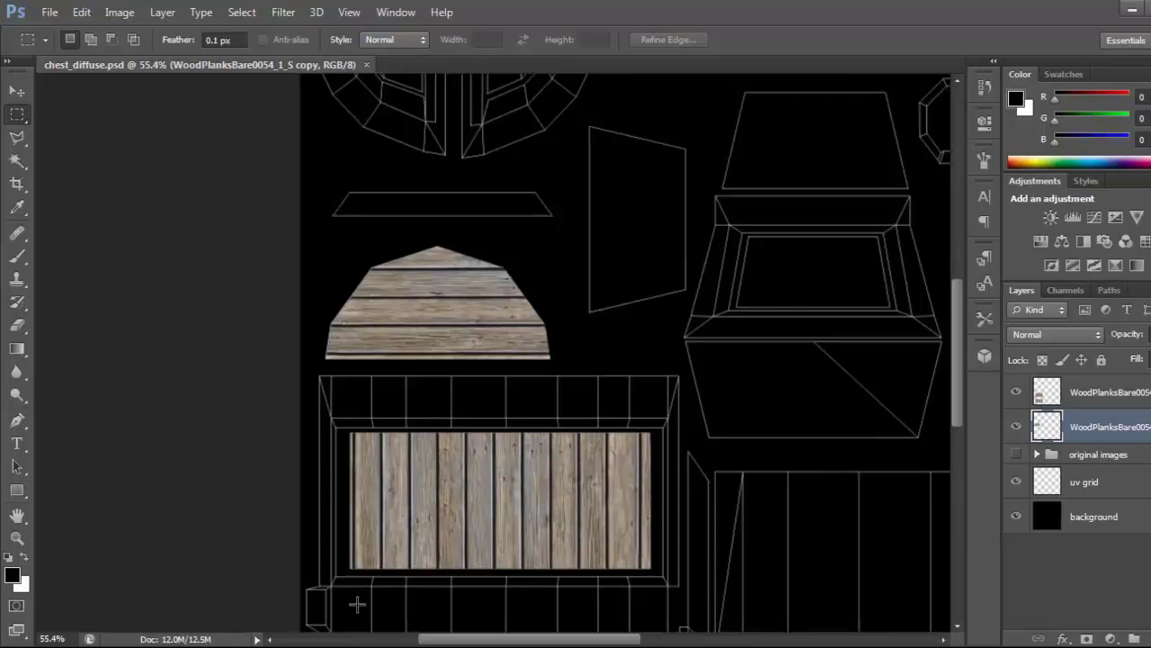
# Switch to Maya and reload the PSD file texture connected to the colour of chestMat1
pyautogui.hotkey('alt', 'Tab')
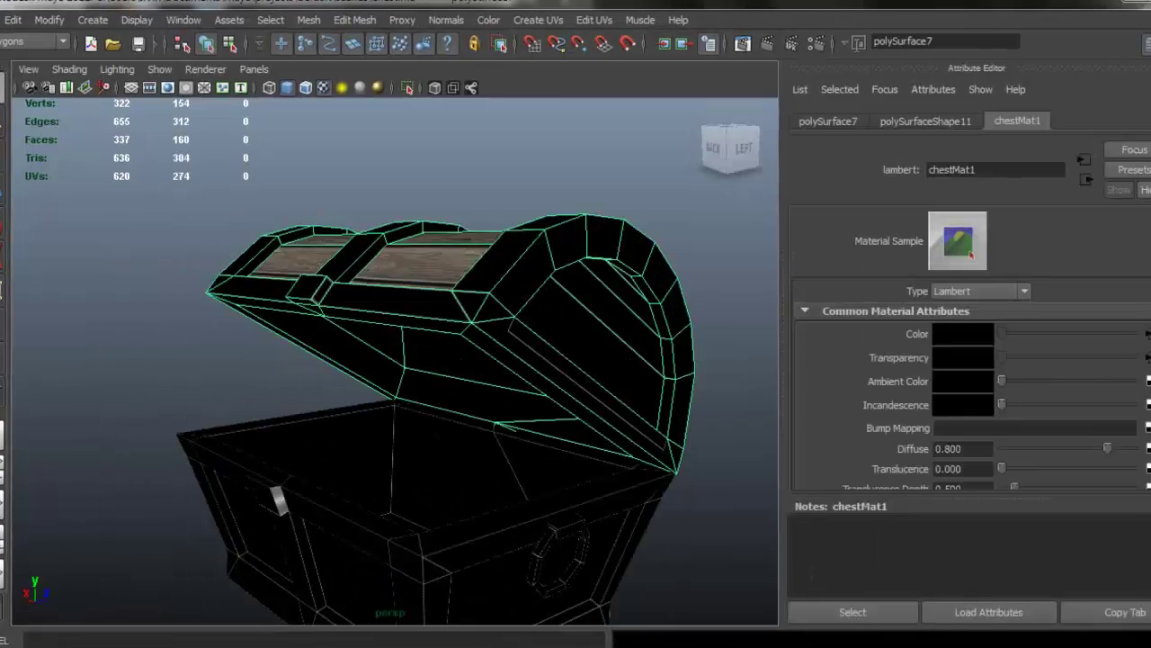
pyautogui.click(1147, 334)
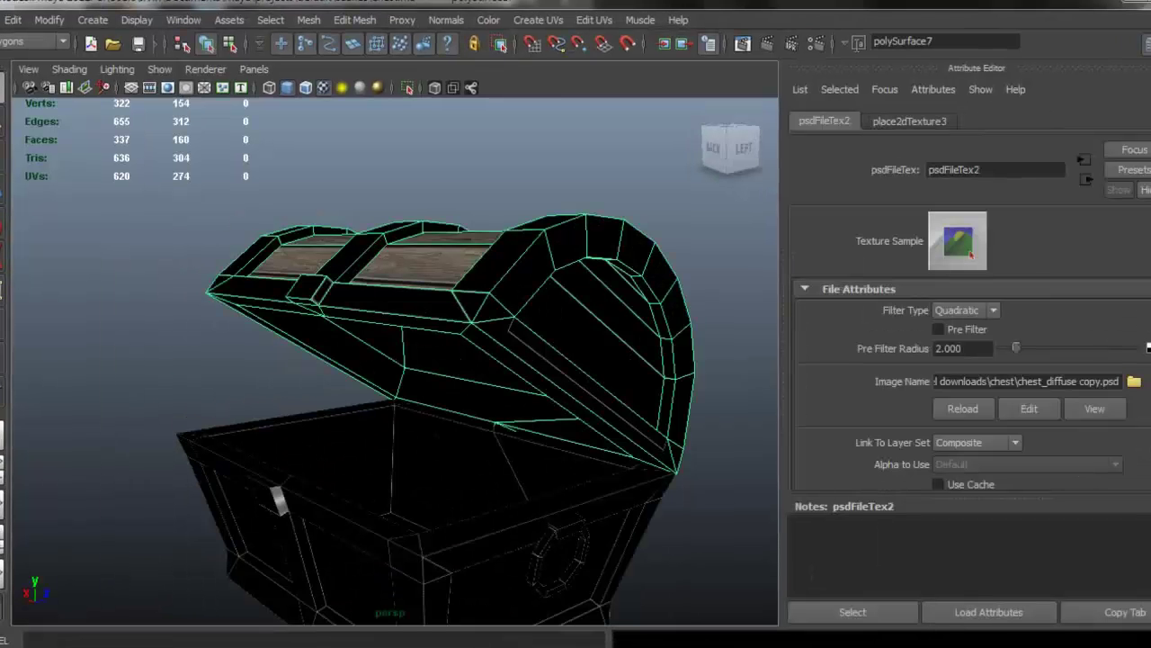
pyautogui.click(964, 416)
# Deselect the lid and examine the reloaded texture on the chest from several angles
pyautogui.keyDown('alt'); pyautogui.moveTo(392, 374); pyautogui.dragTo(693, 333); pyautogui.keyUp('alt')
pyautogui.keyDown('alt'); pyautogui.moveTo(432, 383); pyautogui.dragTo(707, 411, button='right'); pyautogui.keyUp('alt')
pyautogui.keyDown('alt'); pyautogui.moveTo(504, 370); pyautogui.dragTo(621, 387); pyautogui.keyUp('alt')
pyautogui.click(616, 382)
pyautogui.keyDown('alt'); pyautogui.moveTo(575, 350); pyautogui.dragTo(385, 315, button='right'); pyautogui.keyUp('alt')
pyautogui.keyDown('alt'); pyautogui.moveTo(385, 315); pyautogui.dragTo(409, 459); pyautogui.keyUp('alt')
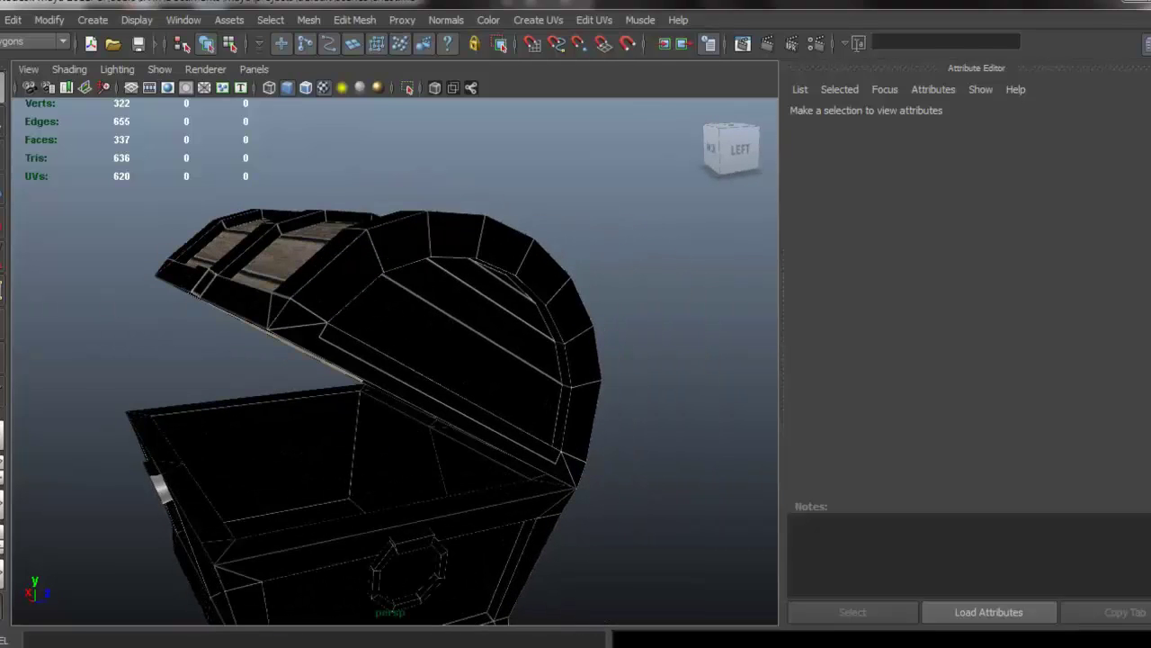
# Switch to Photoshop, then show and expand the original images group
pyautogui.hotkey('alt', 'Tab')
pyautogui.moveTo(552, 164); pyautogui.dragTo(572, 400)
pyautogui.click(1014, 431)
pyautogui.click(1014, 431)
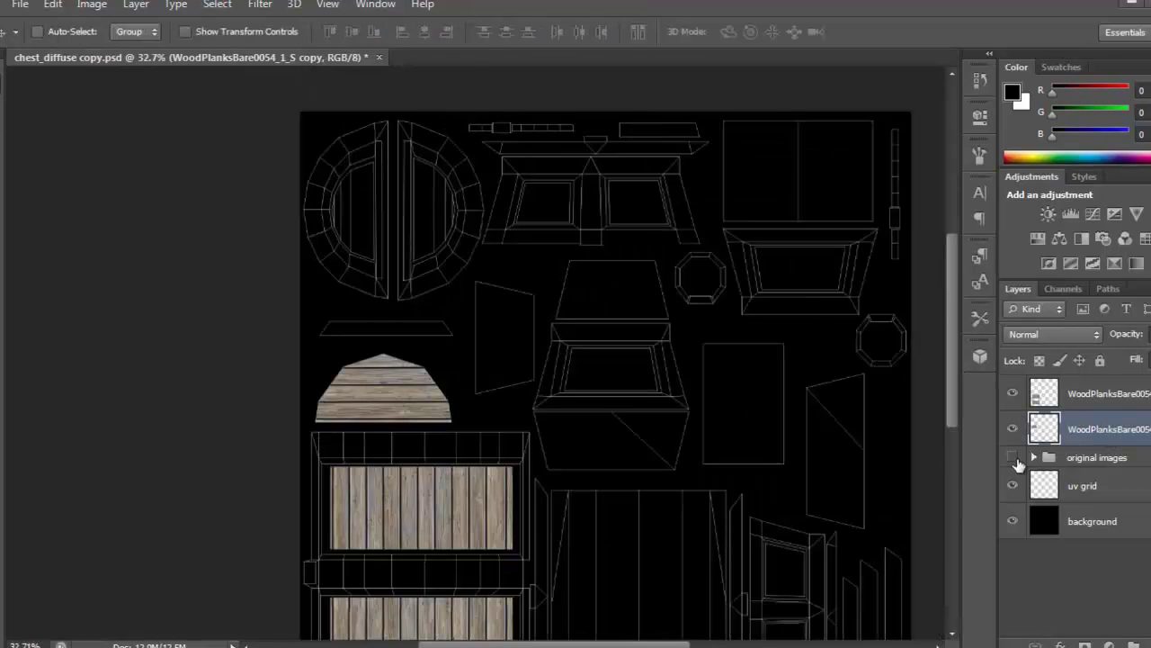
pyautogui.click(1013, 457)
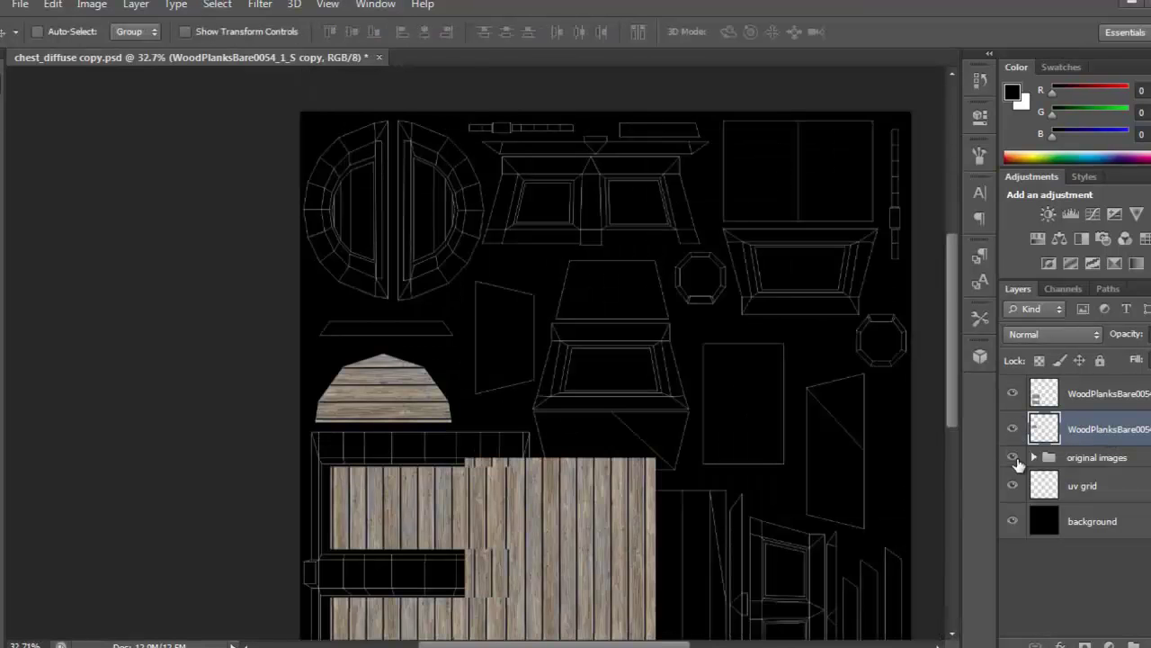
pyautogui.click(1030, 461)
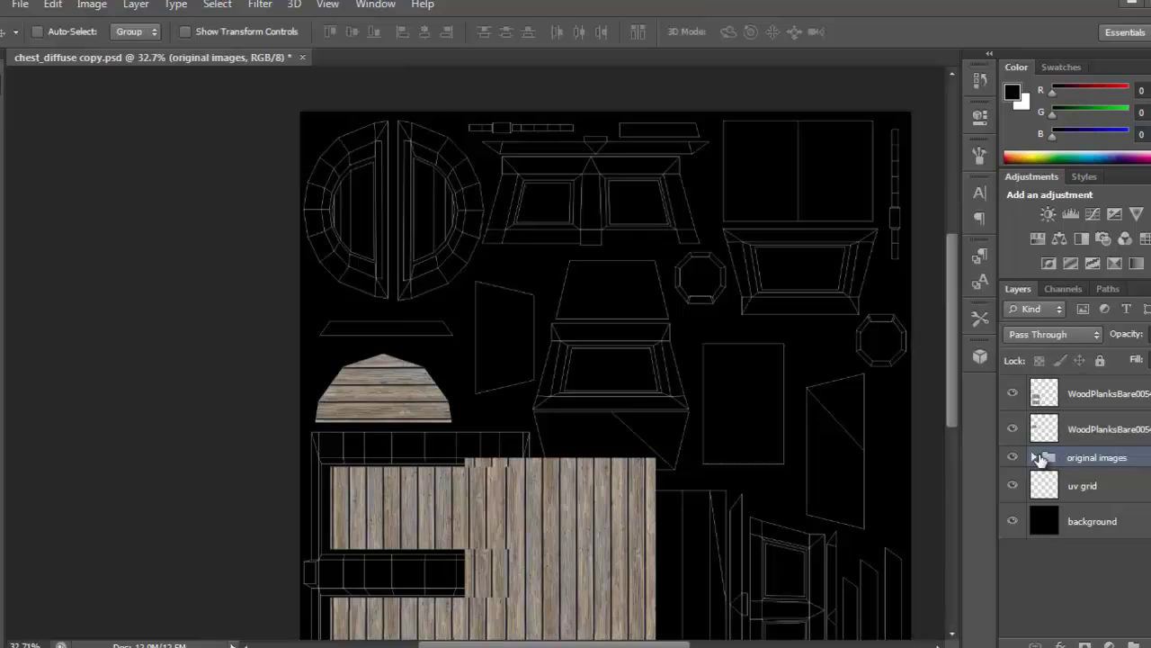
pyautogui.click(1037, 457)
# Duplicate the group's wood planks layer, move the copy out above the group, and hide and collapse the group
pyautogui.click(1085, 487)
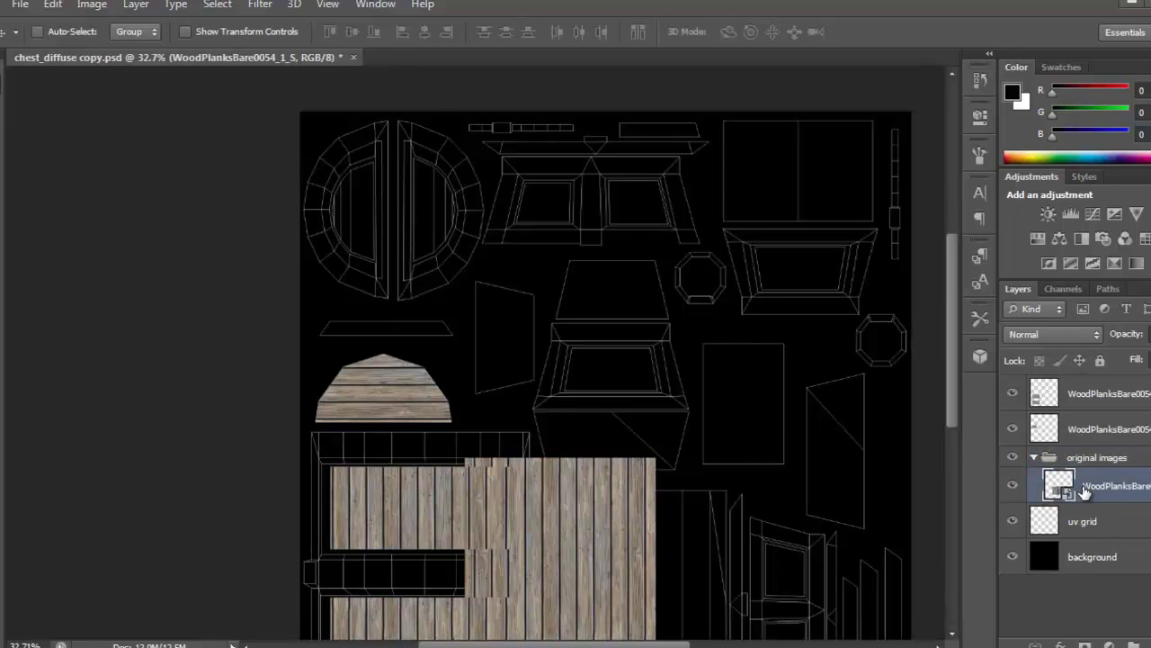
pyautogui.hotkey('ctrl', 'j')
pyautogui.moveTo(1085, 487); pyautogui.dragTo(1042, 474)
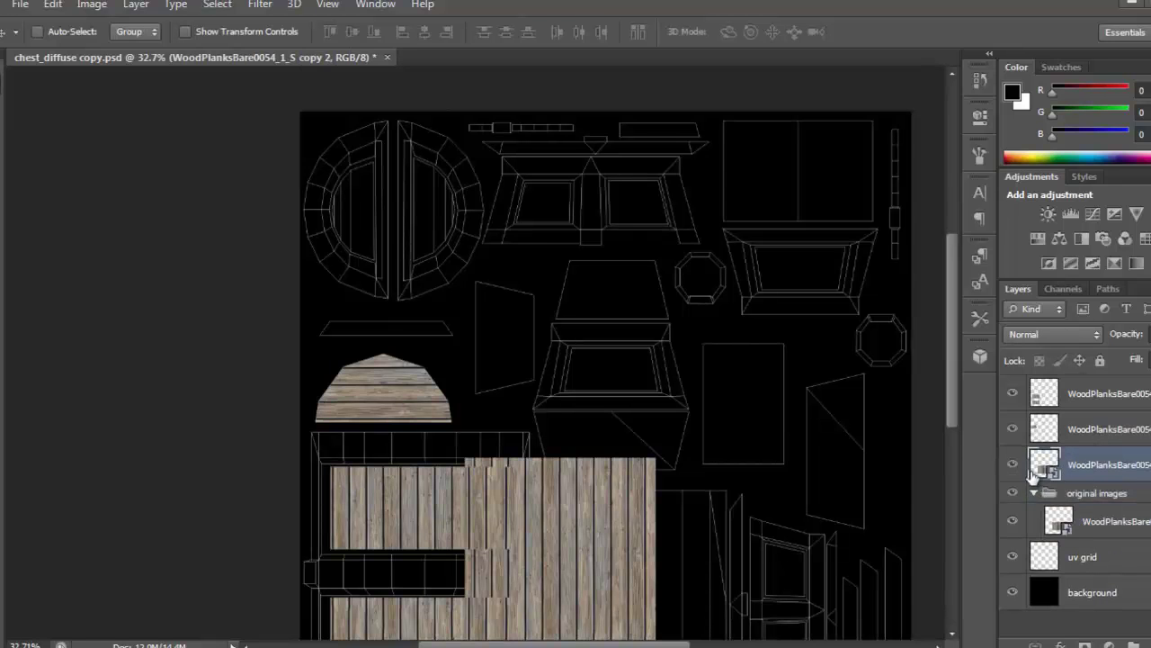
pyautogui.click(1035, 493)
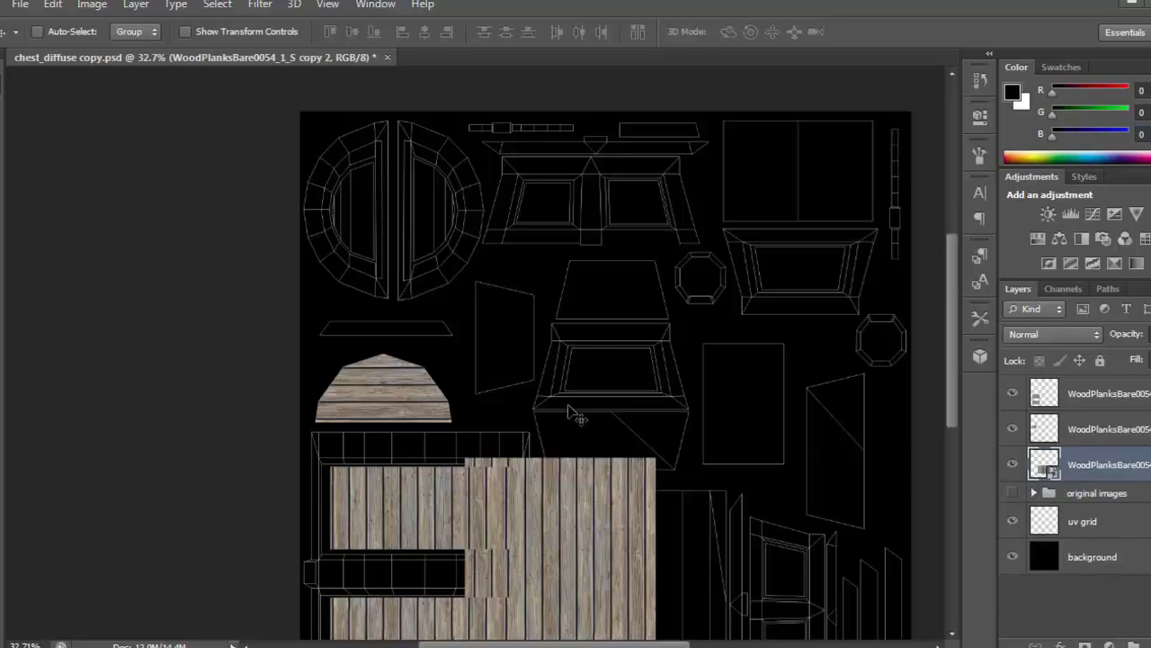
# Move the new planks copy over the two half-round lid shells and scale it proportionally to 68.91%
pyautogui.moveTo(504, 434); pyautogui.dragTo(494, 236)
pyautogui.hotkey('ctrl', 't')
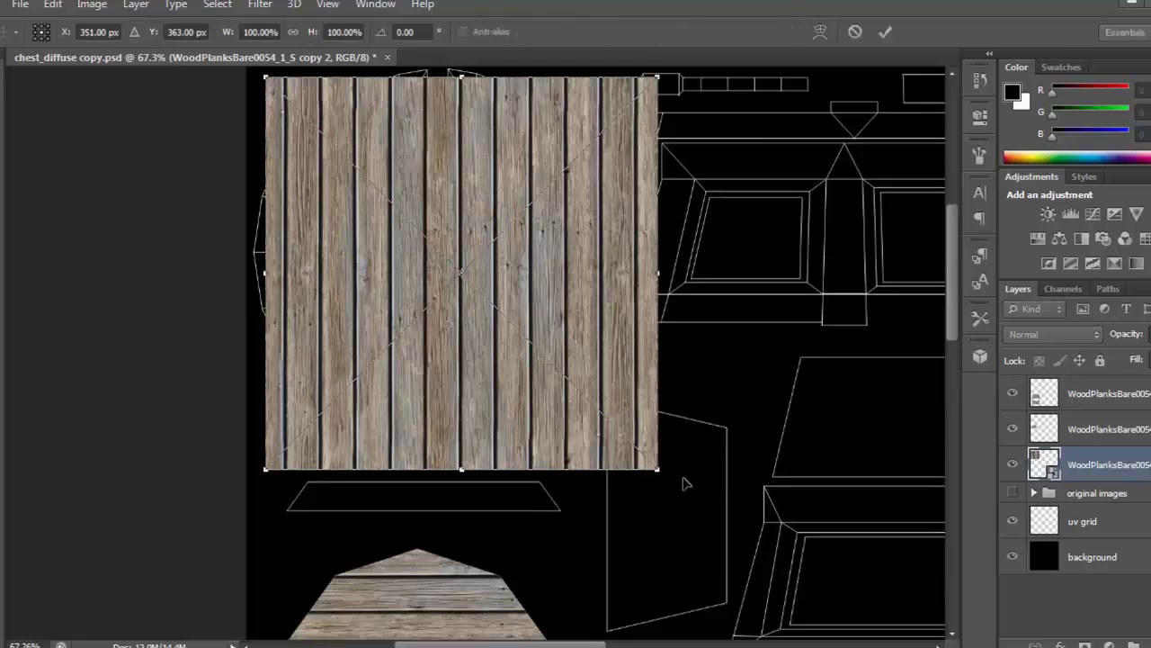
pyautogui.keyDown('shift'); pyautogui.moveTo(662, 471); pyautogui.dragTo(523, 332); pyautogui.keyUp('shift')
pyautogui.moveTo(479, 288); pyautogui.dragTo(508, 298)
pyautogui.moveTo(346, 392); pyautogui.dragTo(334, 405)
pyautogui.moveTo(504, 333); pyautogui.dragTo(484, 303)
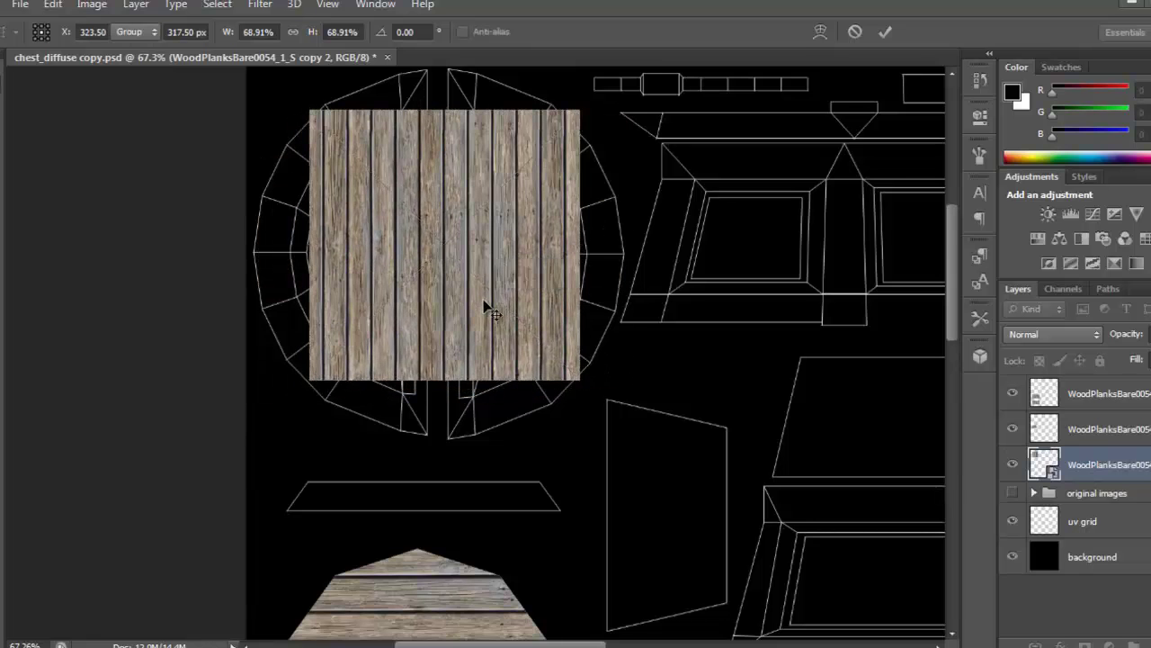
pyautogui.press('Return')
# Move the uv grid layer to the top of the layer stack, above the wood planks
pyautogui.scroll(2, 458, 254)
pyautogui.moveTo(1086, 536); pyautogui.dragTo(1084, 393)
pyautogui.keyDown('alt'); pyautogui.scroll(3, 444, 298); pyautogui.keyUp('alt')
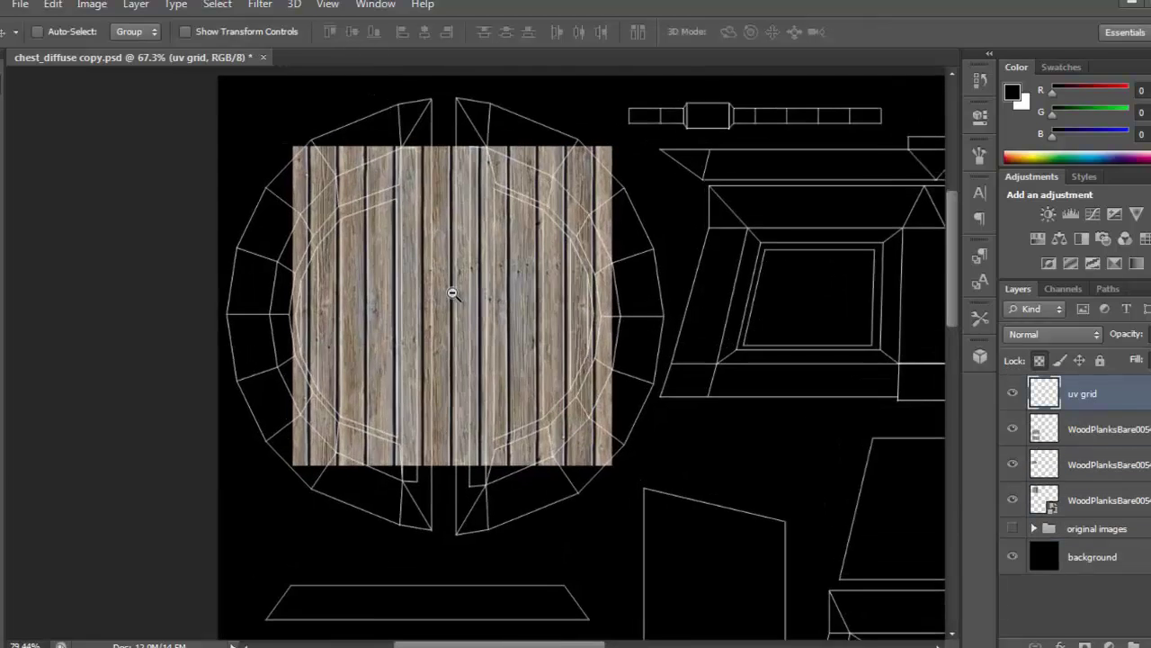
pyautogui.click(1089, 440)
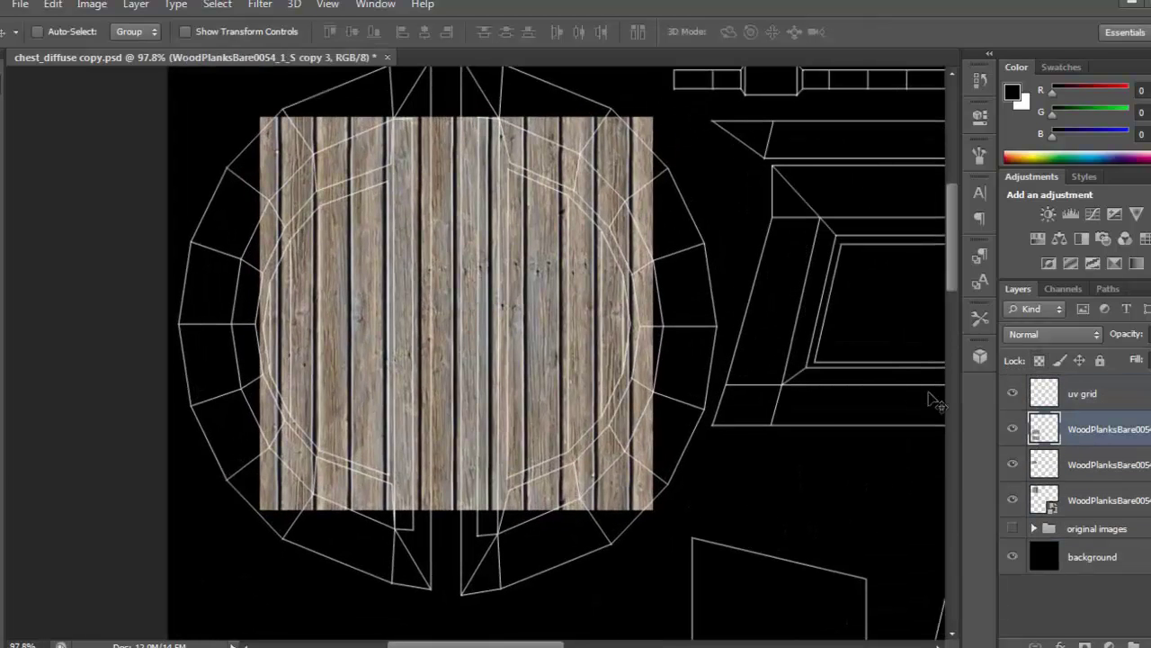
pyautogui.hotkey('ctrl', 't')
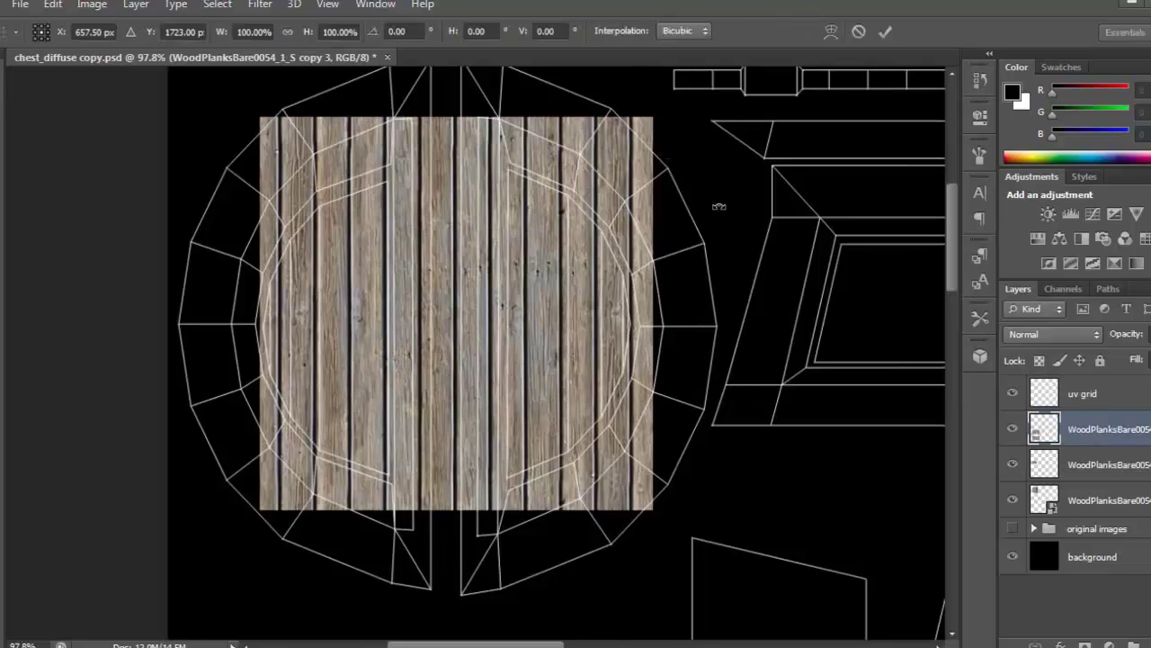
pyautogui.press('Return')
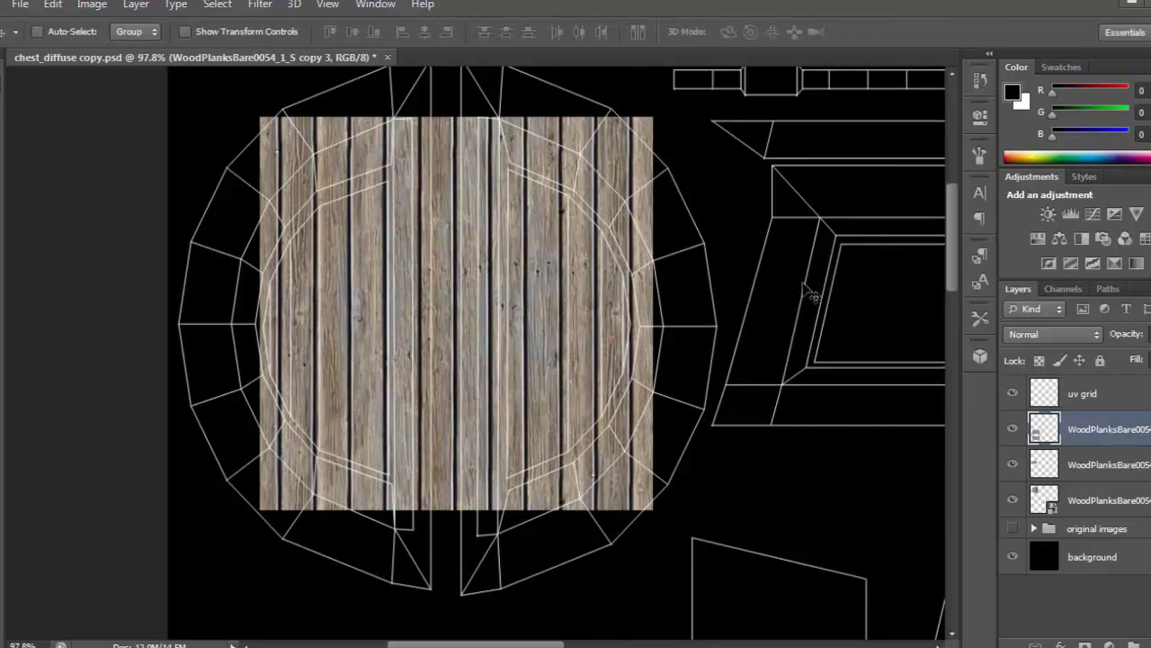
pyautogui.click(1078, 464)
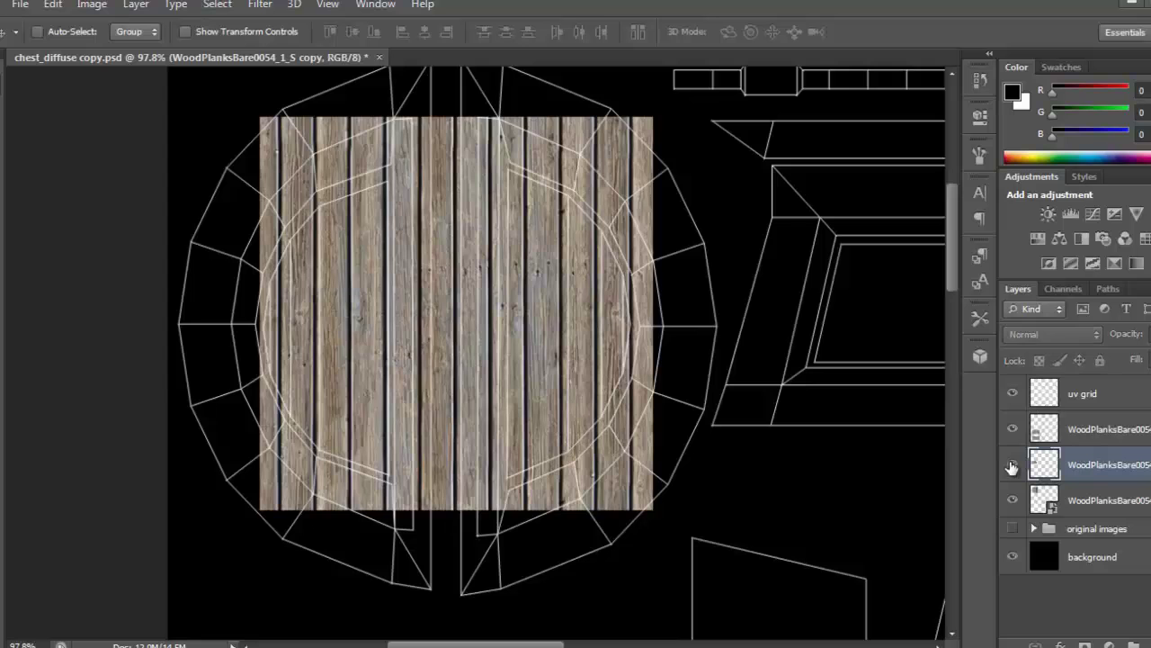
pyautogui.click(1013, 499)
pyautogui.click(1013, 499)
# Scale the planks over the half-round shells down slightly so they match the width across both inner panels
pyautogui.click(1079, 504)
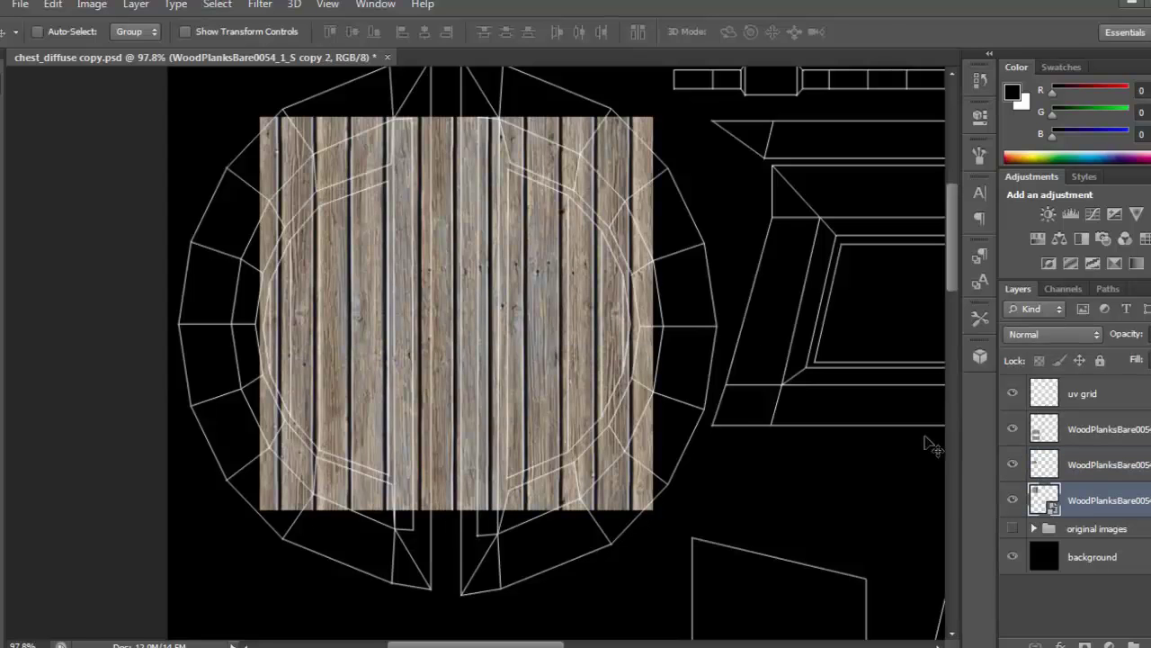
pyautogui.hotkey('ctrl', 't')
pyautogui.keyDown('shift'); pyautogui.moveTo(656, 112); pyautogui.dragTo(640, 128); pyautogui.keyUp('shift')
pyautogui.press('Return')
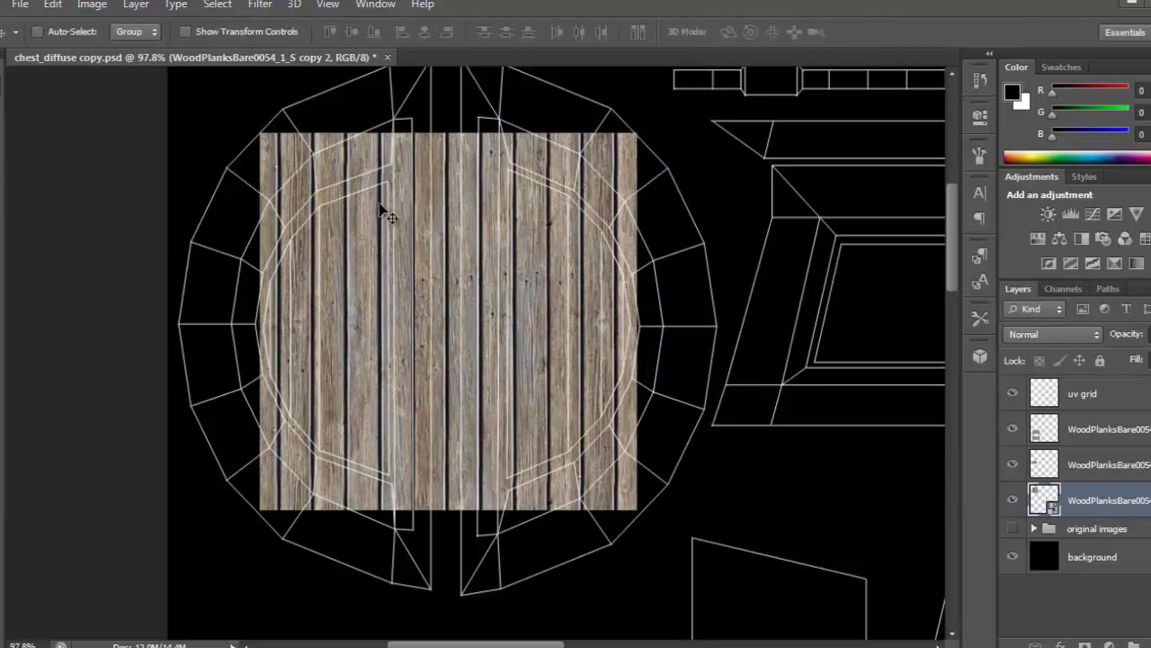
# On the uv grid layer, select the thin rims around both half-round inner panels with the Magic Wand
pyautogui.click(1060, 406)
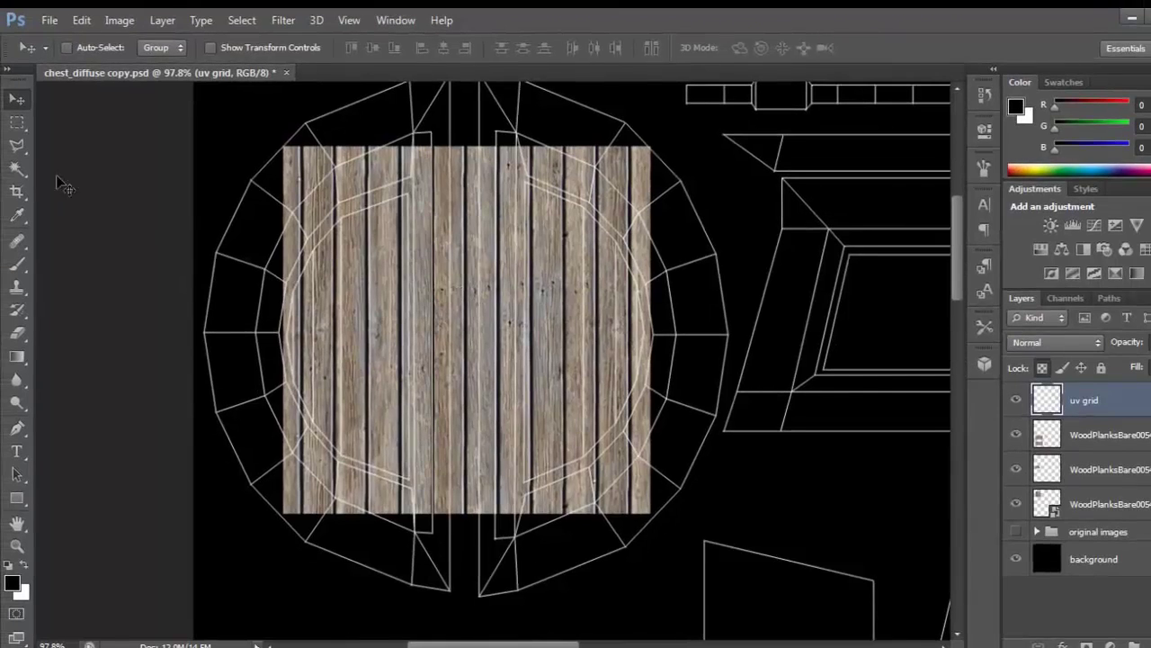
pyautogui.click(21, 169)
pyautogui.click(236, 159)
pyautogui.click(348, 212)
pyautogui.keyDown('alt'); pyautogui.scroll(3, 470, 219); pyautogui.keyUp('alt')
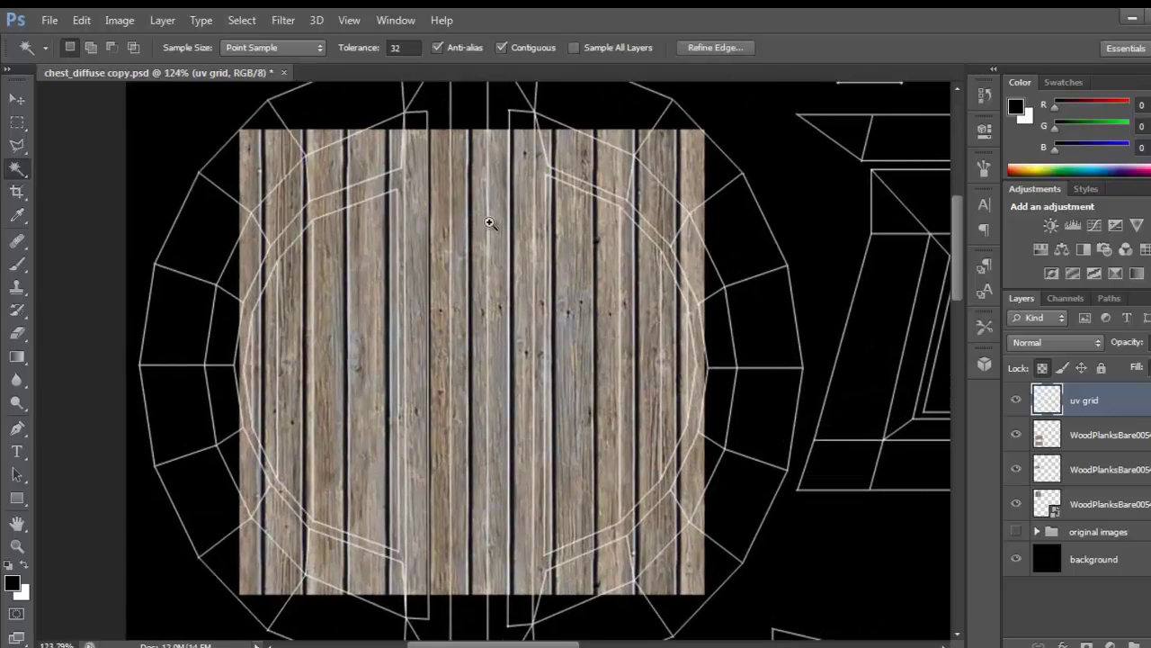
pyautogui.keyDown('shift'); pyautogui.click(542, 196); pyautogui.keyUp('shift')
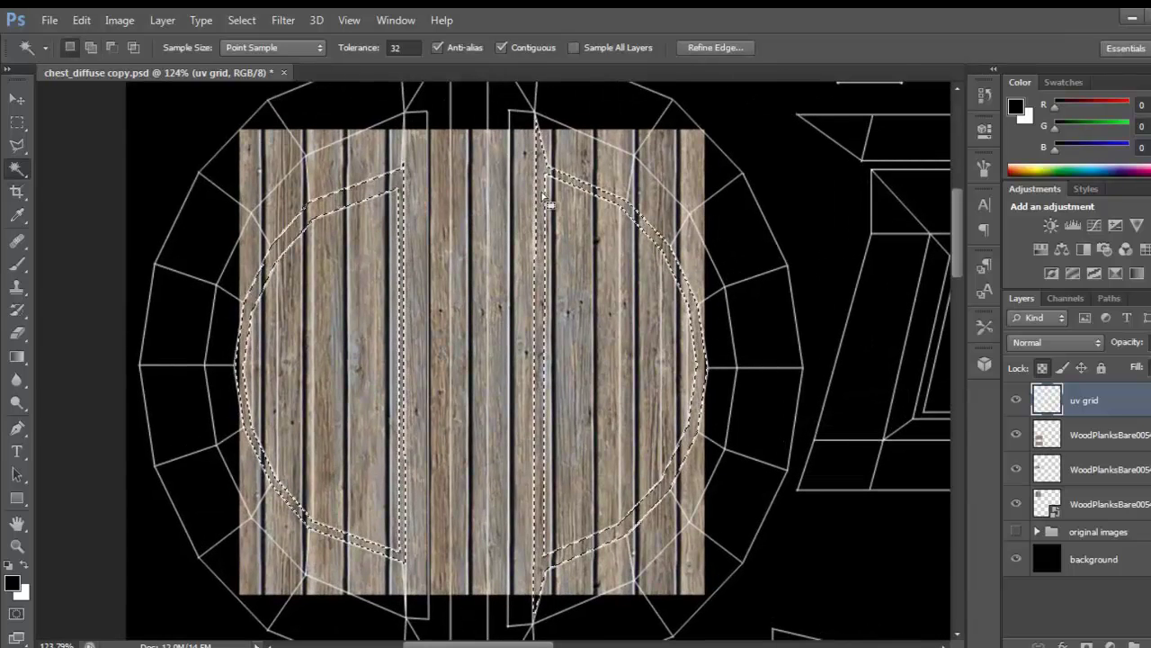
pyautogui.scroll(-1, 589, 311)
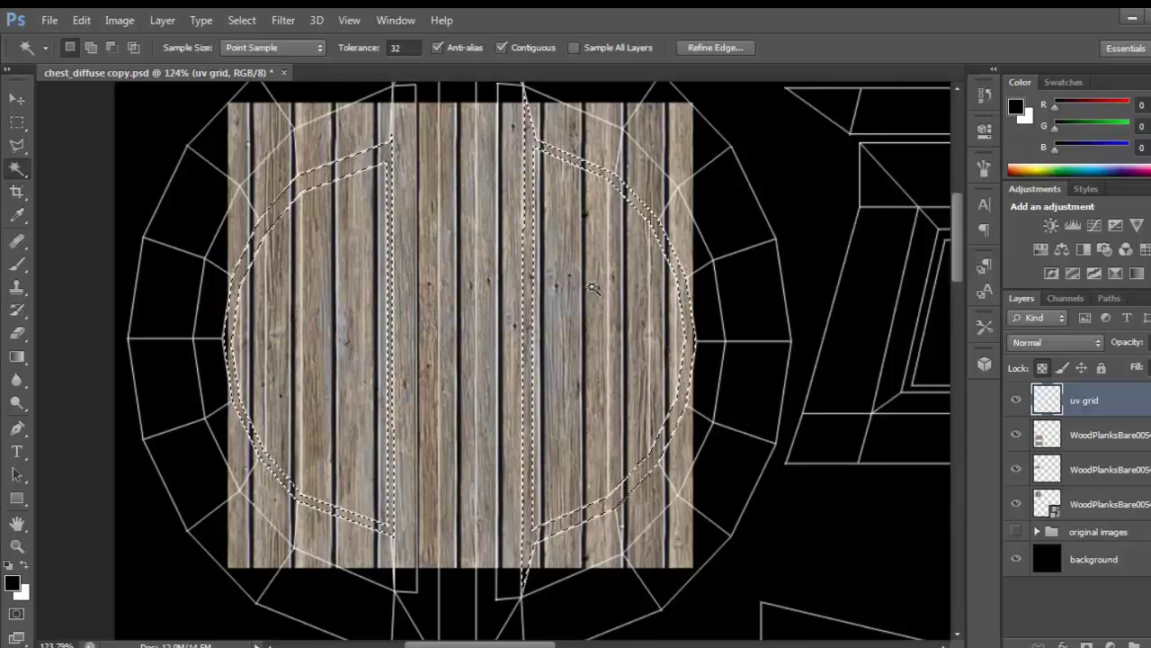
pyautogui.hotkey('ctrl', 'd')
pyautogui.keyDown('alt'); pyautogui.scroll(-2, 567, 281); pyautogui.keyUp('alt')
pyautogui.keyDown('alt'); pyautogui.scroll(-1, 568, 281); pyautogui.keyUp('alt')
pyautogui.hotkey('ctrl', 'shift', 'd')
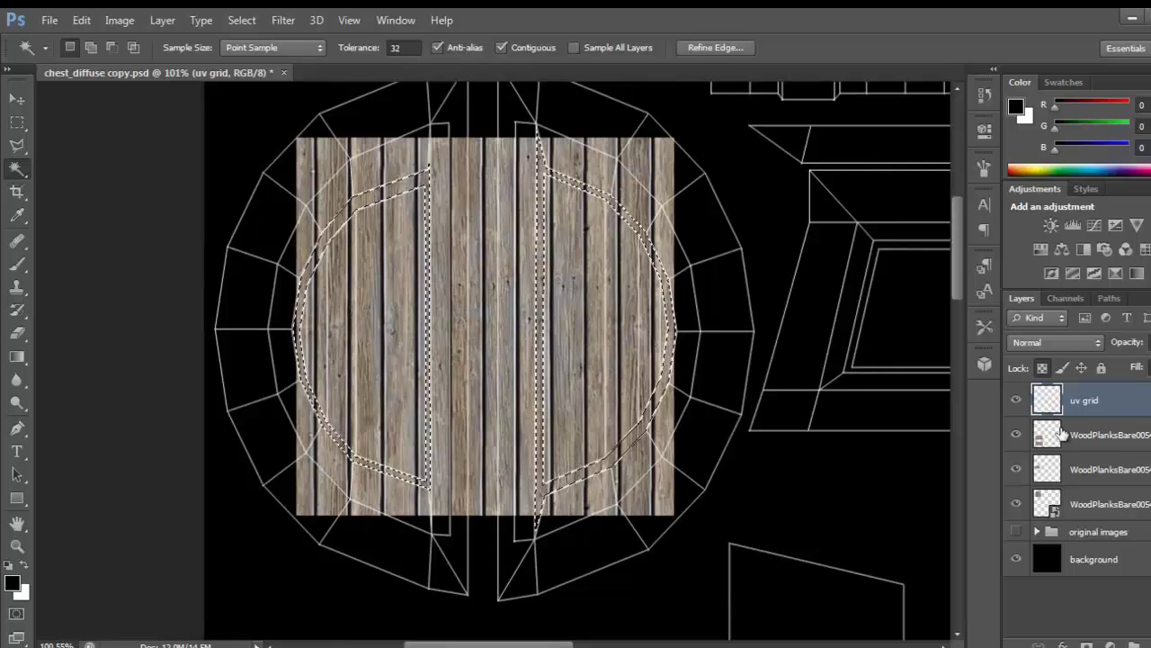
# Rasterize the planks layer over the half-round shells and clear the selected rims from it
pyautogui.click(1095, 504)
pyautogui.rightClick(1095, 500)
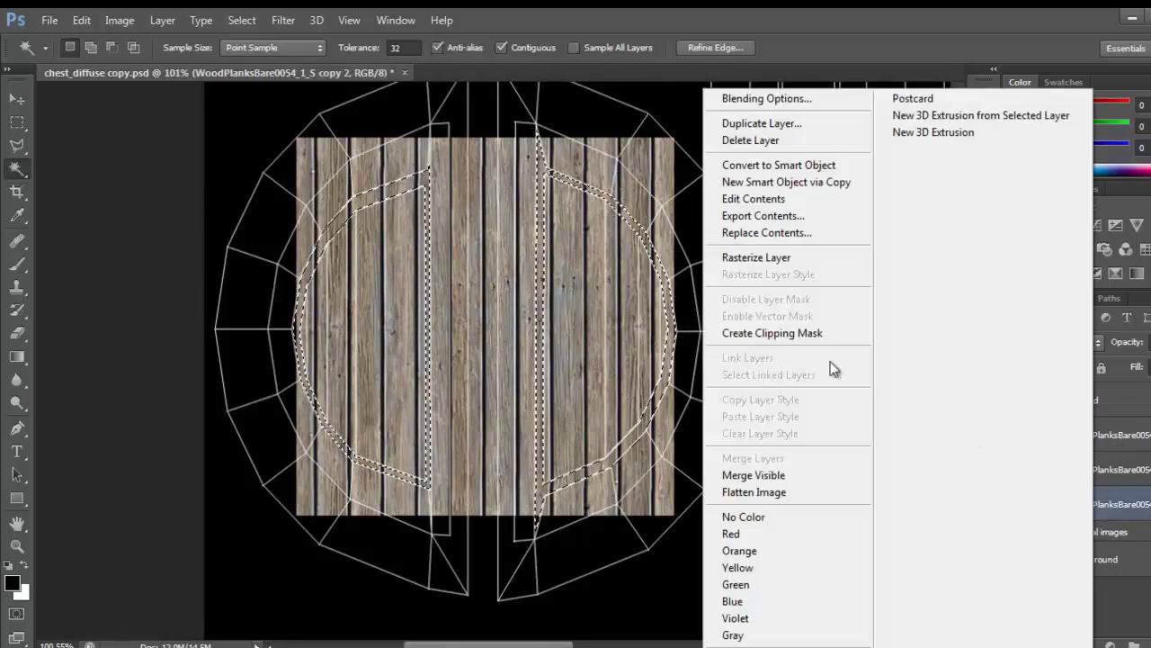
pyautogui.click(770, 258)
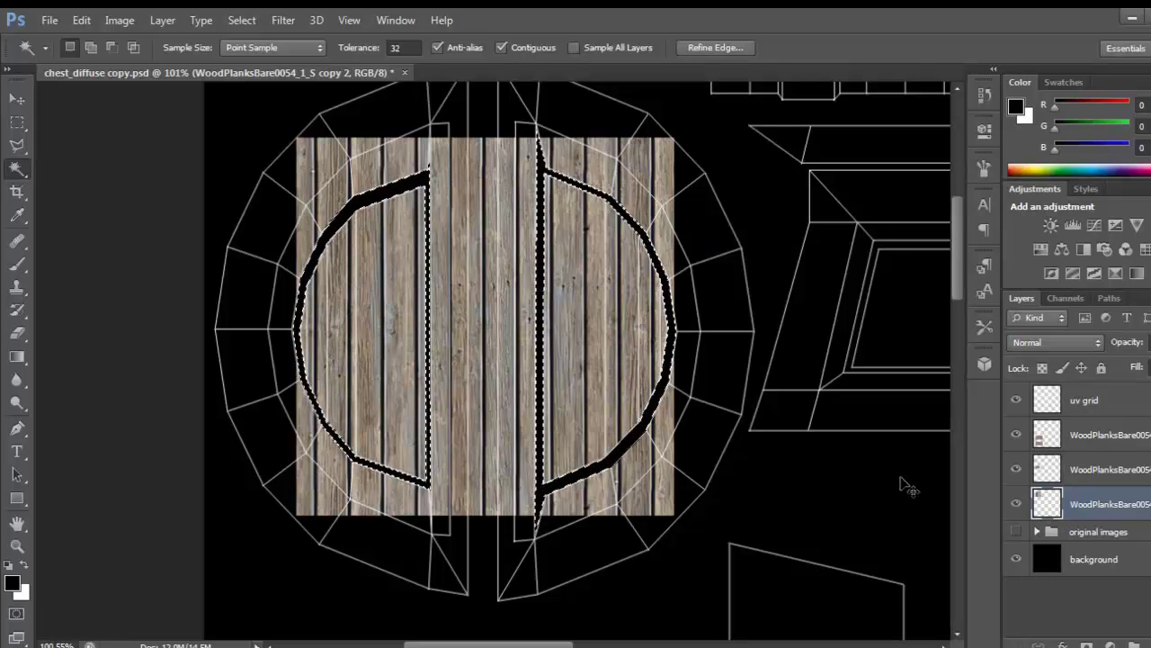
# Try clearing the planks outside the rims with the selection inverted, undo that, and deselect
pyautogui.press('Delete')
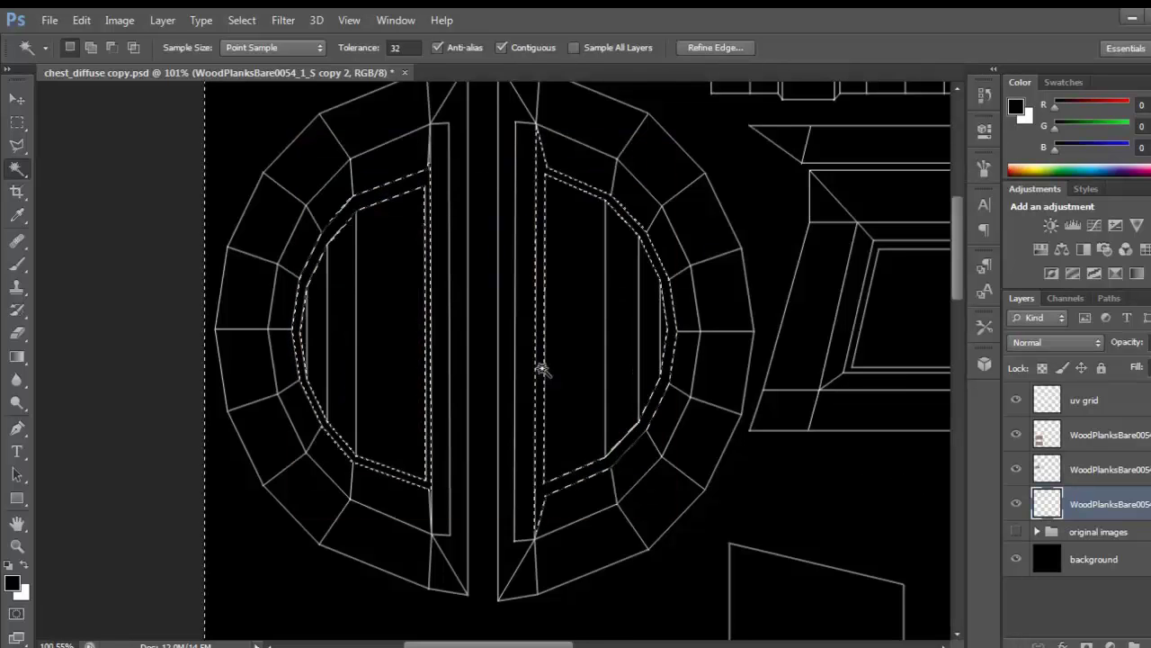
pyautogui.hotkey('ctrl', 'z')
pyautogui.keyDown('ctrl'); pyautogui.moveTo(475, 267); pyautogui.dragTo(475, 267); pyautogui.keyUp('ctrl')
pyautogui.hotkey('ctrl', 'd')
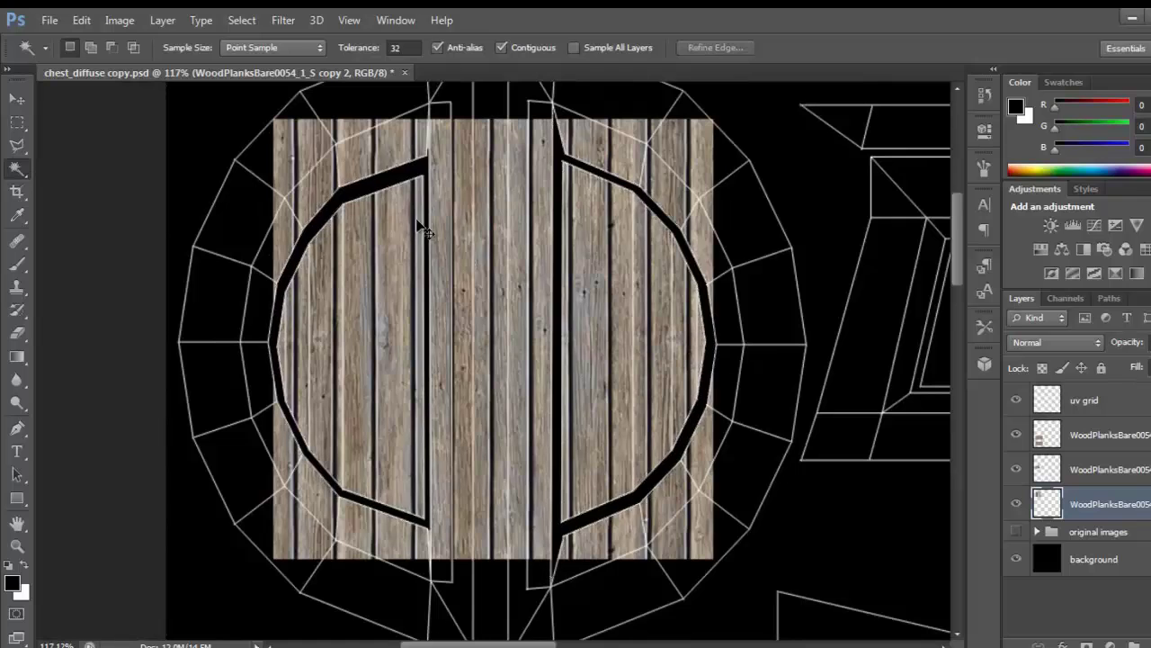
# Marquee-select the excess planks above the left half-round inner panel on the rasterized layer
pyautogui.click(17, 121)
pyautogui.moveTo(232, 98); pyautogui.dragTo(503, 169)
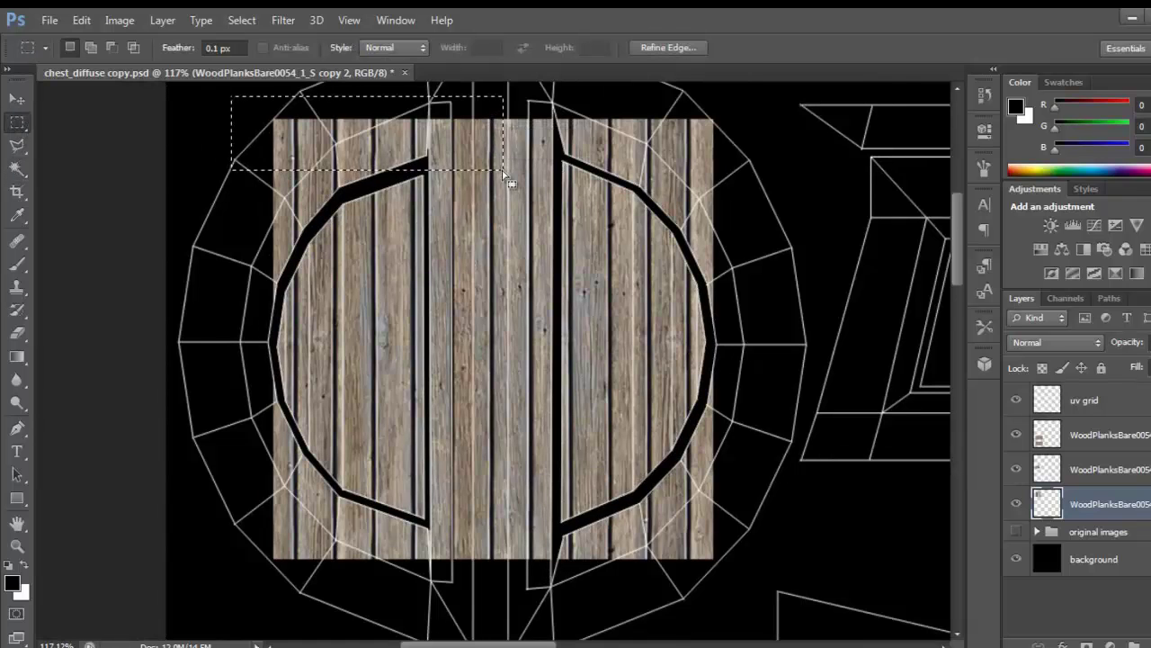
# Delete rectangular areas of the wood planks outside the upper, right and lower-right edges of the round lid UVs
pyautogui.press('Delete')
pyautogui.moveTo(391, 134); pyautogui.dragTo(644, 117)
pyautogui.press('Delete')
pyautogui.moveTo(545, 138); pyautogui.dragTo(630, 580)
pyautogui.press('Delete')
pyautogui.press('Delete')
pyautogui.press('Delete')
pyautogui.press('Delete')
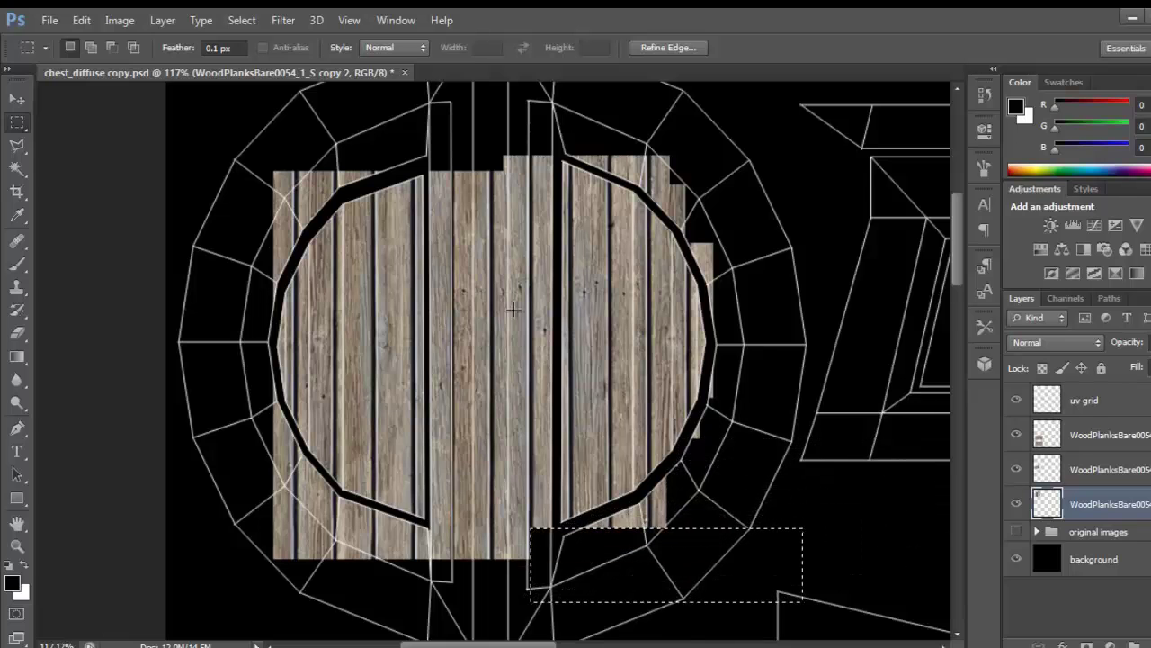
# Delete the vertical strip of planks between the two half-circle UV shapes and clear the selection
pyautogui.moveTo(426, 132); pyautogui.dragTo(554, 605)
pyautogui.moveTo(492, 488); pyautogui.dragTo(494, 489)
pyautogui.press('Delete')
pyautogui.hotkey('ctrl', 'd')
# Erase the leftover planks outside the upper edge of the left half-circle with the Eraser
pyautogui.moveTo(513, 435); pyautogui.dragTo(523, 386)
pyautogui.scroll(3, 450, 398)
pyautogui.press('e')
pyautogui.moveTo(334, 187)
pyautogui.mouseDown()
pyautogui.moveTo(288, 190)
pyautogui.moveTo(241, 231)
pyautogui.moveTo(308, 205)
pyautogui.moveTo(237, 295)
pyautogui.moveTo(265, 282)
pyautogui.moveTo(232, 356)
pyautogui.mouseUp()
pyautogui.keyDown('alt'); pyautogui.moveTo(252, 417); pyautogui.dragTo(231, 417, button='right'); pyautogui.keyUp('alt')
pyautogui.moveTo(261, 424); pyautogui.dragTo(292, 538)
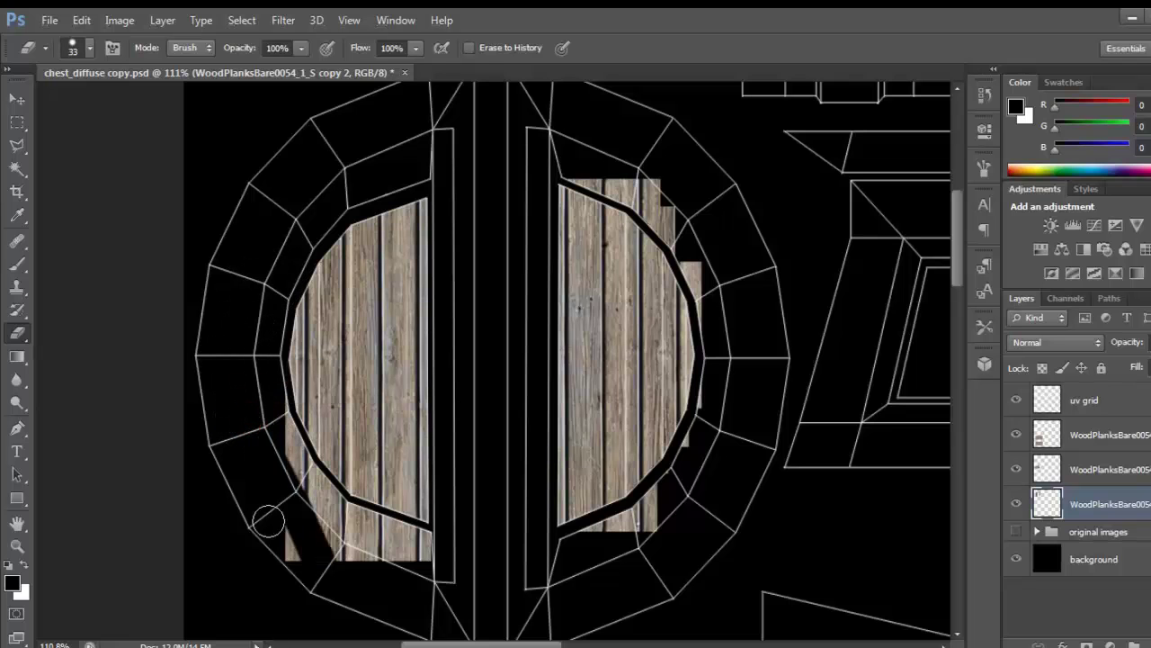
pyautogui.moveTo(245, 497)
pyautogui.mouseDown()
pyautogui.moveTo(377, 567)
pyautogui.moveTo(303, 464)
pyautogui.mouseUp()
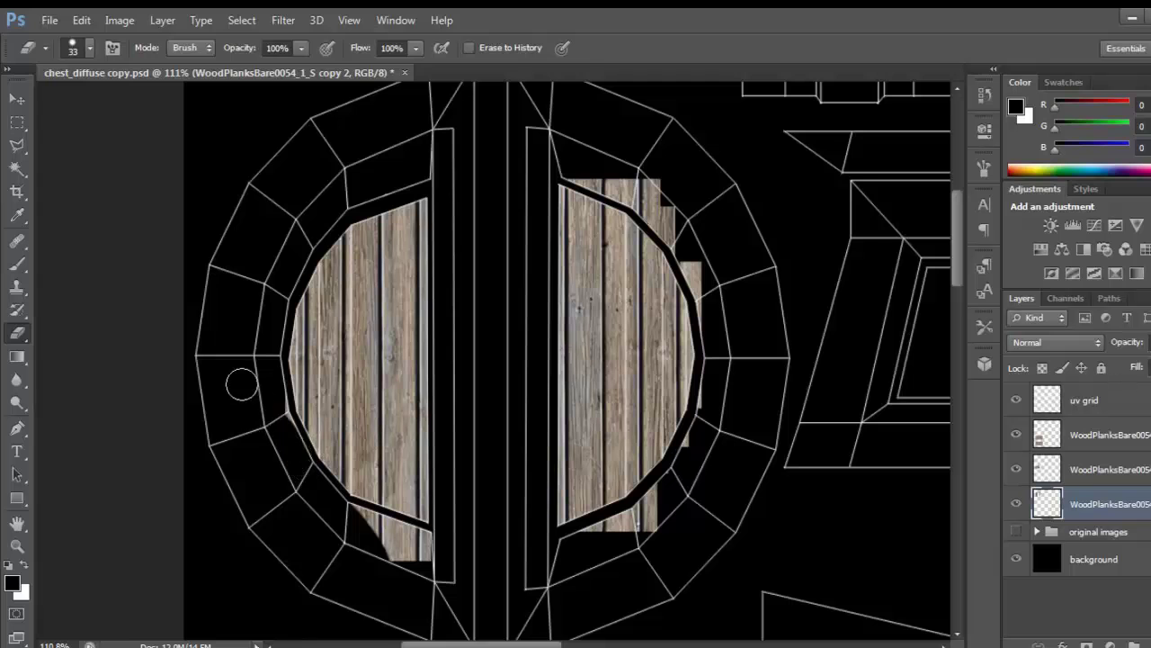
pyautogui.moveTo(336, 525)
pyautogui.mouseDown()
pyautogui.moveTo(447, 559)
pyautogui.moveTo(379, 565)
pyautogui.mouseUp()
pyautogui.hotkey('ctrl', 'alt', 'z')
pyautogui.hotkey('ctrl', 'alt', 'z')
# Erase the leftover planks below the left half-circle and outside the curved edge of the right half-circle
pyautogui.moveTo(260, 475)
pyautogui.mouseDown()
pyautogui.moveTo(411, 552)
pyautogui.moveTo(301, 507)
pyautogui.mouseUp()
pyautogui.moveTo(666, 493); pyautogui.dragTo(570, 549)
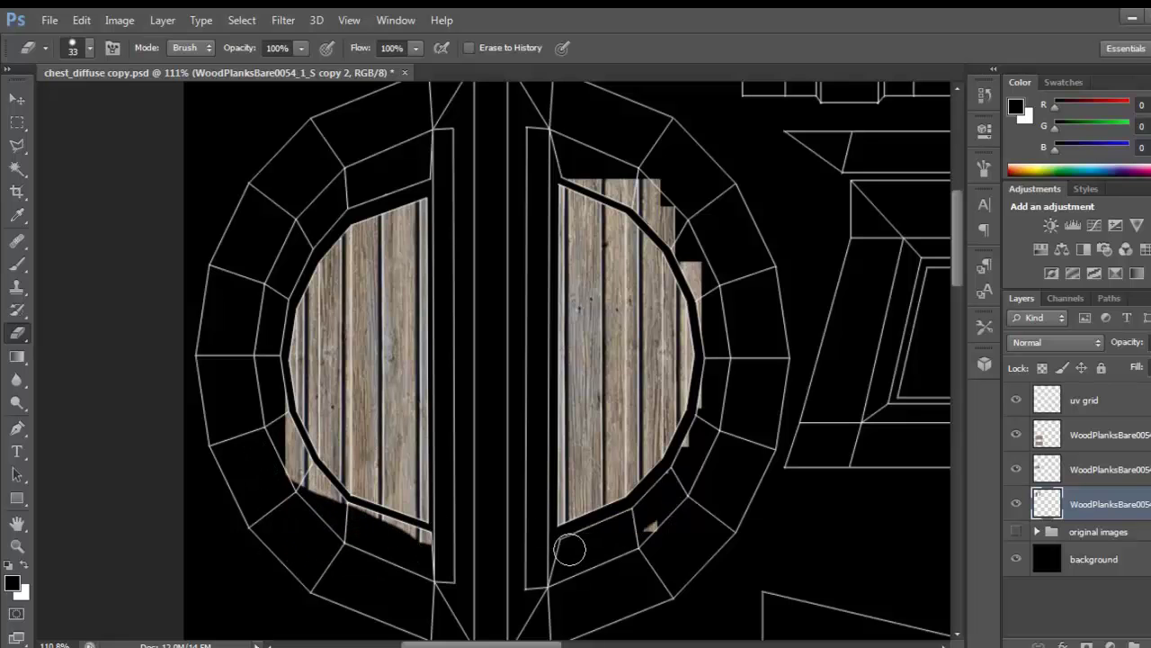
pyautogui.moveTo(585, 166)
pyautogui.mouseDown()
pyautogui.moveTo(641, 190)
pyautogui.moveTo(698, 256)
pyautogui.mouseUp()
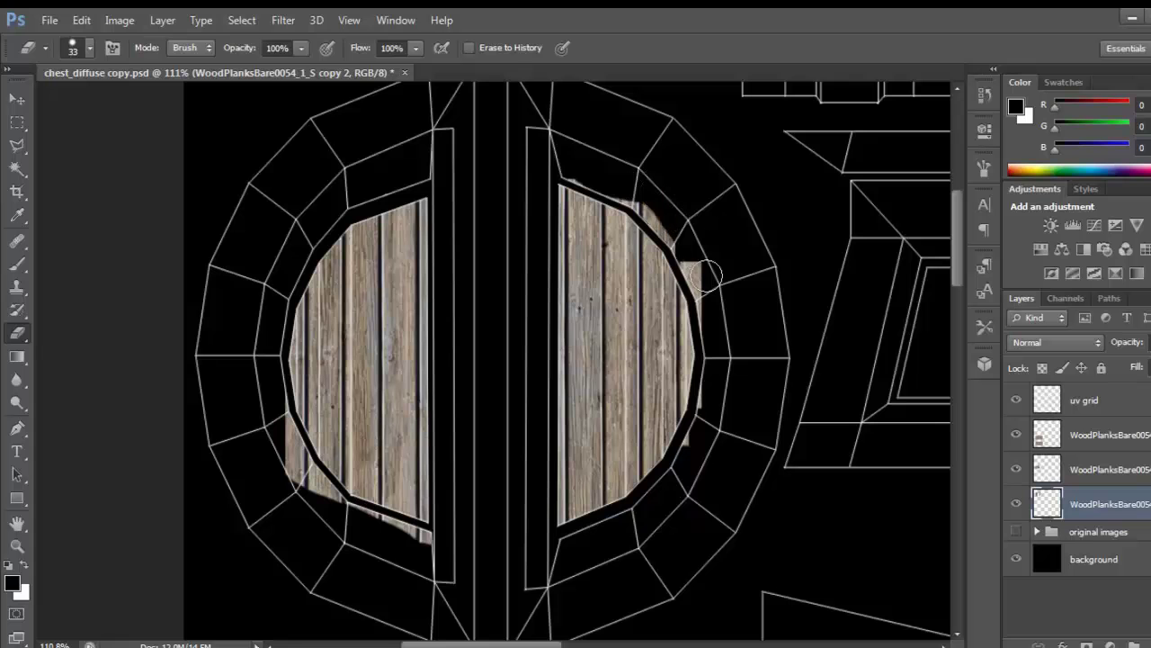
# Hide the uv grid layer and save the texture over the existing chest_diffuse copy in Photoshop format
pyautogui.click(1016, 399)
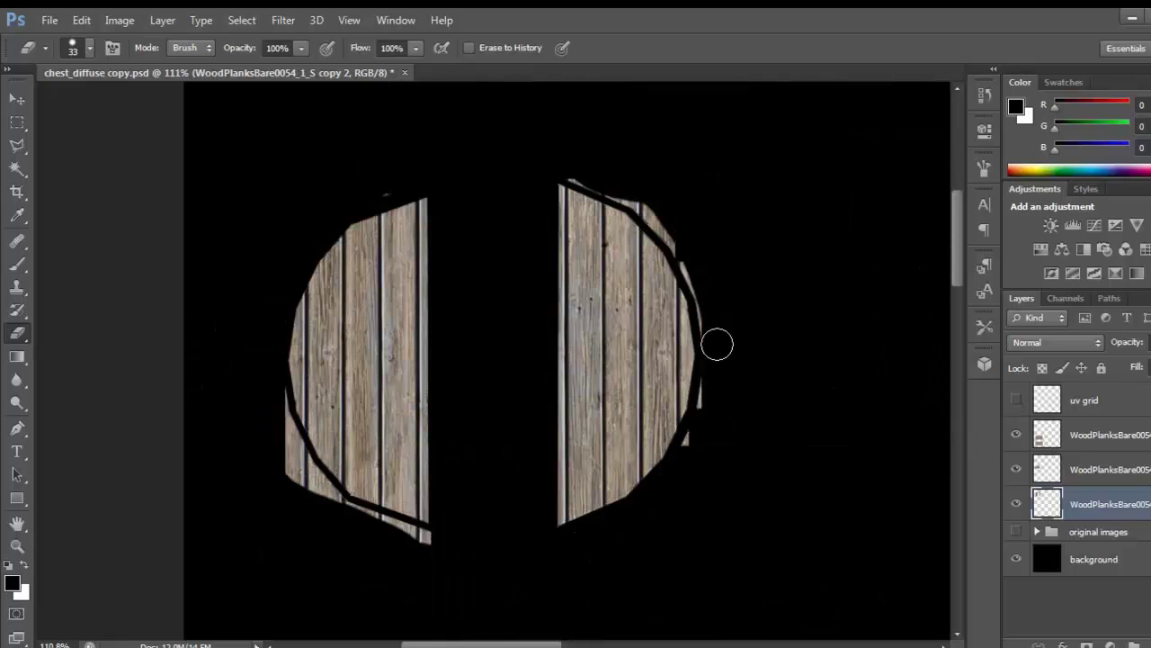
pyautogui.click(49, 20)
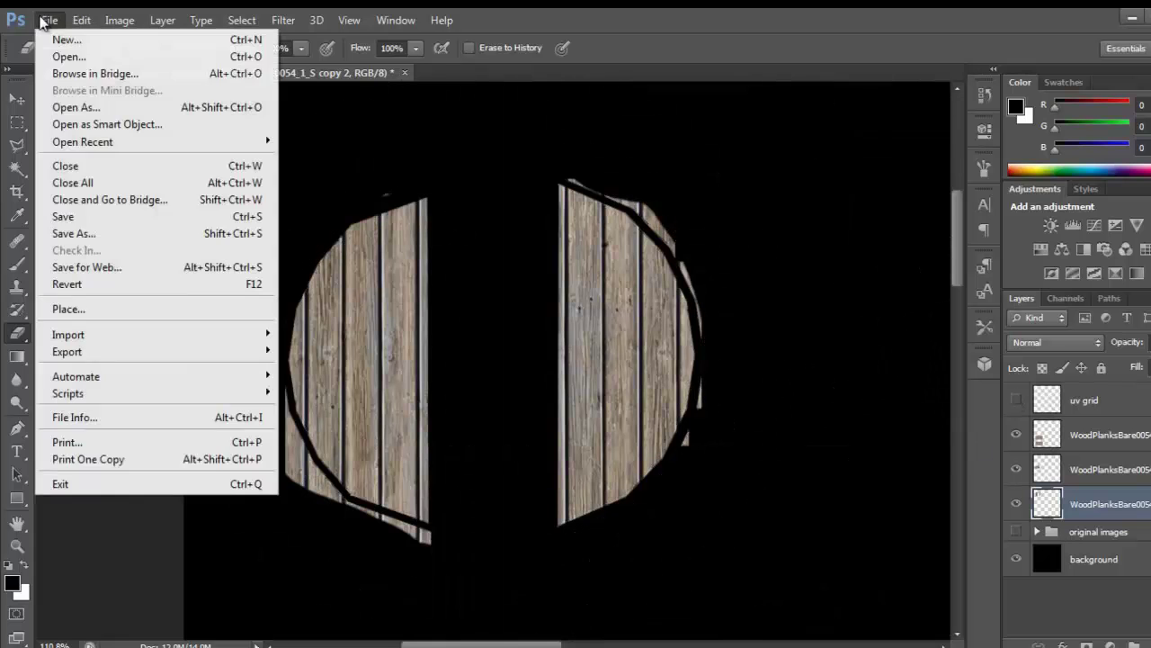
pyautogui.click(115, 235)
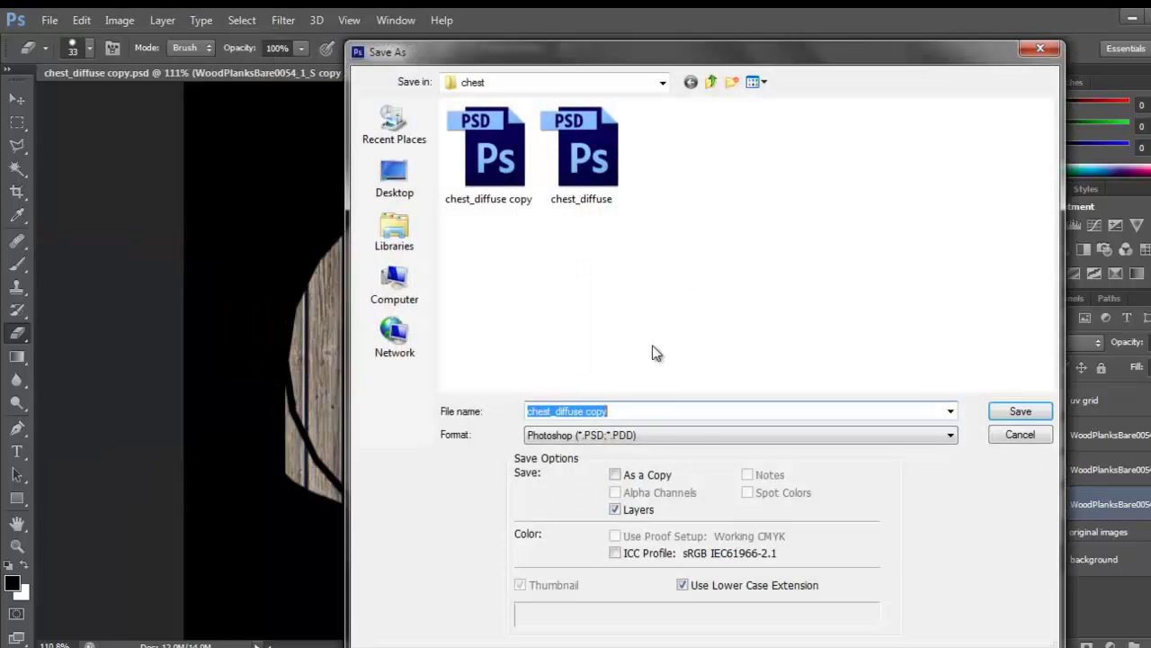
pyautogui.click(1020, 413)
pyautogui.click(580, 273)
pyautogui.click(799, 207)
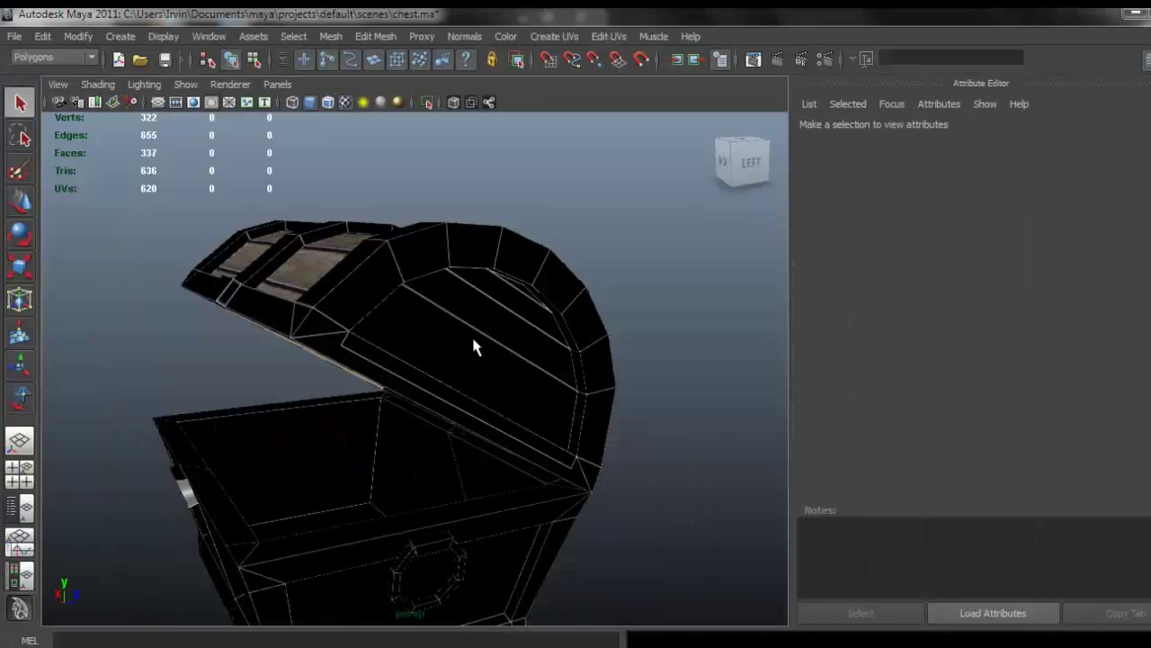
# In Maya, reload the chest_diffuse copy.psd texture on the chest lid's material and inspect the planks on the lid's side
pyautogui.click(473, 343)
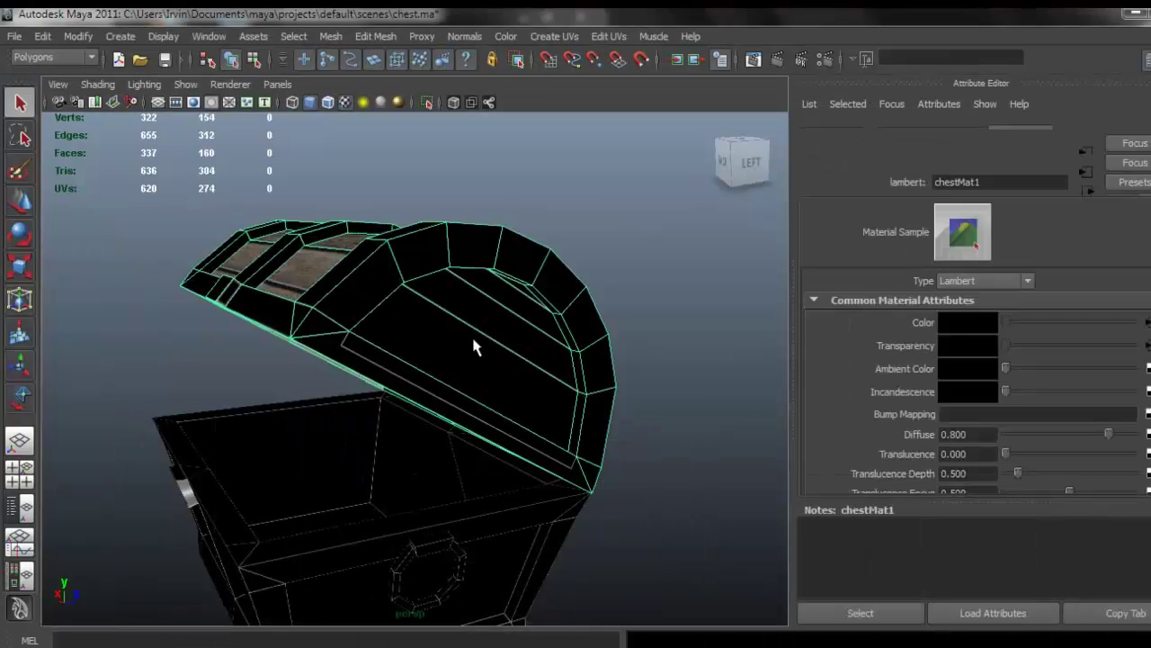
pyautogui.click(1147, 341)
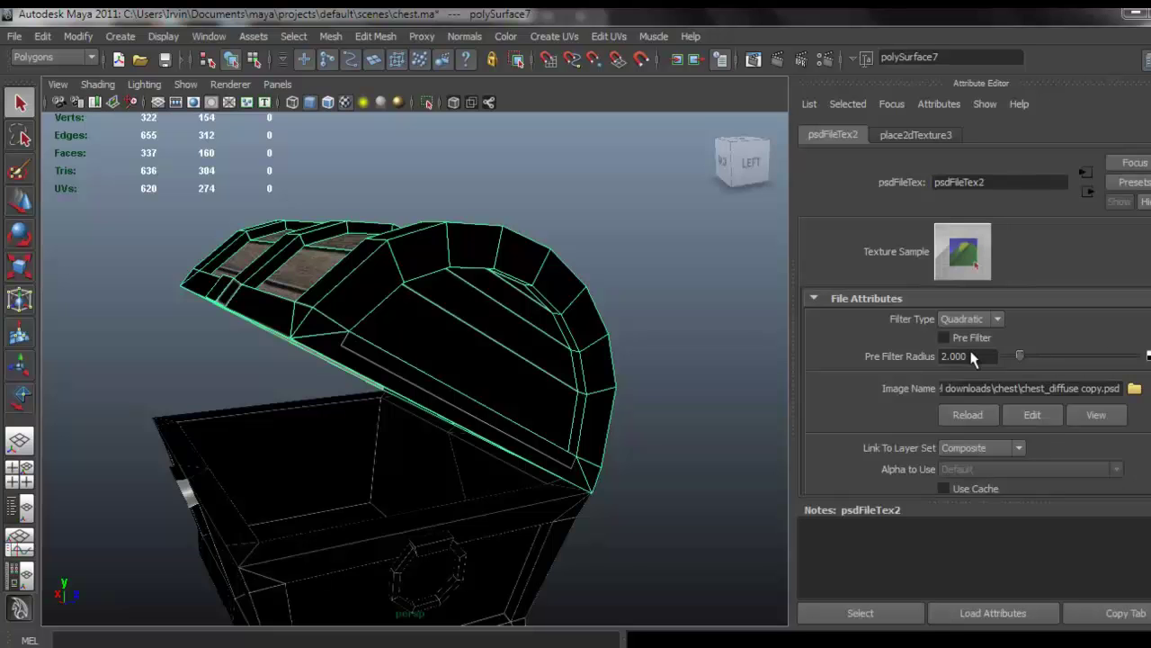
pyautogui.keyDown('alt'); pyautogui.moveTo(603, 375); pyautogui.dragTo(559, 378); pyautogui.keyUp('alt')
pyautogui.click(644, 316)
pyautogui.keyDown('alt'); pyautogui.moveTo(558, 328); pyautogui.dragTo(440, 379); pyautogui.keyUp('alt')
pyautogui.keyDown('alt'); pyautogui.moveTo(536, 410); pyautogui.dragTo(576, 412); pyautogui.keyUp('alt')
pyautogui.keyDown('alt'); pyautogui.moveTo(459, 537); pyautogui.dragTo(380, 399); pyautogui.keyUp('alt')
pyautogui.keyDown('alt'); pyautogui.moveTo(565, 461); pyautogui.dragTo(340, 623); pyautogui.keyUp('alt')
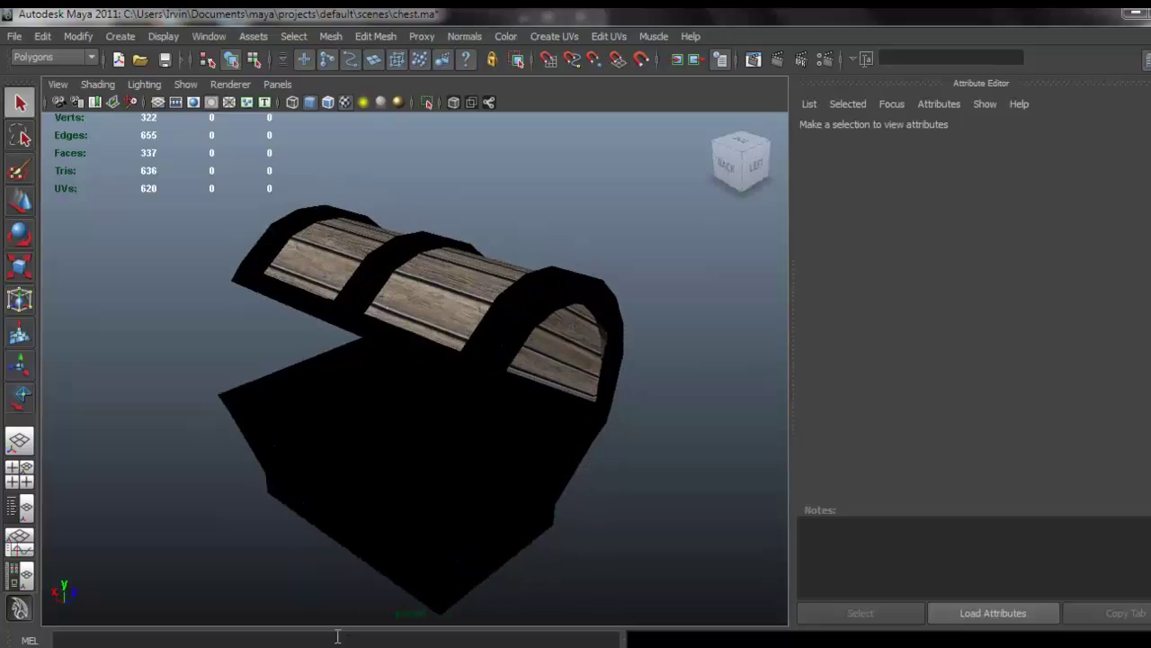
# Switch back to Photoshop and show the uv grid layer over the texture
pyautogui.hotkey('alt', 'Tab')
pyautogui.scroll(-2, 540, 321)
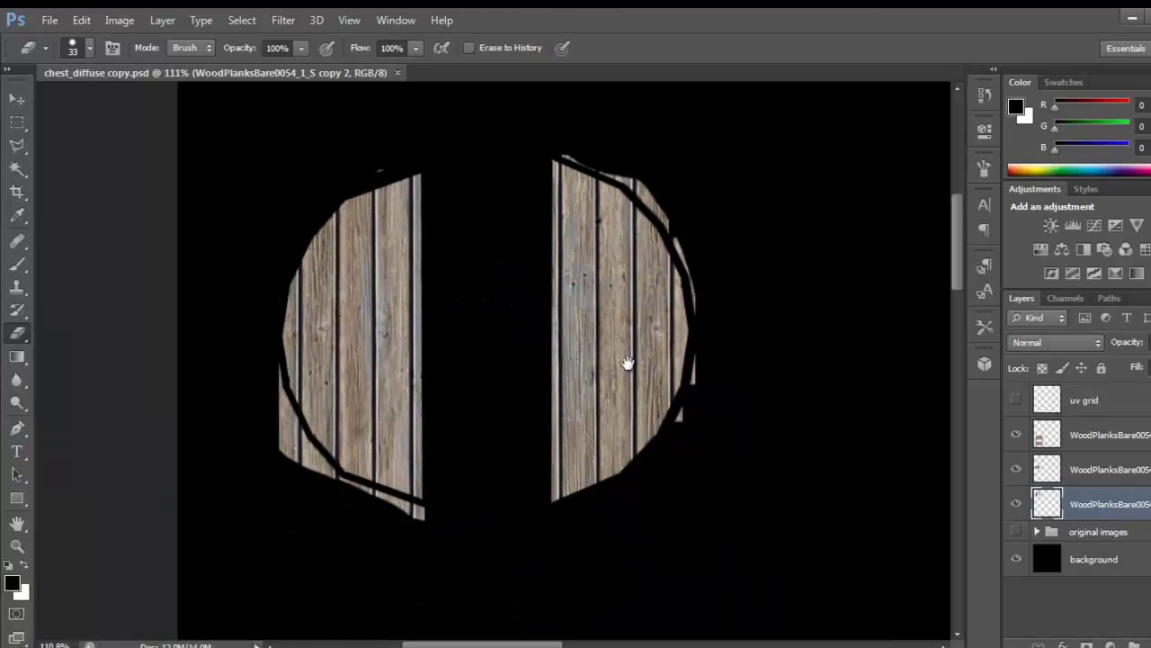
pyautogui.keyDown('alt'); pyautogui.scroll(-4, 694, 393); pyautogui.keyUp('alt')
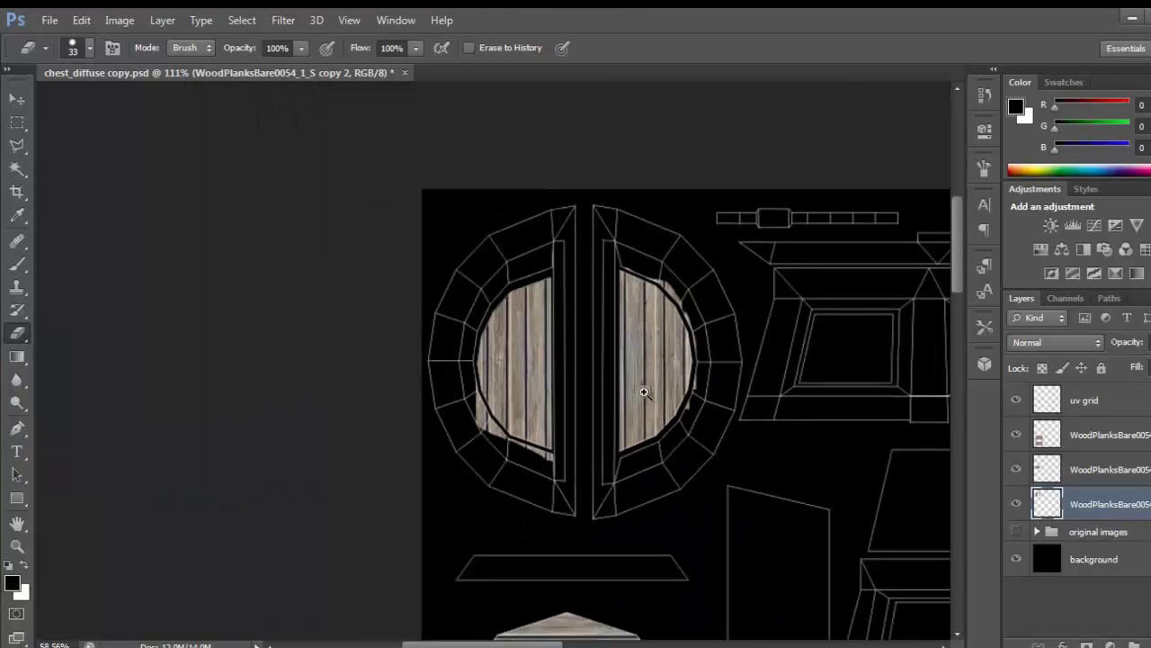
pyautogui.moveTo(711, 512); pyautogui.dragTo(600, 303)
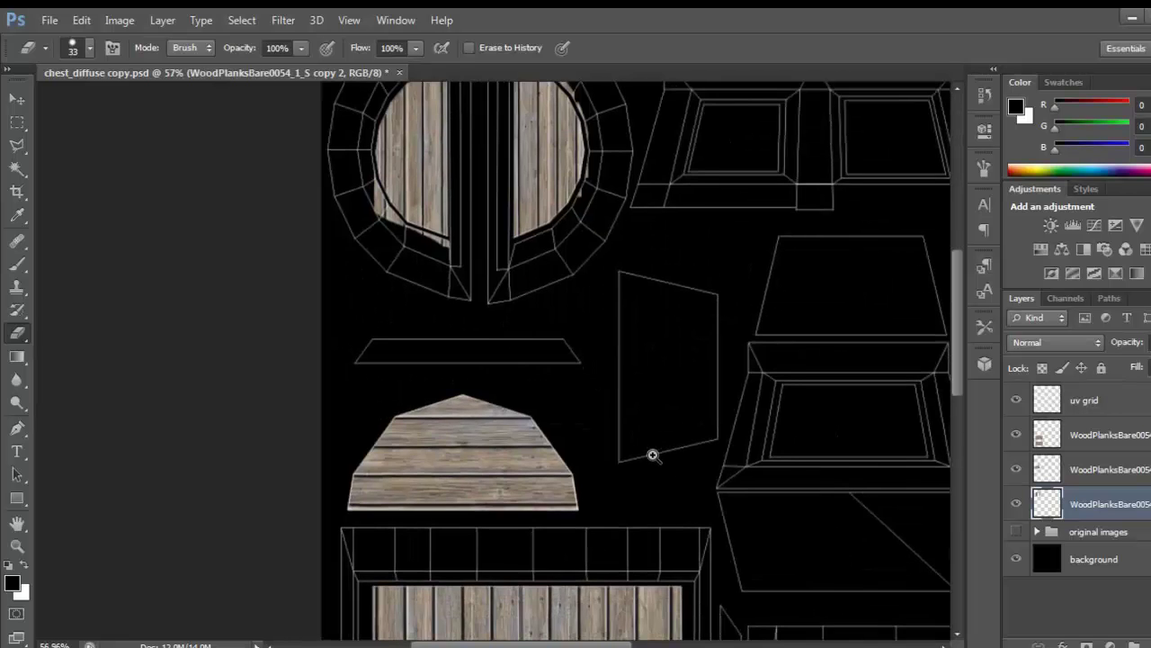
pyautogui.keyDown('alt'); pyautogui.scroll(-2, 659, 457); pyautogui.keyUp('alt')
pyautogui.moveTo(710, 480); pyautogui.dragTo(579, 199)
pyautogui.moveTo(558, 362); pyautogui.dragTo(536, 469)
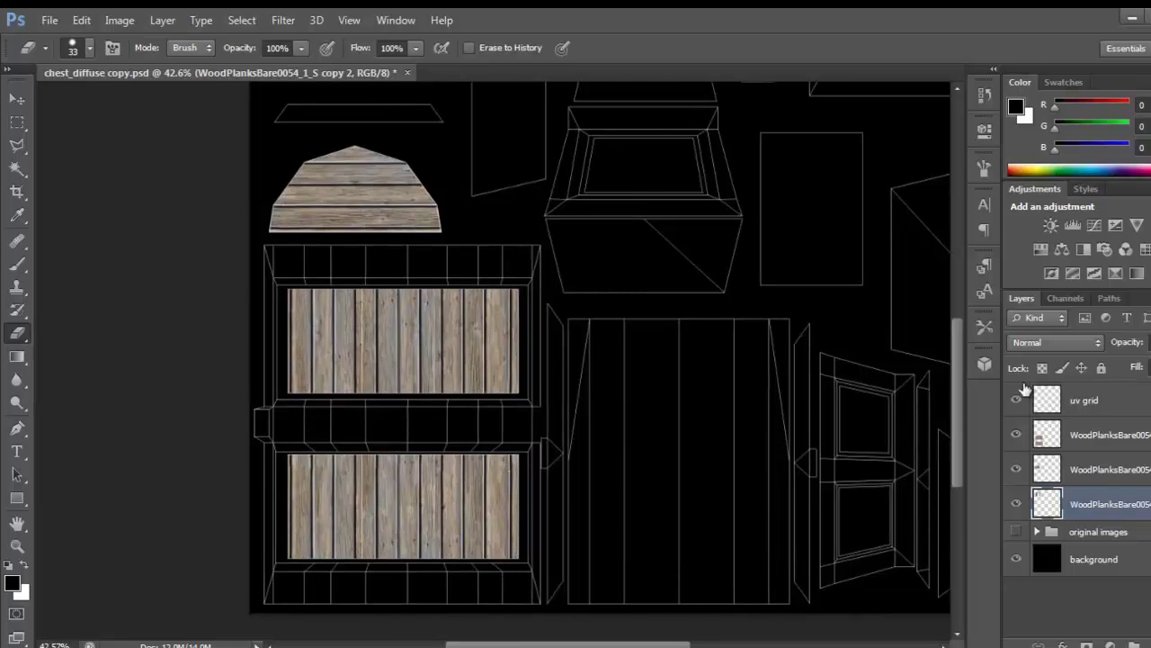
# Place the MetalBare0102_S image over the frame UVs around the upper rectangular plank panel
pyautogui.click(49, 20)
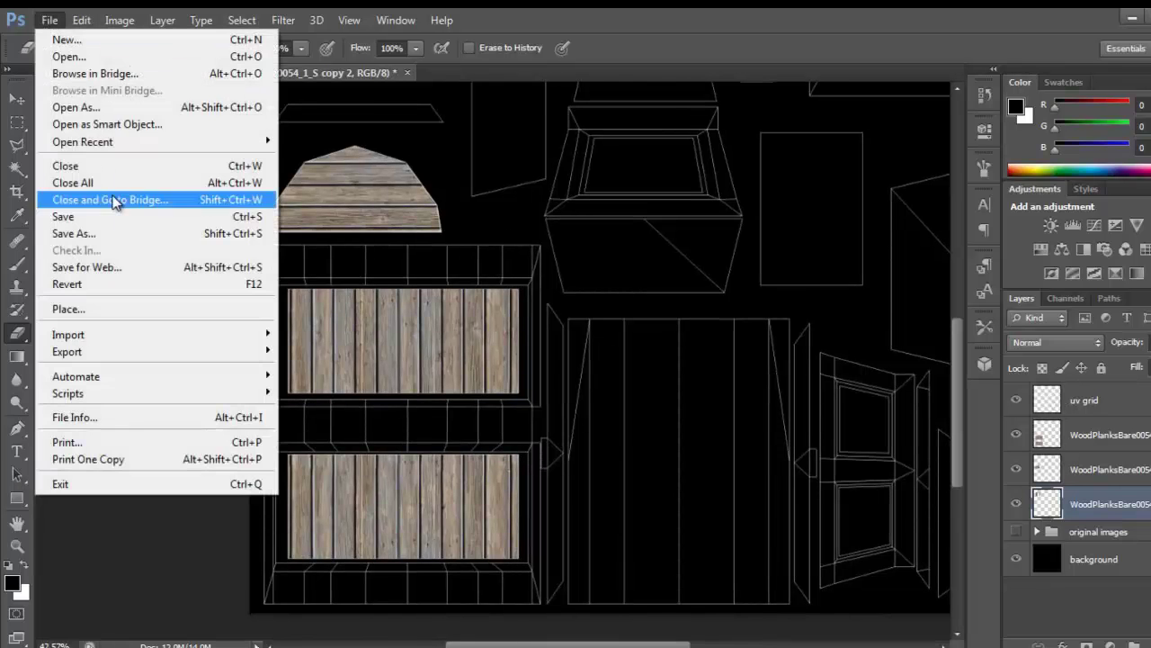
pyautogui.click(85, 311)
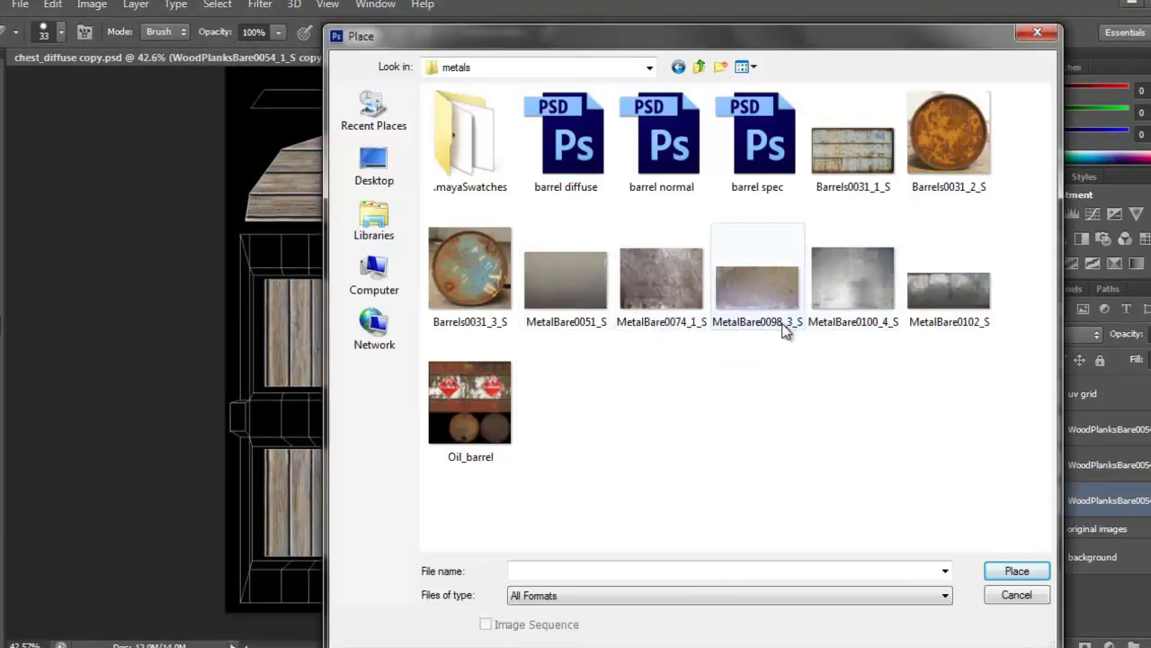
pyautogui.doubleClick(965, 306)
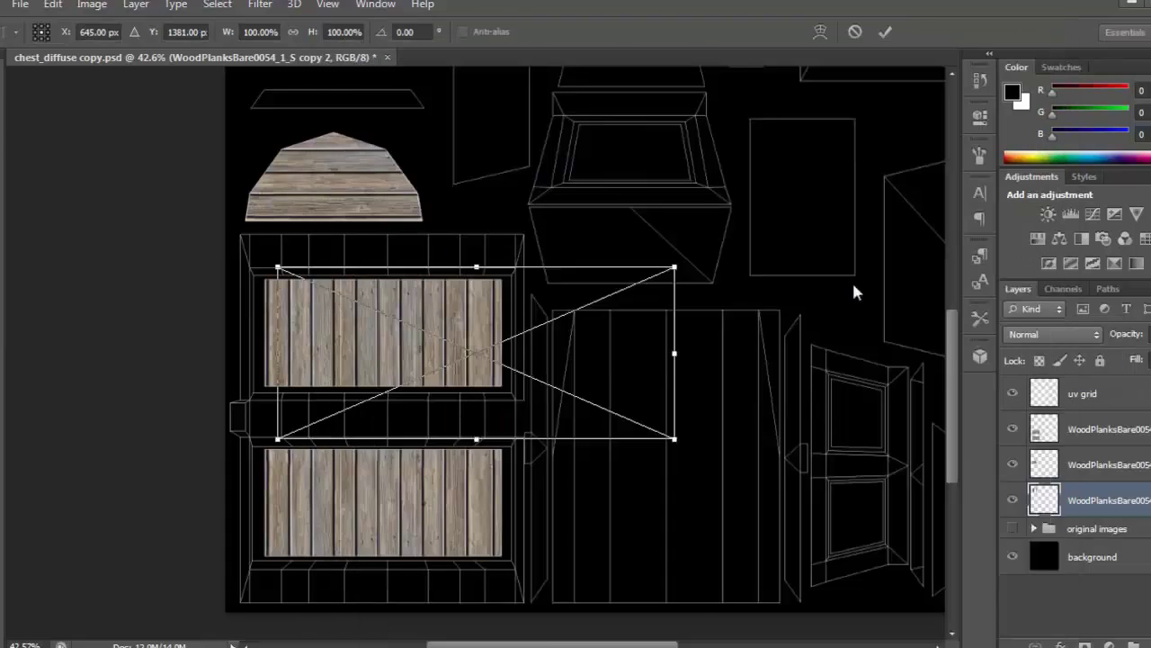
pyautogui.keyDown('alt'); pyautogui.scroll(4, 523, 368); pyautogui.keyUp('alt')
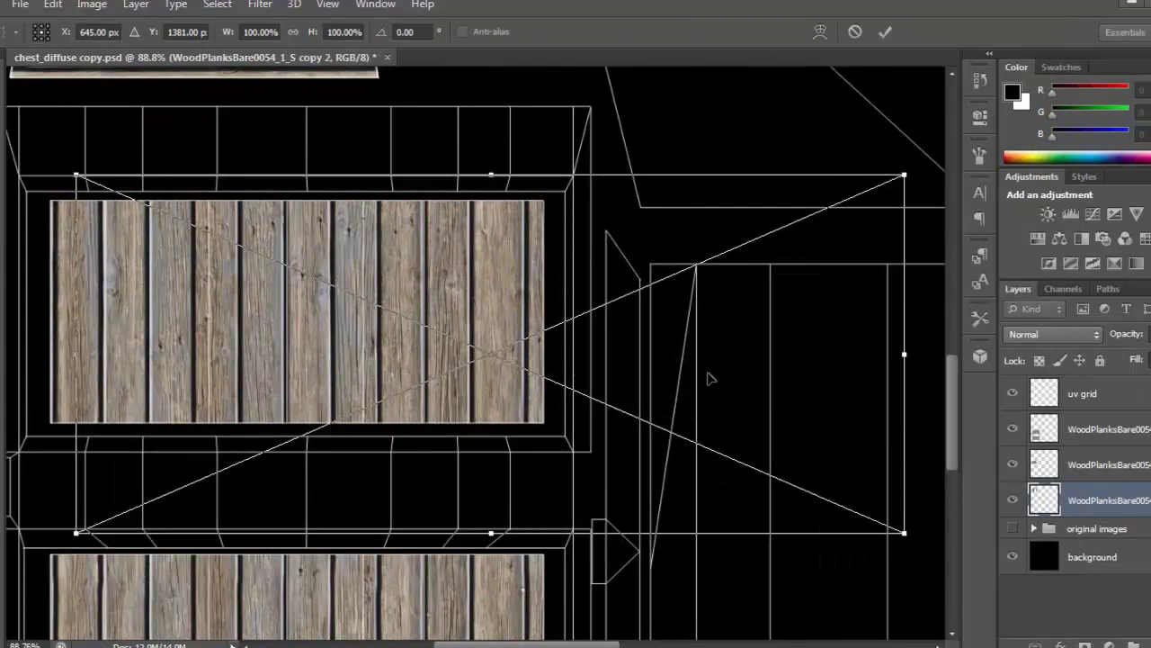
pyautogui.moveTo(679, 326); pyautogui.dragTo(654, 284)
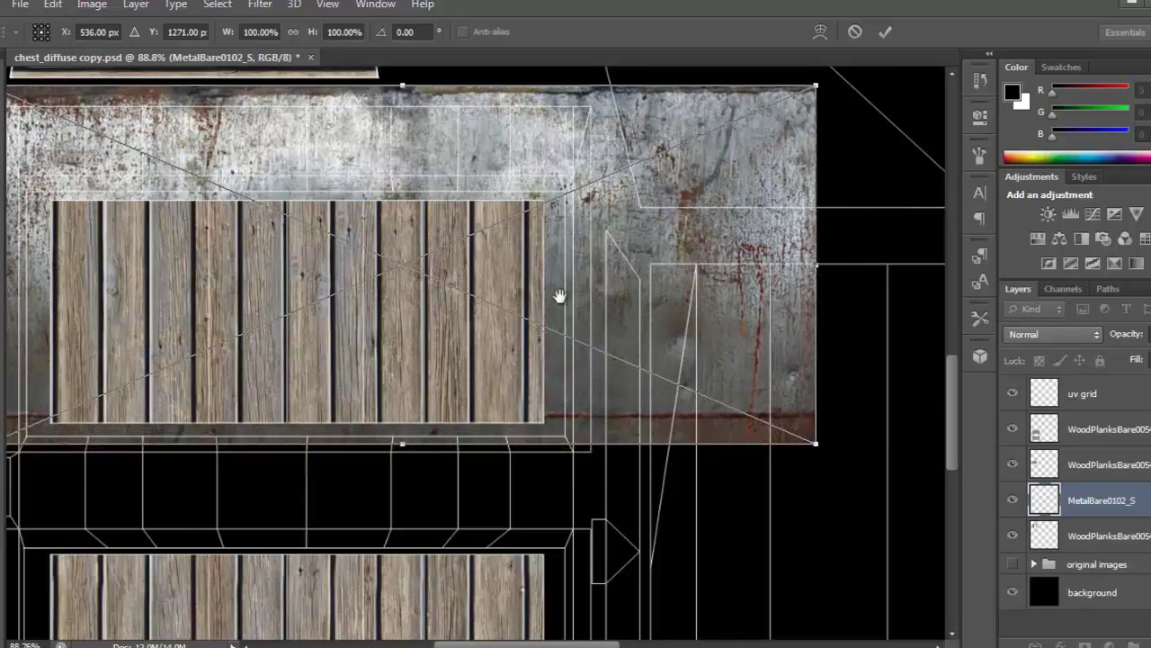
pyautogui.hscroll(-2, 635, 300)
pyautogui.moveTo(792, 304); pyautogui.dragTo(792, 288)
pyautogui.press('Return')
# Duplicate the MetalBare0102_S layer, move the duplicate into the original images group, and reselect the placed metal layer
pyautogui.press('e')
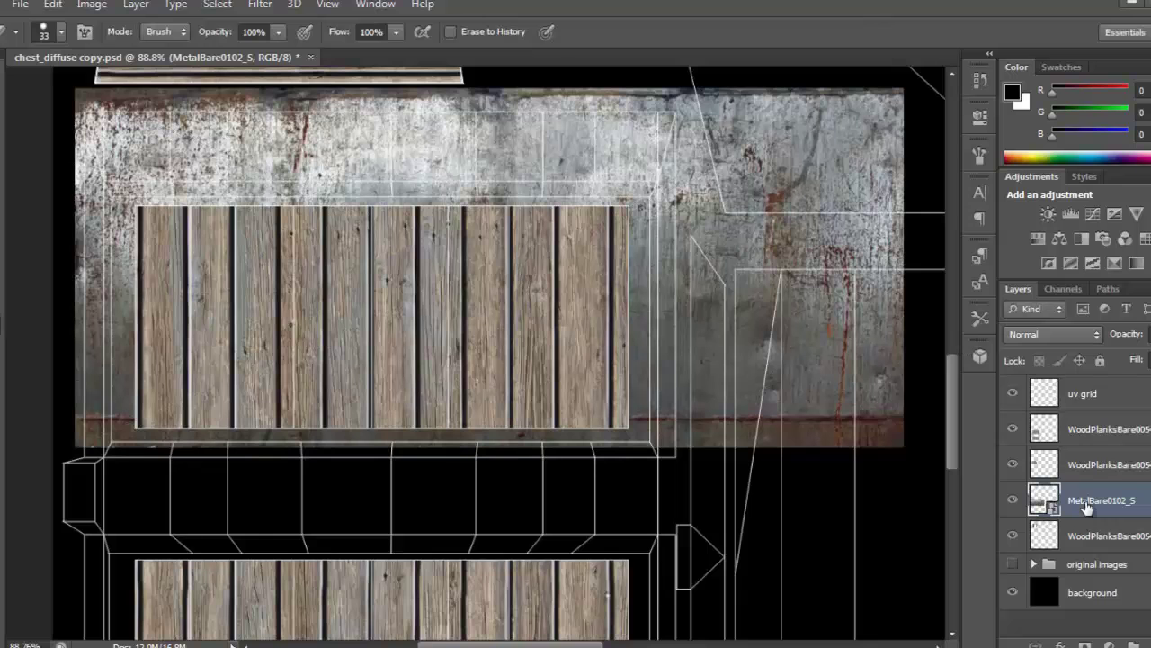
pyautogui.hotkey('ctrl', 'j')
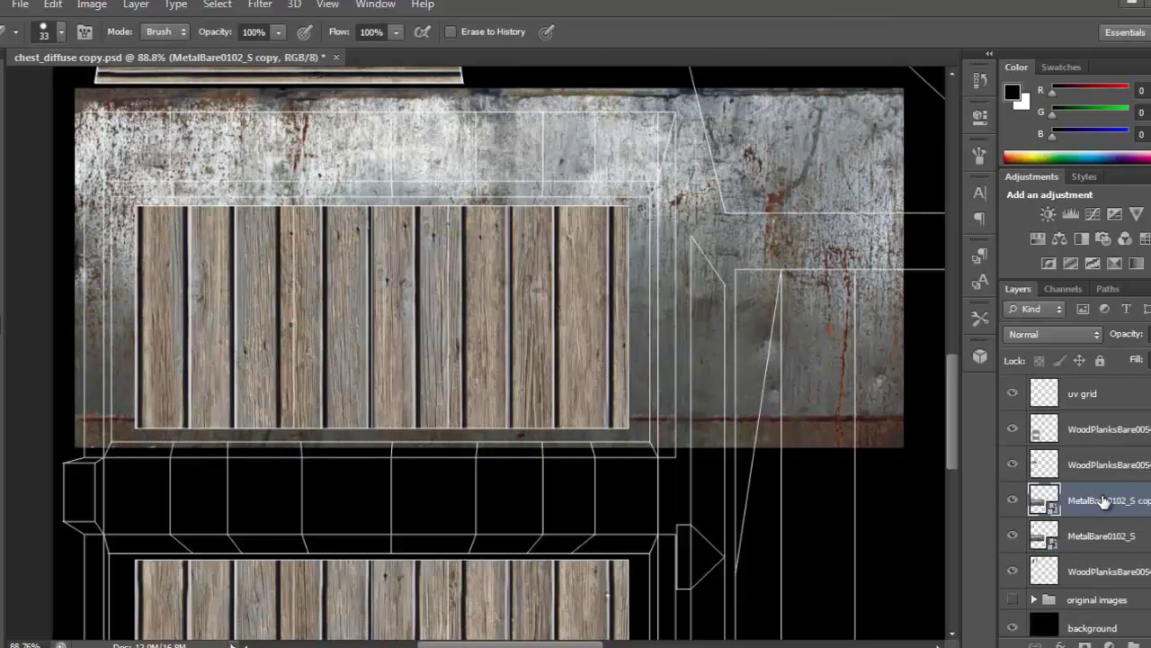
pyautogui.moveTo(1103, 501); pyautogui.dragTo(1093, 597)
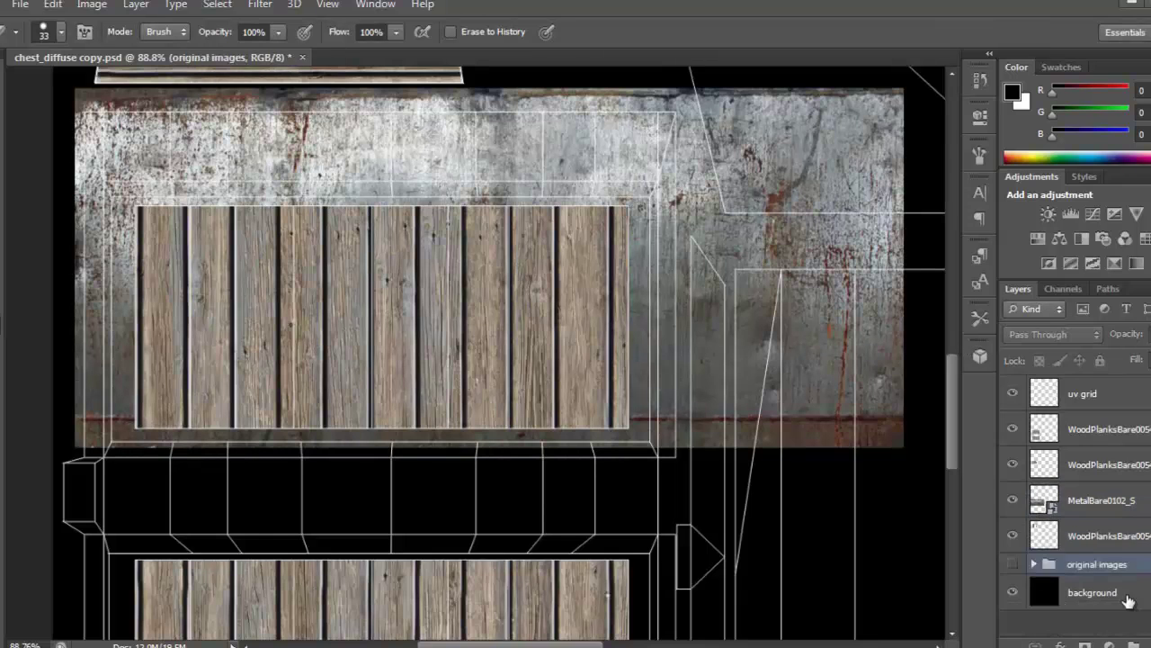
pyautogui.click(1034, 564)
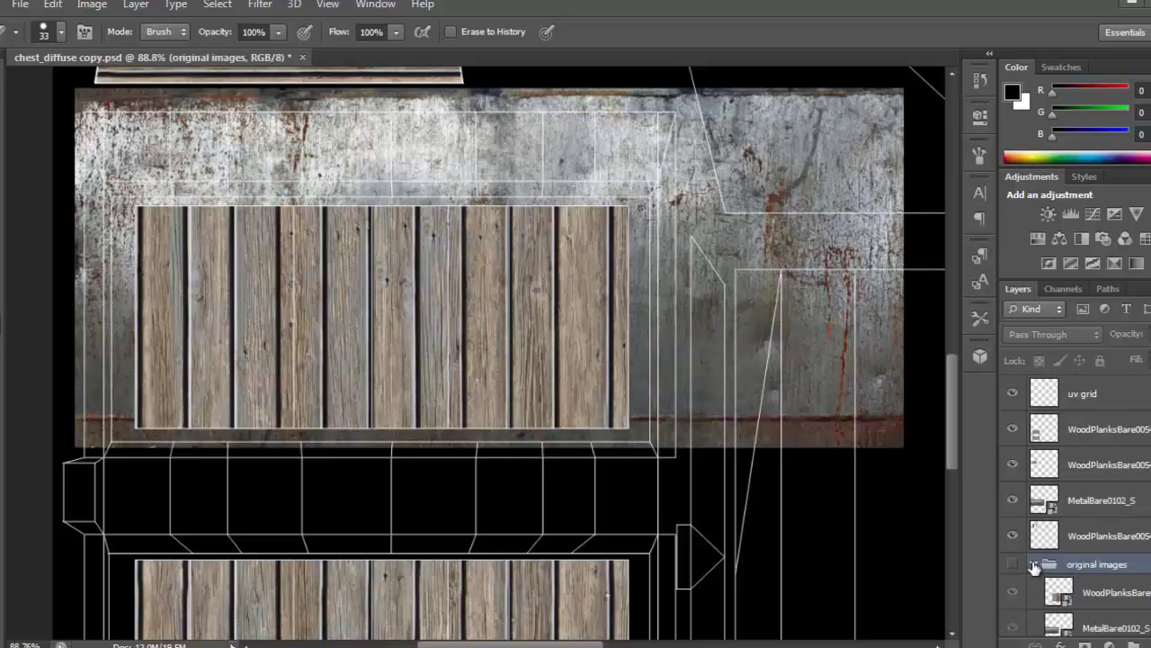
pyautogui.click(1035, 564)
pyautogui.click(1096, 500)
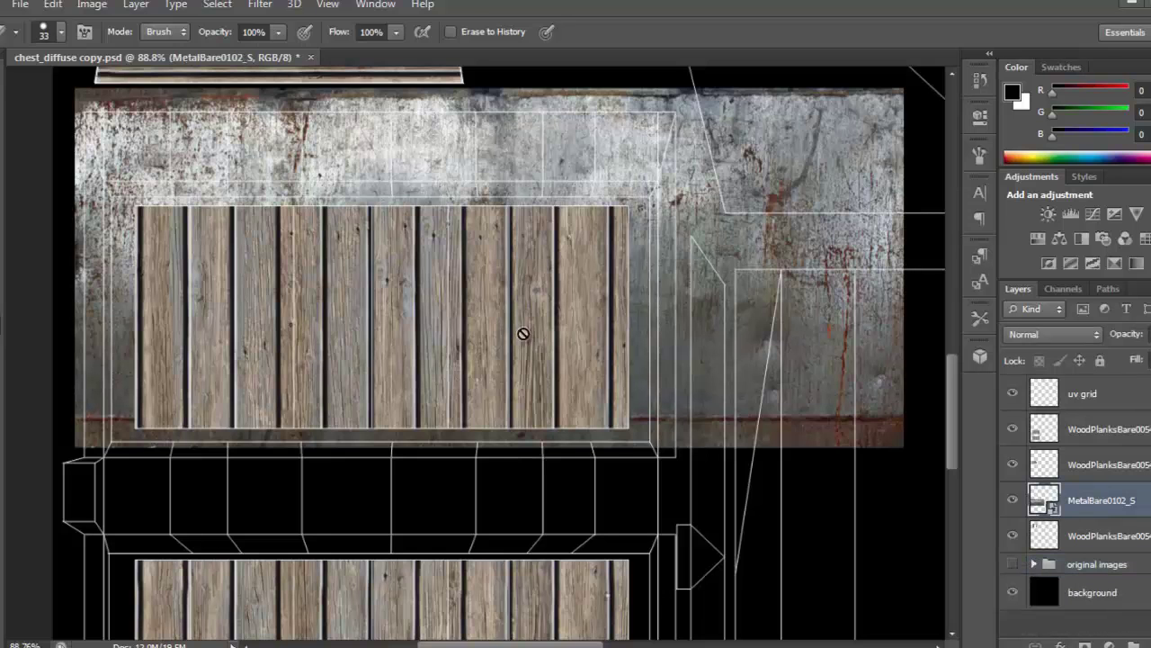
# Copy the metal image straight down by about 14.4 cm, and once more to cover the strip below the lower plank panel
pyautogui.moveTo(542, 340); pyautogui.dragTo(534, 288)
pyautogui.keyDown('alt'); pyautogui.scroll(-3, 540, 292); pyautogui.keyUp('alt')
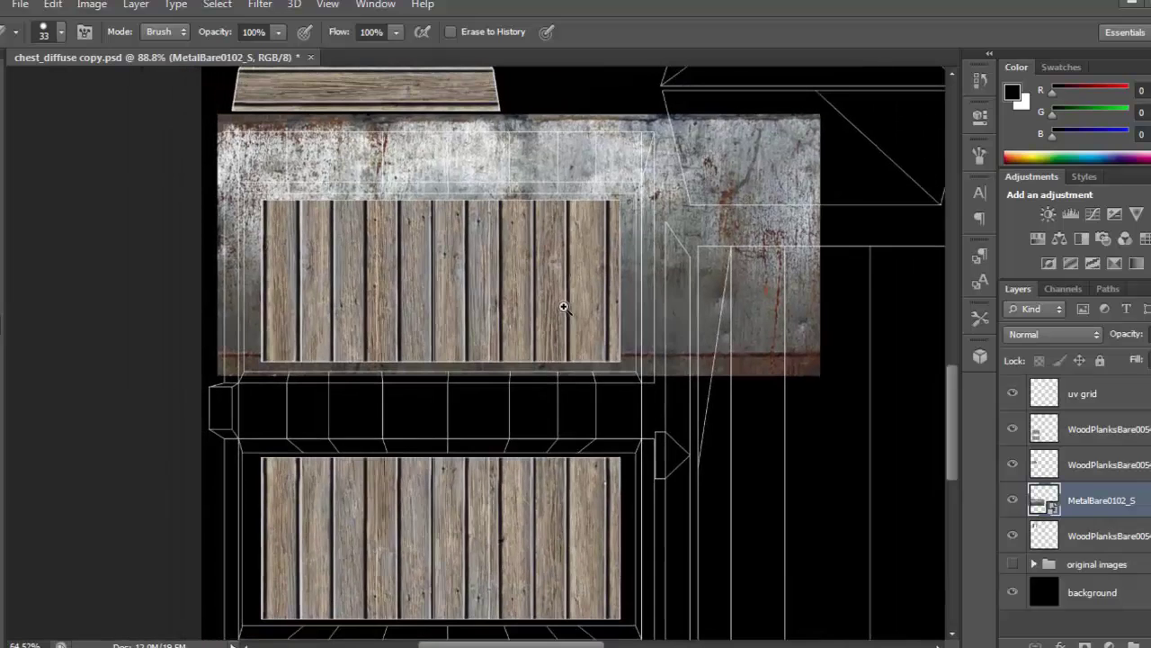
pyautogui.press('v')
pyautogui.keyDown('alt'); pyautogui.moveTo(684, 289); pyautogui.dragTo(693, 524); pyautogui.keyUp('alt')
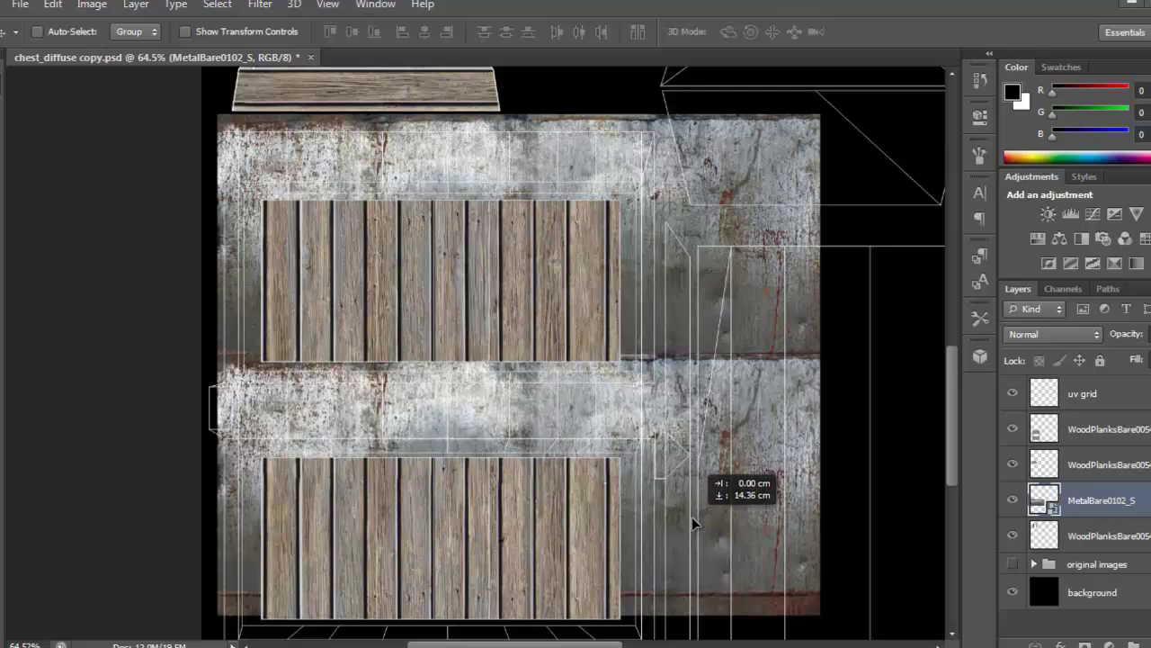
pyautogui.moveTo(693, 523)
pyautogui.keyDown('alt'); pyautogui.mouseDown()
pyautogui.moveTo(694, 513)
pyautogui.moveTo(694, 542)
pyautogui.moveTo(685, 513)
pyautogui.mouseUp(); pyautogui.keyUp('alt')
pyautogui.moveTo(675, 468); pyautogui.dragTo(696, 557)
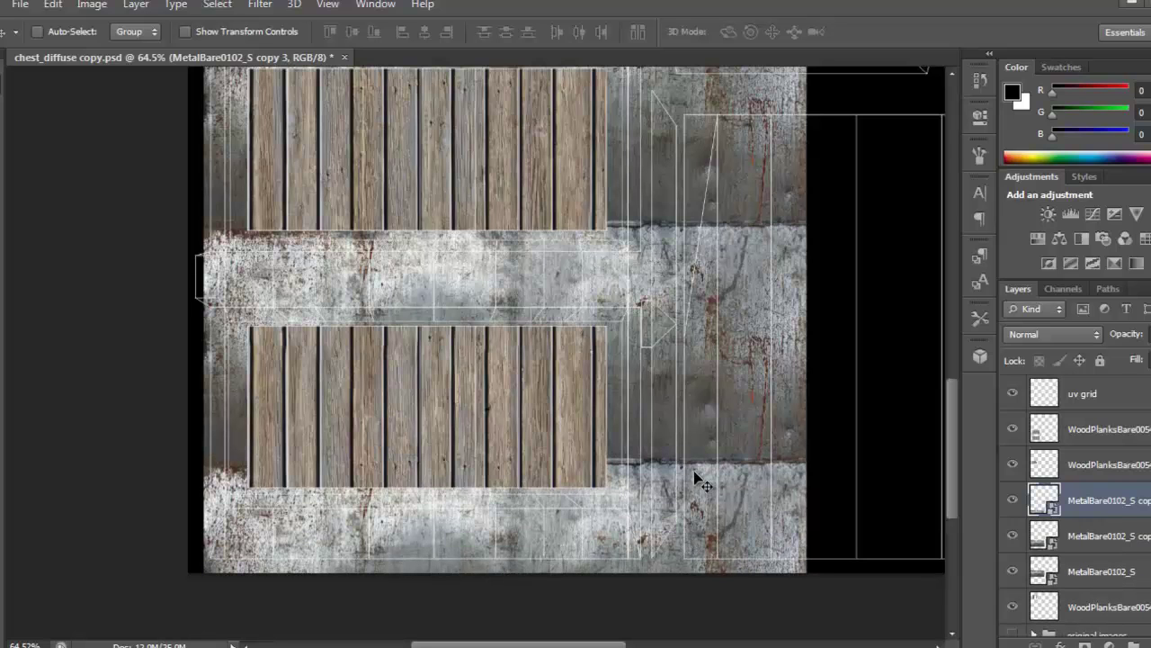
# Flip the lowest metal copy vertically
pyautogui.hotkey('ctrl', 't')
pyautogui.rightClick(676, 493)
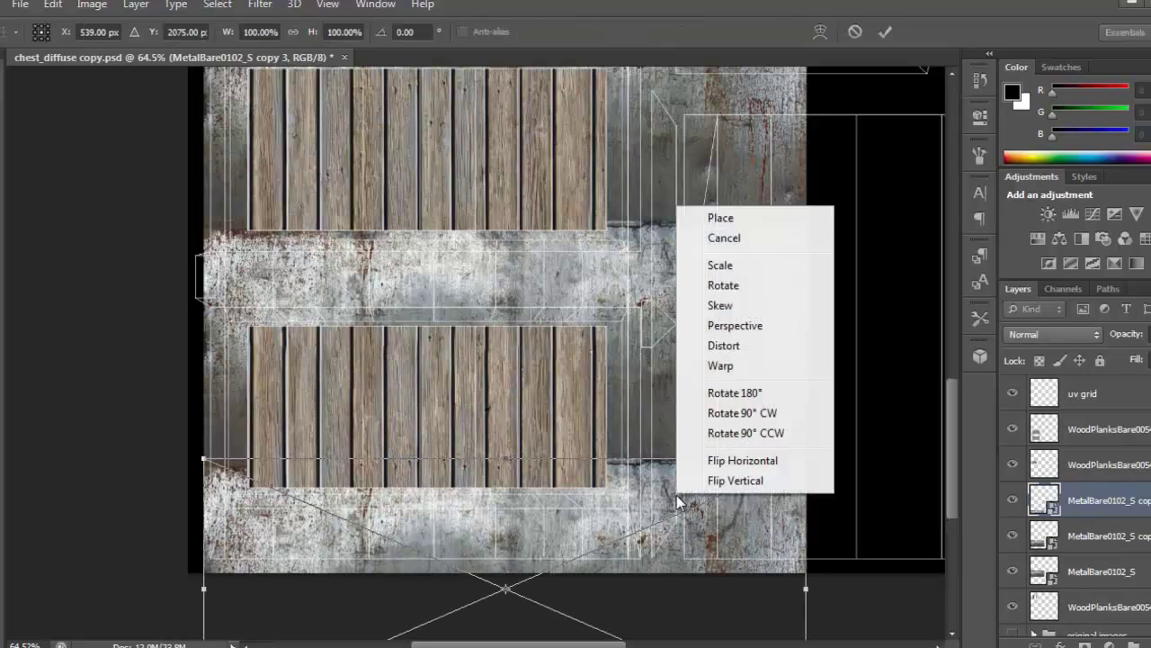
pyautogui.click(731, 481)
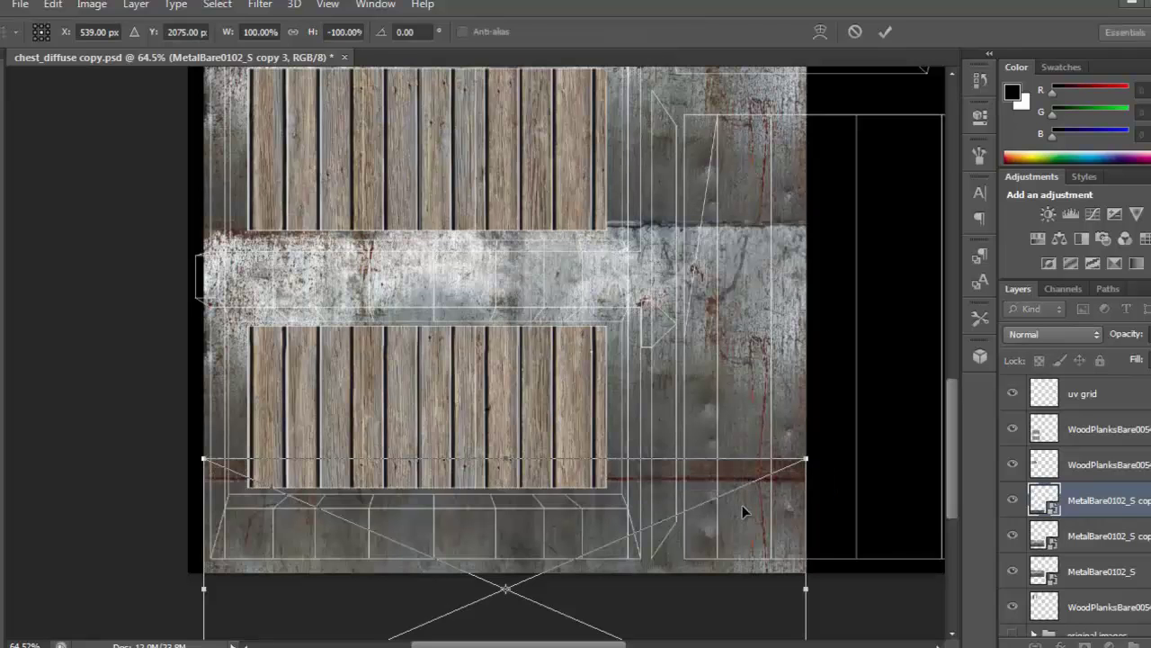
pyautogui.press('Return')
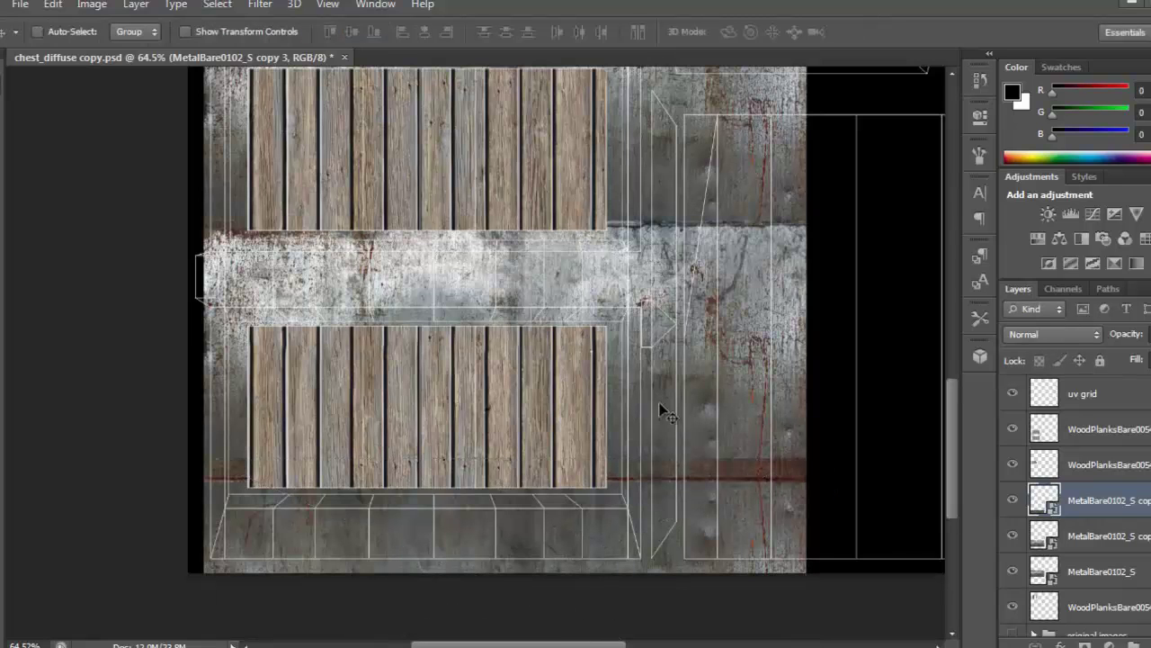
# Flip the MetalBare0102_S layer around the upper plank panel vertically and shift it up 4 px
pyautogui.keyDown('ctrl'); pyautogui.moveTo(590, 445); pyautogui.dragTo(427, 371); pyautogui.keyUp('ctrl')
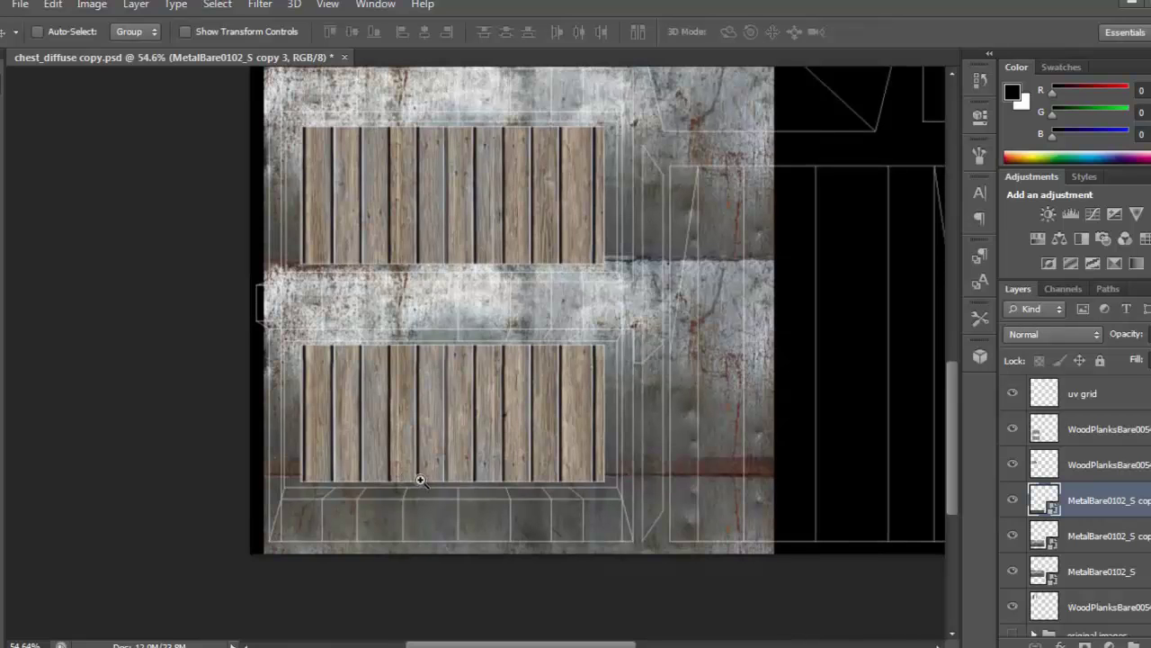
pyautogui.moveTo(604, 370); pyautogui.dragTo(676, 367)
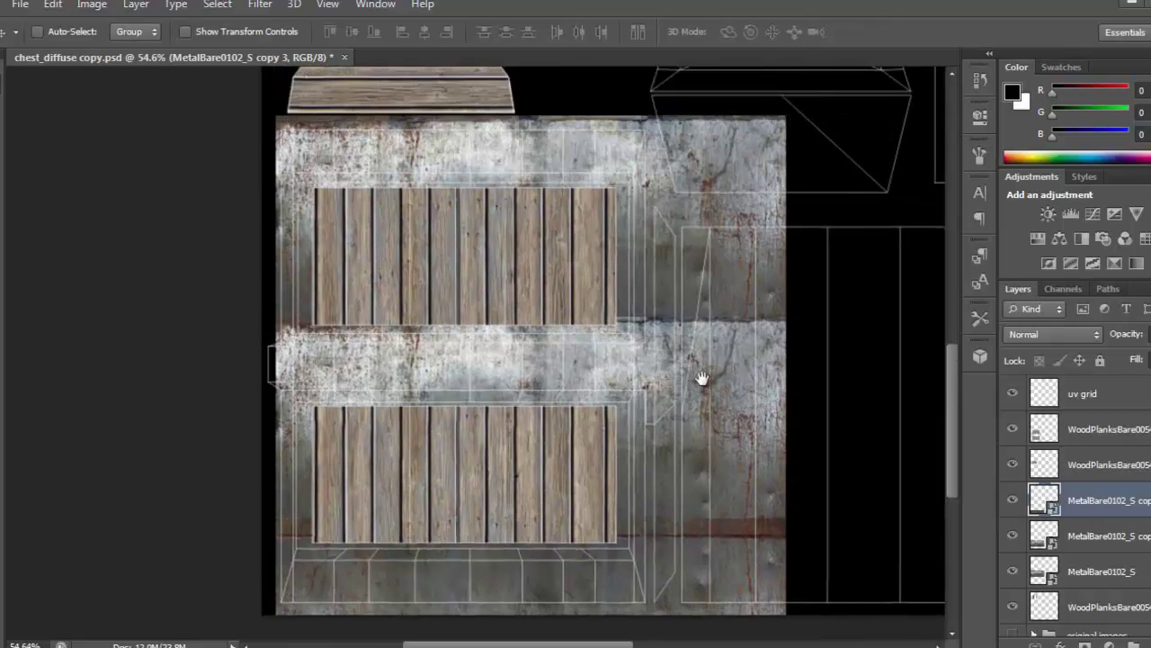
pyautogui.click(1097, 538)
pyautogui.click(1100, 572)
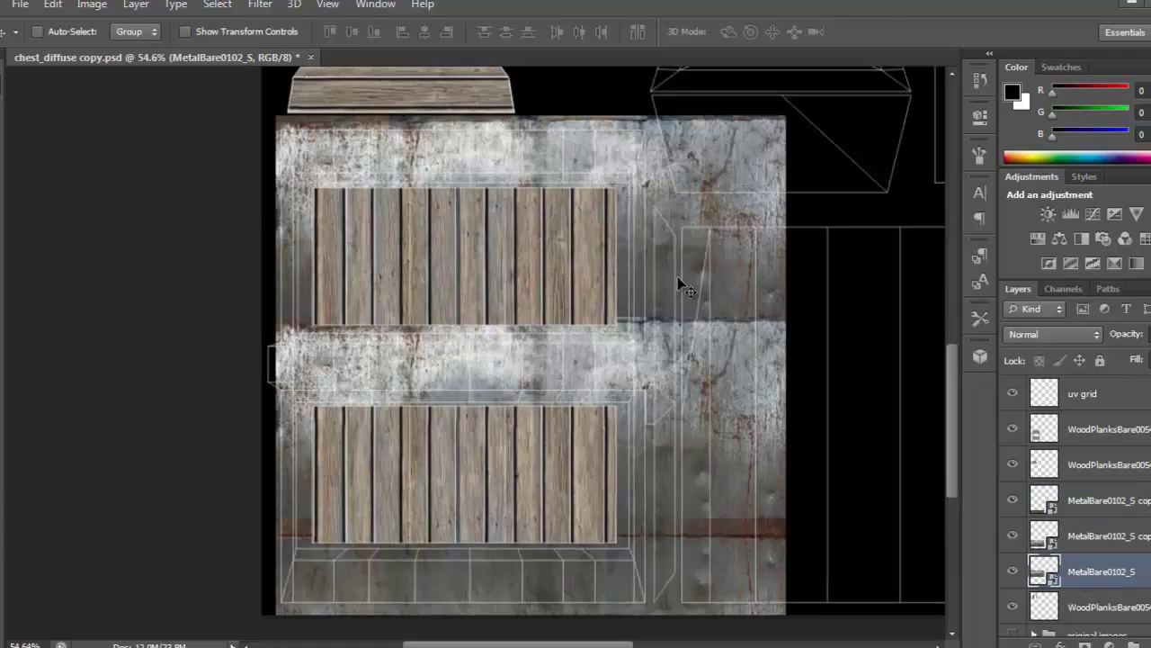
pyautogui.hotkey('ctrl', 't')
pyautogui.rightClick(677, 212)
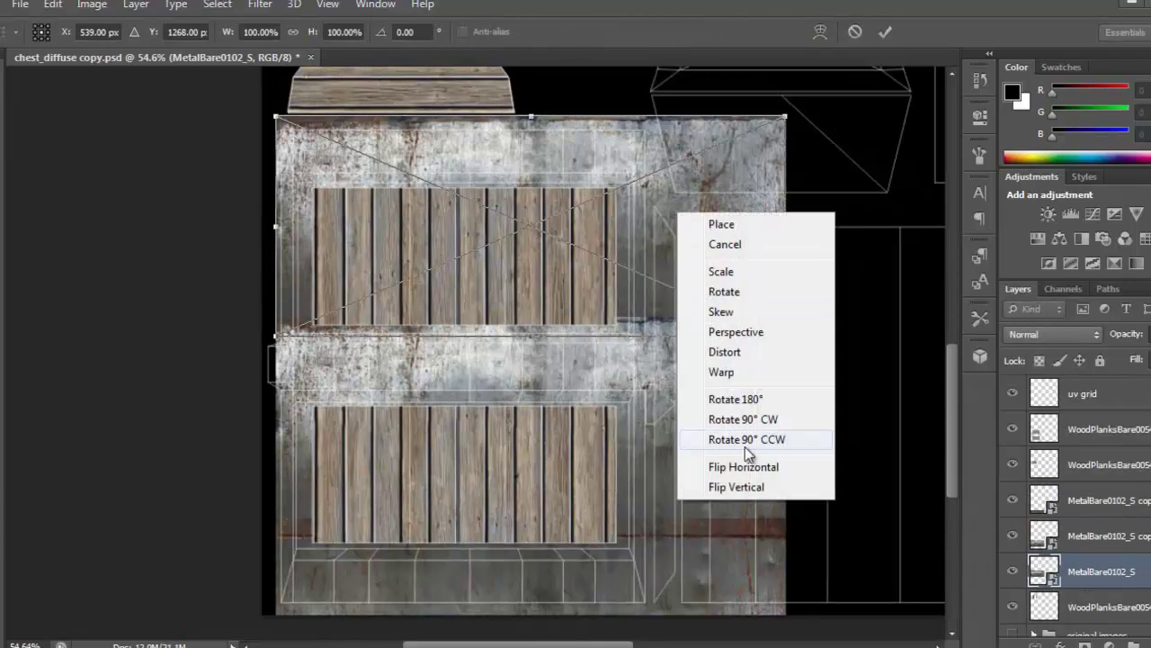
pyautogui.click(736, 488)
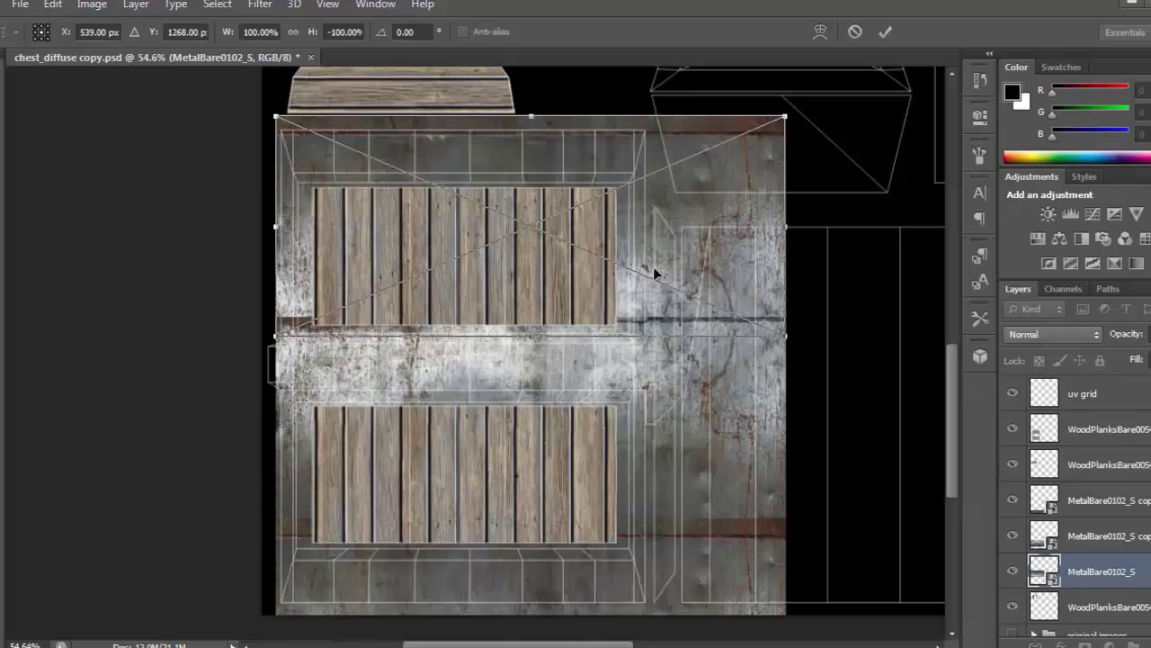
pyautogui.moveTo(677, 253); pyautogui.dragTo(679, 251)
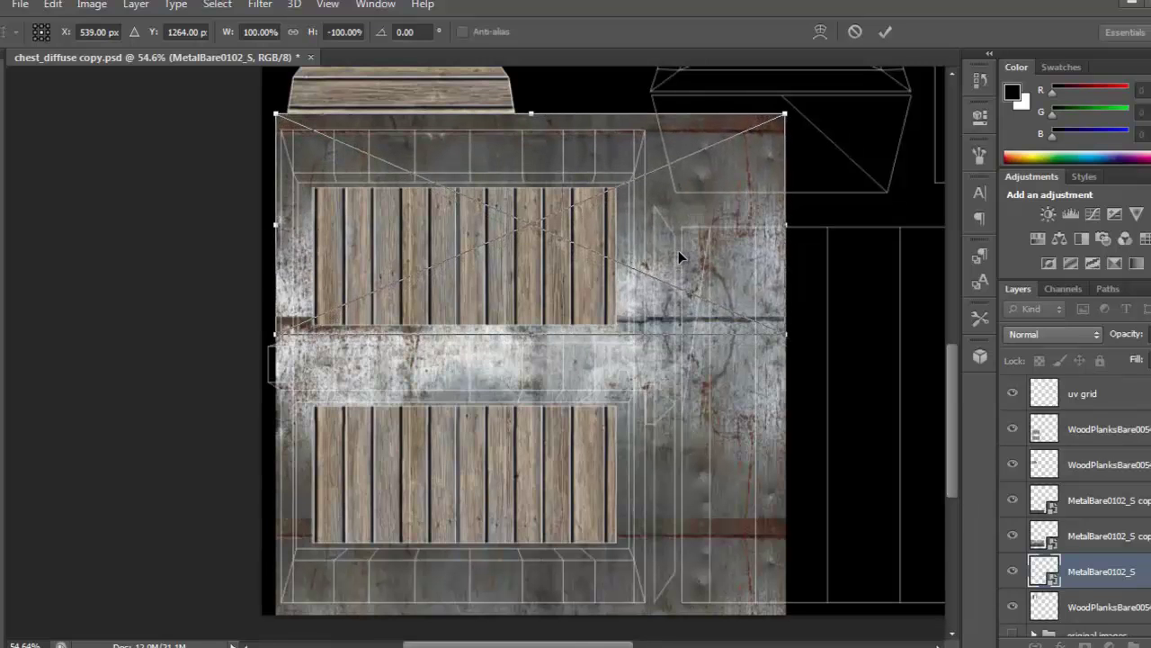
pyautogui.press('Return')
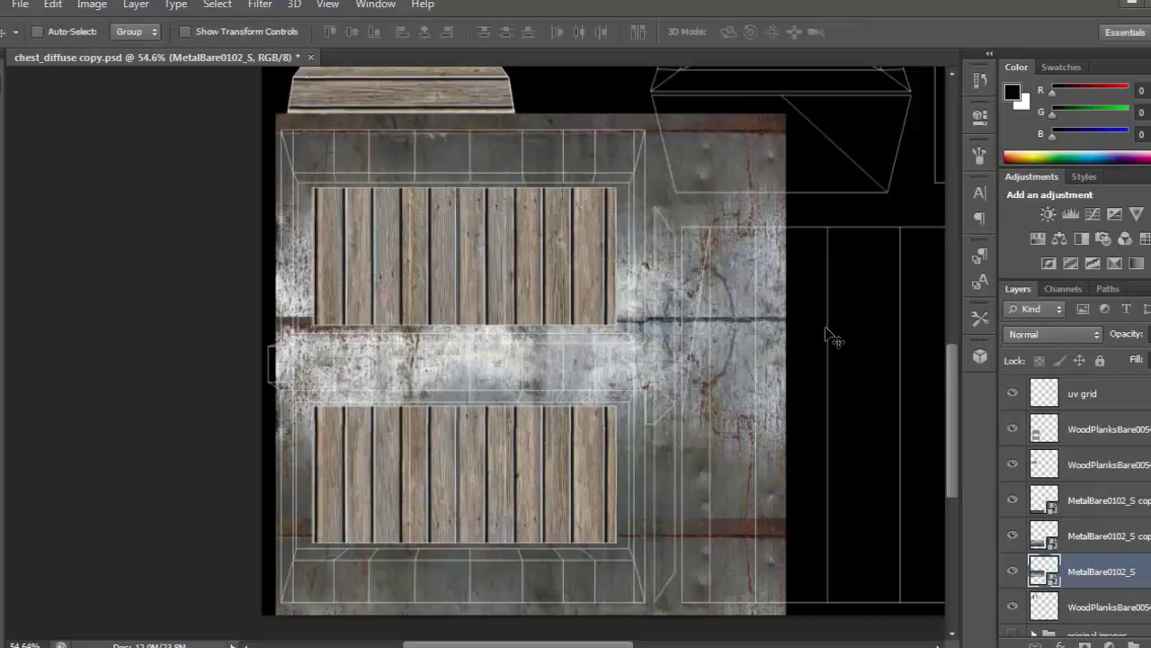
# Rasterize the middle metal layer, MetalBare0102_S copy 2
pyautogui.click(1094, 540)
pyautogui.hotkey('ctrl', '+')
pyautogui.click(1017, 534)
pyautogui.click(1017, 533)
pyautogui.rightClick(1073, 533)
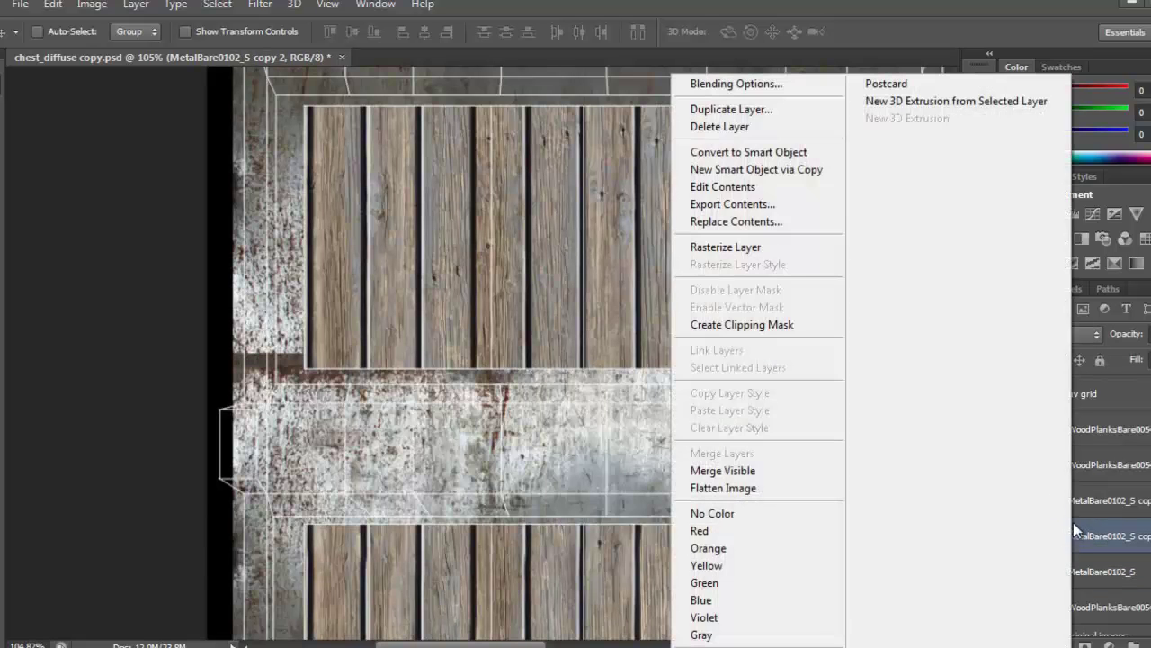
pyautogui.click(726, 248)
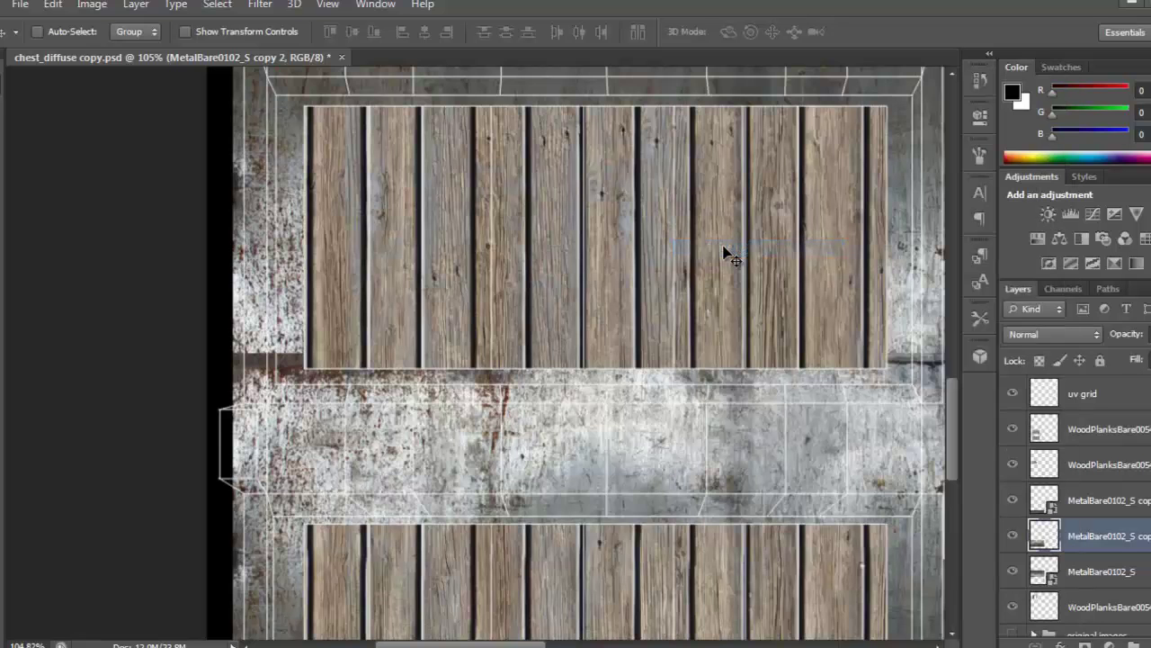
# Soften the middle metal copy's upper seam on both sides of the planks with the Eraser at 34% opacity and 26% flow
pyautogui.moveTo(670, 409); pyautogui.dragTo(609, 429)
pyautogui.press('e')
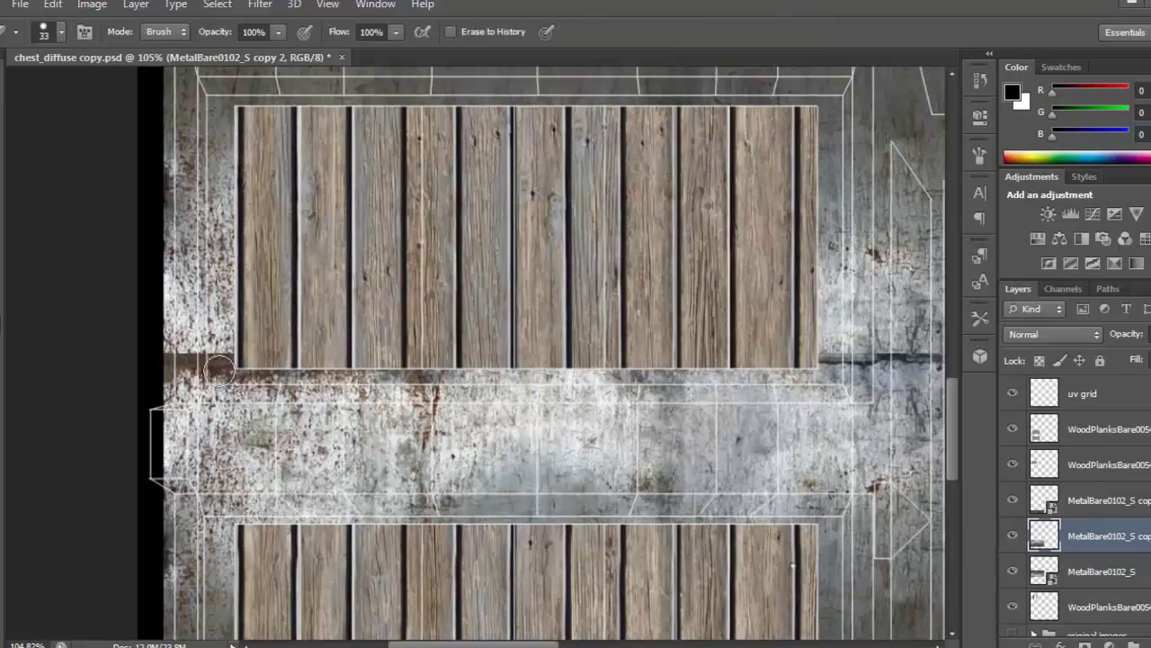
pyautogui.click(278, 33)
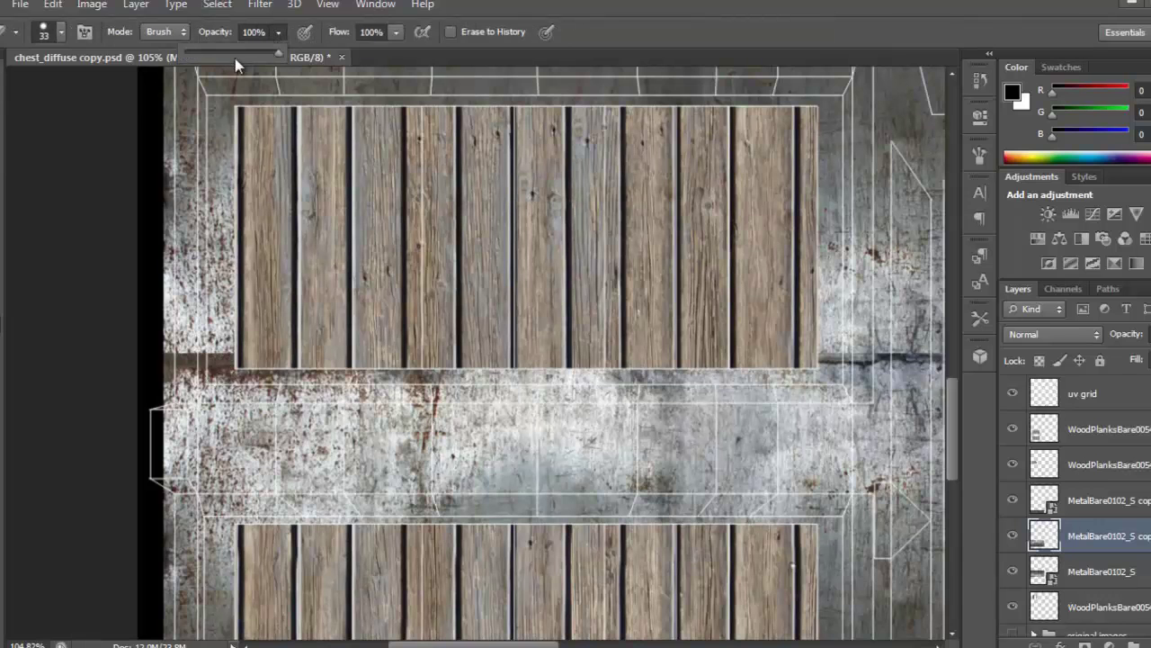
pyautogui.moveTo(393, 33); pyautogui.dragTo(327, 51)
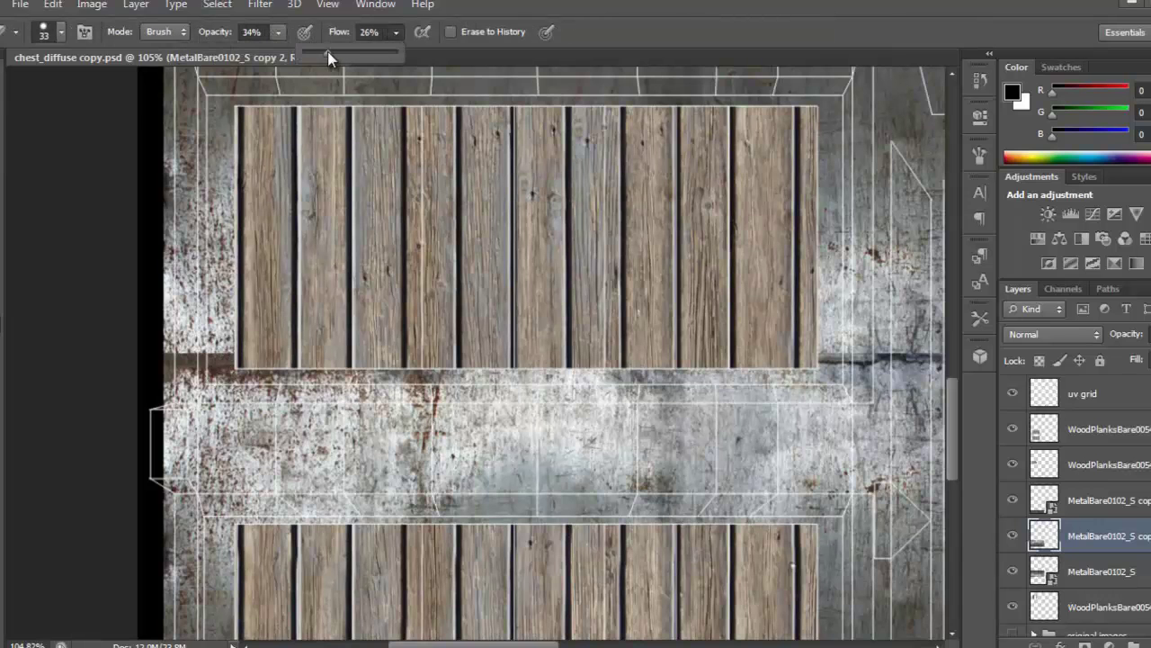
pyautogui.moveTo(195, 369)
pyautogui.mouseDown()
pyautogui.moveTo(184, 355)
pyautogui.moveTo(225, 338)
pyautogui.moveTo(206, 337)
pyautogui.moveTo(176, 369)
pyautogui.moveTo(198, 340)
pyautogui.moveTo(222, 342)
pyautogui.mouseUp()
pyautogui.hscroll(10, 529, 349)
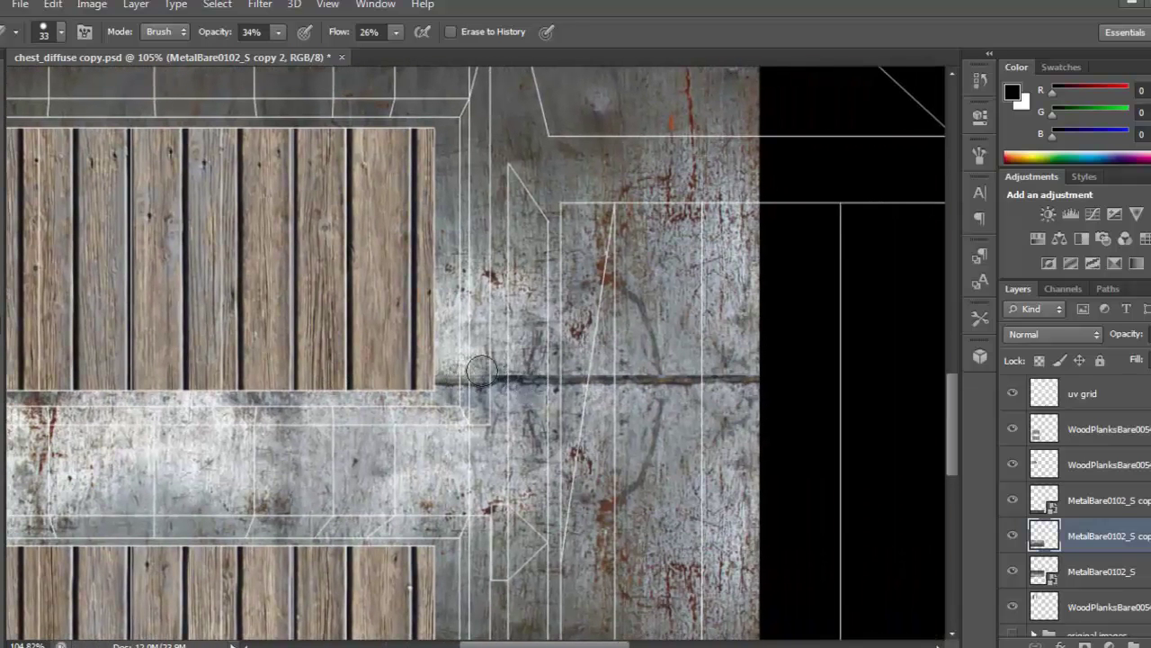
pyautogui.moveTo(481, 369)
pyautogui.mouseDown()
pyautogui.moveTo(503, 385)
pyautogui.moveTo(517, 373)
pyautogui.moveTo(635, 364)
pyautogui.mouseUp()
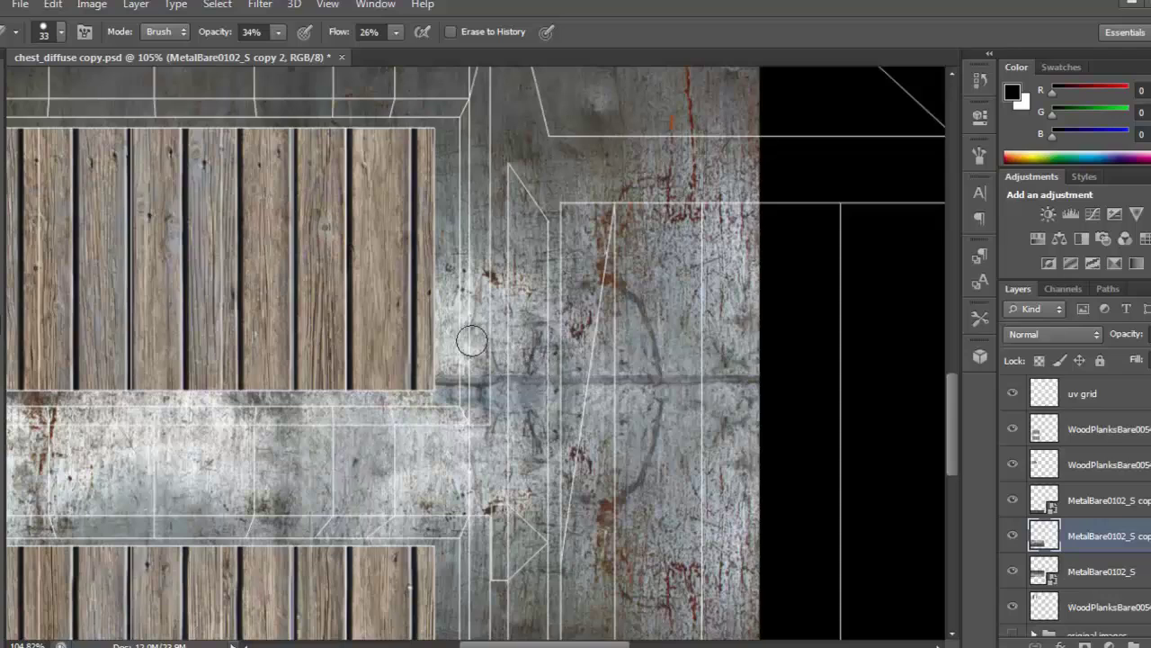
pyautogui.moveTo(621, 508); pyautogui.dragTo(745, 360)
# Rasterize the lowest metal layer, MetalBare0102_S copy 3
pyautogui.keyDown('alt'); pyautogui.scroll(-3, 607, 360); pyautogui.keyUp('alt')
pyautogui.keyDown('alt'); pyautogui.scroll(2, 632, 362); pyautogui.keyUp('alt')
pyautogui.moveTo(534, 412); pyautogui.dragTo(603, 257)
pyautogui.keyDown('alt'); pyautogui.scroll(3, 278, 403); pyautogui.keyUp('alt')
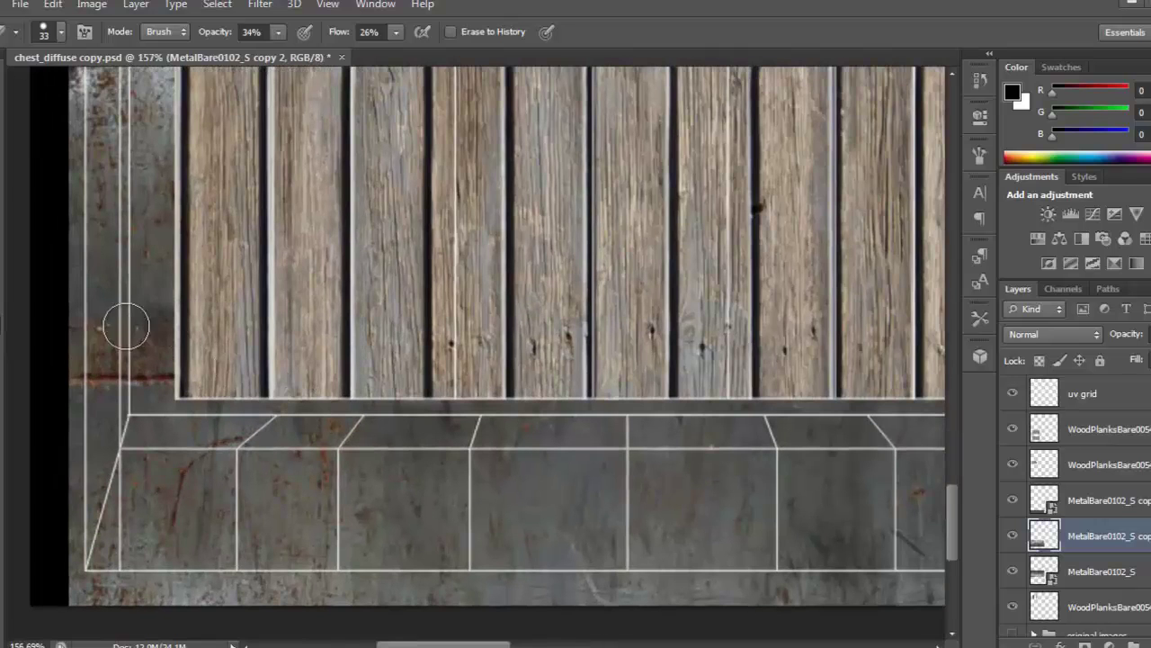
pyautogui.click(1086, 573)
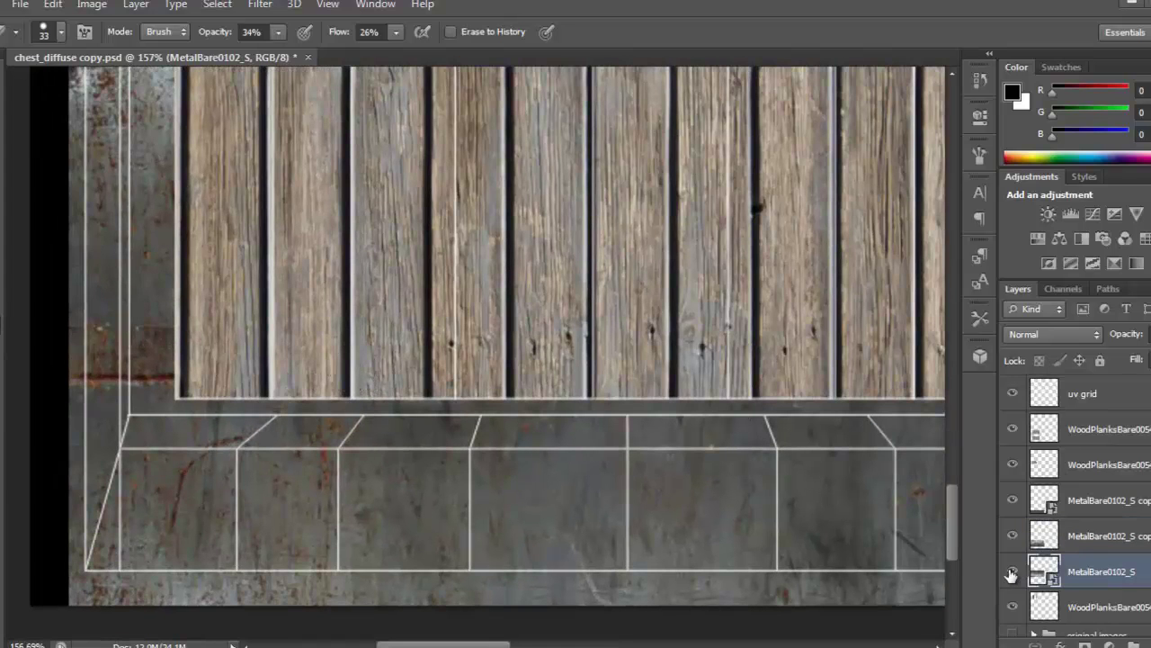
pyautogui.click(1016, 501)
pyautogui.click(1015, 501)
pyautogui.click(1092, 497)
pyautogui.rightClick(1092, 496)
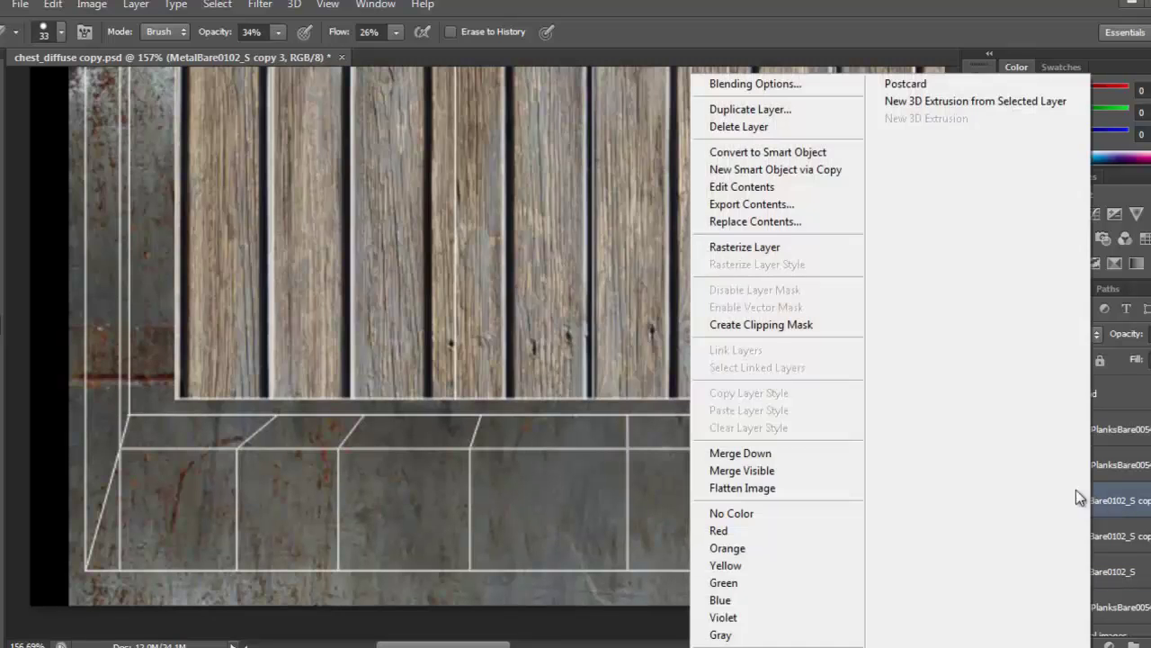
pyautogui.click(746, 246)
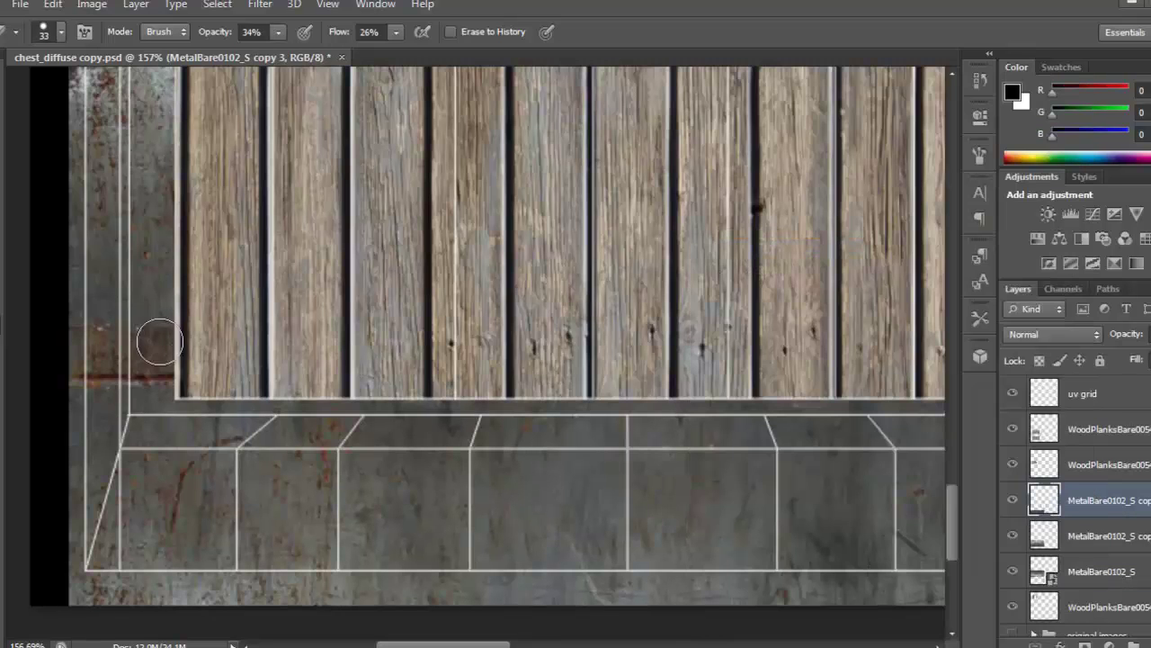
# Erase softly along the lowest metal copy's upper edge on both sides of the lower plank panel
pyautogui.moveTo(145, 317)
pyautogui.mouseDown()
pyautogui.moveTo(159, 379)
pyautogui.moveTo(84, 365)
pyautogui.moveTo(111, 386)
pyautogui.moveTo(192, 389)
pyautogui.mouseUp()
pyautogui.moveTo(697, 414); pyautogui.dragTo(323, 431)
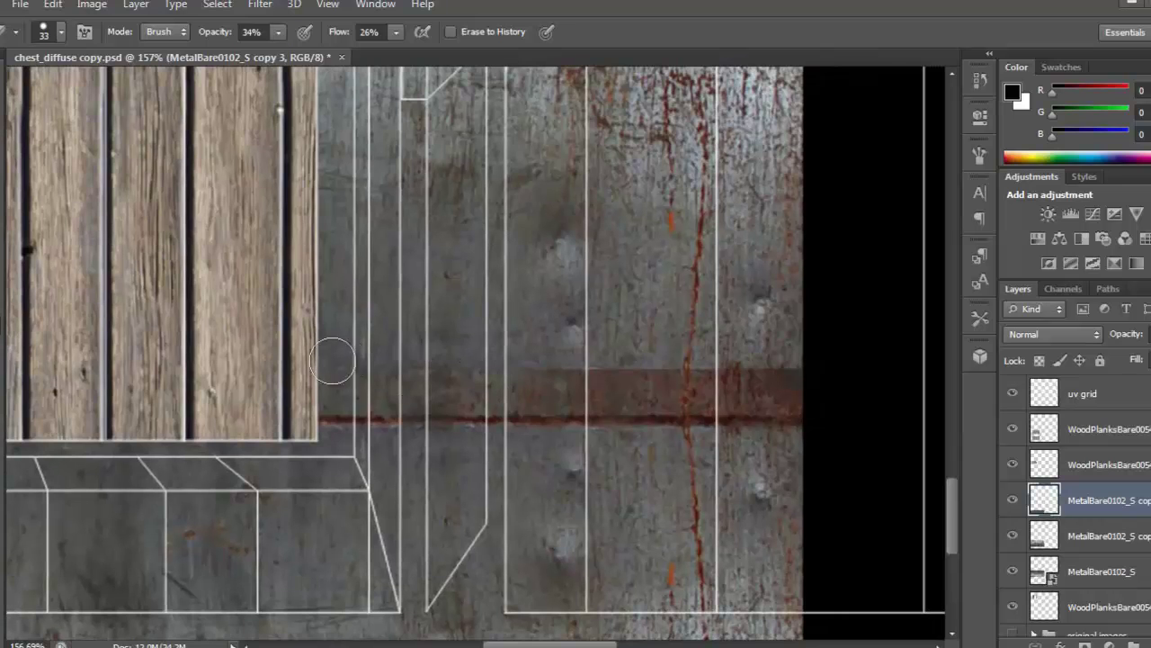
pyautogui.moveTo(376, 387)
pyautogui.mouseDown()
pyautogui.moveTo(506, 351)
pyautogui.moveTo(377, 360)
pyautogui.moveTo(411, 377)
pyautogui.moveTo(581, 387)
pyautogui.mouseUp()
# Merge the three MetalBare0102_S layers into one and rename the merged layer metal
pyautogui.keyDown('alt'); pyautogui.scroll(-6, 581, 393); pyautogui.keyUp('alt')
pyautogui.keyDown('alt'); pyautogui.scroll(3, 489, 399); pyautogui.keyUp('alt')
pyautogui.moveTo(372, 501)
pyautogui.mouseDown()
pyautogui.moveTo(439, 414)
pyautogui.moveTo(411, 306)
pyautogui.moveTo(393, 282)
pyautogui.mouseUp()
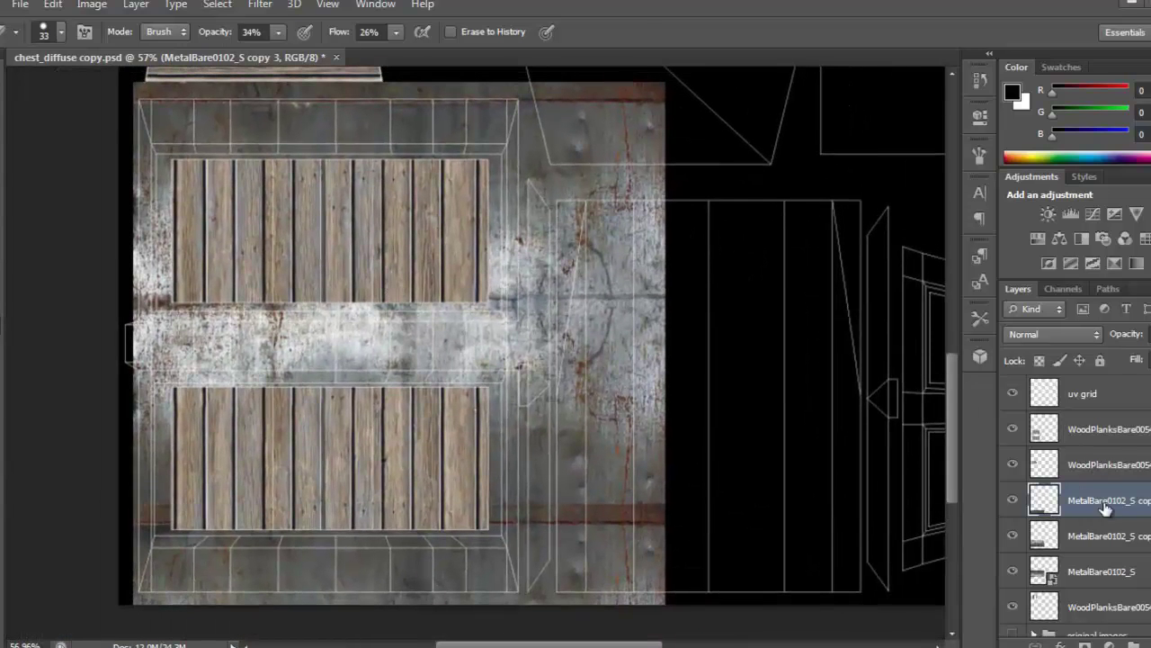
pyautogui.keyDown('shift'); pyautogui.click(1084, 580); pyautogui.keyUp('shift')
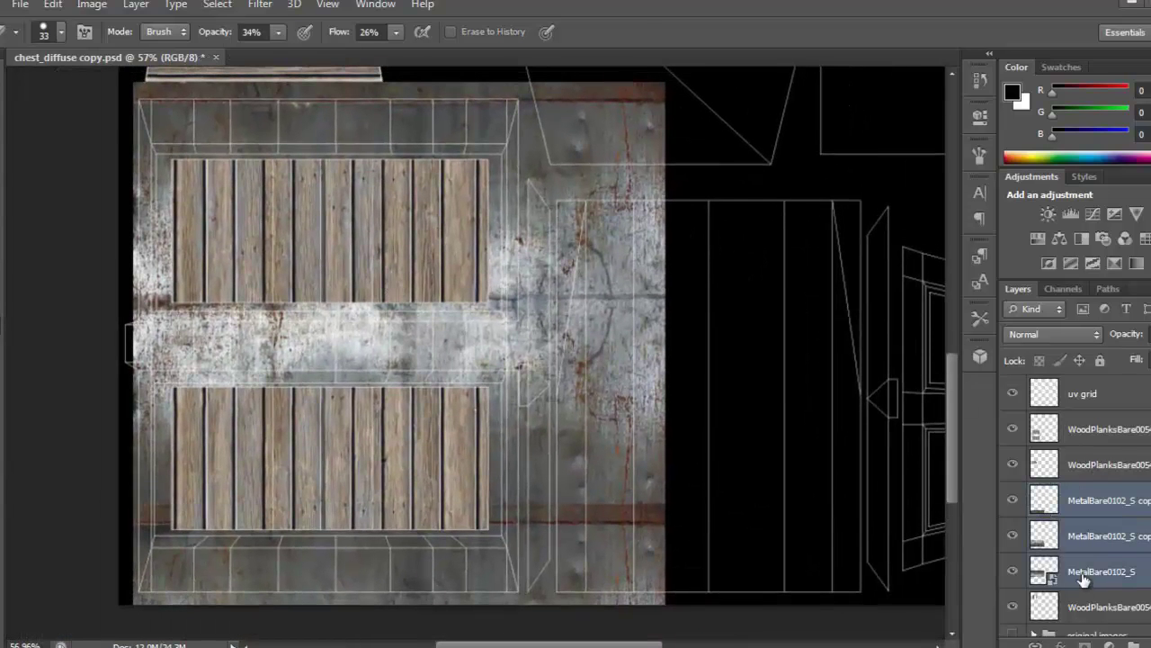
pyautogui.rightClick(1136, 538)
pyautogui.click(817, 453)
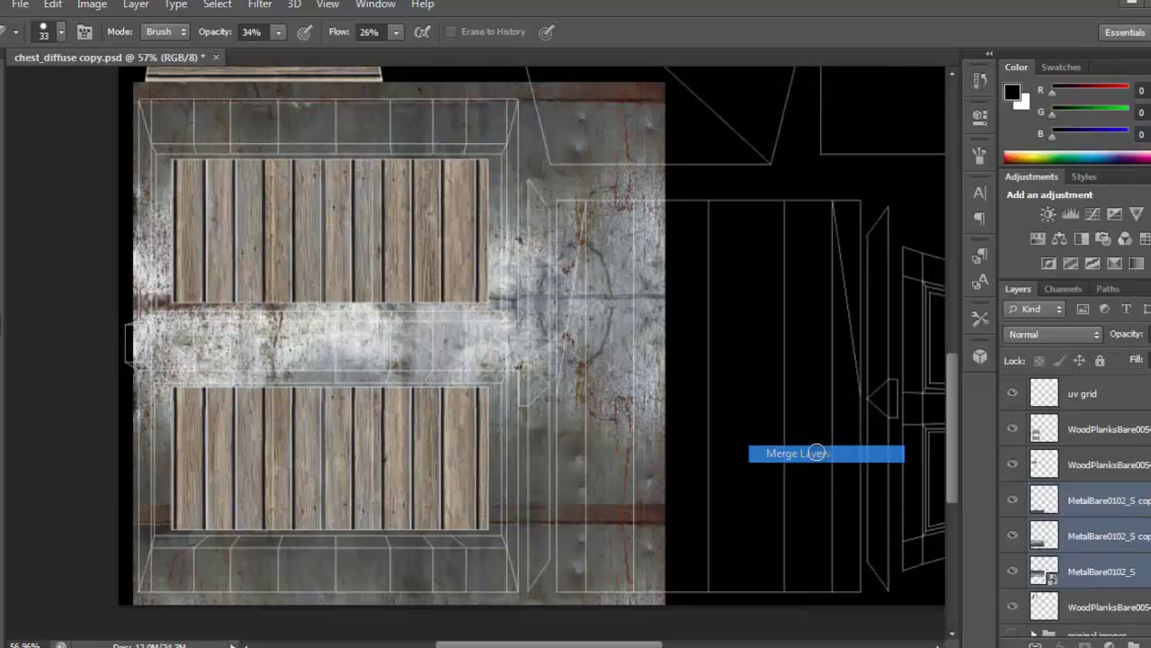
pyautogui.doubleClick(1108, 502)
pyautogui.write('metal')
pyautogui.press('Return')
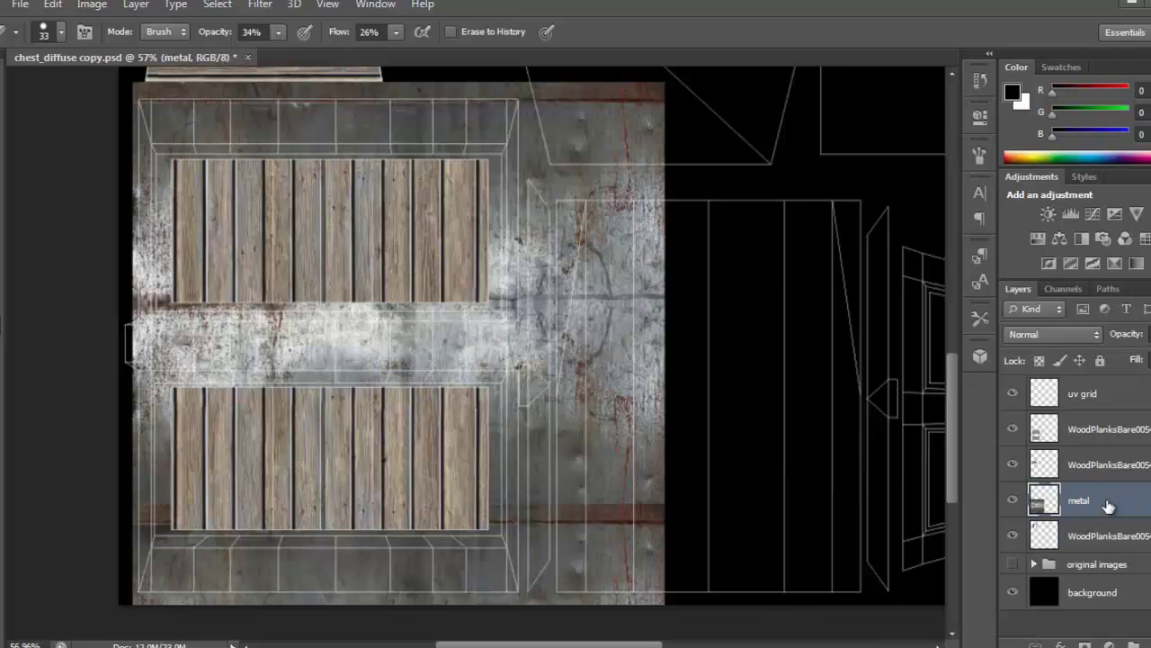
# Merge the two WoodPlanksBare0054 layers above the metal layer and rename the result wood
pyautogui.click(1094, 461)
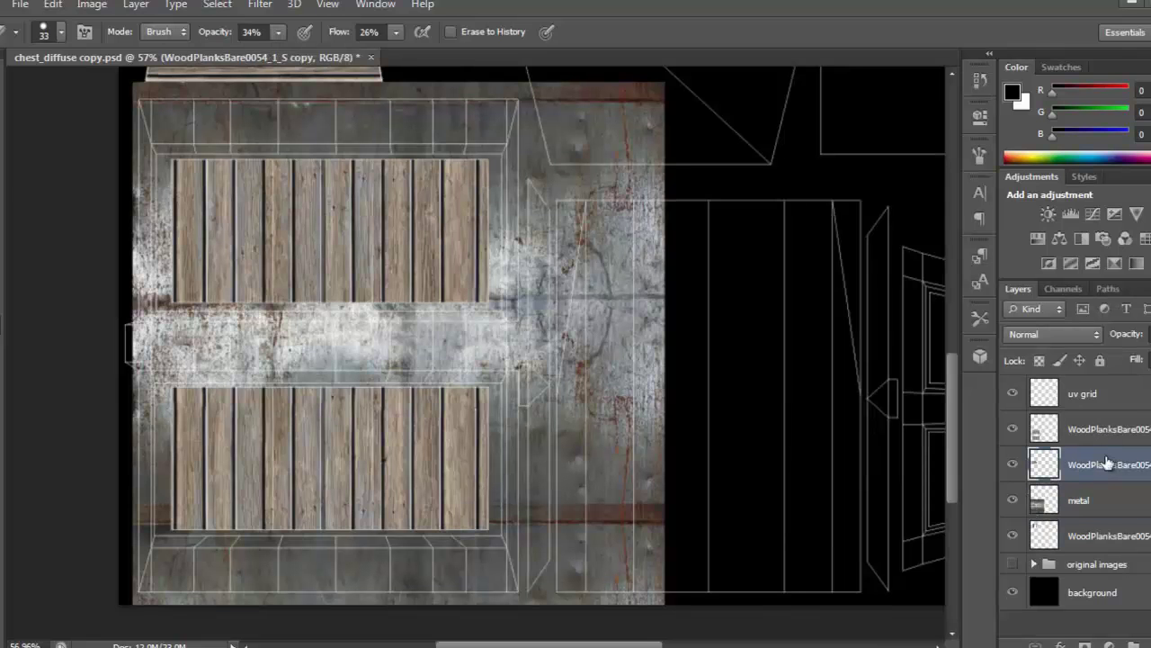
pyautogui.moveTo(573, 185); pyautogui.dragTo(592, 232)
pyautogui.click(1014, 465)
pyautogui.click(1013, 465)
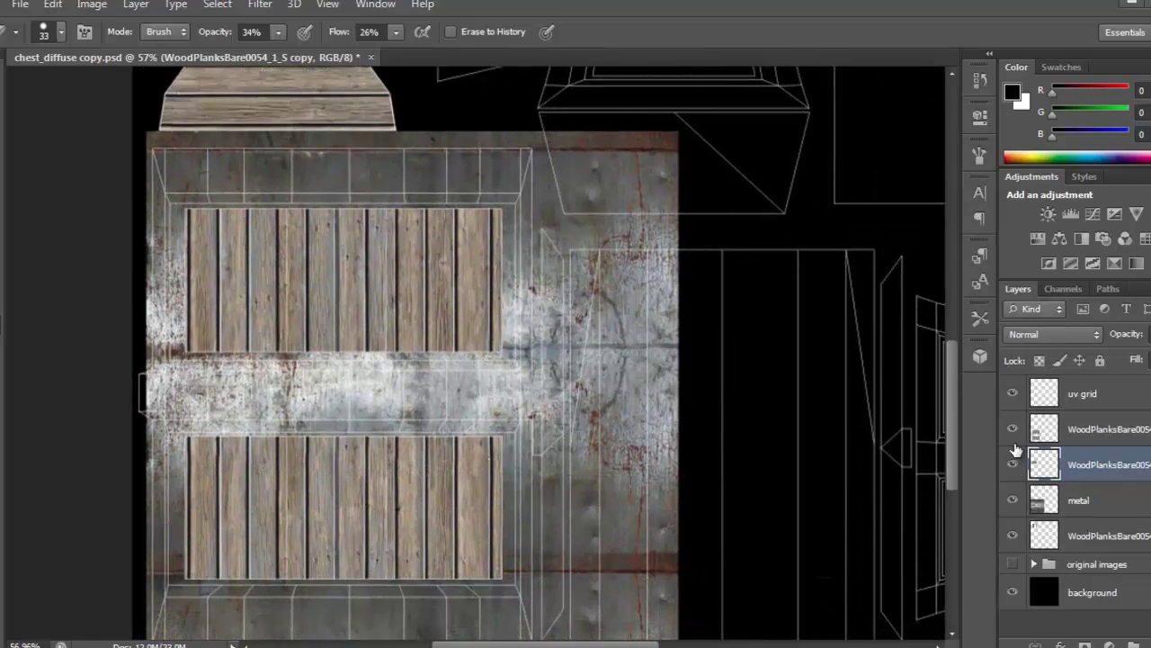
pyautogui.click(1013, 429)
pyautogui.click(1013, 429)
pyautogui.keyDown('shift'); pyautogui.click(1116, 431); pyautogui.keyUp('shift')
pyautogui.rightClick(1106, 429)
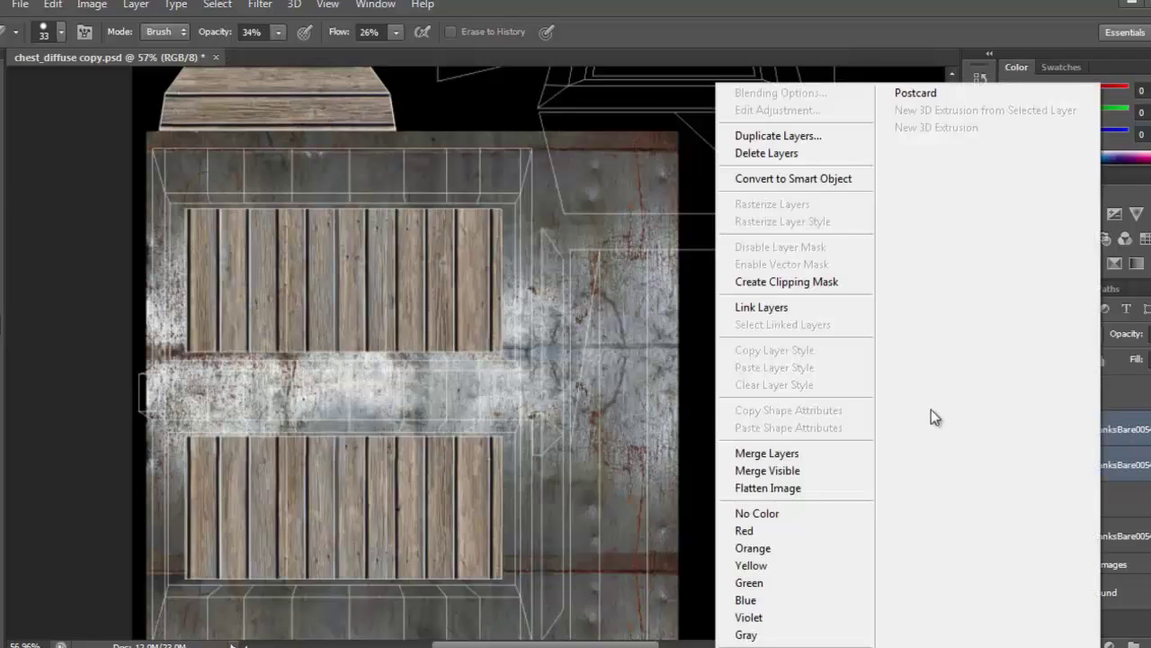
pyautogui.click(804, 452)
pyautogui.doubleClick(1104, 432)
pyautogui.write('wood')
pyautogui.press('Return')
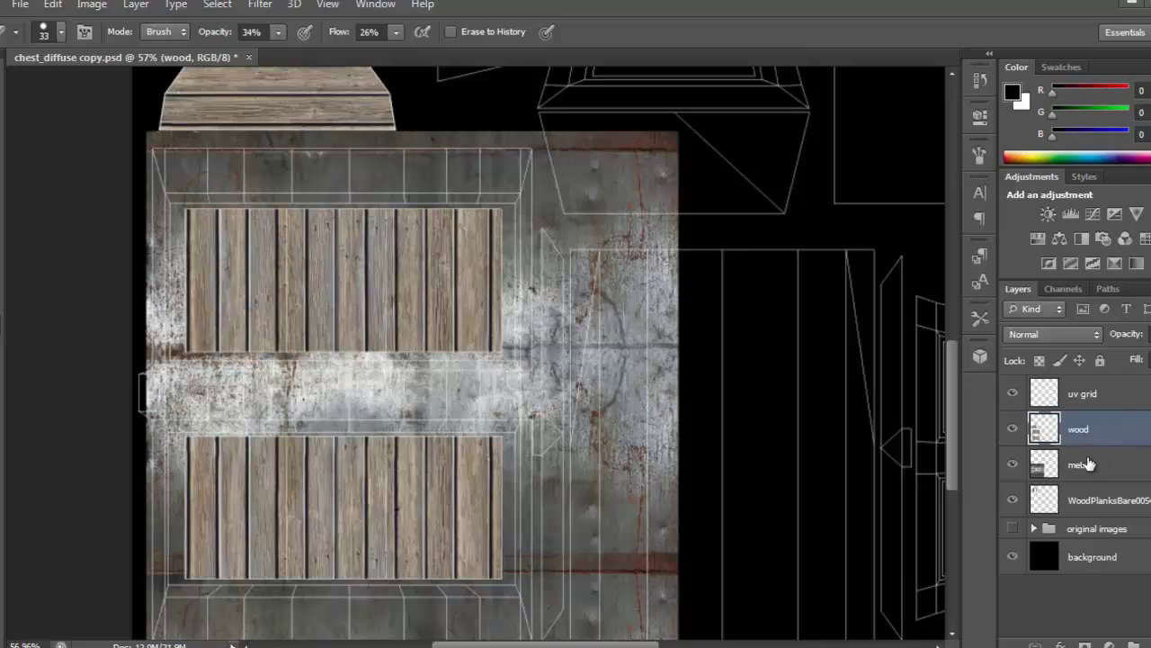
# Move the remaining WoodPlanksBare0054_1_S copy 2 layer above the metal layer and merge it with the wood layer
pyautogui.click(1089, 464)
pyautogui.click(1076, 500)
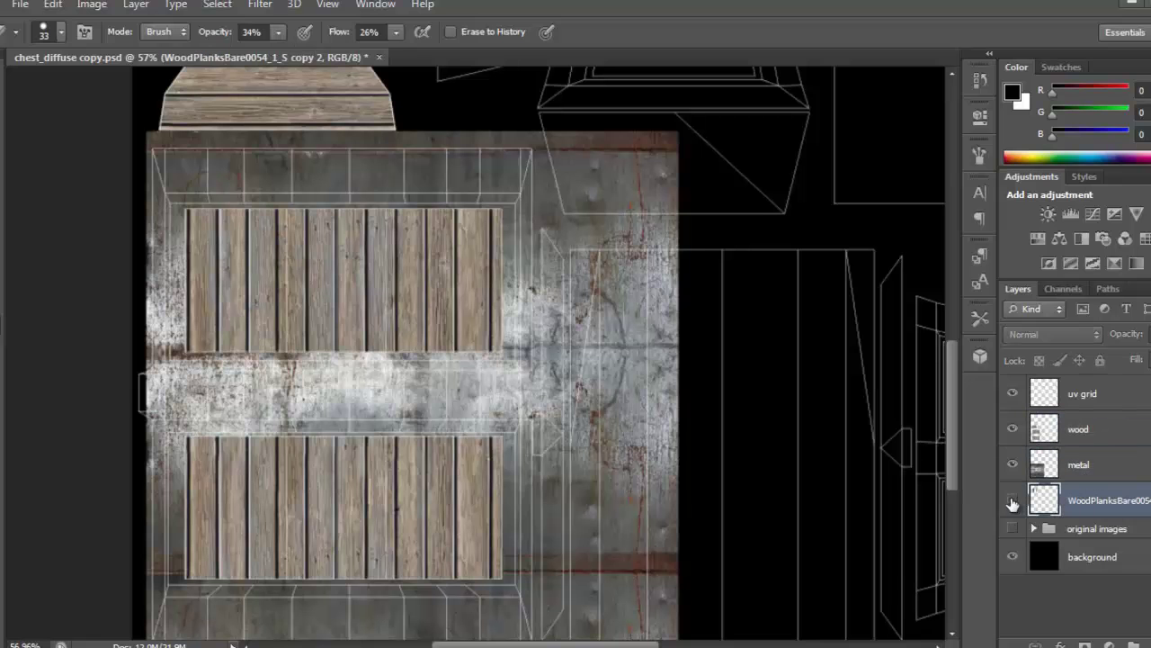
pyautogui.moveTo(706, 376); pyautogui.dragTo(617, 360)
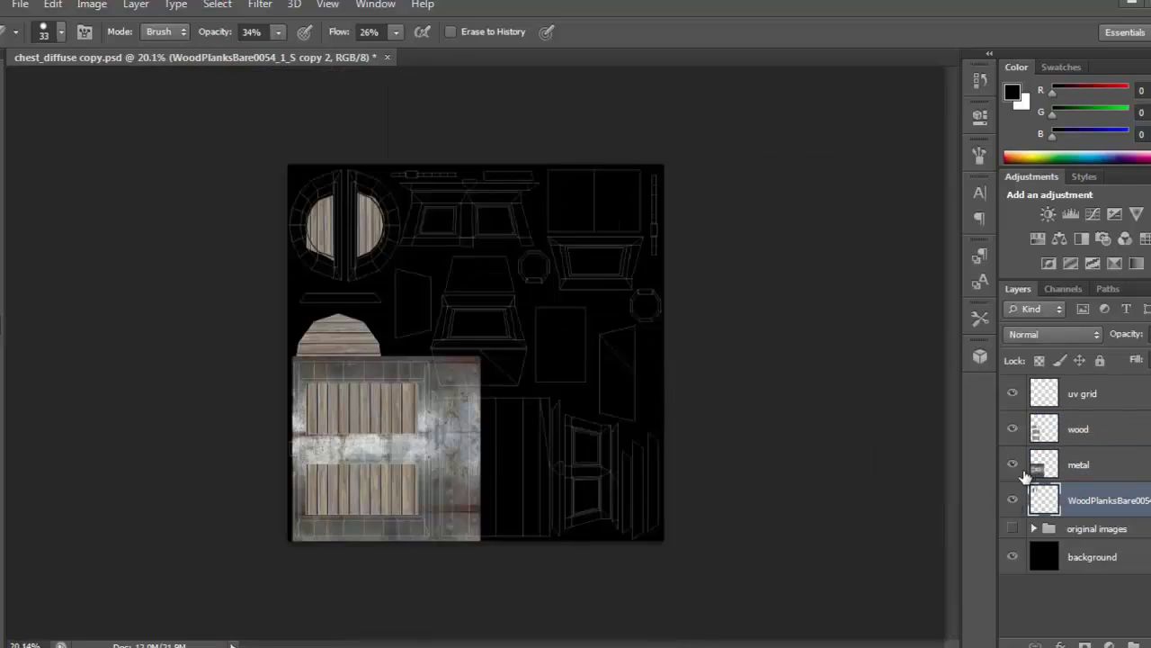
pyautogui.click(1013, 500)
pyautogui.click(1013, 500)
pyautogui.moveTo(1095, 509); pyautogui.dragTo(1106, 436)
pyautogui.click(1097, 441)
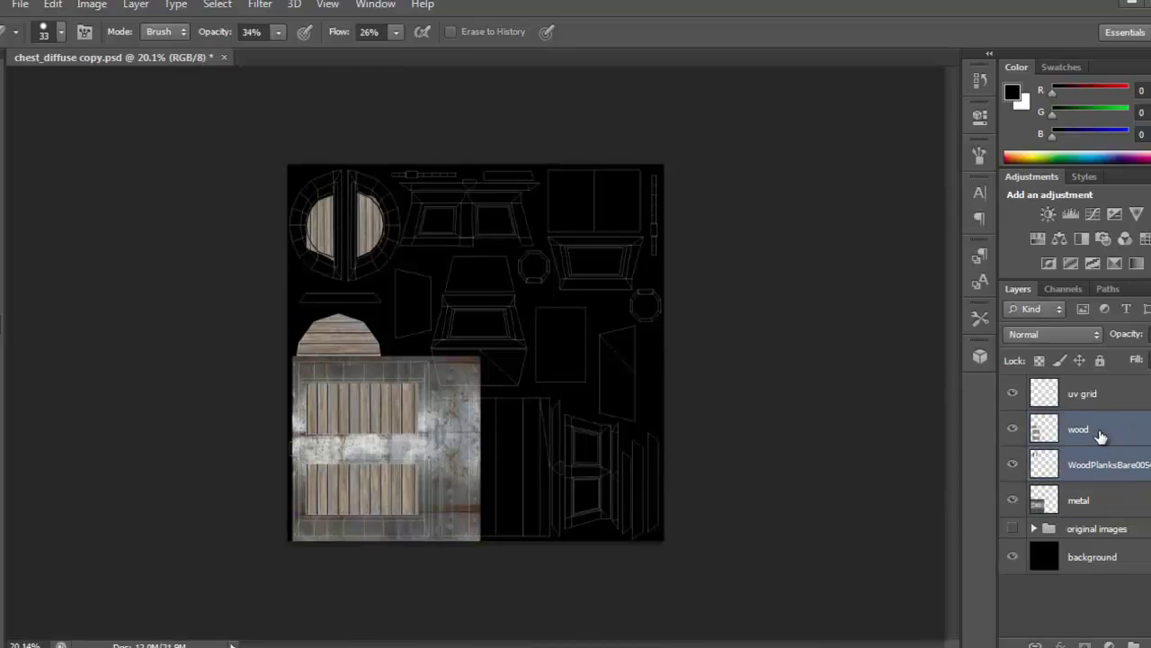
pyautogui.rightClick(1104, 438)
pyautogui.click(811, 451)
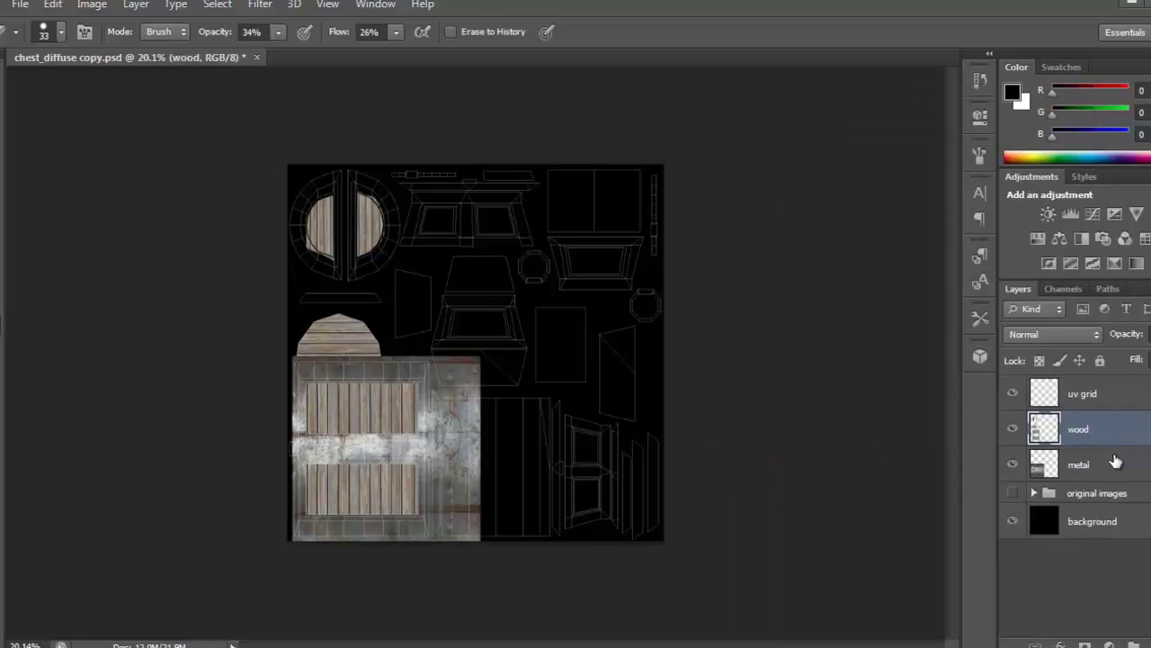
# Duplicate the metal layer, hide the duplicate, and select the uv grid layer
pyautogui.click(1081, 466)
pyautogui.keyDown('alt'); pyautogui.scroll(4, 468, 455); pyautogui.keyUp('alt')
pyautogui.moveTo(393, 450); pyautogui.dragTo(487, 370)
pyautogui.keyDown('alt'); pyautogui.scroll(1, 411, 392); pyautogui.keyUp('alt')
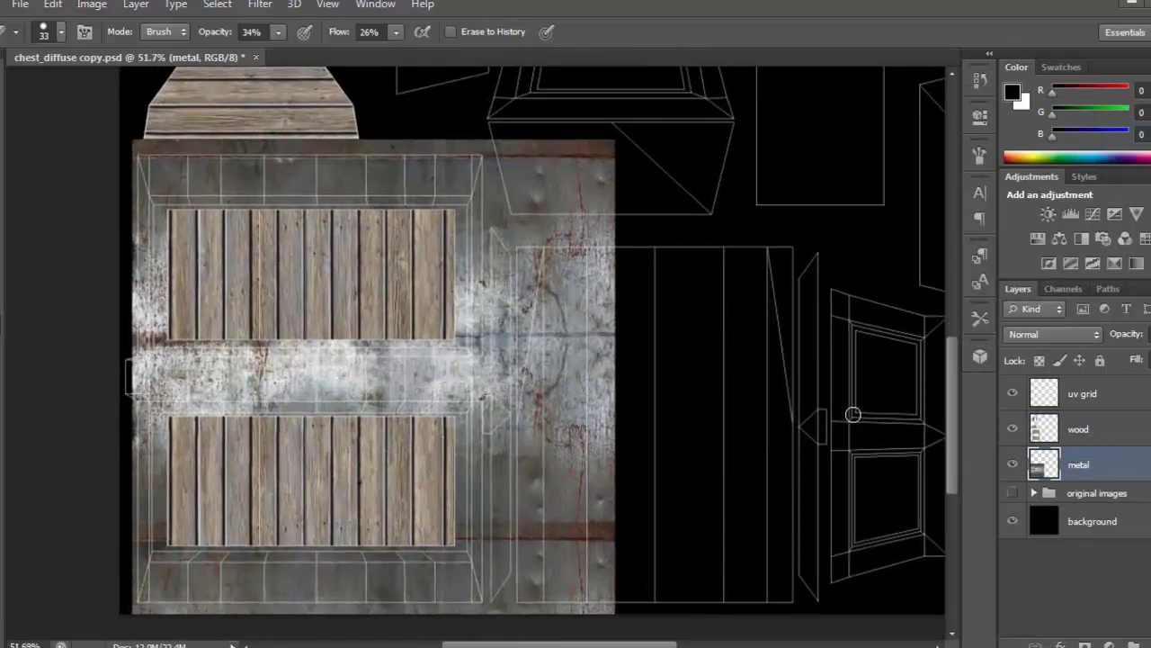
pyautogui.hotkey('ctrl', 'j')
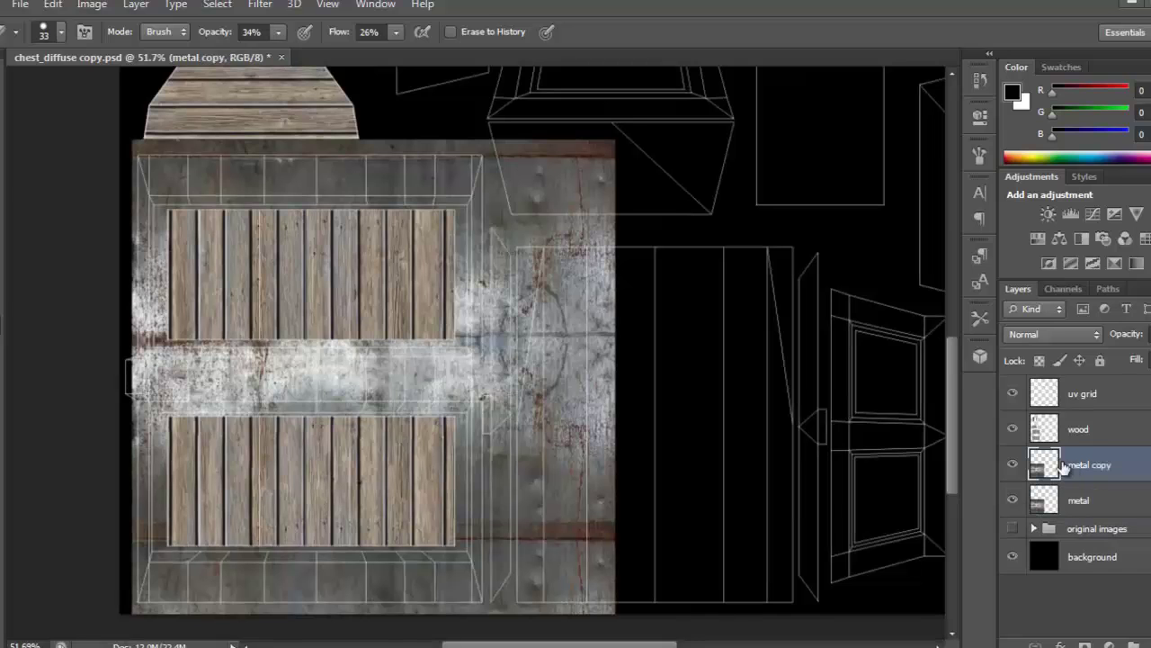
pyautogui.click(1012, 467)
pyautogui.click(1077, 501)
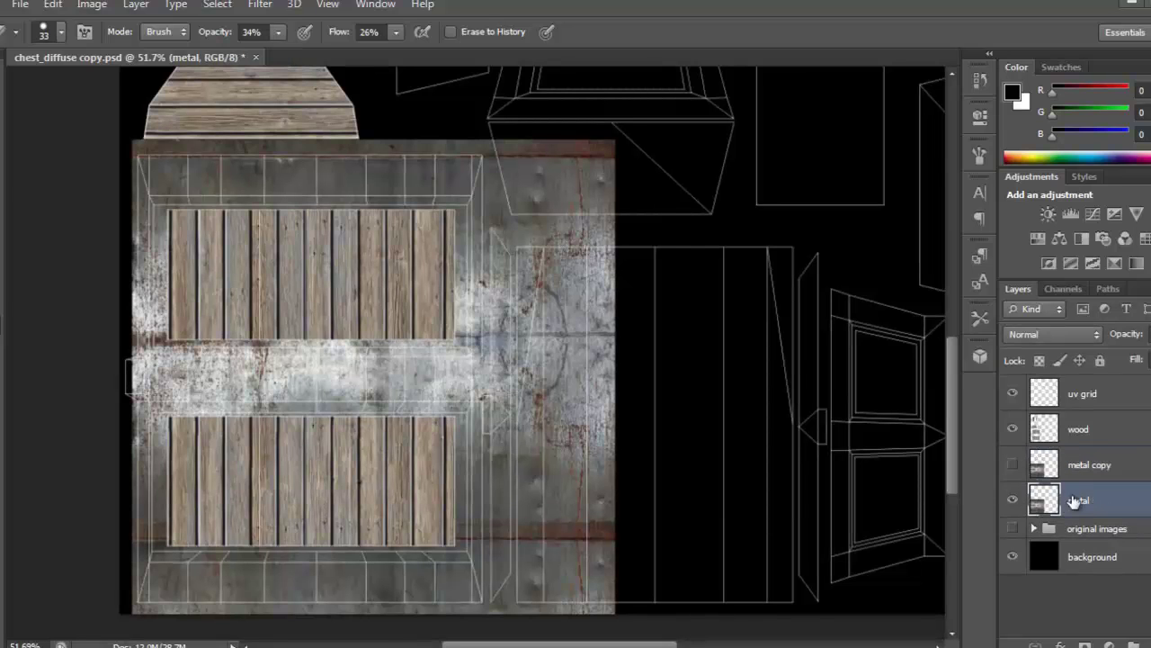
pyautogui.click(1088, 400)
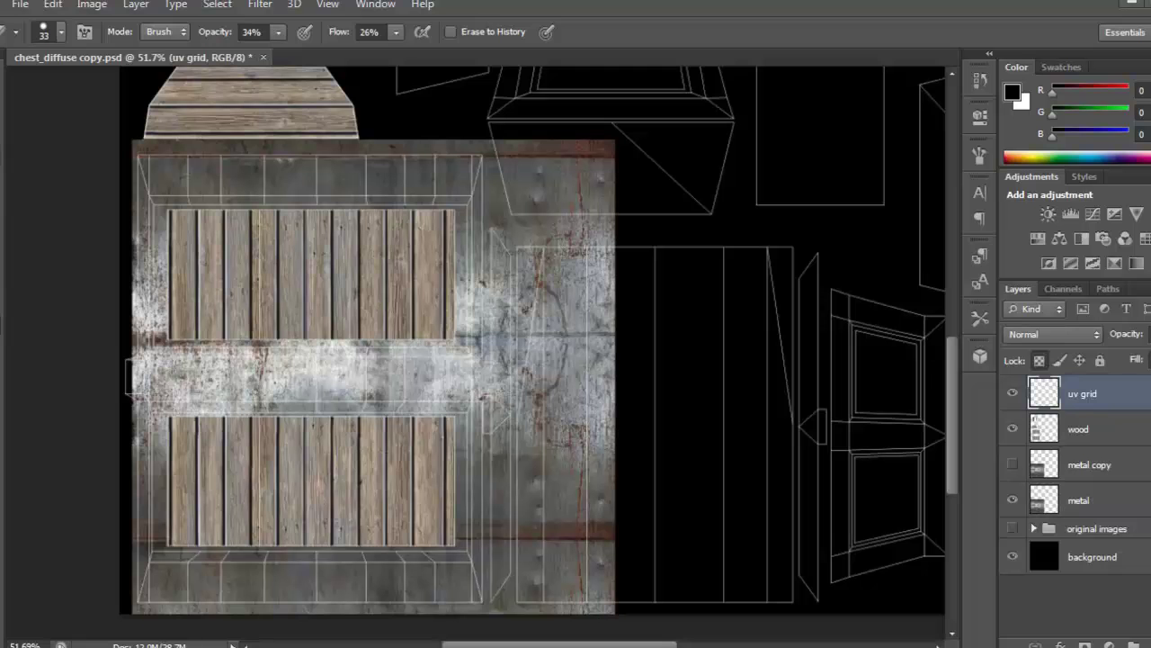
# Select the area outside the UV shells on the uv grid layer with the Magic Wand, delete it from the metal layer, and deselect
pyautogui.press('w')
pyautogui.click(635, 235)
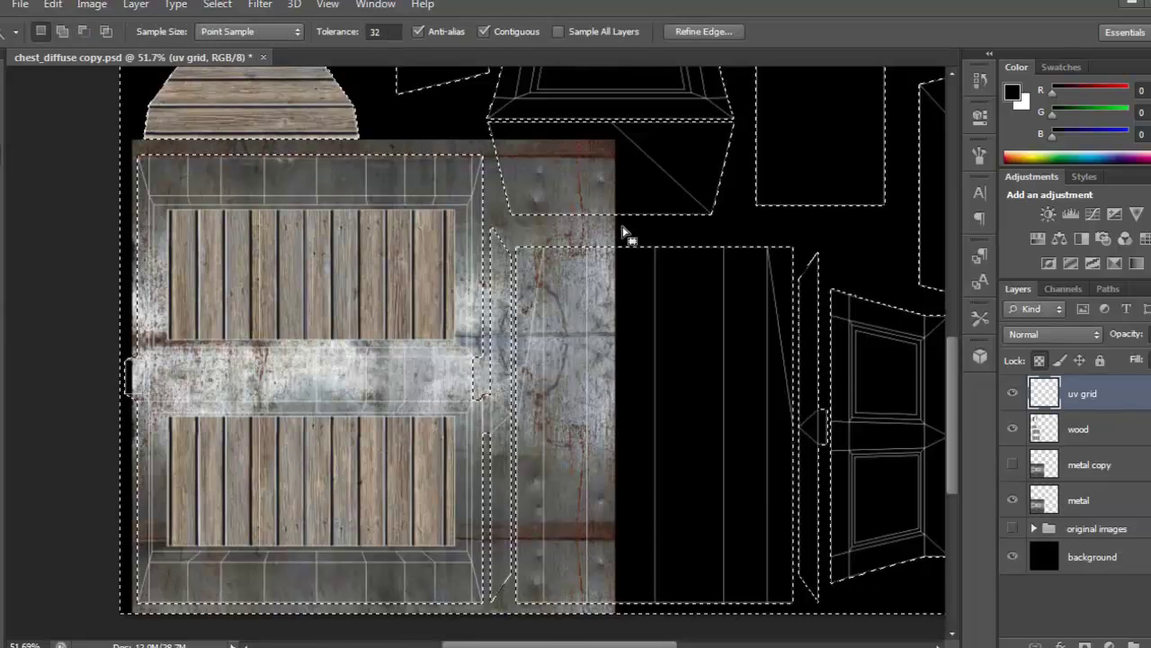
pyautogui.keyDown('ctrl'); pyautogui.moveTo(356, 293); pyautogui.dragTo(384, 295); pyautogui.keyUp('ctrl')
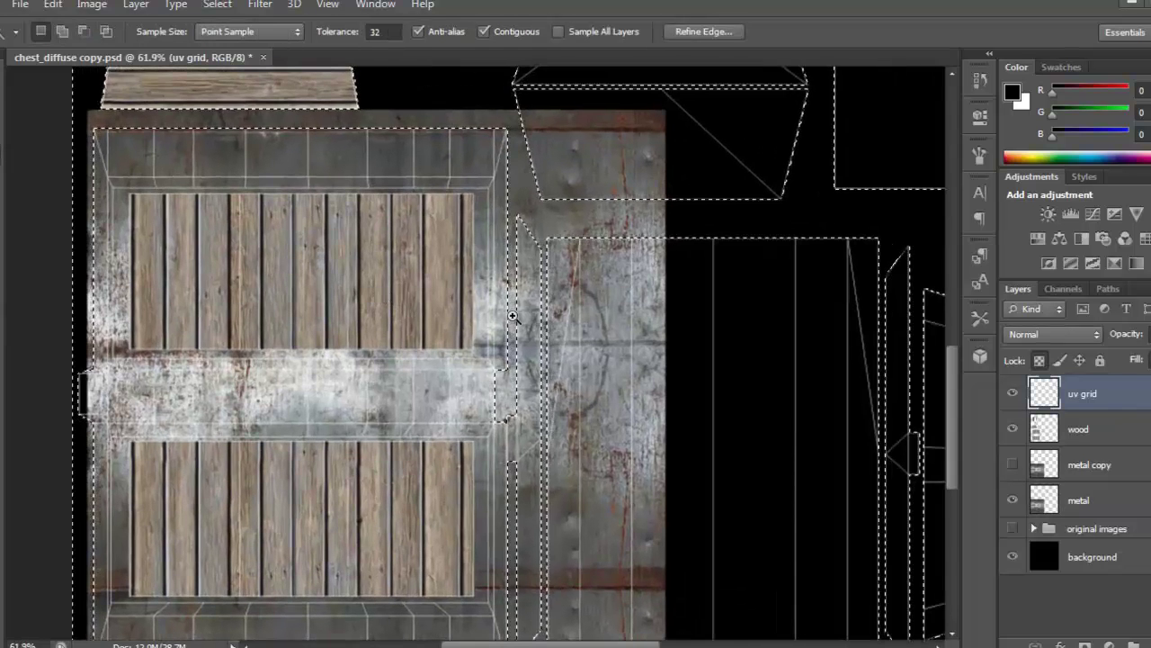
pyautogui.keyDown('alt'); pyautogui.scroll(-2, 470, 303); pyautogui.keyUp('alt')
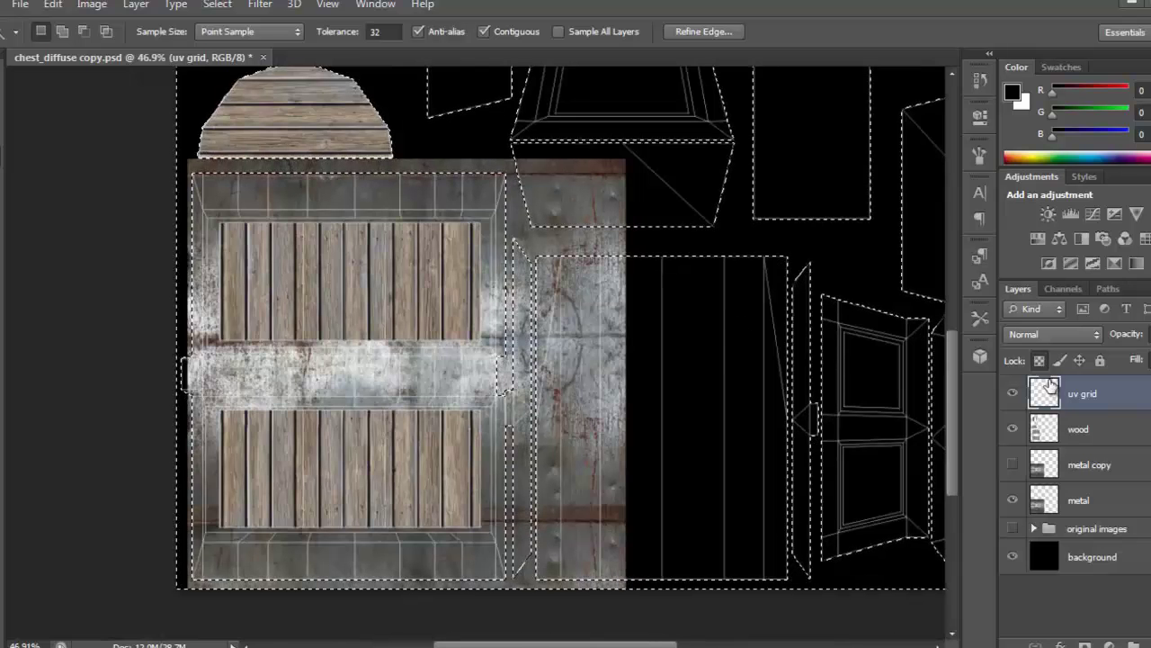
pyautogui.click(1073, 490)
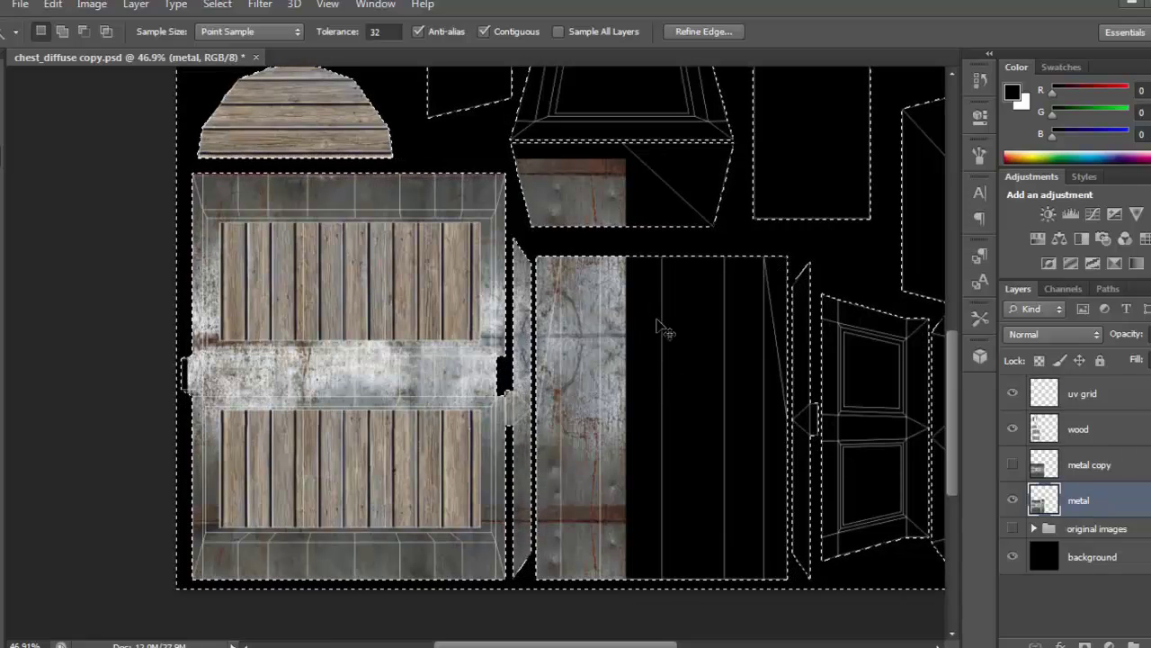
pyautogui.hotkey('ctrl', 'd')
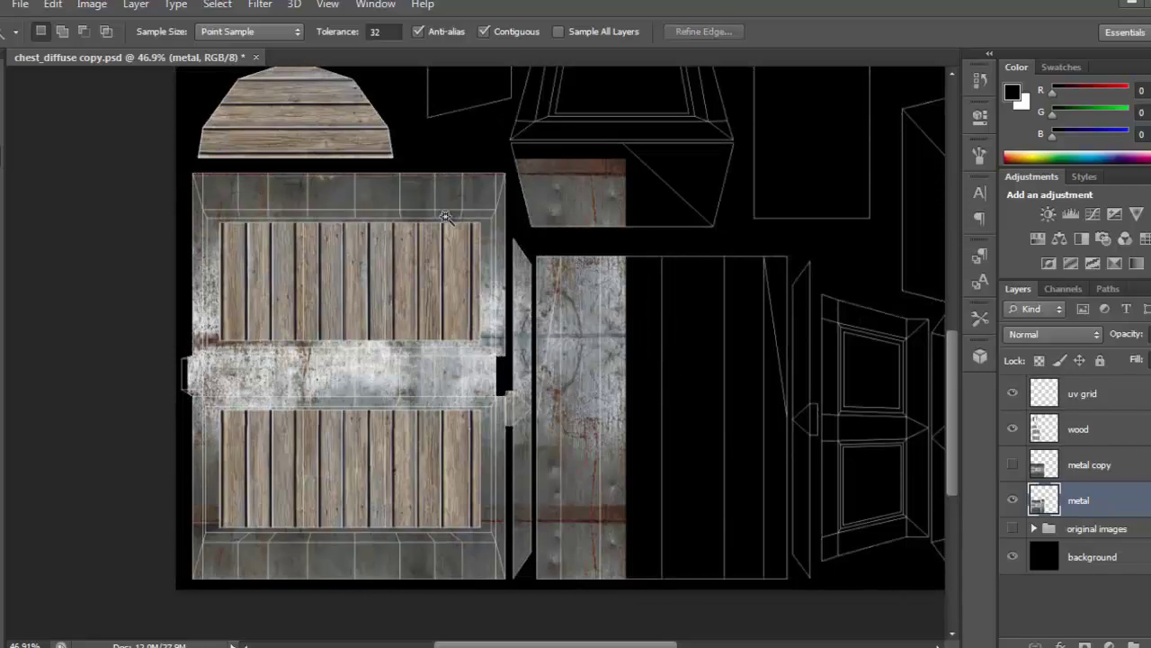
# Delete the leftover metal piece inside the trapezoid UV shell above the side panel
pyautogui.press('m')
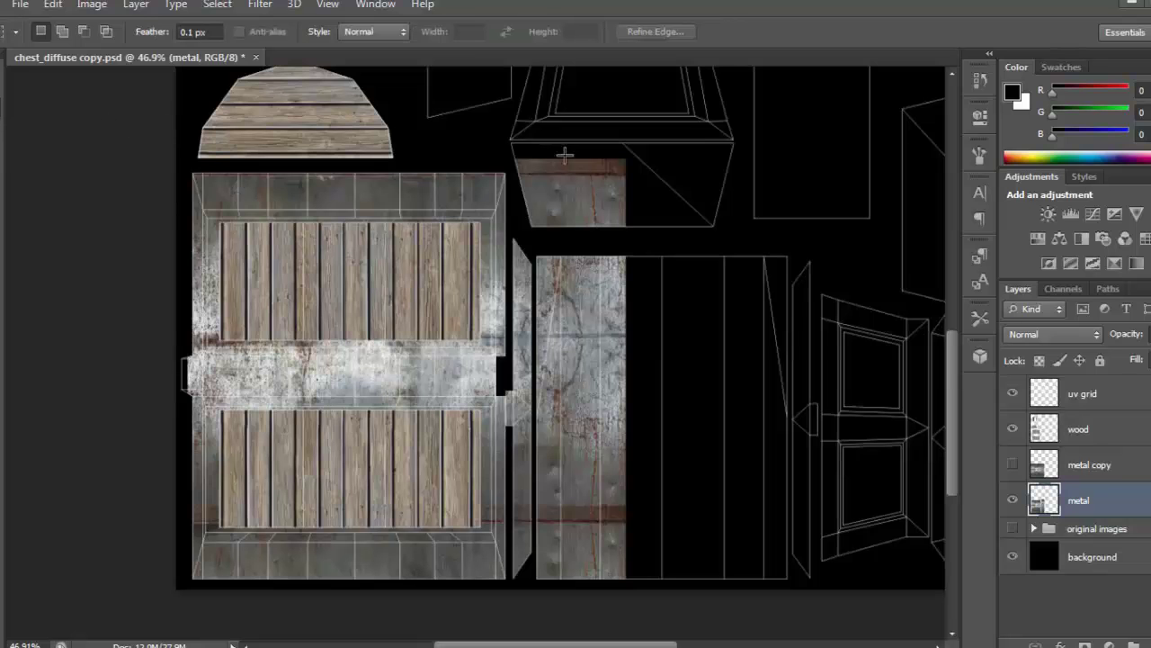
pyautogui.moveTo(554, 189)
pyautogui.mouseDown()
pyautogui.moveTo(623, 197)
pyautogui.moveTo(638, 216)
pyautogui.moveTo(635, 195)
pyautogui.moveTo(592, 203)
pyautogui.mouseUp()
pyautogui.press('Delete')
pyautogui.press('Delete')
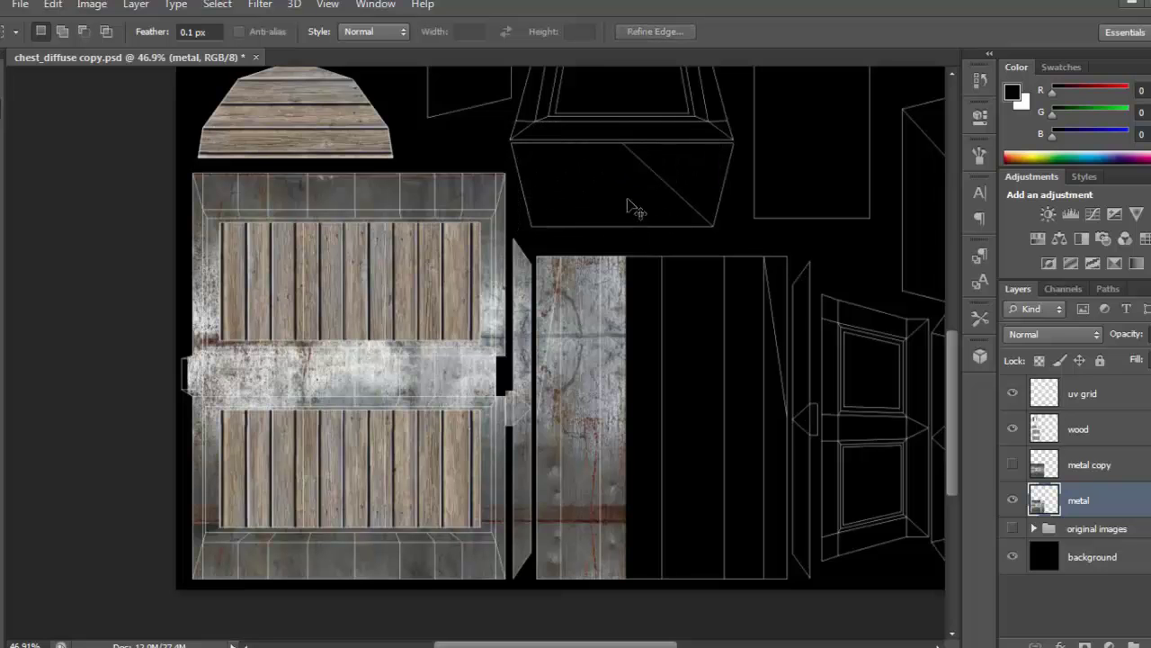
# Hide the uv grid layer and save the texture over the chest_diffuse copy PSD with Maximize Compatibility on
pyautogui.click(1014, 396)
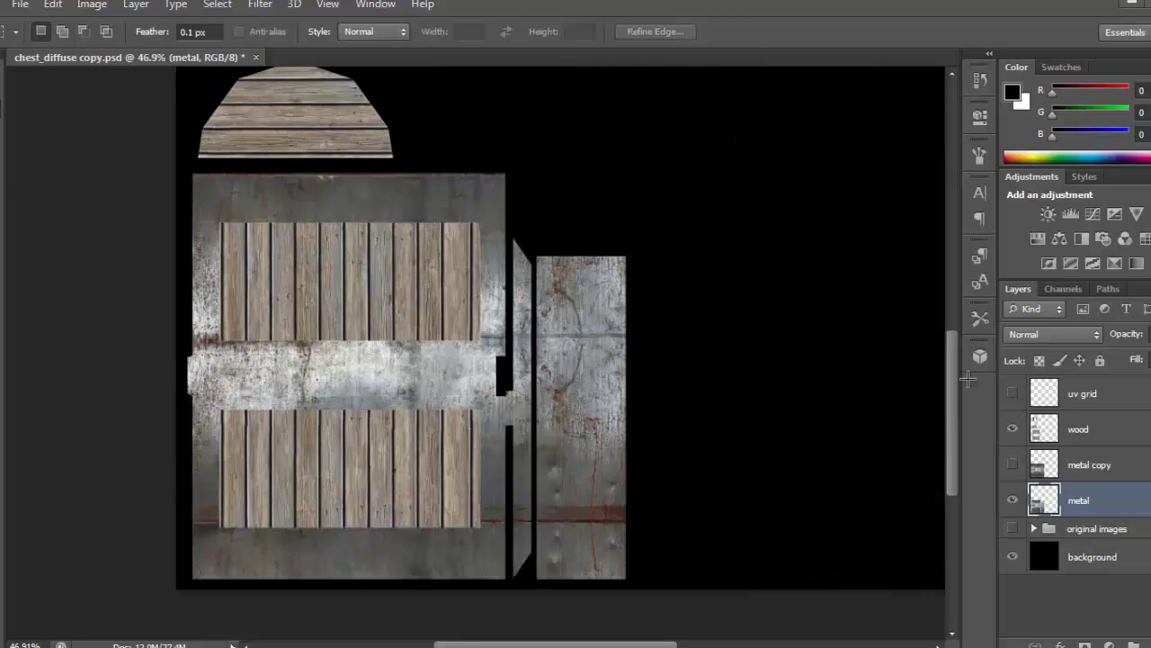
pyautogui.click(20, 6)
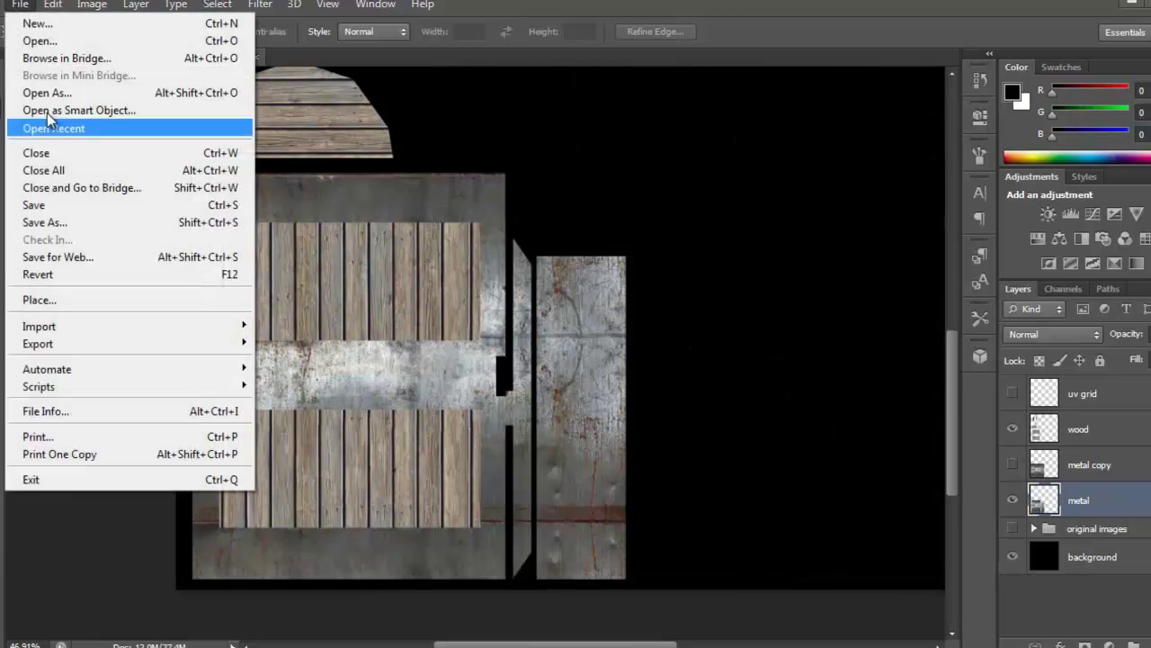
pyautogui.click(139, 224)
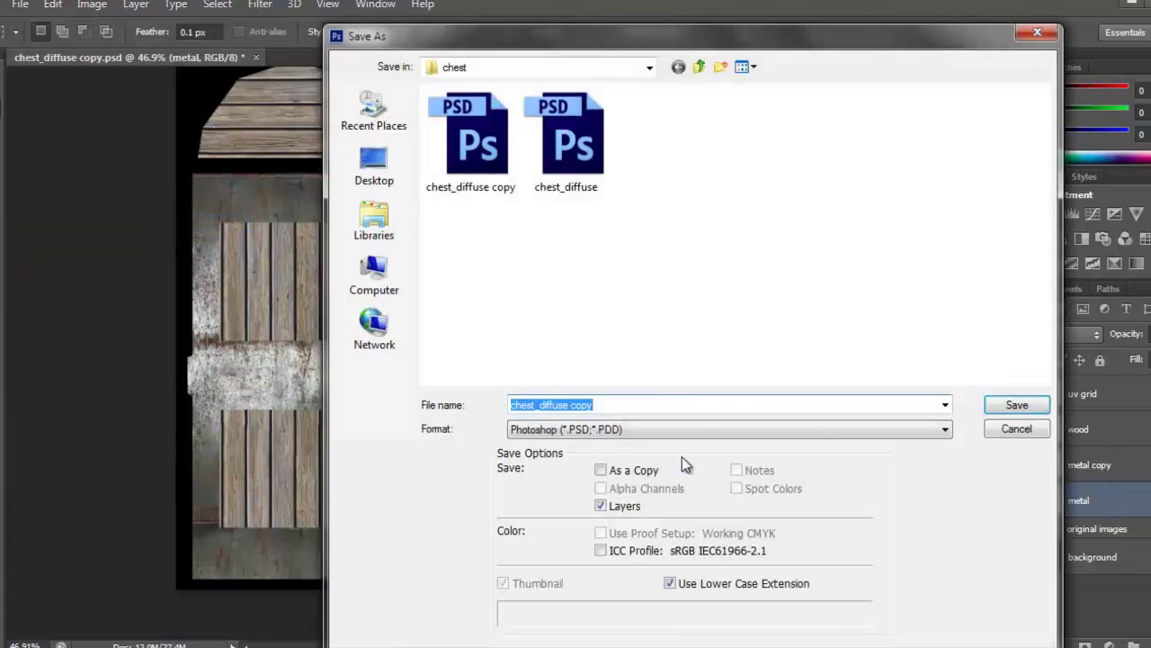
pyautogui.click(1016, 406)
pyautogui.click(562, 257)
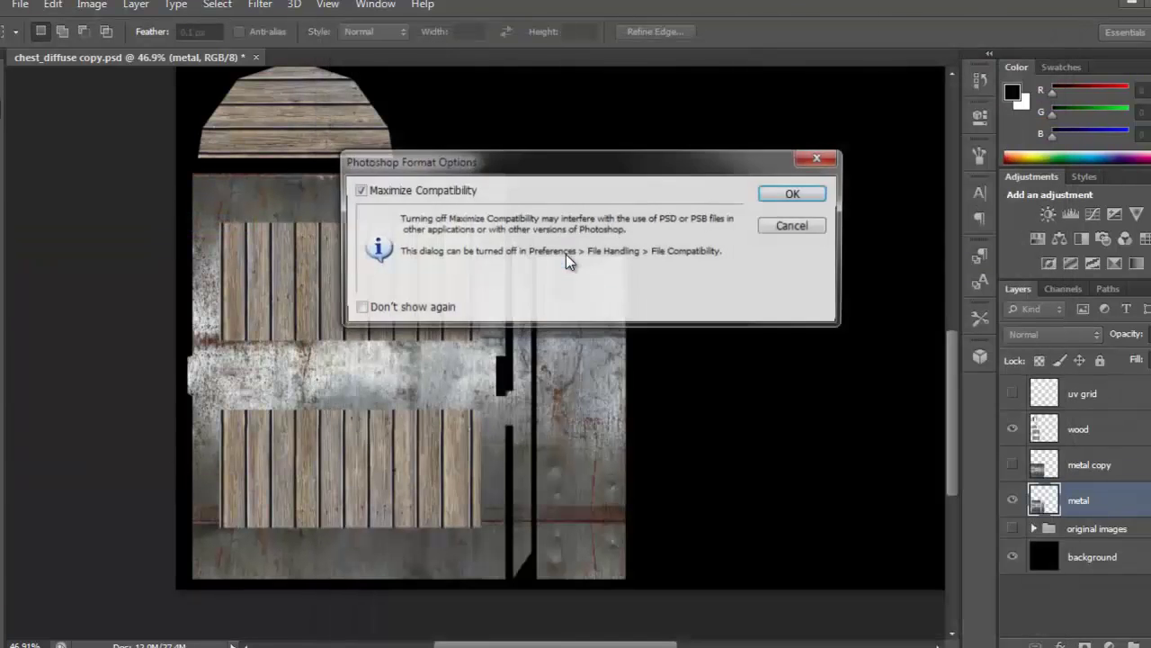
pyautogui.click(795, 194)
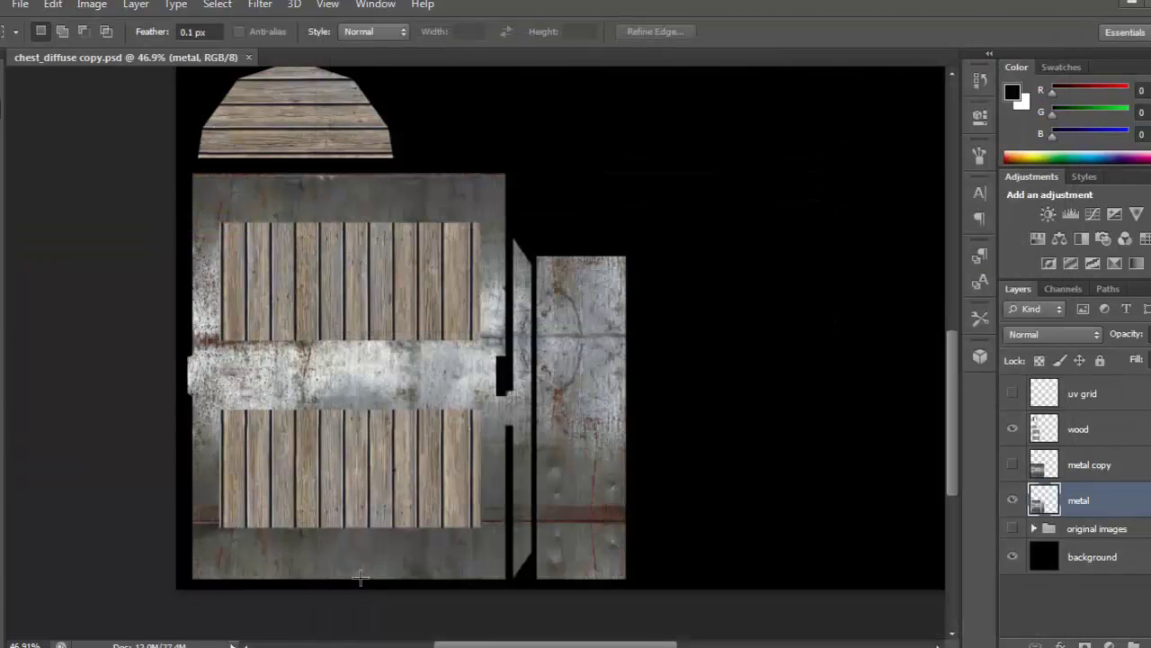
# Switch to Maya, reload the lid material's chest_diffuse copy.psd texture, and inspect the metal bands from several sides
pyautogui.hotkey('alt', 'Tab')
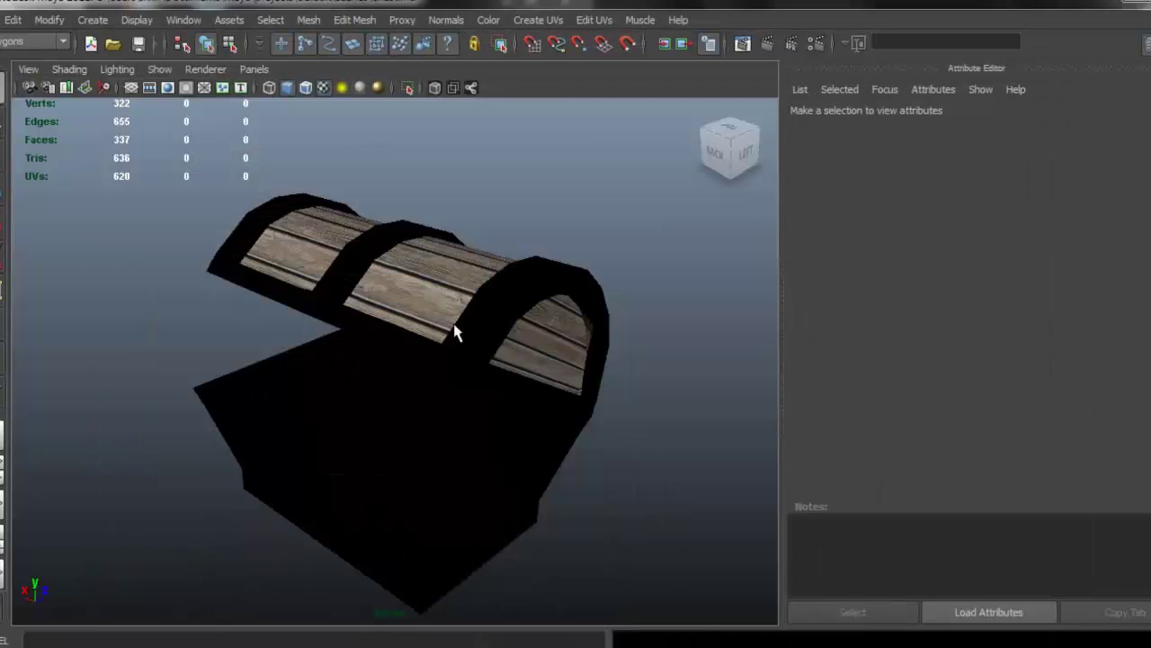
pyautogui.click(457, 322)
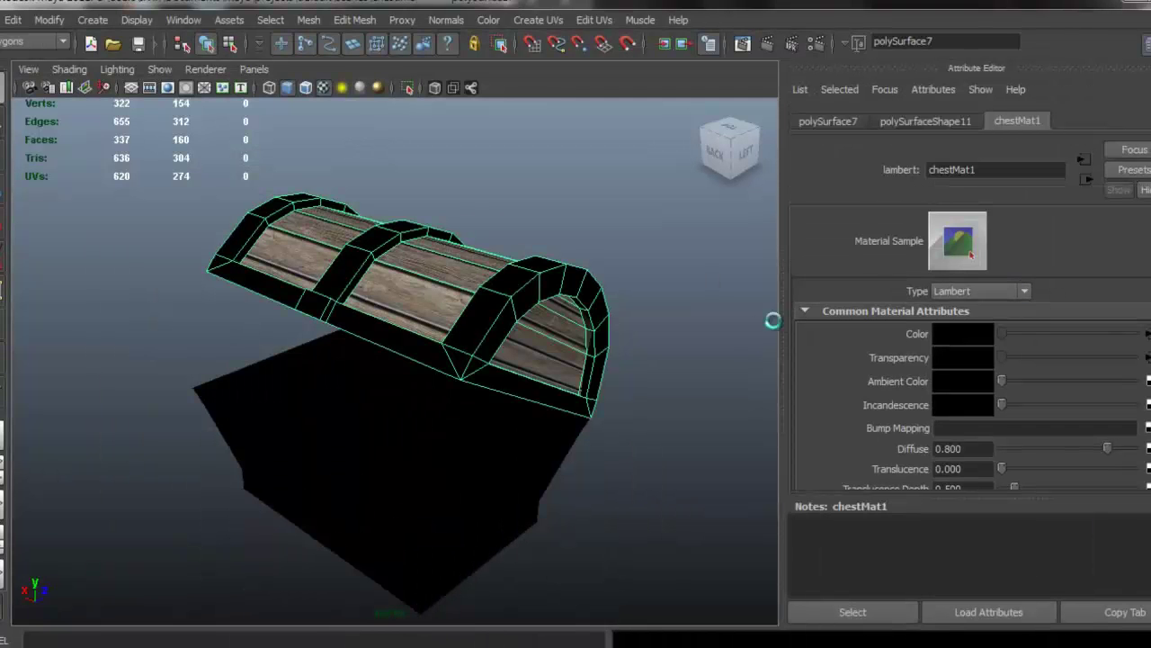
pyautogui.click(1147, 334)
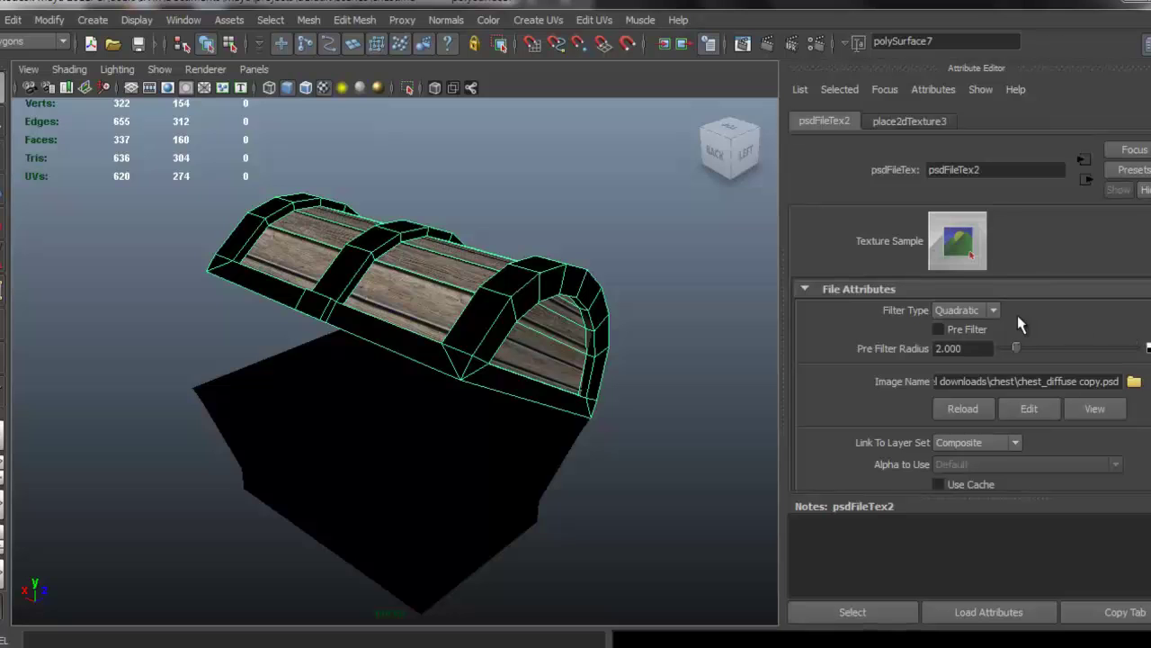
pyautogui.keyDown('alt'); pyautogui.moveTo(684, 270); pyautogui.dragTo(469, 342); pyautogui.keyUp('alt')
pyautogui.click(560, 170)
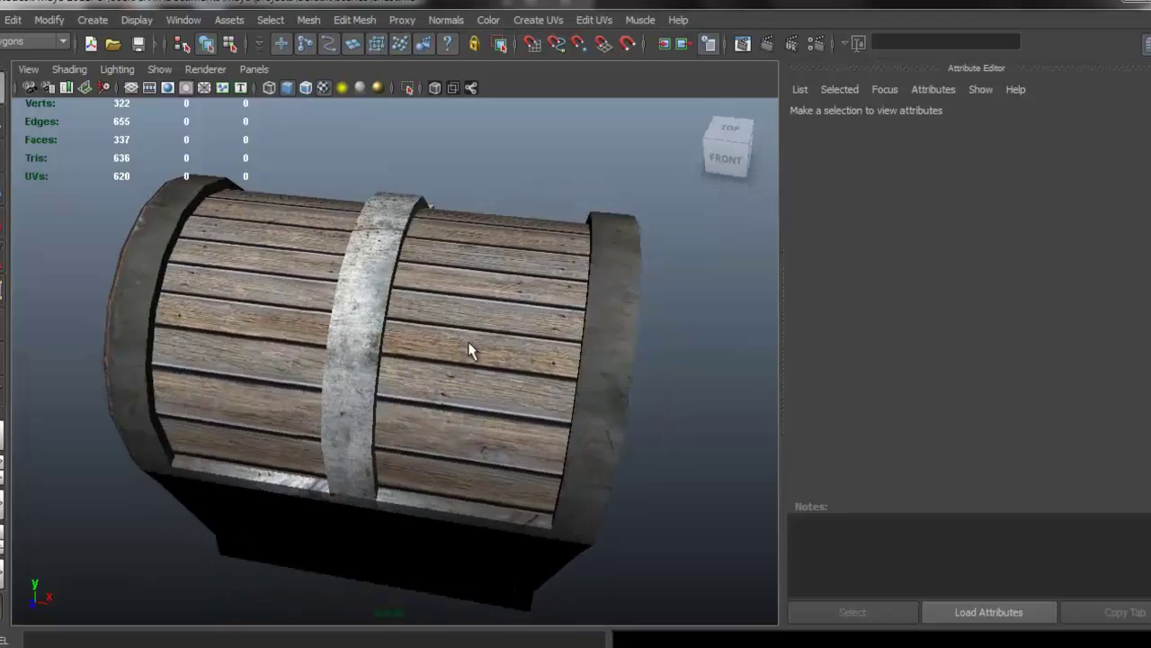
pyautogui.keyDown('alt'); pyautogui.moveTo(535, 330); pyautogui.dragTo(306, 279); pyautogui.keyUp('alt')
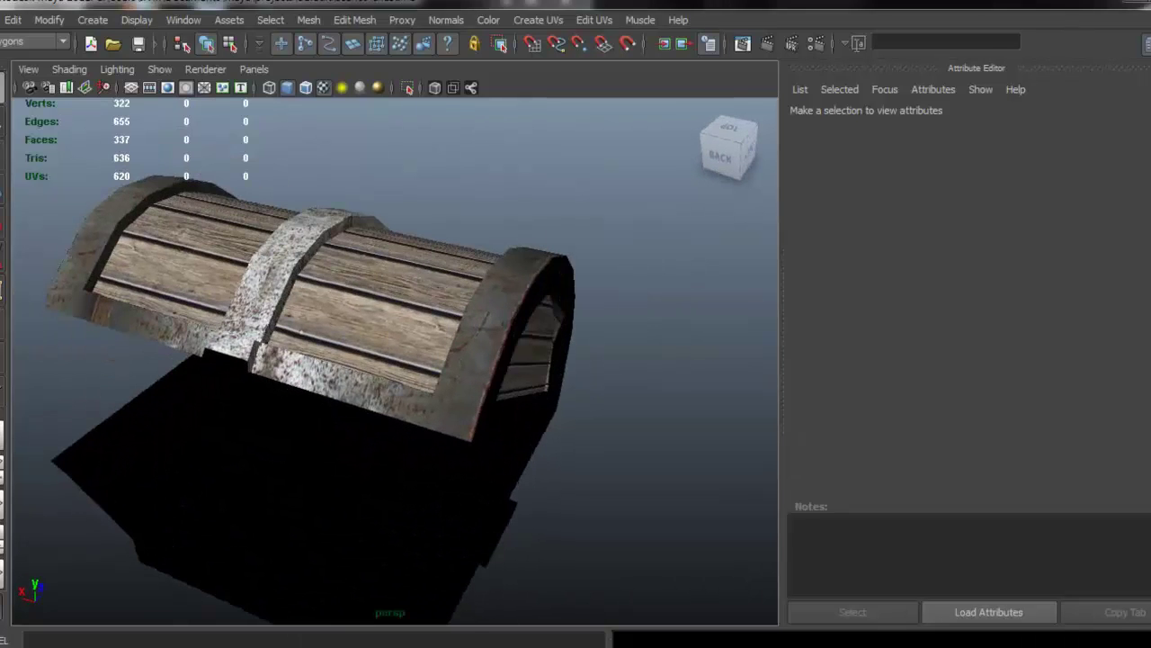
# Switch back to Photoshop and show and expand the original images group
pyautogui.click(296, 643)
pyautogui.keyDown('alt'); pyautogui.scroll(4, 363, 389); pyautogui.keyUp('alt')
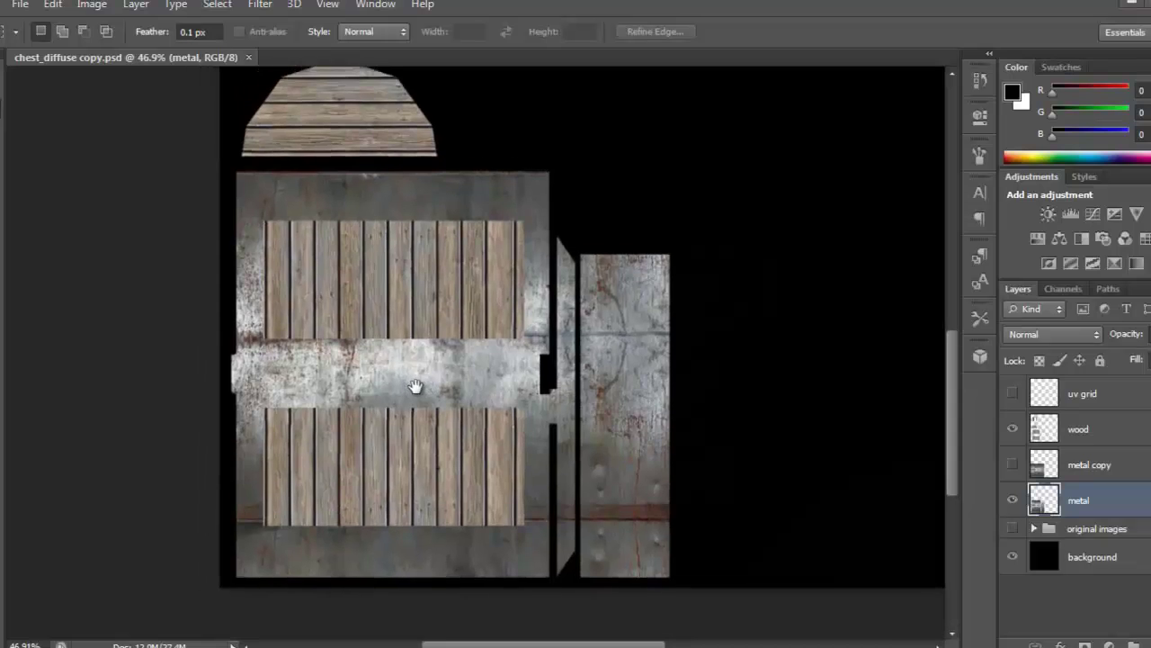
pyautogui.scroll(-1, 324, 389)
pyautogui.keyDown('alt'); pyautogui.scroll(-1, 325, 389); pyautogui.keyUp('alt')
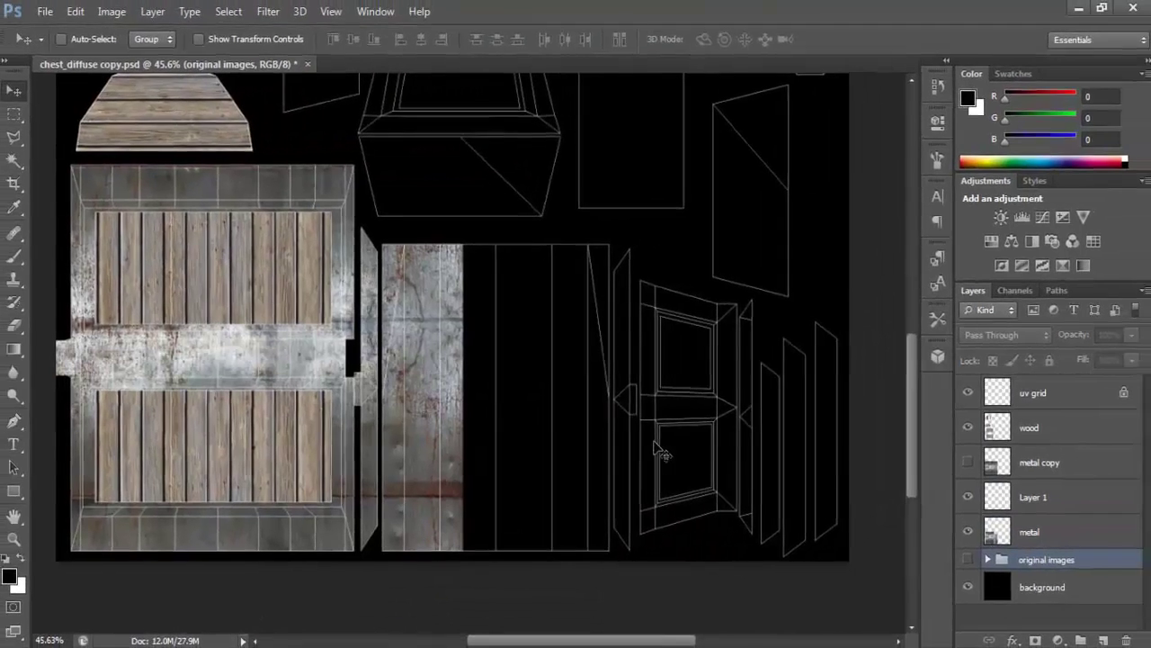
pyautogui.click(964, 560)
pyautogui.click(984, 559)
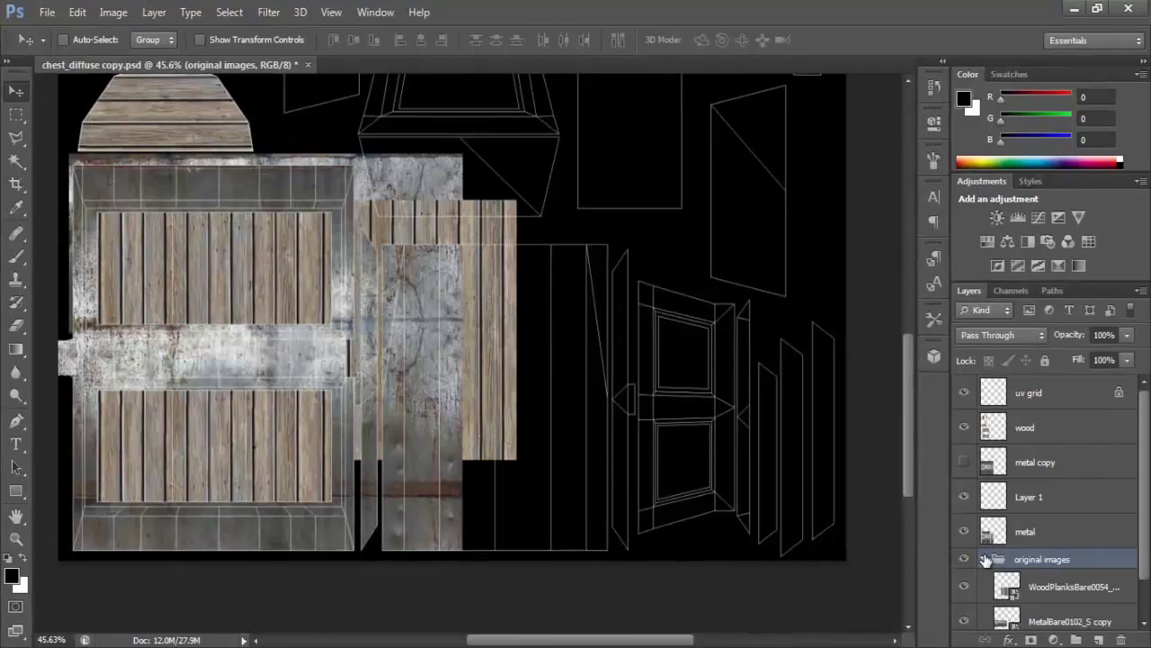
pyautogui.moveTo(1144, 496); pyautogui.dragTo(1150, 574)
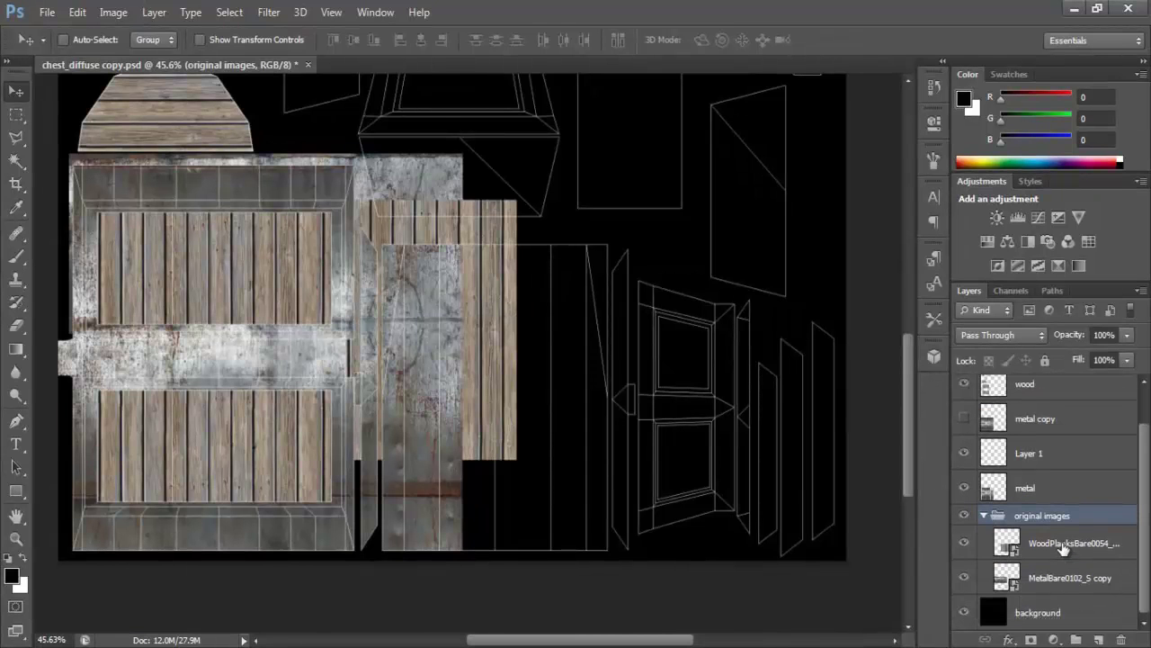
# Duplicate the WoodPlanksBare0054_1_S layer, move the copy out above the original images group, and hide the group
pyautogui.click(1064, 548)
pyautogui.hotkey('ctrl', 'j')
pyautogui.moveTo(1062, 537); pyautogui.dragTo(1054, 500)
pyautogui.click(985, 549)
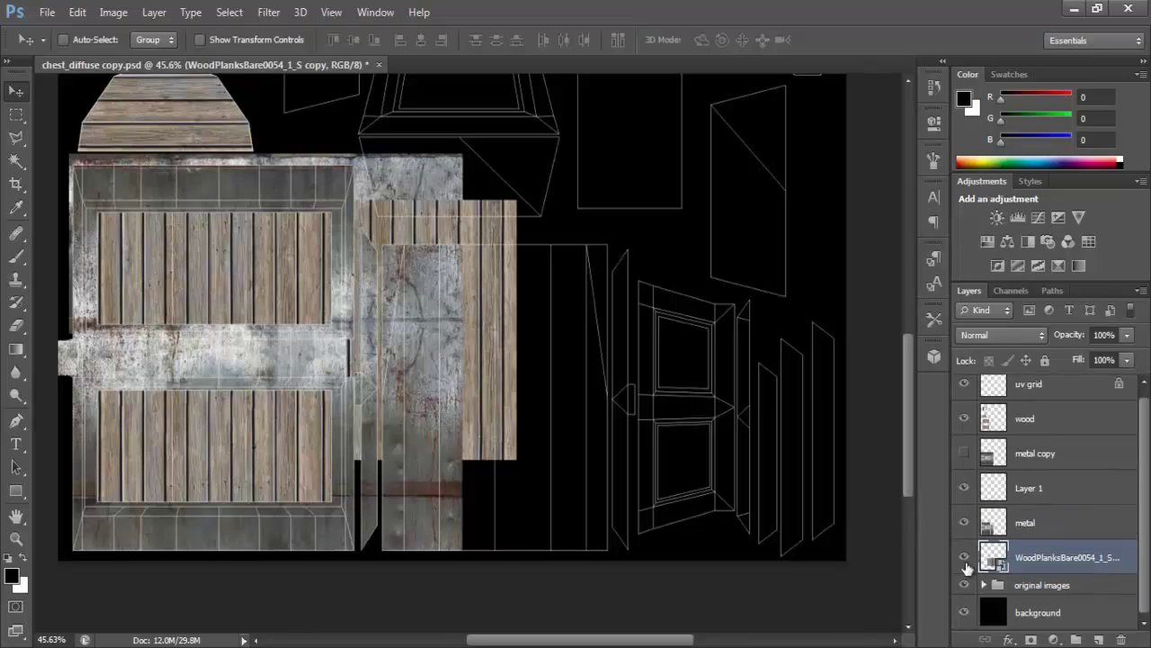
pyautogui.click(965, 586)
# Move the wood plank copy over the large rectangular UV shell, raise it above the metal copy layer, and duplicate it downward to cover the shell
pyautogui.moveTo(472, 360); pyautogui.dragTo(576, 397)
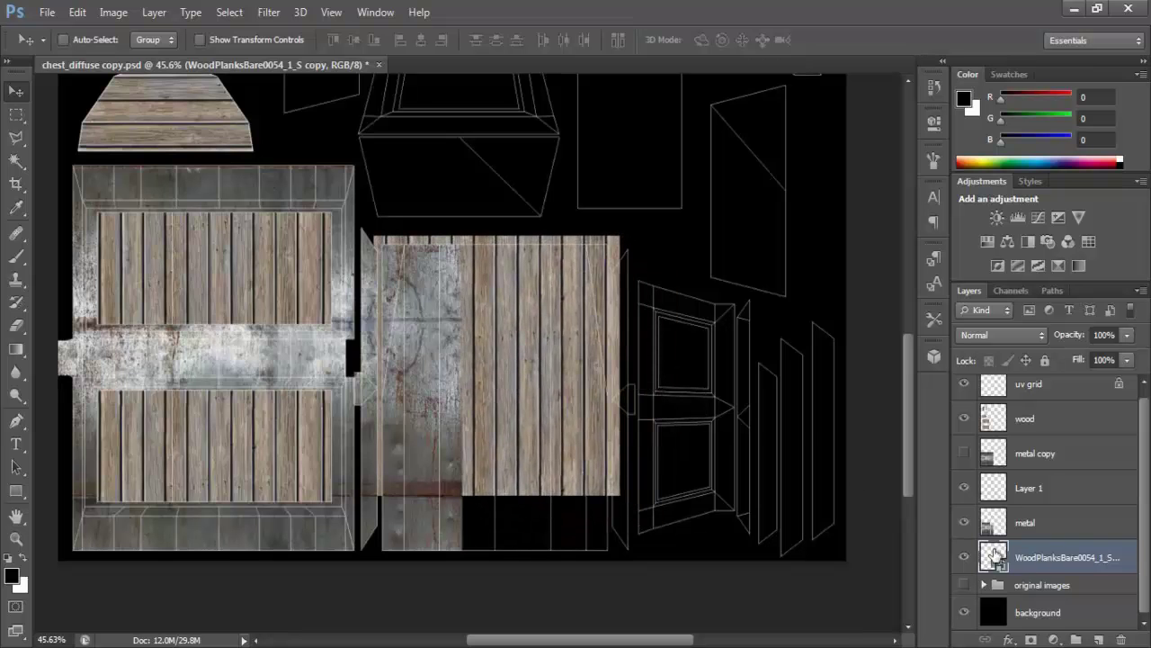
pyautogui.moveTo(1037, 556); pyautogui.dragTo(1035, 437)
pyautogui.moveTo(481, 360); pyautogui.dragTo(557, 490)
pyautogui.keyDown('alt'); pyautogui.scroll(2, 440, 389); pyautogui.keyUp('alt')
pyautogui.scroll(-2, 573, 337)
# Merge the two WoodPlanksBare0054_1_S layers above the metal copy layer into one
pyautogui.keyDown('shift'); pyautogui.click(1048, 486); pyautogui.keyUp('shift')
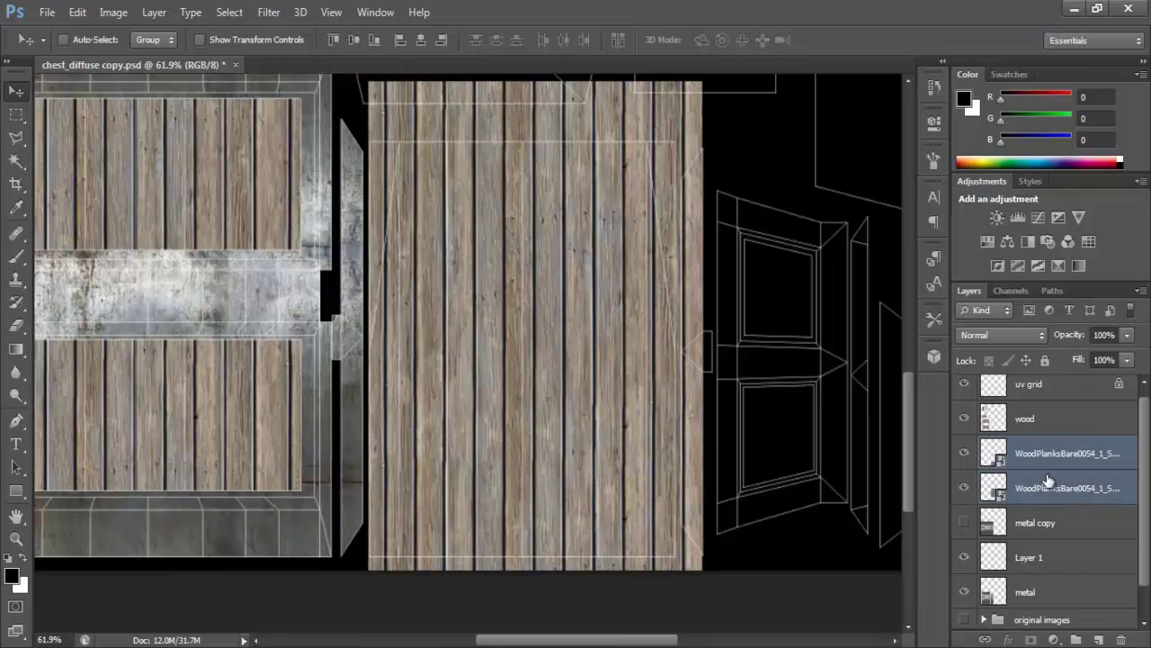
pyautogui.rightClick(1041, 477)
pyautogui.click(762, 449)
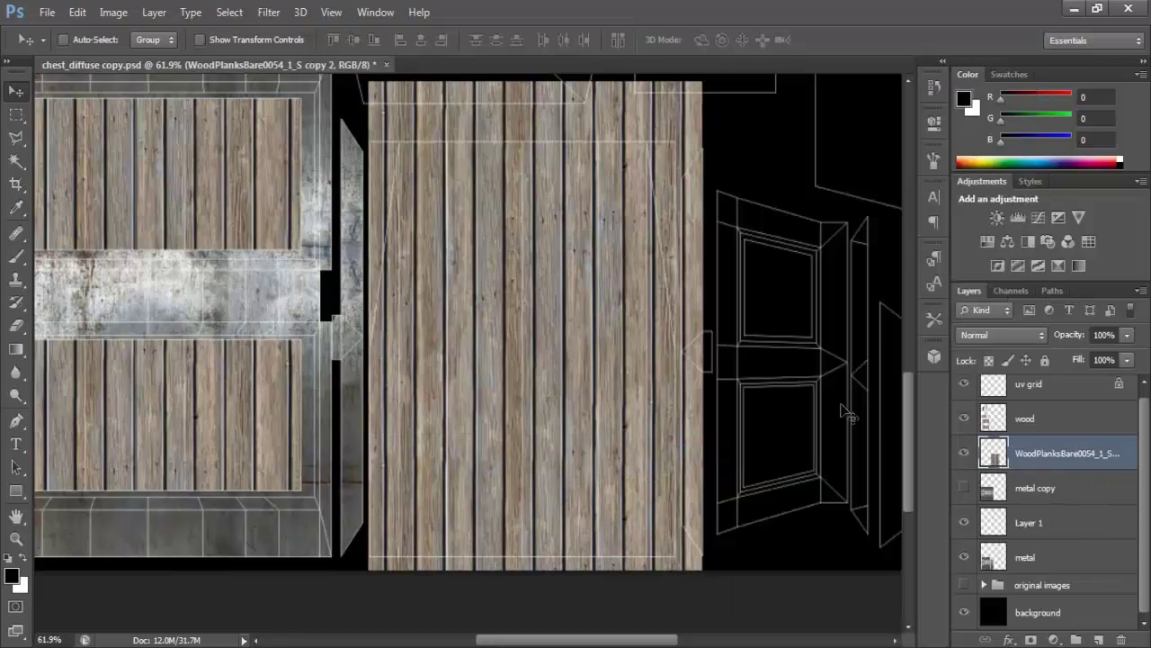
# Select the area outside the UV shells with the Magic Wand on the uv grid layer, delete it from the merged planks, and deselect
pyautogui.moveTo(580, 282); pyautogui.dragTo(578, 343)
pyautogui.moveTo(621, 450); pyautogui.dragTo(618, 413)
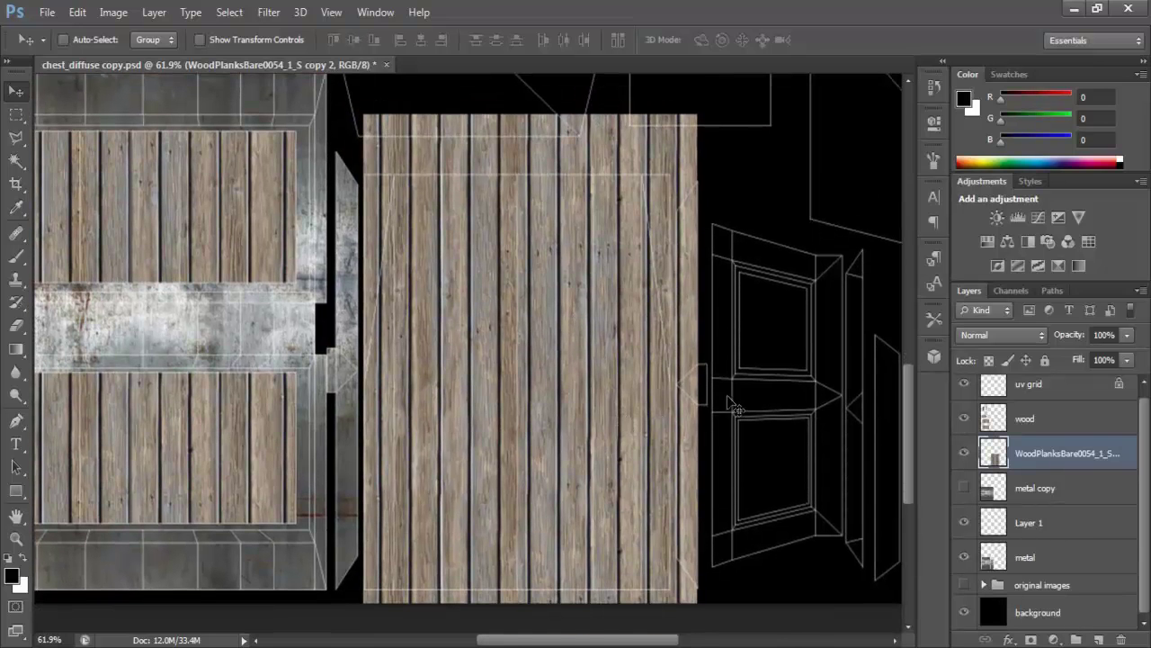
pyautogui.moveTo(665, 394)
pyautogui.mouseDown()
pyautogui.moveTo(607, 402)
pyautogui.moveTo(707, 443)
pyautogui.moveTo(686, 398)
pyautogui.moveTo(666, 393)
pyautogui.mouseUp()
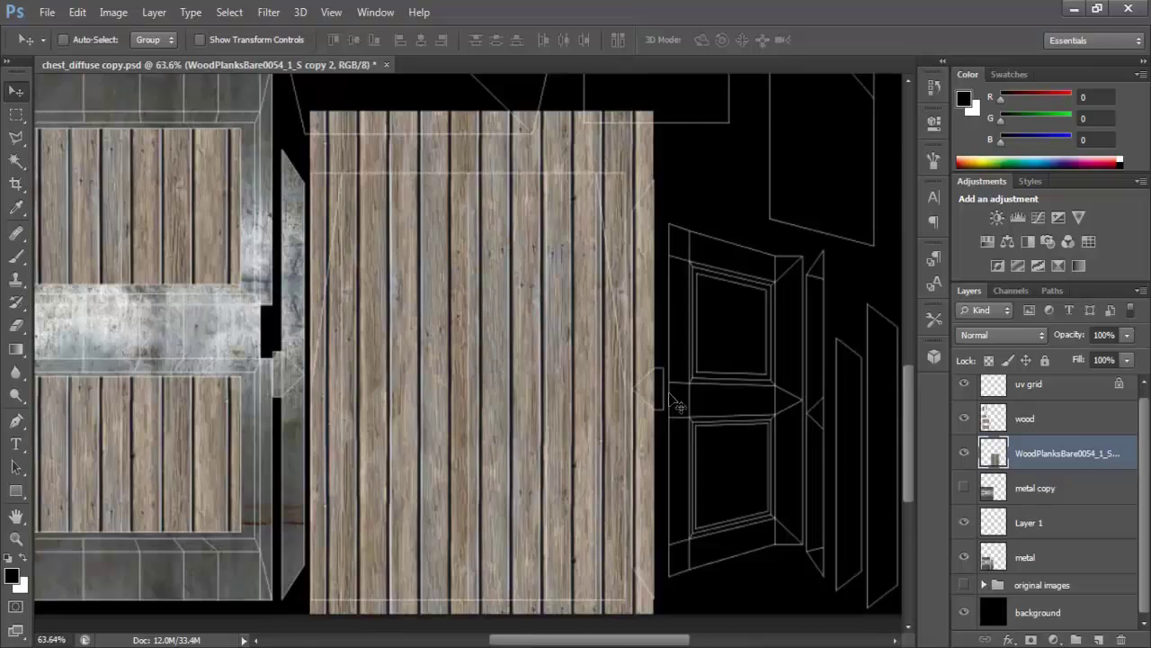
pyautogui.click(1017, 386)
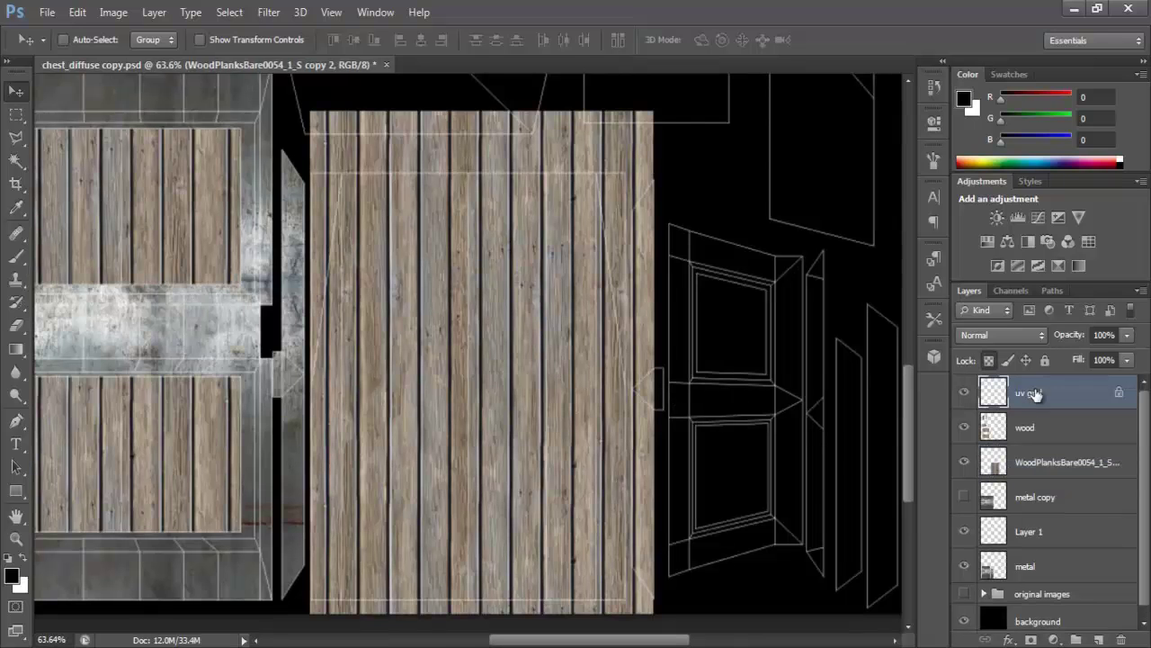
pyautogui.click(16, 160)
pyautogui.click(679, 165)
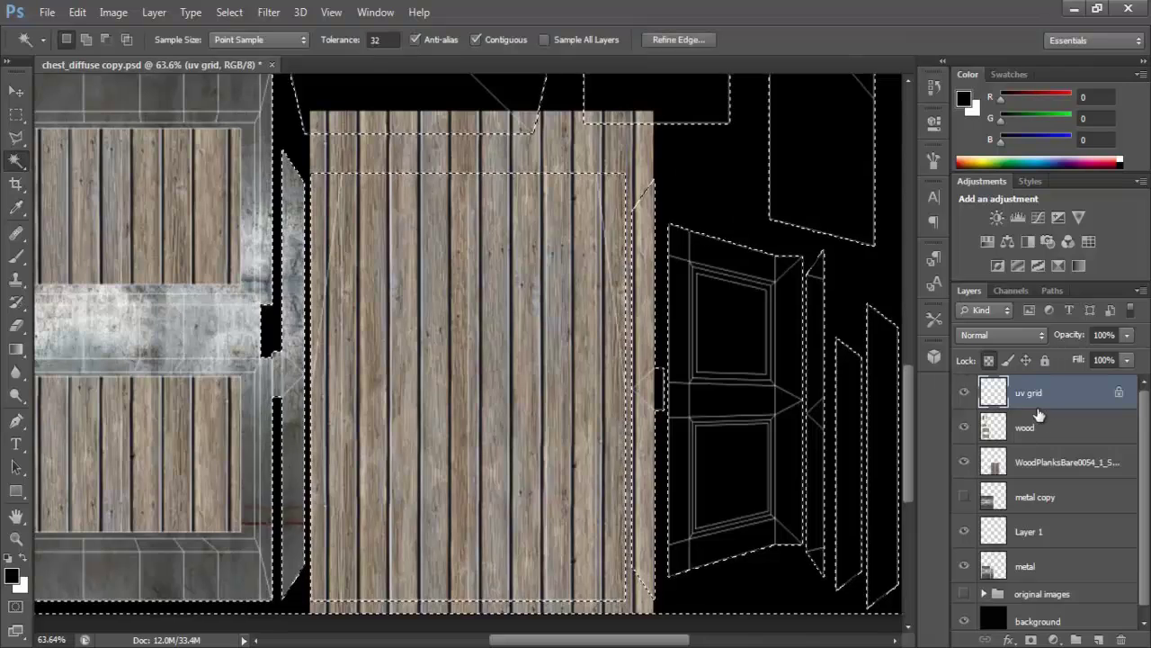
pyautogui.click(1040, 470)
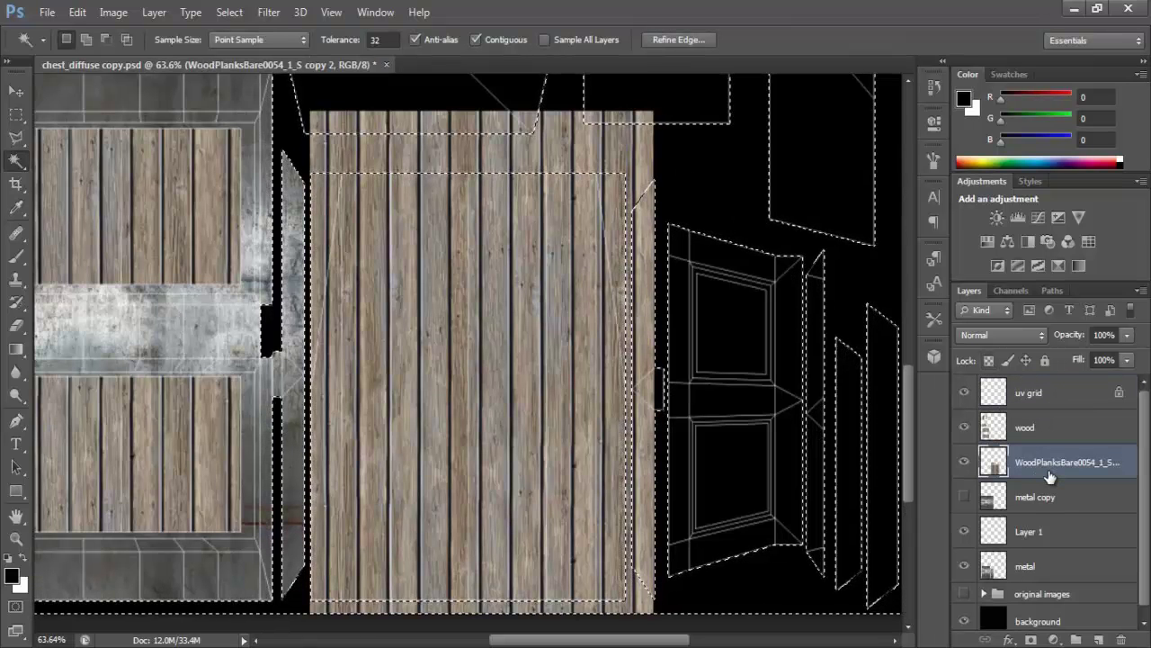
pyautogui.press('Delete')
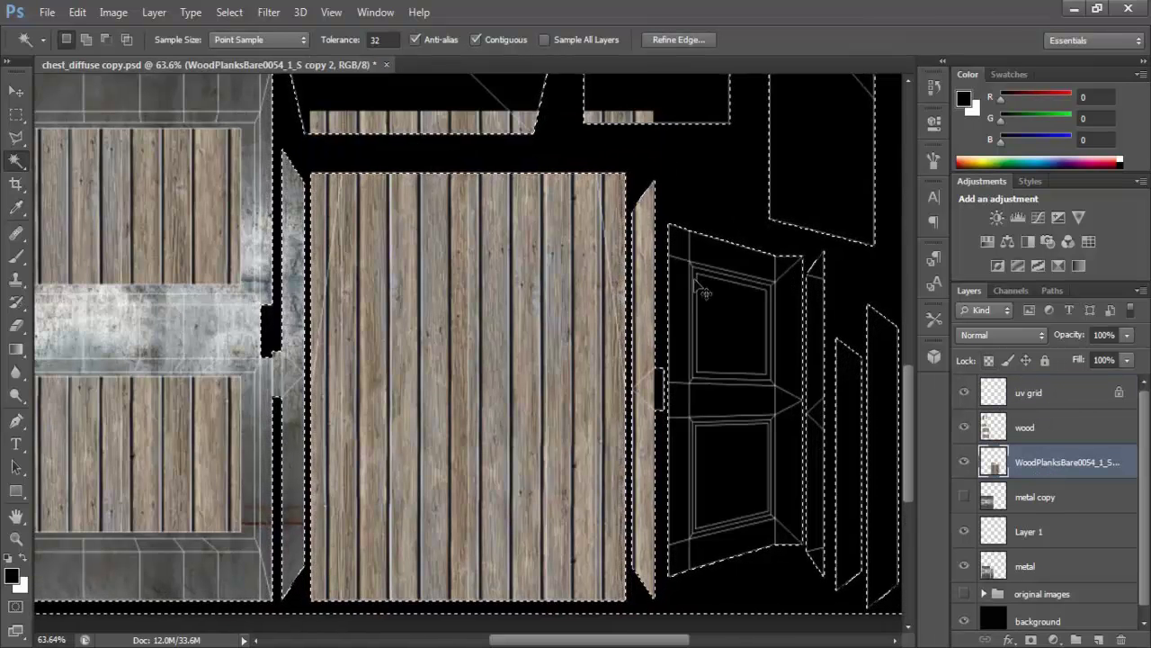
pyautogui.hotkey('ctrl', 'd')
# Delete the leftover wood pieces in the shells above the large plank panel and in the narrow strip beside it
pyautogui.click(15, 115)
pyautogui.moveTo(288, 90); pyautogui.dragTo(686, 142)
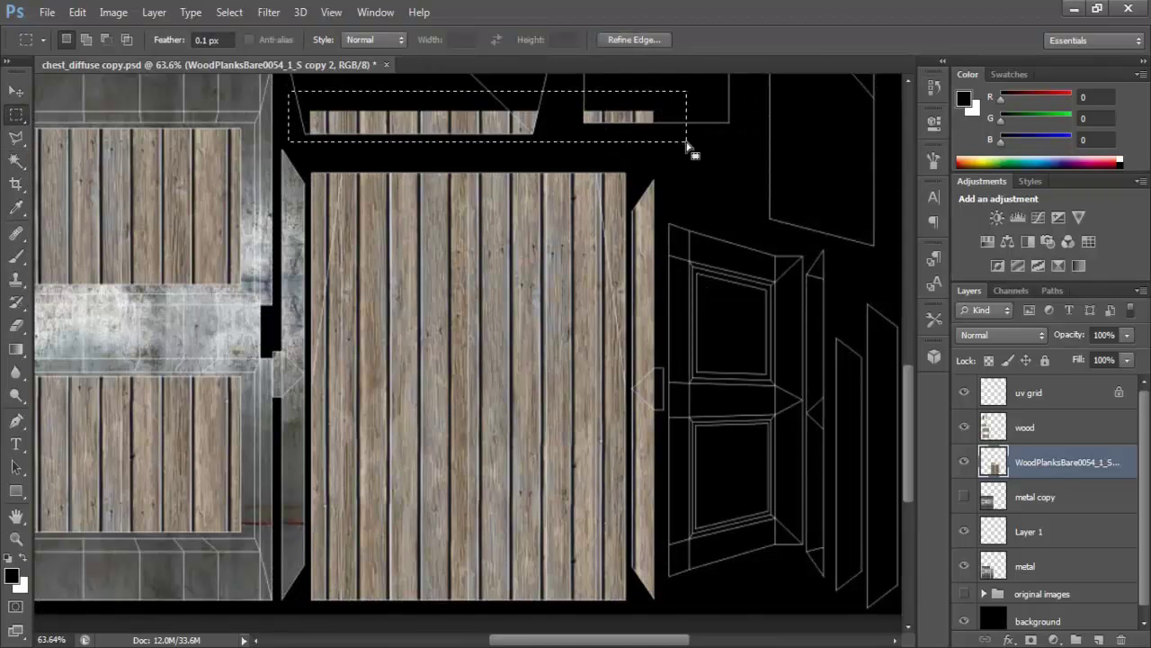
pyautogui.press('Delete')
pyautogui.moveTo(632, 178); pyautogui.dragTo(731, 615)
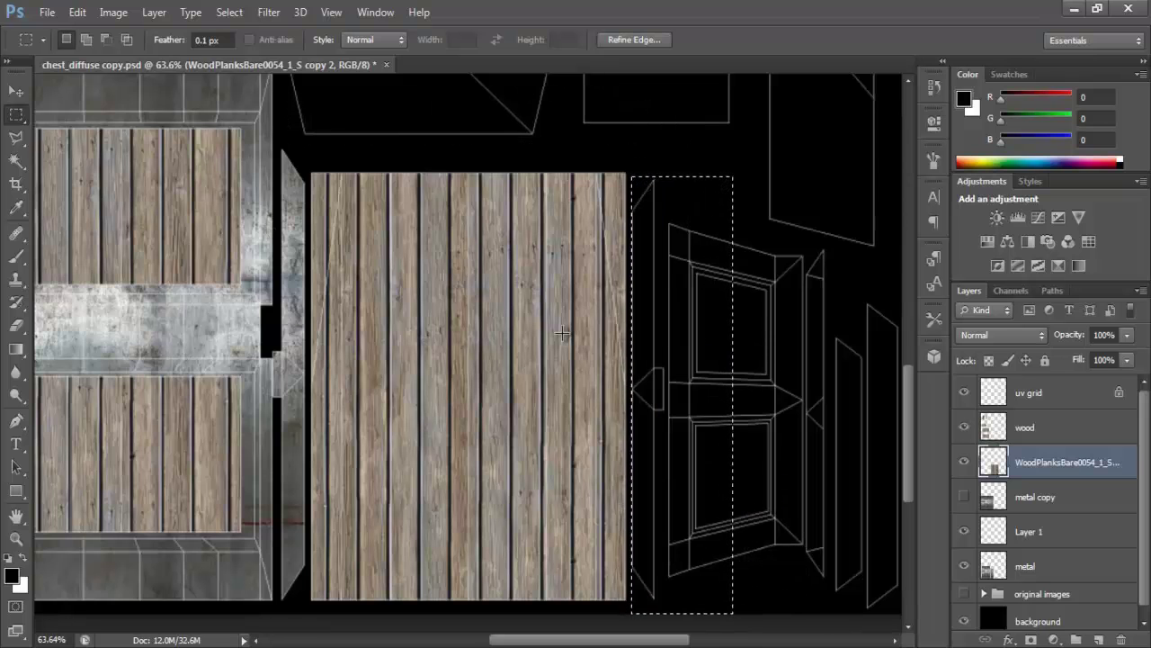
# Hide the uv grid layer and save the texture over chest_diffuse copy.psd with Maximize Compatibility enabled
pyautogui.click(965, 393)
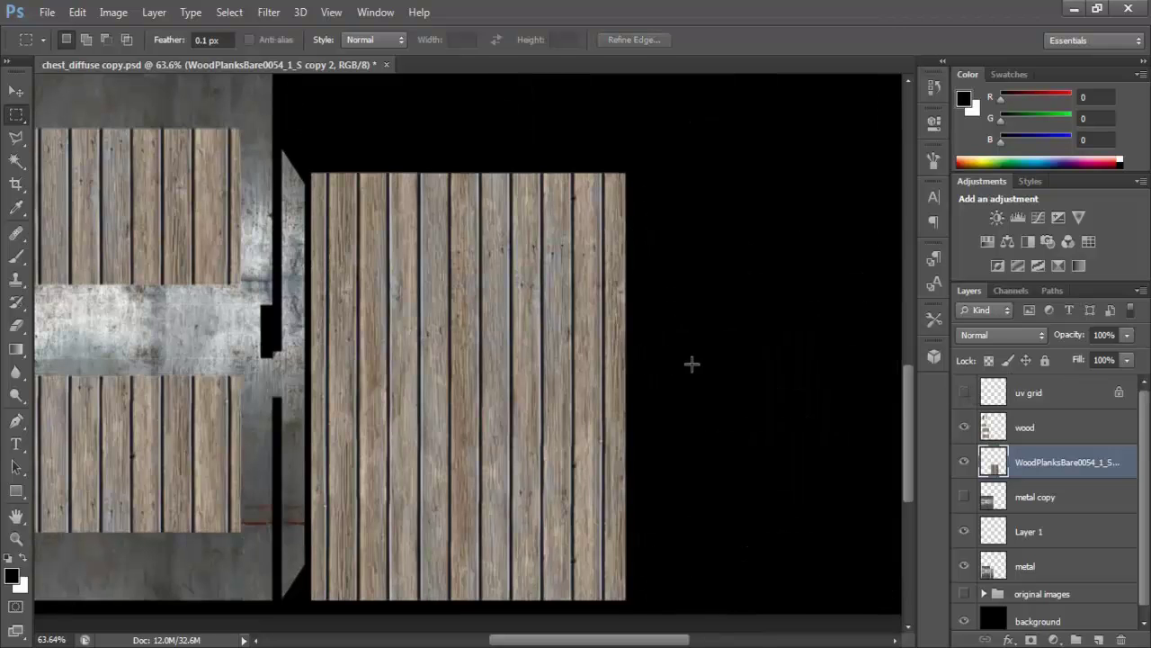
pyautogui.click(47, 12)
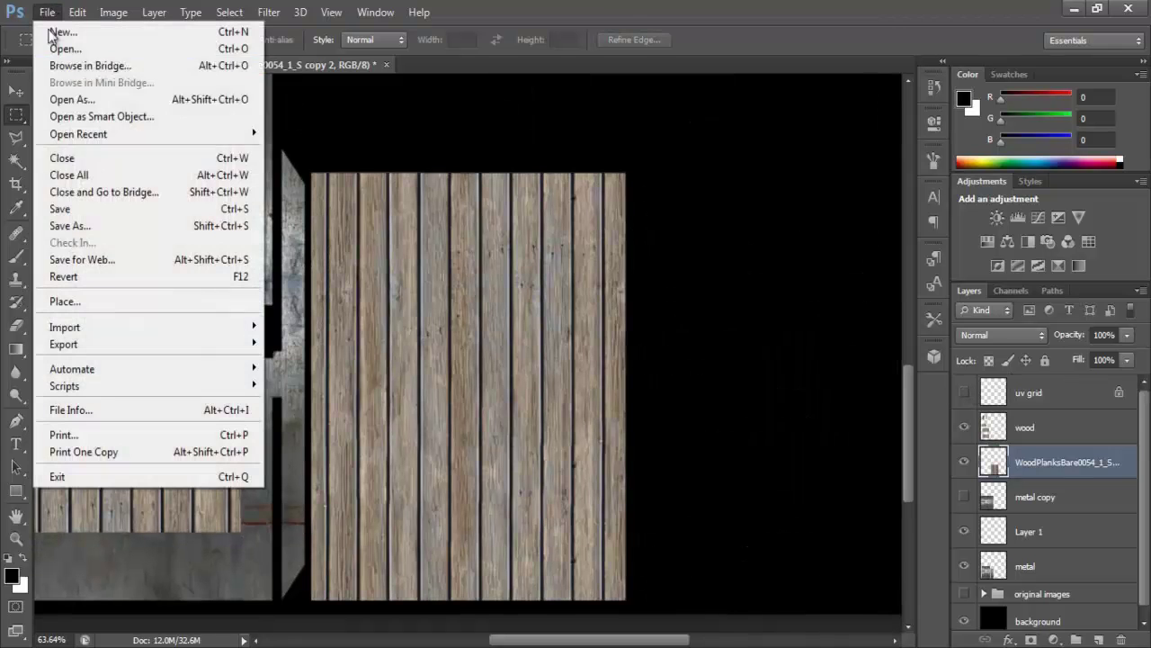
pyautogui.click(142, 226)
pyautogui.click(966, 403)
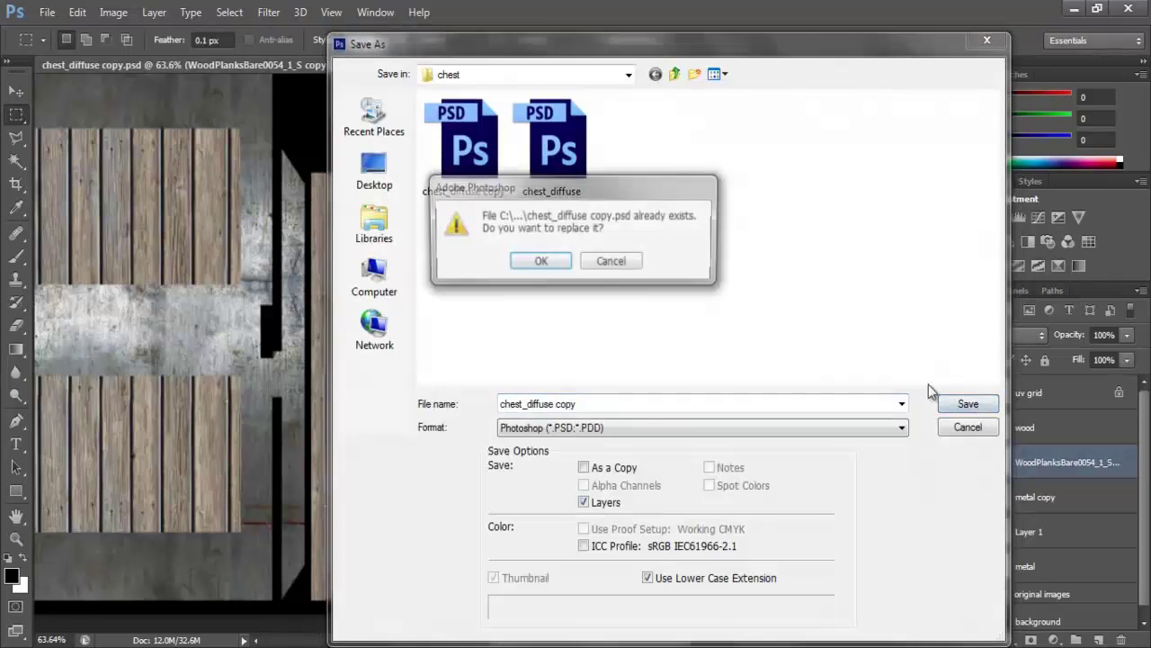
pyautogui.click(551, 265)
pyautogui.click(757, 198)
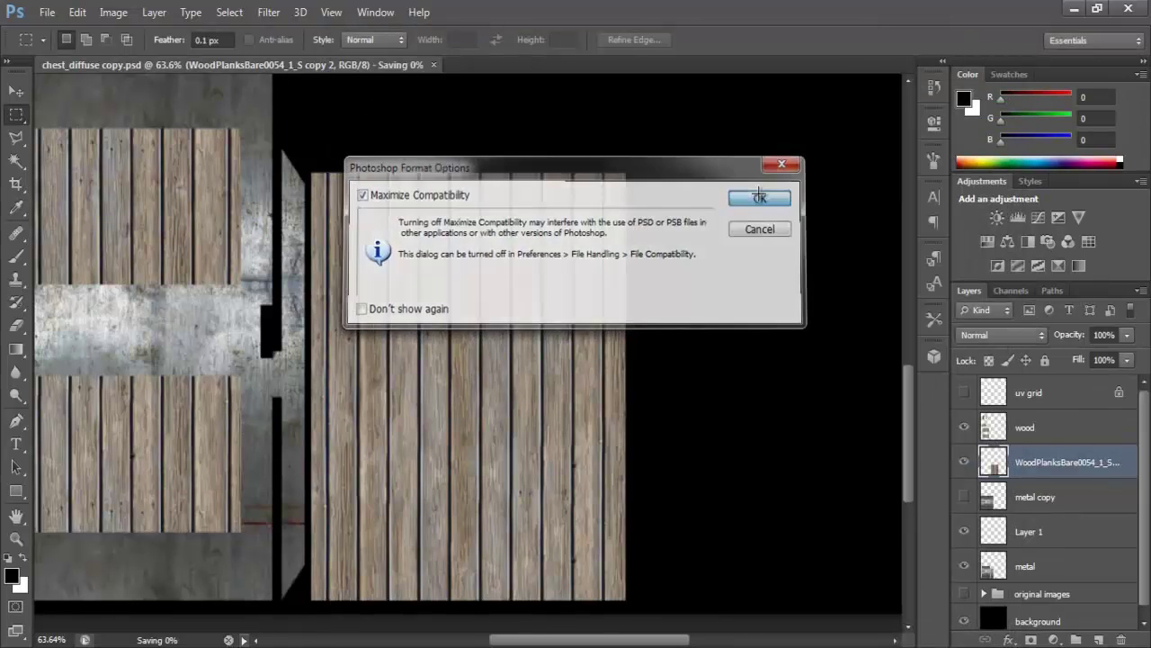
# Switch to Maya, reload the chest_diffuse copy.psd texture of chestMat1, and inspect the planks inside the chest lid
pyautogui.hotkey('alt', 'Tab')
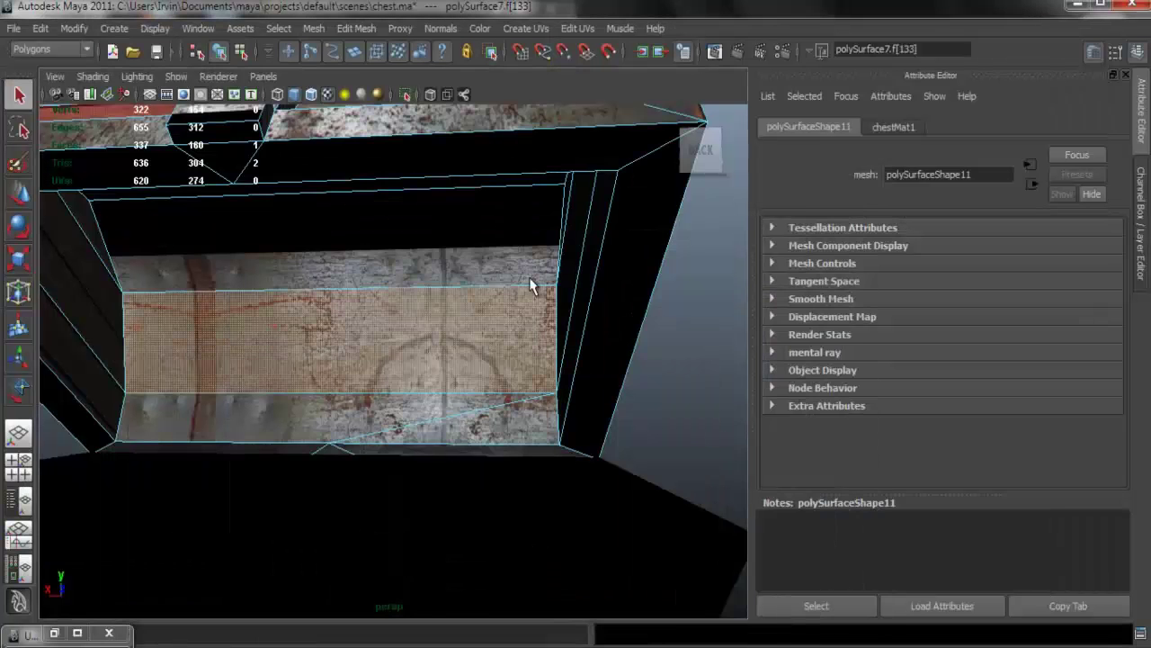
pyautogui.click(532, 283)
pyautogui.moveTo(502, 262); pyautogui.dragTo(561, 242, button='right')
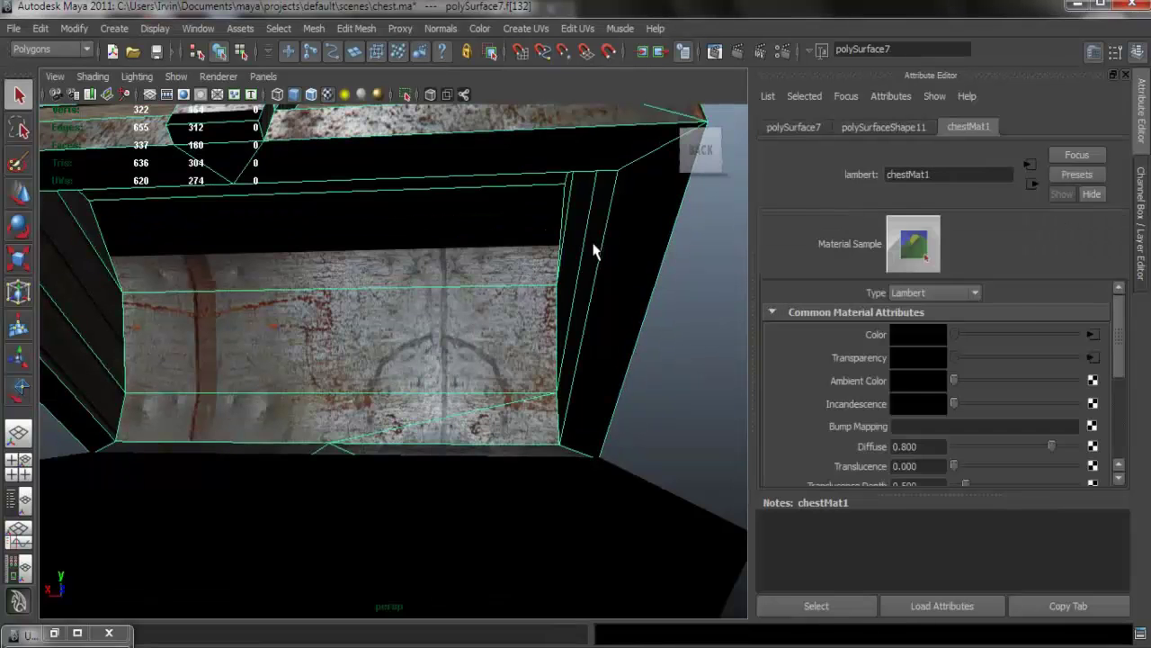
pyautogui.click(1094, 336)
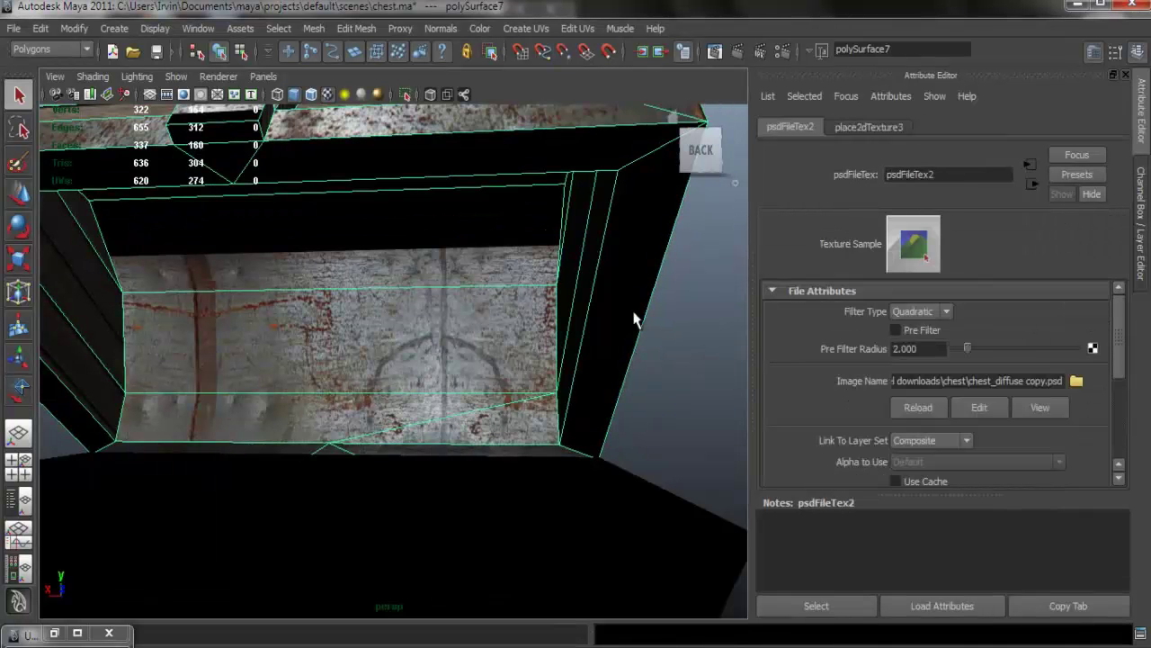
pyautogui.keyDown('alt'); pyautogui.moveTo(626, 317); pyautogui.dragTo(624, 282); pyautogui.keyUp('alt')
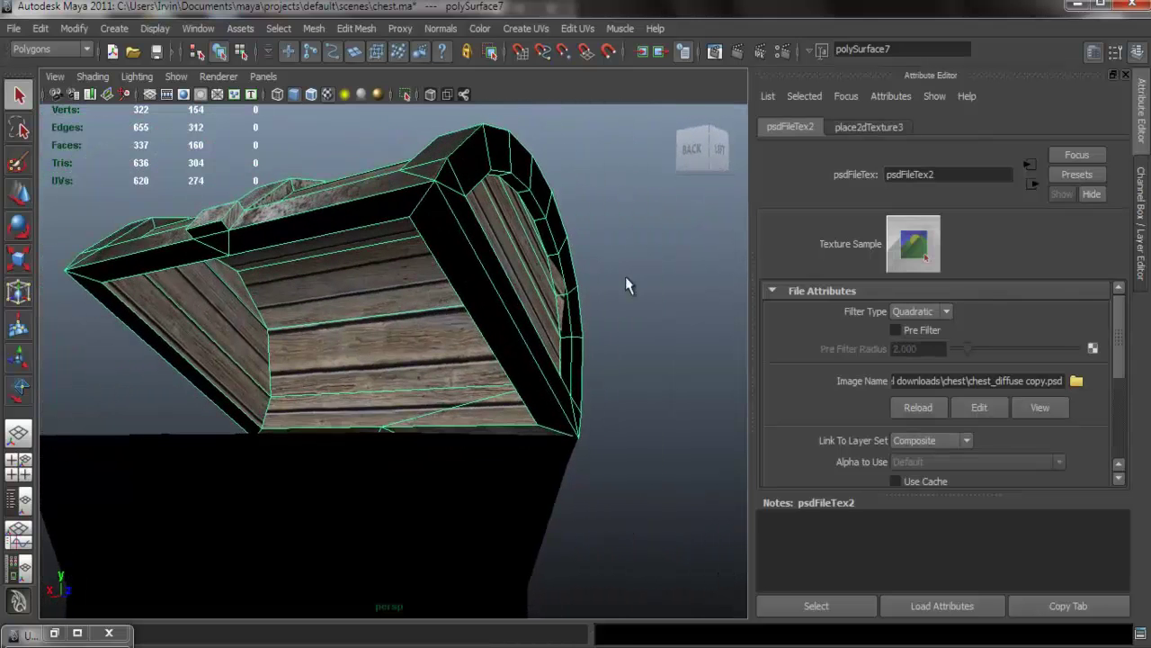
pyautogui.click(625, 282)
pyautogui.keyDown('alt'); pyautogui.moveTo(341, 311); pyautogui.dragTo(431, 384); pyautogui.keyUp('alt')
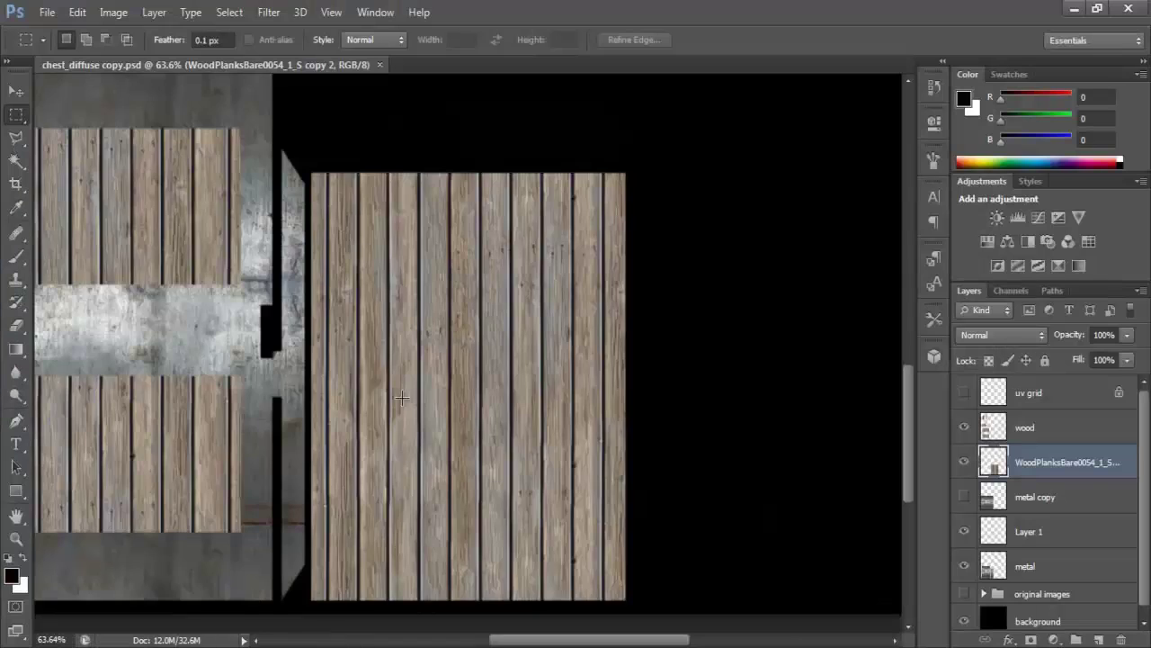
# Switch back to Photoshop, show the uv grid and metal copy layers again, and make metal copy the active layer
pyautogui.moveTo(329, 308); pyautogui.dragTo(619, 610)
pyautogui.moveTo(468, 341); pyautogui.dragTo(597, 395)
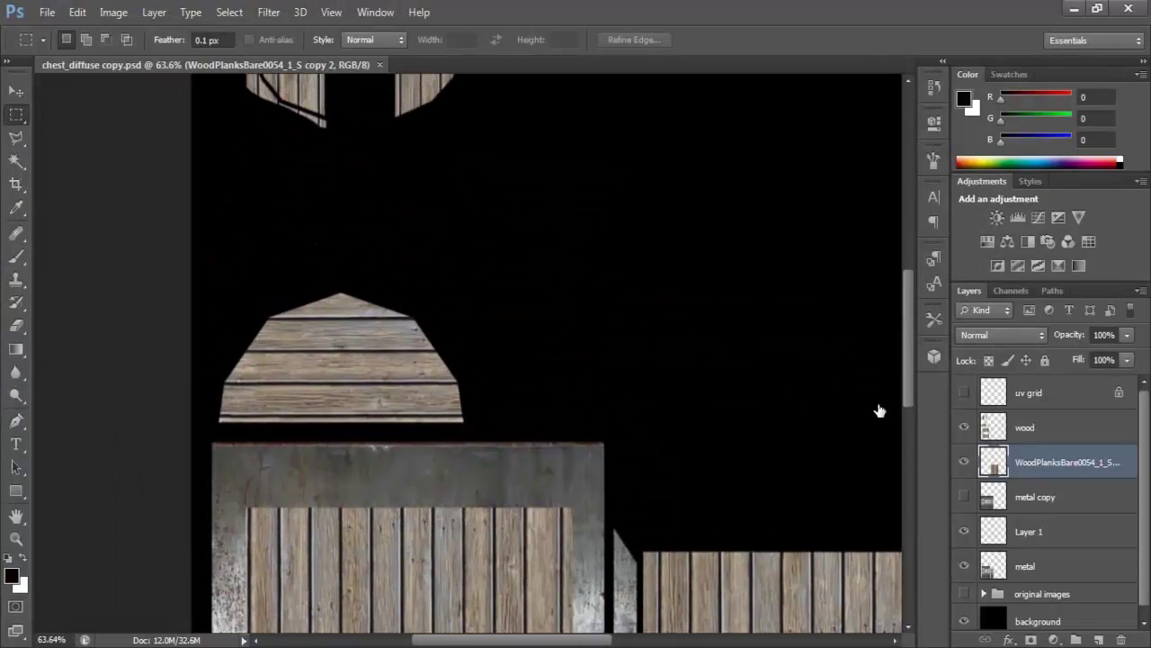
pyautogui.click(969, 400)
pyautogui.moveTo(558, 162); pyautogui.dragTo(559, 418)
pyautogui.click(1054, 494)
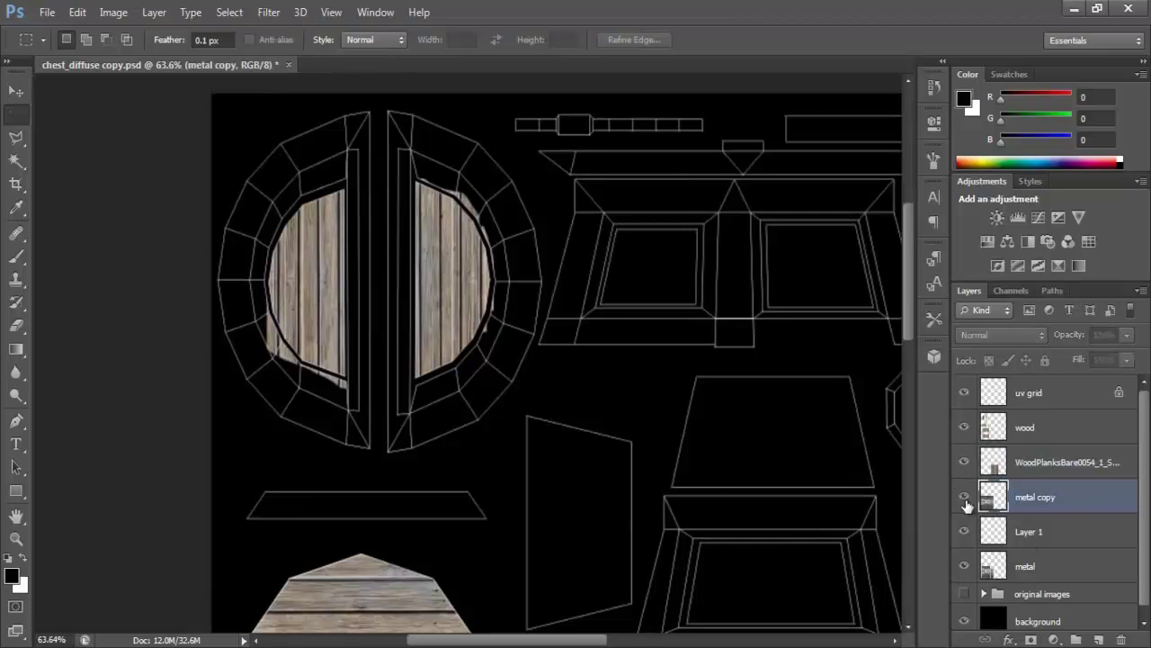
# Move the metal copy up over the two half-round UV shells in the texture's upper corner
pyautogui.keyDown('ctrl'); pyautogui.moveTo(714, 492); pyautogui.dragTo(543, 458); pyautogui.keyUp('ctrl')
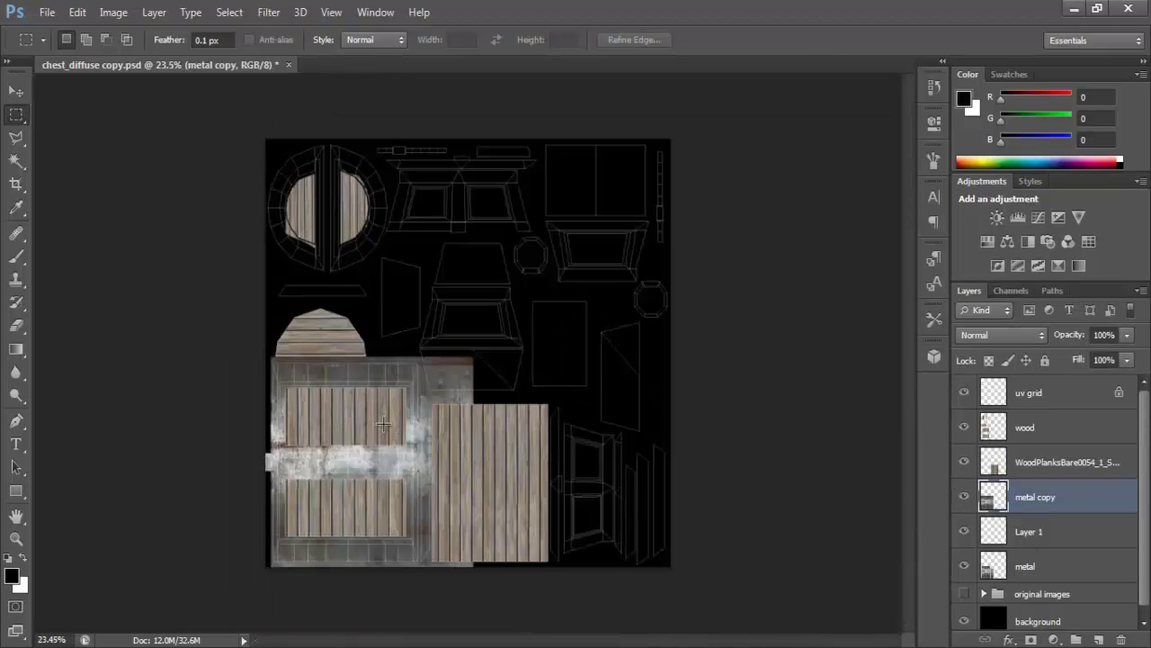
pyautogui.press('v')
pyautogui.moveTo(386, 431); pyautogui.dragTo(389, 144)
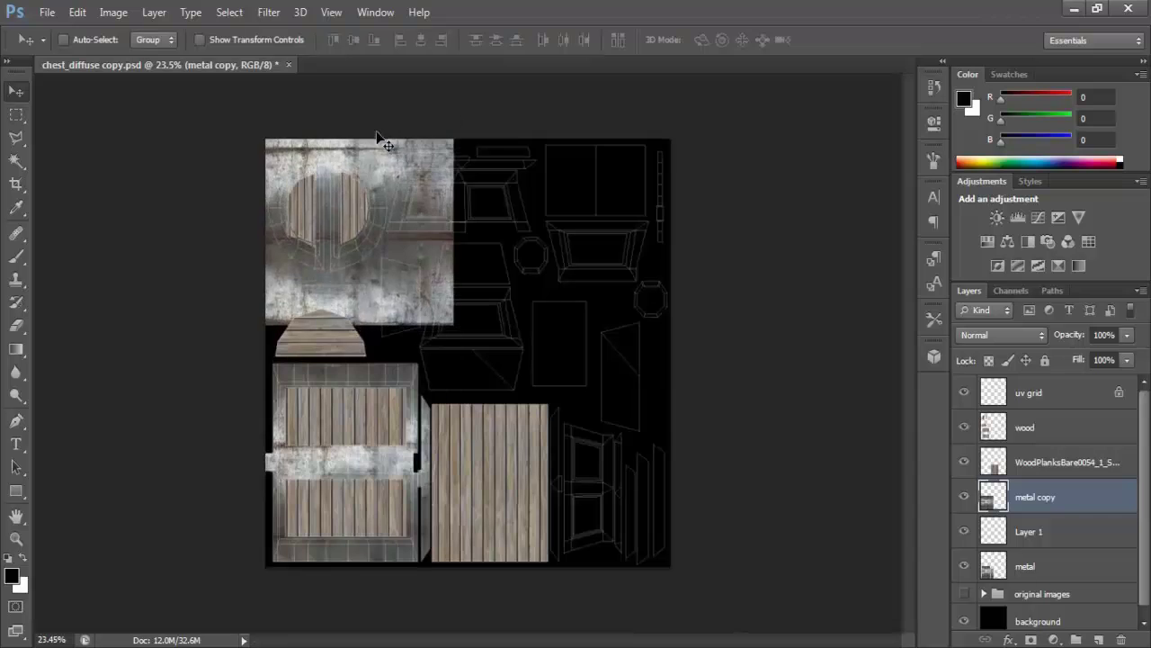
pyautogui.keyDown('alt'); pyautogui.scroll(3, 389, 144); pyautogui.keyUp('alt')
pyautogui.moveTo(373, 237); pyautogui.dragTo(394, 339)
pyautogui.keyDown('alt'); pyautogui.scroll(2, 395, 348); pyautogui.keyUp('alt')
pyautogui.moveTo(580, 386); pyautogui.dragTo(577, 448)
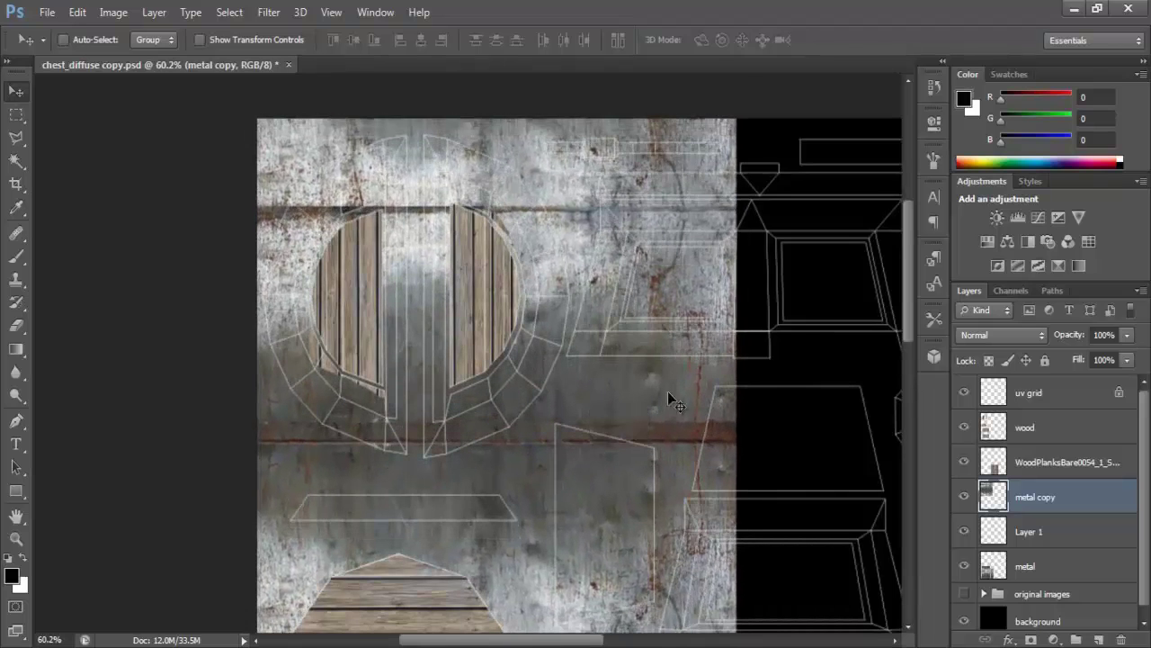
# Rotate the metal copy by -90° and reposition it so it fully covers both half-round shells
pyautogui.hotkey('ctrl', 't')
pyautogui.moveTo(804, 384); pyautogui.dragTo(504, 121)
pyautogui.moveTo(526, 326); pyautogui.dragTo(535, 323)
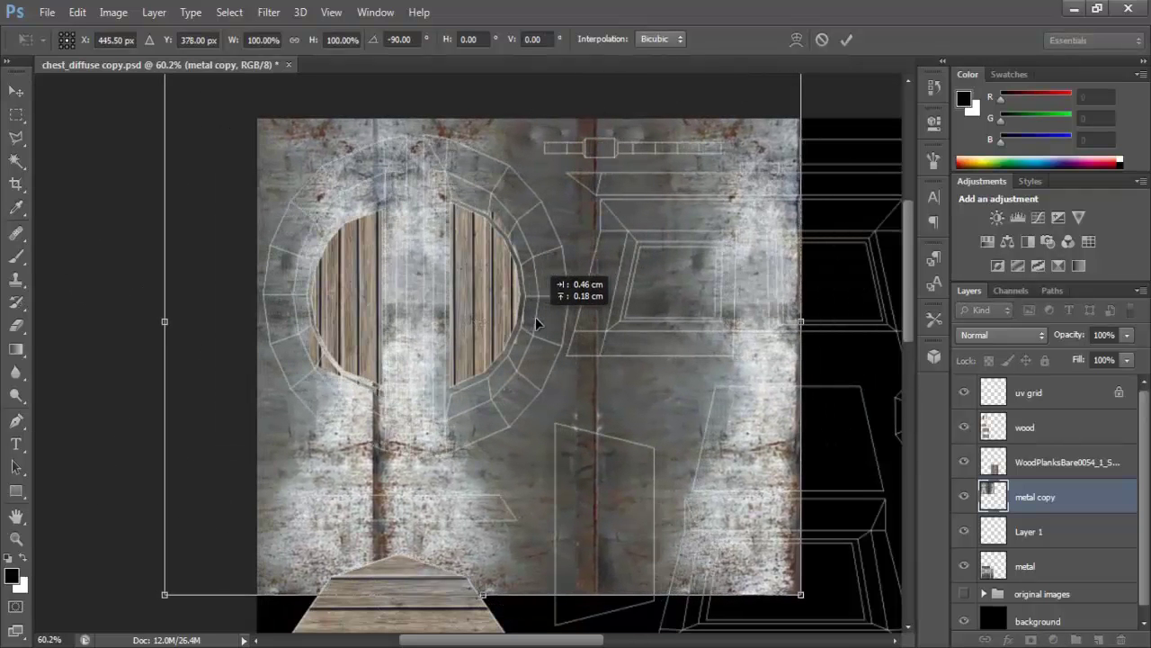
pyautogui.press('Return')
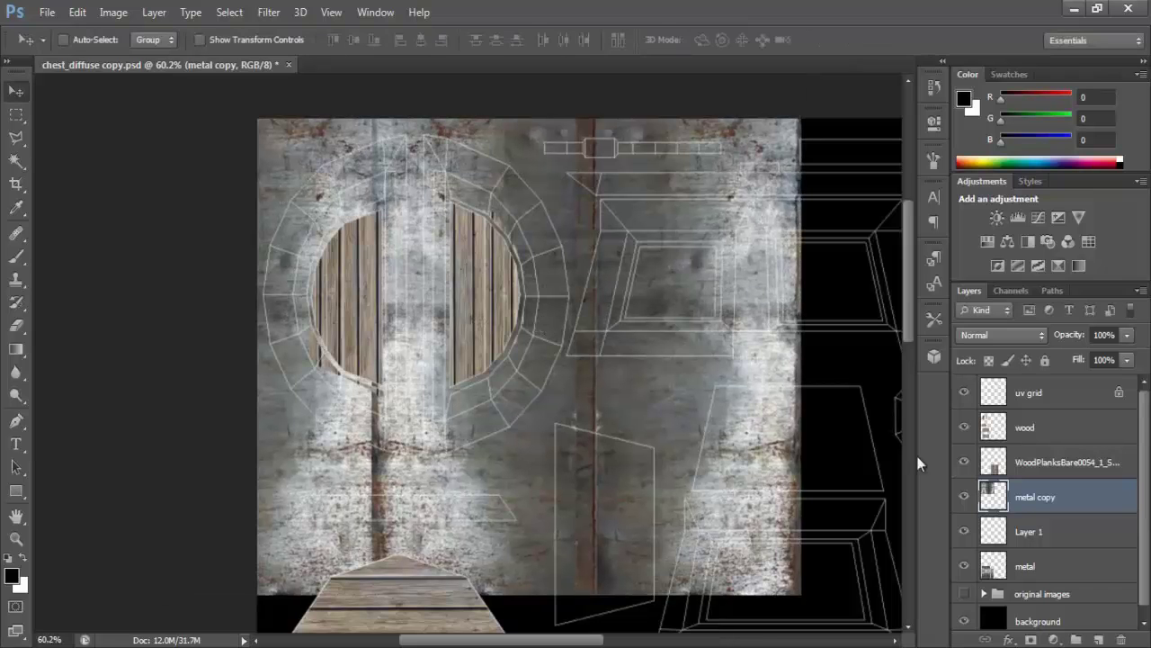
# Select the area outside the UV shells with the Magic Wand on uv grid, delete it from metal copy, and deselect
pyautogui.click(1032, 396)
pyautogui.click(15, 160)
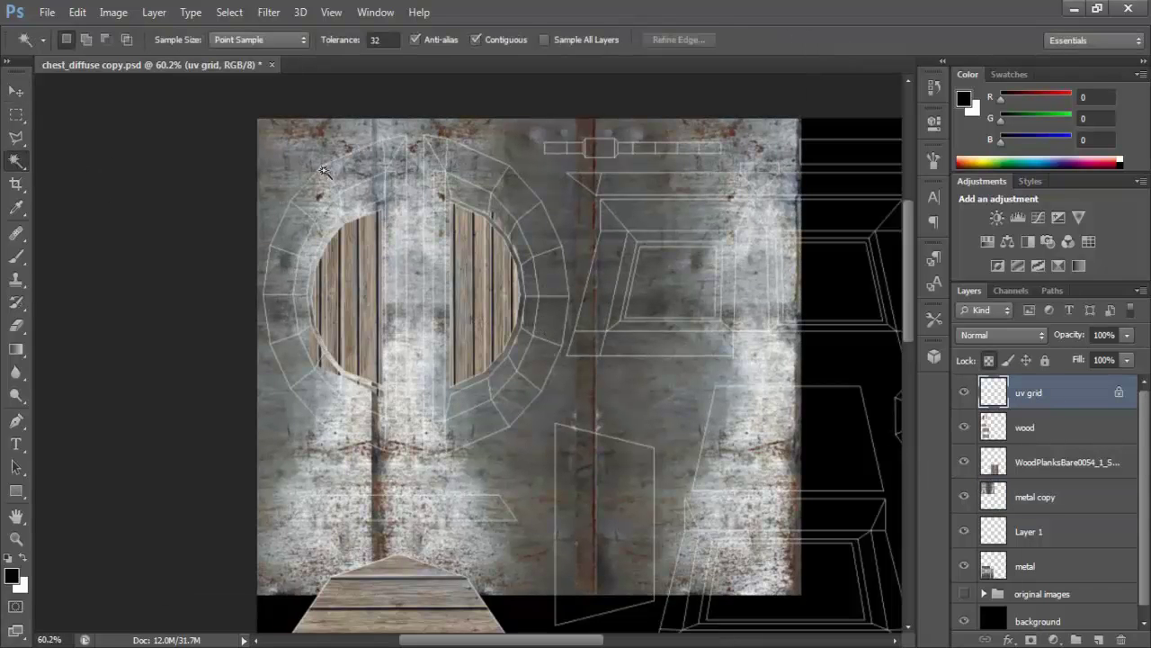
pyautogui.click(307, 160)
pyautogui.keyDown('alt'); pyautogui.scroll(1, 326, 200); pyautogui.keyUp('alt')
pyautogui.keyDown('alt'); pyautogui.scroll(-1, 351, 216); pyautogui.keyUp('alt')
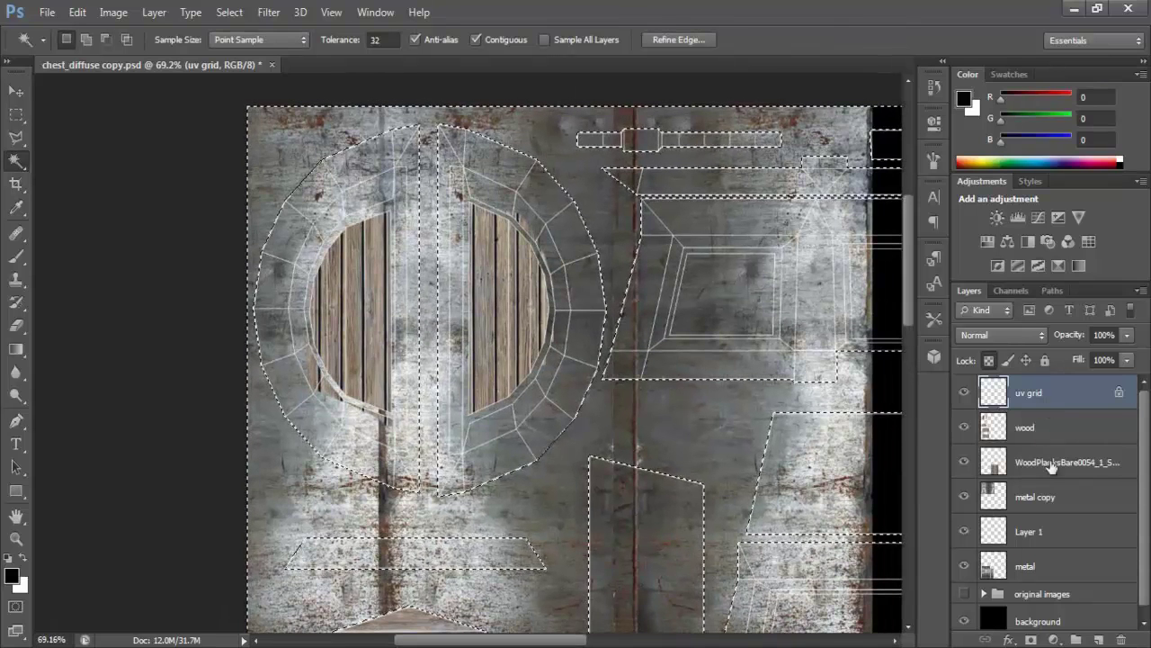
pyautogui.click(1035, 498)
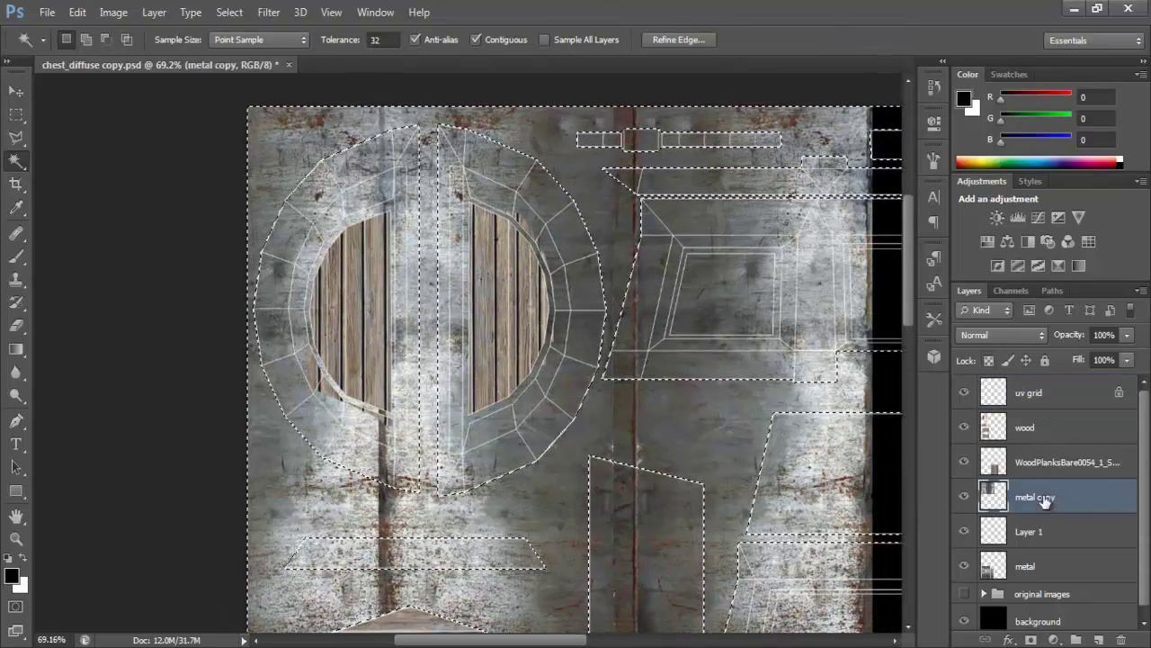
pyautogui.press('Delete')
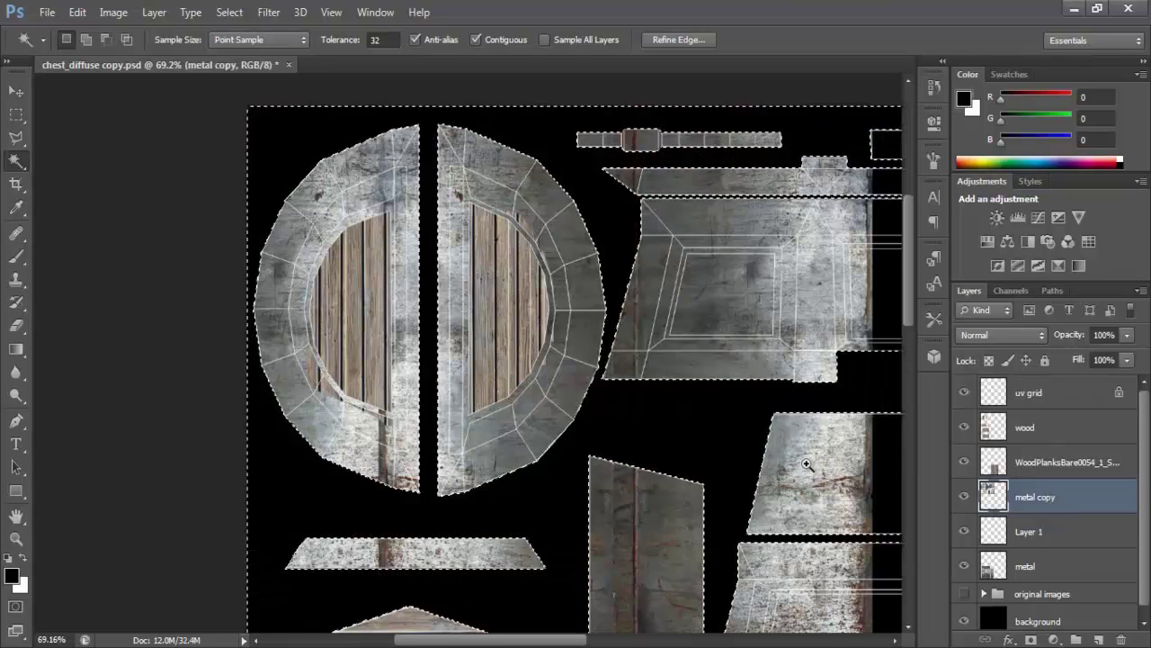
pyautogui.hotkey('ctrl', 'd')
pyautogui.keyDown('alt'); pyautogui.scroll(-3, 758, 448); pyautogui.keyUp('alt')
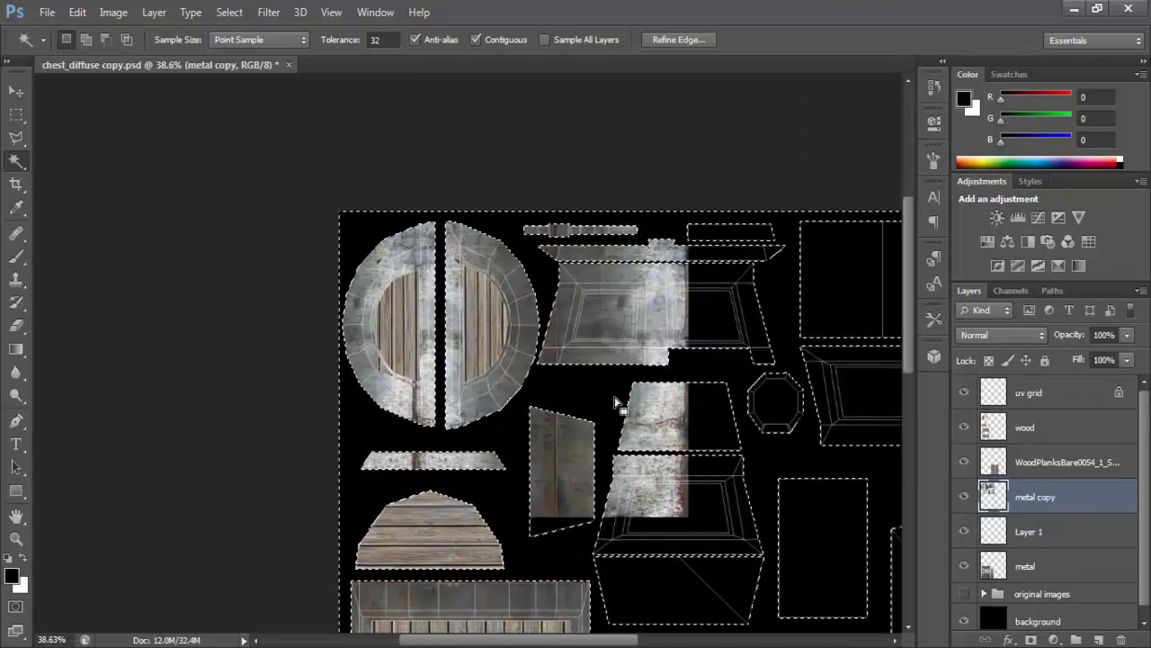
pyautogui.hotkey('ctrl', 'd')
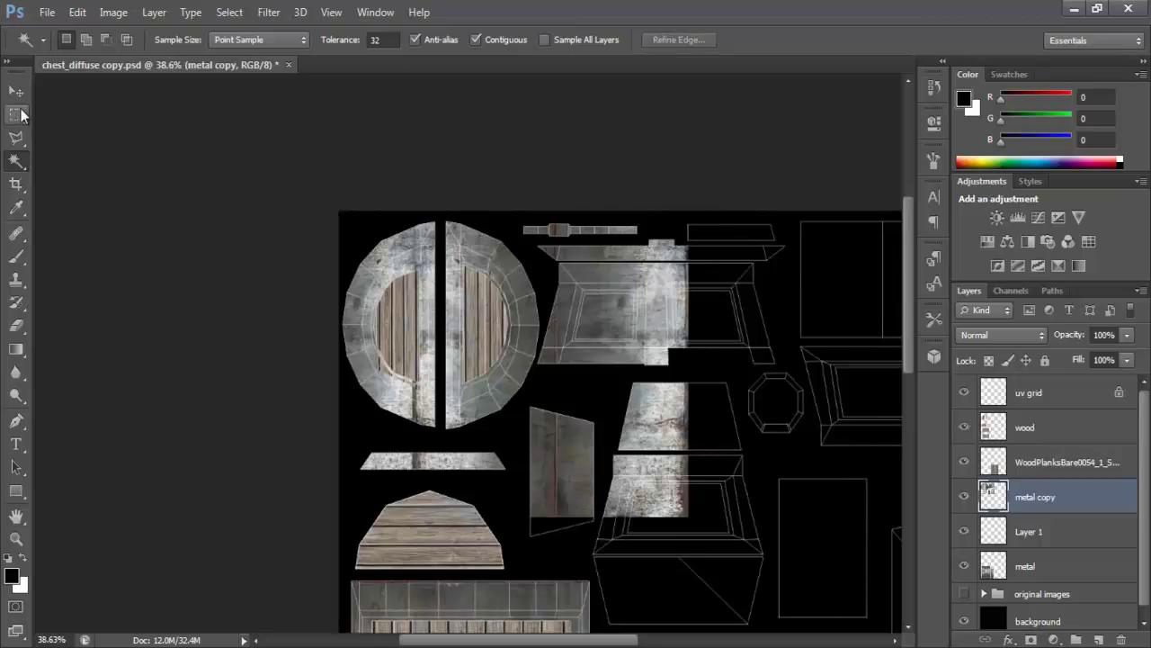
# Delete the unwanted metal pieces from the shells below and beside the half-round shells on the metal copy layer
pyautogui.click(16, 114)
pyautogui.moveTo(661, 559); pyautogui.dragTo(754, 595)
pyautogui.press('Delete')
pyautogui.moveTo(595, 512); pyautogui.dragTo(709, 462)
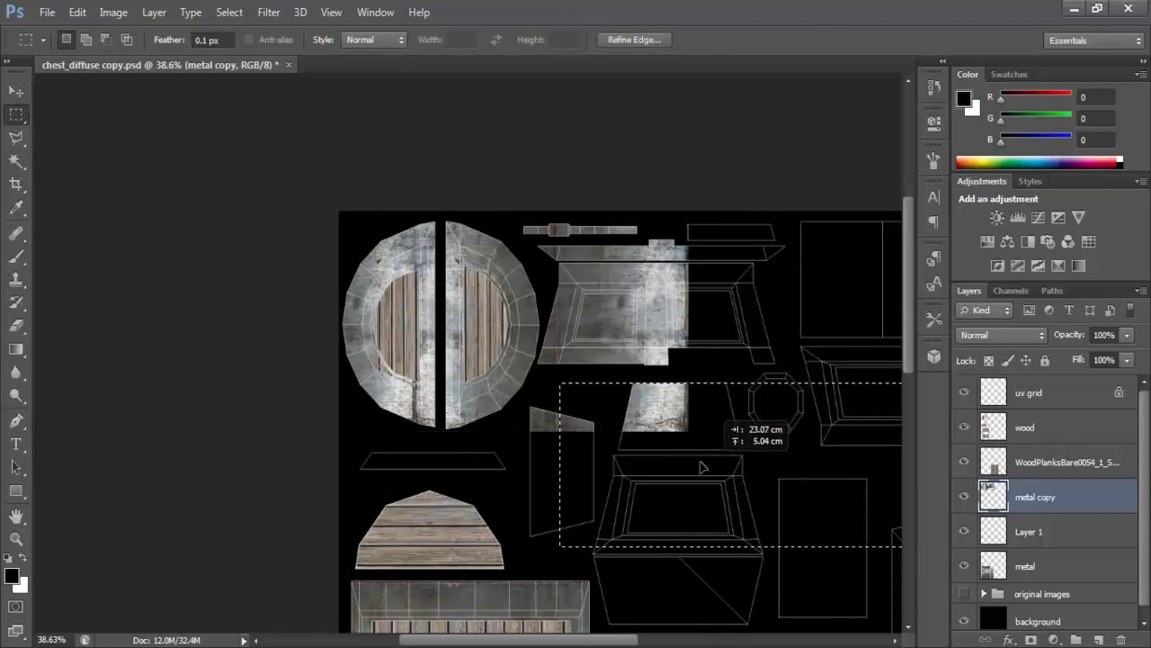
pyautogui.moveTo(733, 405); pyautogui.dragTo(736, 332)
pyautogui.press('Delete')
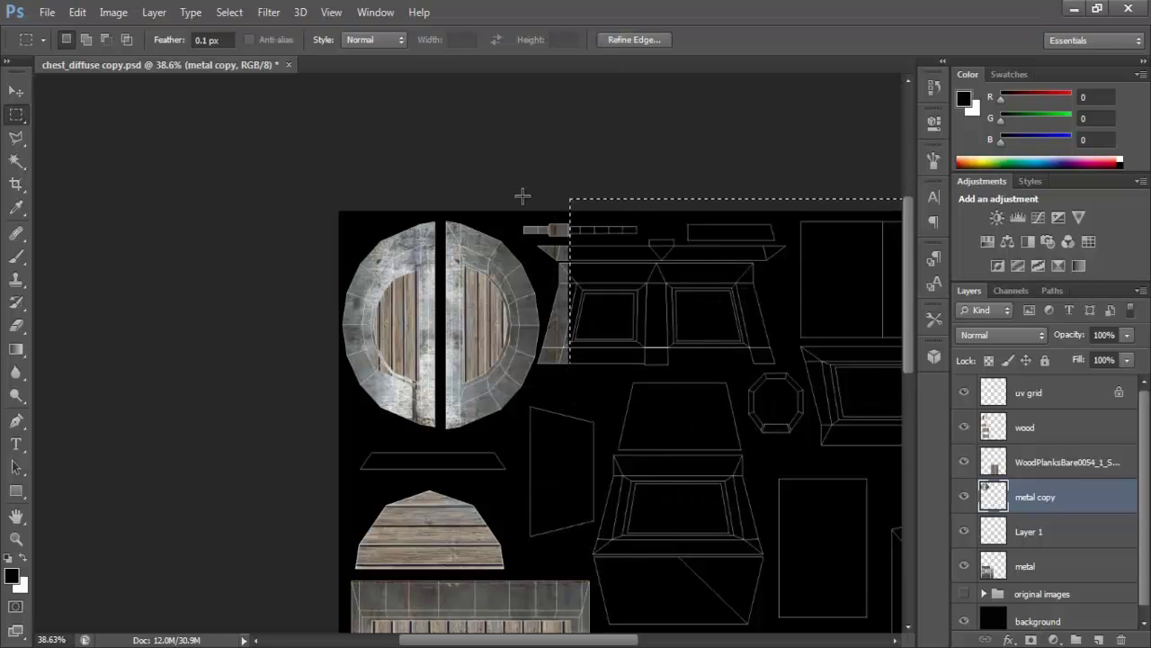
# Delete the remaining metal scraps in the small strip shell and along the edge of the double-panel shell
pyautogui.click(672, 199)
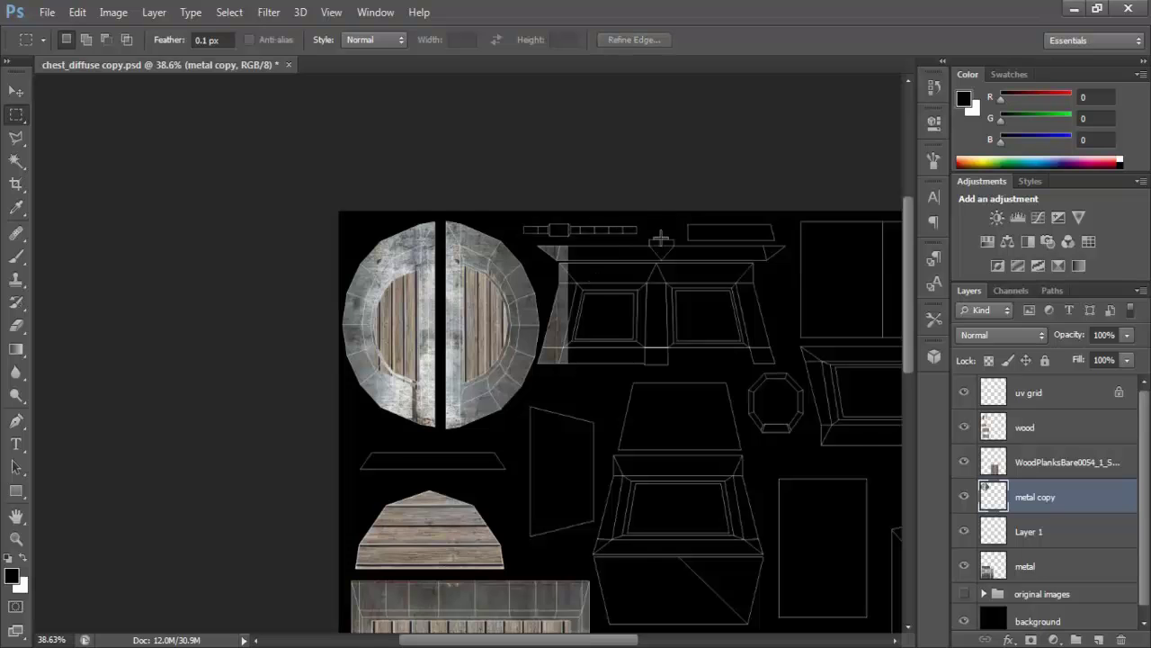
pyautogui.moveTo(571, 270); pyautogui.dragTo(593, 278)
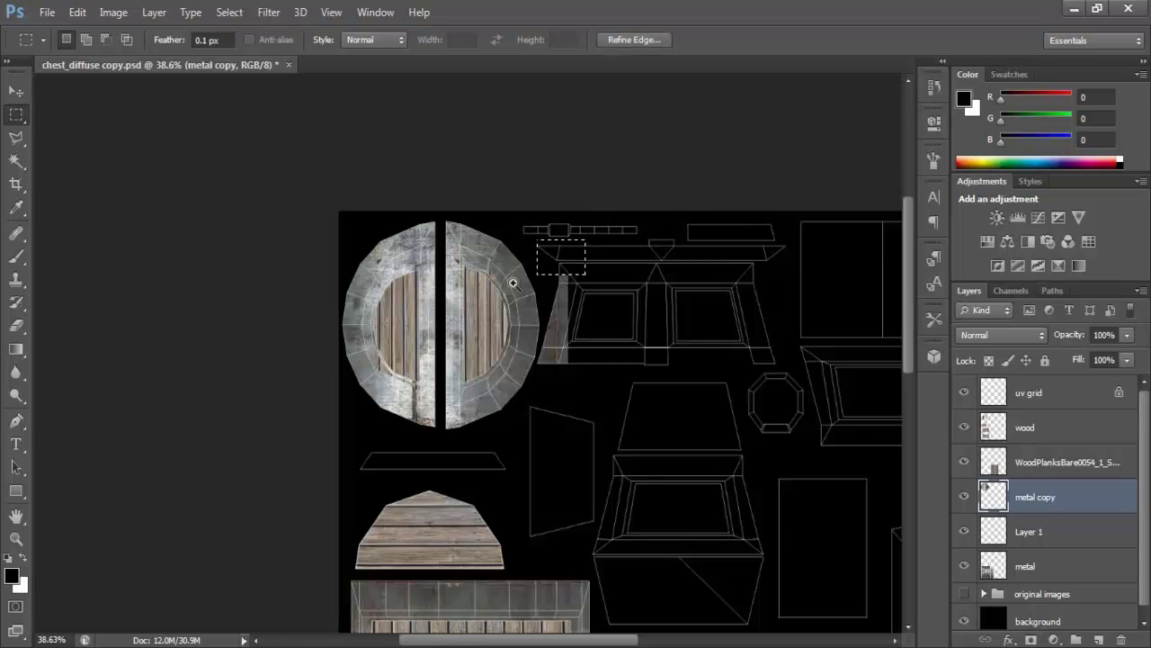
pyautogui.keyDown('alt'); pyautogui.scroll(4, 519, 294); pyautogui.keyUp('alt')
pyautogui.moveTo(595, 421); pyautogui.dragTo(555, 399)
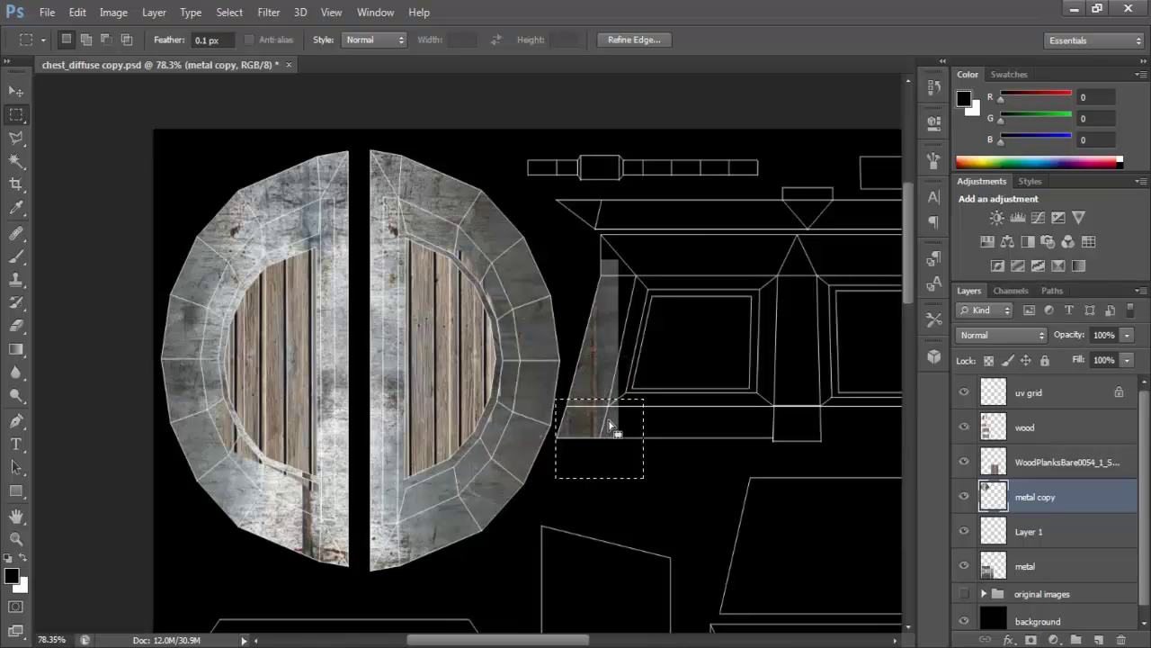
pyautogui.moveTo(621, 430); pyautogui.dragTo(634, 324)
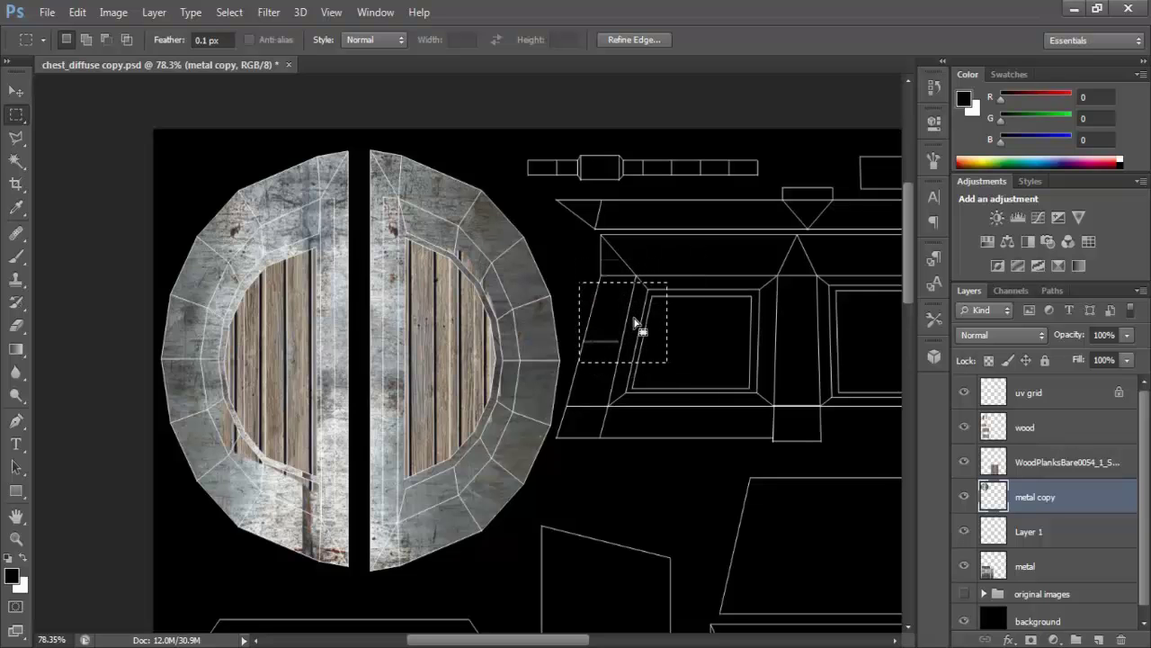
pyautogui.moveTo(488, 331); pyautogui.dragTo(518, 333)
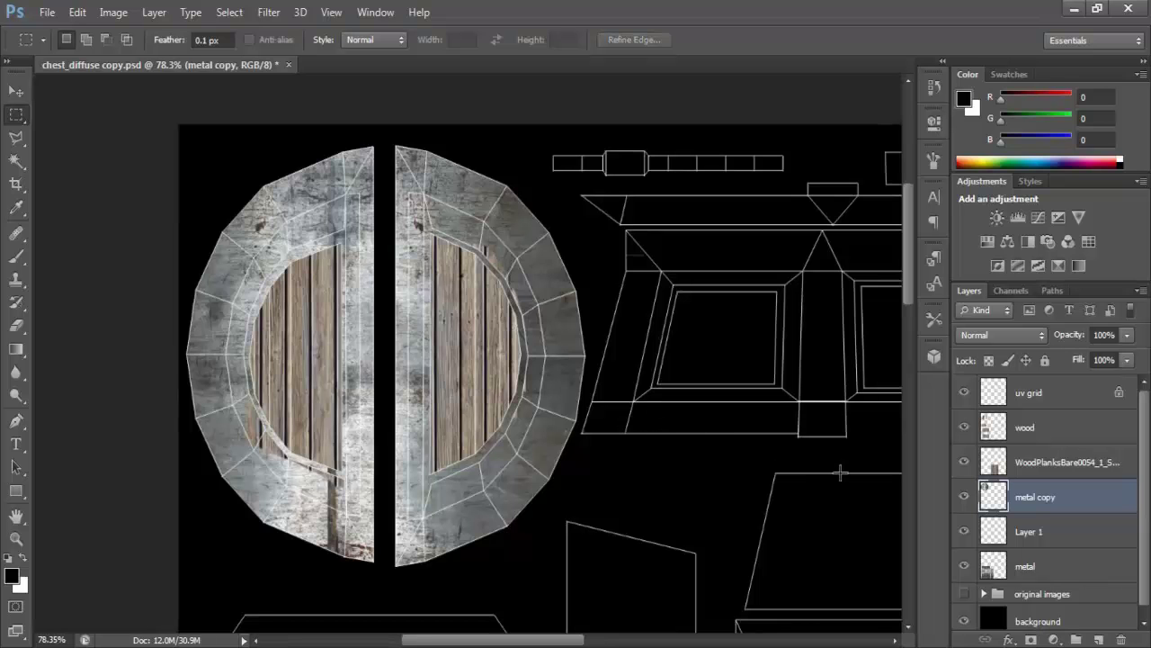
pyautogui.keyDown('alt'); pyautogui.scroll(2, 412, 448); pyautogui.keyUp('alt')
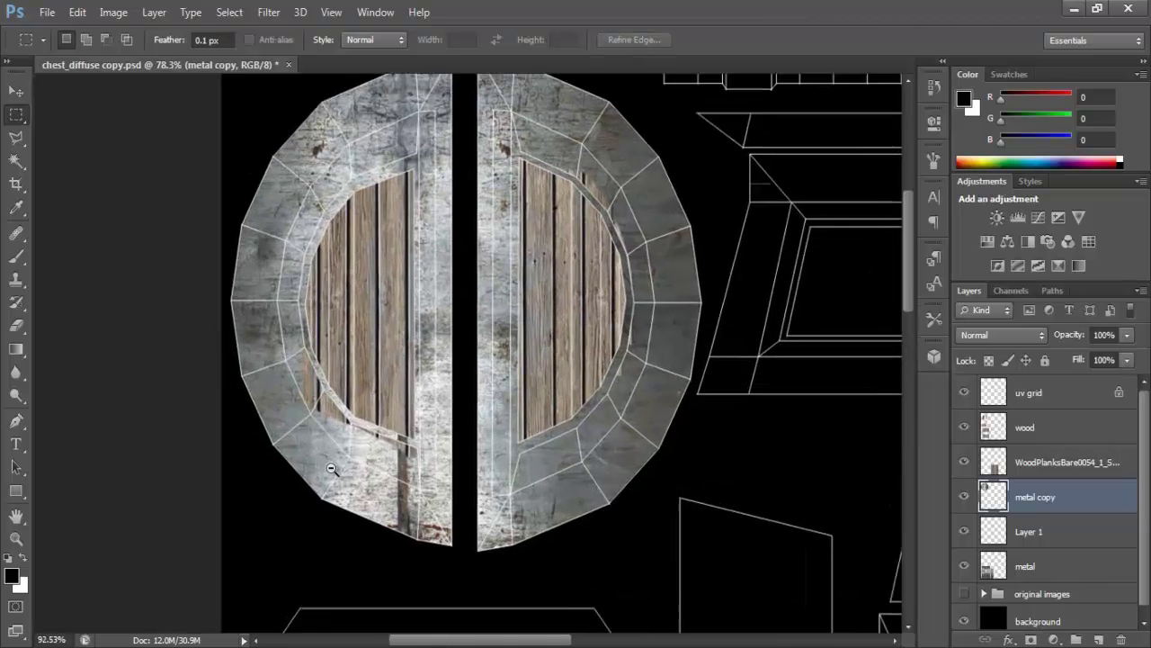
# Select the empty area around the planks in the half-round shells with the Magic Wand on the wood layer
pyautogui.click(1014, 430)
pyautogui.click(965, 429)
pyautogui.click(964, 428)
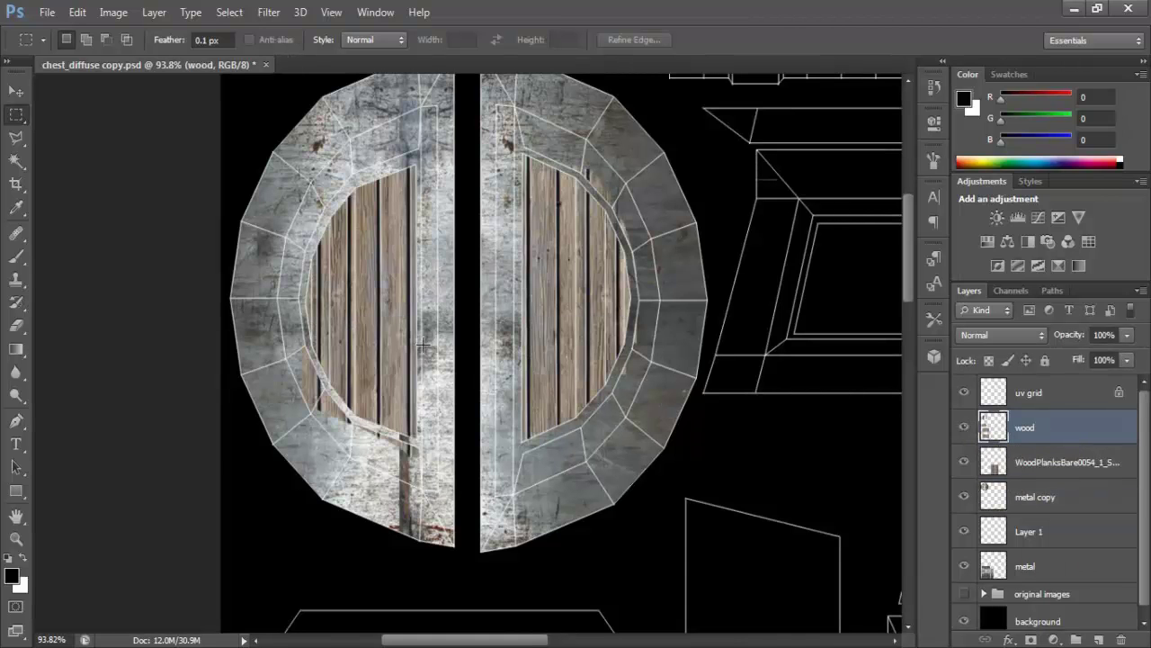
pyautogui.click(16, 160)
pyautogui.click(260, 159)
pyautogui.keyDown('alt'); pyautogui.scroll(2, 333, 348); pyautogui.keyUp('alt')
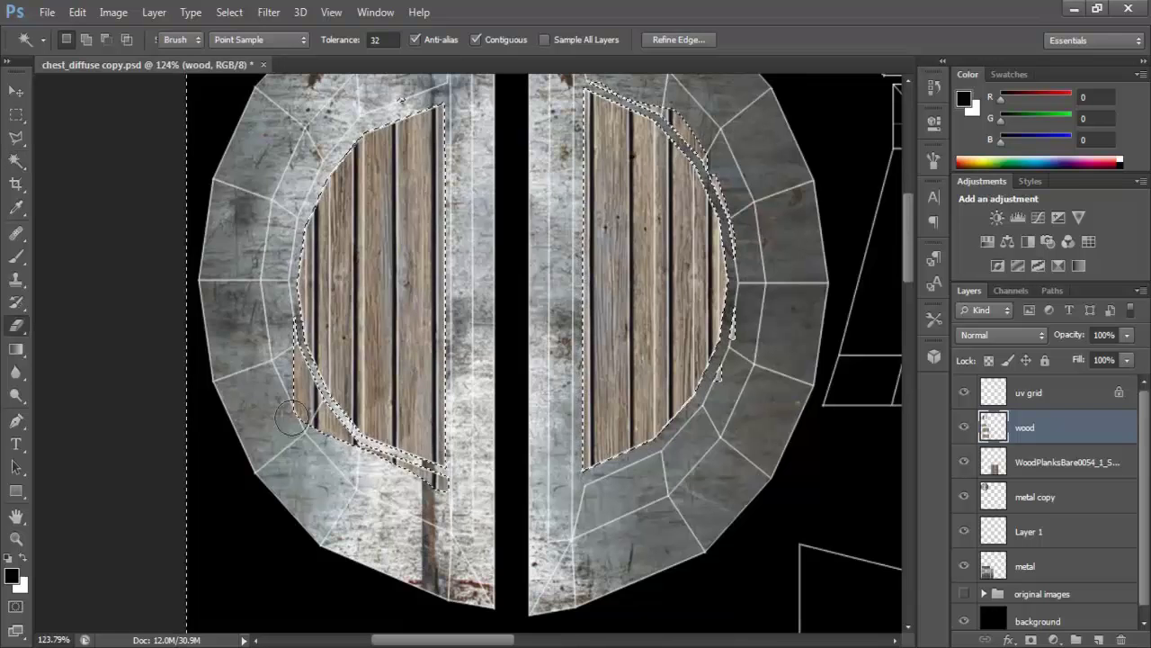
# Set the Eraser tool to 100% opacity and 100% flow
pyautogui.press('e')
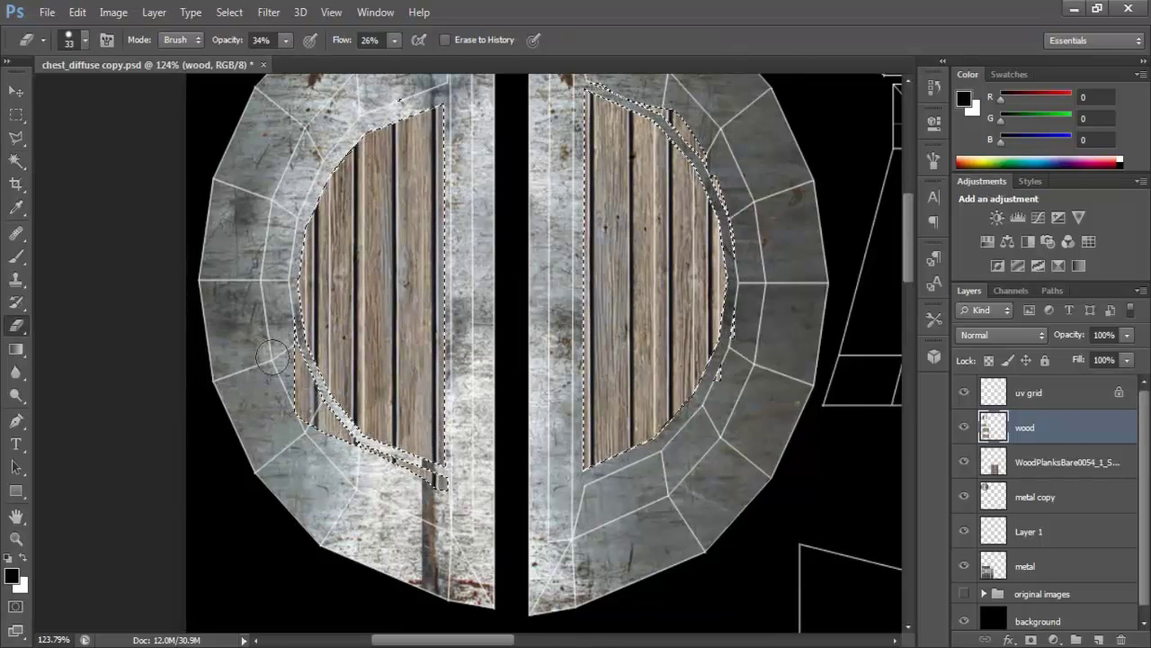
pyautogui.click(286, 41)
pyautogui.moveTo(287, 54); pyautogui.dragTo(387, 63)
pyautogui.click(393, 40)
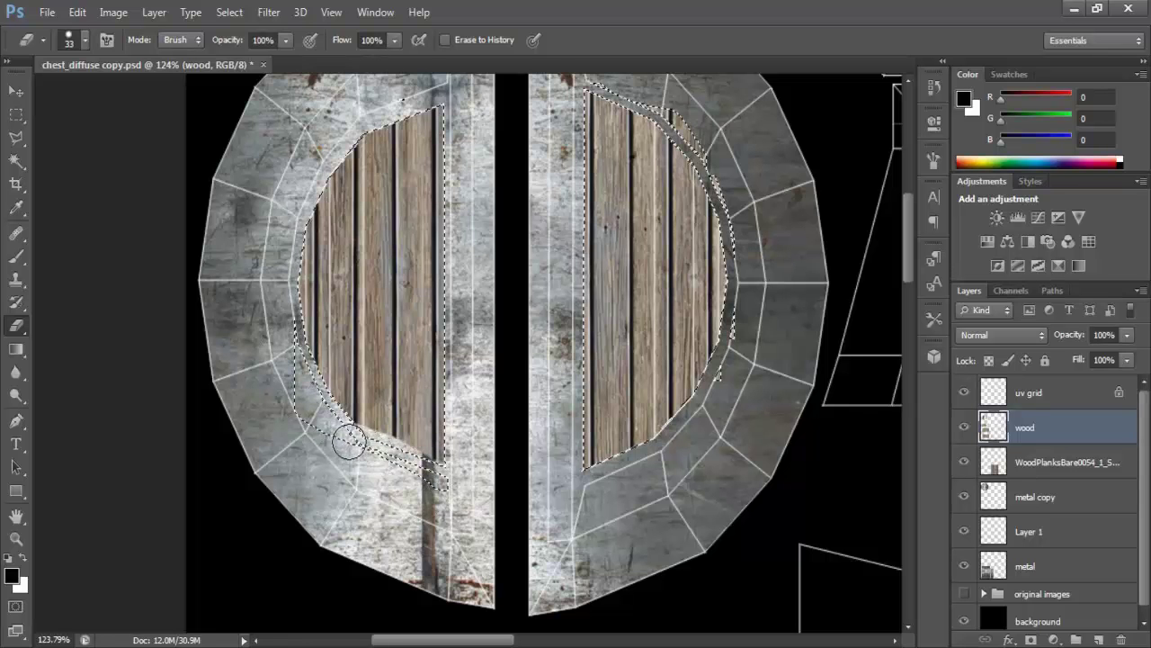
# Erase the leftover wood scraps outside the plank panels of both half-round shells on the wood layer
pyautogui.keyDown('alt'); pyautogui.scroll(5, 434, 512); pyautogui.keyUp('alt')
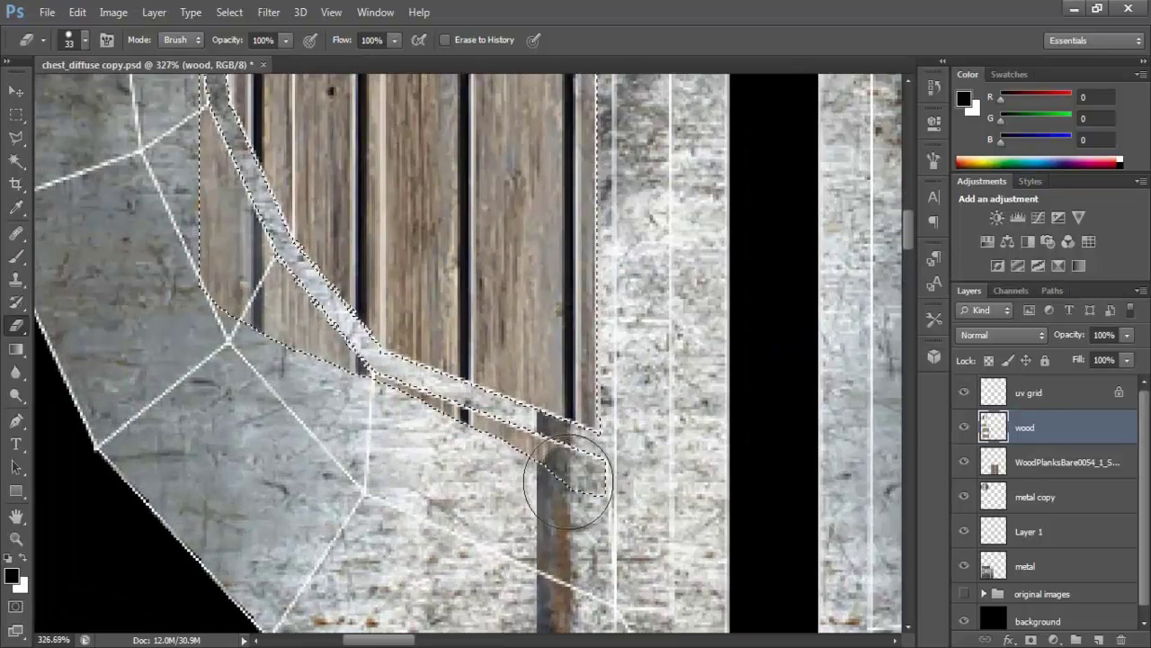
pyautogui.moveTo(450, 438)
pyautogui.mouseDown()
pyautogui.moveTo(347, 386)
pyautogui.moveTo(234, 288)
pyautogui.moveTo(193, 144)
pyautogui.moveTo(187, 174)
pyautogui.moveTo(255, 293)
pyautogui.mouseUp()
pyautogui.scroll(5, 320, 381)
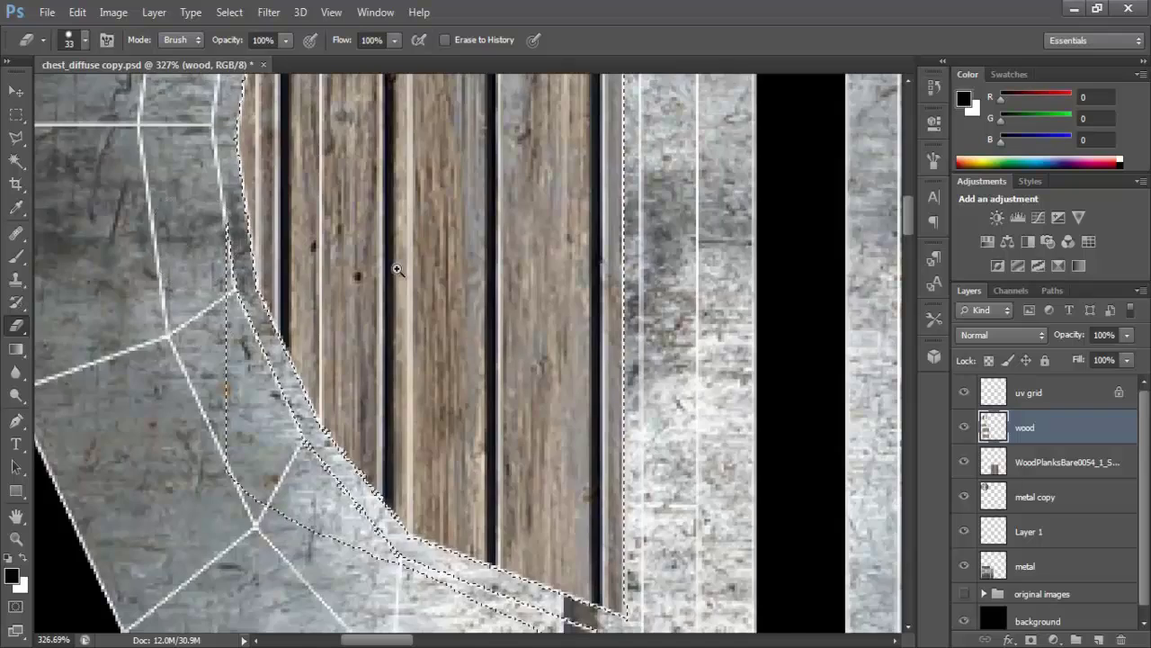
pyautogui.keyDown('alt'); pyautogui.scroll(-5, 399, 265); pyautogui.keyUp('alt')
pyautogui.keyDown('alt'); pyautogui.scroll(3, 588, 237); pyautogui.keyUp('alt')
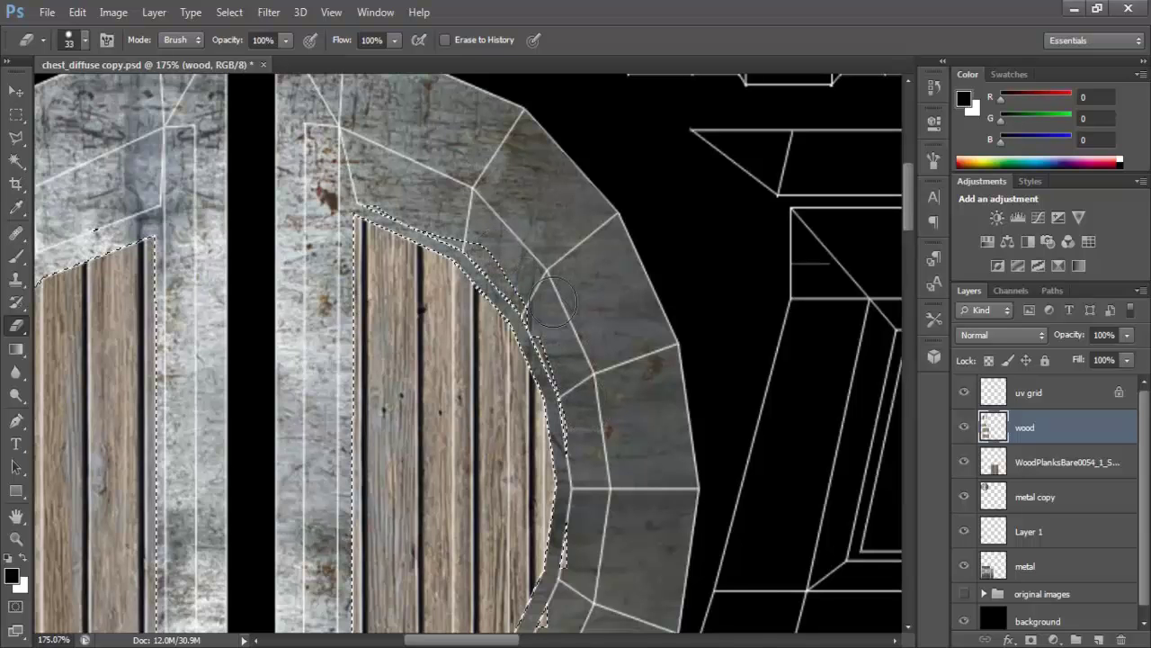
pyautogui.moveTo(629, 506); pyautogui.dragTo(625, 315)
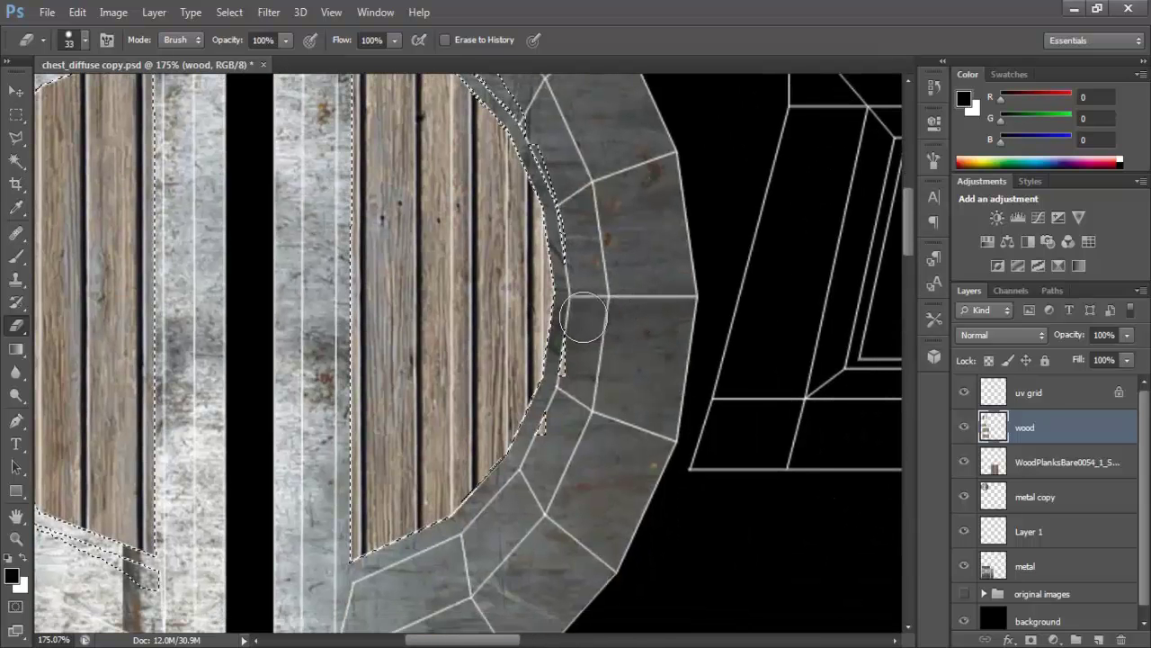
pyautogui.keyDown('alt'); pyautogui.scroll(-5, 606, 382); pyautogui.keyUp('alt')
pyautogui.keyDown('alt'); pyautogui.scroll(1, 629, 385); pyautogui.keyUp('alt')
# Hide the uv grid layer and save over chest_diffuse copy as a Photoshop file with maximized compatibility
pyautogui.click(965, 392)
pyautogui.click(47, 13)
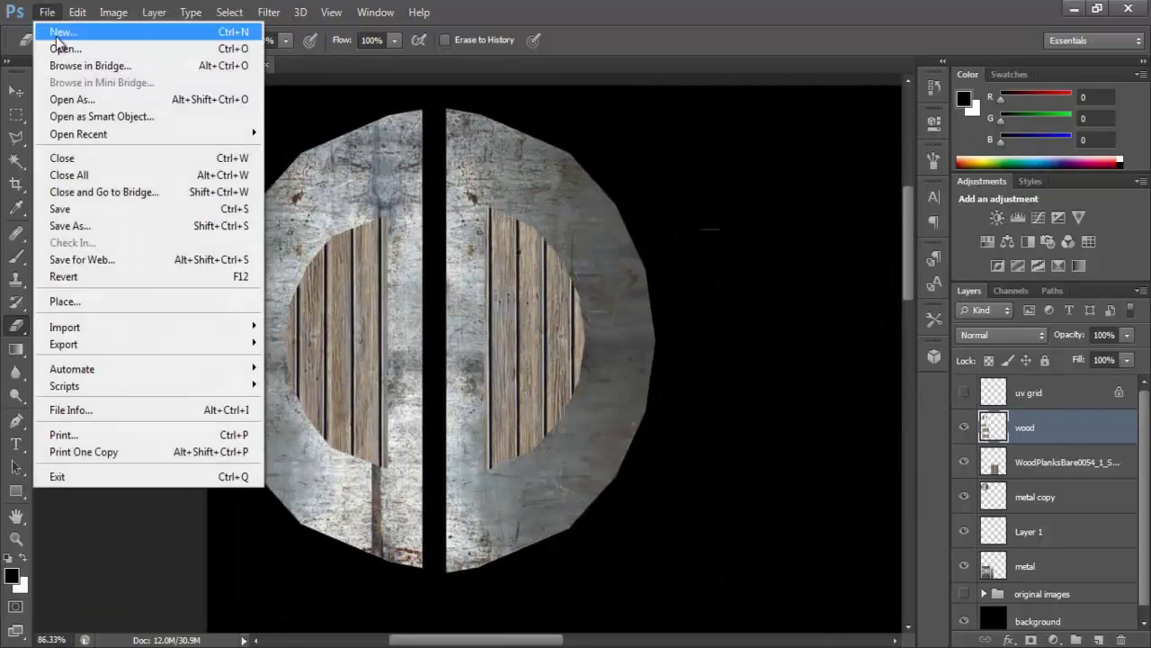
pyautogui.click(126, 226)
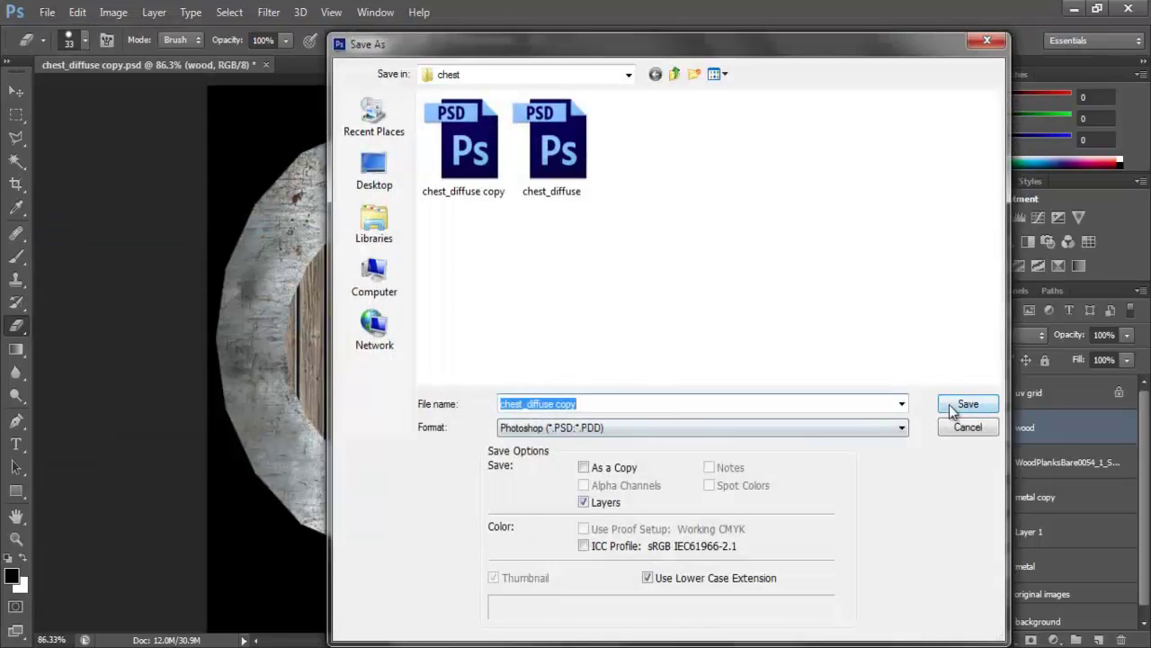
pyautogui.click(947, 406)
pyautogui.click(545, 259)
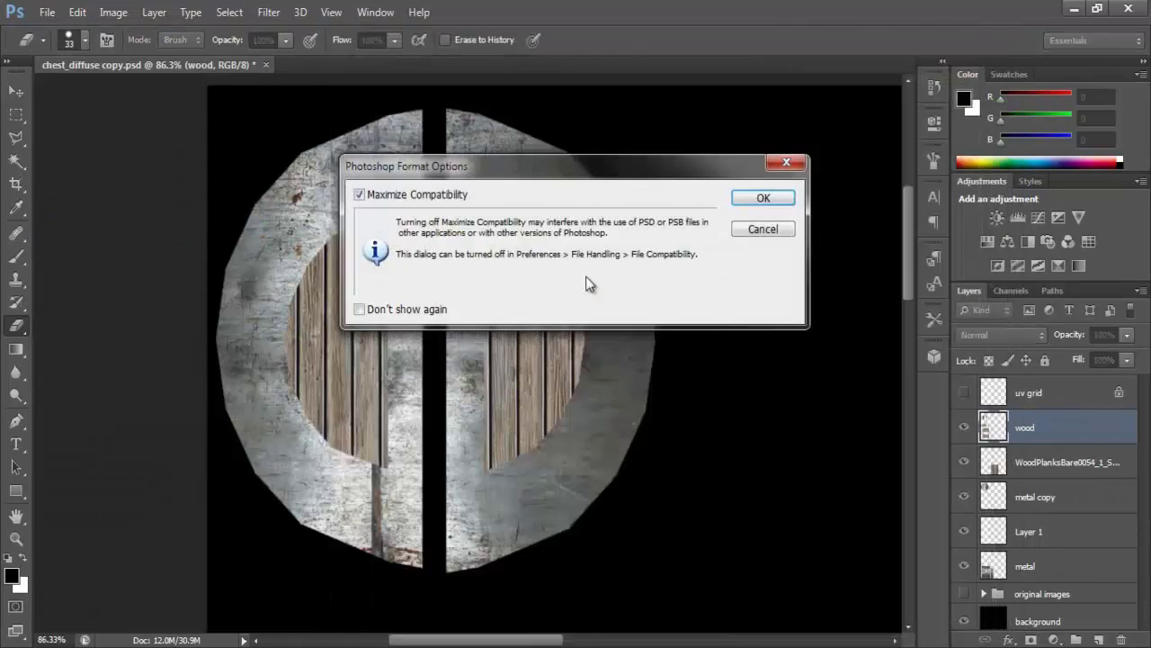
pyautogui.click(763, 197)
# Switch to Maya, reload the chest_diffuse copy.psd texture on the lid, and inspect the lid from its end and underside
pyautogui.click(350, 640)
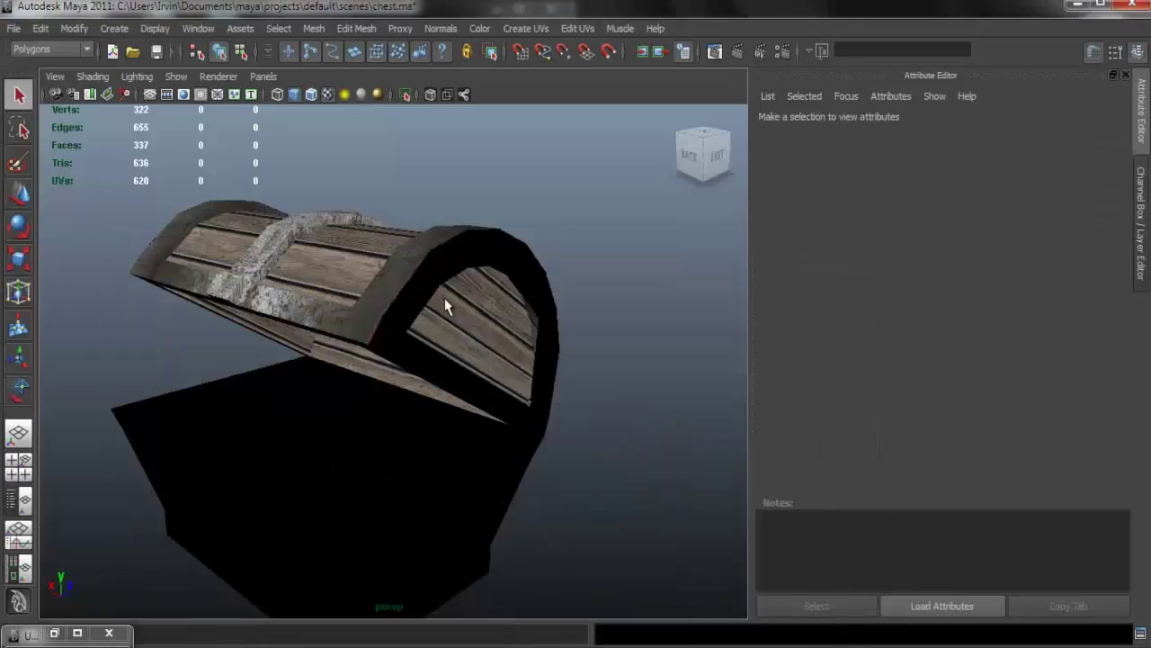
pyautogui.click(445, 306)
pyautogui.click(1092, 335)
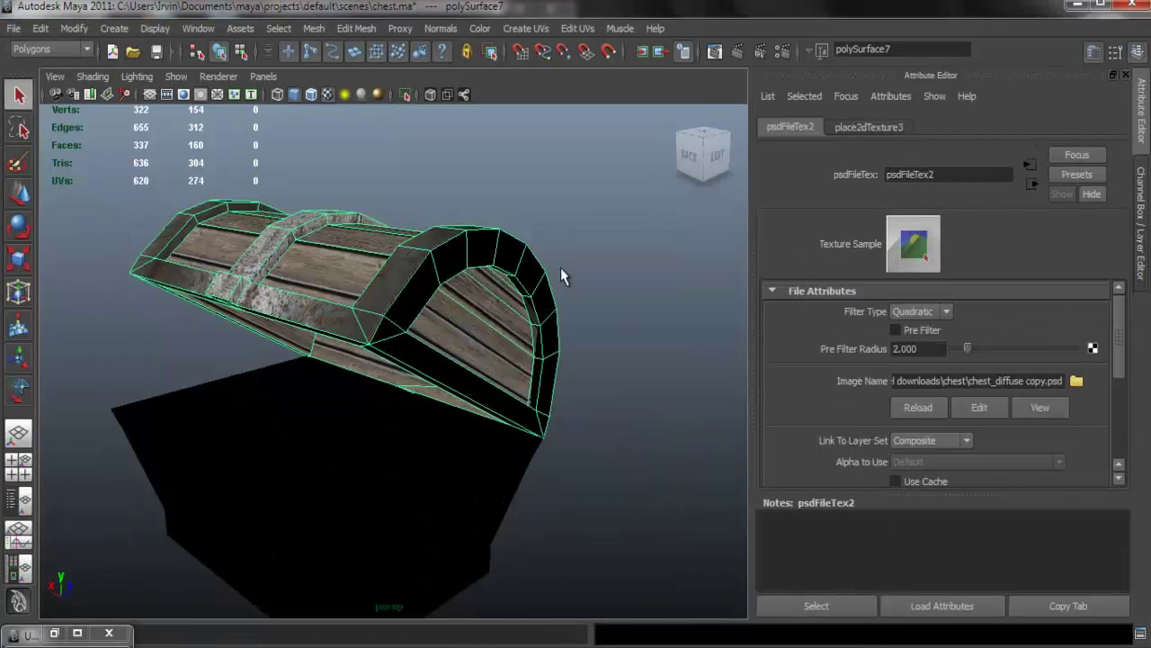
pyautogui.keyDown('alt'); pyautogui.moveTo(560, 267); pyautogui.dragTo(540, 291); pyautogui.keyUp('alt')
pyautogui.click(596, 243)
pyautogui.keyDown('alt'); pyautogui.moveTo(390, 301); pyautogui.dragTo(368, 244); pyautogui.keyUp('alt')
pyautogui.keyDown('alt'); pyautogui.moveTo(368, 244); pyautogui.dragTo(525, 244, button='right'); pyautogui.keyUp('alt')
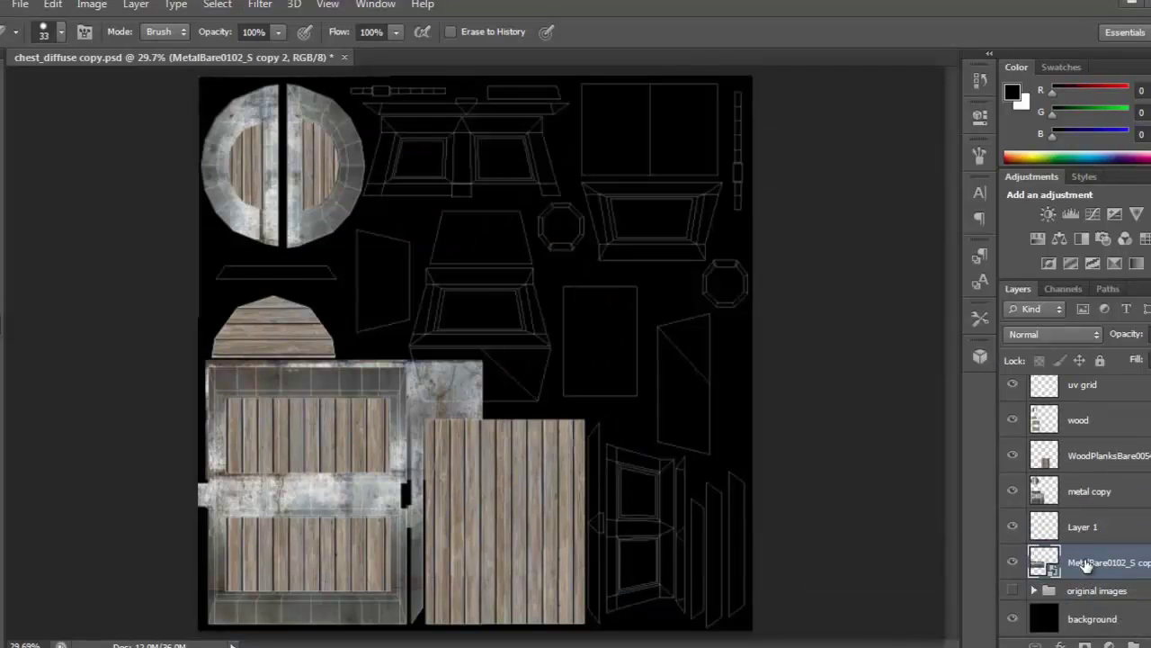
# Move the MetalBare0102_S copy 2 image onto the narrow strip shells at the lower-right of the UV layout and rotate it 90°
pyautogui.press('v')
pyautogui.moveTo(341, 483); pyautogui.dragTo(730, 526)
pyautogui.hotkey('ctrl', 't')
pyautogui.keyDown('shift'); pyautogui.moveTo(678, 336); pyautogui.dragTo(862, 456); pyautogui.keyUp('shift')
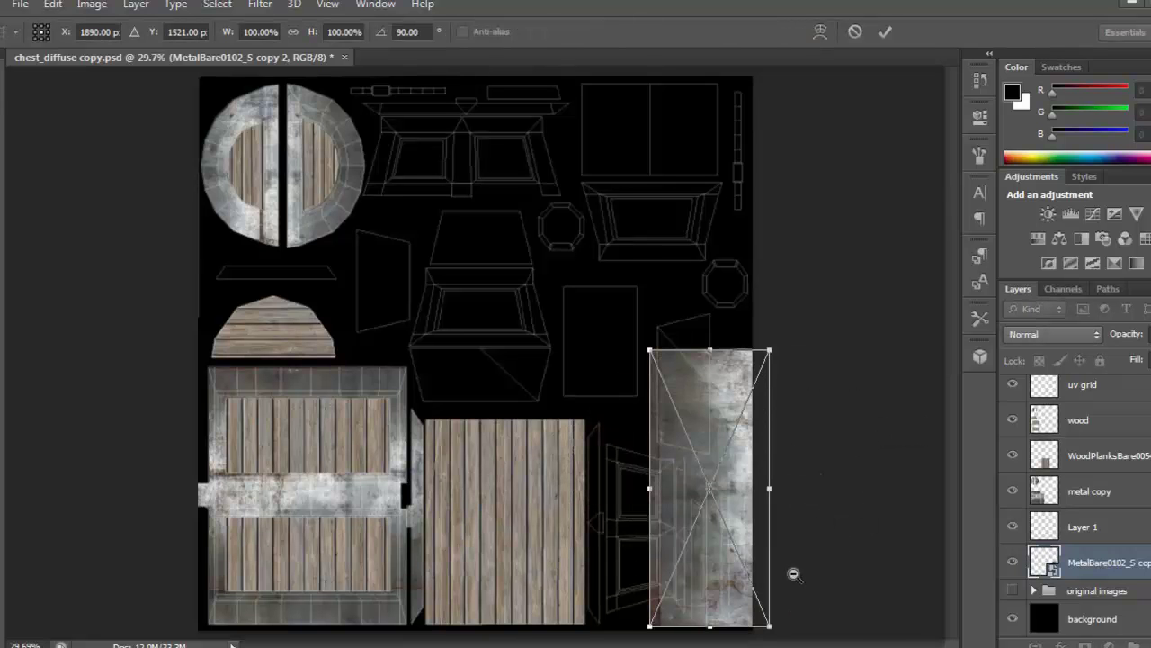
# Place a duplicate of the rotated metal image over the double-panel shell beside the planks, and merge the two metal layers
pyautogui.keyDown('alt'); pyautogui.scroll(5, 783, 569); pyautogui.keyUp('alt')
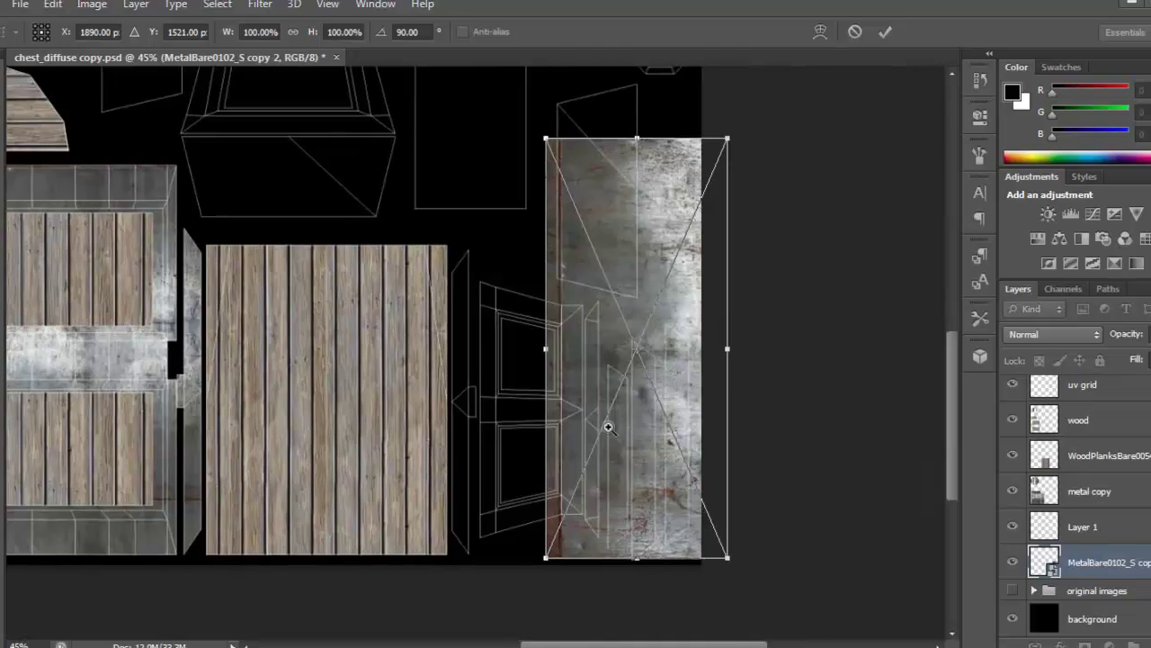
pyautogui.keyDown('alt'); pyautogui.scroll(2, 588, 418); pyautogui.keyUp('alt')
pyautogui.moveTo(589, 363); pyautogui.dragTo(402, 389)
pyautogui.press('Return')
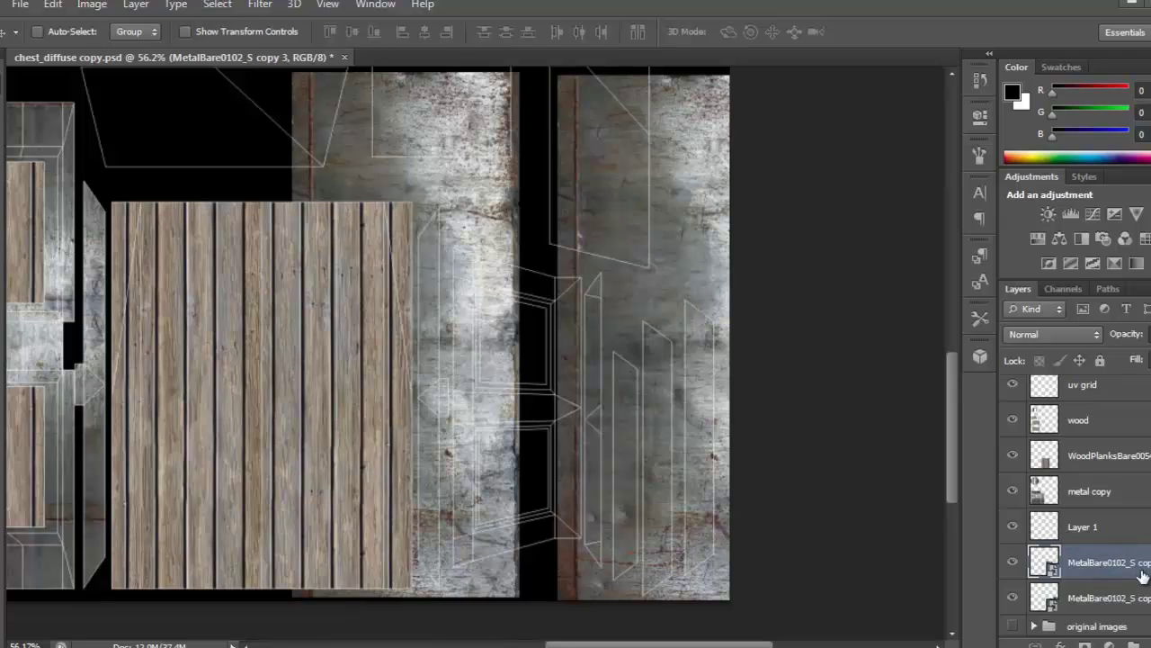
pyautogui.keyDown('shift'); pyautogui.click(1124, 595); pyautogui.keyUp('shift')
pyautogui.rightClick(1079, 553)
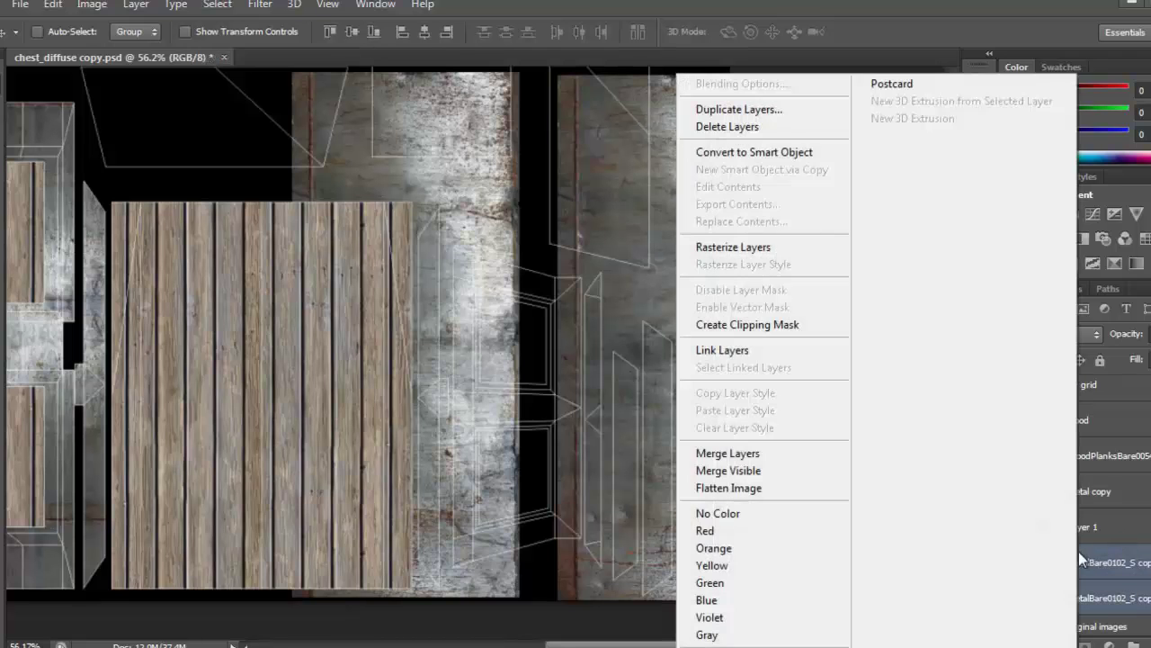
pyautogui.click(758, 452)
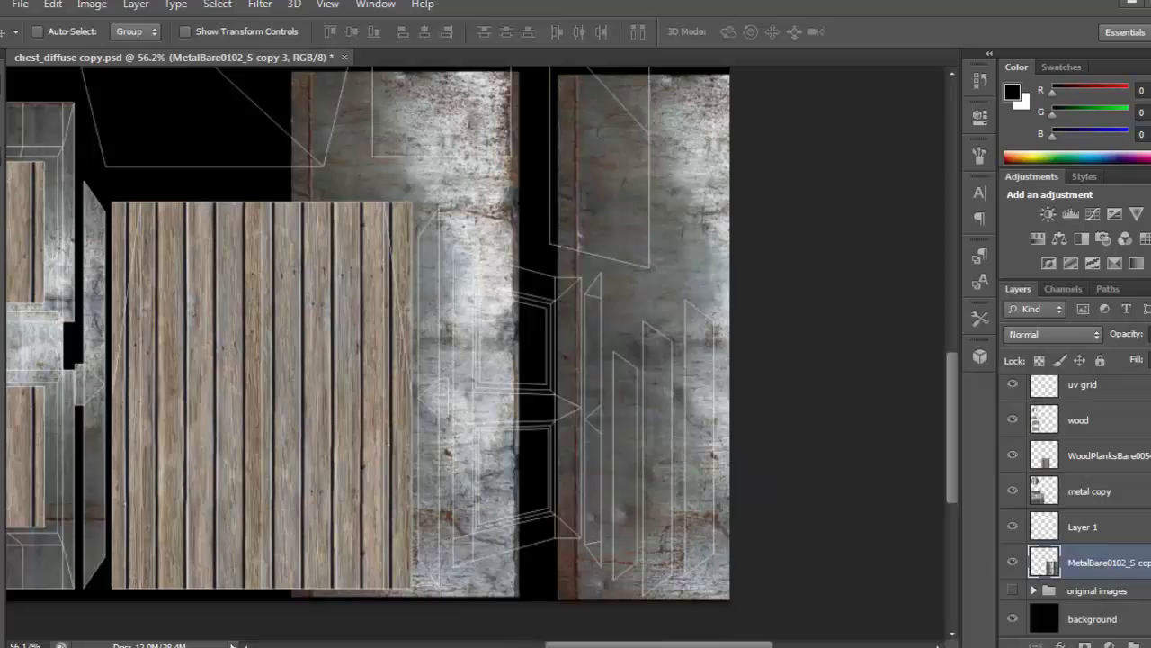
# Select the area outside the UV shells with the Magic Wand on uv grid, delete it from the merged metal layer, and deselect
pyautogui.press('w')
pyautogui.click(1088, 390)
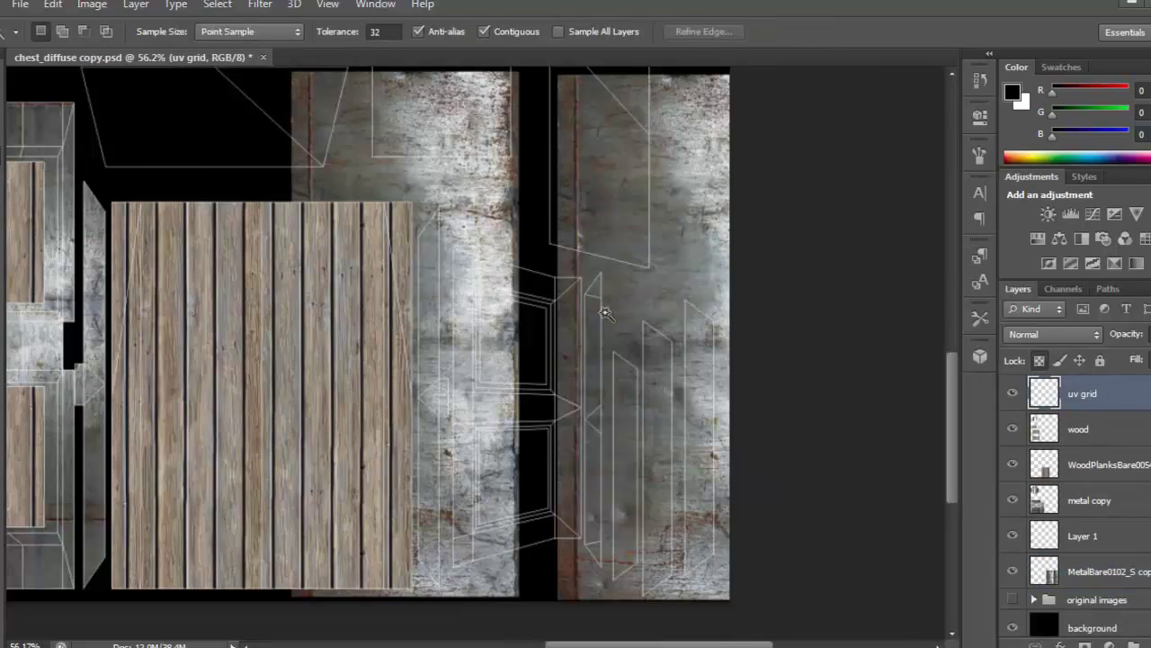
pyautogui.click(570, 336)
pyautogui.click(1091, 572)
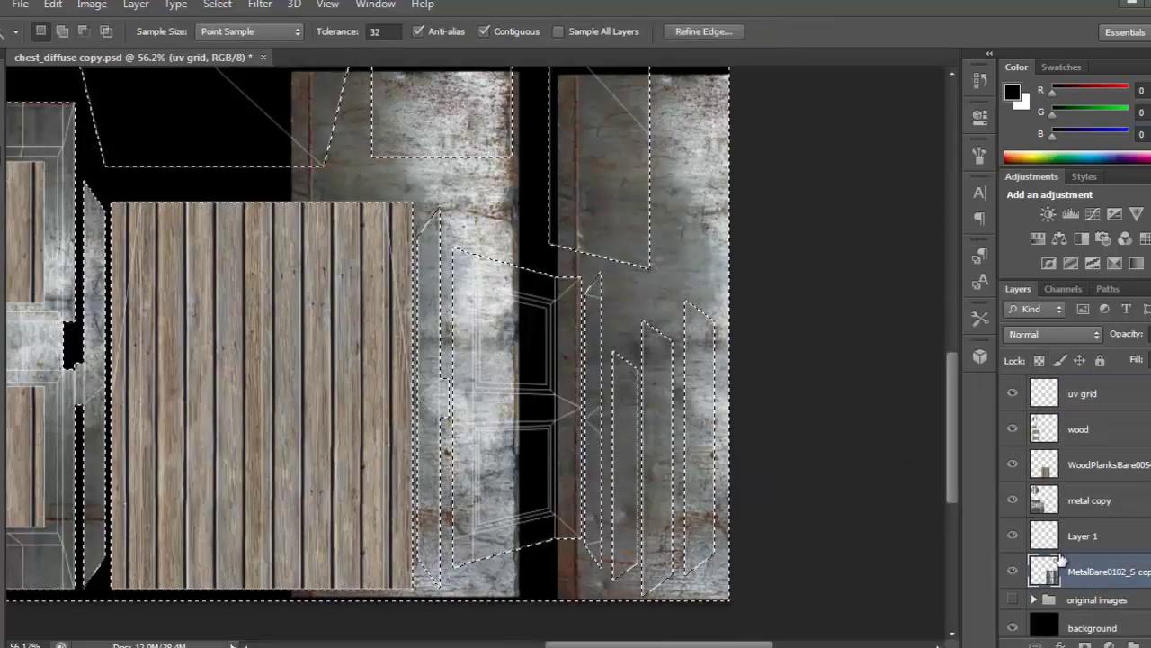
pyautogui.press('Delete')
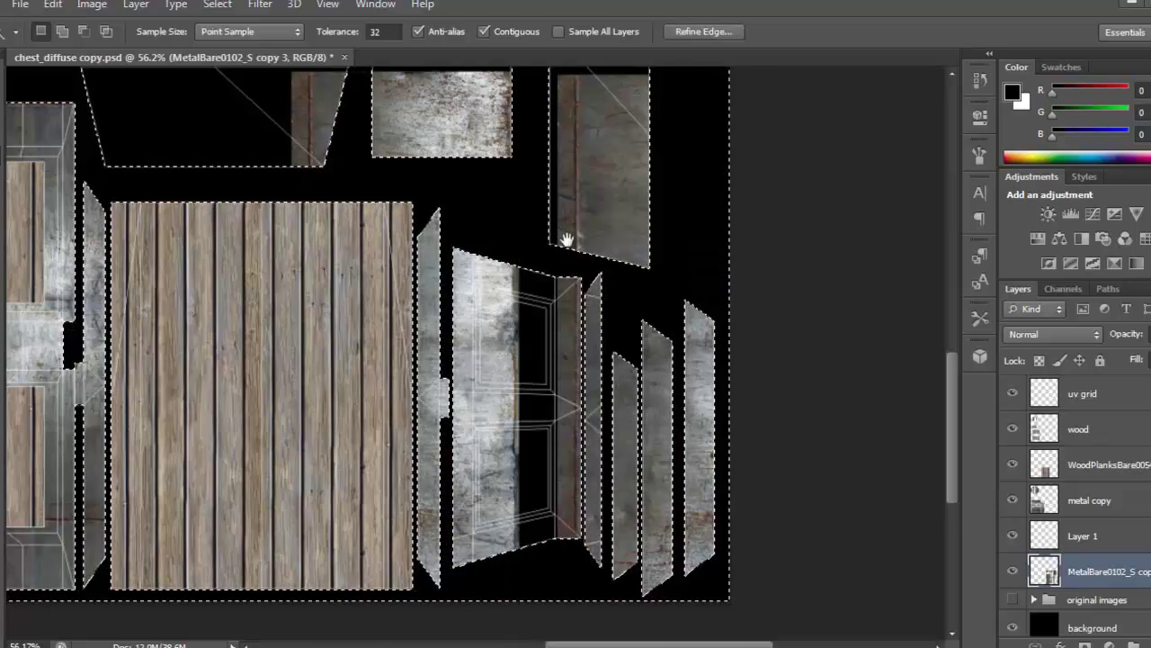
pyautogui.moveTo(565, 231); pyautogui.dragTo(586, 277)
pyautogui.hotkey('ctrl', 'd')
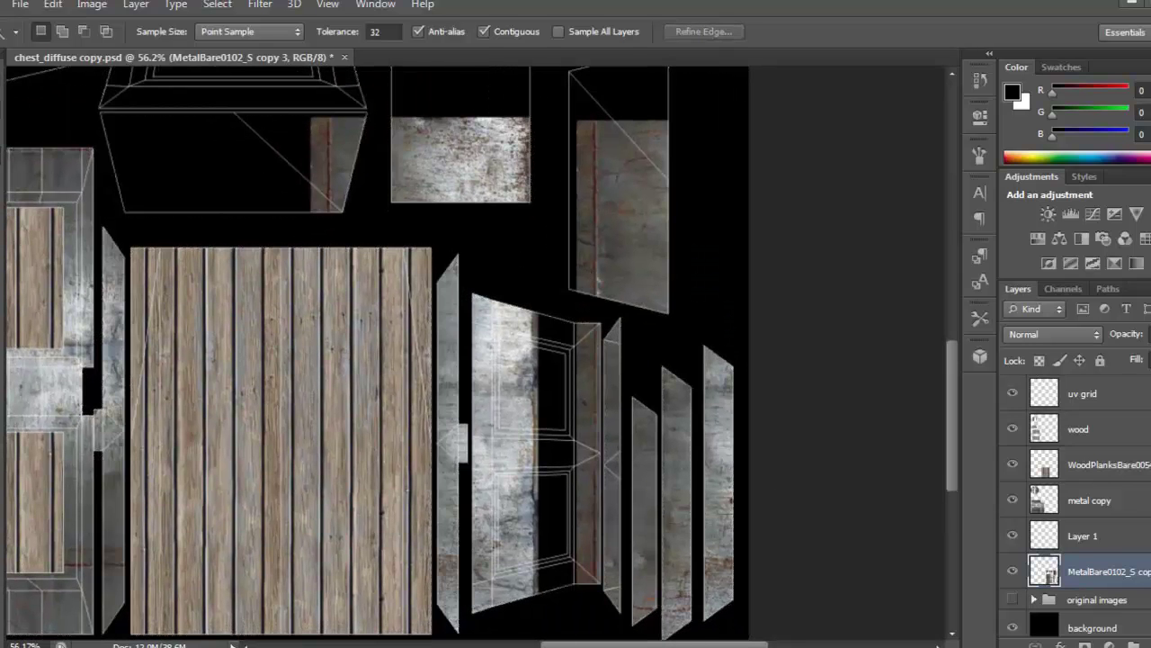
# Delete the unwanted metal pieces from the shells above the wood planks and strip shells on the merged metal layer
pyautogui.press('m')
pyautogui.moveTo(281, 93); pyautogui.dragTo(714, 233)
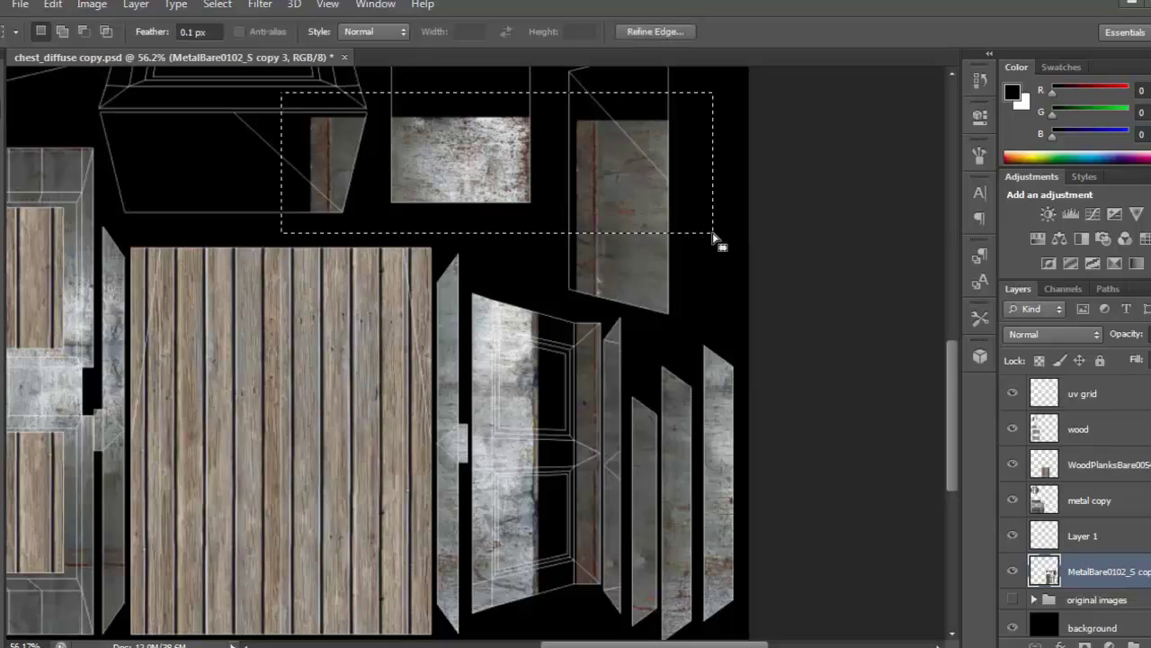
pyautogui.press('Delete')
pyautogui.moveTo(513, 173); pyautogui.dragTo(782, 240)
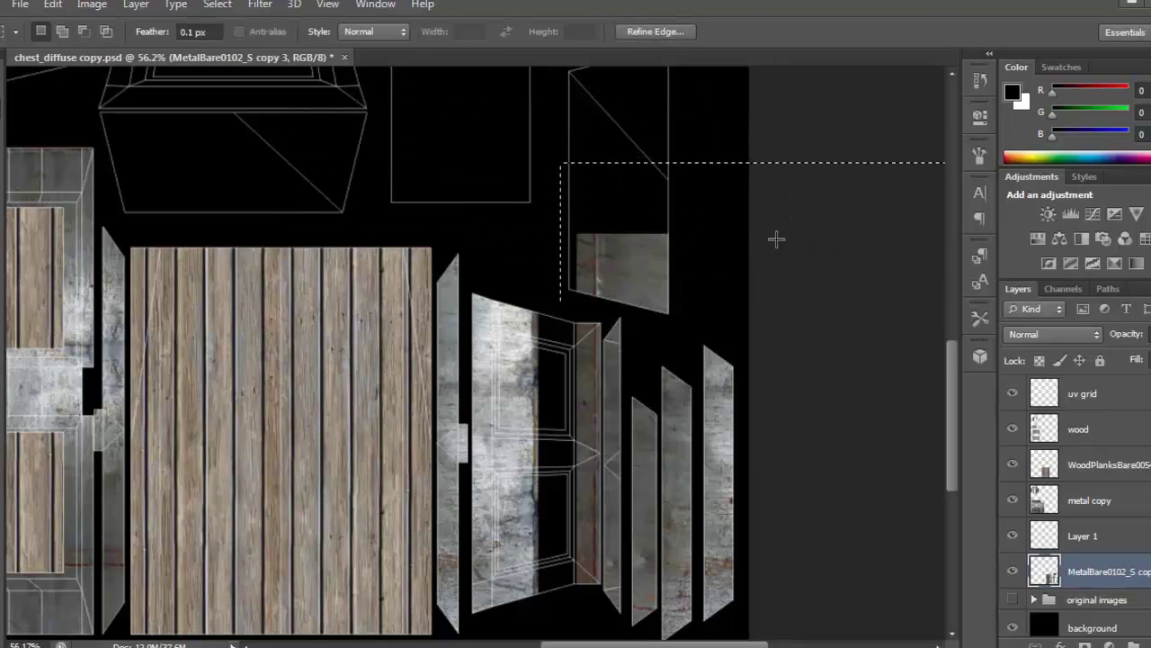
pyautogui.press('Delete')
pyautogui.moveTo(655, 252); pyautogui.dragTo(728, 268)
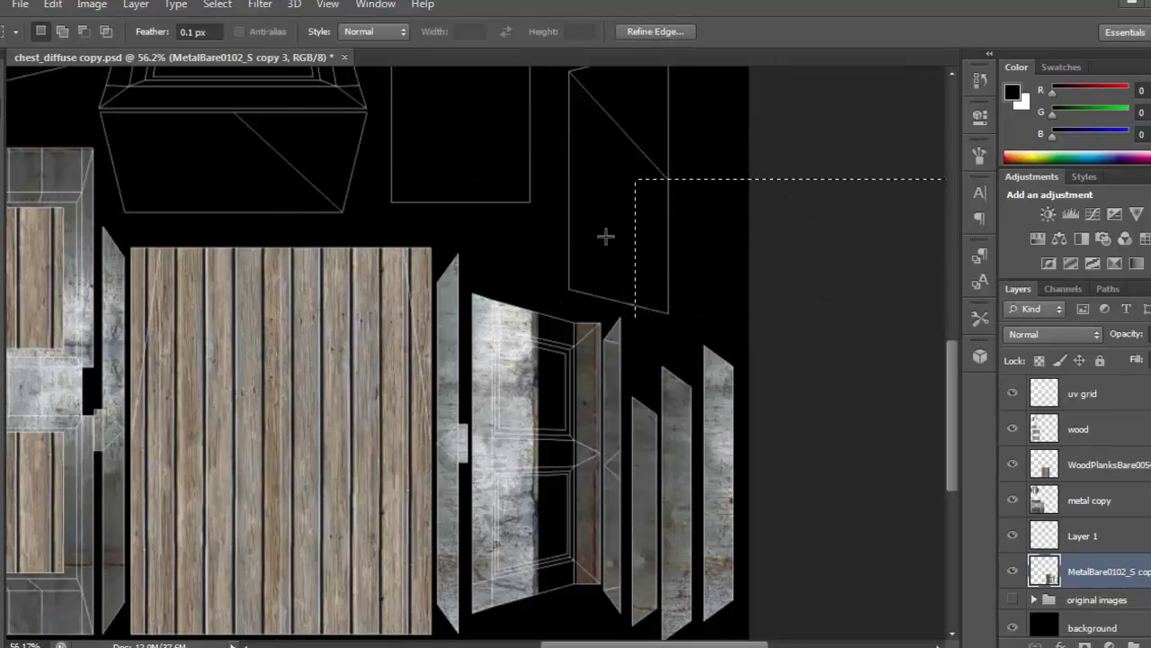
# Select the double-panel shell beside the wood planks with a rectangular marquee, delete its metal, and deselect
pyautogui.moveTo(521, 338); pyautogui.dragTo(556, 409)
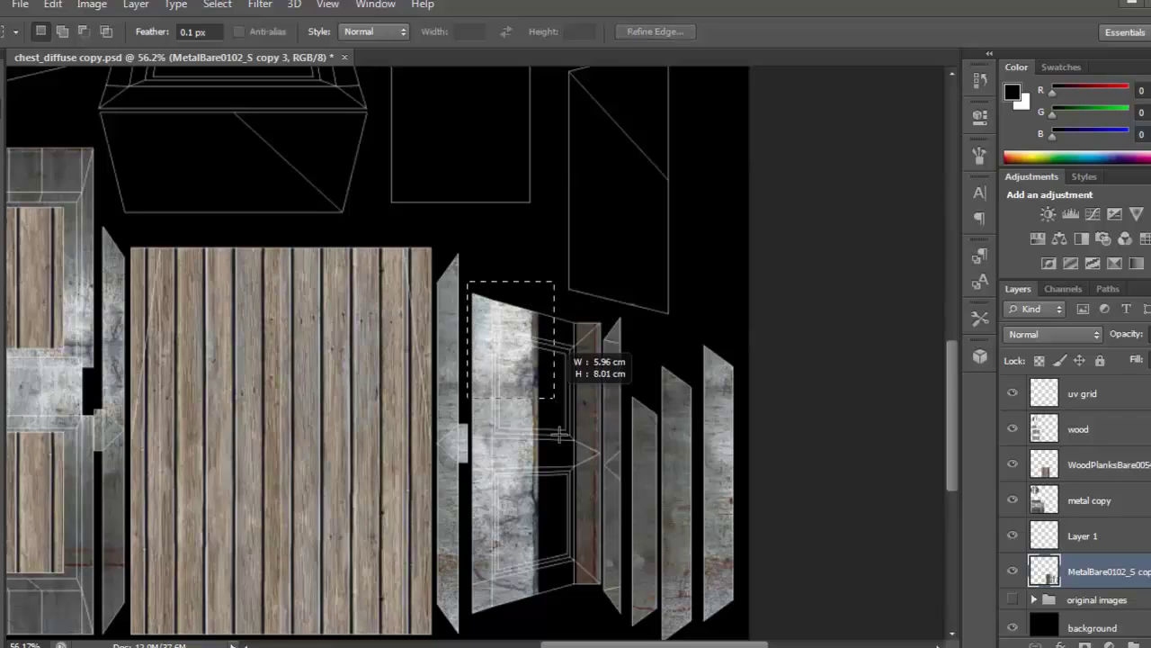
pyautogui.moveTo(581, 540); pyautogui.dragTo(600, 632)
pyautogui.click(558, 506)
pyautogui.moveTo(612, 489); pyautogui.dragTo(590, 427)
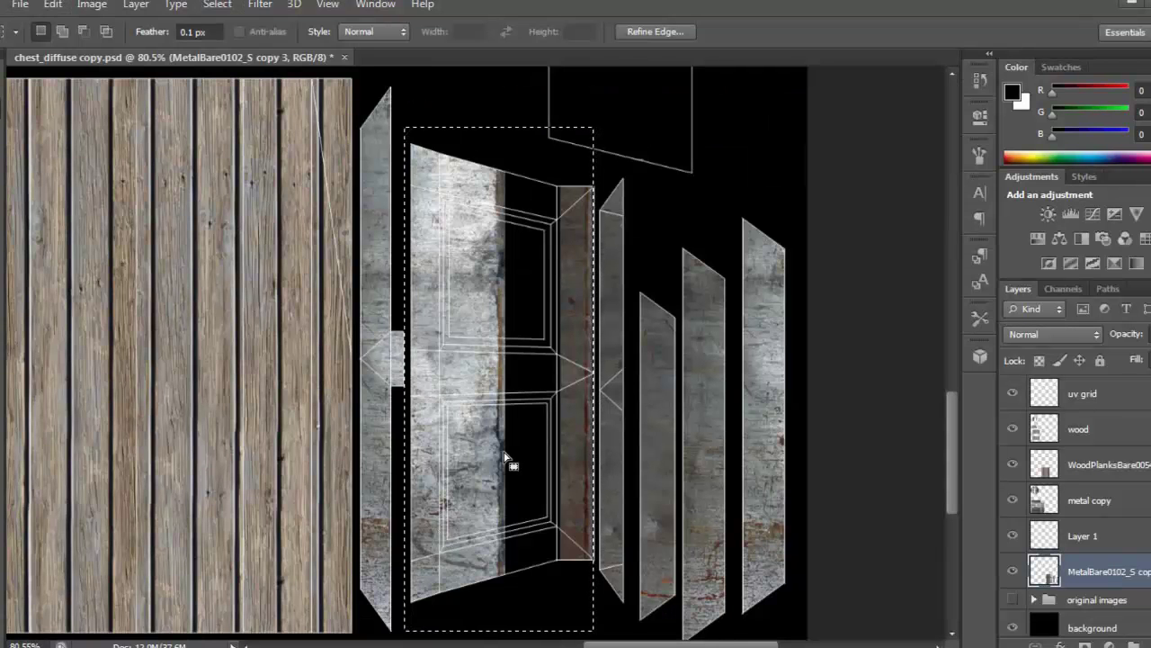
pyautogui.press('Delete')
pyautogui.hotkey('ctrl', 'd')
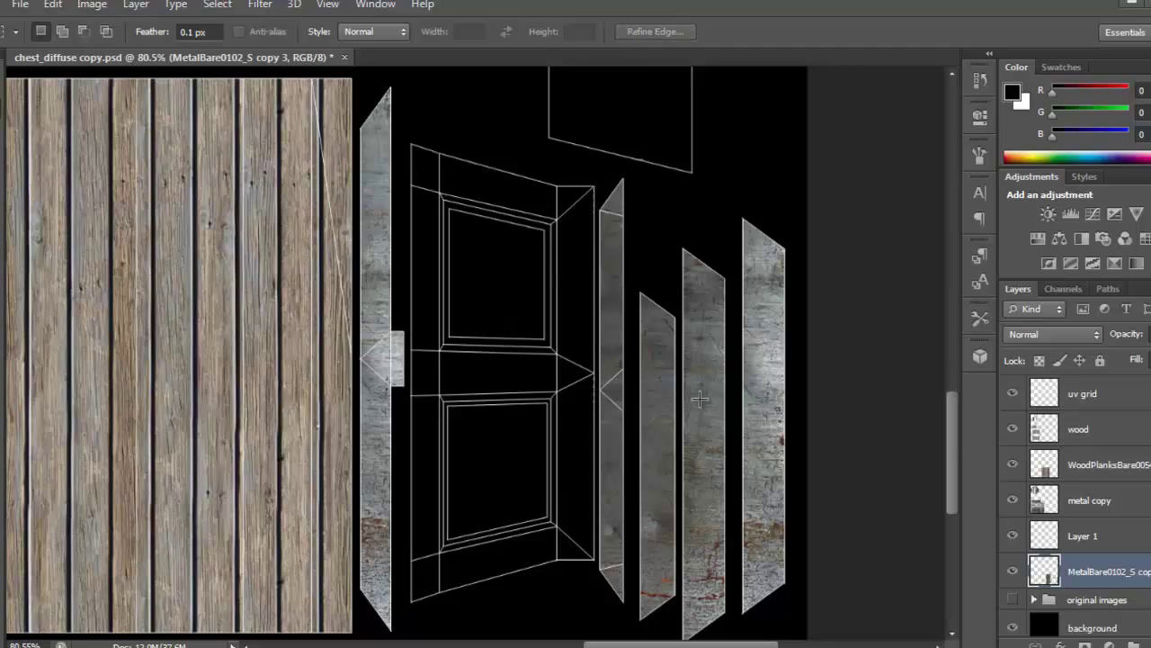
# Hide the uv grid overlay and save the trimmed metal strips over chest_diffuse copy with maximized compatibility
pyautogui.click(1012, 392)
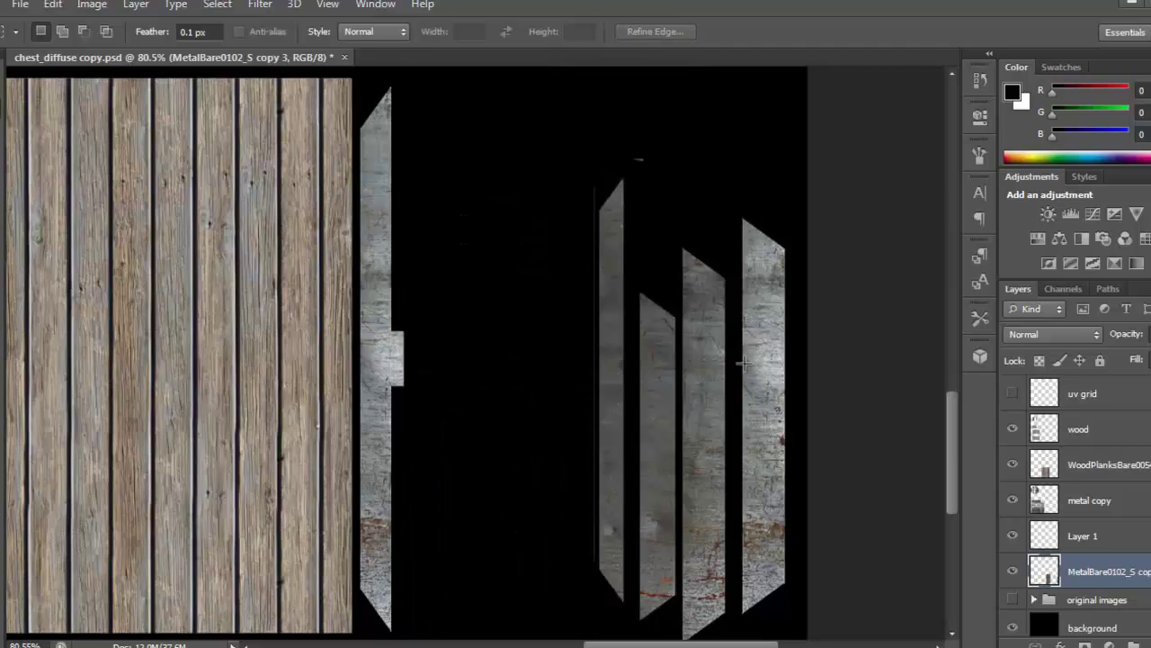
pyautogui.hotkey('ctrl', 's')
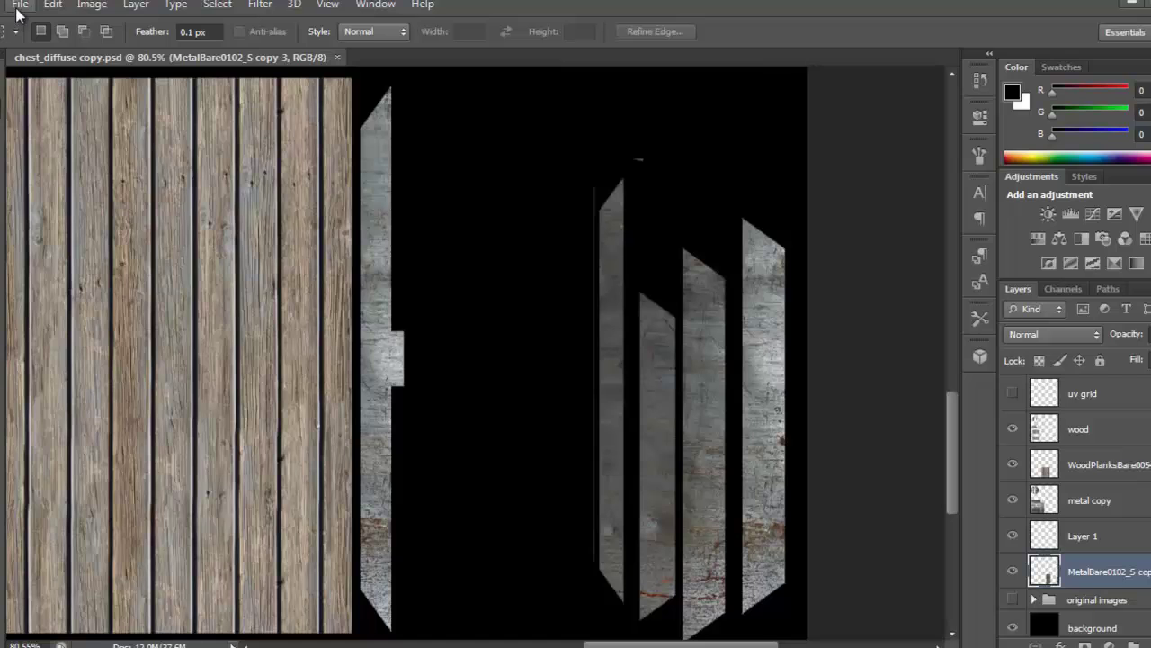
pyautogui.click(19, 6)
pyautogui.click(155, 224)
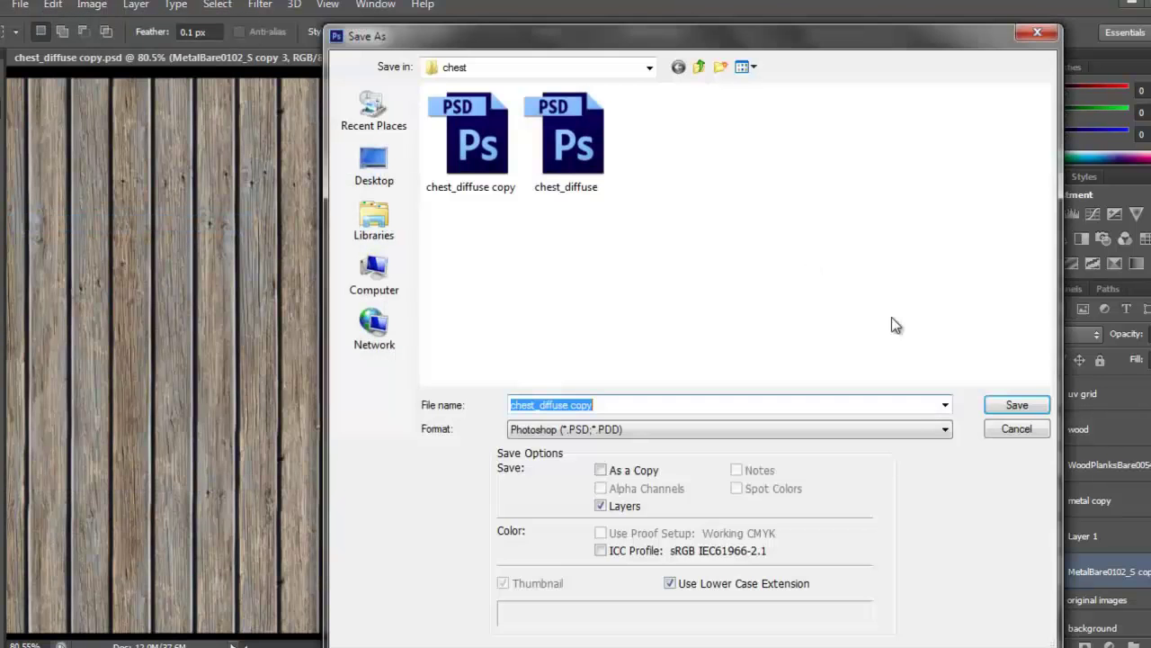
pyautogui.click(1020, 412)
pyautogui.click(558, 267)
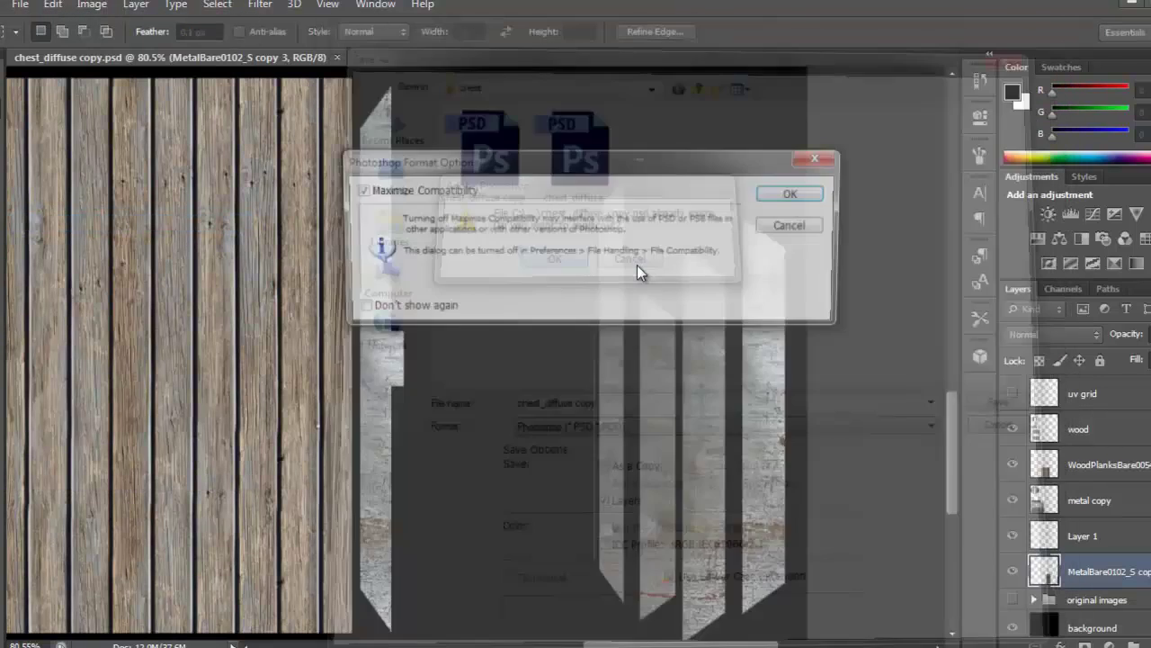
pyautogui.click(794, 194)
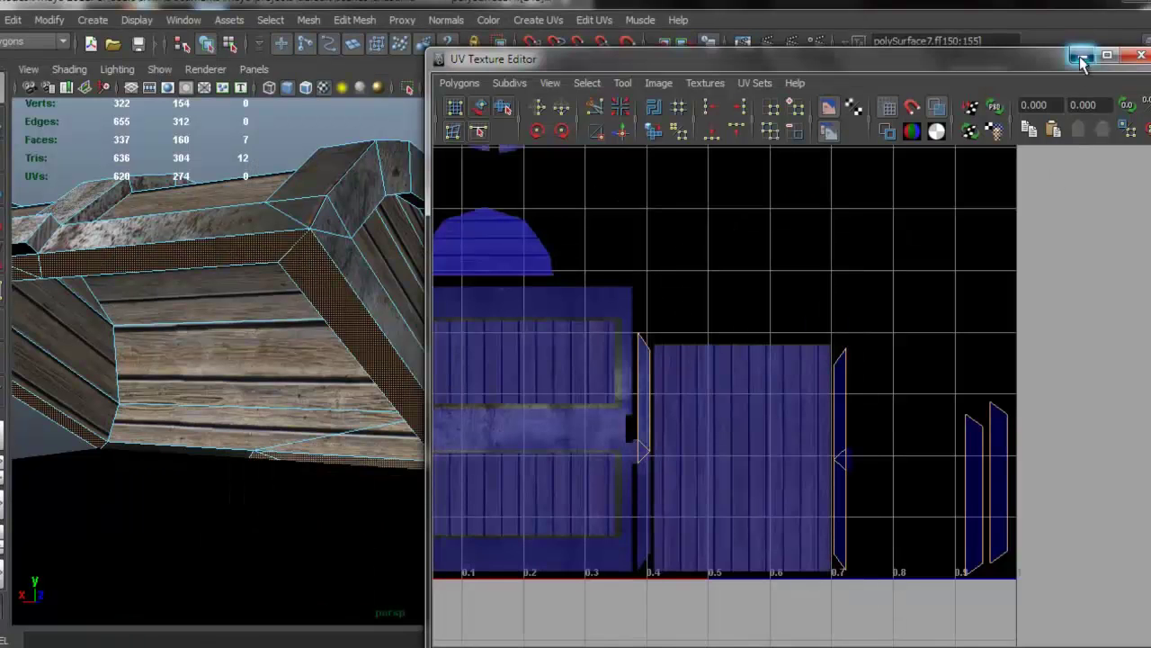
# Return to the lid object in Maya, open its psdFileTex2 colour texture, and inspect the metal rim around the lid's underside
pyautogui.click(1079, 57)
pyautogui.moveTo(454, 257); pyautogui.dragTo(500, 210, button='right')
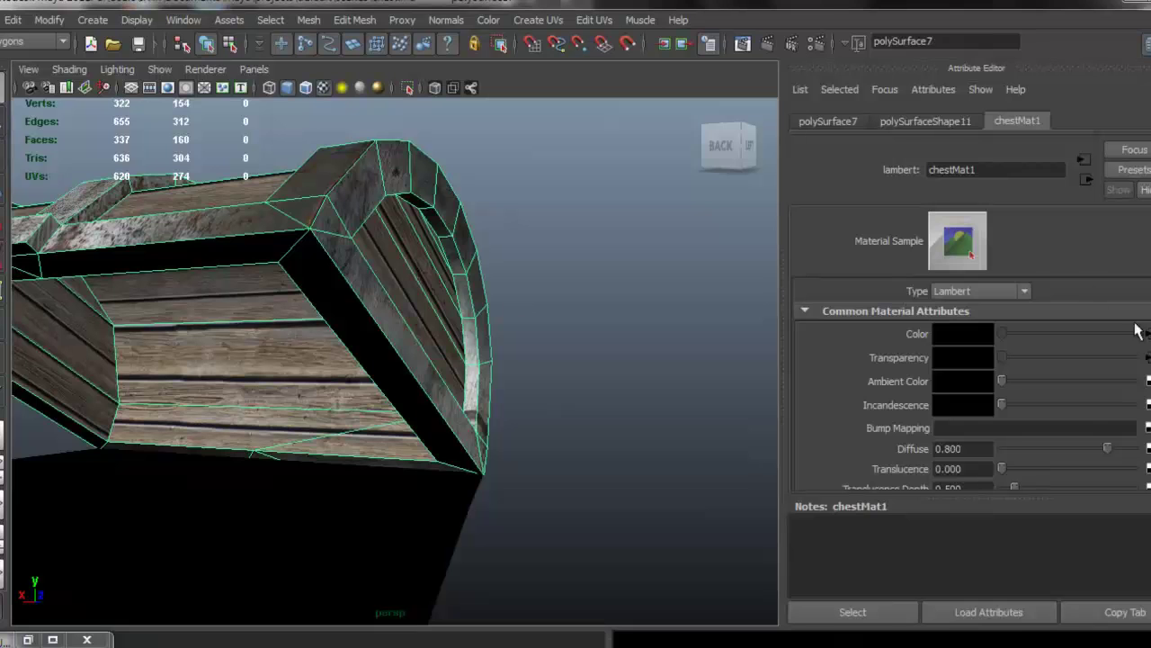
pyautogui.click(1147, 333)
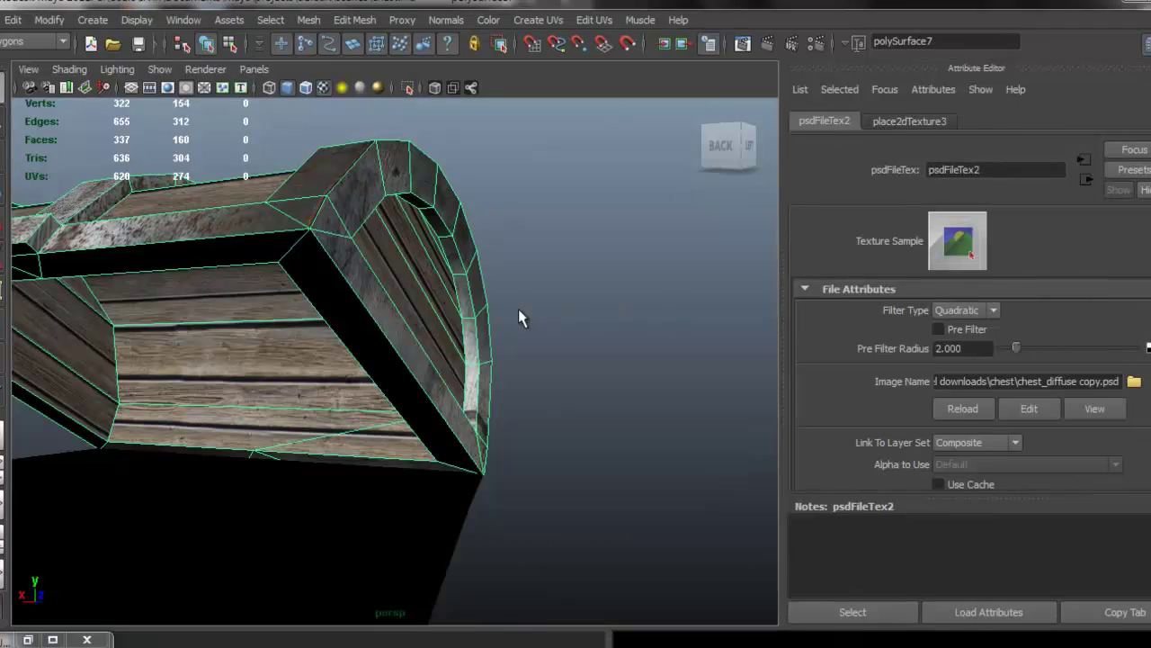
pyautogui.keyDown('alt'); pyautogui.moveTo(468, 335); pyautogui.dragTo(707, 312); pyautogui.keyUp('alt')
pyautogui.click(707, 312)
pyautogui.keyDown('alt'); pyautogui.moveTo(431, 273); pyautogui.dragTo(360, 357); pyautogui.keyUp('alt')
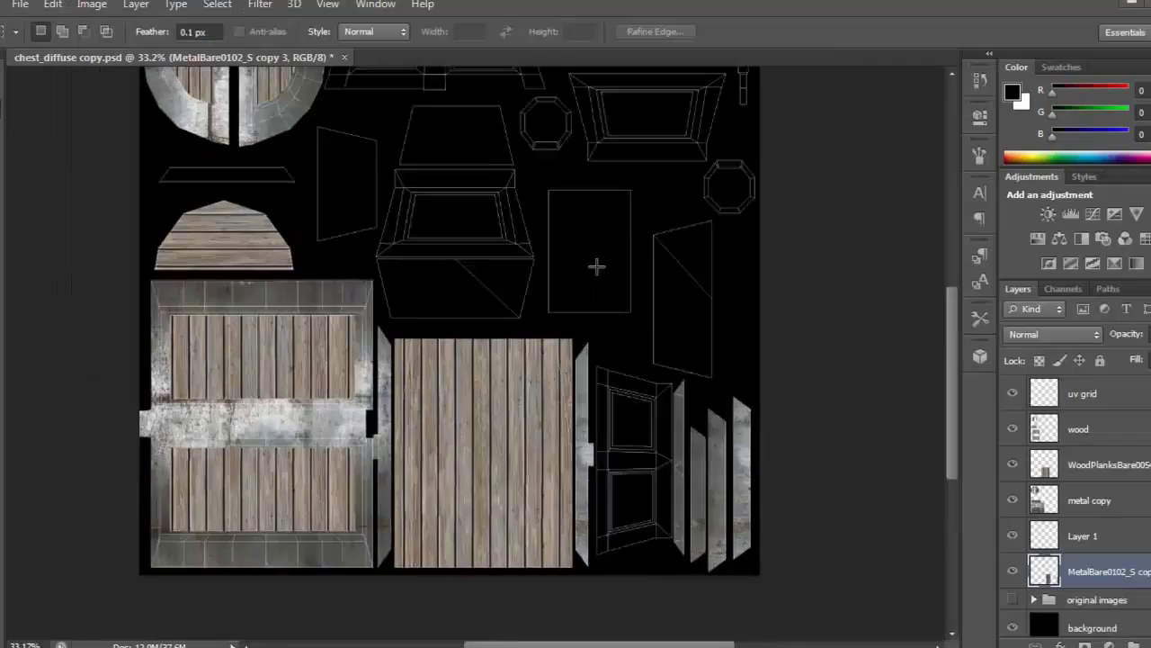
# Merge the separate metal layers into metal copy and the loose plank layer into the wood layer
pyautogui.keyDown('alt'); pyautogui.scroll(-2, 597, 266); pyautogui.keyUp('alt')
pyautogui.keyDown('ctrl'); pyautogui.click(1089, 500); pyautogui.keyUp('ctrl')
pyautogui.rightClick(1089, 500)
pyautogui.click(771, 453)
pyautogui.click(1102, 464)
pyautogui.keyDown('ctrl'); pyautogui.click(1083, 430); pyautogui.keyUp('ctrl')
pyautogui.rightClick(1083, 432)
pyautogui.click(789, 458)
# Duplicate the source metal image, move the copy out of the original images group, and place it over the central and rectangular shells
pyautogui.click(1035, 564)
pyautogui.click(1105, 582)
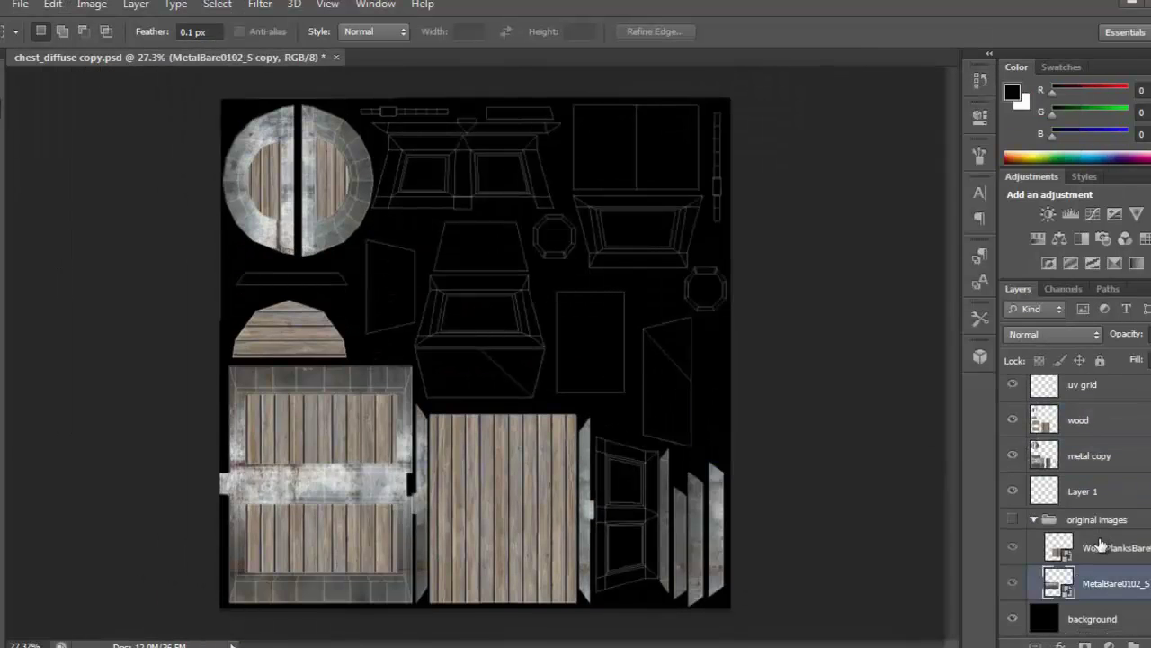
pyautogui.hotkey('ctrl', 'j')
pyautogui.moveTo(1103, 580); pyautogui.dragTo(1091, 510)
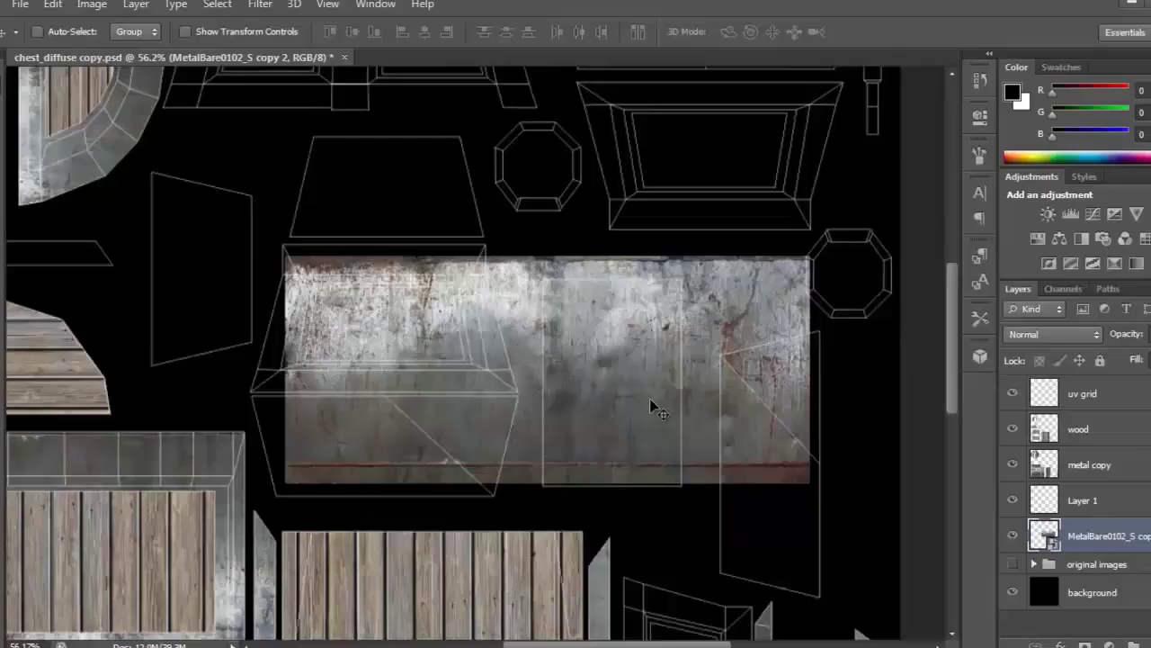
pyautogui.keyDown('alt'); pyautogui.scroll(2, 660, 409); pyautogui.keyUp('alt')
pyautogui.moveTo(659, 409); pyautogui.dragTo(656, 442)
# Duplicate the metal image over the upper central shells and again over the double-panel front shell
pyautogui.hscroll(3, 630, 405)
pyautogui.keyDown('alt'); pyautogui.moveTo(595, 370); pyautogui.dragTo(545, 290); pyautogui.keyUp('alt')
pyautogui.keyDown('alt'); pyautogui.scroll(-2, 572, 320); pyautogui.keyUp('alt')
pyautogui.keyDown('alt'); pyautogui.scroll(3, 612, 306); pyautogui.keyUp('alt')
pyautogui.keyDown('alt'); pyautogui.scroll(-3, 607, 313); pyautogui.keyUp('alt')
pyautogui.keyDown('alt'); pyautogui.scroll(2, 546, 291); pyautogui.keyUp('alt')
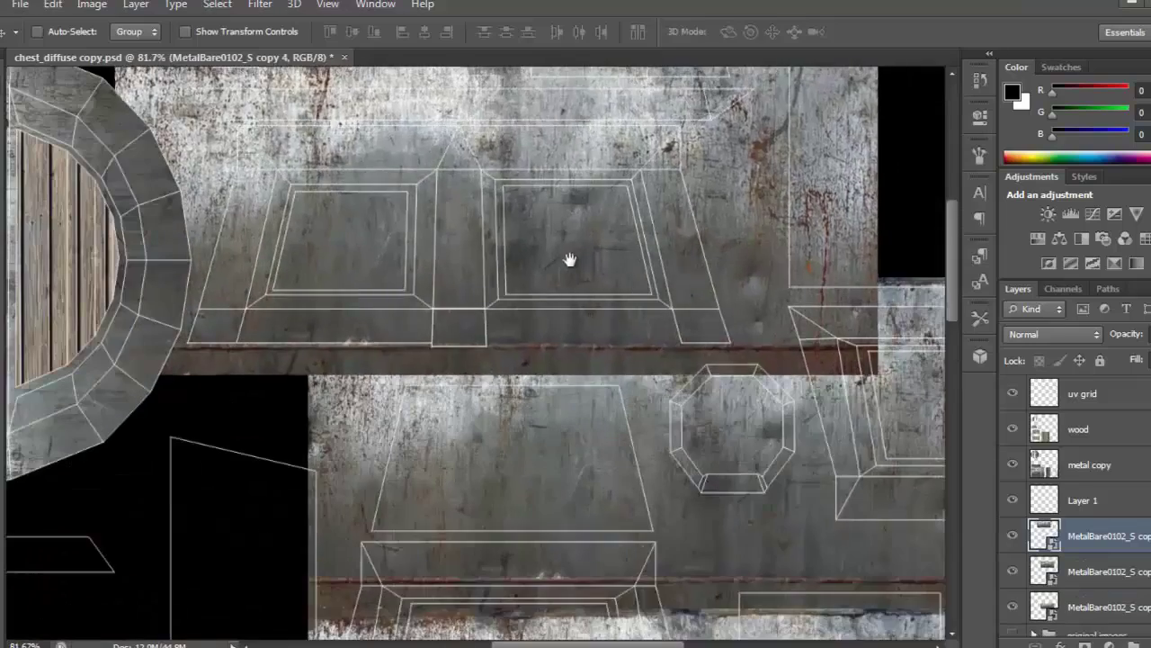
# Erase the part of the uppermost metal copy that overlaps the double-rectangle shell
pyautogui.keyDown('alt'); pyautogui.scroll(-2, 576, 296); pyautogui.keyUp('alt')
pyautogui.click(1096, 576)
pyautogui.scroll(-1, 1096, 583)
pyautogui.click(1075, 492)
pyautogui.press('e')
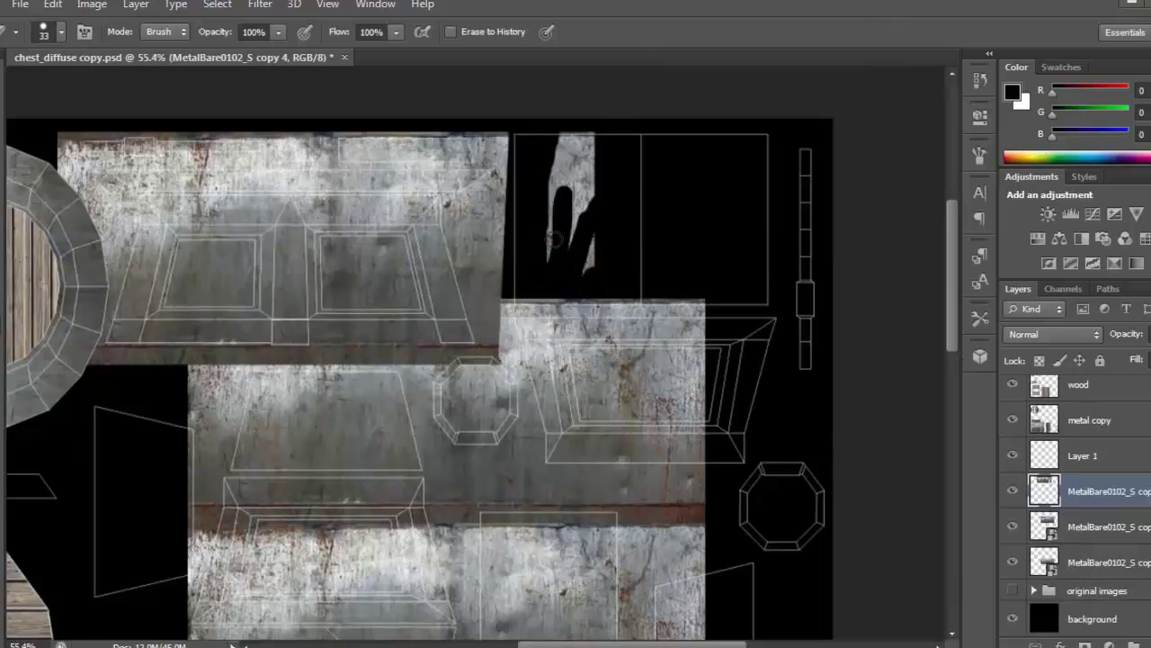
# Duplicate the metal to cover the double-rectangle shell and the trapezoid panel shell beneath it
pyautogui.press('v')
pyautogui.keyDown('alt'); pyautogui.moveTo(522, 368); pyautogui.dragTo(687, 414); pyautogui.keyUp('alt')
pyautogui.keyDown('alt'); pyautogui.scroll(1, 686, 414); pyautogui.keyUp('alt')
# Copy a marquee-selected piece of metal to a new layer, fit it beside the narrow strip shell, and lower it in the layer order
pyautogui.press('m')
pyautogui.moveTo(448, 239); pyautogui.dragTo(454, 494)
pyautogui.keyDown('alt'); pyautogui.scroll(3, 827, 524); pyautogui.keyUp('alt')
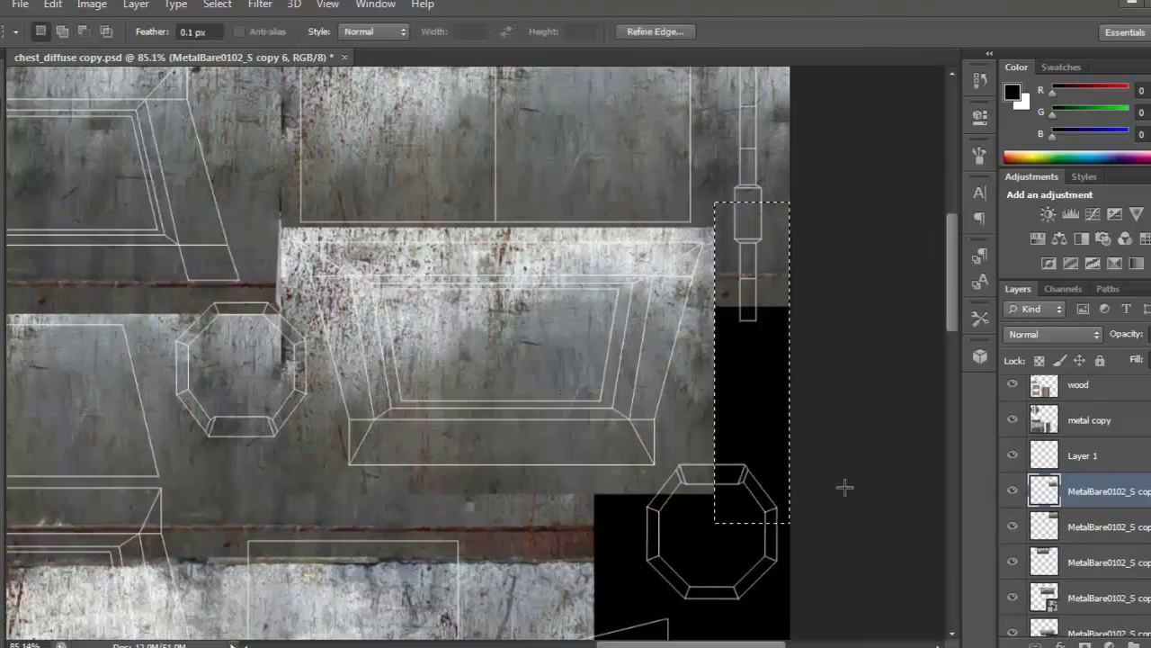
pyautogui.keyDown('alt'); pyautogui.scroll(-1, 796, 397); pyautogui.keyUp('alt')
pyautogui.hotkey('ctrl', 'j')
pyautogui.press('v')
pyautogui.moveTo(734, 243); pyautogui.dragTo(825, 385)
pyautogui.moveTo(1098, 491); pyautogui.dragTo(1110, 549)
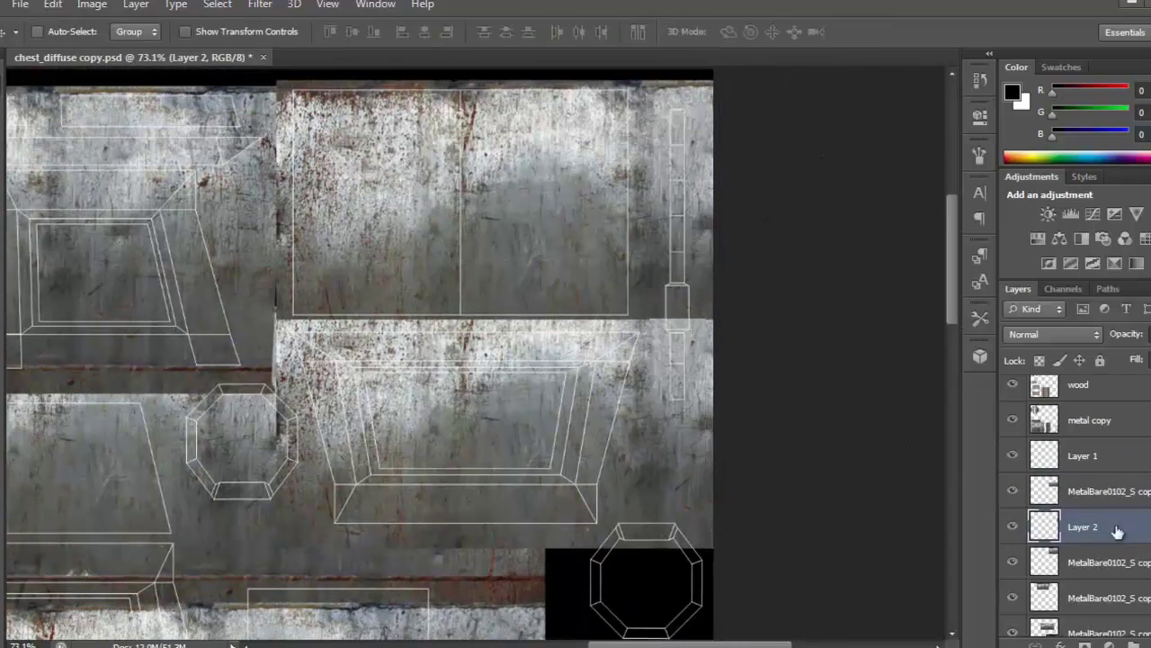
# Marquee the metal around the plain rectangular shell and reposition it with Free Transform on its own layer to cover the shell
pyautogui.keyDown('alt'); pyautogui.scroll(-3, 656, 315); pyautogui.keyUp('alt')
pyautogui.moveTo(657, 315); pyautogui.dragTo(686, 277)
pyautogui.keyDown('ctrl'); pyautogui.moveTo(525, 554); pyautogui.dragTo(585, 550); pyautogui.keyUp('ctrl')
pyautogui.press('m')
pyautogui.moveTo(401, 322)
pyautogui.mouseDown()
pyautogui.moveTo(553, 509)
pyautogui.moveTo(638, 578)
pyautogui.mouseUp()
pyautogui.hotkey('ctrl', 't')
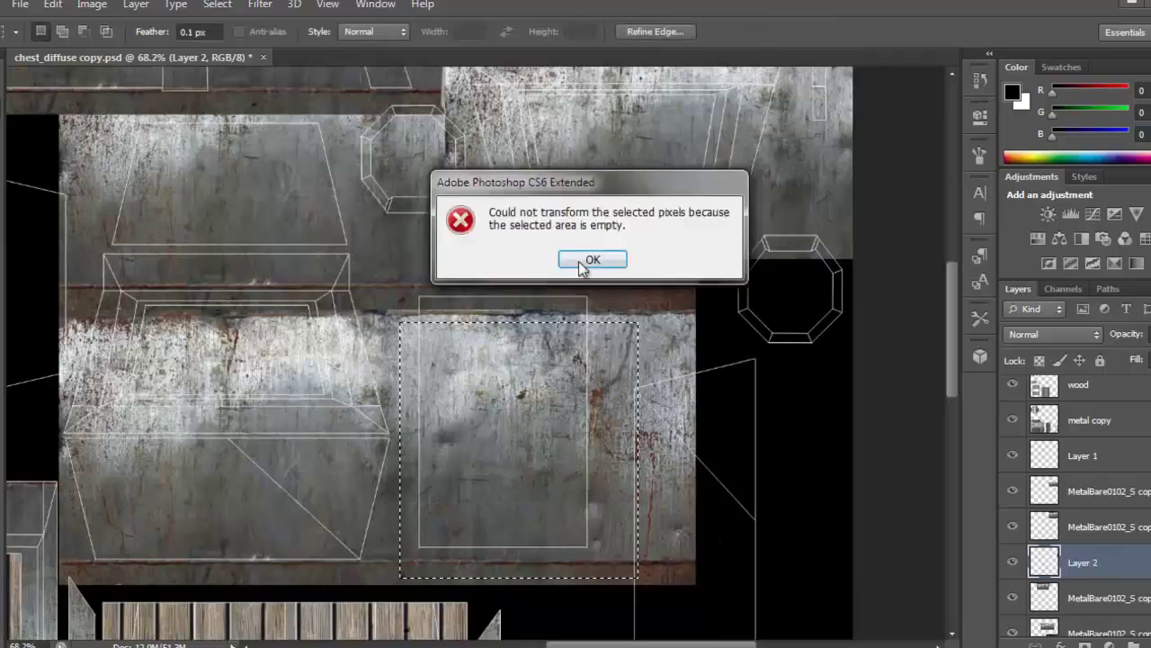
pyautogui.press('Return')
pyautogui.scroll(-3, 1118, 520)
pyautogui.click(1097, 562)
pyautogui.hotkey('ctrl', 't')
pyautogui.moveTo(533, 440); pyautogui.dragTo(531, 451)
pyautogui.press('Return')
# Patch the uncovered upper edge of the plain rectangular shell with a copied strip of metal
pyautogui.rightClick(1097, 526)
pyautogui.click(747, 246)
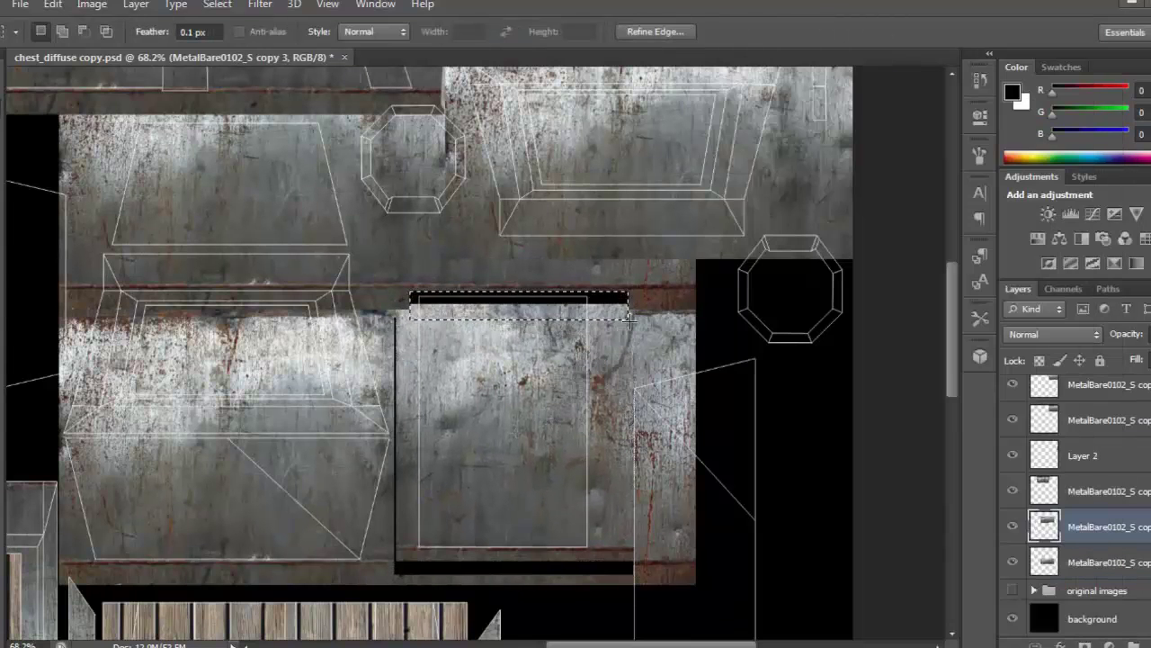
pyautogui.hotkey('ctrl', 'j')
pyautogui.press('v')
# Merge the new metal copies into one layer and delete the metal outside the UV shell outlines
pyautogui.click(1097, 597)
pyautogui.keyDown('shift'); pyautogui.click(1097, 384); pyautogui.keyUp('shift')
pyautogui.hotkey('ctrl', 'e')
pyautogui.keyDown('alt'); pyautogui.scroll(-3, 387, 338); pyautogui.keyUp('alt')
pyautogui.keyDown('alt'); pyautogui.scroll(1, 387, 337); pyautogui.keyUp('alt')
pyautogui.press('w')
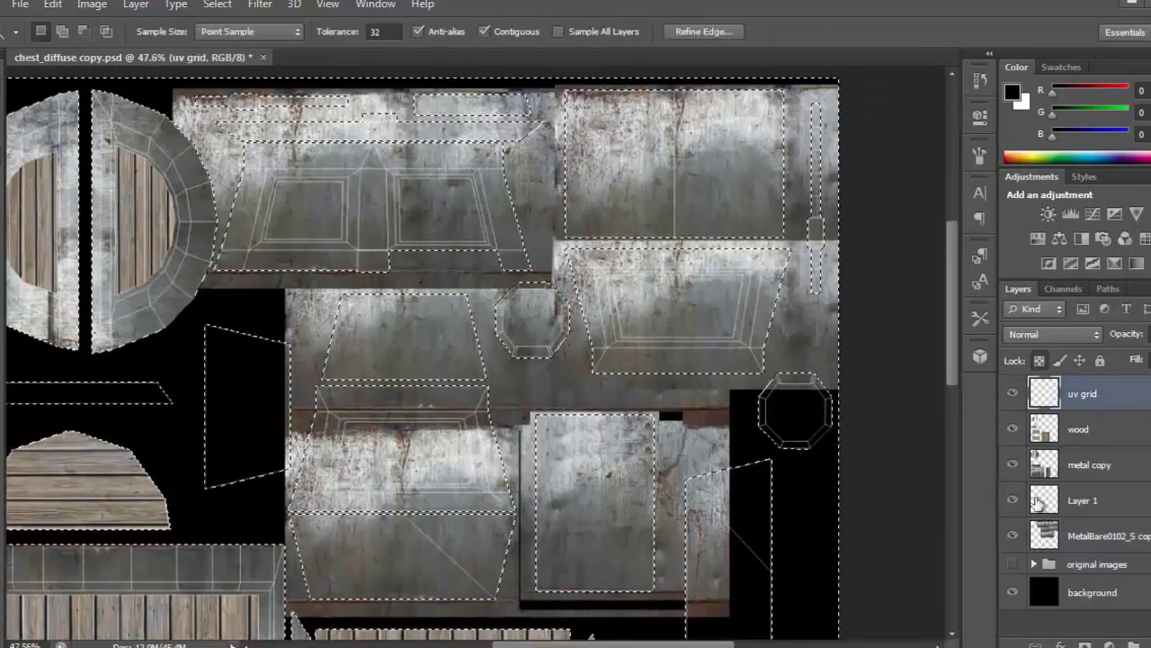
pyautogui.click(745, 444)
pyautogui.press('Delete')
# Delete leftover metal from the angled, side trapezoid and narrow strip shells using rectangular marquees, and save the texture
pyautogui.scroll(-1, 732, 406)
pyautogui.press('m')
pyautogui.moveTo(673, 431); pyautogui.dragTo(746, 617)
pyautogui.press('Delete')
pyautogui.moveTo(259, 290); pyautogui.dragTo(286, 446)
pyautogui.press('Delete')
pyautogui.scroll(2, 540, 360)
pyautogui.moveTo(821, 197); pyautogui.dragTo(839, 389)
pyautogui.press('Delete')
pyautogui.scroll(-5, 540, 360)
pyautogui.scroll(5, 536, 227)
pyautogui.click(20, 5)
pyautogui.click(32, 203)
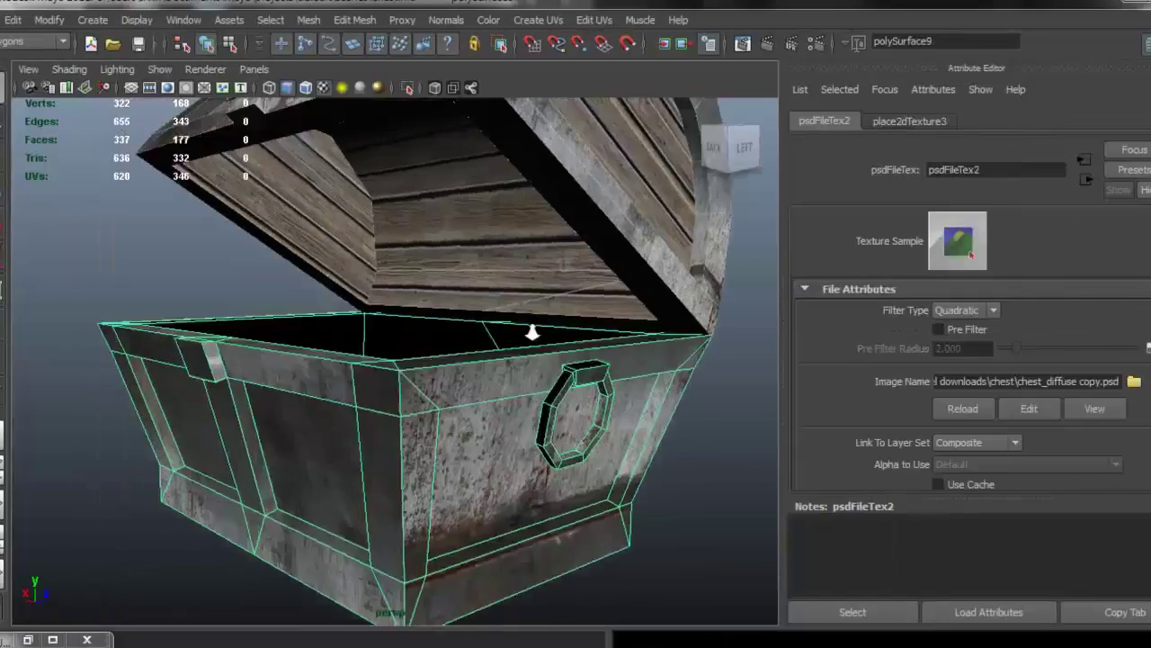
# Switch to Maya, inspect the untextured chest front, and select its faces to locate their shell in the UV Texture Editor
pyautogui.keyDown('alt'); pyautogui.moveTo(533, 333); pyautogui.dragTo(504, 360, button='right'); pyautogui.keyUp('alt')
pyautogui.click(643, 369)
pyautogui.keyDown('alt'); pyautogui.moveTo(524, 391); pyautogui.dragTo(342, 378); pyautogui.keyUp('alt')
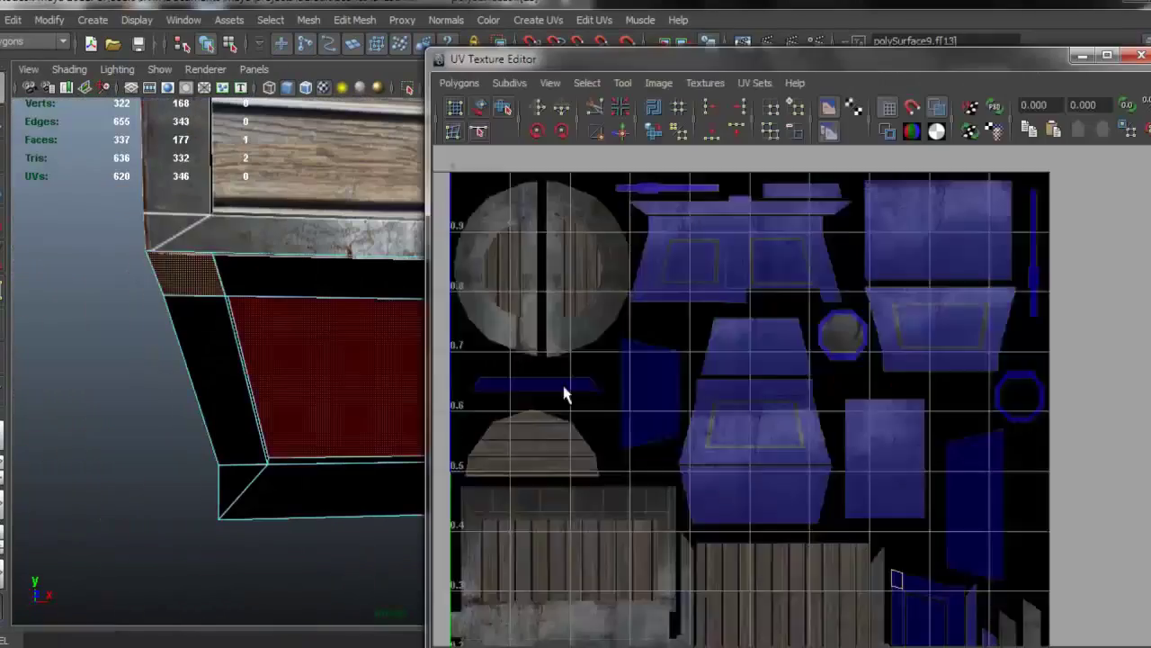
pyautogui.scroll(3, 565, 394)
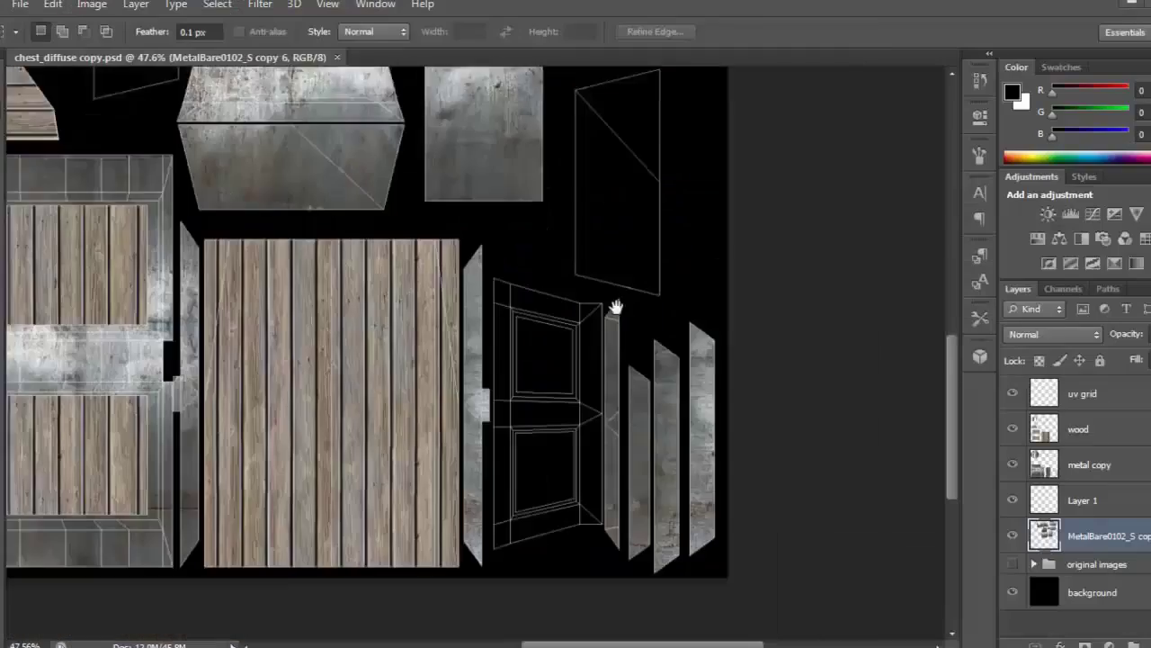
# In Photoshop, duplicate the source metal image, rotate it upright, and place it over the double-panel shell beside the wood planks
pyautogui.click(1036, 555)
pyautogui.click(1034, 555)
pyautogui.hotkey('ctrl', 't')
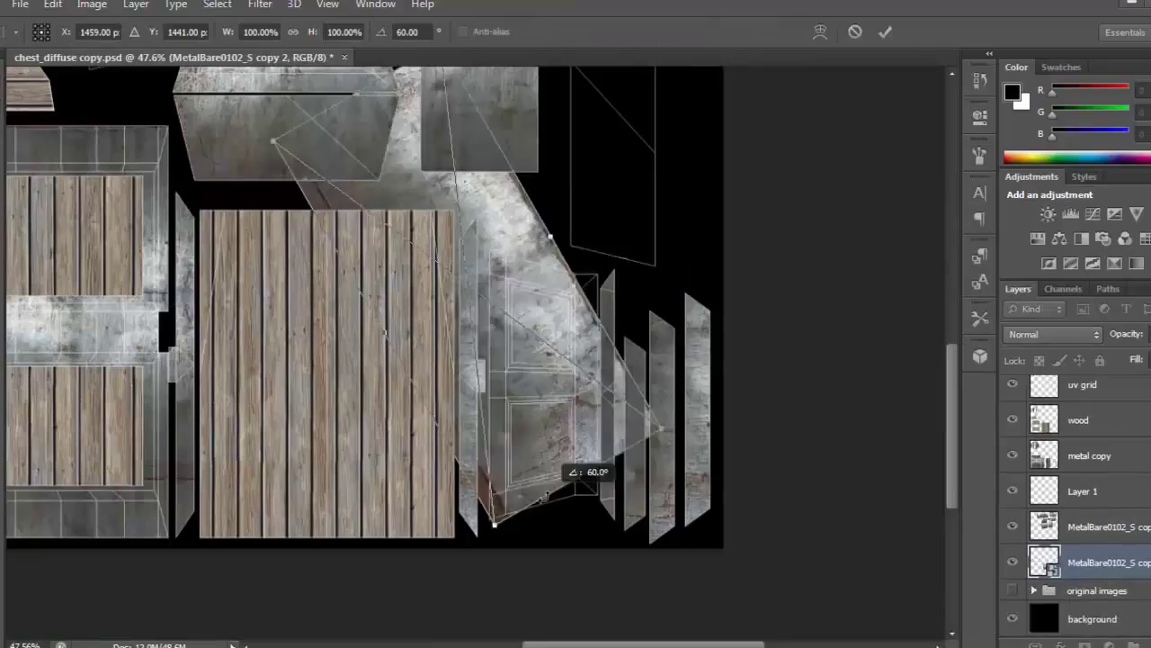
pyautogui.keyDown('alt'); pyautogui.scroll(2, 594, 413); pyautogui.keyUp('alt')
pyautogui.moveTo(593, 413); pyautogui.dragTo(597, 412)
pyautogui.press('Return')
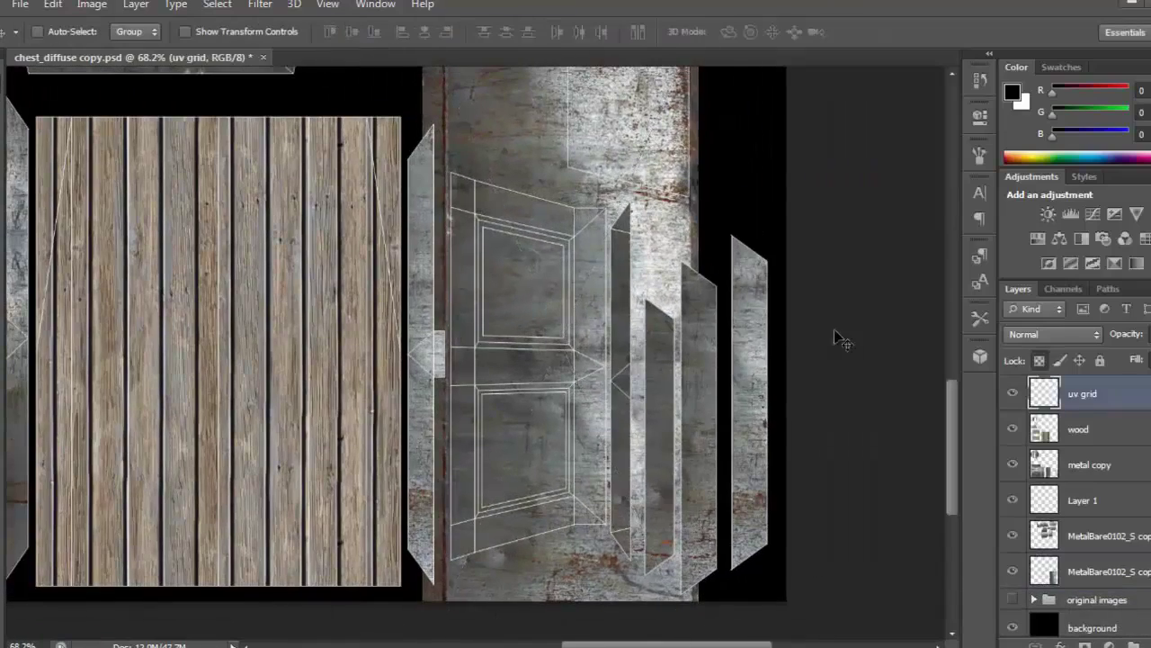
# Trim the upright metal to the shell outlines and delete its excess from the angled shell above
pyautogui.press('w')
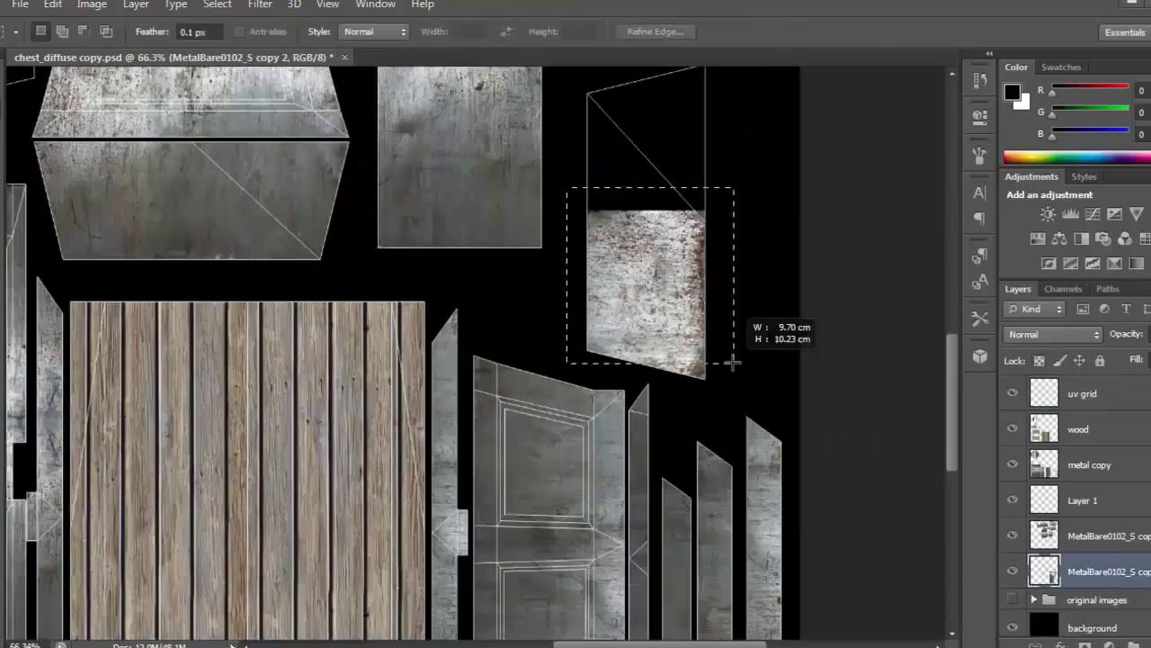
pyautogui.moveTo(732, 360); pyautogui.dragTo(711, 296)
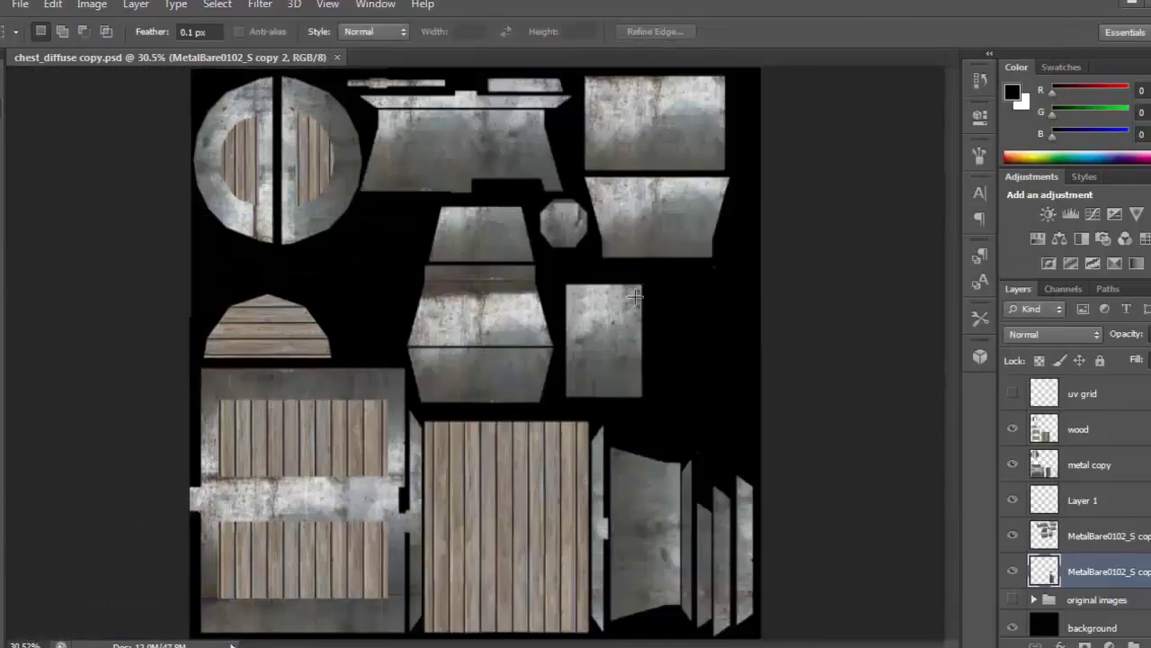
# Merge all separate metal layers into the metal copy layer
pyautogui.keyDown('alt'); pyautogui.scroll(3, 507, 303); pyautogui.keyUp('alt')
pyautogui.keyDown('alt'); pyautogui.scroll(-1, 552, 429); pyautogui.keyUp('alt')
pyautogui.keyDown('shift'); pyautogui.click(1084, 491); pyautogui.keyUp('shift')
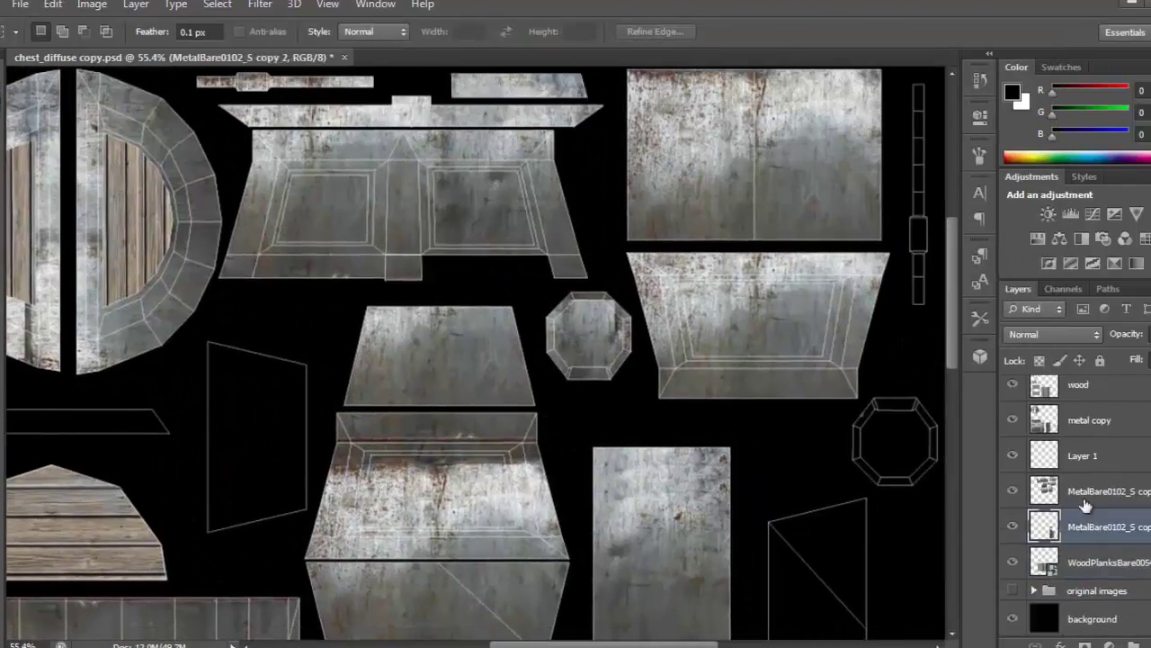
pyautogui.rightClick(1083, 491)
pyautogui.click(789, 455)
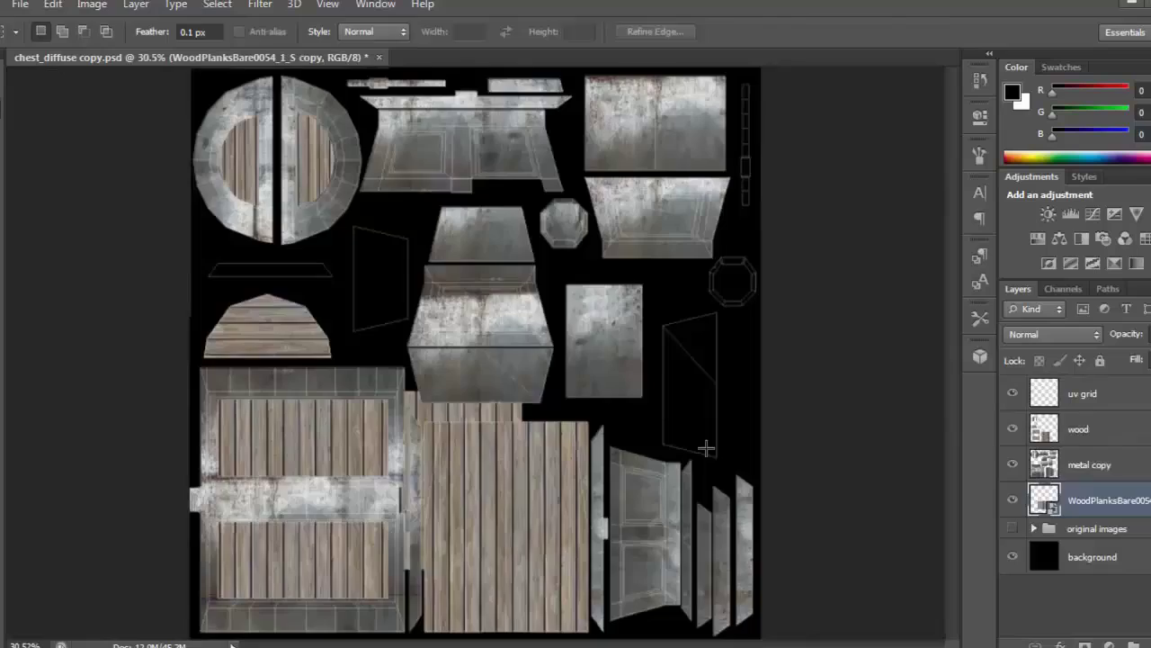
# Raise the wood planks copy above the metal layer and position it over the panel shells
pyautogui.press('v')
pyautogui.hotkey('ctrl', ']')
pyautogui.keyDown('alt'); pyautogui.scroll(3, 512, 318); pyautogui.keyUp('alt')
pyautogui.moveTo(513, 465); pyautogui.dragTo(764, 308)
# Duplicate the planks over the double-panel front shell and rotate the copy so its boards run horizontally
pyautogui.keyDown('alt'); pyautogui.scroll(-1, 604, 423); pyautogui.keyUp('alt')
pyautogui.keyDown('alt'); pyautogui.moveTo(539, 405); pyautogui.dragTo(673, 604); pyautogui.keyUp('alt')
pyautogui.hotkey('ctrl', 't')
pyautogui.moveTo(637, 405); pyautogui.dragTo(492, 170)
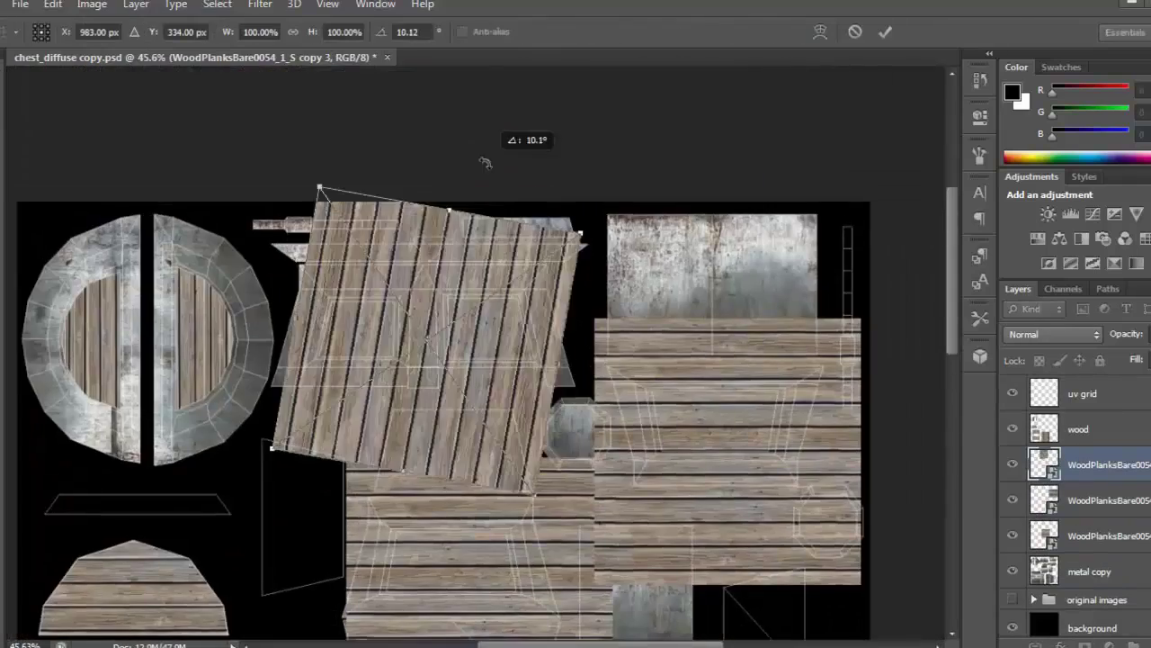
pyautogui.press('Return')
# Duplicate the planks over the remaining double-panel shell and merge all the plank copies into one layer
pyautogui.scroll(-5, 501, 391)
pyautogui.keyDown('alt'); pyautogui.moveTo(735, 311); pyautogui.dragTo(531, 423); pyautogui.keyUp('alt')
pyautogui.keyDown('shift'); pyautogui.click(1107, 572); pyautogui.keyUp('shift')
pyautogui.rightClick(1066, 465)
pyautogui.click(774, 452)
# Delete the planks that extend outside the UV shell outlines
pyautogui.press('w')
pyautogui.click(476, 219)
pyautogui.scroll(5, 441, 306)
pyautogui.keyDown('alt'); pyautogui.scroll(3, 443, 306); pyautogui.keyUp('alt')
# Select the inset frame outlines on the double-panel front shell with the Magic Wand and delete the wood inside those frames
pyautogui.click(1082, 393)
pyautogui.click(432, 303)
pyautogui.keyDown('alt'); pyautogui.scroll(2, 432, 303); pyautogui.keyUp('alt')
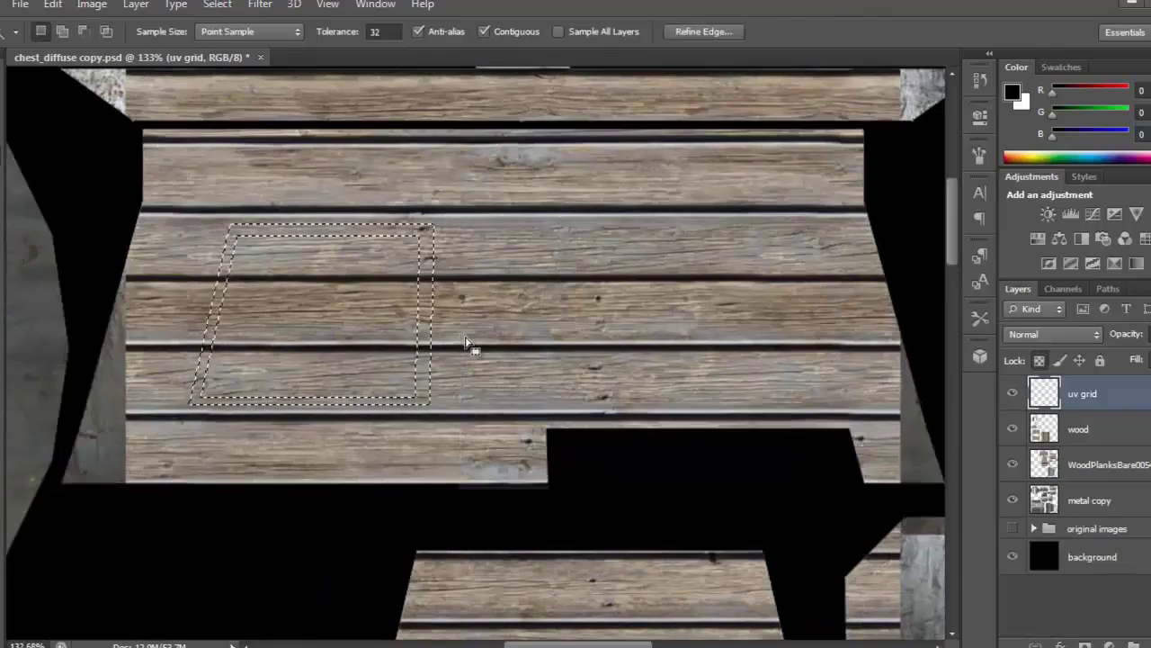
pyautogui.click(1090, 502)
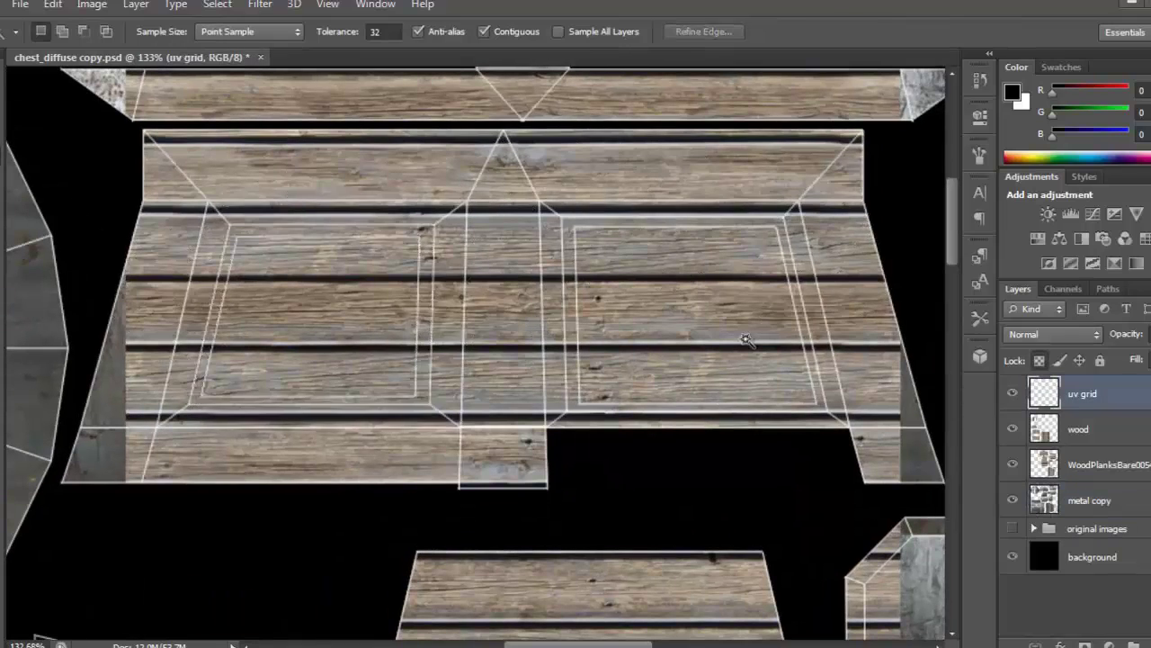
pyautogui.click(578, 301)
pyautogui.click(1079, 465)
pyautogui.click(435, 310)
pyautogui.keyDown('alt'); pyautogui.scroll(-3, 514, 275); pyautogui.keyUp('alt')
pyautogui.keyDown('alt'); pyautogui.scroll(4, 513, 275); pyautogui.keyUp('alt')
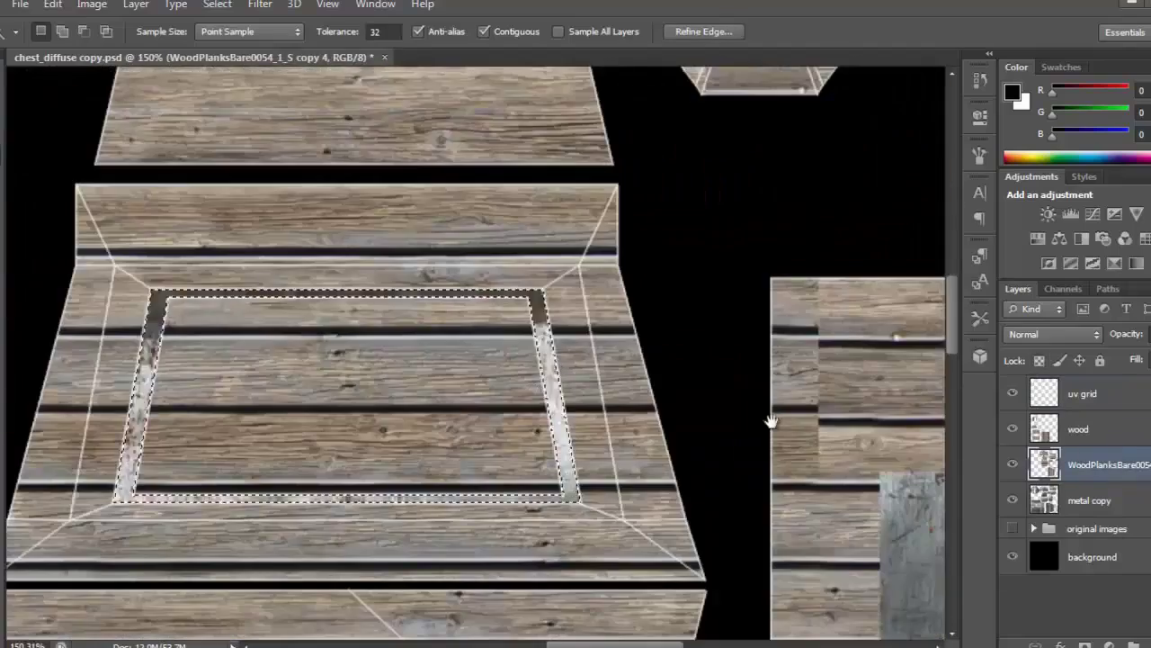
# Delete the wood from the inset frames of the remaining panel shells
pyautogui.scroll(-10, 589, 332)
pyautogui.click(700, 365)
pyautogui.keyDown('ctrl'); pyautogui.click(1045, 464); pyautogui.keyUp('ctrl')
pyautogui.keyDown('alt'); pyautogui.scroll(-4, 380, 260); pyautogui.keyUp('alt')
pyautogui.keyDown('alt'); pyautogui.scroll(3, 674, 442); pyautogui.keyUp('alt')
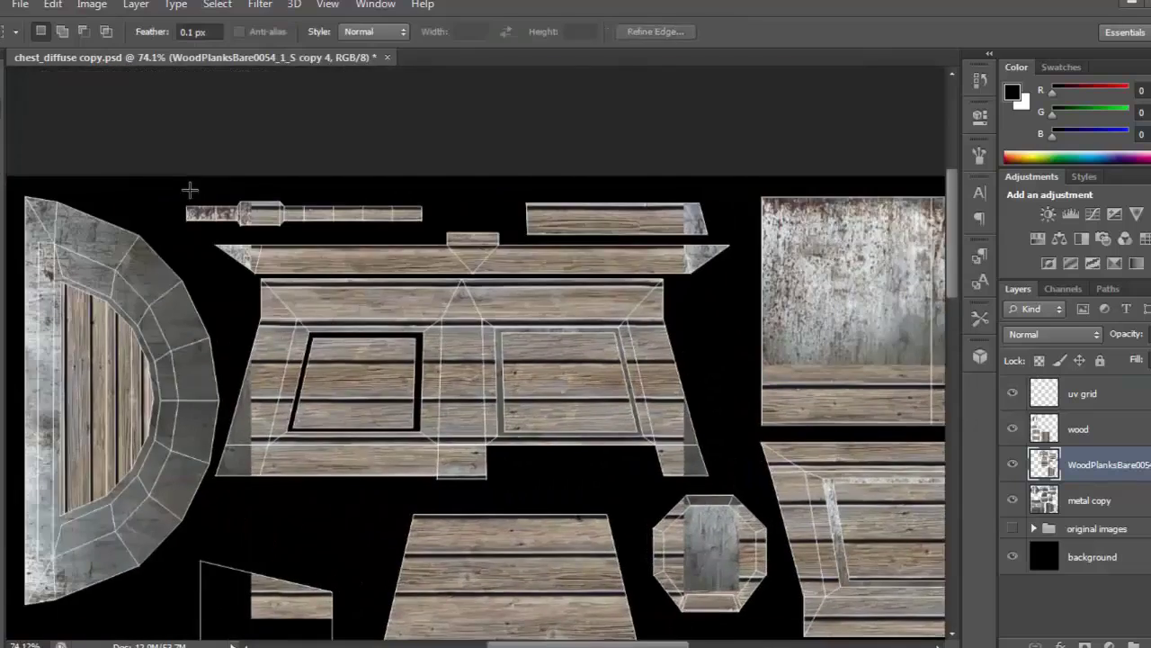
# Delete the planks covering the upper border and side edge of the front panel shell using rectangular marquees
pyautogui.keyDown('alt'); pyautogui.scroll(3, 496, 378); pyautogui.keyUp('alt')
pyautogui.scroll(-2, 487, 252)
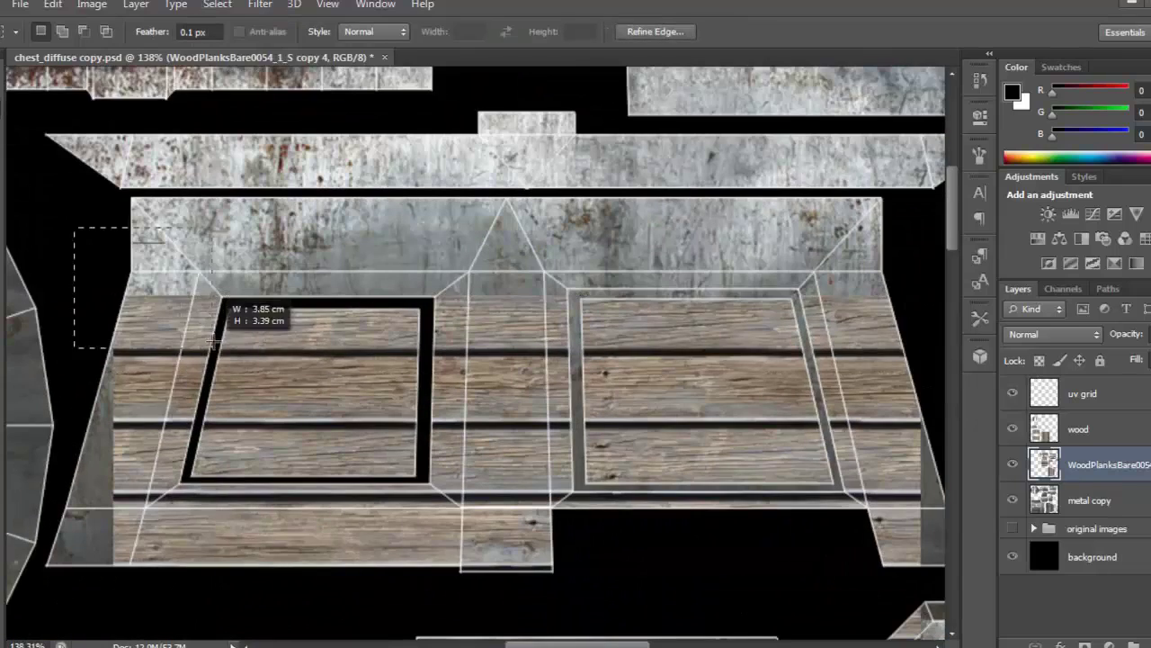
pyautogui.moveTo(180, 406); pyautogui.dragTo(223, 322)
# Delete the remaining planks outside the inset panels, using Magic Wand selections from the uv grid outlines
pyautogui.keyDown('alt'); pyautogui.scroll(1, 180, 288); pyautogui.keyUp('alt')
pyautogui.click(1082, 393)
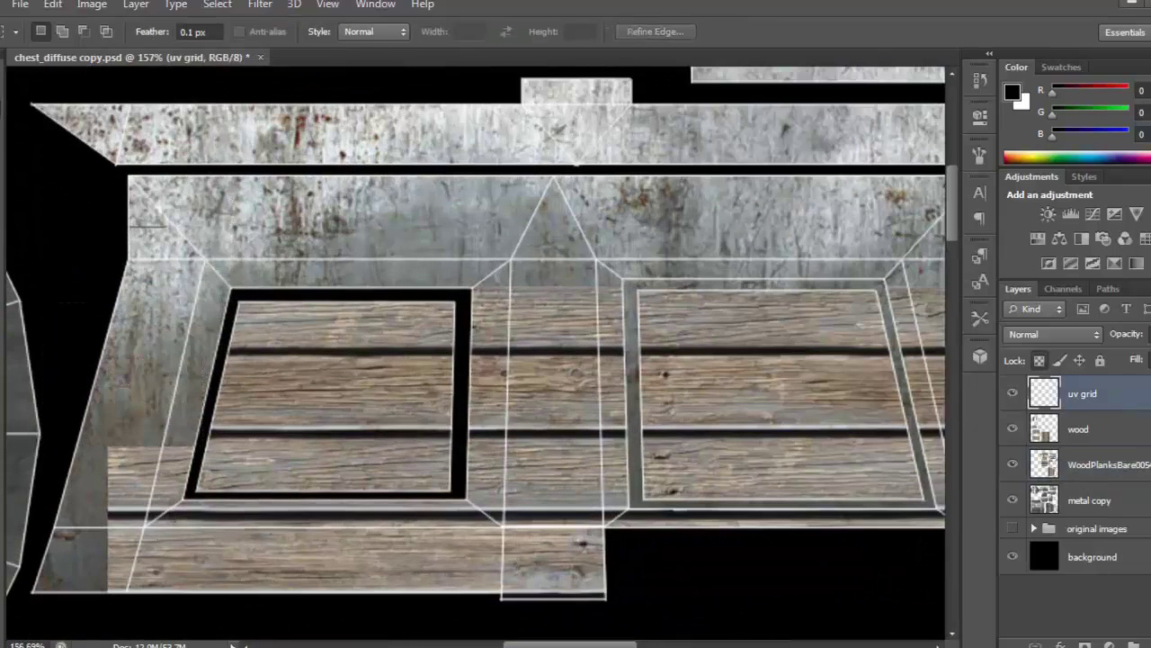
pyautogui.press('w')
pyautogui.keyDown('alt'); pyautogui.scroll(-3, 296, 423); pyautogui.keyUp('alt')
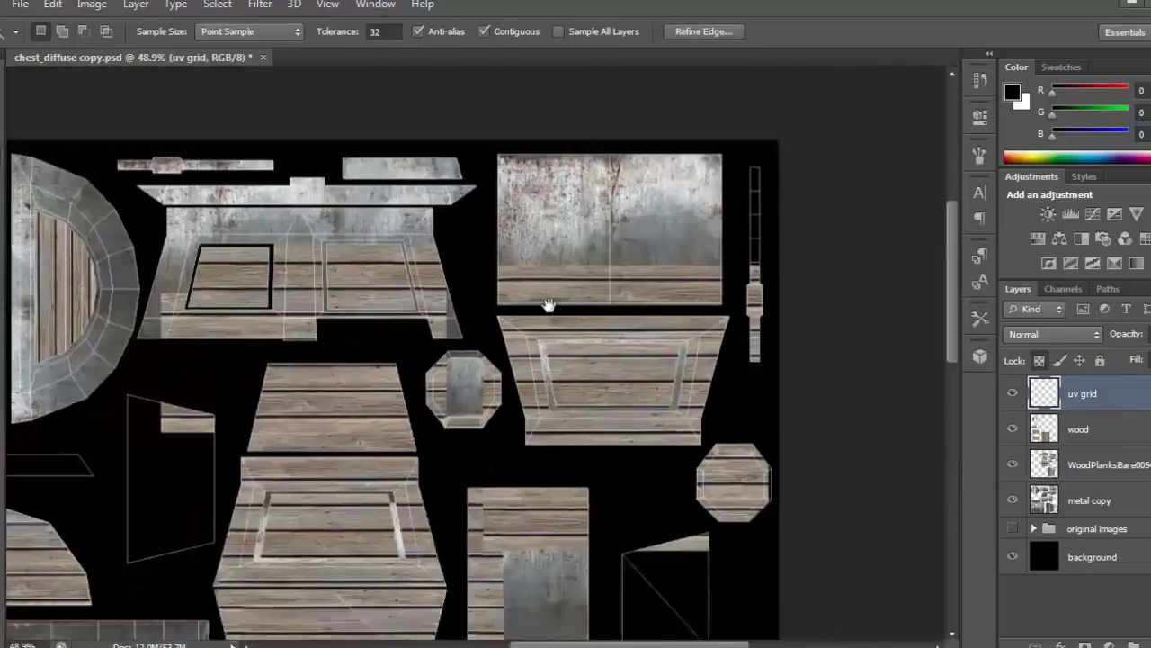
pyautogui.press('Delete')
pyautogui.keyDown('alt'); pyautogui.scroll(-1, 569, 349); pyautogui.keyUp('alt')
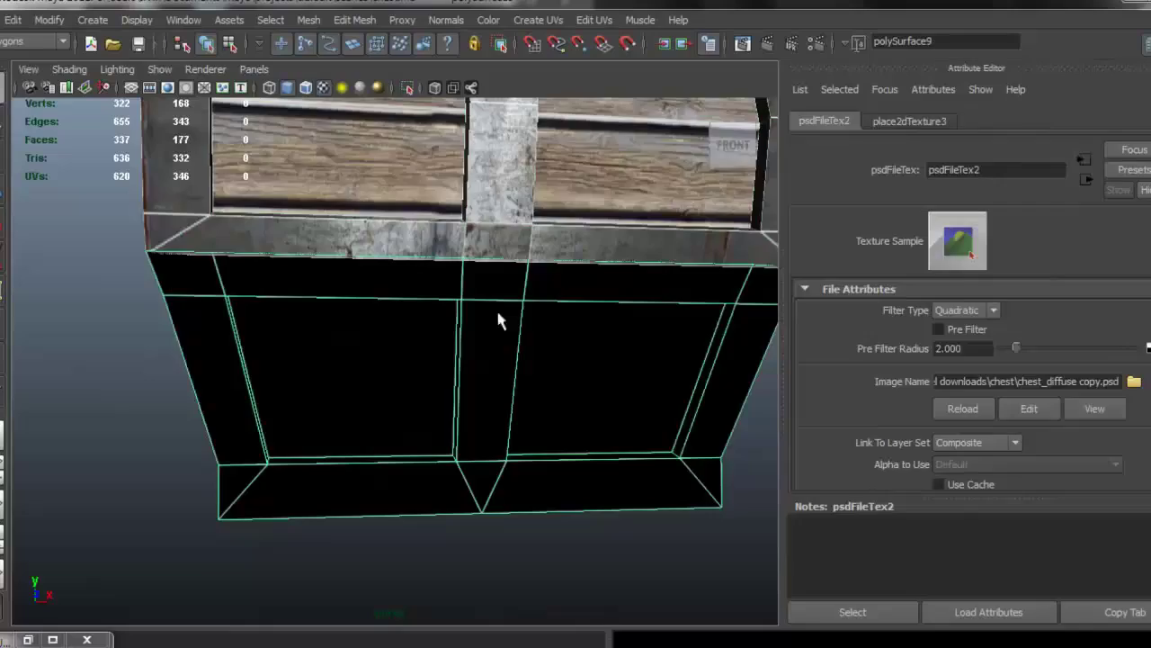
# Switch to Maya, reload the chest texture, and inspect the wood panels and metal frames around the chest body
pyautogui.click(963, 408)
pyautogui.scroll(-3, 714, 415)
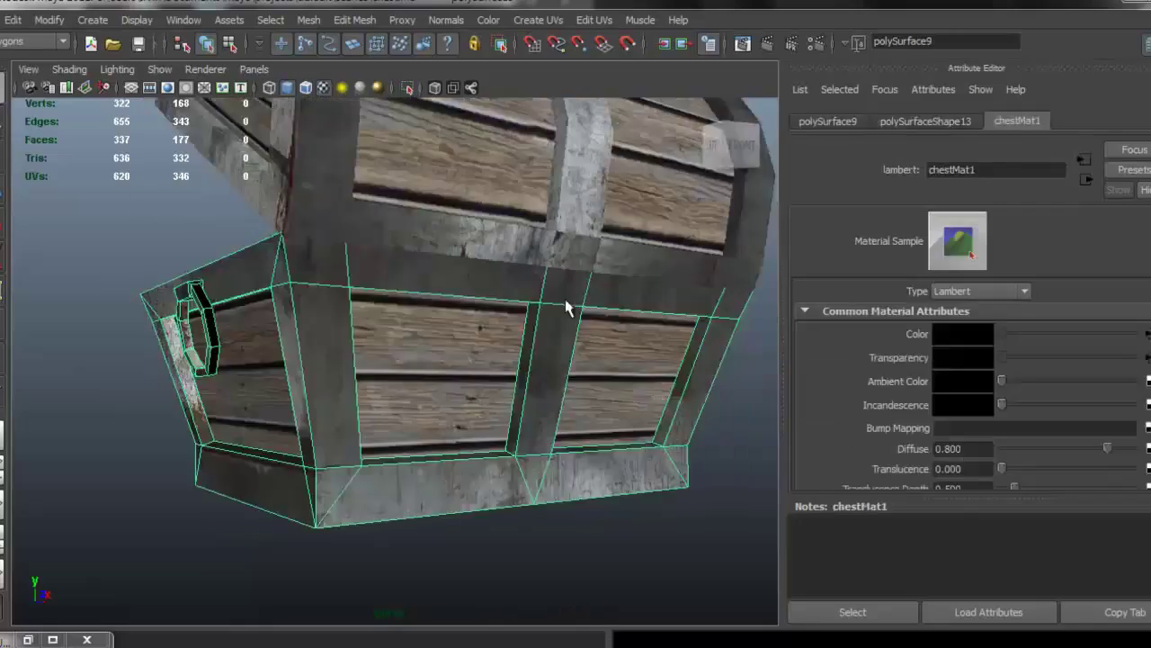
pyautogui.click(714, 416)
pyautogui.keyDown('alt'); pyautogui.moveTo(256, 344); pyautogui.dragTo(427, 426); pyautogui.keyUp('alt')
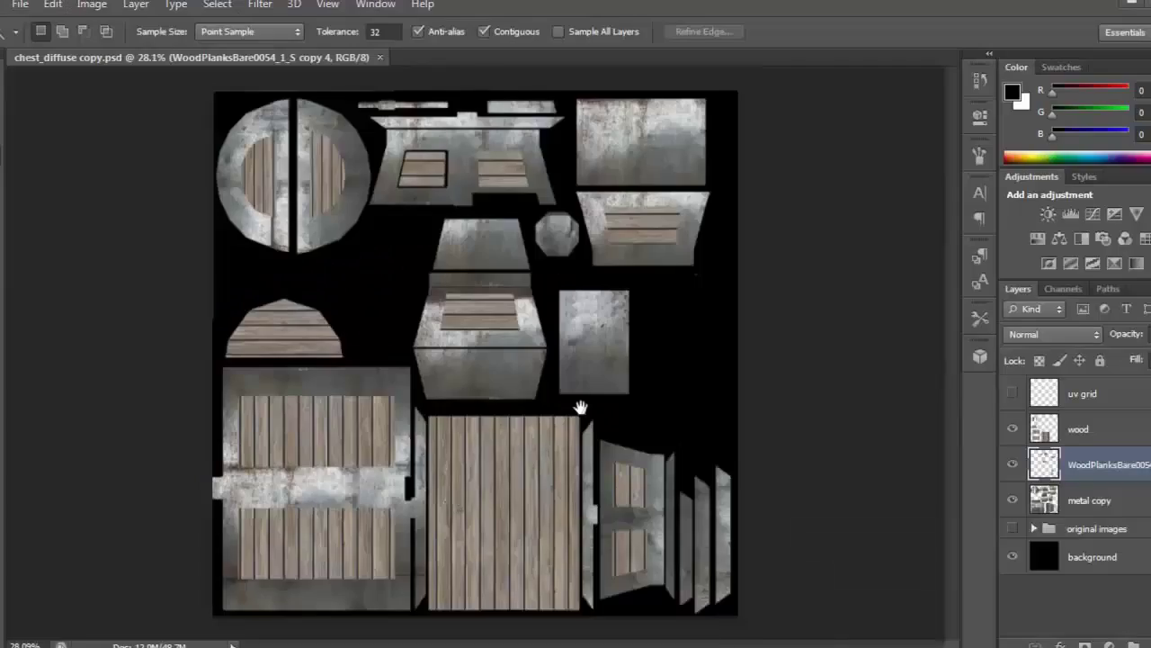
# Return to Photoshop and place a copy of the source metal image beneath metal copy, over the empty trapezoid and thin strip shells
pyautogui.keyDown('alt'); pyautogui.scroll(2, 405, 351); pyautogui.keyUp('alt')
pyautogui.click(1033, 564)
pyautogui.click(1088, 538)
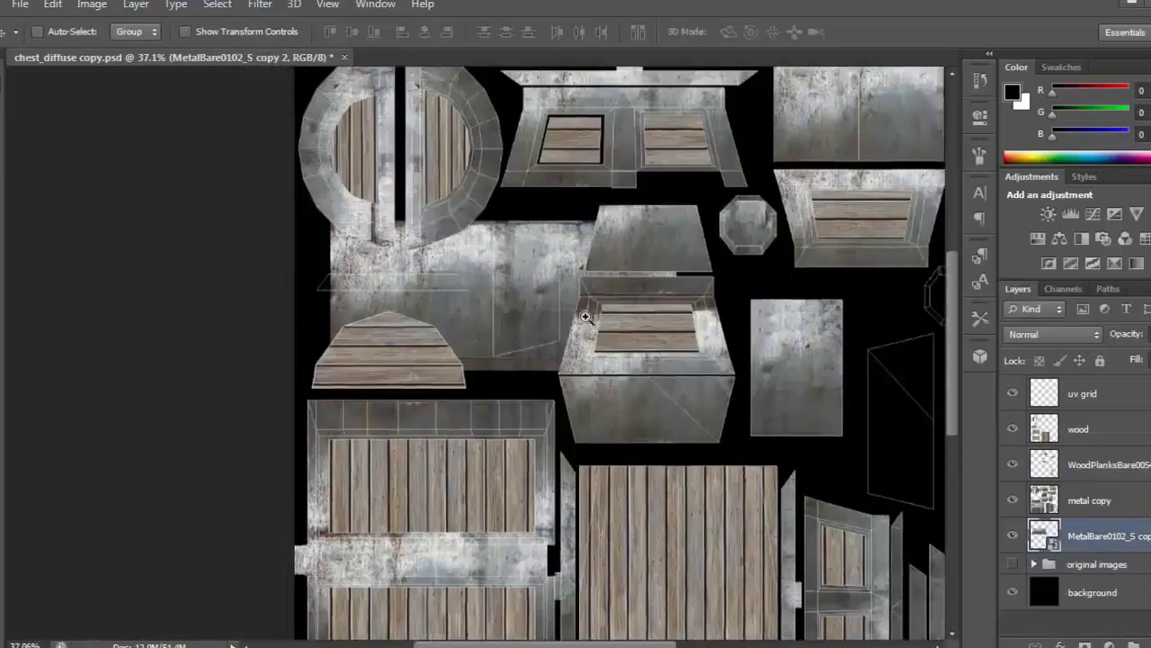
pyautogui.keyDown('alt'); pyautogui.scroll(2, 741, 391); pyautogui.keyUp('alt')
# Duplicate the metal, rotate it upright, and position it over the narrow strip, octagon and angled shells along the texture's edge
pyautogui.hotkey('ctrl', 'j')
pyautogui.hotkey('ctrl', 't')
pyautogui.moveTo(662, 421); pyautogui.dragTo(720, 211)
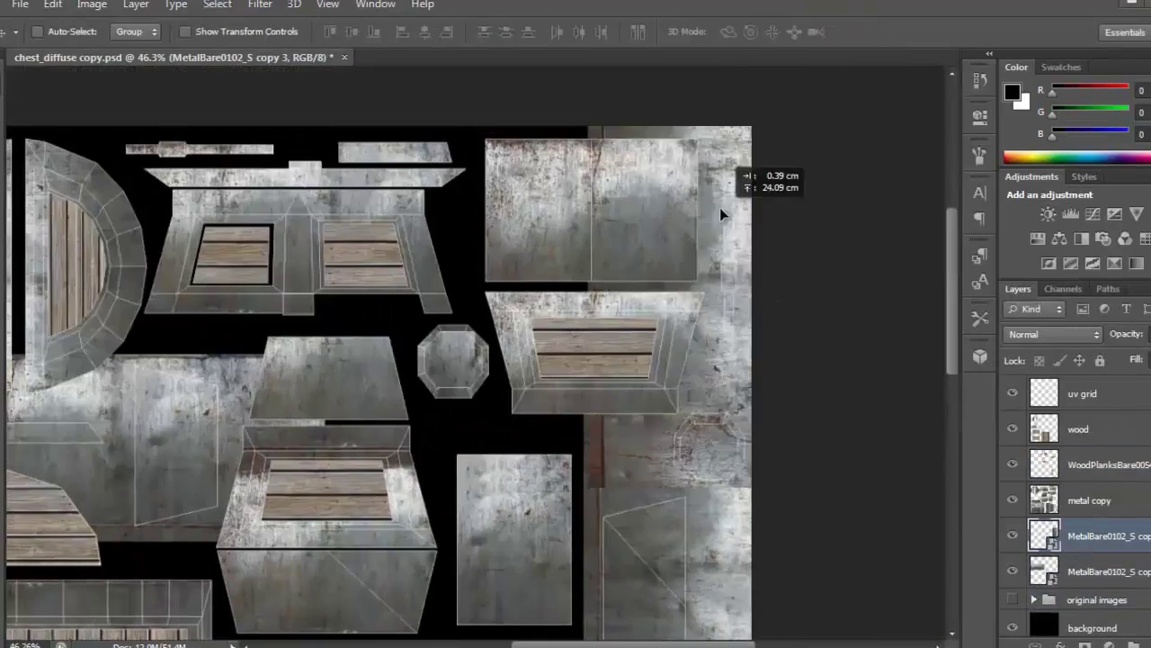
pyautogui.press('w')
pyautogui.moveTo(792, 484); pyautogui.dragTo(604, 359)
pyautogui.keyDown('alt'); pyautogui.scroll(4, 609, 455); pyautogui.keyUp('alt')
pyautogui.hotkey('ctrl', 'd')
# Marquee the area of the narrow strip, octagon and angled shells and merge the new metal copies into one layer
pyautogui.keyDown('alt'); pyautogui.scroll(-5, 362, 289); pyautogui.keyUp('alt')
pyautogui.keyDown('alt'); pyautogui.scroll(-2, 711, 329); pyautogui.keyUp('alt')
pyautogui.press('m')
pyautogui.moveTo(544, 99); pyautogui.dragTo(796, 558)
pyautogui.moveTo(750, 483); pyautogui.dragTo(750, 483)
pyautogui.hotkey('ctrl', 'e')
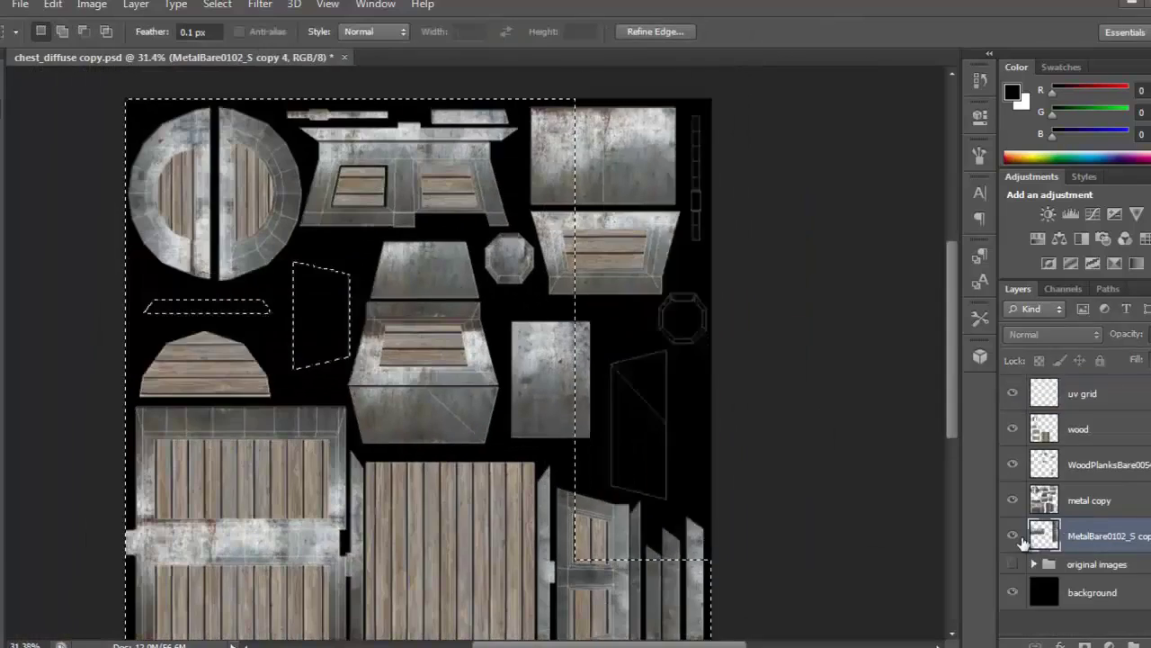
# Trim the merged metal layer to the UV shells with a wand selection made on the uv grid layer, and hide the uv grid
pyautogui.keyDown('alt'); pyautogui.scroll(1, 890, 457); pyautogui.keyUp('alt')
pyautogui.hotkey('alt', '.')
pyautogui.press('w')
pyautogui.click(483, 303)
pyautogui.hotkey('alt', '[')
pyautogui.hotkey('alt', '[')
pyautogui.hotkey('alt', '[')
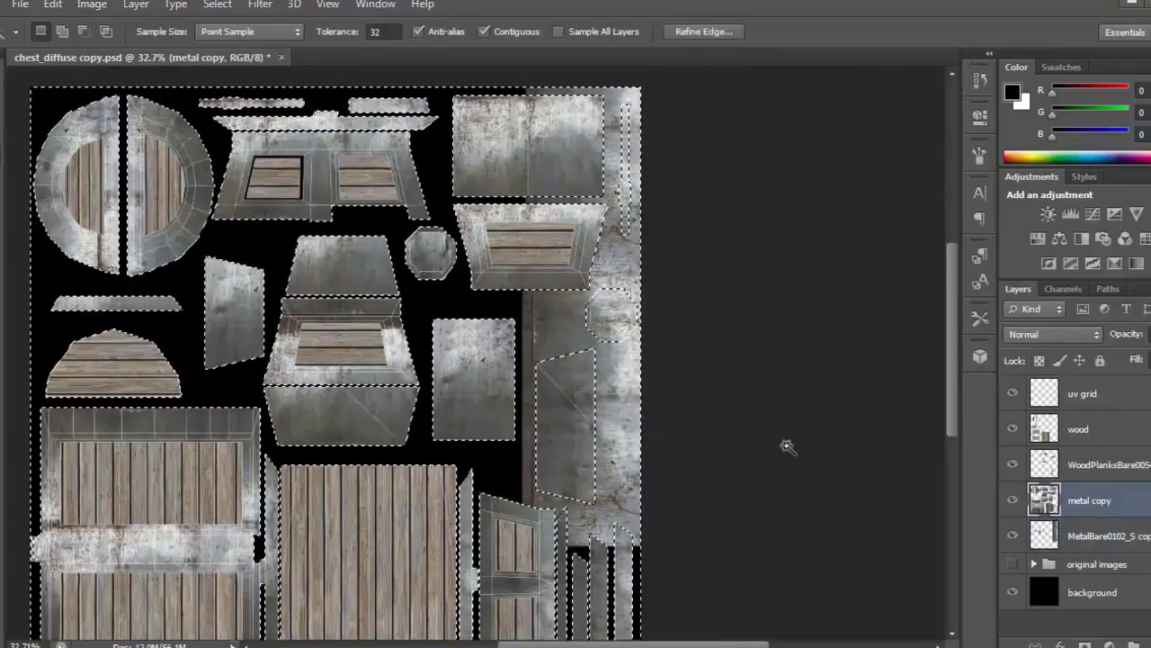
pyautogui.hotkey('alt', '[')
pyautogui.hotkey('ctrl', 'shift', 'i')
pyautogui.press('Delete')
pyautogui.hotkey('ctrl', 'd')
pyautogui.keyDown('alt'); pyautogui.scroll(-1, 609, 385); pyautogui.keyUp('alt')
pyautogui.click(1013, 393)
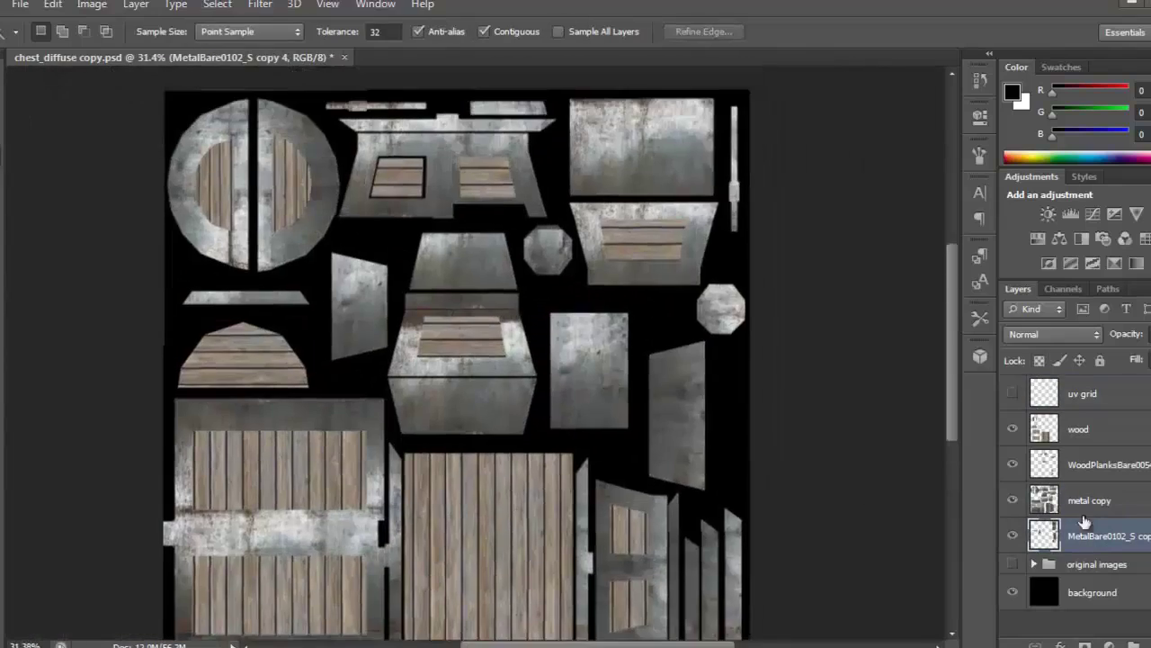
# Merge the extra wood planks and metal layers into the wood and metal copy layers, and save the texture document
pyautogui.keyDown('ctrl'); pyautogui.click(1078, 429); pyautogui.keyUp('ctrl')
pyautogui.rightClick(1078, 429)
pyautogui.click(746, 450)
pyautogui.click(20, 4)
pyautogui.click(52, 222)
pyautogui.click(1015, 404)
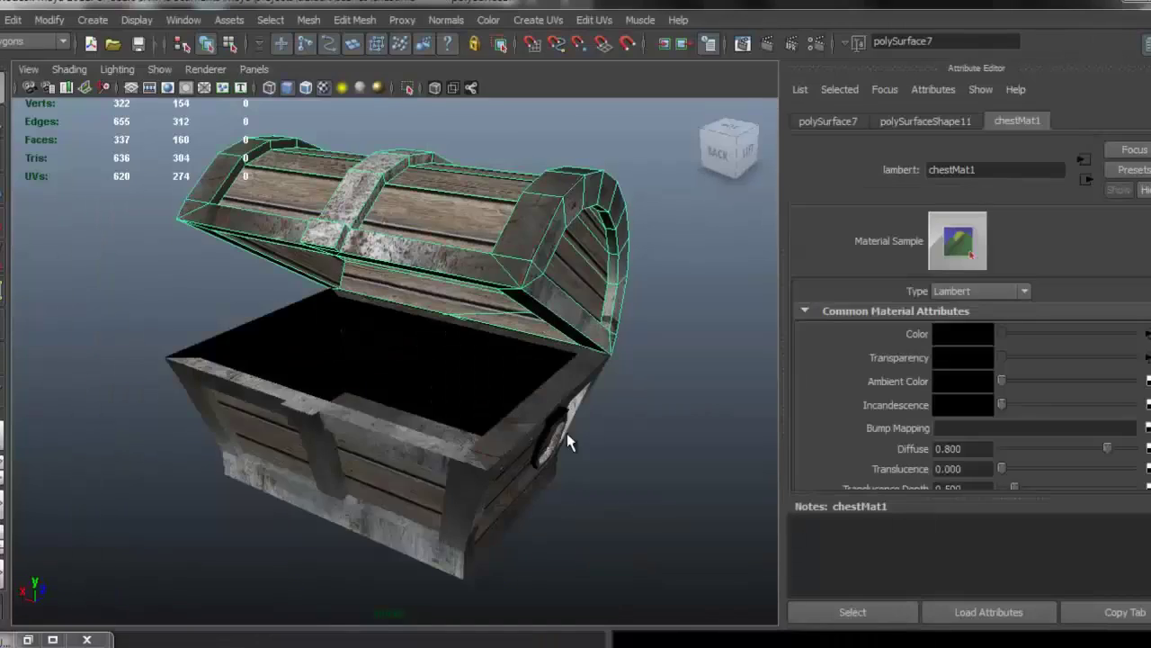
# Switch to Maya, reload the chest texture, and inspect the metal interior and wooden lid of the open chest
pyautogui.click(580, 351)
pyautogui.keyDown('alt'); pyautogui.moveTo(567, 440); pyautogui.dragTo(504, 333); pyautogui.keyUp('alt')
pyautogui.click(382, 321)
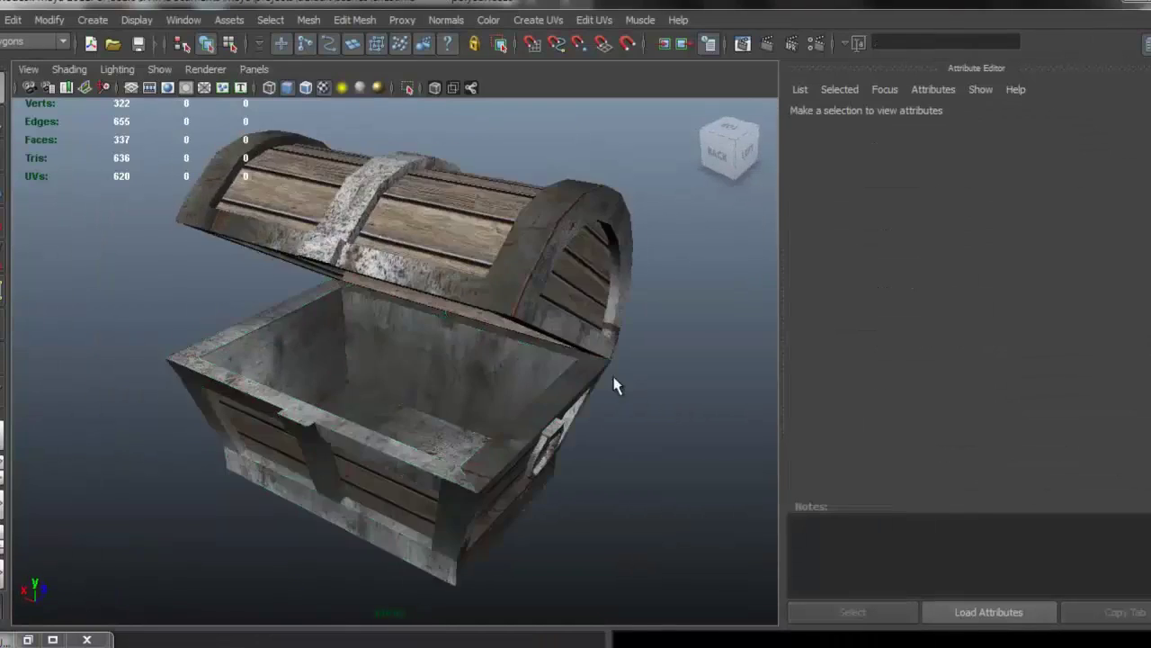
pyautogui.keyDown('alt'); pyautogui.moveTo(383, 321); pyautogui.dragTo(324, 404); pyautogui.keyUp('alt')
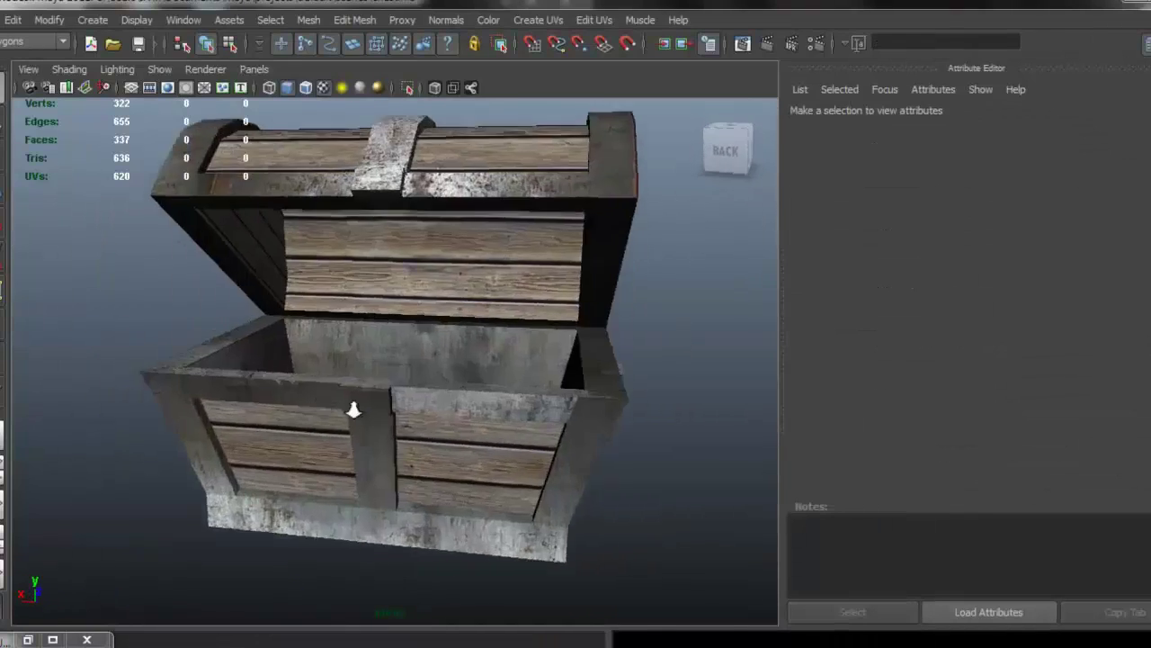
pyautogui.scroll(5, 324, 404)
pyautogui.click(352, 416)
pyautogui.moveTo(351, 416); pyautogui.dragTo(353, 456, button='right')
pyautogui.click(353, 456)
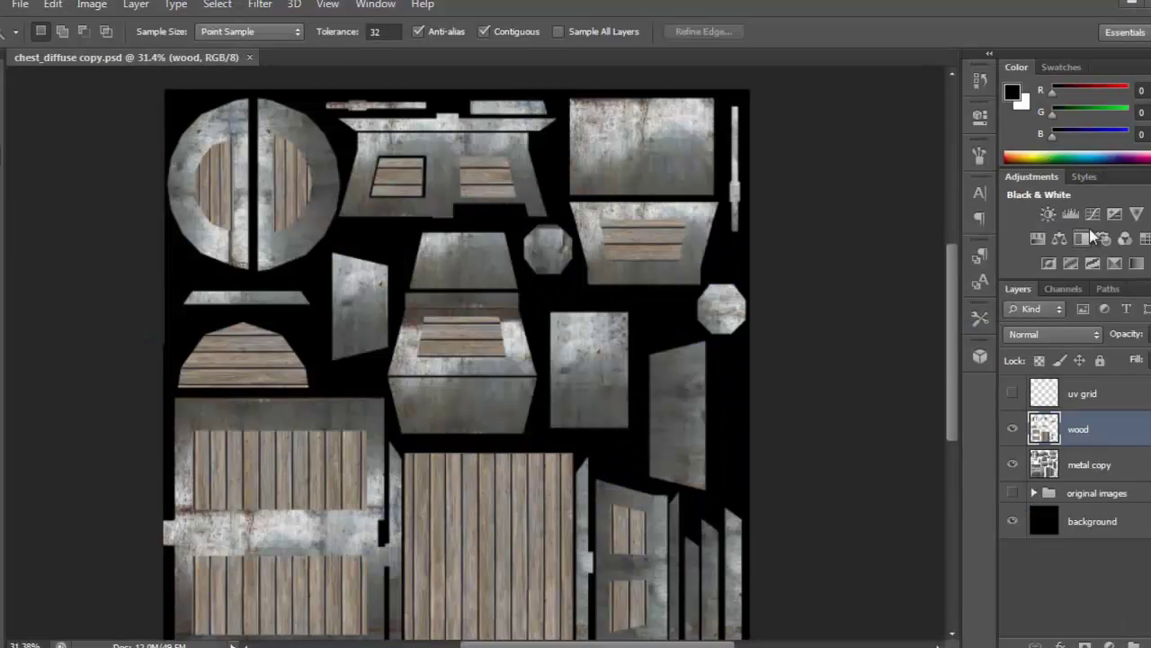
# Return to Photoshop and add a Levels adjustment clipped to the wood layer, with input black 58 and input white 249
pyautogui.click(1070, 214)
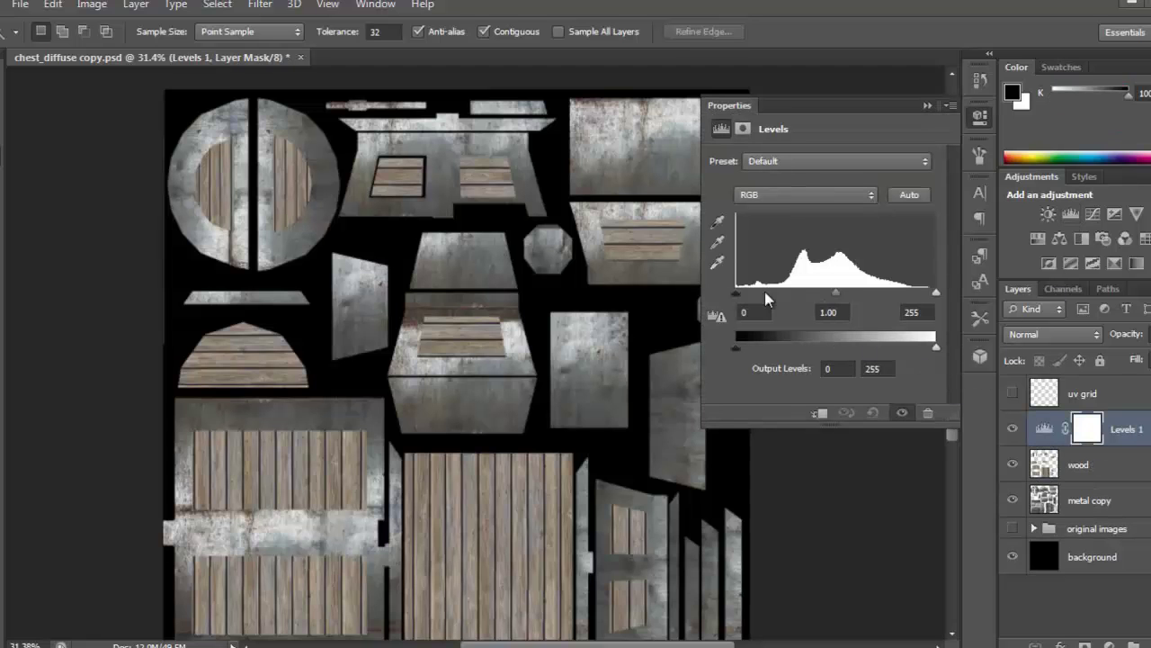
pyautogui.moveTo(737, 296); pyautogui.dragTo(756, 296)
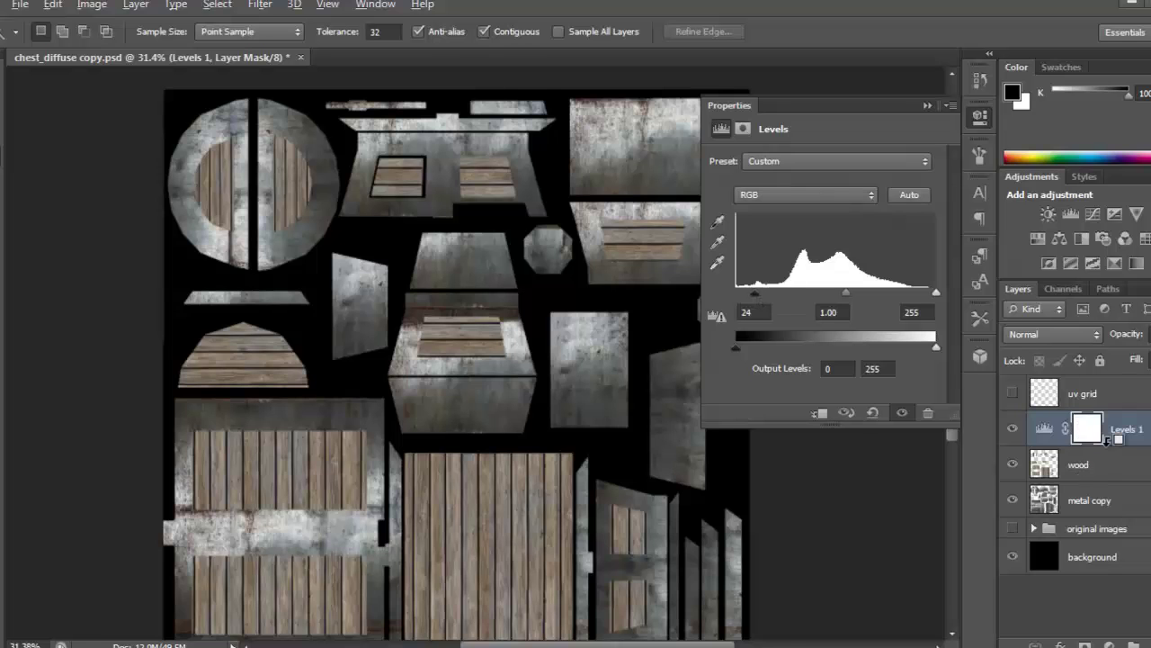
pyautogui.moveTo(750, 288); pyautogui.dragTo(776, 290)
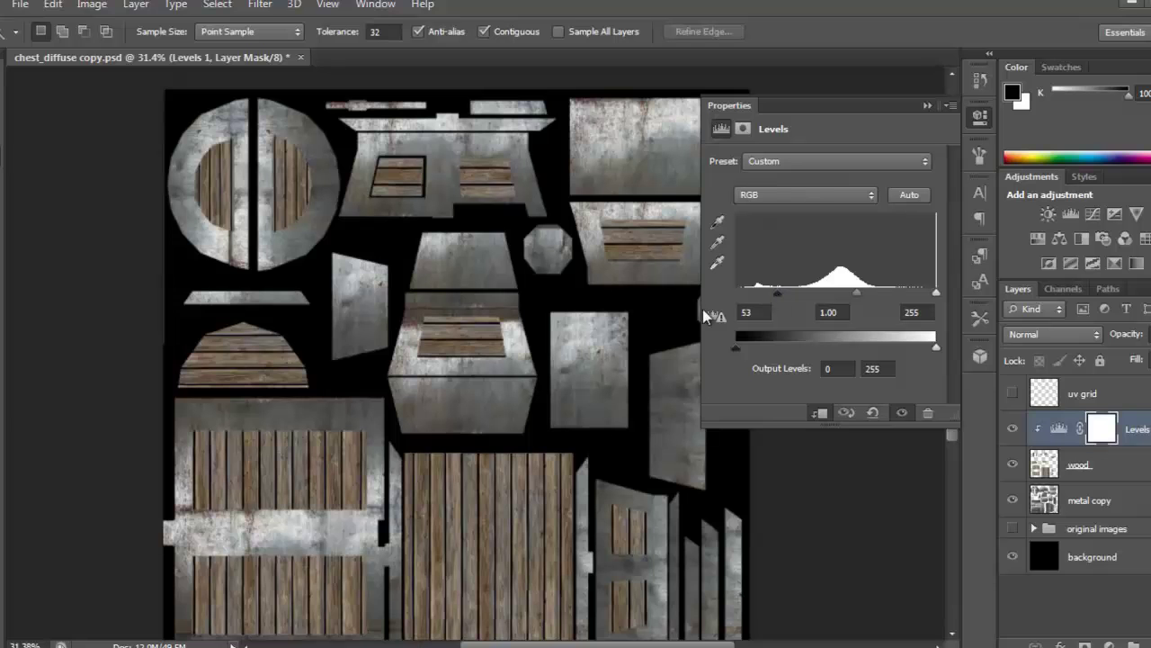
pyautogui.moveTo(462, 532); pyautogui.dragTo(482, 532)
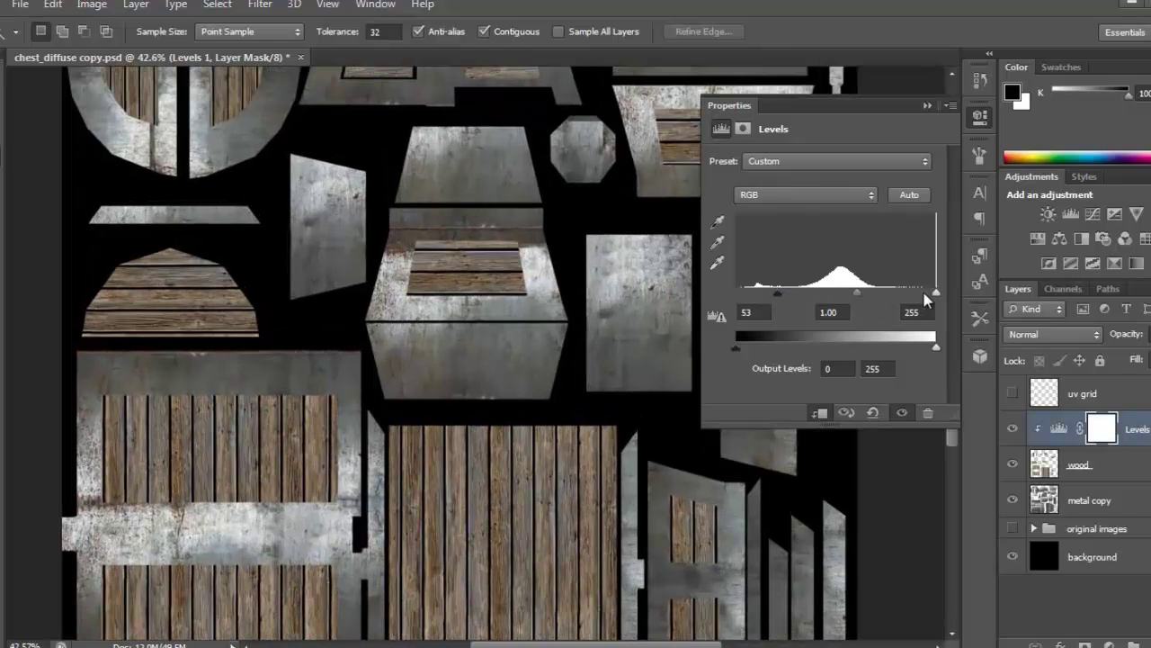
pyautogui.moveTo(933, 295); pyautogui.dragTo(914, 293)
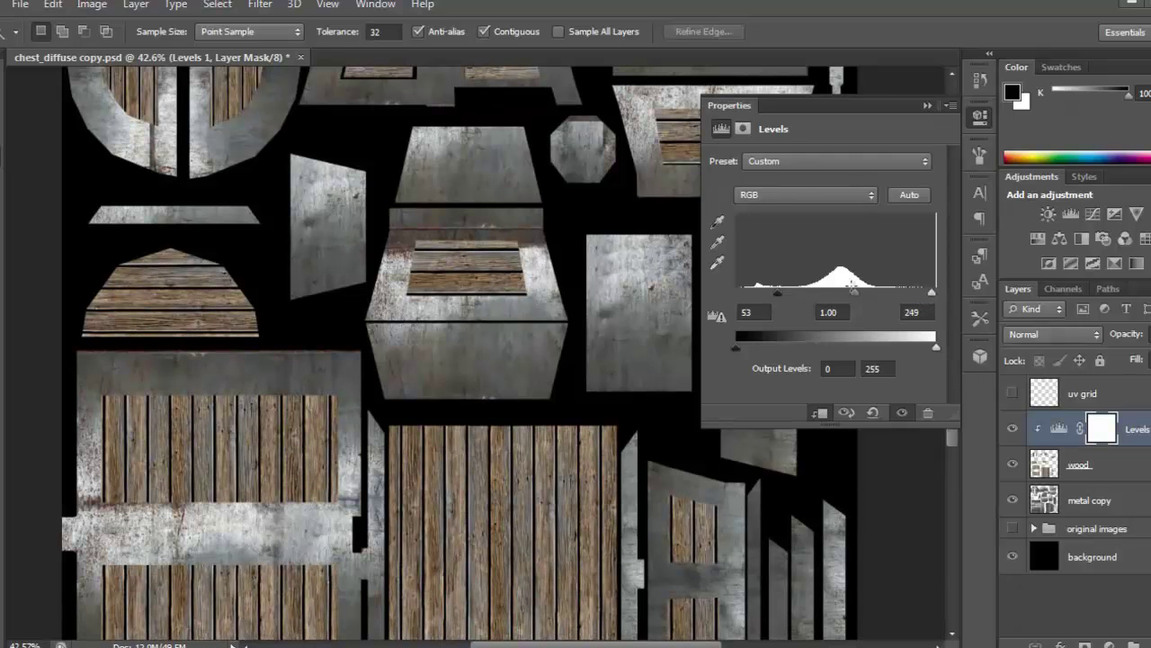
pyautogui.moveTo(781, 295); pyautogui.dragTo(789, 297)
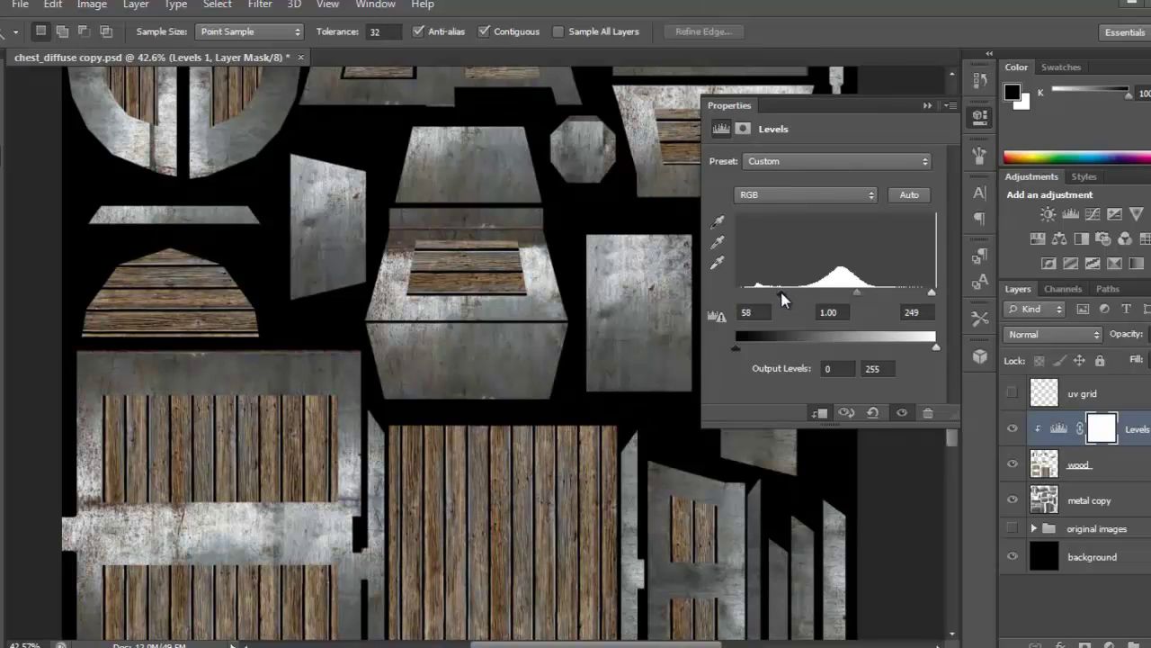
pyautogui.keyDown('alt'); pyautogui.scroll(-2, 449, 265); pyautogui.keyUp('alt')
pyautogui.keyDown('alt'); pyautogui.scroll(2, 441, 263); pyautogui.keyUp('alt')
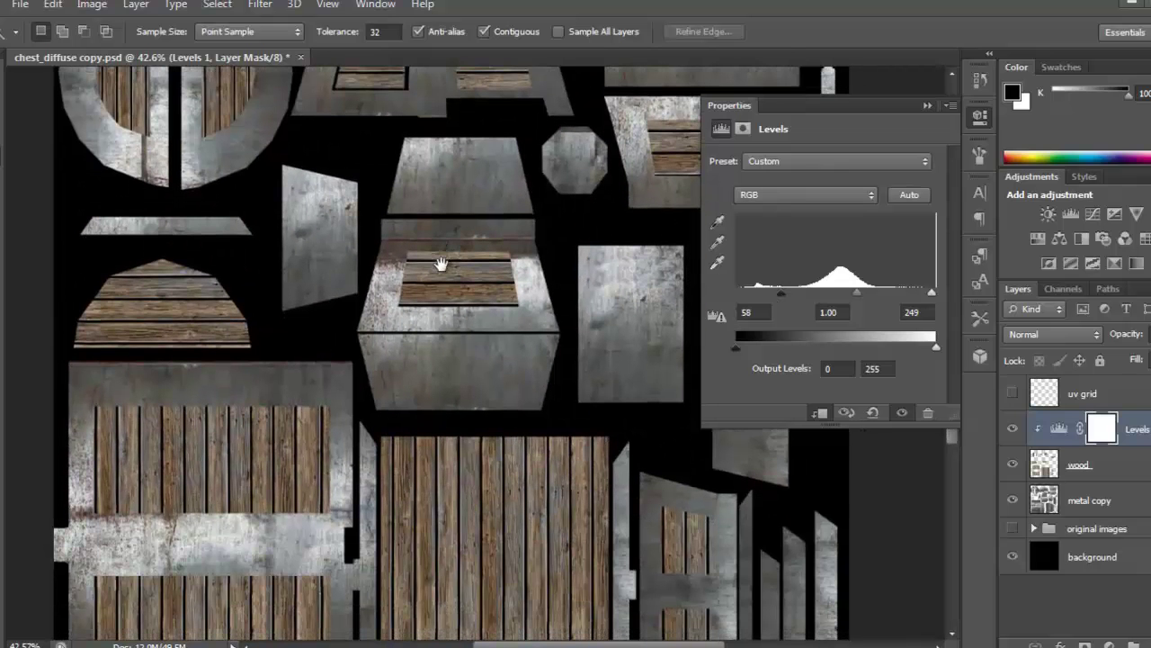
pyautogui.click(927, 106)
pyautogui.scroll(4, 624, 376)
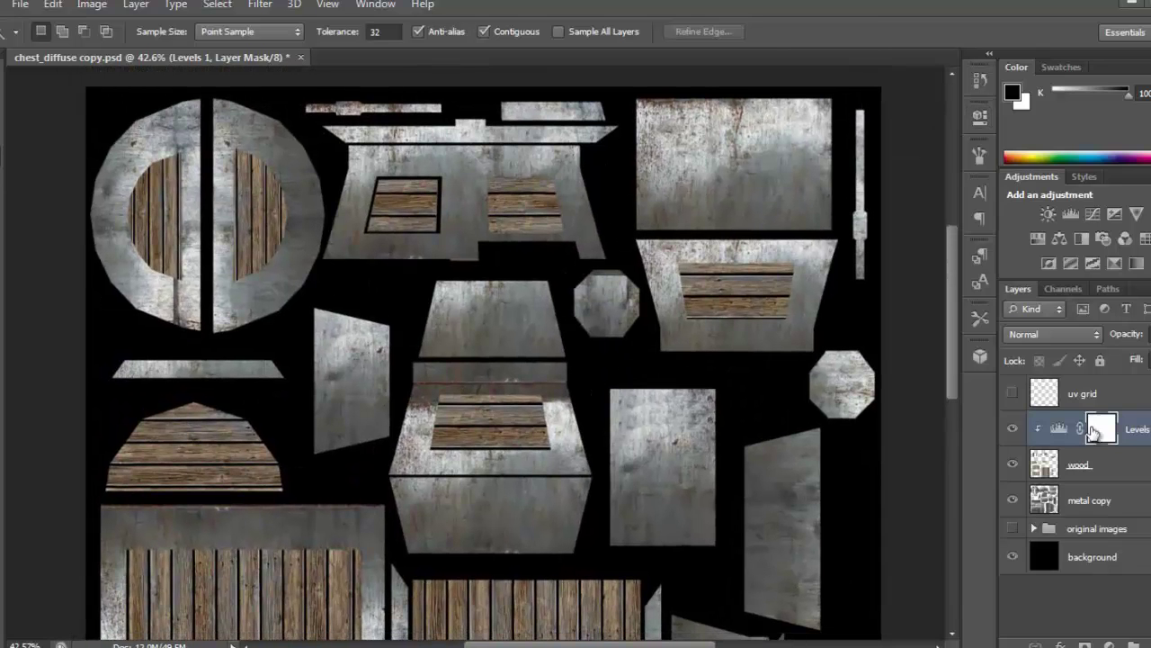
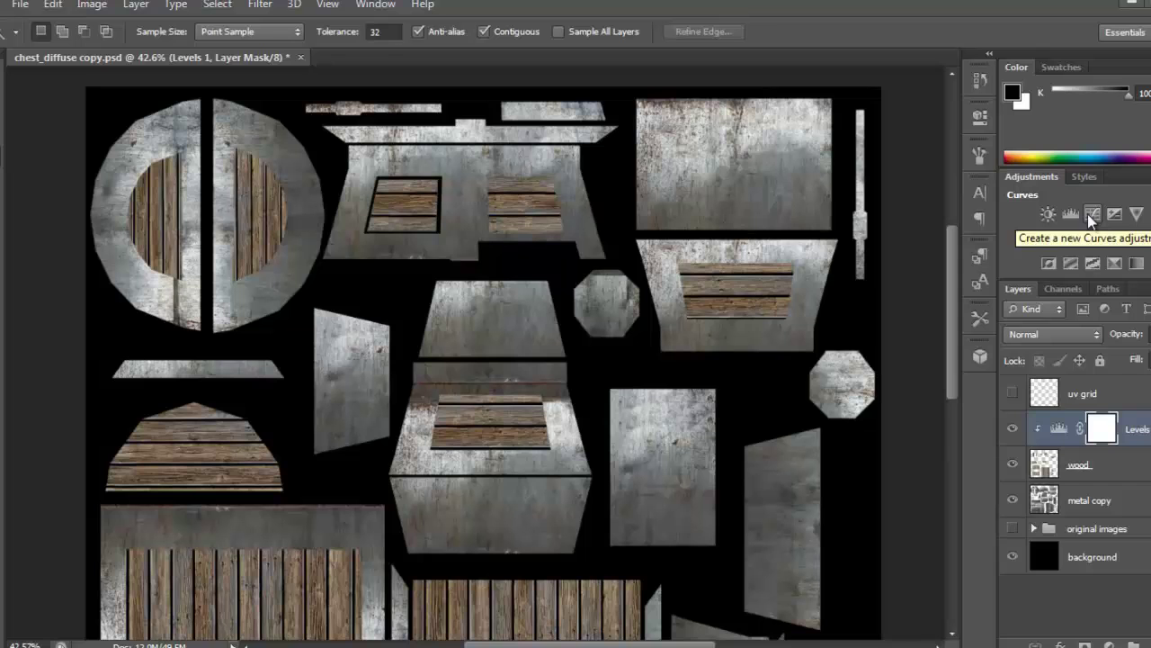
# Add a Curves adjustment clipped to the wood layer and slightly adjust its Red and Blue channel curves
pyautogui.click(1088, 213)
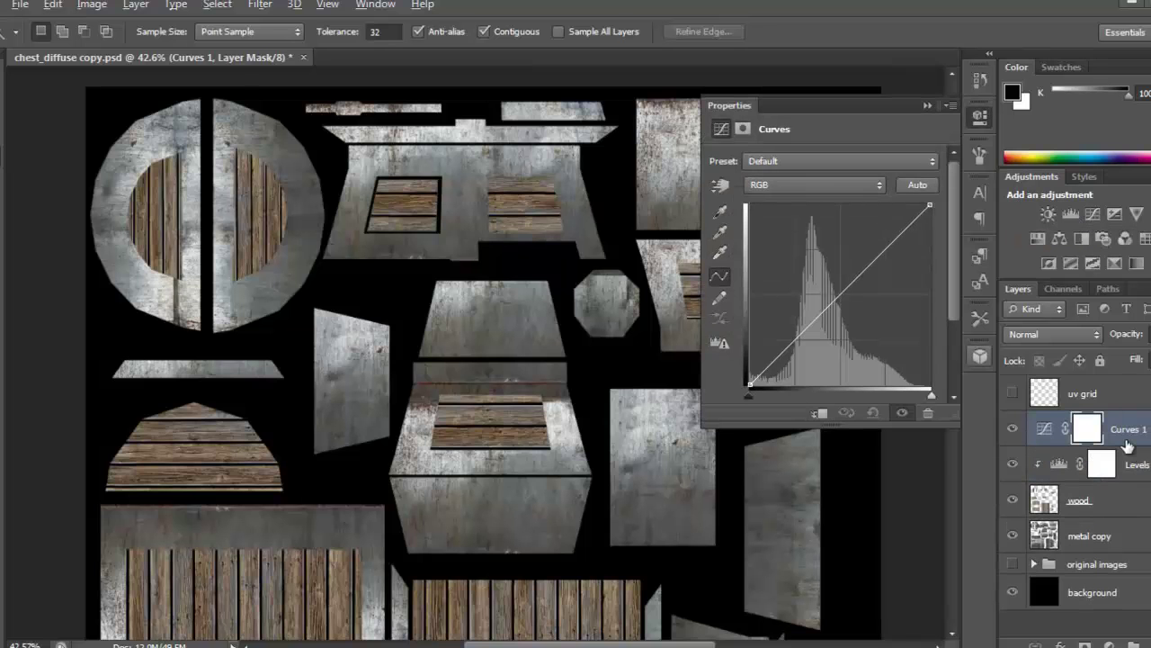
pyautogui.keyDown('alt'); pyautogui.click(1122, 441); pyautogui.keyUp('alt')
pyautogui.click(845, 189)
pyautogui.click(794, 219)
pyautogui.moveTo(278, 269); pyautogui.dragTo(842, 412)
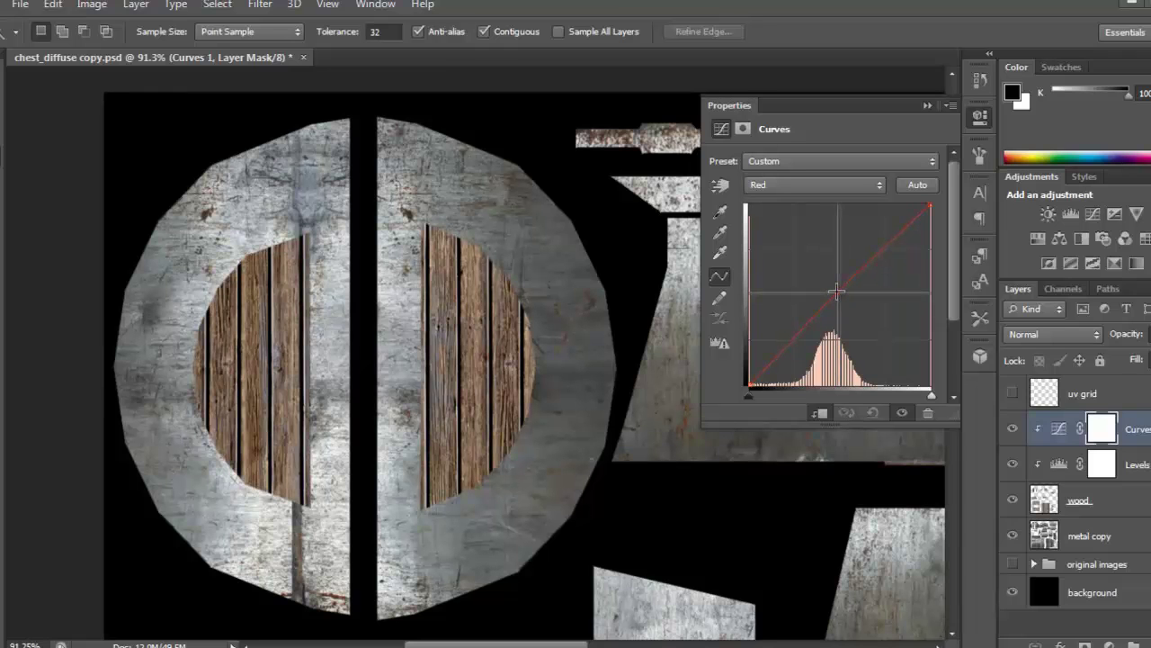
pyautogui.click(857, 185)
pyautogui.click(819, 248)
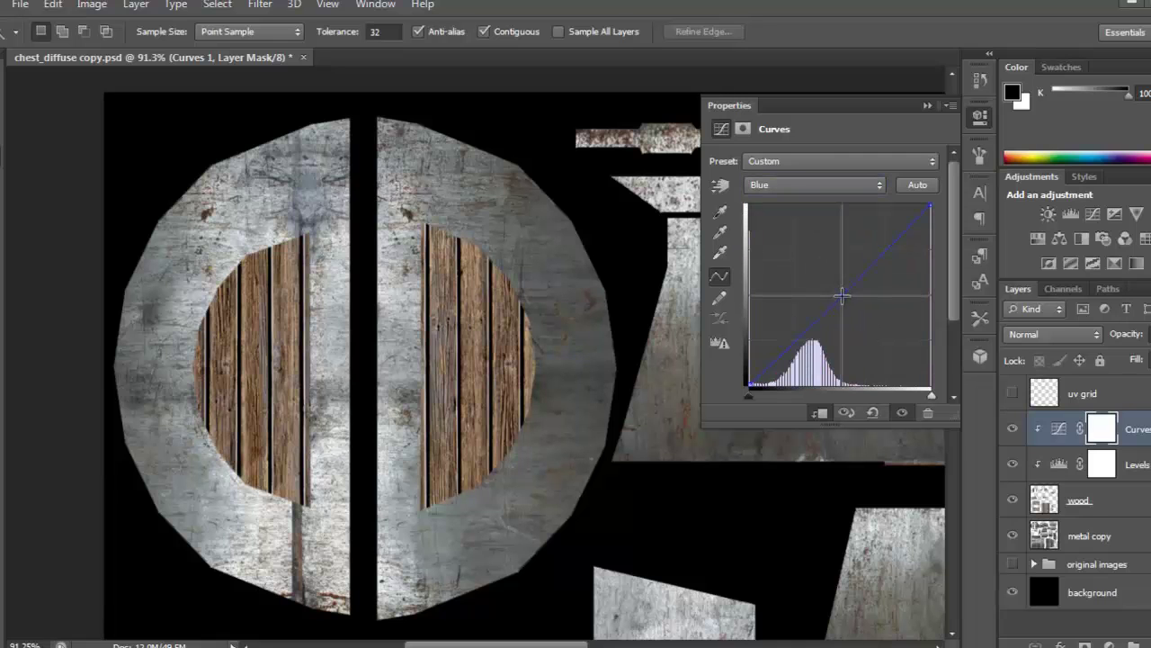
pyautogui.click(927, 105)
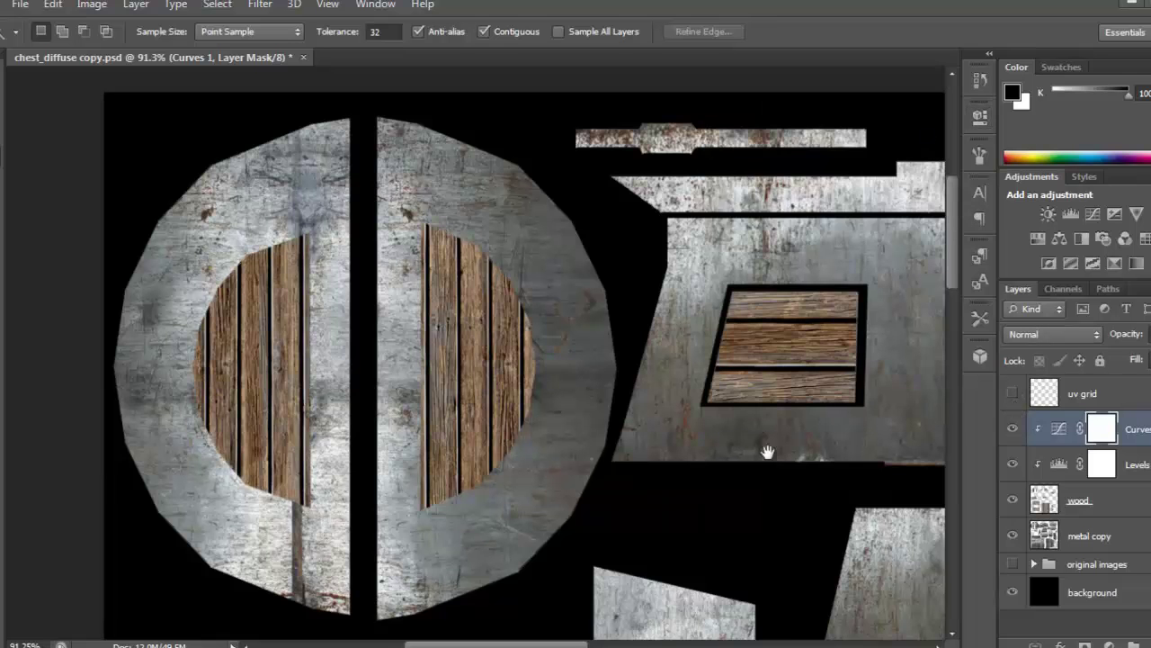
# Add a Levels adjustment above metal copy with input levels 26, 0.87 and 241 and output black 44
pyautogui.moveTo(764, 451); pyautogui.dragTo(655, 267)
pyautogui.keyDown('ctrl'); pyautogui.moveTo(717, 351); pyautogui.dragTo(631, 338); pyautogui.keyUp('ctrl')
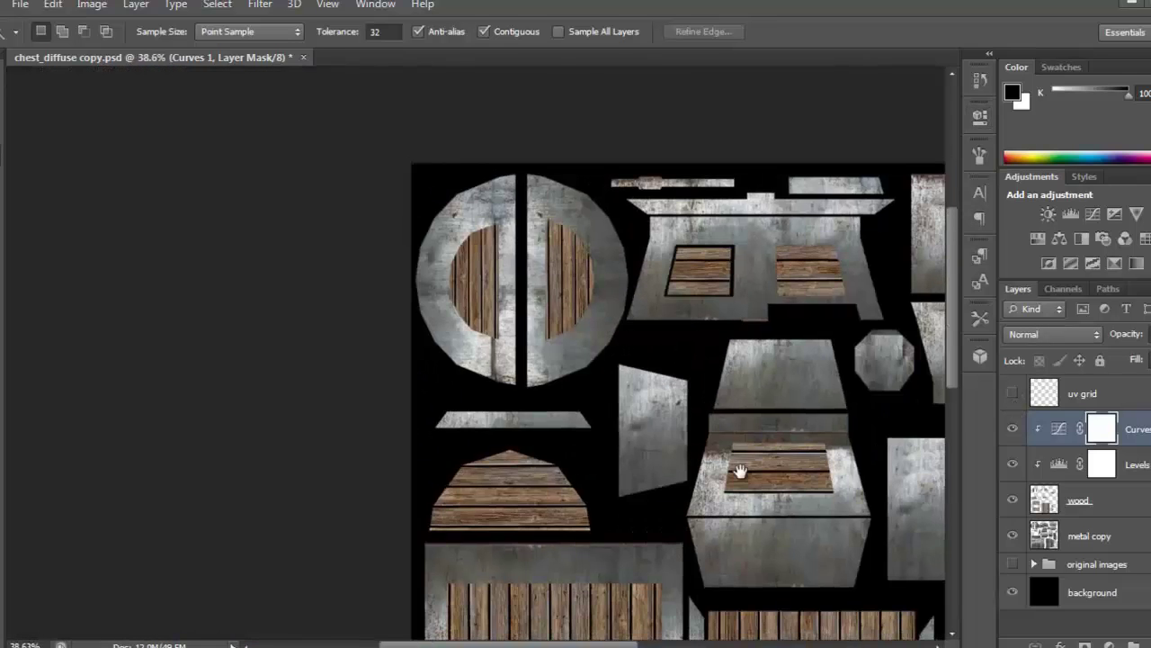
pyautogui.moveTo(740, 472); pyautogui.dragTo(611, 223)
pyautogui.moveTo(675, 293); pyautogui.dragTo(627, 309)
pyautogui.keyDown('alt'); pyautogui.scroll(-3, 674, 319); pyautogui.keyUp('alt')
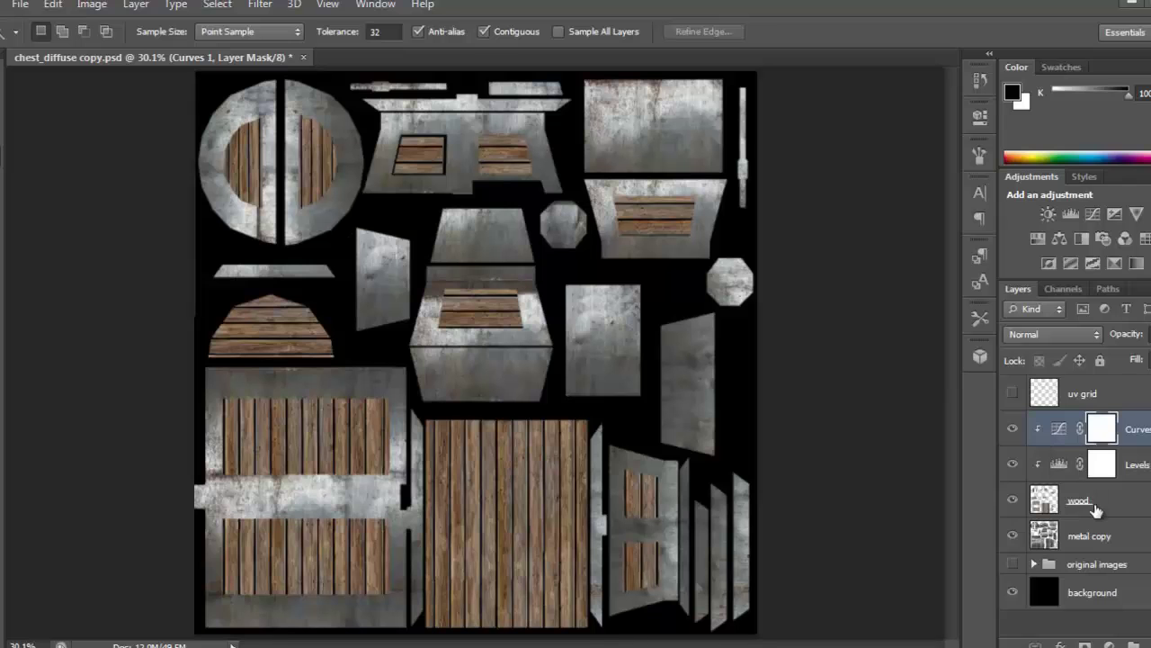
pyautogui.click(1097, 539)
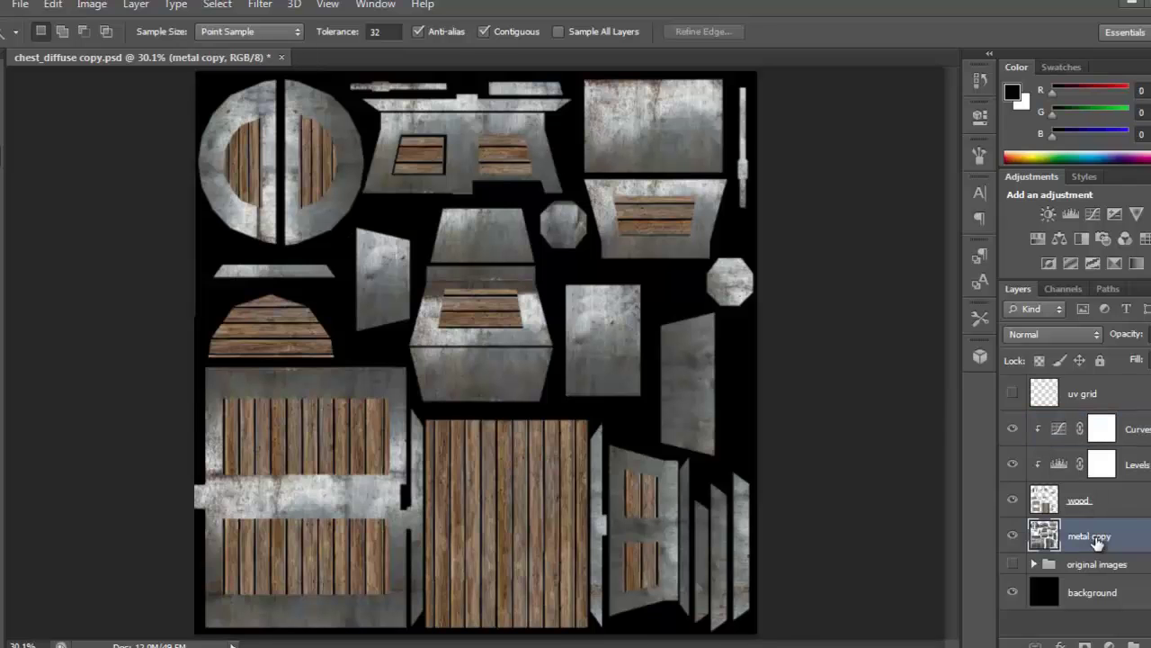
pyautogui.click(1069, 212)
pyautogui.moveTo(738, 343); pyautogui.dragTo(771, 347)
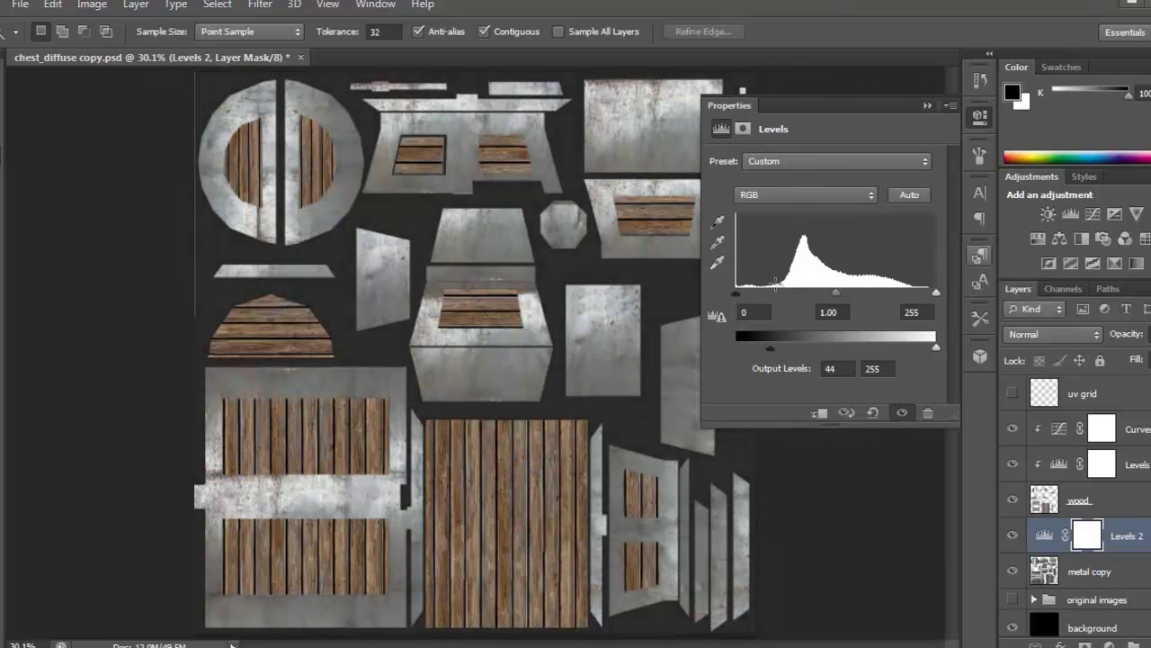
pyautogui.moveTo(736, 294); pyautogui.dragTo(756, 294)
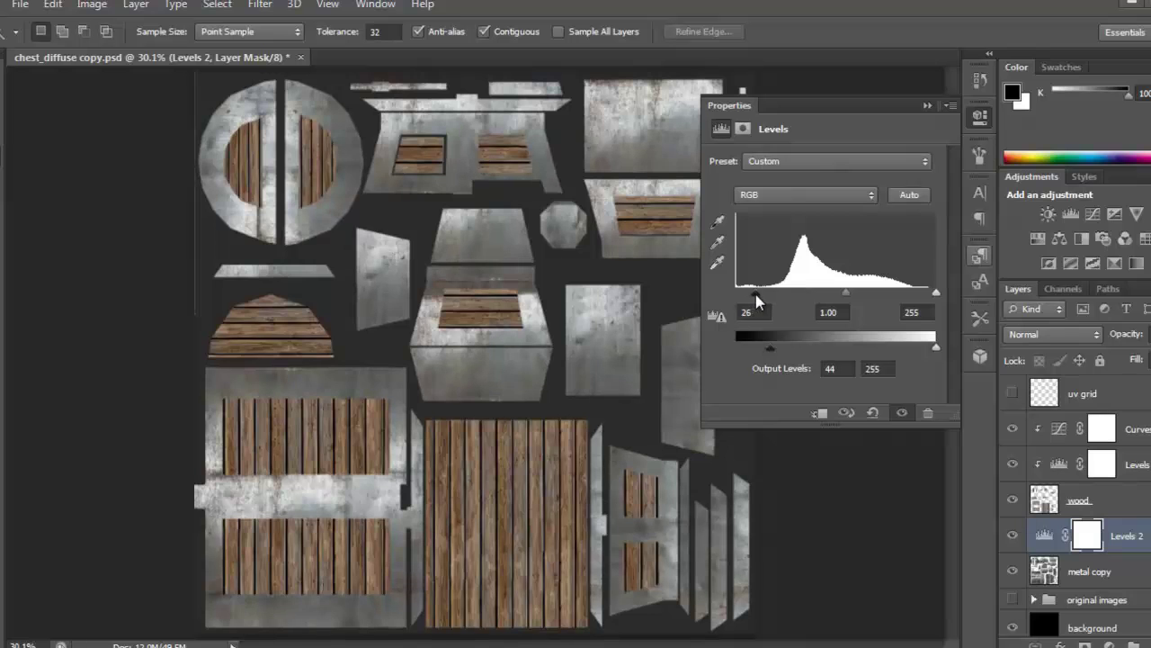
pyautogui.moveTo(846, 294); pyautogui.dragTo(855, 294)
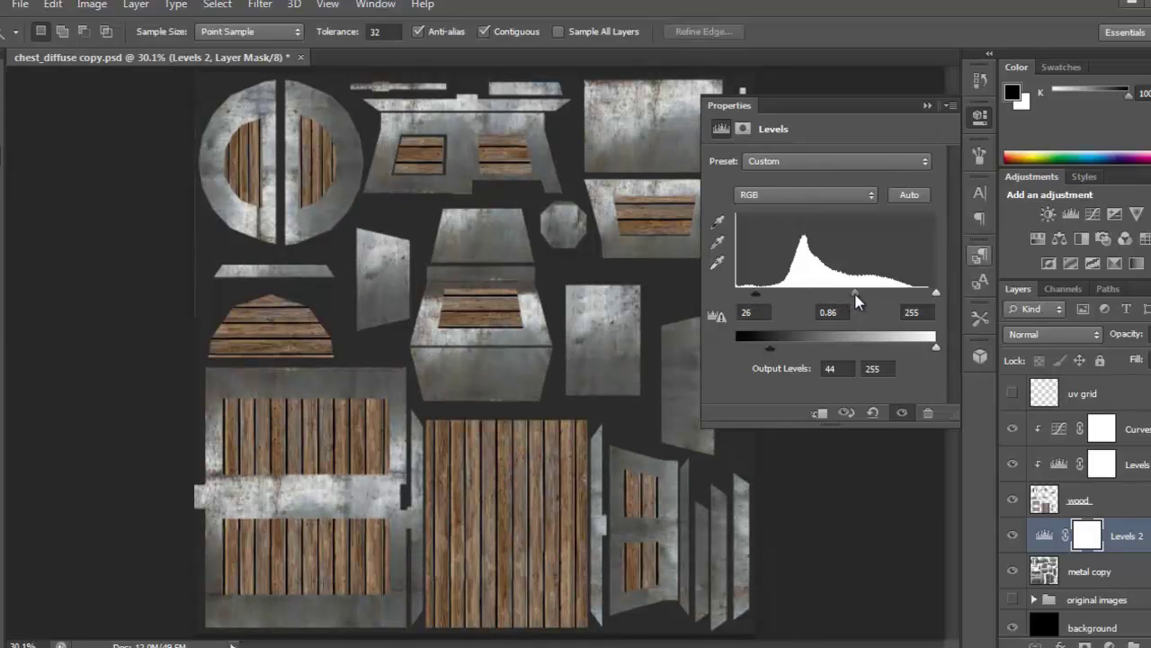
pyautogui.moveTo(931, 295)
pyautogui.mouseDown()
pyautogui.moveTo(907, 295)
pyautogui.moveTo(927, 294)
pyautogui.mouseUp()
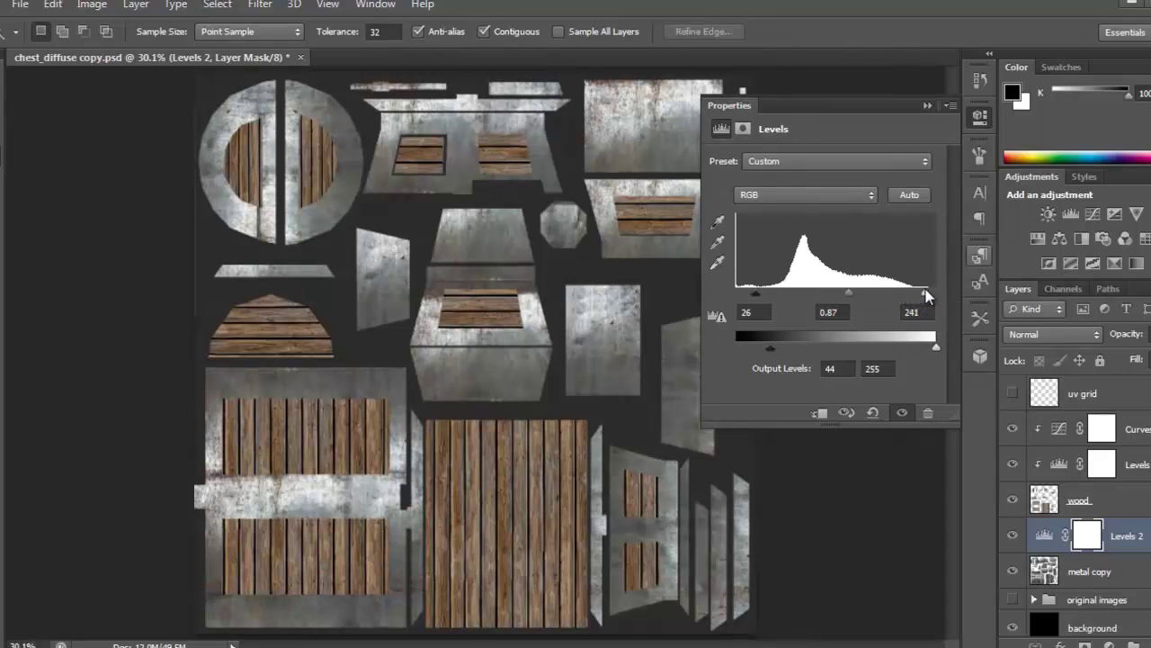
# Clip the metal's Levels adjustment to the metal copy layer and set its output black level to 49
pyautogui.keyDown('ctrl'); pyautogui.moveTo(362, 382); pyautogui.dragTo(442, 393); pyautogui.keyUp('ctrl')
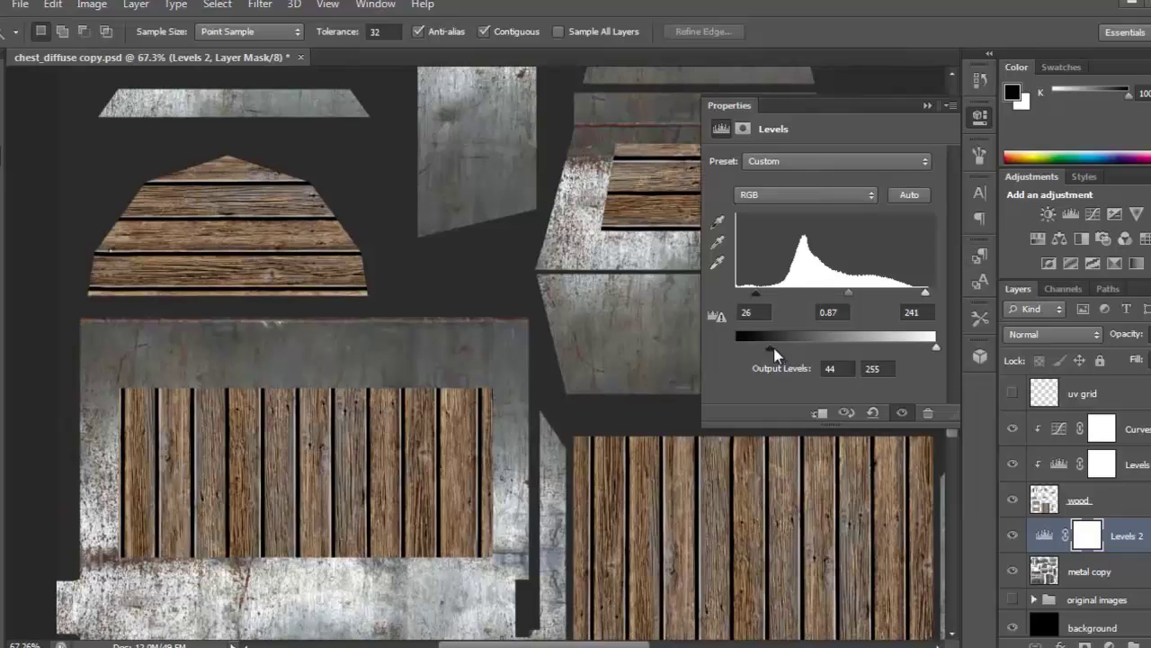
pyautogui.moveTo(751, 345); pyautogui.dragTo(722, 347)
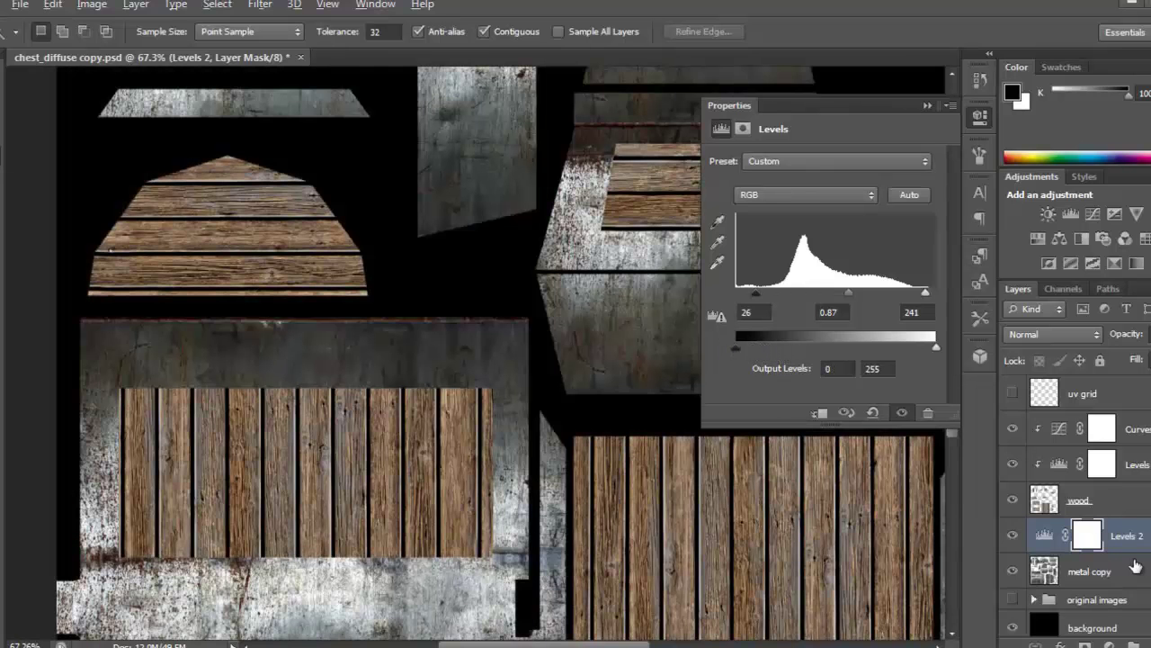
pyautogui.click(819, 413)
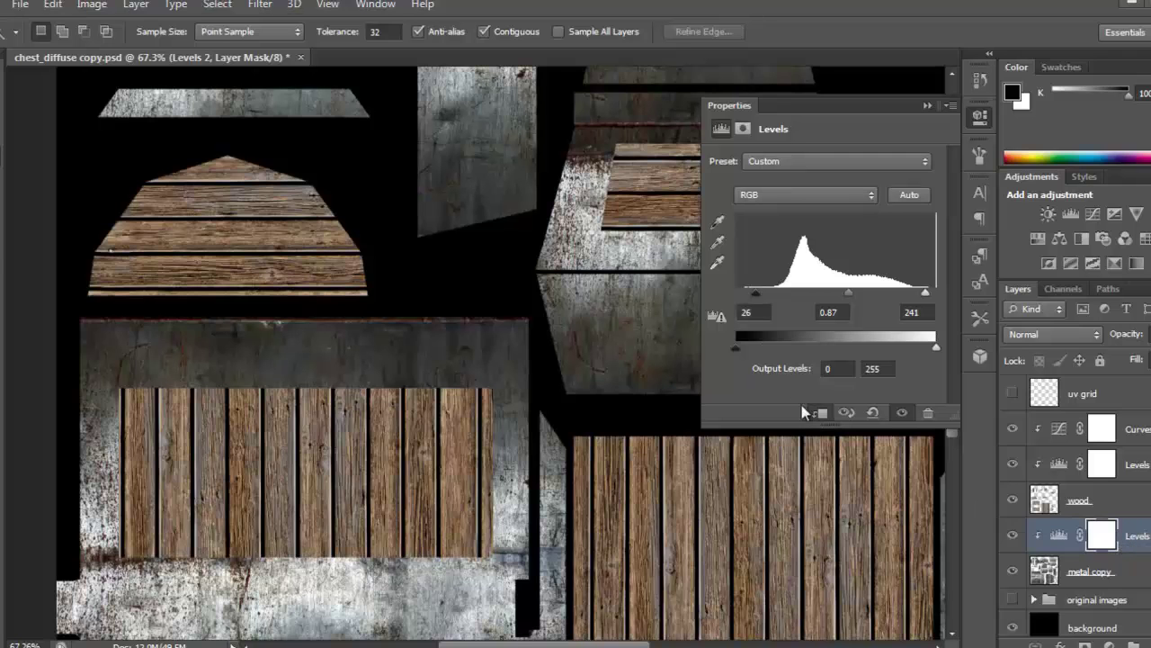
pyautogui.moveTo(734, 347); pyautogui.dragTo(773, 340)
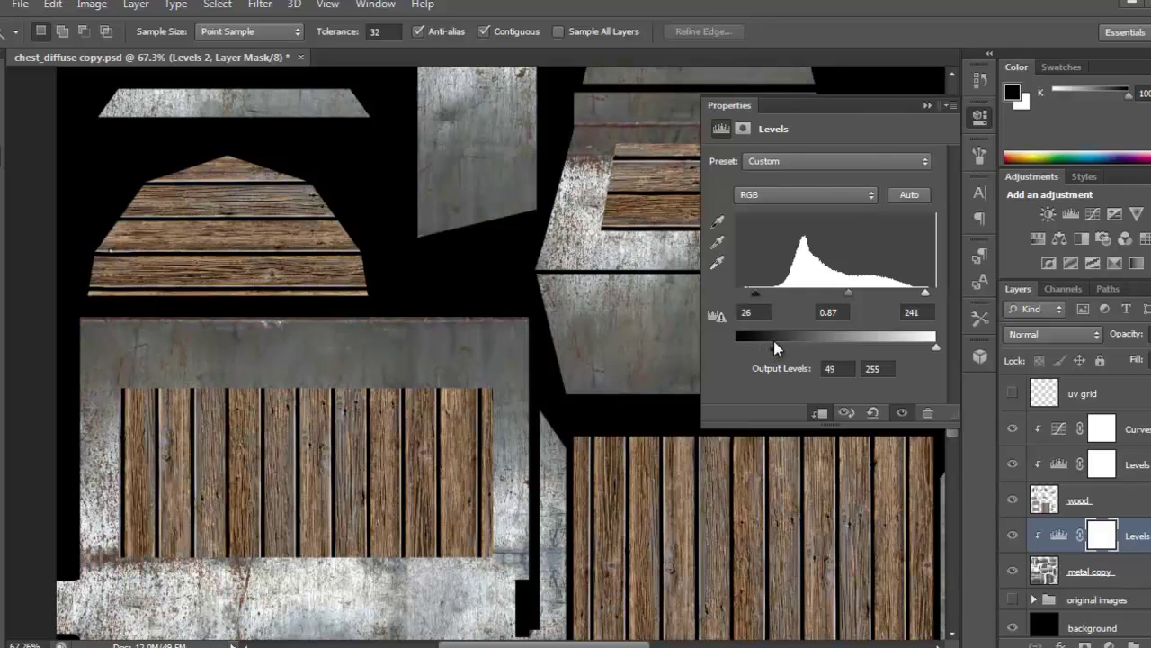
# Set the midtone of the metal's Levels adjustment to 0.78 and check the metal across the whole texture
pyautogui.moveTo(573, 439); pyautogui.dragTo(537, 237)
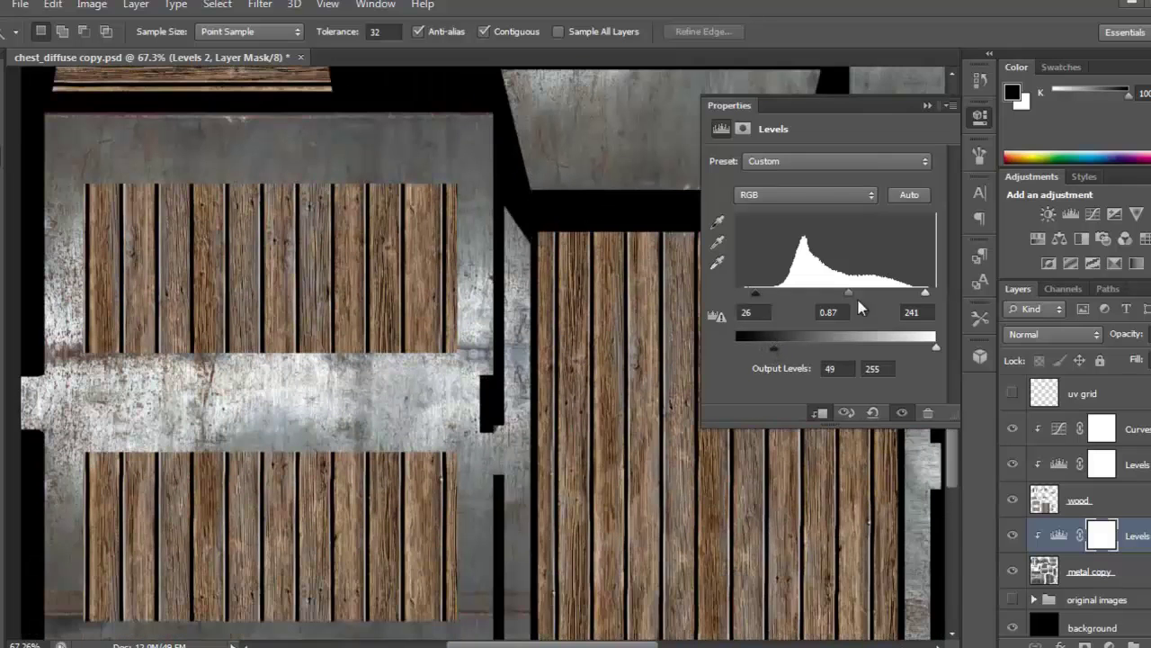
pyautogui.moveTo(852, 298); pyautogui.dragTo(856, 299)
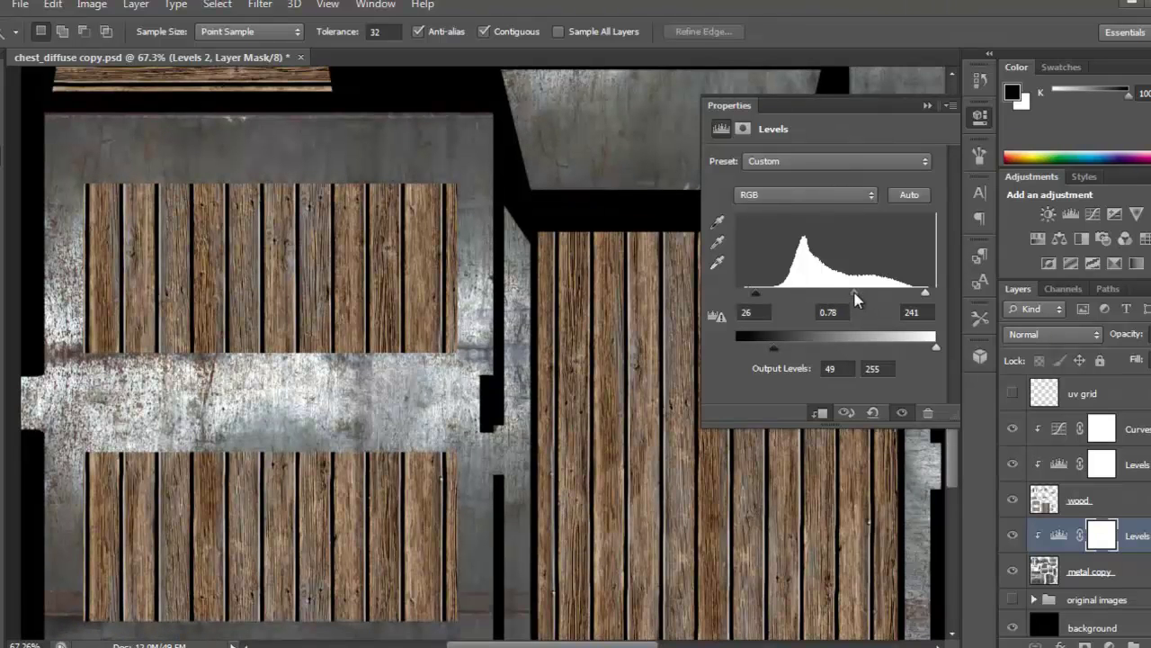
pyautogui.keyDown('alt'); pyautogui.scroll(-4, 534, 326); pyautogui.keyUp('alt')
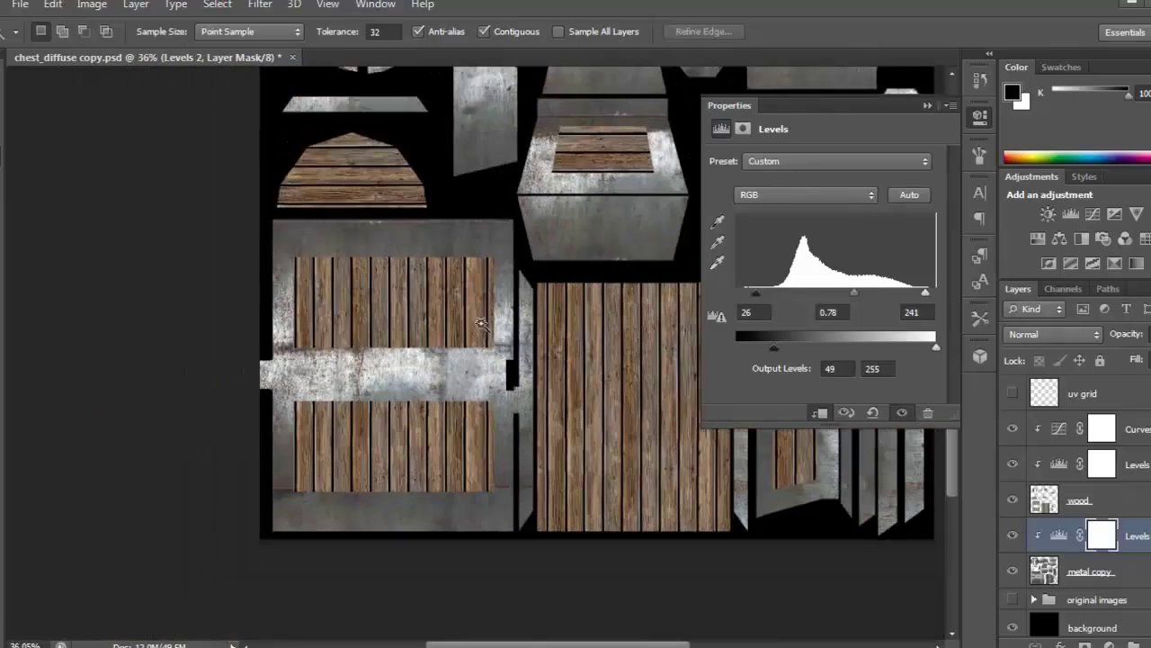
pyautogui.moveTo(407, 391); pyautogui.dragTo(515, 258)
pyautogui.keyDown('alt'); pyautogui.scroll(4, 387, 338); pyautogui.keyUp('alt')
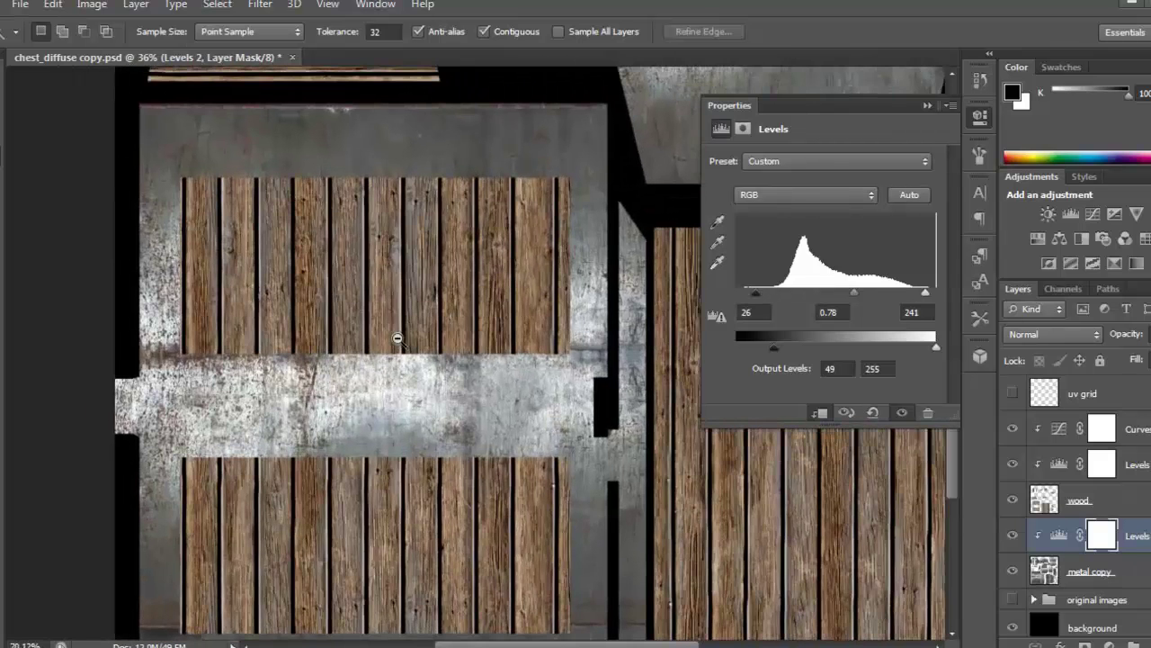
pyautogui.keyDown('alt'); pyautogui.scroll(-4, 398, 339); pyautogui.keyUp('alt')
pyautogui.keyDown('alt'); pyautogui.scroll(1, 540, 250); pyautogui.keyUp('alt')
pyautogui.moveTo(540, 249); pyautogui.dragTo(443, 431)
pyautogui.moveTo(478, 369); pyautogui.dragTo(442, 431)
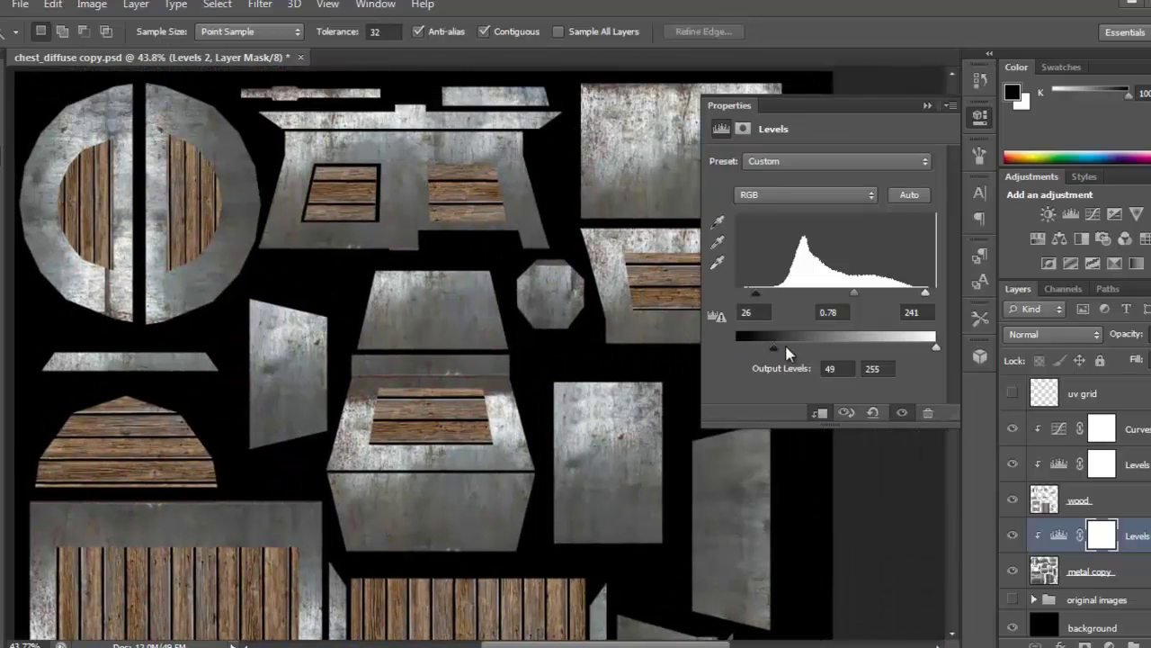
# Raise the output black level of the metal's Levels adjustment to 61, inspect the texture and save the document
pyautogui.moveTo(777, 348); pyautogui.dragTo(782, 344)
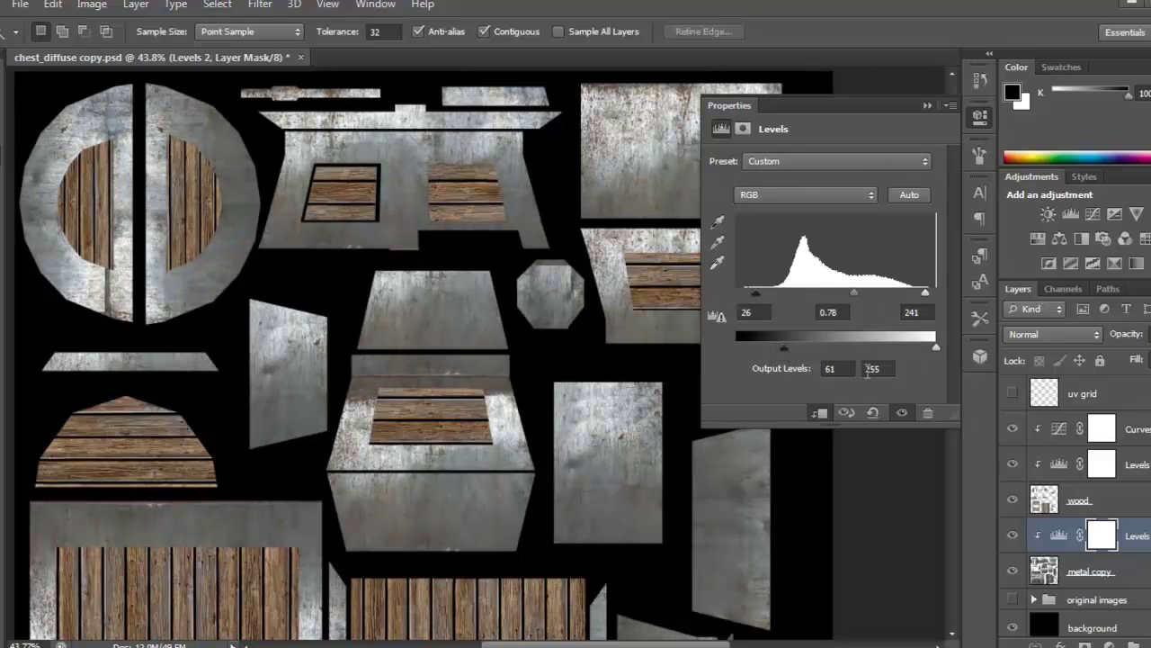
pyautogui.click(927, 106)
pyautogui.keyDown('alt'); pyautogui.scroll(-1, 689, 296); pyautogui.keyUp('alt')
pyautogui.keyDown('alt'); pyautogui.scroll(2, 540, 306); pyautogui.keyUp('alt')
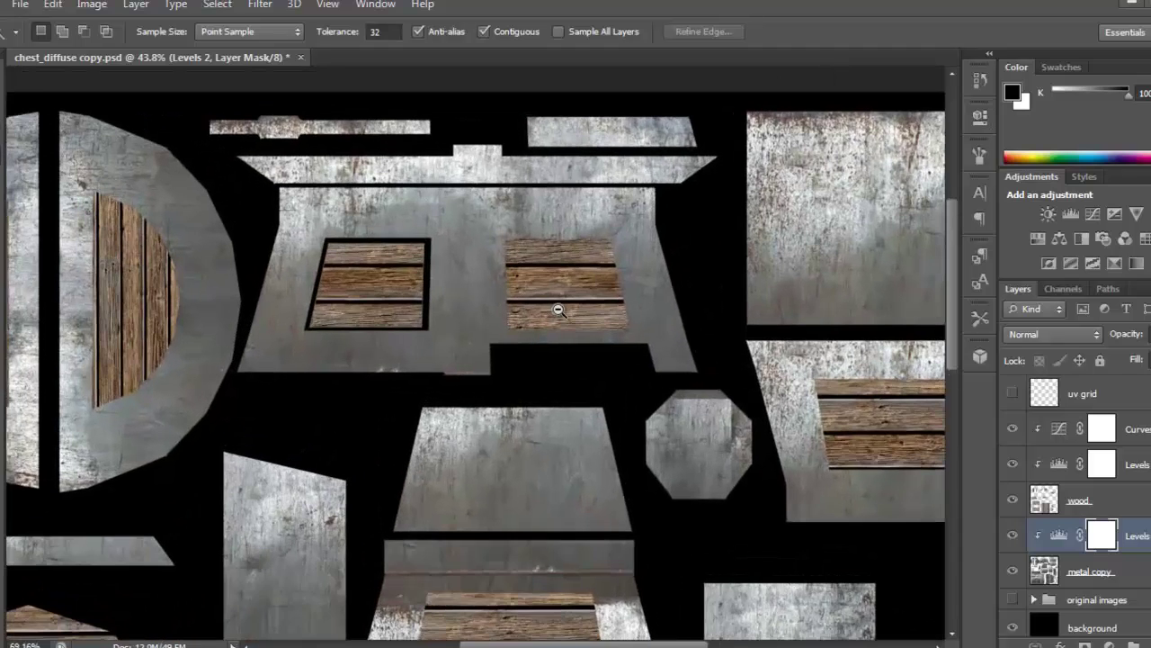
pyautogui.keyDown('alt'); pyautogui.scroll(-3, 555, 309); pyautogui.keyUp('alt')
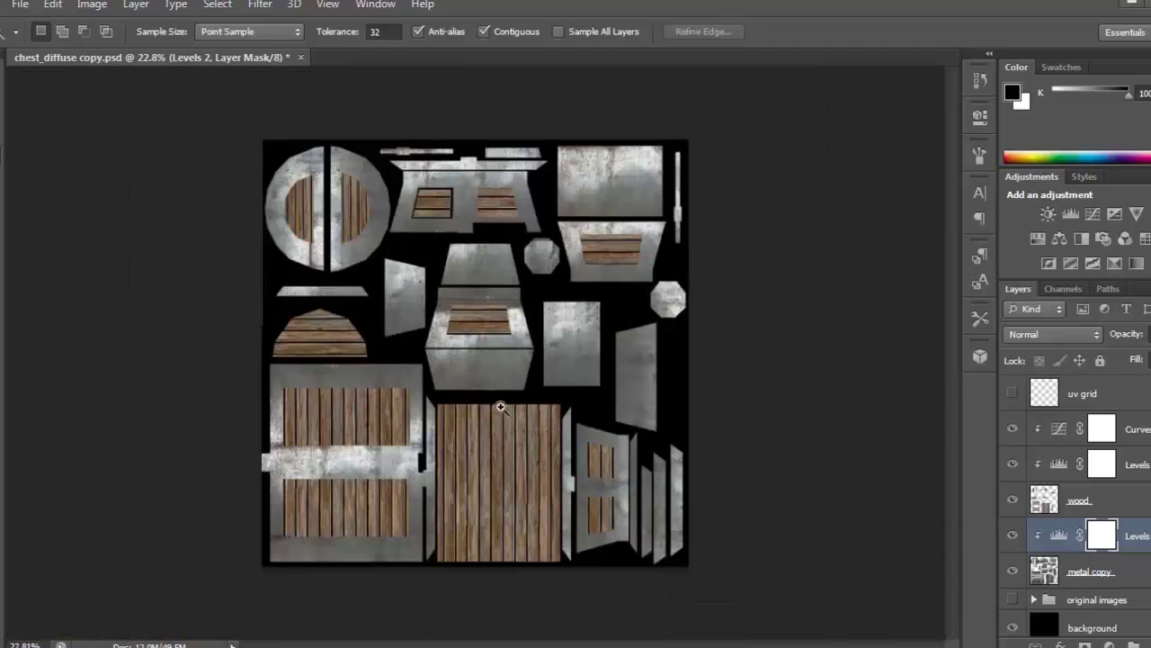
pyautogui.keyDown('alt'); pyautogui.scroll(1, 497, 404); pyautogui.keyUp('alt')
pyautogui.hotkey('ctrl', 's')
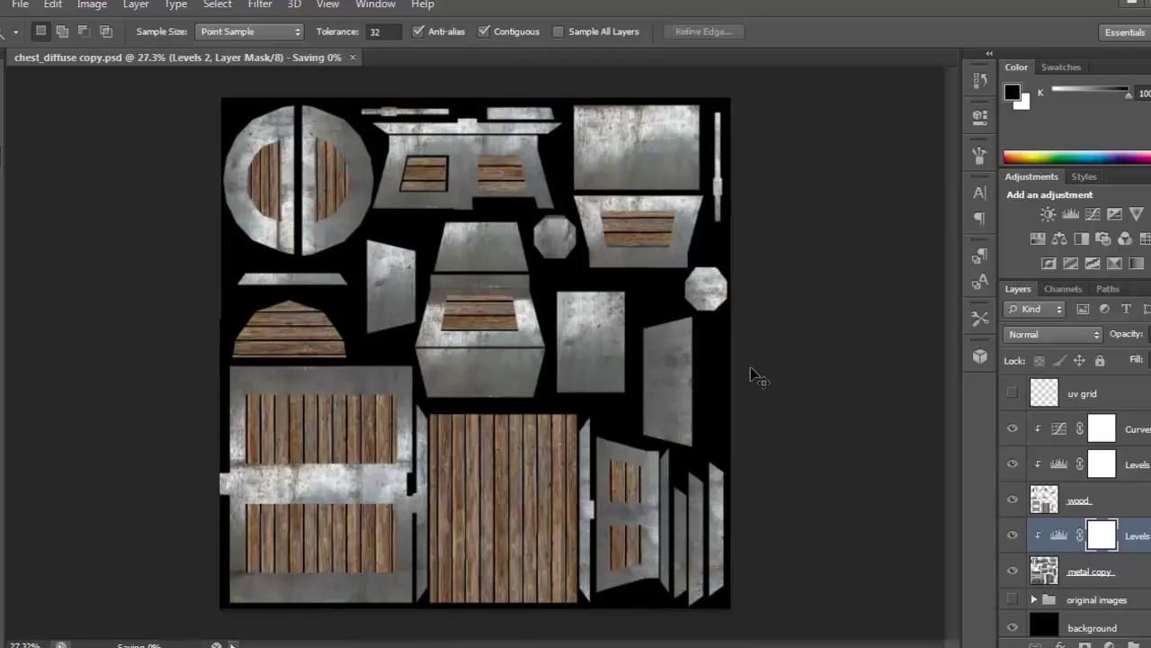
# Set the wood's Levels adjustment to midtone 0.87 and input white 236, and compare the wood with and without it
pyautogui.click(1126, 464)
pyautogui.doubleClick(1057, 465)
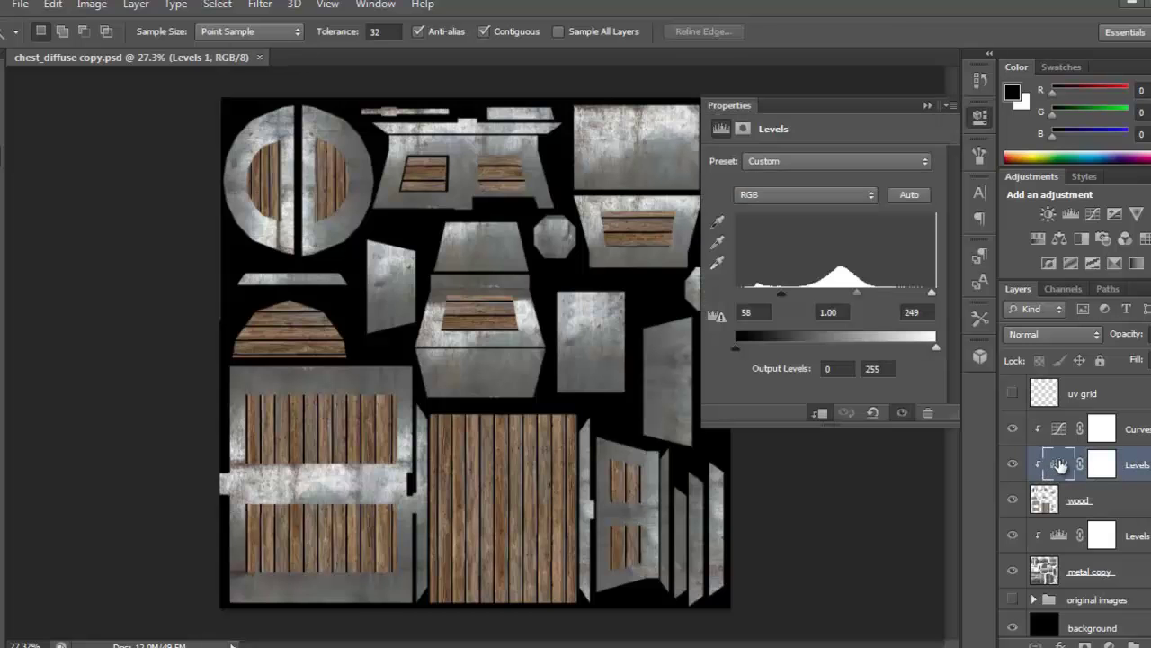
pyautogui.moveTo(857, 294); pyautogui.dragTo(922, 295)
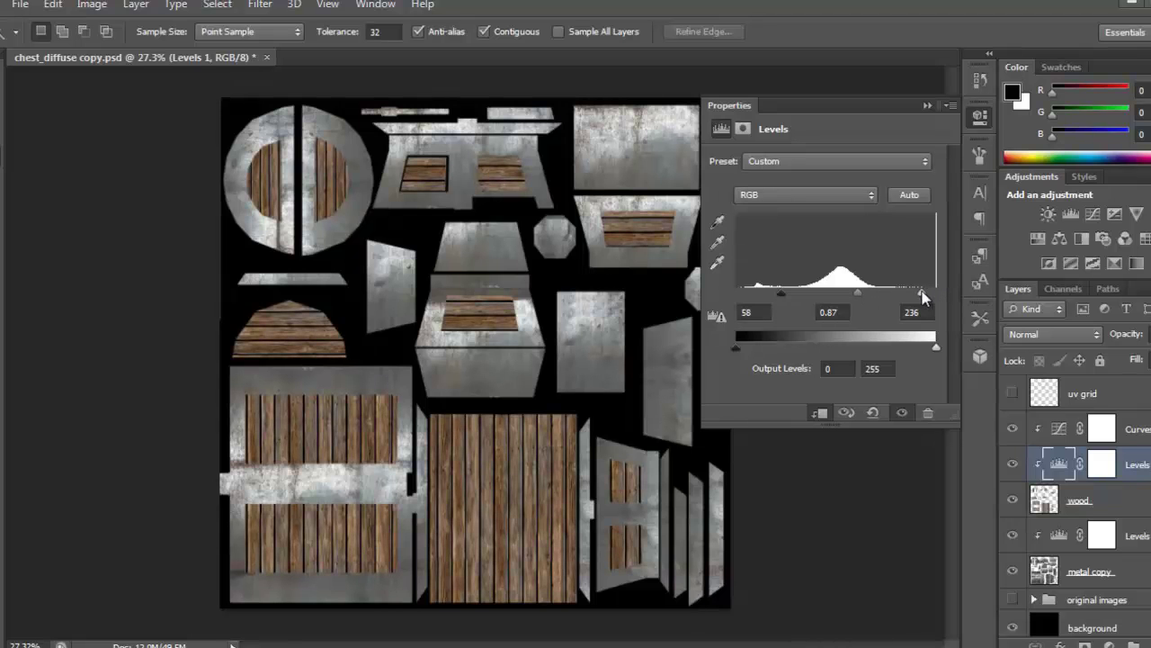
pyautogui.click(1013, 464)
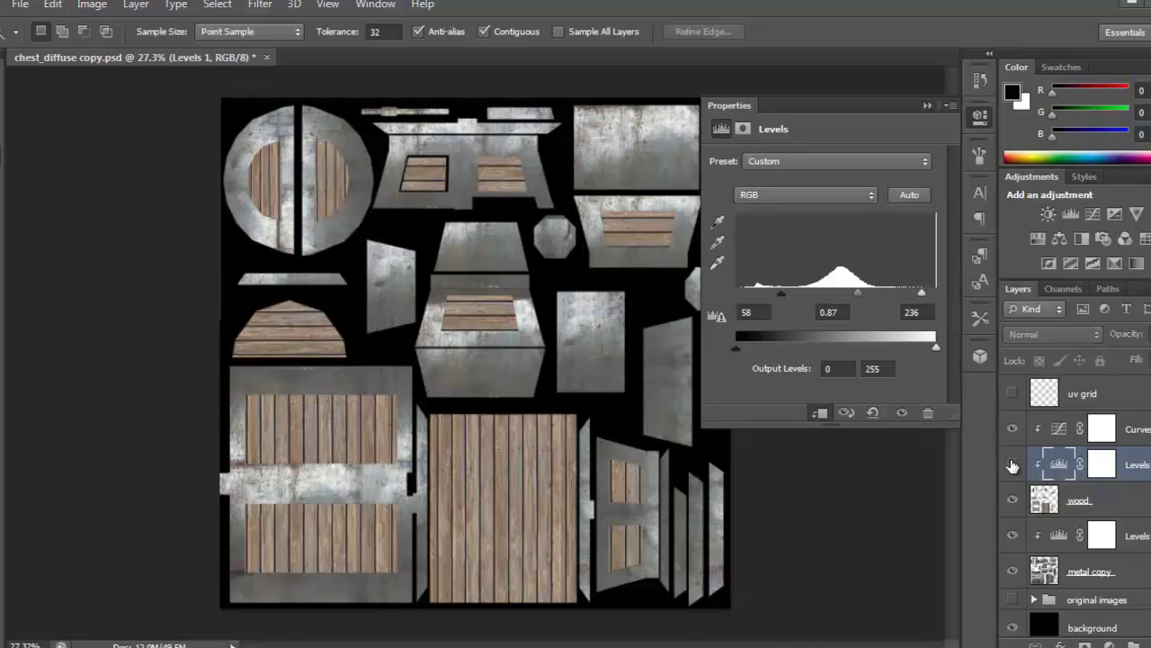
pyautogui.click(1013, 464)
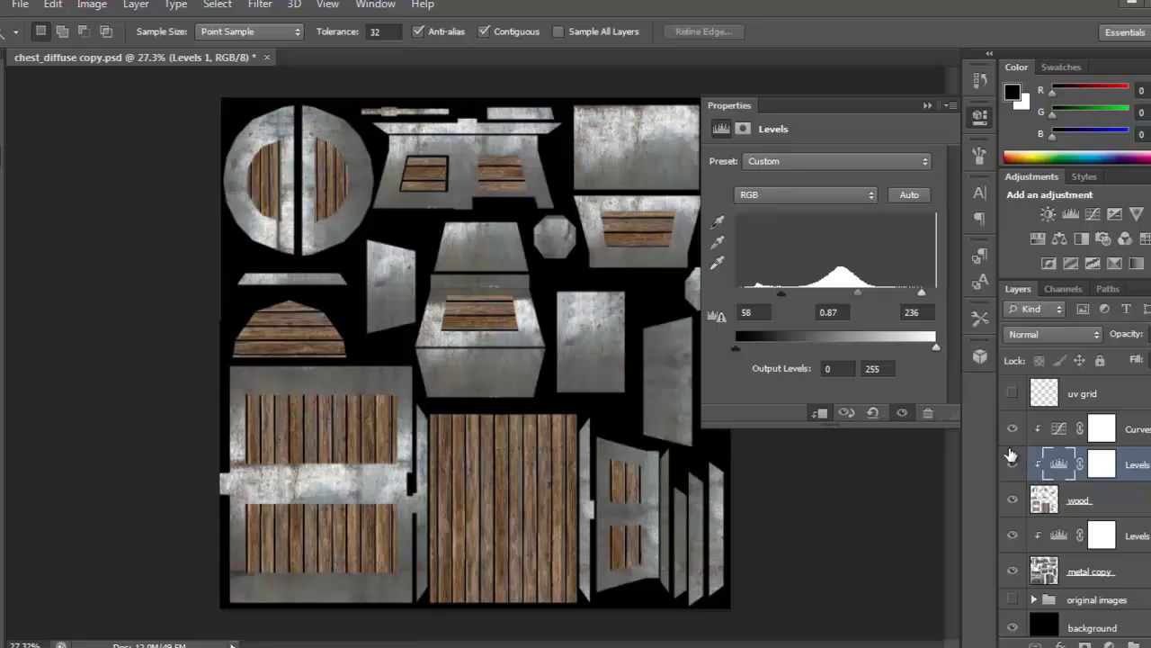
pyautogui.click(929, 106)
pyautogui.keyDown('alt'); pyautogui.scroll(5, 521, 201); pyautogui.keyUp('alt')
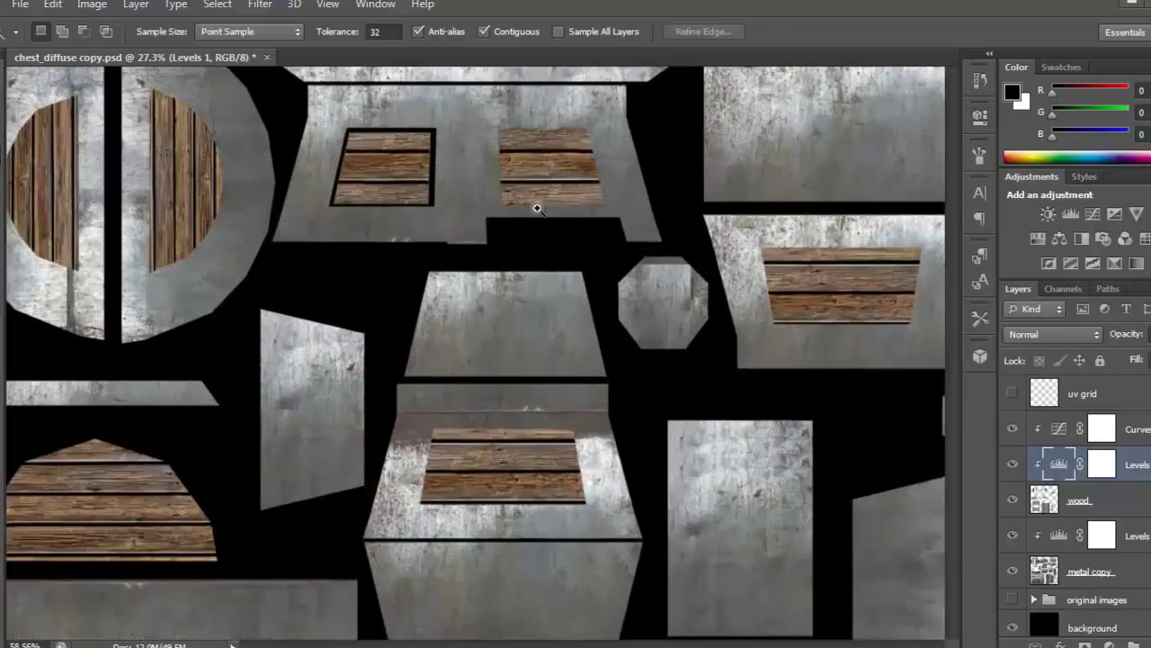
# Show the uv grid over the chest's lock plate and add an empty layer above the wood's Curves adjustment
pyautogui.click(1013, 393)
pyautogui.moveTo(502, 282); pyautogui.dragTo(560, 365)
pyautogui.keyDown('alt'); pyautogui.scroll(2, 536, 345); pyautogui.keyUp('alt')
pyautogui.click(1143, 437)
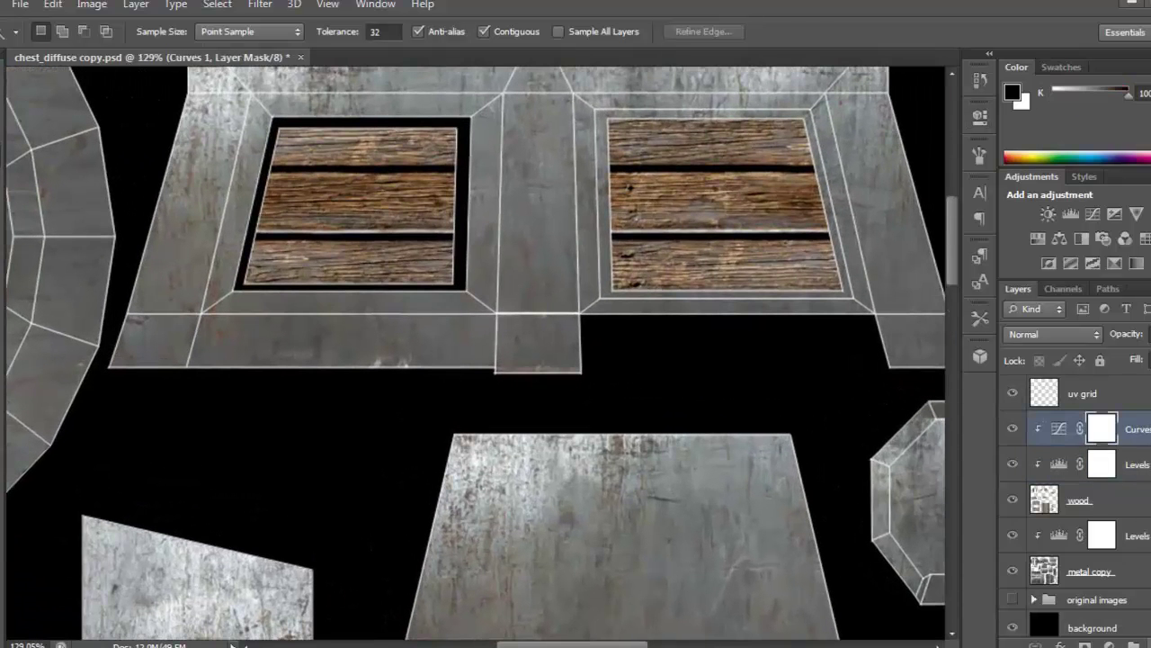
pyautogui.hotkey('ctrl', 'shift', 'alt', 'n')
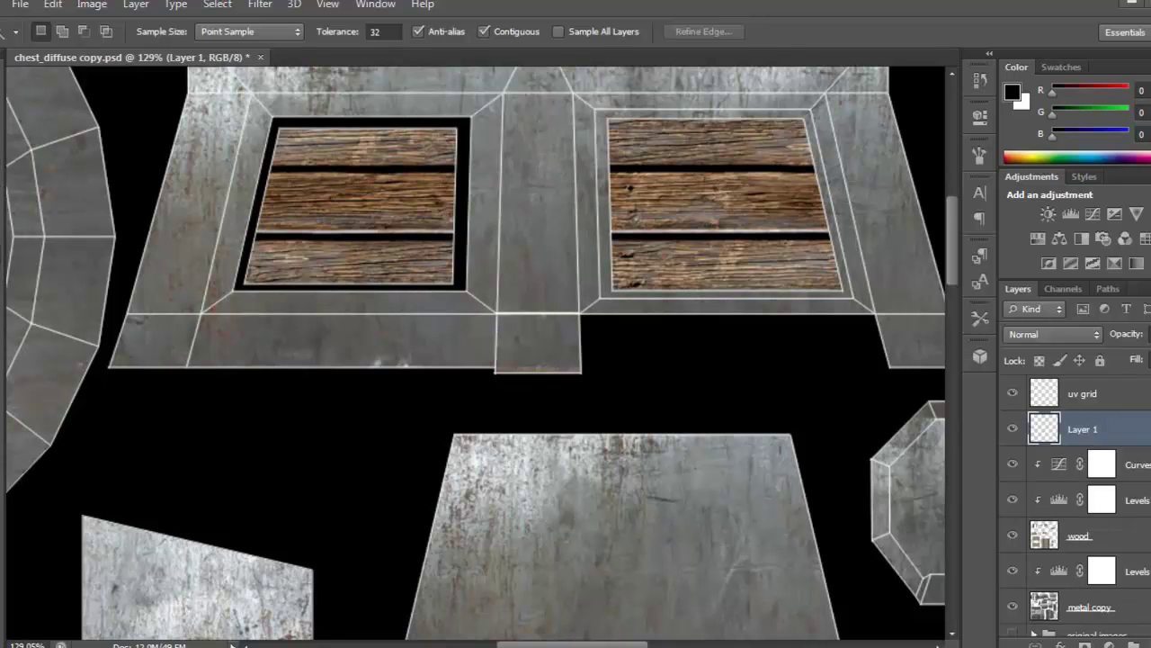
# Paint a round black dot in the upper part of the lock plate with a 19 px brush
pyautogui.press('b')
pyautogui.keyDown('alt'); pyautogui.scroll(2, 527, 338); pyautogui.keyUp('alt')
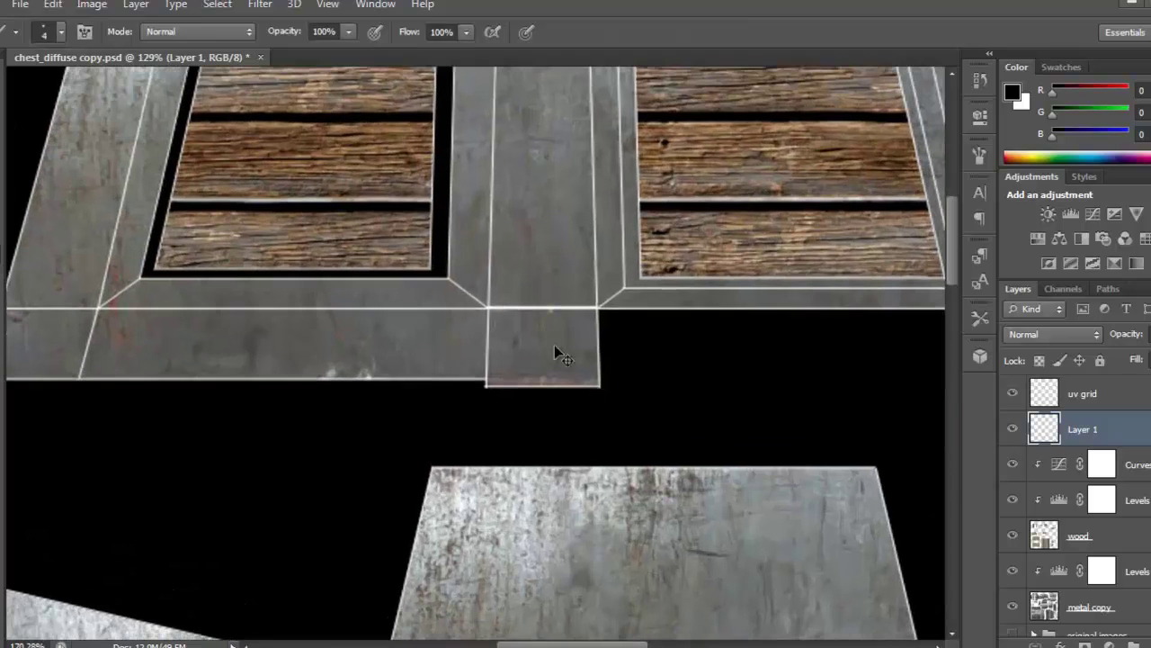
pyautogui.moveTo(542, 339)
pyautogui.keyDown('alt'); pyautogui.mouseDown(button='right')
pyautogui.moveTo(560, 342)
pyautogui.moveTo(554, 349)
pyautogui.mouseUp(button='right'); pyautogui.keyUp('alt')
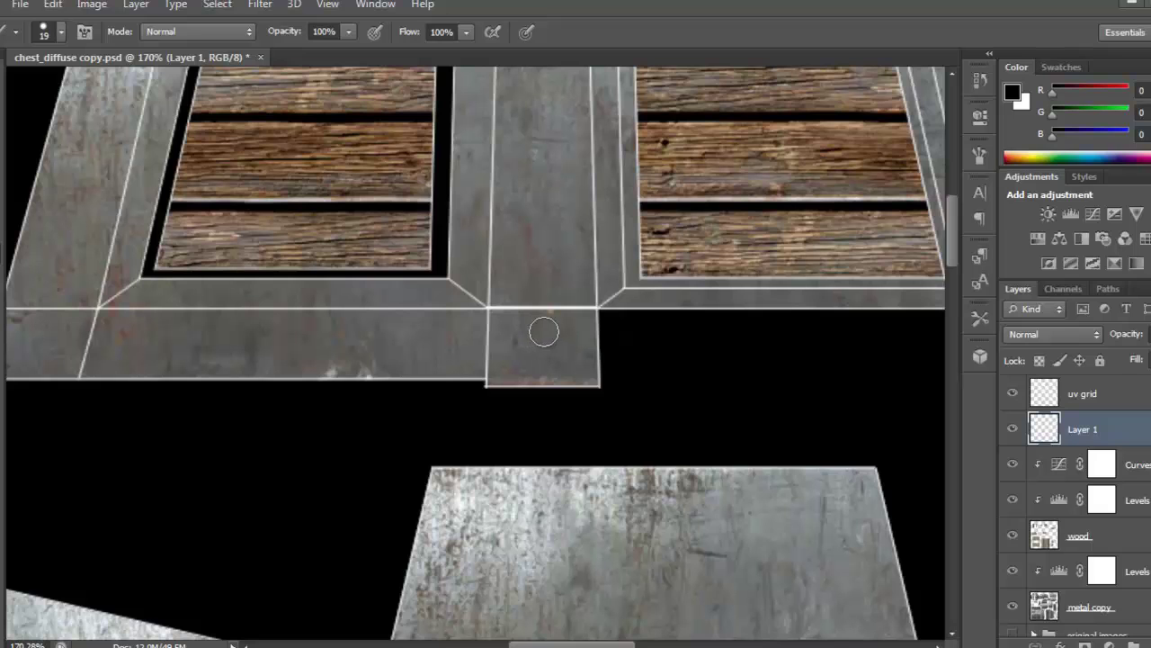
pyautogui.click(540, 332)
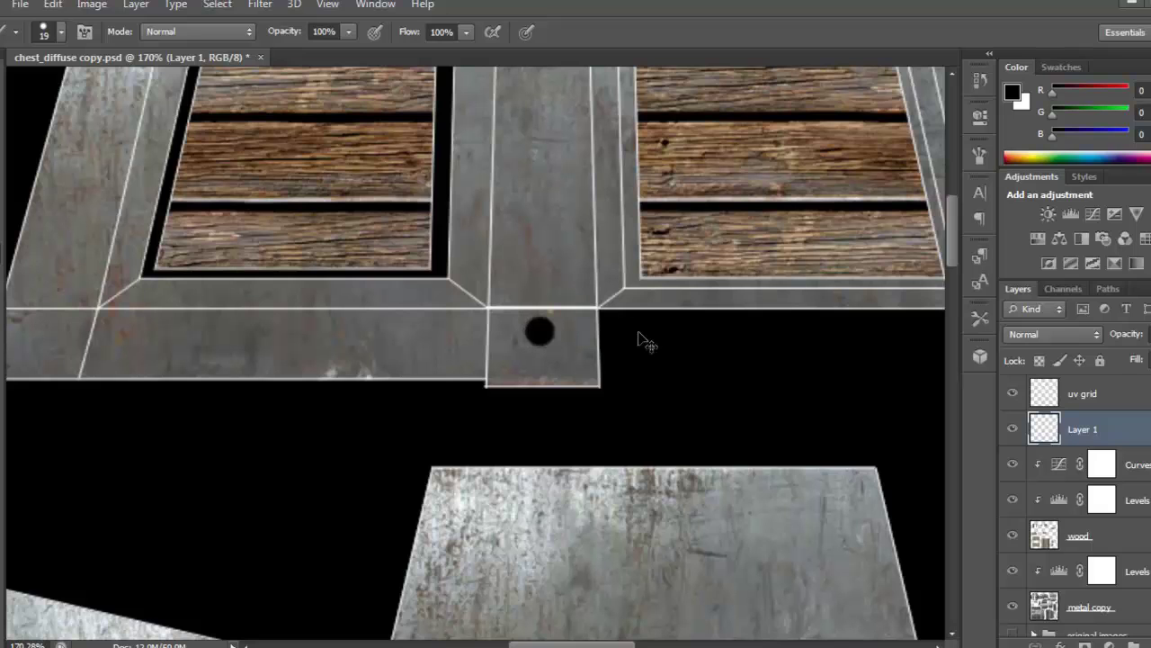
pyautogui.keyDown('ctrl'); pyautogui.rightClick(537, 371); pyautogui.keyUp('ctrl')
pyautogui.press('Escape')
pyautogui.keyDown('ctrl'); pyautogui.moveTo(534, 368); pyautogui.dragTo(580, 372); pyautogui.keyUp('ctrl')
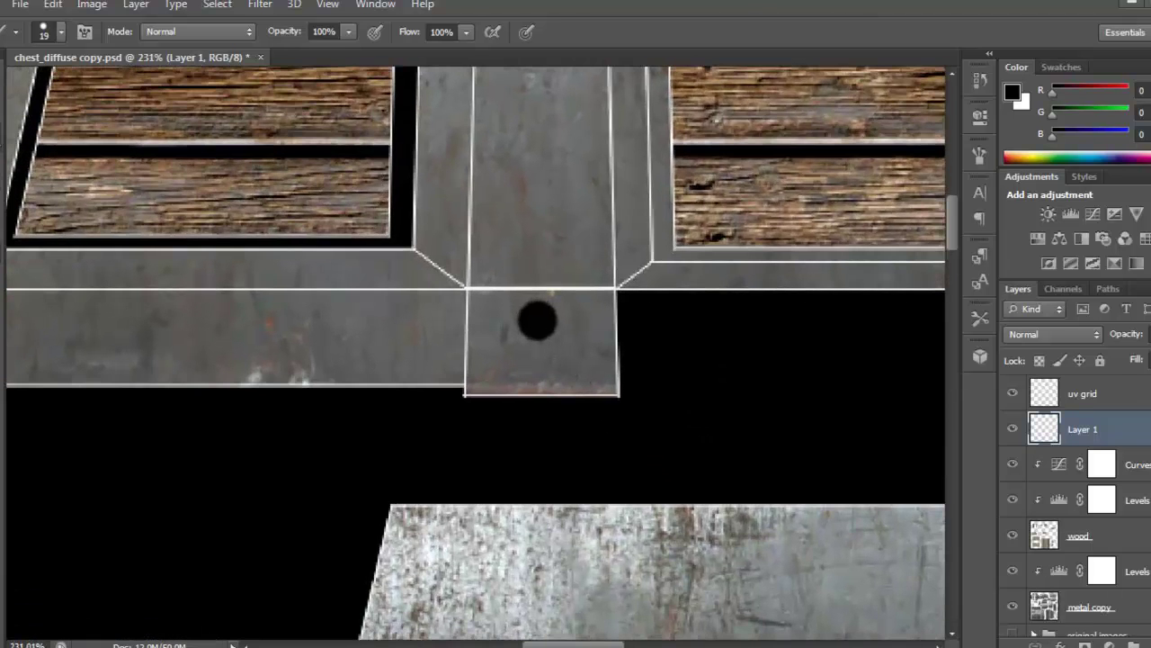
# Complete the keyhole by selecting a flared shape beneath the dot with straight edges, filling it black and deselecting
pyautogui.press('l')
pyautogui.click(527, 330)
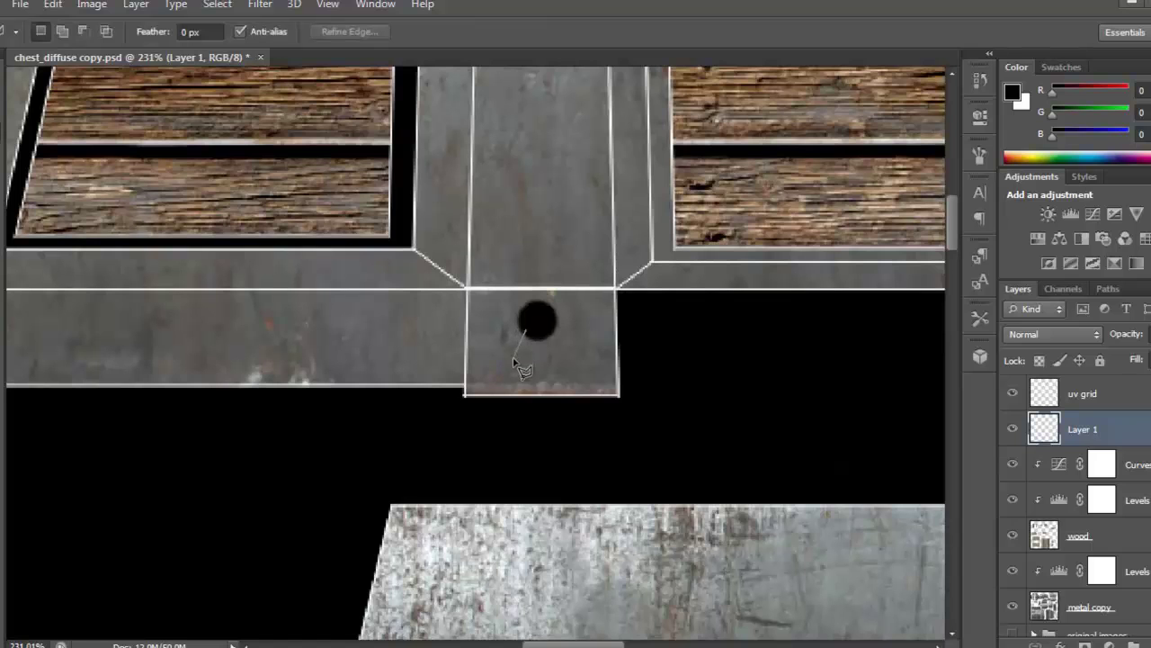
pyautogui.click(508, 379)
pyautogui.click(570, 376)
pyautogui.click(530, 333)
pyautogui.hotkey('ctrl', 'BackSpace')
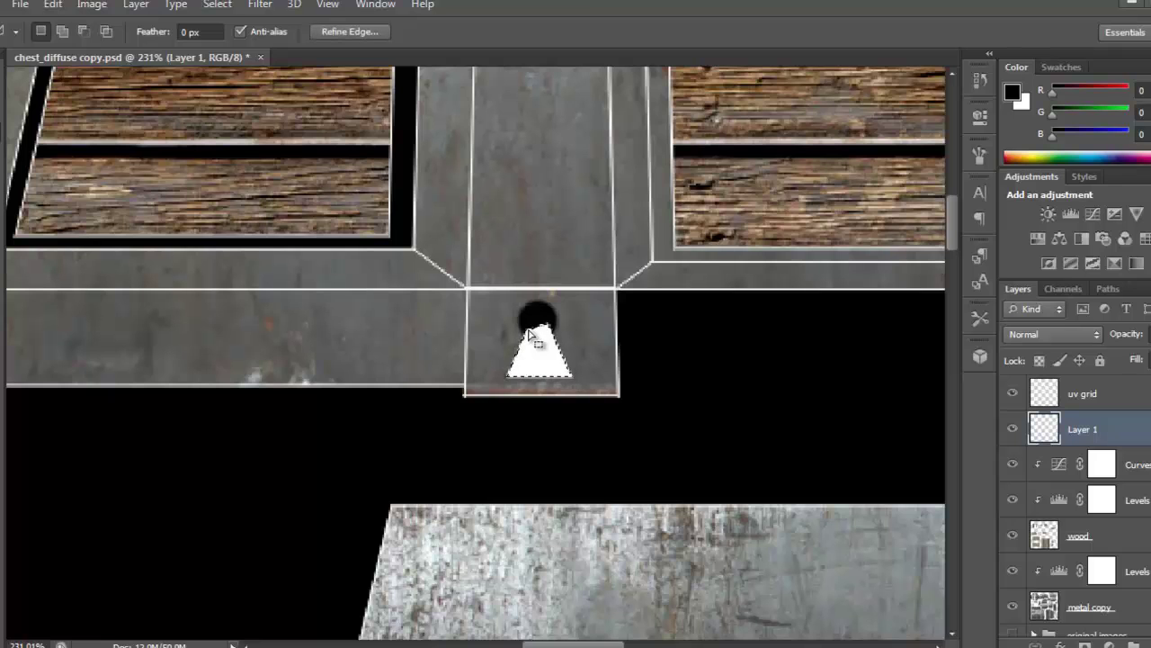
pyautogui.hotkey('ctrl', 'z')
pyautogui.hotkey('alt', 'BackSpace')
pyautogui.hotkey('ctrl', 'd')
pyautogui.keyDown('alt'); pyautogui.scroll(-4, 763, 359); pyautogui.keyUp('alt')
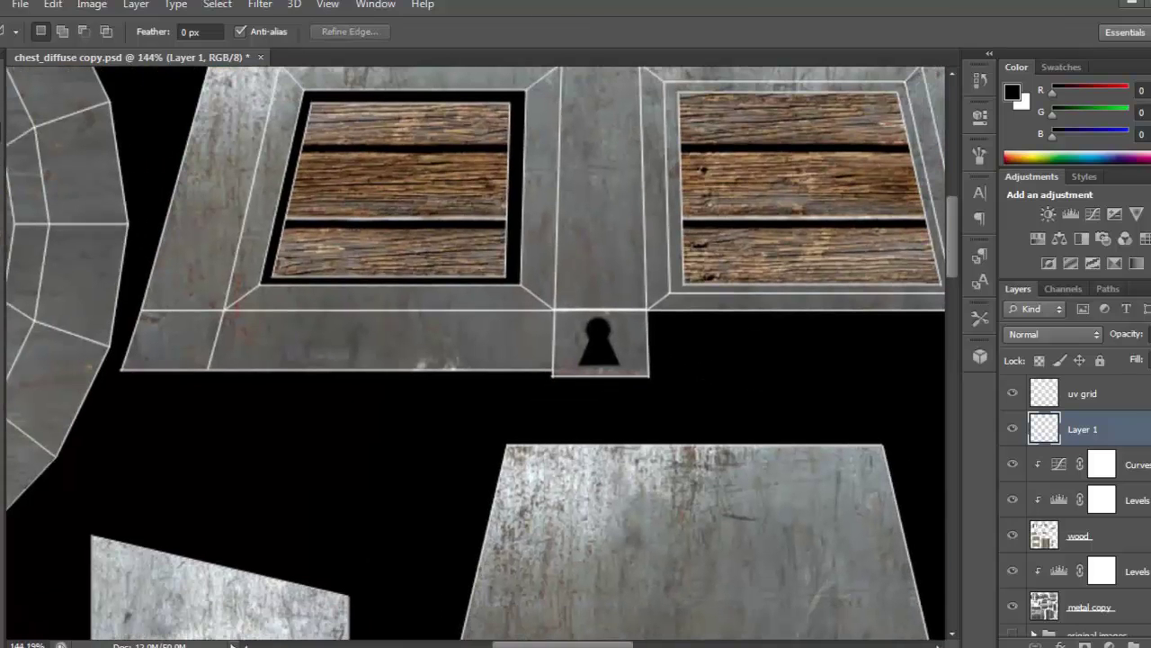
# Slightly lower the keyhole layer's opacity and give it an Outer Glow effect with 49% opacity
pyautogui.click(1150, 333)
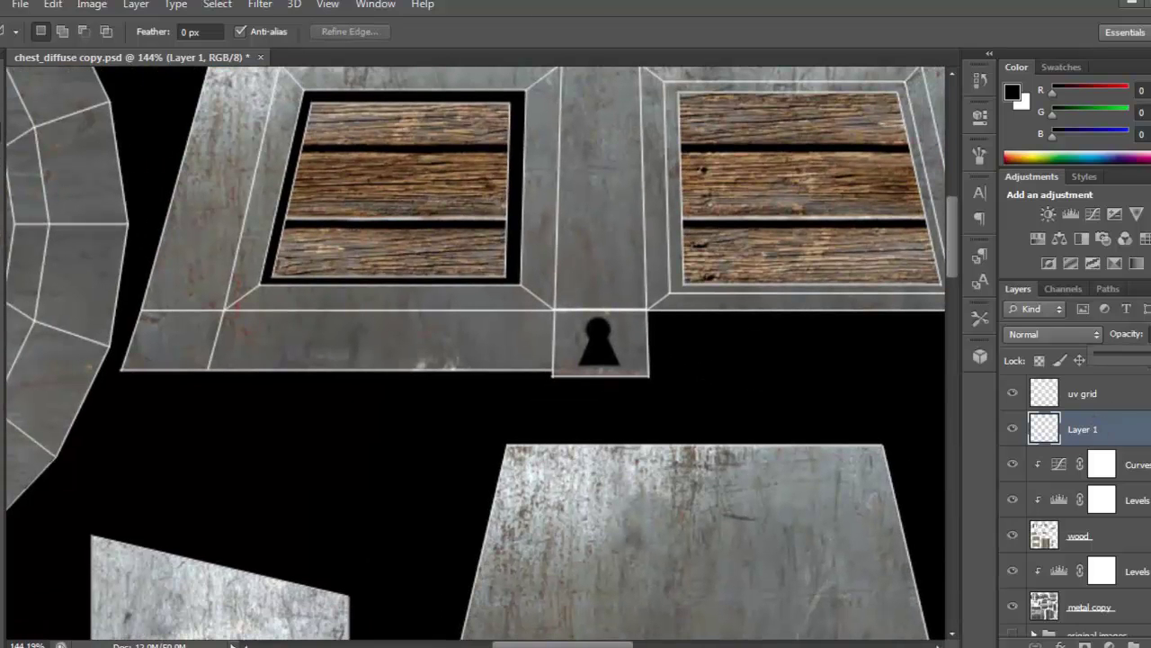
pyautogui.moveTo(1147, 364)
pyautogui.mouseDown()
pyautogui.moveTo(1138, 359)
pyautogui.moveTo(1150, 360)
pyautogui.mouseUp()
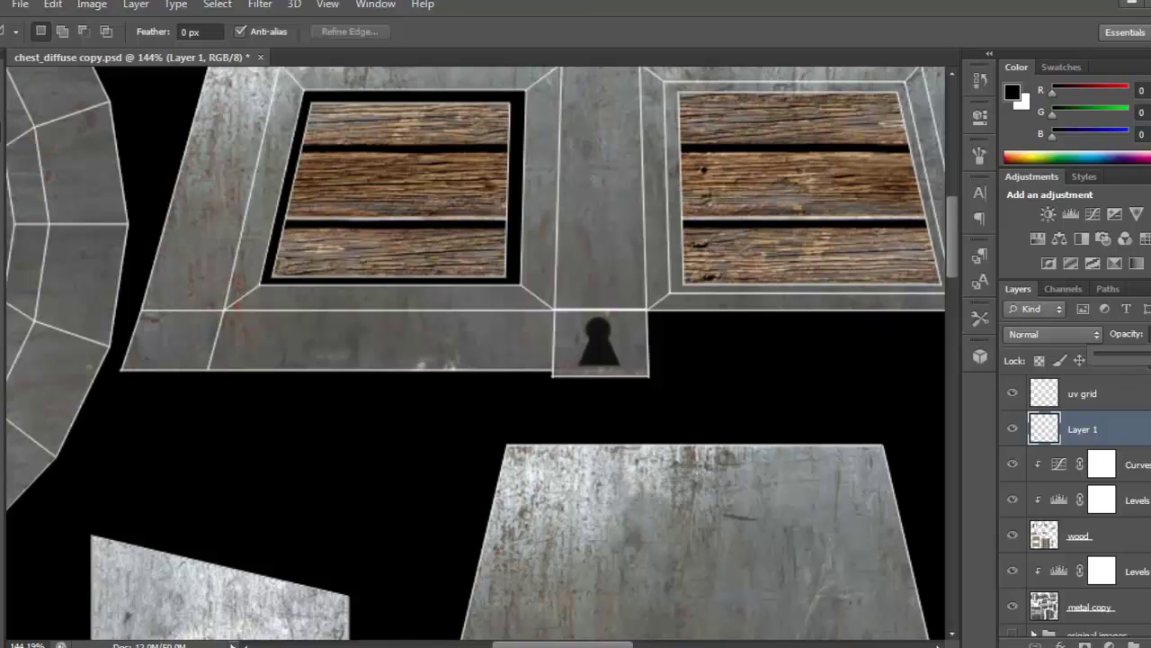
pyautogui.keyDown('alt'); pyautogui.scroll(3, 686, 333); pyautogui.keyUp('alt')
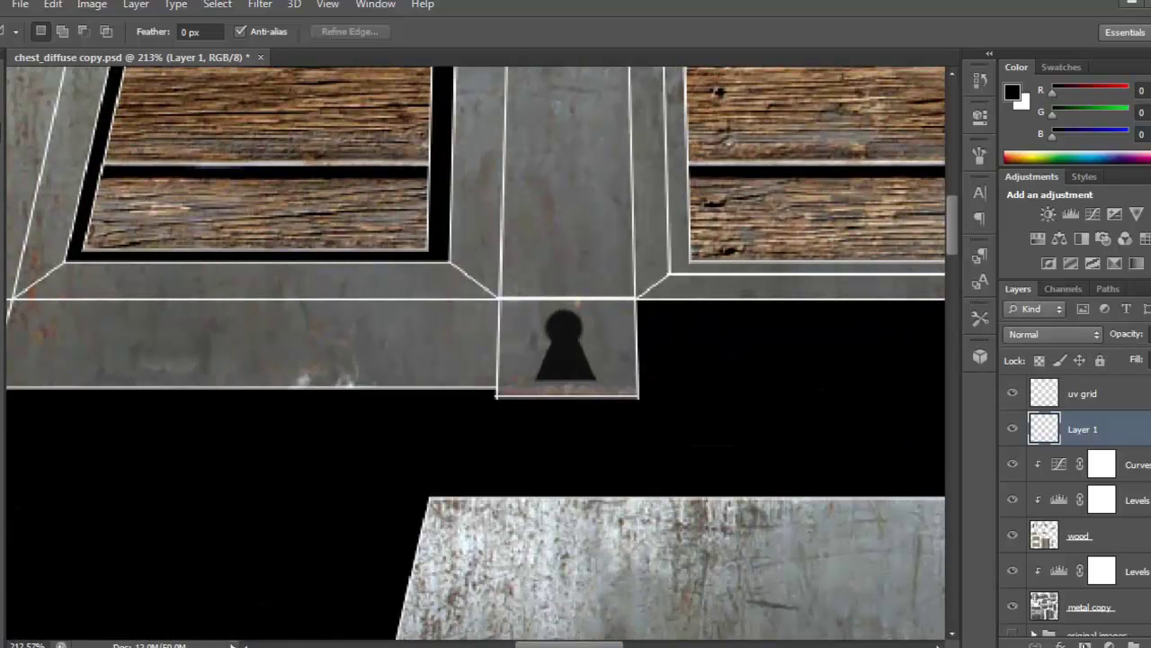
pyautogui.click(1062, 644)
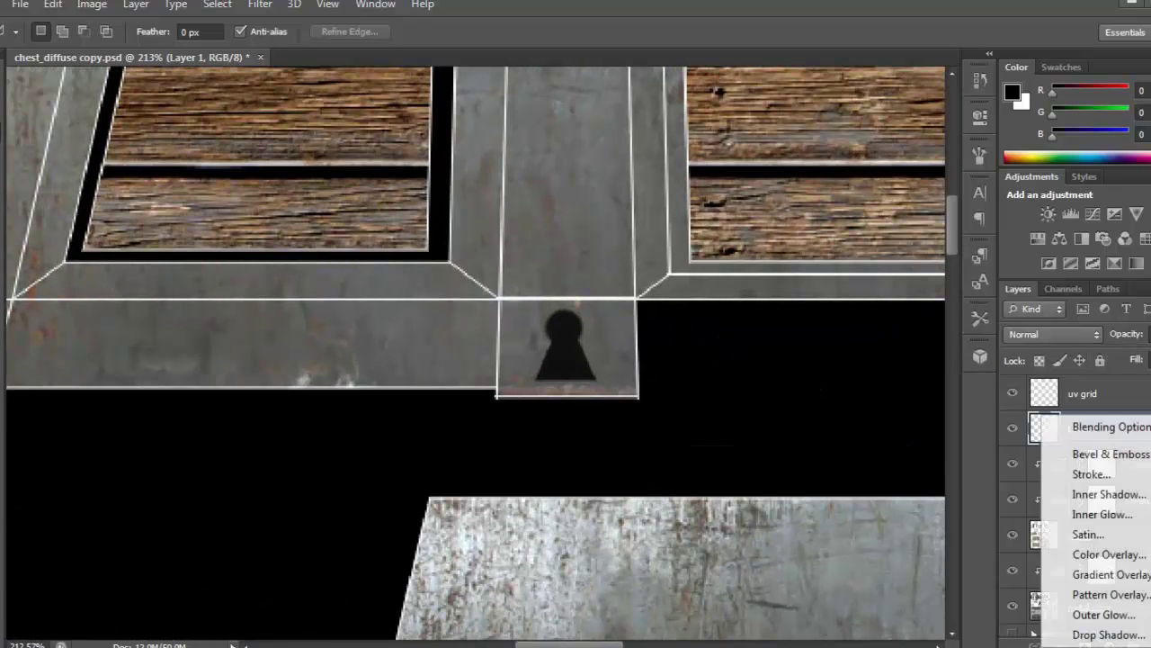
pyautogui.click(1104, 615)
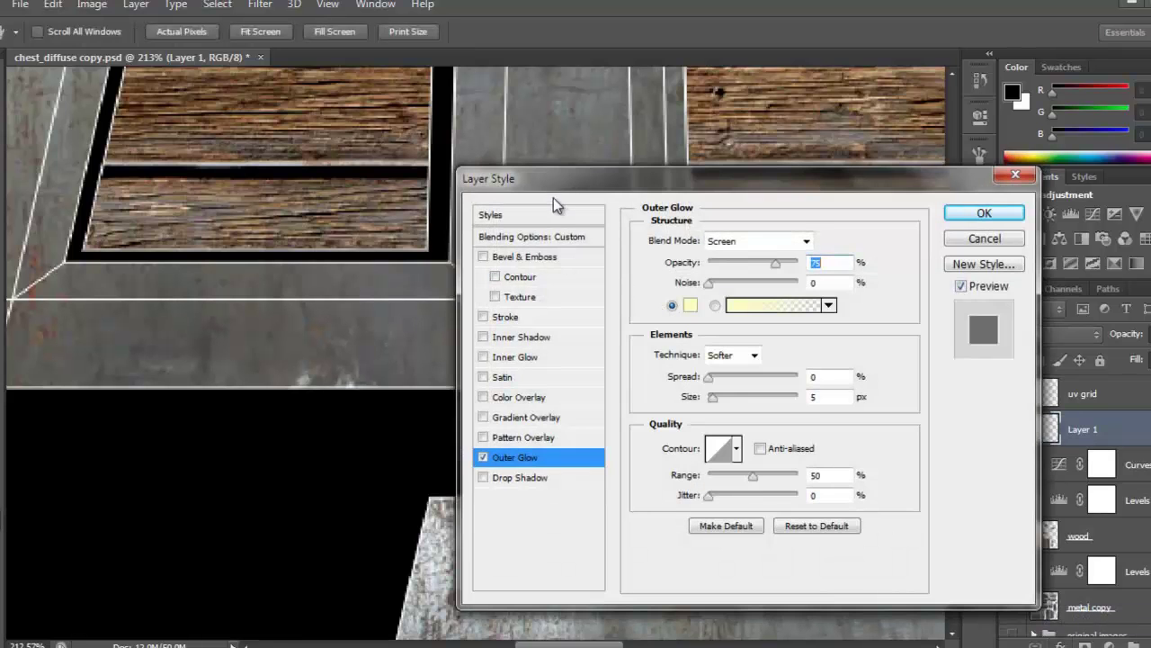
pyautogui.moveTo(554, 183); pyautogui.dragTo(812, 150)
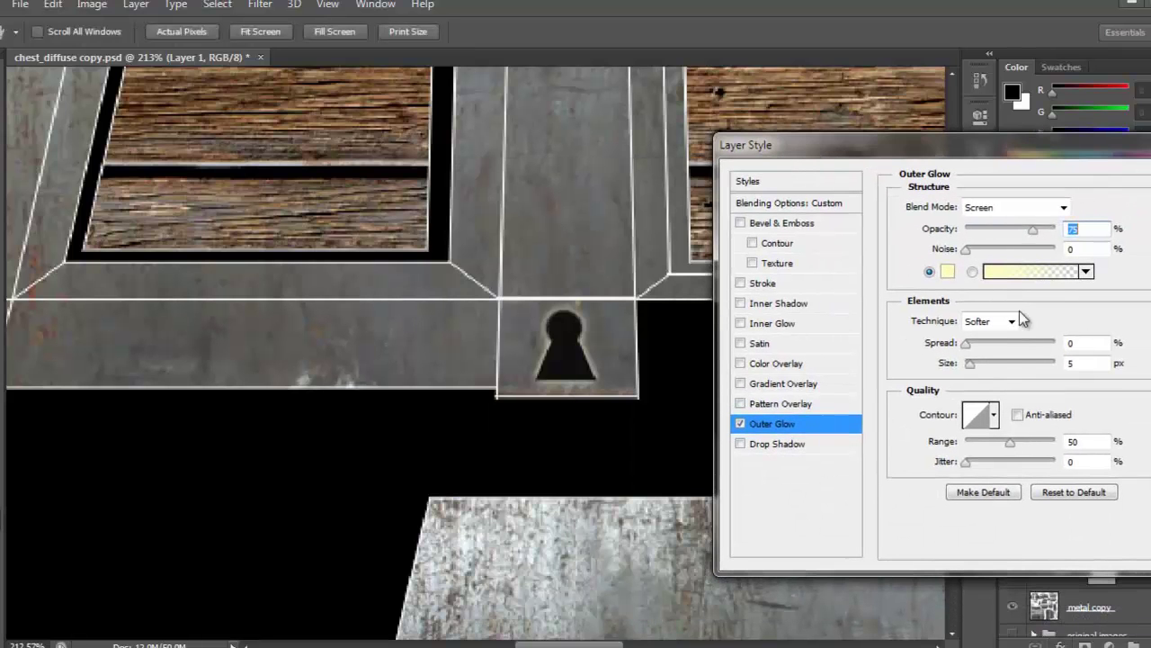
pyautogui.moveTo(1031, 232)
pyautogui.mouseDown()
pyautogui.moveTo(985, 232)
pyautogui.moveTo(1009, 234)
pyautogui.mouseUp()
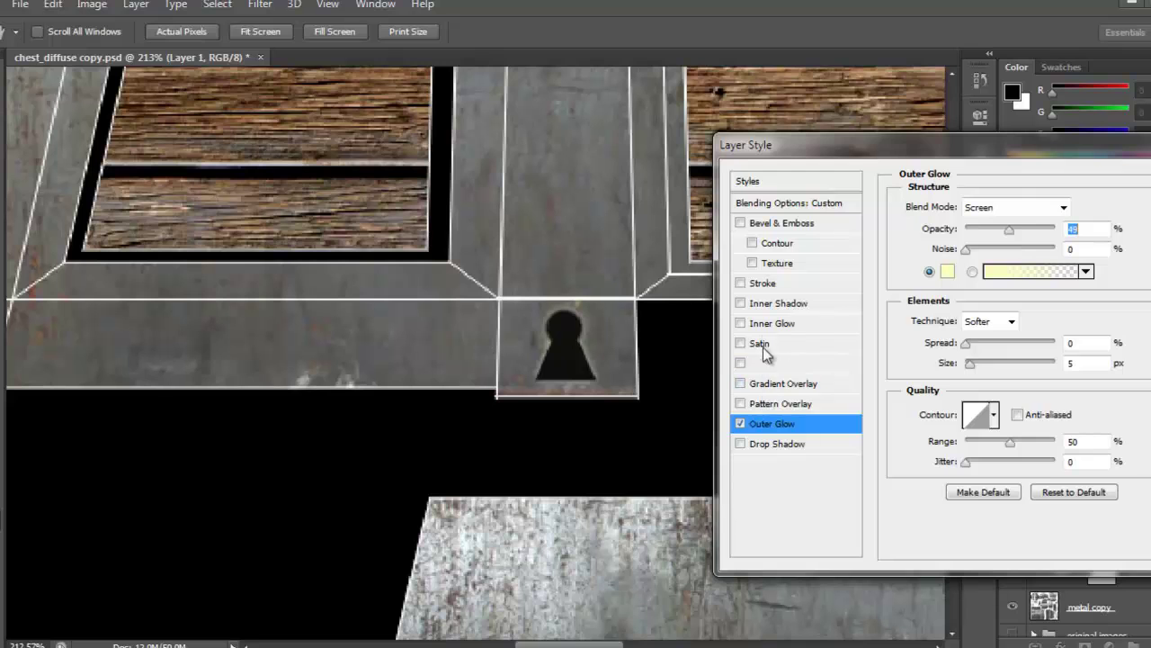
# Add an Inner Shadow with 7 px distance and 38 px size to the keyhole layer, and fine-tune the layer's opacity
pyautogui.click(769, 306)
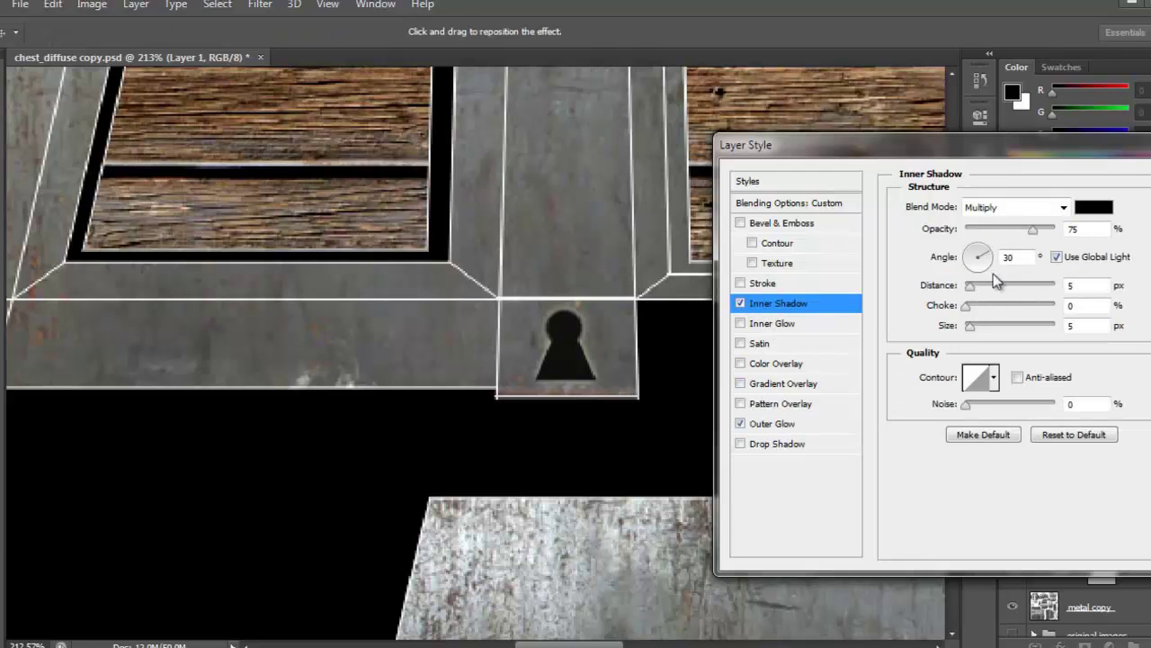
pyautogui.moveTo(969, 325)
pyautogui.mouseDown()
pyautogui.moveTo(995, 333)
pyautogui.moveTo(984, 325)
pyautogui.mouseUp()
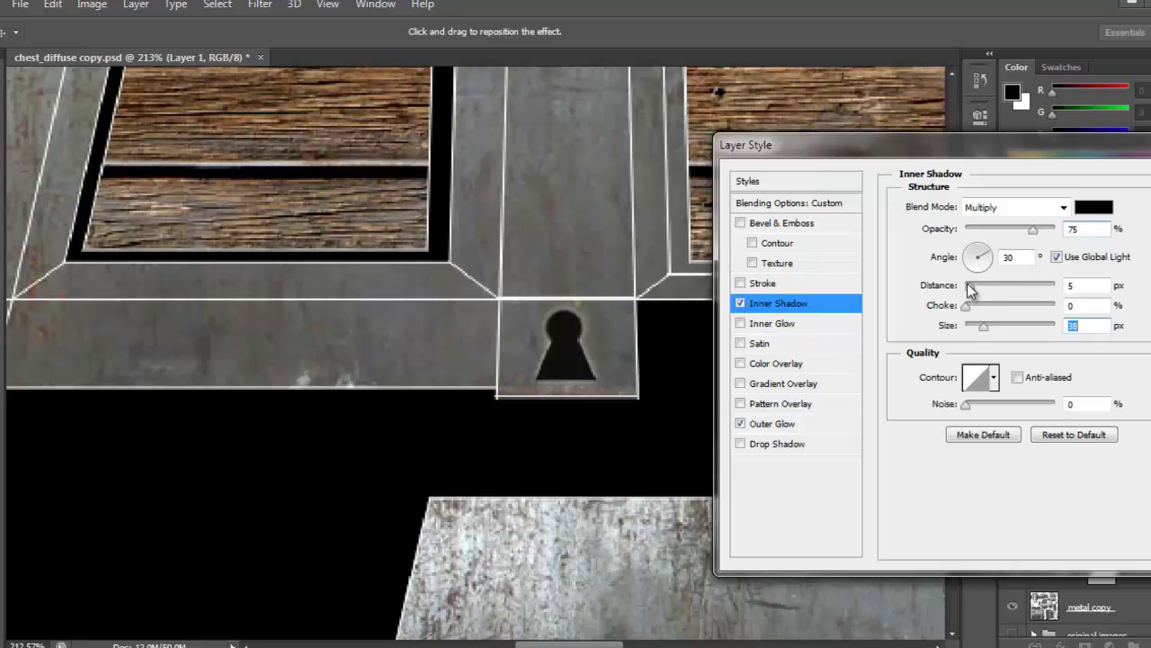
pyautogui.moveTo(971, 284); pyautogui.dragTo(973, 285)
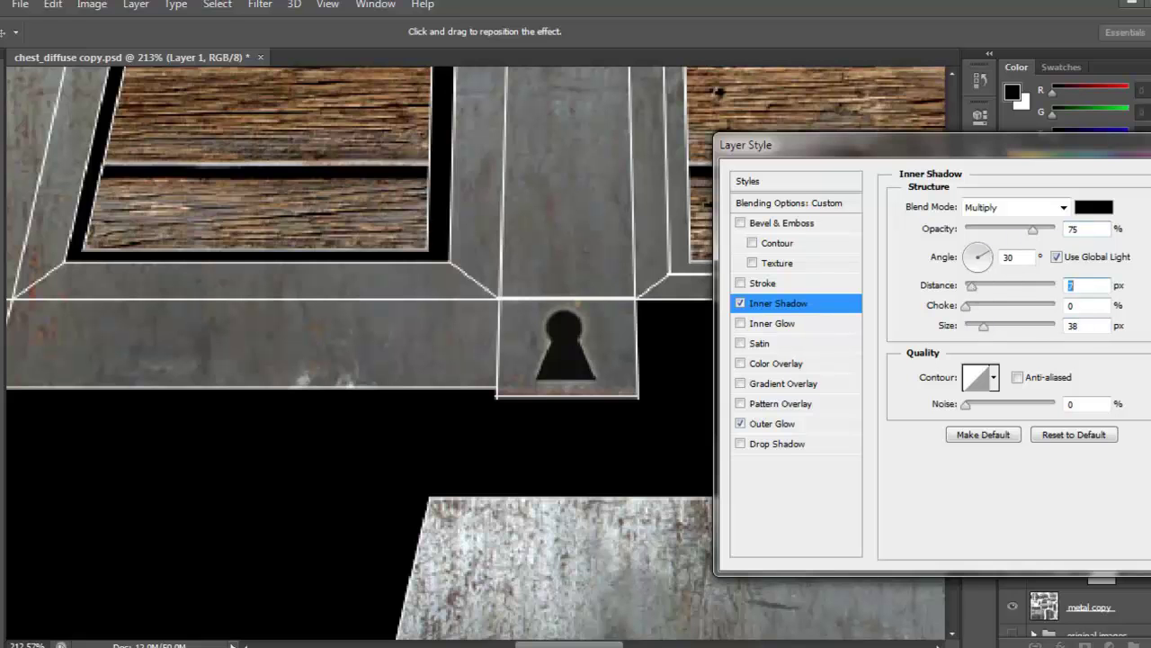
pyautogui.press('Return')
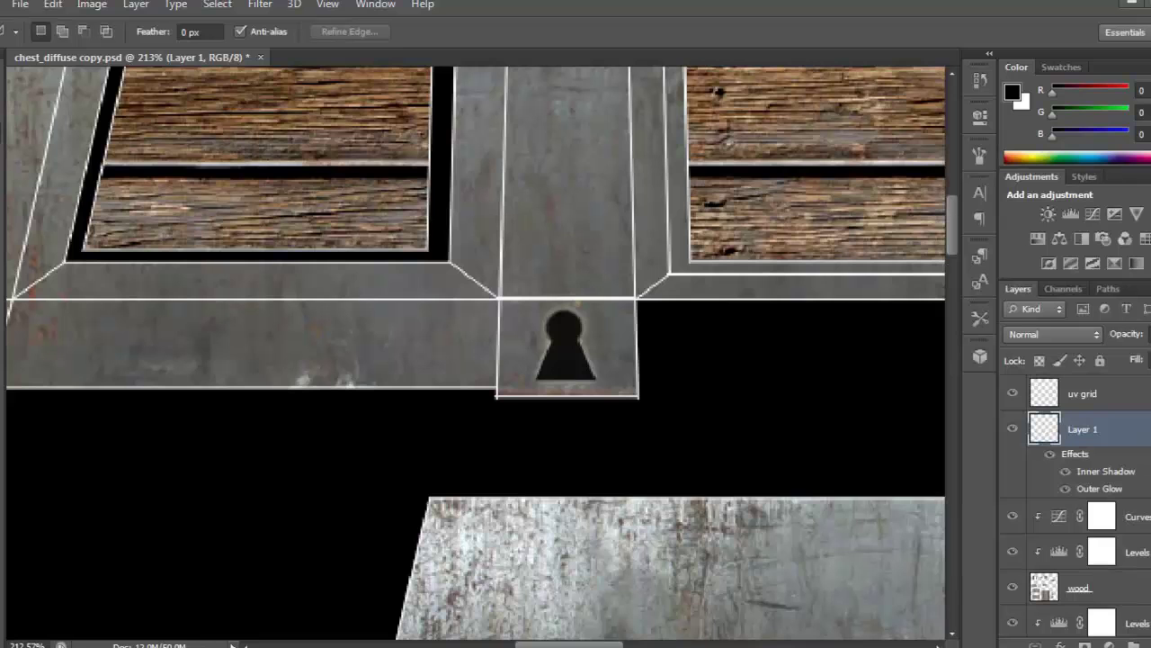
pyautogui.moveTo(1148, 358); pyautogui.dragTo(1150, 358)
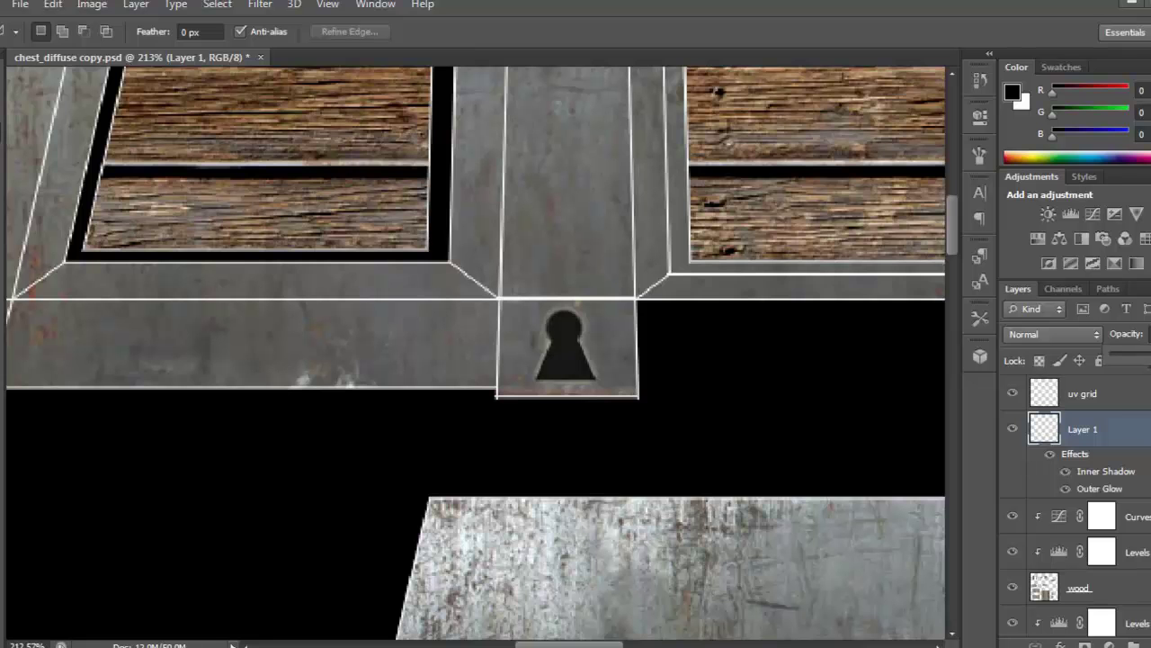
# Collapse the keyhole layer's effects list, hide the uv grid and fit the whole texture in view
pyautogui.keyDown('ctrl'); pyautogui.moveTo(678, 356); pyautogui.dragTo(586, 338); pyautogui.keyUp('ctrl')
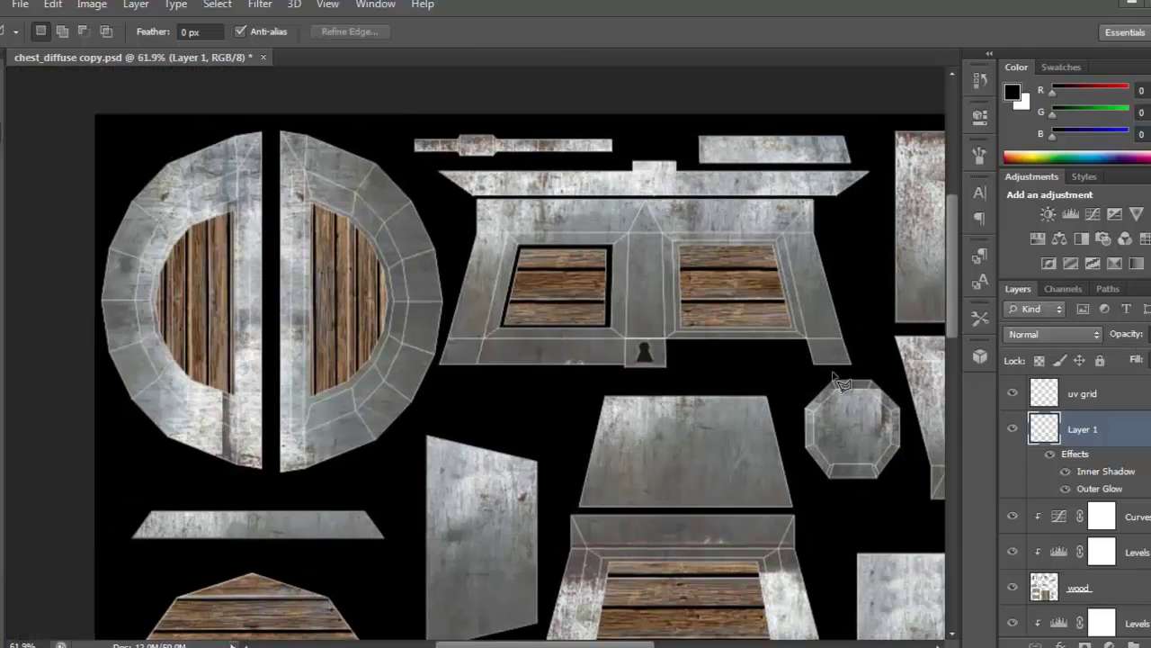
pyautogui.moveTo(843, 445); pyautogui.dragTo(681, 260)
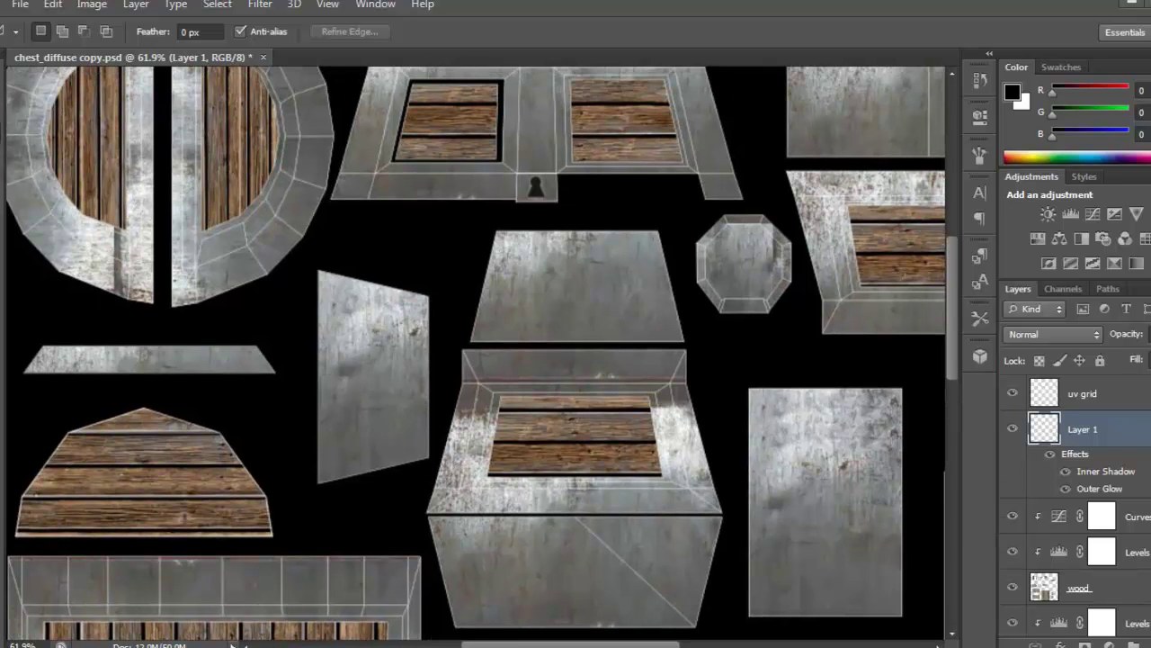
pyautogui.click(1150, 429)
pyautogui.click(1013, 392)
pyautogui.hotkey('ctrl', '0')
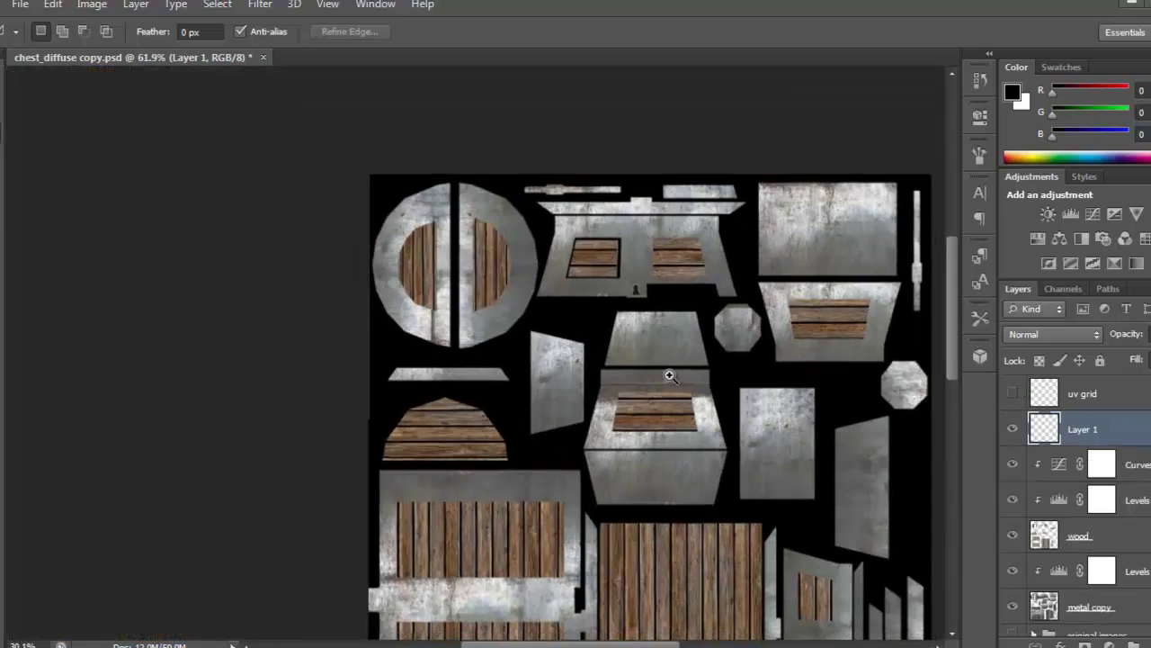
# Save the texture as chest_diffuse copy in Photoshop format, replacing the existing file with Maximize Compatibility enabled
pyautogui.click(20, 4)
pyautogui.click(86, 221)
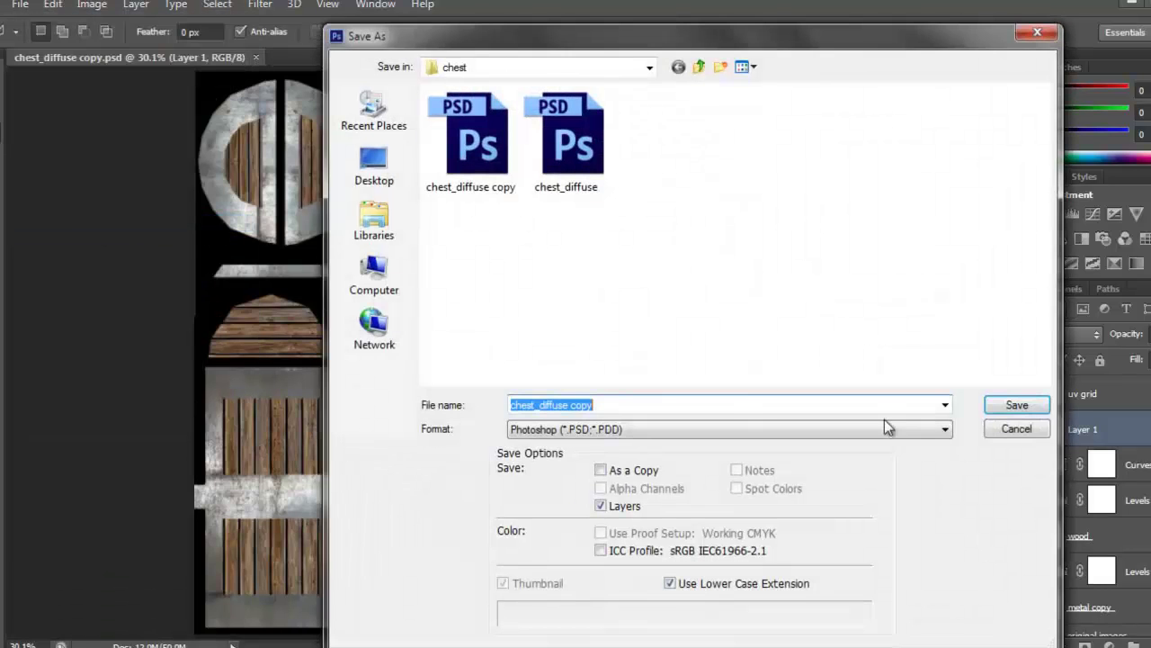
pyautogui.click(1016, 405)
pyautogui.click(555, 258)
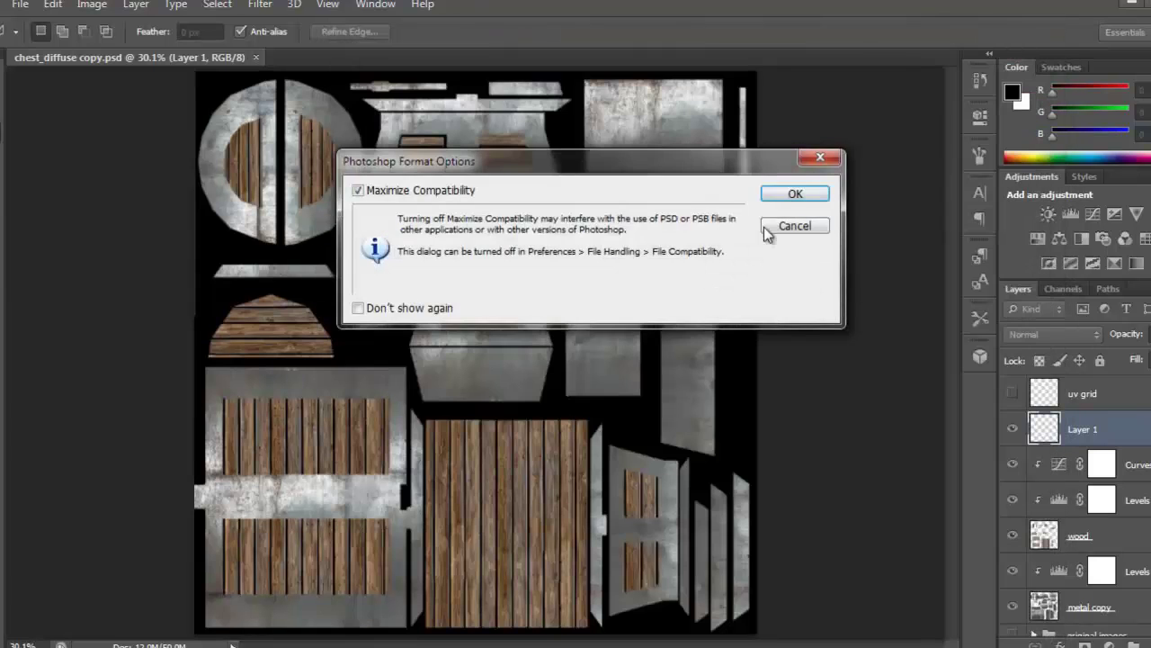
pyautogui.click(797, 194)
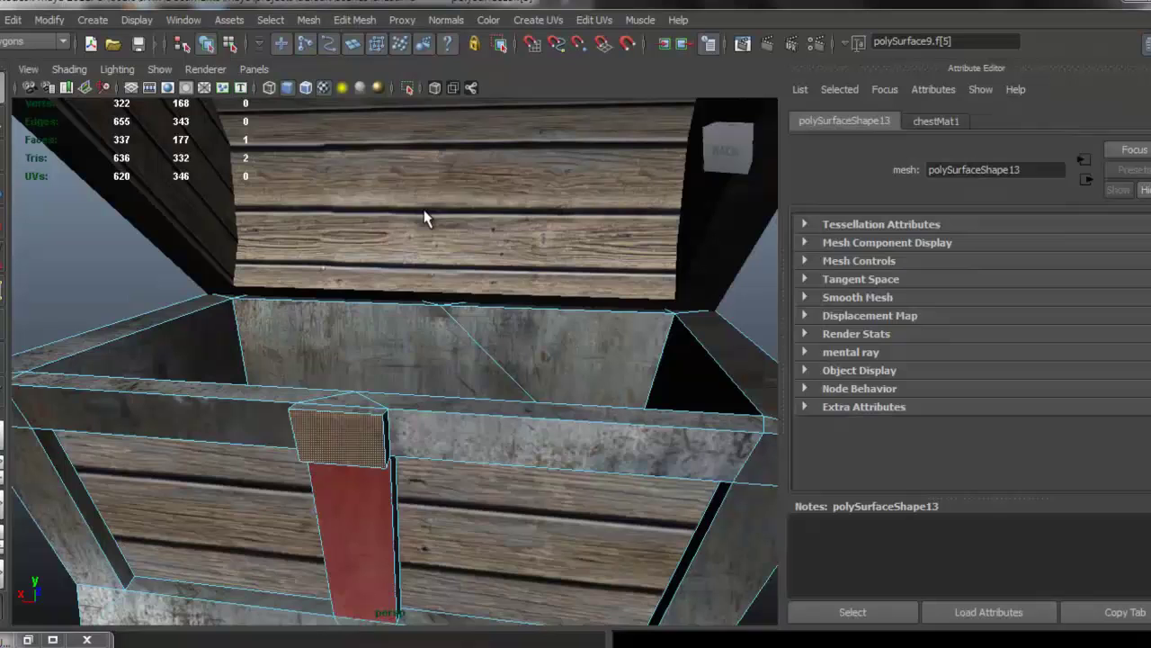
# Switch to Maya, return to object mode, and refresh the chest material's color texture to check the keyhole on the front
pyautogui.moveTo(426, 218); pyautogui.dragTo(504, 189, button='right')
pyautogui.click(591, 278)
pyautogui.keyDown('alt'); pyautogui.moveTo(591, 278); pyautogui.dragTo(1095, 360); pyautogui.keyUp('alt')
pyautogui.click(1147, 336)
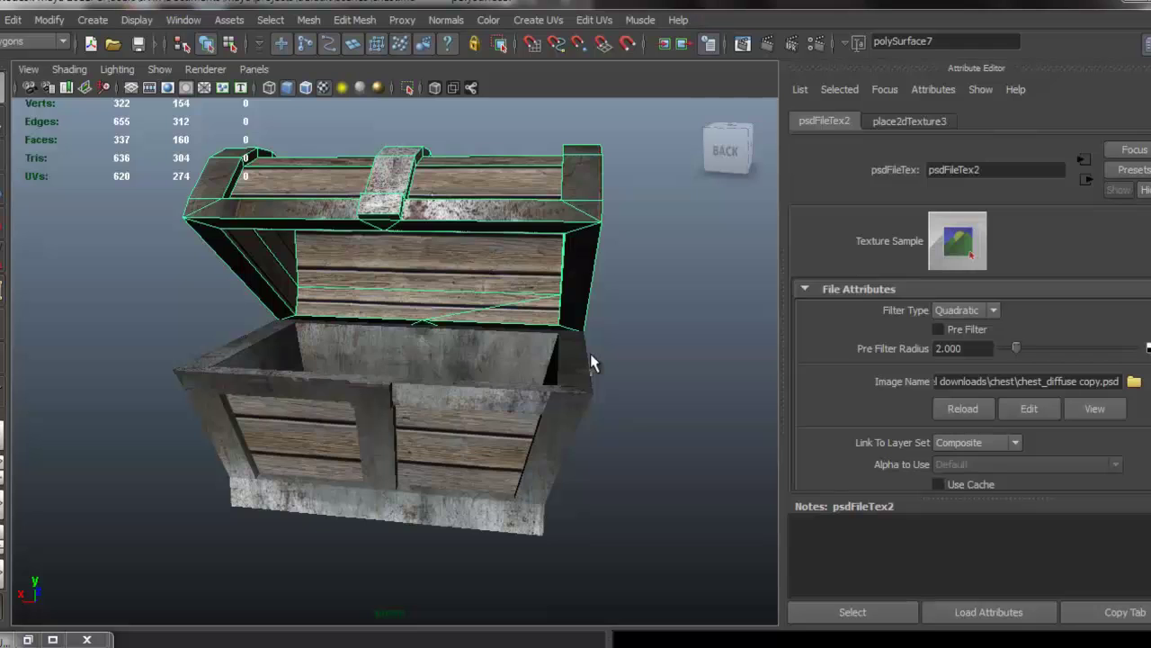
pyautogui.keyDown('alt'); pyautogui.moveTo(599, 354); pyautogui.dragTo(626, 354); pyautogui.keyUp('alt')
pyautogui.keyDown('alt'); pyautogui.moveTo(626, 354); pyautogui.dragTo(503, 463, button='right'); pyautogui.keyUp('alt')
# Switch to Photoshop and rotate the keyhole layer 180 degrees in place with Free Transform
pyautogui.hotkey('alt', 'Tab')
pyautogui.keyDown('ctrl'); pyautogui.moveTo(457, 178); pyautogui.dragTo(585, 216); pyautogui.keyUp('ctrl')
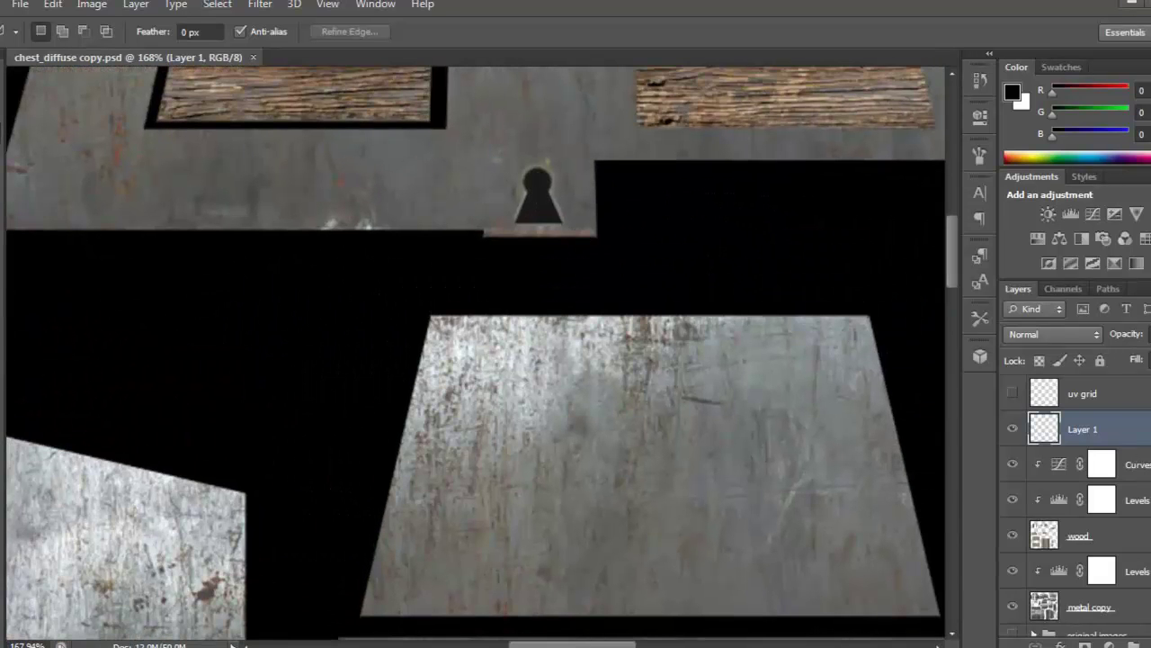
pyautogui.hotkey('ctrl', 't')
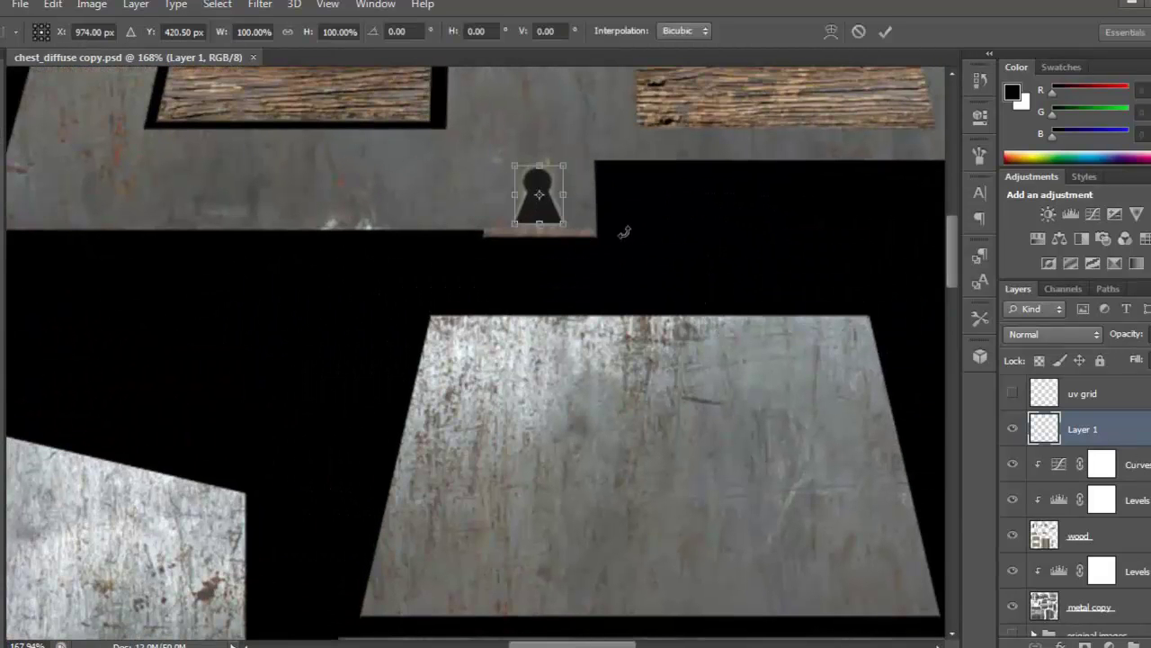
pyautogui.moveTo(585, 228); pyautogui.dragTo(468, 141)
pyautogui.press('Return')
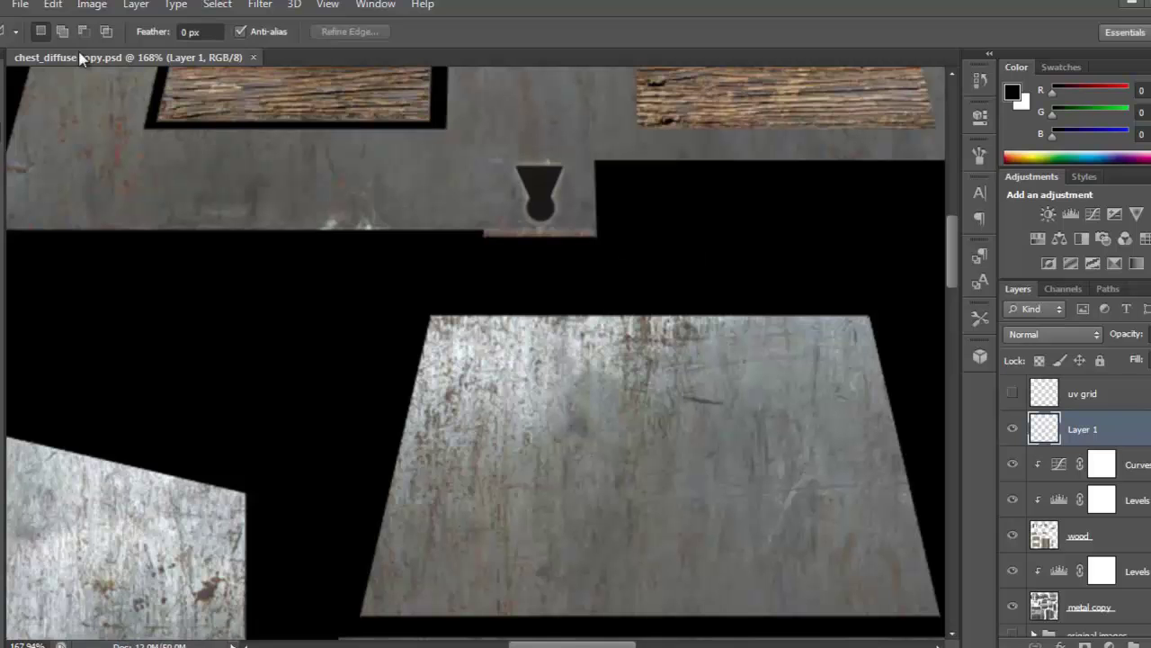
# Save the texture with the inverted keyhole over chest_diffuse copy.psd, keeping Maximize Compatibility enabled
pyautogui.click(20, 4)
pyautogui.click(99, 206)
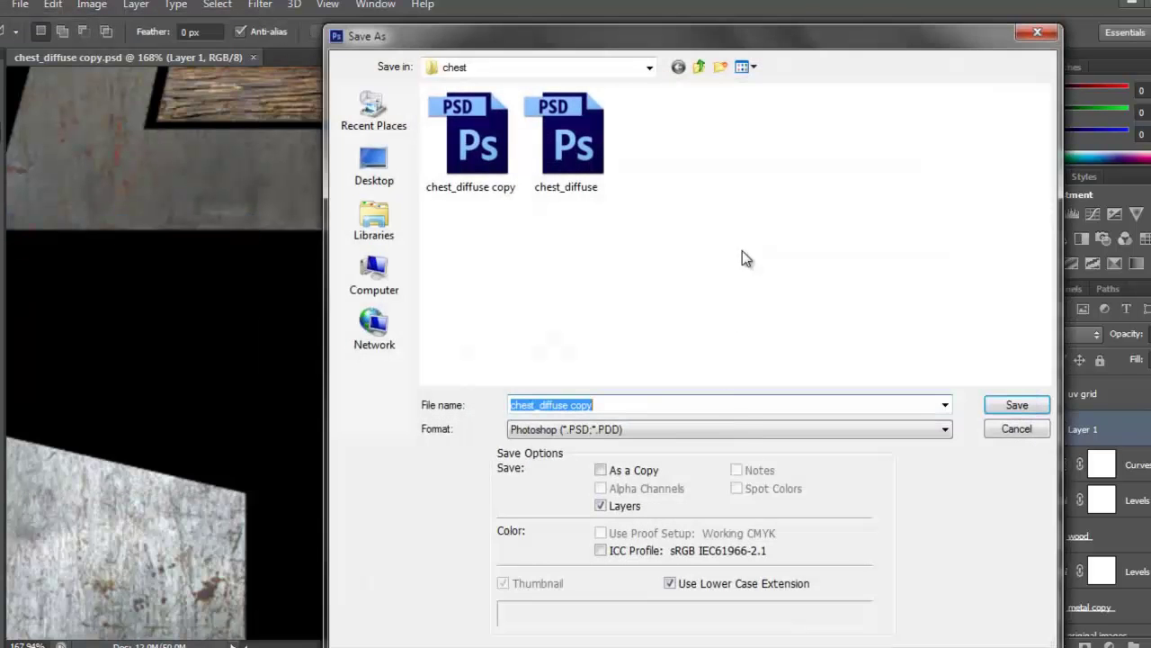
pyautogui.click(1003, 405)
pyautogui.click(554, 257)
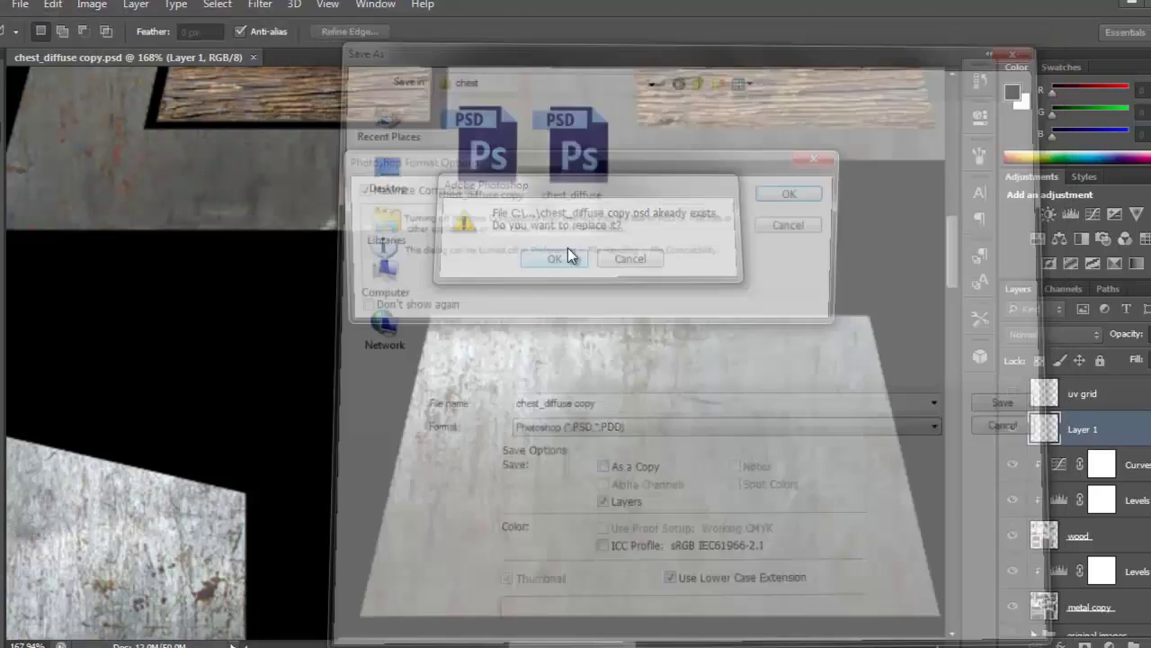
pyautogui.click(793, 195)
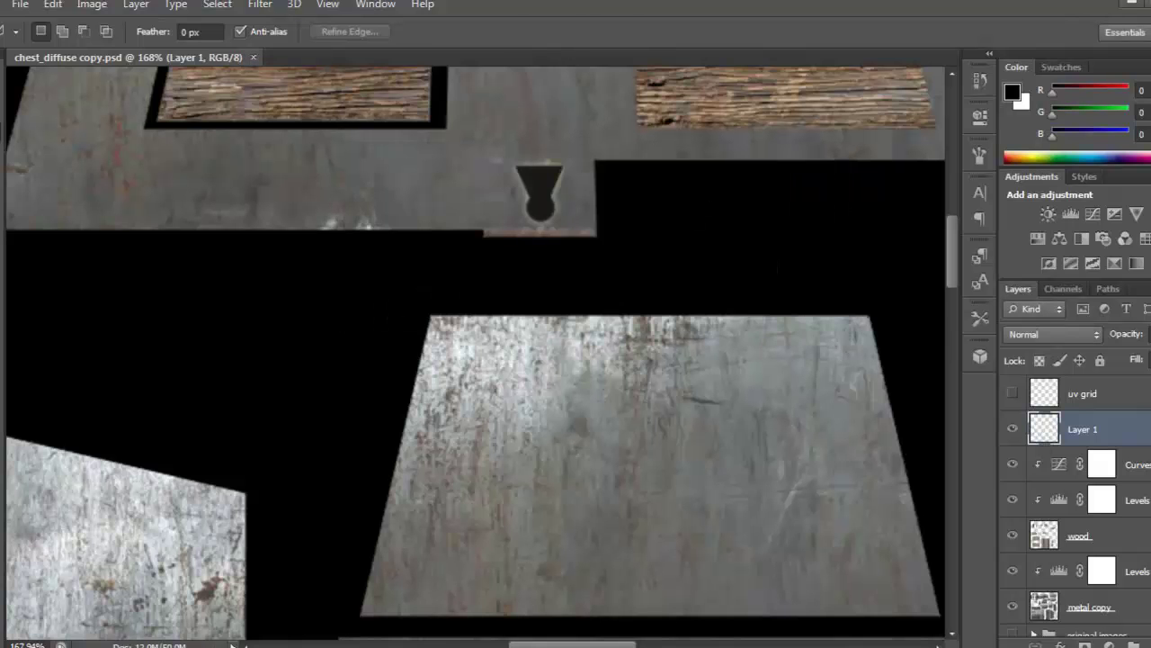
# Switch to Maya, refresh the chest base's color texture from its file node, and deselect the chest to review it
pyautogui.hotkey('alt', 'Tab')
pyautogui.click(506, 421)
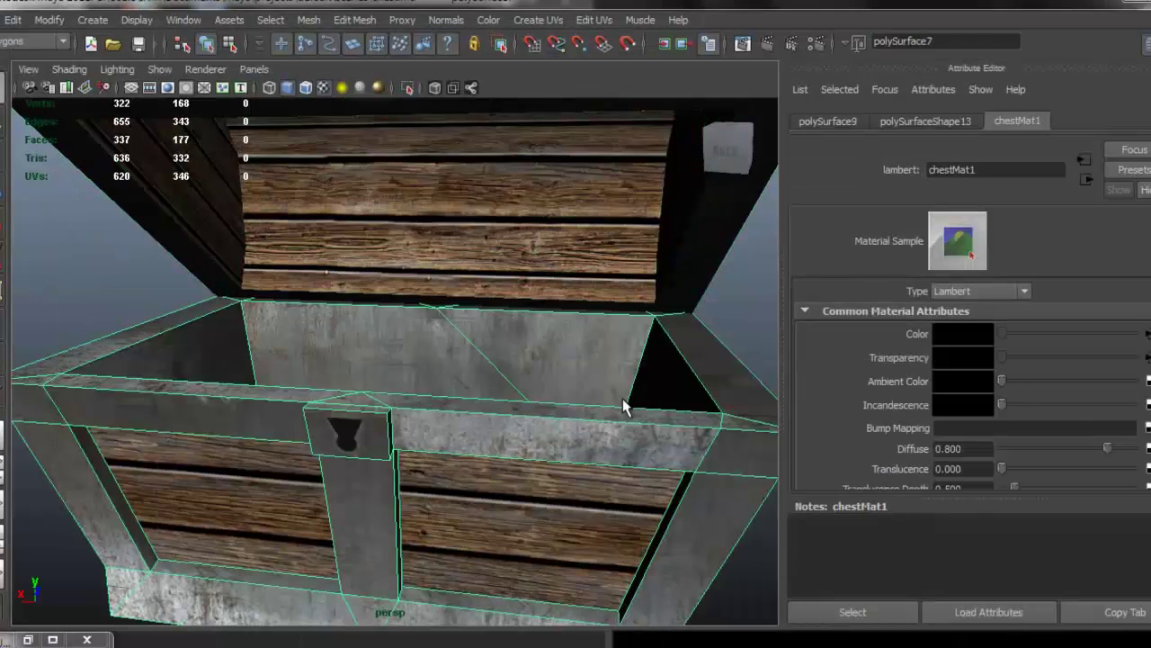
pyautogui.click(1148, 336)
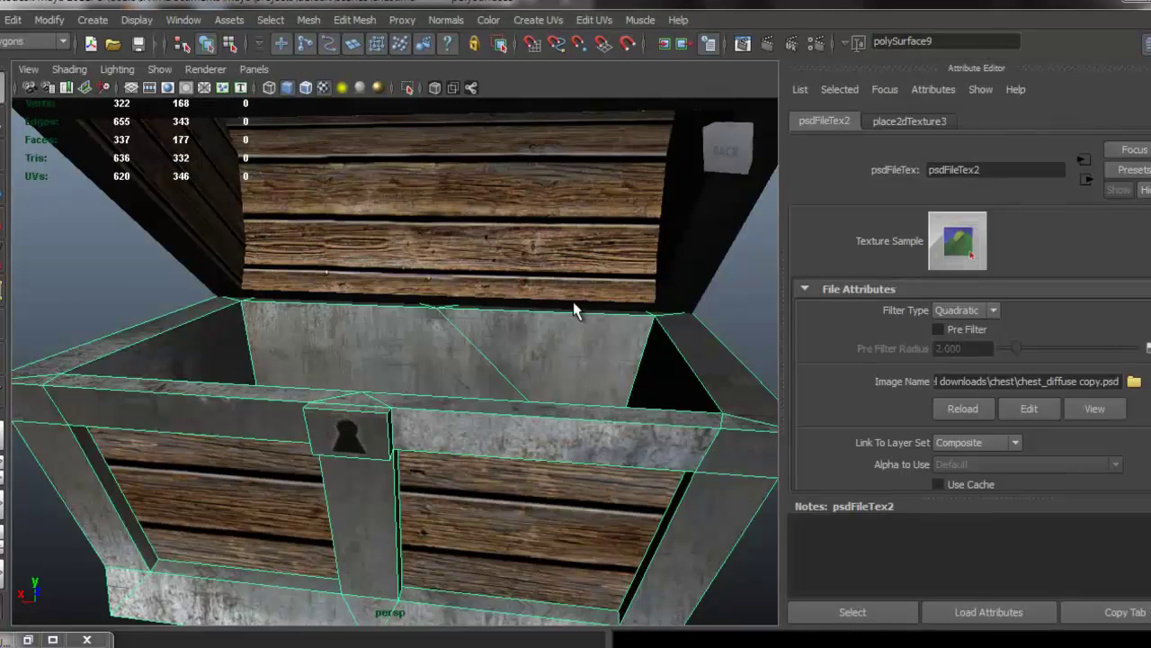
pyautogui.scroll(-4, 576, 310)
pyautogui.click(650, 326)
pyautogui.keyDown('alt'); pyautogui.moveTo(617, 321); pyautogui.dragTo(694, 305); pyautogui.keyUp('alt')
pyautogui.keyDown('alt'); pyautogui.moveTo(427, 303); pyautogui.dragTo(620, 297); pyautogui.keyUp('alt')
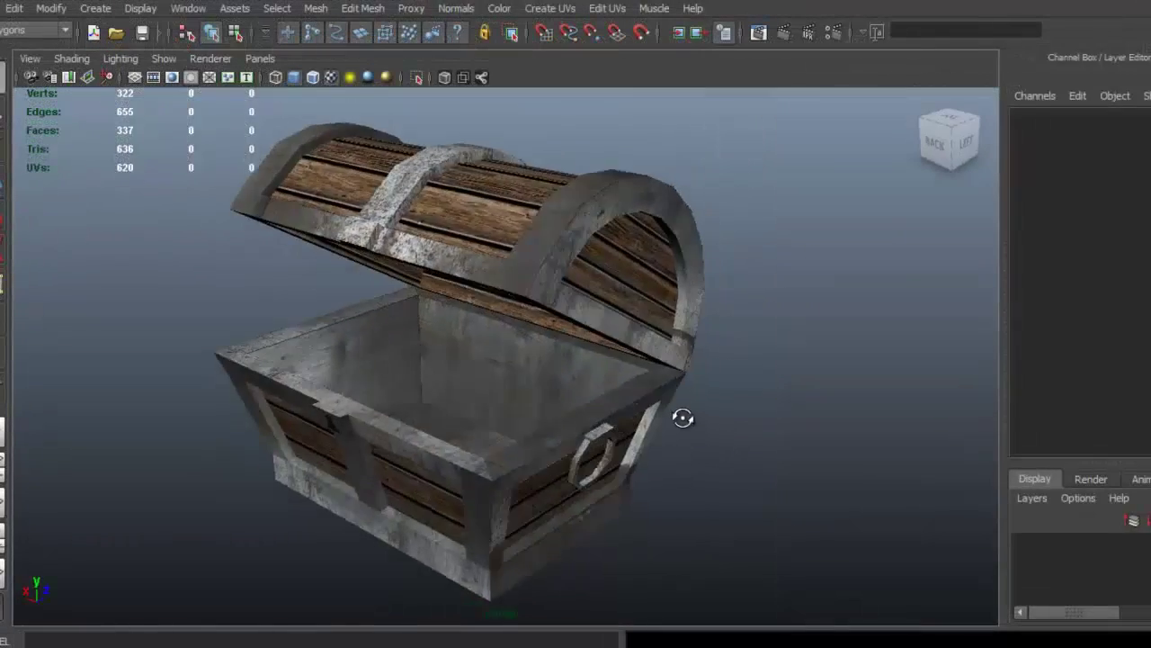
# Put the chest base in edge selection mode and select the first inner cross edges of the side ring handle
pyautogui.keyDown('alt'); pyautogui.moveTo(683, 417); pyautogui.dragTo(558, 336); pyautogui.keyUp('alt')
pyautogui.keyDown('alt'); pyautogui.moveTo(558, 337); pyautogui.dragTo(618, 373, button='right'); pyautogui.keyUp('alt')
pyautogui.keyDown('alt'); pyautogui.moveTo(617, 372); pyautogui.dragTo(632, 398); pyautogui.keyUp('alt')
pyautogui.click(661, 316)
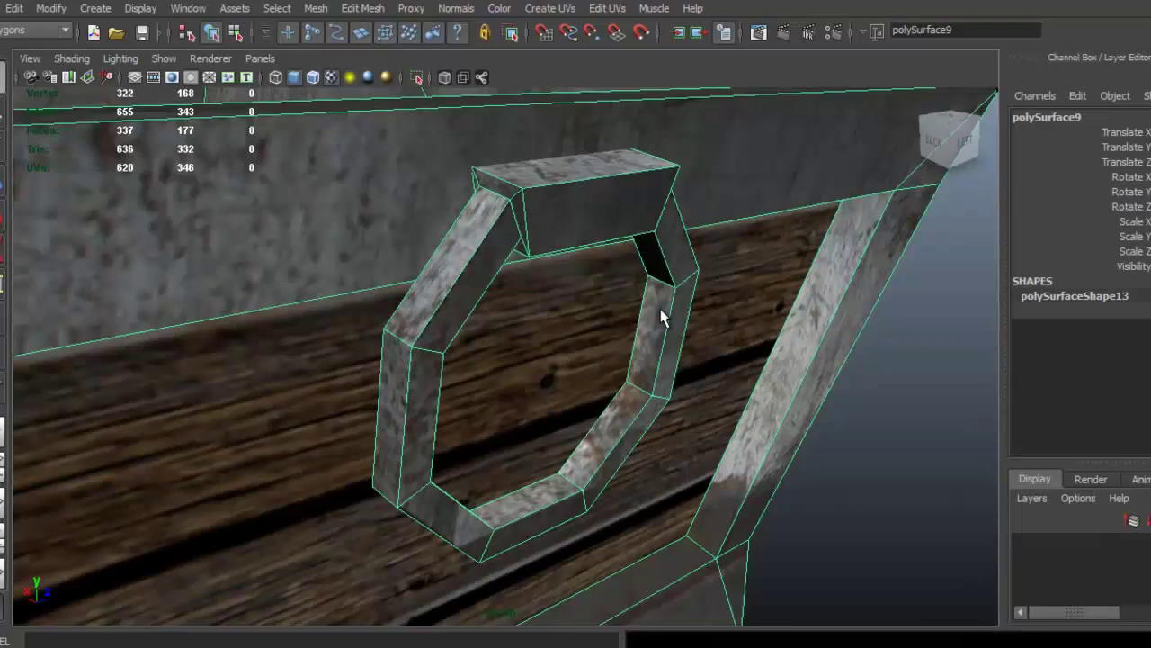
pyautogui.rightClick(670, 272)
pyautogui.click(673, 313)
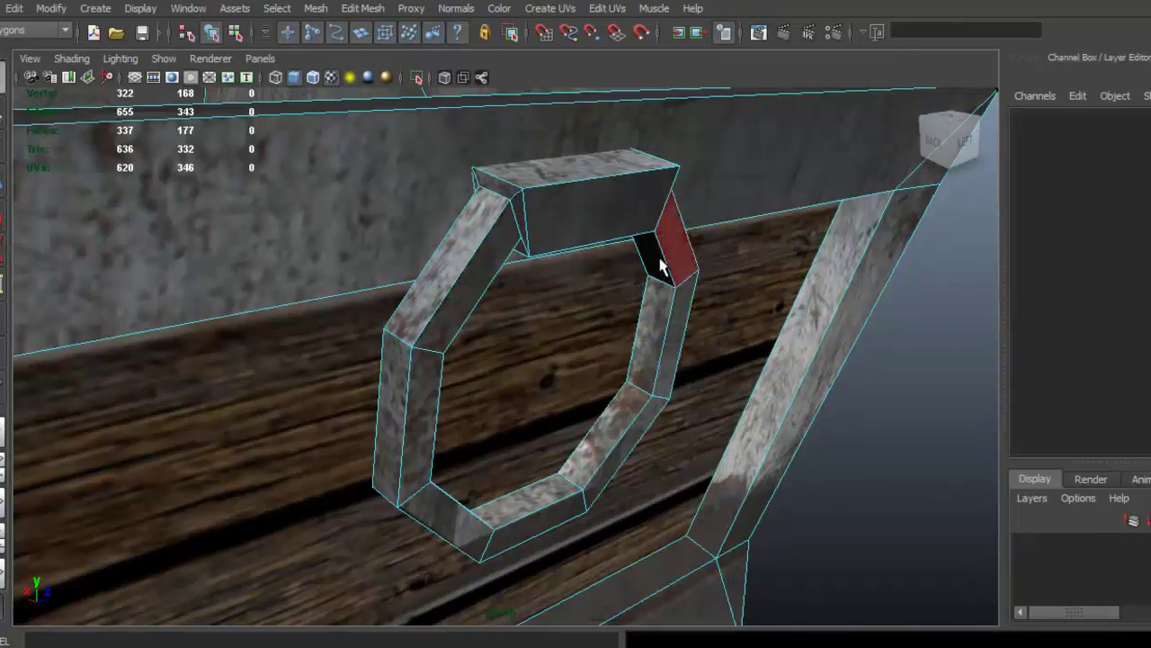
pyautogui.moveTo(659, 266); pyautogui.dragTo(655, 286, button='right')
pyautogui.click(661, 286)
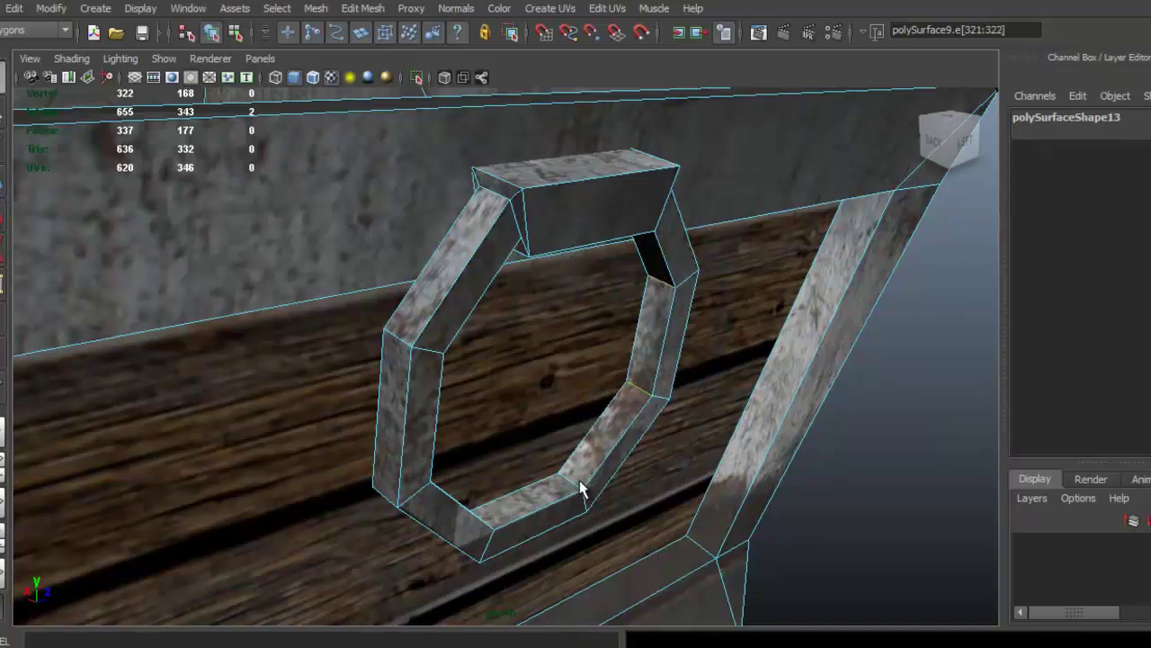
# Add the remaining inner cross edges of the ring handle to the selection and apply Soften Edge
pyautogui.scroll(5, 580, 467)
pyautogui.keyDown('alt'); pyautogui.moveTo(586, 447); pyautogui.dragTo(262, 457); pyautogui.keyUp('alt')
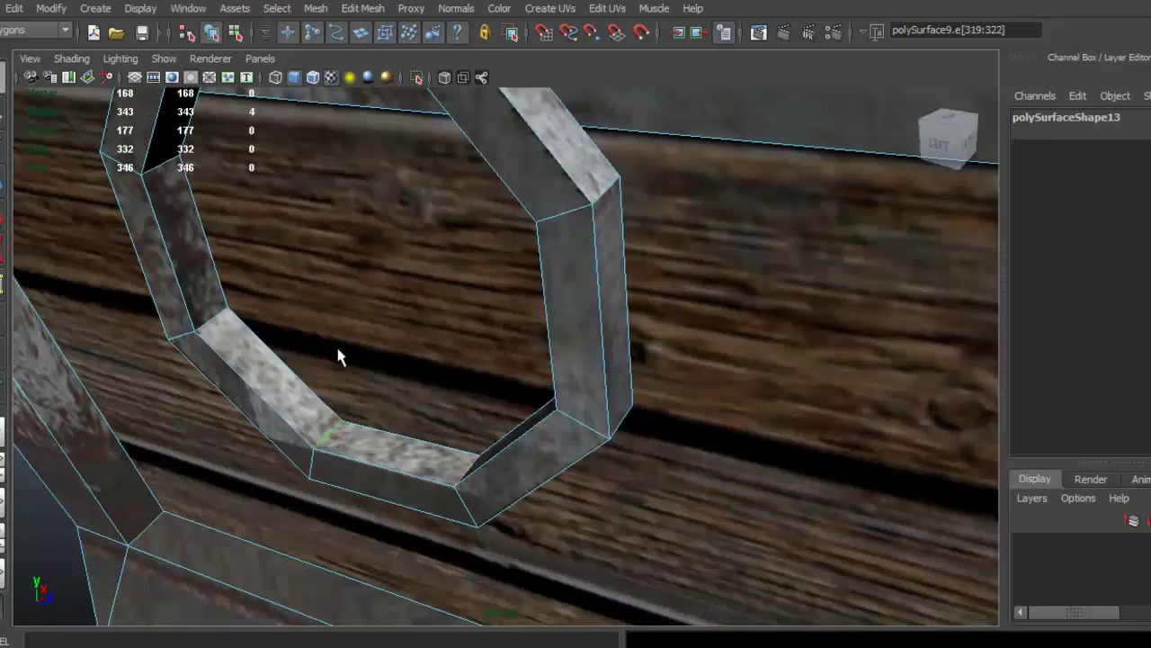
pyautogui.keyDown('alt'); pyautogui.moveTo(339, 351); pyautogui.dragTo(368, 380); pyautogui.keyUp('alt')
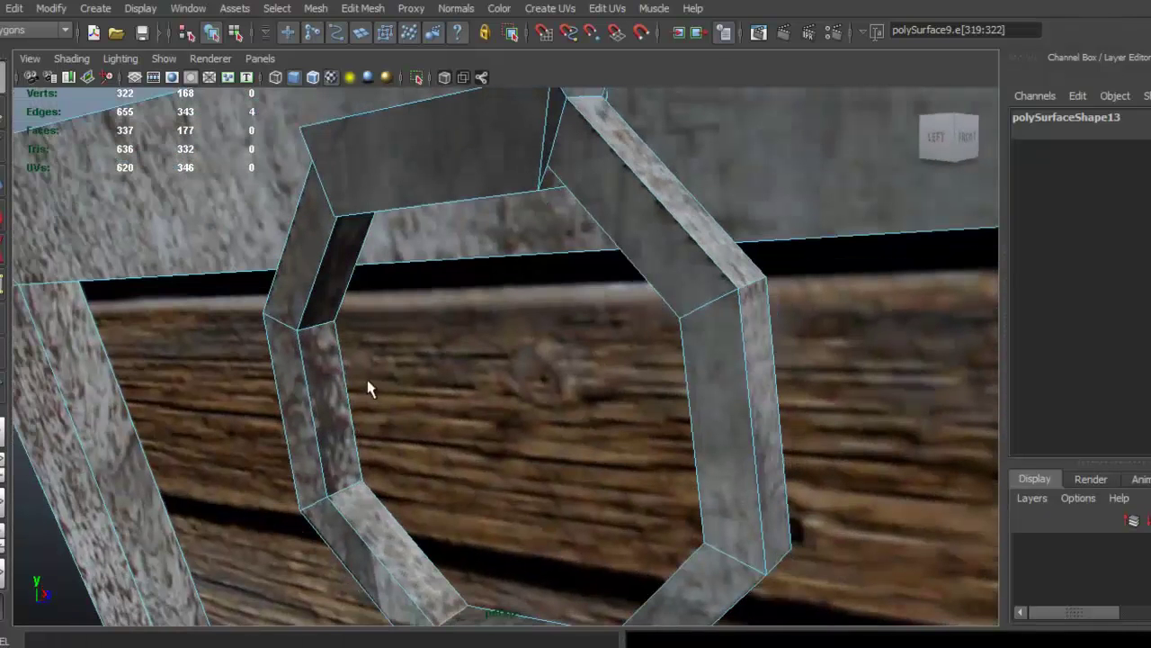
pyautogui.keyDown('shift'); pyautogui.click(349, 487); pyautogui.keyUp('shift')
pyautogui.keyDown('alt'); pyautogui.moveTo(325, 327); pyautogui.dragTo(595, 357); pyautogui.keyUp('alt')
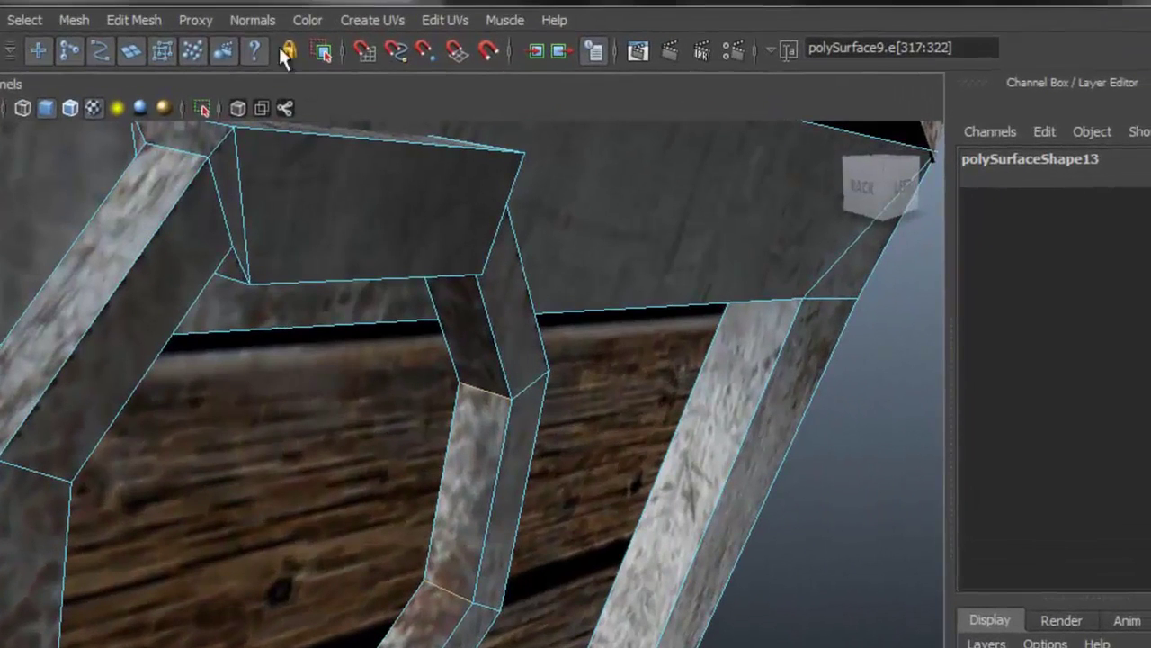
pyautogui.click(254, 20)
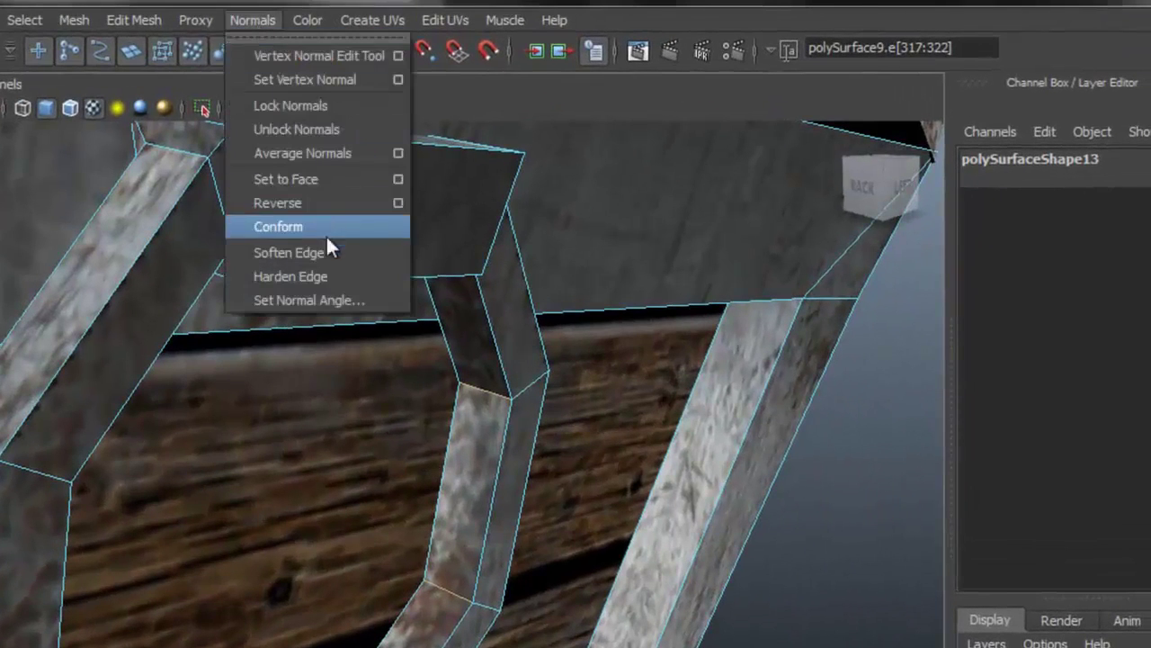
pyautogui.click(351, 252)
# Select the cross edges around the outer side of the ring handle, apply Soften Edge, and leave edge mode
pyautogui.keyDown('alt'); pyautogui.moveTo(350, 250); pyautogui.dragTo(282, 403, button='middle'); pyautogui.keyUp('alt')
pyautogui.keyDown('alt'); pyautogui.moveTo(283, 403); pyautogui.dragTo(264, 534); pyautogui.keyUp('alt')
pyautogui.keyDown('shift'); pyautogui.click(272, 528); pyautogui.keyUp('shift')
pyautogui.keyDown('alt'); pyautogui.moveTo(342, 576); pyautogui.dragTo(325, 493); pyautogui.keyUp('alt')
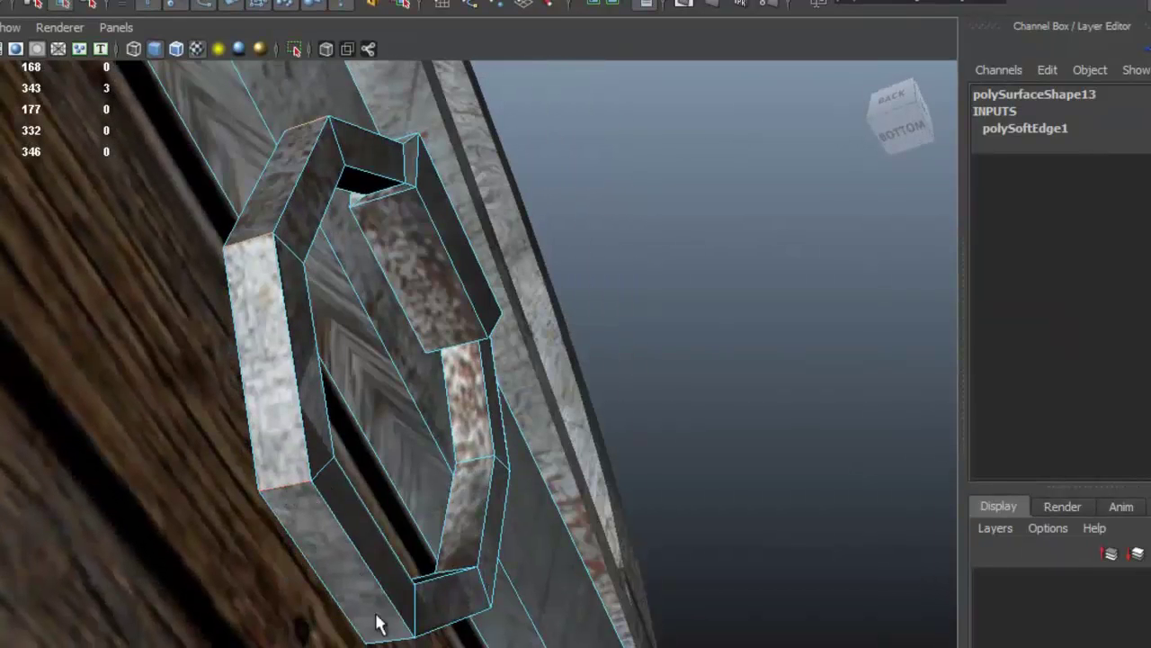
pyautogui.keyDown('alt'); pyautogui.moveTo(204, 630); pyautogui.dragTo(530, 329); pyautogui.keyUp('alt')
pyautogui.keyDown('shift'); pyautogui.click(475, 363); pyautogui.keyUp('shift')
pyautogui.keyDown('shift'); pyautogui.click(530, 327); pyautogui.keyUp('shift')
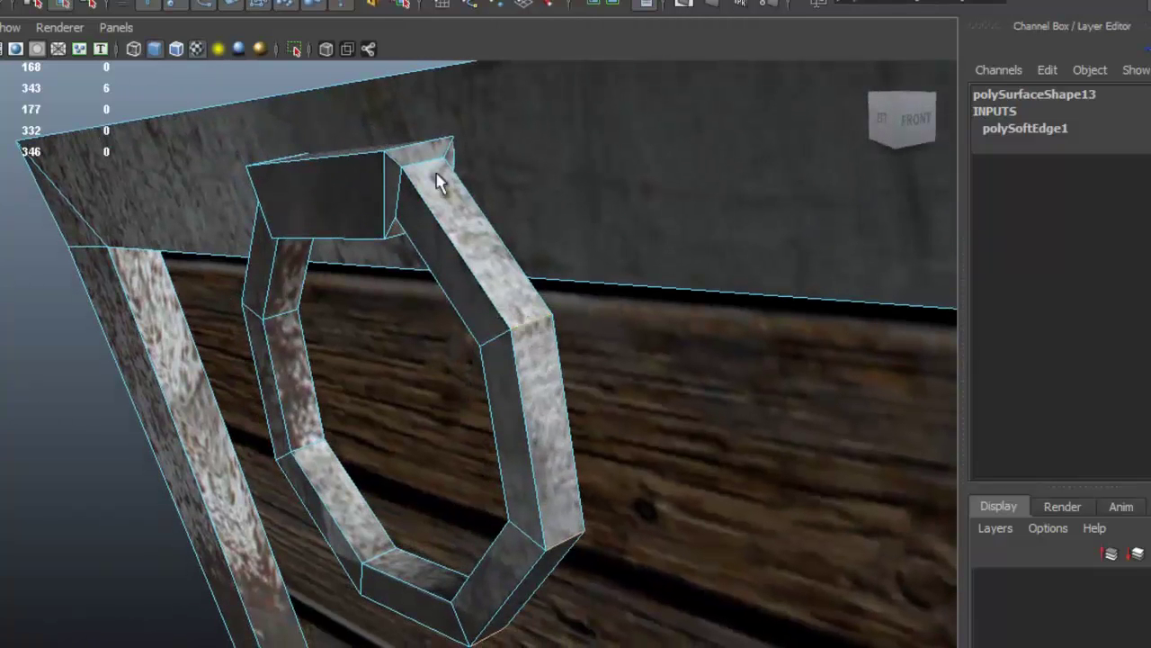
pyautogui.click(342, 2)
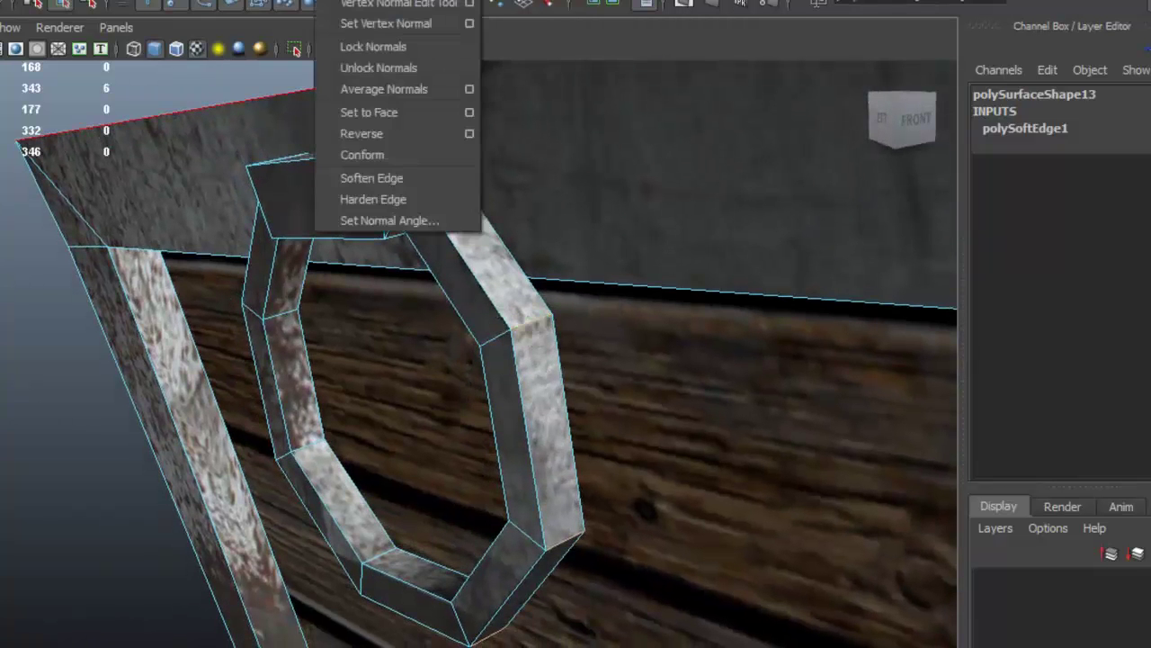
pyautogui.click(403, 178)
pyautogui.click(478, 224)
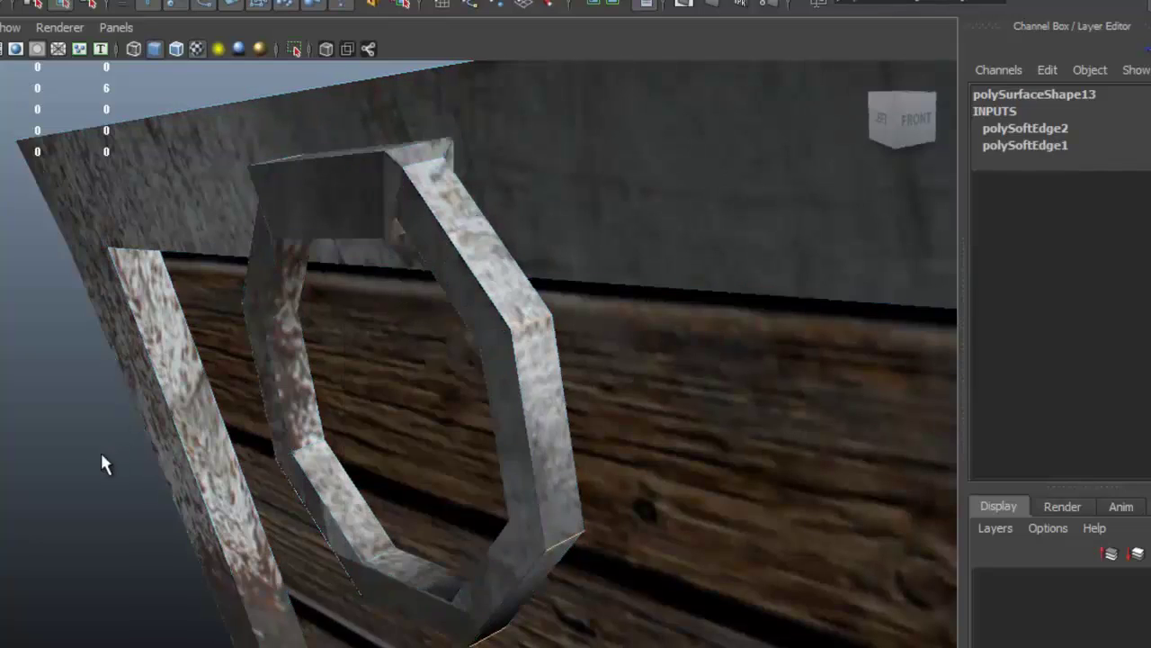
# Create a polygon plane at the chest and scale it uniformly to about 856
pyautogui.keyDown('alt'); pyautogui.moveTo(514, 367); pyautogui.dragTo(657, 282); pyautogui.keyUp('alt')
pyautogui.keyDown('alt'); pyautogui.moveTo(633, 337); pyautogui.dragTo(575, 331); pyautogui.keyUp('alt')
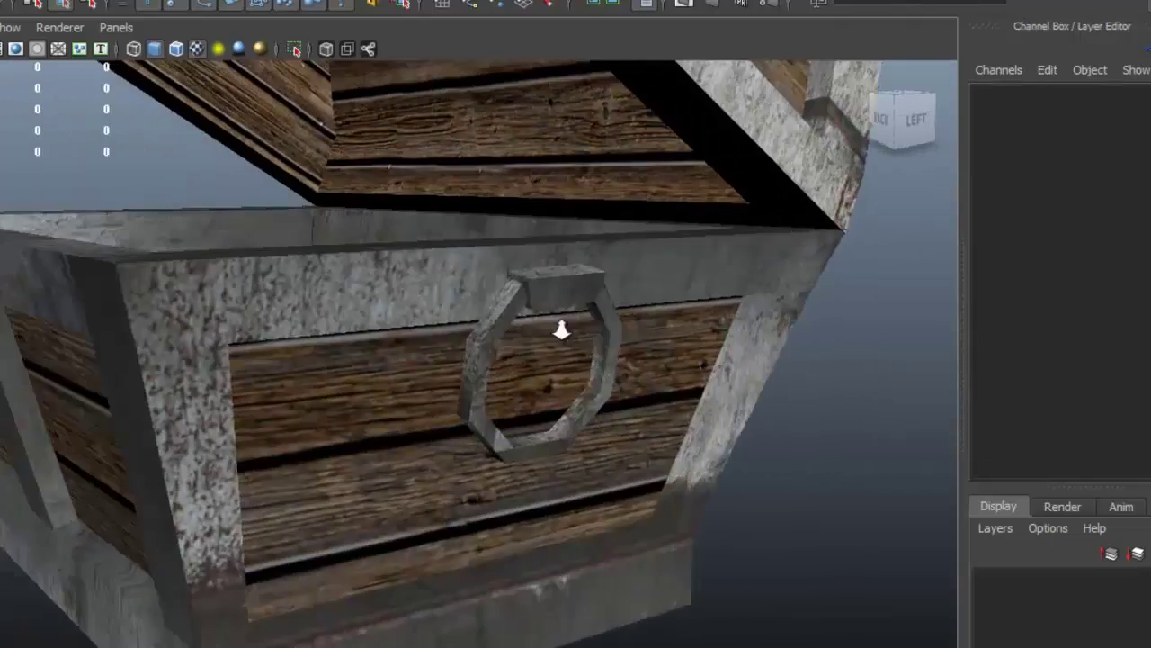
pyautogui.keyDown('alt'); pyautogui.moveTo(575, 330); pyautogui.dragTo(457, 347, button='right'); pyautogui.keyUp('alt')
pyautogui.keyDown('alt'); pyautogui.moveTo(458, 348); pyautogui.dragTo(545, 291); pyautogui.keyUp('alt')
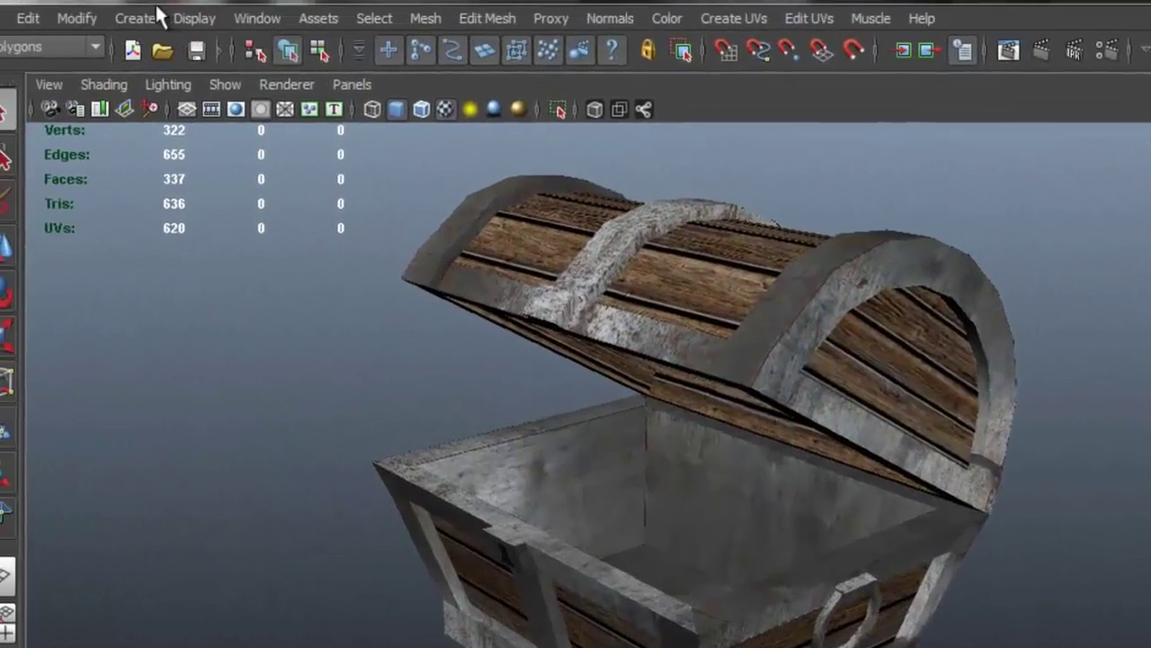
pyautogui.click(135, 19)
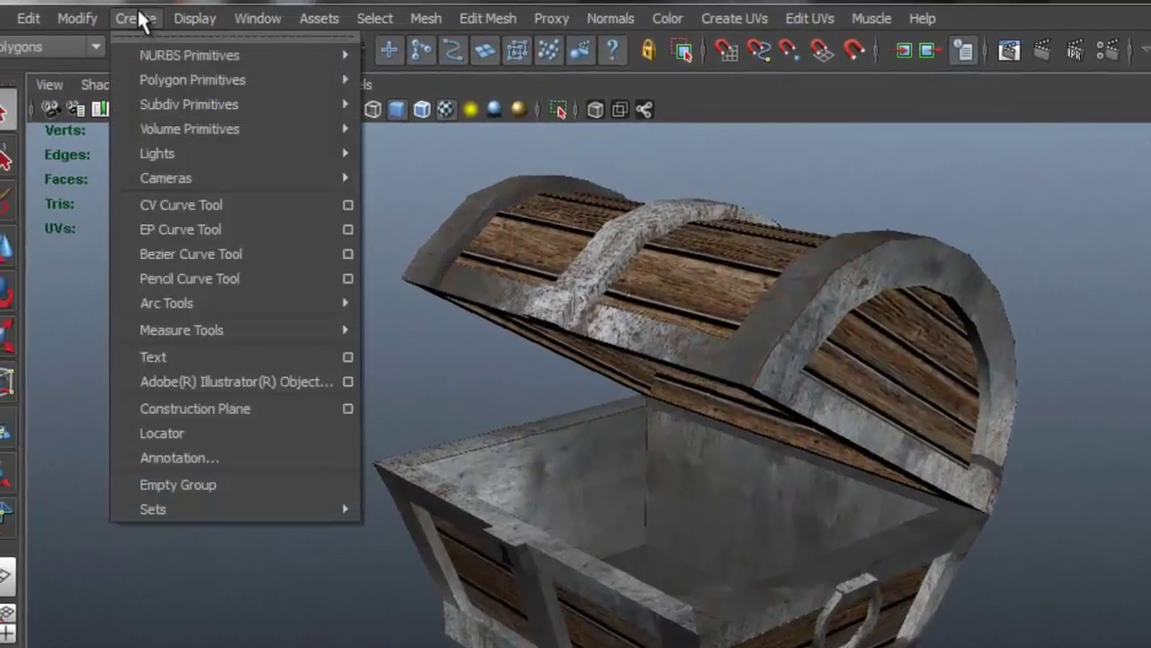
pyautogui.moveTo(221, 79)
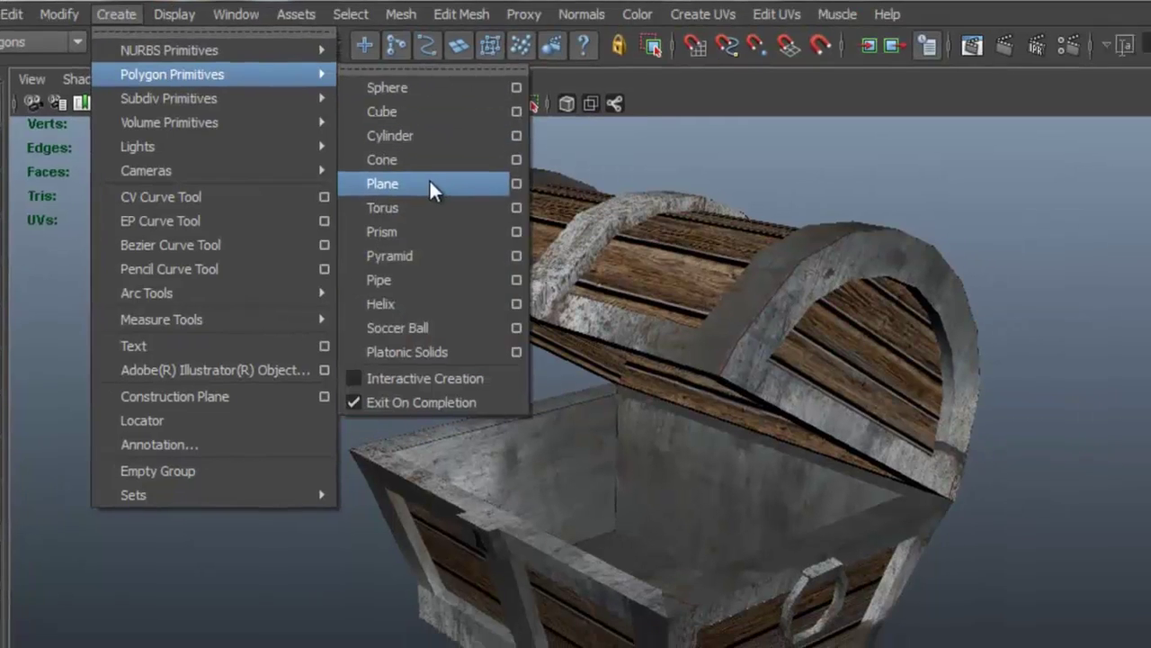
pyautogui.click(423, 190)
pyautogui.press('w')
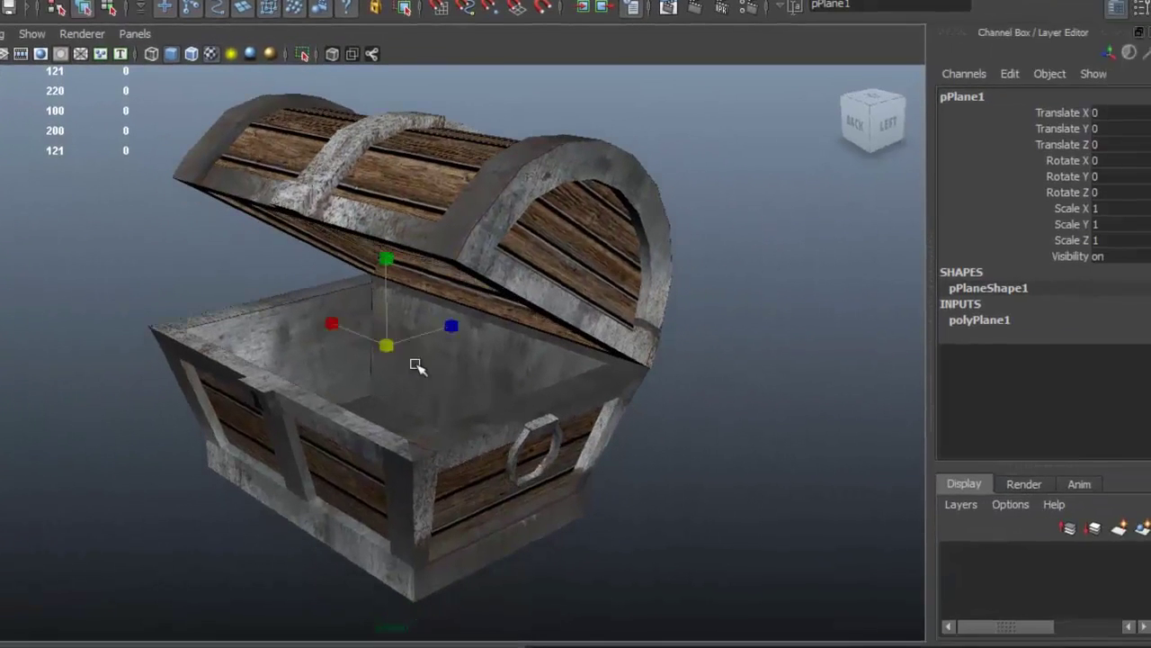
pyautogui.press('t')
pyautogui.moveTo(517, 382); pyautogui.dragTo(826, 425, button='middle')
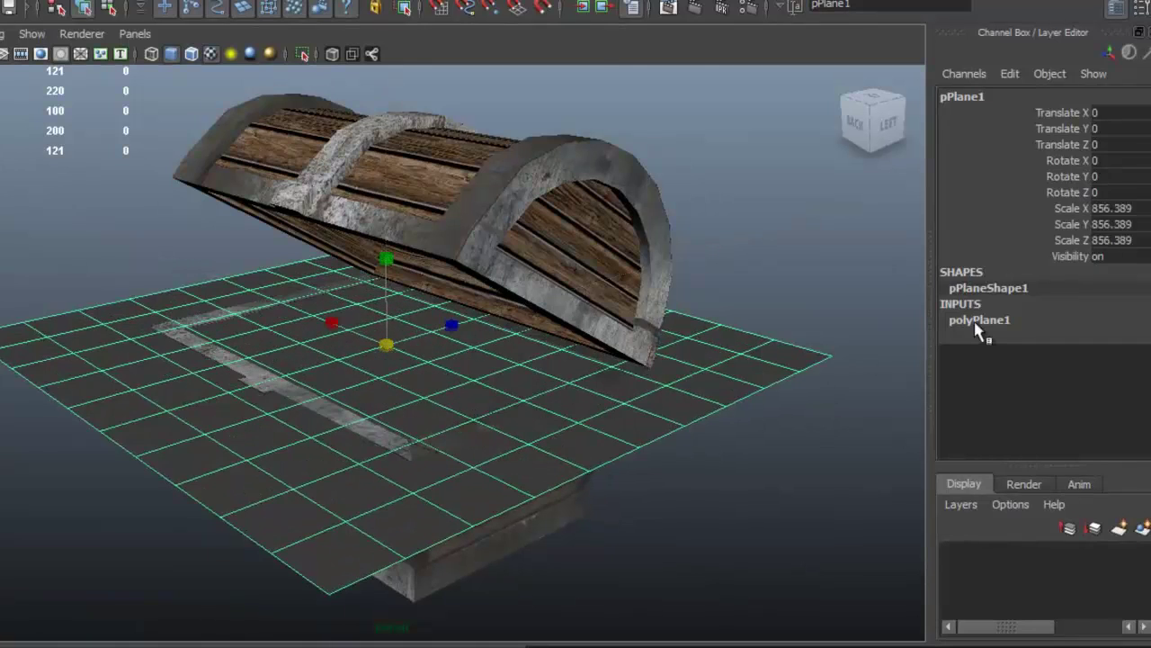
# Set the plane's Subdivisions Width and Subdivisions Height to 1
pyautogui.click(977, 322)
pyautogui.click(1116, 368)
pyautogui.write('1')
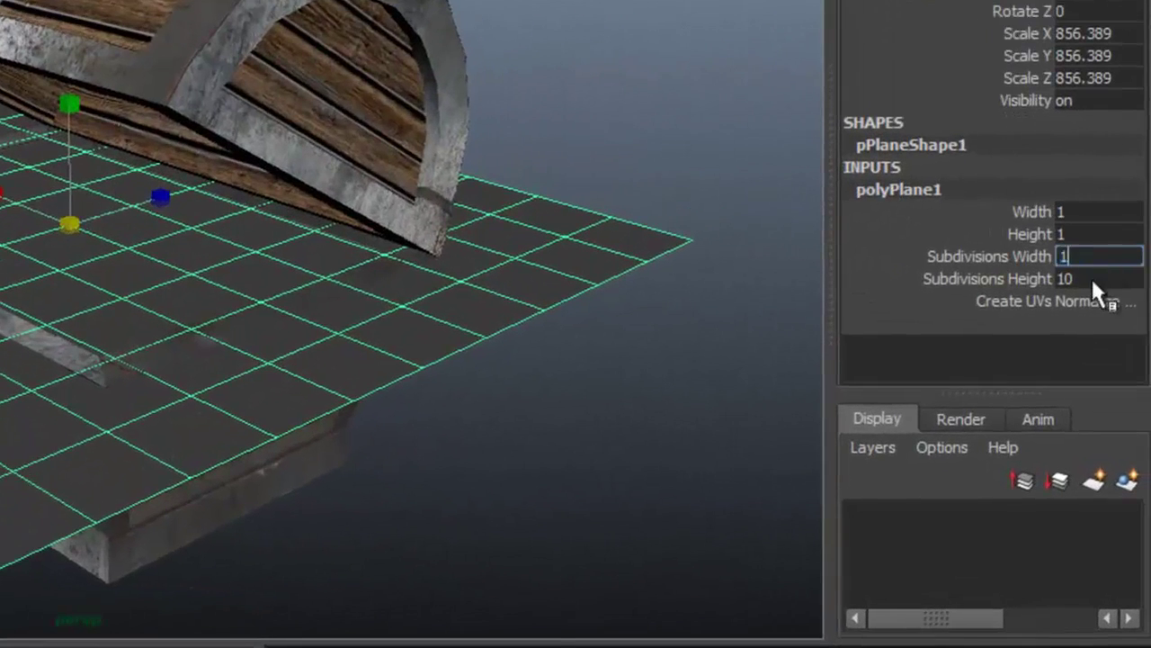
pyautogui.click(1093, 280)
pyautogui.write('1')
pyautogui.press('Return')
# Enlarge the plane to a uniform scale of about 1598, lower it to the chest's base as a ground, and deselect it
pyautogui.keyDown('alt'); pyautogui.moveTo(398, 257); pyautogui.dragTo(171, 282); pyautogui.keyUp('alt')
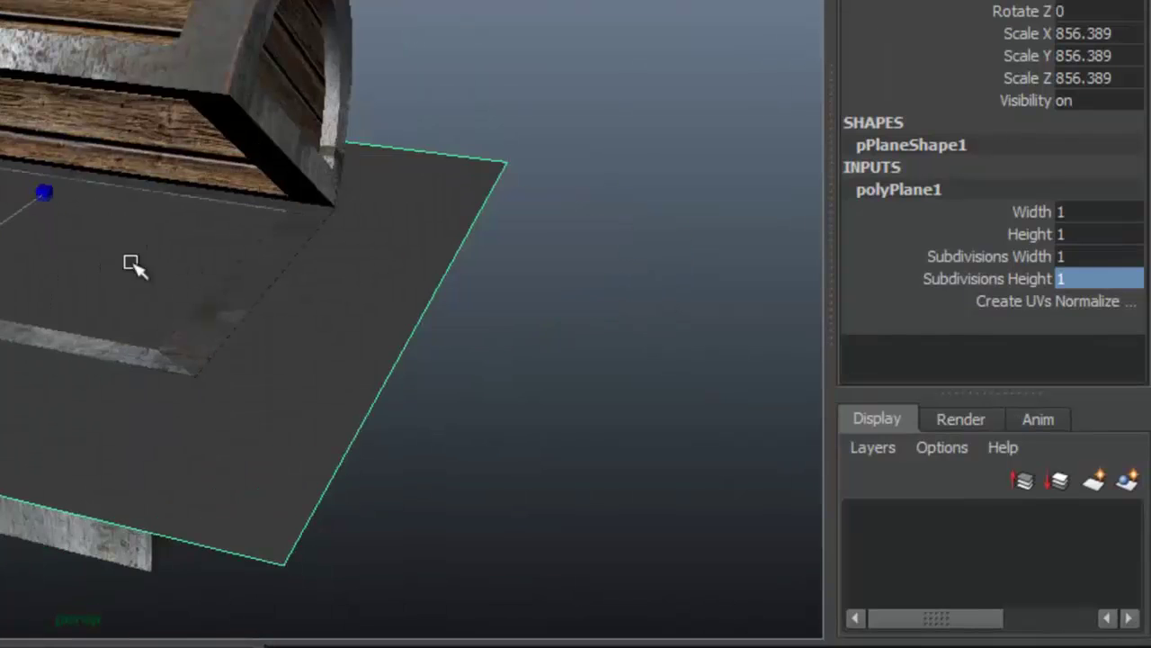
pyautogui.moveTo(7, 244)
pyautogui.mouseDown()
pyautogui.moveTo(419, 224)
pyautogui.moveTo(26, 239)
pyautogui.mouseUp()
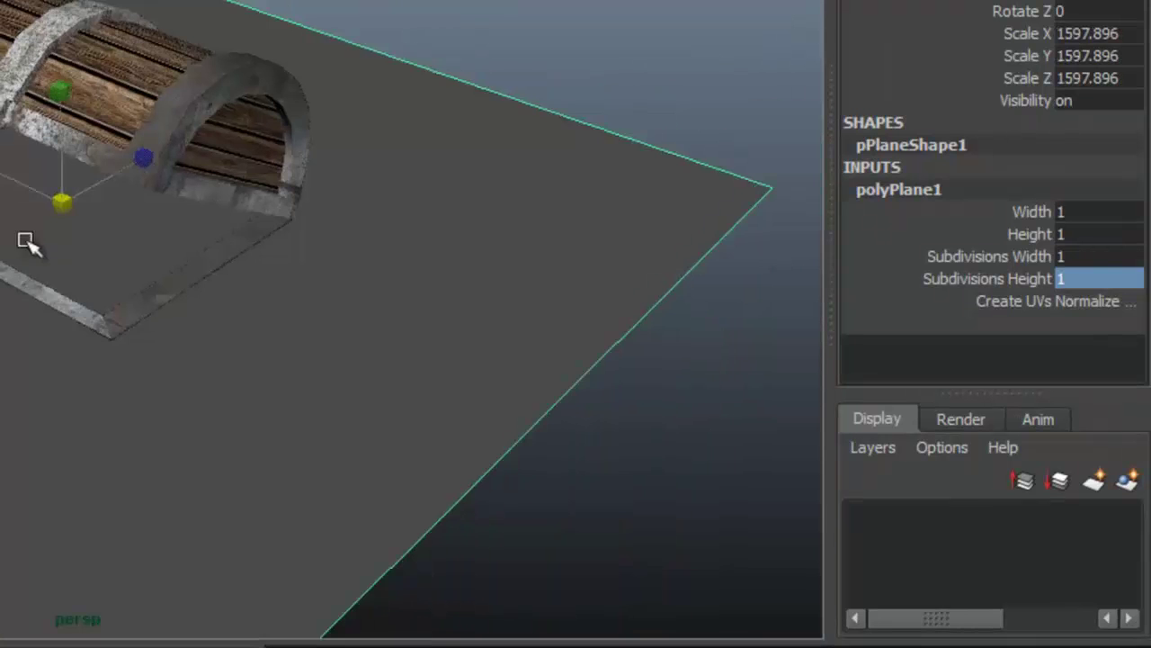
pyautogui.moveTo(56, 195); pyautogui.dragTo(517, 437)
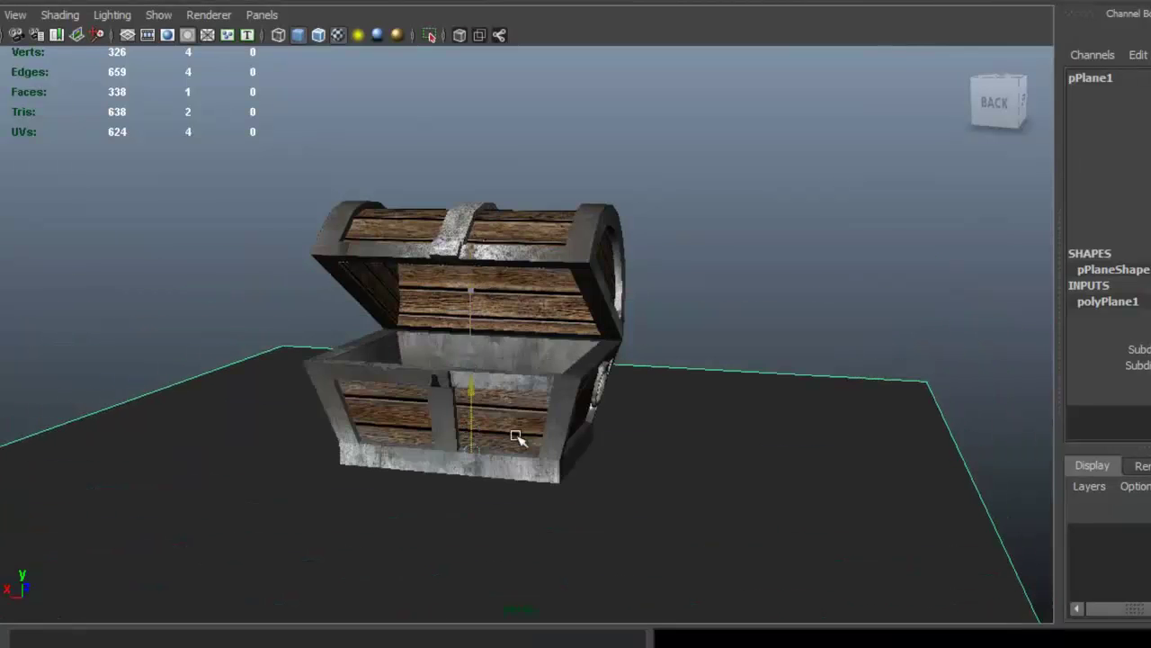
pyautogui.keyDown('alt'); pyautogui.moveTo(641, 459); pyautogui.dragTo(664, 376); pyautogui.keyUp('alt')
pyautogui.keyDown('alt'); pyautogui.moveTo(664, 376); pyautogui.dragTo(612, 384, button='right'); pyautogui.keyUp('alt')
pyautogui.moveTo(512, 412); pyautogui.dragTo(897, 316, button='middle')
pyautogui.click(913, 209)
pyautogui.keyDown('alt'); pyautogui.moveTo(329, 159); pyautogui.dragTo(638, 286); pyautogui.keyUp('alt')
pyautogui.keyDown('alt'); pyautogui.moveTo(637, 286); pyautogui.dragTo(848, 300, button='right'); pyautogui.keyUp('alt')
pyautogui.keyDown('alt'); pyautogui.moveTo(848, 301); pyautogui.dragTo(365, 235); pyautogui.keyUp('alt')
pyautogui.keyDown('alt'); pyautogui.moveTo(364, 235); pyautogui.dragTo(555, 235, button='right'); pyautogui.keyUp('alt')
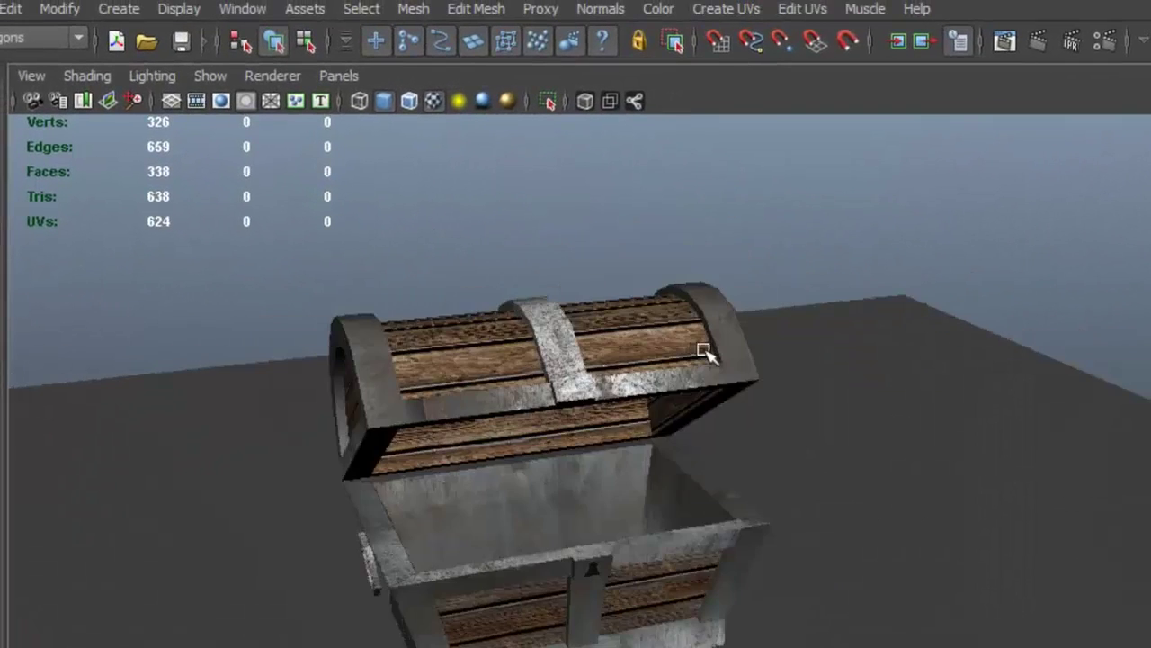
# Create a directional light and raise it above the open chest
pyautogui.click(122, 9)
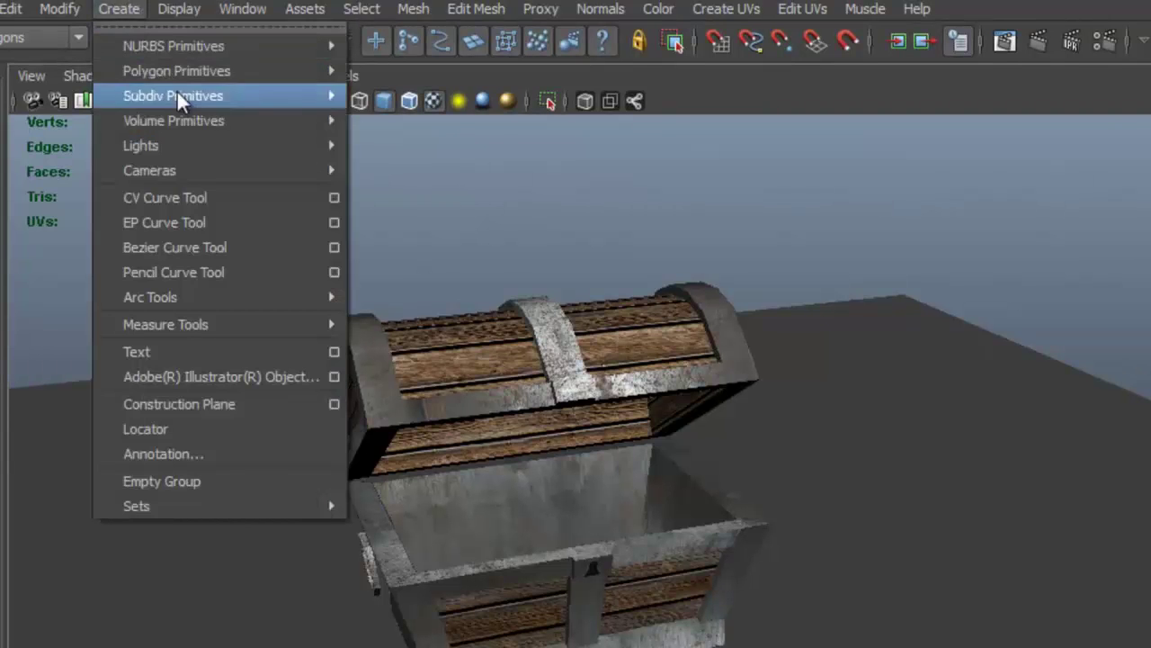
pyautogui.moveTo(321, 153)
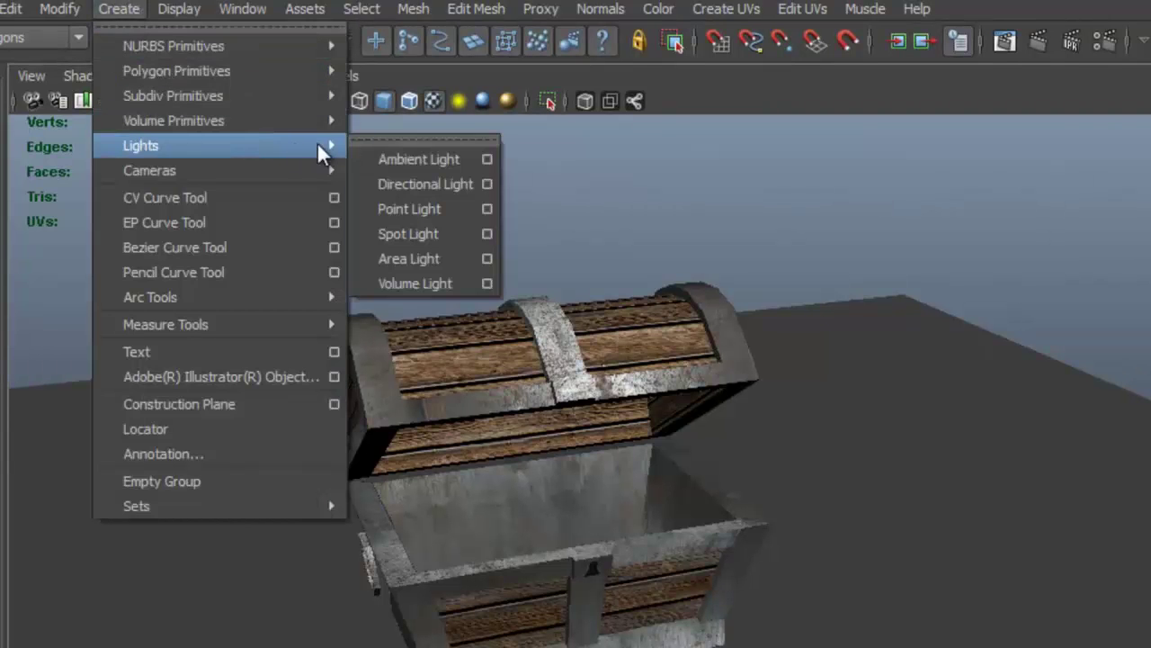
pyautogui.click(450, 183)
pyautogui.moveTo(608, 456); pyautogui.dragTo(828, 501)
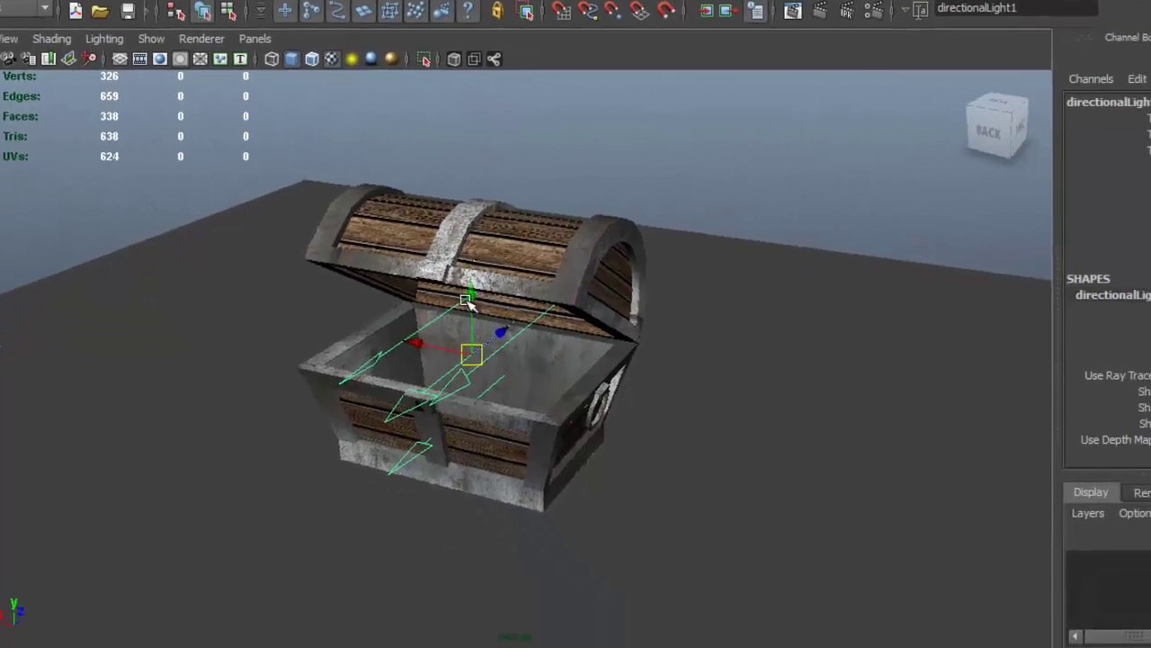
pyautogui.moveTo(467, 302); pyautogui.dragTo(533, 274)
# Turn on scene lighting in the viewport and rotate the directional light to shine down across the chest's front
pyautogui.press('e')
pyautogui.scroll(4, 420, 207)
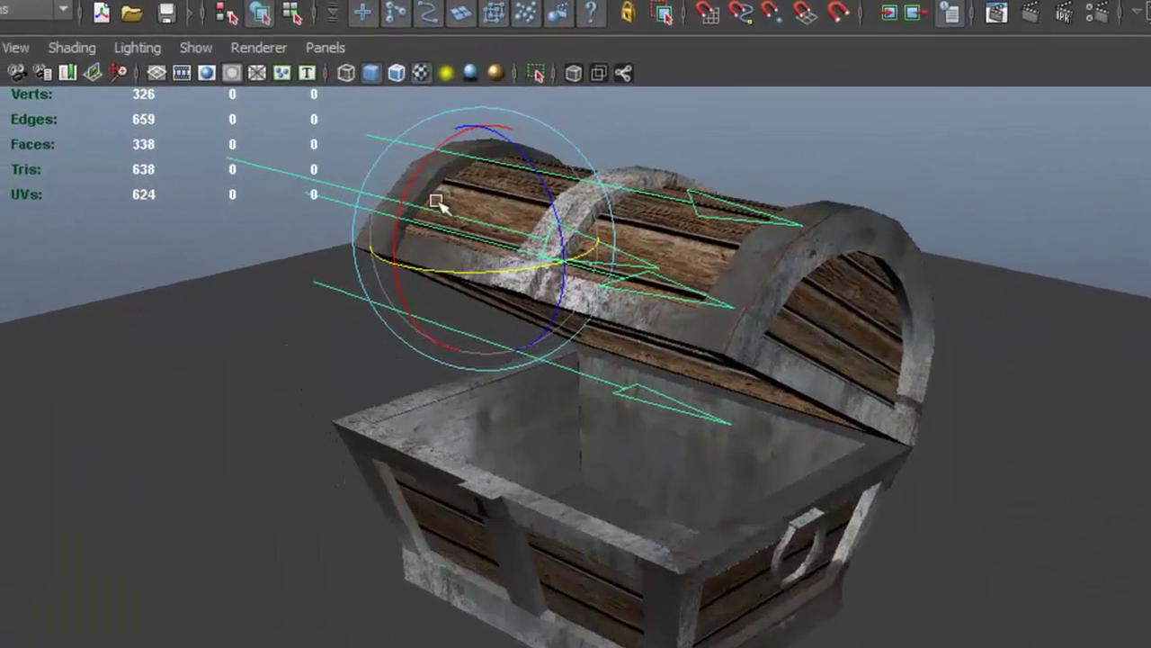
pyautogui.click(446, 73)
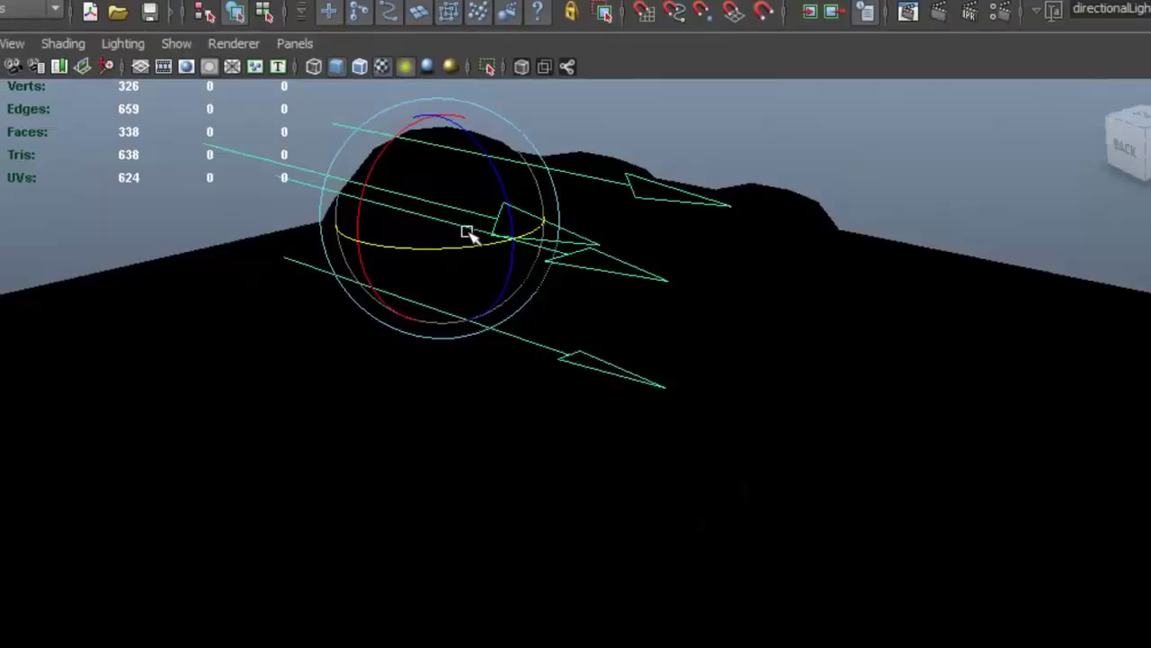
pyautogui.moveTo(454, 243); pyautogui.dragTo(523, 181)
pyautogui.keyDown('alt'); pyautogui.moveTo(424, 117); pyautogui.dragTo(501, 225); pyautogui.keyUp('alt')
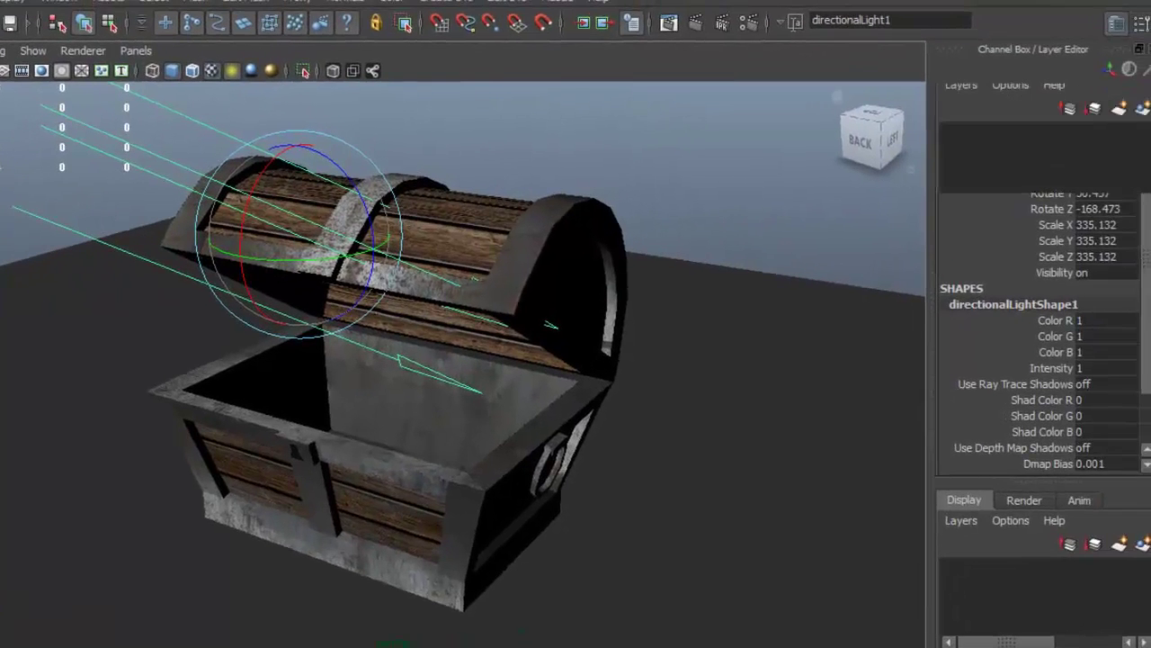
# Give the directional light a pale warm yellow color of about RGB 0.902, 0.840, 0.690 and an intensity of 1.724
pyautogui.hotkey('ctrl', 'a')
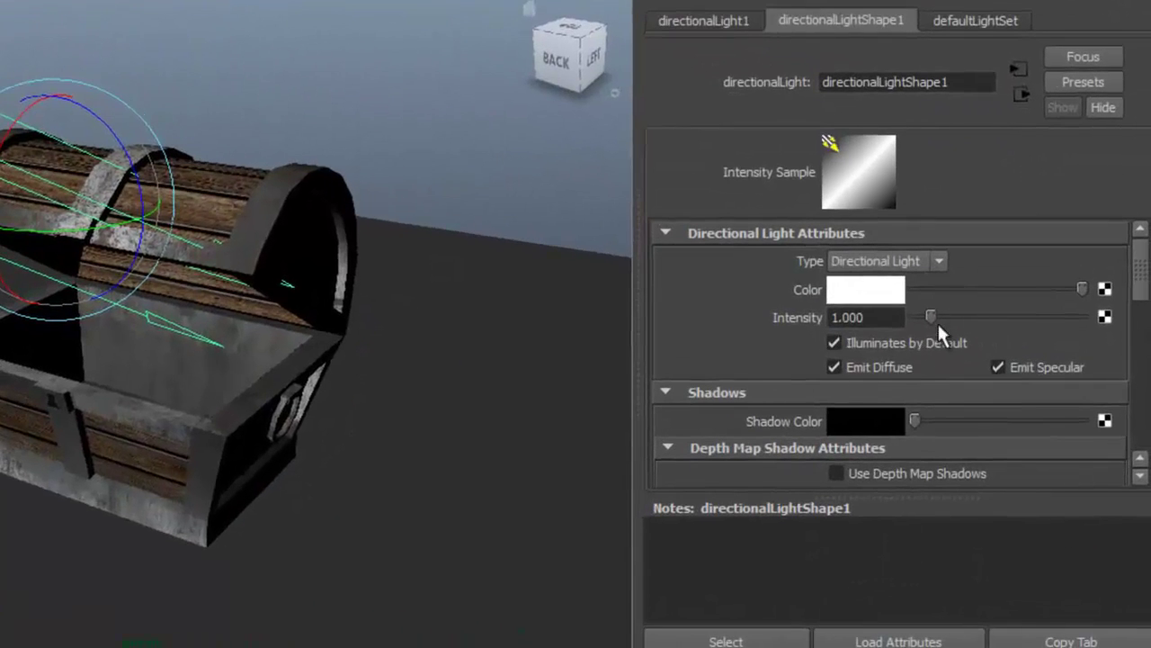
pyautogui.moveTo(966, 343); pyautogui.dragTo(941, 318)
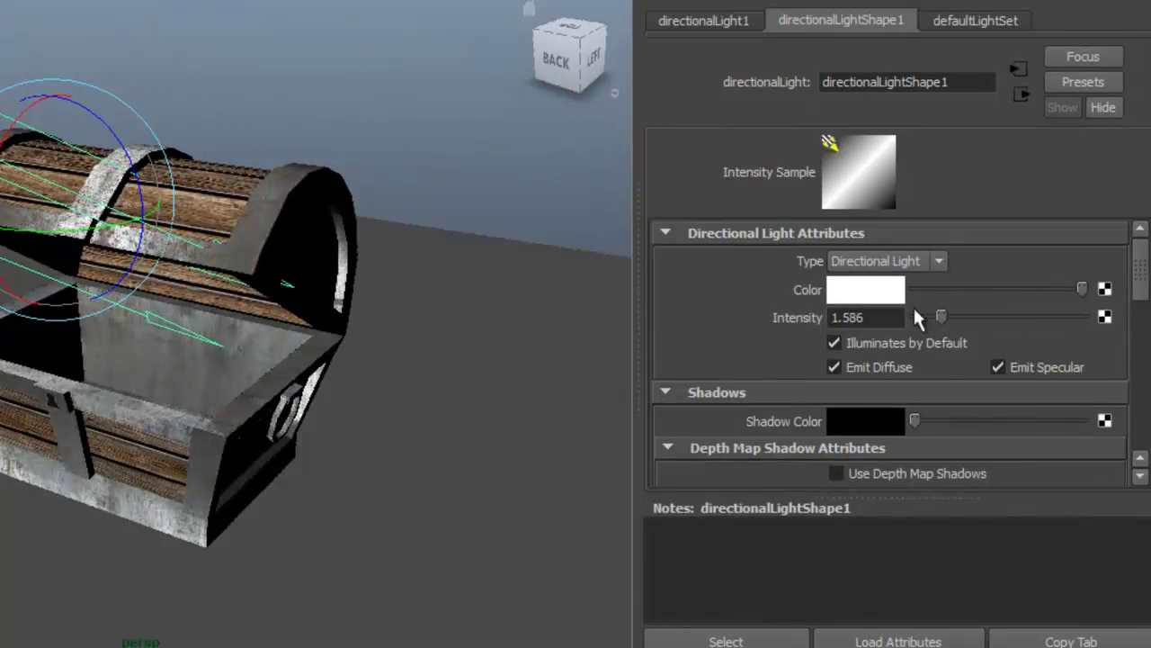
pyautogui.click(859, 289)
pyautogui.moveTo(1077, 254); pyautogui.dragTo(1076, 243)
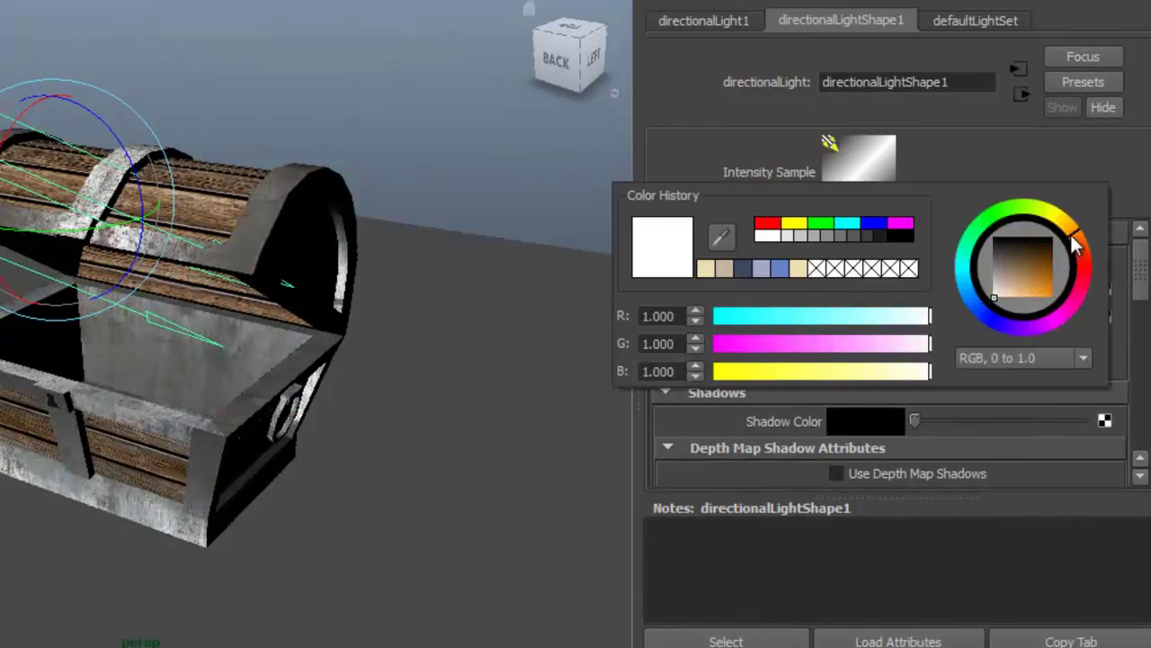
pyautogui.moveTo(1004, 280); pyautogui.dragTo(1007, 291)
pyautogui.moveTo(1077, 241); pyautogui.dragTo(1080, 236)
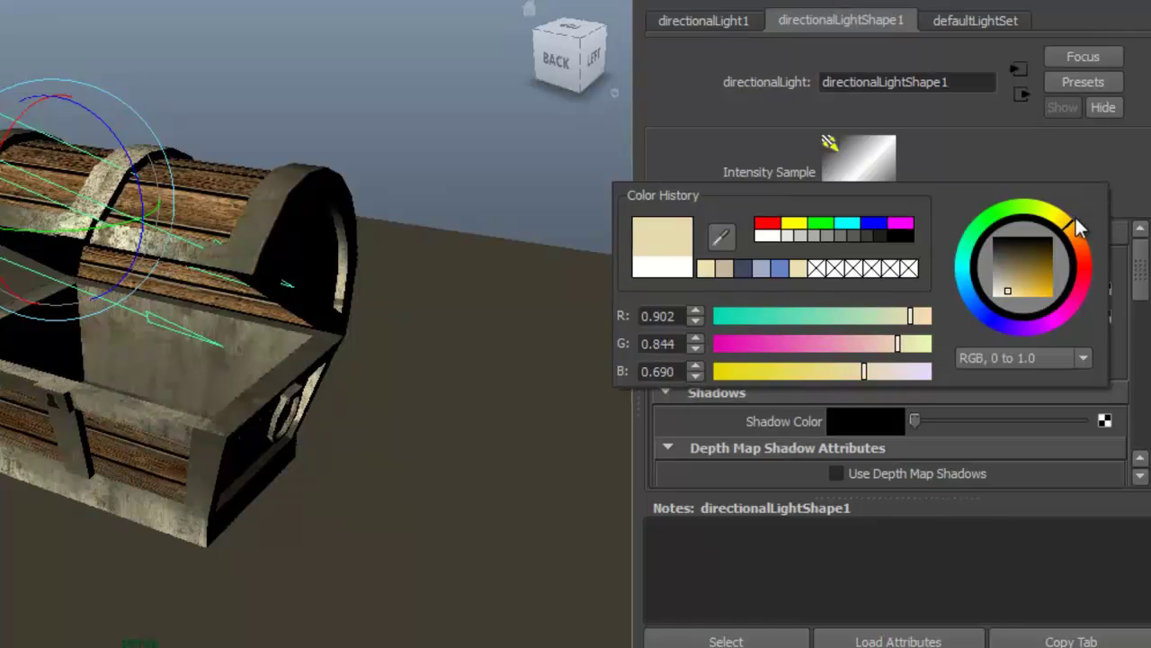
pyautogui.keyDown('alt'); pyautogui.moveTo(363, 223); pyautogui.dragTo(216, 236); pyautogui.keyUp('alt')
pyautogui.moveTo(931, 314); pyautogui.dragTo(942, 317)
# Fine-tune the warm light's rotation so it falls diagonally over the chest's lid and front
pyautogui.keyDown('alt'); pyautogui.moveTo(360, 342); pyautogui.dragTo(130, 173); pyautogui.keyUp('alt')
pyautogui.moveTo(163, 126); pyautogui.dragTo(212, 137)
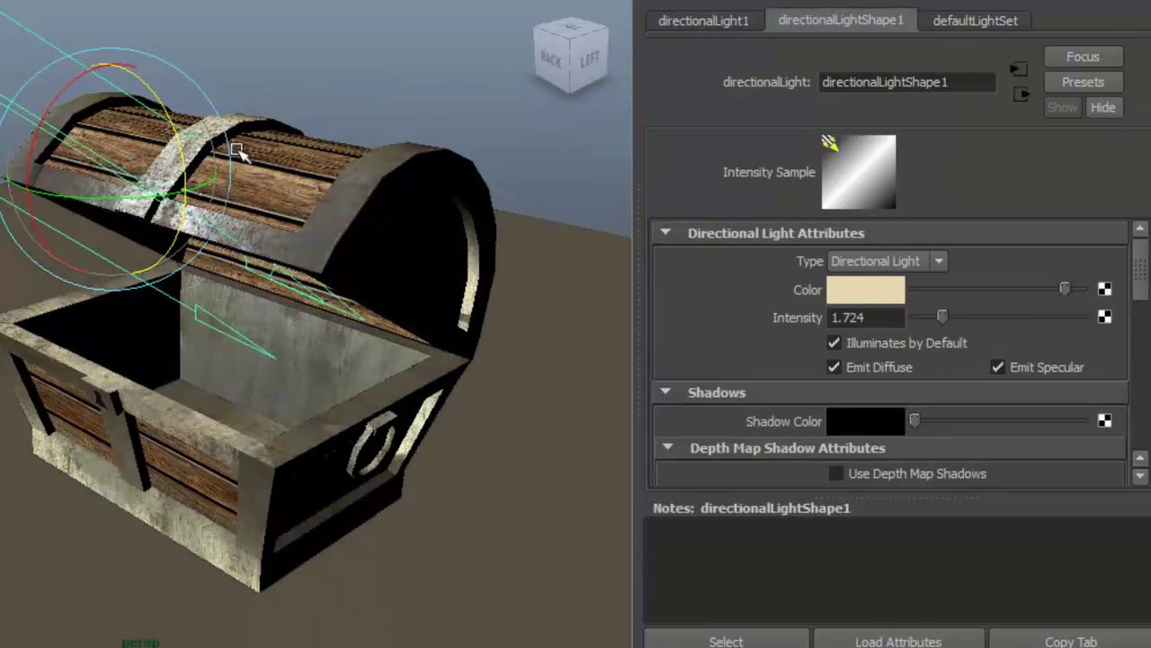
pyautogui.moveTo(74, 149)
pyautogui.keyDown('alt'); pyautogui.mouseDown()
pyautogui.moveTo(226, 154)
pyautogui.moveTo(84, 147)
pyautogui.mouseUp(); pyautogui.keyUp('alt')
pyautogui.moveTo(152, 160)
pyautogui.mouseDown()
pyautogui.moveTo(126, 161)
pyautogui.moveTo(135, 158)
pyautogui.mouseUp()
pyautogui.keyDown('alt'); pyautogui.moveTo(229, 160); pyautogui.dragTo(208, 174, button='middle'); pyautogui.keyUp('alt')
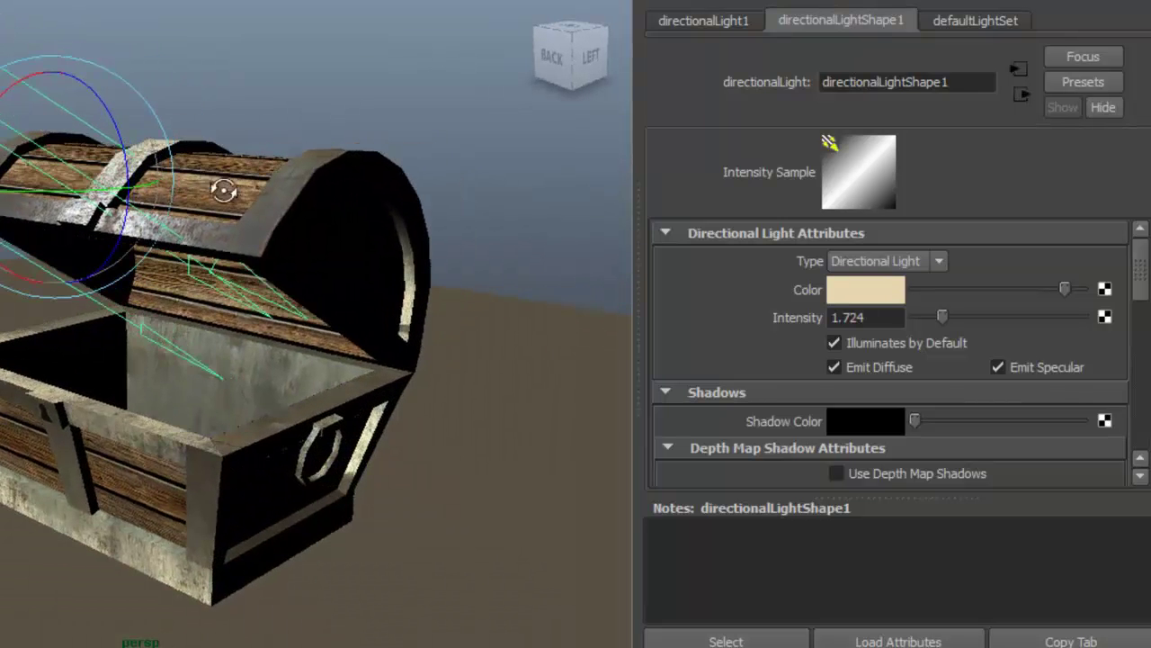
pyautogui.keyDown('alt'); pyautogui.moveTo(216, 184); pyautogui.dragTo(254, 206); pyautogui.keyUp('alt')
pyautogui.keyDown('alt'); pyautogui.moveTo(254, 211); pyautogui.dragTo(180, 216, button='right'); pyautogui.keyUp('alt')
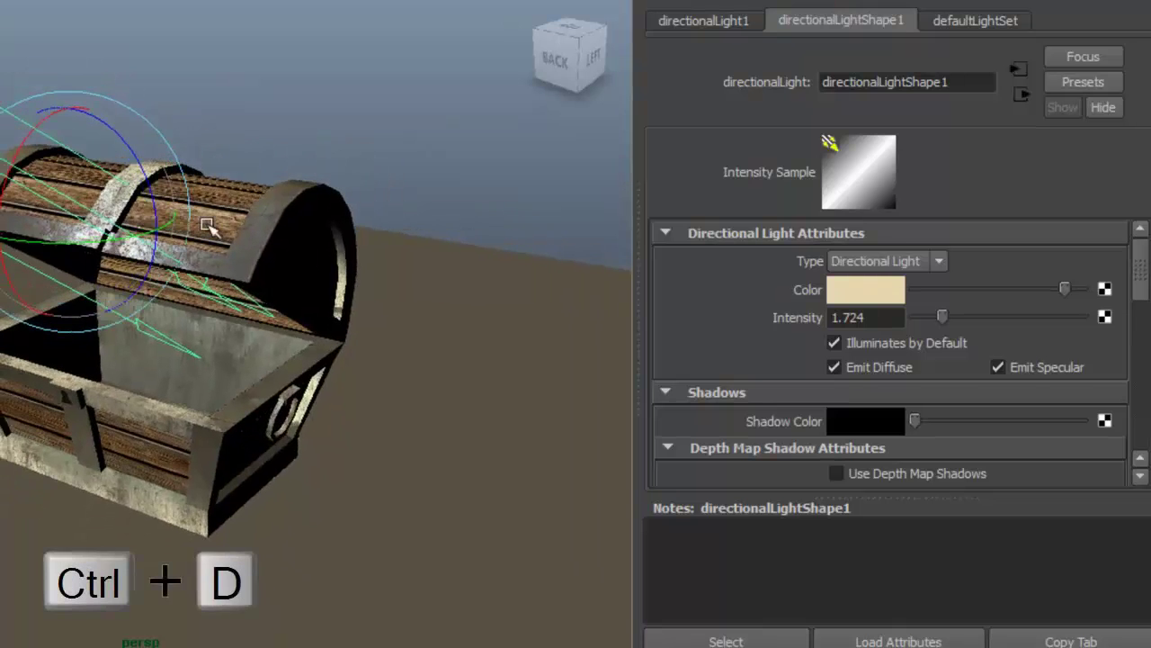
# Duplicate the warm light, move the copy to the chest's handle side, and rotate it to face back at the chest
pyautogui.hotkey('ctrl', 'd')
pyautogui.moveTo(216, 268); pyautogui.dragTo(480, 334)
pyautogui.keyDown('alt'); pyautogui.moveTo(460, 331); pyautogui.dragTo(365, 315, button='middle'); pyautogui.keyUp('alt')
pyautogui.keyDown('alt'); pyautogui.moveTo(365, 315); pyautogui.dragTo(441, 299); pyautogui.keyUp('alt')
pyautogui.press('e')
pyautogui.moveTo(465, 262); pyautogui.dragTo(362, 294)
pyautogui.keyDown('alt'); pyautogui.moveTo(362, 293); pyautogui.dragTo(394, 299, button='middle'); pyautogui.keyUp('alt')
pyautogui.keyDown('alt'); pyautogui.moveTo(394, 298); pyautogui.dragTo(402, 310, button='right'); pyautogui.keyUp('alt')
# Set the duplicate light to pale blue, RGB 0.690, 0.751, 0.902, with intensity 0.552, and angle it more steeply upward
pyautogui.moveTo(969, 355); pyautogui.dragTo(960, 355)
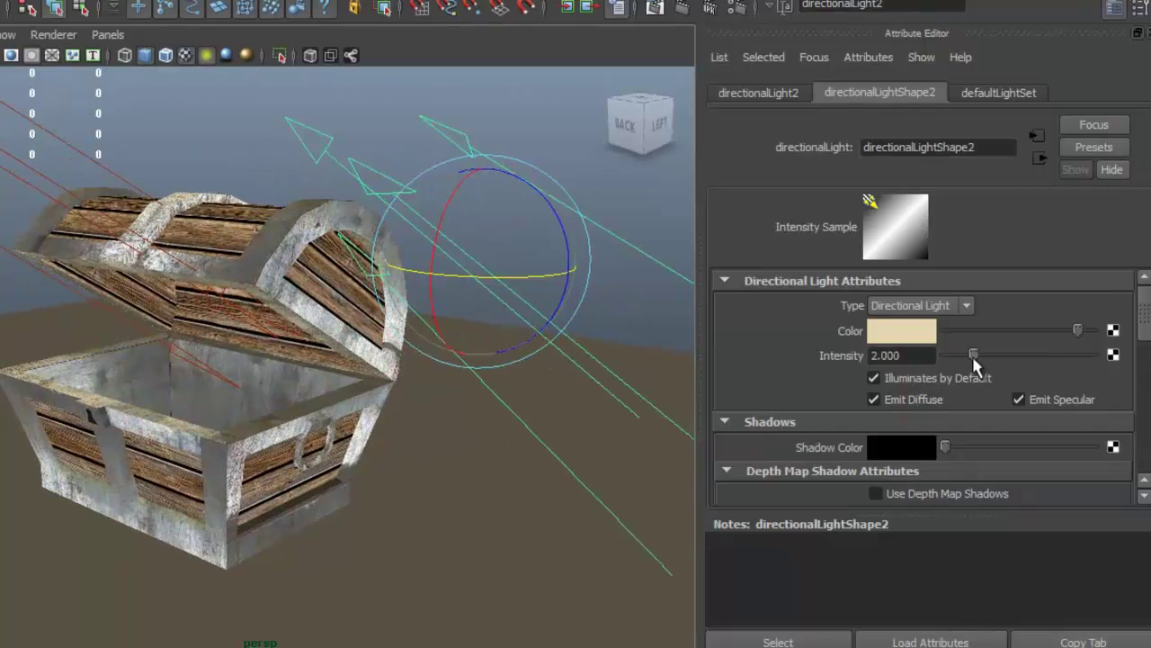
pyautogui.click(912, 329)
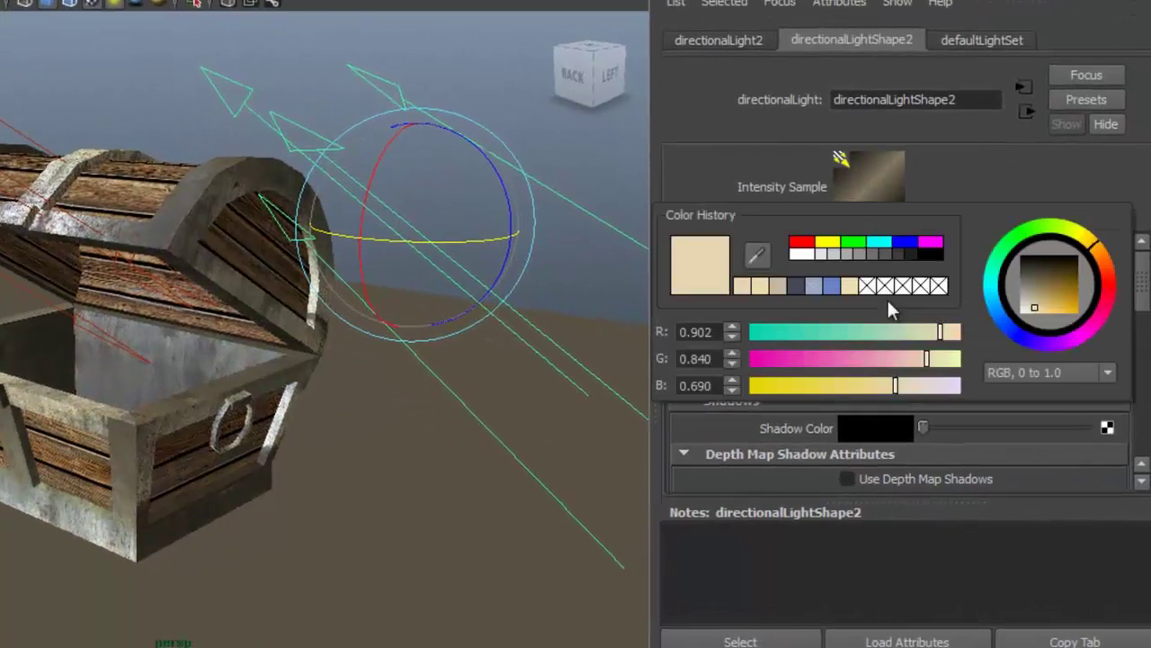
pyautogui.click(1008, 322)
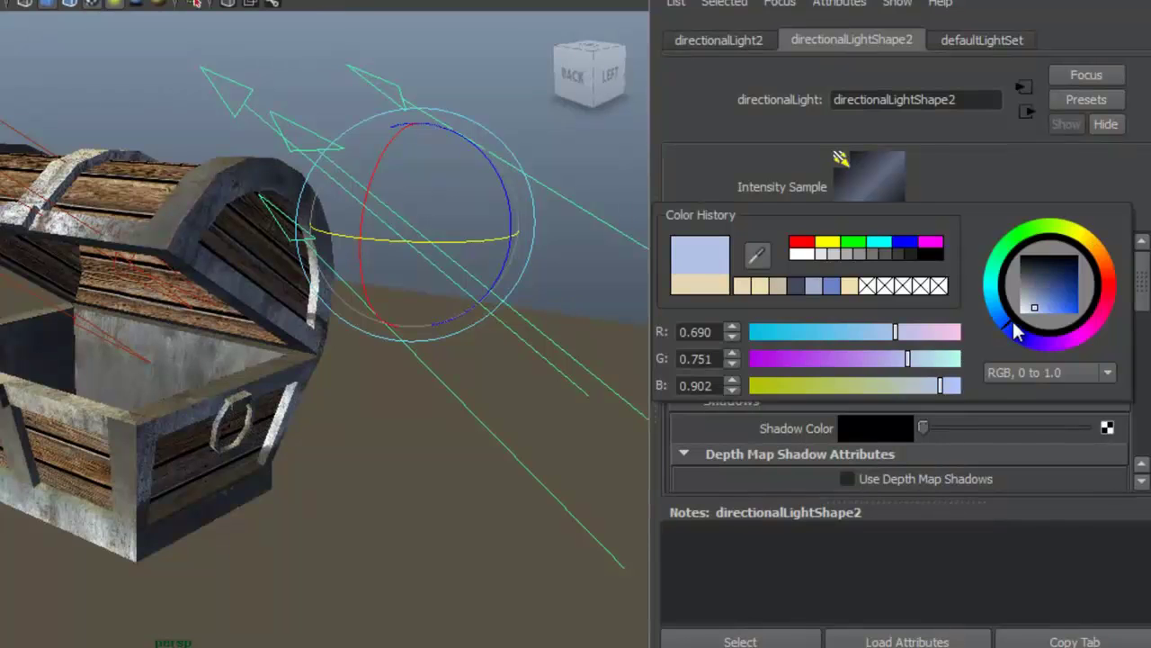
pyautogui.moveTo(513, 201)
pyautogui.mouseDown()
pyautogui.moveTo(501, 174)
pyautogui.moveTo(500, 239)
pyautogui.moveTo(500, 219)
pyautogui.mouseUp()
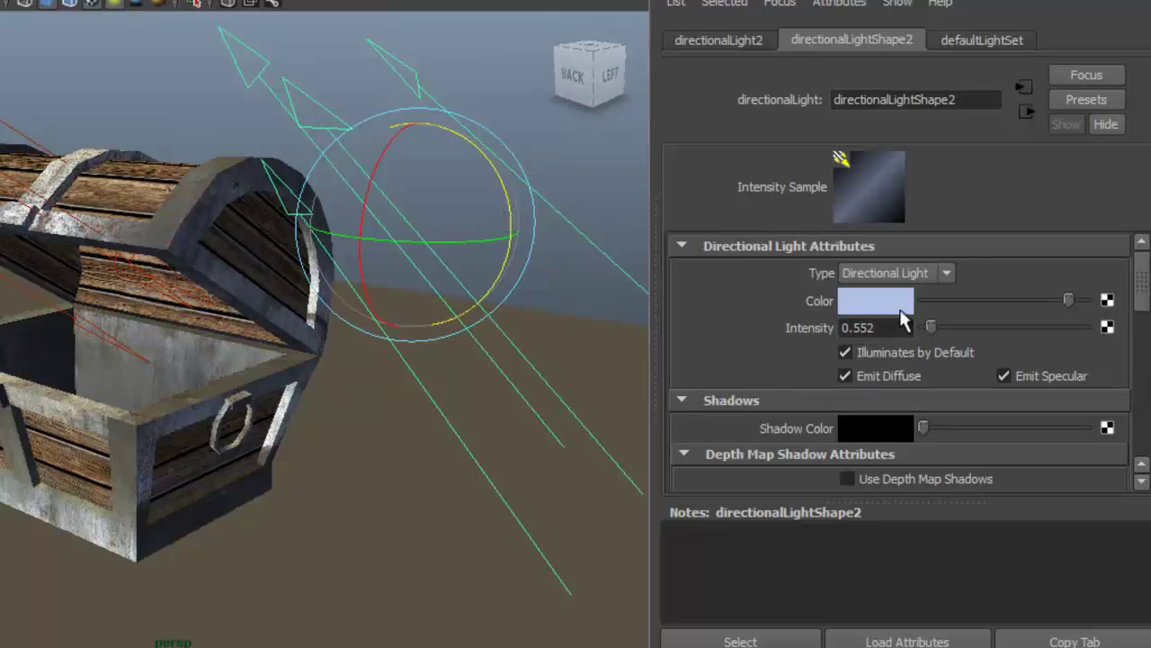
# Render the lit chest, switch the renderer to mental ray, render again, and minimize the render window
pyautogui.keyDown('alt'); pyautogui.moveTo(323, 246); pyautogui.dragTo(282, 238); pyautogui.keyUp('alt')
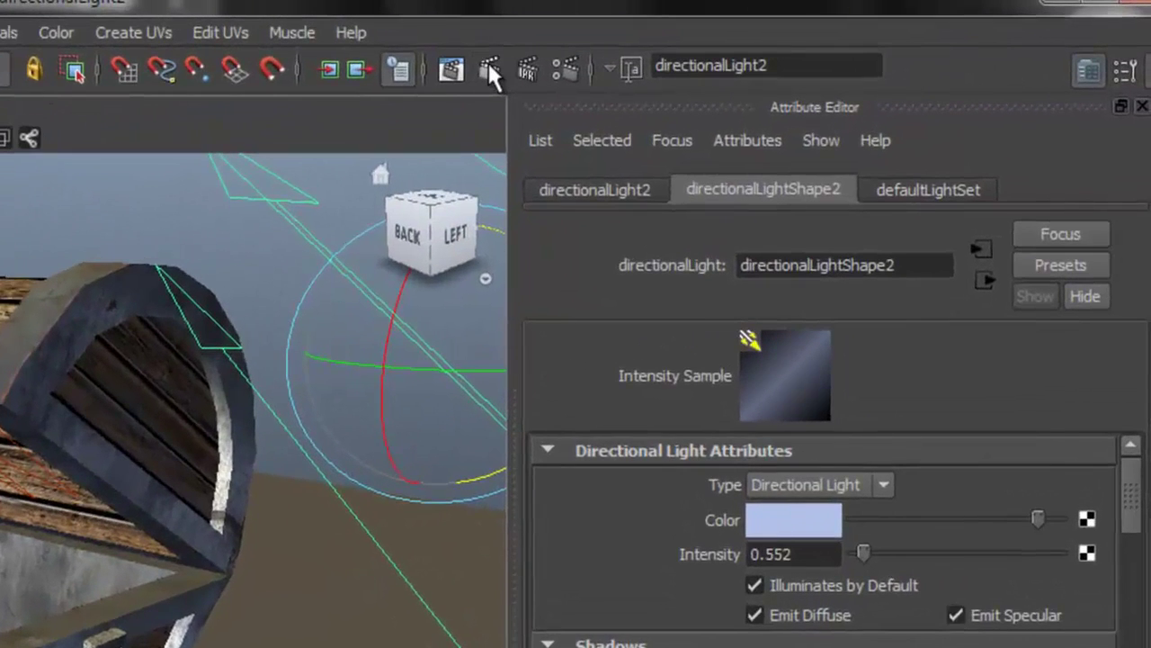
pyautogui.click(487, 68)
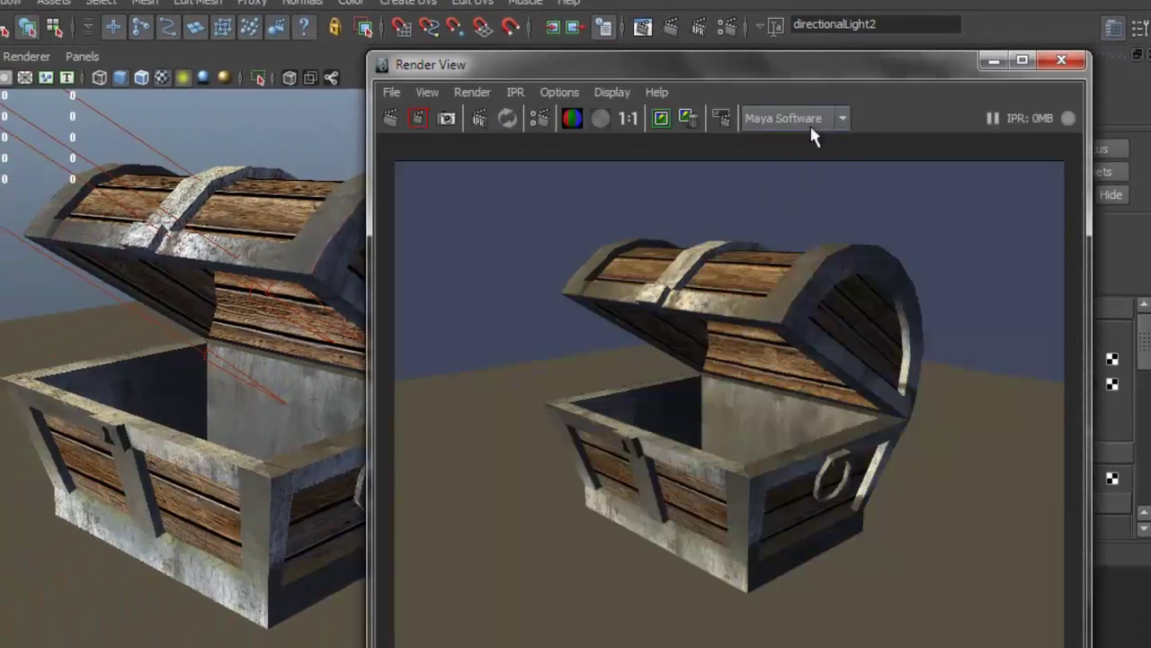
pyautogui.click(825, 125)
pyautogui.click(769, 184)
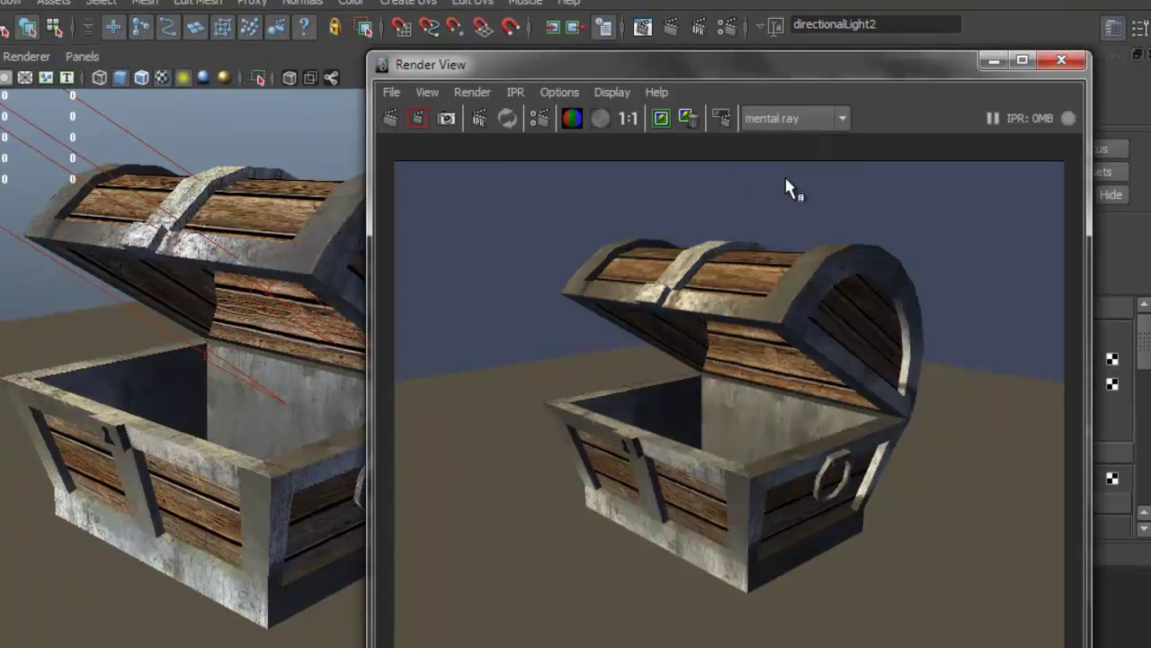
pyautogui.click(390, 120)
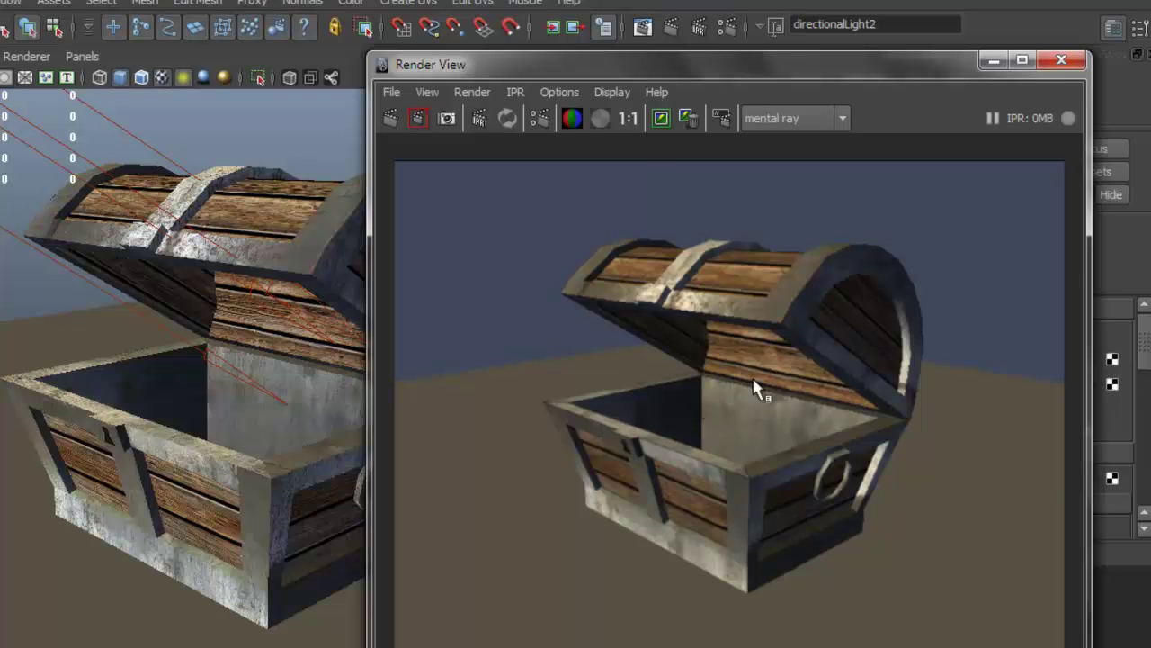
pyautogui.click(993, 63)
# Enable Use Ray Trace Shadows on the warm directional light and adjust its raytrace settings for a soft shadow
pyautogui.keyDown('alt'); pyautogui.moveTo(457, 255); pyautogui.dragTo(212, 226); pyautogui.keyUp('alt')
pyautogui.click(147, 192)
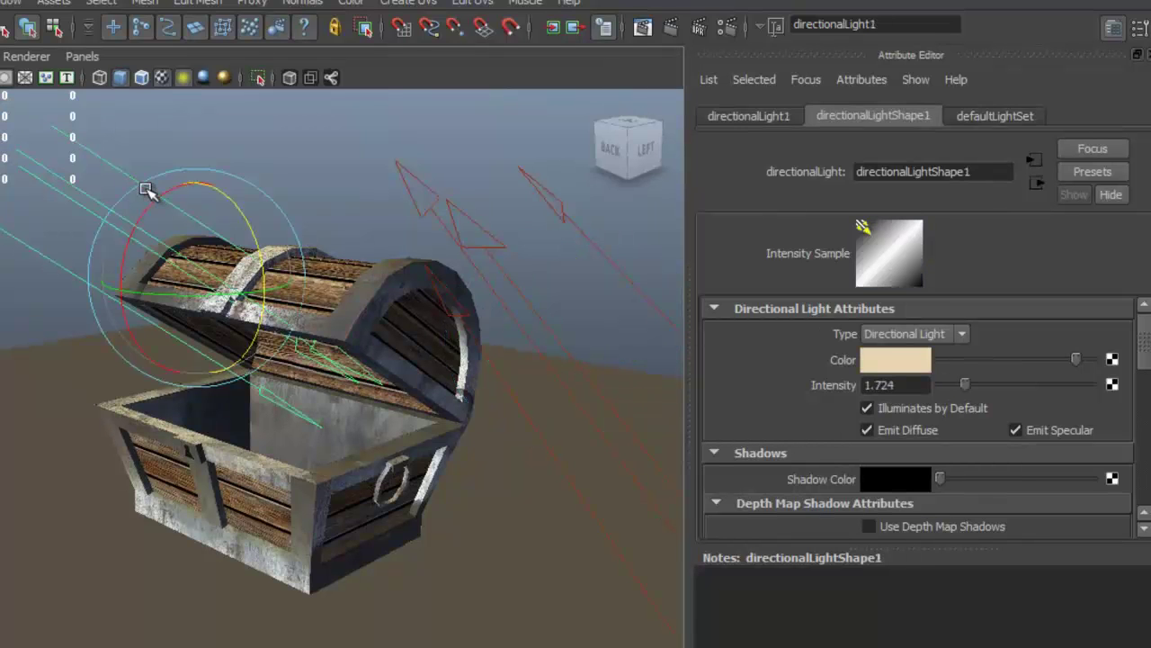
pyautogui.scroll(-1, 971, 409)
pyautogui.moveTo(940, 413); pyautogui.dragTo(975, 423)
pyautogui.scroll(-3, 963, 423)
pyautogui.scroll(-5, 953, 419)
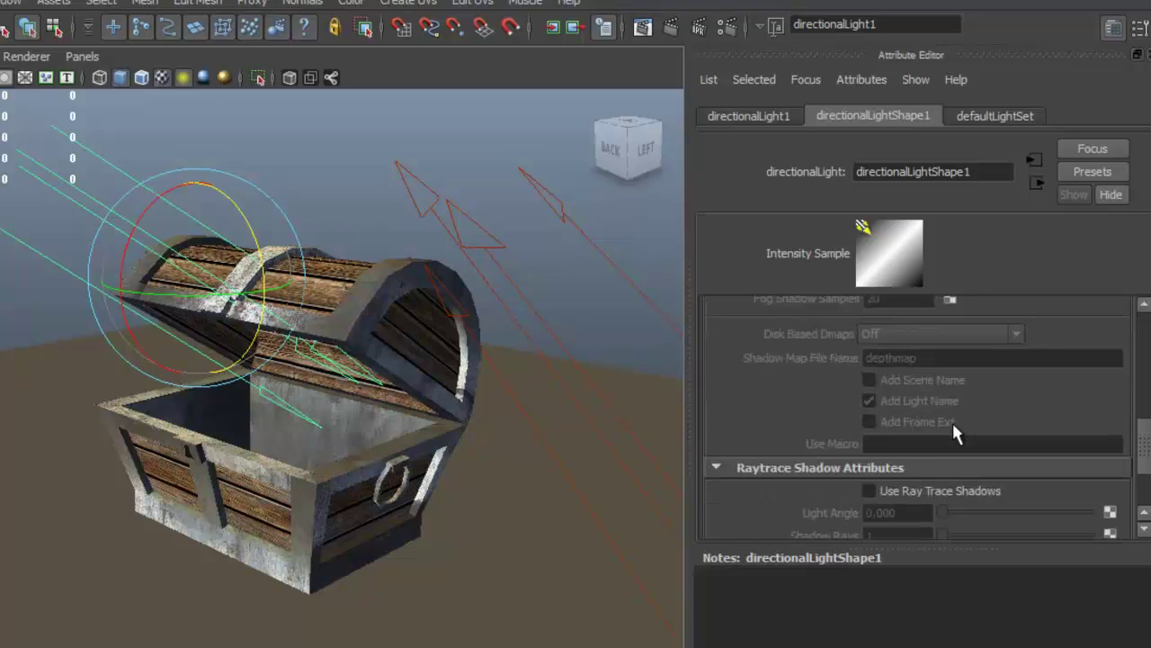
pyautogui.click(869, 427)
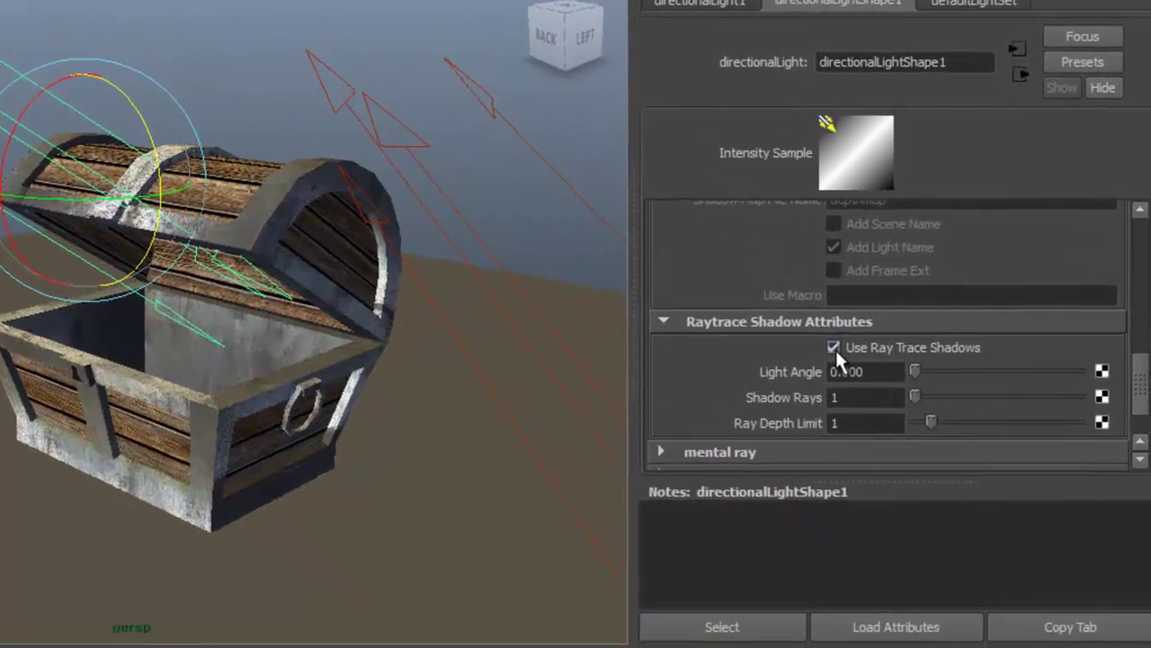
pyautogui.scroll(-2, 895, 406)
pyautogui.moveTo(935, 364); pyautogui.dragTo(936, 364)
pyautogui.moveTo(916, 297); pyautogui.dragTo(927, 329)
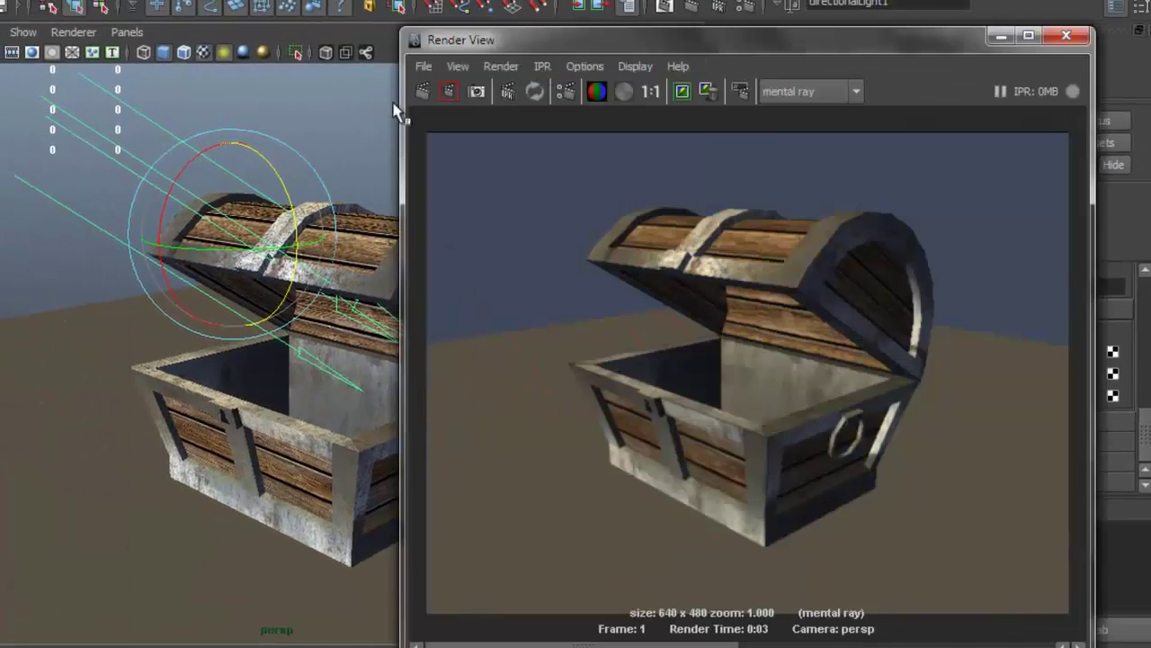
# Render the scene with mental ray and examine the chest's ray-traced shadow
pyautogui.click(422, 91)
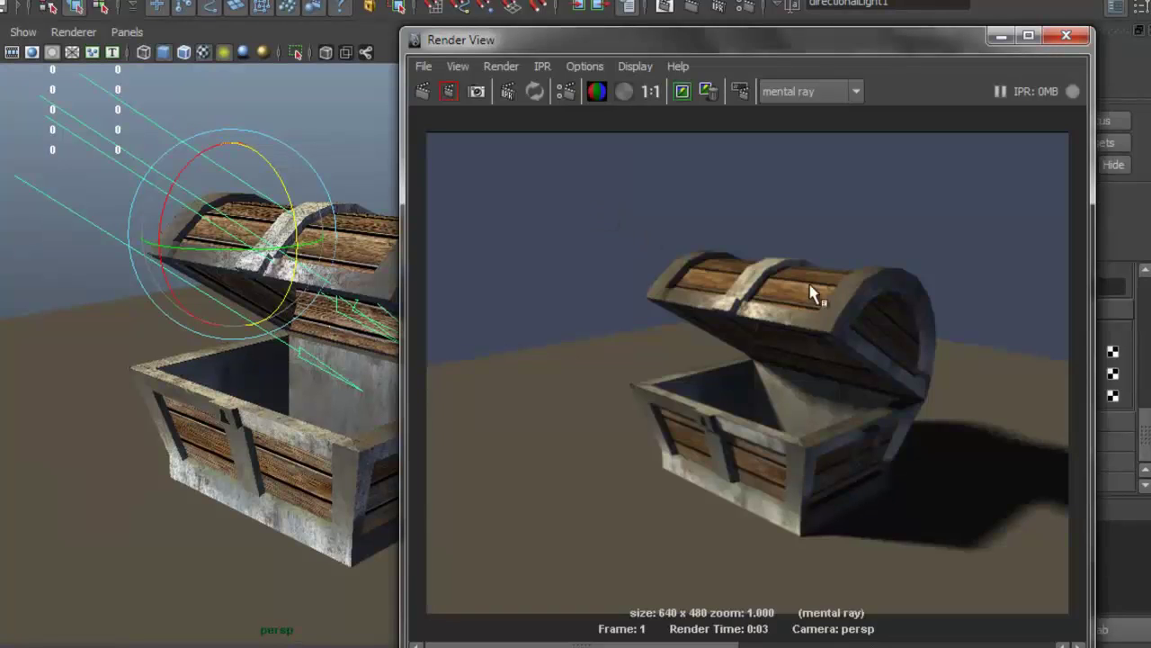
pyautogui.scroll(2, 836, 360)
pyautogui.scroll(-1, 851, 394)
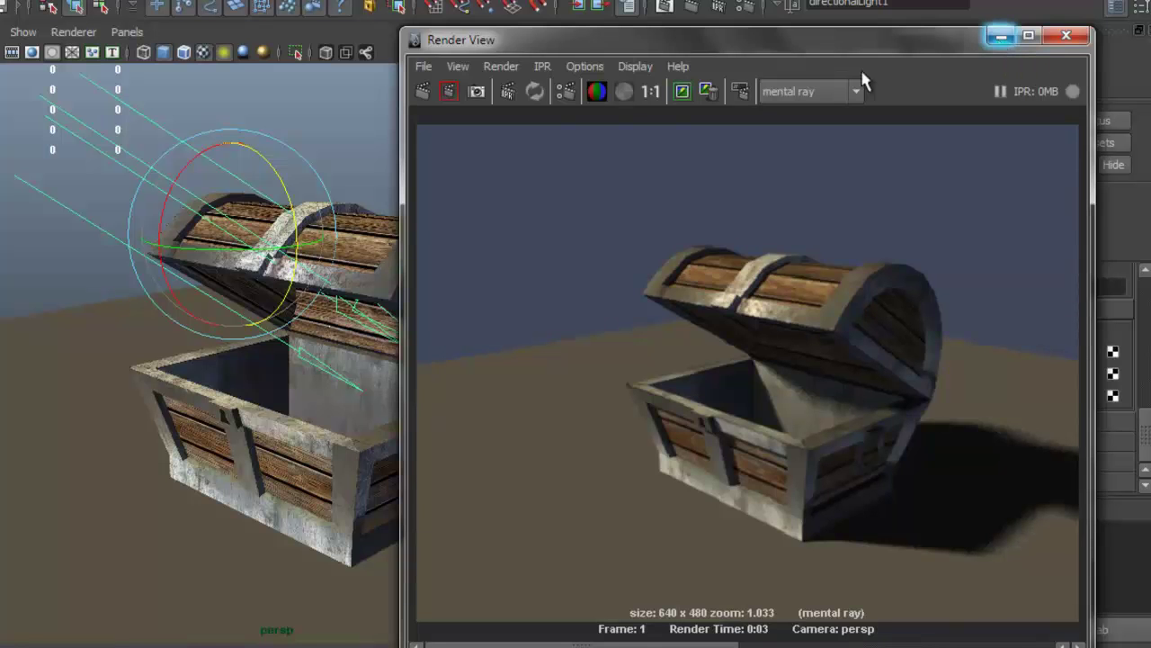
# Fine-tune the warm light's tilt, checking the shadow with a test render after each rotation, and minimize the render window
pyautogui.moveTo(281, 196); pyautogui.dragTo(272, 178)
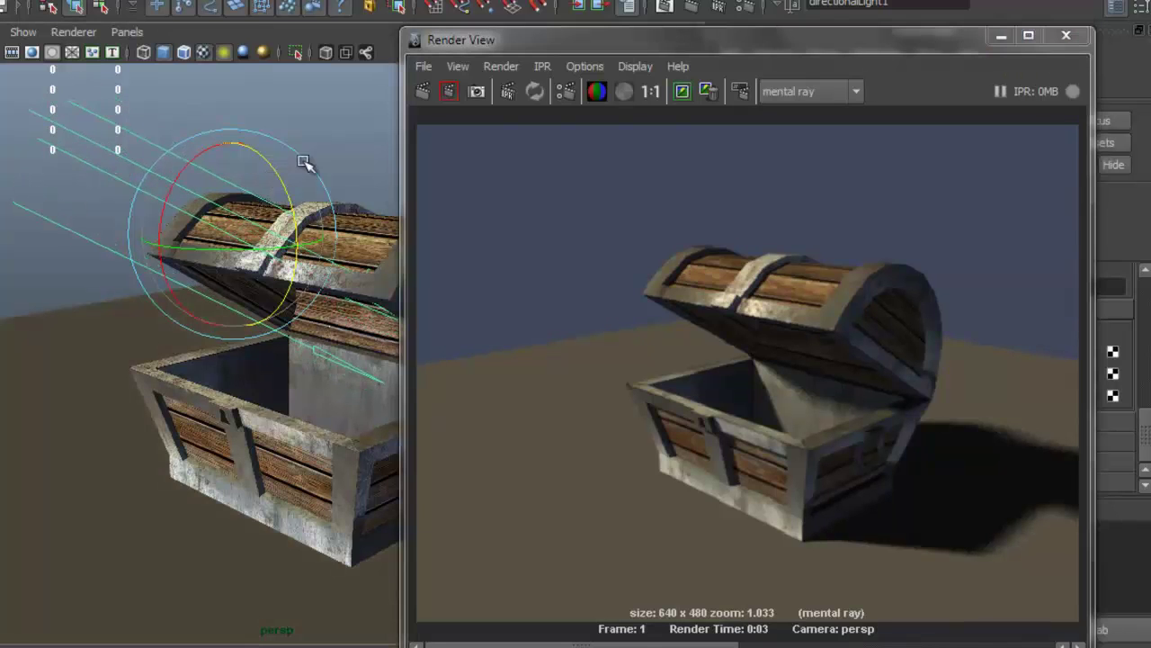
pyautogui.click(422, 91)
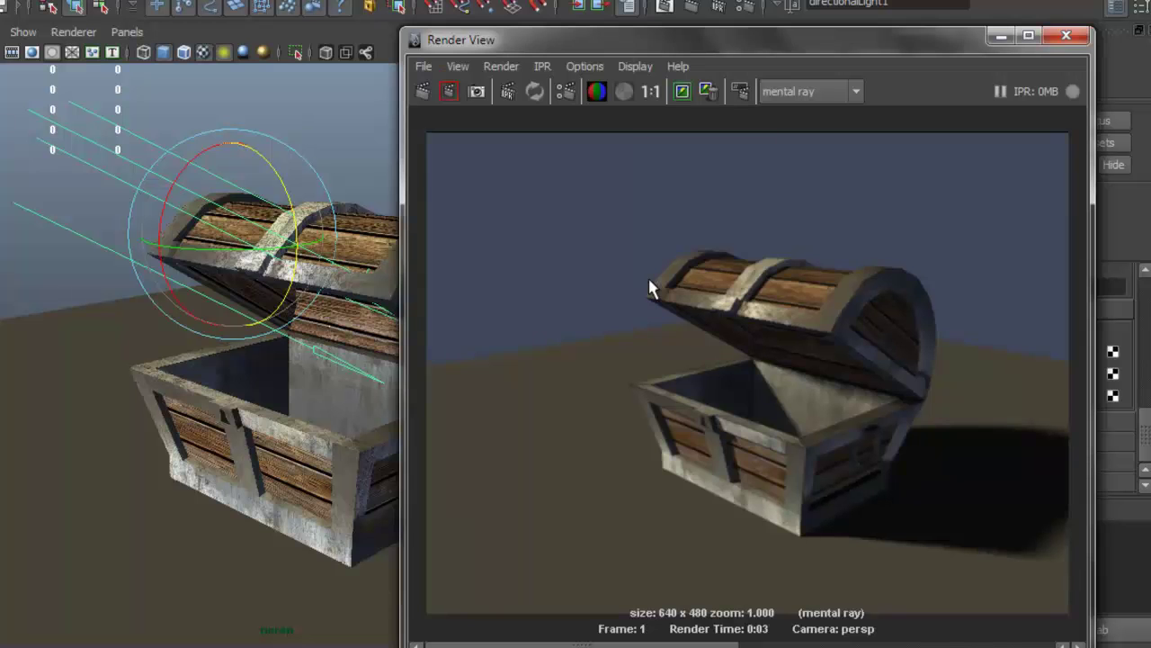
pyautogui.moveTo(272, 173); pyautogui.dragTo(284, 182)
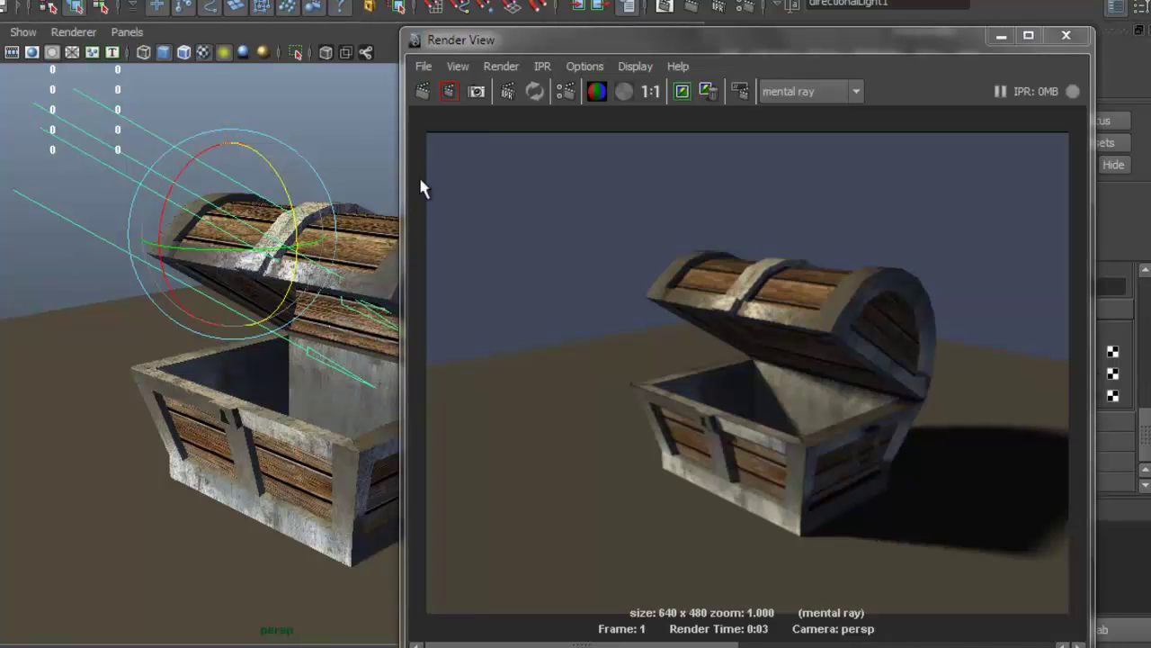
pyautogui.click(421, 94)
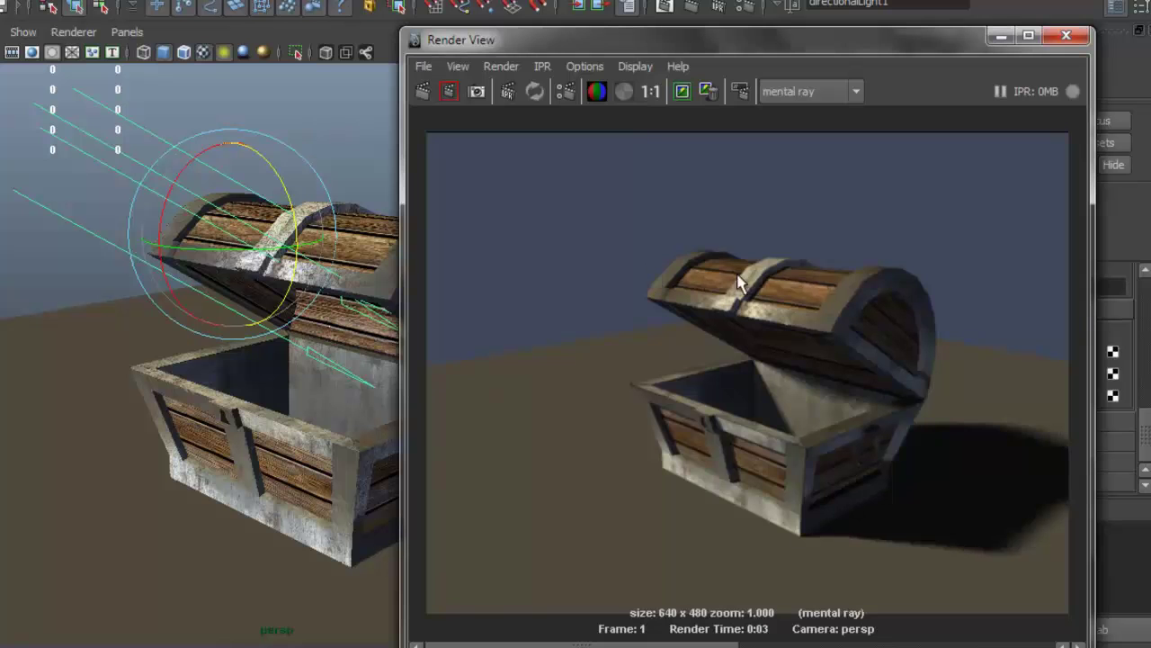
pyautogui.click(1000, 39)
# Duplicate the blue fill light, place the copy farther out on the handle side, and rotate it to point down
pyautogui.keyDown('alt'); pyautogui.moveTo(416, 292); pyautogui.dragTo(356, 239); pyautogui.keyUp('alt')
pyautogui.click(518, 203)
pyautogui.keyDown('alt'); pyautogui.moveTo(462, 290); pyautogui.dragTo(368, 103); pyautogui.keyUp('alt')
pyautogui.hotkey('ctrl', 'd')
pyautogui.press('w')
pyautogui.moveTo(424, 141)
pyautogui.keyDown('alt'); pyautogui.mouseDown()
pyautogui.moveTo(442, 224)
pyautogui.moveTo(424, 250)
pyautogui.moveTo(543, 267)
pyautogui.mouseUp(); pyautogui.keyUp('alt')
pyautogui.press('e')
pyautogui.moveTo(530, 213)
pyautogui.mouseDown()
pyautogui.moveTo(529, 204)
pyautogui.moveTo(543, 256)
pyautogui.moveTo(513, 282)
pyautogui.moveTo(520, 275)
pyautogui.mouseUp()
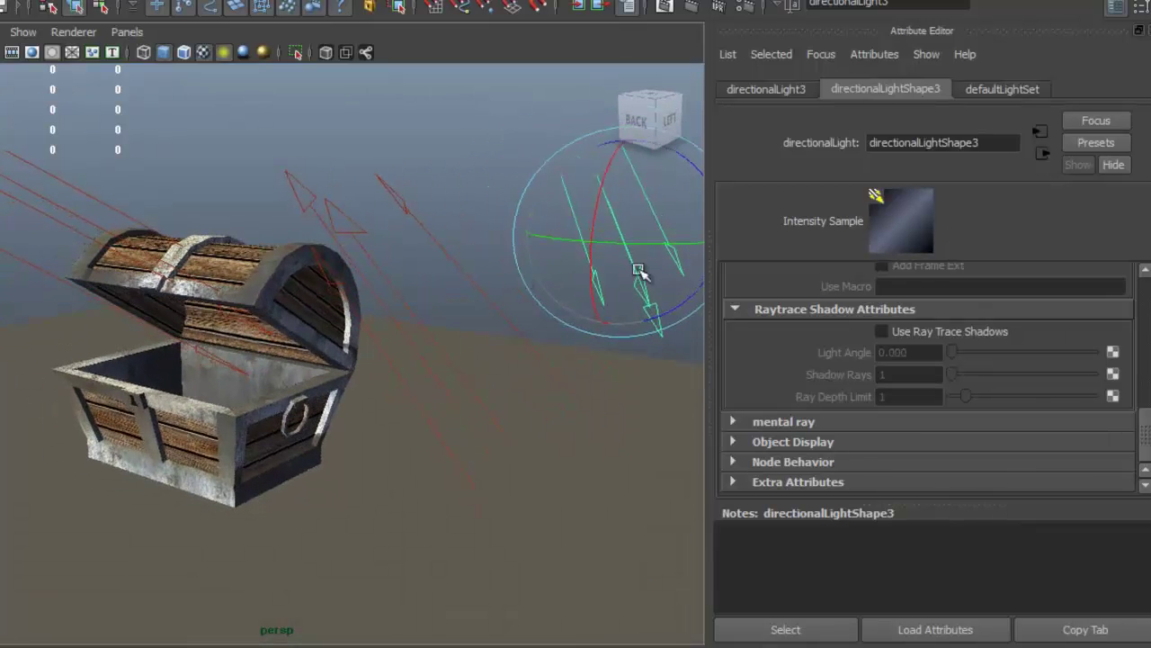
# Change the third light's color from blue to a warm tone and raise its intensity
pyautogui.scroll(10, 1030, 373)
pyautogui.click(925, 318)
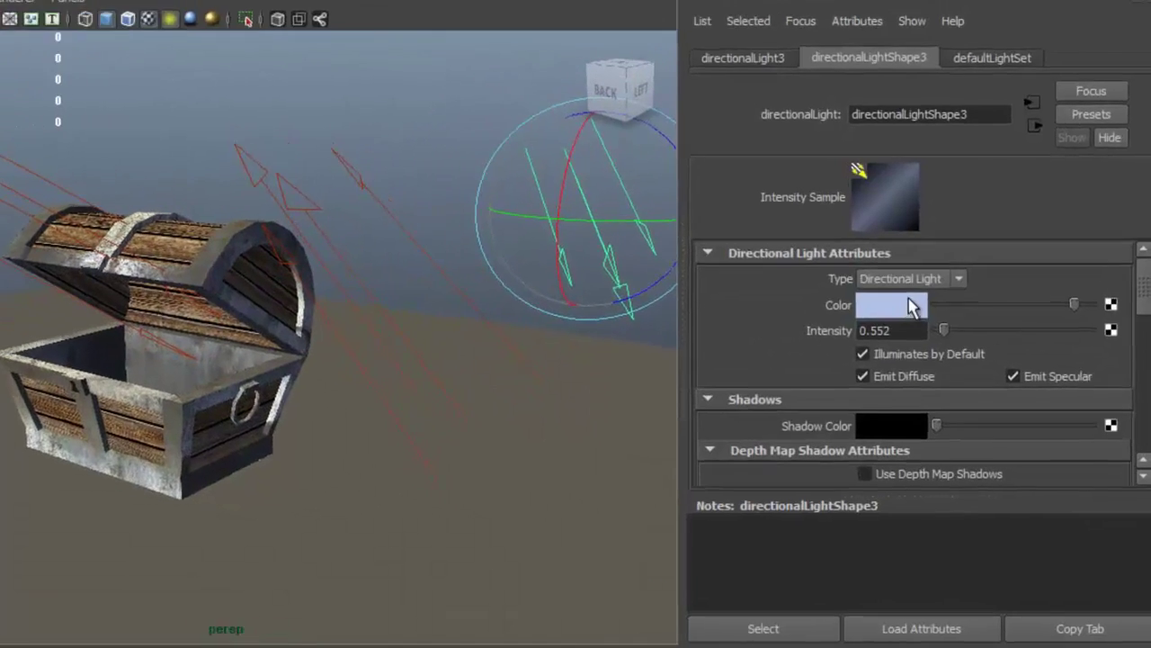
pyautogui.moveTo(1118, 236); pyautogui.dragTo(1112, 236)
pyautogui.moveTo(946, 313); pyautogui.dragTo(966, 312)
pyautogui.keyDown('alt'); pyautogui.moveTo(309, 246); pyautogui.dragTo(599, 216); pyautogui.keyUp('alt')
# Move the third light over toward the chest, frame the open chest, and render the scene with mental ray
pyautogui.press('w')
pyautogui.moveTo(524, 188); pyautogui.dragTo(247, 151)
pyautogui.keyDown('alt'); pyautogui.moveTo(247, 151); pyautogui.dragTo(231, 186); pyautogui.keyUp('alt')
pyautogui.keyDown('alt'); pyautogui.moveTo(270, 235); pyautogui.dragTo(293, 255); pyautogui.keyUp('alt')
pyautogui.keyDown('alt'); pyautogui.moveTo(268, 303); pyautogui.dragTo(22, 423); pyautogui.keyUp('alt')
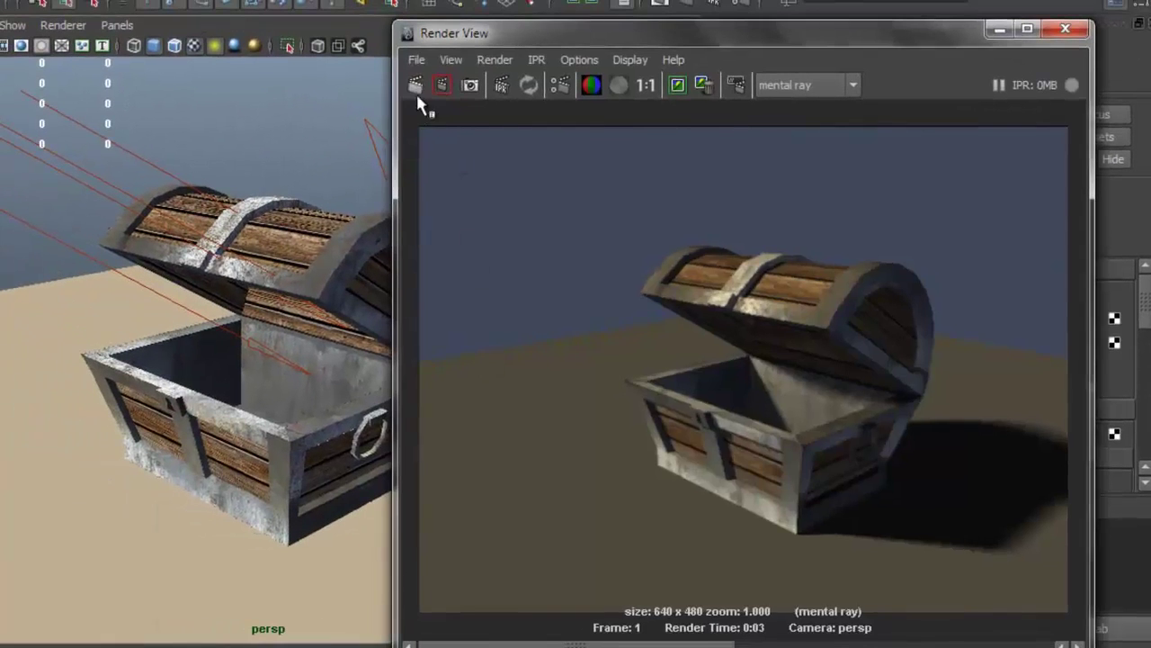
pyautogui.click(416, 88)
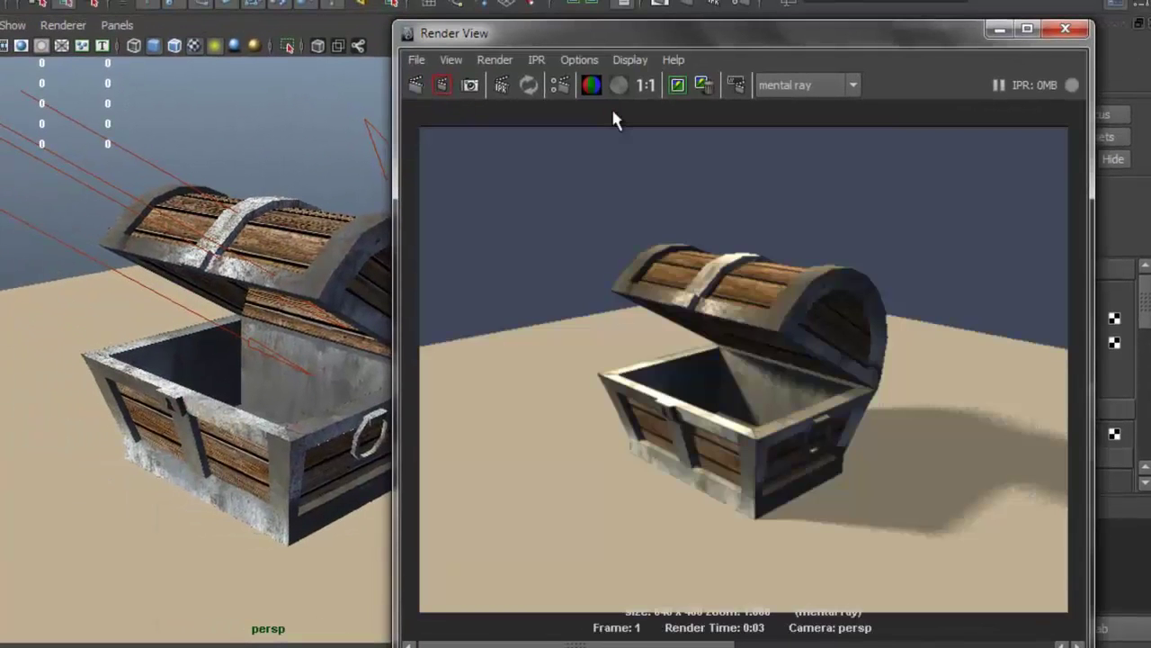
# Move the render window aside and narrow it so the chest and lights stay visible in the viewport
pyautogui.keyDown('alt'); pyautogui.moveTo(601, 196); pyautogui.dragTo(598, 245, button='right'); pyautogui.keyUp('alt')
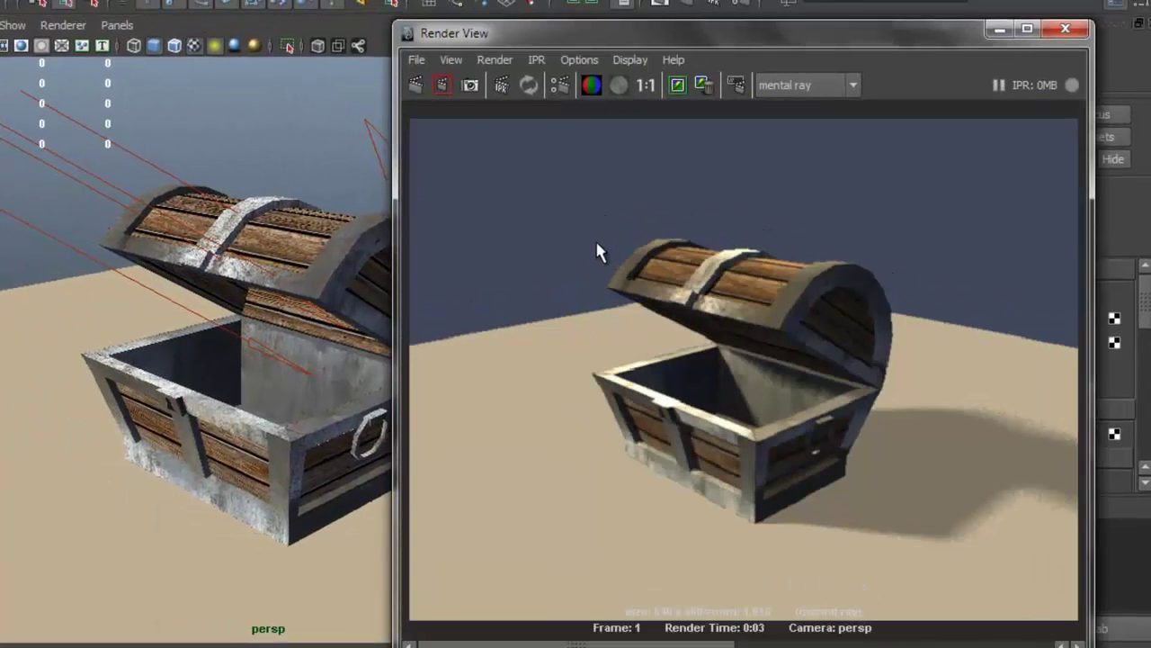
pyautogui.moveTo(497, 33); pyautogui.dragTo(537, 23)
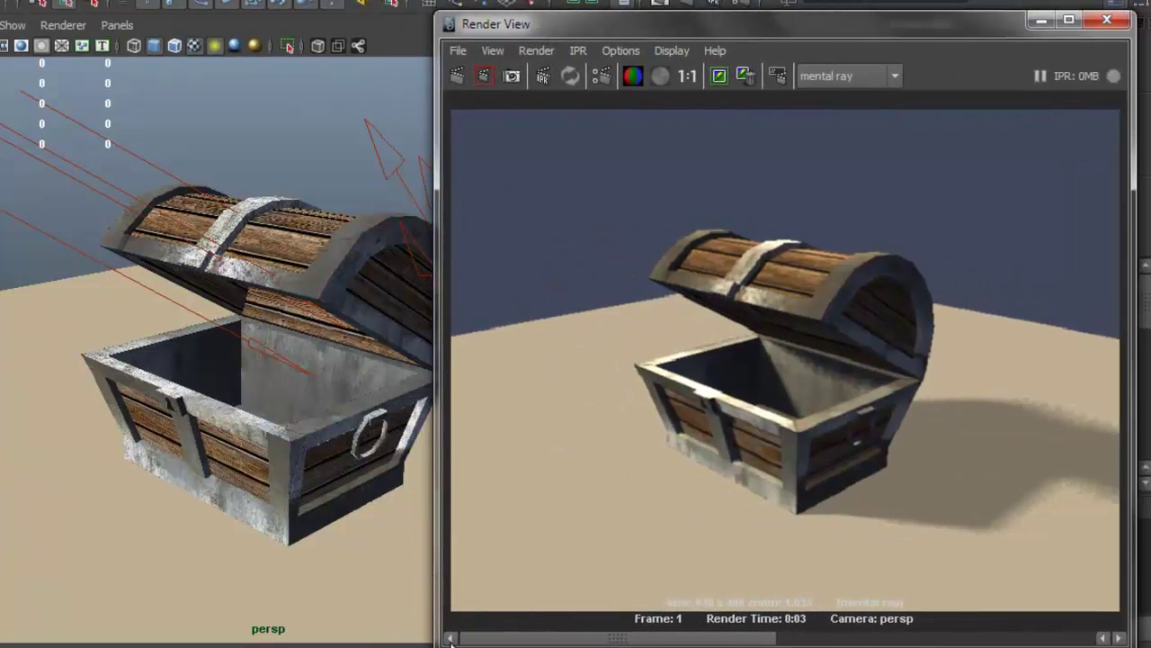
pyautogui.moveTo(442, 640); pyautogui.dragTo(538, 637)
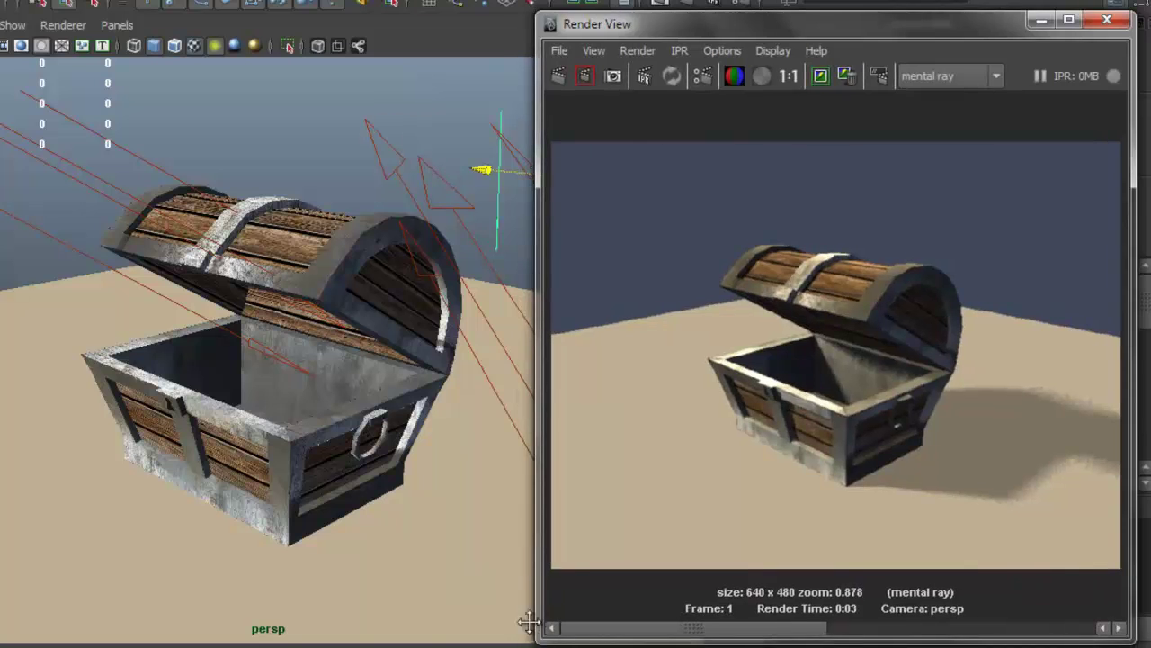
# Rotate the third directional light to a new angle and test-render the open chest
pyautogui.keyDown('alt'); pyautogui.moveTo(344, 261); pyautogui.dragTo(420, 204); pyautogui.keyUp('alt')
pyautogui.press('e')
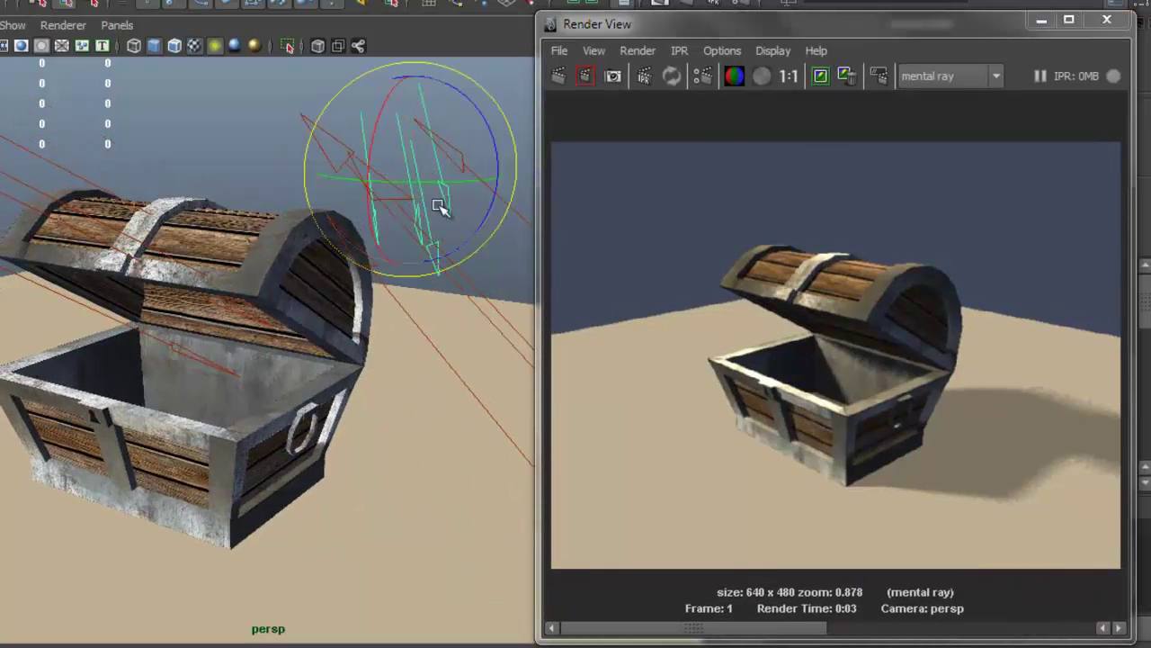
pyautogui.moveTo(456, 240); pyautogui.dragTo(345, 306)
pyautogui.click(563, 78)
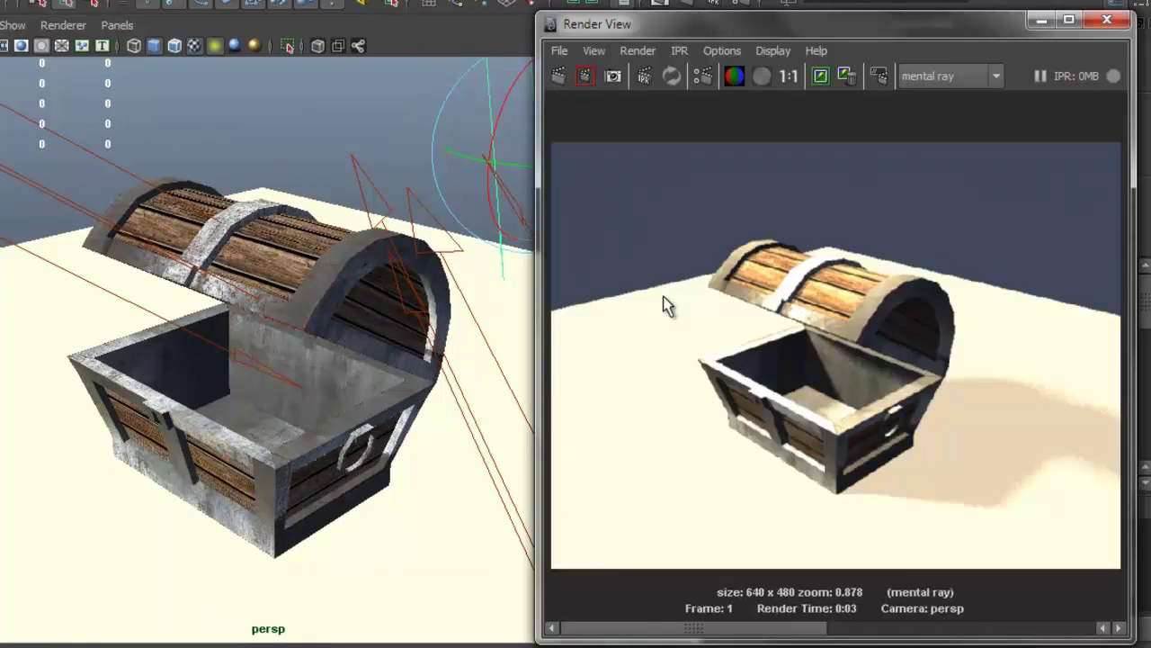
# Reframe the chest, render it again, inspect the image up close, and minimize the render window
pyautogui.moveTo(429, 241)
pyautogui.keyDown('alt'); pyautogui.mouseDown()
pyautogui.moveTo(368, 198)
pyautogui.moveTo(377, 260)
pyautogui.moveTo(383, 247)
pyautogui.moveTo(489, 211)
pyautogui.moveTo(483, 176)
pyautogui.mouseUp(); pyautogui.keyUp('alt')
pyautogui.click(571, 76)
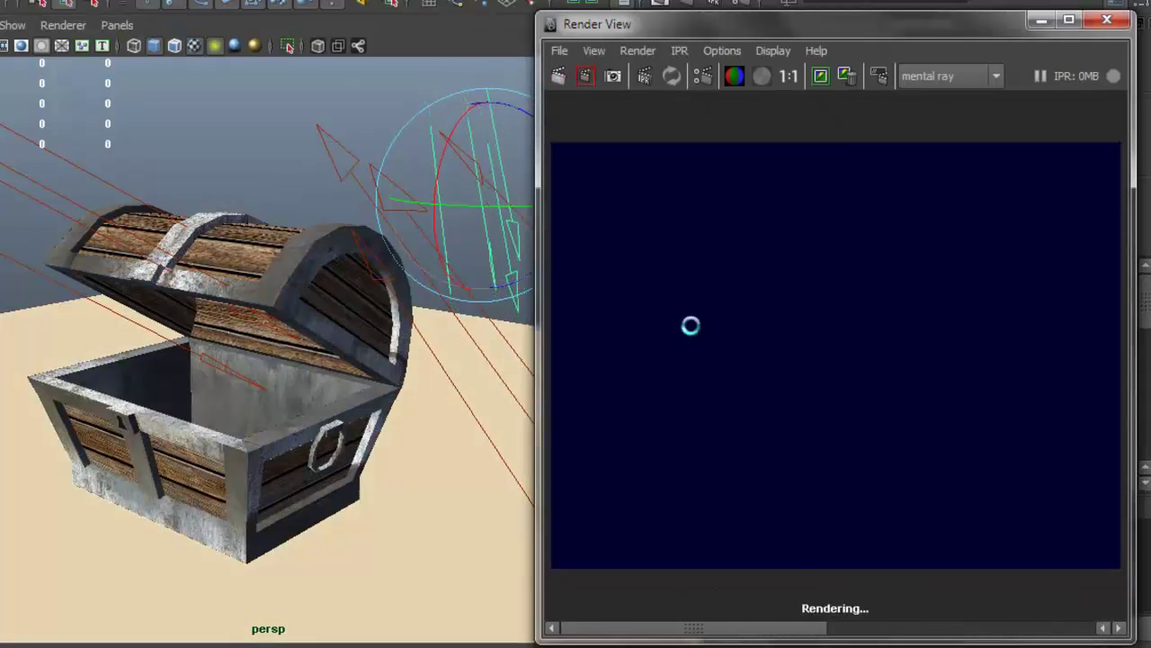
pyautogui.scroll(2, 755, 319)
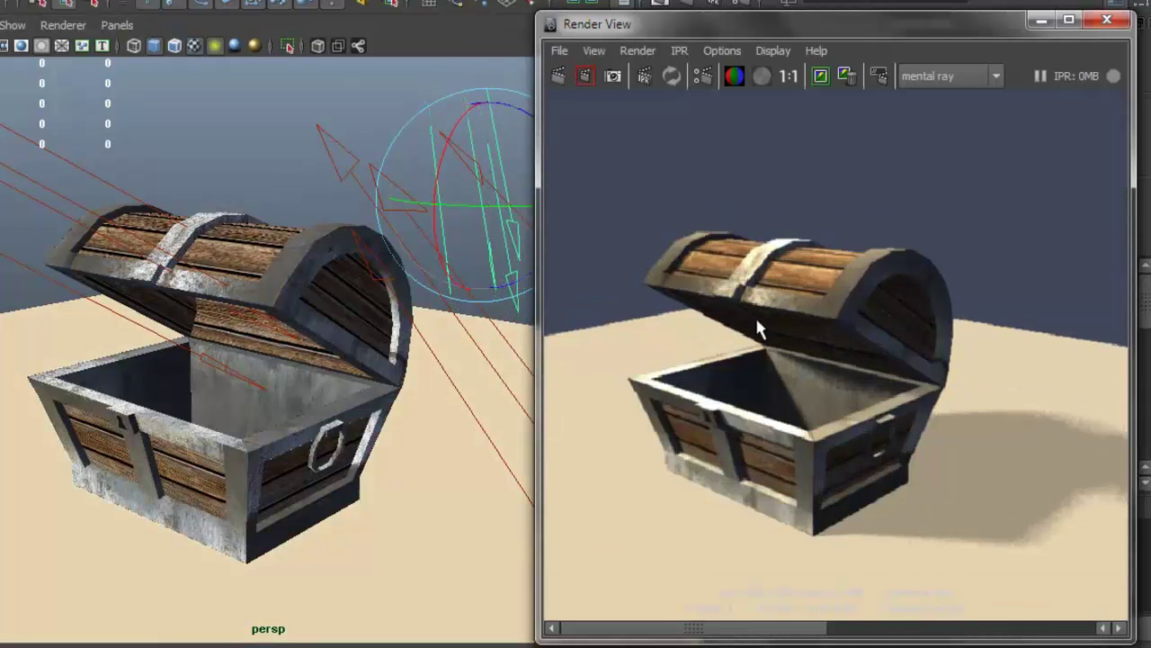
pyautogui.click(1041, 20)
pyautogui.keyDown('alt'); pyautogui.moveTo(377, 287); pyautogui.dragTo(466, 218); pyautogui.keyUp('alt')
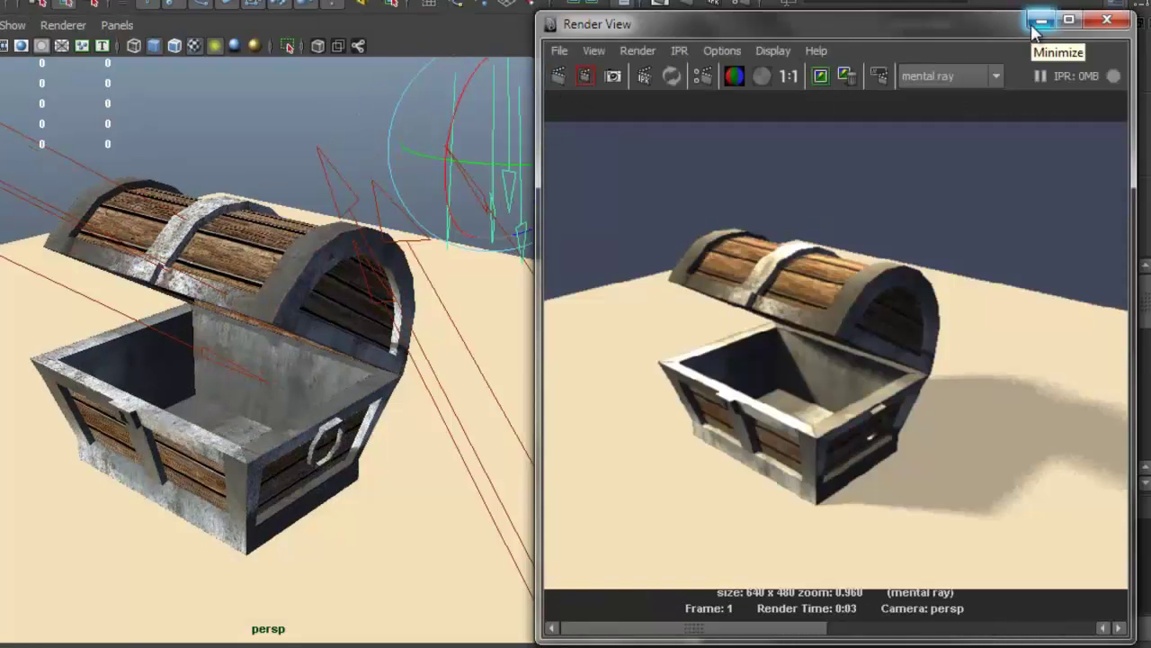
pyautogui.click(1039, 22)
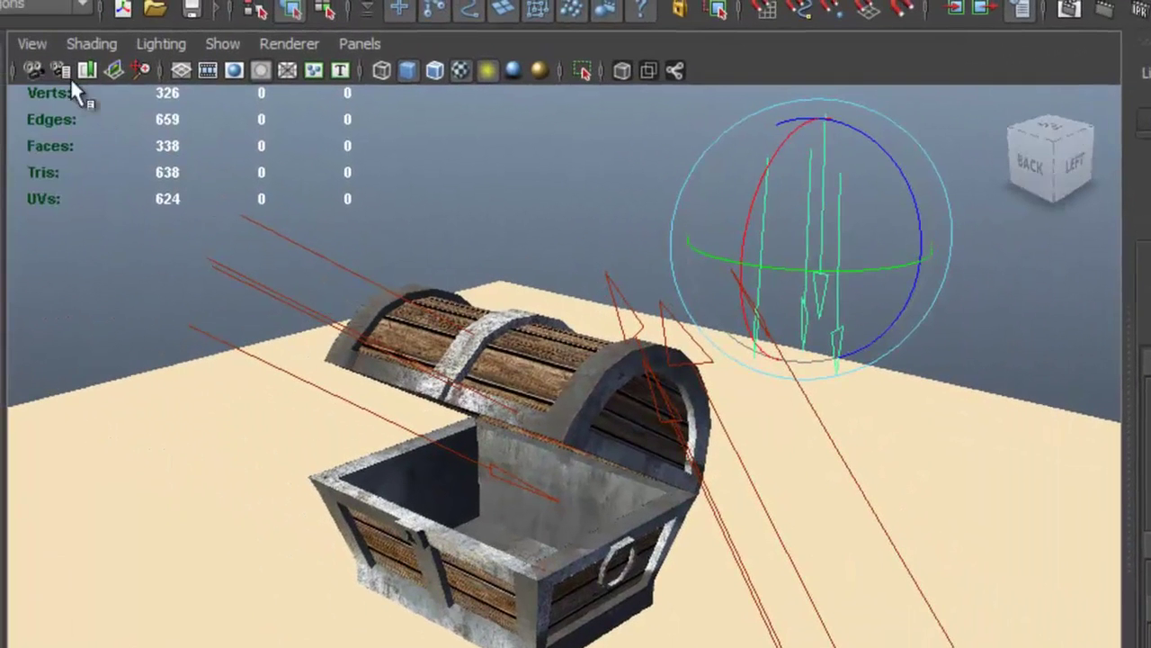
# Open the perspective camera's attributes and adjust its environment background color to a muted dark blue
pyautogui.click(62, 71)
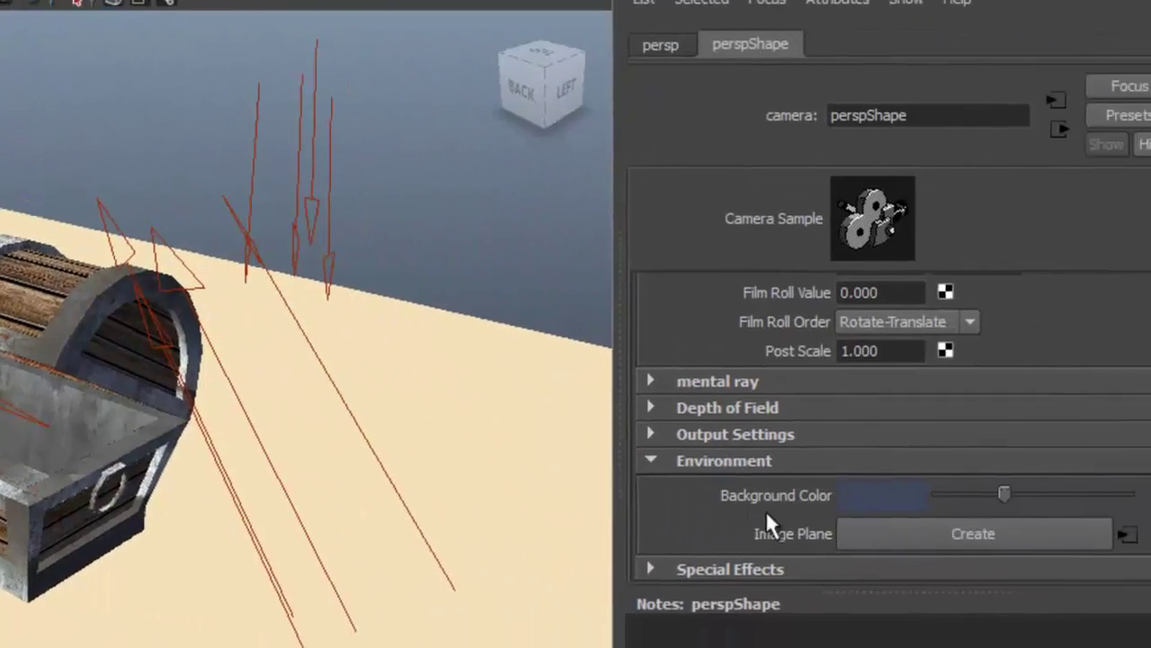
pyautogui.scroll(10, 727, 465)
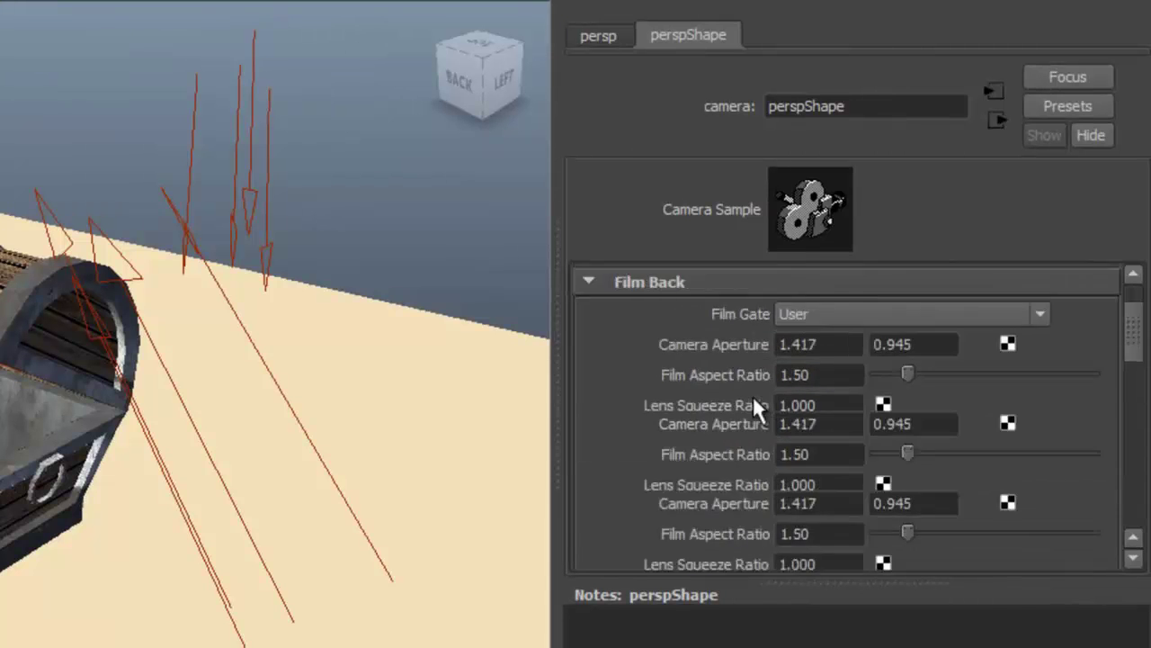
pyautogui.scroll(-15, 753, 396)
pyautogui.scroll(2, 644, 380)
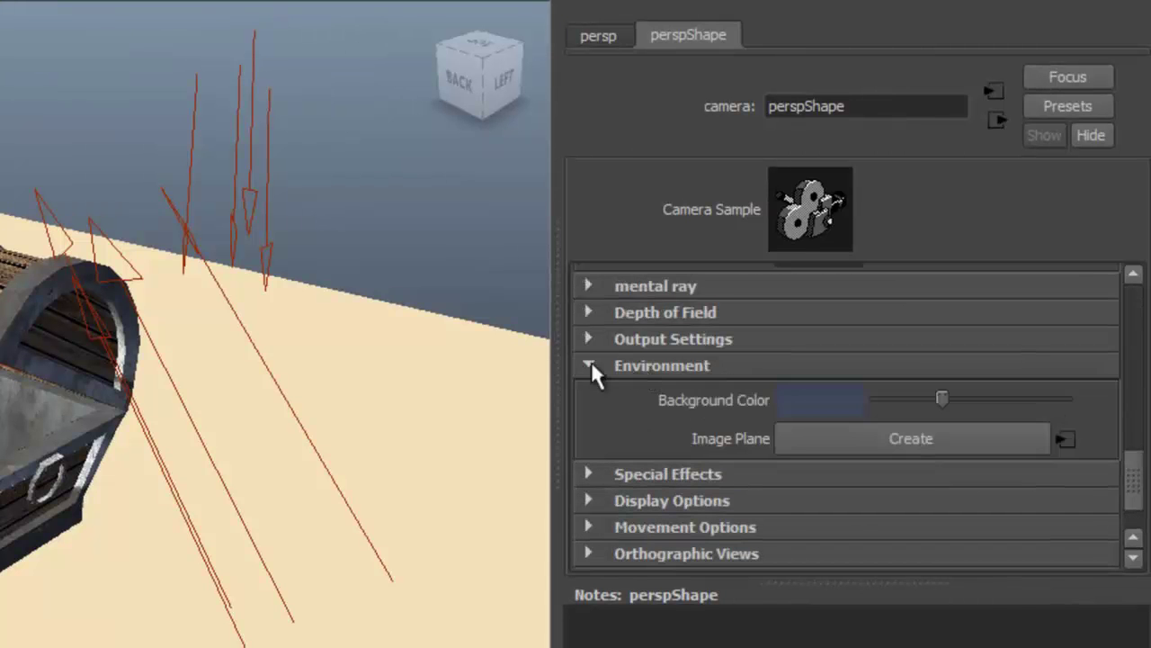
pyautogui.click(591, 363)
pyautogui.click(591, 364)
pyautogui.click(855, 401)
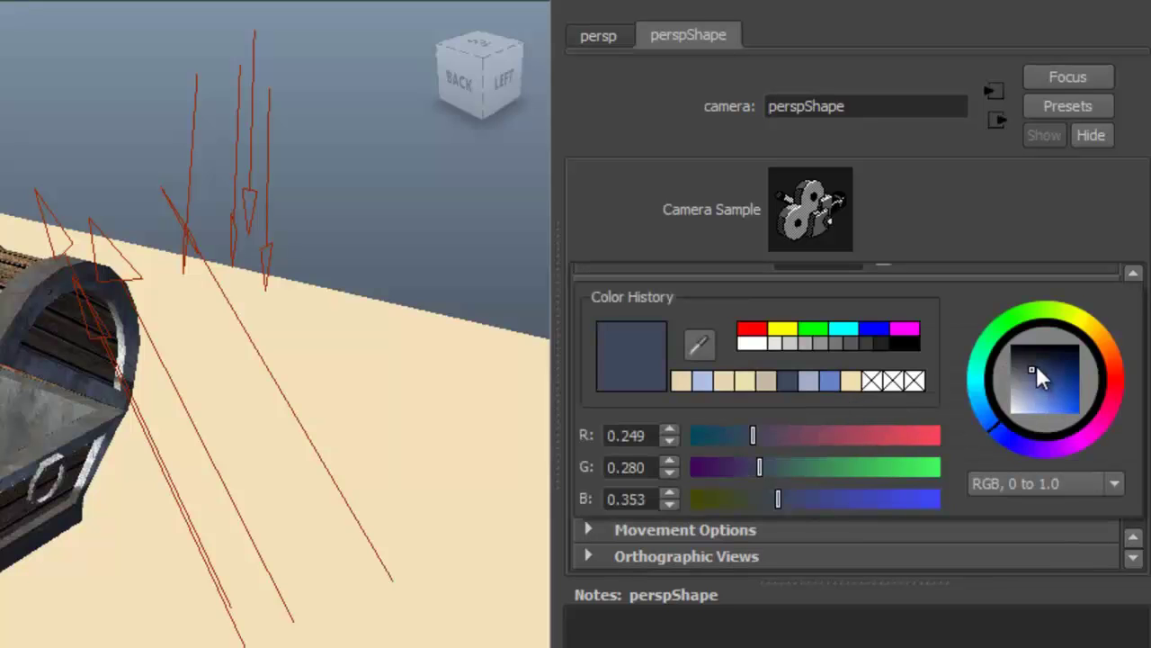
pyautogui.moveTo(1035, 363)
pyautogui.mouseDown()
pyautogui.moveTo(1039, 372)
pyautogui.moveTo(1030, 368)
pyautogui.mouseUp()
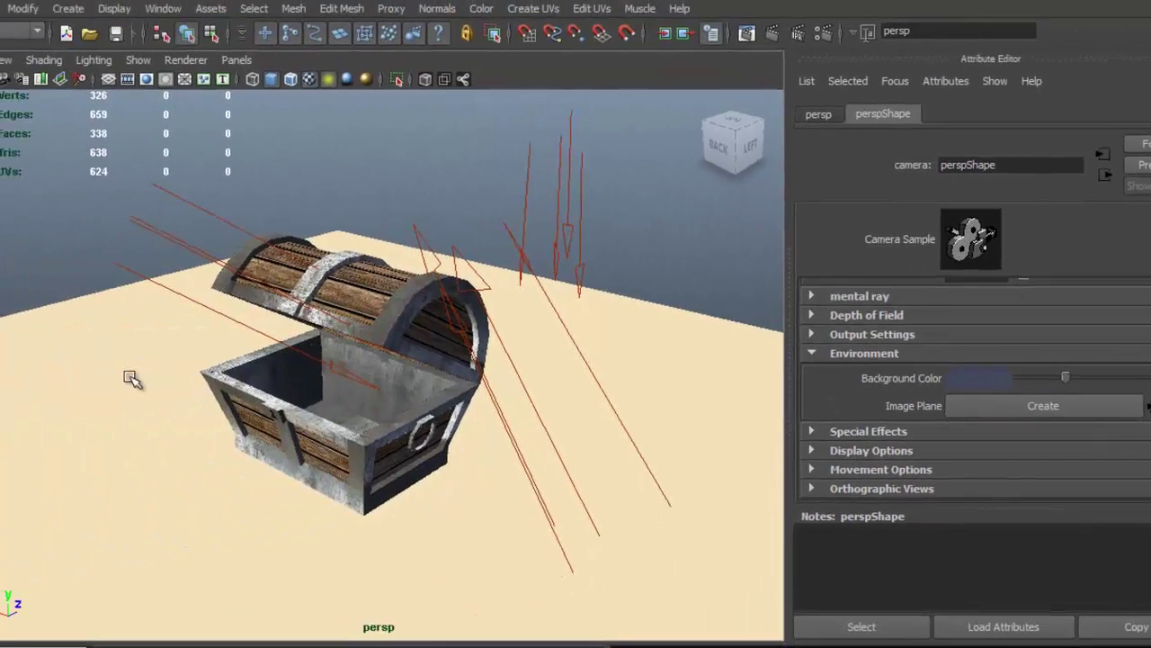
# Assign a new Use Background material to the ground plane, with reflectivity 0 and shadow mask 0.82
pyautogui.click(308, 407)
pyautogui.keyDown('alt'); pyautogui.moveTo(309, 406); pyautogui.dragTo(429, 337, button='middle'); pyautogui.keyUp('alt')
pyautogui.scroll(-4, 429, 336)
pyautogui.keyDown('alt'); pyautogui.moveTo(429, 337); pyautogui.dragTo(527, 347); pyautogui.keyUp('alt')
pyautogui.moveTo(669, 341); pyautogui.dragTo(702, 608, button='right')
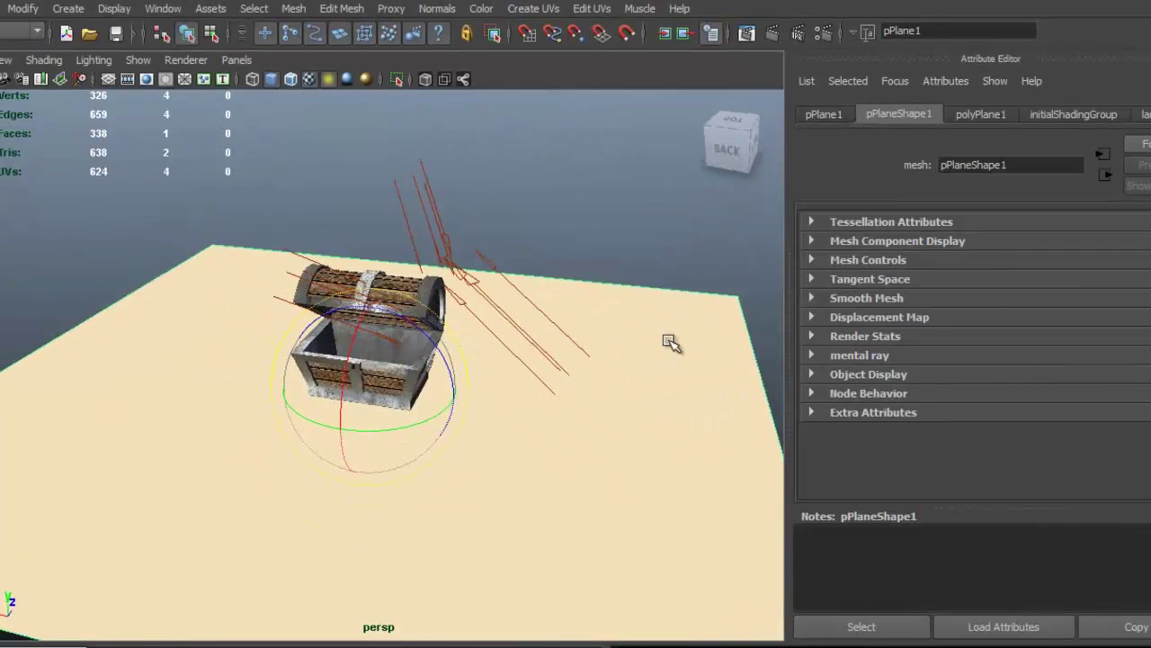
pyautogui.moveTo(549, 562); pyautogui.dragTo(550, 565, button='right')
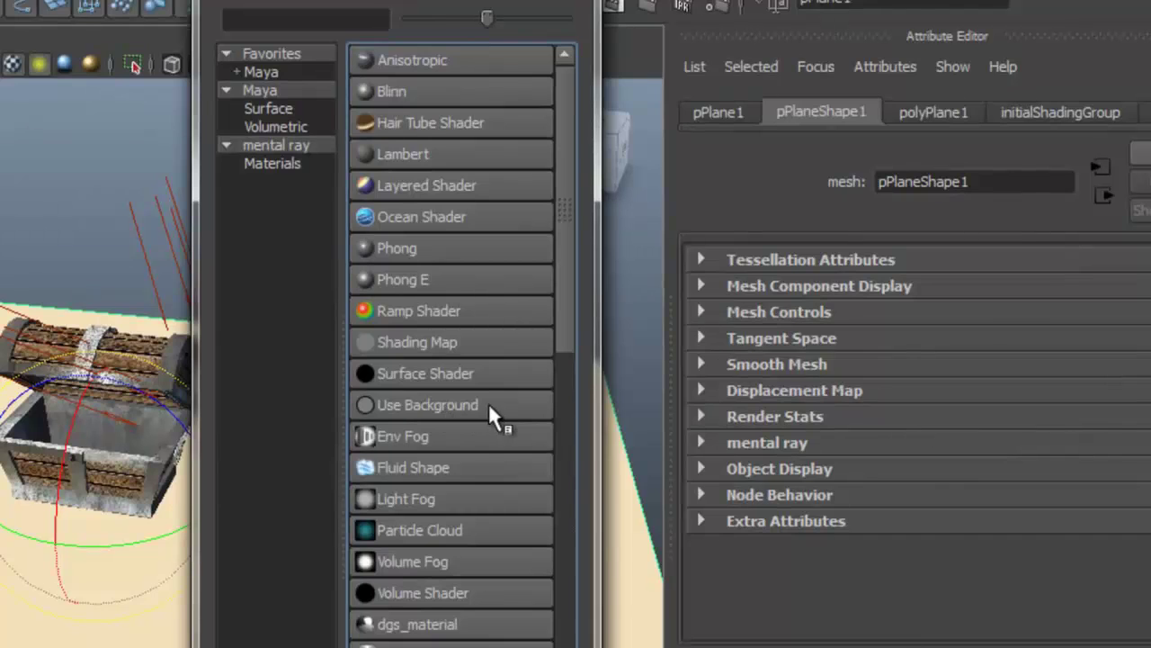
pyautogui.click(490, 407)
pyautogui.keyDown('alt'); pyautogui.moveTo(186, 376); pyautogui.dragTo(501, 393); pyautogui.keyUp('alt')
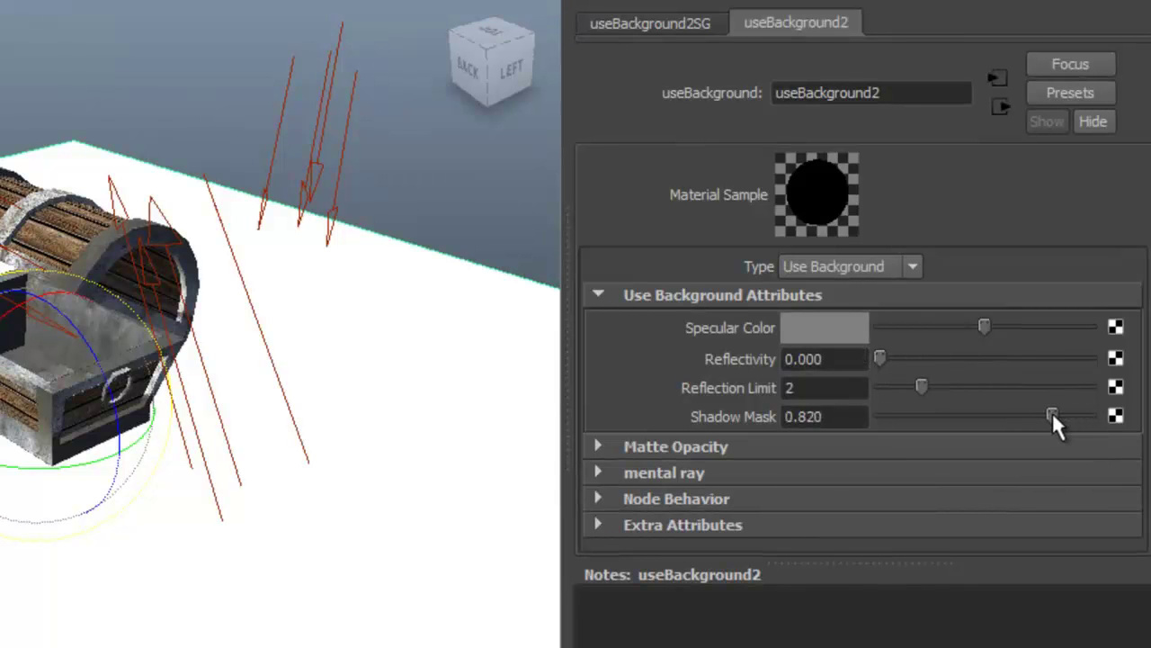
# Frame the open chest, render it against the background-colored ground, inspect the shadow, and minimize the render window
pyautogui.keyDown('alt'); pyautogui.moveTo(406, 283); pyautogui.dragTo(113, 282); pyautogui.keyUp('alt')
pyautogui.keyDown('alt'); pyautogui.moveTo(113, 282); pyautogui.dragTo(82, 411, button='right'); pyautogui.keyUp('alt')
pyautogui.keyDown('alt'); pyautogui.moveTo(82, 411); pyautogui.dragTo(131, 371); pyautogui.keyUp('alt')
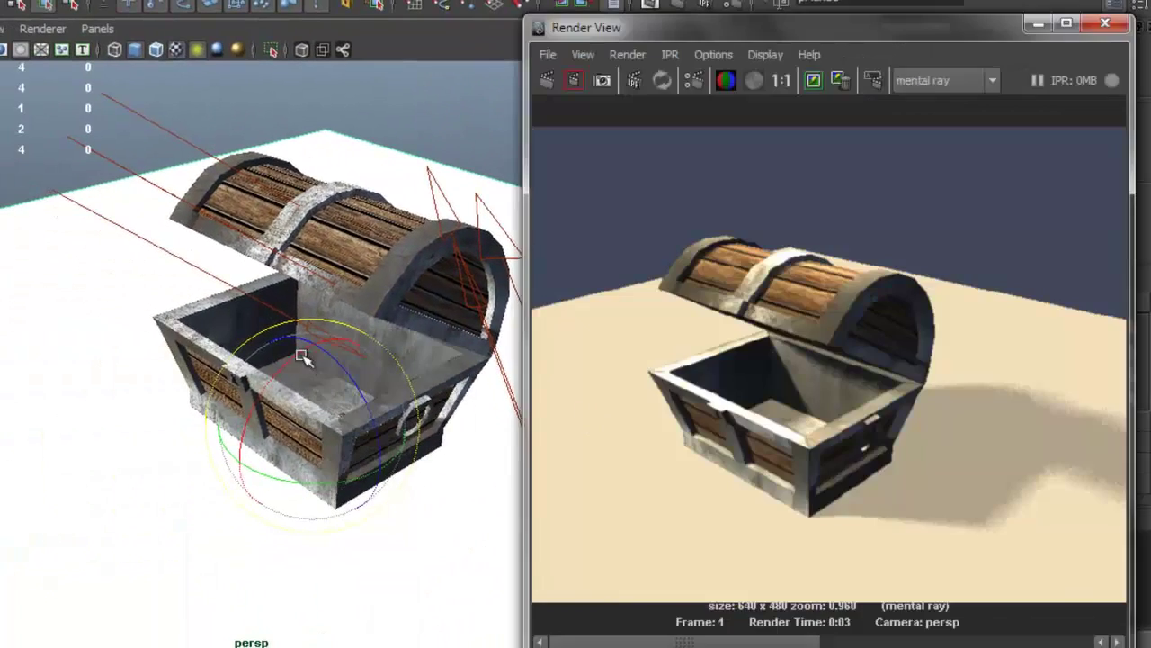
pyautogui.keyDown('alt'); pyautogui.moveTo(304, 362); pyautogui.dragTo(225, 351, button='middle'); pyautogui.keyUp('alt')
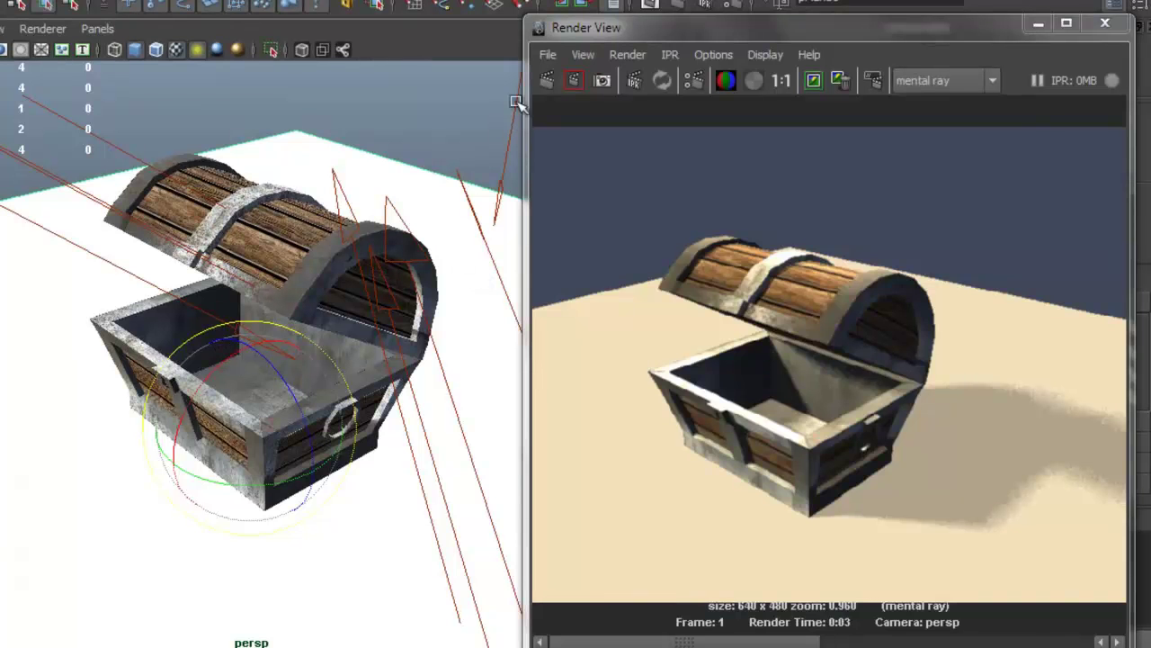
pyautogui.click(546, 80)
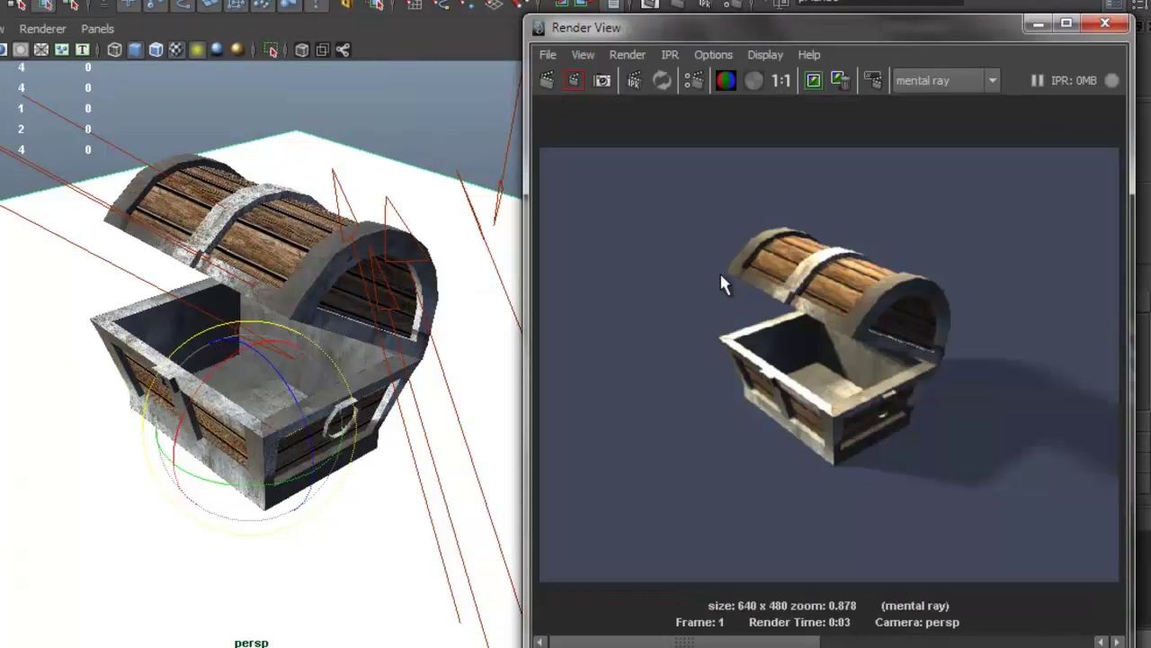
pyautogui.scroll(2, 936, 326)
pyautogui.scroll(-2, 936, 326)
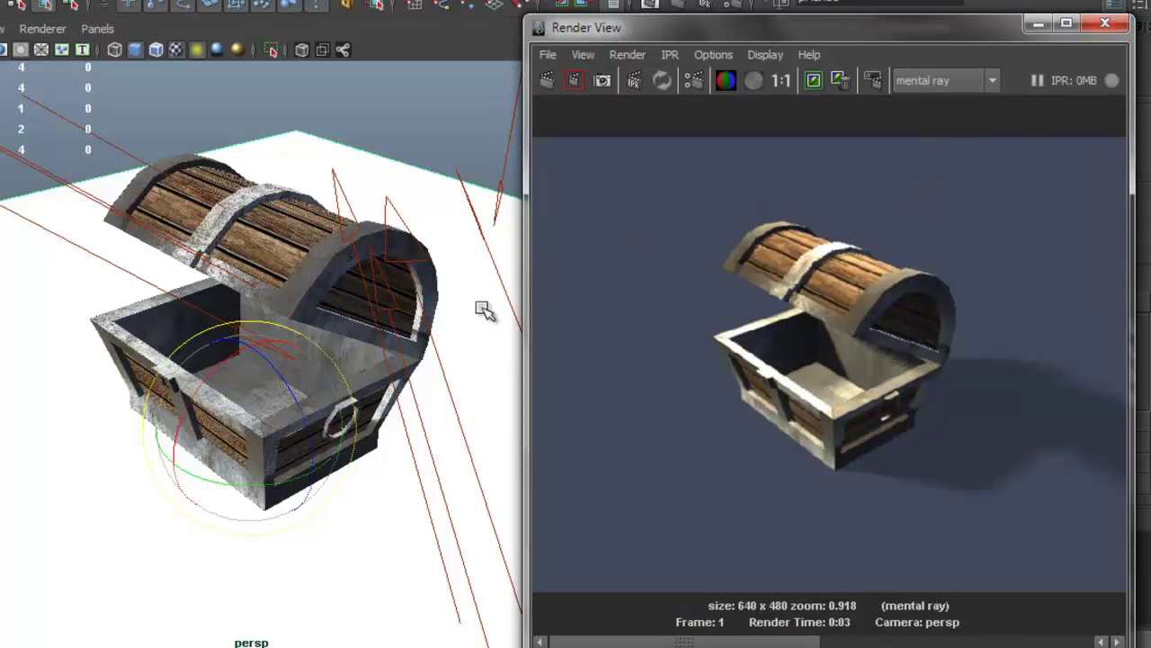
pyautogui.click(1039, 24)
# Select the main warm directional light and set its raytrace shadow rays to 40
pyautogui.keyDown('alt'); pyautogui.moveTo(360, 301); pyautogui.dragTo(386, 278); pyautogui.keyUp('alt')
pyautogui.click(65, 169)
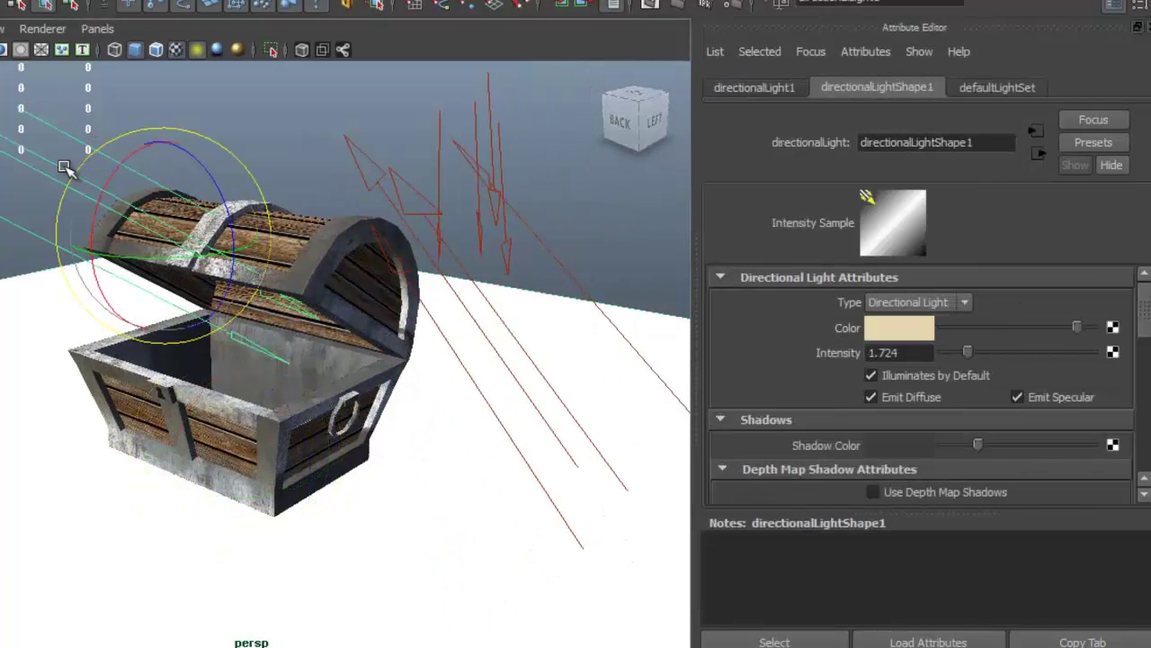
pyautogui.scroll(-8, 938, 415)
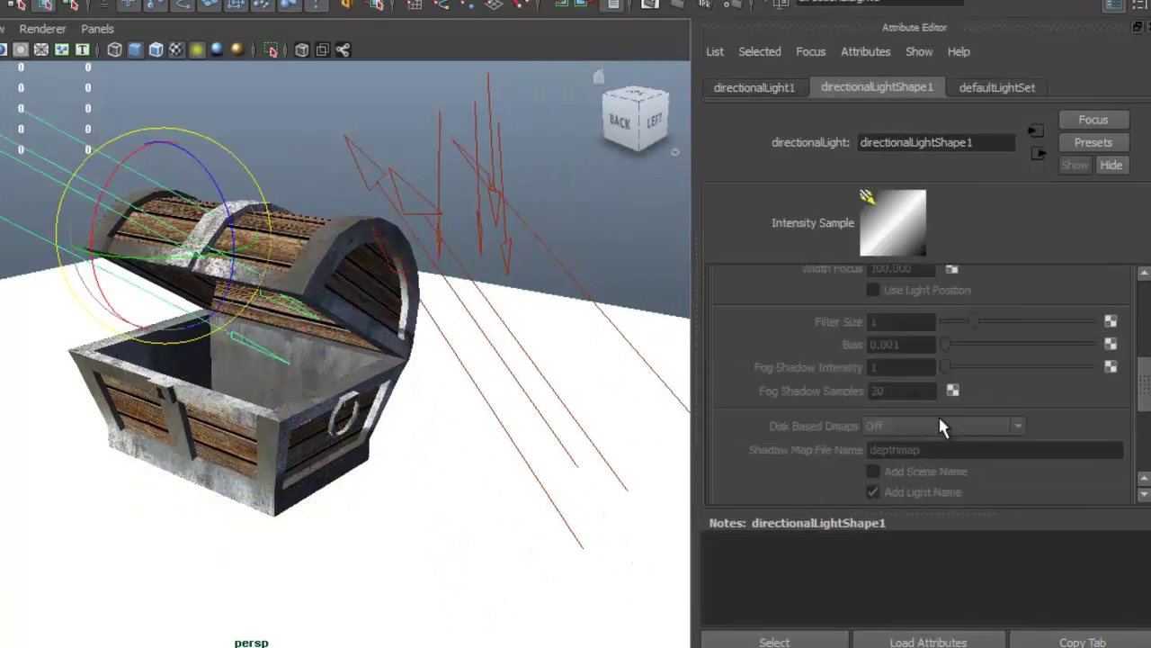
pyautogui.moveTo(952, 378); pyautogui.dragTo(1091, 378)
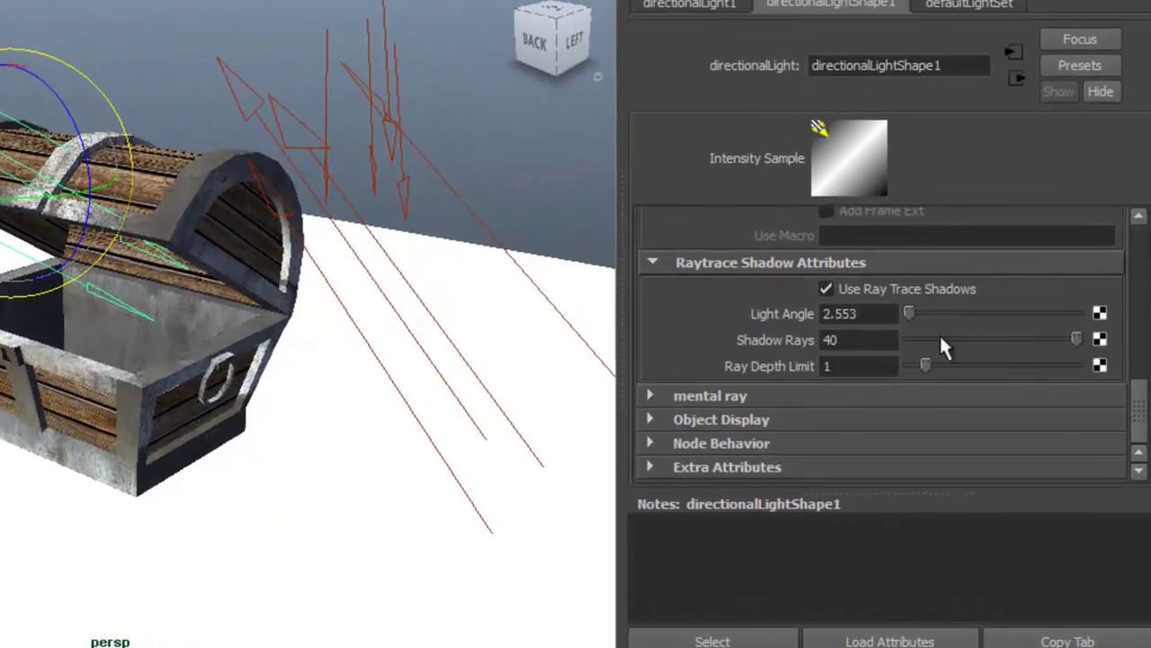
pyautogui.moveTo(1077, 341); pyautogui.dragTo(1075, 344)
pyautogui.scroll(10, 877, 335)
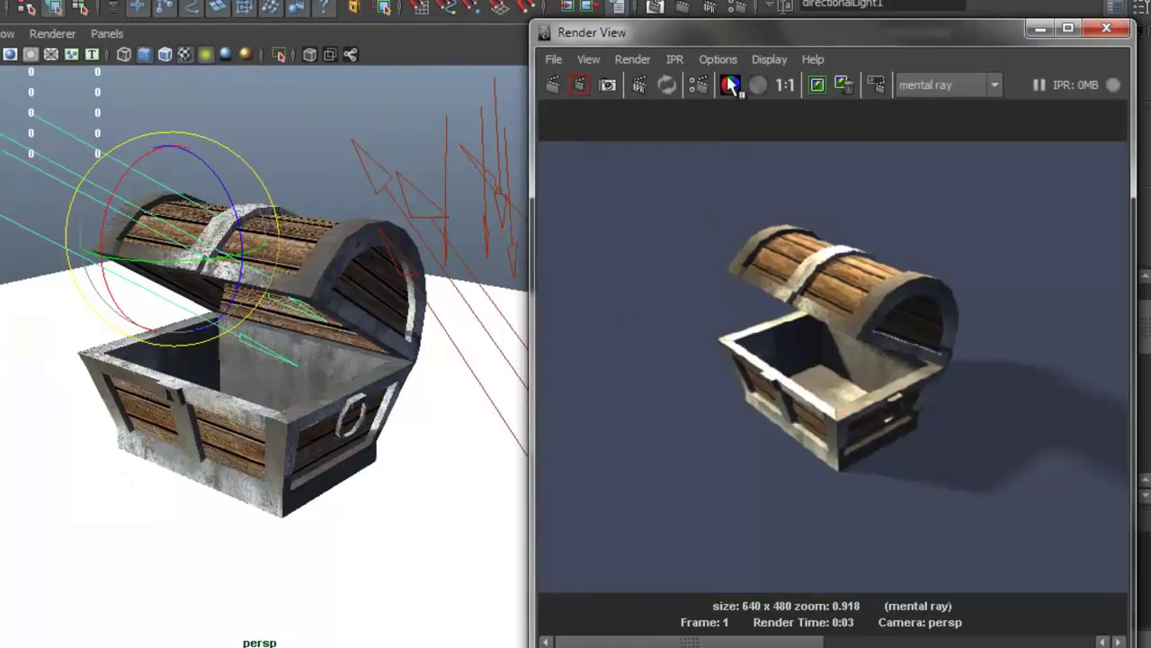
# Open the render settings and set the image size preset to HD 720
pyautogui.click(720, 59)
pyautogui.click(743, 89)
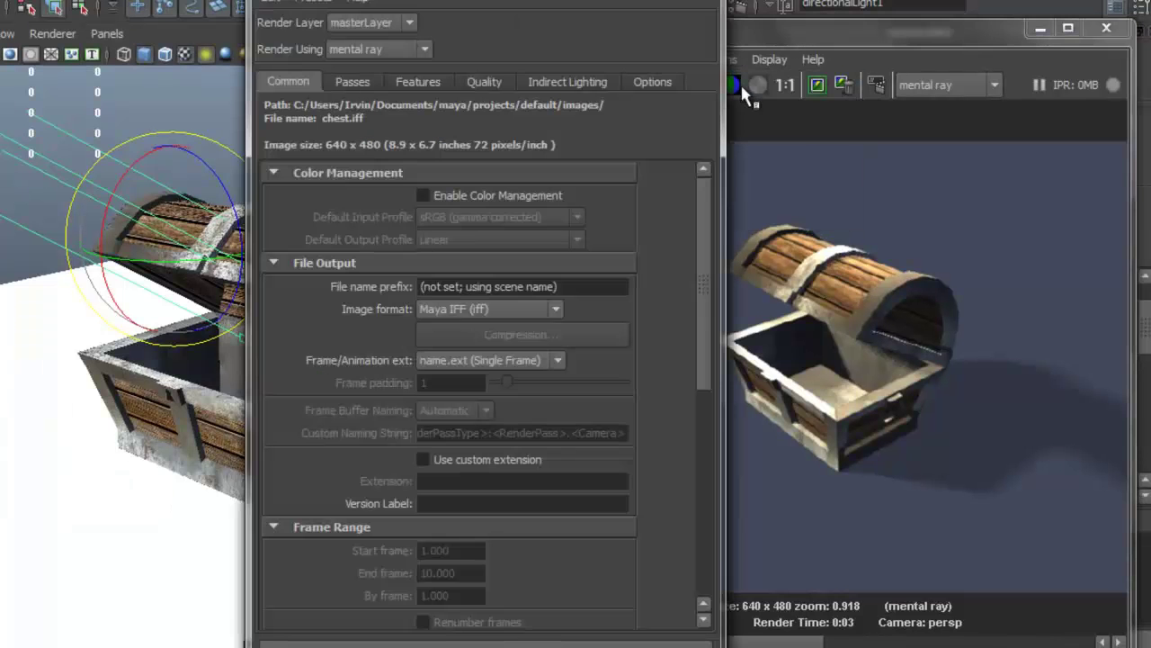
pyautogui.scroll(-8, 360, 216)
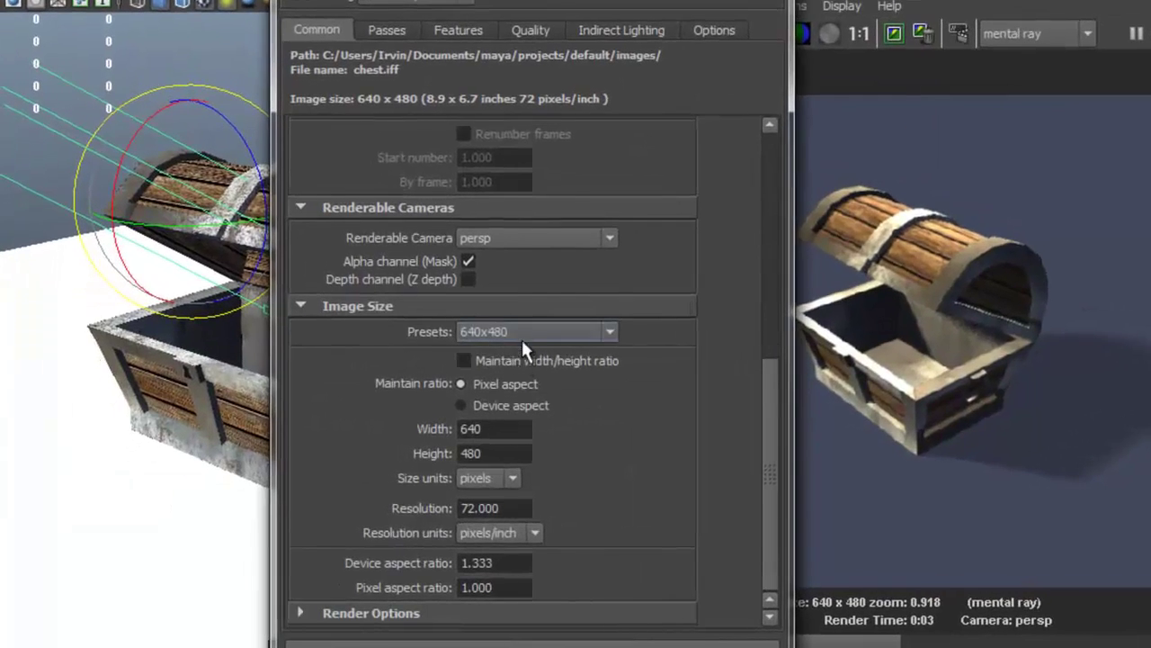
pyautogui.click(477, 358)
pyautogui.scroll(-1, 524, 434)
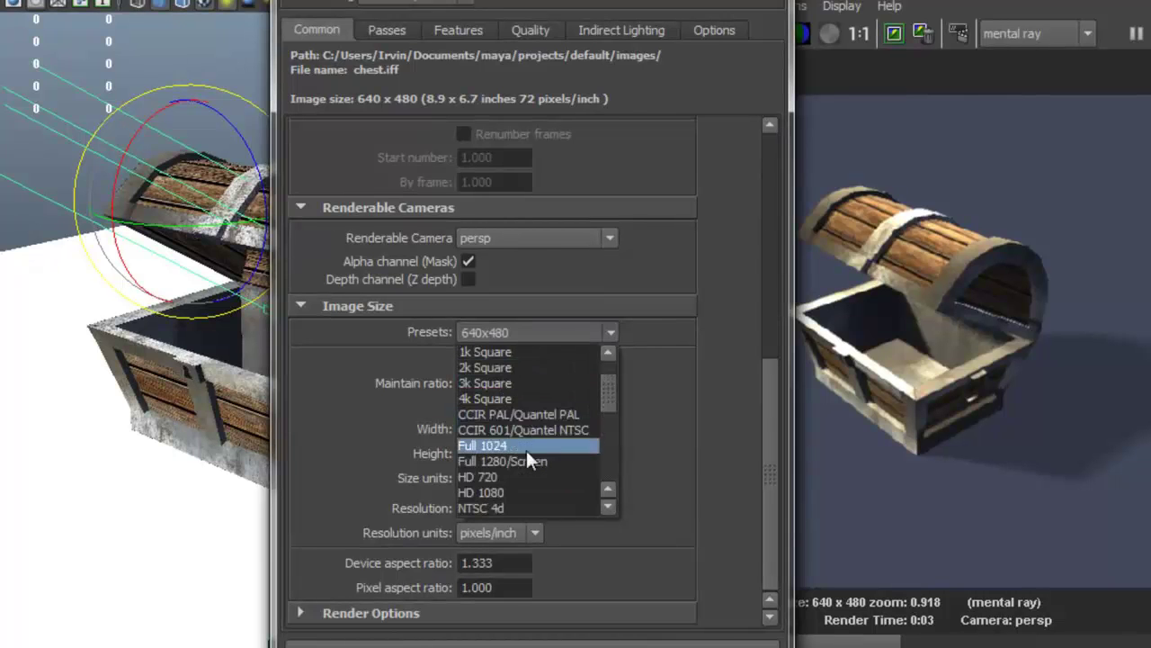
pyautogui.click(513, 481)
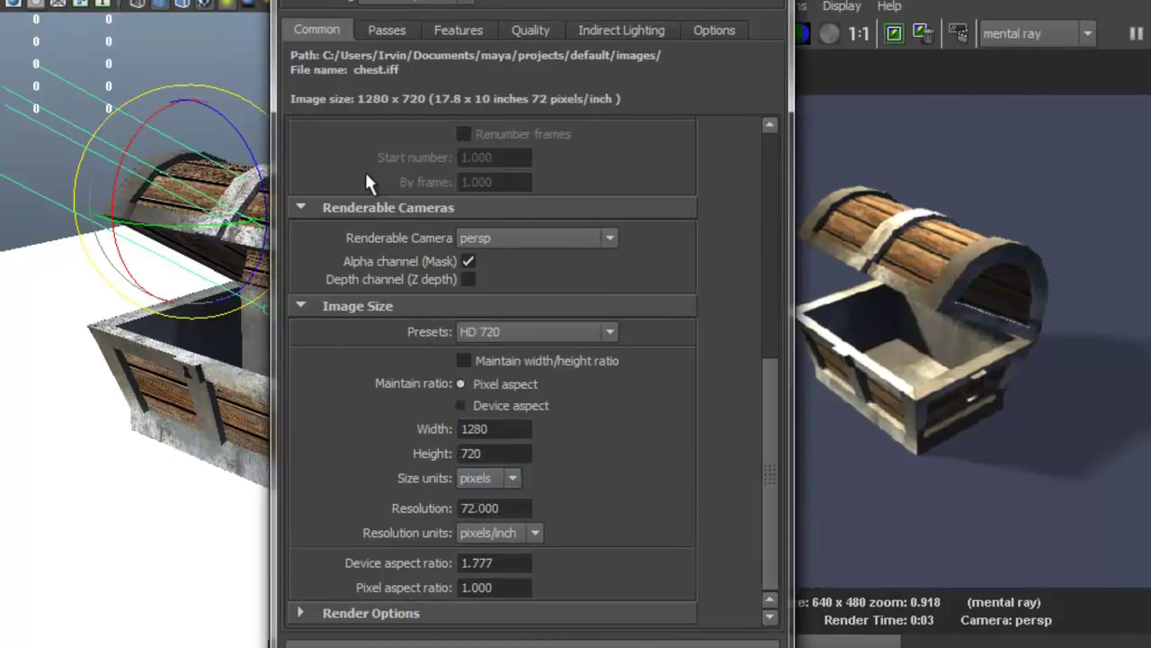
# Set the mental ray quality preset to Production
pyautogui.click(520, 30)
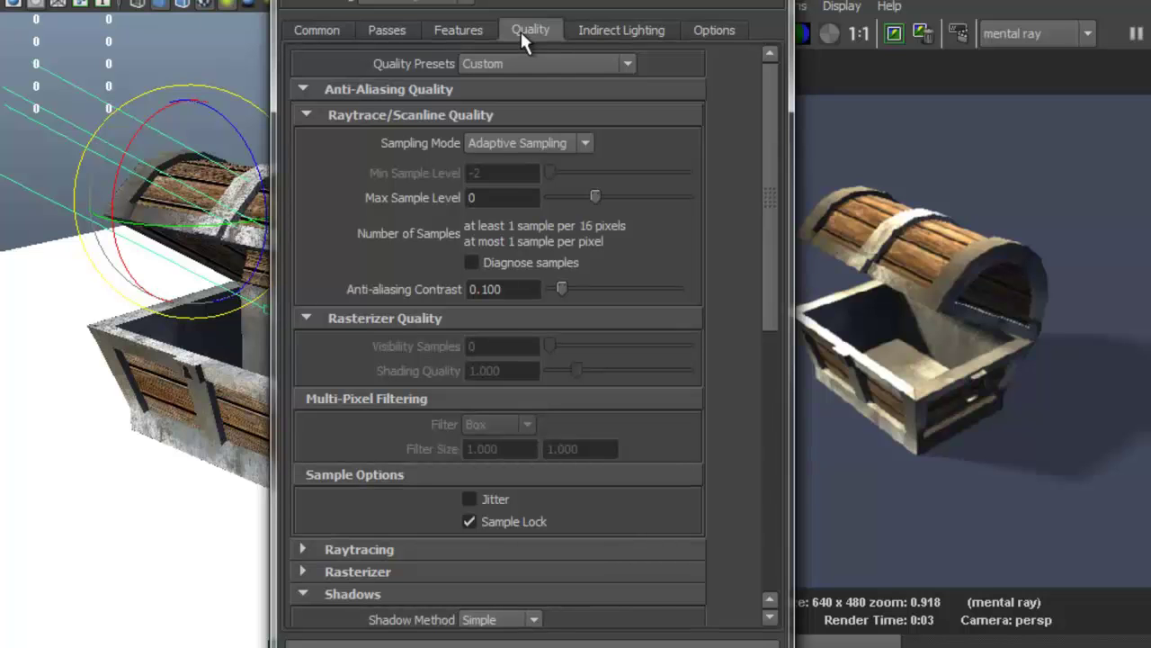
pyautogui.click(524, 65)
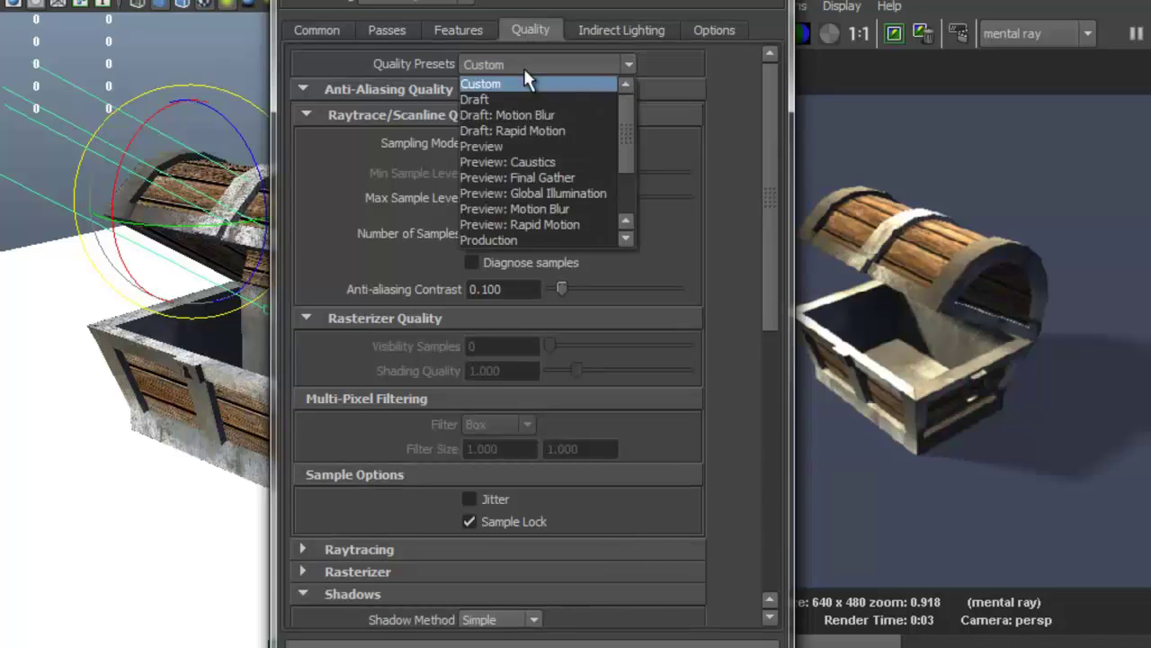
pyautogui.click(502, 236)
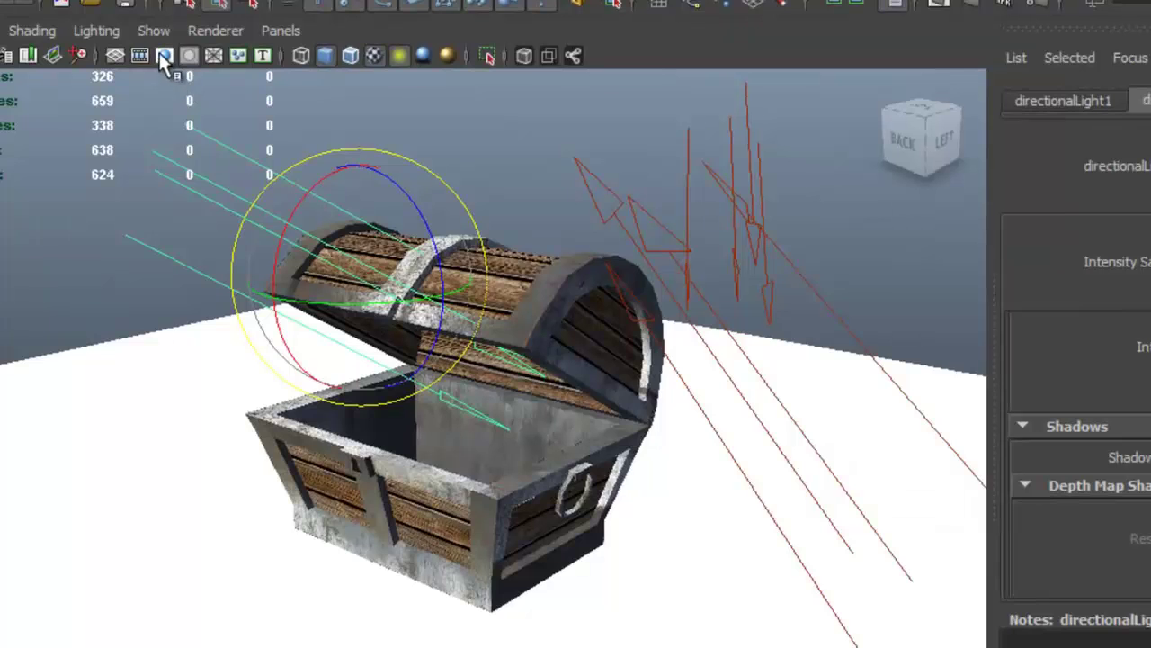
# Turn on the resolution gate and frame the open chest inside the 1280 x 720 area from a raised angle
pyautogui.click(163, 55)
pyautogui.keyDown('alt'); pyautogui.moveTo(573, 282); pyautogui.dragTo(562, 312); pyautogui.keyUp('alt')
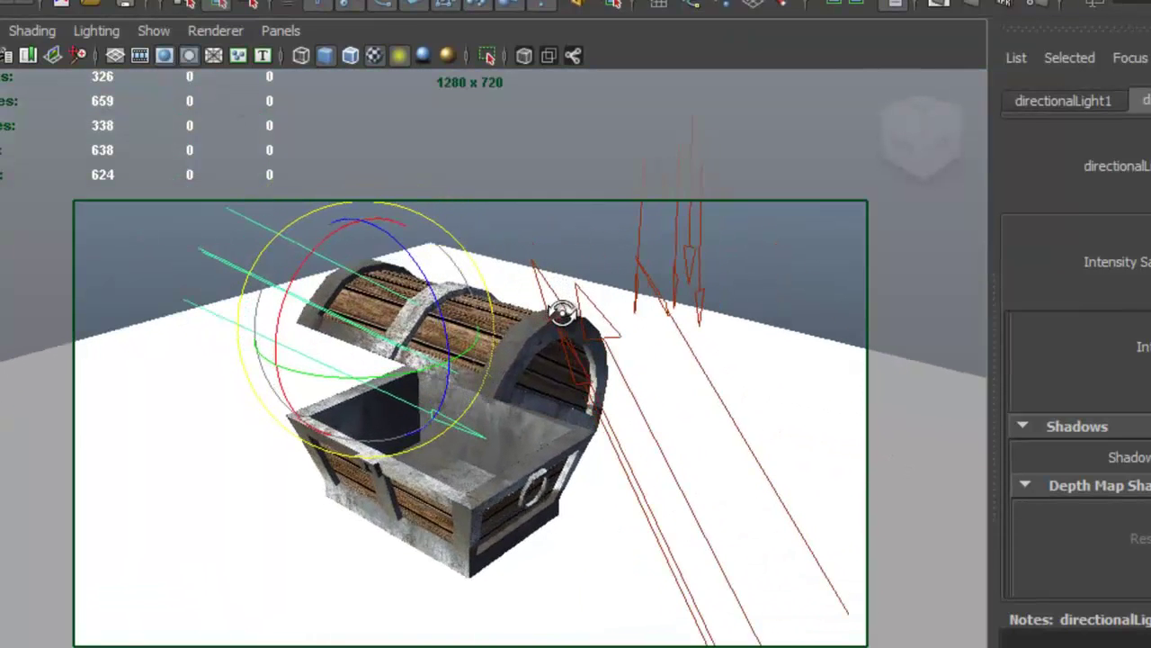
pyautogui.keyDown('alt'); pyautogui.moveTo(596, 341); pyautogui.dragTo(554, 349, button='middle'); pyautogui.keyUp('alt')
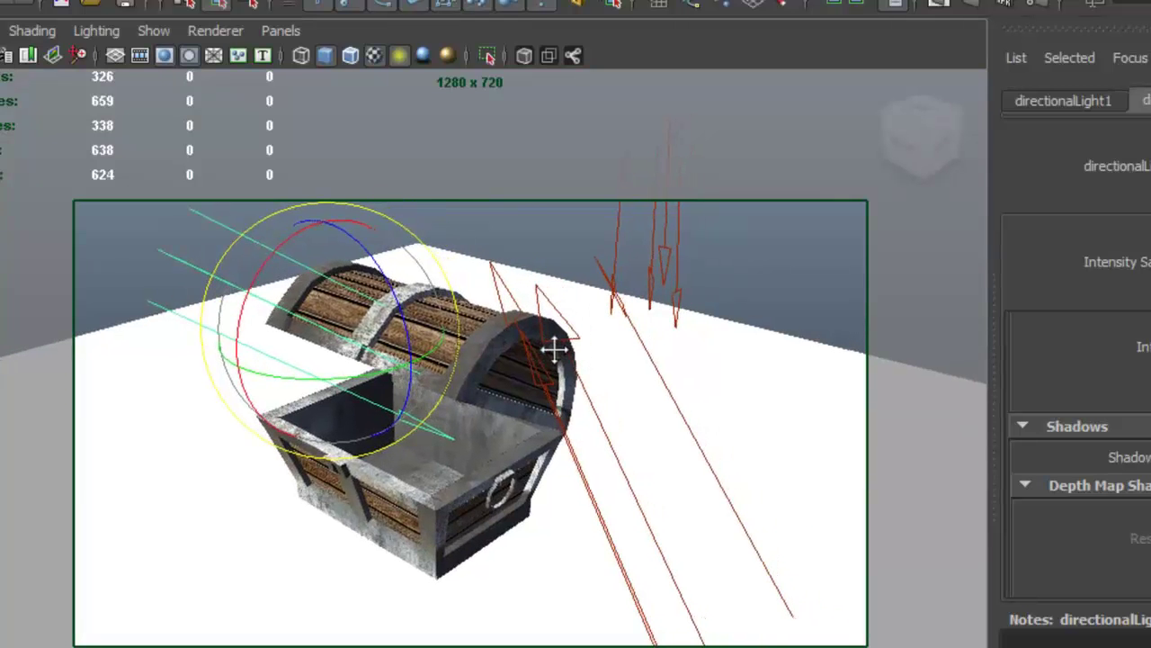
pyautogui.keyDown('alt'); pyautogui.moveTo(551, 341); pyautogui.dragTo(526, 342); pyautogui.keyUp('alt')
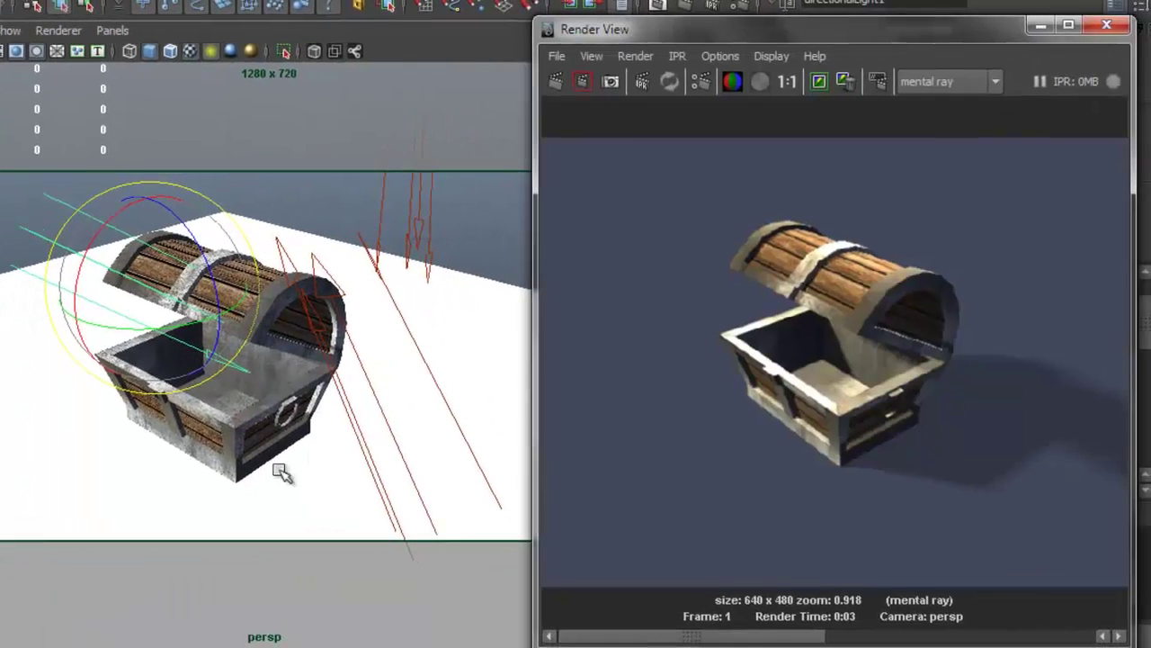
# Render the framed chest at the new size and quality, and inspect the finished image at different zoom levels
pyautogui.click(557, 82)
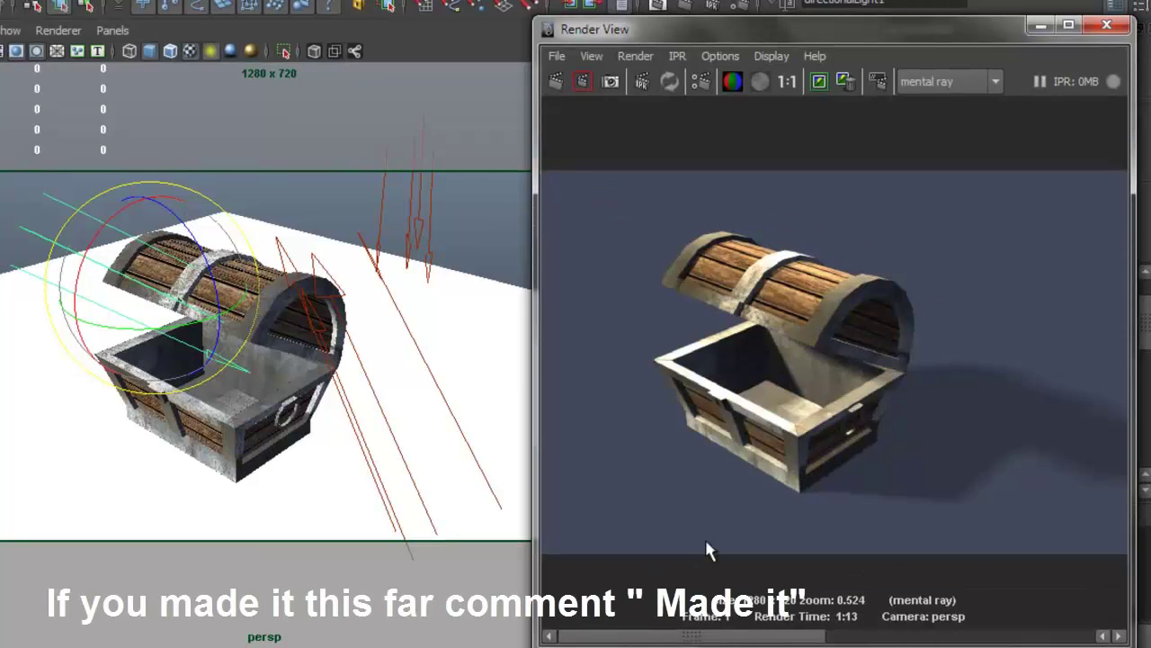
pyautogui.scroll(2, 752, 454)
pyautogui.scroll(-3, 752, 454)
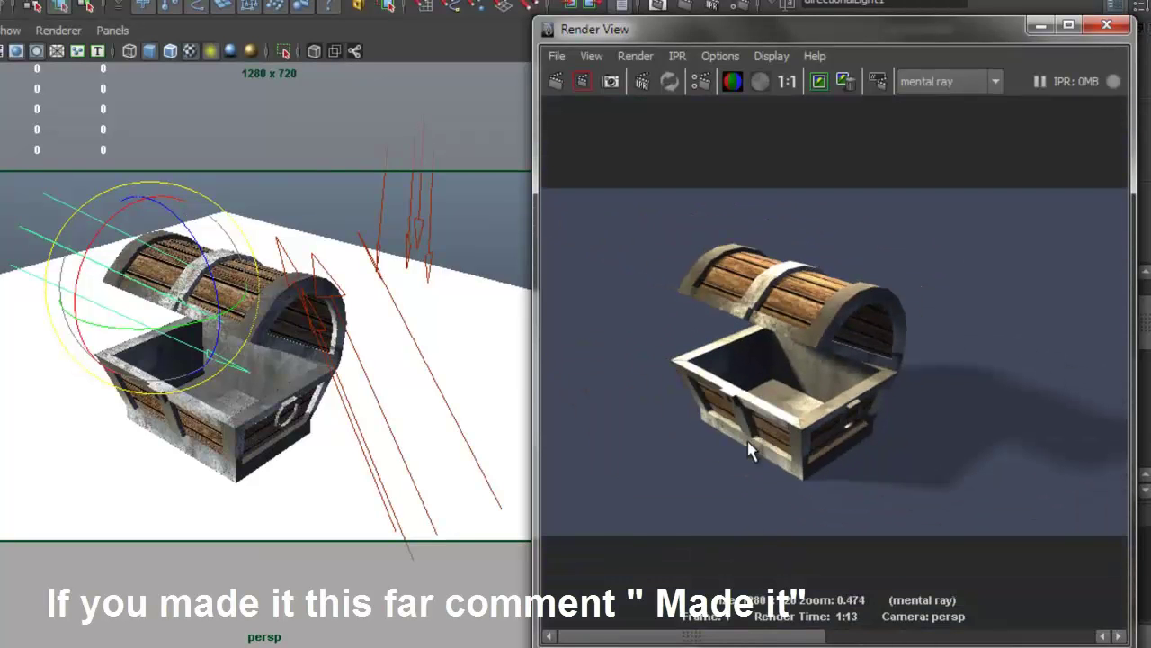